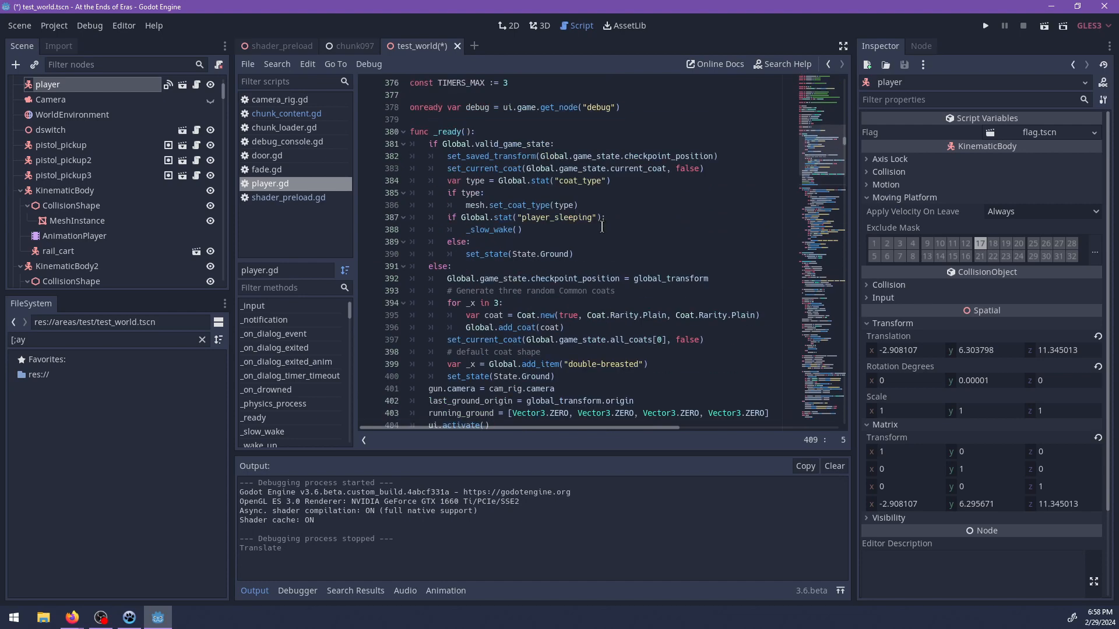
Set the upward offset in player.gd's set_saved_transform function to Vector3.UP*0.05 and save the script.
scroll(655, 288, down, 4)
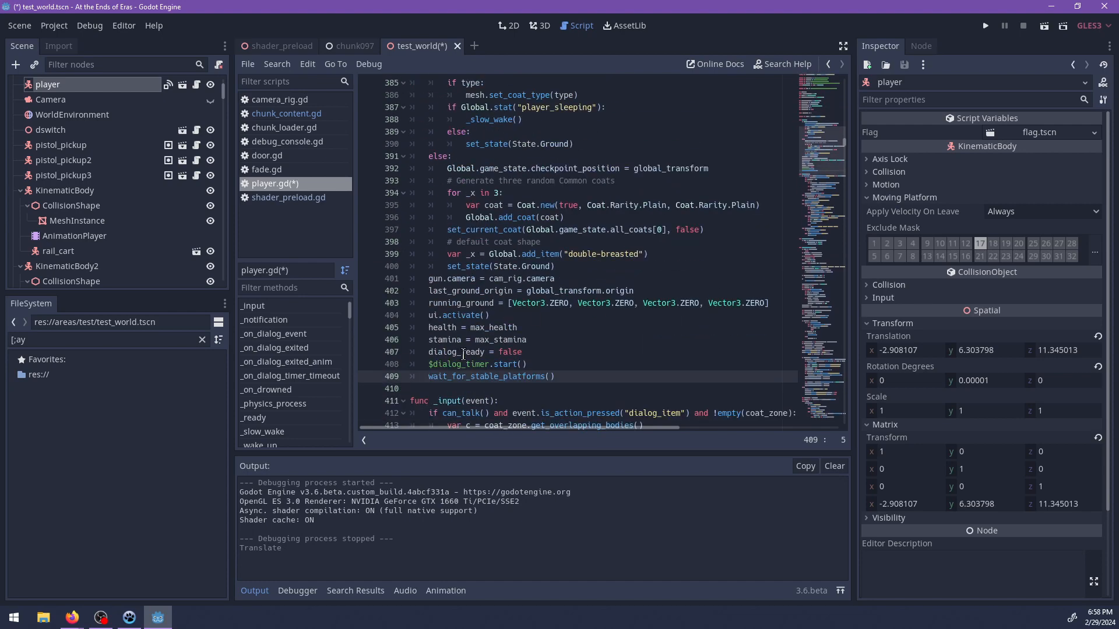
scroll(543, 231, down, 5)
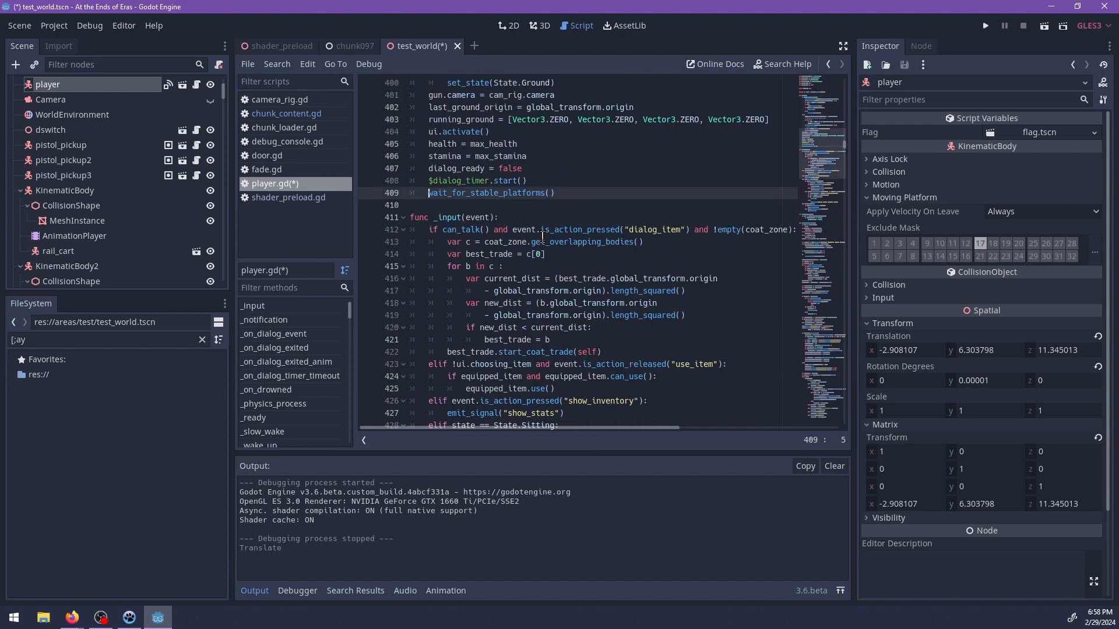
scroll(486, 195, up, 7)
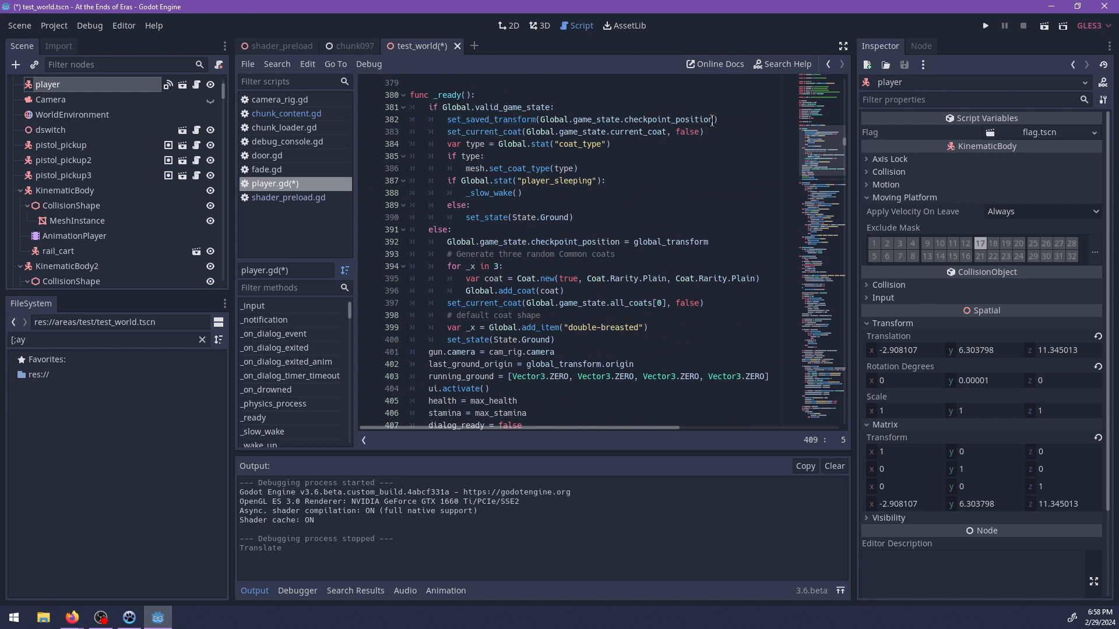
click(714, 119)
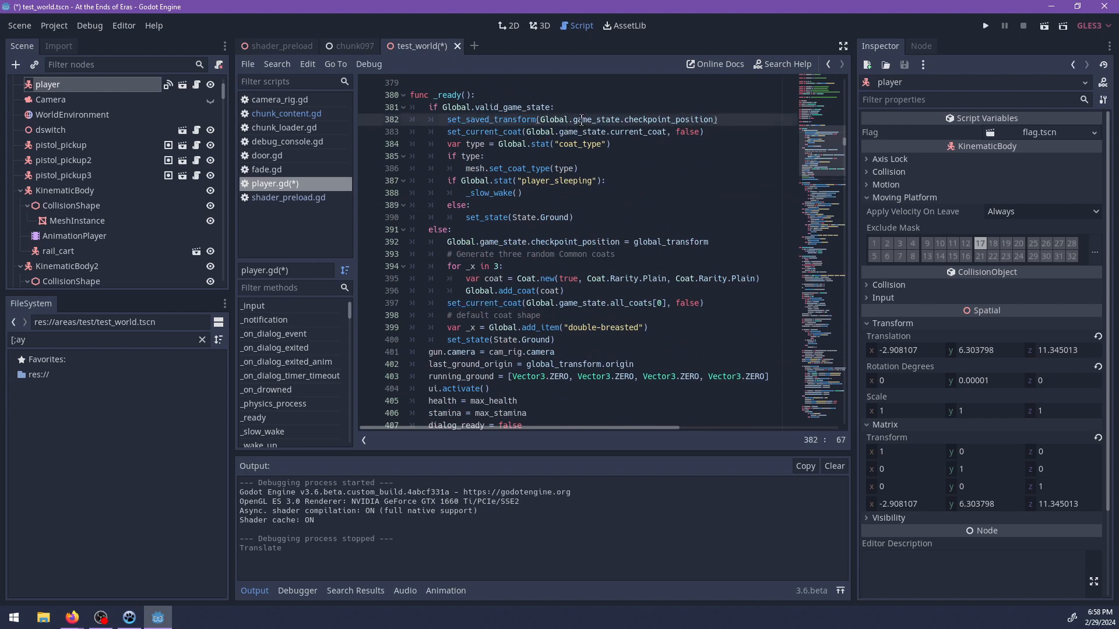
ctrl+click(496, 120)
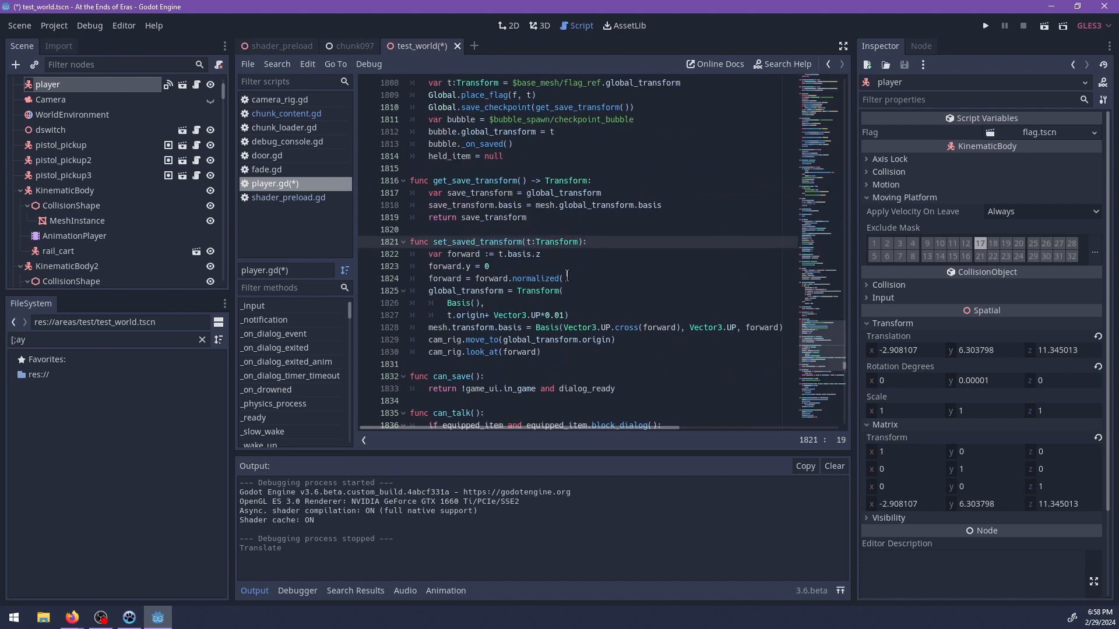
click(562, 315)
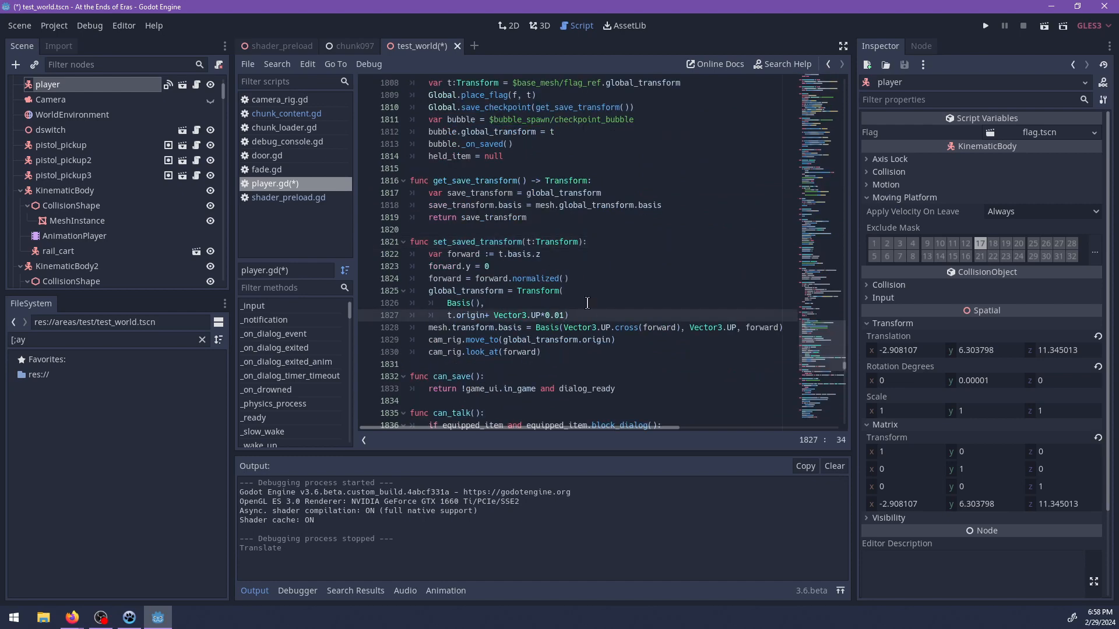
key(ctrl+s)
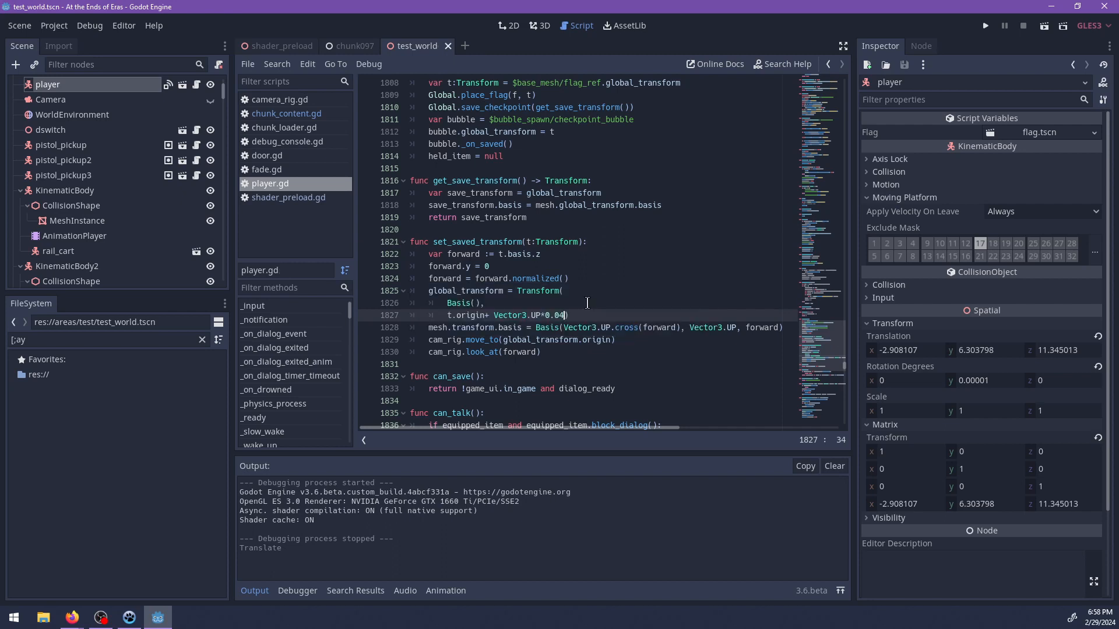
text(5)
key(ctrl+s)
Run the project and teleport the player to 97 with the debug console's tp command.
key(F5)
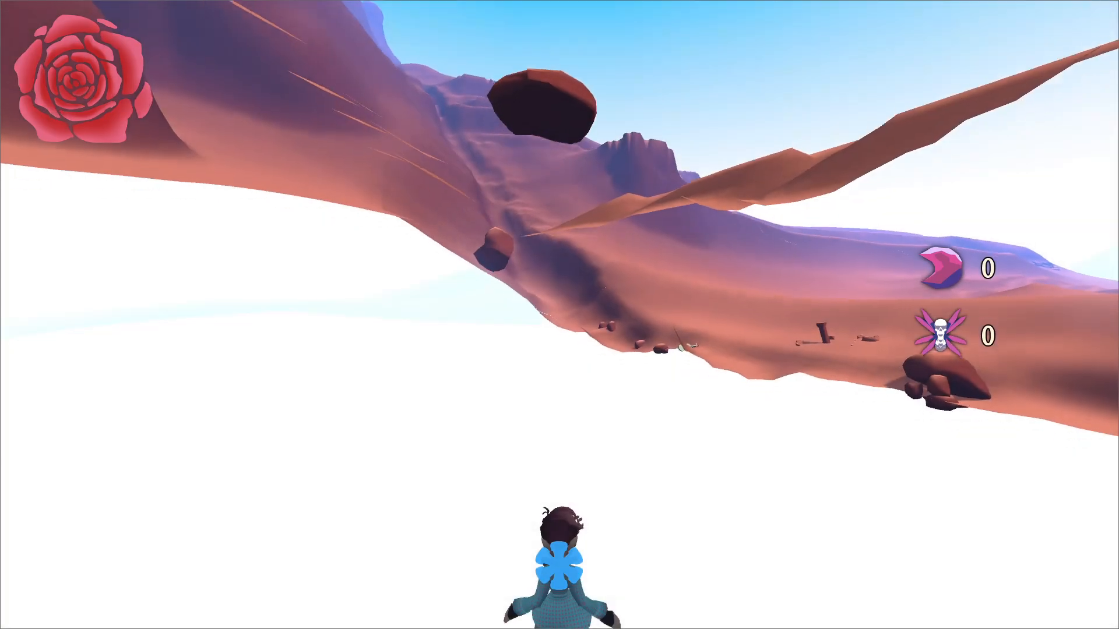
key(Escape)
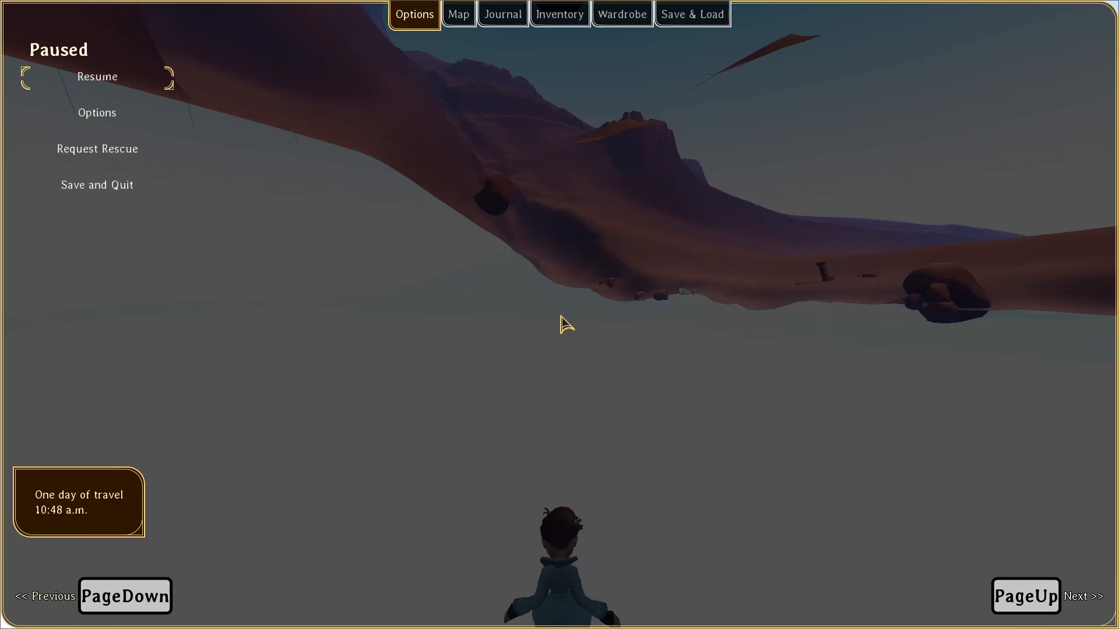
key(Escape)
text(tp(97)
key(Return)
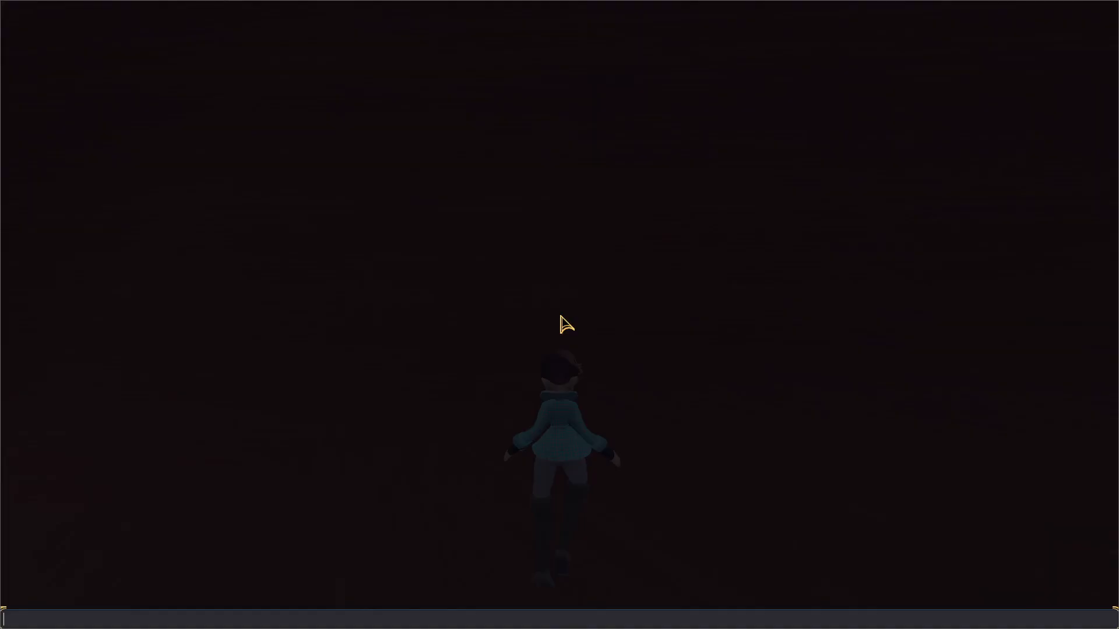
Run the character toward the green structure and give it the weapons and items through a debug console command.
key(w)
key(d)
key(w)
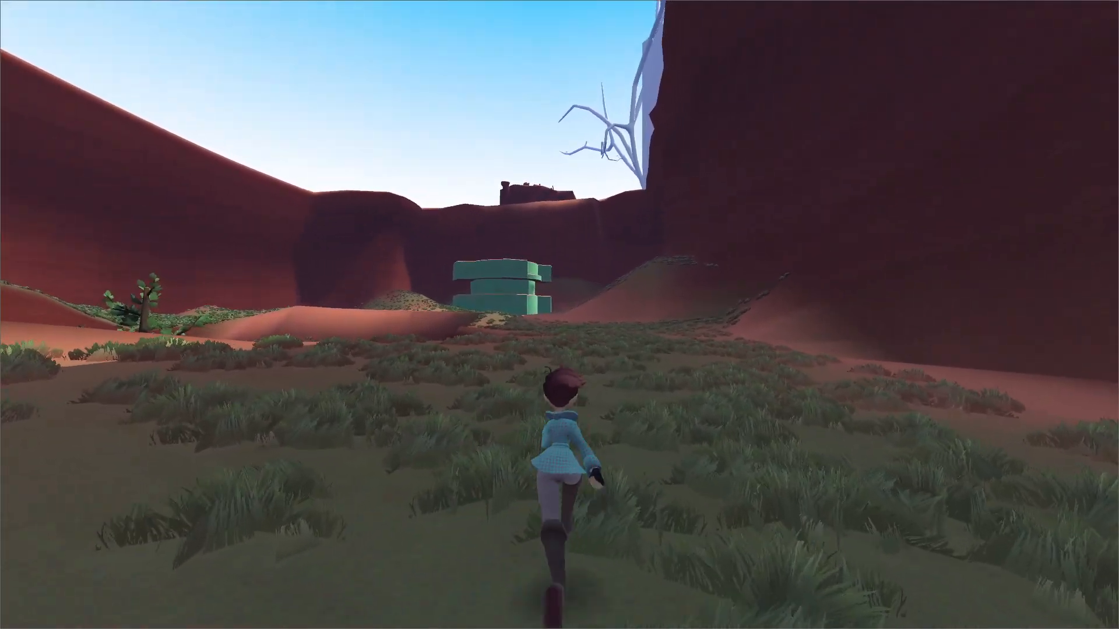
key(space)
key(grave)
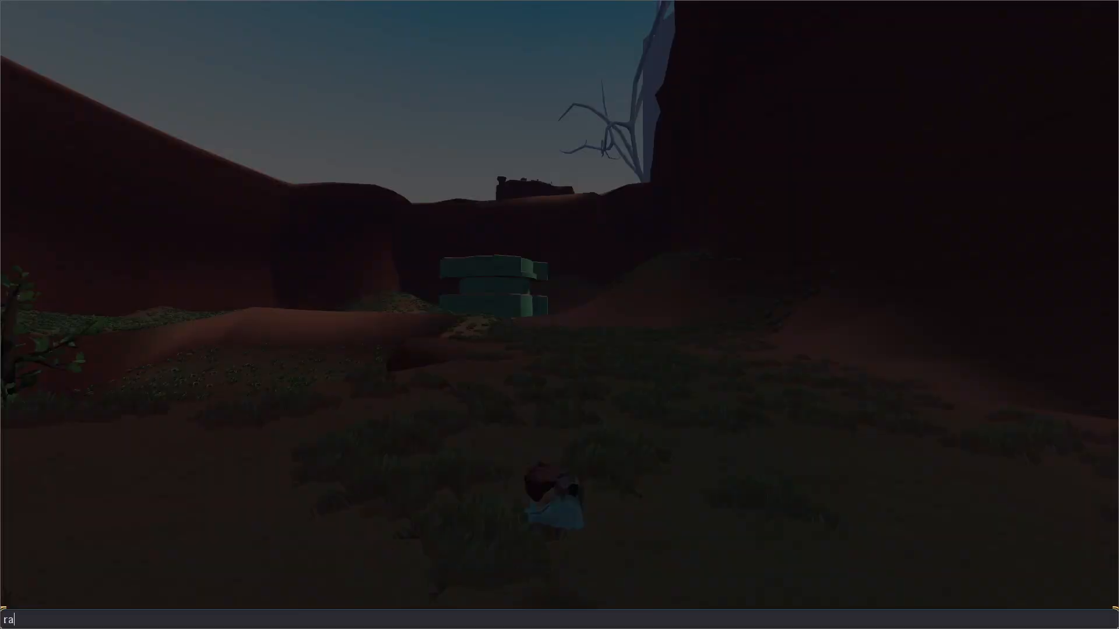
text(rapid_sta)
key(Return)
Equip the Pistol and fire it while running up to the base of the green structure.
key(w)
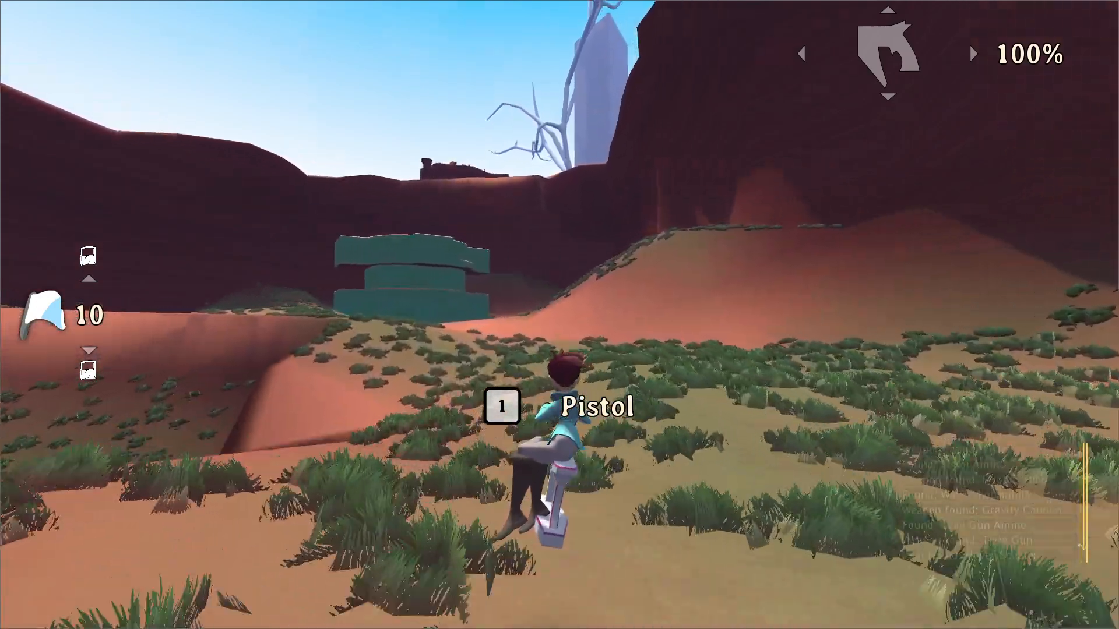
key(1)
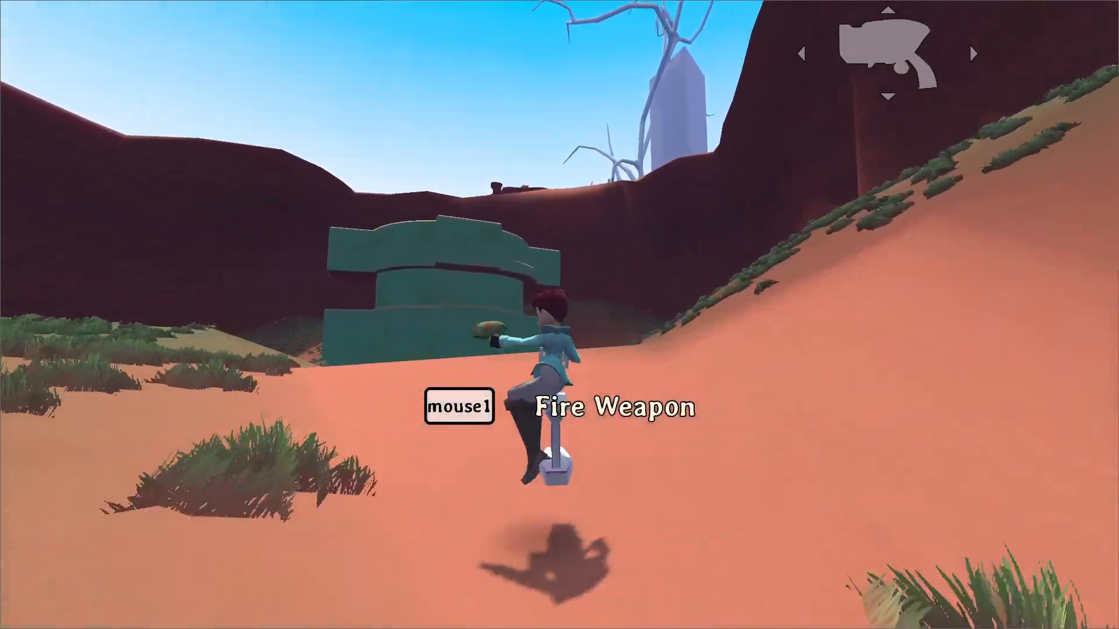
click(559, 314)
click(559, 314)
key(w)
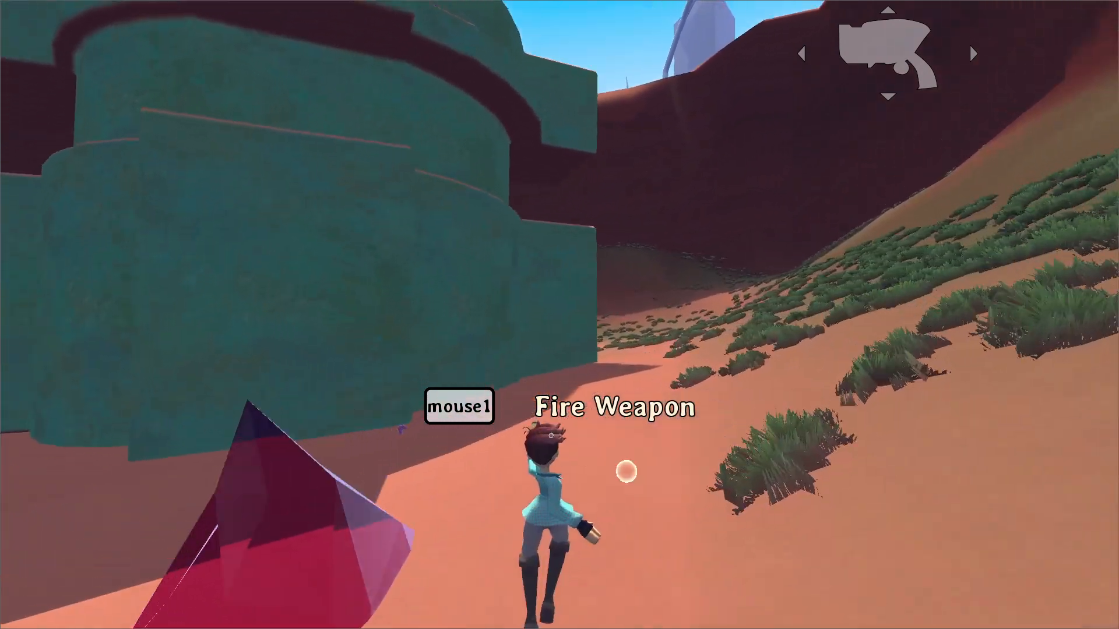
click(560, 315)
click(559, 315)
Jump up onto the green structure's ledge, equip the Bubble Shot and charge a bubble to get higher.
key(space)
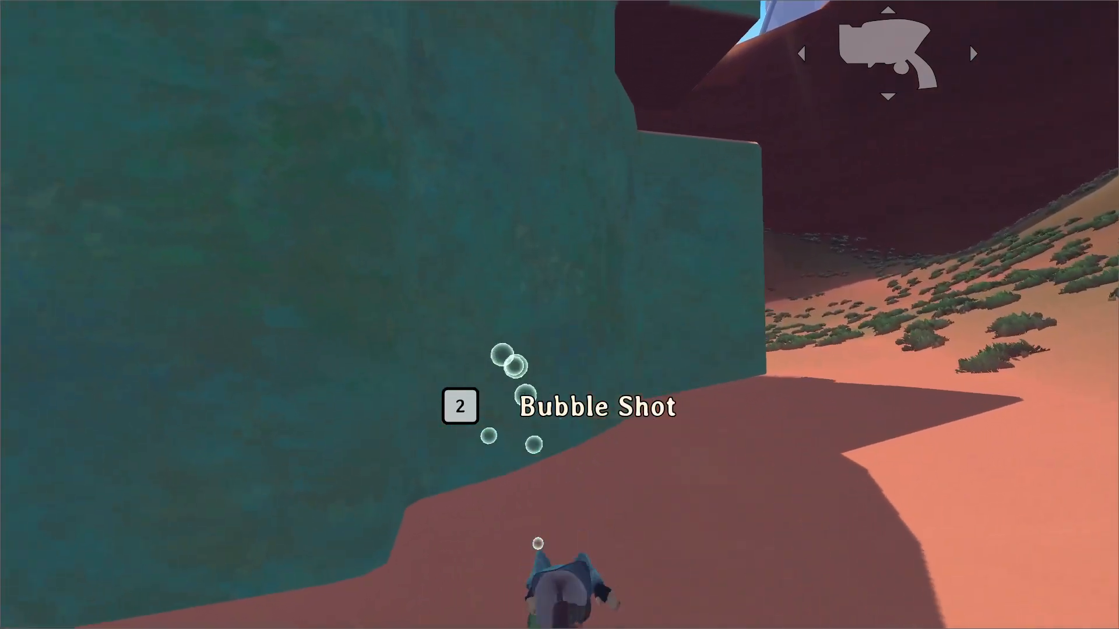
key(space)
key(2)
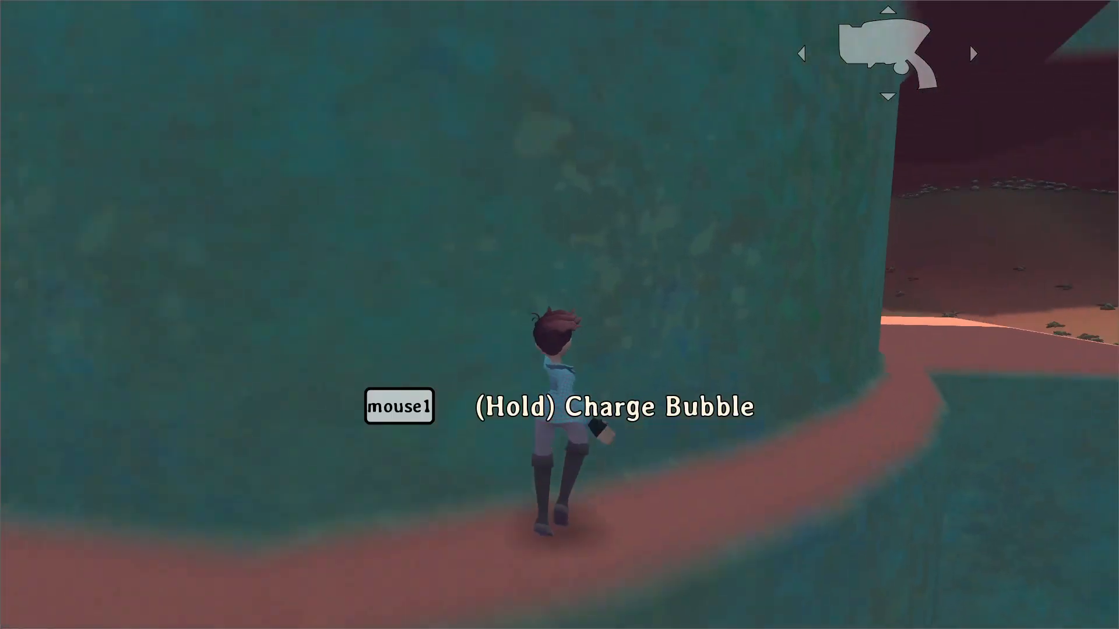
key(w)
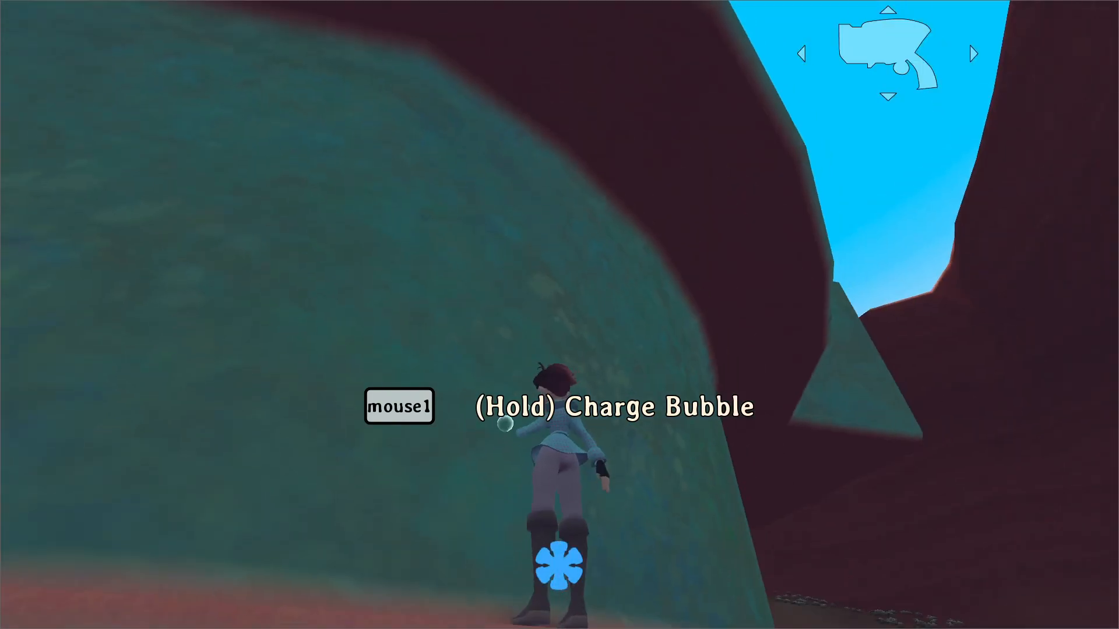
click(560, 315)
Switch through the Gravity Cannon and Time Gun while running across the top of the circular platform.
key(3)
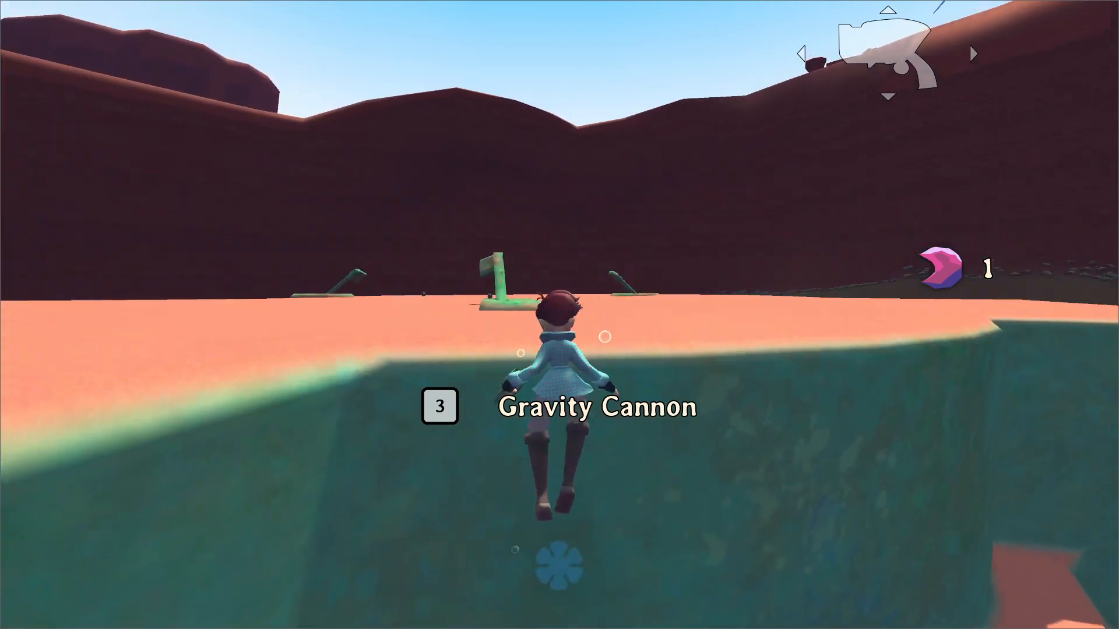
key(4)
key(w)
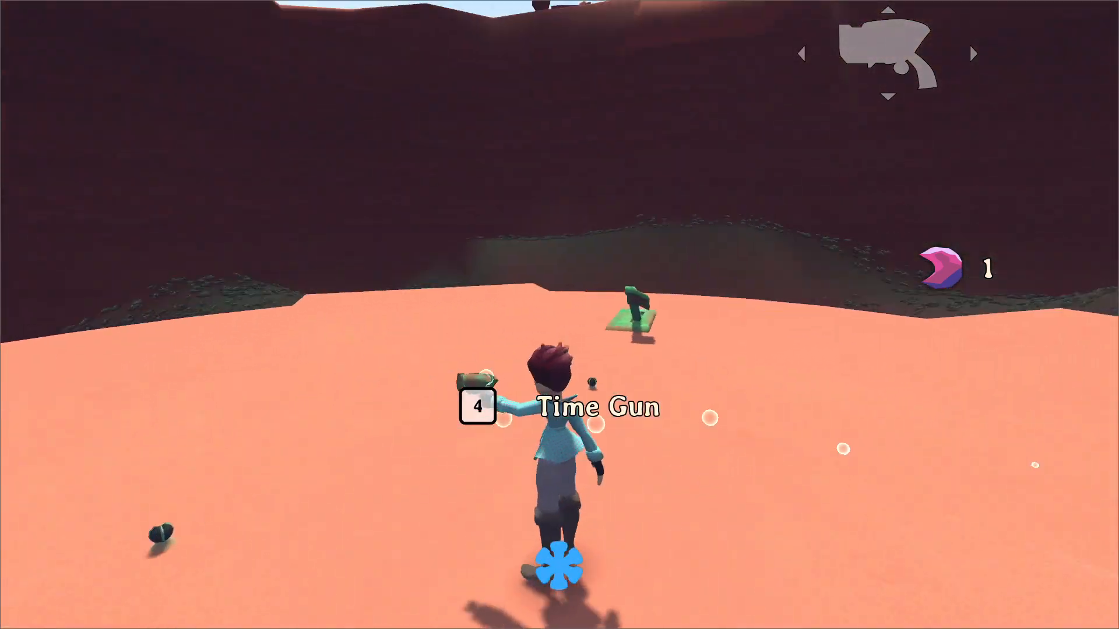
key(w)
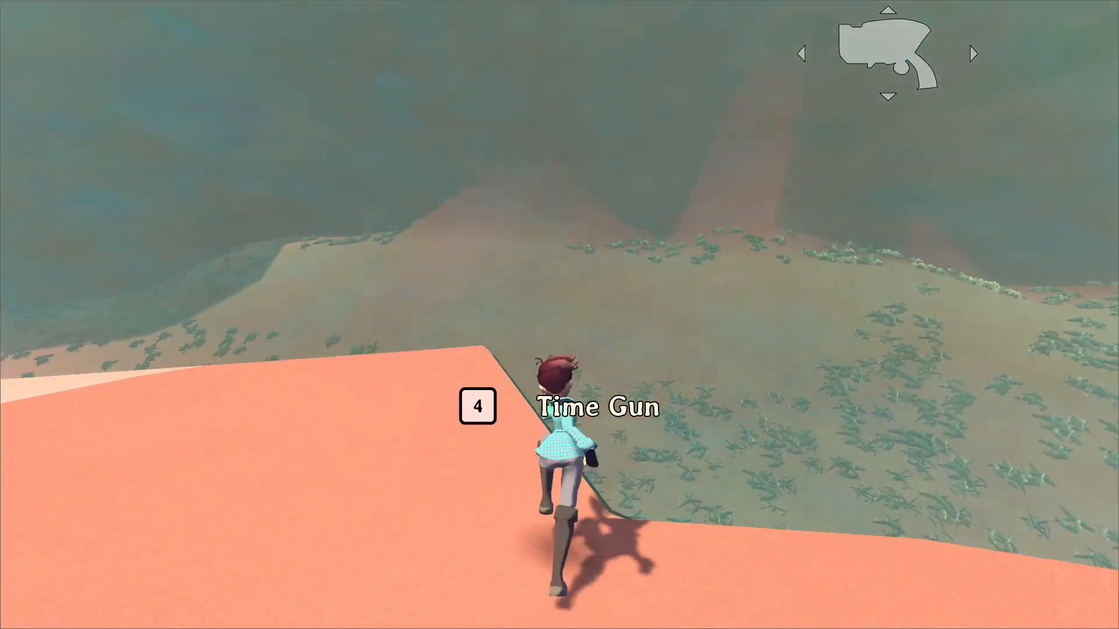
key(w)
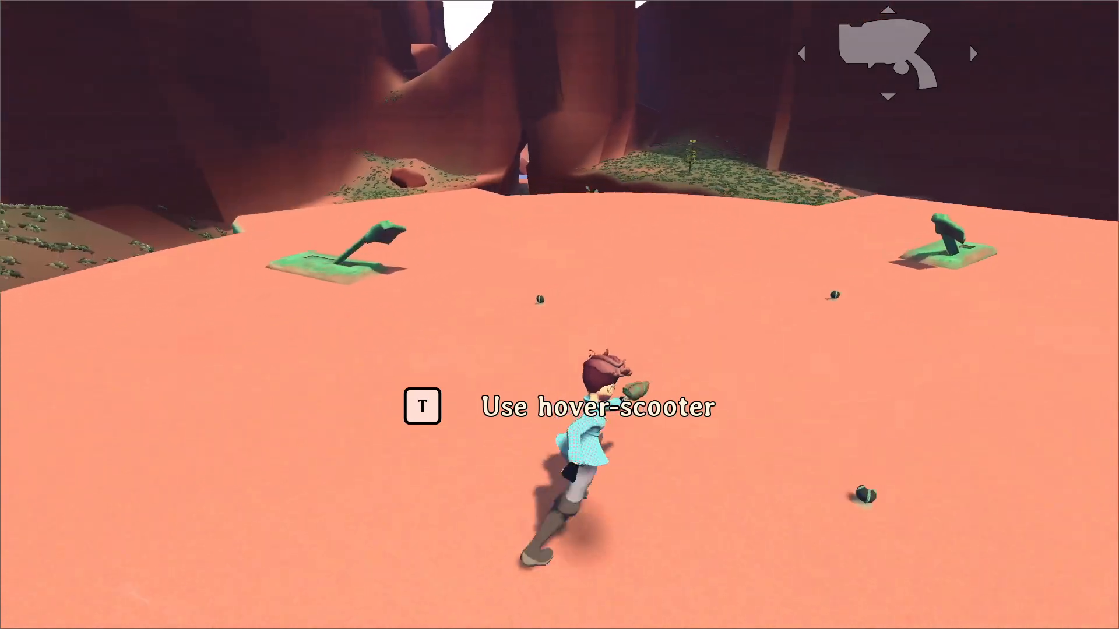
Save the game on the platform with the console's save command and exit through Save and Quit.
key(grave)
text(save)
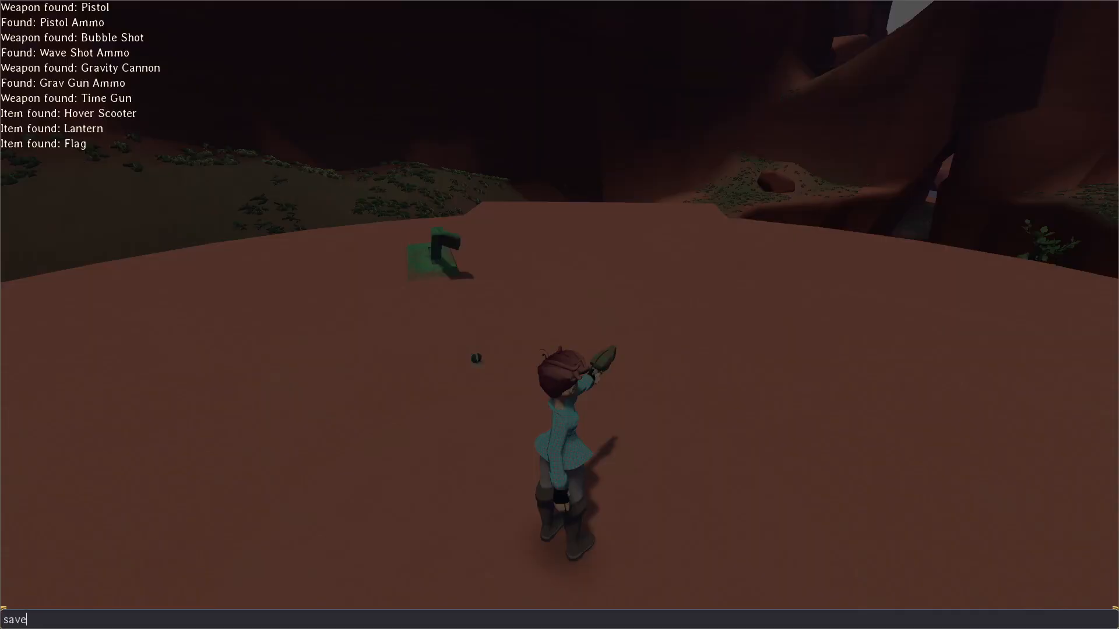
key(Return)
key(grave)
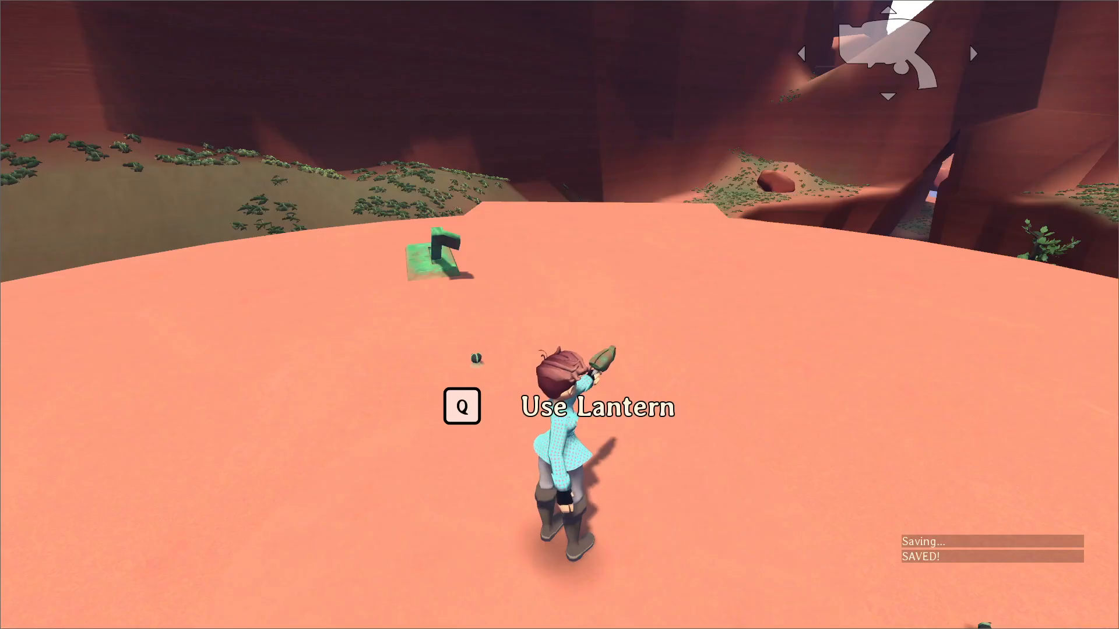
key(Escape)
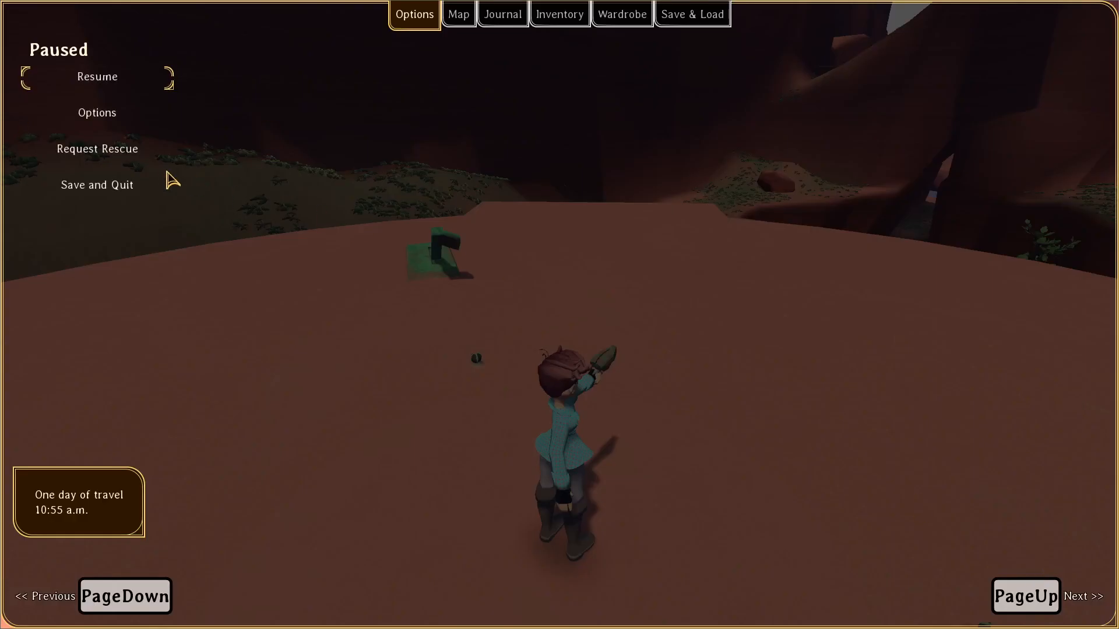
click(138, 190)
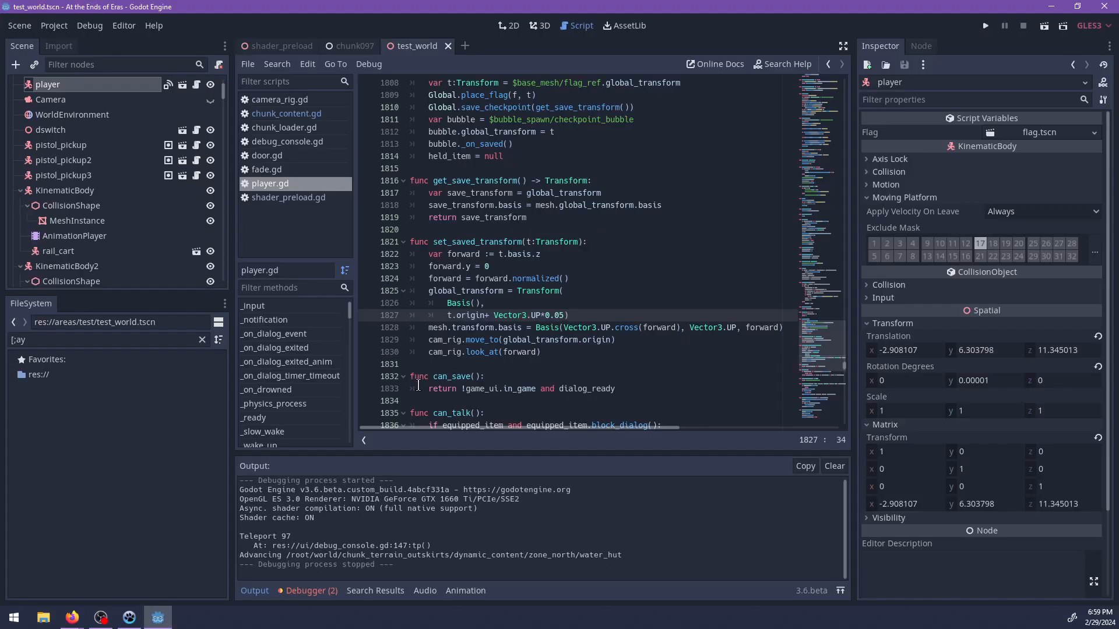
Clear the file search filter, switch to the 3D workspace and close the test_world scene.
click(202, 340)
click(541, 27)
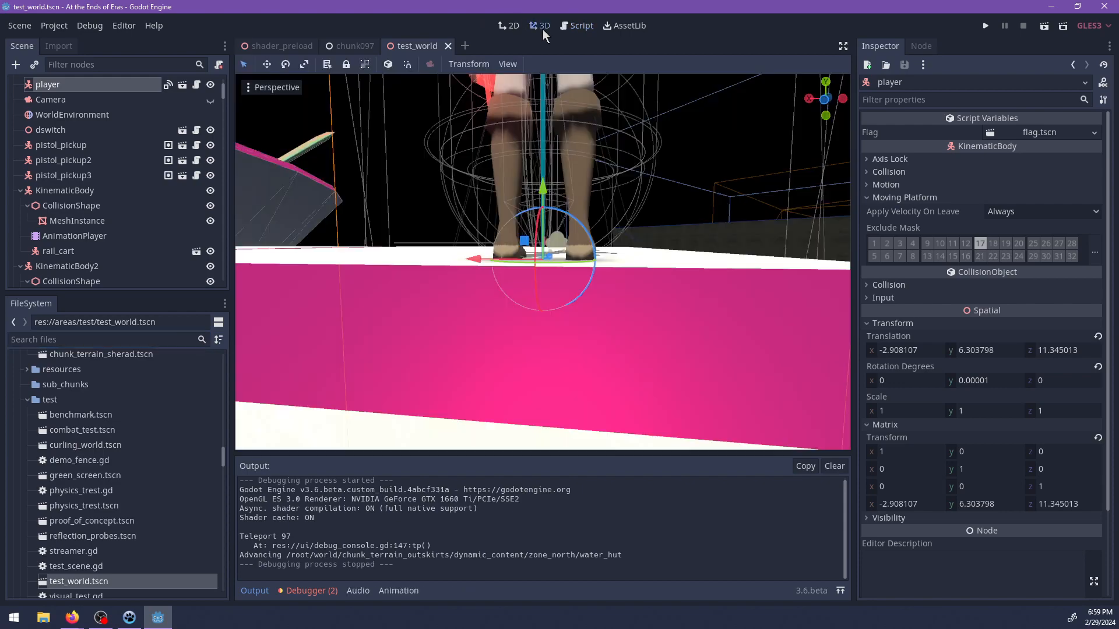
click(448, 47)
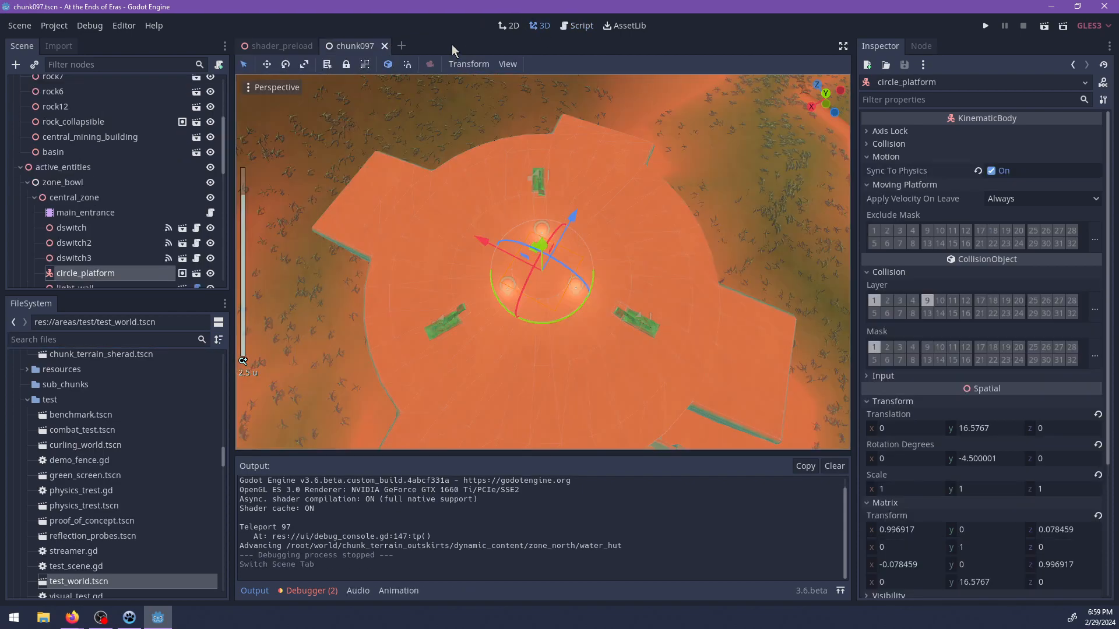
Examine the circle_platform object and its switches in the chunk097 scene from several angles.
scroll(429, 268, up, 20)
middle_drag(414, 287, 583, 232)
key(f)
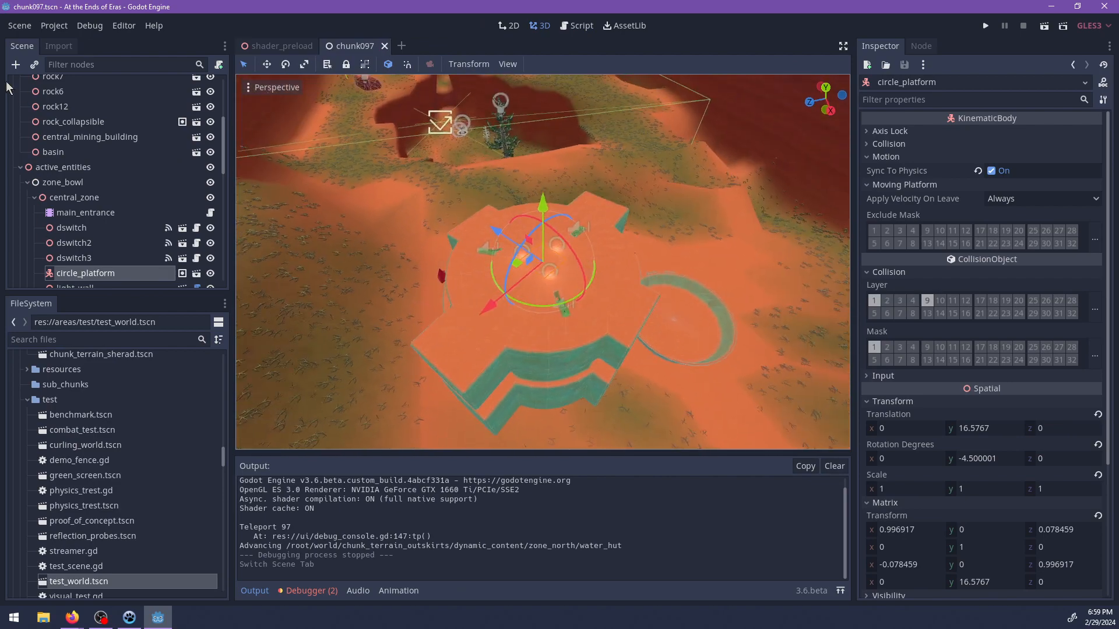
key(alt+Tab)
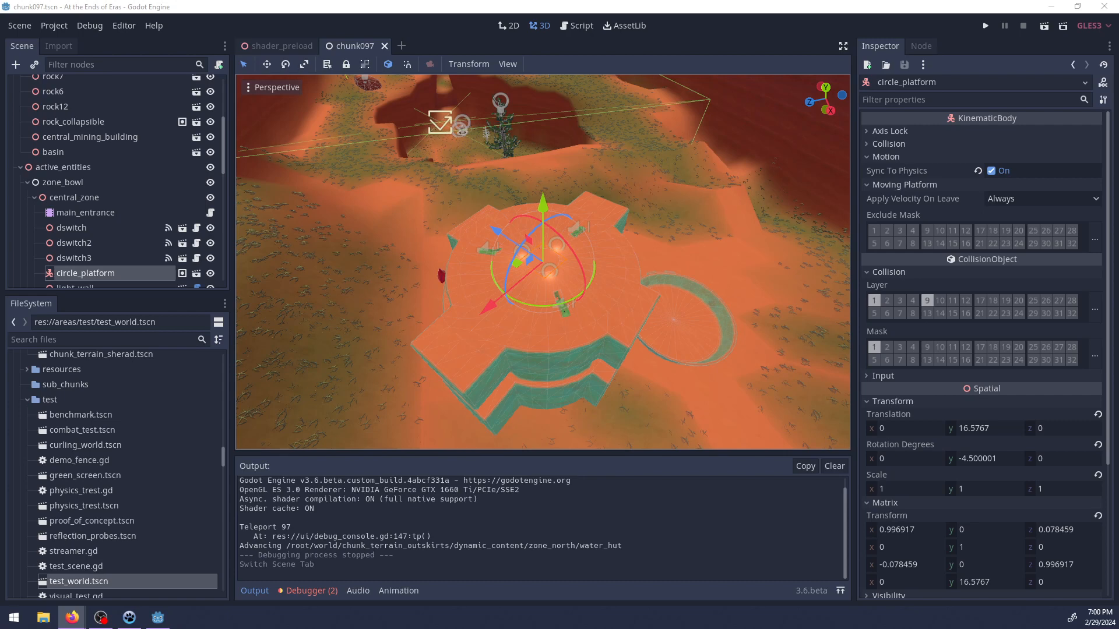
middle_drag(611, 301, 576, 316)
scroll(586, 281, up, 5)
scroll(587, 280, up, 6)
Save the scene, run the project again and test running and jumping on the platform from the saved position.
key(ctrl+s)
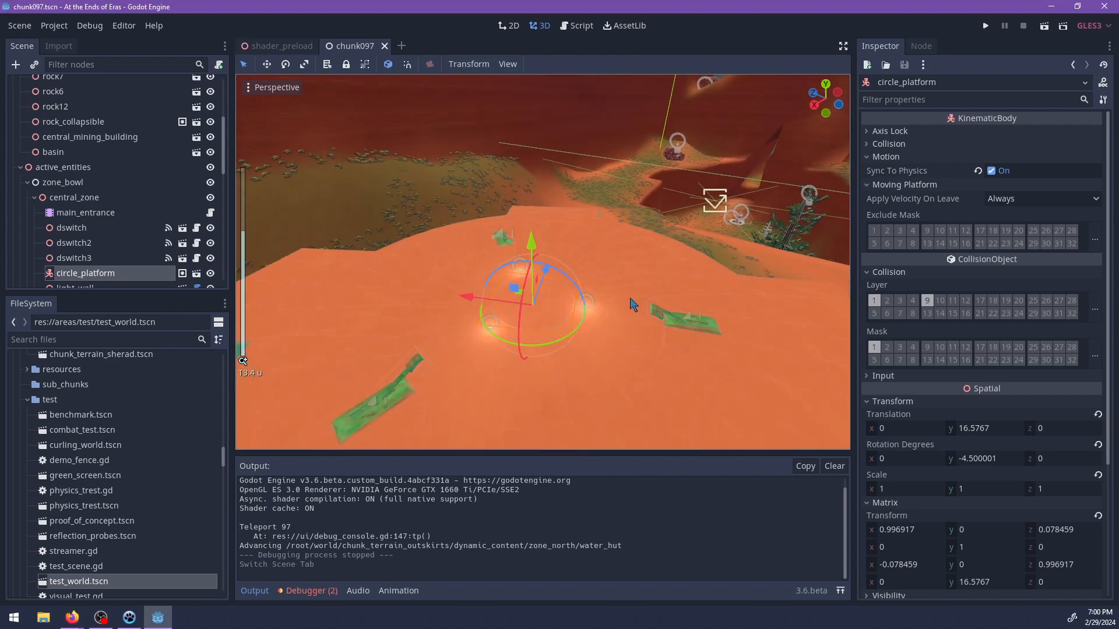
key(F5)
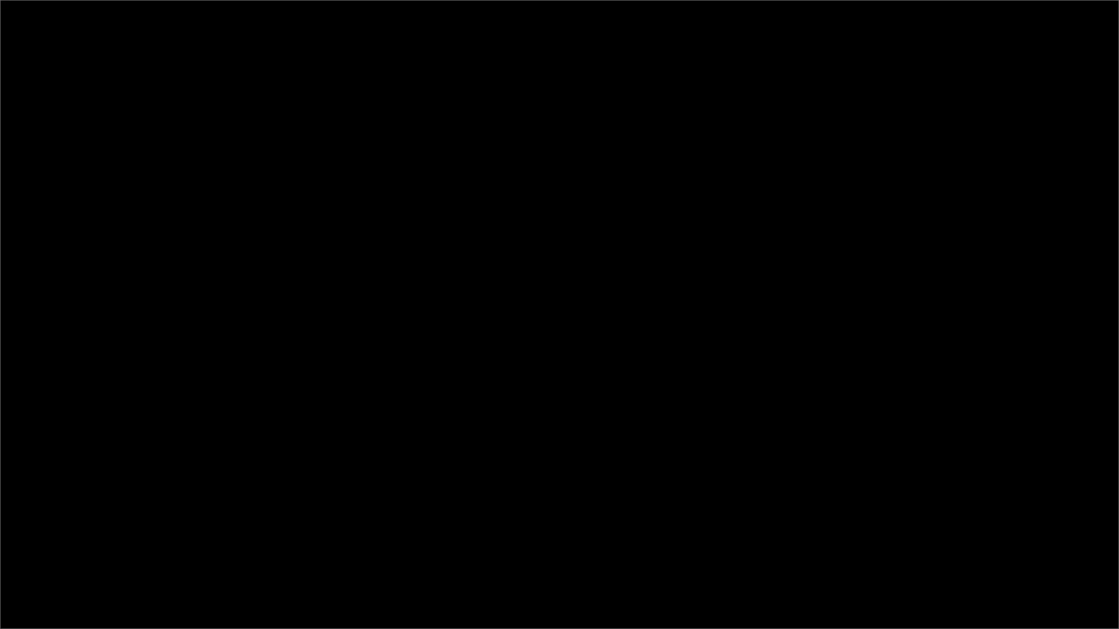
key(Escape)
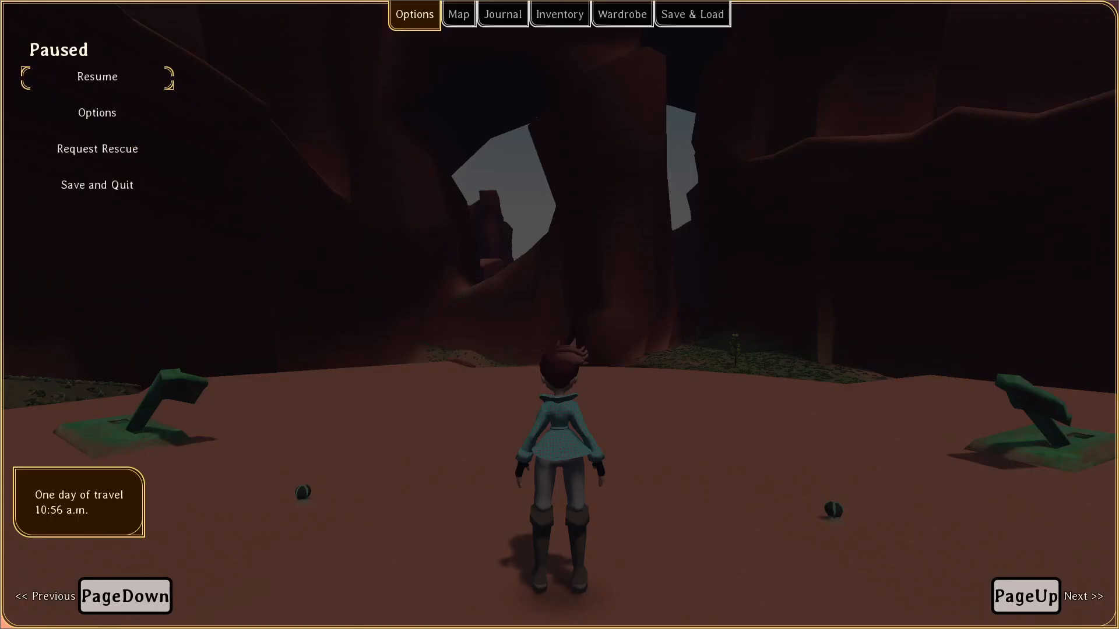
key(Escape)
key(w)
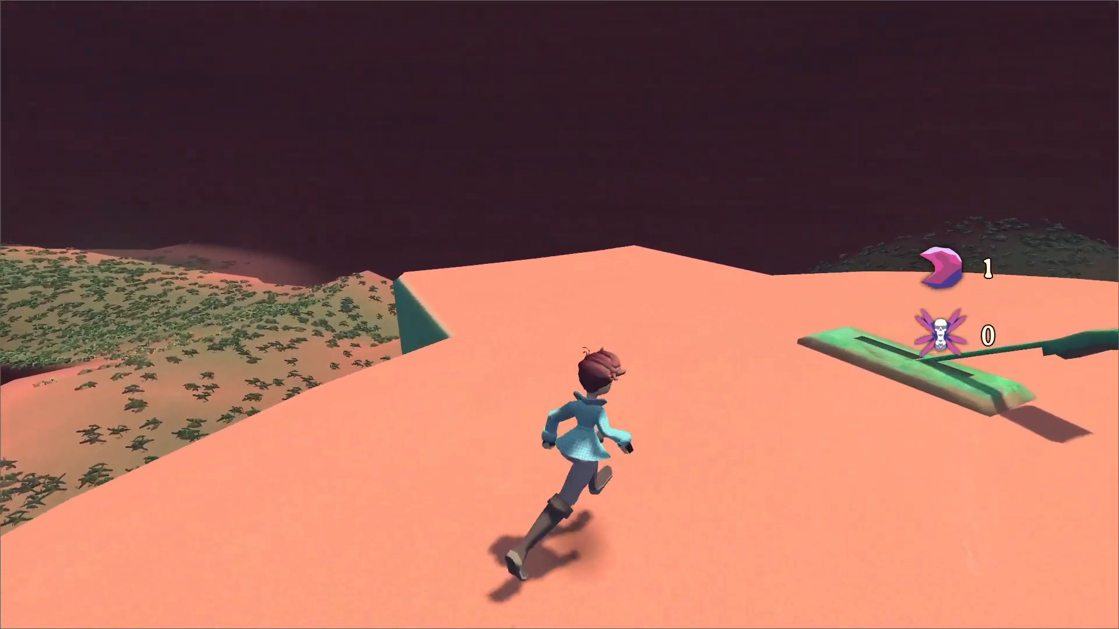
key(space)
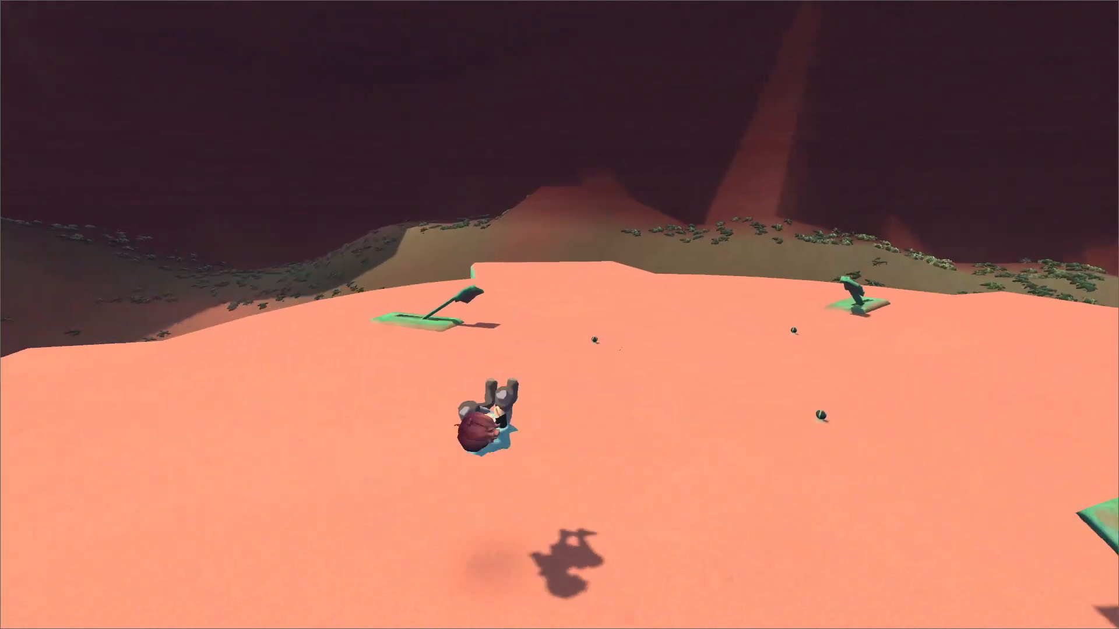
key(space)
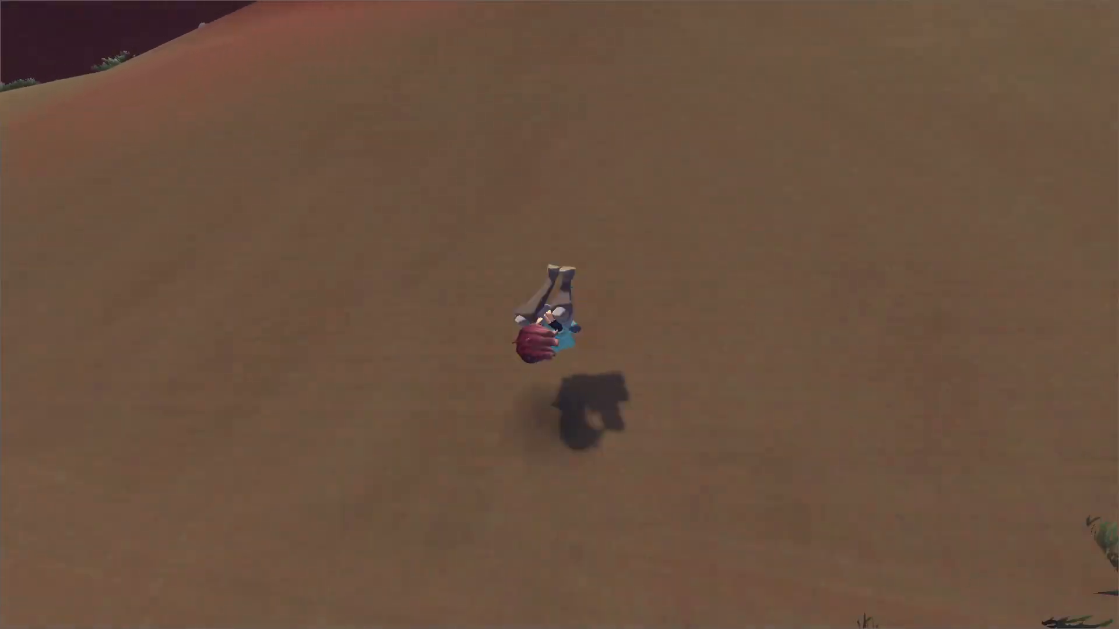
Jump off the platform and reset the game to reload the saved position on it.
key(space)
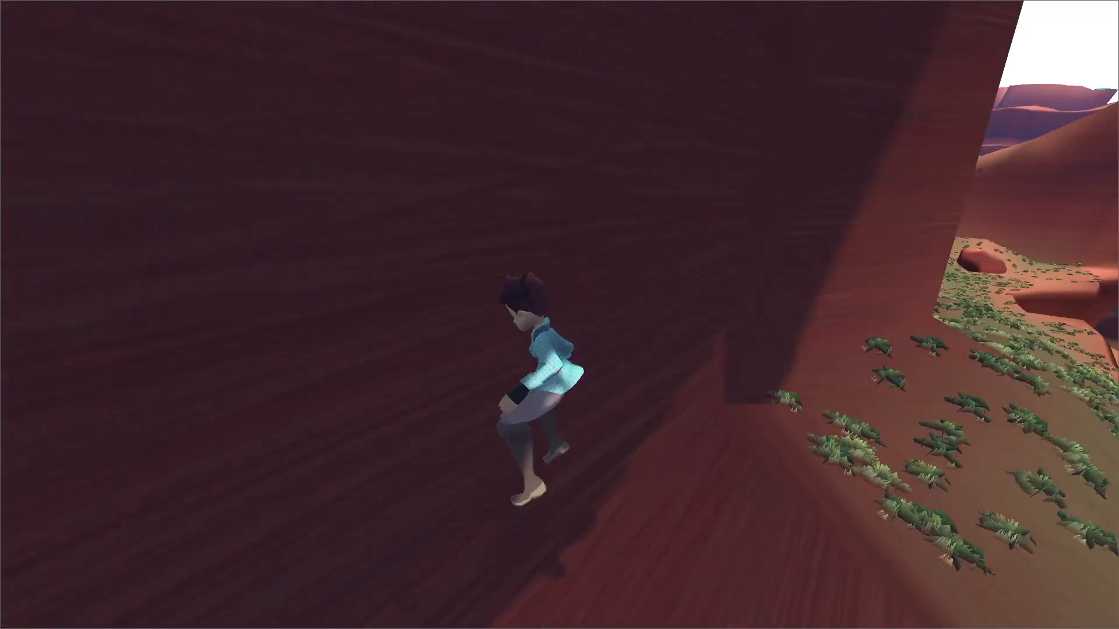
key(r)
key(r)
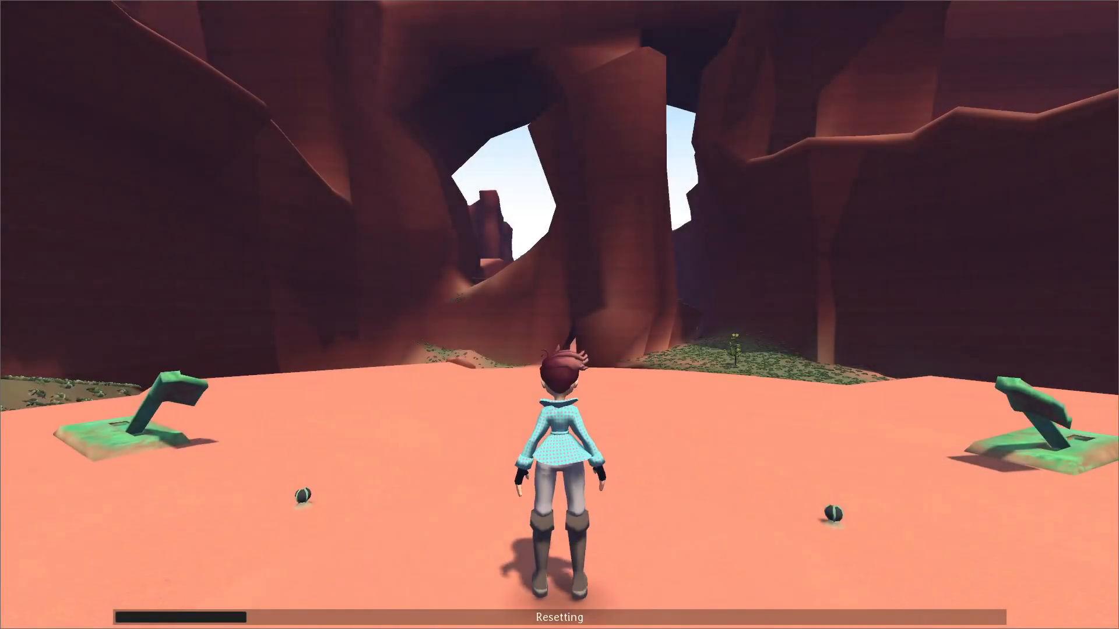
key(r)
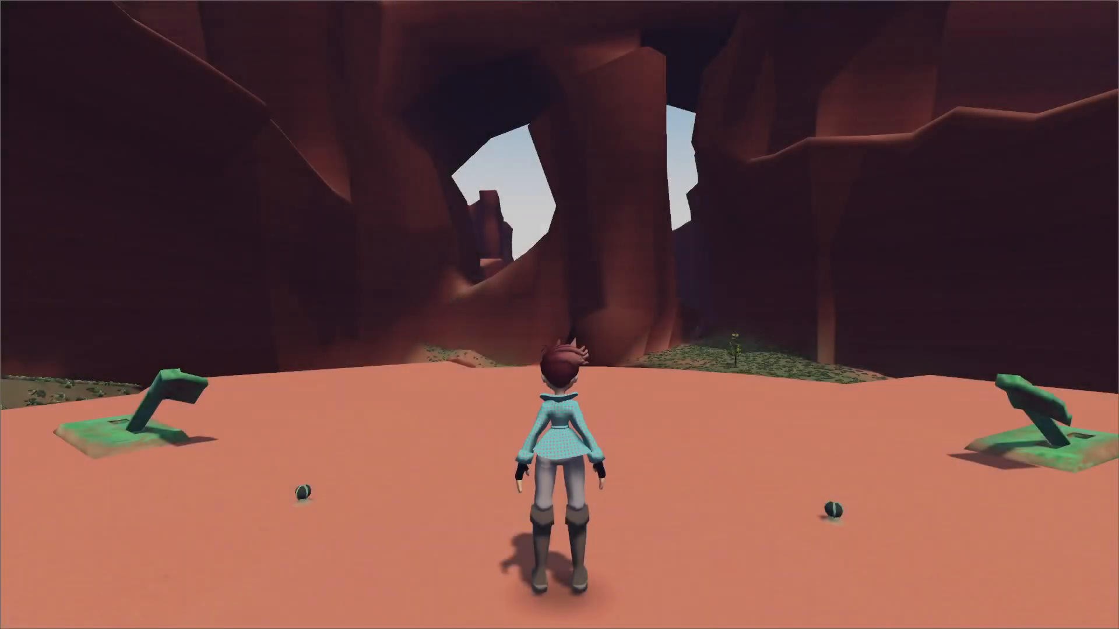
key(r)
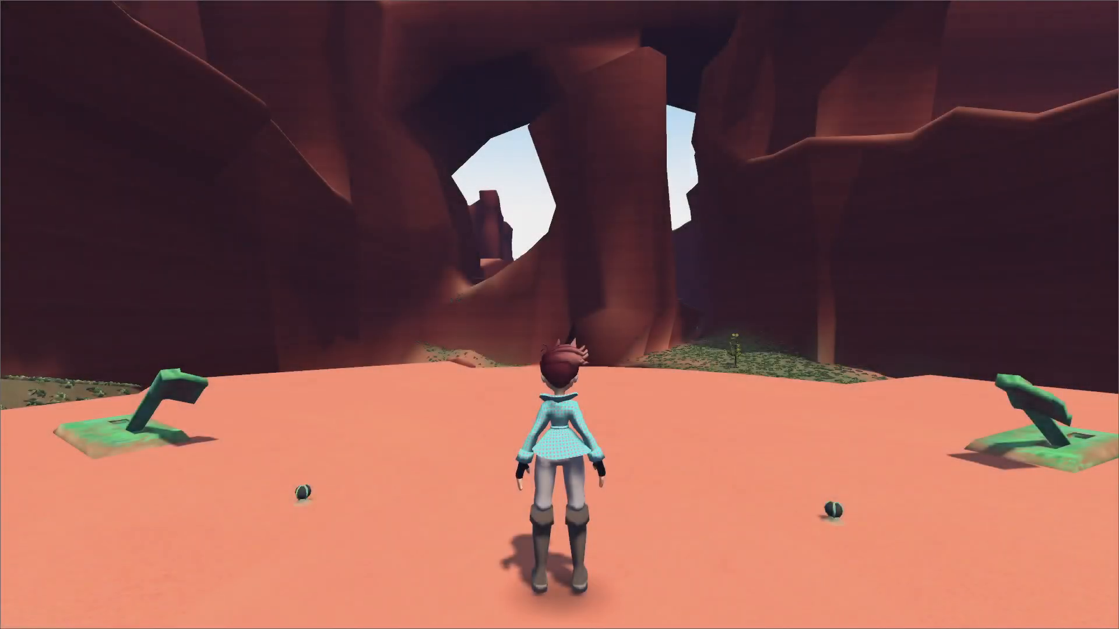
Run across the platform to its edge, open and close the pause menu, and run back towards the switches.
key(w)
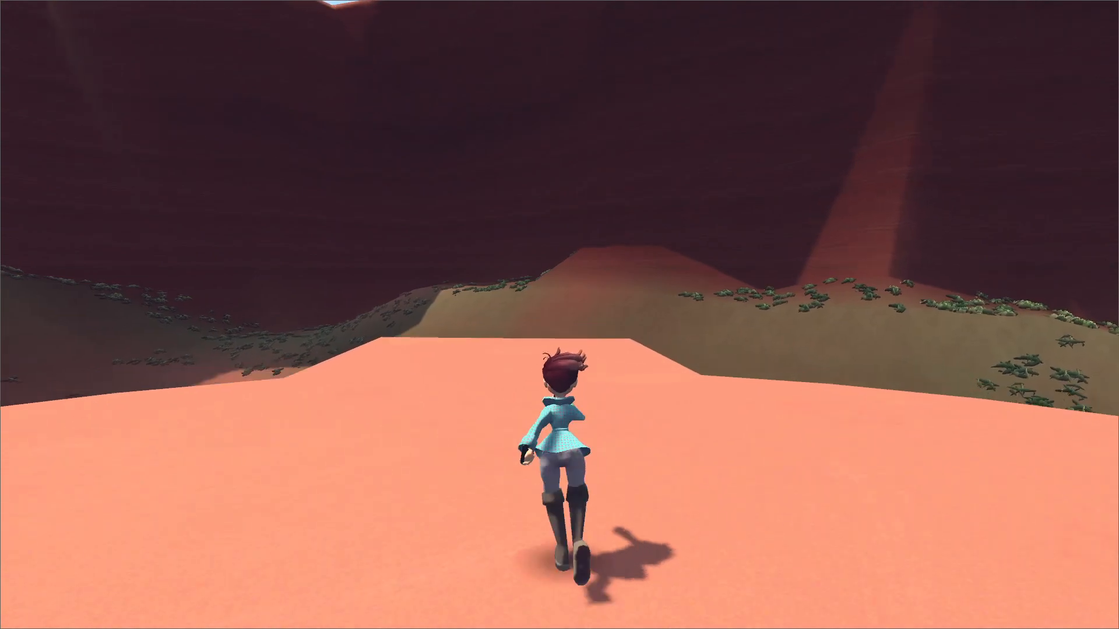
key(w)
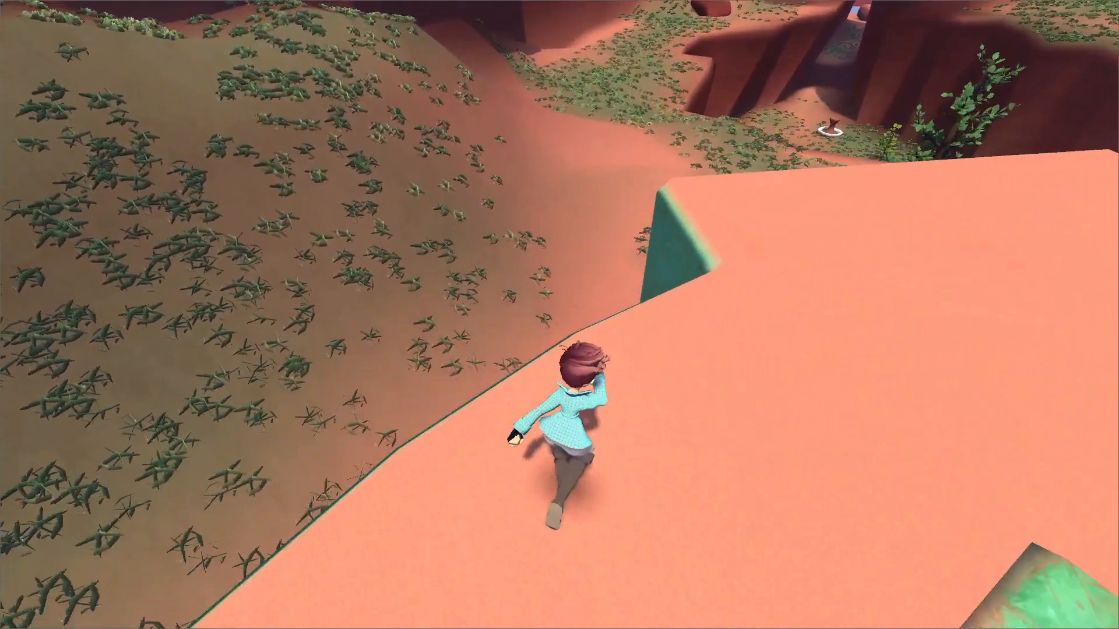
key(Escape)
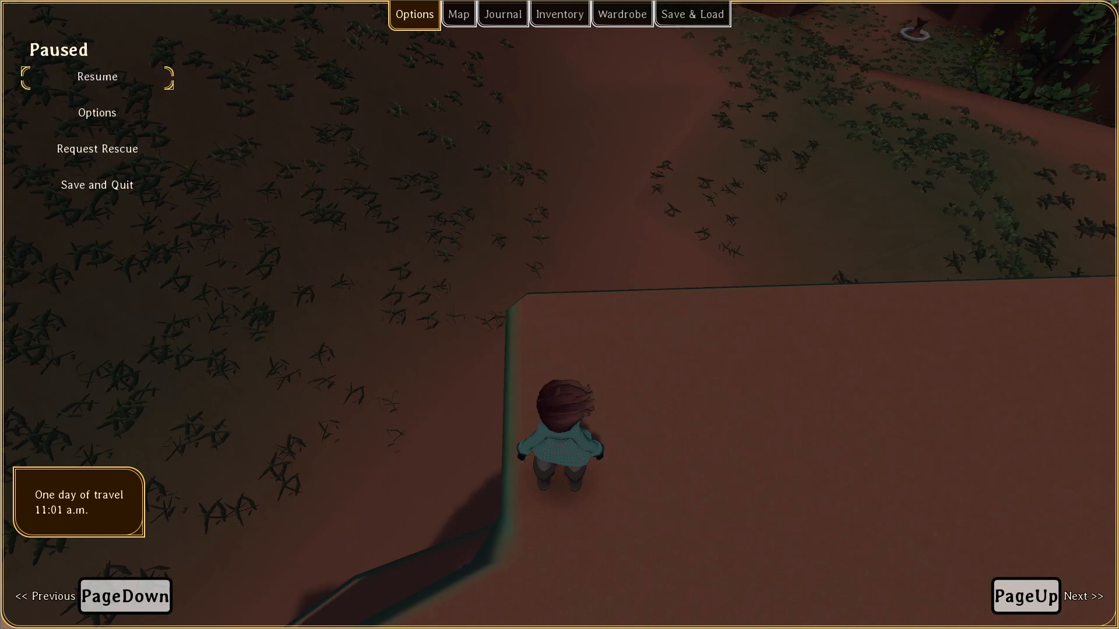
key(Escape)
key(w)
Go down inside the building under the circular platform, look around the lower chamber and stop the running project.
key(w)
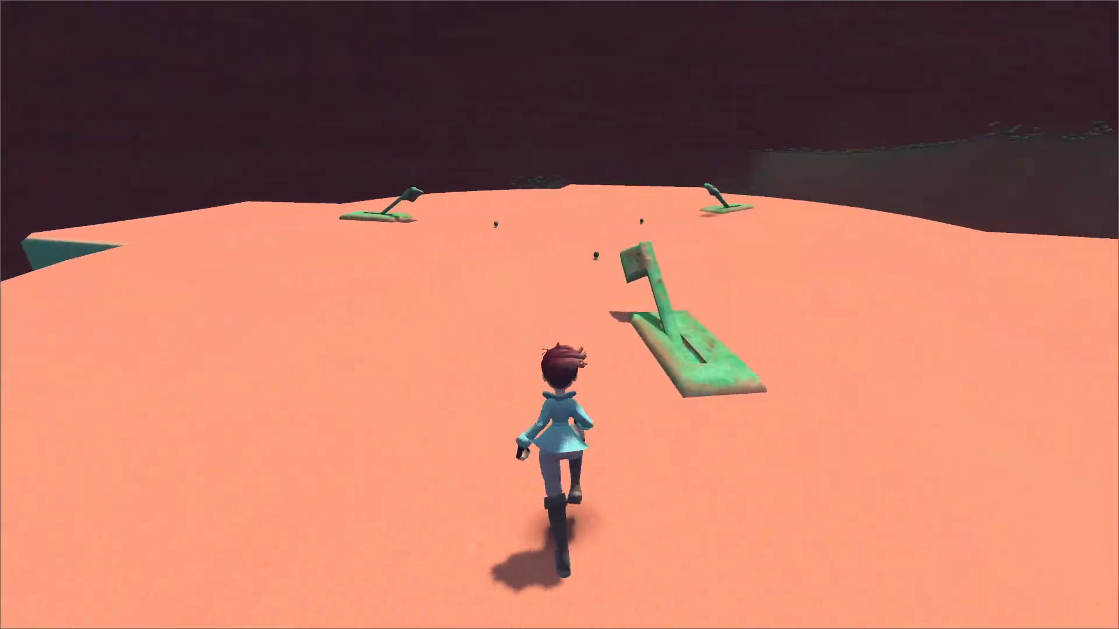
key(w)
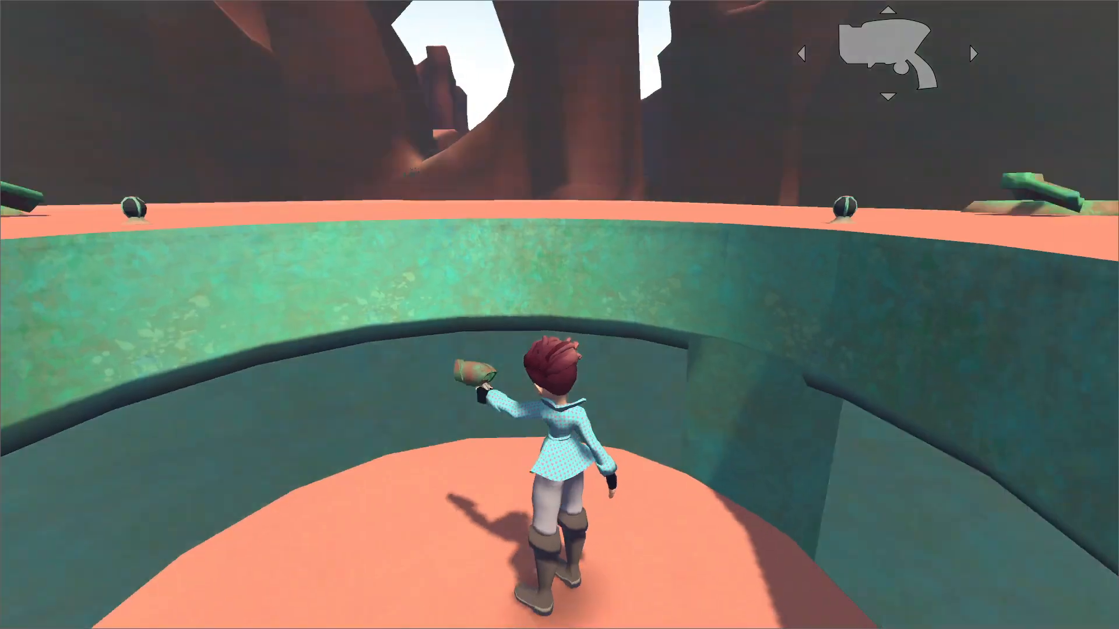
key(w)
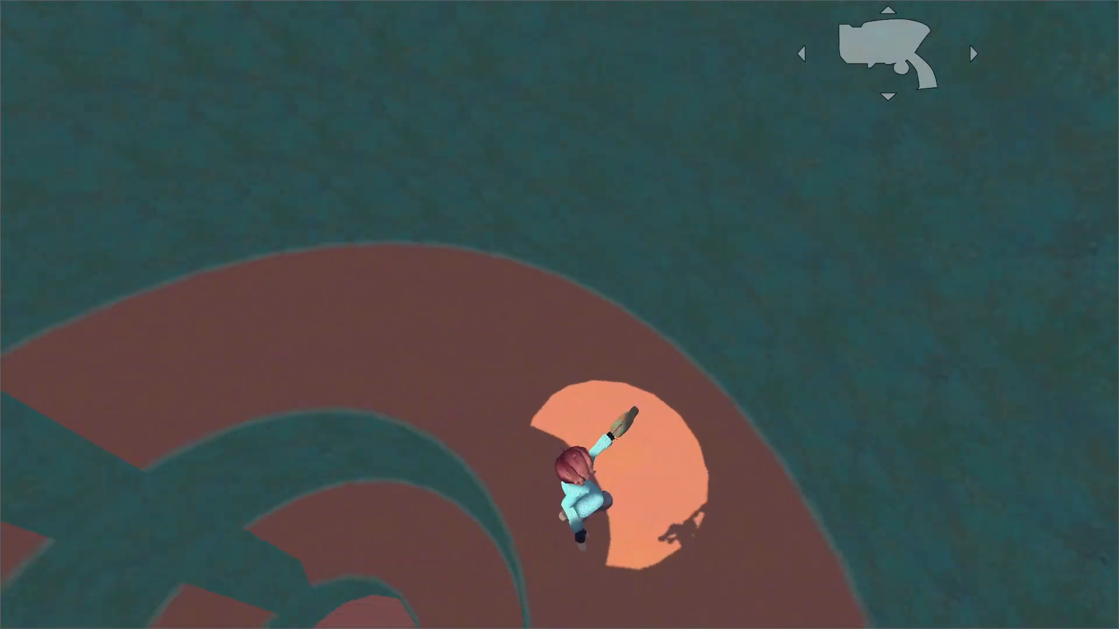
key(w)
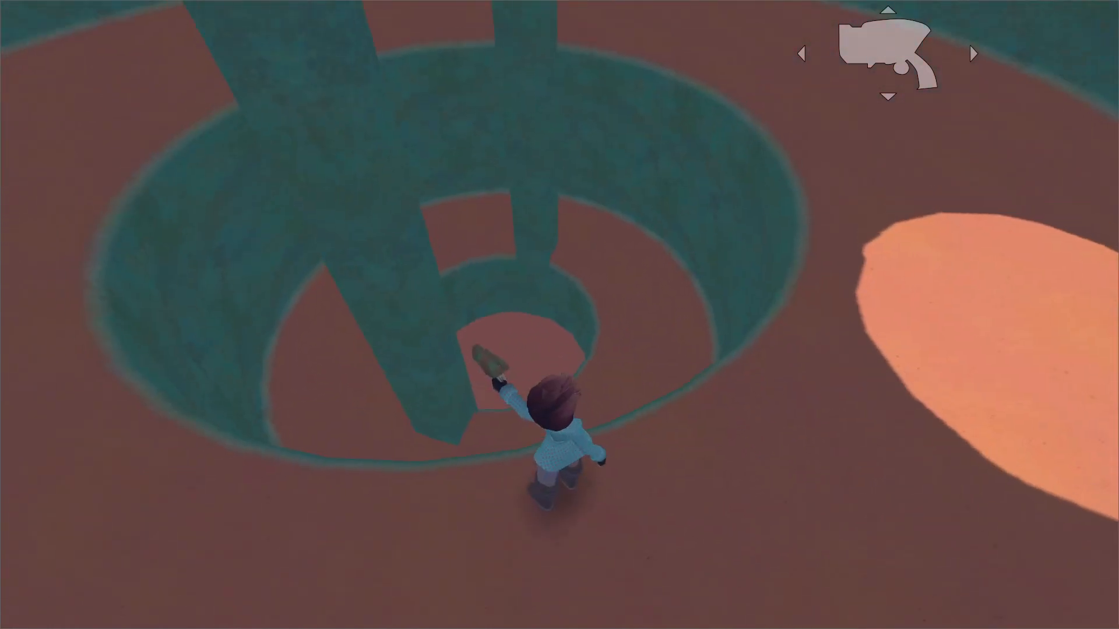
key(F8)
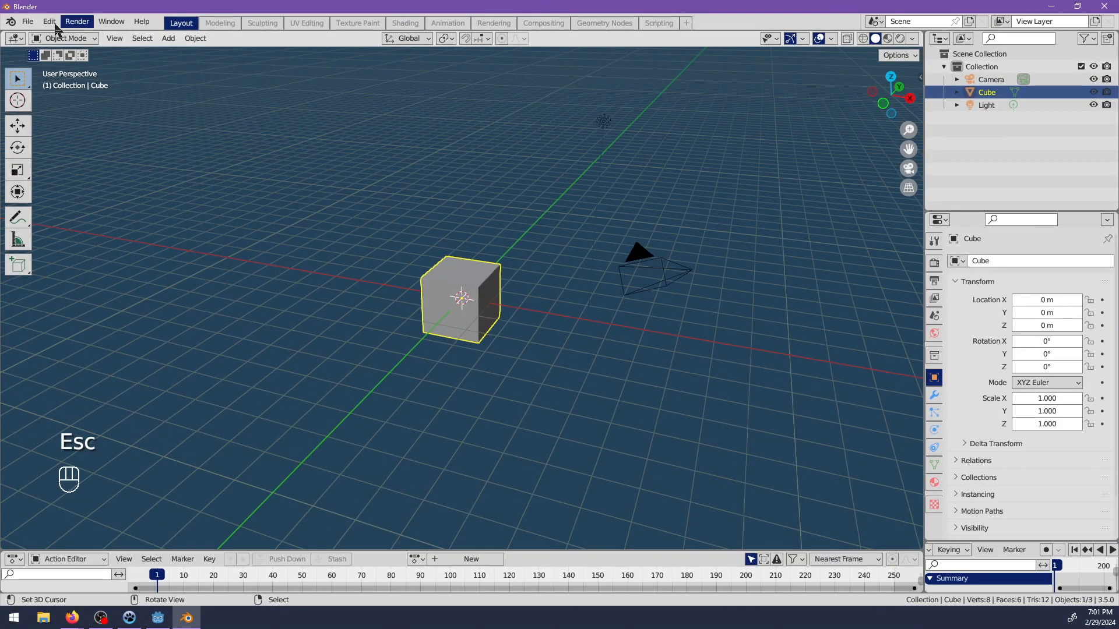
Switch to Blender and open the recent file world.blend.
click(27, 21)
mouse_move(74, 64)
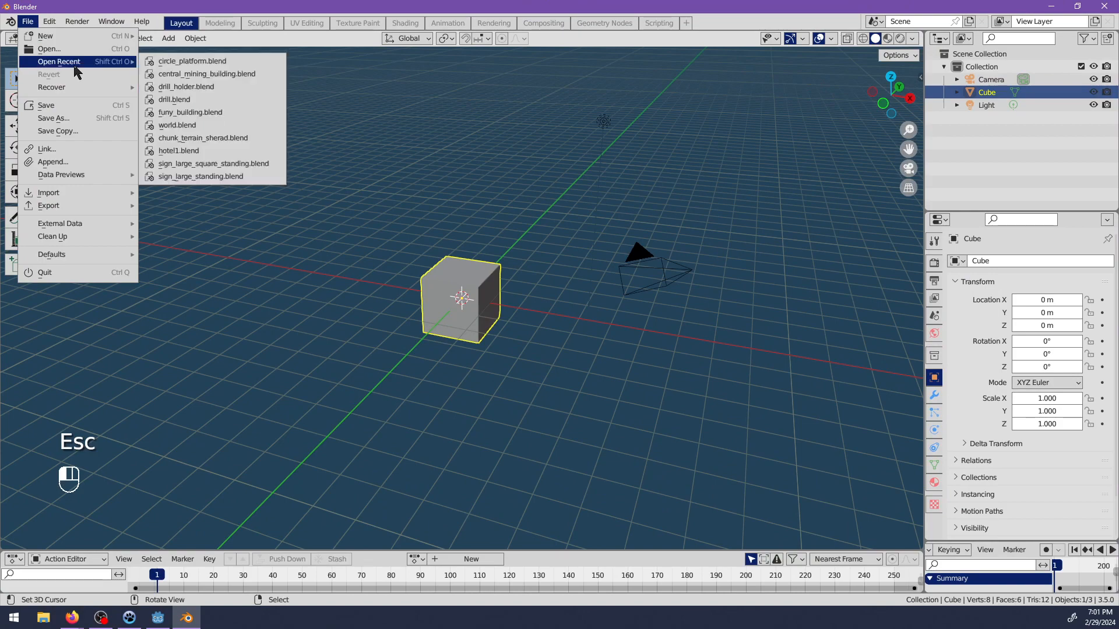
click(201, 126)
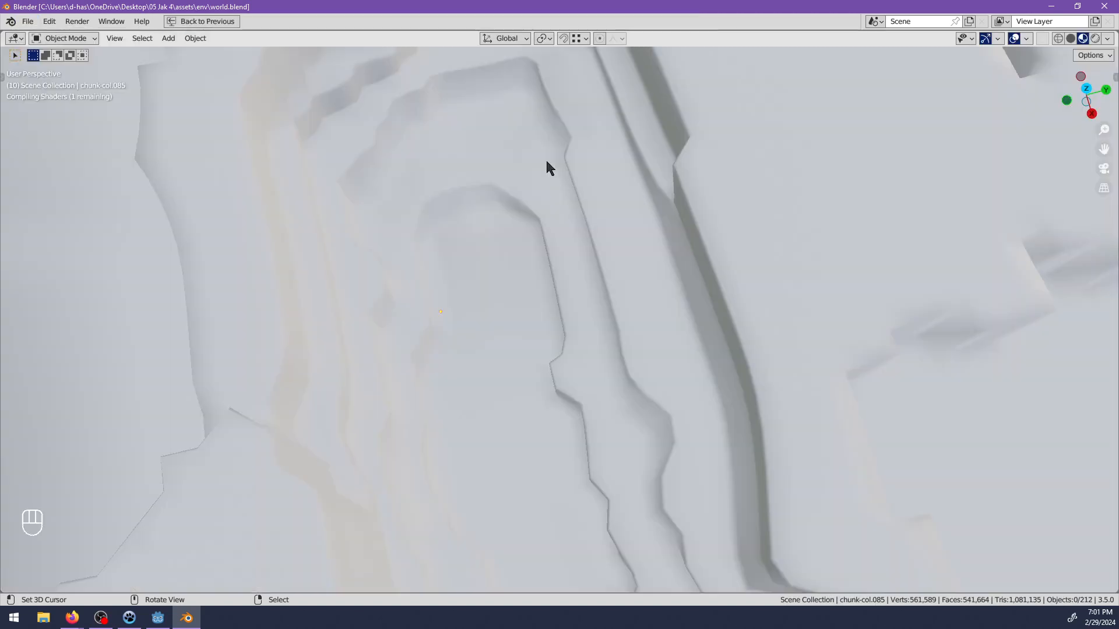
Find the green bowl area on the world terrain and select the chunk-col.097 object.
scroll(500, 324, down, 9)
middle_drag(577, 316, 533, 236)
shift+middle_drag(524, 329, 588, 257)
scroll(591, 259, up, 5)
middle_drag(586, 187, 577, 365)
shift+middle_drag(715, 388, 589, 270)
middle_drag(736, 394, 507, 323)
alt+middle_click(478, 395)
middle_drag(478, 395, 594, 432)
scroll(610, 355, up, 9)
shift+middle_drag(674, 277, 525, 370)
scroll(589, 347, up, 4)
scroll(582, 350, up, 1)
right_click(582, 349)
Enter Edit Mode on chunk-col.097 and, in face selection mode, select the single ground face at the middle of the bowl.
key(Tab)
scroll(559, 349, up, 3)
scroll(532, 387, up, 4)
right_click(438, 336)
shift+middle_drag(456, 308, 579, 332)
shift+click(135, 40)
right_click(479, 314)
Extrude the selected face in place and scale it inwards by 0.849 and again by 0.770.
key(e)
right_click(645, 370)
key(s)
click(645, 370)
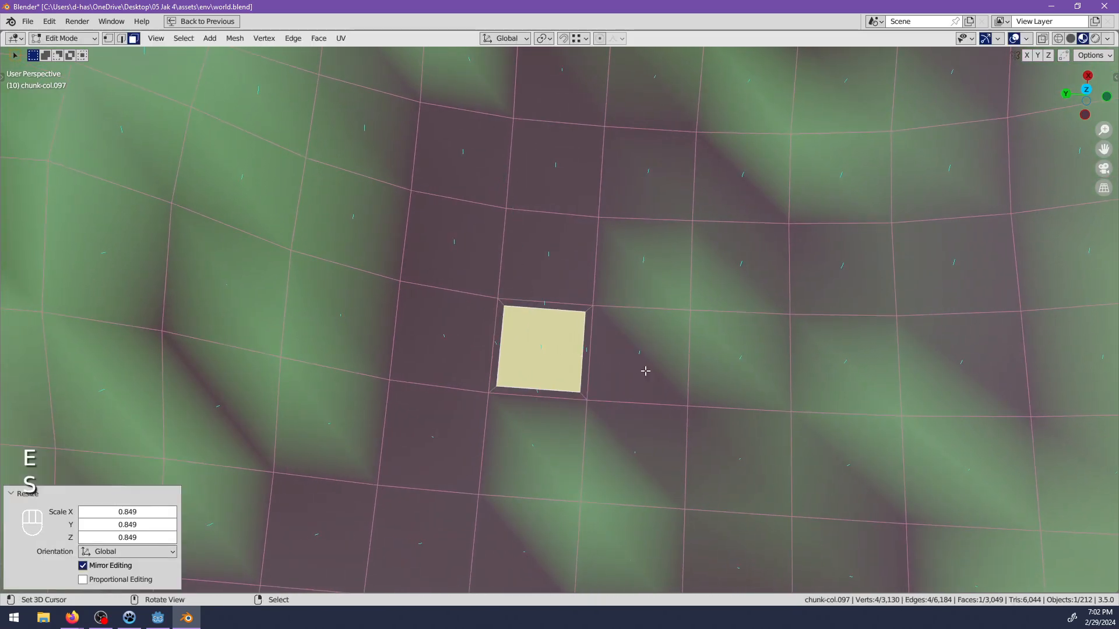
key(s)
click(639, 375)
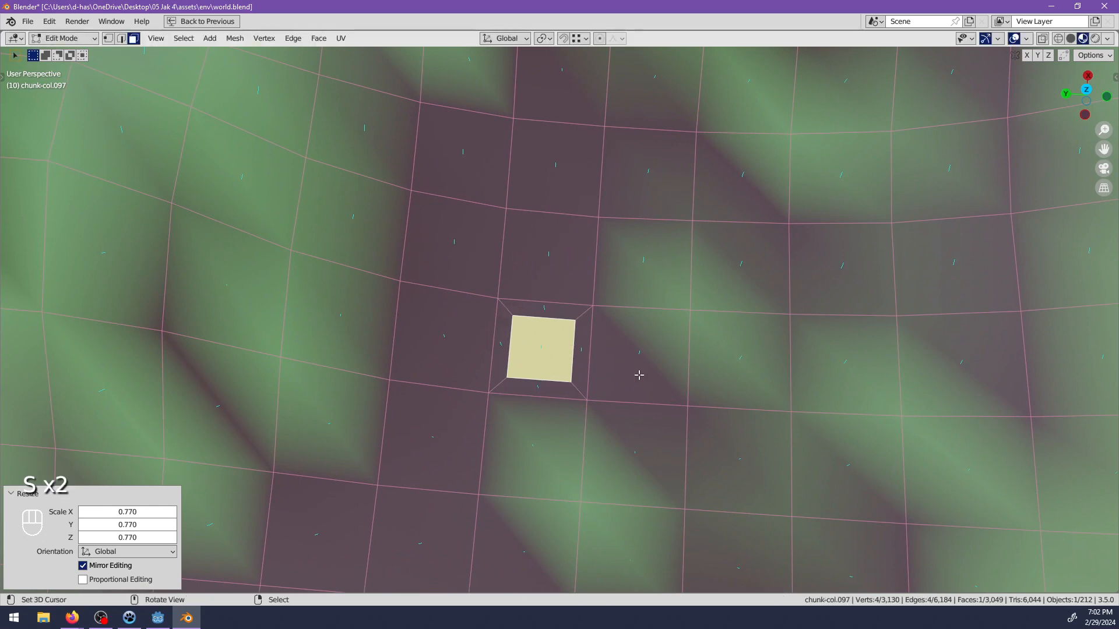
Delete the shrunken face to cut a hole in the terrain, return to Object Mode and save world.blend.
key(x)
key(Return)
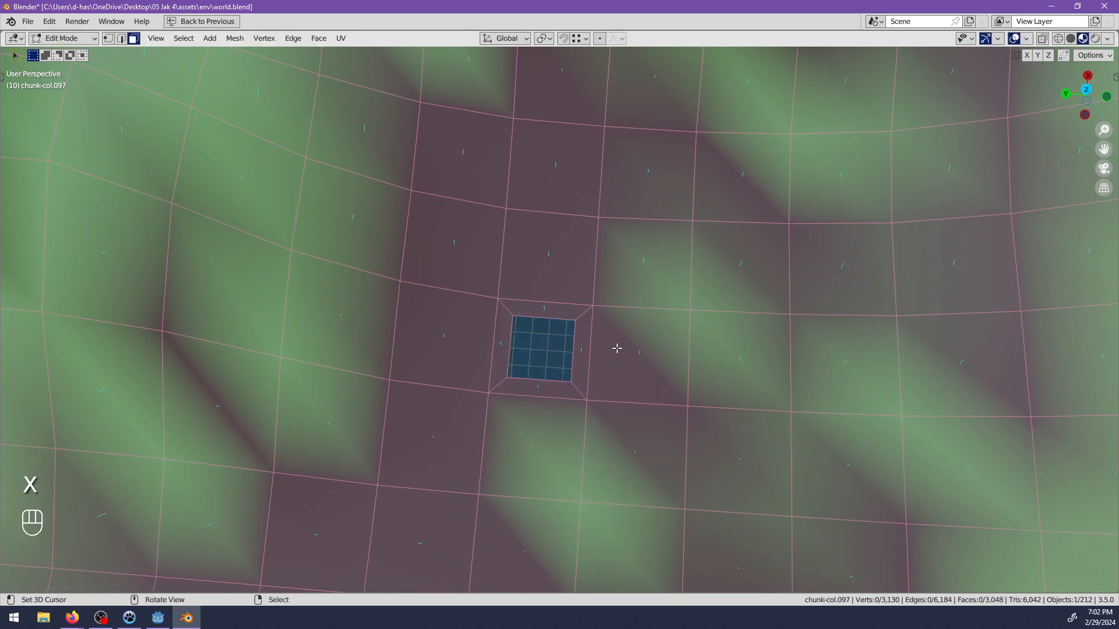
key(Tab)
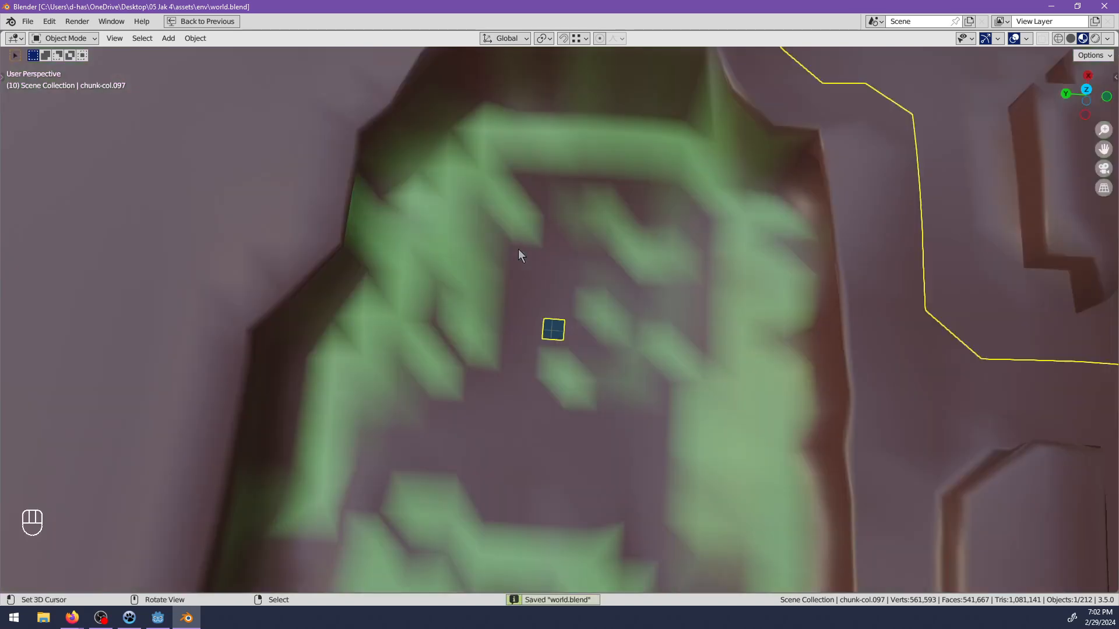
Deselect everything and close Blender, saving the changes to world.blend.
scroll(518, 249, down, 9)
middle_drag(563, 311, 496, 253)
key(alt+a)
middle_drag(627, 299, 527, 414)
click(1104, 6)
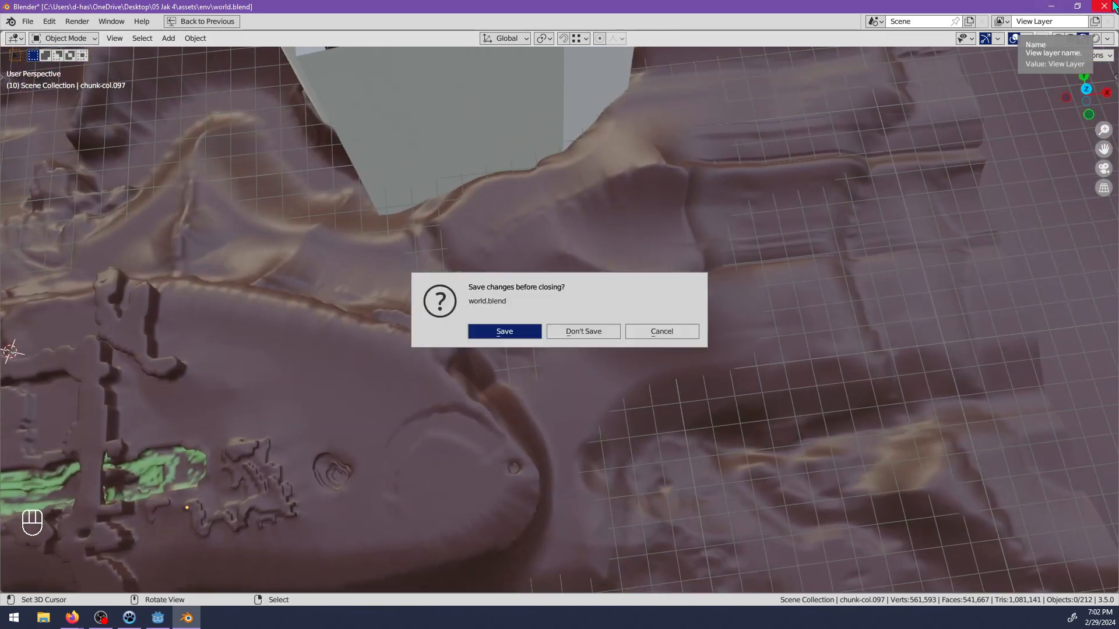
click(509, 329)
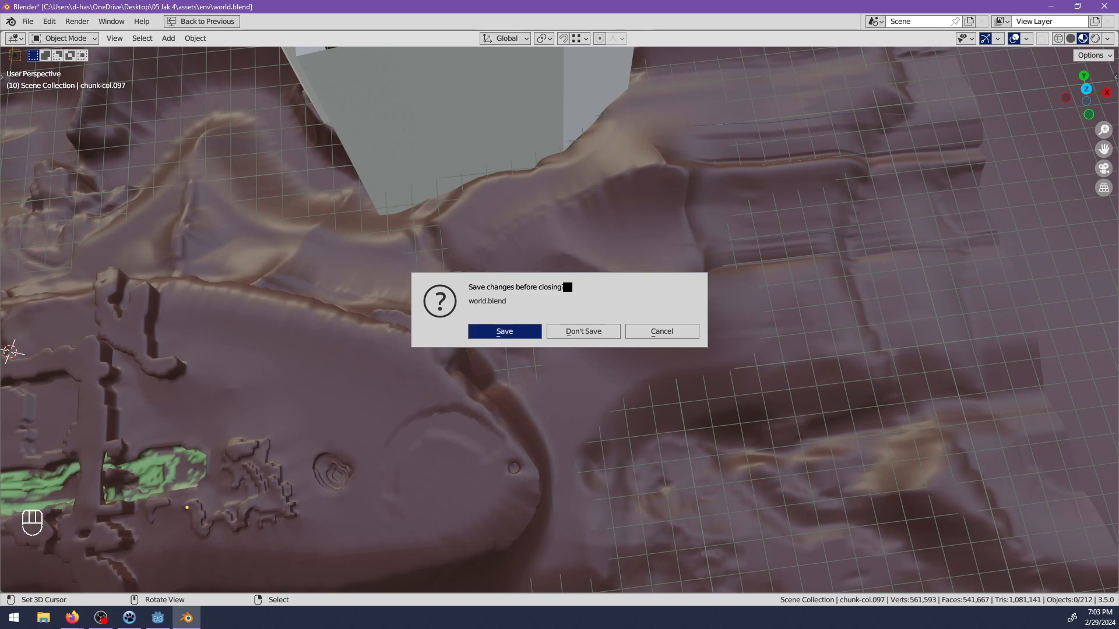
key(d)
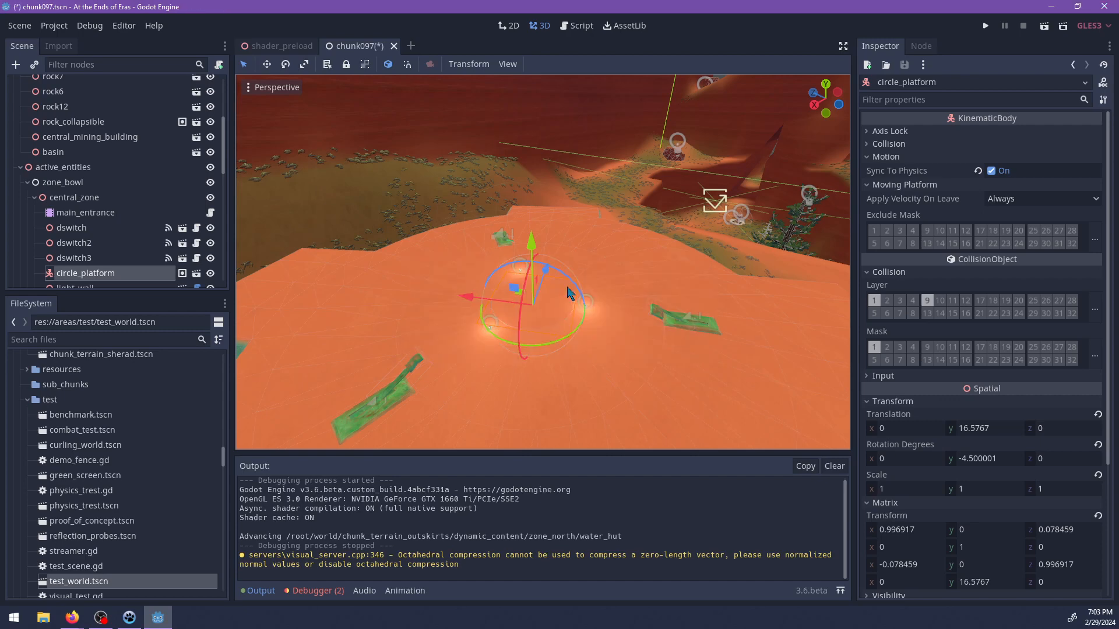
Save the chunk097 scene in Godot and close both the chunk097 and shader_preload scenes.
key(ctrl+s)
scroll(524, 262, down, 3)
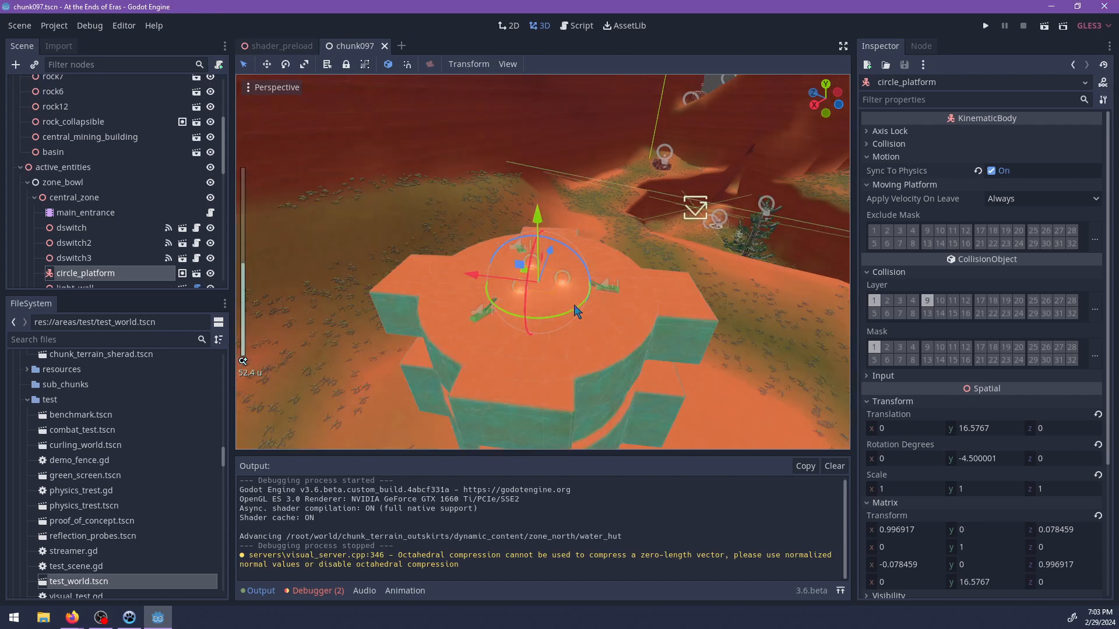
click(385, 47)
click(314, 49)
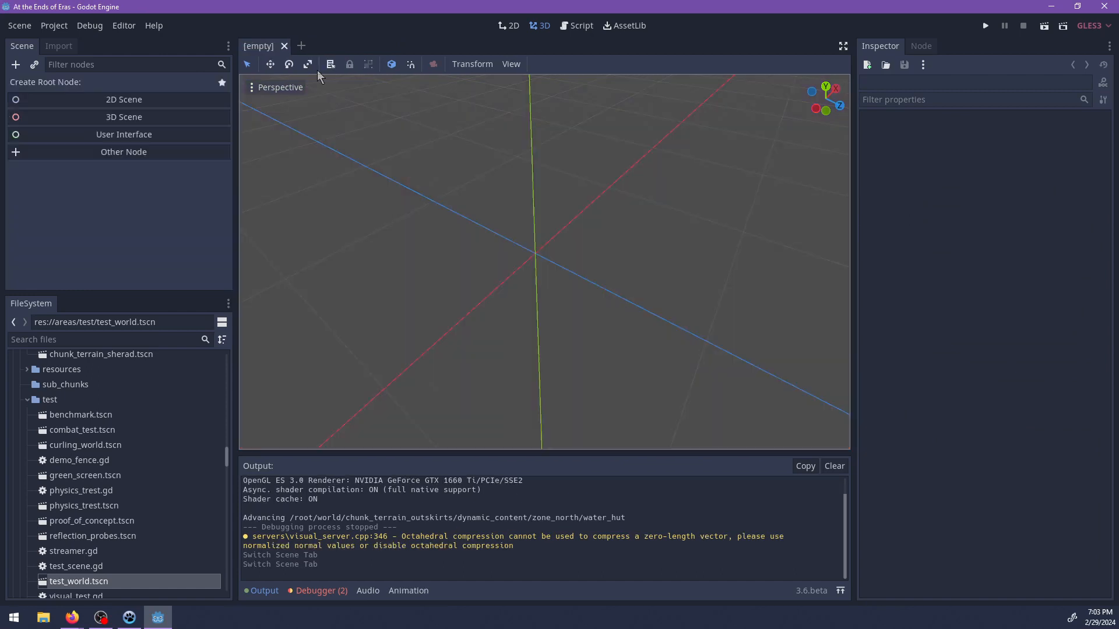
Filter the project files by 097 and reopen chunk097.tscn.
click(111, 339)
text(097)
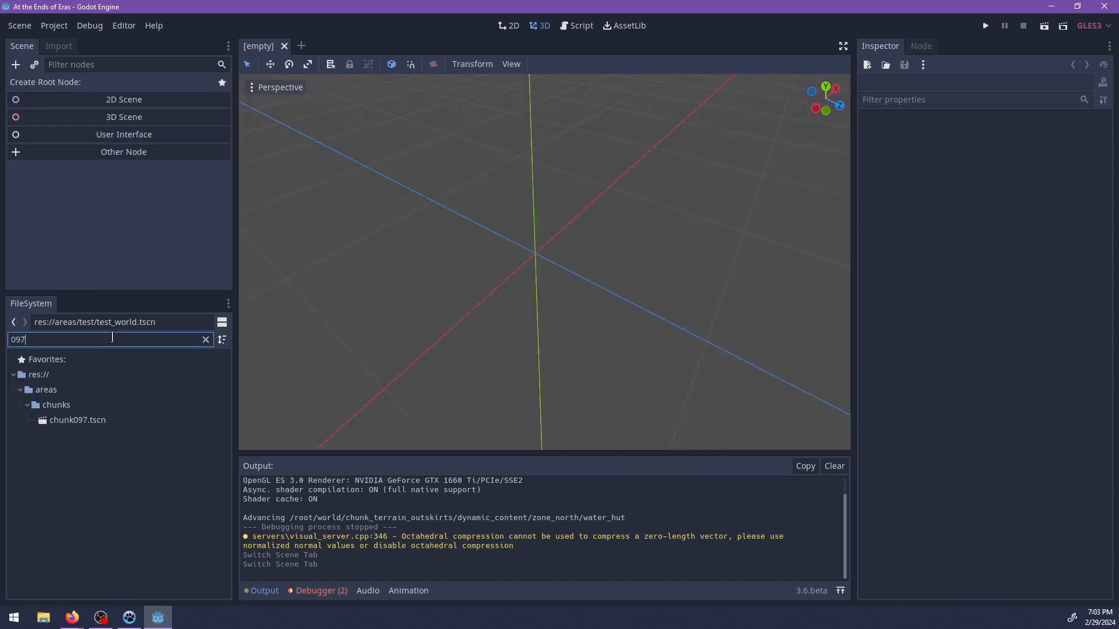
click(99, 420)
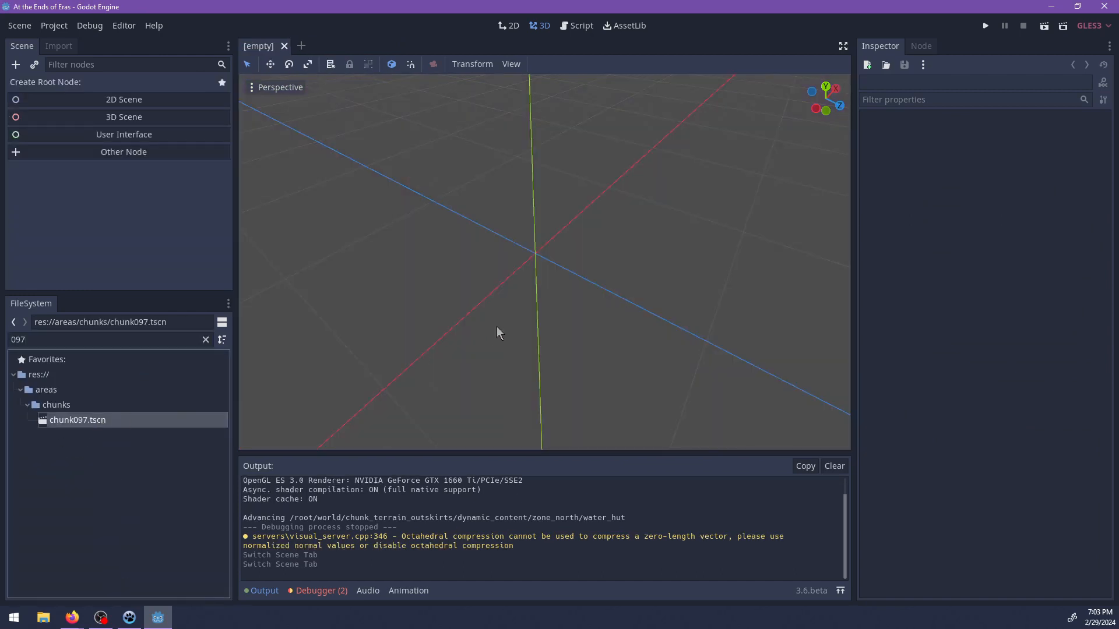
scroll(483, 325, down, 4)
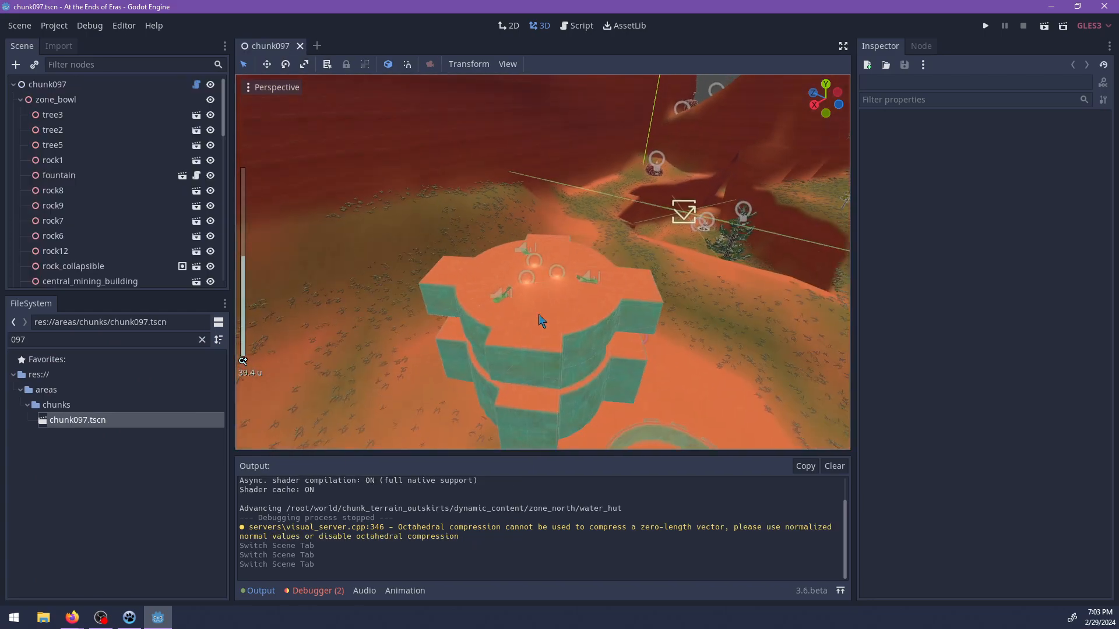
Select the central_mining_building together with the central_zone node.
click(561, 333)
middle_drag(569, 378, 559, 200)
middle_drag(635, 280, 542, 319)
scroll(359, 227, up, 3)
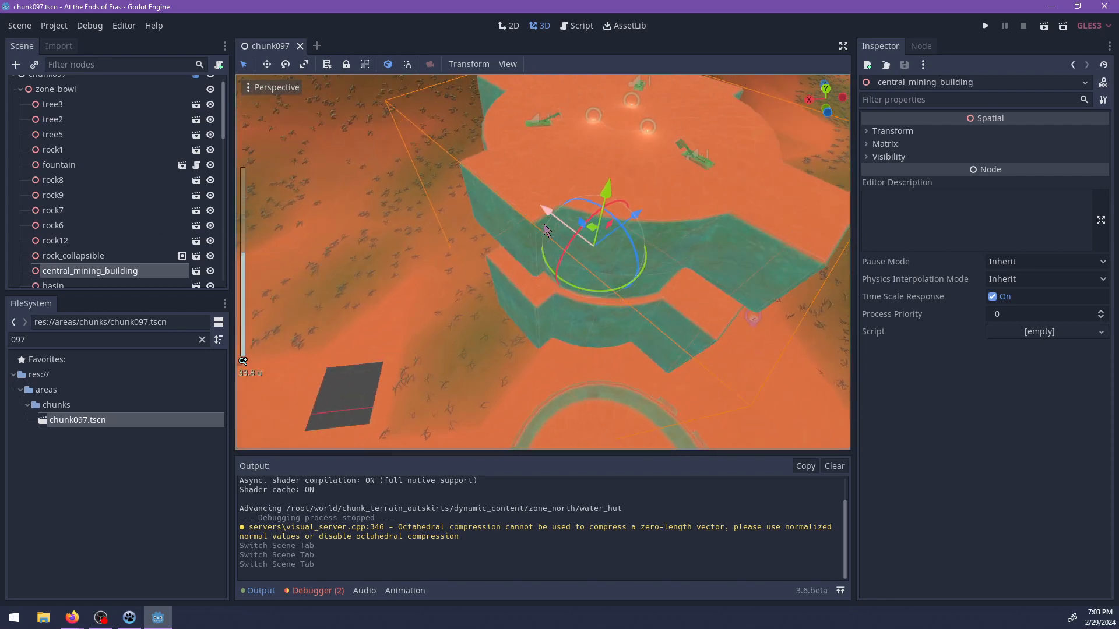
scroll(75, 233, up, 1)
scroll(86, 222, down, 5)
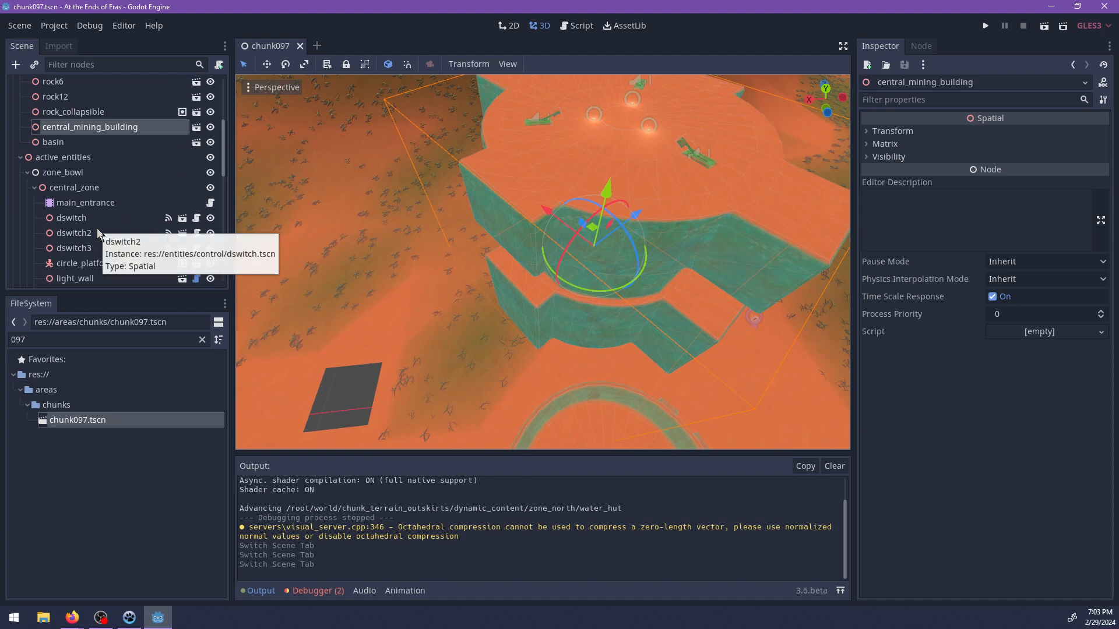
ctrl+click(77, 188)
Try to move the selected building and zone horizontally over the hole in the terrain.
middle_drag(515, 201, 561, 252)
scroll(561, 252, down, 2)
drag(561, 251, 511, 278)
key(f)
scroll(572, 309, up, 15)
middle_drag(582, 308, 504, 306)
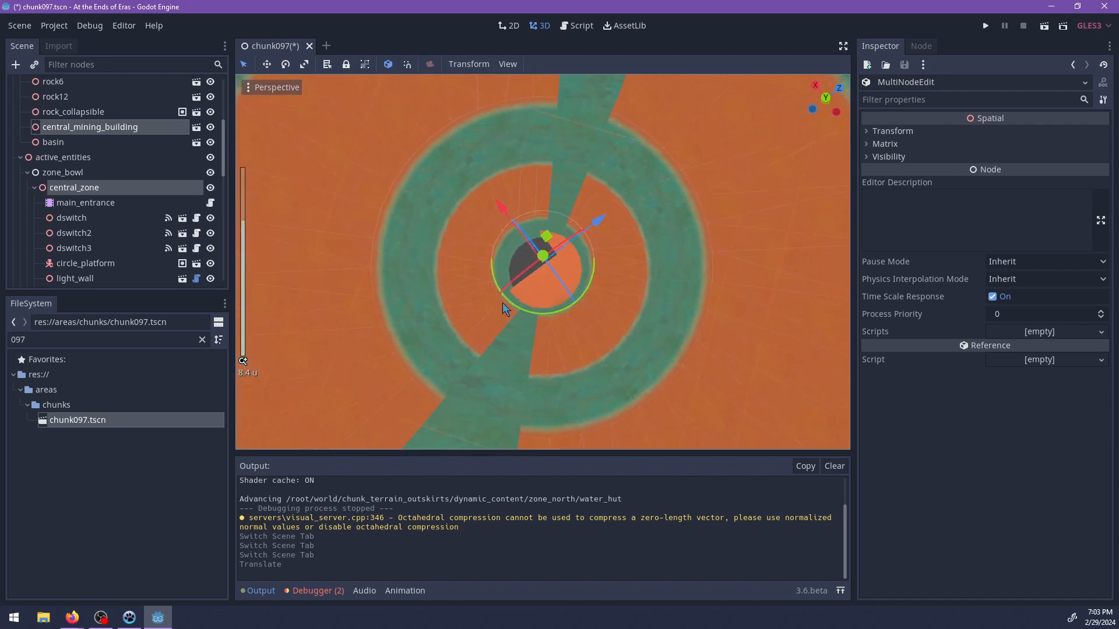
Try to fine-tune the building's alignment over the terrain hole and lower it slightly.
shift+middle_drag(572, 257, 563, 299)
drag(569, 300, 496, 257)
middle_drag(604, 287, 584, 175)
scroll(595, 314, down, 17)
middle_drag(592, 309, 562, 166)
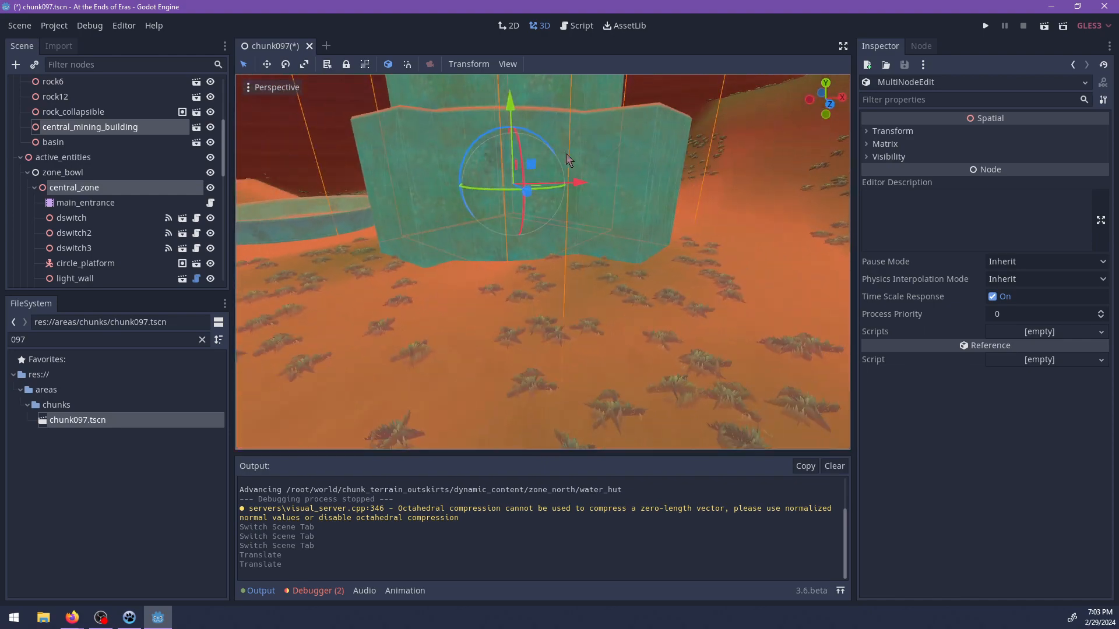
drag(510, 106, 509, 112)
scroll(484, 186, down, 12)
middle_drag(479, 190, 560, 267)
Select the gem_pickup beside the building and undo all moves of the building and central zone.
click(589, 228)
key(ctrl+z)
key(ctrl+z)
key(ctrl+z)
key(ctrl+z)
key(ctrl+z)
key(ctrl+z)
key(ctrl+z)
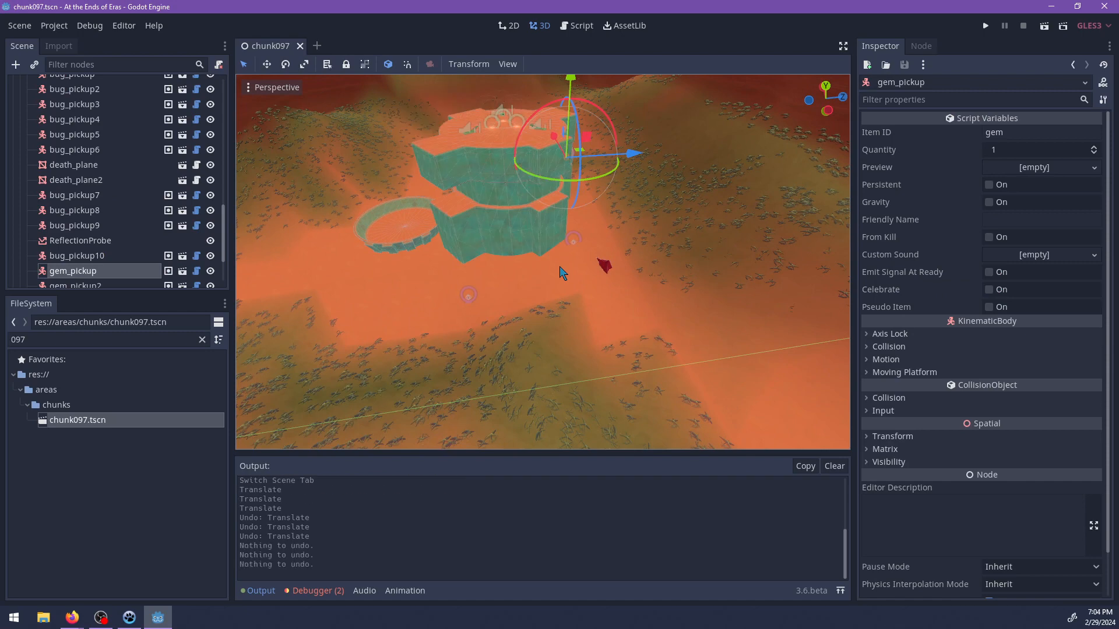
key(ctrl+shift+z)
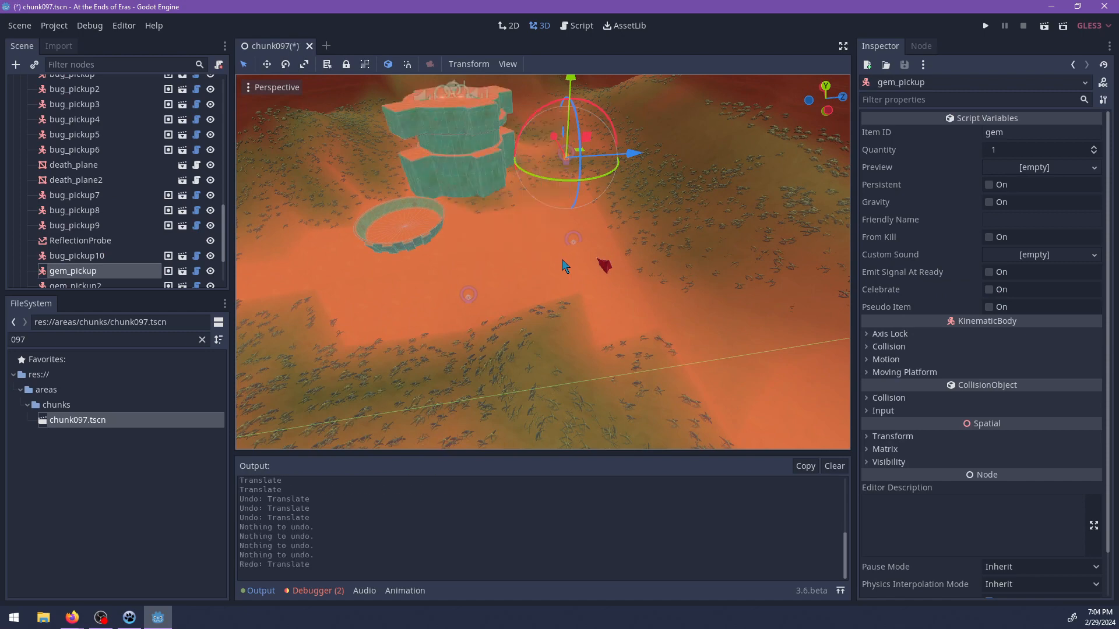
middle_drag(580, 267, 520, 314)
key(ctrl+z)
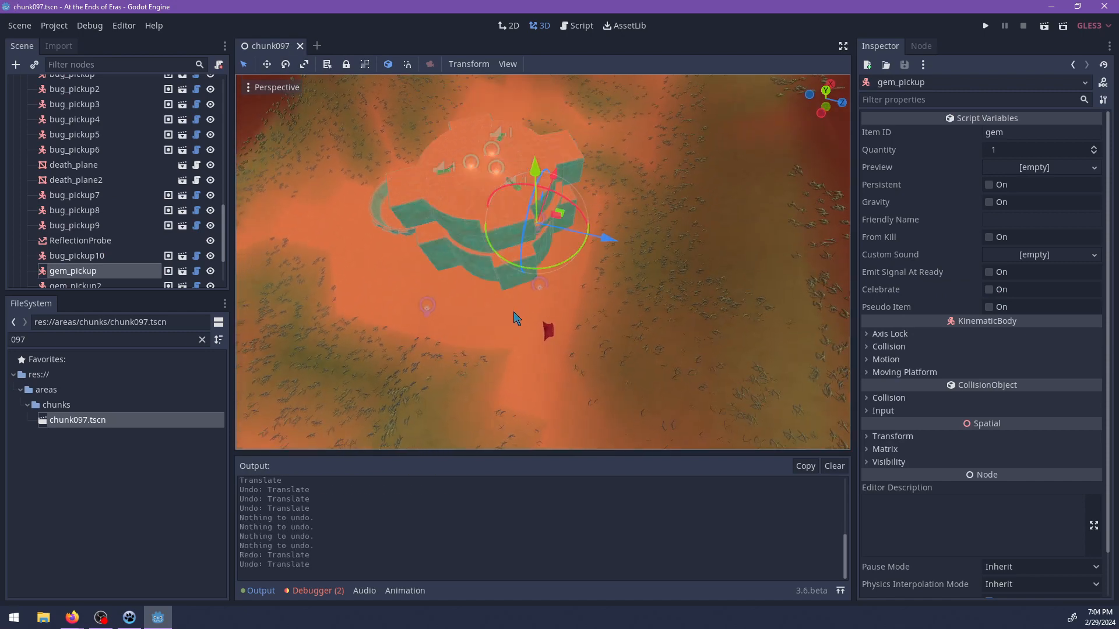
Add the two other gem pickups and gem_big to the selection and reparent all four nodes under central_zone.
shift+click(541, 286)
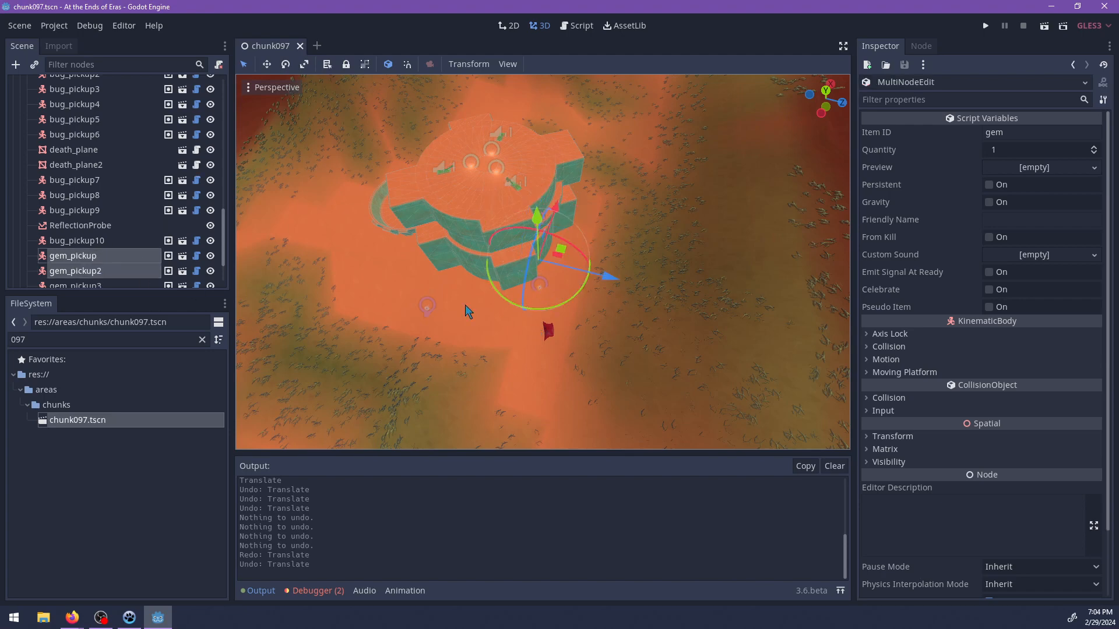
shift+click(427, 308)
shift+click(548, 336)
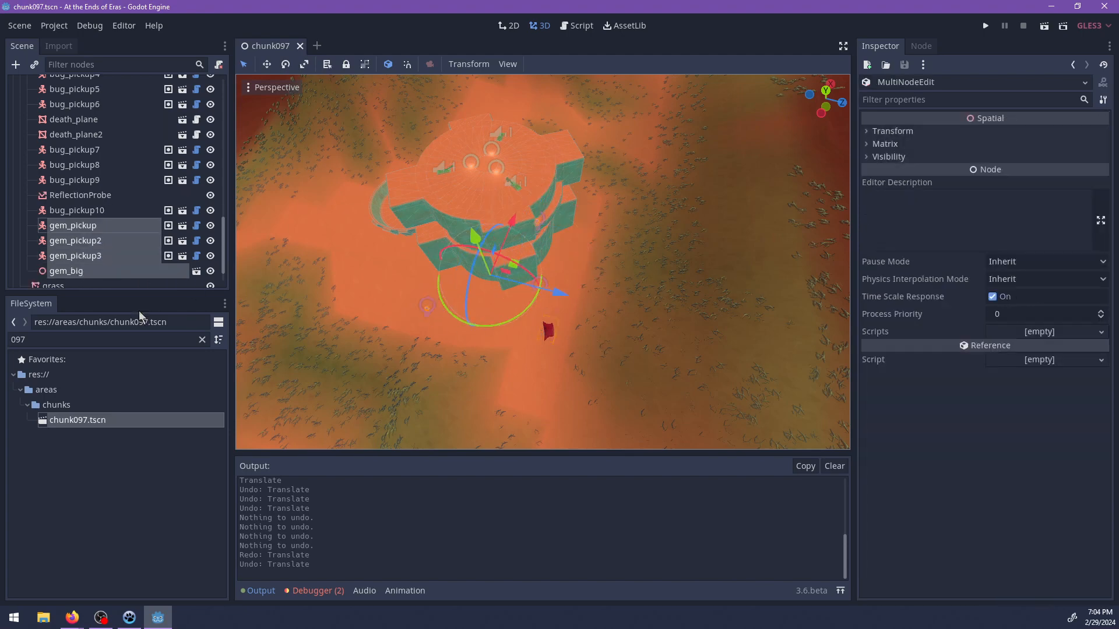
drag(91, 232, 81, 205)
Select central_zone together with central_mining_building and move both horizontally over the hole in the terrain.
click(80, 206)
scroll(108, 202, up, 6)
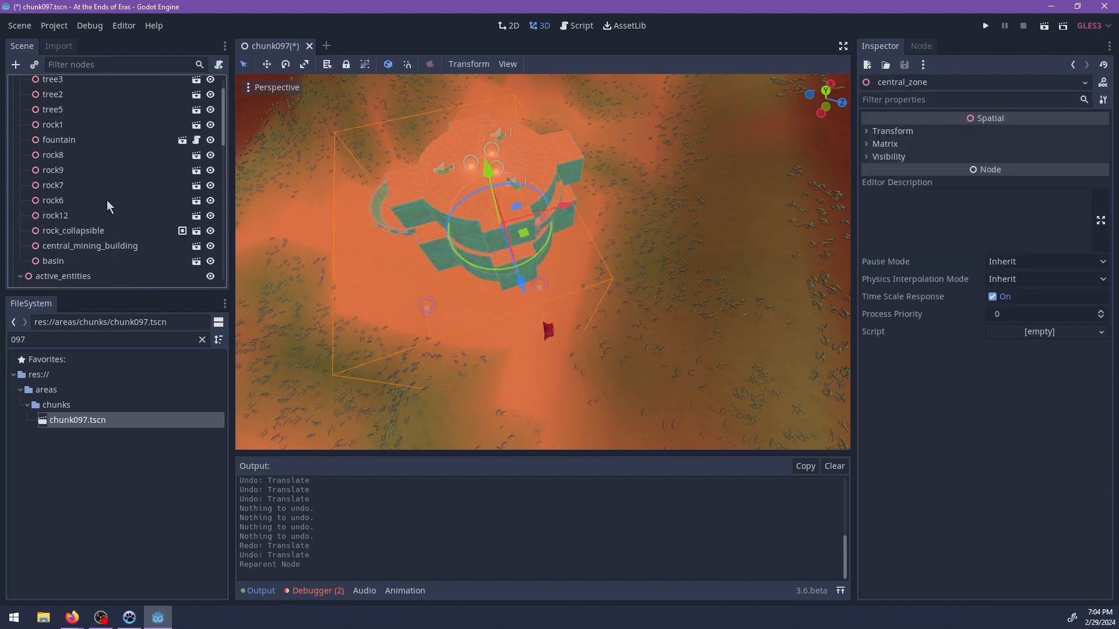
scroll(108, 204, down, 3)
ctrl+click(91, 204)
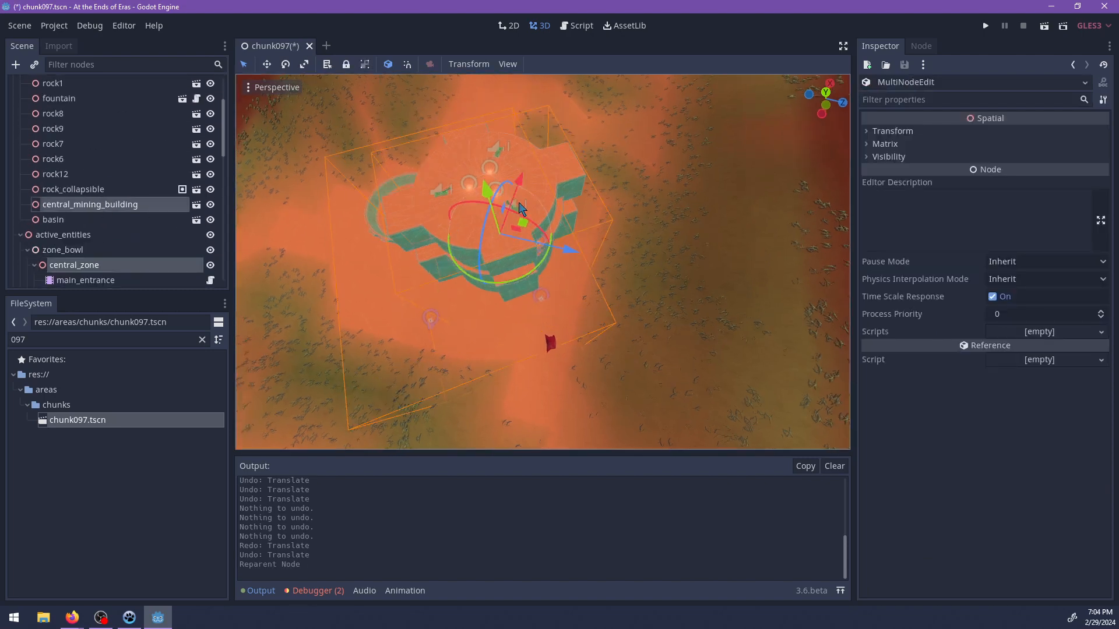
middle_drag(516, 177, 524, 277)
drag(529, 282, 551, 154)
Lower the mining building and its zone slightly along the vertical axis and save the scene.
key(f)
scroll(611, 323, up, 10)
scroll(618, 335, down, 5)
drag(568, 254, 603, 202)
middle_drag(645, 291, 612, 243)
scroll(613, 250, down, 8)
middle_drag(619, 314, 568, 225)
drag(579, 191, 579, 194)
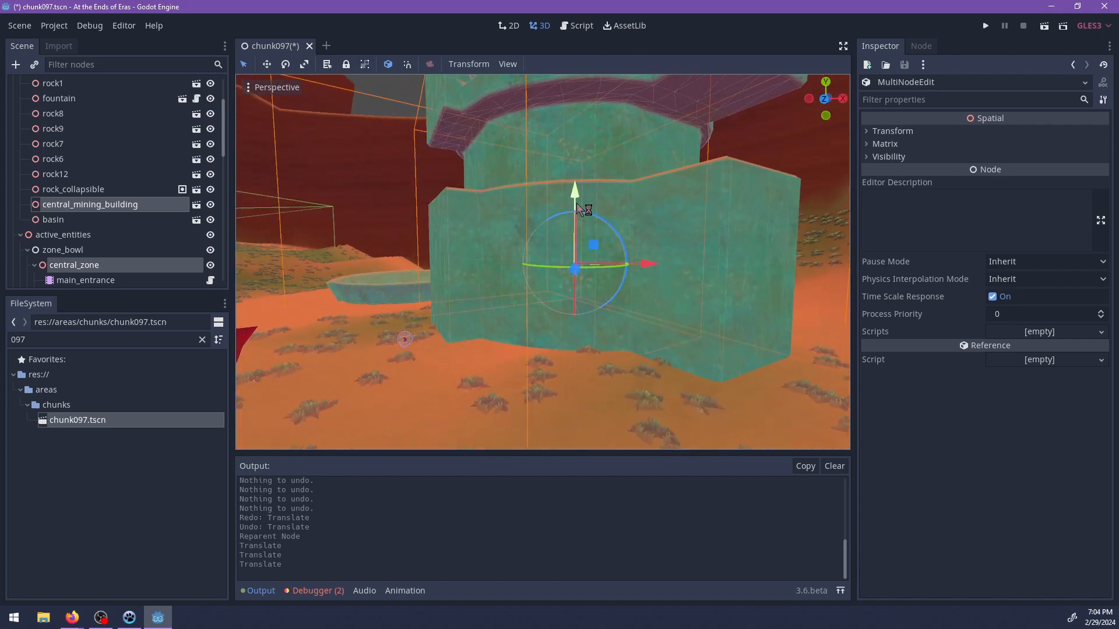
key(ctrl+s)
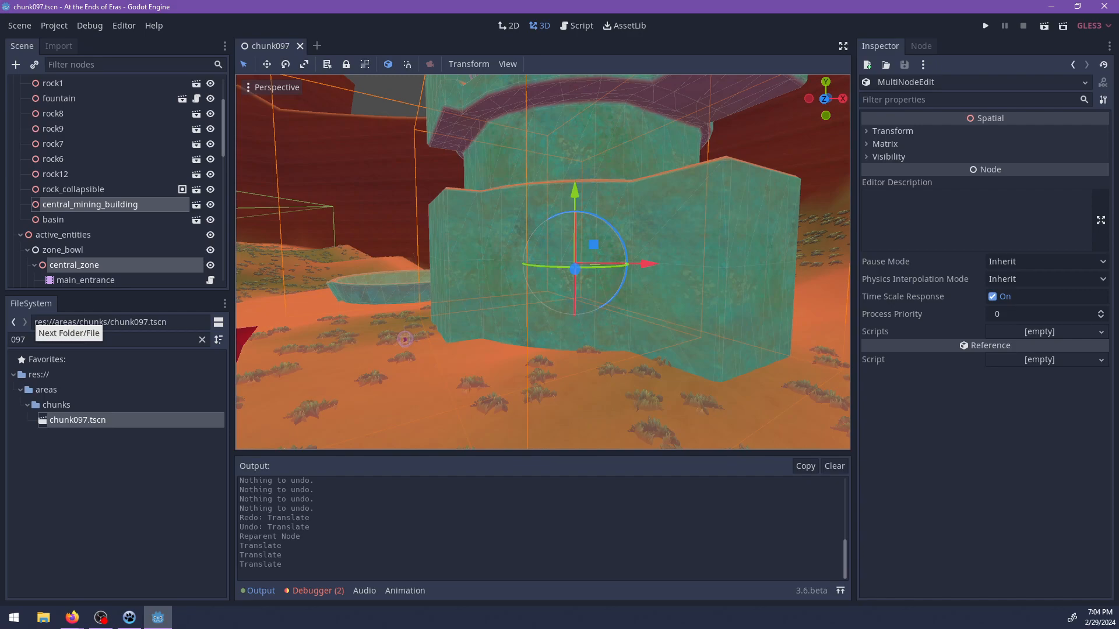
Examine the mining building from above and inside to check its fit over the terrain hole, and save the scene.
scroll(534, 309, down, 7)
middle_drag(534, 309, 454, 223)
middle_drag(584, 358, 559, 312)
scroll(571, 285, up, 10)
middle_drag(585, 250, 617, 422)
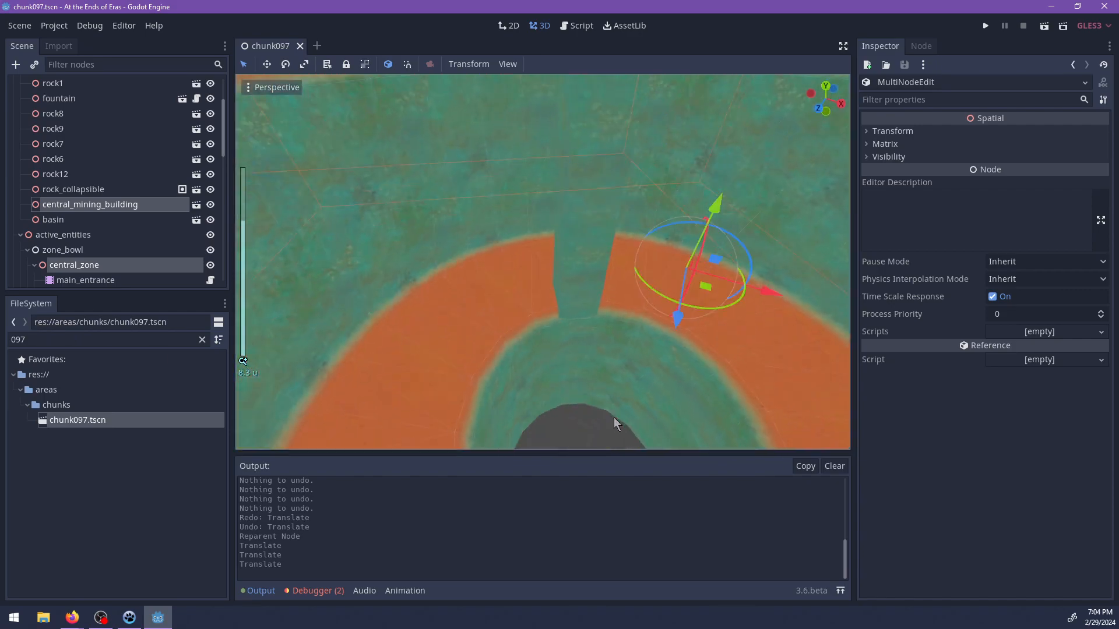
scroll(619, 407, down, 5)
middle_drag(633, 312, 667, 324)
key(ctrl+s)
scroll(582, 354, down, 6)
middle_drag(579, 355, 561, 247)
scroll(619, 329, down, 5)
scroll(559, 314, down, 4)
Collapse the zone_bowl and active_entities nodes in the scene tree and select only the central mining building.
scroll(107, 221, down, 3)
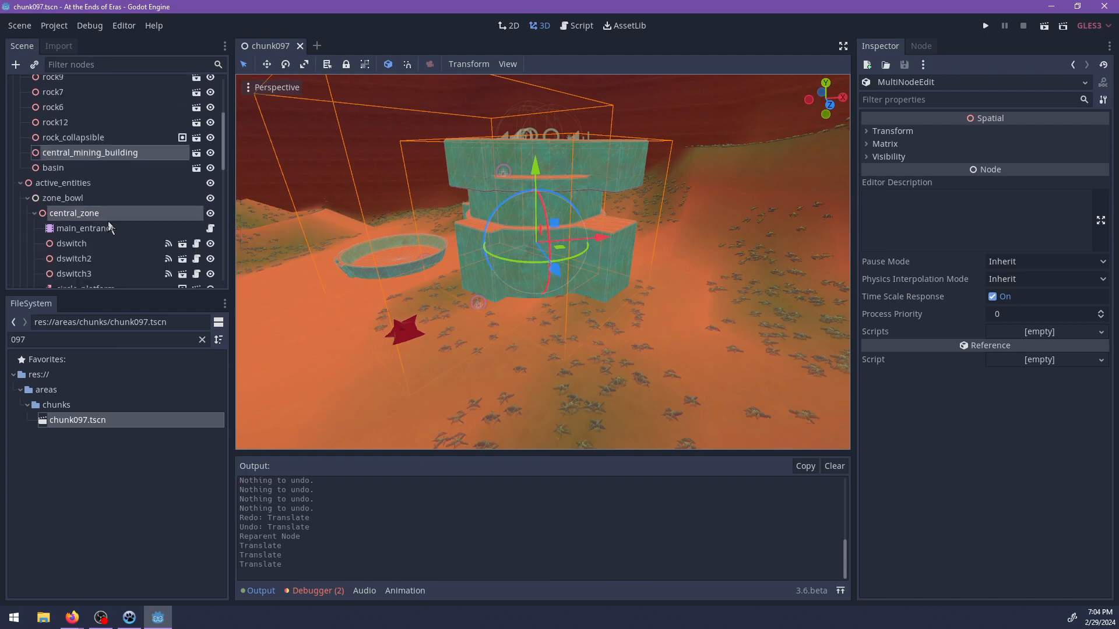
scroll(109, 222, up, 6)
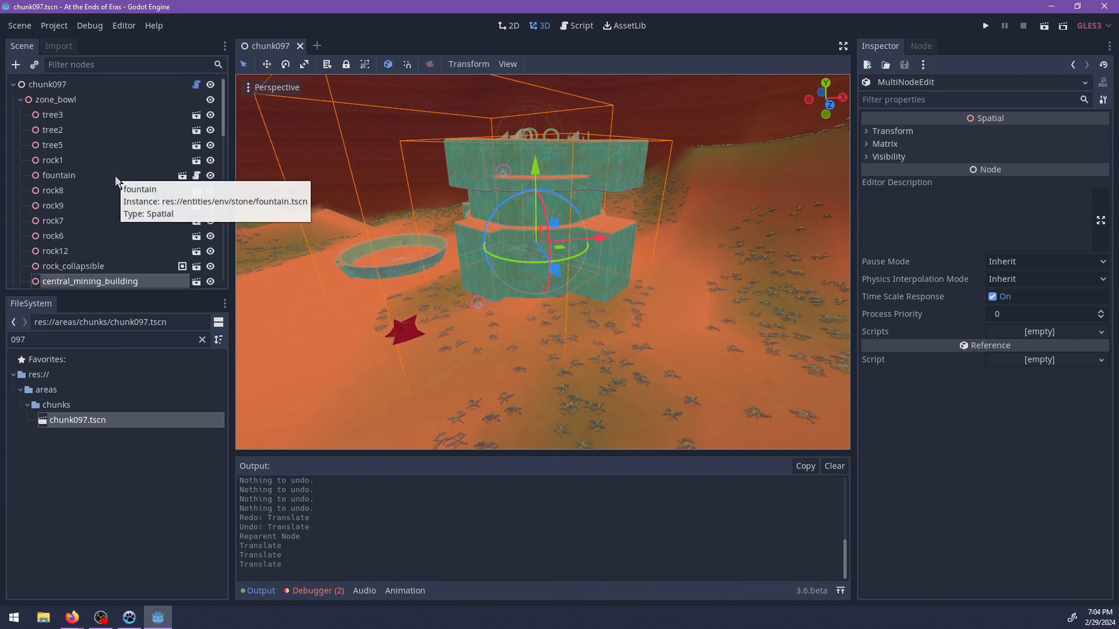
click(19, 99)
click(21, 115)
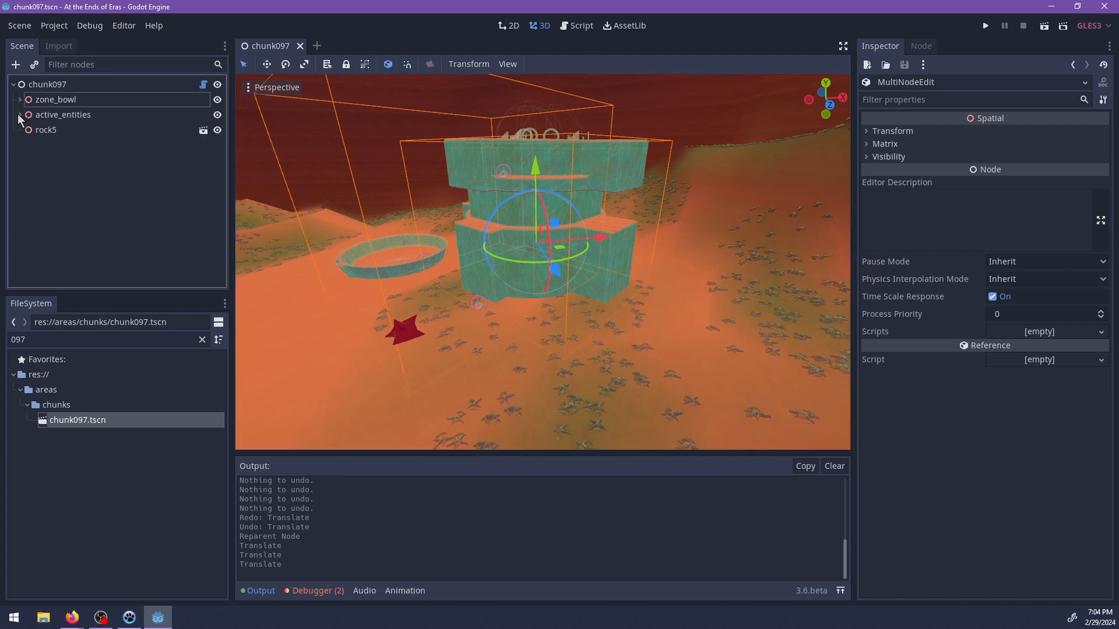
click(470, 179)
middle_drag(552, 312, 575, 347)
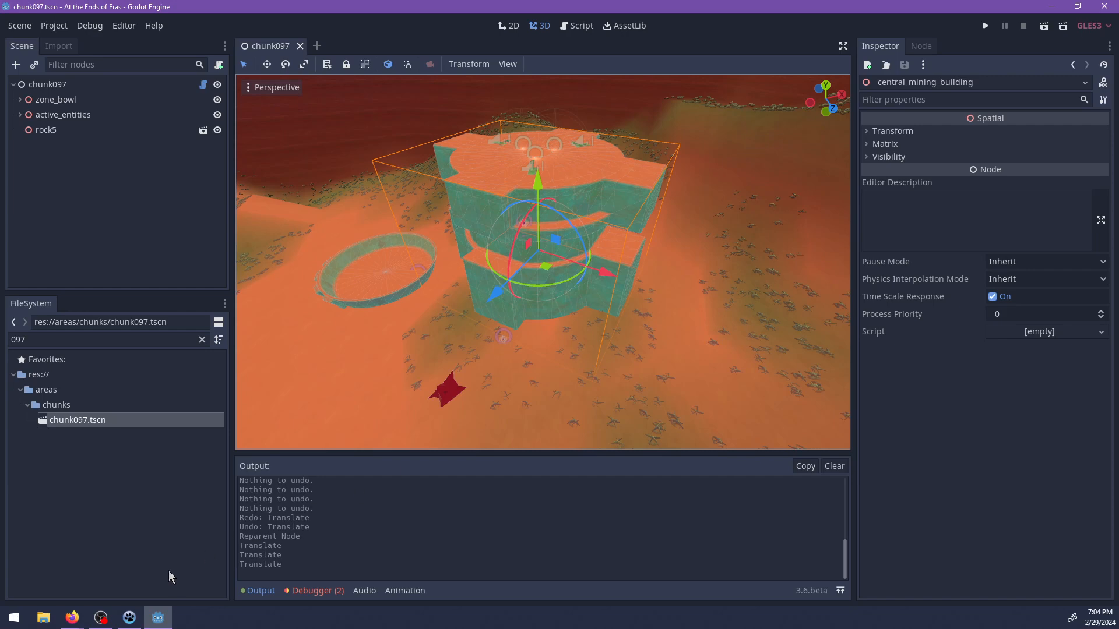
Switch to Blender and delete all default objects from the new scene.
key(alt+Tab)
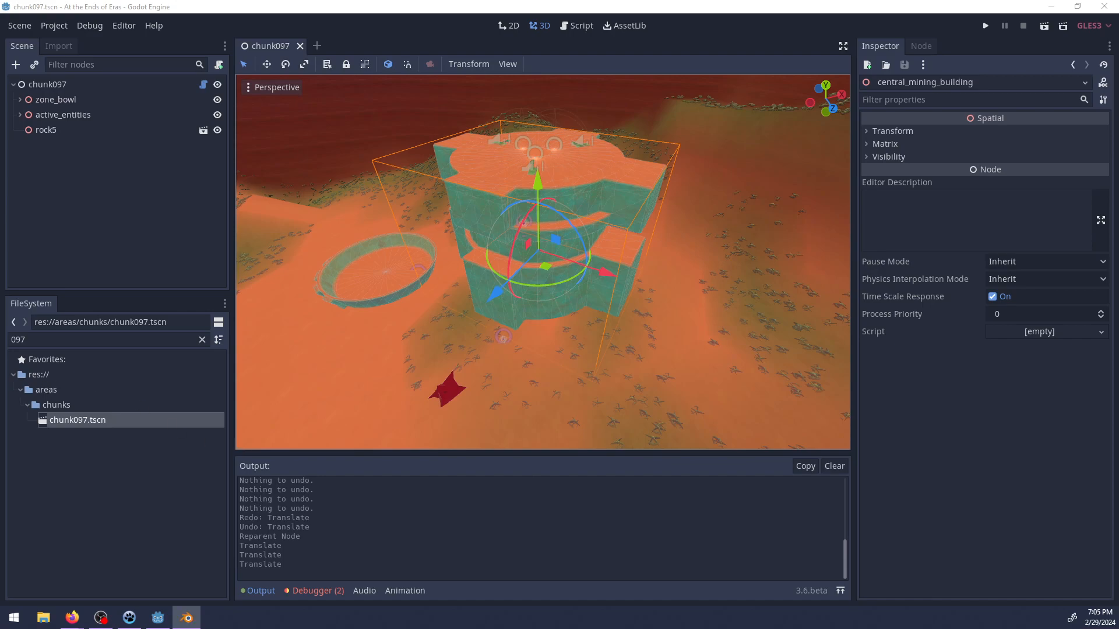
key(Escape)
key(a)
key(x)
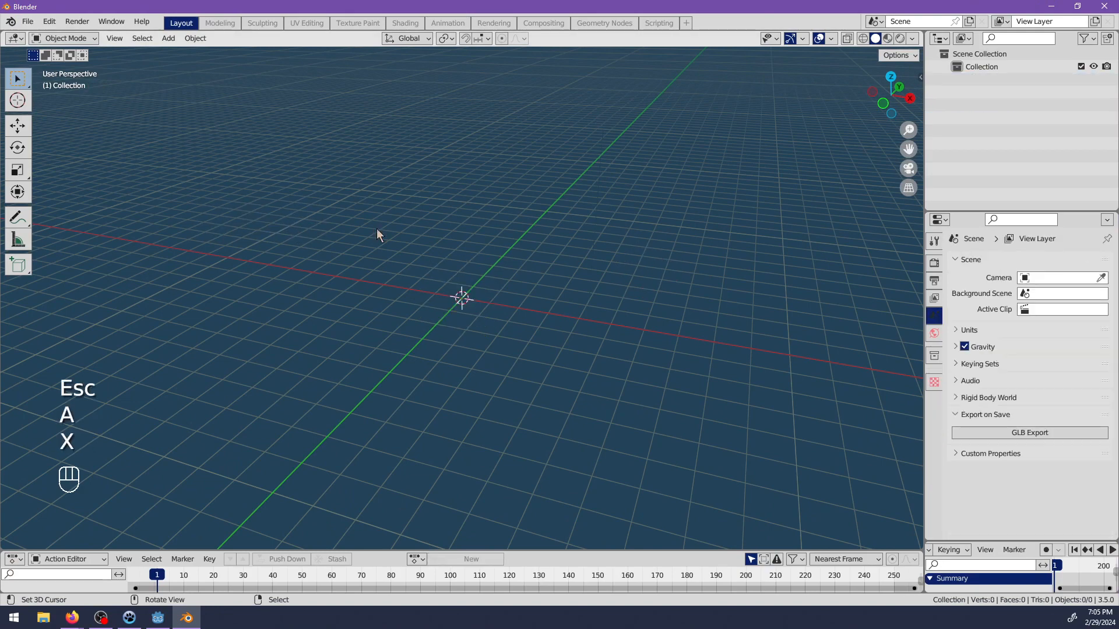
Start linking external data and open world.blend in the assets\env folder.
click(28, 21)
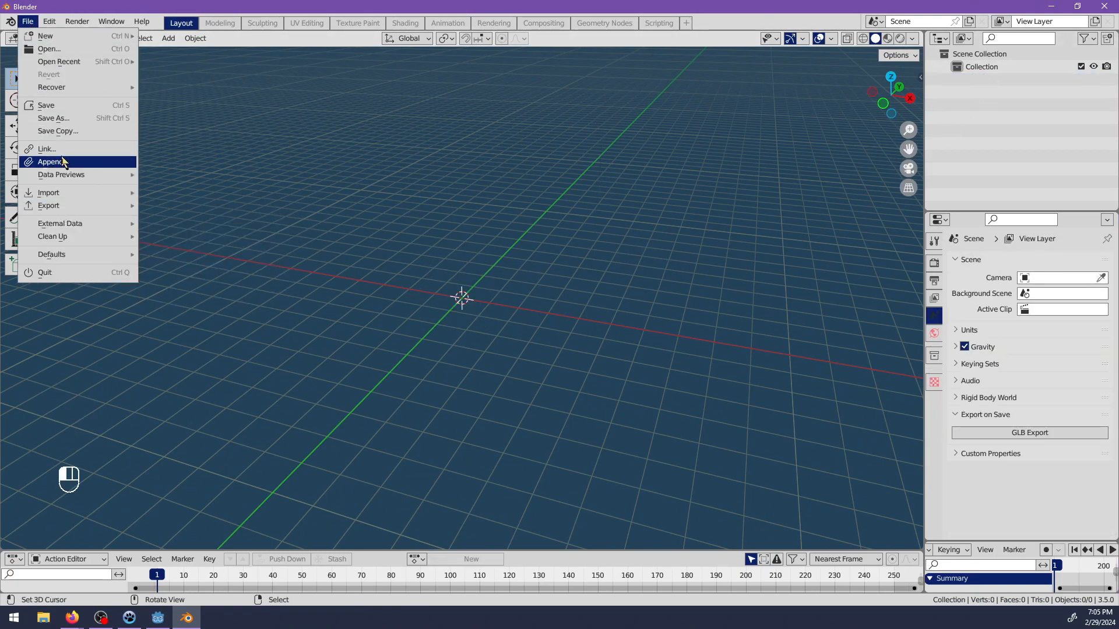
click(46, 149)
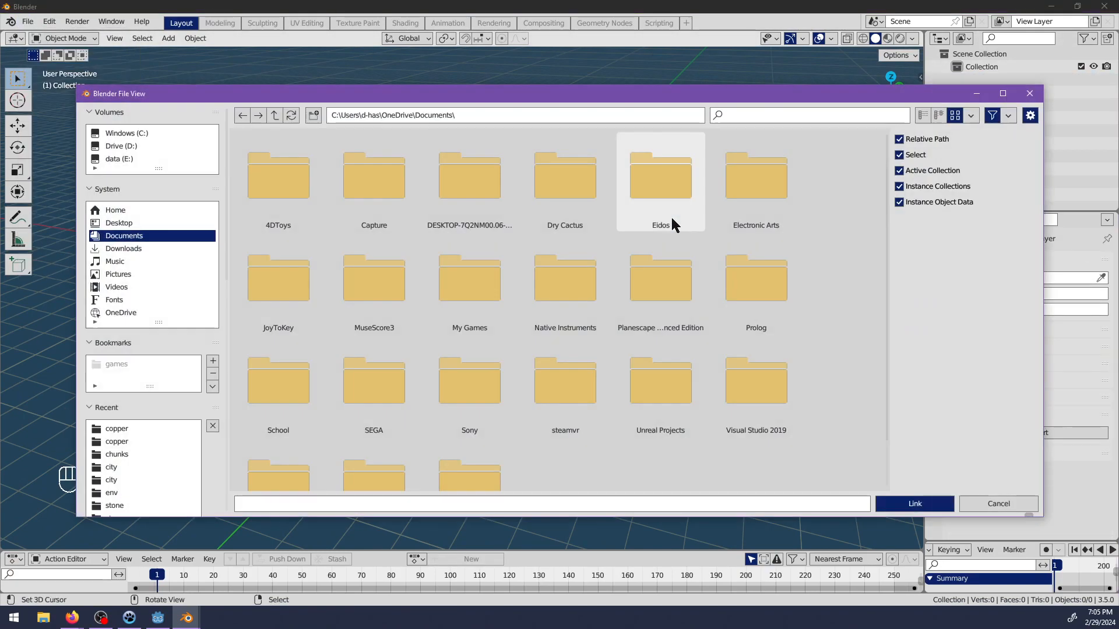
click(117, 454)
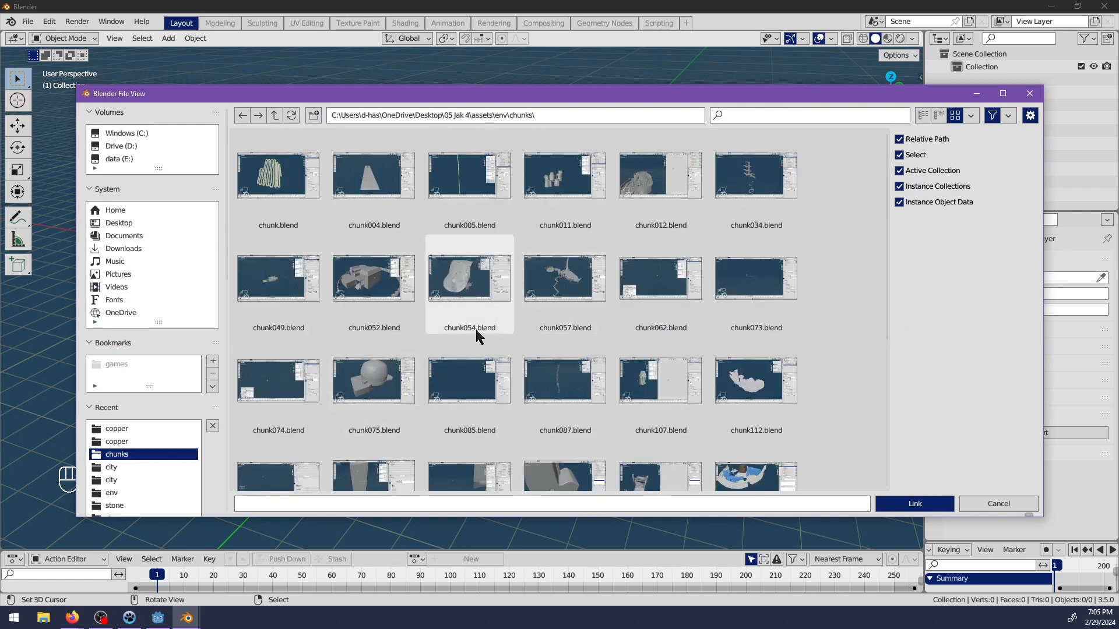
scroll(118, 465, down, 2)
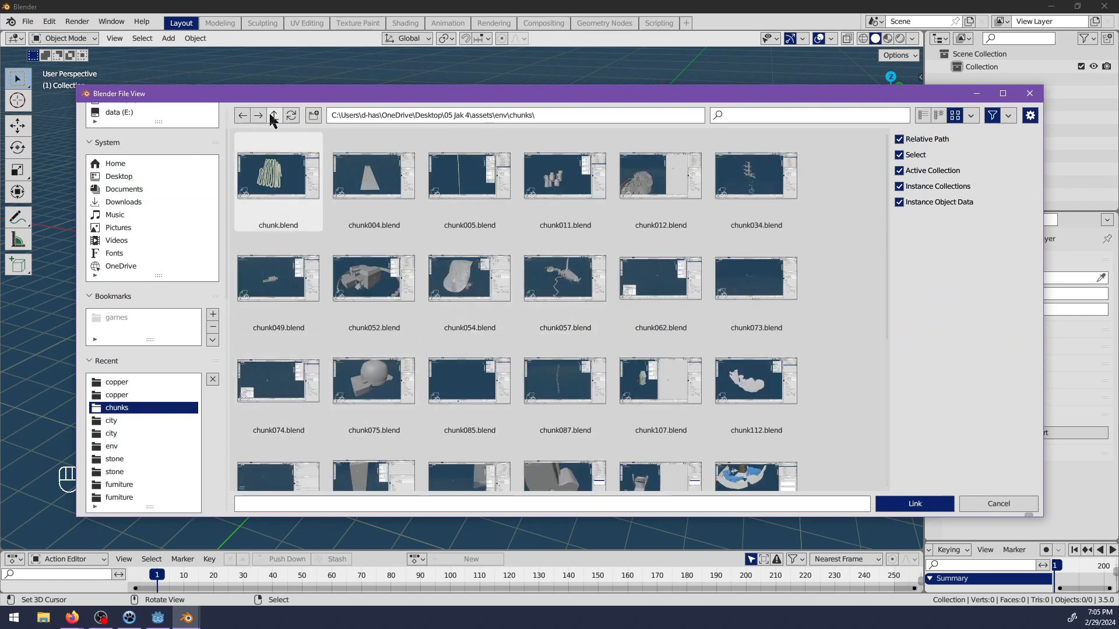
click(269, 115)
scroll(400, 386, down, 3)
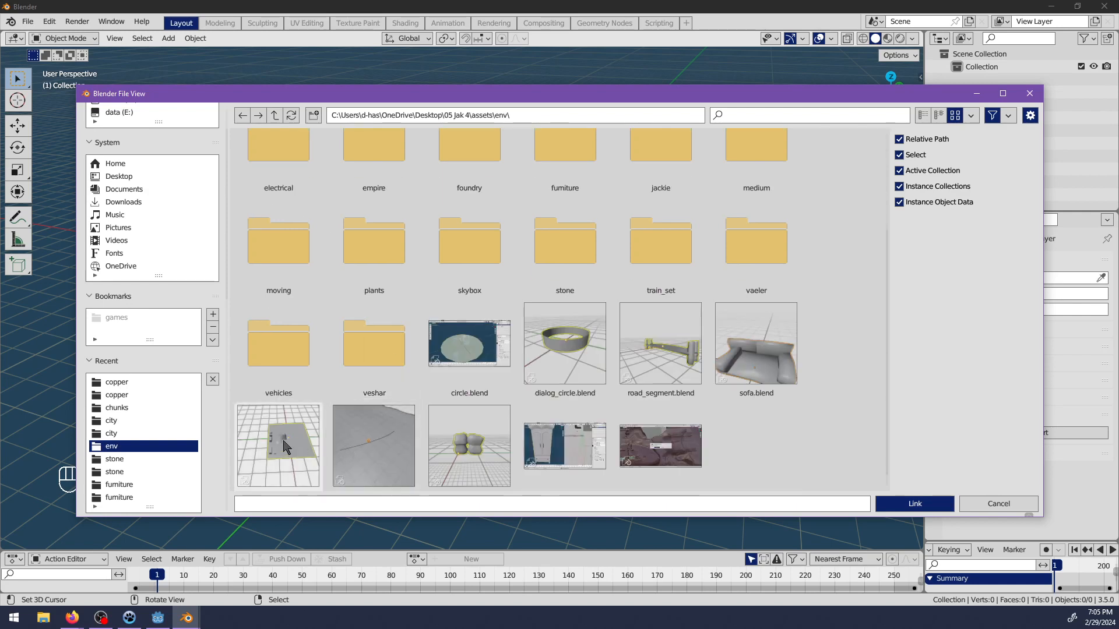
scroll(286, 447, down, 1)
double_click(660, 434)
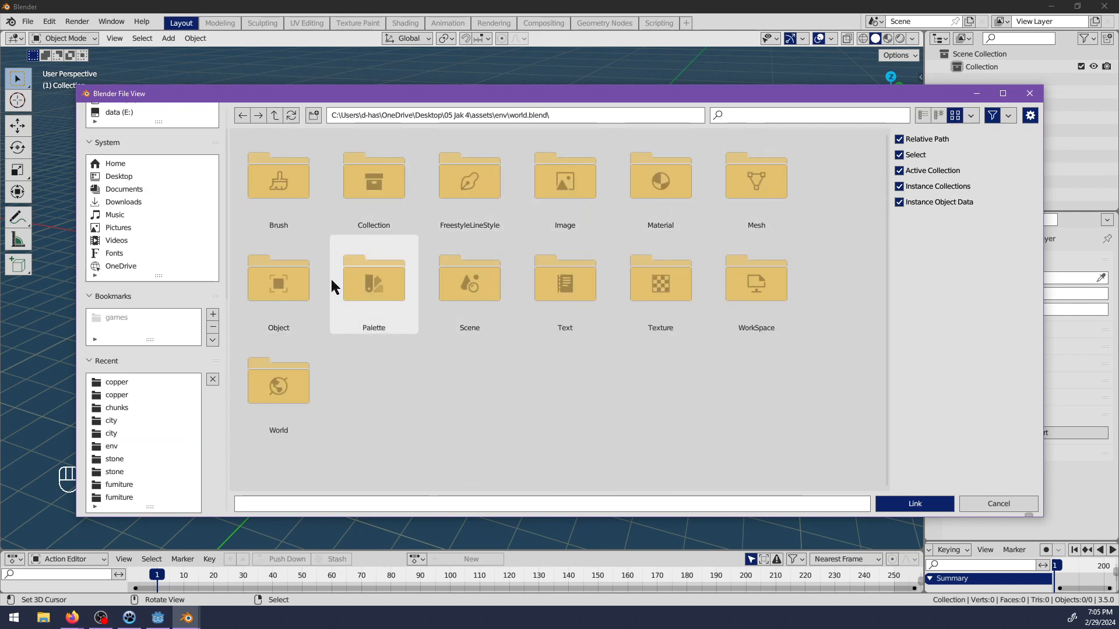
Link the chunk-col.097 object from world.blend into the scene.
double_click(281, 283)
scroll(525, 271, down, 5)
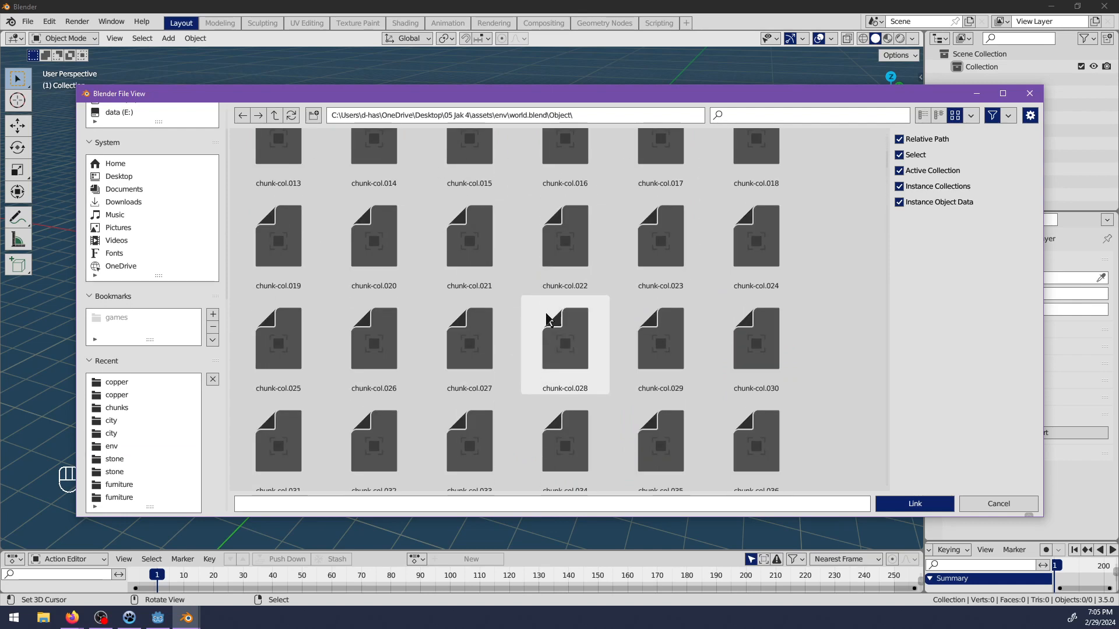
scroll(548, 318, down, 20)
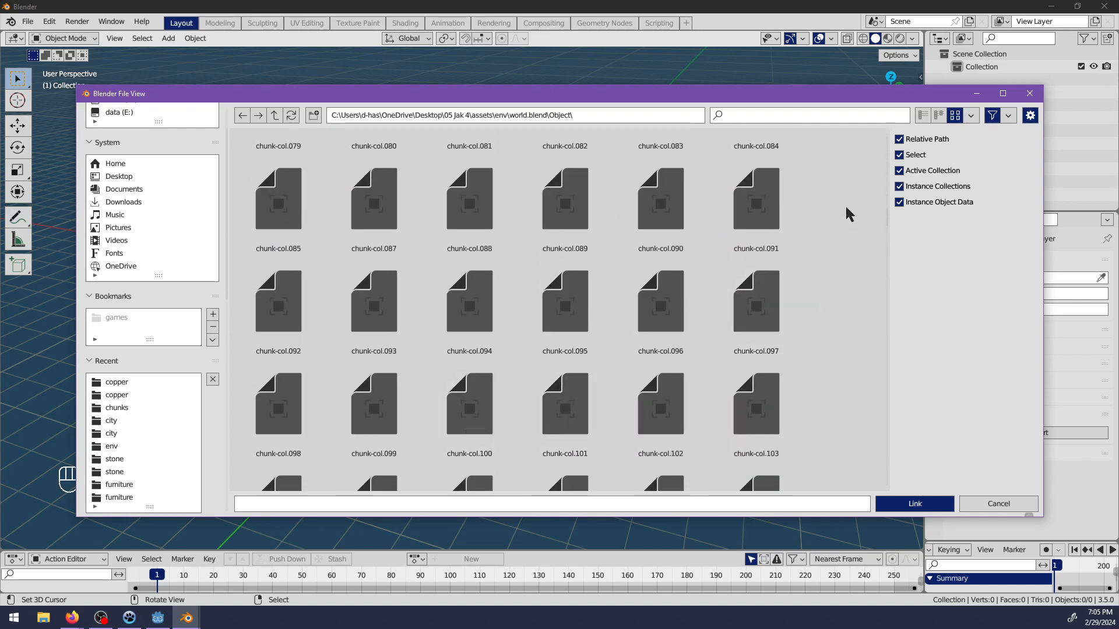
drag(886, 218, 862, 232)
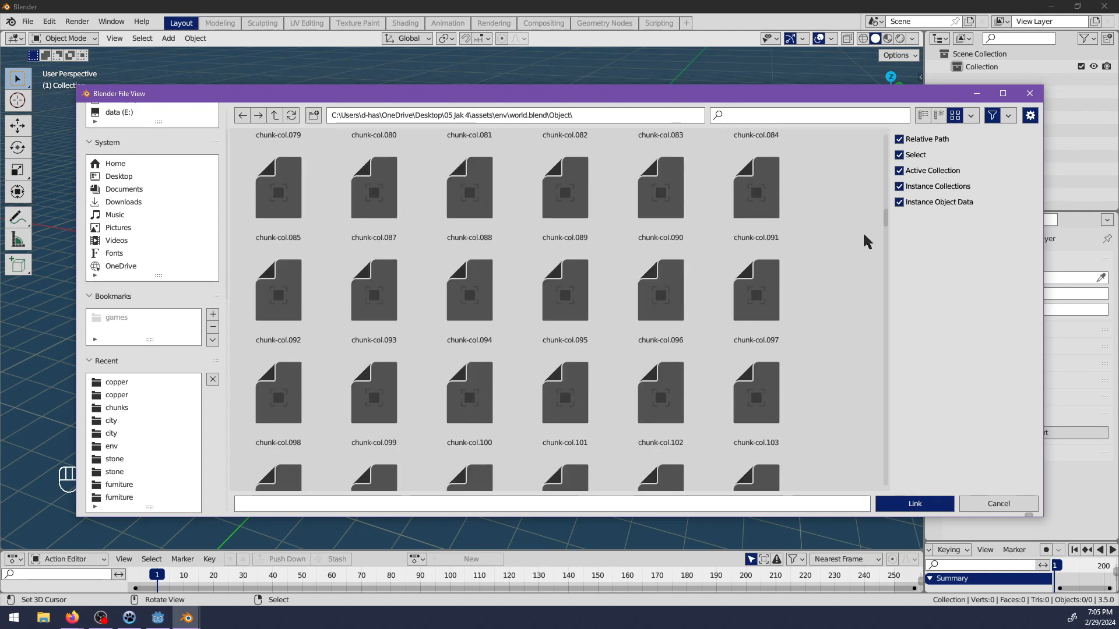
double_click(756, 288)
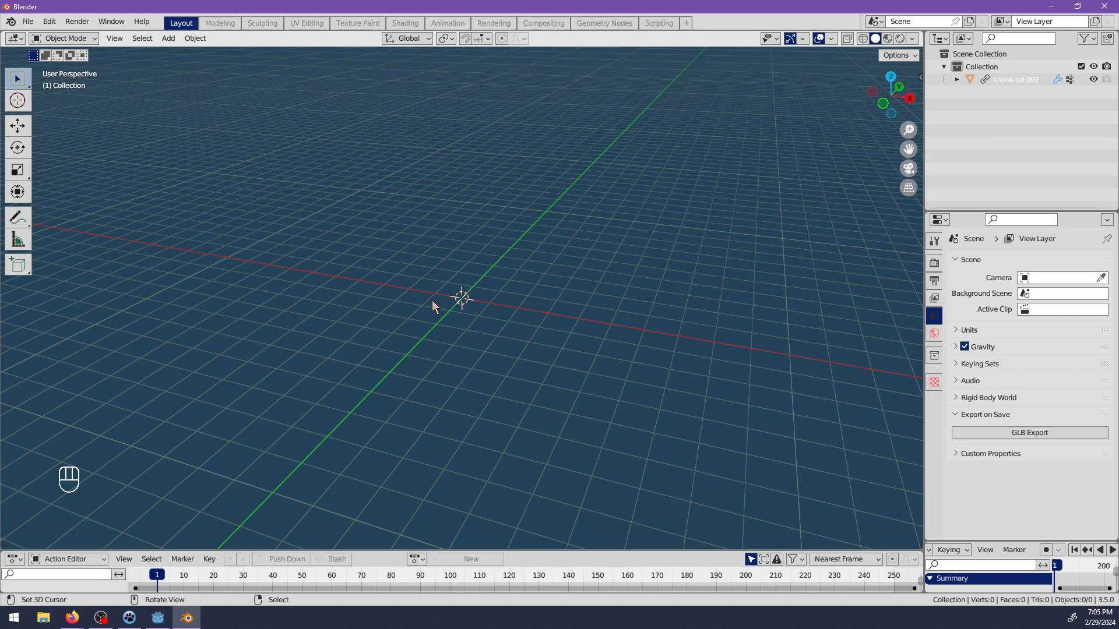
Select the linked chunk-col.097 object and make a library override for the selected item.
scroll(586, 274, up, 3)
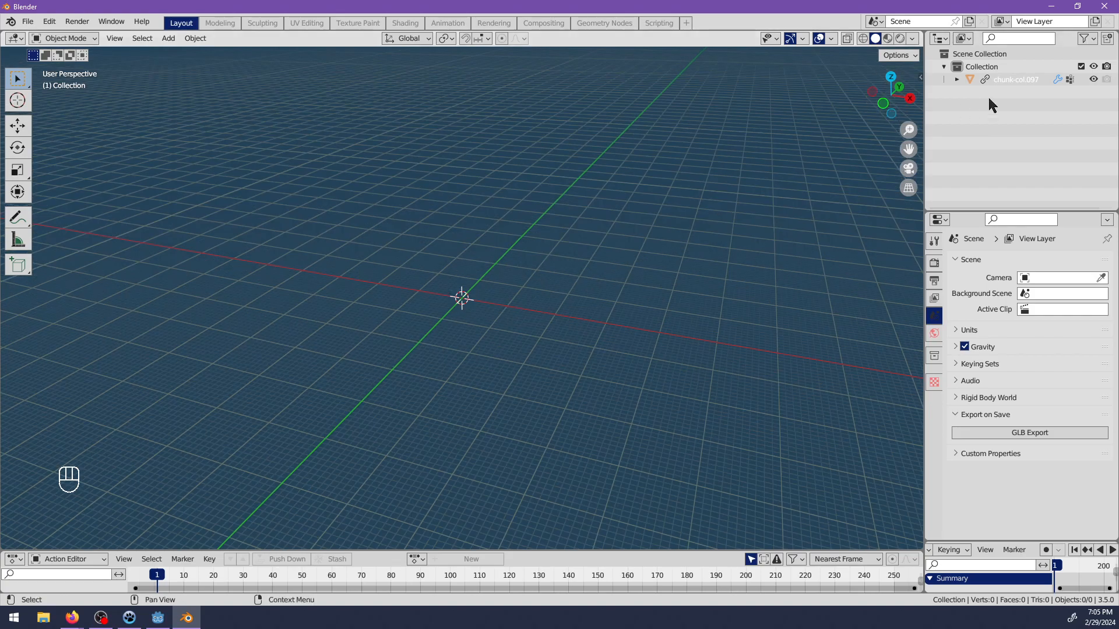
click(1016, 81)
key(f)
scroll(471, 307, down, 3)
middle_drag(536, 306, 437, 306)
right_click(995, 90)
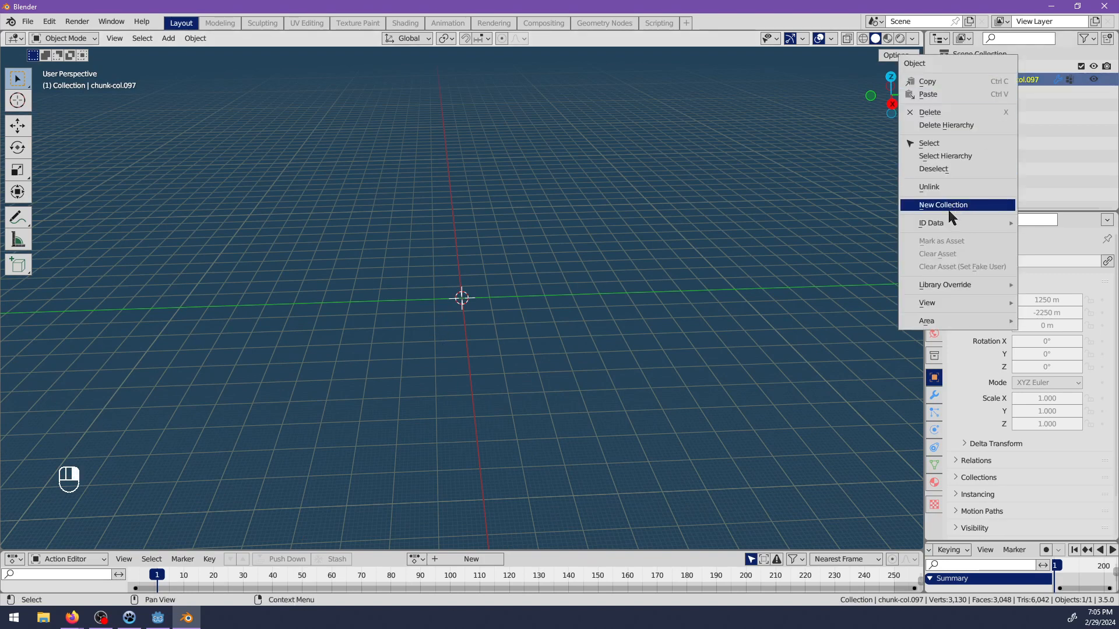
mouse_move(944, 289)
mouse_move(883, 289)
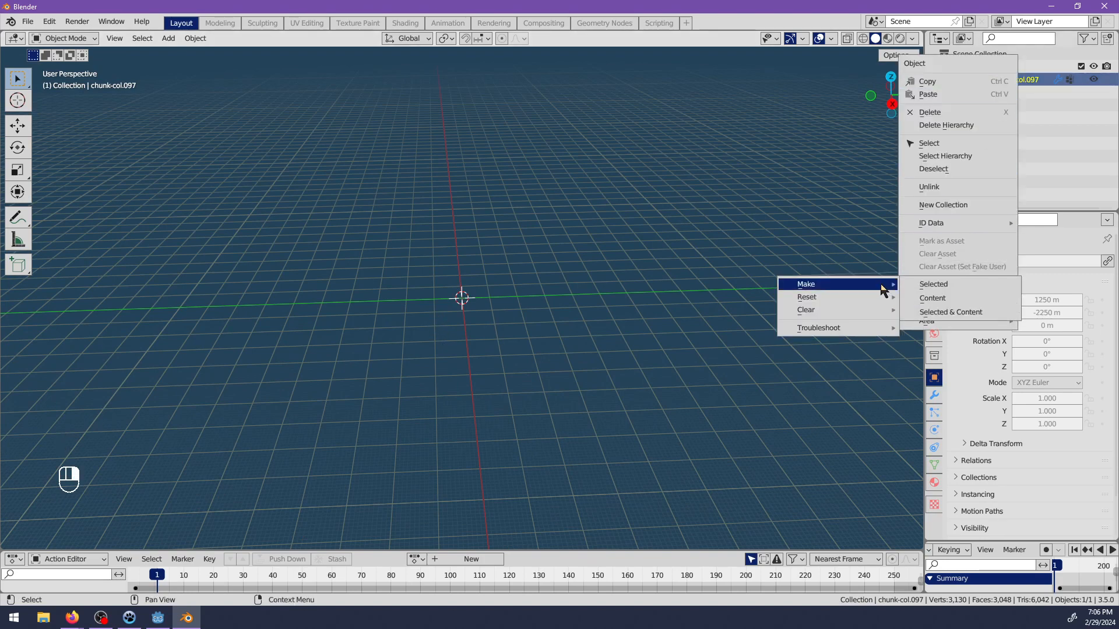
click(922, 285)
Create a new collection in the Scene Collection and name it ref.
right_click(976, 56)
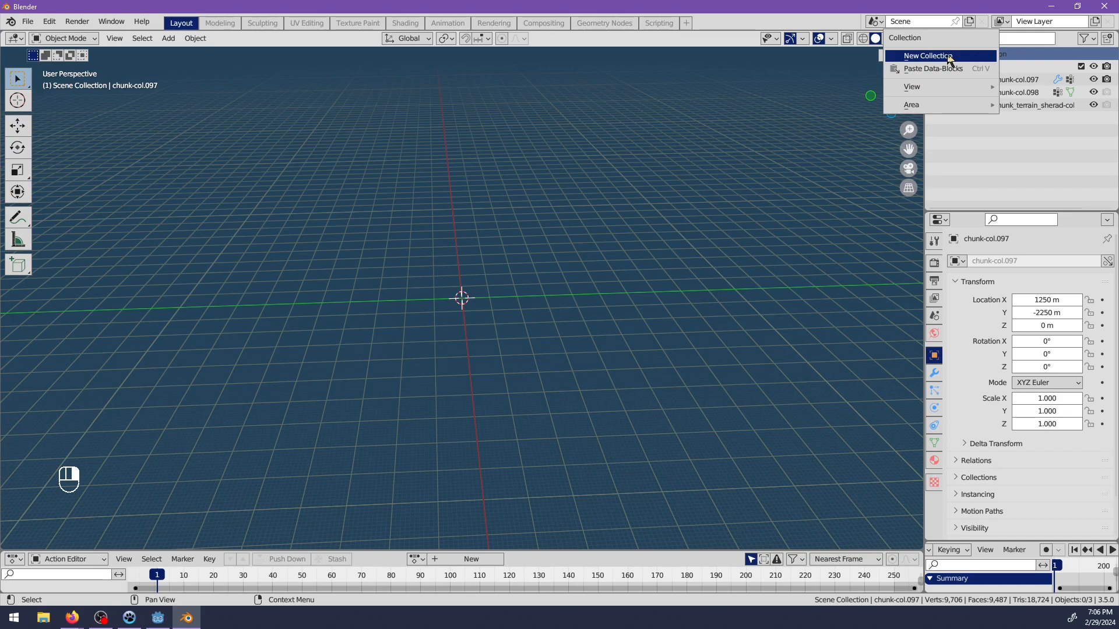
click(950, 57)
double_click(977, 120)
text(ref)
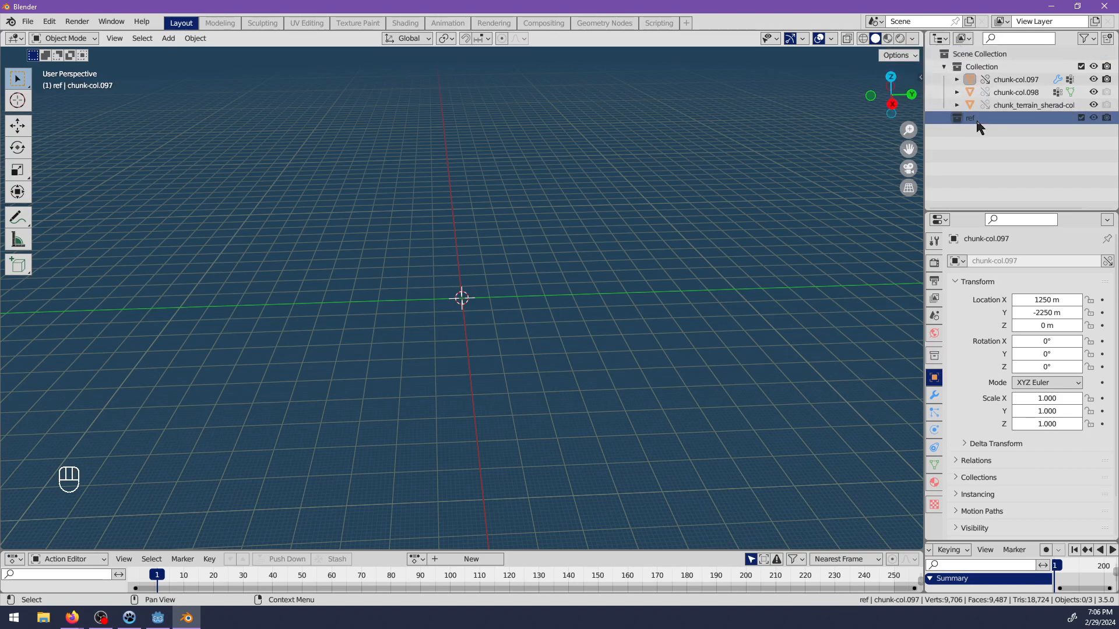
Unlink chunk-col.098 and chunk_terrain_sherad-col from the scene.
click(1016, 92)
right_click(1001, 94)
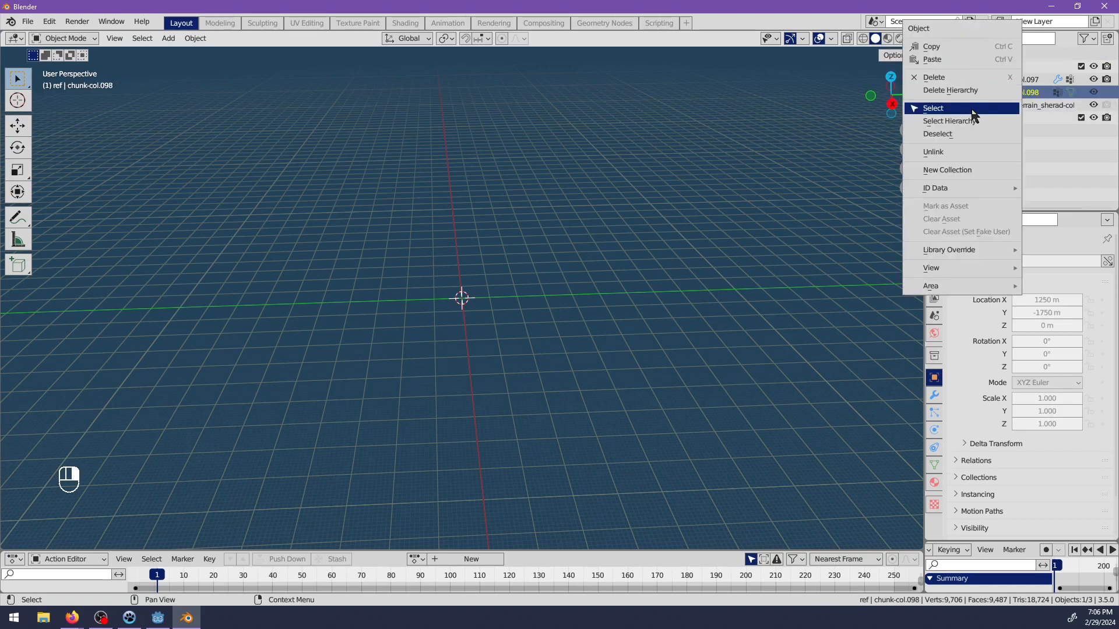
click(957, 162)
right_click(1011, 95)
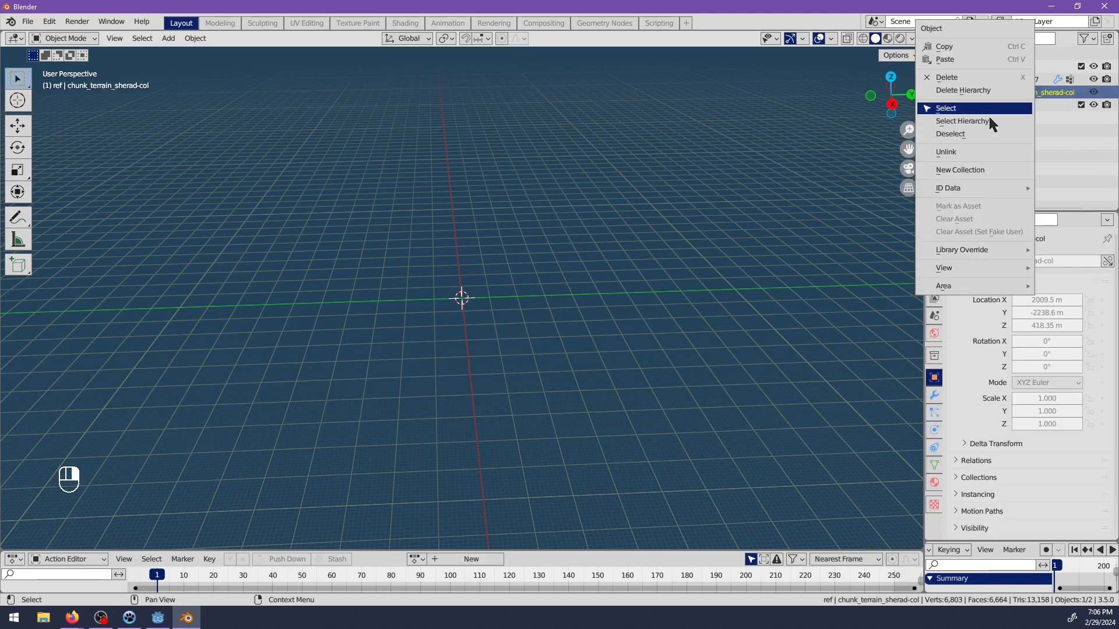
click(970, 151)
Move chunk-col.097 into the ref collection and clear its location.
drag(995, 80, 991, 93)
key(alt+g)
middle_drag(366, 282, 596, 403)
scroll(474, 350, down, 8)
scroll(522, 362, up, 2)
alt+middle_click(561, 310)
scroll(559, 309, up, 6)
Deselect the terrain object and make the empty Collection the active collection.
shift+middle_drag(402, 276, 336, 300)
scroll(514, 315, up, 3)
scroll(335, 305, up, 2)
shift+middle_drag(406, 346, 522, 349)
key(alt+a)
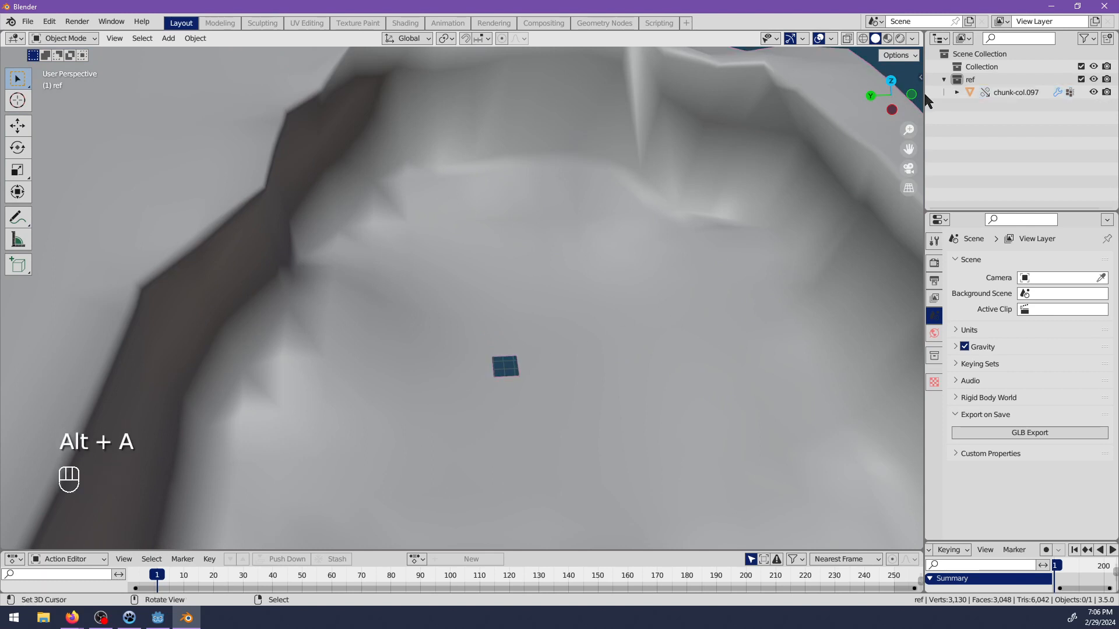
click(965, 69)
right_click(967, 70)
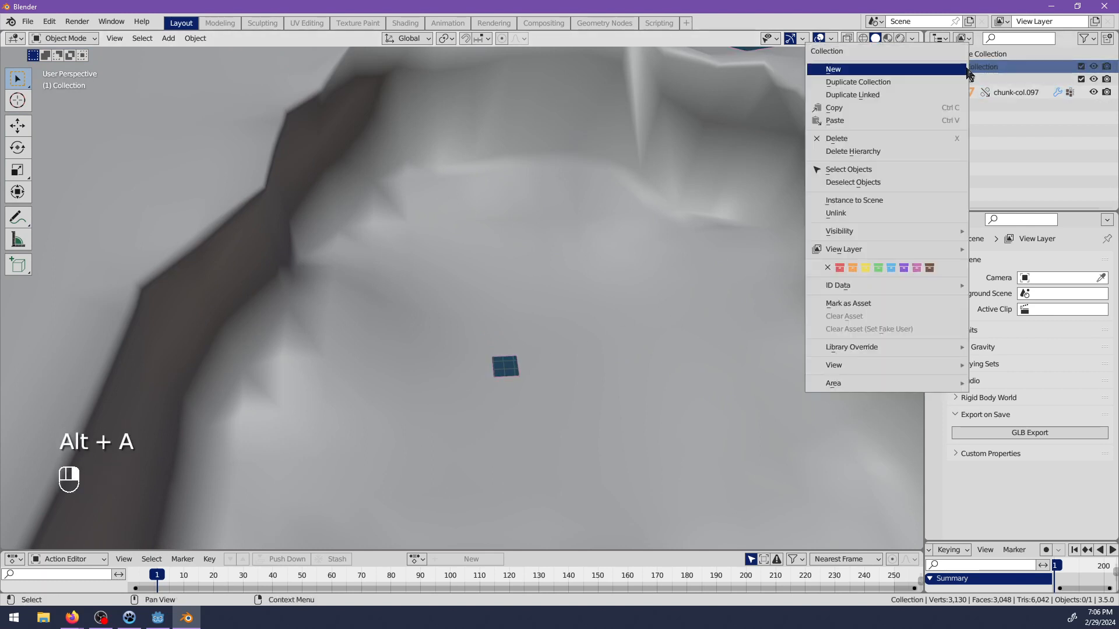
click(901, 81)
key(ctrl+z)
right_click(975, 70)
key(Escape)
Add a plain axes empty to the Collection at the 3D cursor and name it central_exterior.
key(shift+a)
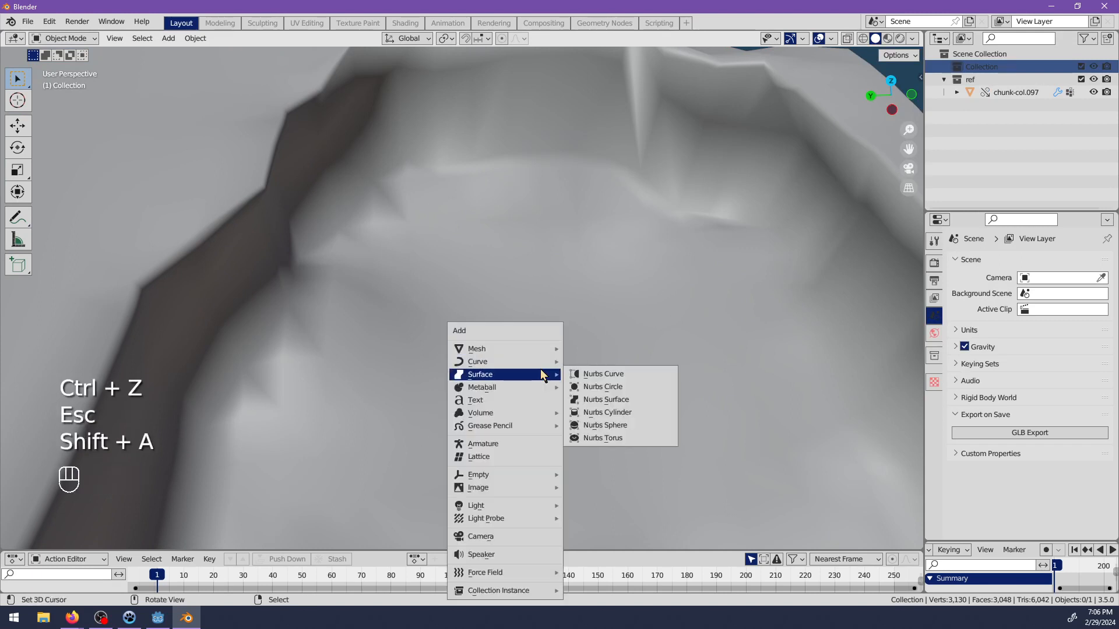
scroll(583, 408, down, 5)
key(shift+a)
mouse_move(506, 356)
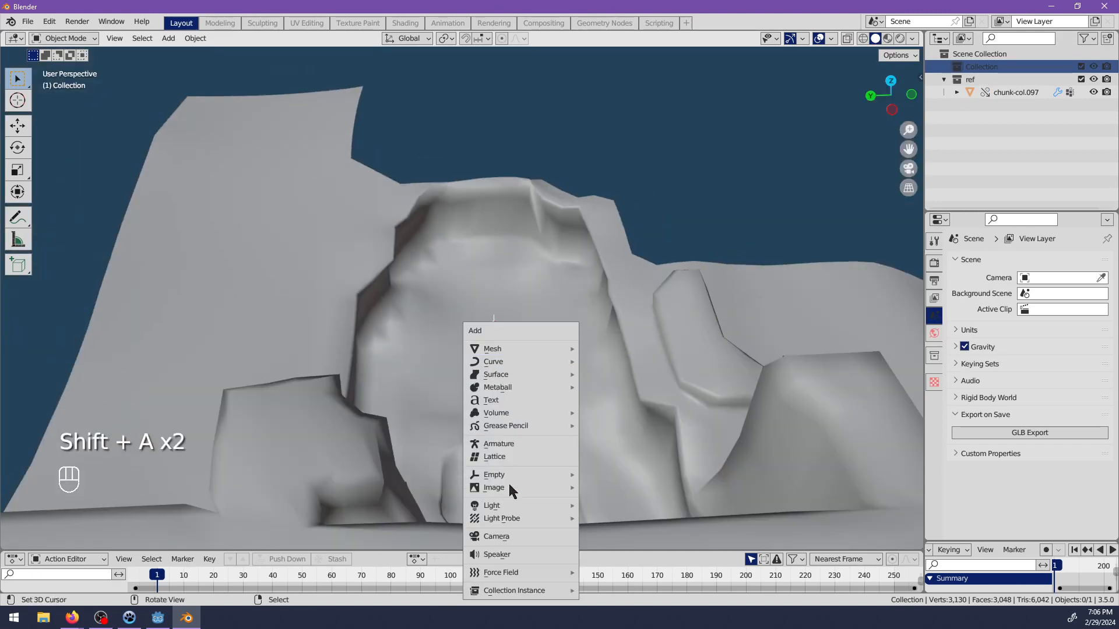
mouse_move(512, 479)
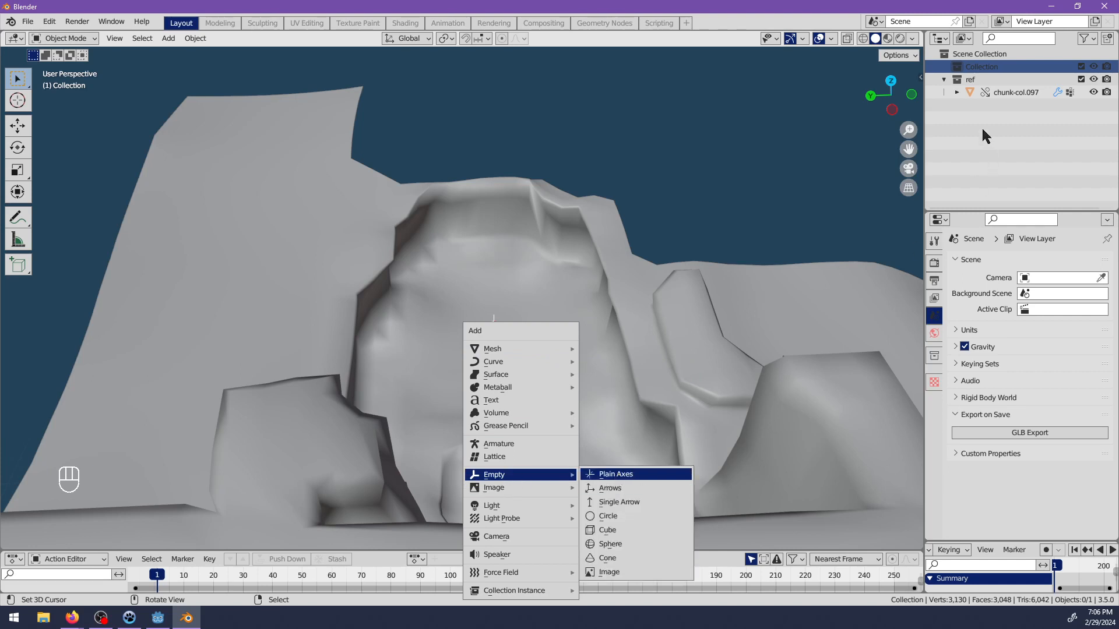
key(Return)
double_click(984, 80)
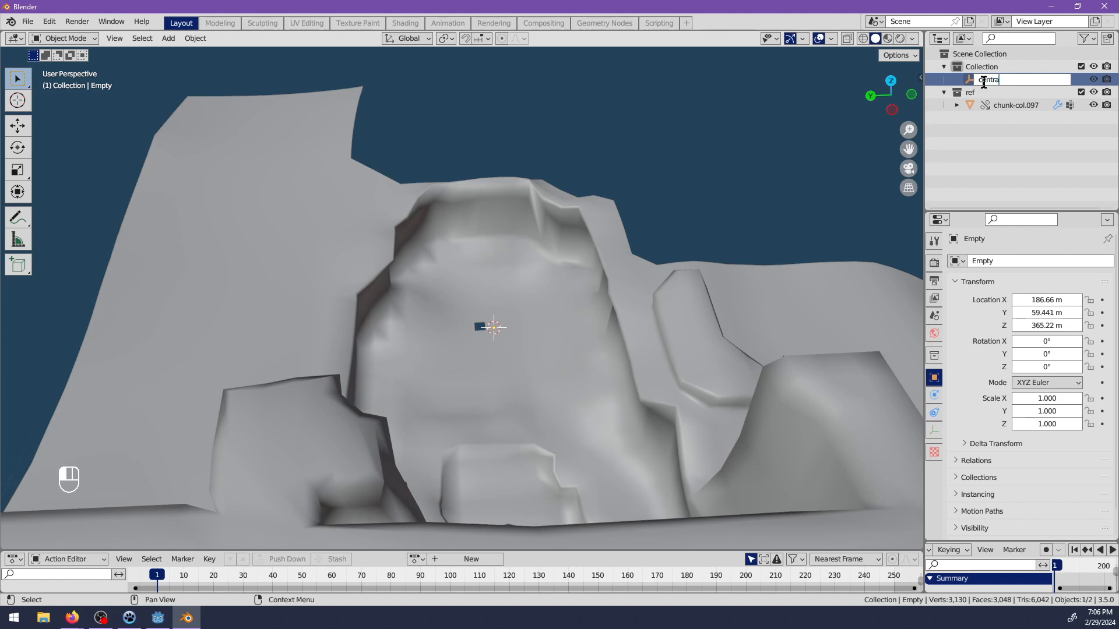
text(central_exterior)
key(Return)
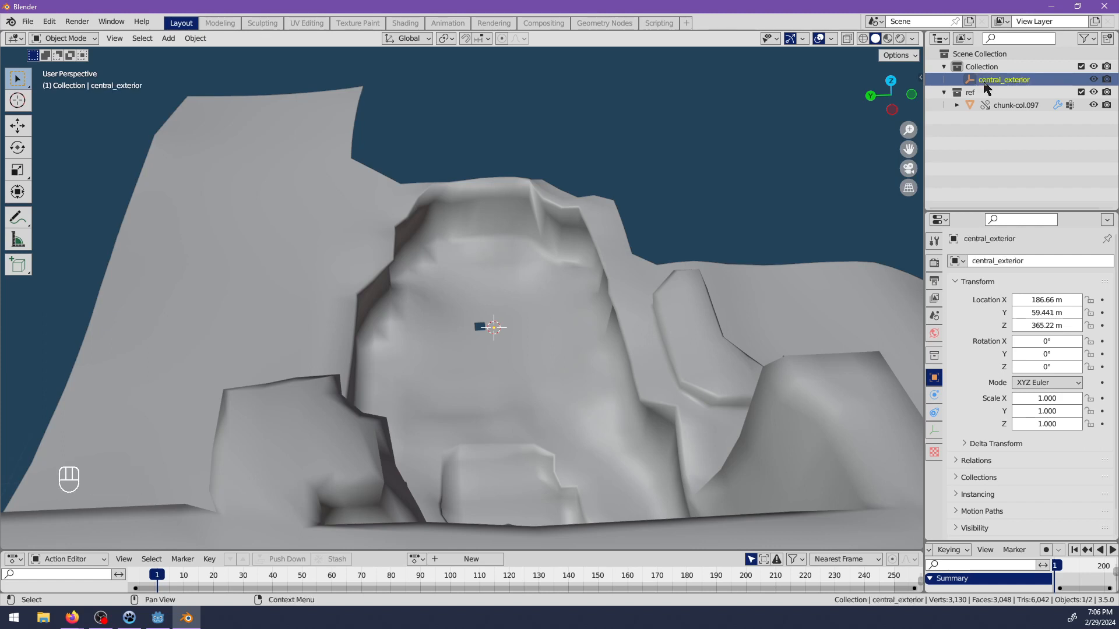
Switch the viewport to Material Preview shading so the terrain around the hole shows its colours.
scroll(542, 397, up, 5)
right_drag(542, 371, 520, 362)
key(ctrl+z)
key(z)
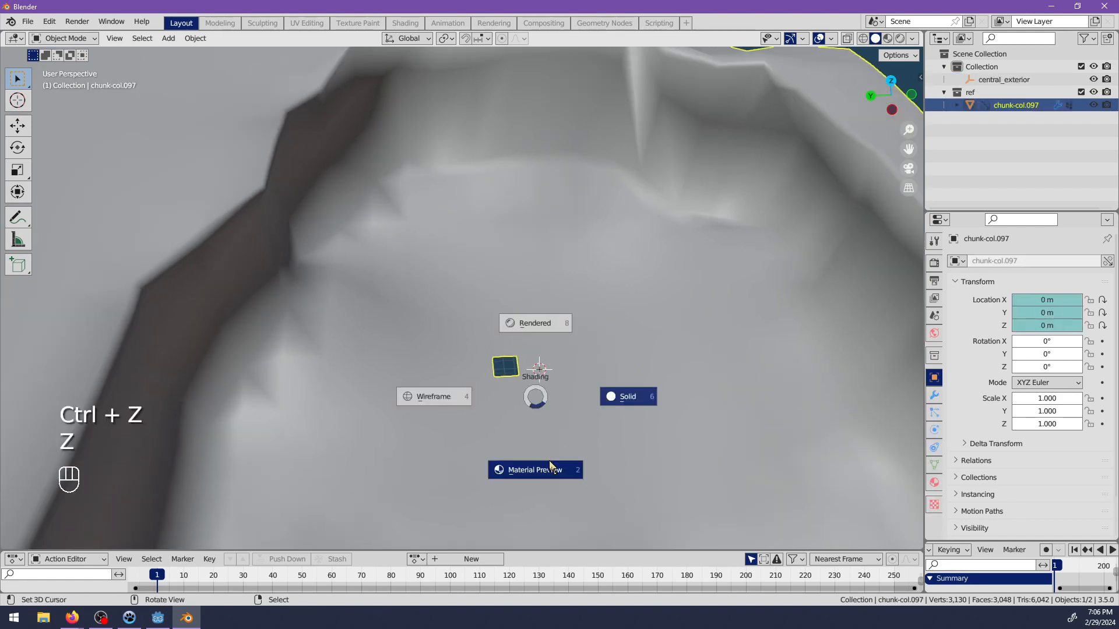
key(2)
scroll(623, 381, down, 4)
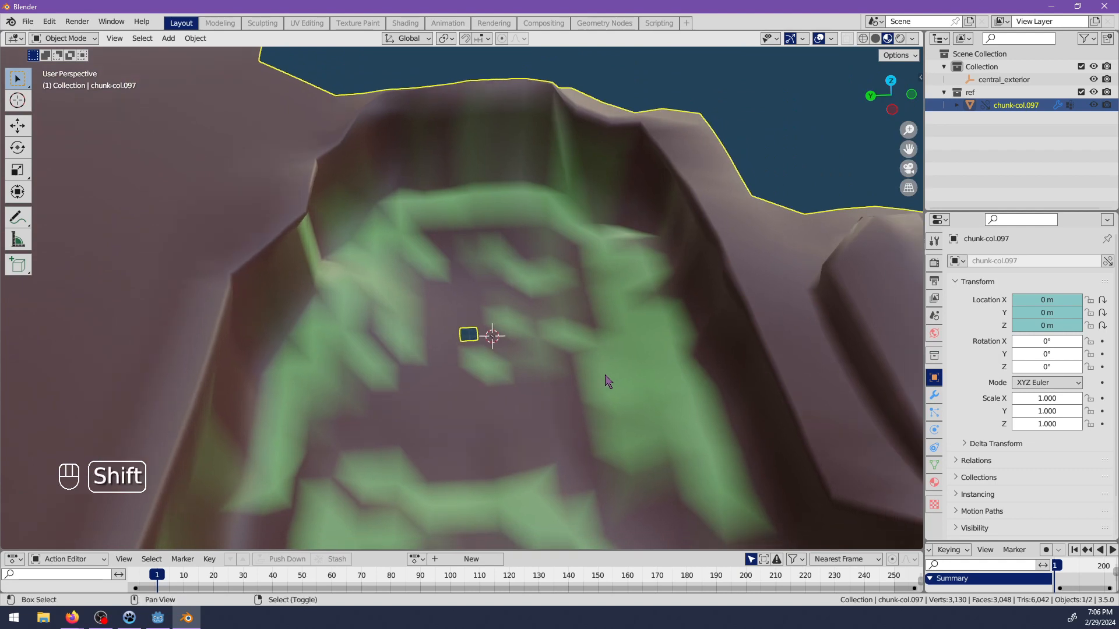
scroll(501, 296, up, 4)
Start an append and browse to central_mining_building.blend in the copper assets folder.
click(29, 23)
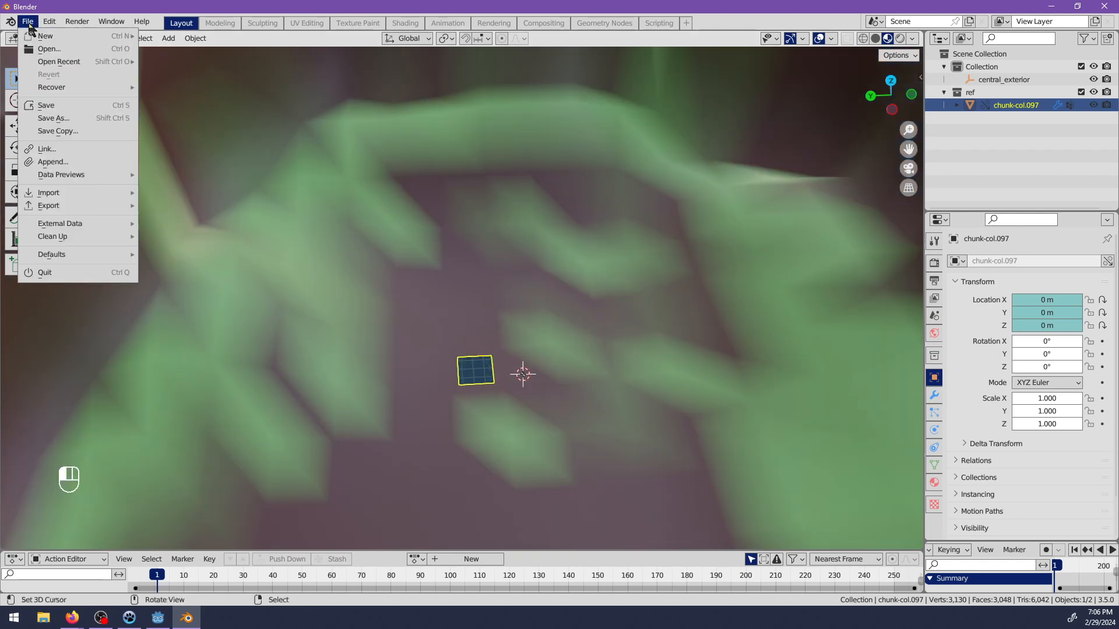
click(51, 162)
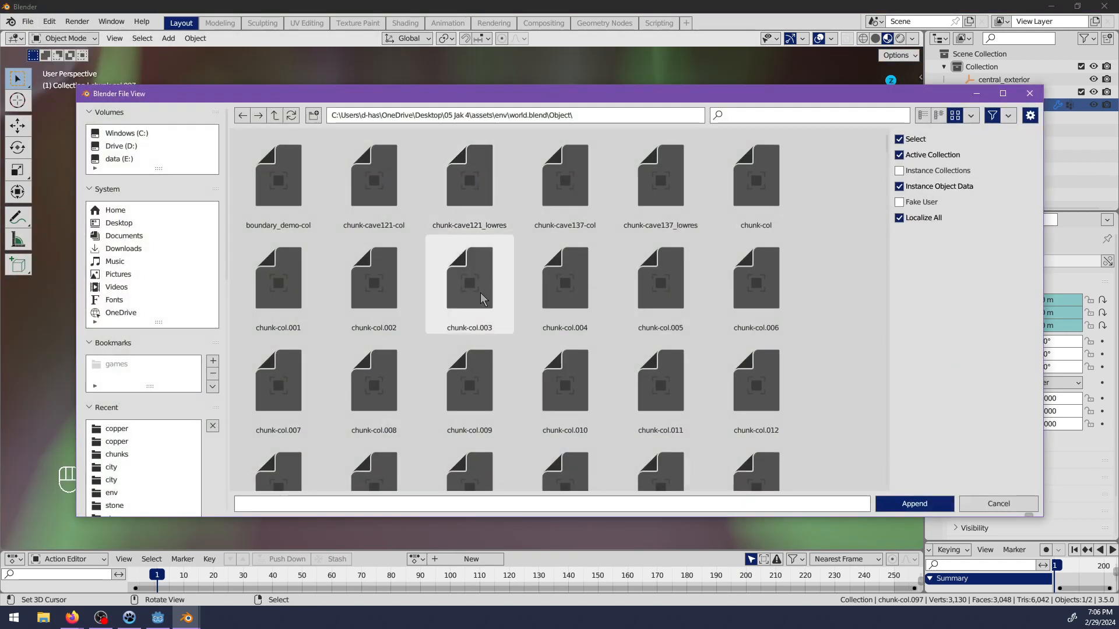
scroll(475, 309, down, 1)
scroll(474, 308, down, 15)
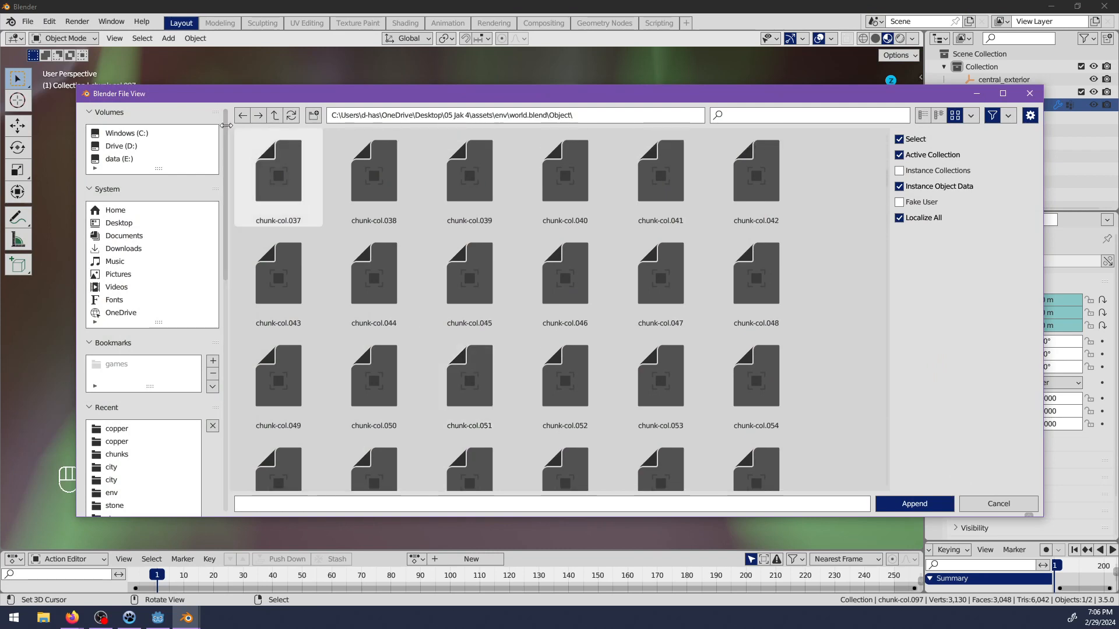
click(269, 116)
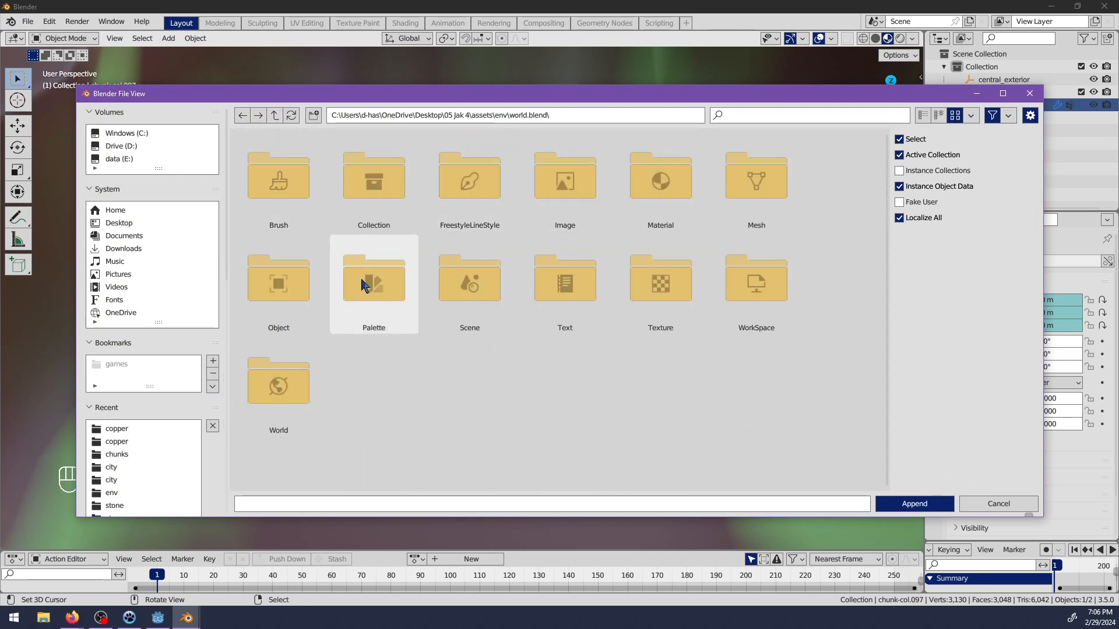
click(117, 441)
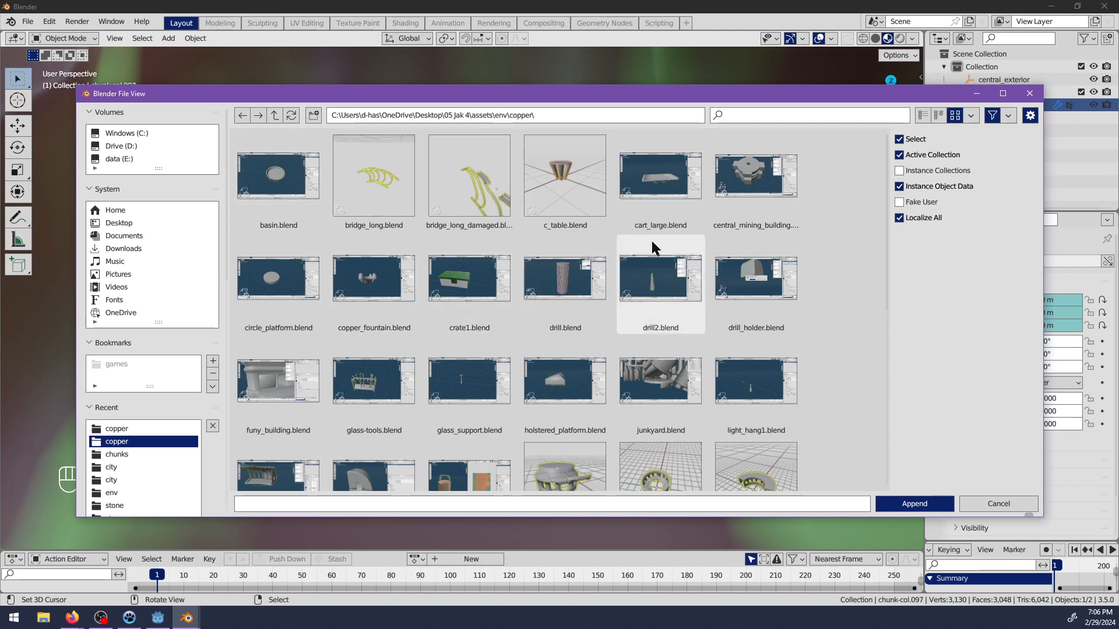
double_click(755, 169)
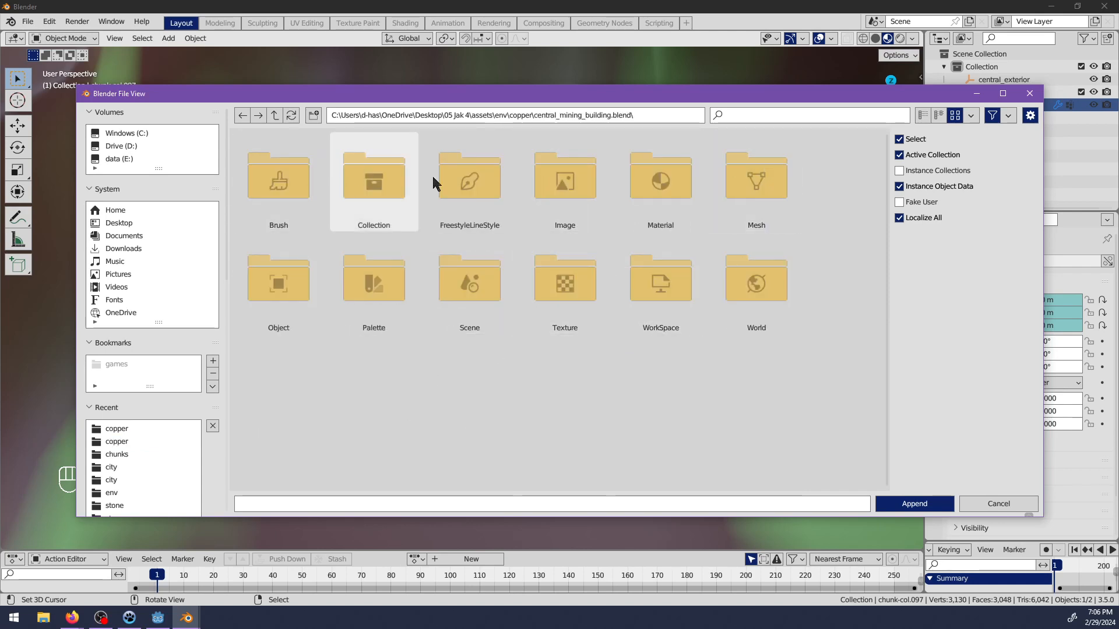
click(740, 187)
click(277, 116)
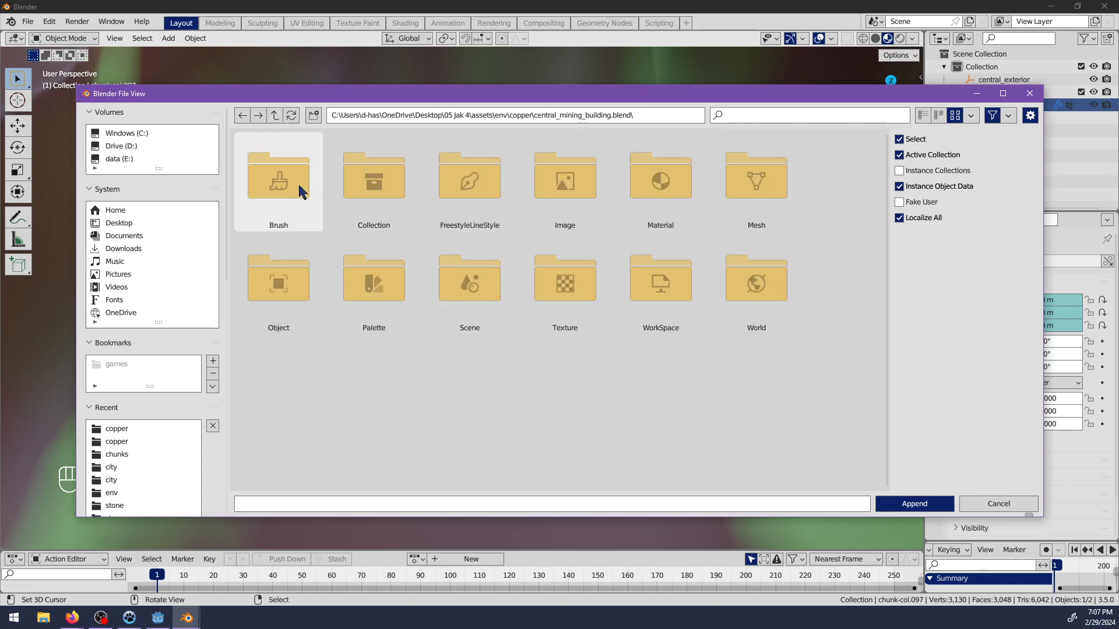
Append the objects central_building_interior-col and central_mining_building-col from the file.
click(266, 299)
click(285, 192)
shift+click(389, 193)
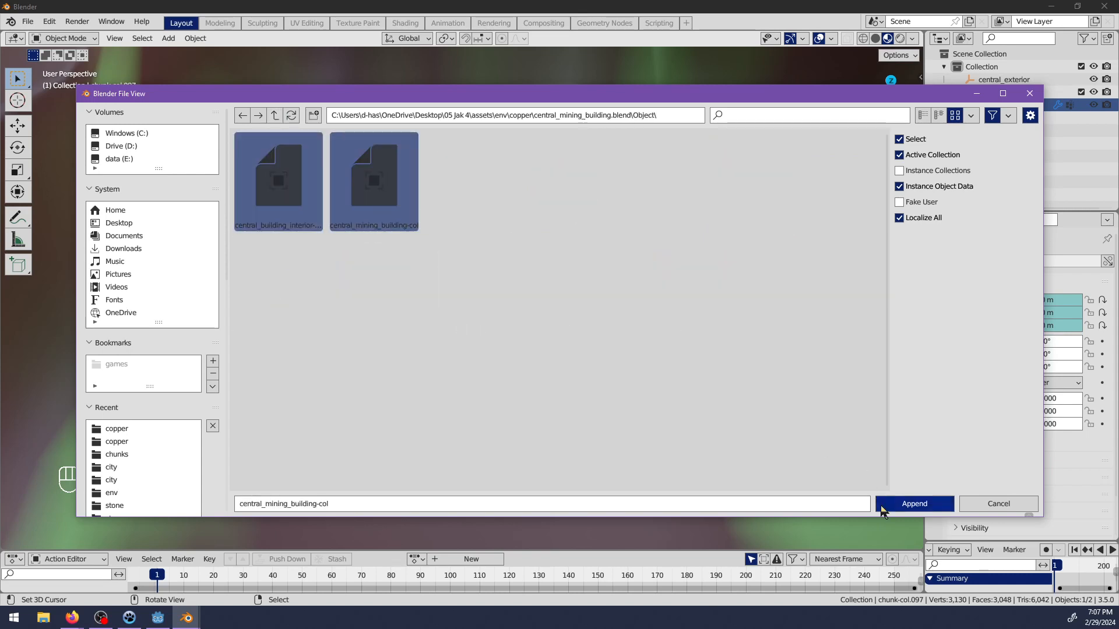
click(886, 504)
scroll(489, 399, down, 10)
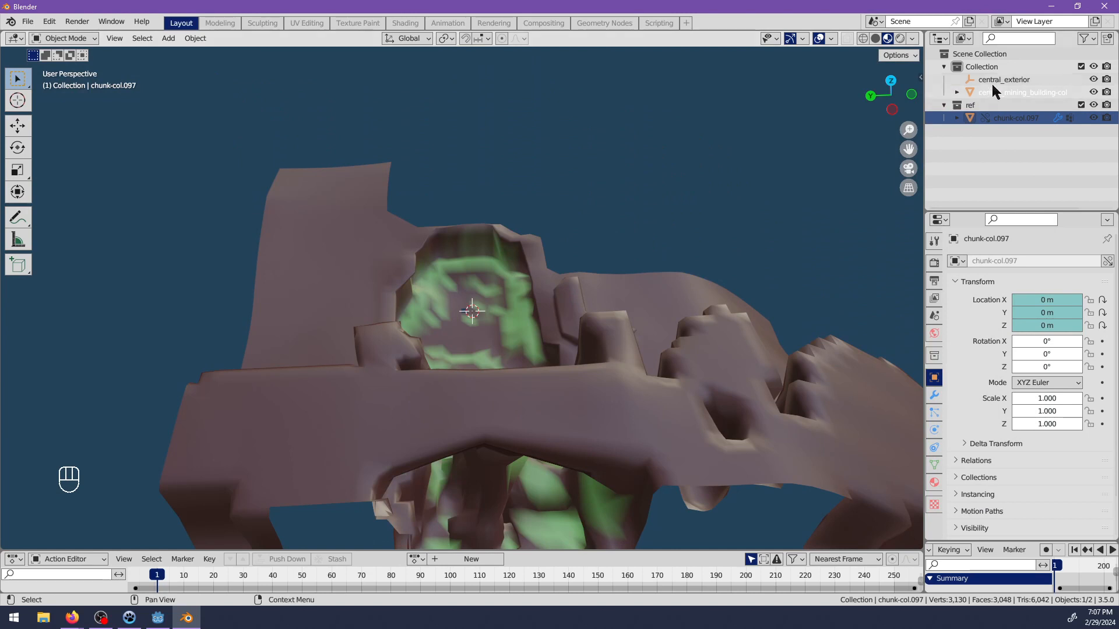
Parent central_mining_building-col to the central_exterior empty and expand the empty's hierarchy.
click(994, 79)
click(998, 92)
shift+drag(998, 92, 990, 82)
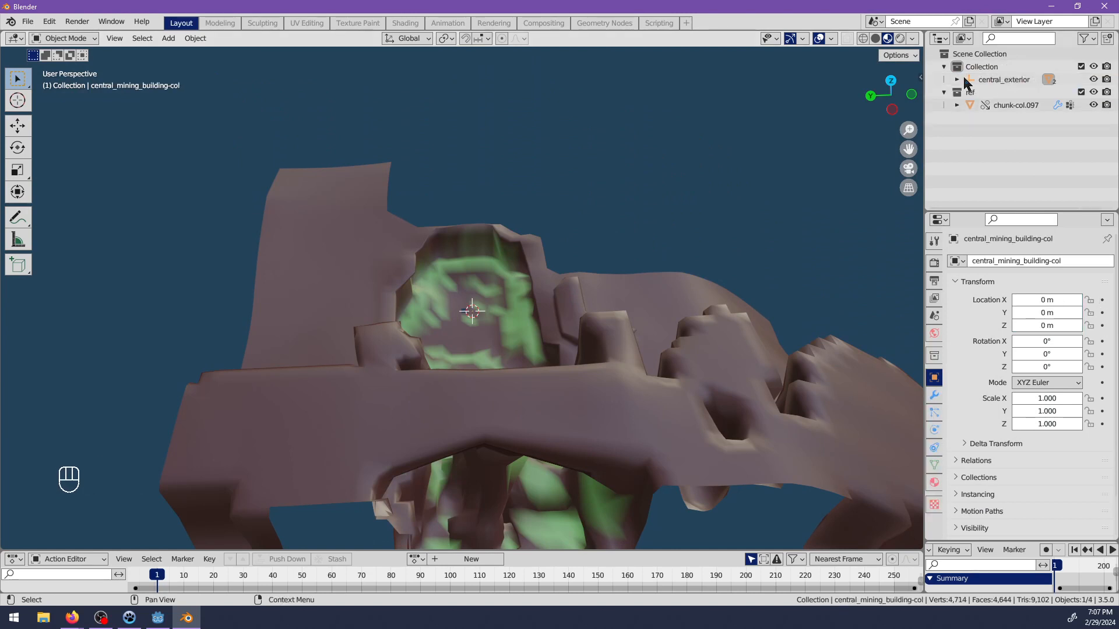
click(956, 80)
Raise the mining building and move it above the green basin, to about X 177, Y 72, Z 408 m.
scroll(584, 350, down, 5)
middle_drag(584, 349, 506, 301)
key(g)
key(z)
click(516, 245)
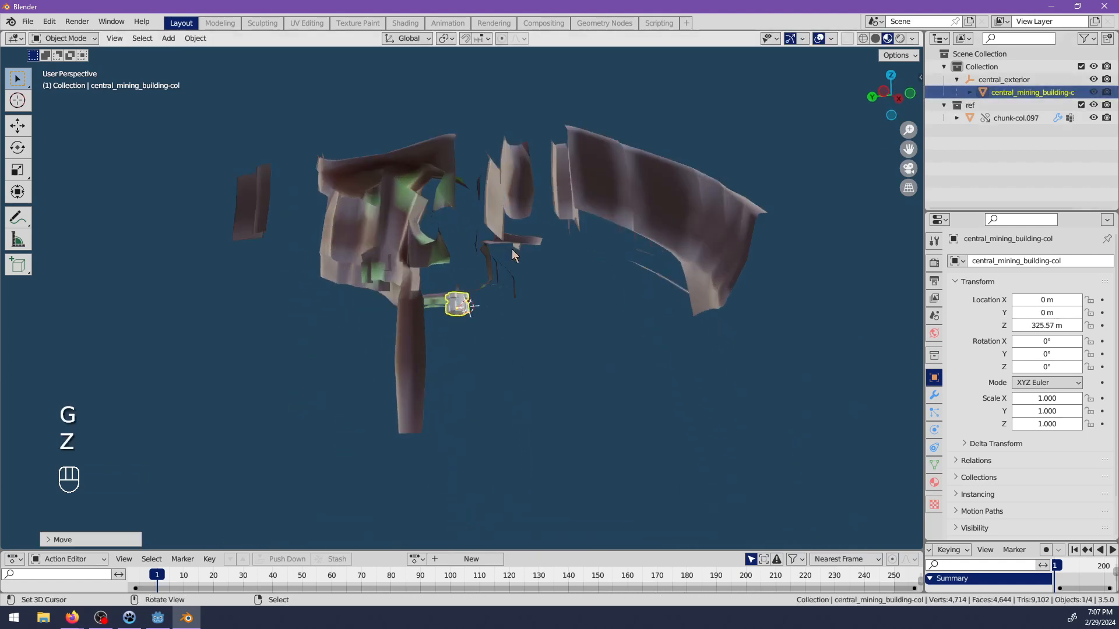
scroll(501, 291, up, 10)
key(g)
click(467, 331)
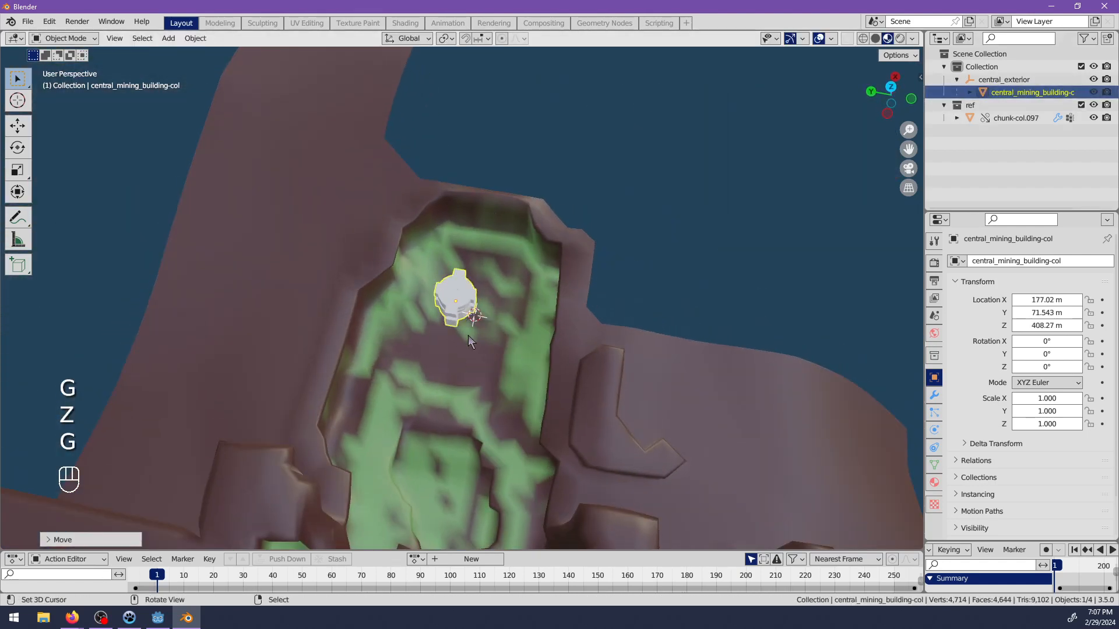
Bring the mining building down towards the basin floor near the 3D cursor, at about X 188, Y 62 m.
alt+middle_click(485, 334)
scroll(461, 286, up, 5)
shift+middle_drag(415, 286, 536, 280)
scroll(512, 365, up, 4)
key(g)
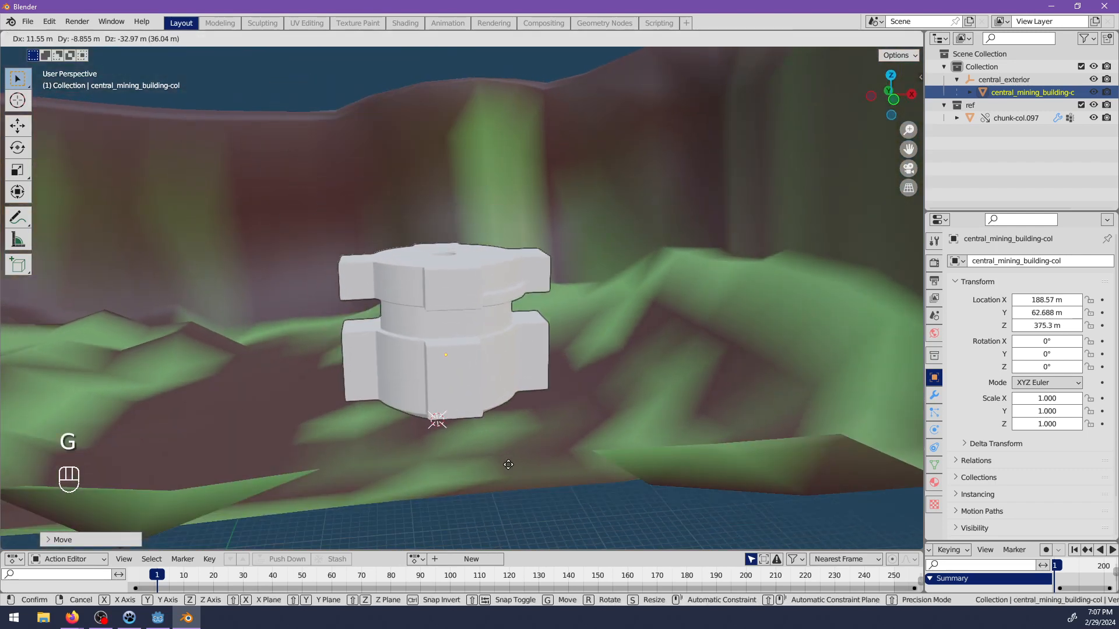
click(504, 479)
Lower the mining building along the Z axis to about 371.5 m so its base meets the basin floor.
shift+middle_drag(504, 474, 527, 363)
scroll(527, 364, up, 3)
key(g)
key(z)
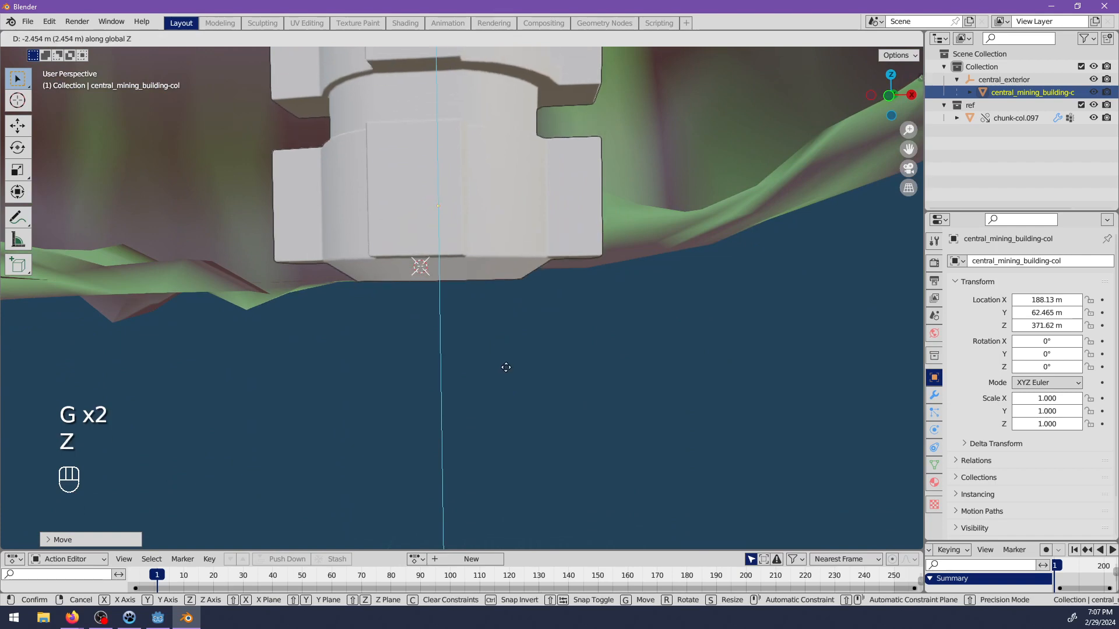
click(484, 308)
Align the building's central shaft with the square terrain hole, at about X 187.5, Y 67.1, Z 370.8 m.
middle_drag(484, 307, 507, 341)
scroll(504, 314, up, 4)
key(g)
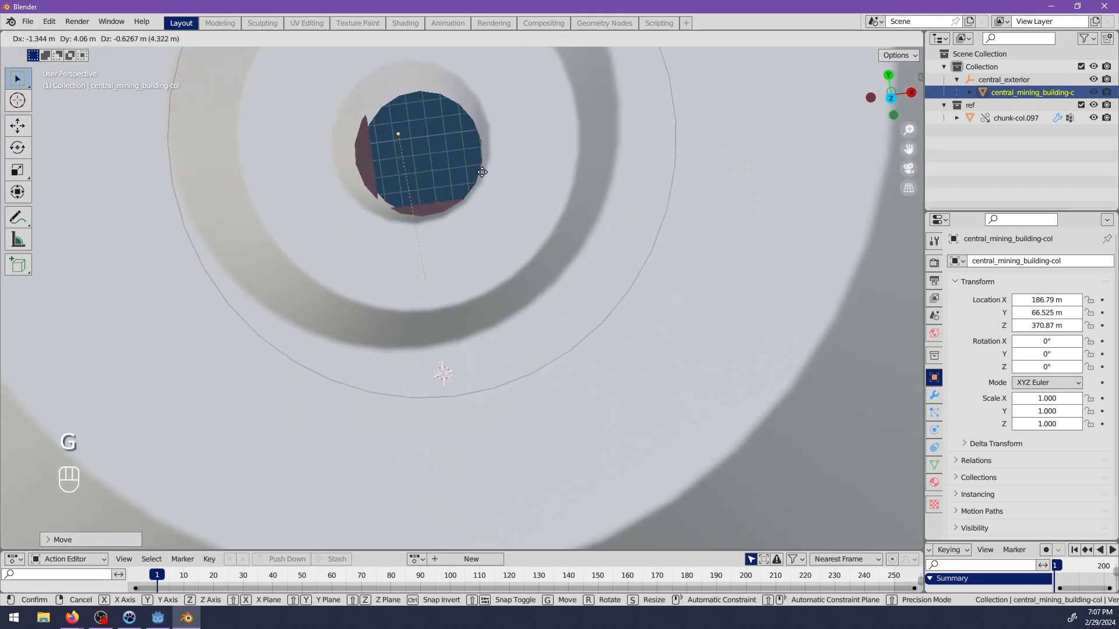
click(512, 157)
shift+middle_drag(512, 156, 575, 337)
key(g)
click(558, 247)
Rotate the mining building about the Z axis to about -63.7°.
scroll(470, 281, down, 4)
scroll(548, 311, down, 3)
key(r)
key(z)
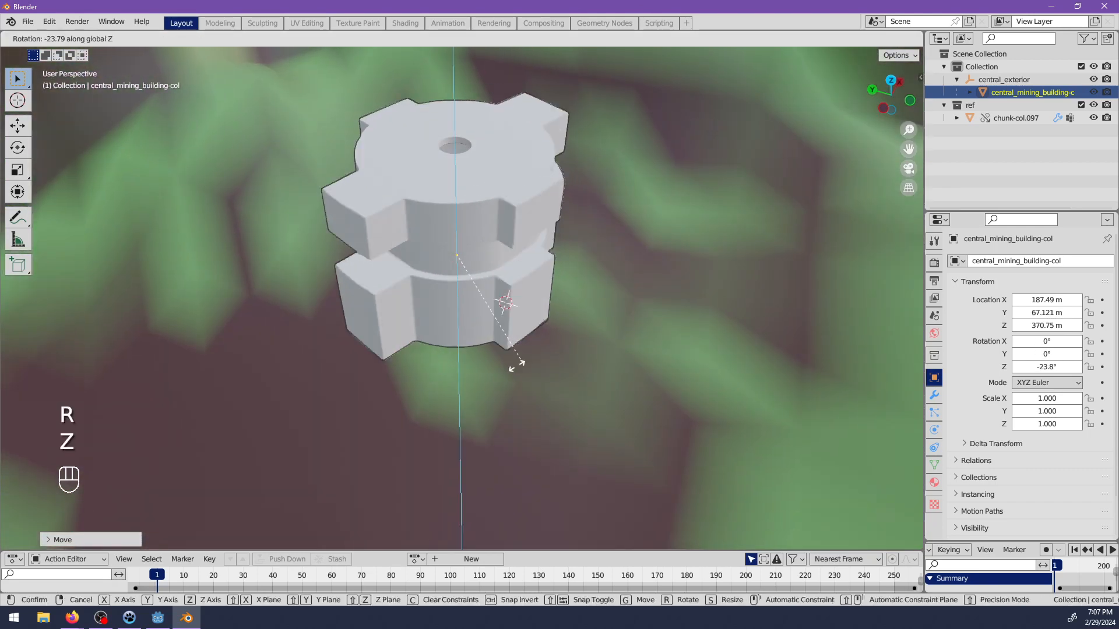
click(568, 338)
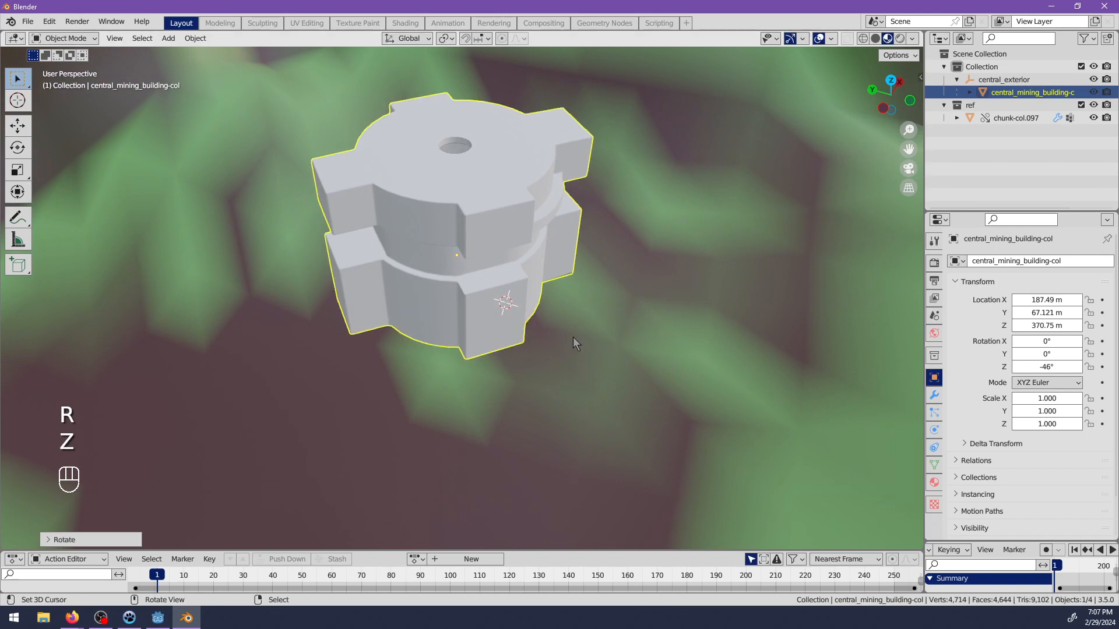
key(r)
key(z)
click(570, 370)
Sink the mining building slightly into the terrain along Z, to about 370 m.
middle_drag(570, 369, 581, 417)
scroll(585, 320, up, 3)
key(g)
key(z)
click(542, 320)
Examine how the building's base meets the terrain from above and below, and inspect its child central_building_interior-col.
scroll(441, 238, up, 5)
scroll(499, 317, up, 4)
middle_drag(499, 318, 503, 420)
shift+middle_drag(477, 335, 539, 423)
middle_drag(623, 372, 515, 316)
scroll(461, 326, down, 5)
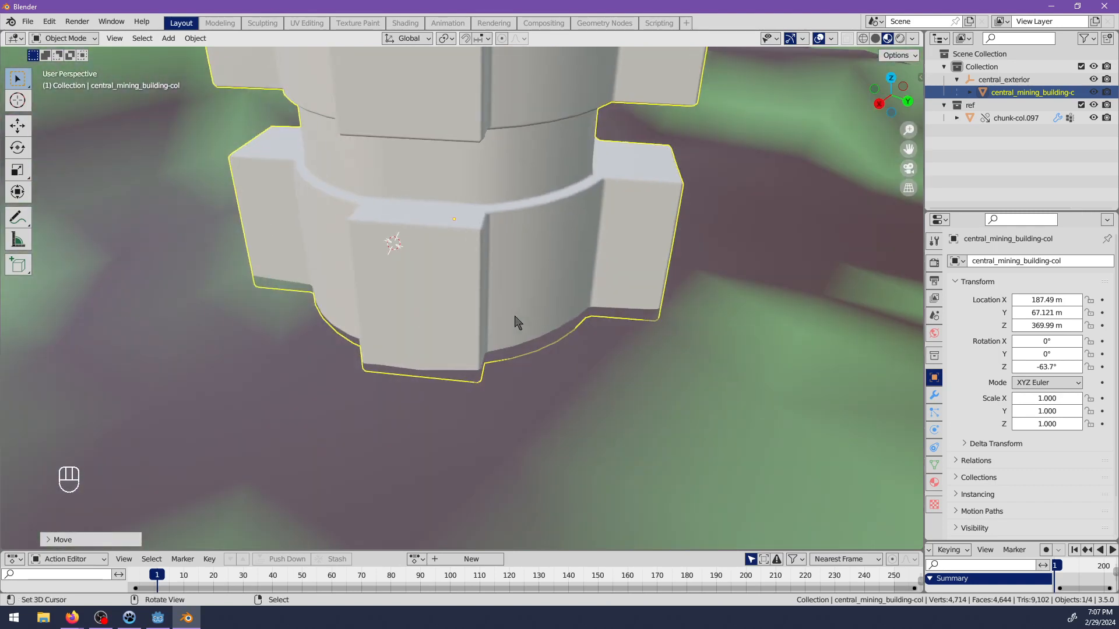
middle_drag(442, 369, 466, 222)
click(969, 93)
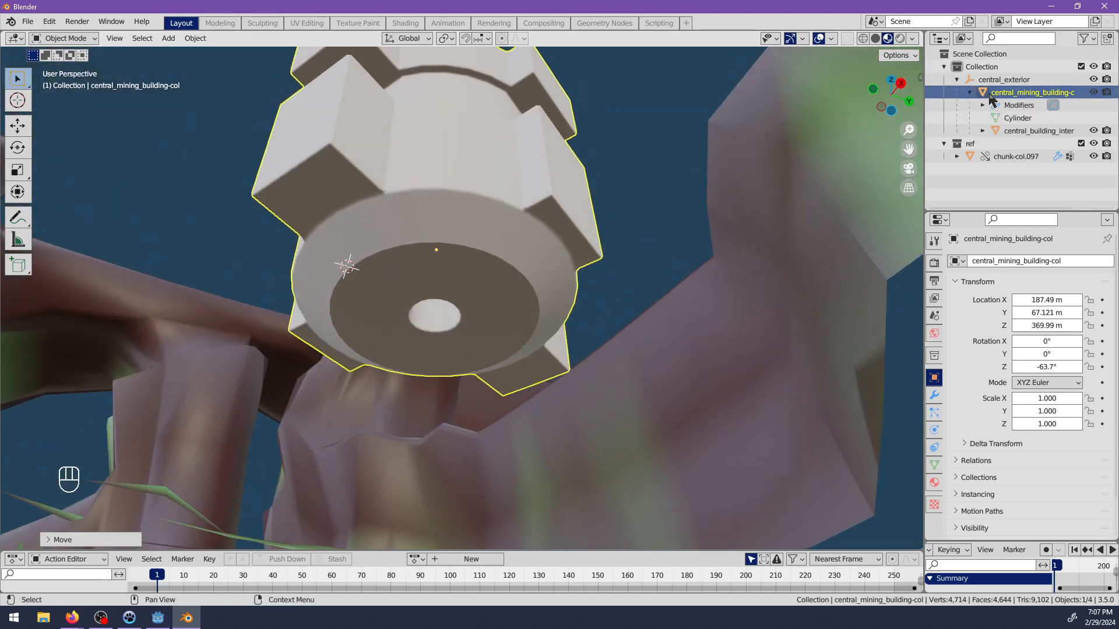
click(1021, 131)
middle_drag(489, 288, 505, 314)
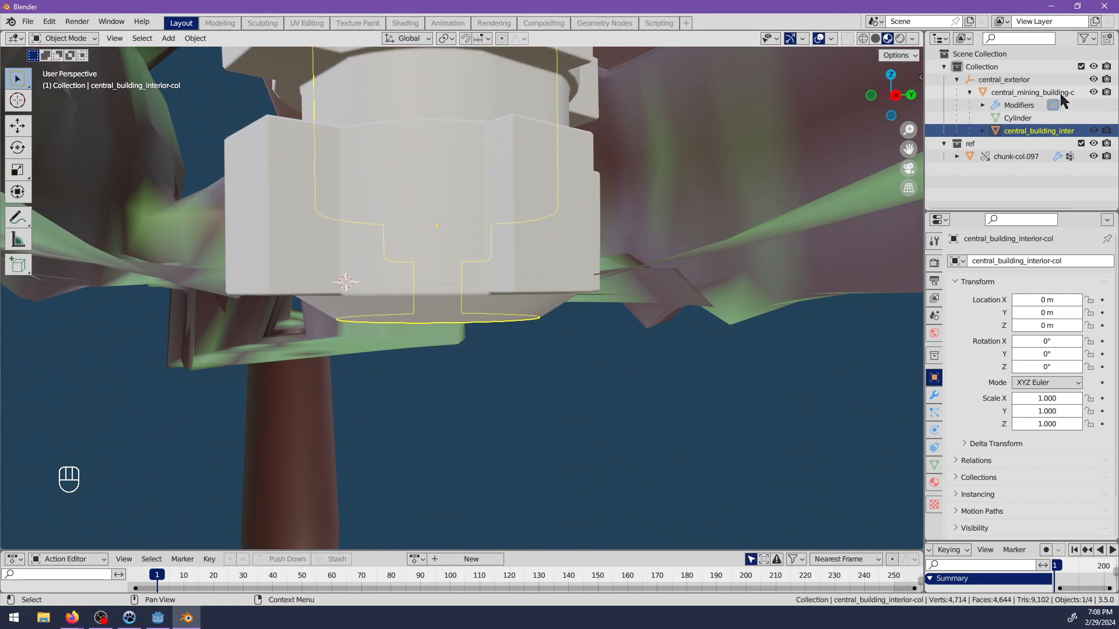
click(956, 80)
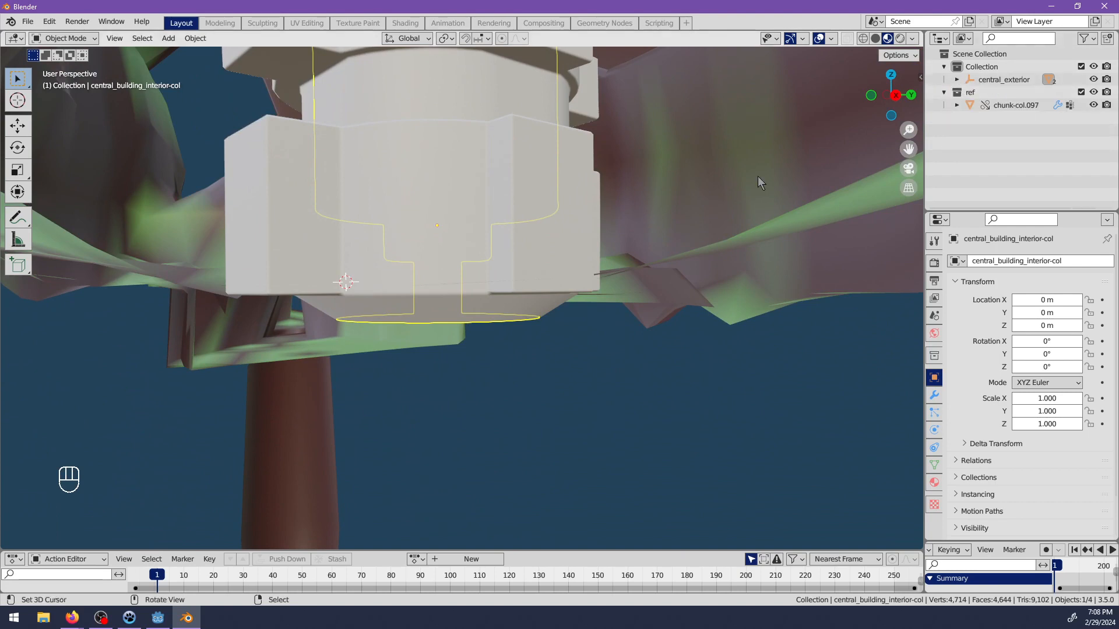
click(956, 80)
right_click(971, 67)
click(970, 69)
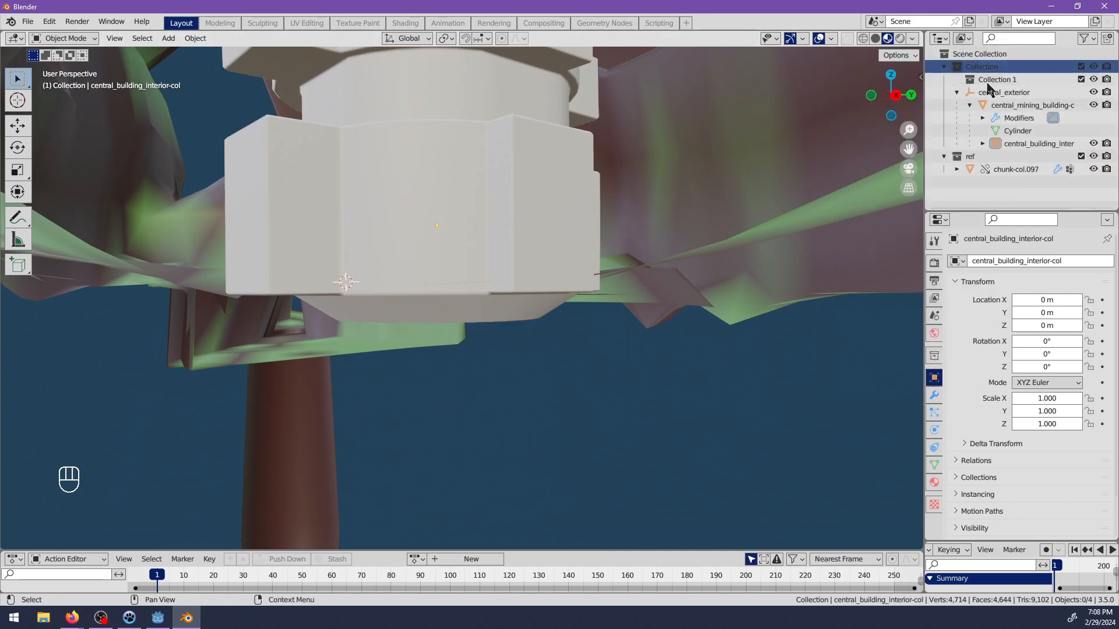
key(ctrl+z)
key(ctrl+z)
Snap the 3D cursor to the world origin.
middle_drag(698, 173, 527, 285)
scroll(526, 286, down, 6)
click(409, 294)
key(shift+a)
key(Escape)
key(shift+s)
click(455, 400)
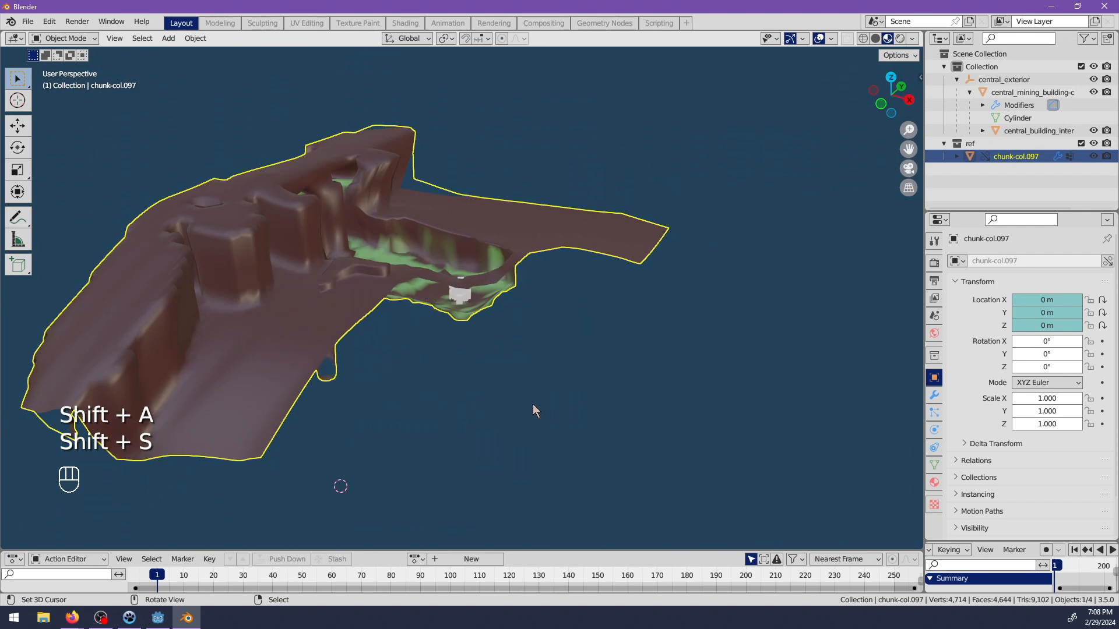
Add a plain axes empty at the world origin and name it active_entities.
middle_drag(527, 403, 476, 401)
key(shift+a)
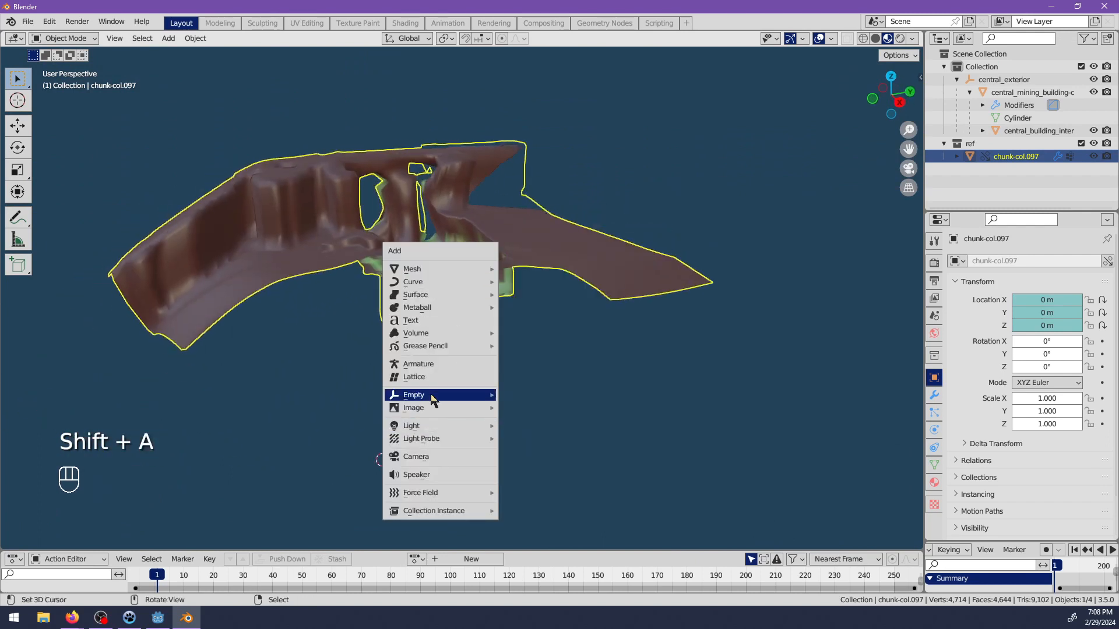
mouse_move(432, 399)
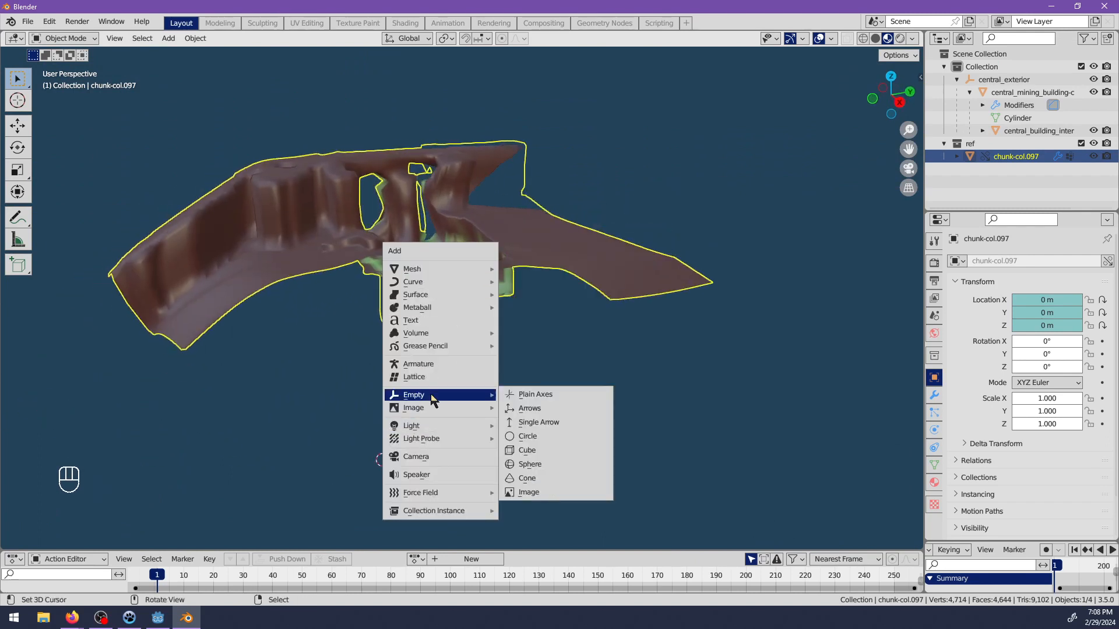
click(528, 395)
double_click(994, 141)
text(active)
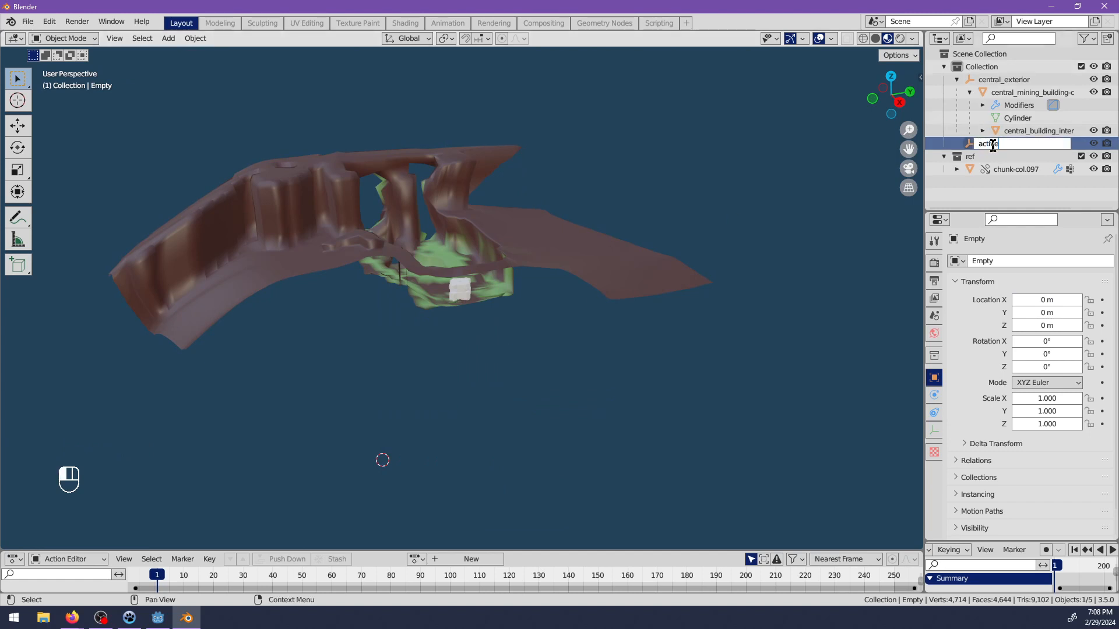
text(_entities)
key(Return)
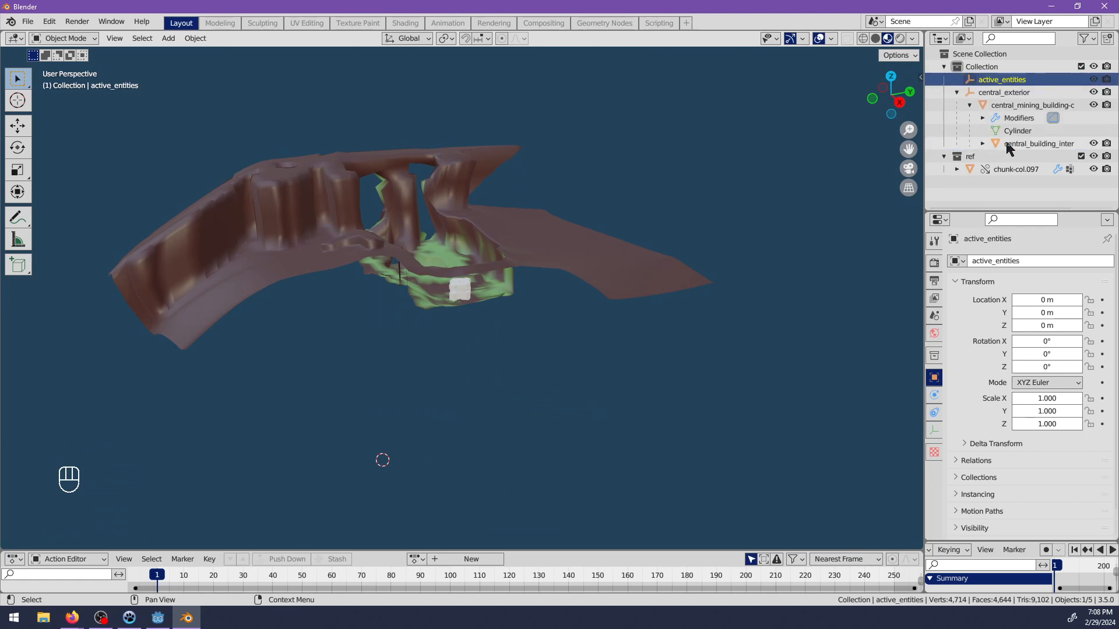
Reparent central_building_interior-col to the active_entities empty and expand the empty's hierarchy.
click(1004, 145)
click(982, 143)
drag(1020, 146, 994, 83)
click(956, 80)
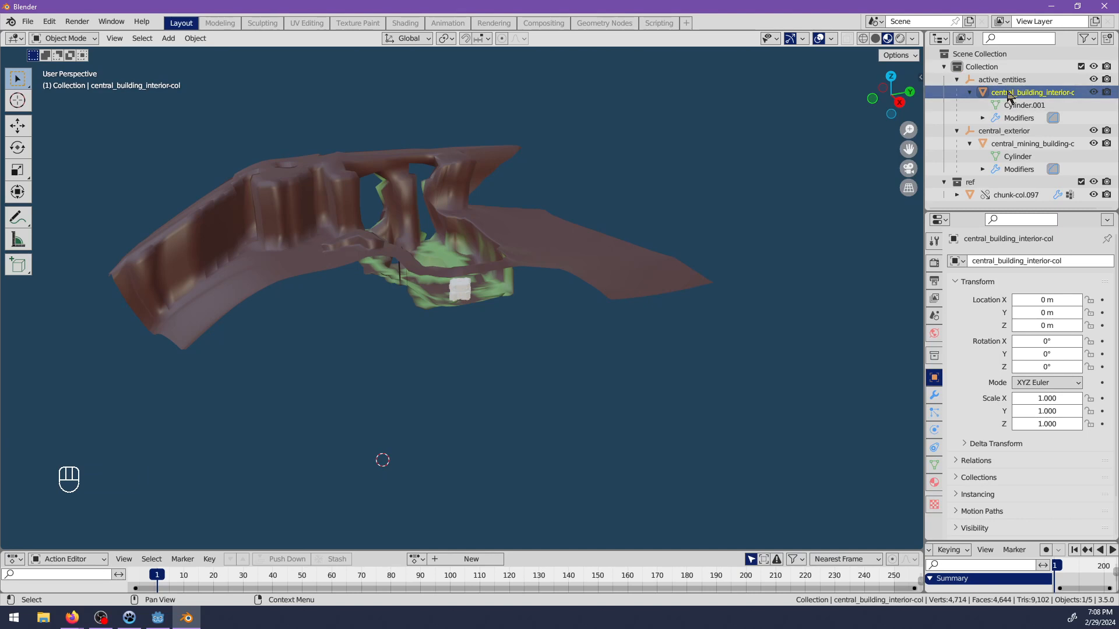
Collapse the active_entities hierarchy and examine the mining building up close where it sits in the terrain.
click(956, 79)
click(957, 92)
middle_drag(512, 261, 530, 342)
scroll(449, 293, up, 4)
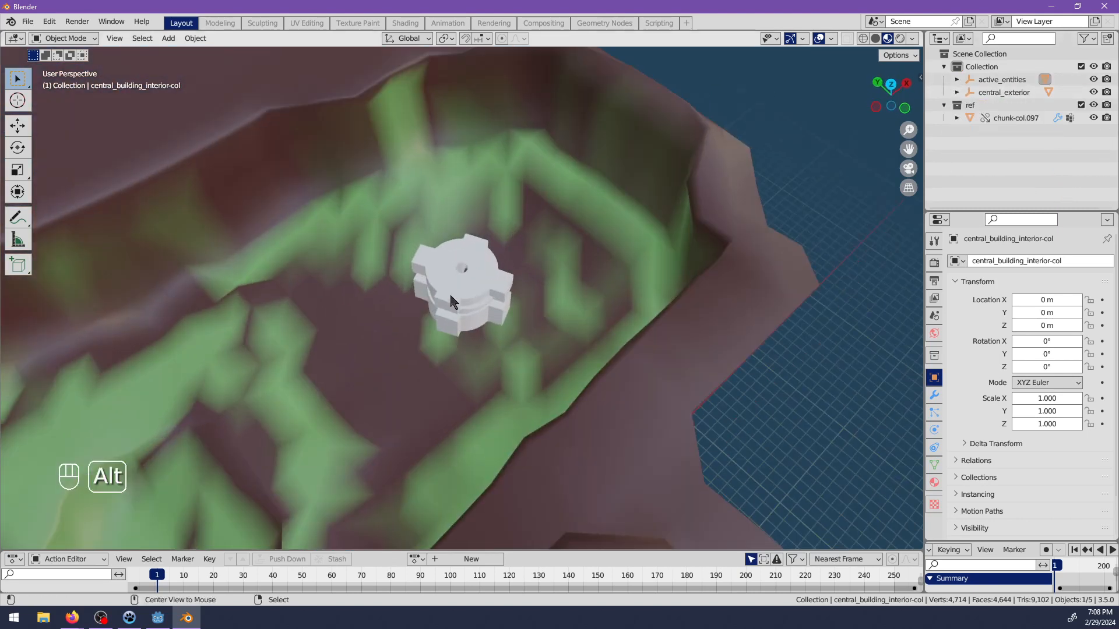
alt+middle_click(450, 292)
scroll(469, 307, up, 8)
middle_drag(469, 307, 524, 285)
shift+middle_drag(525, 285, 492, 265)
scroll(584, 348, up, 6)
shift+middle_drag(493, 266, 522, 404)
scroll(626, 260, up, 13)
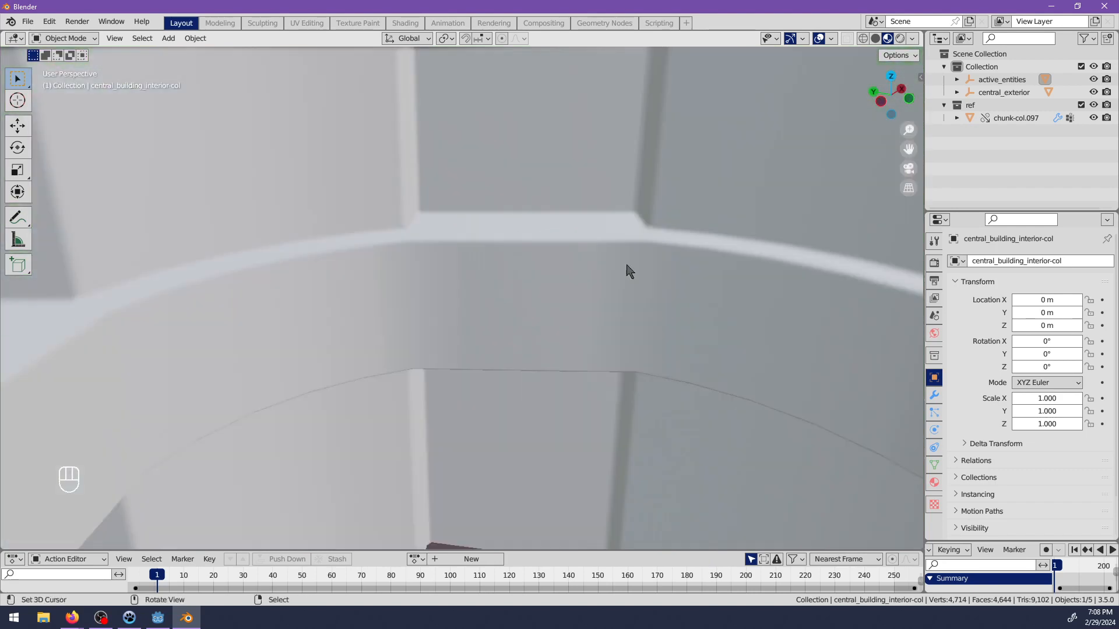
scroll(435, 293, down, 3)
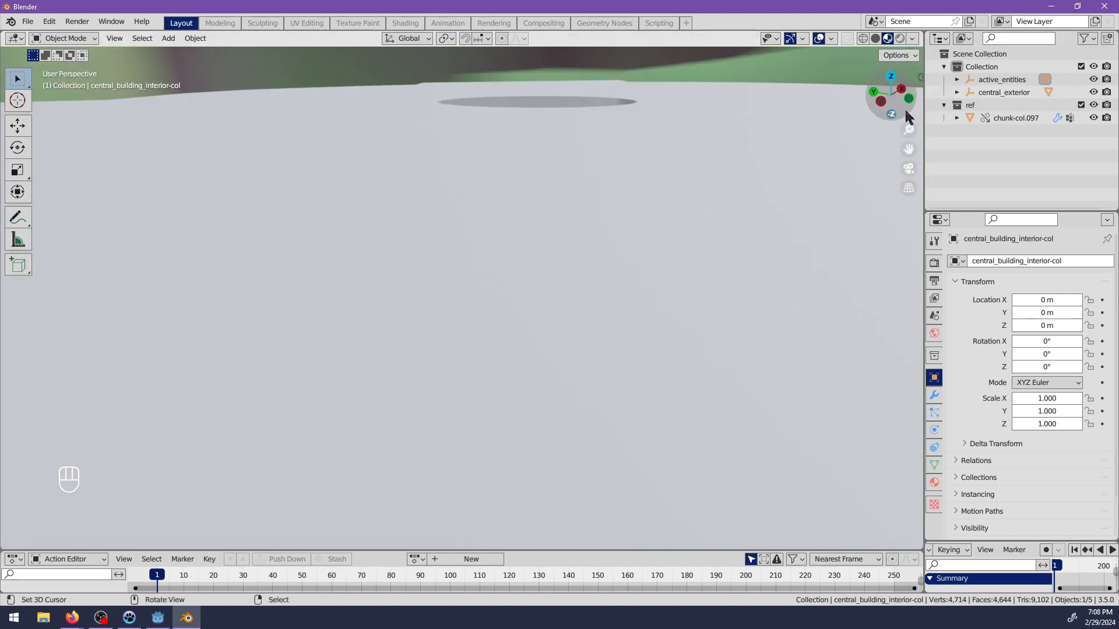
Expand active_entities and snap the 3D cursor to the exterior mining building placed in the terrain.
click(958, 80)
scroll(610, 256, down, 15)
middle_drag(602, 371, 494, 344)
shift+middle_drag(466, 387, 551, 284)
scroll(552, 284, down, 10)
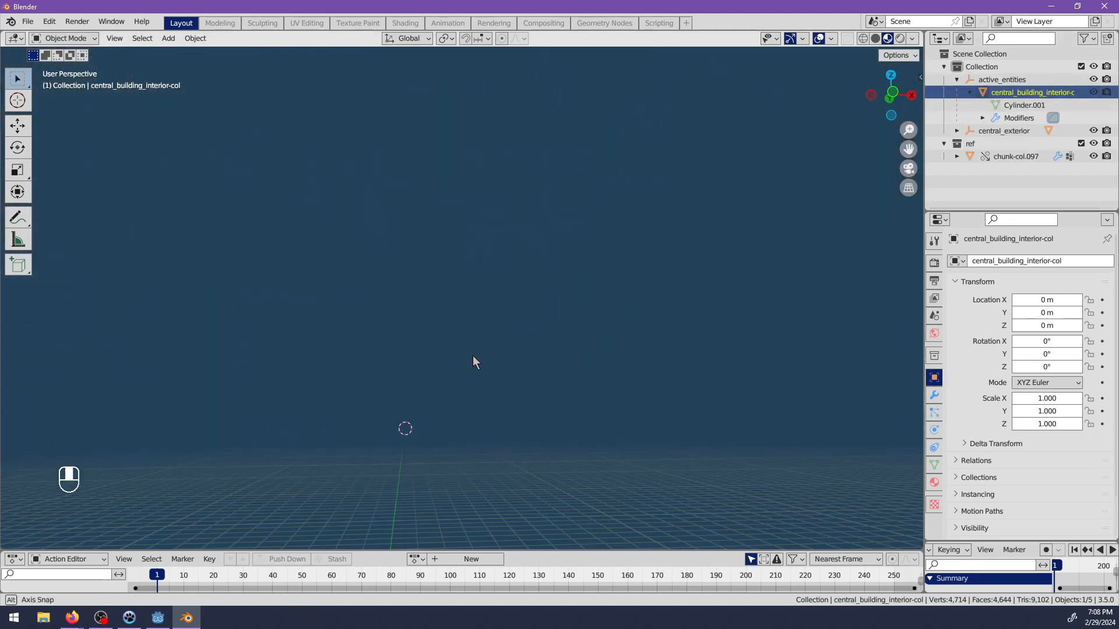
middle_drag(473, 356, 467, 358)
scroll(467, 357, up, 3)
shift+middle_drag(414, 450, 440, 404)
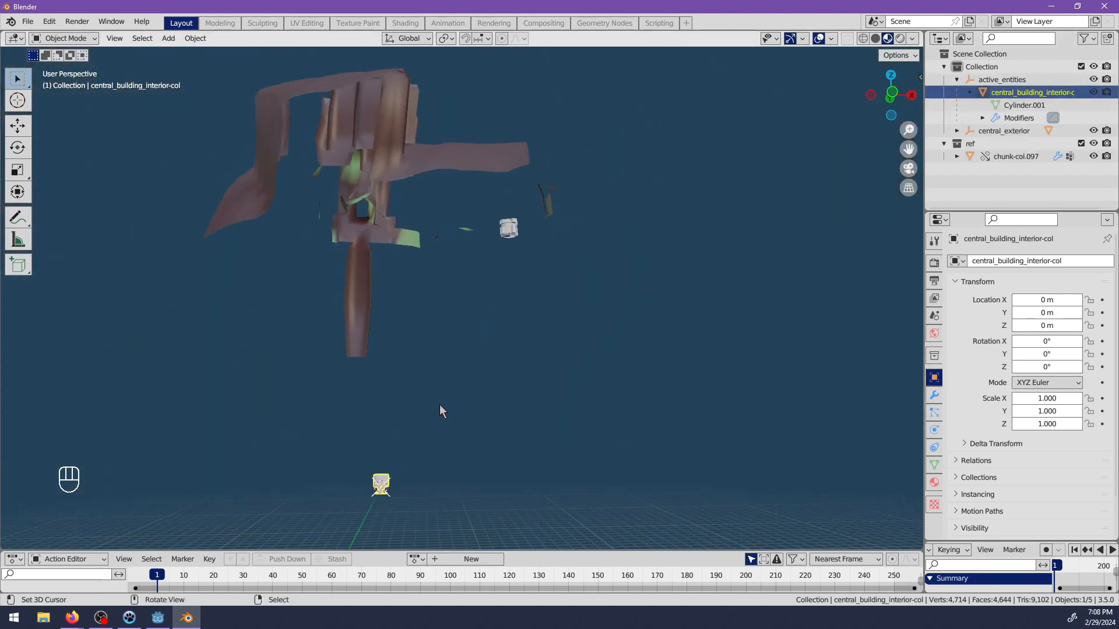
click(991, 130)
click(511, 236)
key(shift+s)
click(511, 295)
Snap central_building_interior-col to the 3D cursor at the exterior building.
shift+click(387, 484)
key(shift+s)
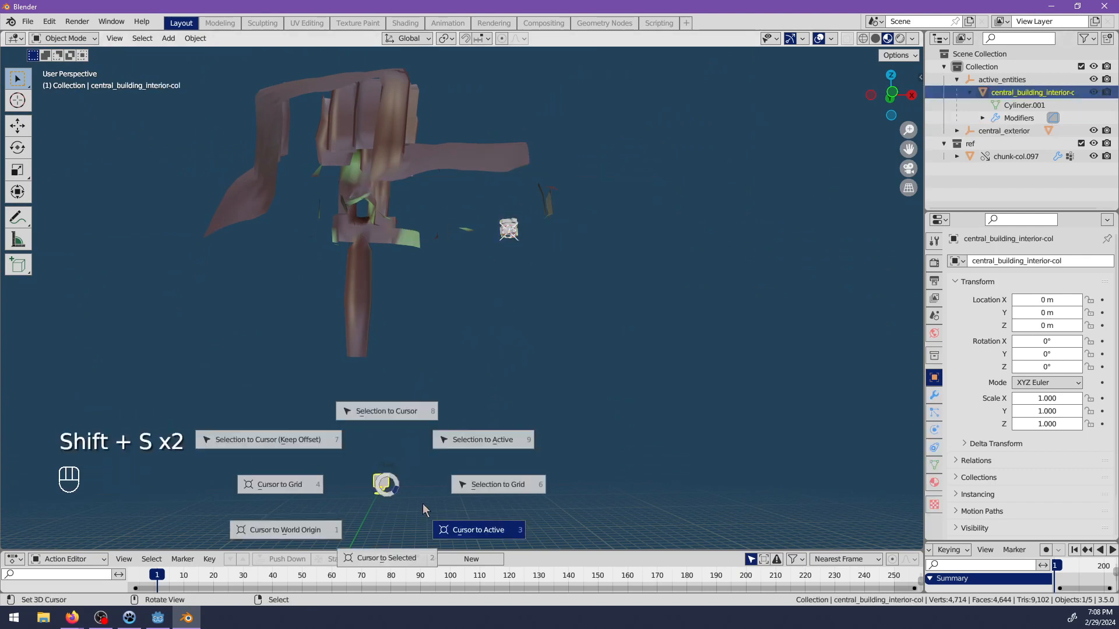
click(394, 418)
Examine how the interior mesh fits inside the exterior mining building, including the central opening in its base.
shift+middle_drag(489, 282, 439, 379)
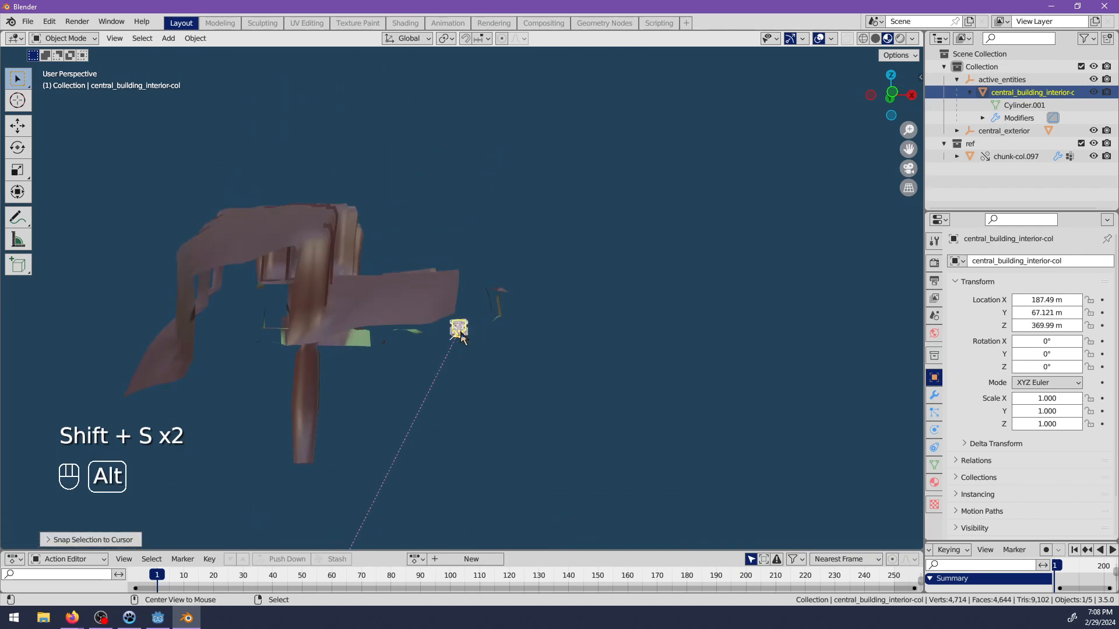
alt+middle_click(457, 333)
scroll(462, 280, up, 7)
scroll(462, 279, up, 5)
middle_drag(464, 208, 507, 327)
shift+middle_drag(478, 195, 501, 279)
scroll(511, 361, up, 5)
shift+middle_drag(496, 233, 485, 408)
scroll(486, 410, down, 3)
scroll(496, 324, down, 1)
shift+middle_drag(580, 251, 602, 272)
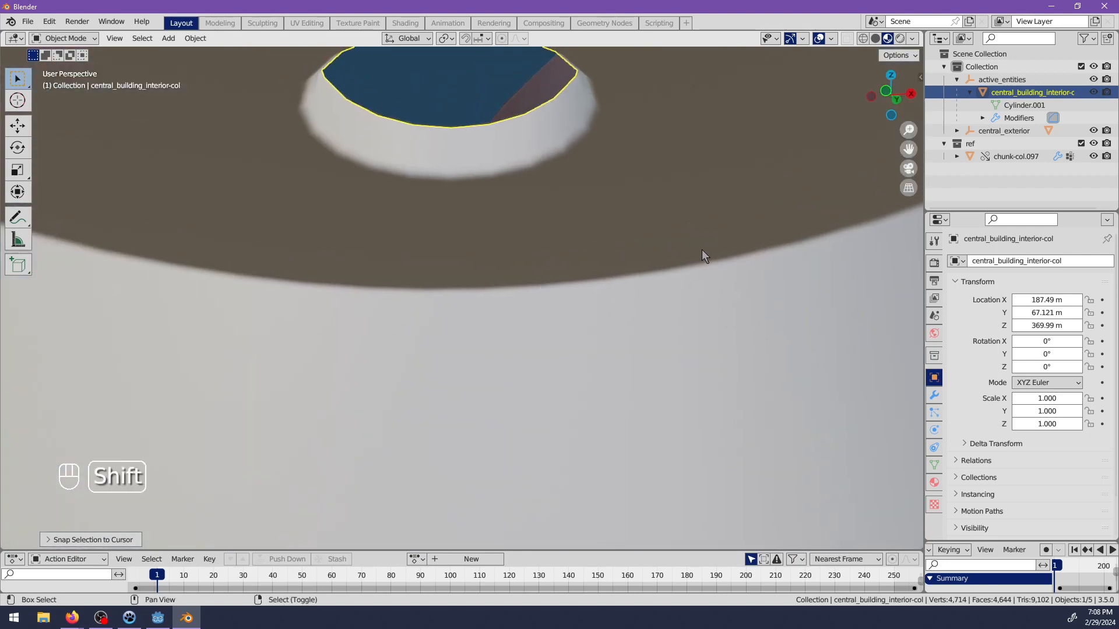
click(1000, 131)
scroll(530, 268, down, 12)
middle_drag(501, 331, 497, 302)
scroll(497, 302, up, 1)
drag(498, 301, 497, 309)
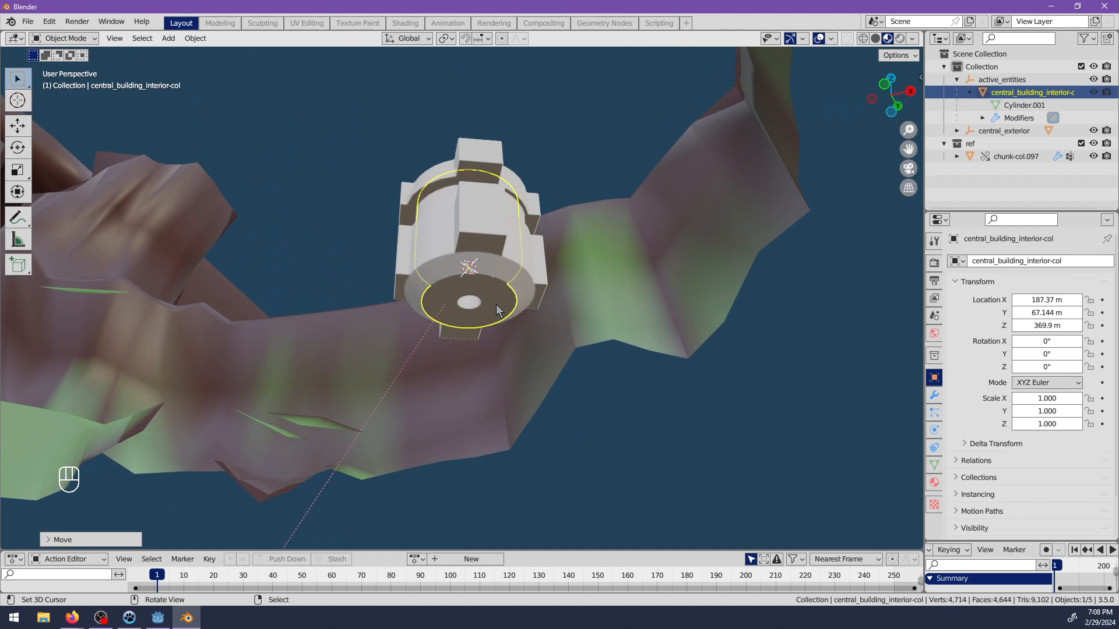
key(ctrl+z)
Inspect the interior's mesh around the building's bottom opening and the building's placement within the whole terrain chunk.
scroll(498, 306, up, 4)
middle_drag(498, 306, 508, 265)
scroll(508, 265, up, 1)
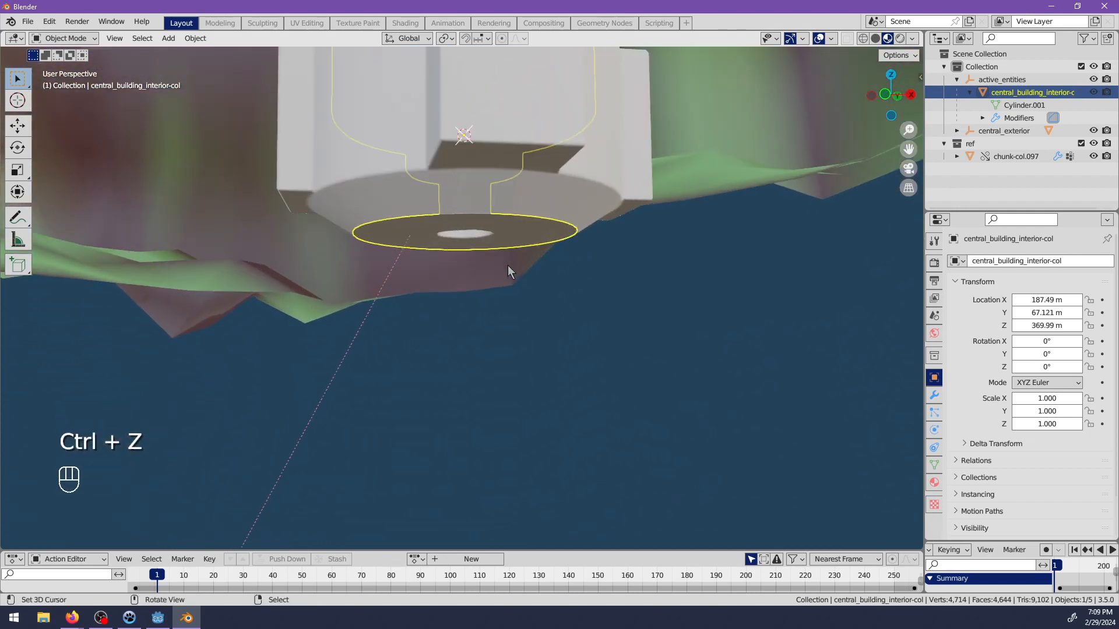
key(Tab)
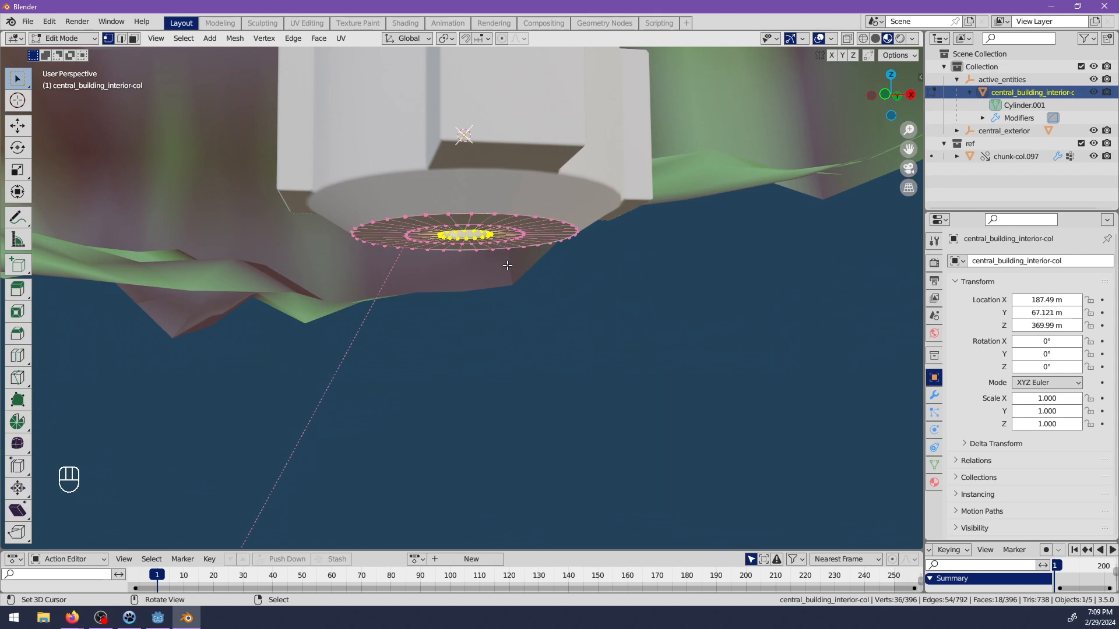
key(Tab)
scroll(507, 264, down, 2)
middle_drag(522, 271, 422, 336)
scroll(459, 217, down, 3)
shift+middle_drag(422, 336, 496, 295)
scroll(528, 313, down, 3)
scroll(507, 334, up, 2)
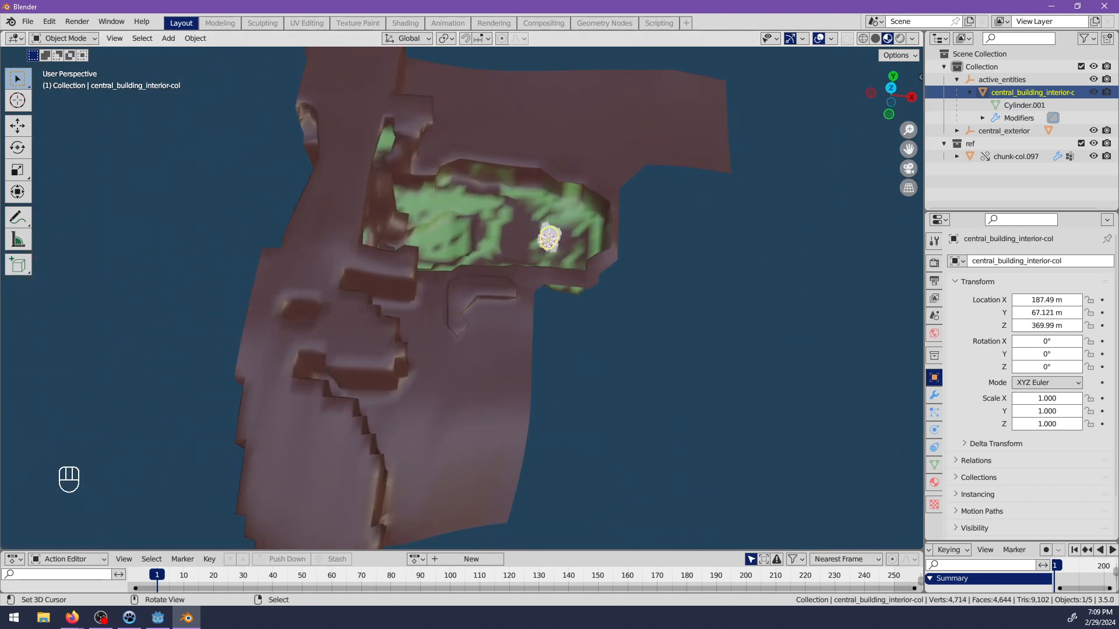
key(alt+Tab)
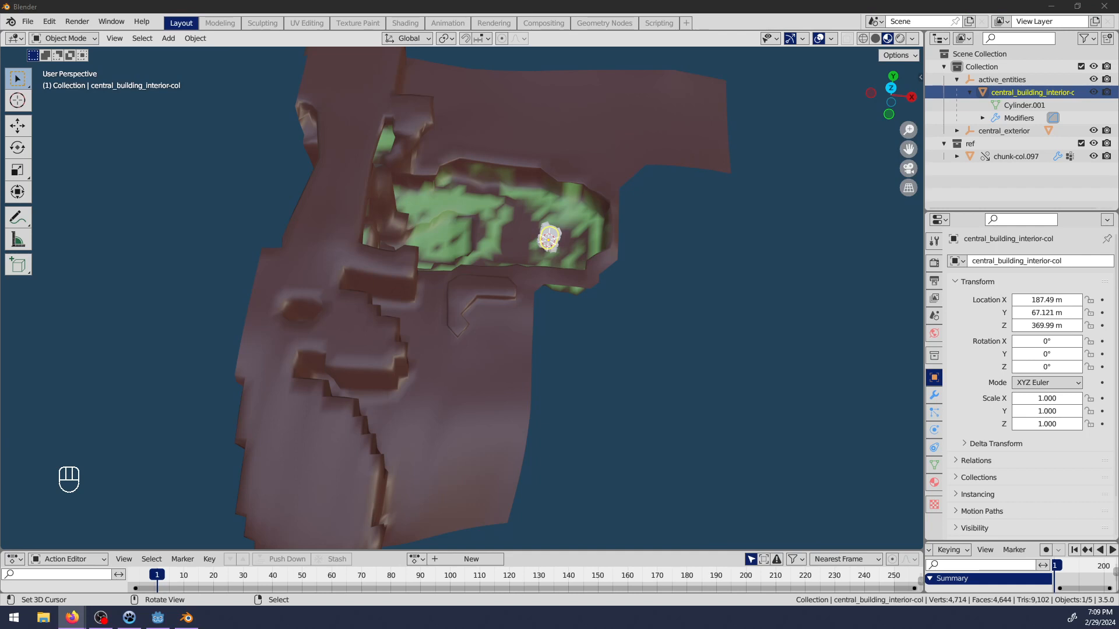
key(alt+Tab)
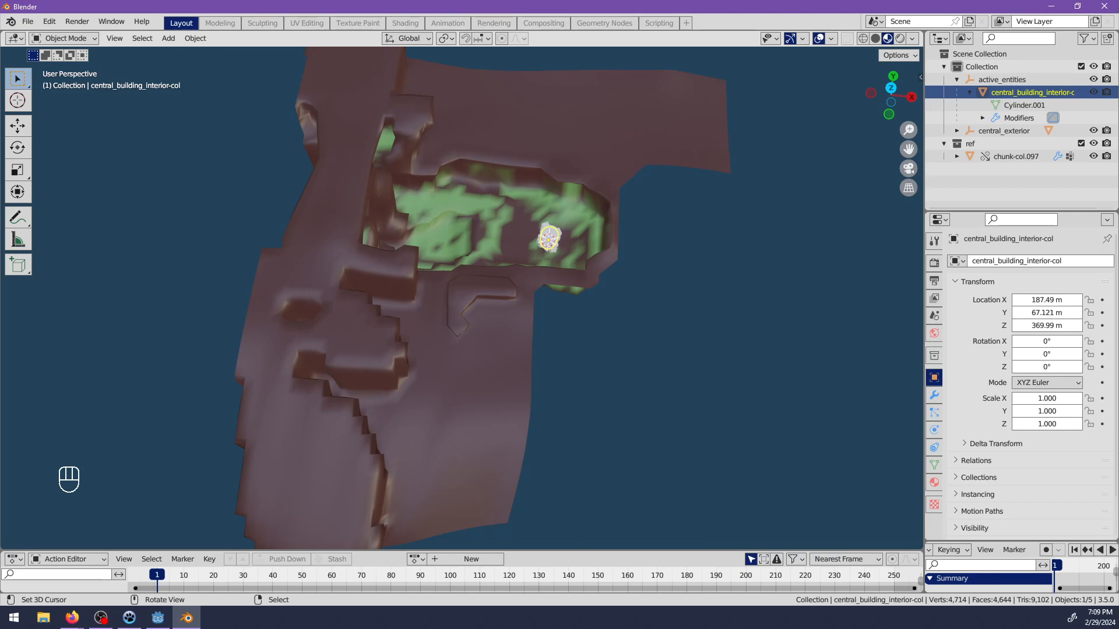
Exclude the ref collection with the terrain from the view layer.
alt+middle_click(541, 240)
scroll(502, 265, up, 9)
middle_drag(440, 320, 570, 256)
shift+middle_drag(530, 289, 545, 271)
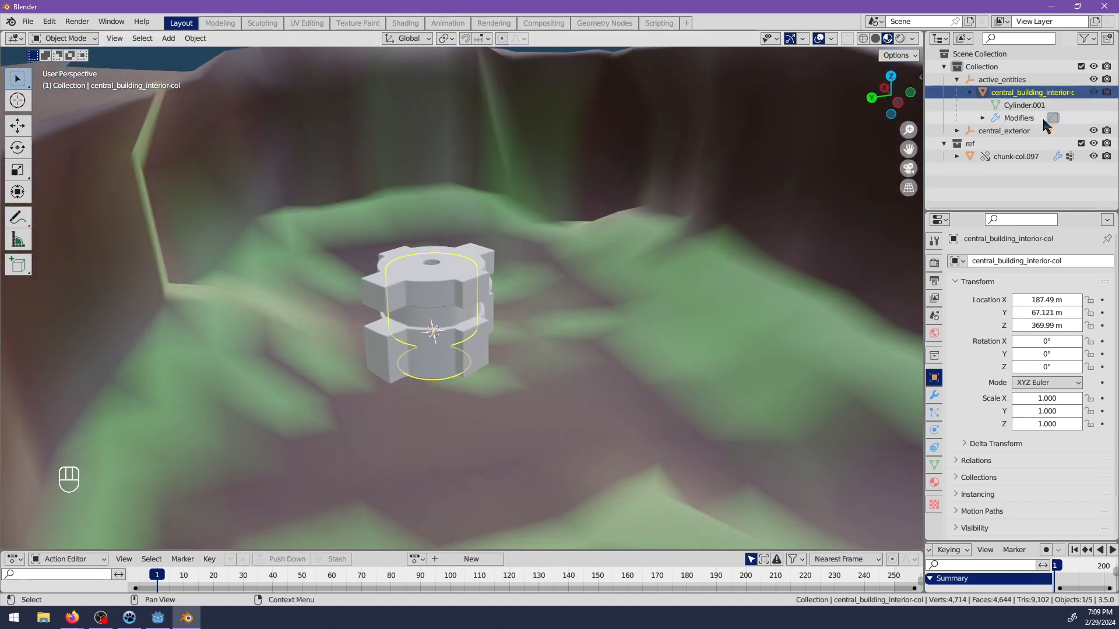
click(1081, 144)
Save the Blender file as chunk097.blend in the assets\env\chunks folder.
key(ctrl+s)
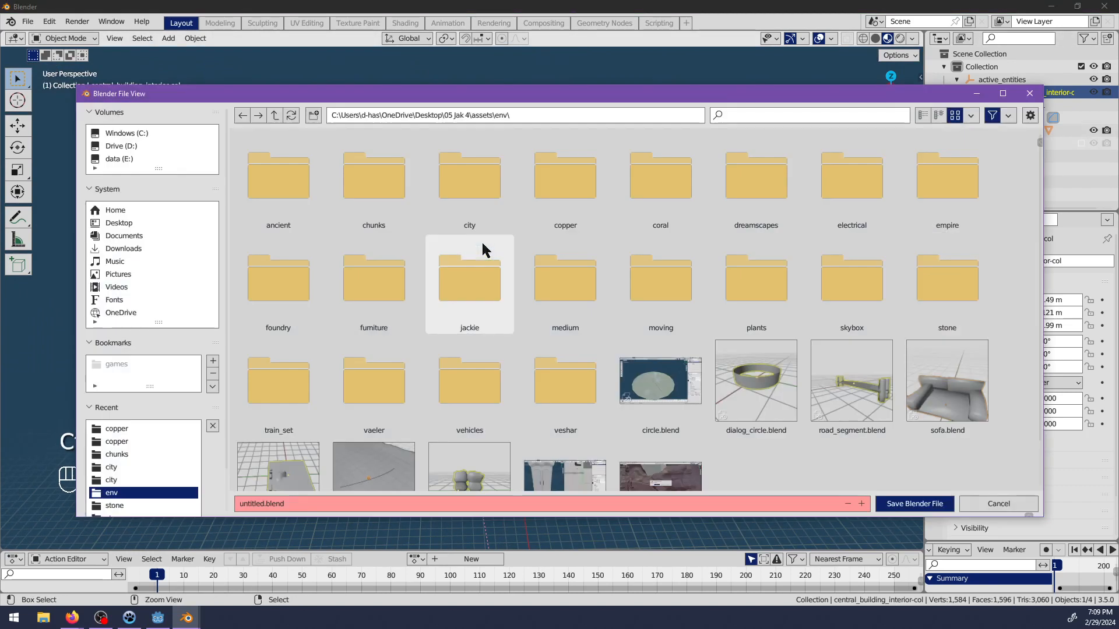
click(319, 505)
text(chunk097)
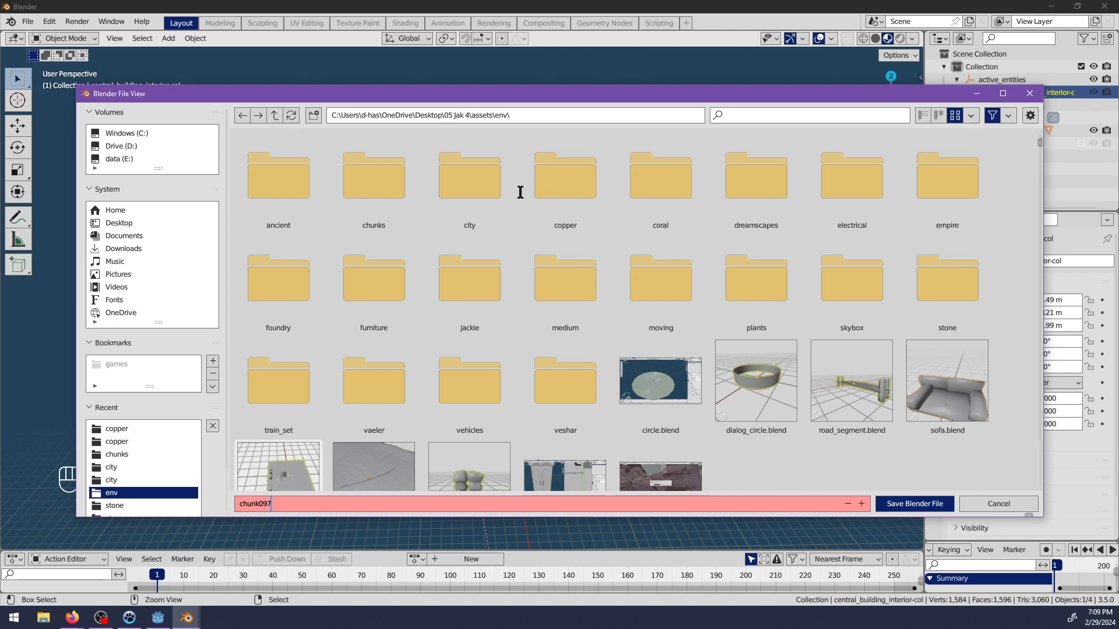
click(366, 178)
double_click(366, 178)
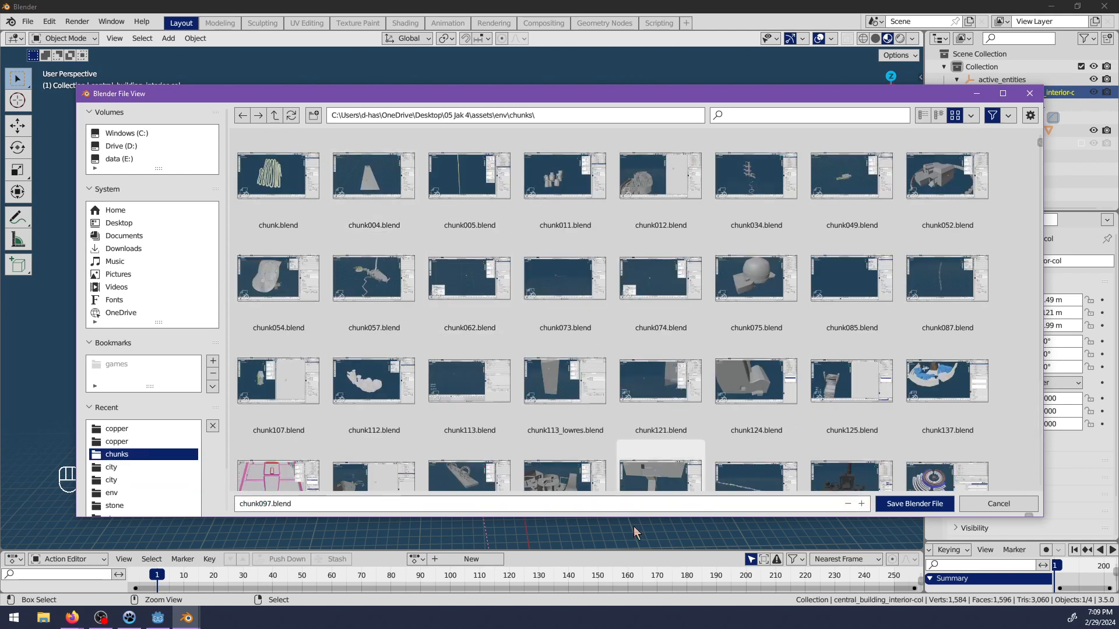
click(891, 505)
Start the scene's export-on-save GLB export and set its destination to the project\_glb\chunks folder.
click(932, 317)
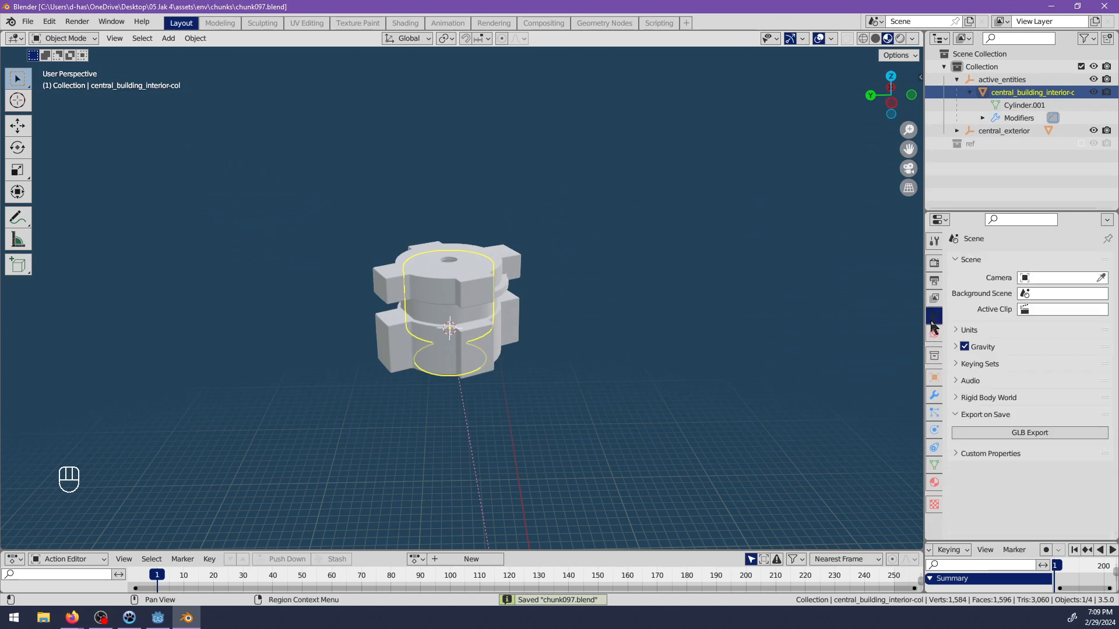
click(985, 430)
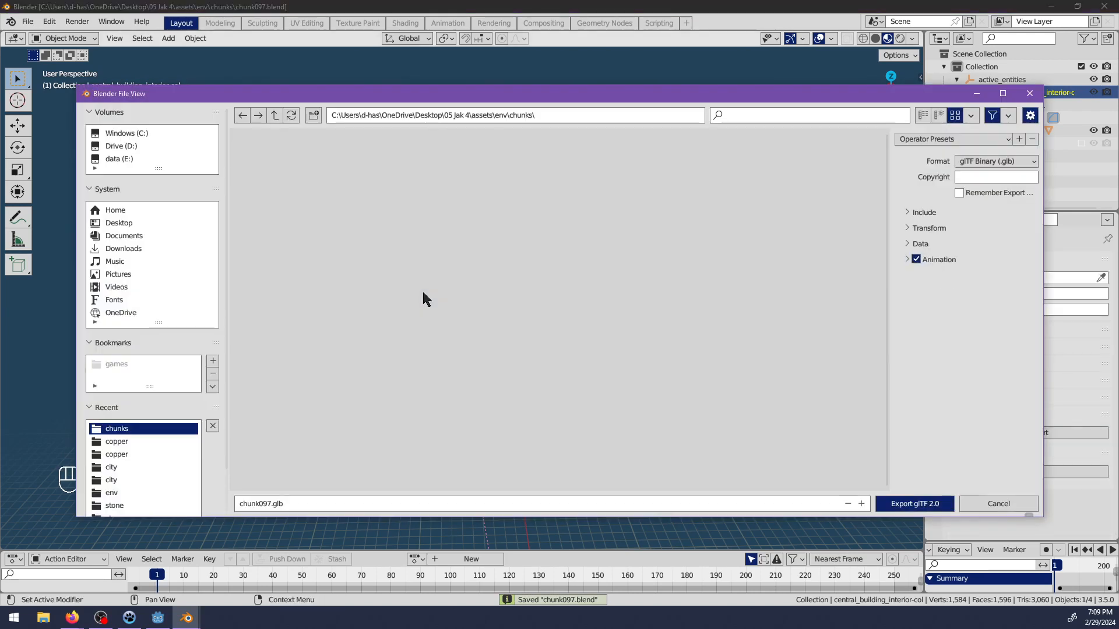
click(120, 442)
key(BackSpace)
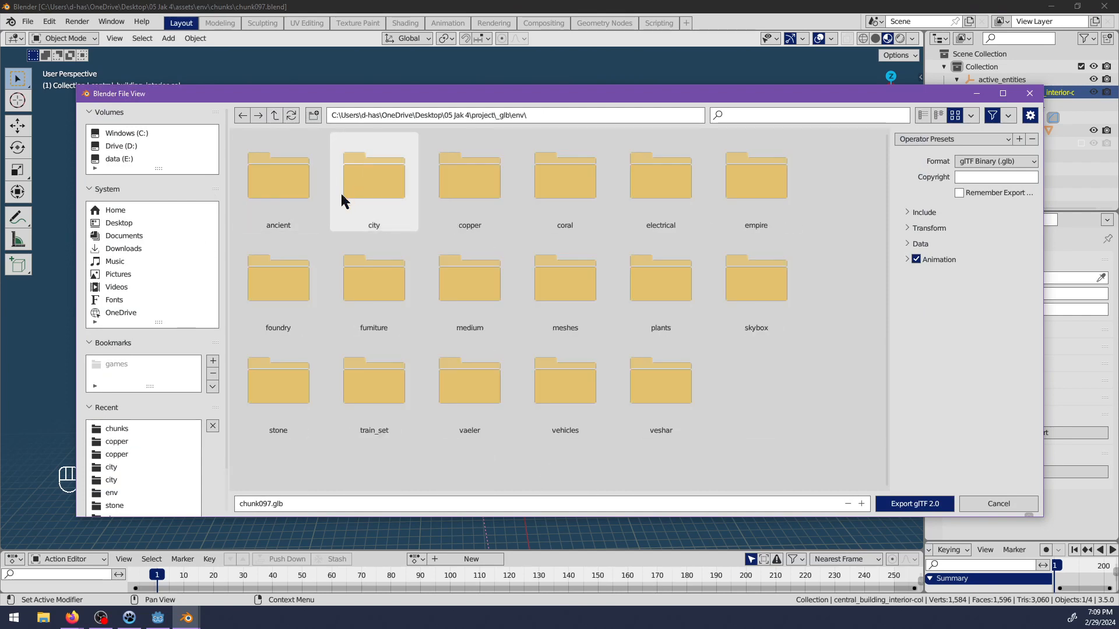
click(275, 116)
click(295, 200)
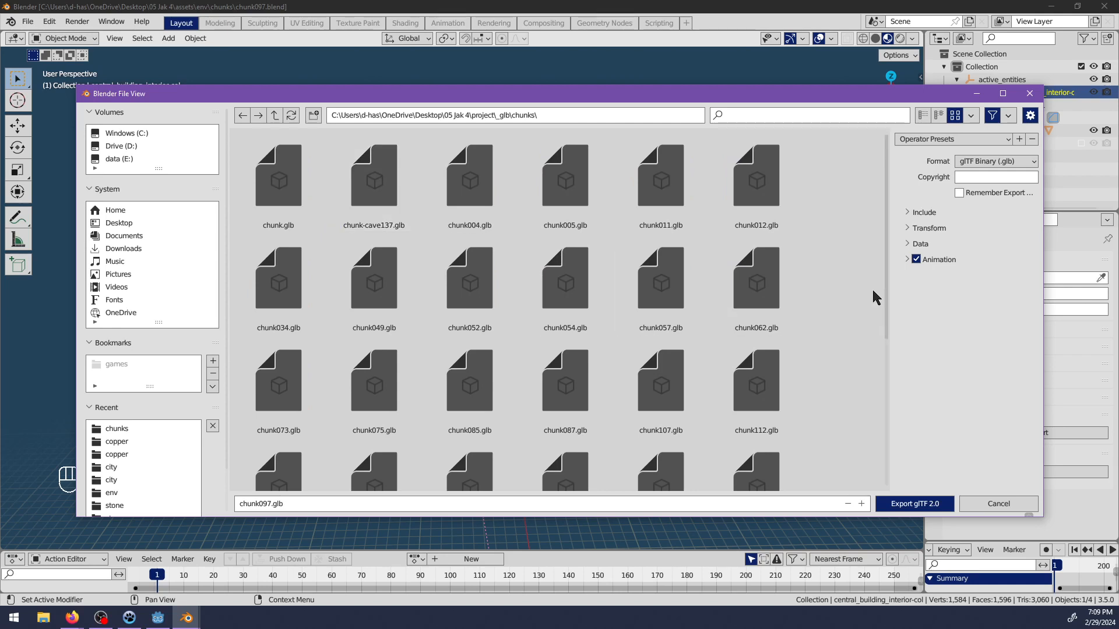
Export chunk097.glb with remembered settings and placeholder materials, limited to visible objects in the active collection, and include the ref collection again.
click(920, 243)
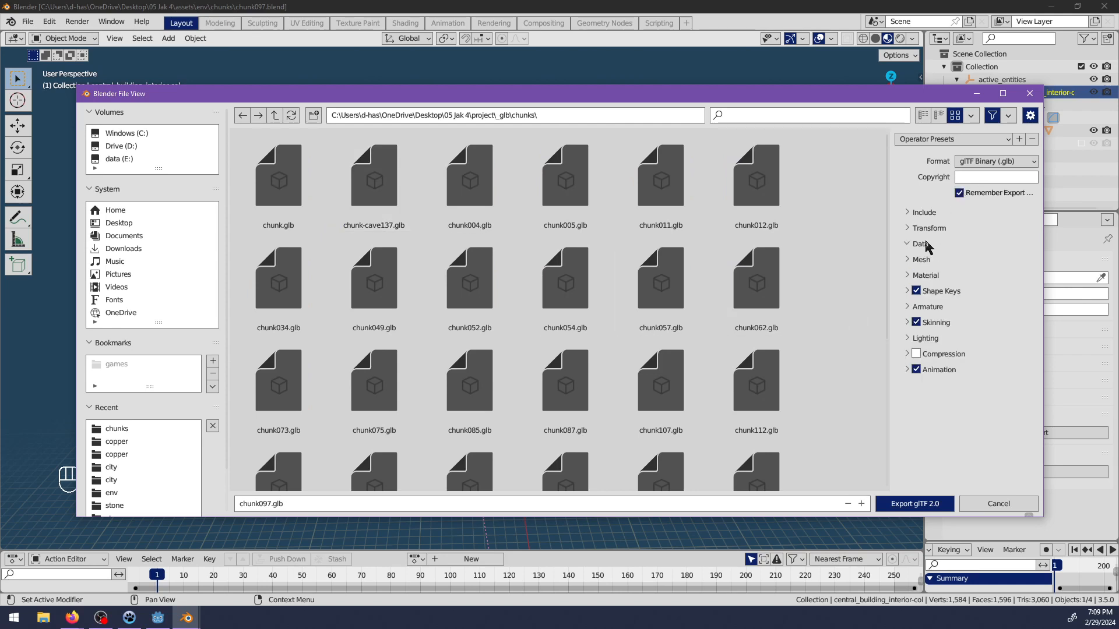
click(925, 275)
click(968, 293)
click(981, 322)
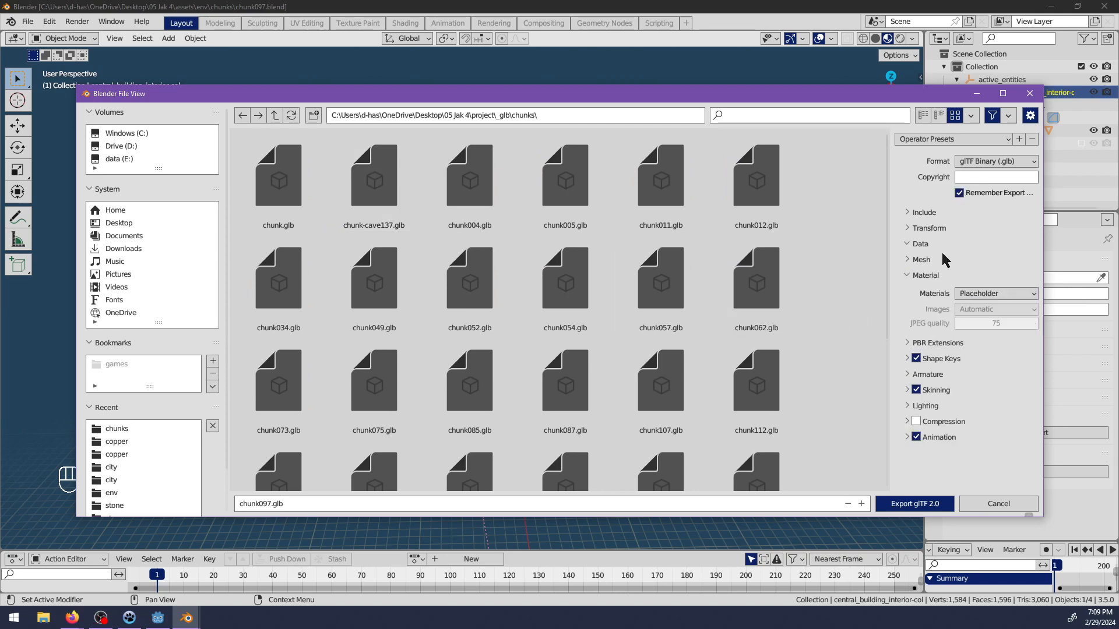
click(923, 212)
click(959, 243)
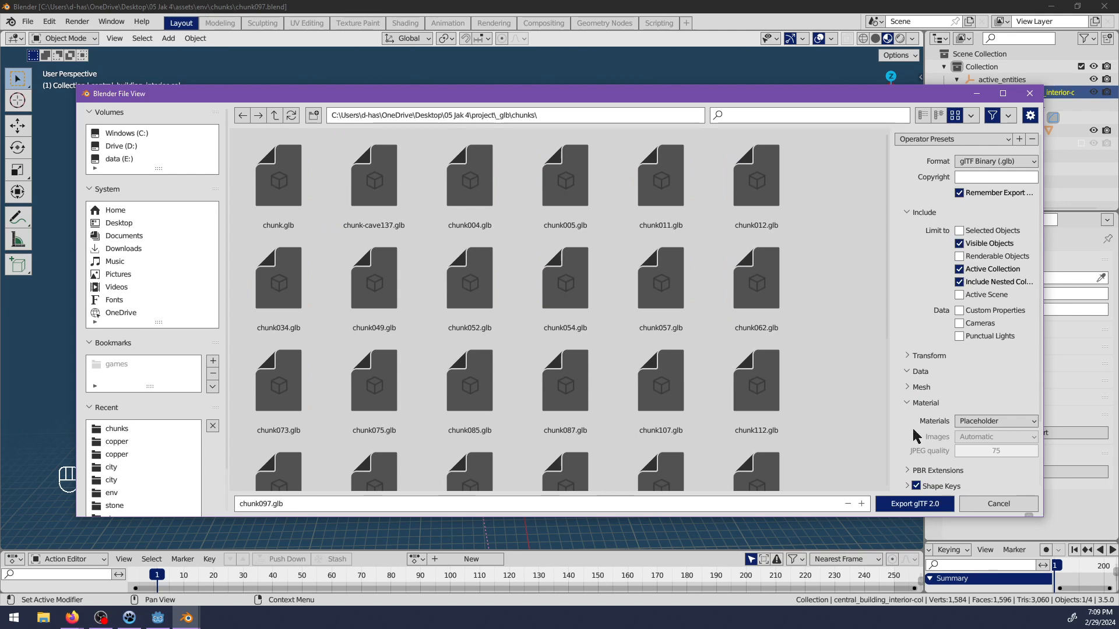
click(899, 505)
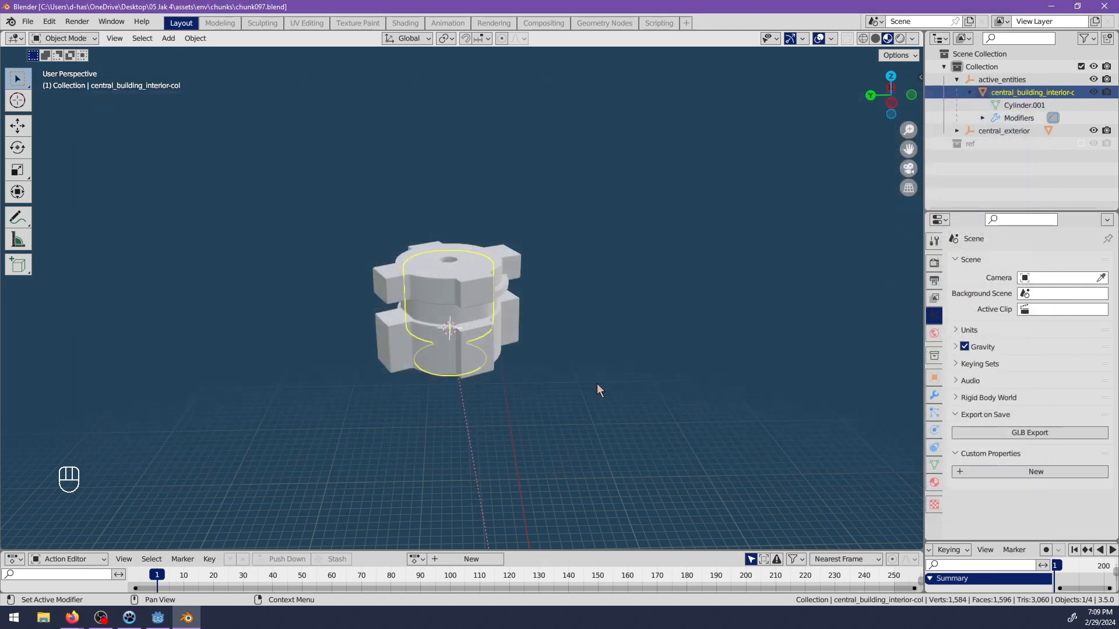
click(1081, 143)
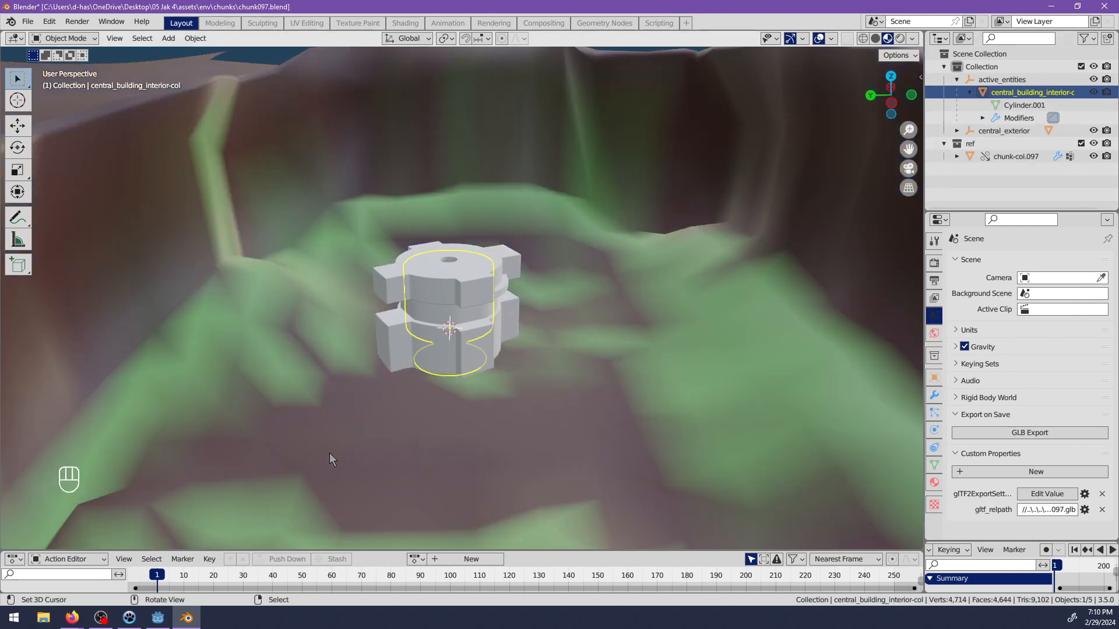
Switch to Godot, save the open chunk097 scene and create a new inherited scene from chunk097.glb.
click(158, 617)
middle_drag(690, 240, 560, 264)
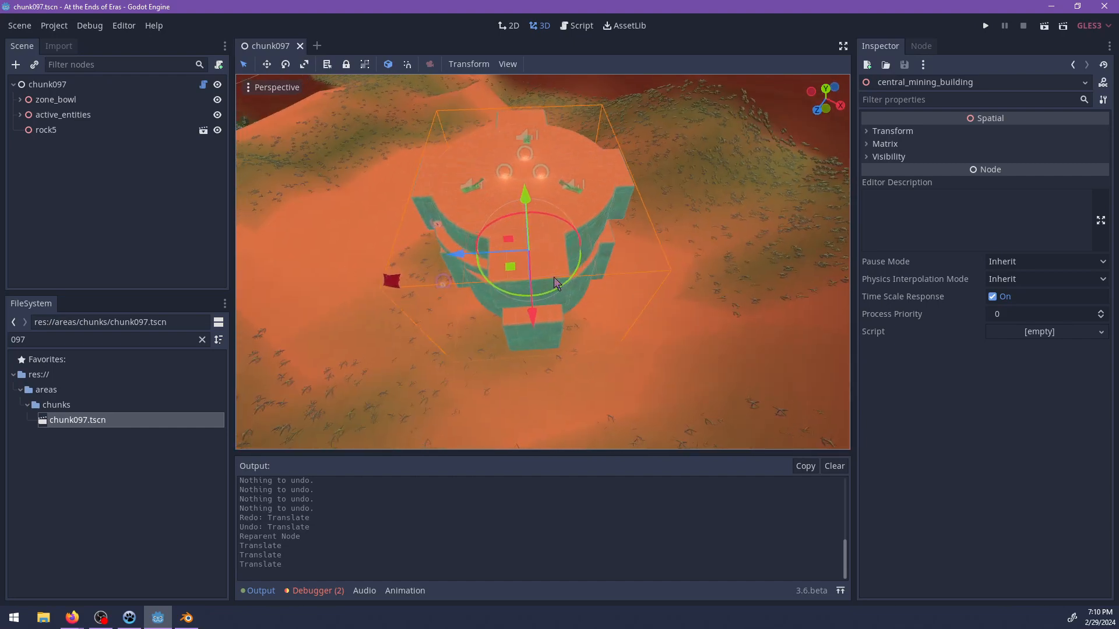
key(ctrl+s)
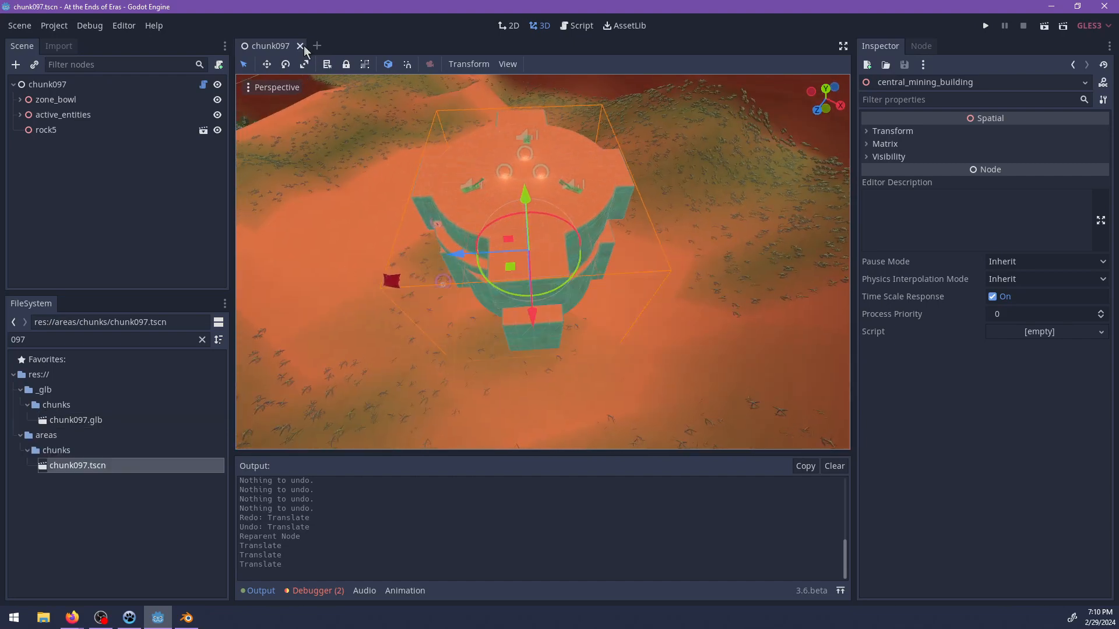
double_click(91, 420)
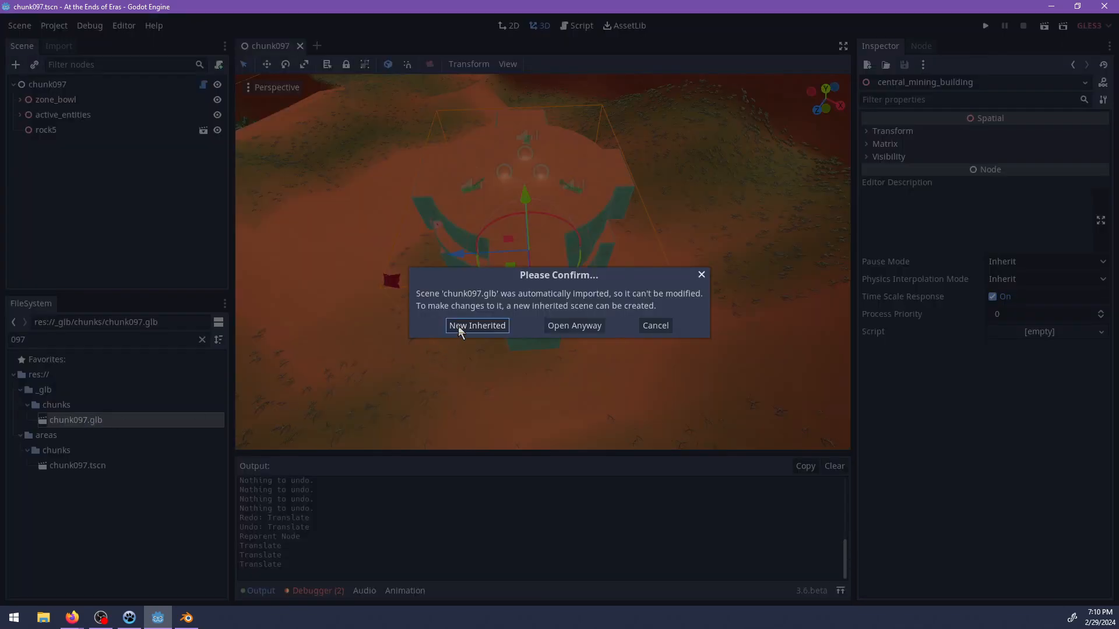
click(477, 325)
scroll(498, 263, down, 5)
scroll(526, 265, down, 3)
Find chunk_content.gd in the project files and attach it to the inherited scene's chunk097 root node.
click(107, 89)
double_click(82, 338)
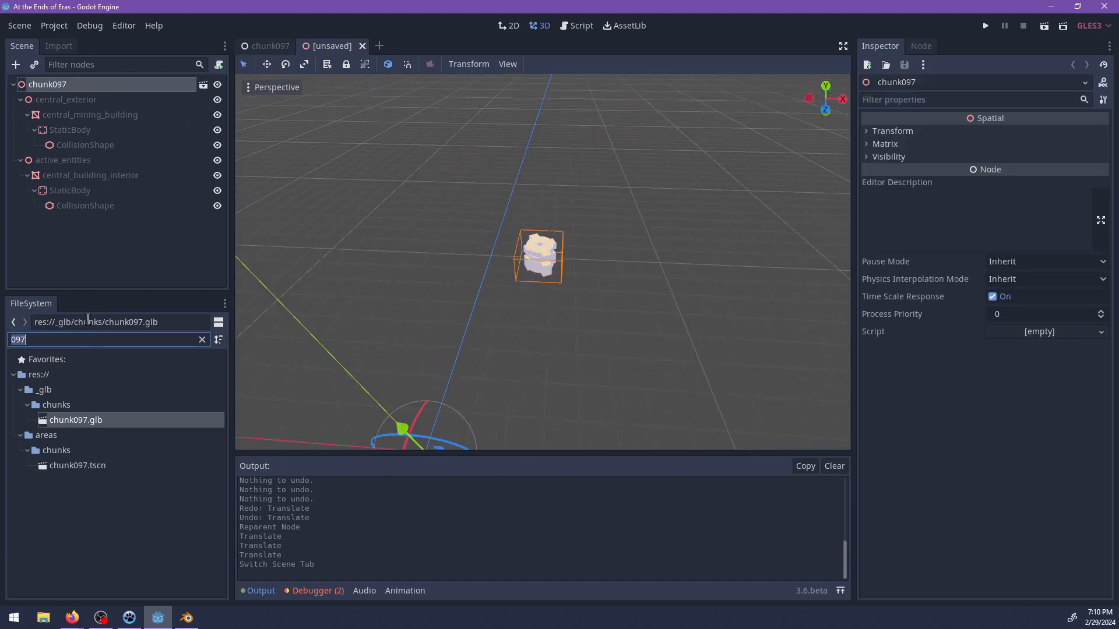
text(chunk_content)
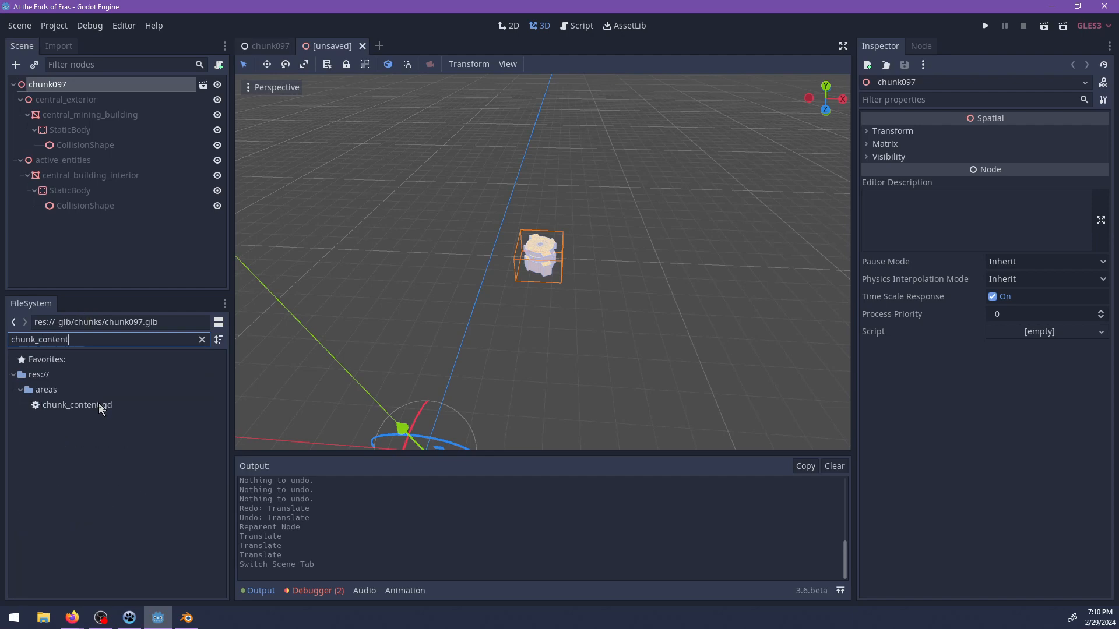
drag(101, 408, 68, 86)
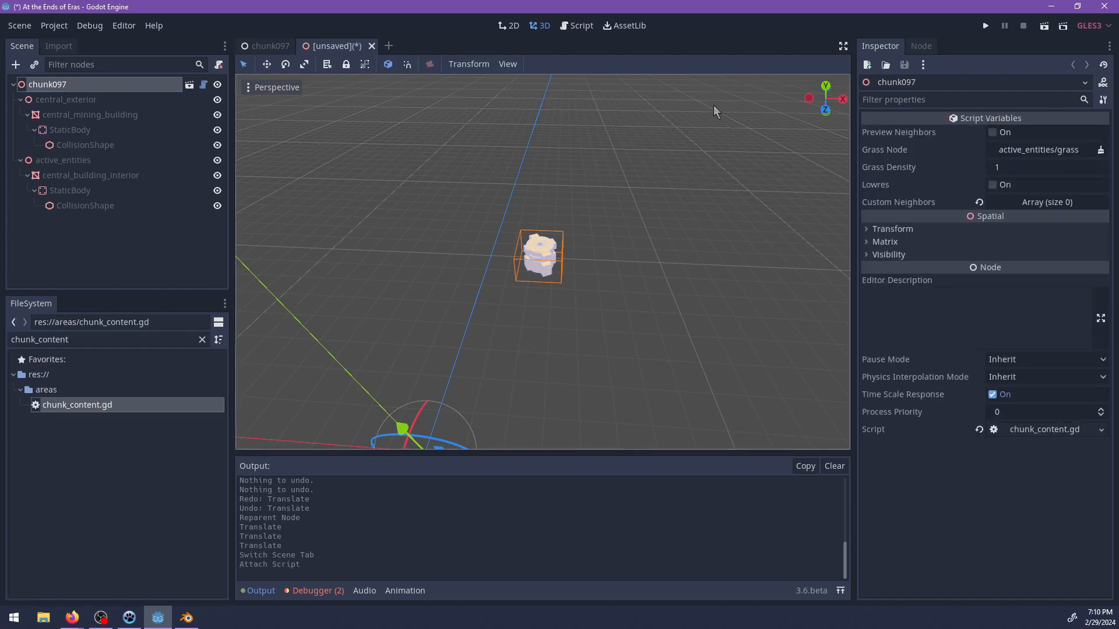
Add the StaticBody under central_mining_building to a group named hard.
click(86, 129)
ctrl+click(80, 190)
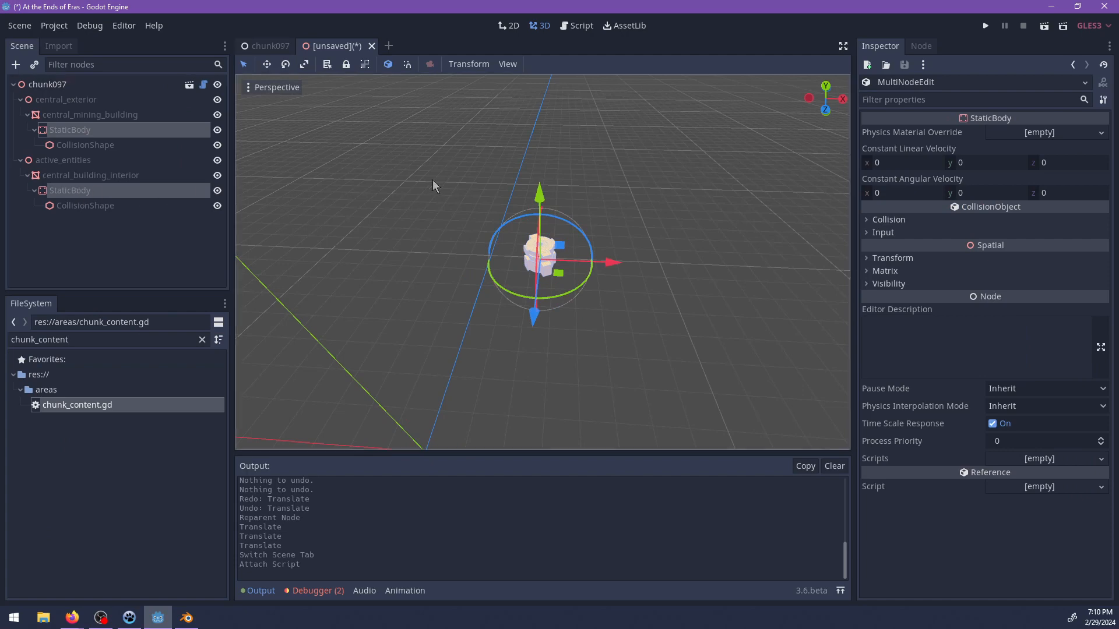
click(58, 133)
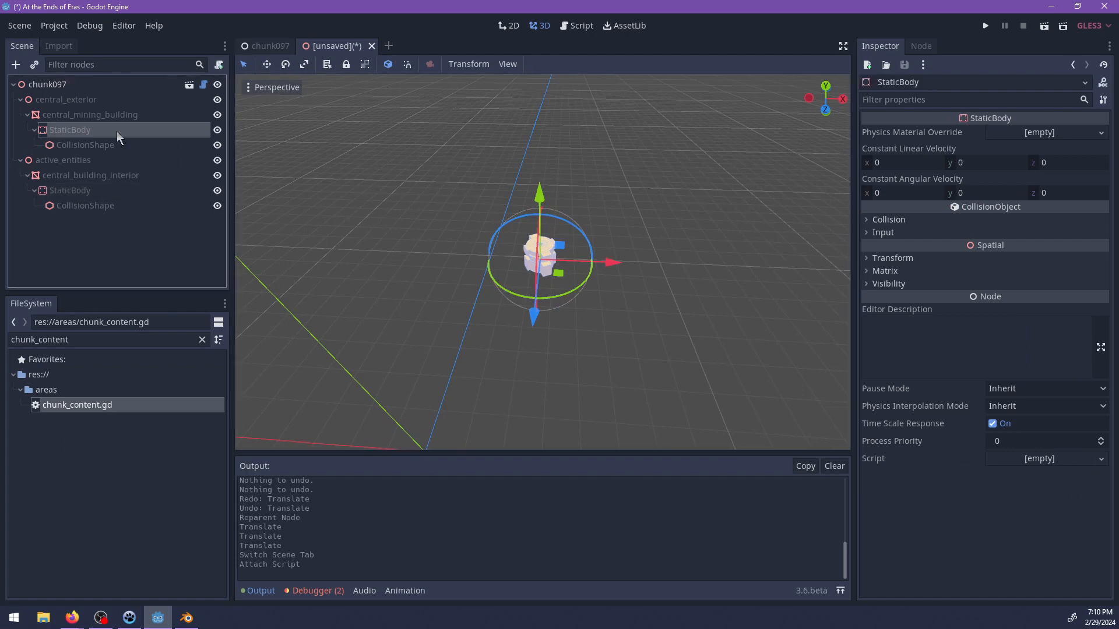
click(922, 46)
click(1024, 69)
click(959, 84)
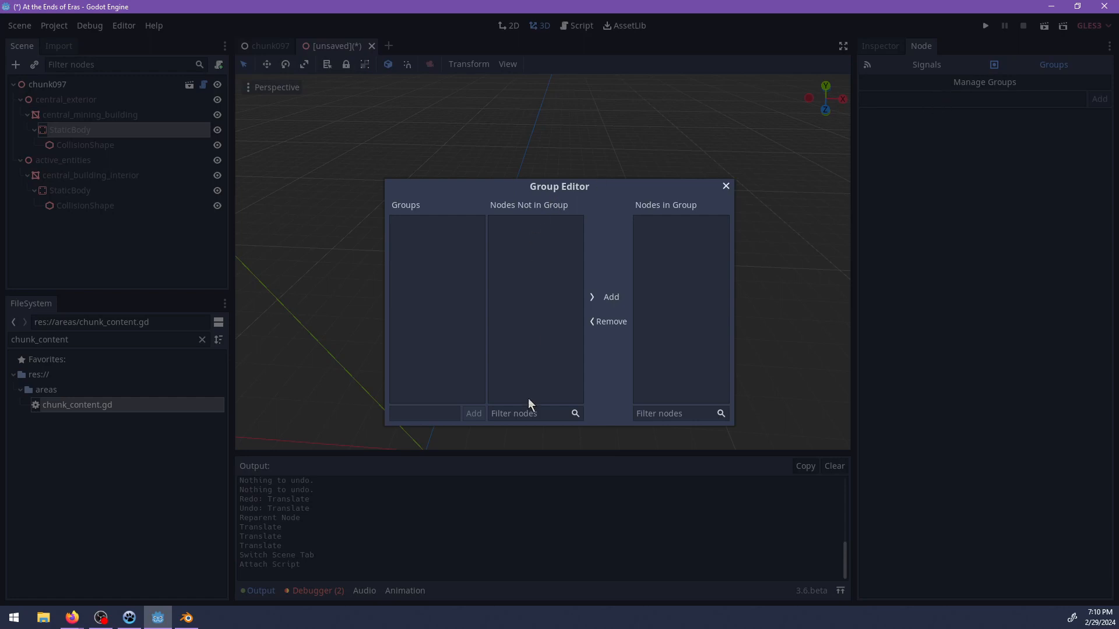
key(Escape)
click(917, 99)
text(hard)
key(Return)
Add the StaticBody under central_building_interior to the hard group as well.
click(70, 196)
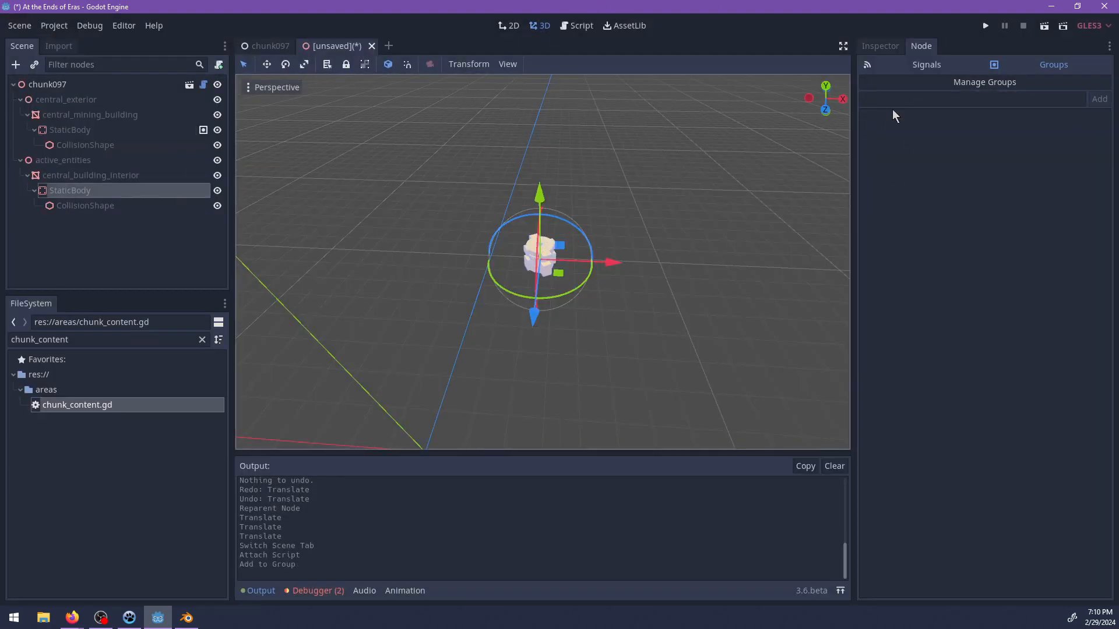
click(916, 100)
text(hard)
key(Return)
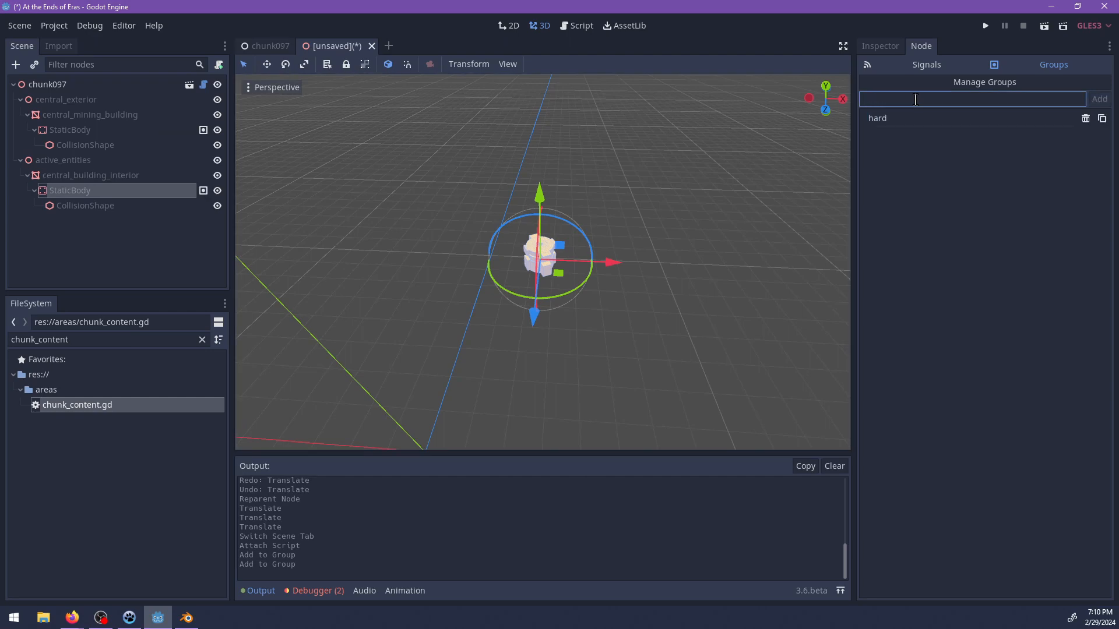
Find world.tscn in the project files and open it.
scroll(522, 336, up, 5)
middle_drag(545, 296, 582, 278)
scroll(569, 262, up, 9)
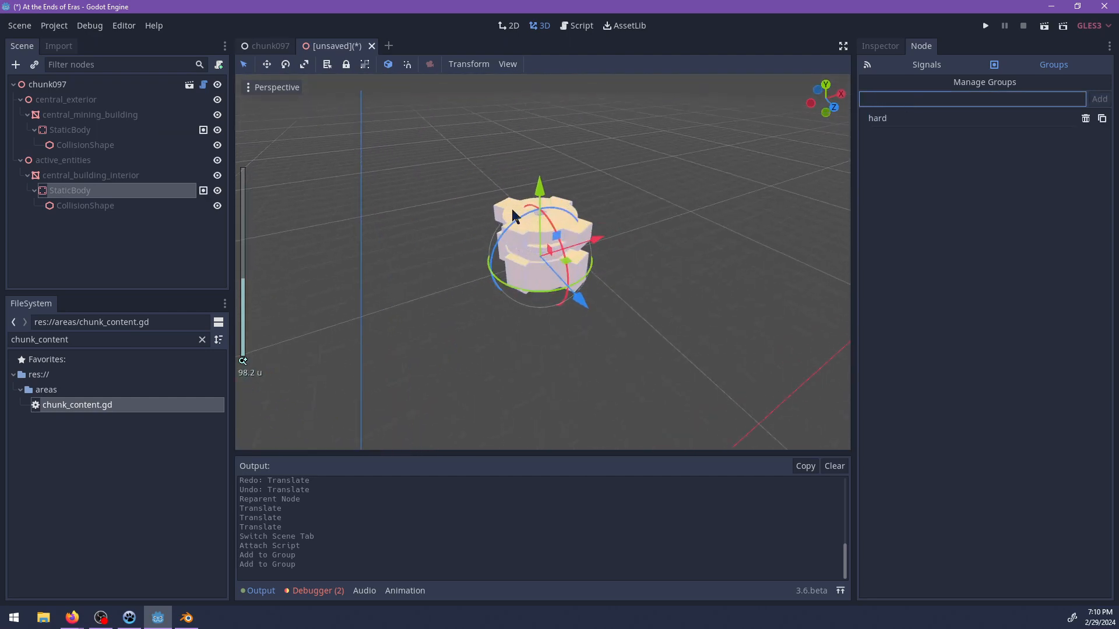
click(70, 340)
double_click(70, 339)
text(world)
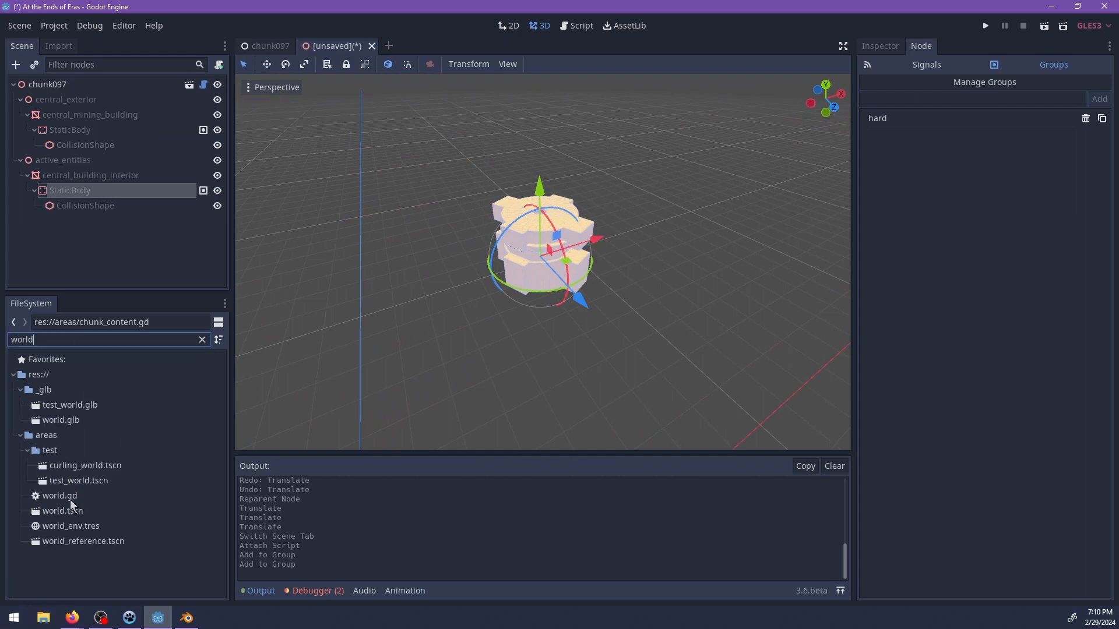
click(68, 513)
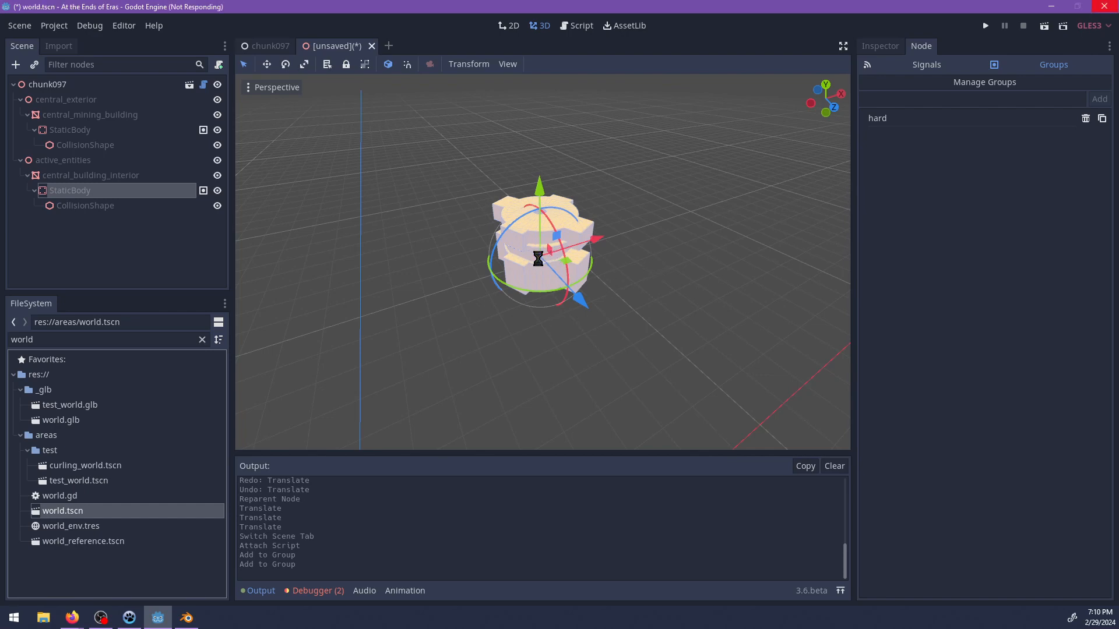
scroll(417, 282, up, 5)
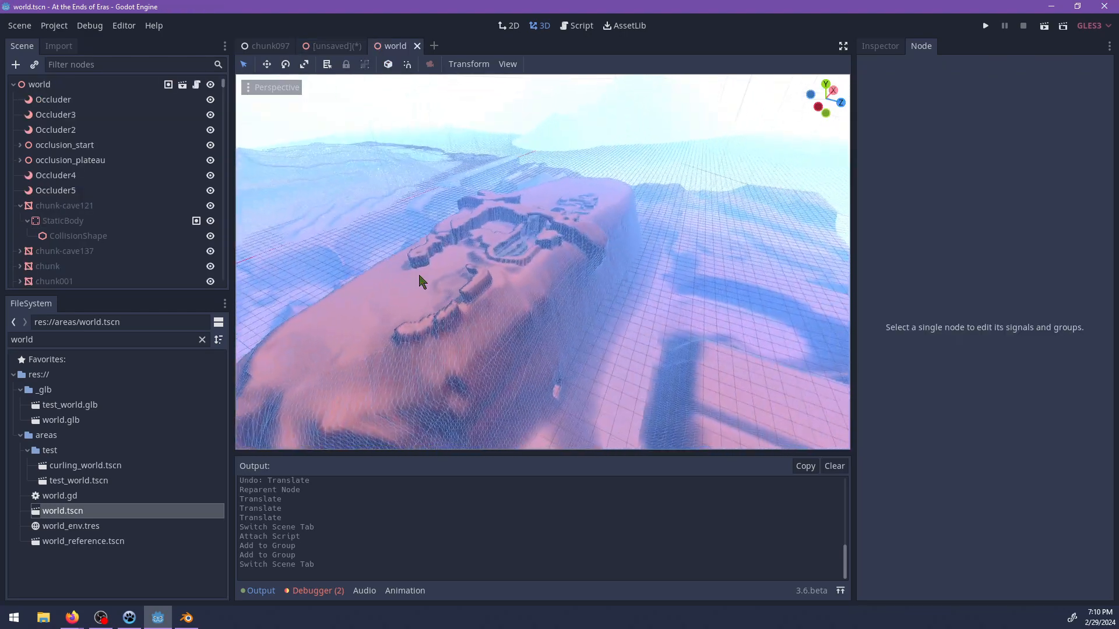
Examine the plateau terrain in the world scene from several sides, undoing any terrain moves made along the way.
click(447, 277)
scroll(442, 250, down, 4)
drag(383, 163, 385, 161)
middle_drag(603, 185, 512, 283)
scroll(513, 250, down, 8)
scroll(642, 282, up, 5)
key(ctrl+z)
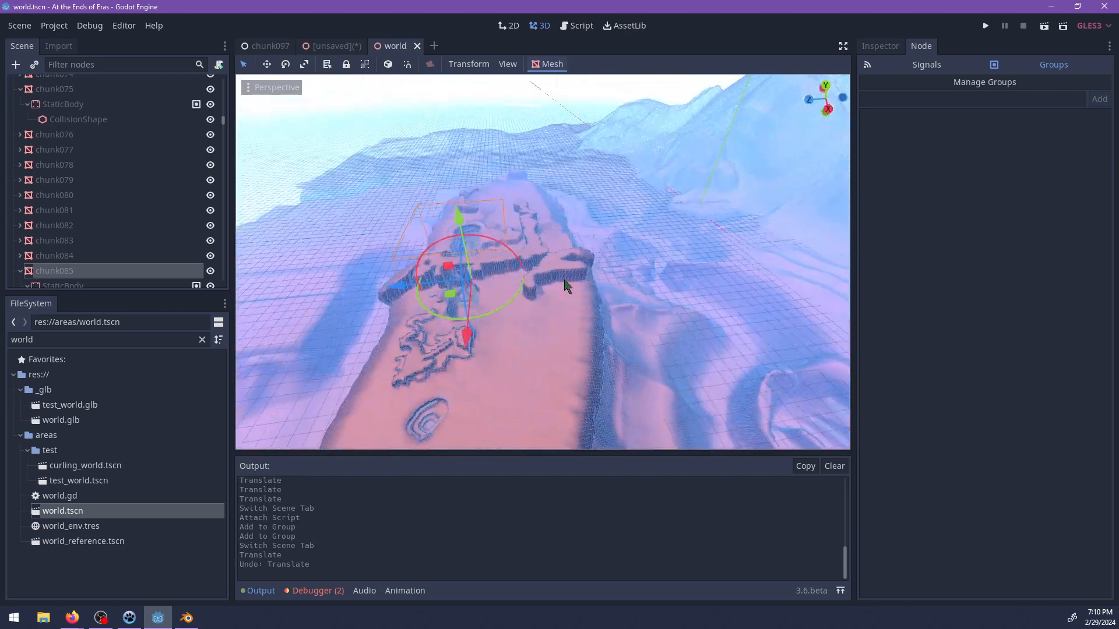
shift+middle_drag(664, 279, 475, 225)
shift+middle_drag(646, 251, 554, 285)
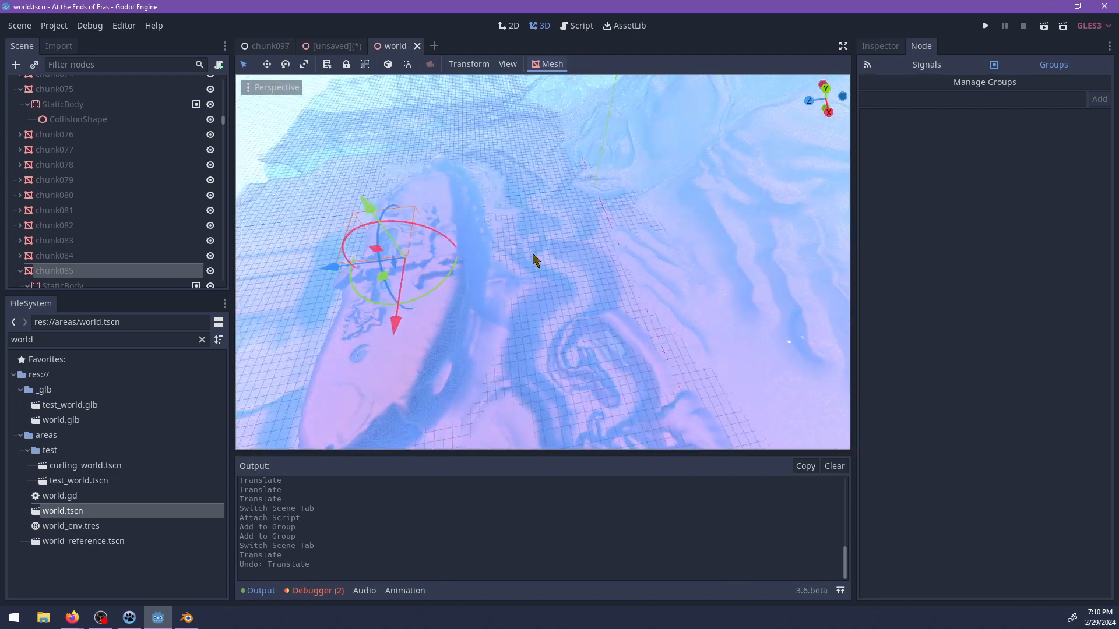
click(551, 247)
drag(489, 150, 483, 89)
key(ctrl+z)
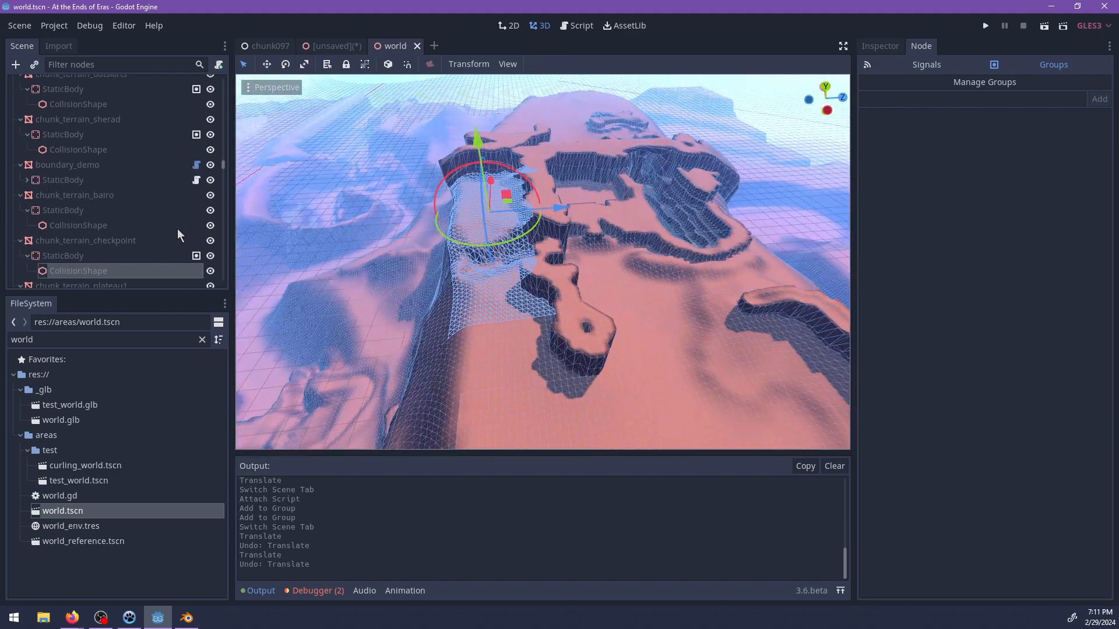
Group chunk_terrain_checkpoint with its children so it selects as one object, and undo the last translation.
click(116, 242)
click(366, 64)
drag(475, 147, 468, 105)
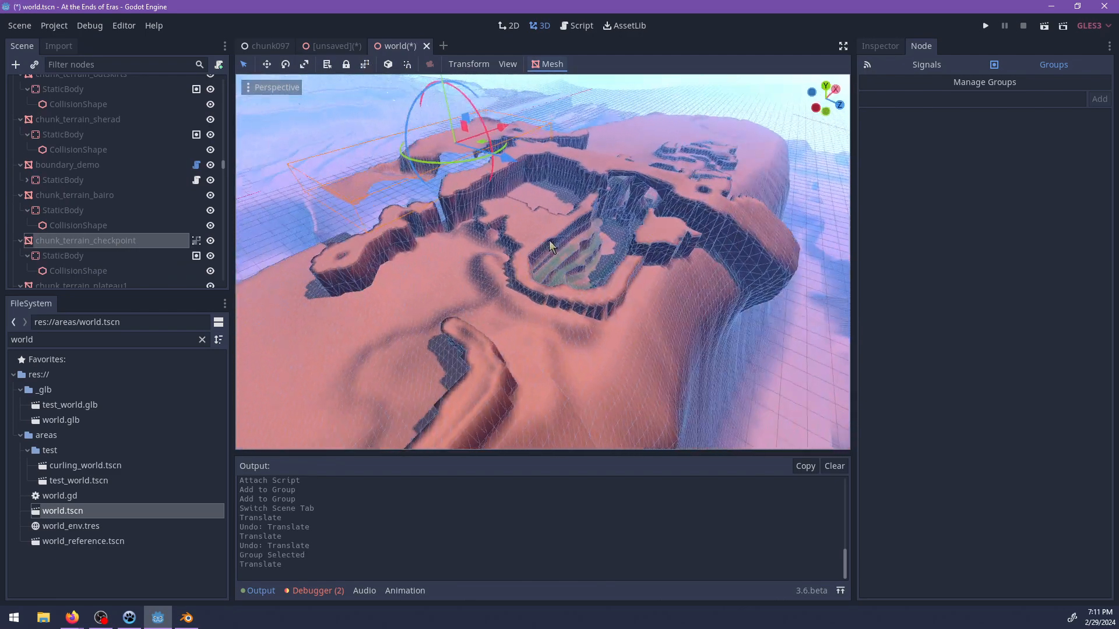
key(ctrl+z)
Examine the plateau's outer cliffs and the lower terrain beside them, undoing the move of chunk072.
click(616, 266)
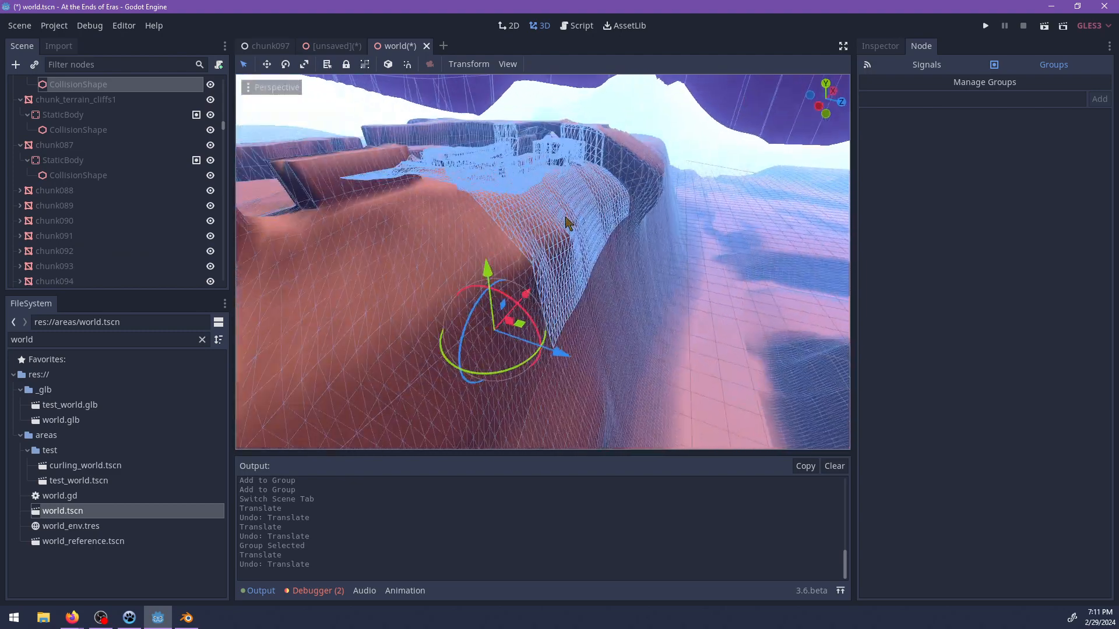
click(525, 330)
middle_drag(520, 333, 598, 301)
drag(522, 206, 522, 203)
middle_drag(548, 326, 678, 300)
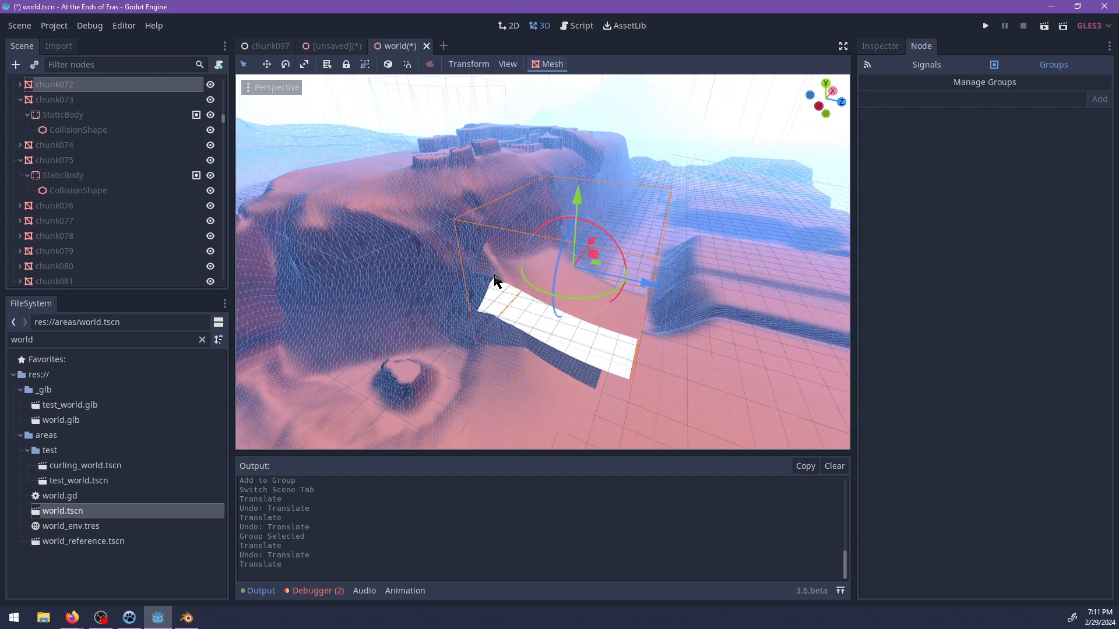
key(ctrl+z)
middle_drag(518, 269, 417, 304)
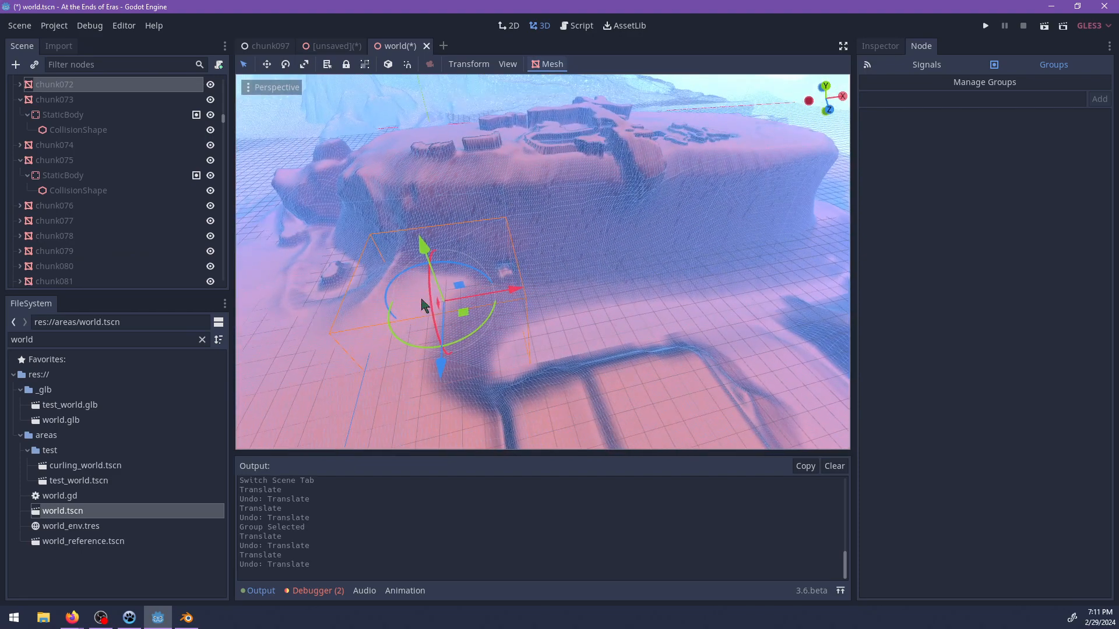
Examine the small cave opening at the foot of the plateau and the slopes around it, undoing any chunk moves.
shift+middle_drag(519, 251, 569, 301)
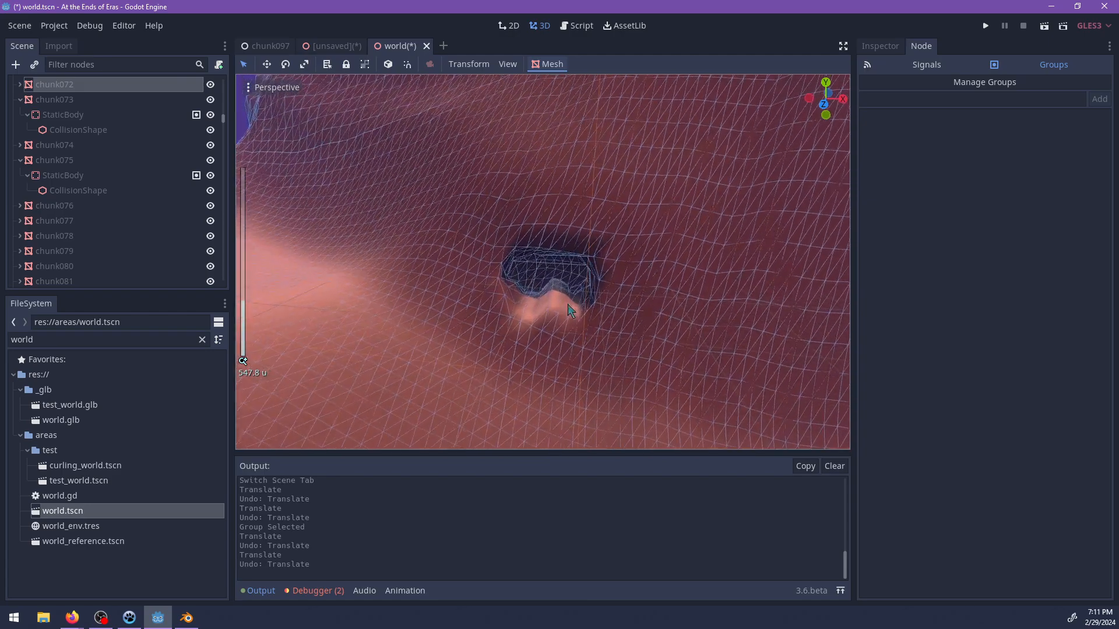
scroll(570, 300, up, 5)
click(579, 291)
scroll(589, 307, down, 13)
drag(652, 235, 655, 190)
middle_drag(485, 321, 529, 265)
key(ctrl+z)
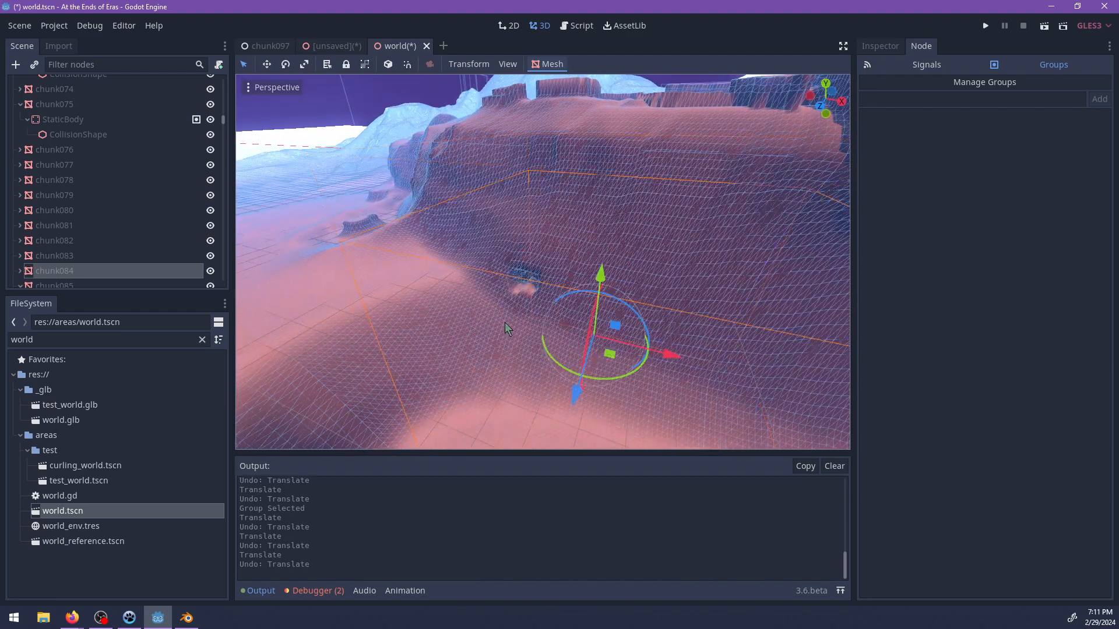
middle_drag(485, 270, 643, 239)
scroll(443, 269, down, 10)
scroll(513, 282, up, 4)
click(545, 270)
scroll(611, 262, down, 4)
middle_drag(583, 302, 641, 337)
key(ctrl+z)
middle_drag(466, 336, 529, 255)
scroll(529, 255, up, 3)
Save the world scene, return to the unsaved chunk097 scene and inspect the mesh properties of central_mining_building and central_building_interior.
key(ctrl+s)
click(336, 45)
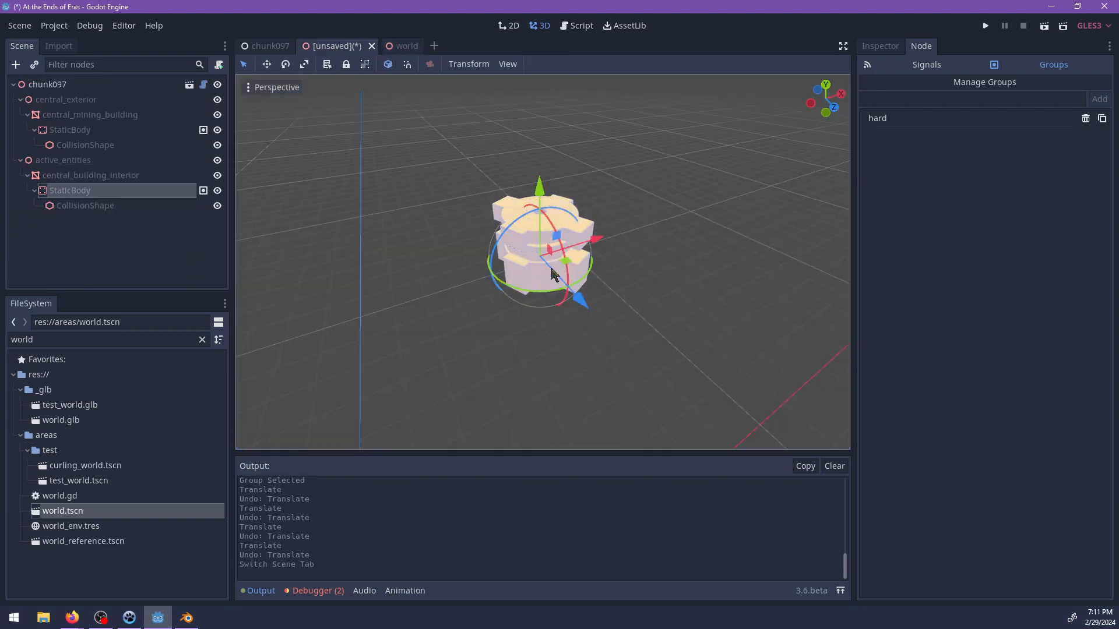
scroll(556, 269, up, 3)
click(64, 174)
ctrl+click(102, 113)
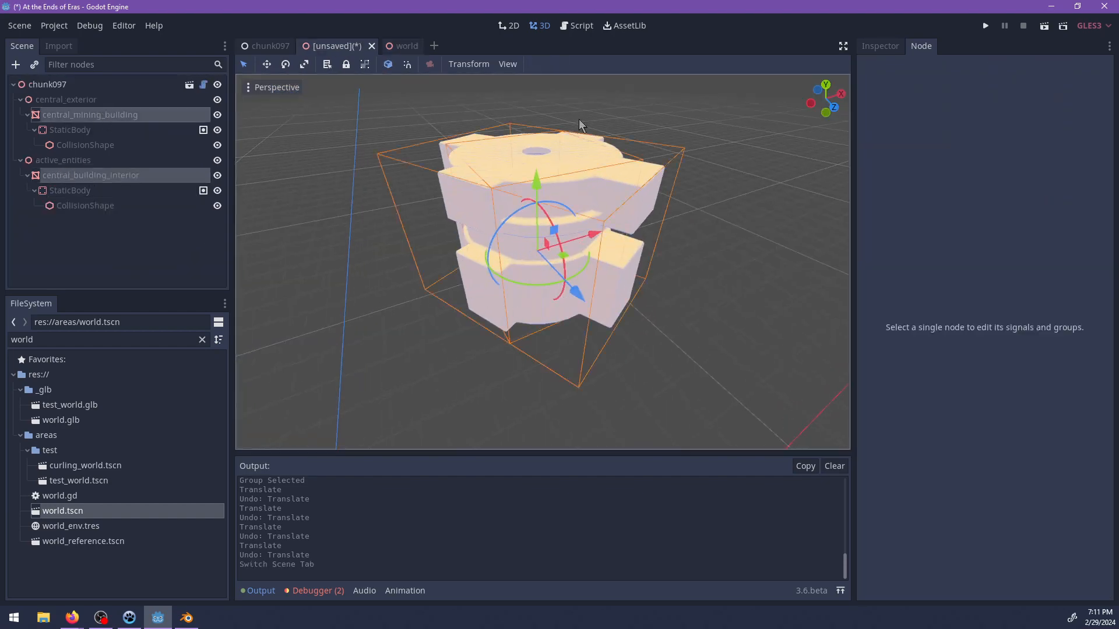
click(880, 45)
click(146, 343)
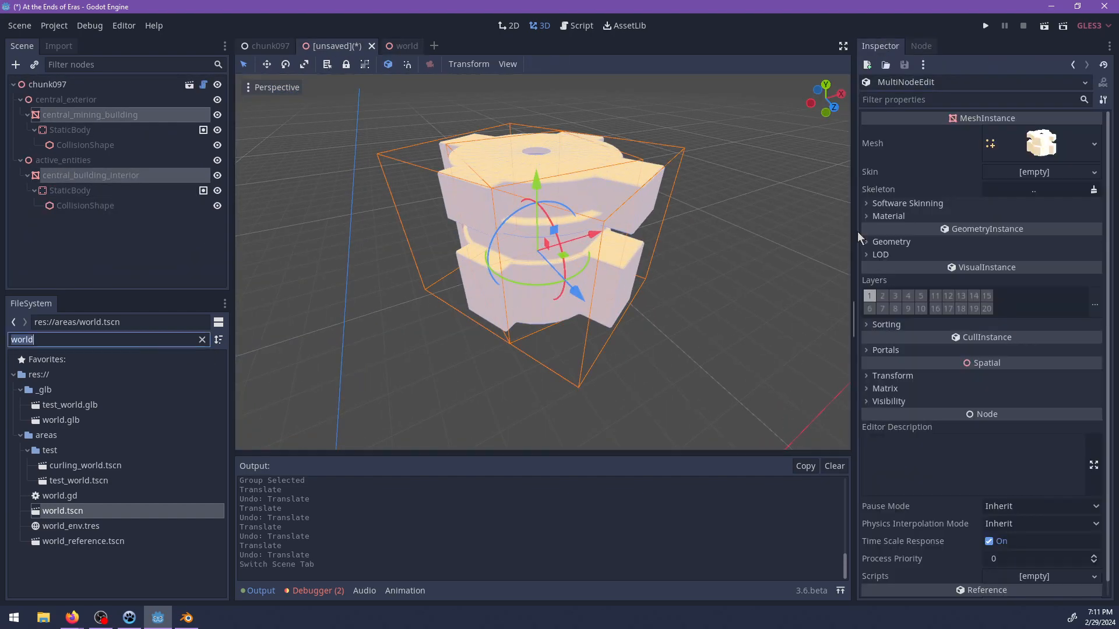
click(889, 217)
click(67, 120)
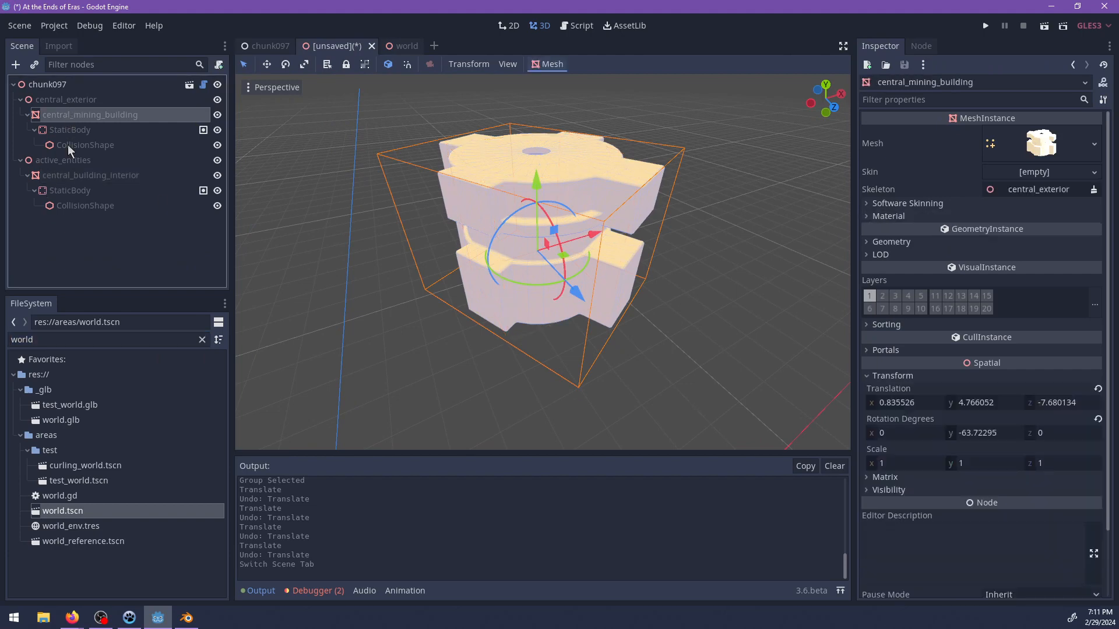
Enable collision layer 9 on the StaticBodies of both the mining building and its interior.
click(66, 176)
click(69, 190)
ctrl+click(69, 129)
click(910, 220)
click(953, 253)
key(ctrl+s)
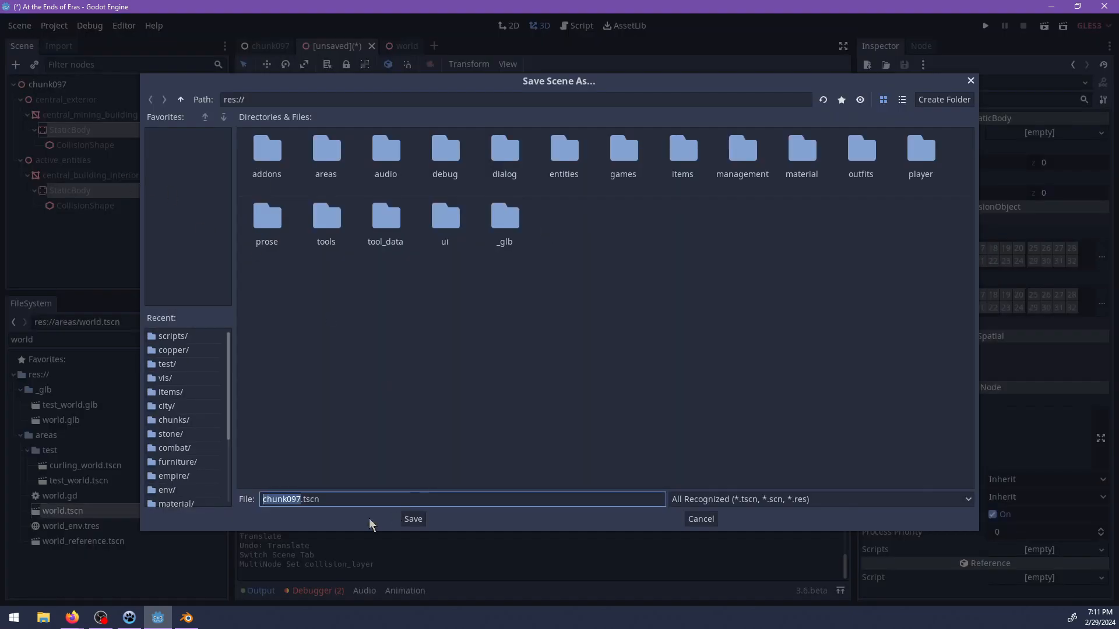
key(Escape)
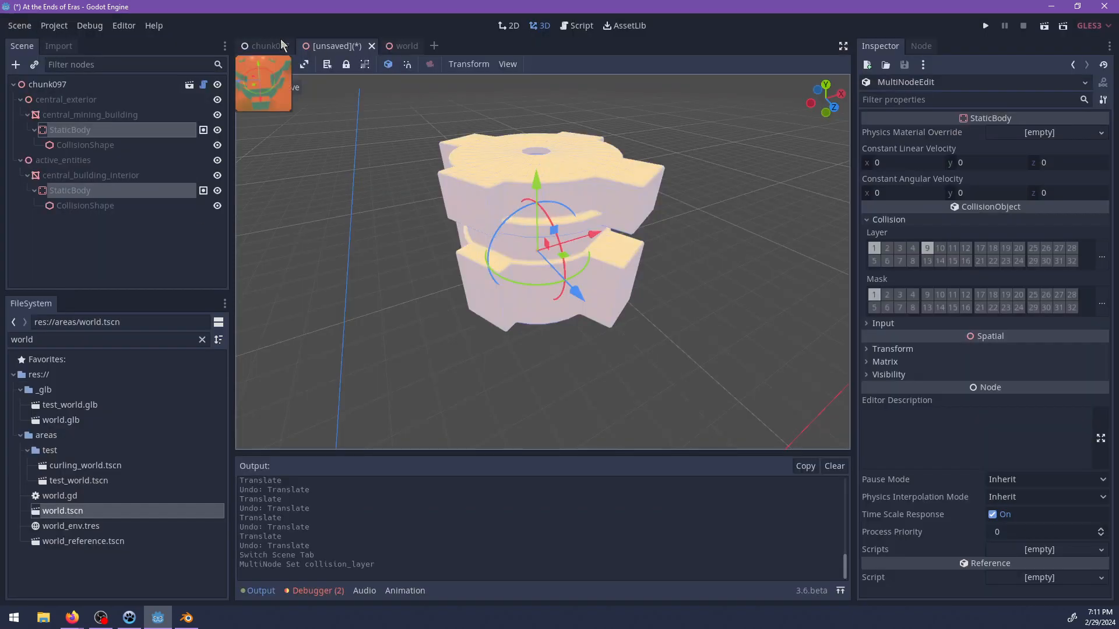
Copy zone_bowl, active_entities and rock5 from the original chunk097 scene into the inherited scene's chunk097 root.
click(263, 45)
click(20, 98)
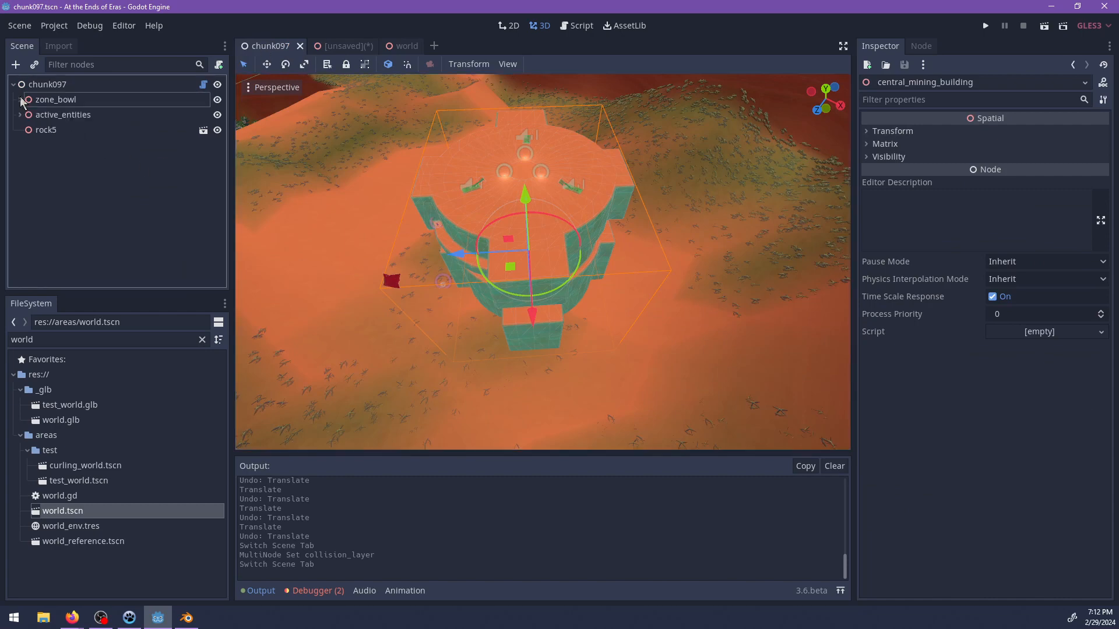
shift+click(46, 132)
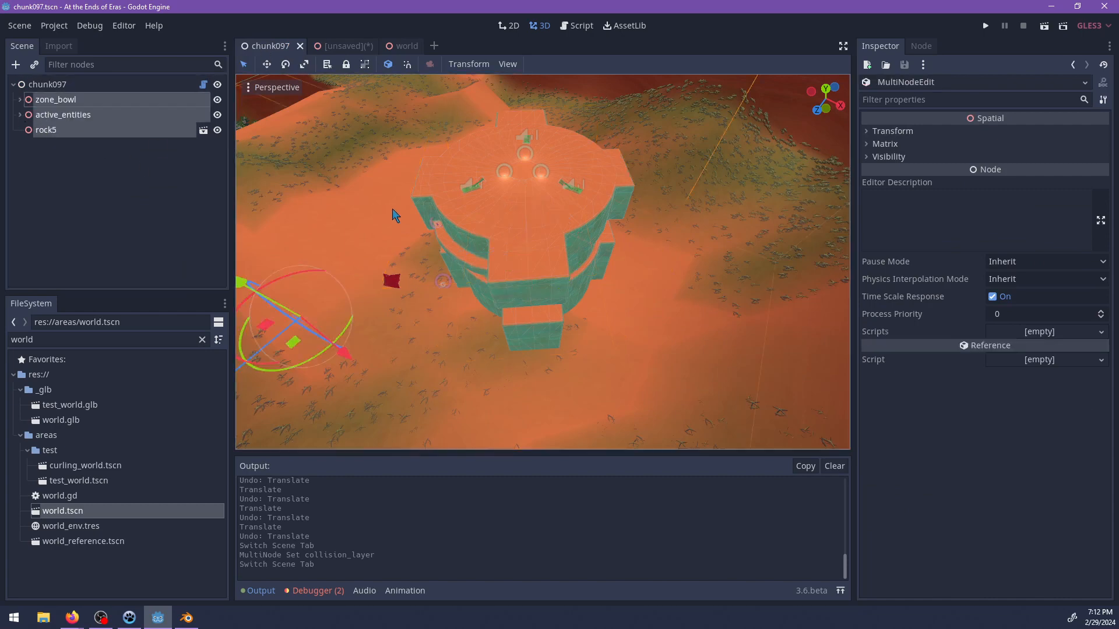
click(341, 46)
click(50, 84)
key(ctrl+v)
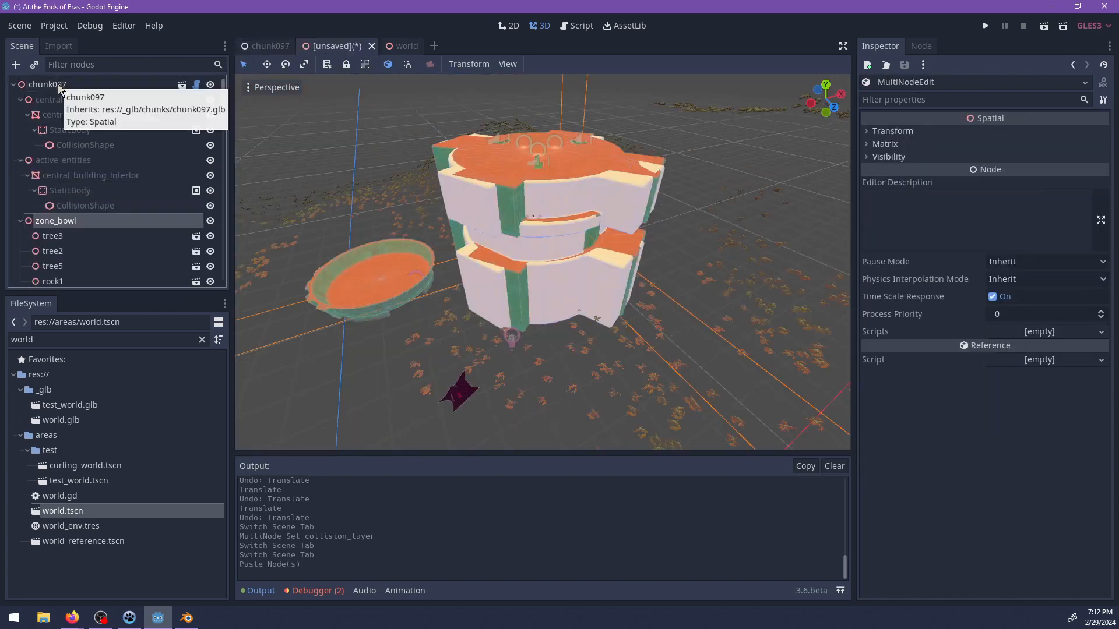
scroll(558, 229, down, 5)
scroll(519, 300, up, 5)
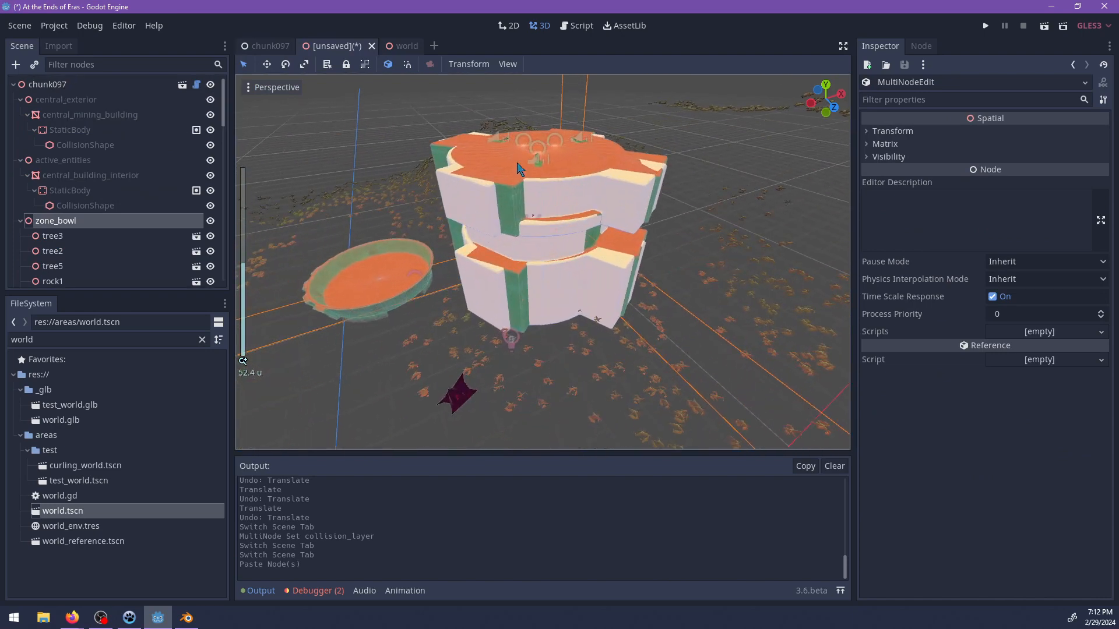
Delete the old central_mining_building node from the pasted zone_bowl.
click(507, 193)
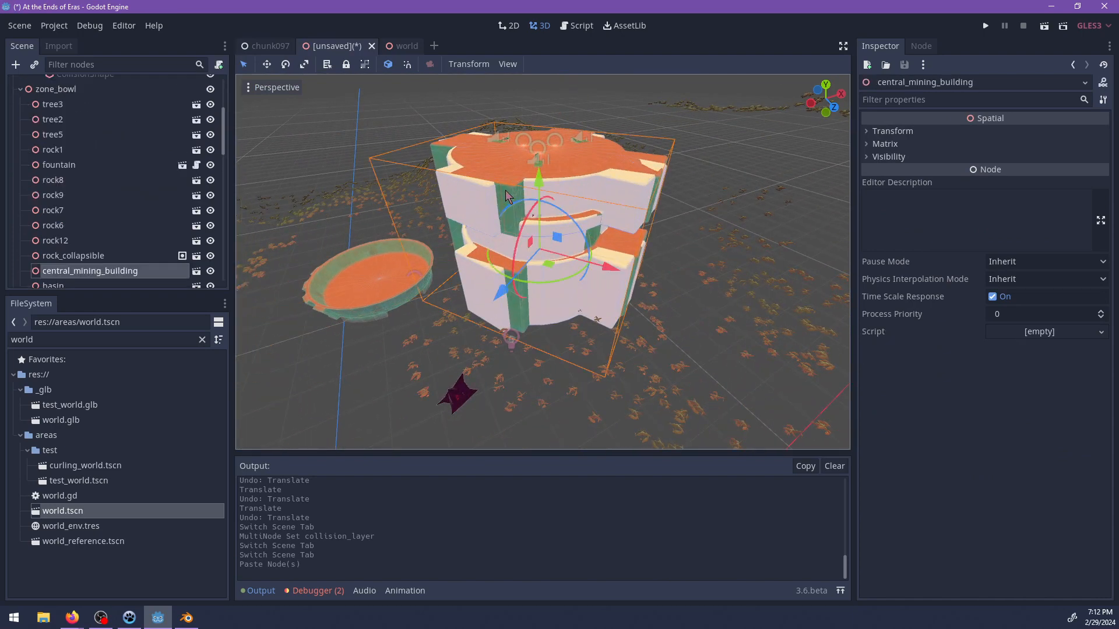
key(Delete)
key(Return)
Examine how circle_platform and the switches line up with the new building's roof opening and collision shape.
scroll(522, 232, up, 5)
scroll(523, 234, down, 5)
middle_drag(482, 313, 613, 316)
scroll(609, 312, up, 2)
click(598, 303)
scroll(597, 303, up, 10)
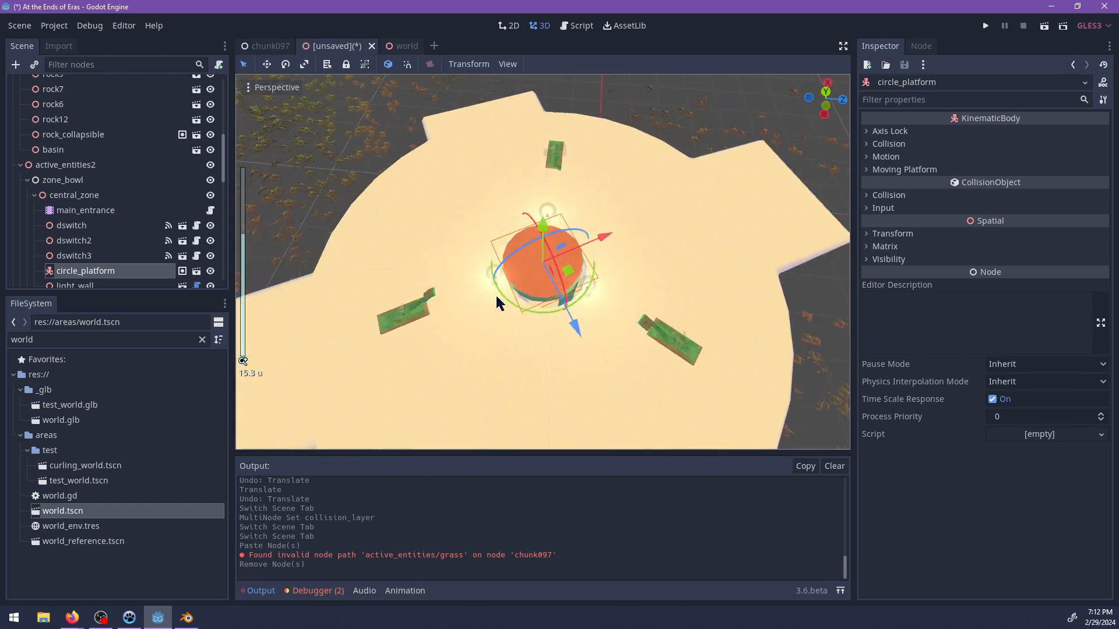
scroll(101, 216, down, 4)
scroll(88, 175, up, 2)
double_click(75, 144)
scroll(532, 380, down, 6)
click(532, 379)
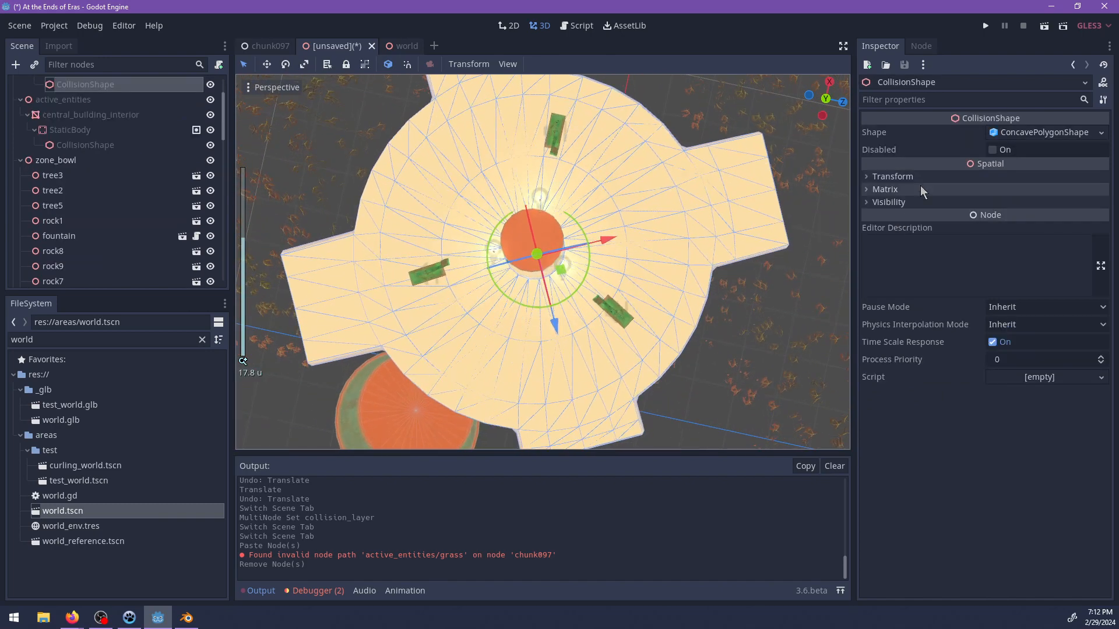
scroll(132, 188, up, 2)
Copy the matrix transform of central_mining_building.
click(87, 115)
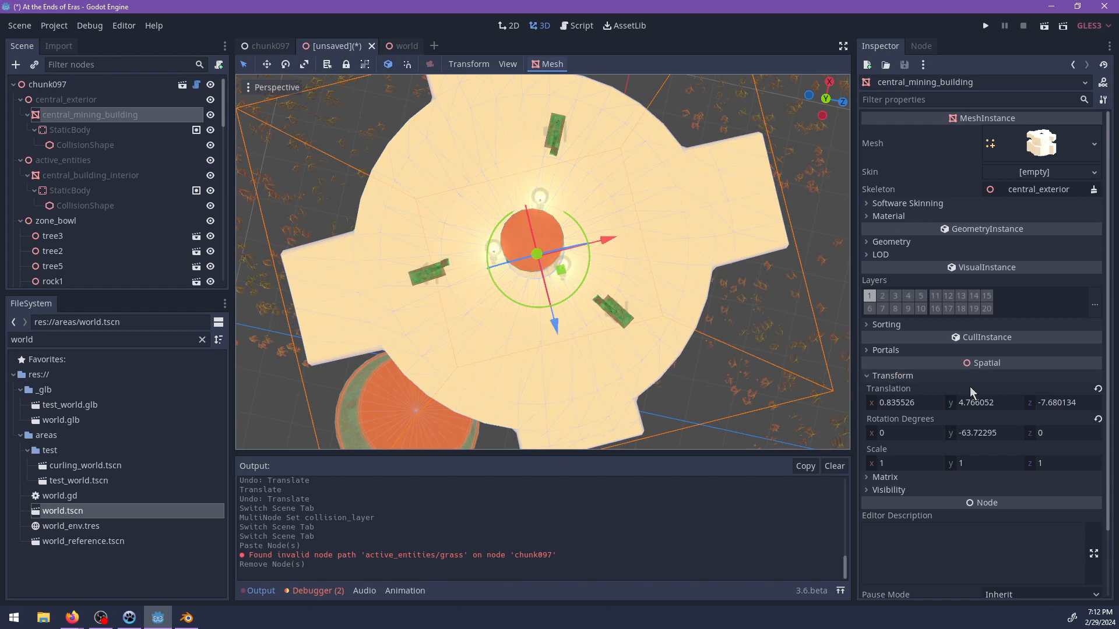
click(897, 377)
click(897, 377)
click(898, 377)
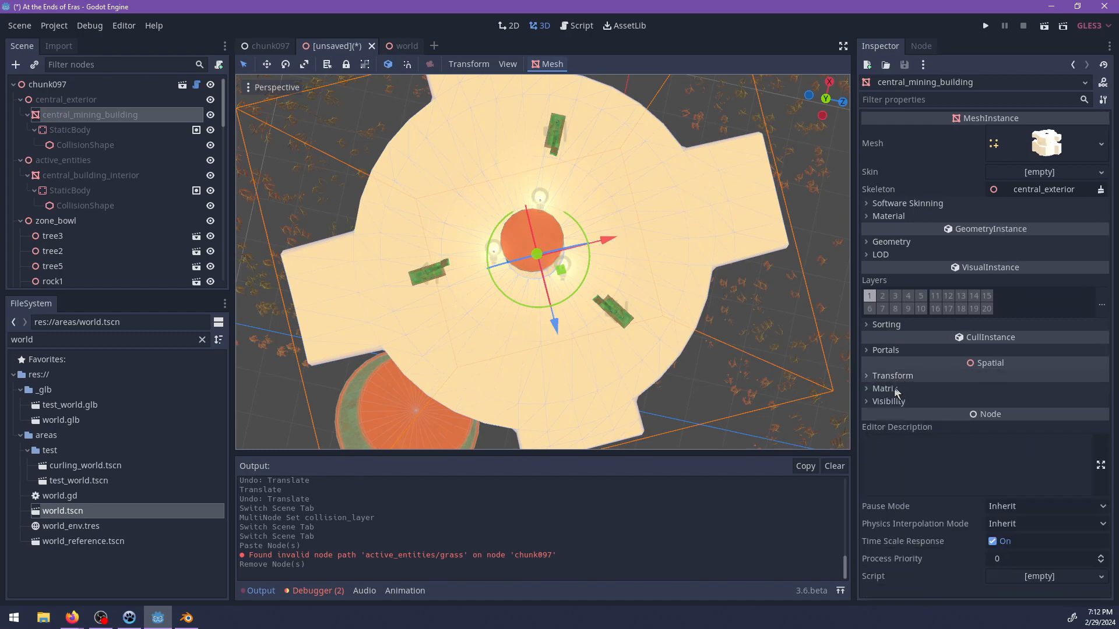
click(887, 389)
right_click(913, 405)
click(945, 415)
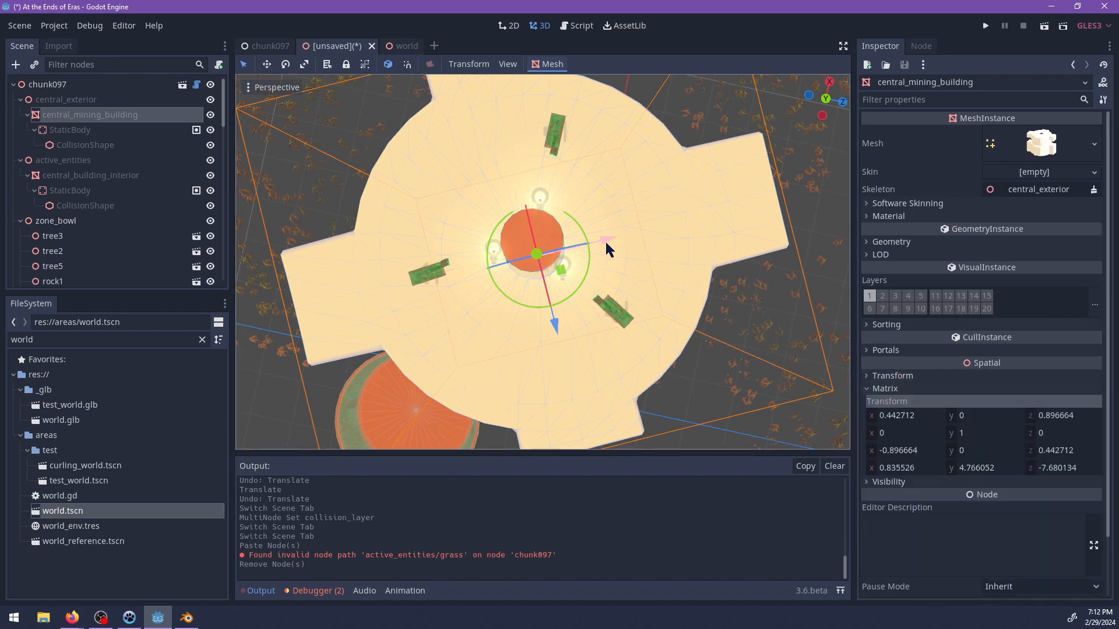
Try to apply the copied central_mining_building transform to central_zone under active_entities2, and undo it.
scroll(110, 221, down, 10)
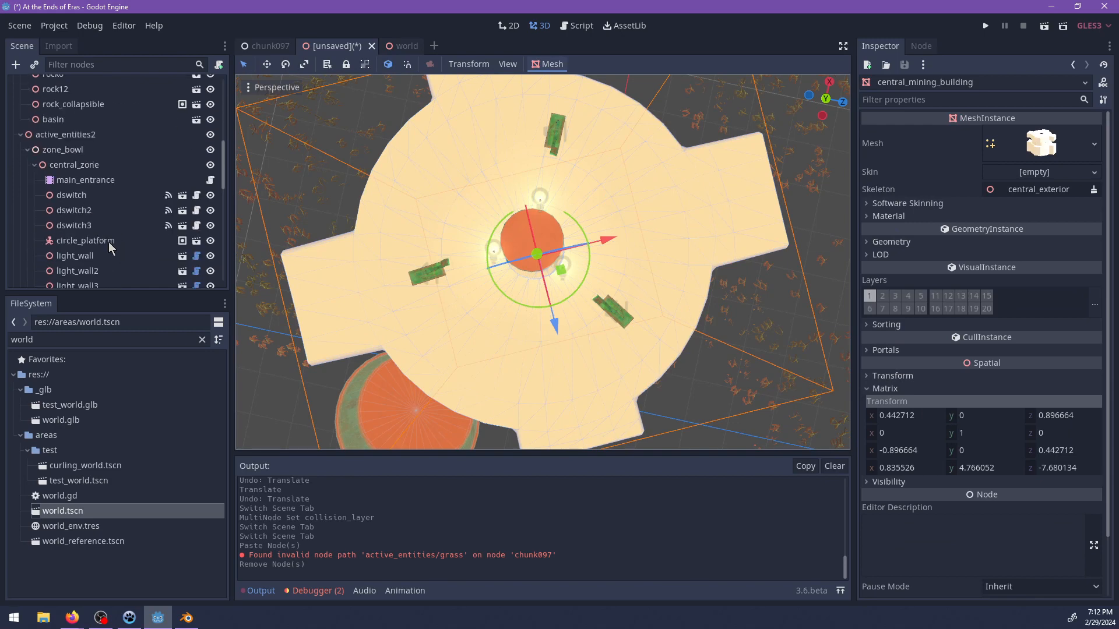
right_click(58, 168)
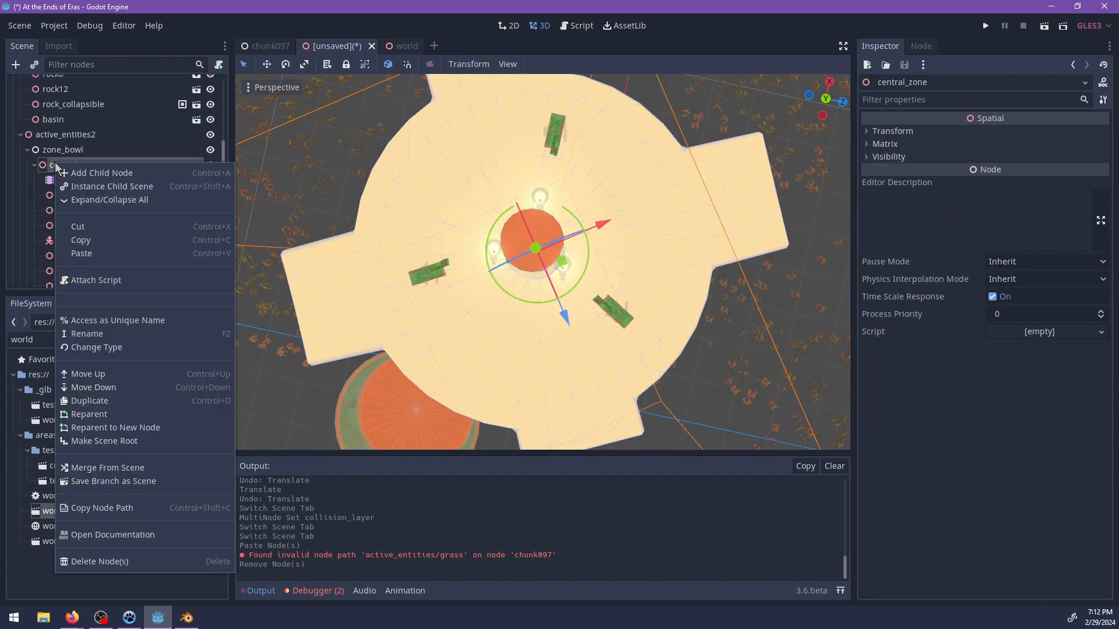
key(Escape)
click(892, 131)
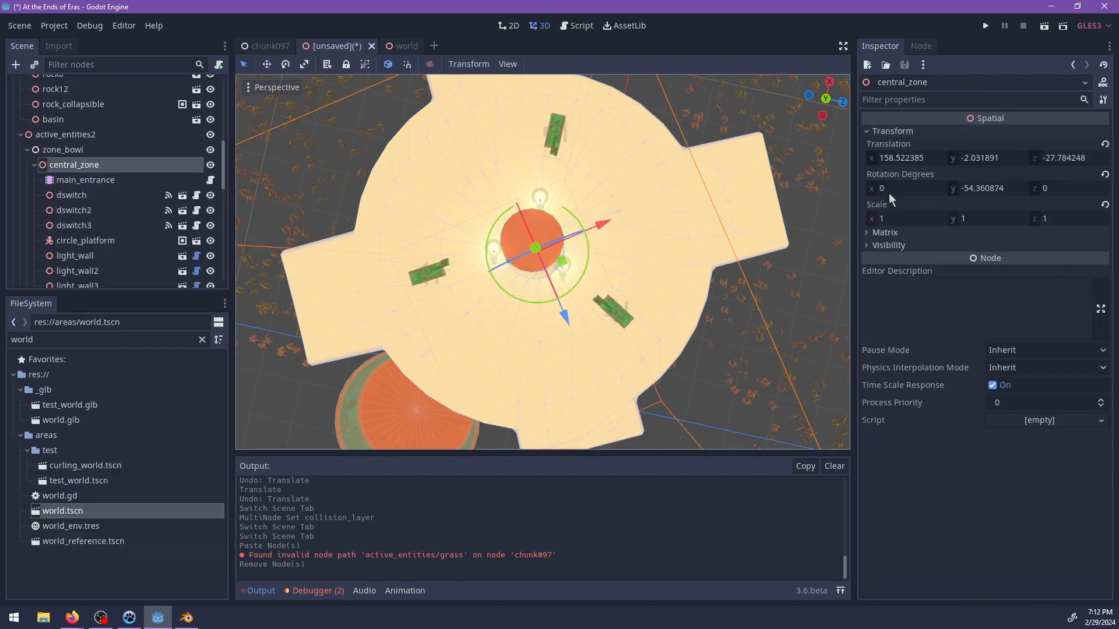
click(901, 231)
right_click(942, 244)
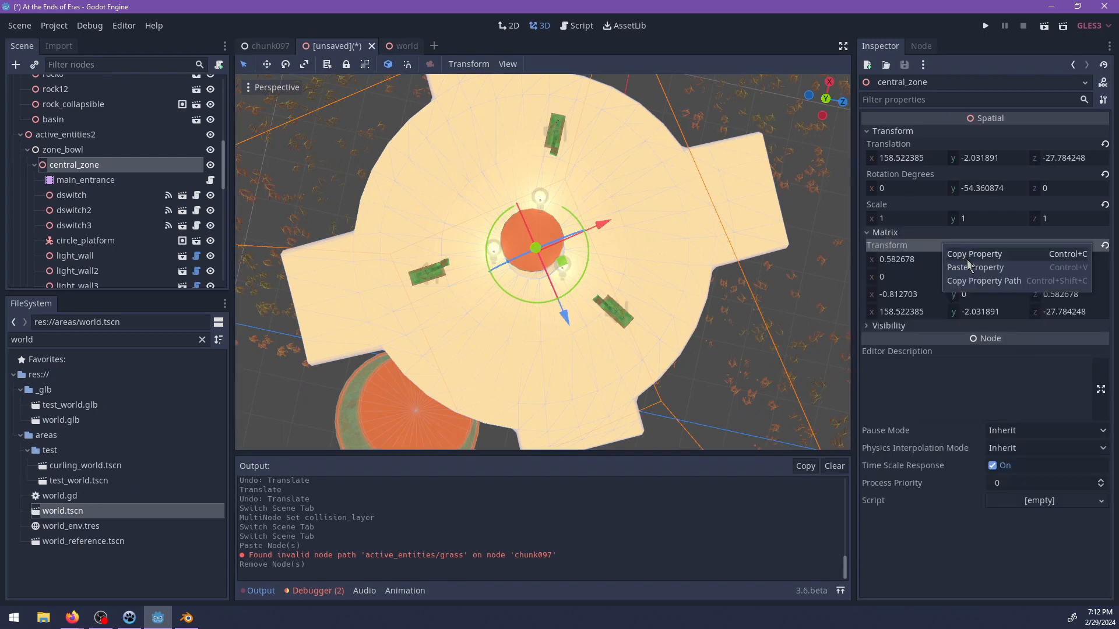
click(965, 271)
scroll(699, 329, down, 10)
middle_drag(624, 309, 245, 169)
scroll(521, 259, down, 5)
key(ctrl+z)
Rename central_zone to central_exterior and reparent it under the inherited active_entities node.
scroll(87, 129, up, 5)
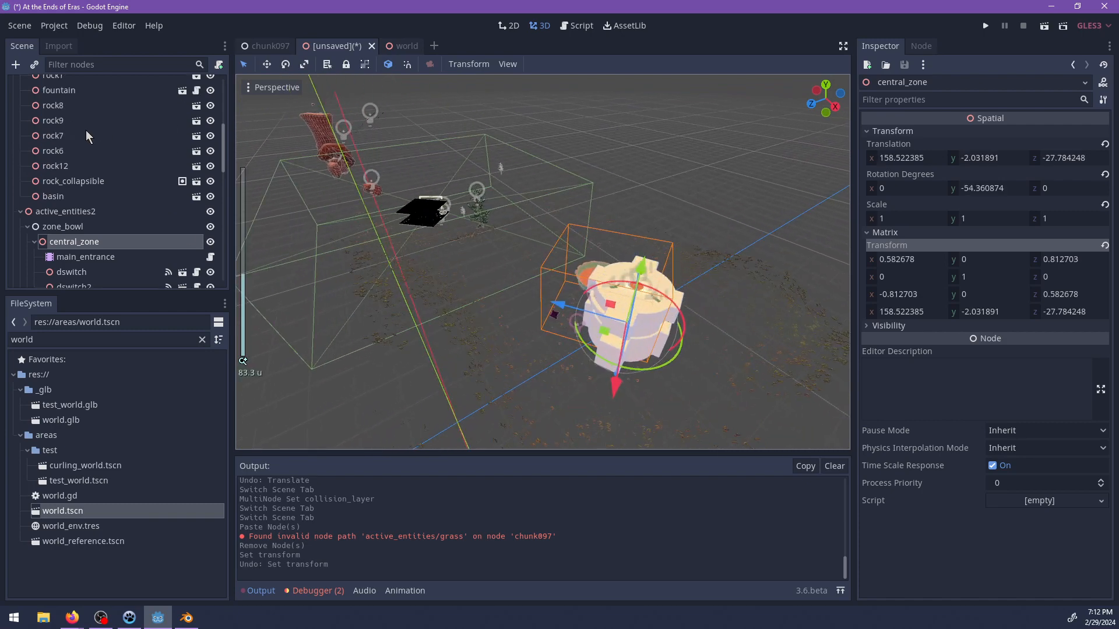
click(21, 221)
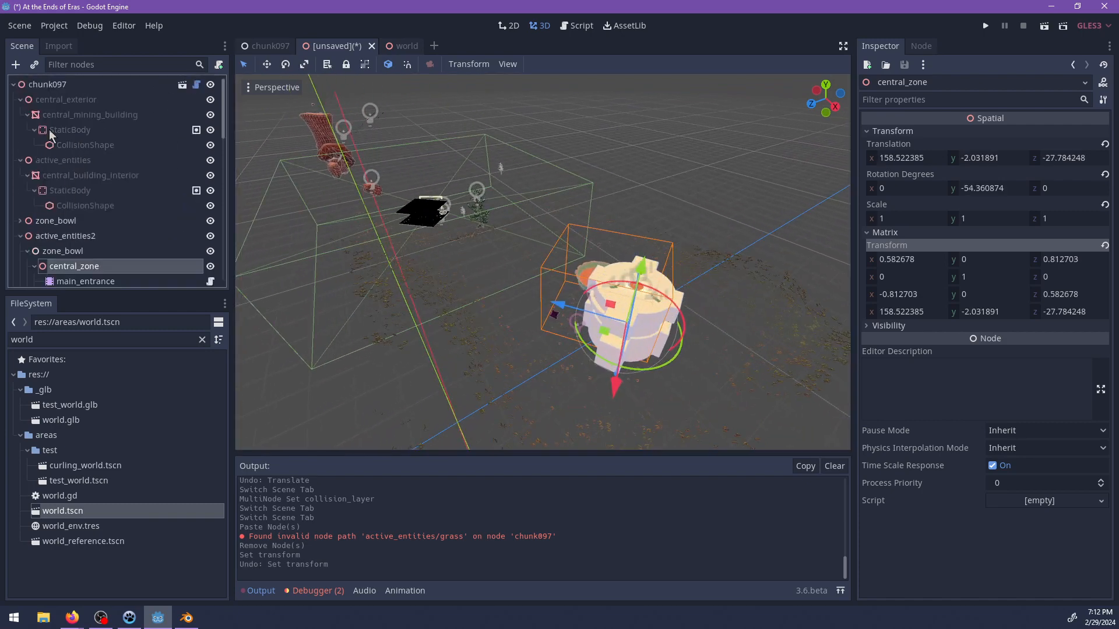
click(32, 100)
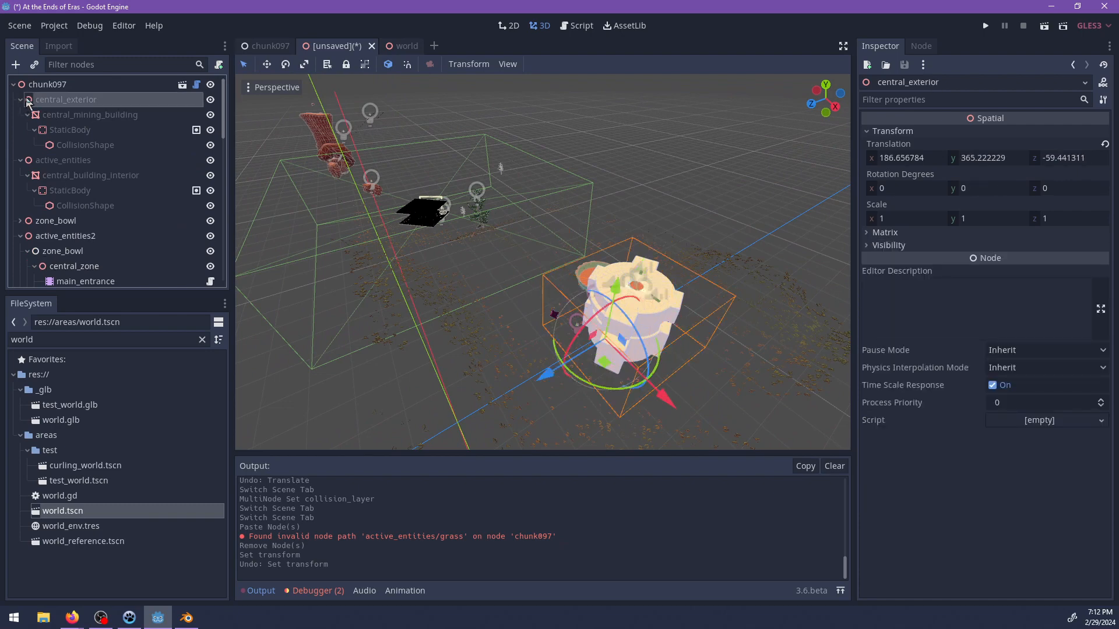
click(21, 99)
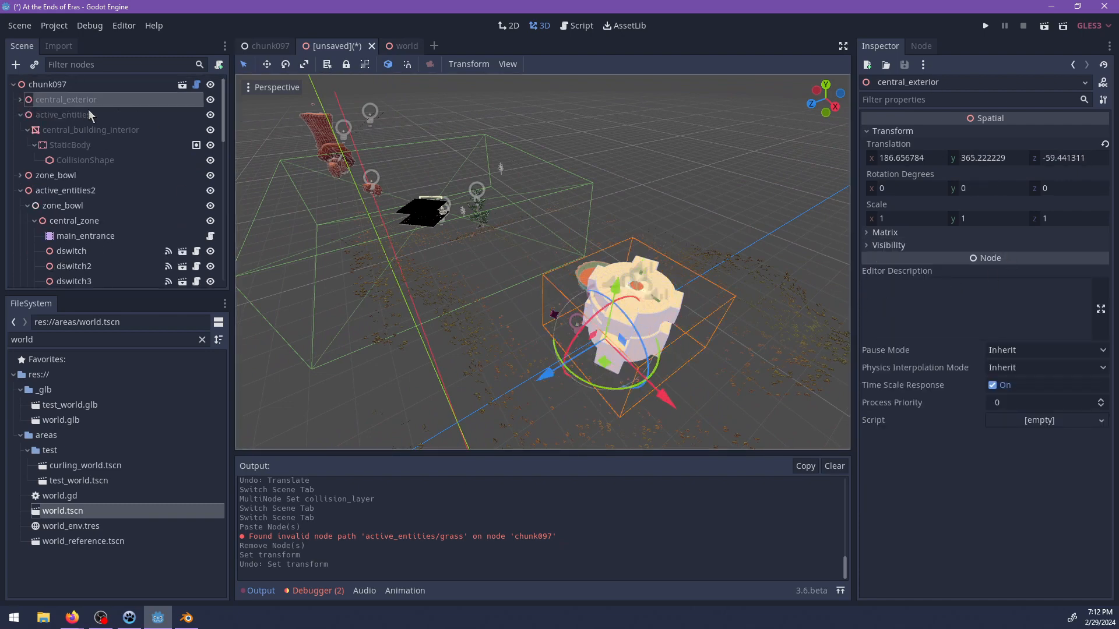
click(902, 233)
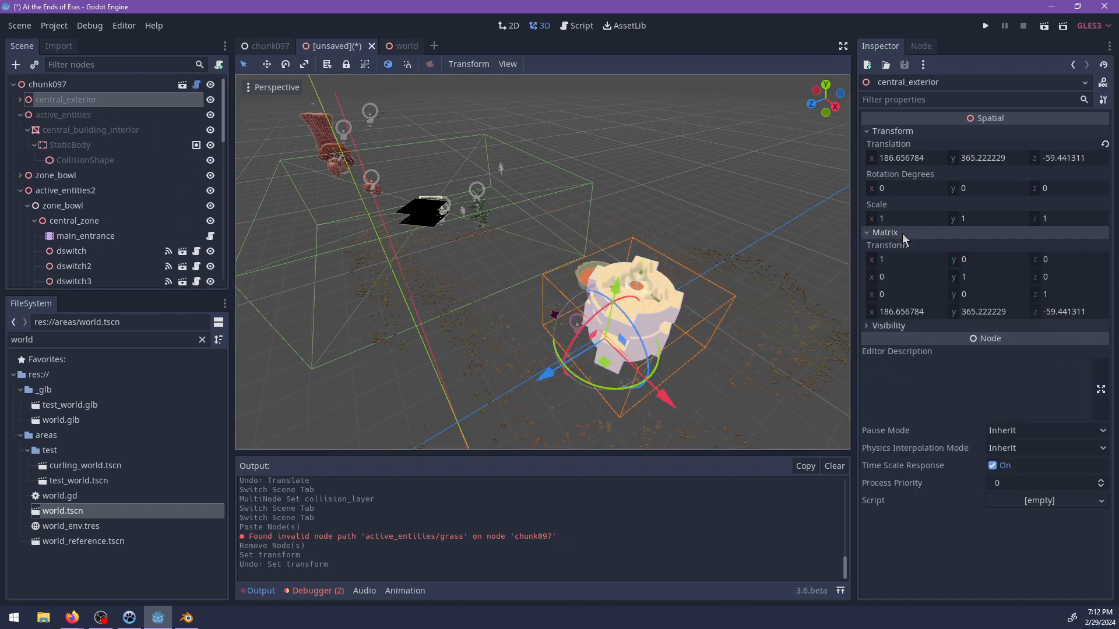
middle_drag(483, 261, 513, 292)
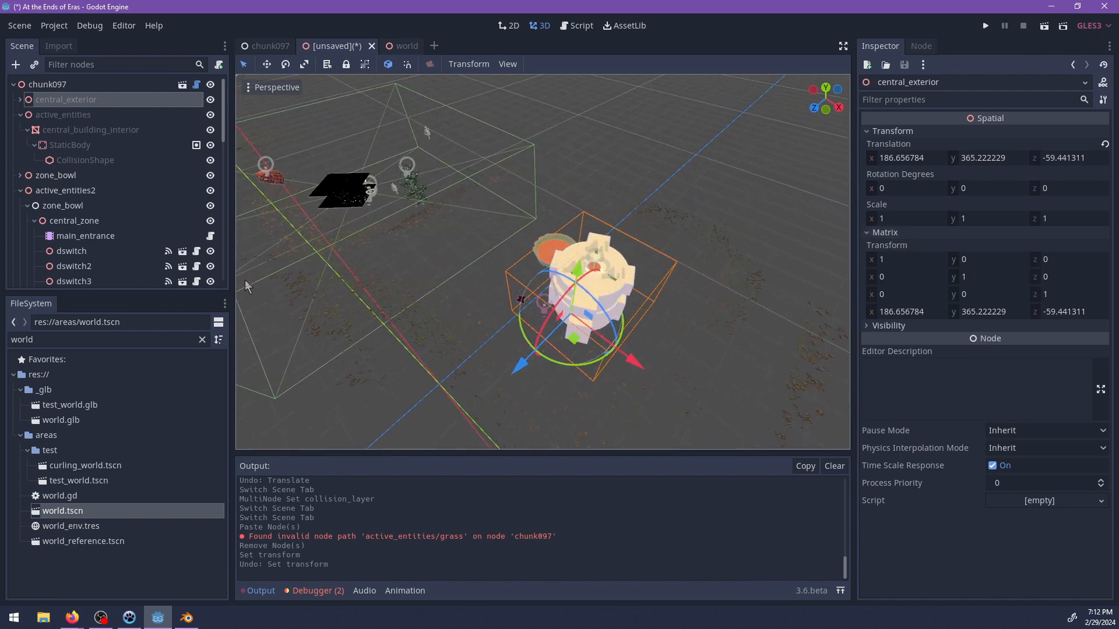
double_click(103, 221)
text(cen)
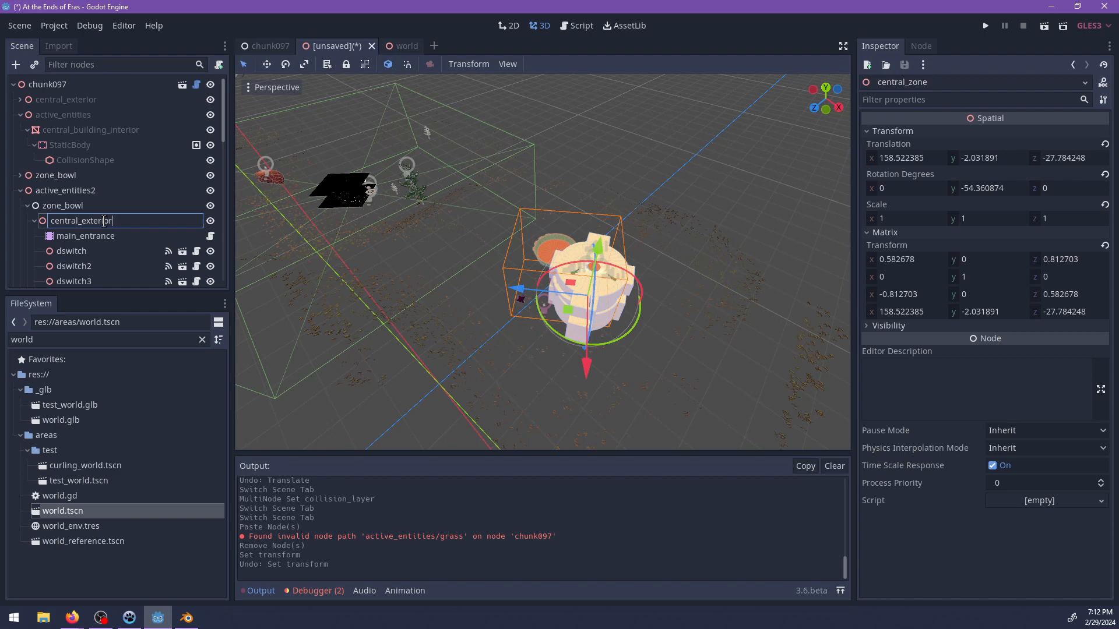
key(Return)
drag(58, 225, 57, 123)
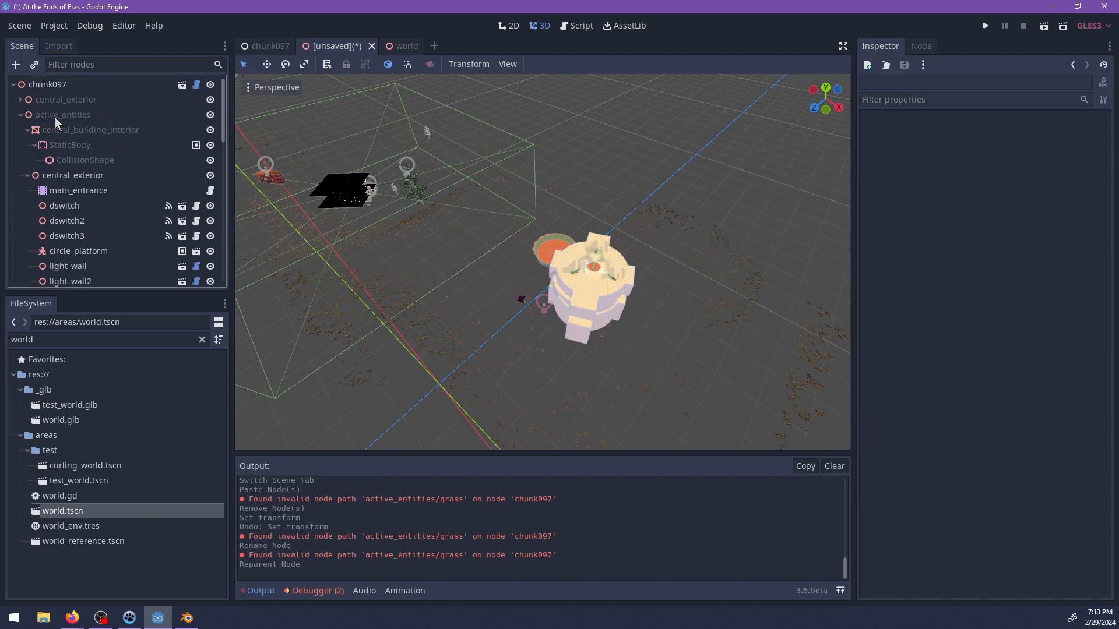
Copy central_building_interior's matrix transform onto the central_exterior node under active_entities.
click(29, 175)
click(27, 130)
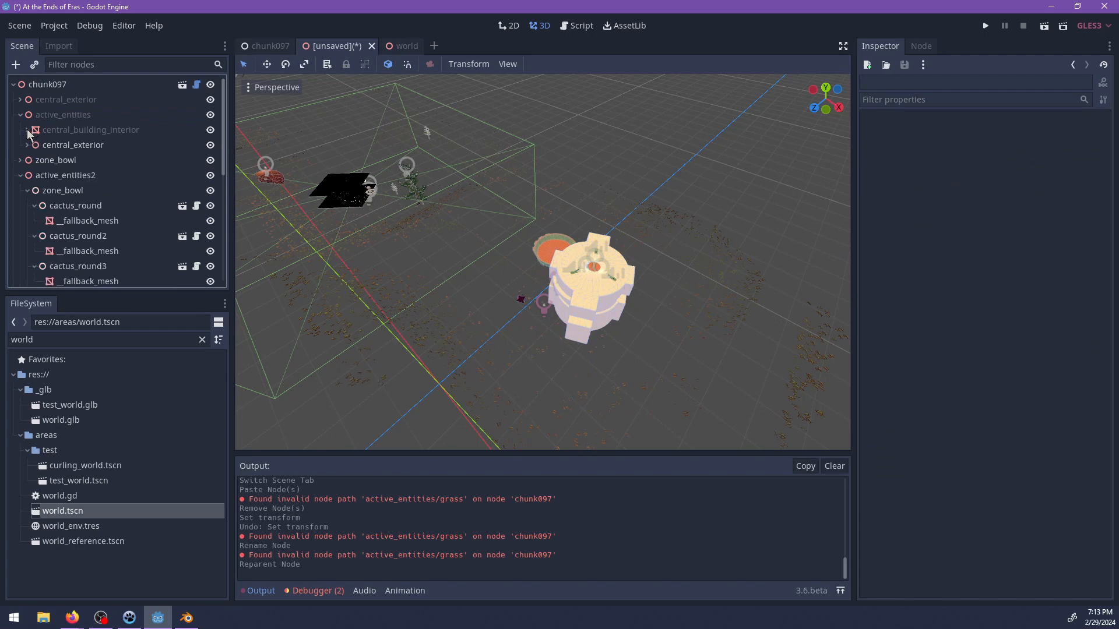
click(47, 146)
click(65, 135)
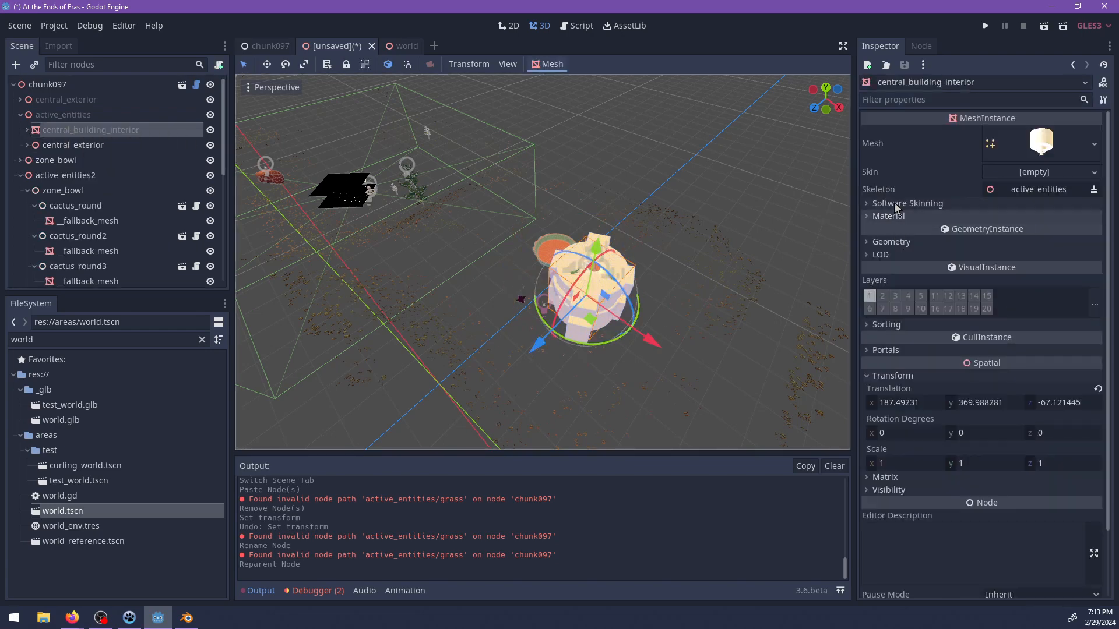
click(892, 477)
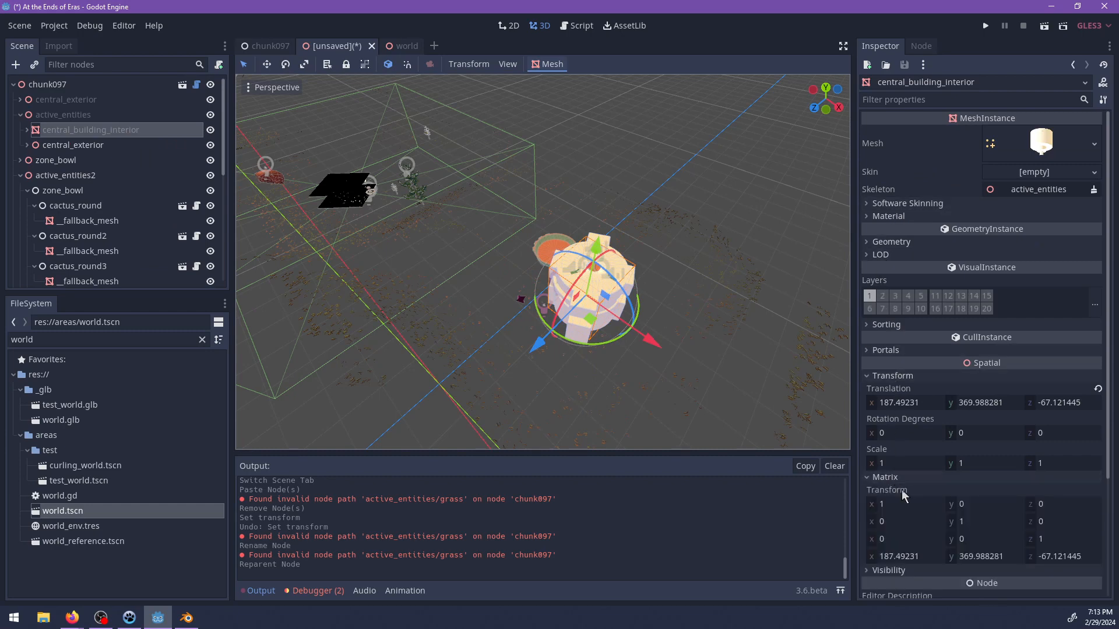
right_click(904, 492)
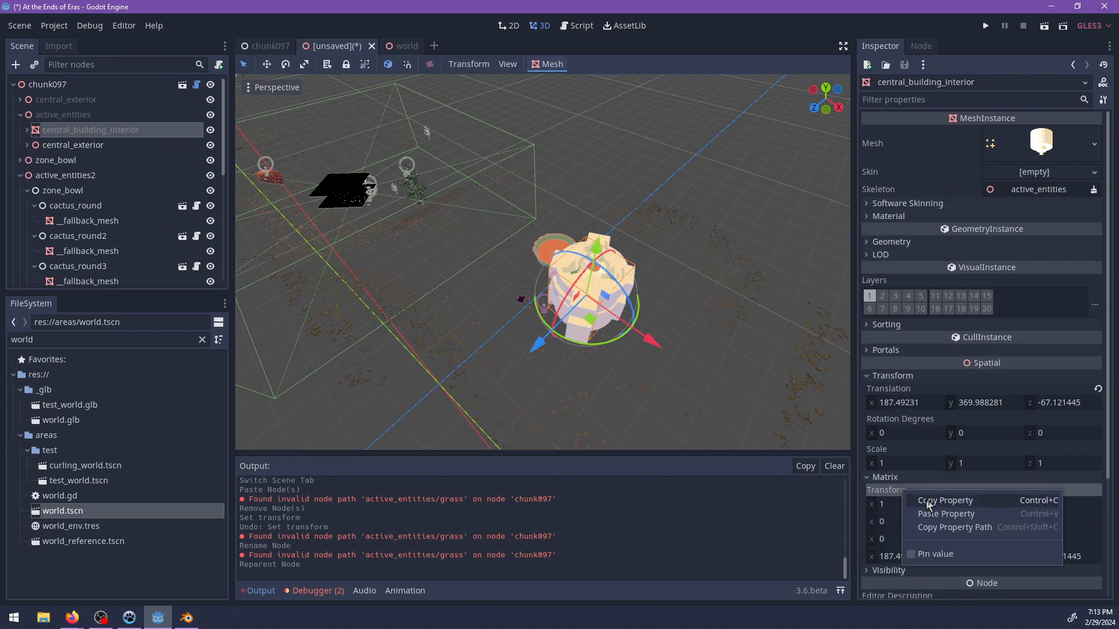
click(927, 500)
click(93, 145)
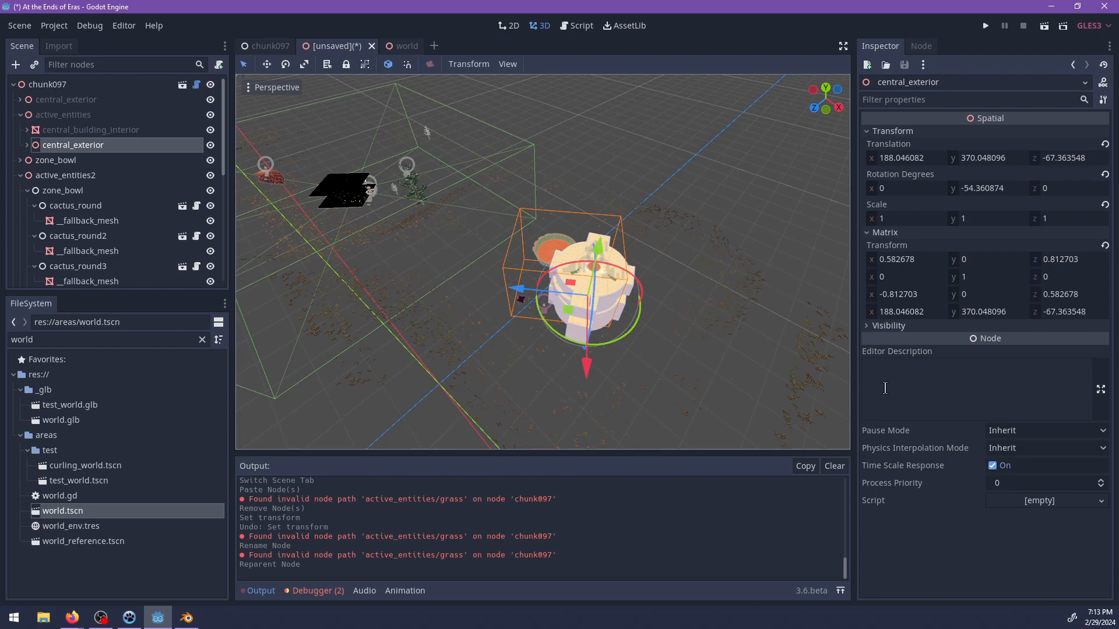
right_click(893, 245)
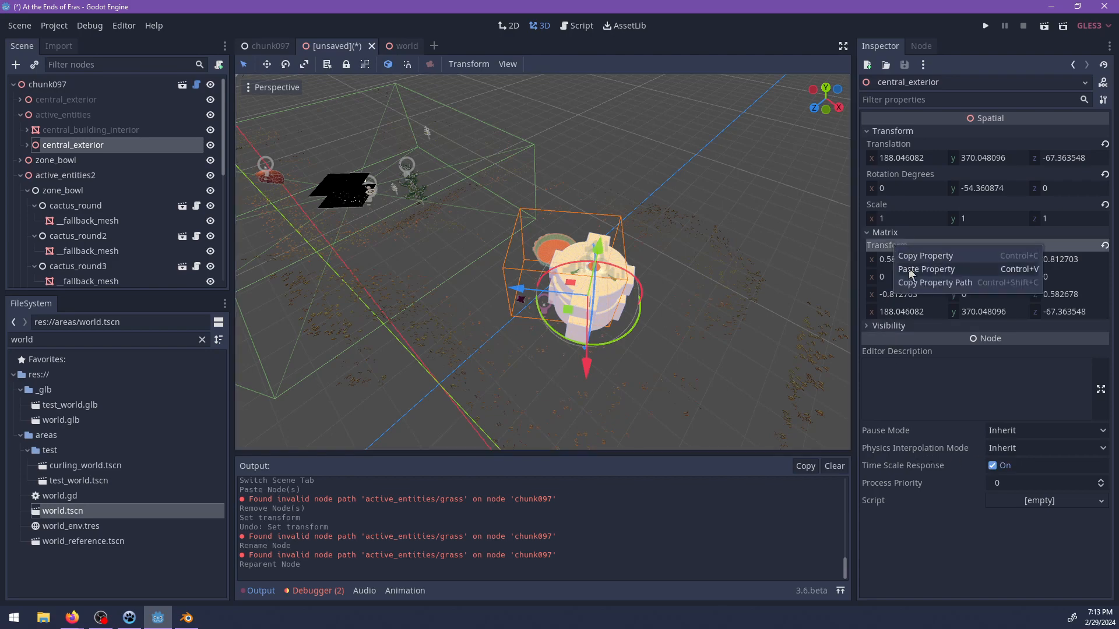
click(908, 268)
Rotate central_exterior about its vertical axis to about -44.12° so its platform and switches align with the building roof.
scroll(638, 312, up, 4)
middle_drag(638, 313, 565, 253)
scroll(543, 329, up, 3)
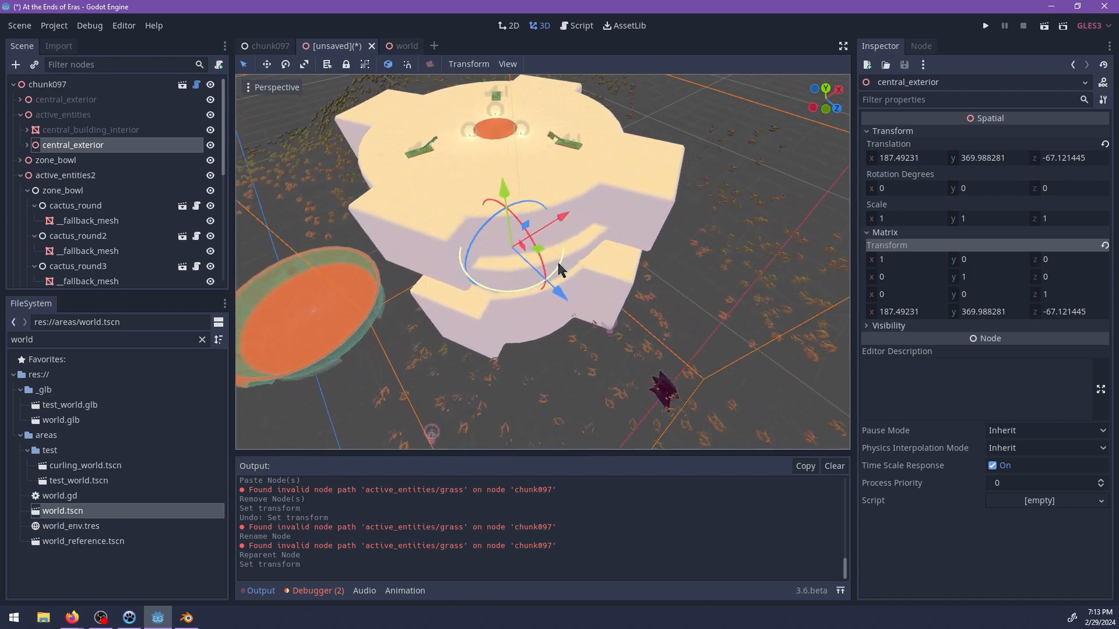
drag(515, 287, 406, 277)
scroll(499, 354, down, 3)
middle_drag(498, 355, 421, 354)
scroll(420, 354, up, 15)
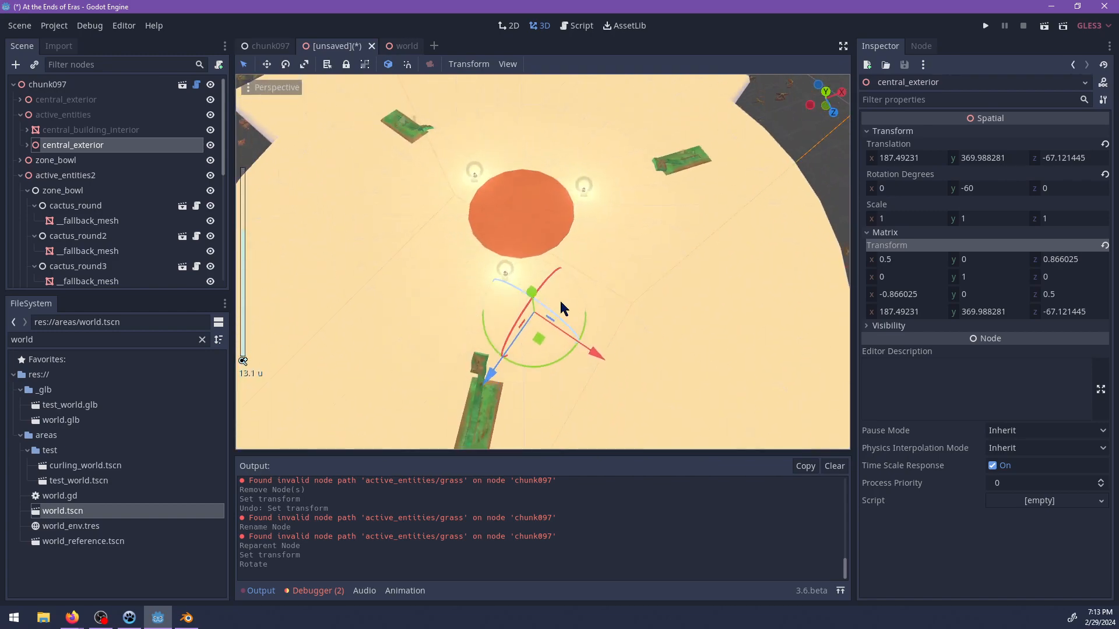
scroll(564, 312, down, 5)
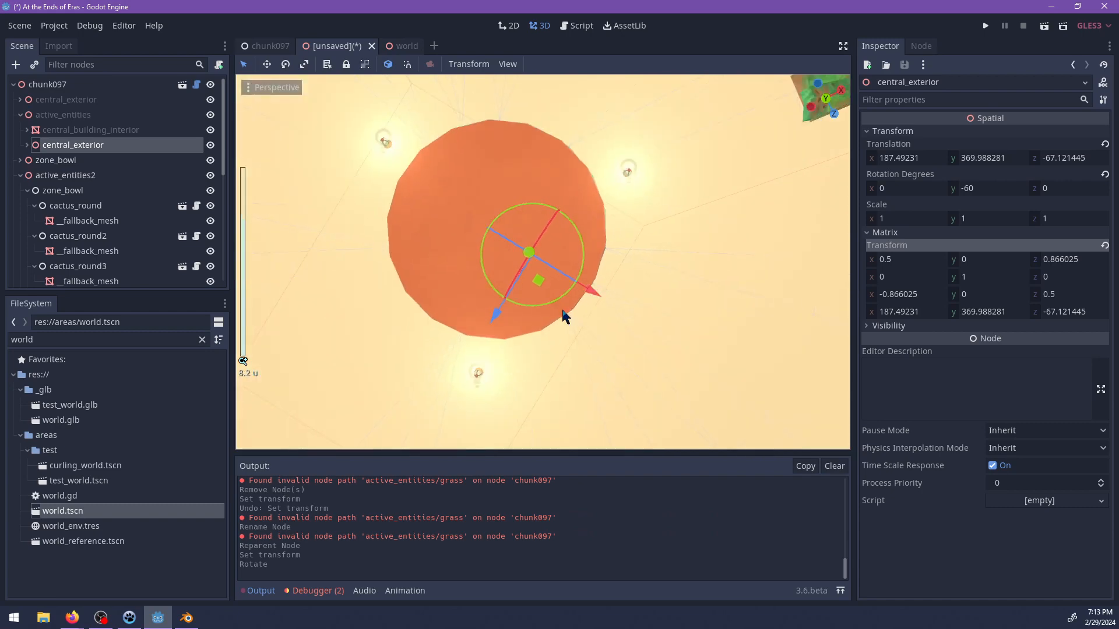
mouse_move(552, 312)
mouse_down()
mouse_move(538, 313)
mouse_move(553, 318)
mouse_up()
scroll(631, 349, down, 18)
middle_drag(508, 362, 551, 288)
shift+middle_drag(430, 357, 492, 304)
scroll(588, 306, down, 6)
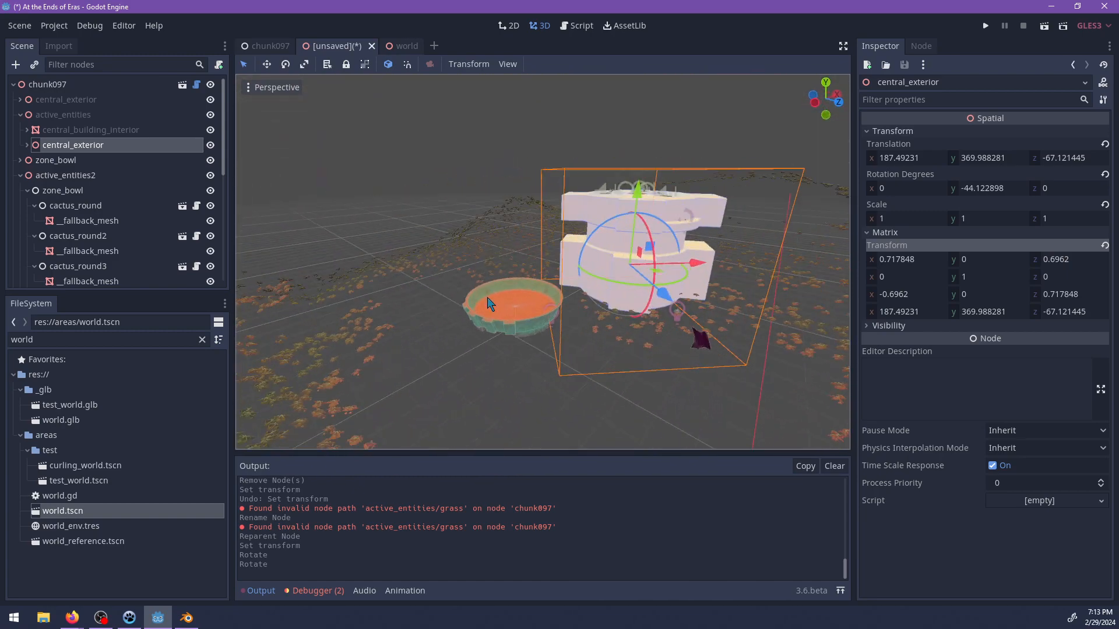
Move zone_bowl and grass from active_entities2 into the inherited active_entities node.
click(491, 309)
scroll(87, 268, up, 3)
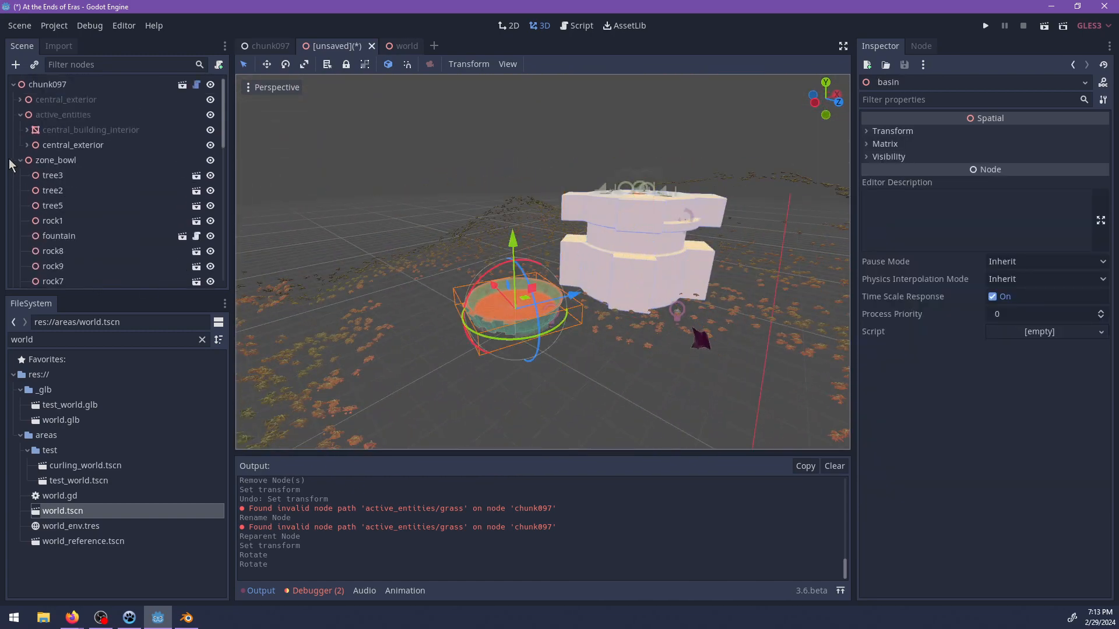
click(21, 114)
click(20, 130)
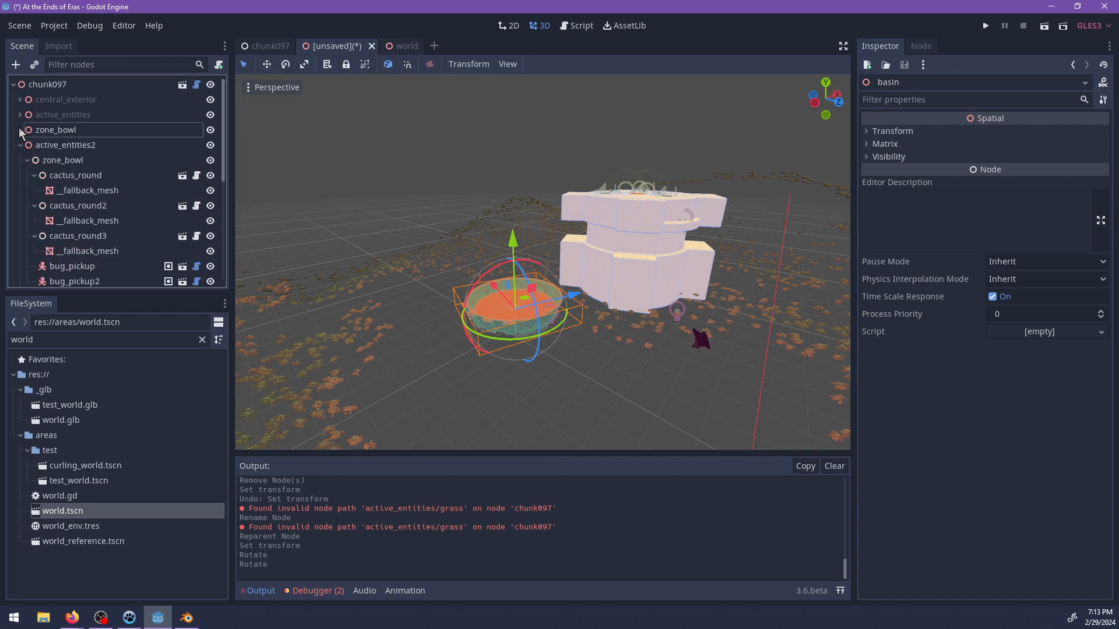
click(30, 162)
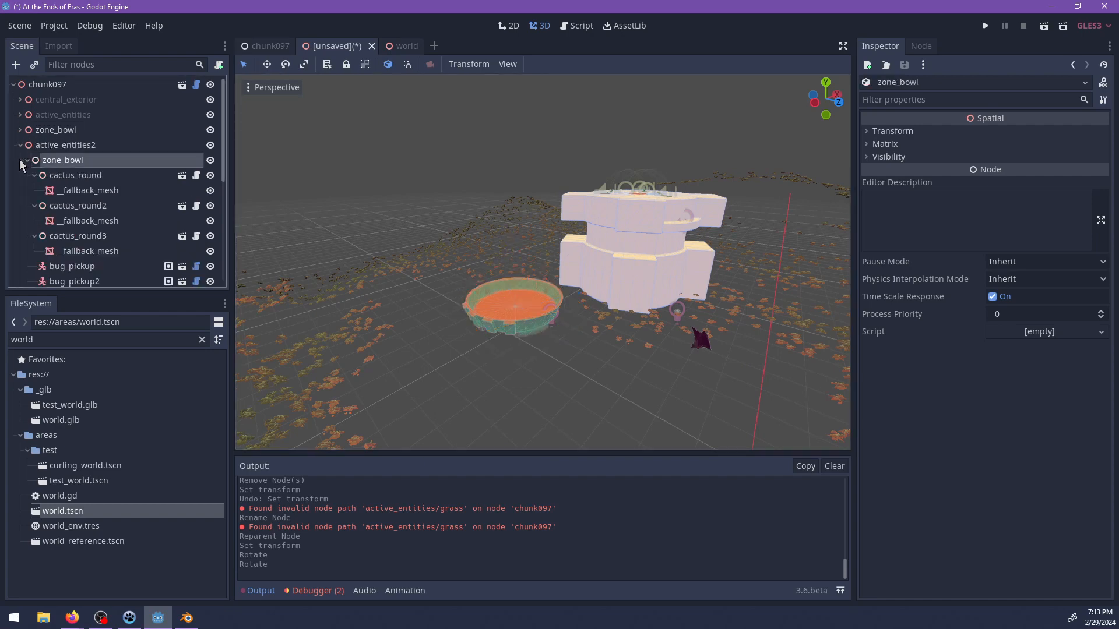
click(28, 160)
click(41, 191)
shift+click(45, 166)
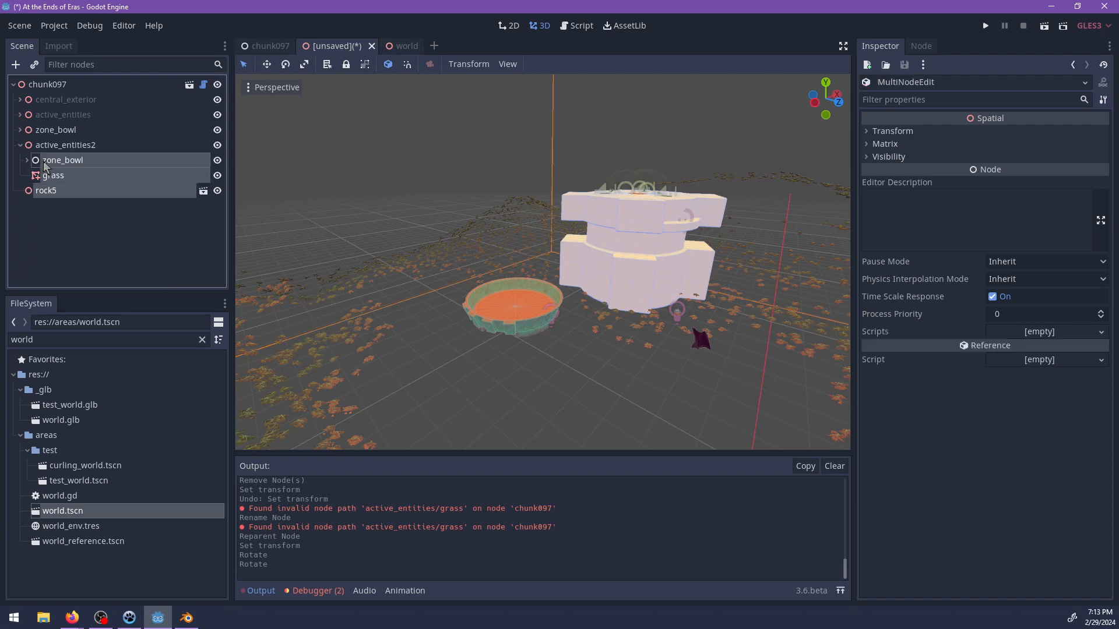
click(49, 166)
shift+click(48, 172)
drag(77, 154, 49, 118)
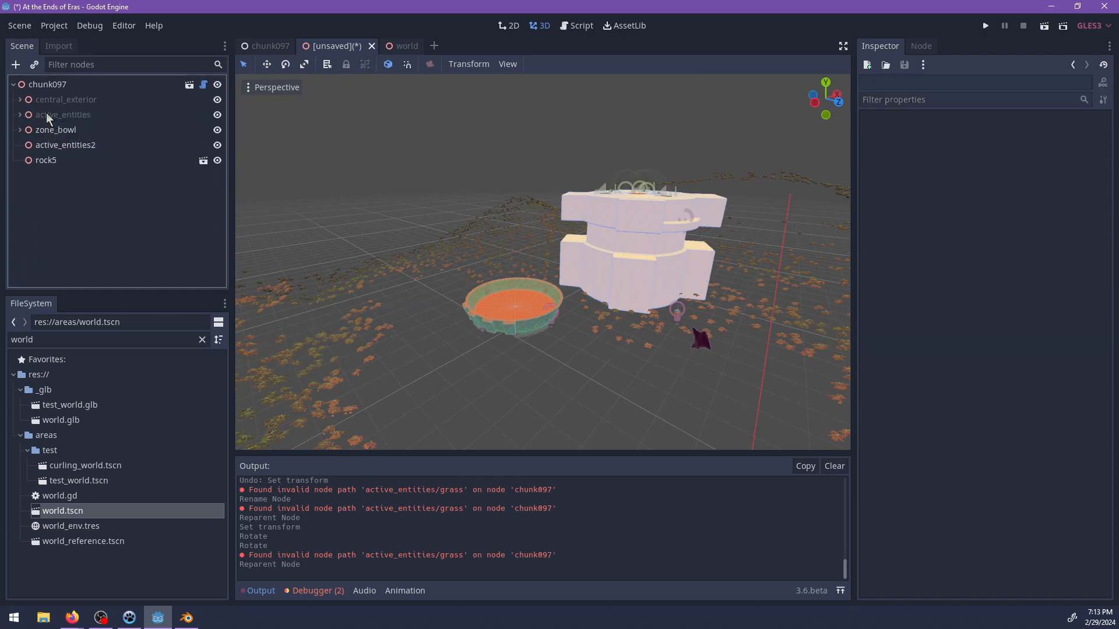
Move rock5 into the root's zone_bowl node and delete the emptied active_entities2 node.
double_click(41, 162)
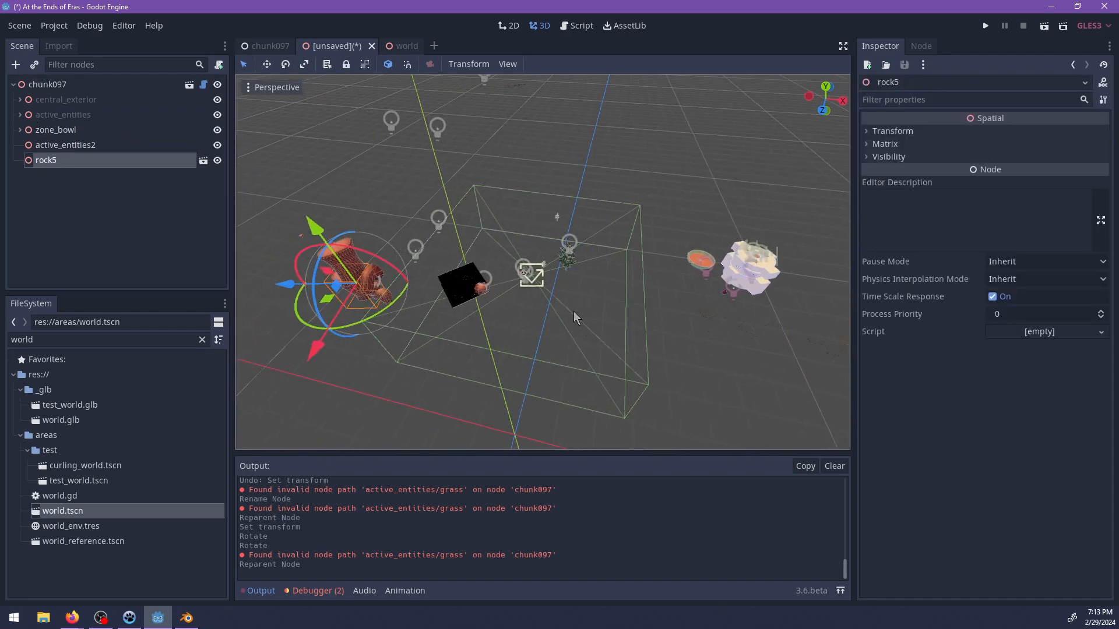
drag(58, 160, 66, 146)
click(65, 146)
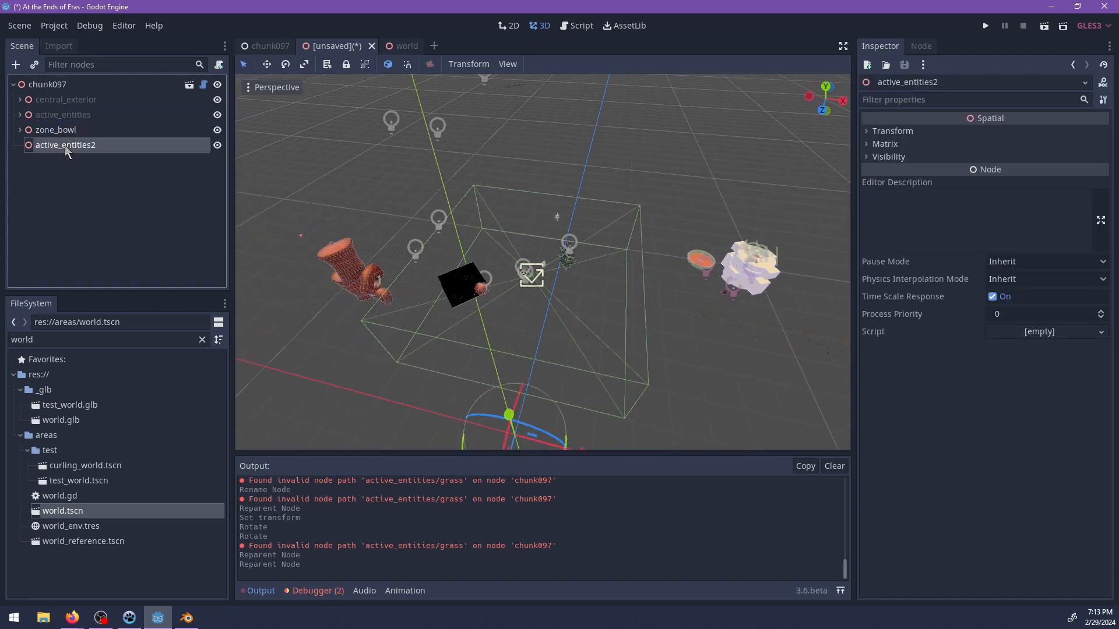
key(Delete)
key(Return)
Close the original chunk097 scene, leaving the unsaved inherited scene open.
scroll(515, 201, down, 3)
middle_drag(515, 200, 536, 235)
key(ctrl+s)
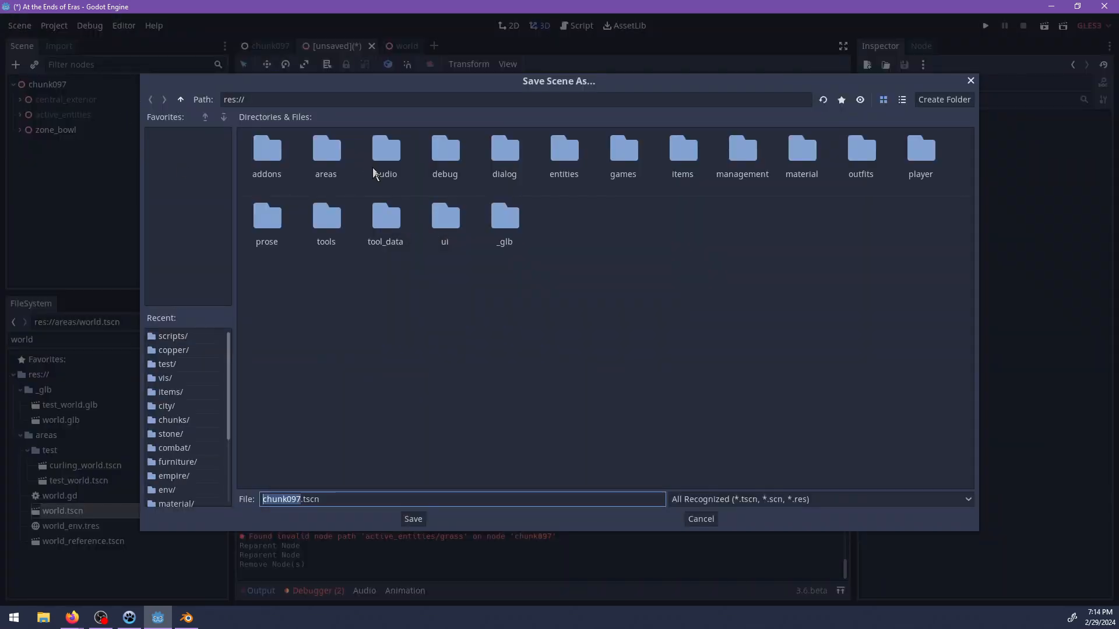
key(Escape)
click(275, 49)
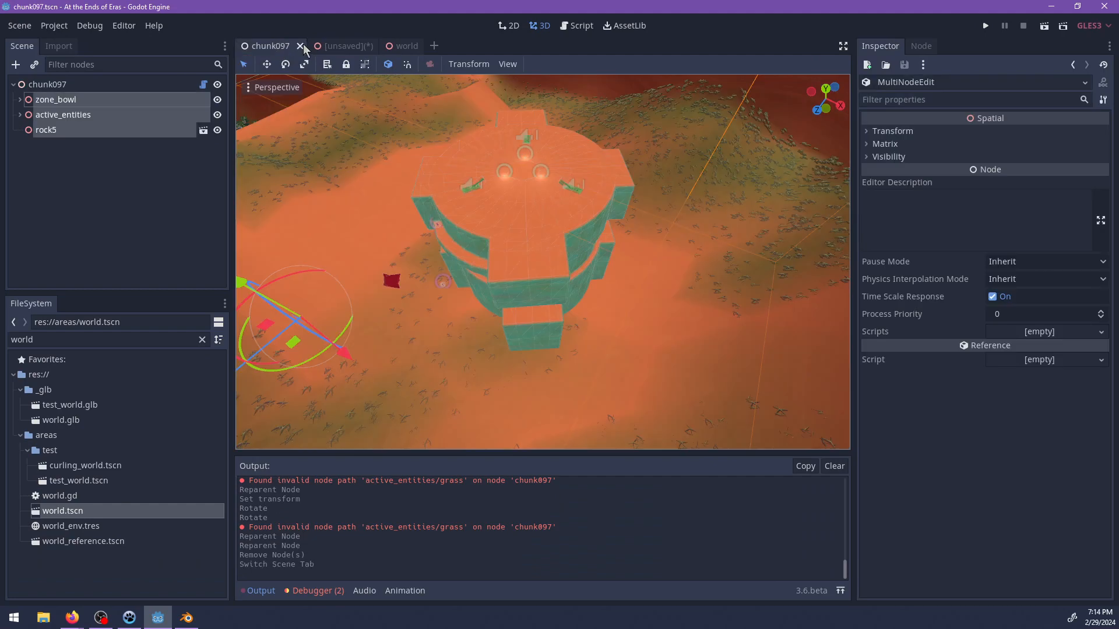
click(302, 47)
Save the inherited scene as chunk097.tscn in res://areas/chunks, overwriting the existing file.
key(ctrl+s)
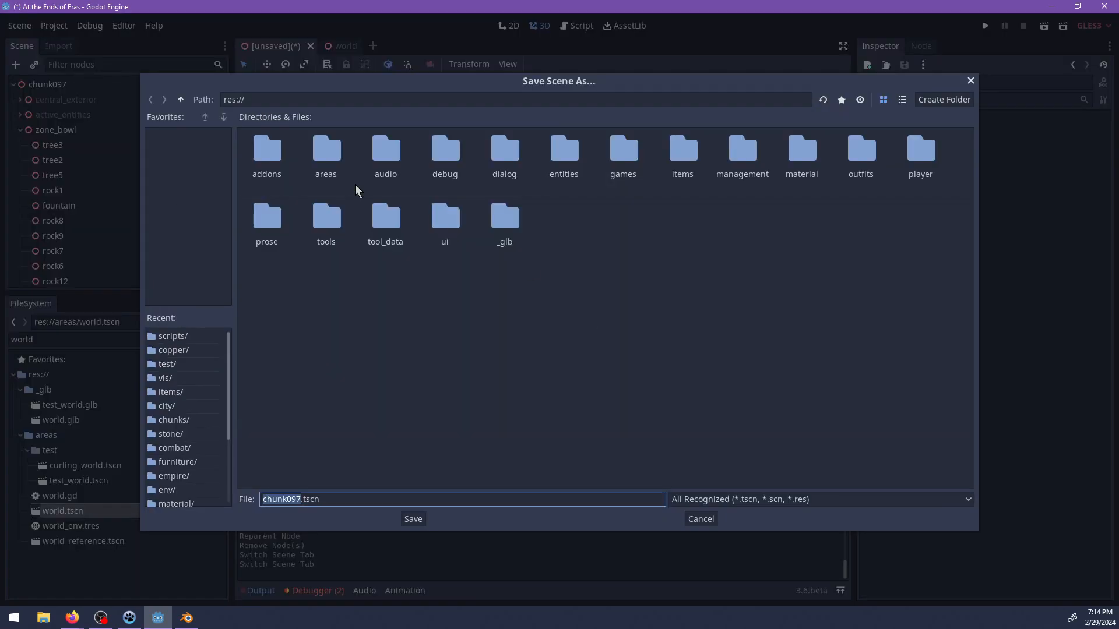
double_click(335, 151)
double_click(268, 151)
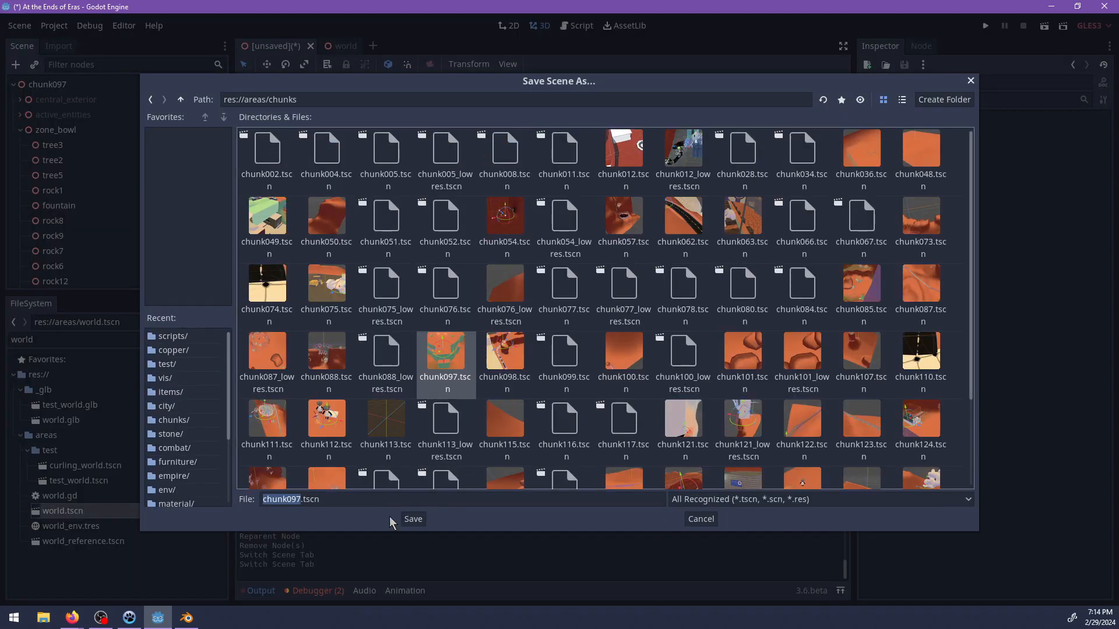
click(412, 520)
click(530, 314)
middle_drag(500, 317, 367, 257)
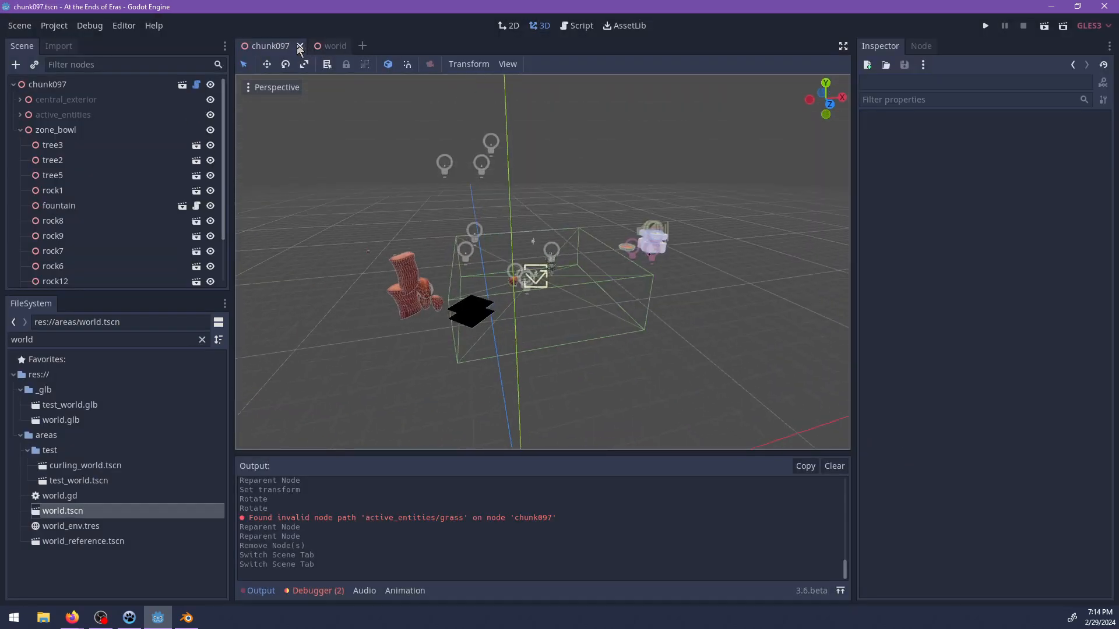
Close the chunk097 scene, filter the project files by 097 and reopen chunk097.tscn.
key(ctrl+shift+w)
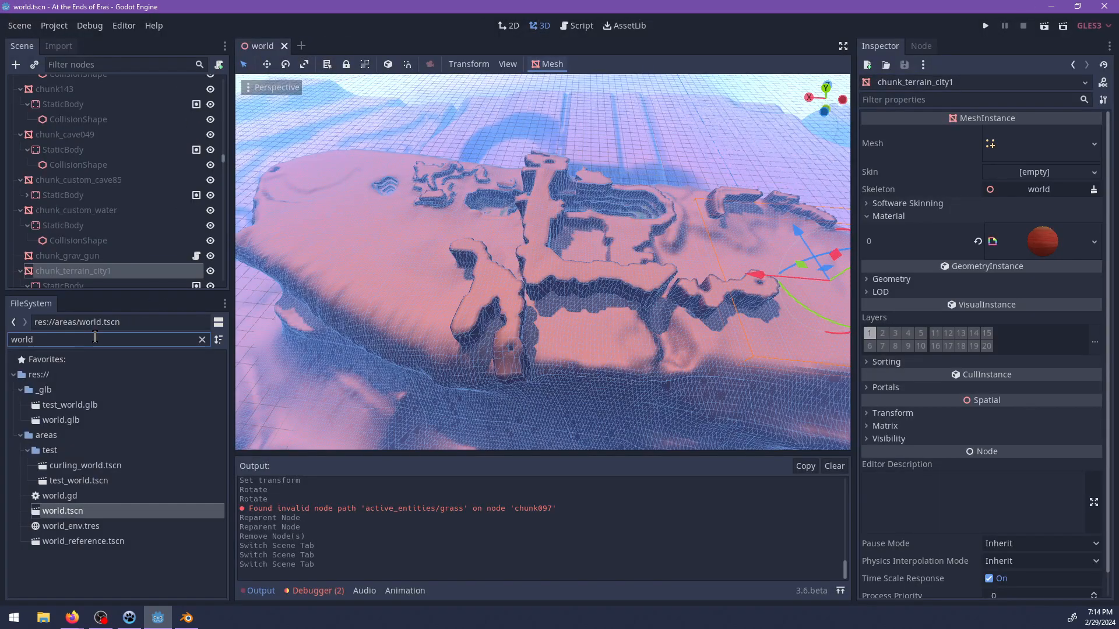
text(097)
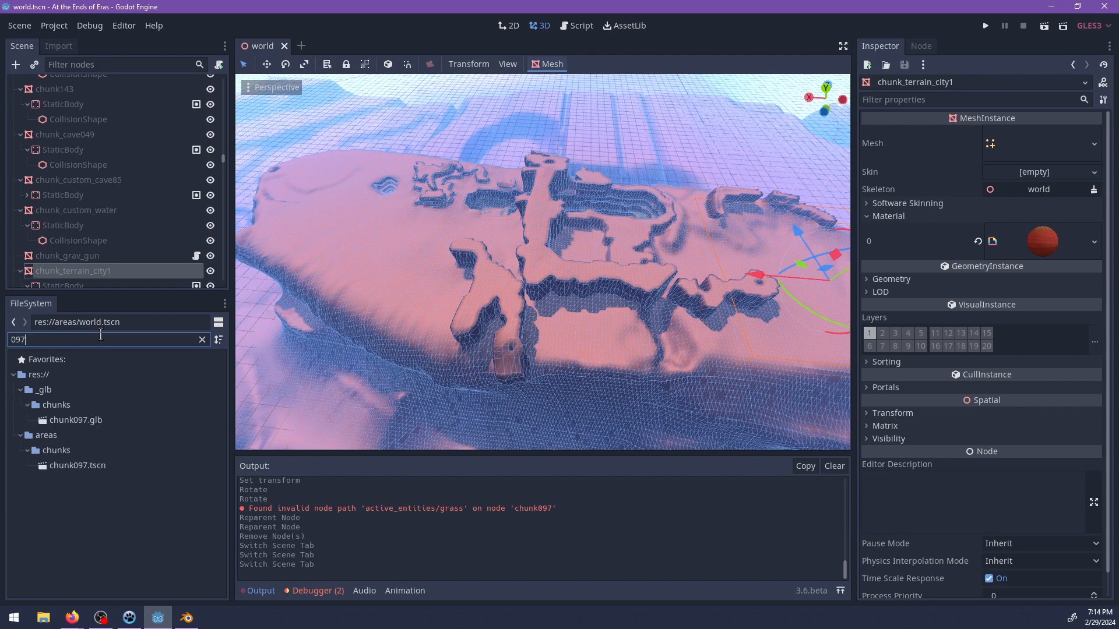
double_click(88, 463)
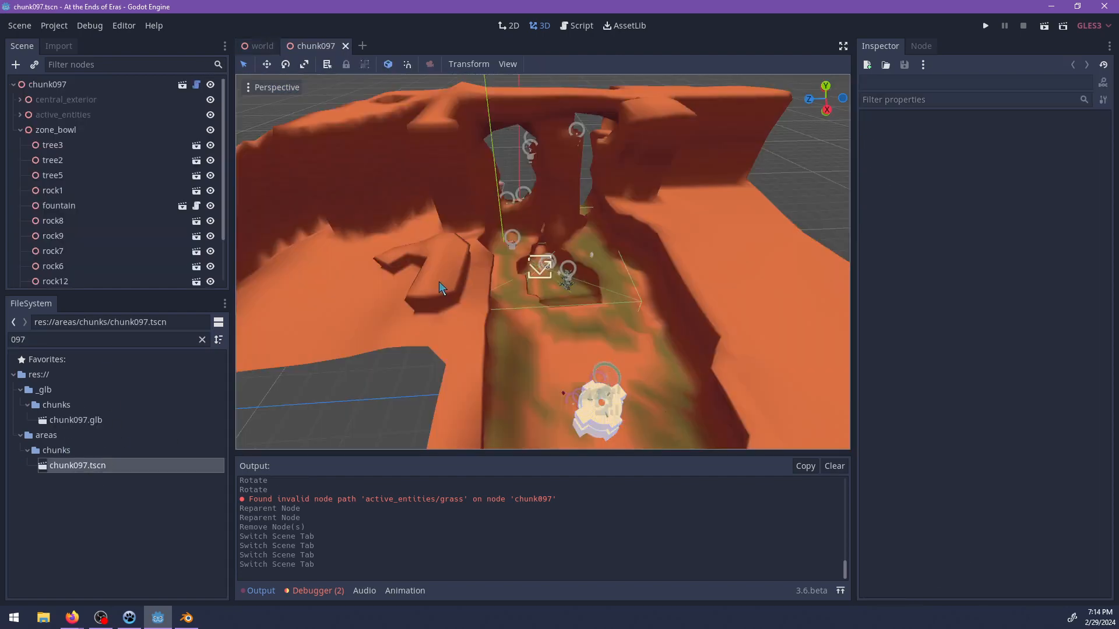
Select the central_mining_building and central_building_interior meshes together and expand their shared Material properties.
scroll(543, 310, down, 5)
scroll(614, 309, up, 9)
mouse_move(615, 308)
middle_down()
mouse_move(621, 324)
mouse_move(509, 268)
mouse_move(620, 305)
middle_up()
scroll(620, 306, up, 5)
click(639, 283)
key(f)
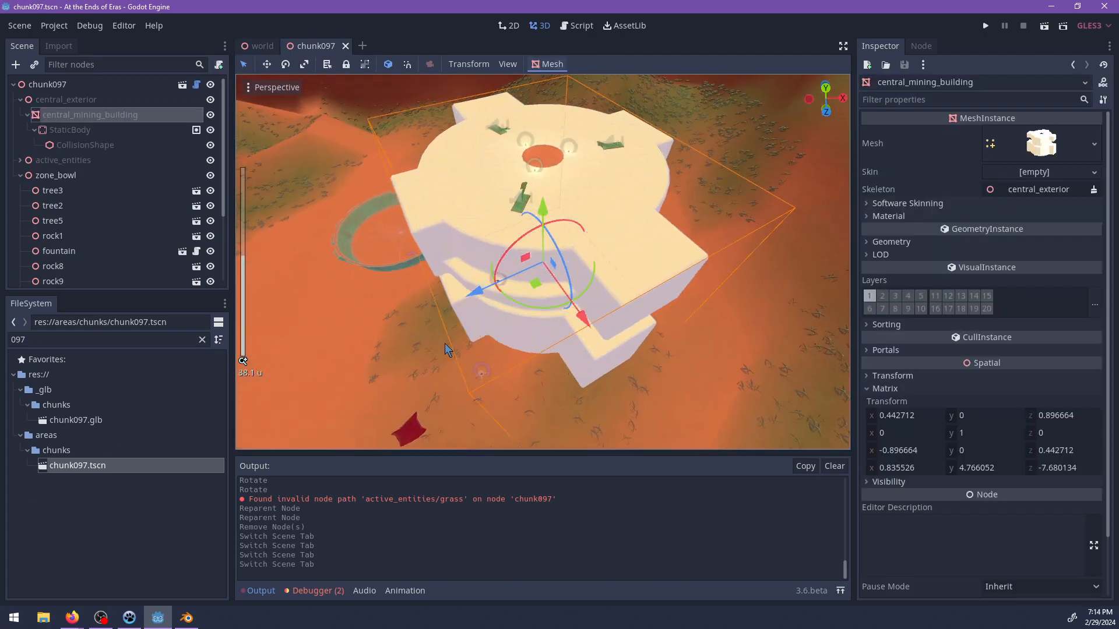
click(20, 160)
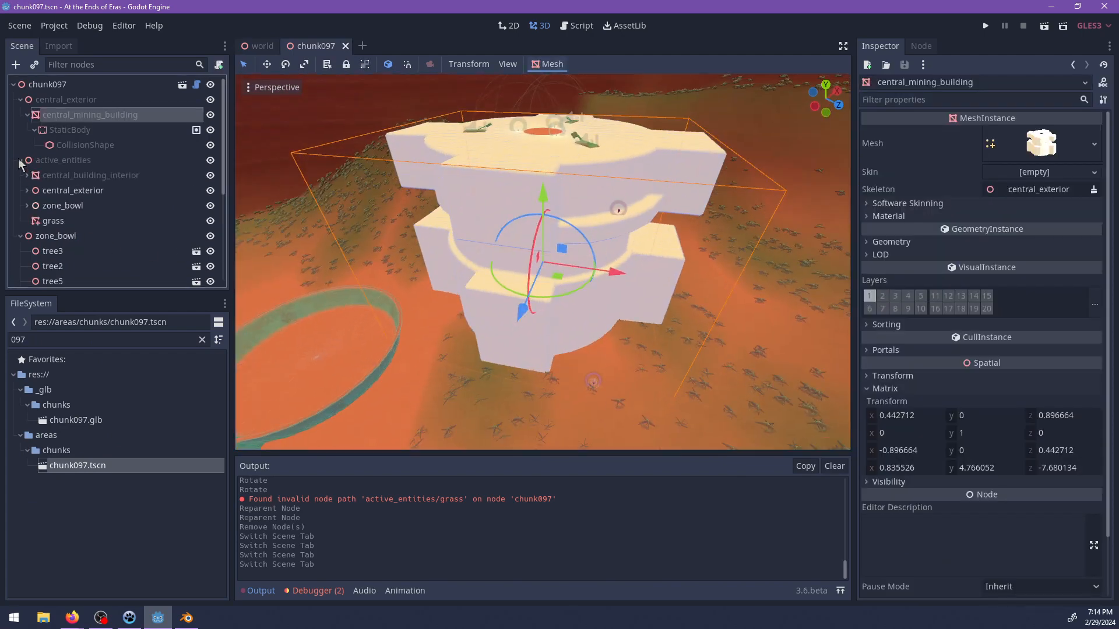
click(70, 174)
ctrl+click(66, 115)
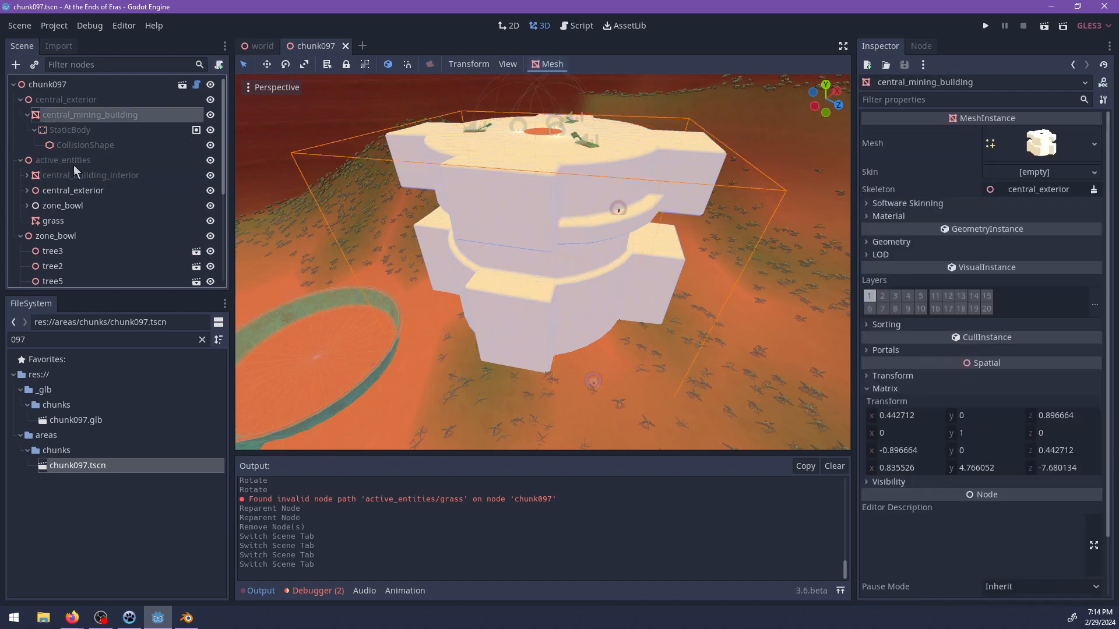
click(890, 217)
Find copper_corroded.material by filtering the project files for copper, assign it to material slot 0 of both building meshes, and save the scene.
click(108, 343)
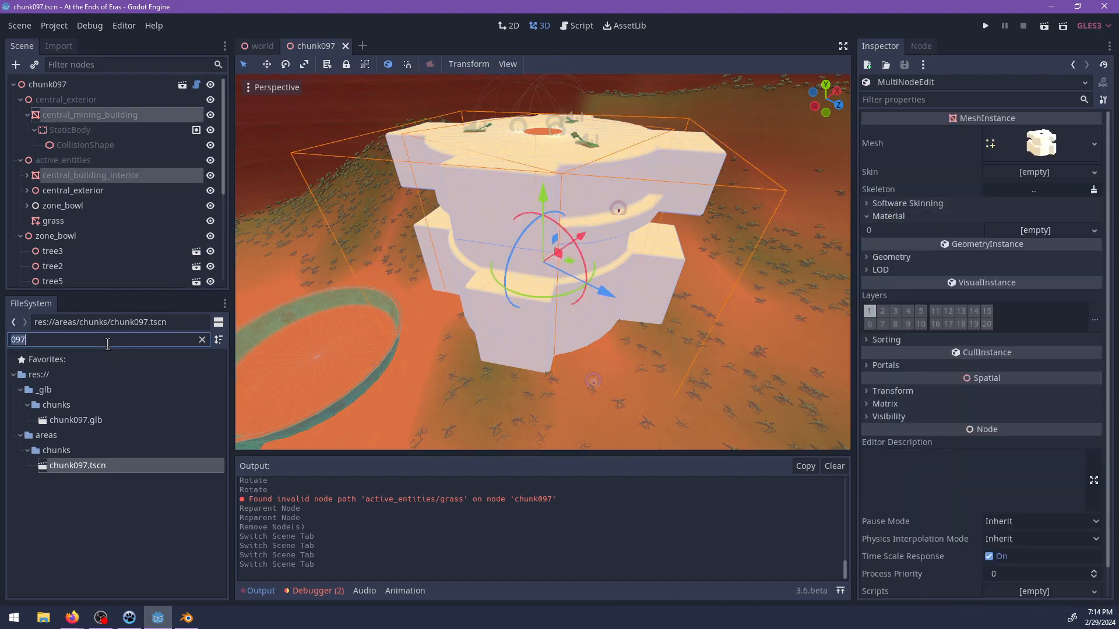
text(material)
key(BackSpace)
key(BackSpace)
key(BackSpace)
key(BackSpace)
key(BackSpace)
key(BackSpace)
key(BackSpace)
key(BackSpace)
text(co[p[)
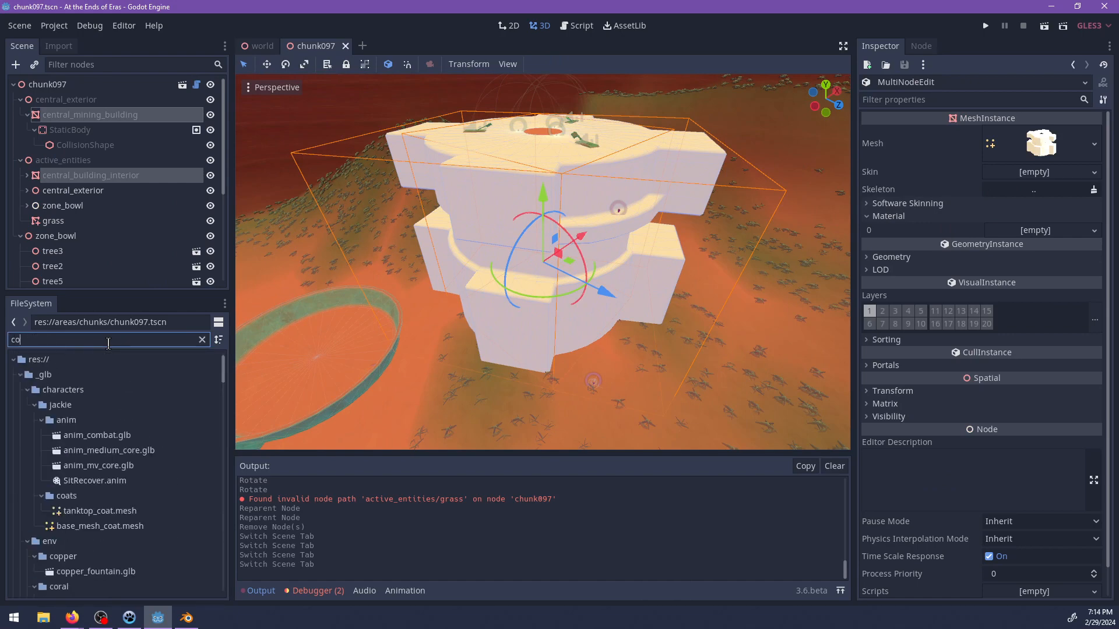
key(BackSpace)
key(BackSpace)
key(BackSpace)
text(pper)
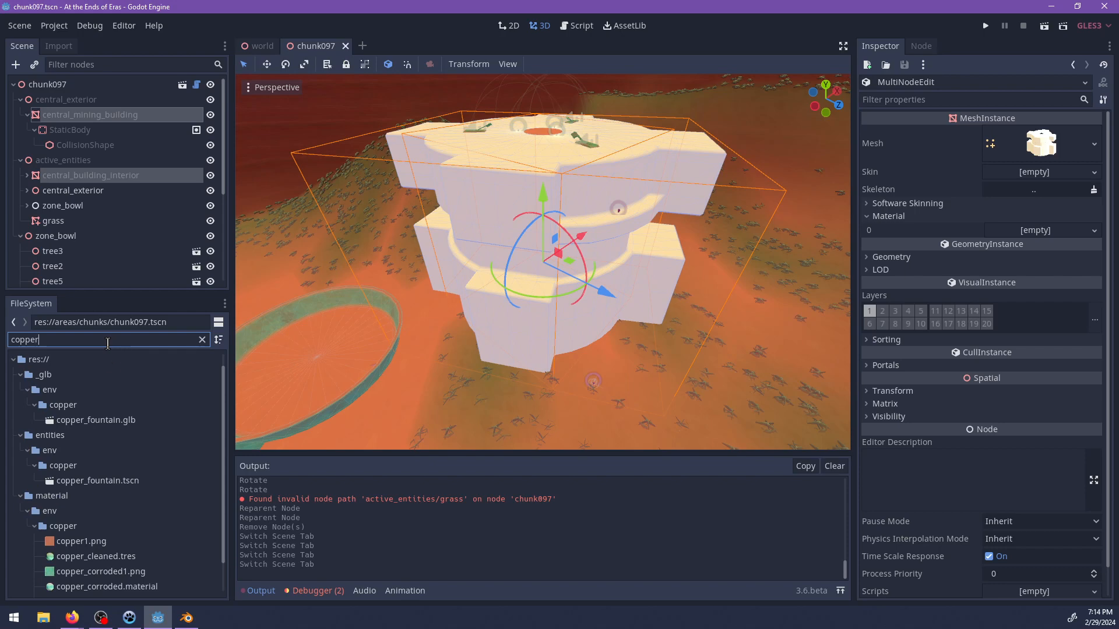
scroll(175, 545, down, 2)
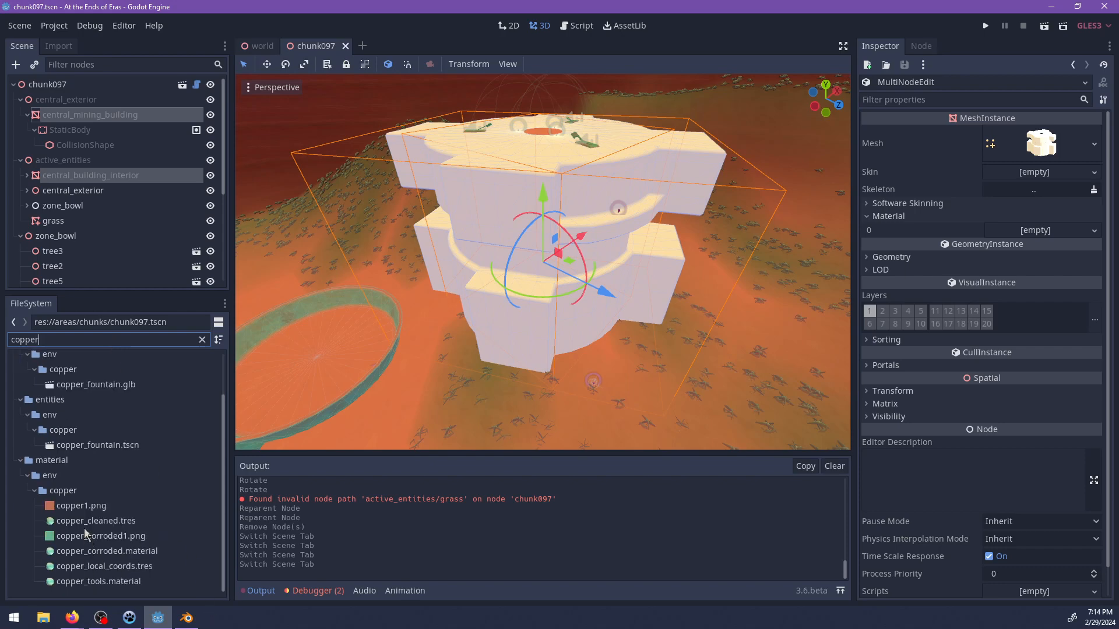
drag(79, 549, 1034, 233)
scroll(673, 266, up, 5)
middle_drag(673, 265, 624, 344)
scroll(624, 344, up, 5)
key(ctrl+s)
Switch to NP-ToDo and open the recent project ends_of_eras.npt.
click(130, 617)
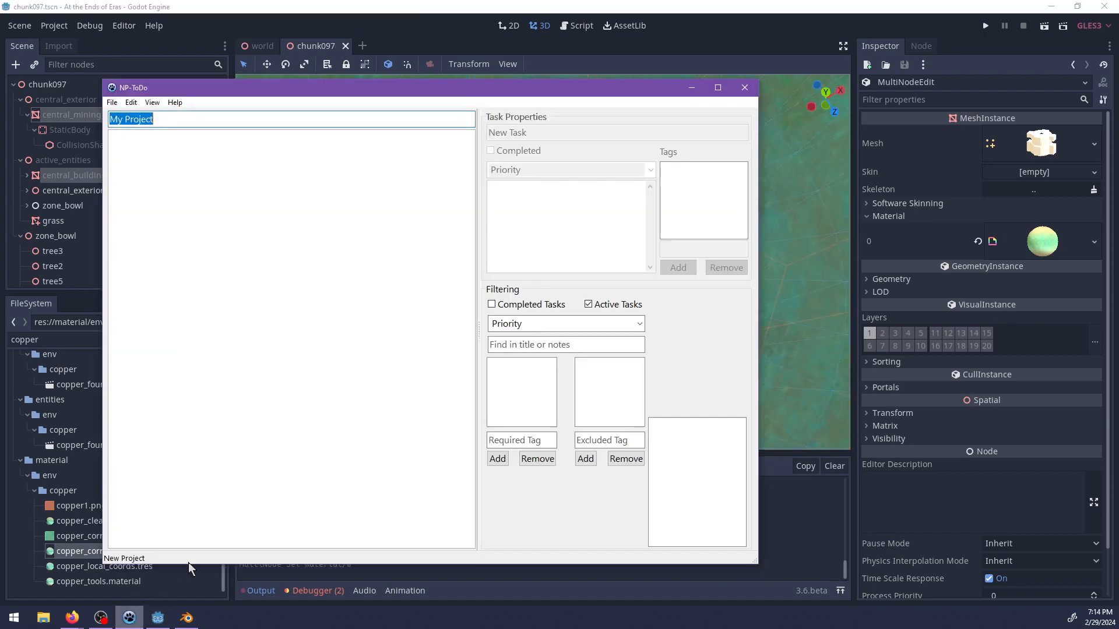
click(111, 103)
mouse_move(159, 143)
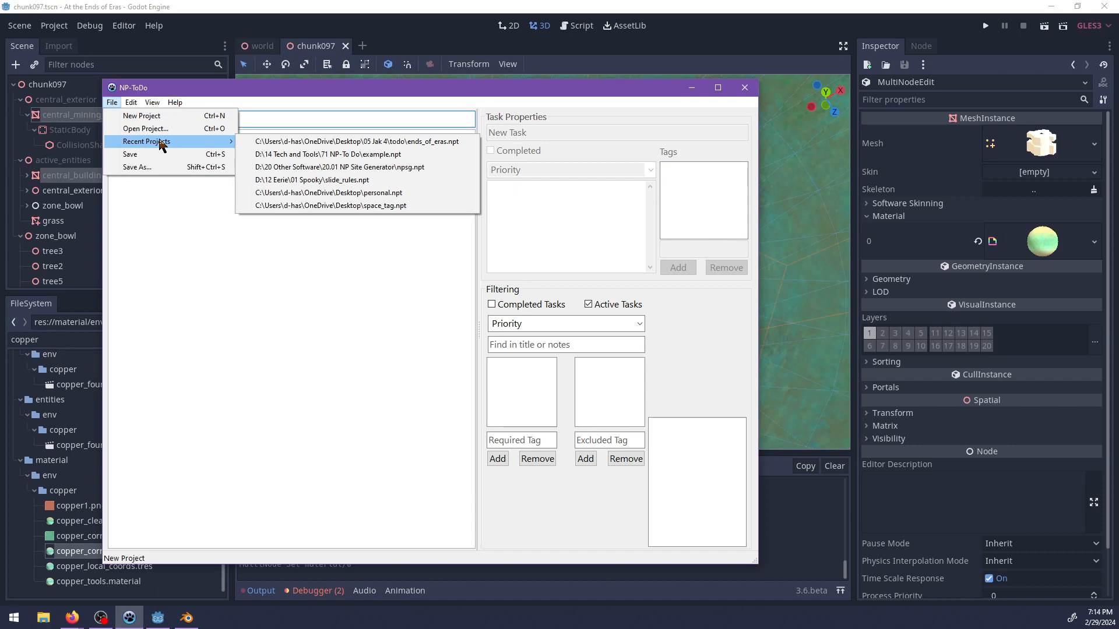
click(256, 142)
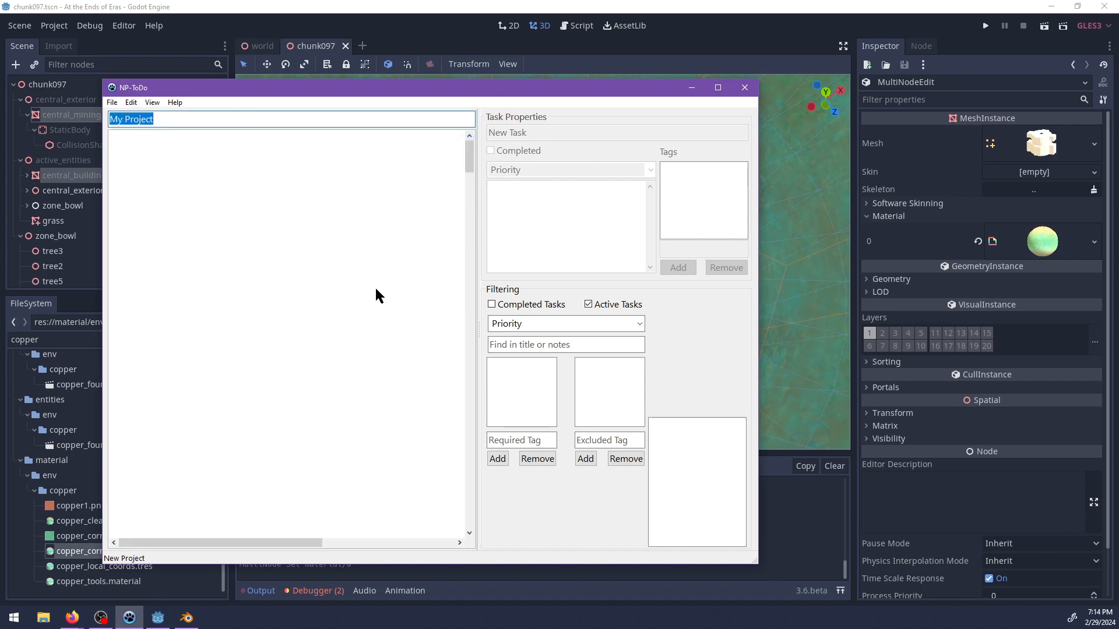
Add a new task under Mines in The Gulch branch of the An Old Feeling quest.
click(130, 180)
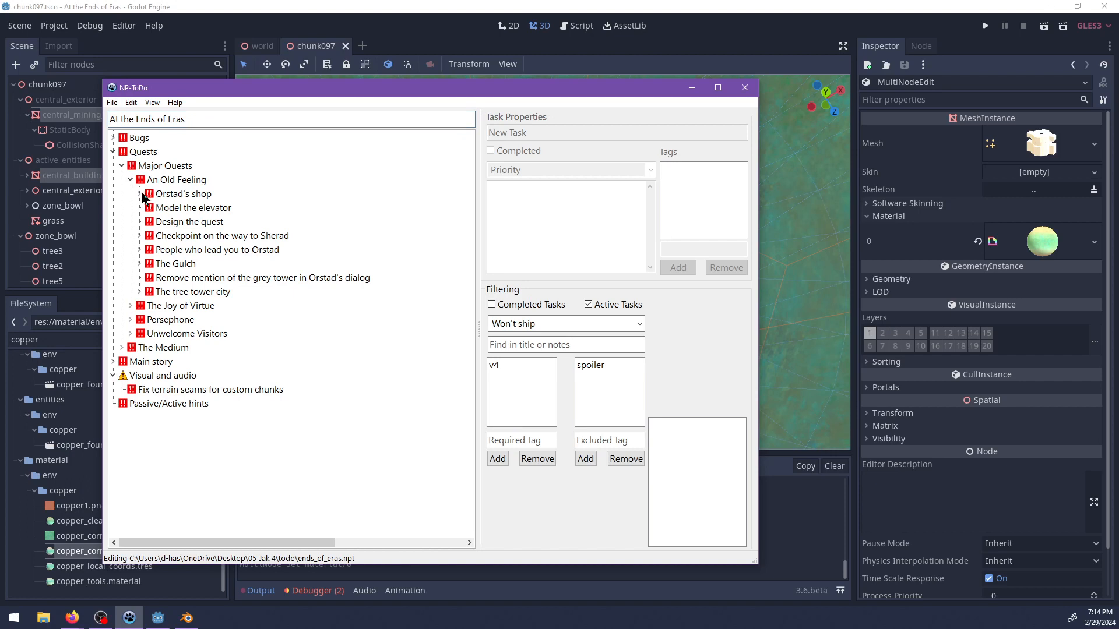
click(140, 264)
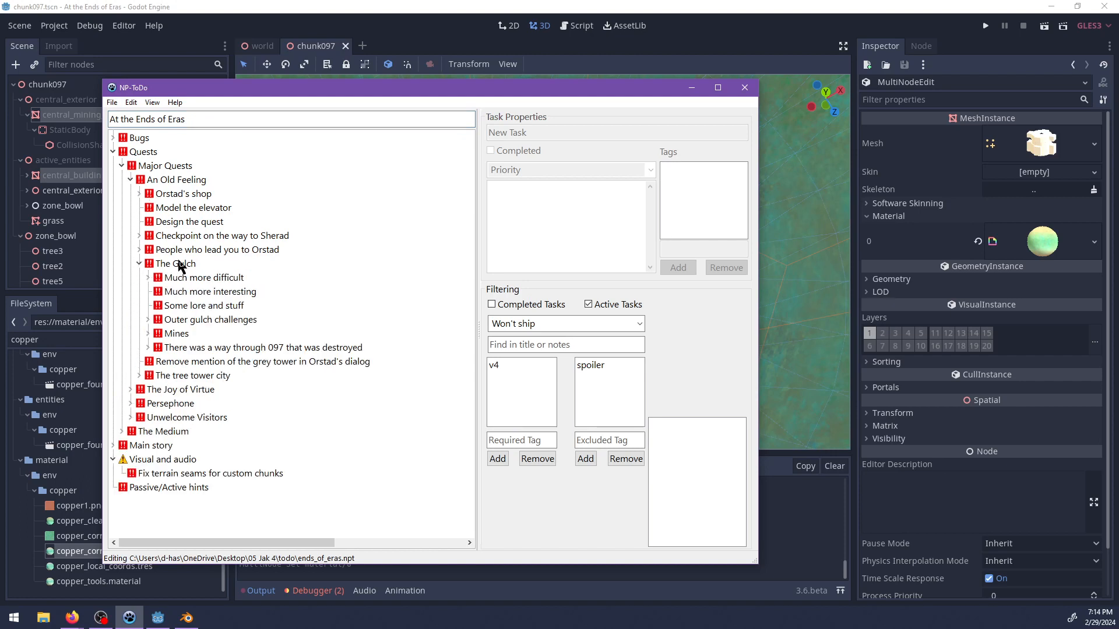
click(148, 334)
click(170, 336)
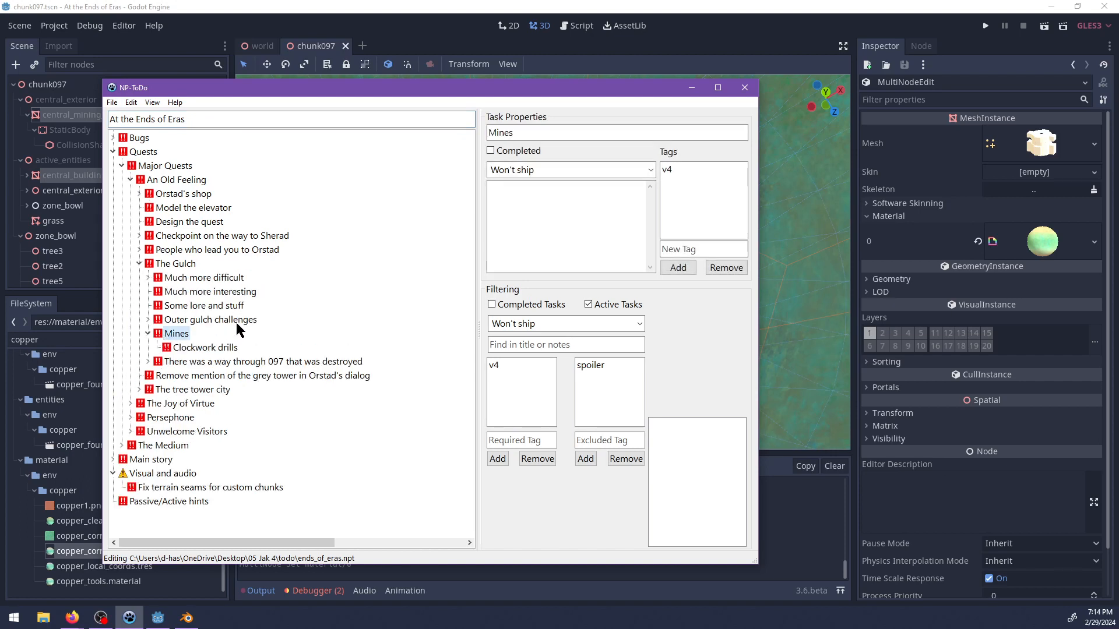
key(ctrl+n)
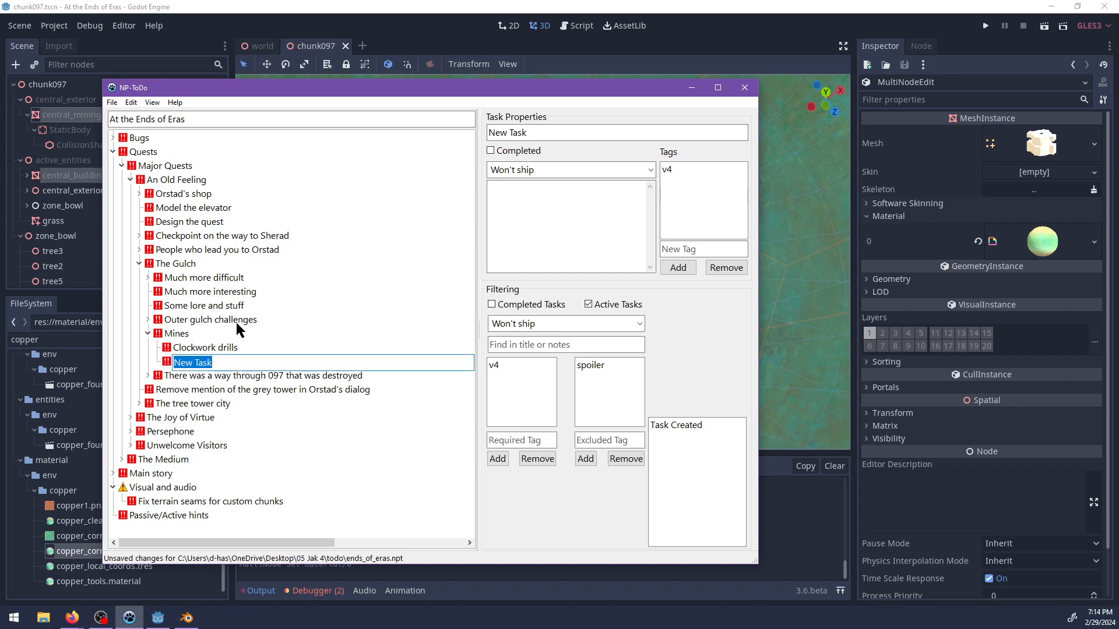
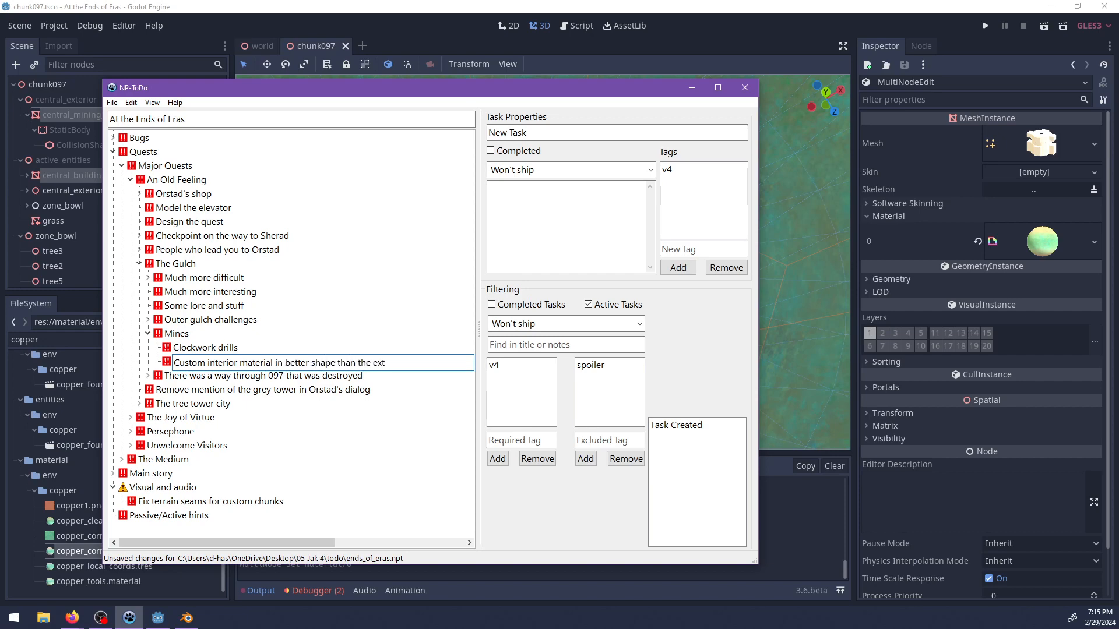
Name the new Mines task "Custom interior material in better shape than the exterior", save the list, and return to Godot.
key(Return)
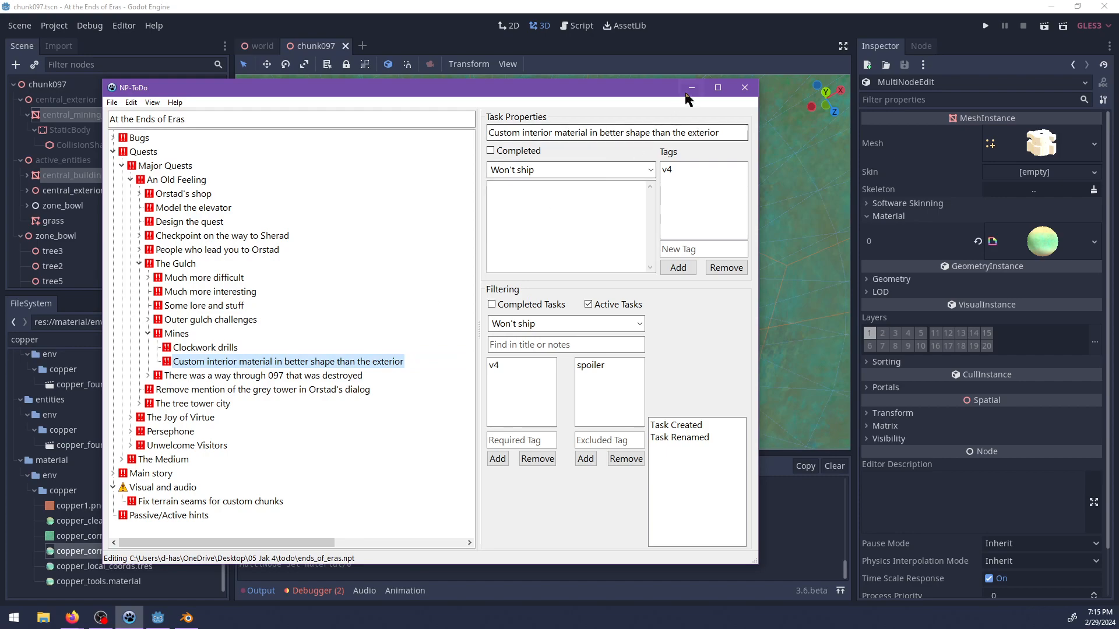
click(692, 88)
Inspect the central building's interior levels and the outside of its underside in the 3D view.
scroll(603, 250, up, 3)
middle_drag(604, 263, 442, 201)
scroll(555, 231, up, 4)
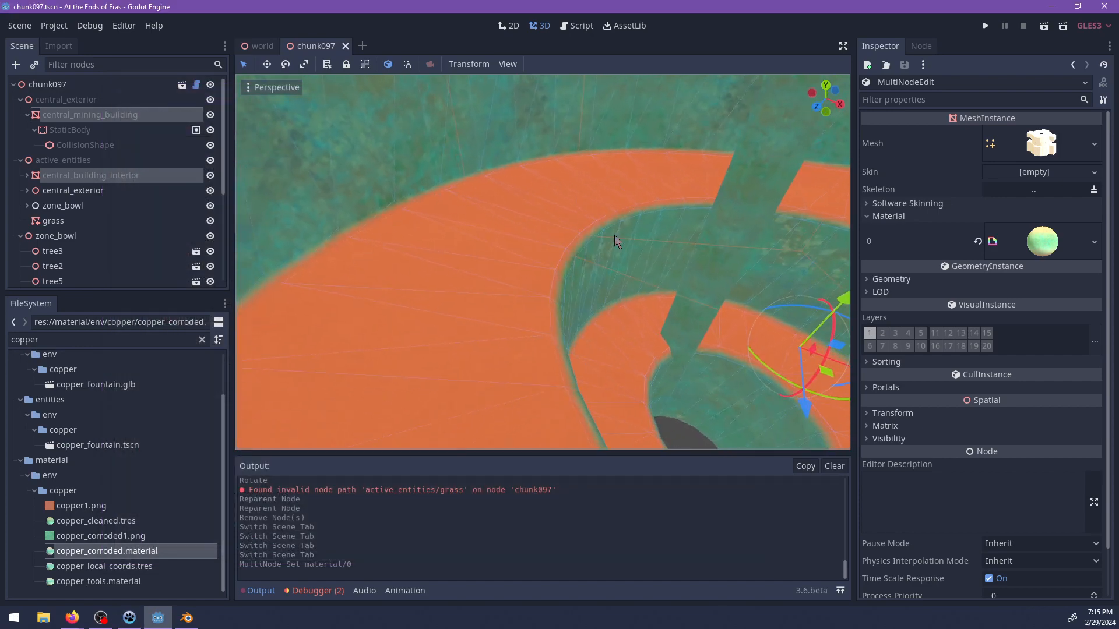
scroll(606, 230, down, 9)
middle_drag(632, 267, 262, 282)
scroll(540, 182, up, 8)
scroll(586, 250, down, 9)
scroll(530, 291, down, 9)
scroll(600, 357, up, 4)
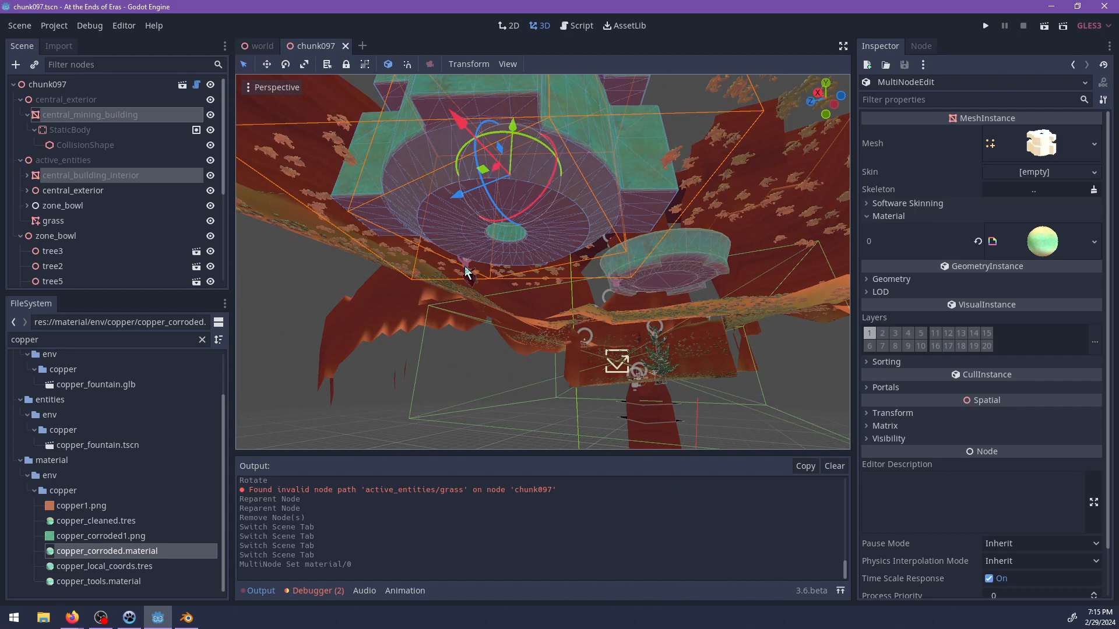
Compare the bottom opening of central_building_interior-col in Blender's Edit Mode, clear the selection there, and inspect the same area in Godot.
click(186, 620)
scroll(480, 269, up, 3)
mouse_move(480, 269)
middle_down()
mouse_move(469, 411)
mouse_move(492, 281)
mouse_move(482, 270)
middle_up()
key(Tab)
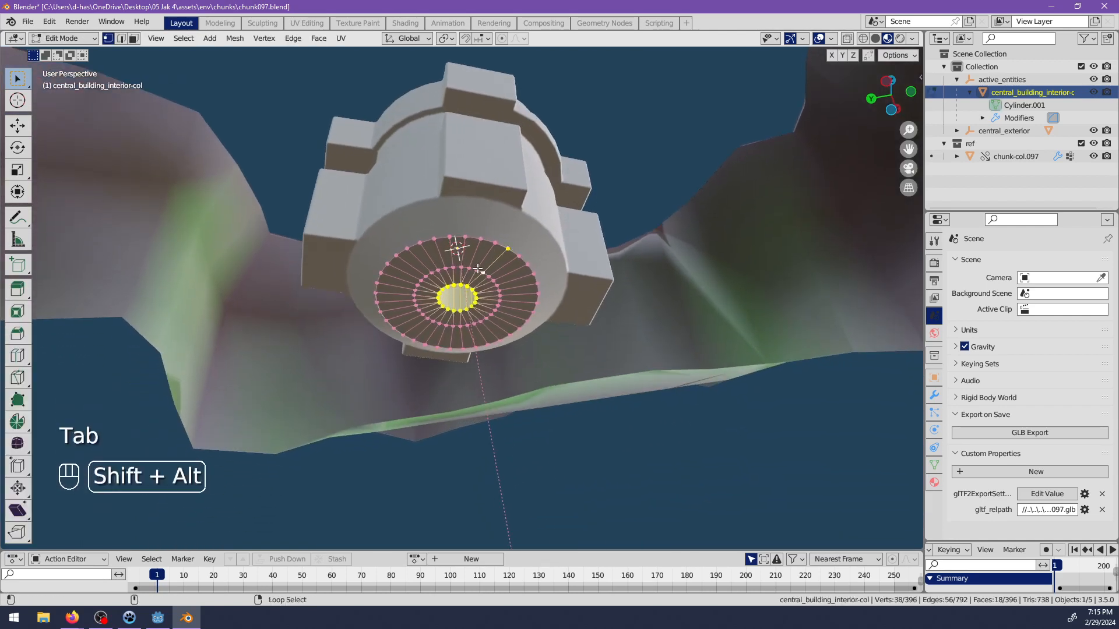
key(alt+a)
key(alt+Tab)
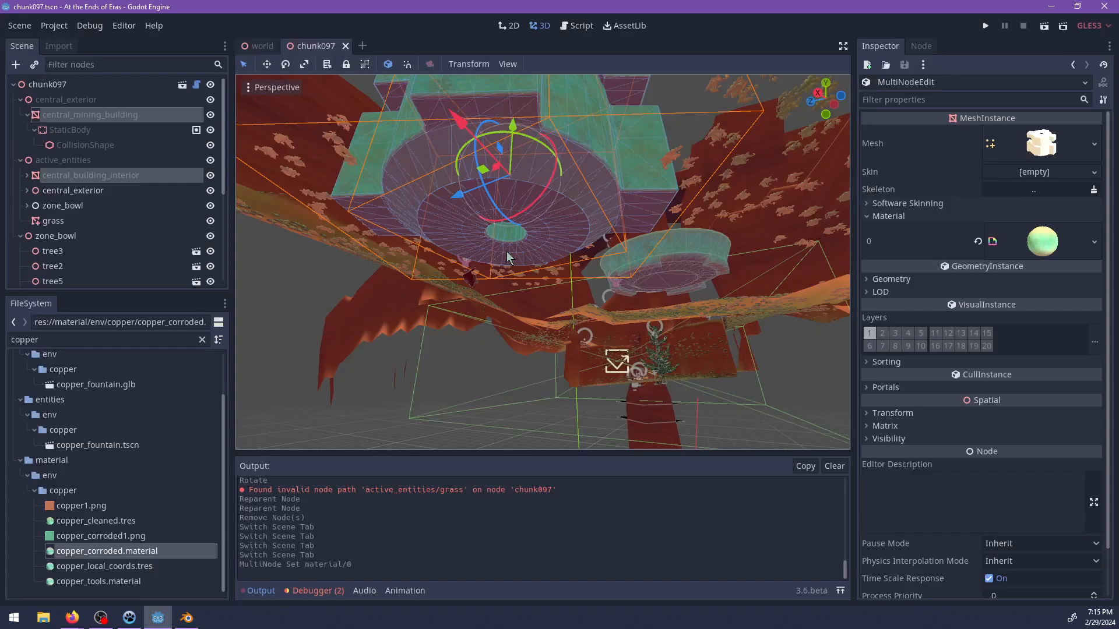
middle_drag(527, 238, 316, 137)
scroll(472, 296, up, 5)
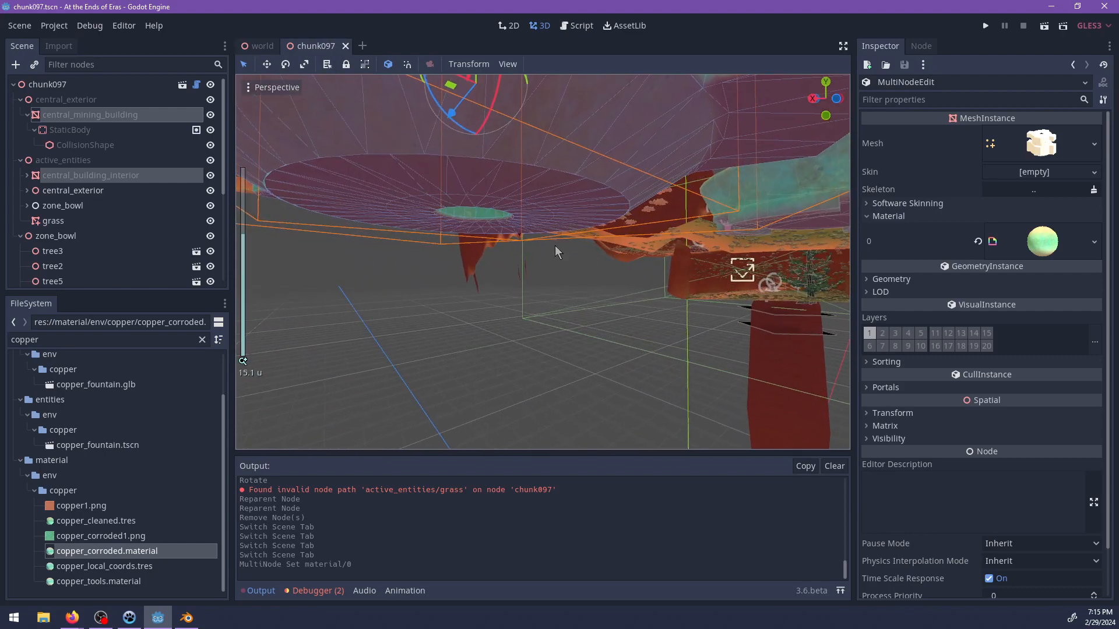
middle_drag(563, 237, 533, 177)
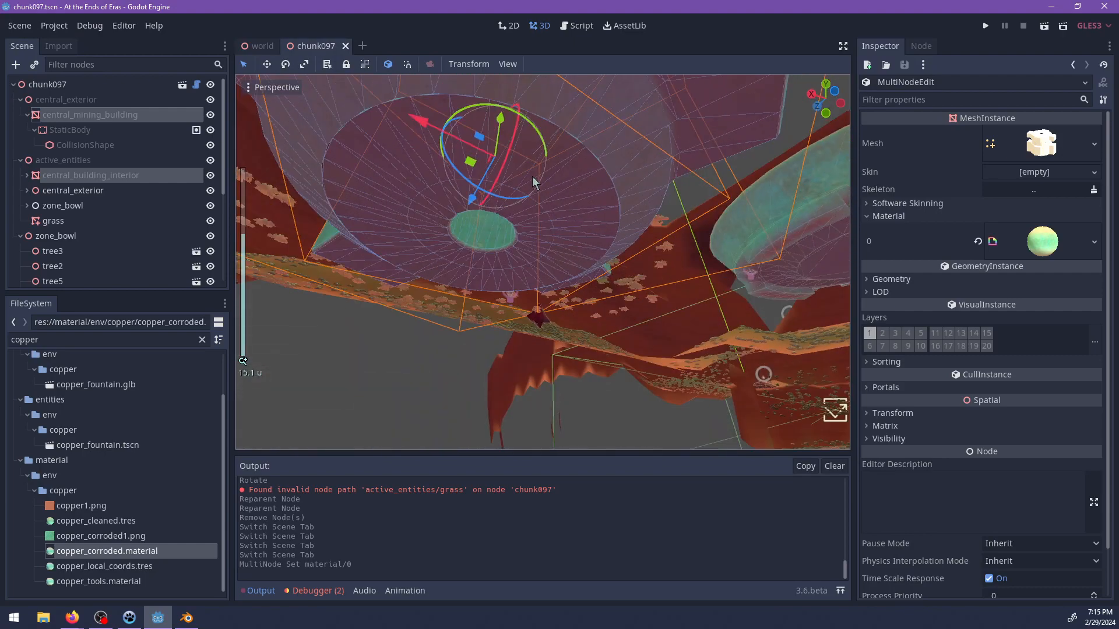
Add a CSGBox node under active_entities and rename it area1.
click(58, 161)
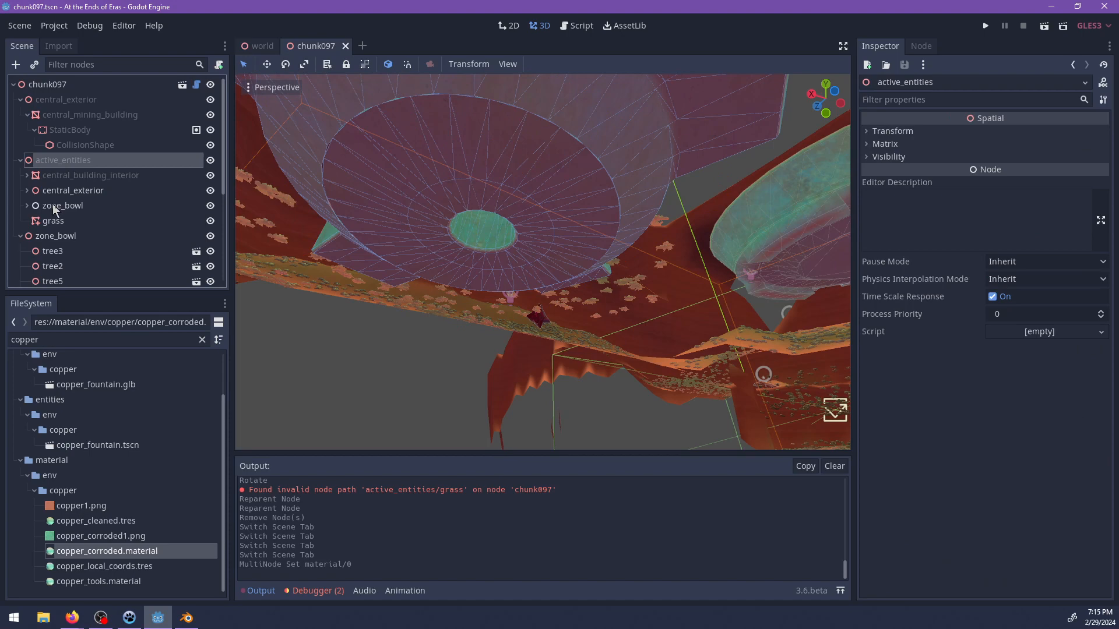
click(27, 174)
click(47, 175)
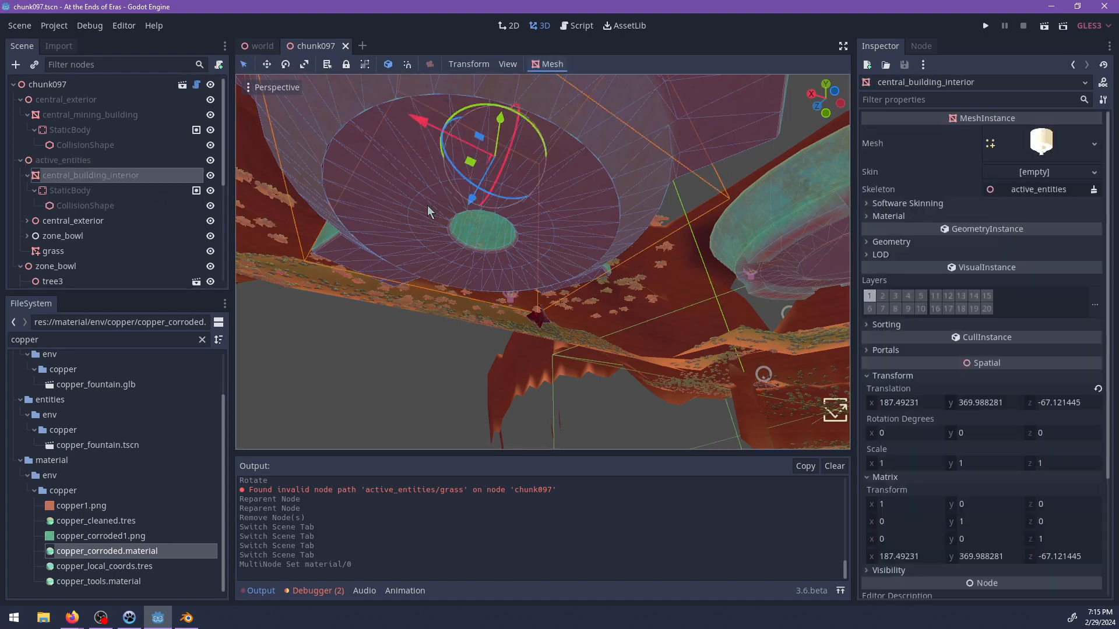
click(50, 159)
key(ctrl+a)
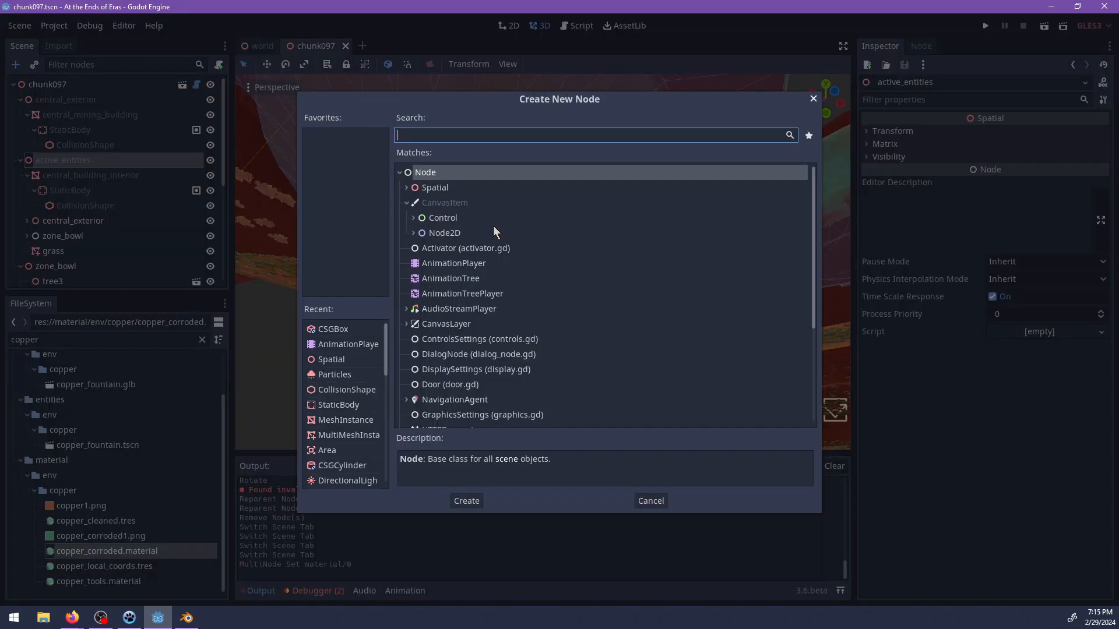
text(csgbox)
key(Return)
scroll(495, 225, down, 5)
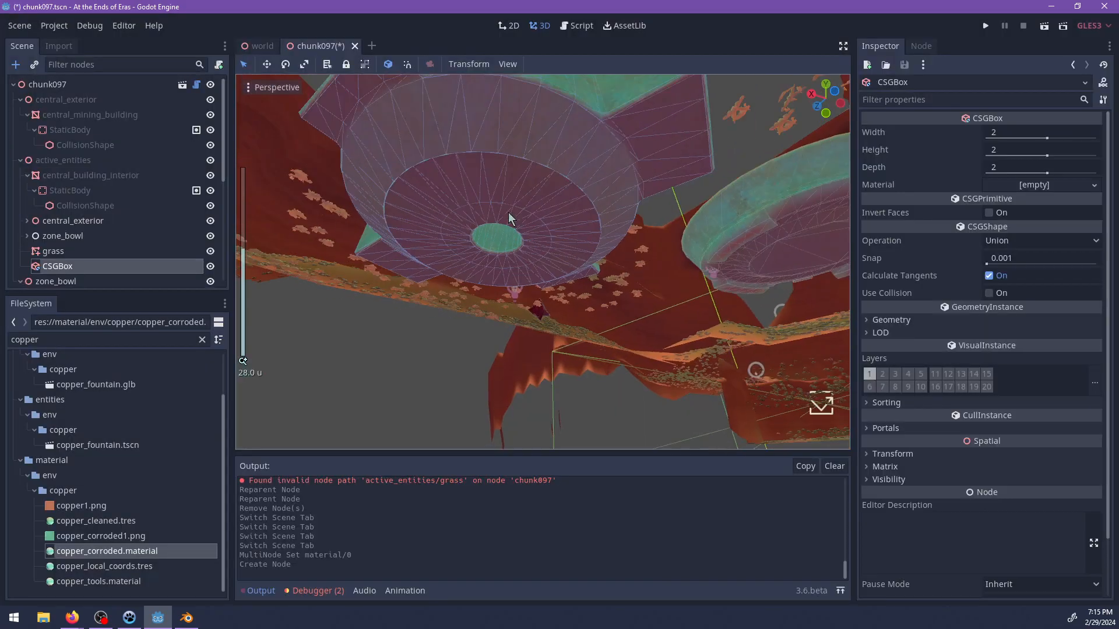
double_click(81, 264)
text(a)
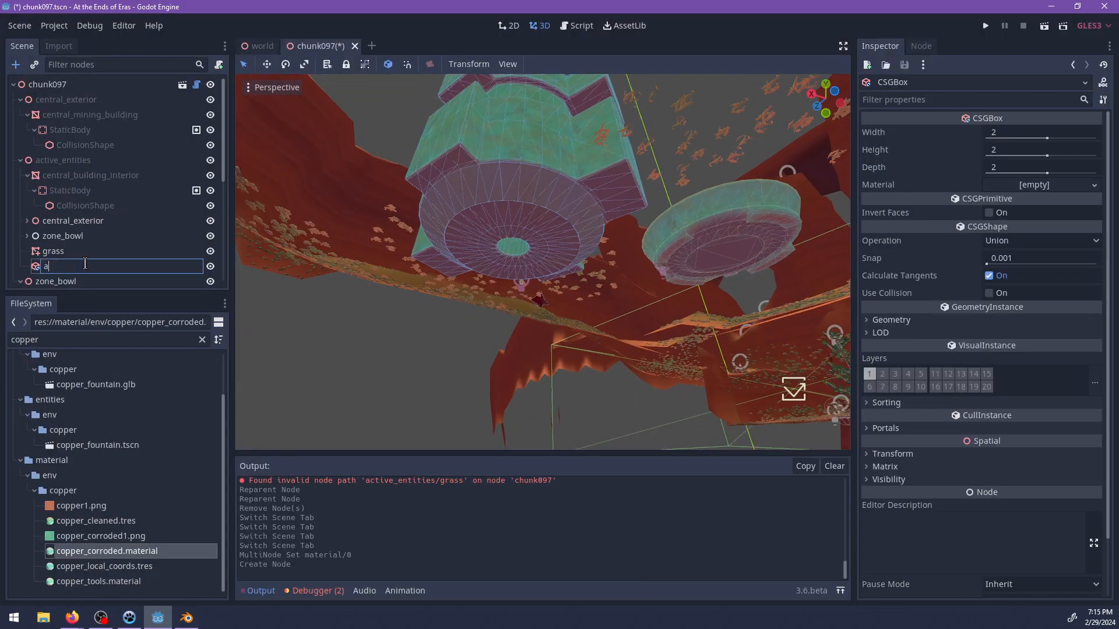
text(rea1)
key(Return)
Move area1 along the X axis toward the space beneath the central building.
scroll(519, 203, down, 10)
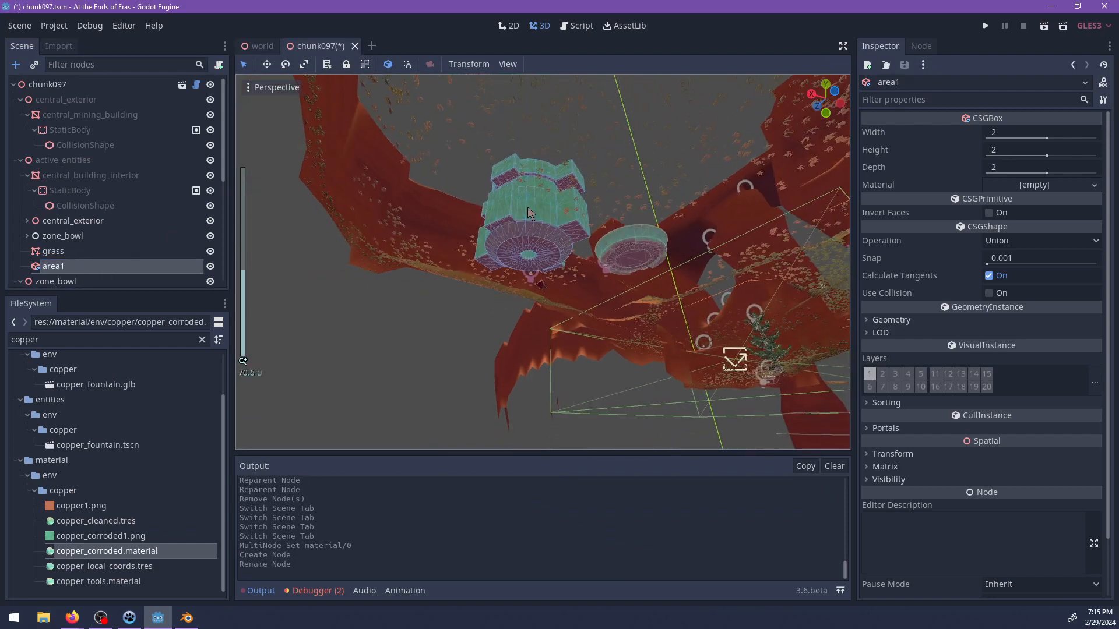
middle_drag(550, 282, 488, 232)
scroll(600, 387, down, 10)
drag(558, 387, 382, 108)
shift+middle_drag(381, 107, 367, 239)
scroll(546, 325, up, 6)
drag(407, 251, 509, 252)
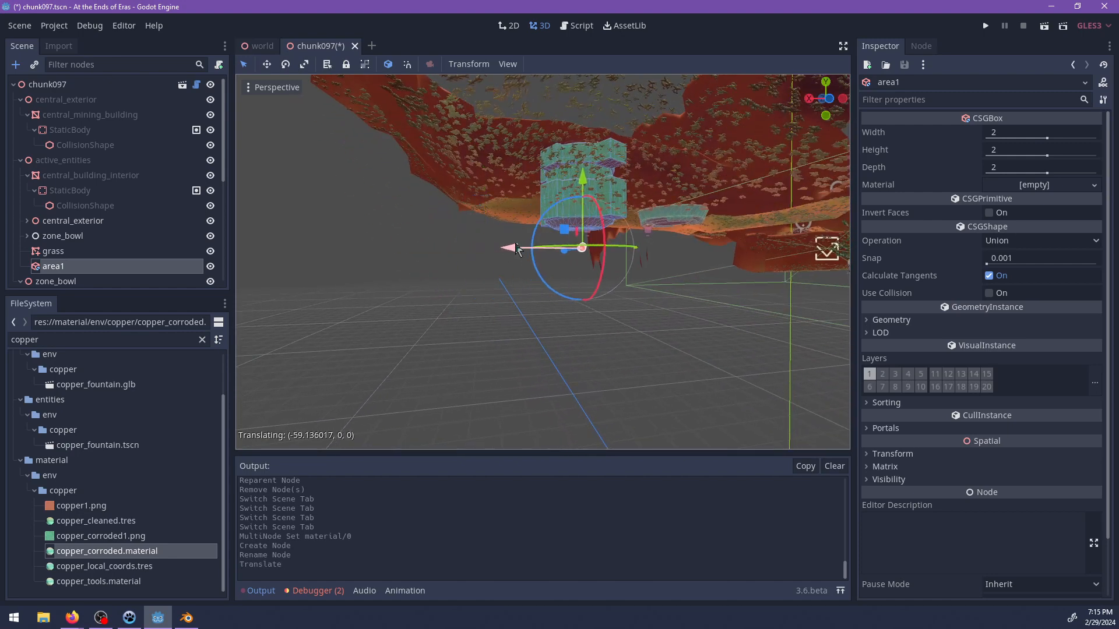
shift+middle_drag(509, 251, 450, 265)
scroll(446, 265, up, 8)
scroll(201, 244, down, 3)
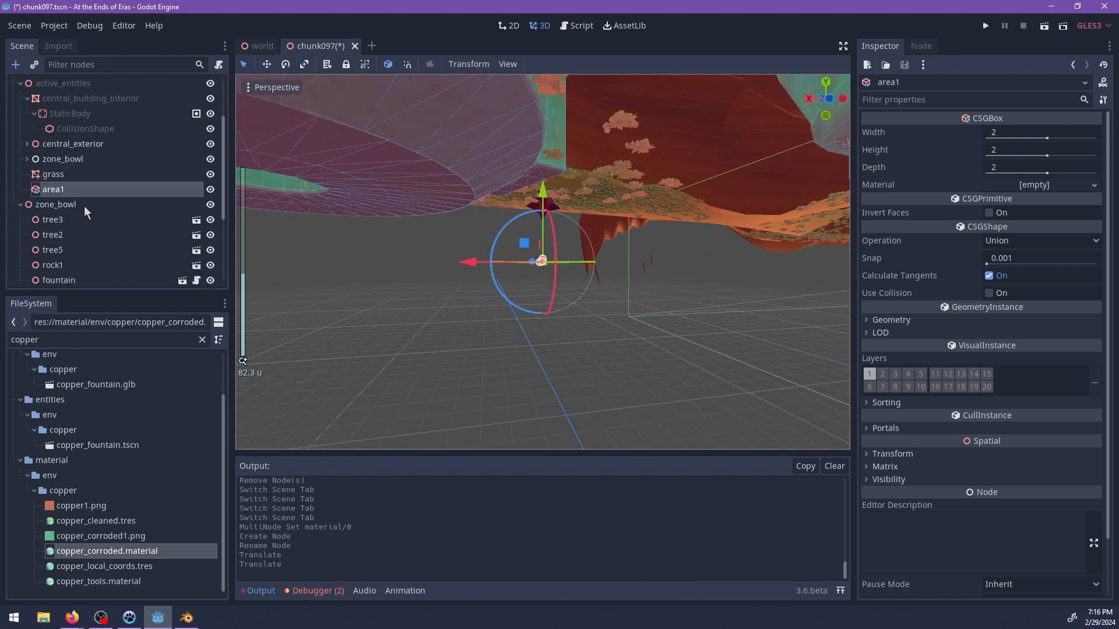
Shift area1 along the Z axis so that it sits below the central building.
scroll(84, 211, up, 3)
click(27, 221)
scroll(50, 218, down, 2)
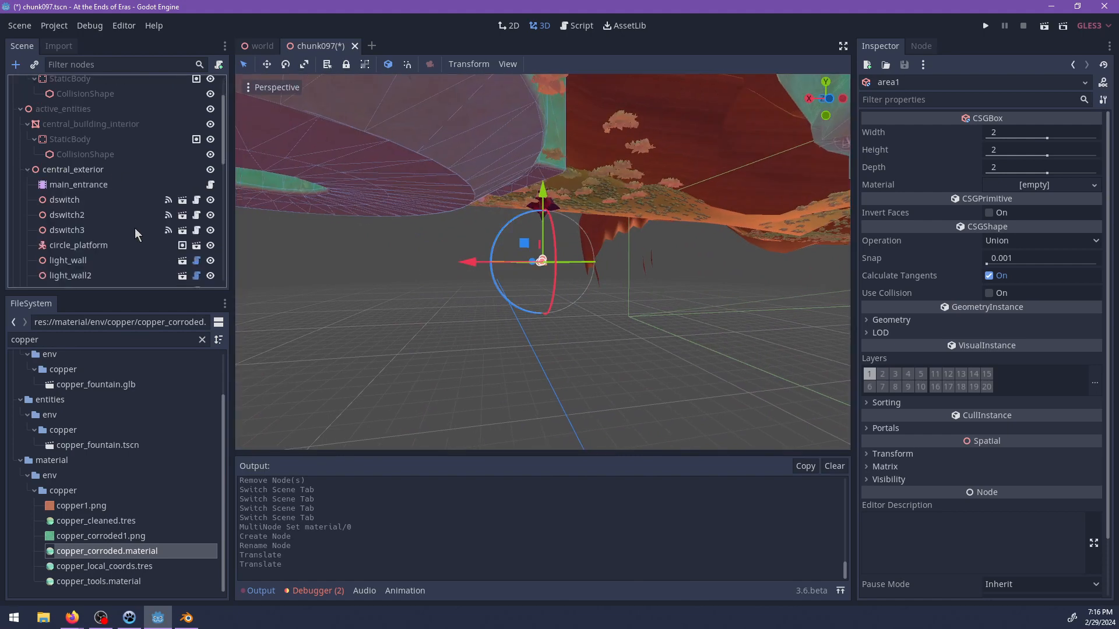
scroll(49, 201, up, 1)
click(28, 195)
middle_drag(532, 298, 312, 285)
drag(621, 262, 385, 270)
middle_drag(525, 289, 364, 284)
scroll(400, 285, down, 1)
drag(520, 261, 606, 264)
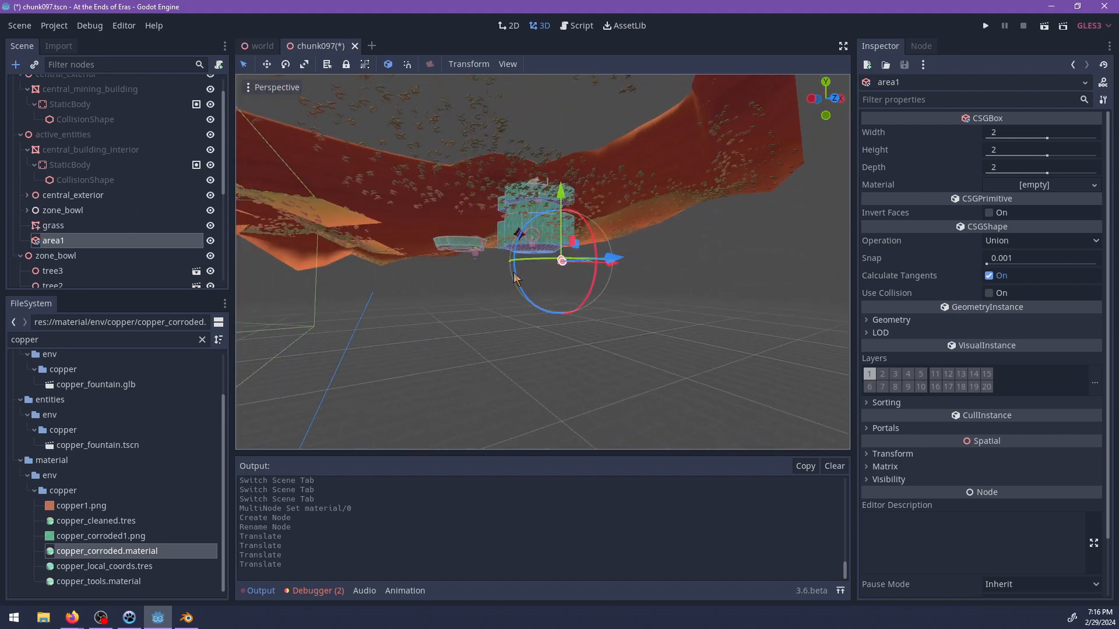
middle_drag(520, 271, 608, 274)
drag(544, 266, 501, 265)
Add a Spatial node named interior under active_entities and make area1 its child.
key(ctrl+a)
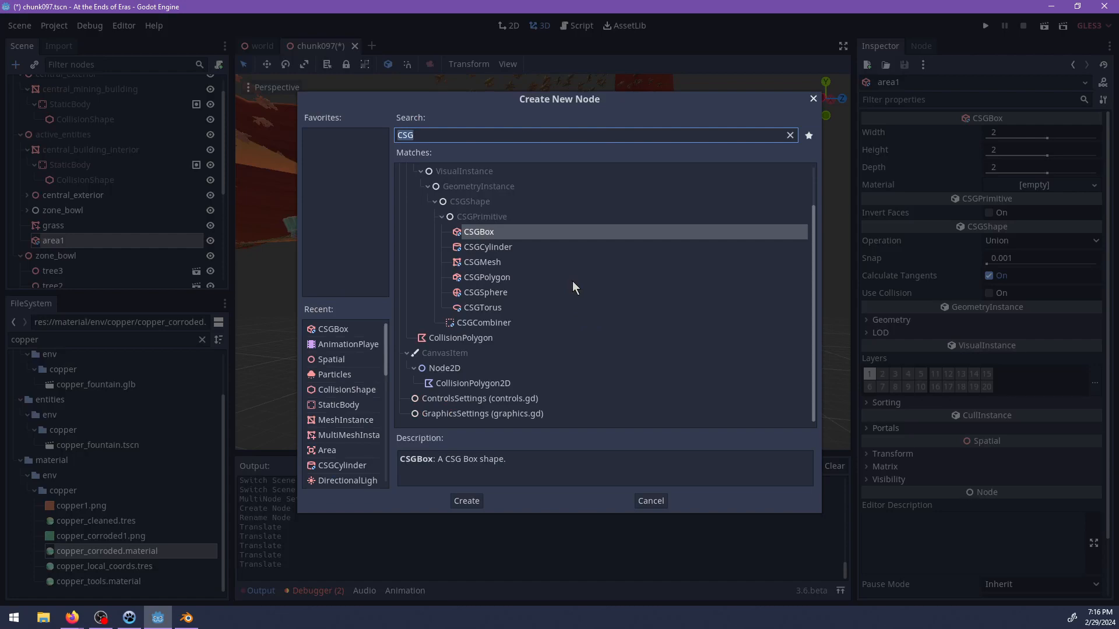
text(sp)
key(Return)
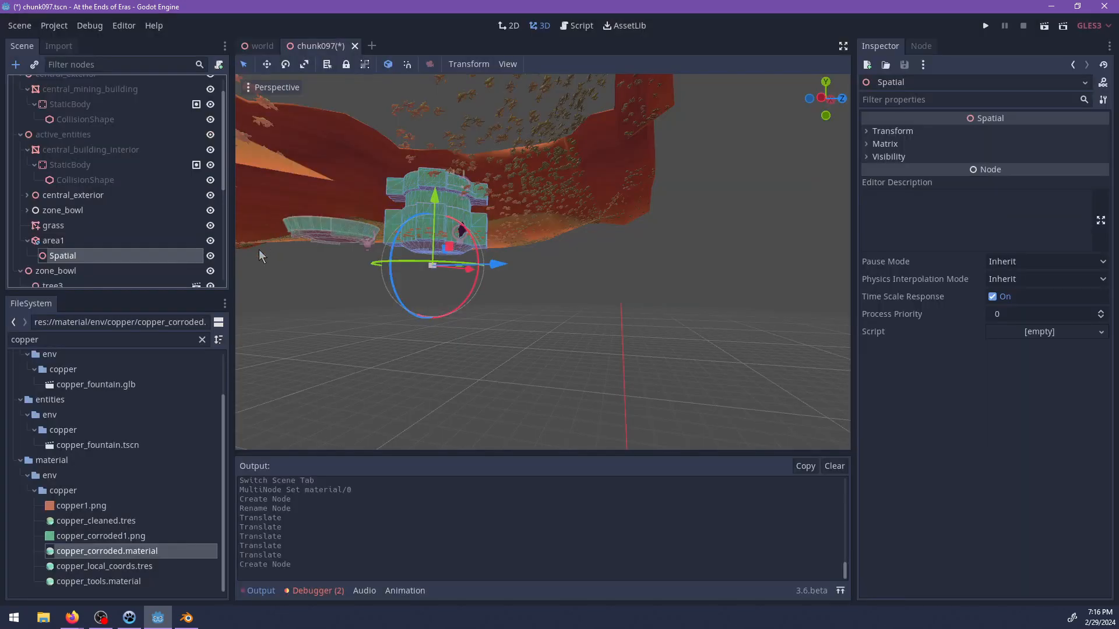
drag(64, 243, 60, 239)
double_click(59, 238)
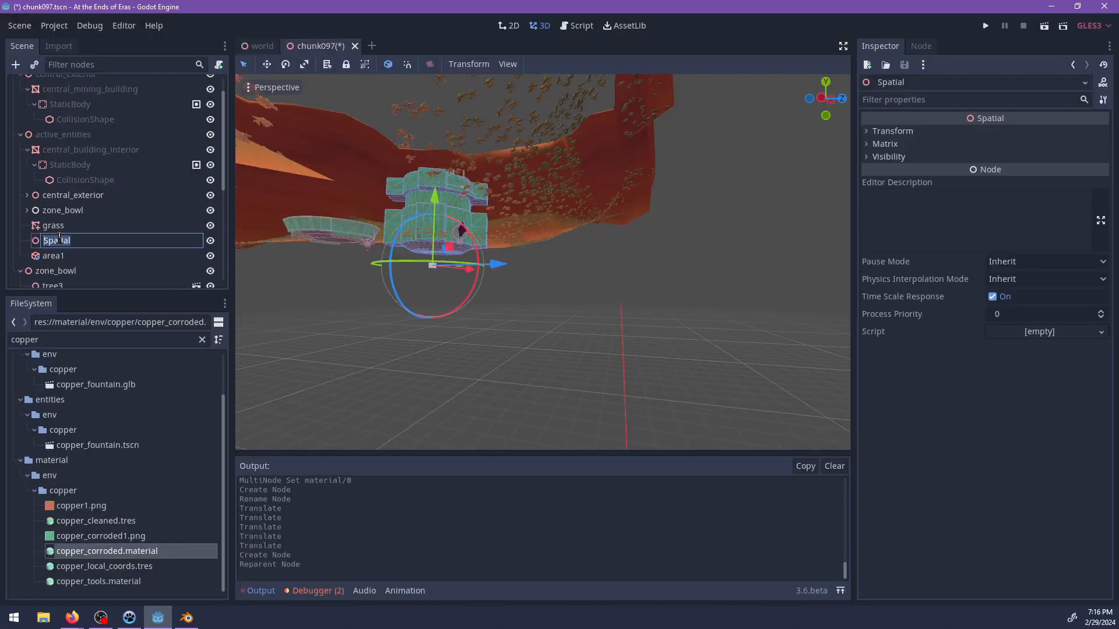
key(Return)
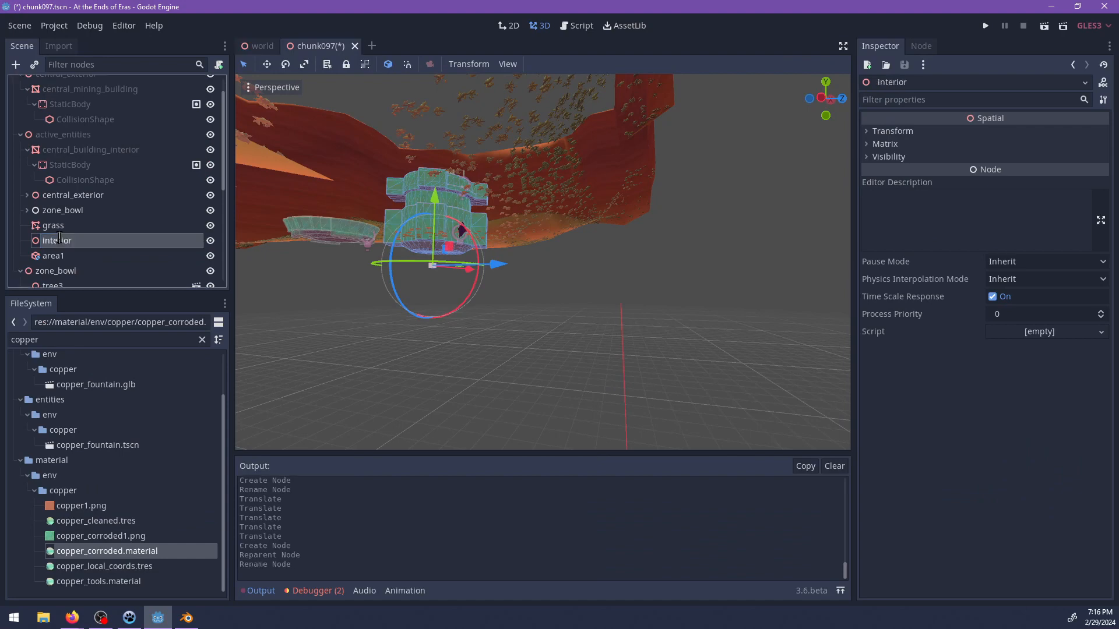
drag(73, 259, 59, 241)
Focus on area1 and reposition it beneath the round opening in the building's underside.
click(61, 257)
key(f)
scroll(590, 272, up, 10)
middle_drag(591, 273, 623, 291)
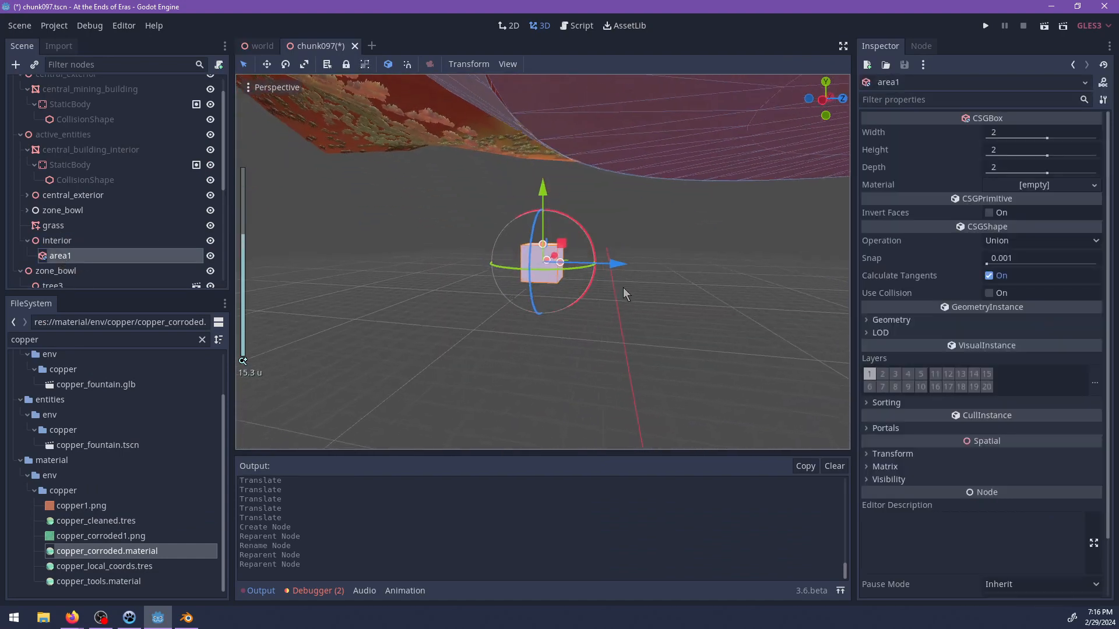
drag(610, 256, 782, 266)
key(f)
scroll(699, 280, down, 6)
drag(627, 262, 678, 264)
key(f)
middle_drag(670, 265, 550, 257)
drag(619, 261, 467, 262)
shift+middle_drag(466, 262, 501, 250)
Resize the area1 box to a width of 24 and a depth of 16, and adjust its placement under the building.
drag(440, 249, 597, 250)
middle_drag(598, 250, 594, 270)
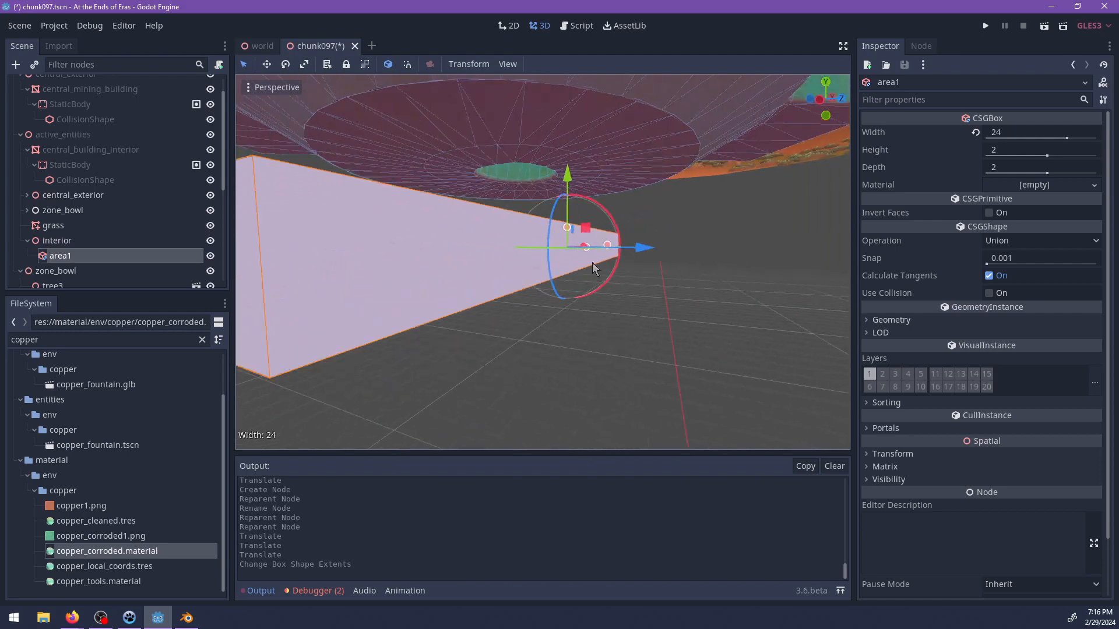
drag(607, 257, 767, 282)
scroll(663, 279, down, 4)
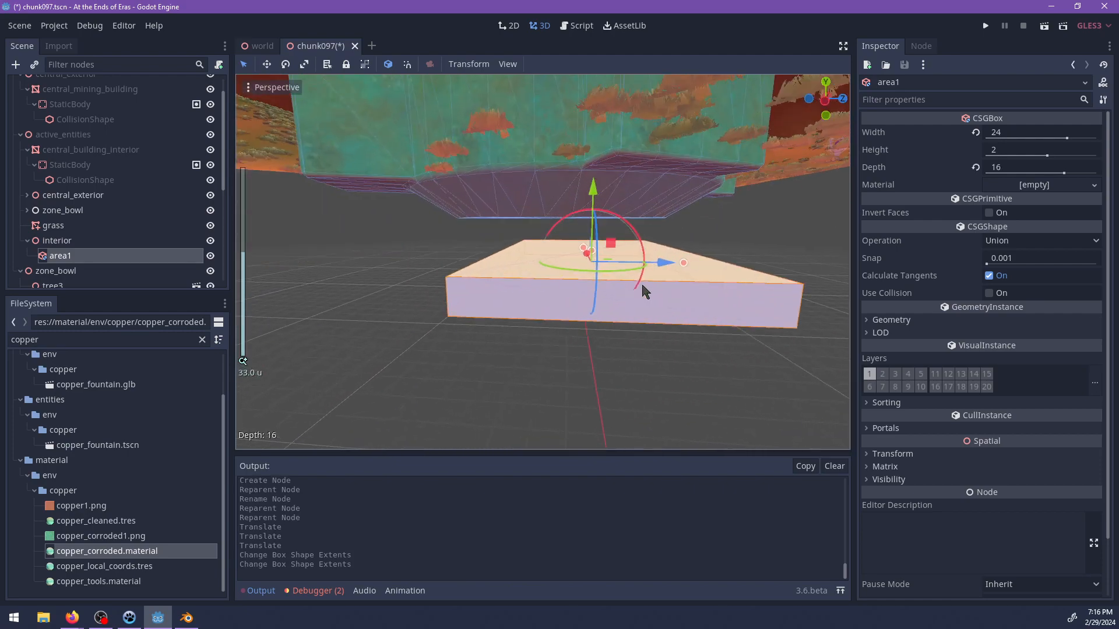
drag(662, 274, 623, 273)
shift+middle_drag(667, 295, 591, 298)
Assign copper_corroded.material to area1, enable Use Collision, and add collision layer 9.
click(137, 342)
drag(125, 555, 954, 218)
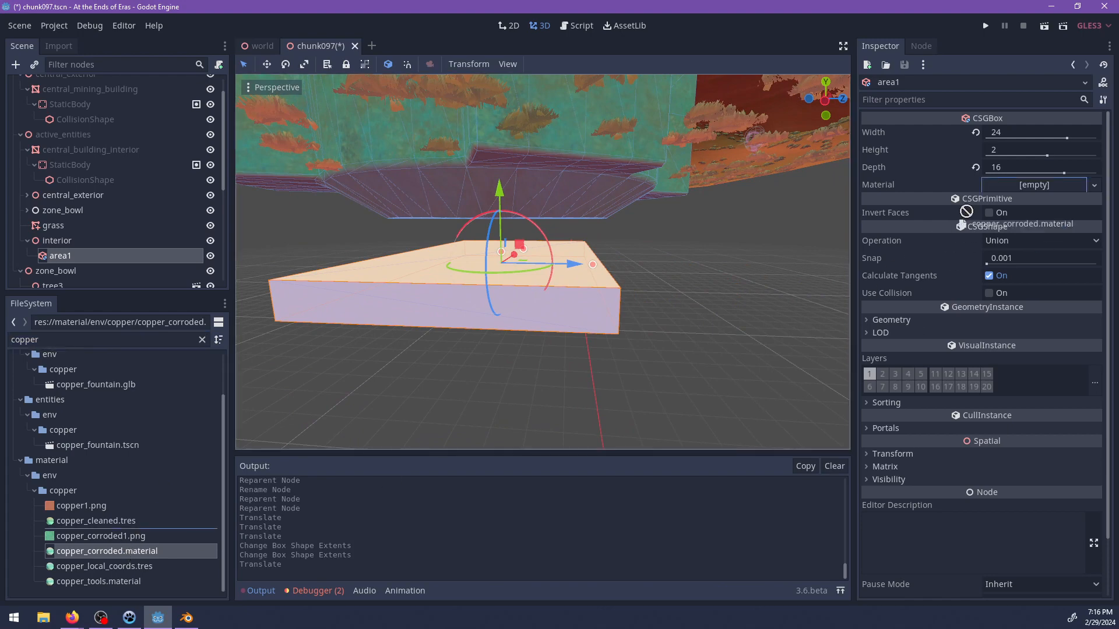
drag(1007, 187, 1008, 188)
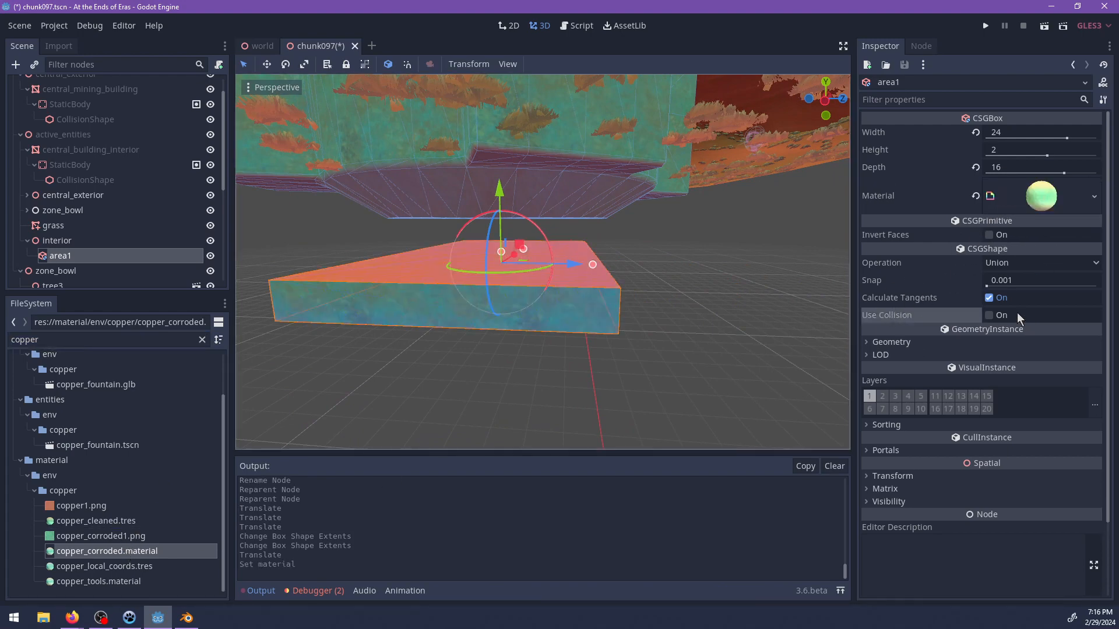
click(988, 315)
click(923, 348)
Increase area1's height to about 9.4 and check its top through the building's bottom opening.
middle_drag(482, 269, 452, 248)
scroll(408, 271, up, 4)
drag(490, 235, 491, 170)
middle_drag(502, 192, 587, 266)
scroll(664, 234, up, 4)
scroll(614, 274, up, 3)
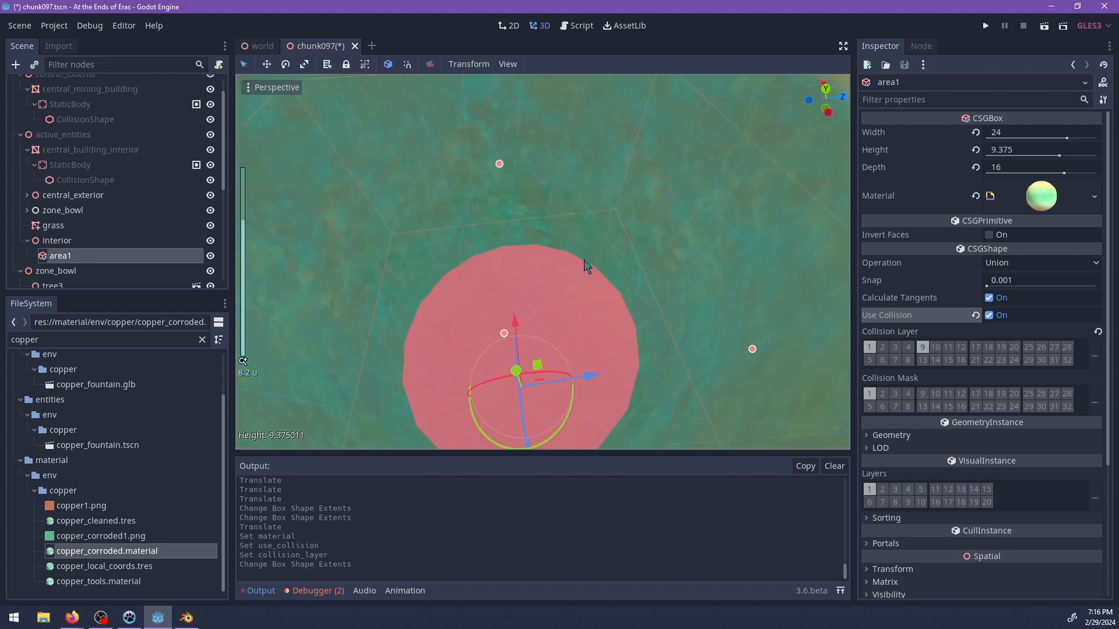
Add a CSGCylinder as a child of area1, stretch its height to 11.3, and set its operation to Subtraction.
key(ctrl+a)
text(csgc)
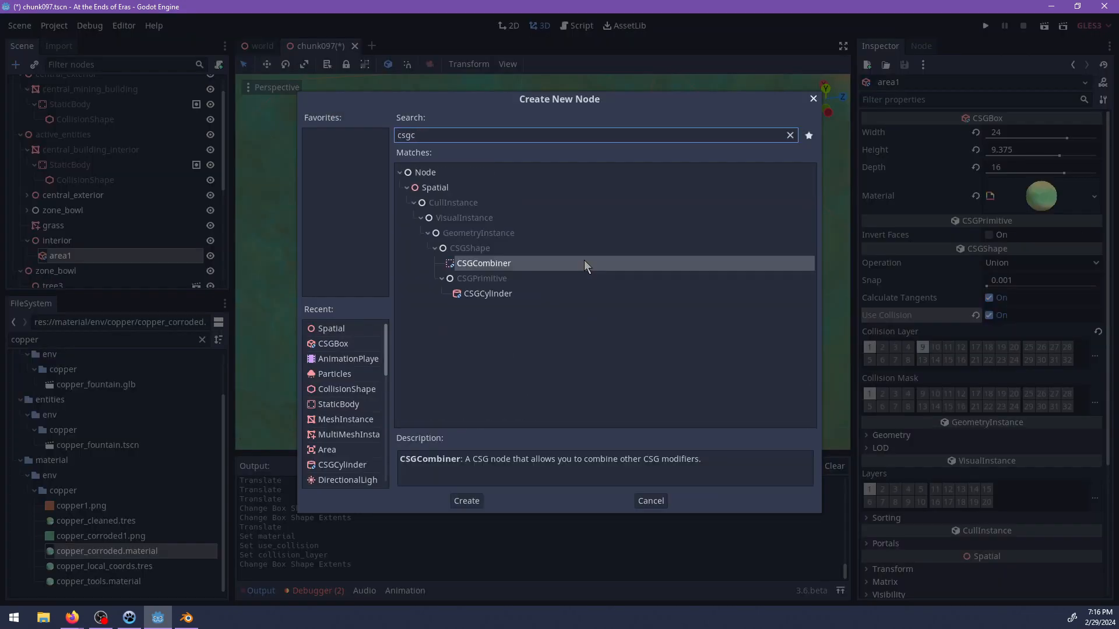
key(Down)
key(Return)
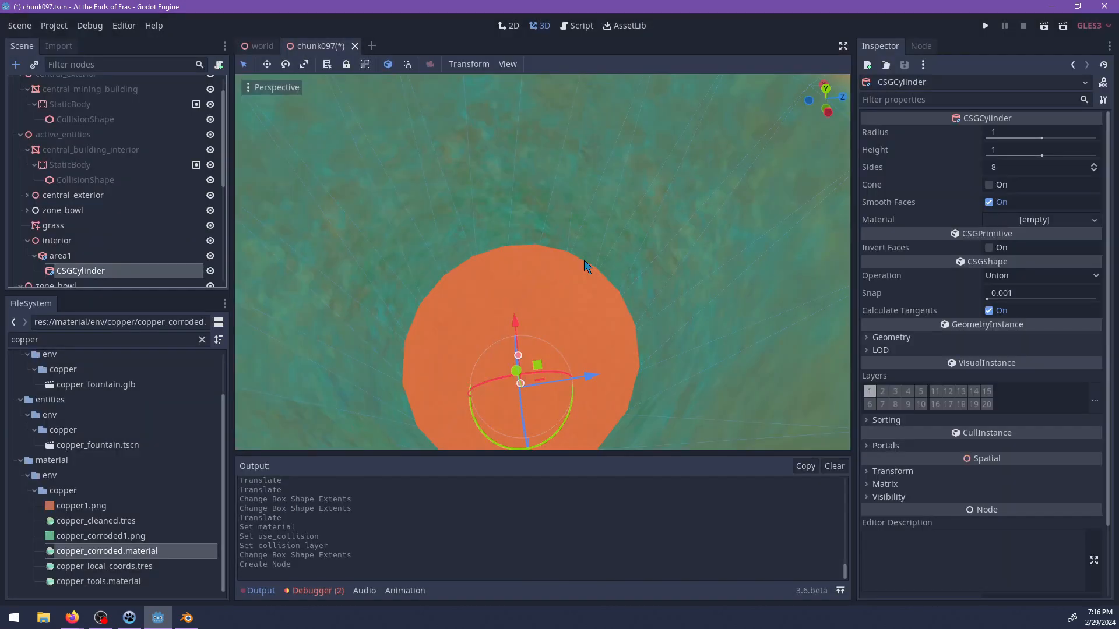
scroll(534, 261, up, 3)
scroll(524, 256, down, 6)
drag(490, 312, 483, 217)
drag(484, 157, 484, 158)
middle_drag(547, 151, 591, 387)
click(1000, 276)
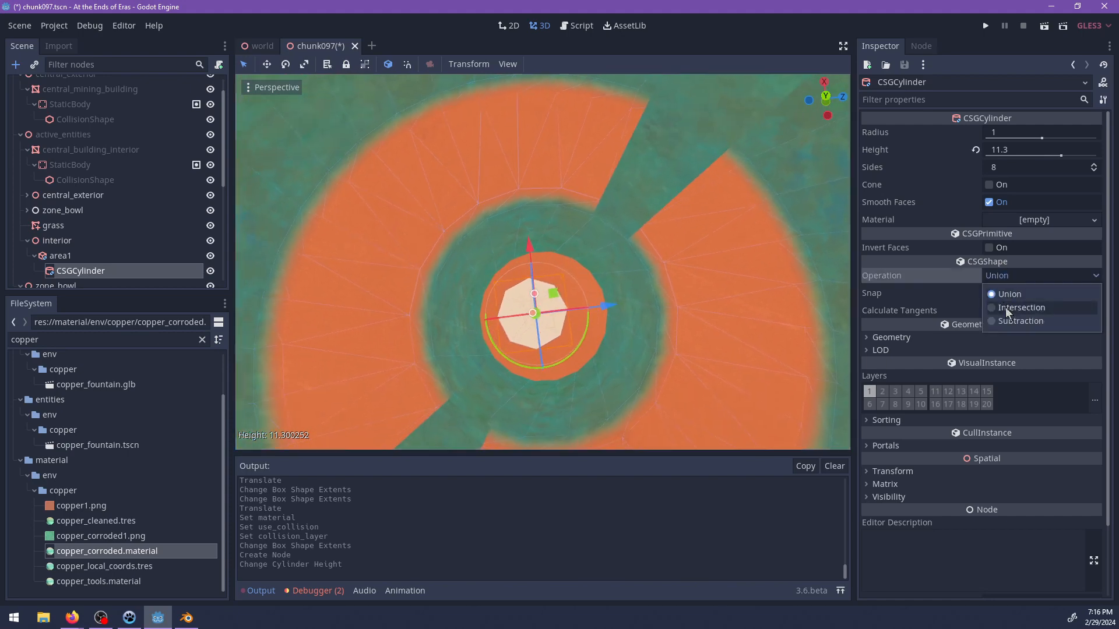
click(1007, 321)
middle_drag(609, 335, 575, 291)
drag(561, 277, 568, 264)
key(ctrl+z)
Adjust the subtracting cylinder's radius and move area1 to center the hole in the building's round opening.
middle_drag(621, 287, 606, 304)
mouse_move(534, 274)
mouse_down()
mouse_move(534, 247)
mouse_move(532, 268)
mouse_move(535, 258)
mouse_up()
click(552, 294)
drag(611, 298, 618, 299)
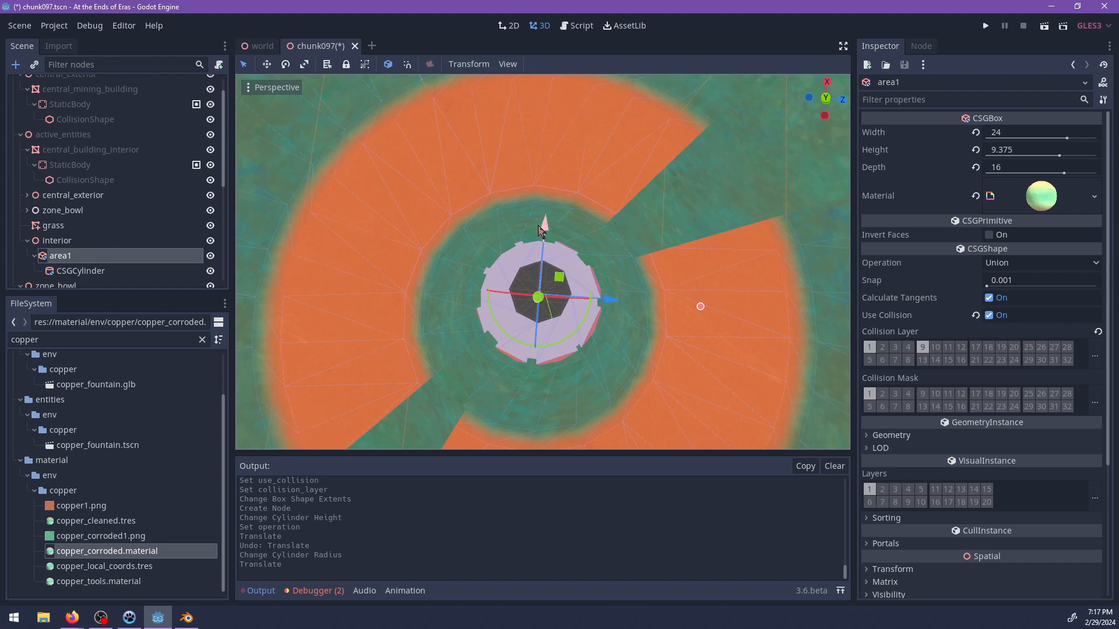
drag(540, 232, 543, 251)
Readjust the CSGCylinder's radius to fit the building's round bottom opening.
click(82, 270)
middle_drag(649, 345, 385, 300)
scroll(628, 278, up, 3)
scroll(625, 270, up, 4)
scroll(562, 330, down, 6)
Add a CSGBox as a child of area1.
click(79, 257)
key(ctrl+a)
key(Escape)
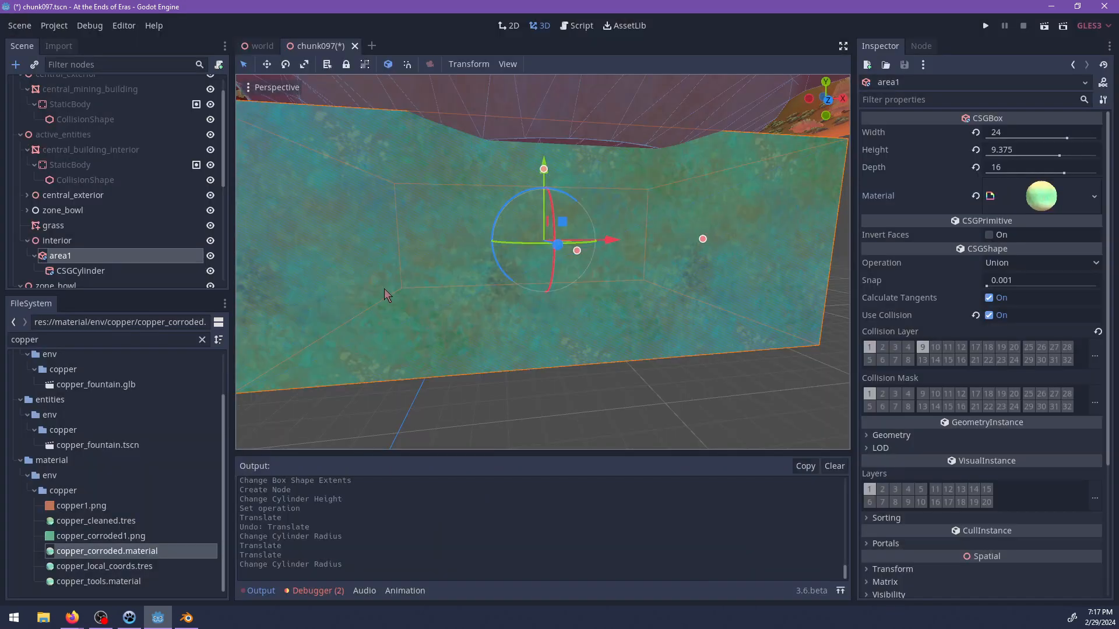
key(ctrl+a)
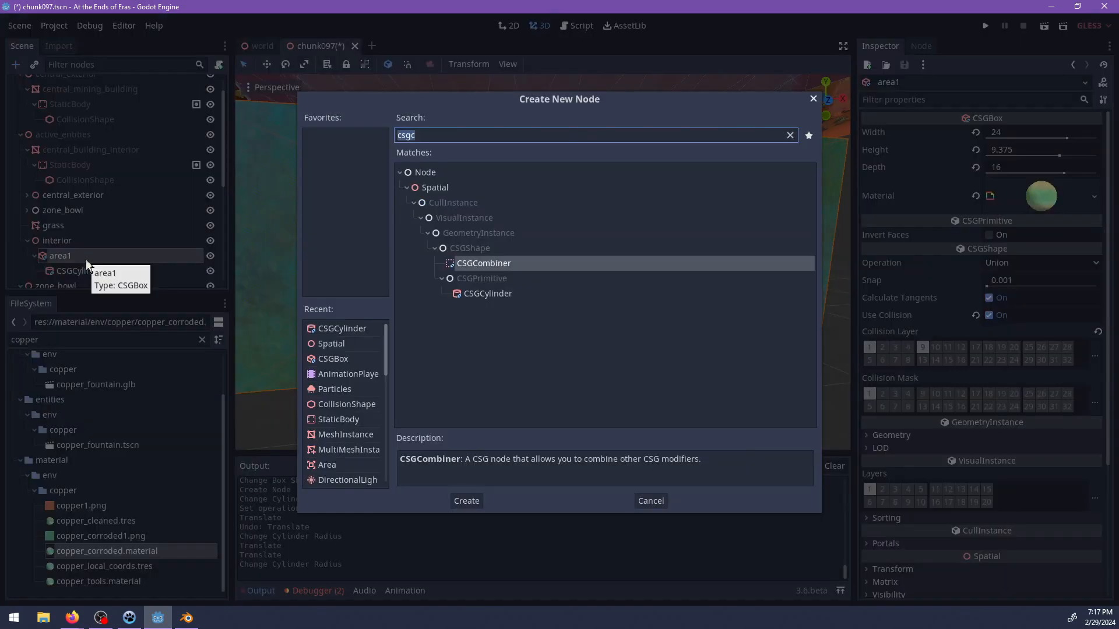
text(csgb)
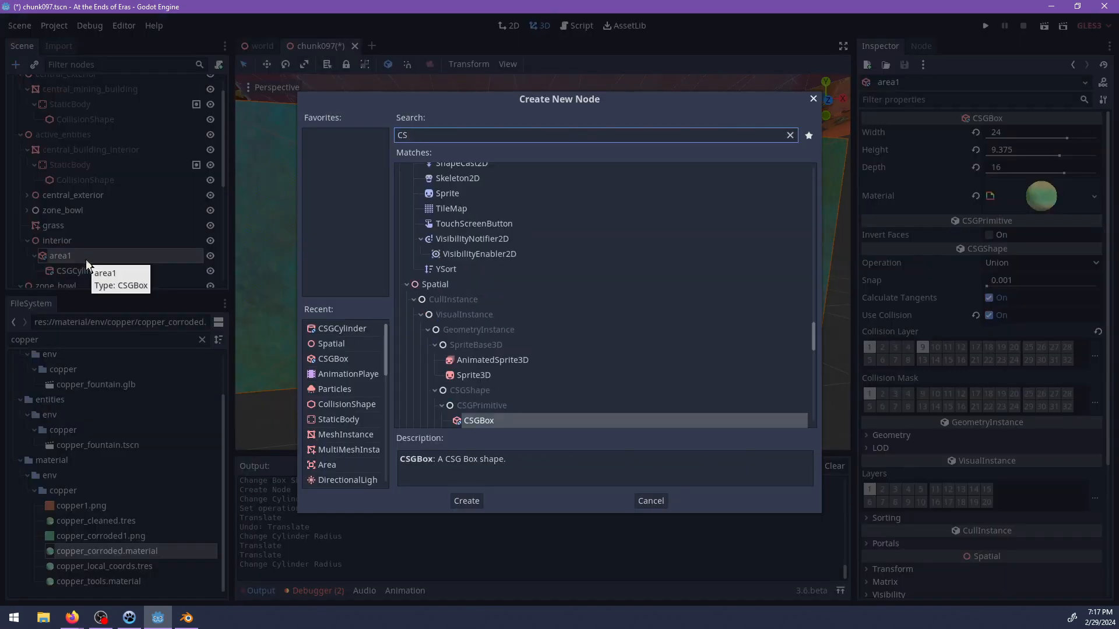
key(Return)
Position the new CSGBox inside area1 and resize it to width 22, height 12 and depth 14.
drag(539, 170, 774, 307)
scroll(612, 297, up, 4)
middle_drag(499, 310, 564, 286)
drag(564, 285, 545, 189)
middle_drag(533, 256, 562, 265)
drag(556, 294, 669, 297)
scroll(597, 237, up, 3)
scroll(597, 237, up, 2)
middle_drag(599, 228, 600, 269)
shift+middle_drag(444, 181, 434, 326)
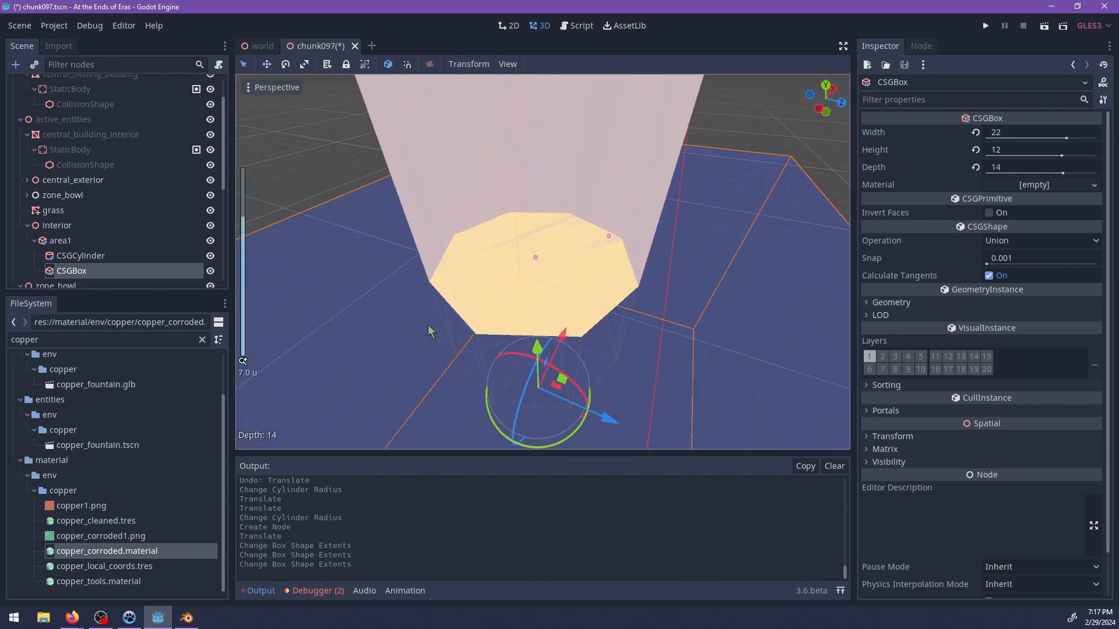
Search the project files for the wave shot playground and open wave_shot_playground.tscn.
click(129, 339)
text(bub)
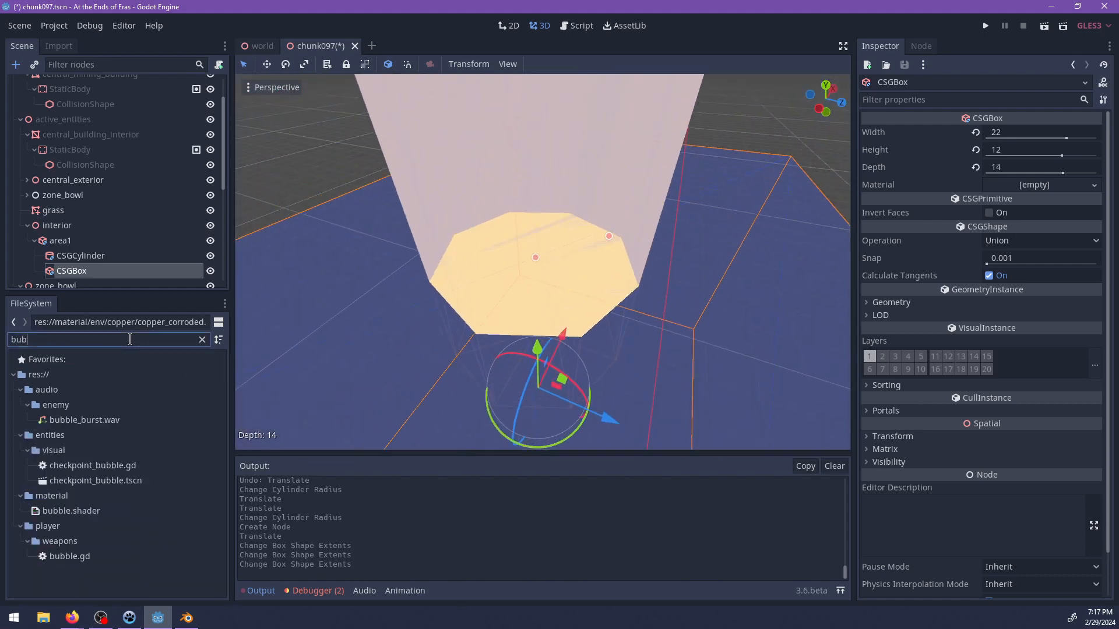
text(ble)
key(BackSpace)
key(BackSpace)
key(BackSpace)
key(BackSpace)
key(BackSpace)
key(BackSpace)
text(wave)
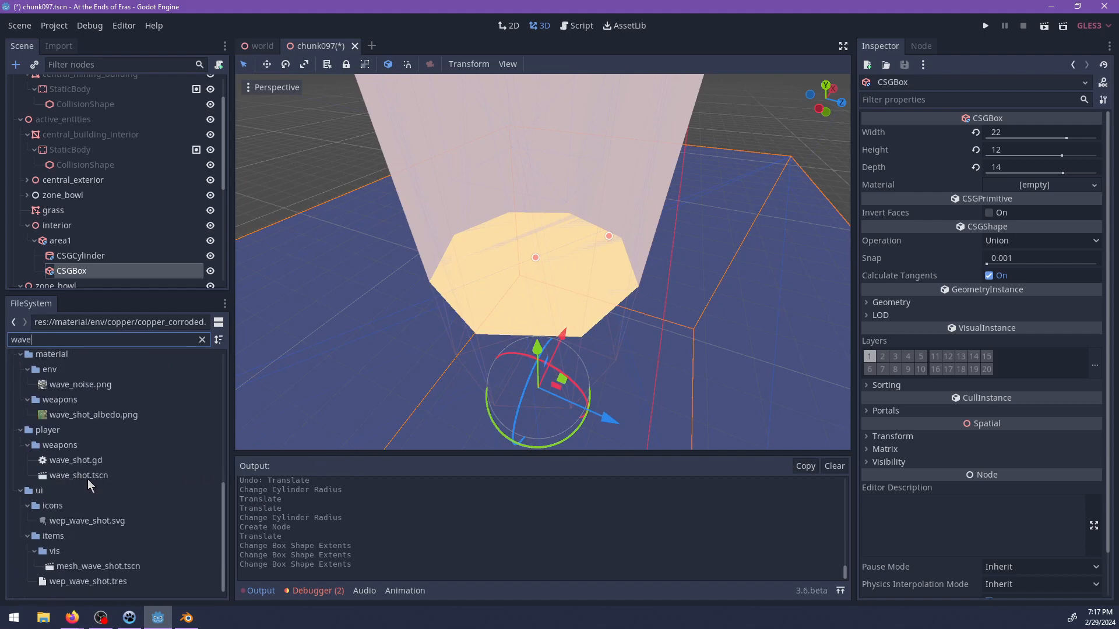
key(BackSpace)
key(BackSpace)
key(BackSpace)
key(BackSpace)
text(play)
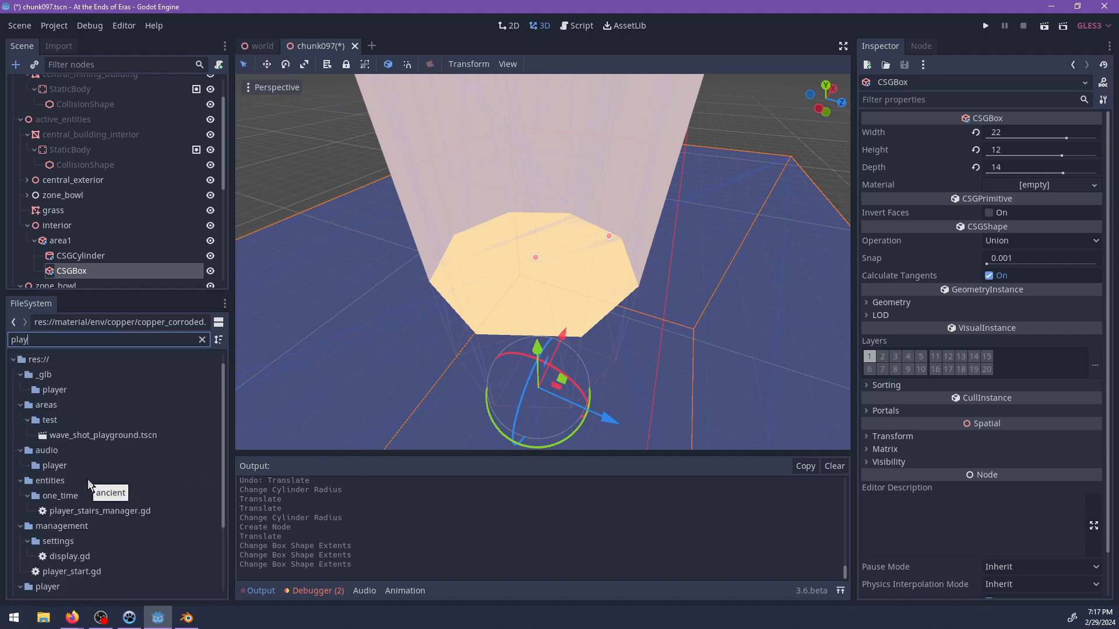
double_click(125, 437)
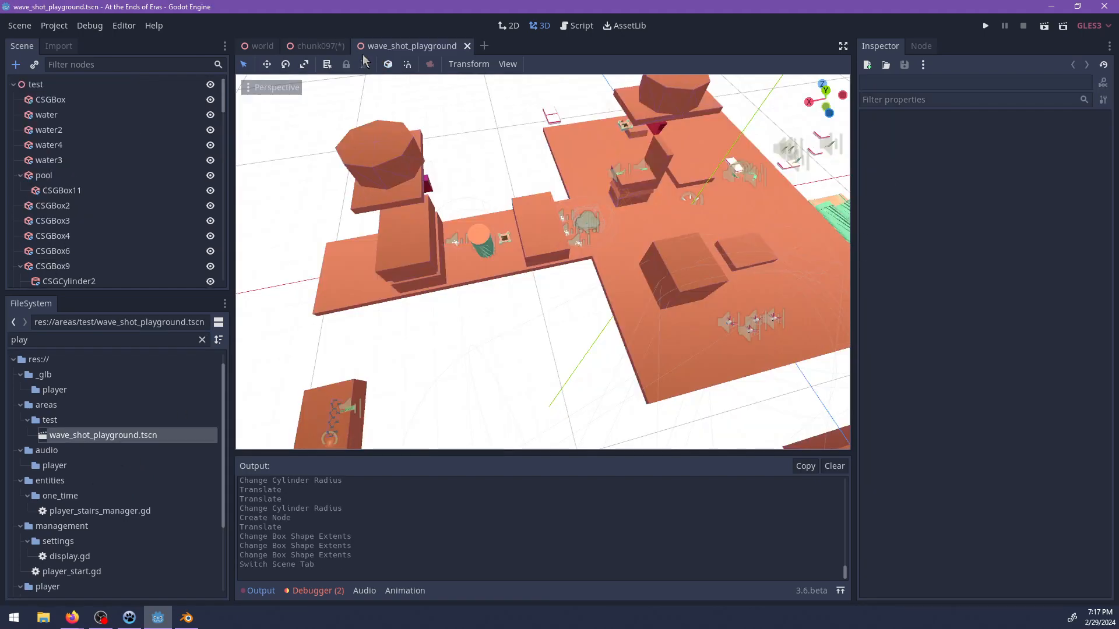
In the chunk097 scene, reorder area1's children so that CSGBox comes before CSGCylinder.
click(326, 45)
drag(83, 280, 87, 256)
Examine the blockout platforms and brick walls in the wave_shot_playground scene.
click(392, 44)
middle_drag(580, 236, 473, 264)
scroll(599, 251, down, 4)
scroll(600, 251, up, 5)
scroll(561, 250, down, 12)
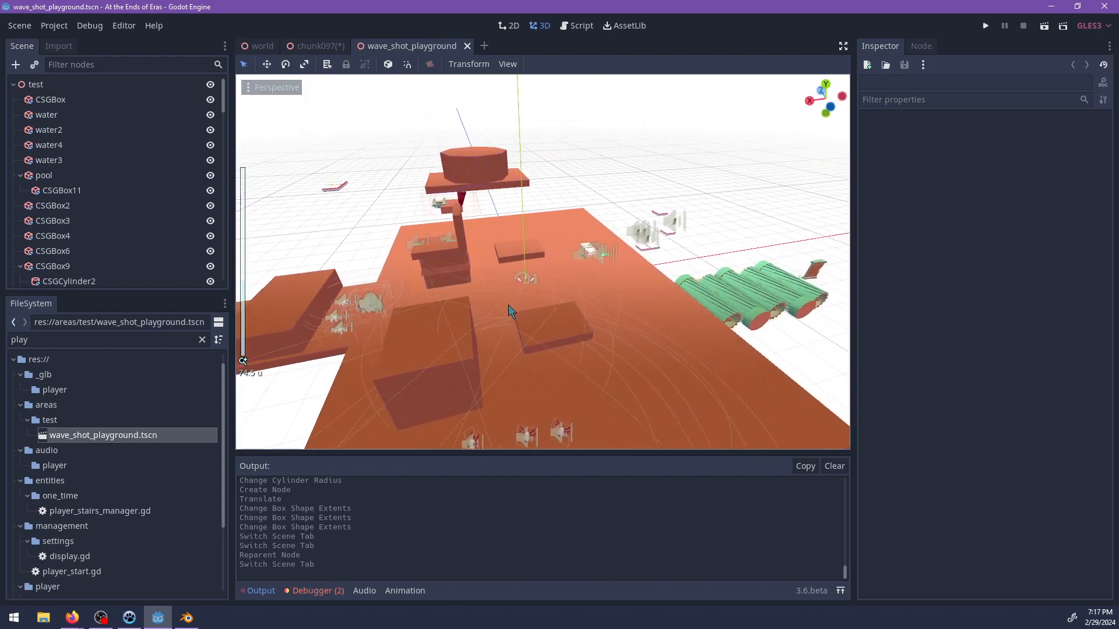
scroll(508, 305, up, 5)
scroll(613, 272, up, 4)
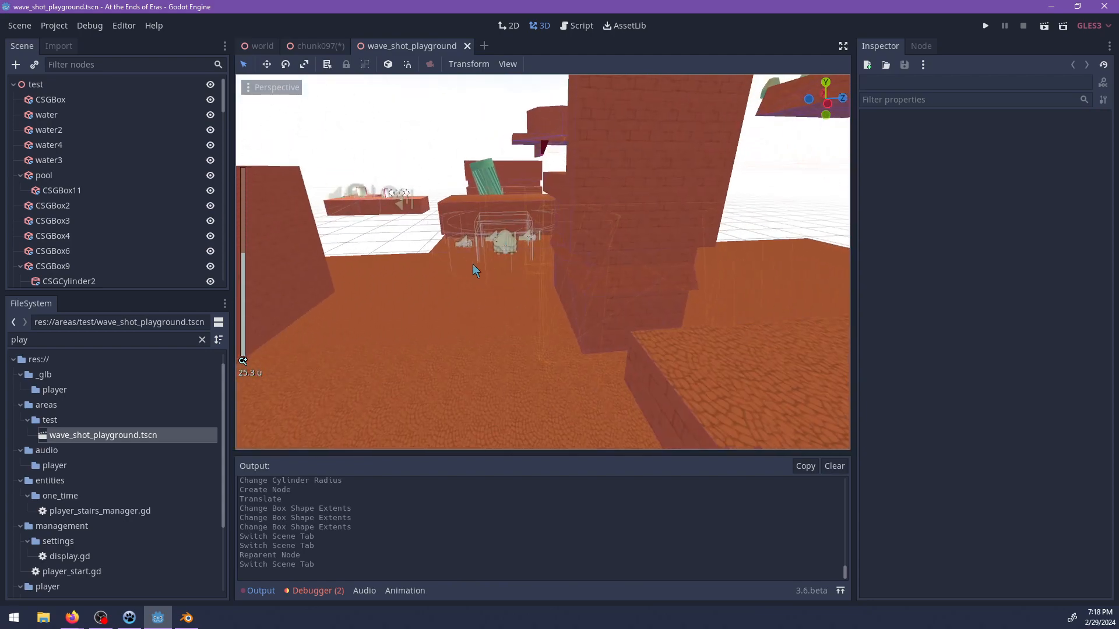
Switch to Blender to examine the central building's underside and side profile, and return to Godot.
key(alt+Tab)
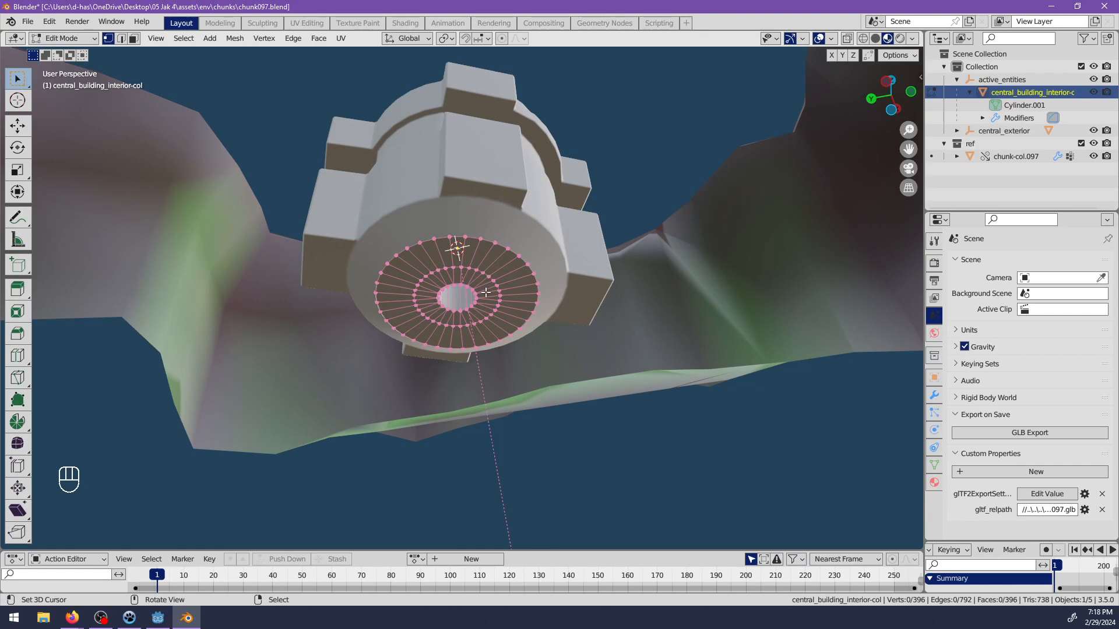
scroll(485, 291, down, 3)
middle_drag(485, 292, 467, 346)
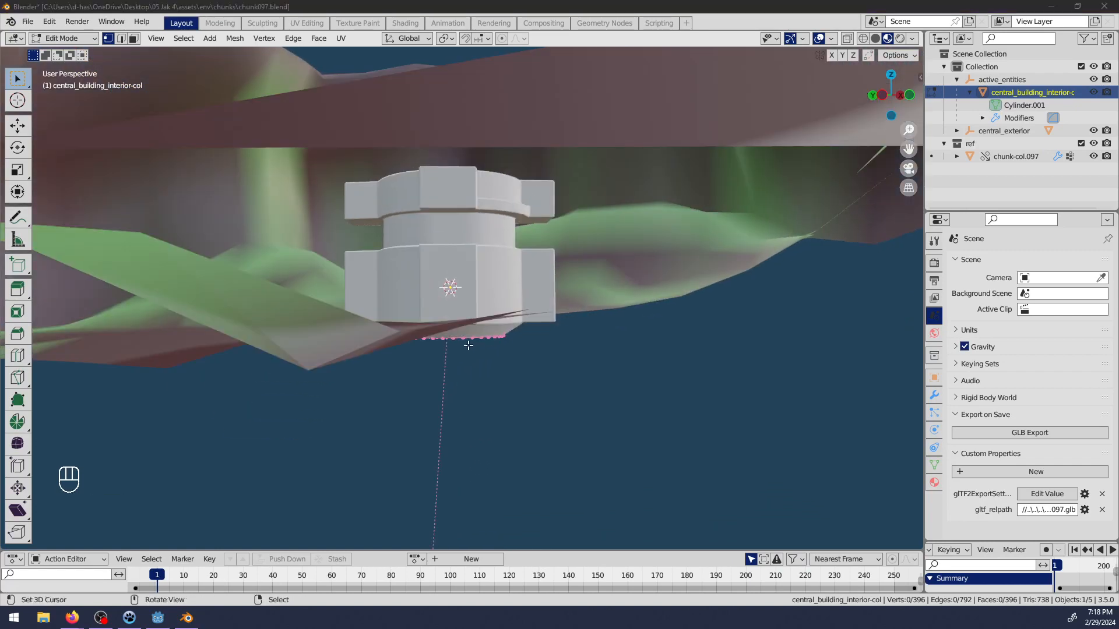
key(alt+Tab)
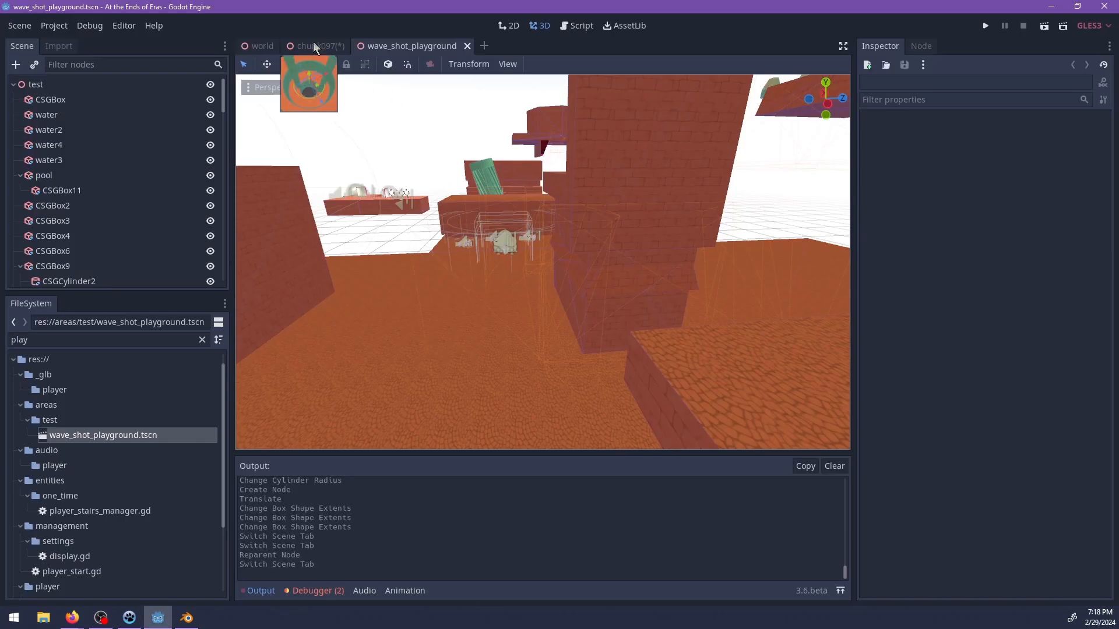
Return to the chunk097 scene and duplicate the subtracting CSGCylinder under area1.
click(313, 44)
scroll(582, 286, down, 5)
middle_drag(582, 298, 405, 253)
scroll(501, 263, down, 6)
scroll(530, 289, up, 10)
middle_drag(529, 290, 513, 371)
scroll(557, 306, down, 3)
scroll(558, 309, up, 3)
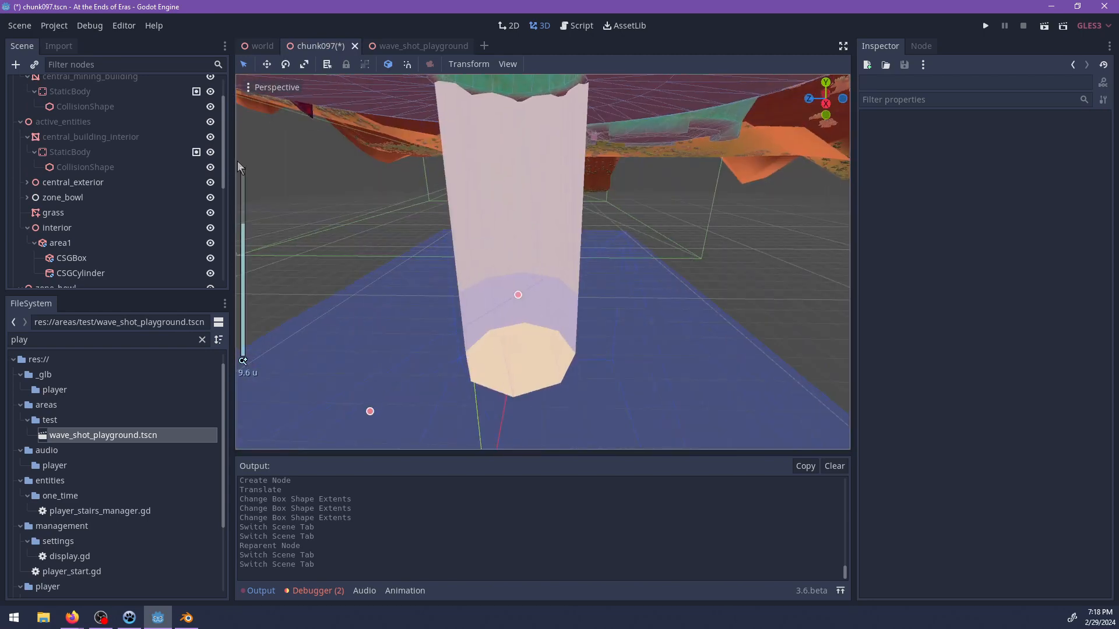
click(66, 244)
click(77, 260)
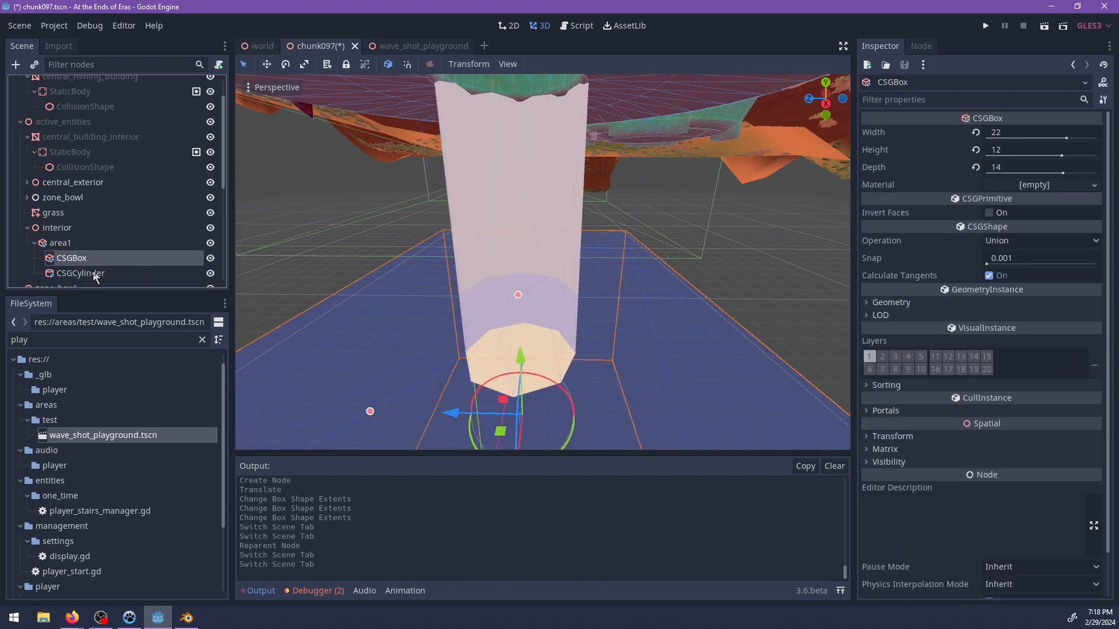
click(81, 273)
key(ctrl+d)
scroll(494, 200, down, 2)
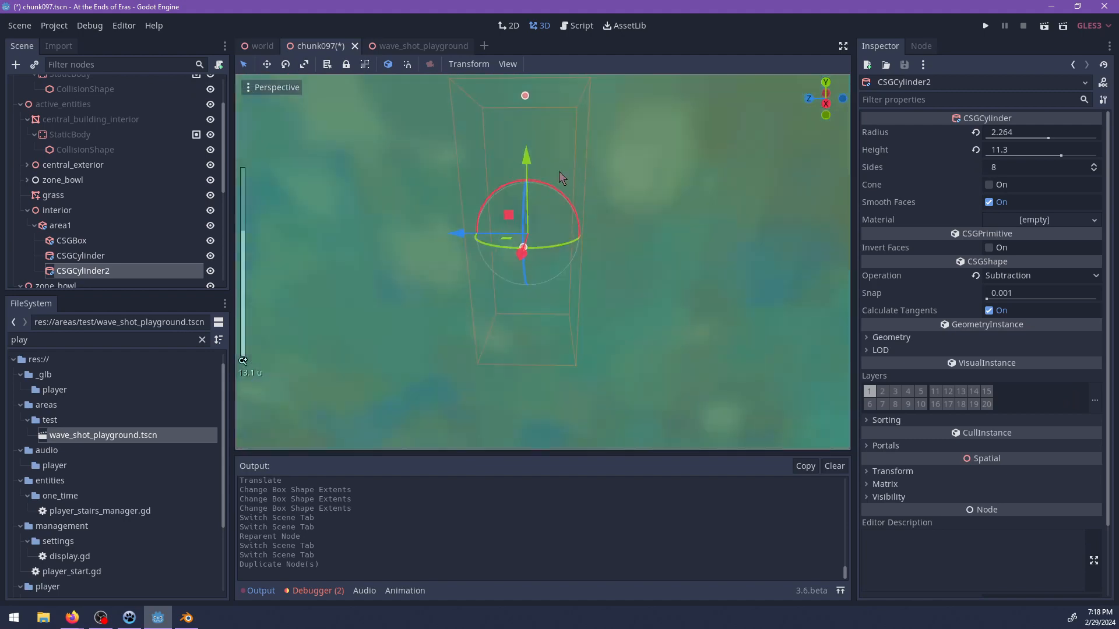
Set the duplicated cylinder's height to 4 and its radius to 7, undoing the accidental translation.
drag(529, 147, 530, 246)
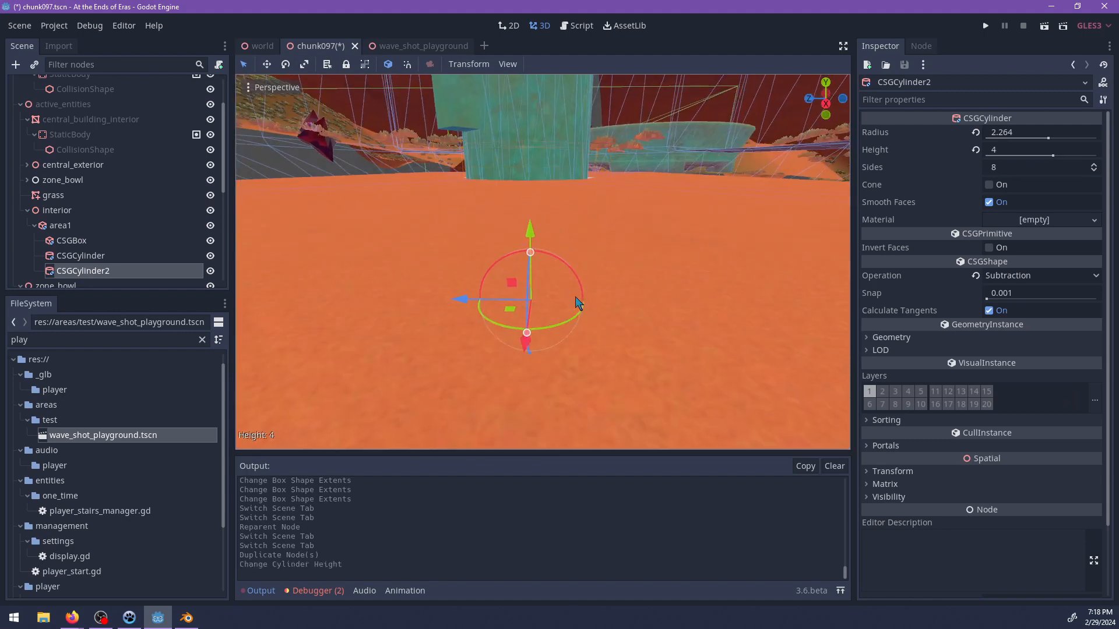
key(f)
middle_drag(515, 239, 606, 251)
drag(606, 252, 850, 307)
key(ctrl+z)
middle_drag(651, 289, 563, 256)
scroll(645, 287, up, 3)
click(54, 228)
key(ctrl+a)
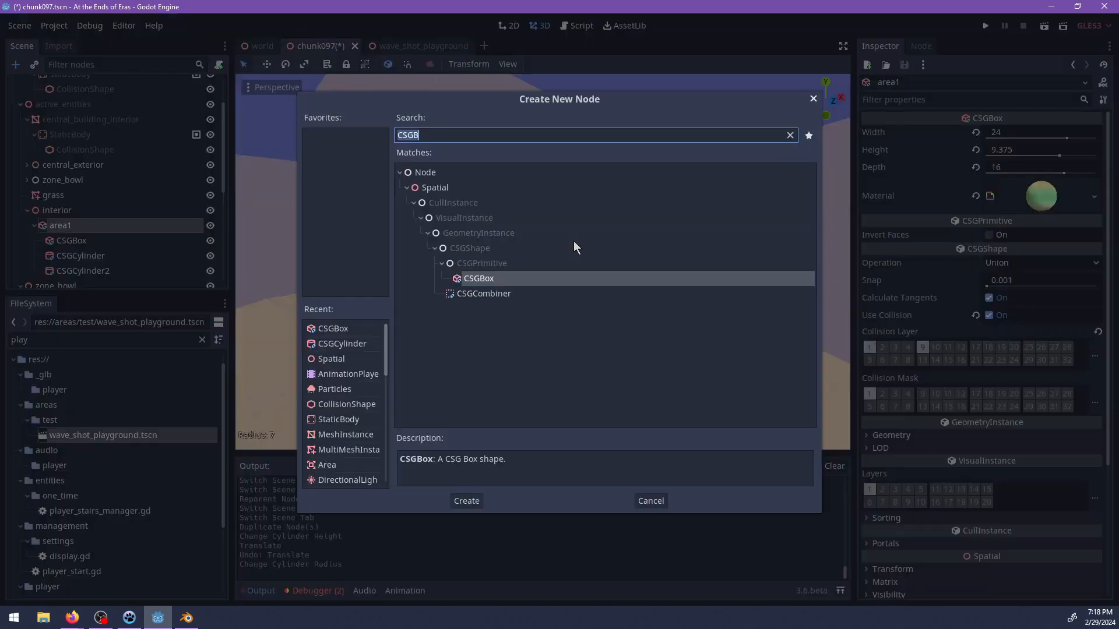
text(drill)
key(Escape)
Save chunk097 and search the project files for 085 to open chunk085.tscn.
scroll(560, 257, down, 20)
middle_drag(561, 258, 362, 252)
key(ctrl+s)
double_click(85, 343)
text(085)
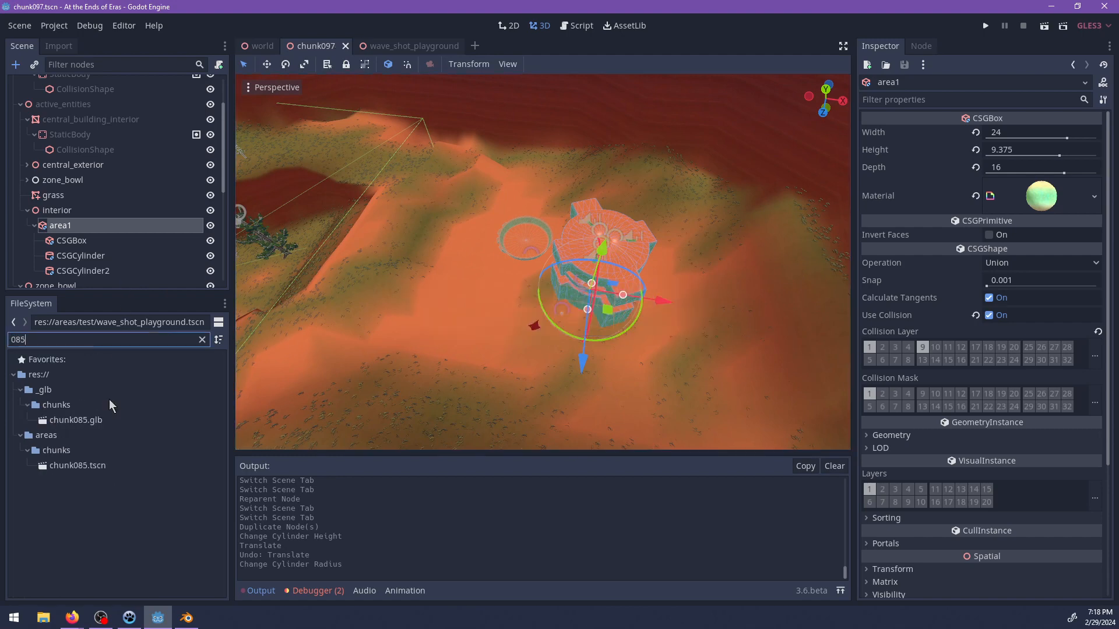
click(83, 466)
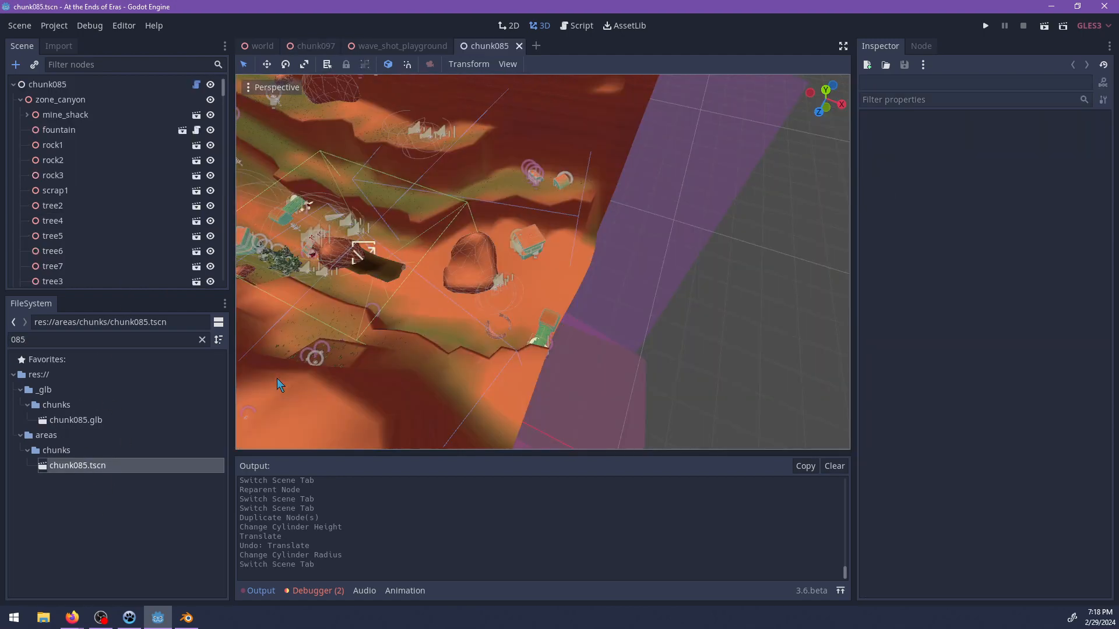
Locate the drill in chunk085 and copy the drill and Particles nodes under drill_holder2.
scroll(484, 274, up, 2)
middle_drag(485, 274, 563, 279)
scroll(437, 295, up, 7)
scroll(563, 278, up, 4)
click(567, 285)
scroll(40, 224, down, 2)
ctrl+click(80, 209)
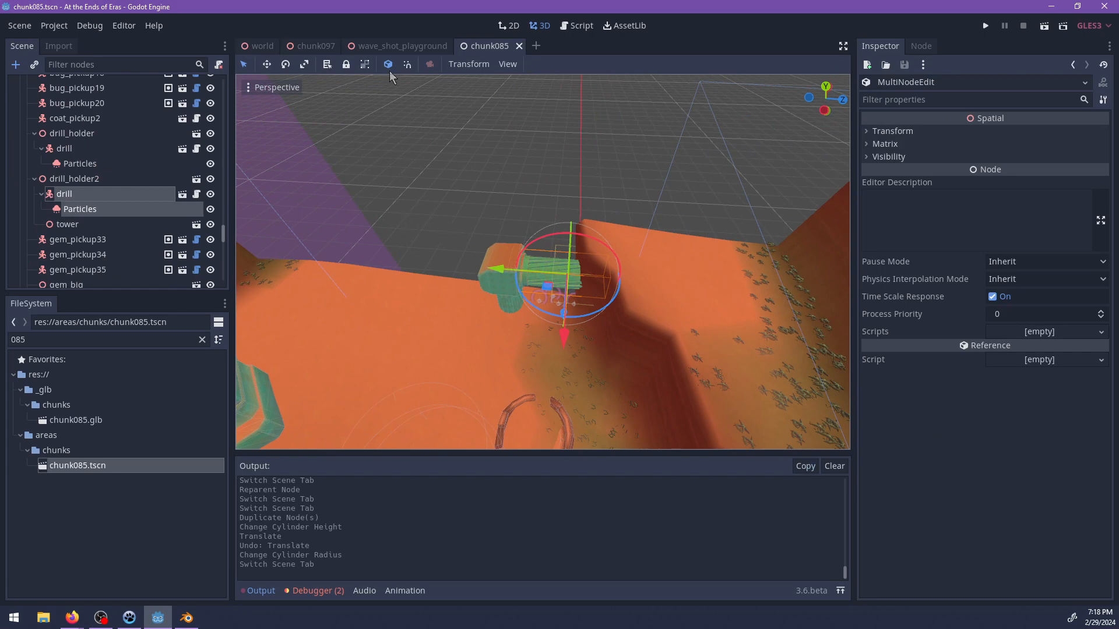
Return to the chunk097 scene and turn on Invert Faces for area1.
click(392, 46)
click(316, 46)
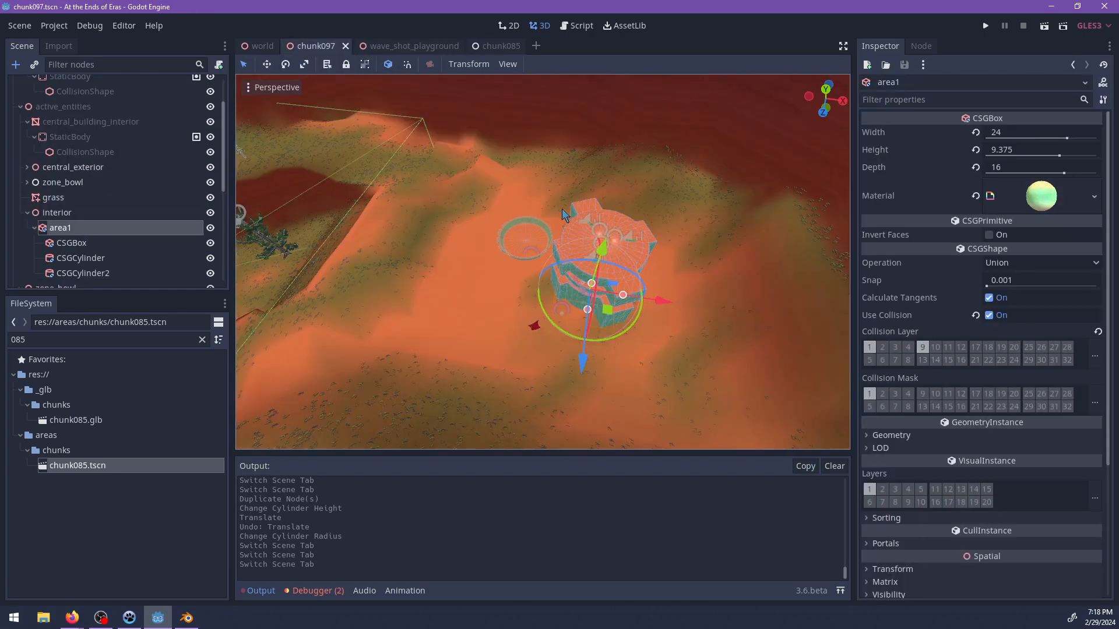
scroll(487, 270, up, 8)
middle_drag(540, 323, 520, 281)
scroll(499, 309, up, 15)
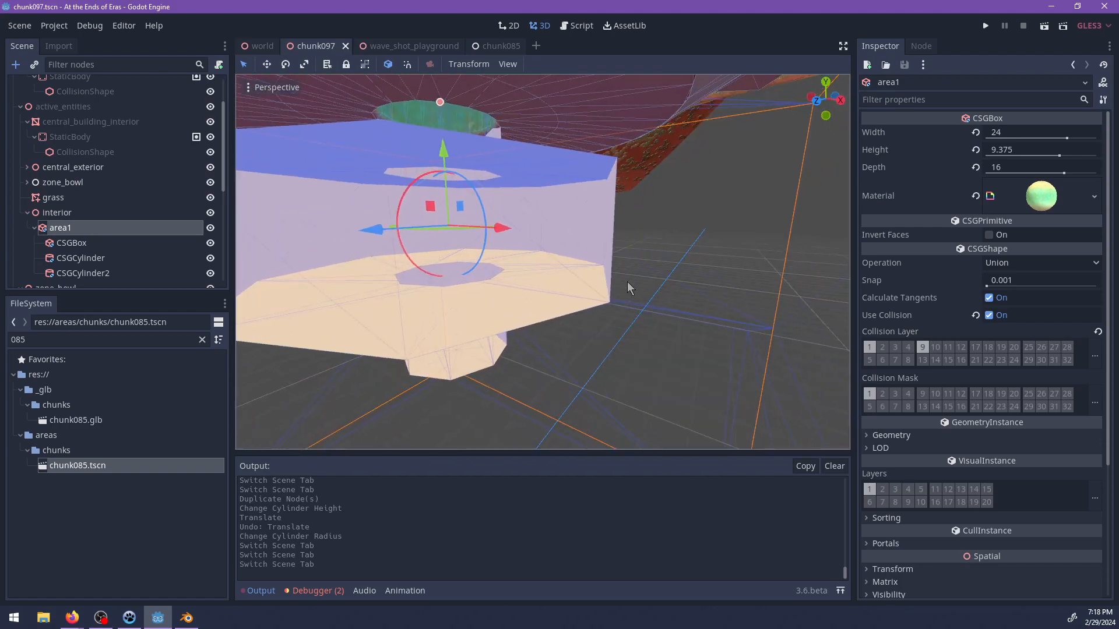
scroll(456, 273, down, 6)
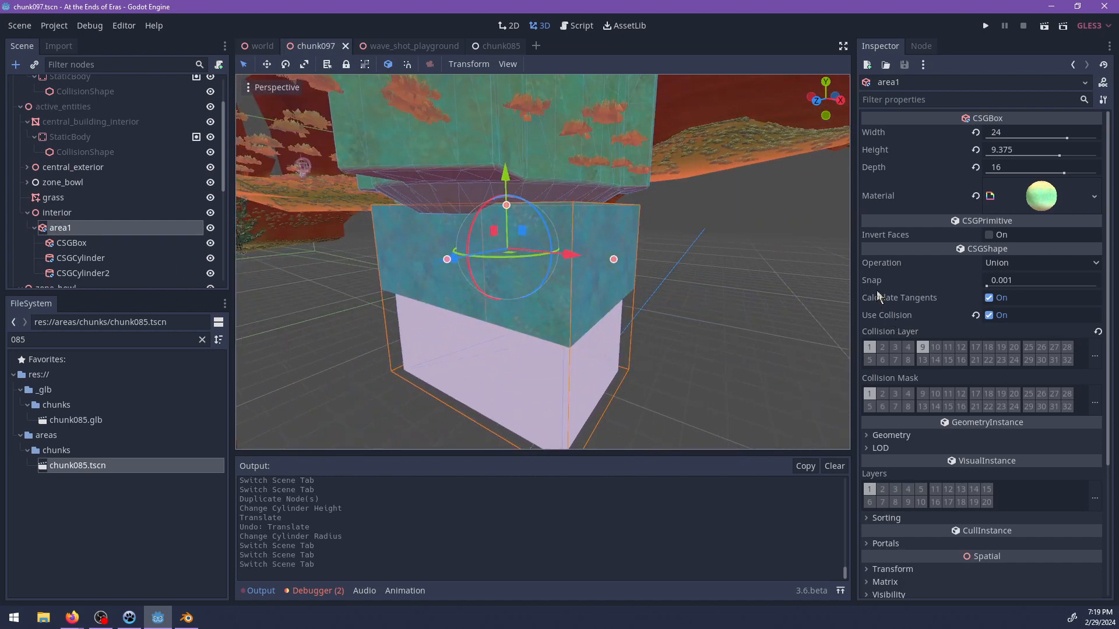
click(989, 235)
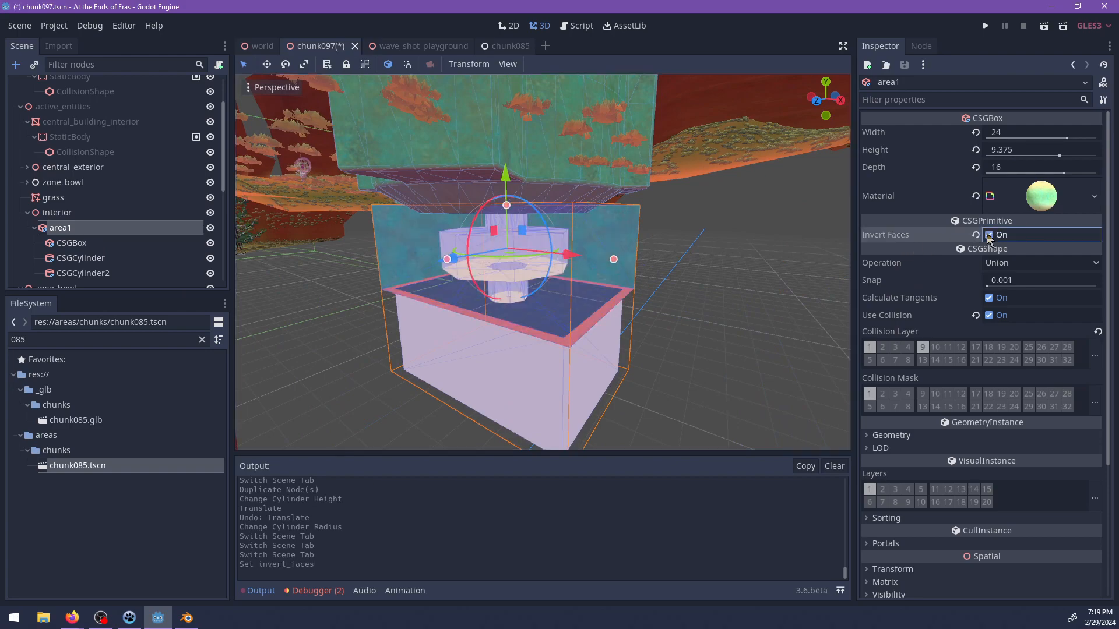
Turn on Invert Faces for the CSGBox inside area1.
middle_drag(682, 267, 618, 248)
scroll(682, 292, up, 10)
click(83, 273)
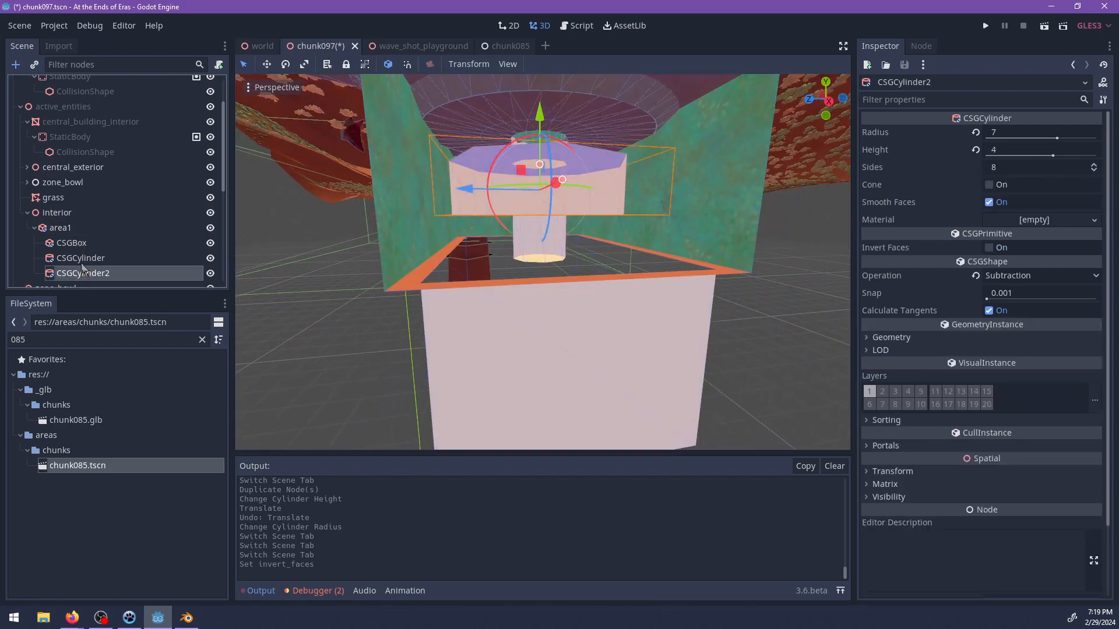
click(82, 260)
click(72, 243)
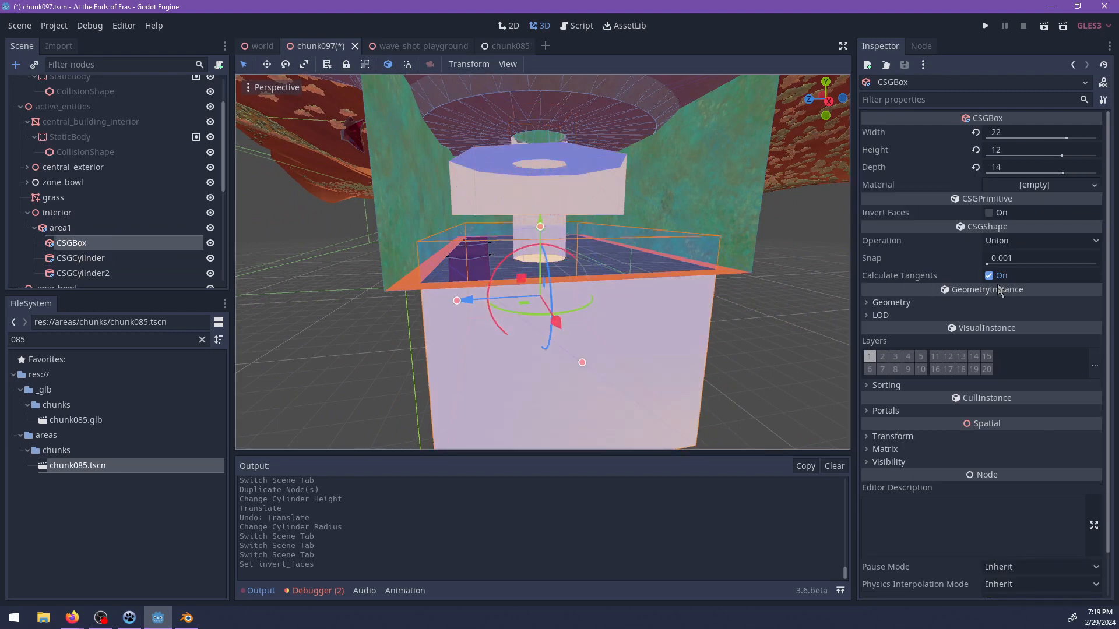
click(989, 213)
middle_drag(722, 243, 645, 289)
scroll(640, 289, up, 5)
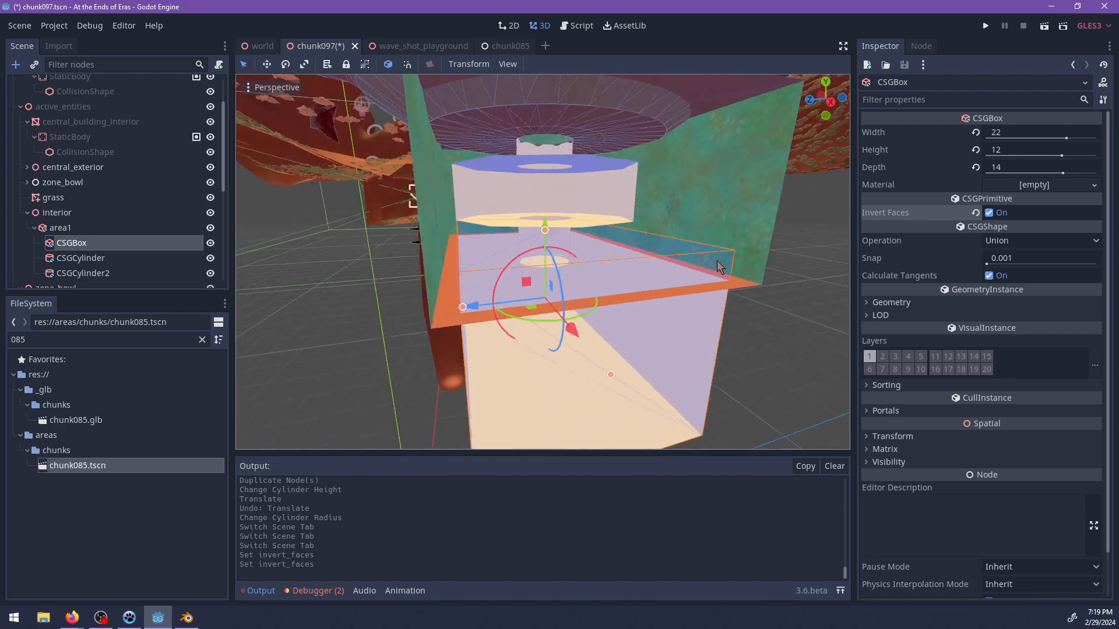
Paste the copied drill and its particles as a child of area1.
scroll(583, 285, up, 4)
middle_drag(554, 278, 634, 302)
scroll(634, 303, down, 13)
middle_drag(530, 294, 589, 301)
scroll(593, 307, up, 10)
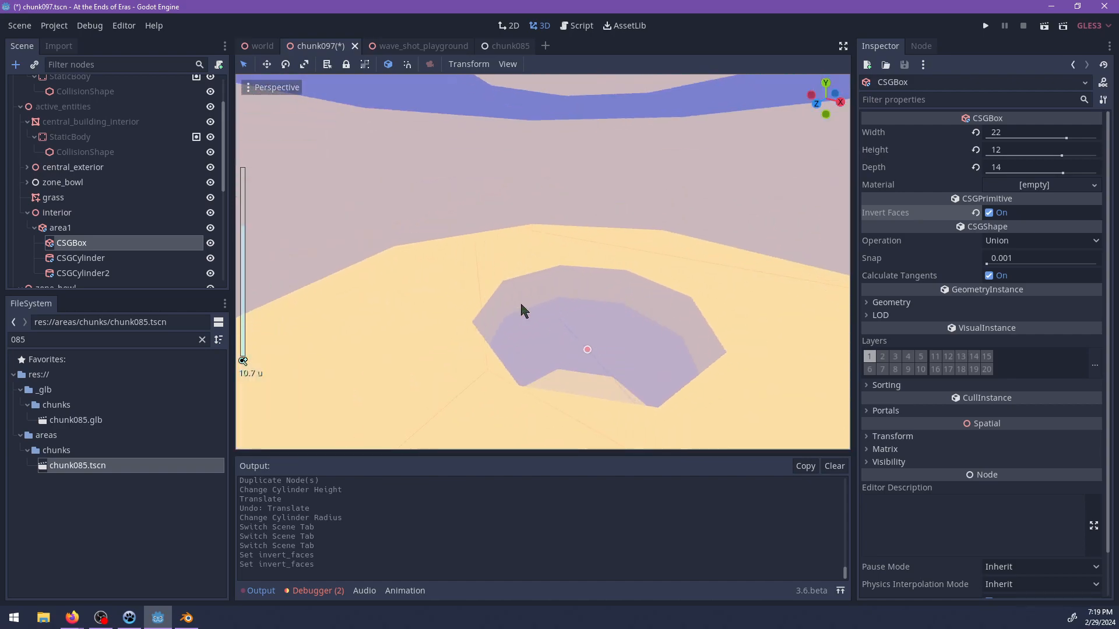
click(70, 213)
click(67, 228)
key(ctrl+a)
key(Escape)
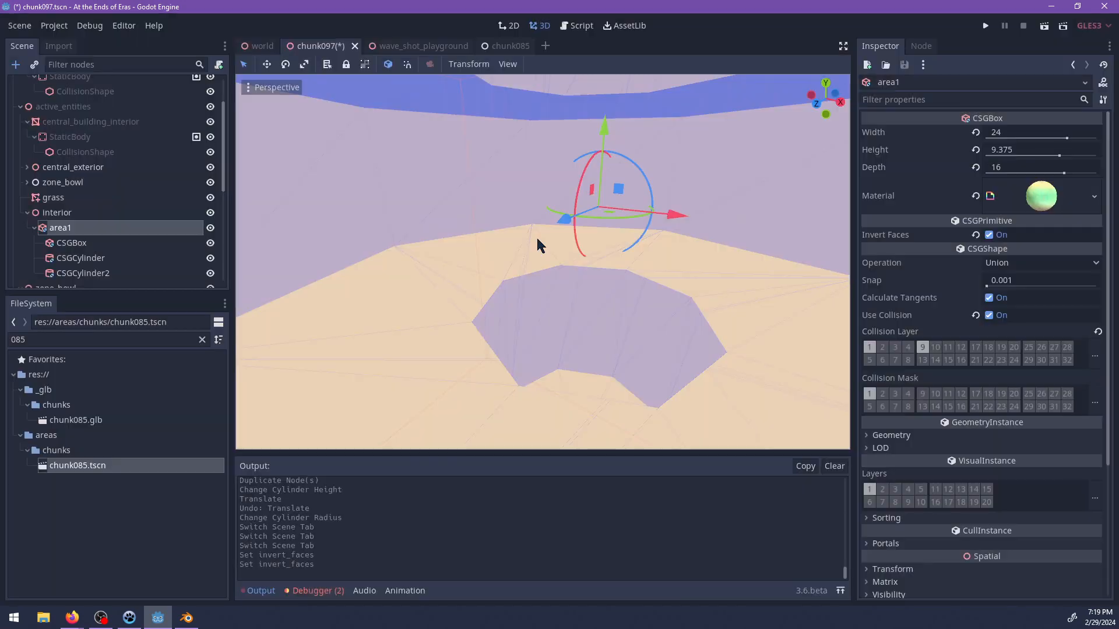
key(ctrl+v)
scroll(538, 240, down, 2)
middle_drag(563, 261, 575, 236)
scroll(539, 245, down, 5)
Examine the extents of area1's CSG children around the pasted drill, one by one.
click(66, 211)
scroll(536, 232, up, 2)
scroll(494, 245, down, 3)
click(64, 225)
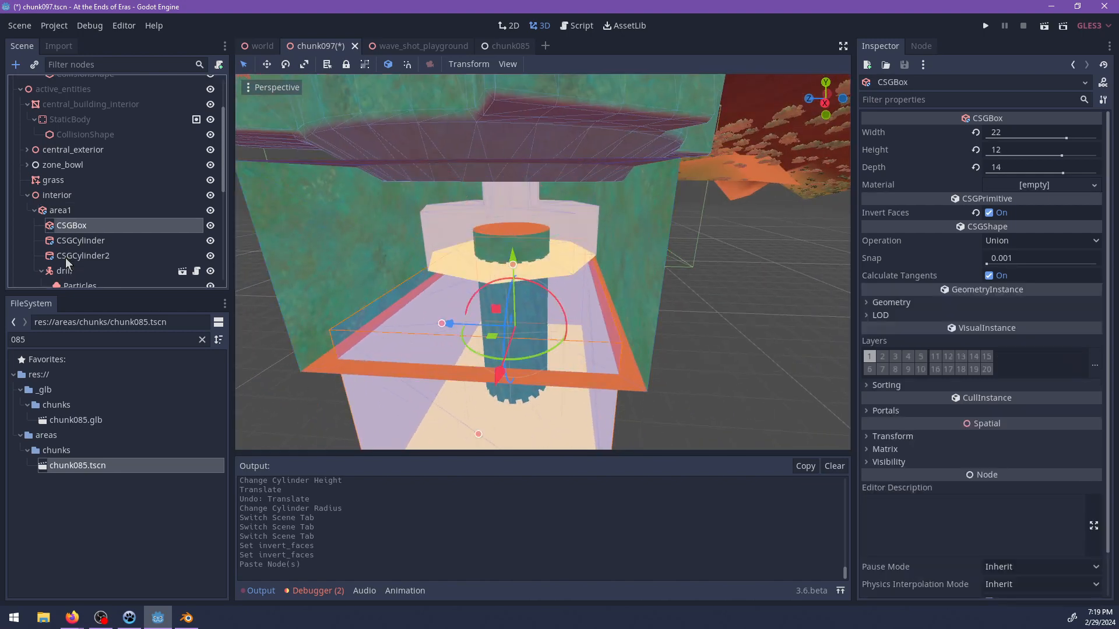
click(67, 260)
click(65, 271)
click(70, 258)
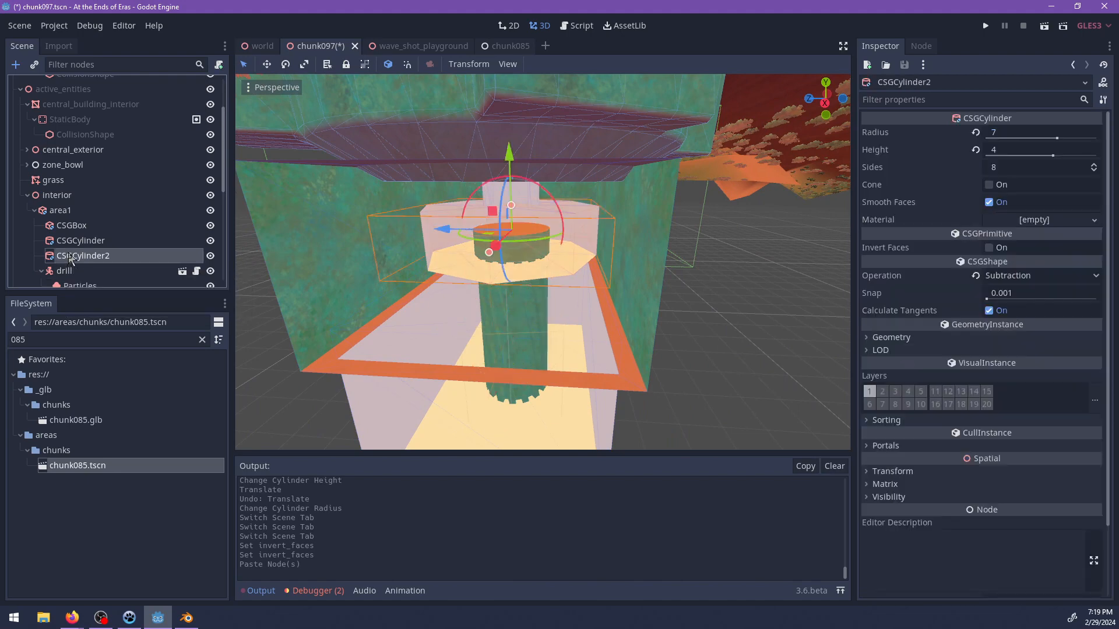
click(71, 241)
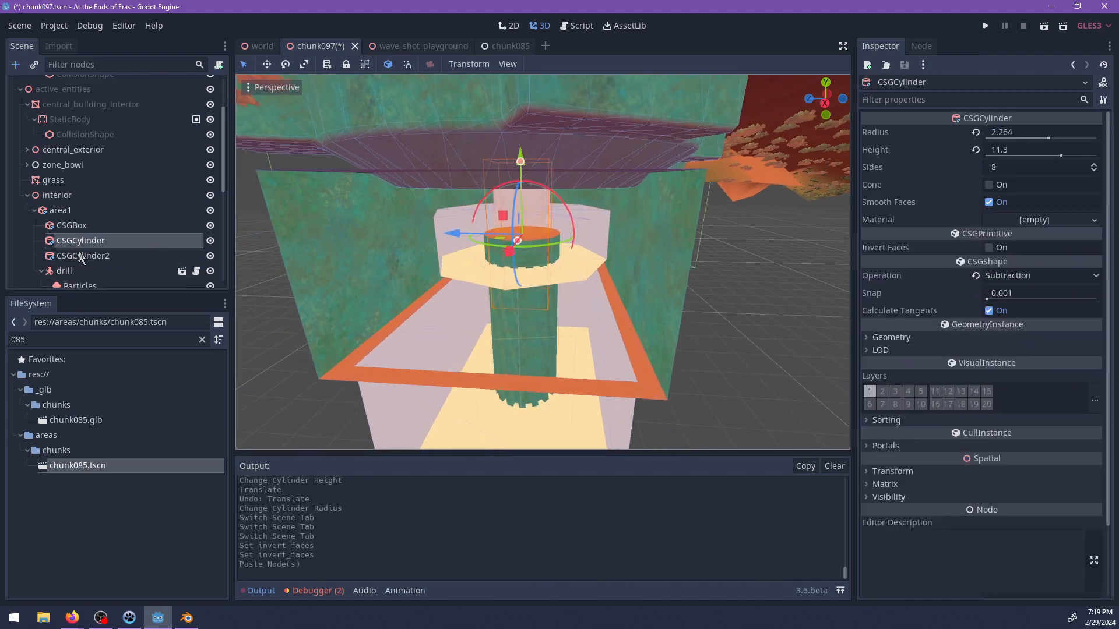
click(74, 226)
scroll(303, 278, down, 7)
middle_drag(303, 278, 312, 259)
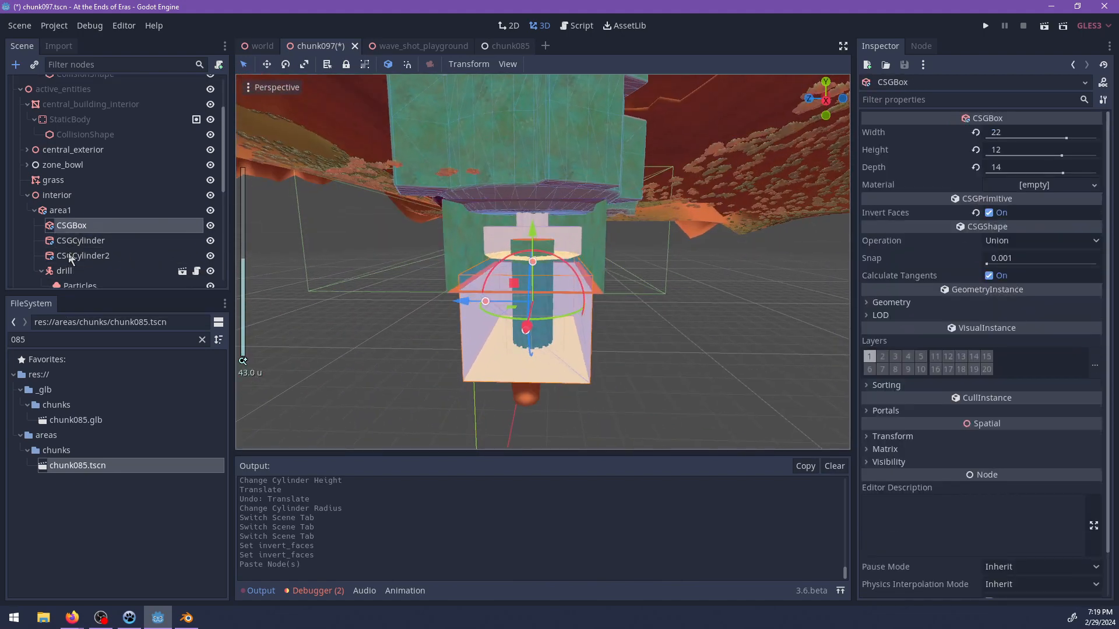
Enlarge the area1 box to width 46 and depth 44.
click(68, 215)
ctrl+drag(474, 242, 379, 243)
middle_drag(380, 245, 583, 250)
ctrl+drag(655, 245, 738, 251)
scroll(671, 269, up, 3)
scroll(618, 277, up, 3)
scroll(619, 283, down, 5)
Set CSGCylinder2's radius to 10 and height to 10, and reposition it around the drill.
click(69, 226)
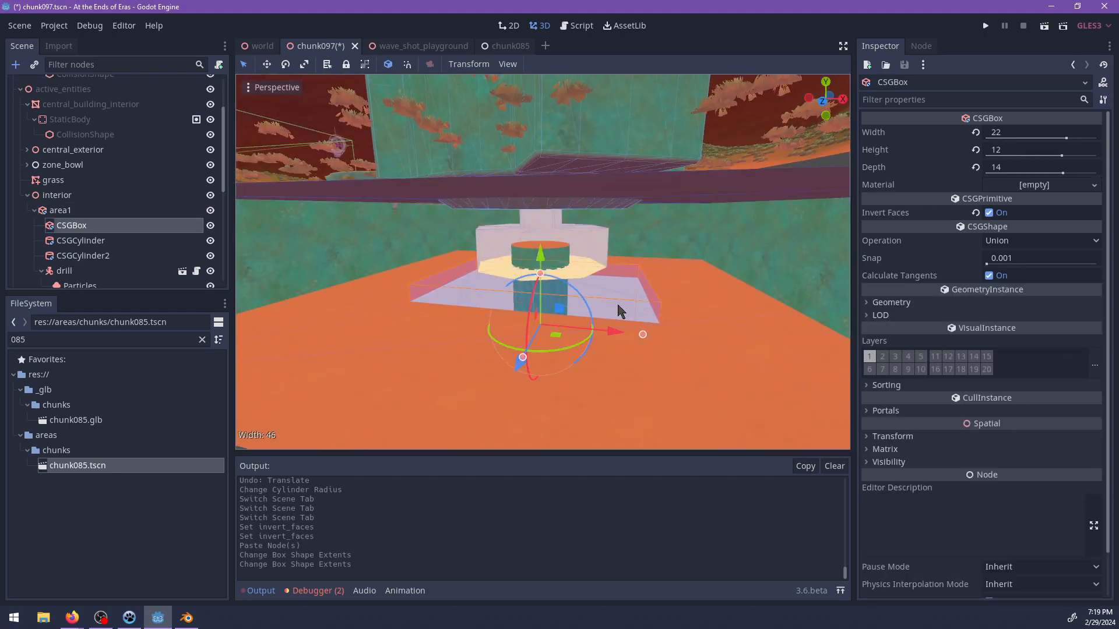
click(68, 242)
click(68, 257)
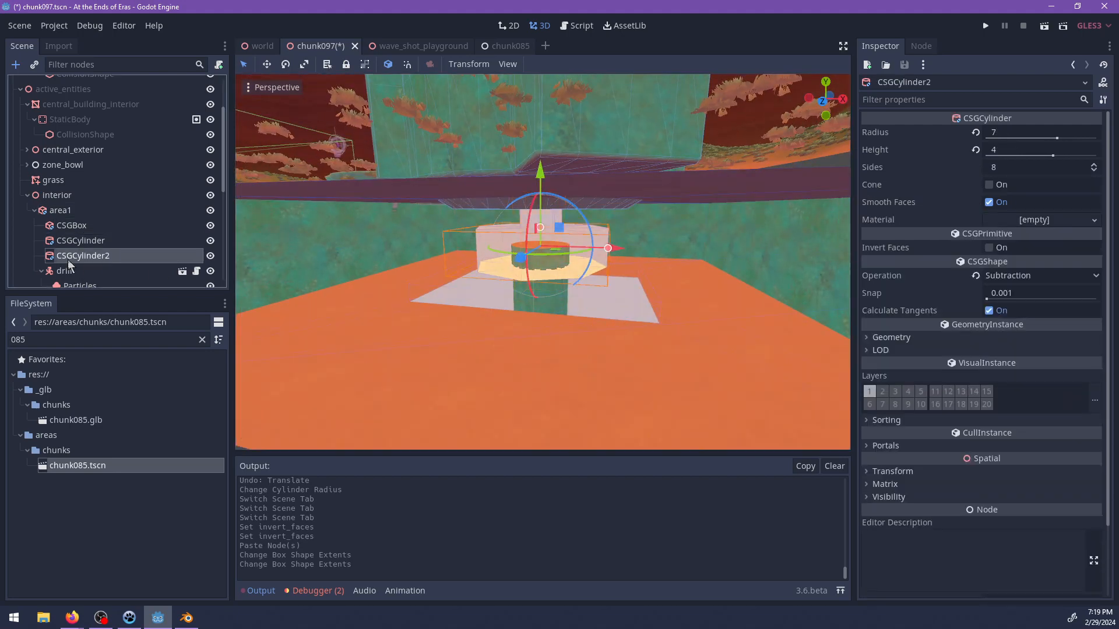
mouse_move(608, 249)
mouse_down()
mouse_move(731, 257)
mouse_move(619, 250)
mouse_up()
drag(522, 227, 536, 202)
middle_drag(627, 318, 702, 315)
scroll(641, 305, up, 8)
Resize the CSGBox inside area1 to depth 40 and width 44.
click(80, 238)
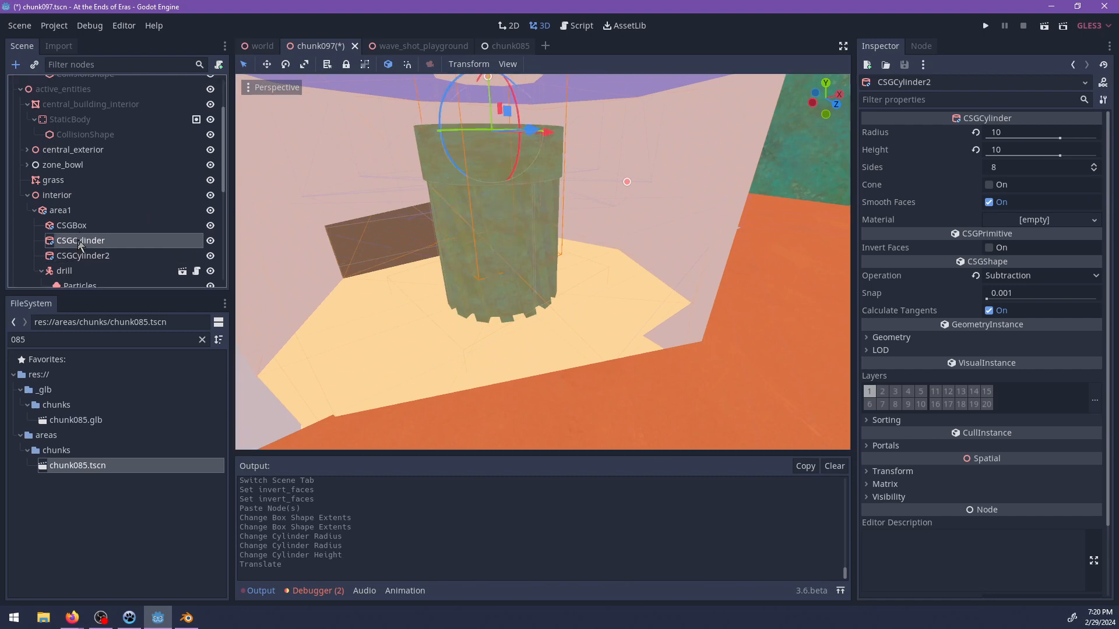
click(84, 226)
scroll(560, 259, down, 8)
middle_drag(567, 276, 617, 274)
drag(617, 274, 747, 283)
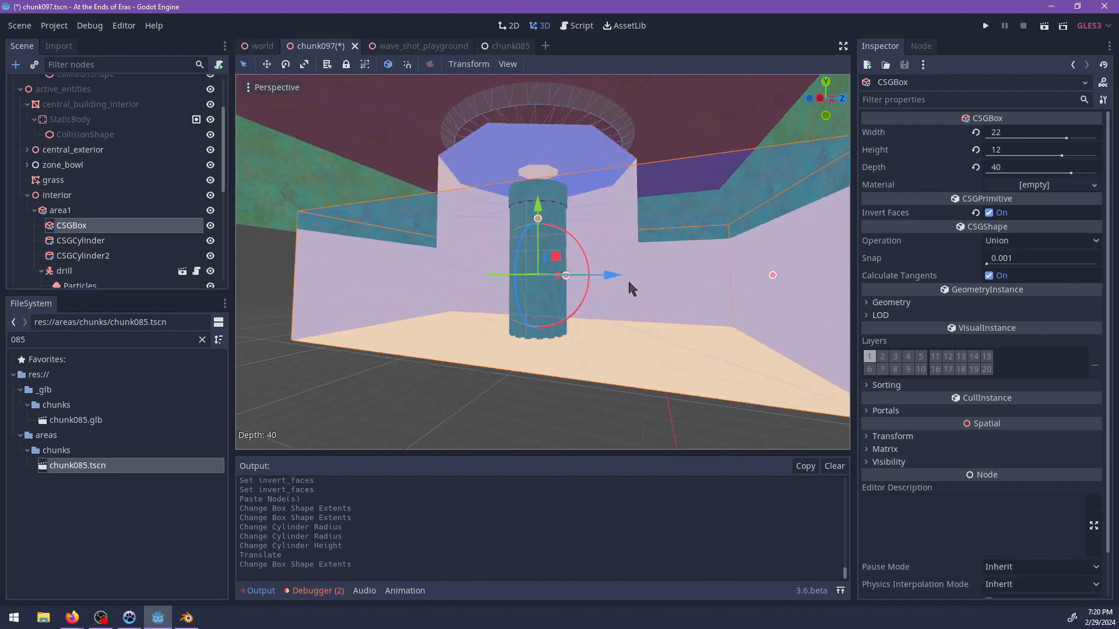
middle_drag(657, 290, 587, 299)
drag(611, 275, 699, 275)
Add a Spatial node as a child of area1.
middle_drag(589, 245, 567, 204)
scroll(567, 324, up, 6)
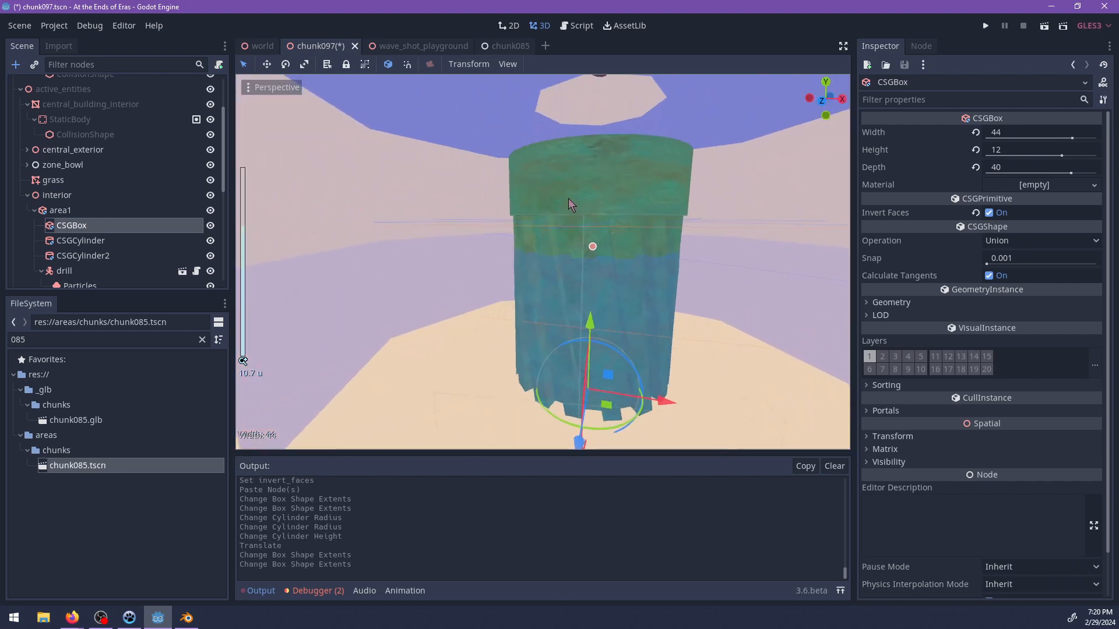
click(575, 211)
middle_drag(595, 289, 505, 285)
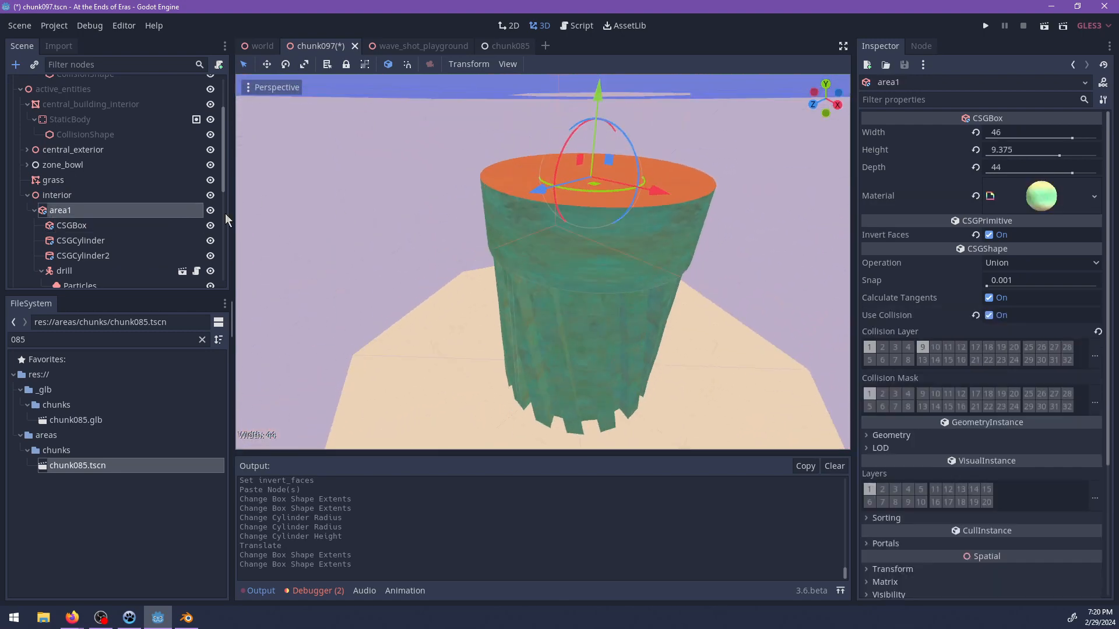
key(ctrl+a)
text(spaci)
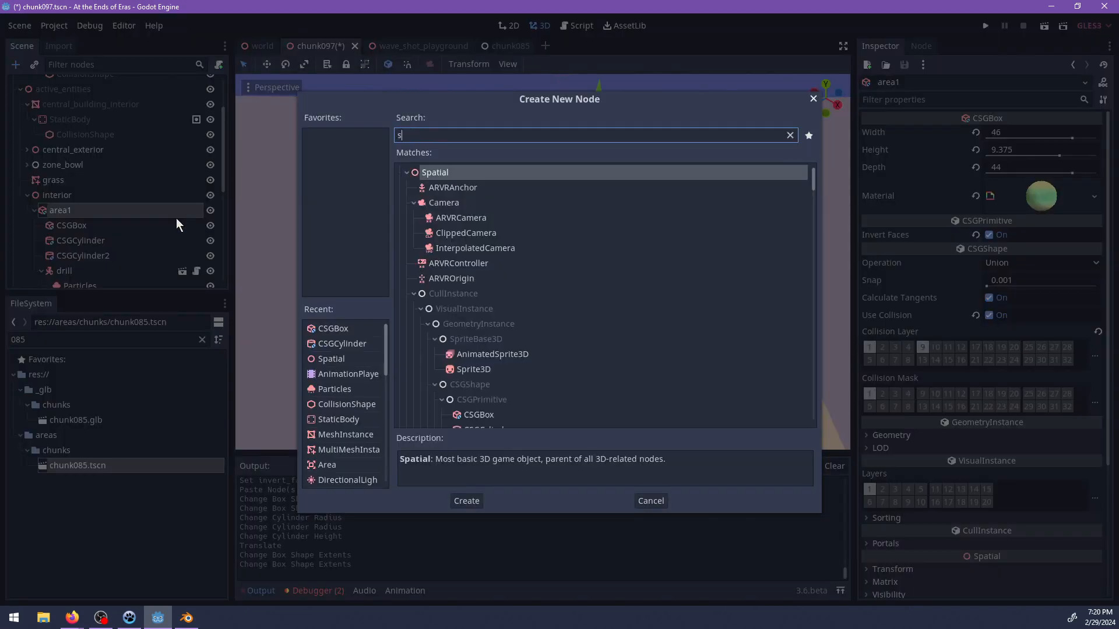
key(BackSpace)
text(t)
key(Return)
Rename the new Spatial node as drills and reparent the drill node under it.
double_click(102, 271)
text(dr5i)
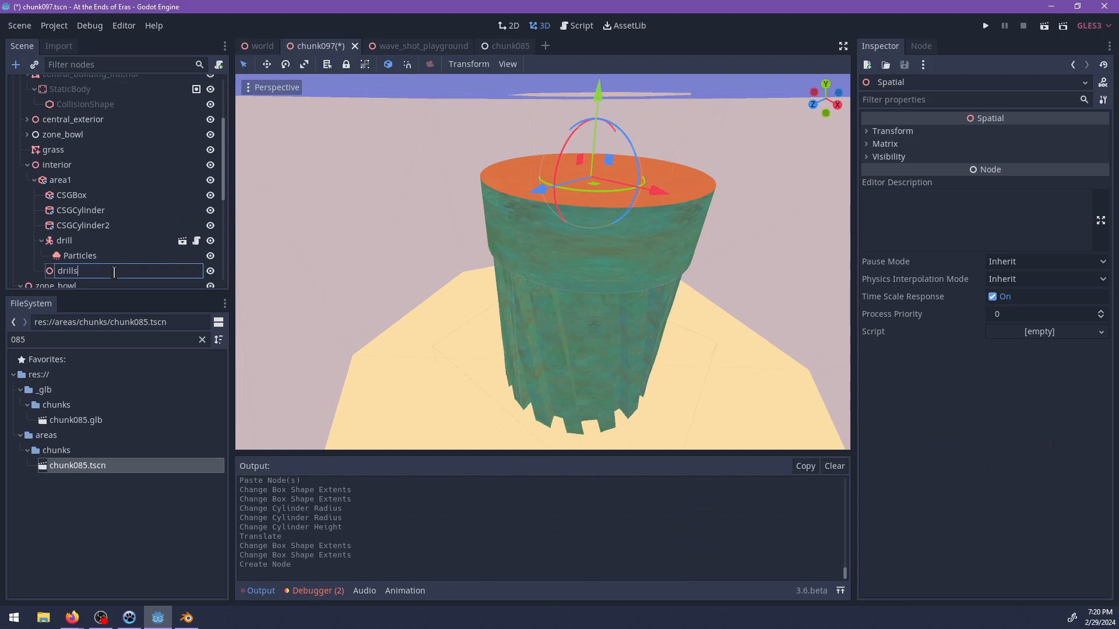
text(ls)
key(Return)
drag(44, 239, 83, 228)
click(89, 210)
Raise the drills node to Y 3 inside area1.
click(75, 190)
scroll(613, 221, down, 10)
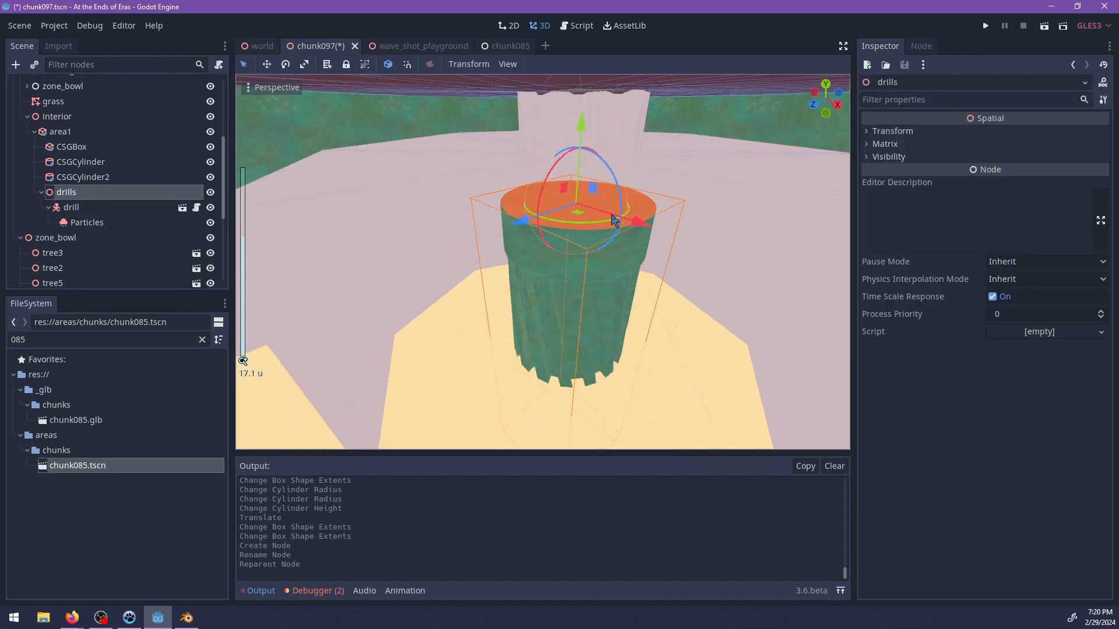
middle_drag(576, 176, 567, 145)
drag(566, 133, 574, 77)
middle_drag(544, 134, 615, 233)
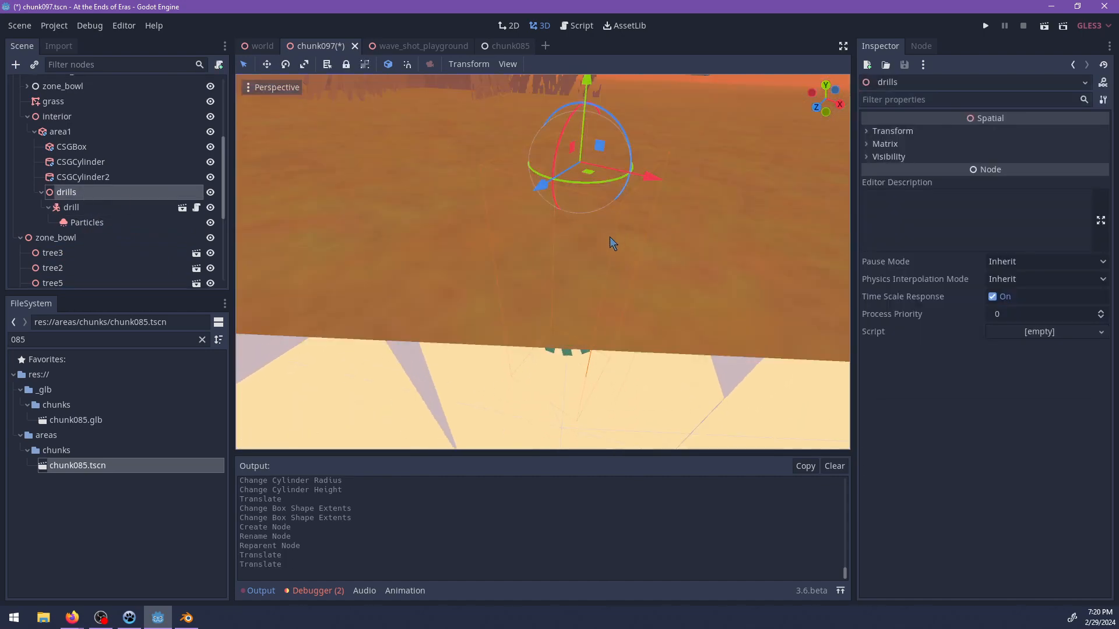
Try offsetting the drill and placing a duplicate on the opposite side of the shaft, and undo the moves and the duplication.
scroll(582, 251, up, 4)
click(99, 208)
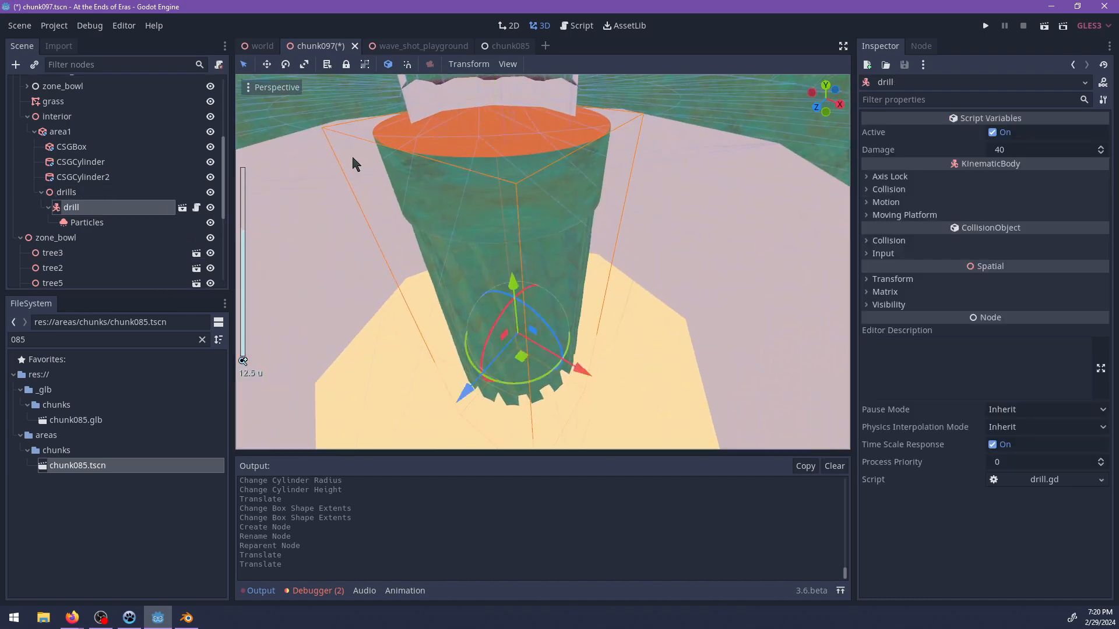
middle_drag(267, 181, 419, 262)
drag(428, 335, 552, 317)
middle_drag(579, 320, 567, 260)
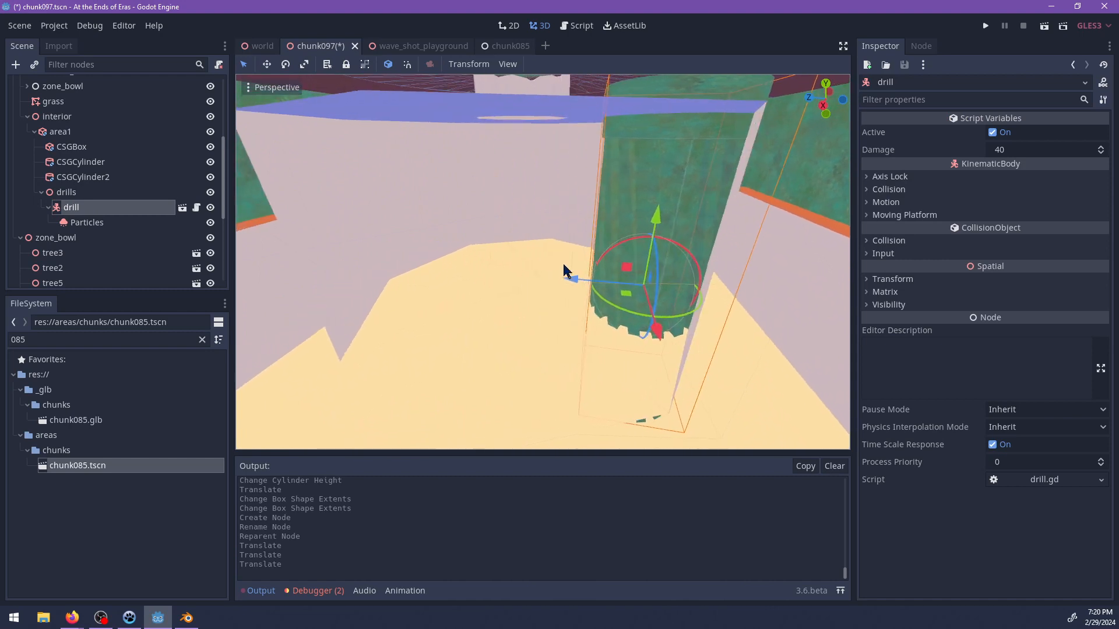
key(ctrl+d)
drag(572, 282, 369, 271)
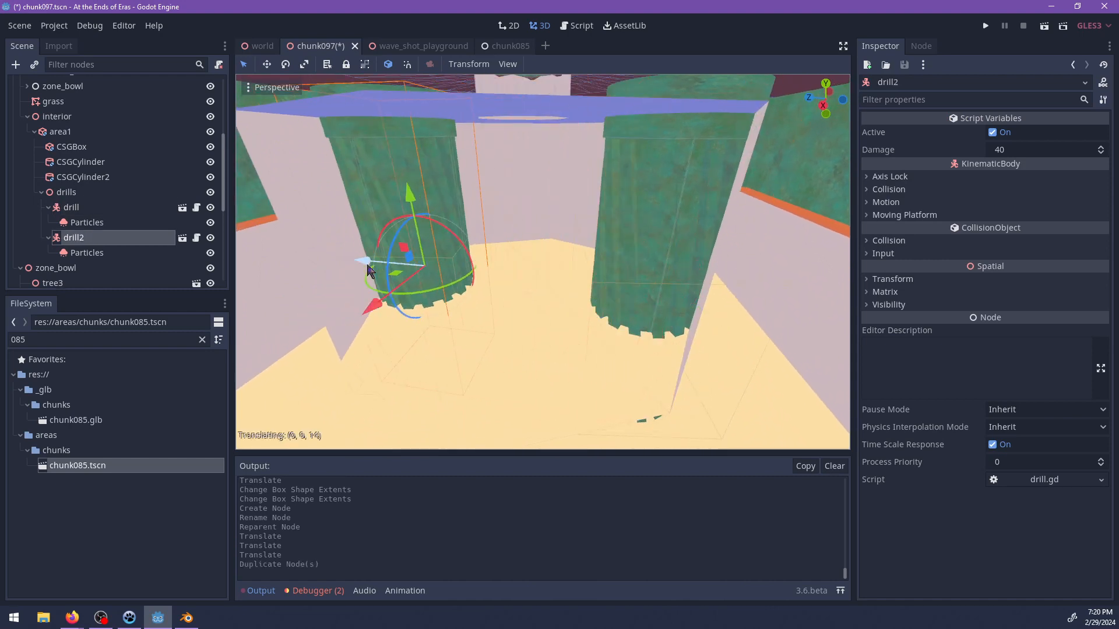
middle_drag(415, 291, 522, 307)
key(ctrl+z)
key(ctrl+z)
key(ctrl+z)
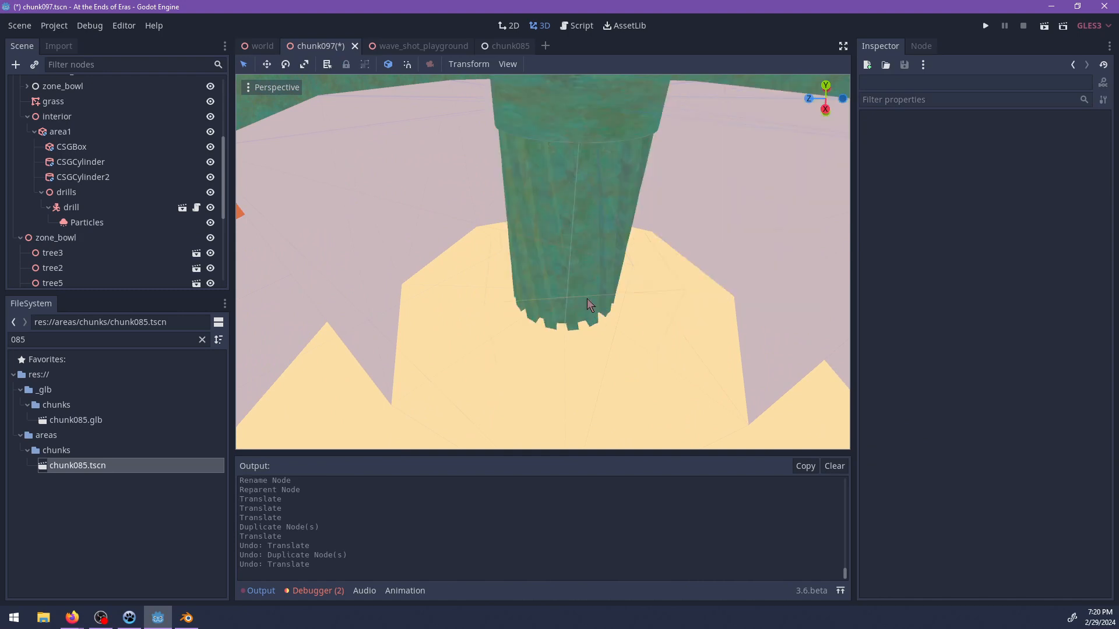
Duplicate the drill inside drills and move the original by -7 along Z.
click(583, 284)
click(73, 208)
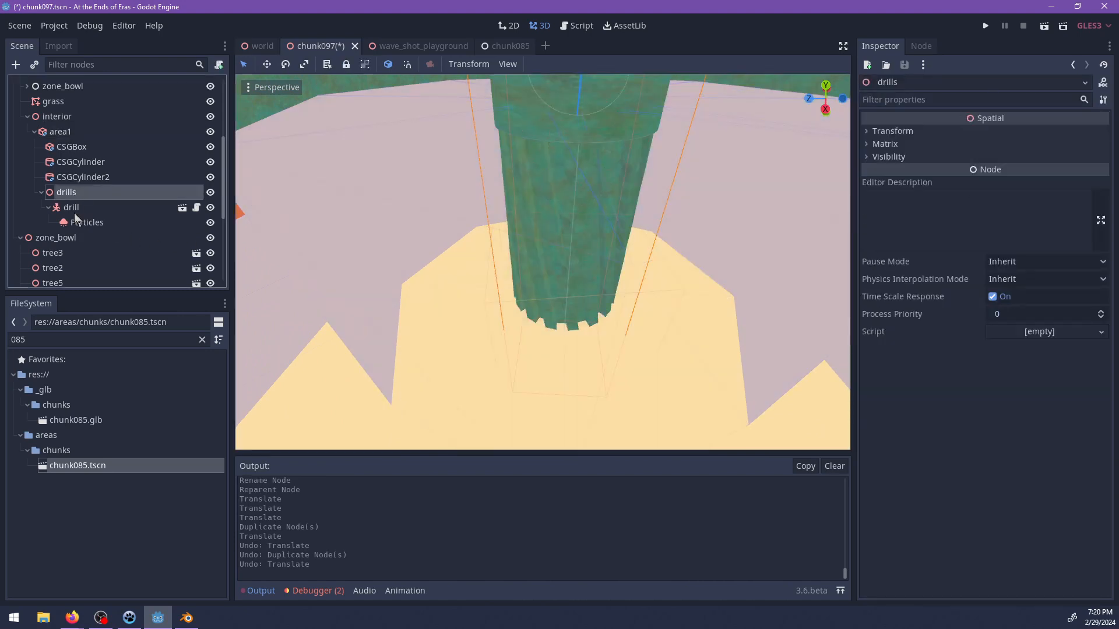
drag(495, 272, 496, 273)
key(ctrl+d)
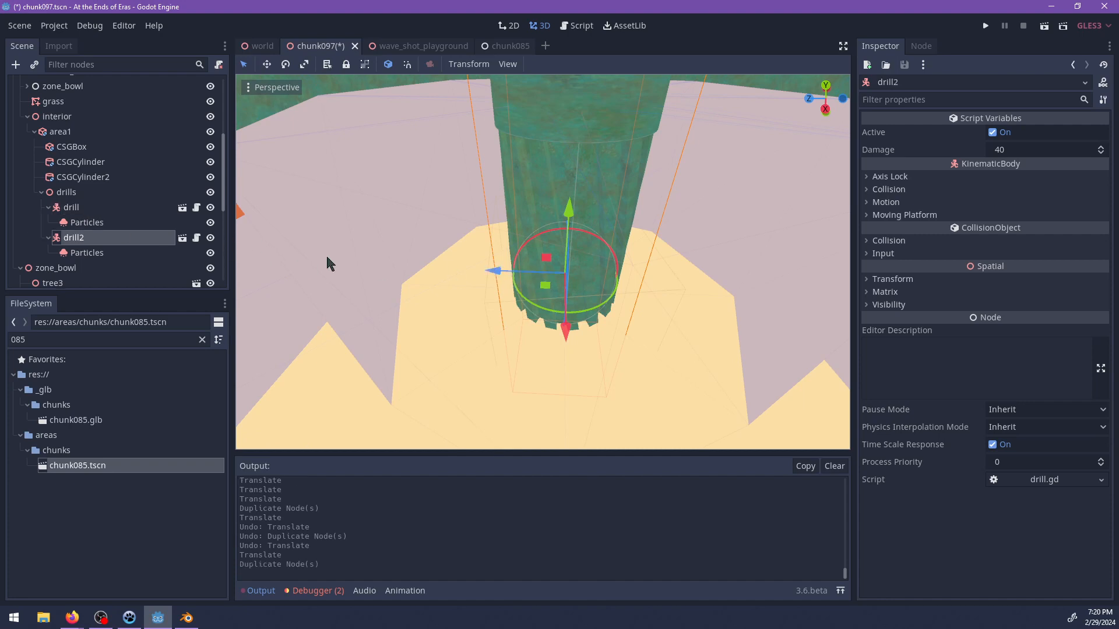
click(473, 288)
drag(505, 275, 616, 281)
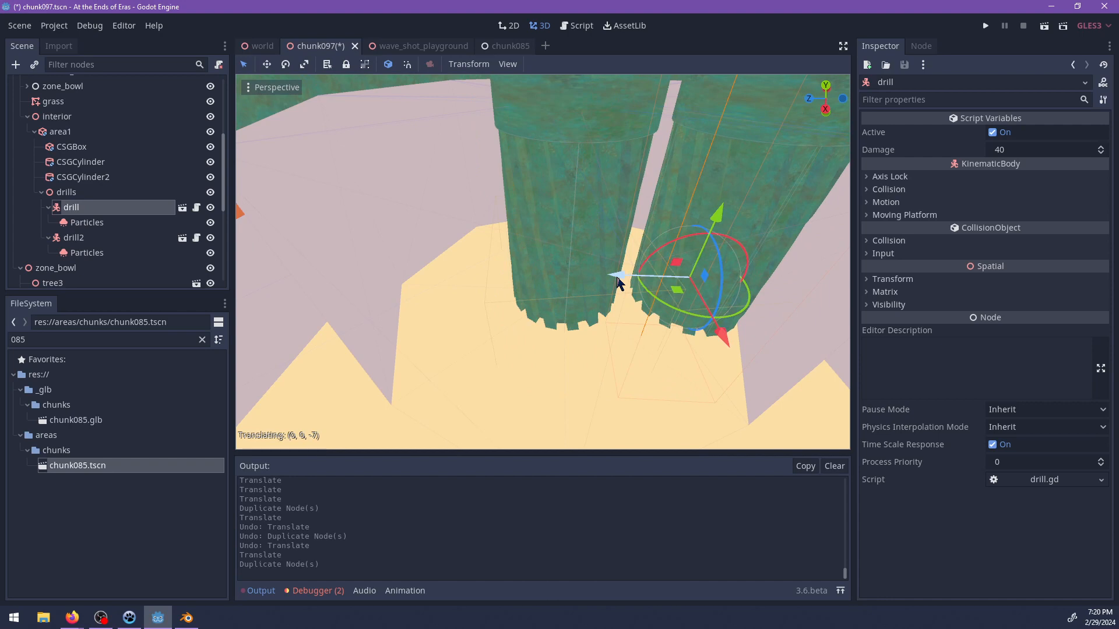
Rotate drill2 and reposition it apart from the first drill, leaving room for a third around the centre.
click(539, 321)
drag(535, 311, 531, 264)
middle_drag(460, 330, 564, 297)
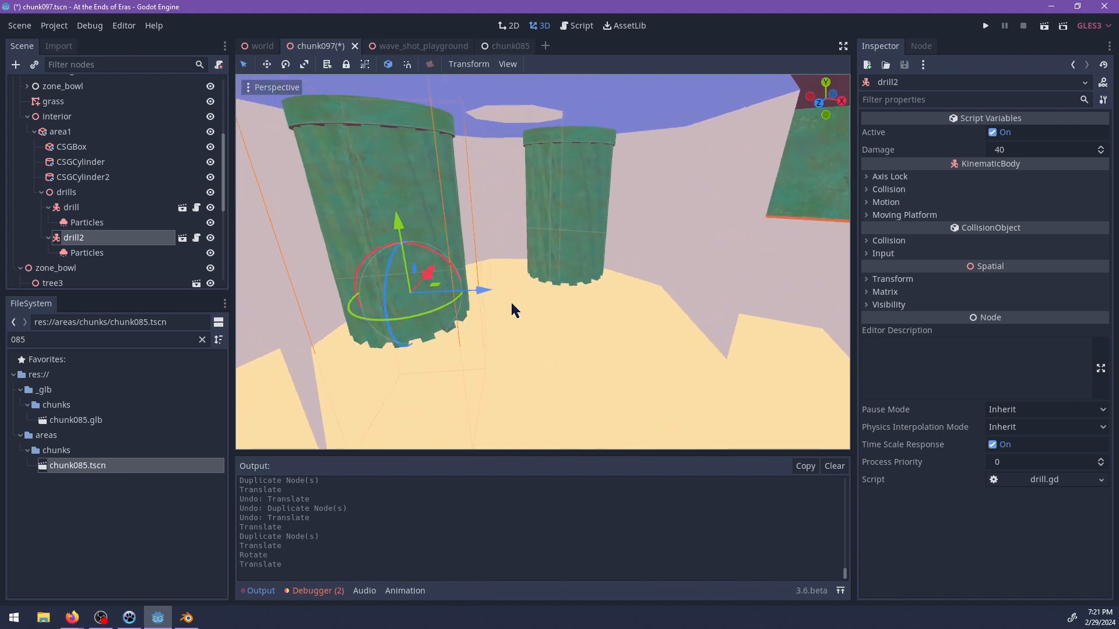
drag(482, 290, 459, 288)
middle_drag(489, 329, 555, 288)
Duplicate drill2 and move the copy across to the free side of the shaft, undoing the last surplus move.
scroll(554, 289, down, 6)
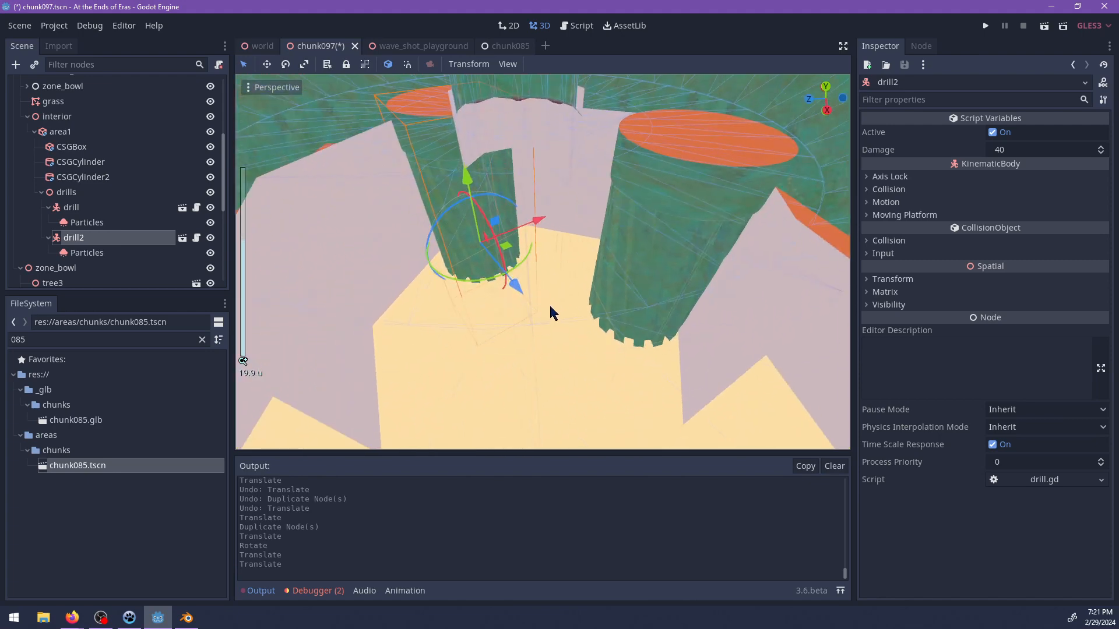
key(ctrl+d)
drag(516, 283, 609, 343)
scroll(608, 343, up, 5)
middle_drag(579, 334, 584, 264)
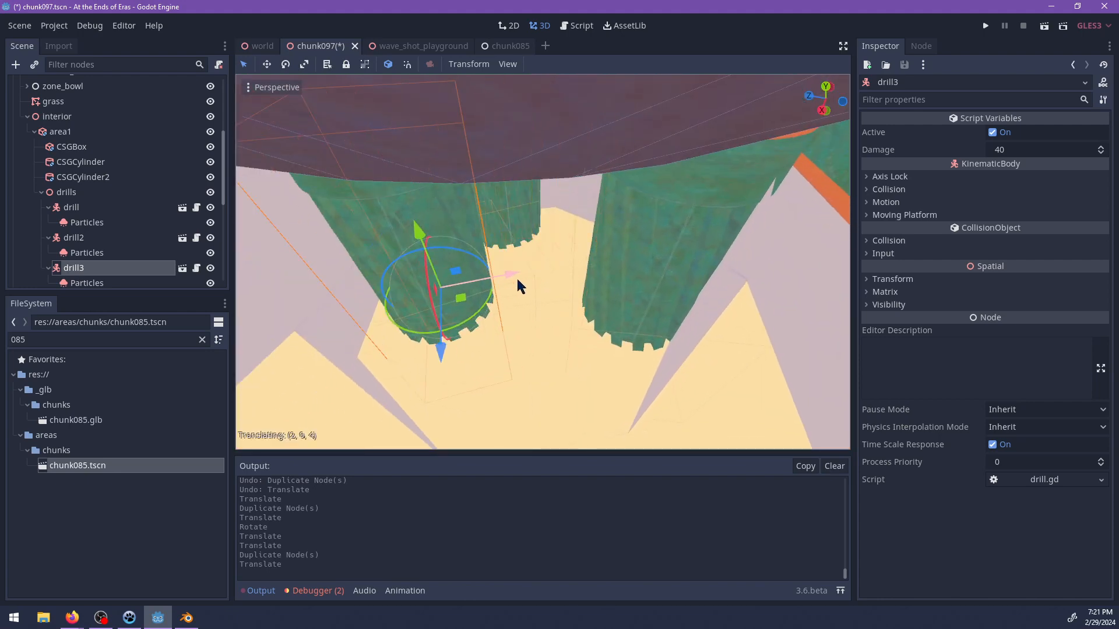
drag(499, 283, 475, 281)
middle_drag(475, 281, 640, 254)
key(ctrl+z)
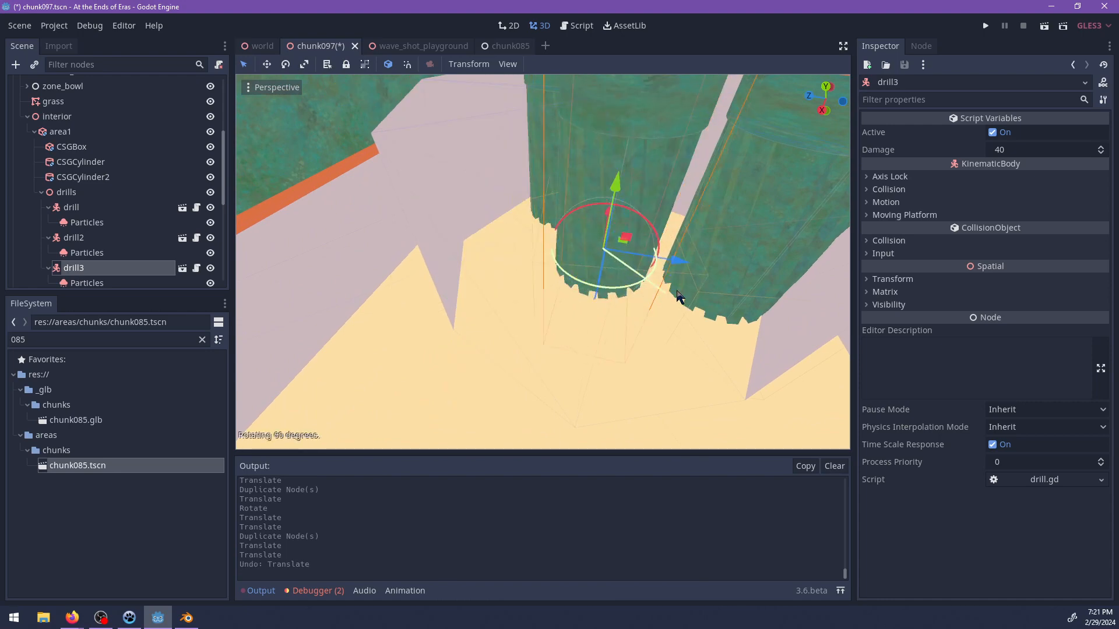
Rotate drill3 and reposition it so the three drills form an even triangle around the shaft's centre.
drag(726, 243, 725, 244)
drag(638, 233, 568, 271)
middle_drag(568, 271, 550, 249)
scroll(538, 279, down, 5)
scroll(583, 234, up, 2)
drag(500, 299, 542, 292)
middle_drag(542, 292, 582, 251)
Add an AnimationPlayer node as a child of drills.
click(66, 192)
key(ctrl+a)
text(animation)
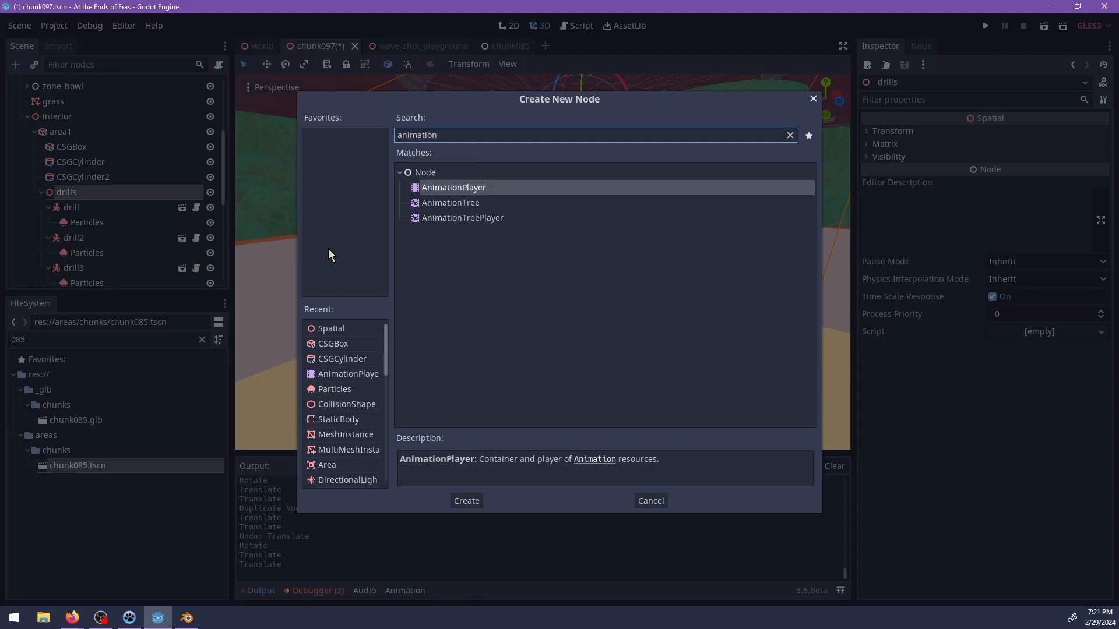
key(Return)
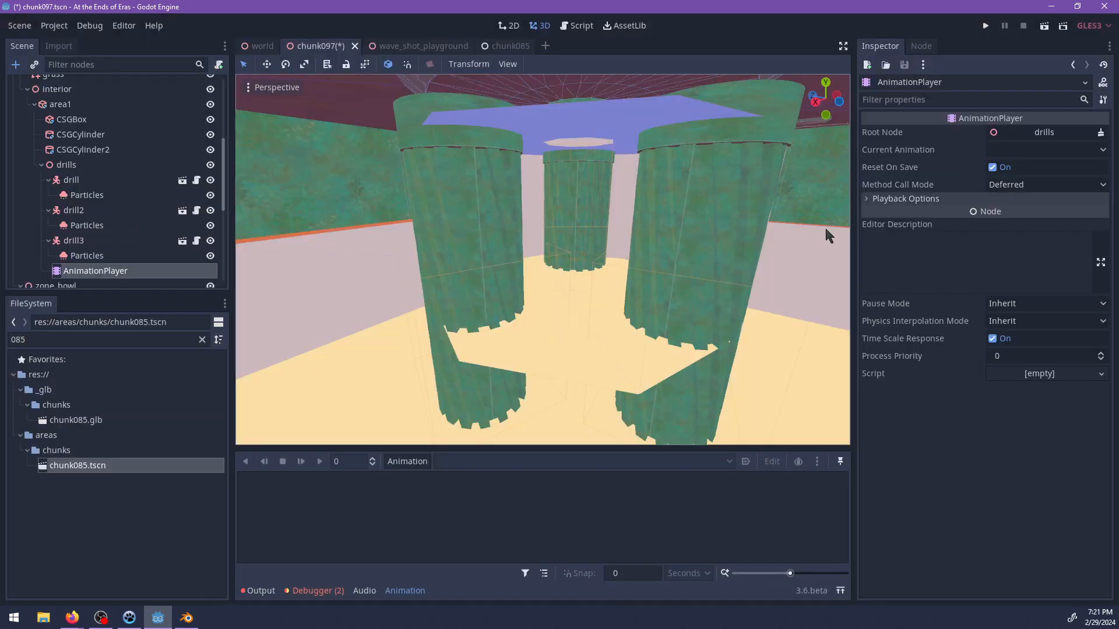
Create an animation named spin with a length of 6 seconds.
click(408, 461)
click(426, 383)
text(spin)
key(Return)
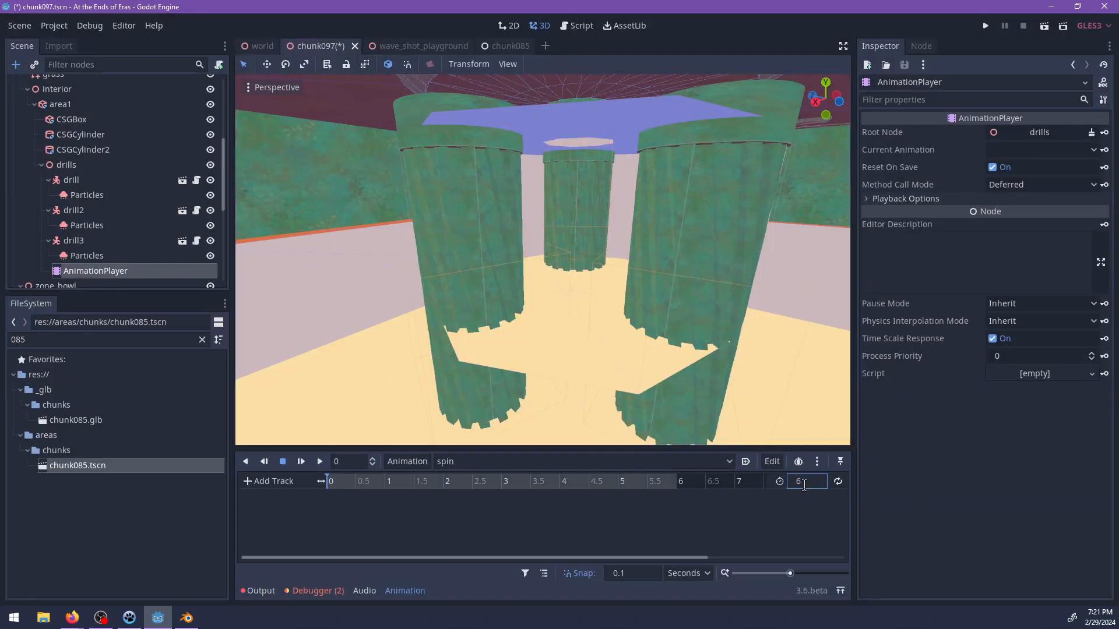
Enlarge CSGCylinder2 in area1 to radius 11 around the three drills.
middle_drag(613, 261, 449, 412)
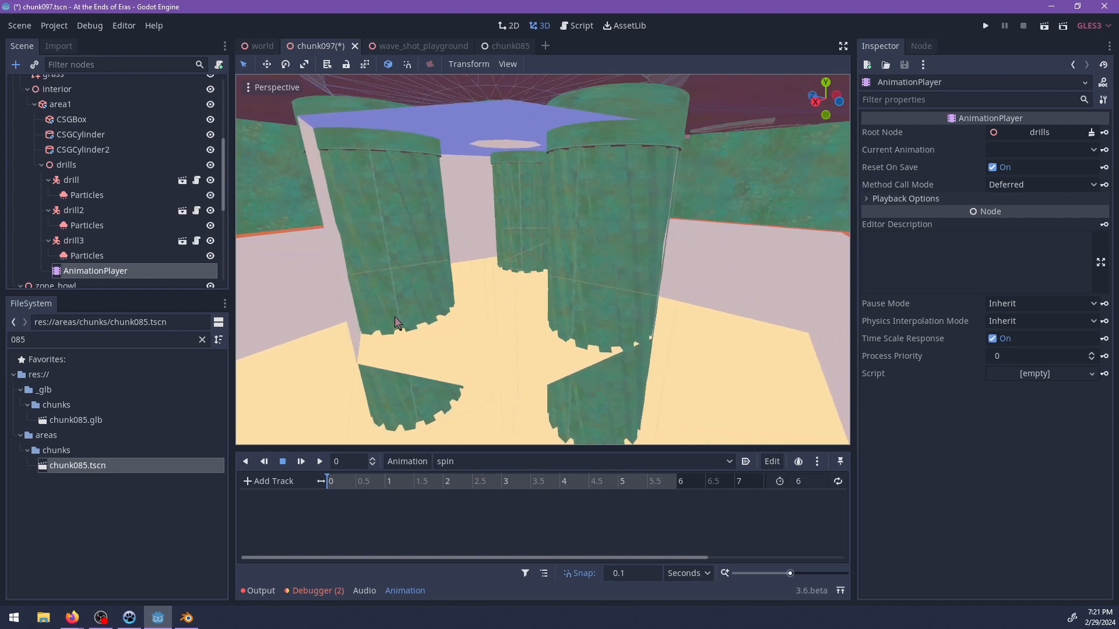
click(513, 365)
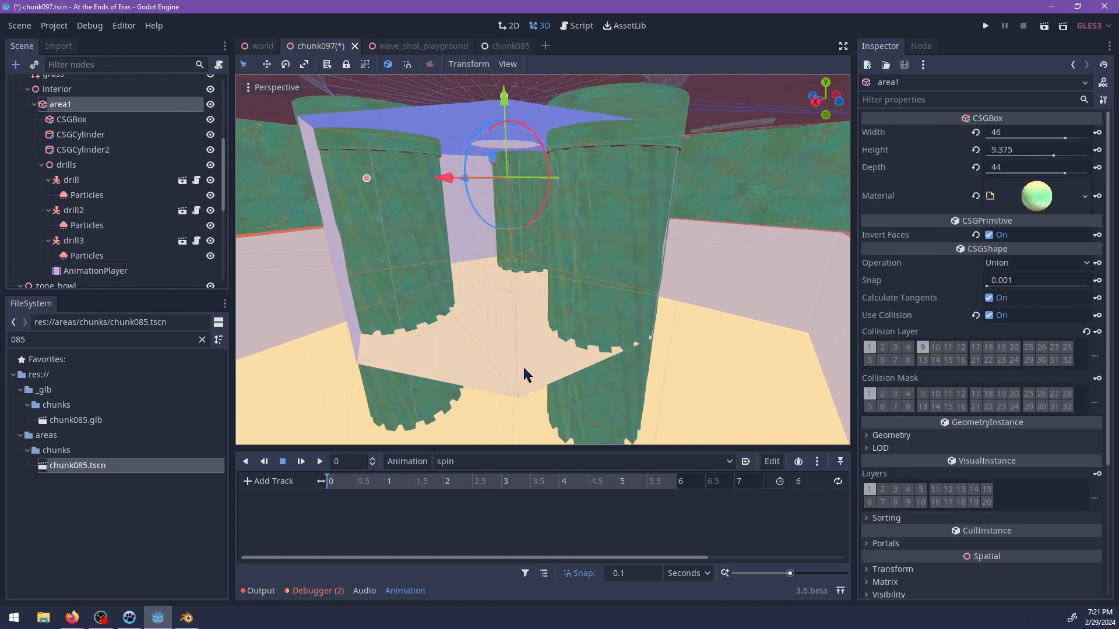
middle_drag(521, 373, 485, 320)
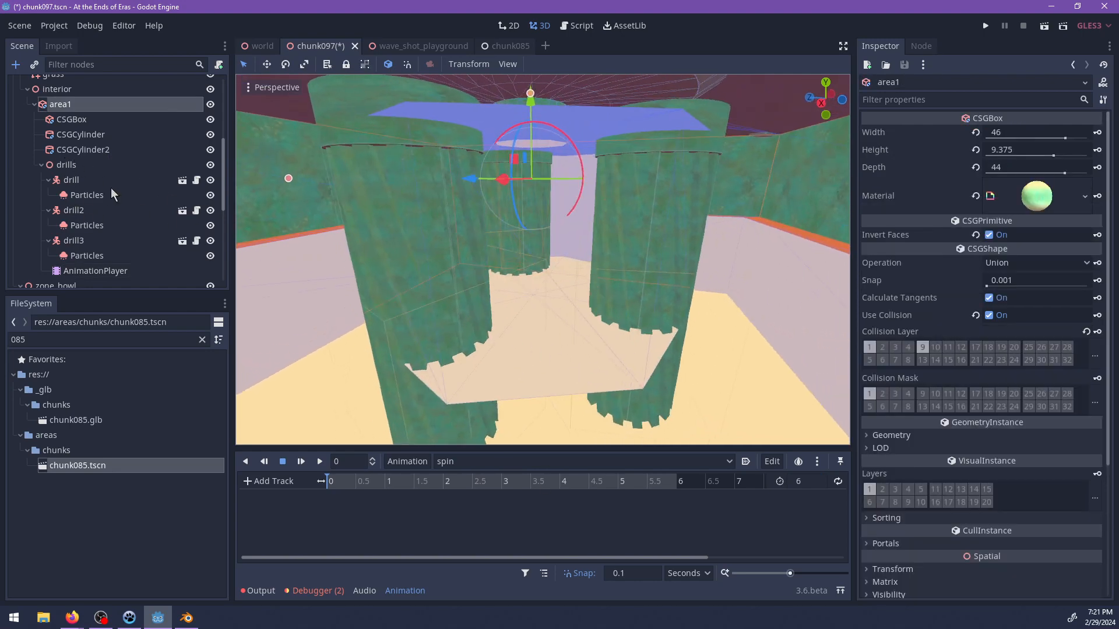
scroll(110, 186, down, 2)
scroll(113, 179, up, 1)
click(74, 122)
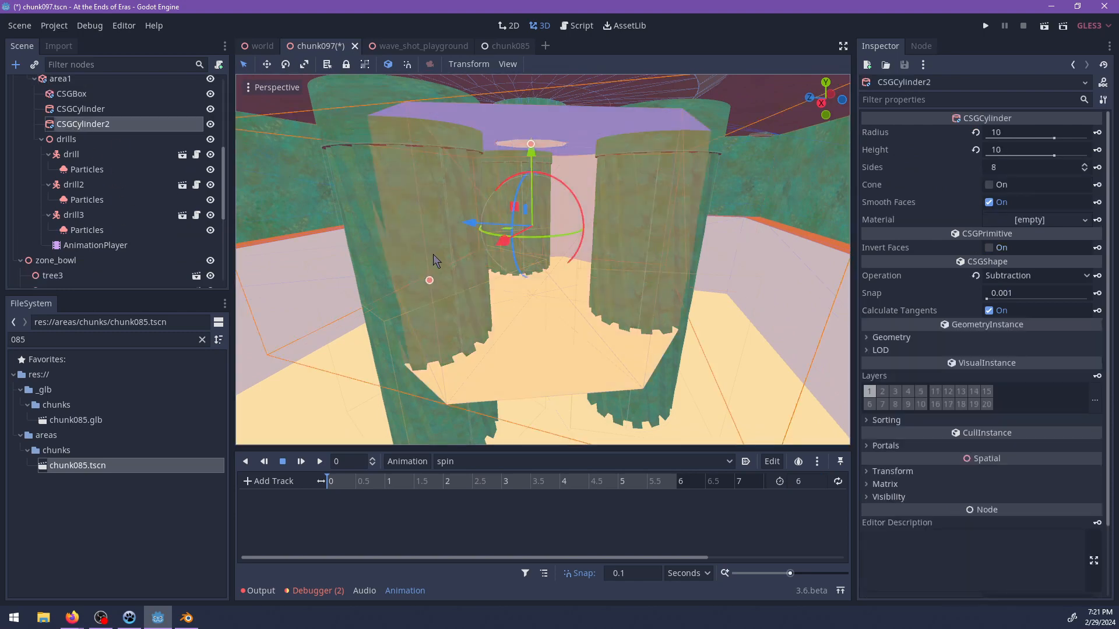
shift+middle_drag(432, 252, 447, 254)
ctrl+click(437, 290)
drag(443, 285, 426, 301)
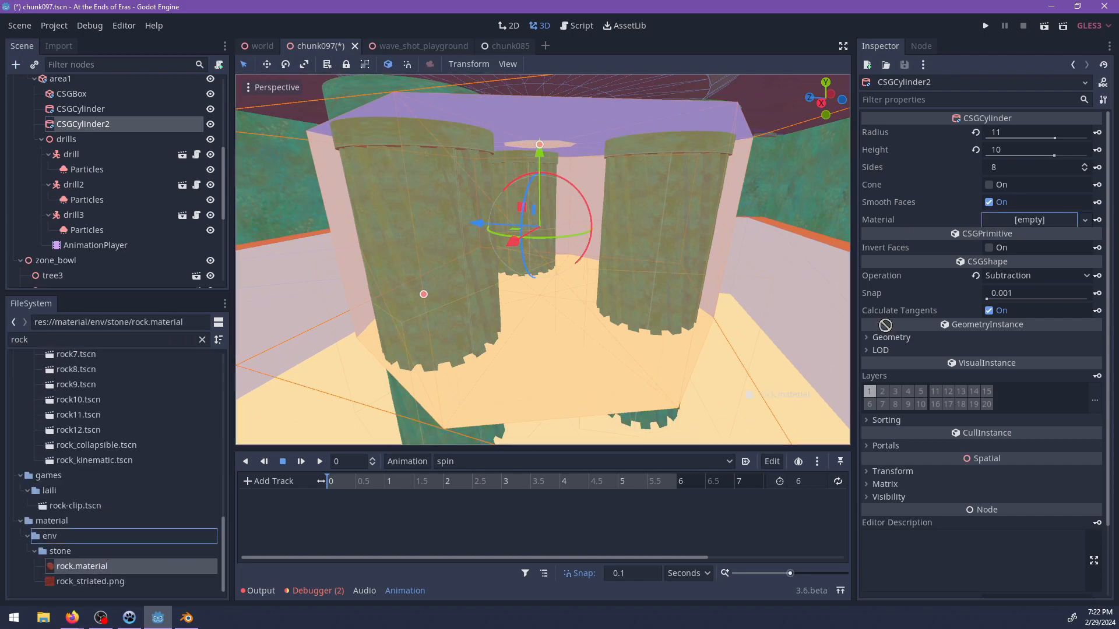
Assign rock.material from the stone folder as CSGCylinder2's material.
drag(1040, 233, 1037, 229)
scroll(674, 257, up, 6)
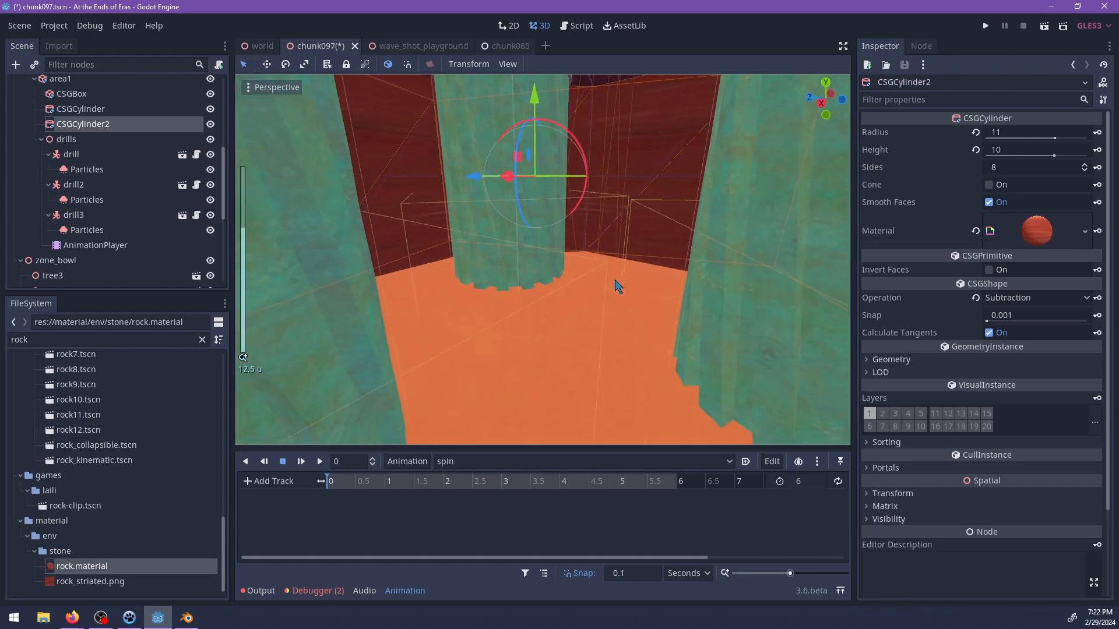
middle_drag(588, 345, 652, 275)
click(671, 183)
scroll(611, 259, up, 2)
click(610, 260)
scroll(583, 282, down, 3)
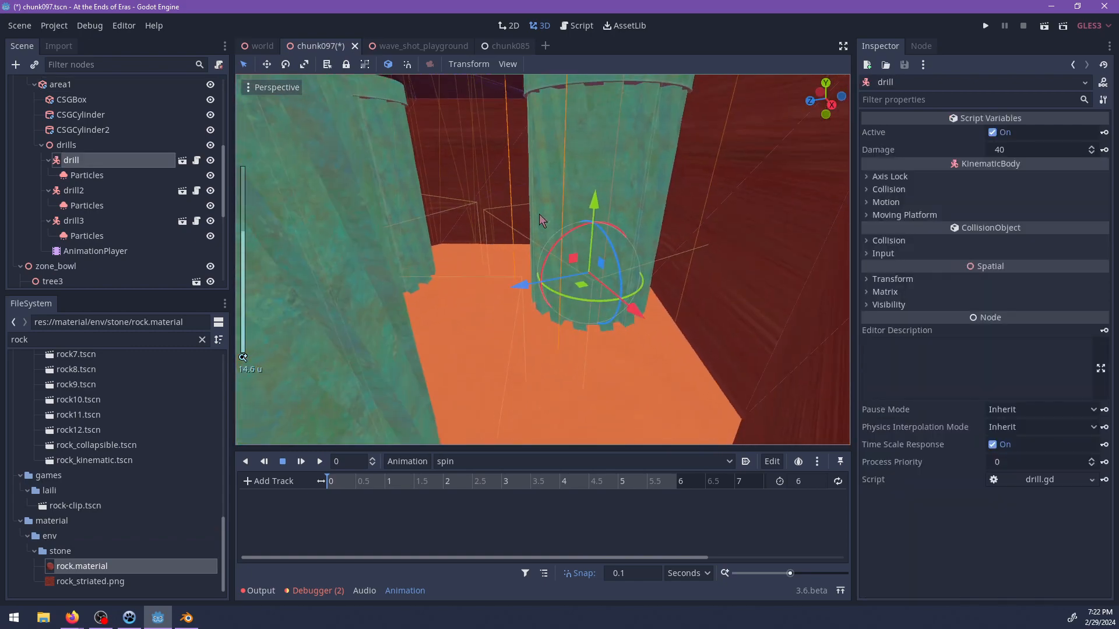
middle_drag(502, 135, 582, 268)
Key the drills node's rotation degrees at 0 s in the spin animation, creating a new track with a RESET track.
click(78, 147)
scroll(461, 260, up, 2)
click(114, 251)
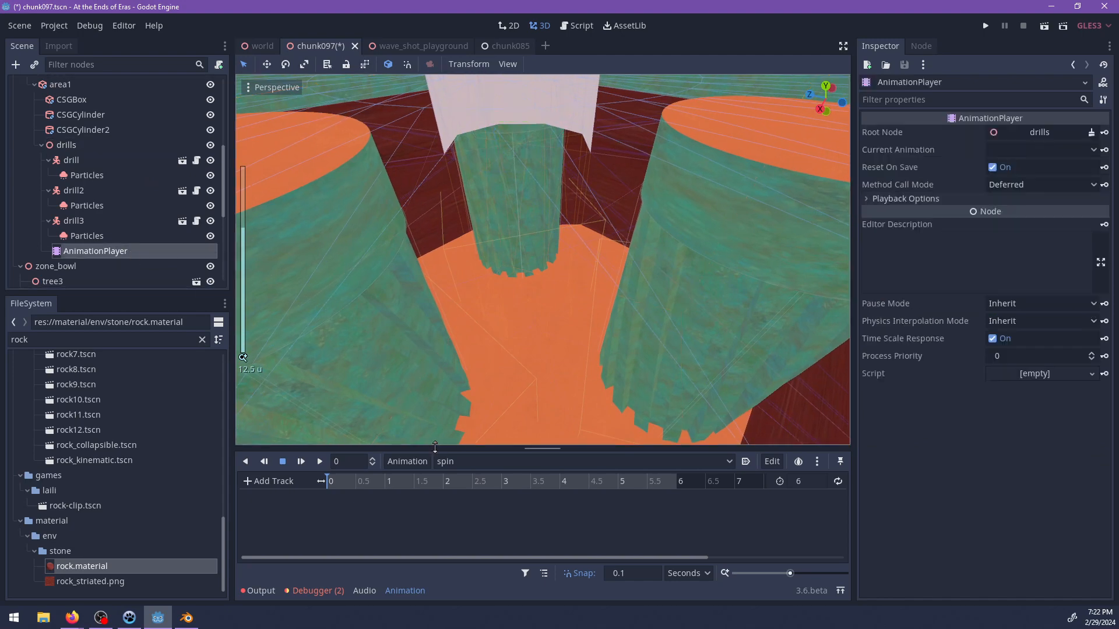
click(65, 146)
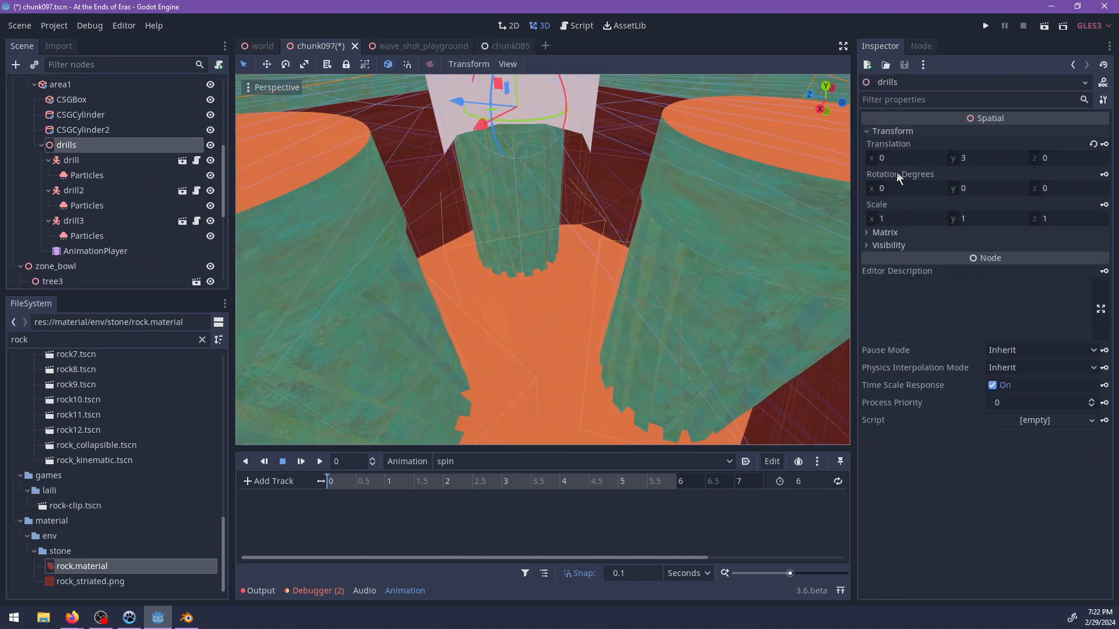
click(1103, 175)
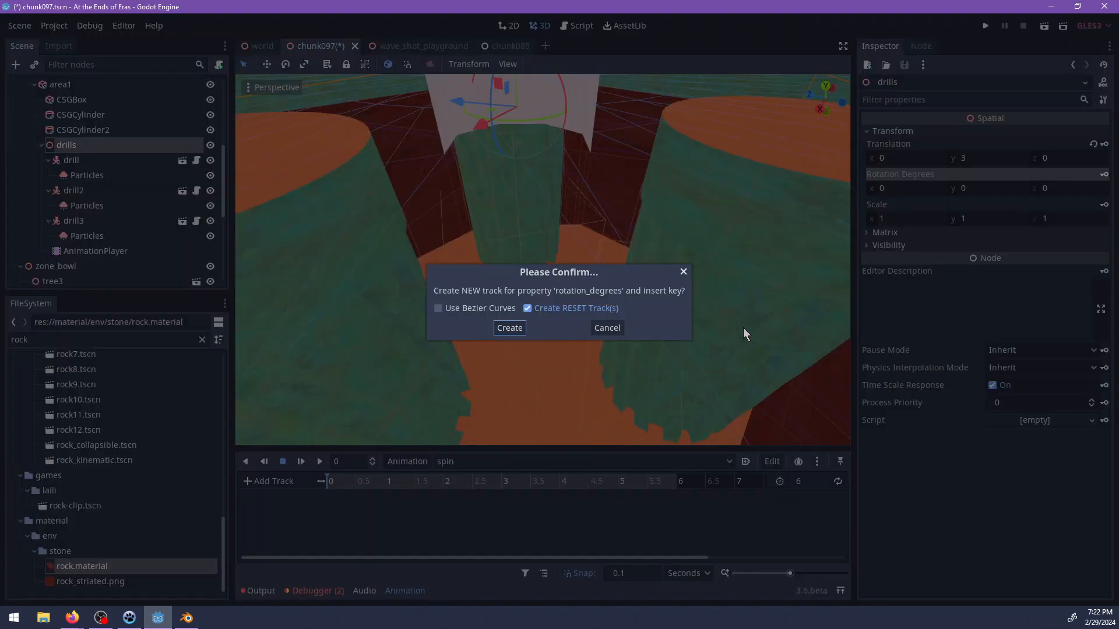
click(510, 328)
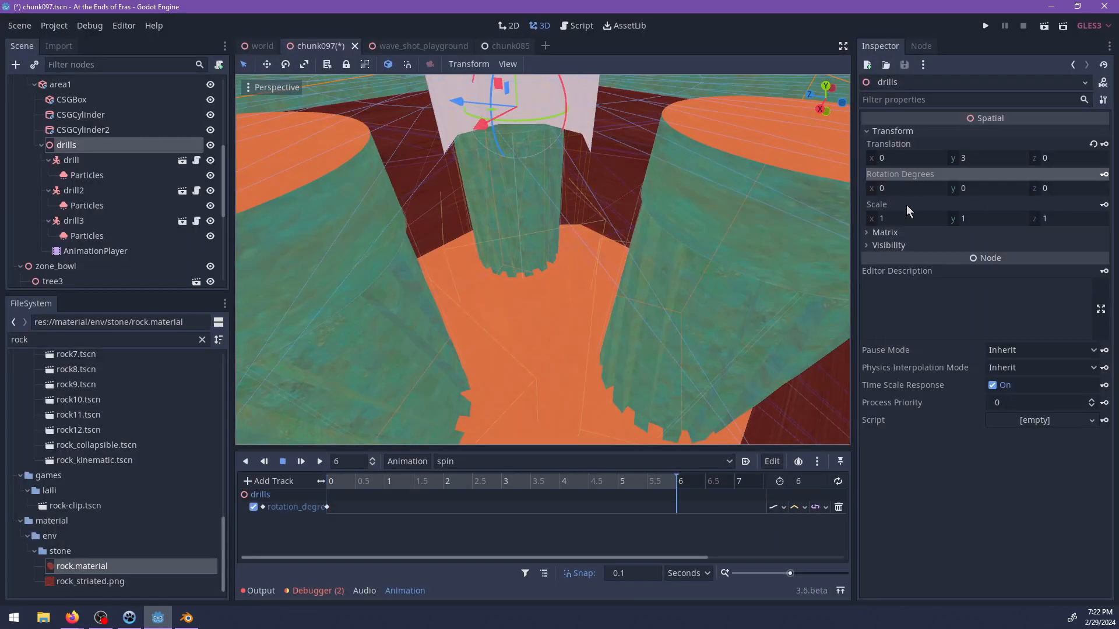
Key the drills node's Y rotation at -360 degrees at 6 s and enable looping for the spin animation.
scroll(553, 236, down, 5)
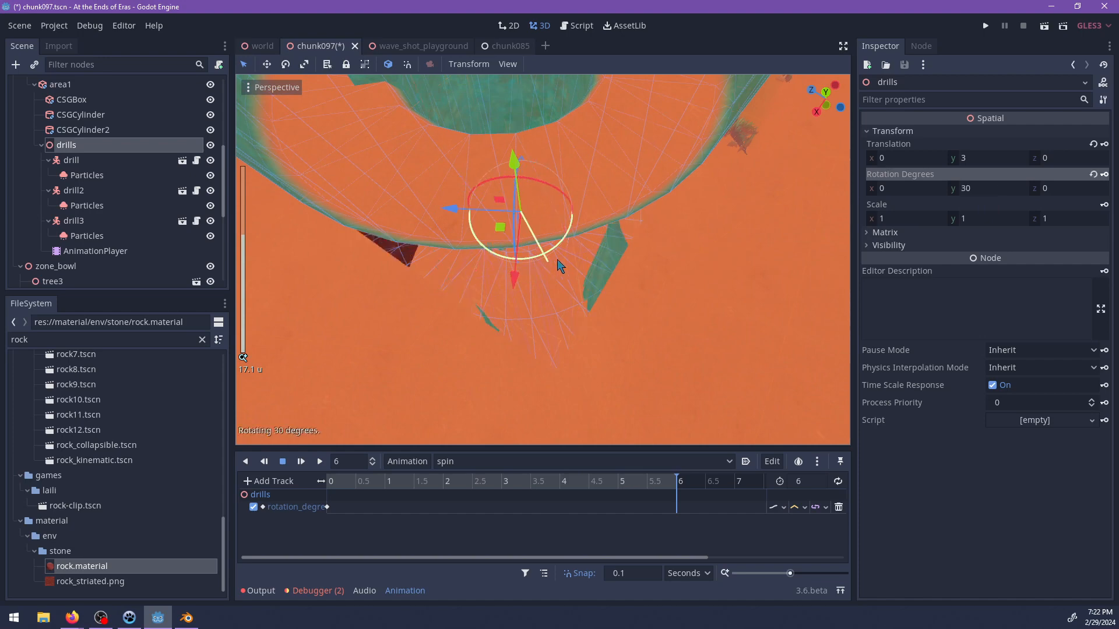
click(997, 187)
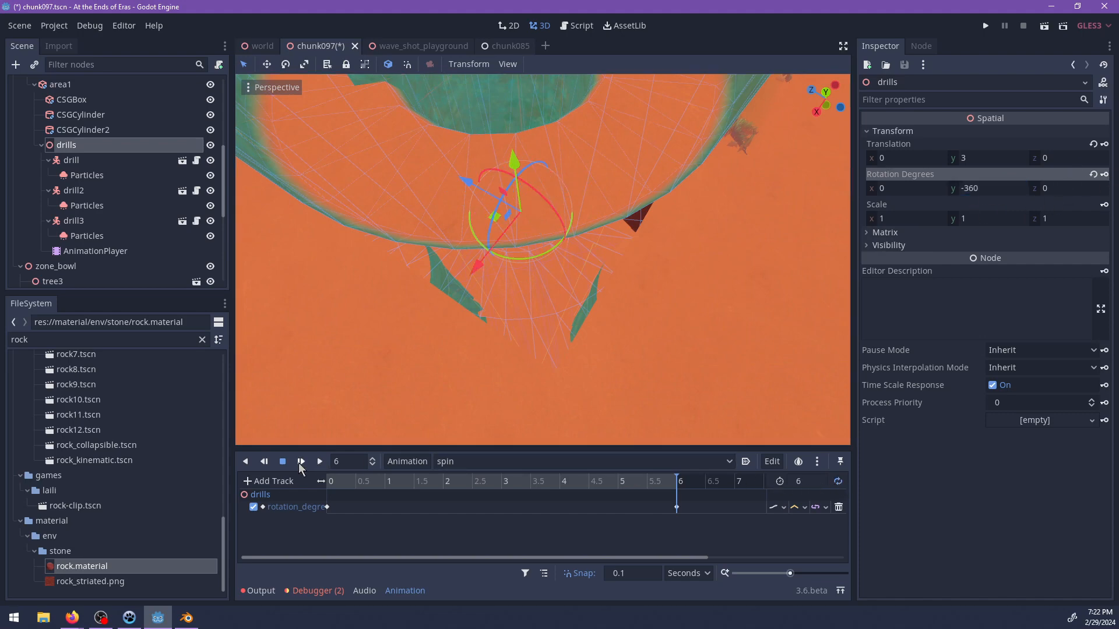
Set the drills rotation track's loop wrap mode to Clamp Loop Interp in the spin animation.
scroll(574, 275, up, 8)
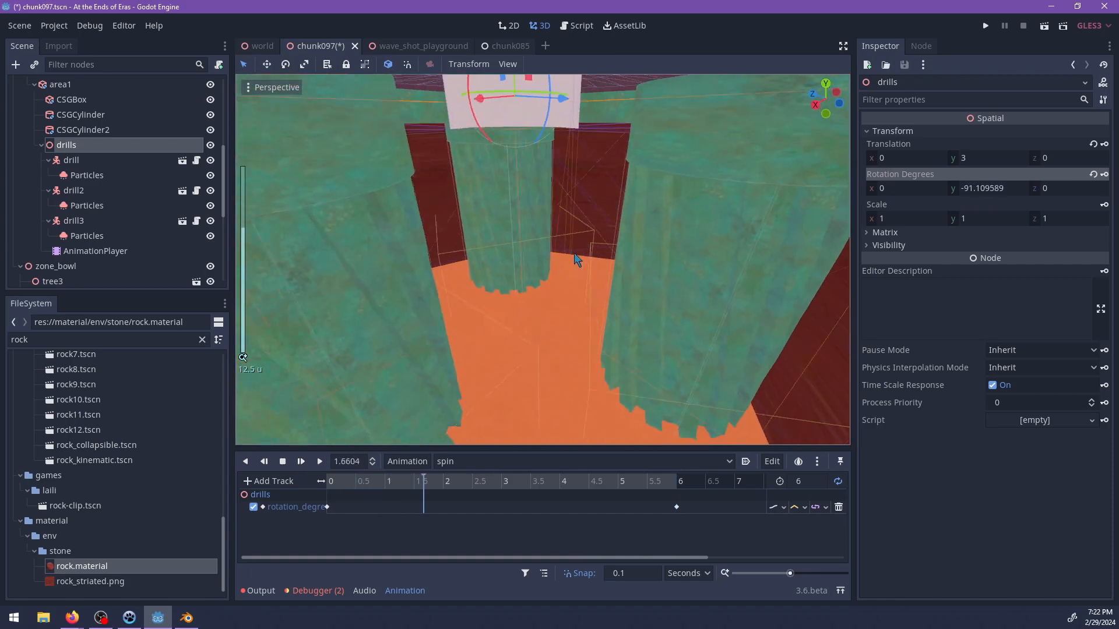
click(818, 507)
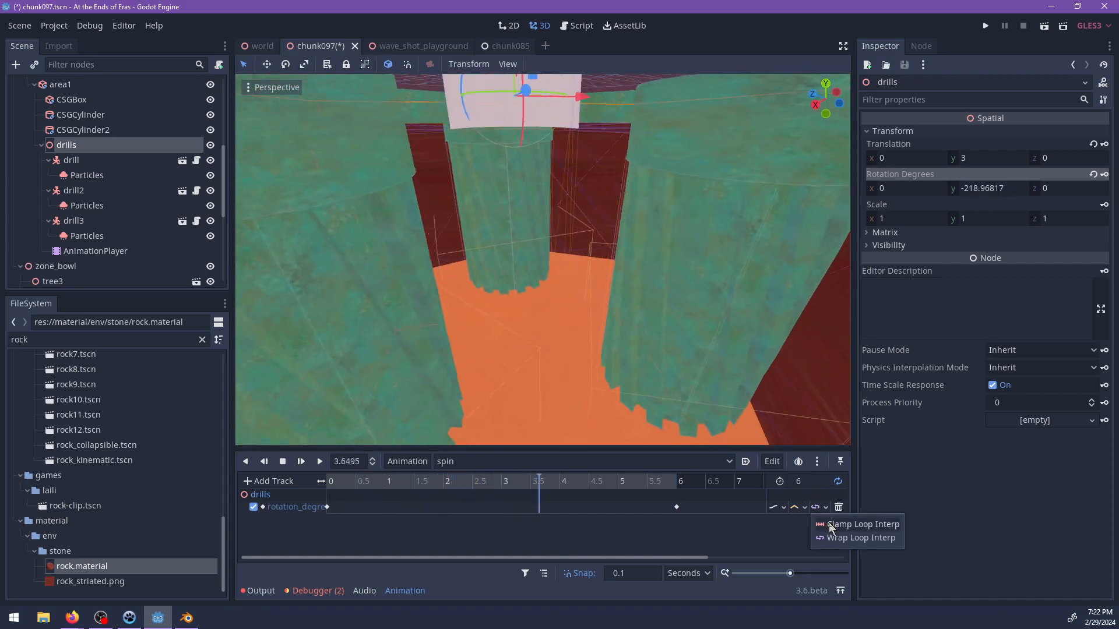
click(850, 524)
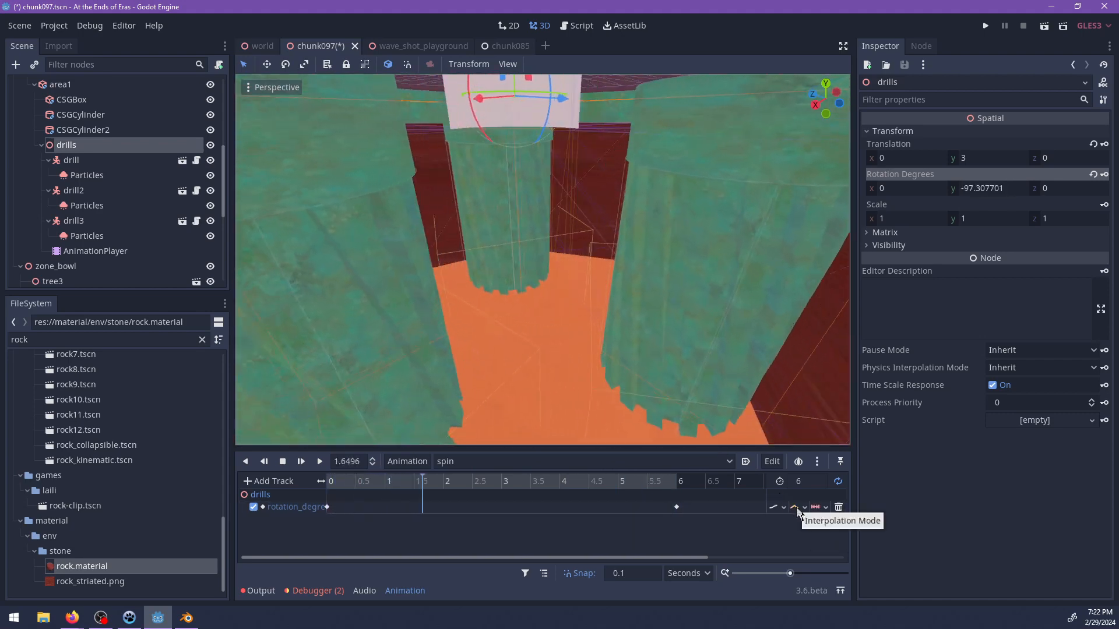
click(796, 507)
click(770, 508)
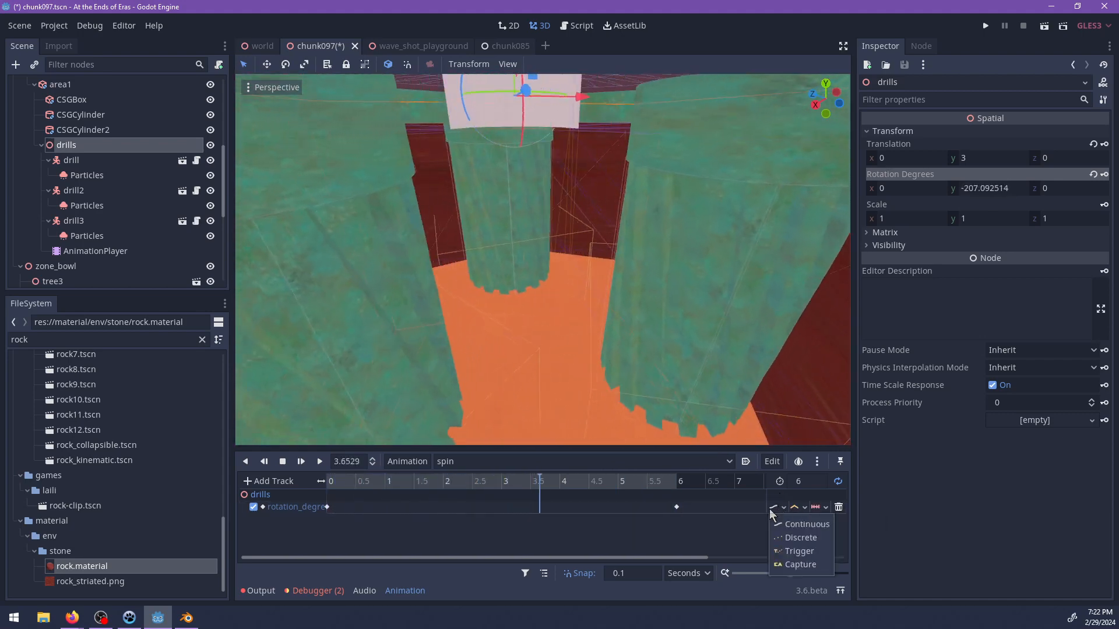
click(723, 529)
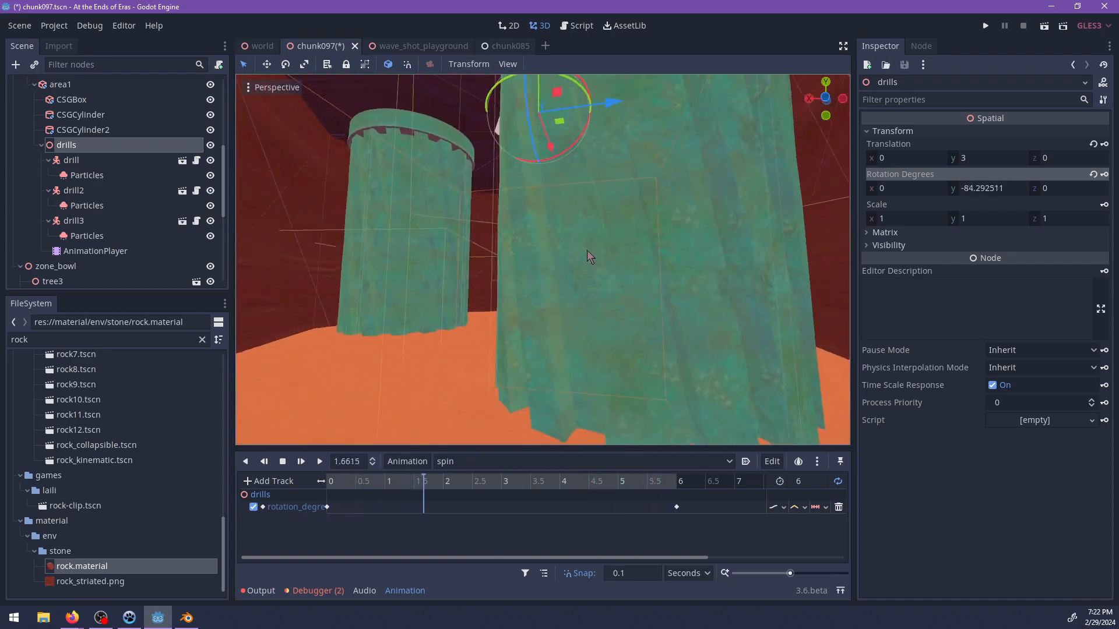
Increase CSGCylinder2's height to 16 around the three drills.
middle_drag(642, 265, 478, 243)
scroll(452, 243, up, 3)
scroll(706, 351, down, 2)
scroll(477, 244, down, 4)
click(497, 252)
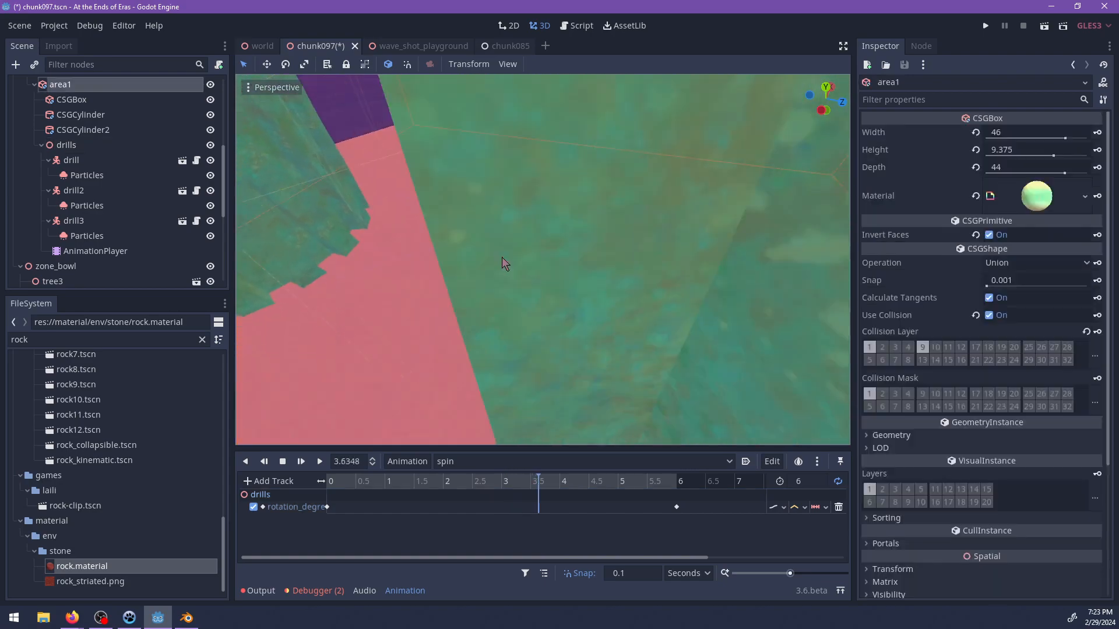
click(90, 114)
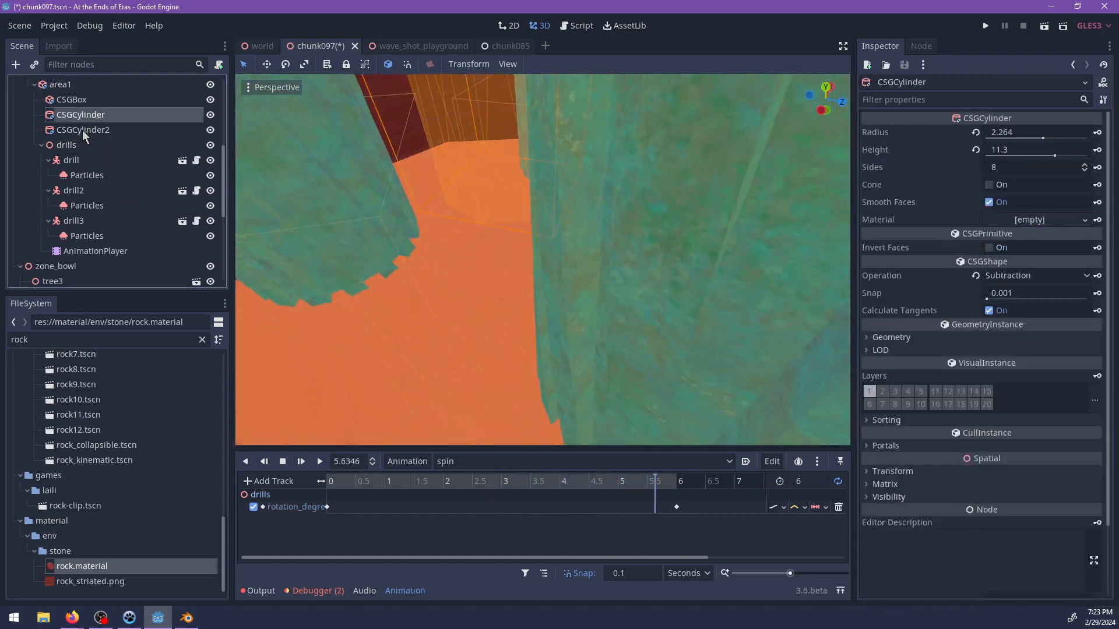
click(83, 130)
click(82, 115)
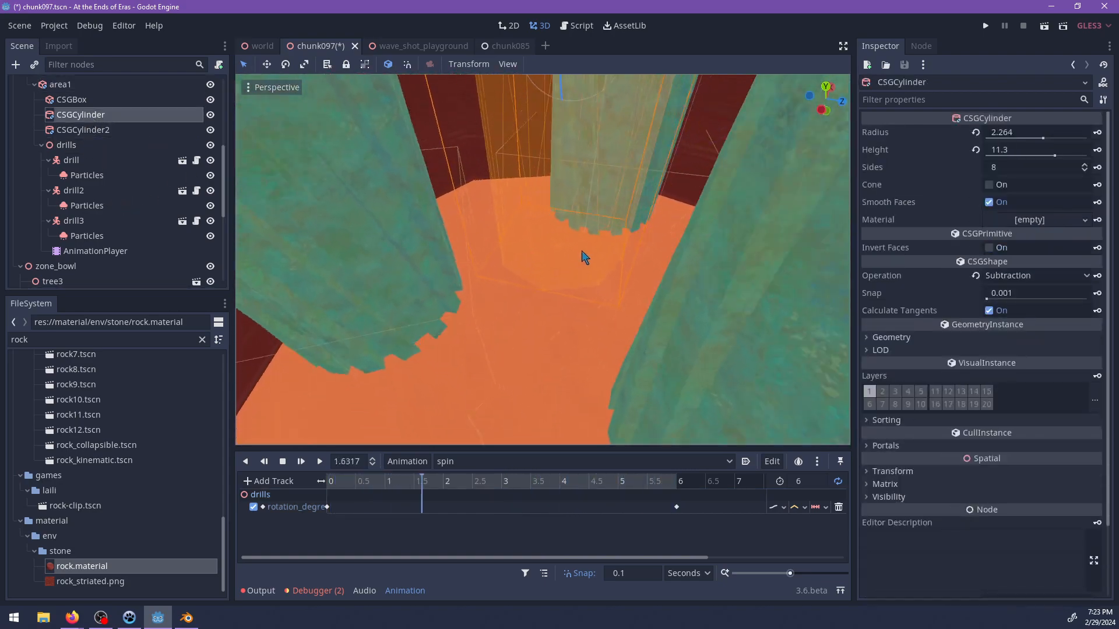
click(83, 129)
scroll(556, 269, down, 5)
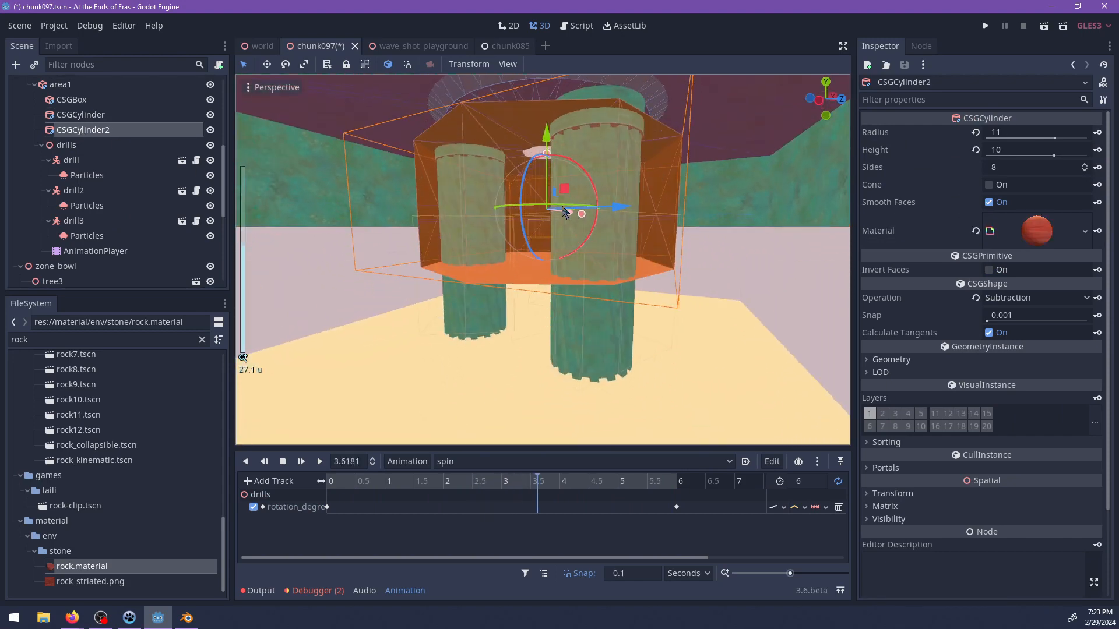
drag(541, 202, 537, 161)
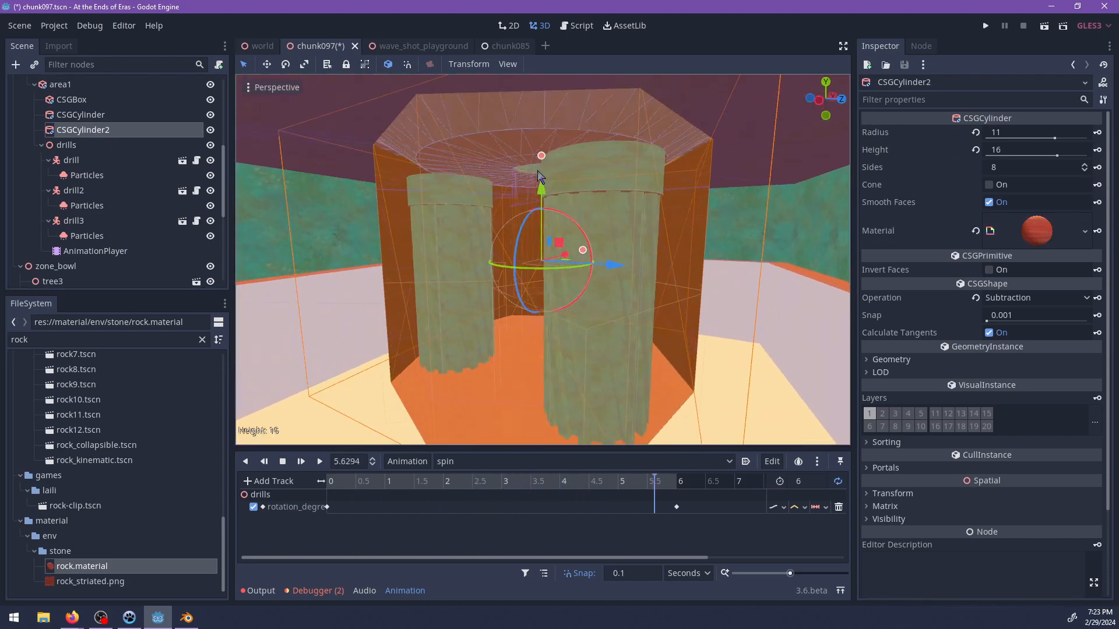
Adjust CSGCylinder2's vertical position so that the chamber encloses the drills.
click(540, 188)
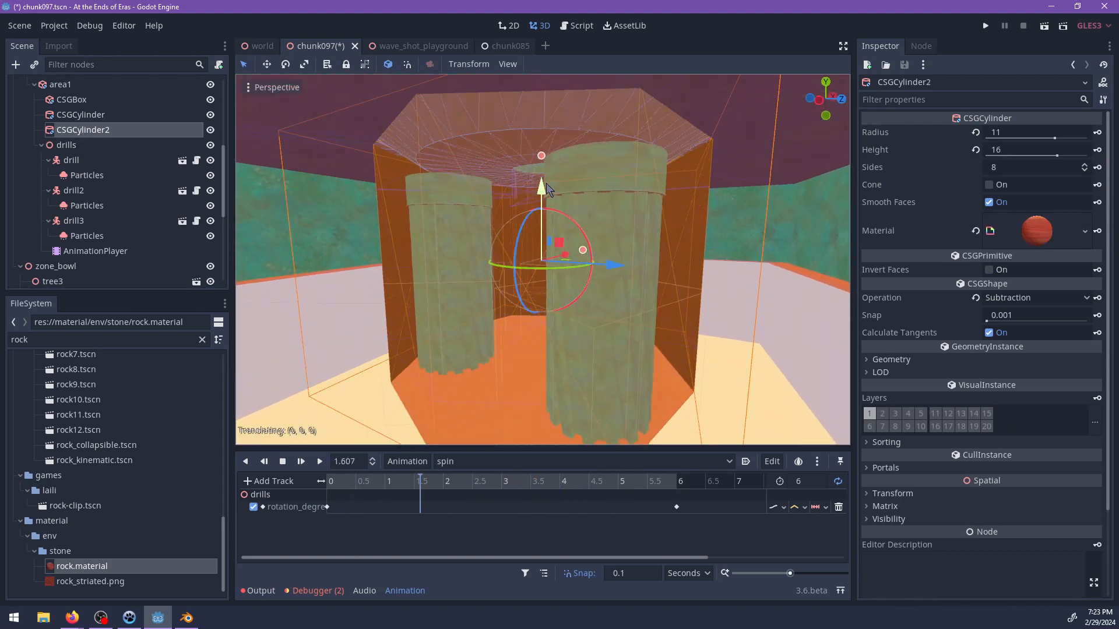
drag(546, 192, 544, 196)
middle_drag(574, 214, 619, 235)
middle_drag(537, 205, 519, 144)
scroll(547, 192, up, 6)
middle_drag(583, 206, 494, 221)
scroll(549, 213, down, 4)
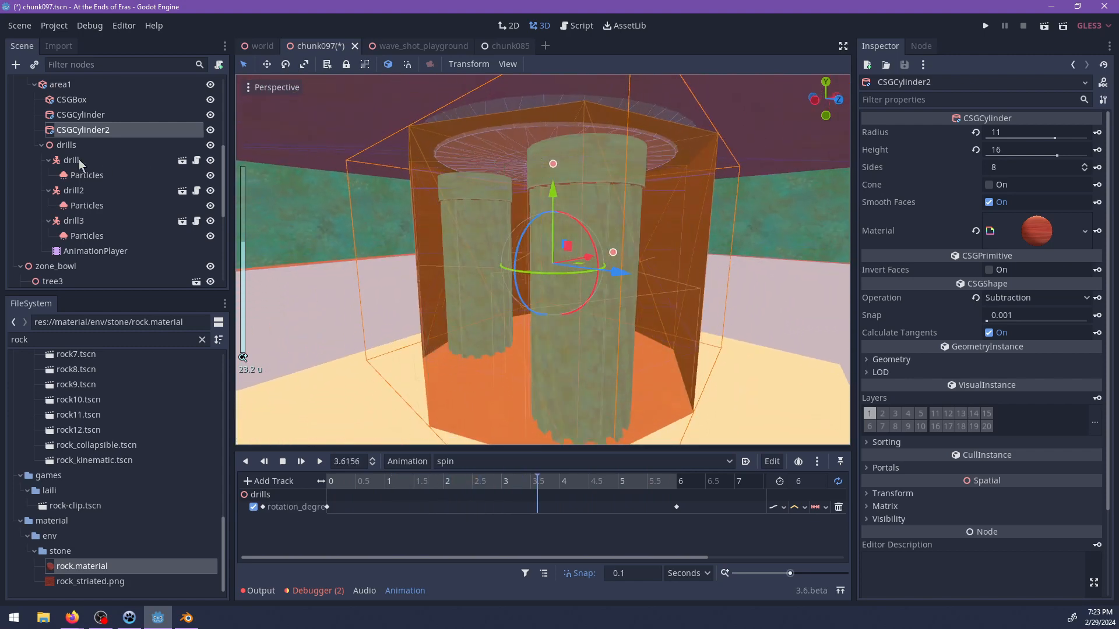
Raise the drills node to a Y translation of about 4.14.
click(67, 145)
drag(553, 101, 551, 91)
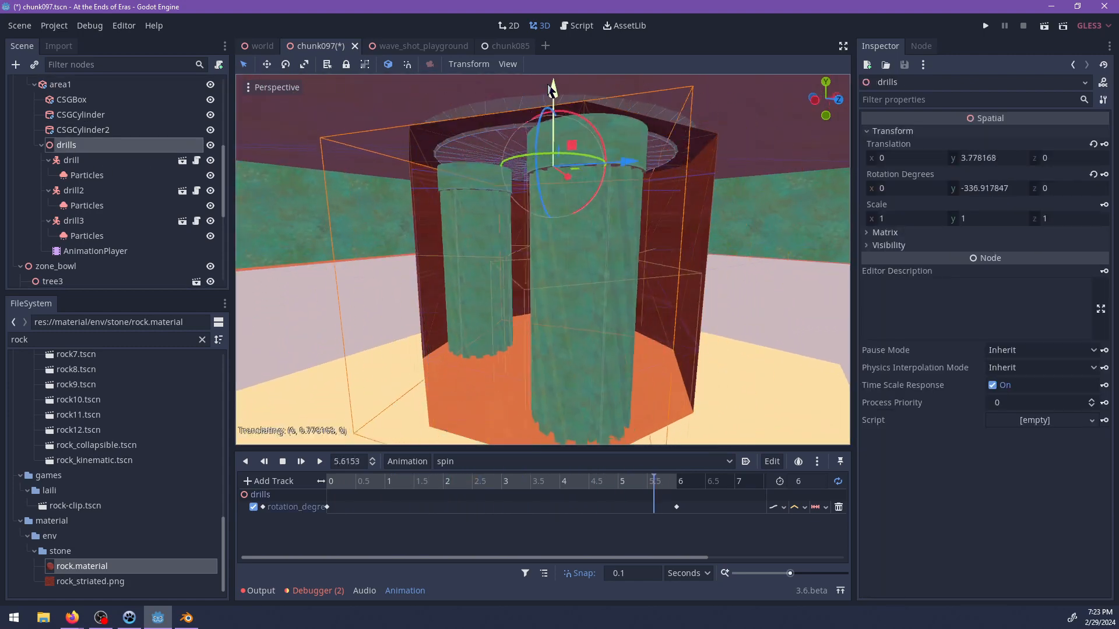
middle_drag(640, 173, 585, 295)
scroll(601, 212, up, 6)
scroll(471, 179, up, 3)
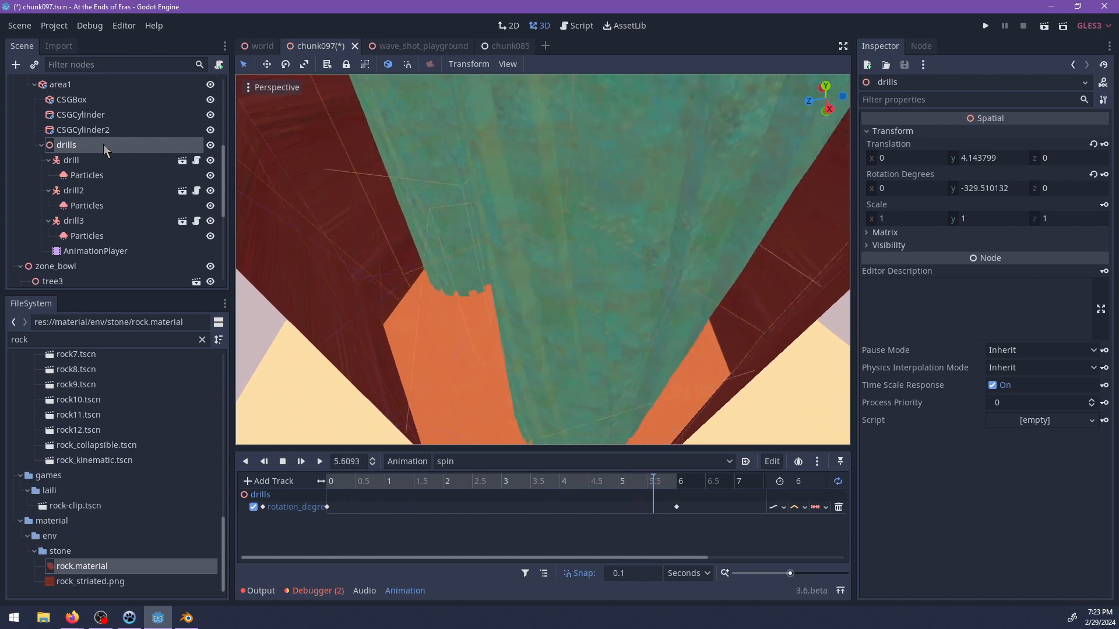
Duplicate area1's CSGCylinder and lower the copy about 7 units between the drills.
click(42, 145)
click(79, 114)
key(f)
scroll(556, 230, down, 2)
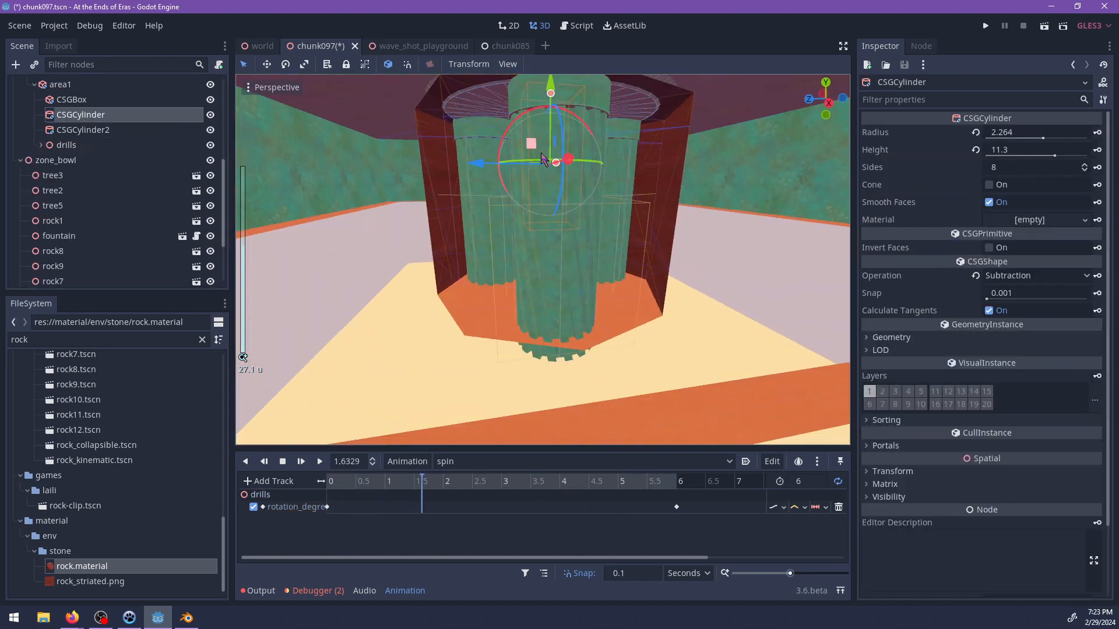
scroll(556, 230, up, 1)
key(ctrl+d)
drag(557, 122, 555, 231)
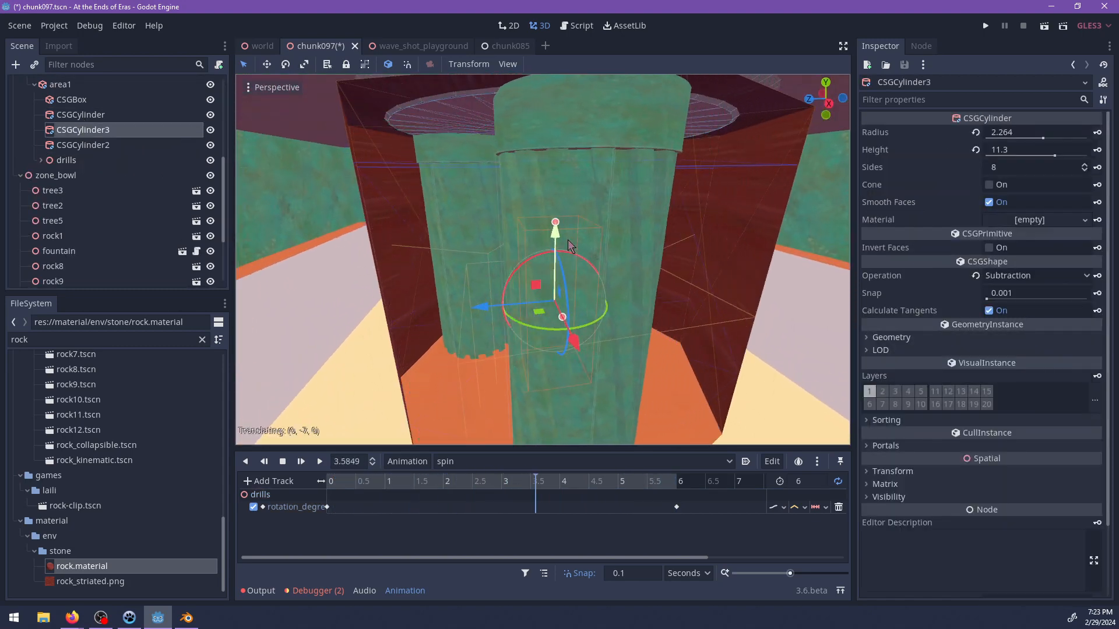
Set CSGCylinder3's operation to Union and place it below CSGCylinder2 in area1's node order.
click(1014, 276)
click(1005, 291)
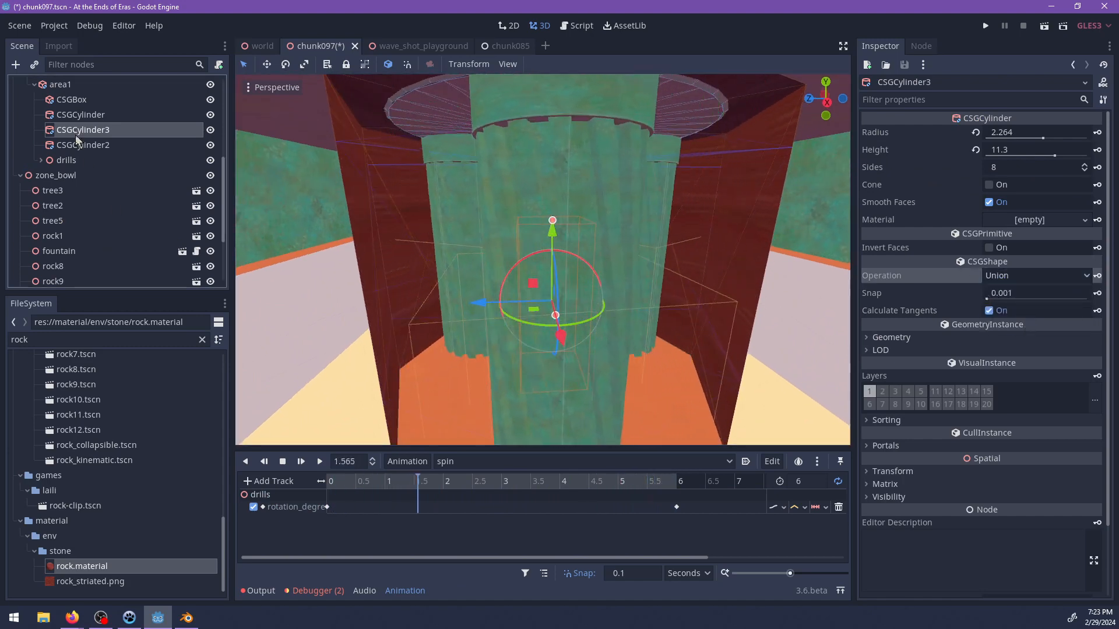
click(569, 247)
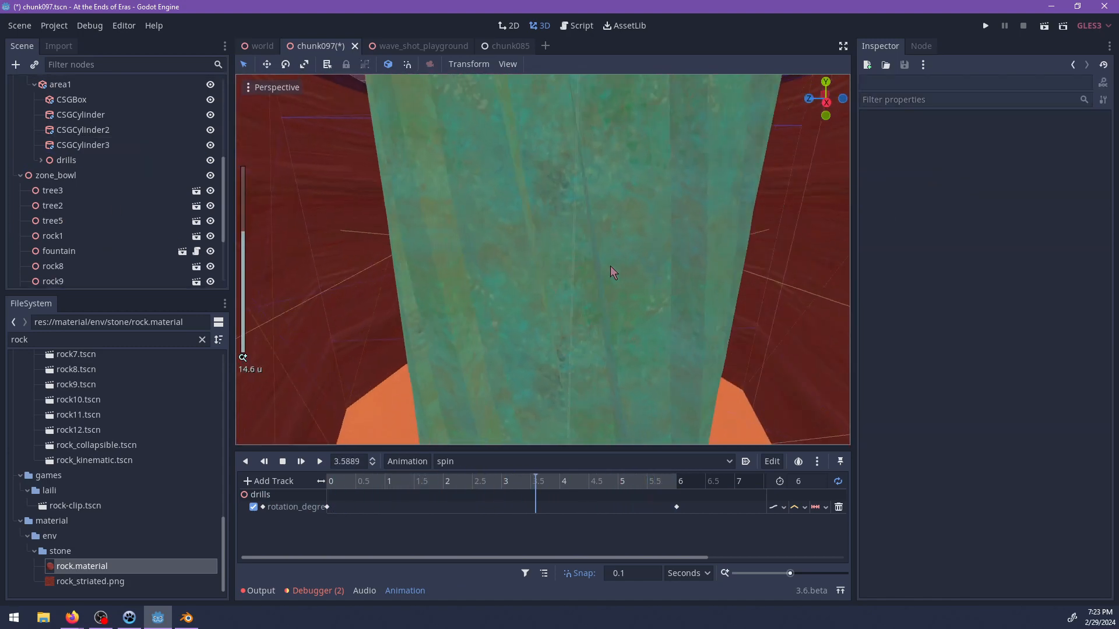
click(560, 247)
click(111, 145)
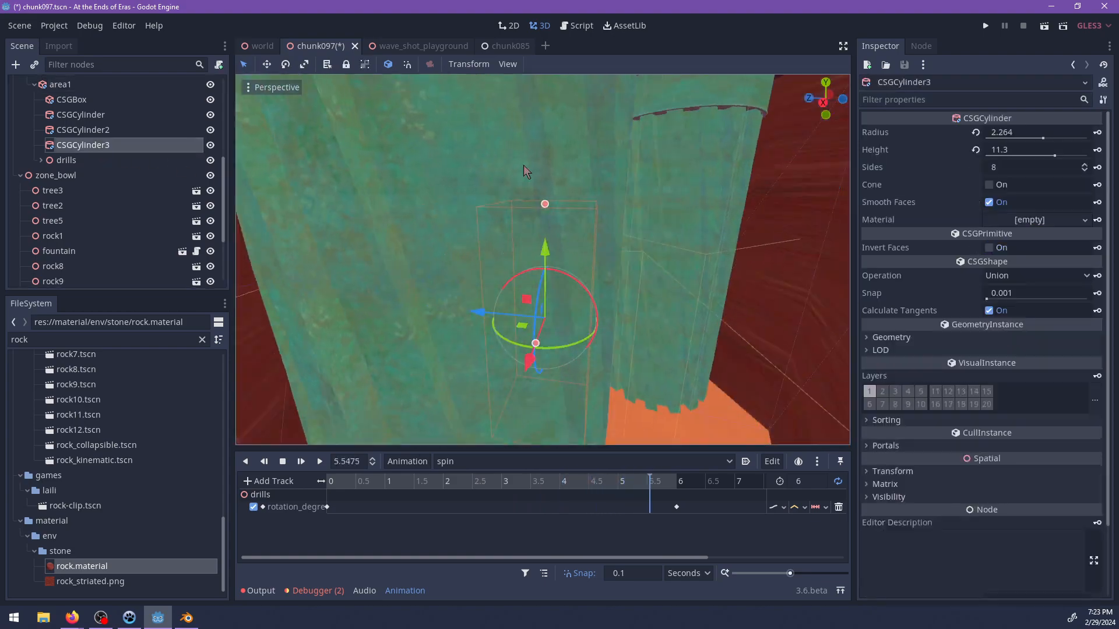
Resize CSGCylinder3 to a radius of 4 and a height of 6.
drag(548, 214, 548, 255)
middle_drag(548, 255, 543, 358)
scroll(519, 341, up, 5)
drag(519, 344, 742, 275)
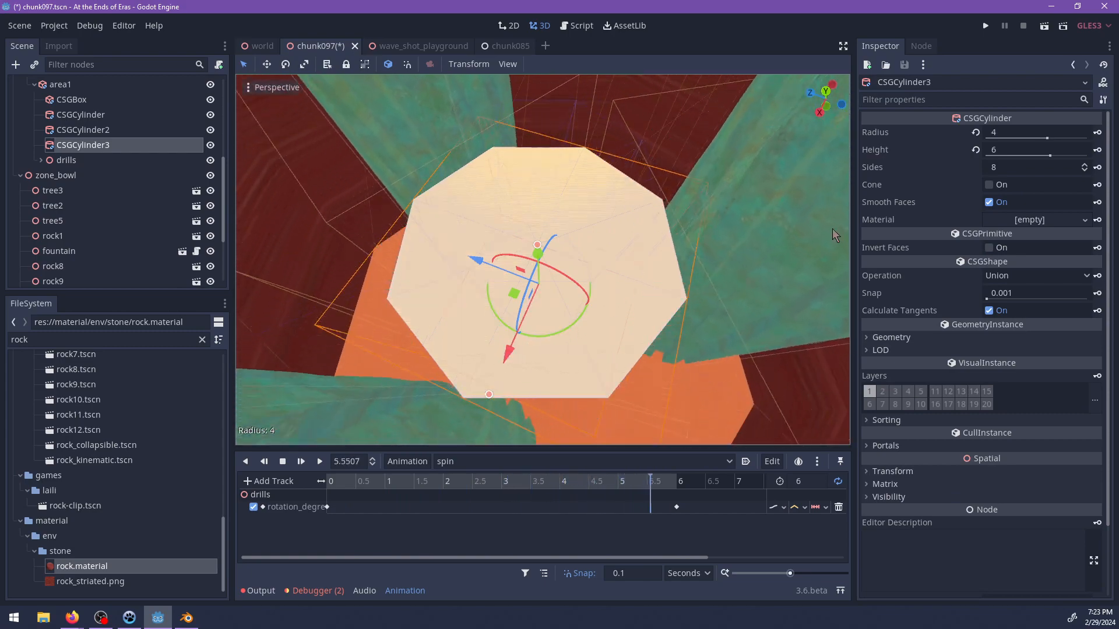
Lower CSGCylinder3 toward the floor between the drills and reparent it directly under Interior.
middle_drag(611, 265, 529, 176)
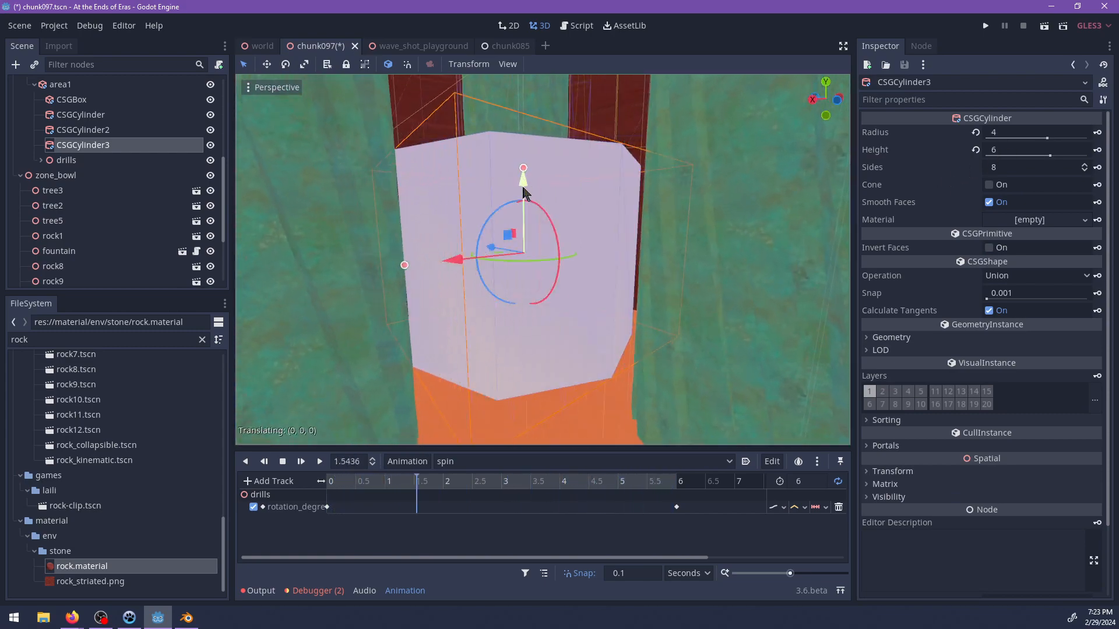
drag(524, 183, 524, 241)
middle_drag(566, 277, 484, 175)
mouse_move(79, 152)
mouse_down()
mouse_move(82, 115)
mouse_move(88, 137)
mouse_move(65, 138)
mouse_up()
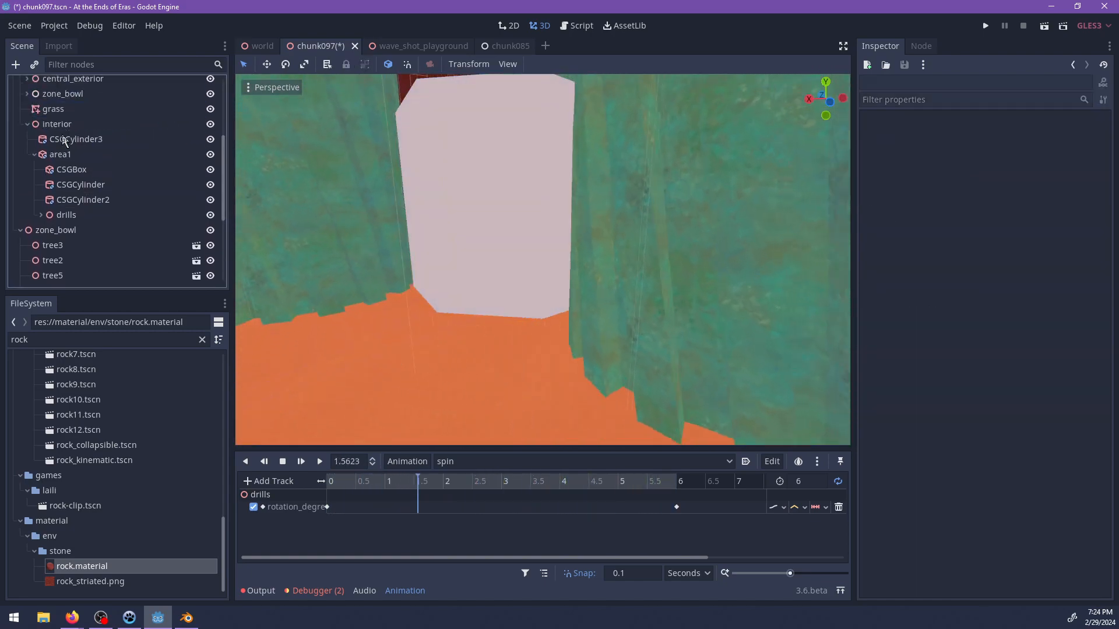
Enable collision on CSGCylinder3 with collision layers 1 and 9, matching area1's settings.
click(66, 139)
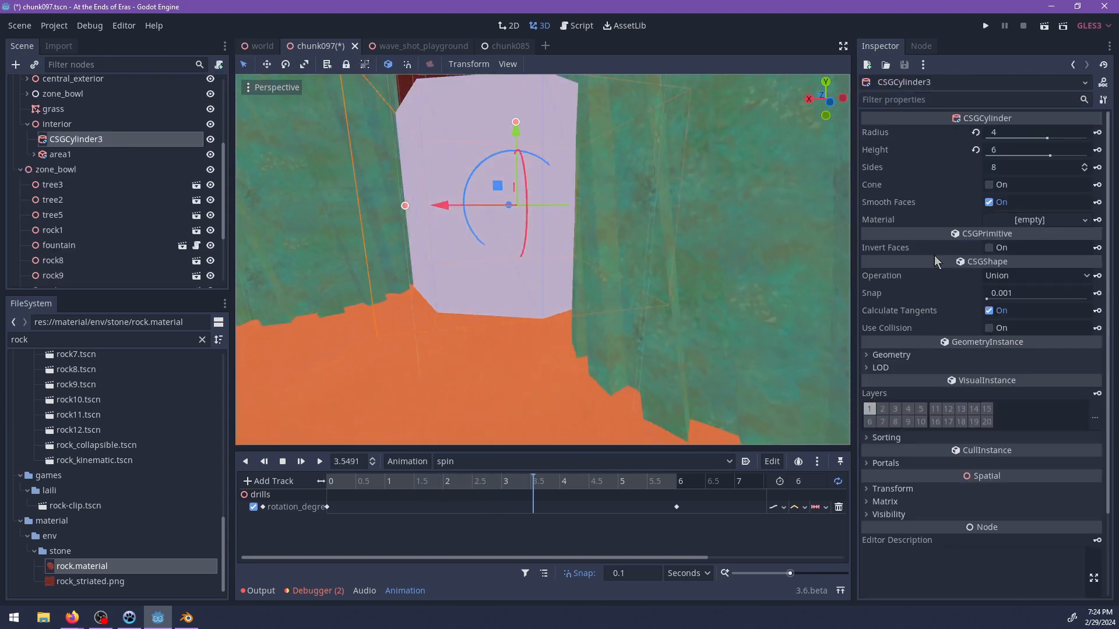
click(990, 328)
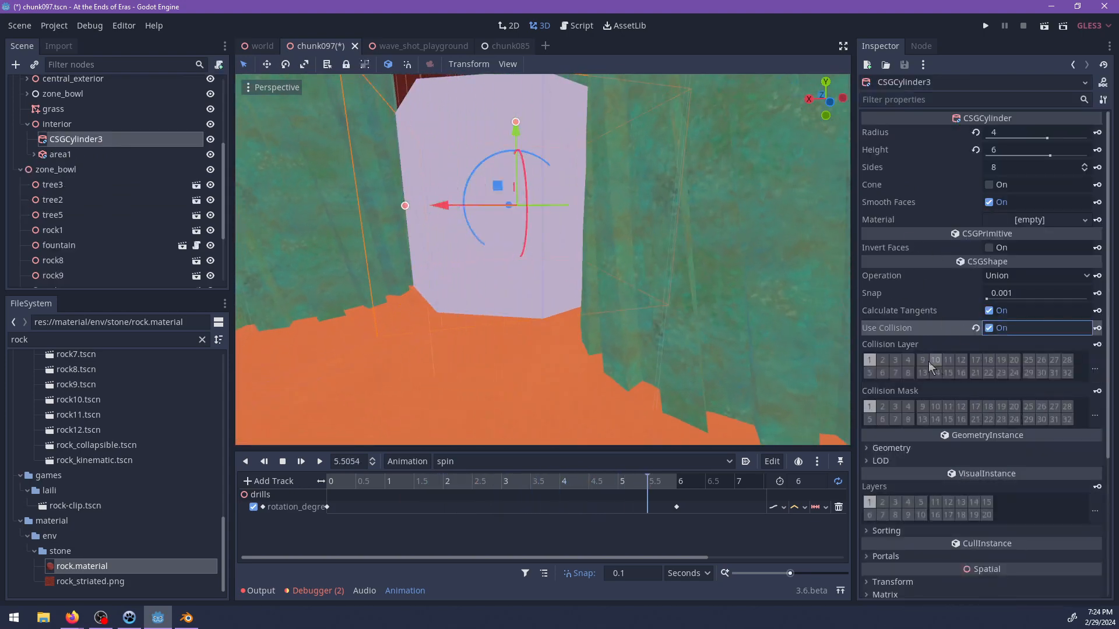
click(87, 155)
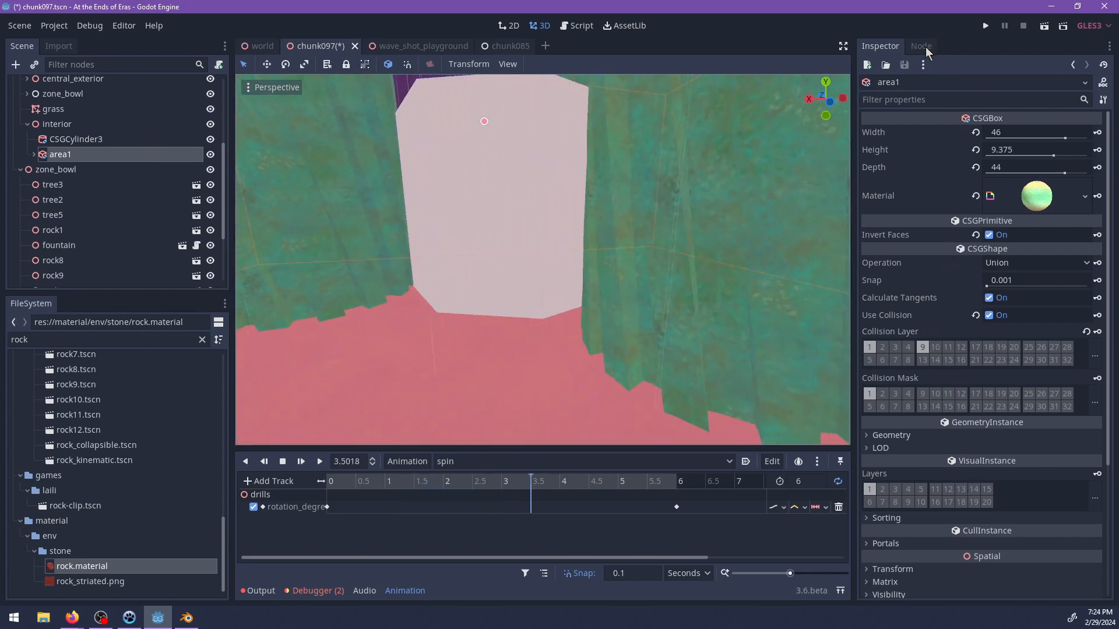
click(921, 47)
click(877, 46)
Assign rock.material to CSGCylinder3 under Interior and save the scene.
click(424, 243)
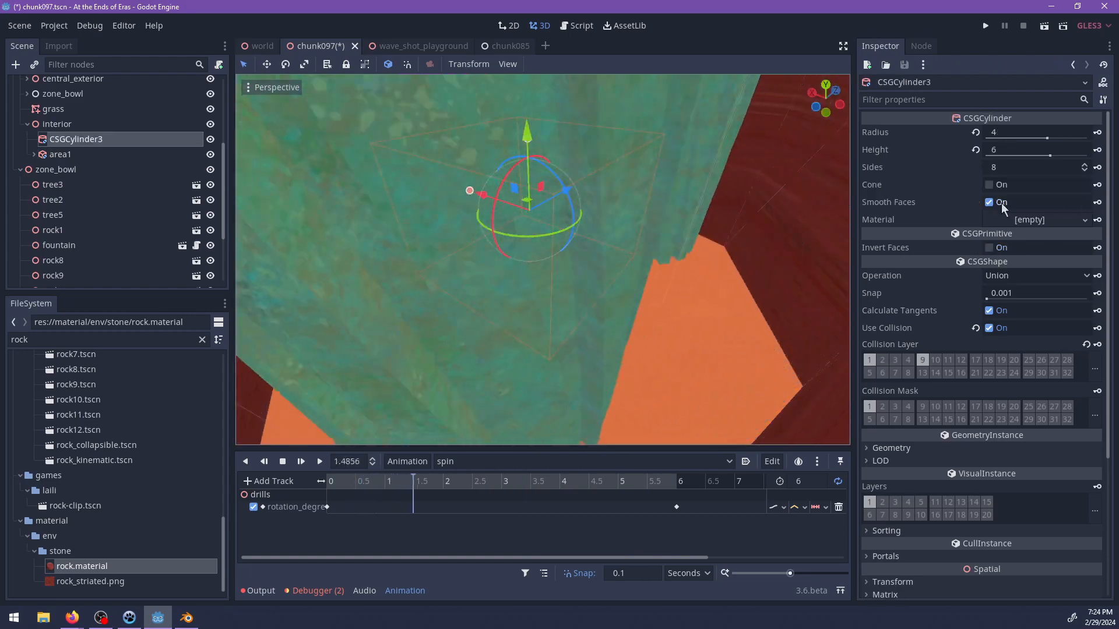
drag(82, 566, 537, 287)
key(ctrl+s)
Duplicate area1's subtractive CSGCylinder and lay the copy tilted through the drill chamber's wall as a tunnel.
scroll(564, 284, down, 3)
middle_drag(564, 284, 540, 243)
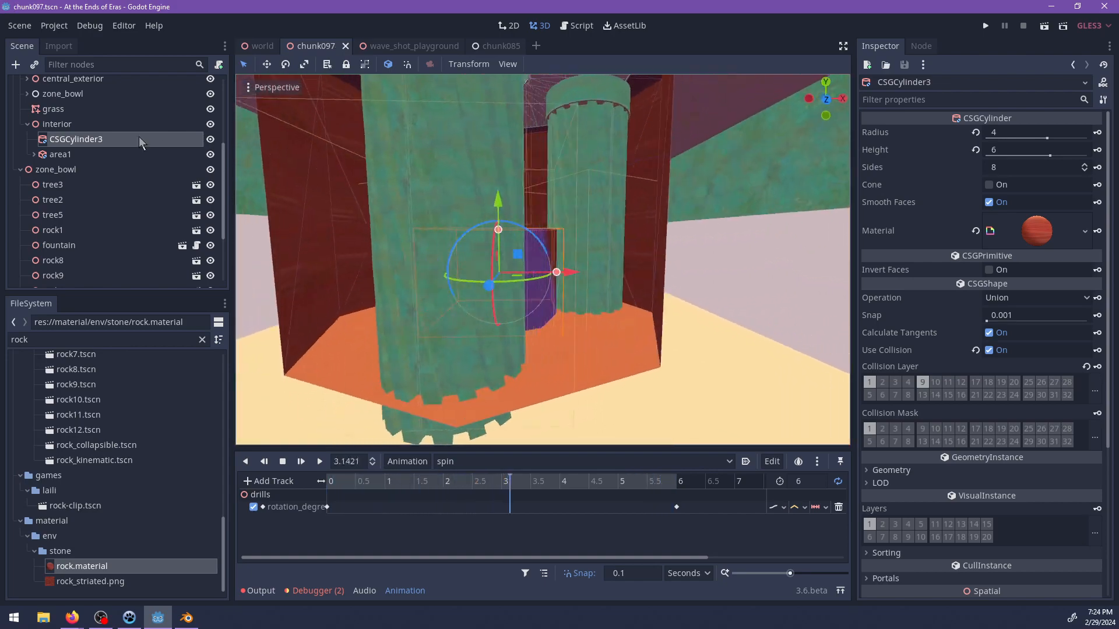
click(82, 198)
scroll(594, 240, down, 2)
middle_drag(594, 240, 537, 228)
click(124, 186)
scroll(588, 233, up, 4)
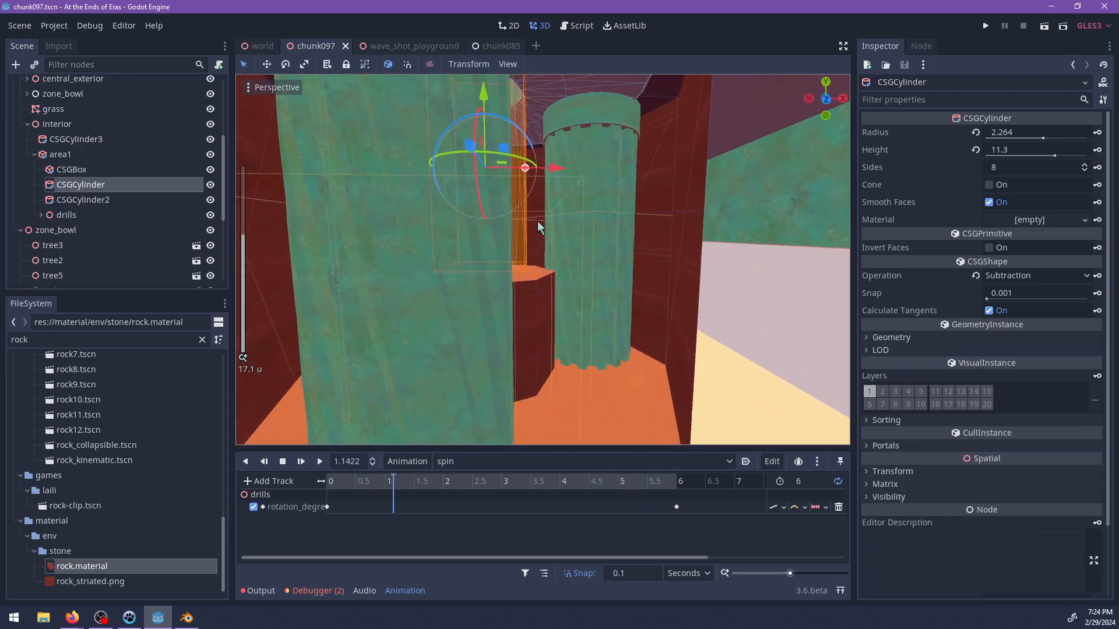
key(ctrl+d)
middle_drag(526, 169, 455, 150)
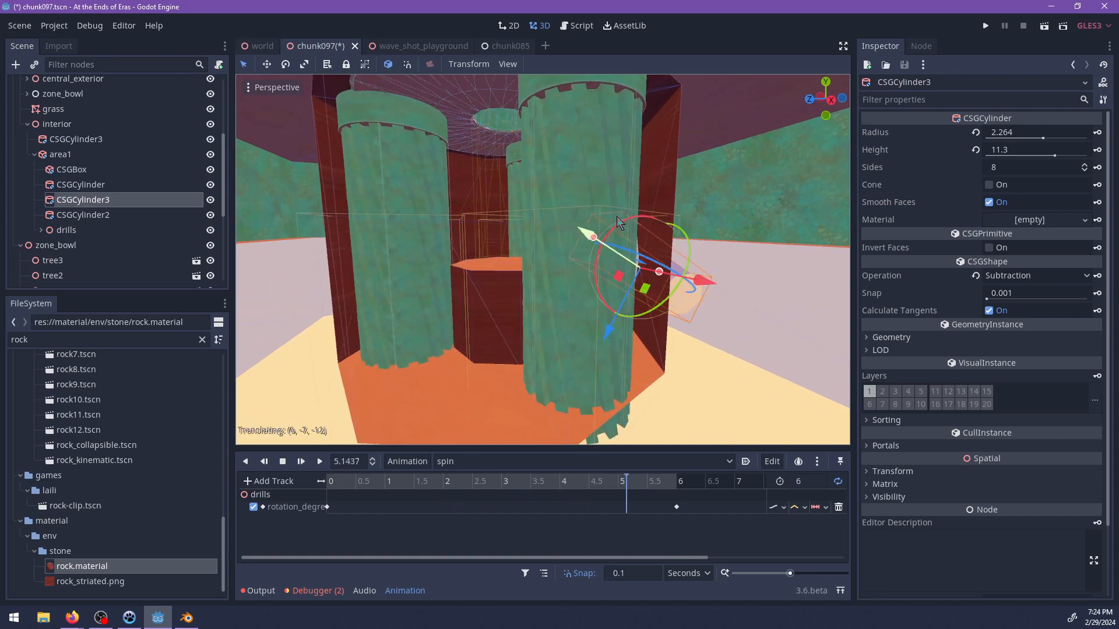
scroll(640, 234, up, 6)
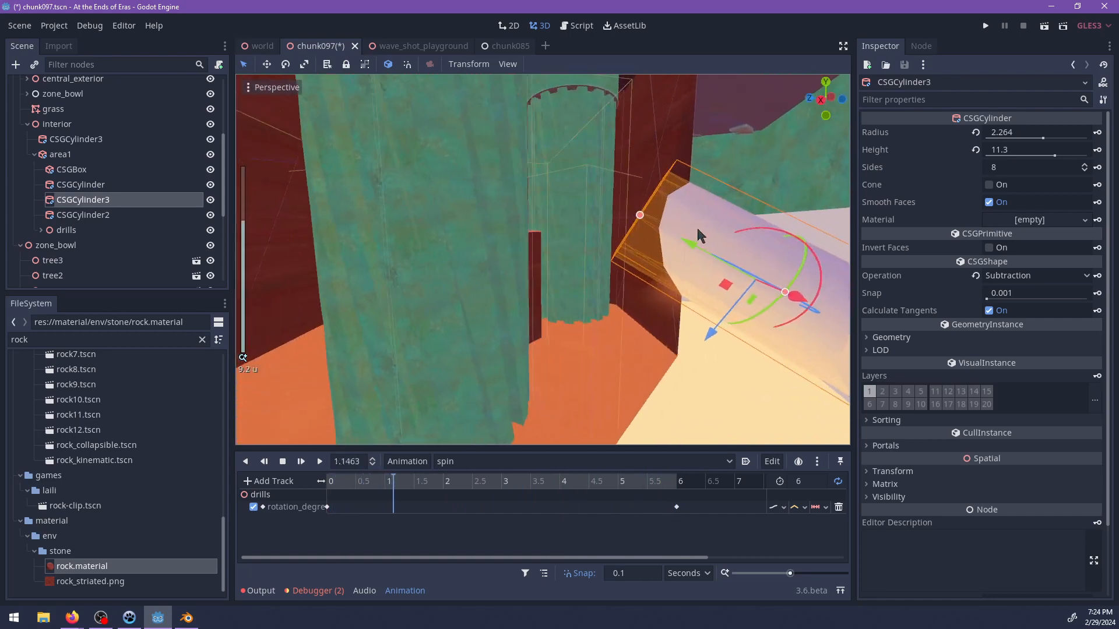
mouse_move(531, 220)
middle_down()
mouse_move(670, 292)
mouse_move(547, 229)
middle_up()
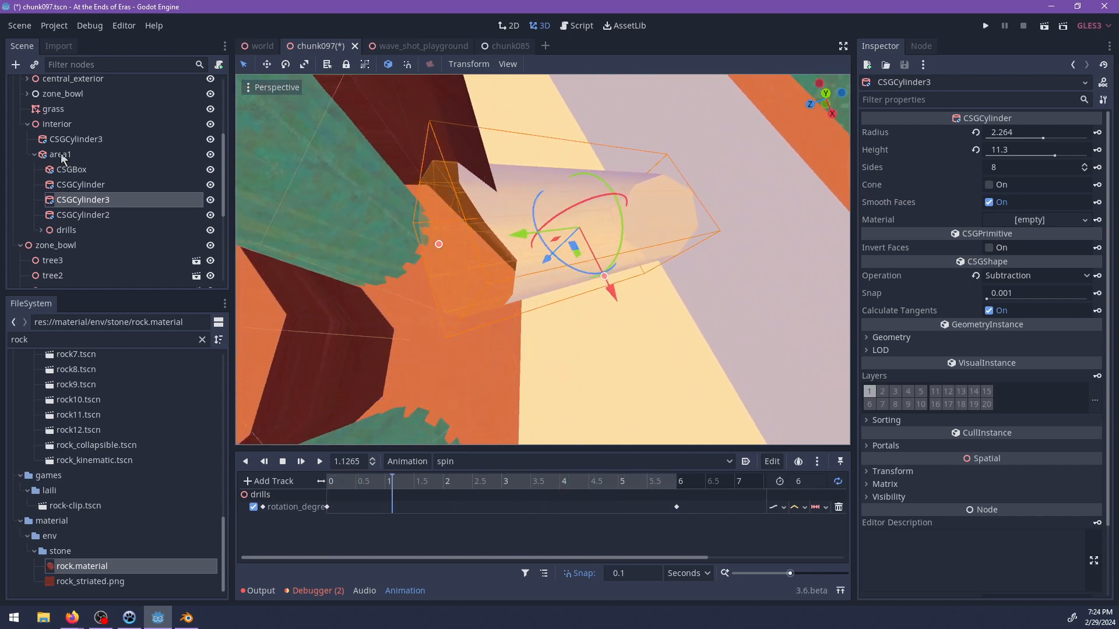
Assign rock.material to area1 and its CSGBox, CSGCylinder, CSGCylinder3 and CSGCylinder2 children together.
click(68, 170)
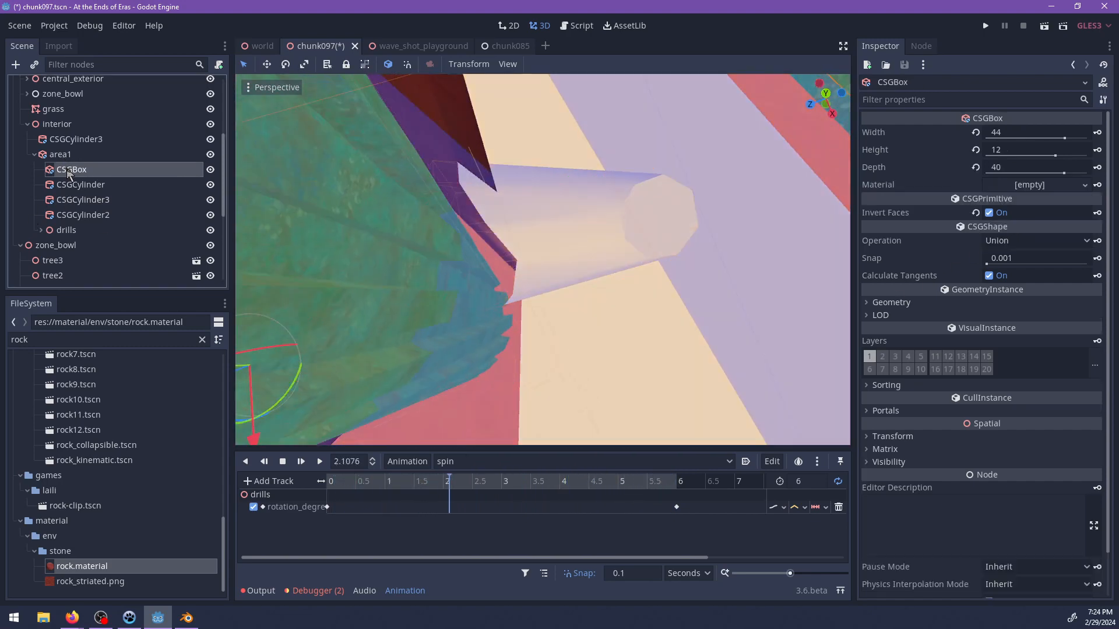
shift+click(76, 219)
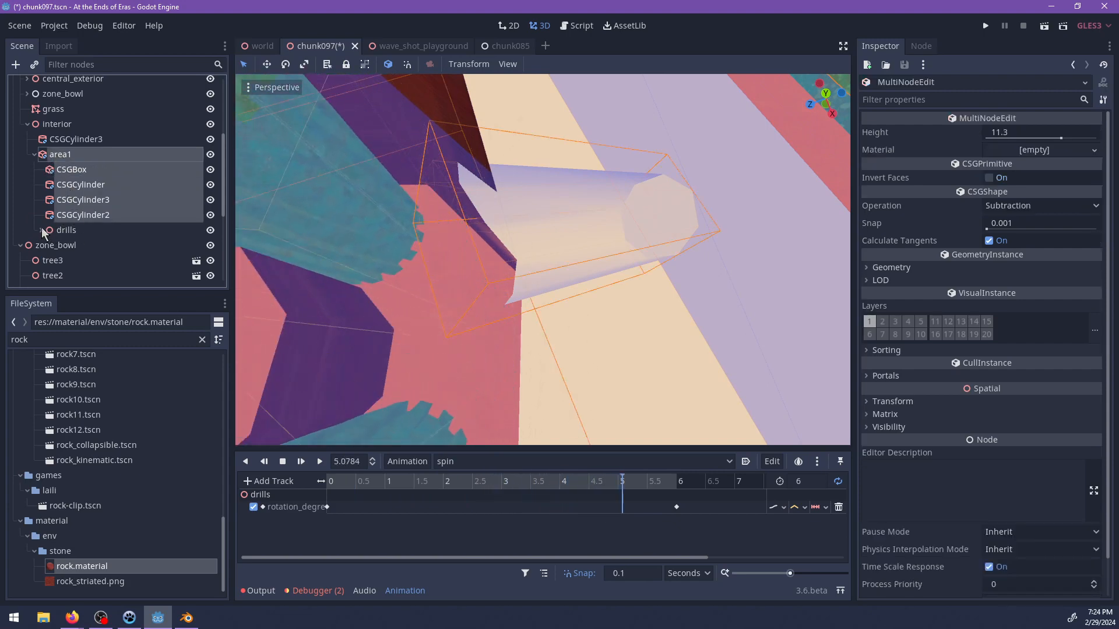
scroll(452, 234, down, 4)
shift+middle_drag(643, 225, 689, 253)
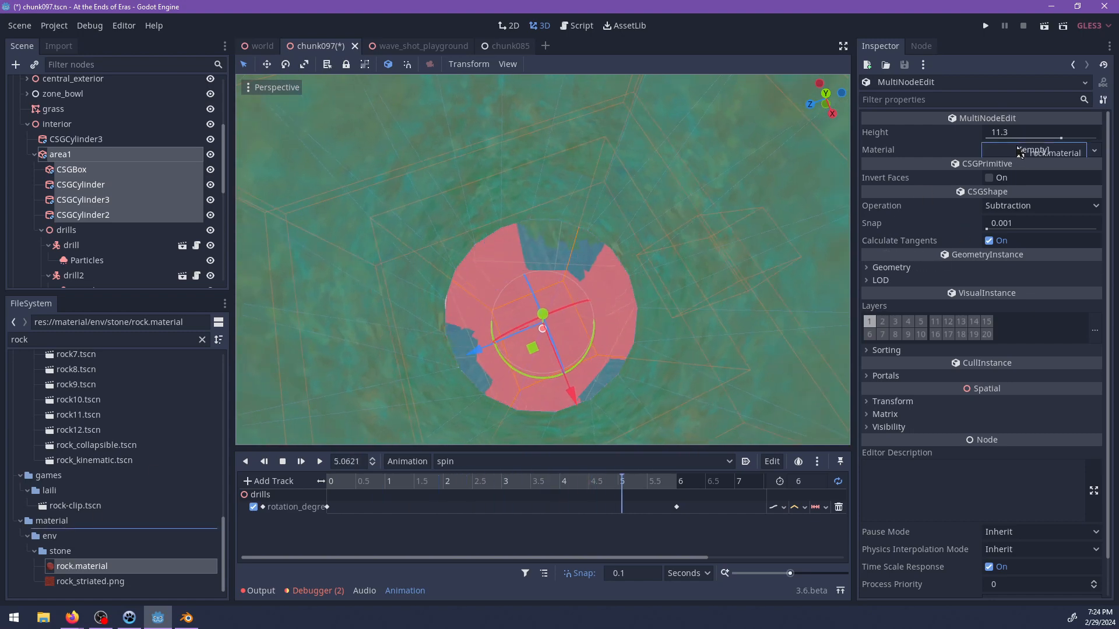
drag(1020, 153, 1020, 151)
scroll(647, 268, down, 2)
scroll(640, 285, up, 6)
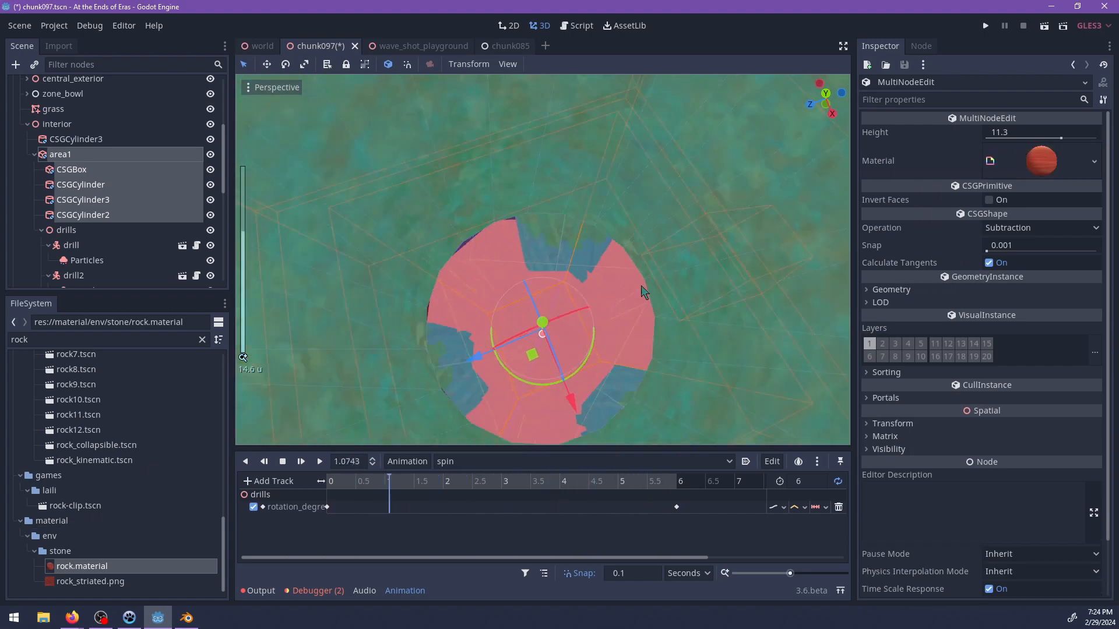
Try removing the subtractive CSGCylinder tunnel from area1 and undo the deletion.
shift+middle_drag(604, 166, 520, 262)
click(81, 184)
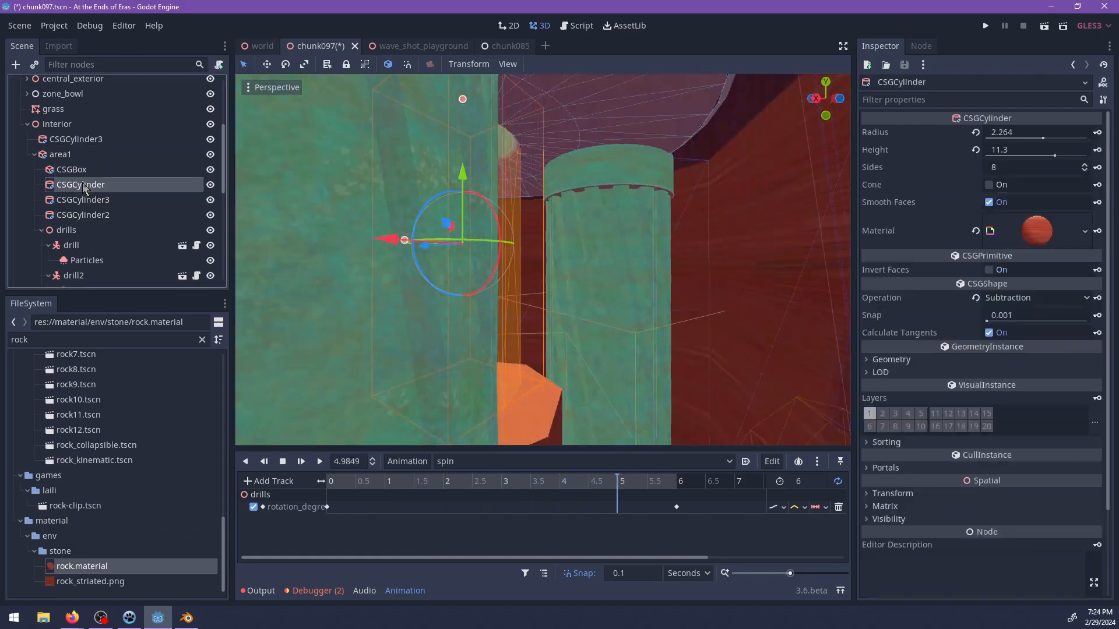
key(Delete)
key(Return)
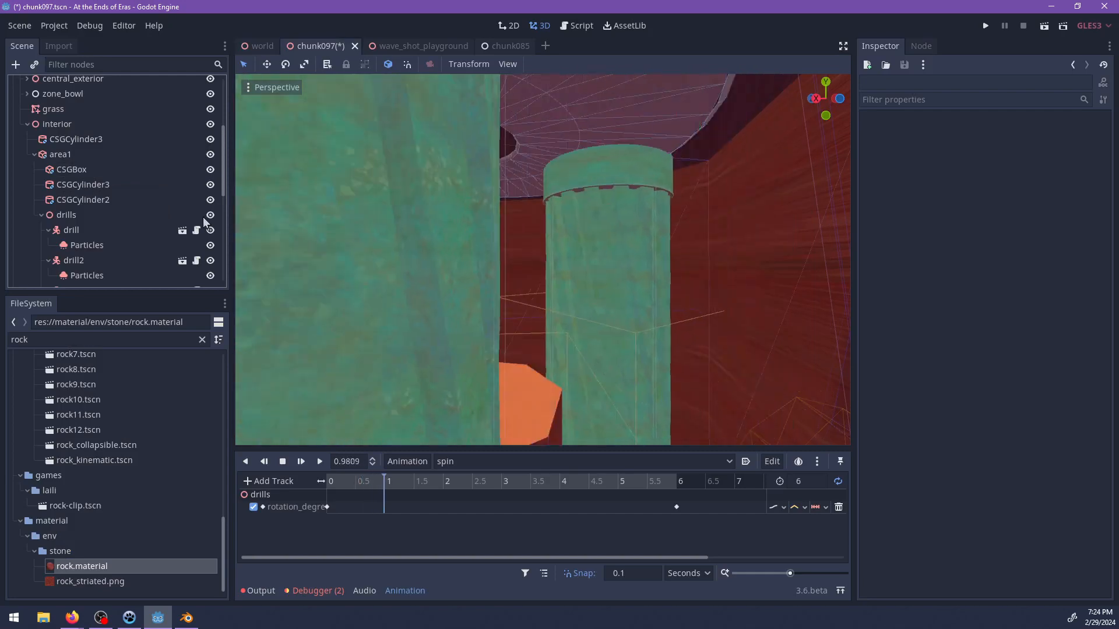
scroll(535, 198, down, 5)
middle_drag(537, 201, 571, 331)
key(ctrl+z)
Select area1, save the chunk097 scene and run the project for a playtest.
scroll(552, 247, down, 3)
click(647, 263)
key(ctrl+s)
key(F5)
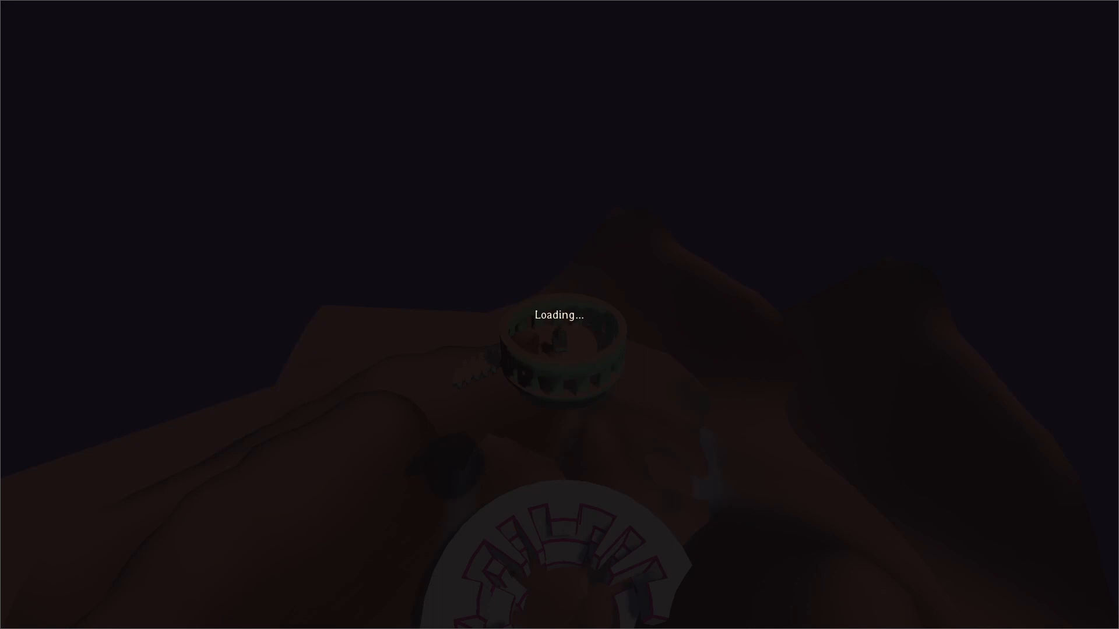
Run the character across the sand to the green drill tower and follow its outer wall.
key(w)
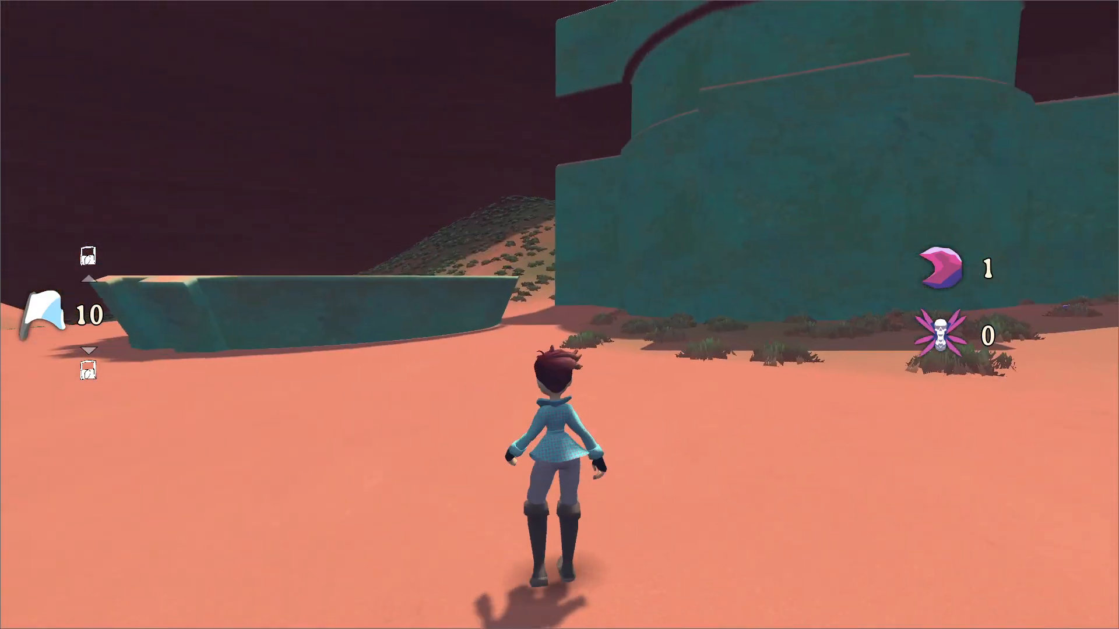
key(d)
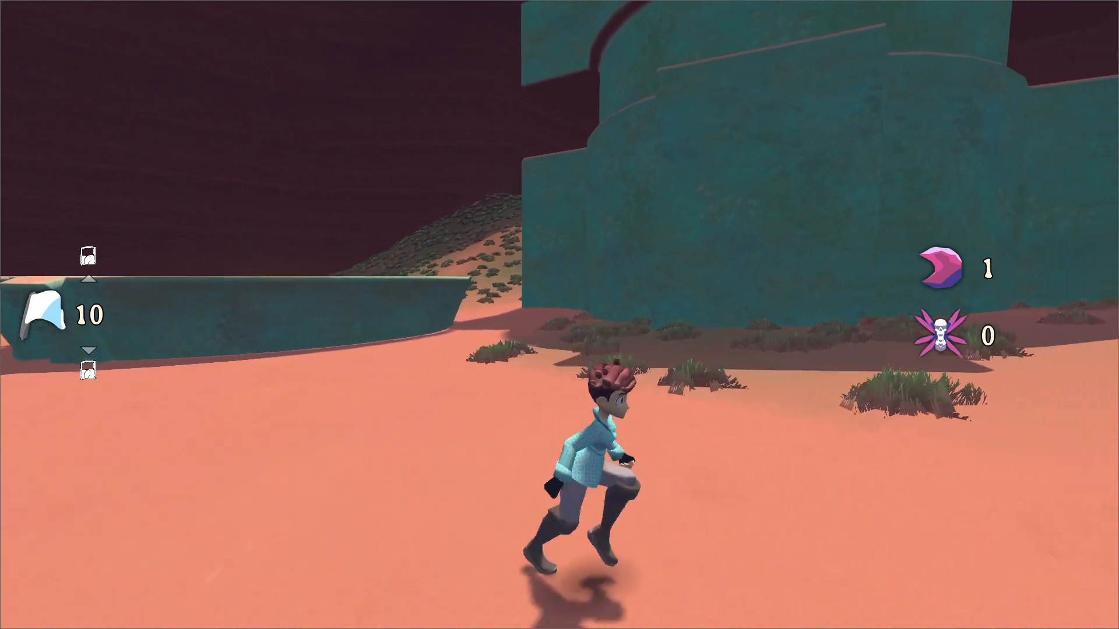
key(w)
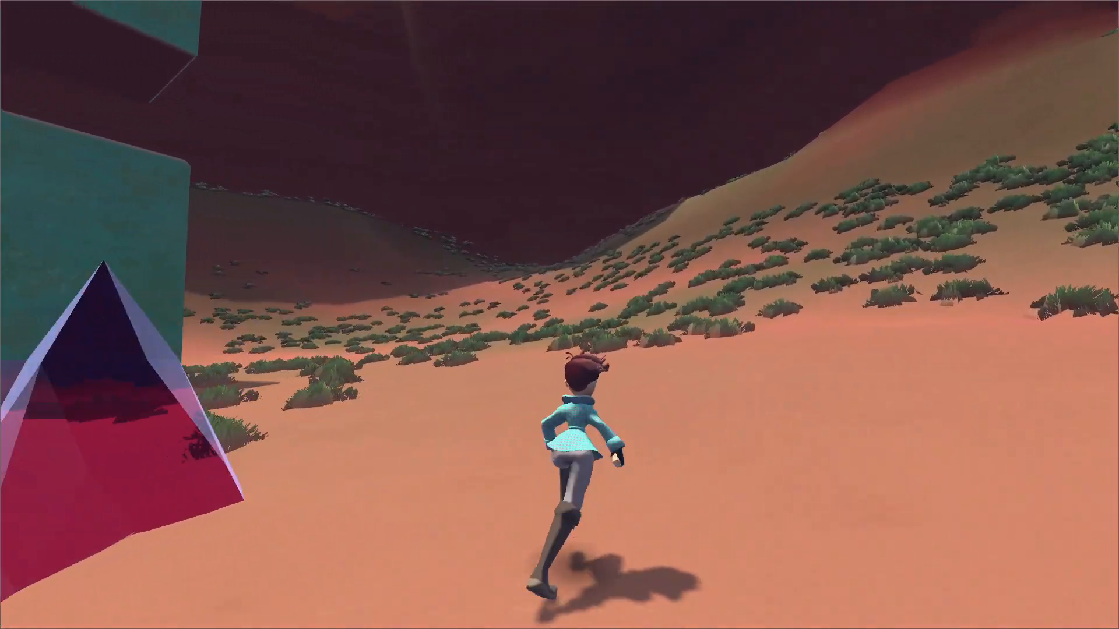
key(w)
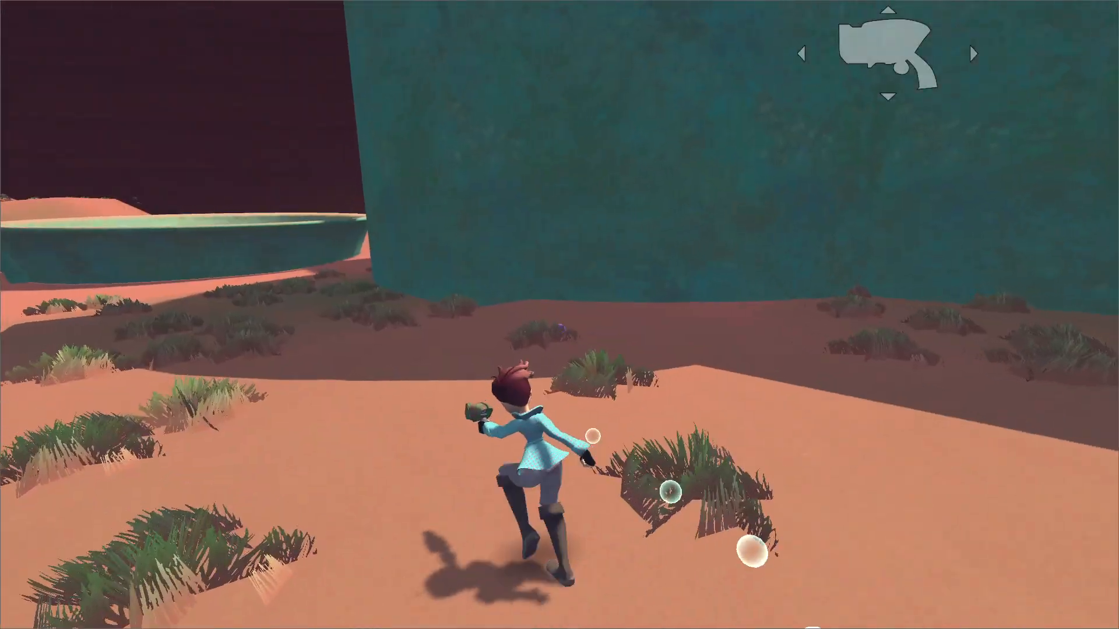
key(w)
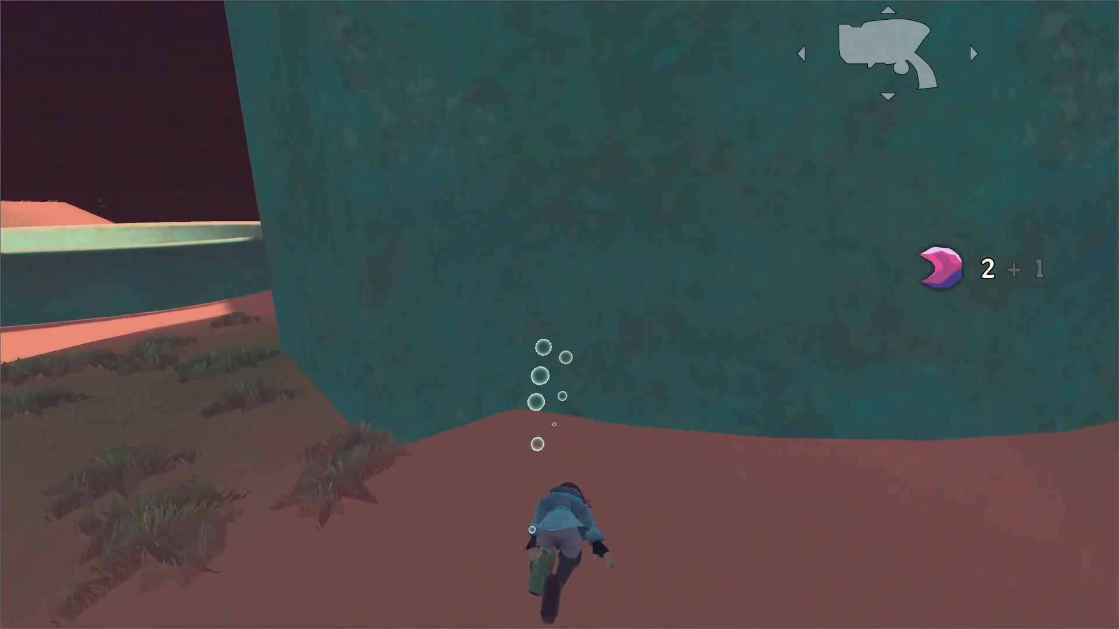
key(w)
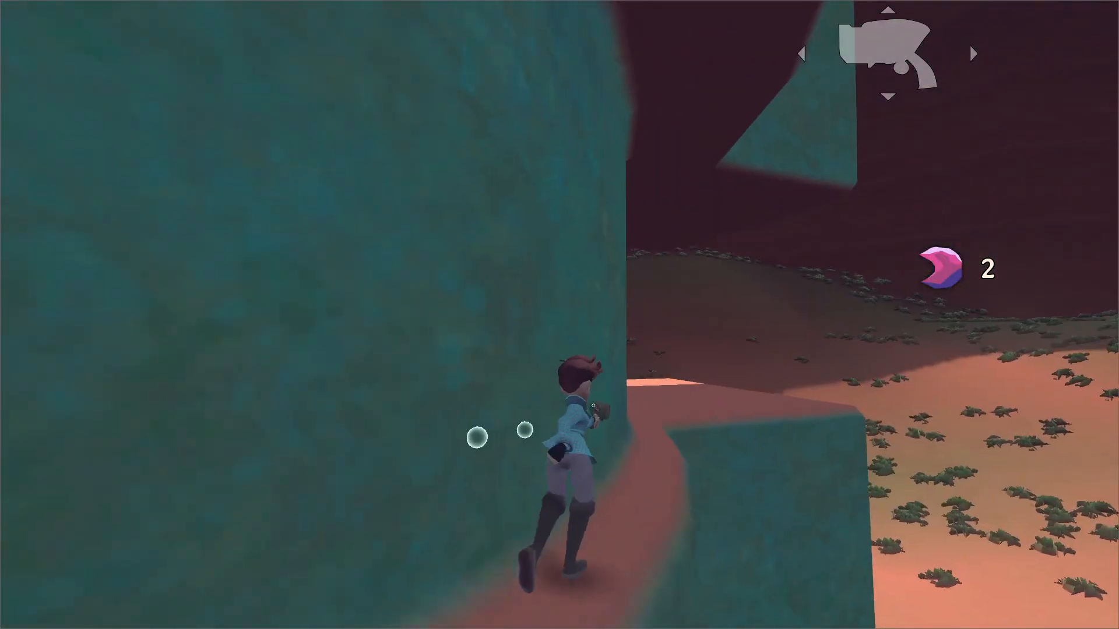
Climb the tower and enter its central shaft to check the drills, pause the game and return to the editor.
key(w)
key(w)
key(space)
key(w)
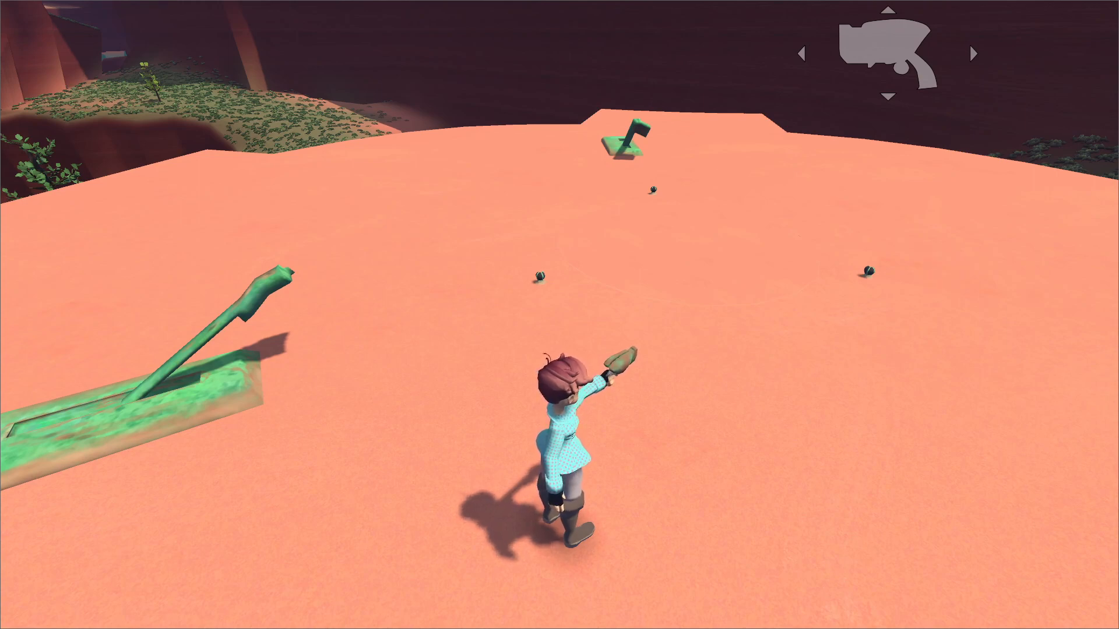
key(w)
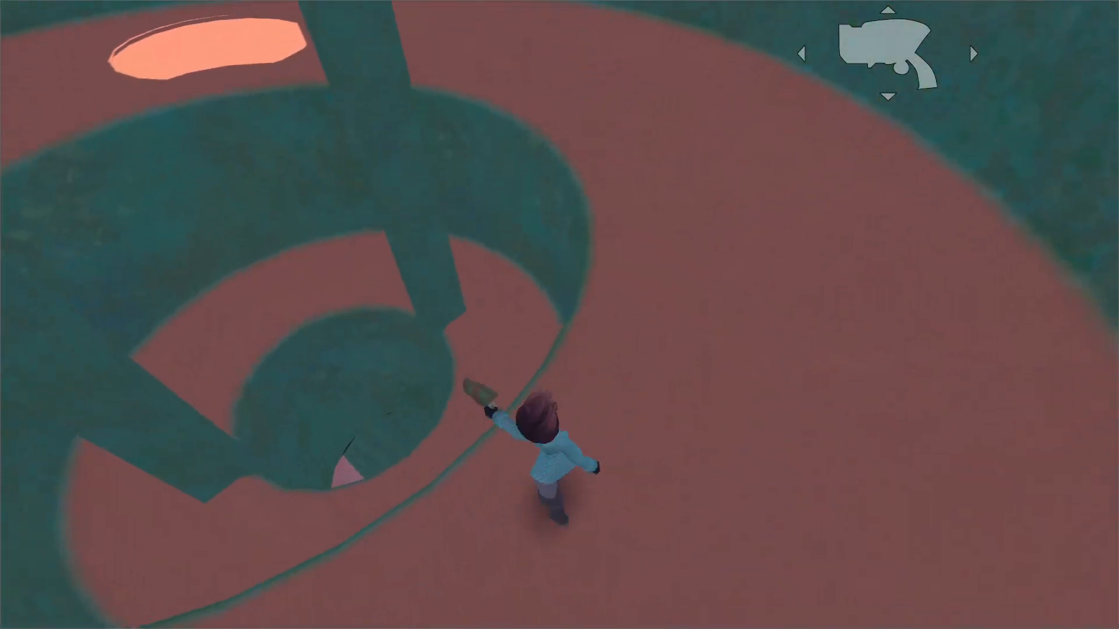
key(Escape)
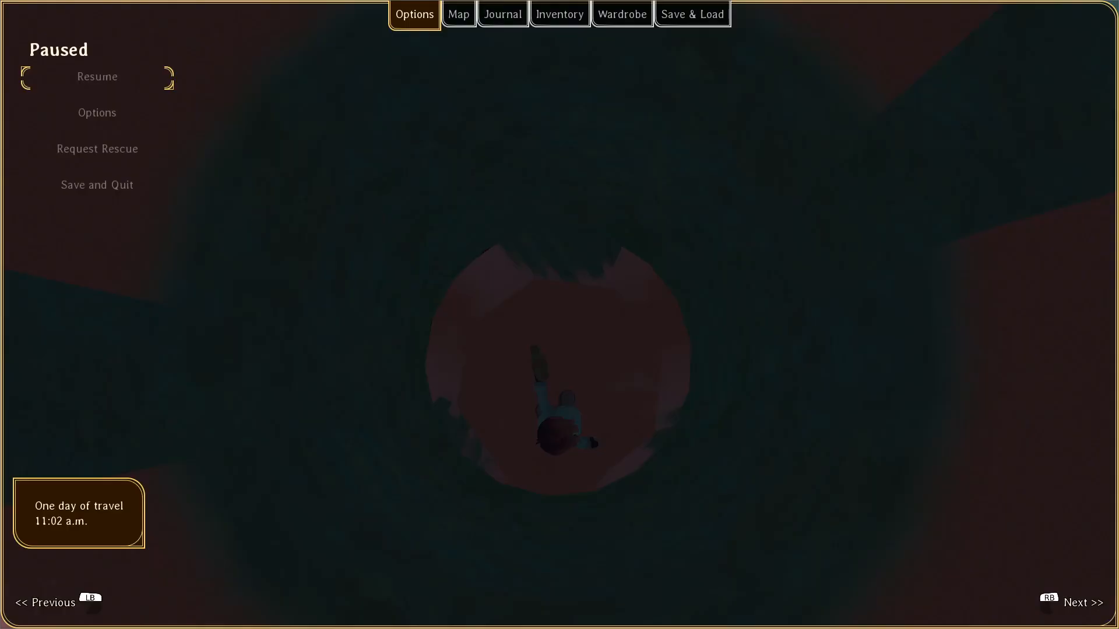
key(alt+Tab)
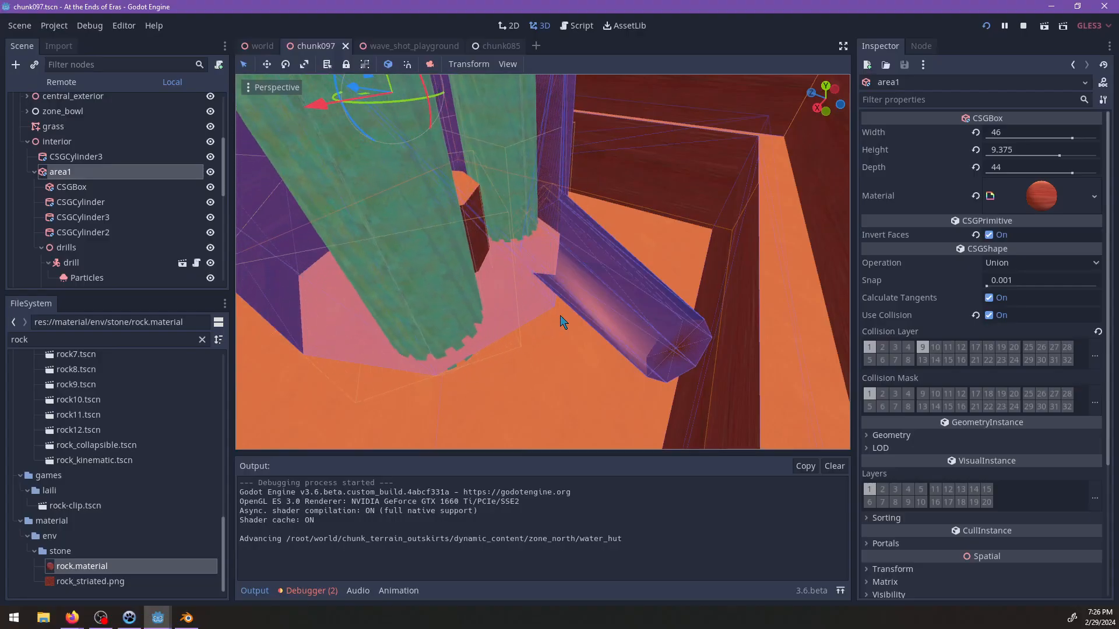
Set the drills' spin animation to autoplay on load in the AnimationPlayer and save the scene.
scroll(128, 210, down, 3)
click(87, 259)
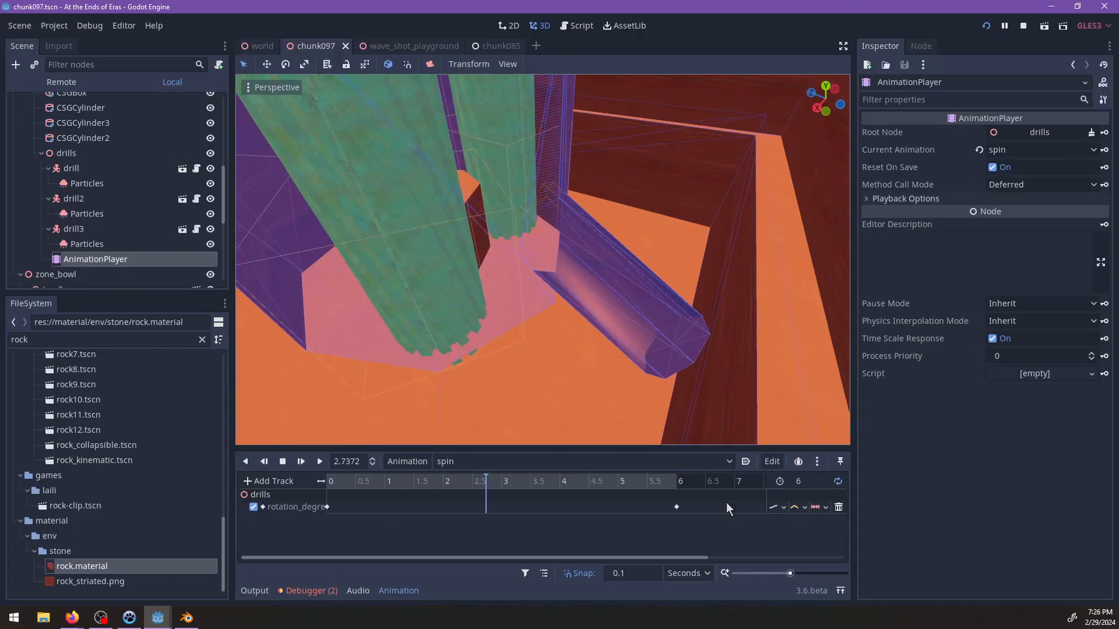
key(ctrl+s)
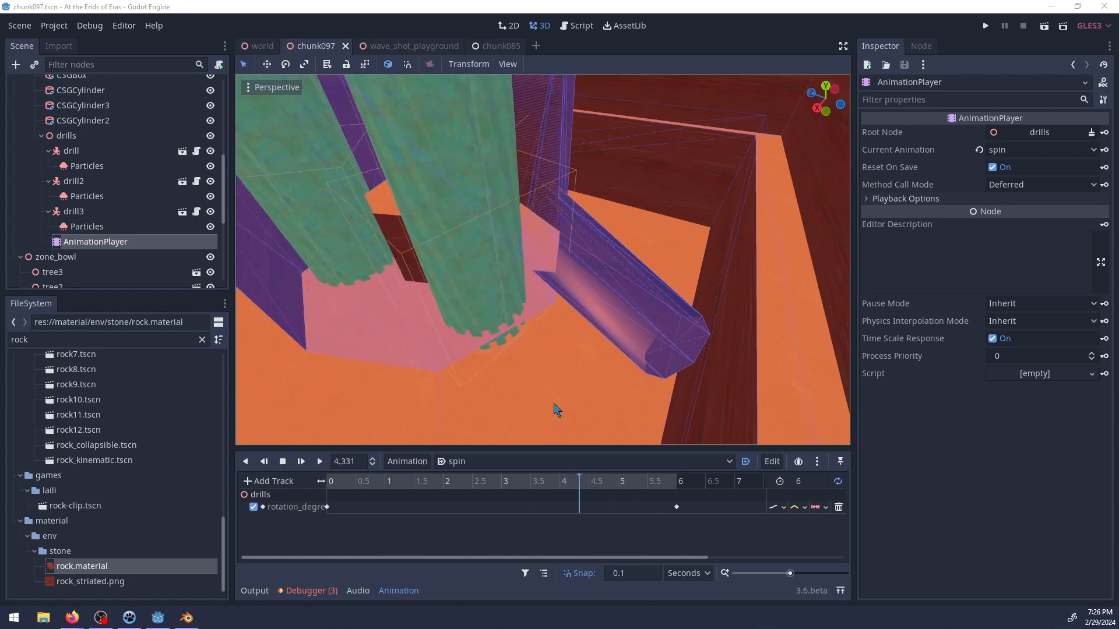
click(495, 5)
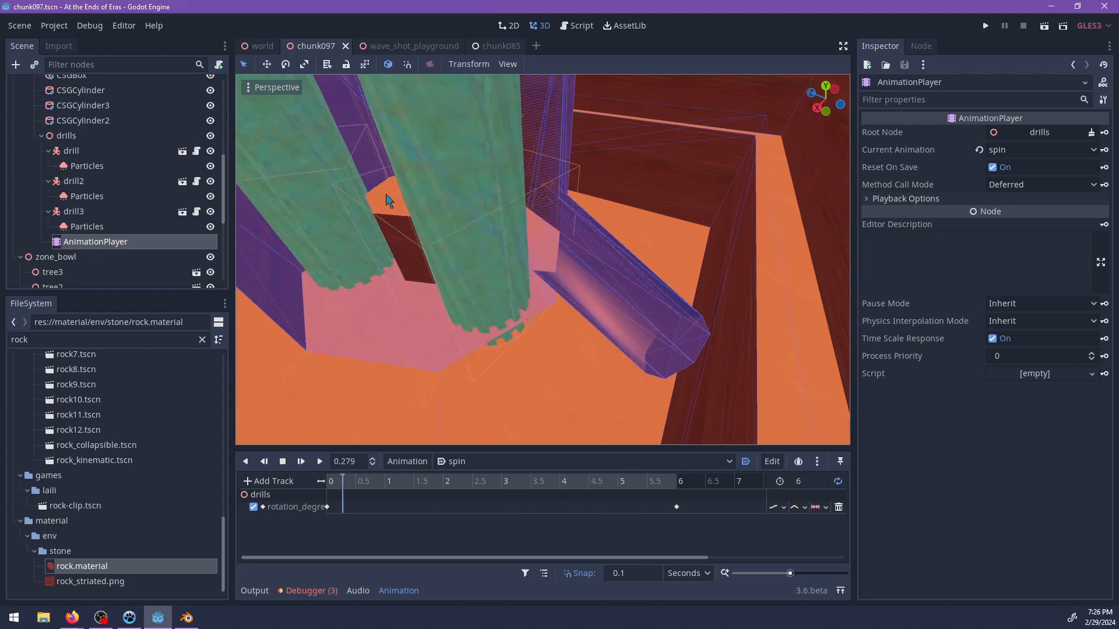
key(ctrl+s)
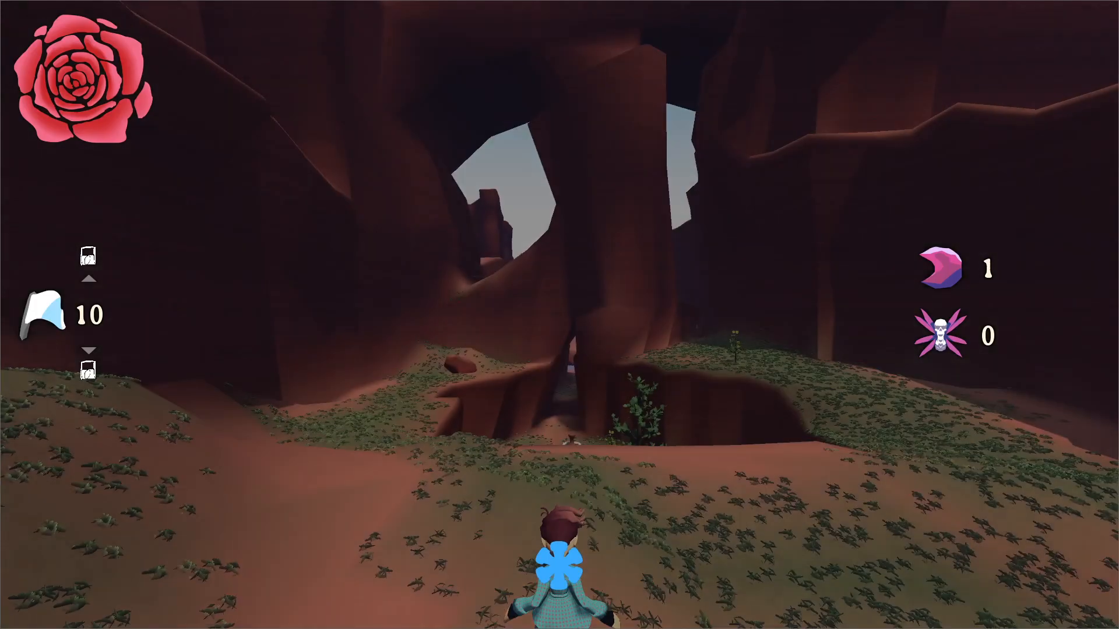
Playtest the level again by running the character to the green tower and jumping up its lower wall.
key(w)
key(w)
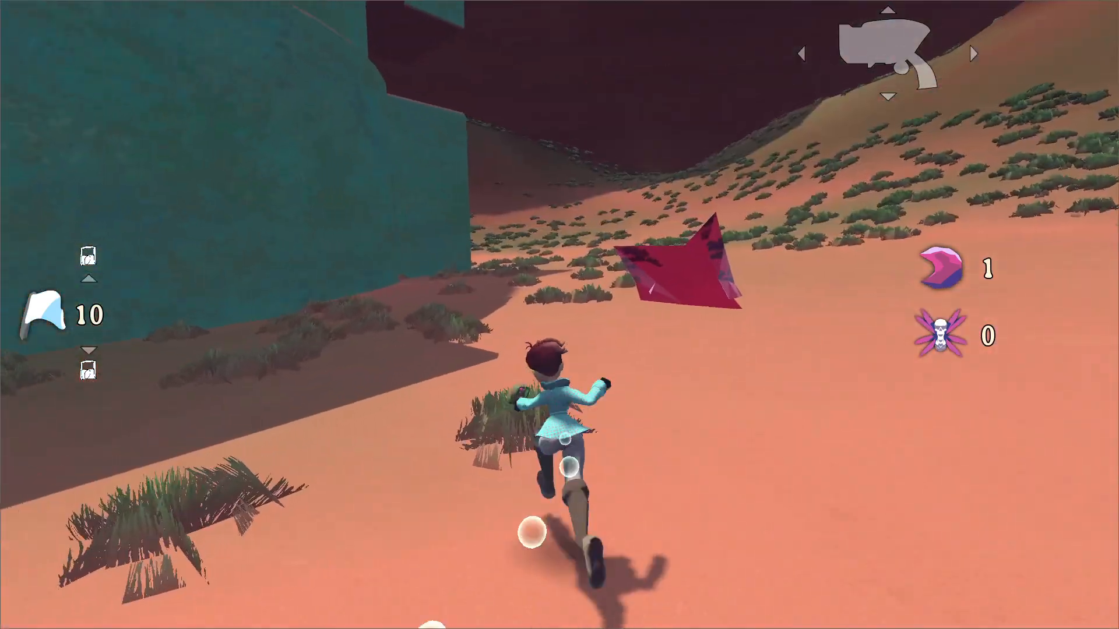
key(space)
key(w)
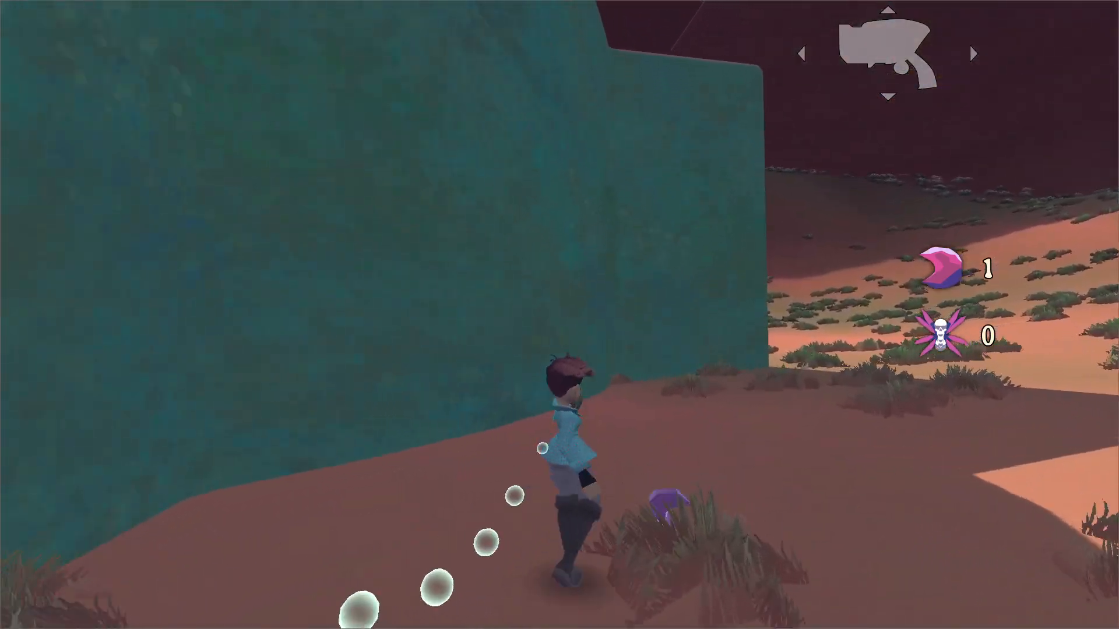
key(space)
key(space)
Continue climbing the tower's ledges in the playtest and quit the game.
key(w)
key(space)
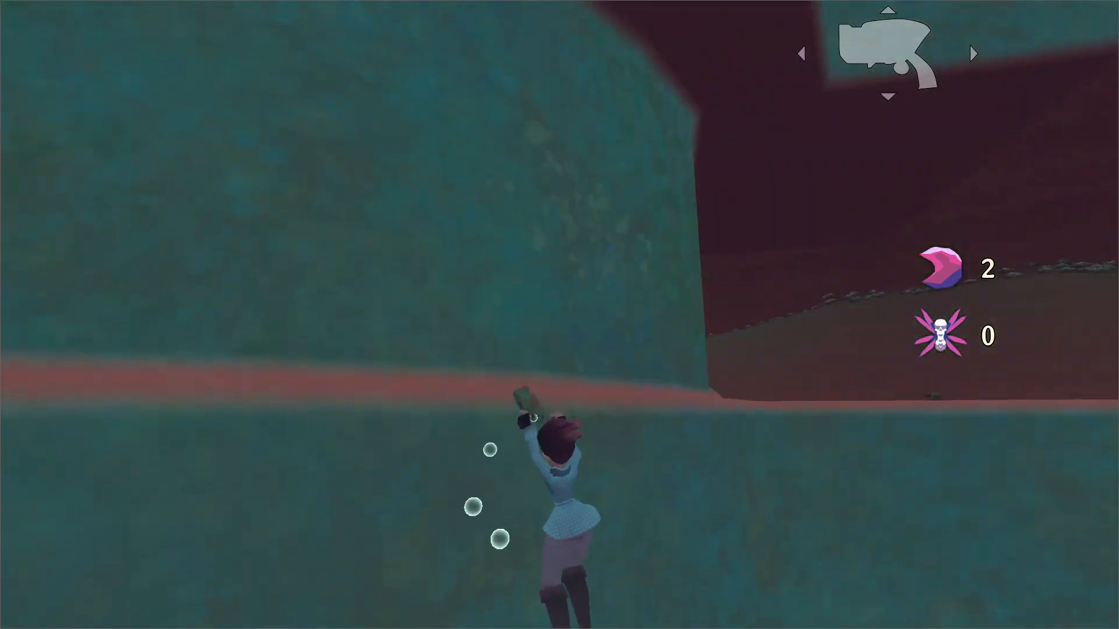
key(space)
key(space)
key(w)
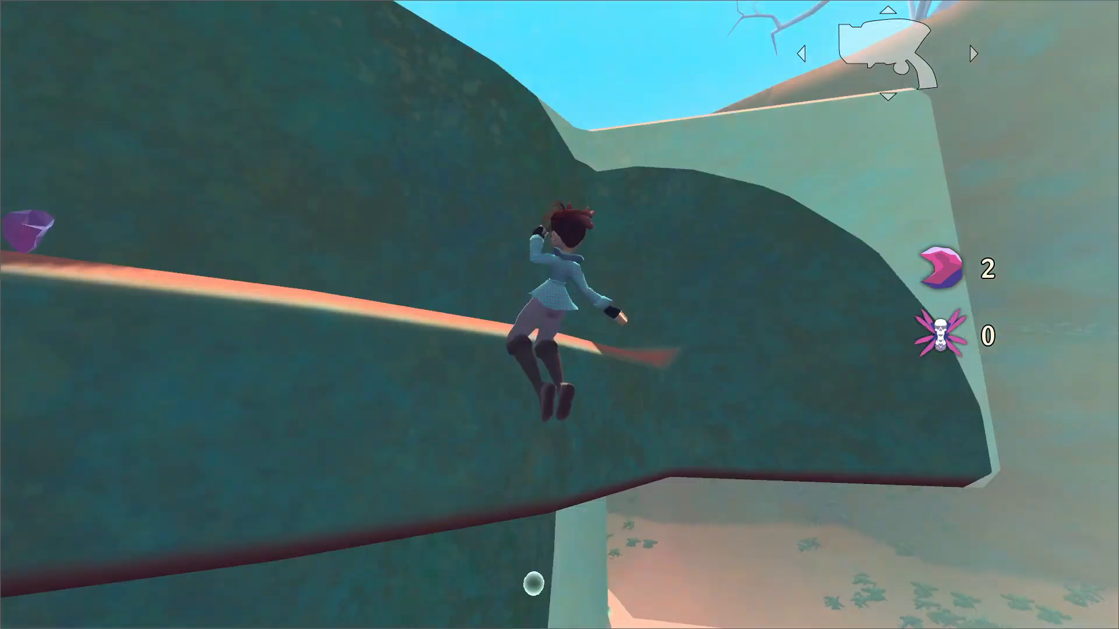
key(space)
key(space)
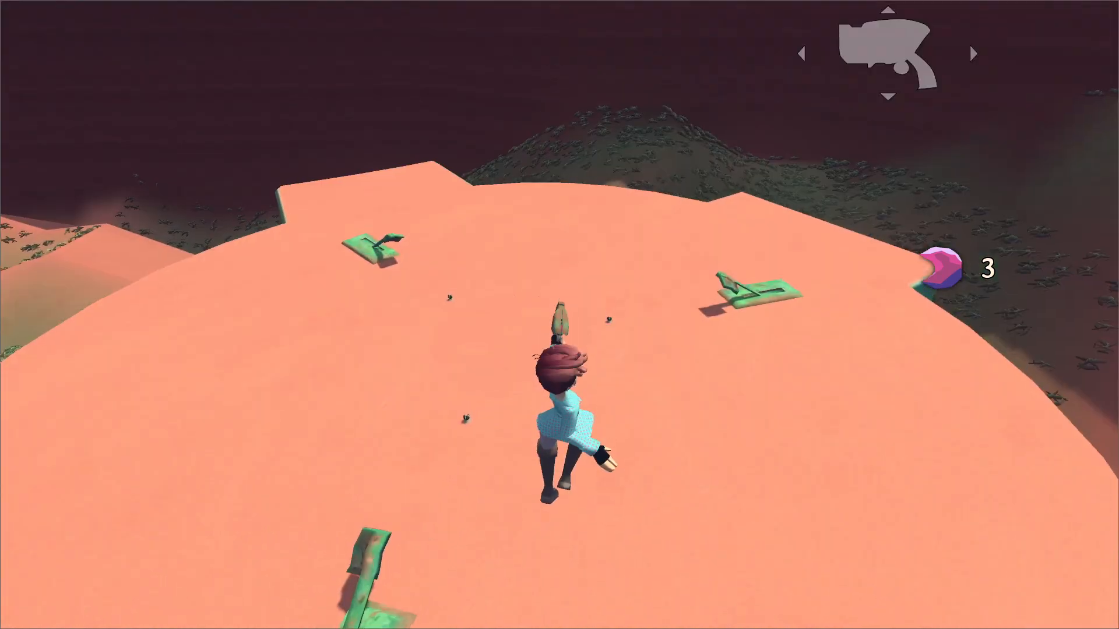
key(w)
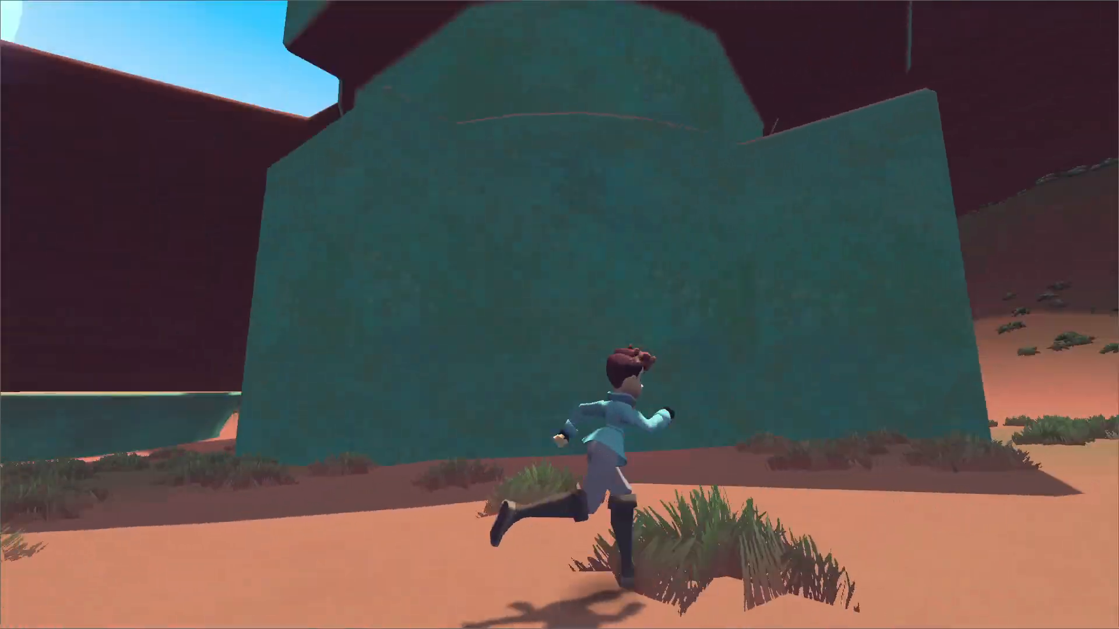
key(Escape)
key(Return)
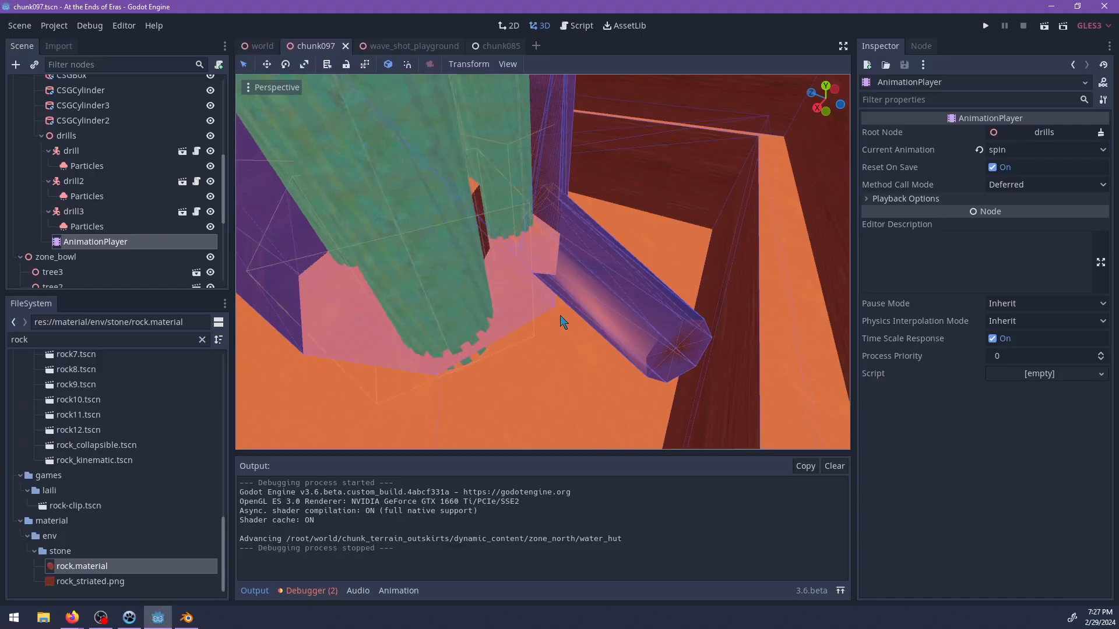
Inspect the drill chamber and open the drill.gd script attached to the first drill node.
scroll(576, 285, down, 10)
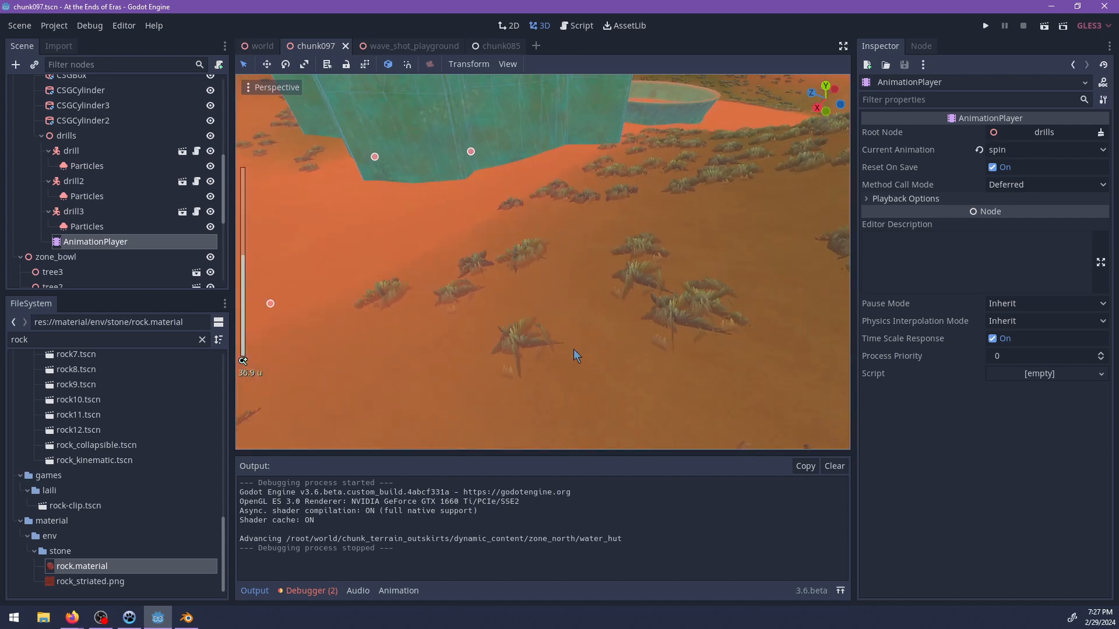
scroll(540, 239, up, 8)
middle_drag(571, 224, 572, 184)
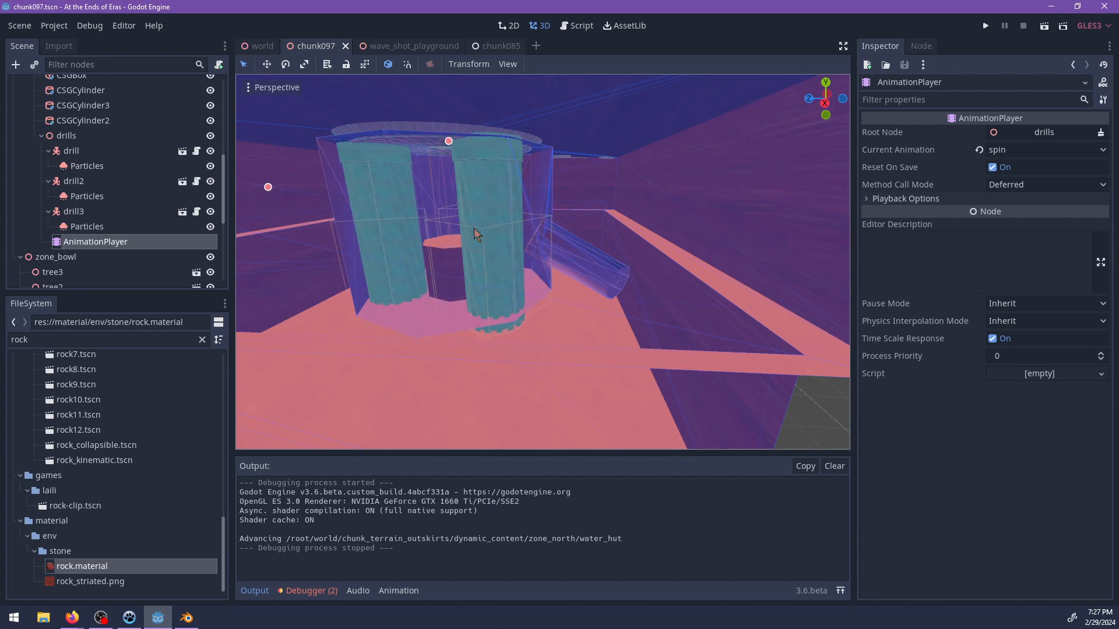
scroll(533, 255, up, 5)
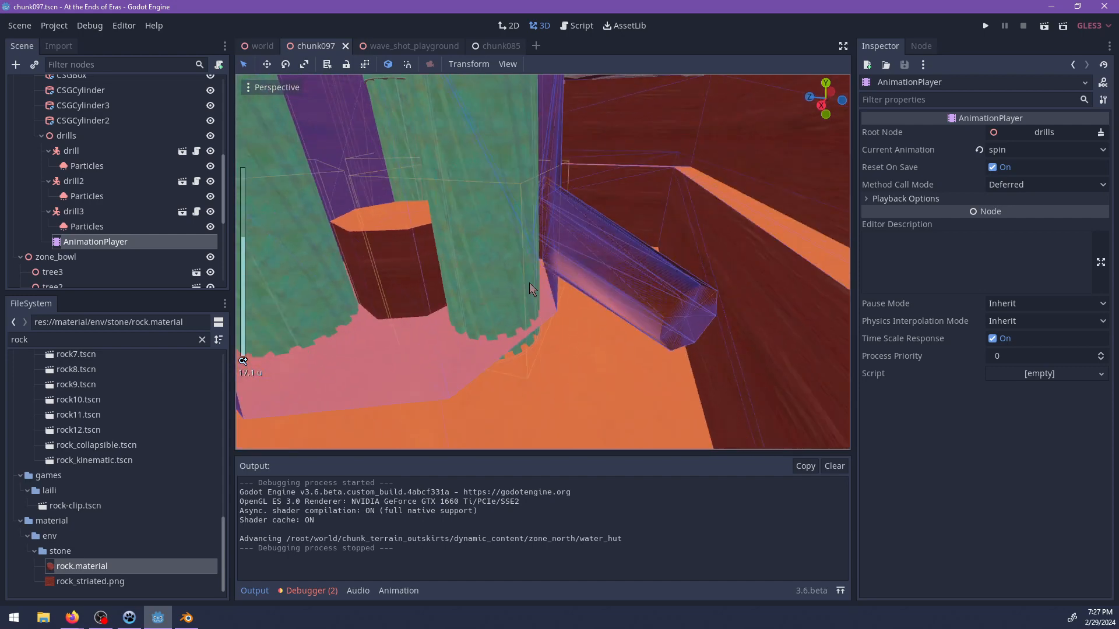
middle_drag(529, 282, 390, 181)
scroll(524, 281, up, 6)
middle_drag(570, 261, 409, 254)
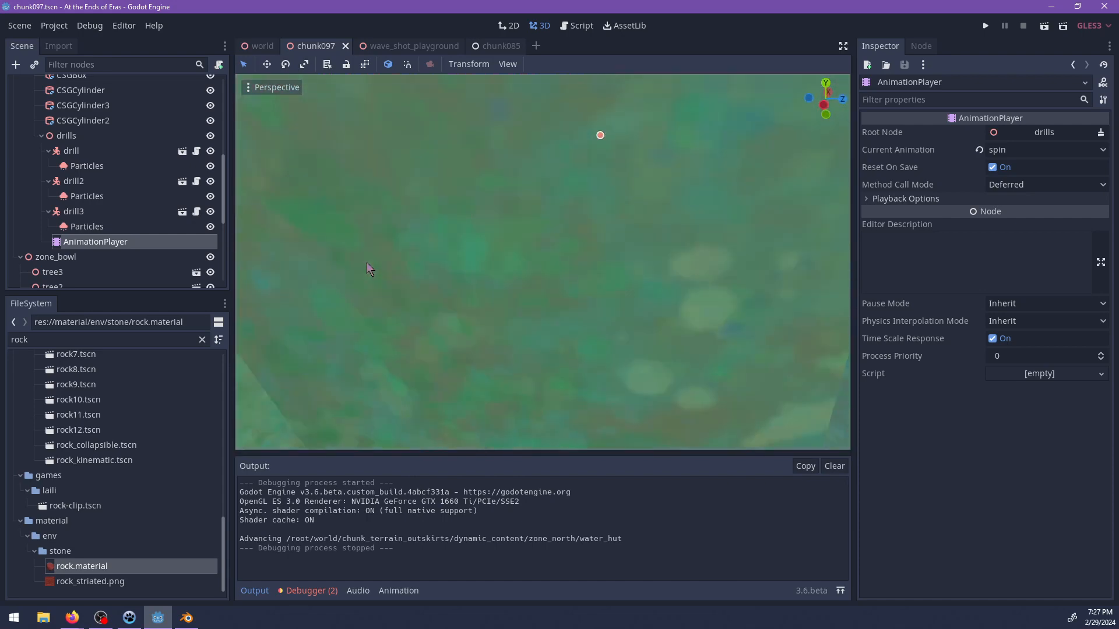
click(101, 152)
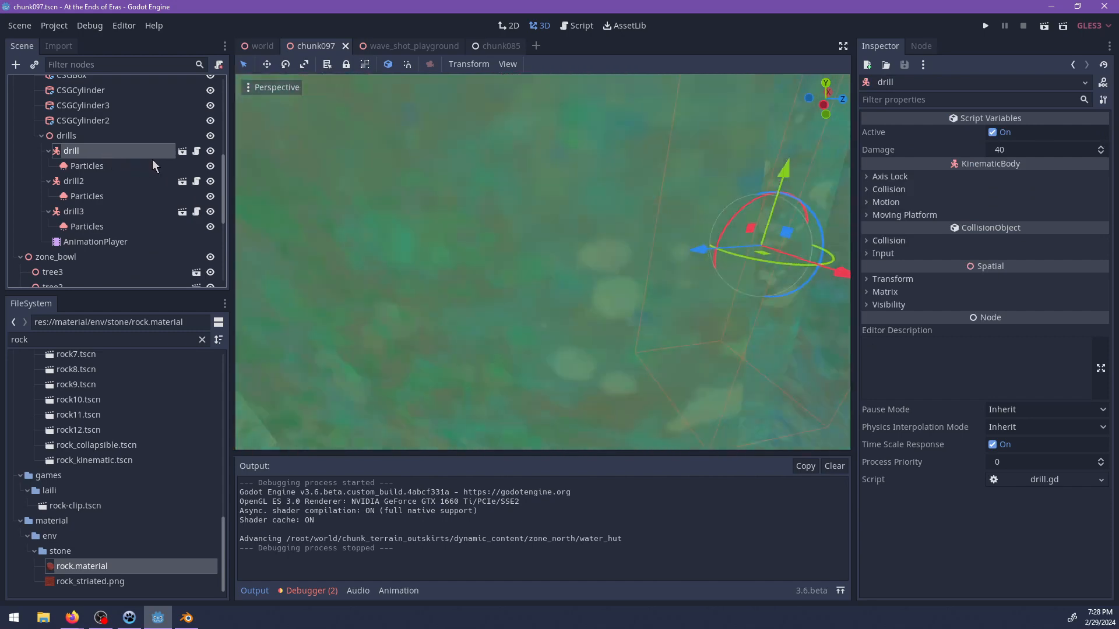
click(197, 151)
click(567, 168)
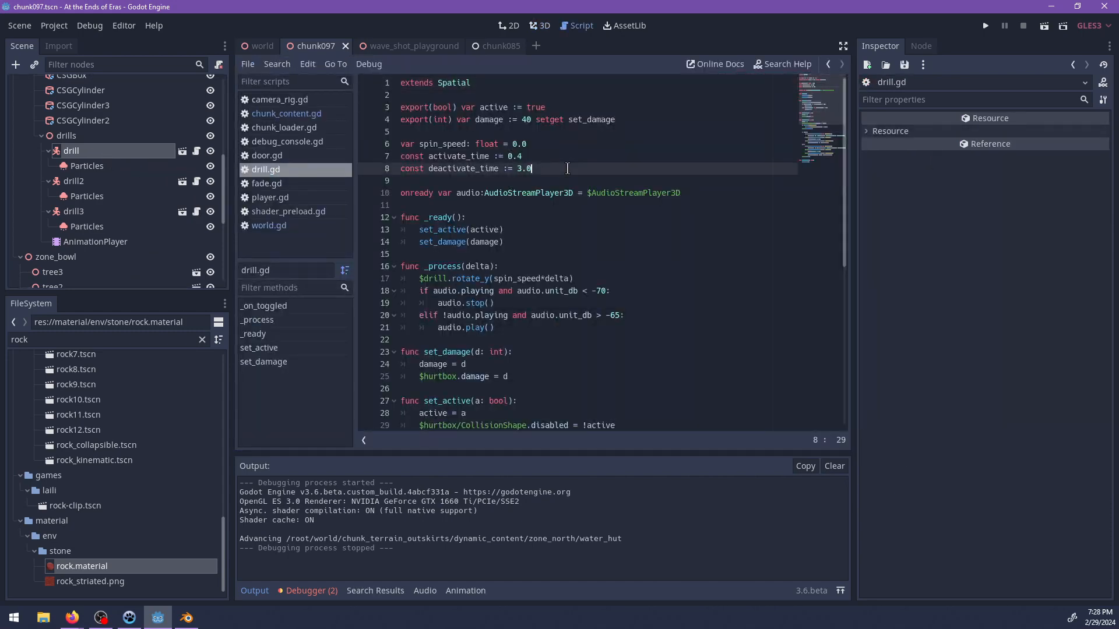
key(Return)
text(cont)
key(Return)
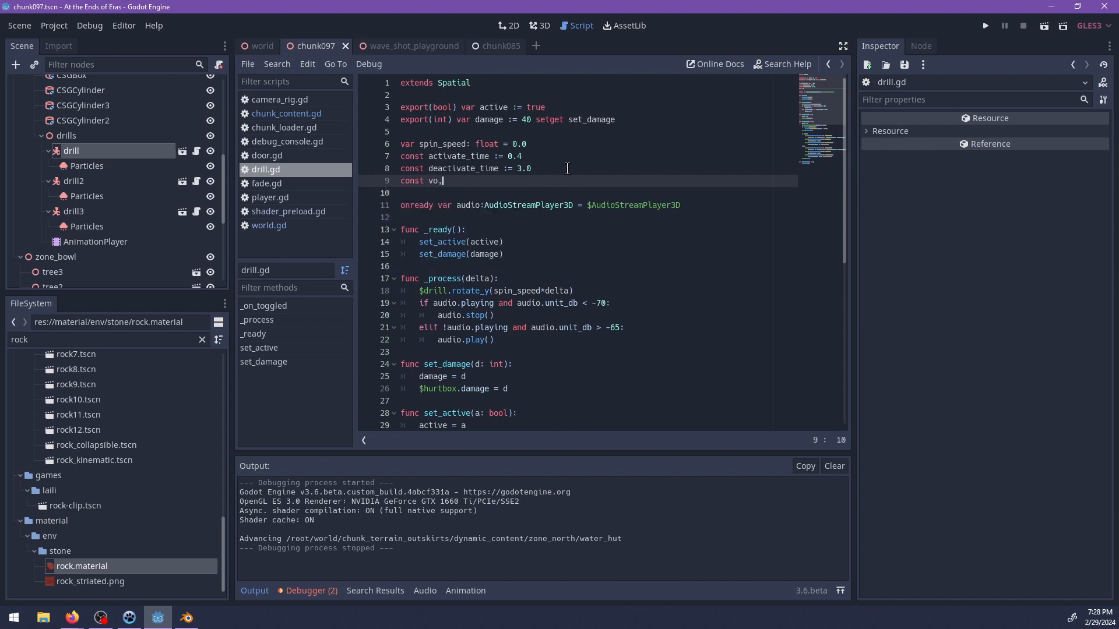
key(BackSpace)
key(BackSpace)
key(BackSpace)
key(BackSpace)
key(BackSpace)
key(BackSpace)
key(BackSpace)
key(BackSpace)
key(BackSpace)
key(BackSpace)
key(BackSpace)
key(BackSpace)
Declare an exported float variable named sound_volume below the damage variable in drill.gd.
click(630, 119)
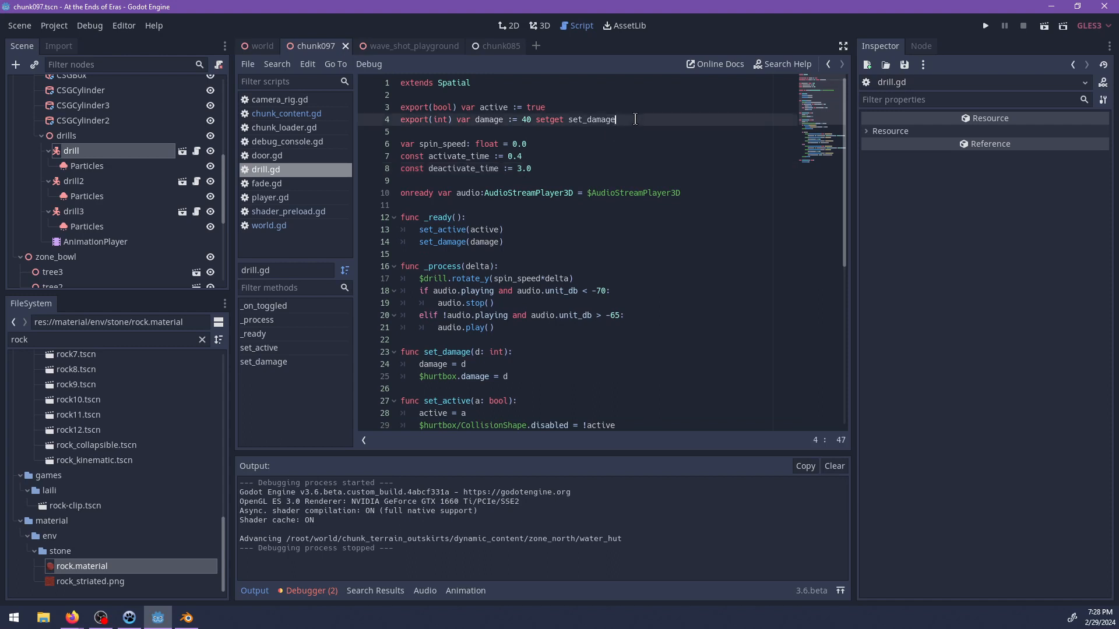
key(Return)
text(export(fo)
key(Return)
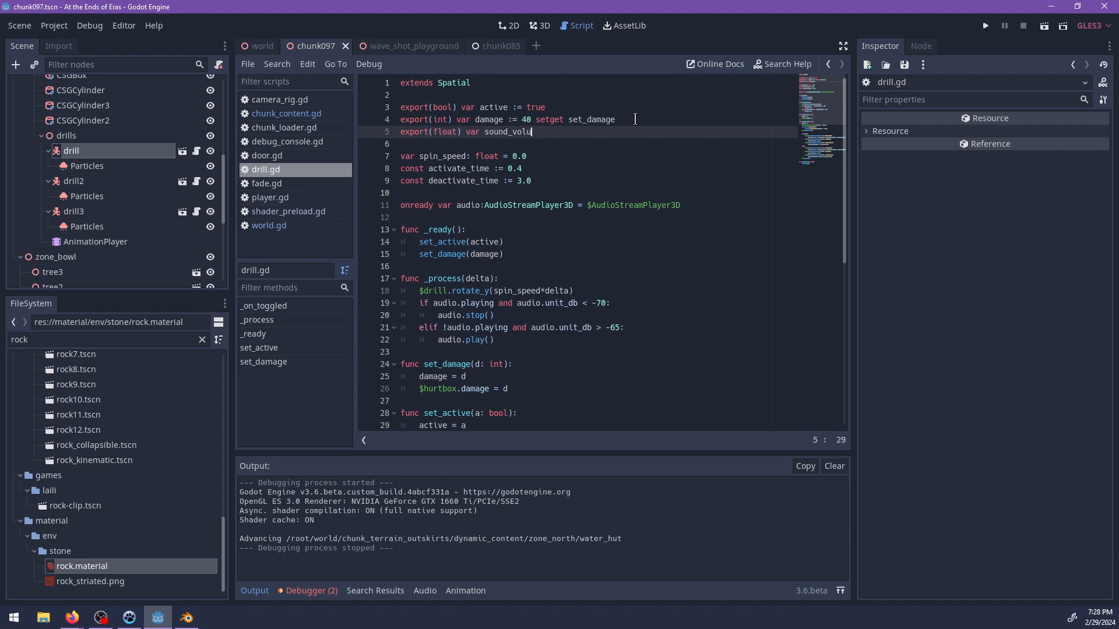
Limit the exported sound_volume float to a range of -80 to 2.
key(Left)
key(Left)
key(Left)
key(Left)
key(Left)
key(Left)
key(Left)
key(Left)
key(Left)
key(Left)
key(Left)
key(Left)
key(Left)
key(Left)
key(Left)
key(Left)
key(Left)
key(Left)
text(, )
text(0)
text(, 1)
key(Right)
key(Right)
key(Right)
key(Right)
key(Right)
key(Left)
key(Left)
key(Right)
key(Right)
key(Left)
key(Left)
key(Left)
text(-8)
key(Right)
key(Right)
key(Right)
key(Right)
key(BackSpace)
text(2)
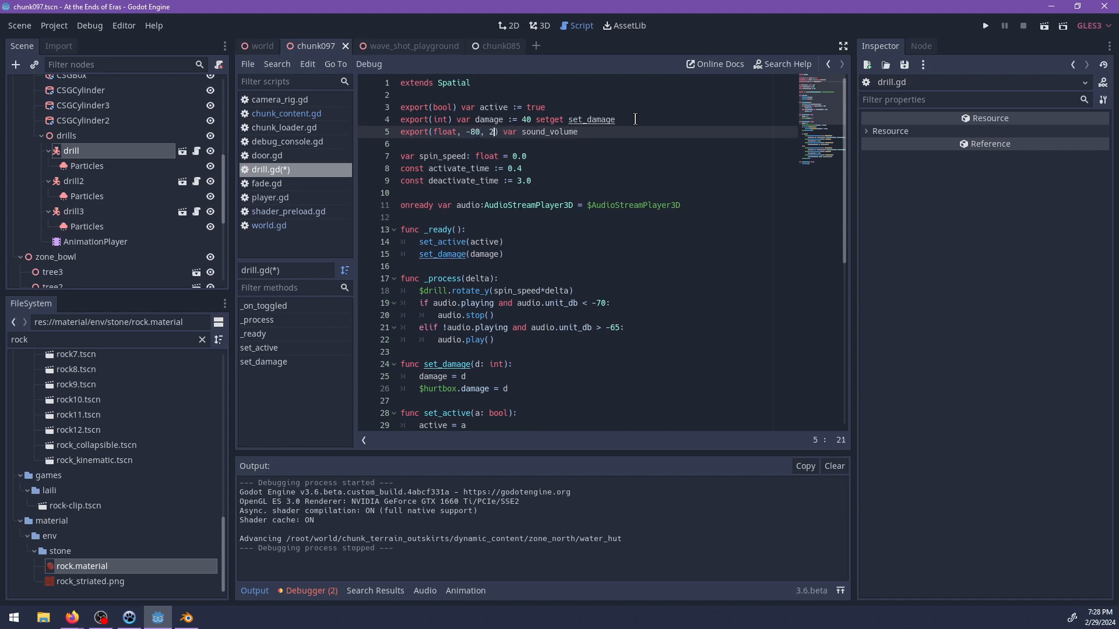
Rename the exported float to audio_volume and give it a default value of 2.
key(ctrl+BackSpace)
text(v)
scroll(635, 119, down, 1)
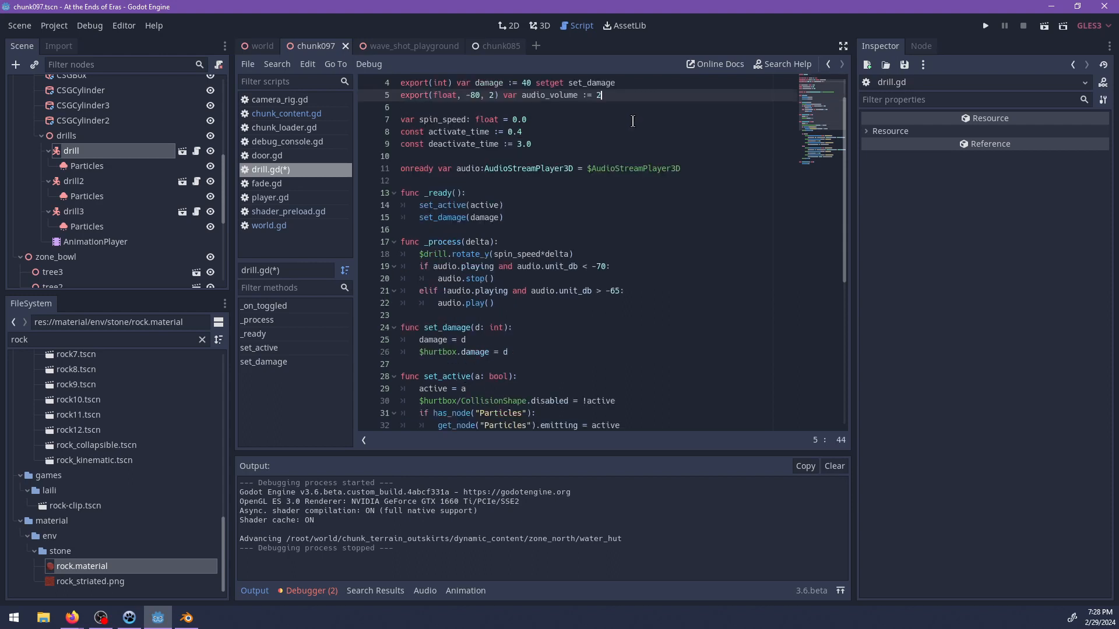
Redefine the exported float as audio_scale with a range of 0 to 100 and a default of 20.
scroll(632, 121, up, 1)
drag(493, 132, 464, 131)
text(0, 1)
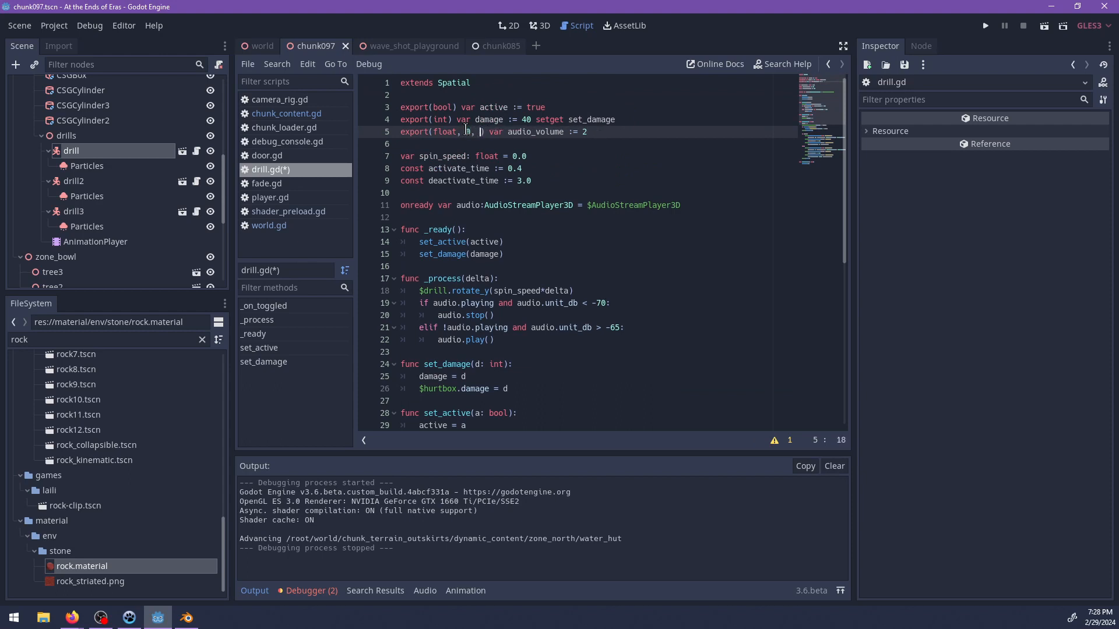
key(ctrl+BackSpace)
text(audio_scale)
key(End)
text(00)
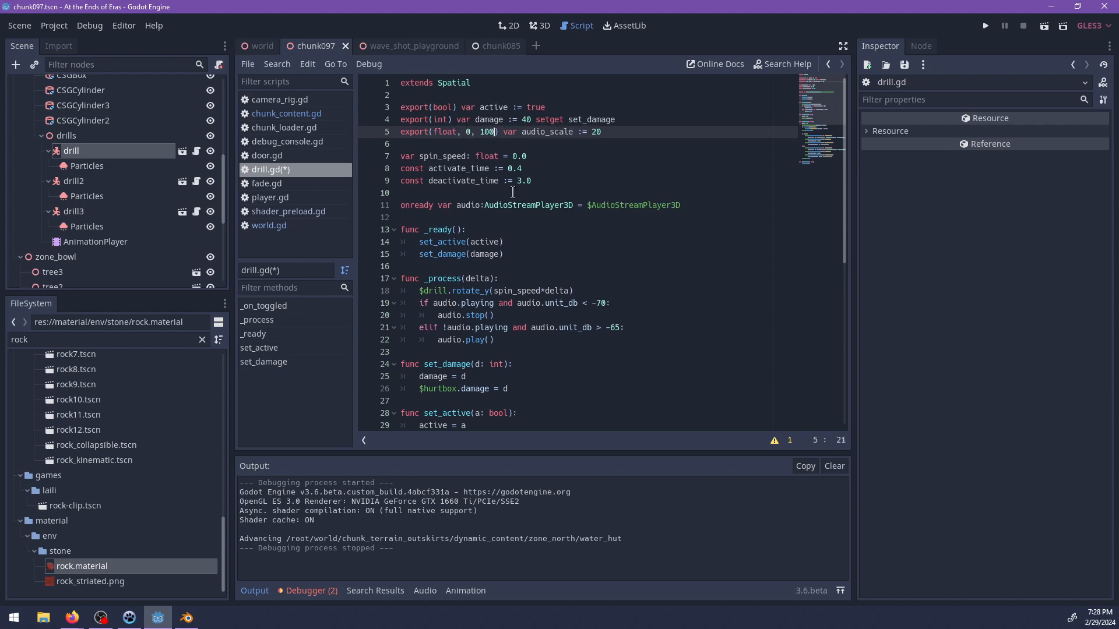
Save drill.gd, then add a line at the end of _ready that assigns audio_scale to a property of audio.
scroll(513, 192, down, 3)
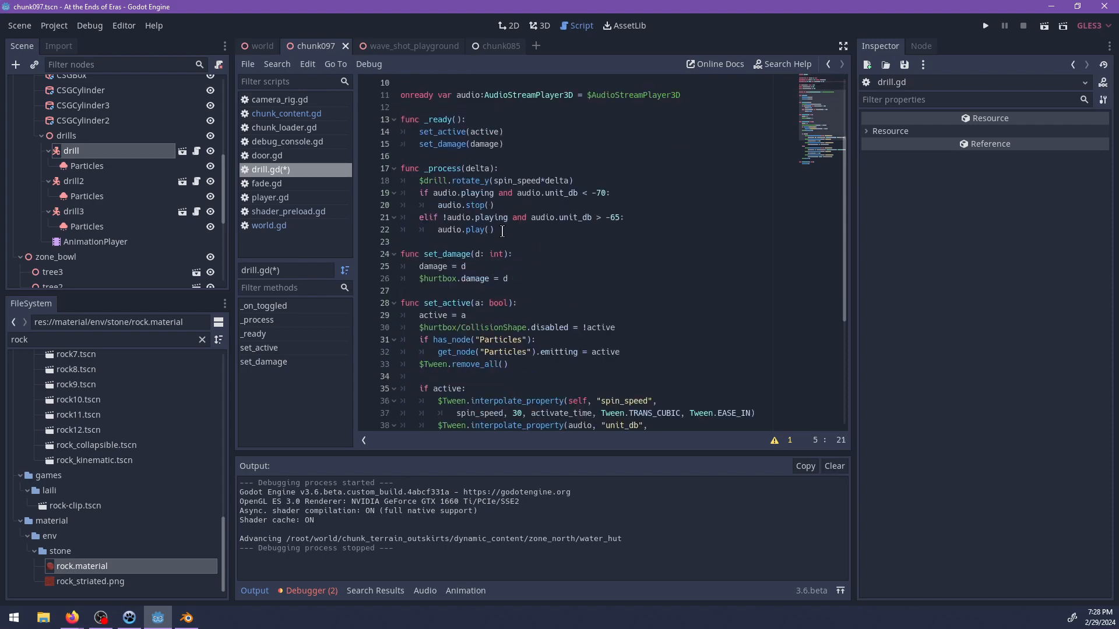
key(ctrl+s)
click(512, 140)
scroll(556, 164, up, 3)
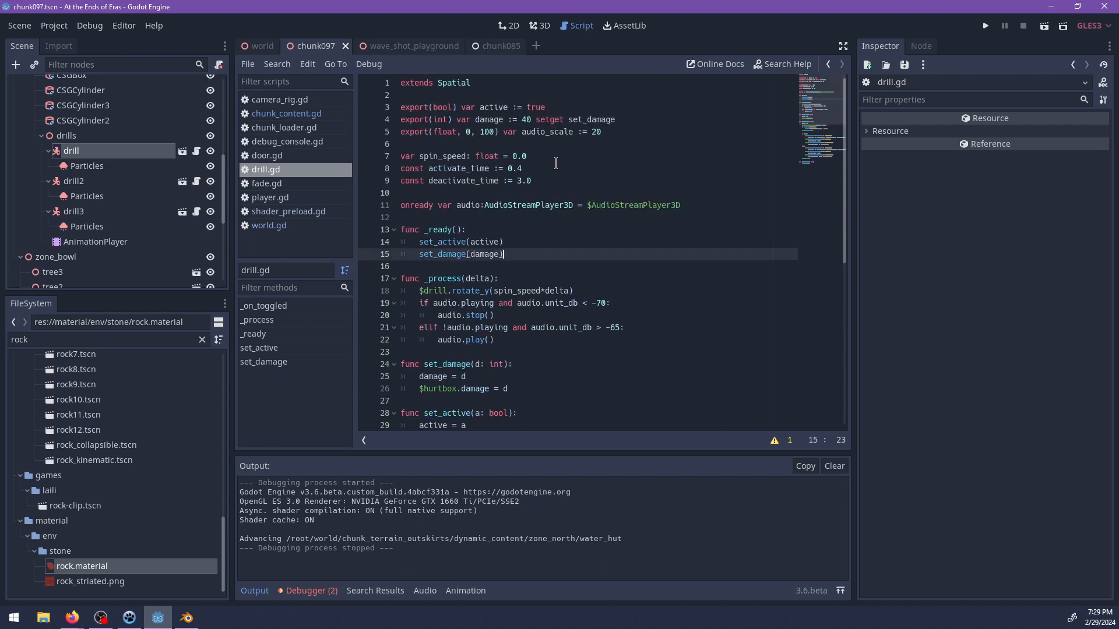
key(Return)
text(ayd)
key(BackSpace)
key(BackSpace)
text(ud)
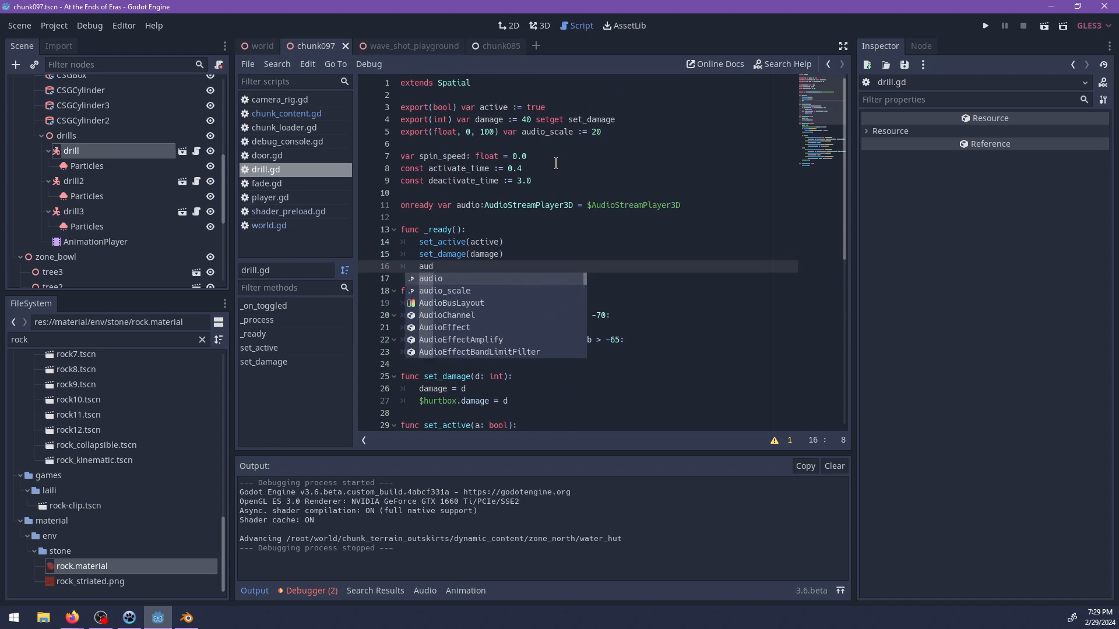
key(BackSpace)
key(BackSpace)
key(BackSpace)
text(audio.aud)
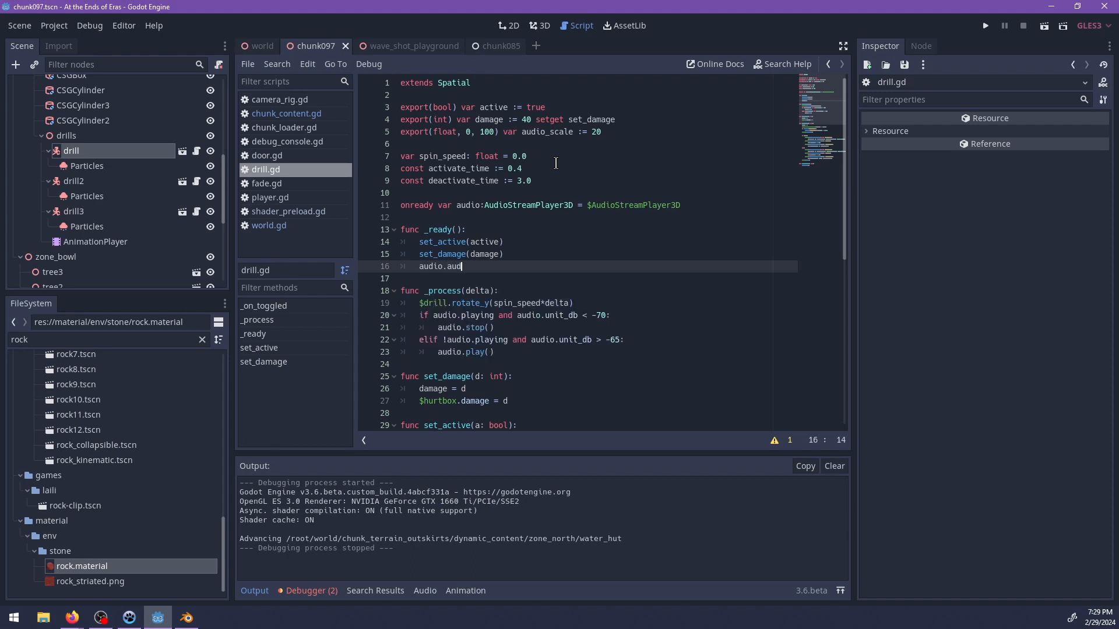
text(cale)
key(BackSpace)
key(BackSpace)
key(BackSpace)
key(BackSpace)
key(BackSpace)
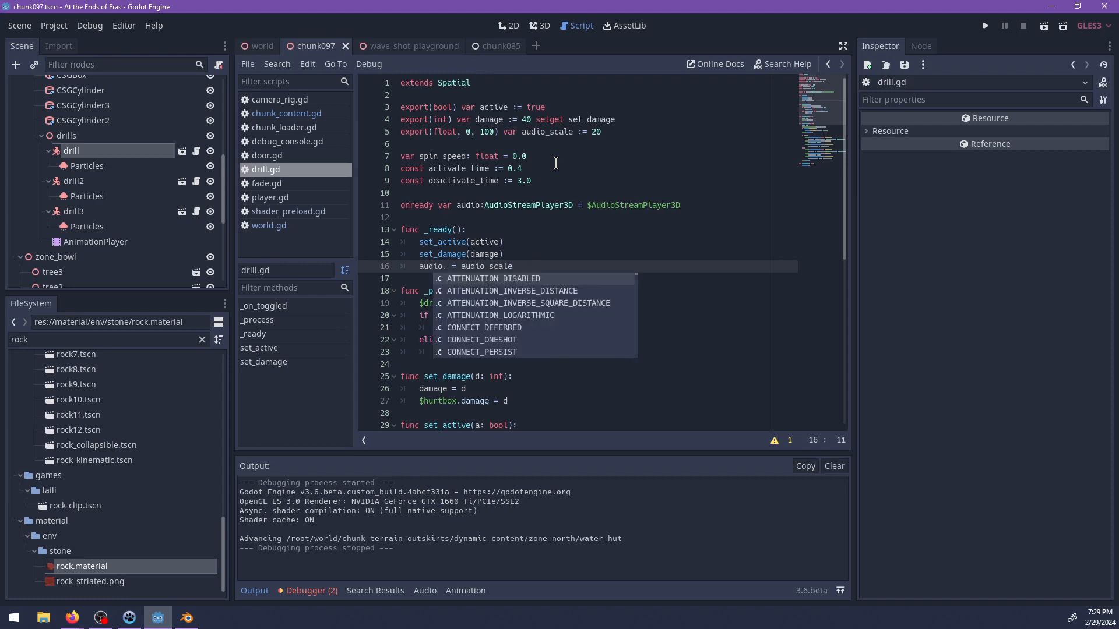
Try dist, audio and finally scale as the audio property that receives audio_scale.
text(dist)
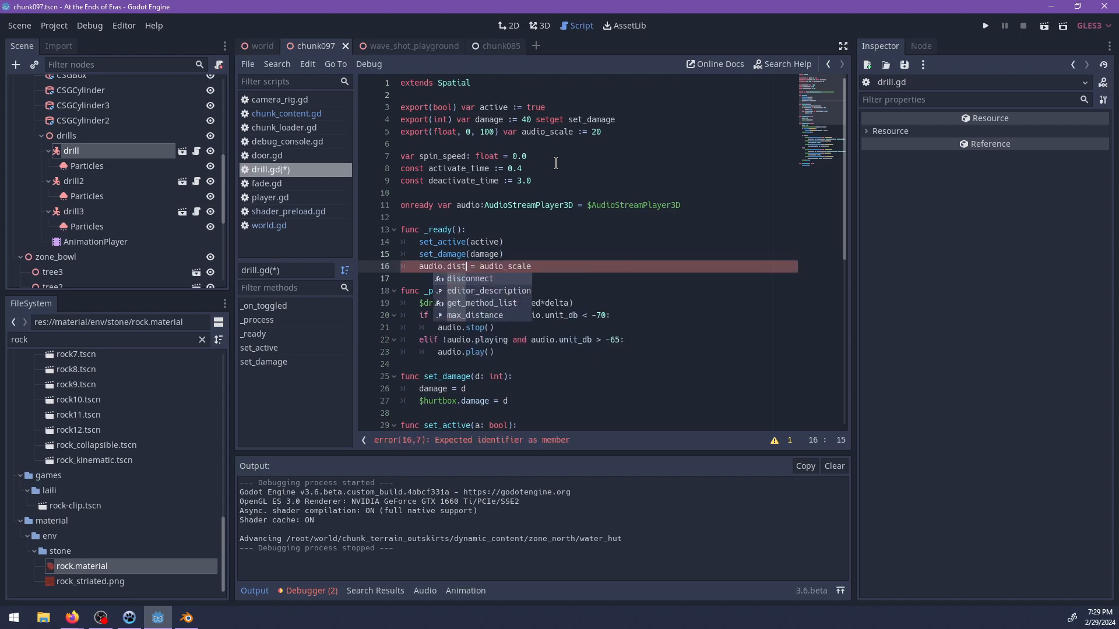
key(ctrl+BackSpace)
text(audio)
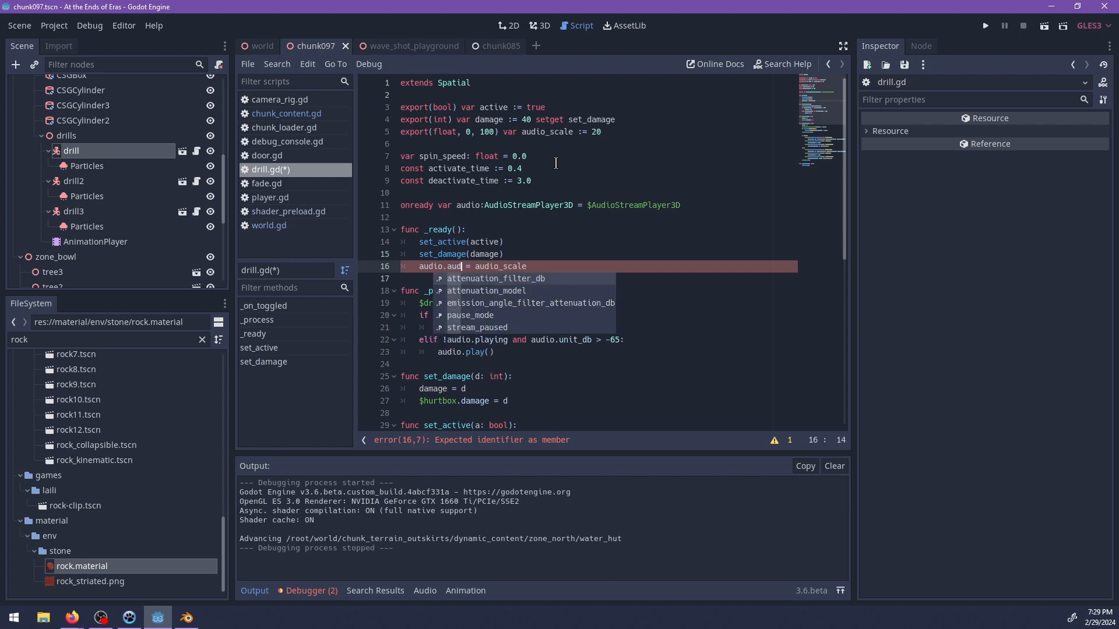
key(ctrl+BackSpace)
text(scale)
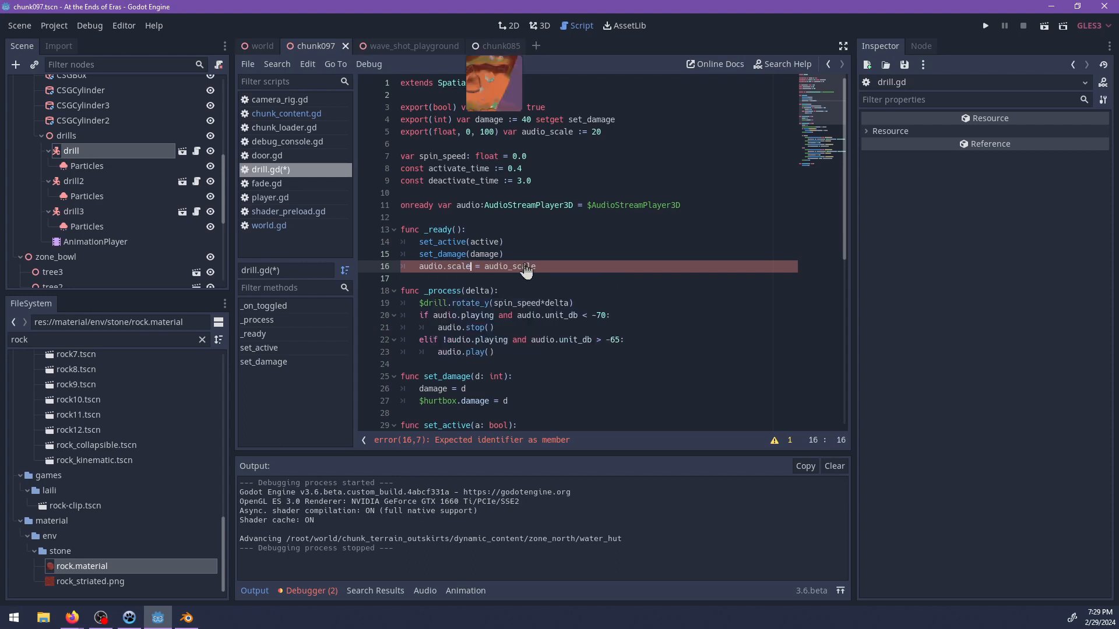
Consult the AudioStreamPlayer3D class reference and its description of the unit_size property.
ctrl+click(518, 207)
scroll(556, 265, down, 5)
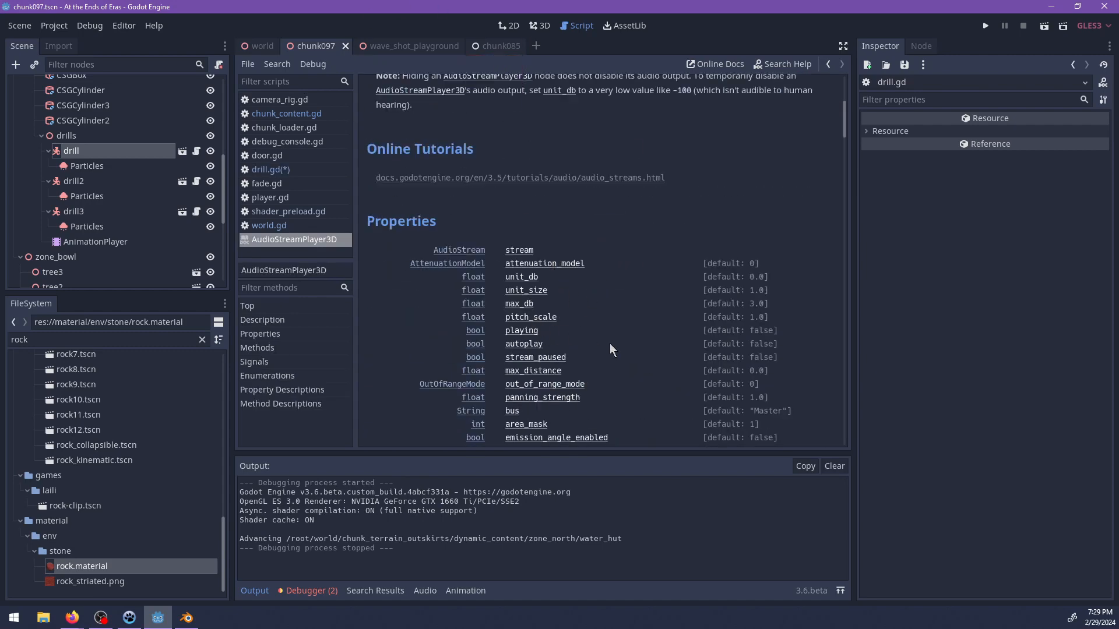
scroll(624, 347, down, 2)
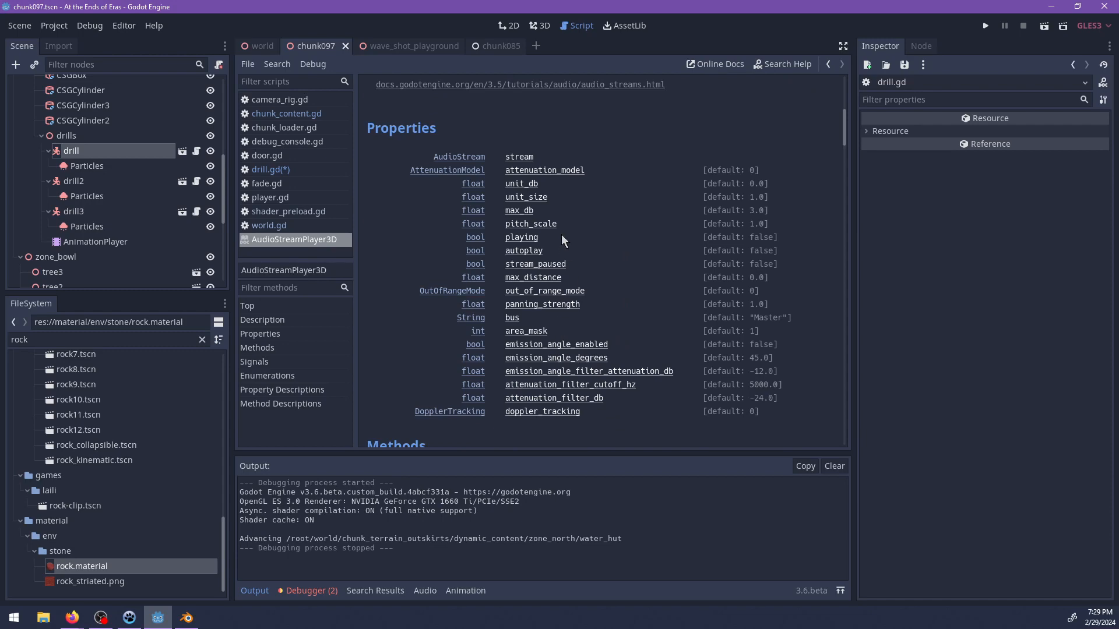
click(521, 198)
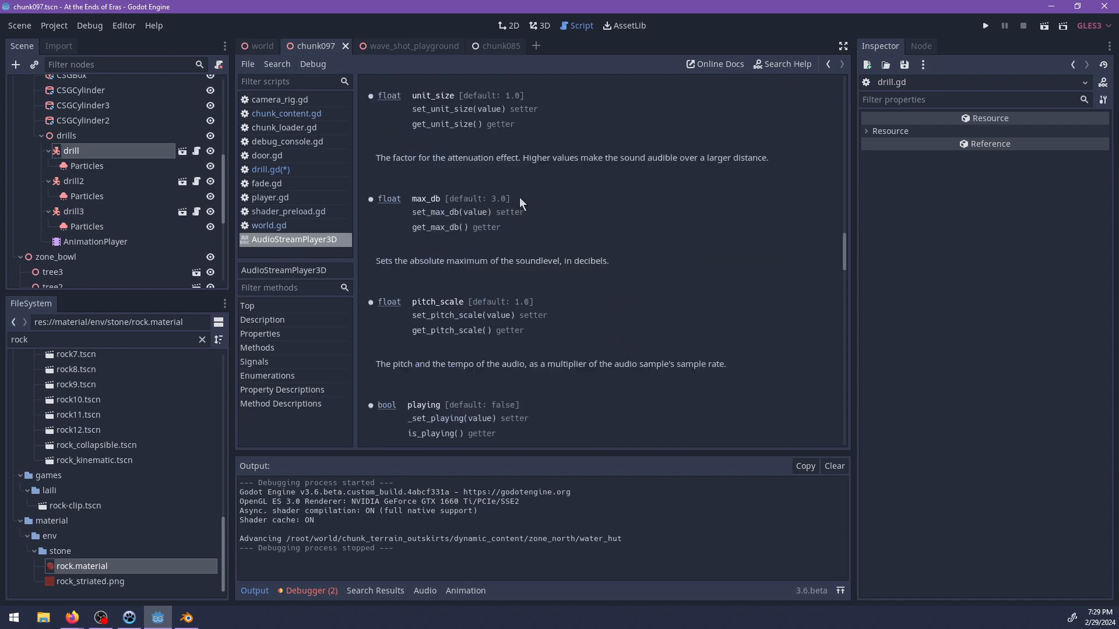
Back in drill.gd, change the assignment in _ready to audio.unit_size = audio_scale and save the script.
click(295, 170)
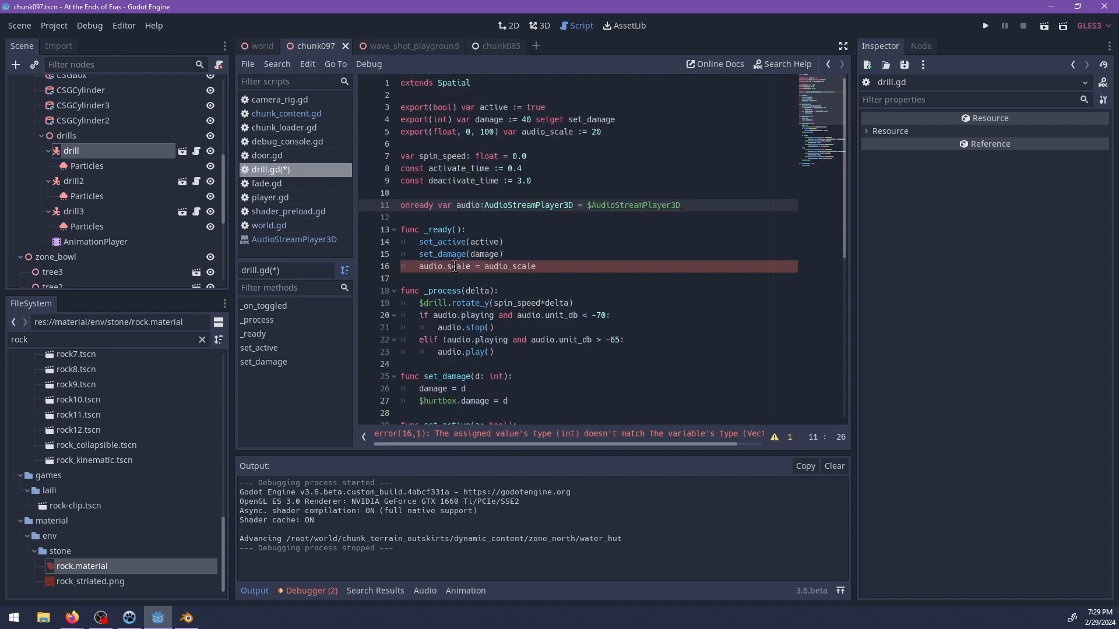
double_click(457, 267)
text(unit_size)
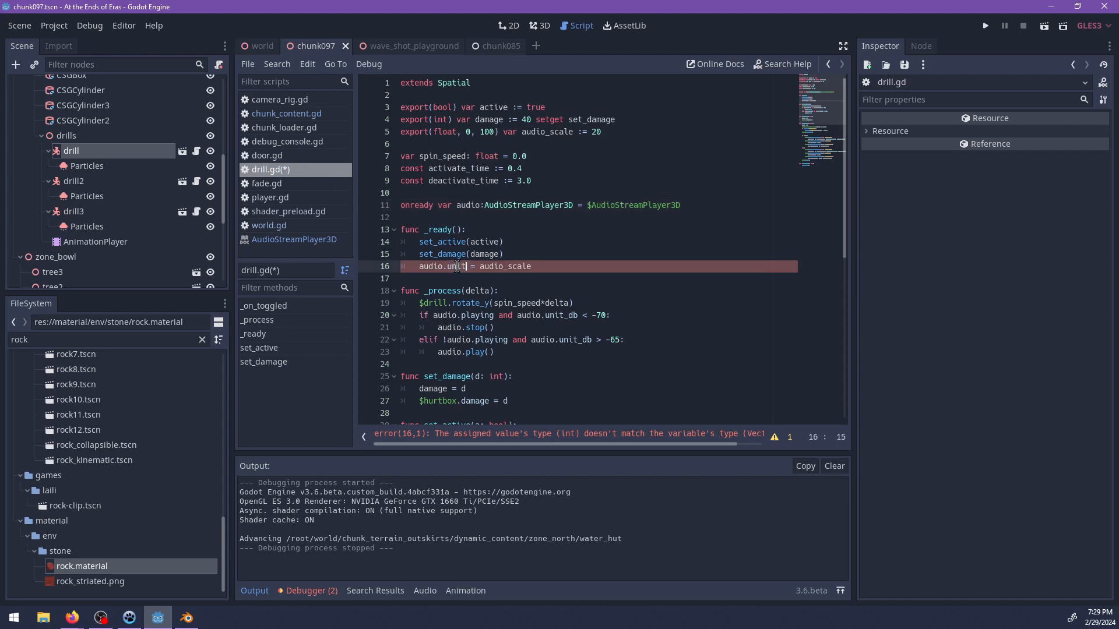
key(ctrl+s)
Set Audio Scale to 5 on drill, drill2 and drill3 together and save the scene.
click(70, 153)
ctrl+click(74, 183)
ctrl+click(82, 215)
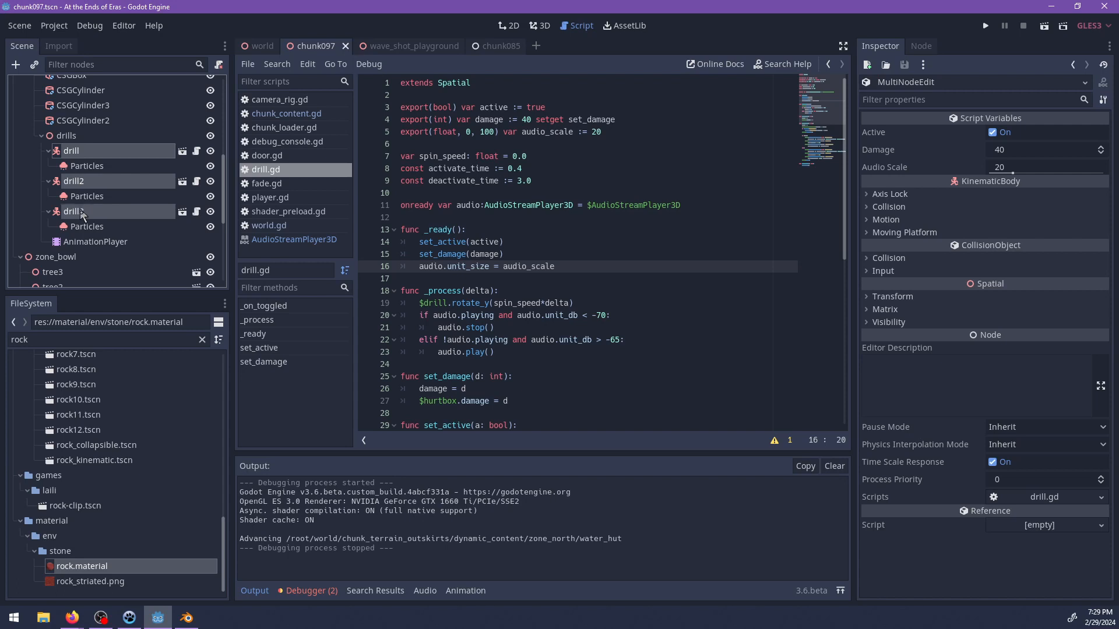
click(1012, 173)
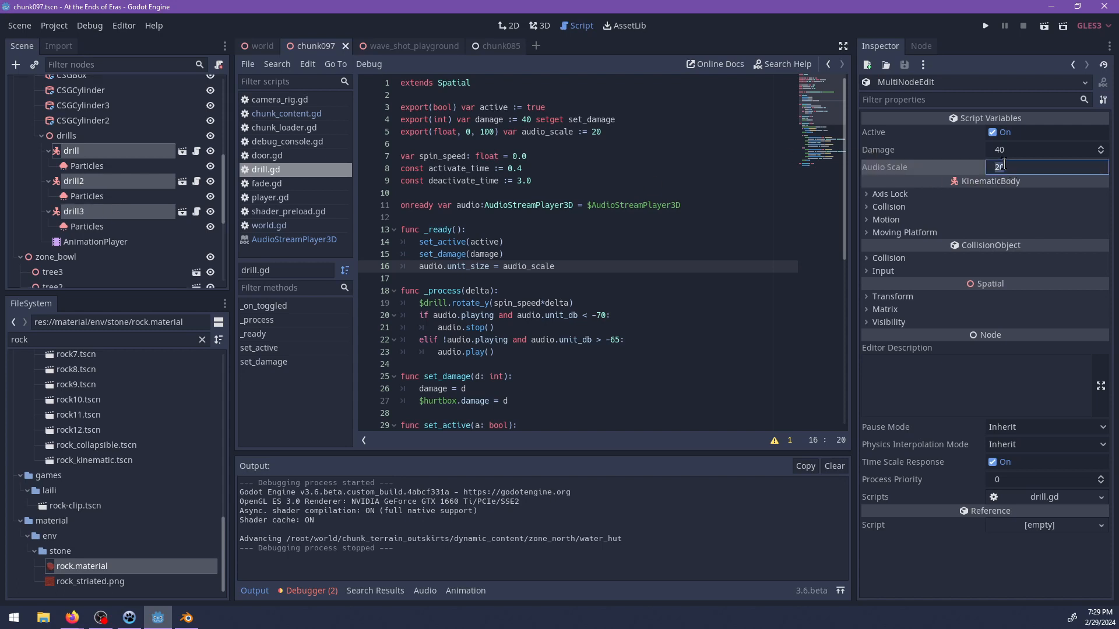
text(5)
key(Return)
key(ctrl+s)
key(ctrl+s)
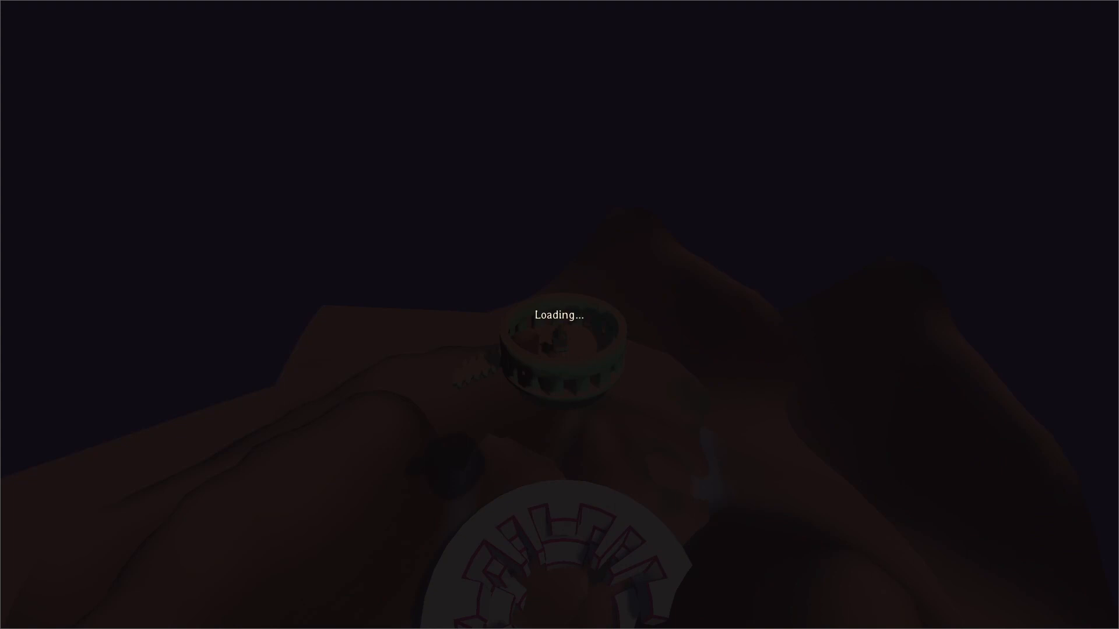
Playtest the game, taking the character up the ledges of the green structure to its flat top.
key(w)
key(w)
key(2)
key(shift)
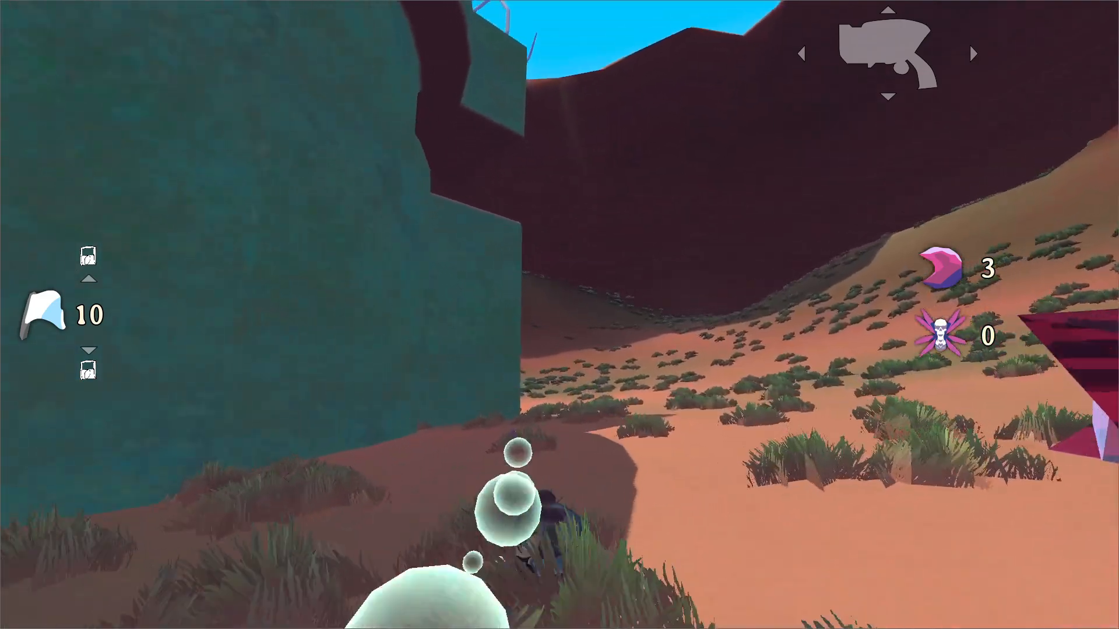
key(space)
key(space)
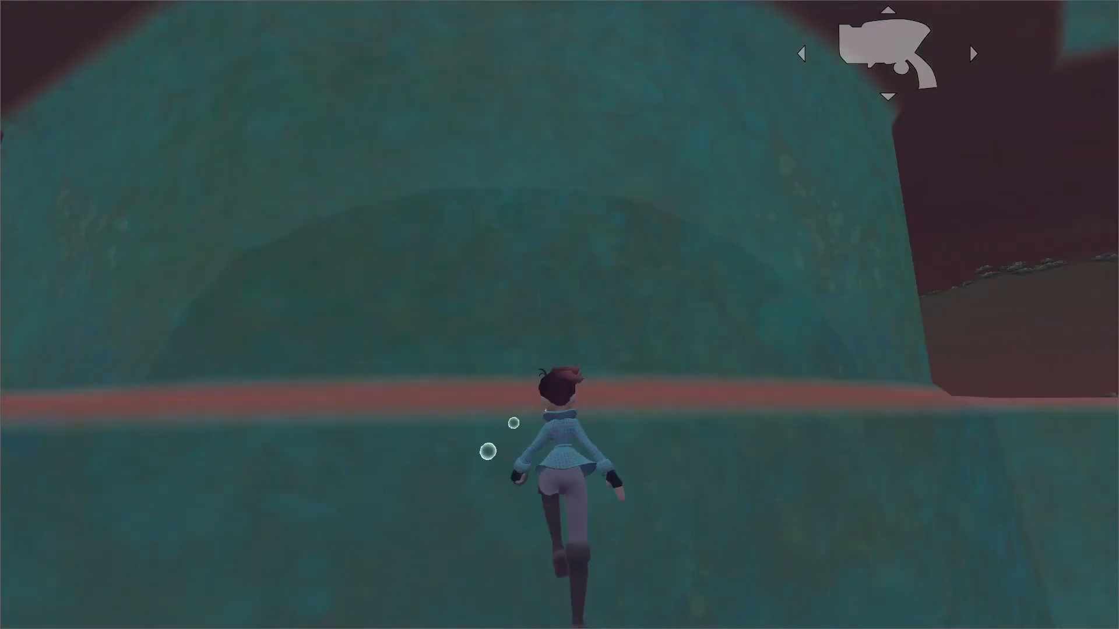
key(space)
key(space)
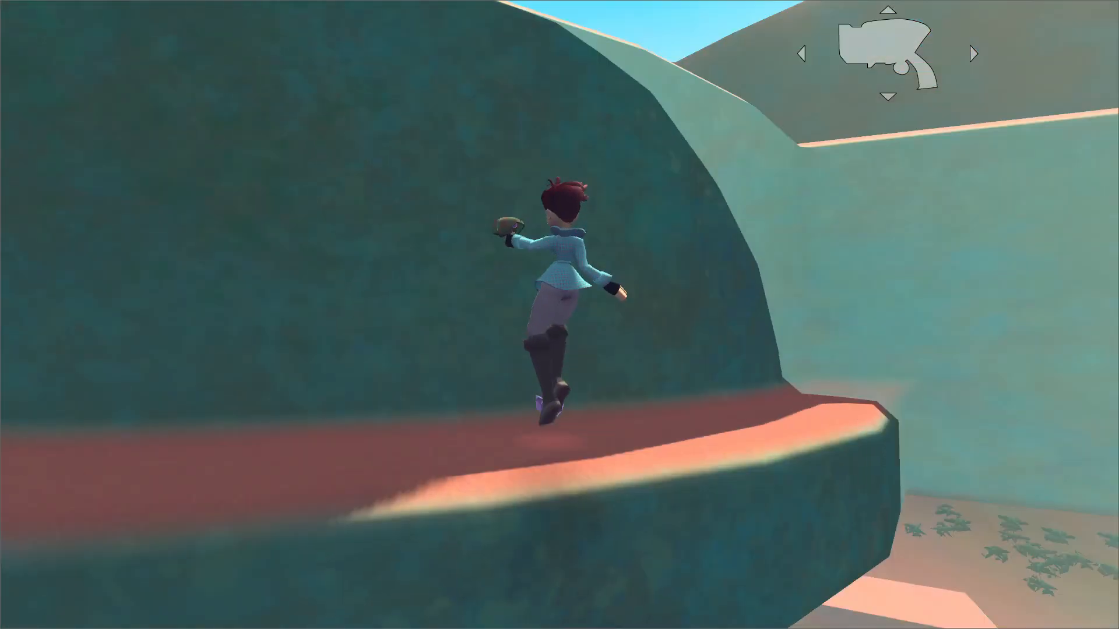
key(space)
key(space)
key(w)
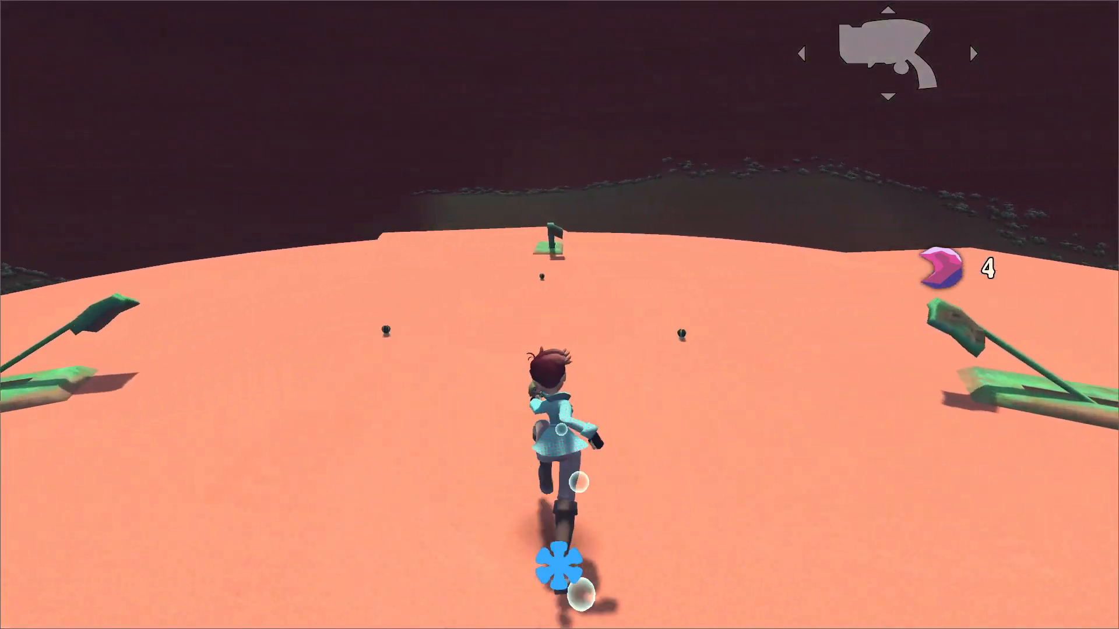
Descend through the structure into the mine, check the drills from the floor and the tunnel, and briefly pause and resume the game.
key(w)
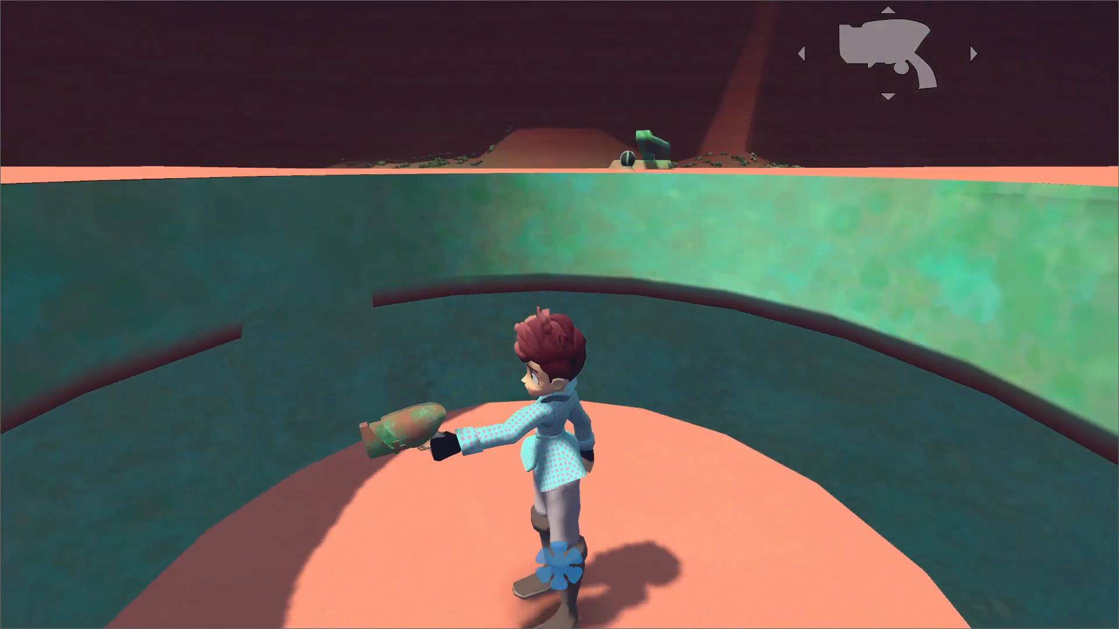
key(w)
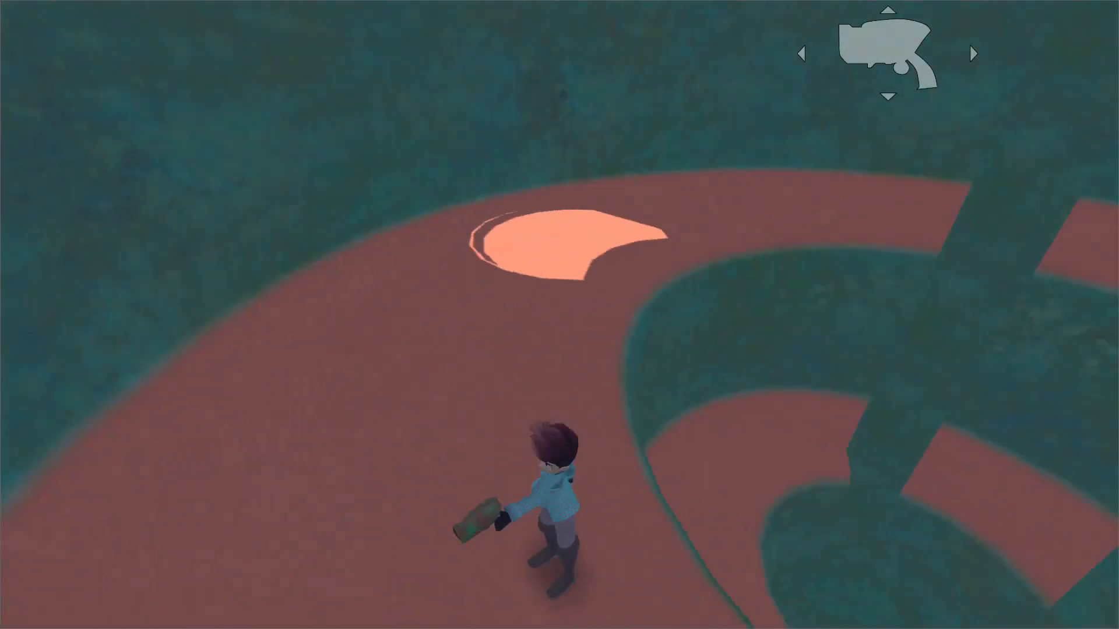
key(w)
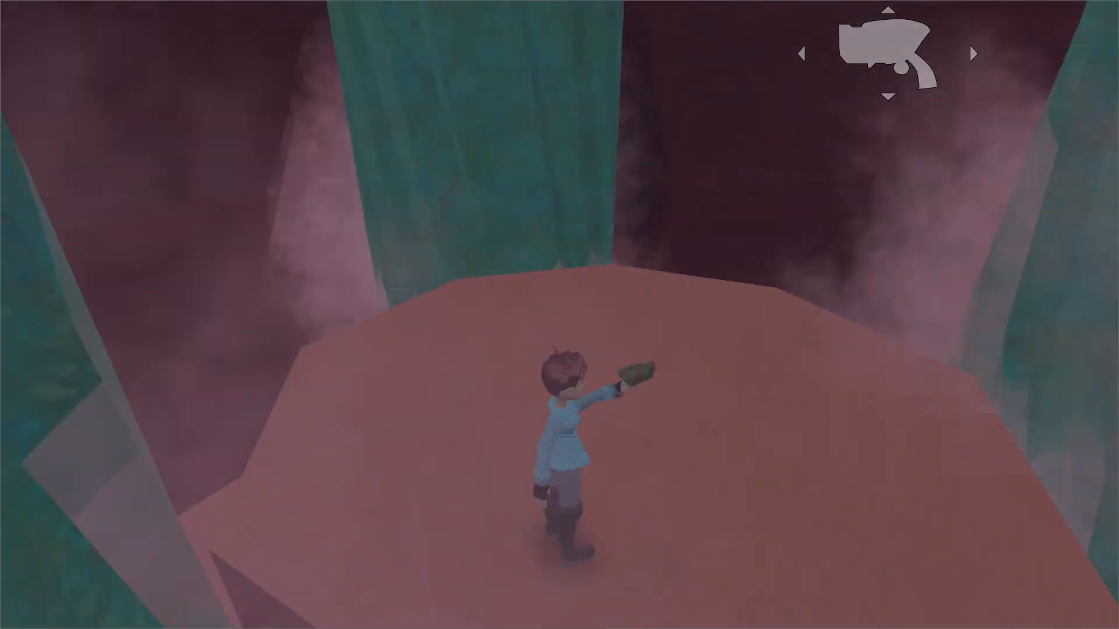
key(w)
key(w)
key(space)
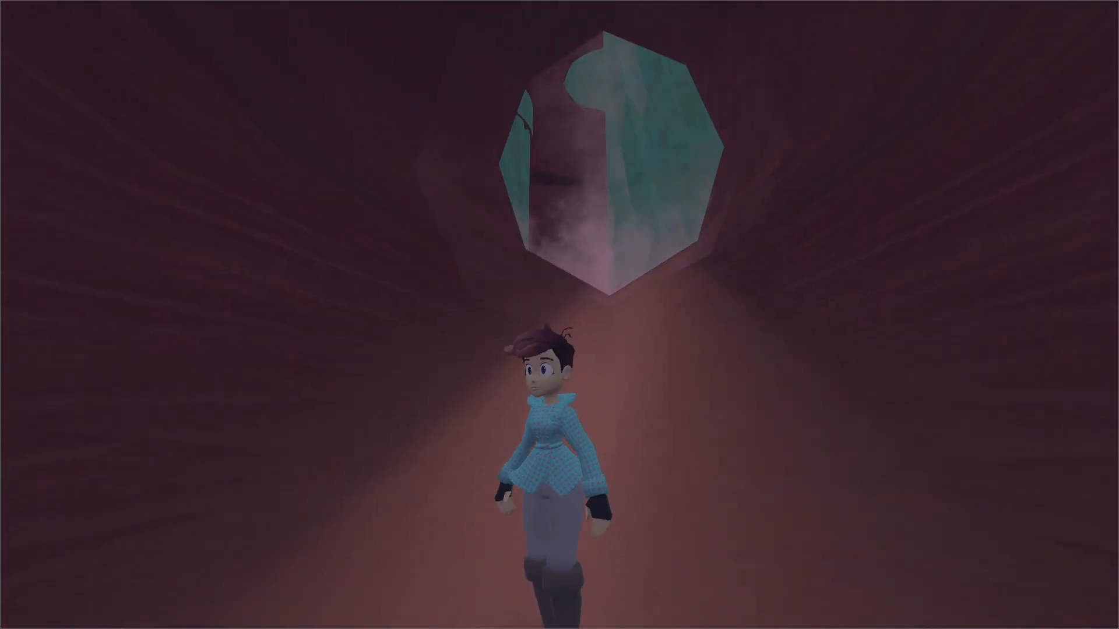
key(Escape)
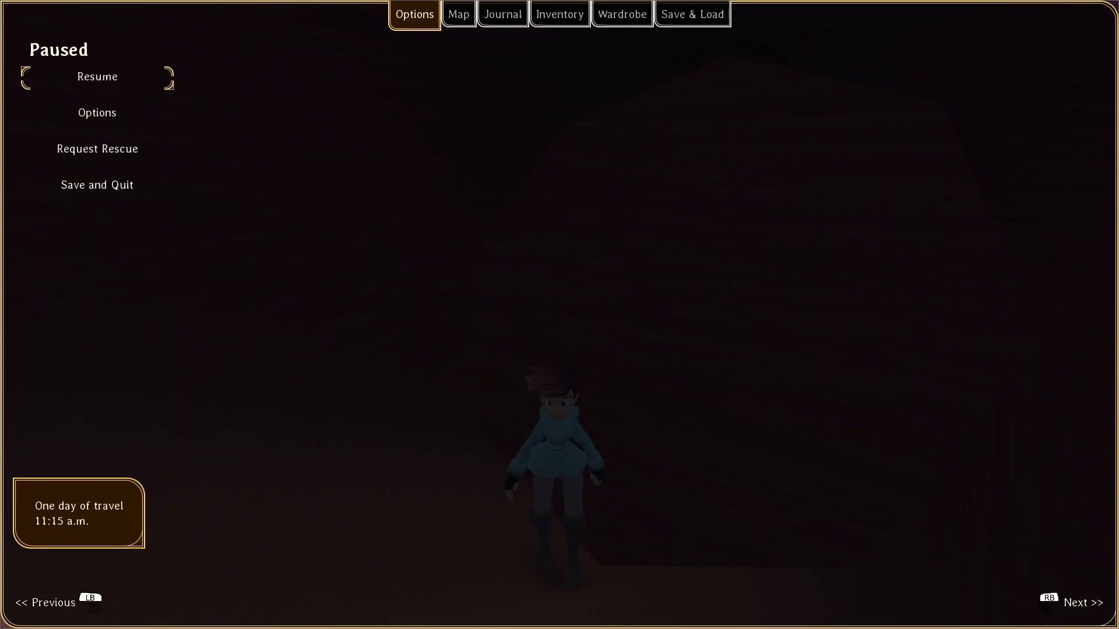
key(Escape)
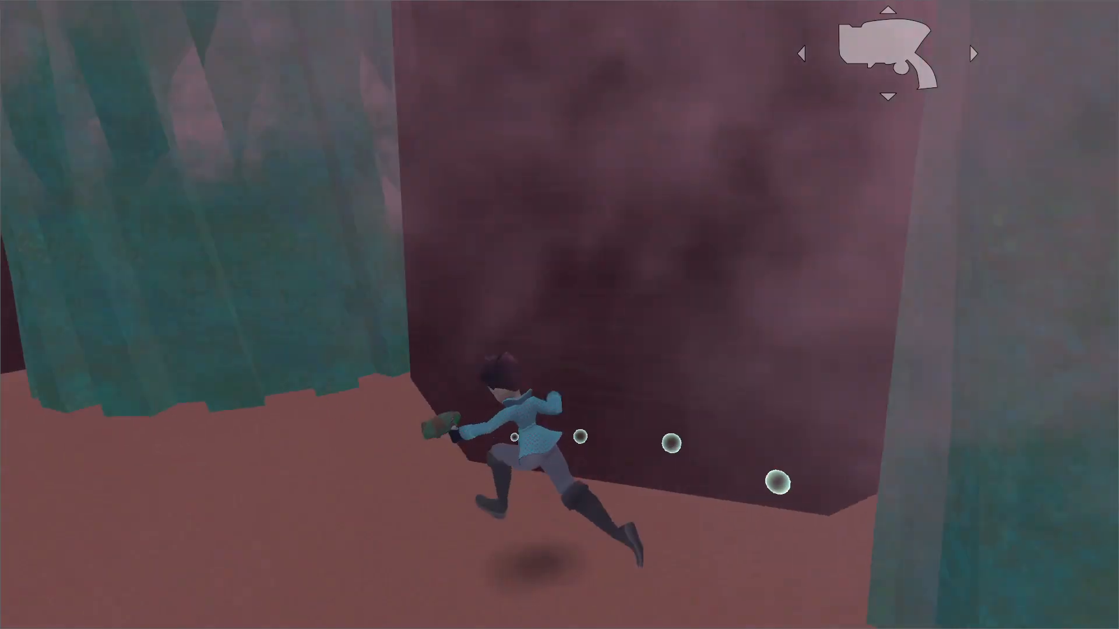
Climb the outside of the green structure again from the ground to its top.
key(space)
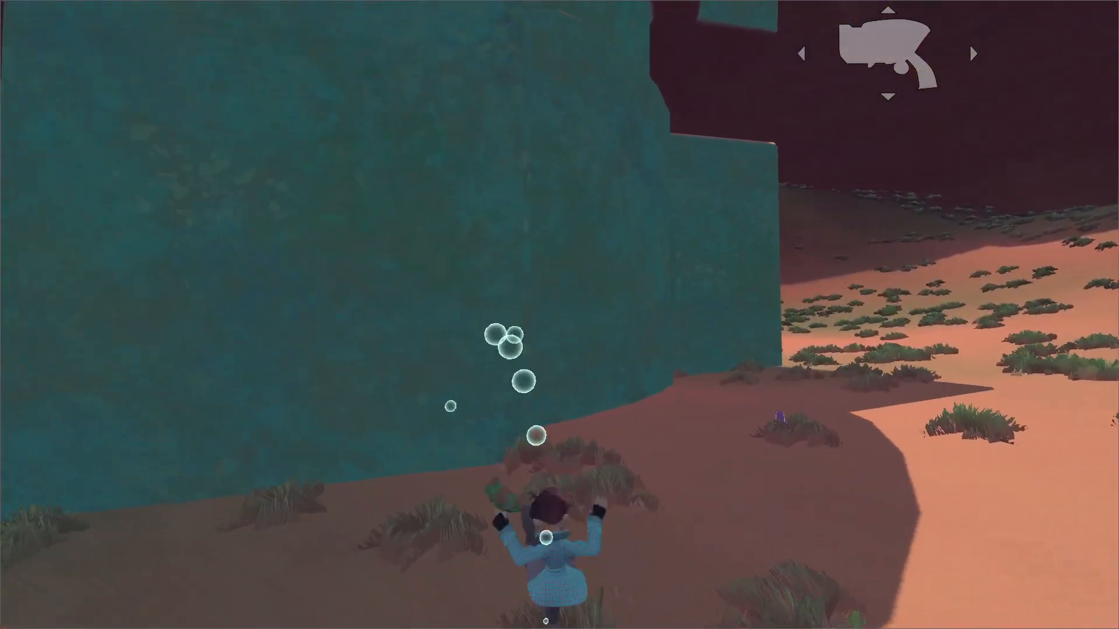
key(space)
key(space)
key(space)
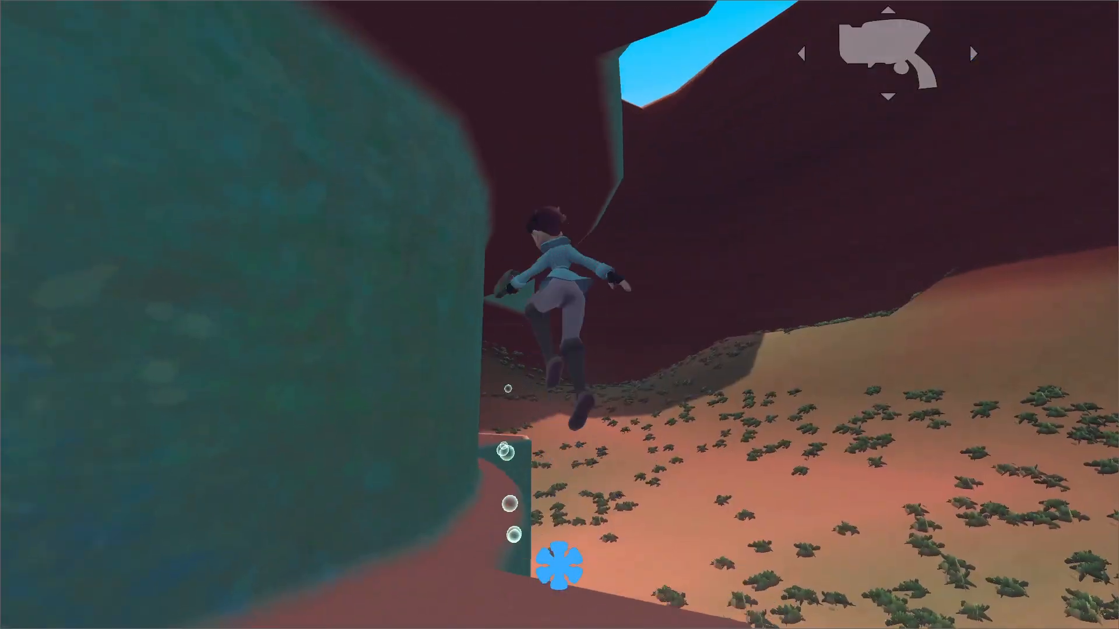
key(space)
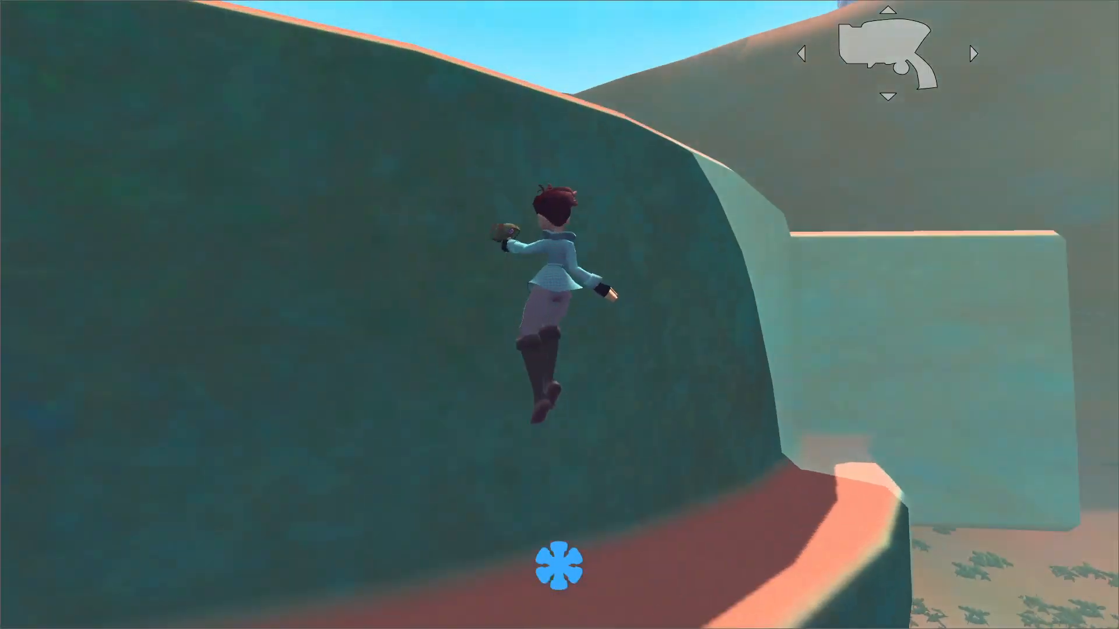
key(space)
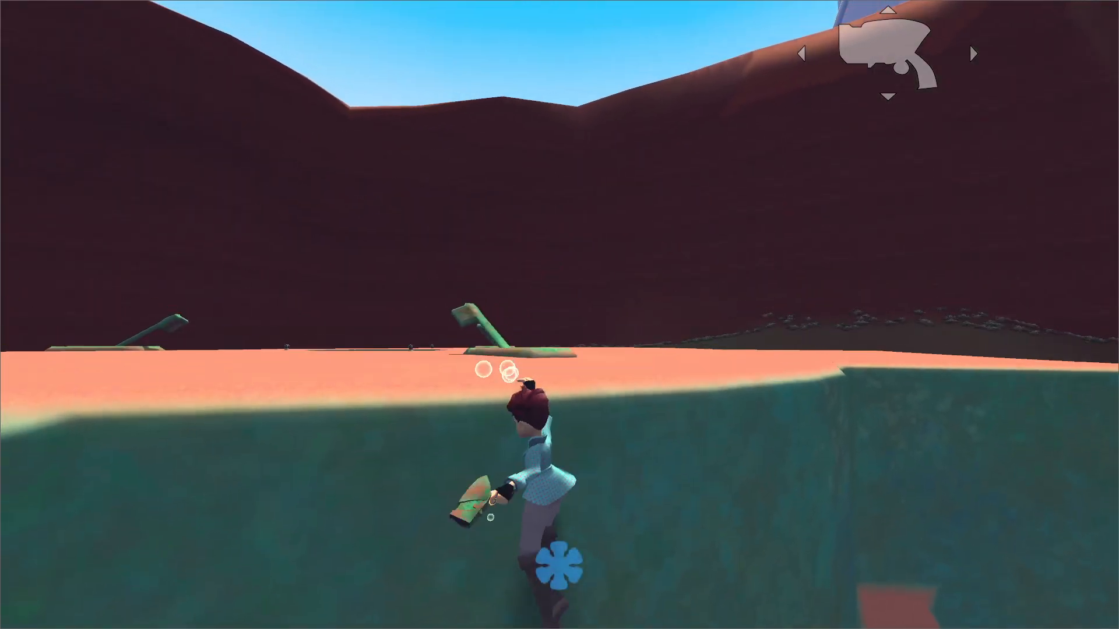
Re-enter the mine, go past the spinning drills to the end of the tunnel, and pause the game.
key(w)
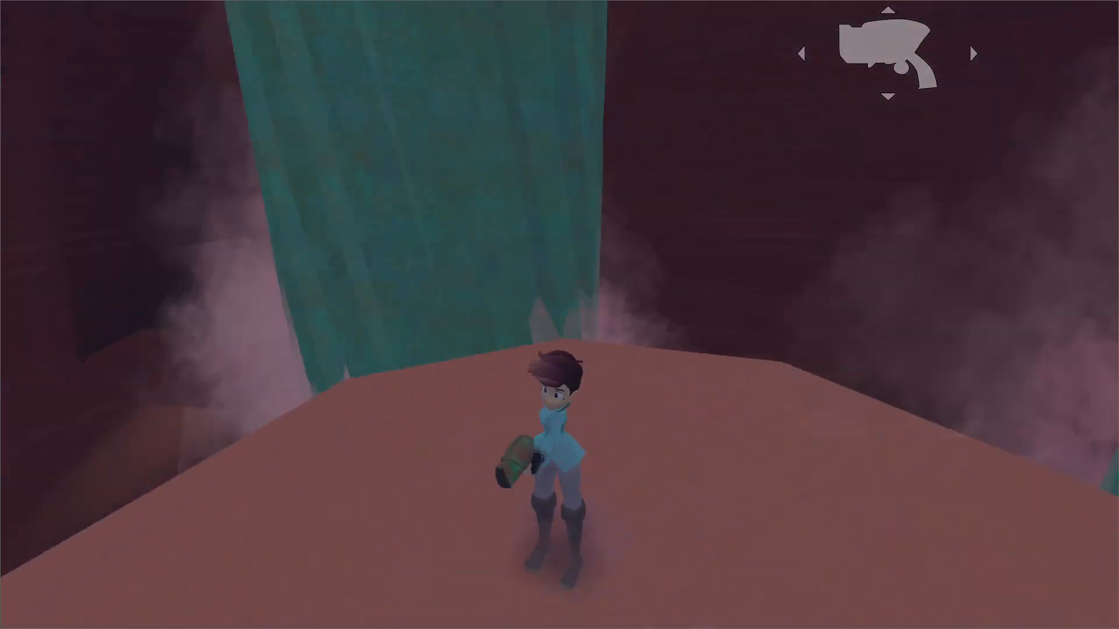
key(w)
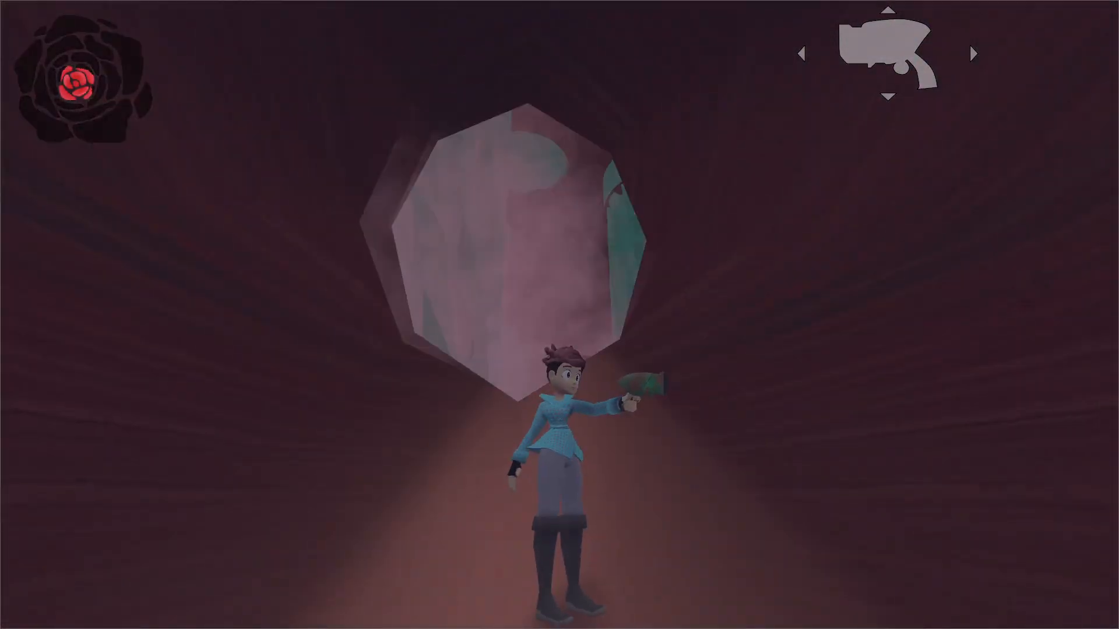
key(w)
key(Escape)
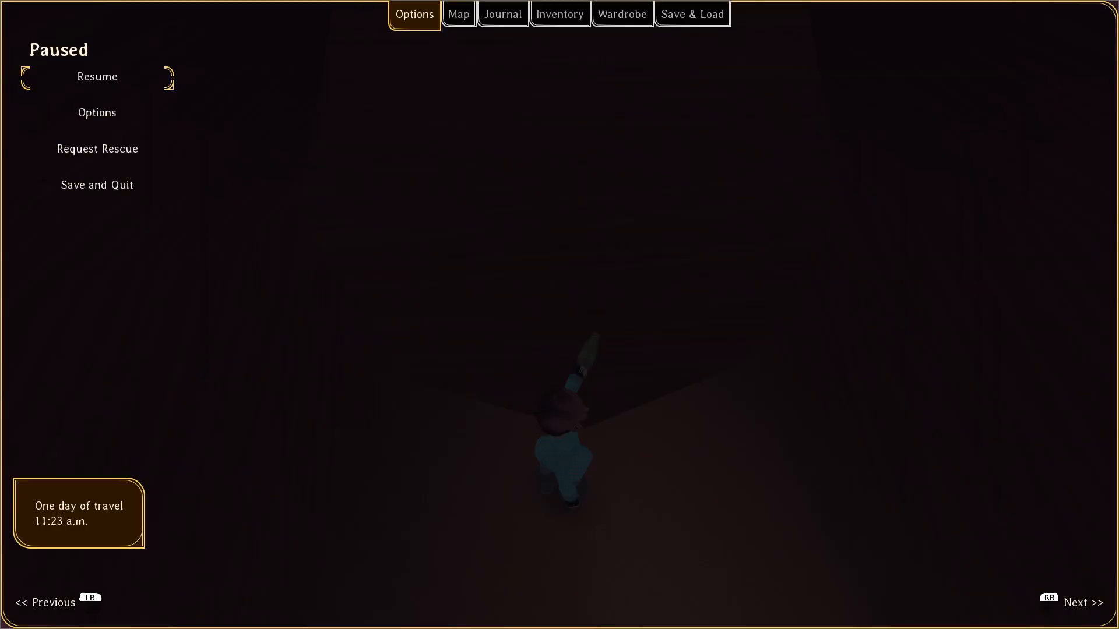
Switch back to the Godot editor and inspect the drill chamber and tunnel in chunk097's 3D view, with the drills node collapsed.
key(alt+Tab)
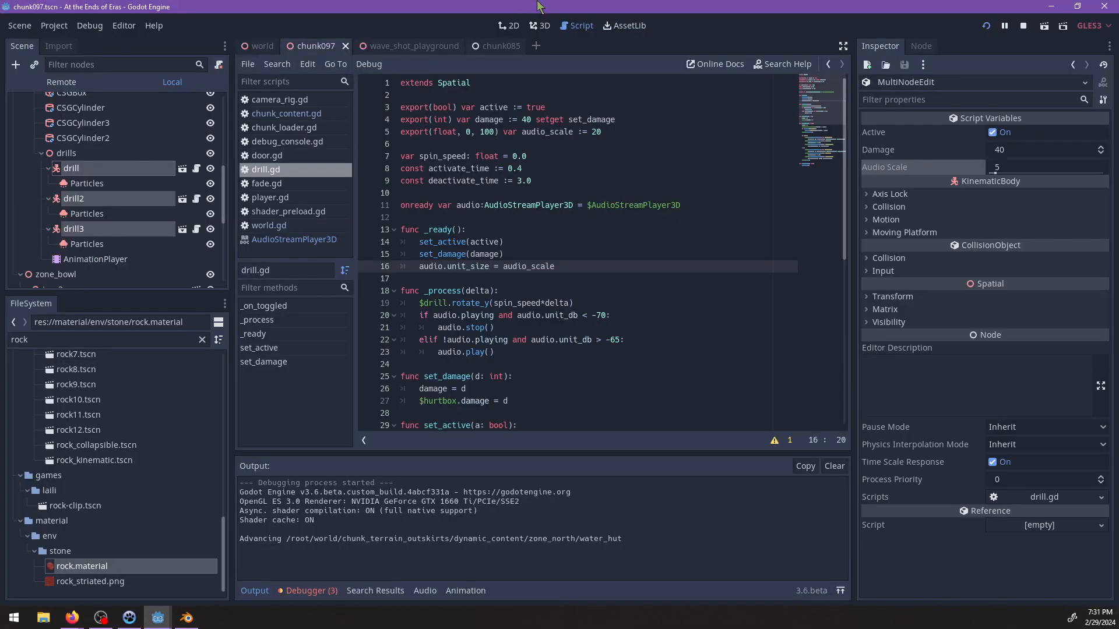
click(539, 28)
scroll(588, 274, down, 8)
middle_drag(606, 262, 531, 299)
scroll(530, 299, up, 4)
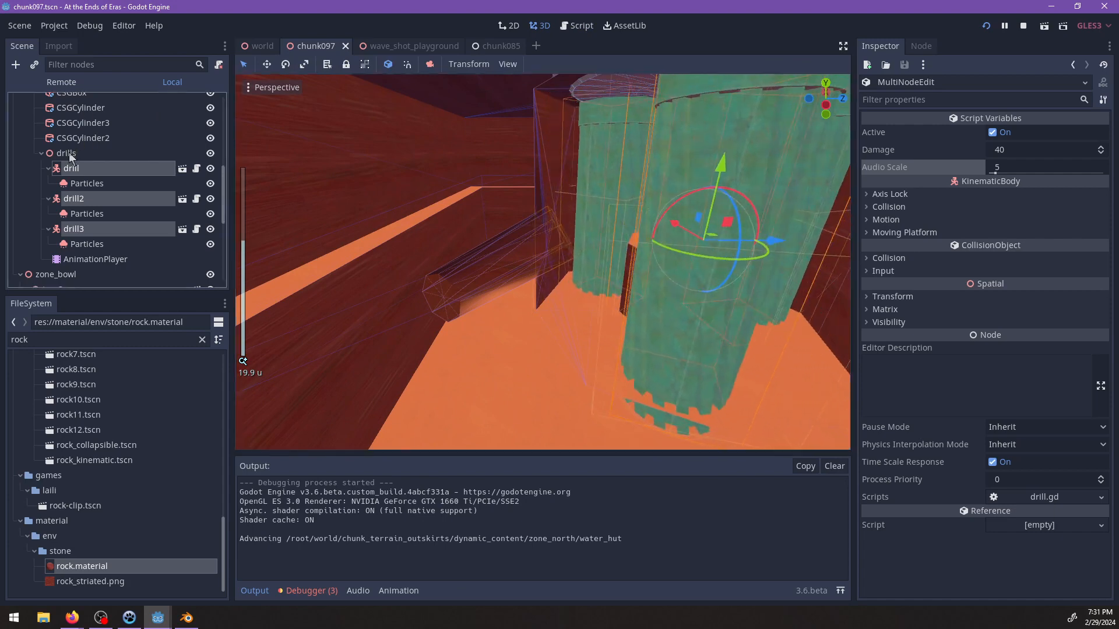
double_click(36, 153)
click(40, 153)
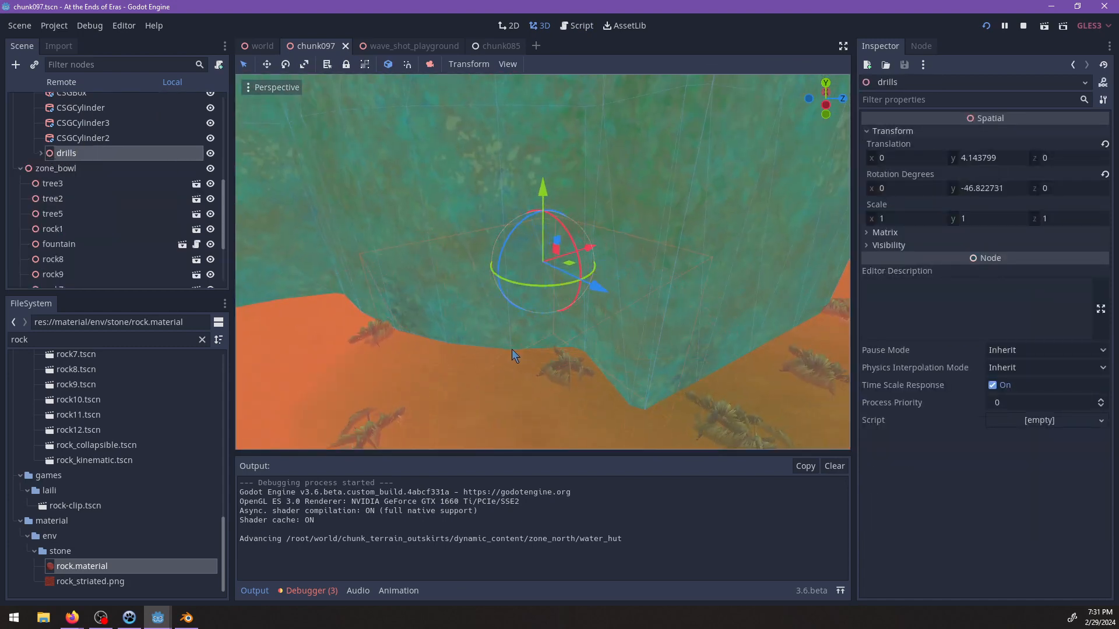
scroll(691, 157, down, 10)
scroll(504, 289, up, 4)
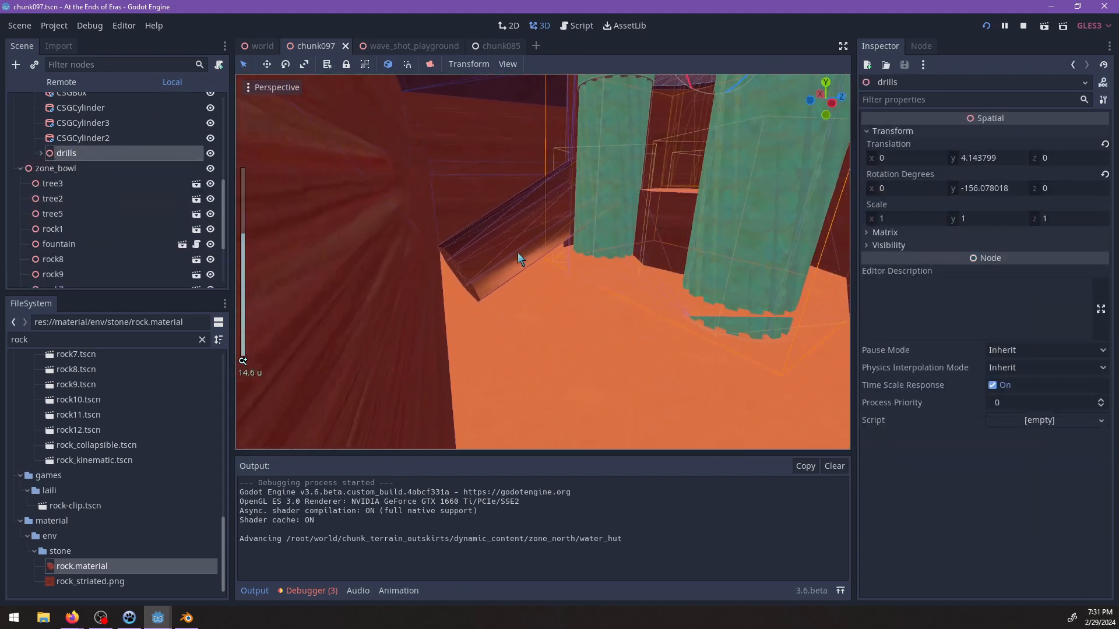
Examine the area1 box, the slanted tunnel's end and the surrounding terrain from inside and outside the mine.
click(504, 273)
scroll(535, 288, down, 8)
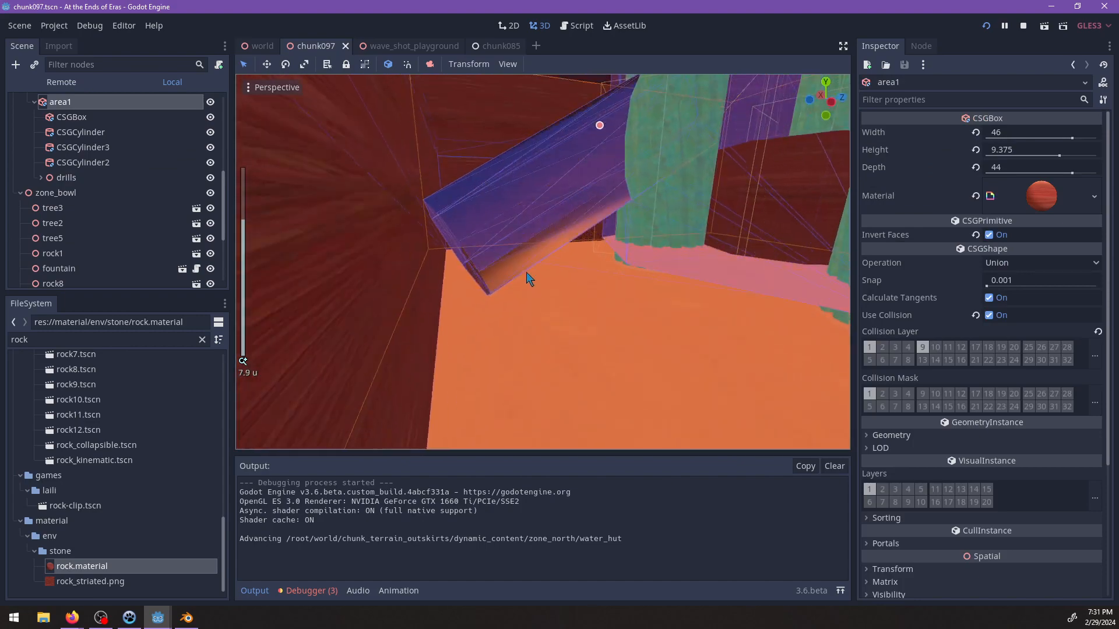
scroll(432, 313, up, 4)
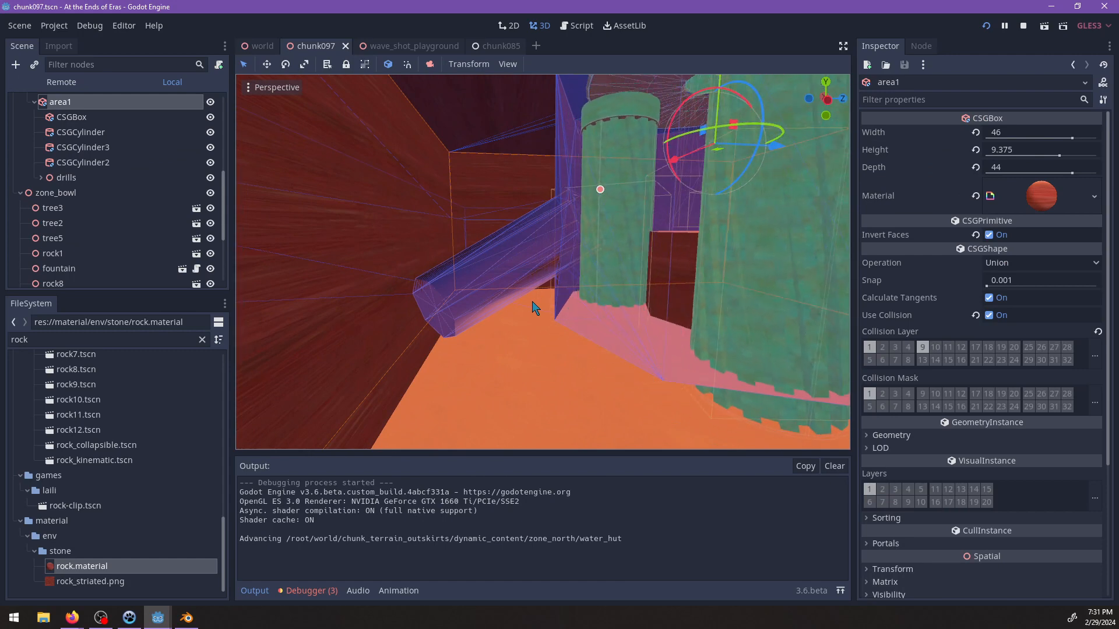
scroll(535, 308, down, 15)
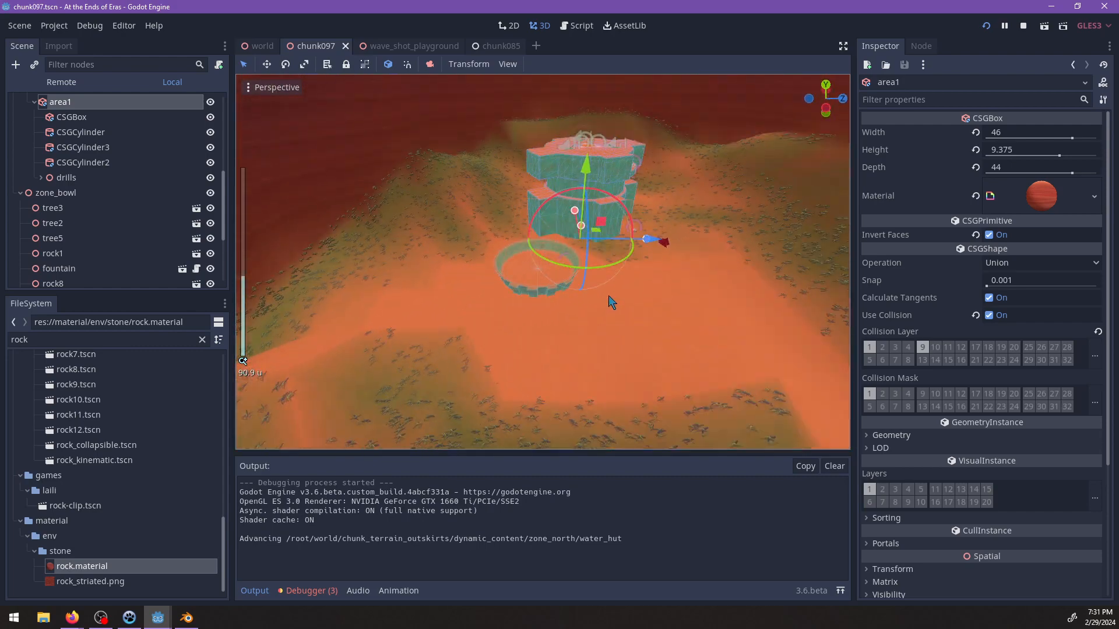
scroll(610, 302, down, 10)
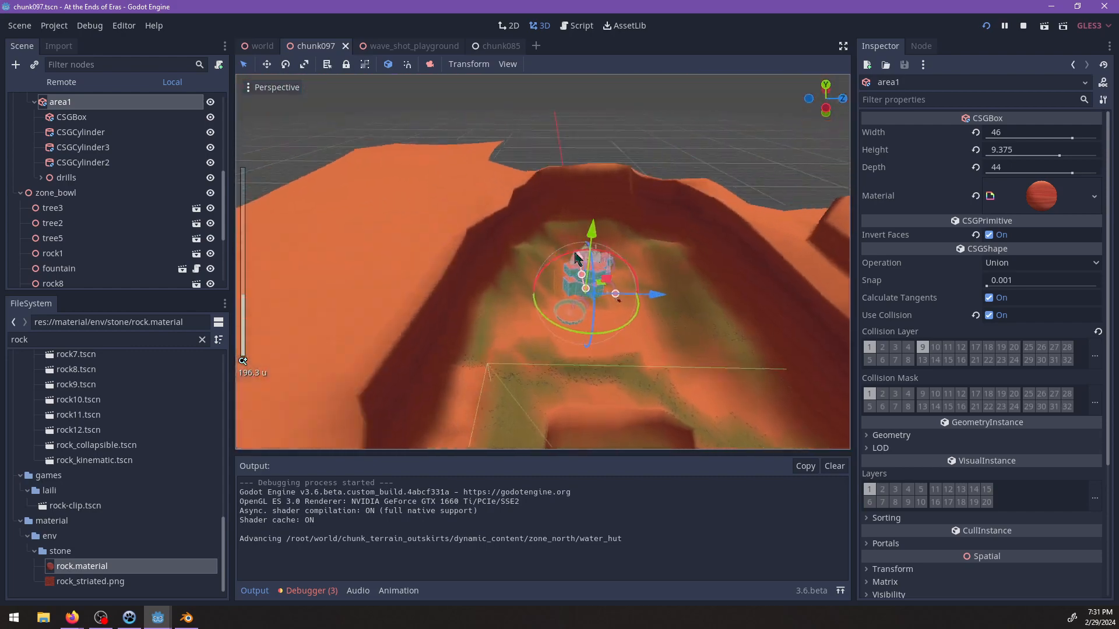
scroll(575, 291, up, 6)
middle_drag(576, 292, 587, 264)
scroll(545, 234, up, 5)
scroll(513, 270, up, 3)
scroll(562, 236, up, 6)
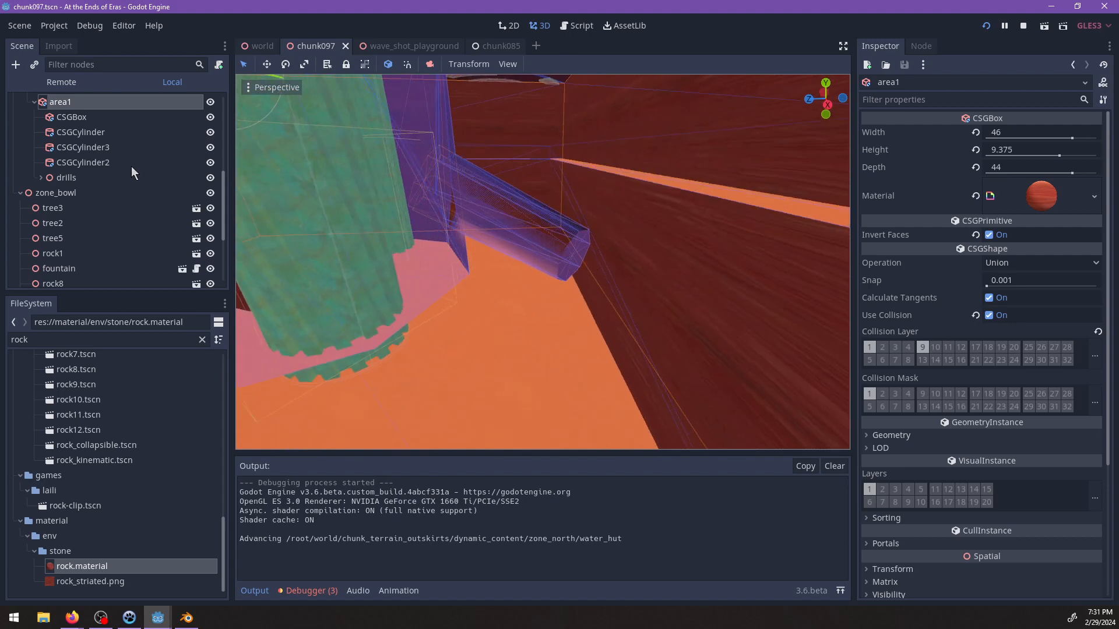
Duplicate the tunnel cutter CSGCylinder3 and move the copy down along the slope to extend the tunnel.
click(115, 163)
click(82, 148)
key(ctrl+d)
drag(450, 191, 537, 234)
middle_drag(537, 234, 553, 301)
scroll(523, 344, up, 3)
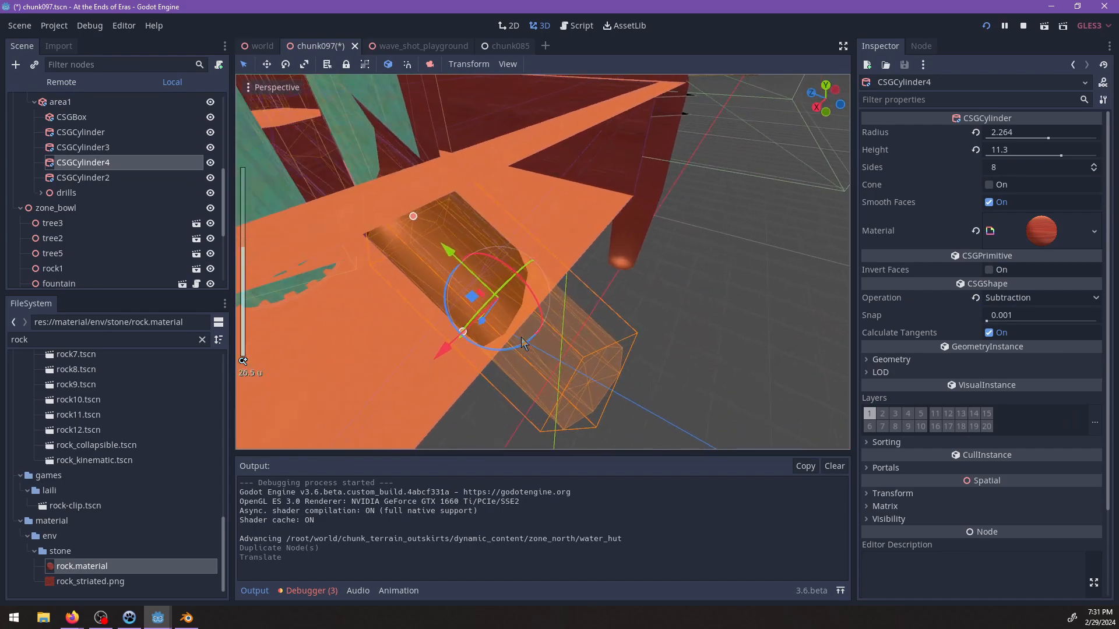
Duplicate CSGCylinder4 at the tunnel's lower end and rotate the copy to turn the passage.
scroll(520, 326, down, 8)
middle_drag(577, 325, 519, 348)
scroll(635, 239, up, 6)
scroll(519, 245, up, 3)
scroll(377, 310, up, 6)
scroll(617, 264, down, 12)
scroll(506, 320, up, 7)
key(ctrl+d)
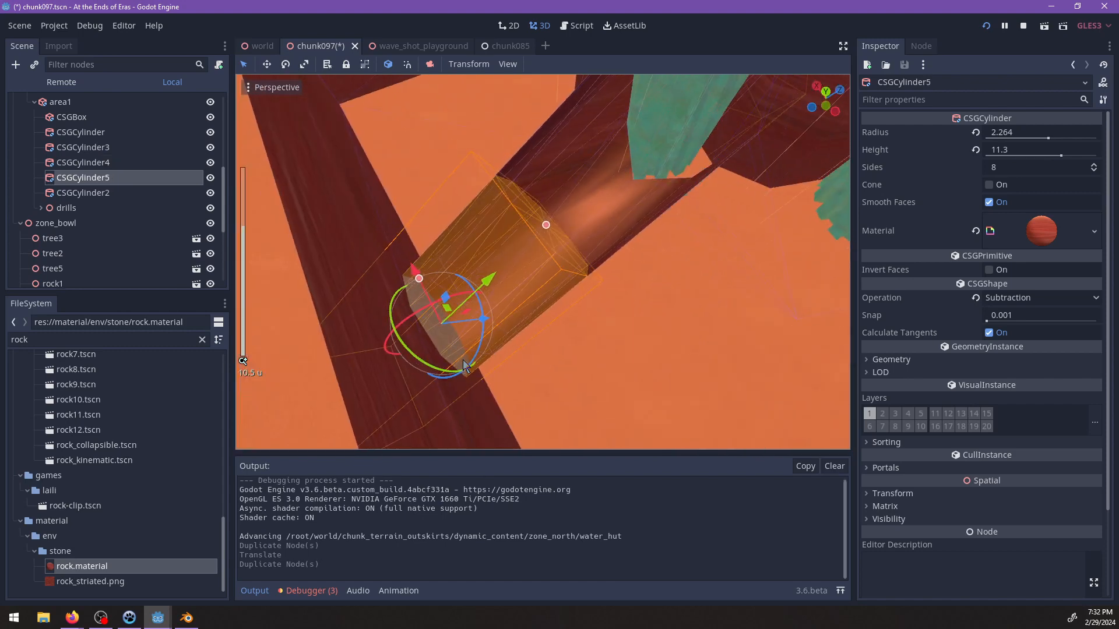
drag(448, 379, 496, 362)
middle_drag(459, 387, 513, 377)
Adjust the position of CSGCylinder5, undoing the unwanted moves, so its bore joins the end of the tunnel.
drag(548, 366, 585, 326)
key(ctrl+z)
drag(527, 401, 675, 318)
middle_drag(674, 319, 490, 205)
scroll(510, 256, up, 5)
shift+middle_drag(533, 310, 566, 247)
scroll(465, 277, up, 8)
mouse_move(504, 173)
mouse_down()
mouse_move(492, 175)
mouse_move(502, 166)
mouse_up()
key(ctrl+z)
key(ctrl+z)
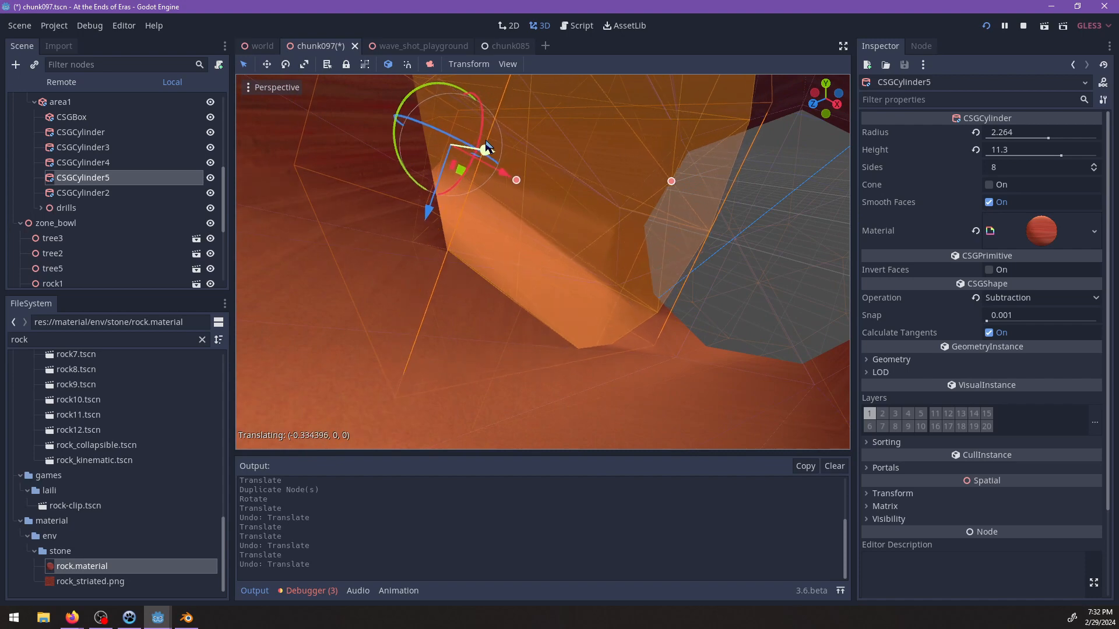
middle_drag(471, 169, 659, 303)
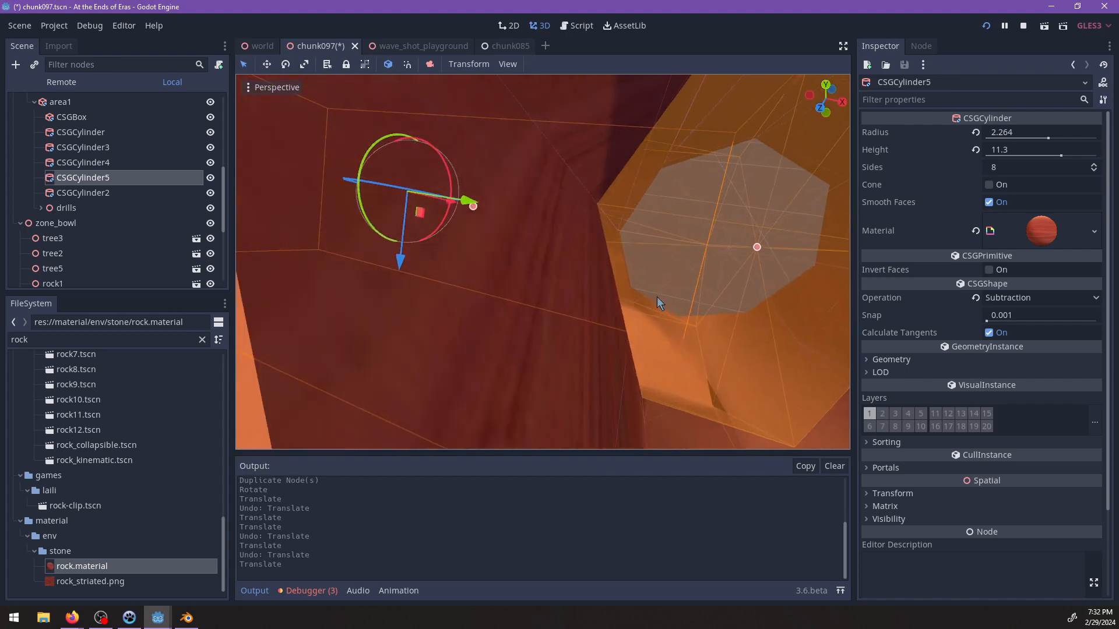
scroll(557, 292, down, 6)
middle_drag(557, 292, 810, 150)
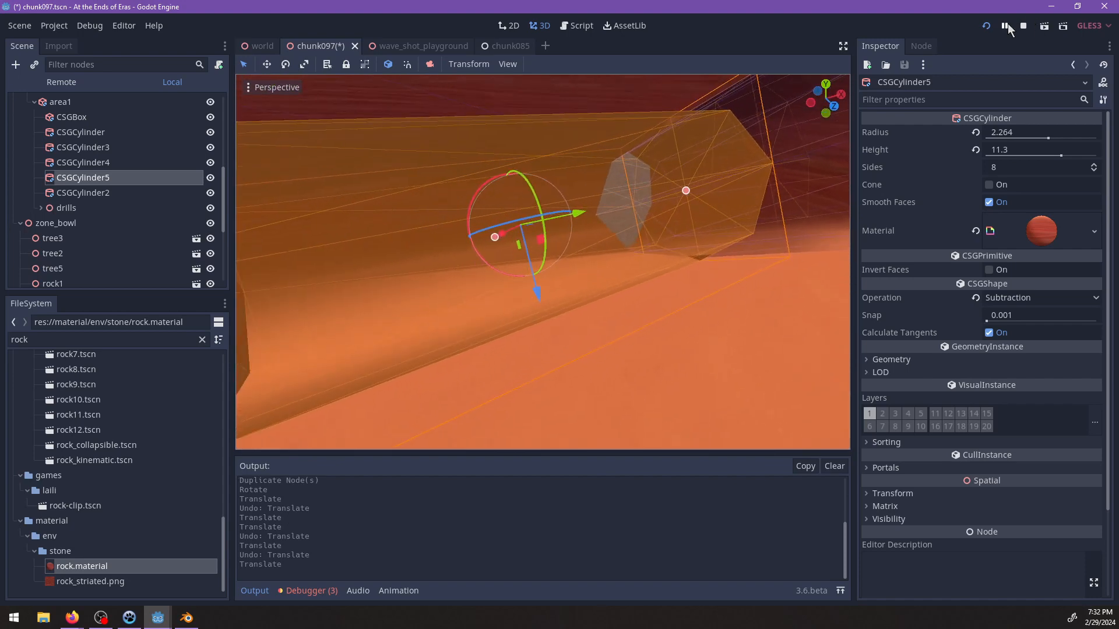
Toggle the running game's pause state and save the chunk097 scene.
click(1008, 25)
middle_drag(712, 216, 586, 260)
key(ctrl+s)
Select the CSGBox under area1 and enlarge its depth to about 62.7.
middle_drag(384, 307, 653, 256)
scroll(670, 247, down, 5)
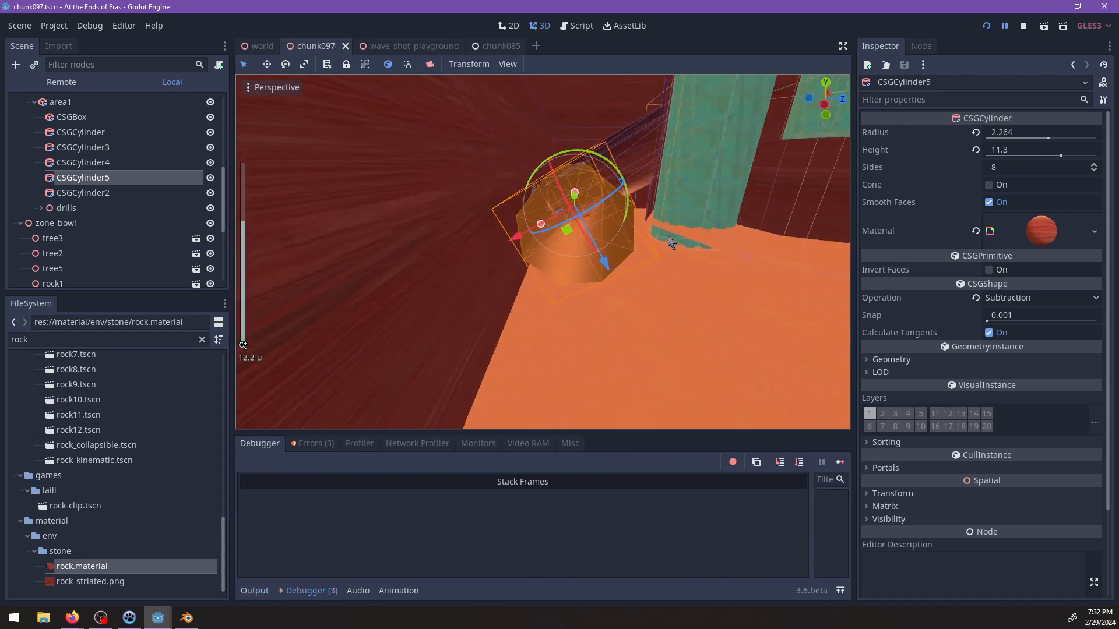
scroll(663, 242, down, 10)
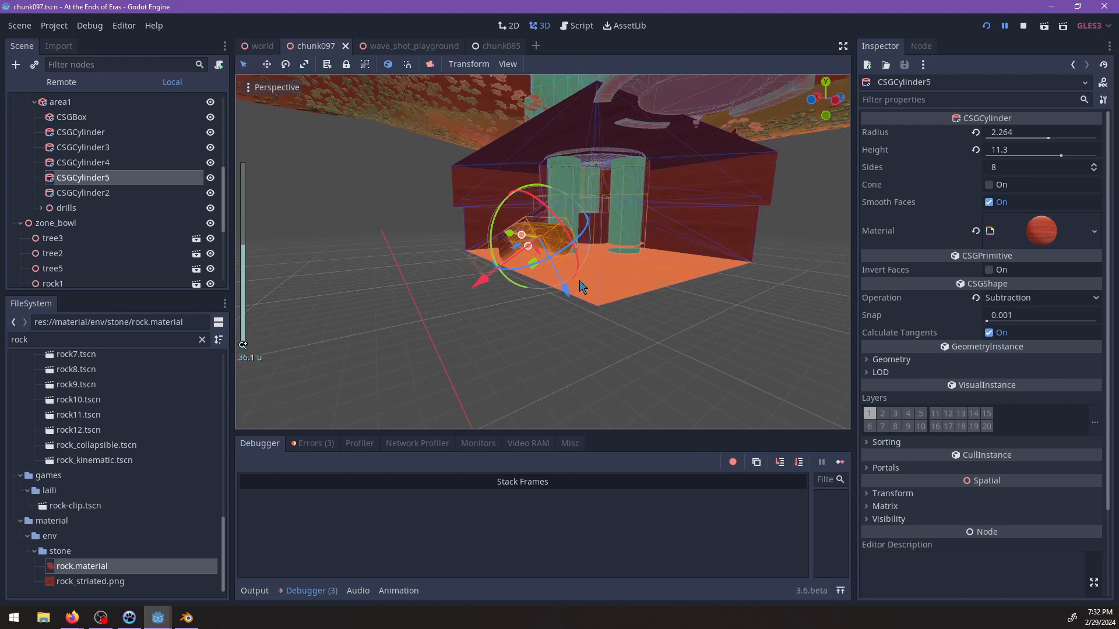
click(582, 286)
scroll(610, 299, up, 2)
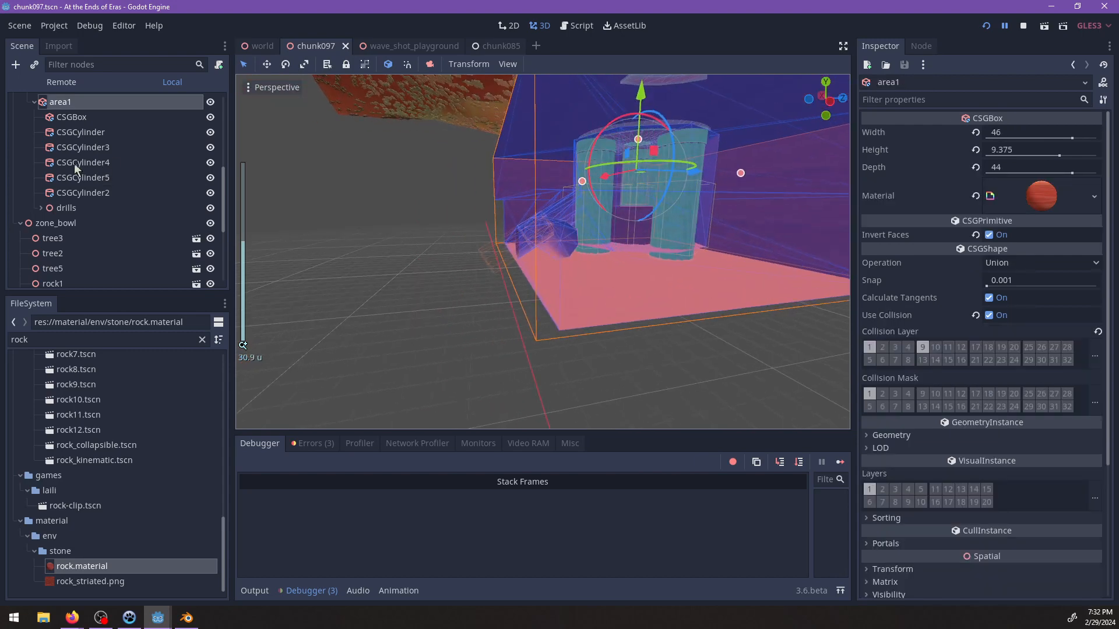
click(72, 119)
middle_drag(687, 250, 444, 247)
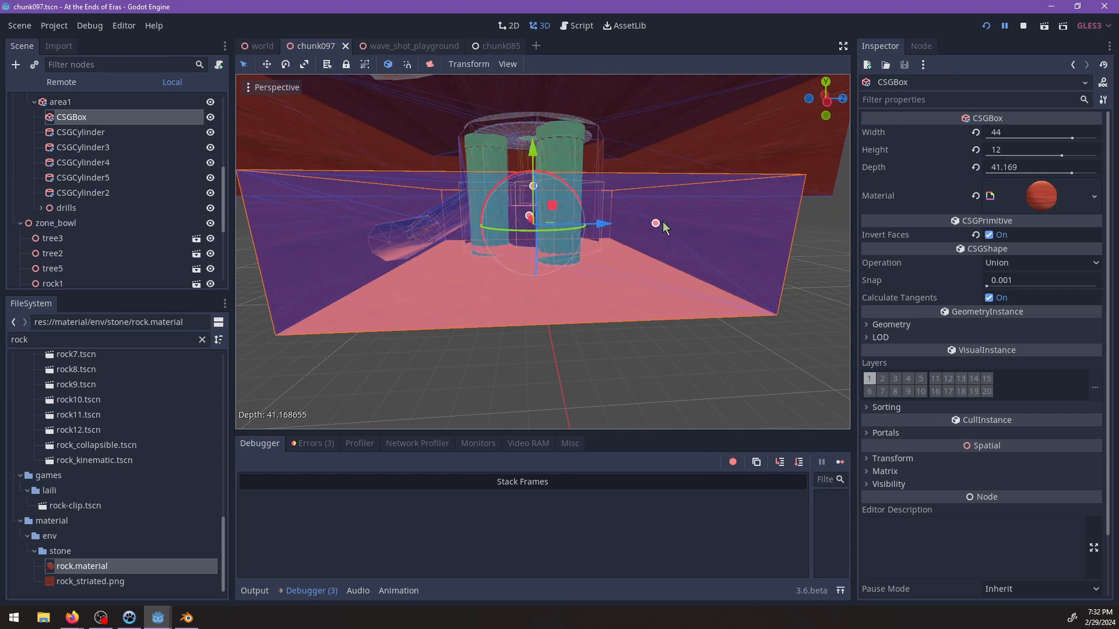
drag(652, 224, 716, 225)
shift+middle_drag(411, 289, 693, 256)
scroll(500, 279, up, 2)
middle_drag(500, 278, 462, 285)
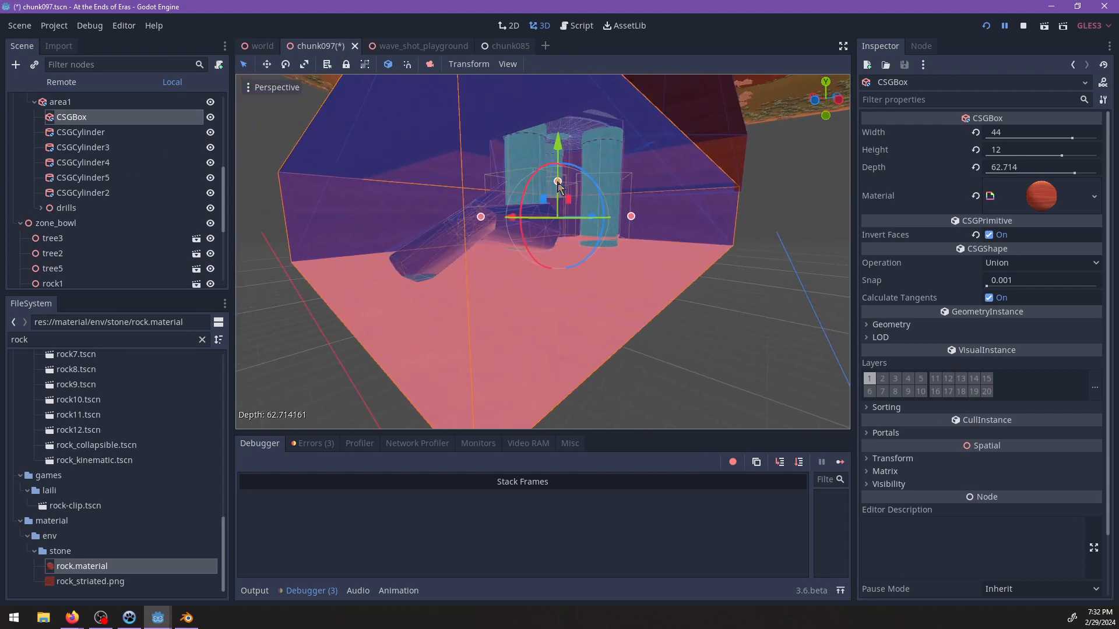
Increase the height of the lower CSGBox to about 26.6 and adjust its position around the tunnel's end.
drag(553, 146, 553, 144)
middle_drag(562, 201, 488, 242)
middle_drag(553, 233, 582, 189)
scroll(417, 245, up, 8)
mouse_move(418, 244)
shift+middle_down()
mouse_move(595, 257)
mouse_move(494, 224)
mouse_move(432, 233)
shift+middle_up()
scroll(525, 249, down, 18)
middle_drag(533, 258, 596, 256)
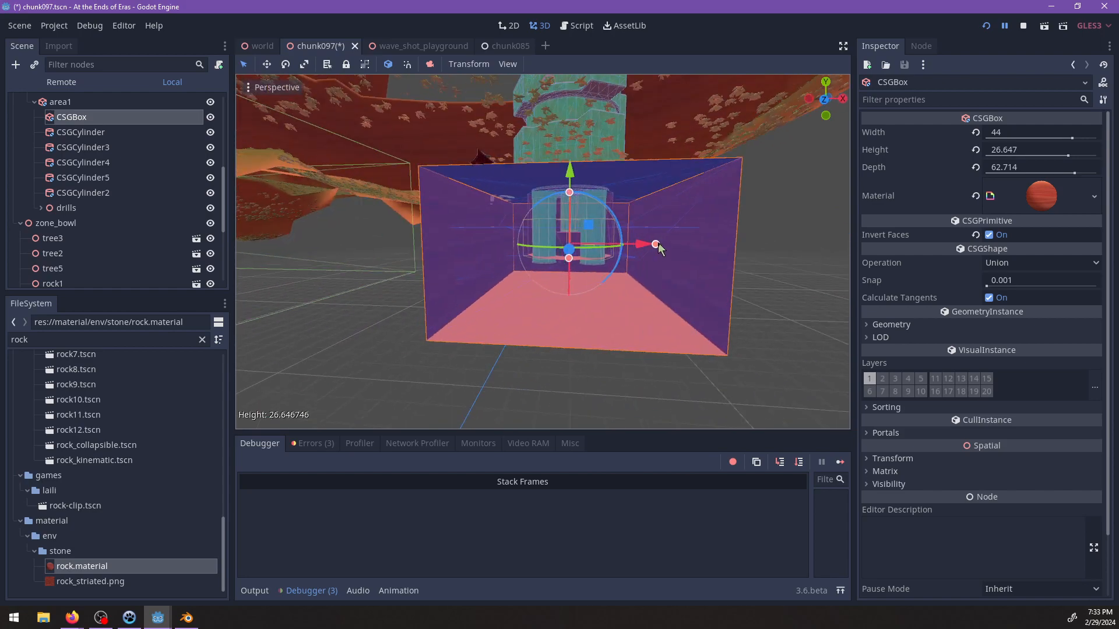
Enlarge the CSGBox into a huge cavern about 217 wide, 155 high and 163 deep.
drag(656, 244, 786, 244)
middle_drag(787, 245, 460, 268)
scroll(462, 271, down, 5)
drag(521, 226, 522, 139)
middle_drag(522, 138, 562, 160)
drag(614, 266, 760, 295)
middle_drag(761, 294, 459, 272)
drag(472, 260, 376, 260)
middle_drag(376, 260, 531, 198)
Lower the enlarged CSGBox so the cavern extends beneath the drill shaft, and fine-tune its height position.
drag(525, 185, 536, 280)
scroll(547, 282, up, 5)
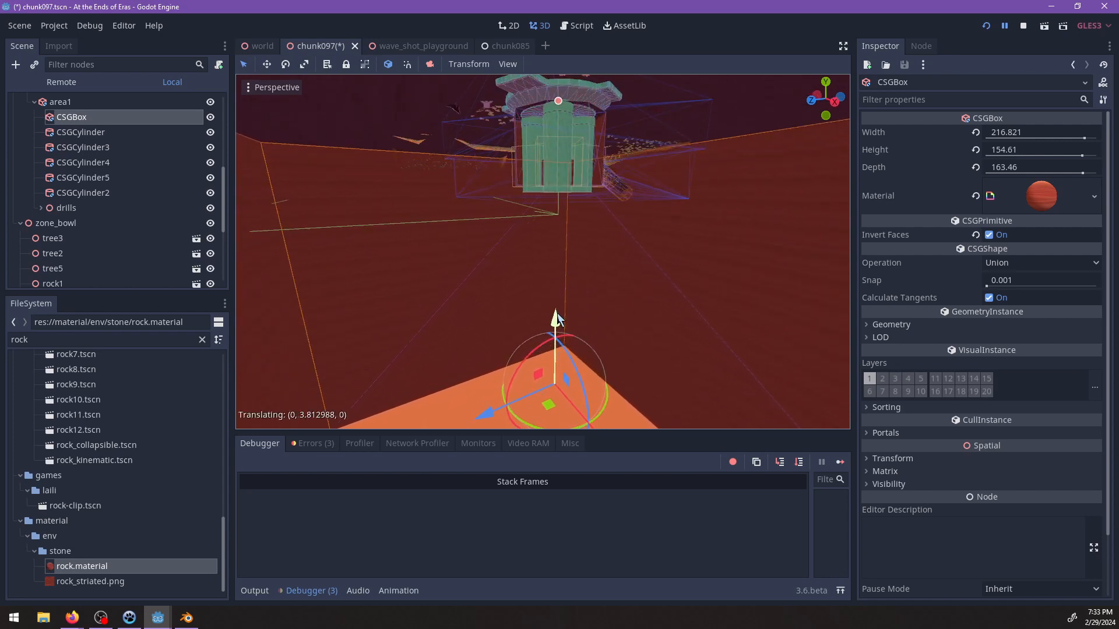
shift+middle_drag(602, 225, 604, 304)
scroll(602, 291, up, 12)
middle_drag(595, 219, 455, 157)
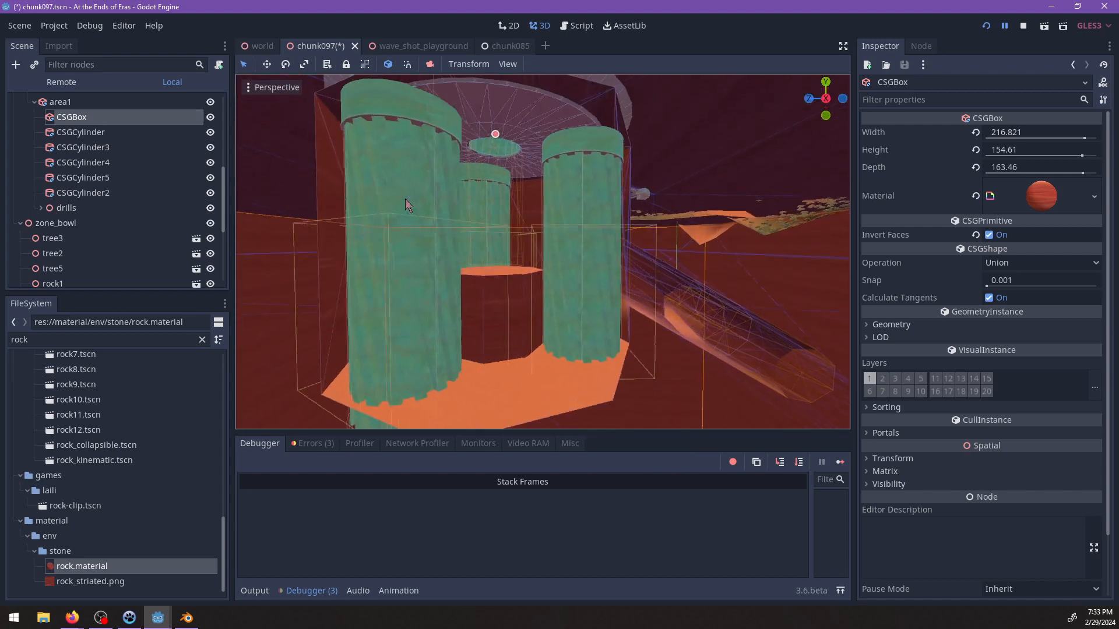
Move the CSGBox out of area1 to directly under interior, and make all five of area1's CSG cylinders its children.
drag(47, 119, 48, 147)
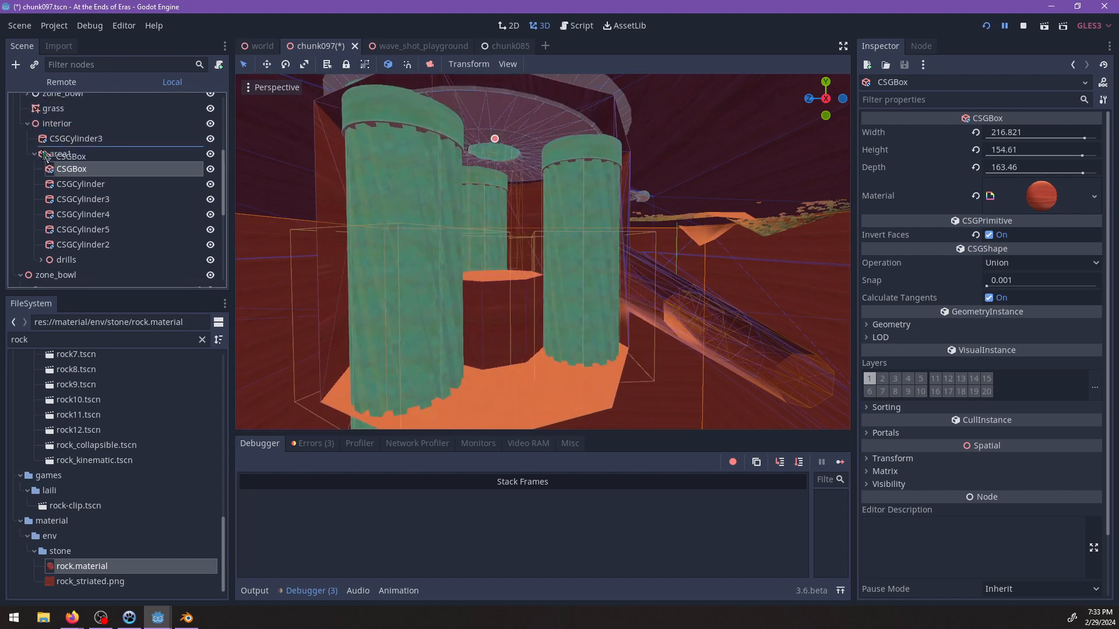
click(76, 184)
shift+click(82, 245)
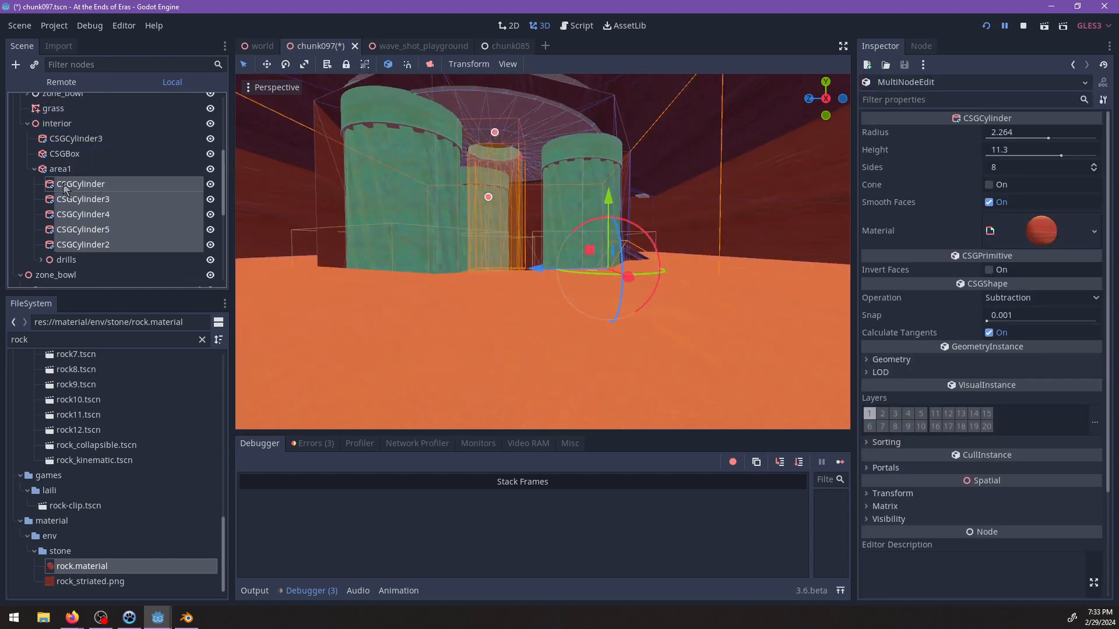
drag(76, 164, 75, 167)
Move the drills node out of area1 to directly under interior, and delete area1.
click(69, 244)
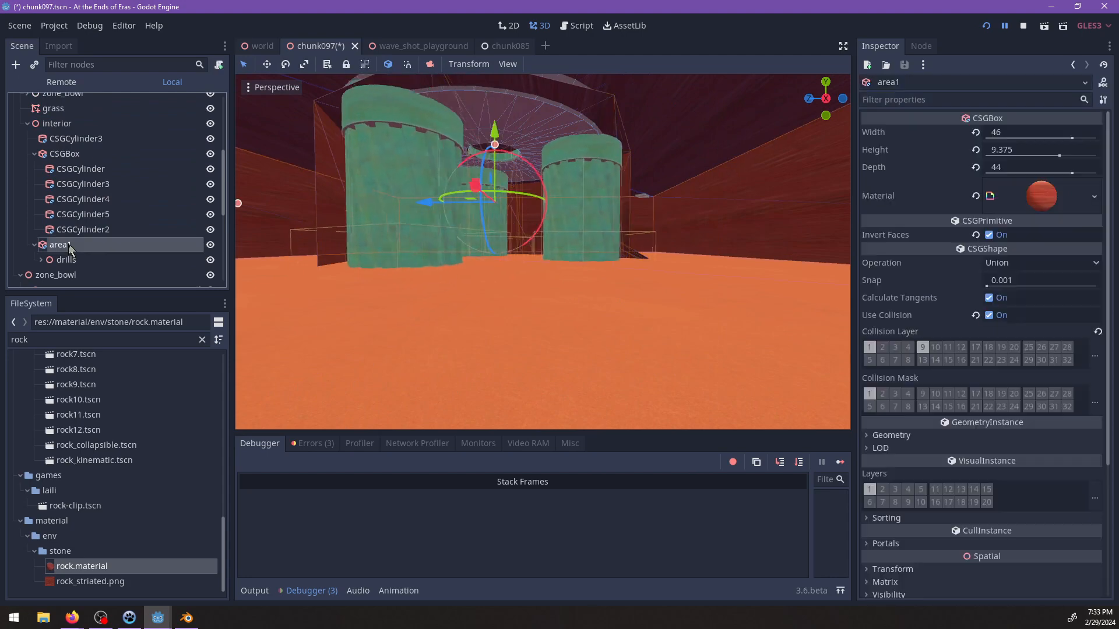
drag(67, 260, 73, 156)
click(60, 261)
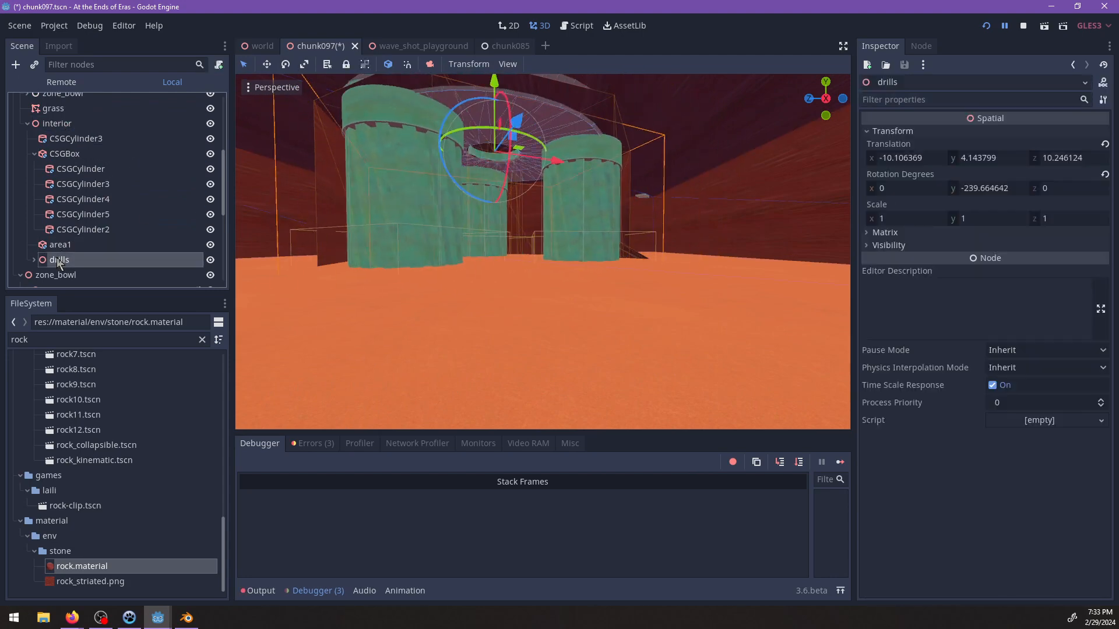
click(62, 245)
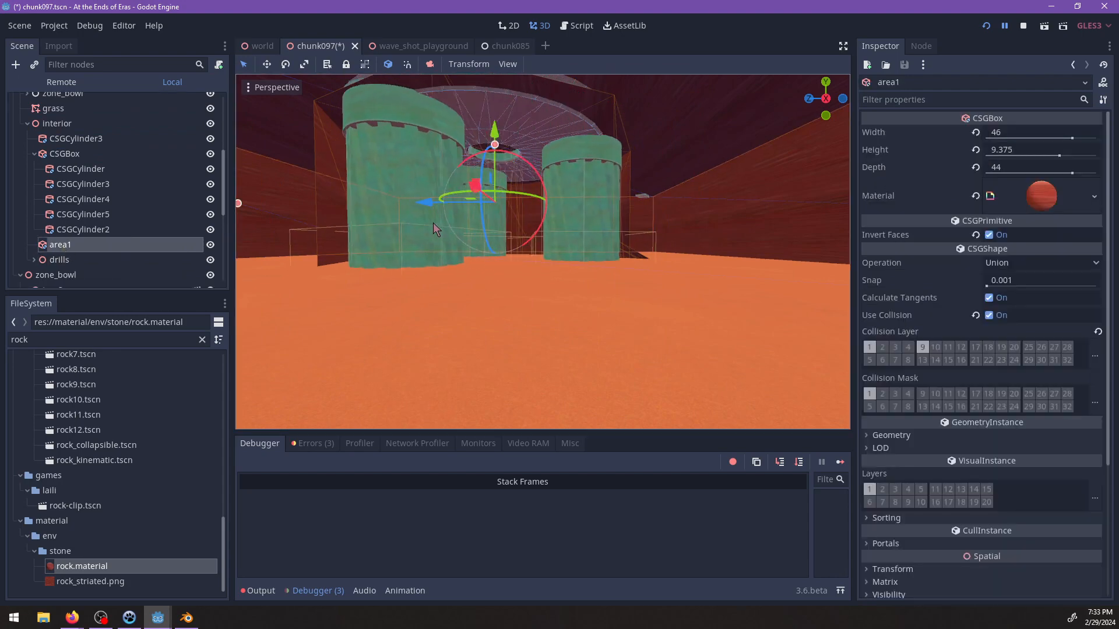
key(Delete)
key(Return)
Examine the drill shaft, the slanted tunnel and the large cavern box after the restructuring.
scroll(558, 276, down, 5)
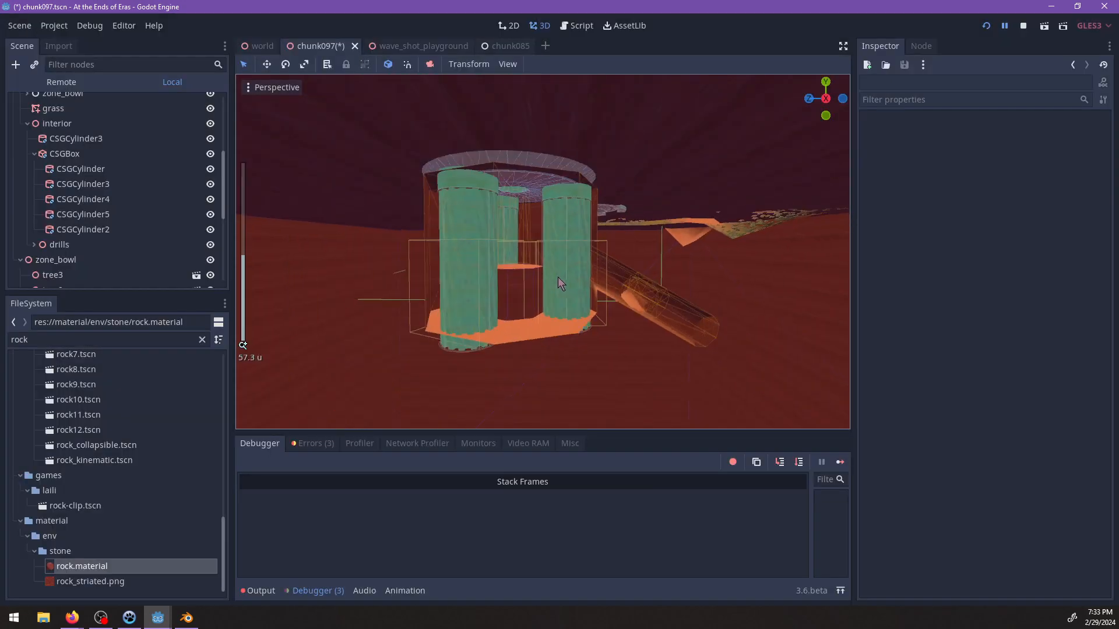
middle_drag(602, 281, 574, 279)
scroll(575, 278, up, 6)
middle_drag(623, 240, 642, 254)
middle_drag(704, 230, 542, 236)
scroll(569, 287, down, 10)
scroll(556, 247, up, 6)
scroll(543, 281, down, 3)
scroll(647, 304, down, 5)
scroll(437, 329, up, 4)
click(66, 153)
scroll(522, 328, down, 10)
middle_drag(522, 328, 567, 289)
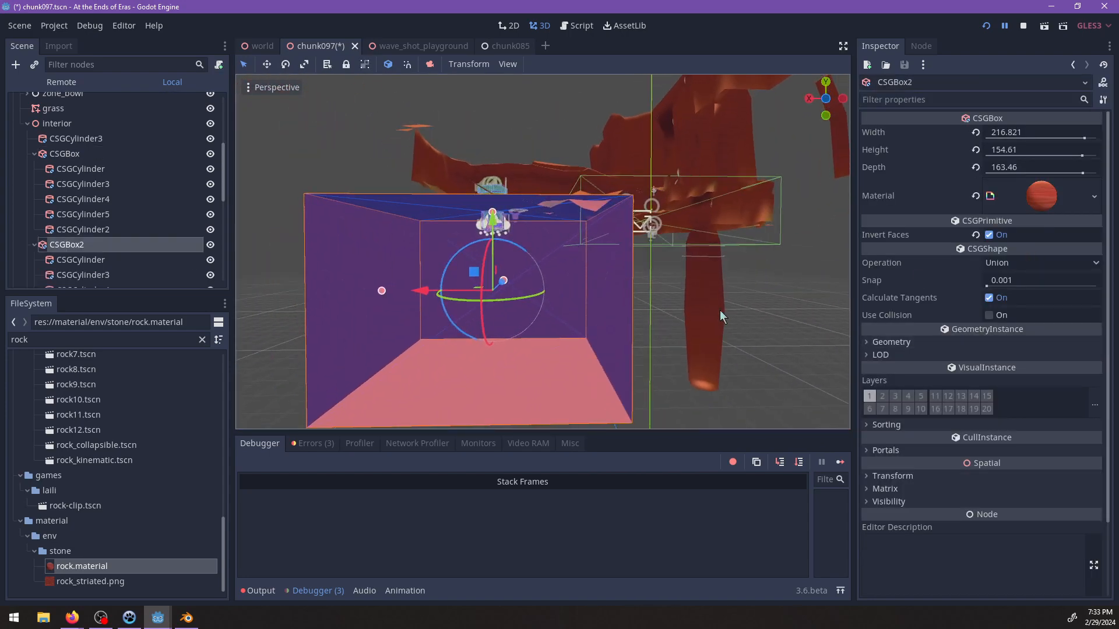
key(Delete)
Add a CSGBox as a child of the cavern's CSGBox and set its operation to Subtraction.
click(66, 154)
key(ctrl+a)
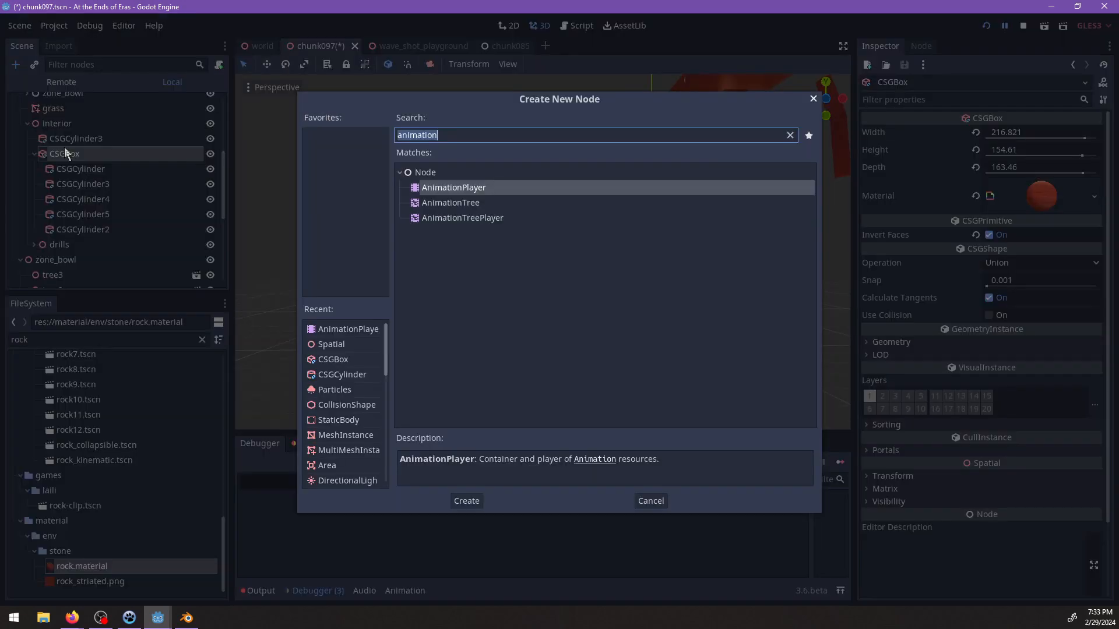
text(csgbox)
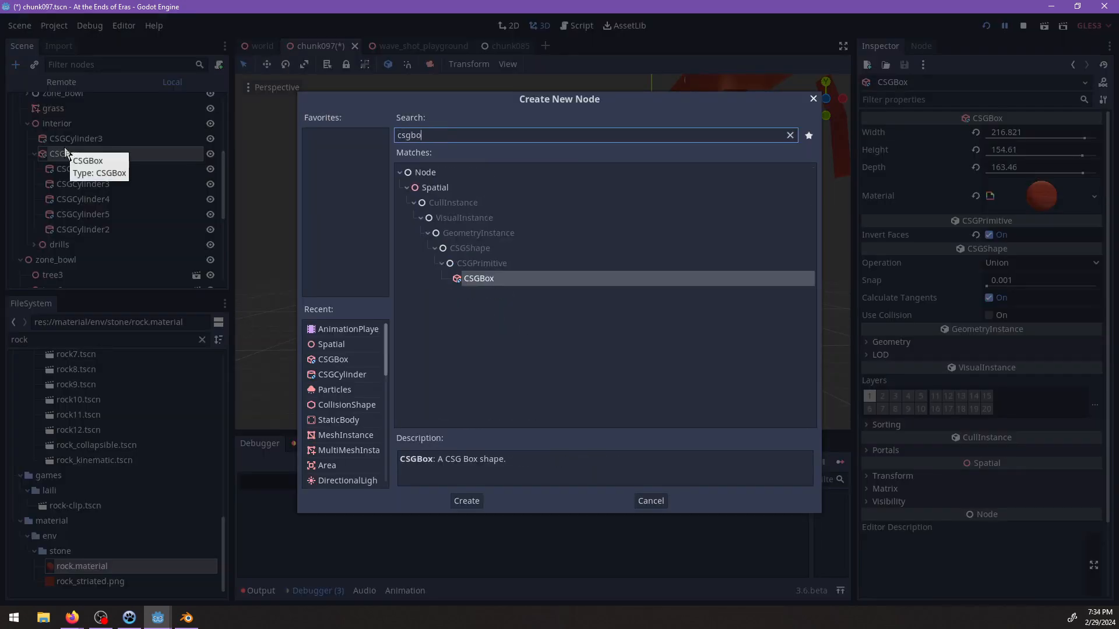
key(Return)
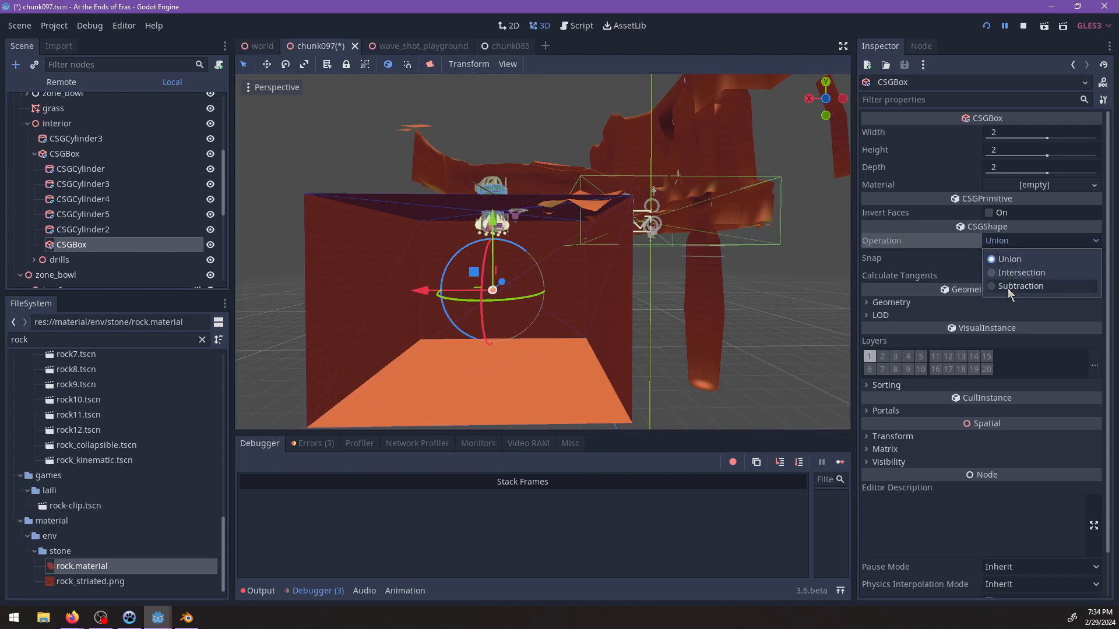
click(1020, 286)
Resize the subtraction box to about 127.4 wide, 18.6 high and 192 deep, and position it inside the cavern.
scroll(640, 320, up, 5)
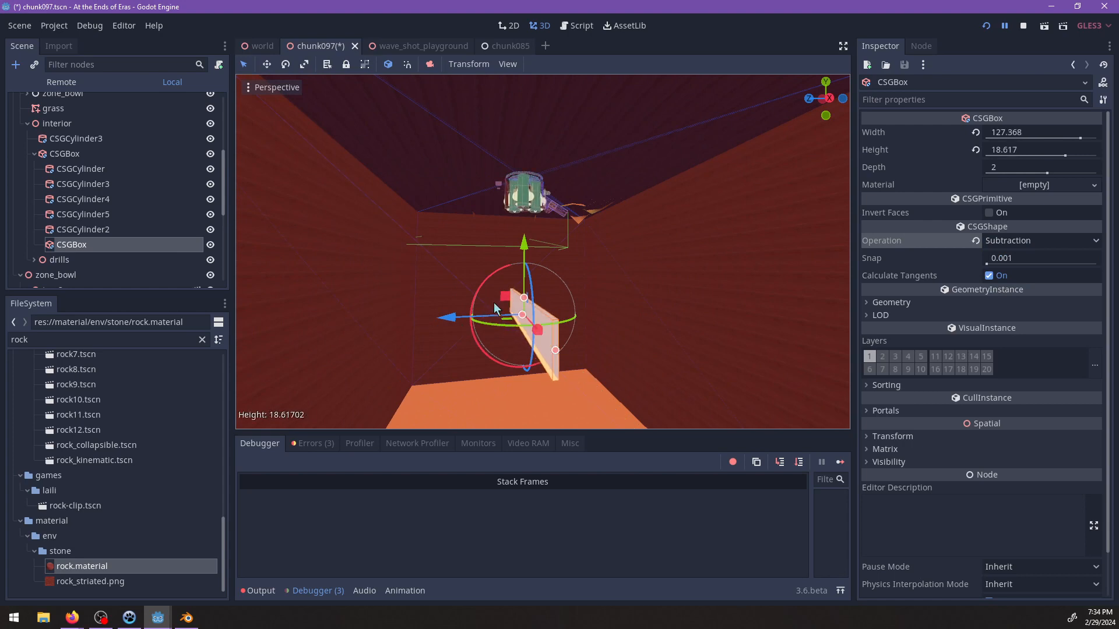
drag(420, 323, 406, 325)
middle_drag(406, 325, 655, 294)
ctrl+drag(657, 277, 623, 232)
drag(575, 260, 448, 182)
middle_drag(494, 197, 649, 309)
scroll(648, 308, up, 3)
middle_drag(436, 196, 579, 284)
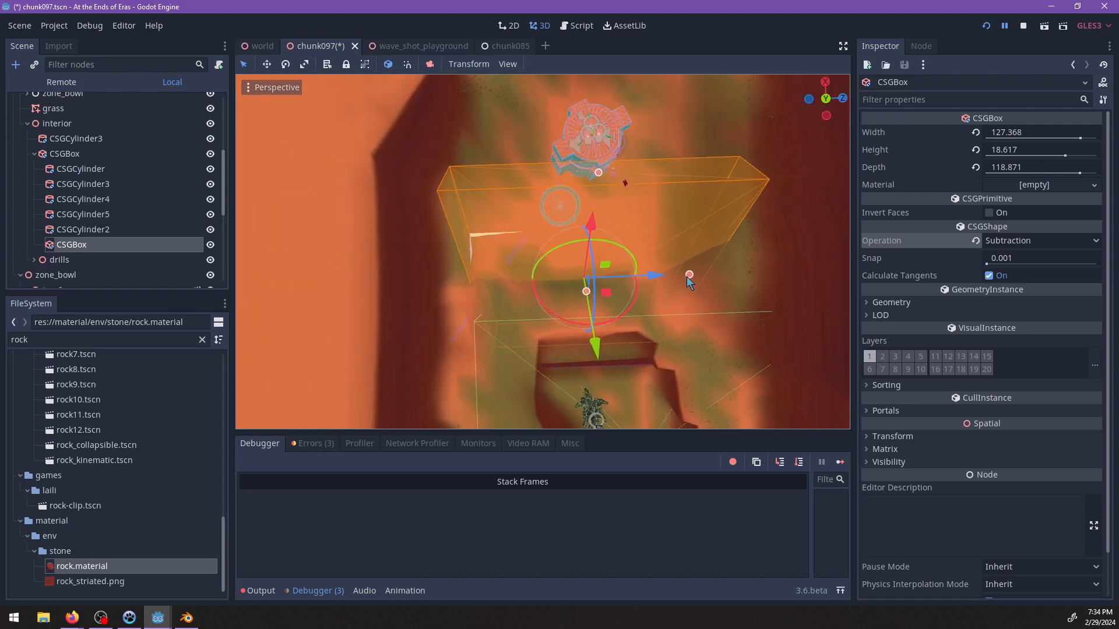
middle_drag(722, 310, 488, 232)
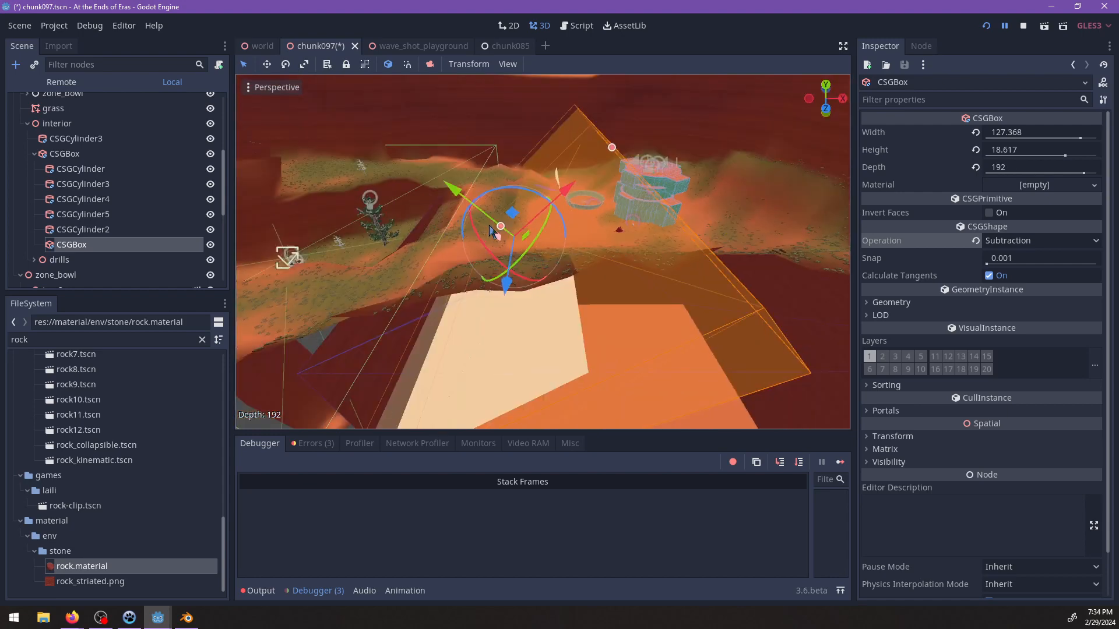
Increase the height of the cavern's subtraction box to about 78.9 and check how it cuts the cavern.
drag(499, 230, 416, 162)
middle_drag(537, 249, 479, 244)
scroll(402, 253, up, 2)
scroll(621, 290, down, 3)
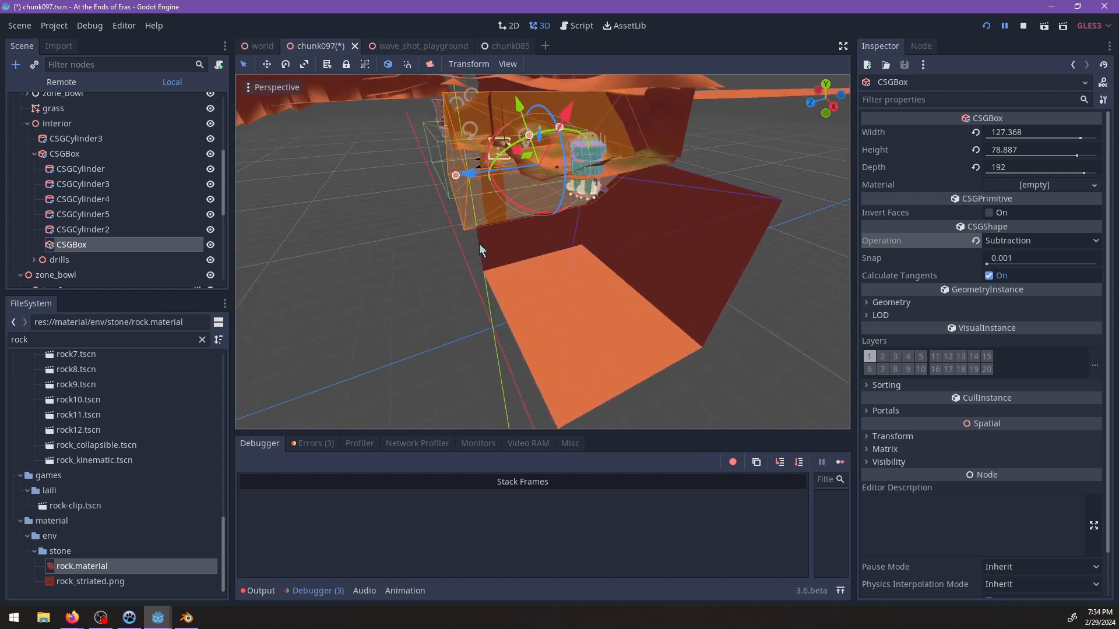
middle_drag(611, 233, 572, 293)
scroll(557, 239, up, 5)
scroll(464, 261, up, 8)
click(476, 240)
shift+middle_drag(587, 230, 597, 315)
scroll(597, 314, up, 2)
Reposition the subtractive side tunnel CSGCylinder5 so that it meets the slanted tunnel below the drill shaft.
click(106, 227)
key(f)
scroll(664, 274, up, 8)
middle_drag(664, 275, 533, 240)
click(85, 217)
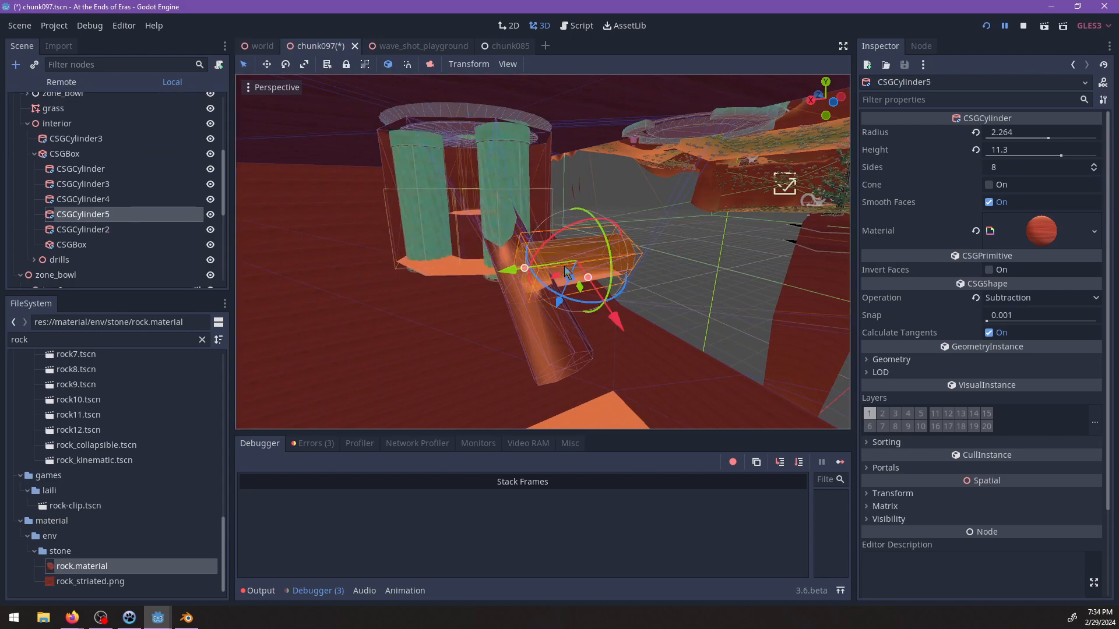
key(f)
scroll(582, 259, up, 10)
middle_drag(600, 254, 598, 182)
scroll(506, 214, up, 4)
drag(608, 187, 548, 224)
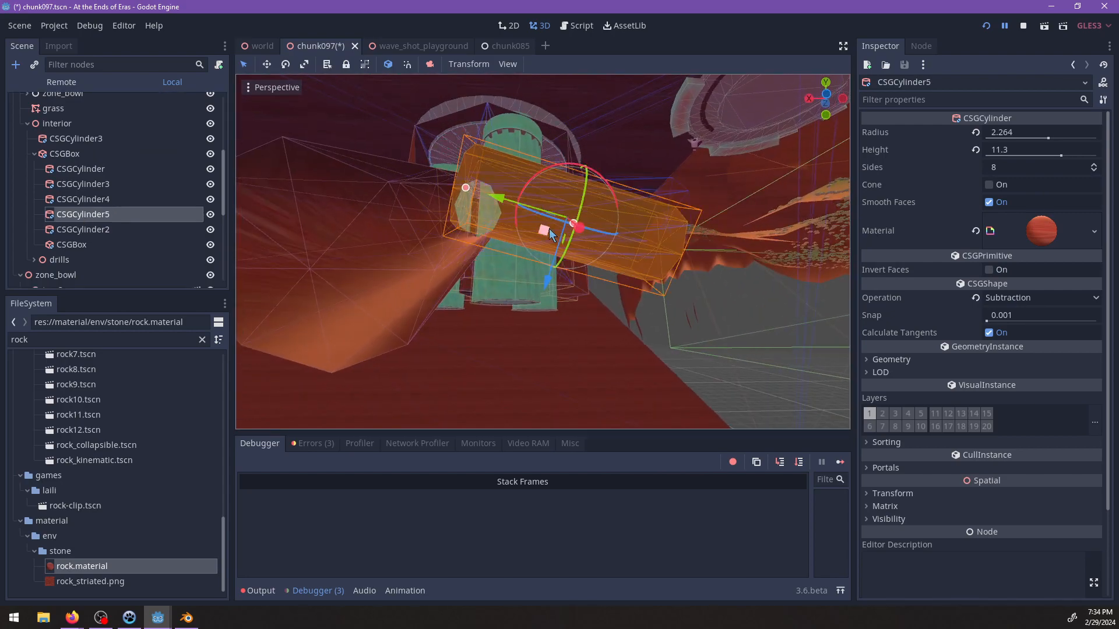
drag(544, 288, 547, 310)
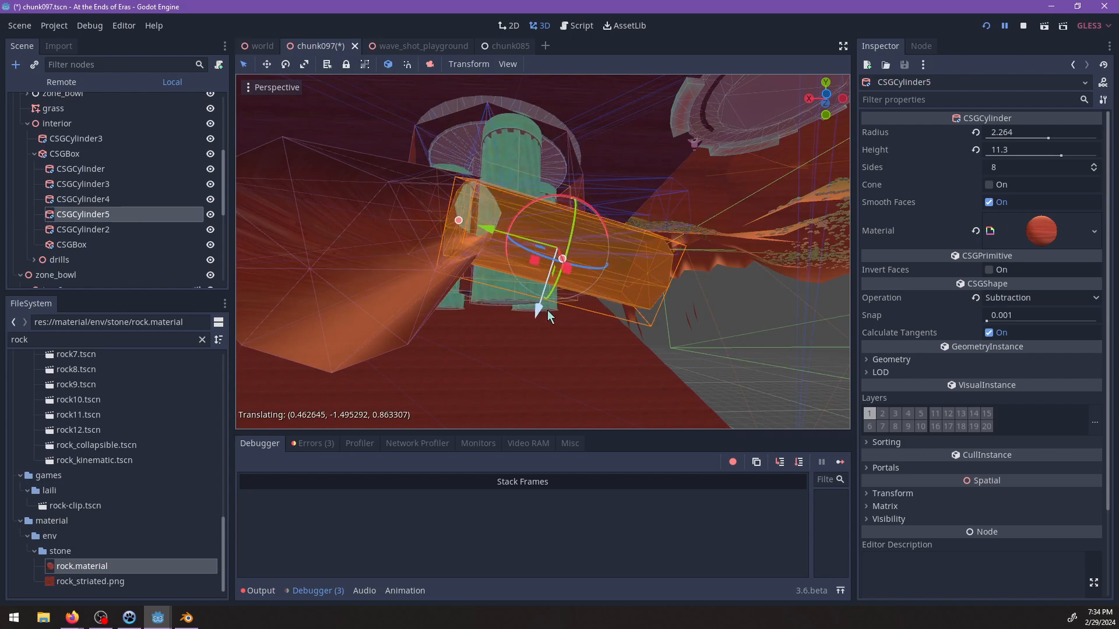
middle_drag(501, 246, 624, 271)
scroll(500, 312, up, 3)
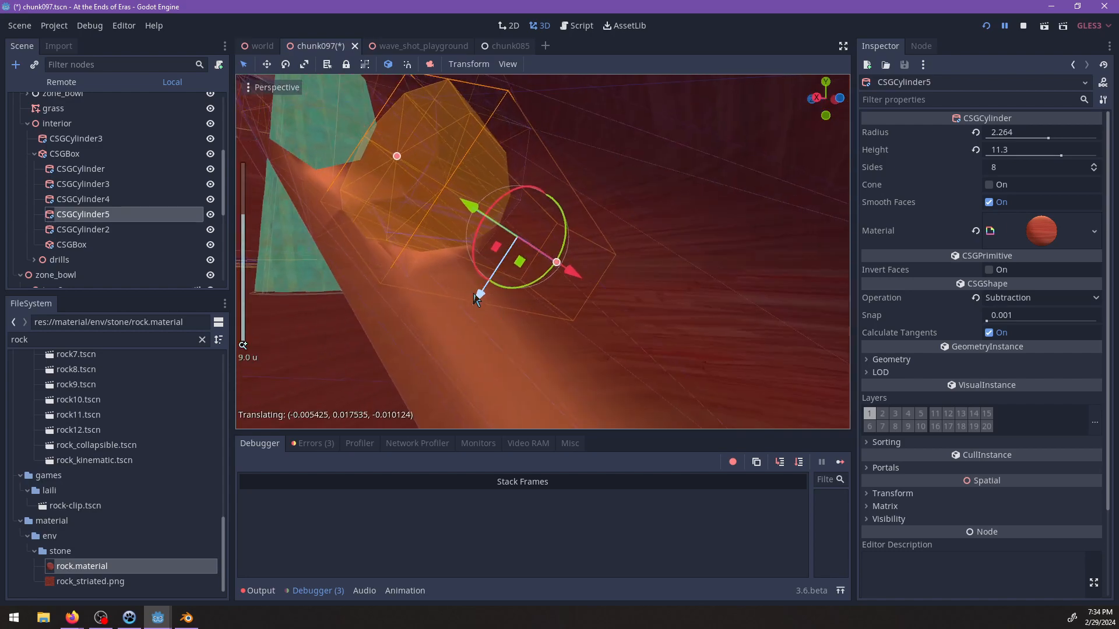
middle_drag(471, 282, 478, 219)
middle_drag(492, 259, 492, 212)
Lengthen CSGCylinder5 to a height of 14 and inspect where it joins the slanted tunnel.
scroll(524, 268, down, 3)
drag(470, 212, 325, 178)
middle_drag(443, 239, 747, 219)
scroll(593, 268, up, 2)
scroll(663, 257, down, 6)
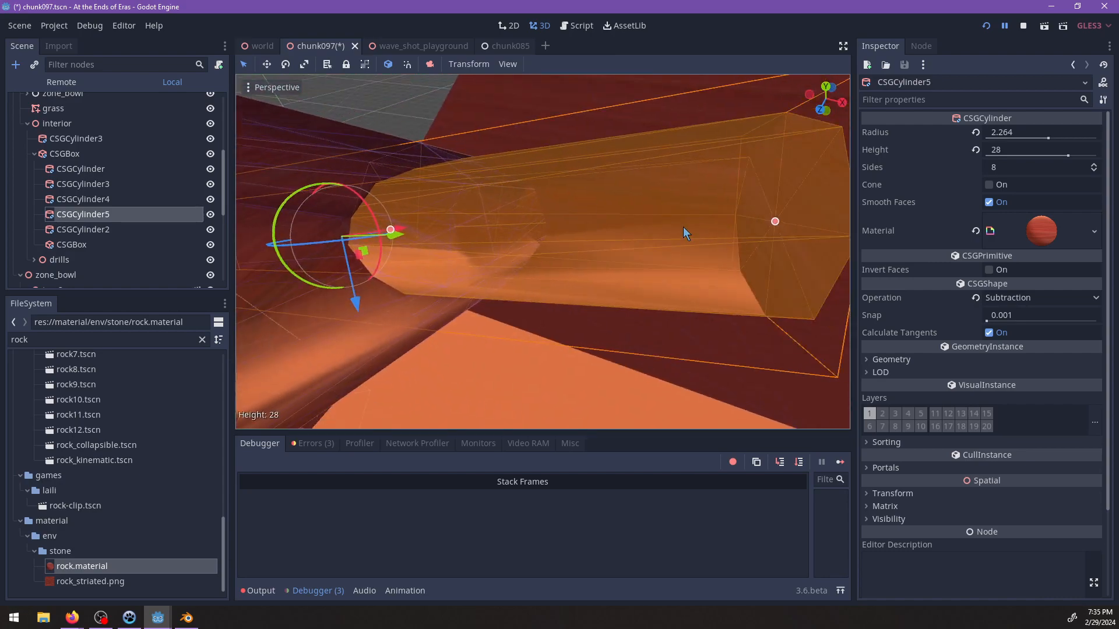
drag(702, 228, 558, 225)
mouse_move(511, 234)
middle_down()
mouse_move(467, 243)
mouse_move(511, 242)
middle_up()
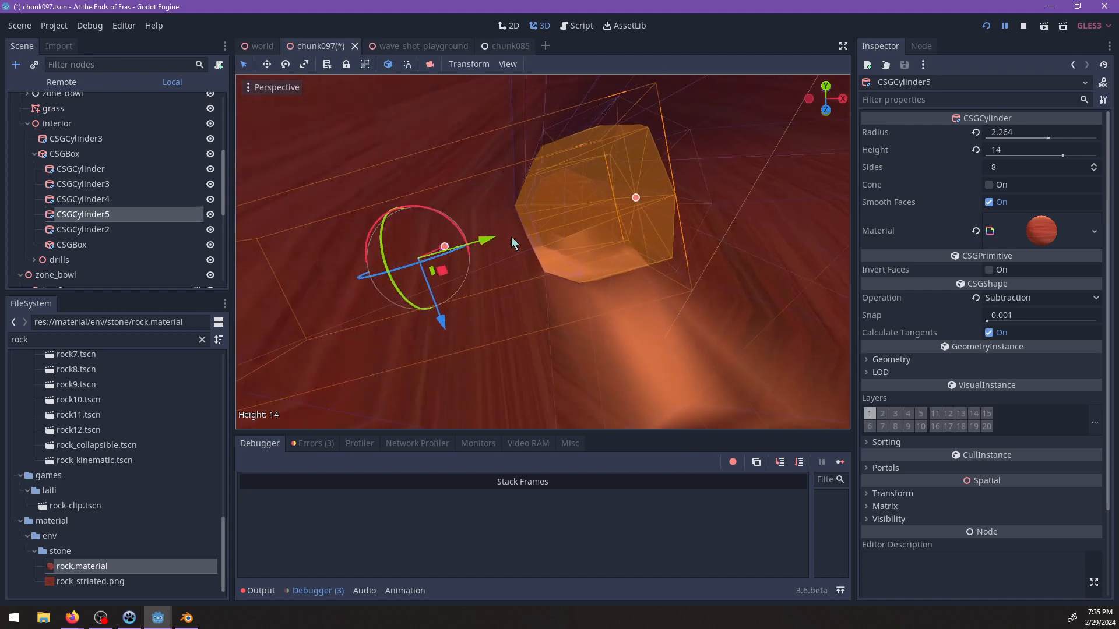
drag(450, 251, 411, 274)
middle_drag(410, 274, 638, 229)
Switch to the running game and resume it to view the mine, and return to the Godot editor to look at the cavern's CSGBox.
key(alt+Tab)
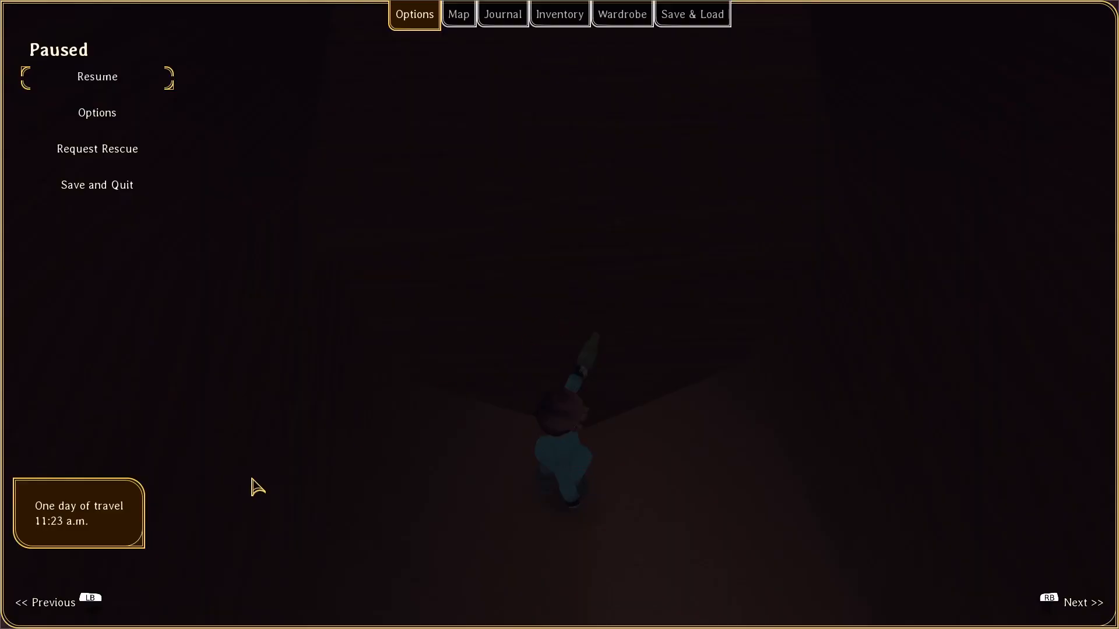
key(Escape)
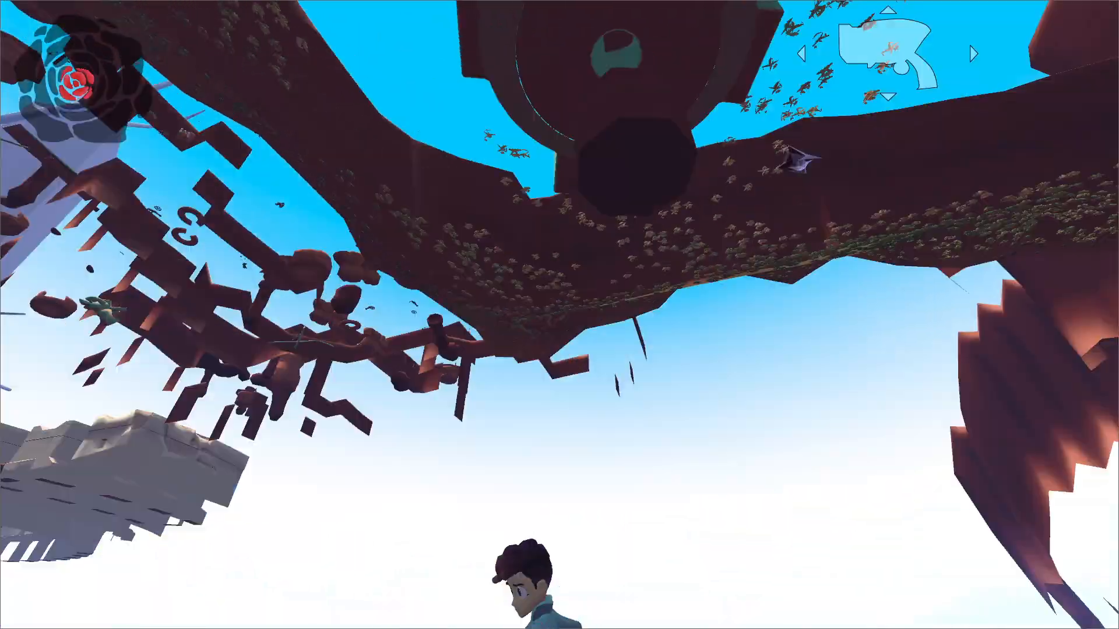
key(alt+Tab)
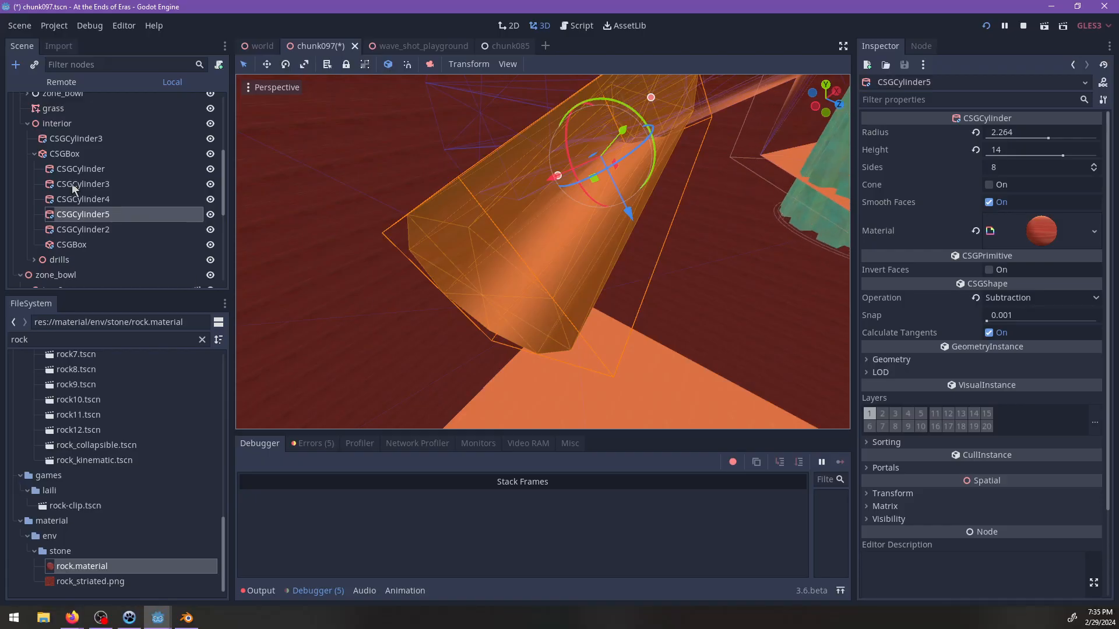
scroll(589, 244, down, 18)
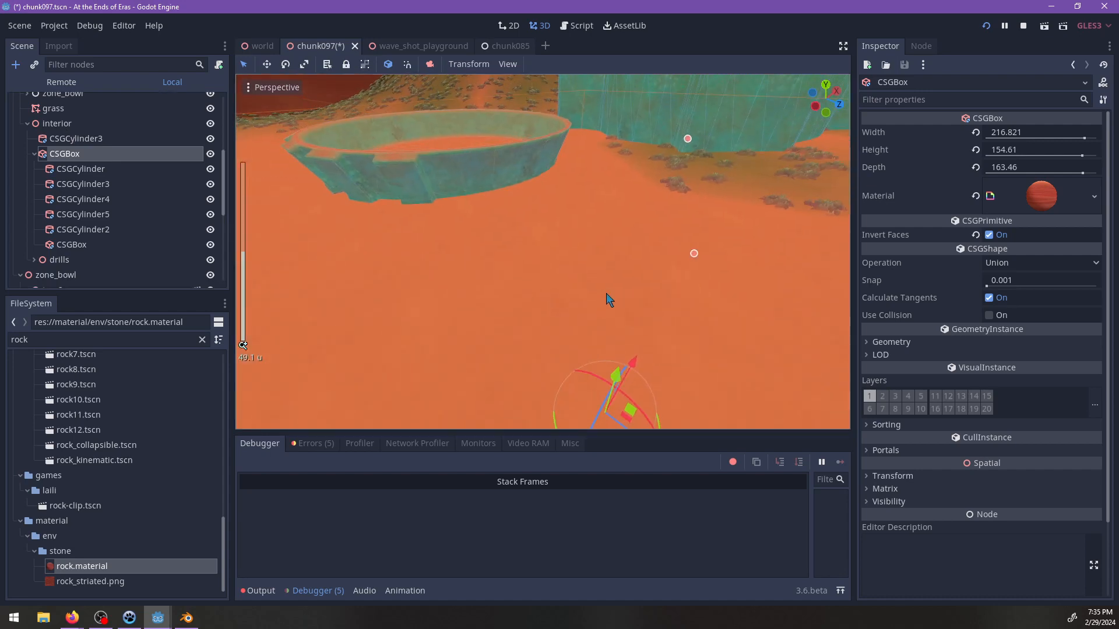
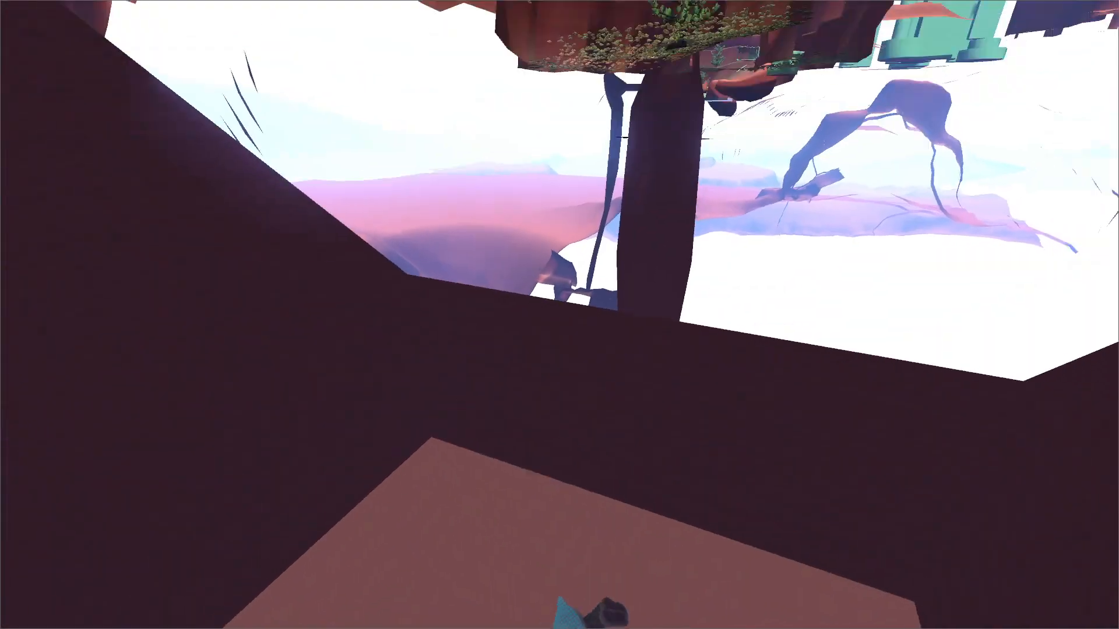
Return to the Godot editor, enable collision on the interior's CSGBox with collision layer 9 added, and save chunk097.
key(Escape)
key(alt+Tab)
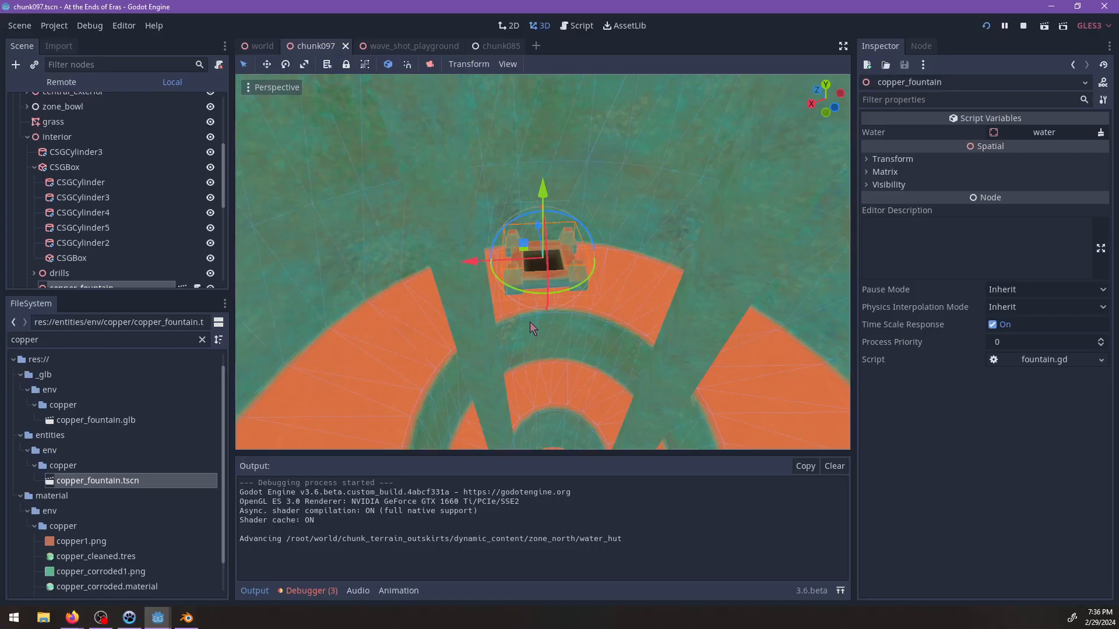
click(61, 168)
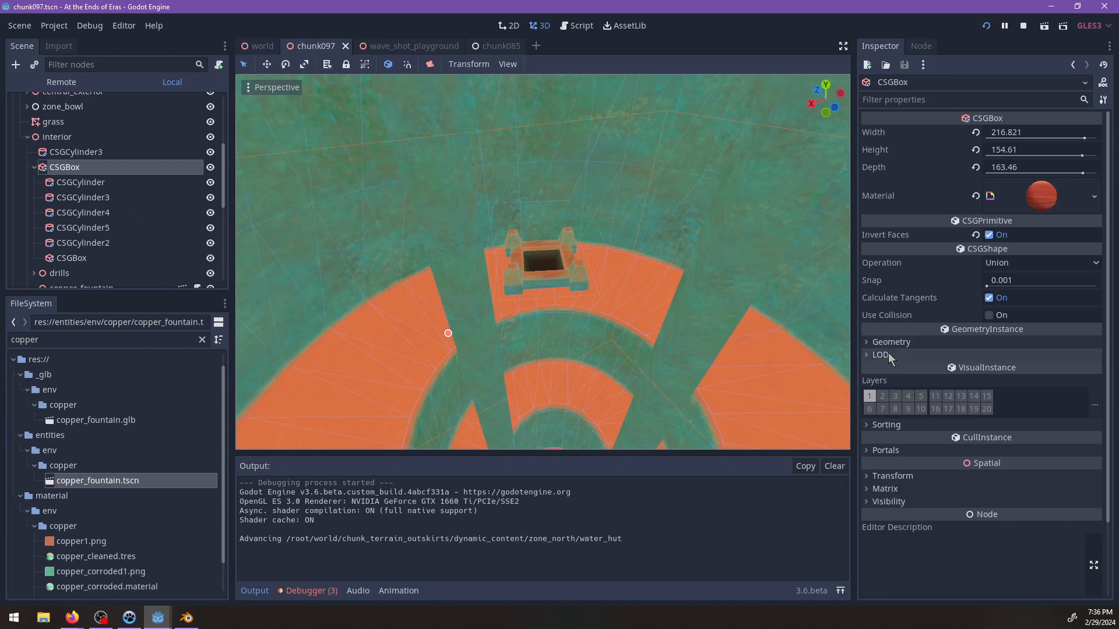
click(989, 315)
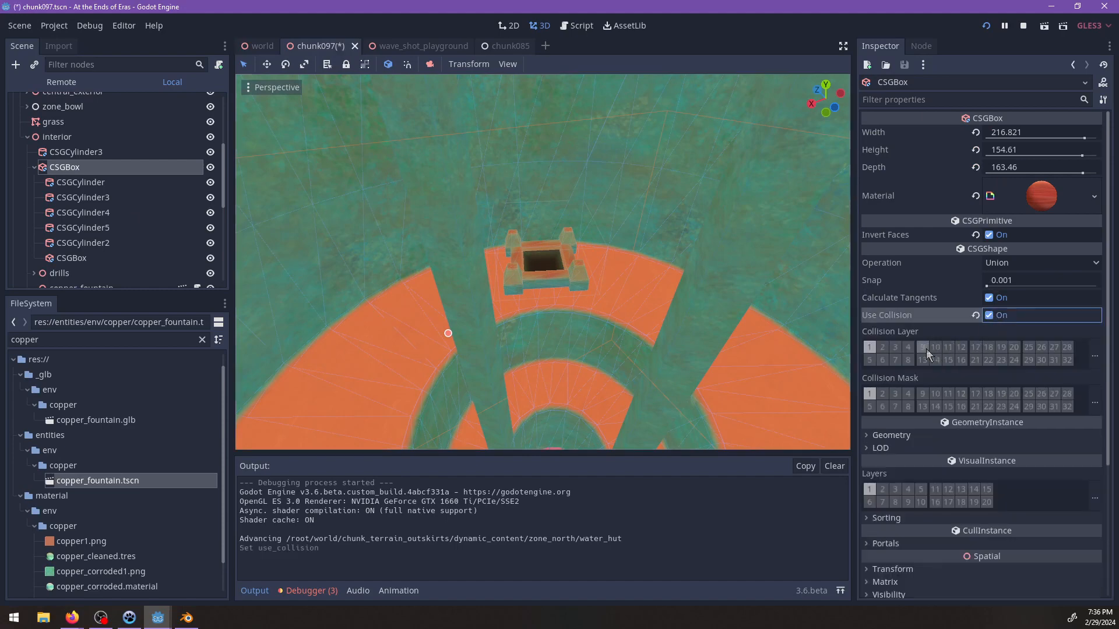
key(ctrl+s)
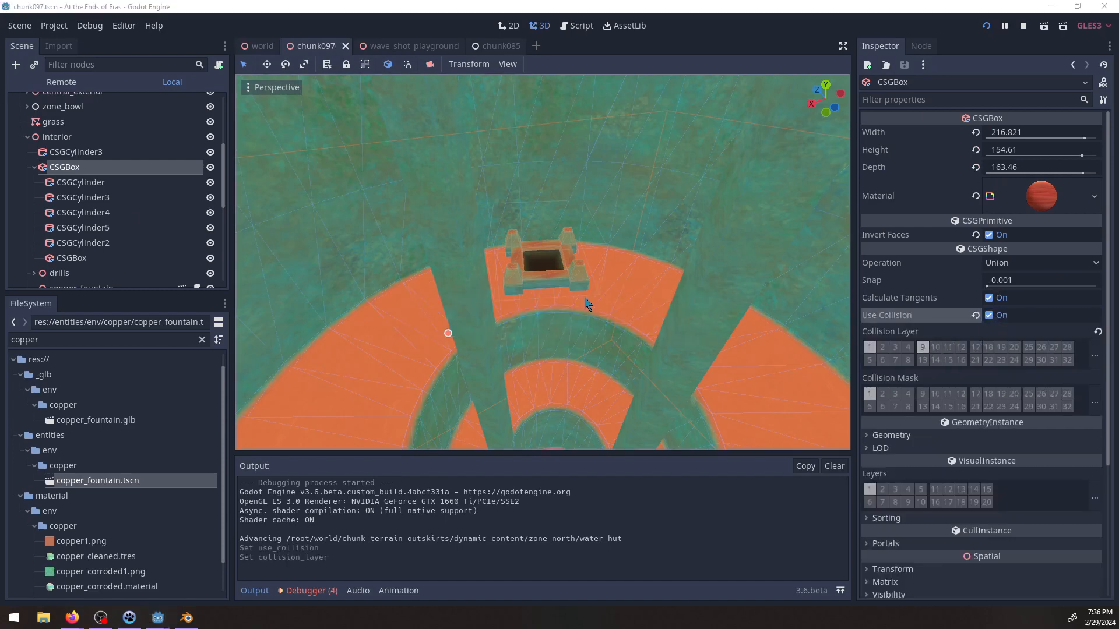
Switch back to the running game and playtest the cavern floor, drill area and tunnels to check the new collision.
key(alt+Tab)
key(Escape)
key(s)
key(a)
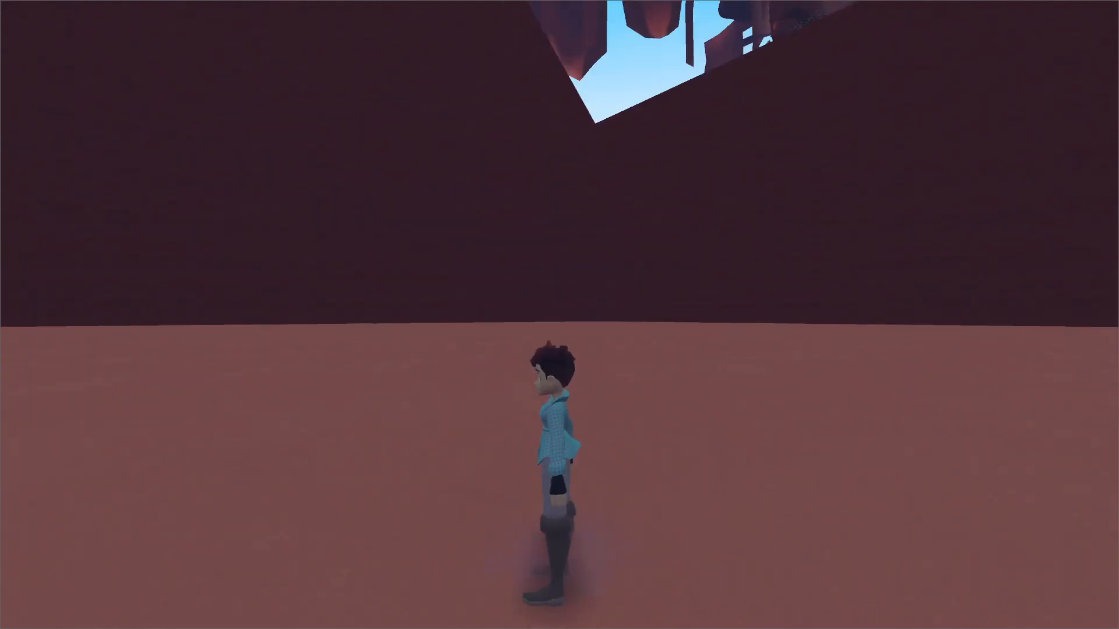
key(grave)
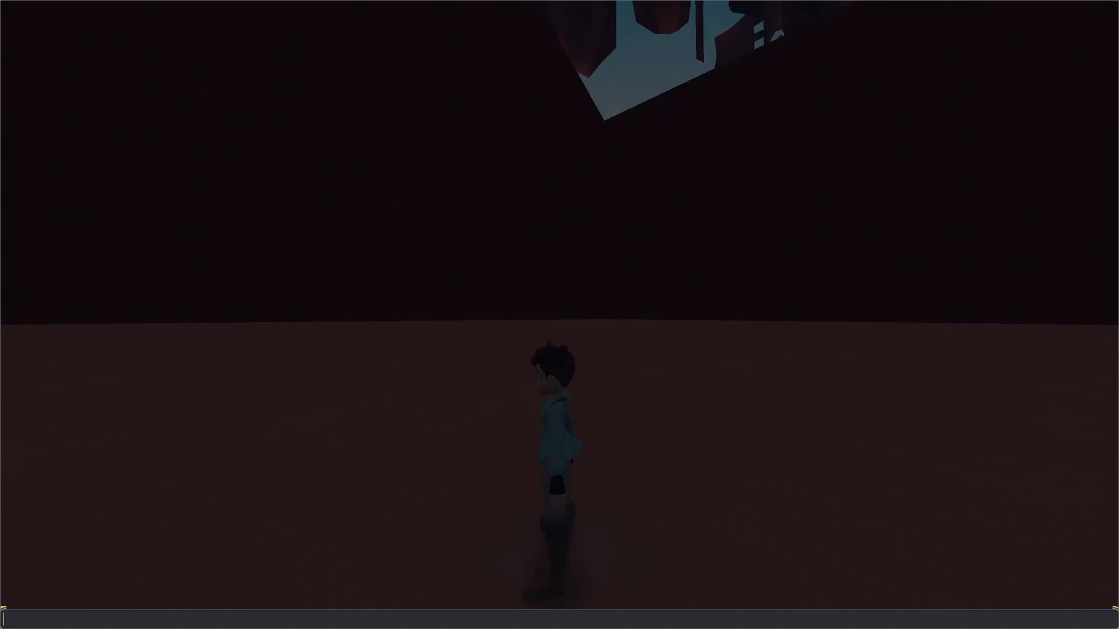
key(grave)
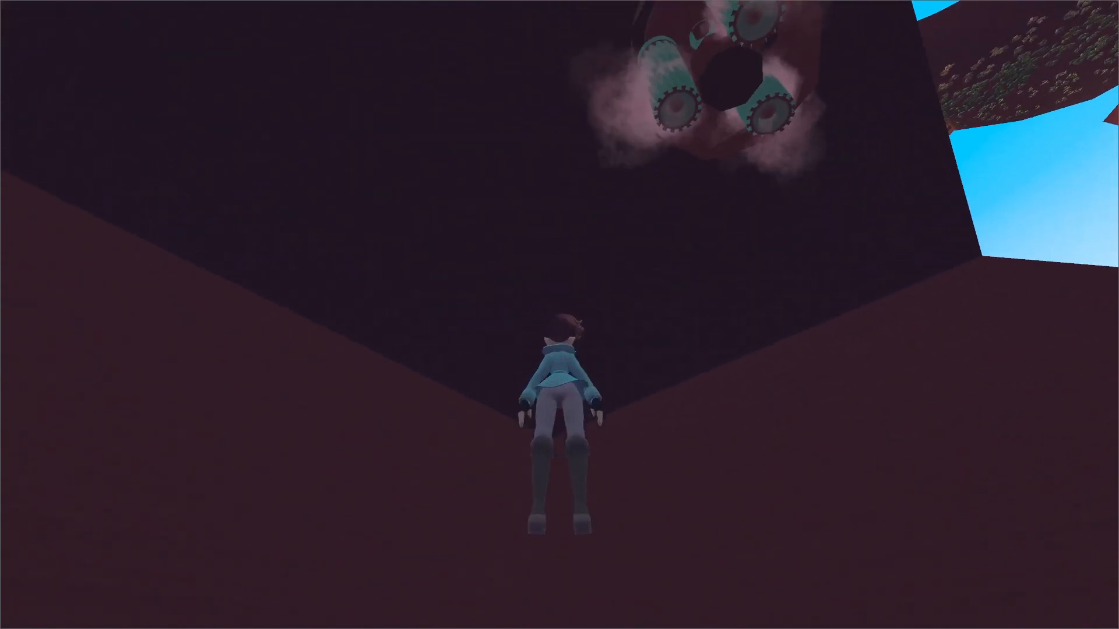
key(w)
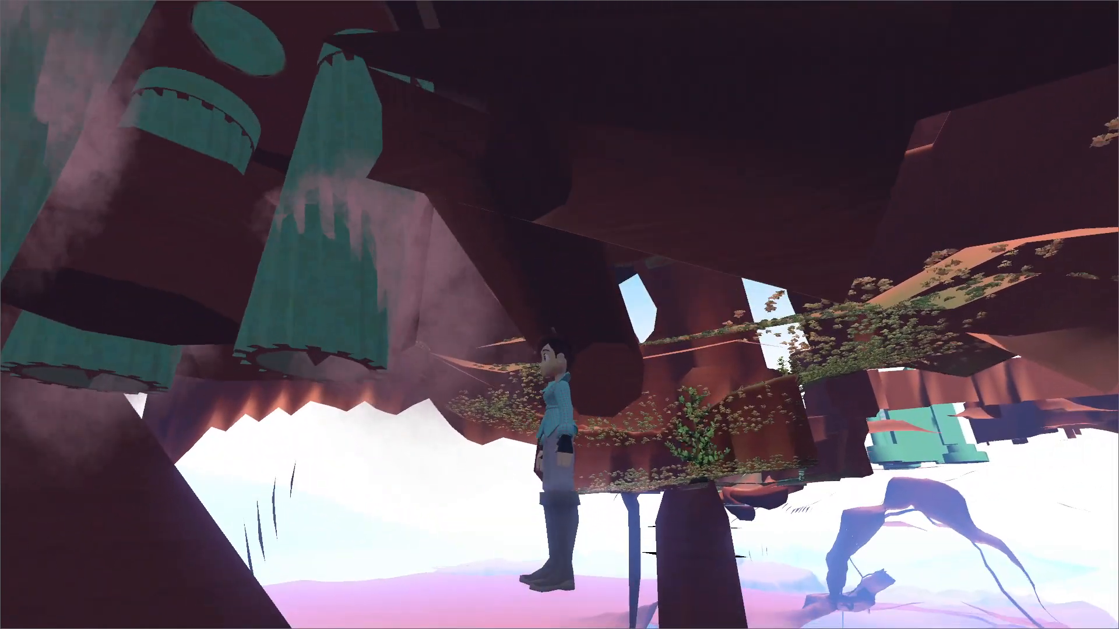
key(w)
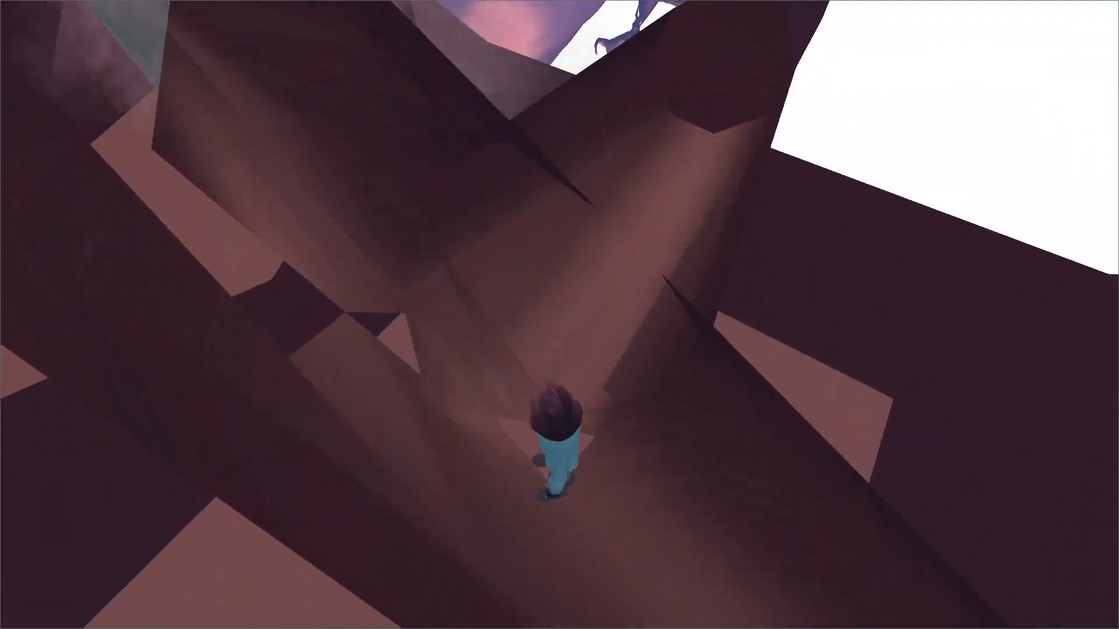
key(w)
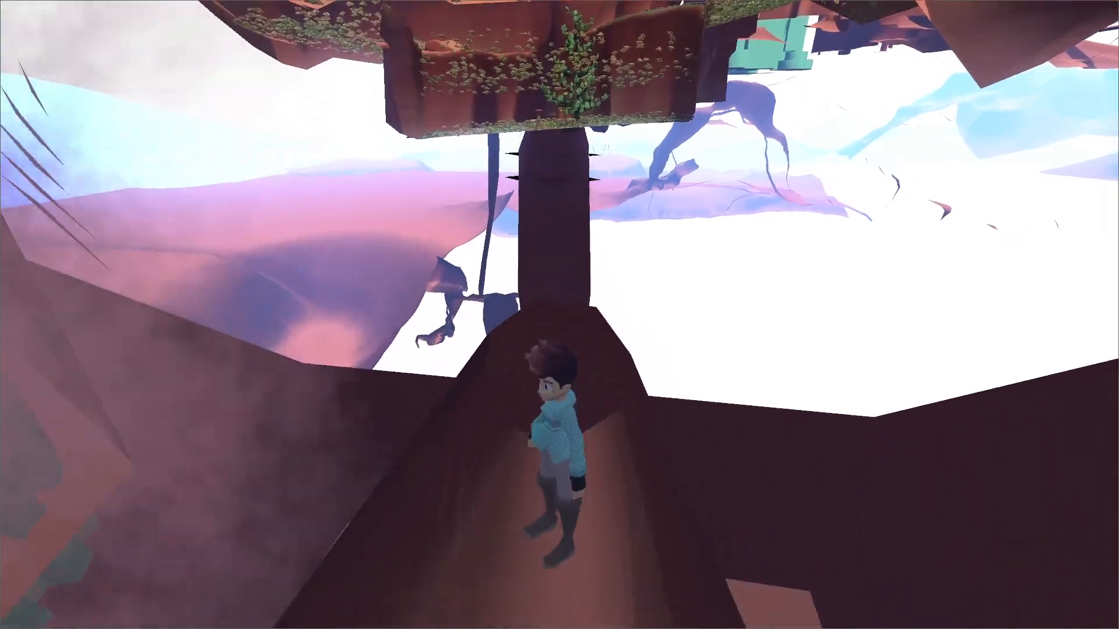
Use the in-game console and walk the slanted tunnel to inspect where the side tunnel joins it.
key(grave)
key(Return)
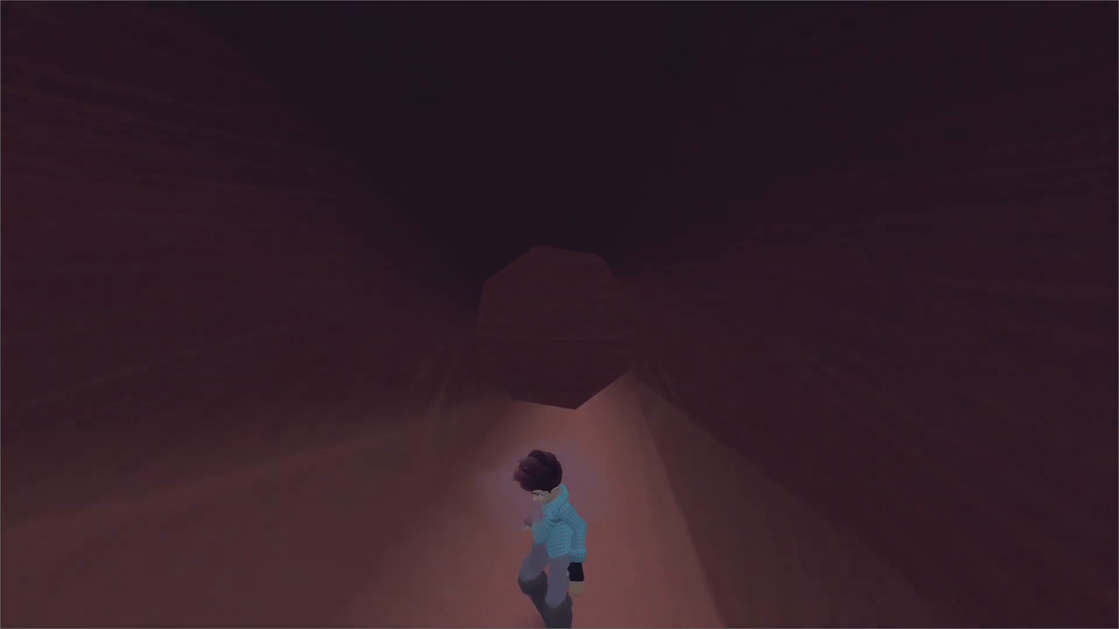
key(w)
key(a)
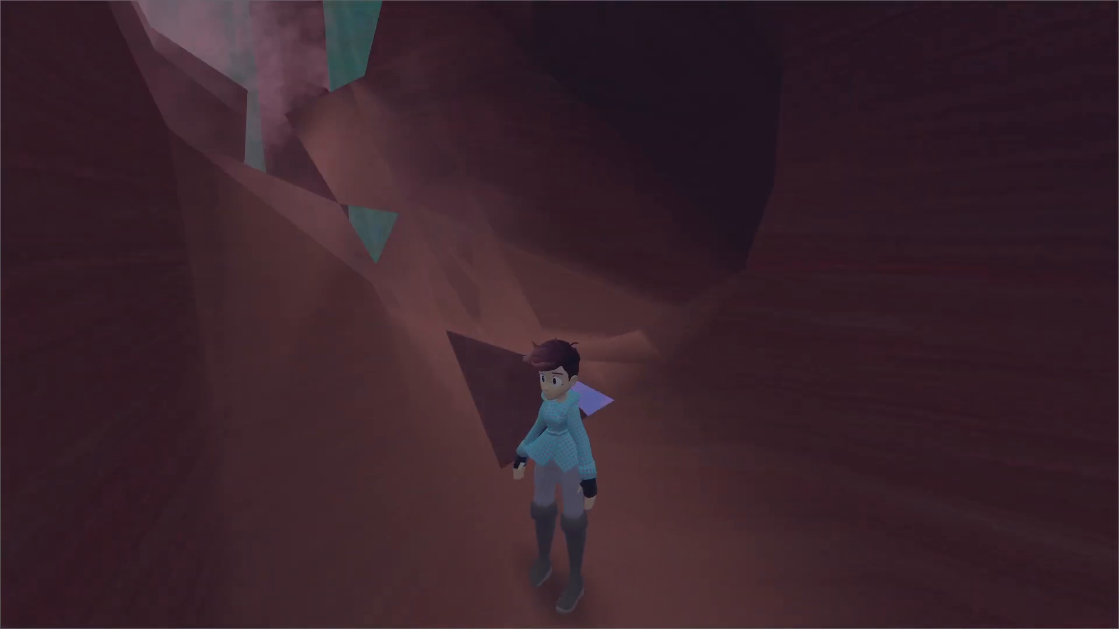
key(w)
Return to the Godot editor and rotate and reposition the subtractive side tunnel CSGCylinder5 against the slanted tunnel.
key(Escape)
key(alt+Tab)
scroll(585, 351, up, 10)
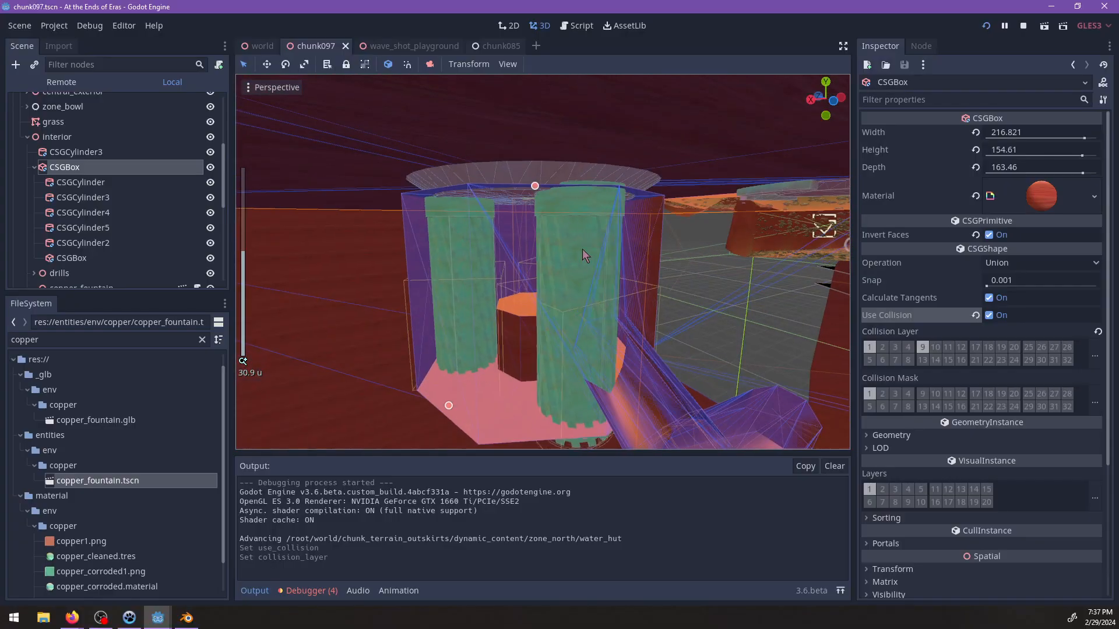
middle_drag(582, 249, 451, 180)
scroll(609, 298, down, 4)
click(567, 302)
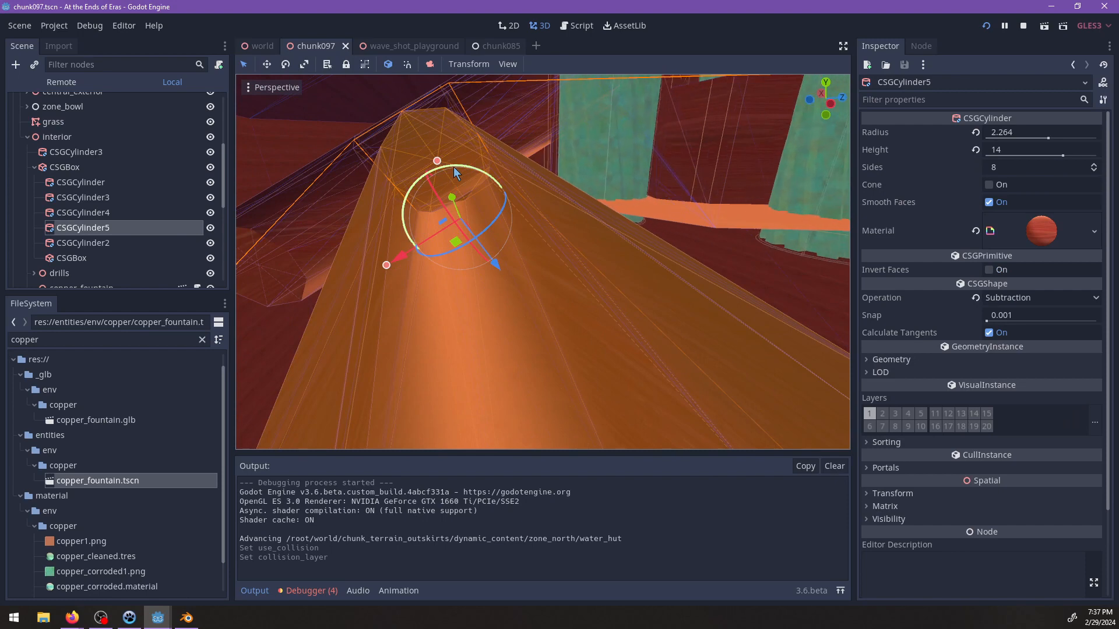
drag(453, 167, 430, 174)
middle_drag(432, 177, 597, 258)
mouse_move(603, 261)
mouse_down()
mouse_move(580, 253)
mouse_move(657, 282)
mouse_move(603, 249)
mouse_up()
Reduce the radius of CSGCylinder5 to about 1.98 and save the scene.
middle_drag(603, 248, 718, 233)
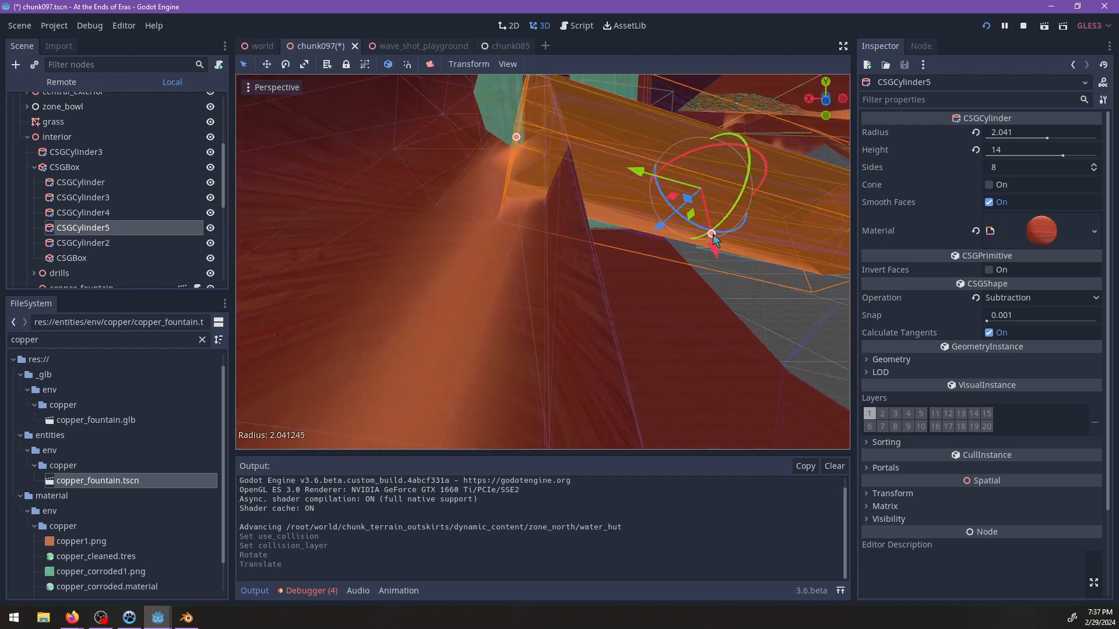
drag(715, 240, 712, 237)
middle_drag(712, 237, 632, 261)
key(ctrl+s)
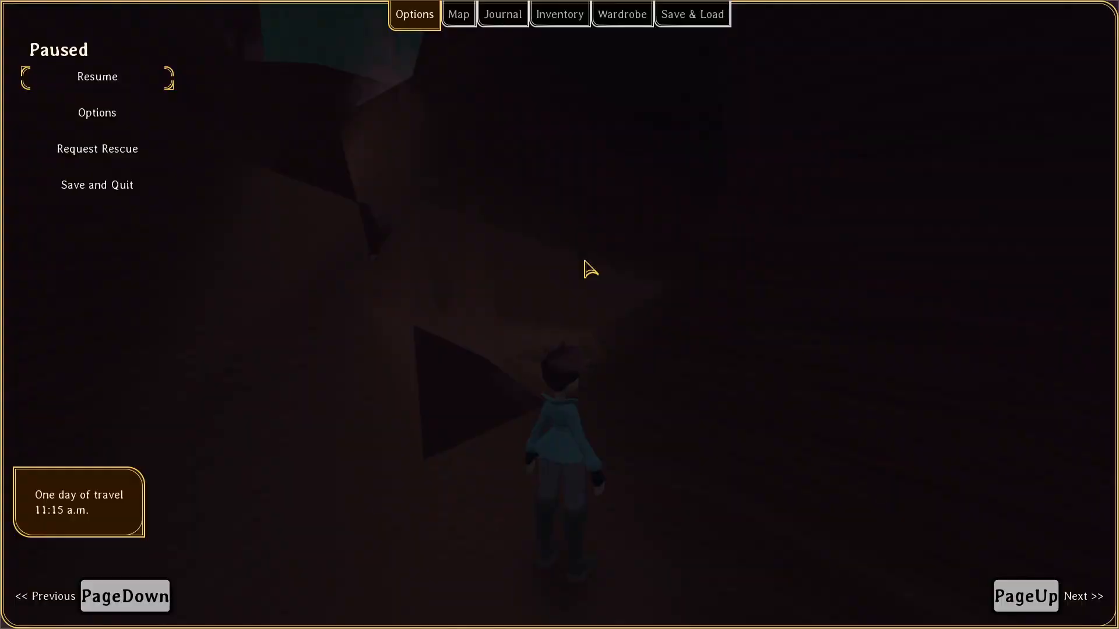
Resume the game, walk through the adjusted tunnel junction to check its fit, and pause.
key(Escape)
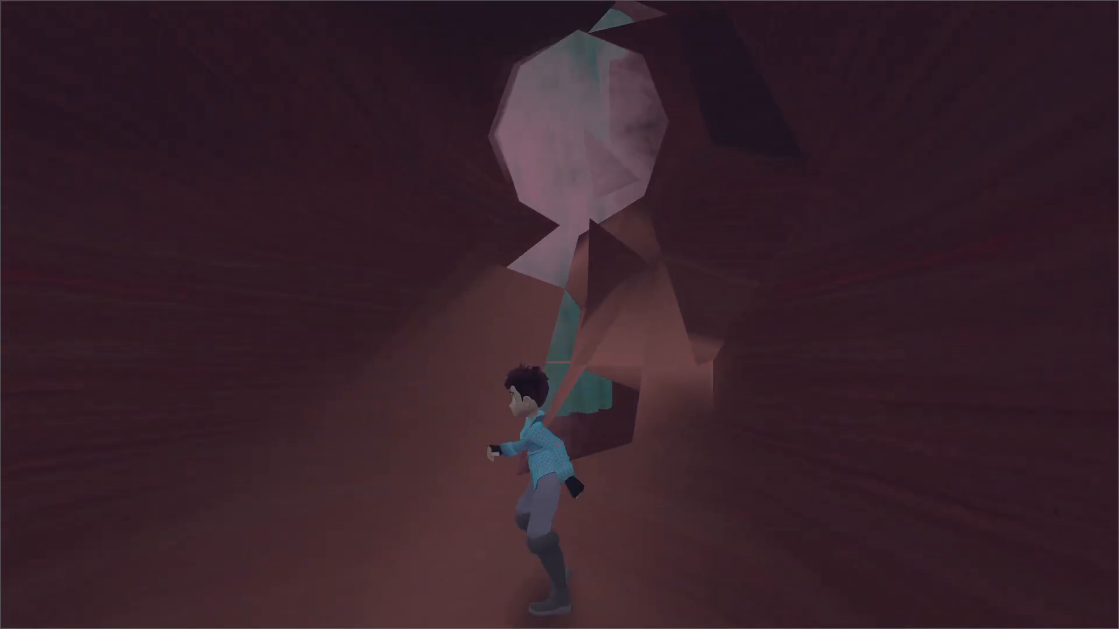
key(w)
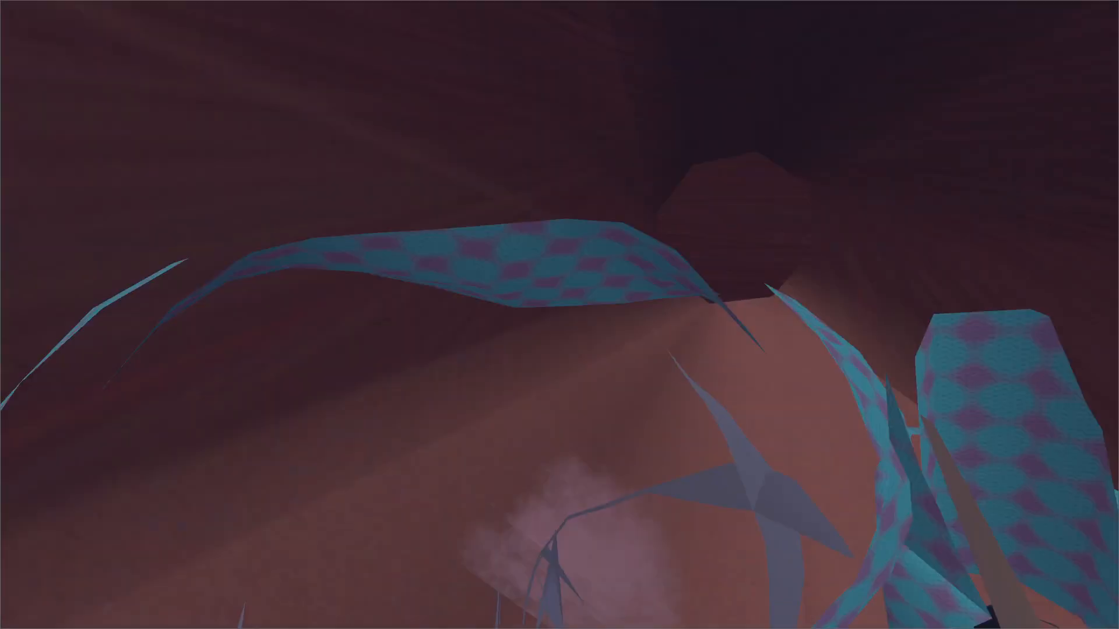
key(w)
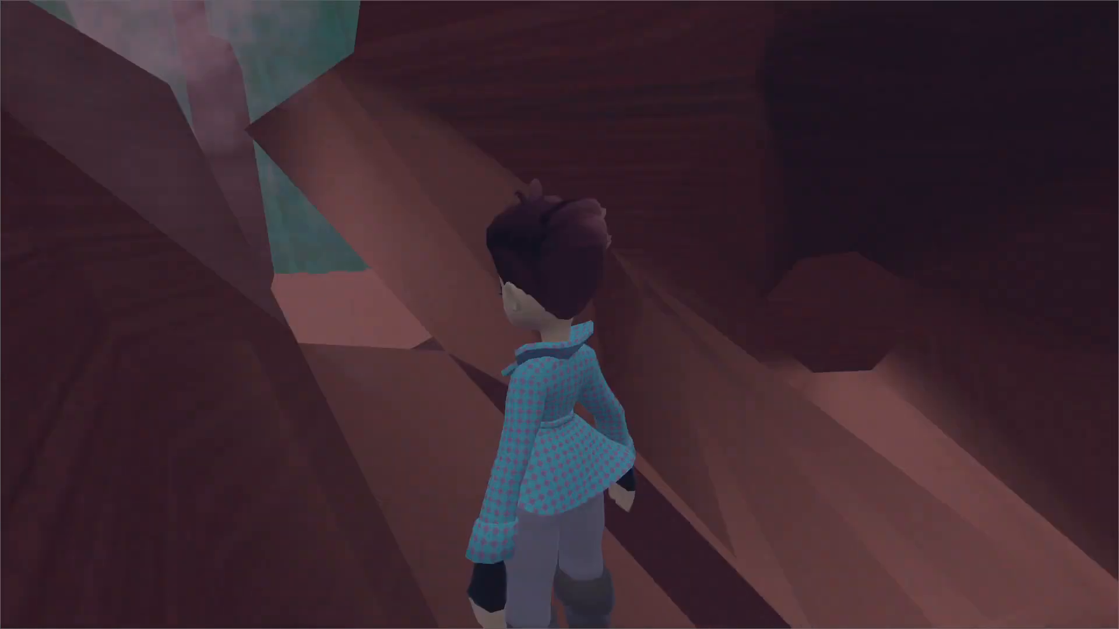
key(w)
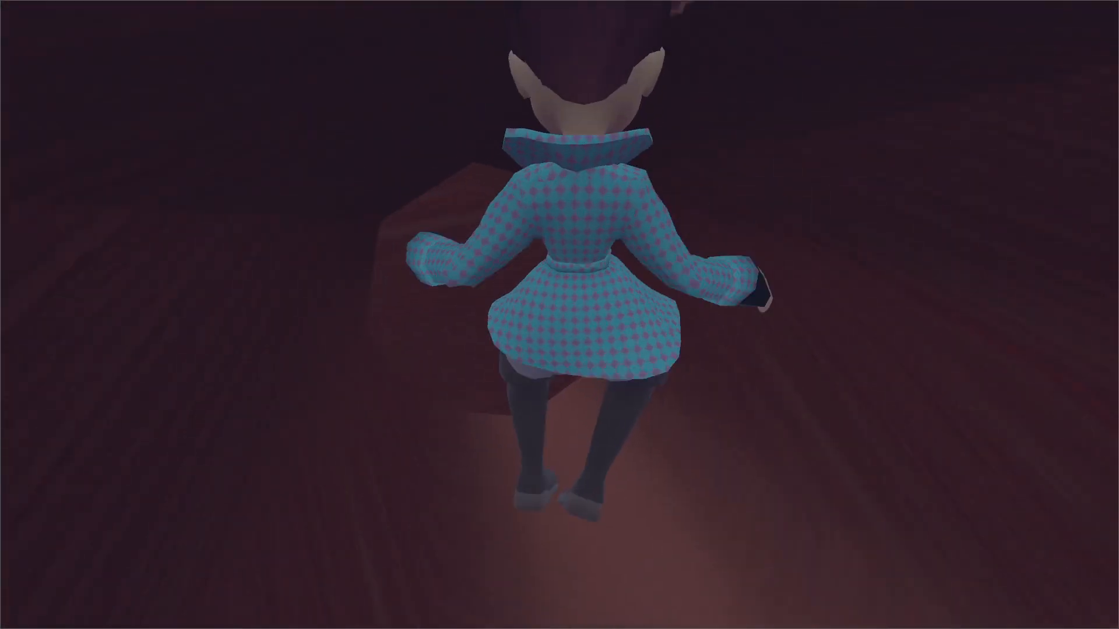
key(Escape)
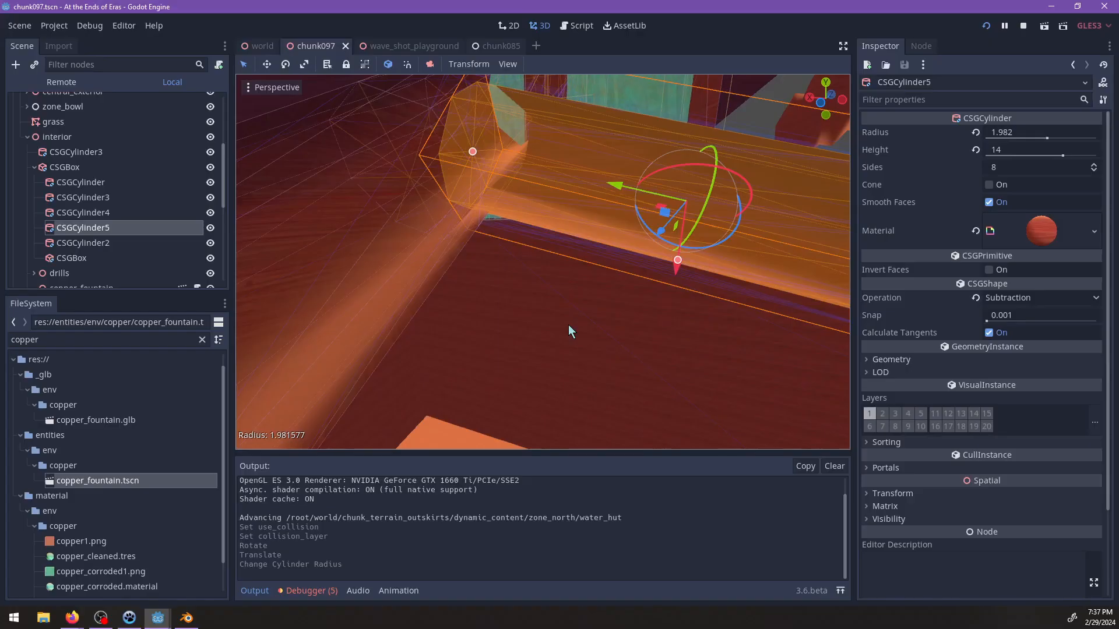
Go back to the Godot editor, open the wave_shot_playground scene and inspect CSGBox5 and CSGBox7 of the brick building.
middle_drag(568, 324, 459, 313)
scroll(588, 312, up, 3)
scroll(547, 316, up, 8)
click(445, 46)
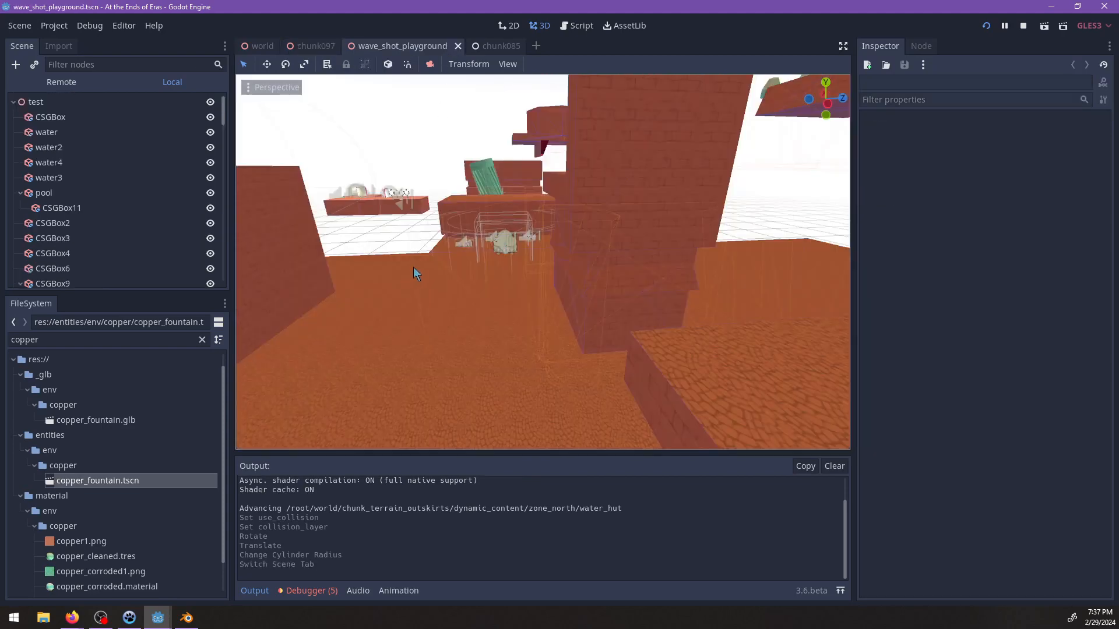
middle_drag(535, 293, 420, 285)
scroll(516, 311, up, 3)
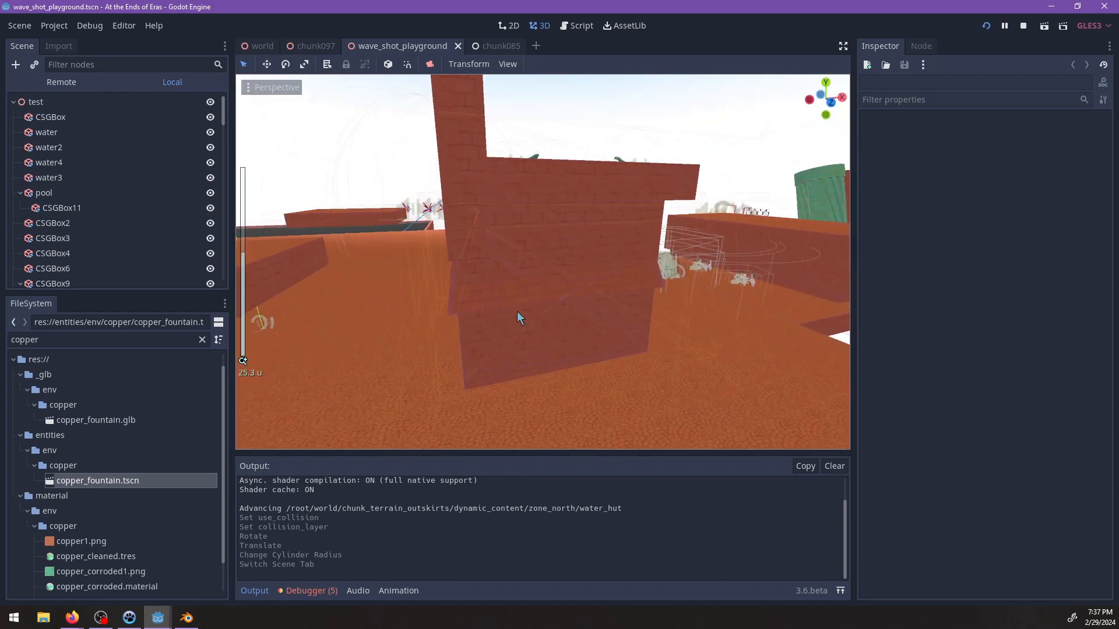
click(540, 335)
middle_drag(539, 332, 495, 326)
middle_drag(575, 294, 629, 278)
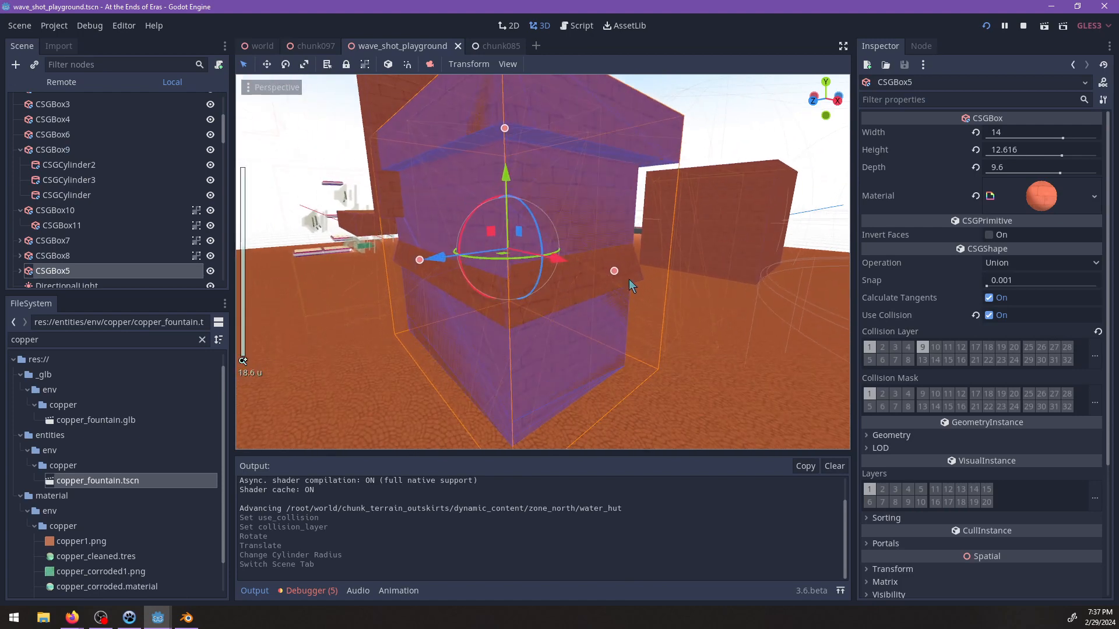
click(636, 269)
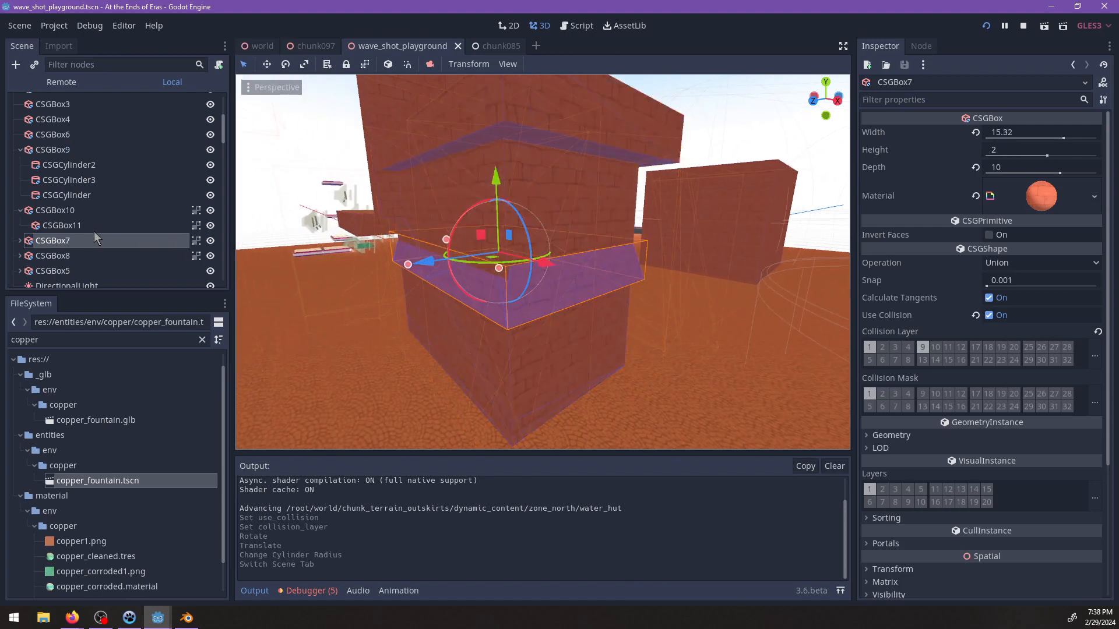
Examine the child boxes of CSGBox7 and how CSGBox5 forms the main body of the brick building.
middle_drag(500, 306, 467, 301)
scroll(469, 299, up, 2)
middle_drag(546, 315, 660, 249)
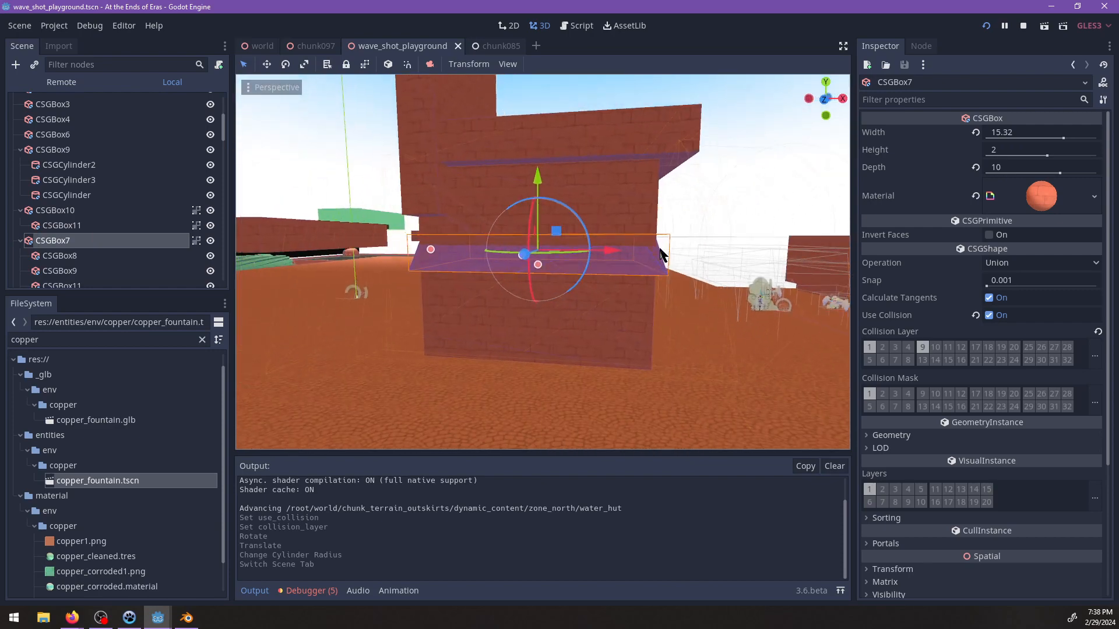
click(634, 346)
click(550, 342)
scroll(94, 244, down, 1)
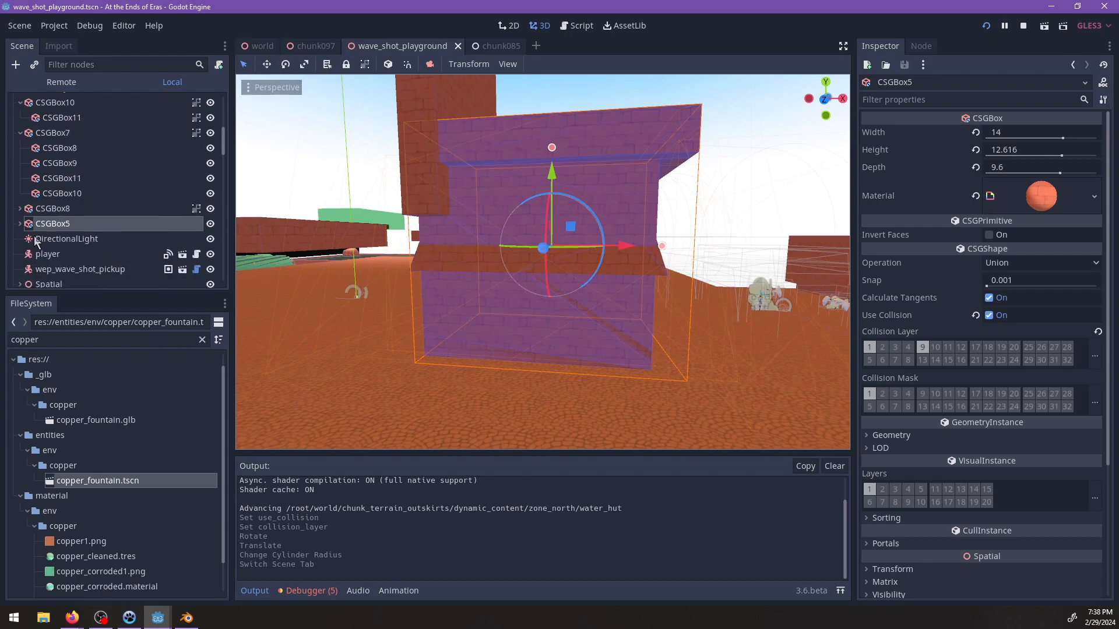
middle_drag(625, 196, 900, 181)
middle_drag(619, 242, 681, 208)
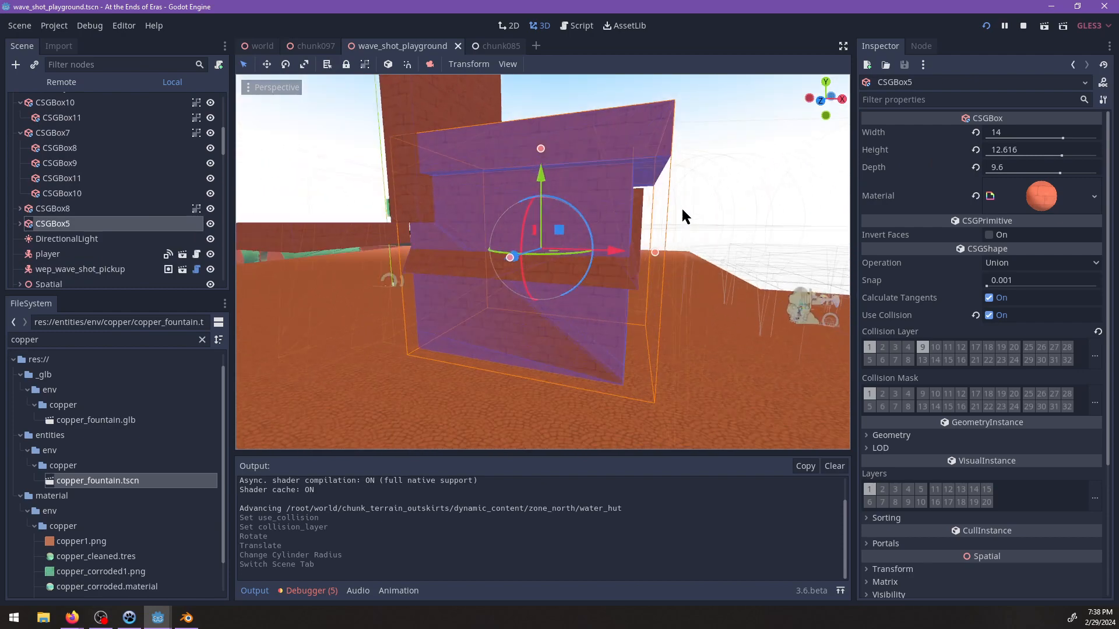
Try moving CSGBox5 upward and undo the move.
drag(546, 170, 536, 146)
key(ctrl+z)
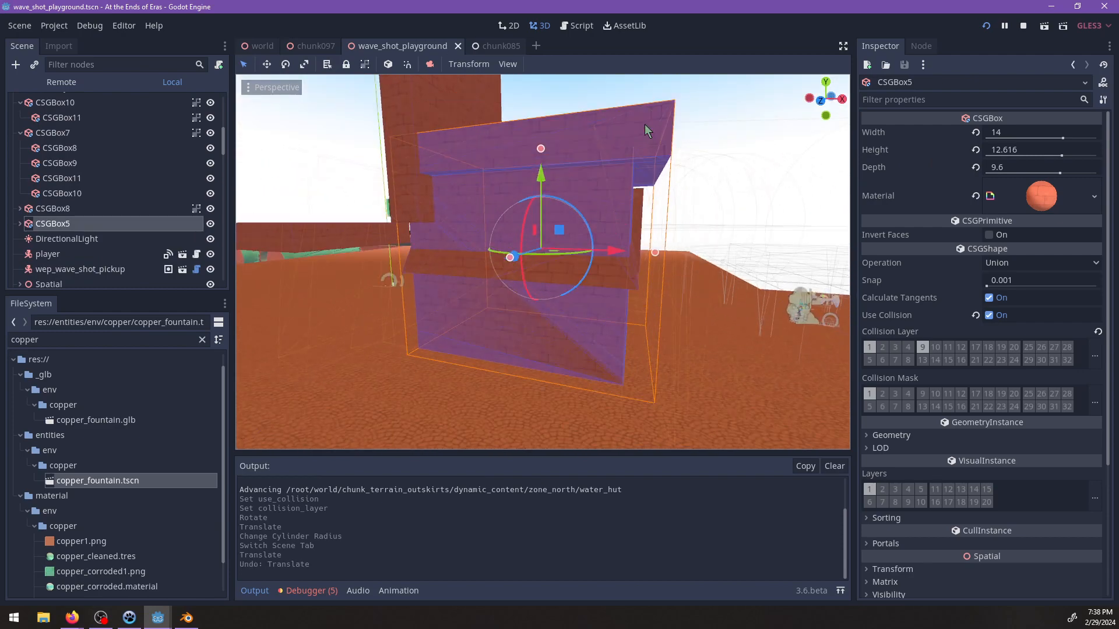
shift+middle_drag(637, 138, 618, 174)
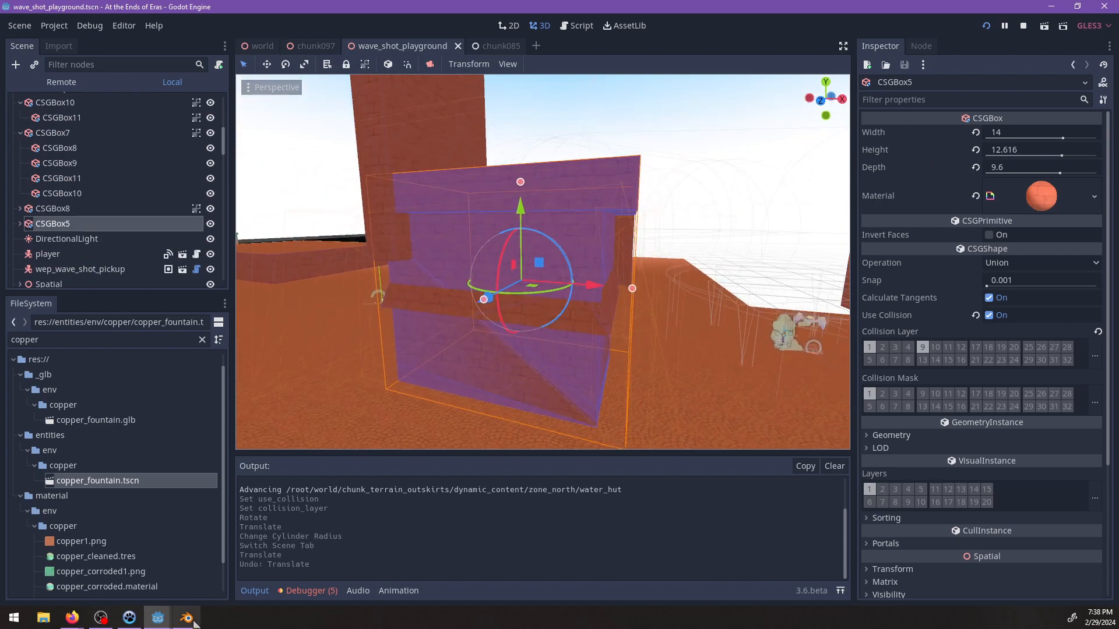
Switch to Blender and start a new General file without saving the changes to chunk097.blend.
click(187, 619)
key(ctrl+n)
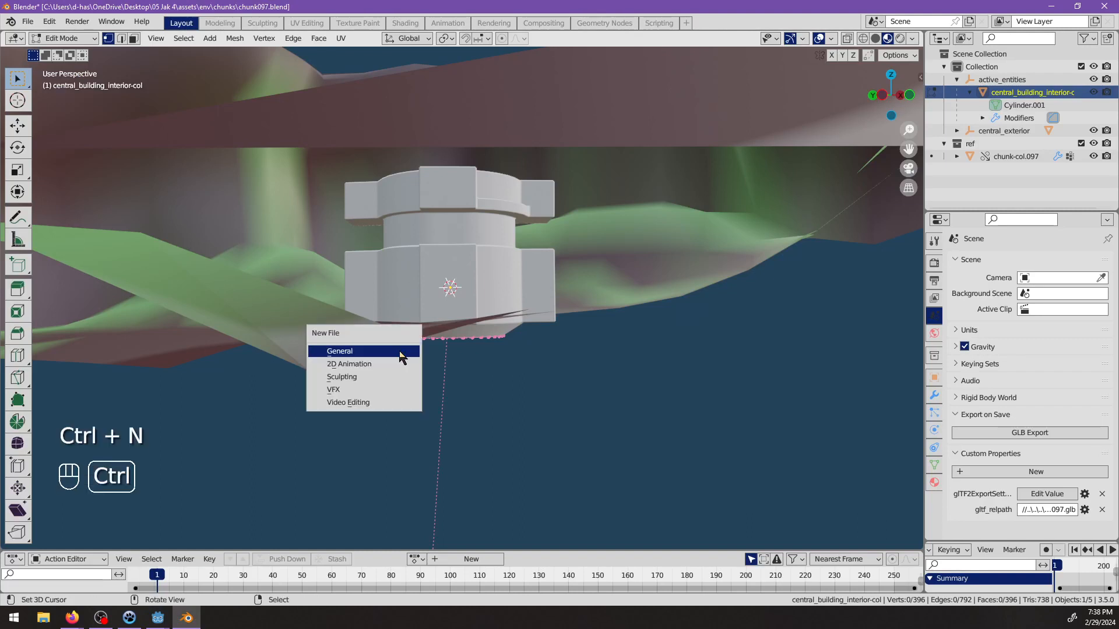
click(399, 351)
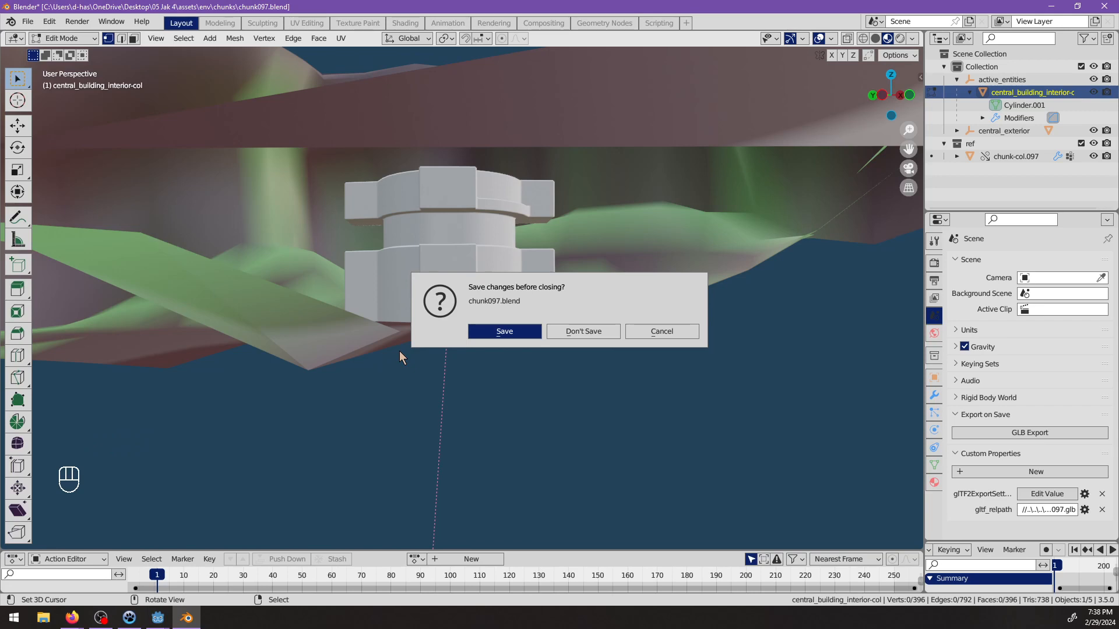
key(d)
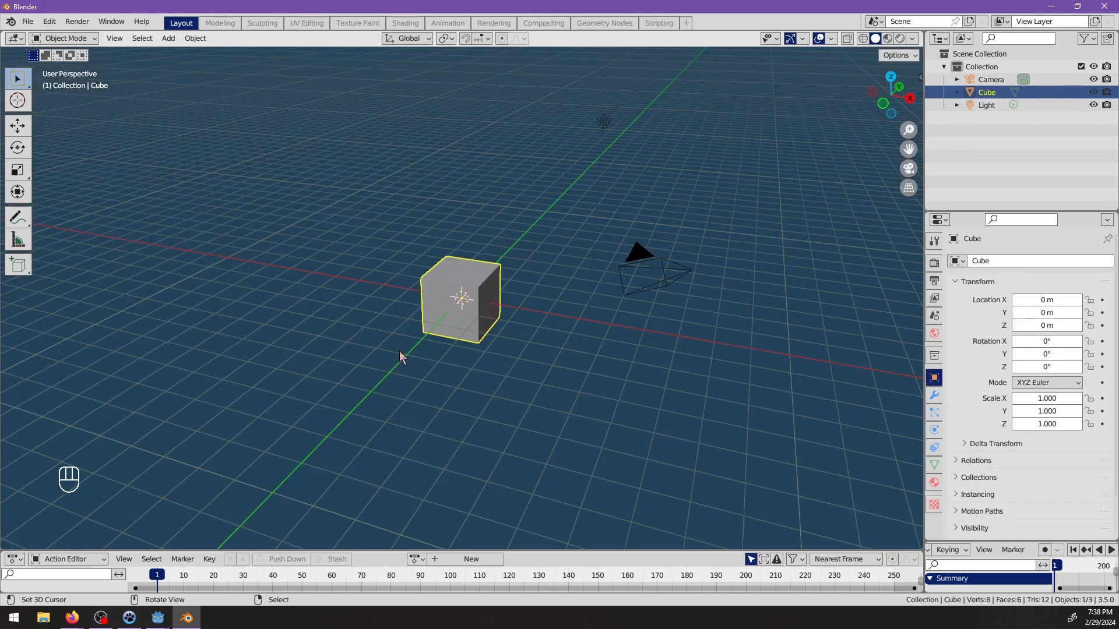
Reopen the recent file chunk097.blend and exclude the ref collection from the view layer.
click(26, 23)
mouse_move(70, 62)
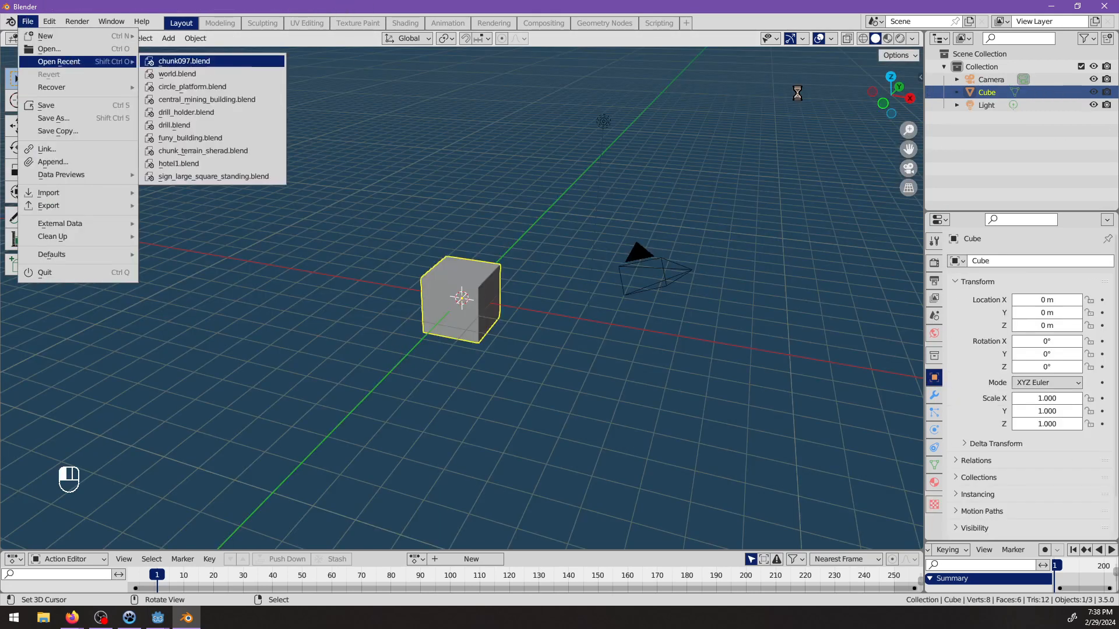
click(184, 61)
click(1081, 143)
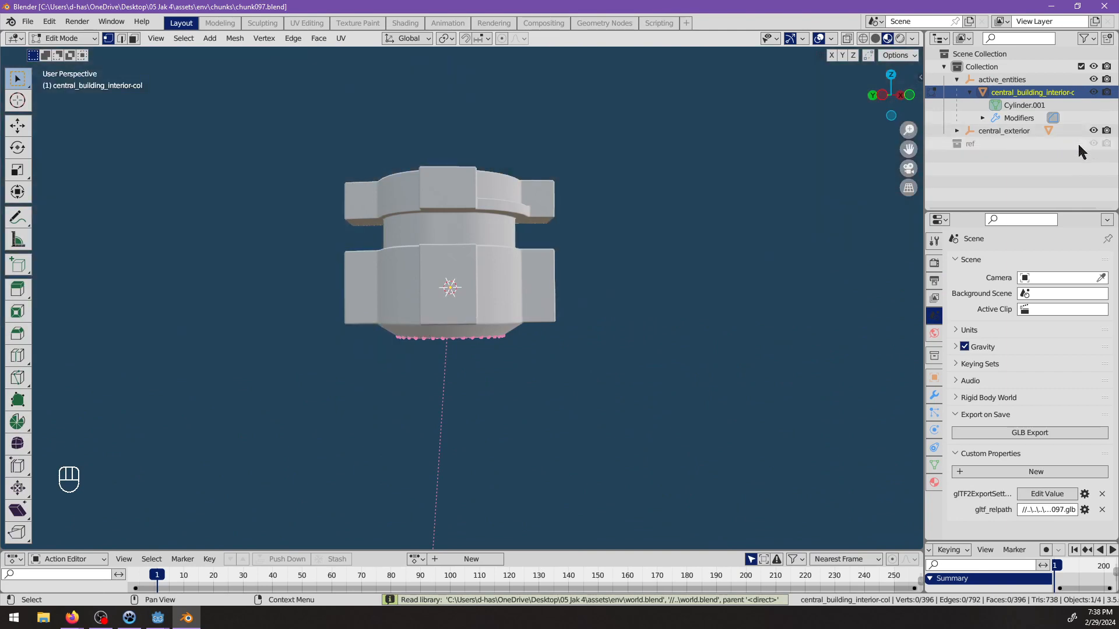
Save chunk097.blend and start a new General file.
key(ctrl+s)
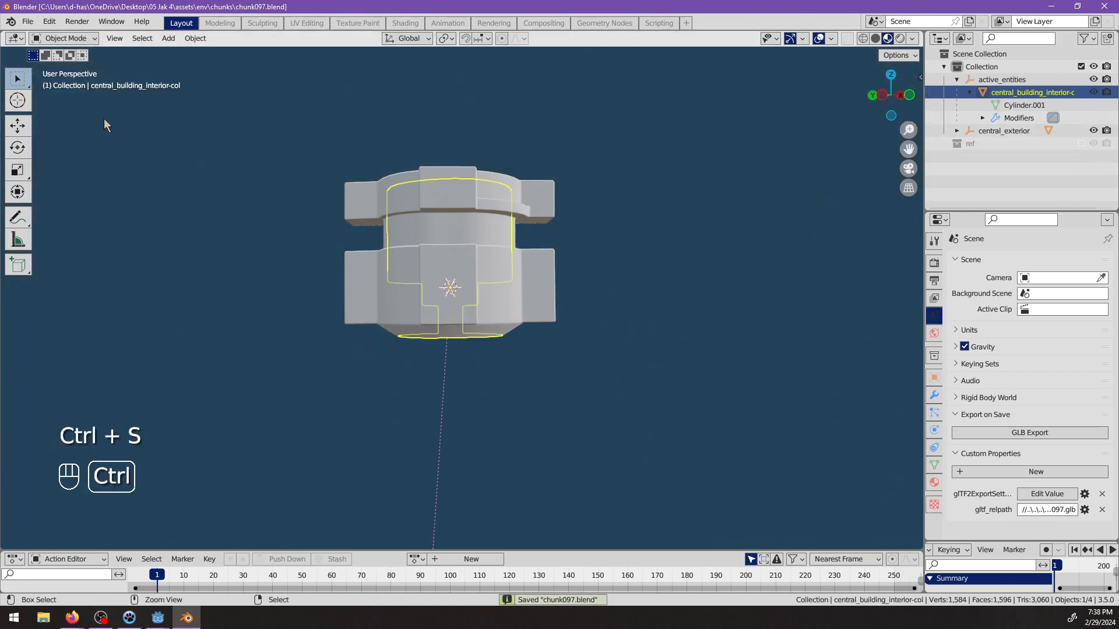
key(ctrl+n)
click(107, 118)
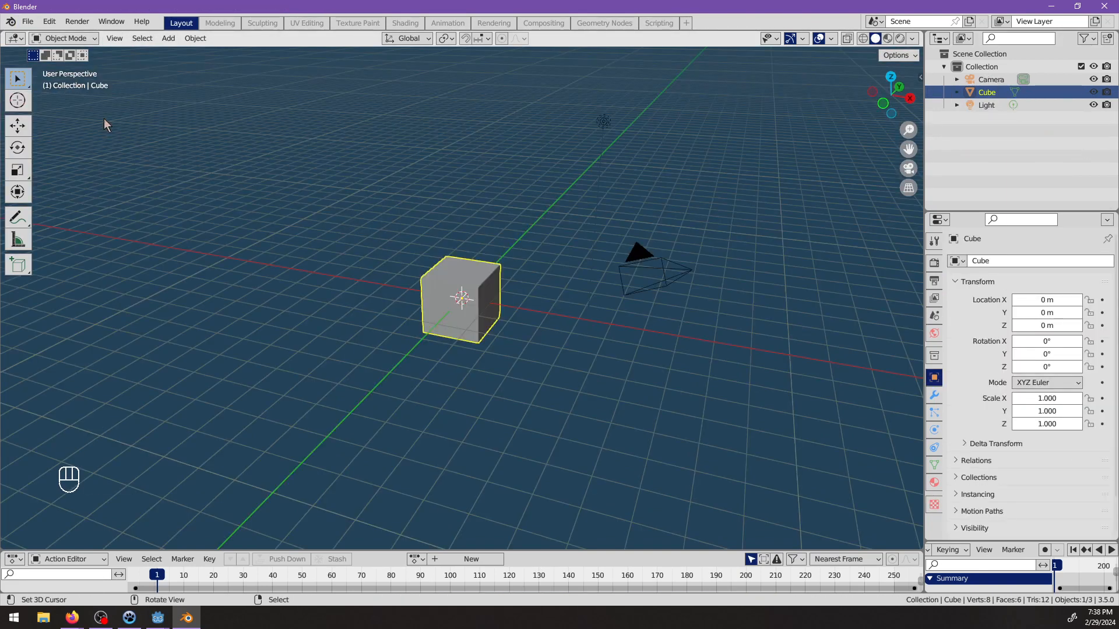
Delete all the default objects and add a new 2 m cube at the world origin.
key(a)
key(x)
click(184, 173)
key(shift+a)
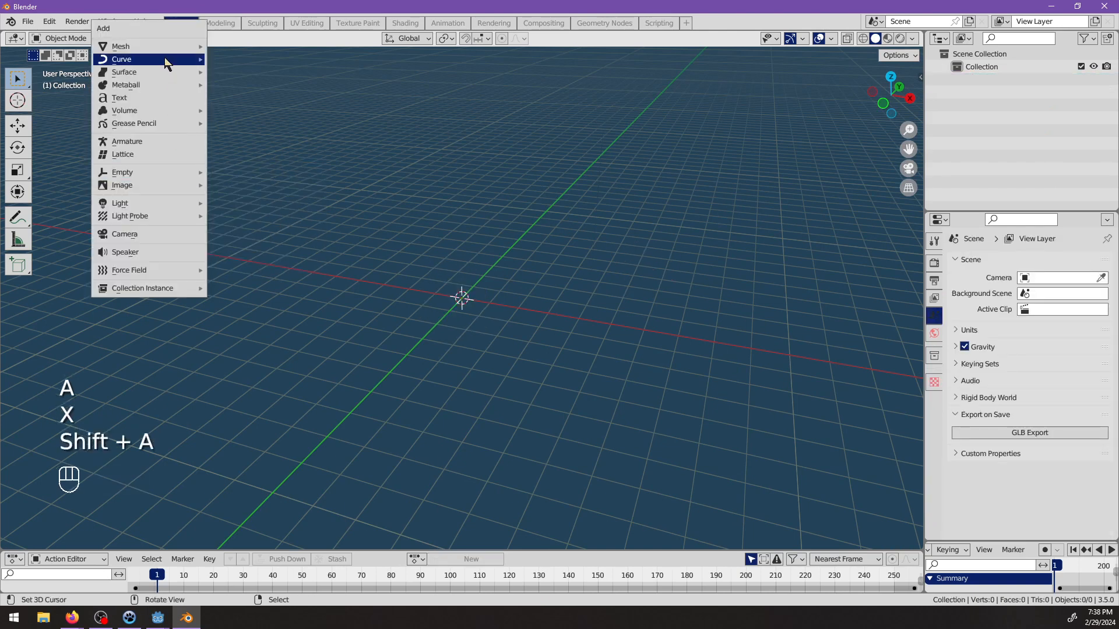
mouse_move(179, 47)
click(235, 59)
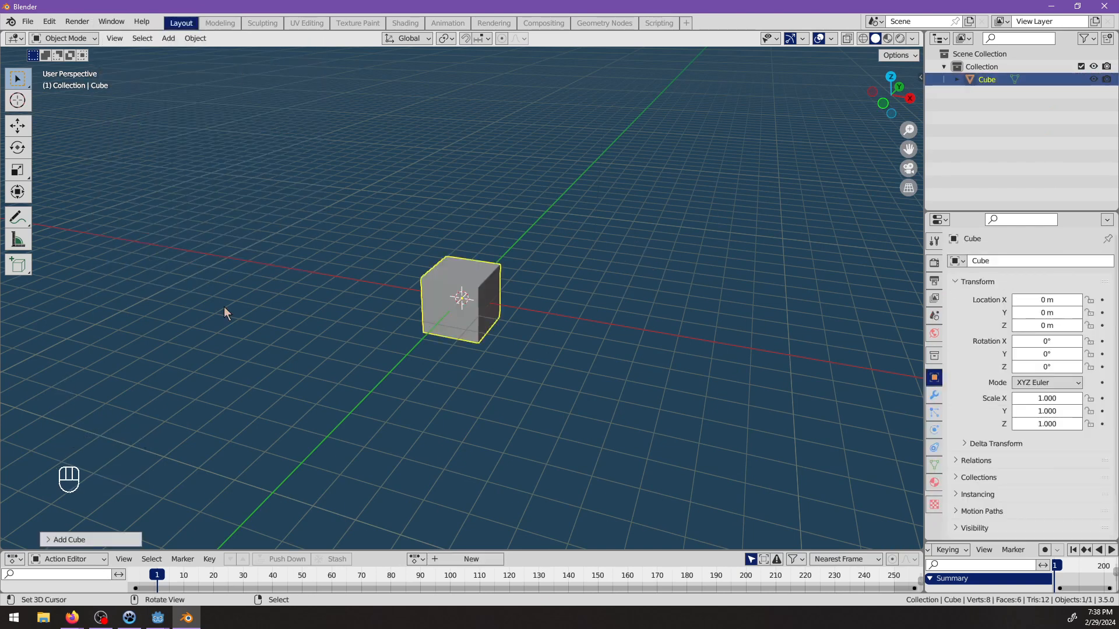
click(99, 540)
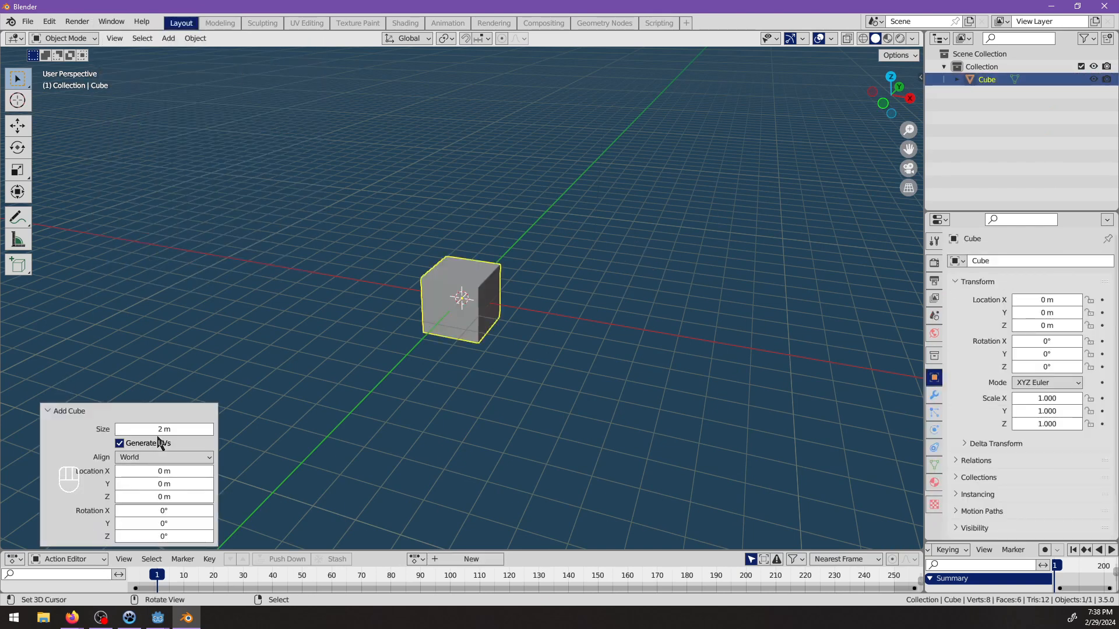
click(500, 403)
Scale the cube's mesh by 5 in X and Y in Edit Mode, leaving its height out of the scaling.
middle_drag(417, 358, 505, 322)
key(grave)
key(Tab)
key(s)
key(shift+z)
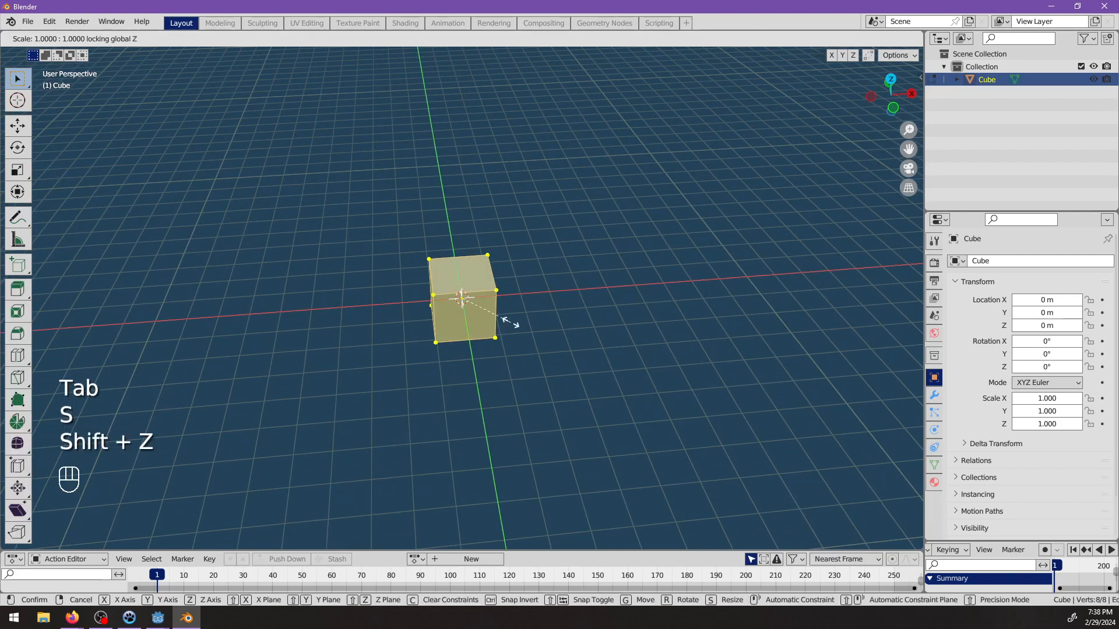
key(5)
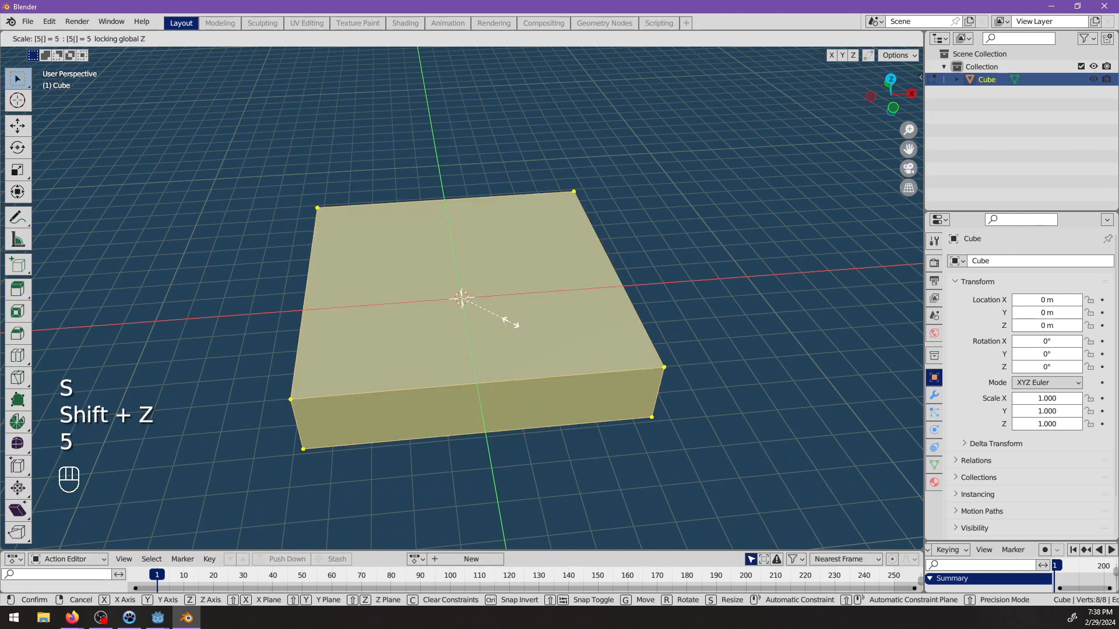
key(Return)
Scale the whole mesh by 2 along the global X axis.
key(s)
key(2)
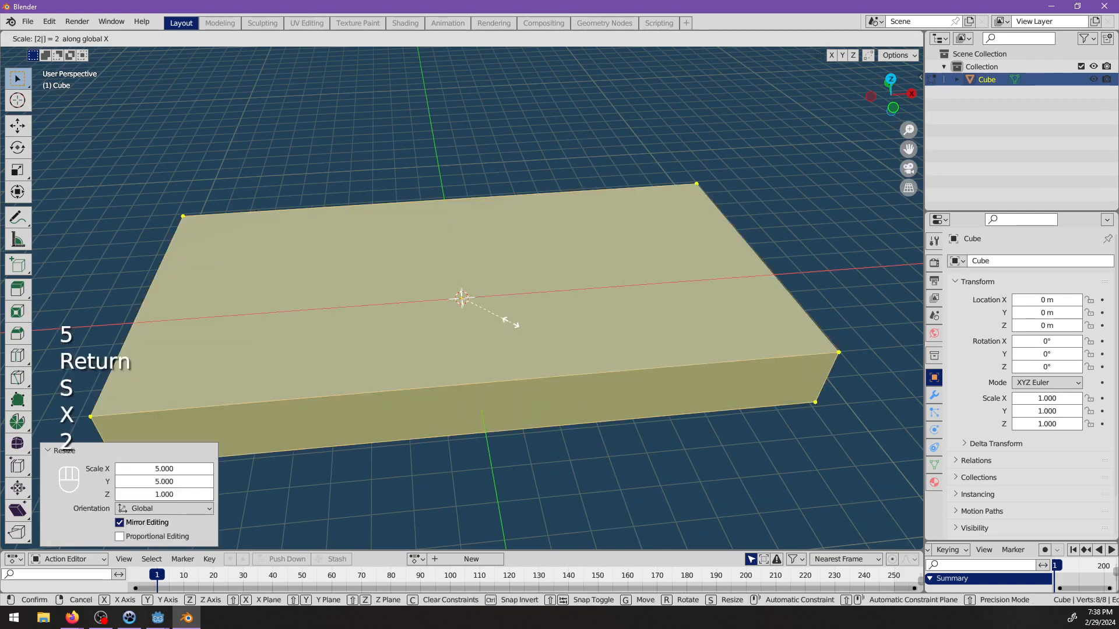
key(BackSpace)
key(2)
key(Return)
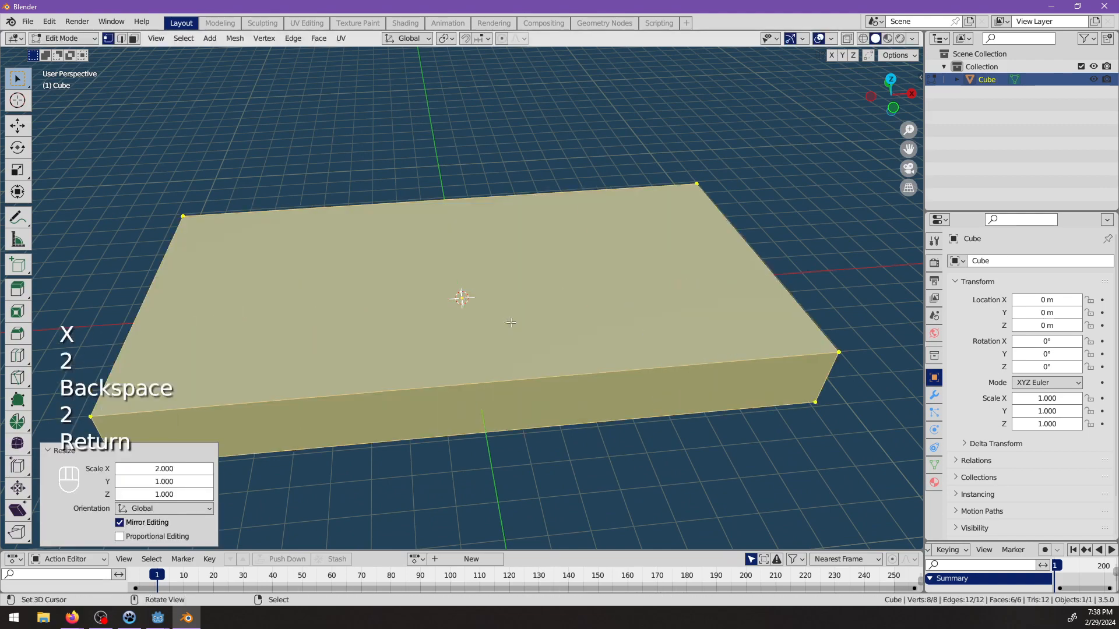
Extrude the box's top face upward by 11 m.
middle_drag(513, 259, 247, 84)
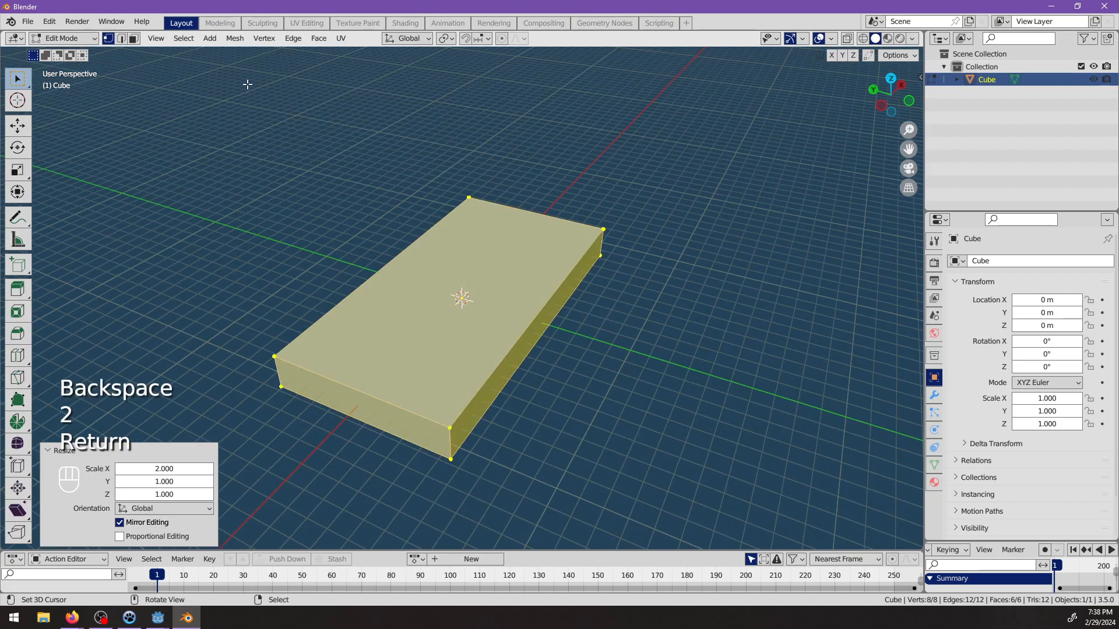
click(137, 39)
right_click(525, 299)
middle_drag(532, 299, 591, 261)
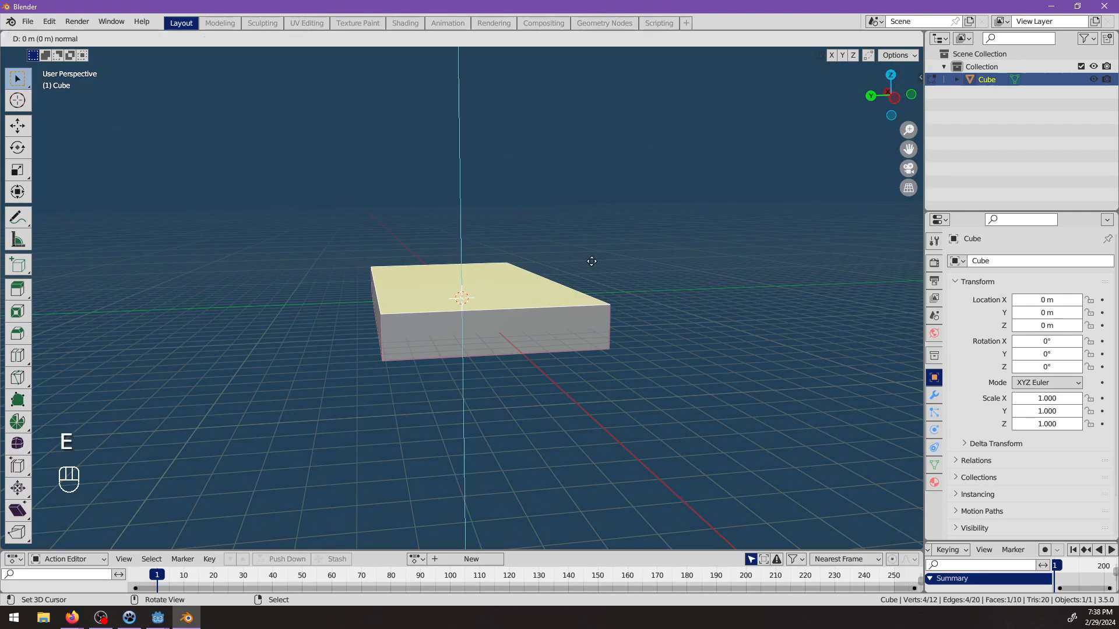
key(1)
key(1)
key(Return)
Add two horizontal loop cuts around the tall walls and scale them closer together along Z to about 0.454.
middle_drag(589, 255, 536, 255)
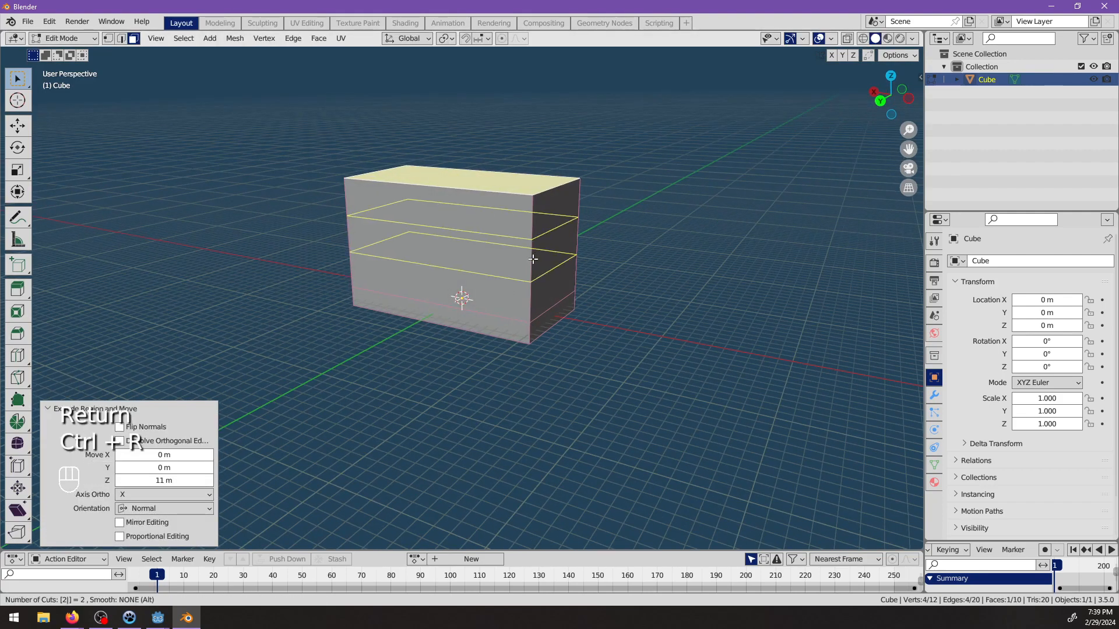
click(532, 258)
key(s)
key(z)
click(497, 238)
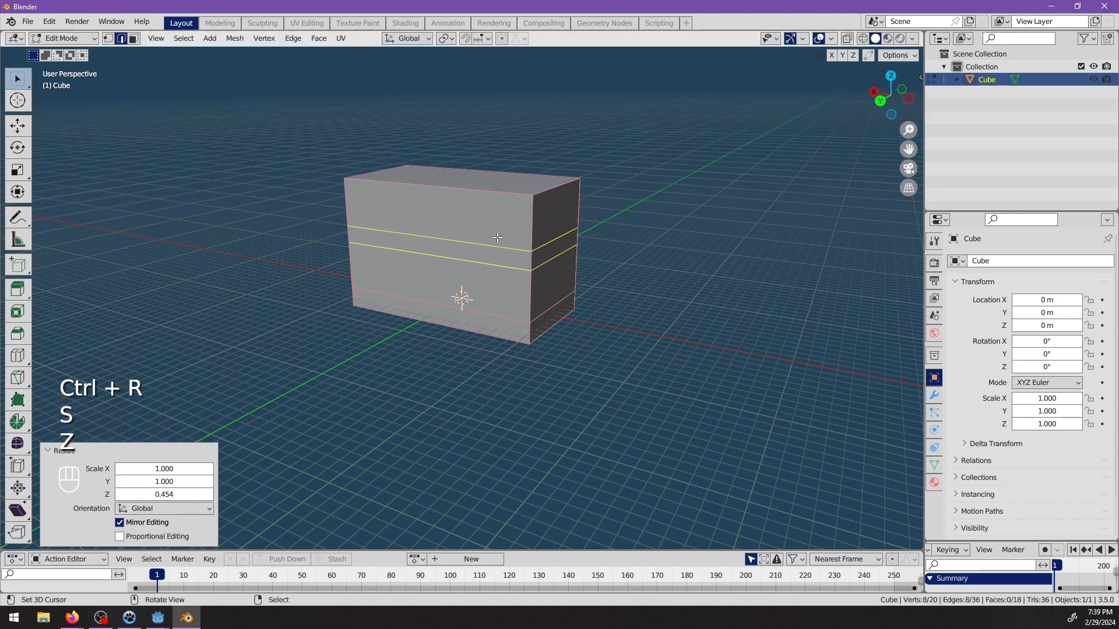
Select the loop of faces between the two new horizontal edge loops.
click(133, 38)
scroll(664, 321, up, 2)
alt+click(570, 223)
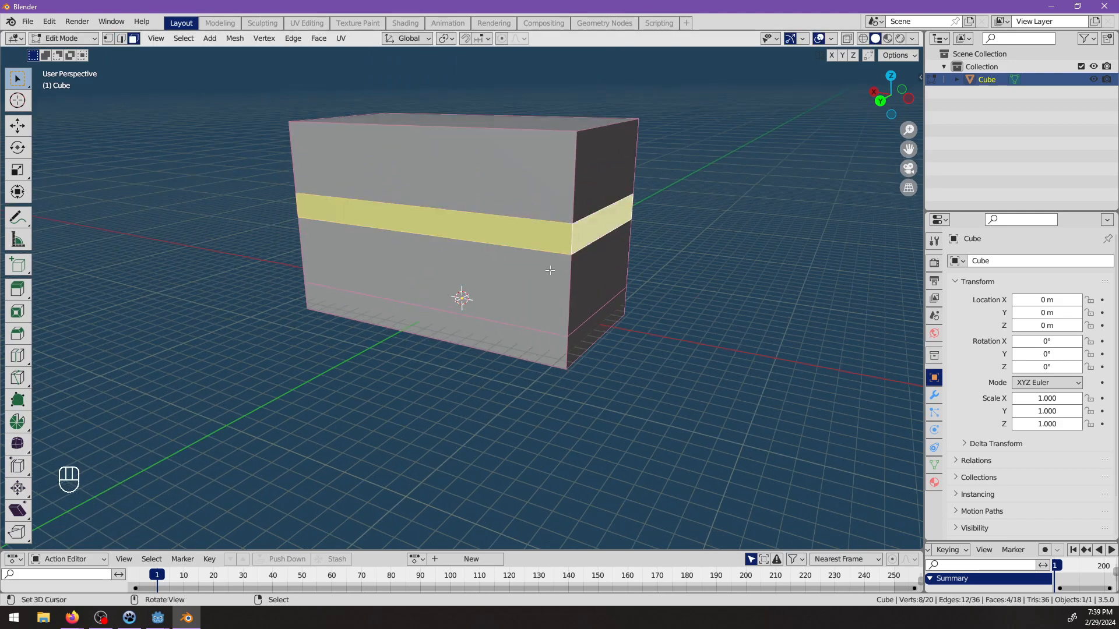
Try extruding the selected face band and scaling it outward in X and Y only.
middle_drag(570, 223, 654, 288)
right_click(653, 288)
key(s)
key(shift+z)
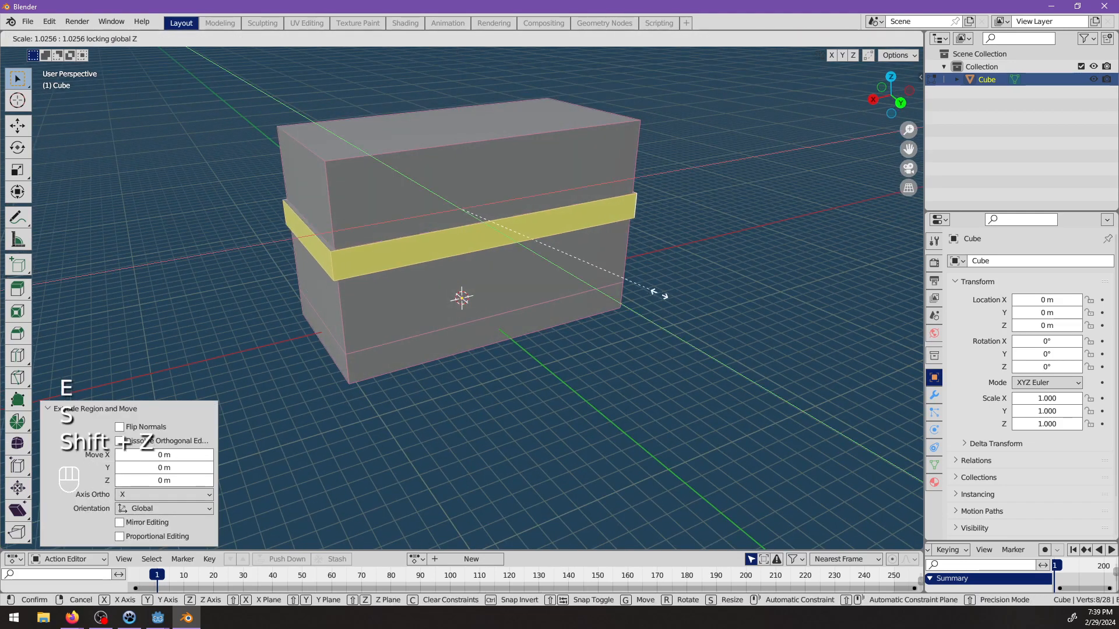
click(670, 301)
middle_drag(670, 301, 802, 305)
key(s)
key(shift+z)
click(688, 334)
Try scaling the extruded band along X, and undo the band's scaling and extrusion.
key(s)
key(x)
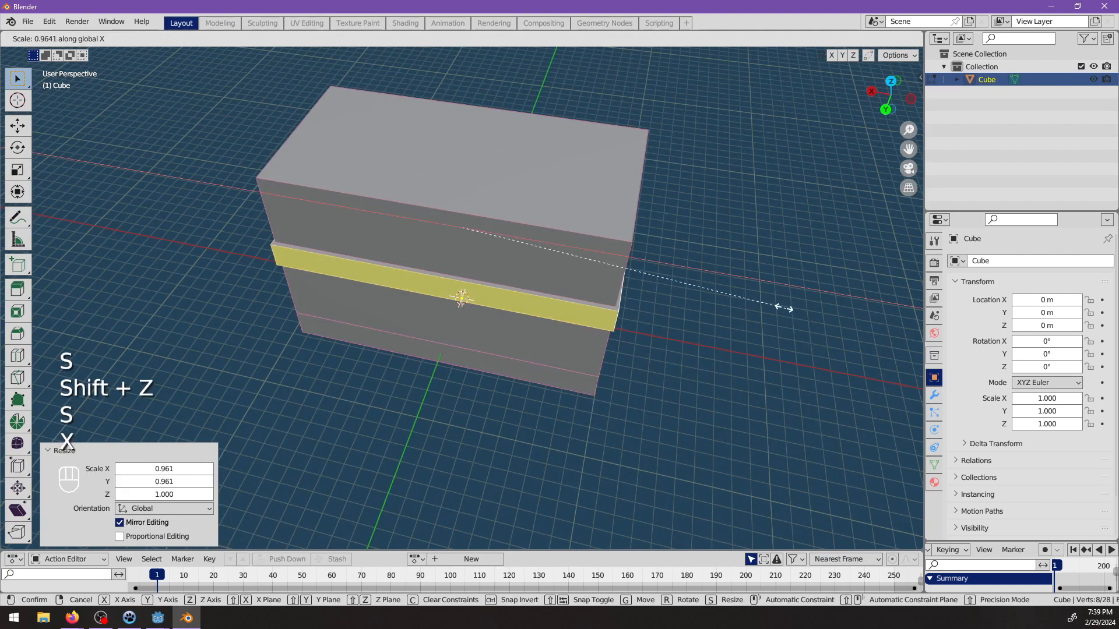
click(790, 313)
key(ctrl+z)
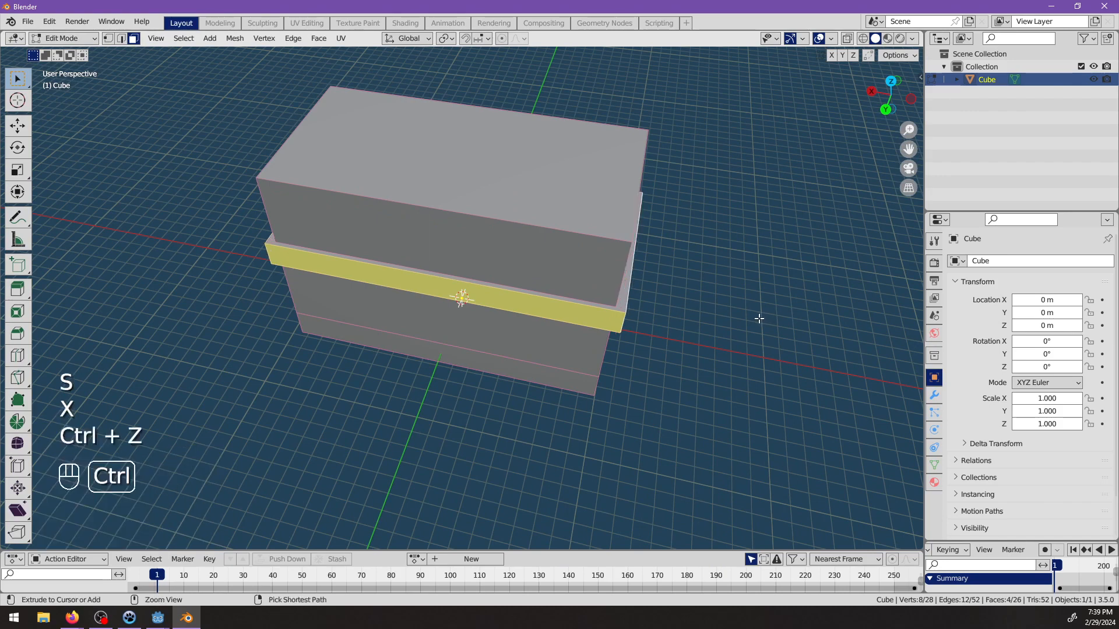
middle_drag(680, 352, 707, 327)
key(ctrl+z)
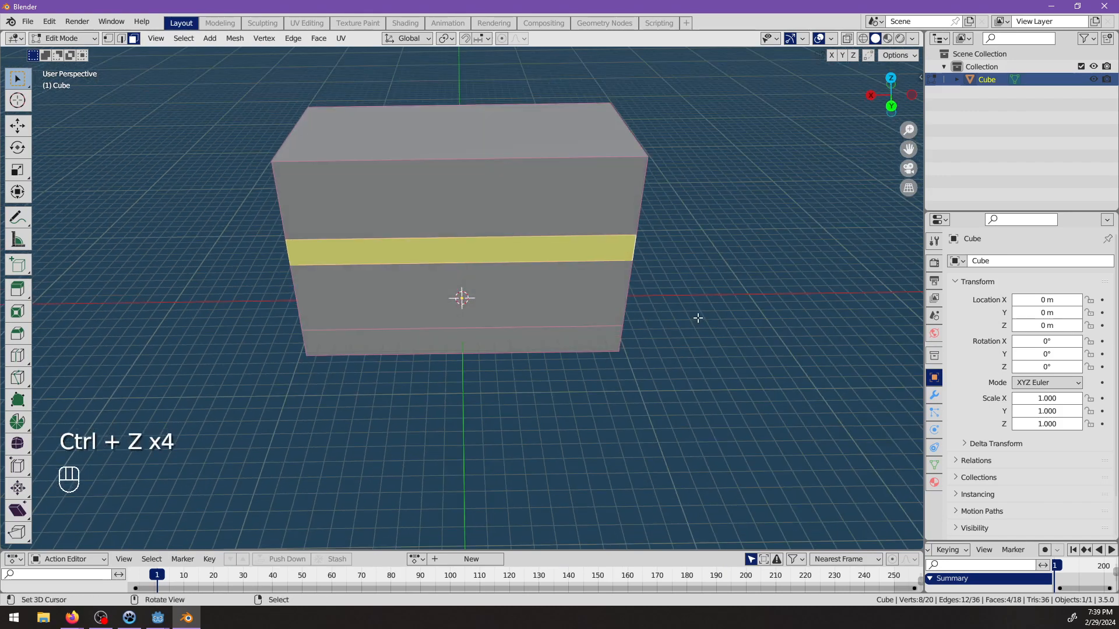
key(ctrl+z)
key(ctrl+shift+z)
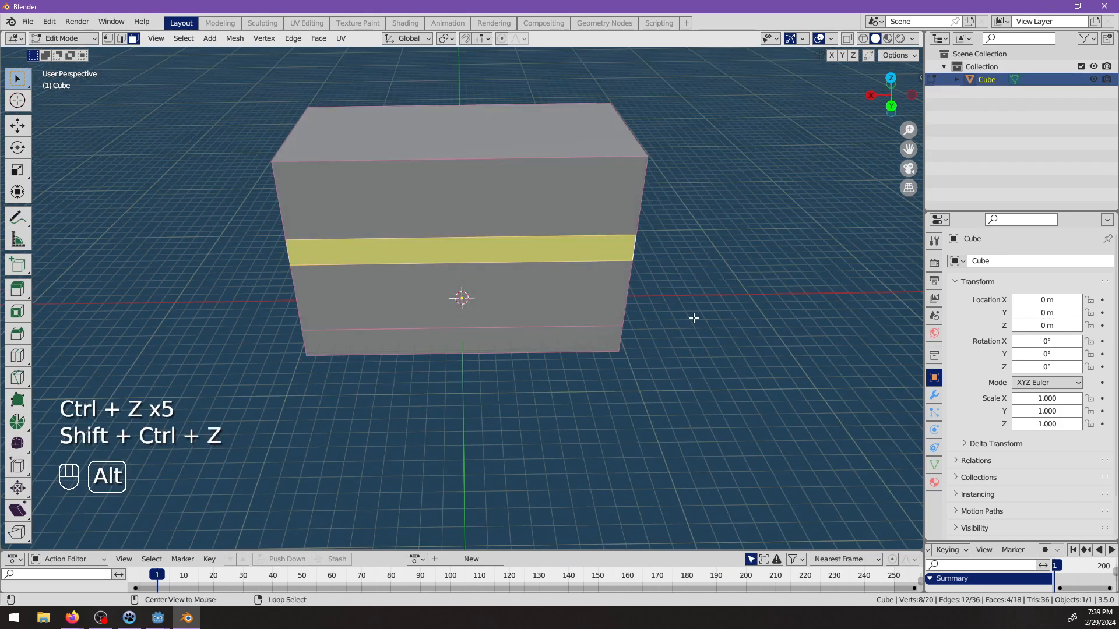
Extrude the middle face band outward along its normals by 0.3 m.
key(alt+e)
click(679, 332)
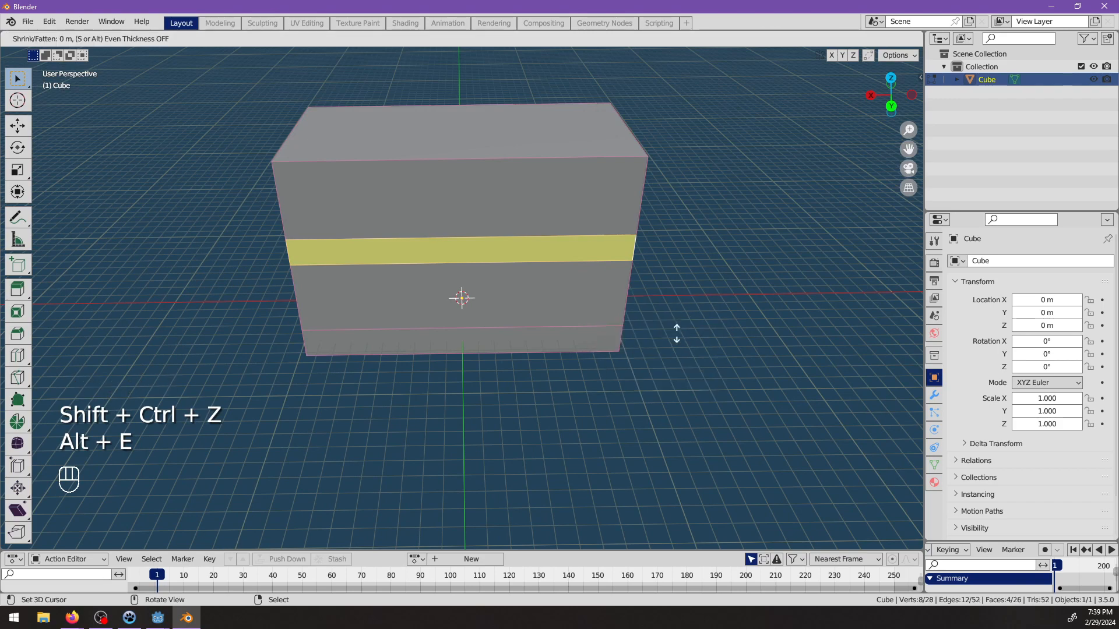
key(3)
key(Return)
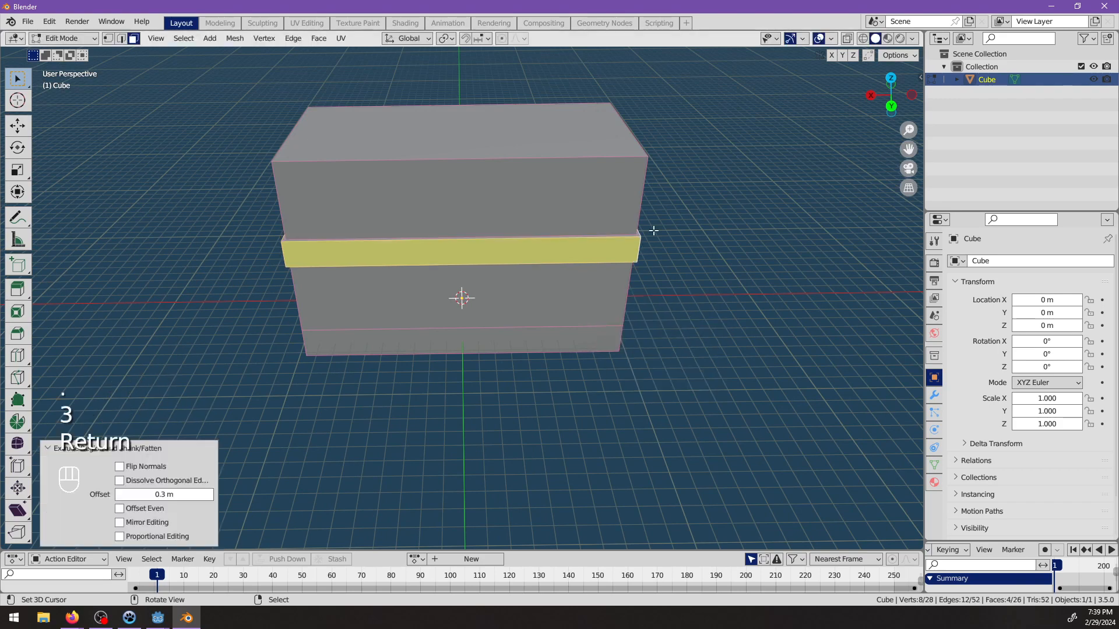
Try to collapse the four short corner edges on top of the band's ledge with Merge, and undo it.
click(121, 38)
middle_drag(274, 372, 318, 347)
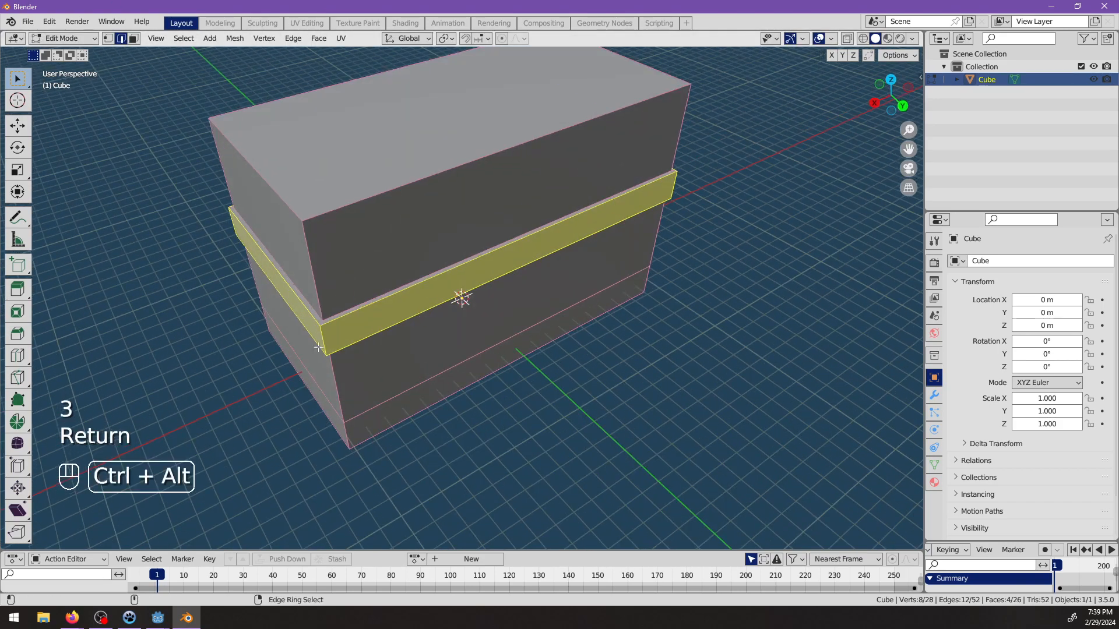
ctrl+alt+click(320, 322)
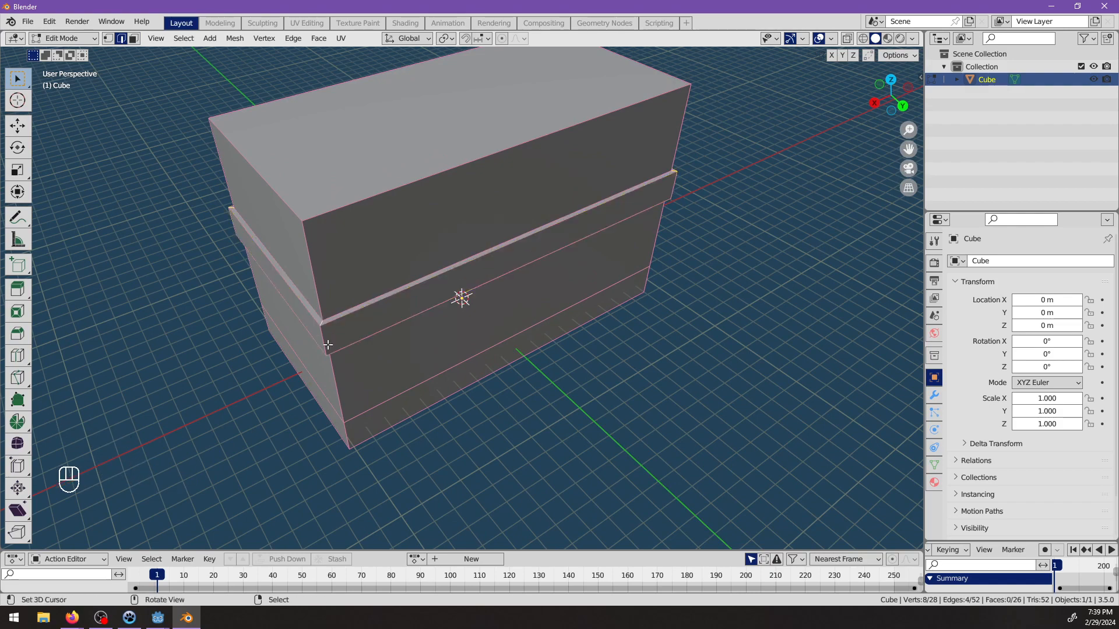
key(m)
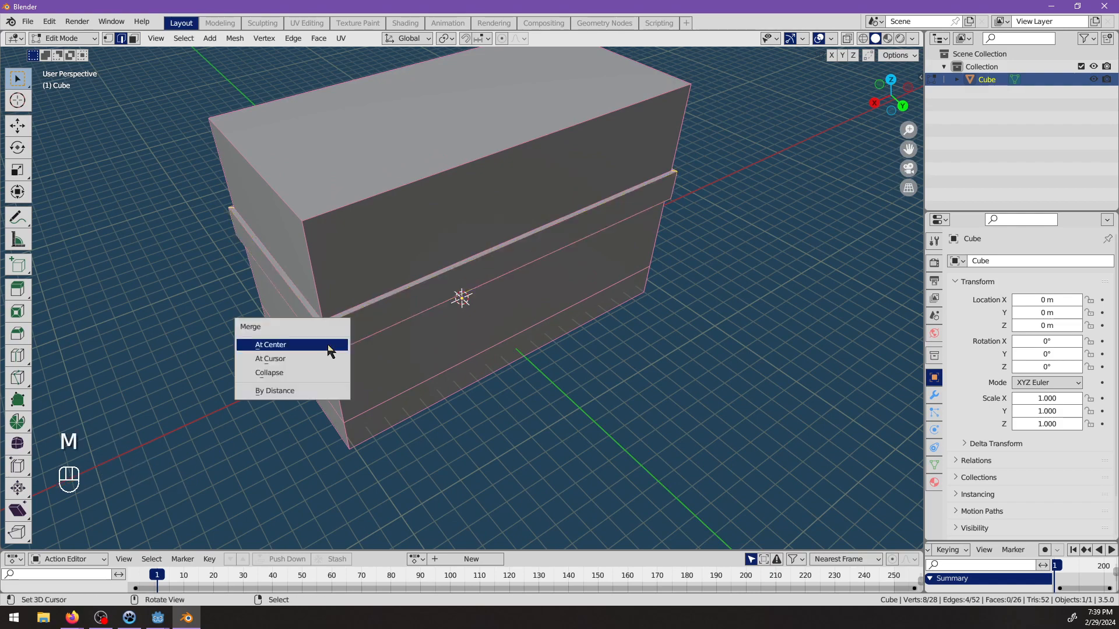
click(293, 372)
middle_drag(293, 372, 447, 342)
key(ctrl+z)
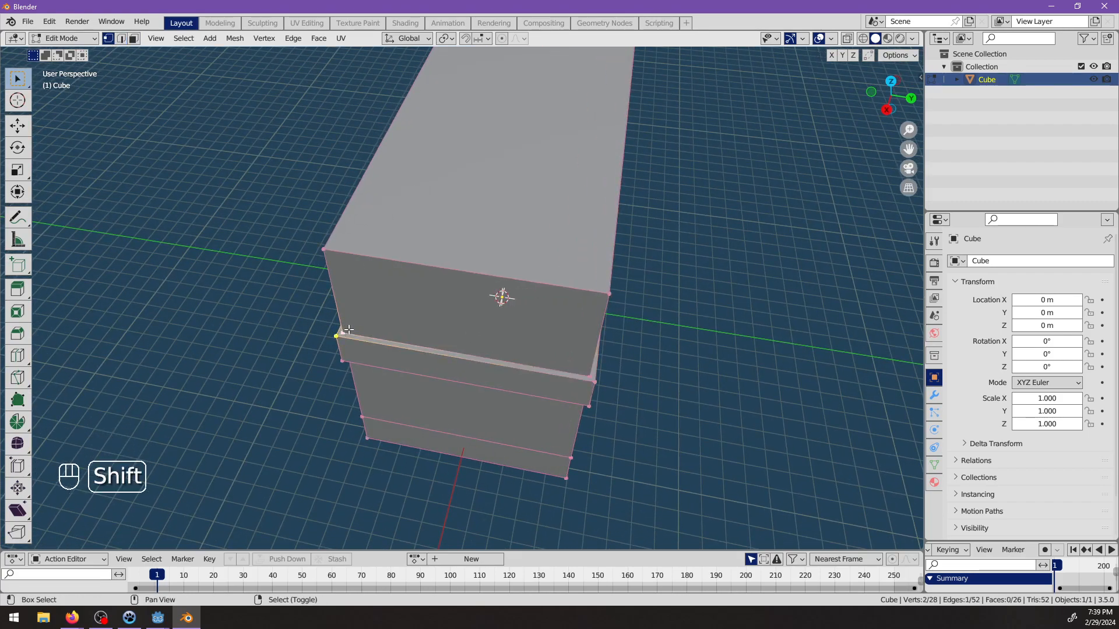
Merge the two upper outer corner vertices at one end of the band into the adjacent wall vertices using At Last.
key(m)
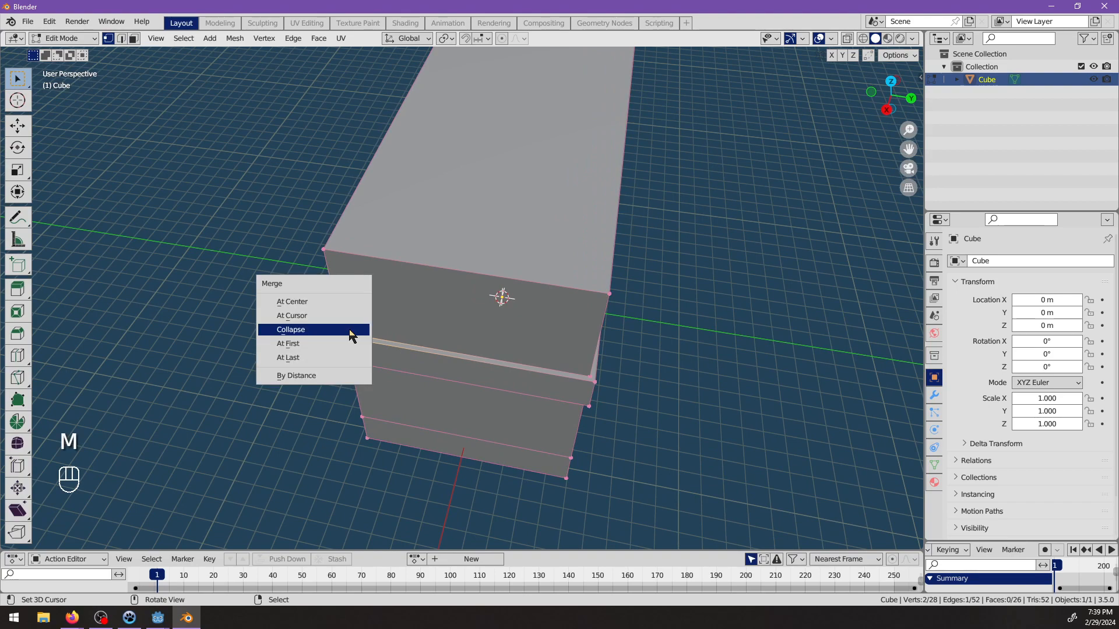
click(331, 359)
click(581, 385)
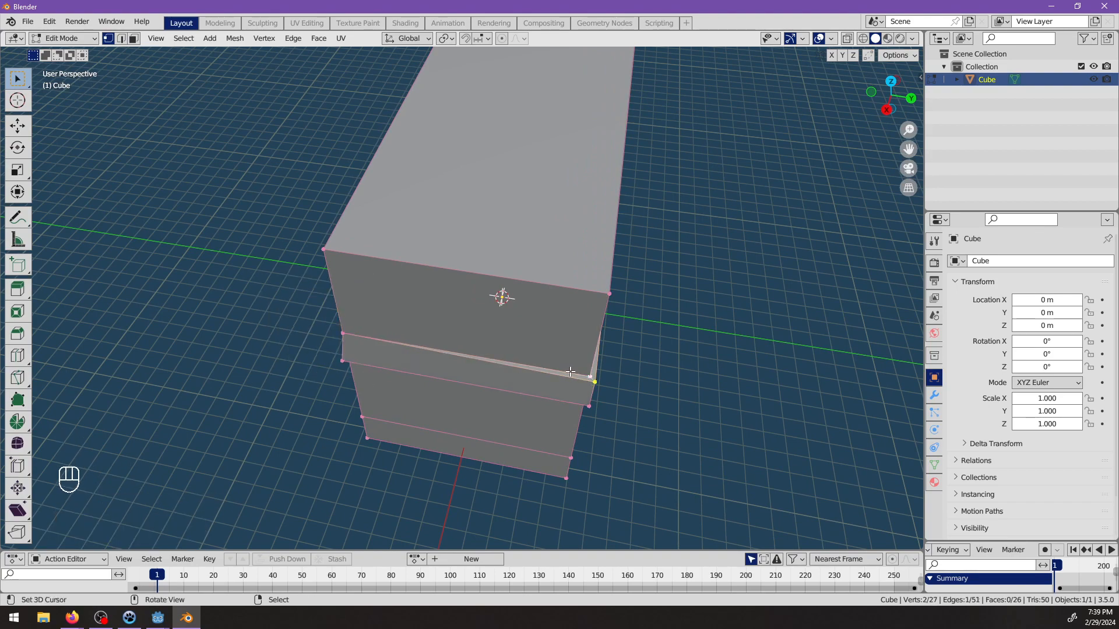
key(m)
click(572, 378)
Merge the band's two remaining upper outer corner vertices at the opposite end into their wall vertices using At Last.
middle_drag(603, 329, 491, 319)
shift+middle_drag(592, 315, 452, 342)
scroll(466, 343, up, 1)
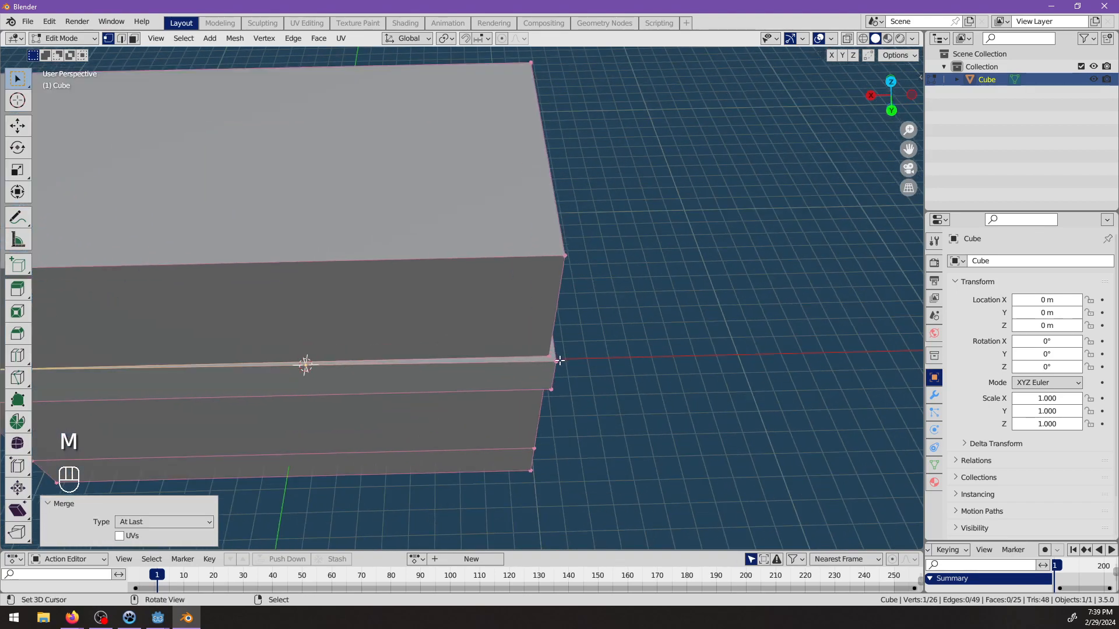
shift+click(557, 361)
key(m)
click(546, 356)
middle_drag(545, 357, 497, 335)
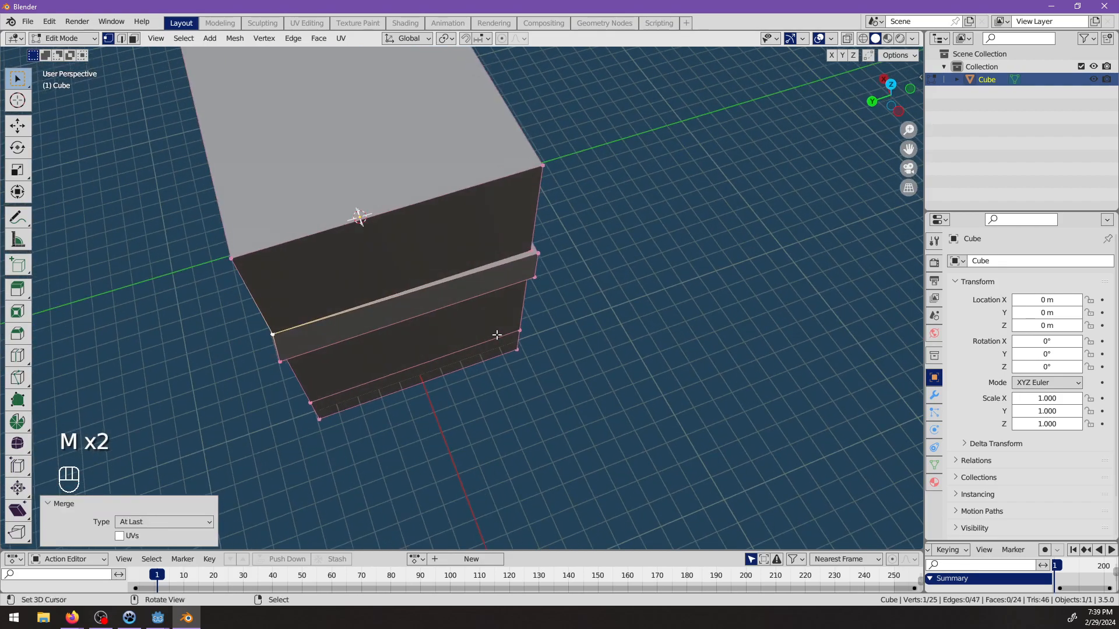
shift+click(535, 255)
key(m)
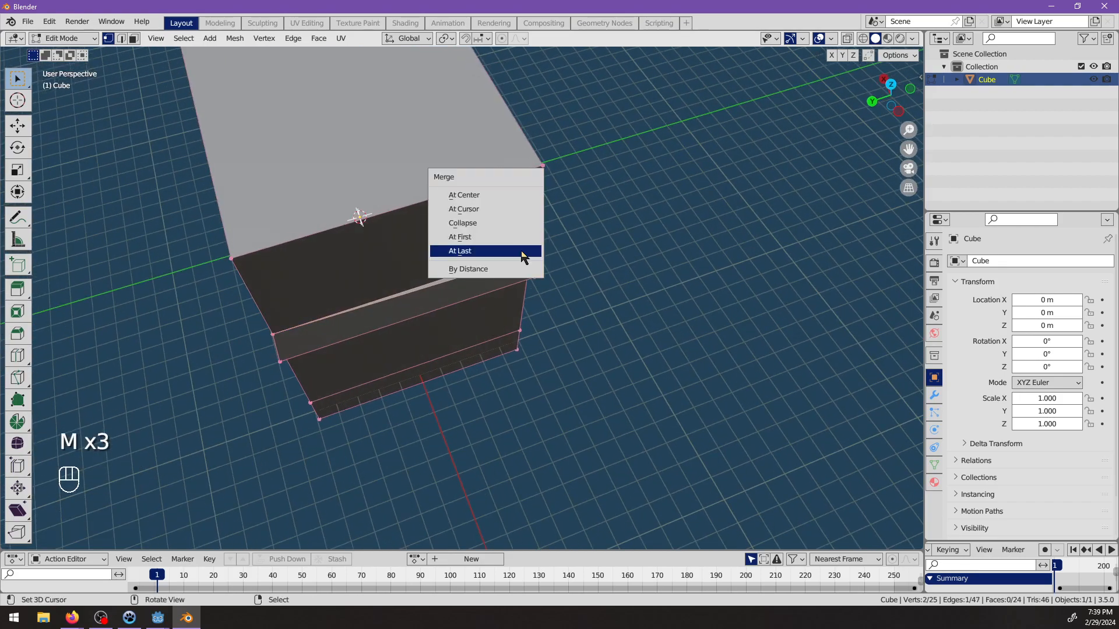
click(524, 252)
middle_drag(599, 219, 420, 315)
scroll(385, 377, down, 4)
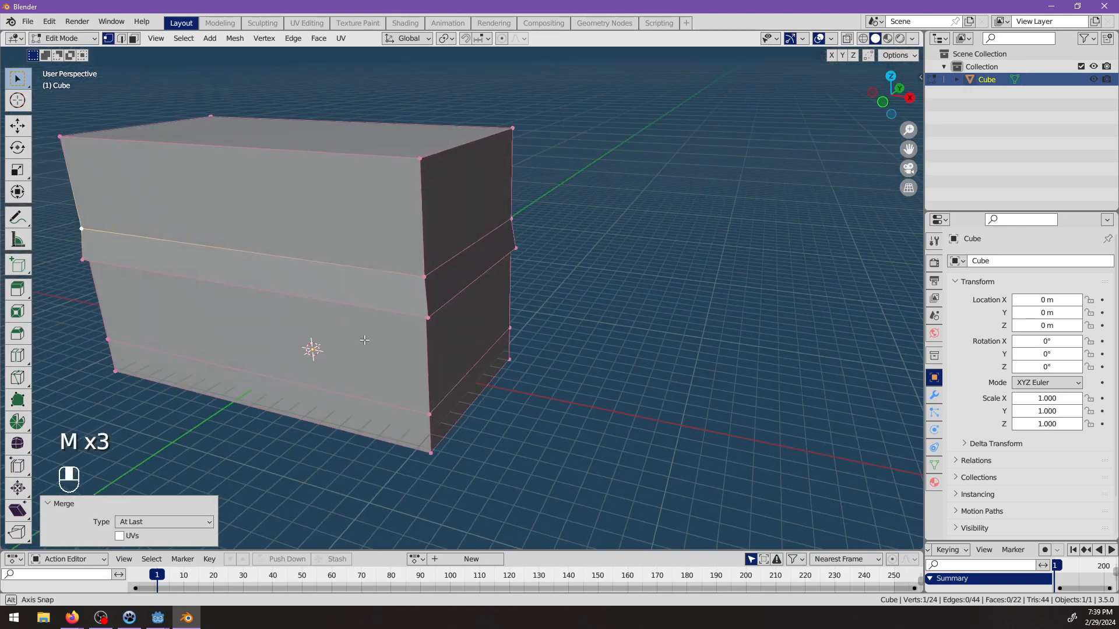
Extrude the building's top face upward by 1 m.
key(alt+a)
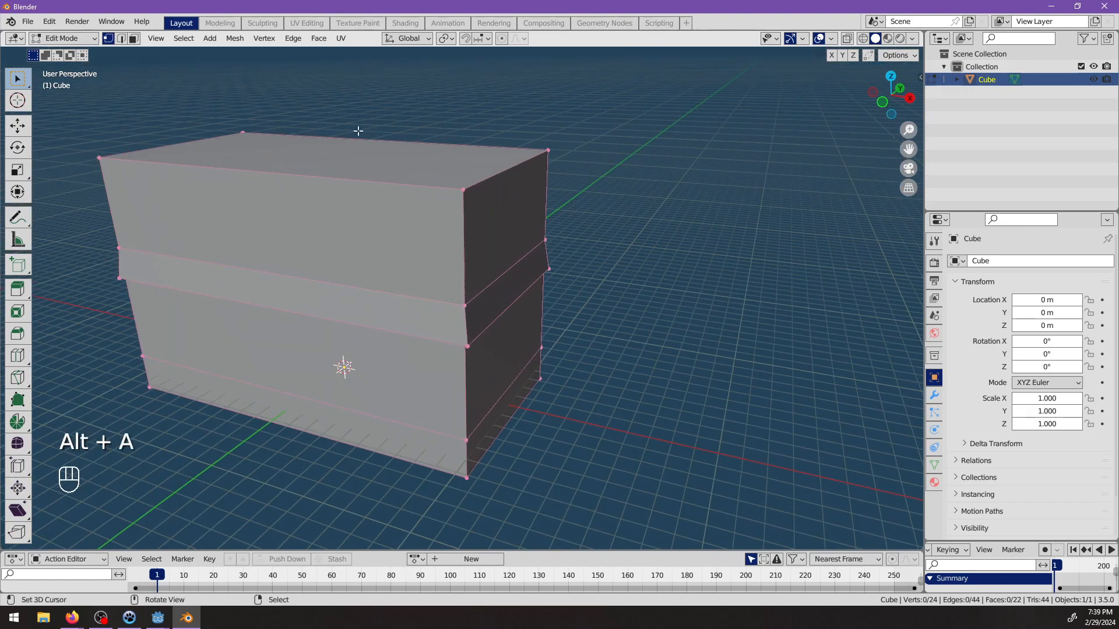
click(288, 158)
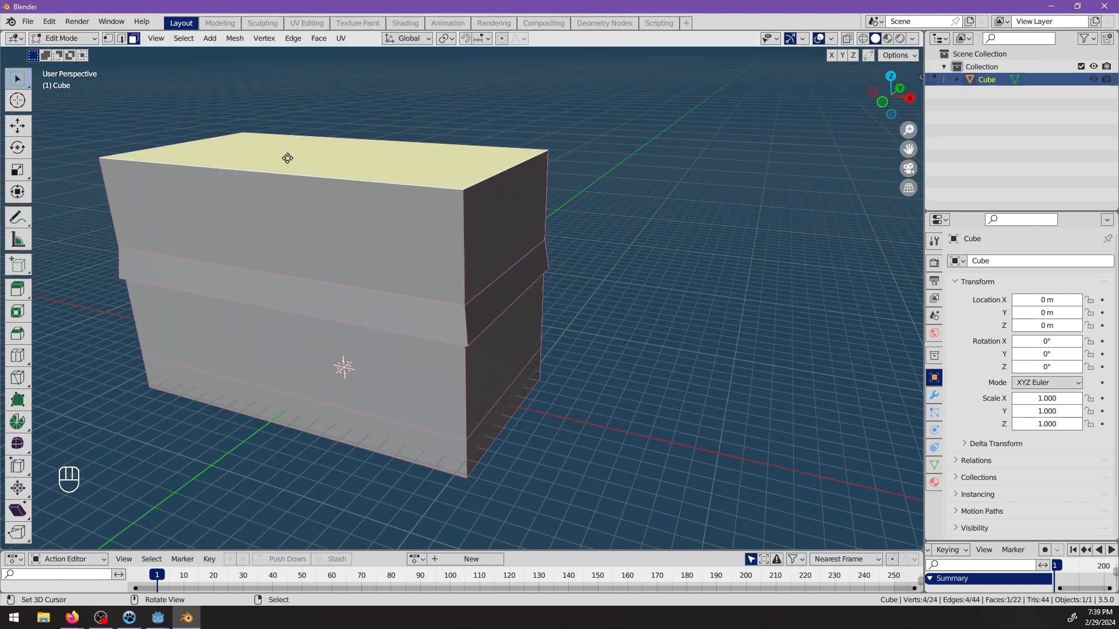
key(e)
key(1)
key(Return)
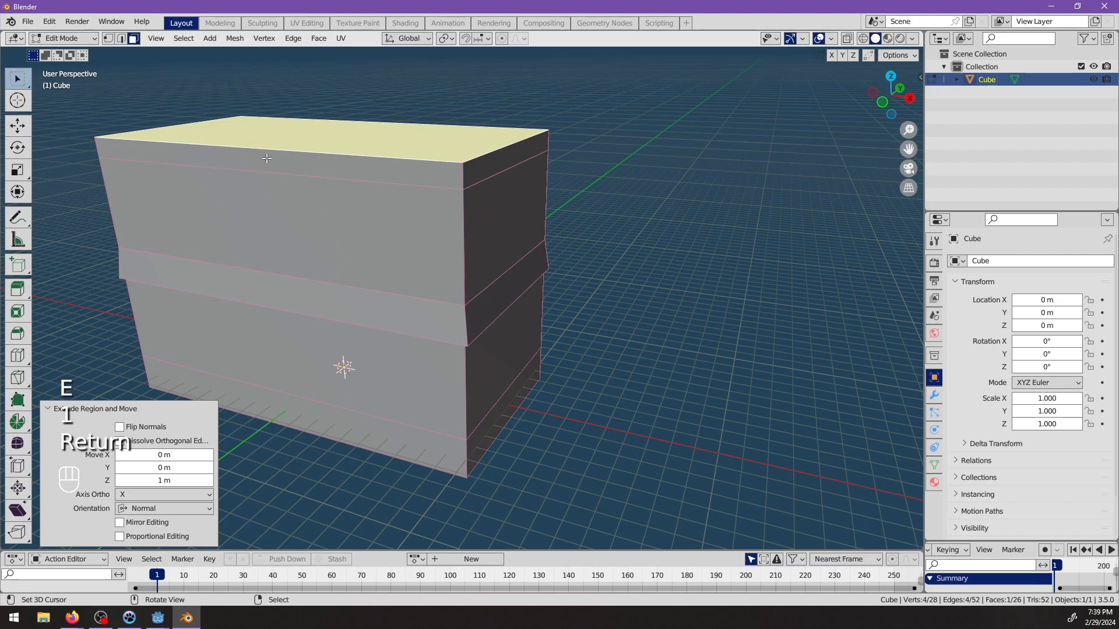
Extrude the ring of narrow side faces around the top of the building outward along their normals by 1 m.
alt+click(465, 178)
click(467, 182)
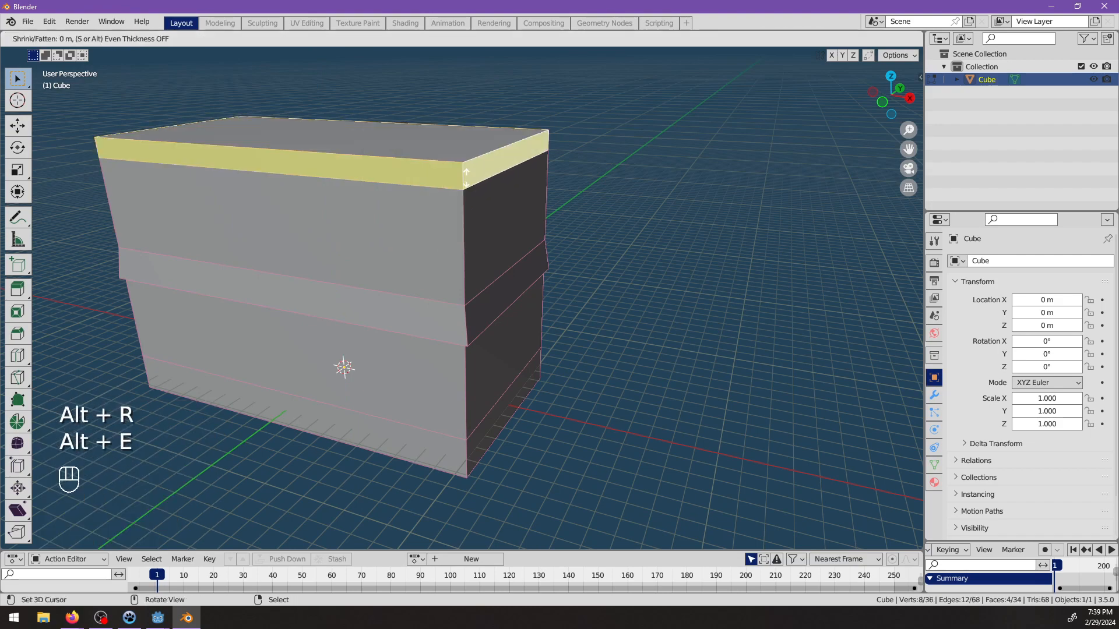
key(2)
key(BackSpace)
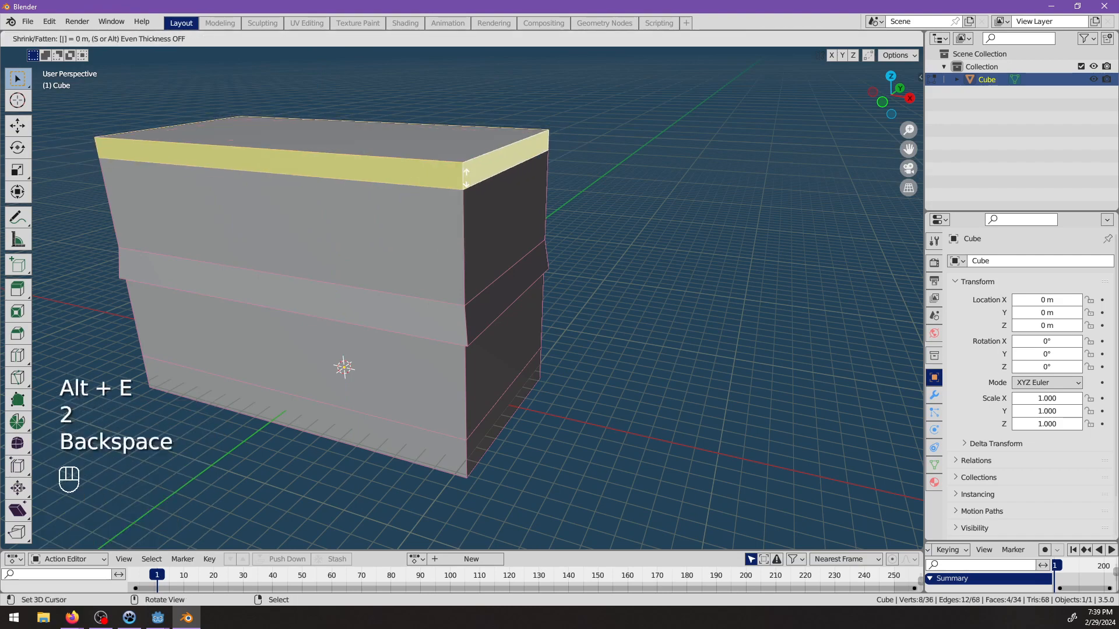
key(1)
key(Return)
middle_drag(467, 178, 425, 130)
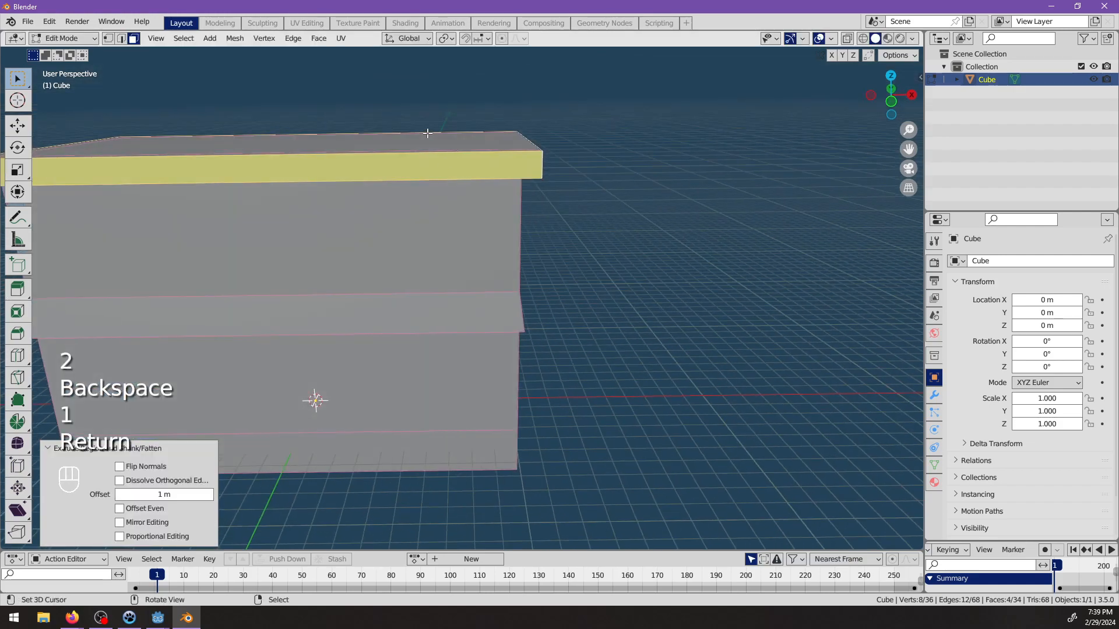
Raise the roof's top face along Z so the ledge around it slopes down to the cornice.
key(g)
key(z)
click(422, 110)
Select the lower outer edge loop of the middle trim band, clearing the previous selection.
middle_drag(632, 265, 545, 373)
key(alt+a)
scroll(548, 291, down, 3)
alt+click(541, 304)
key(s)
key(shift+z)
key(Escape)
Push the middle band's lower outer edge loop outward with Shrink/Fatten and raise it about 0.42 m along Z.
key(alt+s)
click(585, 331)
key(g)
key(z)
click(462, 371)
Raise the middle trim band's upper edge loop by about 0.12 m along Z.
scroll(544, 372, down, 3)
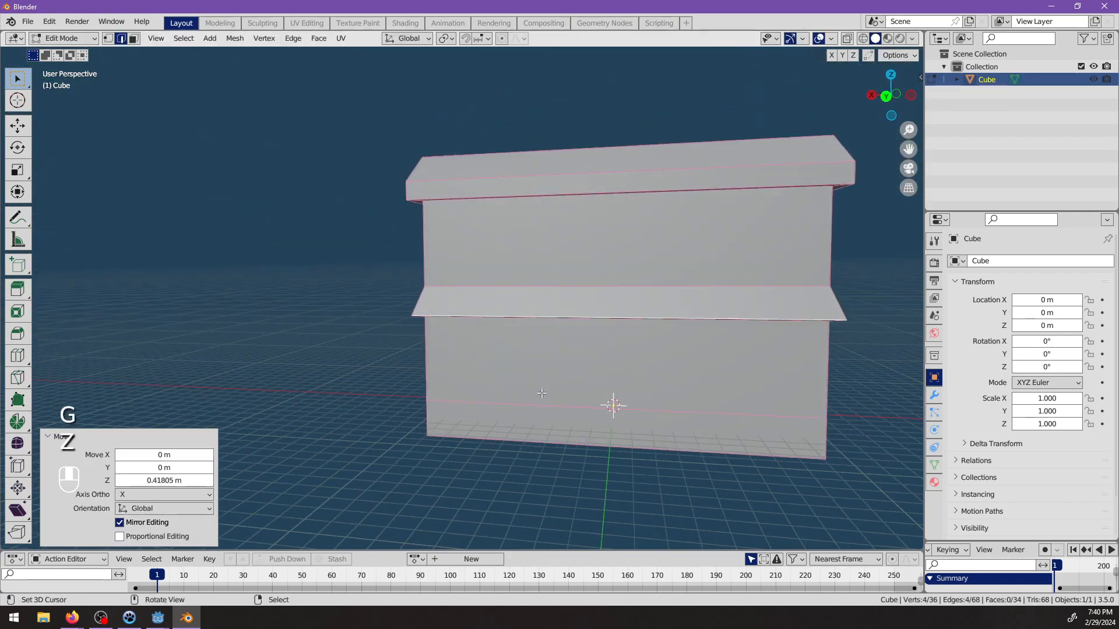
key(alt+a)
middle_drag(426, 362, 534, 387)
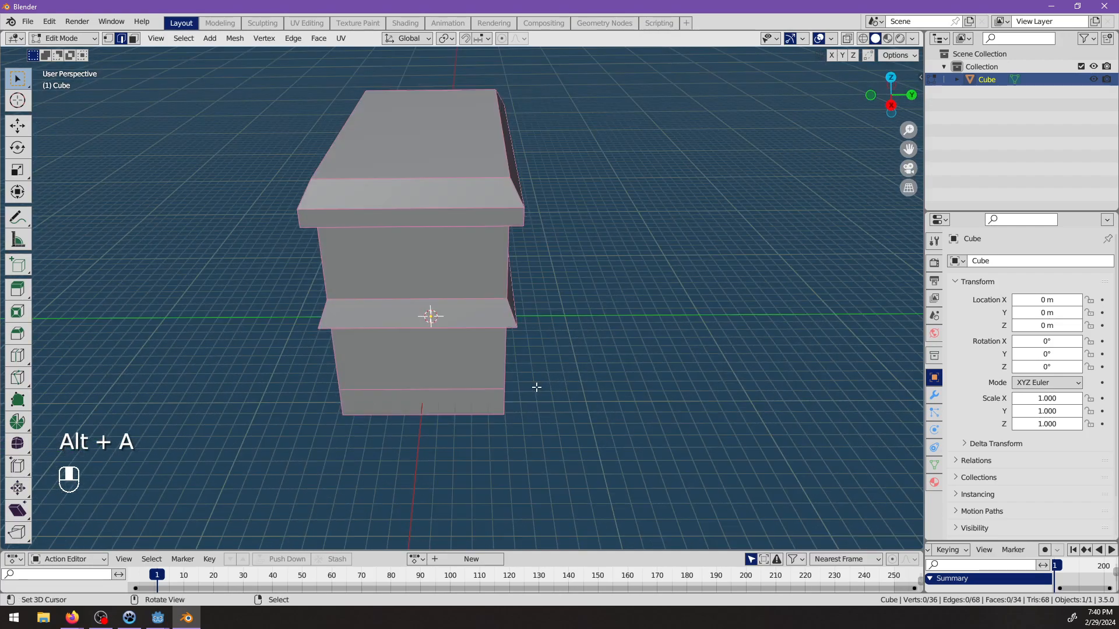
scroll(532, 388, up, 2)
middle_drag(493, 297, 621, 369)
scroll(622, 370, down, 2)
key(g)
key(z)
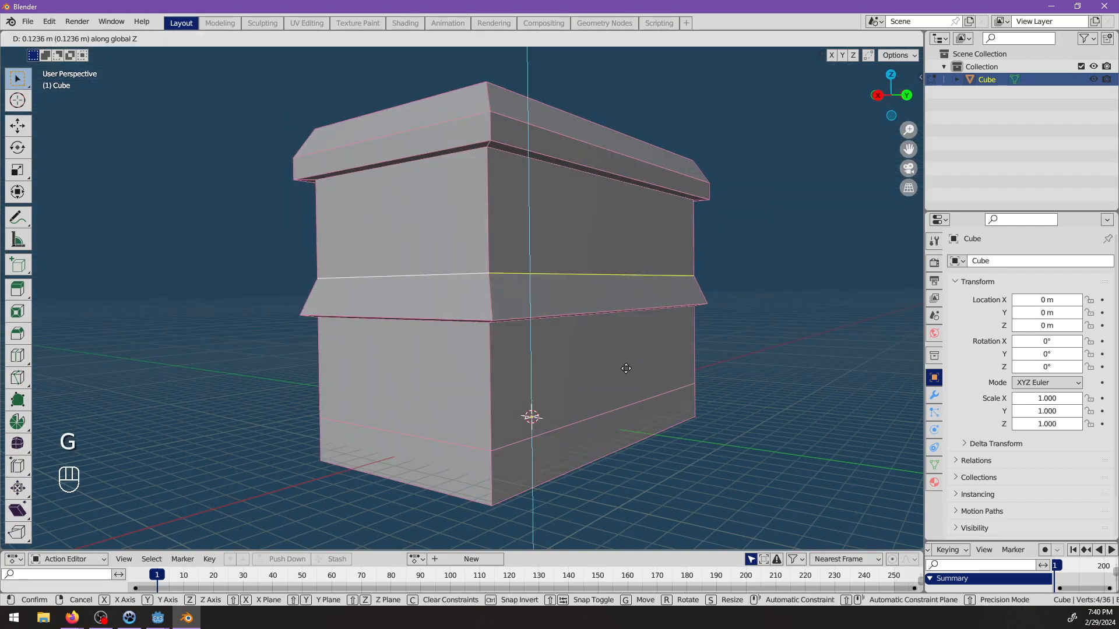
click(626, 367)
Examine the proportions of the cornice and middle band from several sides in Object Mode.
key(alt+a)
middle_drag(534, 383, 521, 307)
middle_drag(598, 323, 428, 342)
scroll(431, 343, down, 4)
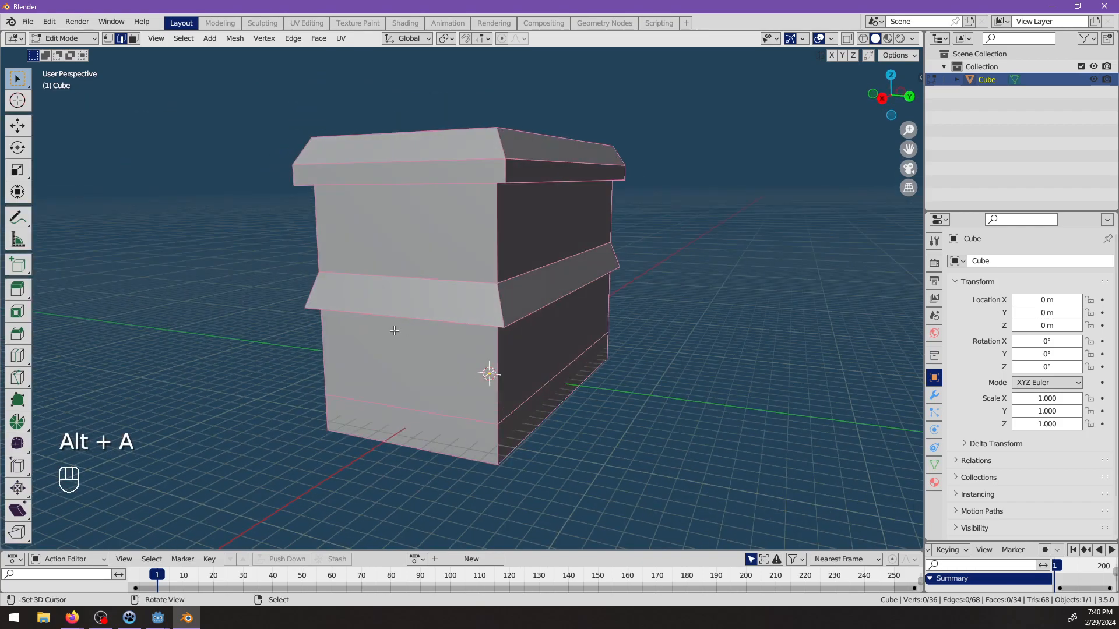
key(Tab)
middle_drag(623, 323, 617, 369)
key(alt+a)
shift+middle_drag(612, 335, 548, 378)
scroll(506, 373, up, 3)
middle_drag(452, 358, 425, 303)
scroll(445, 309, down, 3)
Lower the cornice's upper outer edge loop almost to its underside to form one continuous slope, and check the shape in Object Mode.
key(Tab)
alt+click(401, 285)
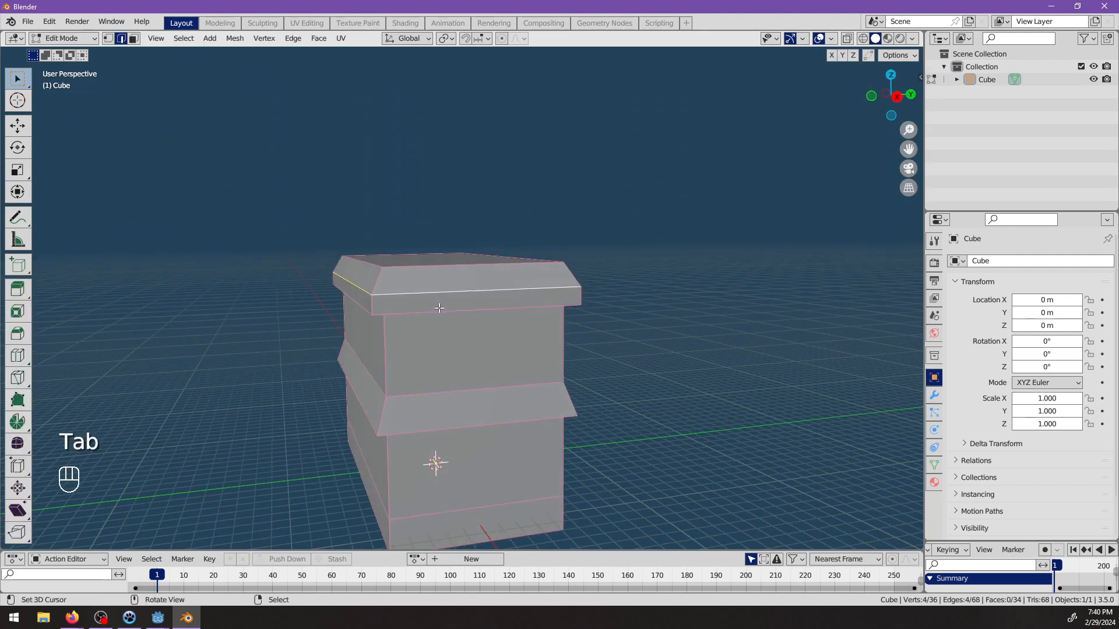
key(g)
click(440, 320)
middle_drag(578, 348, 351, 348)
key(alt+a)
key(Tab)
scroll(571, 339, down, 2)
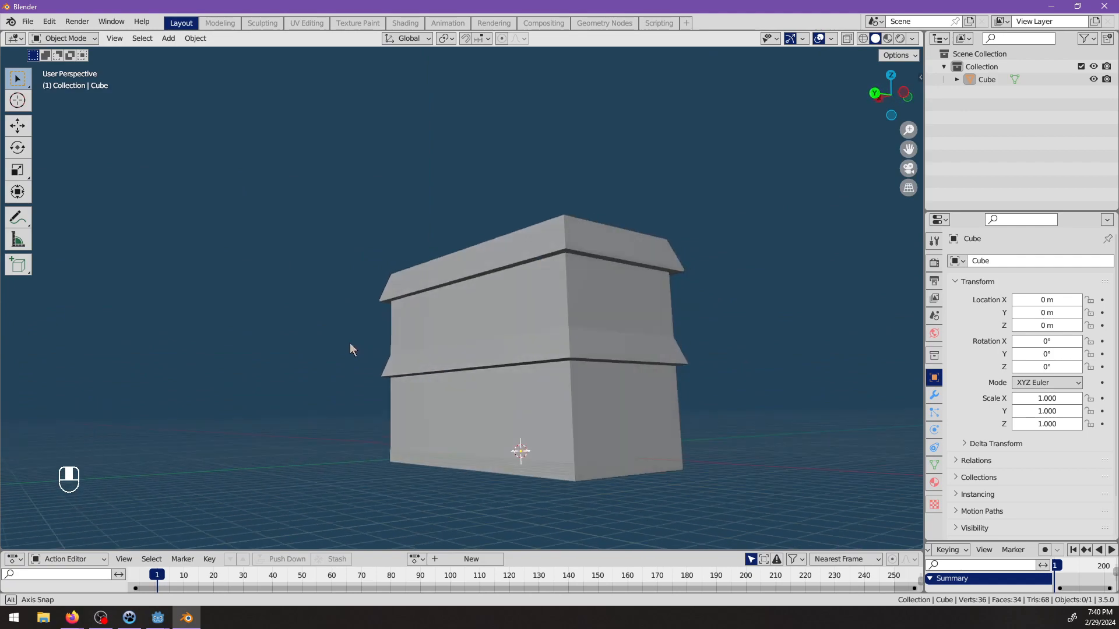
middle_drag(350, 345, 481, 342)
scroll(497, 419, up, 2)
Try lowering the horizontal edge loop near the building's base by about 0.44 m along Z, and undo the move.
key(Tab)
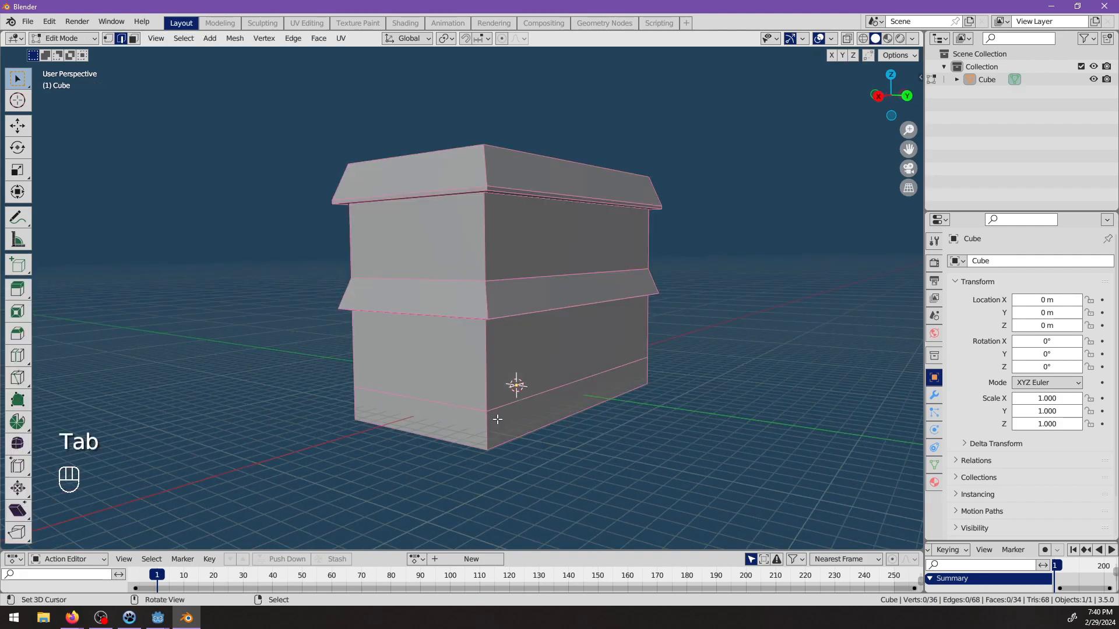
shift+middle_drag(498, 434, 491, 411)
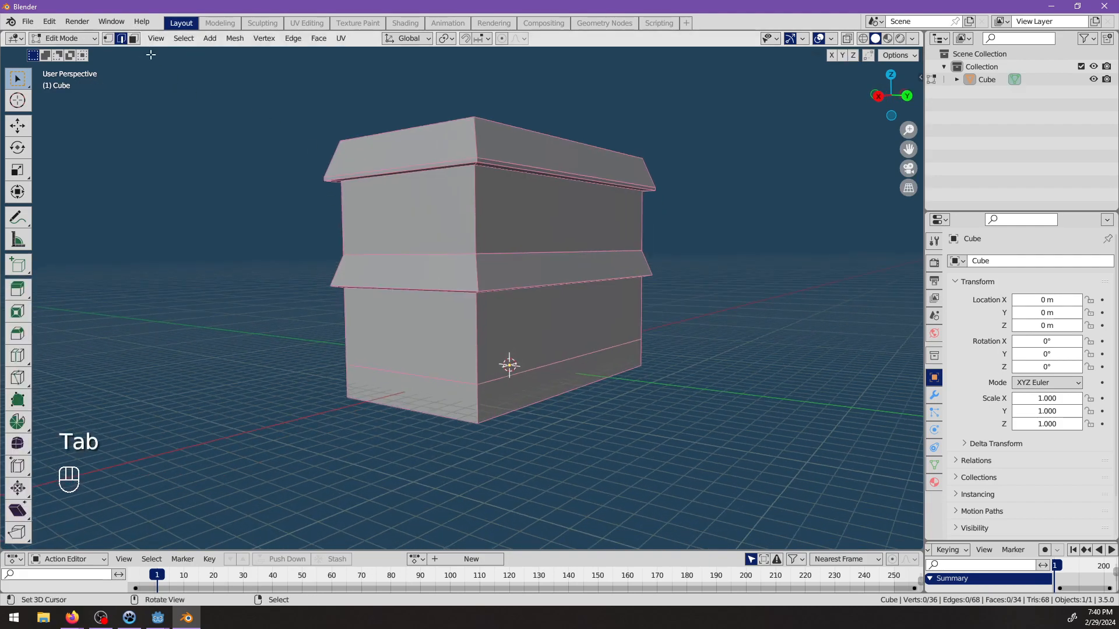
key(g)
key(z)
click(509, 385)
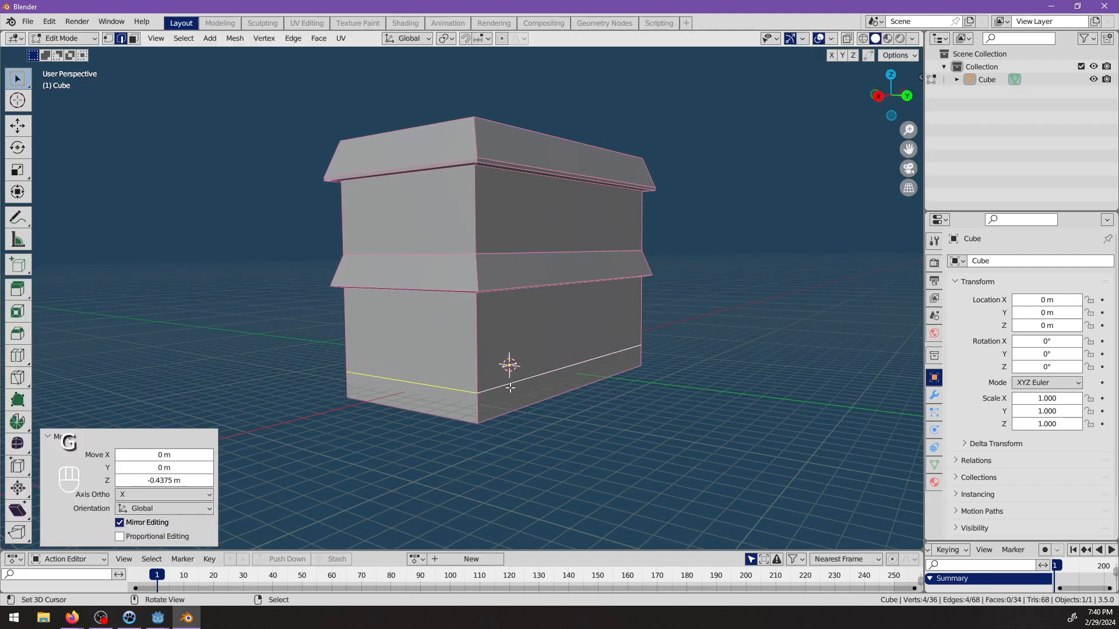
key(alt+a)
mouse_move(509, 385)
middle_down()
mouse_move(579, 369)
mouse_move(517, 383)
middle_up()
scroll(545, 377, down, 3)
key(Tab)
scroll(536, 385, up, 2)
key(Tab)
key(ctrl+z)
key(ctrl+z)
key(ctrl+z)
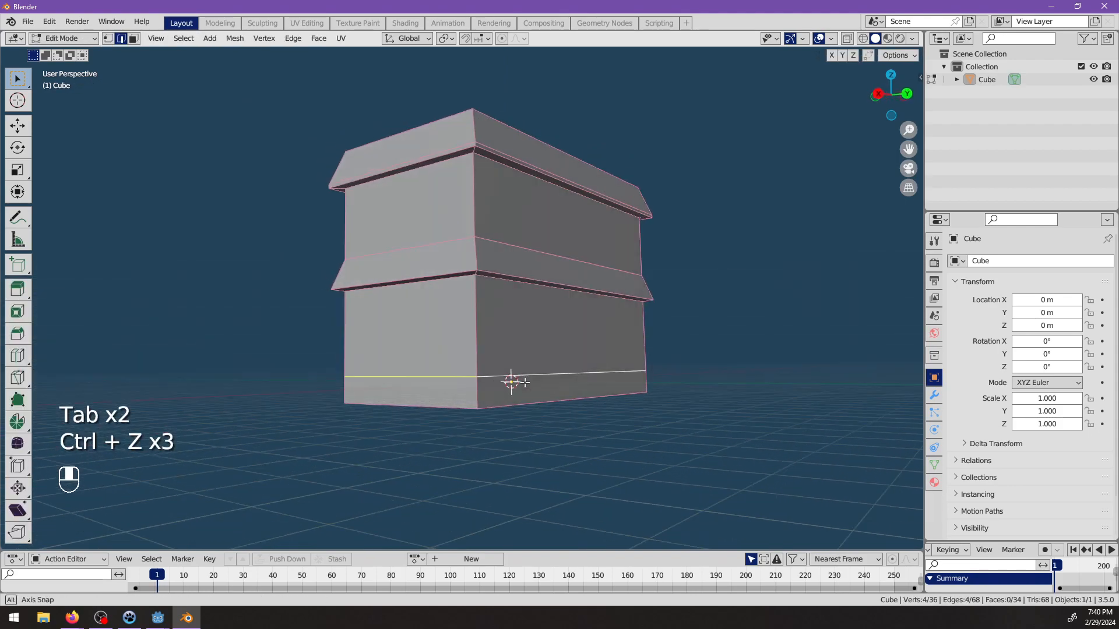
key(ctrl+z)
Move the horizontal edge loop near the building's base by -1 m along Z and clear the selection.
text(gz-1)
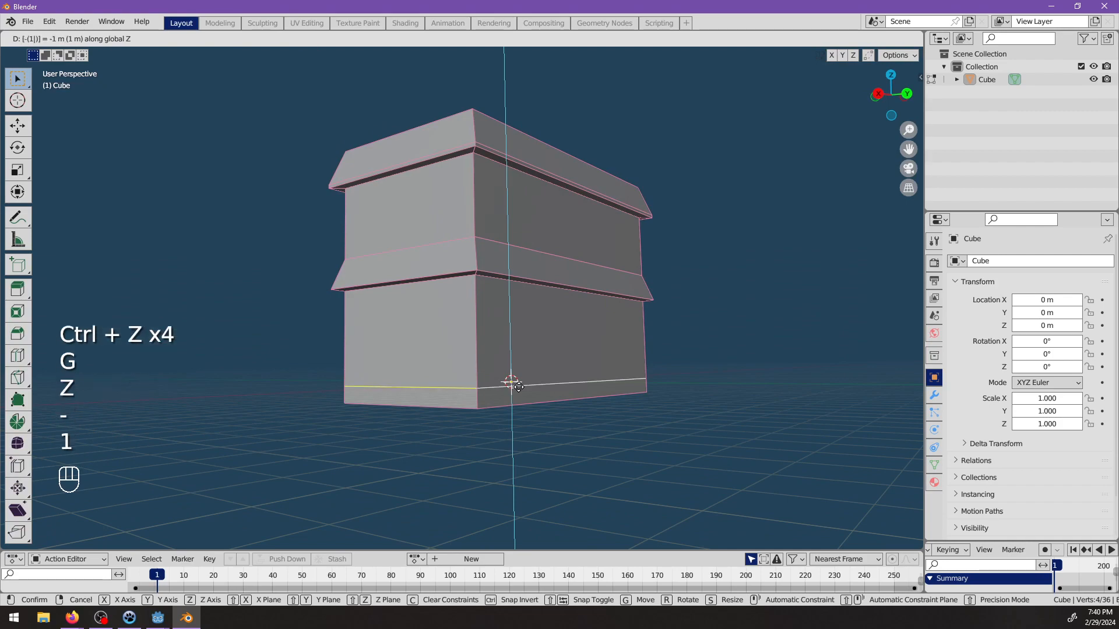
key(Return)
scroll(569, 375, down, 3)
key(alt+a)
key(Tab)
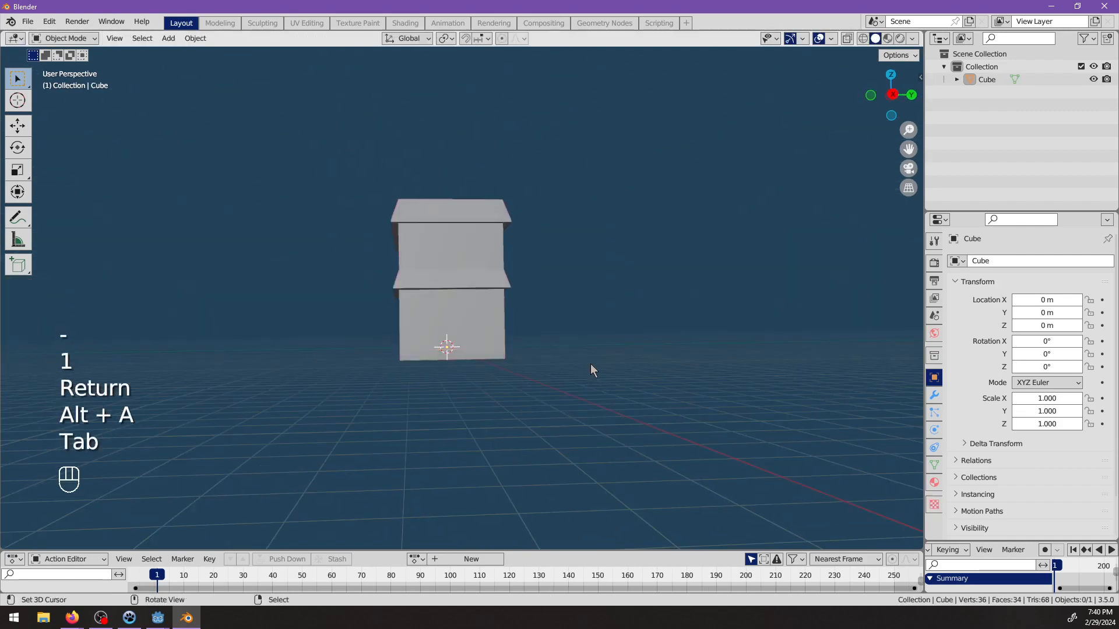
Lower the building's bottom face along Z and return to edge selection with nothing selected.
scroll(529, 350, up, 3)
key(Tab)
middle_drag(482, 380, 302, 146)
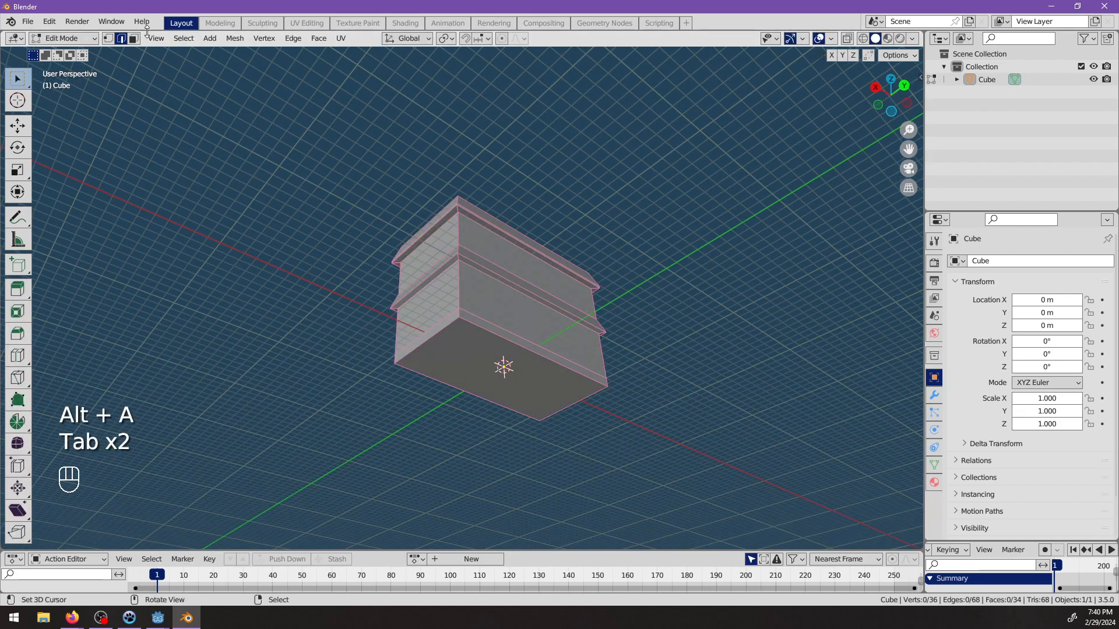
right_click(496, 353)
key(g)
key(z)
click(497, 368)
middle_drag(498, 368, 445, 374)
key(alt+a)
alt+click(445, 375)
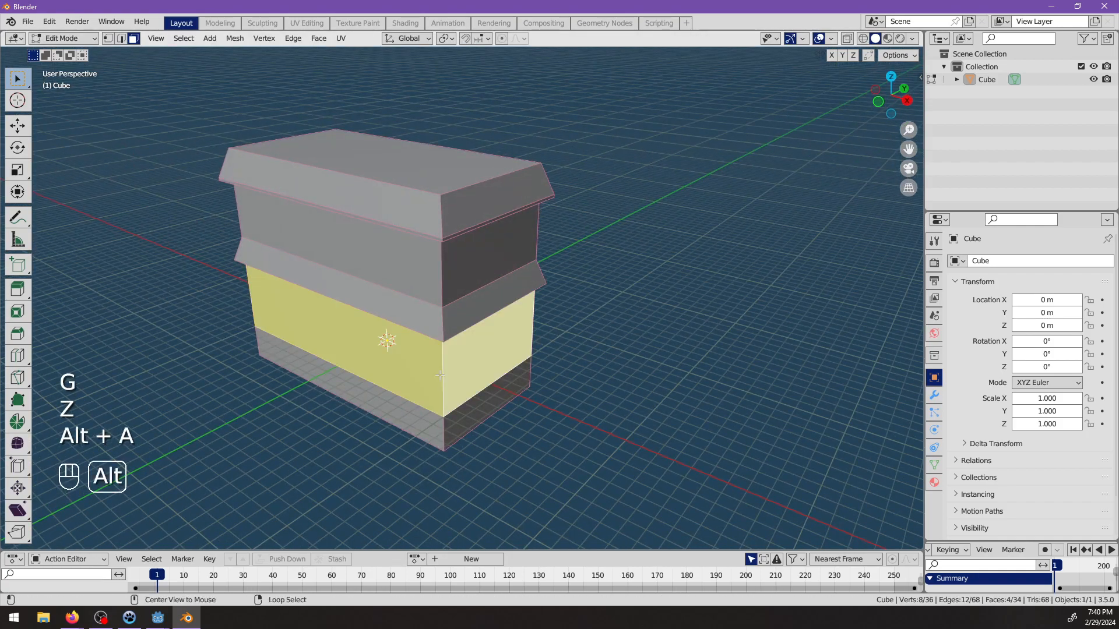
click(120, 40)
key(alt+a)
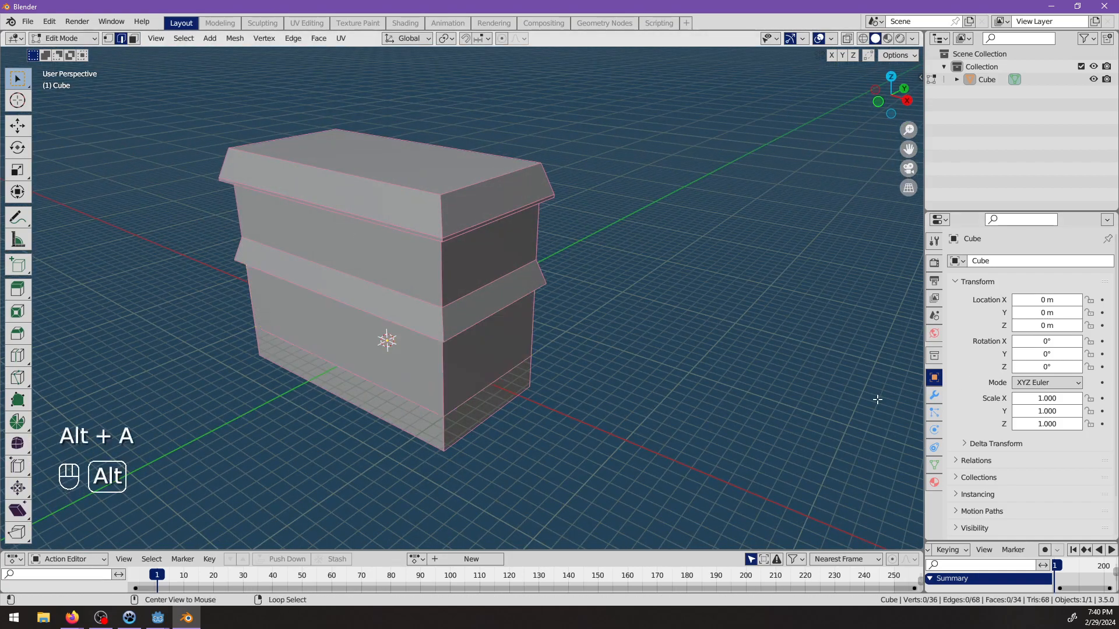
Add a Bevel modifier to the building and set its Limit Method to Weight.
click(934, 395)
click(967, 262)
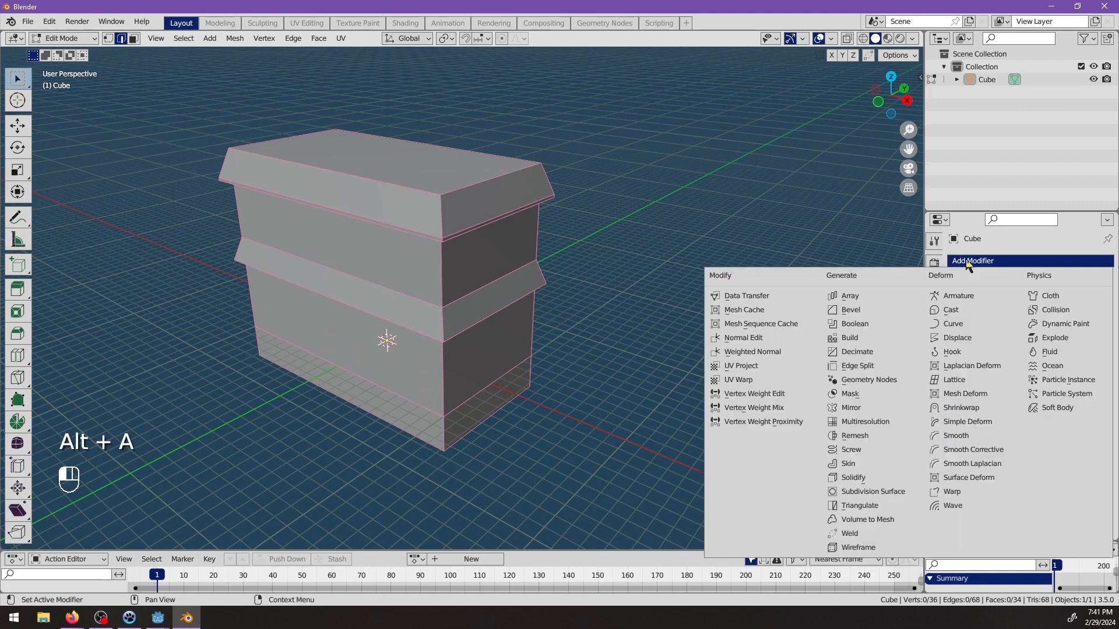
click(881, 310)
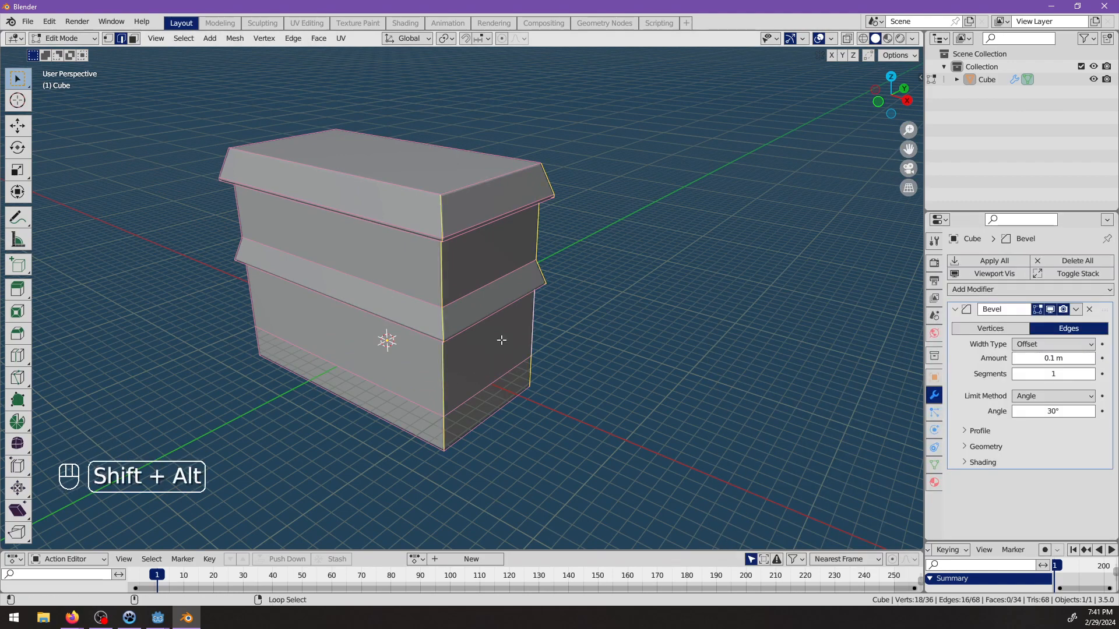
click(1030, 397)
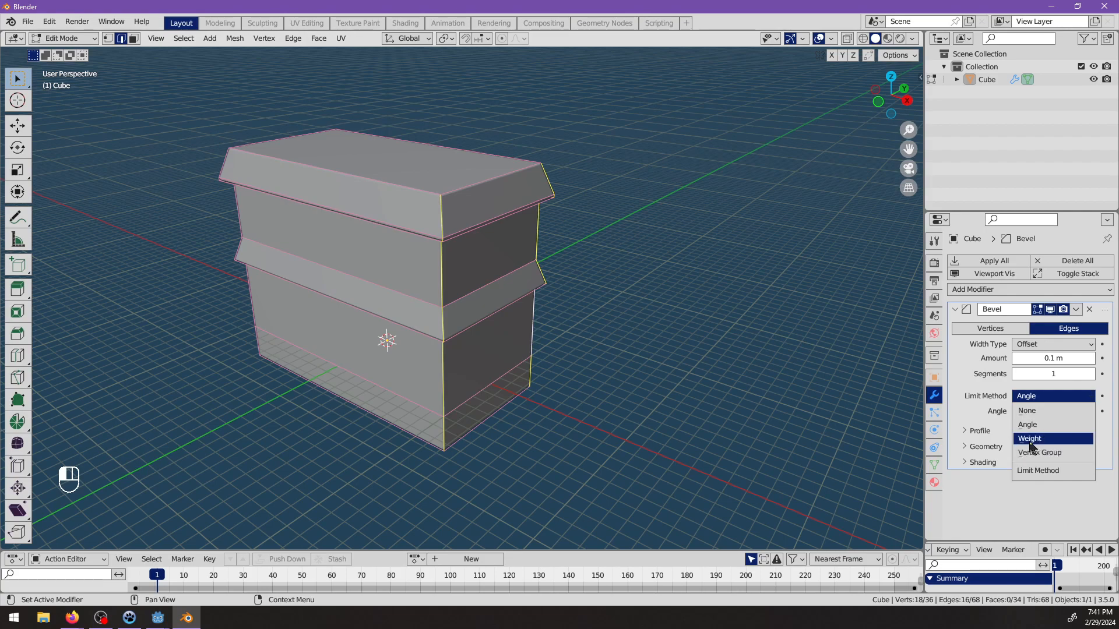
click(1029, 442)
Give the edges along all four corners a Mean Bevel Weight of 1.00 and set the Bevel amount to 1 m.
middle_drag(370, 450, 445, 424)
alt+shift+right_click(280, 435)
middle_drag(269, 440, 490, 395)
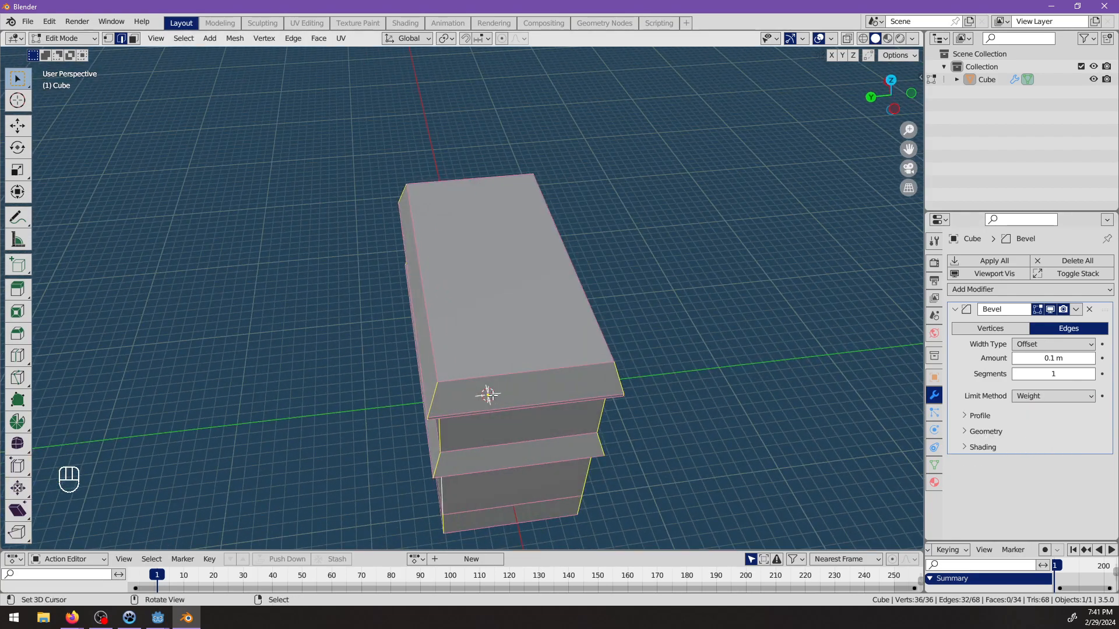
key(n)
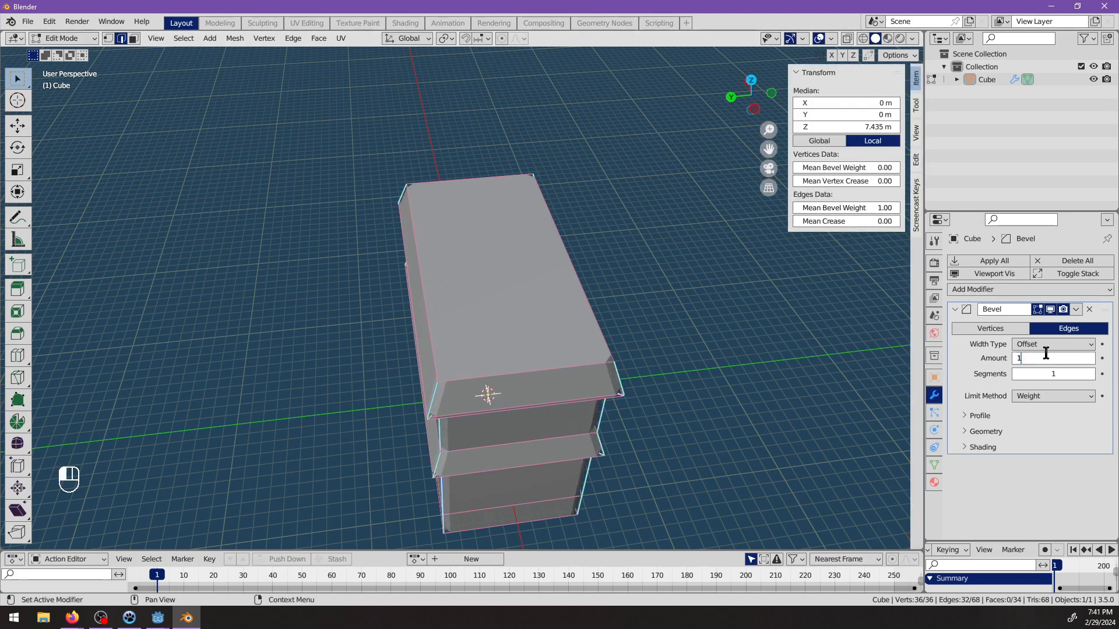
key(Return)
Apply Shade Auto Smooth to the building in Object Mode.
middle_drag(814, 348, 482, 326)
key(alt+a)
key(Tab)
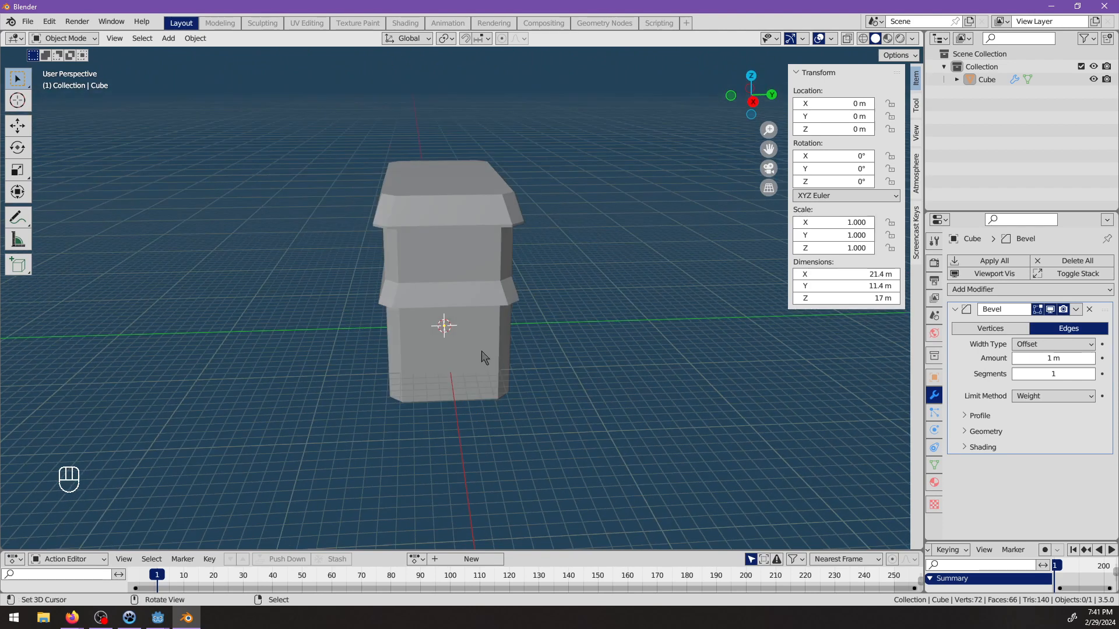
click(481, 350)
key(space)
text(shade sm)
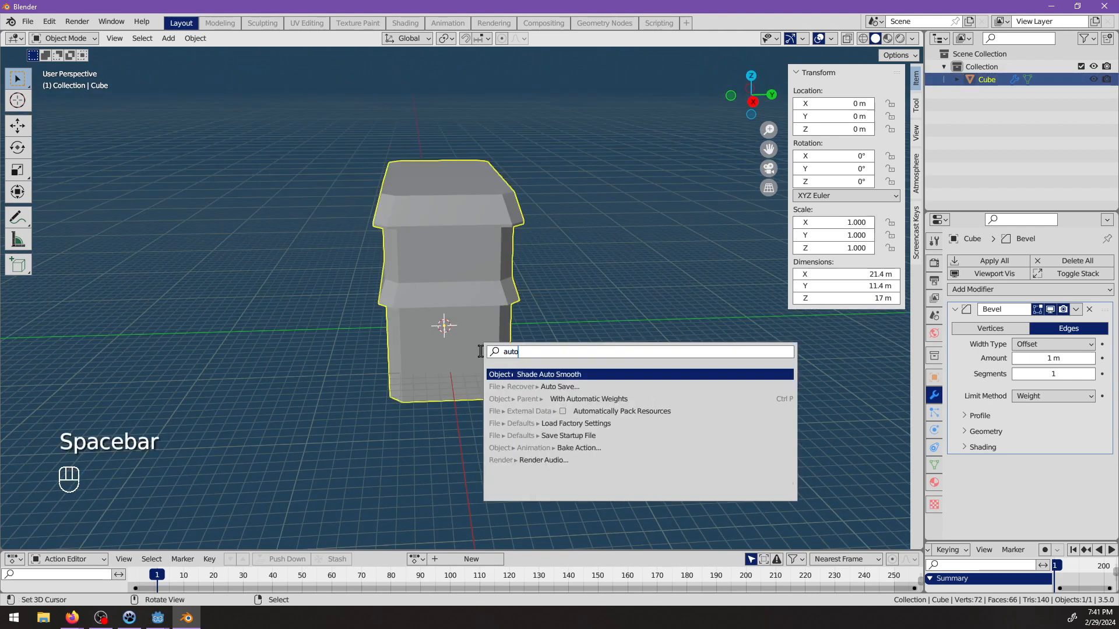
key(Return)
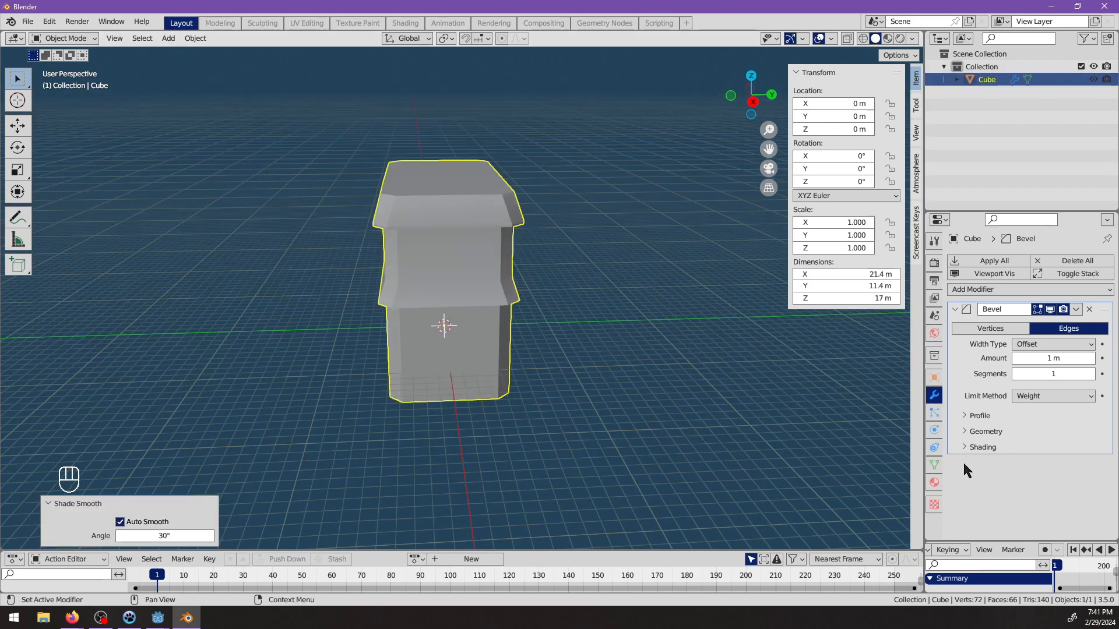
Increase the Auto Smooth angle in the mesh's Normals settings until the whole building shades smoothly.
click(934, 316)
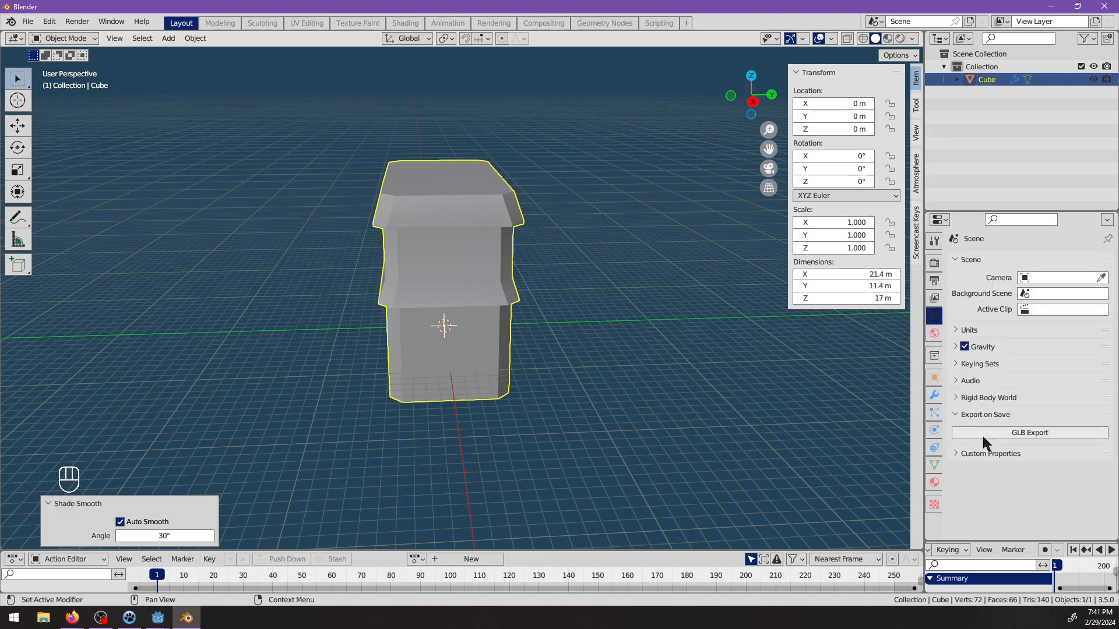
click(934, 482)
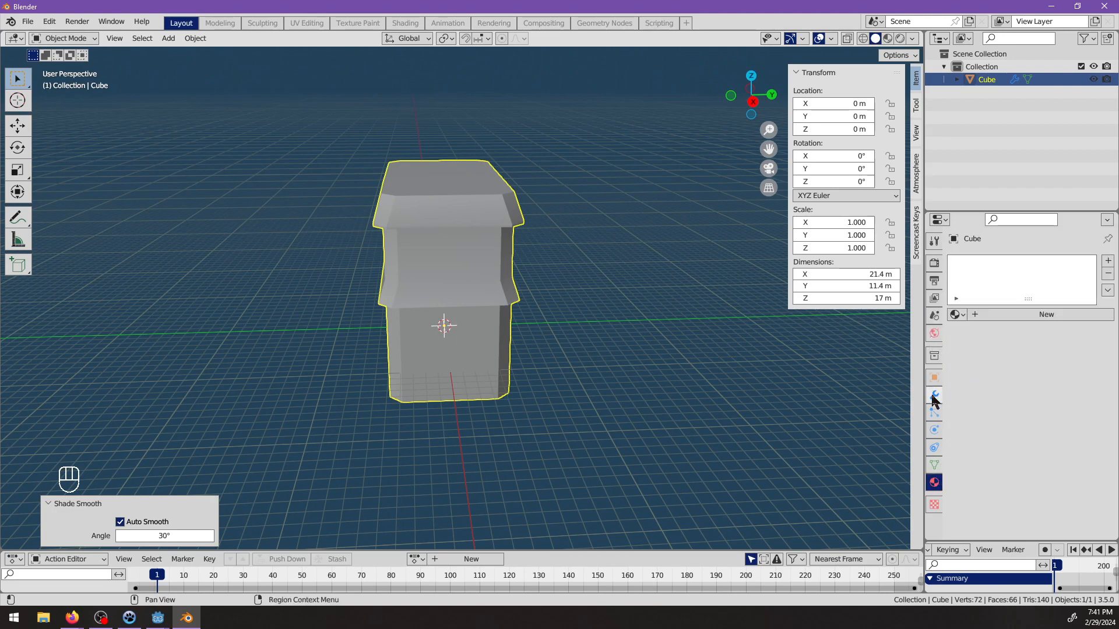
click(934, 396)
click(935, 465)
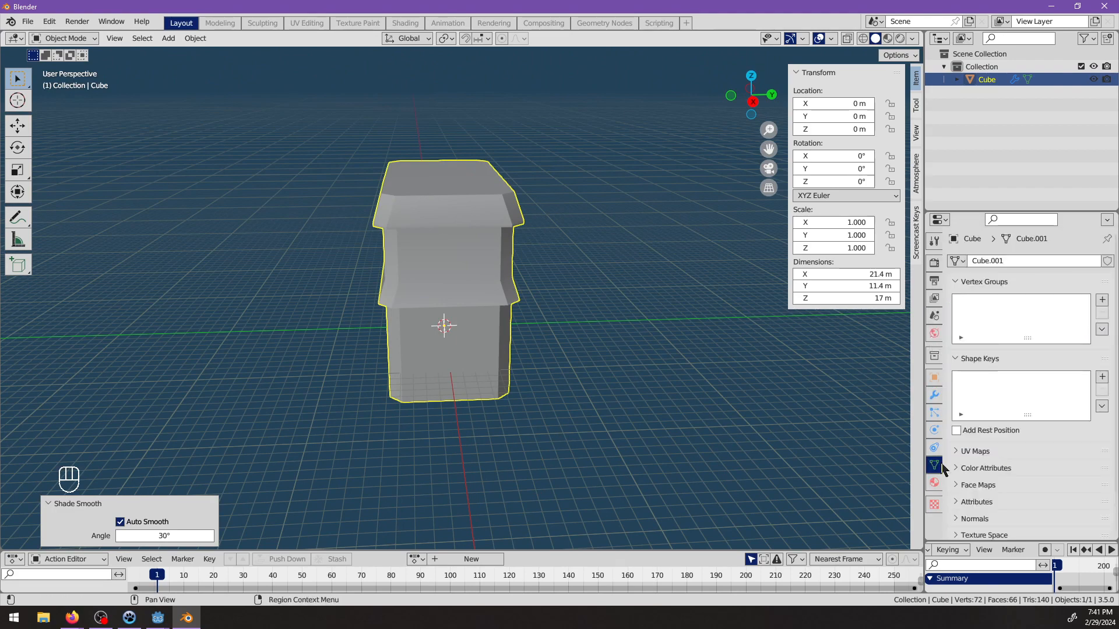
scroll(1001, 487, down, 3)
click(985, 465)
drag(1037, 483, 1075, 483)
middle_drag(678, 411, 945, 436)
Try Harden Normals in the Bevel modifier's shading options, and turn it off again.
click(934, 395)
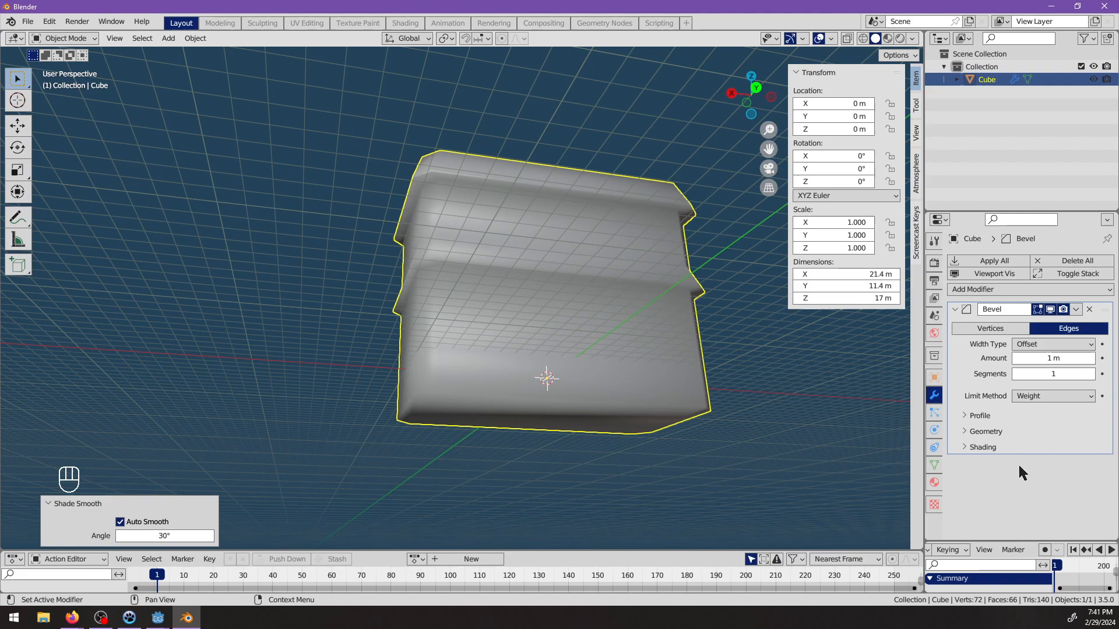
click(985, 432)
scroll(1025, 495, down, 1)
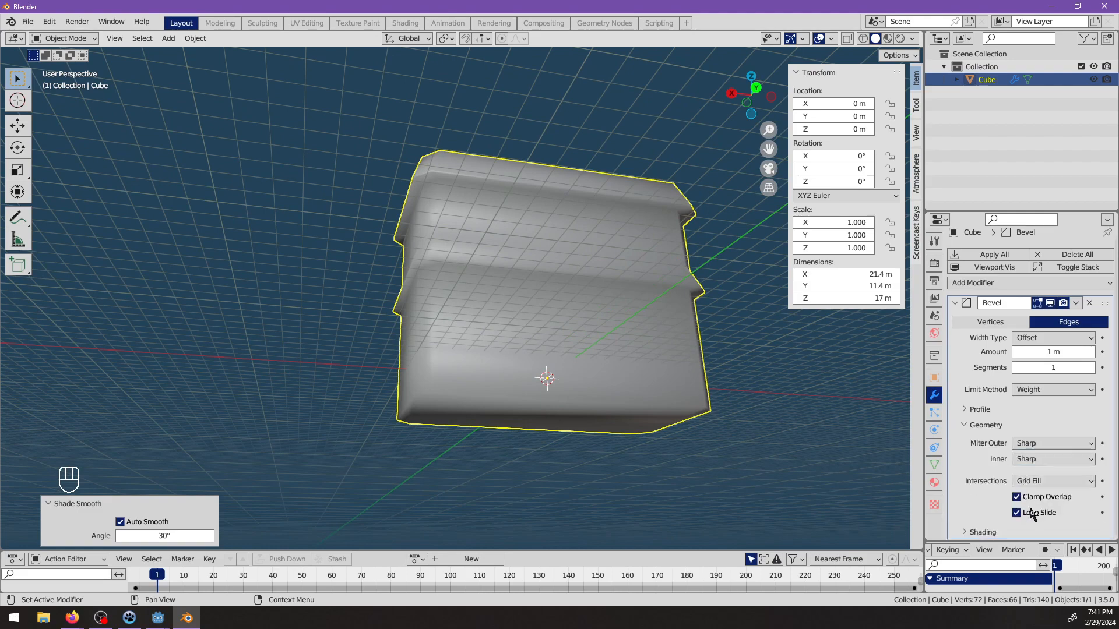
click(983, 532)
scroll(996, 506, down, 5)
click(1017, 469)
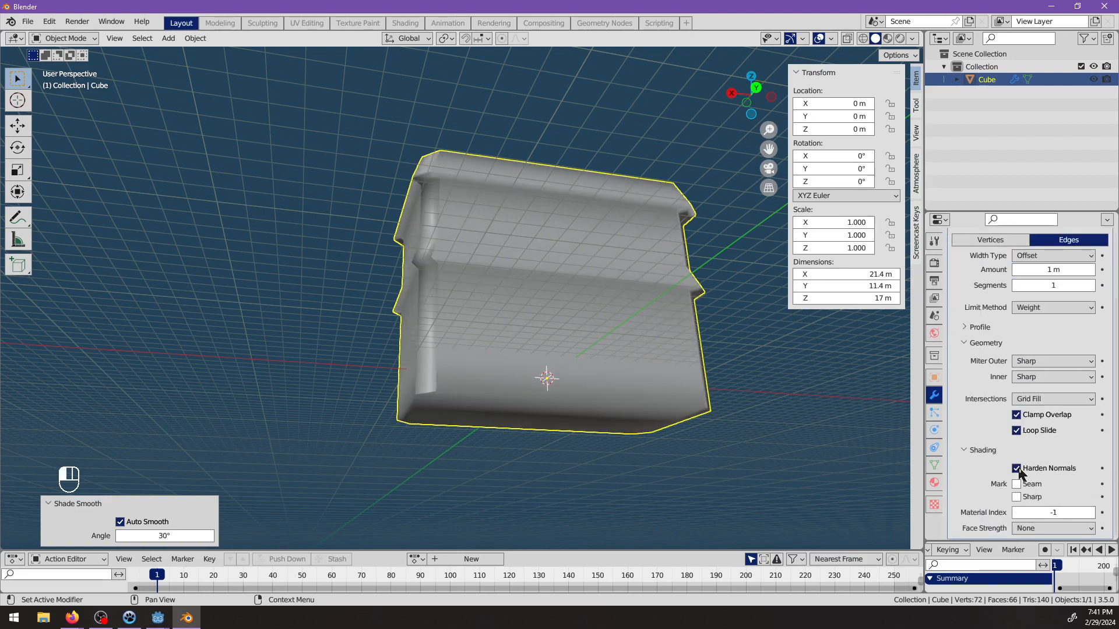
click(1017, 469)
scroll(1002, 469, up, 5)
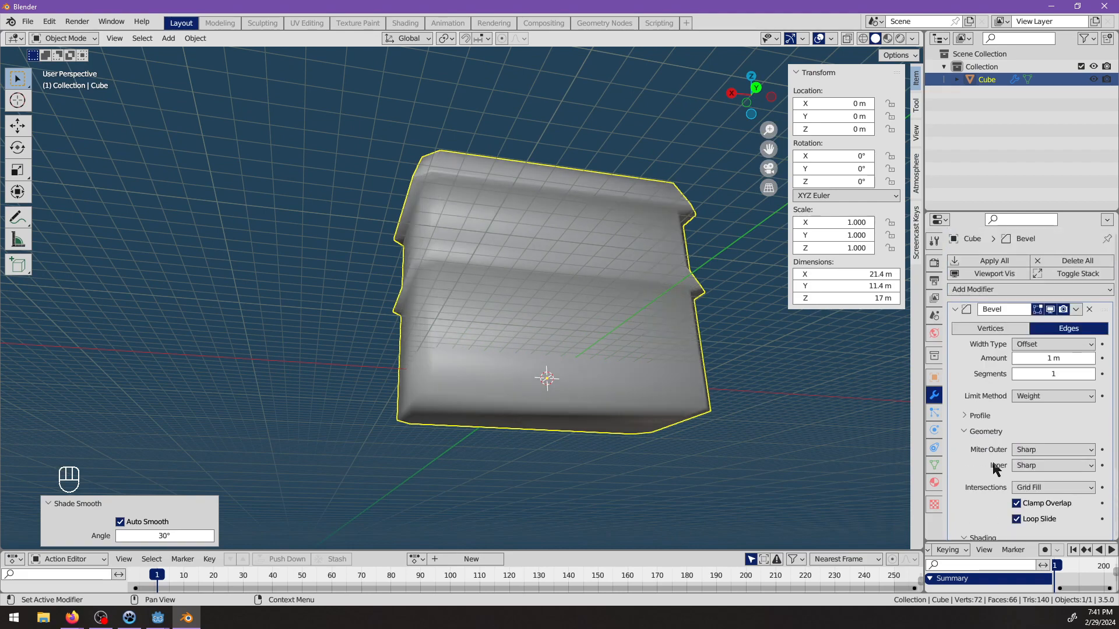
Add a second Bevel modifier below the weighted one to soften the building's remaining edges.
click(955, 309)
click(991, 290)
click(852, 347)
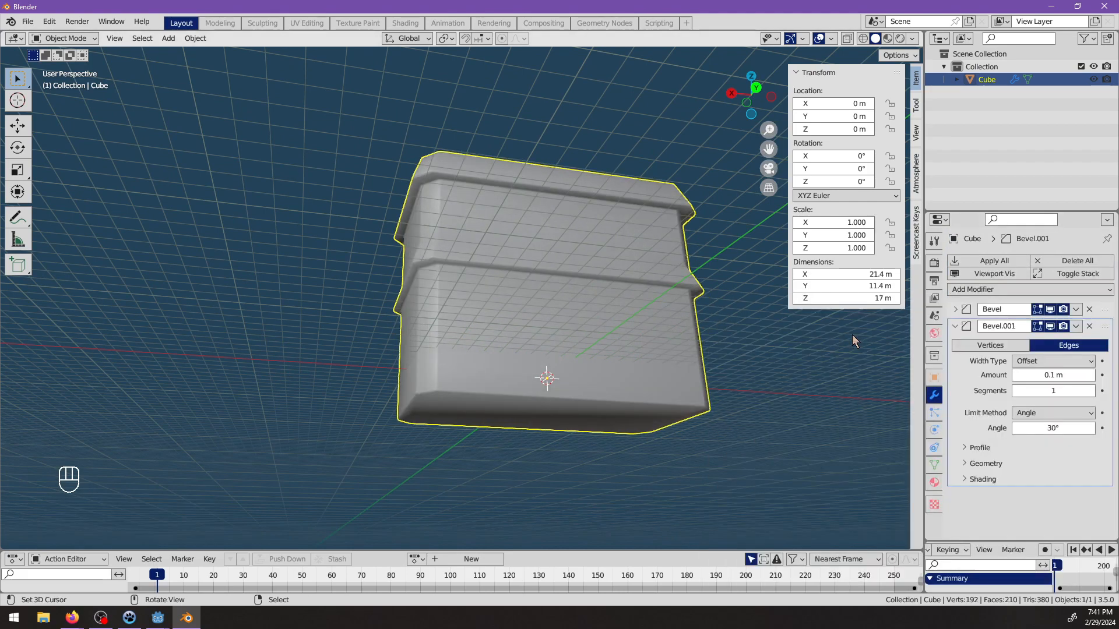
middle_drag(851, 341, 688, 373)
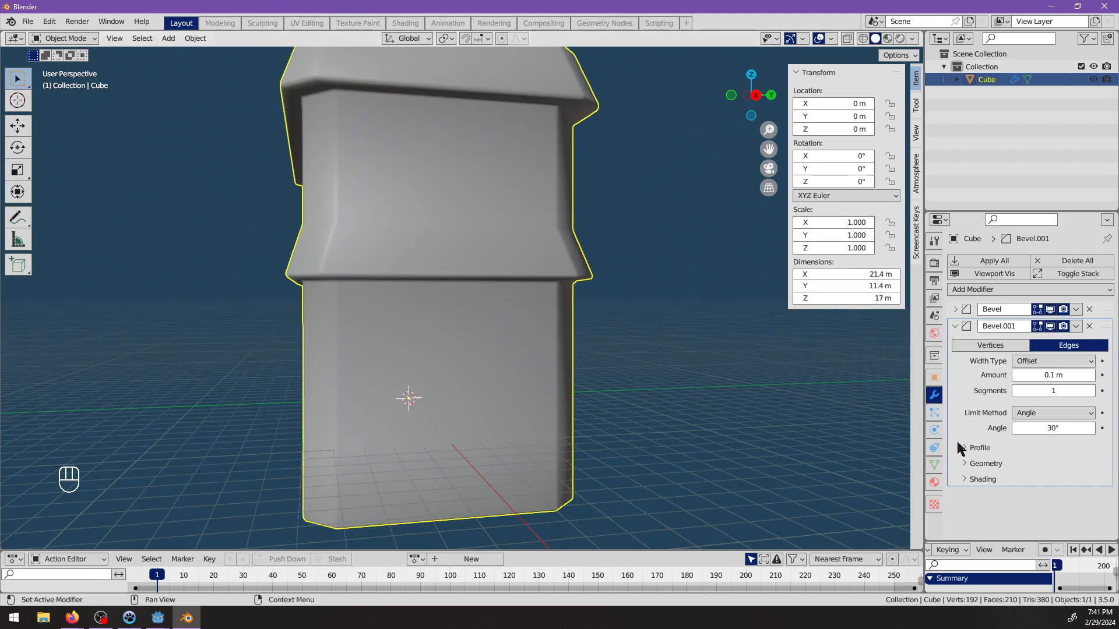
Set the second Bevel modifier's limit angle to 60° and enable Harden Normals in its shading options.
click(1065, 427)
text(60)
key(Return)
mouse_move(651, 338)
middle_down()
mouse_move(546, 299)
mouse_move(843, 423)
mouse_move(617, 332)
mouse_move(617, 237)
mouse_move(600, 344)
mouse_move(554, 350)
middle_up()
scroll(1002, 472, down, 1)
click(1017, 466)
scroll(466, 358, up, 4)
scroll(466, 359, down, 4)
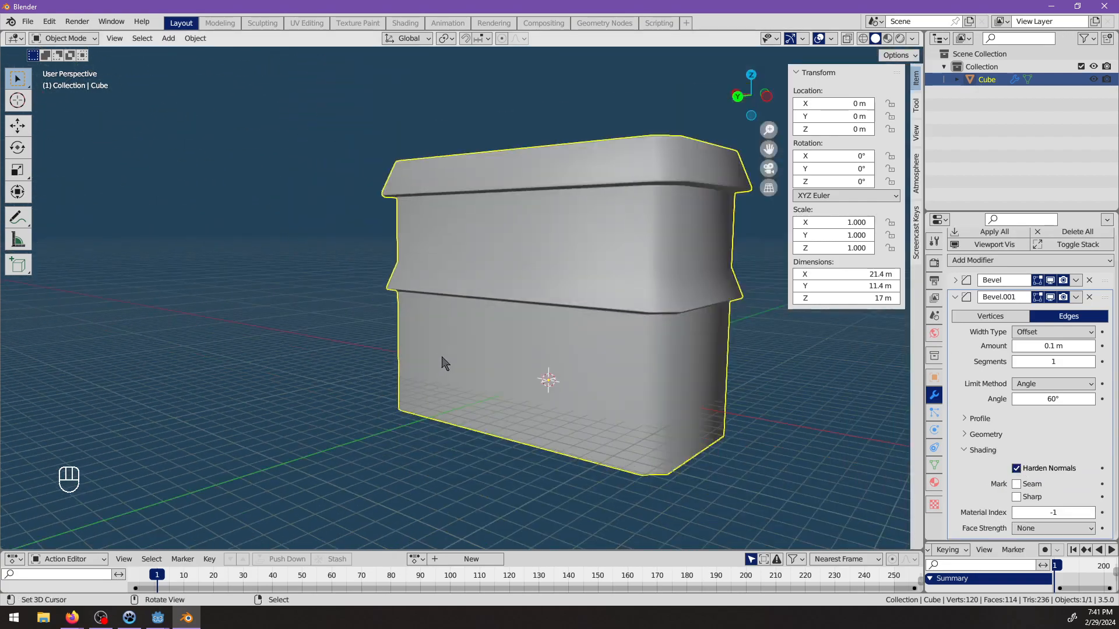
middle_drag(445, 357, 424, 282)
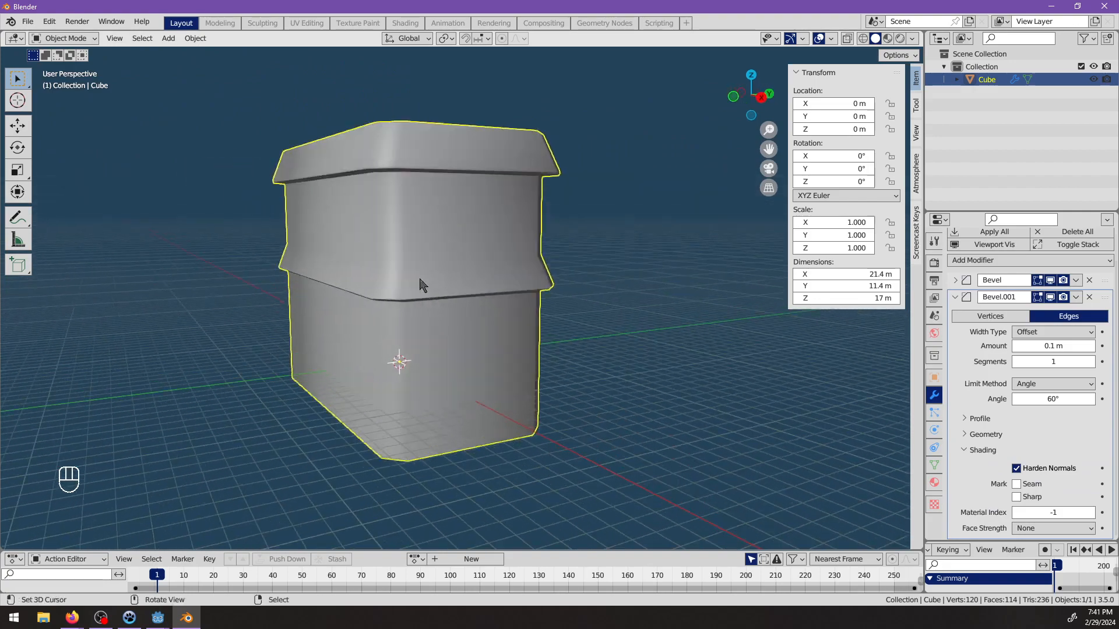
Examine the edge loop along the upper edge of the building's middle band and the shading around it.
key(Tab)
alt+click(424, 249)
middle_drag(490, 383, 479, 381)
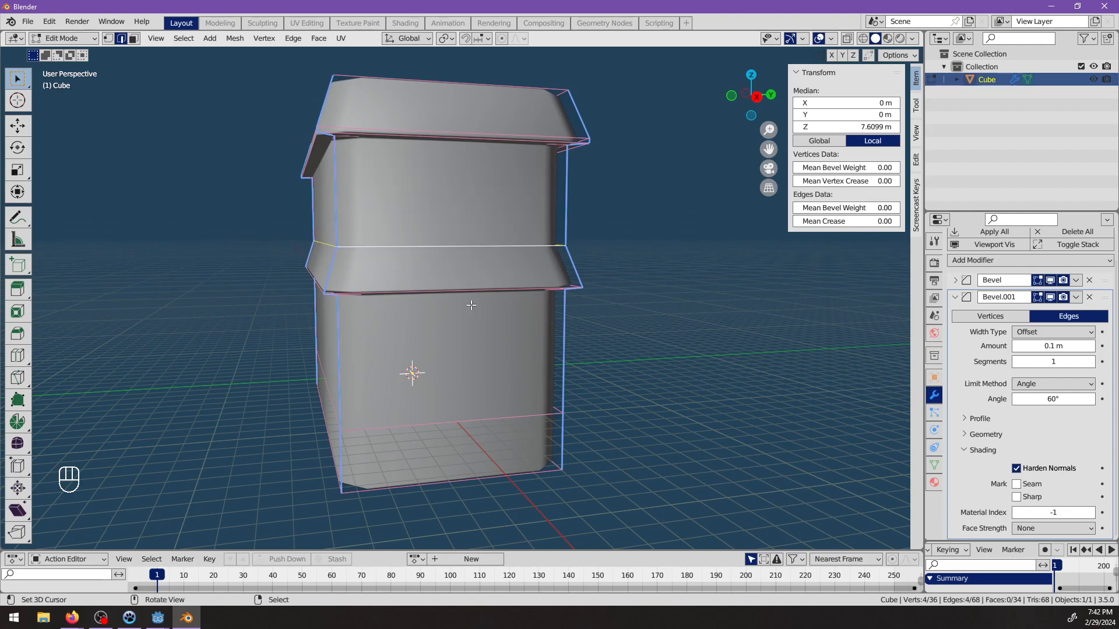
middle_drag(471, 306, 417, 330)
key(alt+a)
scroll(556, 337, down, 2)
key(Tab)
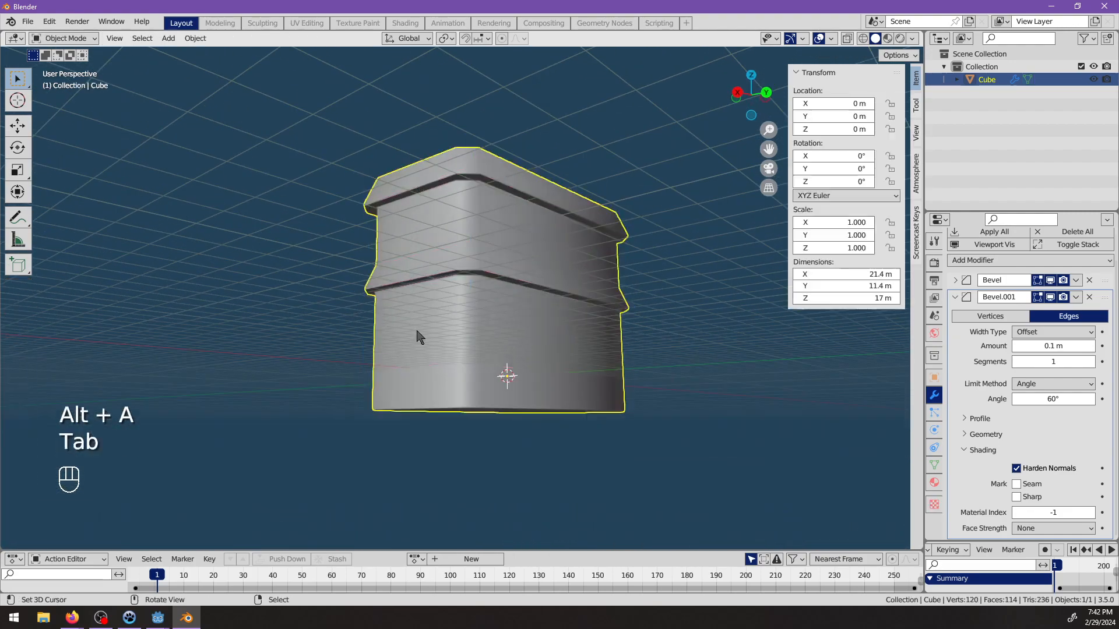
middle_drag(491, 336, 637, 370)
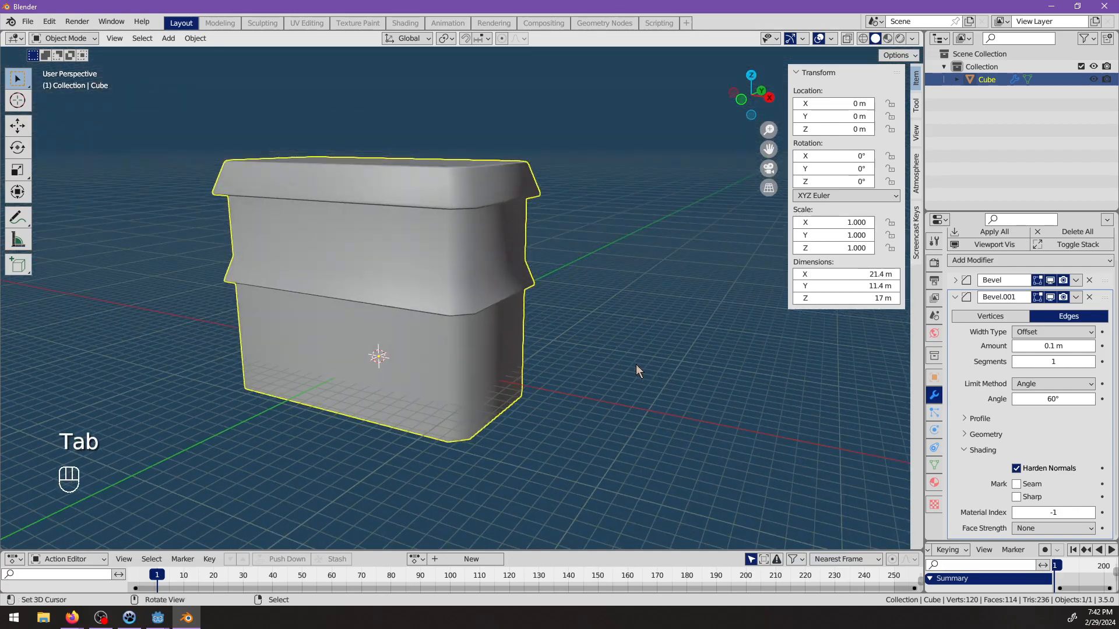
Extrude the ring of lowest wall faces outward along their normals by about 0.59 m to form a plinth.
middle_drag(466, 204, 449, 313)
key(Tab)
middle_drag(694, 340, 580, 389)
alt+right_click(446, 365)
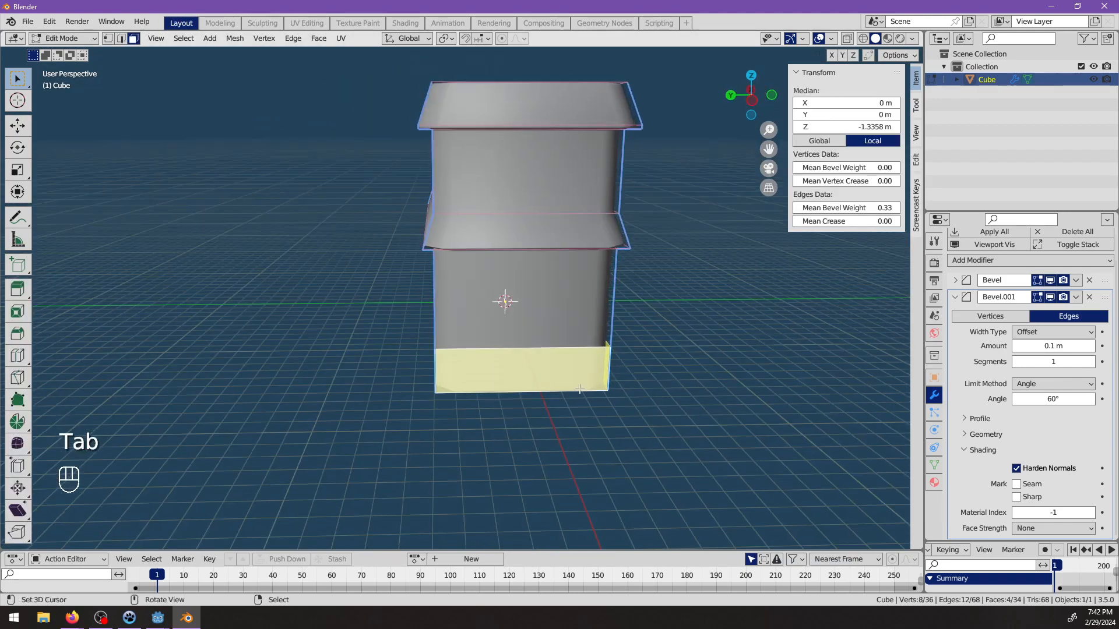
key(alt+e)
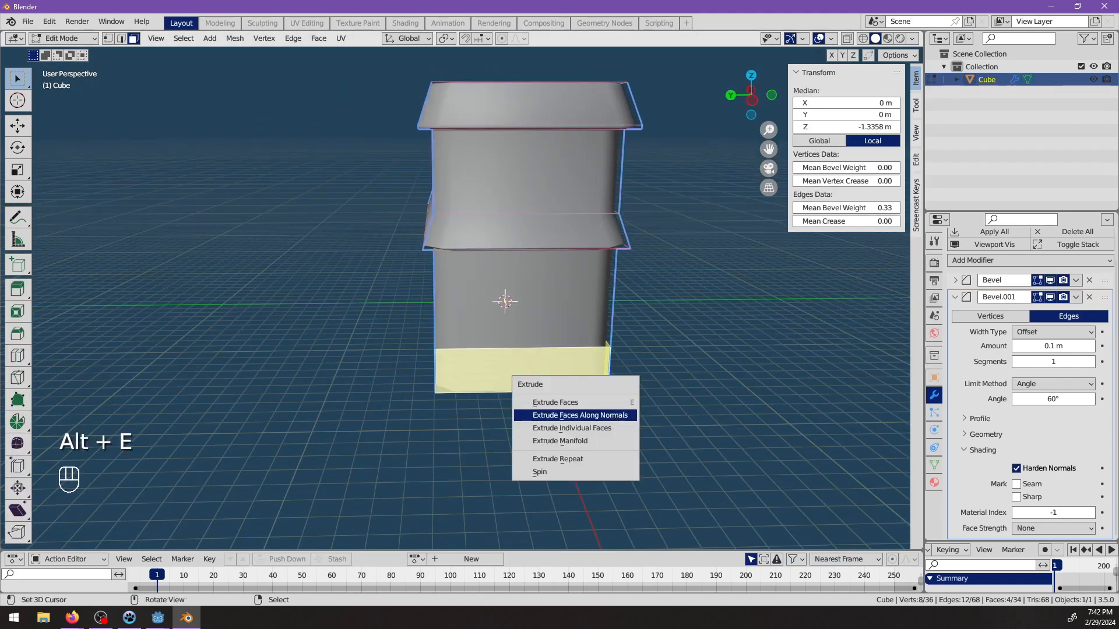
click(615, 420)
click(617, 411)
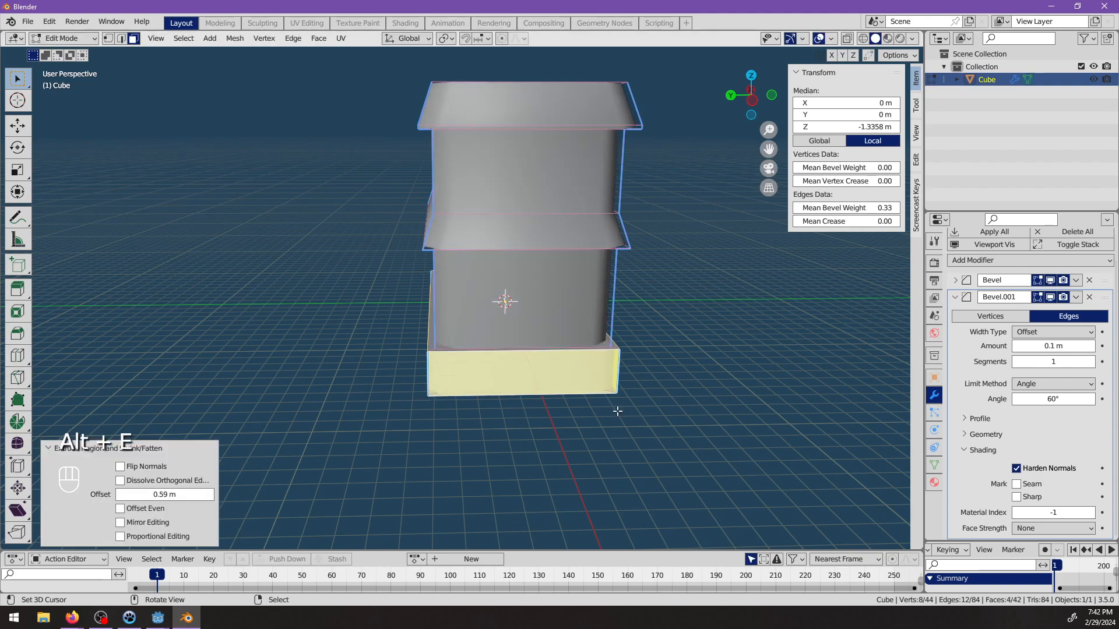
middle_drag(617, 409, 636, 347)
Select the faces on the plinth's underside and move them down along Z, making the building about 18.9 m tall.
click(522, 324)
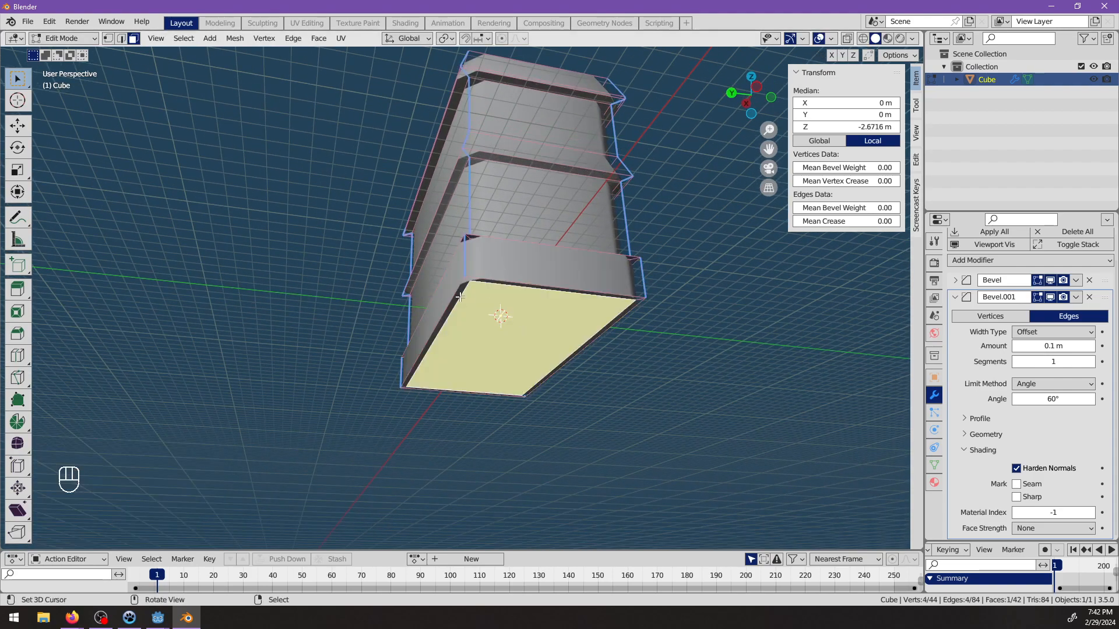
click(496, 283)
middle_drag(500, 402, 500, 375)
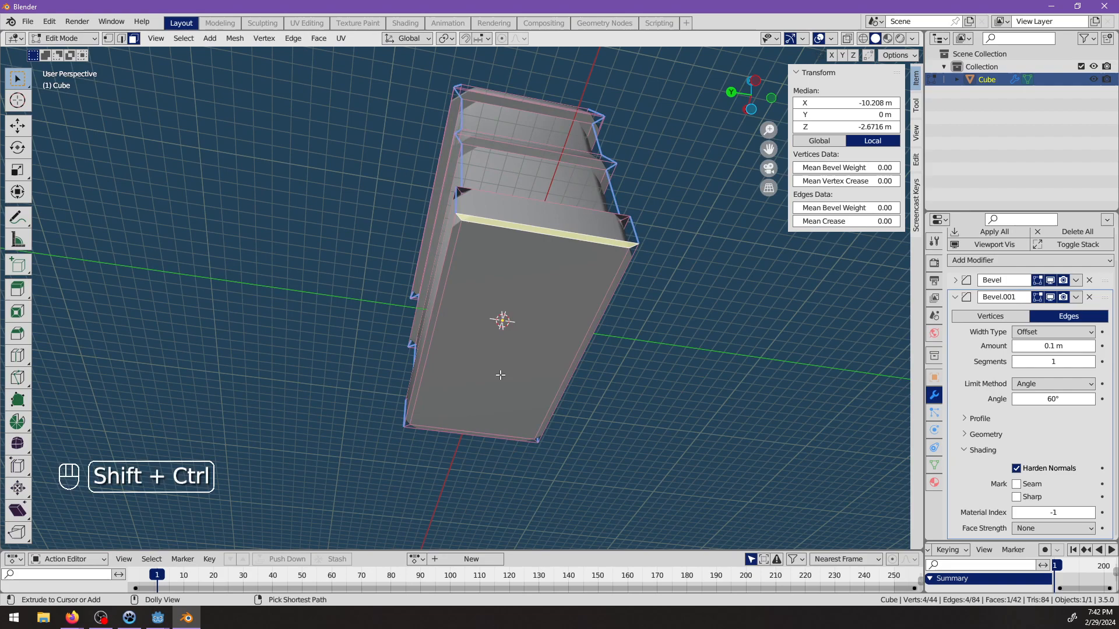
ctrl+shift+click(500, 320)
middle_drag(499, 320, 533, 360)
key(g)
key(z)
click(521, 339)
Select the vertical corner edges of the whole building, including the plinth, and set their mean bevel weight to 1.00.
key(alt+a)
scroll(511, 366, up, 1)
alt+click(506, 341)
alt+shift+click(543, 371)
key(ctrl+z)
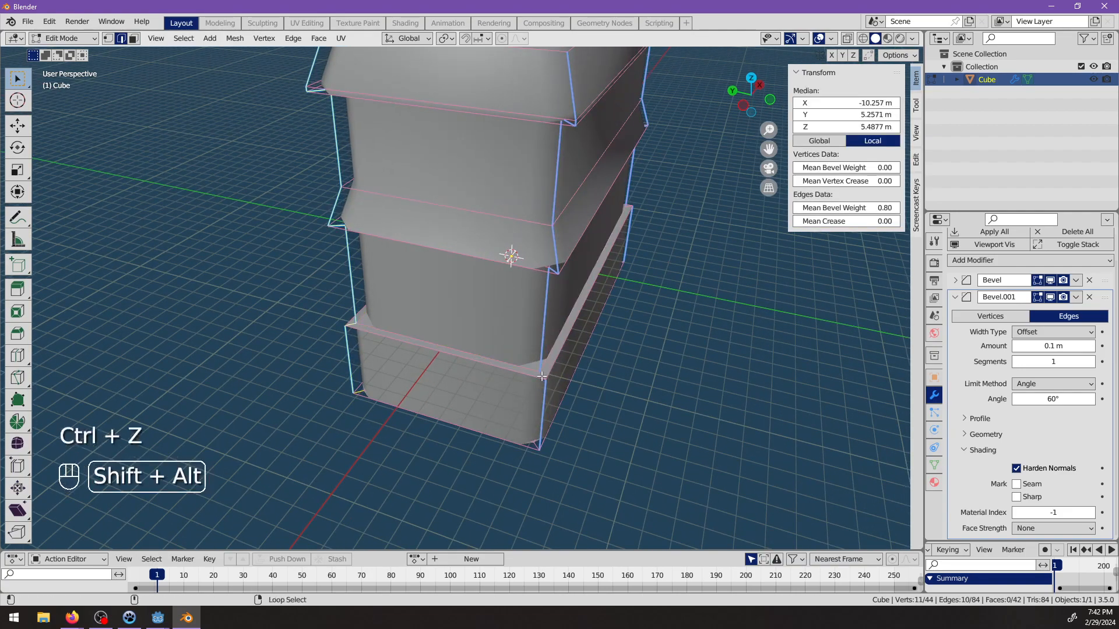
alt+shift+click(544, 396)
middle_drag(647, 379, 534, 400)
alt+shift+click(621, 479)
middle_drag(621, 479, 467, 449)
key(ctrl+z)
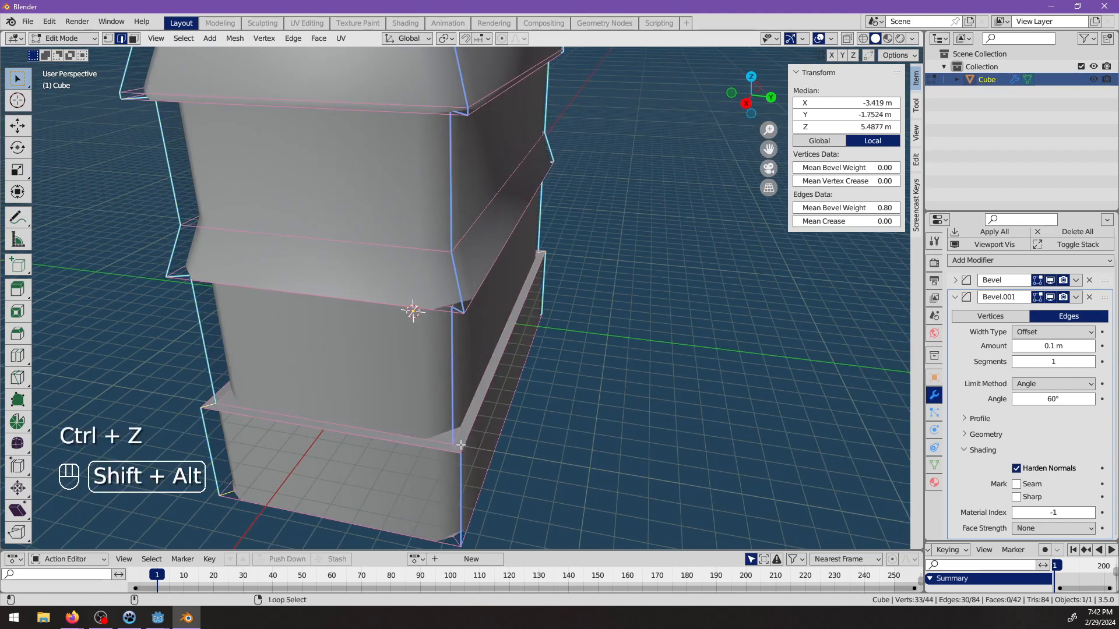
drag(836, 208, 874, 208)
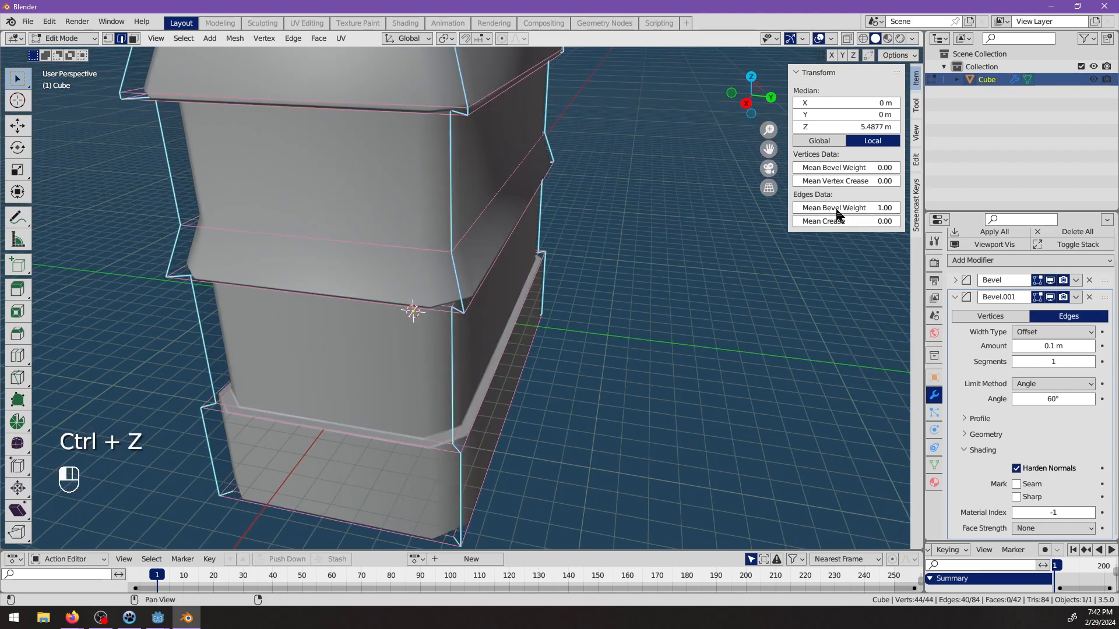
middle_drag(431, 345, 937, 408)
key(alt+a)
key(Tab)
key(alt+a)
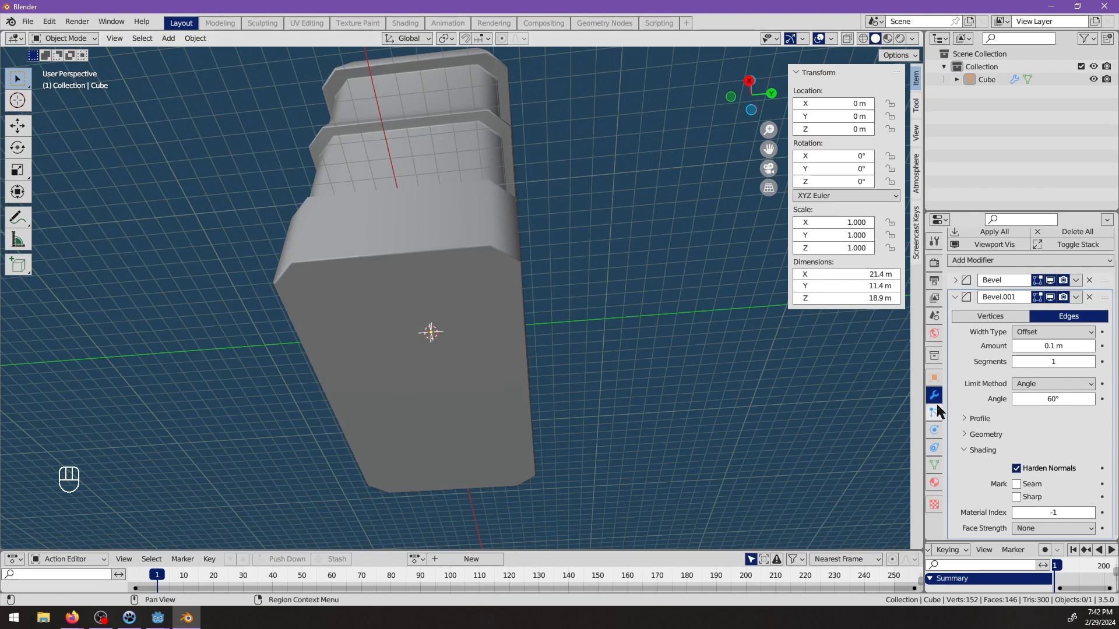
Set the second Bevel modifier's amount to 0.3 m and check the softened edges around the building.
click(954, 299)
click(954, 325)
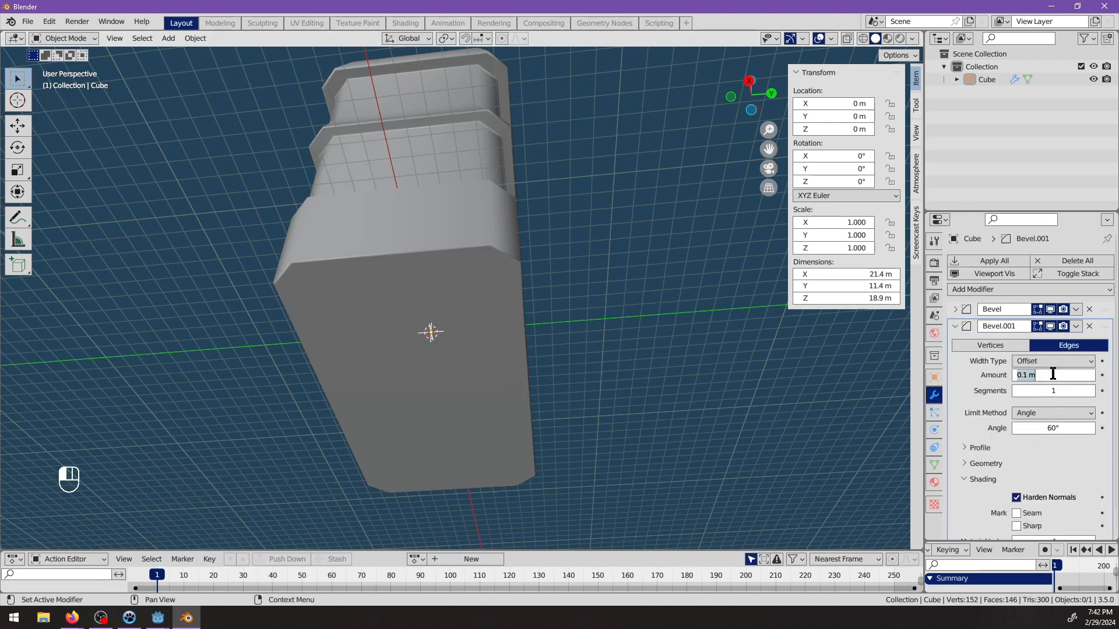
text(0.5)
key(Return)
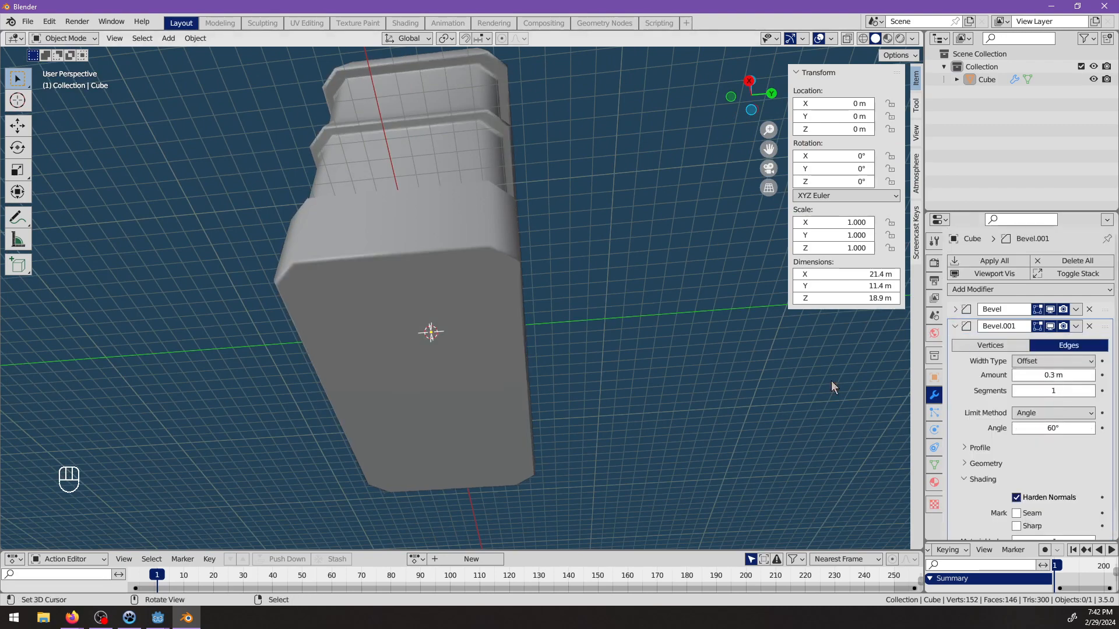
middle_drag(831, 380, 426, 244)
key(Tab)
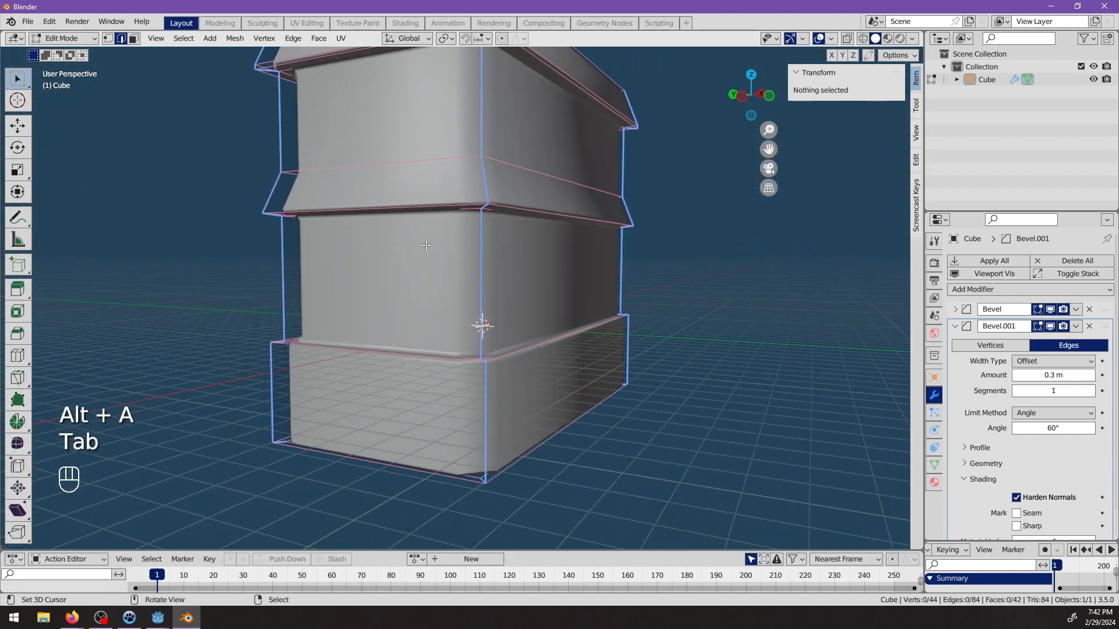
key(Tab)
shift+middle_drag(526, 172, 555, 234)
scroll(1002, 463, down, 2)
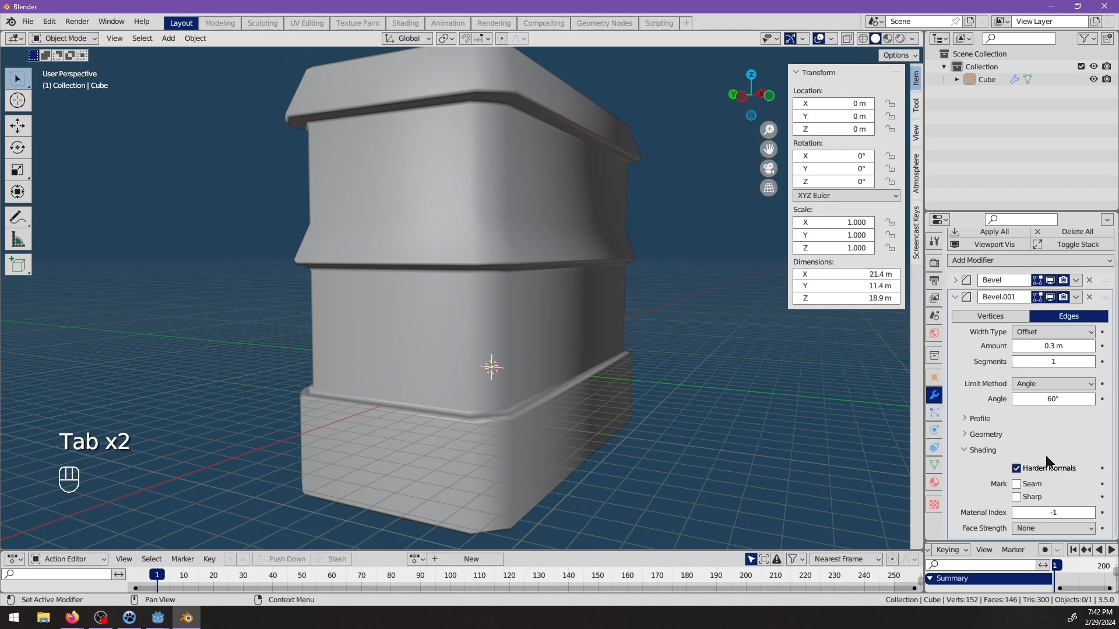
Try the second Bevel modifier's Mark Sharp option and look through its geometry options without keeping any change.
click(1017, 497)
click(985, 435)
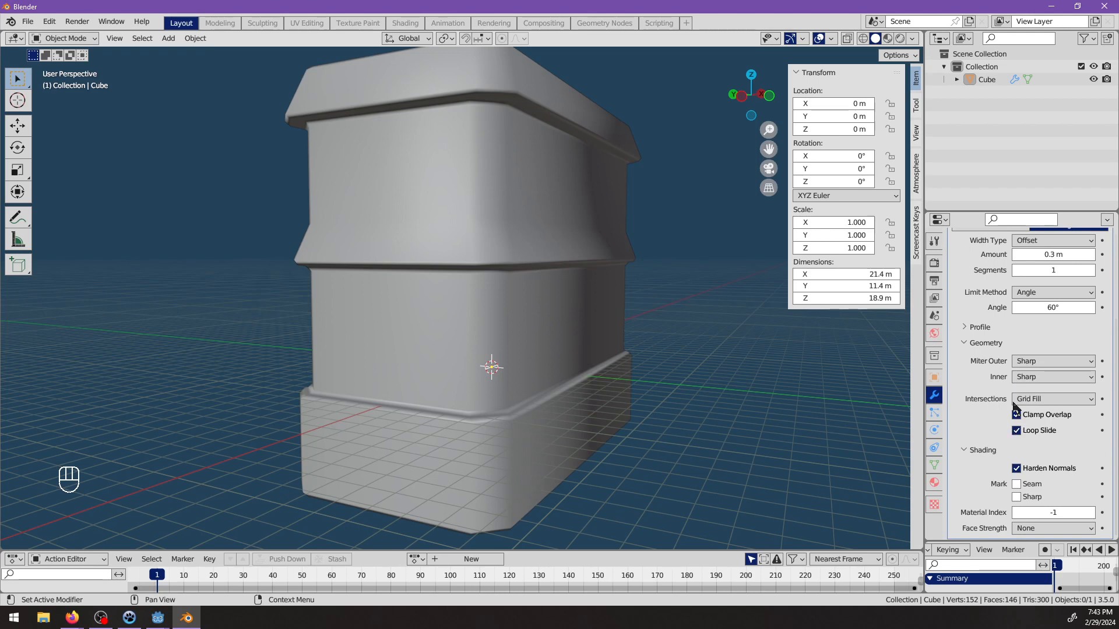
click(983, 343)
click(1037, 387)
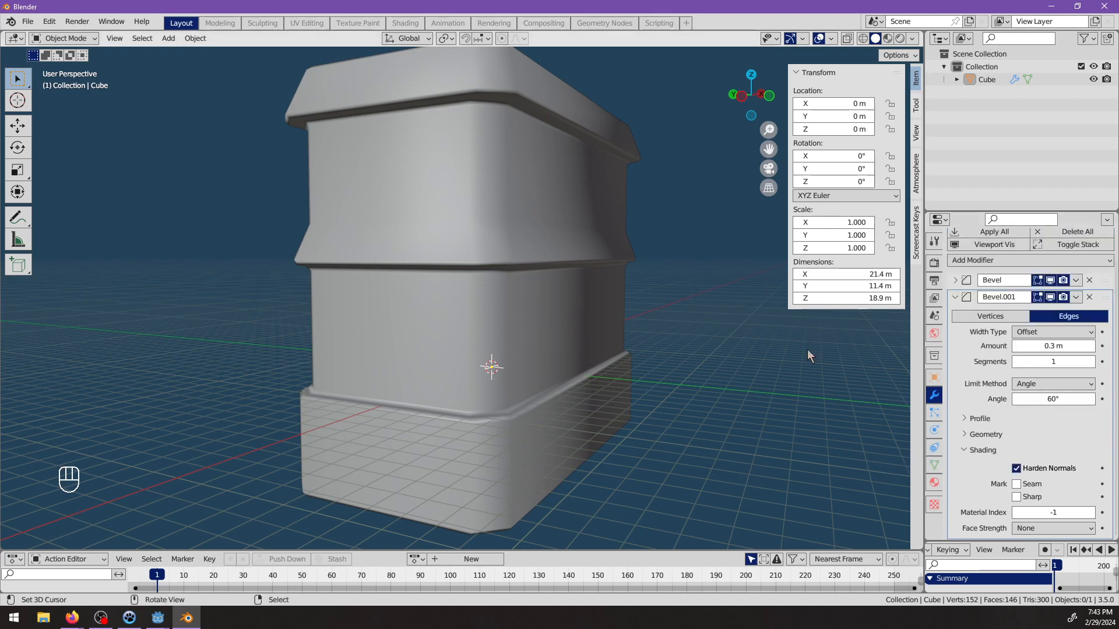
key(Escape)
Examine the bevelled mesh in wireframe shading and return to solid shading.
middle_drag(648, 286, 594, 284)
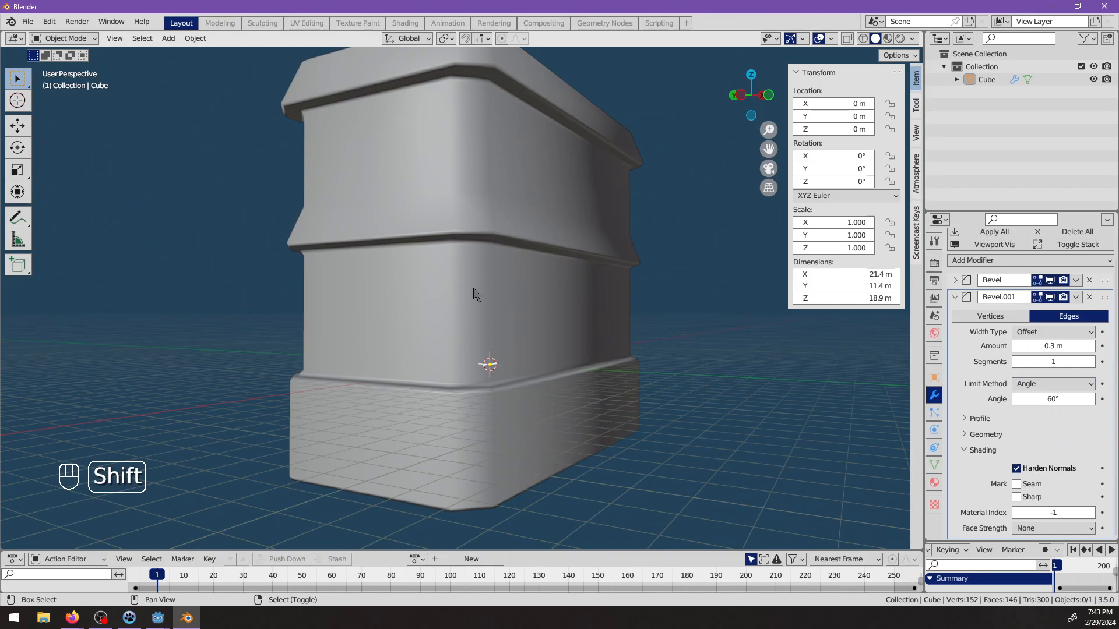
key(shift+z)
mouse_move(525, 331)
middle_down()
mouse_move(460, 337)
mouse_move(441, 377)
mouse_move(357, 346)
mouse_move(417, 370)
mouse_move(449, 268)
mouse_move(535, 271)
mouse_move(659, 323)
mouse_move(723, 334)
middle_up()
key(shift+z)
middle_drag(590, 328, 521, 412)
Dissolve the edge loop just under the cornice and check the building from the top, front and right orthographic views.
key(Tab)
alt+click(576, 245)
key(x)
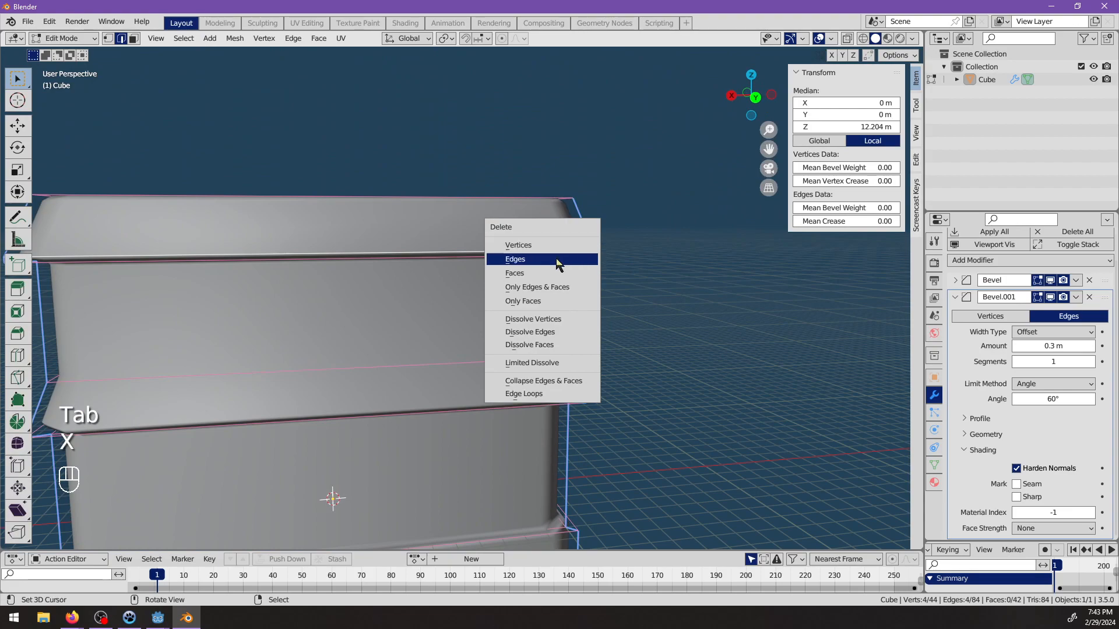
click(548, 331)
middle_drag(548, 331, 423, 336)
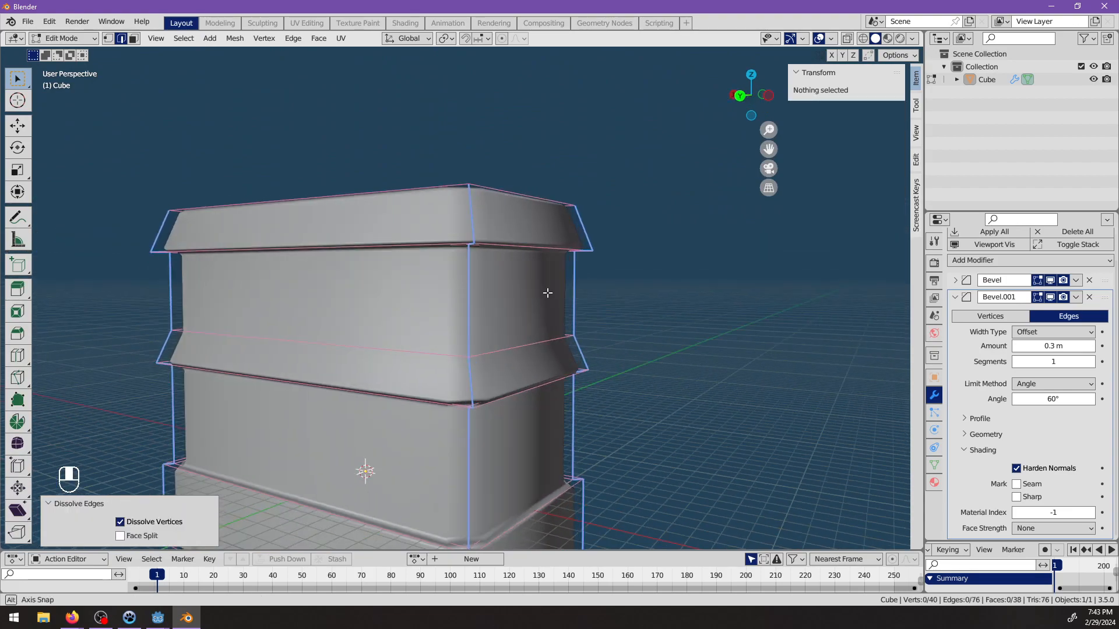
key(Tab)
key(KP_7)
key(KP_1)
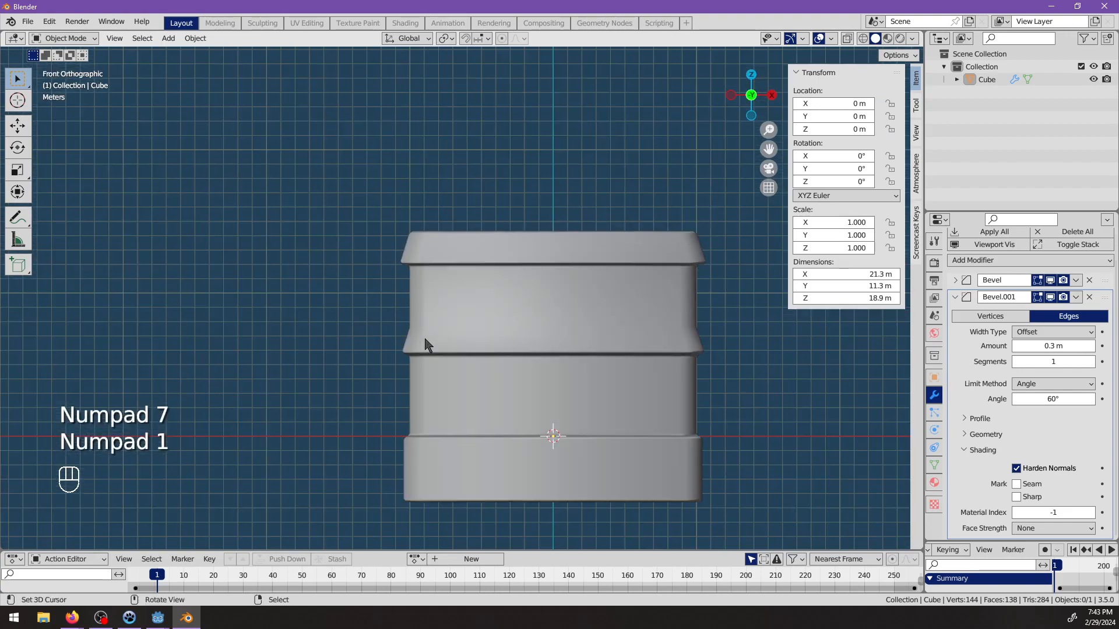
key(KP_3)
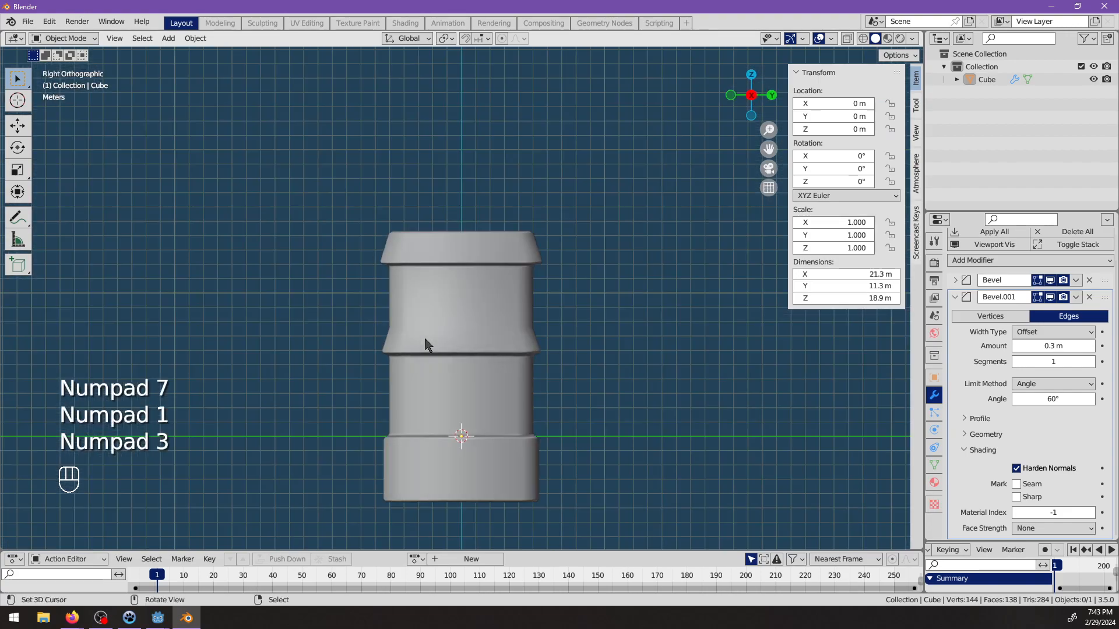
middle_drag(427, 345, 445, 359)
scroll(515, 357, up, 3)
Mark the edge loop along the upper edge of the middle band as sharp and check the shading in Object Mode.
key(Tab)
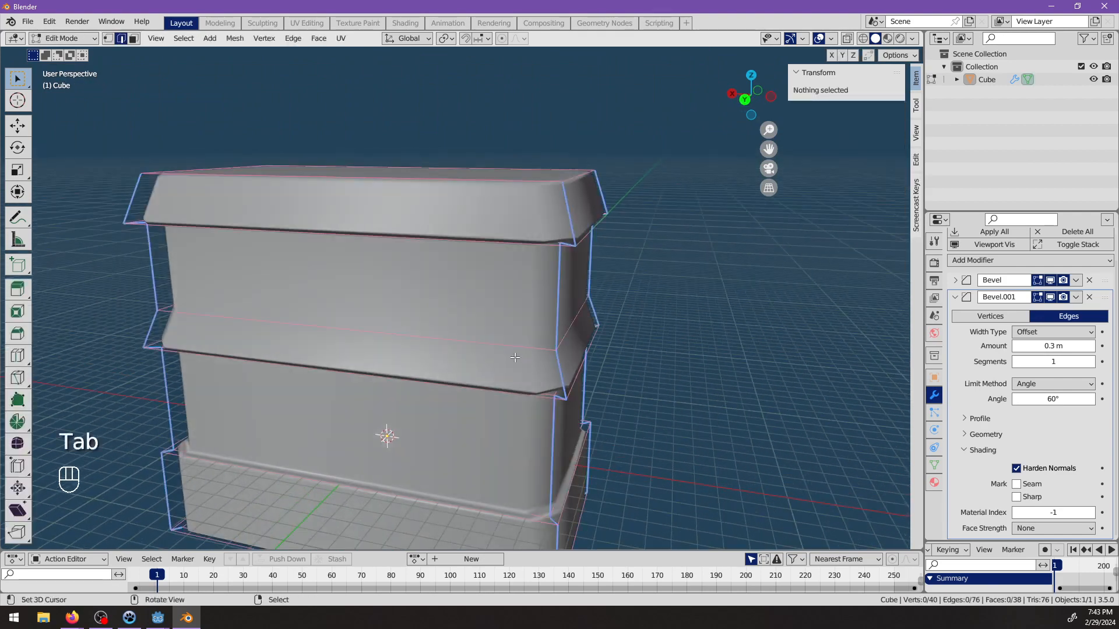
alt+click(515, 357)
key(ctrl+e)
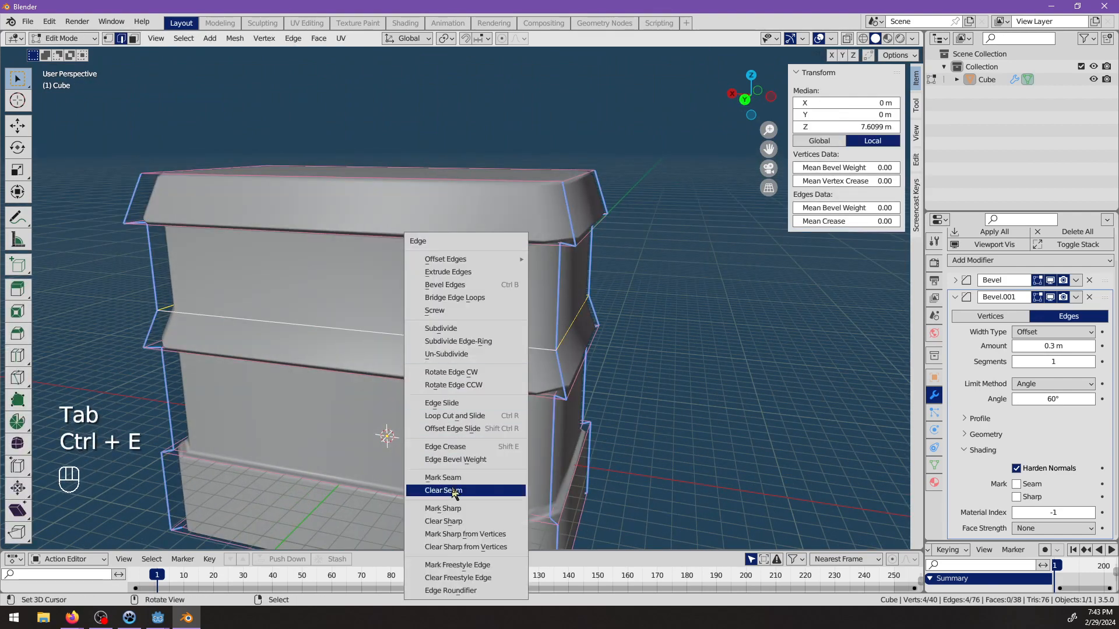
click(446, 508)
middle_drag(456, 512, 458, 362)
key(alt+a)
key(Tab)
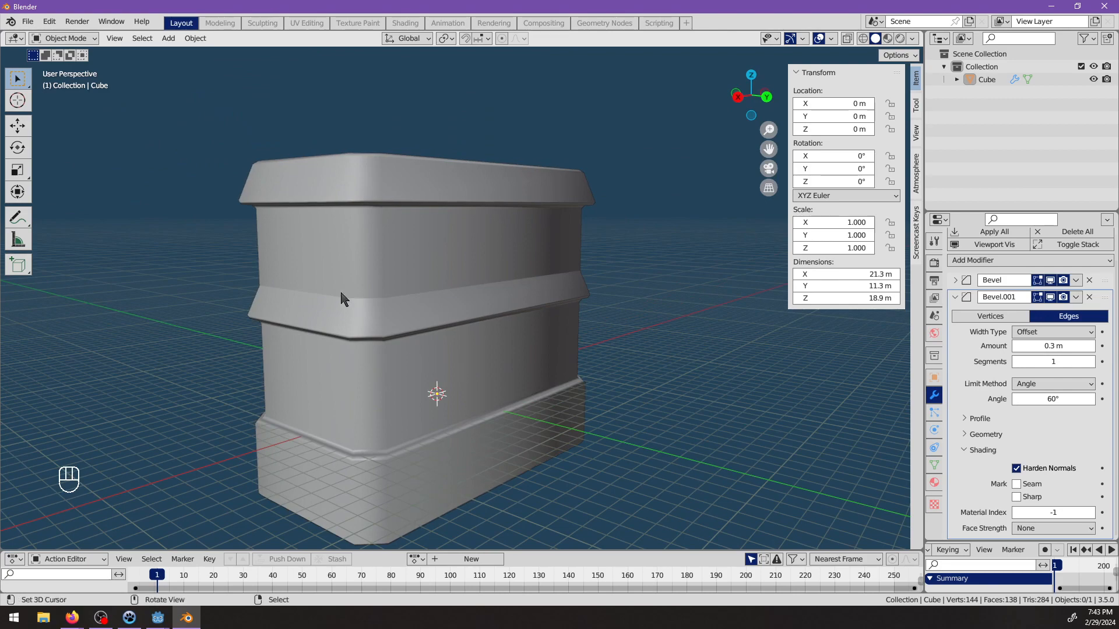
click(344, 298)
middle_drag(344, 300, 441, 277)
Try adding two evenly spaced vertical loop cuts through the building's short sides.
key(Tab)
key(ctrl+r)
click(367, 199)
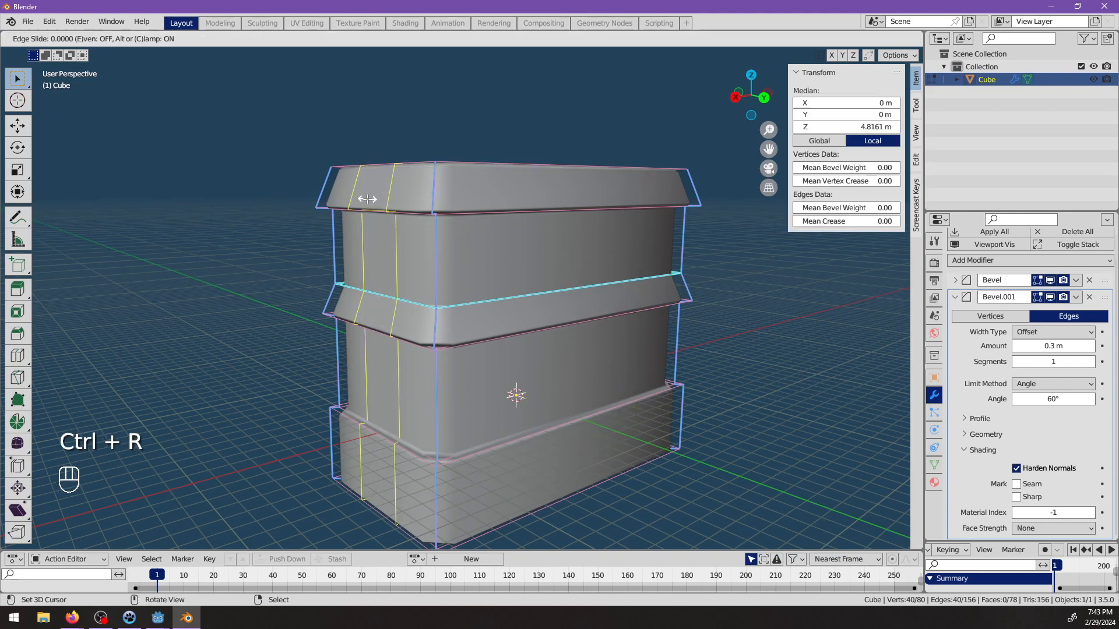
right_click(367, 199)
middle_drag(367, 199, 221, 68)
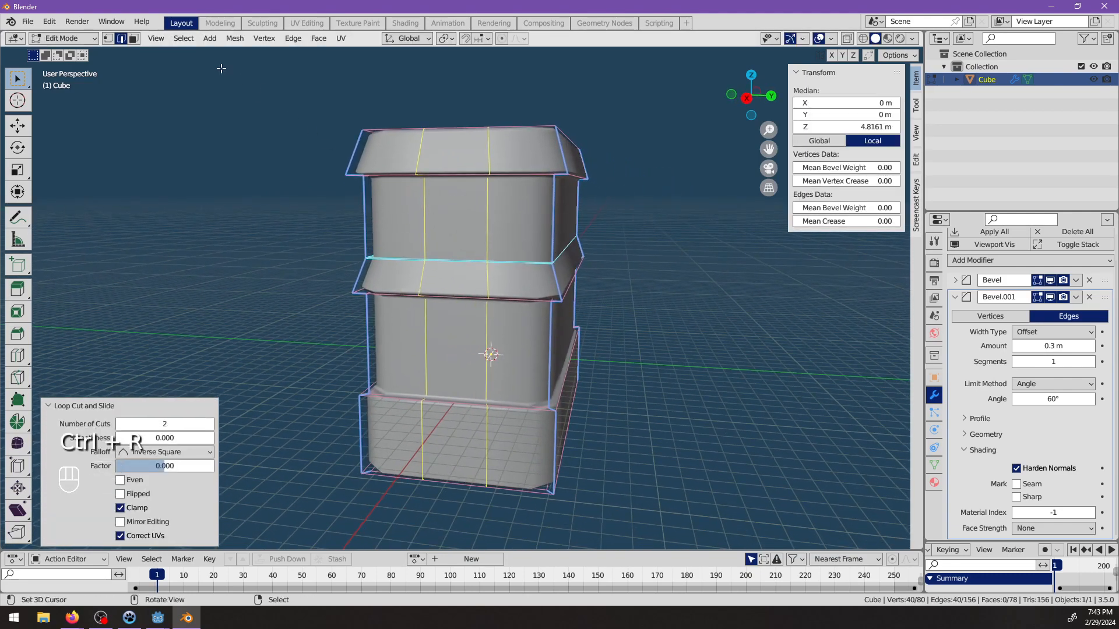
Try adding two vertical loop cuts through the long sides, and undo the cuts on both the long and short sides.
click(132, 40)
middle_drag(543, 244, 424, 249)
key(ctrl+r)
key(2)
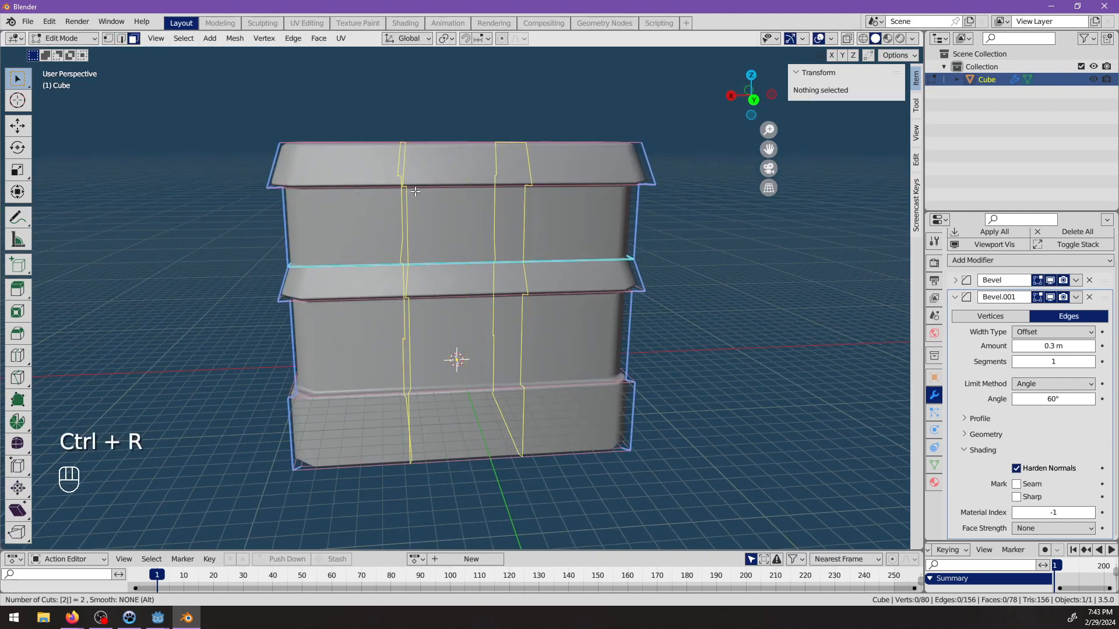
click(414, 191)
right_click(415, 191)
middle_drag(415, 191, 335, 246)
key(ctrl+z)
key(ctrl+z)
key(ctrl+z)
key(alt+a)
key(Tab)
Add one centred horizontal loop cut around the upper wall section and another around the lower wall section.
key(Tab)
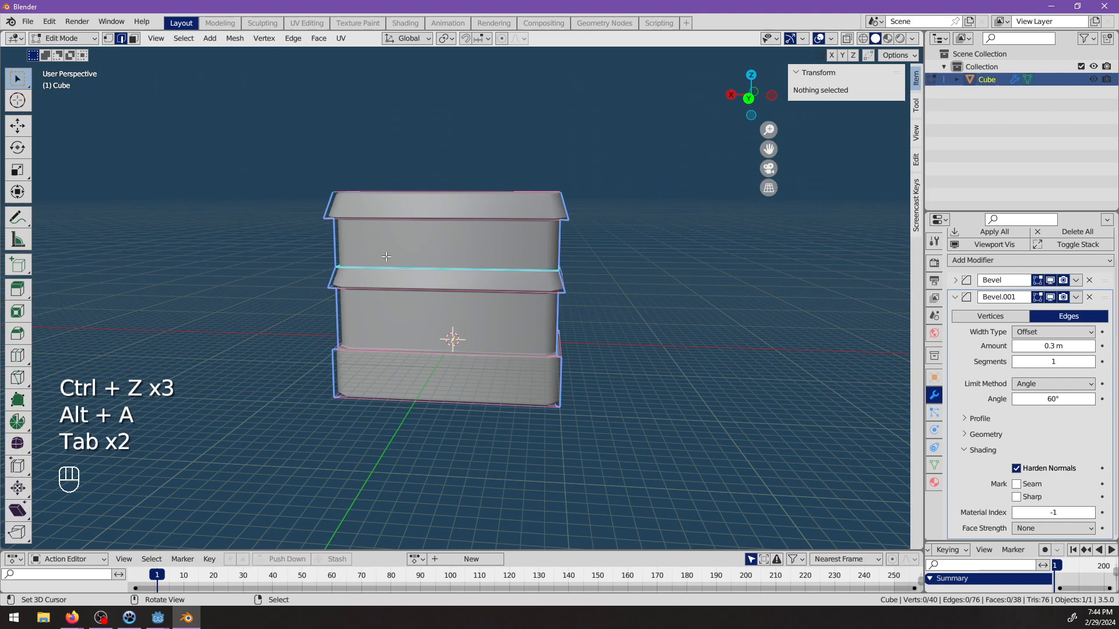
key(ctrl+r)
click(336, 245)
right_click(336, 245)
key(ctrl+r)
click(343, 314)
right_click(343, 314)
middle_drag(385, 322, 465, 373)
key(alt+a)
key(Tab)
key(alt+a)
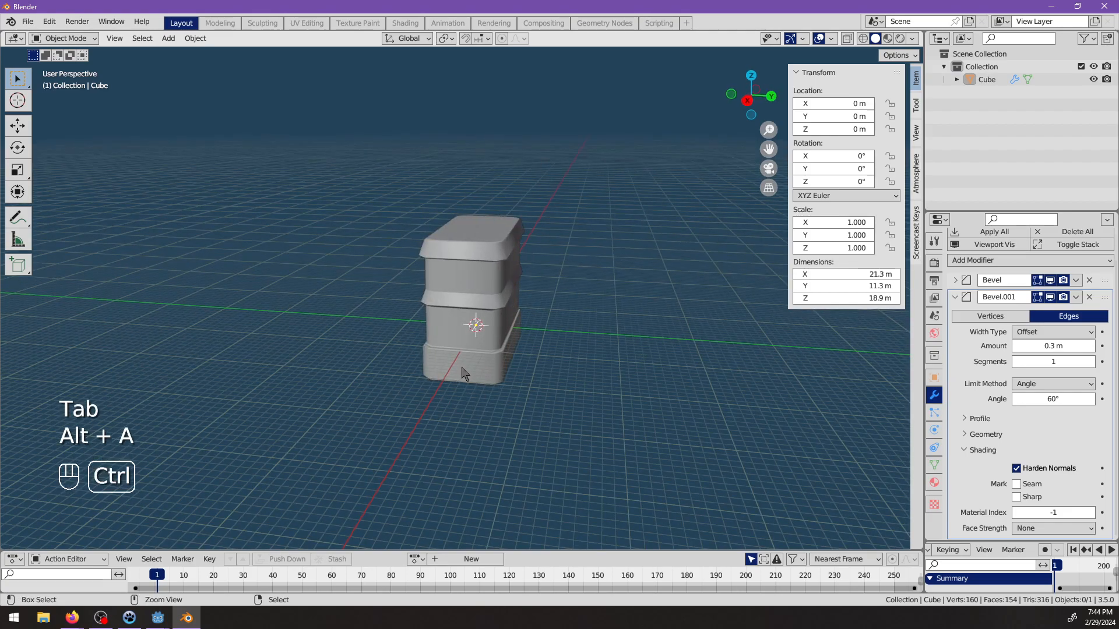
Save the Blender file as double_roof.blend in the assets\env\copper folder.
key(ctrl+s)
click(121, 457)
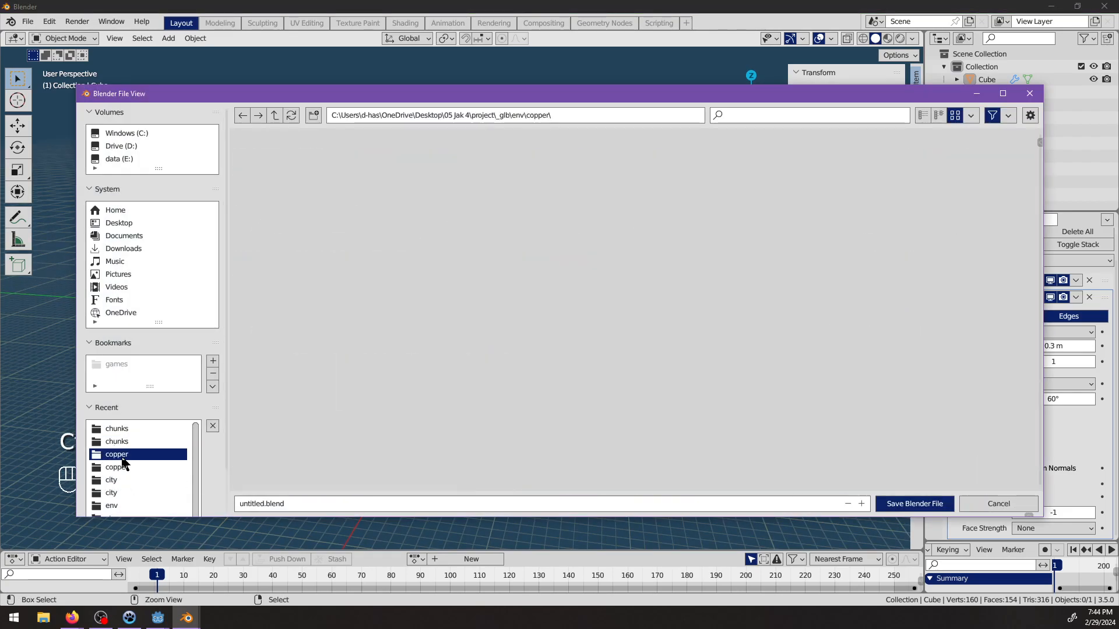
click(114, 467)
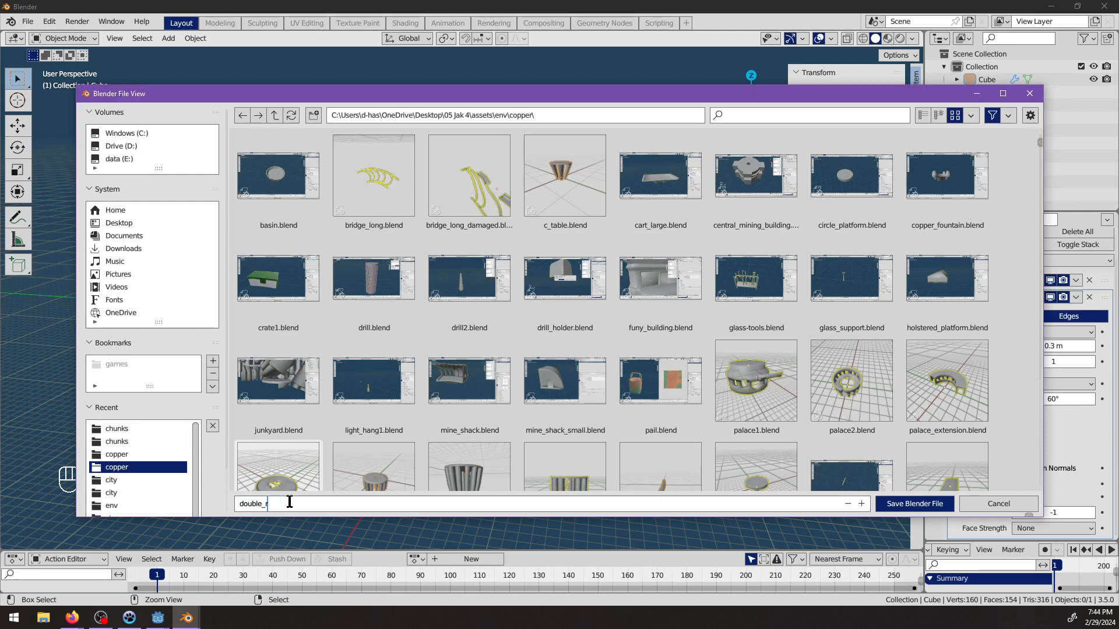
key(Return)
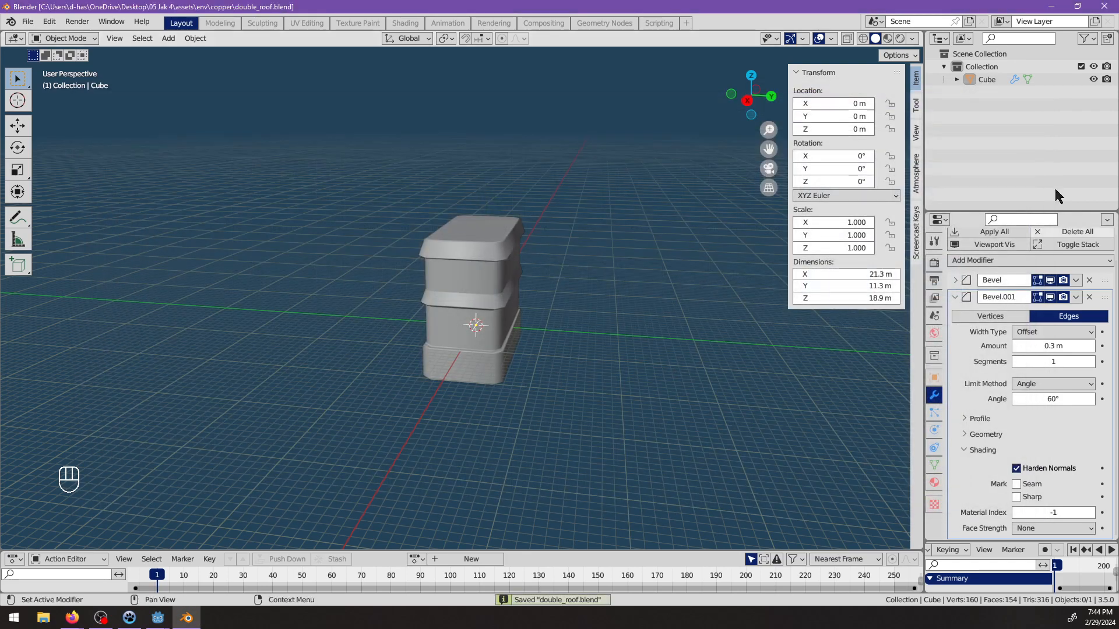
Rename the building object as double_roof-col and save the Blender file.
double_click(987, 79)
text(doub)
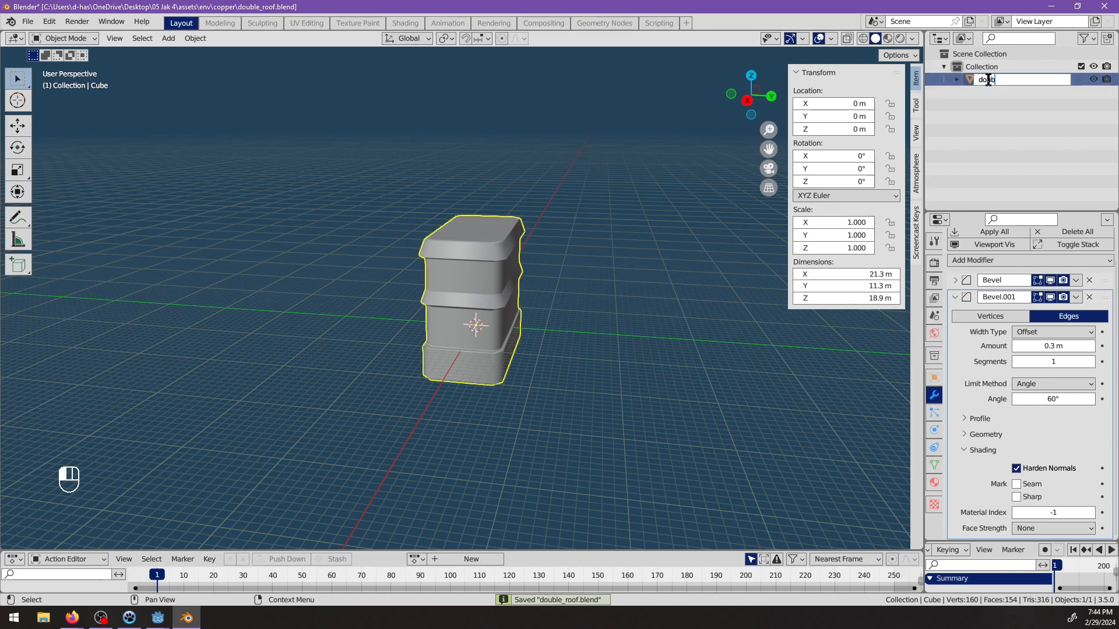
text(le_roof-col)
key(Return)
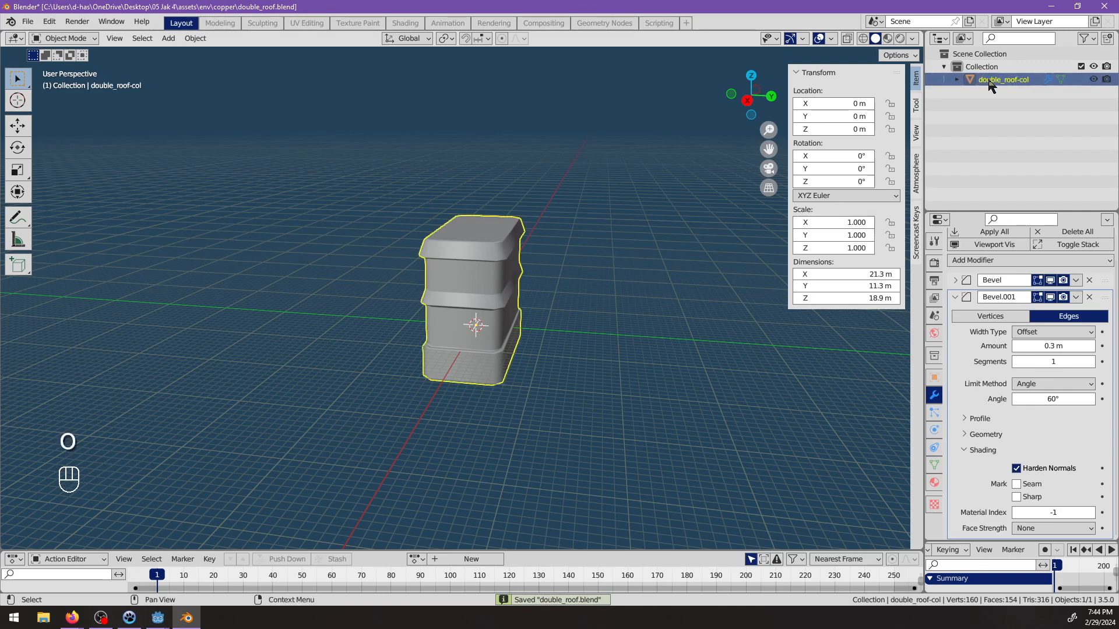
key(ctrl+s)
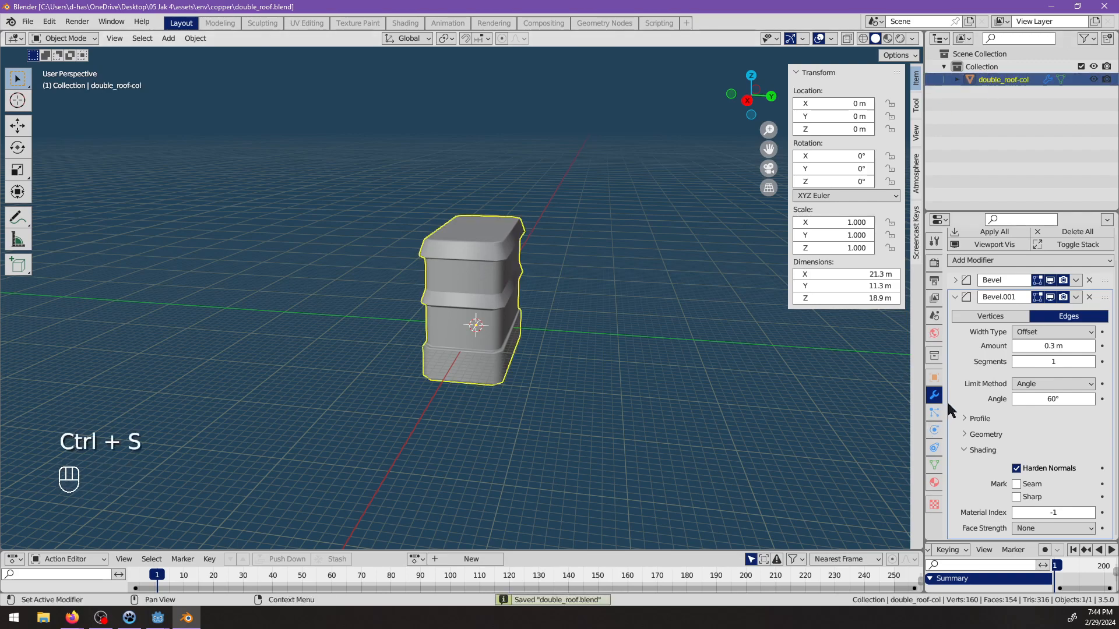
Export double_roof.glb to project\_glb\env\copper through the scene's GLB Export, remembering the export settings and using Placeholder materials.
click(935, 318)
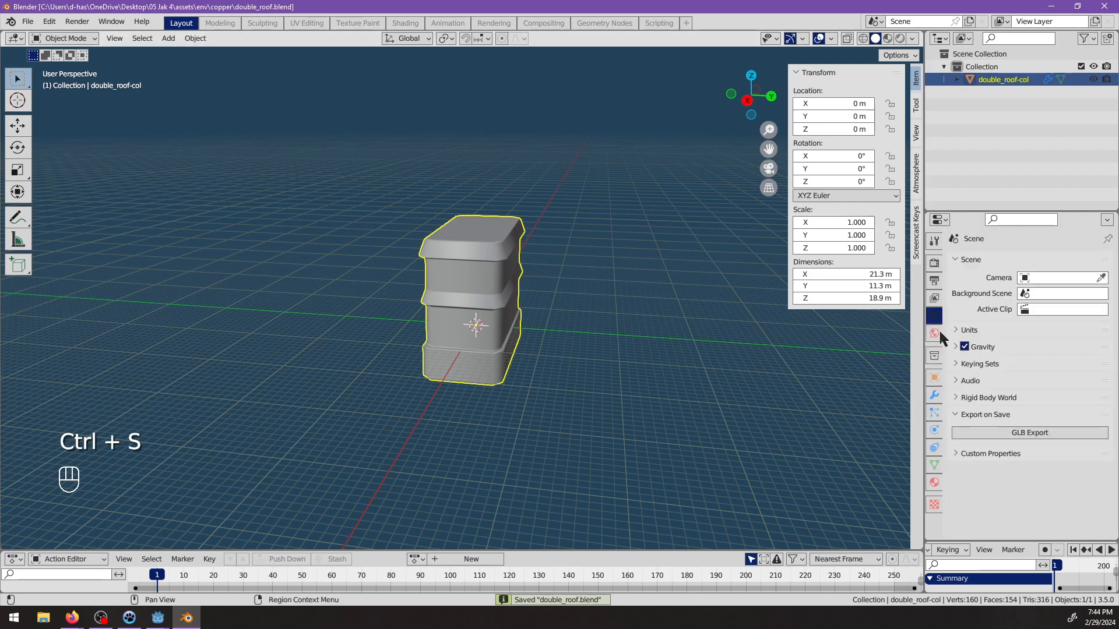
click(982, 436)
click(130, 442)
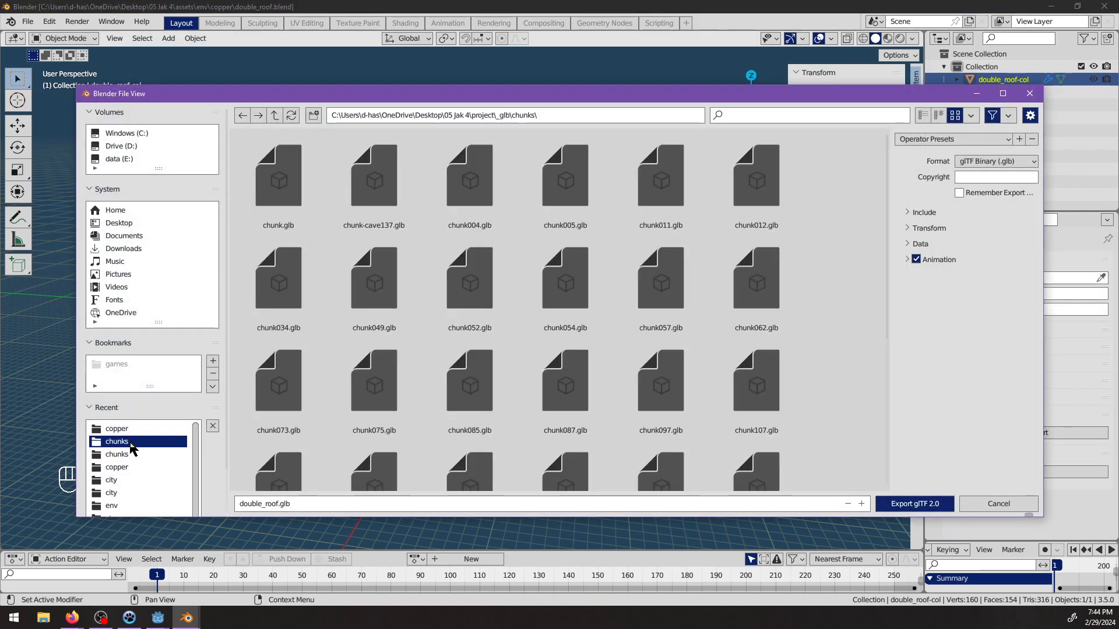
click(125, 466)
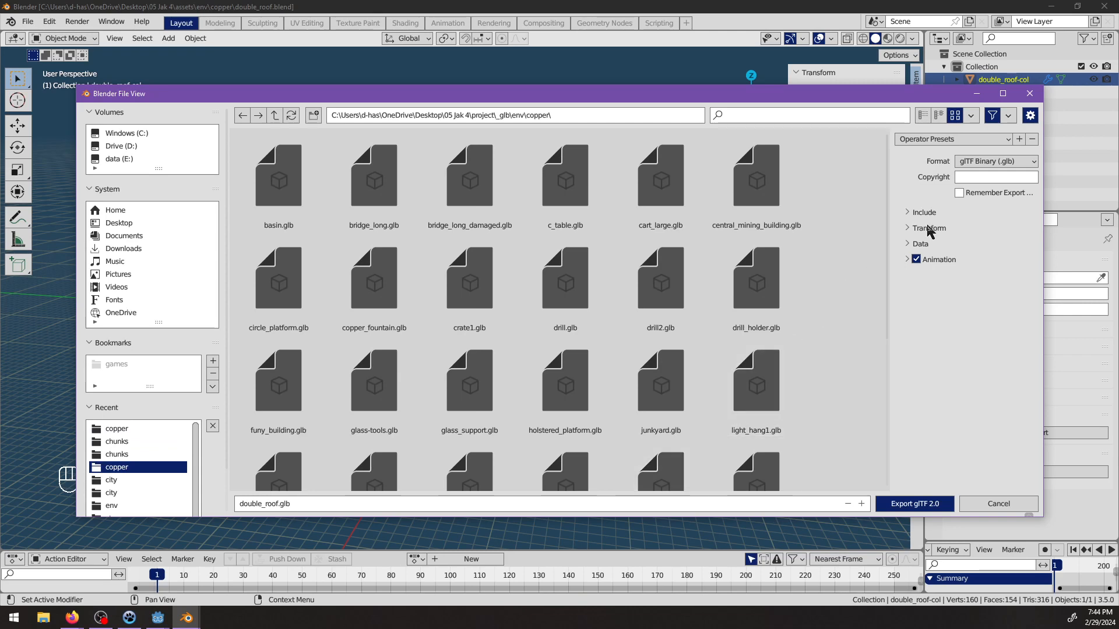
click(921, 244)
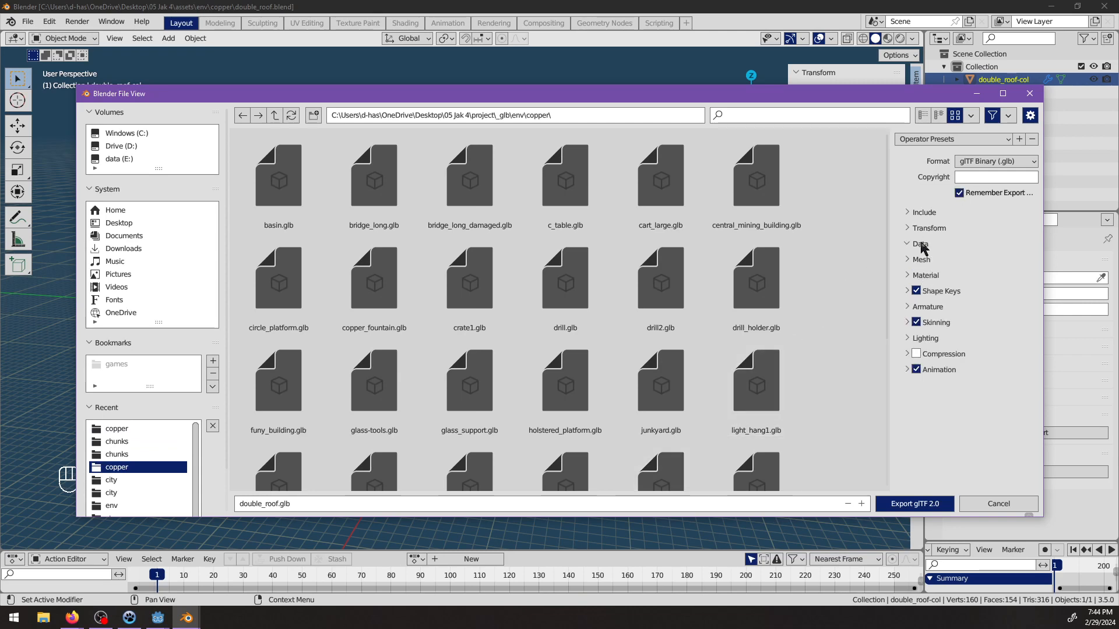
click(925, 275)
click(970, 293)
click(965, 323)
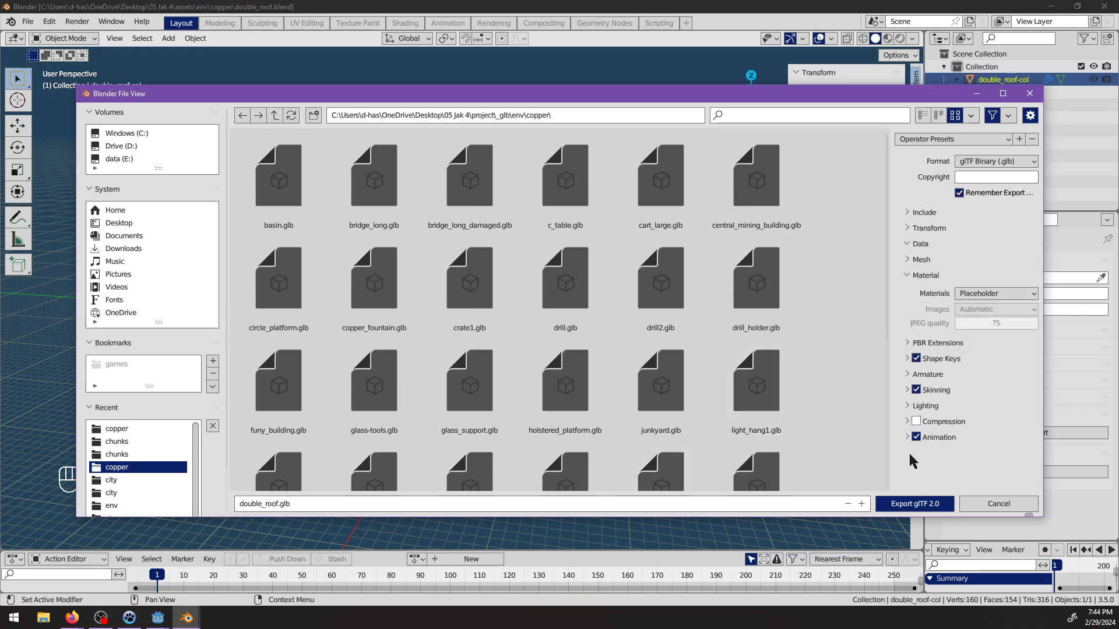
click(905, 505)
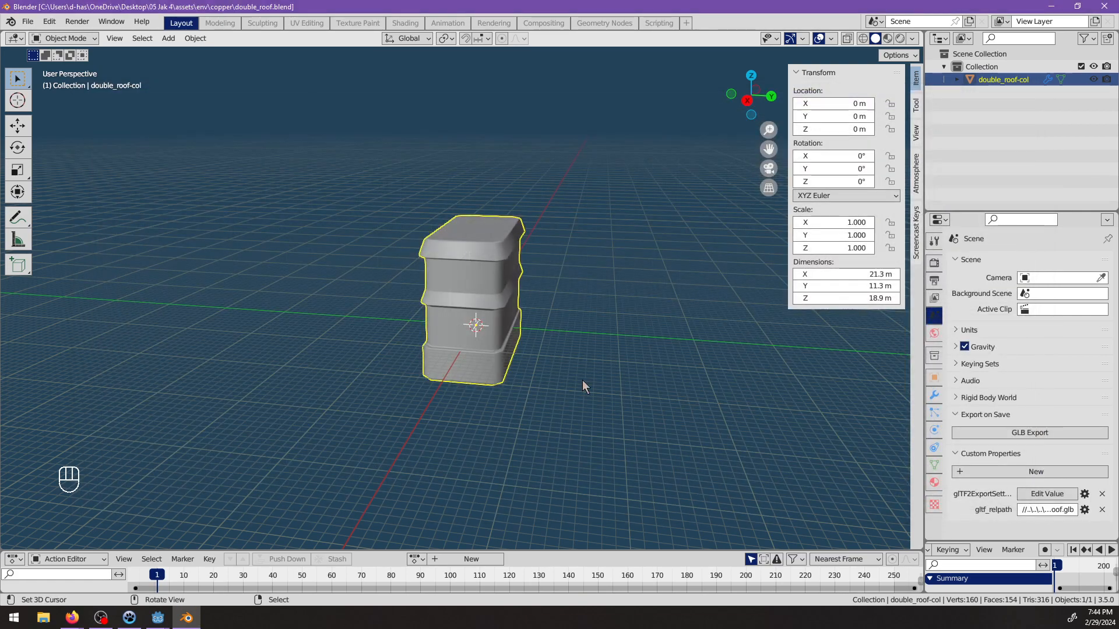
Switch to the Godot editor and open the chunk097 scene.
middle_drag(583, 380, 531, 399)
click(159, 618)
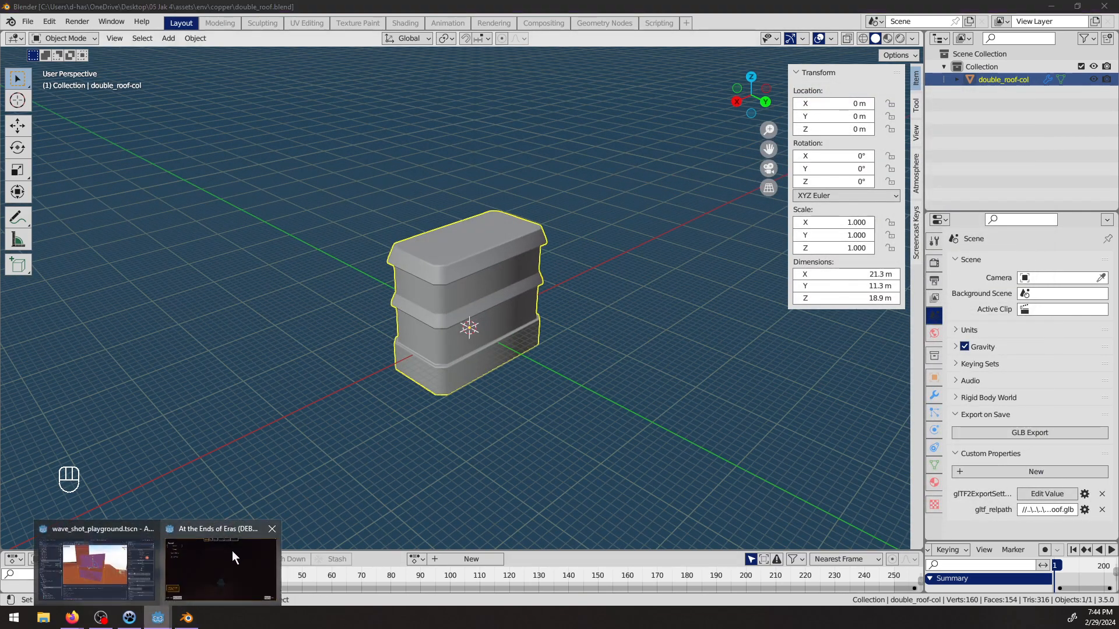
click(231, 557)
key(alt+Tab)
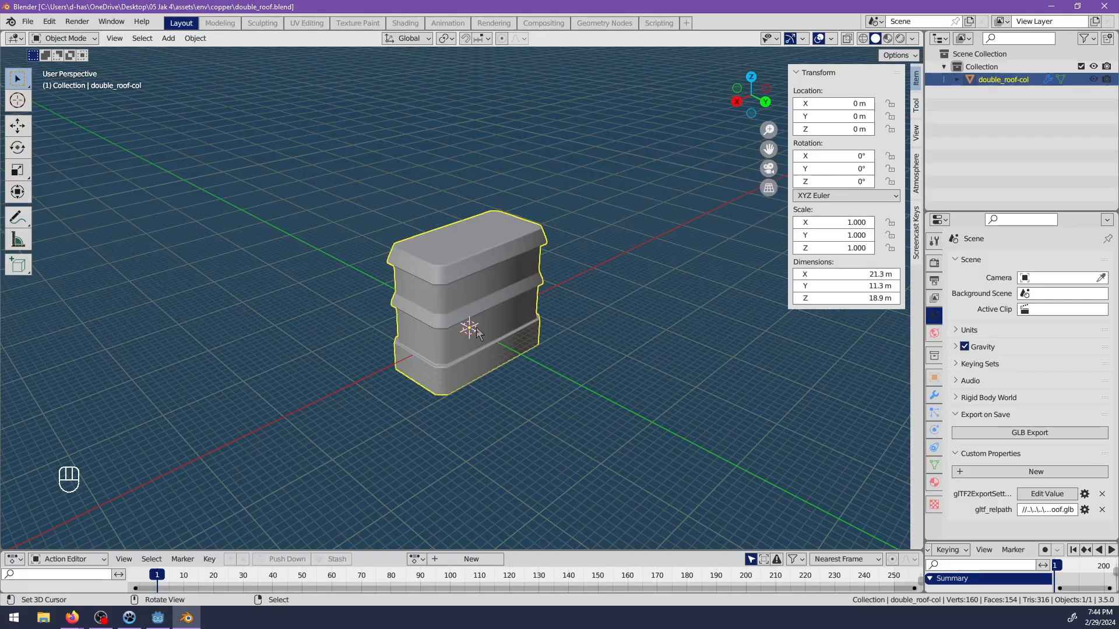
click(159, 619)
scroll(489, 309, down, 12)
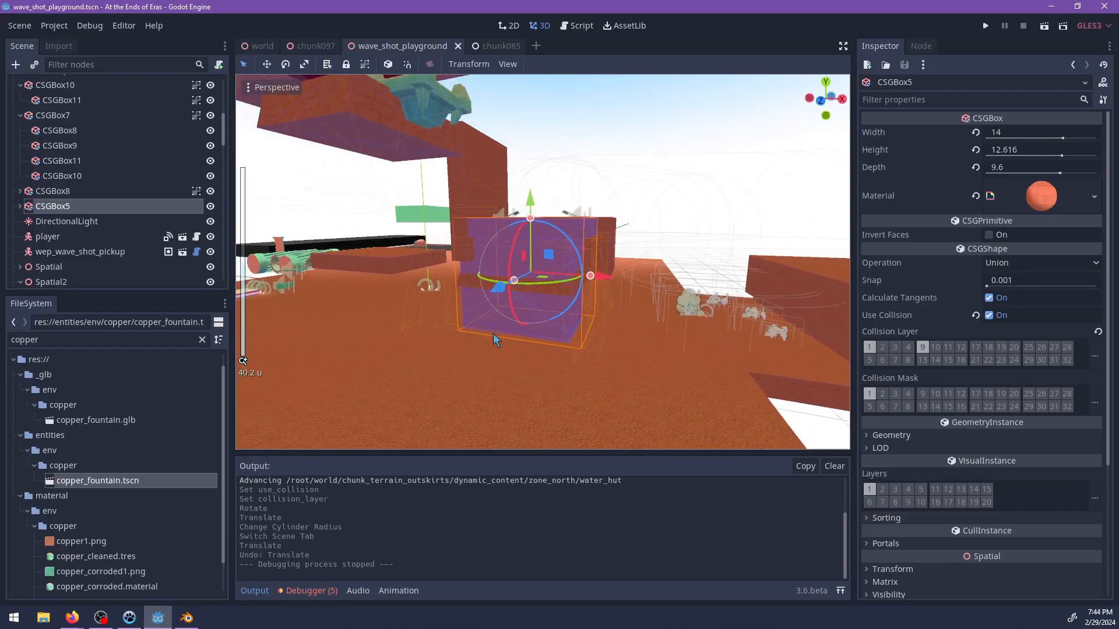
middle_drag(493, 333, 550, 359)
key(ctrl+s)
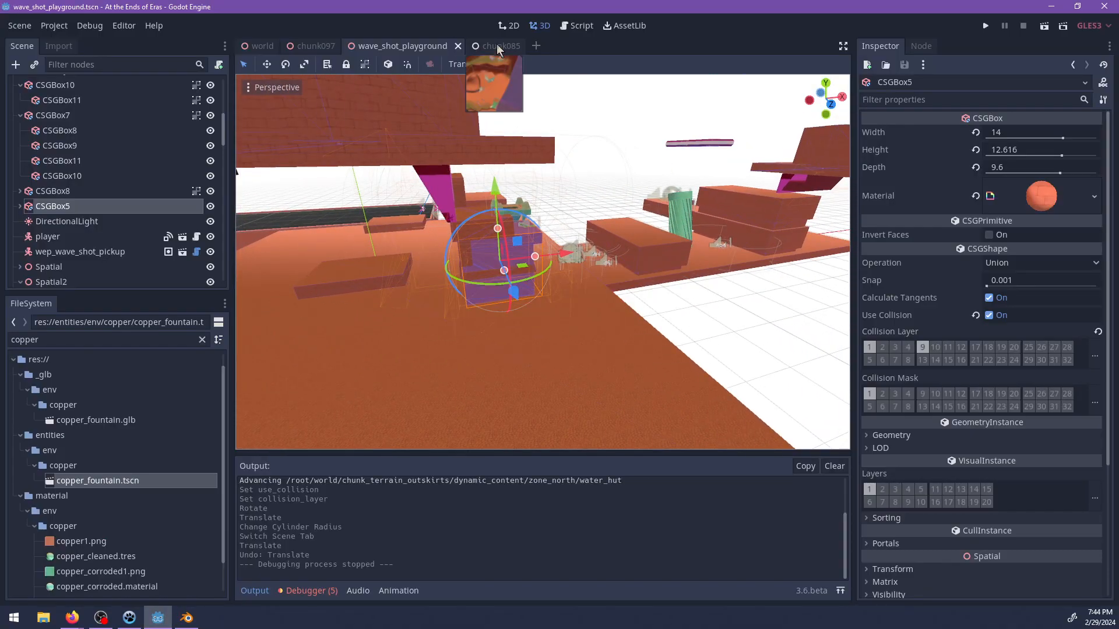
click(496, 45)
click(315, 46)
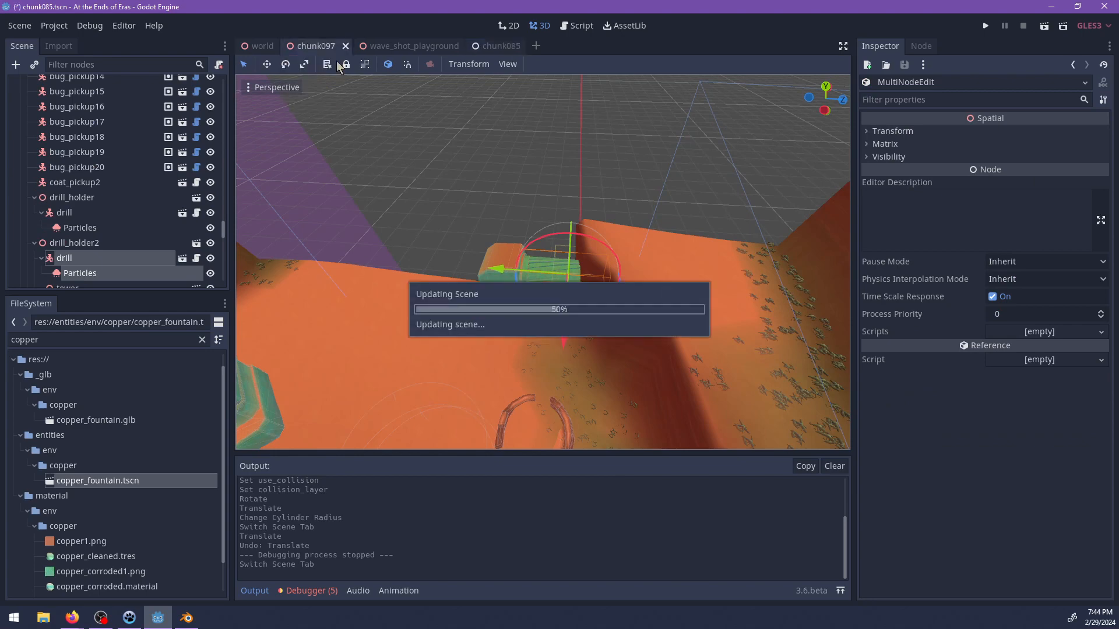
scroll(647, 261, down, 3)
middle_drag(632, 276, 437, 211)
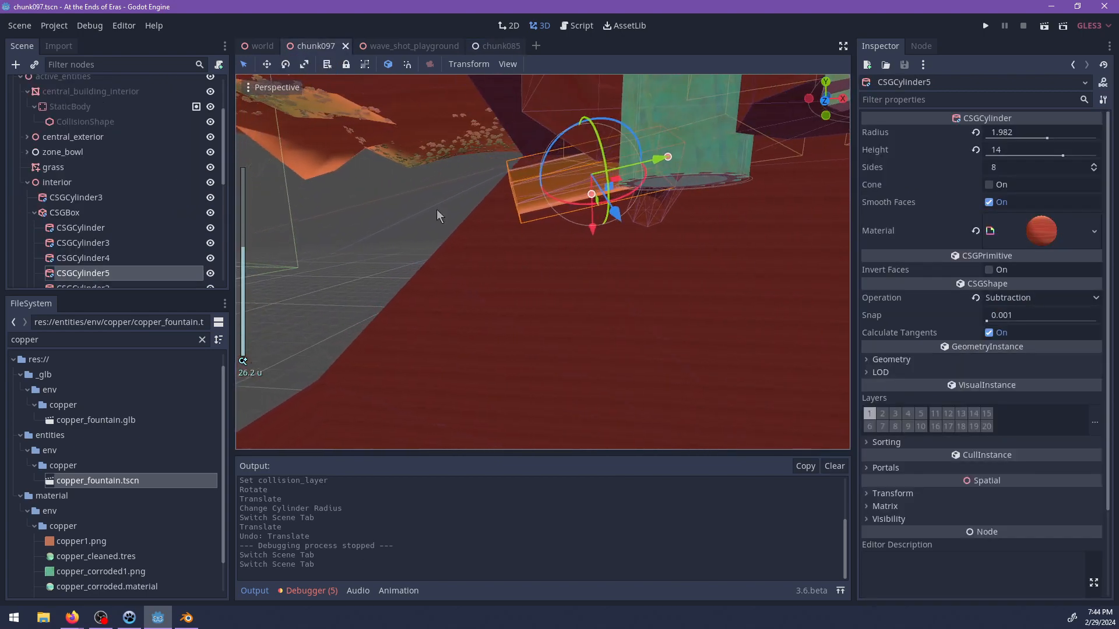
Add a CSGSphere node as a child of the CSGBox under the interior node.
click(54, 214)
scroll(117, 204, down, 2)
key(ctrl+a)
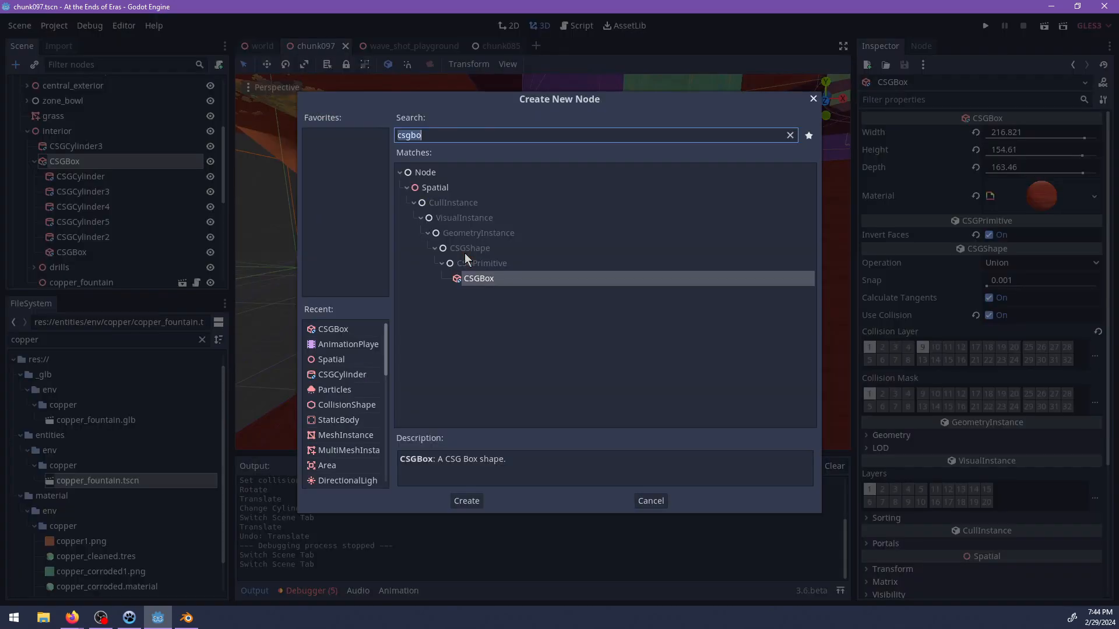
text(csgscp)
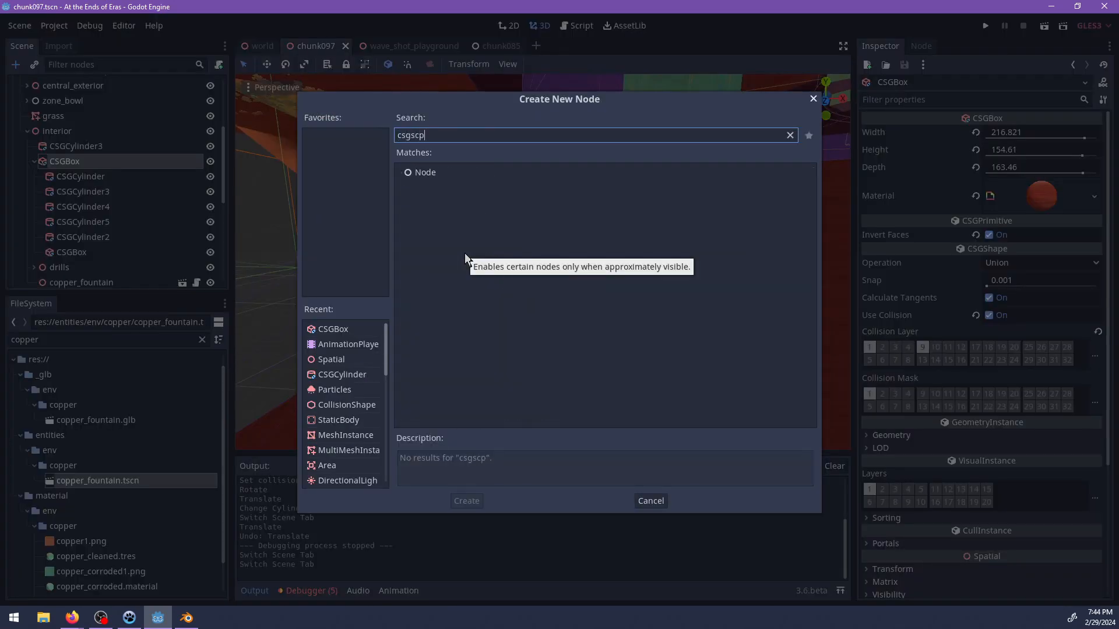
key(BackSpace)
key(BackSpace)
key(BackSpace)
key(BackSpace)
key(BackSpace)
key(BackSpace)
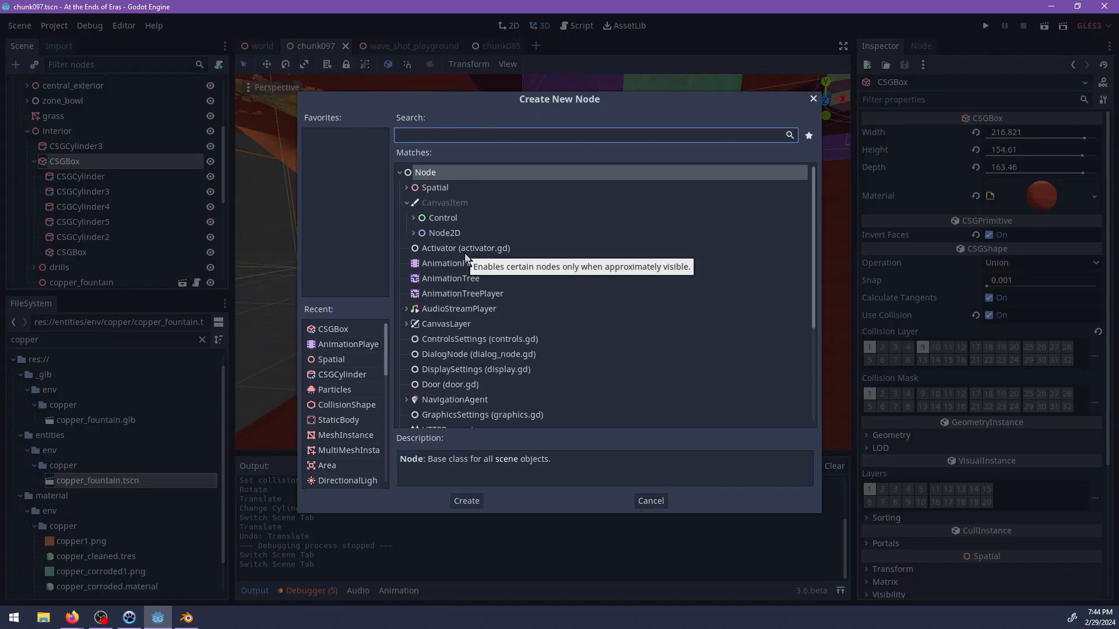
text(csgsph)
key(Return)
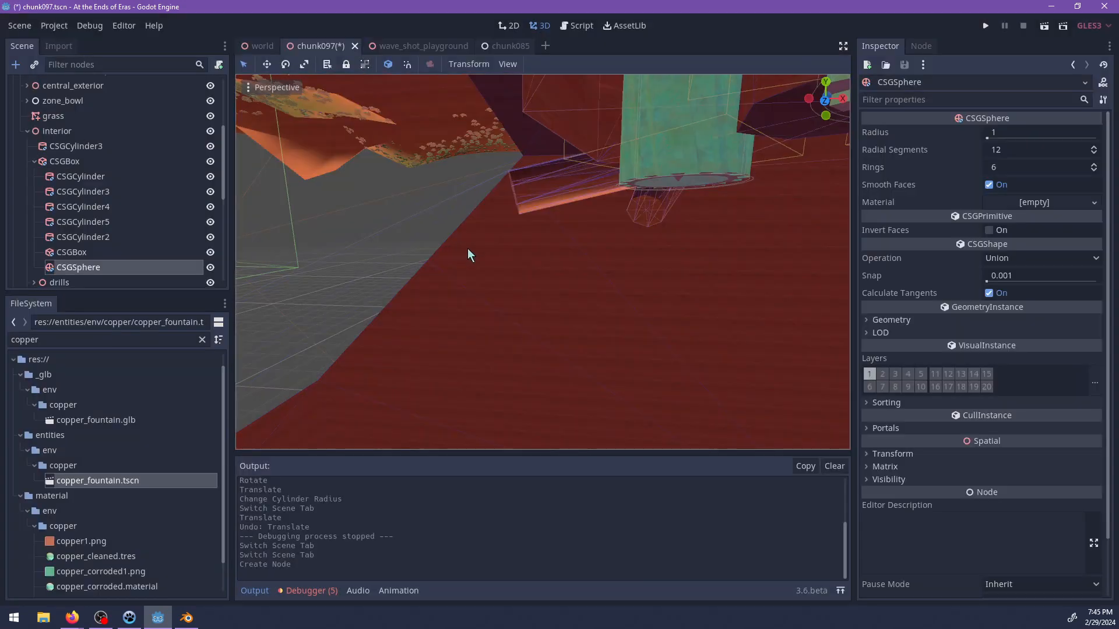
Set the sphere's operation to Subtraction and enlarge its radius to about 23.5.
key(f)
scroll(583, 380, up, 6)
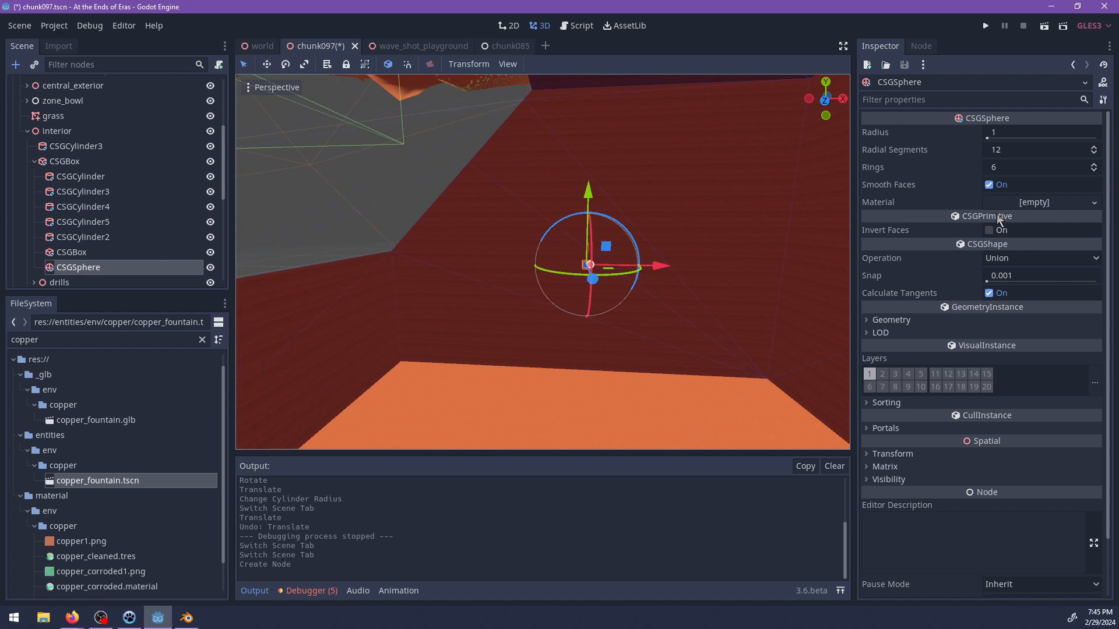
click(1002, 263)
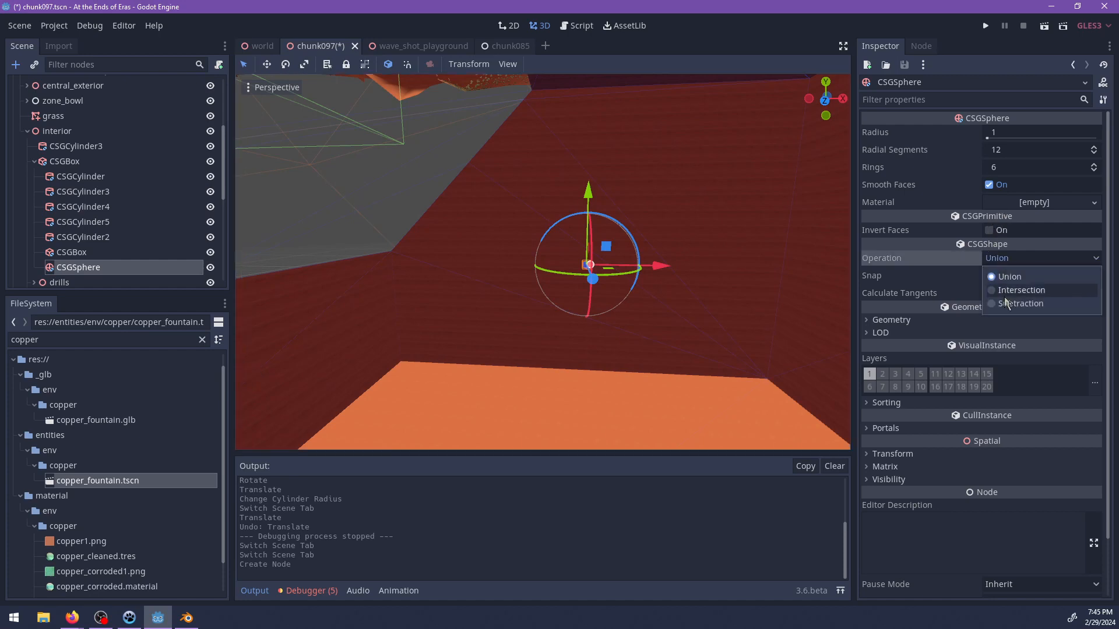
click(1002, 305)
scroll(685, 267, up, 7)
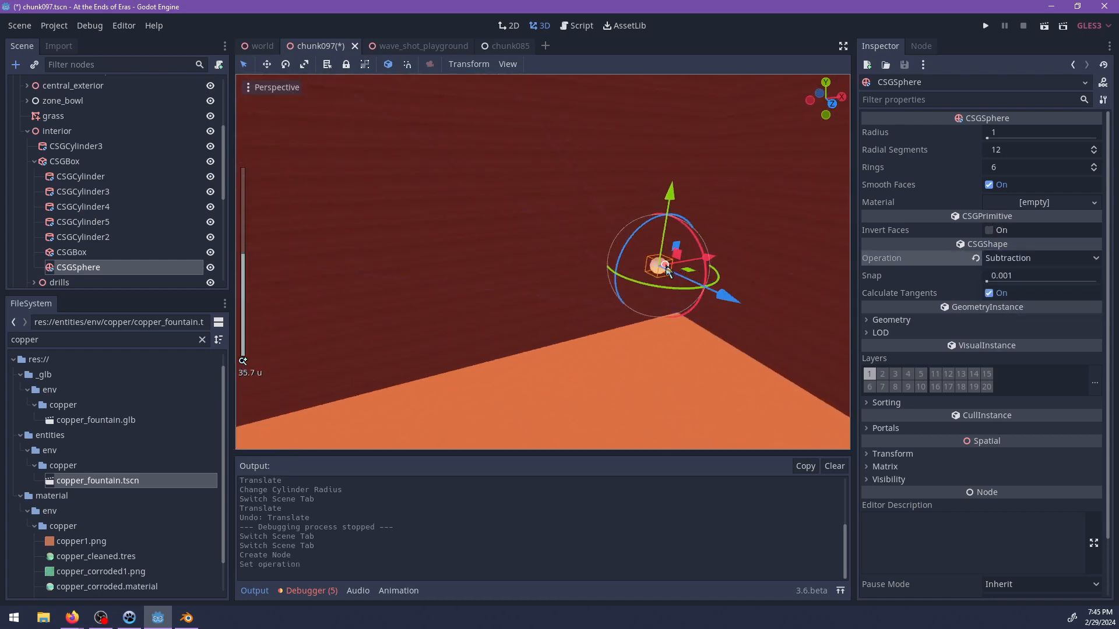
drag(667, 270, 712, 300)
scroll(694, 293, down, 12)
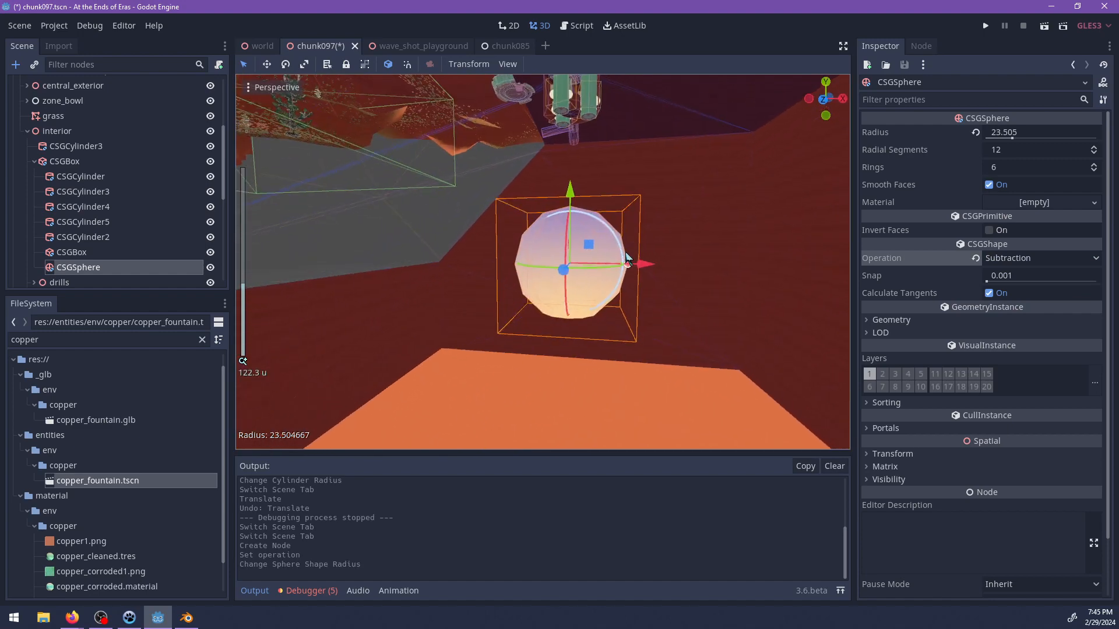
Reposition the subtracted sphere within the mine interior, moving it along two of its axis planes.
drag(589, 244, 543, 166)
key(f)
scroll(607, 251, up, 14)
shift+middle_drag(607, 251, 453, 265)
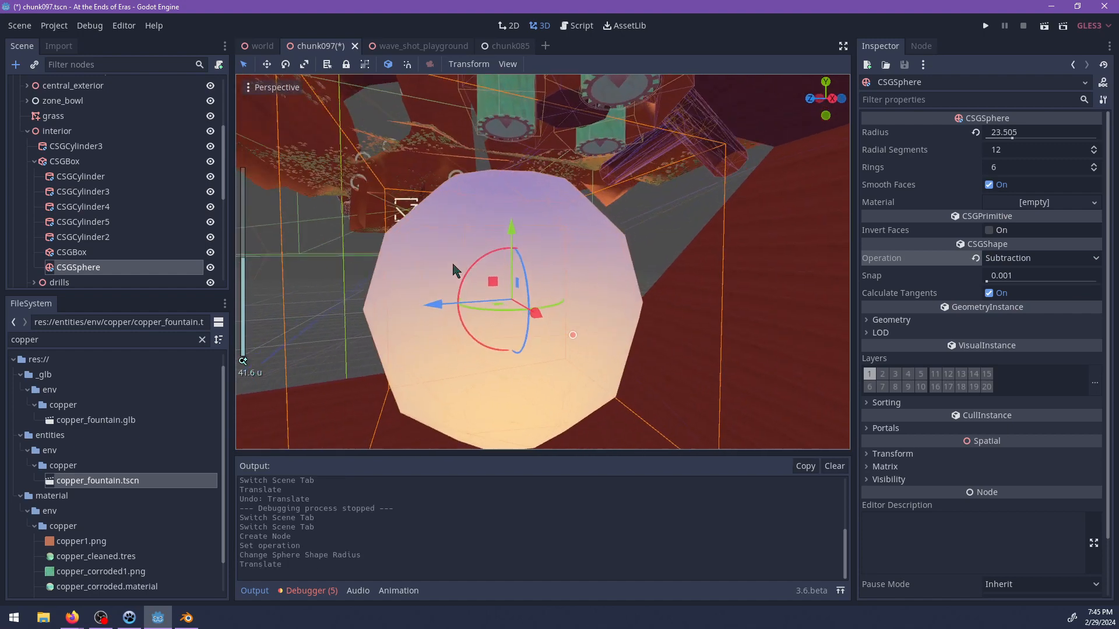
drag(494, 283, 542, 260)
middle_drag(618, 255, 534, 225)
scroll(540, 263, up, 4)
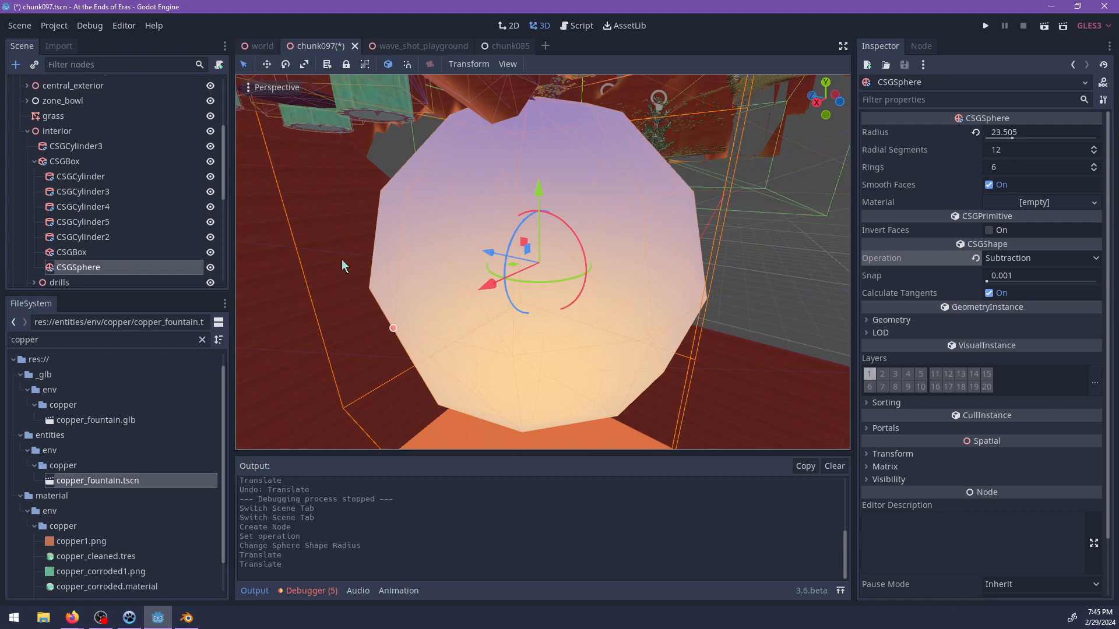
Add a CSGBox child to the sphere and stretch it to about 72 wide and 92 deep.
key(ctrl+a)
text(box)
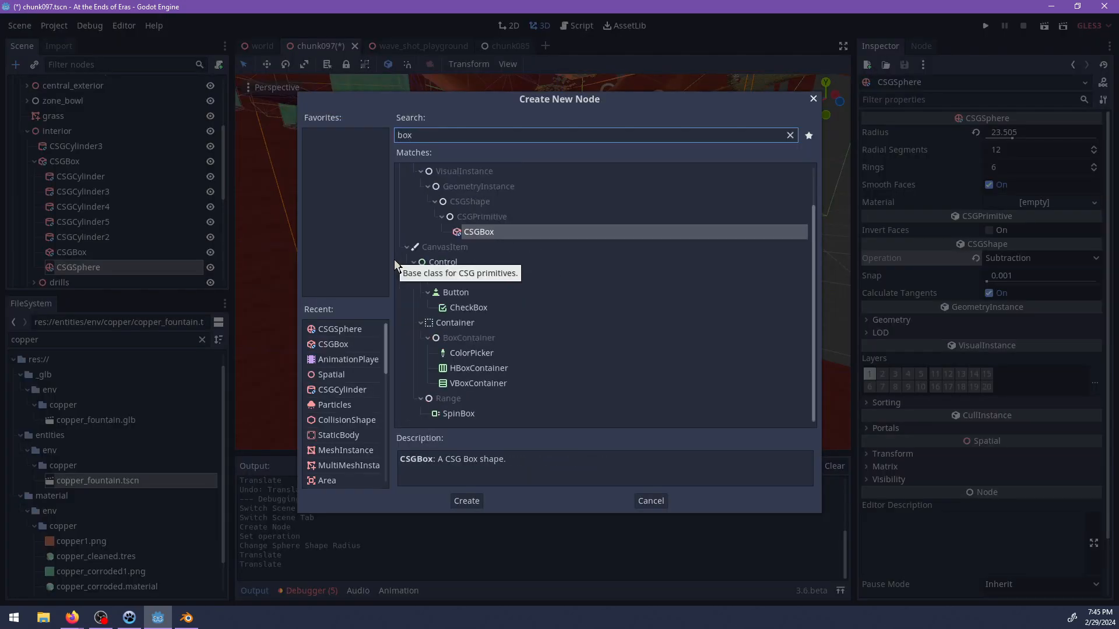
key(Return)
middle_drag(579, 349, 465, 282)
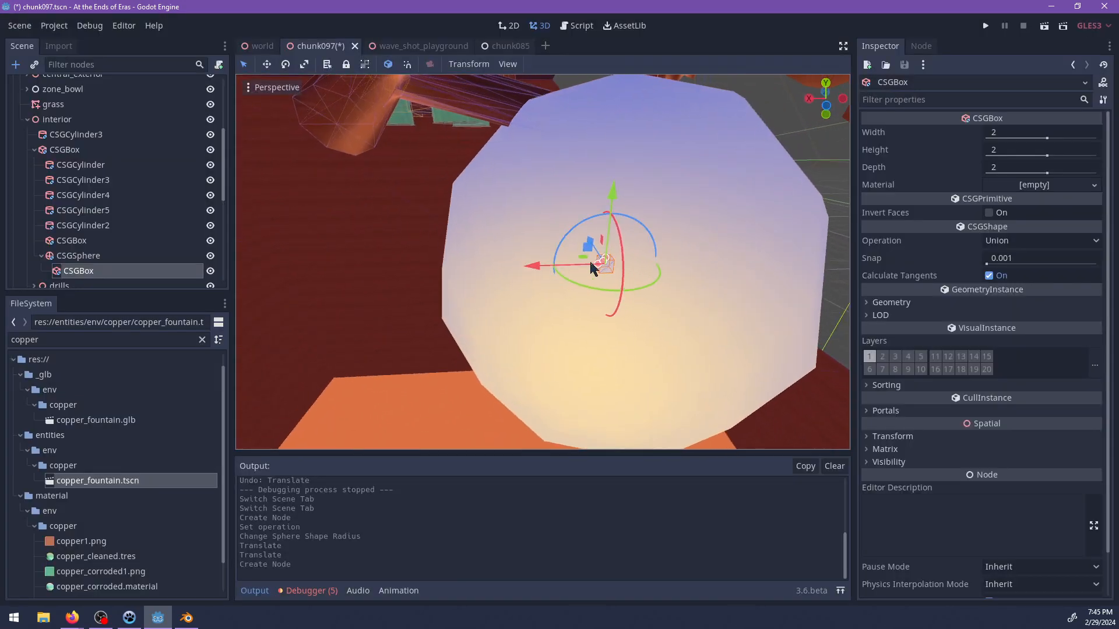
drag(600, 269, 349, 300)
middle_drag(349, 300, 504, 280)
drag(504, 280, 282, 278)
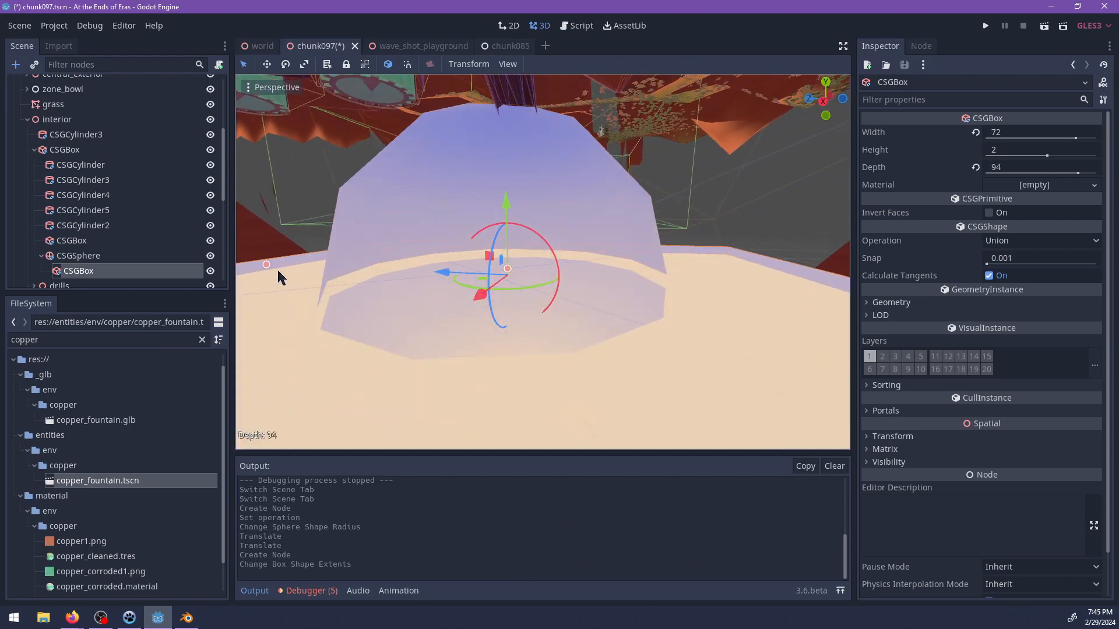
Increase the sphere's child box to a height of 30 and reposition it relative to the sphere.
scroll(493, 280, down, 3)
middle_drag(493, 280, 554, 281)
drag(565, 267, 518, 290)
scroll(570, 265, down, 3)
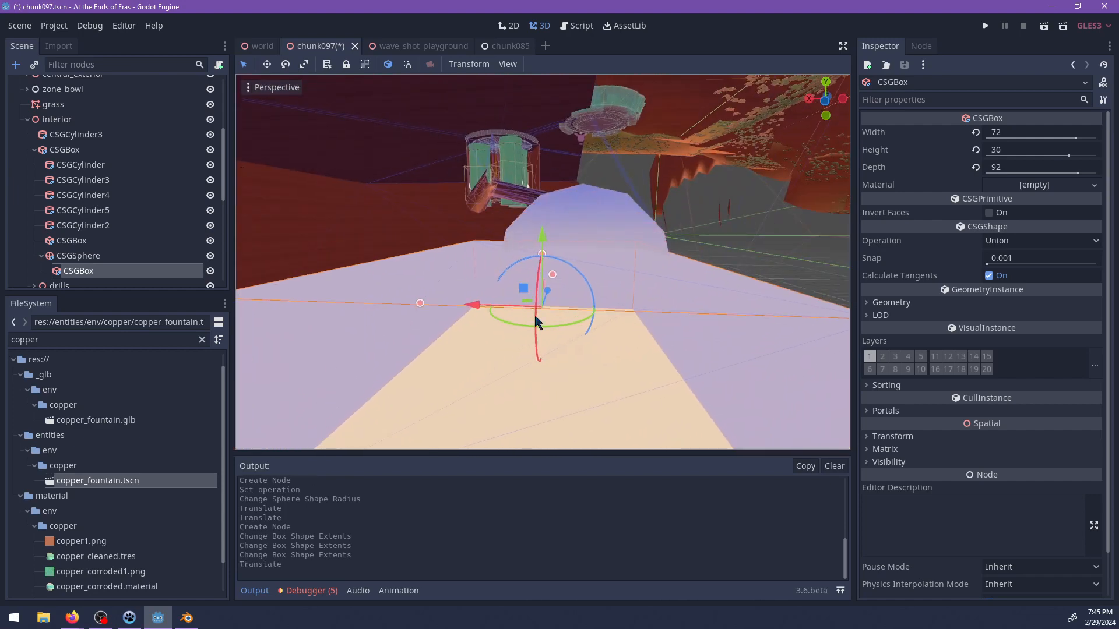
shift+middle_drag(534, 315, 512, 263)
scroll(609, 227, up, 5)
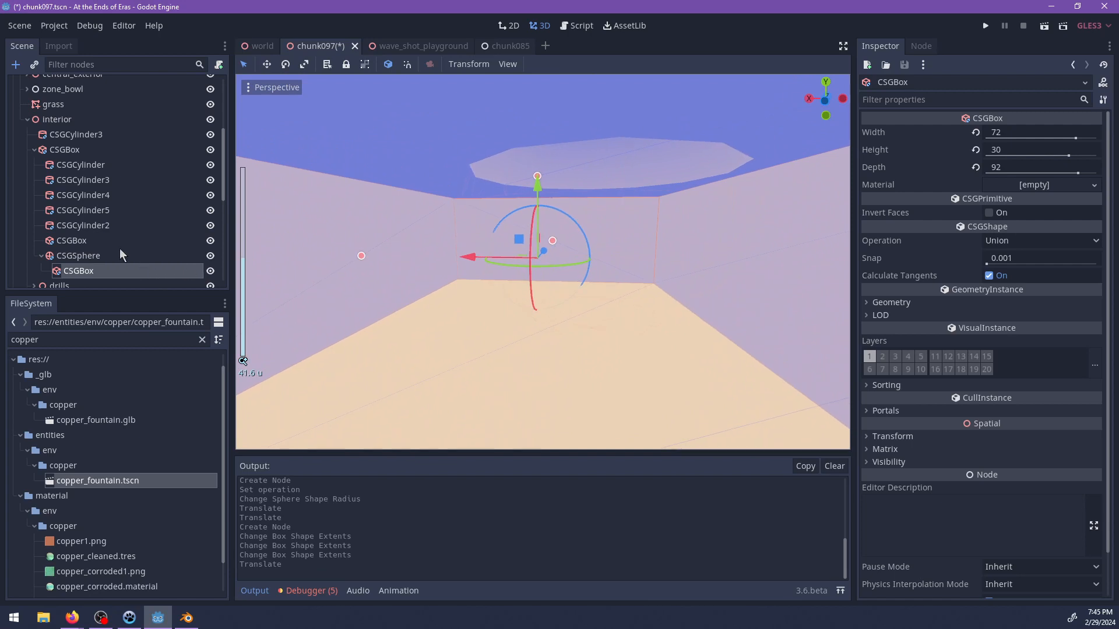
Select the CSGSphere together with its child CSGBox and search the project files for "terrain".
shift+click(120, 254)
click(891, 250)
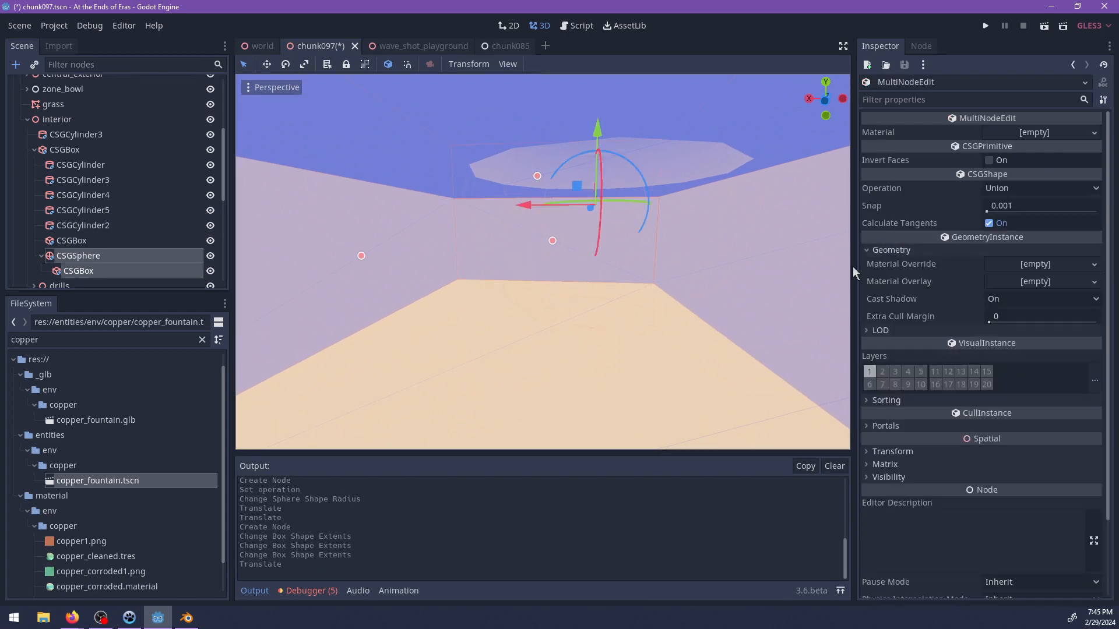
click(108, 340)
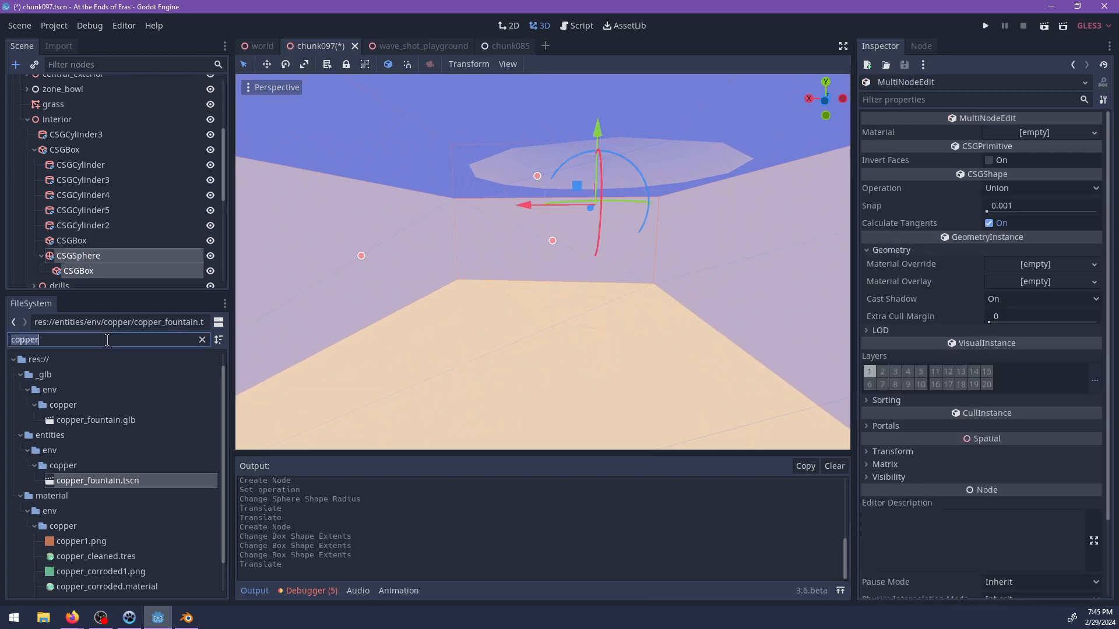
text(terrina)
key(BackSpace)
key(BackSpace)
key(BackSpace)
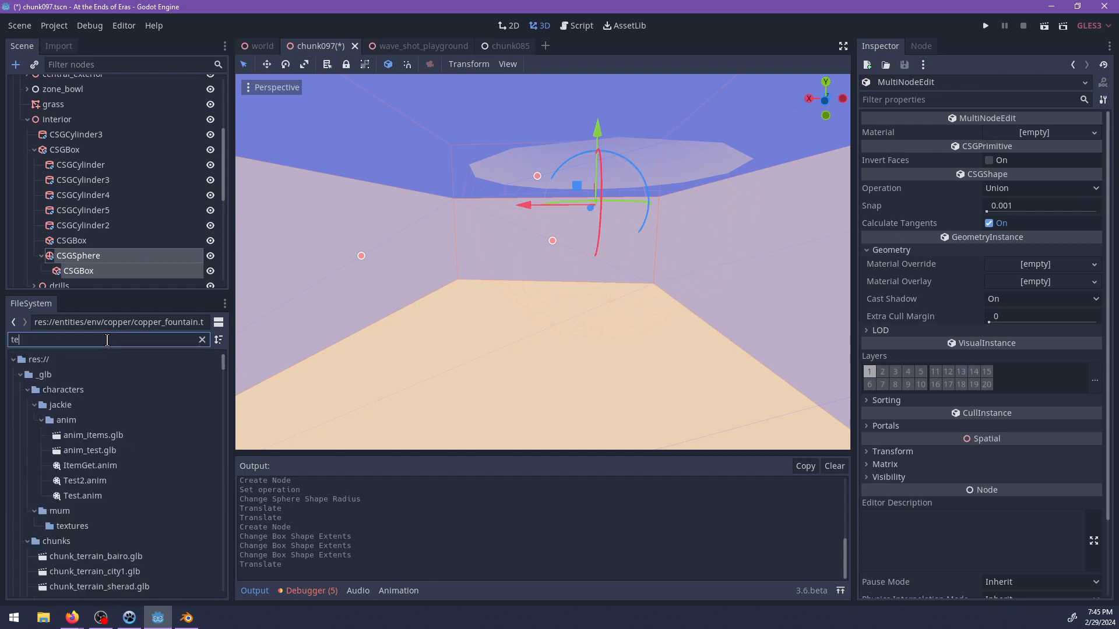
text(ain)
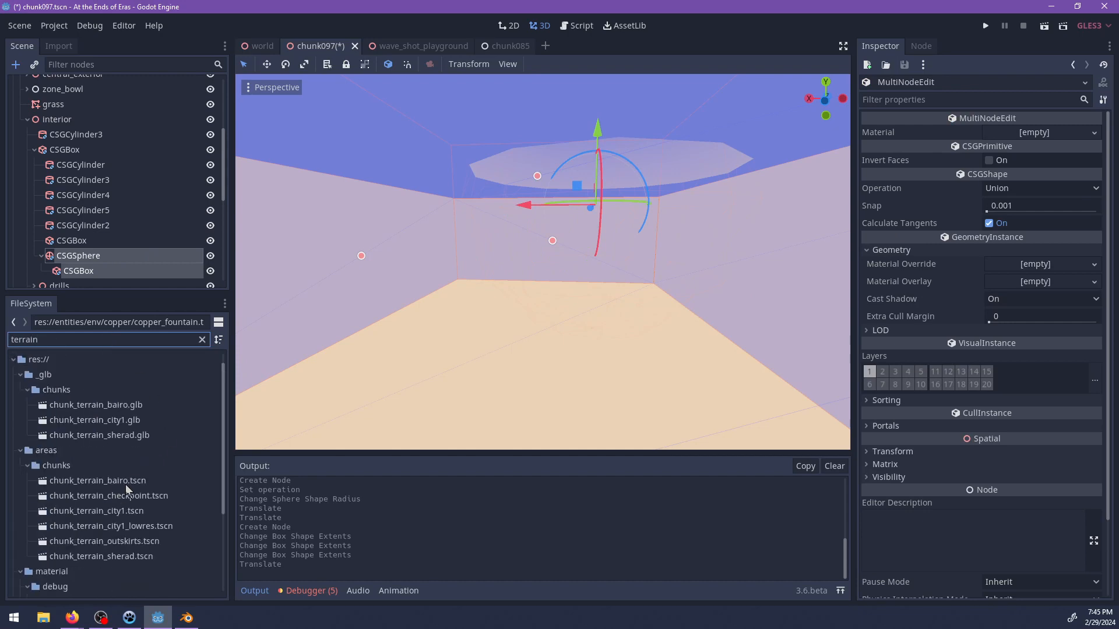
scroll(98, 514, down, 4)
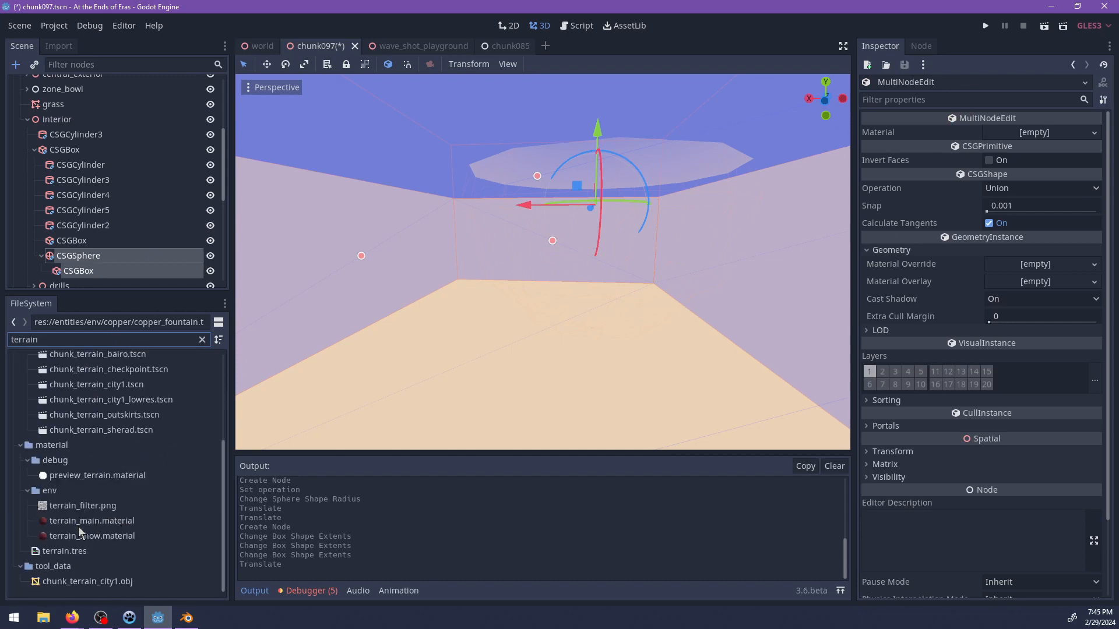
Search the project files for "rock" and locate rock.material in the stone folder.
key(ctrl+a)
text(rock)
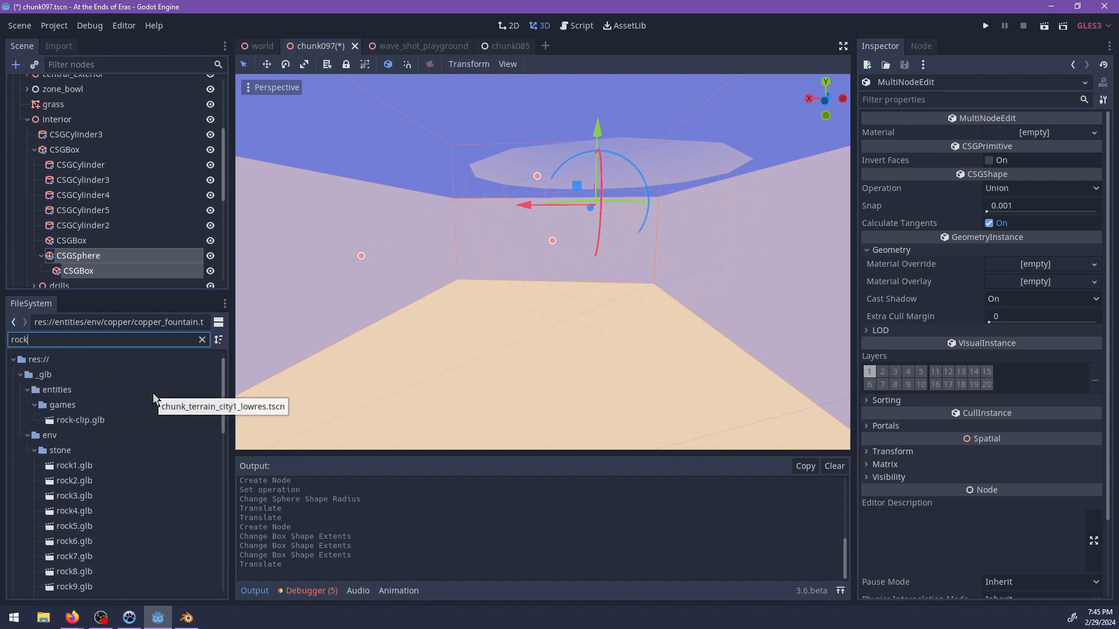
scroll(166, 463, down, 3)
Try rock.material as the Material Override of the sphere and its child box, and clear the override.
drag(64, 570, 1040, 269)
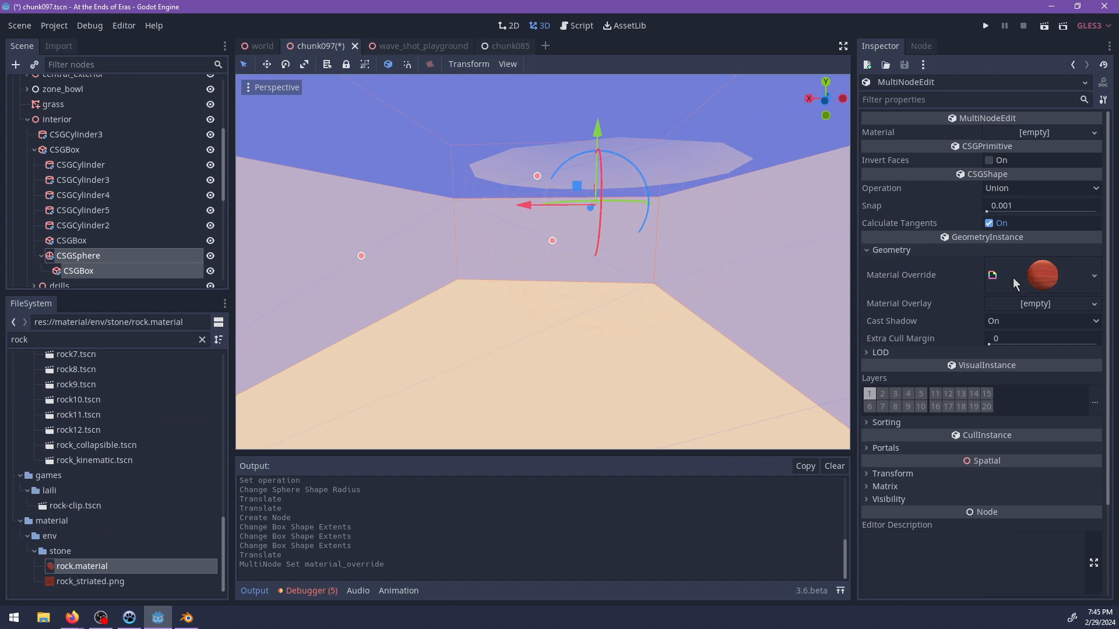
click(1036, 280)
right_click(1037, 280)
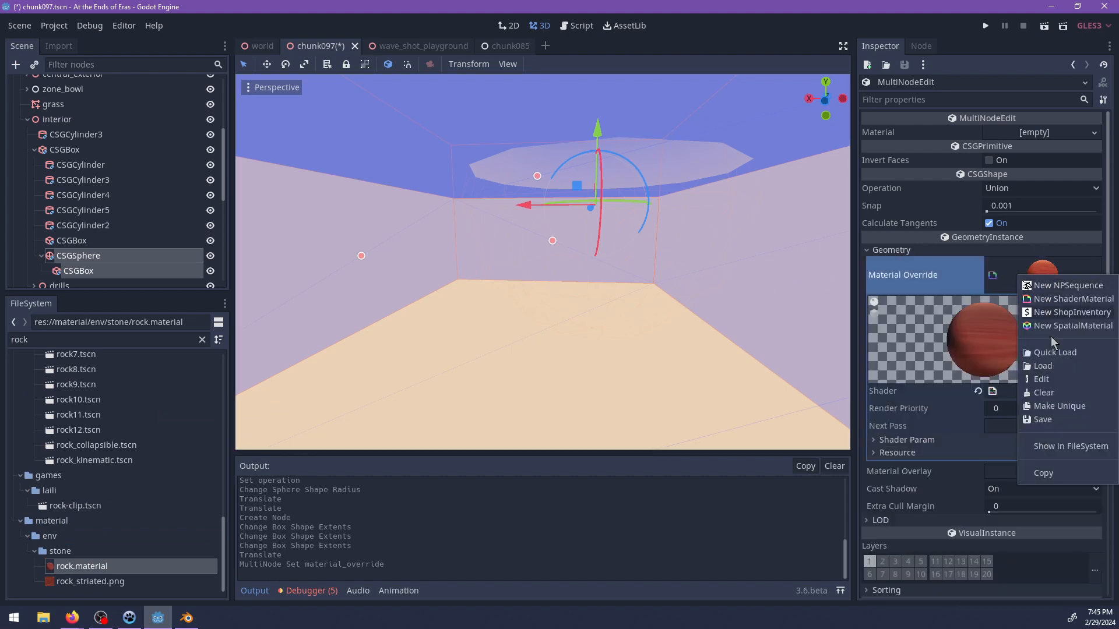
click(1055, 393)
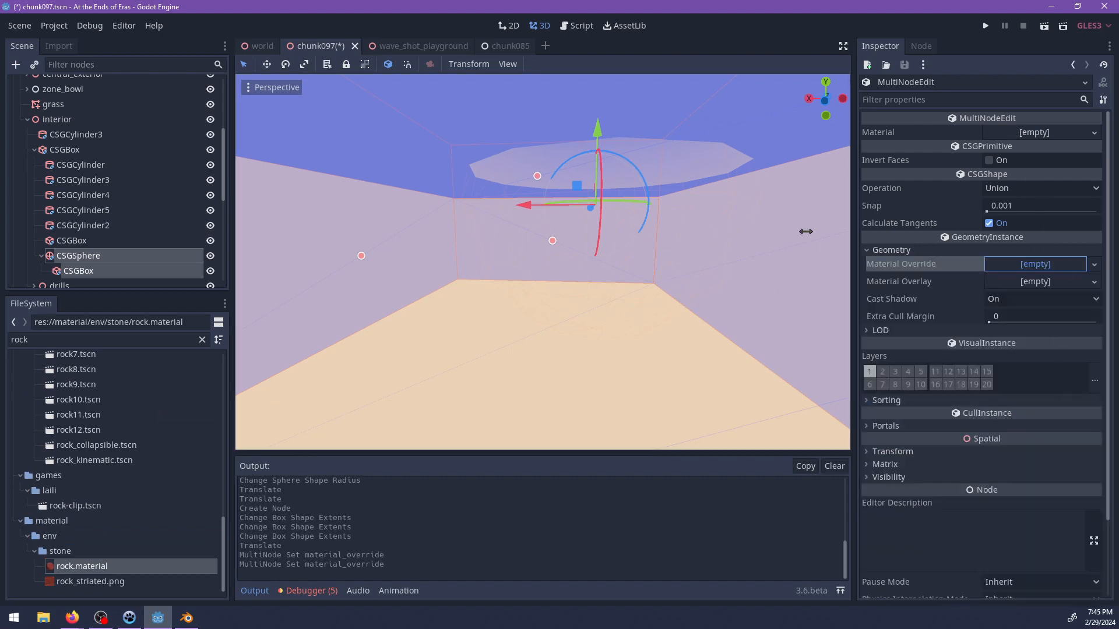
Assign rock.material as the Material of both the CSGSphere and its child CSGBox.
drag(87, 565, 1033, 136)
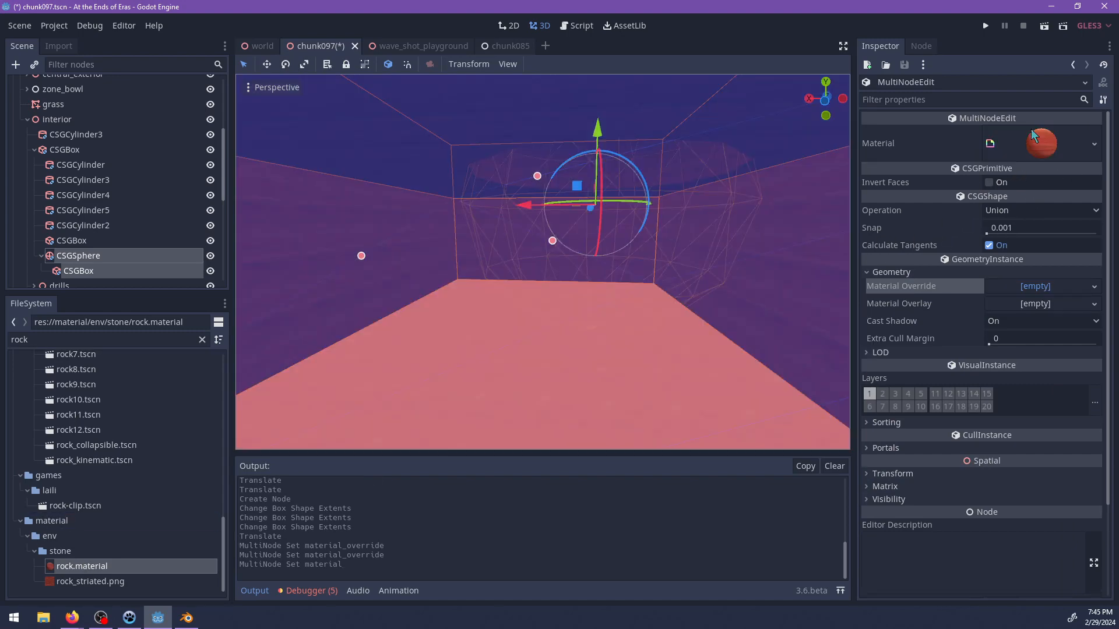
scroll(613, 257, up, 2)
middle_drag(612, 257, 436, 273)
shift+middle_drag(638, 157, 612, 428)
middle_drag(639, 277, 636, 245)
Search the project files for "double" and open double_roof.glb as a new inherited scene.
click(147, 336)
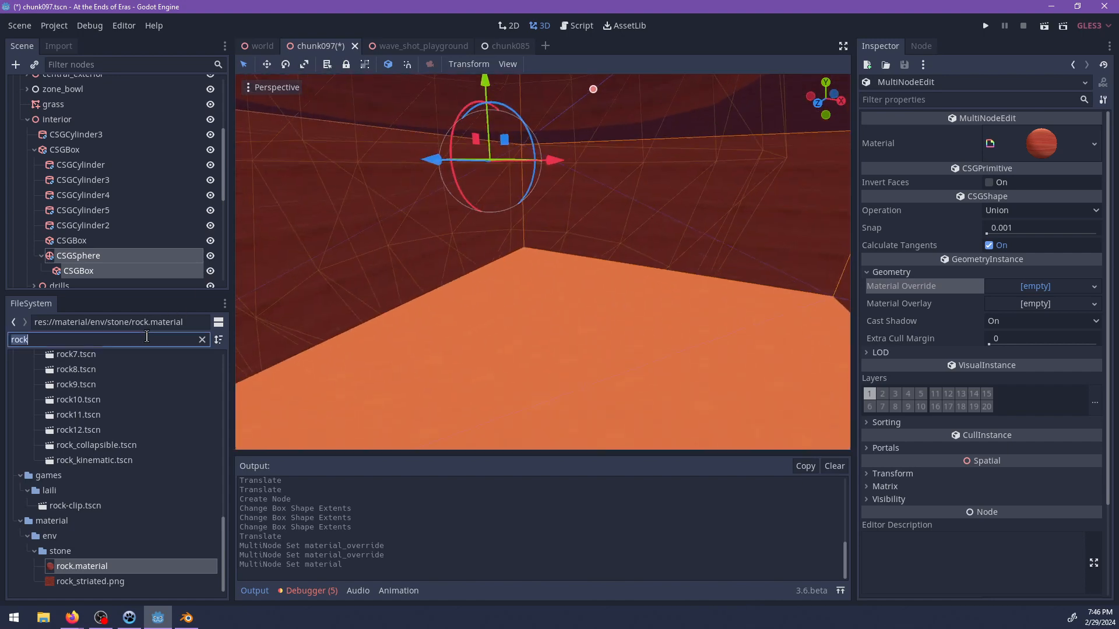
text(double)
scroll(136, 394, up, 3)
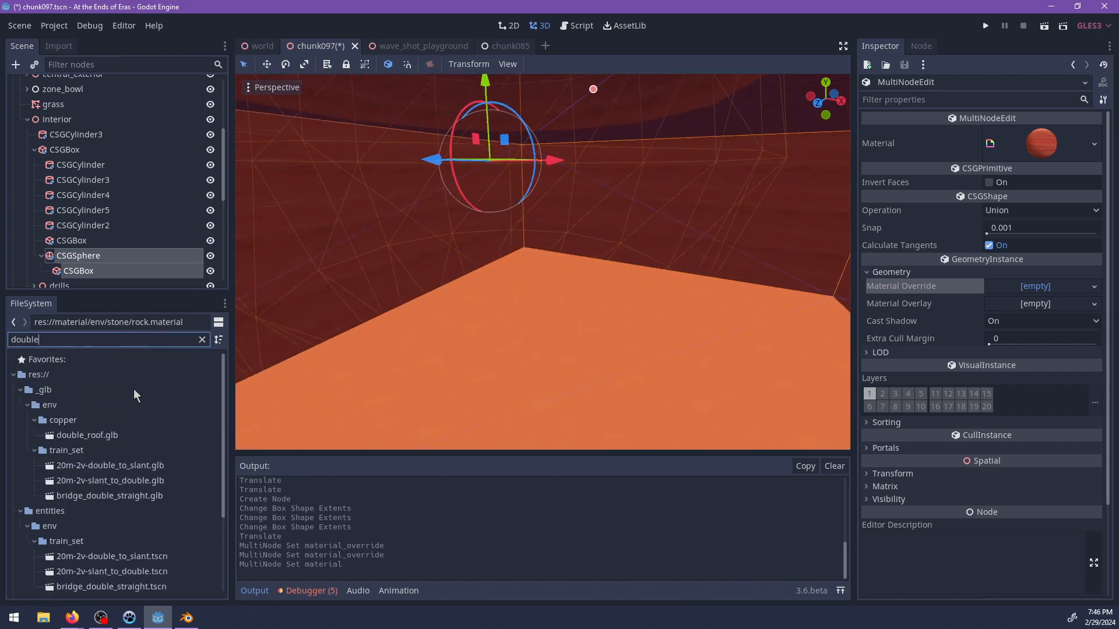
double_click(87, 435)
click(497, 330)
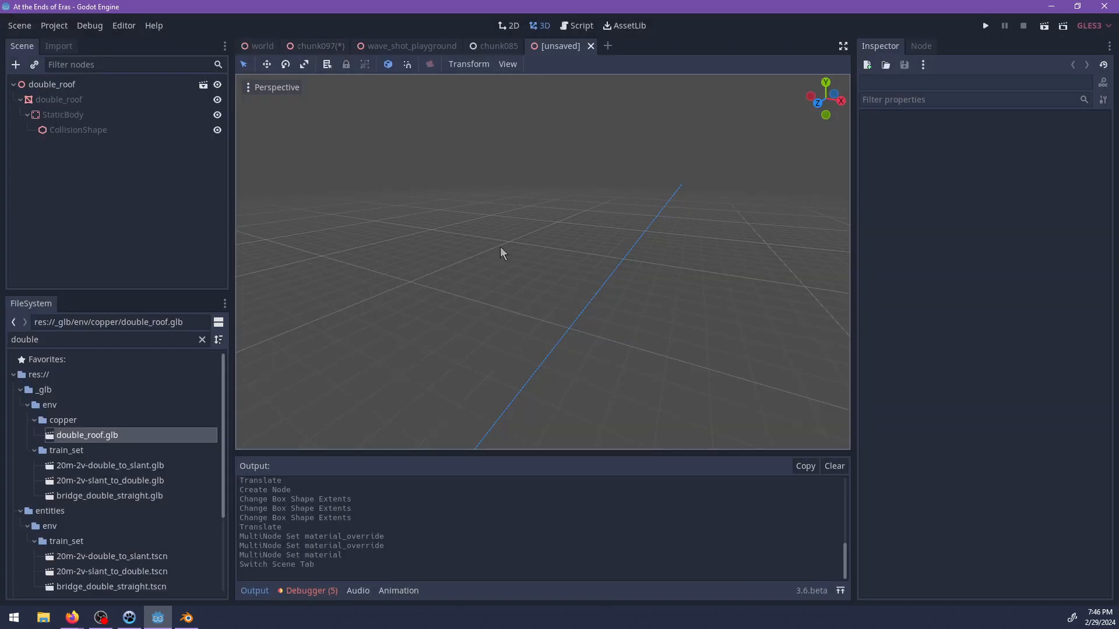
Add the StaticBody of the double-roof scene to the group "hard".
click(60, 115)
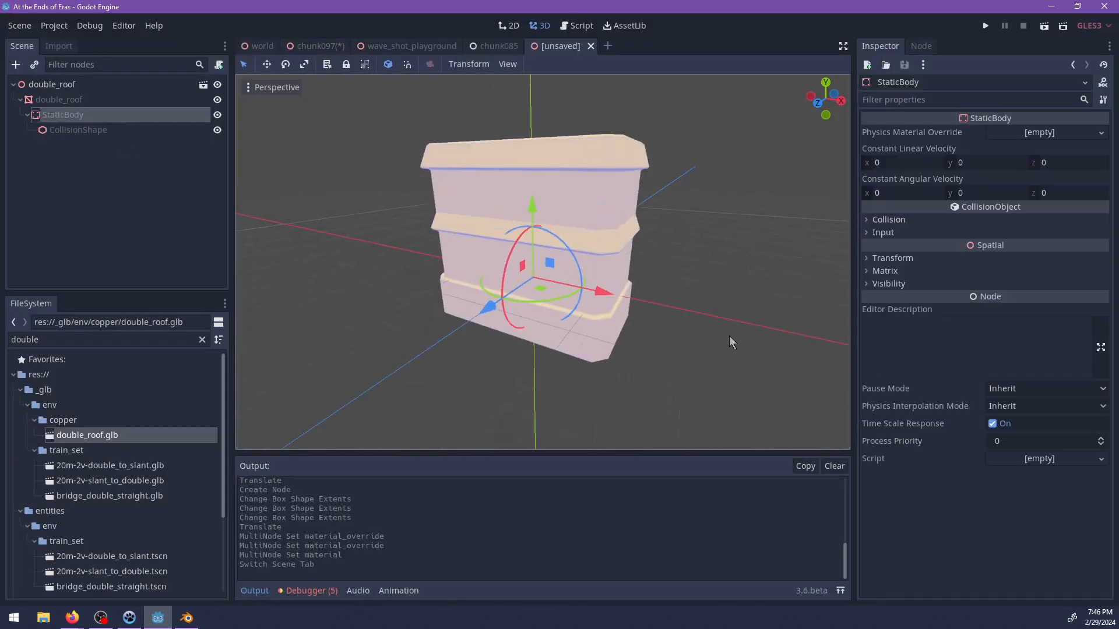
click(920, 46)
click(909, 101)
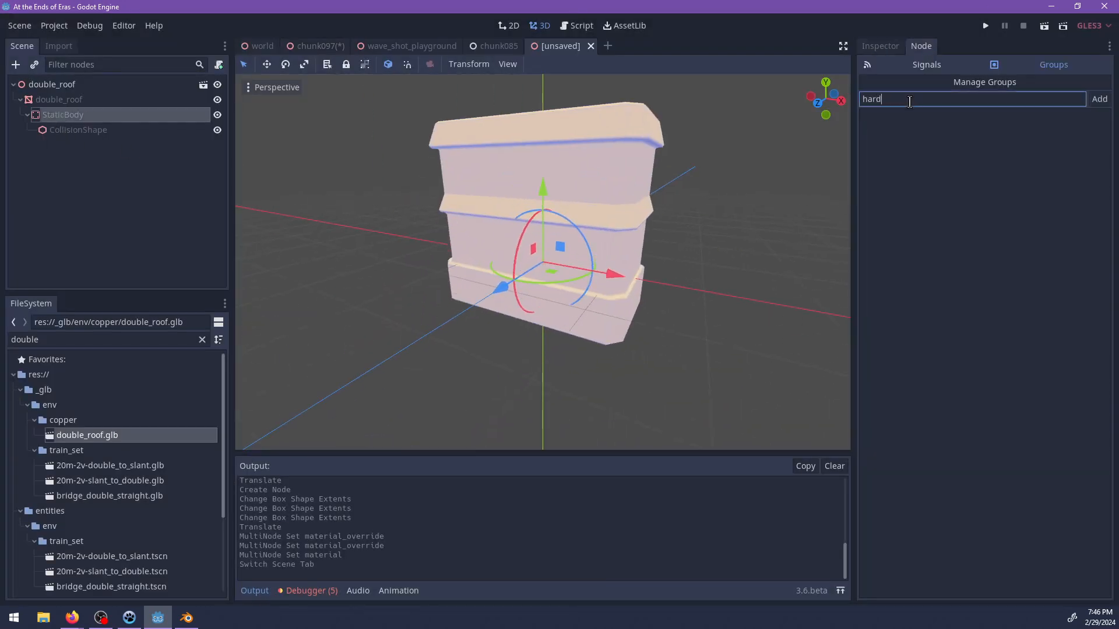
key(Return)
Enable collision layer 9 on the double-roof StaticBody in addition to layer 1.
click(889, 50)
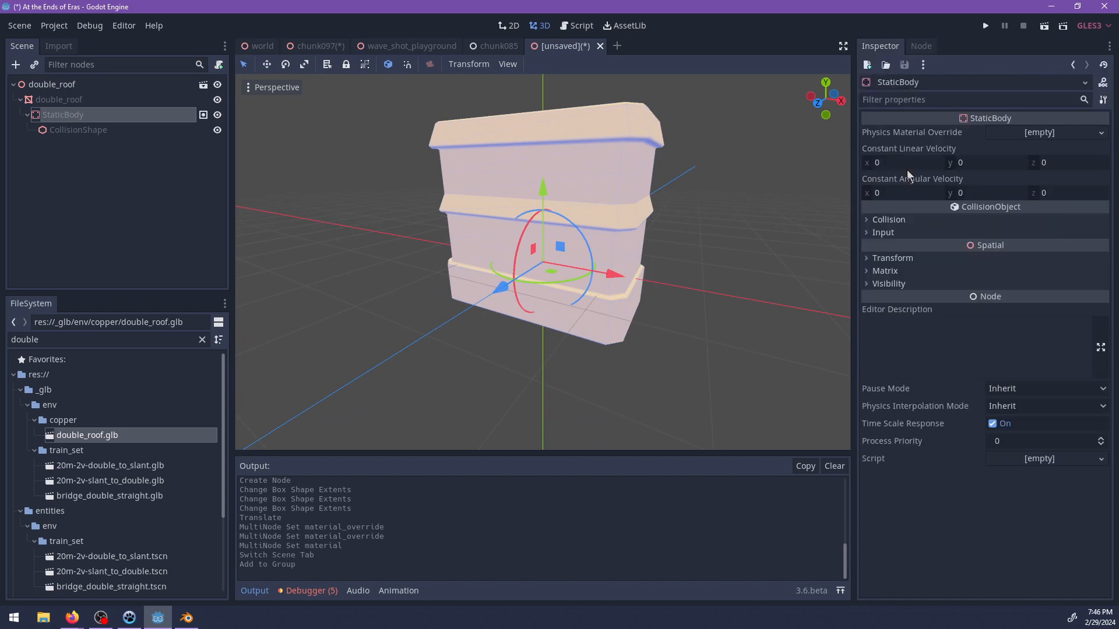
click(905, 220)
click(927, 248)
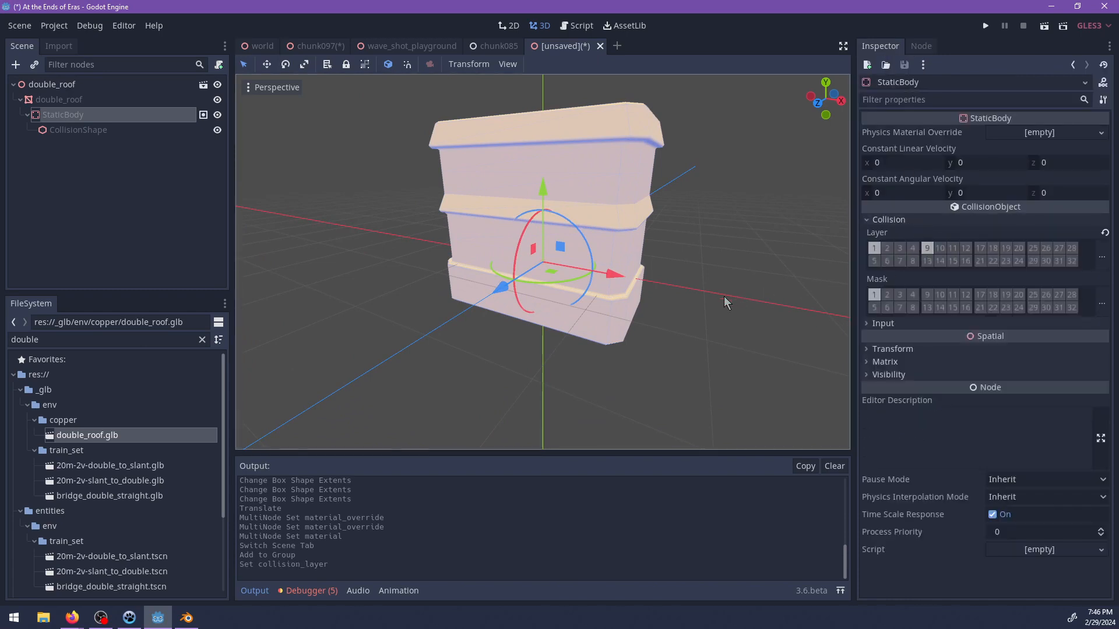
Try copper_cleaned.tres in material slot 0 of the double_roof mesh and replace it with copper_corroded.material.
middle_drag(723, 296, 651, 256)
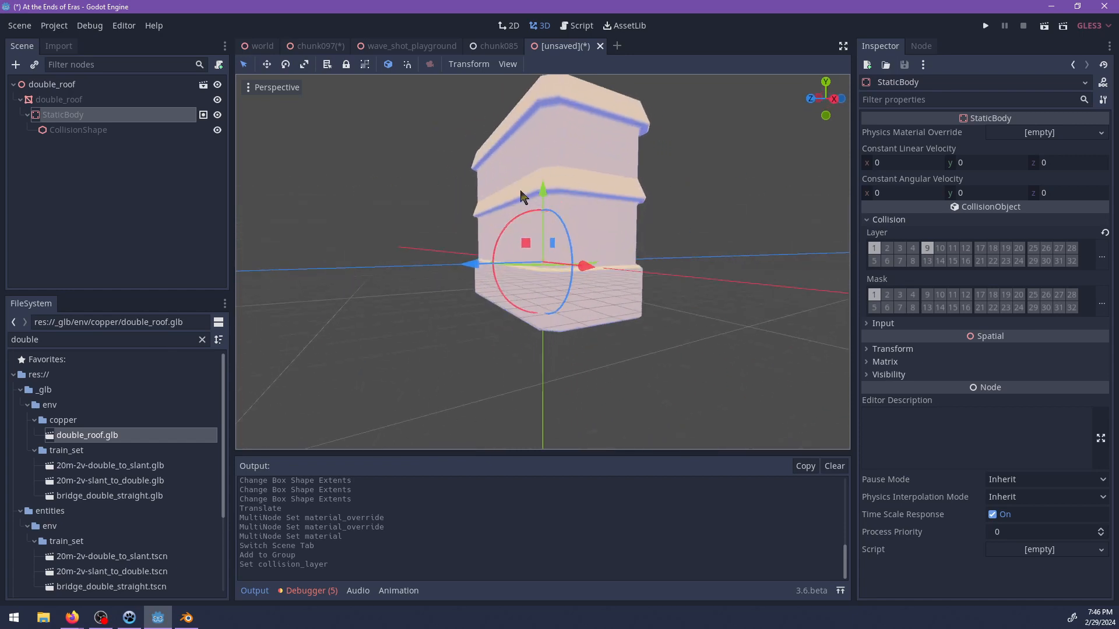
click(58, 100)
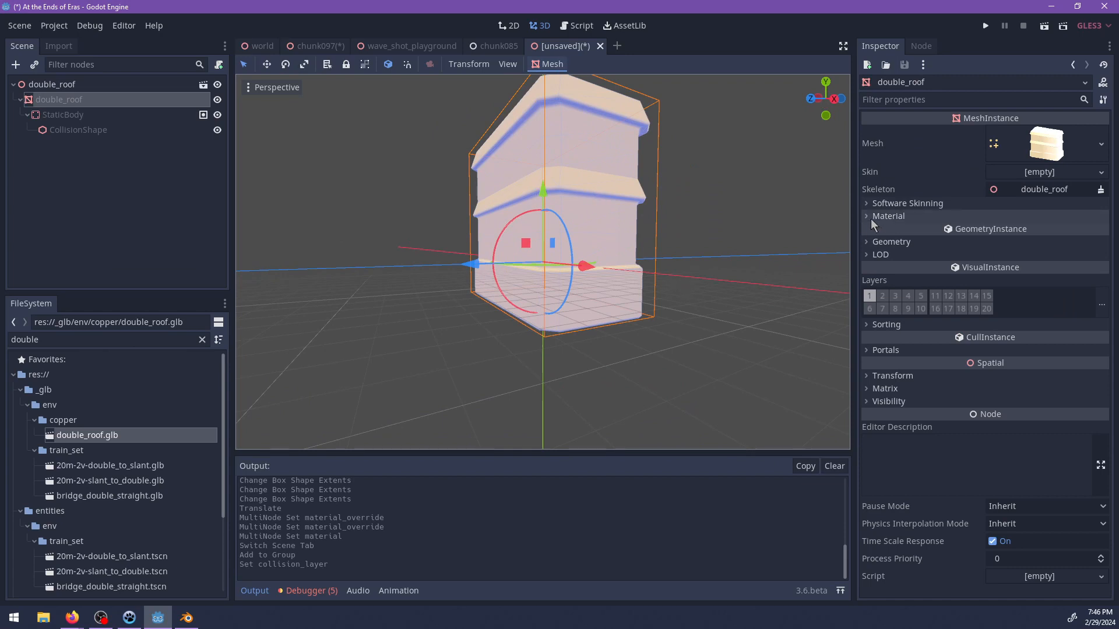
click(885, 216)
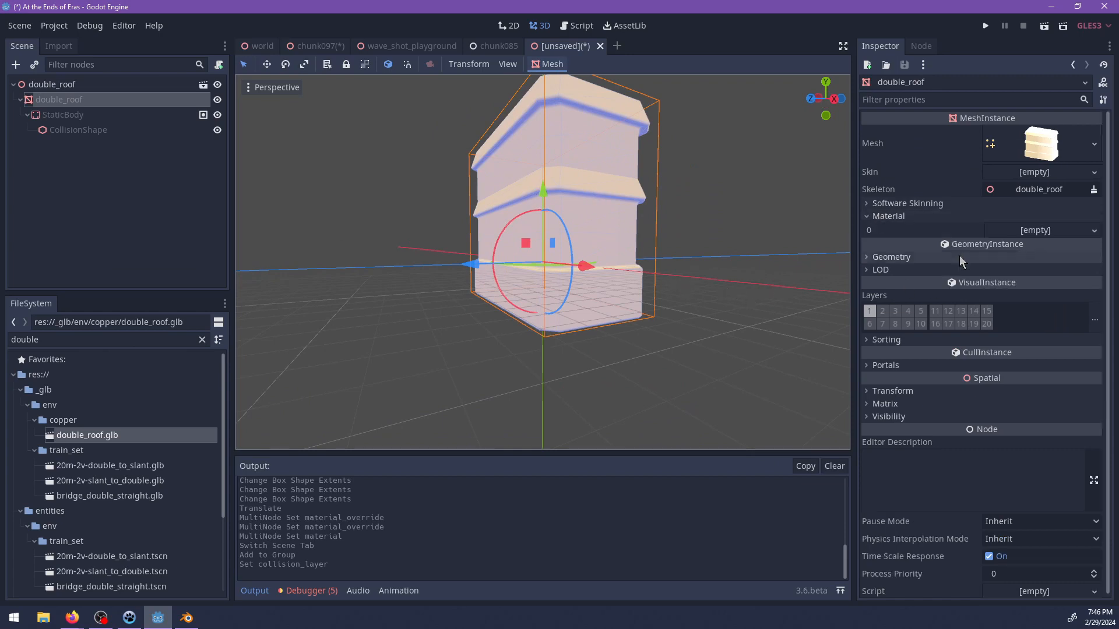
double_click(149, 335)
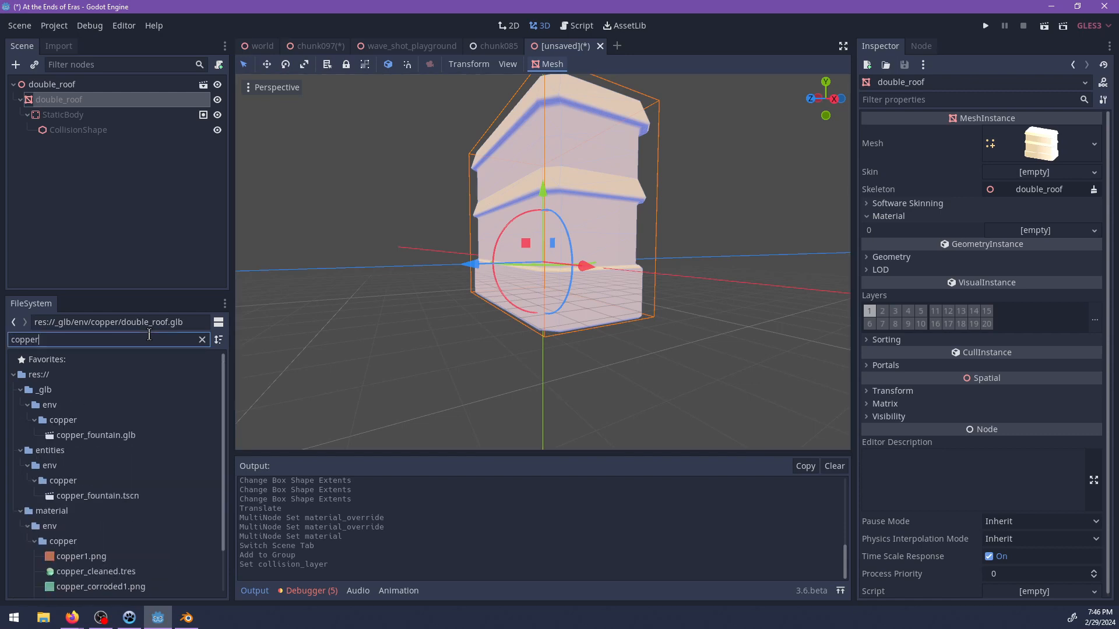
scroll(124, 411, down, 2)
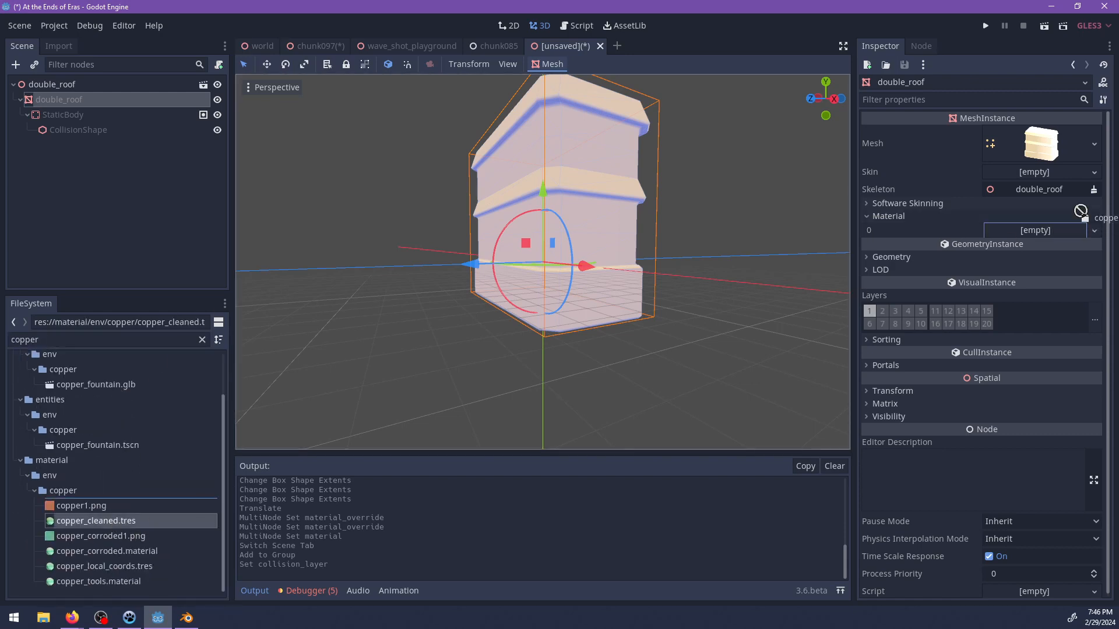
drag(1081, 211, 1044, 233)
middle_drag(697, 210, 508, 271)
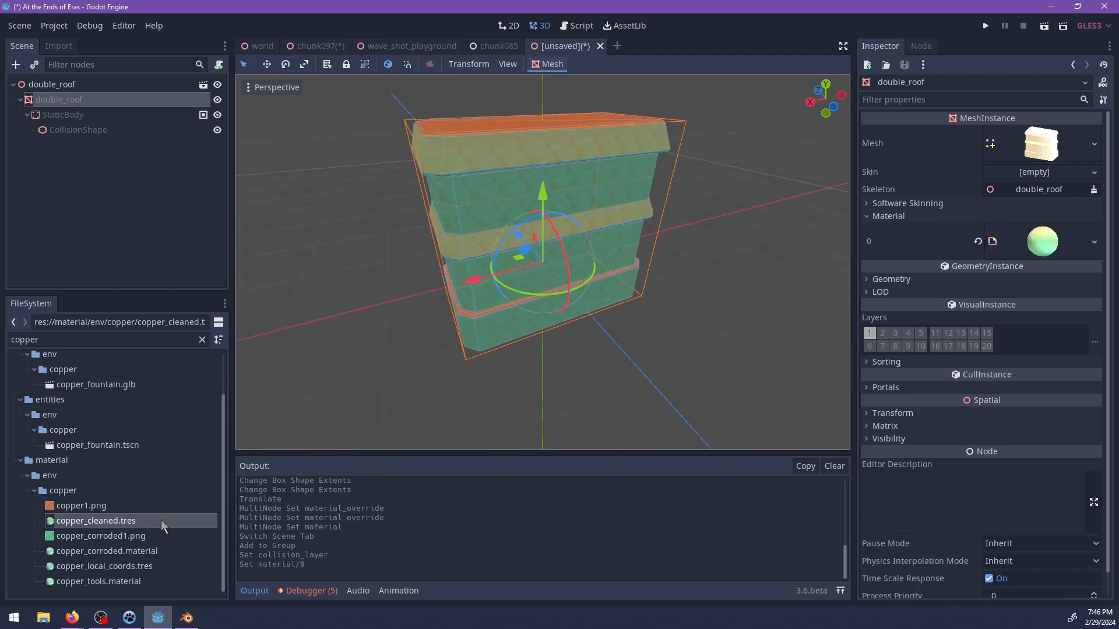
drag(101, 550, 363, 479)
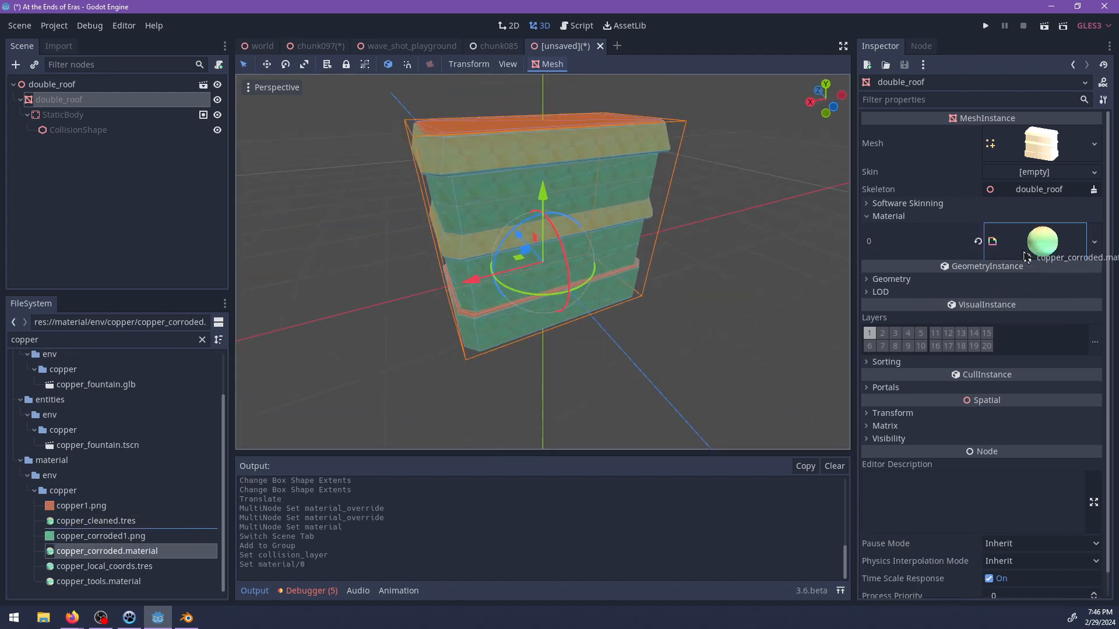
middle_drag(652, 296, 721, 286)
Save the scene as double_roof.tscn in res://entities/env/copper.
key(ctrl+s)
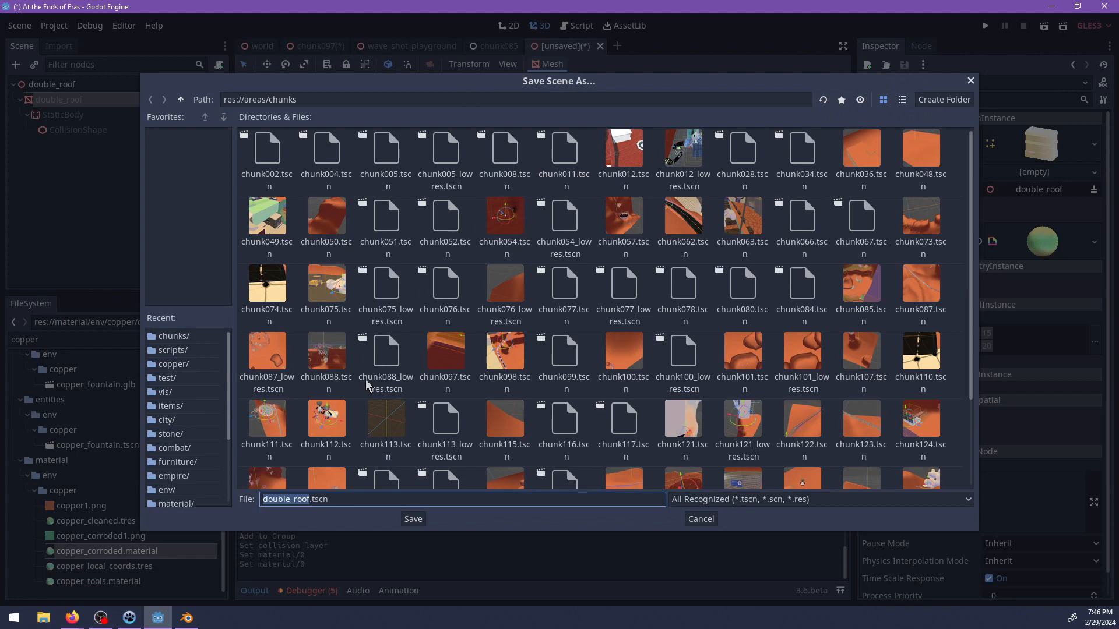
click(180, 99)
click(180, 100)
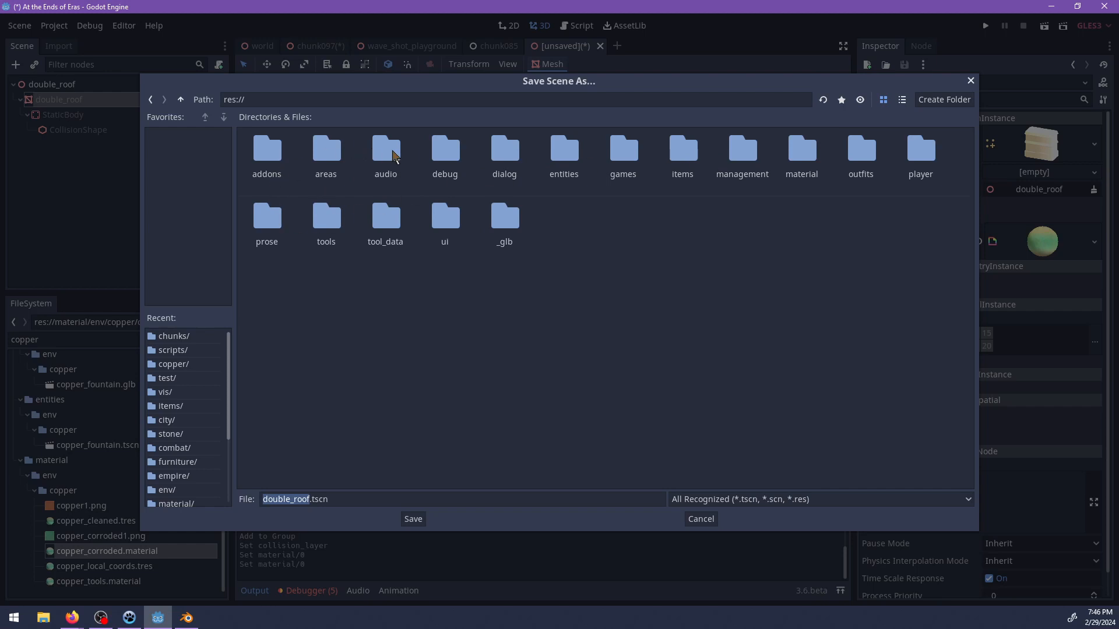
double_click(322, 153)
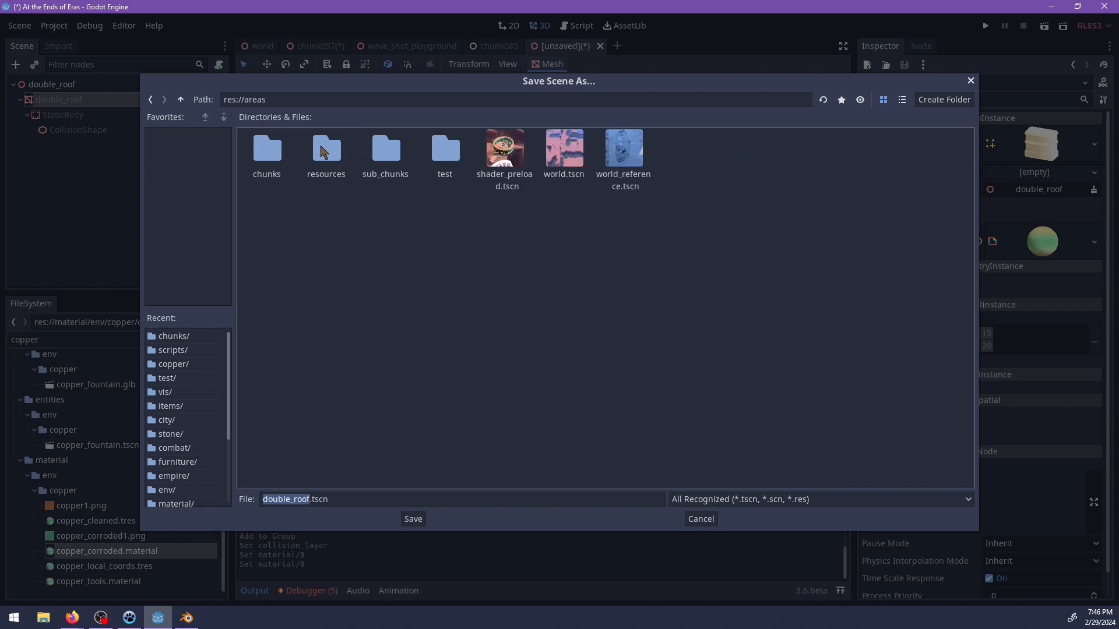
click(180, 101)
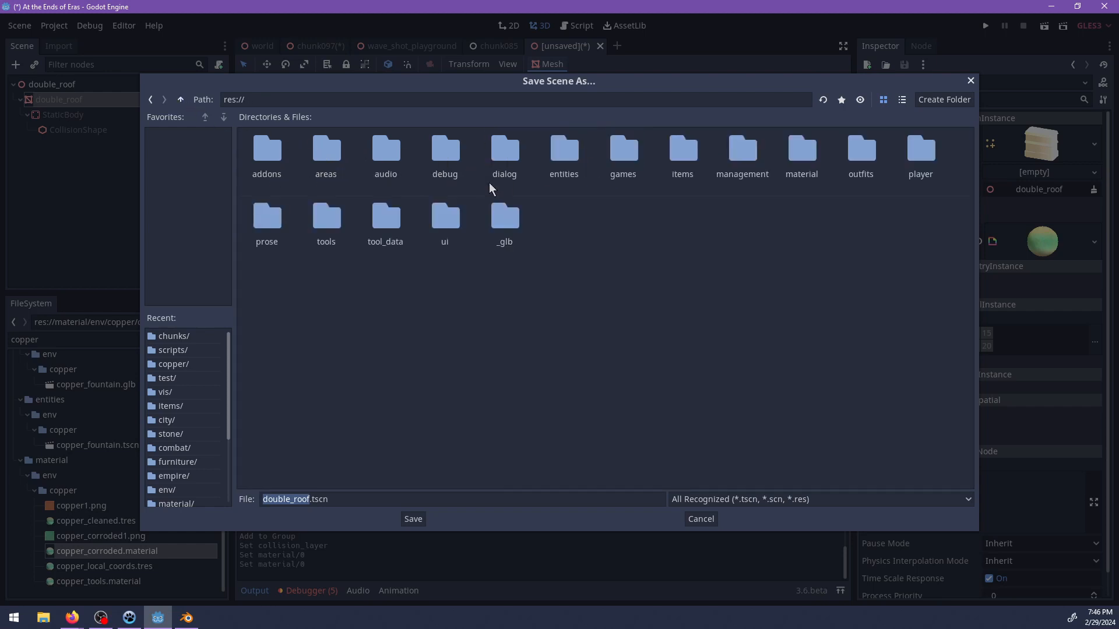
double_click(565, 152)
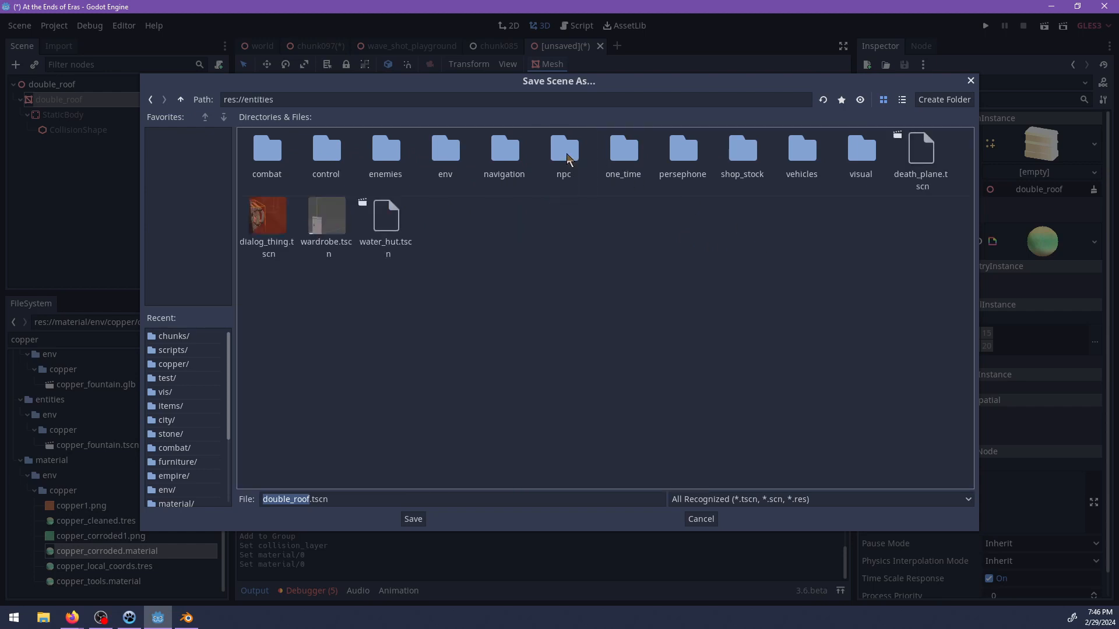
double_click(445, 153)
double_click(444, 153)
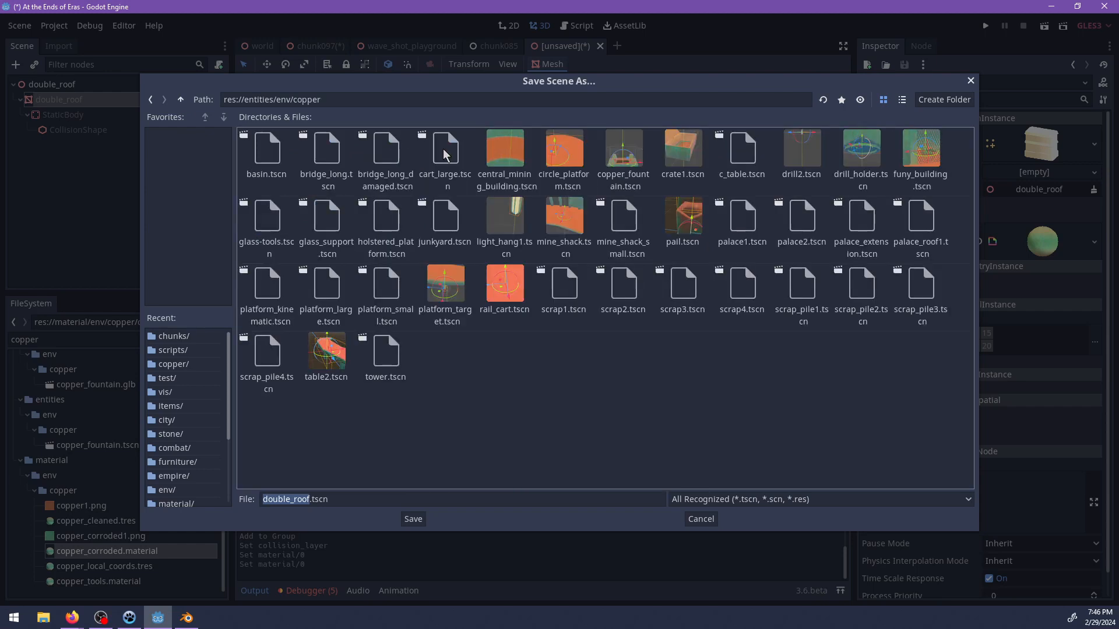
click(413, 519)
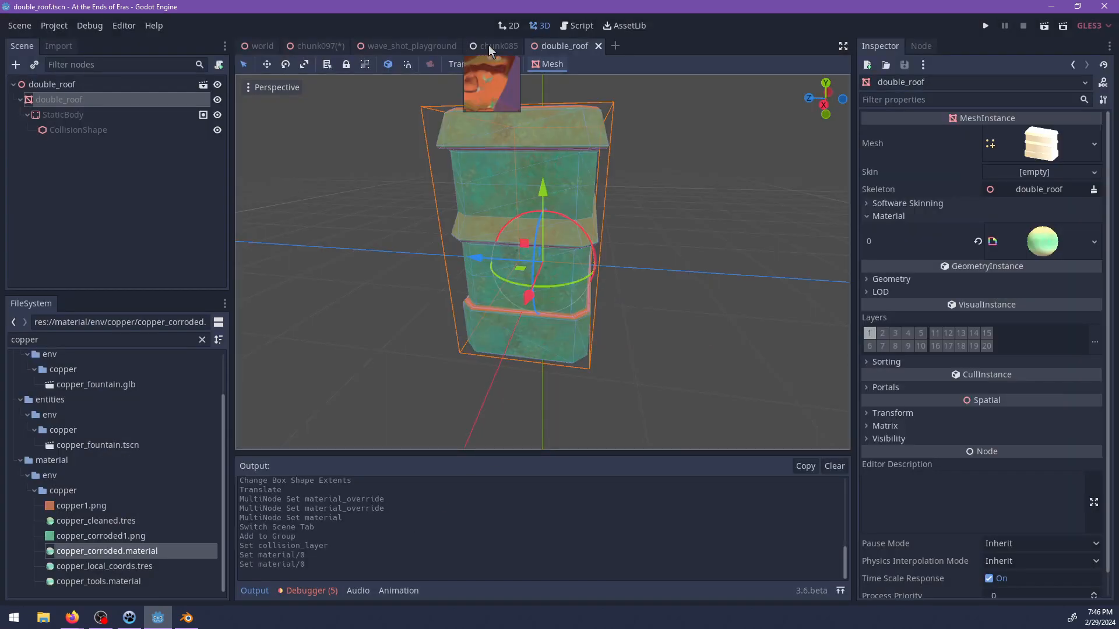
Return to the chunk097 scene and save it.
click(491, 46)
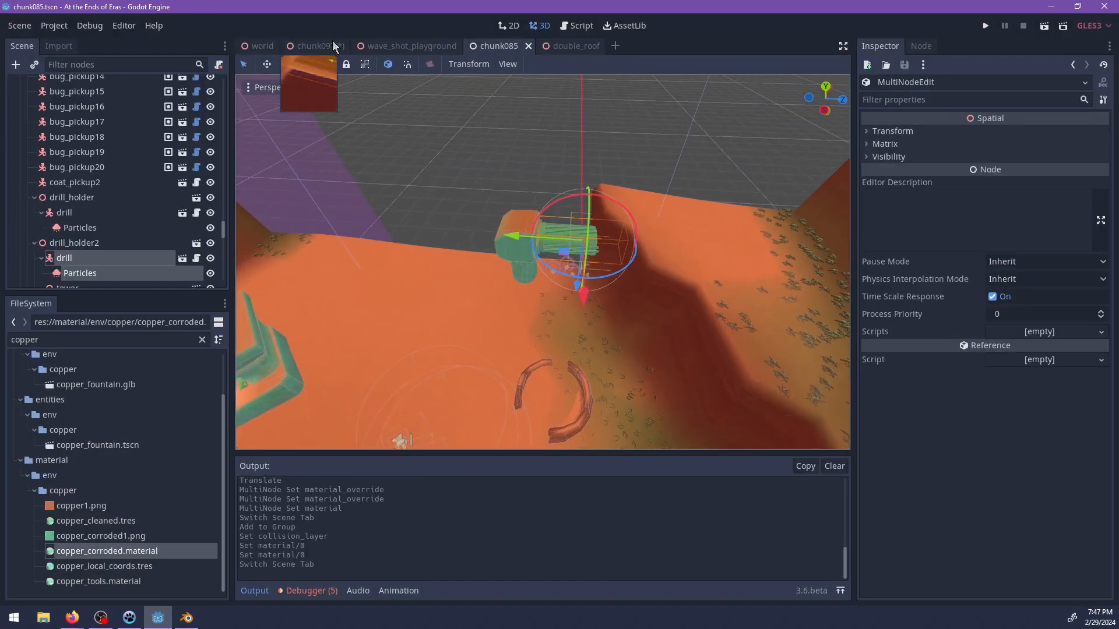
click(326, 46)
middle_drag(549, 286, 408, 300)
scroll(451, 295, down, 4)
key(ctrl+s)
Select the subtracted CSGSphere in the mine interior and reduce its radius to about 14.2.
click(652, 246)
middle_drag(652, 245, 621, 233)
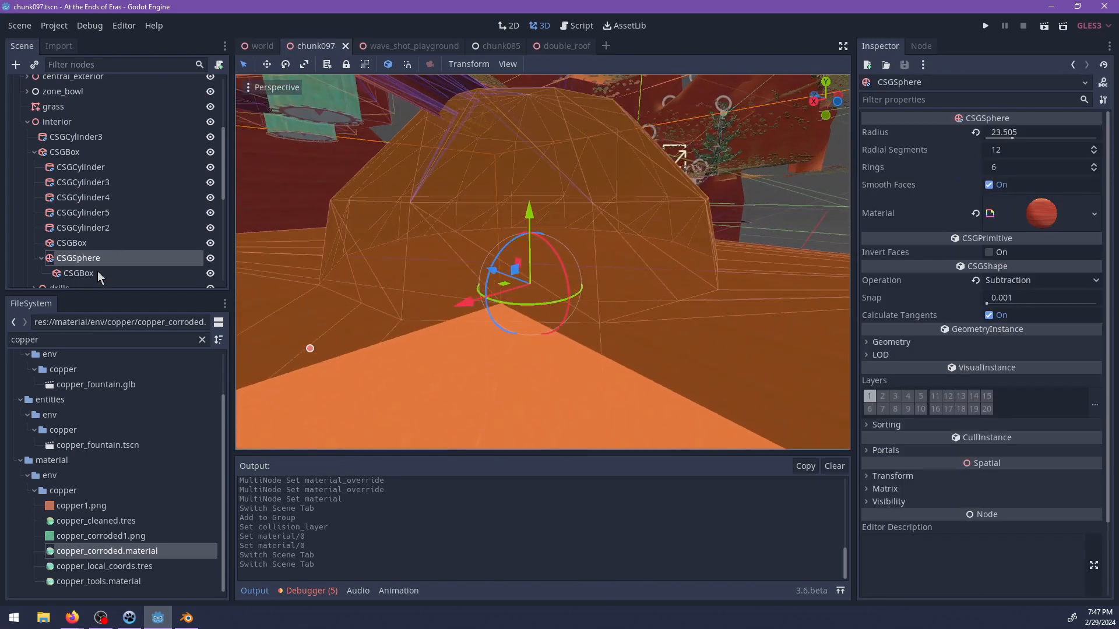
middle_drag(396, 267, 351, 273)
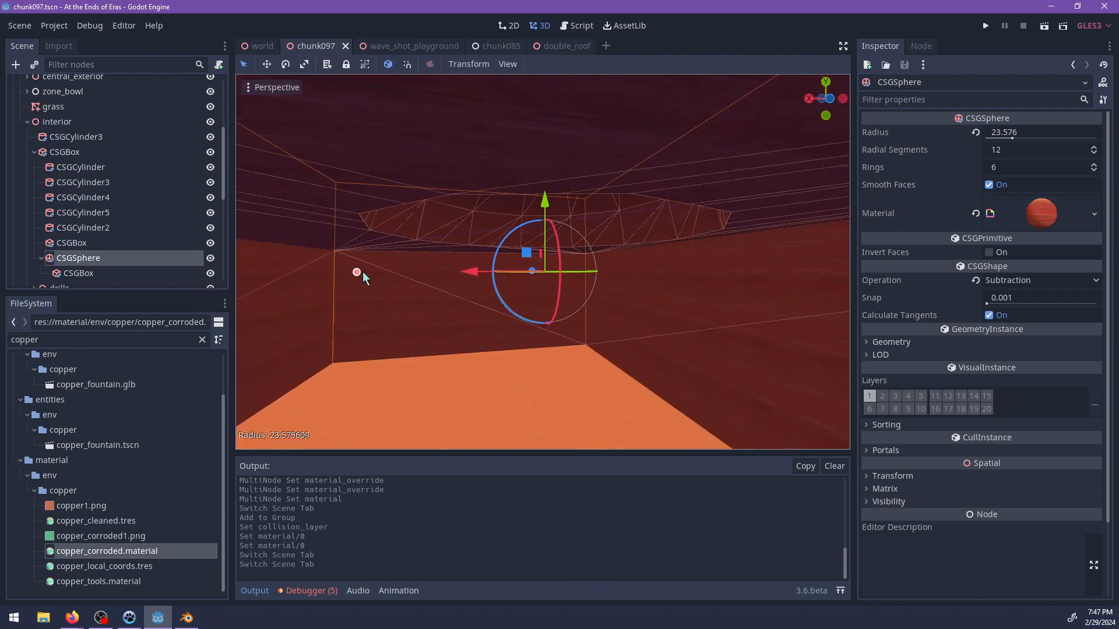
drag(433, 274, 438, 272)
middle_drag(467, 243, 514, 303)
scroll(527, 285, up, 5)
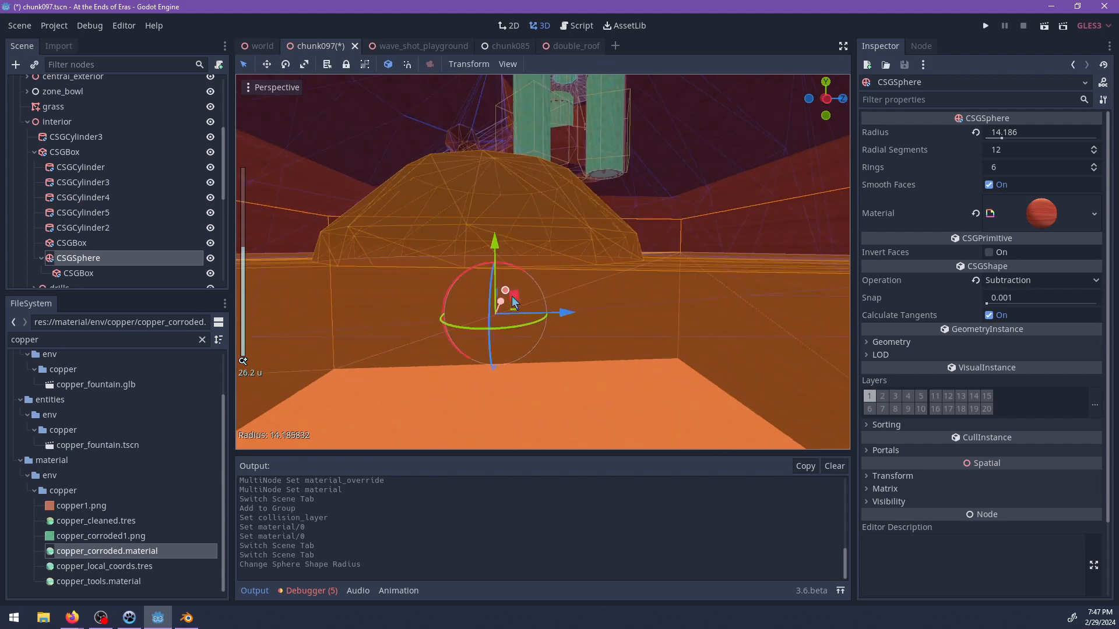
Reposition the subtracted CSGSphere, together with its child box, inside the mine interior.
drag(514, 297, 505, 242)
middle_drag(526, 260, 646, 267)
drag(613, 299, 583, 247)
middle_drag(583, 247, 545, 282)
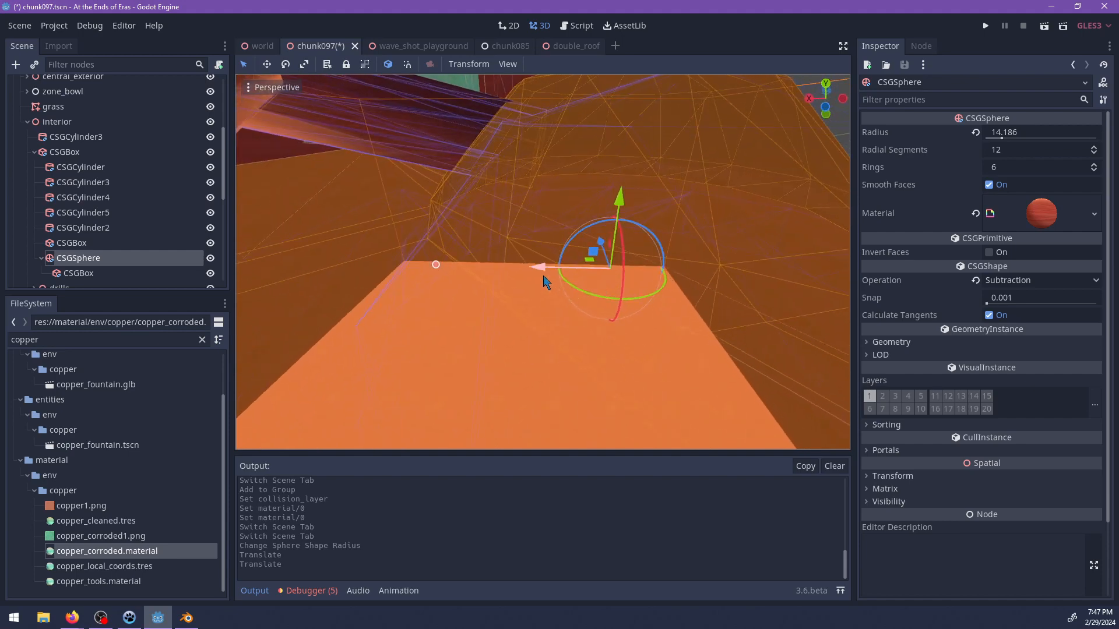
drag(560, 272, 560, 273)
shift+middle_drag(560, 272, 638, 128)
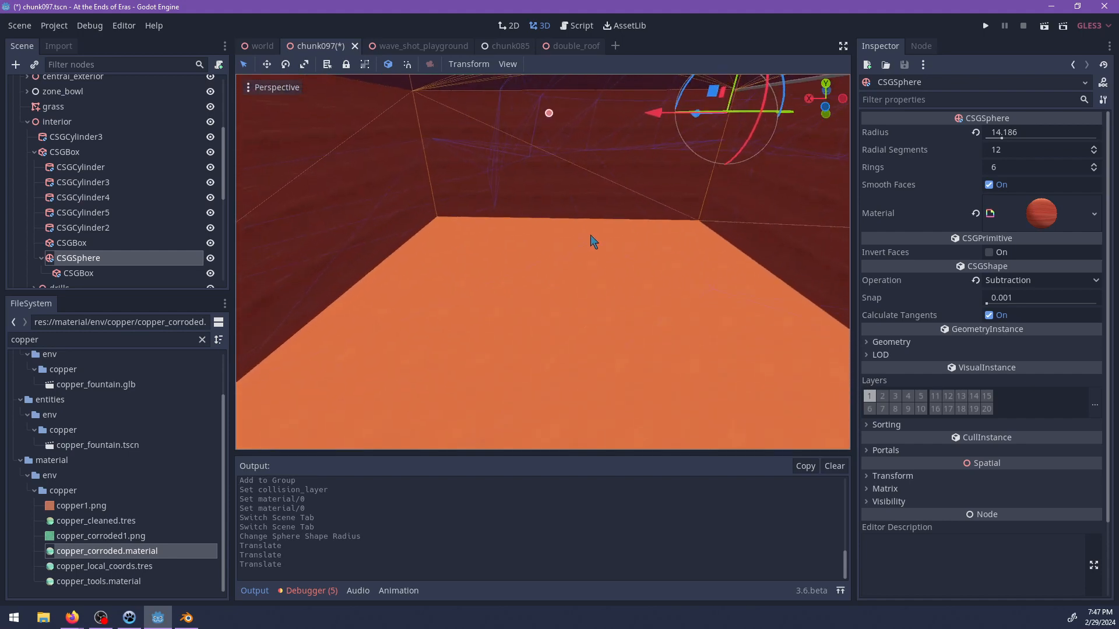
Filter the project files by "double", add an instance of double_roof.tscn under interior on the cavern floor, and shift it slightly along X.
middle_drag(590, 237, 586, 213)
scroll(586, 213, up, 1)
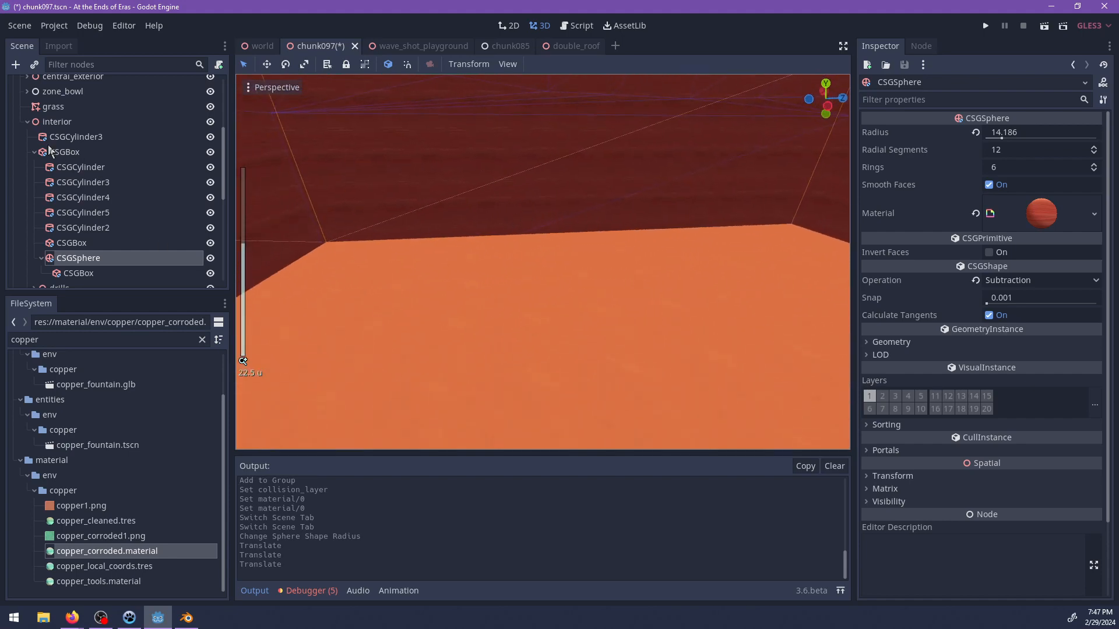
click(34, 124)
click(35, 153)
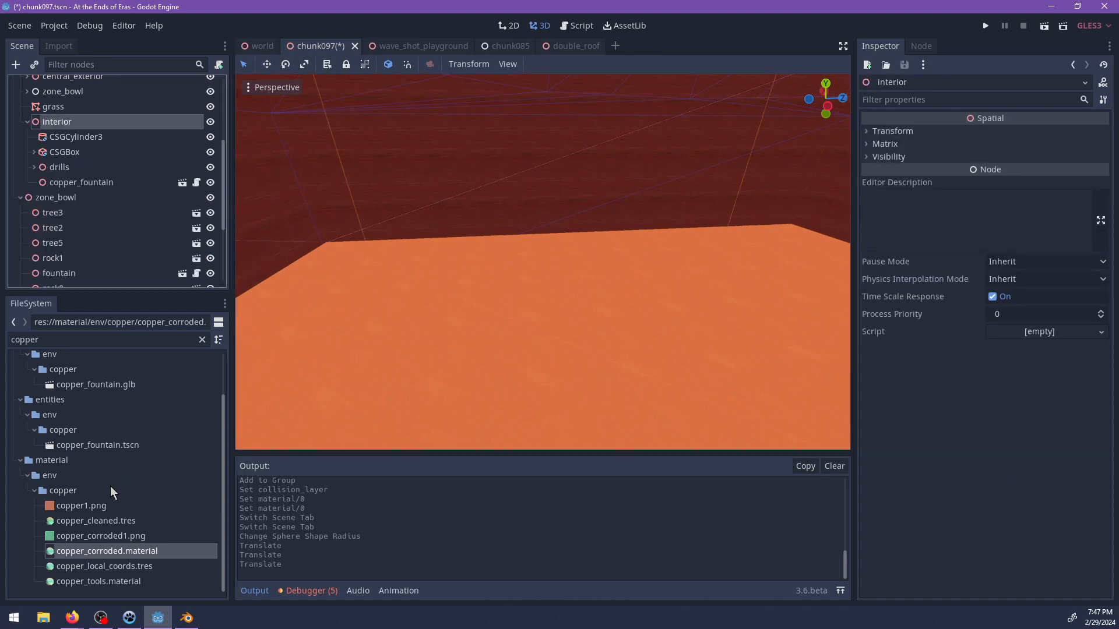
scroll(96, 396, up, 2)
text(double)
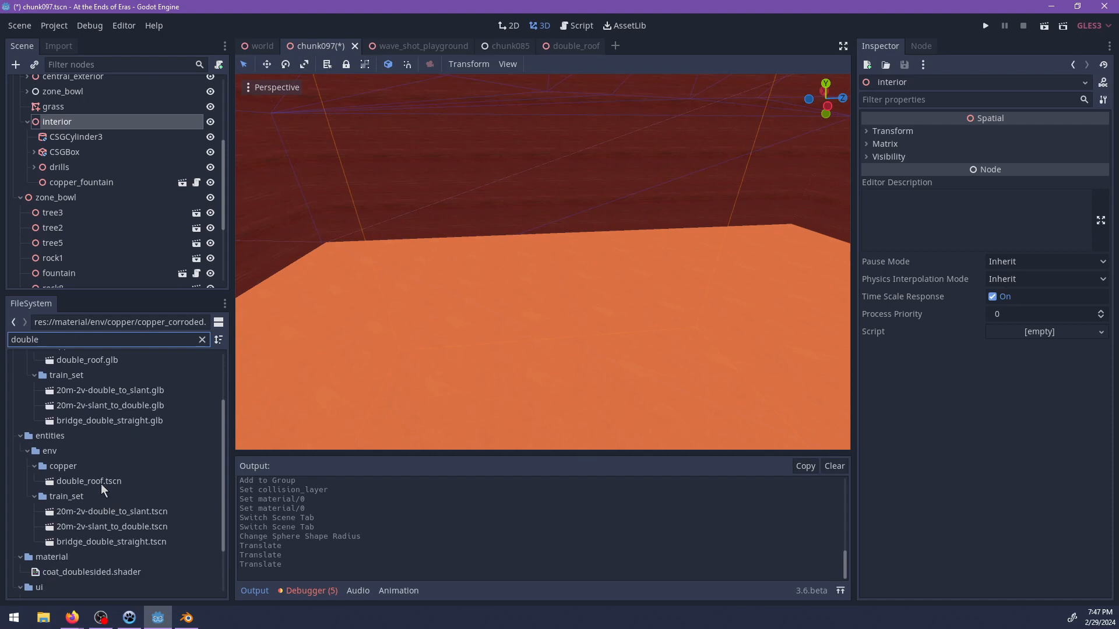
drag(554, 290, 518, 273)
scroll(520, 271, up, 5)
middle_drag(521, 265, 464, 265)
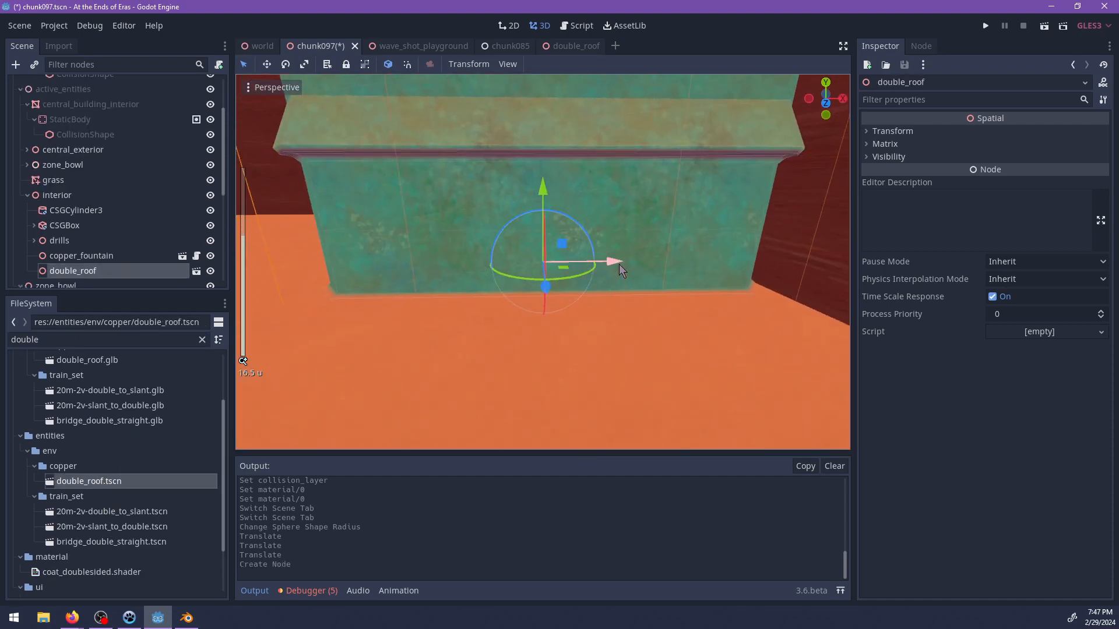
drag(621, 265, 598, 264)
scroll(532, 197, down, 2)
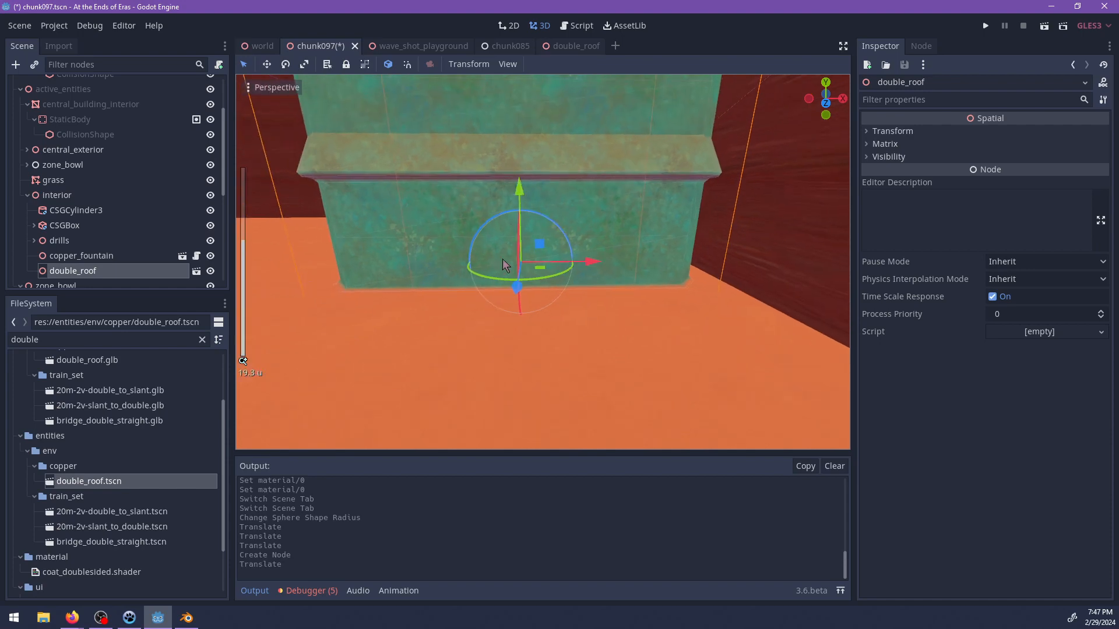
Duplicate the double_roof building twice along Z to form a row of three, and shift the whole row by -14 along Z.
scroll(690, 279, down, 4)
middle_drag(689, 279, 504, 301)
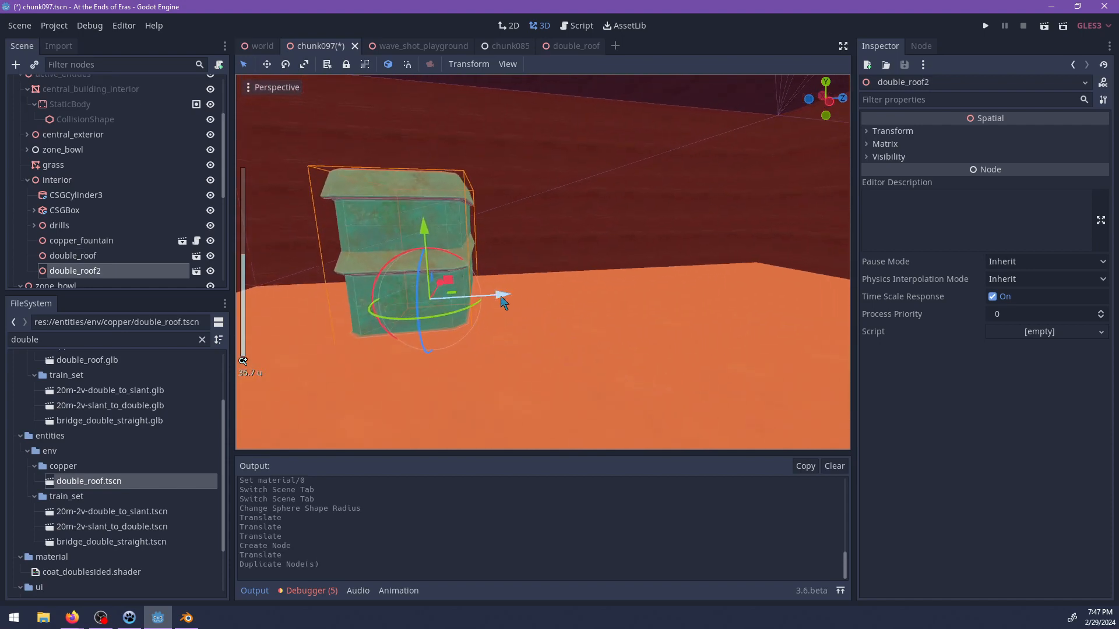
drag(503, 298, 585, 294)
middle_drag(585, 294, 553, 308)
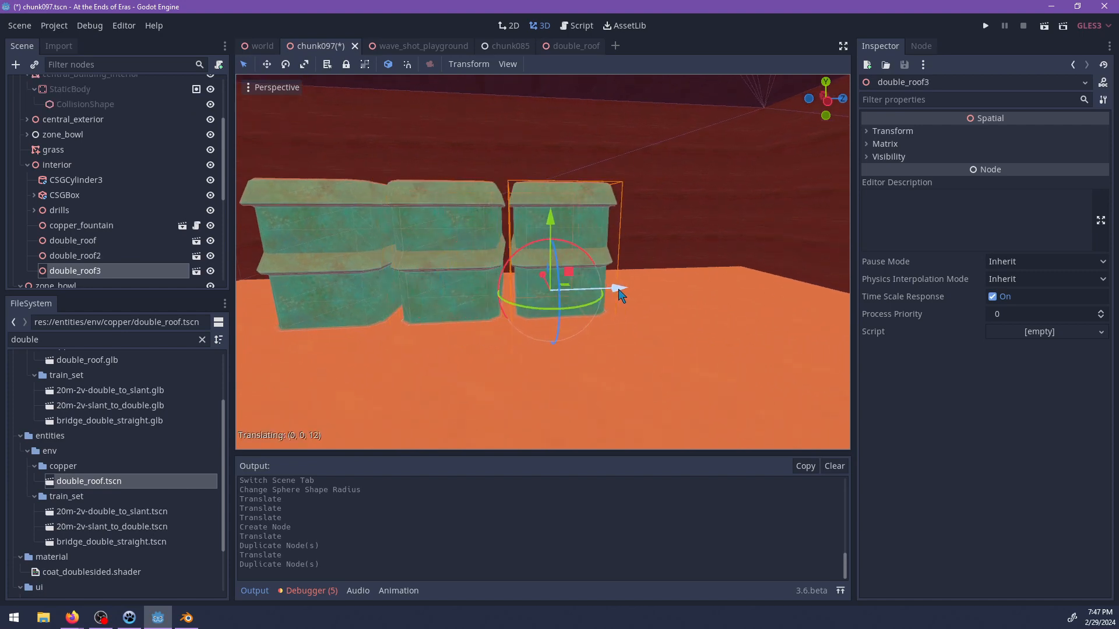
middle_drag(639, 299, 552, 317)
scroll(527, 315, down, 6)
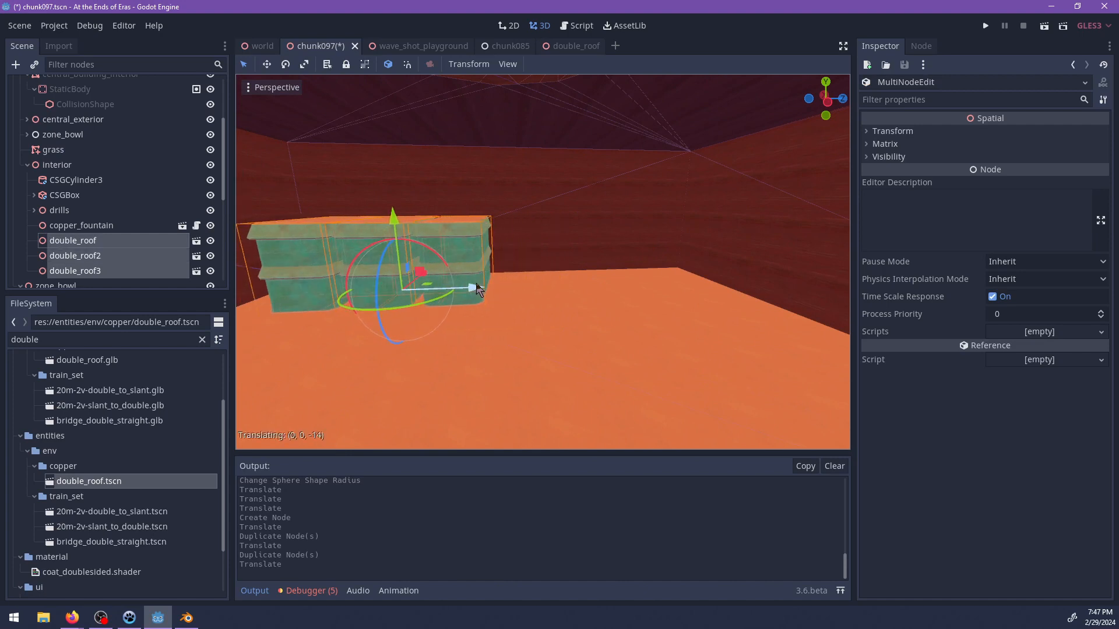
Duplicate one more double_roof building and move the copy along Z to the far end of the cavern, apart from the row.
key(ctrl+d)
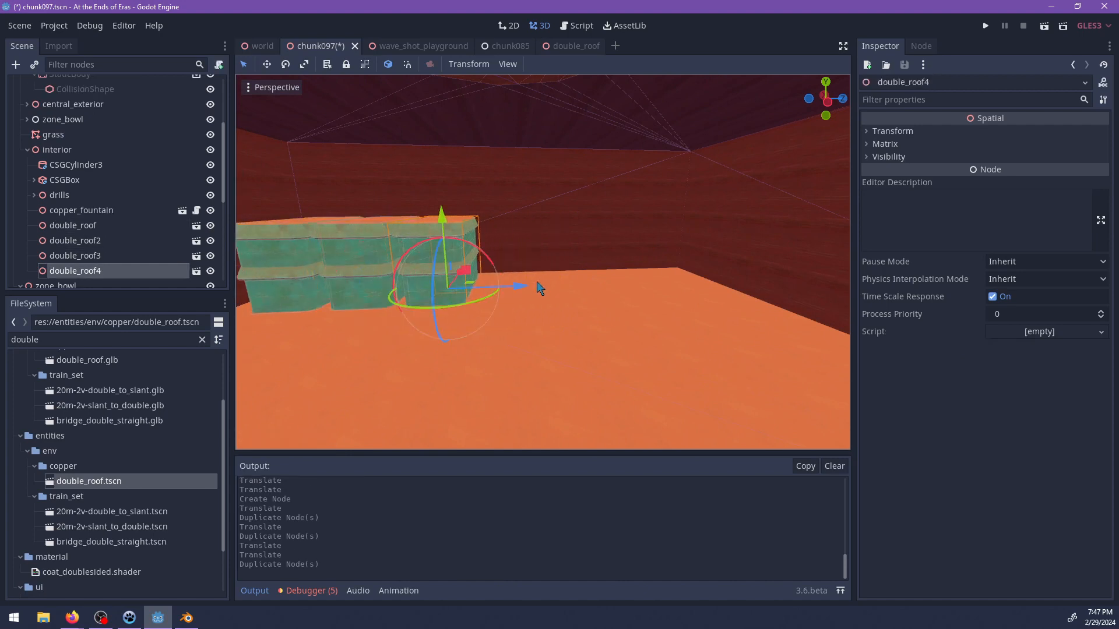
drag(653, 291, 732, 289)
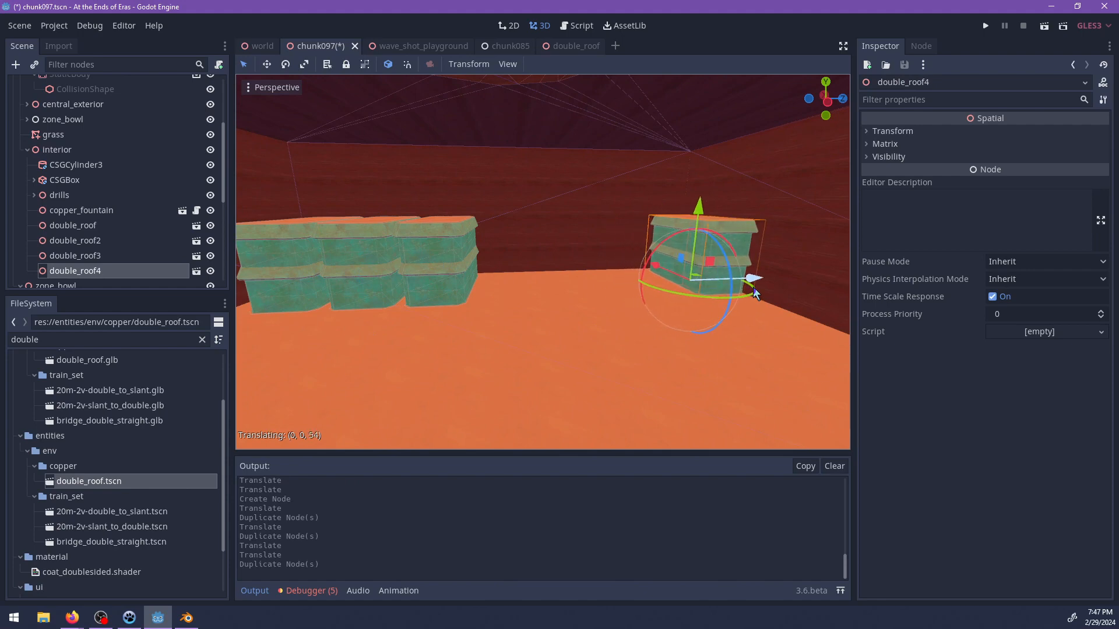
middle_drag(751, 293, 612, 267)
Duplicate the CSGBox nested under the CSGSphere and resize the copy to 90 wide, 12 high and 92 deep.
scroll(535, 278, up, 3)
scroll(533, 274, down, 2)
mouse_move(533, 274)
middle_down()
mouse_move(437, 257)
mouse_move(514, 266)
middle_up()
click(437, 256)
scroll(449, 259, down, 2)
double_click(82, 181)
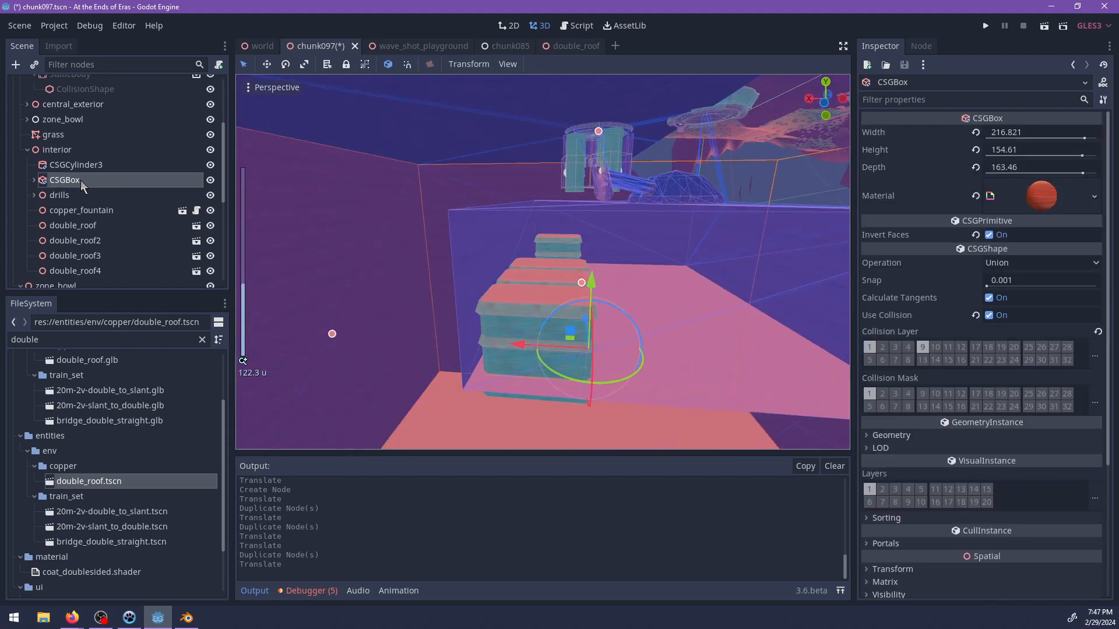
click(34, 180)
scroll(154, 244, down, 3)
double_click(78, 224)
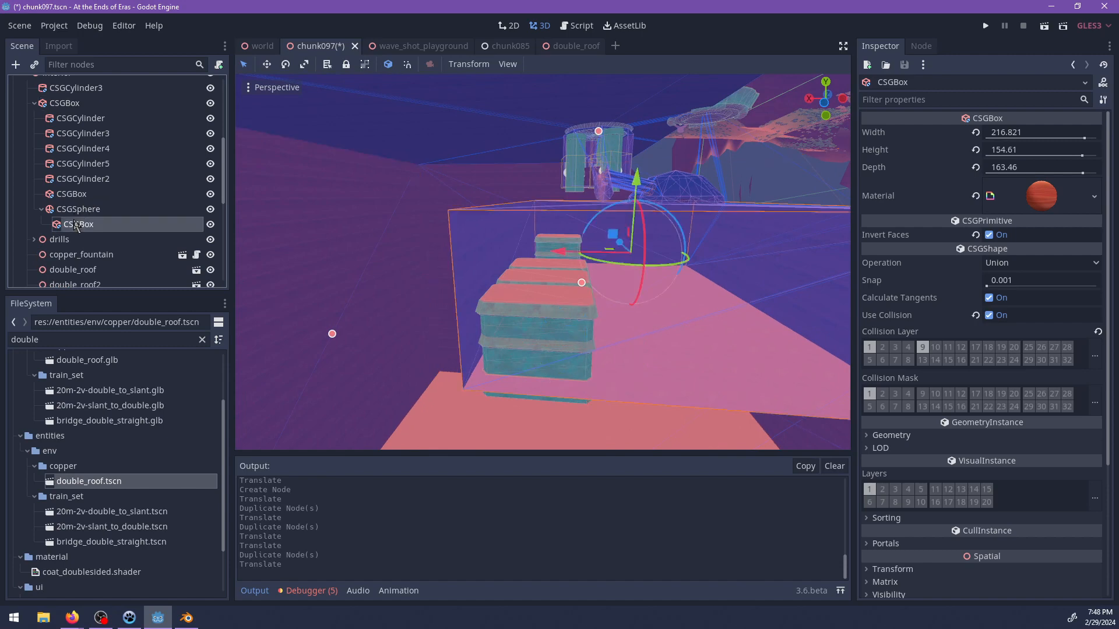
drag(473, 184, 469, 205)
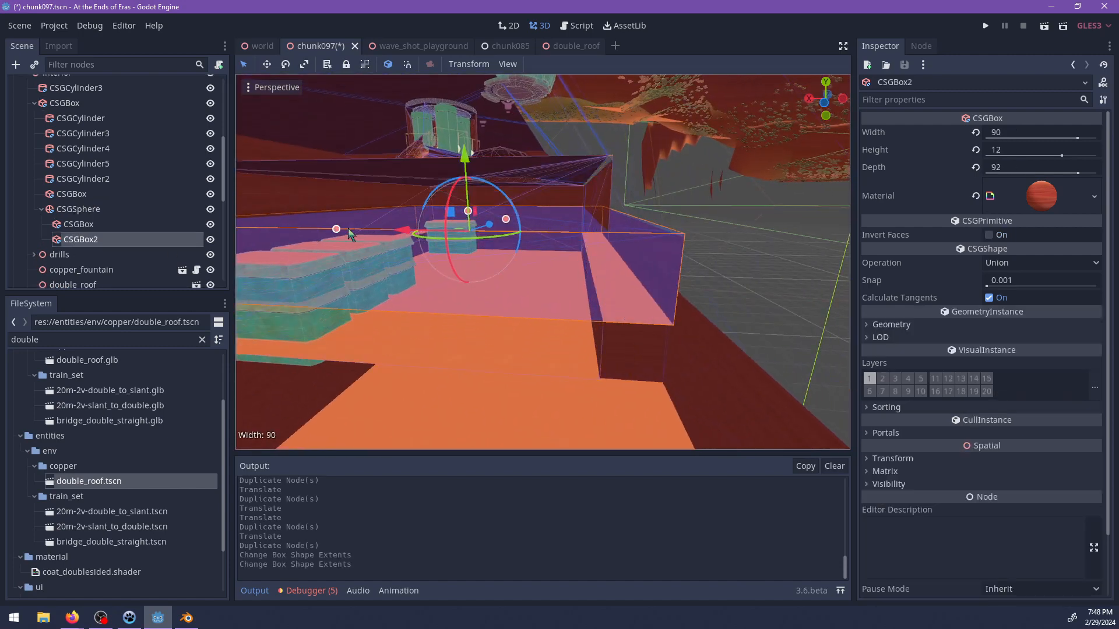
Lower CSGBox2 by about 9 units and increase its depth to 96.
drag(465, 161, 464, 194)
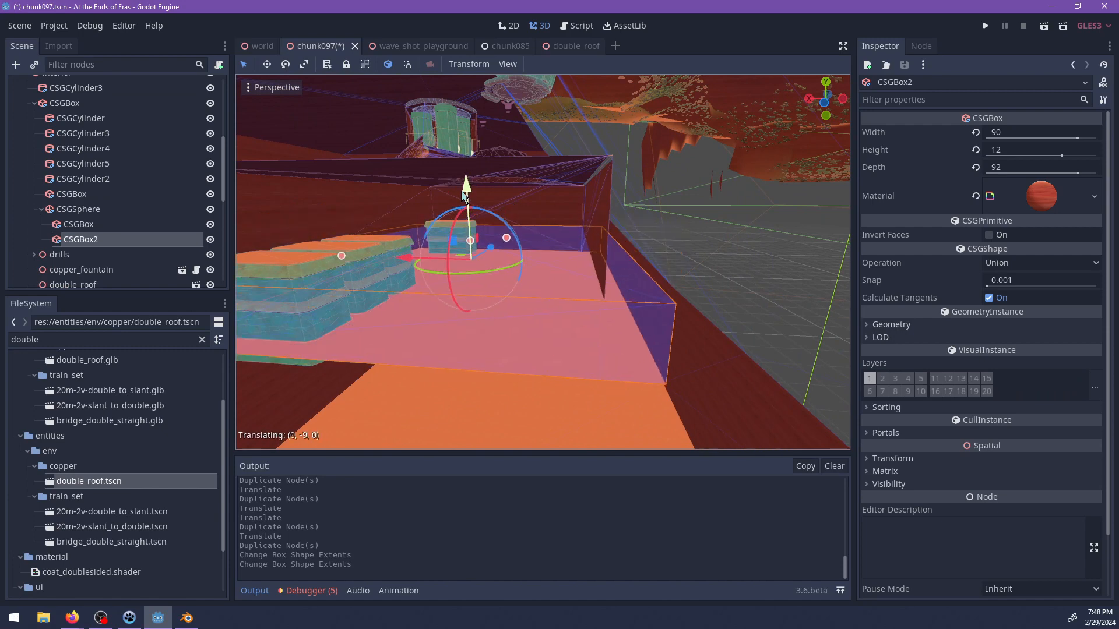
middle_drag(471, 237, 410, 260)
scroll(606, 245, up, 3)
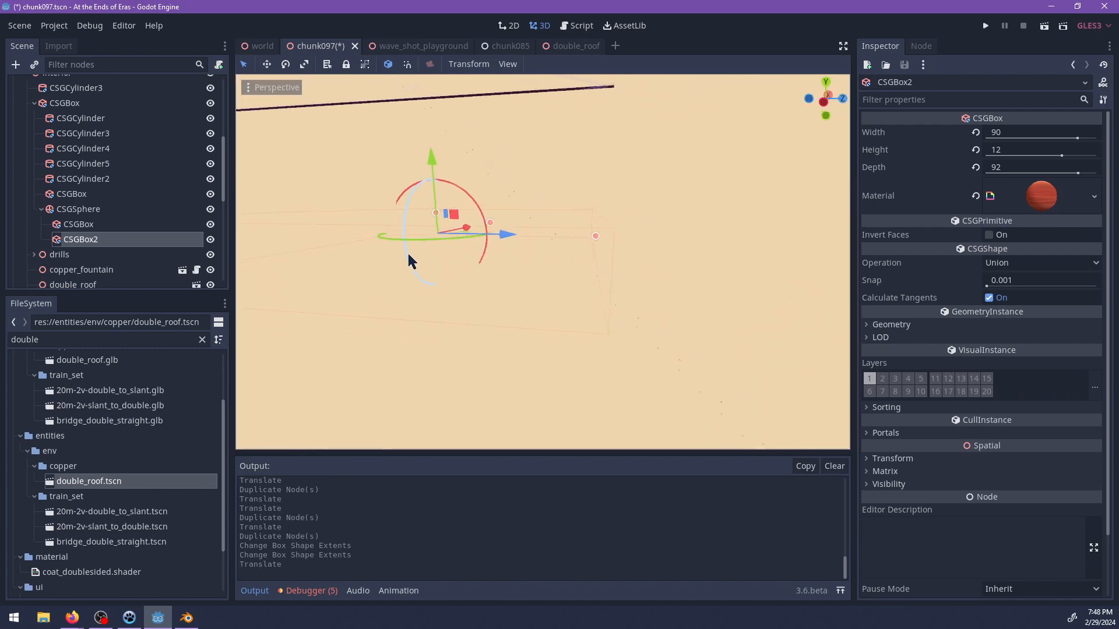
scroll(614, 233, up, 2)
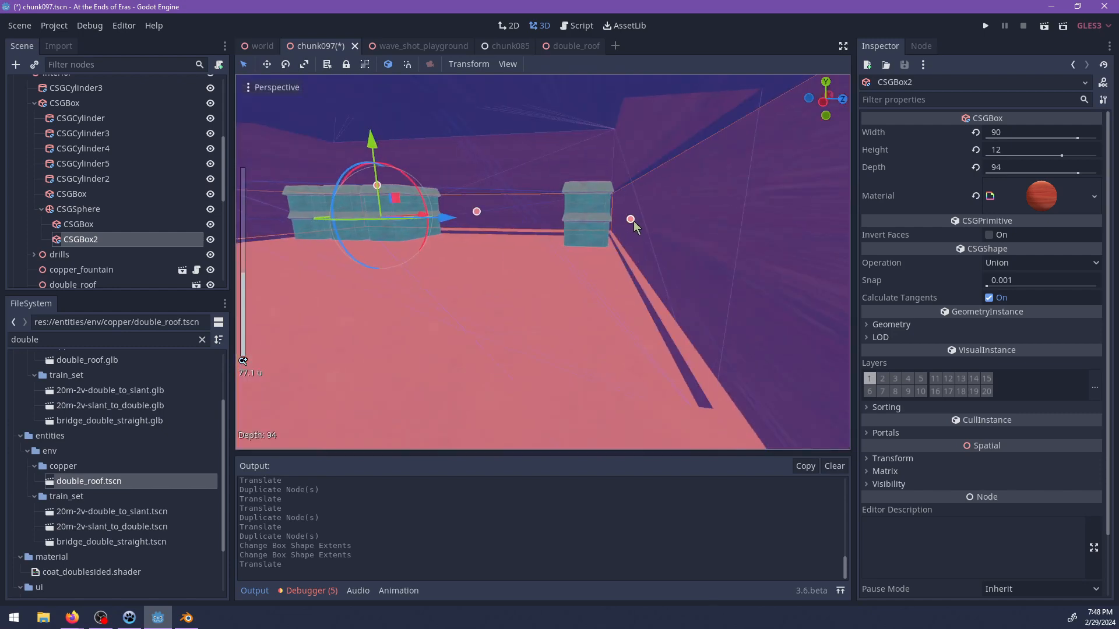
mouse_move(612, 235)
middle_down()
mouse_move(590, 238)
mouse_move(610, 232)
middle_up()
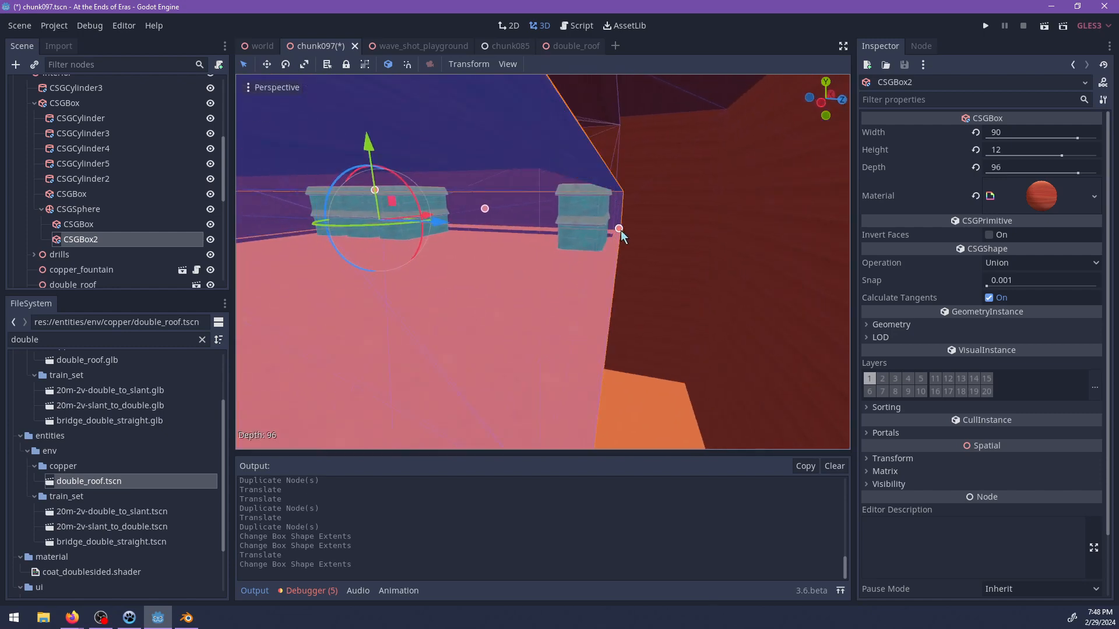
ctrl+drag(621, 231, 620, 231)
Save the chunk097 scene and run the project to test the cavern.
middle_drag(490, 235, 576, 256)
scroll(576, 256, up, 2)
key(ctrl+s)
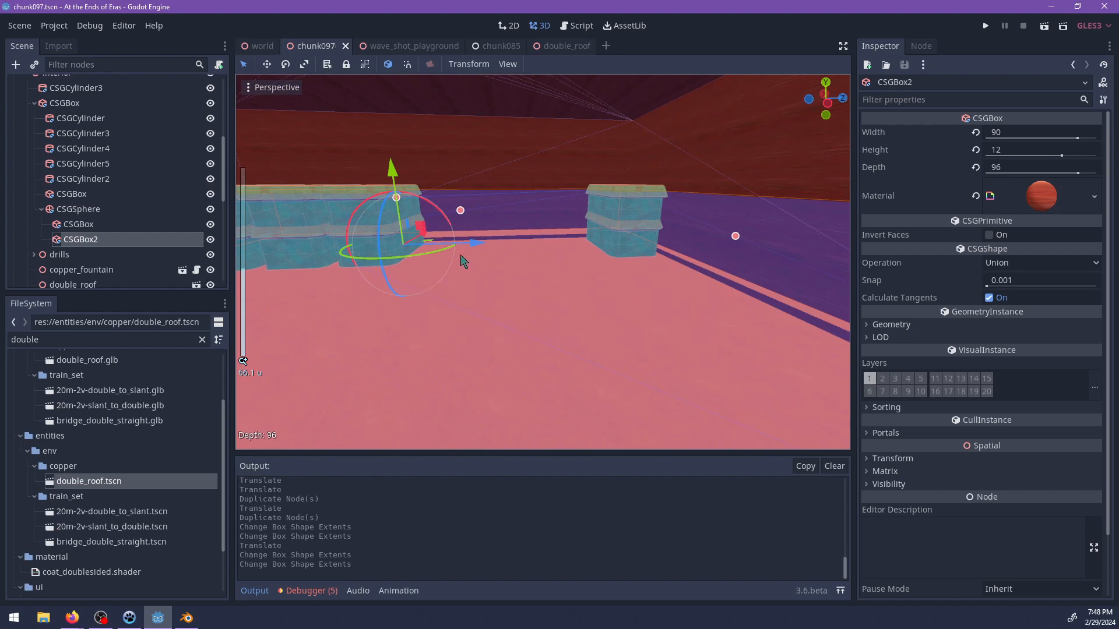
middle_drag(462, 262, 492, 313)
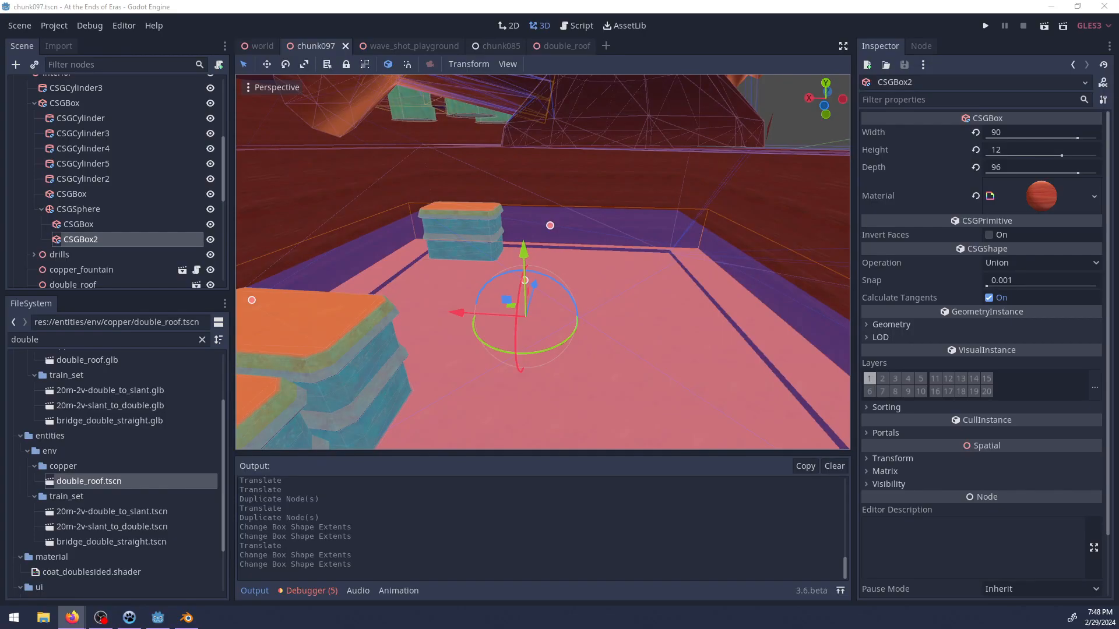
key(alt+Tab)
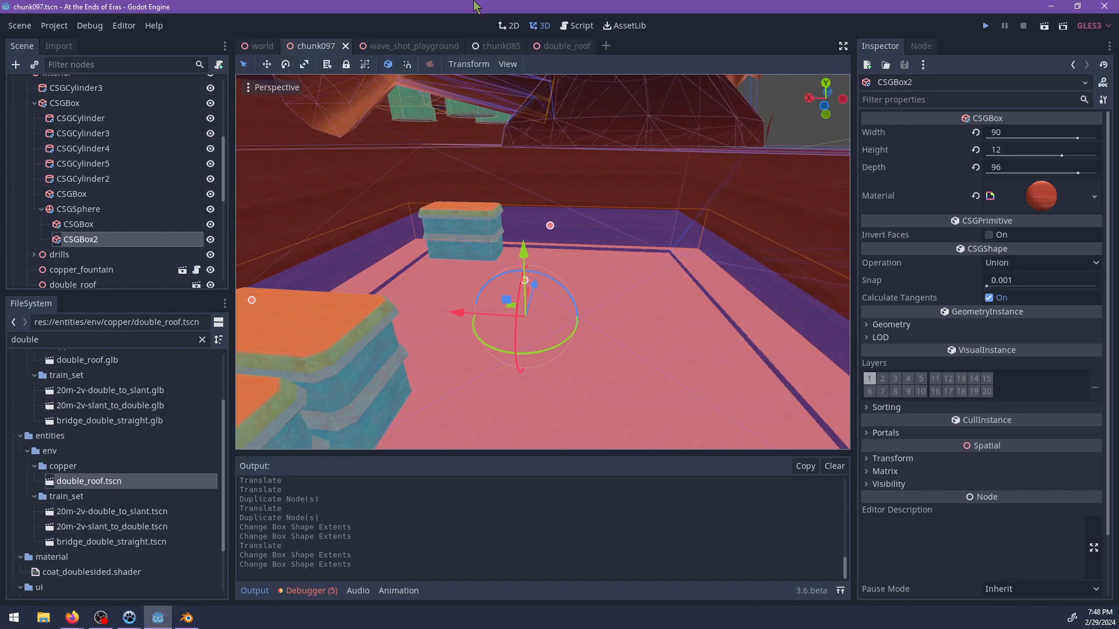
key(ctrl+s)
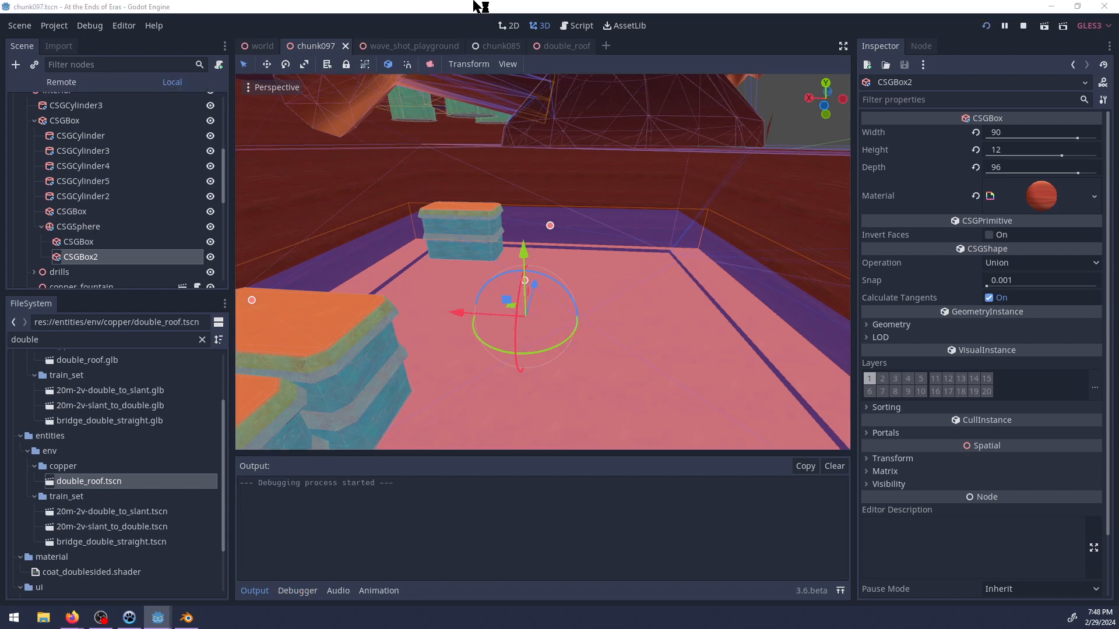
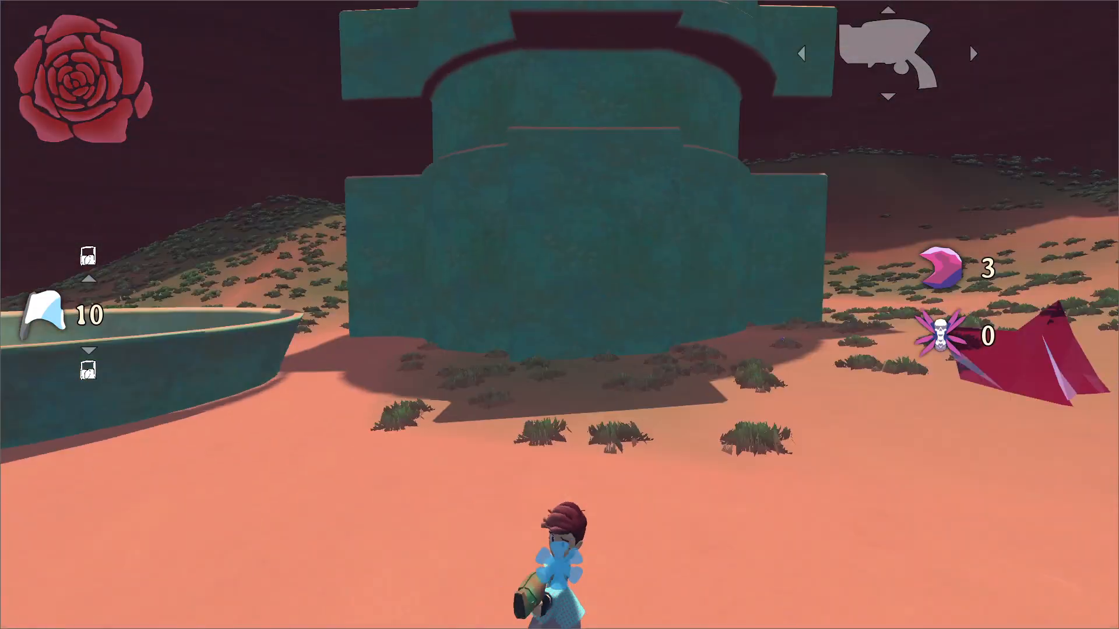
Run to the copper structure and jump up its ledges to reach the top ring.
key(w)
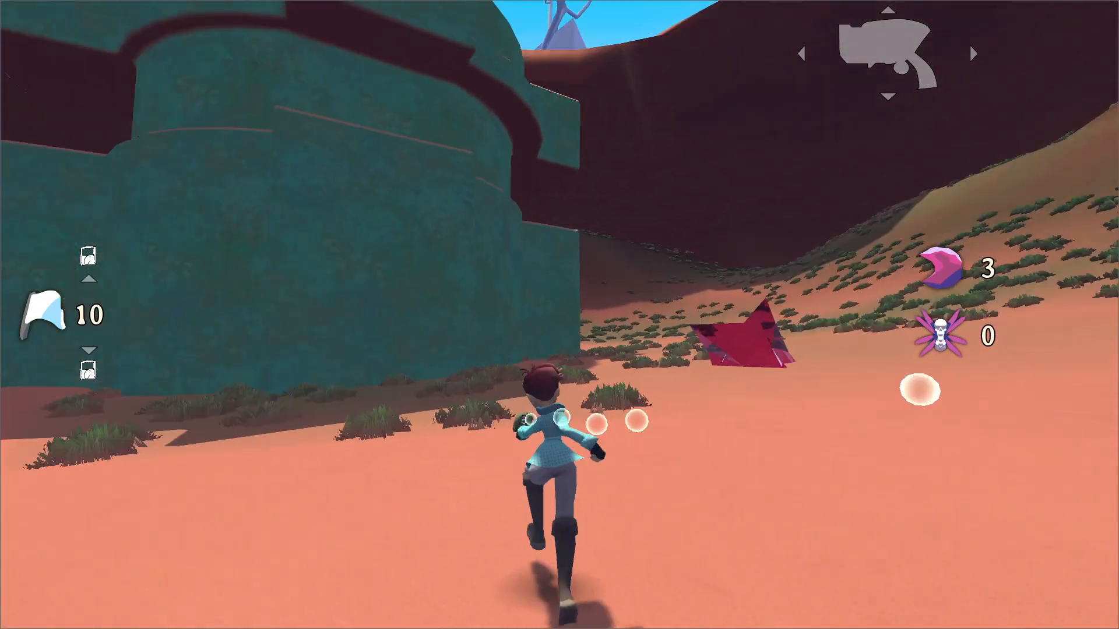
key(space)
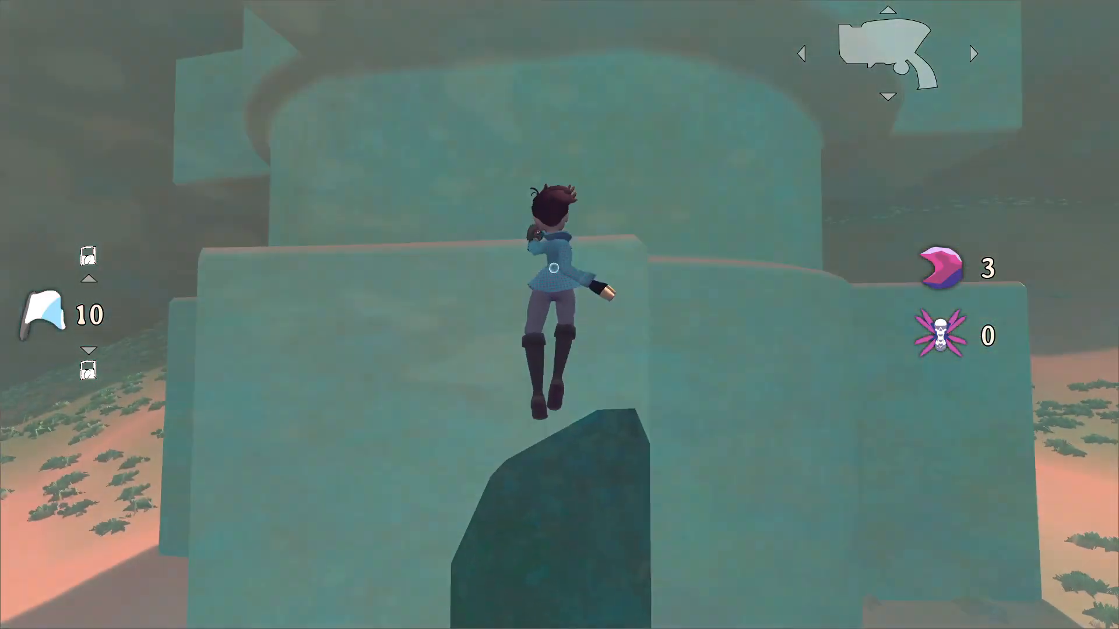
key(space)
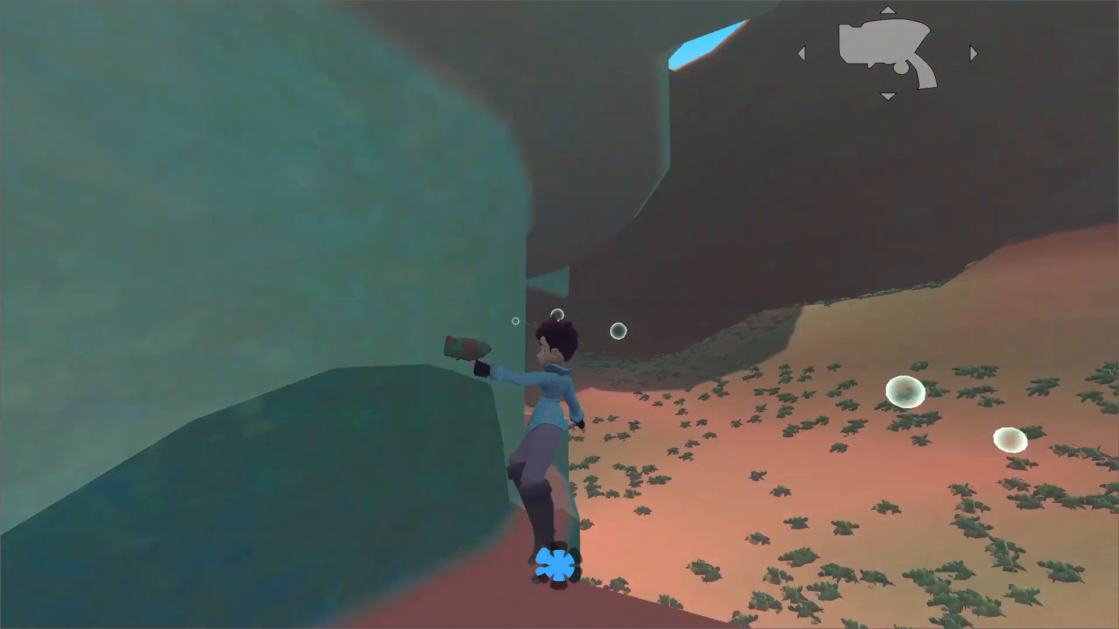
key(space)
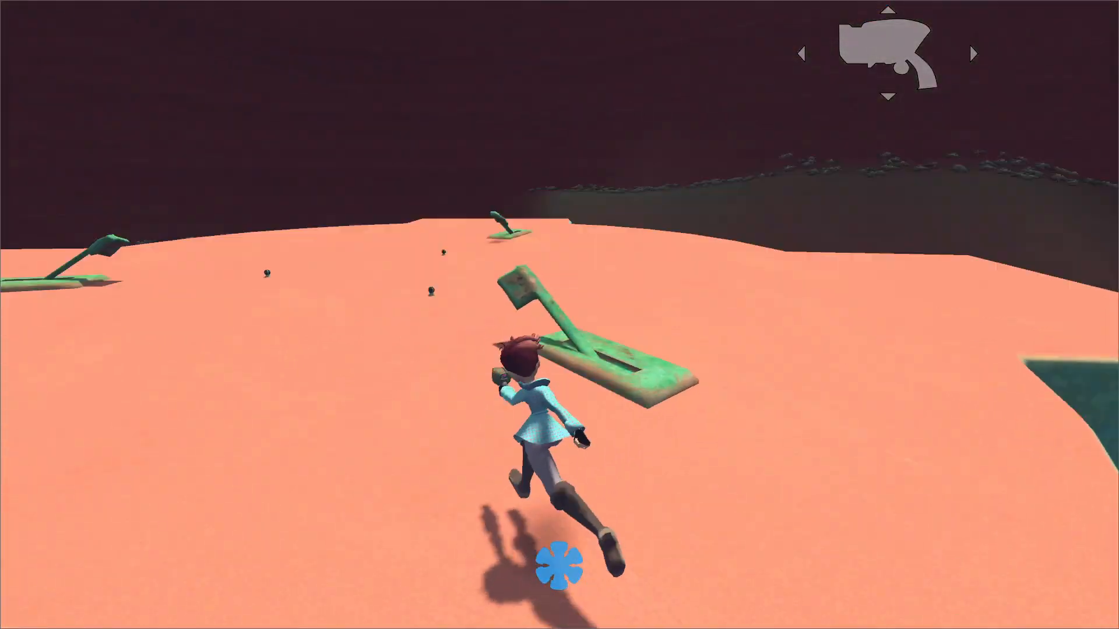
key(w)
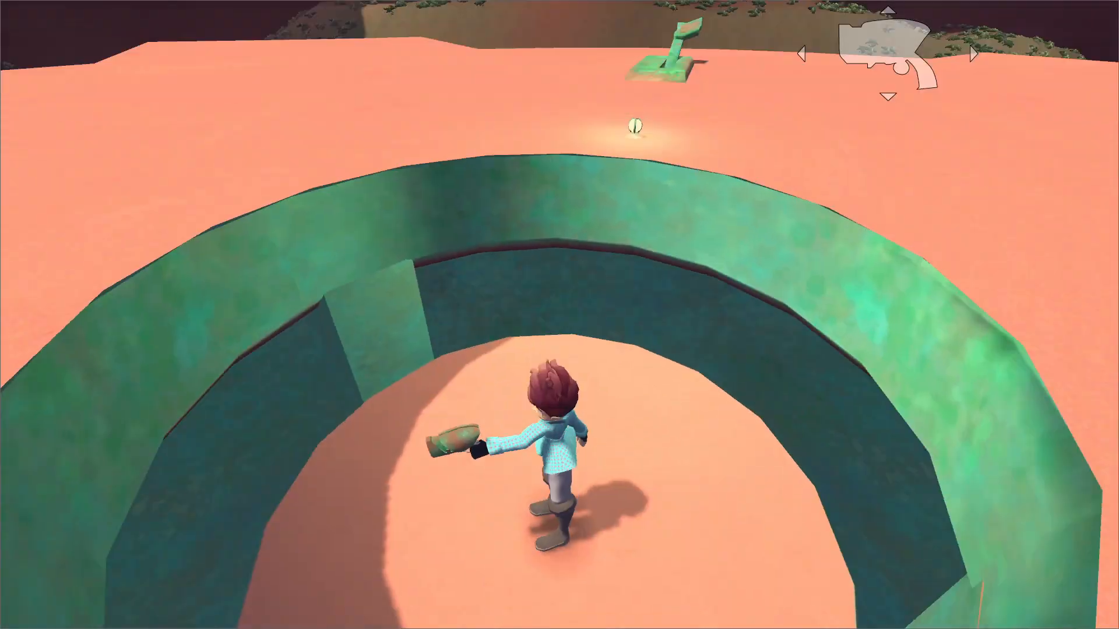
Cross the structure's inner floor past the water basin and drop through the central opening to the shaft's lower ledge.
key(w)
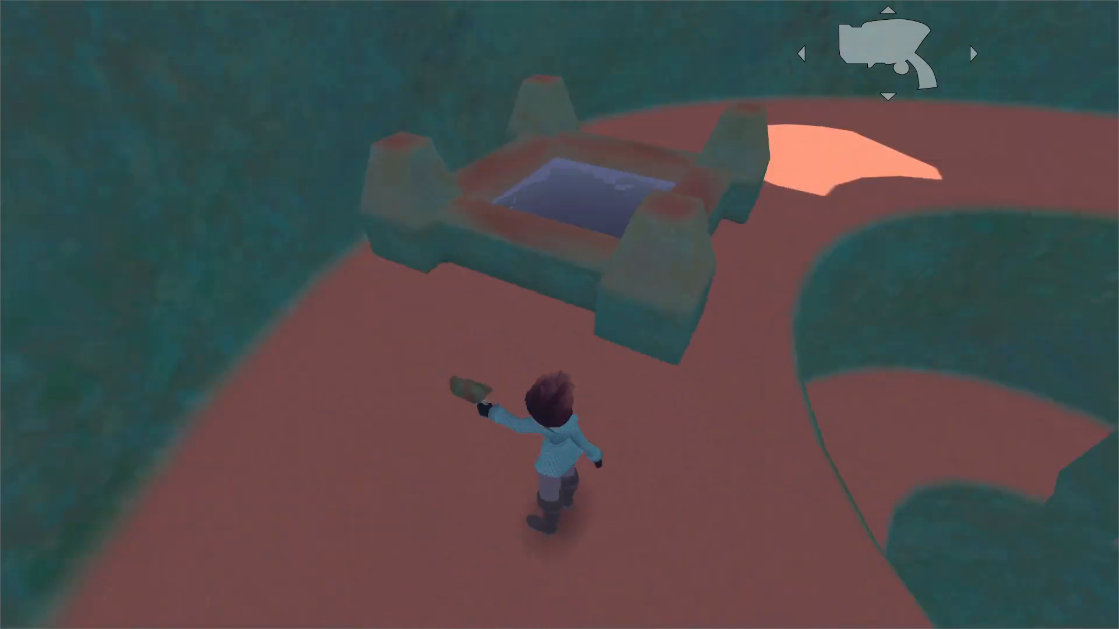
key(w)
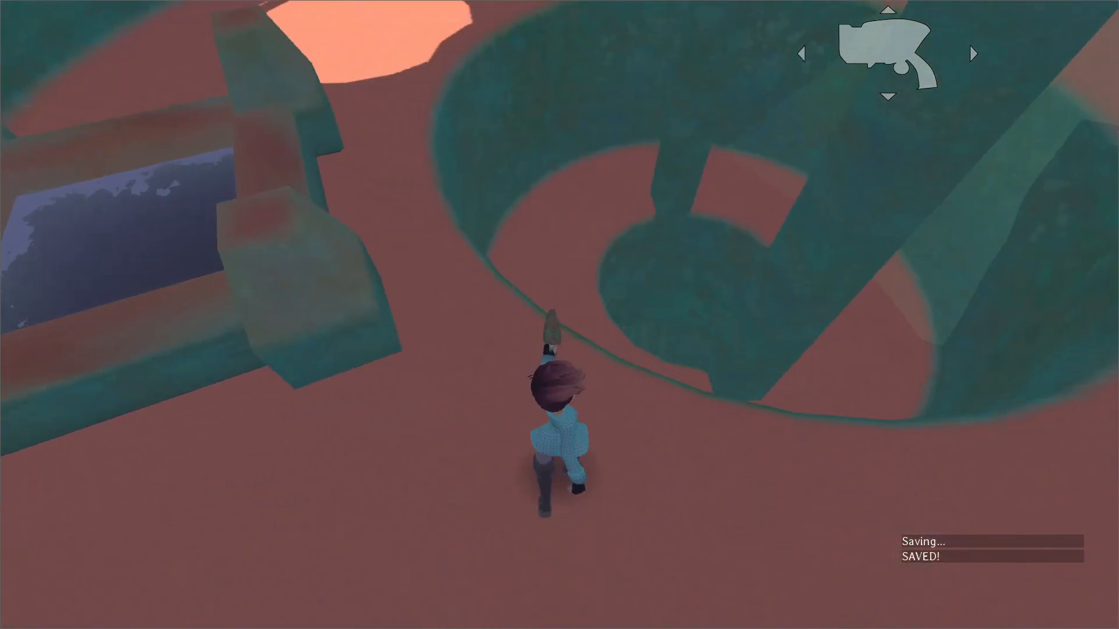
key(w)
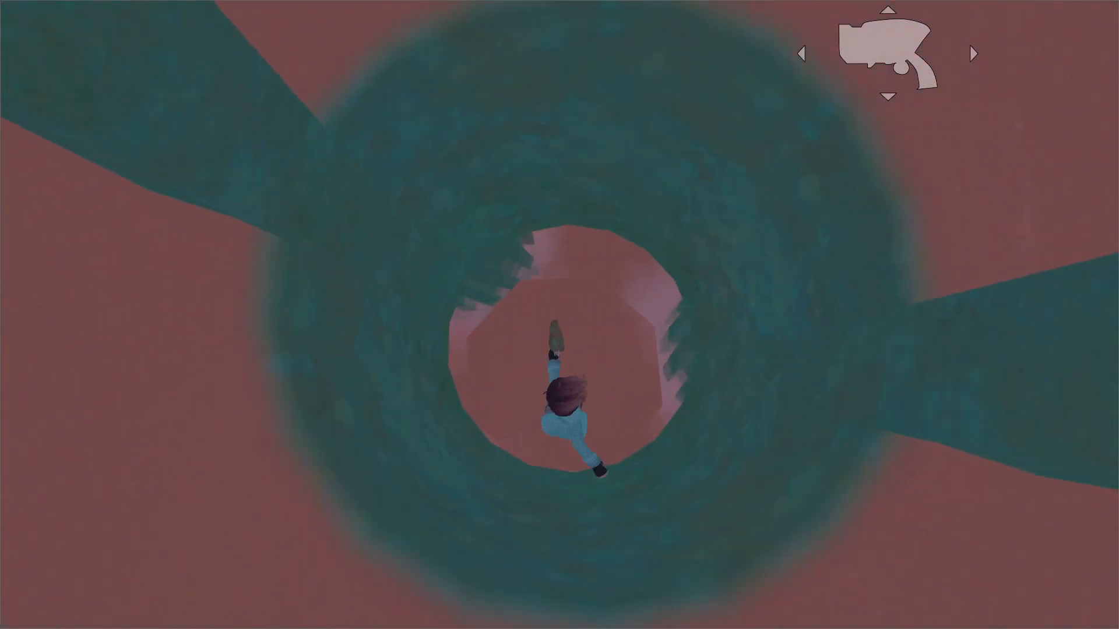
key(w)
key(space)
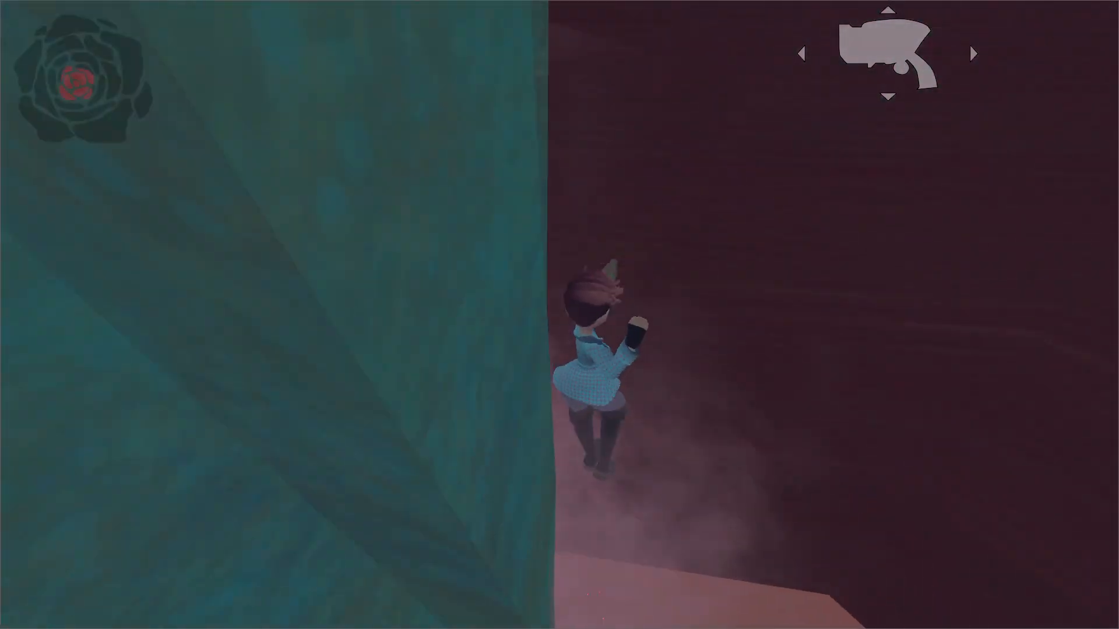
key(w)
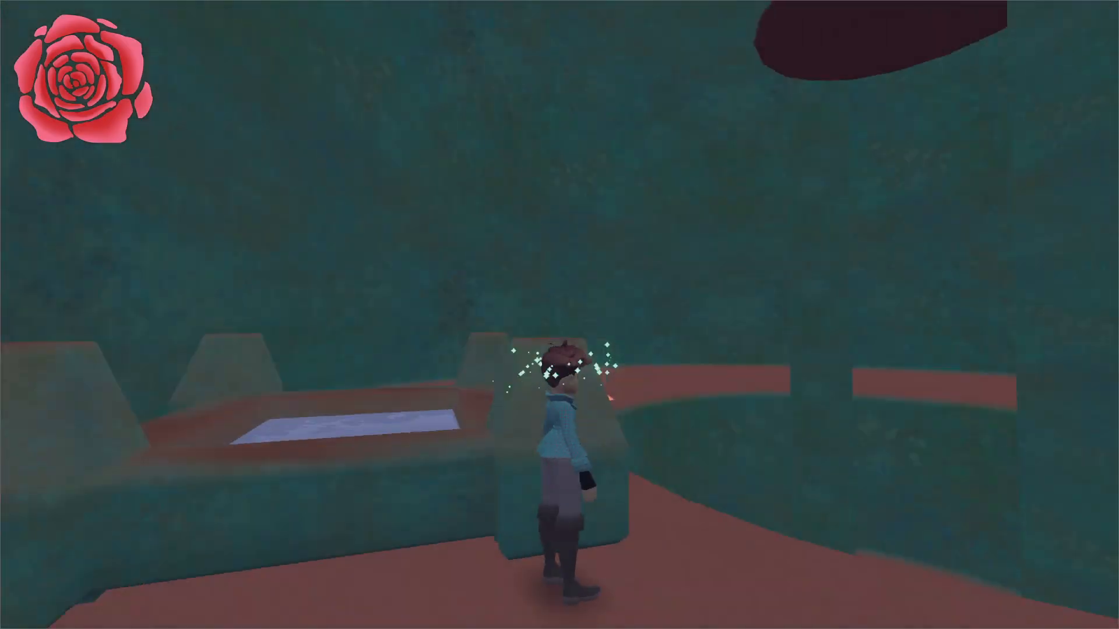
key(w)
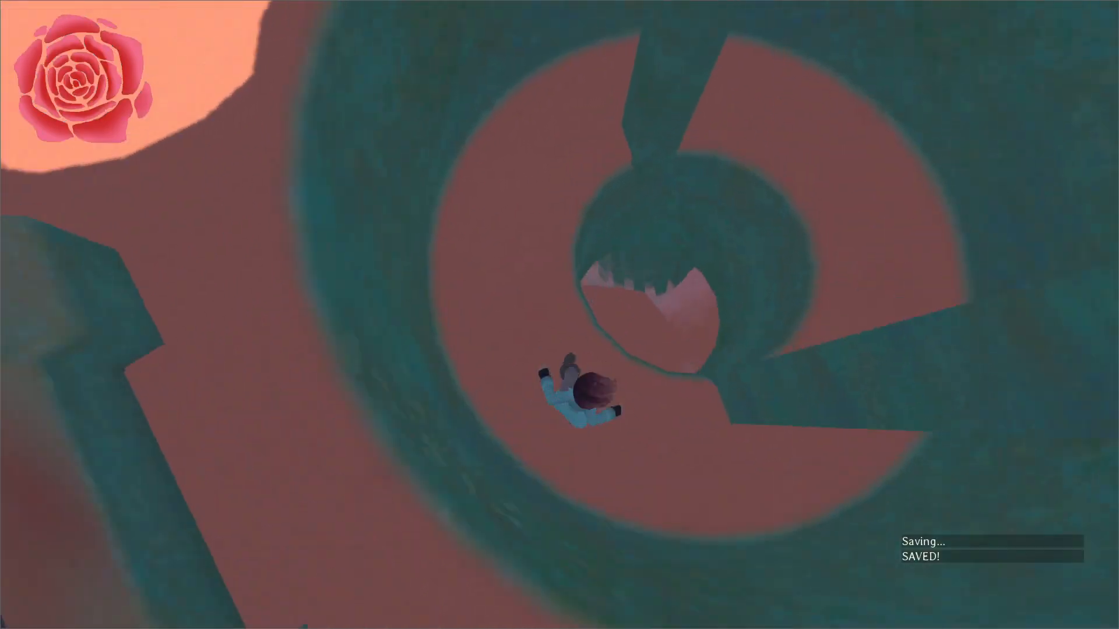
key(w)
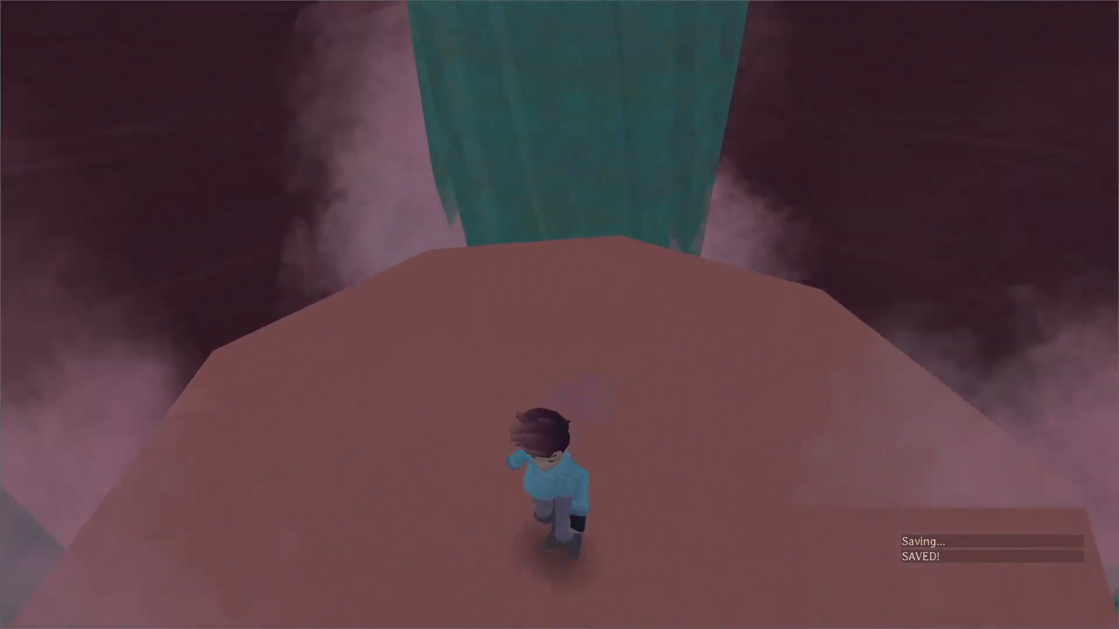
Follow the rock tunnel from the shaft down into the new cavern.
key(w)
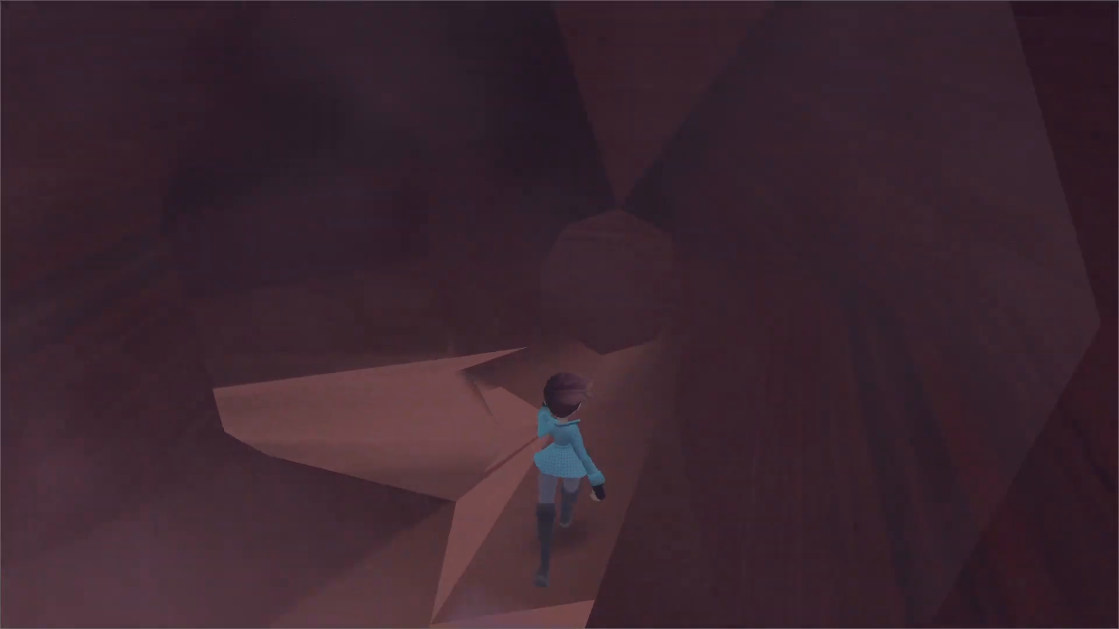
key(w)
key(w)
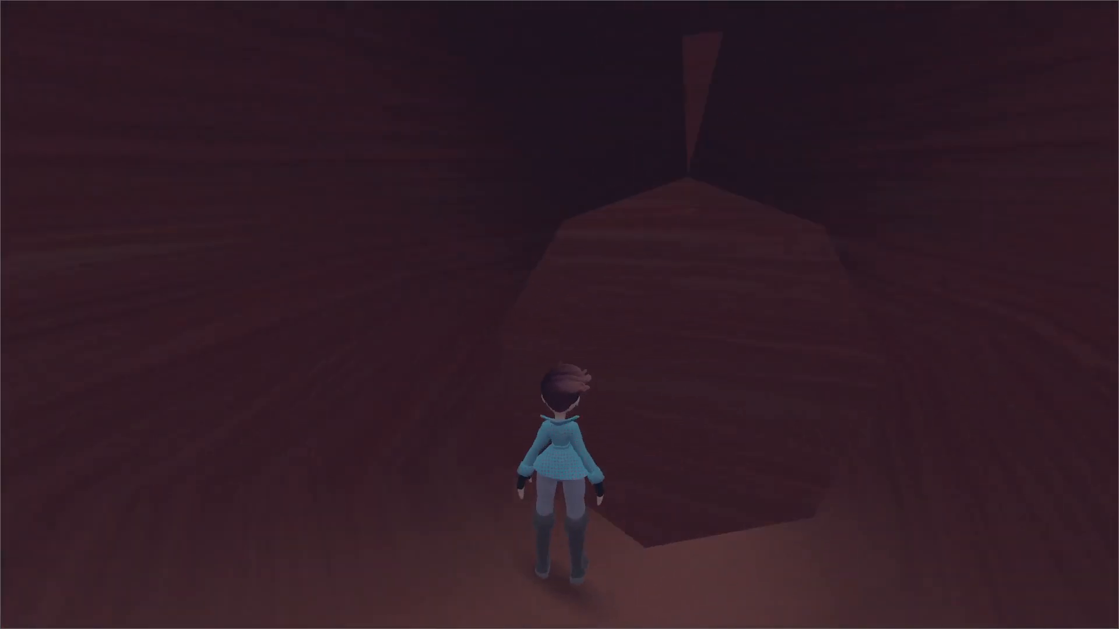
key(w)
key(w)
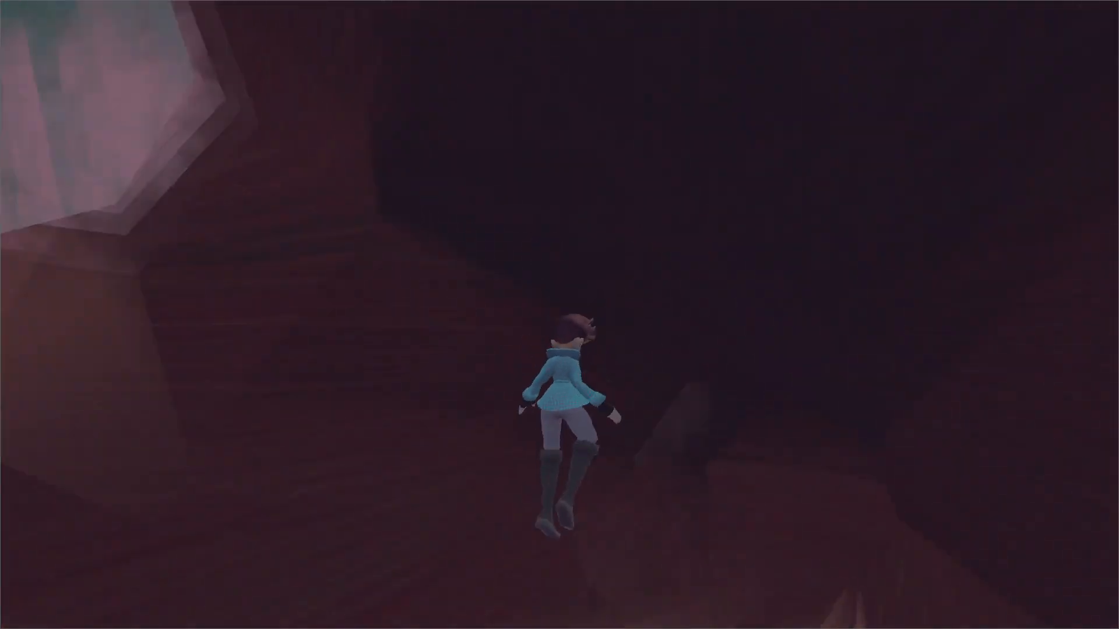
key(w)
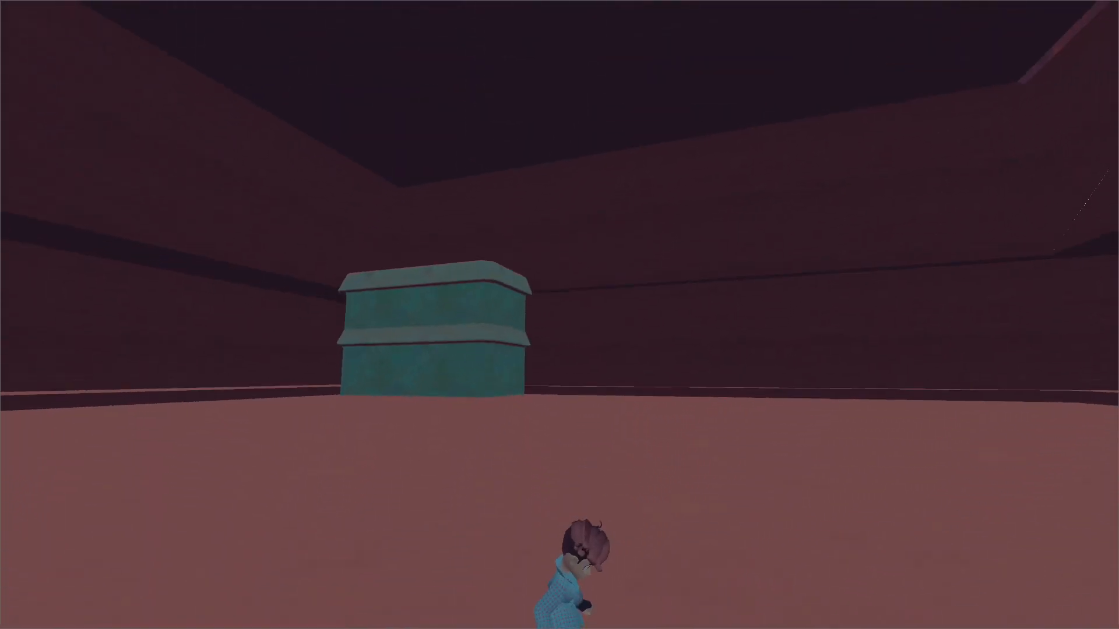
Run to the row of double-roofed buildings and climb onto their roofs to test the scale.
key(a)
key(Right)
key(w)
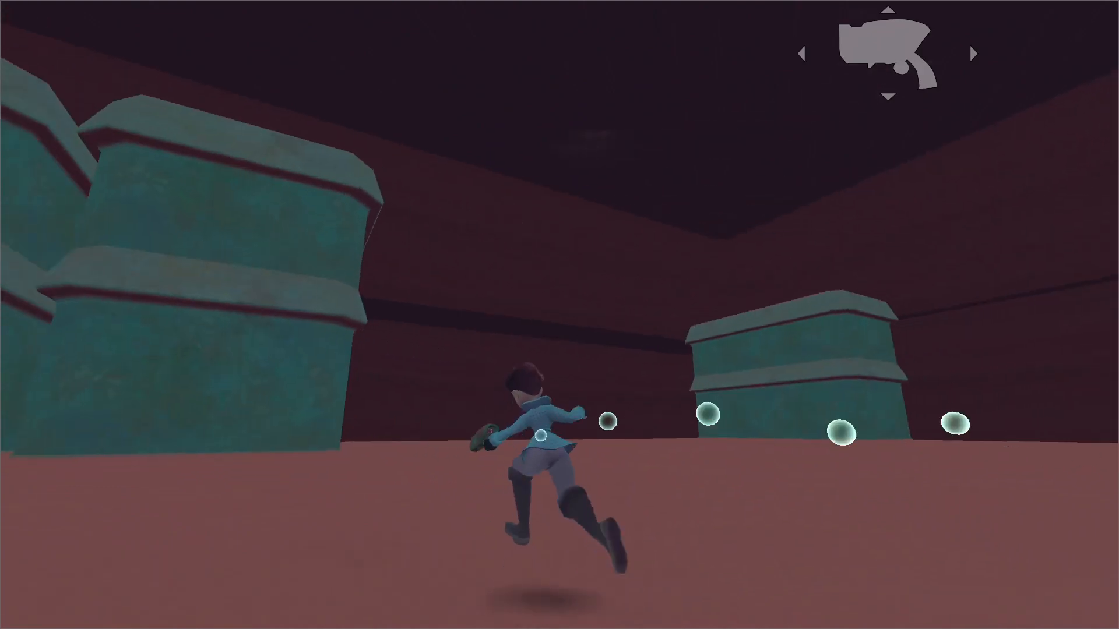
key(space)
key(w)
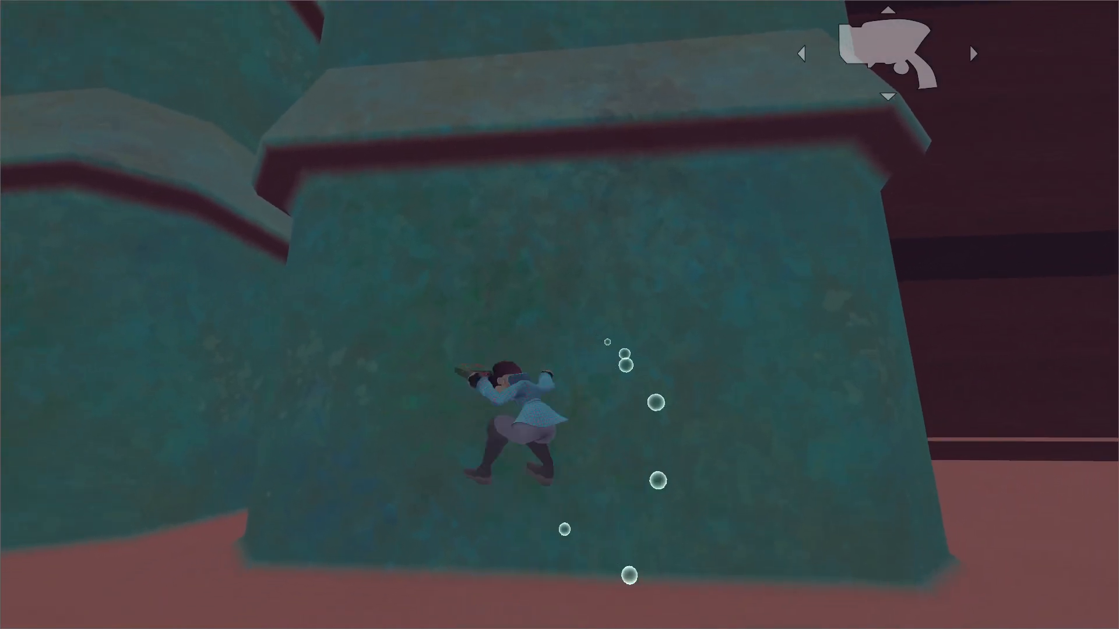
key(space)
key(space)
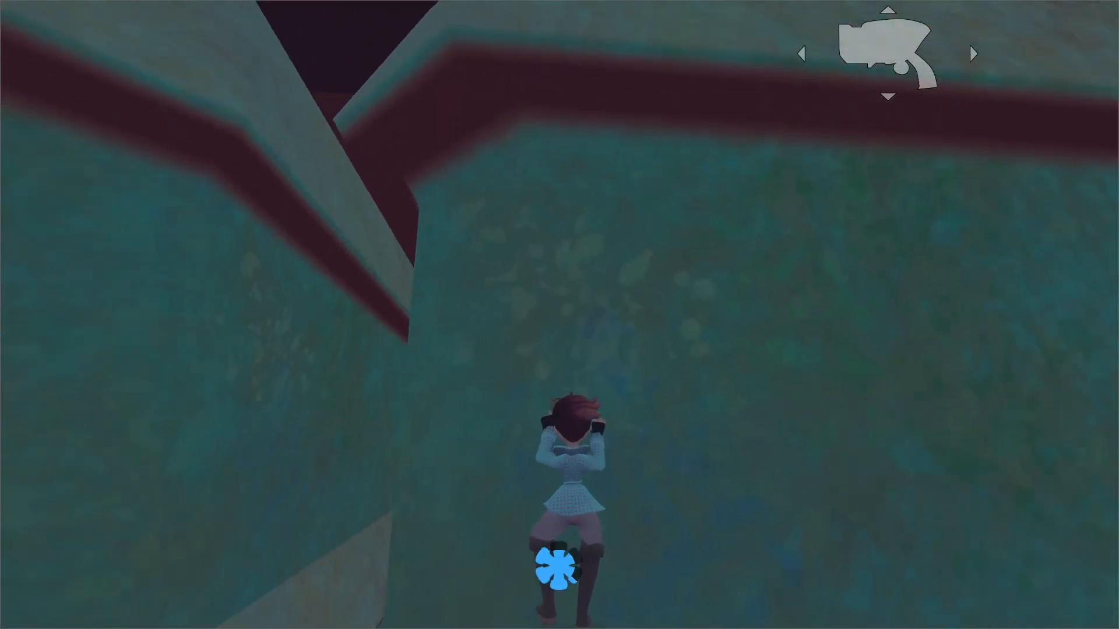
key(space)
key(w)
Jump across the roofs of the row and glide toward the separate building at the cavern's far end.
key(w)
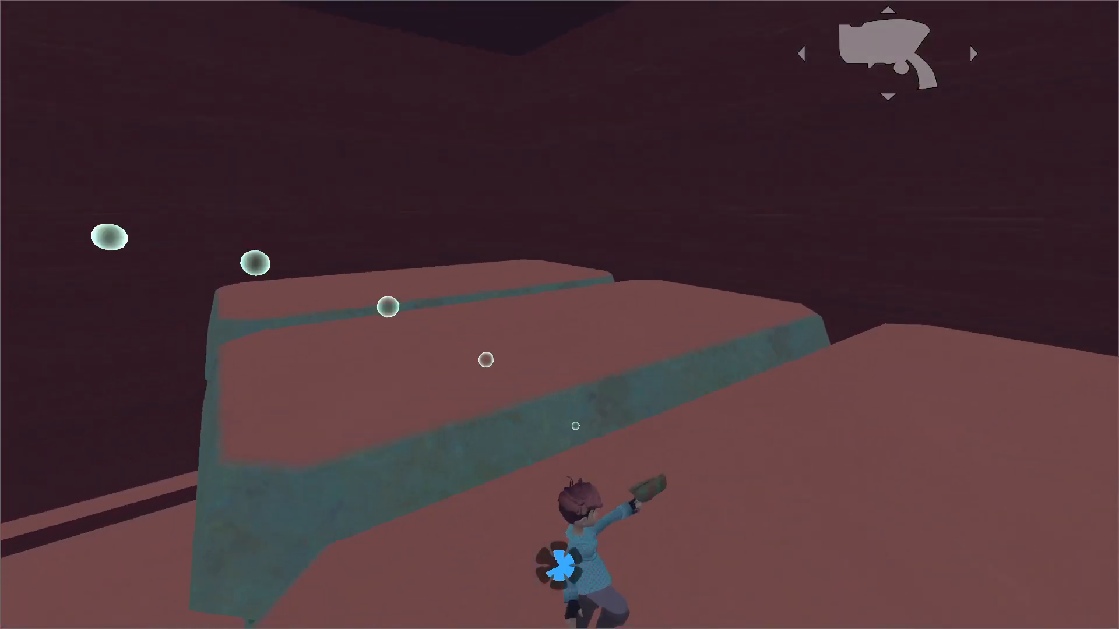
key(space)
key(w)
key(space)
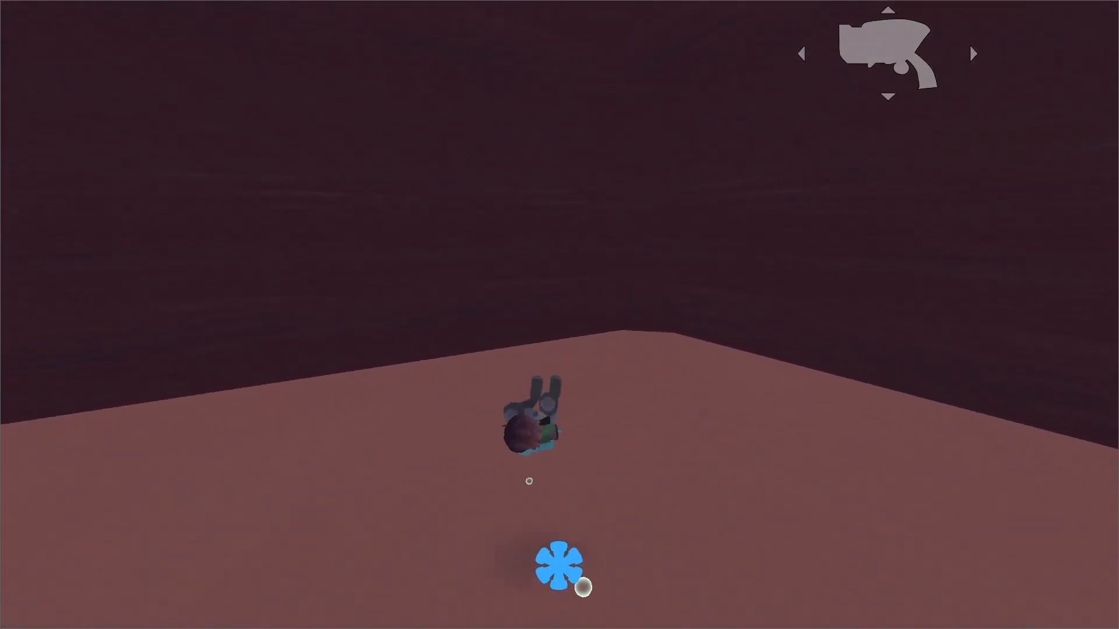
key(space)
key(w)
key(space)
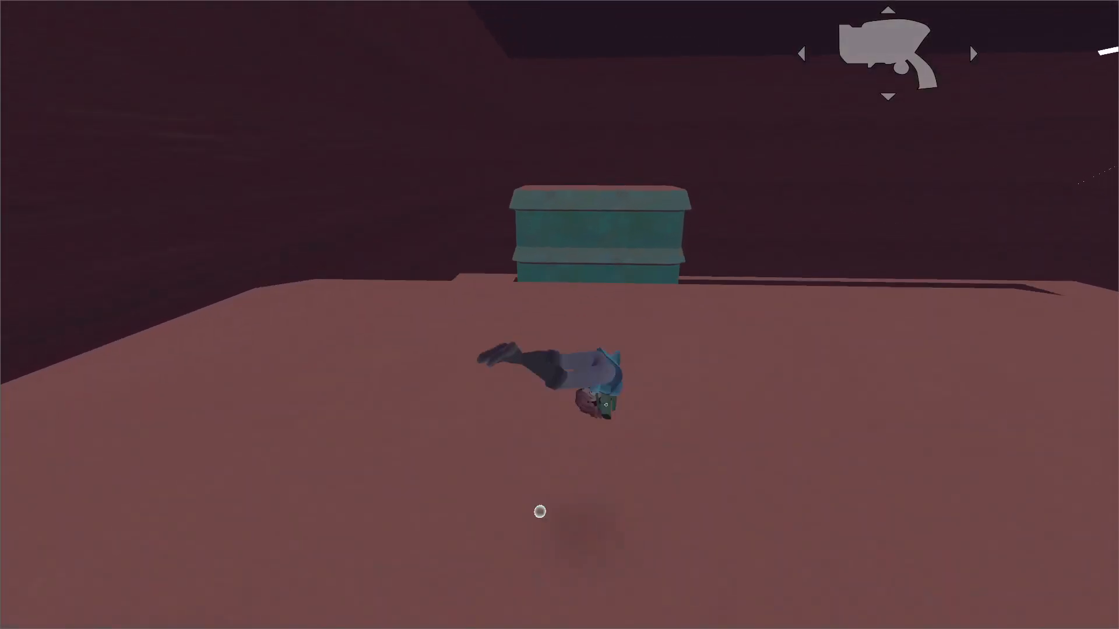
key(space)
key(w)
key(space)
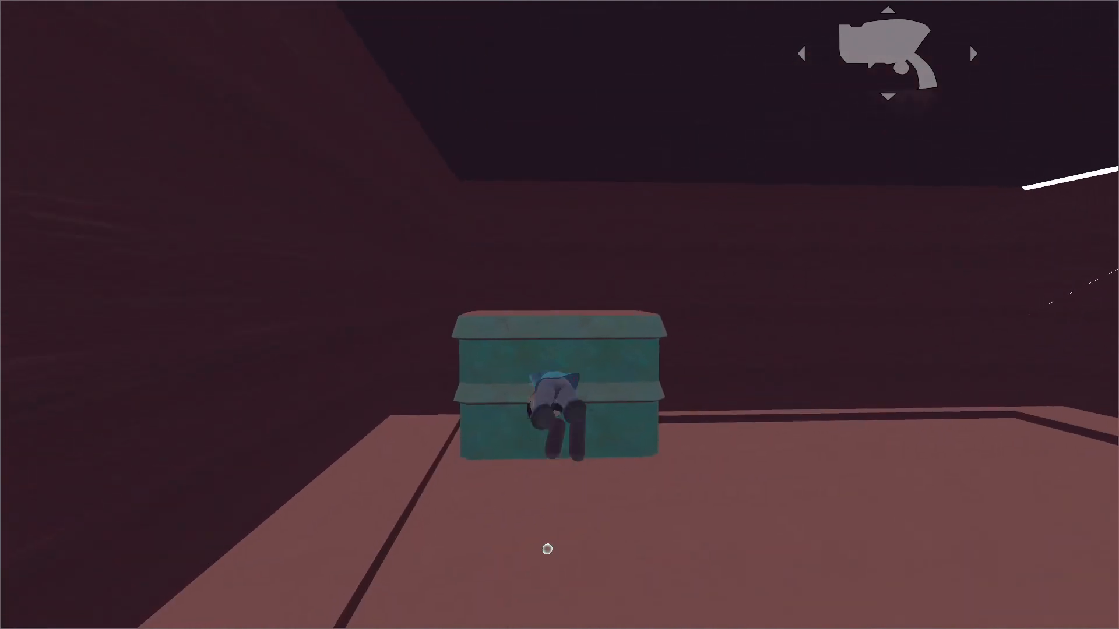
key(space)
key(w)
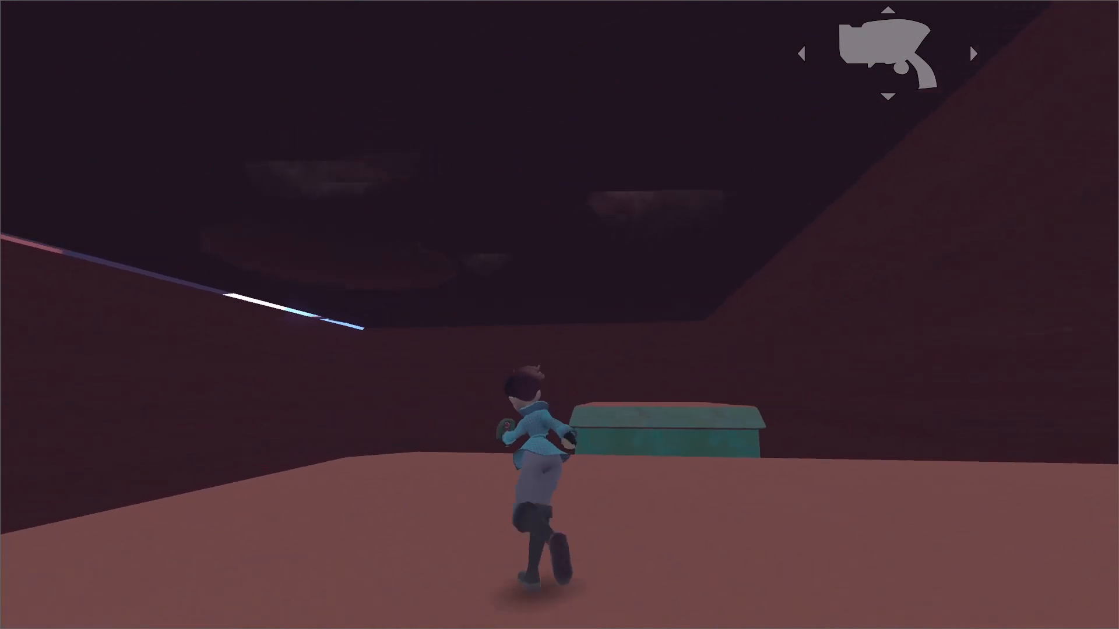
Travel back over the building row's roofs and examine the cavern's walls and ceiling edges.
key(d)
key(w)
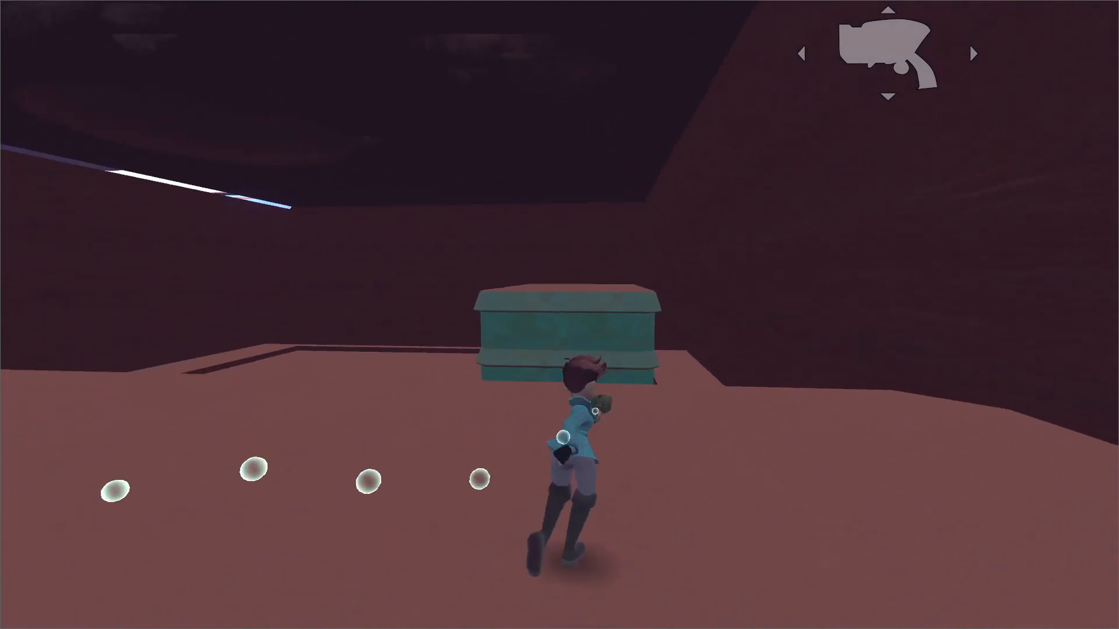
key(space)
key(w)
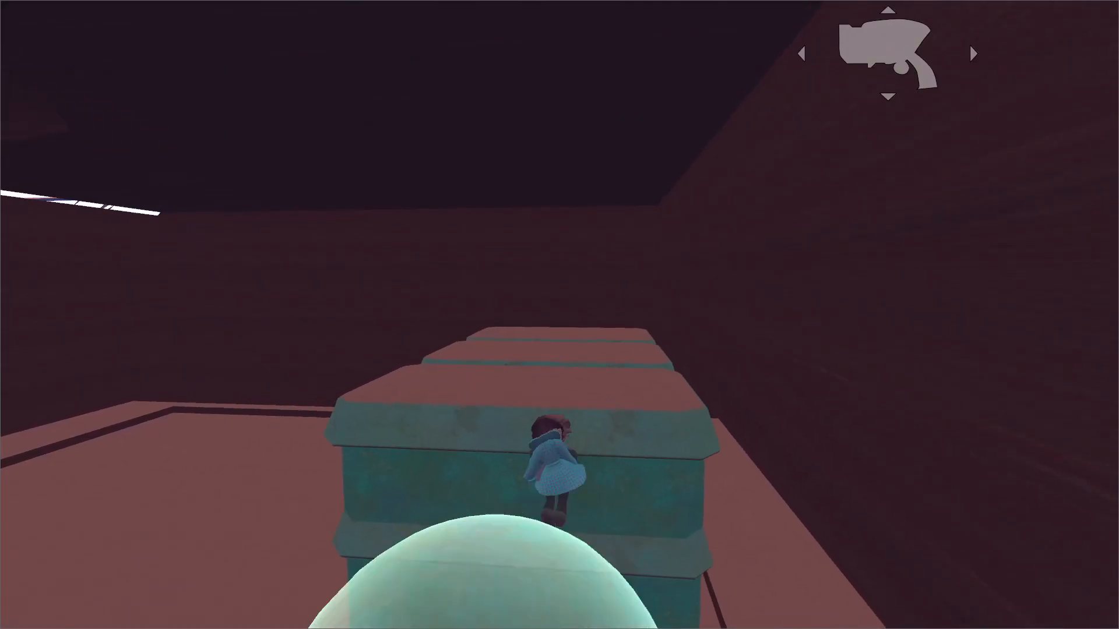
key(w)
key(space)
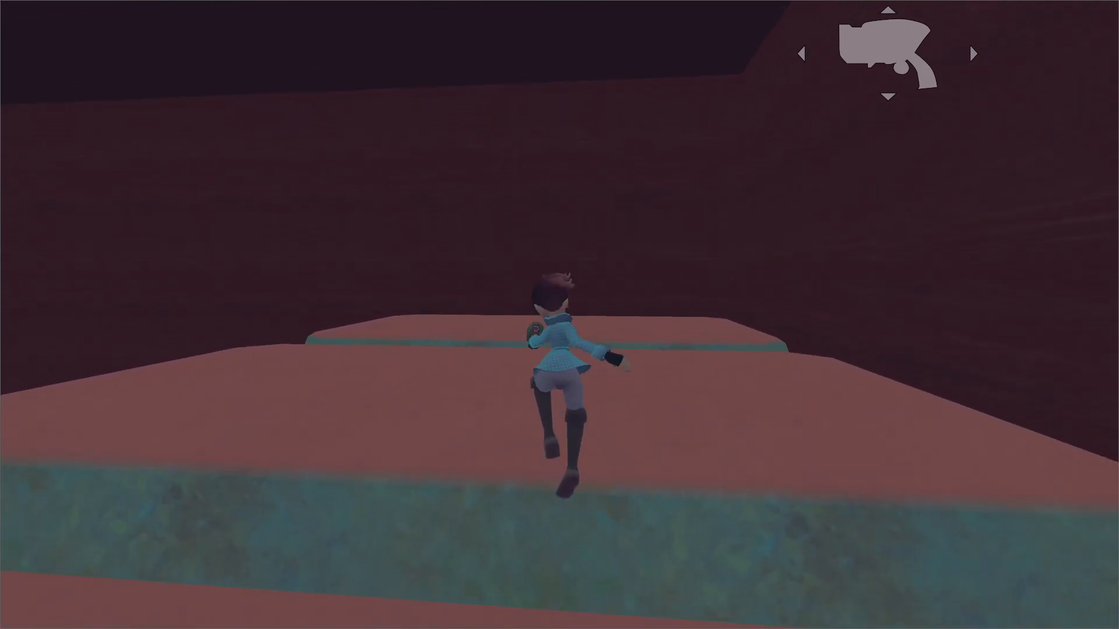
key(space)
key(w)
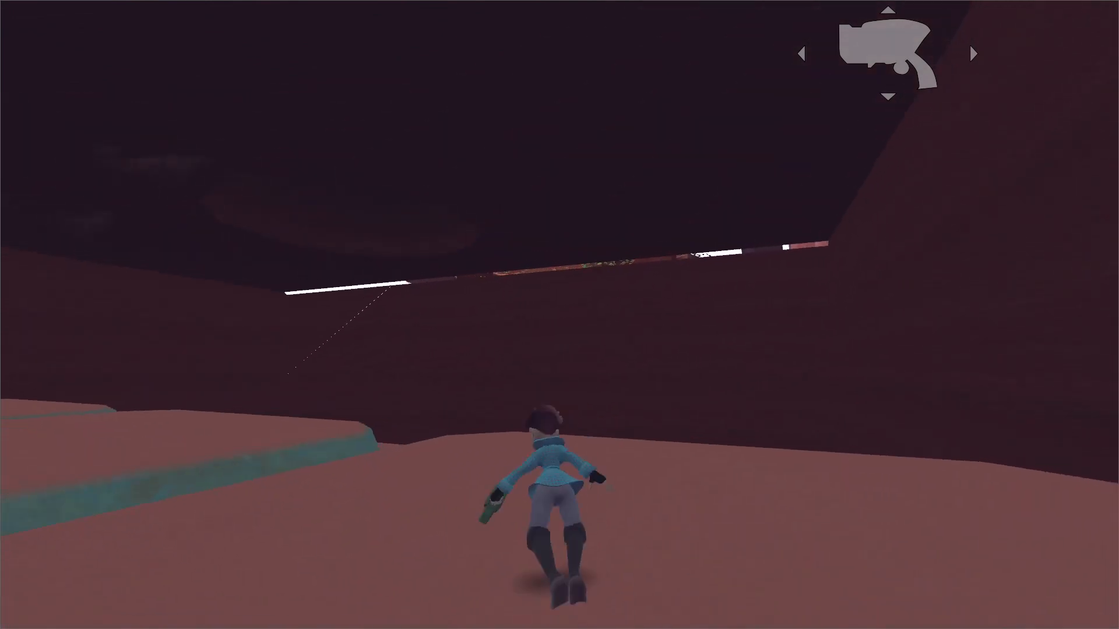
key(space)
key(space)
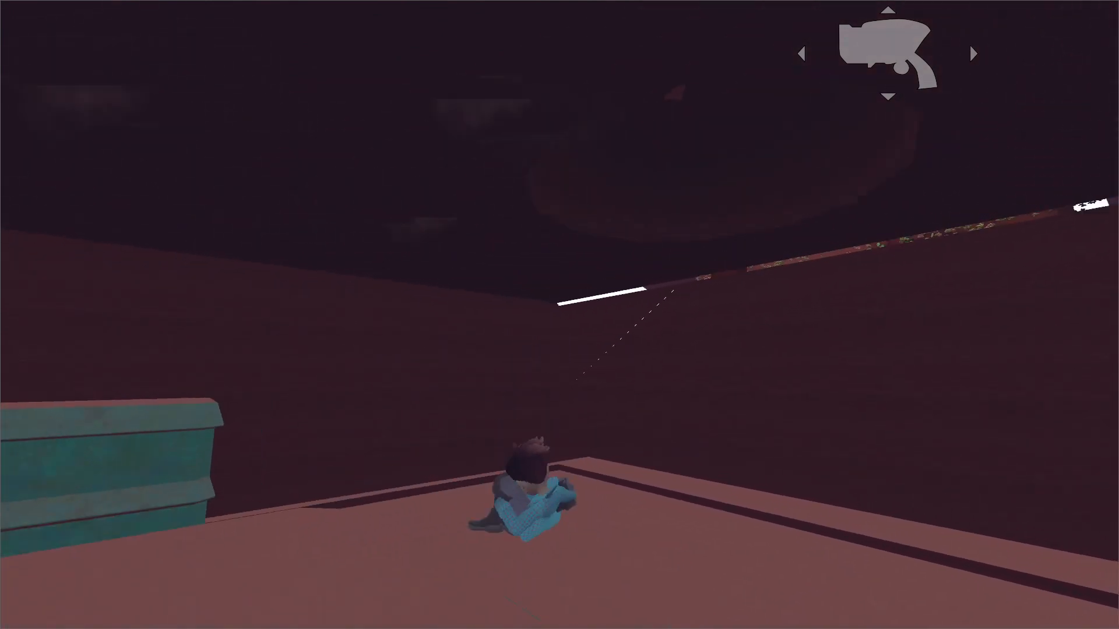
key(w)
Pause the play-test, switch back to the Godot editor and examine the cavern boxes around the building row.
key(Escape)
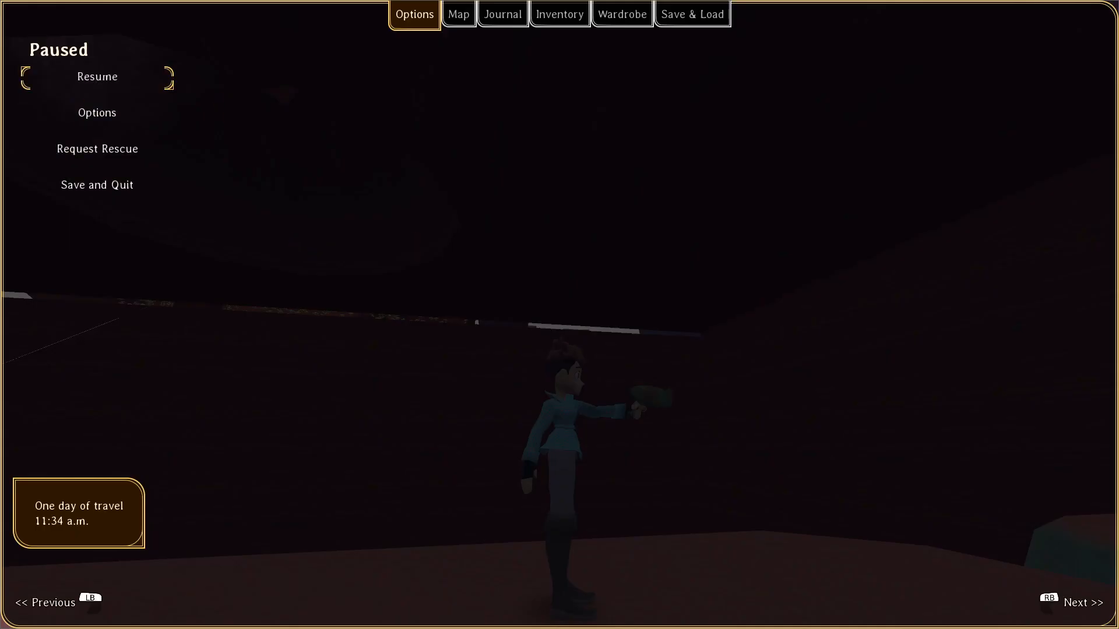
key(alt+Tab)
scroll(712, 268, down, 8)
middle_drag(712, 268, 657, 251)
click(707, 242)
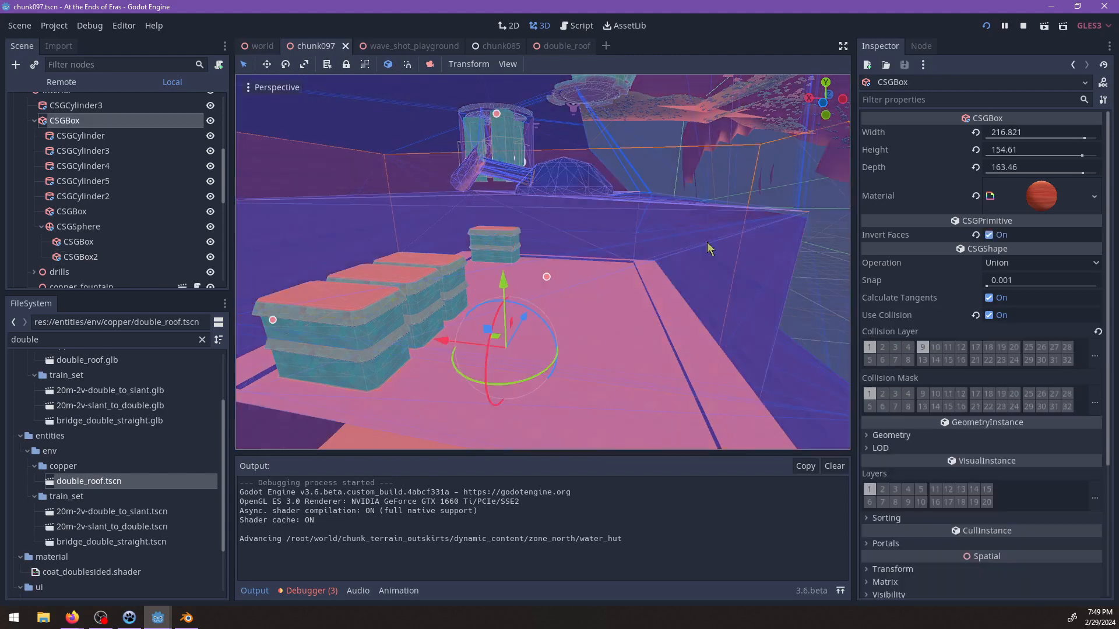
shift+middle_drag(707, 242, 231, 192)
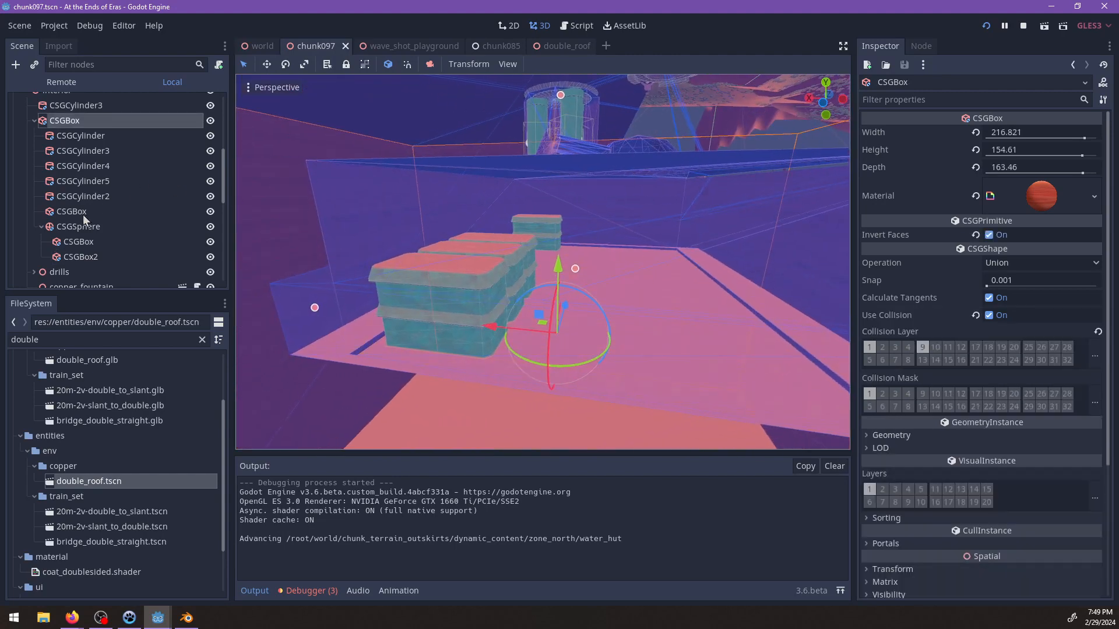
Reduce the width of the CSGBox nested under the CSGSphere to 68.401 and shift its position in the cavern.
click(76, 242)
key(f)
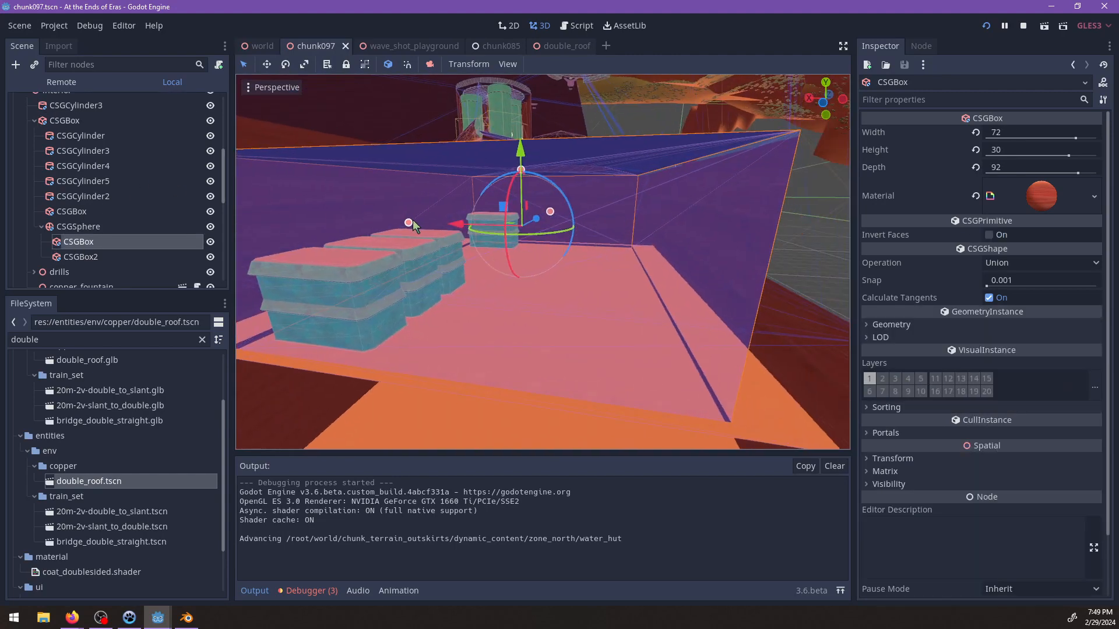
drag(410, 222, 453, 224)
shift+middle_drag(659, 192, 622, 225)
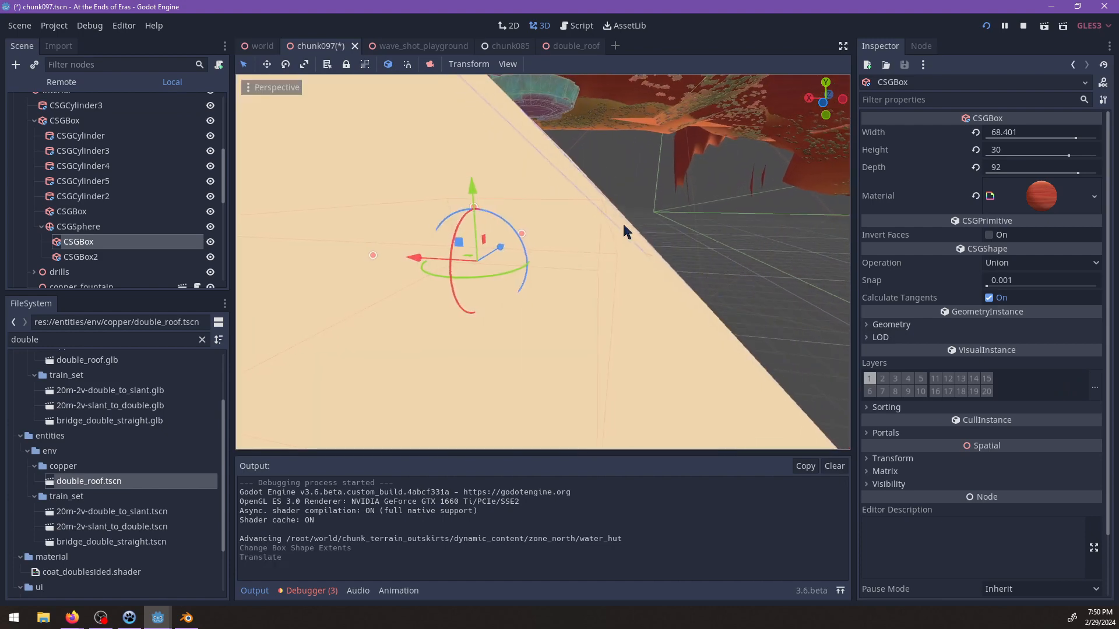
shift+middle_drag(517, 251, 617, 254)
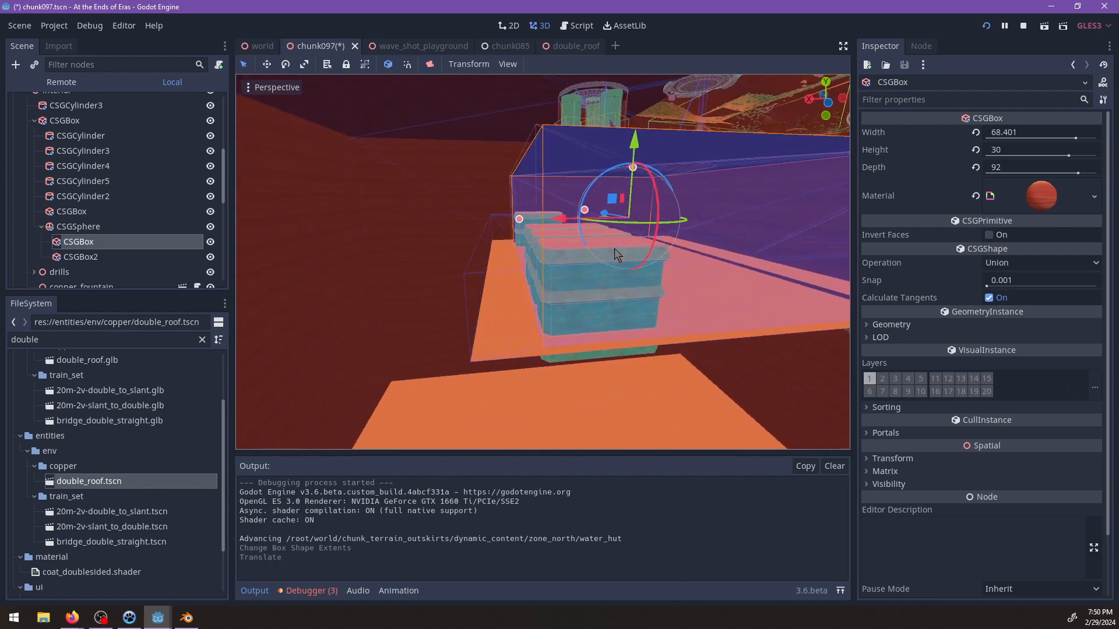
Save the chunk097 scene, then switch to the running game and resume the play-test.
key(ctrl+s)
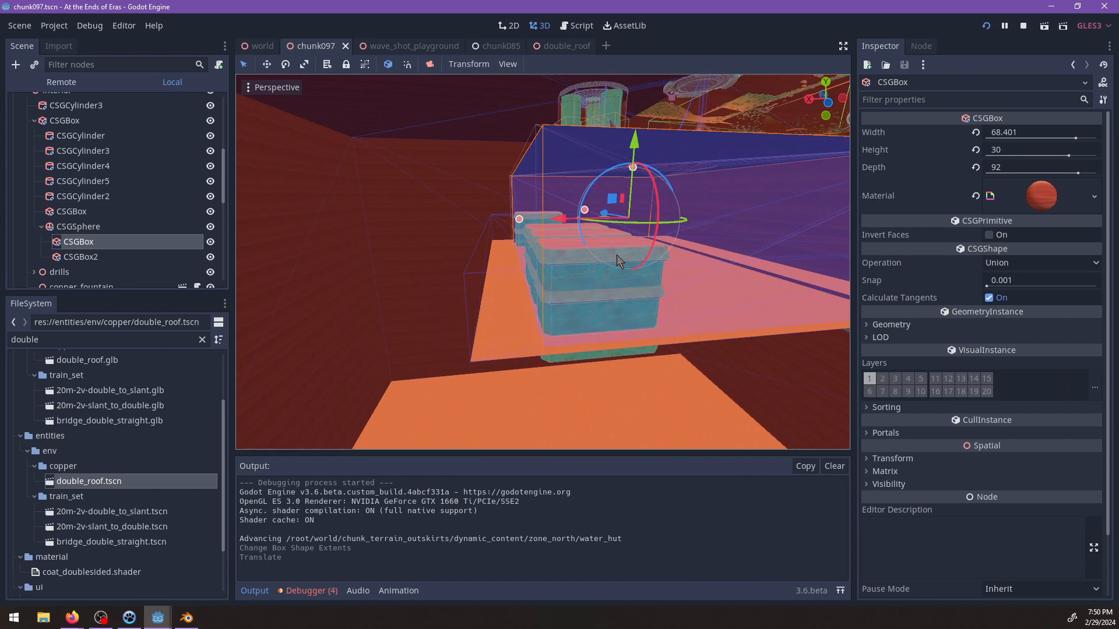
shift+middle_drag(694, 284, 646, 296)
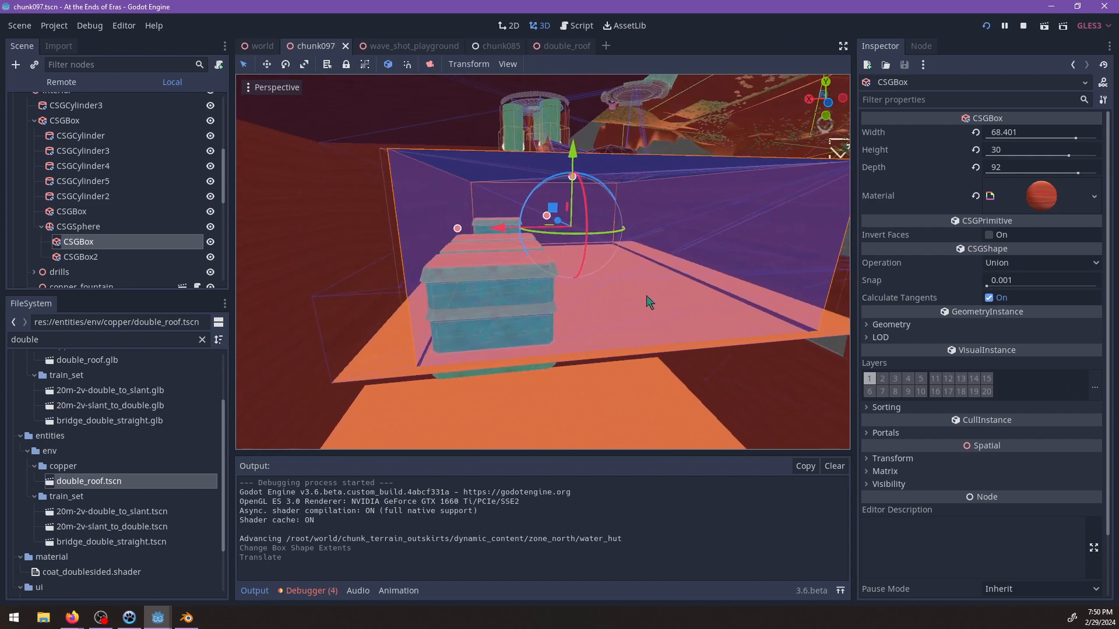
key(alt+Tab)
key(Return)
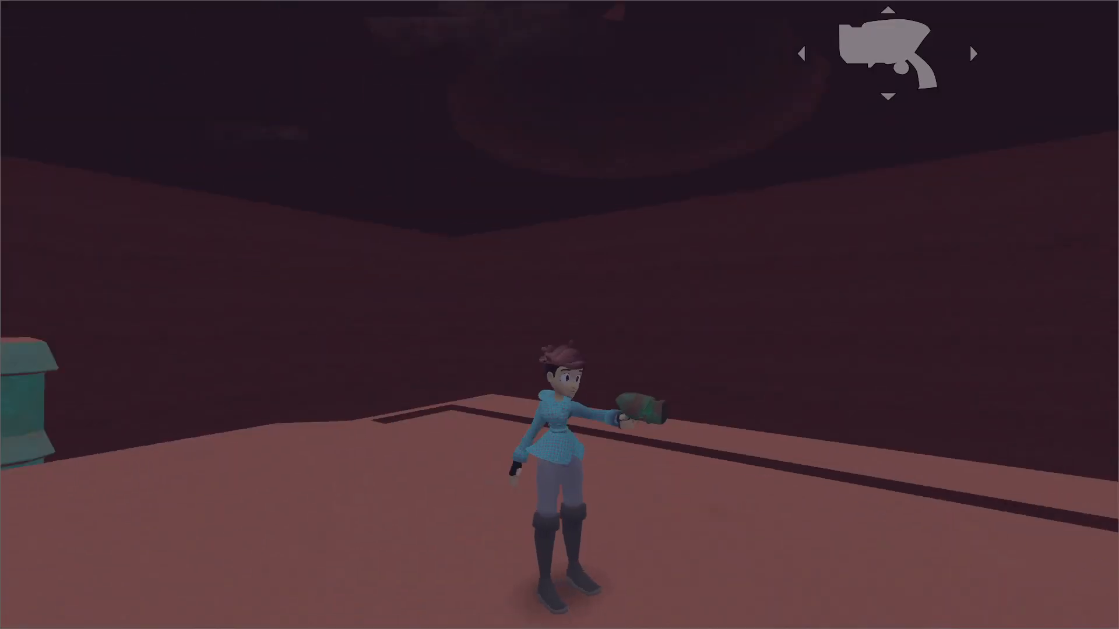
Jump around the copper building and ride across the cavern floor to check the narrowed box along the wall.
key(w)
key(space)
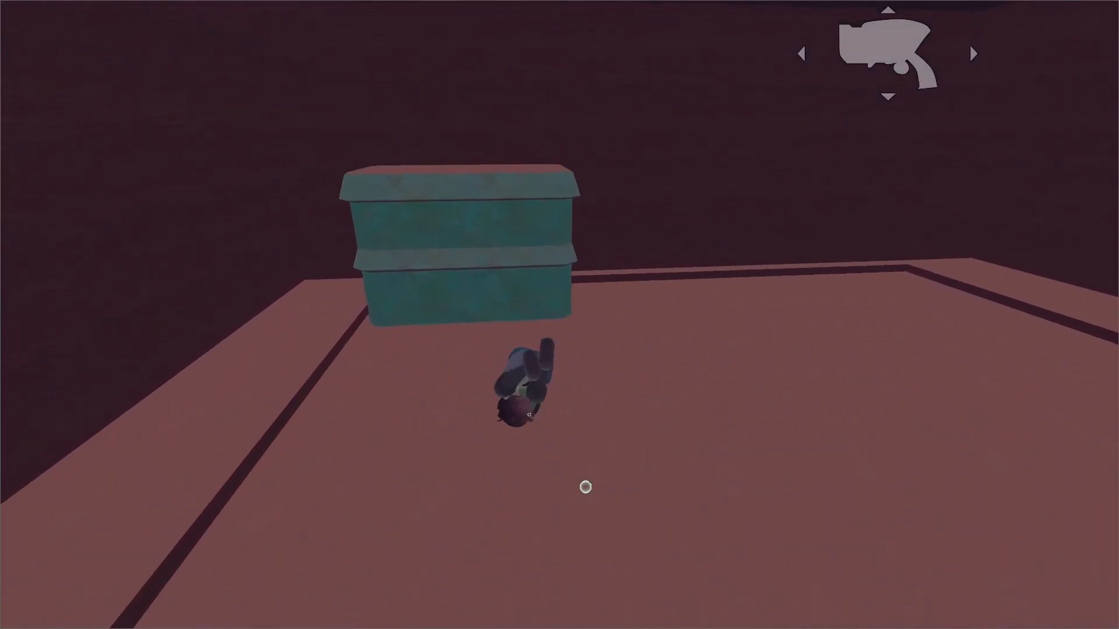
key(w)
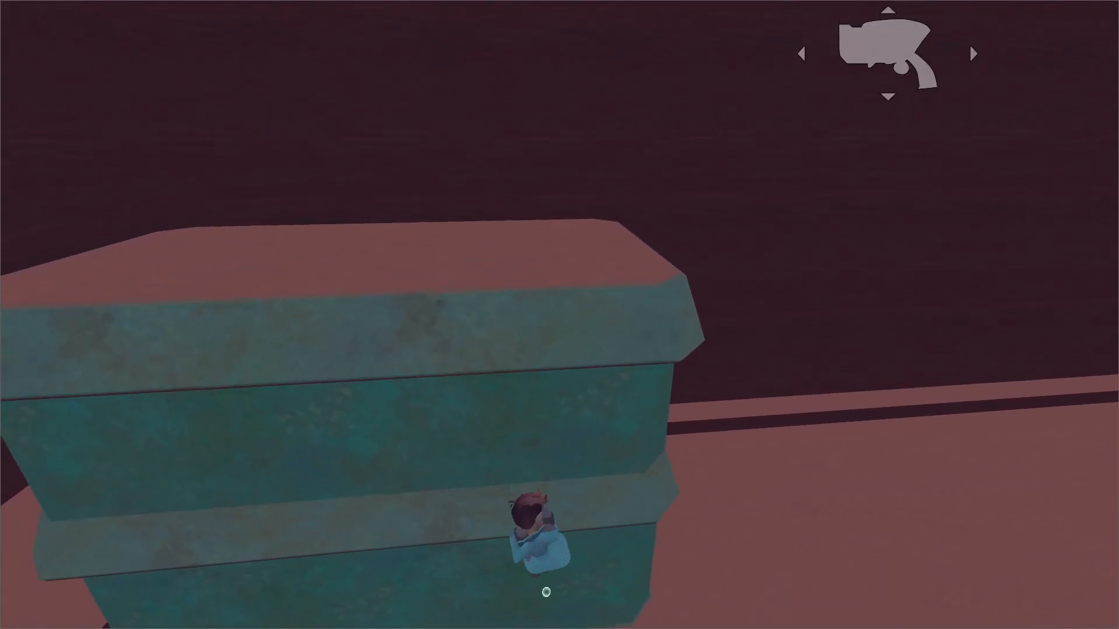
key(space)
key(w)
key(space)
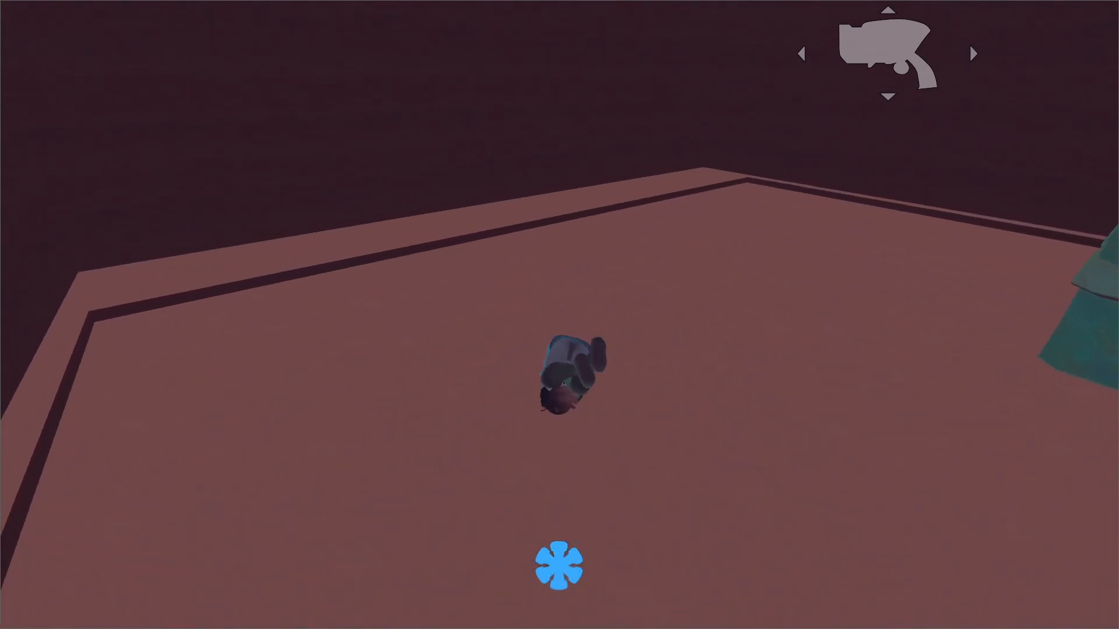
key(w)
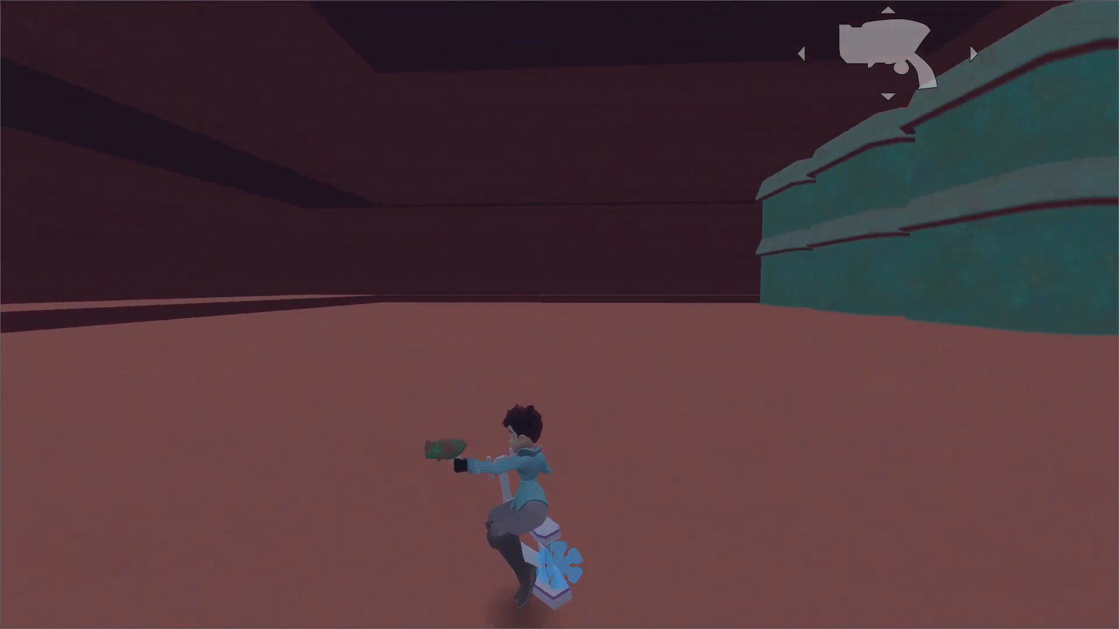
key(w)
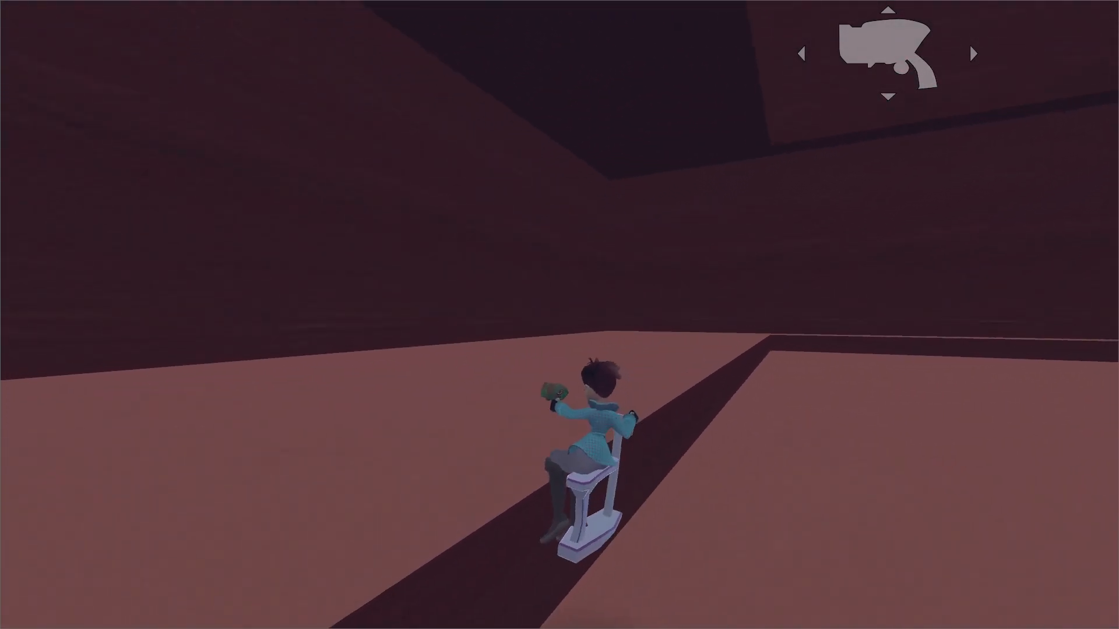
Run and dive past the building row toward the opposite wall, examining the floor gaps and ceiling openings.
key(w)
key(space)
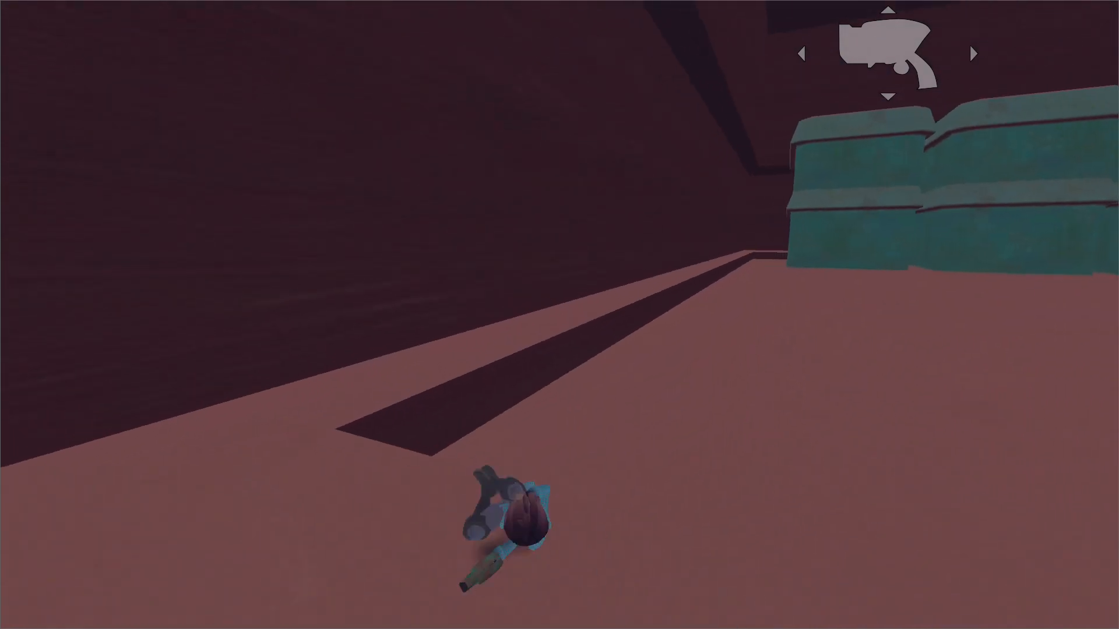
key(w)
key(space)
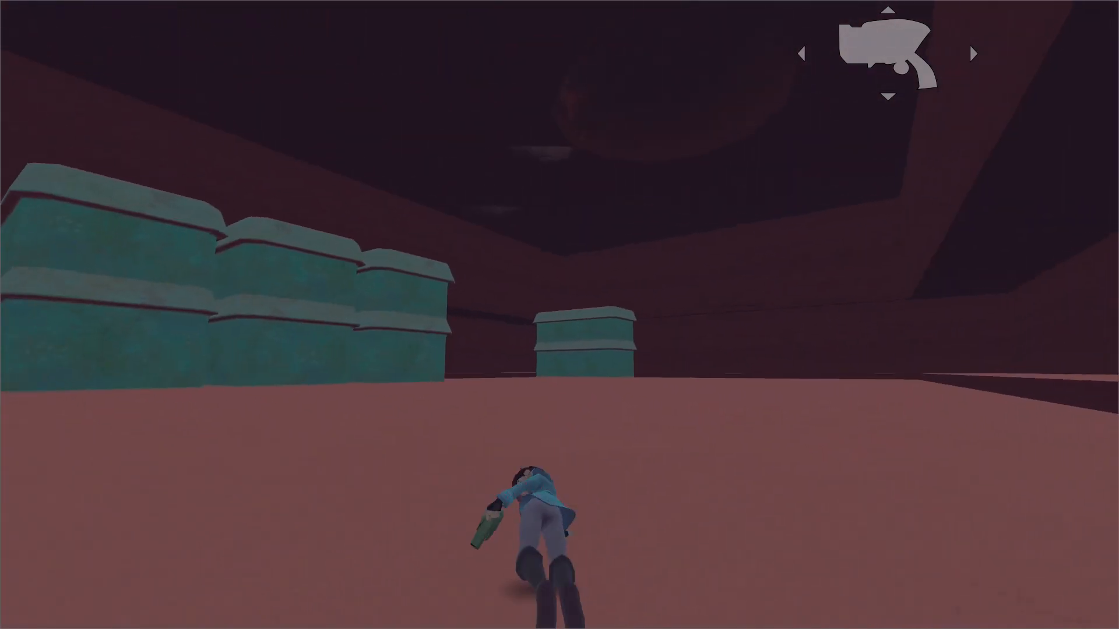
key(w)
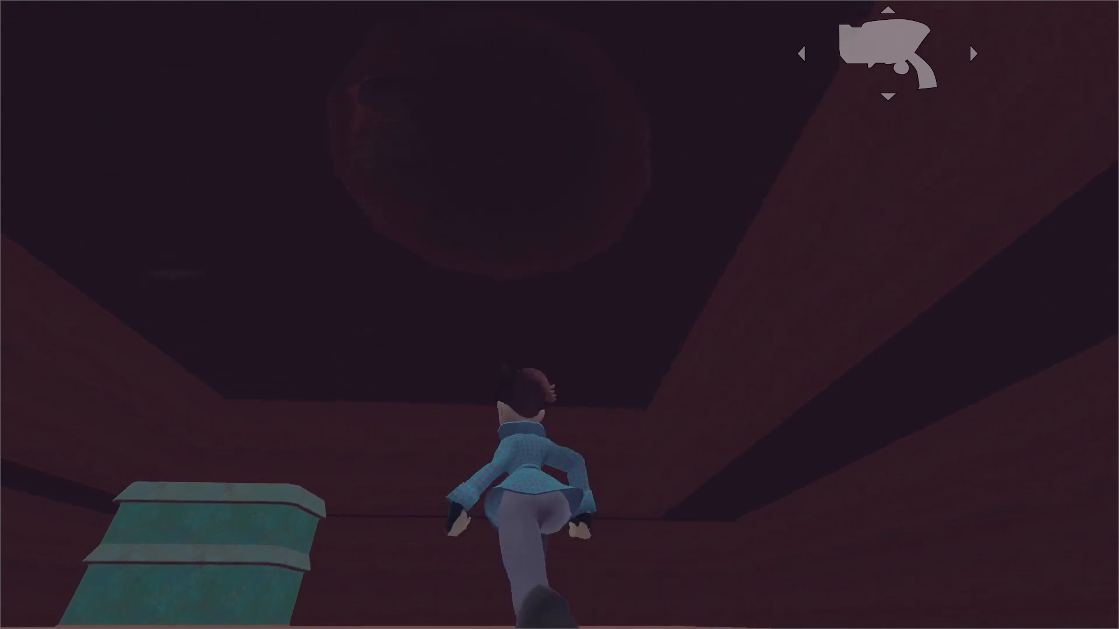
key(w)
key(space)
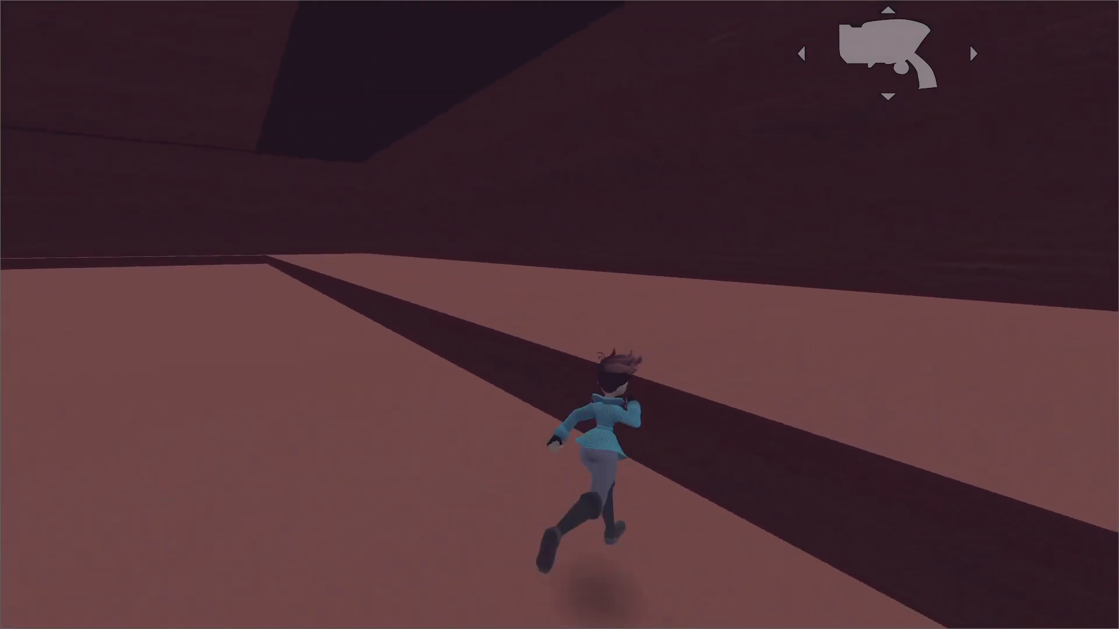
Examine the round shaft in the ceiling between the building row and the separate building, then pause and return to the Godot editor.
key(w)
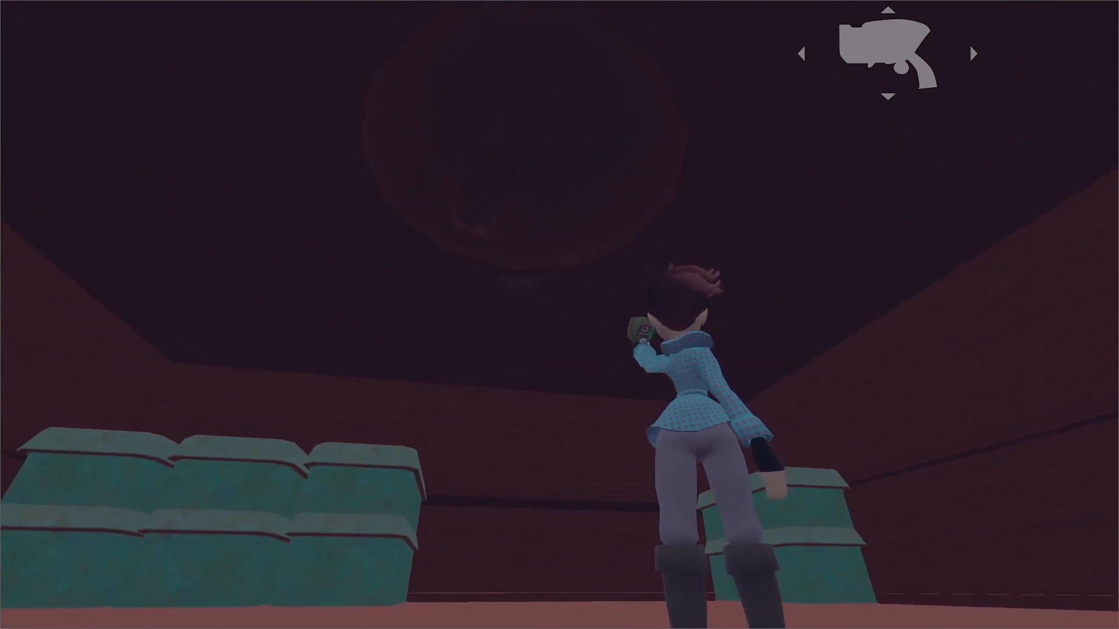
key(d)
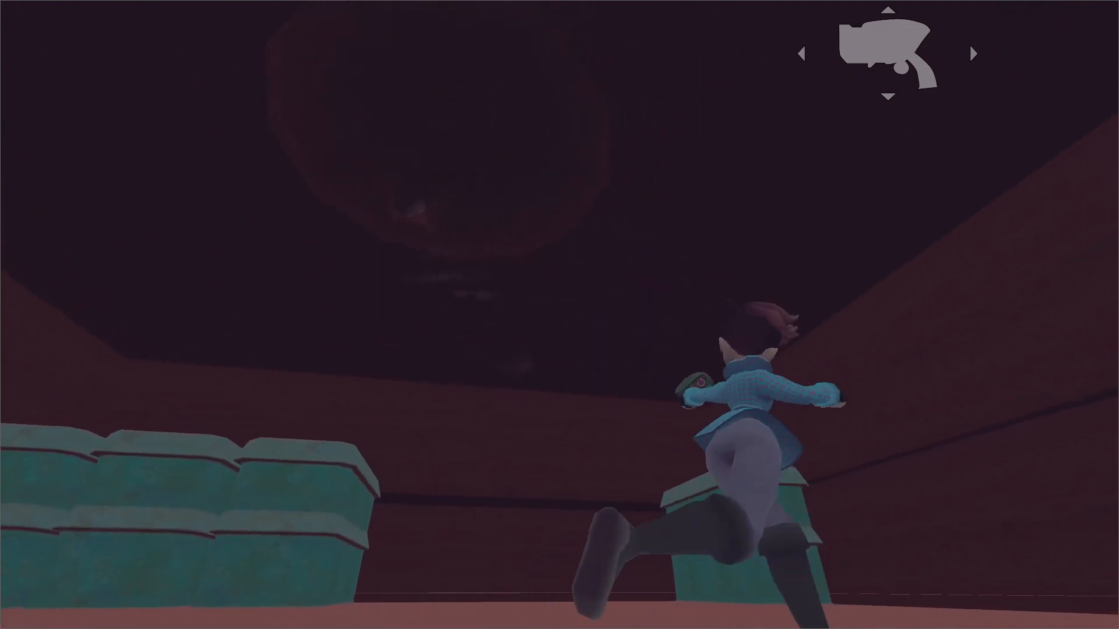
key(w)
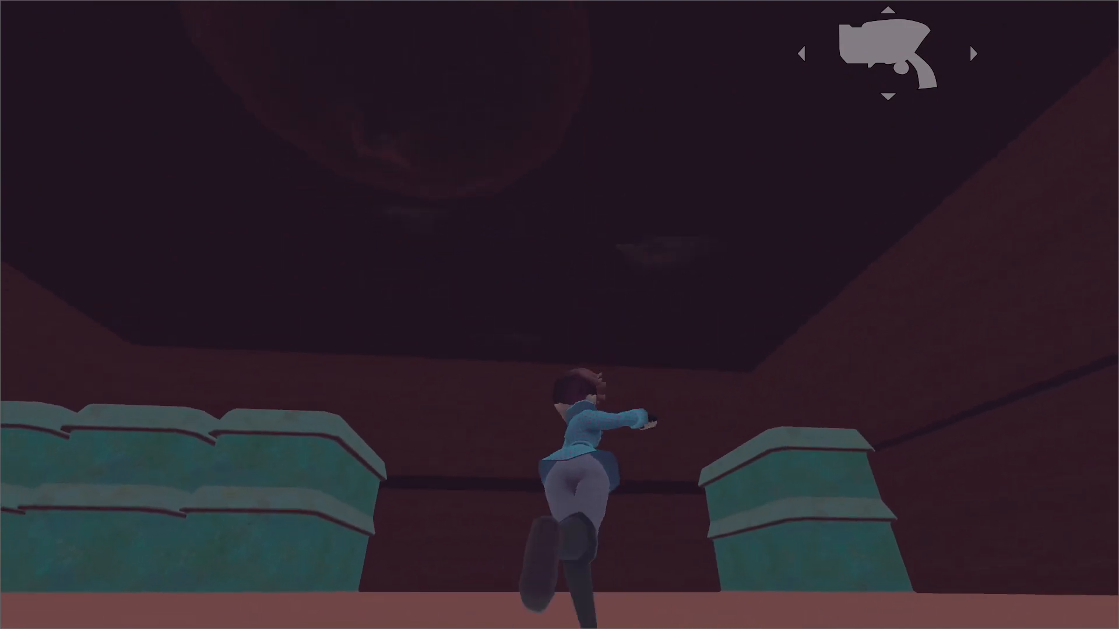
key(d)
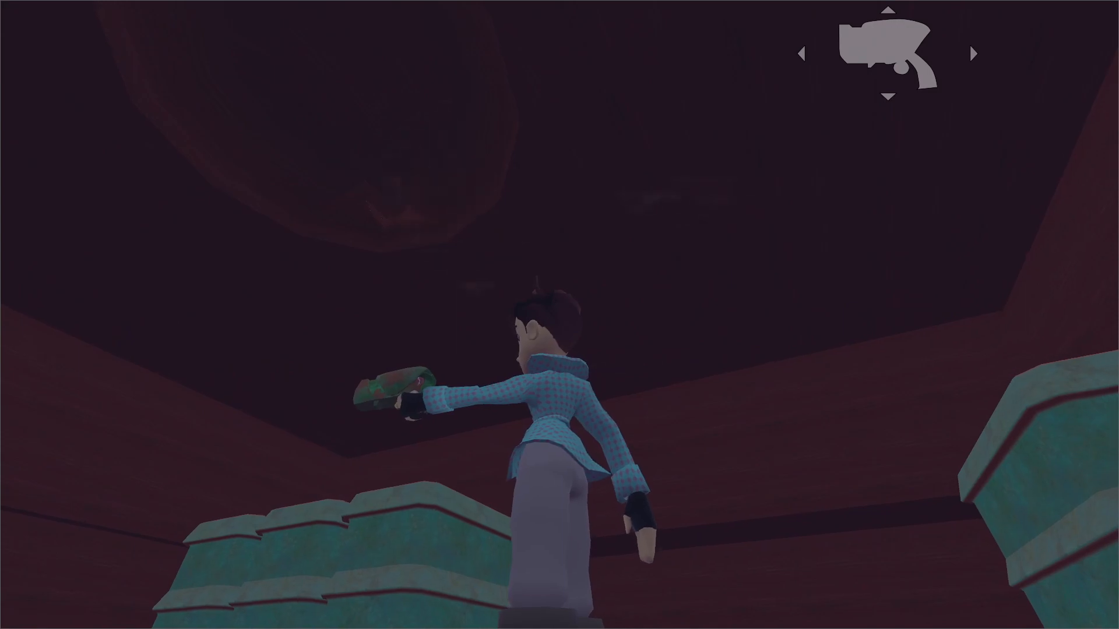
key(Escape)
key(alt+Tab)
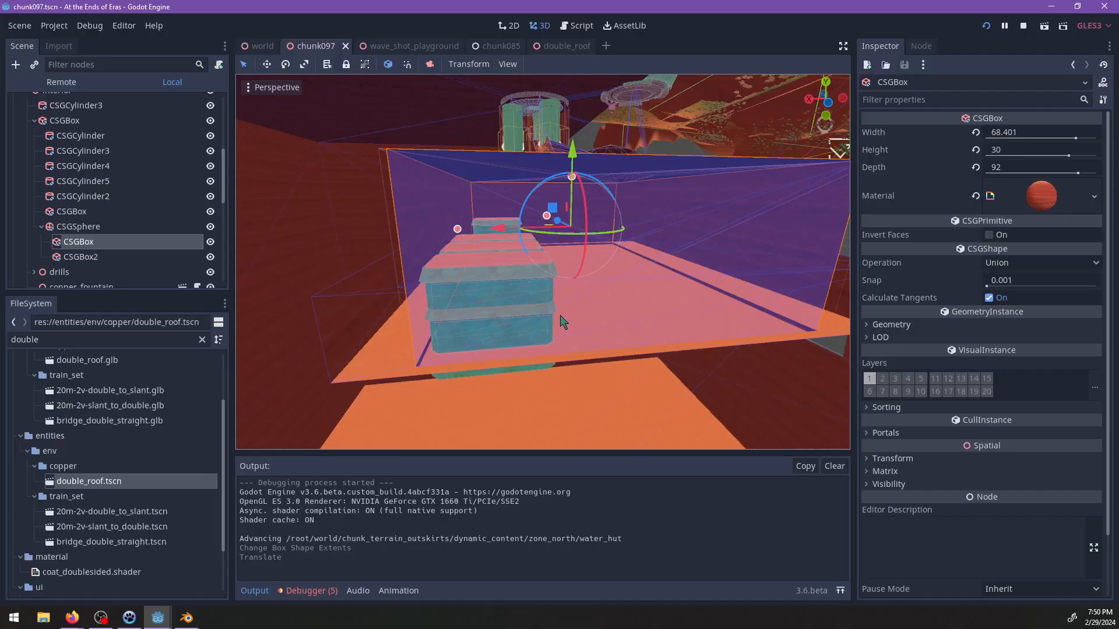
Find the large green drills above the cavern and open the drill's source scene for editing.
scroll(629, 212, down, 3)
middle_drag(629, 212, 525, 260)
scroll(525, 260, up, 4)
scroll(526, 260, down, 6)
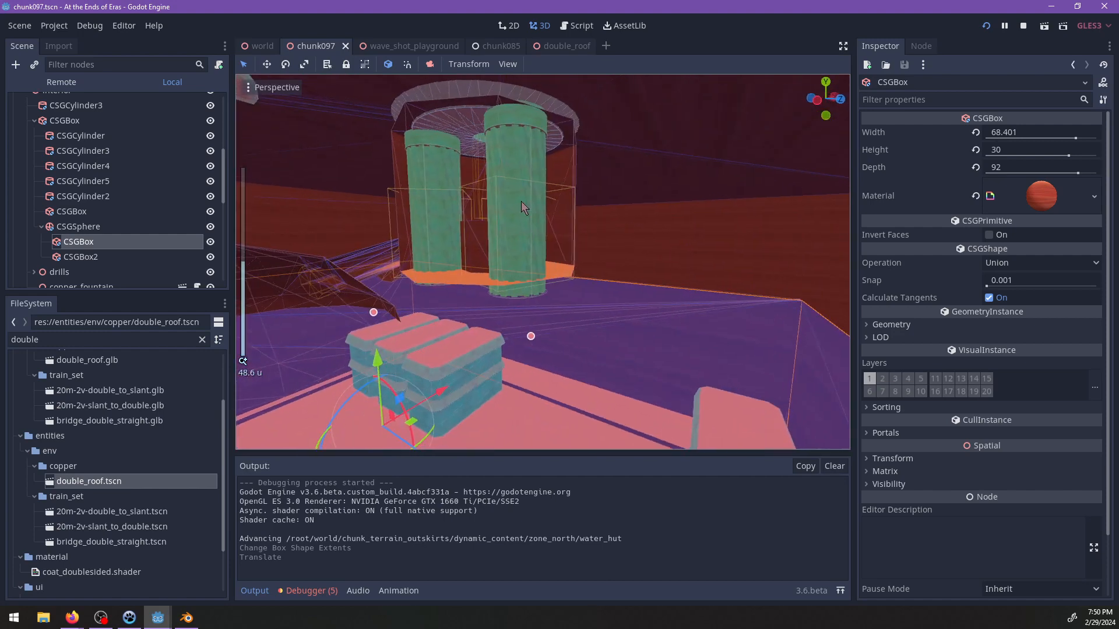
click(521, 201)
click(90, 256)
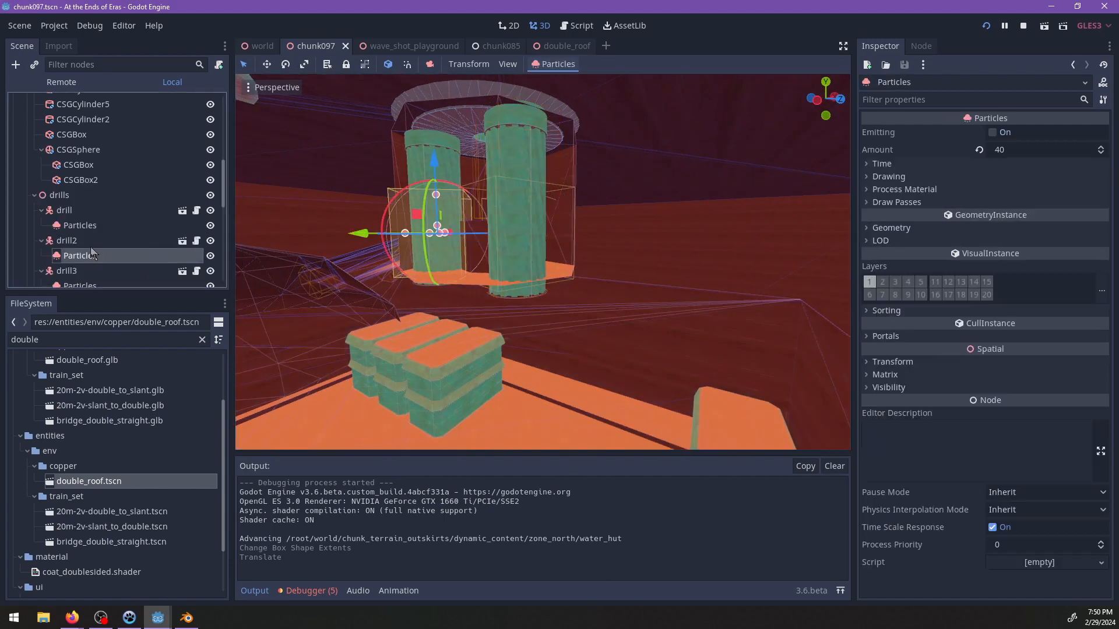
click(68, 211)
click(183, 211)
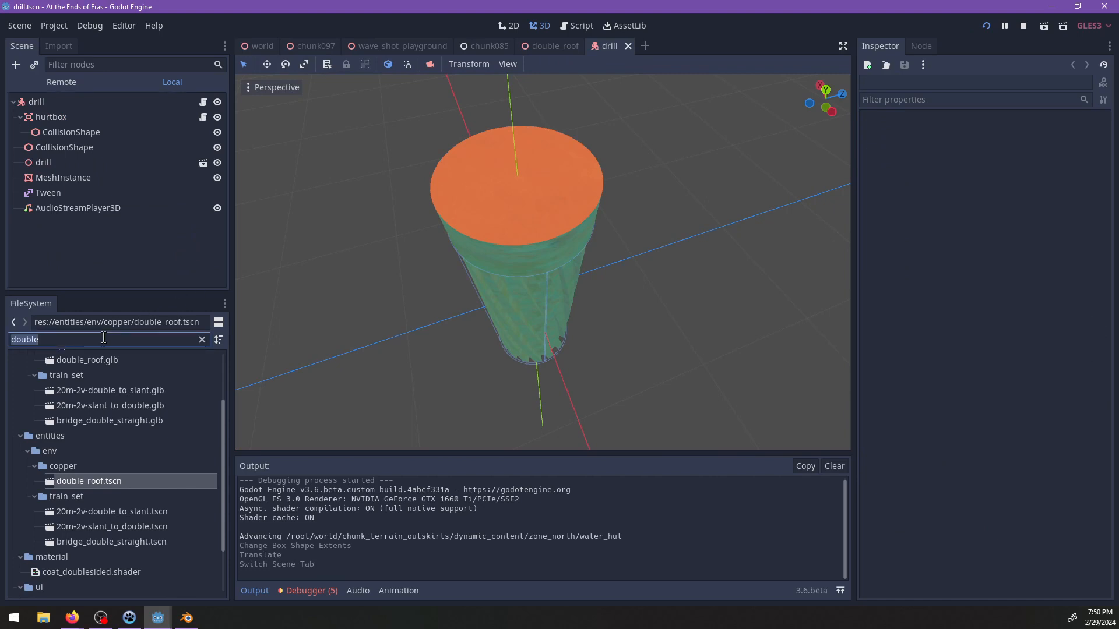
Add a VisibilityEnabler node under the drill root and turn on Children Only.
text(visibl)
key(ctrl+BackSpace)
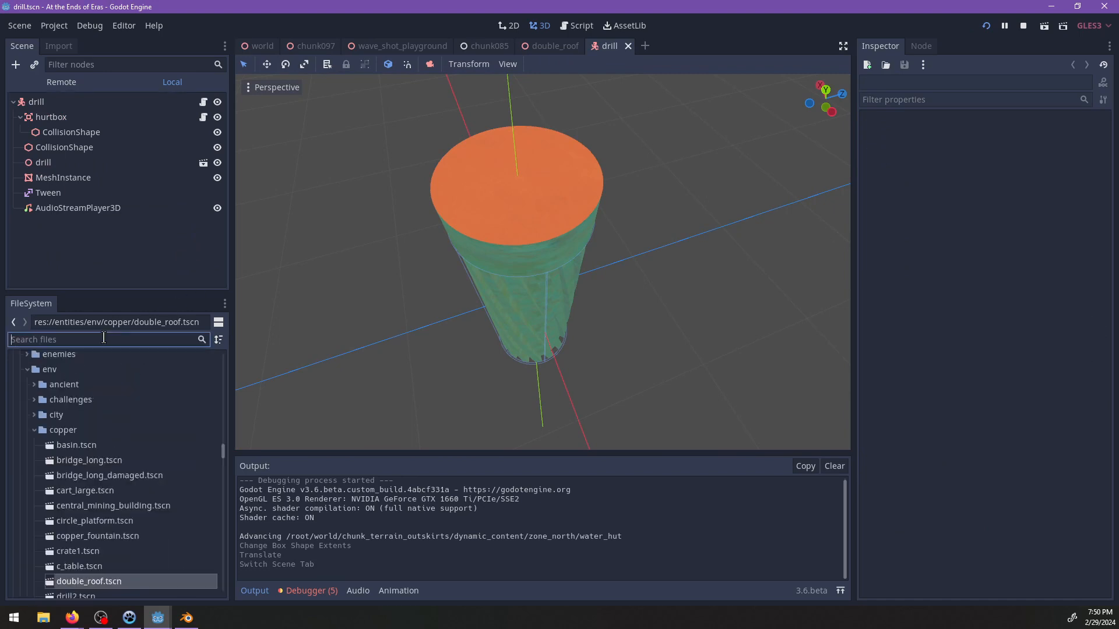
click(35, 104)
key(ctrl+a)
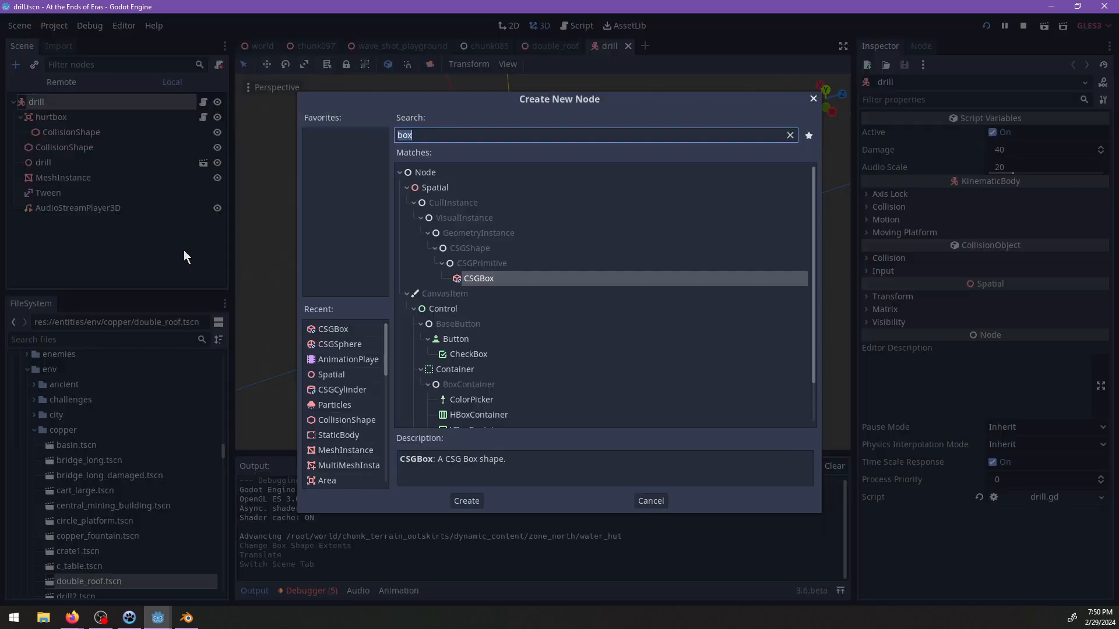
key(BackSpace)
text(visib)
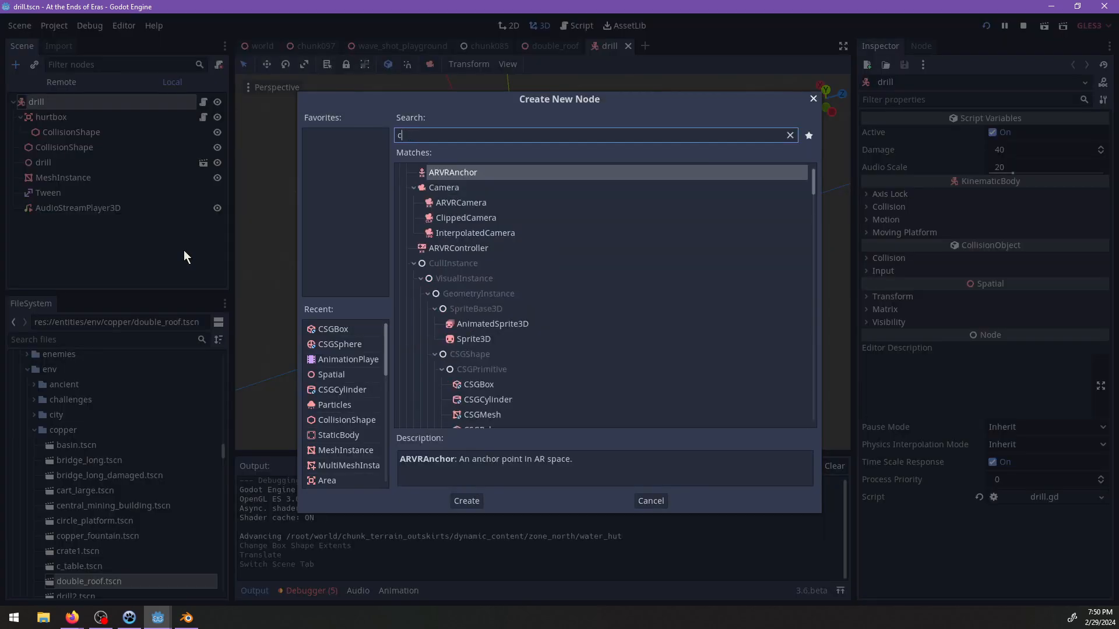
key(Down)
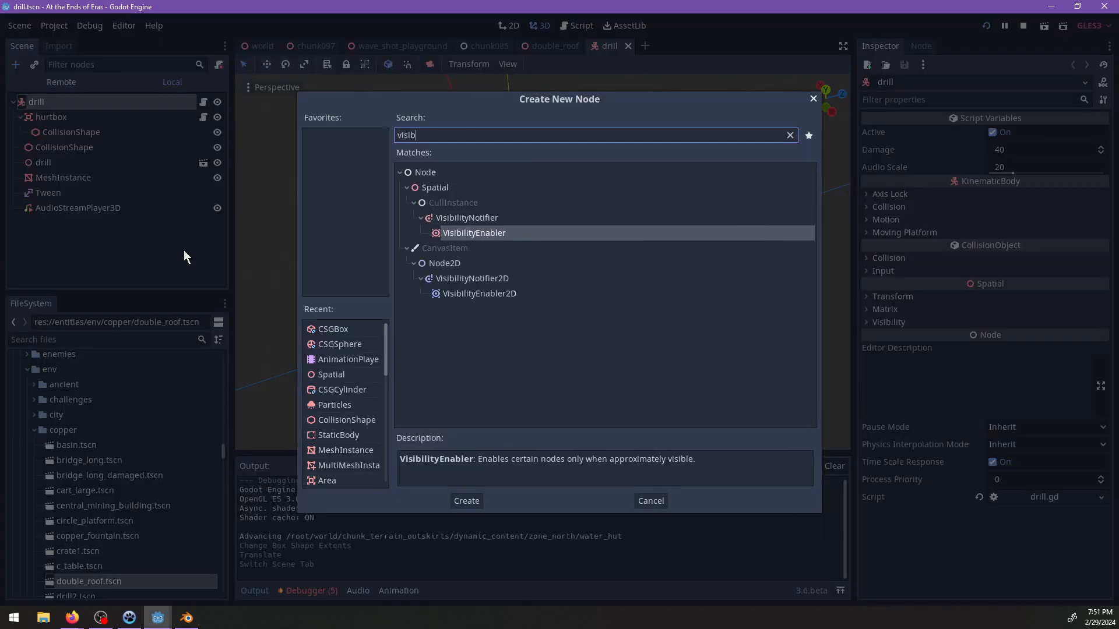
key(Return)
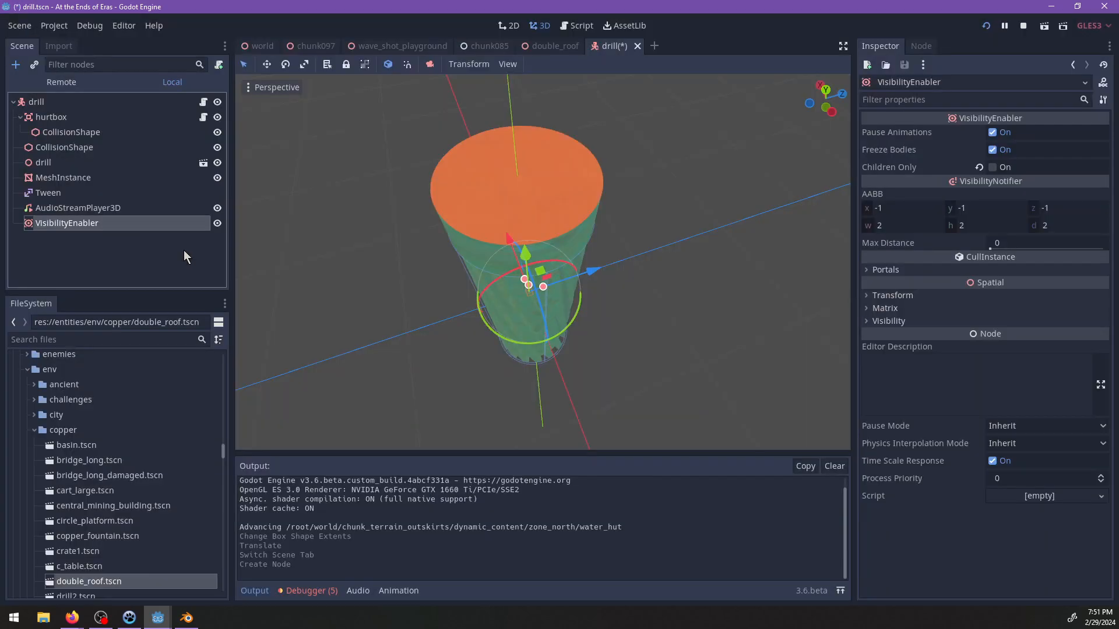
click(992, 167)
Enlarge the VisibilityEnabler's bounding box around the drill to about 6.66 wide, 20.48 high and 6.82 deep.
middle_drag(489, 333, 516, 279)
scroll(527, 297, up, 3)
scroll(533, 301, down, 5)
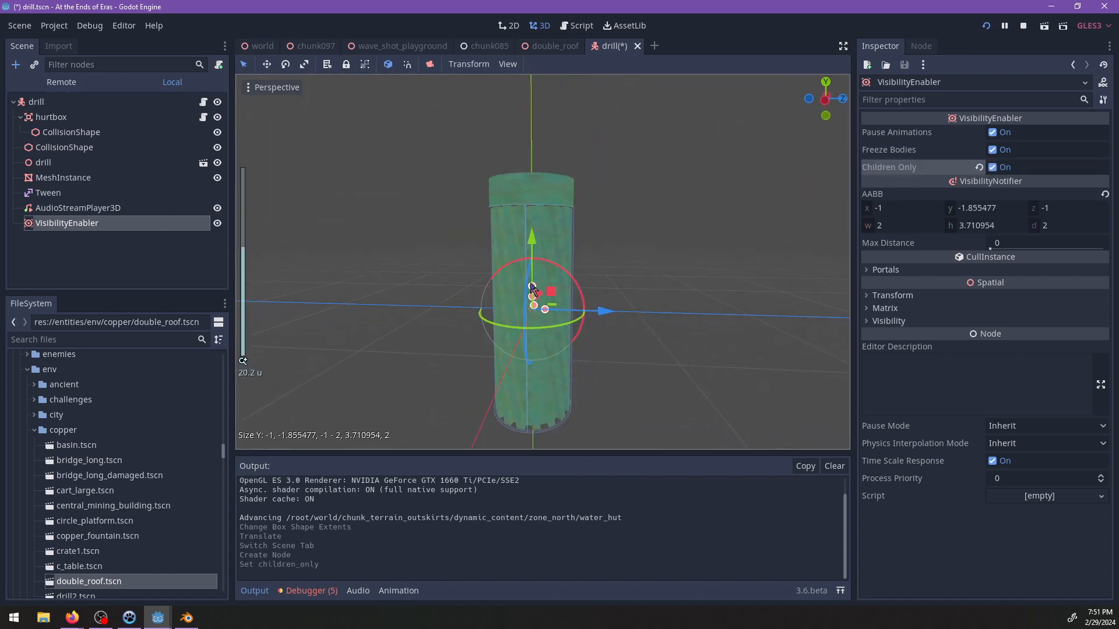
drag(528, 178, 529, 185)
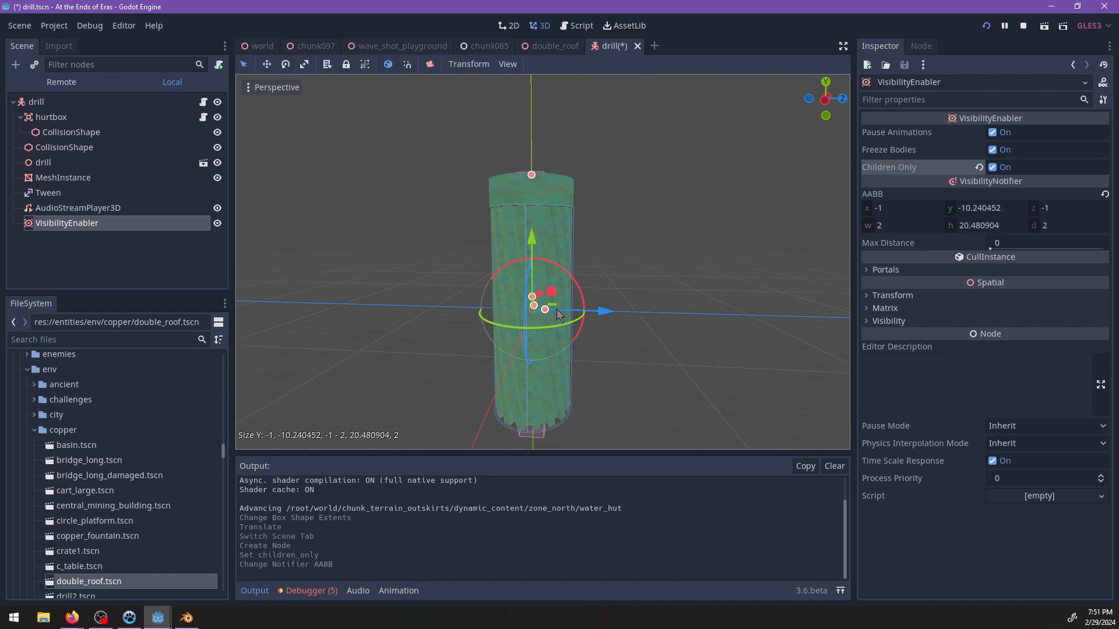
drag(575, 319, 598, 315)
middle_drag(599, 314, 449, 325)
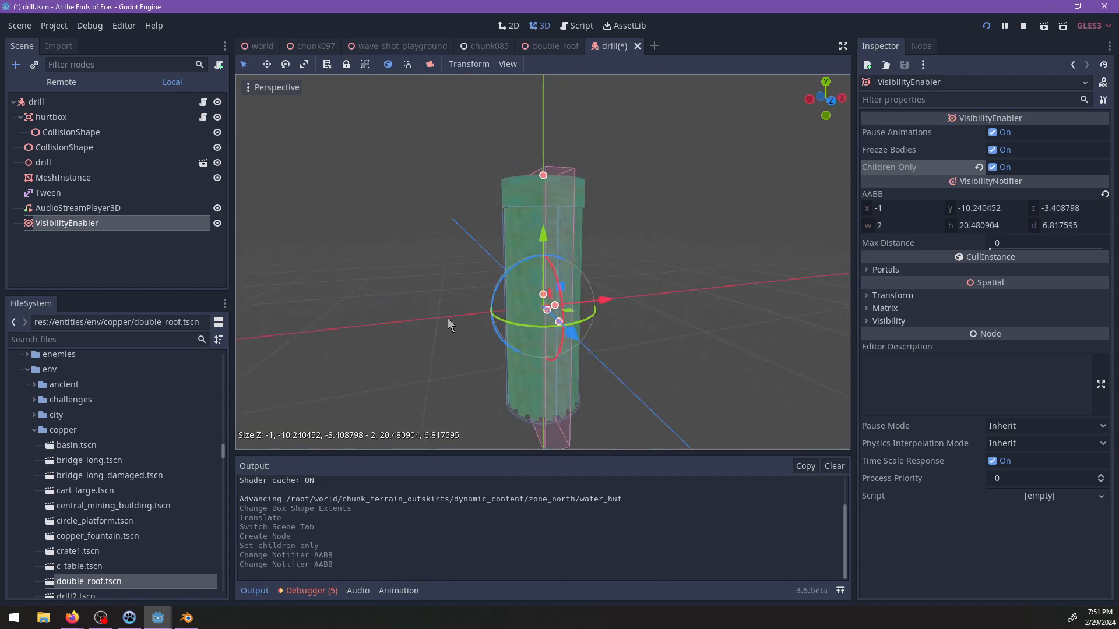
drag(553, 303, 579, 302)
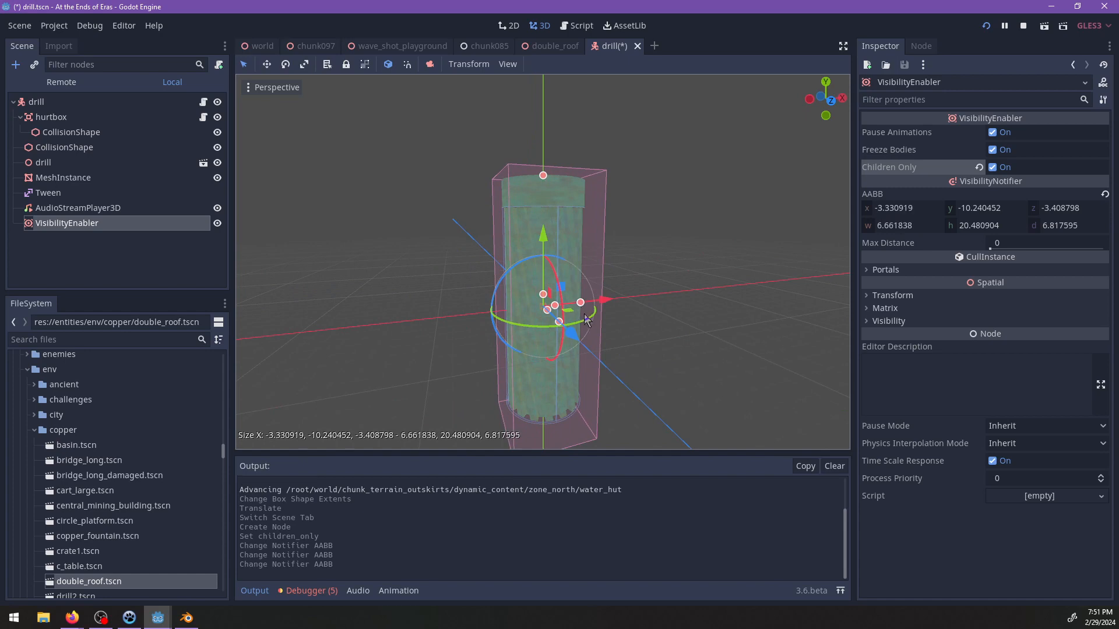
Shift the VisibilityEnabler to line up with the drill, set its bounding box height to about 18.75, and save the drill scene.
middle_drag(591, 307, 591, 364)
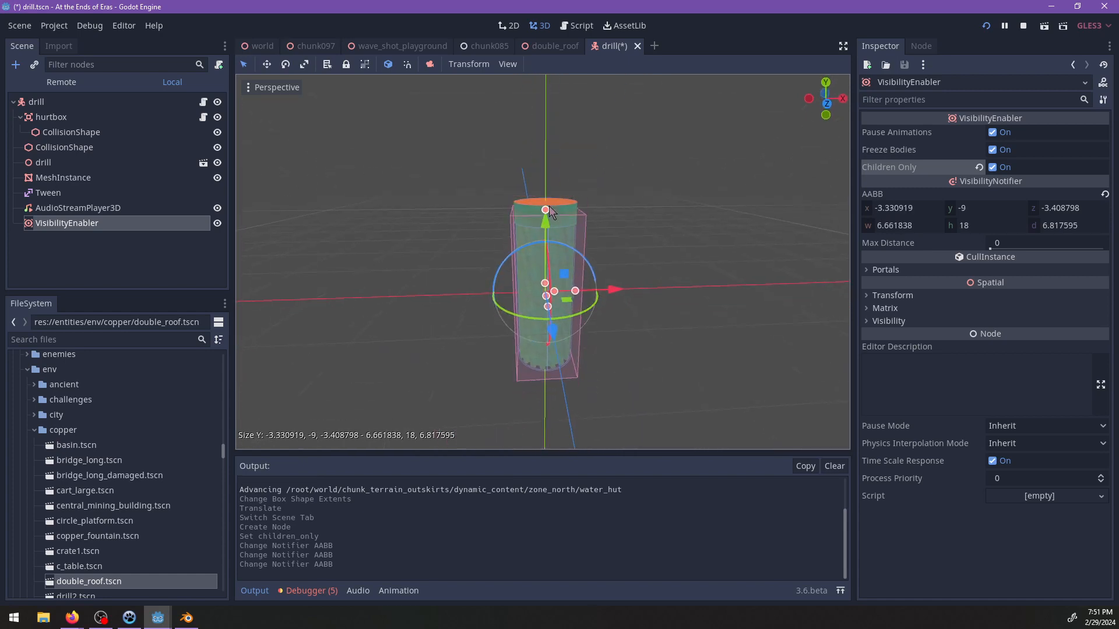
middle_drag(594, 246, 603, 176)
scroll(616, 233, down, 3)
middle_drag(615, 233, 549, 225)
drag(548, 221, 549, 215)
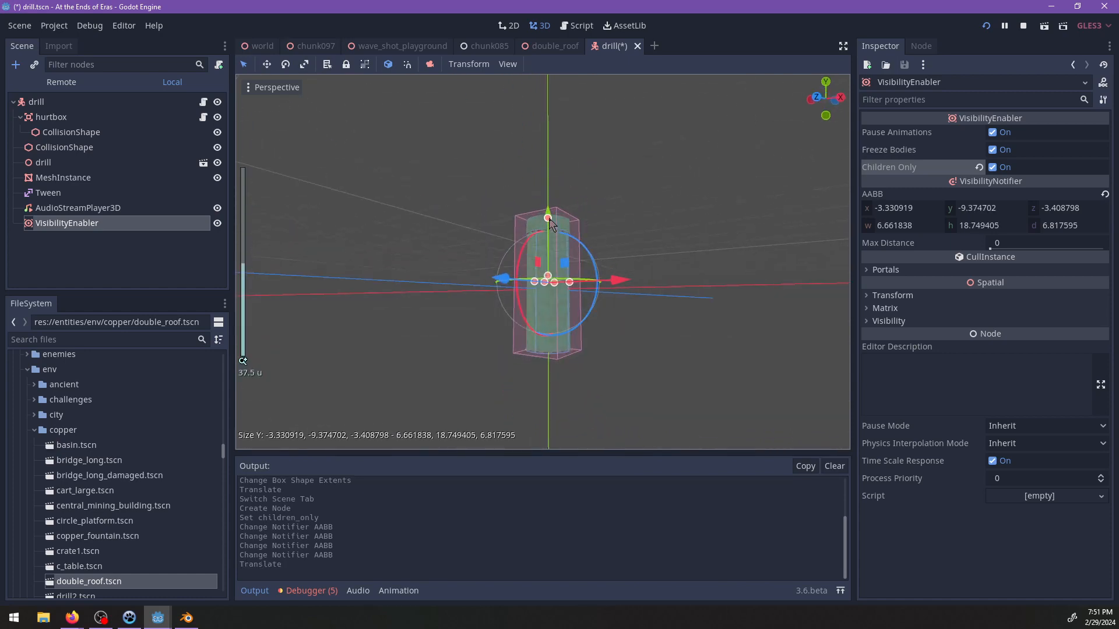
middle_drag(548, 215, 647, 285)
key(ctrl+s)
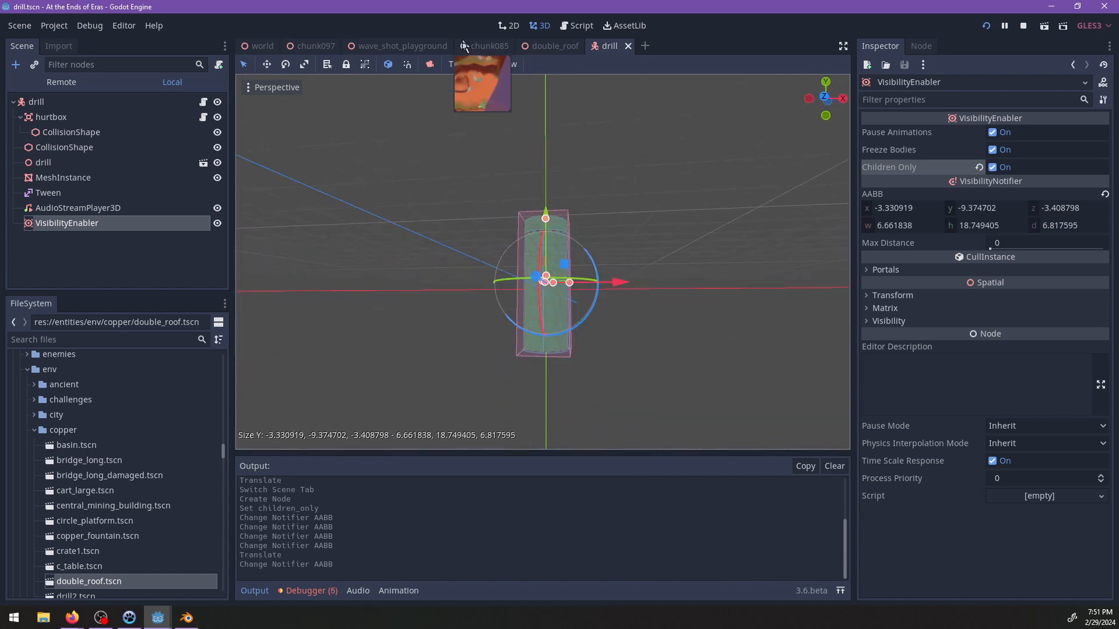
Return to the chunk097 scene and add an Occluder node under the interior node.
click(389, 47)
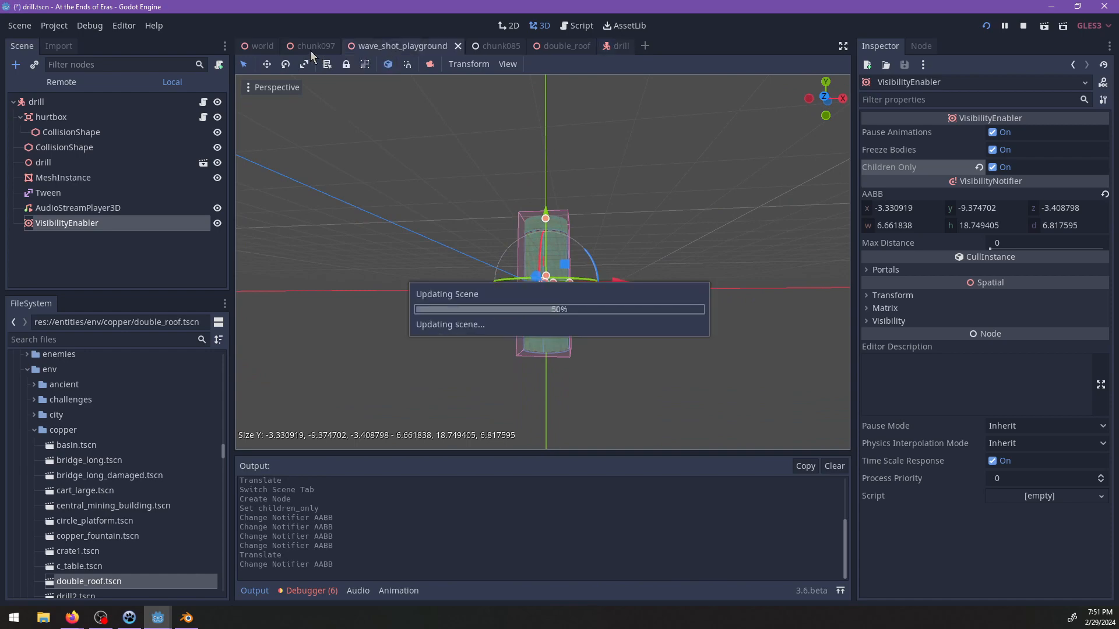
click(308, 46)
scroll(554, 351, up, 5)
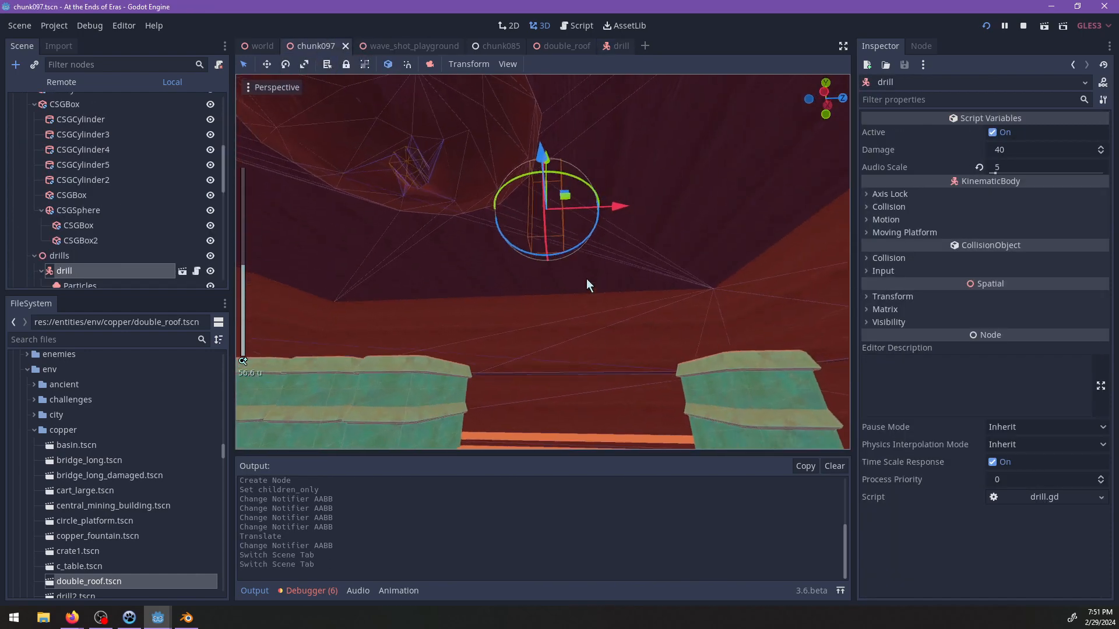
middle_drag(586, 285, 543, 291)
scroll(41, 196, up, 3)
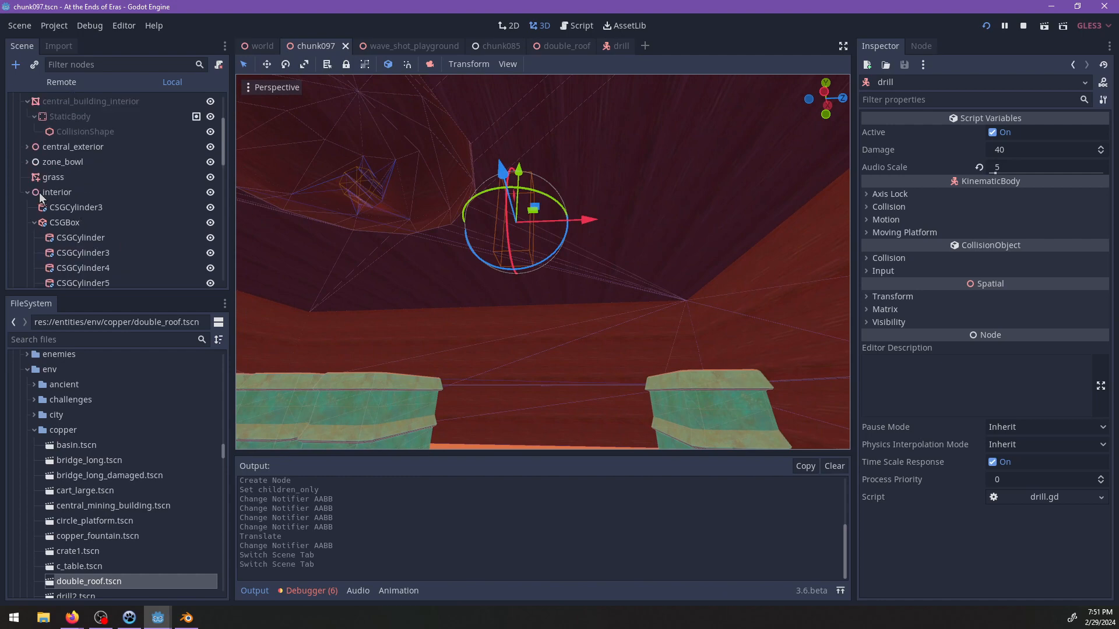
click(33, 223)
click(57, 192)
key(ctrl+a)
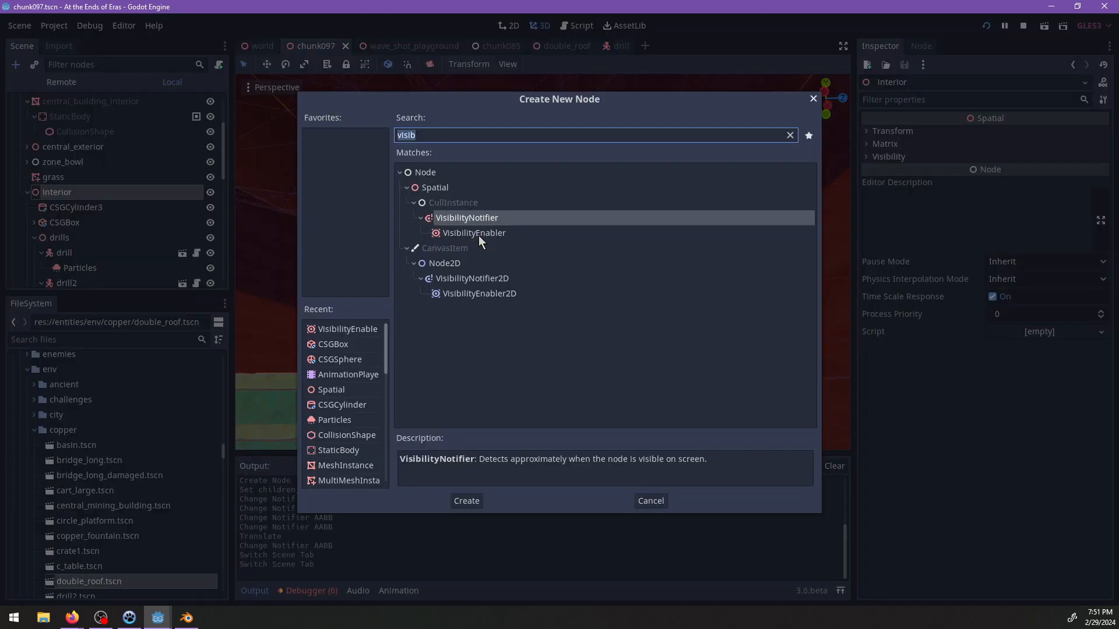
text(occl)
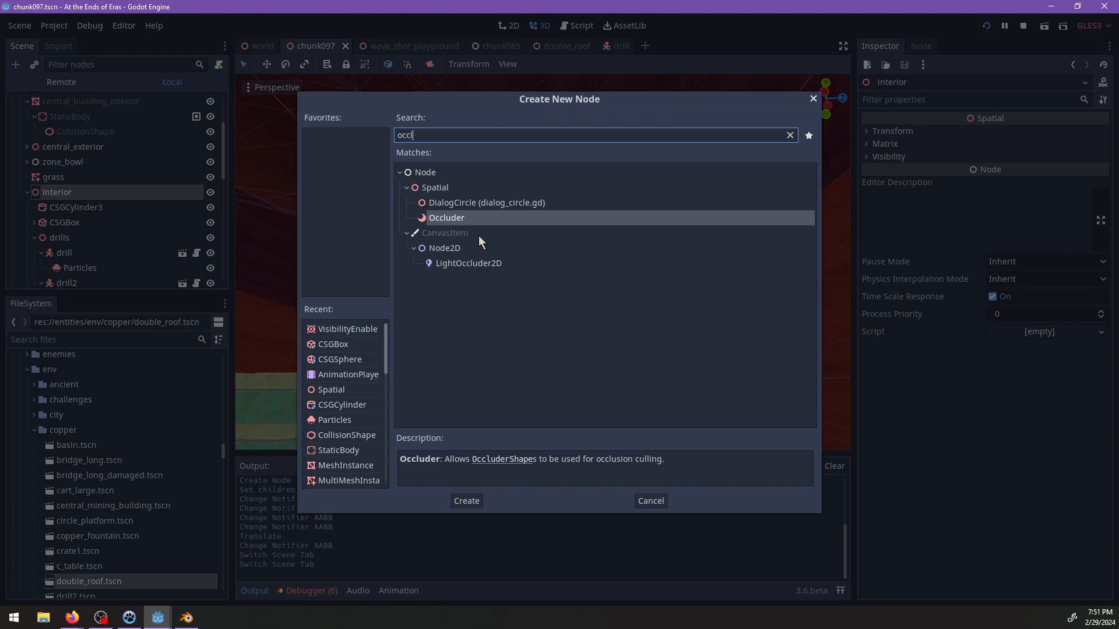
key(Return)
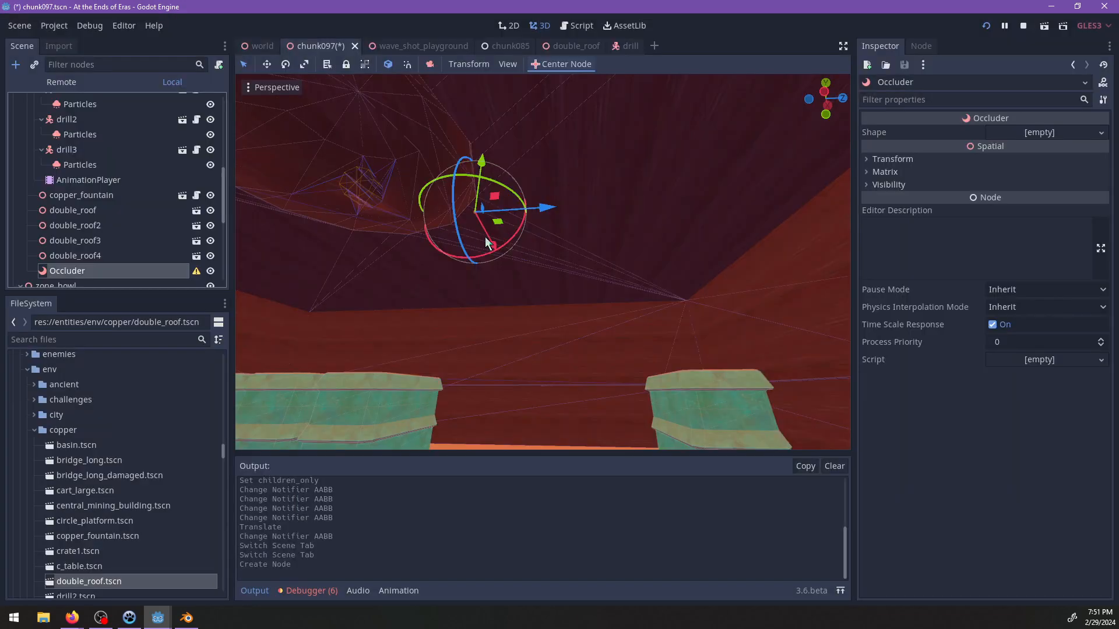
Assign a new OccluderShapePolygon as the Occluder's shape.
scroll(540, 257, up, 3)
scroll(489, 320, down, 5)
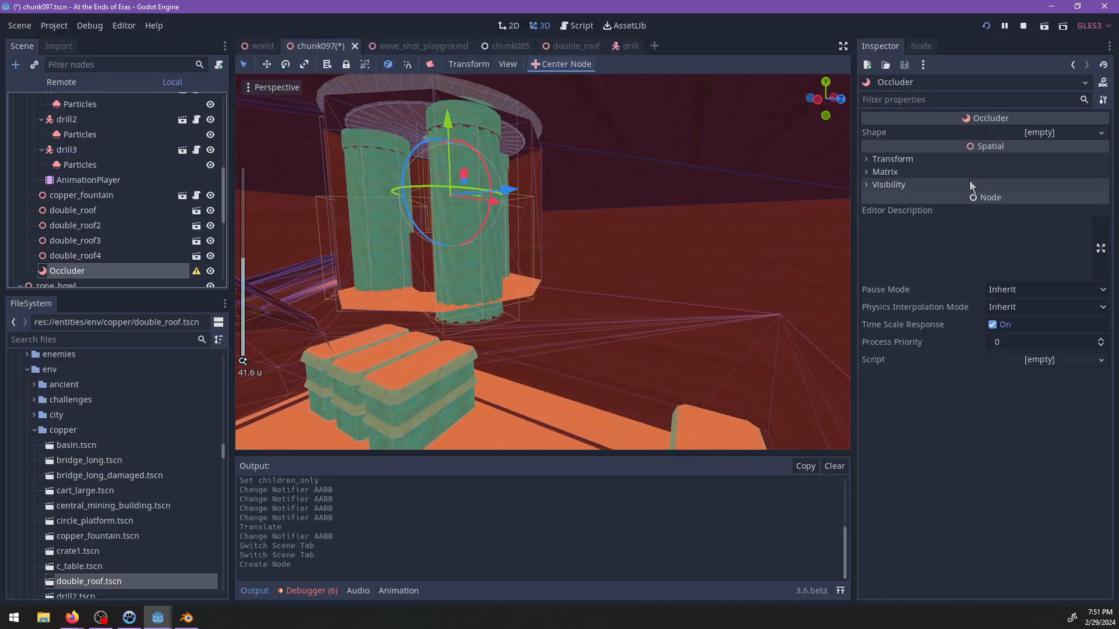
click(1024, 134)
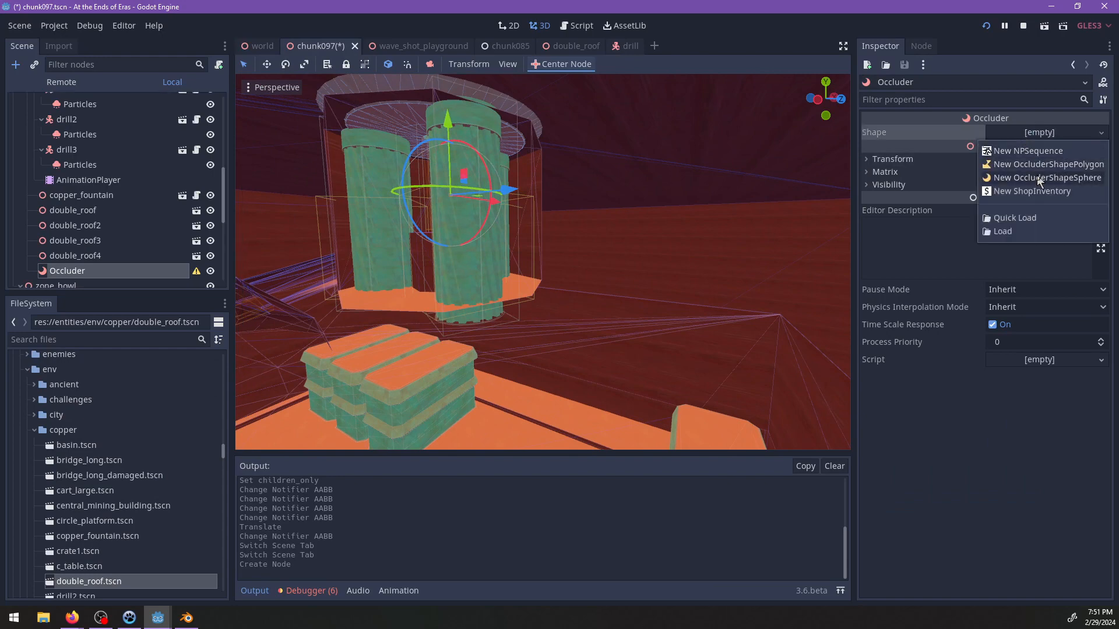
click(1034, 166)
scroll(583, 215, up, 2)
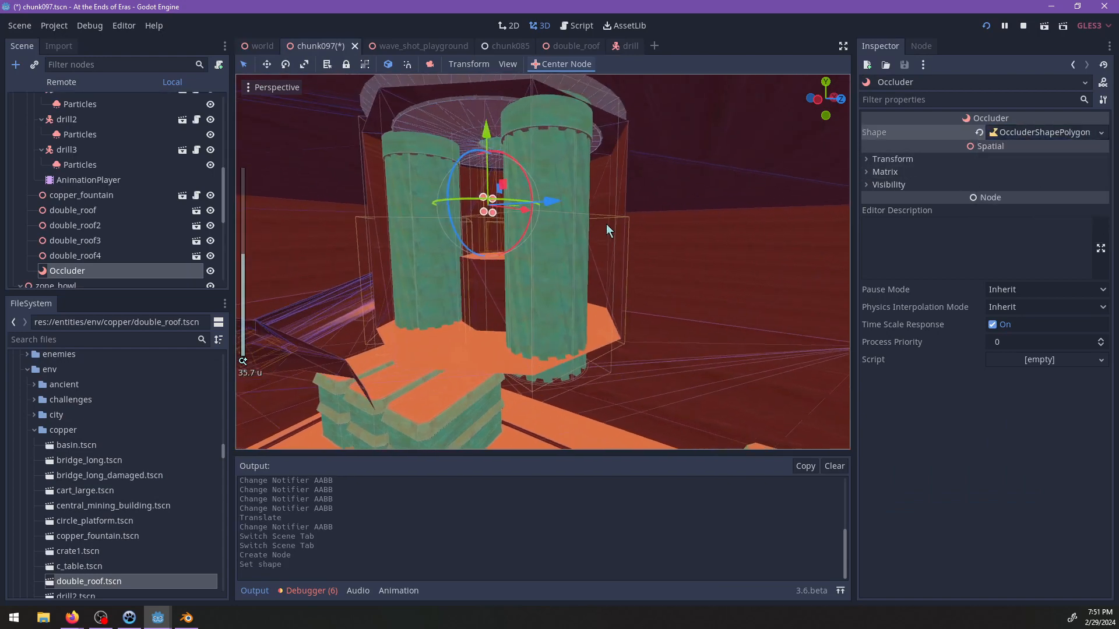
Rotate the Occluder so its polygon lies flat and move it down below the green drills.
middle_drag(606, 224, 537, 180)
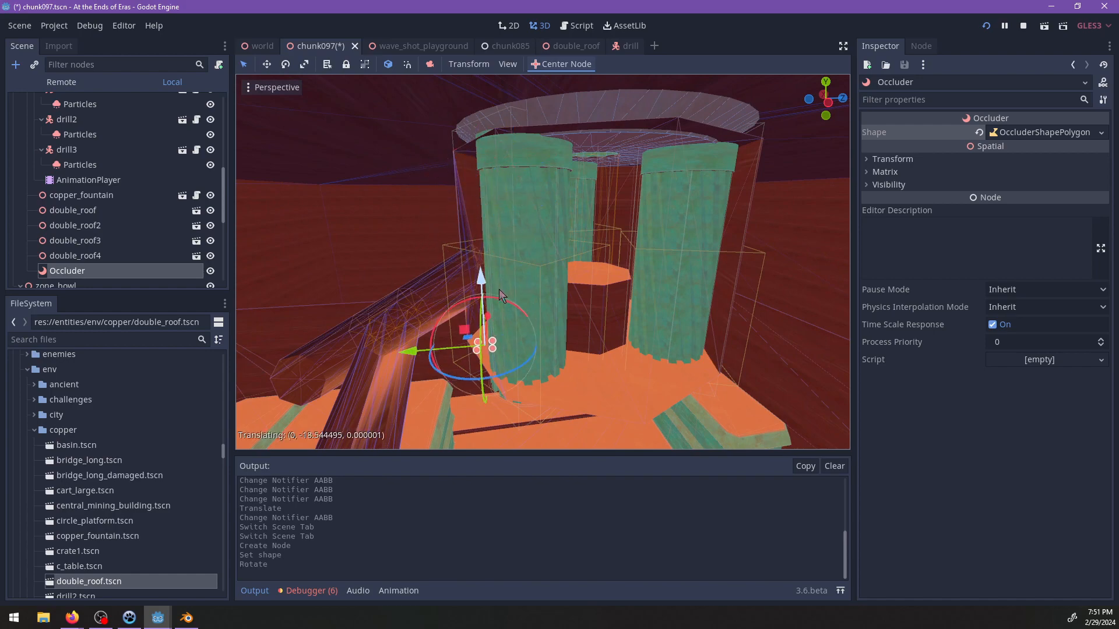
drag(499, 289, 504, 298)
key(f)
scroll(527, 319, down, 2)
middle_drag(526, 319, 559, 251)
scroll(562, 251, up, 2)
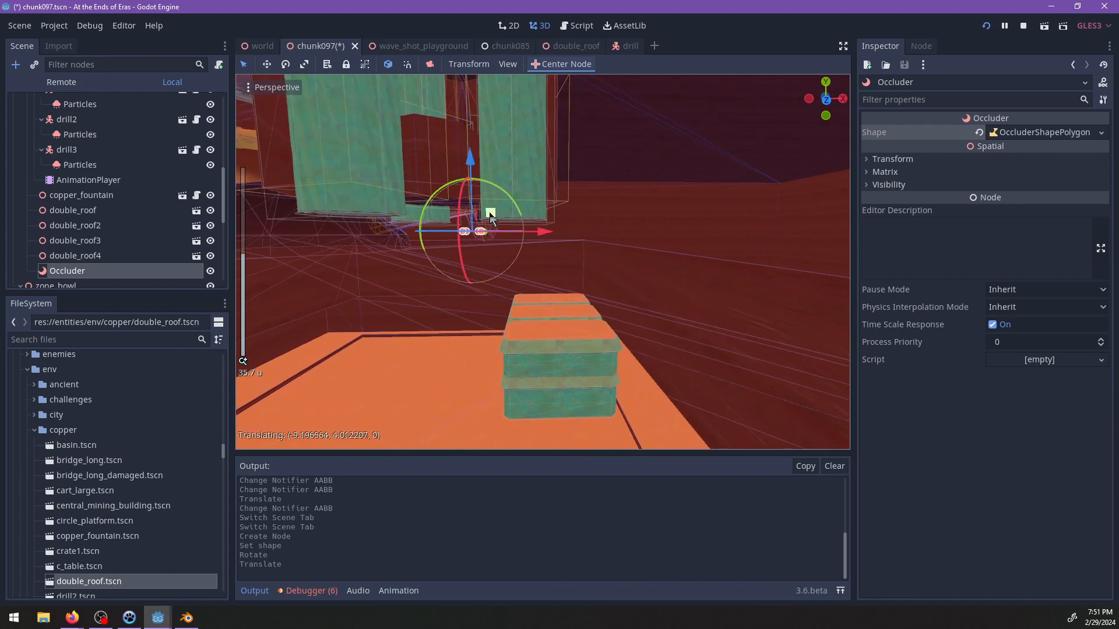
drag(491, 219, 494, 222)
scroll(579, 229, up, 4)
Pull the occluder polygon's first corner (point 0) outward past the cavern wall to about (24.65, -45.61).
middle_drag(579, 230, 527, 225)
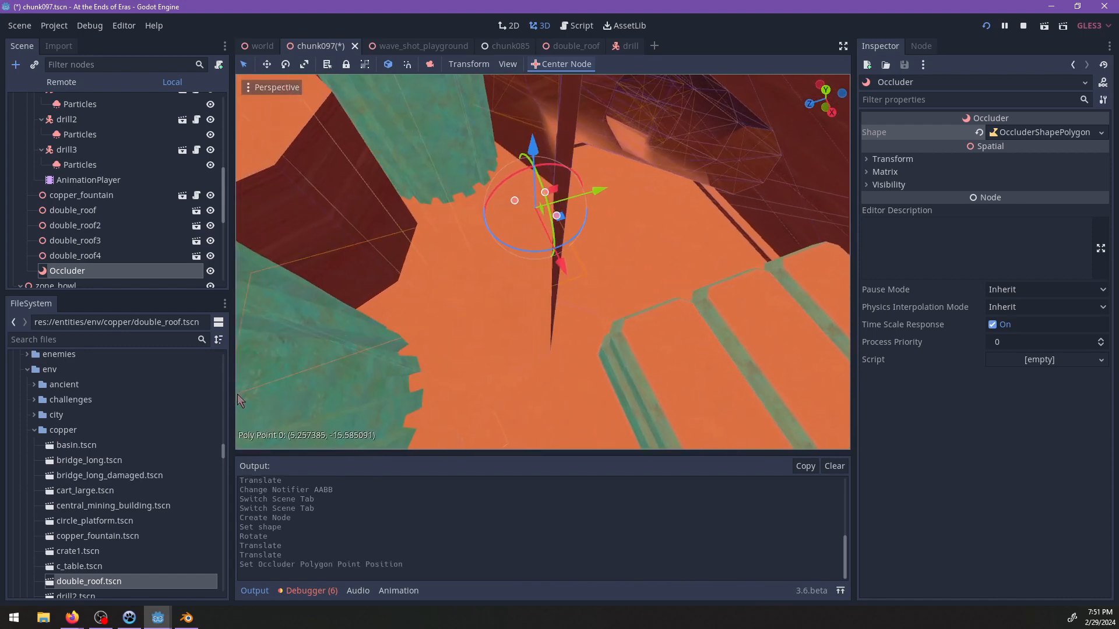
shift+middle_drag(237, 393, 551, 238)
scroll(517, 251, down, 5)
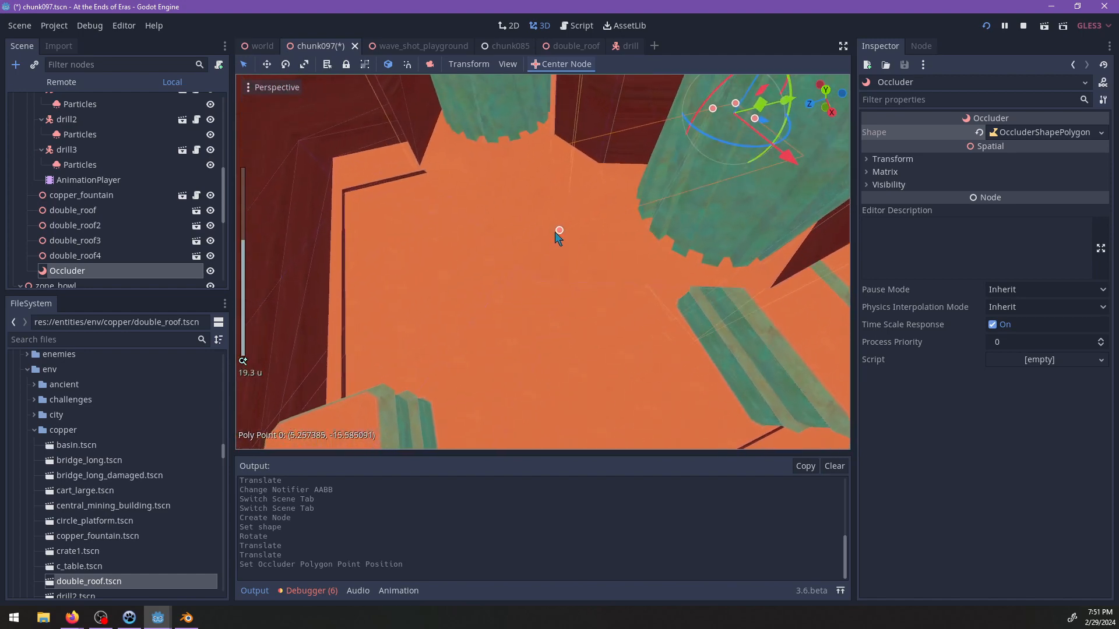
drag(248, 356, 247, 356)
shift+middle_drag(246, 356, 559, 284)
scroll(499, 273, down, 8)
scroll(558, 284, down, 2)
scroll(586, 253, up, 3)
drag(604, 234, 295, 345)
shift+middle_drag(639, 320, 397, 300)
shift+middle_drag(595, 335, 409, 200)
scroll(409, 200, down, 4)
scroll(408, 200, up, 4)
middle_drag(485, 222, 348, 183)
shift+middle_drag(598, 164, 627, 214)
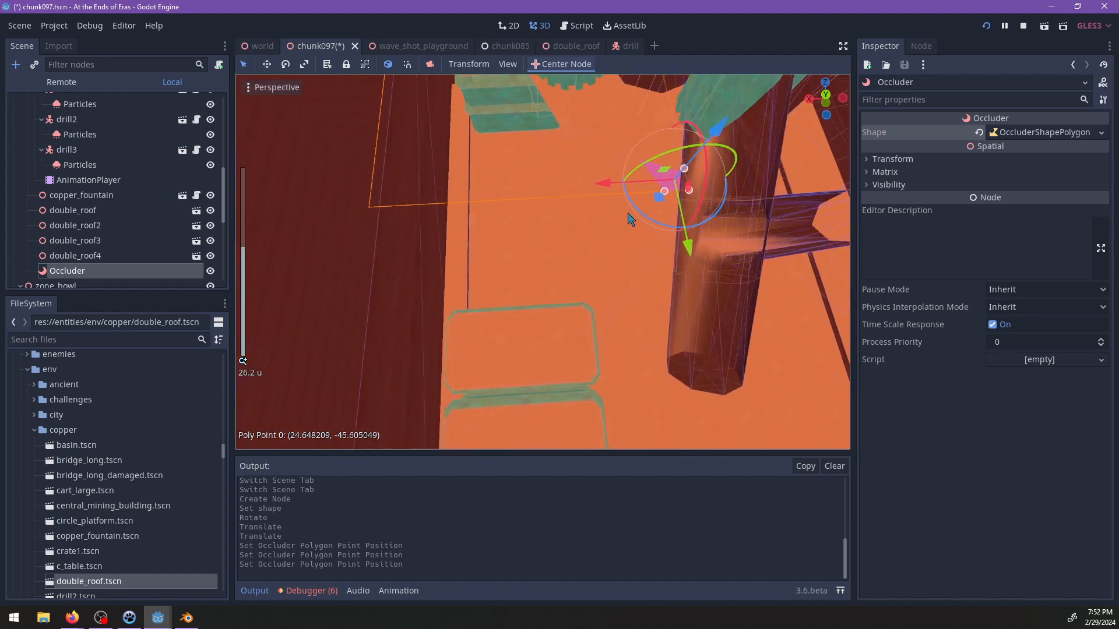
Stretch the occluder polygon's point 1 to about (28.79, 15.30) and point 2 out beyond the cavern's far wall.
drag(569, 239, 282, 410)
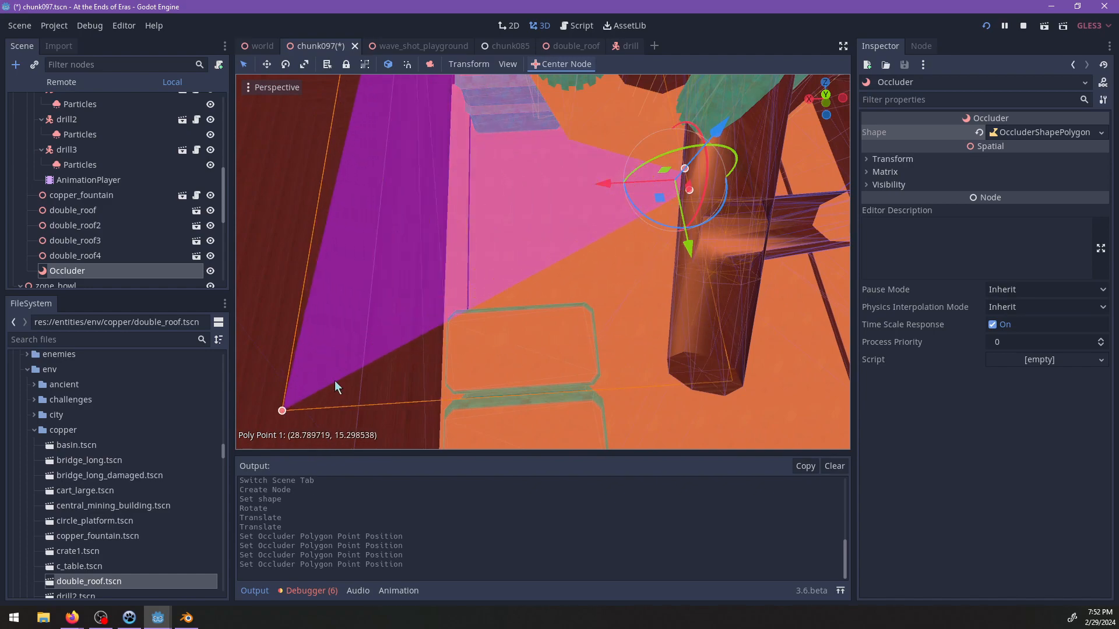
scroll(420, 338, down, 4)
middle_drag(452, 323, 464, 160)
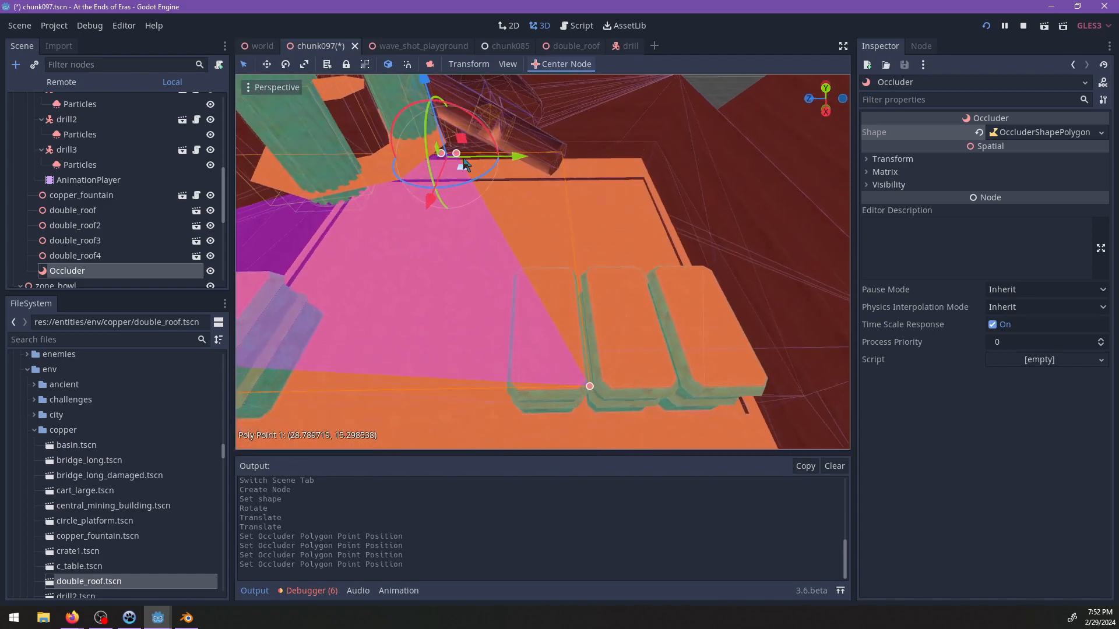
drag(664, 196, 768, 172)
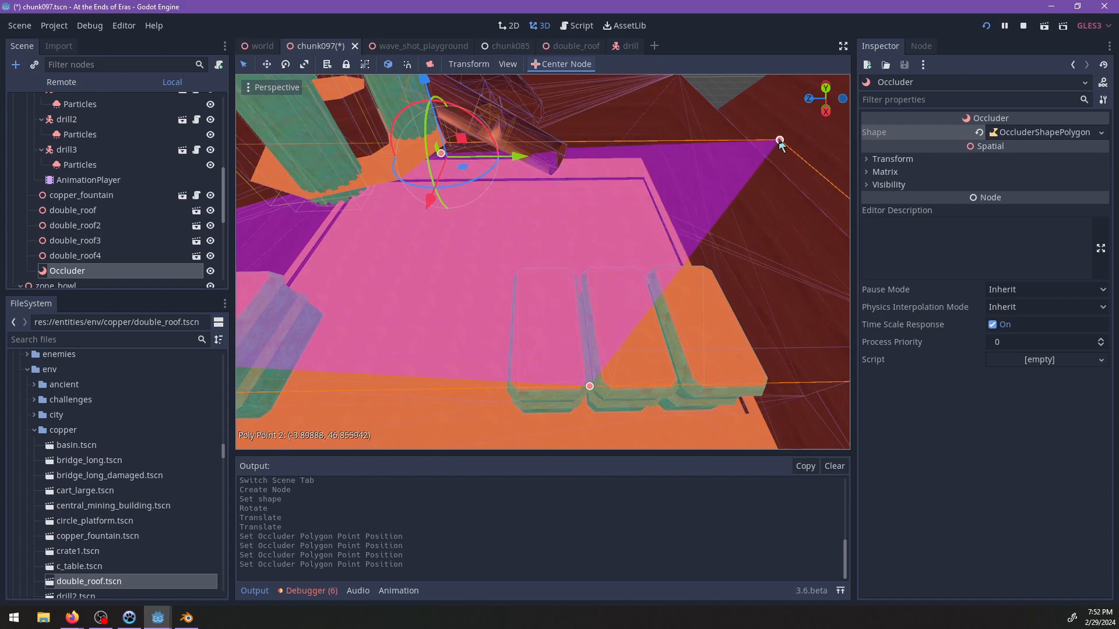
drag(751, 126, 750, 129)
Move the occluder polygon's point 3 to about (-10.08, -37.53), beside the shaft opening.
middle_drag(681, 236, 500, 188)
scroll(578, 279, up, 2)
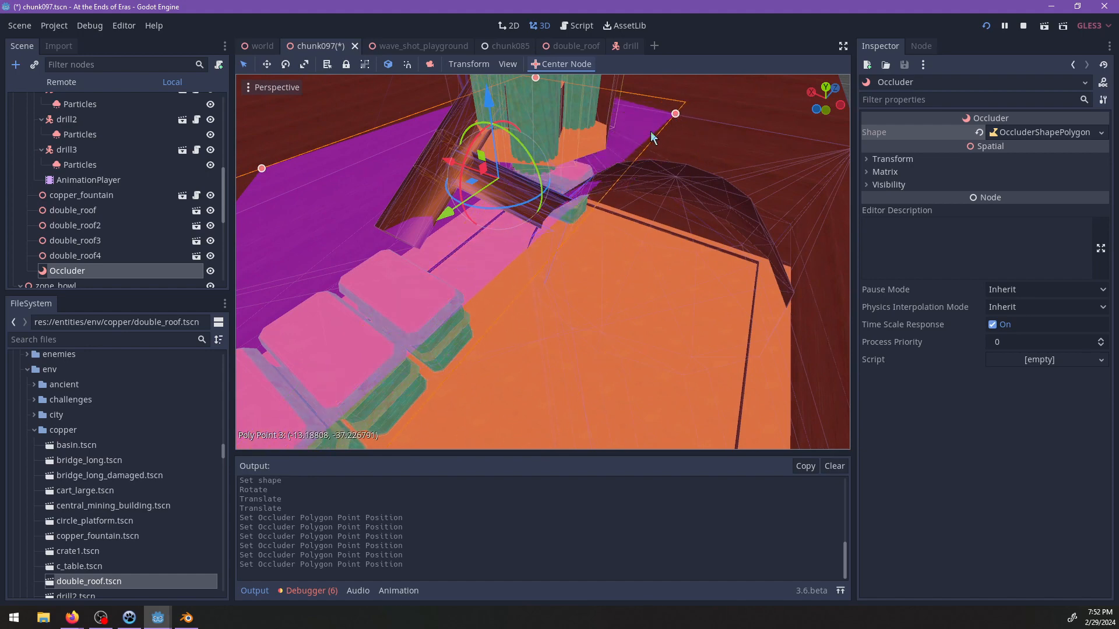
middle_drag(646, 282, 683, 236)
scroll(683, 236, up, 2)
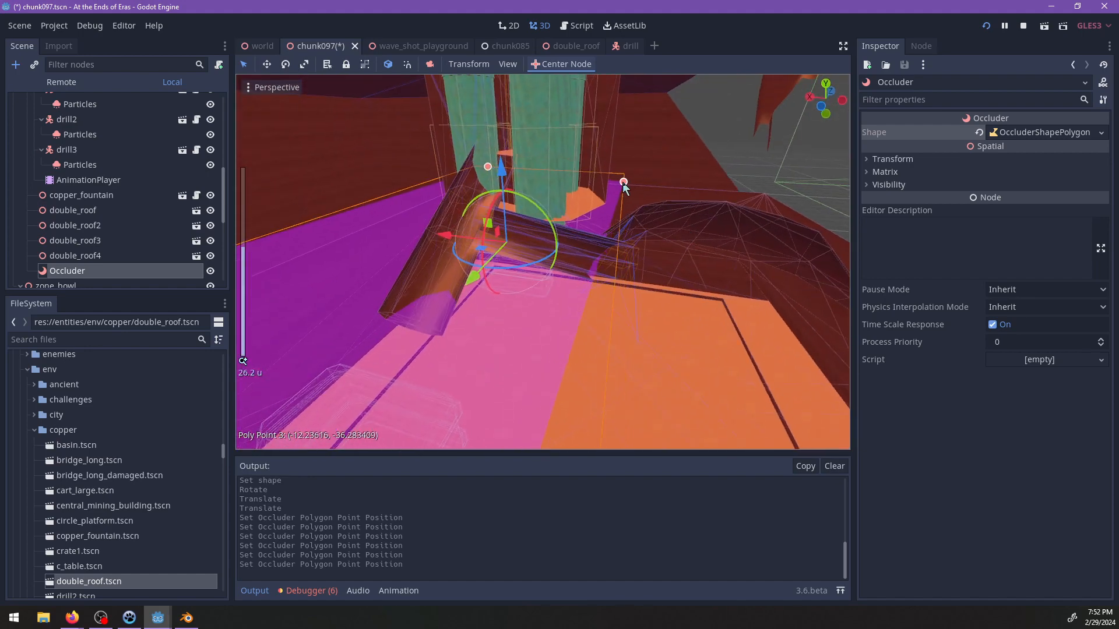
middle_drag(647, 349, 634, 313)
scroll(668, 292, up, 2)
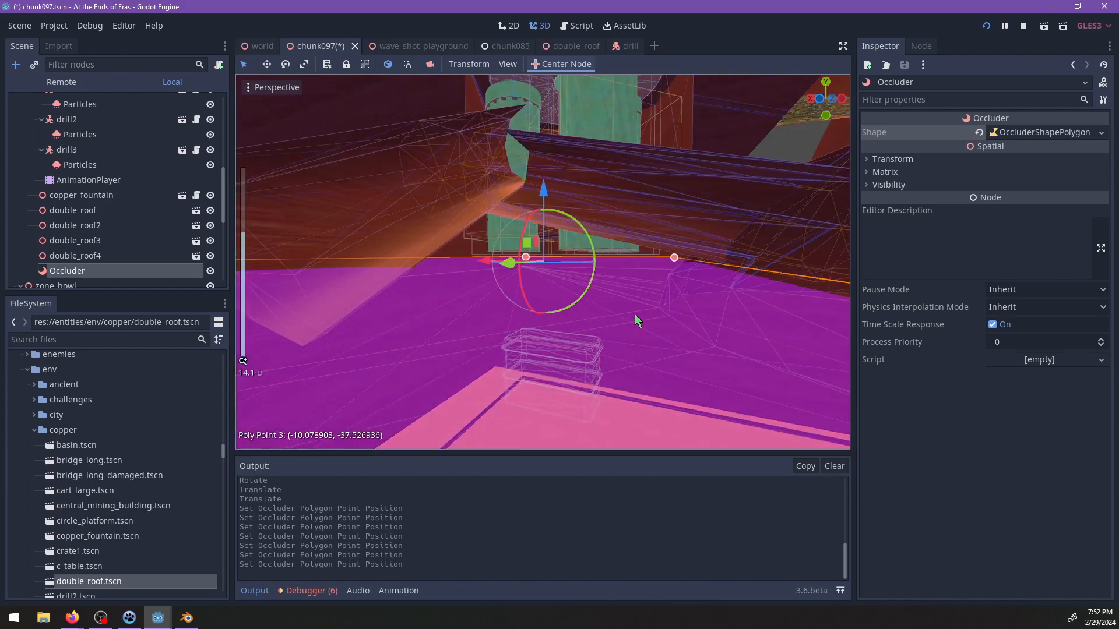
Lower the Occluder slightly, adjust its polygon's point 3 to about (-7.02, -41.09), and save the chunk097 scene.
drag(546, 187, 547, 207)
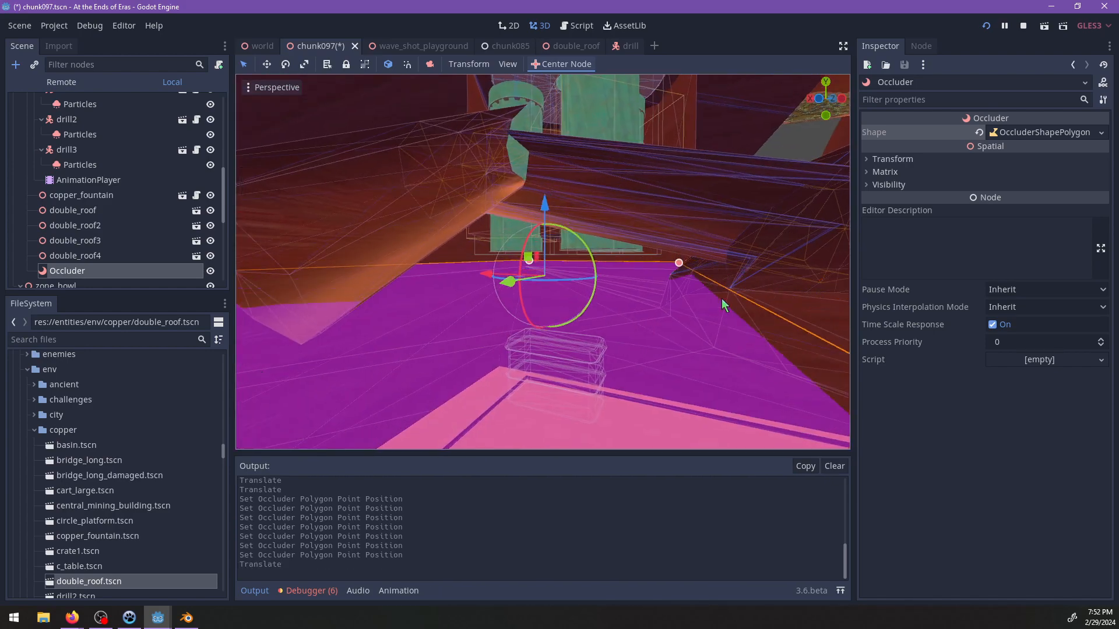
middle_drag(723, 301, 666, 304)
drag(664, 264, 644, 263)
scroll(698, 292, down, 2)
middle_drag(698, 292, 508, 191)
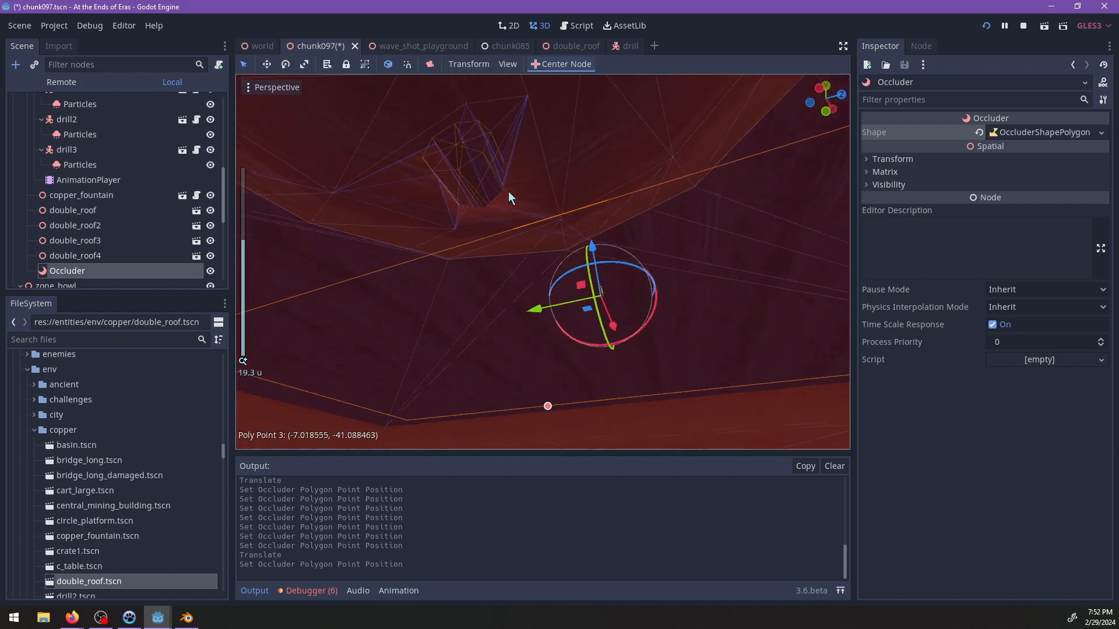
scroll(620, 290, down, 3)
scroll(621, 290, down, 4)
middle_drag(621, 289, 689, 318)
middle_drag(686, 163, 666, 281)
key(ctrl+s)
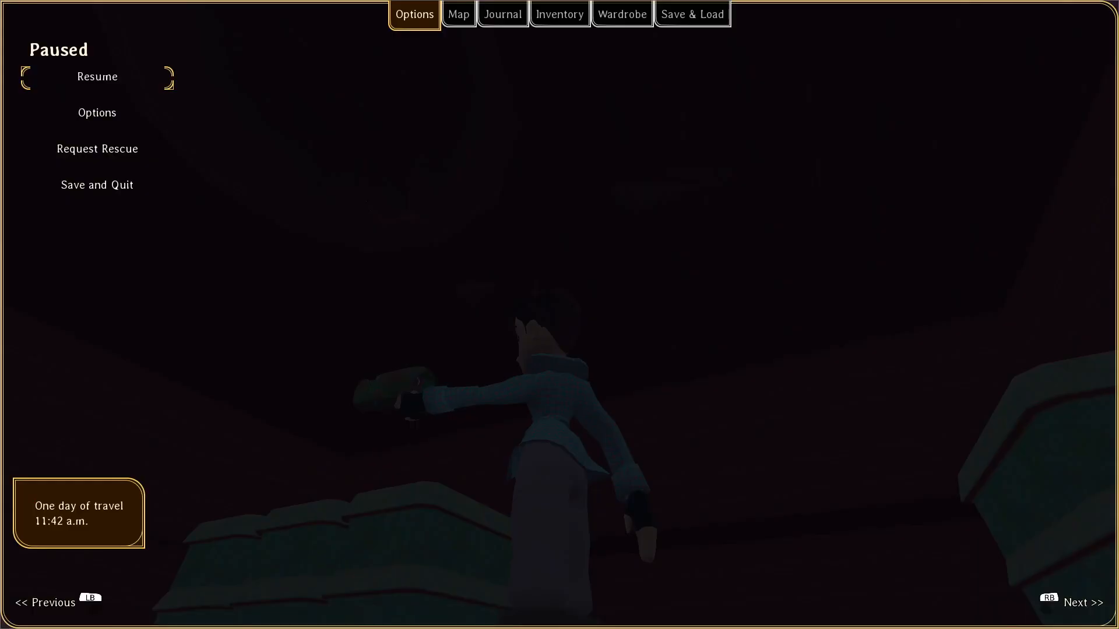
Save progress in the running game with the console command save, and quit the game.
key(Escape)
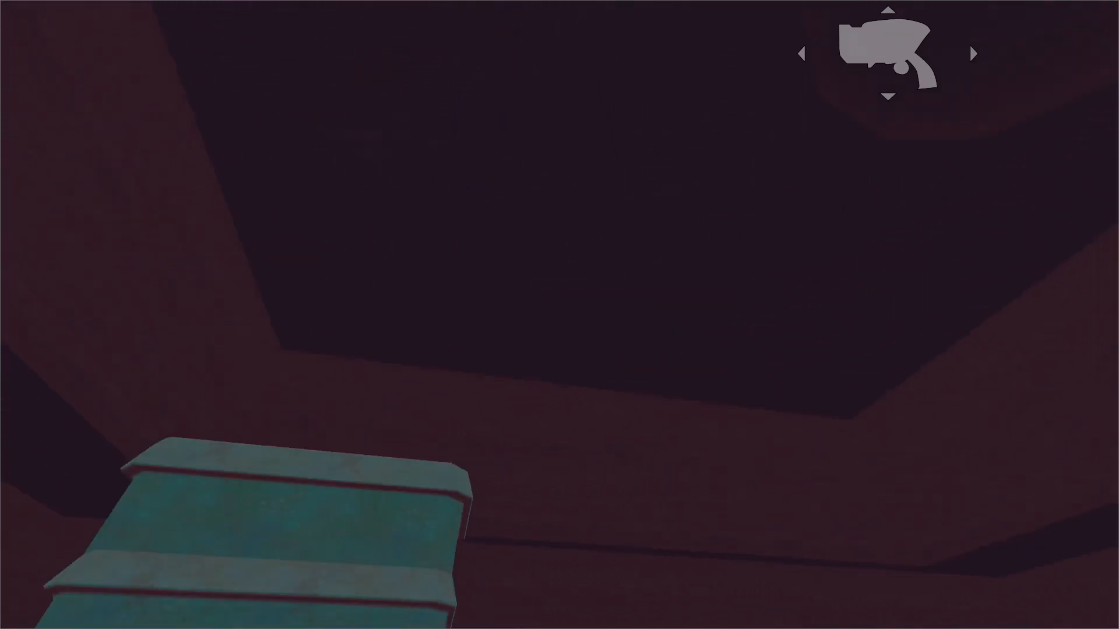
key(grave)
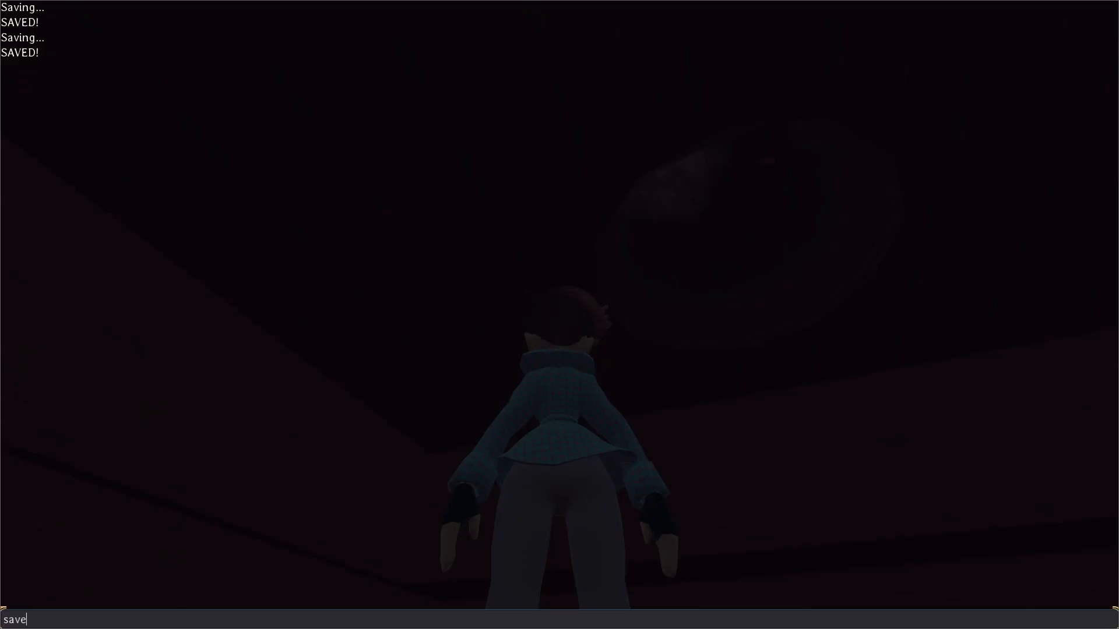
key(Return)
key(grave)
key(alt+F4)
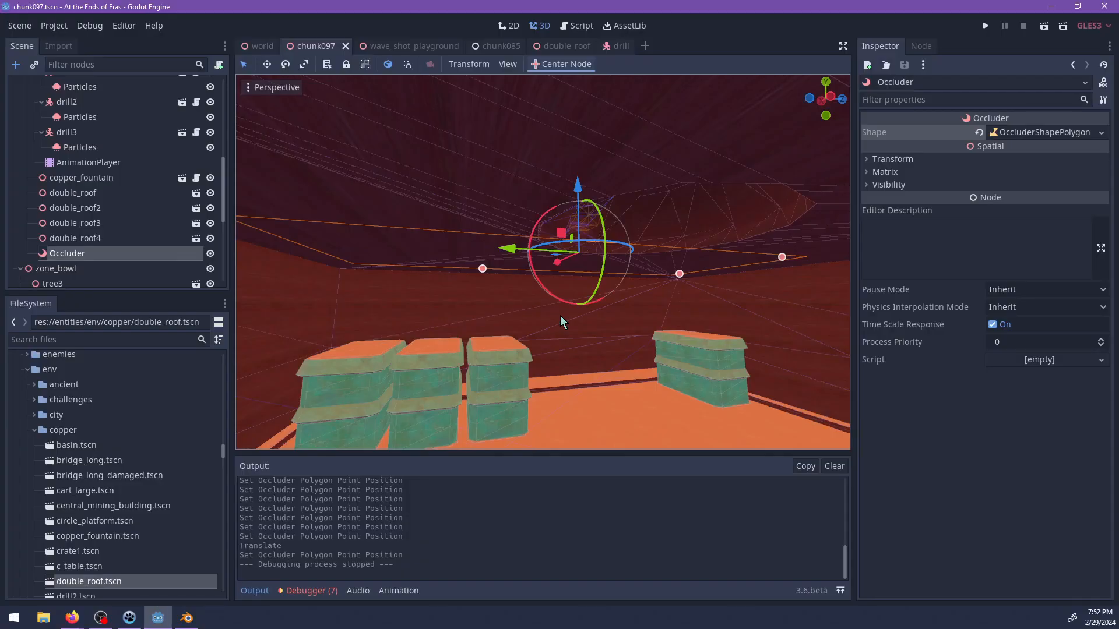
Save the scene, relaunch the game, and walk around the cavern to examine the ceiling and shaft overhead, ending at the pause screen.
key(ctrl+s)
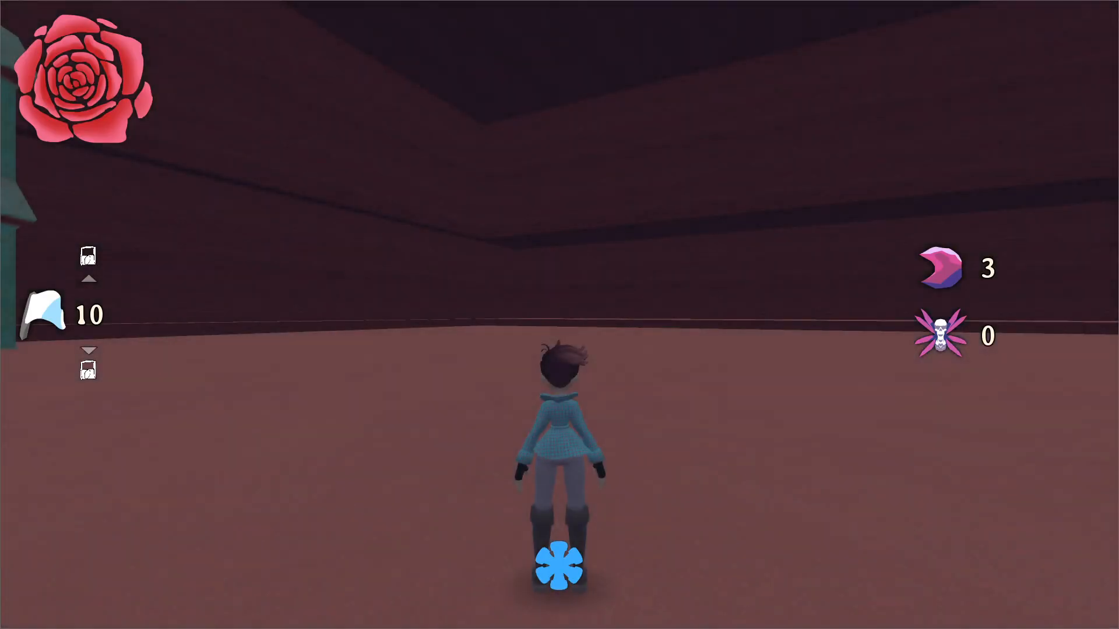
key(w)
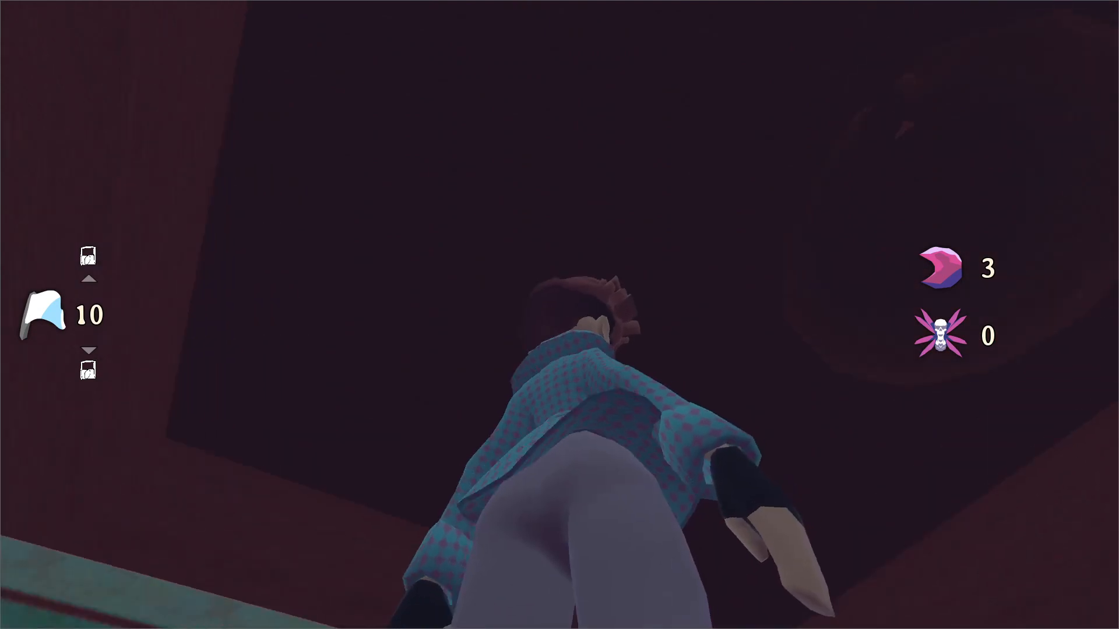
key(space)
key(s)
key(space)
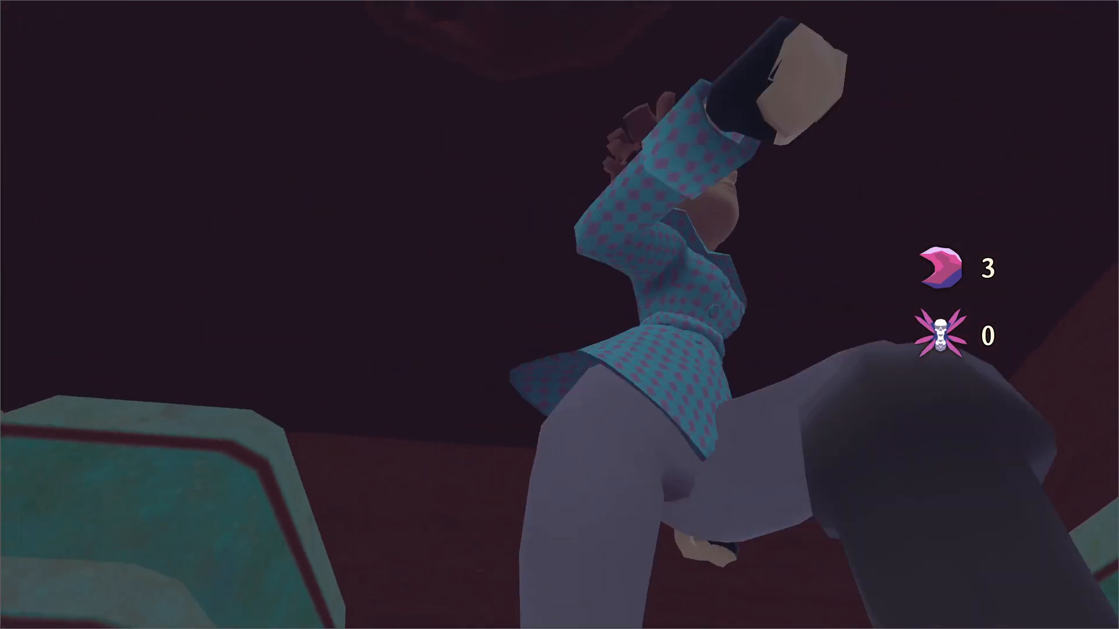
key(a)
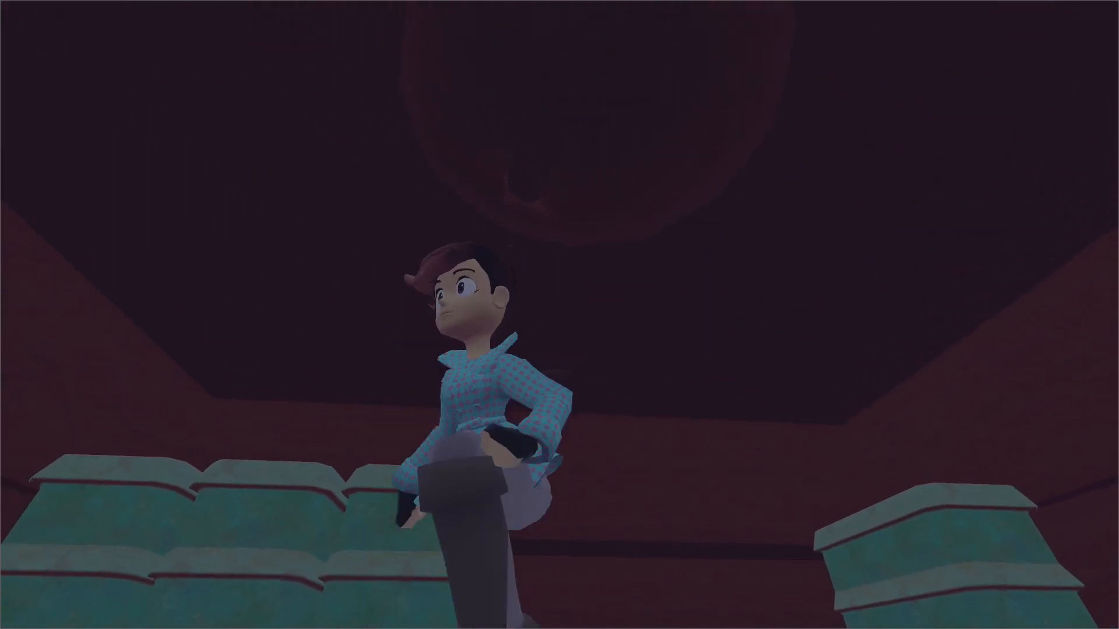
key(w)
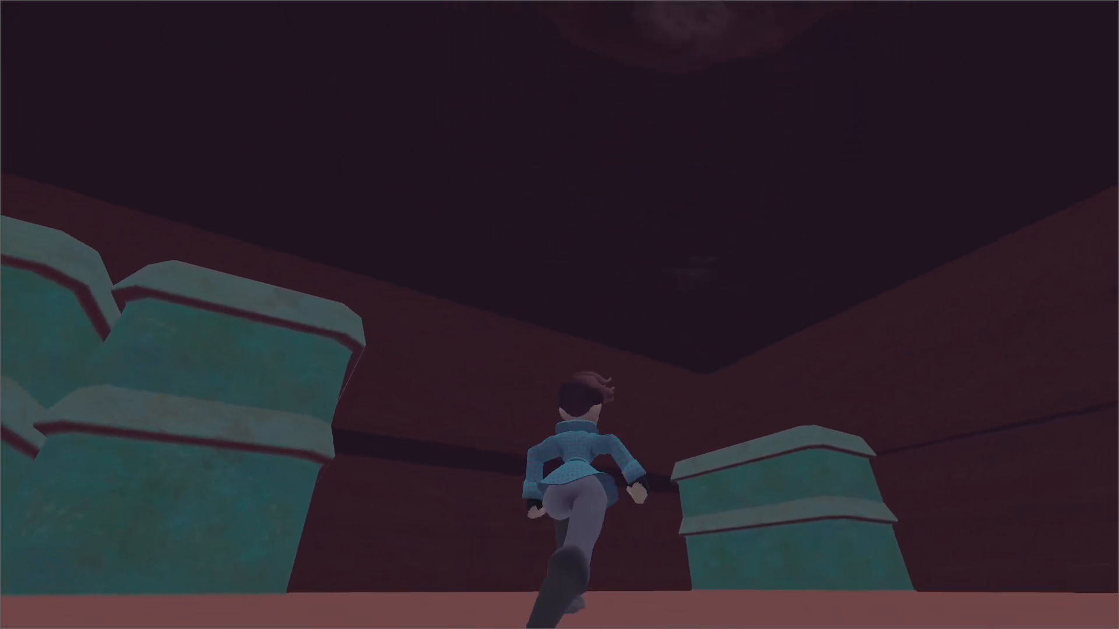
key(a)
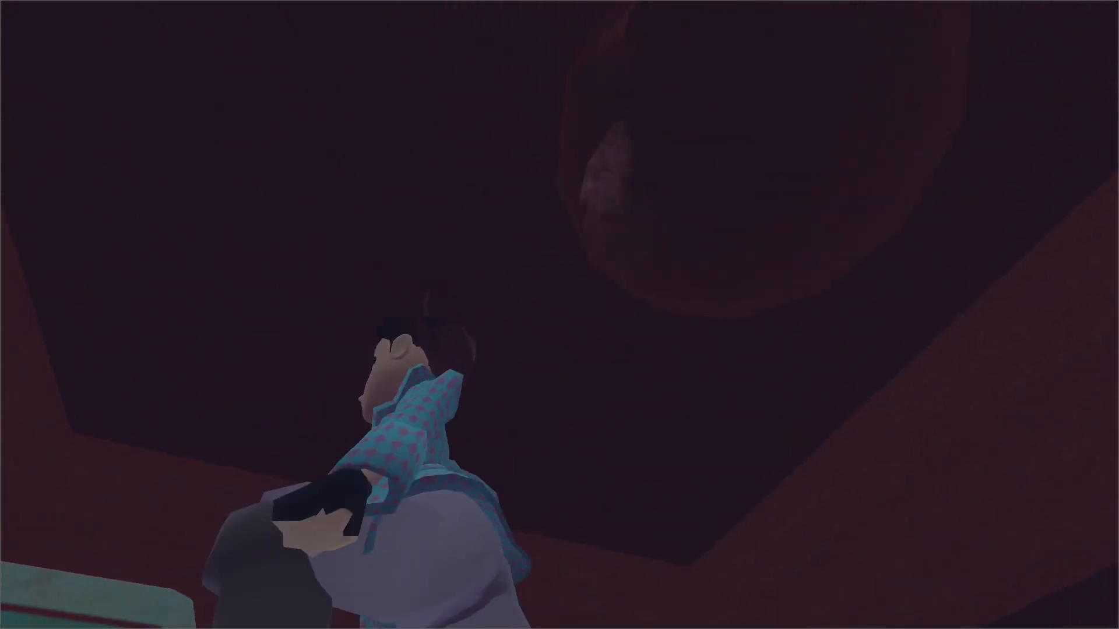
key(s)
key(a)
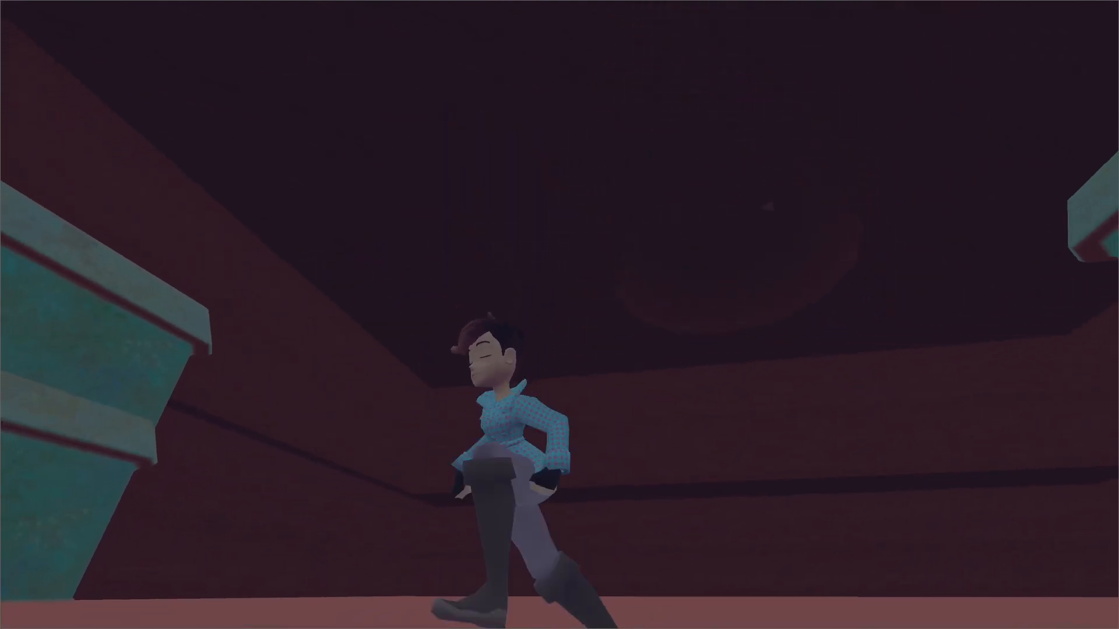
key(s)
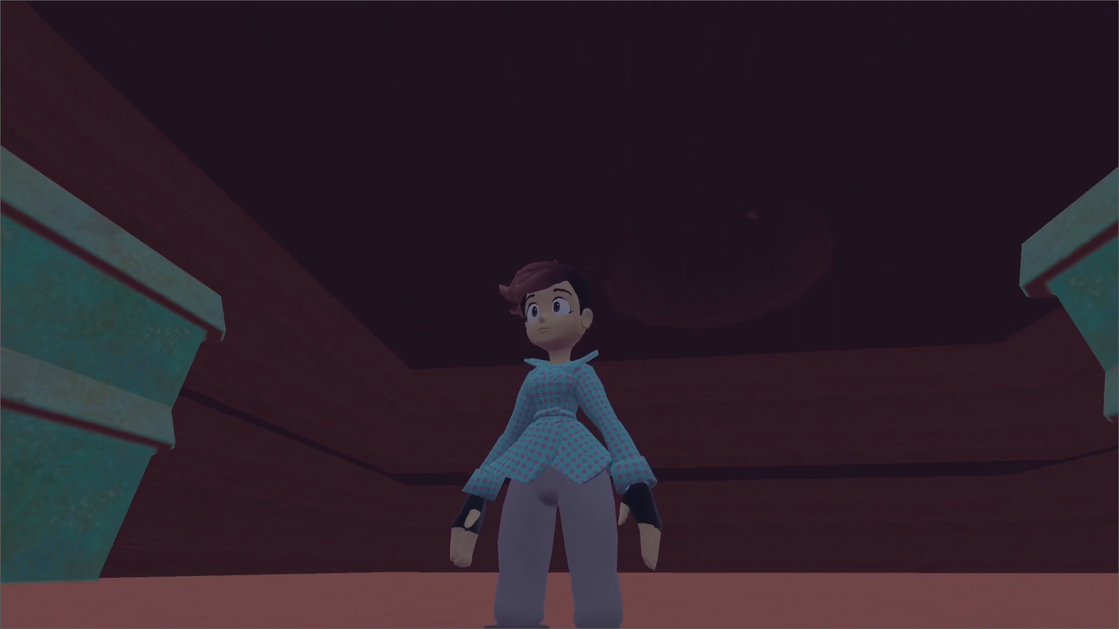
key(w)
key(Escape)
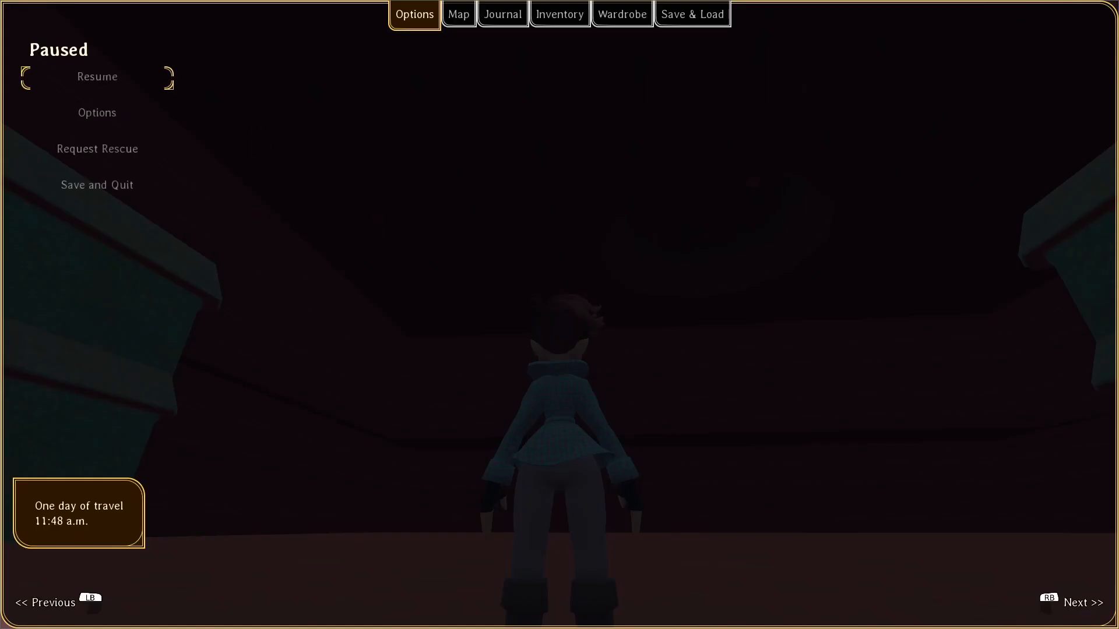
Switch to Godot, duplicate the Occluder in the chunk097 scene, and rotate the copy.
key(alt+Tab)
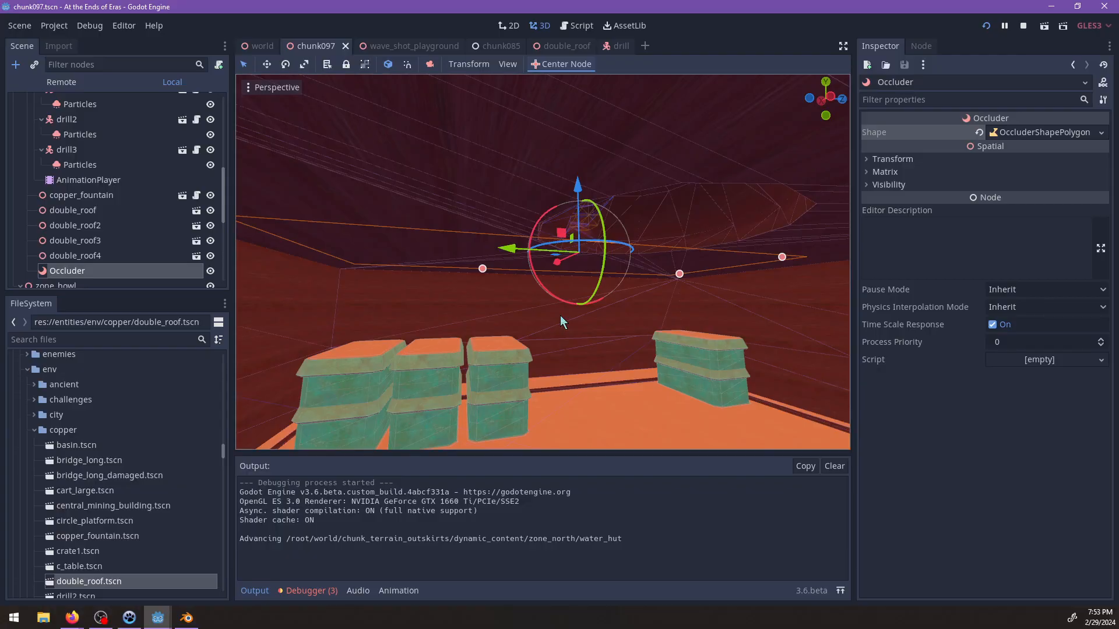
scroll(593, 279, down, 4)
middle_drag(593, 278, 516, 290)
scroll(516, 290, up, 4)
key(ctrl+d)
drag(537, 312, 442, 284)
shift+middle_drag(515, 300, 477, 336)
scroll(435, 331, up, 4)
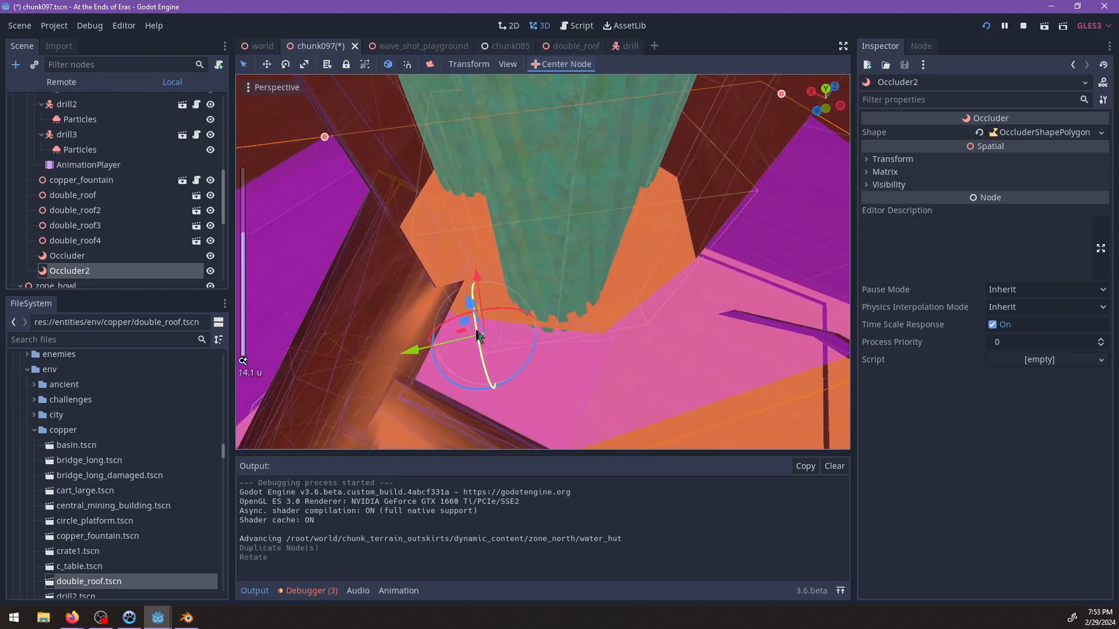
Position Occluder2 around the base of the copper drill, undoing the first misplaced move, and save the chunk097 scene.
drag(466, 318, 458, 302)
key(ctrl+z)
middle_drag(460, 308, 562, 364)
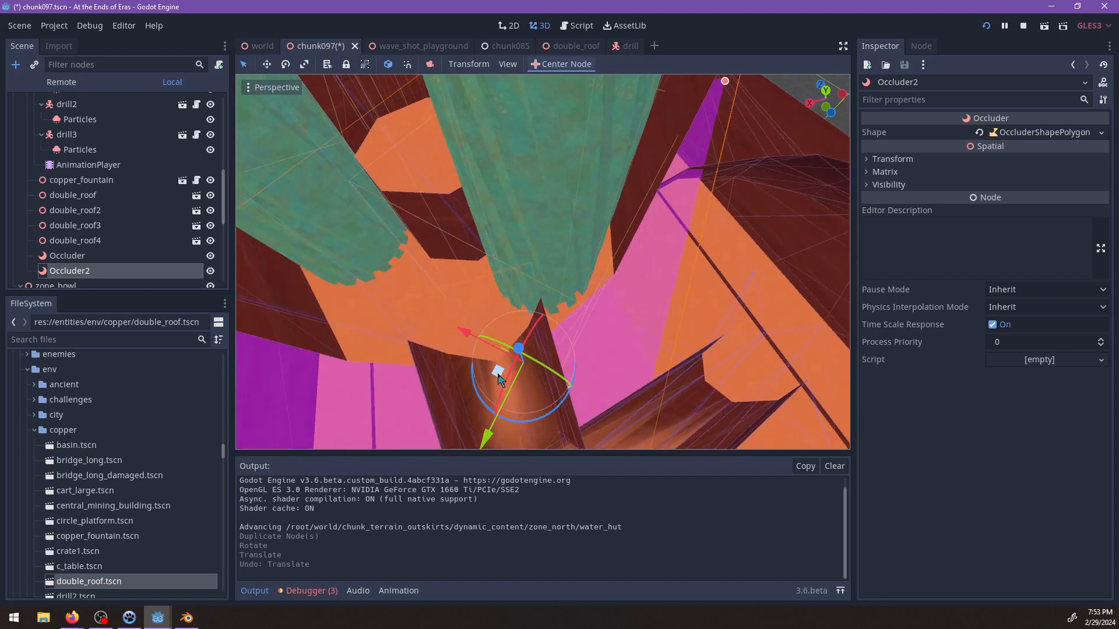
drag(497, 372, 460, 303)
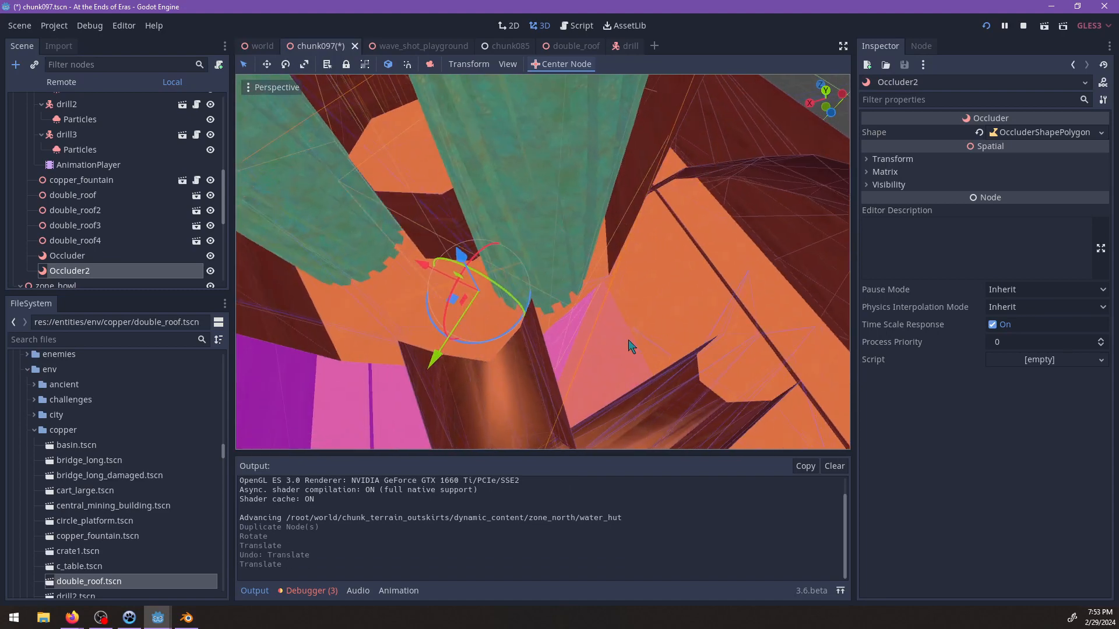
middle_drag(461, 304, 629, 265)
key(ctrl+s)
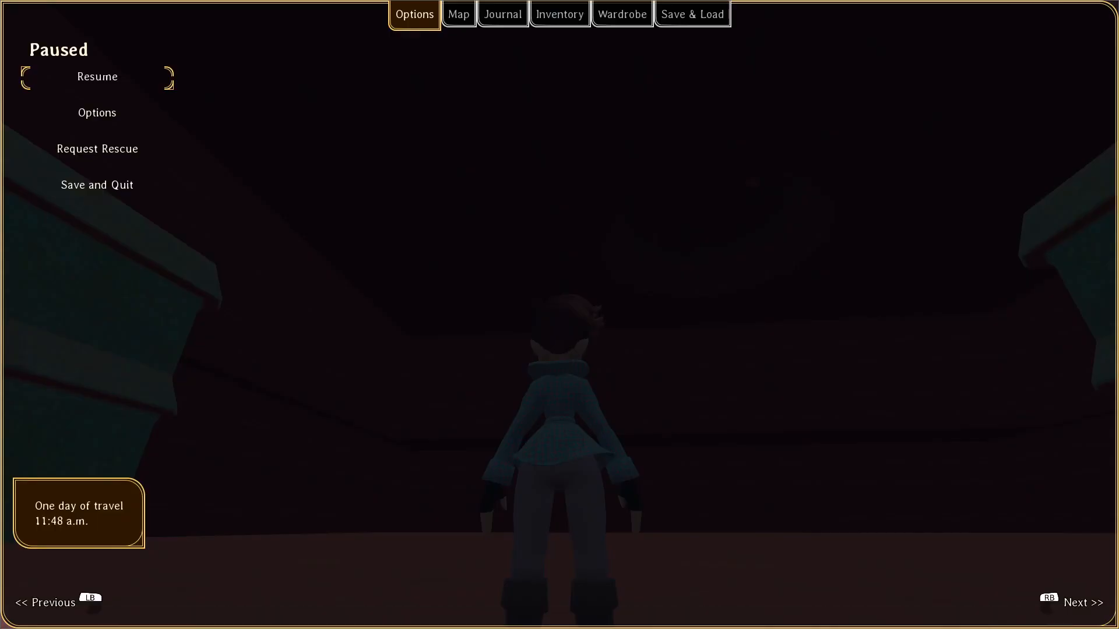
Resume the game and move around beneath the ceiling shaft to examine how the cavern and shaft render.
key(Escape)
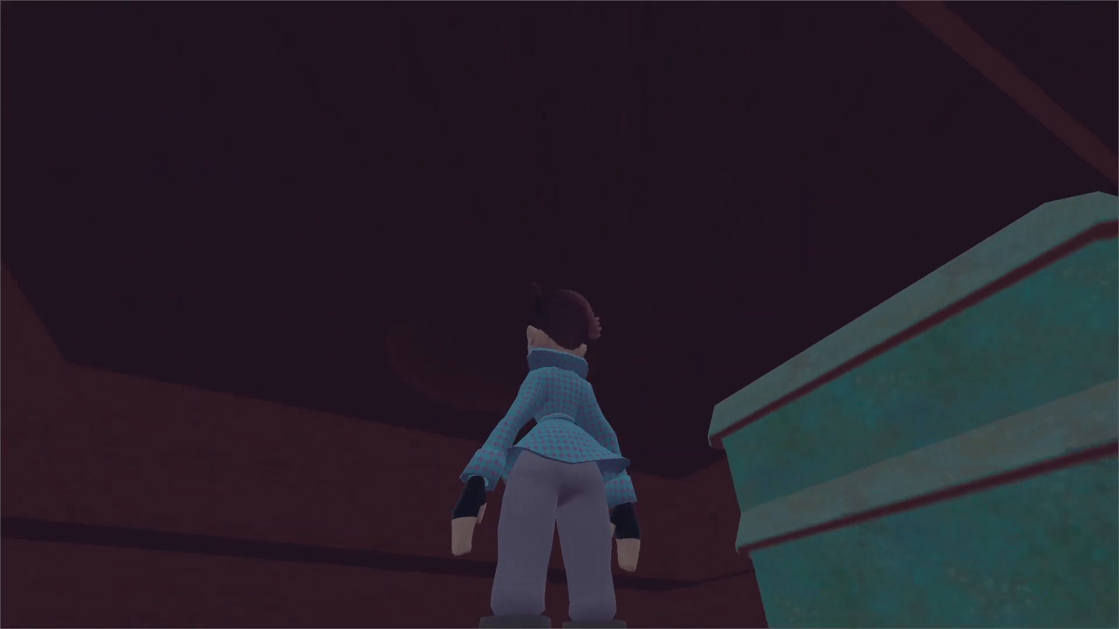
key(w)
key(space)
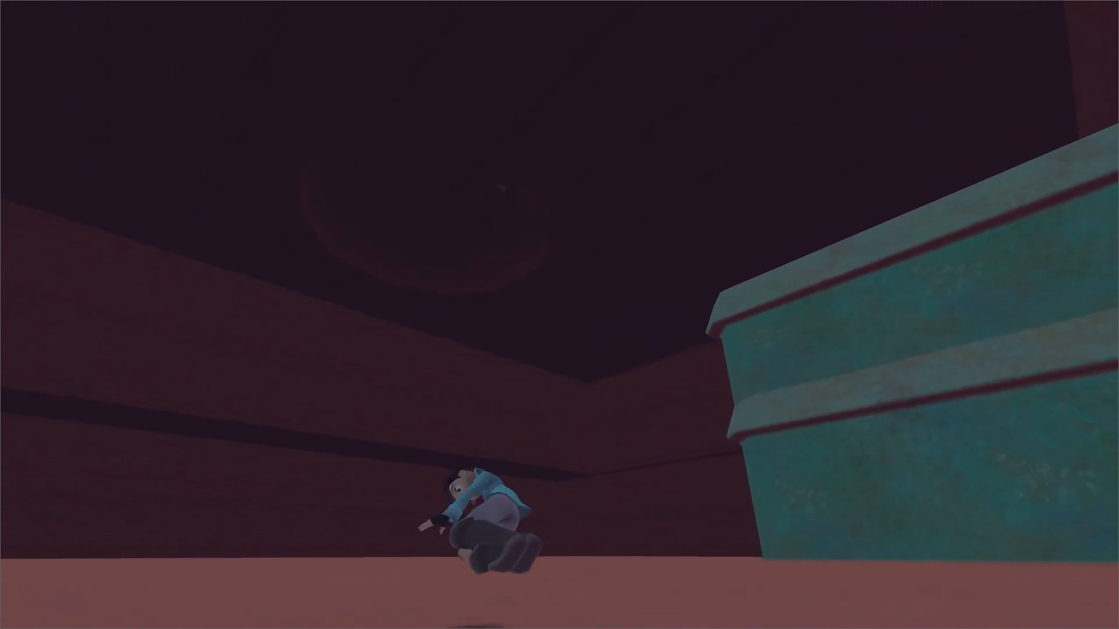
key(space)
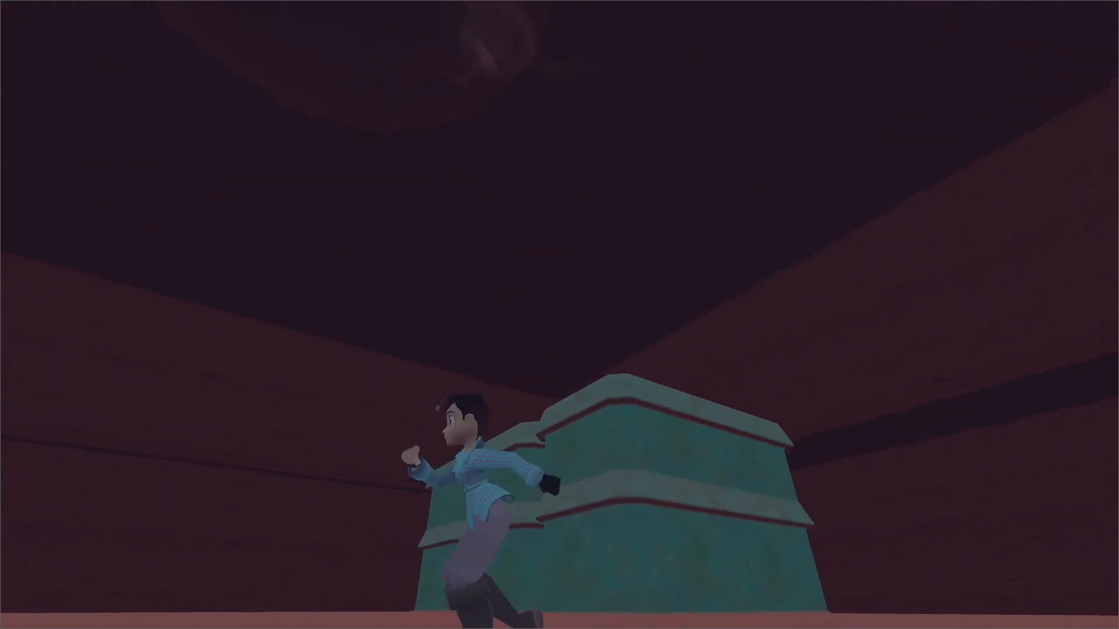
key(space)
key(a)
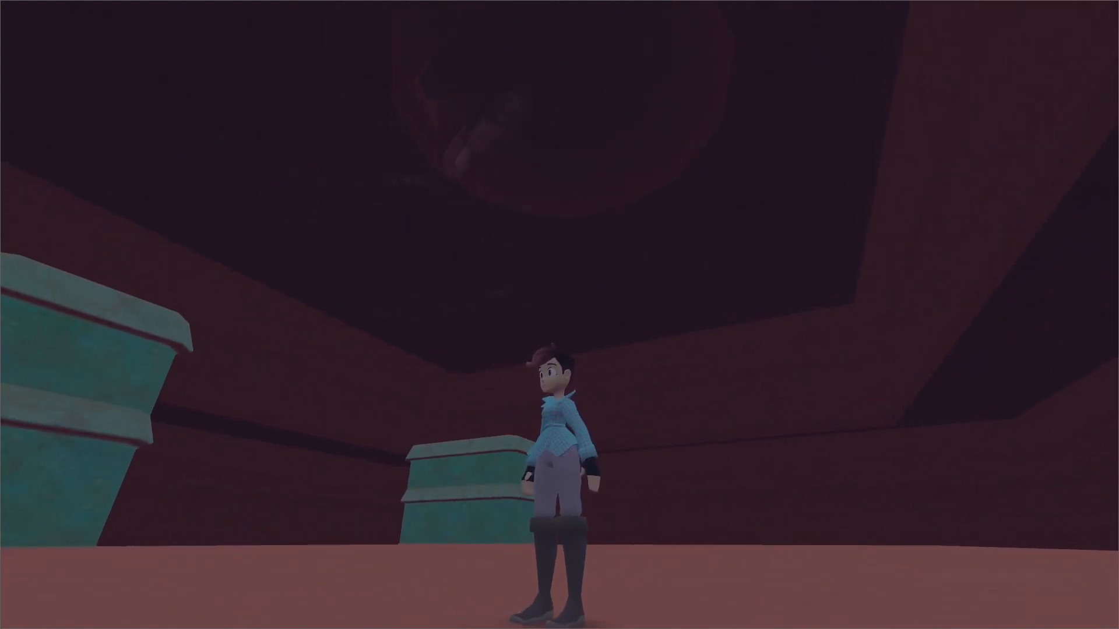
key(w)
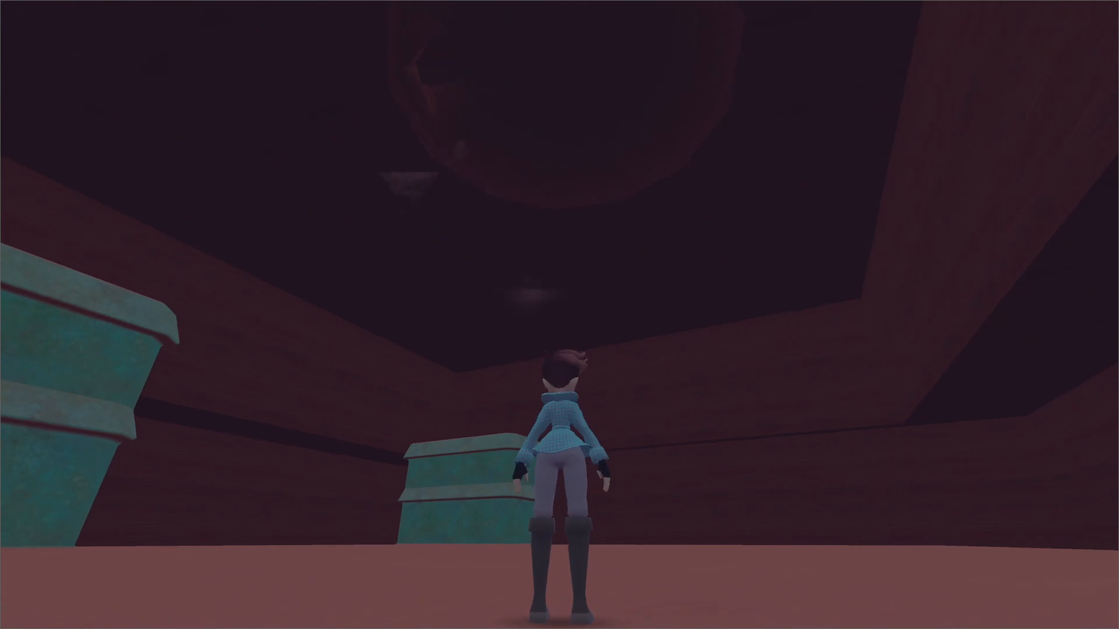
key(w)
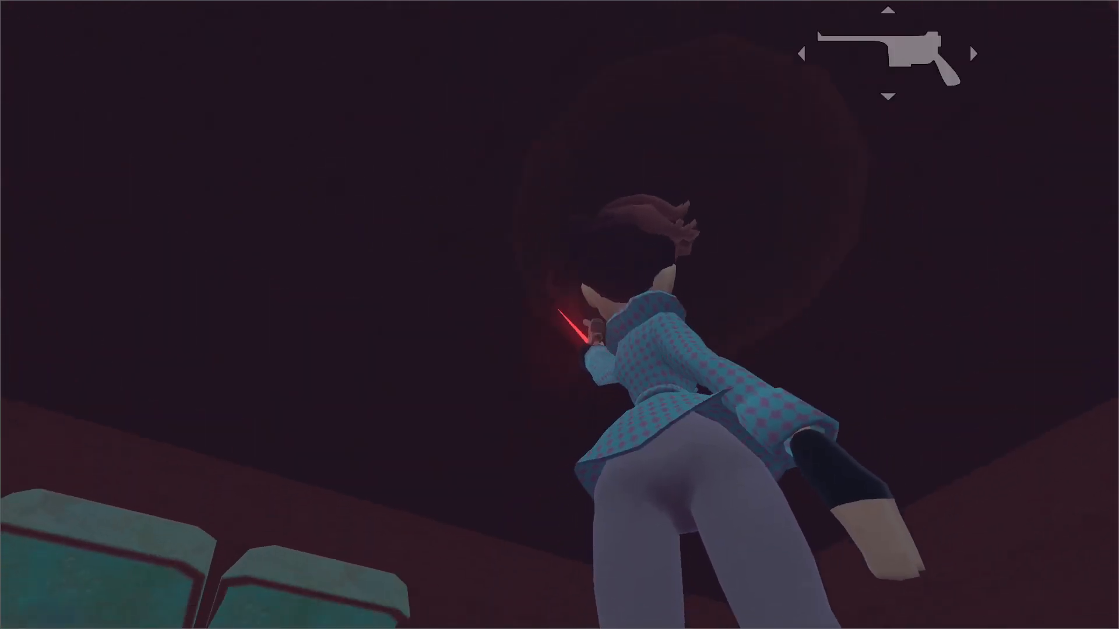
Run and jump around the copper buildings to examine the cavern, pause the game, and switch back to Godot.
key(w)
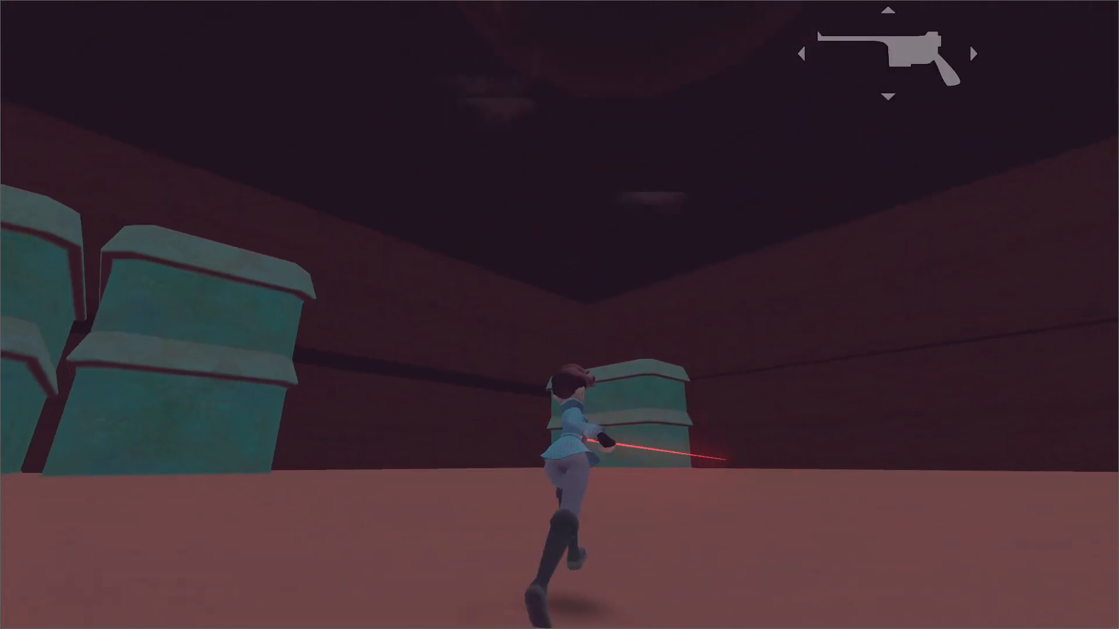
key(w)
key(space)
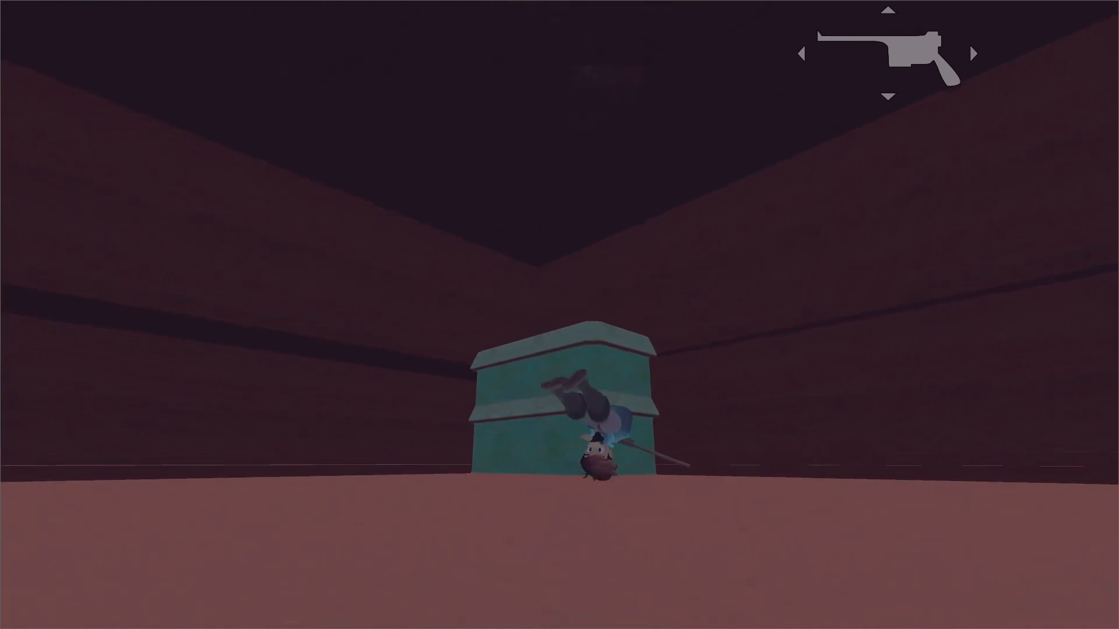
key(space)
key(space)
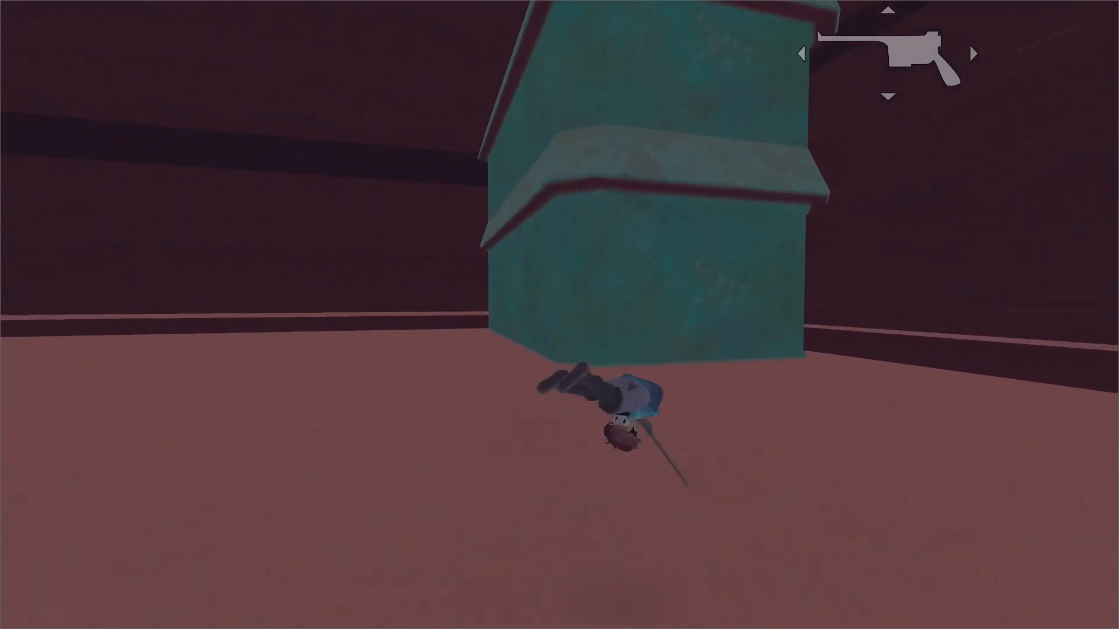
key(space)
key(space)
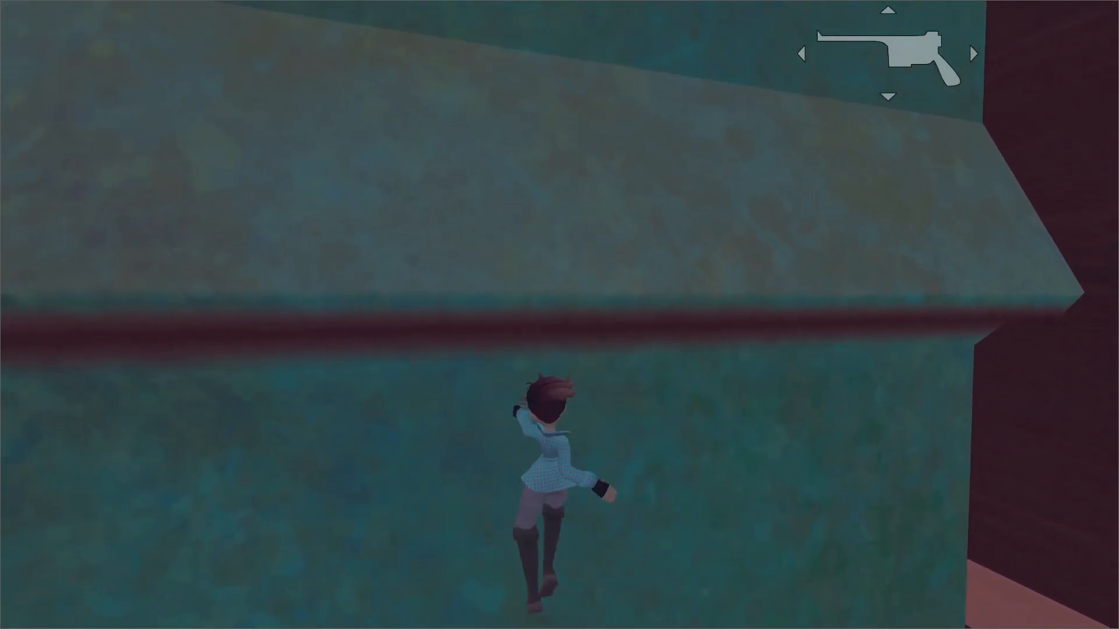
key(space)
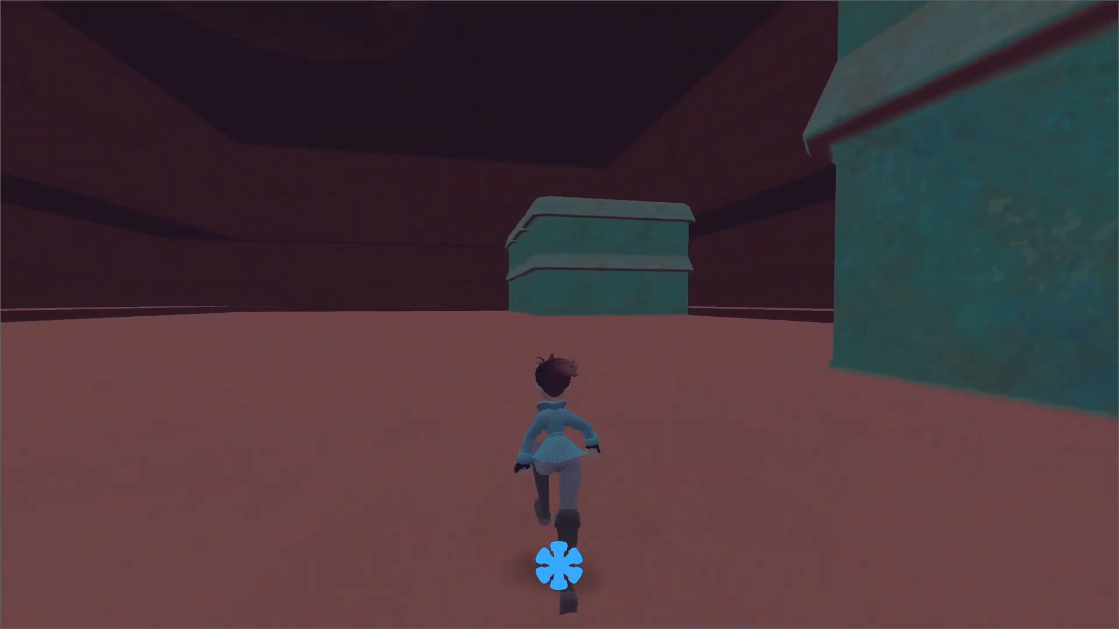
key(space)
key(Escape)
key(alt+Tab)
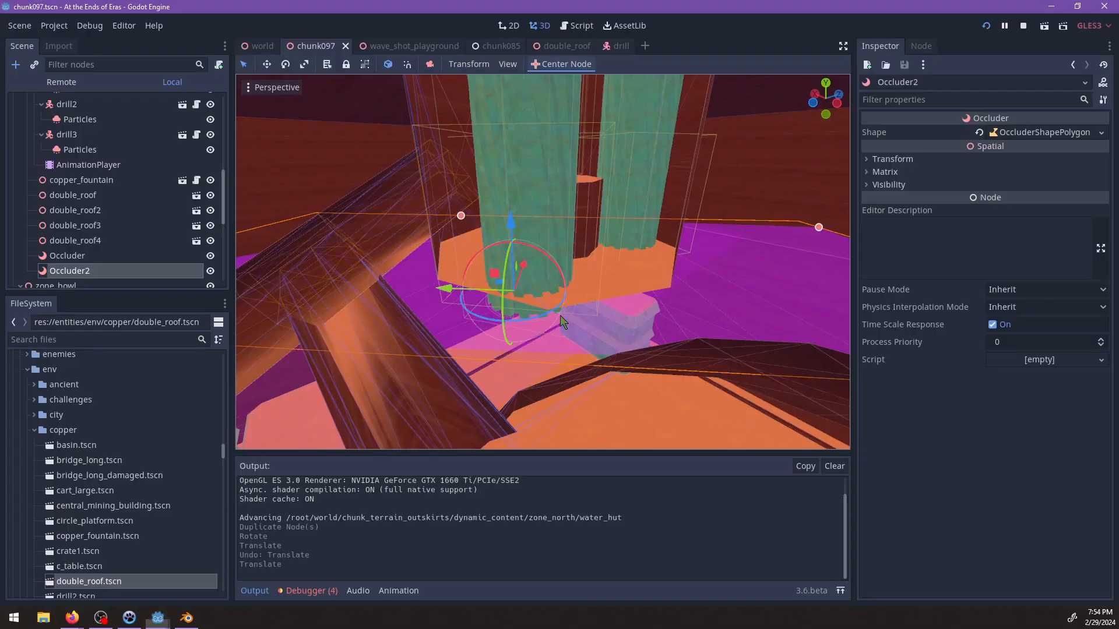
Delete both Occluder and Occluder2 from the chunk097 scene and save it.
shift+click(122, 257)
key(Delete)
key(Return)
key(ctrl+s)
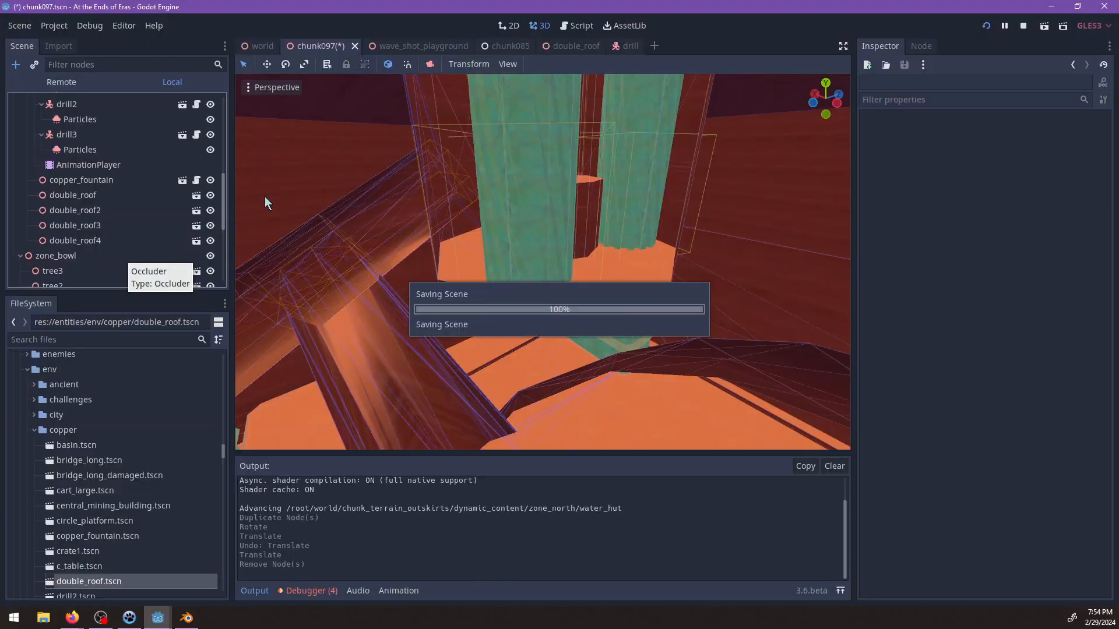
Open the drill scene, examine its VisibilityEnabler bounds around the drill mesh, and save the scene.
click(594, 48)
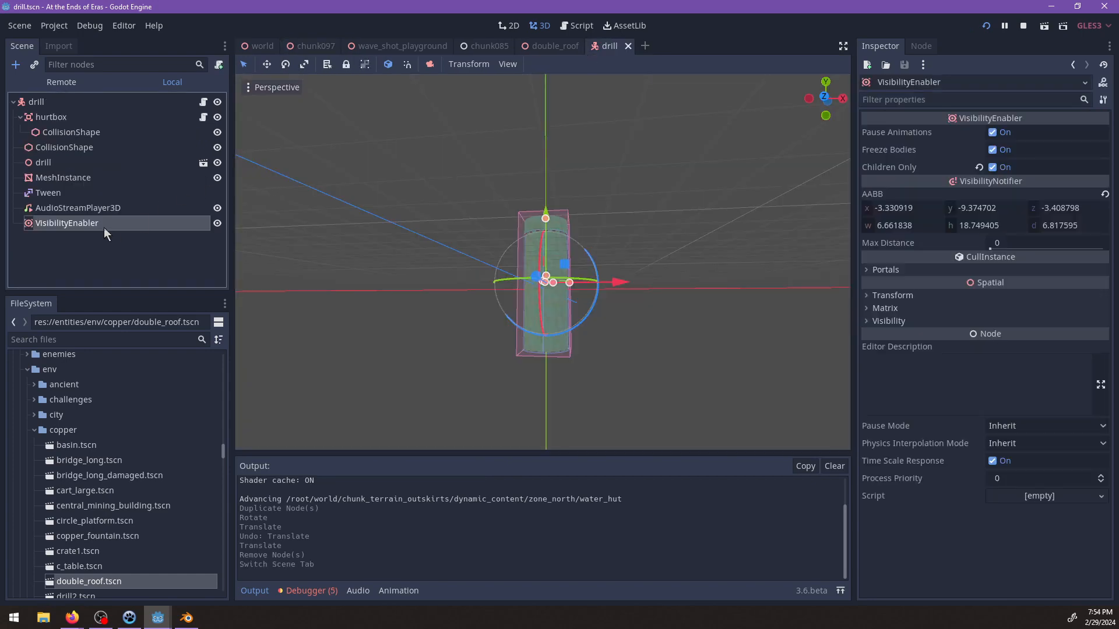
click(101, 210)
click(135, 223)
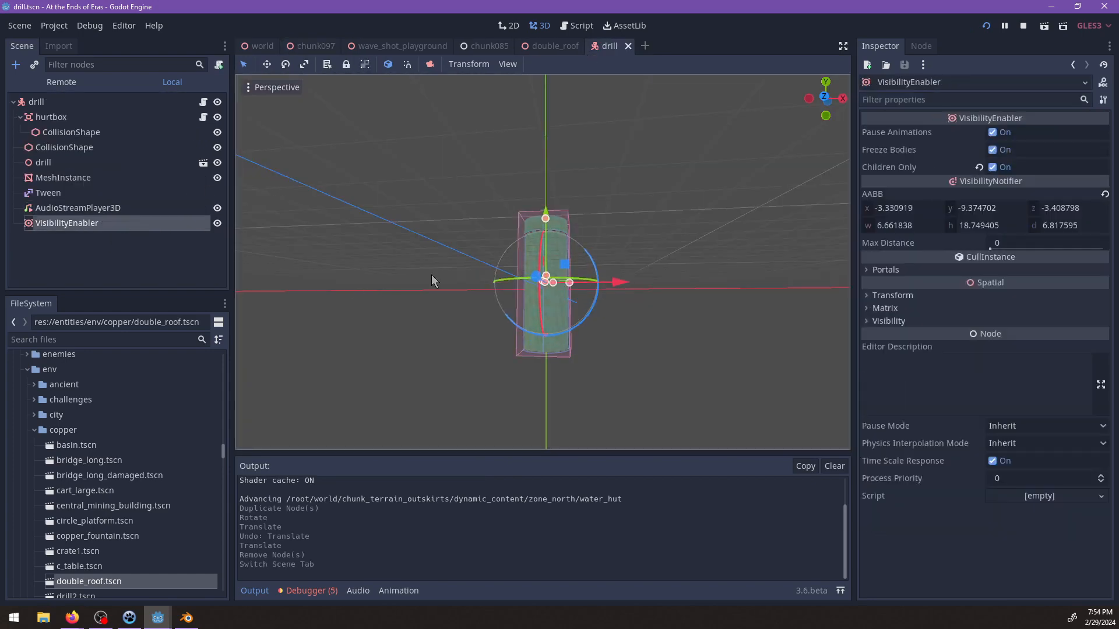
middle_drag(431, 274, 424, 319)
scroll(446, 285, up, 3)
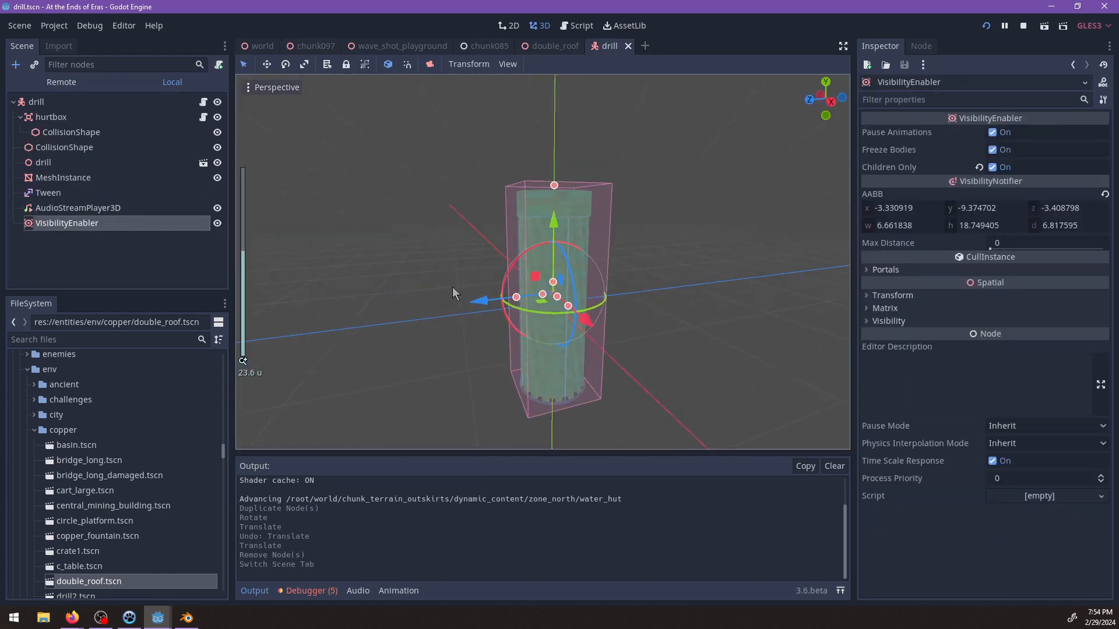
key(ctrl+s)
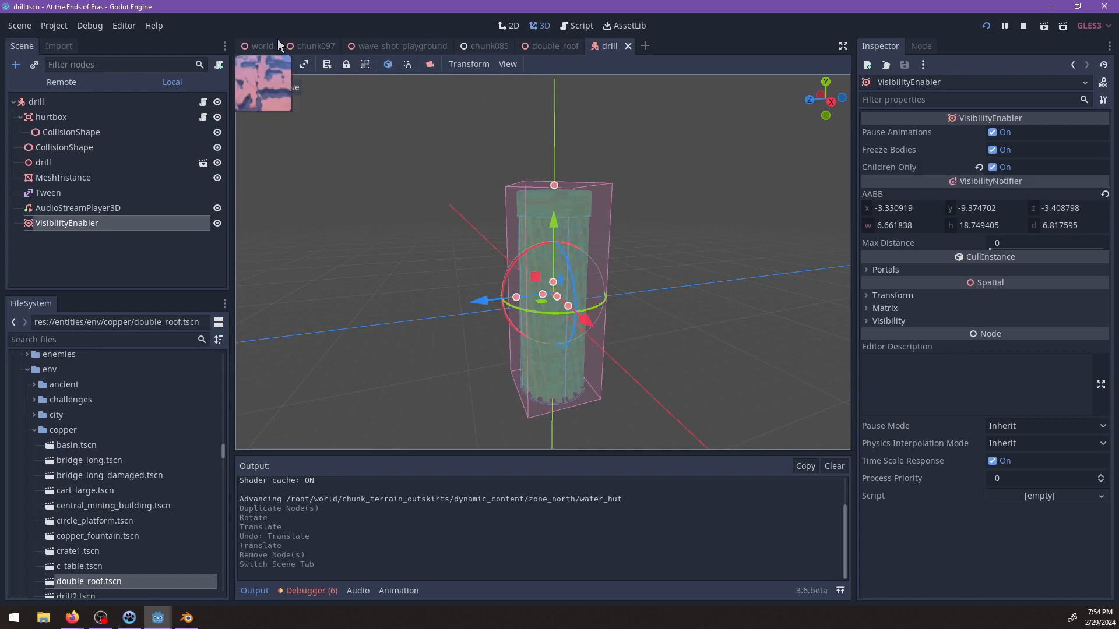
Return to the chunk097 scene and examine the cavern interior and floor around the copper buildings.
click(302, 51)
scroll(551, 291, down, 4)
middle_drag(563, 306, 496, 299)
shift+middle_drag(450, 394, 470, 253)
shift+middle_drag(562, 285, 395, 264)
scroll(568, 201, down, 3)
scroll(427, 255, up, 2)
click(429, 255)
shift+middle_drag(466, 256, 574, 259)
scroll(87, 233, down, 10)
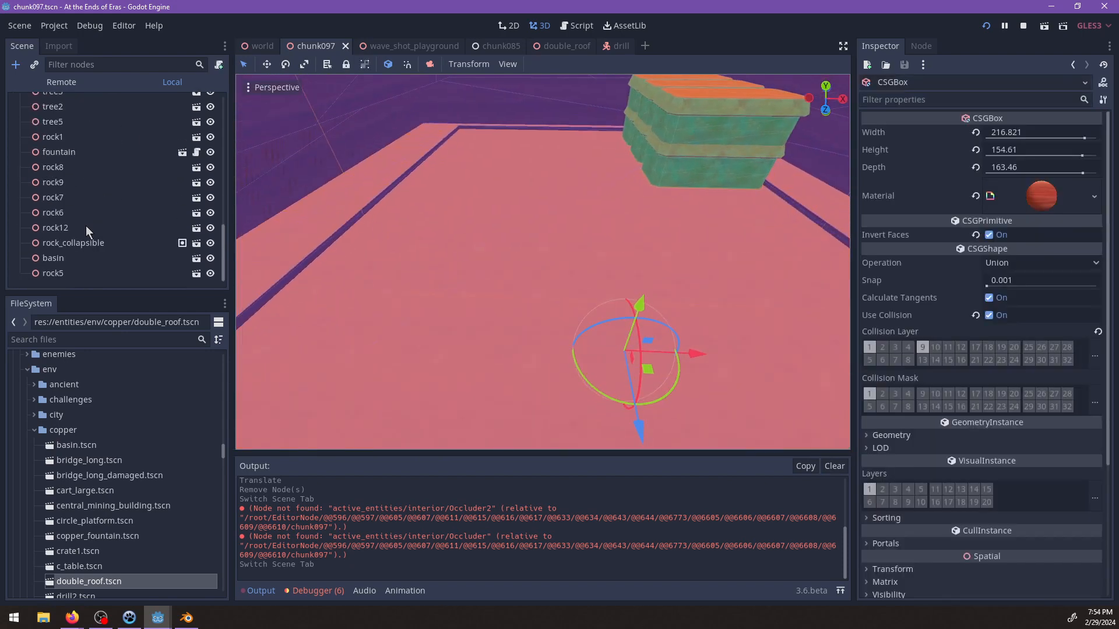
Select CSGBox2 nested under CSGSphere in the interior's CSGBox, and save the scene.
click(64, 259)
scroll(119, 228, up, 8)
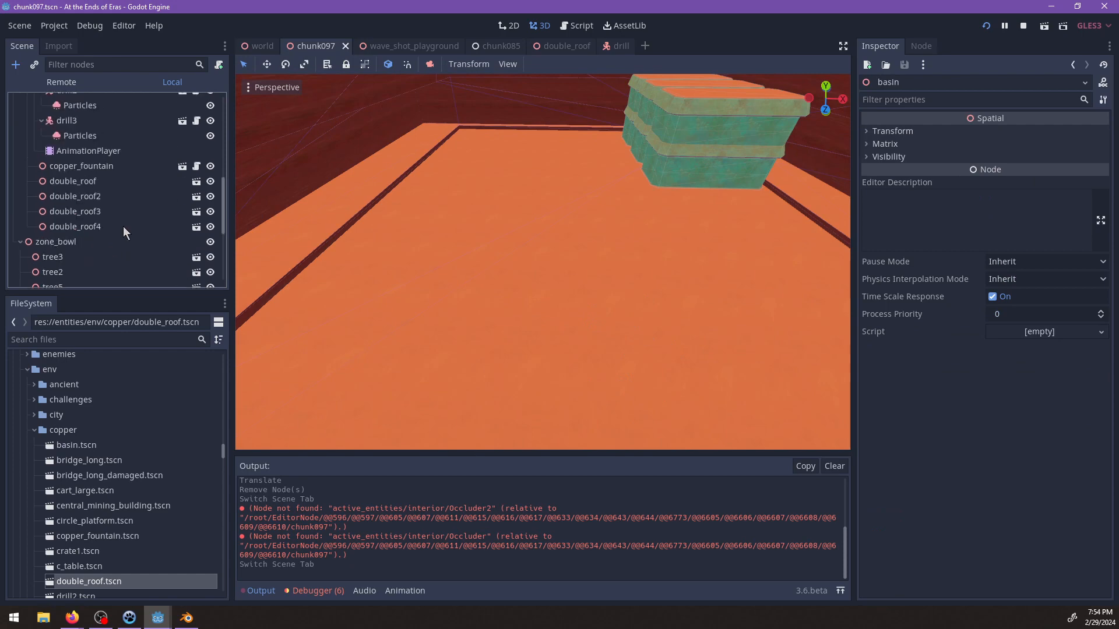
scroll(115, 232, up, 3)
click(456, 220)
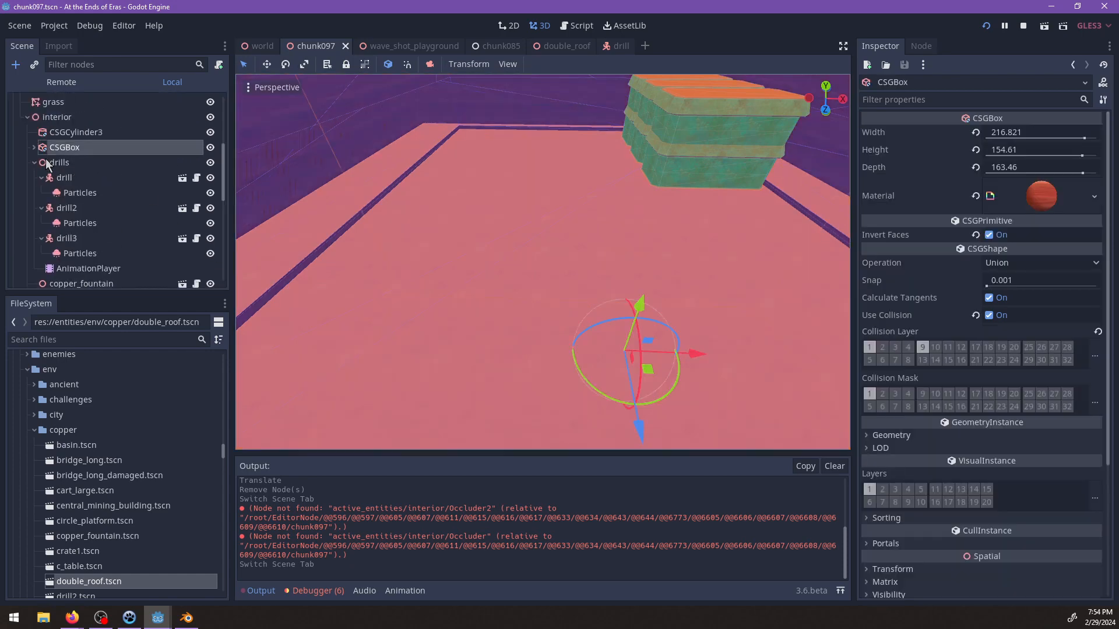
scroll(58, 175, down, 4)
click(79, 191)
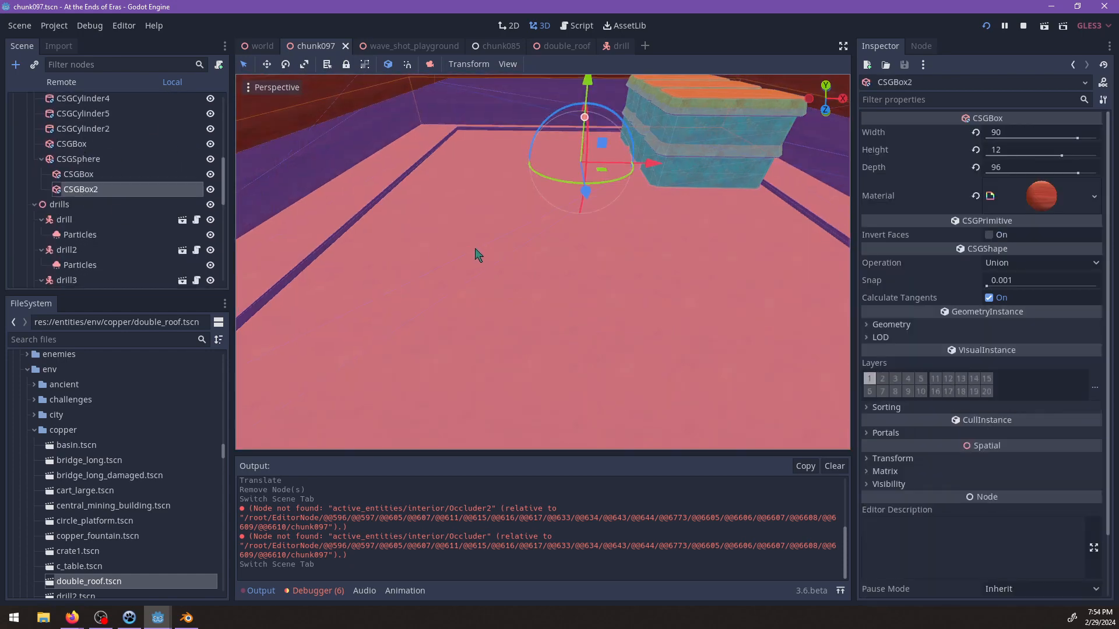
key(f)
key(ctrl+s)
middle_drag(567, 196, 587, 237)
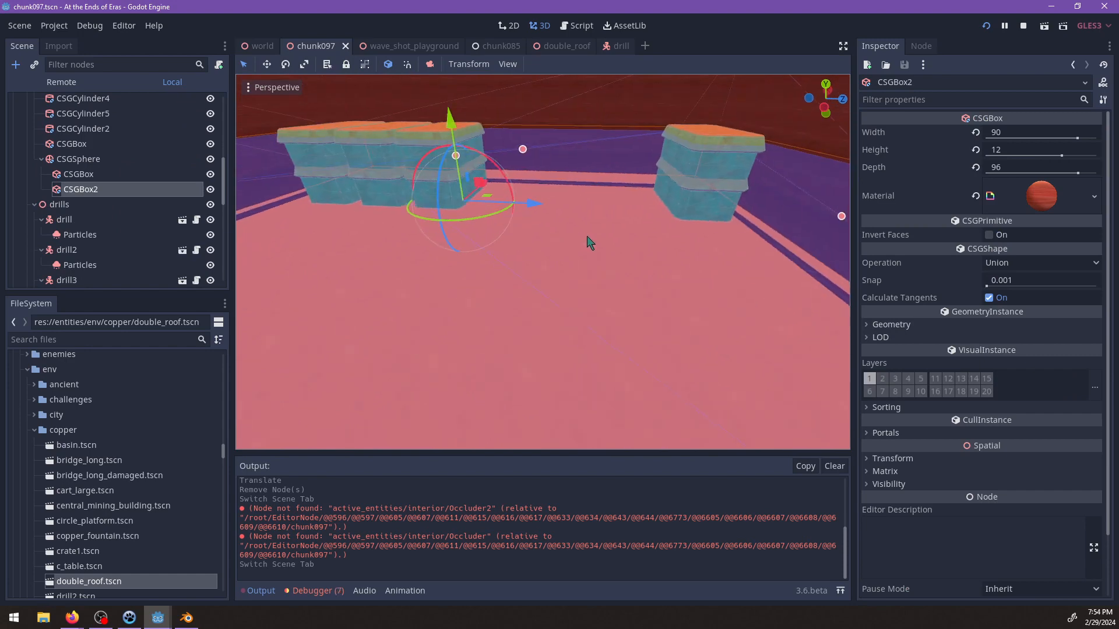
Try to reduce the depth of CSGBox2, and undo the size change.
key(ctrl+a)
key(Escape)
drag(798, 219, 599, 216)
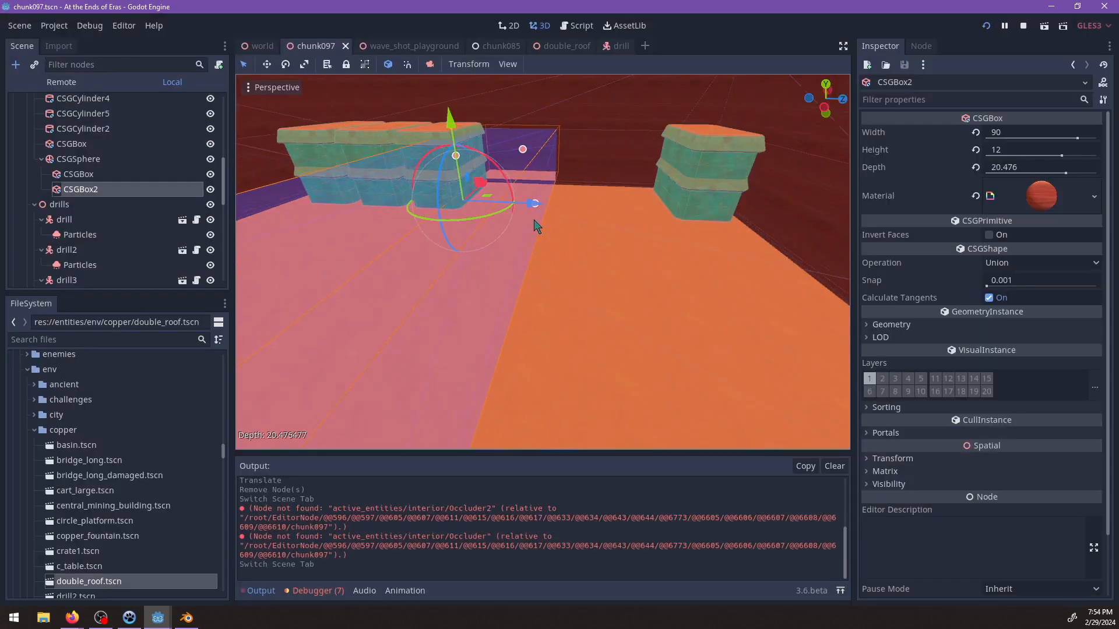
middle_drag(537, 226, 715, 189)
key(ctrl+z)
Duplicate CSGBox2 and shrink the copy to about 36.52 wide and 19.232 deep.
key(ctrl+d)
drag(552, 232, 462, 174)
middle_drag(462, 175, 360, 202)
drag(342, 195, 408, 240)
middle_drag(437, 241, 387, 338)
scroll(463, 244, up, 6)
Rotate CSGBox3 and shift it into place to cut a smaller recess in the cavern floor beside the wall.
drag(470, 263, 673, 260)
shift+middle_drag(640, 252, 541, 226)
drag(599, 283, 495, 302)
drag(638, 244, 724, 225)
shift+middle_drag(723, 225, 600, 251)
middle_drag(600, 251, 612, 228)
Try placing a duplicate of CSGBox3 farther along the floor, and undo the move and the duplication.
key(ctrl+d)
drag(636, 225, 327, 237)
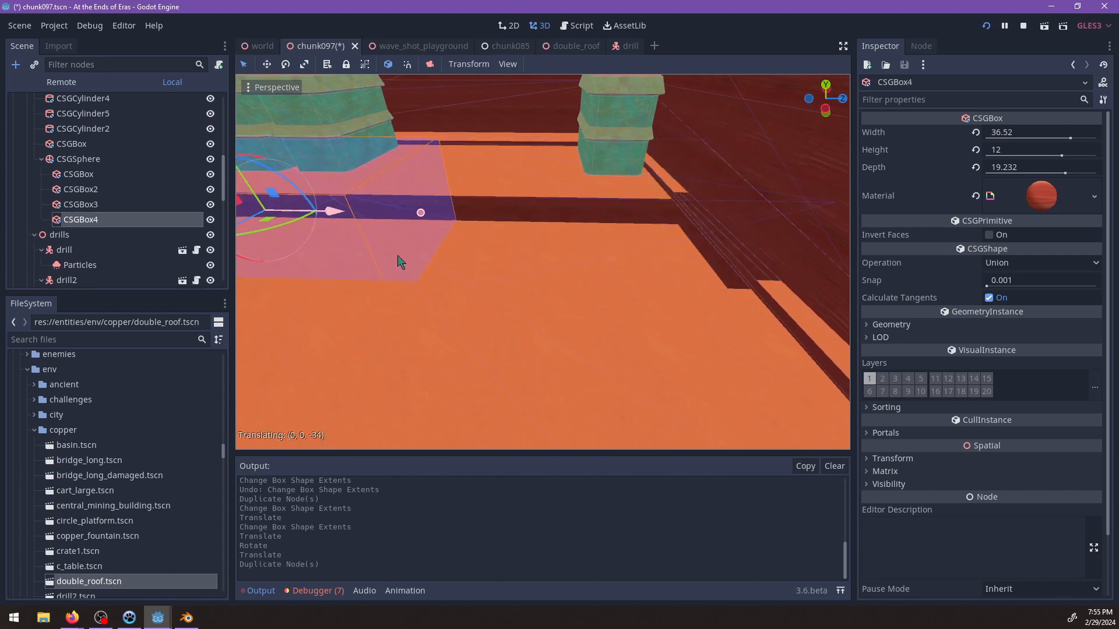
key(ctrl+z)
shift+middle_drag(436, 266, 495, 272)
key(ctrl+z)
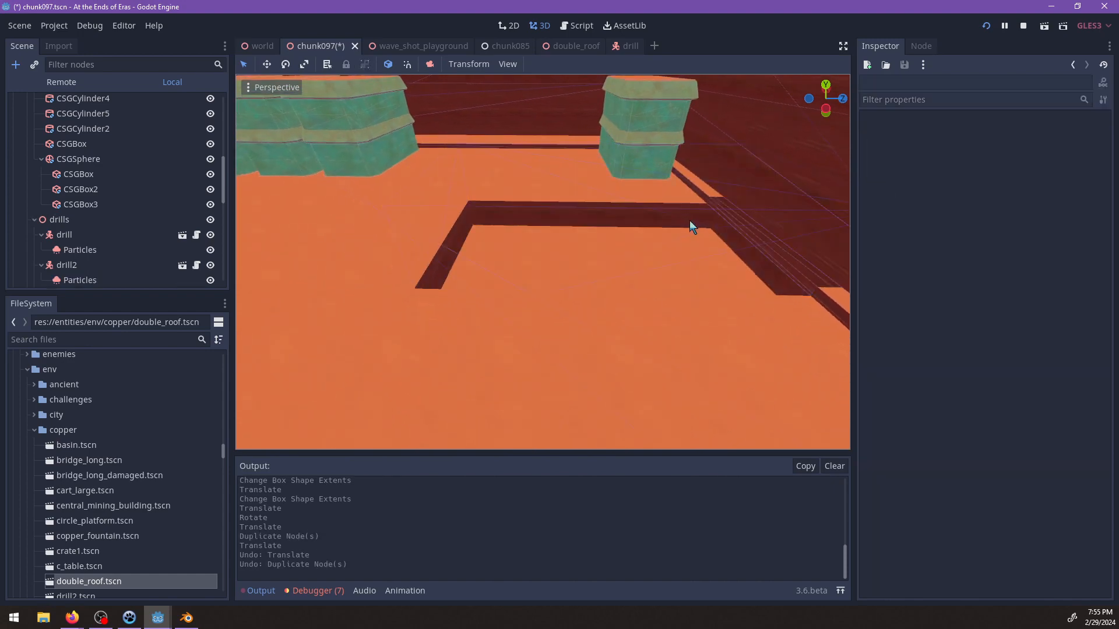
Move CSGBox3 along the floor toward the row of copper buildings and widen it to about 111.795.
click(601, 243)
click(95, 254)
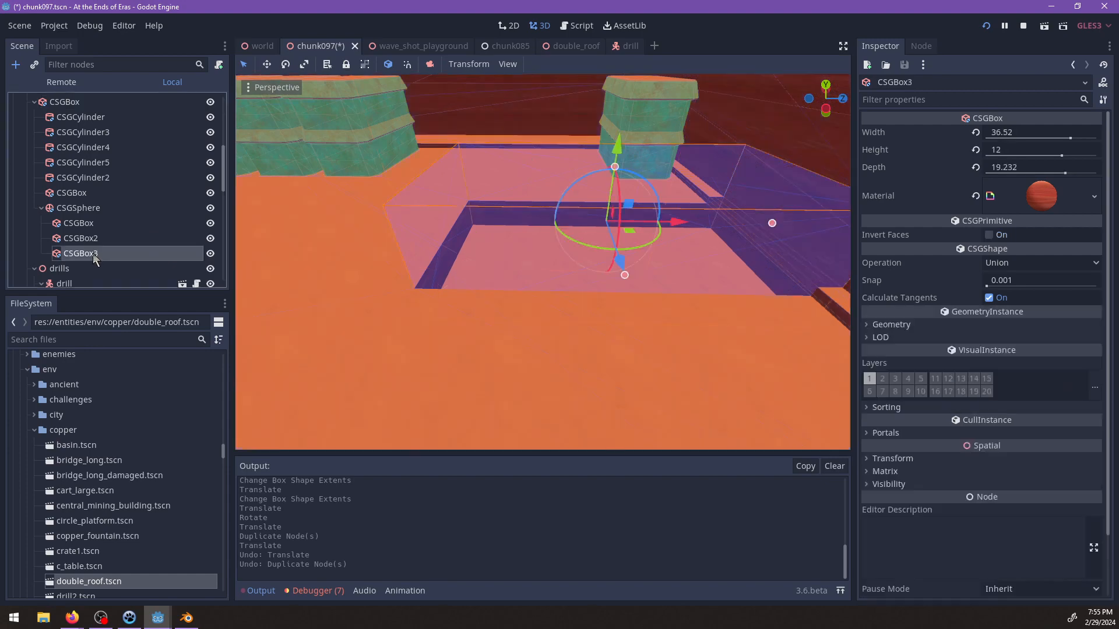
drag(652, 229, 459, 230)
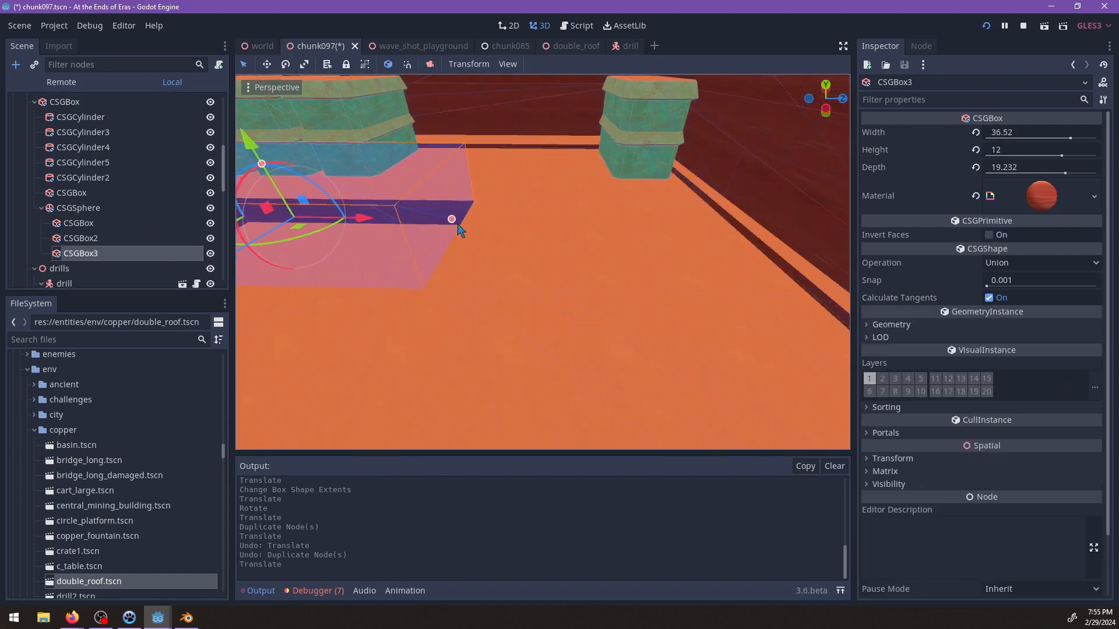
drag(656, 227, 790, 223)
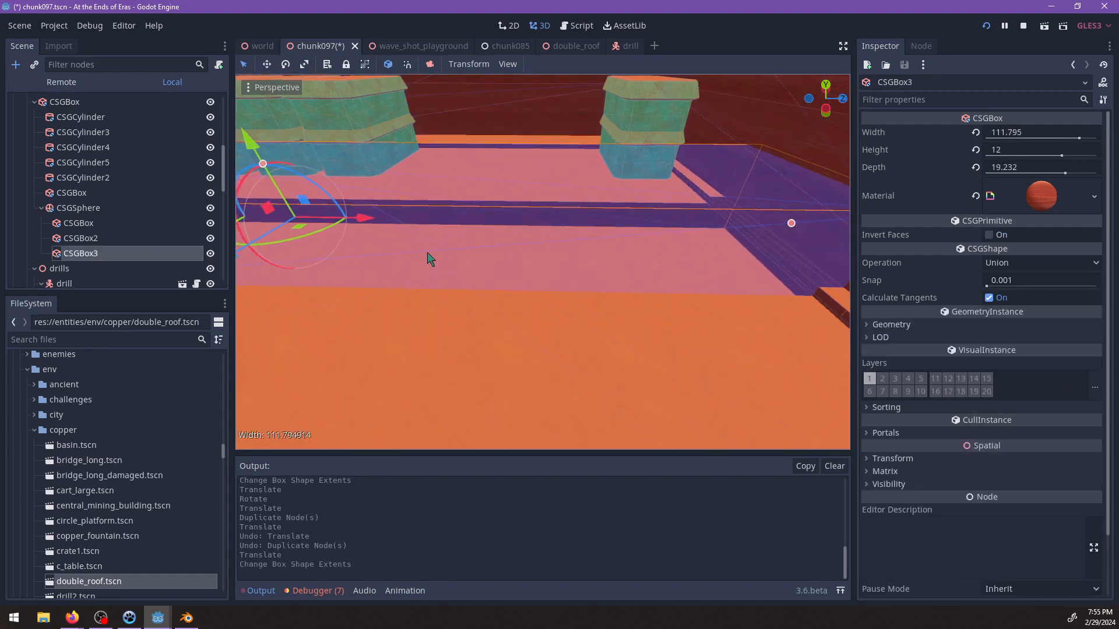
Enlarge CSGBox3 to 121.305 wide and 23.124 high, and shift it to fit the recess beside the copper buildings.
shift+middle_drag(428, 254, 519, 247)
scroll(611, 247, down, 4)
scroll(519, 247, up, 2)
middle_drag(588, 244, 597, 223)
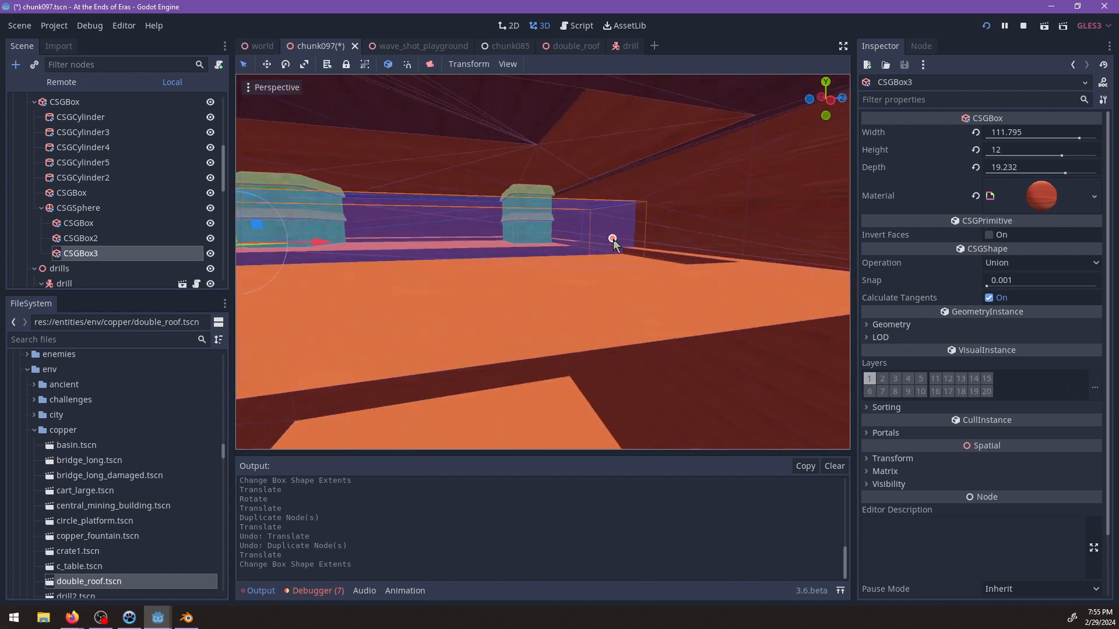
drag(634, 240, 634, 240)
shift+middle_drag(547, 244, 509, 264)
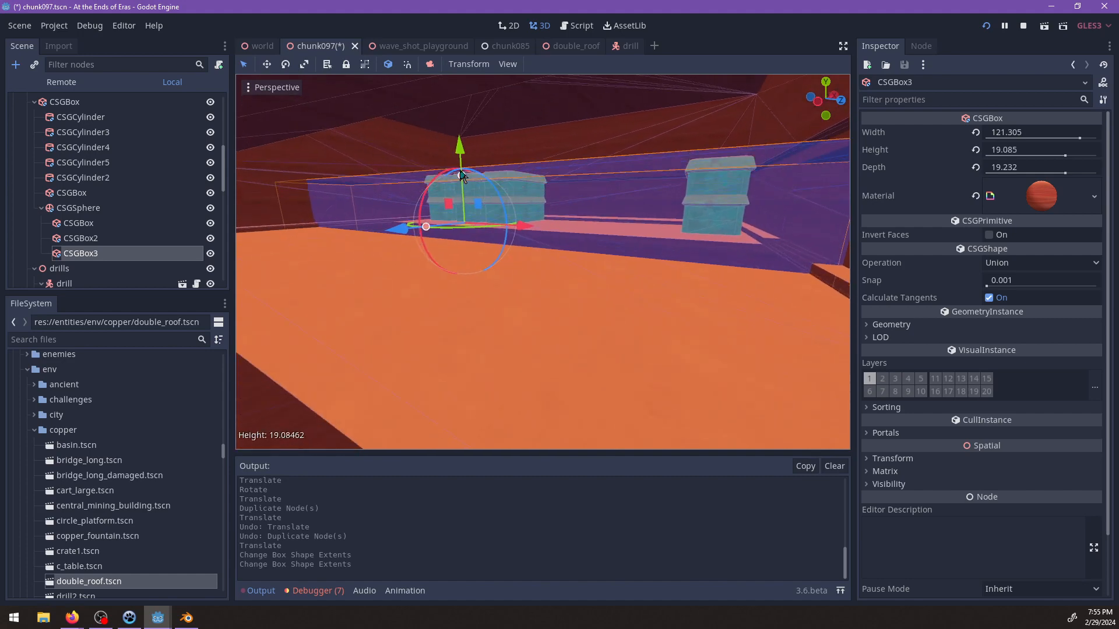
drag(462, 173, 463, 175)
shift+middle_drag(722, 287, 519, 287)
Inspect the cavern from outside in chunk097 and the surrounding terrain from above and below in the world scene.
scroll(494, 236, down, 4)
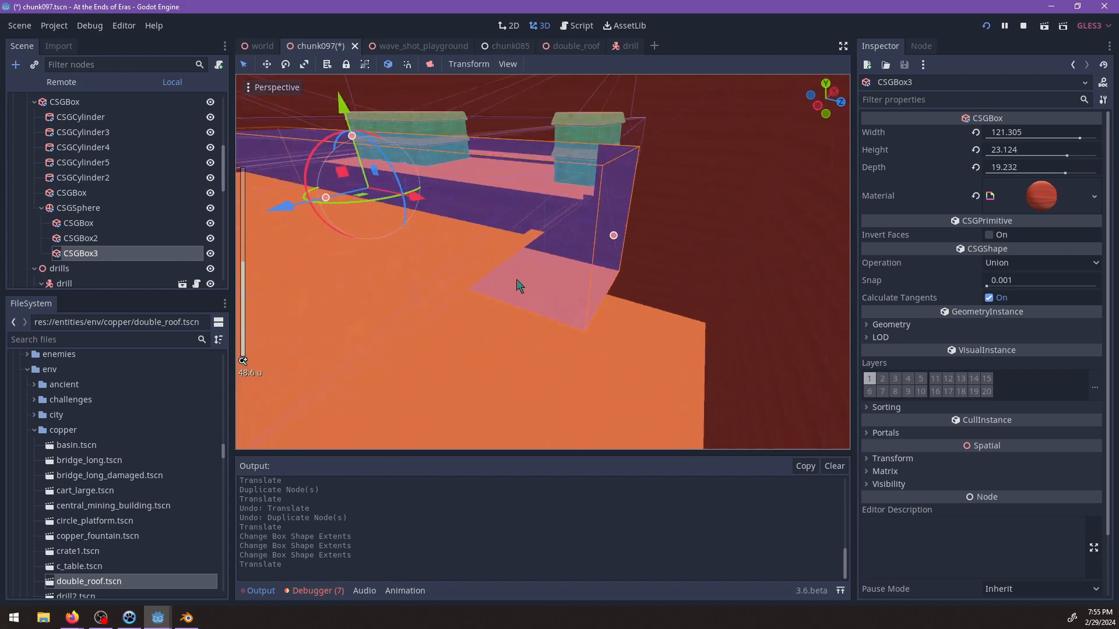
scroll(521, 288, down, 12)
scroll(615, 303, down, 8)
middle_drag(614, 302, 488, 333)
scroll(529, 288, down, 8)
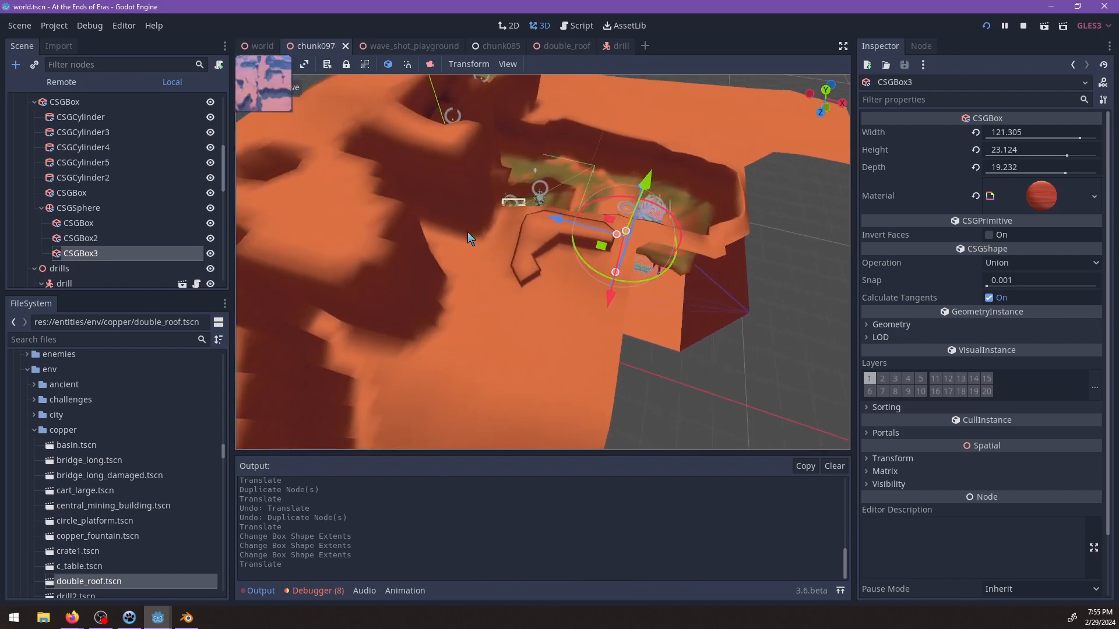
key(ctrl+shift+Tab)
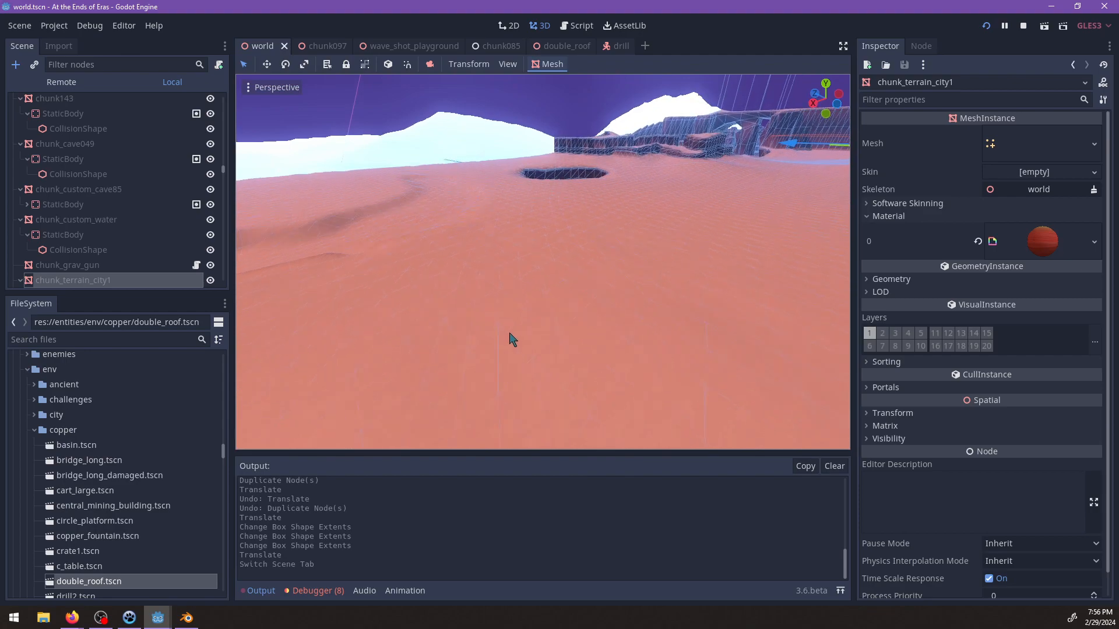
scroll(542, 290, down, 6)
middle_drag(557, 289, 411, 356)
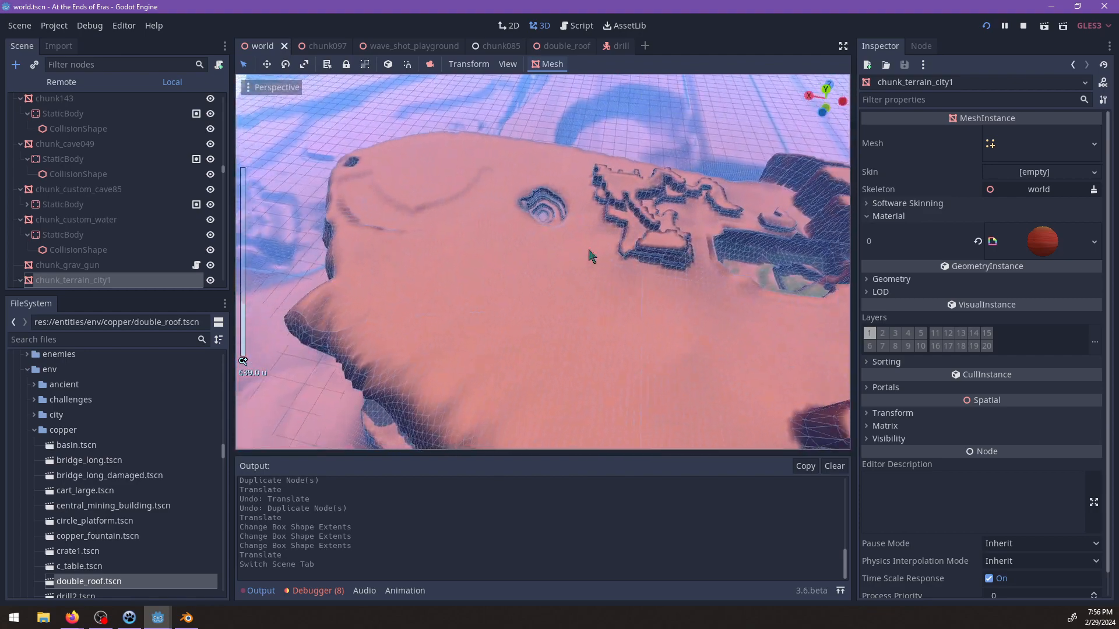
shift+middle_drag(591, 253, 706, 283)
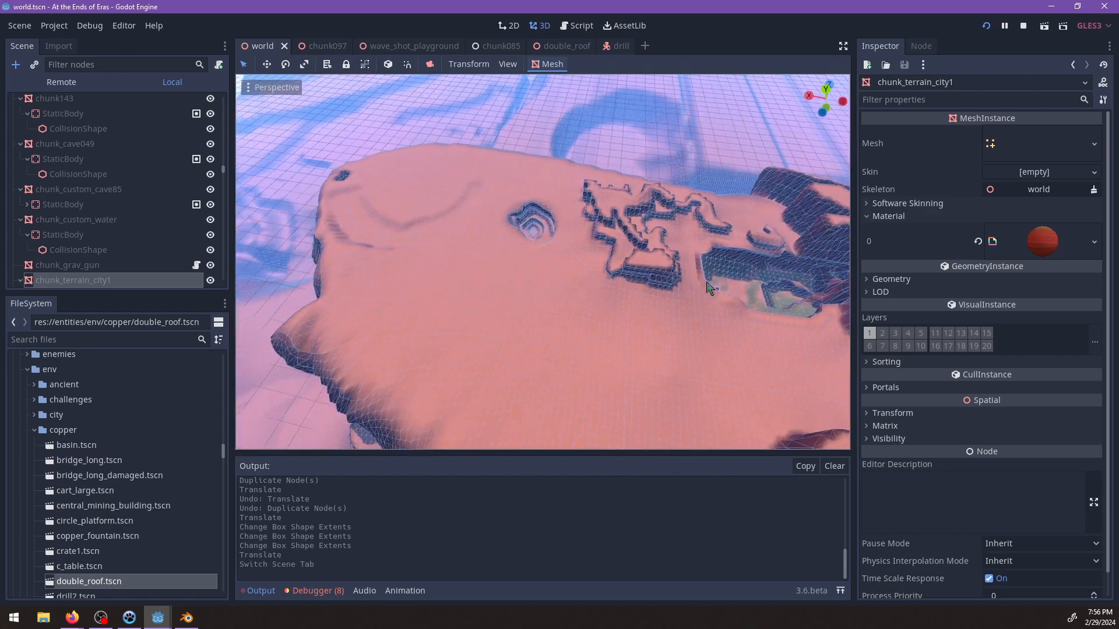
middle_drag(473, 255, 469, 215)
scroll(518, 255, up, 4)
middle_drag(515, 255, 400, 212)
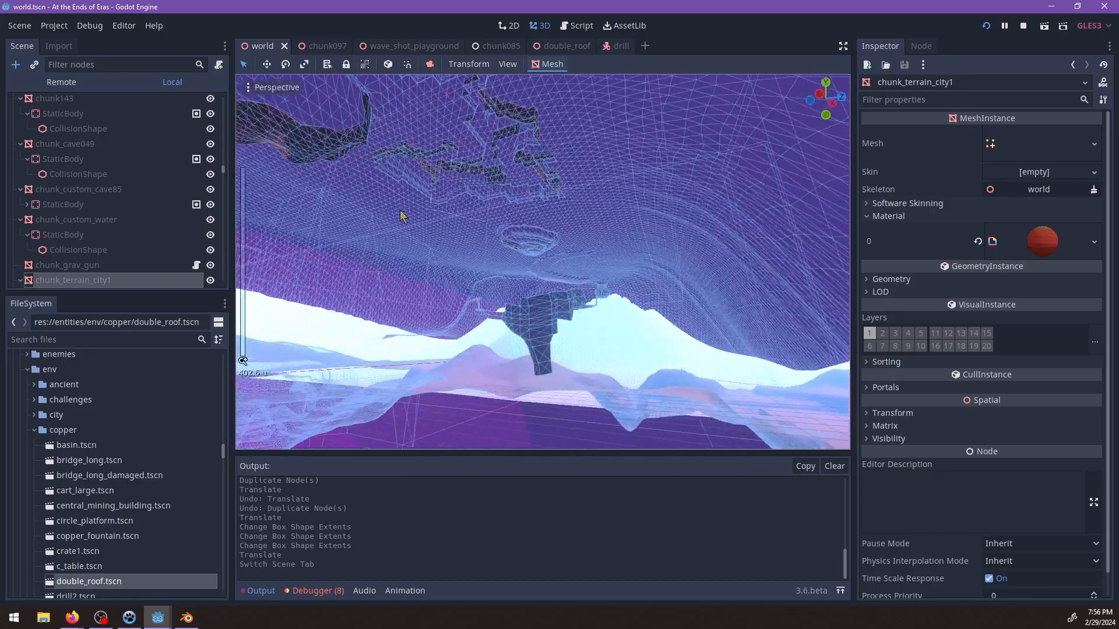
scroll(470, 235, up, 5)
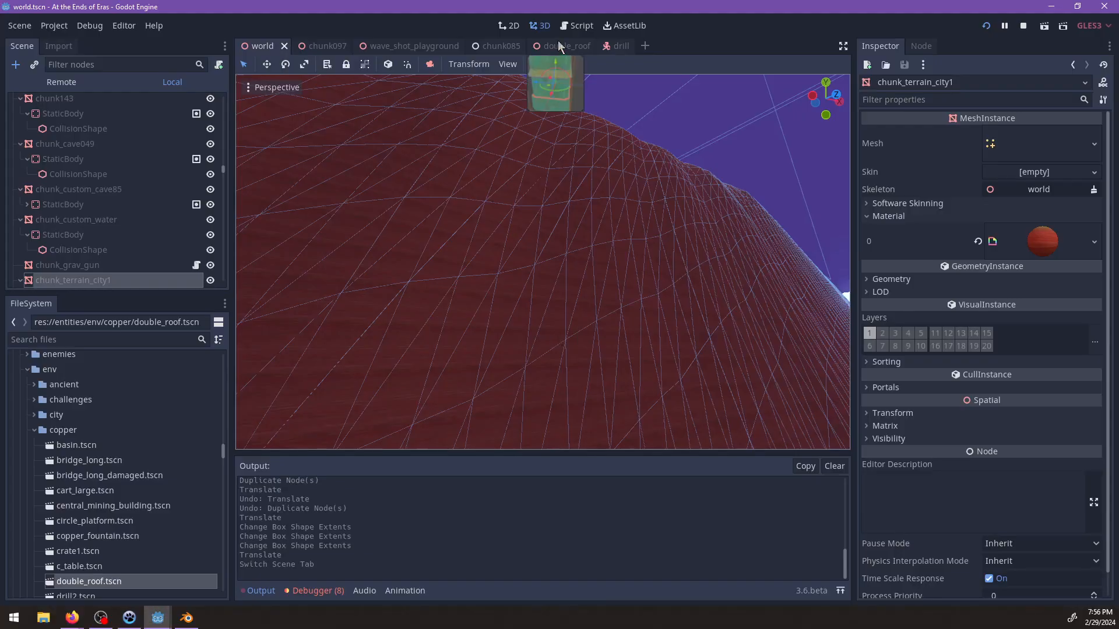
Return to the chunk097 scene and examine the cavern exterior and the CSGBox3 recess beside the copper buildings.
scroll(445, 105, down, 4)
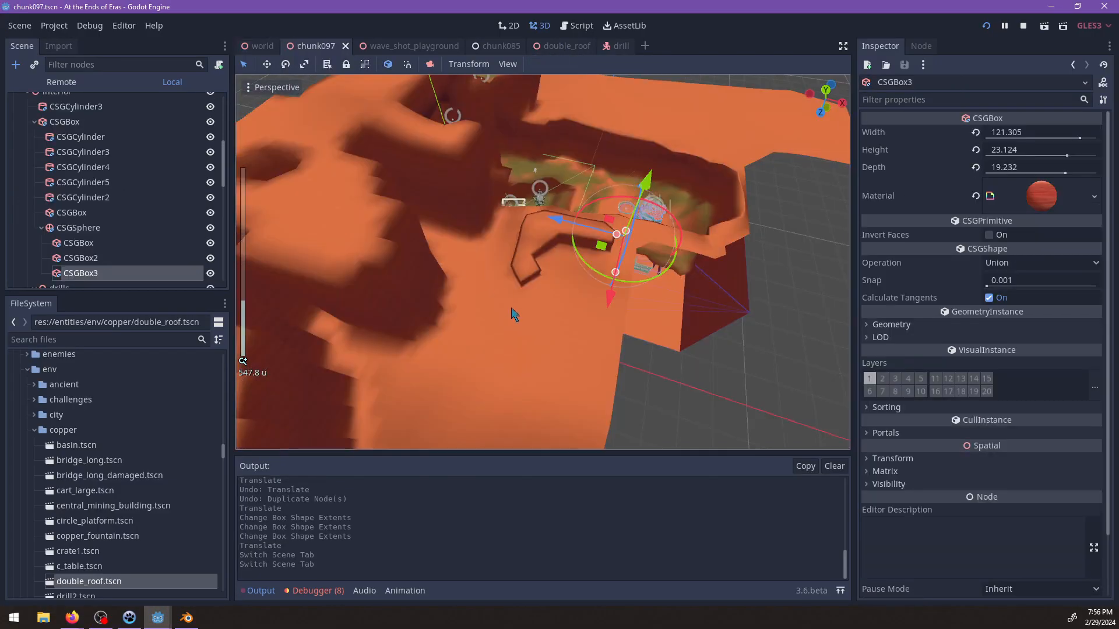
scroll(513, 313, down, 8)
middle_drag(640, 342, 621, 202)
scroll(621, 207, up, 10)
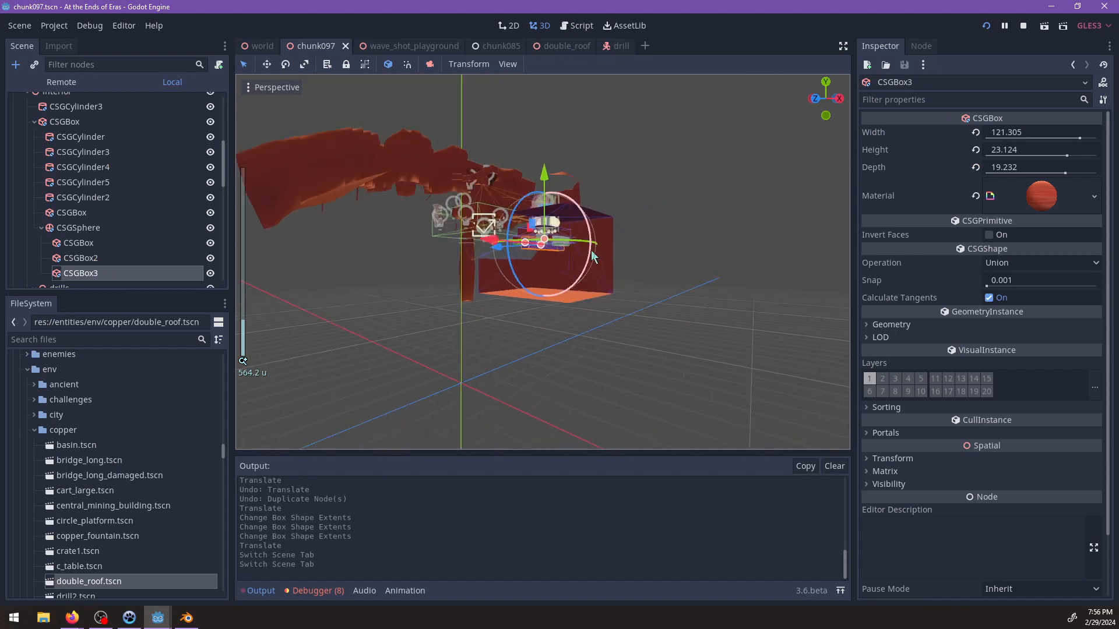
middle_drag(513, 275, 631, 318)
scroll(628, 316, up, 4)
scroll(606, 338, up, 4)
scroll(745, 314, up, 4)
middle_drag(573, 201, 543, 260)
scroll(600, 221, up, 2)
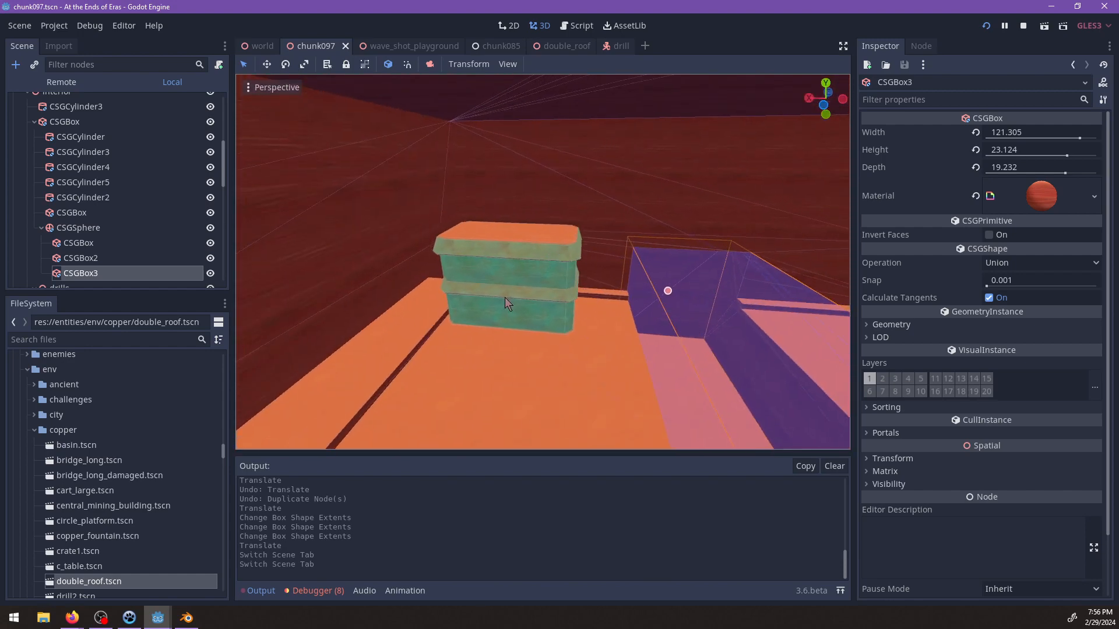
middle_drag(678, 327, 517, 299)
scroll(395, 310, up, 4)
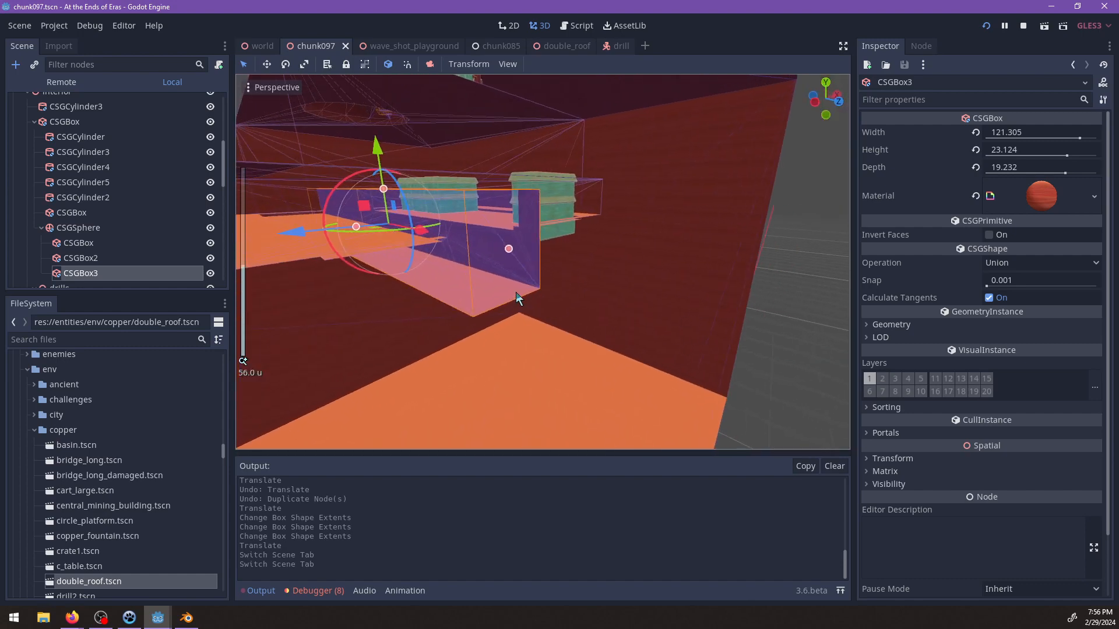
scroll(516, 292, up, 2)
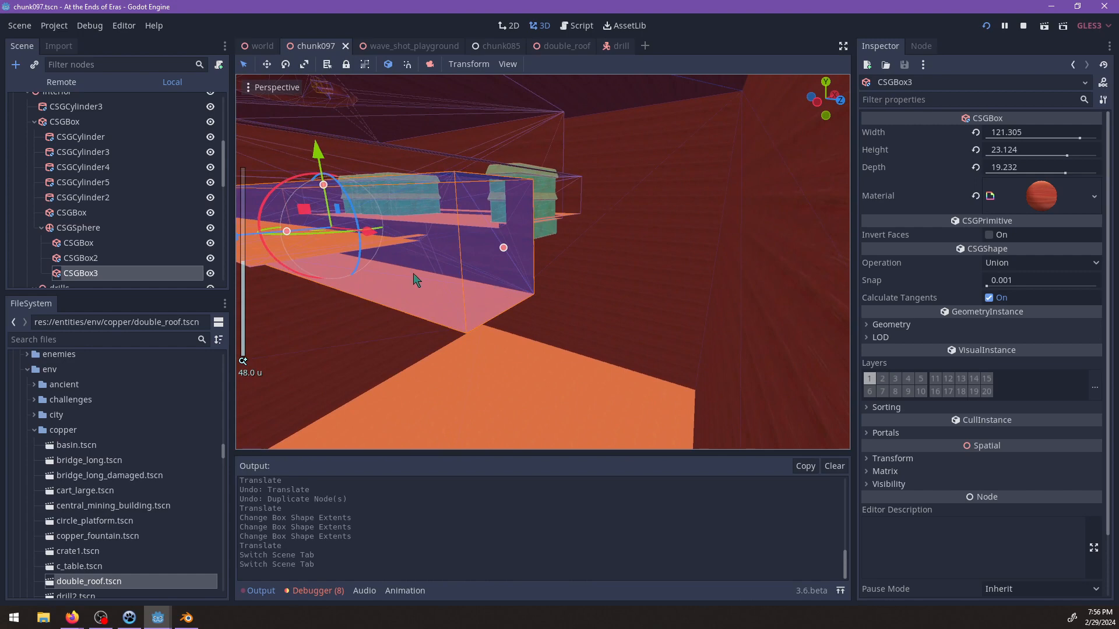
Move CSGBox3 to reposition the floor recess in front of the copper buildings.
middle_drag(415, 280, 519, 289)
drag(425, 244, 590, 284)
scroll(501, 219, up, 2)
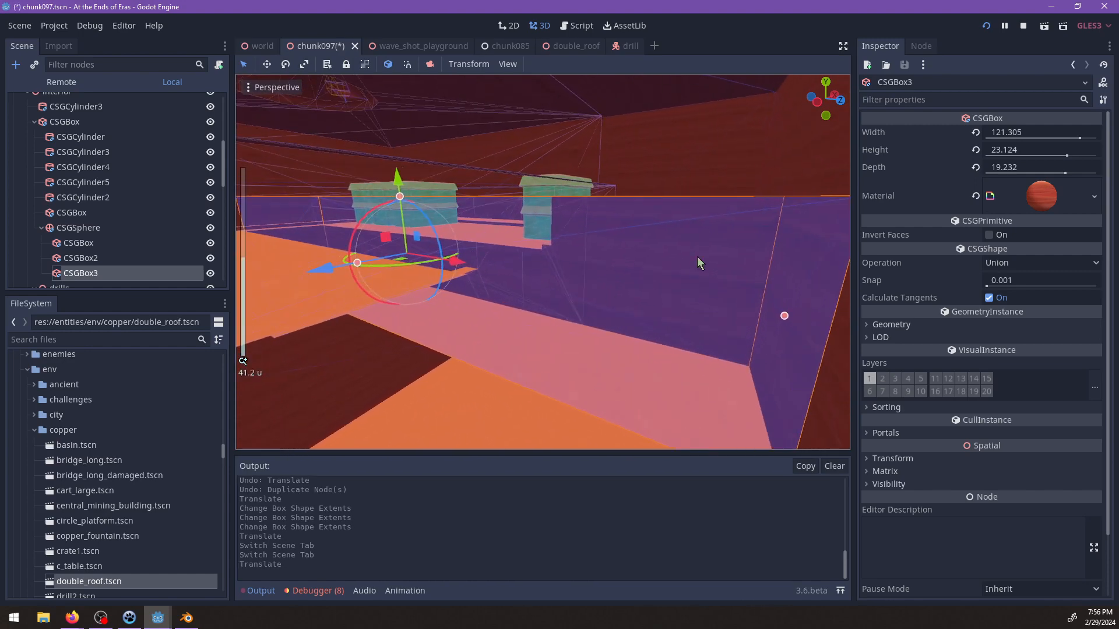
shift+middle_drag(696, 256, 605, 343)
middle_drag(582, 274, 609, 286)
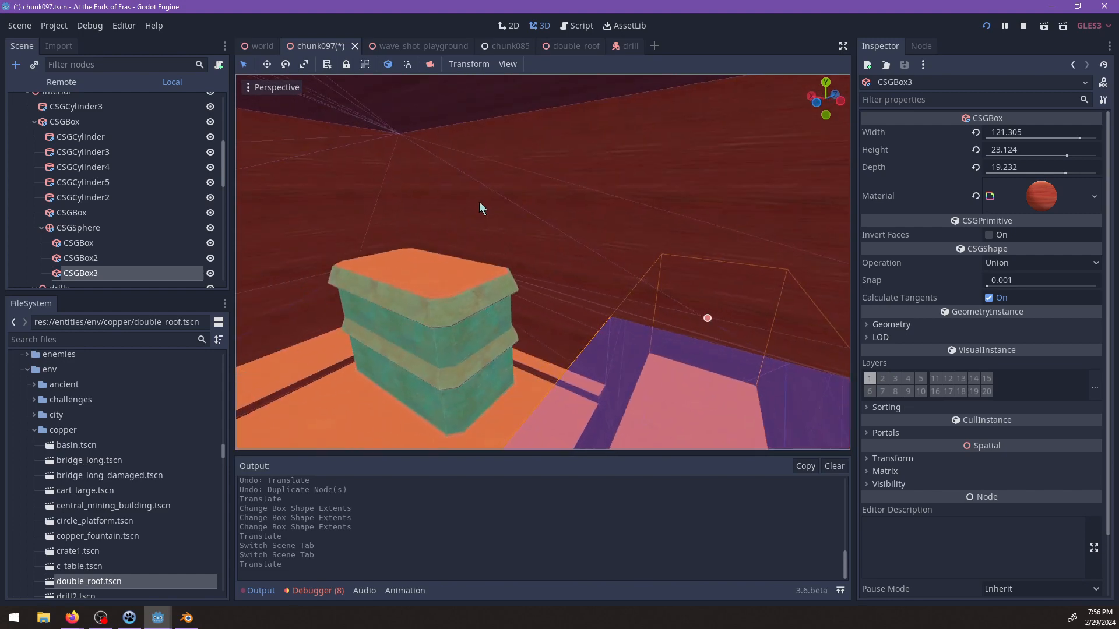
middle_drag(542, 240, 480, 231)
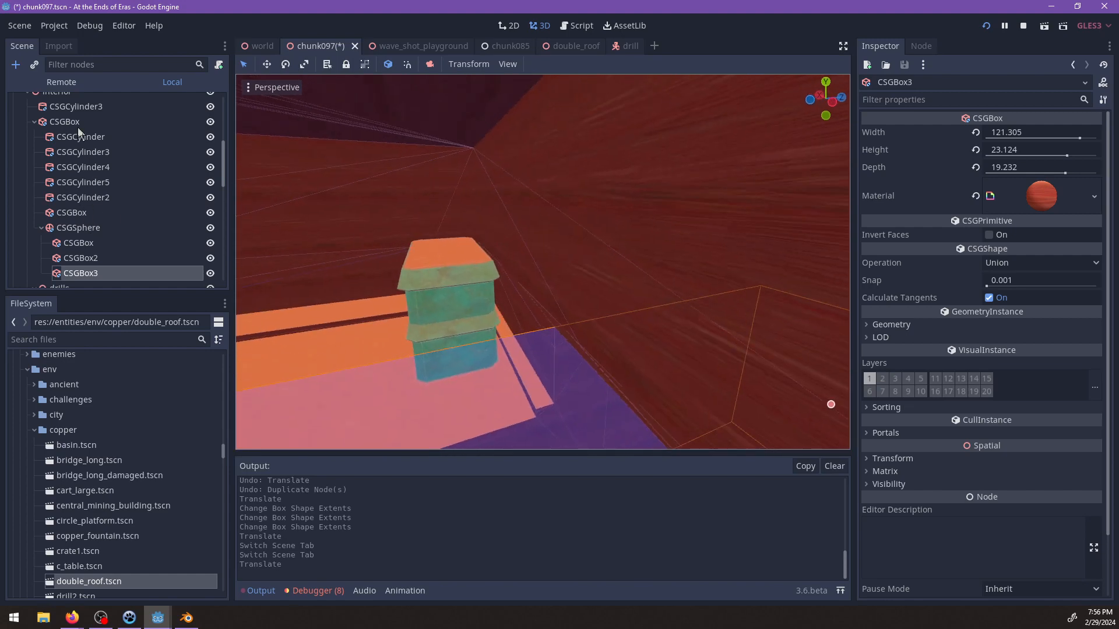
click(78, 124)
key(ctrl+a)
text(csgcu)
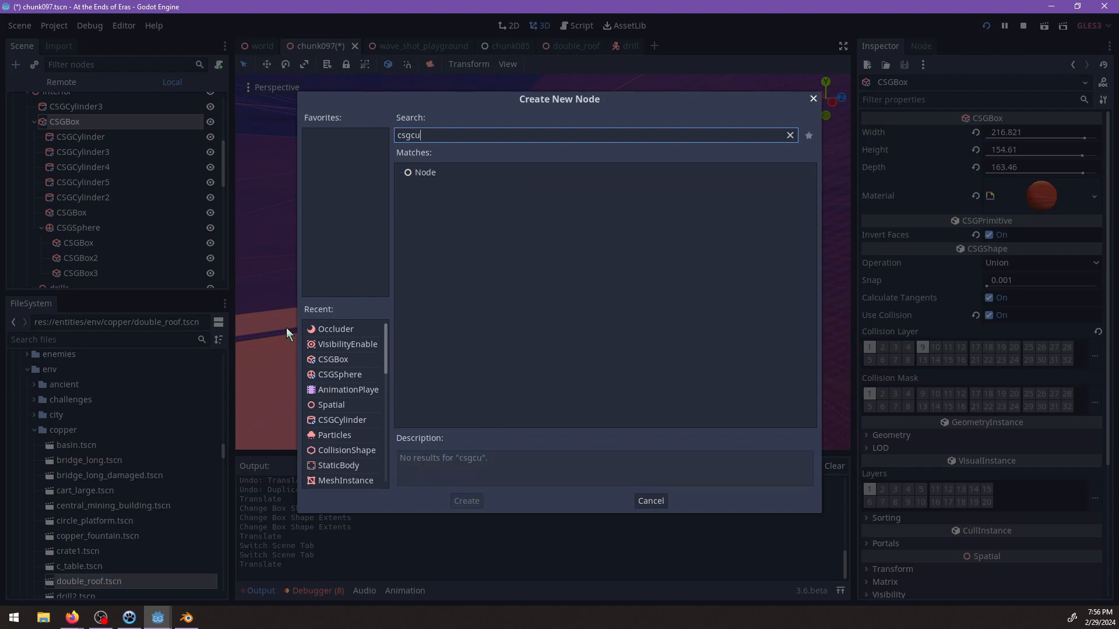
key(Escape)
click(284, 327)
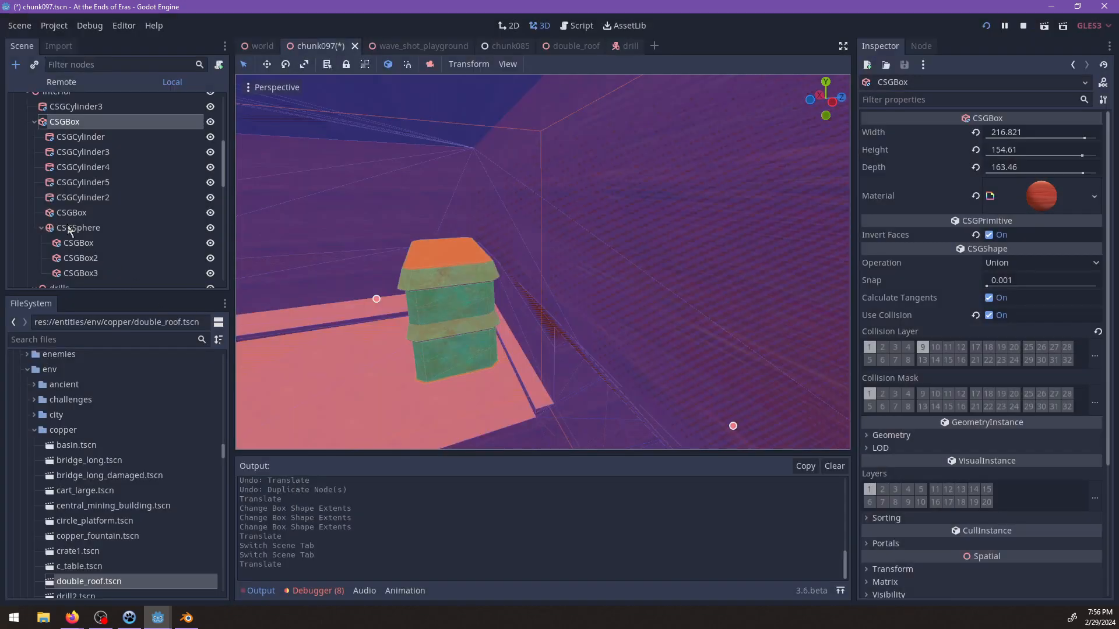
Add a CSGCylinder node as a child of CSGSphere.
key(ctrl+a)
text(cyl)
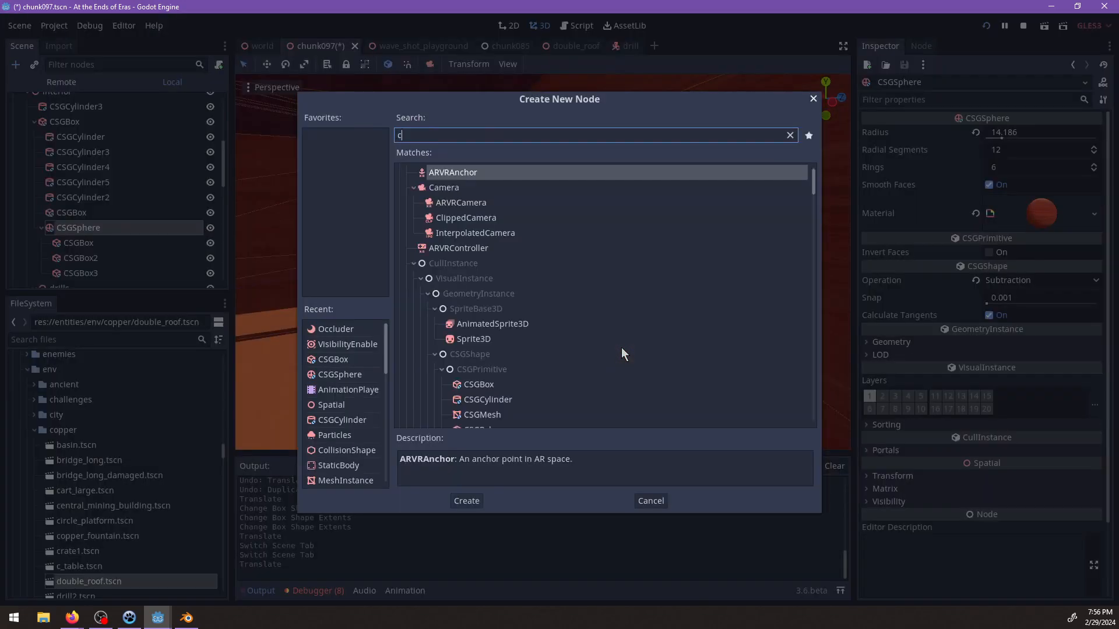
key(Return)
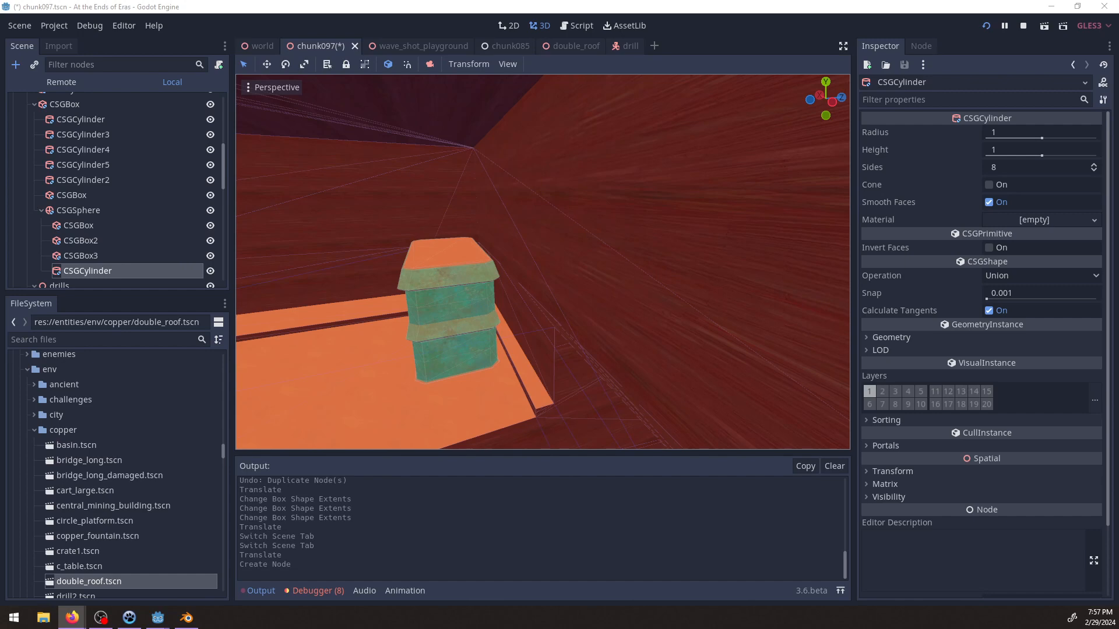
key(alt+Tab)
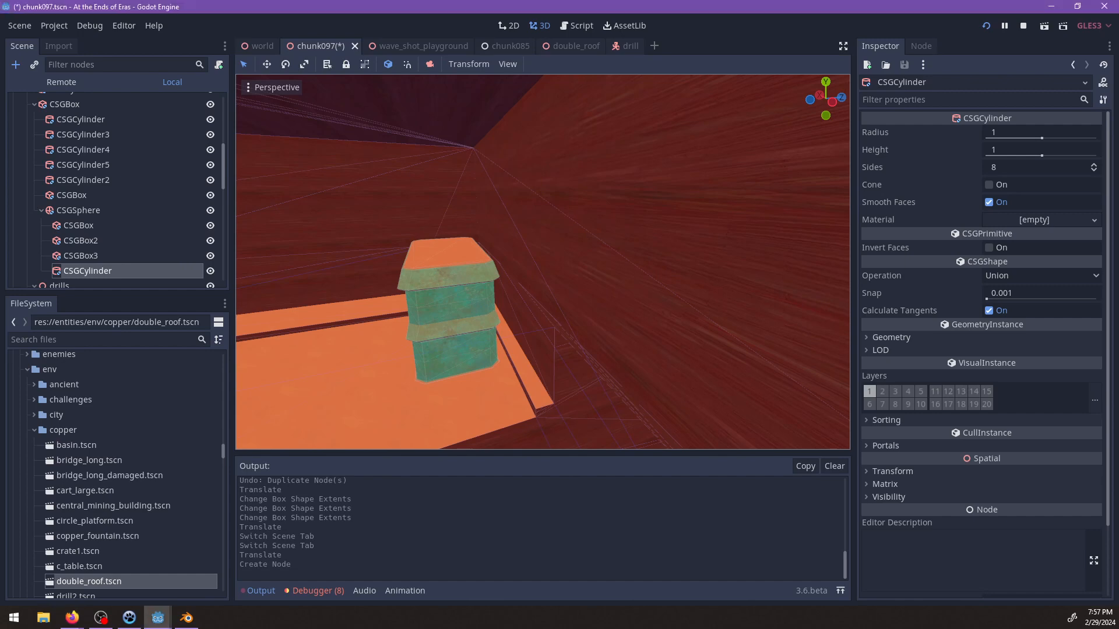
Stretch the new CSGCylinder to a height of 8.606 and rotate it to lie horizontally.
middle_drag(595, 313, 534, 300)
scroll(576, 288, down, 5)
scroll(534, 299, up, 6)
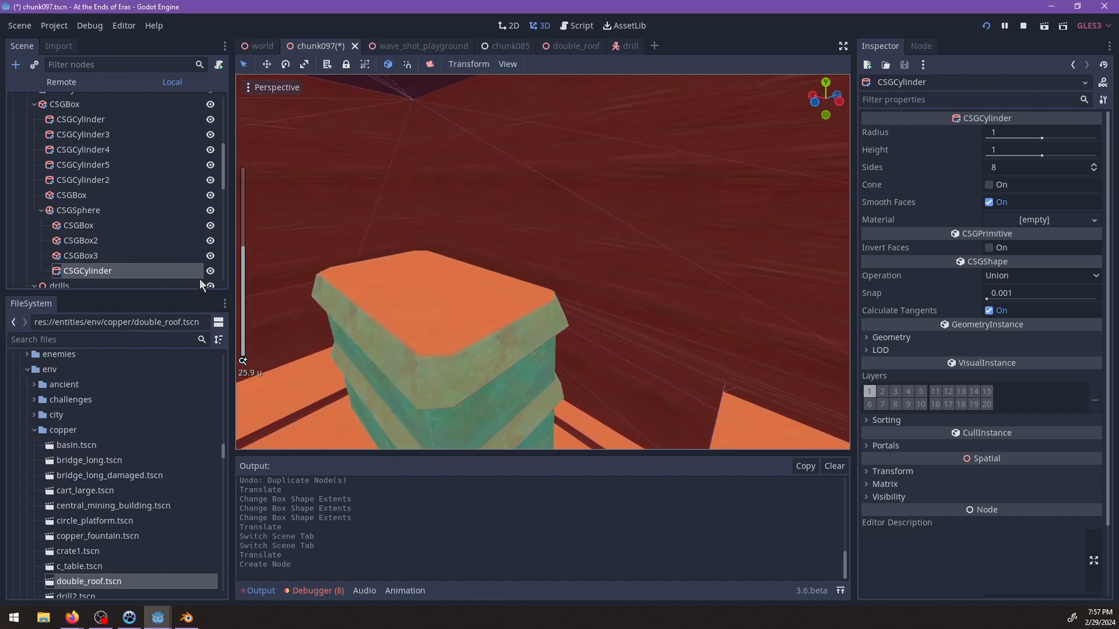
scroll(589, 272, down, 7)
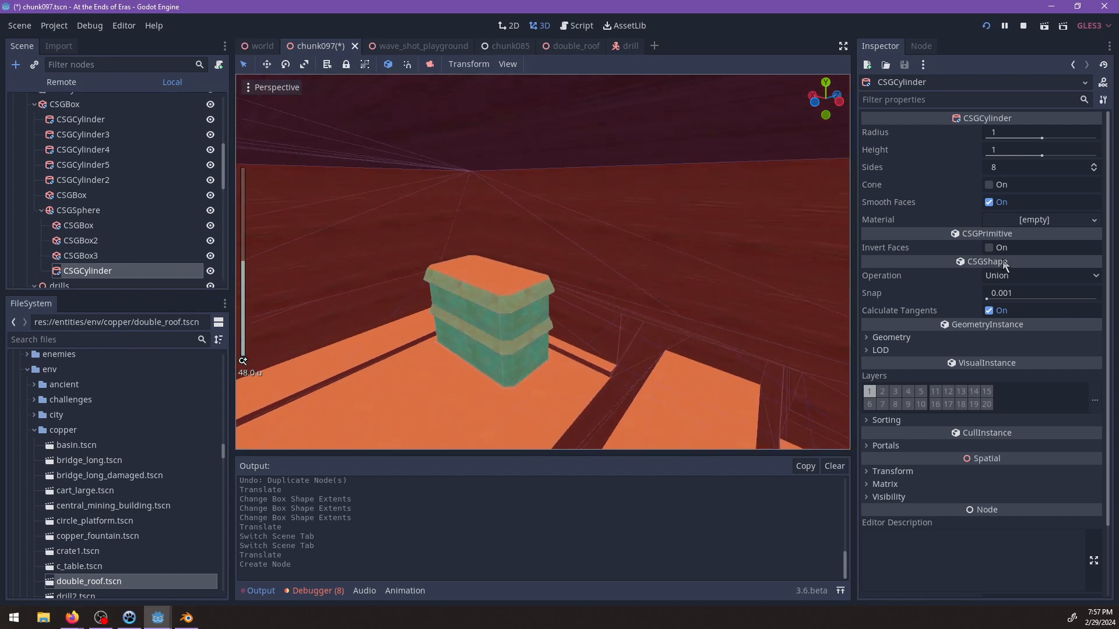
click(1000, 276)
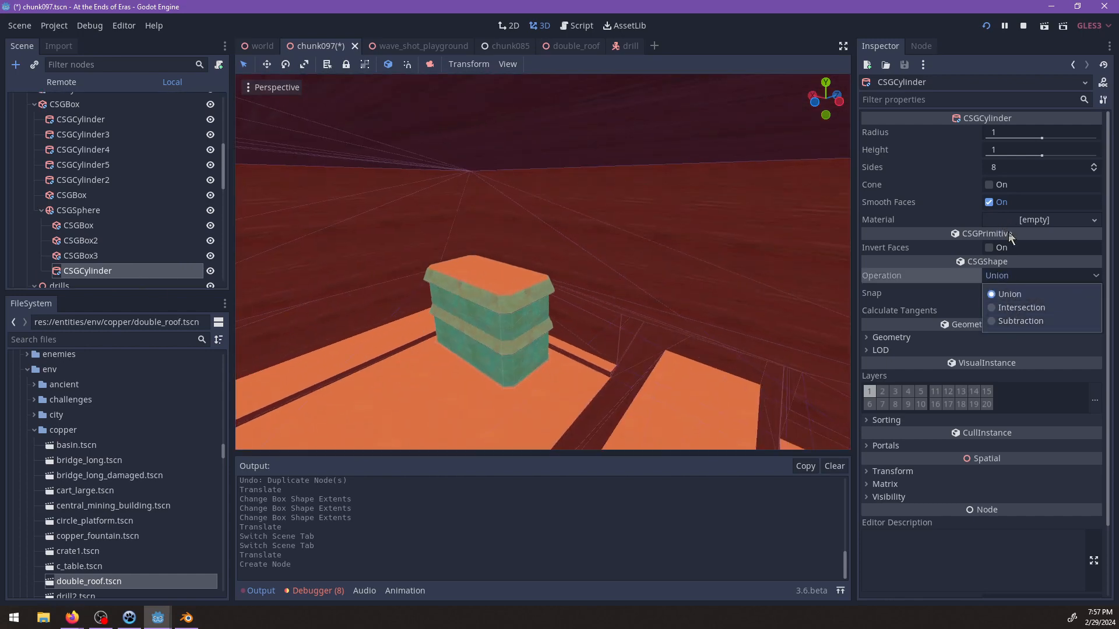
middle_drag(606, 312, 728, 242)
scroll(617, 265, down, 4)
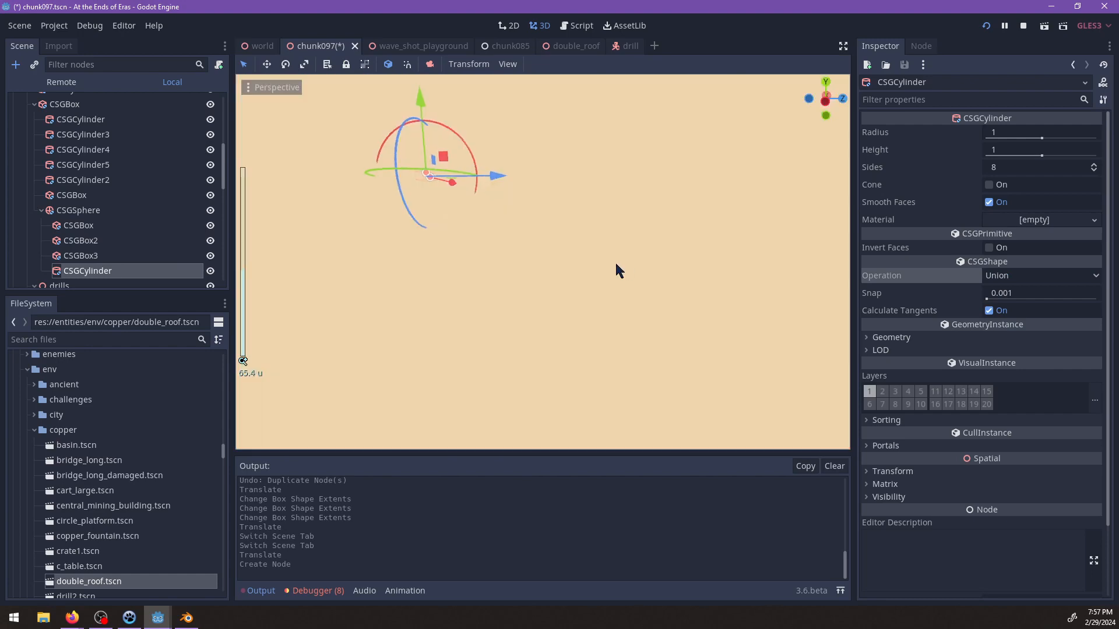
scroll(518, 219, up, 4)
shift+middle_drag(518, 218, 544, 247)
drag(423, 199, 416, 153)
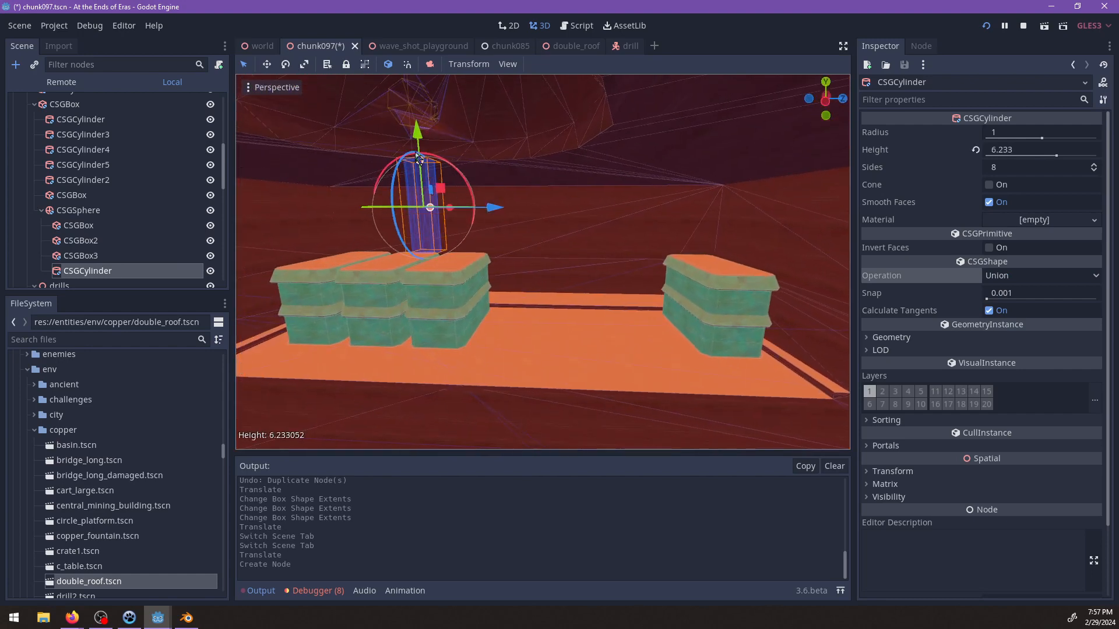
ctrl+drag(466, 181, 484, 285)
Move the horizontal cylinder across the cavern to just above the roof of the lone copper building.
middle_drag(512, 278, 434, 280)
drag(376, 236, 854, 246)
shift+middle_drag(828, 240, 555, 217)
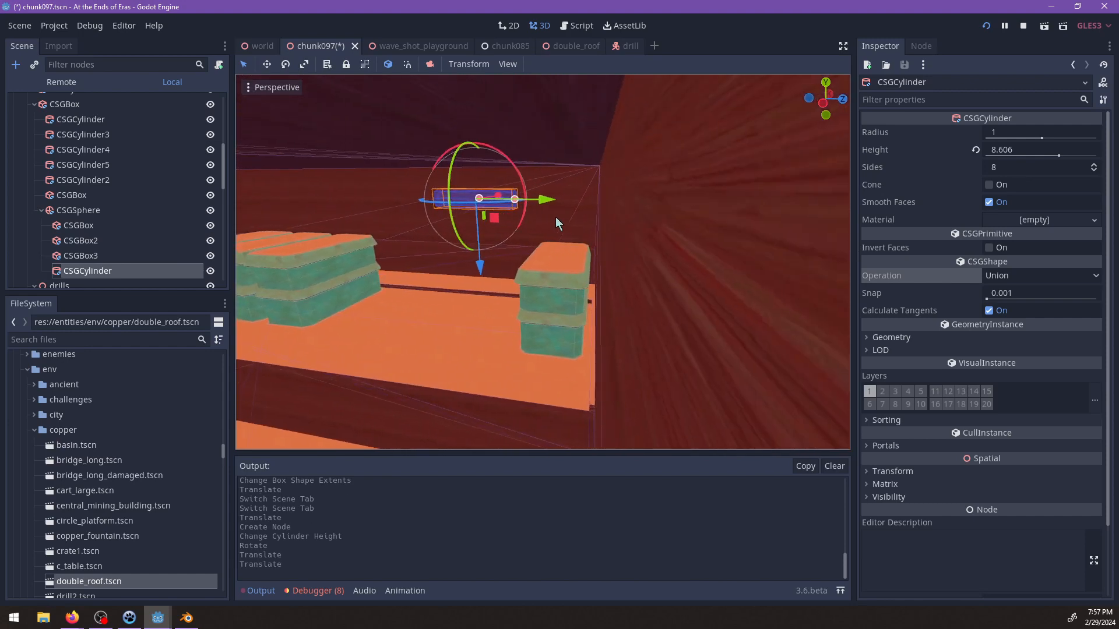
drag(554, 202, 684, 214)
middle_drag(683, 215, 582, 220)
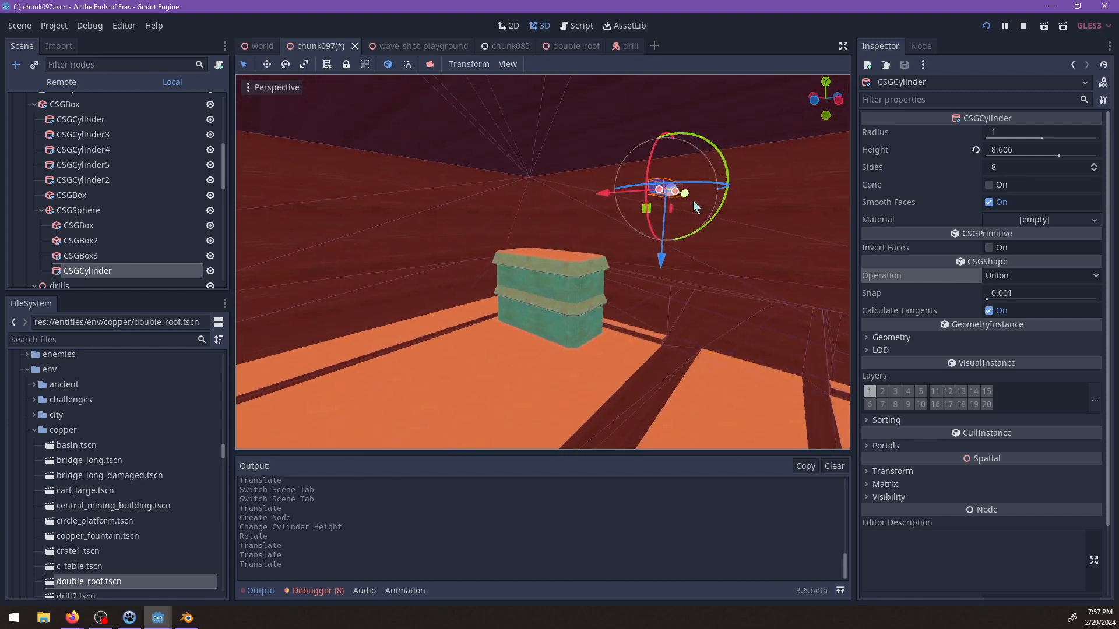
drag(606, 241, 562, 249)
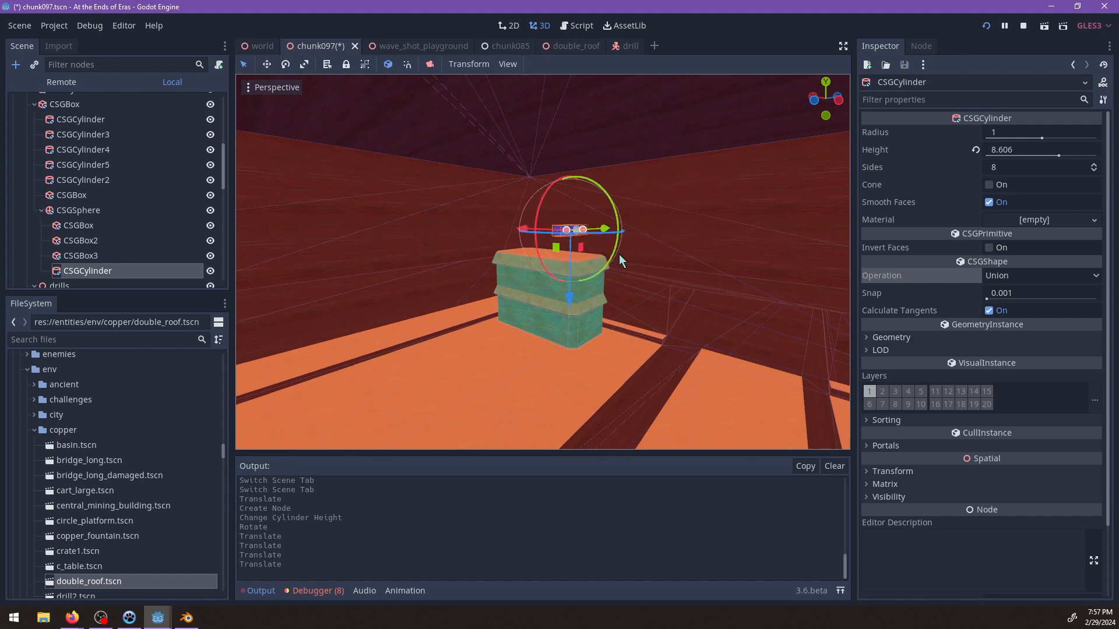
Shift the cylinder toward the cavern wall and set its radius to 3.
scroll(621, 260, up, 4)
middle_drag(621, 260, 610, 285)
scroll(609, 284, up, 4)
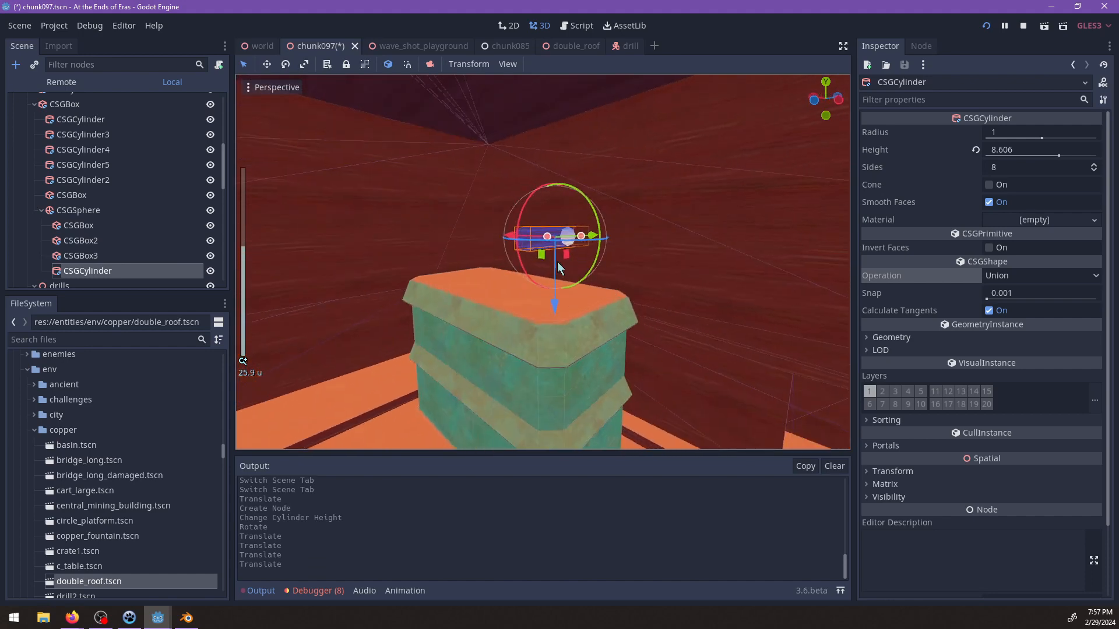
middle_drag(488, 267, 536, 231)
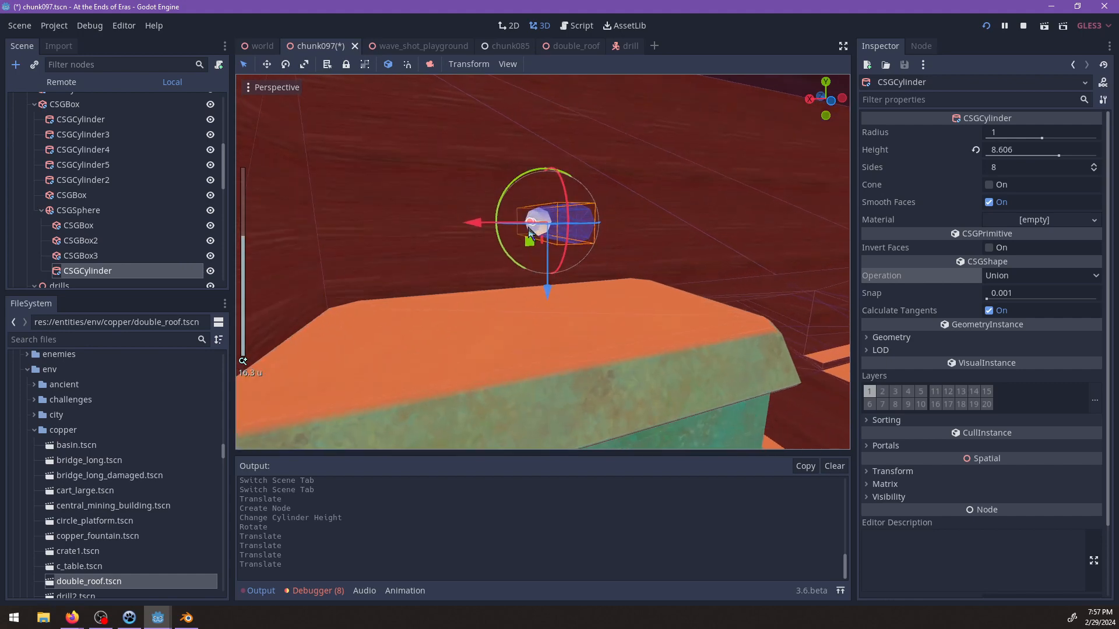
scroll(537, 230, up, 5)
drag(540, 228, 496, 228)
middle_drag(496, 227, 539, 235)
scroll(516, 224, down, 3)
scroll(539, 235, up, 1)
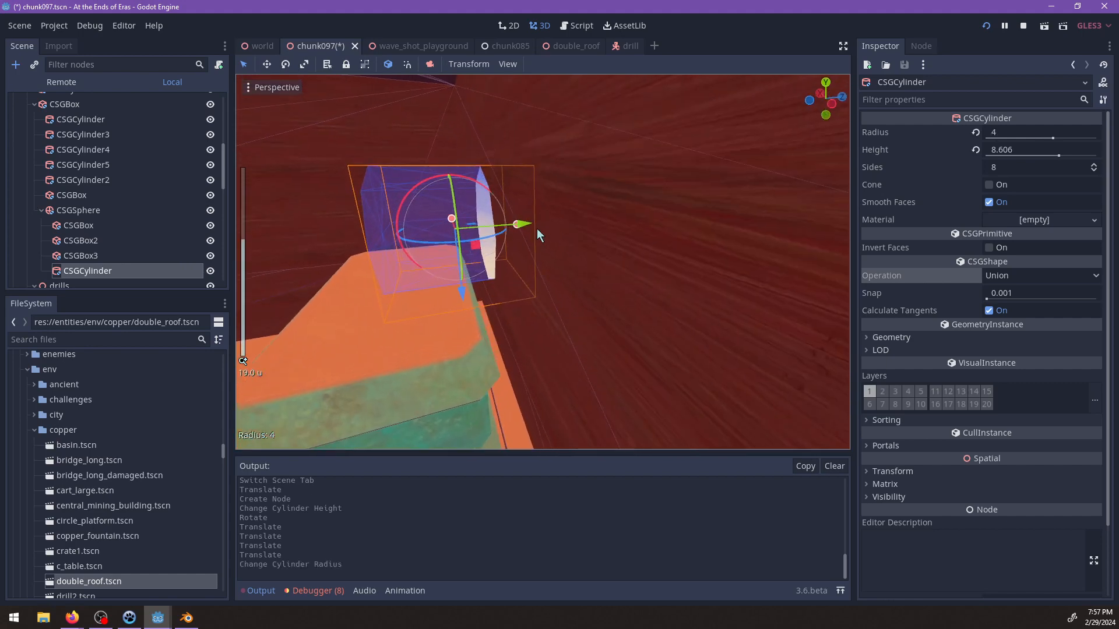
drag(568, 232, 600, 227)
middle_drag(600, 227, 625, 251)
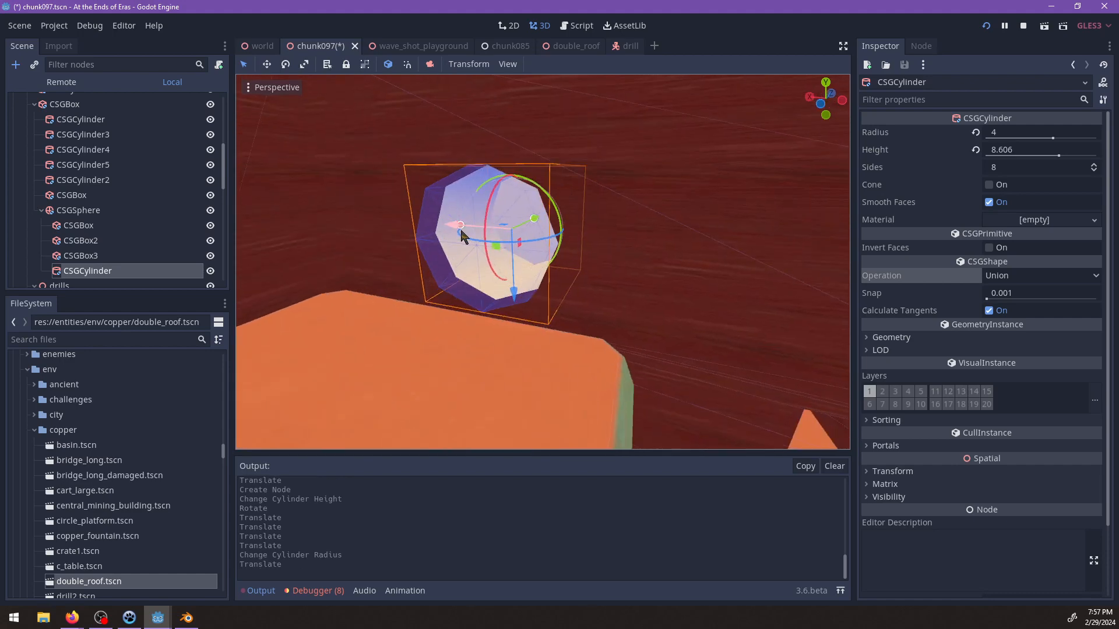
drag(470, 232, 474, 233)
Tilt the cylinder above the lone copper building so its wall-side end slopes downward.
middle_drag(475, 233, 548, 196)
drag(558, 180, 574, 189)
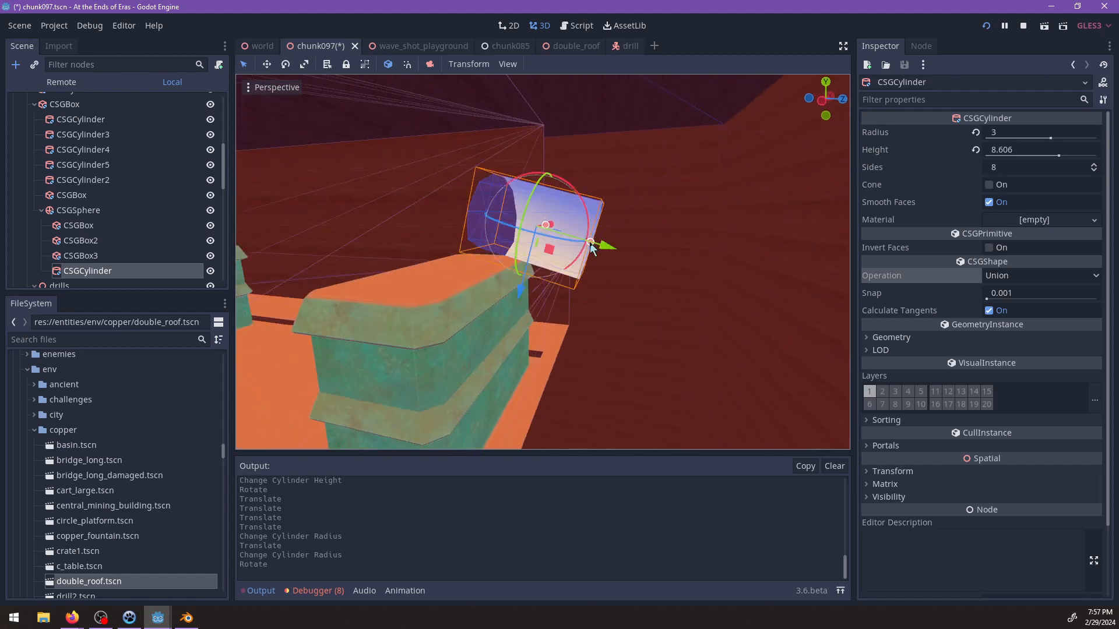
Lengthen the sloped cylinder above the lone copper building to a height of 31.862 and shift it into place.
drag(591, 243, 753, 306)
scroll(694, 298, down, 4)
drag(613, 254, 692, 291)
shift+middle_drag(692, 291, 478, 301)
scroll(545, 265, down, 6)
scroll(540, 336, up, 4)
Duplicate the long cylinder, then rotate and move the copy so it forms an angled bend at the wall-side end.
key(ctrl+d)
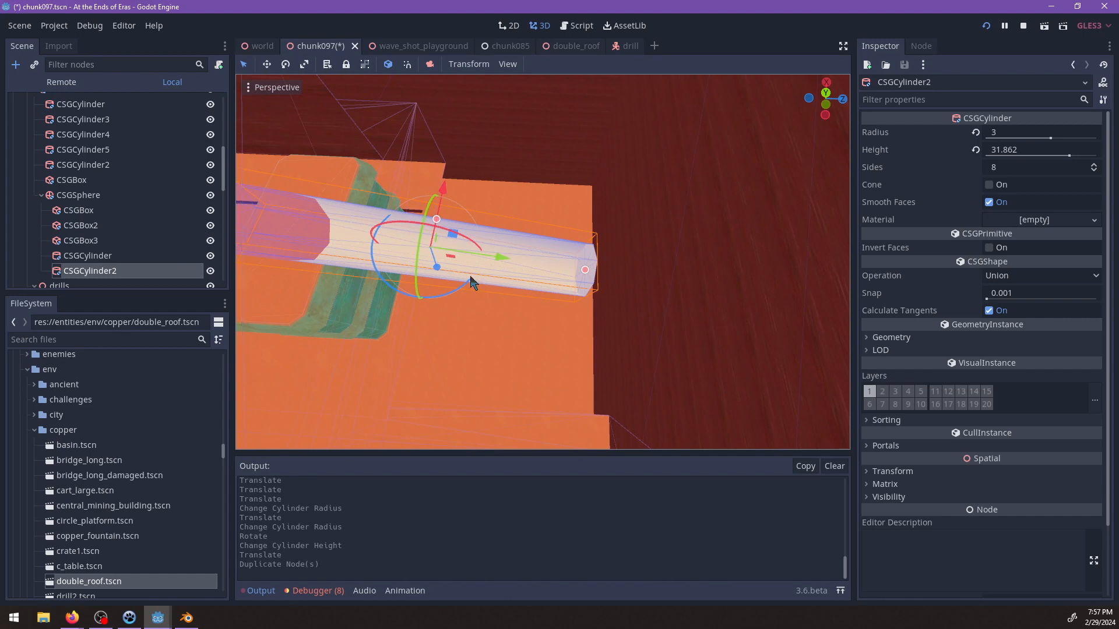
drag(486, 289, 648, 205)
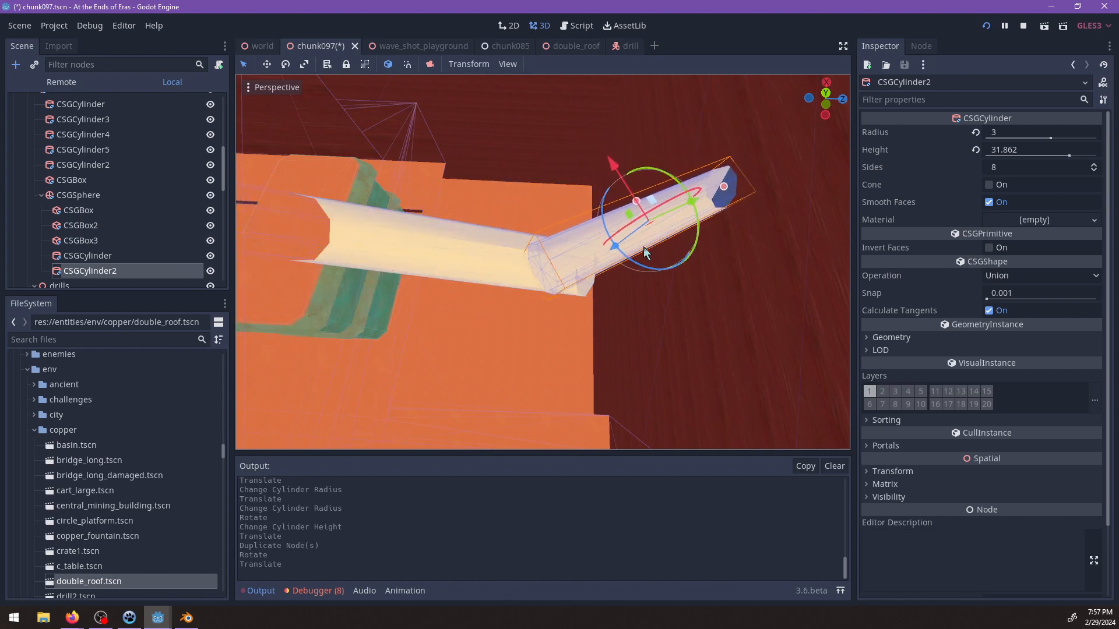
drag(645, 252, 603, 159)
middle_drag(499, 287, 654, 217)
scroll(654, 218, up, 4)
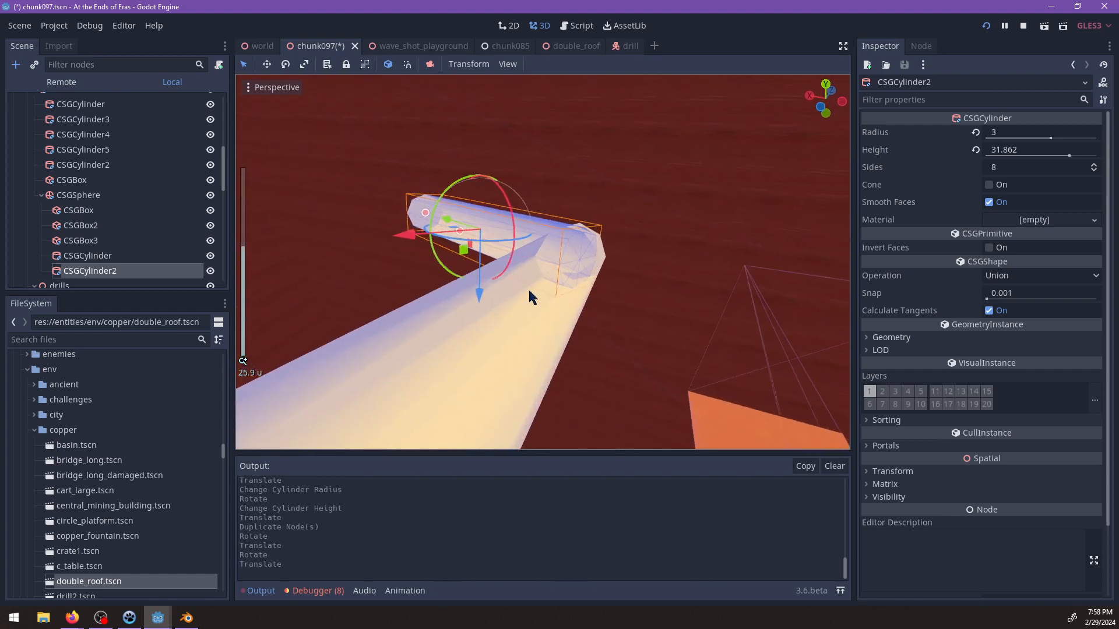
Apply rock.material to both tunnel cylinders together.
shift+click(123, 256)
scroll(589, 313, down, 3)
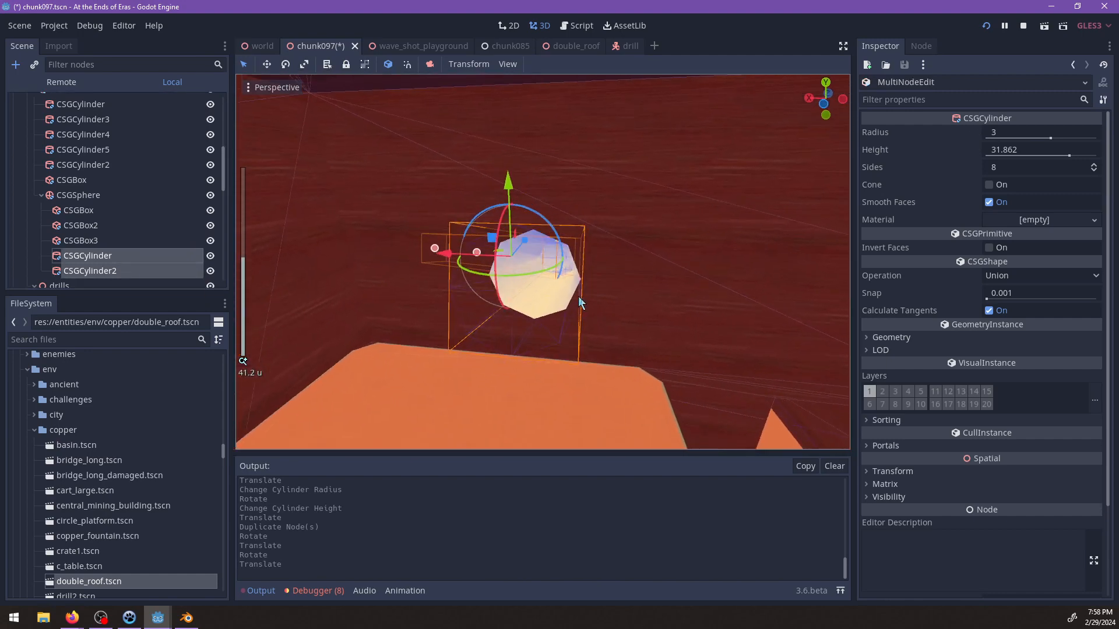
click(140, 340)
text(rock)
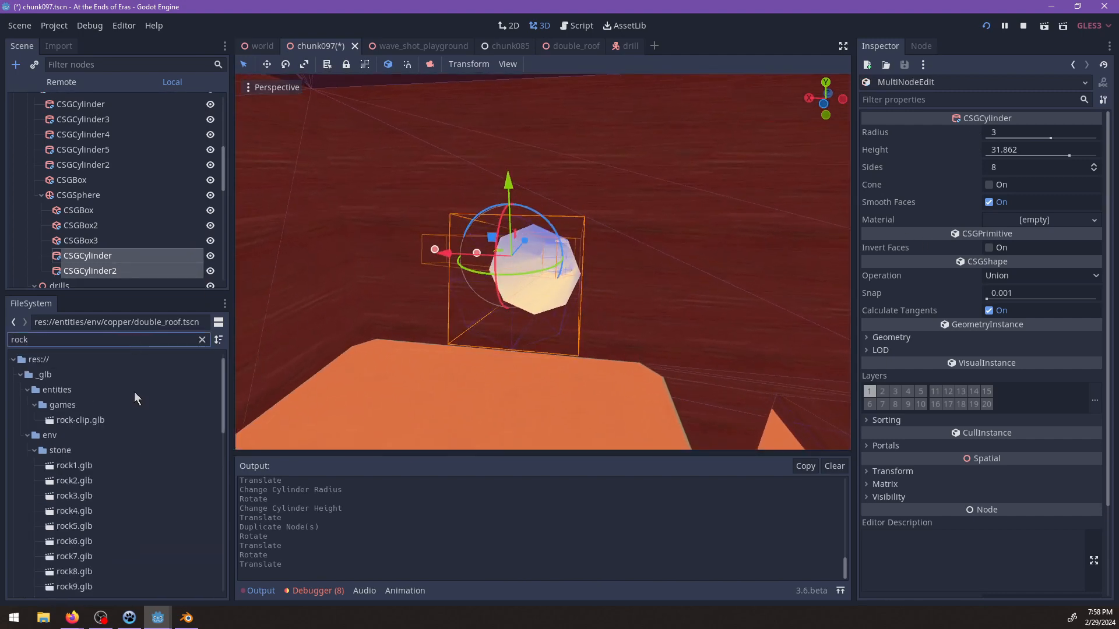
scroll(138, 425, down, 10)
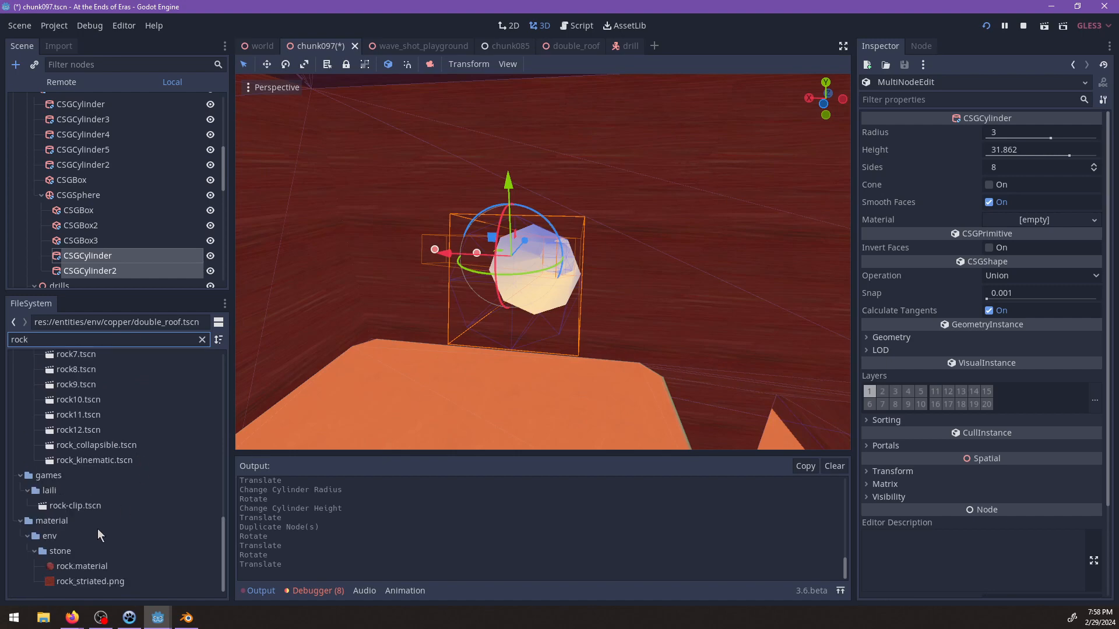
drag(79, 566, 1025, 229)
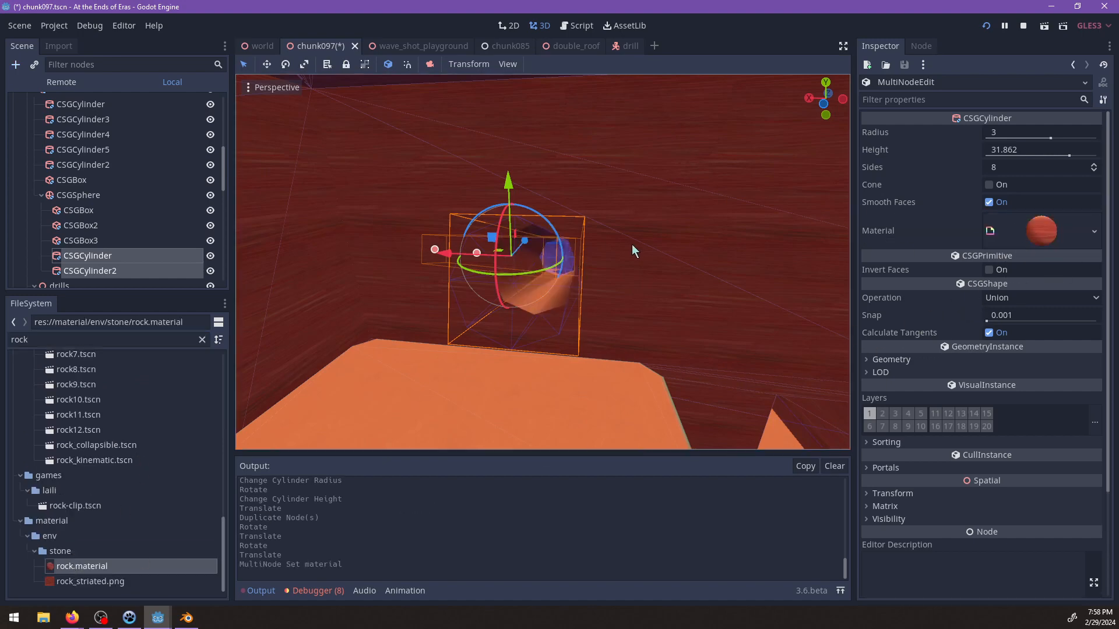
Duplicate the second tunnel cylinder and rotate the copy so that it turns steeply upward.
scroll(629, 245, up, 3)
middle_drag(619, 250, 491, 385)
scroll(492, 384, up, 2)
click(571, 263)
middle_drag(597, 268, 609, 303)
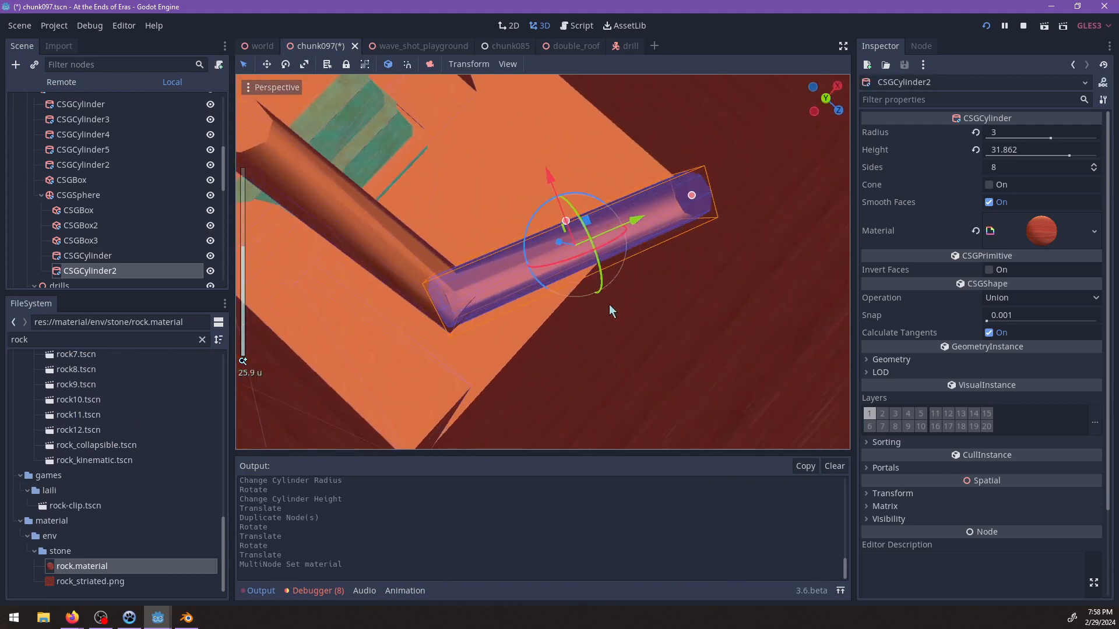
key(ctrl+d)
drag(534, 268, 615, 289)
middle_drag(518, 240, 617, 166)
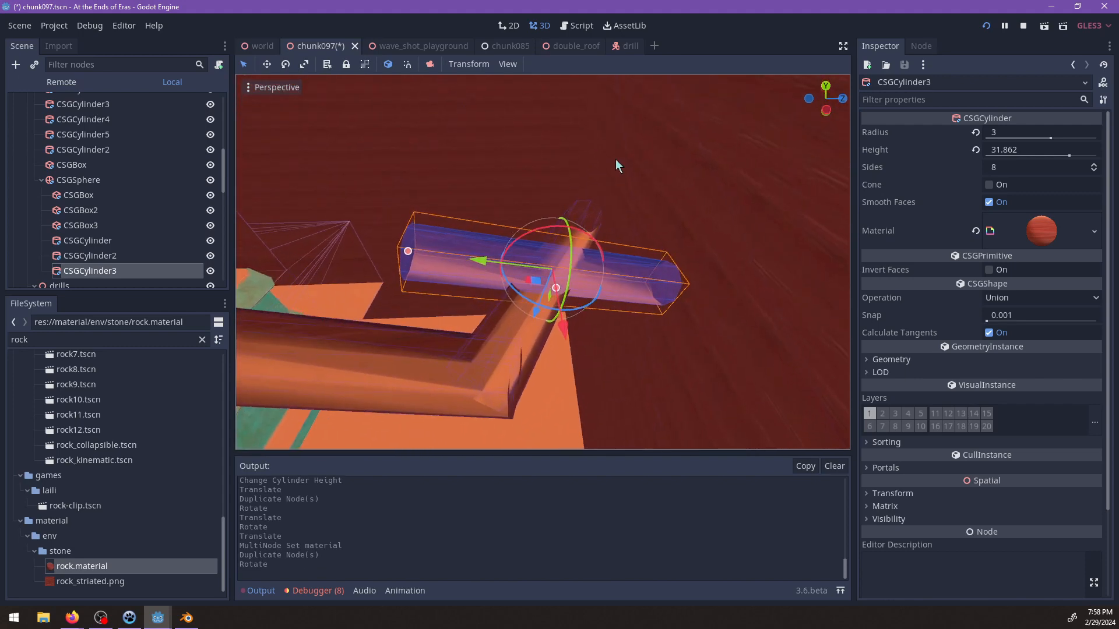
drag(553, 232, 504, 275)
middle_drag(504, 276, 604, 338)
scroll(605, 337, down, 2)
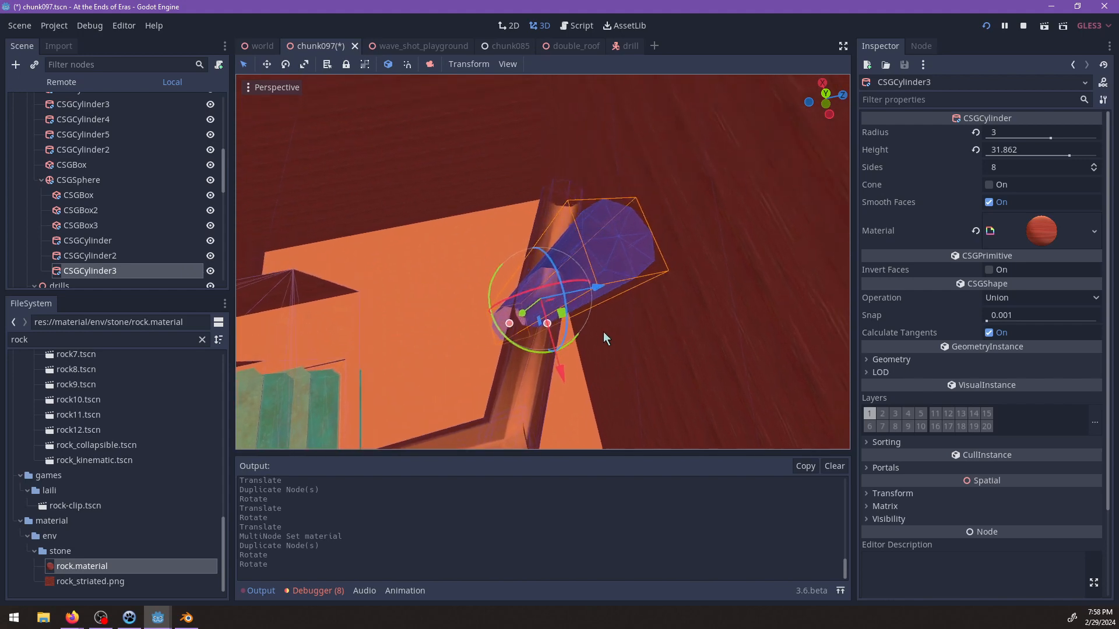
Move the steep third cylinder toward the outer end of the second tunnel segment.
middle_drag(488, 308, 716, 209)
shift+middle_drag(658, 254, 550, 286)
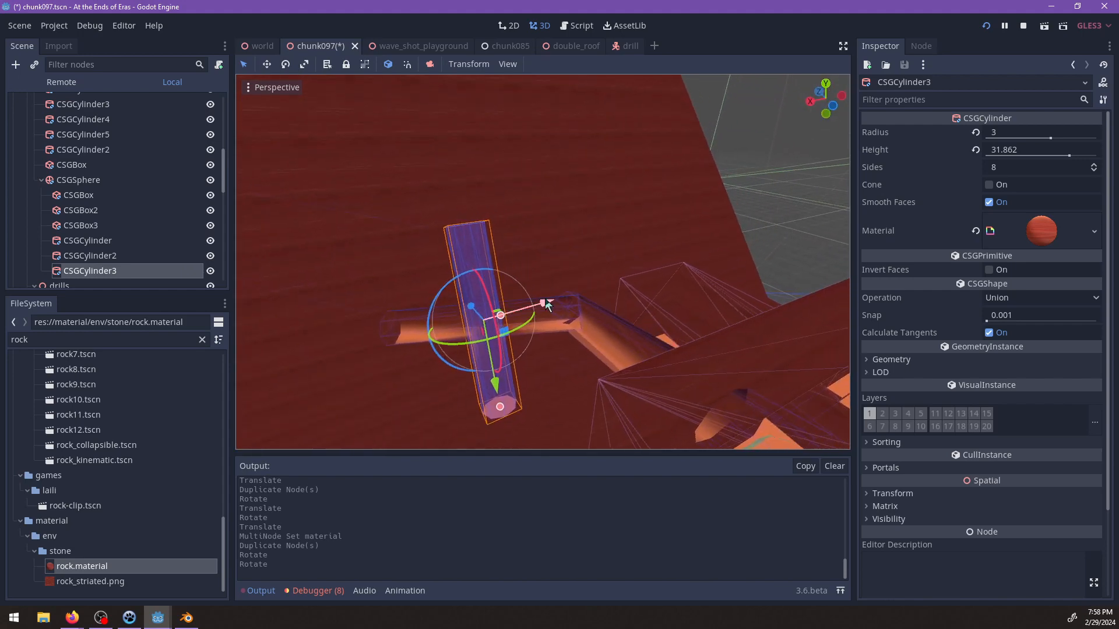
mouse_move(544, 301)
mouse_down()
mouse_move(622, 296)
mouse_move(539, 308)
mouse_up()
middle_drag(539, 307, 529, 248)
scroll(654, 234, down, 11)
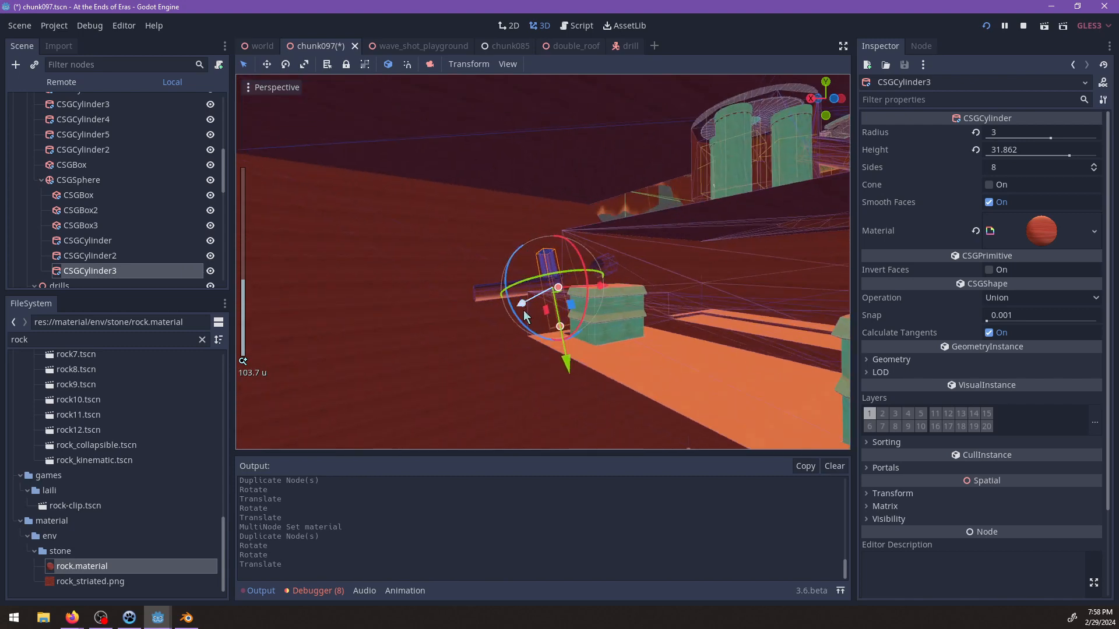
drag(606, 289, 554, 293)
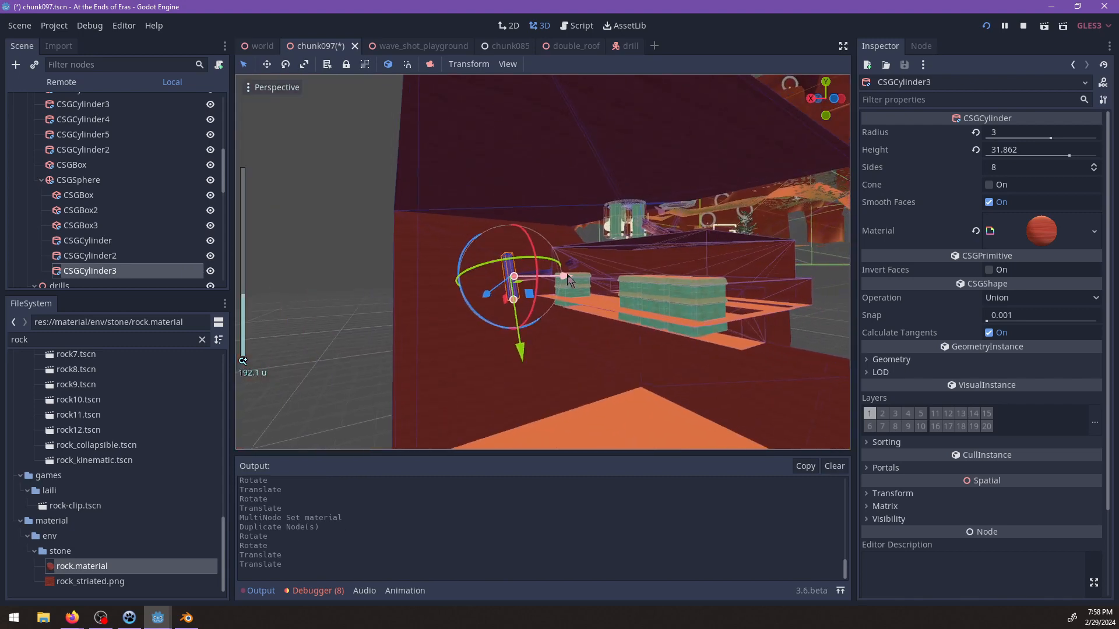
Check the third cylinder's place beneath the outside terrain and raise it above the second segment's outer end.
scroll(617, 280, down, 10)
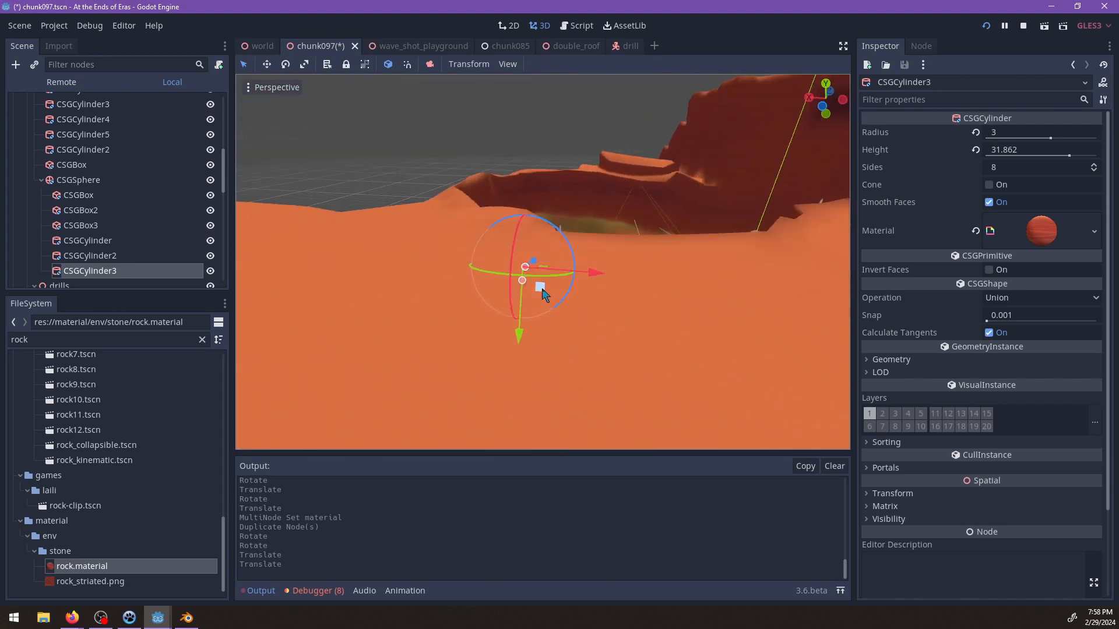
scroll(541, 287, up, 8)
middle_drag(532, 116, 539, 150)
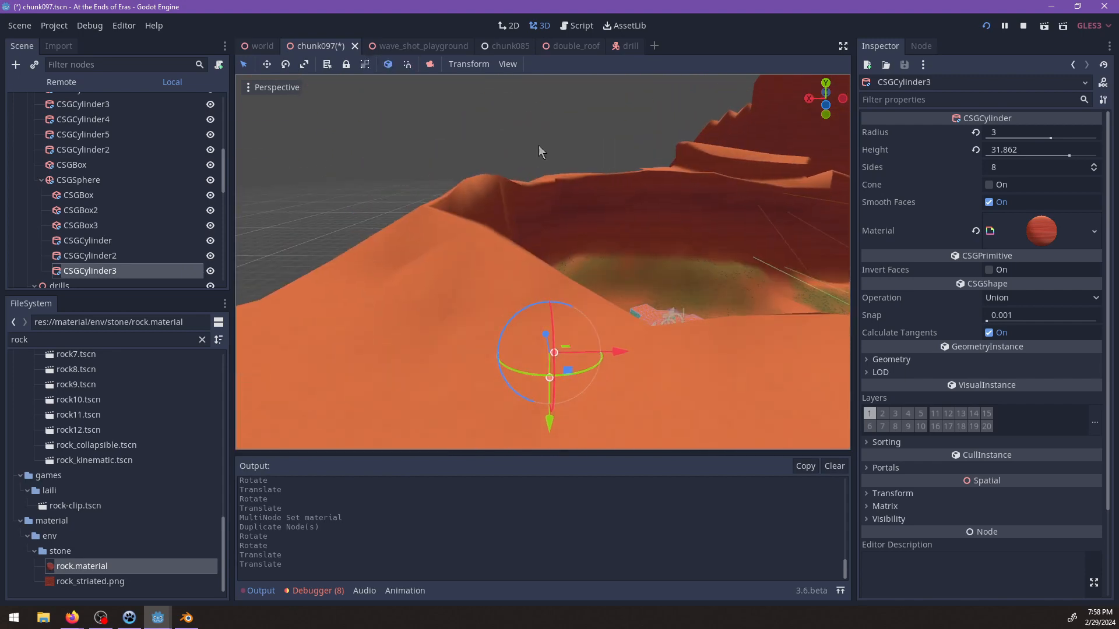
scroll(558, 234, up, 4)
middle_drag(556, 237, 557, 227)
scroll(555, 296, up, 6)
middle_drag(555, 294, 599, 310)
scroll(599, 310, up, 2)
drag(597, 297, 589, 254)
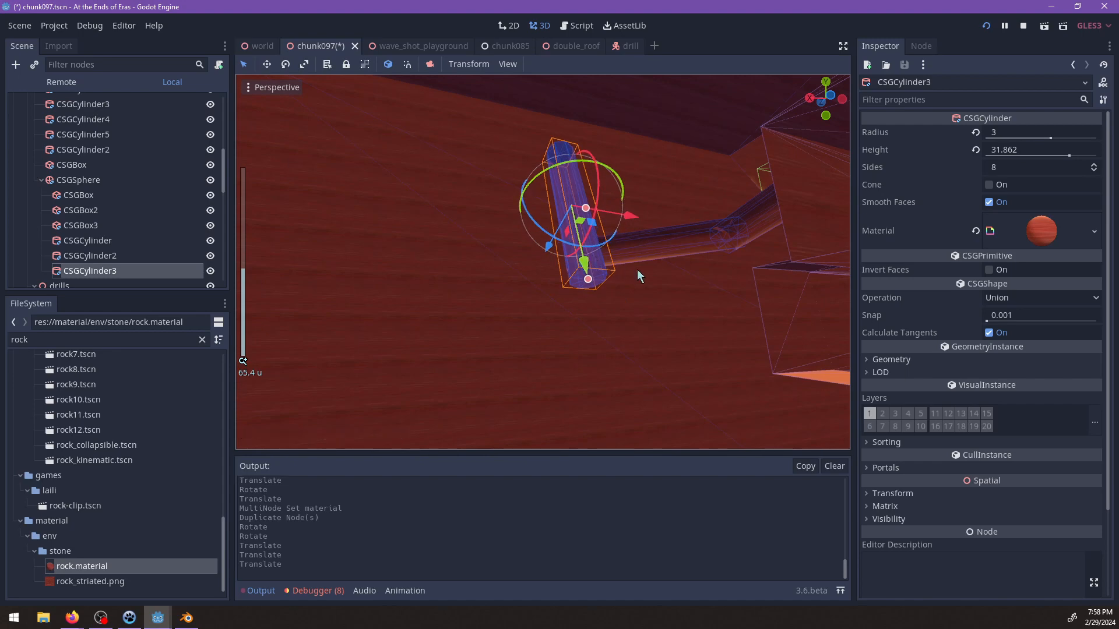
Shift the third cylinder sideways to line its lower end up with the second tunnel segment.
key(f)
scroll(673, 270, up, 8)
middle_drag(677, 270, 441, 255)
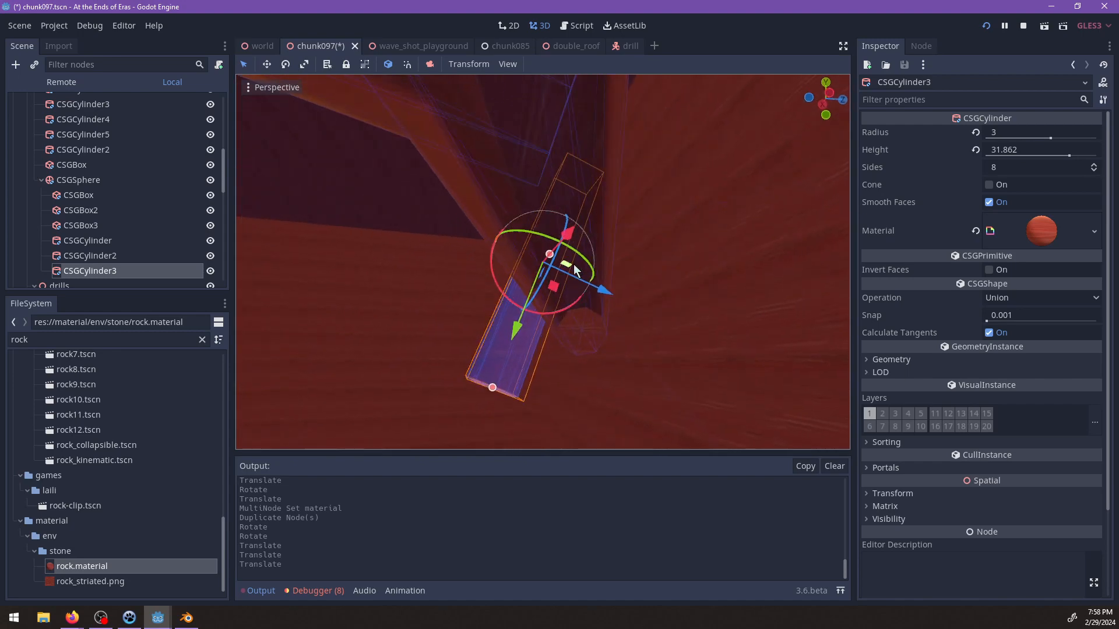
drag(556, 291, 618, 298)
scroll(580, 314, down, 15)
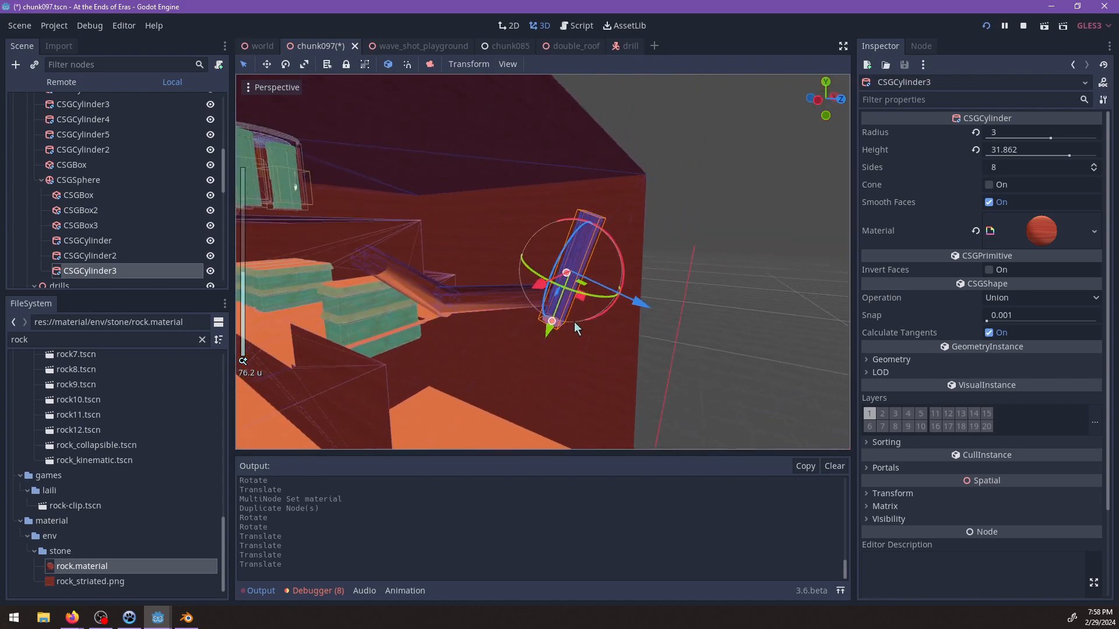
Examine the tunnel's position relative to the copper buildings and the recesses in the cavern floor.
scroll(650, 248, up, 8)
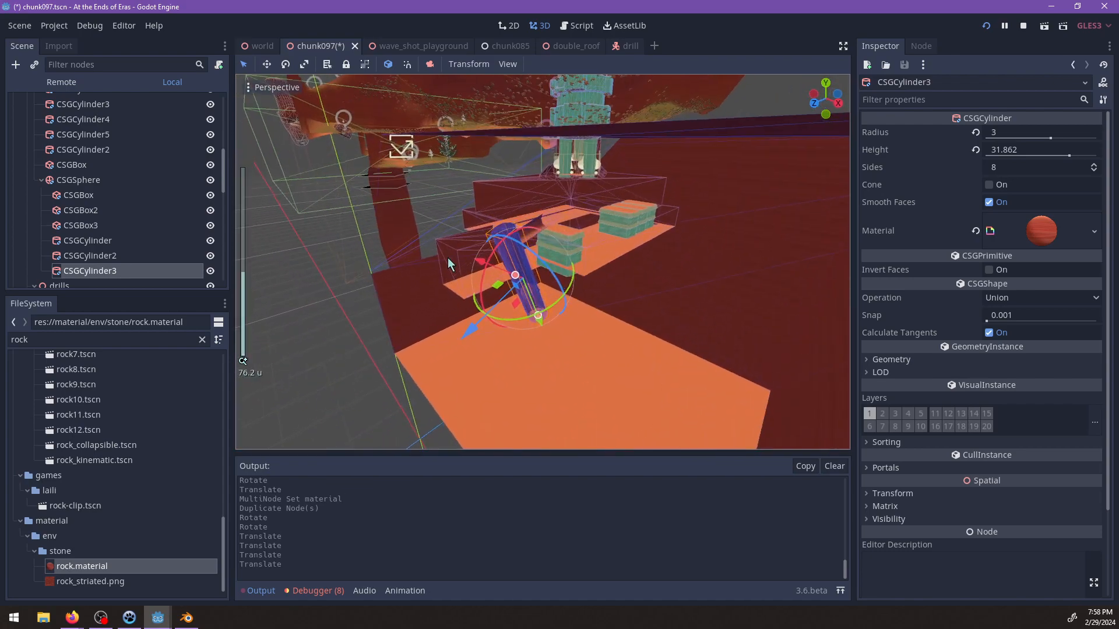
middle_drag(654, 275, 518, 282)
scroll(615, 256, up, 4)
scroll(575, 241, up, 18)
scroll(551, 339, down, 2)
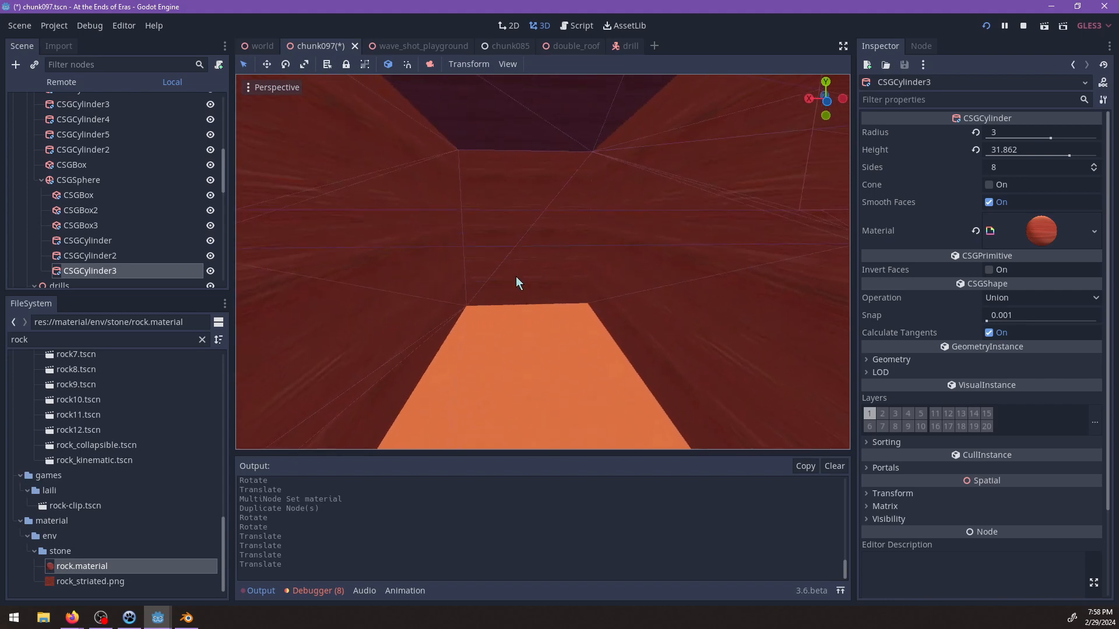
shift+middle_drag(502, 312, 516, 373)
Add a Spatial node under the interior node and name it timed_challenge_1.
click(428, 288)
scroll(569, 314, up, 5)
scroll(110, 169, up, 4)
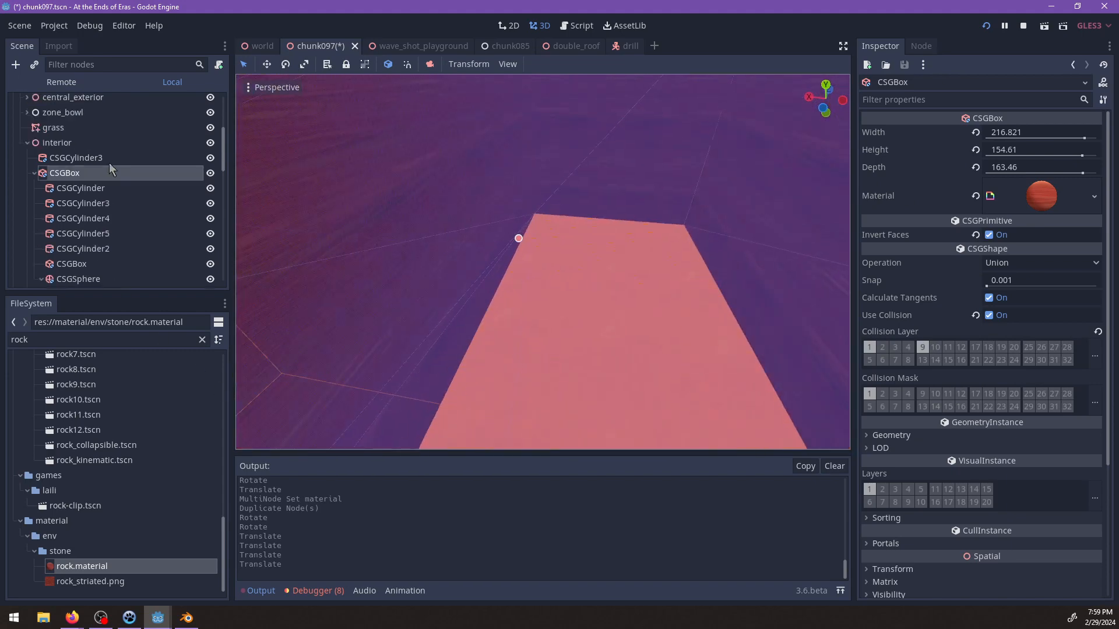
click(35, 197)
click(52, 166)
key(ctrl+a)
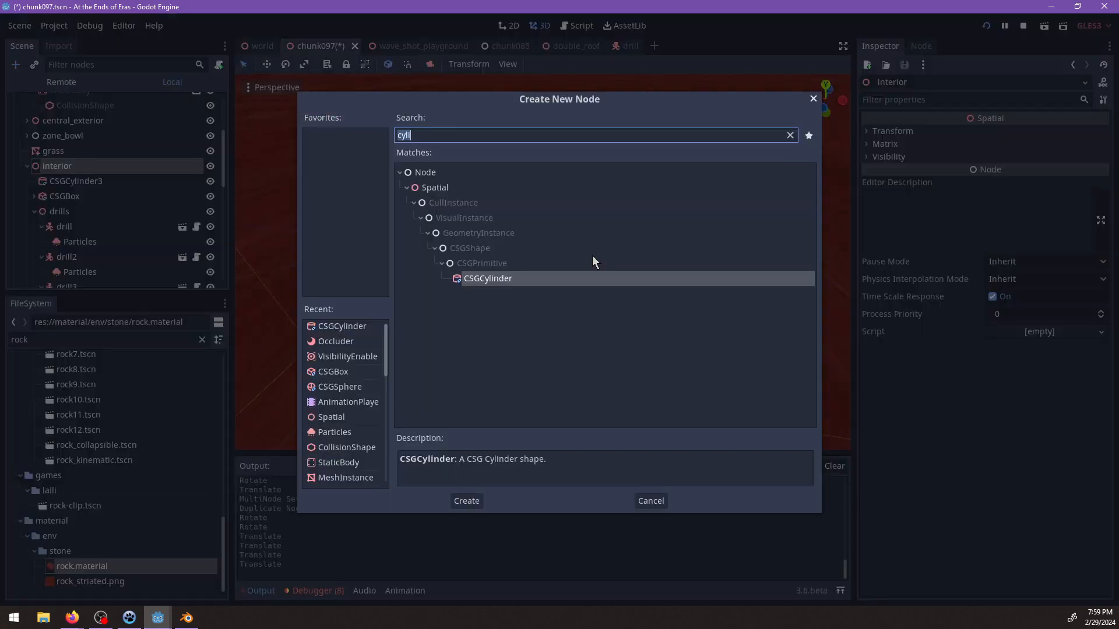
text(spatia)
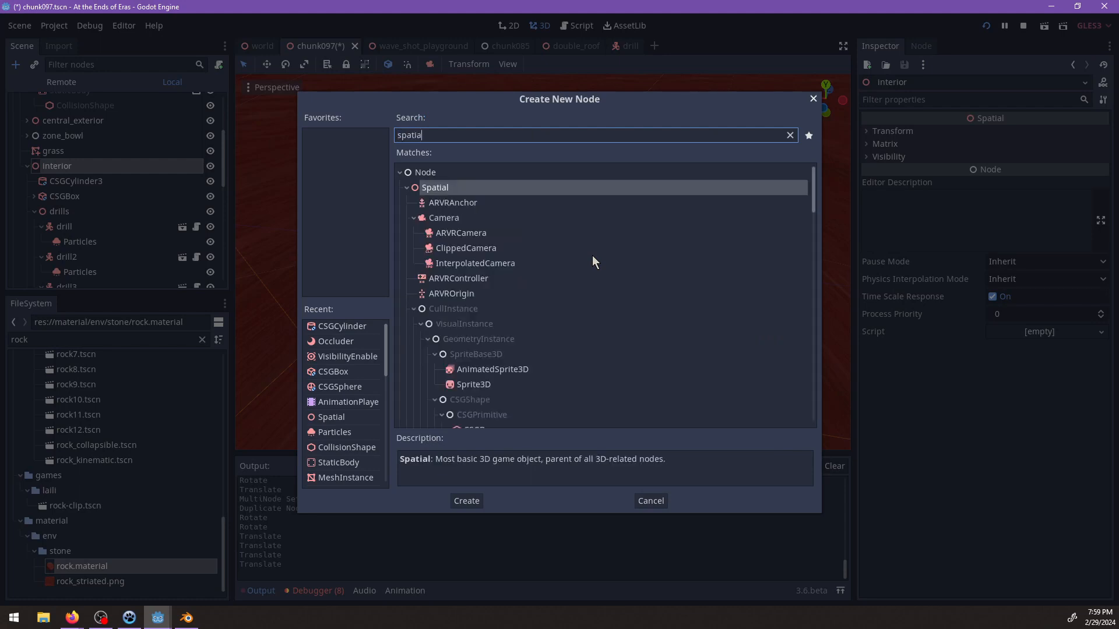
key(Return)
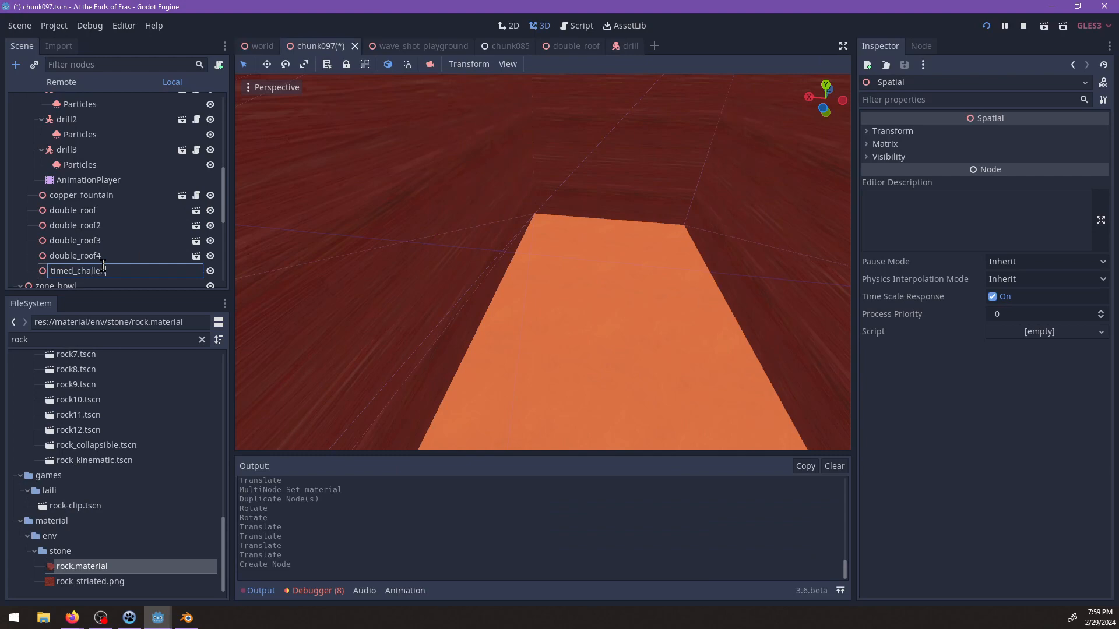
text(1)
key(Return)
Move timed_challenge_1 from the outdoor building area down to the cavern's central floor recess.
scroll(646, 309, down, 5)
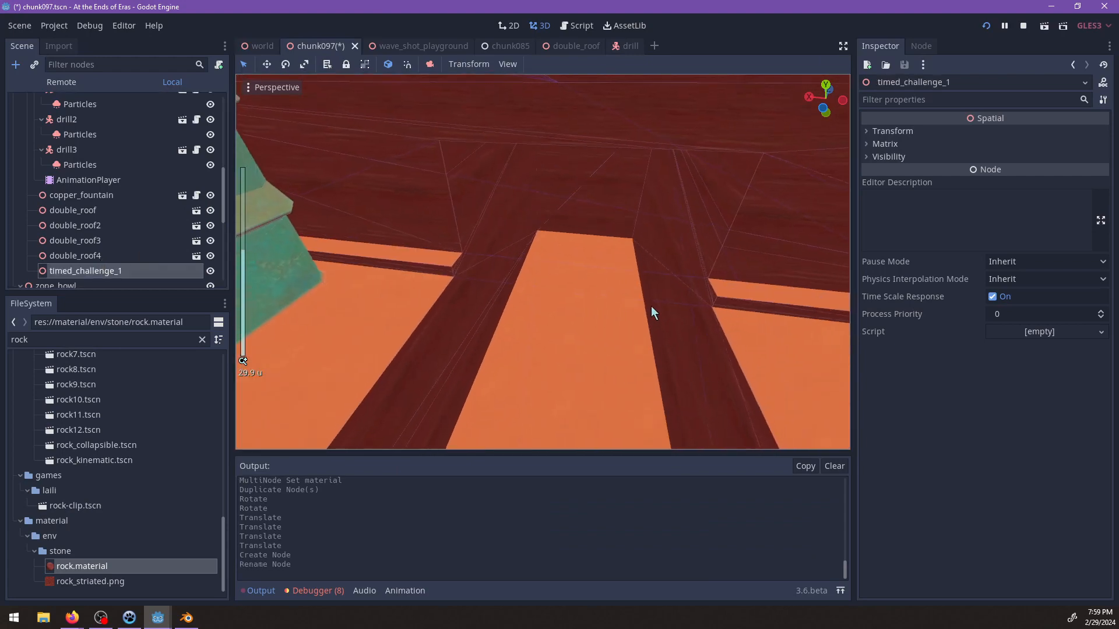
scroll(608, 302, down, 5)
scroll(607, 301, up, 5)
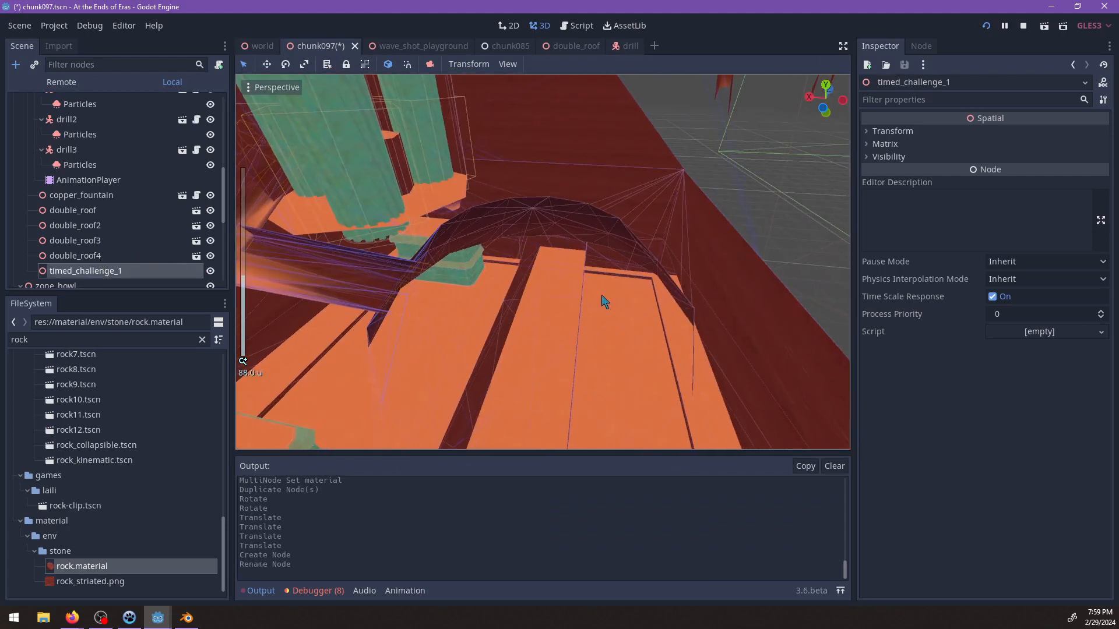
scroll(601, 299, down, 6)
middle_drag(602, 299, 515, 332)
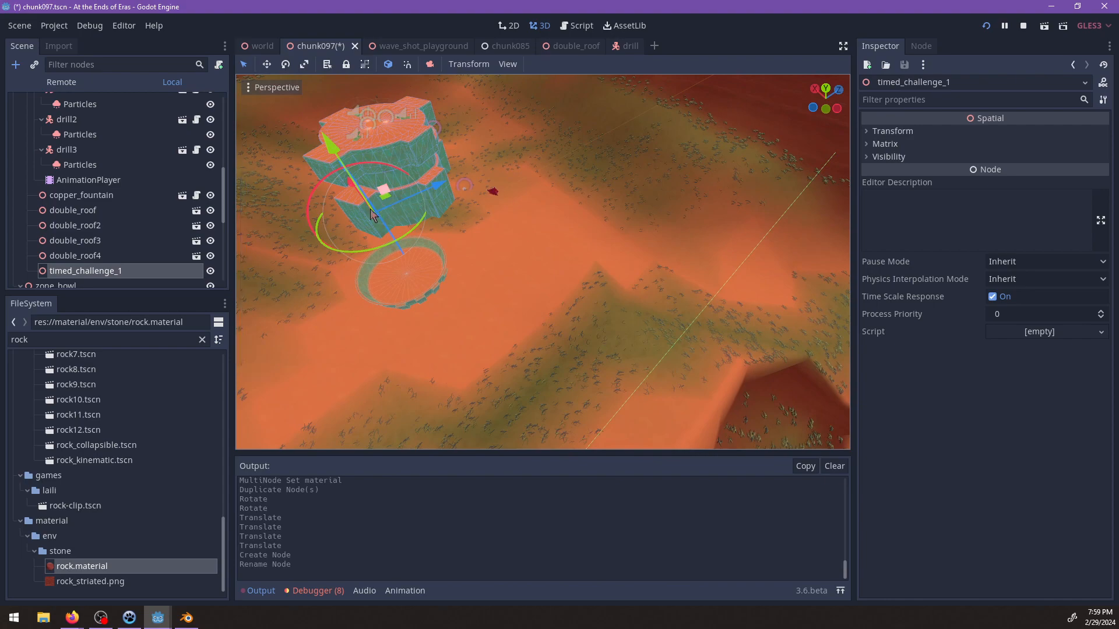
middle_drag(370, 216, 410, 295)
drag(398, 310, 546, 282)
middle_drag(546, 282, 599, 222)
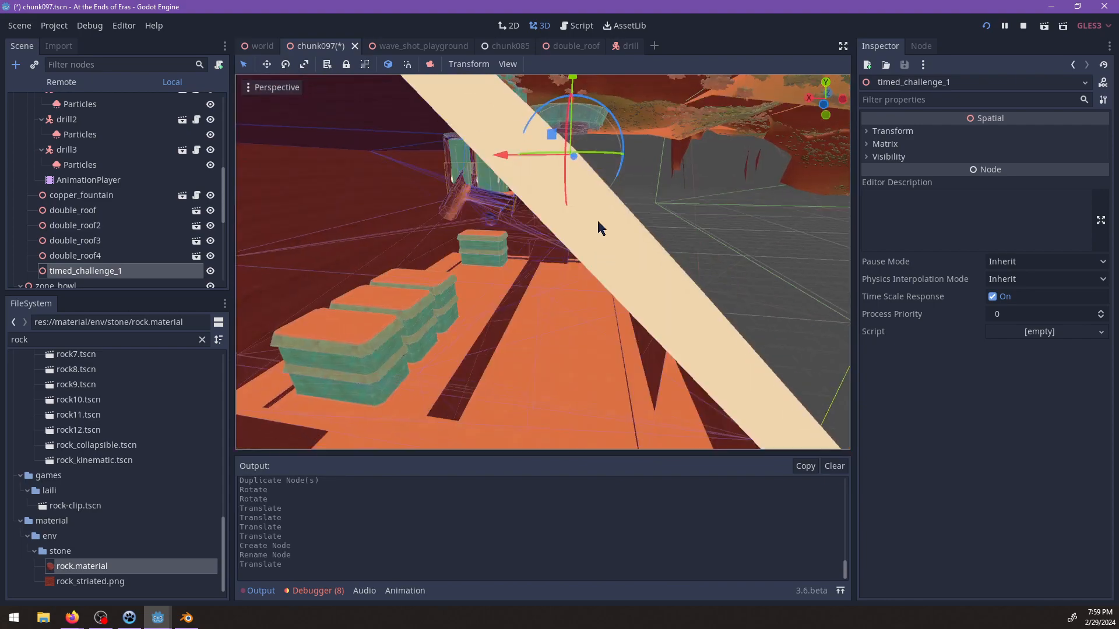
middle_drag(627, 158, 505, 206)
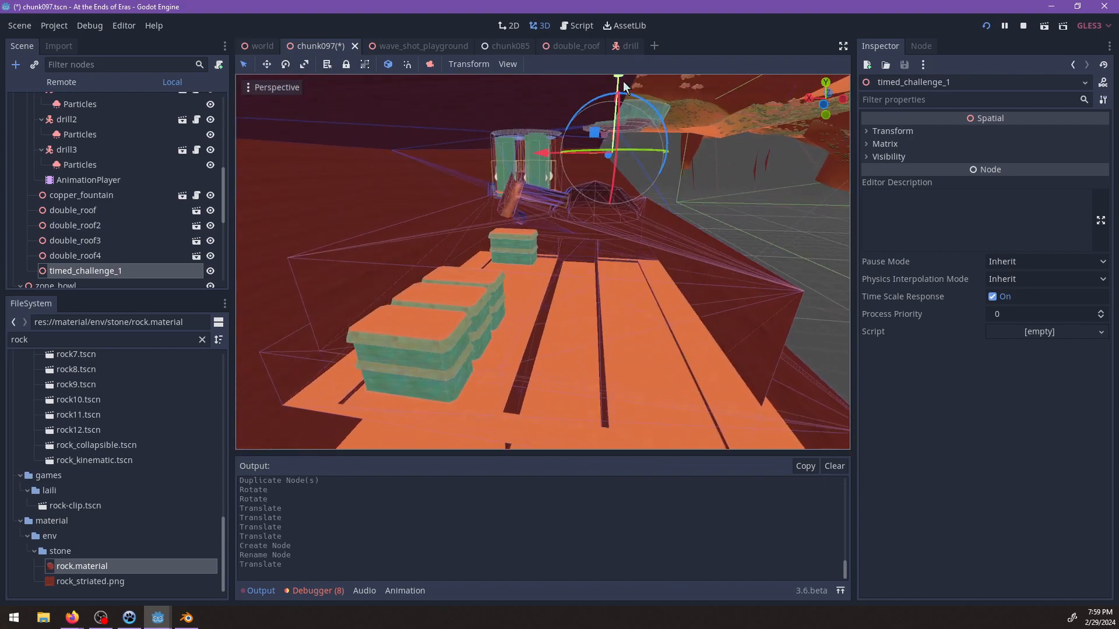
drag(588, 135, 551, 272)
Slide timed_challenge_1 along the narrow floor recess toward its far end.
key(f)
scroll(619, 281, up, 8)
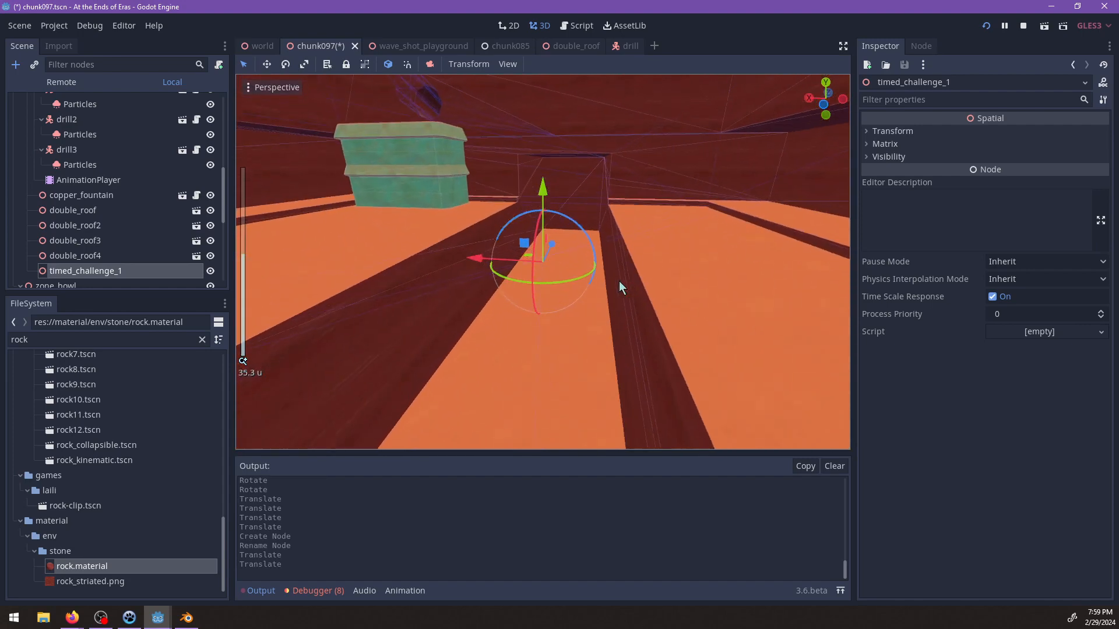
middle_drag(619, 281, 408, 338)
drag(528, 320, 675, 301)
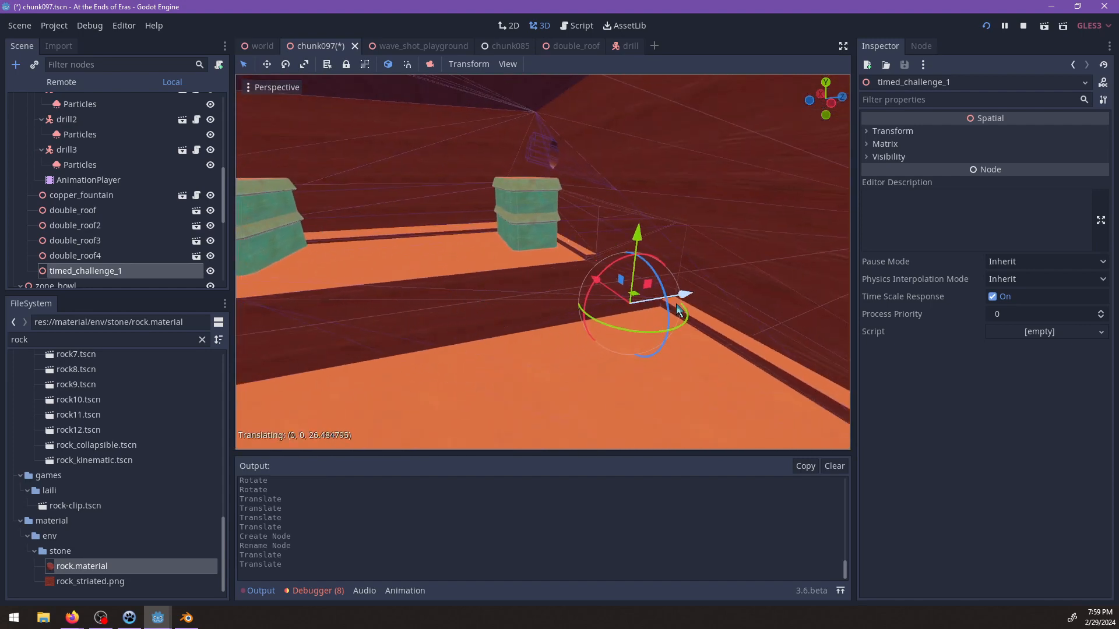
key(f)
scroll(676, 289, up, 8)
middle_drag(677, 289, 563, 300)
drag(507, 282, 636, 325)
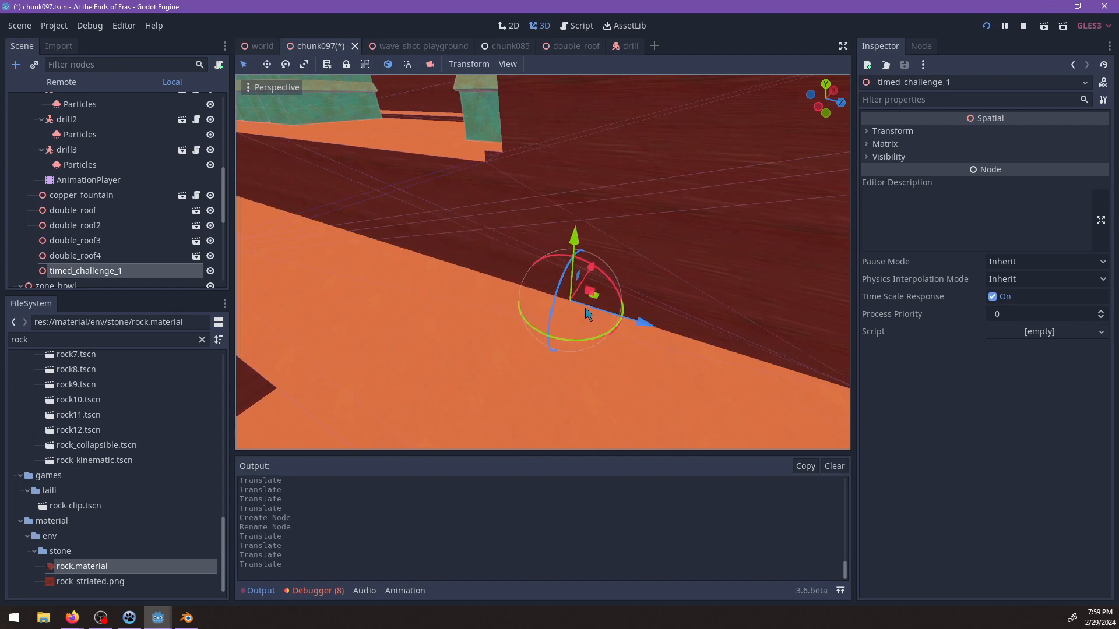
middle_drag(609, 315, 520, 320)
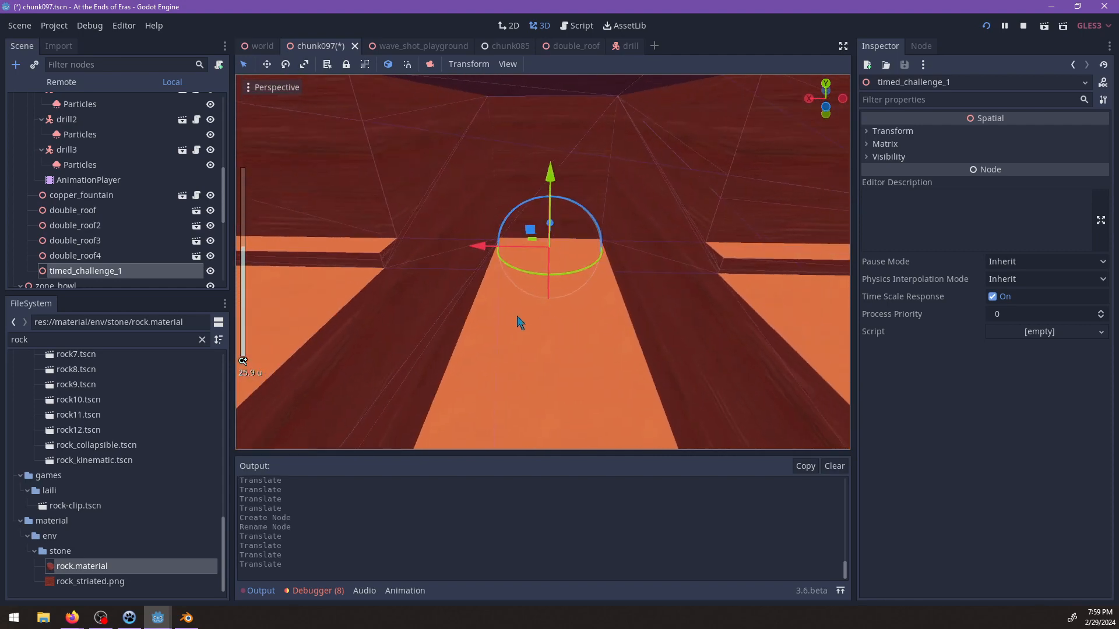
scroll(516, 316, down, 4)
Paste a copy of drill3 into the timed_challenge_1 node.
key(ctrl+a)
key(Escape)
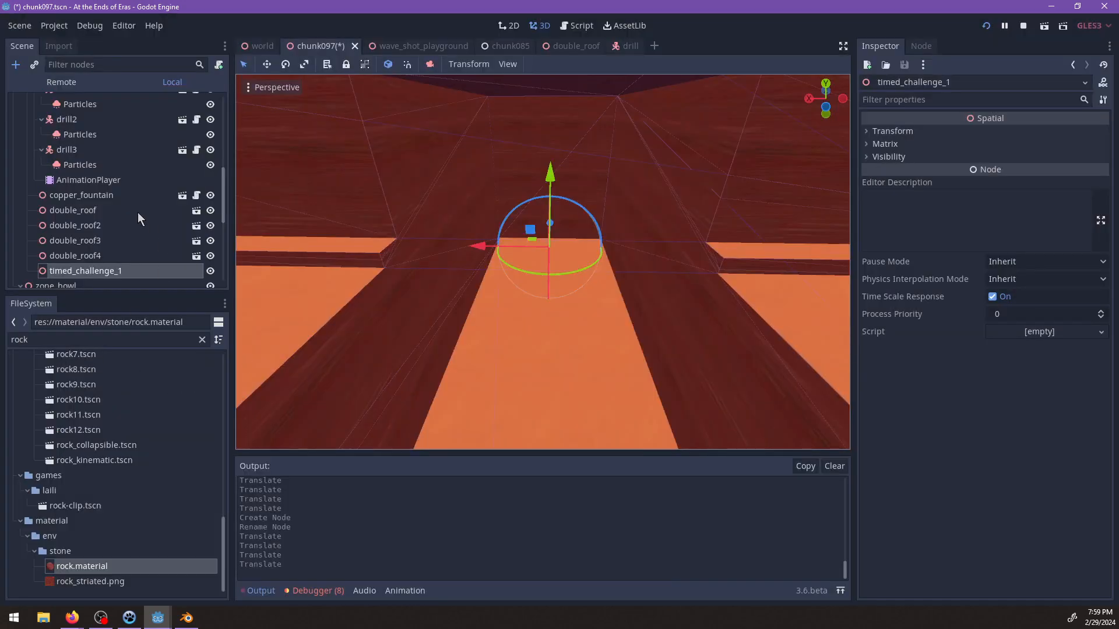
click(85, 150)
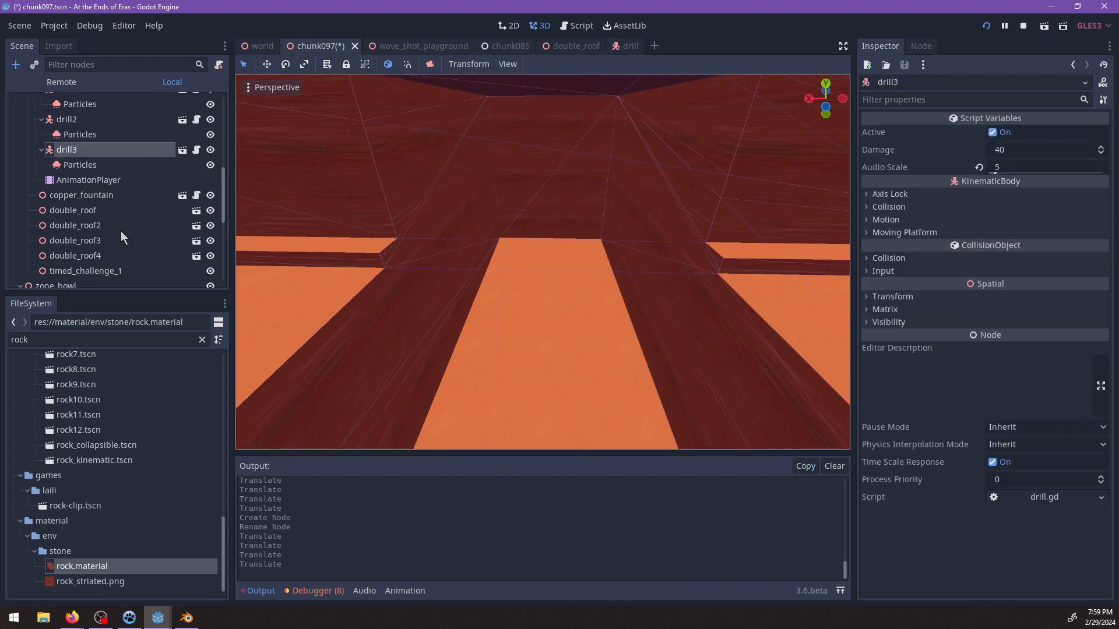
click(107, 272)
key(ctrl+v)
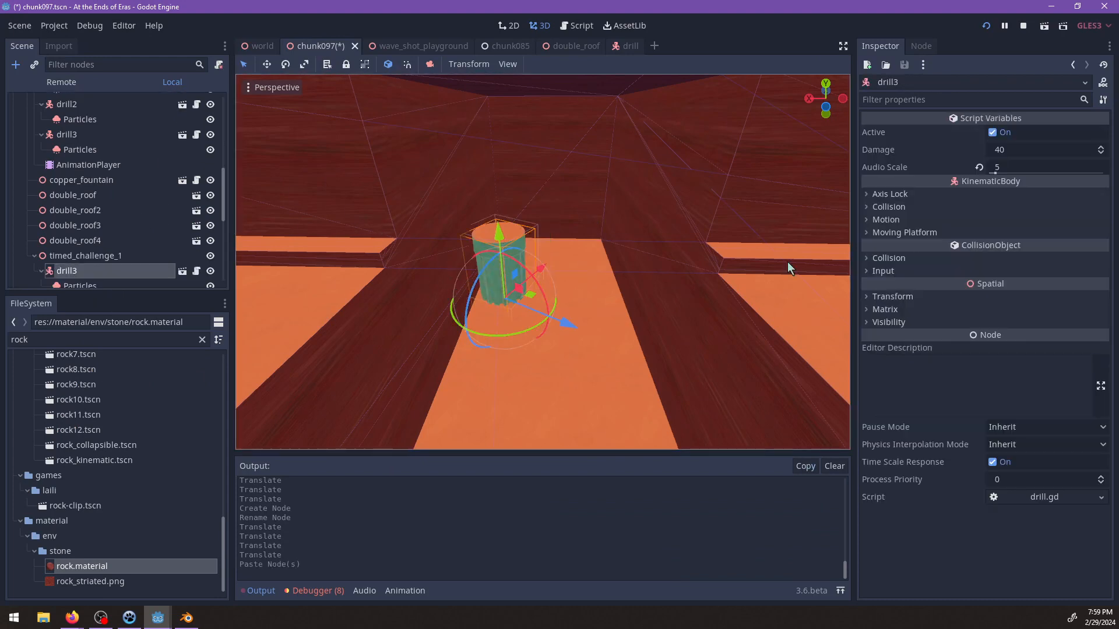
Reset the translation and rotation of the pasted drill to zero.
click(896, 297)
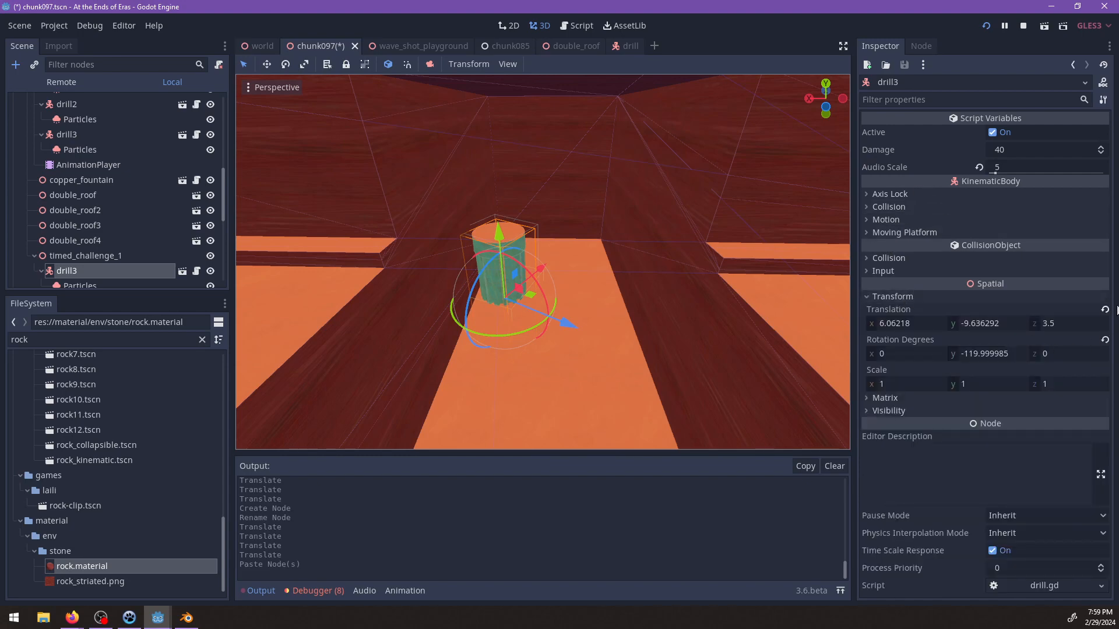
click(1104, 309)
click(1104, 340)
Rotate the pasted drill 90 degrees about Z and place it in the floor channel's side wall at about X -15.16, Y -5, Z -3.
scroll(575, 299, up, 3)
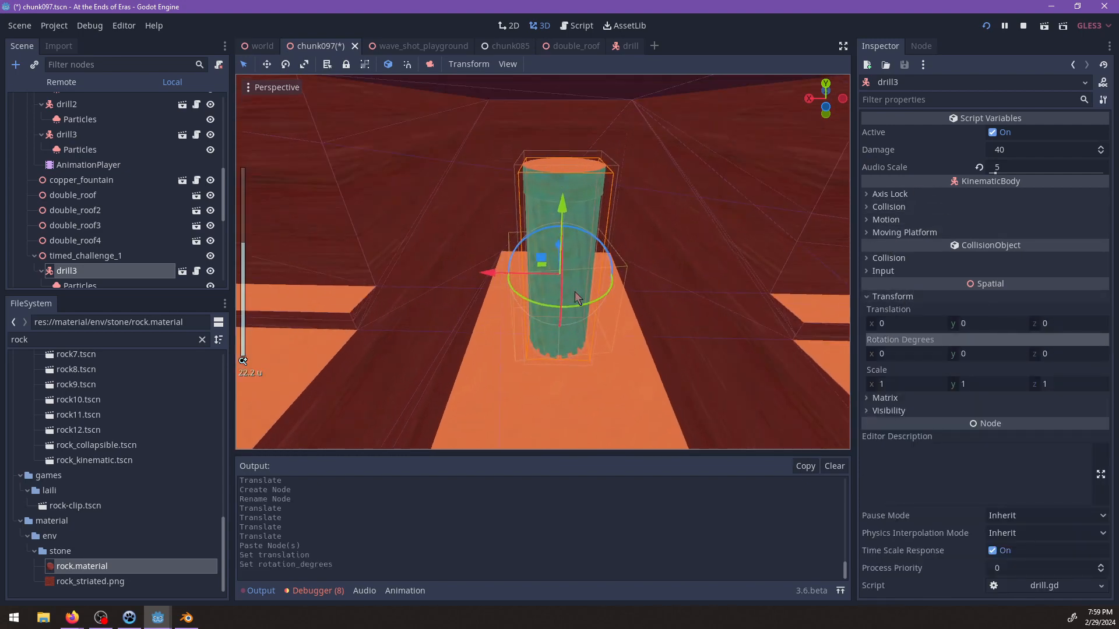
drag(592, 239, 799, 284)
middle_drag(727, 294, 638, 183)
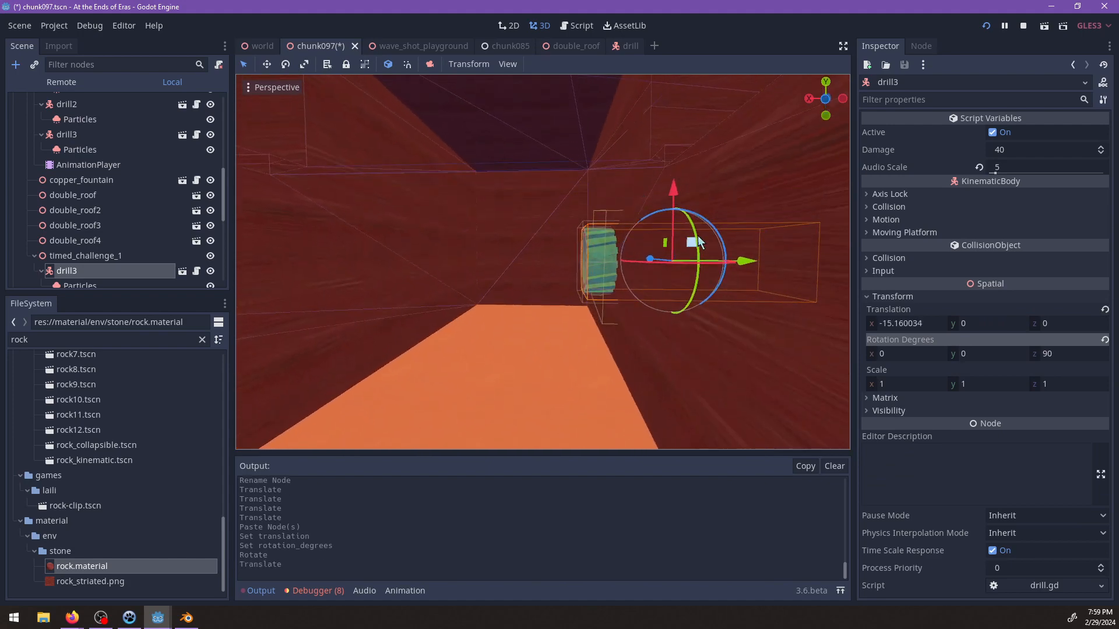
drag(689, 229, 686, 254)
middle_drag(669, 305, 570, 225)
middle_drag(666, 285, 748, 289)
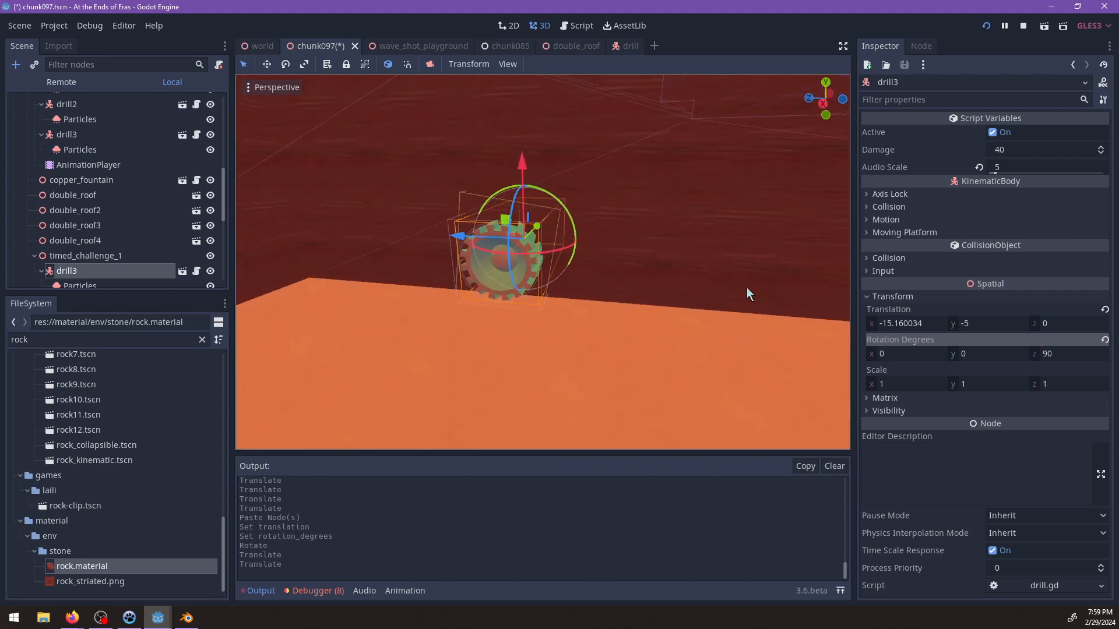
drag(449, 240, 485, 239)
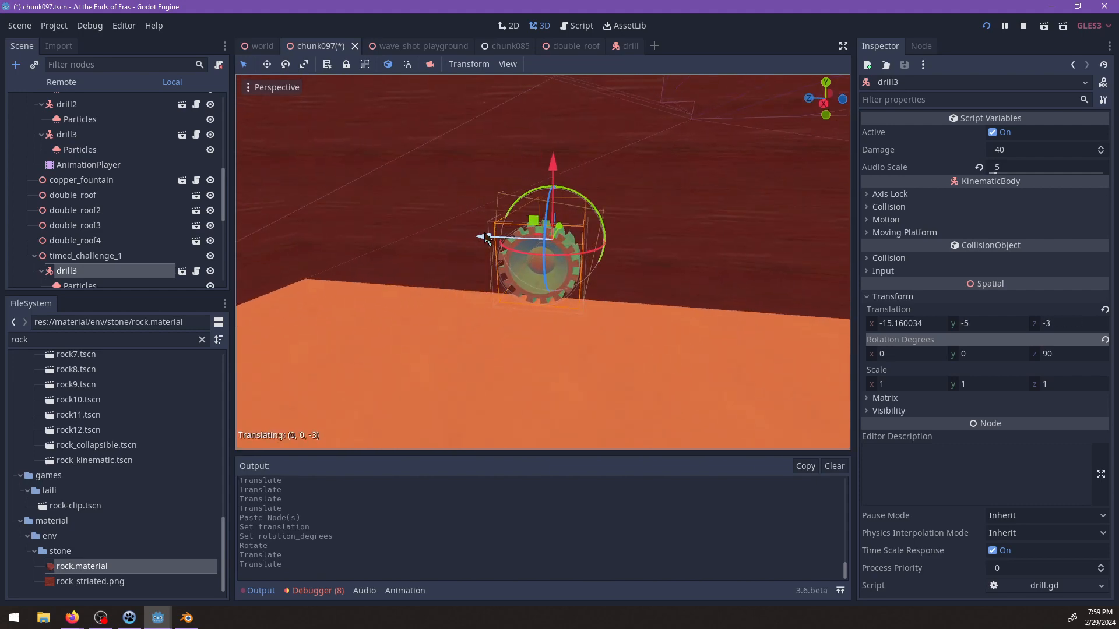
Duplicate the wall-mounted drill and move the copy across to the opposite side of the floor channel.
middle_drag(628, 276, 529, 317)
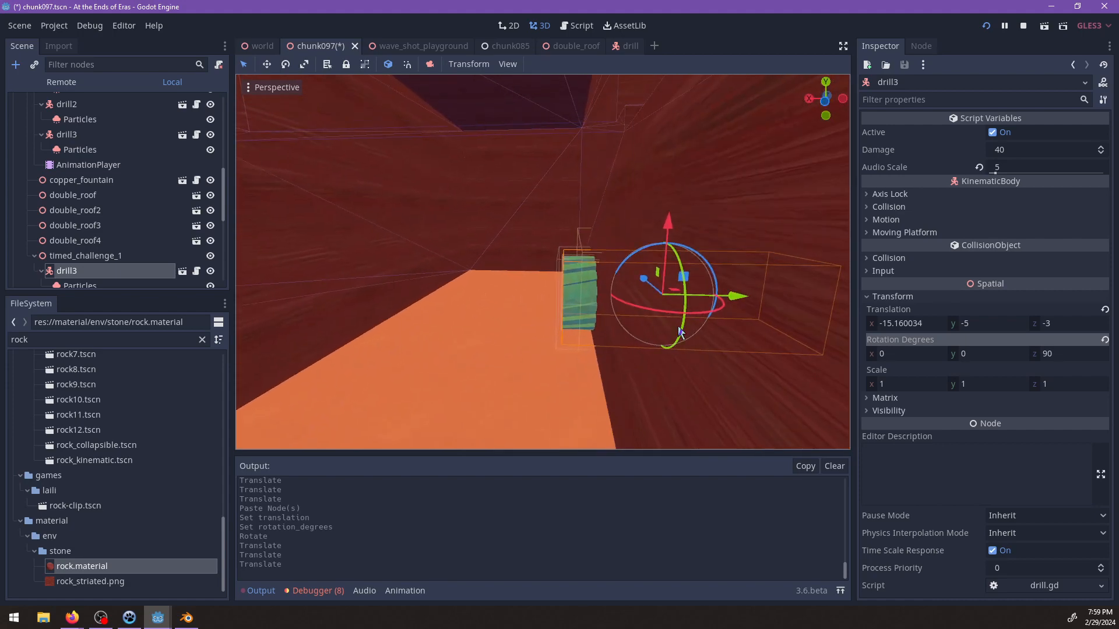
key(ctrl+d)
drag(683, 283, 396, 190)
middle_drag(396, 190, 488, 318)
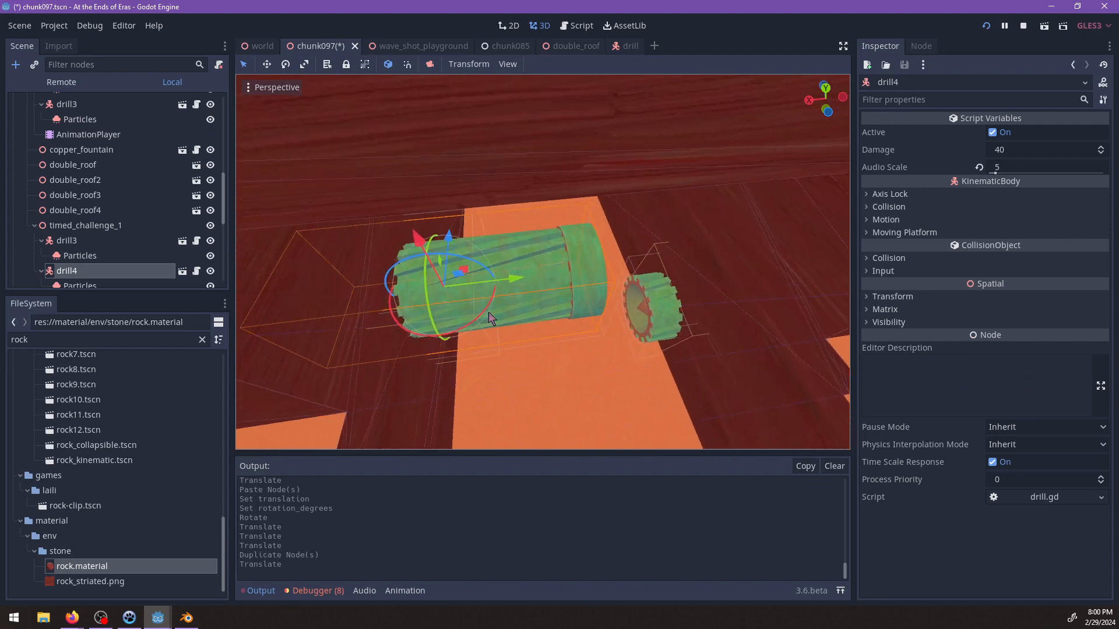
Turn the duplicated drill around to point into the channel and adjust its height and position in the opposite wall.
drag(482, 319, 373, 232)
drag(443, 364, 430, 286)
mouse_move(432, 284)
middle_down()
mouse_move(480, 251)
mouse_move(345, 232)
mouse_move(419, 297)
middle_up()
scroll(391, 277, up, 3)
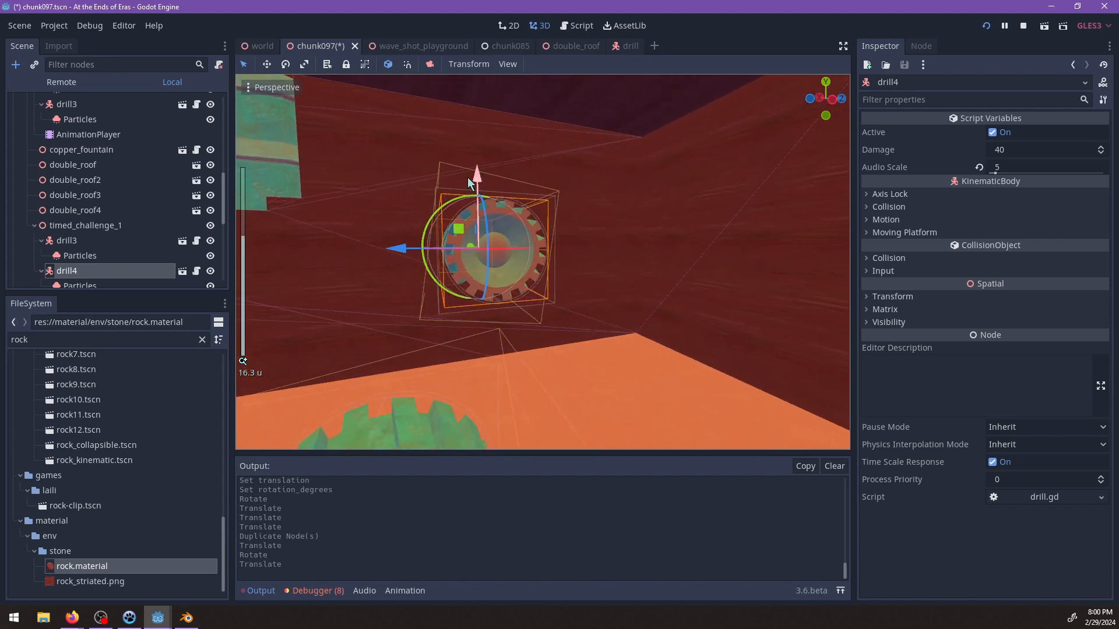
drag(474, 173, 479, 211)
middle_drag(480, 212, 428, 325)
scroll(628, 284, down, 6)
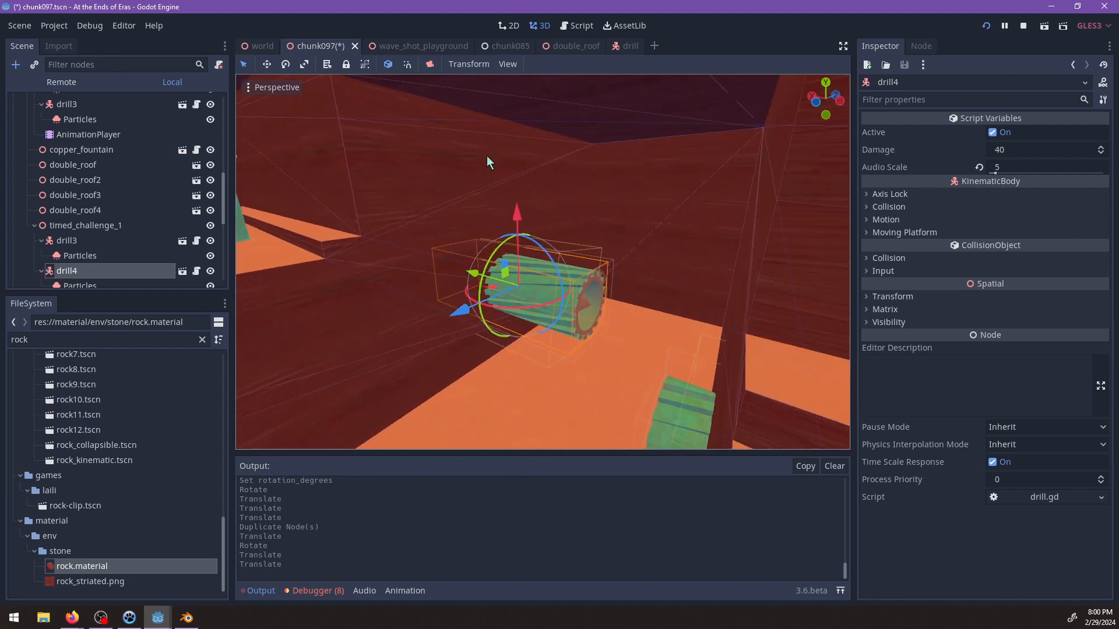
middle_drag(602, 156, 401, 290)
drag(401, 290, 491, 315)
Try to change the depth of the cavern's enclosing CSGBox.
scroll(442, 219, down, 2)
click(455, 201)
scroll(477, 233, down, 2)
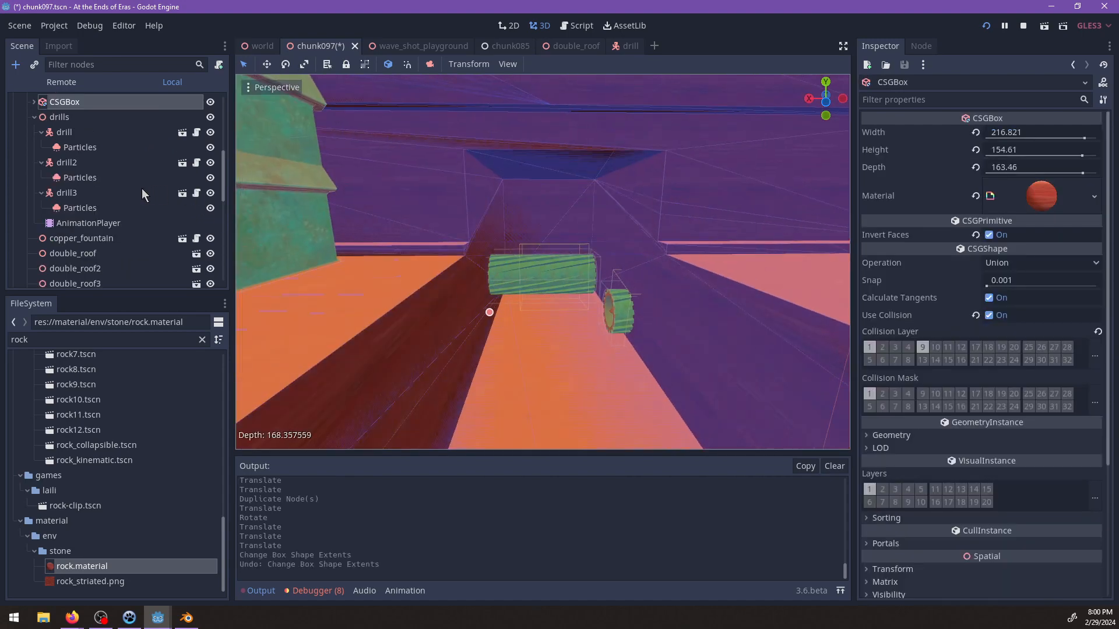
Rename CSGBox3, the box under CSGSphere that carves the narrow floor recess, to channel.
scroll(104, 212, down, 3)
scroll(101, 209, up, 5)
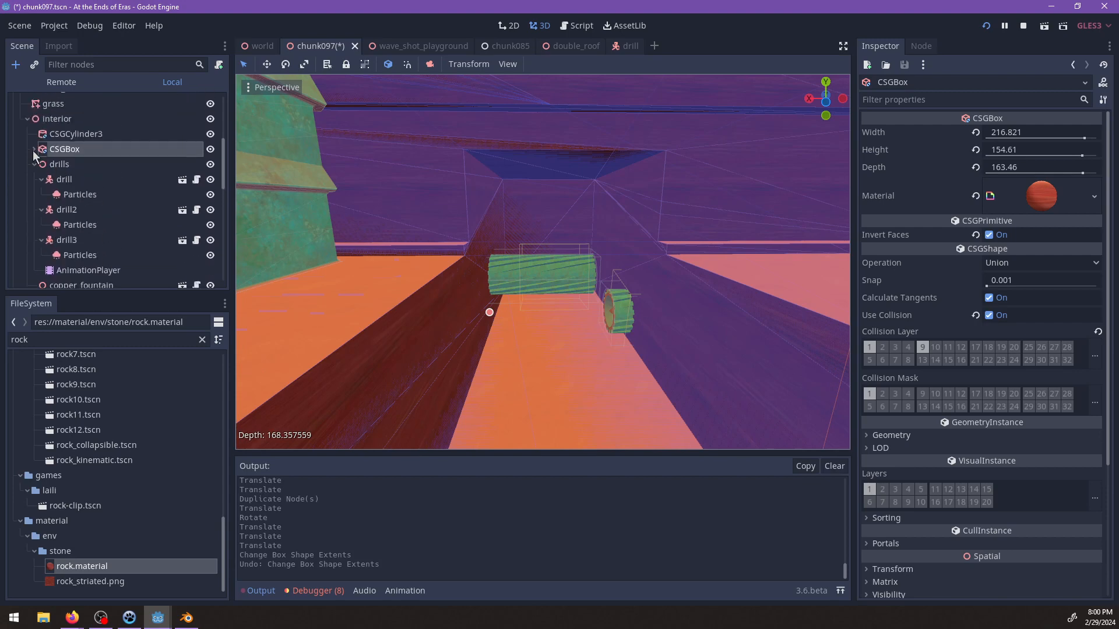
click(34, 150)
scroll(118, 218, down, 3)
click(97, 251)
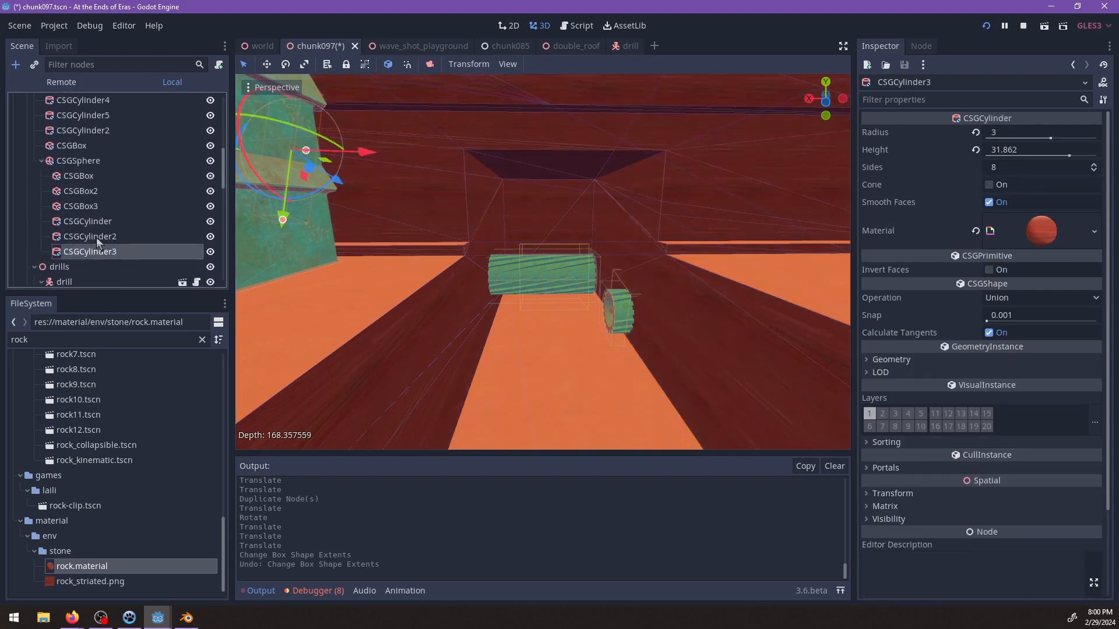
double_click(91, 207)
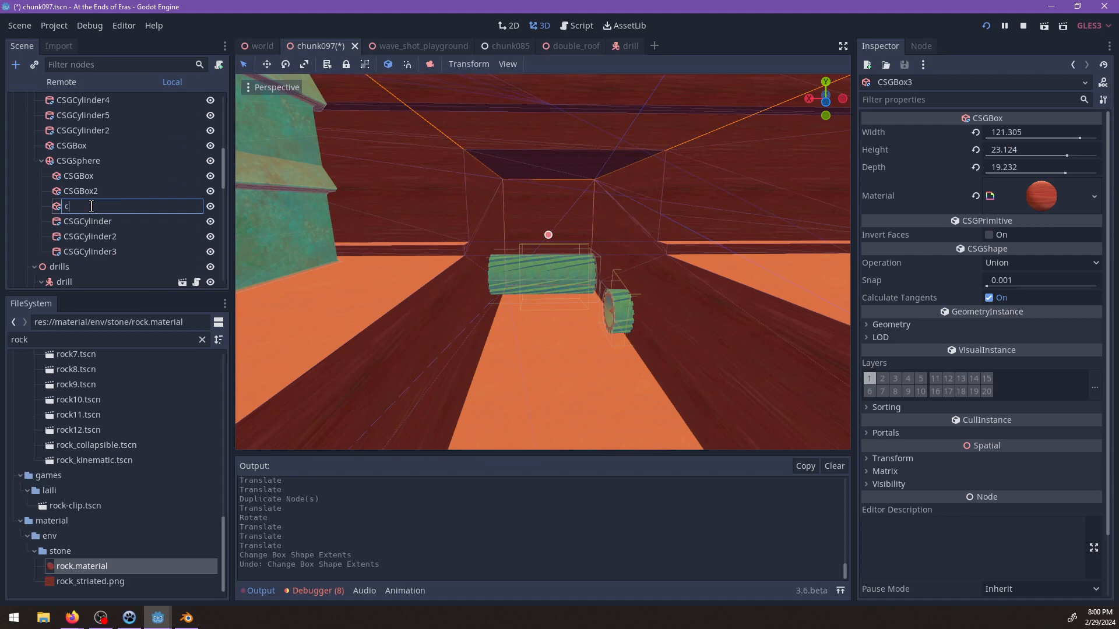
text(channel)
key(Return)
Narrow the channel box to a depth of 15.628.
scroll(475, 237, down, 10)
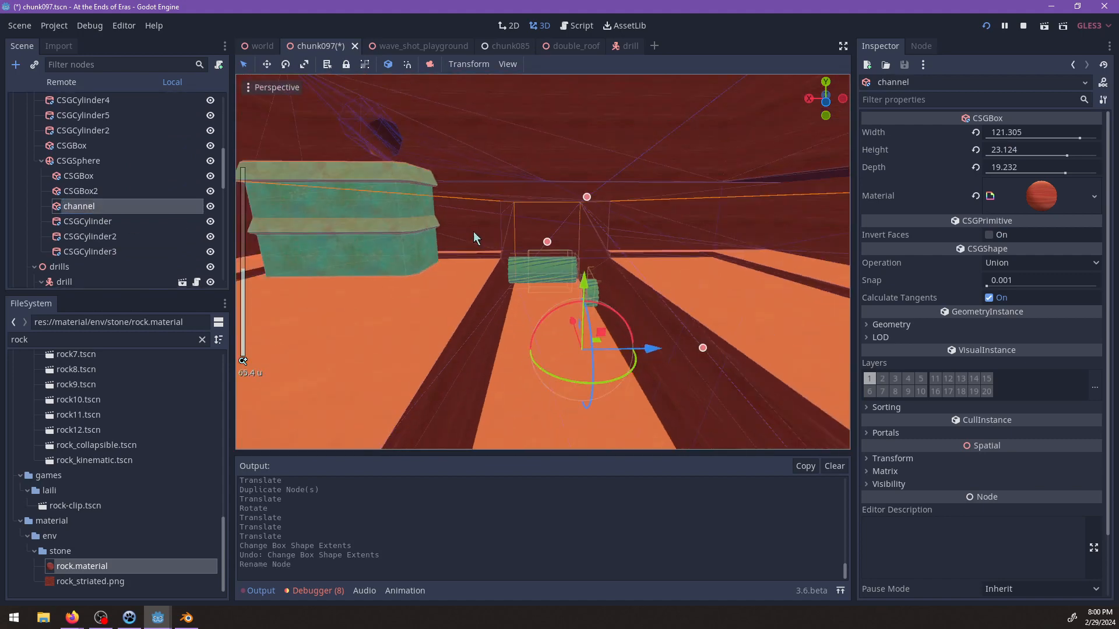
drag(611, 303, 605, 301)
scroll(607, 302, up, 10)
shift+middle_drag(607, 303, 551, 290)
scroll(542, 265, up, 2)
Move drill4 sideways into the narrowed channel's wall, leaving only its toothed head protruding.
click(541, 263)
scroll(551, 290, up, 4)
drag(426, 278, 237, 302)
shift+middle_drag(527, 291, 491, 238)
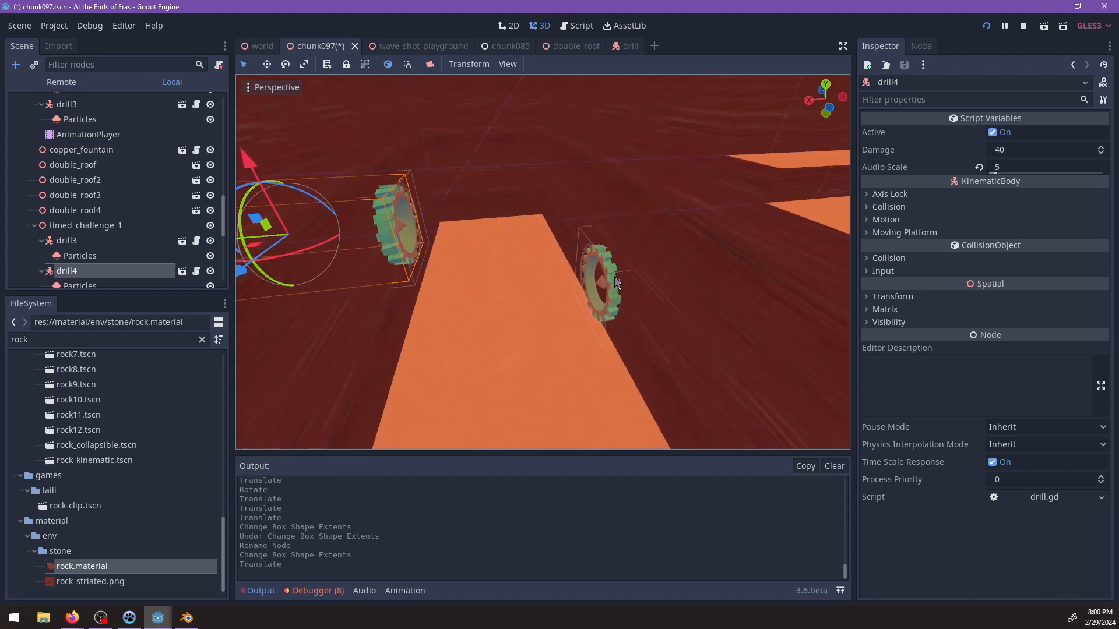
Fine-tune drill4's position in the channel wall relative to the drill on the opposite side.
click(618, 284)
shift+middle_drag(500, 280, 393, 262)
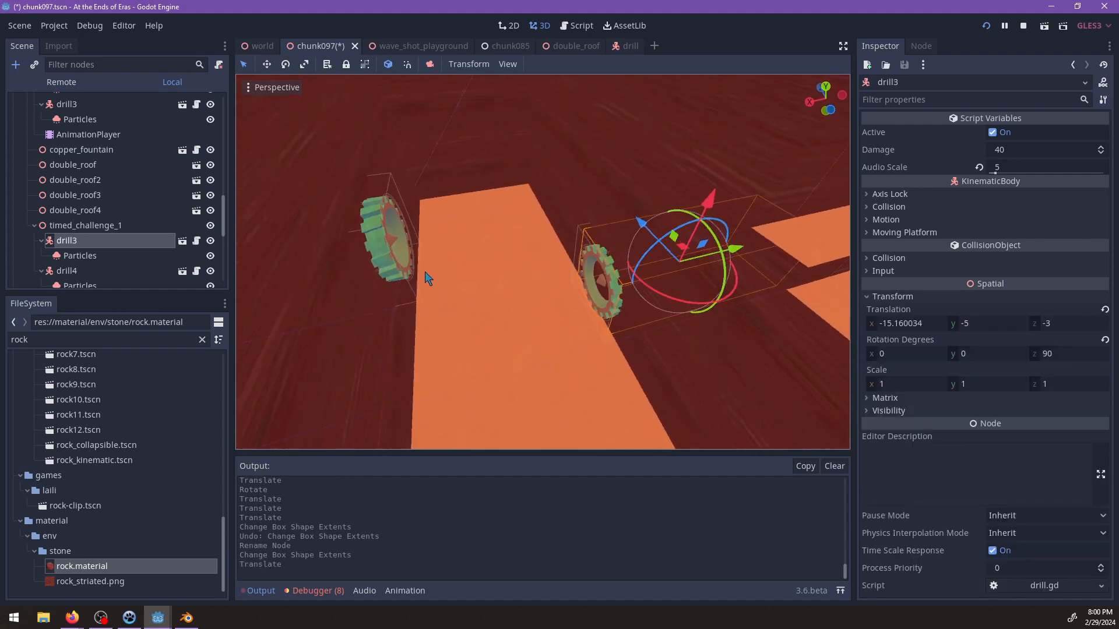
click(393, 262)
key(f)
drag(379, 275, 378, 275)
middle_drag(677, 274, 522, 256)
scroll(536, 264, up, 3)
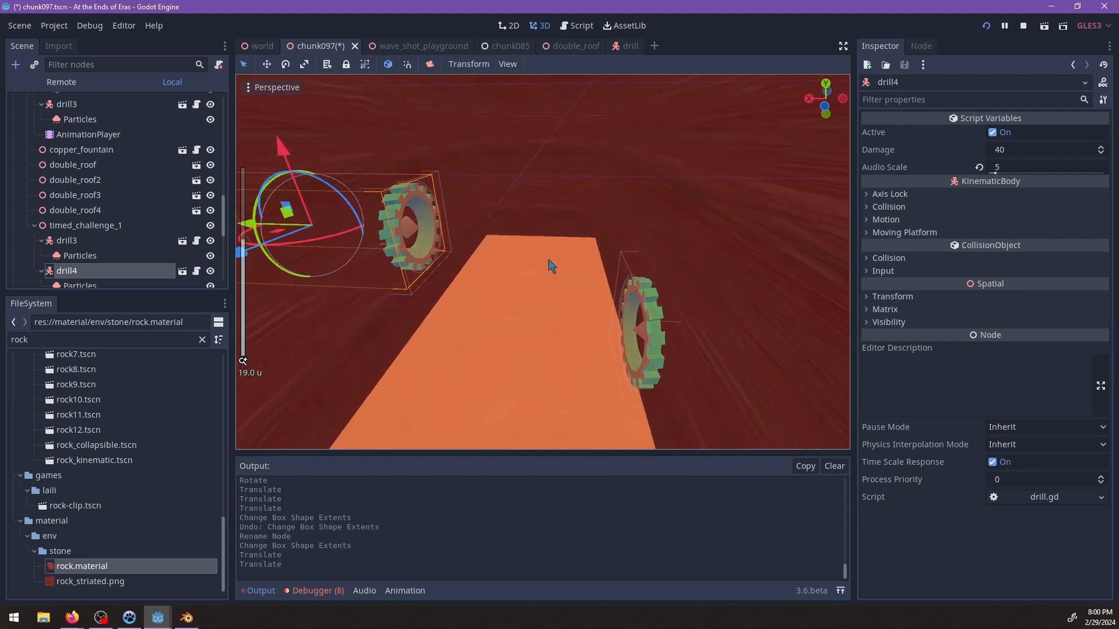
Add a CSGCylinder as a child of the channel box.
click(76, 227)
key(f)
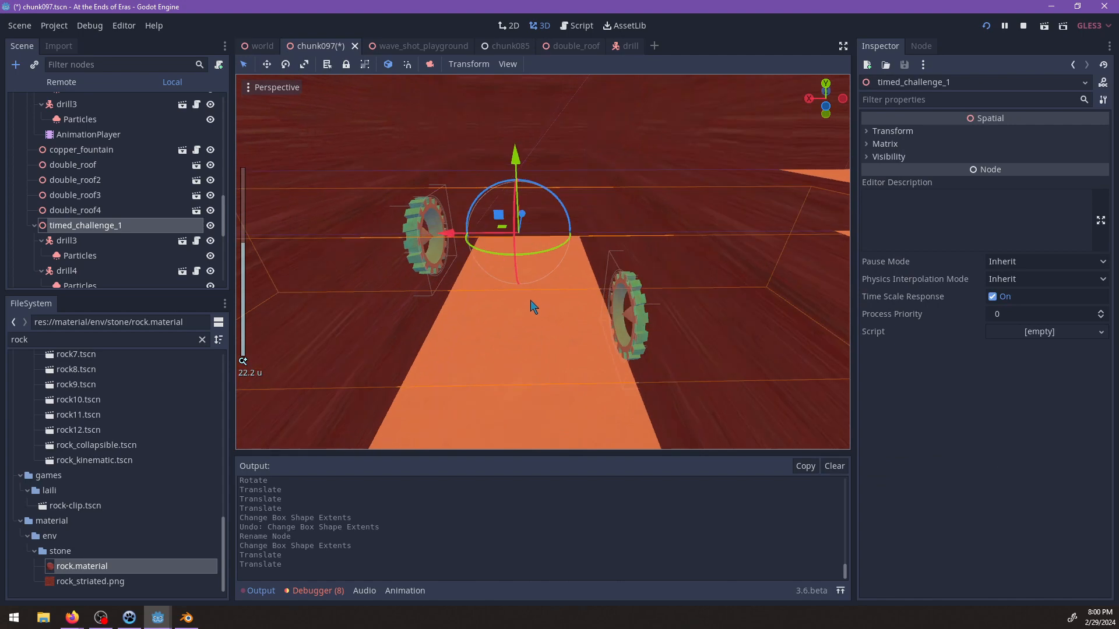
scroll(159, 188, up, 5)
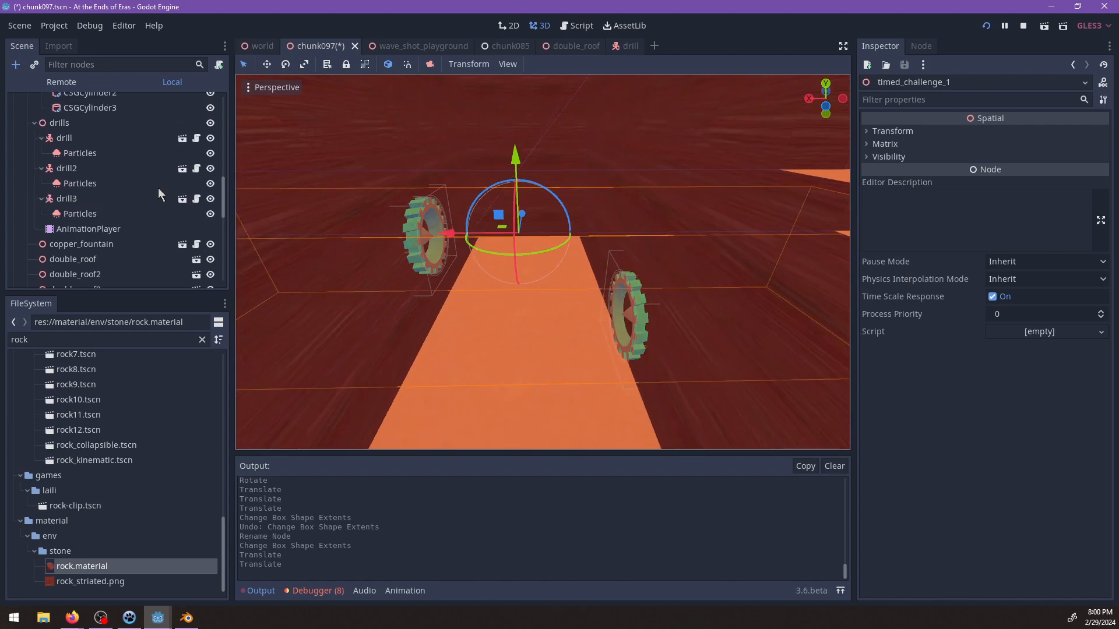
click(79, 180)
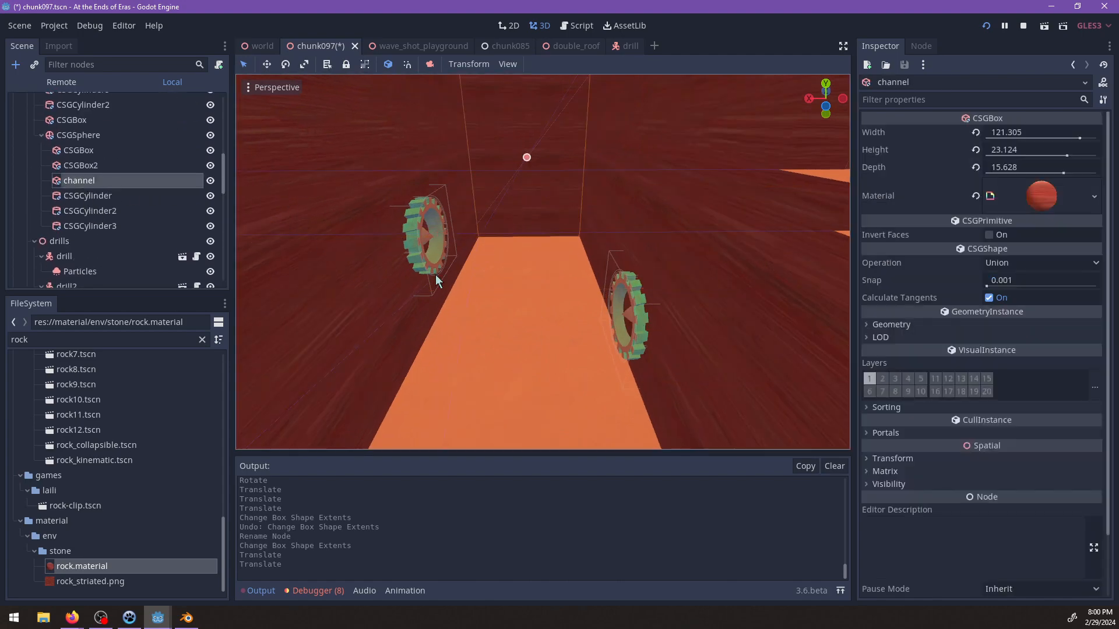
key(ctrl+a)
text(cyl)
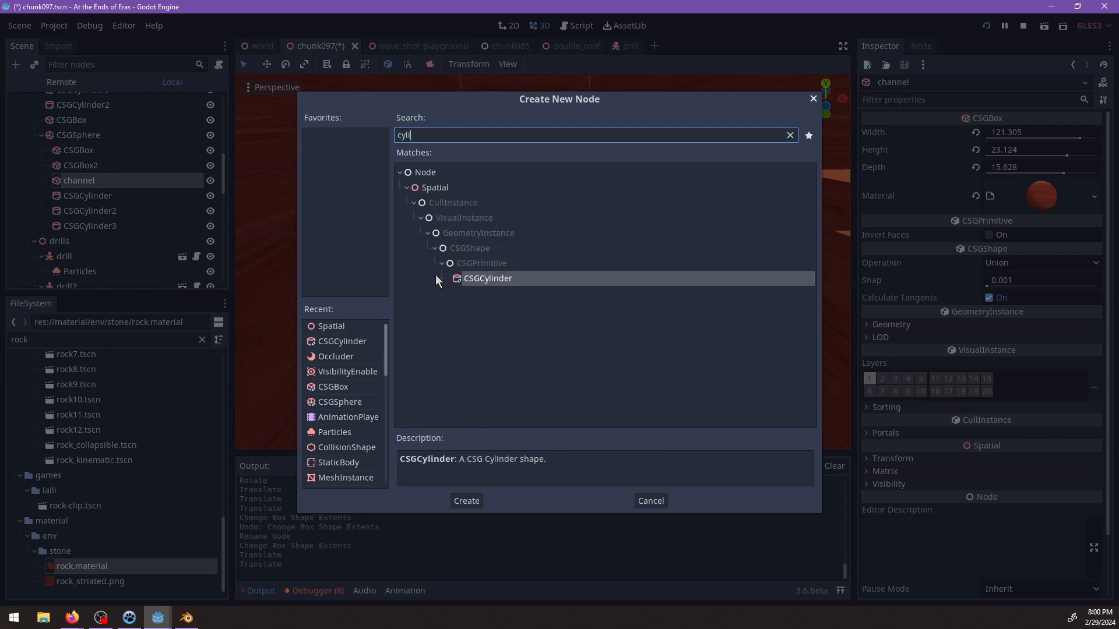
key(Return)
Stretch the new CSGCylinder to a height of 14.
scroll(494, 287, down, 3)
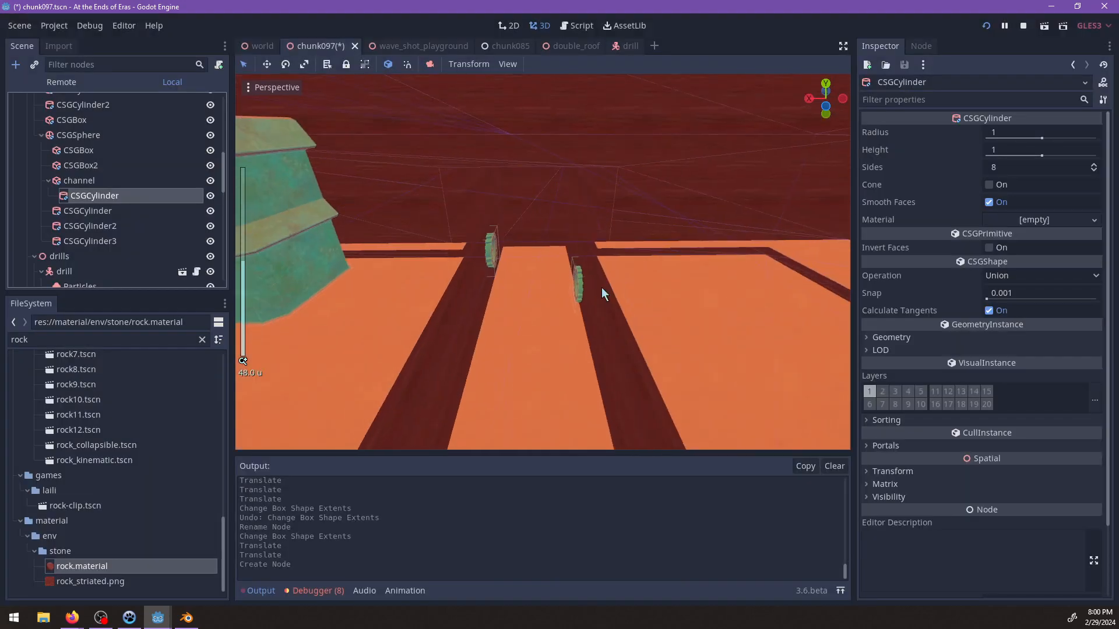
mouse_move(601, 287)
middle_down()
mouse_move(530, 306)
mouse_move(476, 265)
mouse_move(614, 292)
mouse_move(601, 293)
middle_up()
scroll(581, 310, up, 6)
click(569, 313)
key(f)
scroll(602, 293, up, 8)
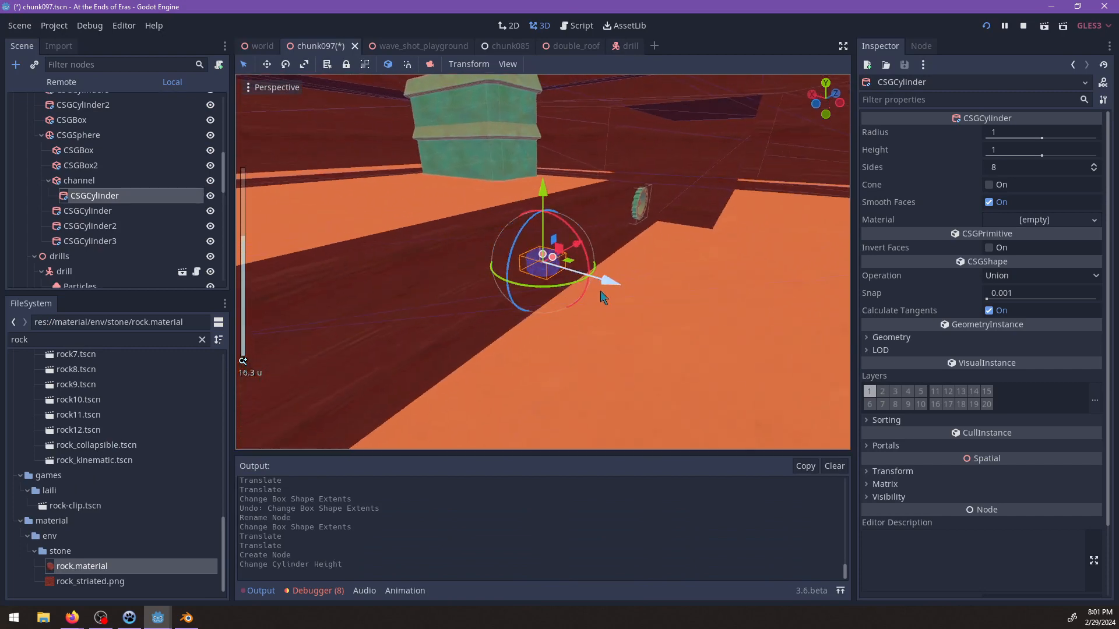
drag(564, 170, 564, 174)
scroll(561, 265, down, 6)
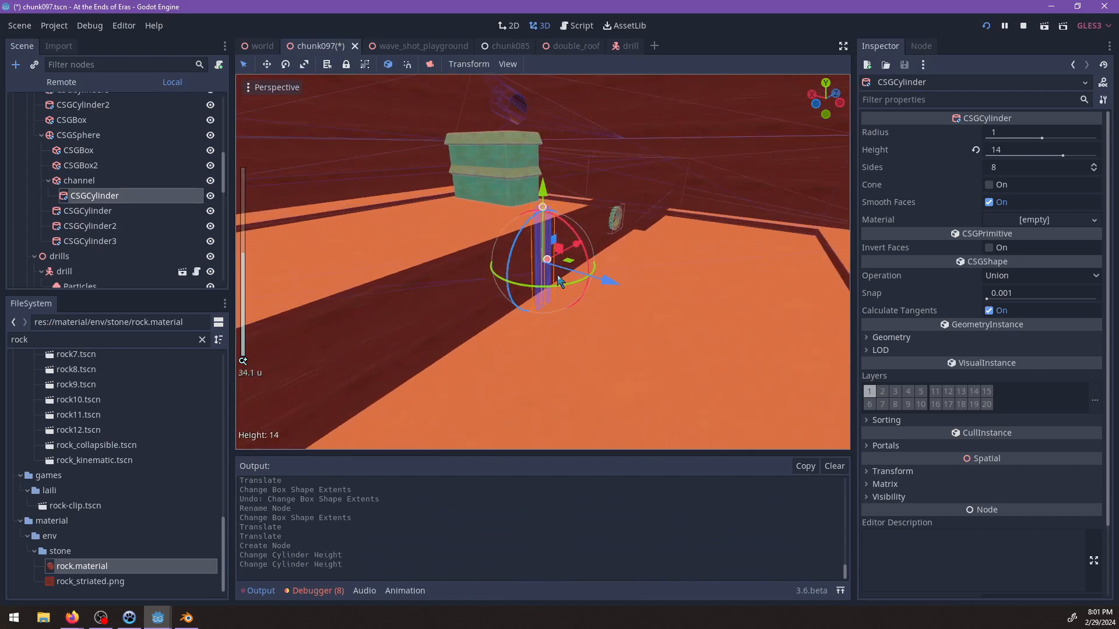
Set the cylinder's radius to 3 and rotate it to lie horizontally across the channel.
scroll(559, 280, up, 3)
middle_drag(561, 285, 518, 331)
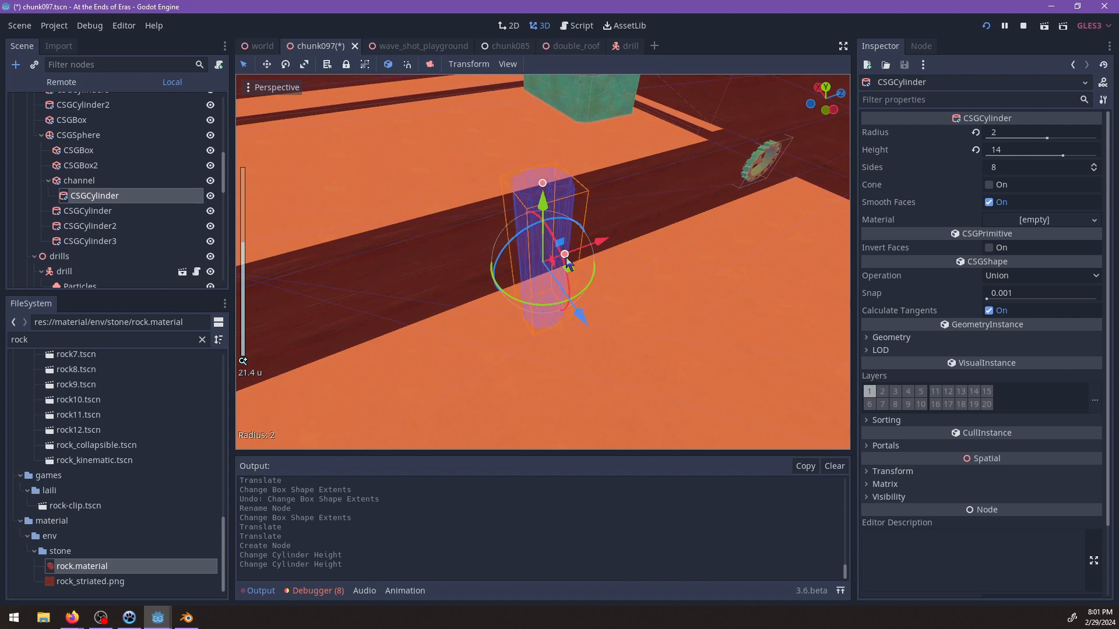
drag(584, 251, 606, 309)
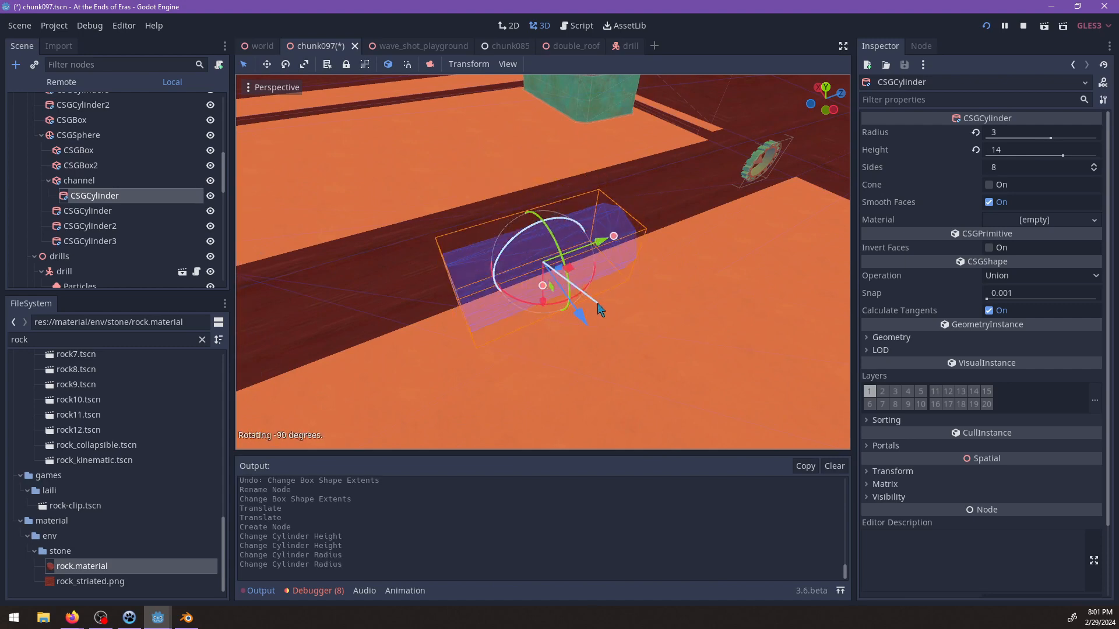
middle_drag(606, 309, 586, 358)
drag(544, 320, 460, 263)
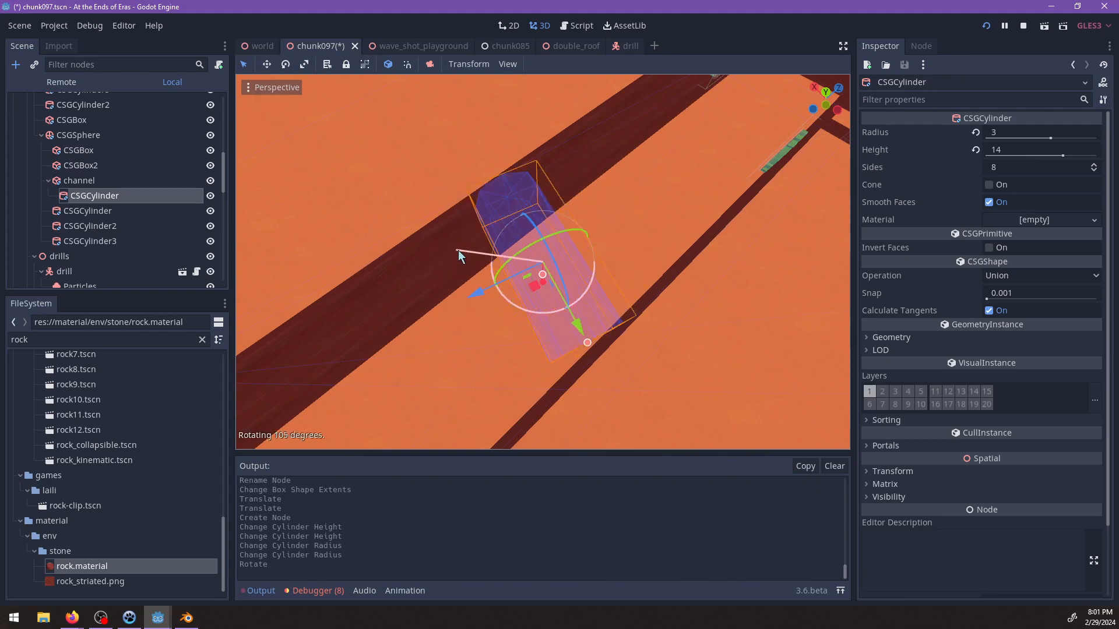
Move the cylinder along the channel and line it up with drill4 in the side wall.
drag(499, 312, 613, 219)
key(f)
key(f)
scroll(613, 233, up, 6)
middle_drag(609, 250, 677, 177)
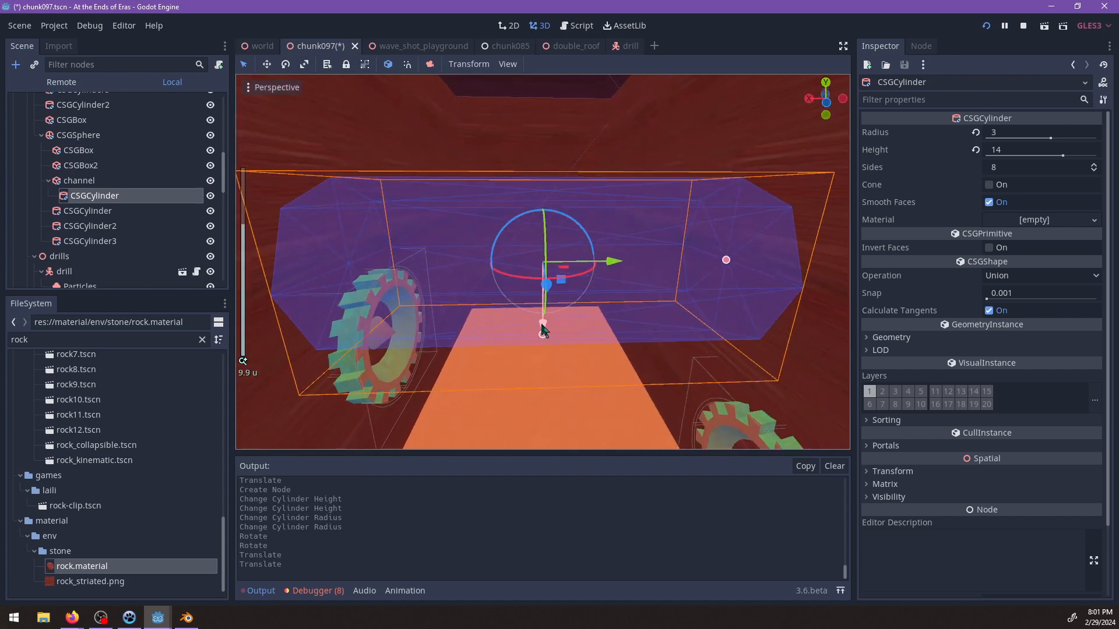
drag(542, 325, 560, 394)
shift+middle_drag(560, 396, 751, 254)
drag(597, 227, 544, 227)
middle_drag(544, 229, 471, 246)
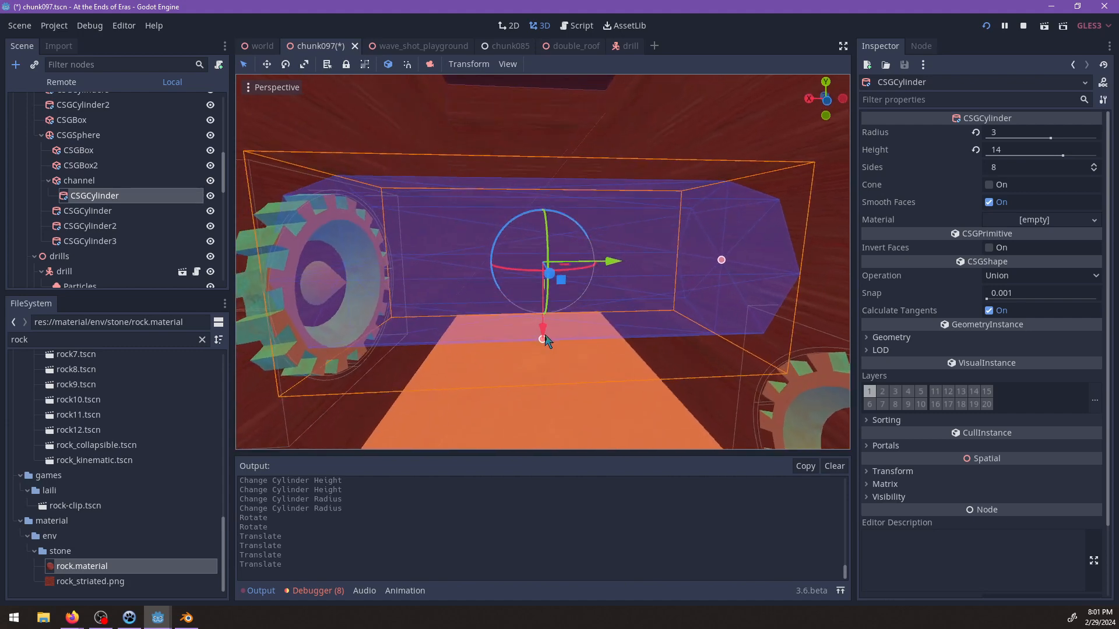
Lower the cylinder slightly and lengthen it to a height of 20.149.
drag(544, 337, 546, 352)
key(ctrl+z)
drag(719, 282, 791, 282)
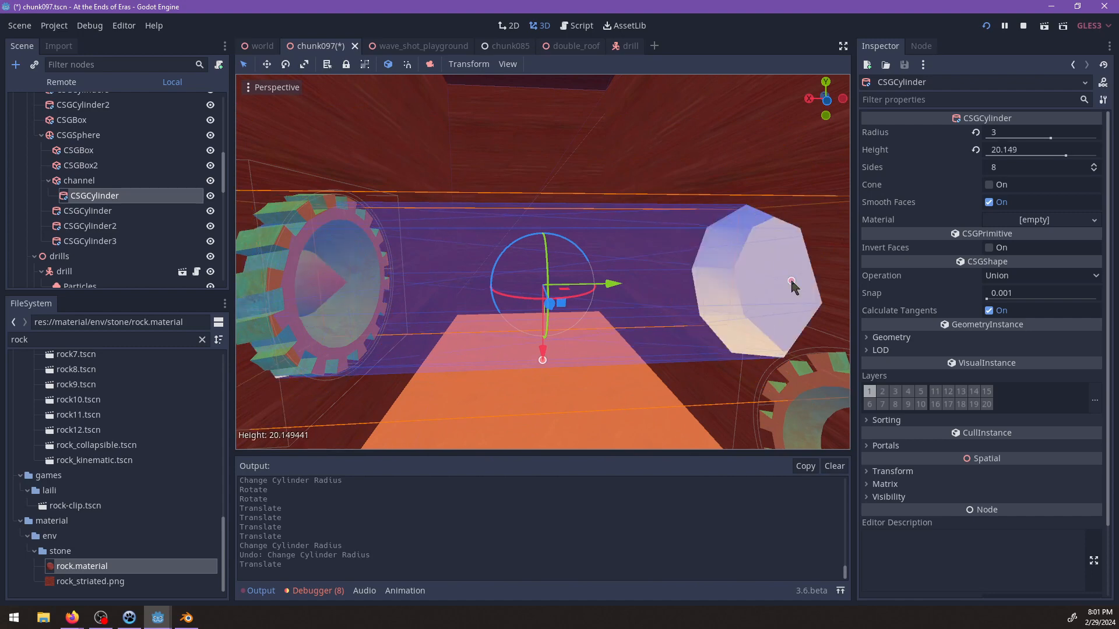
middle_drag(605, 283, 542, 327)
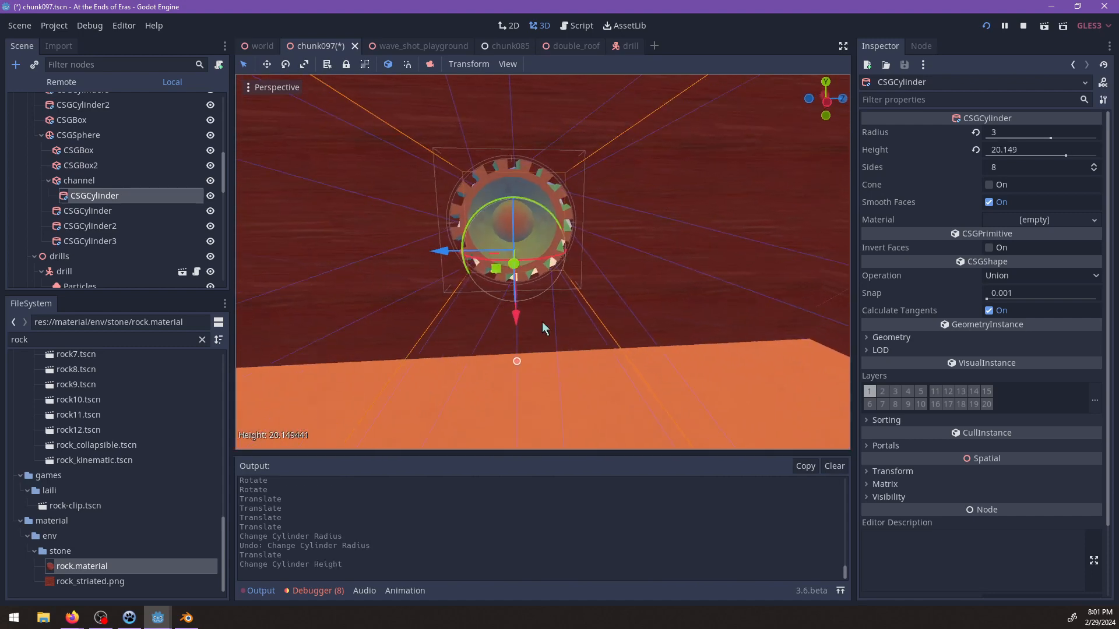
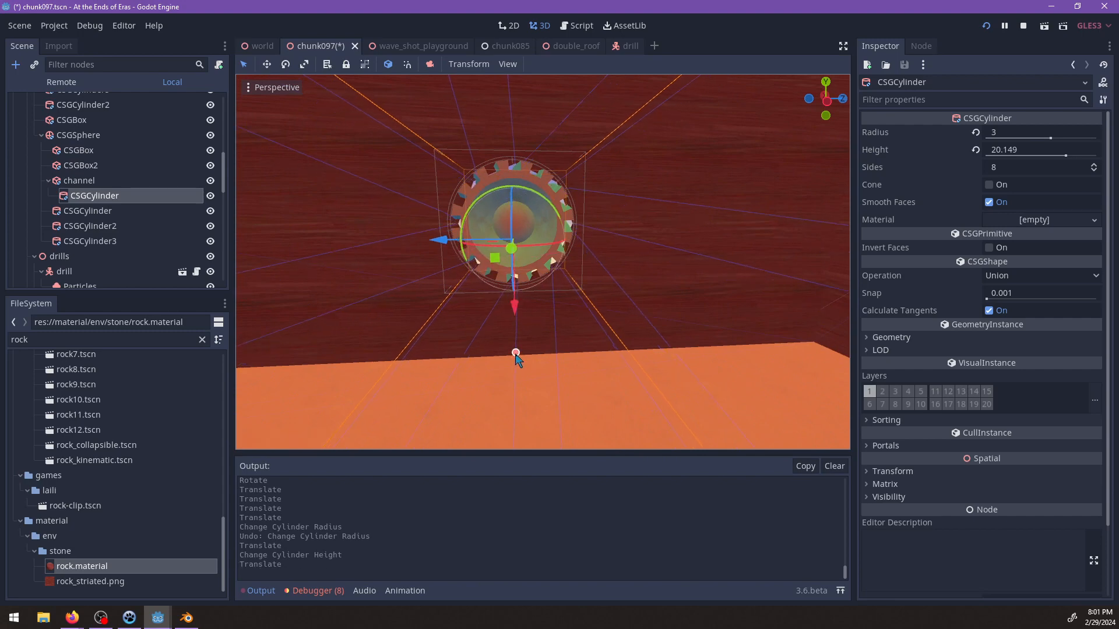
Increase the radius of the channel's CSGCylinder to about 3.1 and shift it along its axis to line up with the far drill.
middle_drag(527, 334, 520, 368)
scroll(655, 196, up, 2)
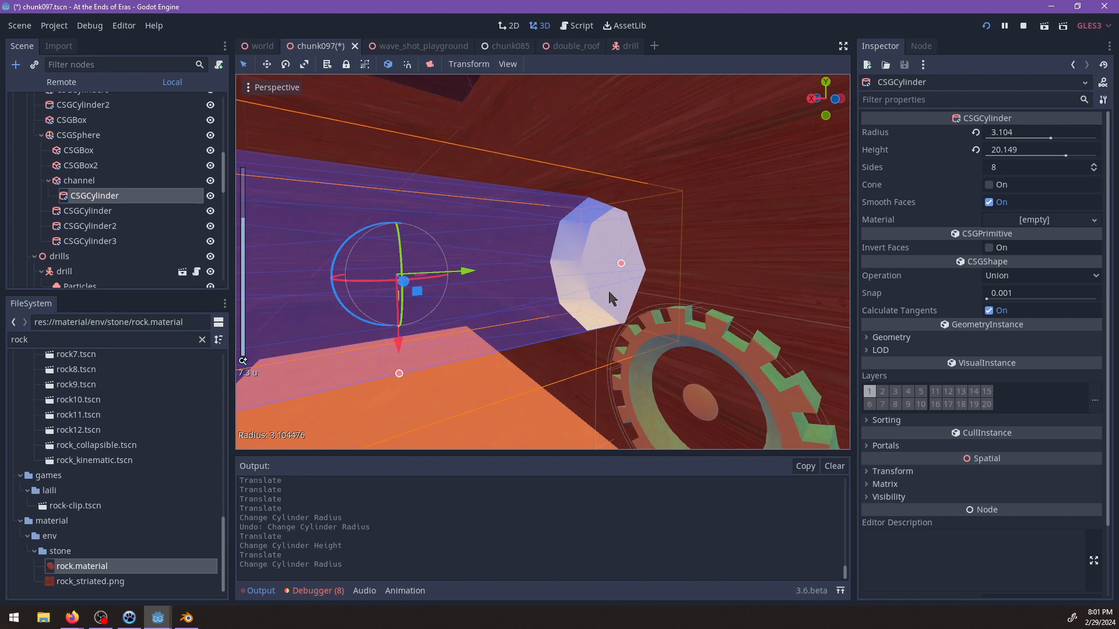
scroll(623, 269, down, 4)
middle_drag(629, 269, 607, 250)
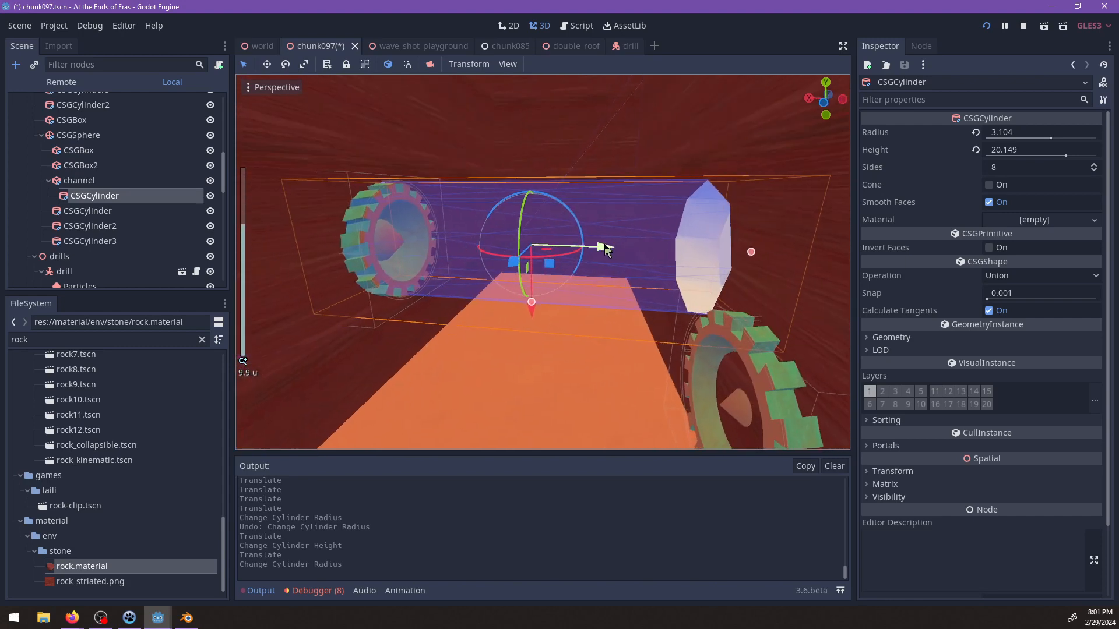
drag(592, 245, 579, 243)
scroll(579, 244, down, 4)
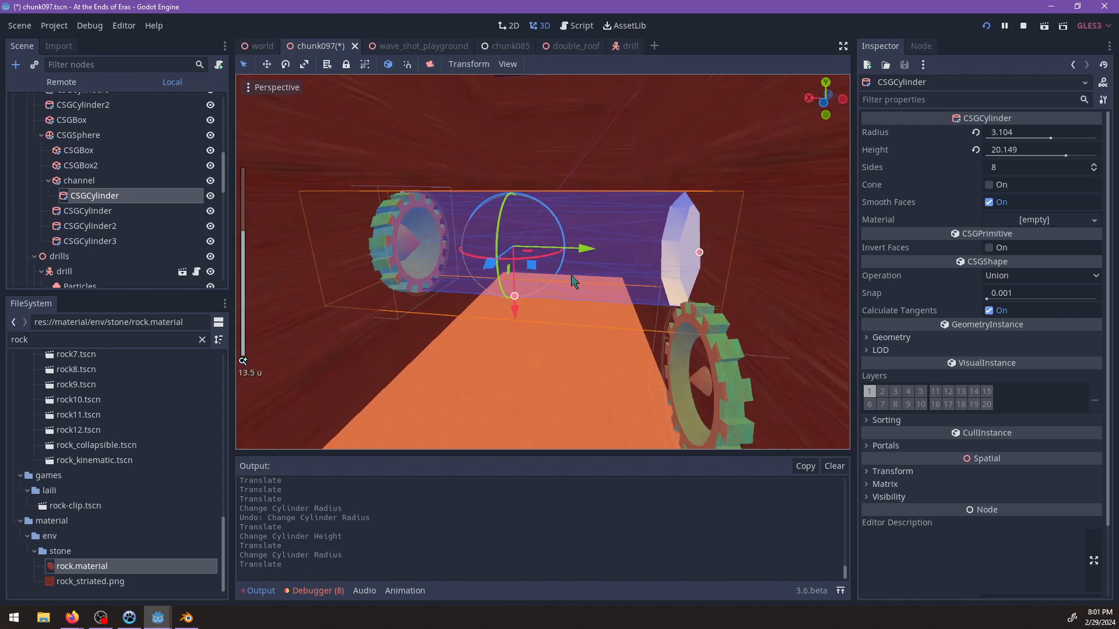
Duplicate the channel's cylinder, then move the copy sideways along the channel and down to line up with the other drill.
middle_drag(577, 247, 431, 353)
key(ctrl+d)
middle_drag(583, 284, 566, 369)
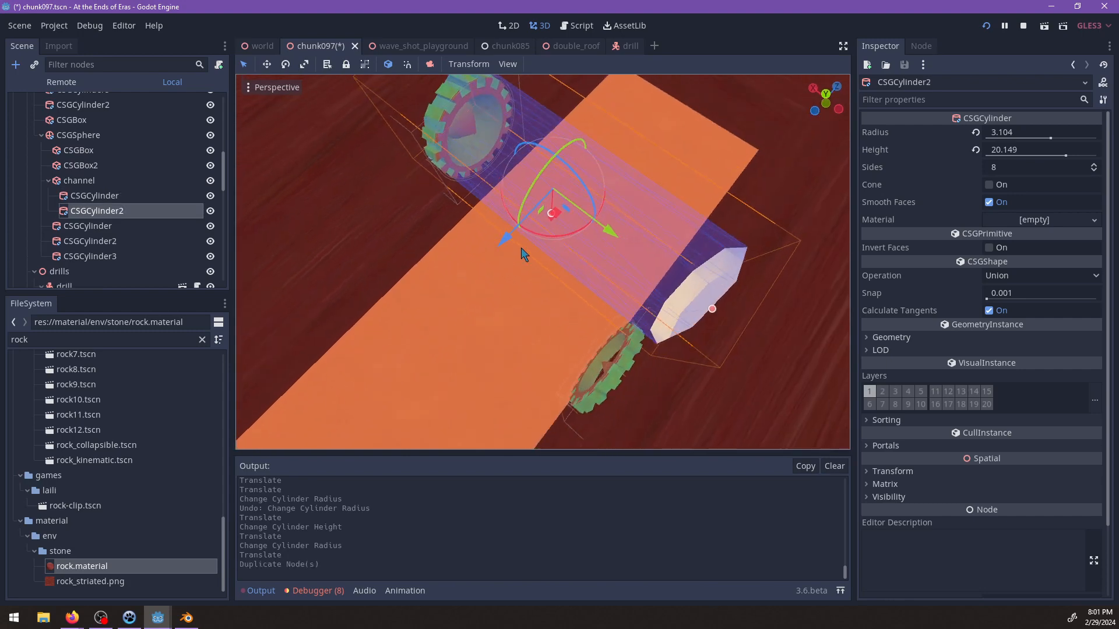
drag(522, 252, 449, 317)
middle_drag(449, 317, 526, 297)
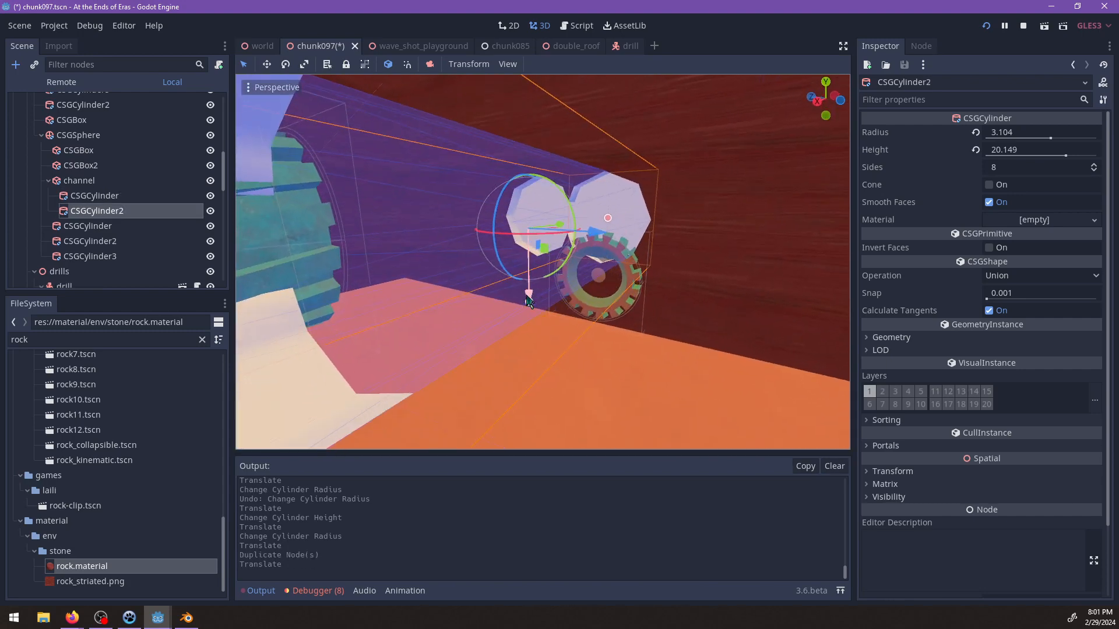
drag(528, 300, 531, 381)
middle_drag(574, 305, 490, 329)
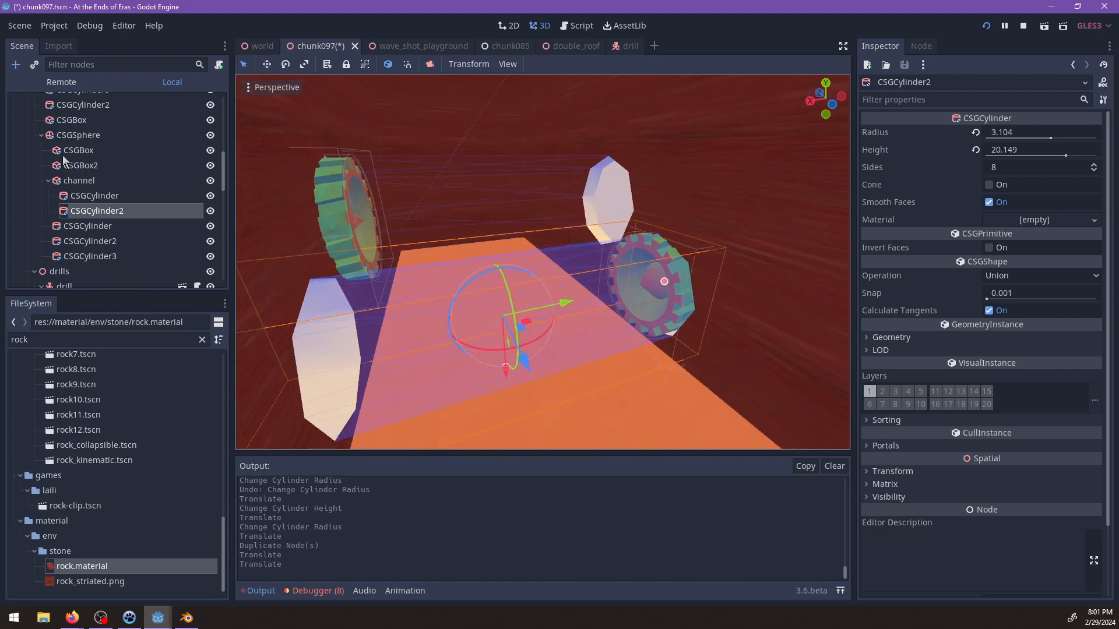
Set the Audio Scale of both timed-challenge drills, drill3 and drill4, to 10.
scroll(103, 190, up, 2)
click(344, 204)
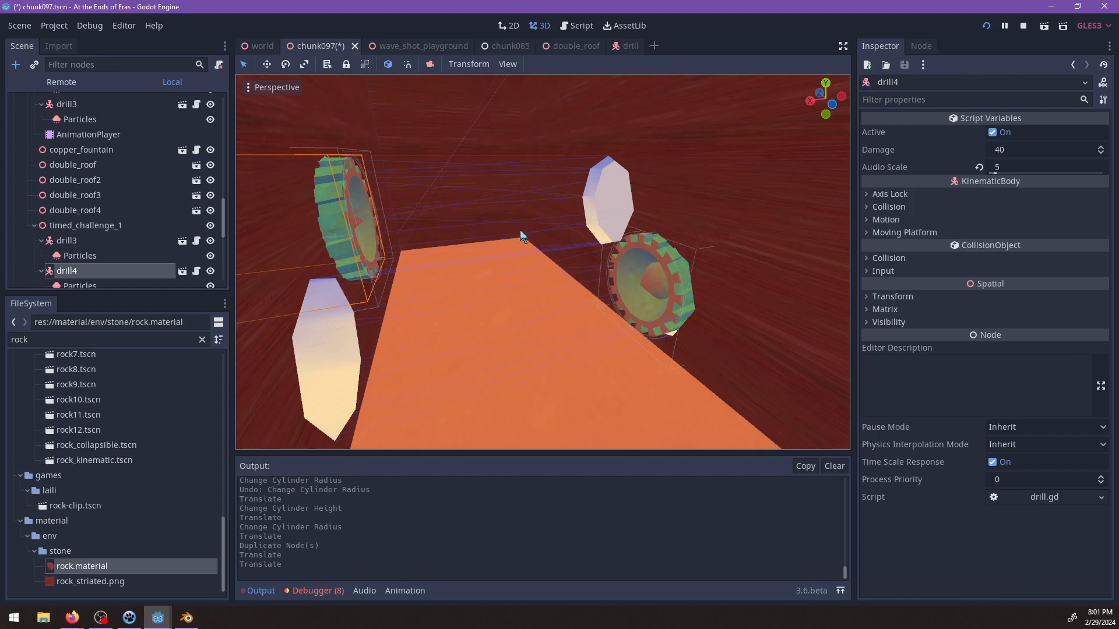
middle_drag(636, 259, 627, 271)
ctrl+click(38, 239)
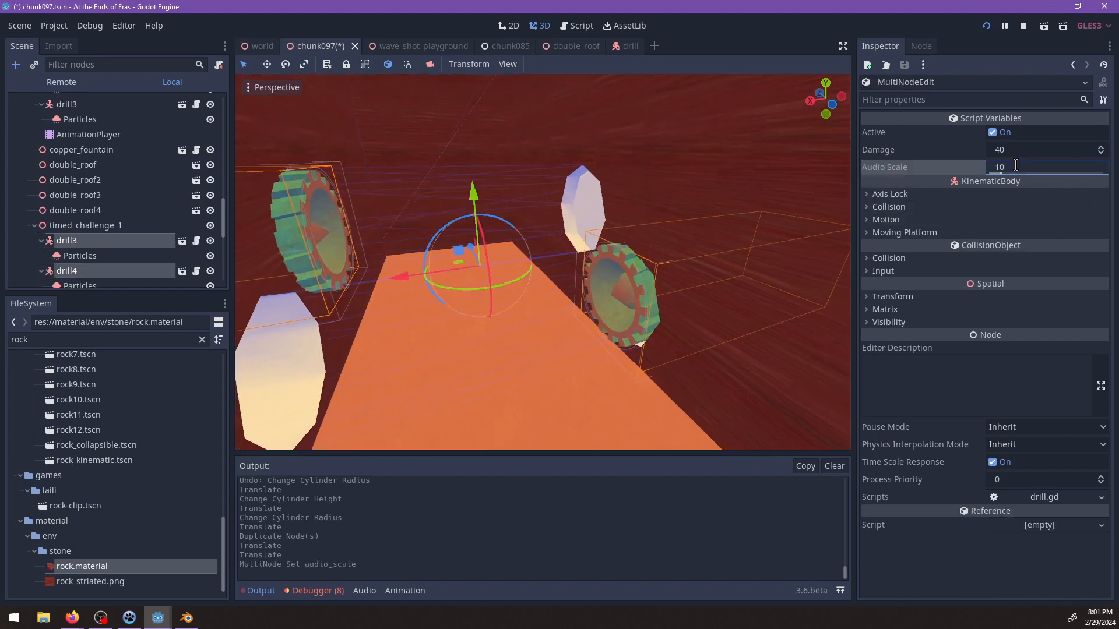
Shift the channel's CSGCylinder2 along its axis across the channel, away from the nearer drill's side.
middle_drag(528, 315, 404, 333)
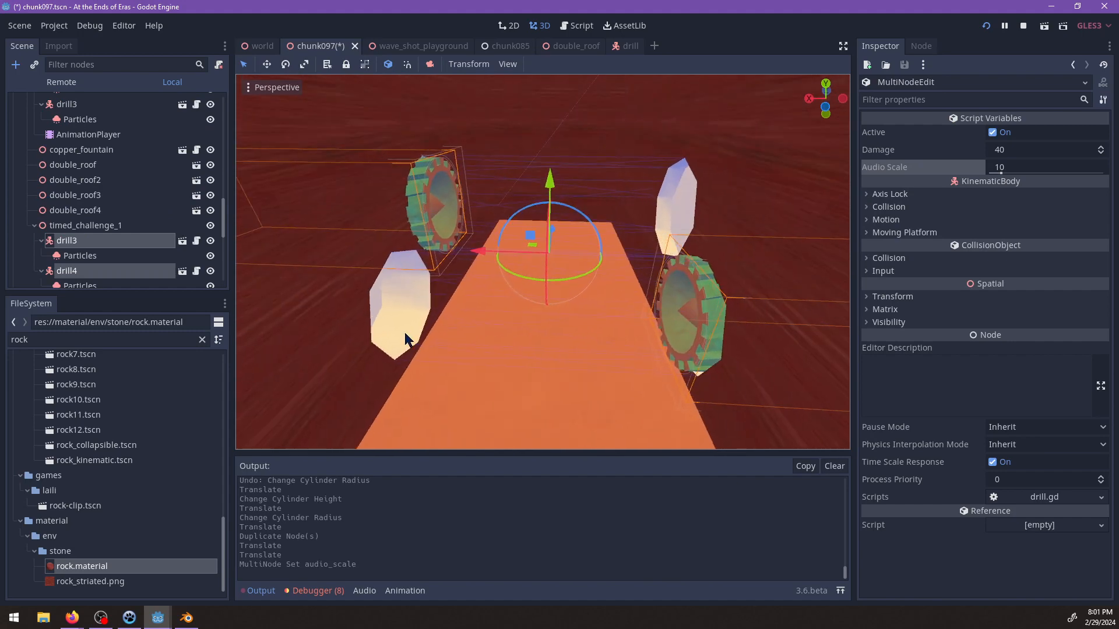
click(405, 334)
shift+middle_drag(495, 332, 593, 302)
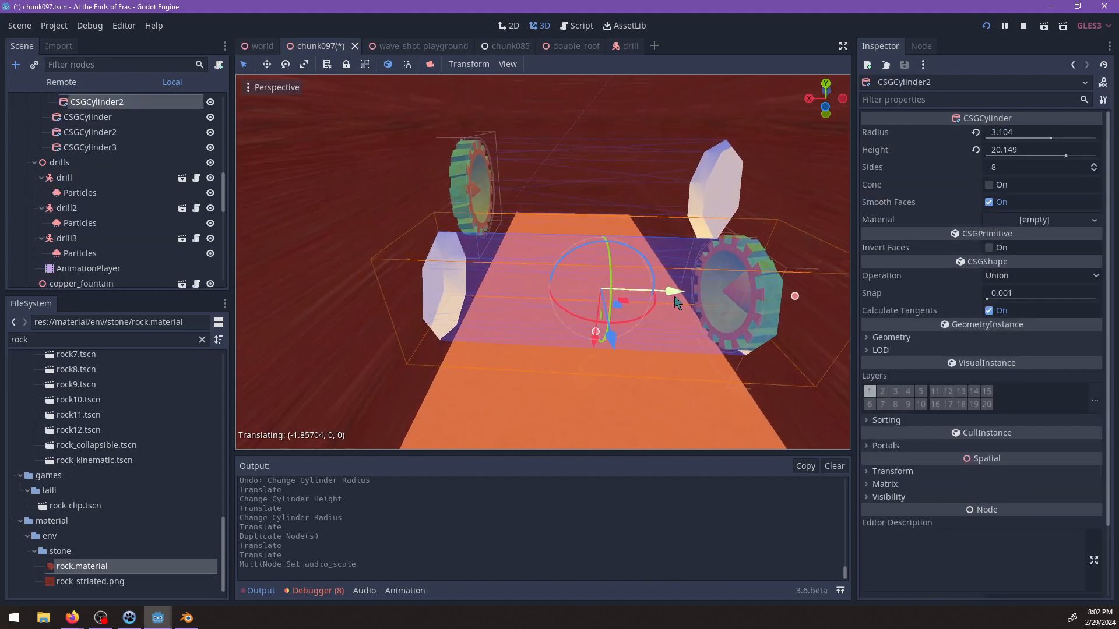
shift+middle_drag(681, 302, 640, 312)
Assign rock.material to both cylinders inside the channel, CSGCylinder and CSGCylinder2.
scroll(107, 180, up, 3)
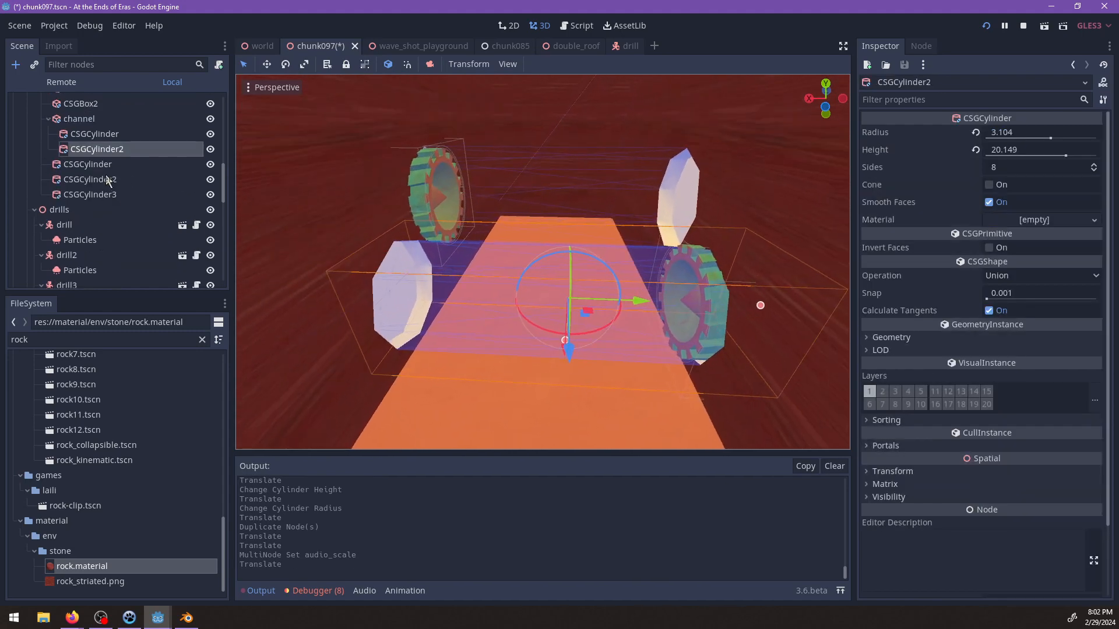
ctrl+click(102, 138)
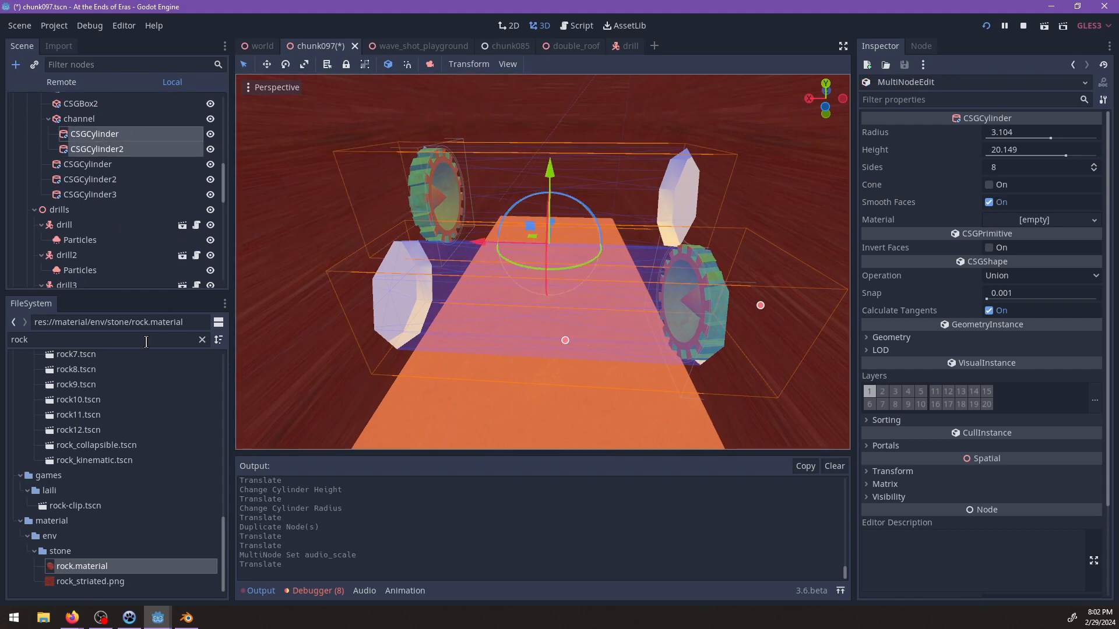
drag(107, 571, 967, 261)
drag(1009, 227, 1011, 225)
shift+middle_drag(718, 269, 661, 293)
scroll(635, 303, up, 3)
middle_drag(483, 292, 557, 294)
scroll(650, 315, down, 4)
scroll(557, 295, down, 4)
scroll(43, 177, up, 2)
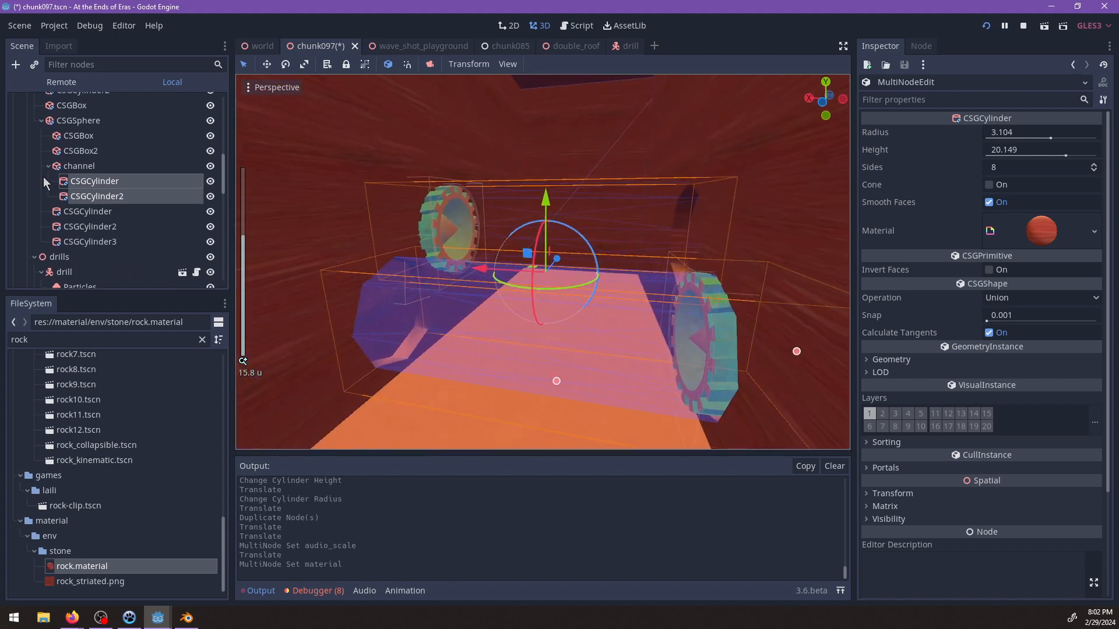
Select both timed-challenge drills together with the channel's CSGCylinder and CSGCylinder2, leaving the large room CSGBox out of the selection.
click(42, 121)
middle_drag(446, 279, 491, 287)
shift+middle_drag(492, 287, 499, 314)
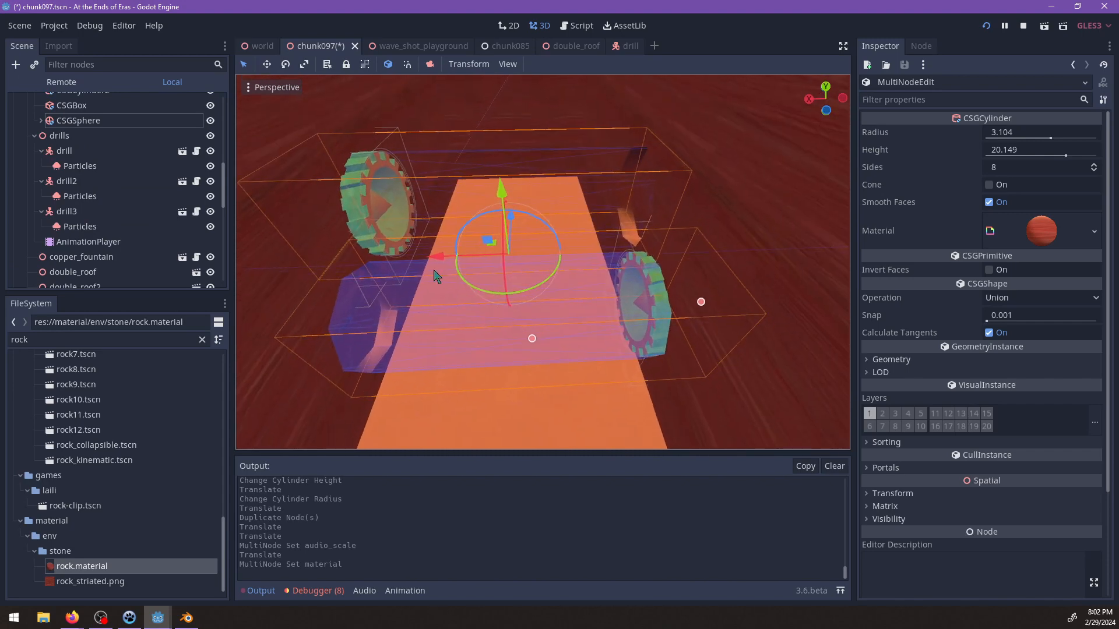
click(383, 221)
shift+click(641, 207)
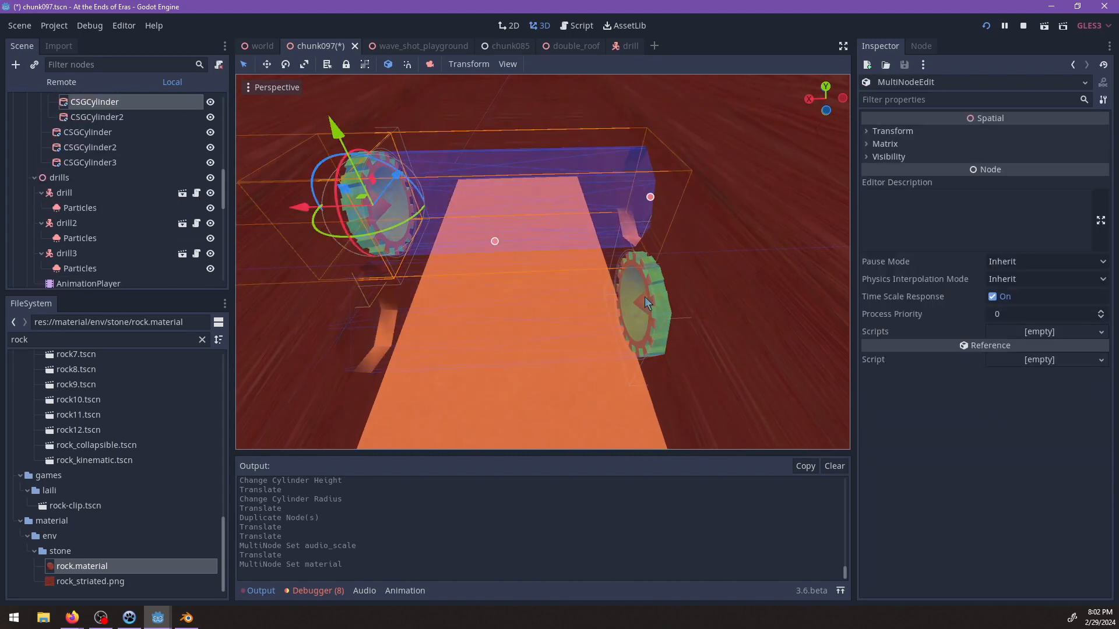
shift+click(630, 317)
shift+click(365, 345)
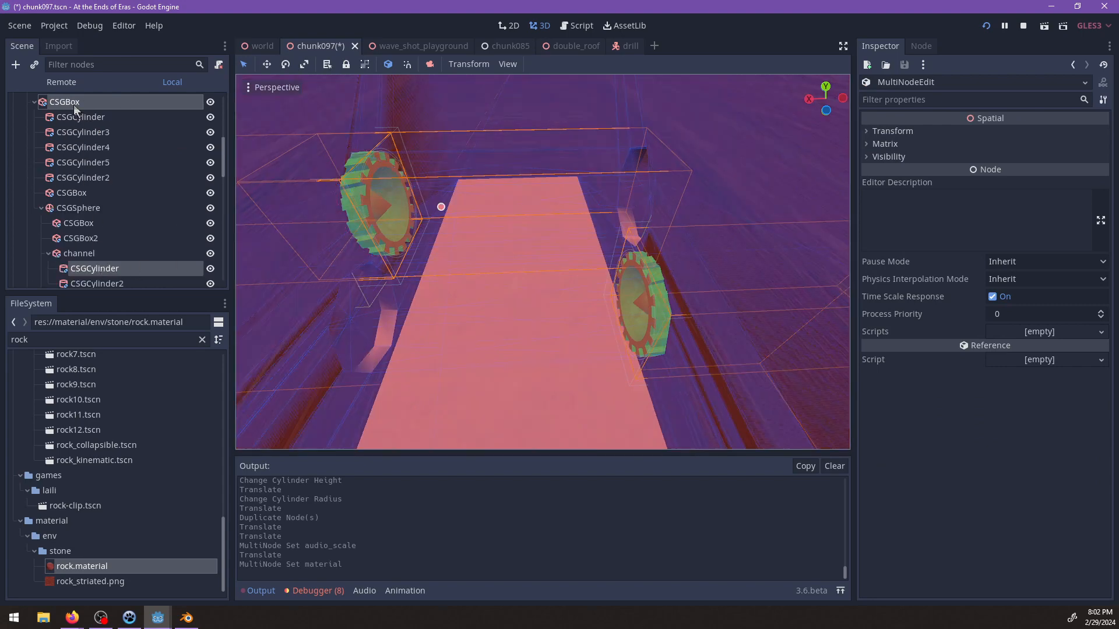
scroll(113, 225, down, 1)
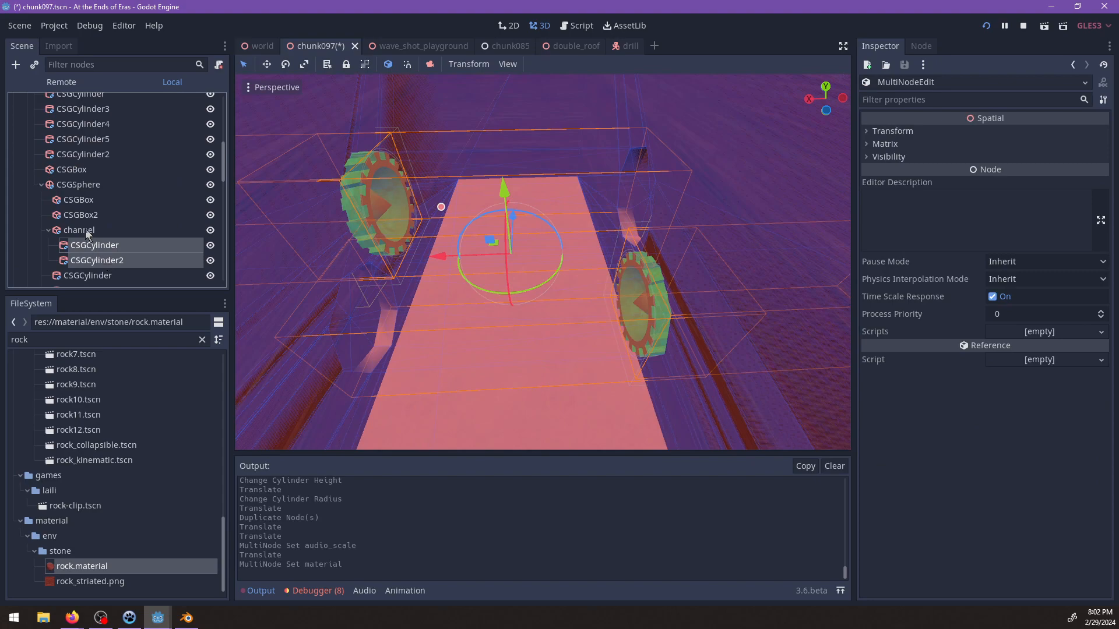
Duplicate the selected drills and cylinders, then move the copies further along the channel and about 6.8 units up.
middle_drag(647, 348, 512, 277)
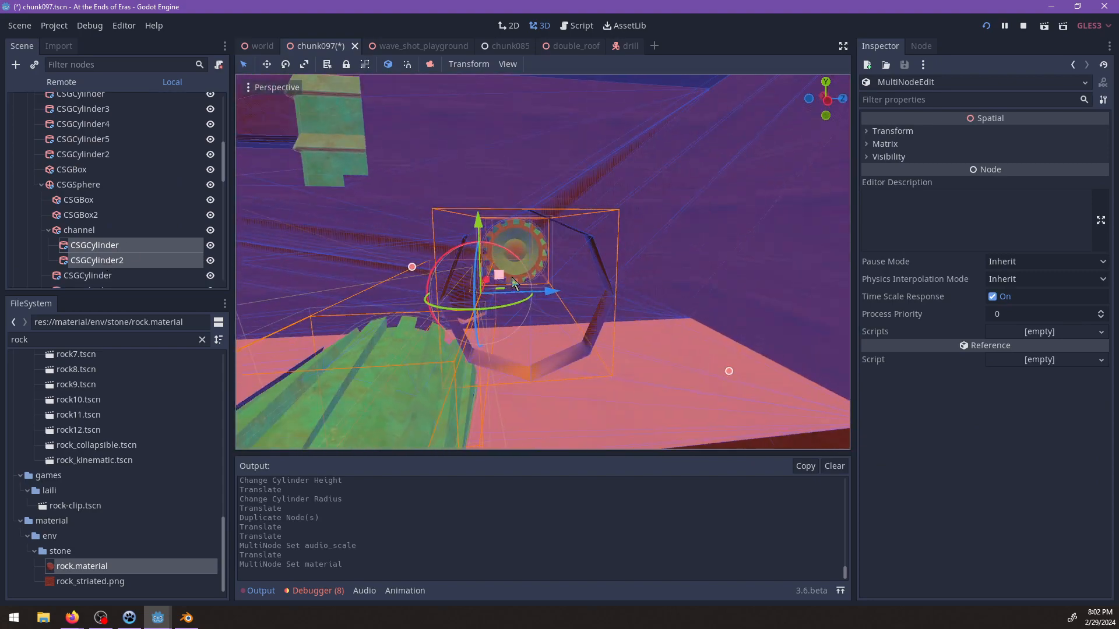
key(ctrl+d)
drag(499, 275, 660, 265)
middle_drag(660, 265, 561, 282)
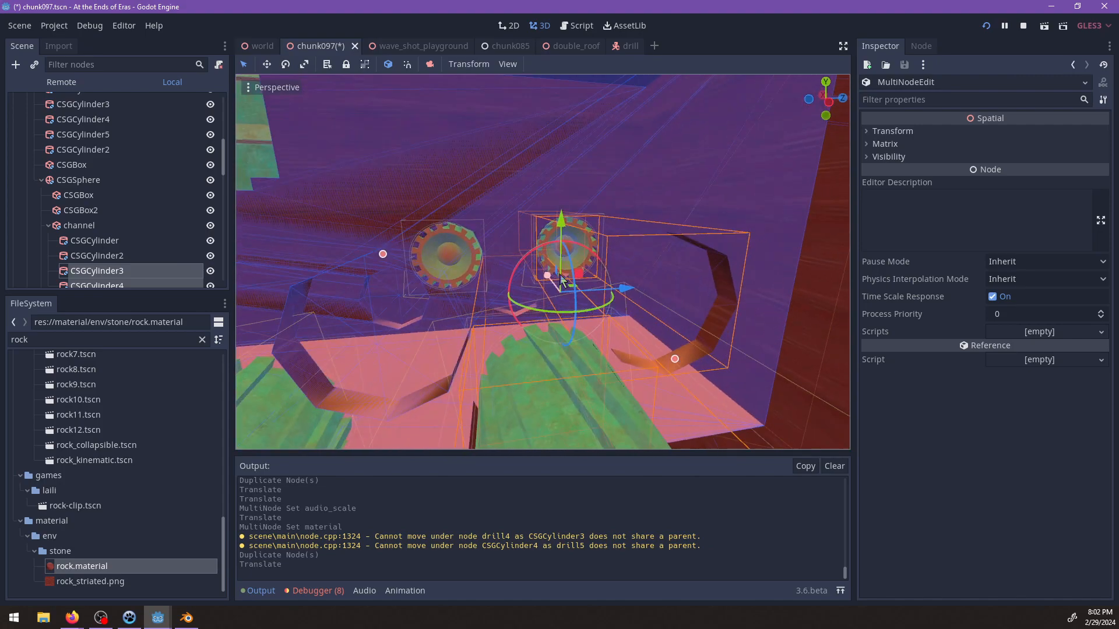
drag(564, 224, 563, 125)
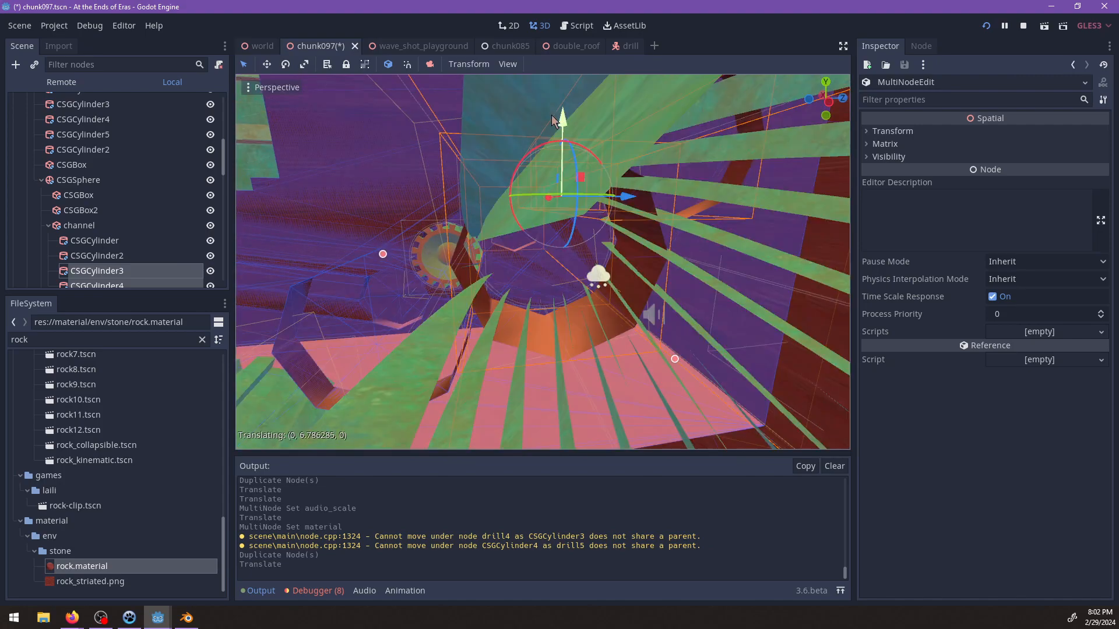
Examine the duplicated drills and cylinders inside the channel, and the channel's opening in the floor, from several angles.
middle_drag(599, 274, 546, 232)
scroll(545, 232, down, 3)
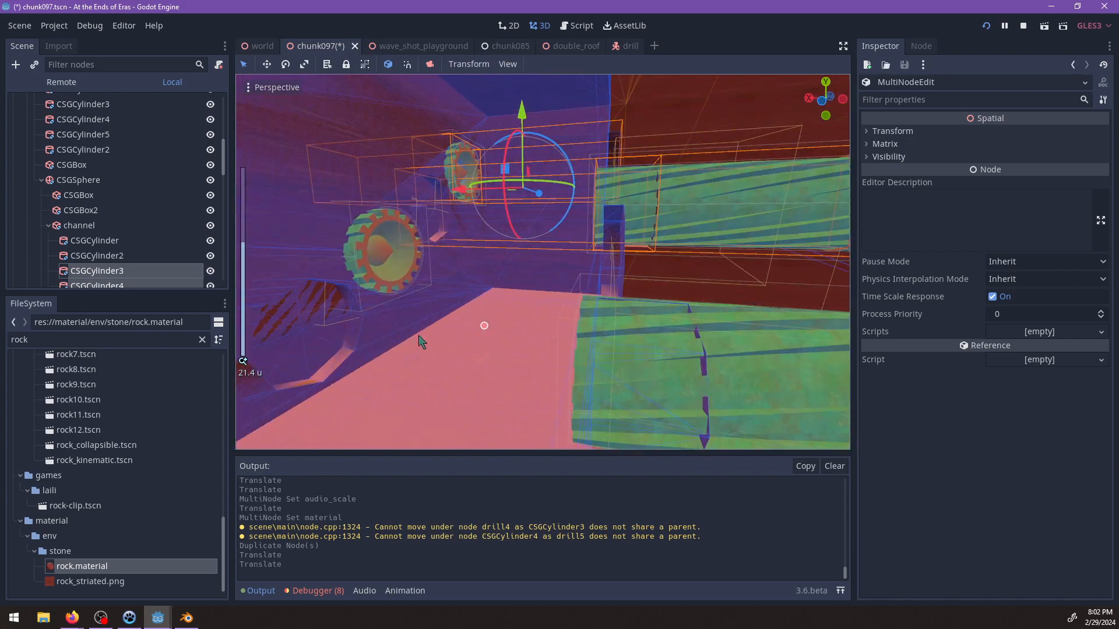
middle_drag(421, 341, 622, 302)
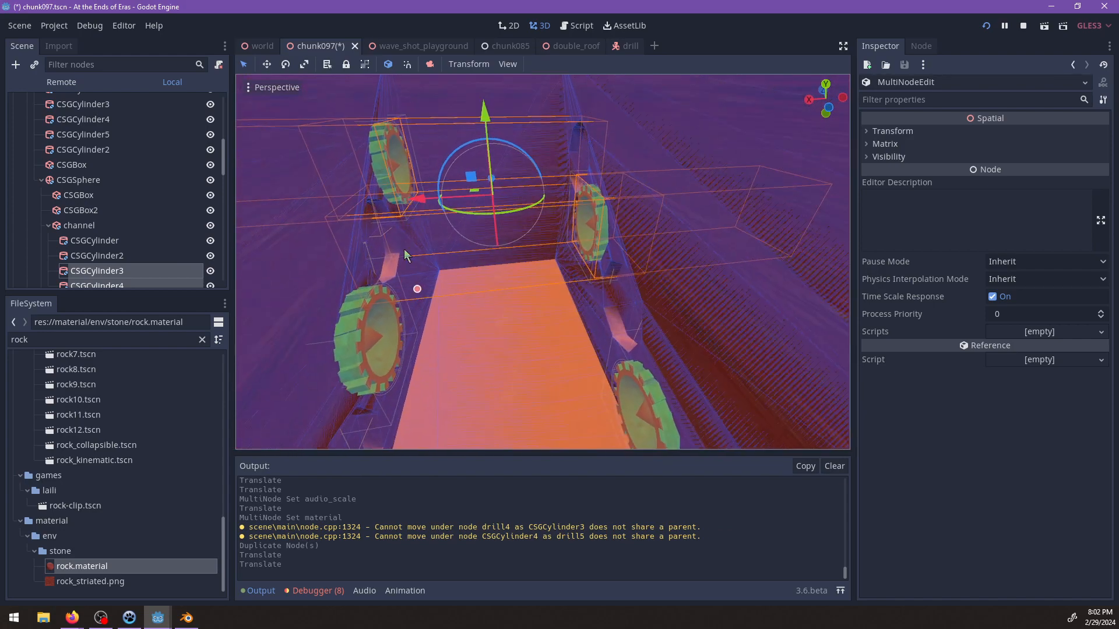
middle_drag(580, 180, 379, 326)
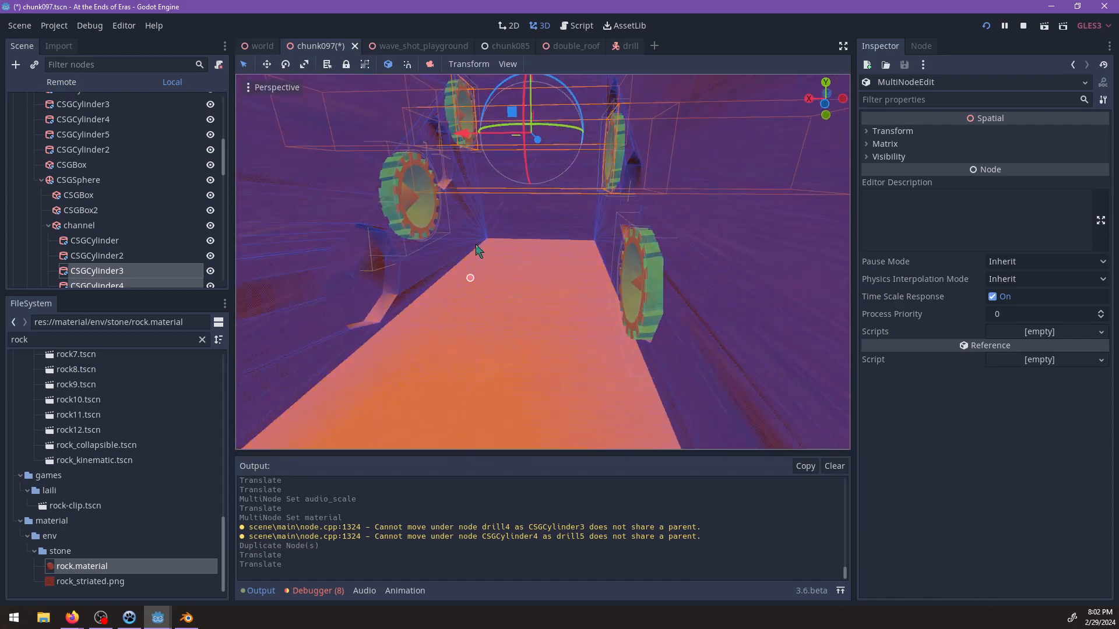
scroll(534, 288, down, 2)
middle_drag(475, 245, 480, 321)
scroll(589, 313, down, 6)
scroll(421, 328, down, 5)
scroll(406, 261, up, 4)
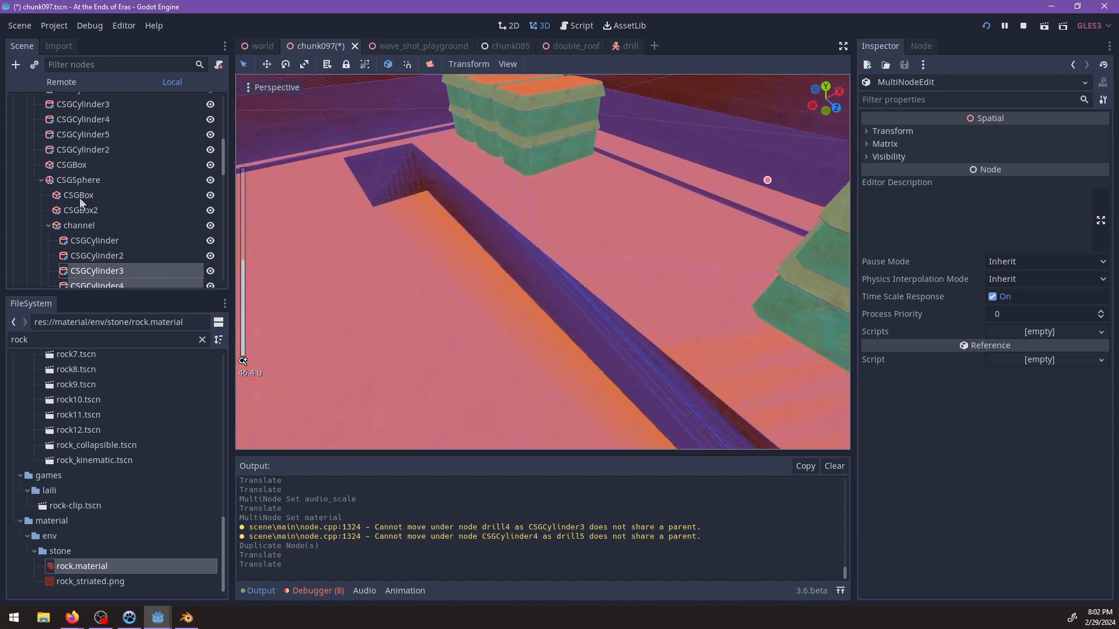
Resize the channel box to a width of about 47.7 and a height of about 26.8.
click(84, 226)
mouse_move(524, 268)
middle_down()
mouse_move(522, 230)
mouse_move(472, 327)
mouse_move(458, 287)
mouse_move(557, 252)
mouse_move(519, 274)
middle_up()
scroll(496, 273, up, 3)
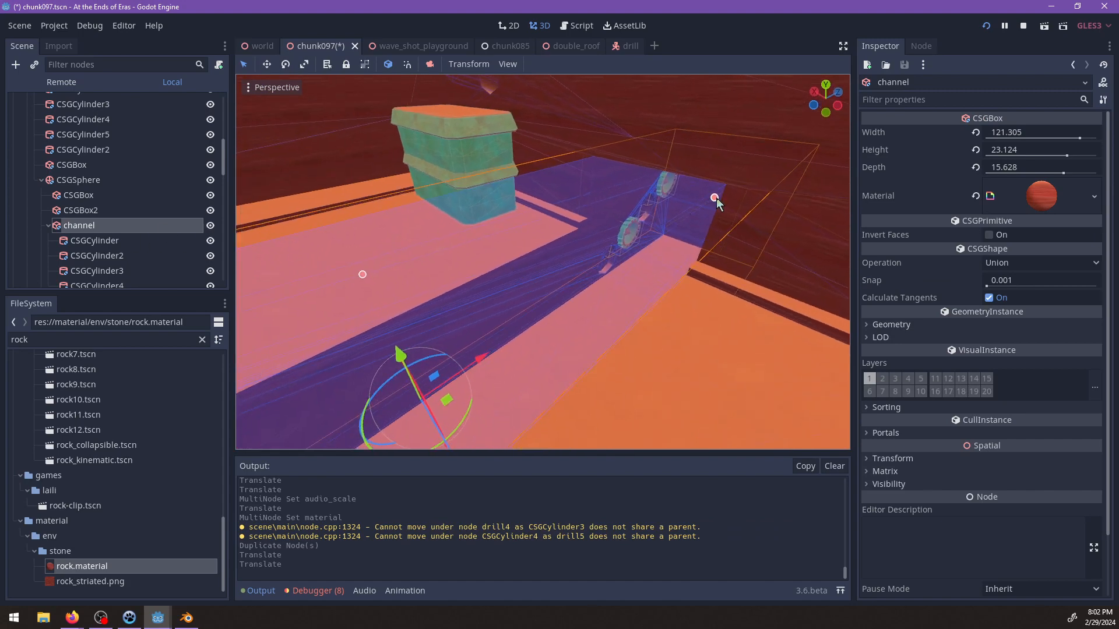
drag(627, 265, 514, 338)
middle_drag(515, 338, 551, 308)
drag(552, 298, 680, 284)
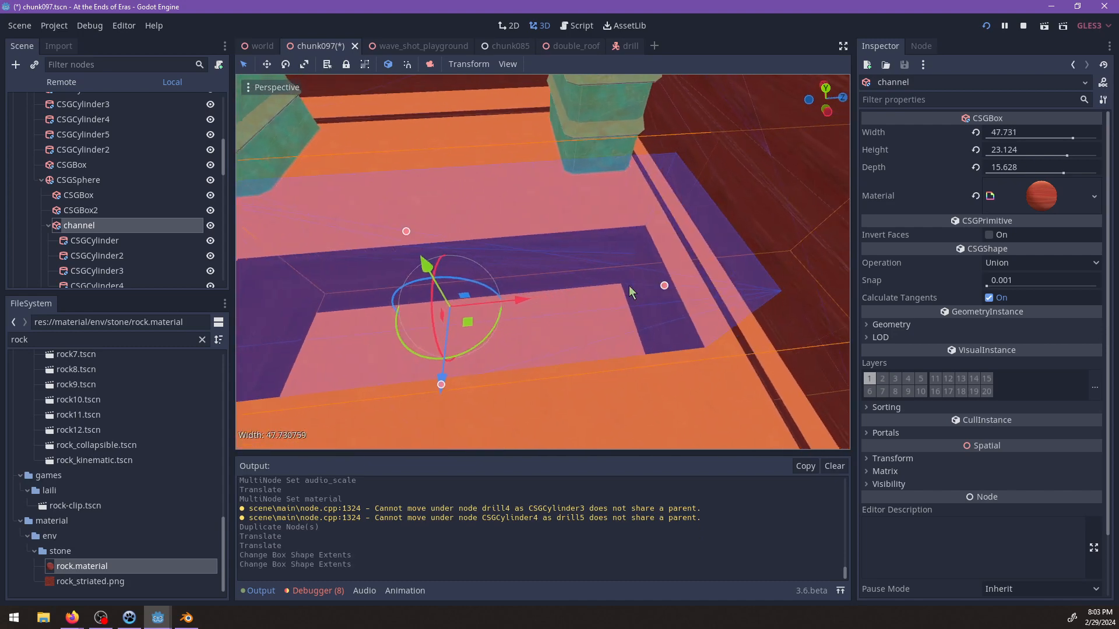
middle_drag(680, 284, 480, 199)
drag(394, 169, 392, 158)
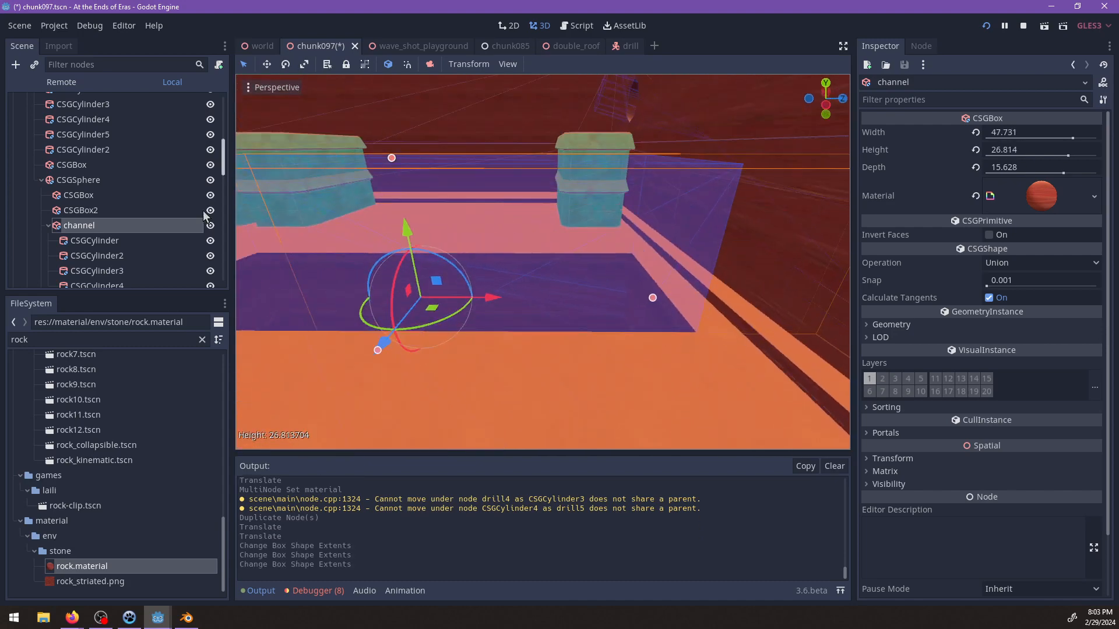
Select the channel's four cylinders and inspect their position relative to the resized channel box.
scroll(104, 248, down, 3)
click(97, 194)
shift+click(102, 240)
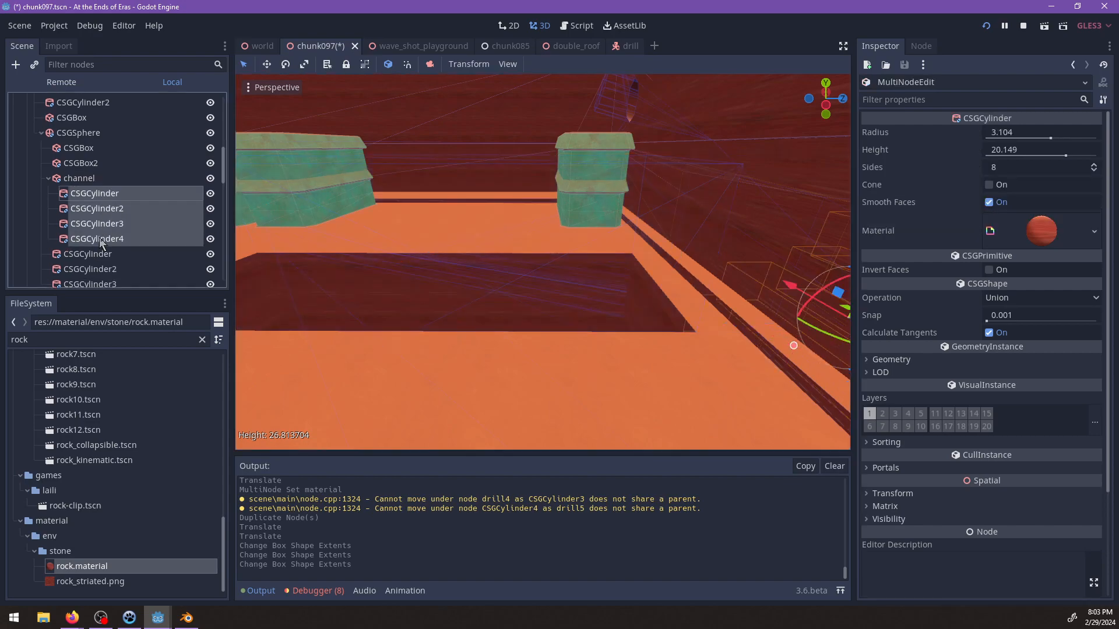
key(f)
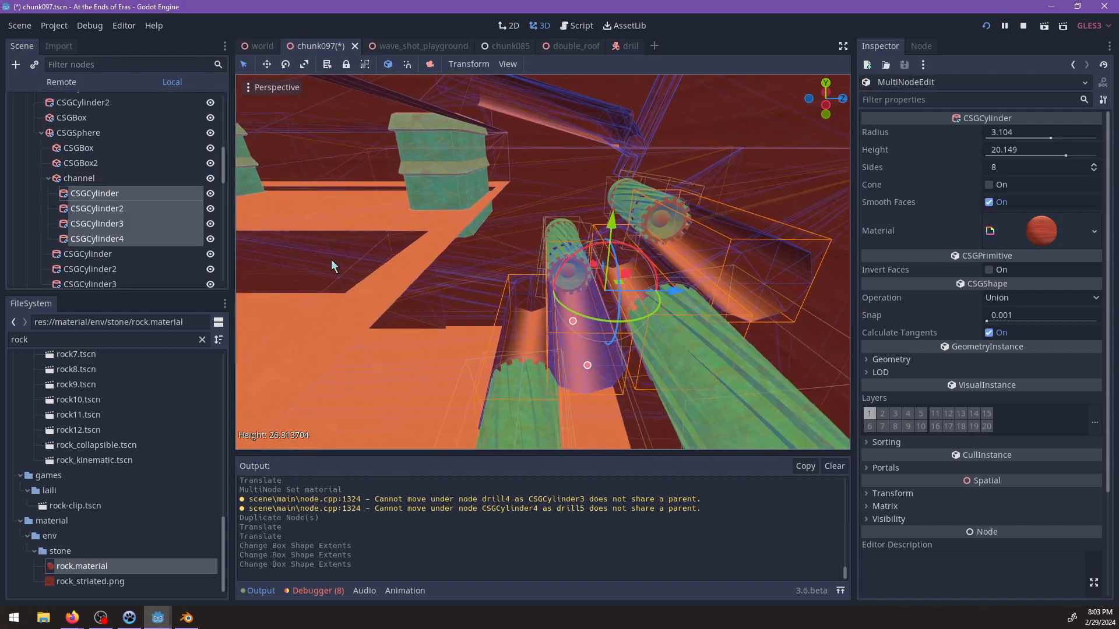
middle_drag(332, 260, 501, 258)
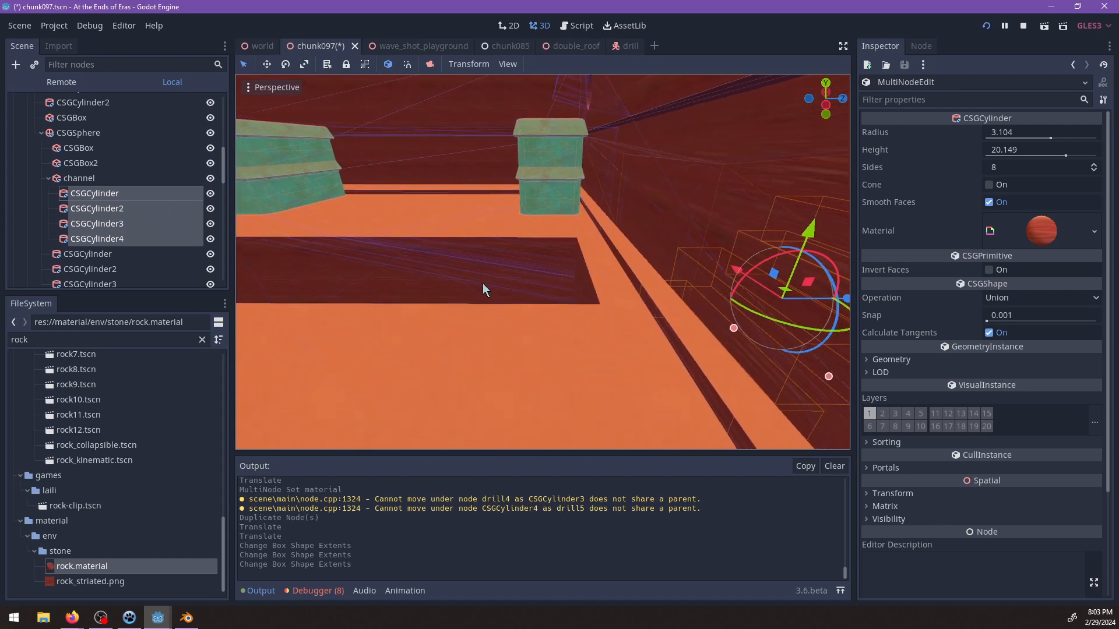
click(482, 283)
middle_drag(449, 267, 592, 280)
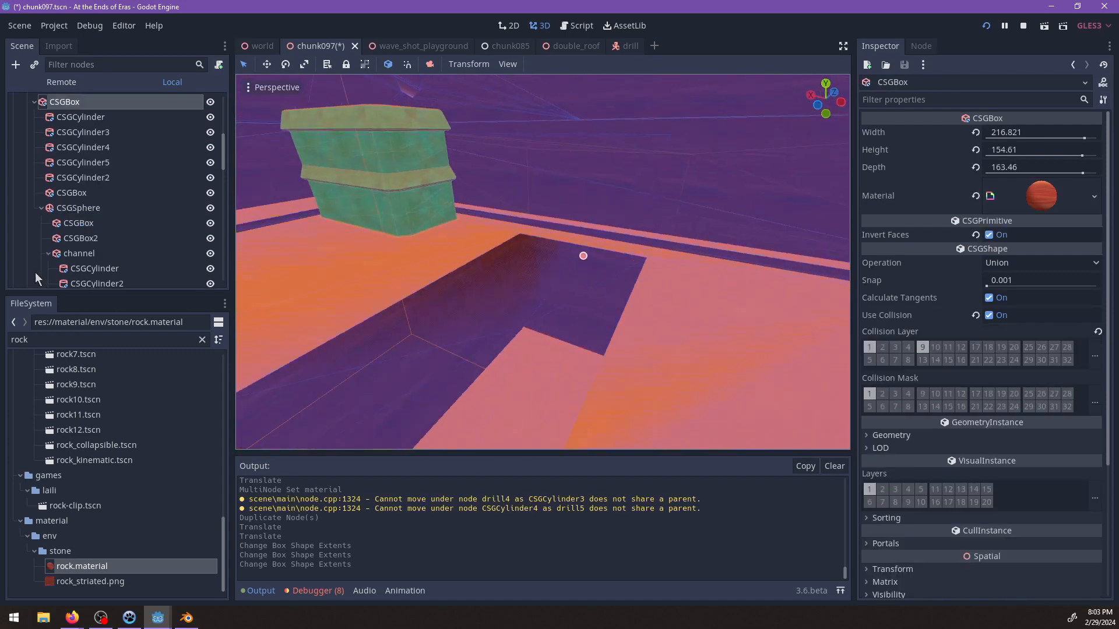
Move the channel box along its length toward the end wall so that it encloses the drills.
scroll(116, 260, down, 3)
click(92, 186)
middle_drag(646, 256, 457, 287)
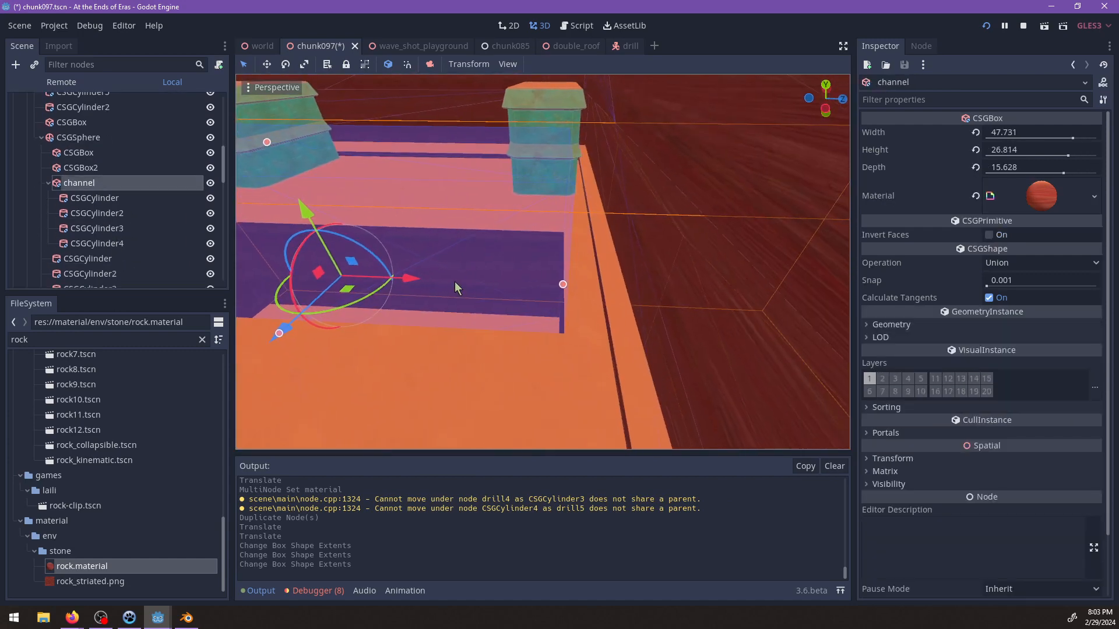
drag(488, 288, 805, 301)
shift+middle_drag(740, 300, 382, 252)
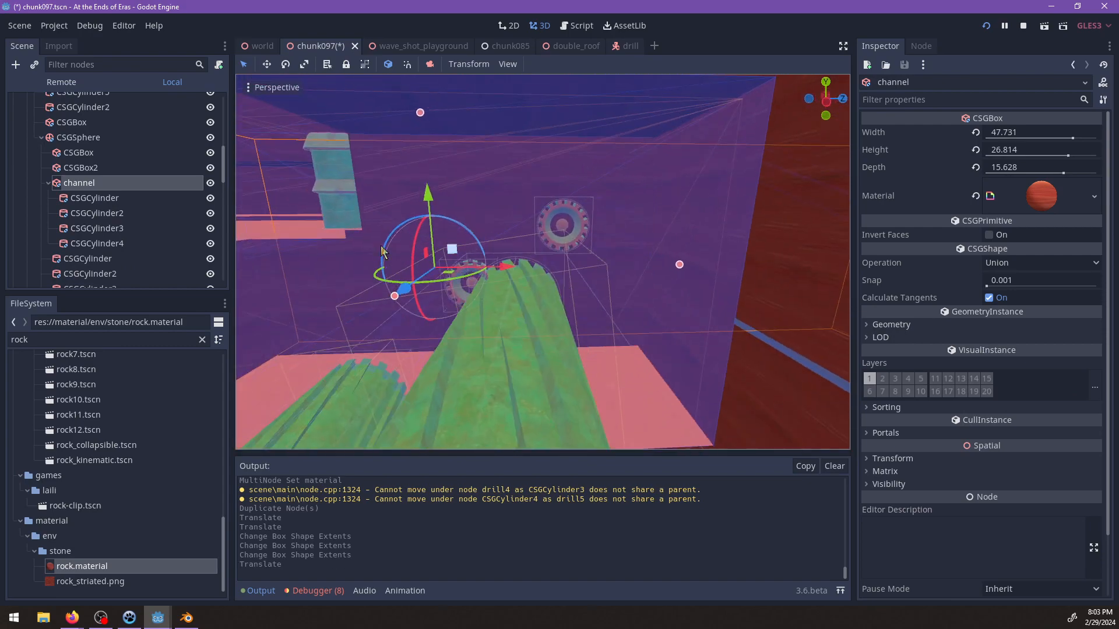
Move the channel's four cylinders, CSGCylinder through CSGCylinder4, back along the channel to line up with the drills.
click(105, 199)
shift+click(115, 243)
scroll(554, 309, down, 3)
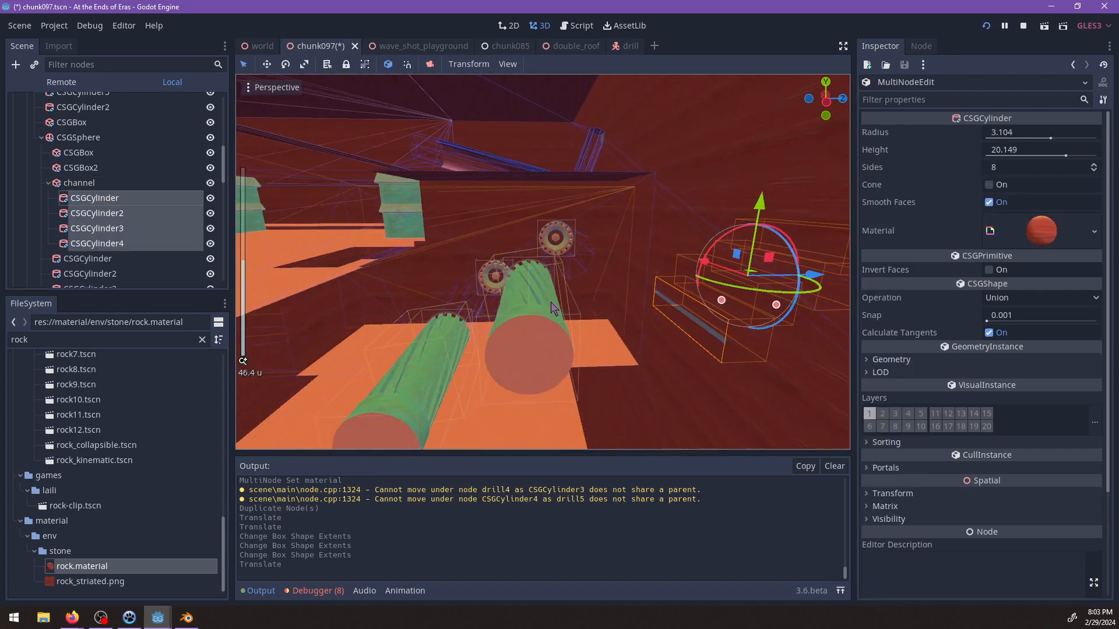
drag(814, 284, 577, 301)
middle_drag(513, 344, 611, 277)
scroll(656, 334, up, 6)
scroll(606, 312, down, 8)
middle_drag(604, 317, 634, 319)
scroll(634, 320, up, 6)
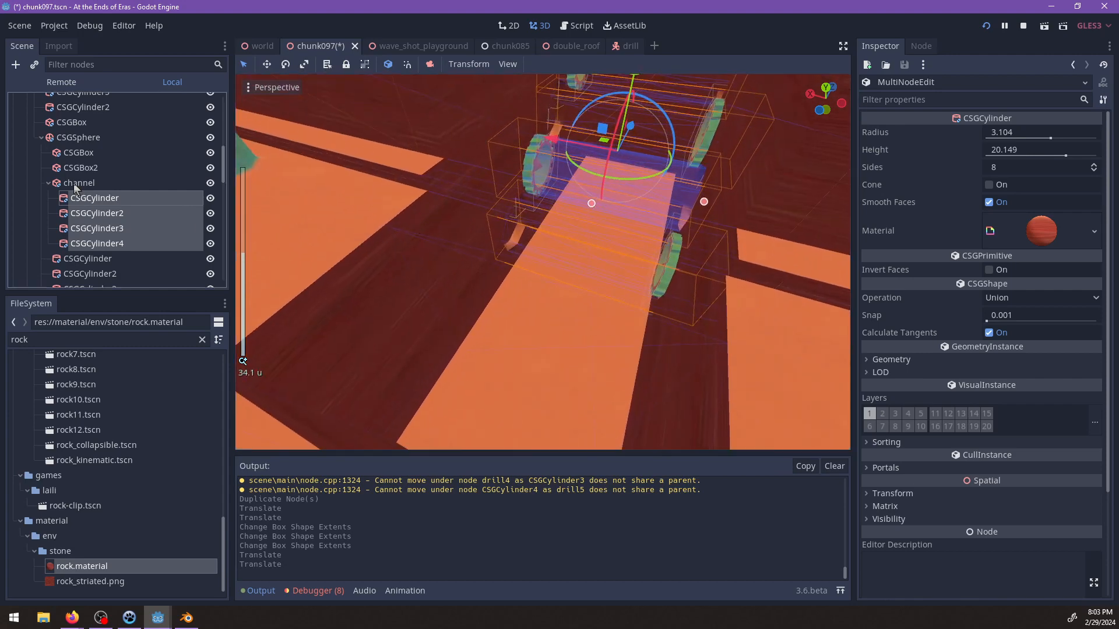
Add a StaticBody node under the interior node.
click(75, 184)
scroll(134, 200, up, 5)
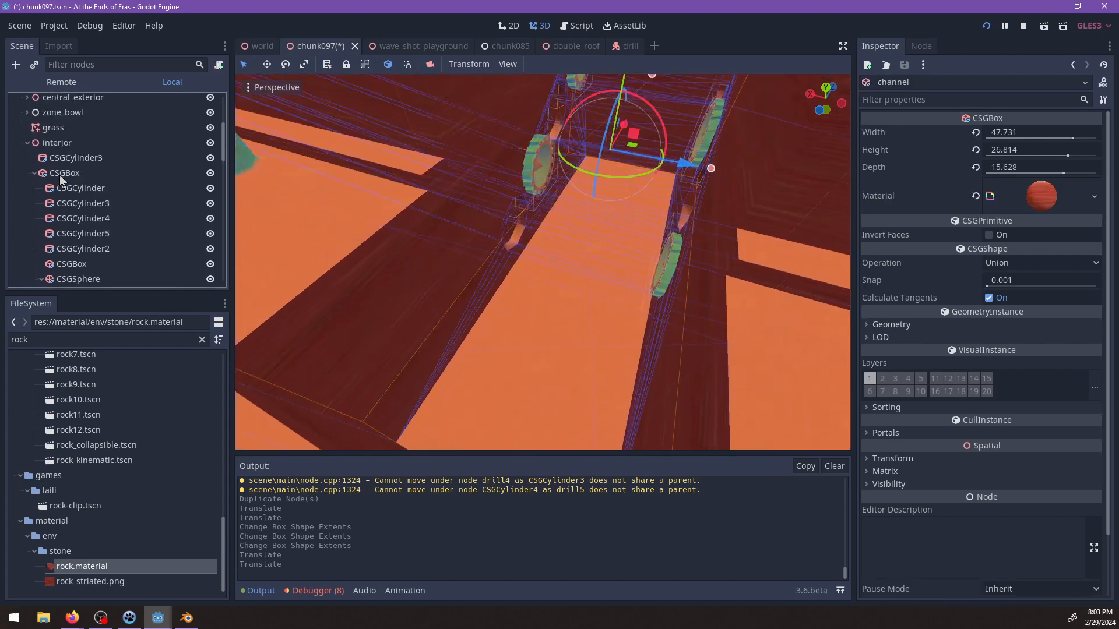
click(60, 145)
key(ctrl+a)
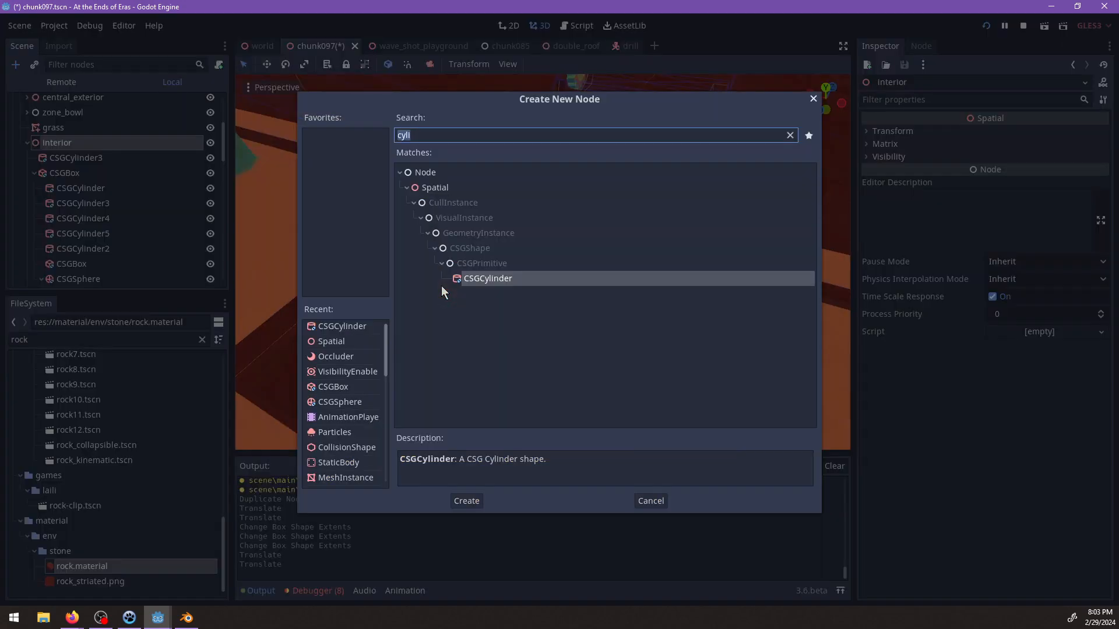
text(static)
key(Return)
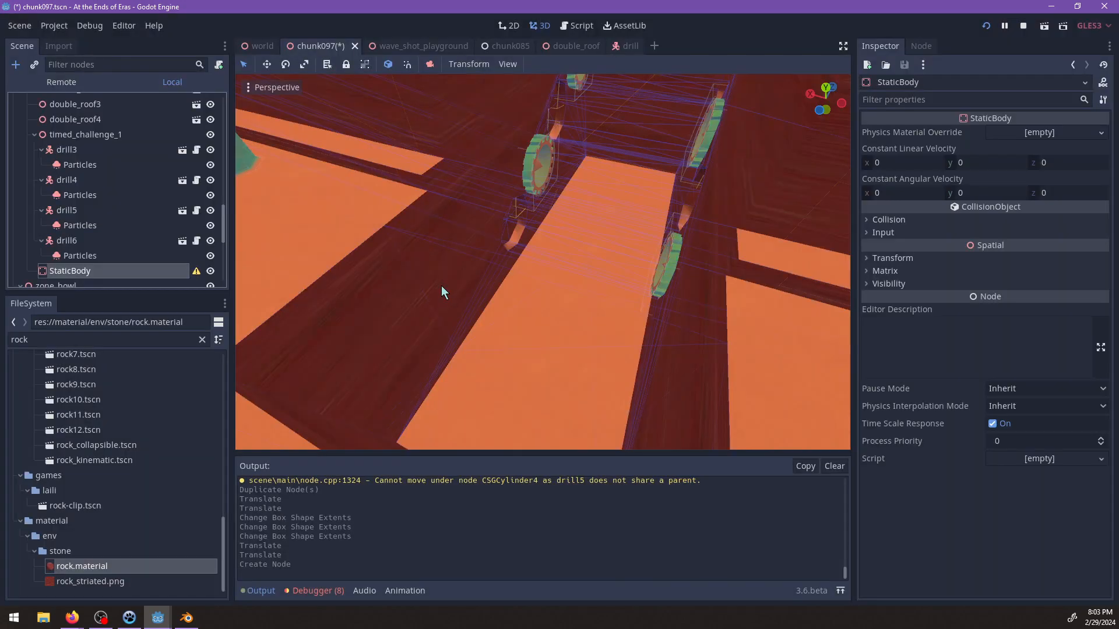
Add a CollisionShape under the StaticBody and a MeshInstance under that CollisionShape.
key(ctrl+a)
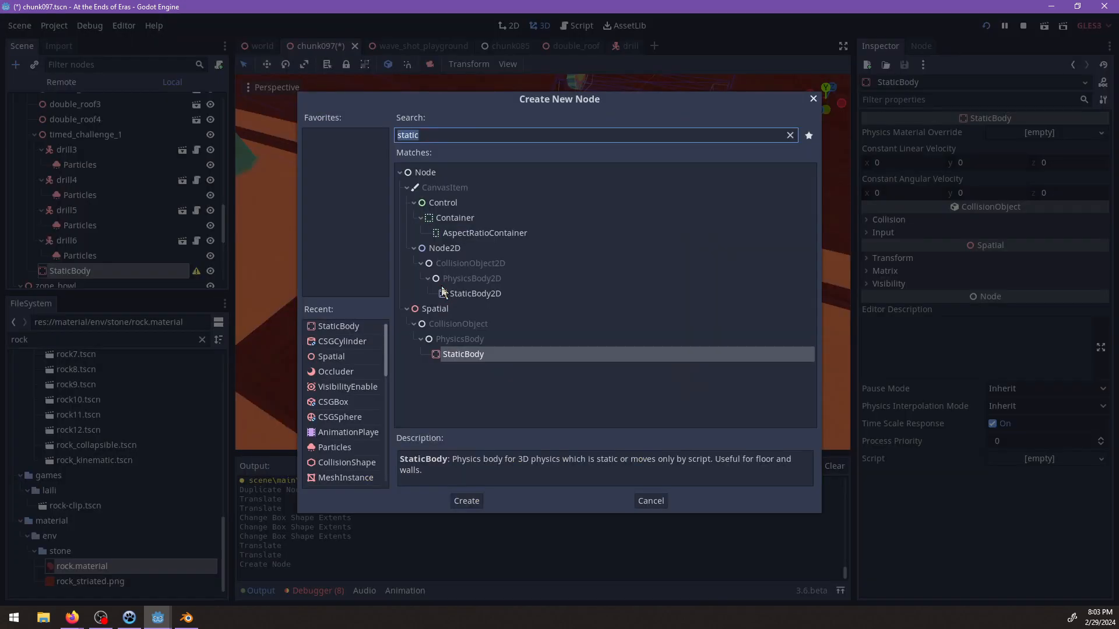
text(shape)
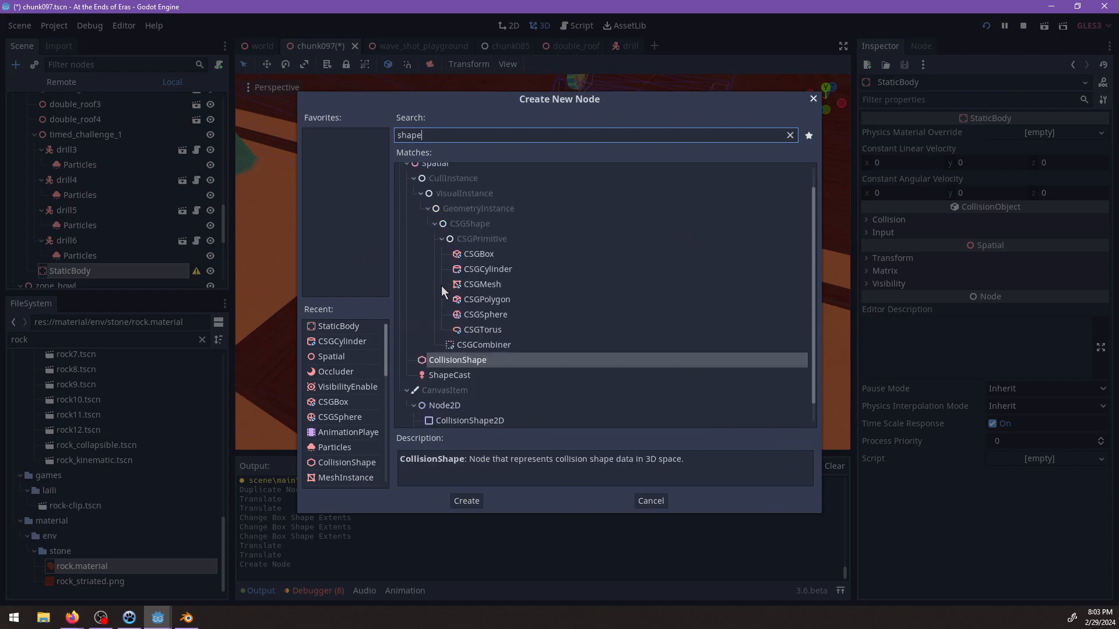
key(Return)
key(ctrl+a)
text(meshy)
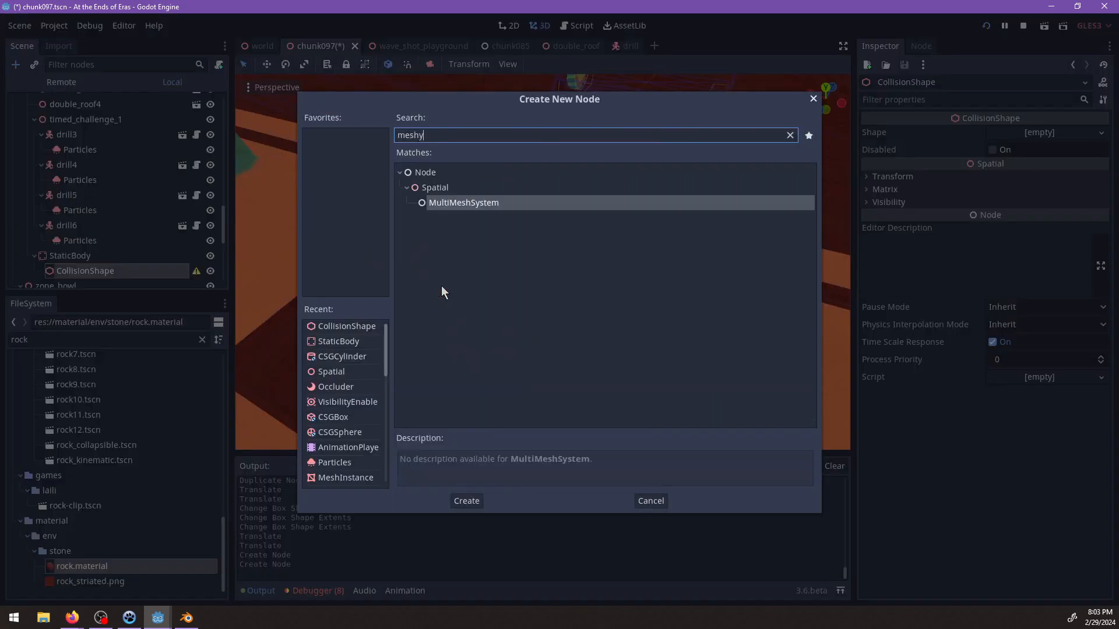
key(BackSpace)
text(Ins)
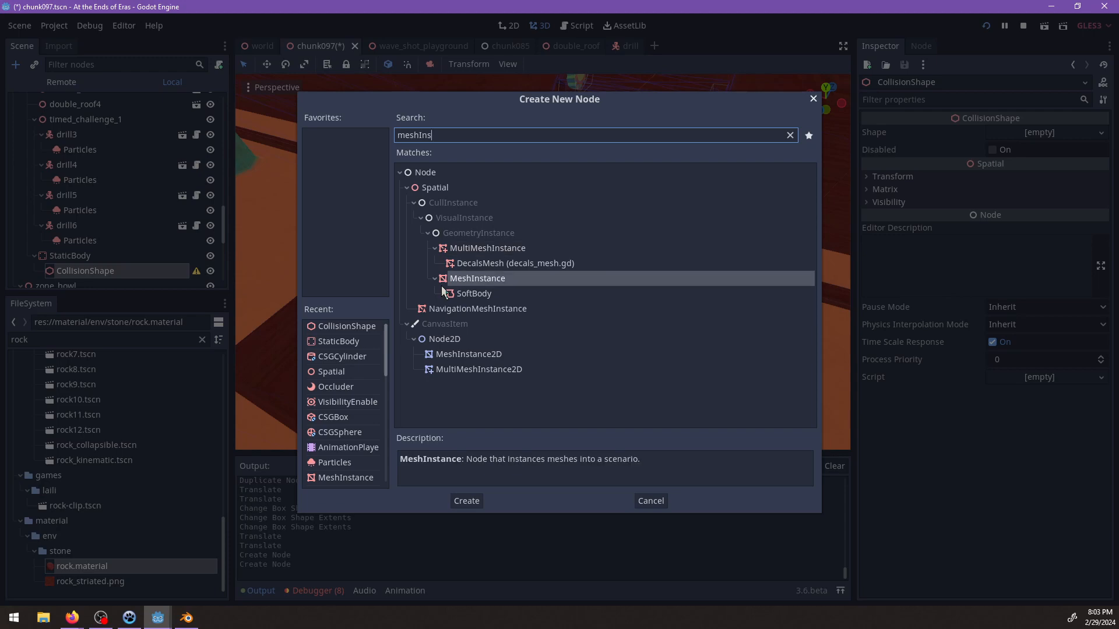
key(Return)
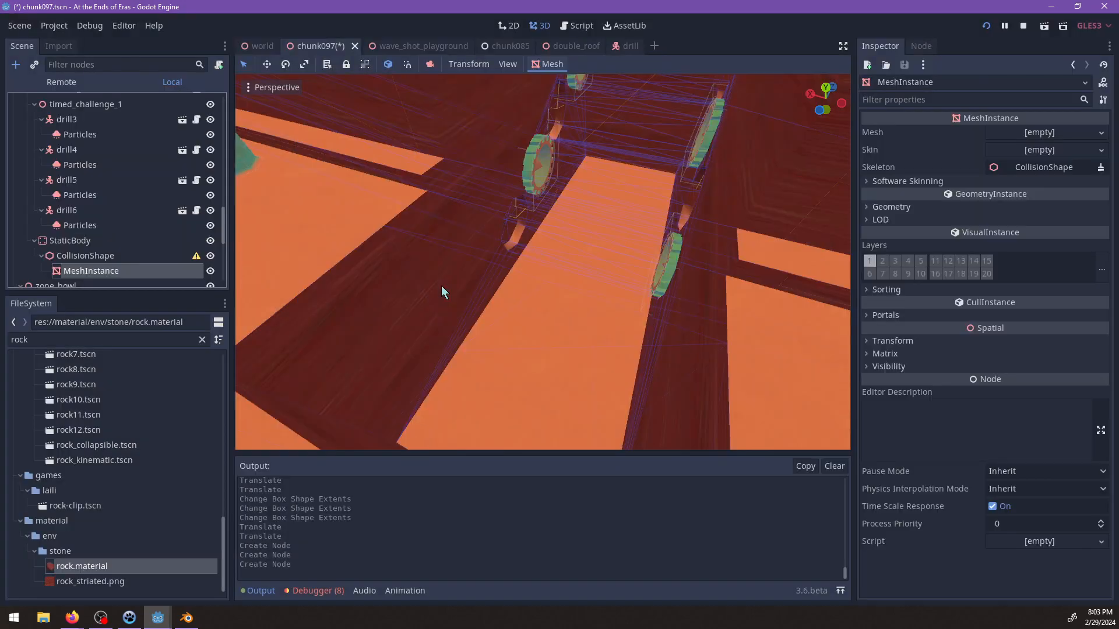
Move the StaticBody from its initial position to the drill channel.
click(111, 242)
scroll(637, 242, down, 14)
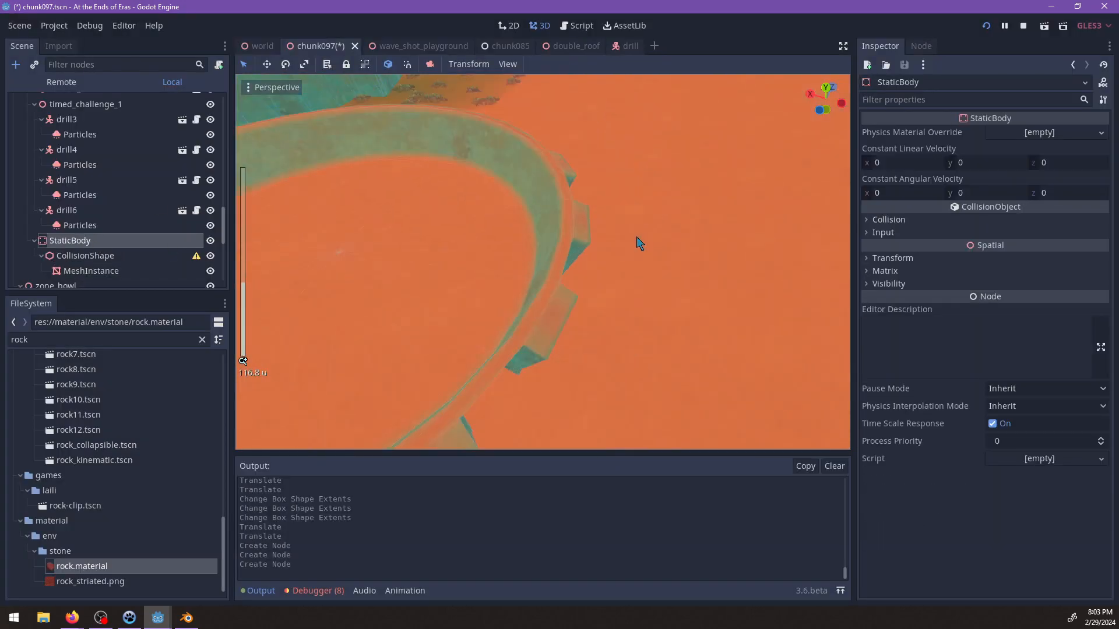
middle_drag(629, 262, 456, 159)
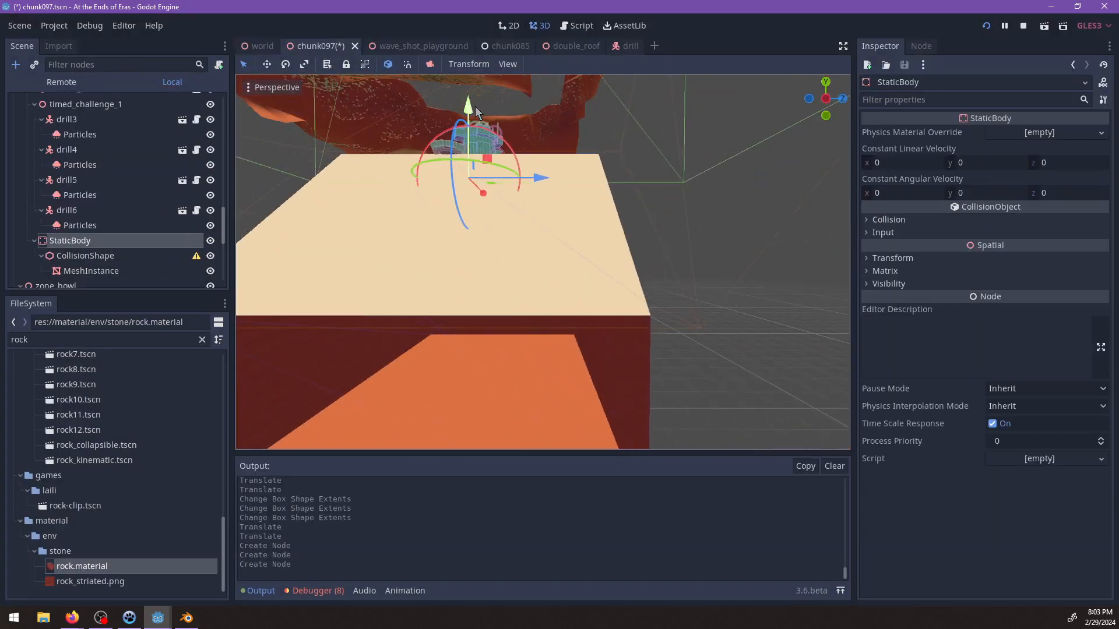
drag(489, 276, 462, 307)
drag(670, 170, 670, 172)
key(f)
scroll(668, 259, up, 5)
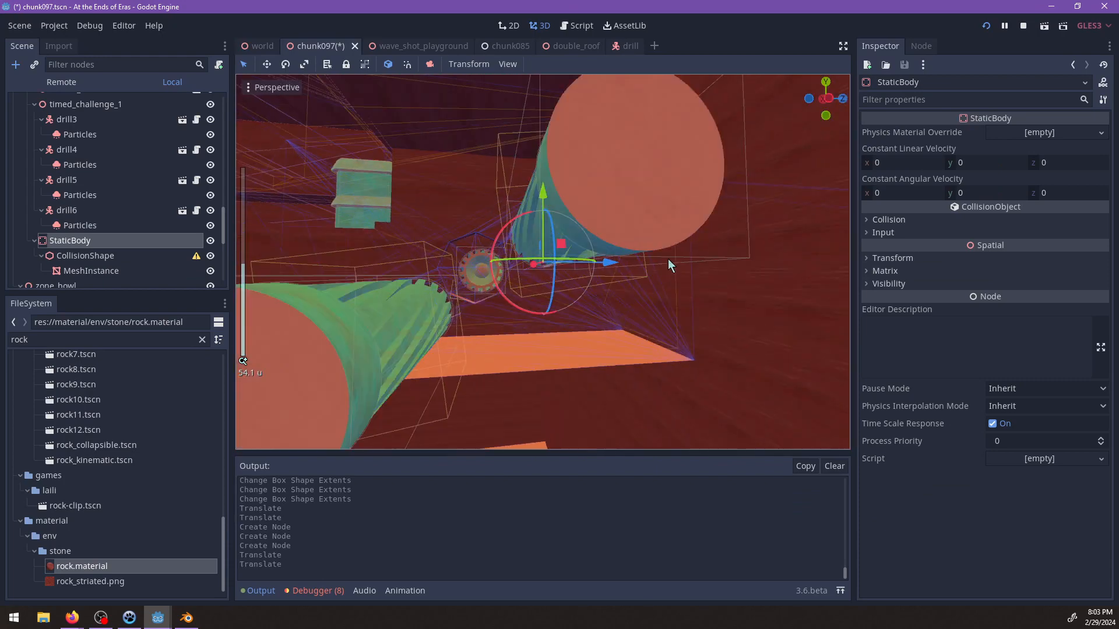
middle_drag(668, 259, 501, 330)
scroll(568, 309, up, 5)
key(ctrl+z)
Position the StaticBody low inside the channel, centred between the two rows of drills.
drag(652, 333, 716, 338)
key(f)
middle_drag(649, 317, 647, 234)
scroll(641, 234, up, 6)
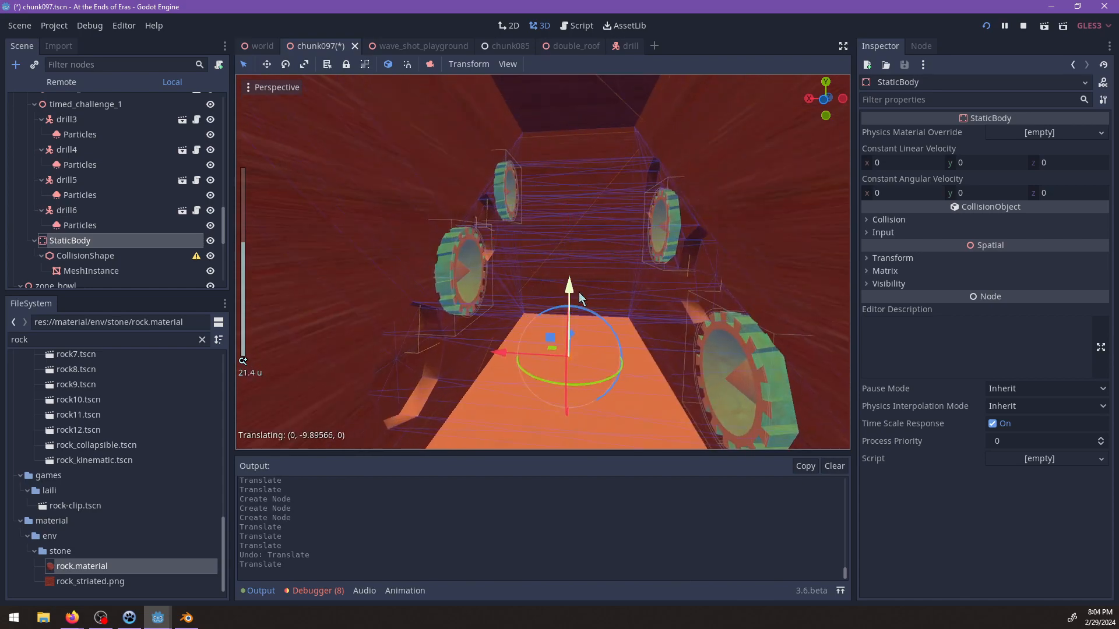
drag(579, 293, 581, 299)
key(f)
scroll(609, 319, up, 8)
middle_drag(589, 295, 613, 294)
scroll(483, 275, down, 8)
scroll(650, 288, down, 11)
scroll(550, 211, up, 7)
Examine the channel entrance, its drills and the surrounding CSG walls from several angles.
click(576, 135)
scroll(628, 234, down, 7)
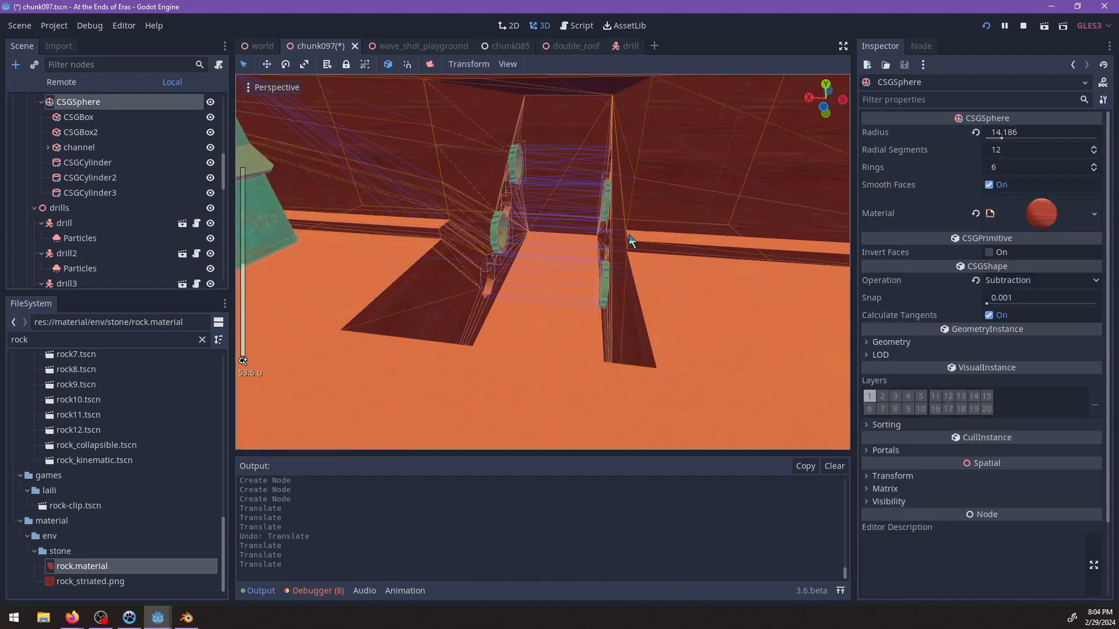
scroll(137, 216, up, 3)
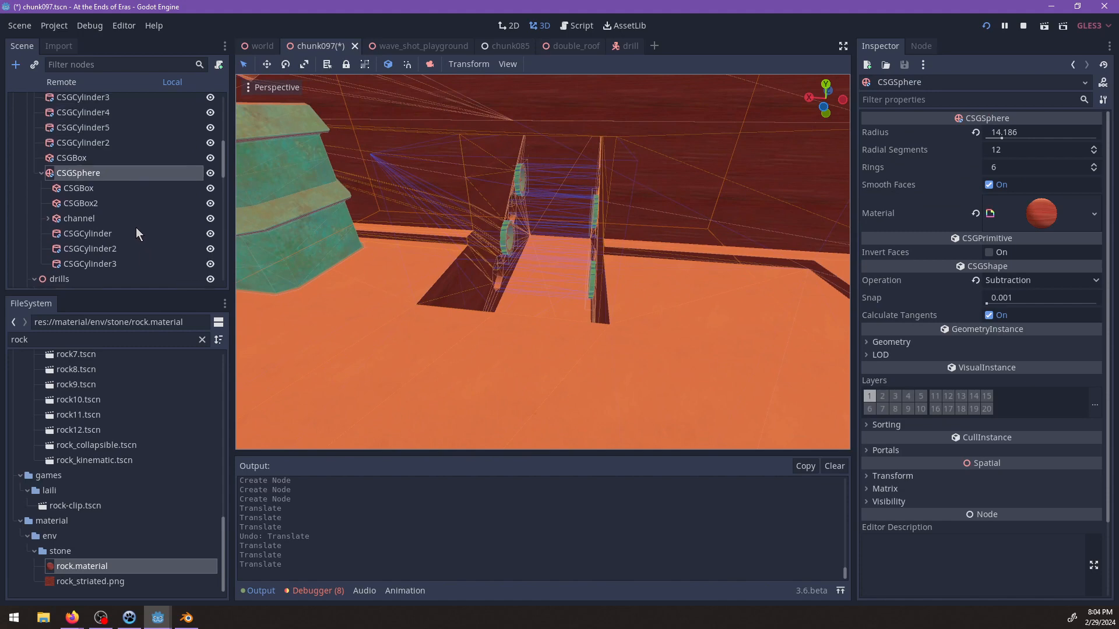
middle_drag(558, 256, 406, 280)
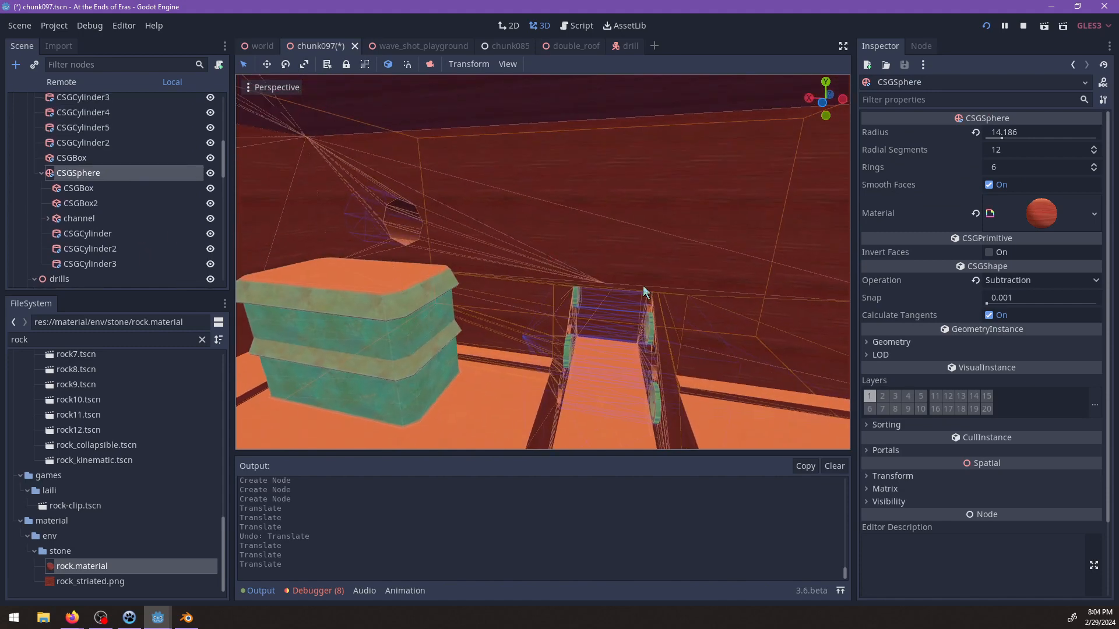
middle_drag(643, 291, 541, 275)
scroll(629, 262, up, 4)
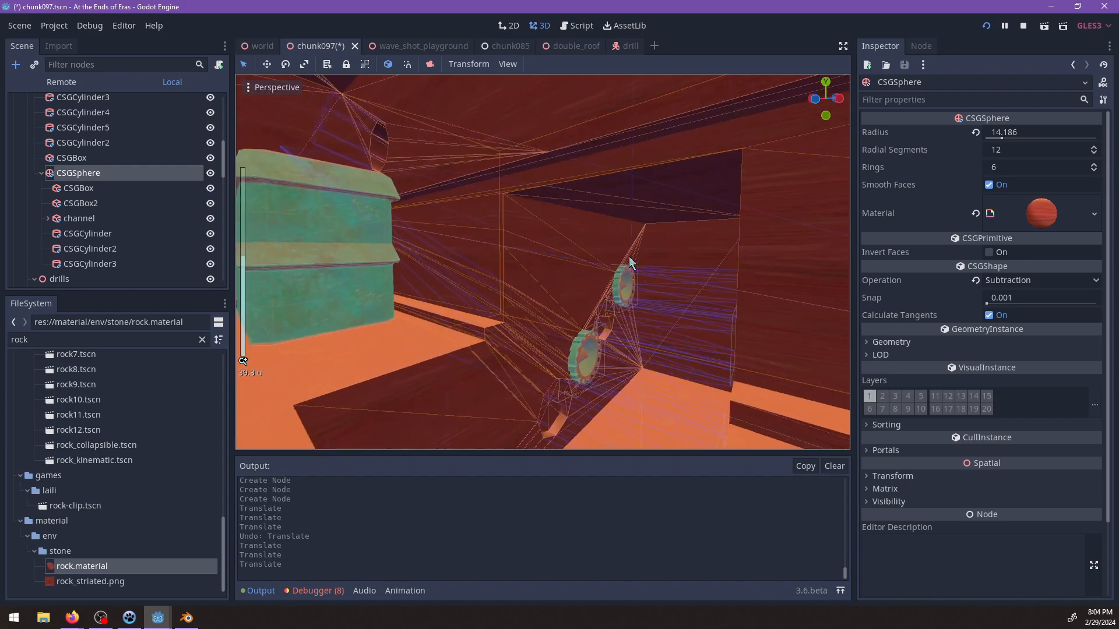
scroll(629, 263, up, 2)
middle_drag(629, 266, 606, 264)
click(563, 199)
scroll(569, 245, up, 4)
scroll(581, 267, down, 4)
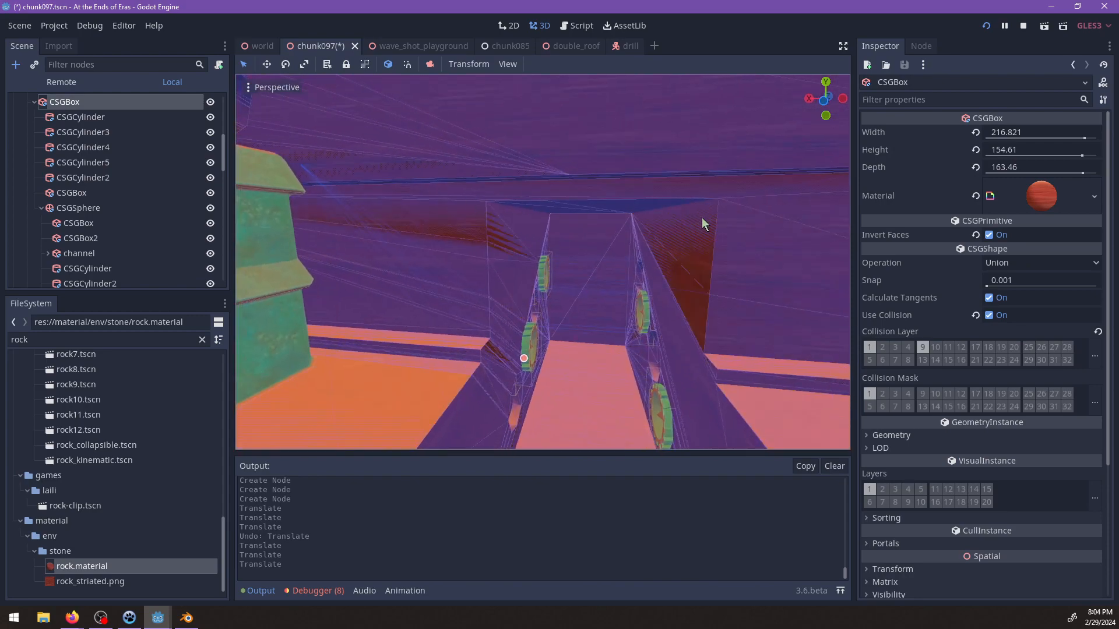
middle_drag(702, 219, 568, 256)
scroll(382, 219, up, 2)
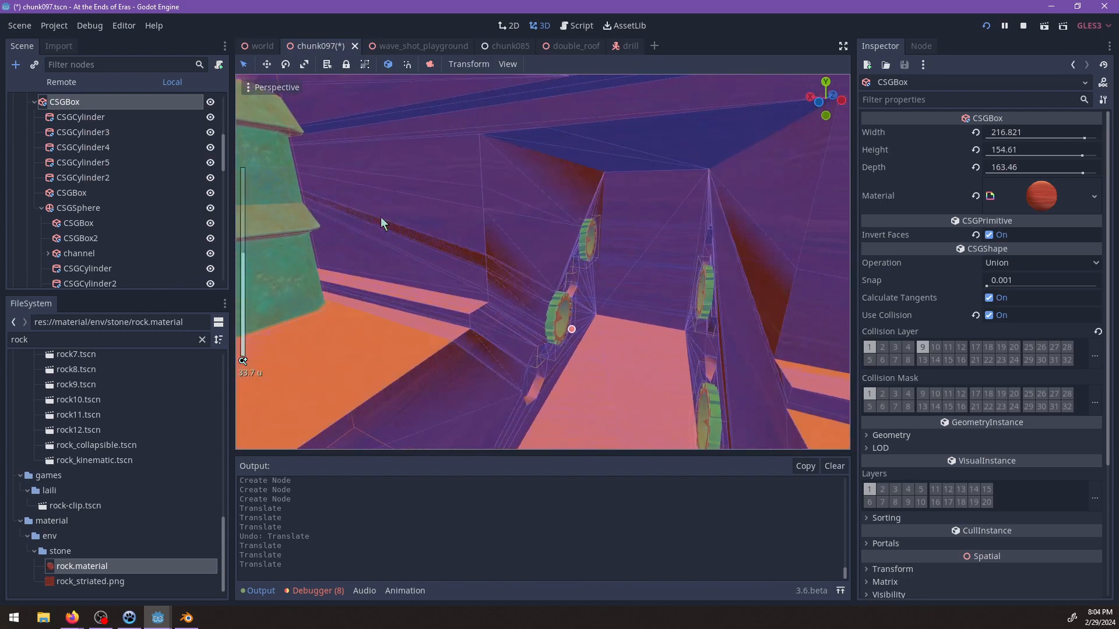
scroll(143, 215, down, 5)
Duplicate drill4 and move the copy up and outward to the wall above the channel entrance.
click(558, 330)
key(f)
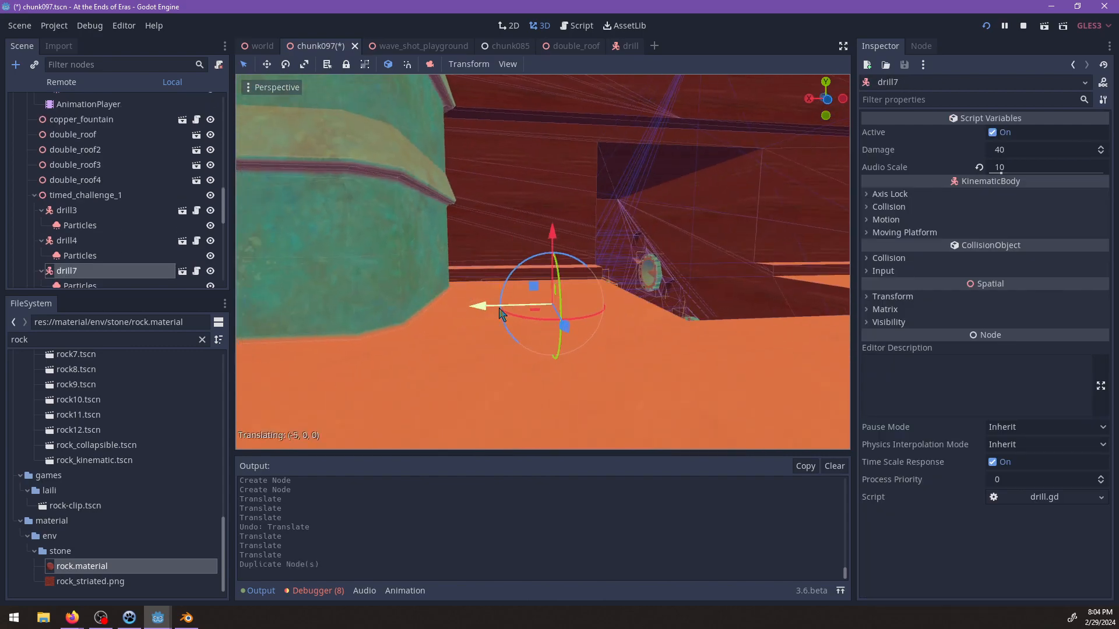
drag(630, 224, 645, 104)
middle_drag(683, 178, 533, 195)
drag(515, 187, 390, 221)
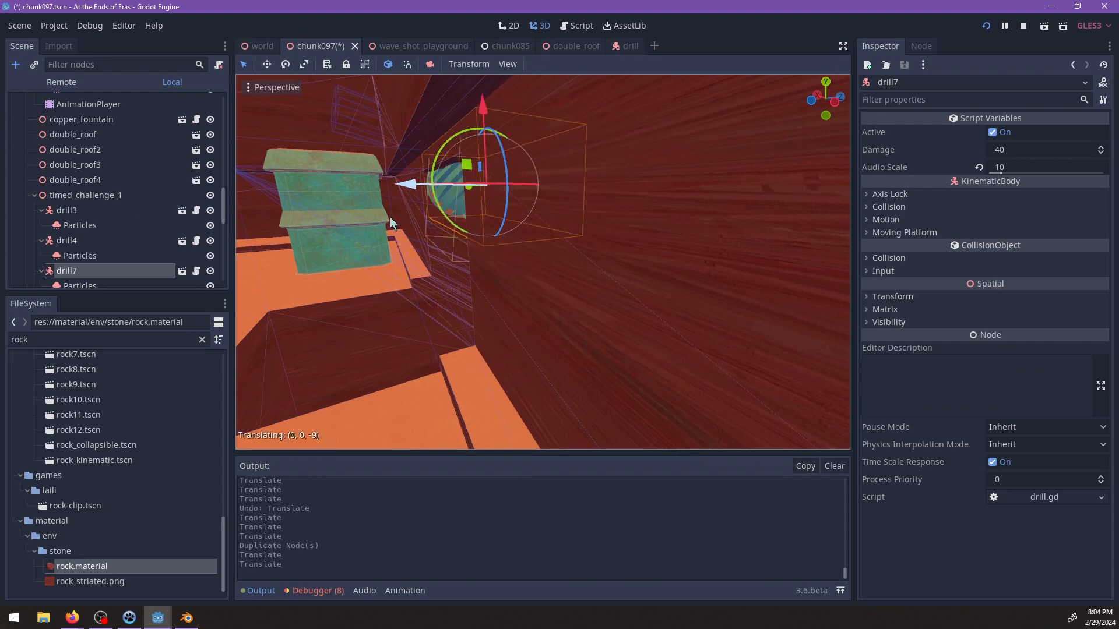
Lower drill7 and shift it sideways so it lies centred across the top of the channel entrance.
drag(483, 109, 484, 123)
middle_drag(487, 131, 498, 192)
scroll(533, 212, up, 3)
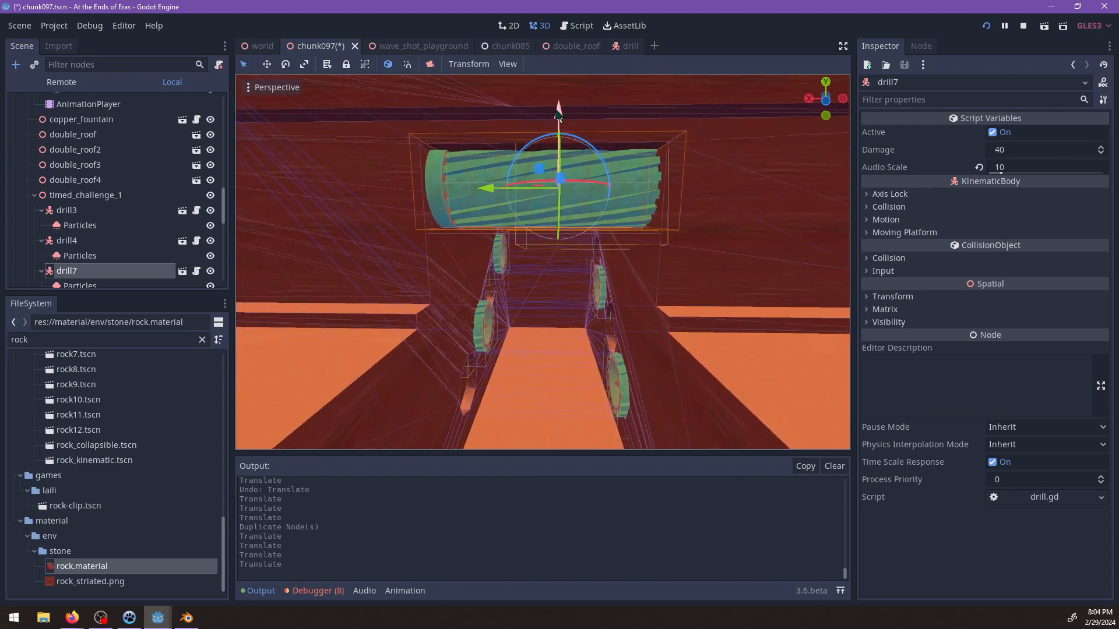
drag(556, 113, 555, 130)
drag(494, 201, 487, 201)
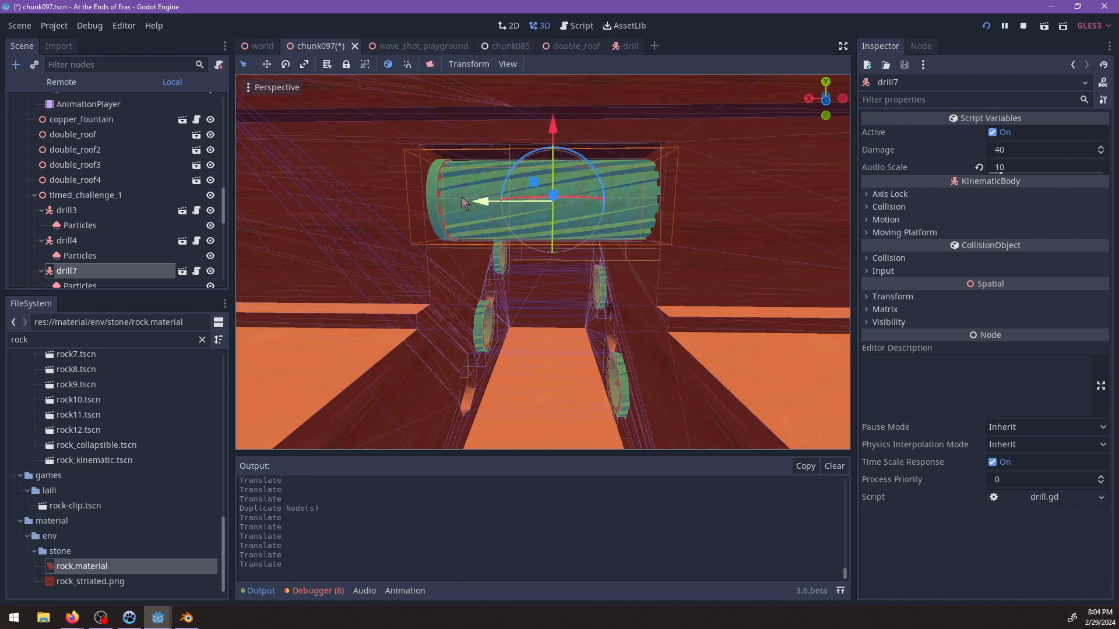
Move drill7's Particles along the drill's axis so its emission box extends past the tip.
scroll(99, 267, down, 1)
click(92, 263)
shift+middle_drag(477, 222, 425, 241)
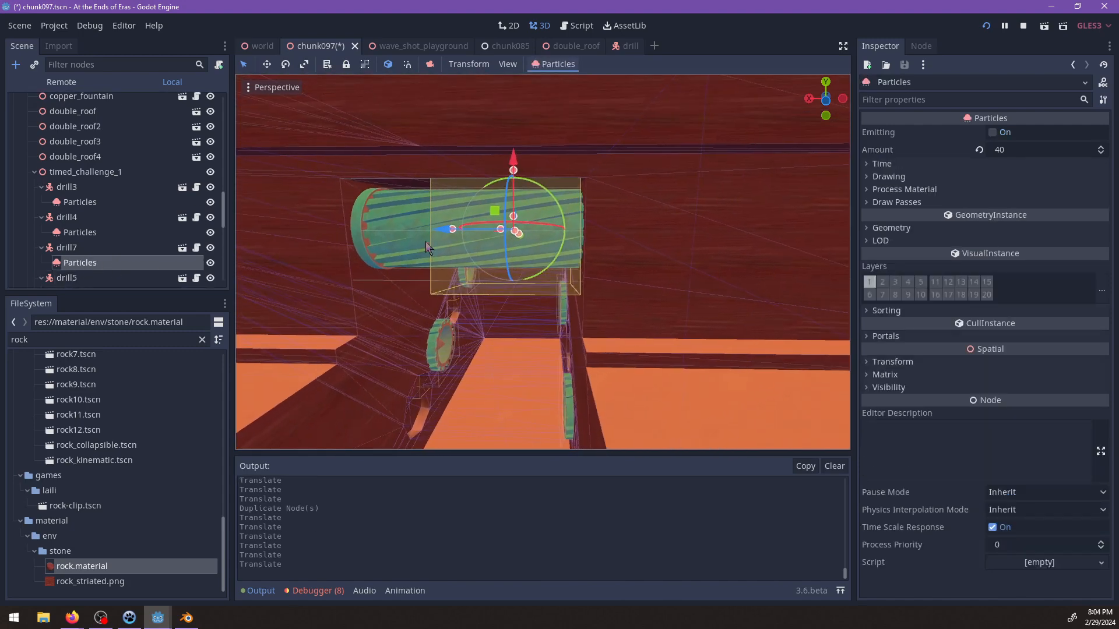
drag(441, 233, 488, 235)
middle_drag(488, 235, 419, 240)
scroll(514, 247, up, 3)
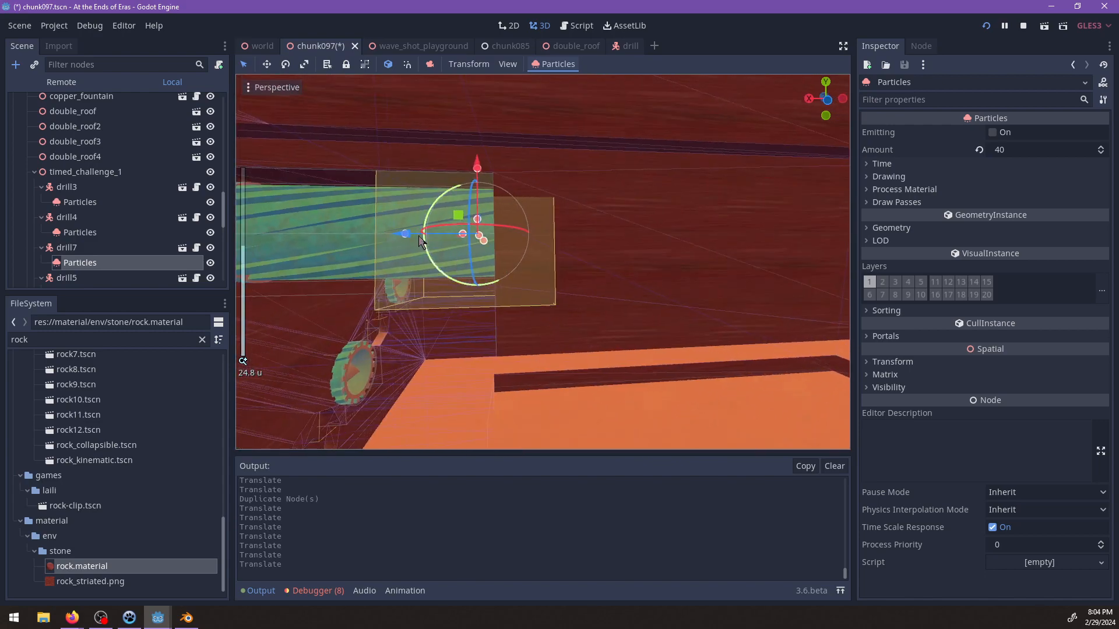
drag(407, 233, 431, 236)
shift+middle_drag(431, 237, 524, 279)
Inspect how drill7 sits across the channel entrance relative to the walls and the other drills.
scroll(565, 226, down, 2)
scroll(614, 286, down, 2)
middle_drag(531, 191, 594, 303)
scroll(537, 251, up, 4)
scroll(582, 238, up, 6)
scroll(586, 221, down, 6)
click(537, 247)
scroll(562, 278, down, 4)
scroll(594, 310, up, 5)
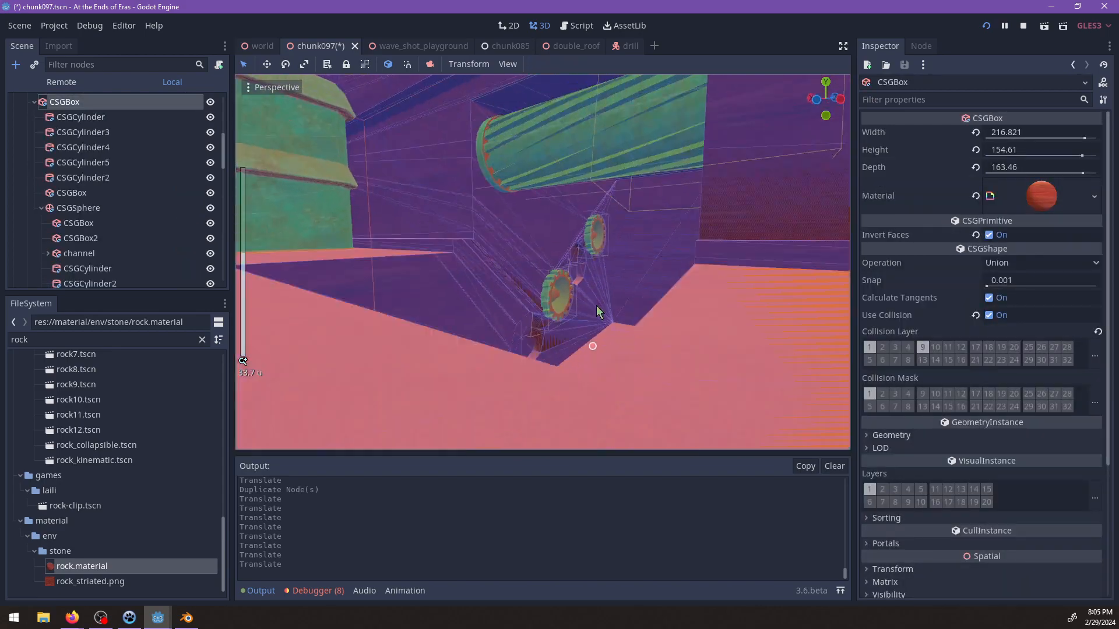
scroll(91, 182, down, 5)
scroll(99, 170, up, 3)
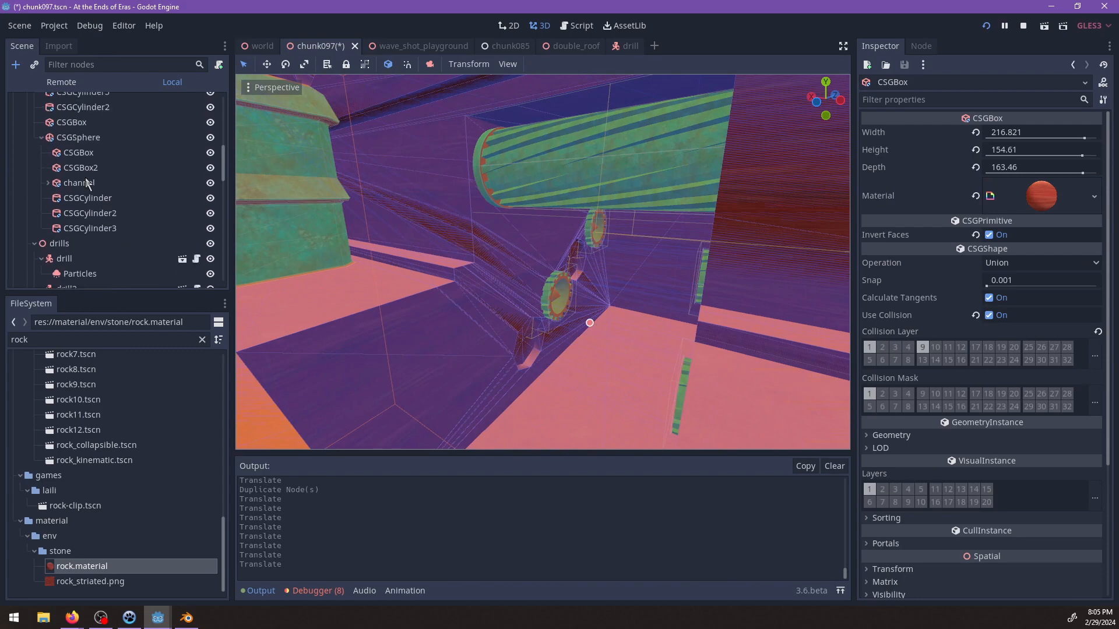
Duplicate the channel box with its cylinders and undo a trial rotation of the copy.
click(79, 183)
scroll(510, 220, down, 5)
middle_drag(509, 220, 523, 238)
key(ctrl+d)
drag(466, 210, 429, 213)
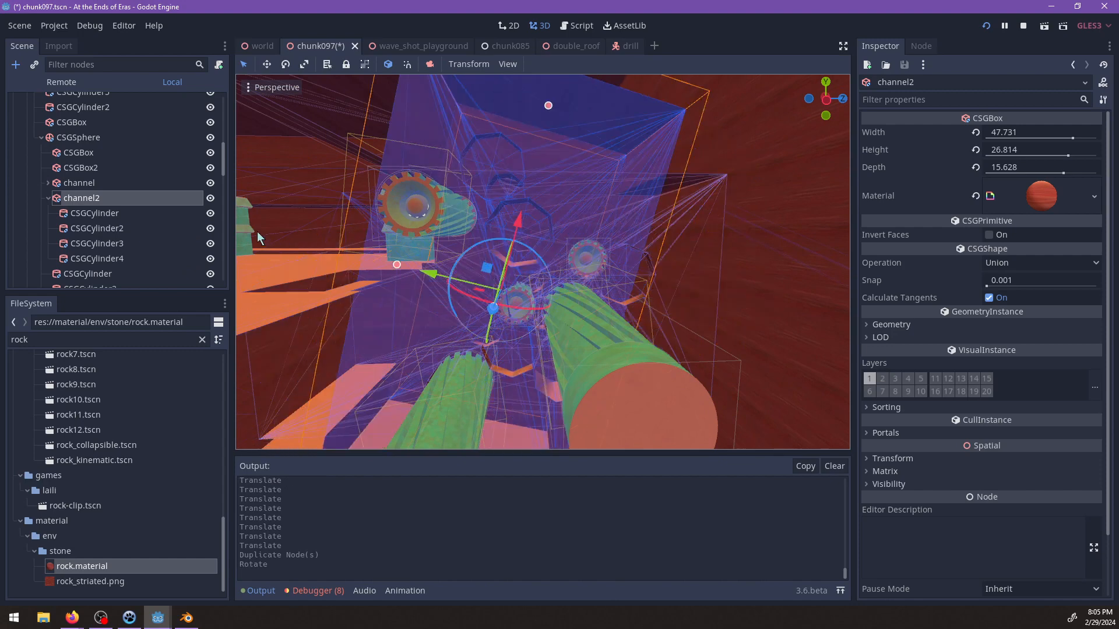
key(ctrl+z)
Delete the four cylinders CSGCylinder through CSGCylinder4 inside channel2.
click(106, 215)
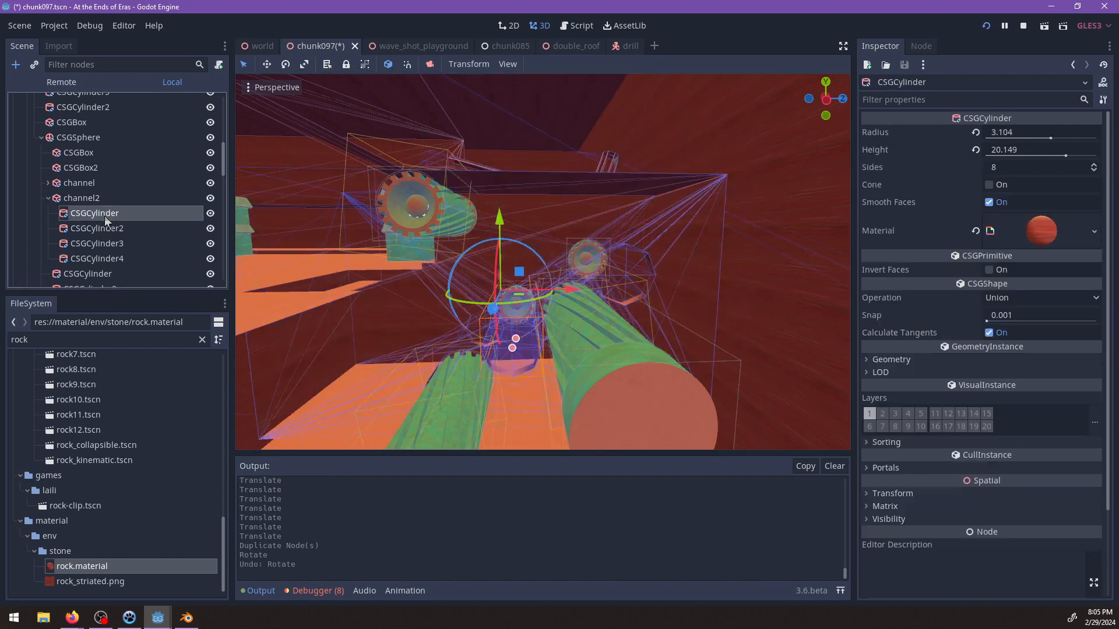
shift+click(113, 259)
key(Delete)
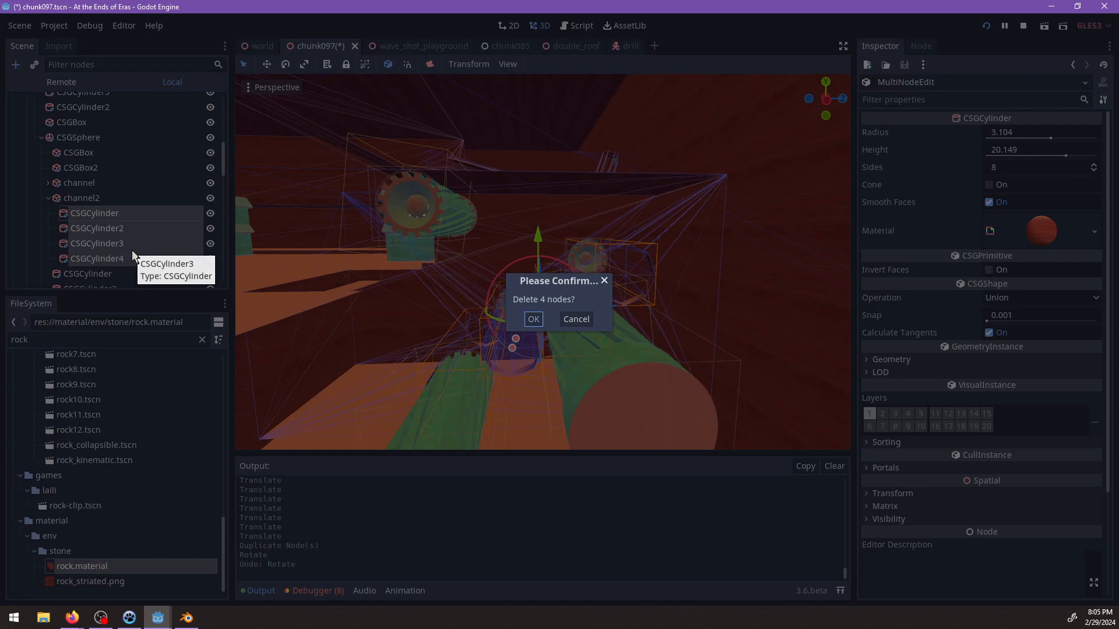
key(Return)
Rotate the channel2 box nearly upright and move it up toward the far end of the channel.
click(82, 198)
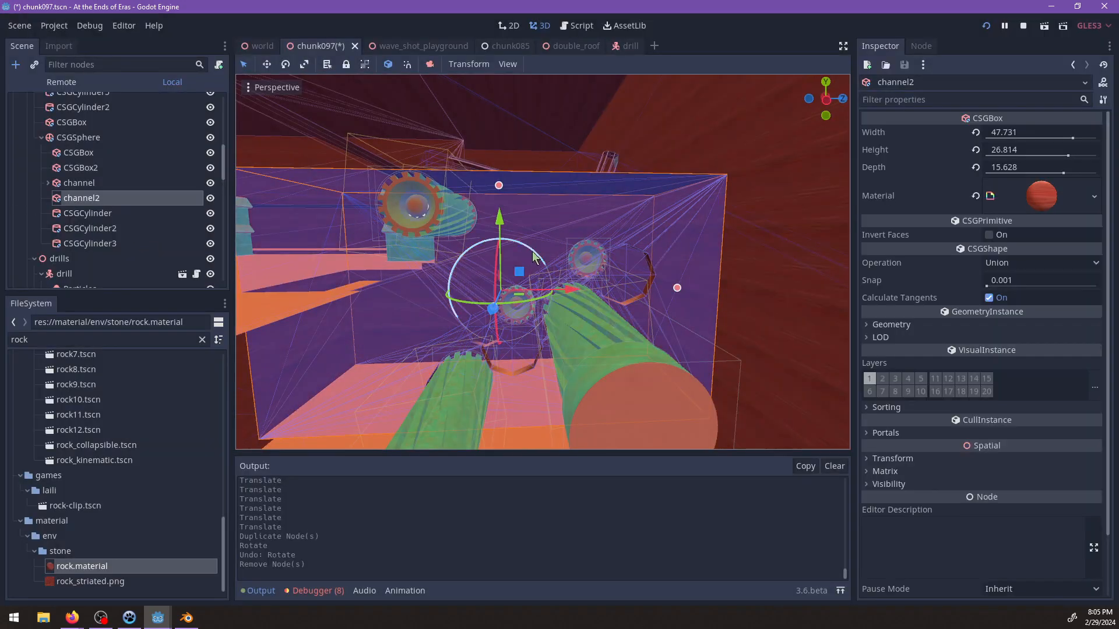
drag(470, 220, 447, 218)
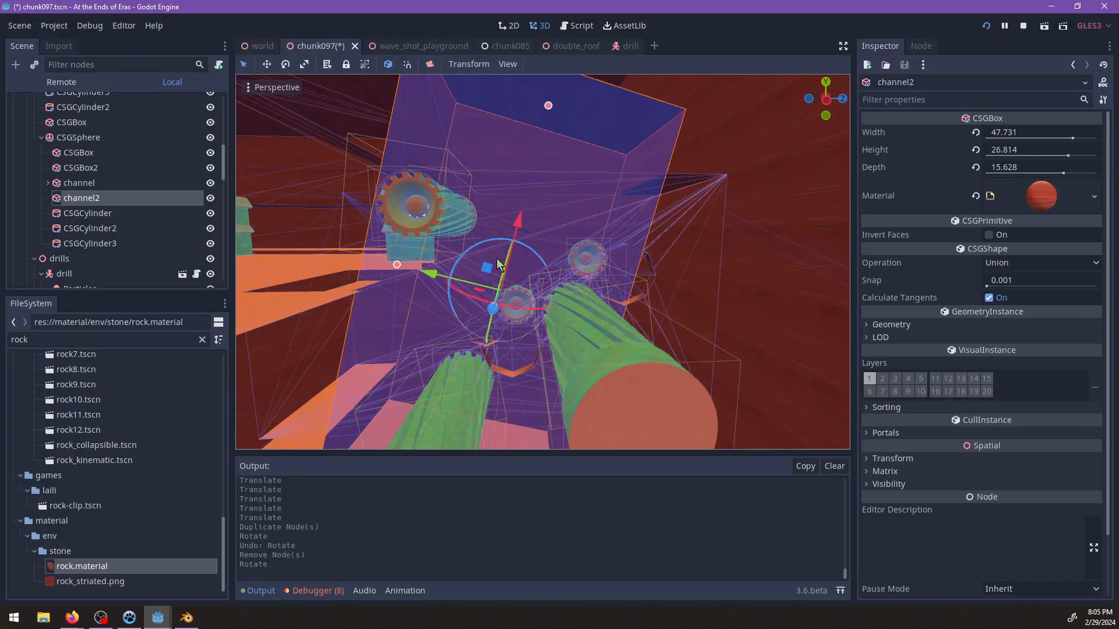
drag(487, 267, 600, 194)
middle_drag(569, 223, 608, 309)
scroll(509, 279, up, 4)
scroll(609, 310, up, 7)
Move drill6 together with its wall-recess cylinder CSGCylinder3 upward and farther along the Z axis toward the upright shaft.
click(320, 267)
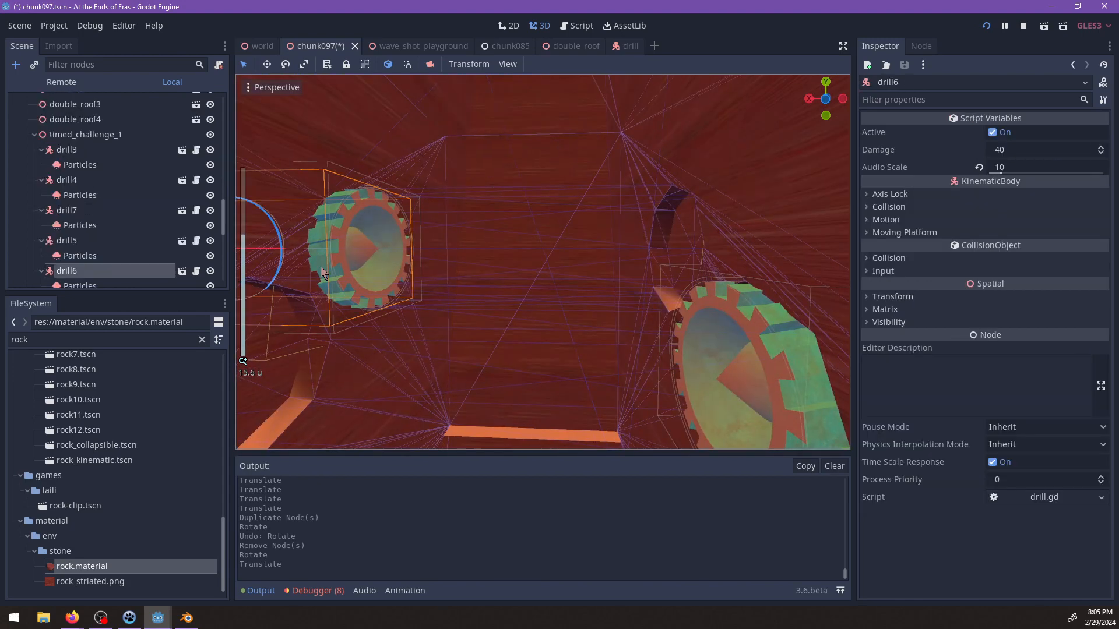
middle_drag(515, 268, 538, 273)
shift+click(661, 232)
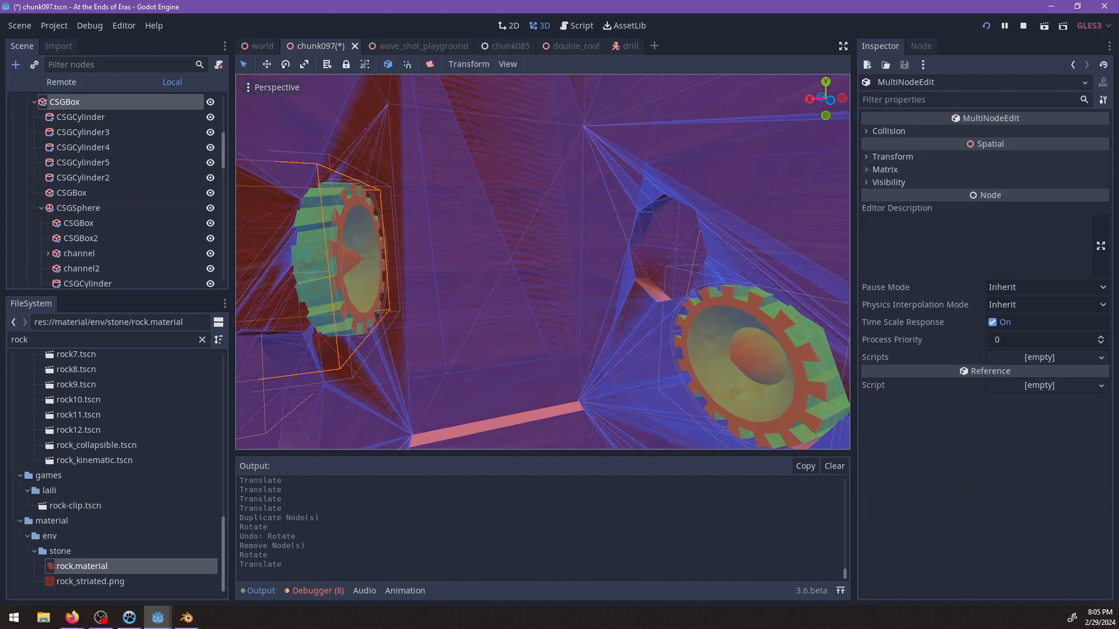
ctrl+click(80, 102)
scroll(103, 221, down, 3)
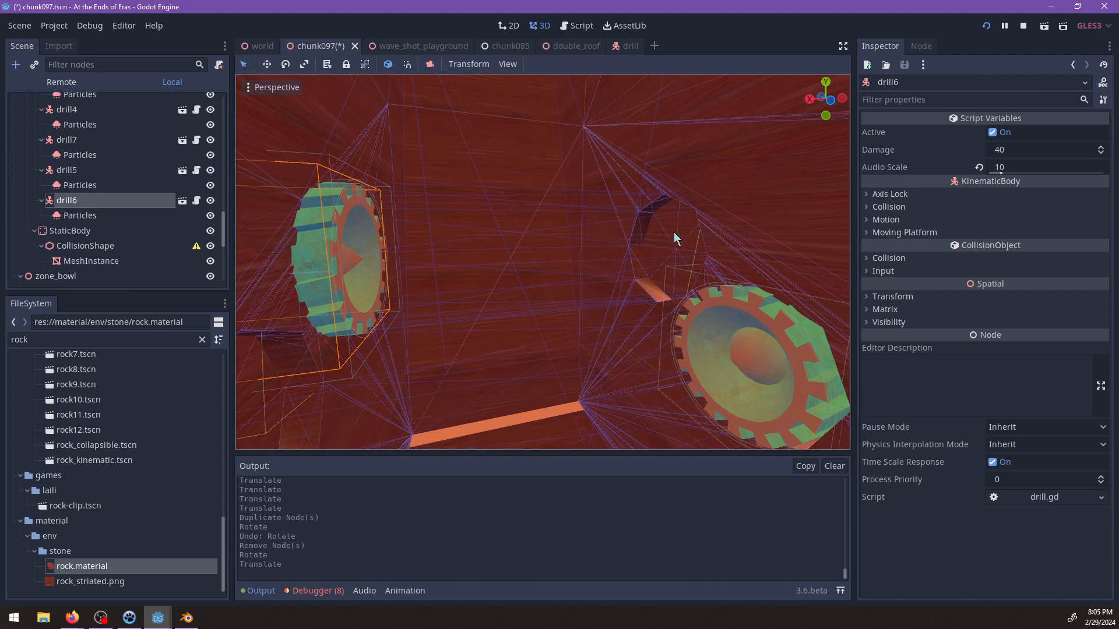
scroll(690, 245, up, 5)
scroll(690, 245, up, 2)
middle_drag(670, 275, 649, 232)
shift+click(644, 215)
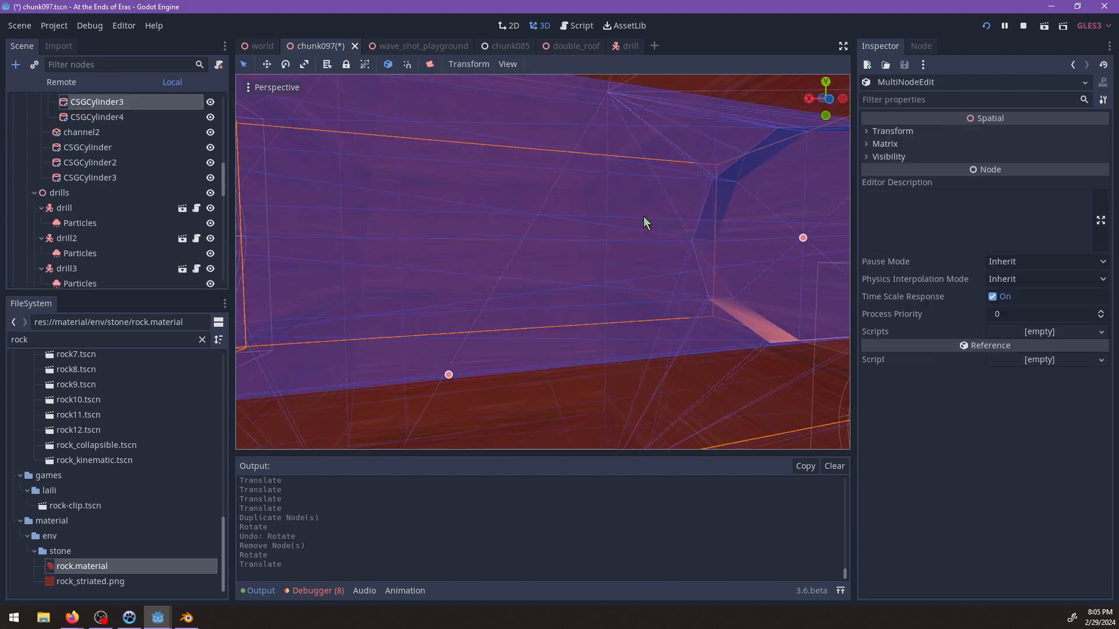
scroll(645, 238, down, 12)
middle_drag(456, 254, 501, 240)
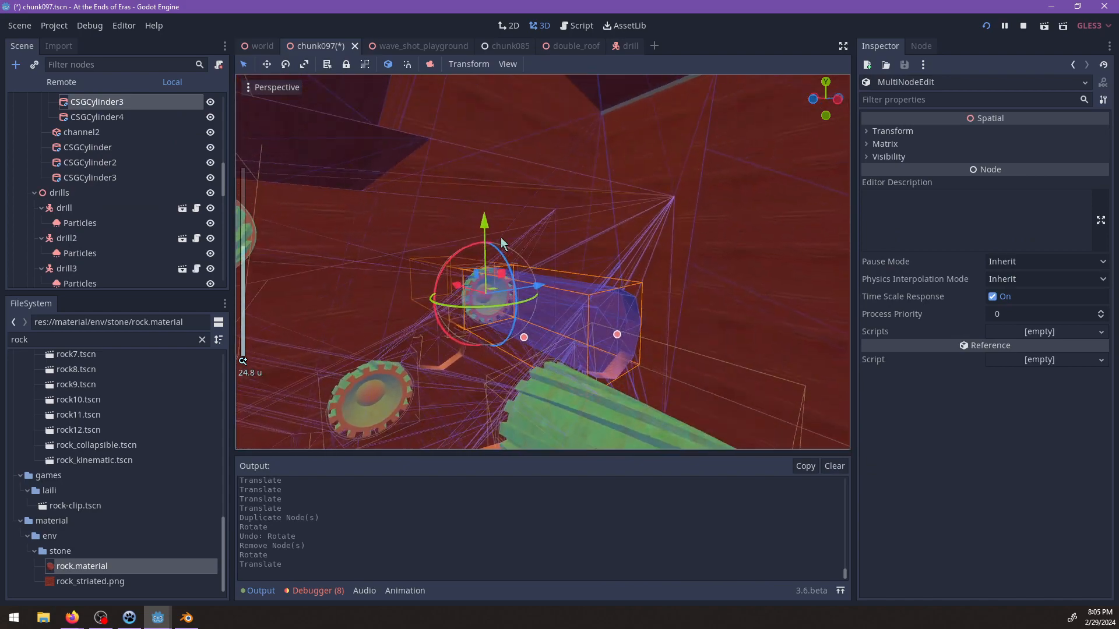
drag(484, 219, 478, 111)
middle_drag(612, 228, 664, 219)
scroll(530, 332, up, 2)
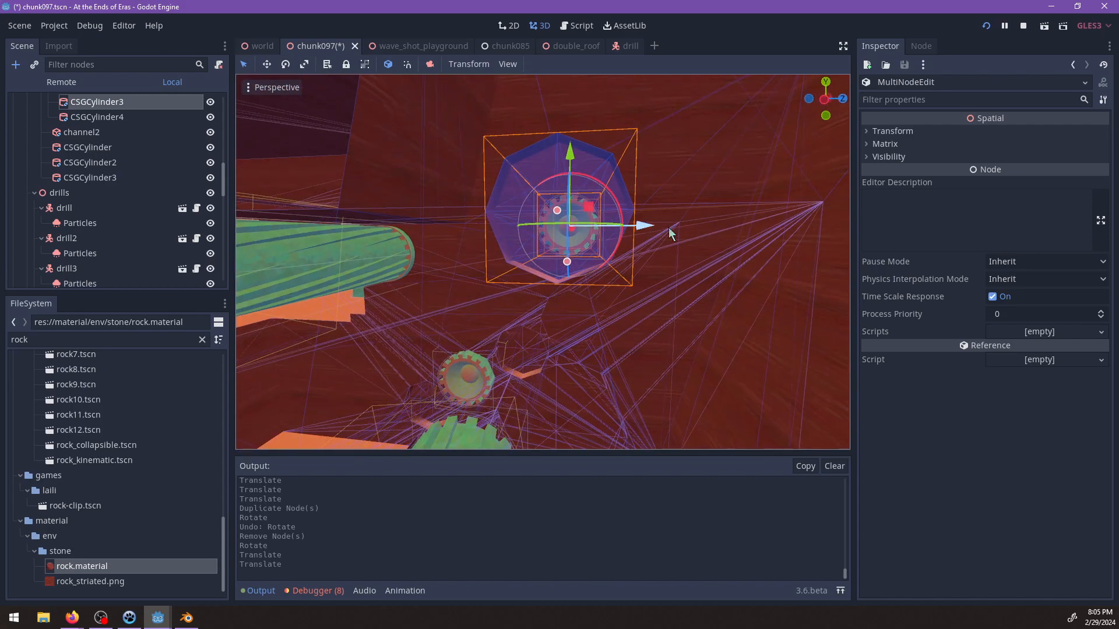
drag(669, 233, 737, 234)
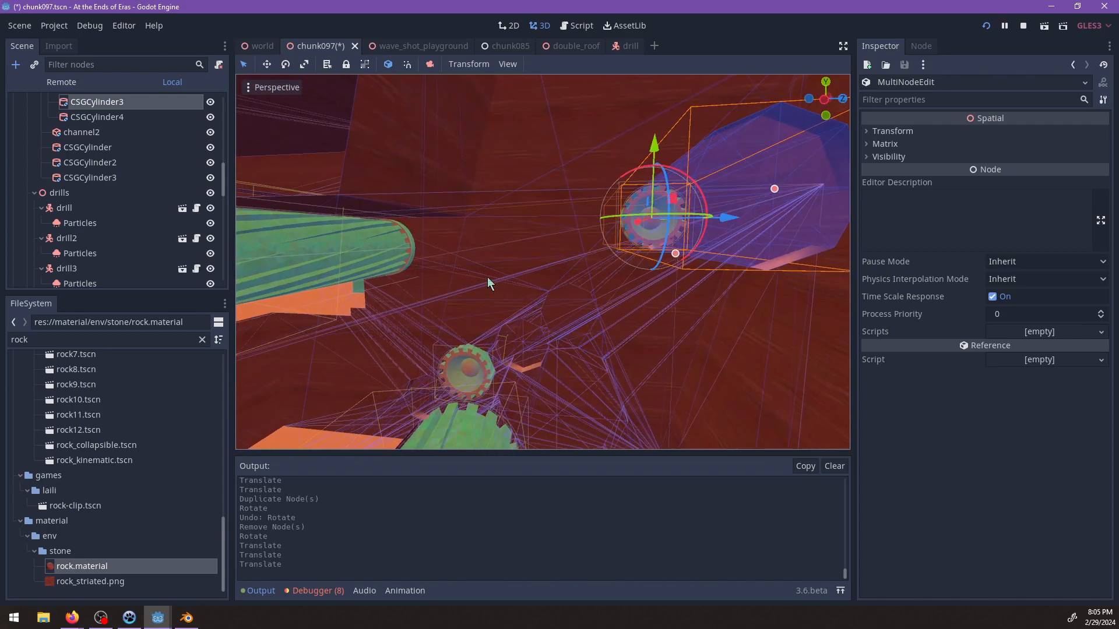
Inspect the spacing of the drills and their wall recesses along the channel and up the shaft.
middle_drag(487, 278, 579, 278)
scroll(570, 222, up, 2)
scroll(547, 256, up, 2)
click(620, 259)
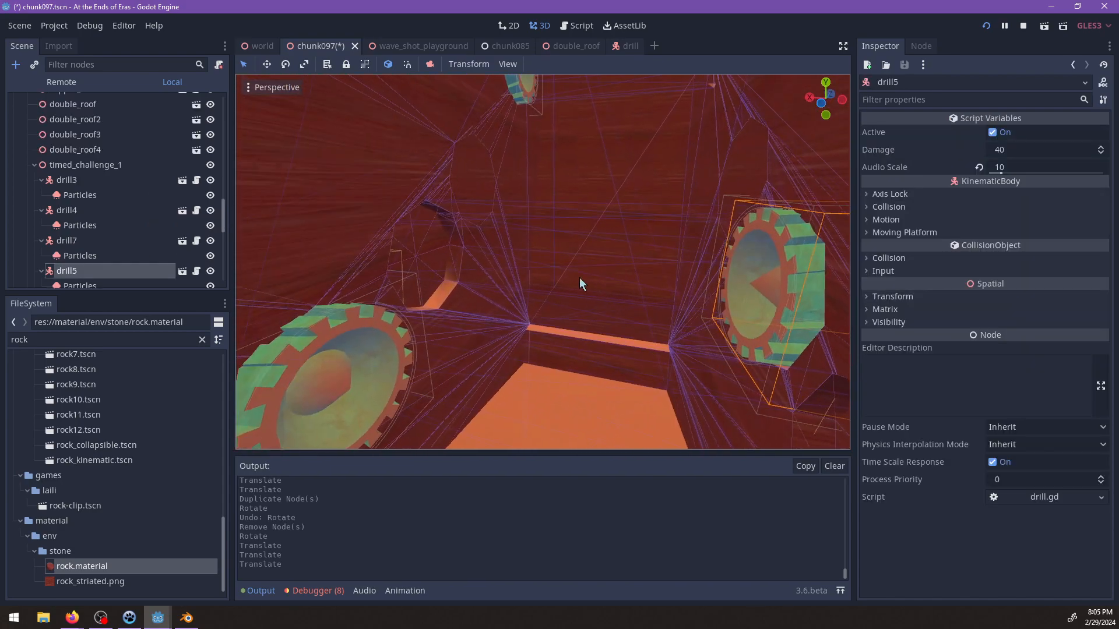
middle_drag(425, 222, 562, 334)
shift+click(421, 225)
scroll(425, 231, down, 5)
scroll(618, 296, down, 2)
scroll(587, 282, up, 6)
click(484, 254)
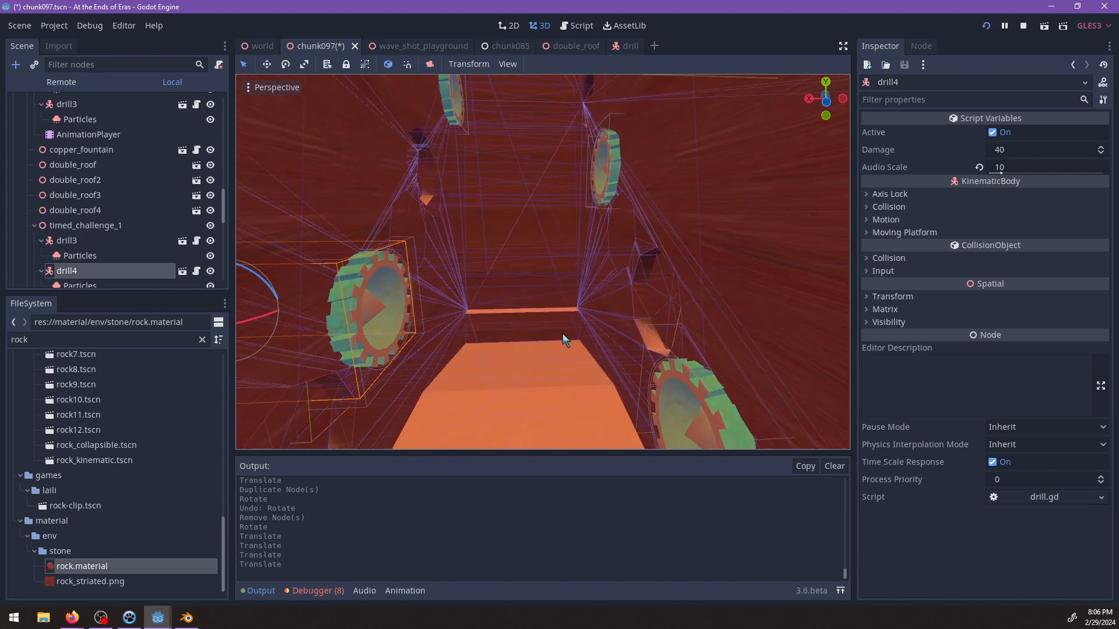
Save the scene and add an AnimationPlayer node under timed_challenge_1.
key(ctrl+s)
scroll(107, 233, up, 2)
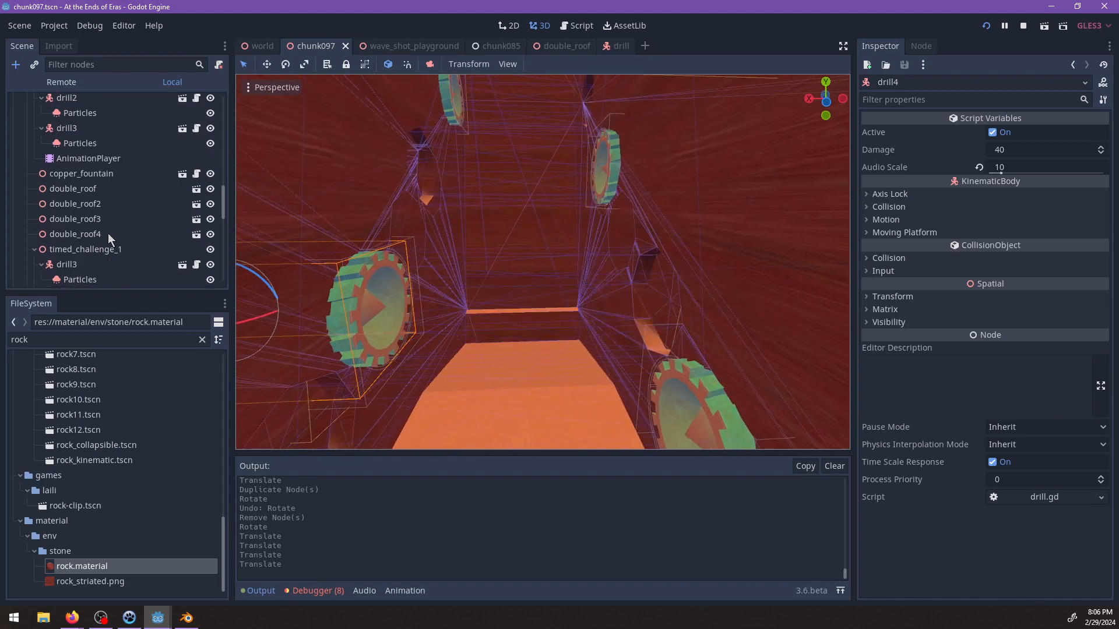
scroll(107, 239, down, 2)
click(102, 201)
key(ctrl+a)
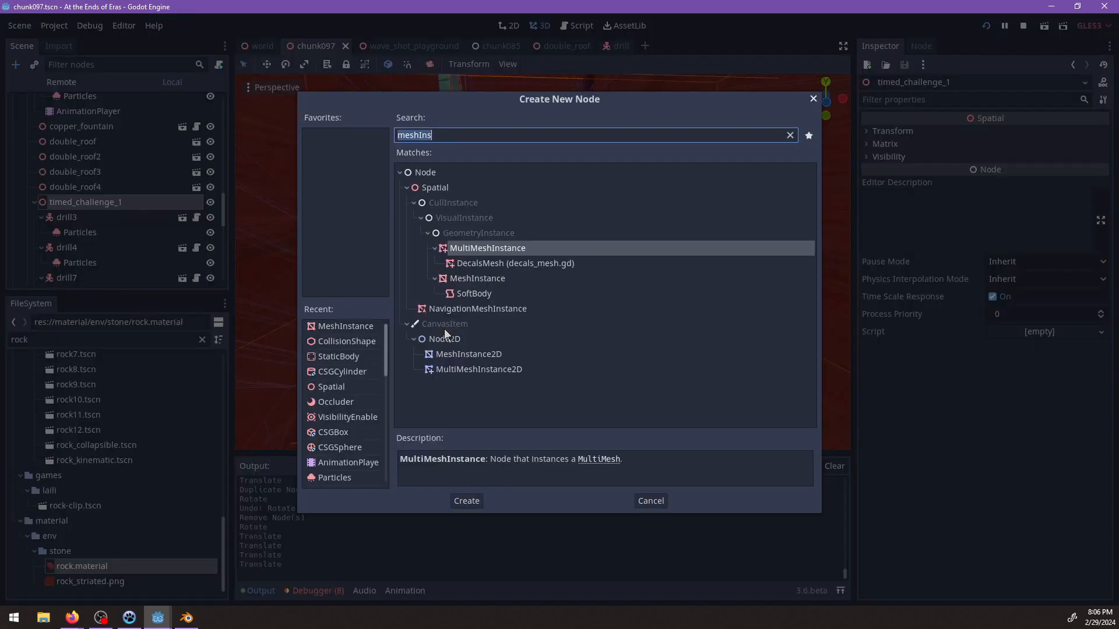
text(animation)
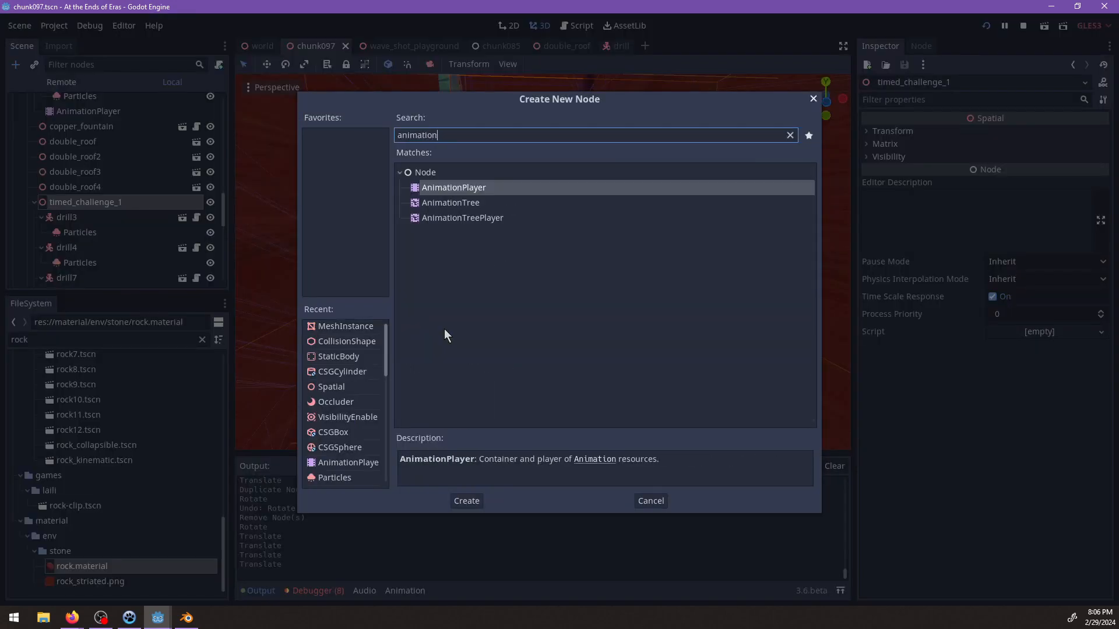
key(Return)
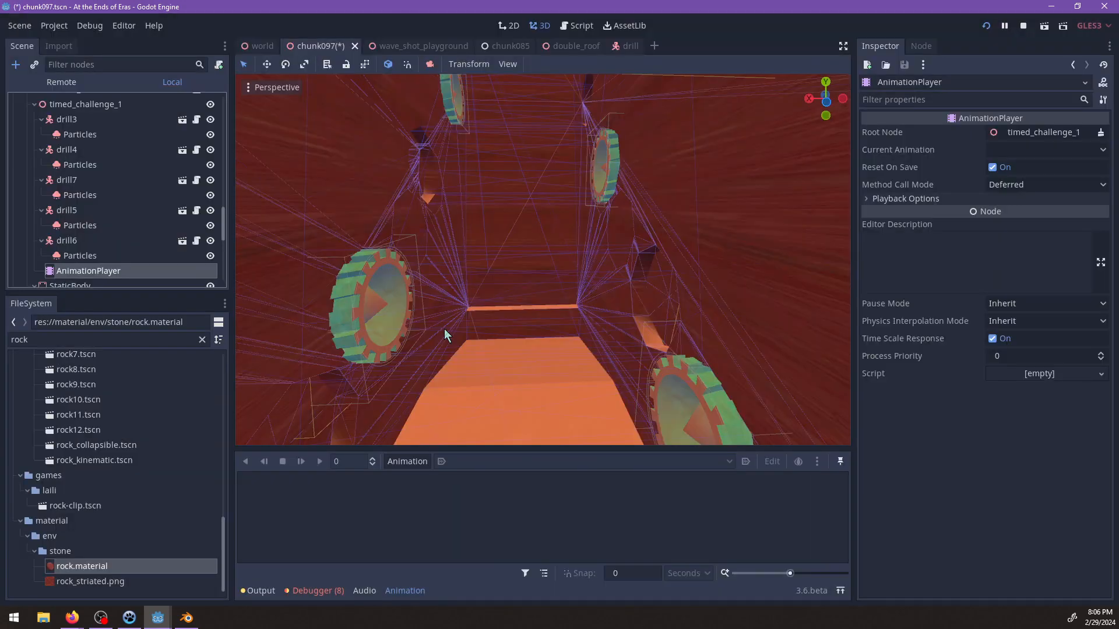
Create a new animation named loop and set its length to 5 seconds.
click(412, 462)
click(427, 379)
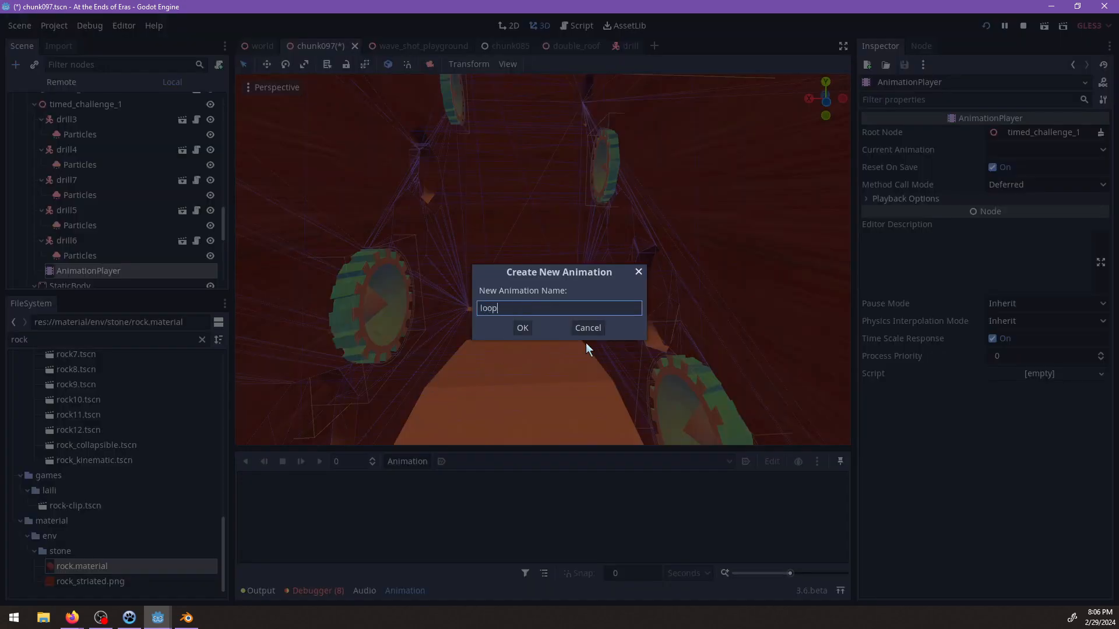
key(Return)
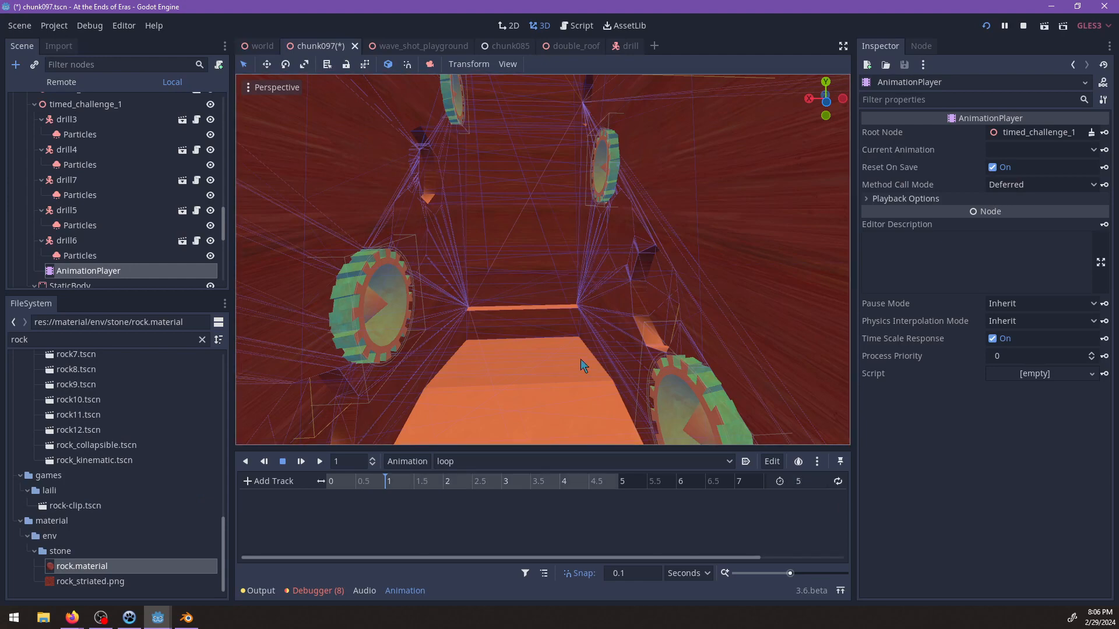
scroll(580, 359, down, 5)
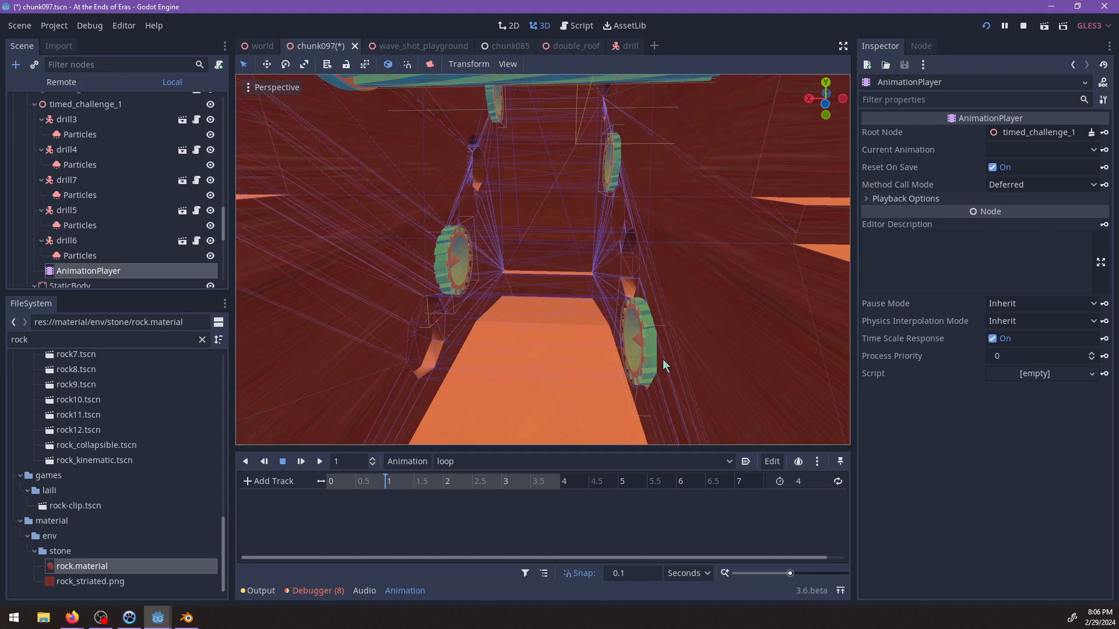
click(807, 482)
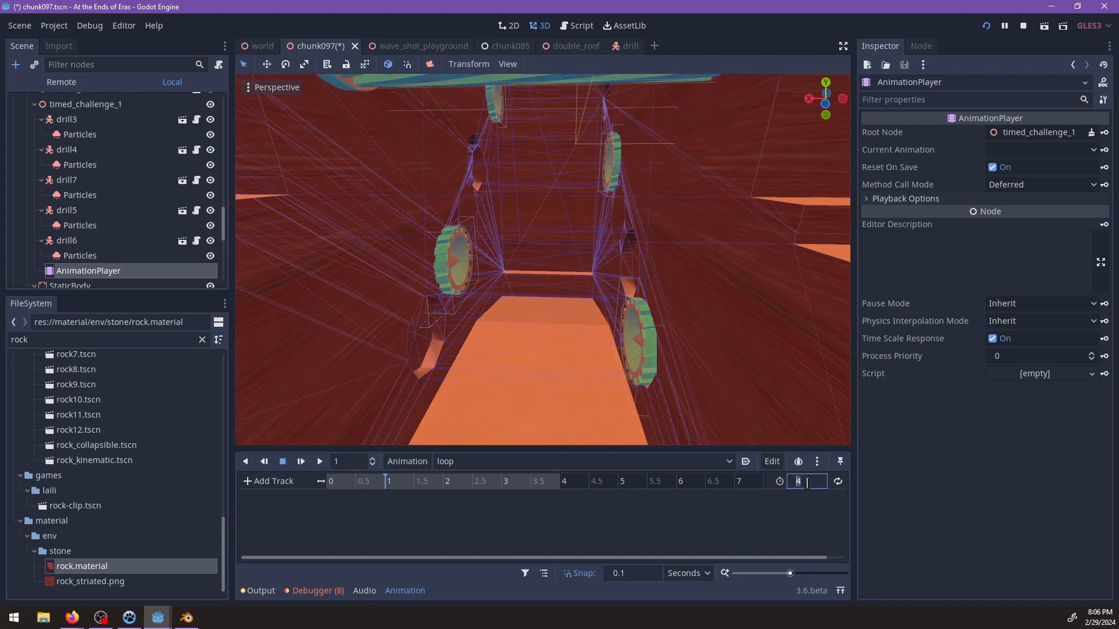
text(5)
key(Return)
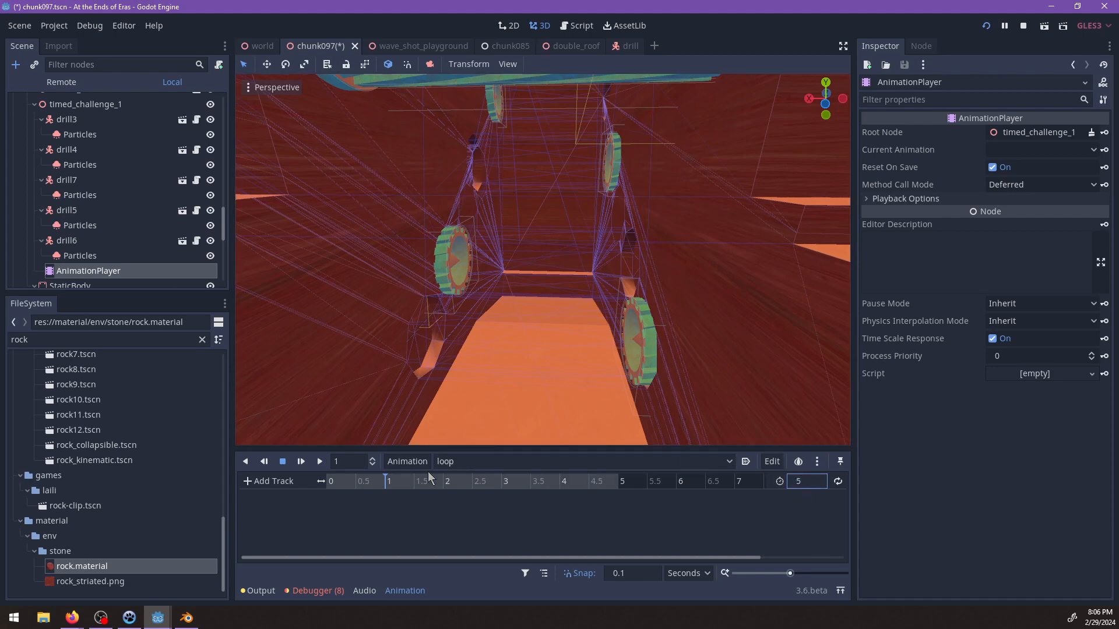
Extend drill3 across the channel to x about 0.48 and key its translation at 0 s on a new track.
drag(389, 481, 328, 488)
click(648, 327)
shift+middle_drag(667, 349, 640, 323)
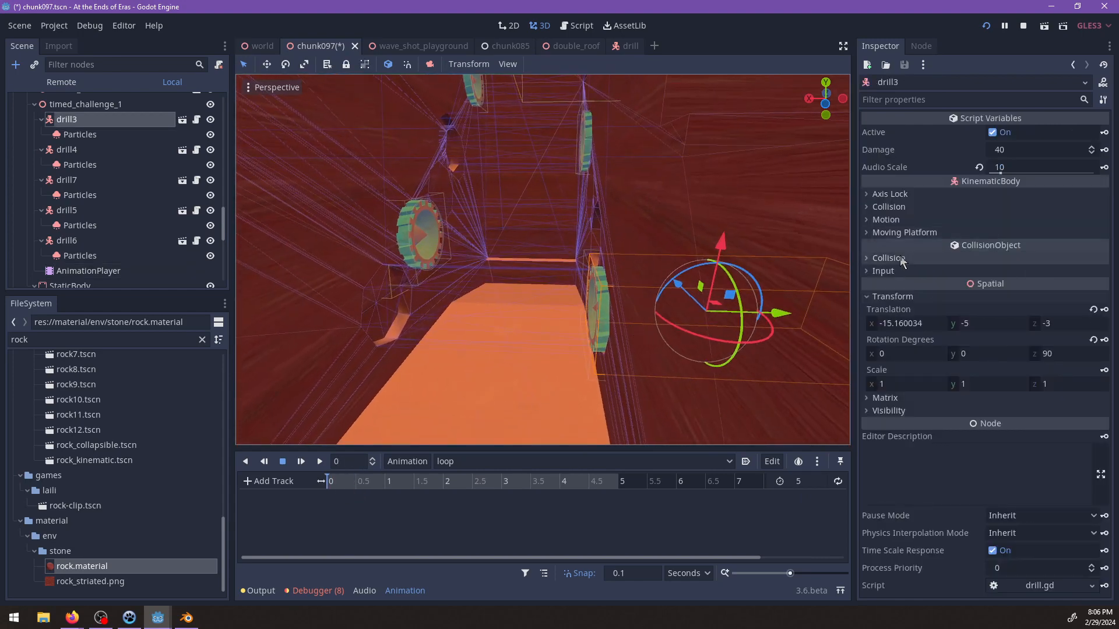
shift+middle_drag(722, 318, 696, 316)
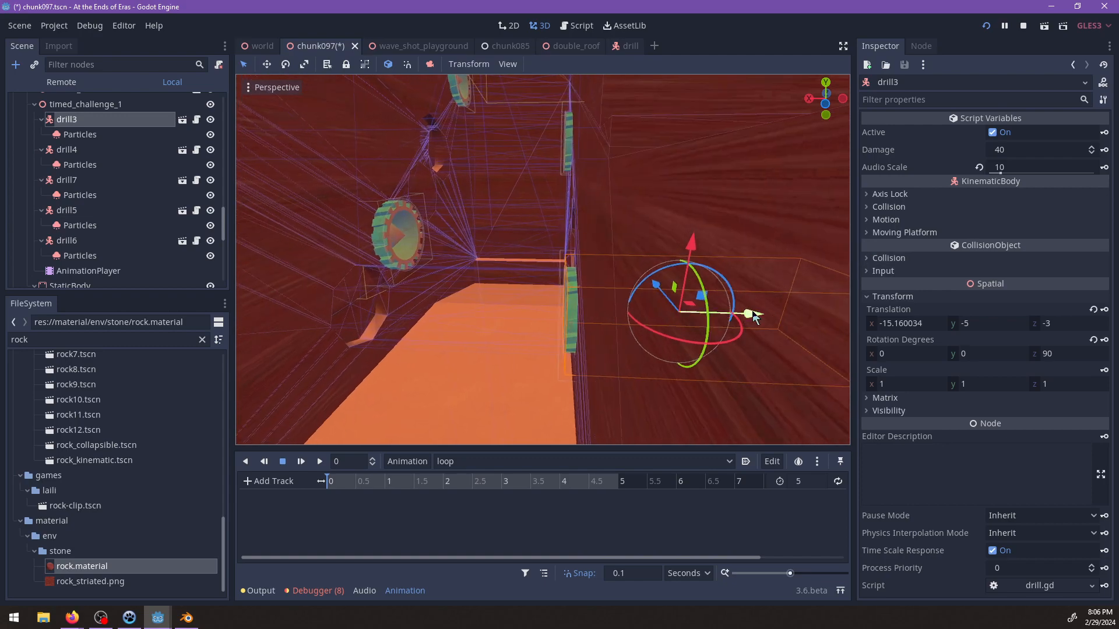
drag(754, 315, 537, 313)
scroll(564, 343, up, 5)
shift+middle_drag(564, 341, 696, 313)
drag(724, 269, 713, 270)
scroll(729, 308, down, 4)
shift+middle_drag(729, 308, 613, 324)
scroll(614, 324, up, 1)
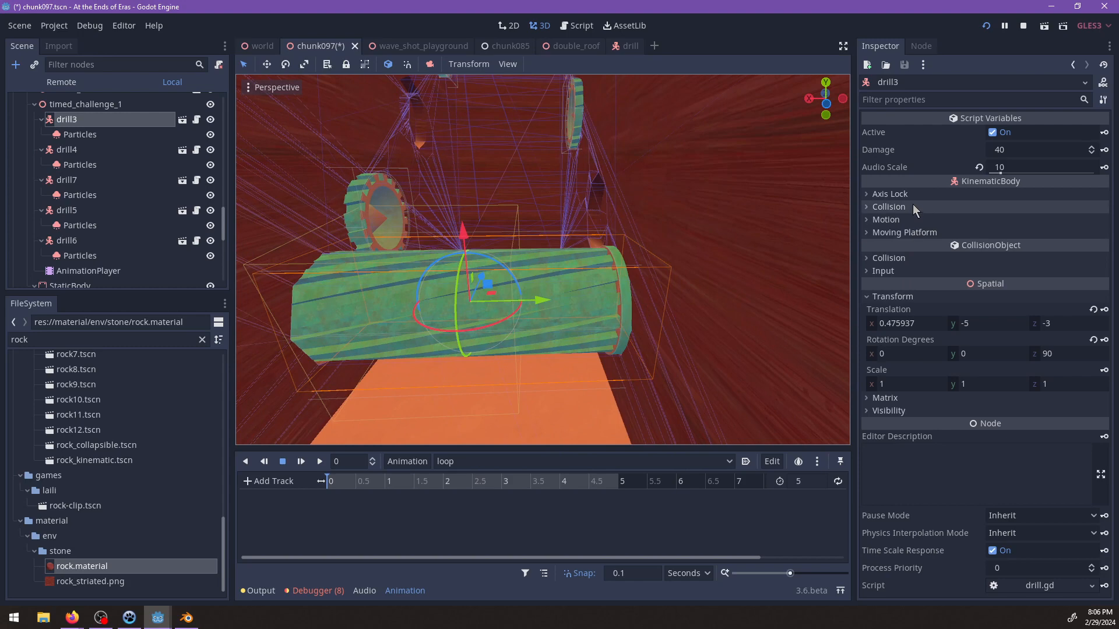
click(1104, 310)
click(512, 331)
Insert a translation key at 2 s that holds drill3 in its extended position.
shift+middle_drag(491, 315, 542, 373)
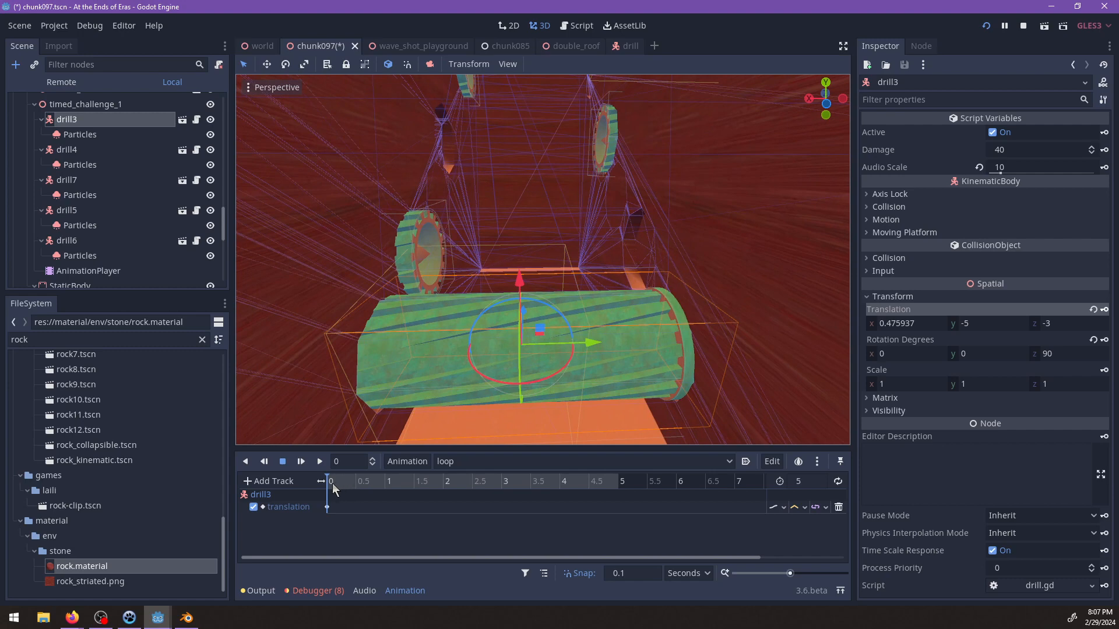
click(449, 482)
right_click(442, 506)
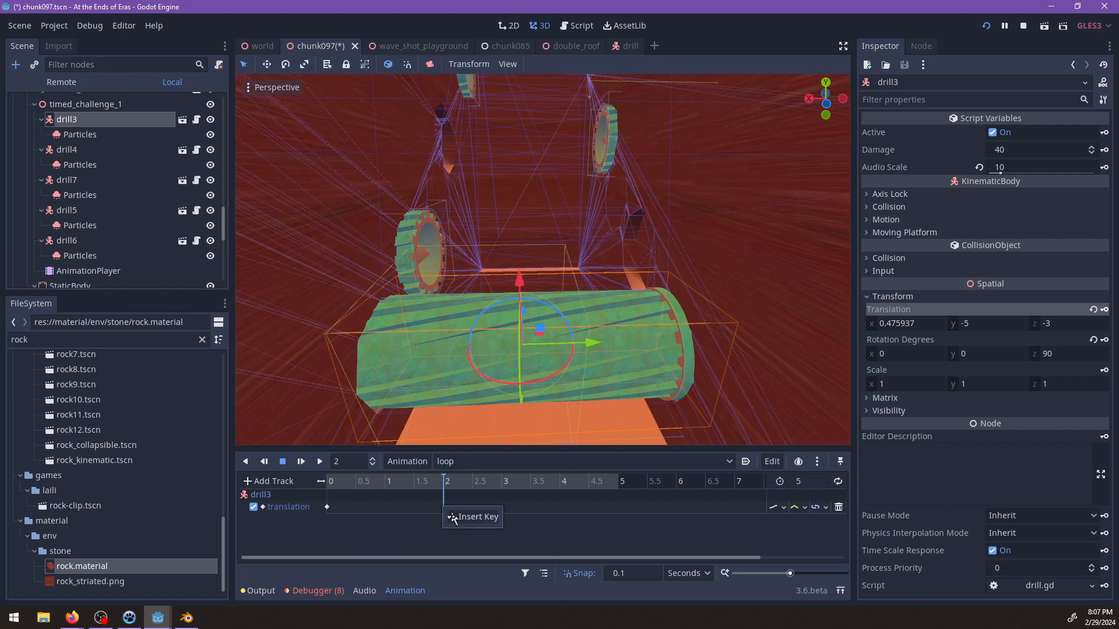
click(452, 517)
Retract drill3 into the wall to x about -15.52 and key its translation at 3.1 s and 5 s.
click(505, 490)
drag(504, 487, 506, 487)
shift+middle_drag(577, 394, 533, 367)
drag(547, 319, 811, 318)
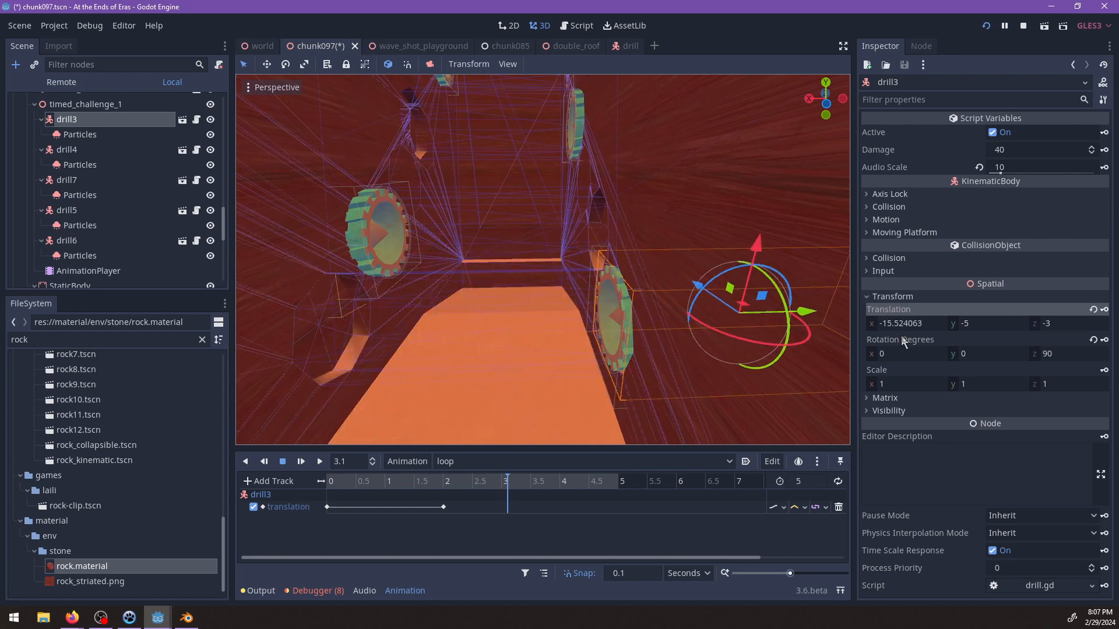
shift+middle_drag(743, 337, 719, 328)
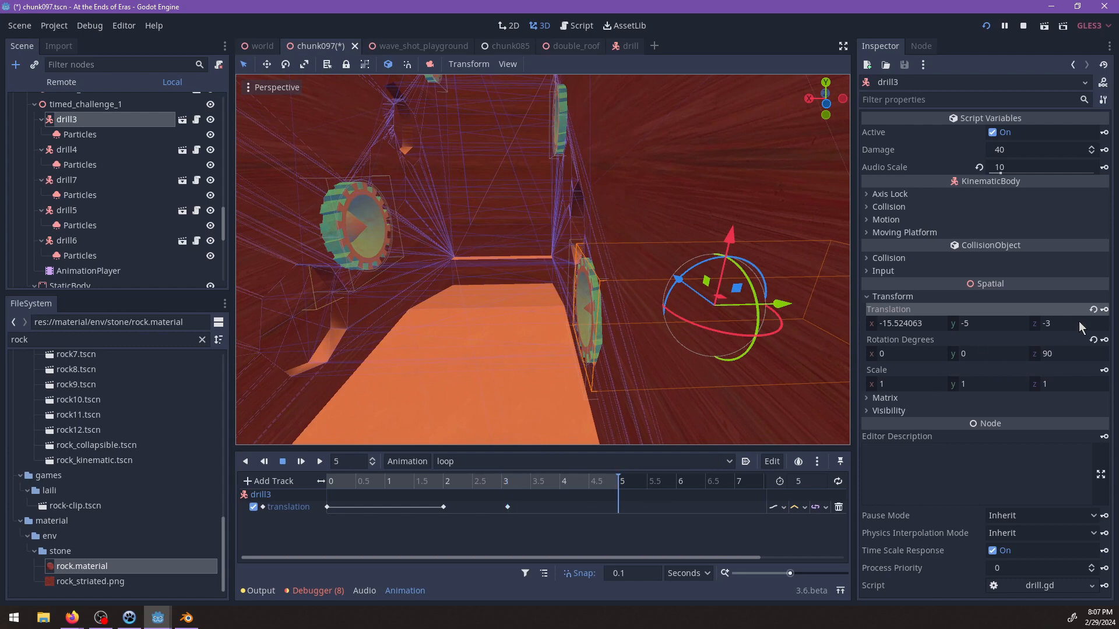
click(1102, 312)
Return the loop timeline to 0 s and show the transform values of drill4.
shift+middle_drag(654, 320, 693, 368)
drag(624, 481, 354, 485)
shift+middle_drag(373, 316, 422, 322)
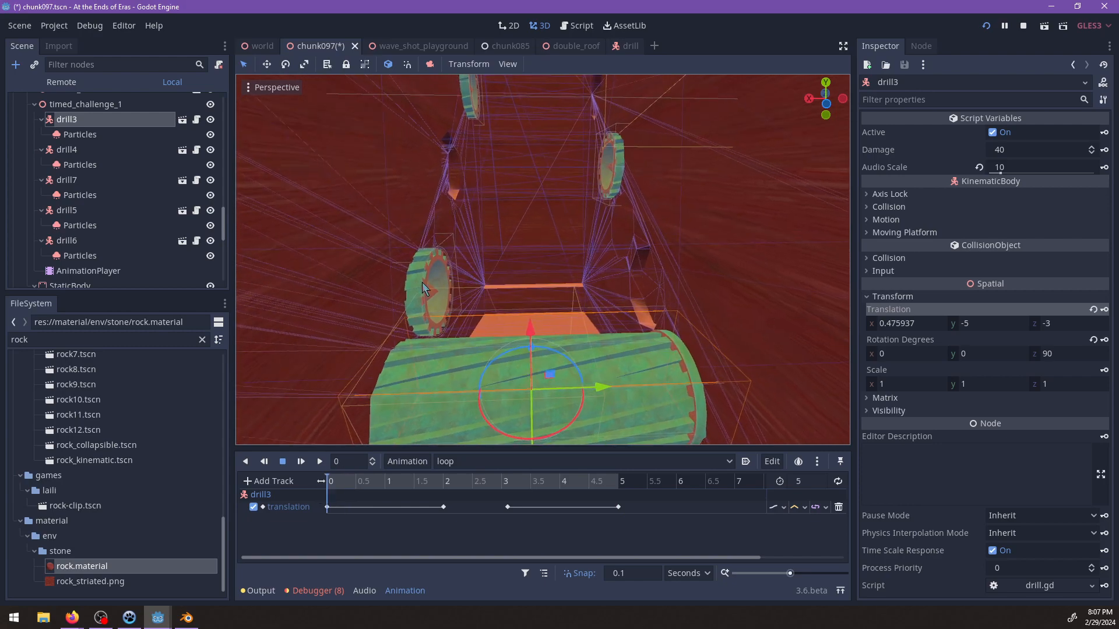
click(422, 282)
shift+middle_drag(583, 322, 658, 317)
click(891, 296)
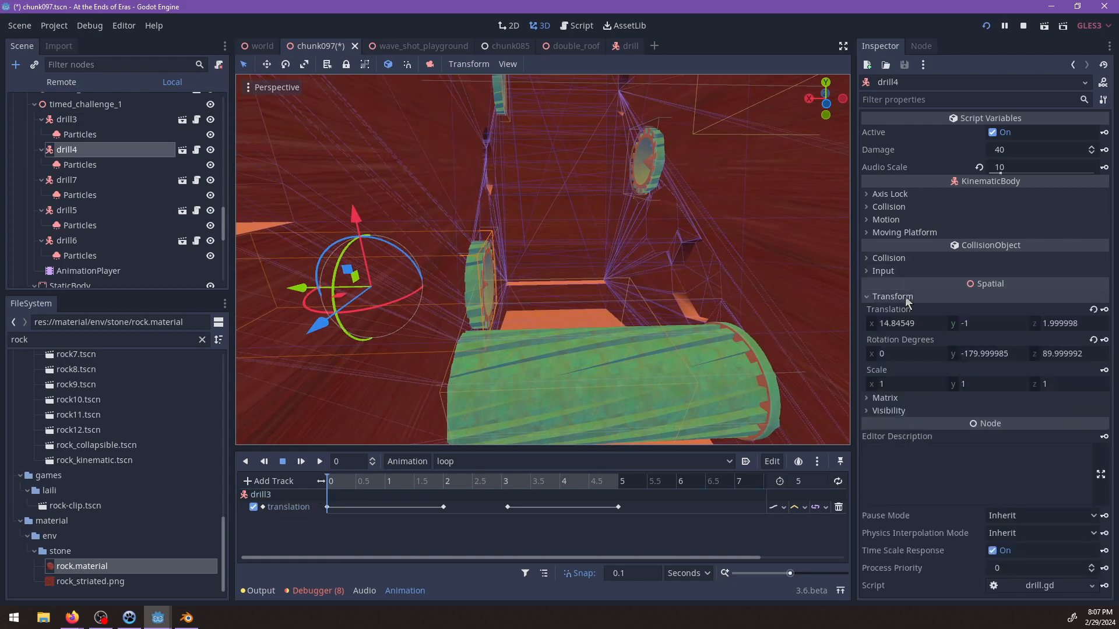
middle_drag(496, 268, 533, 229)
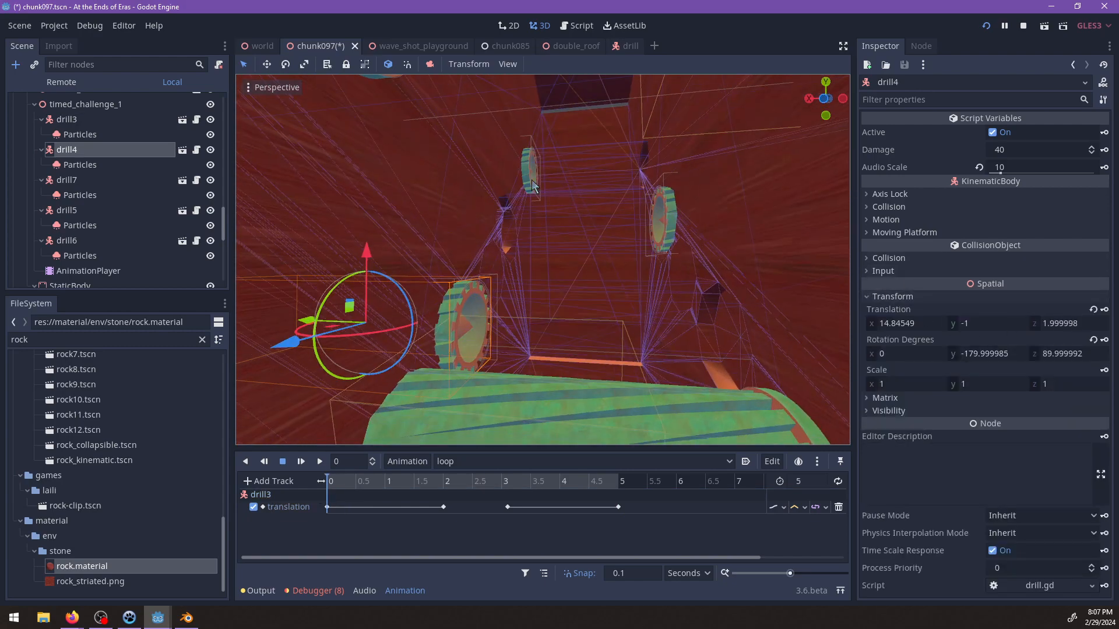
scroll(560, 218, down, 8)
shift+middle_drag(596, 265, 608, 296)
scroll(635, 277, up, 10)
middle_drag(659, 267, 728, 303)
shift+click(616, 231)
scroll(617, 230, up, 4)
click(892, 296)
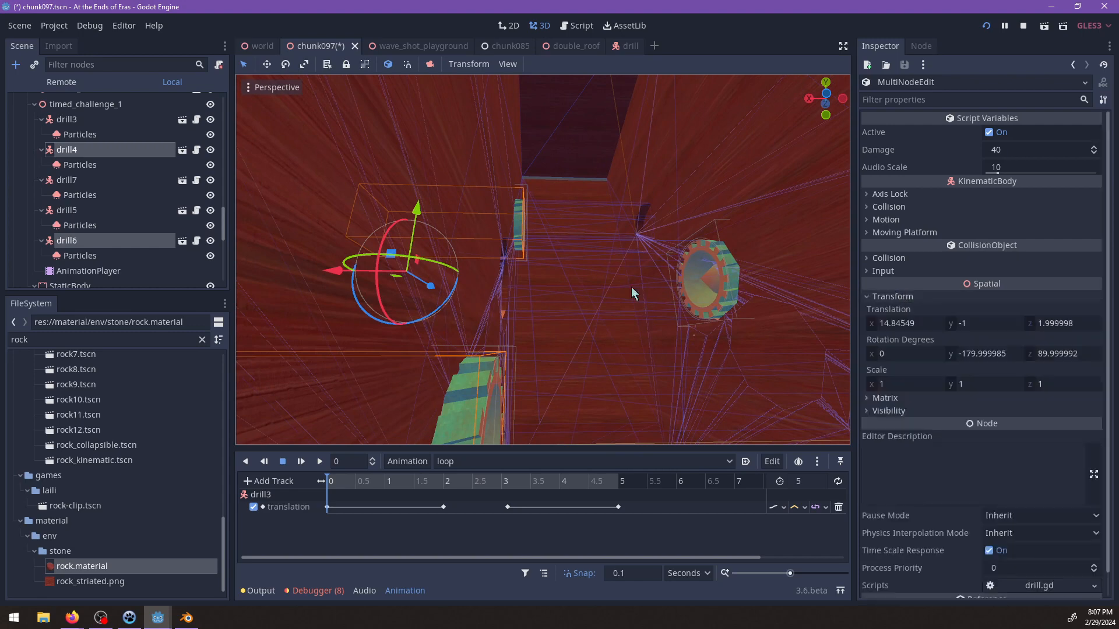
Key drill4's translation in its retracted position at 0 s on a new track.
scroll(631, 286, down, 4)
click(107, 151)
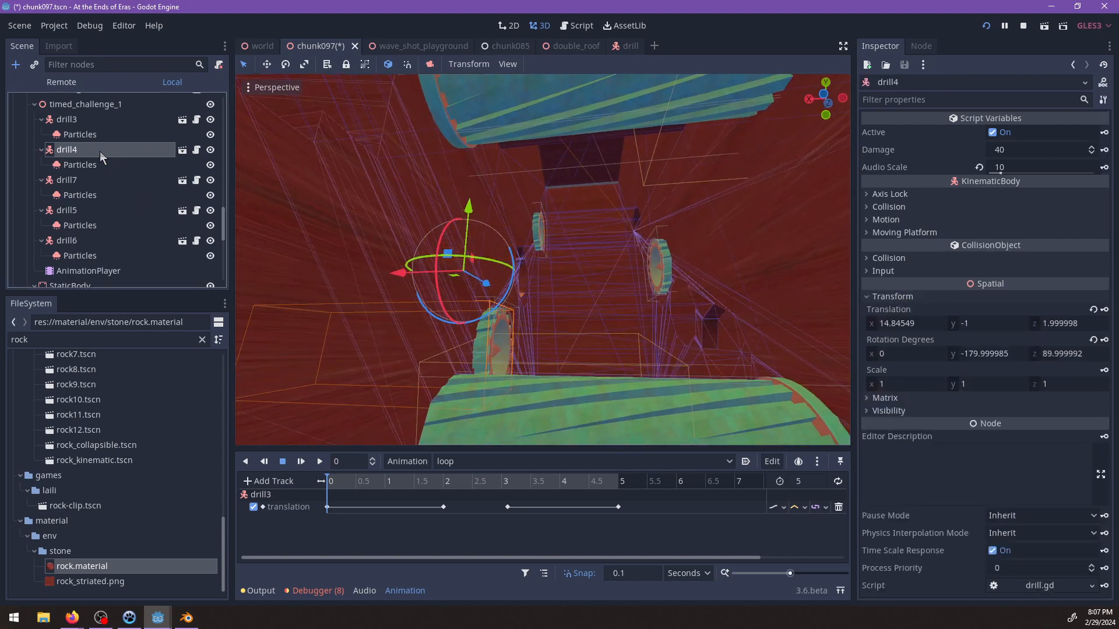
click(1104, 310)
click(497, 328)
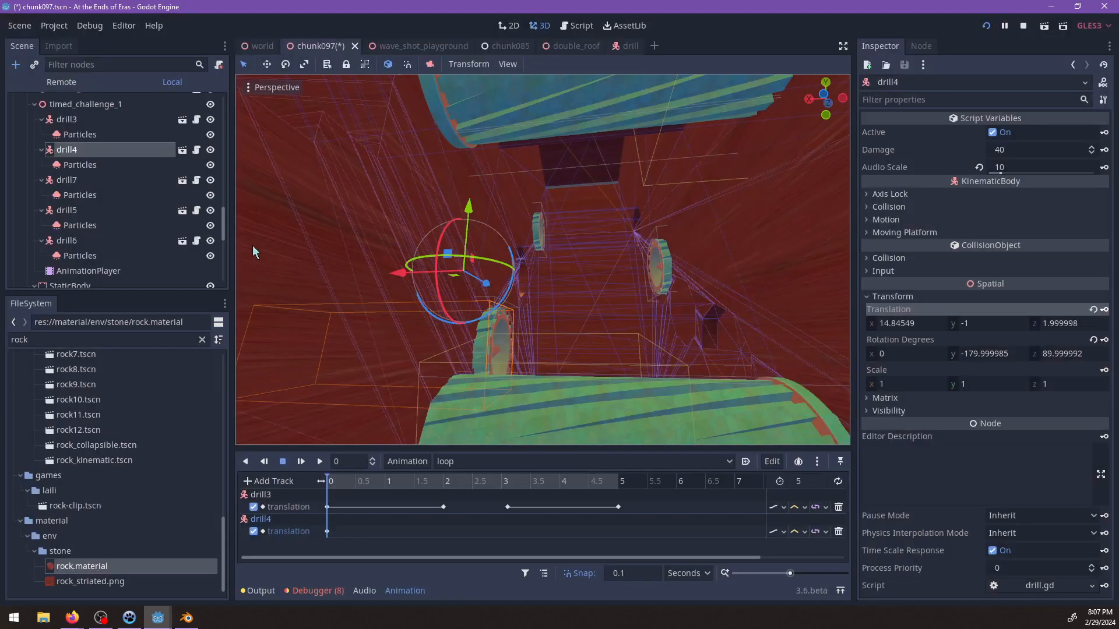
Key drill6's translation in its current position at 0 s on a new track.
middle_drag(567, 276, 546, 279)
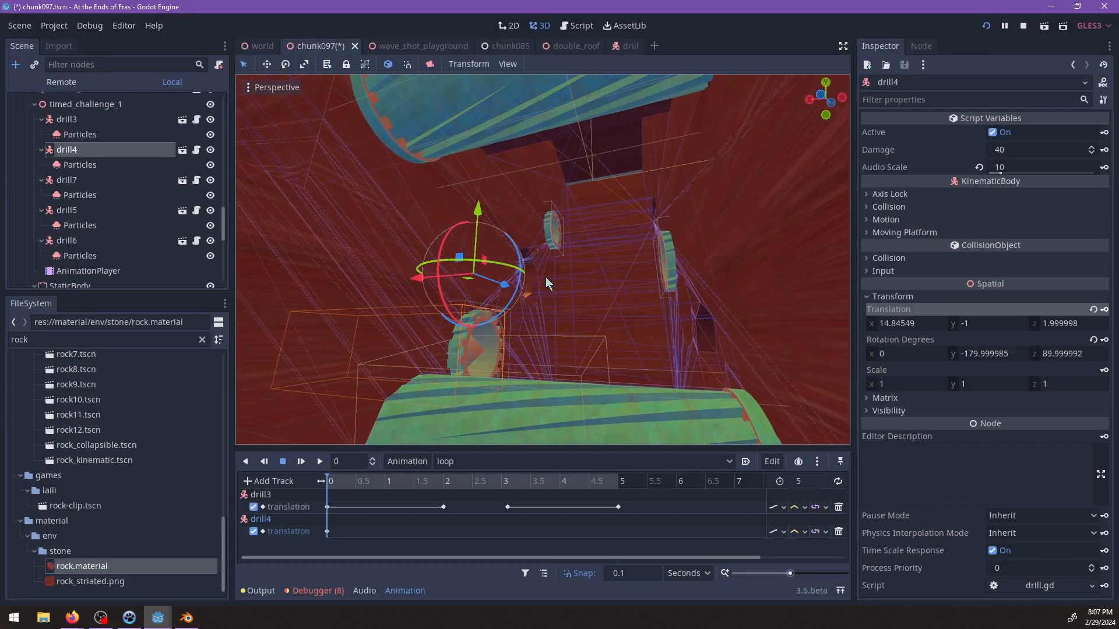
click(67, 211)
click(65, 241)
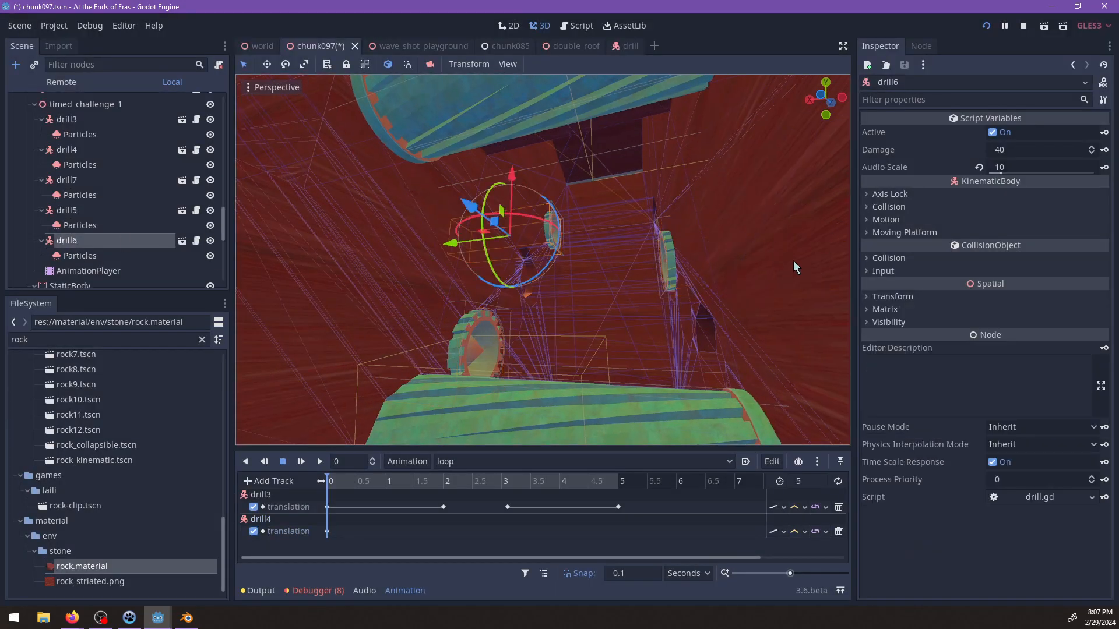
click(920, 298)
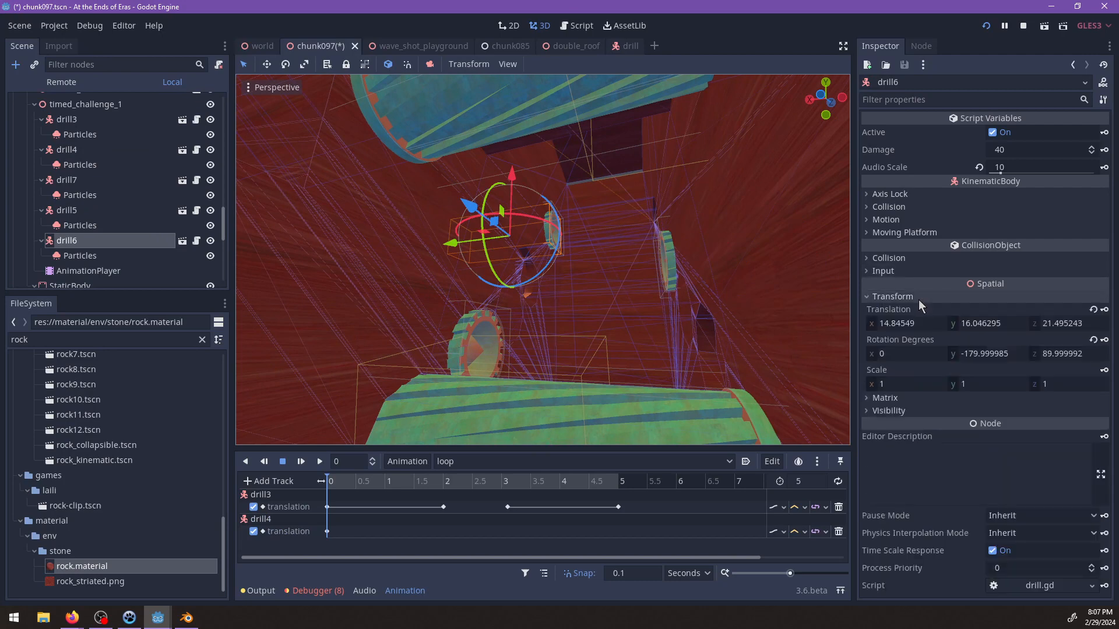
click(1104, 311)
click(508, 328)
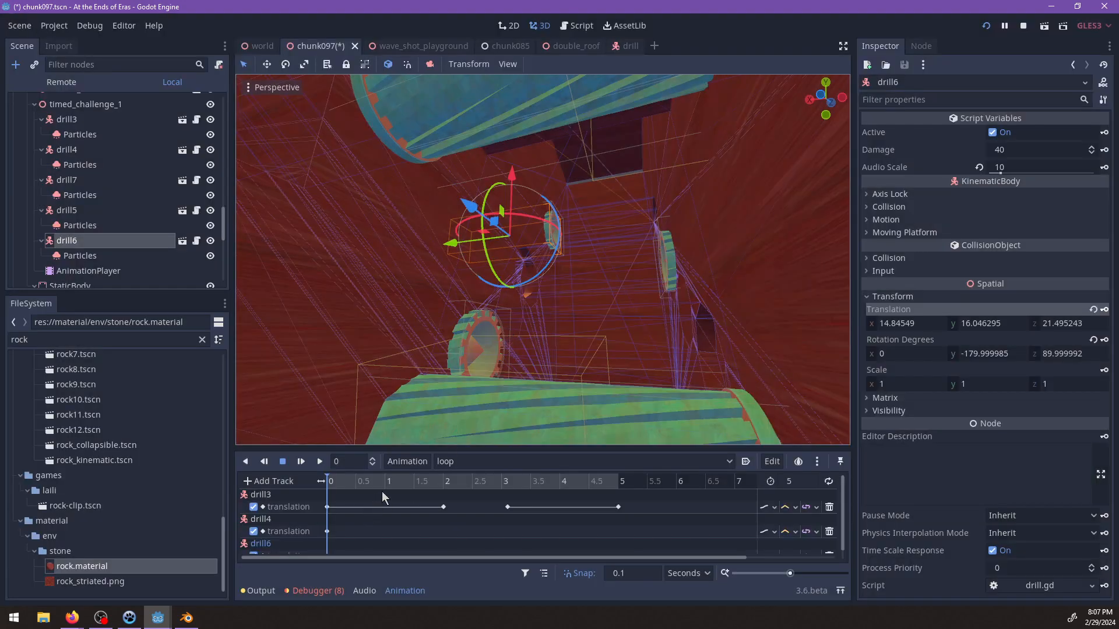
Duplicate the 0 s translation keys of drill4 and drill6 to 2 s in the loop animation.
scroll(385, 495, down, 1)
drag(397, 481, 443, 484)
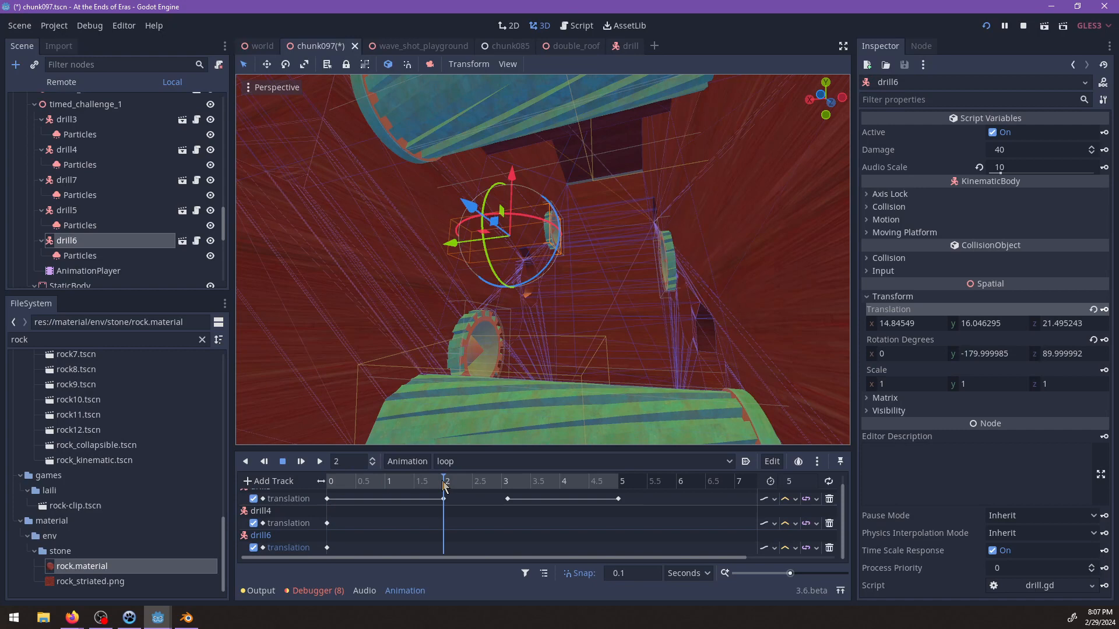
click(328, 524)
shift+click(326, 548)
right_click(443, 523)
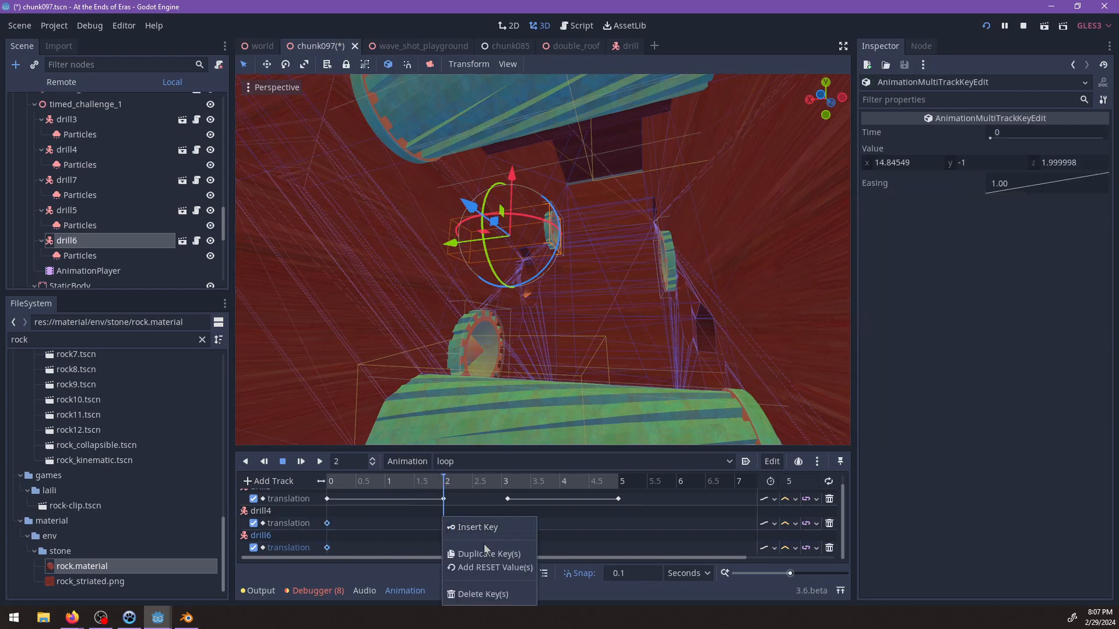
click(486, 548)
Key drill5's translation in its retracted position on a new track at 3.1 s and 5 s.
click(660, 280)
middle_drag(660, 281, 618, 345)
drag(446, 479, 507, 481)
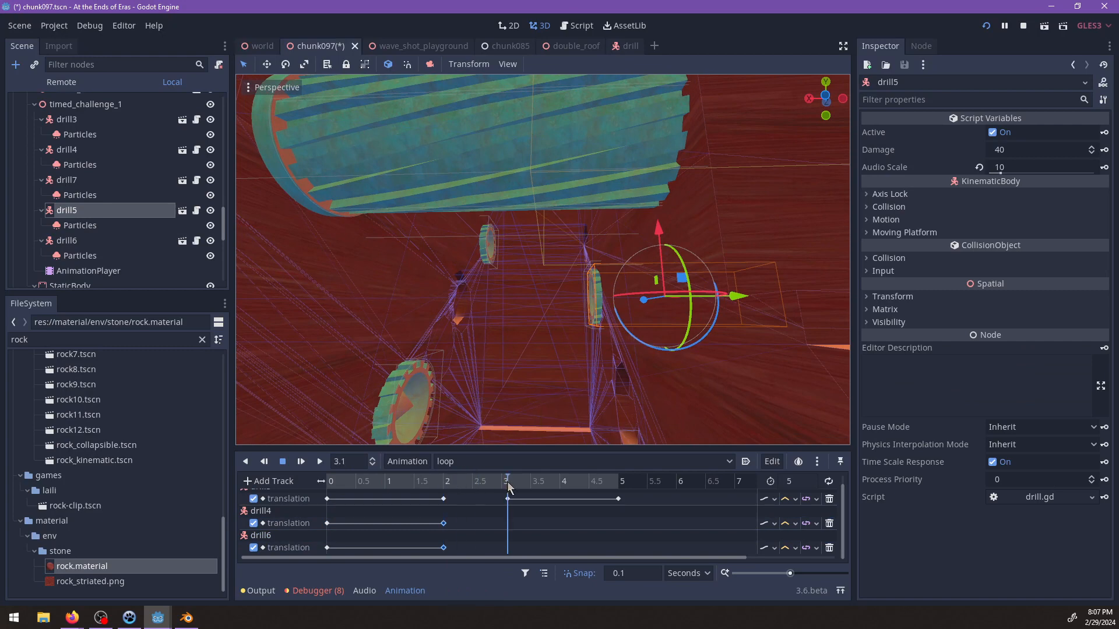
click(892, 297)
click(1105, 310)
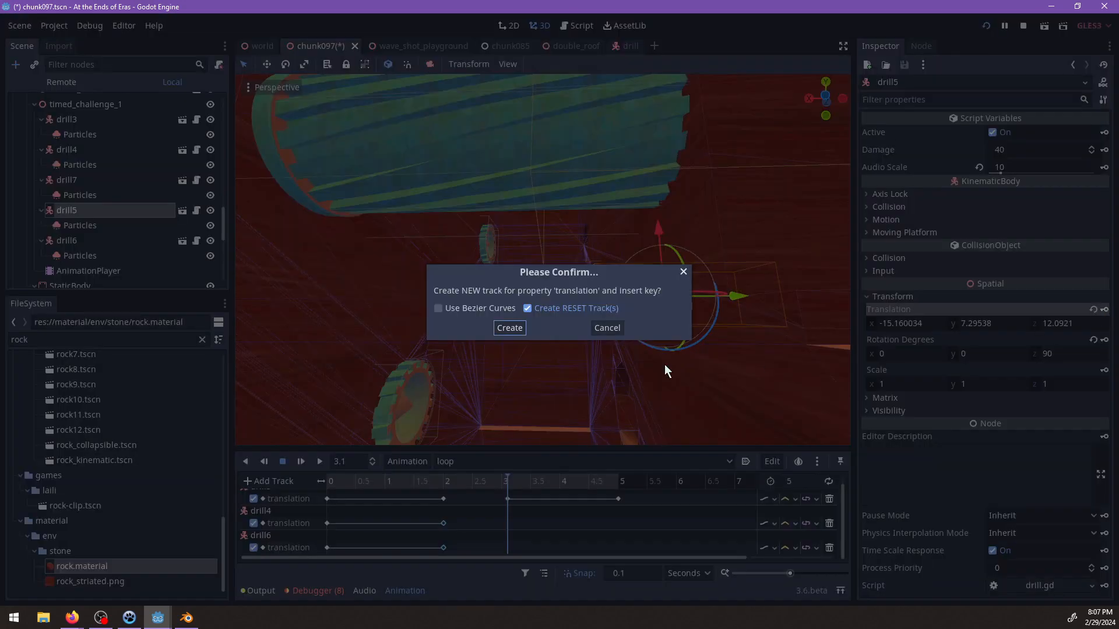
click(516, 330)
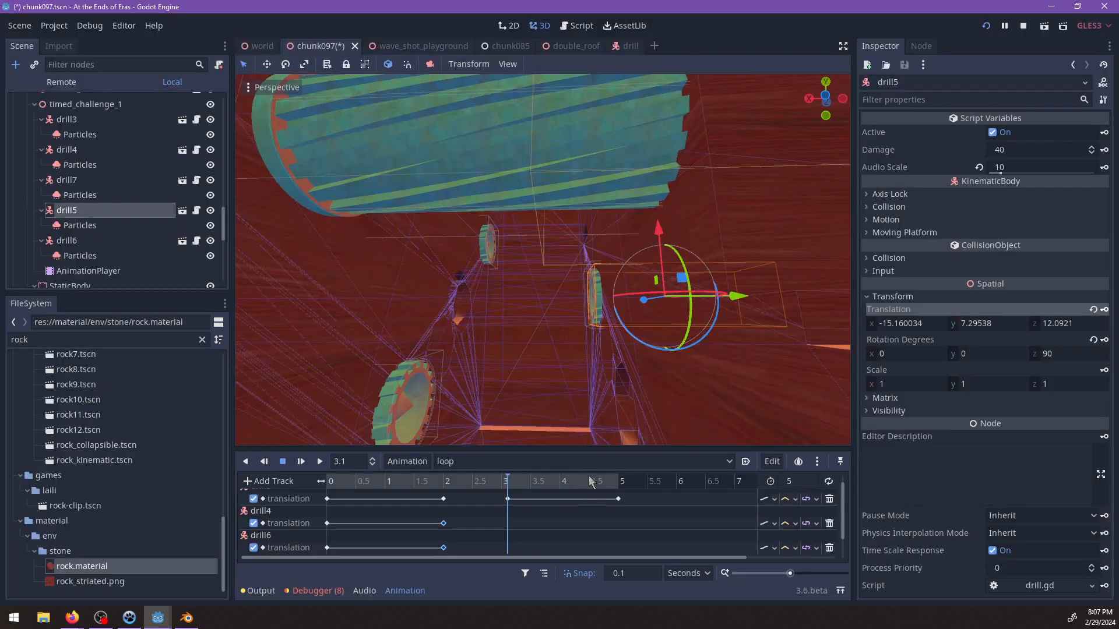
drag(594, 481, 623, 483)
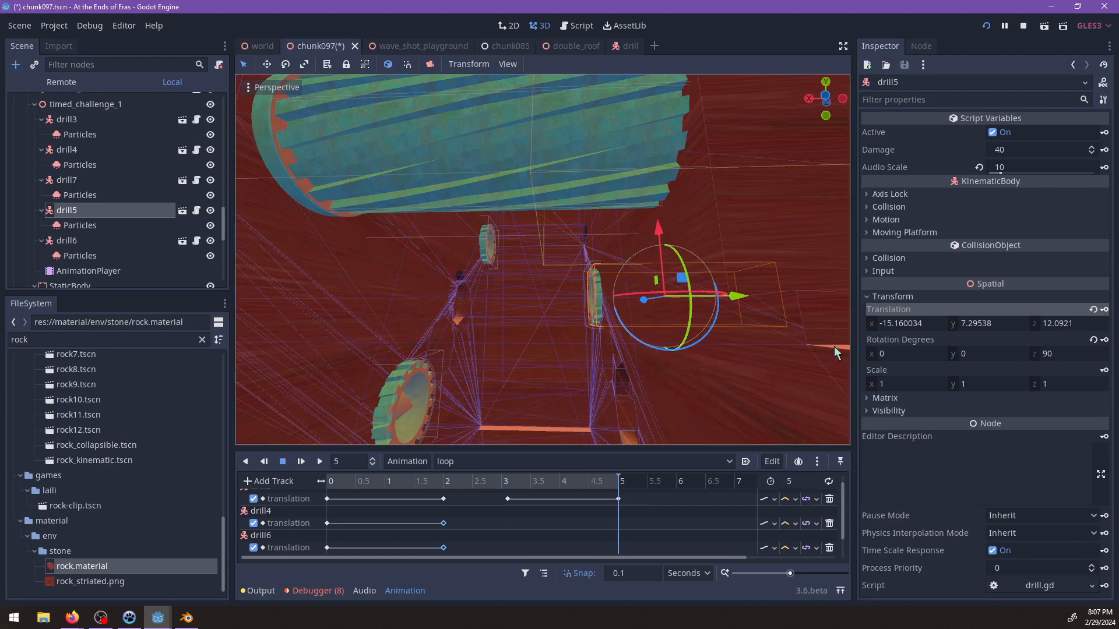
scroll(599, 506, down, 1)
Set the loop timeline to 3.1 s and select drill4 and drill6 together in timed_challenge_1.
drag(571, 484, 292, 481)
scroll(511, 382, down, 4)
shift+middle_drag(512, 382, 518, 362)
scroll(518, 363, up, 4)
drag(416, 484, 508, 485)
click(416, 379)
scroll(530, 387, up, 3)
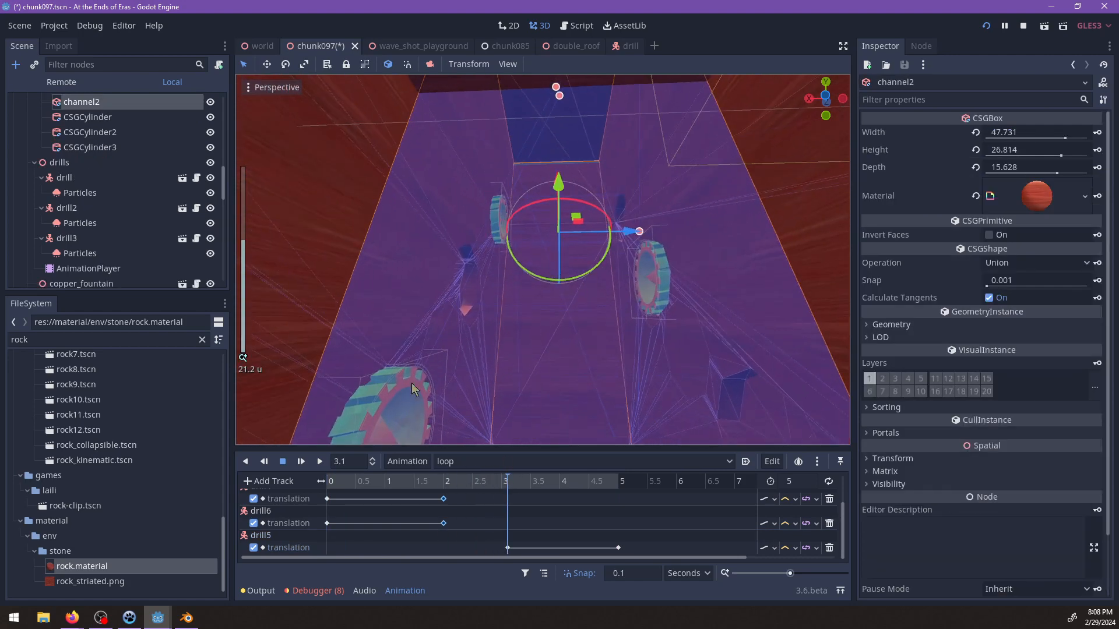
click(411, 383)
shift+click(497, 236)
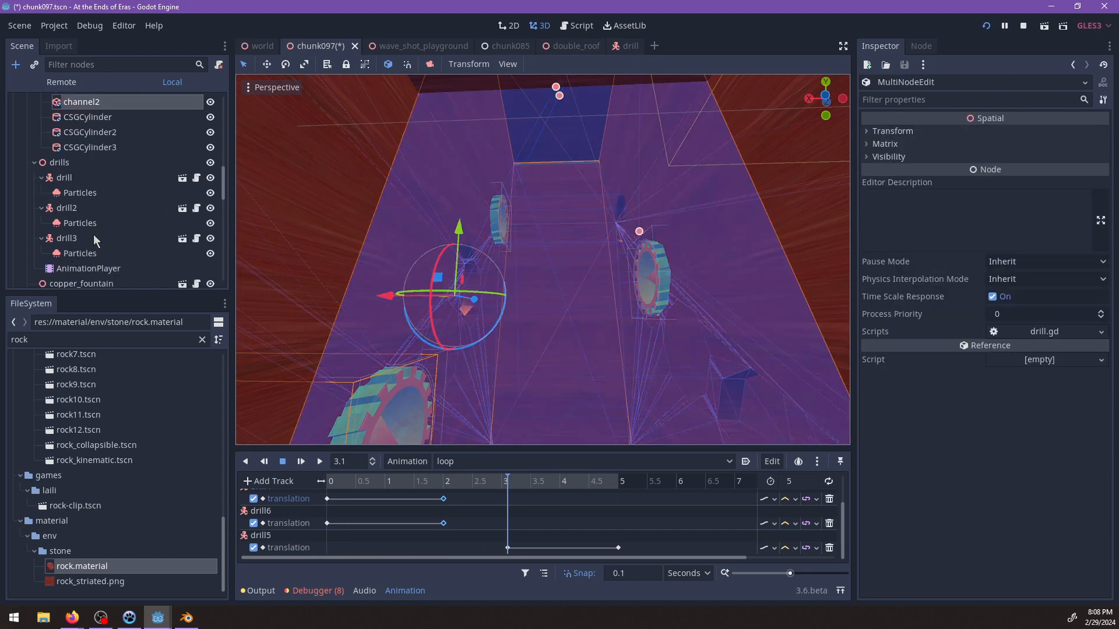
scroll(93, 234, down, 5)
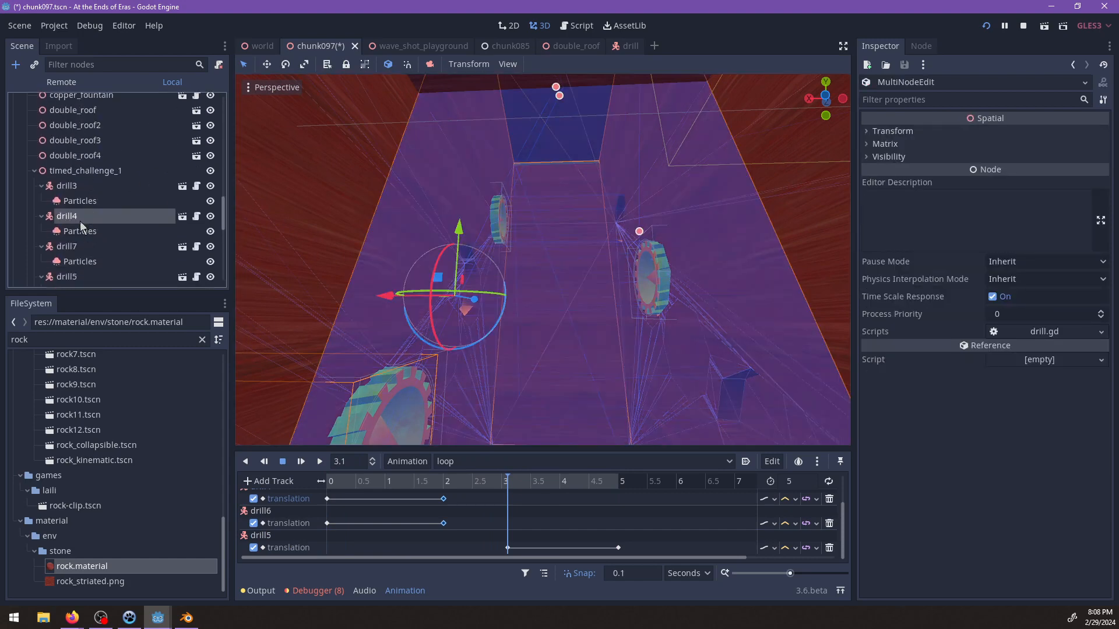
click(79, 220)
scroll(87, 233, down, 3)
ctrl+click(74, 260)
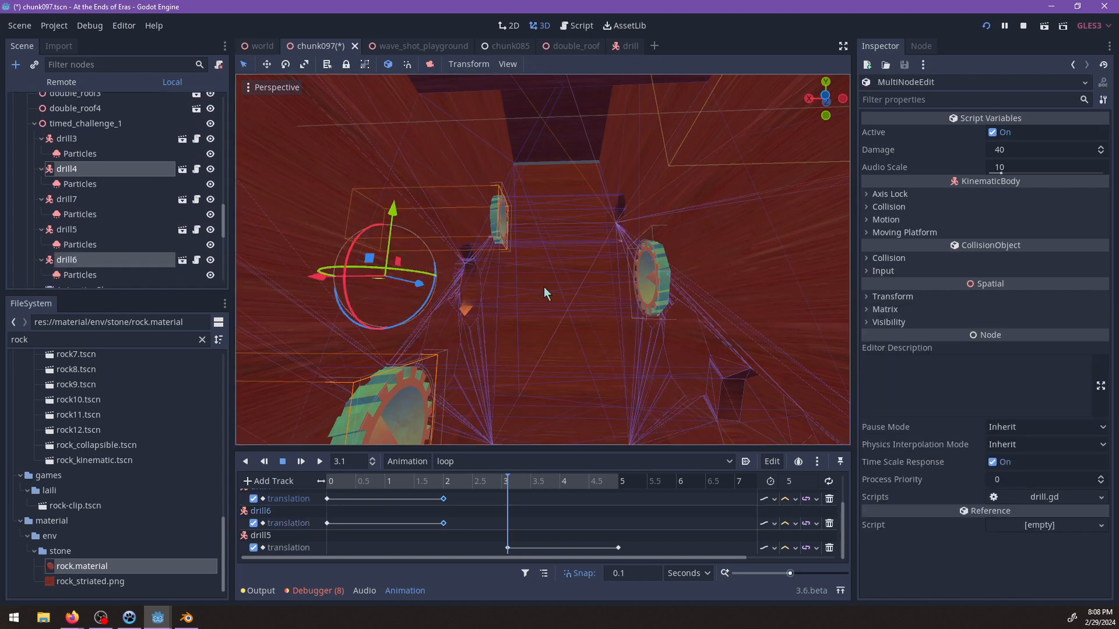
Extend drill4 and drill6 together out of the wall across the channel to x about -0.67.
middle_drag(417, 287, 381, 301)
drag(282, 269, 488, 285)
middle_drag(600, 260, 511, 254)
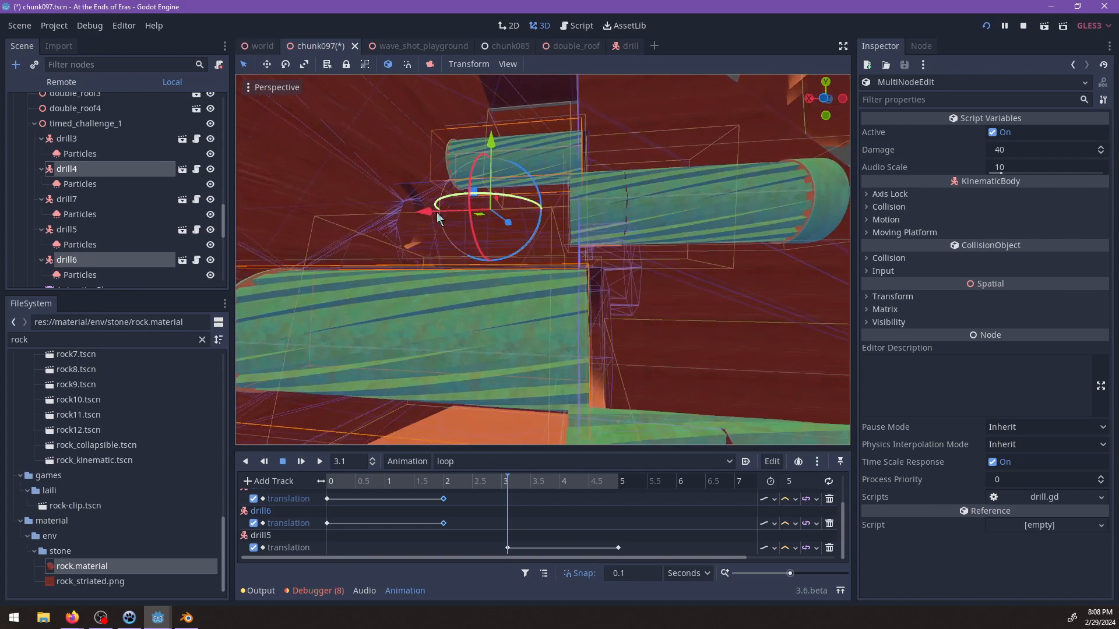
drag(420, 212, 430, 213)
middle_drag(487, 262, 527, 251)
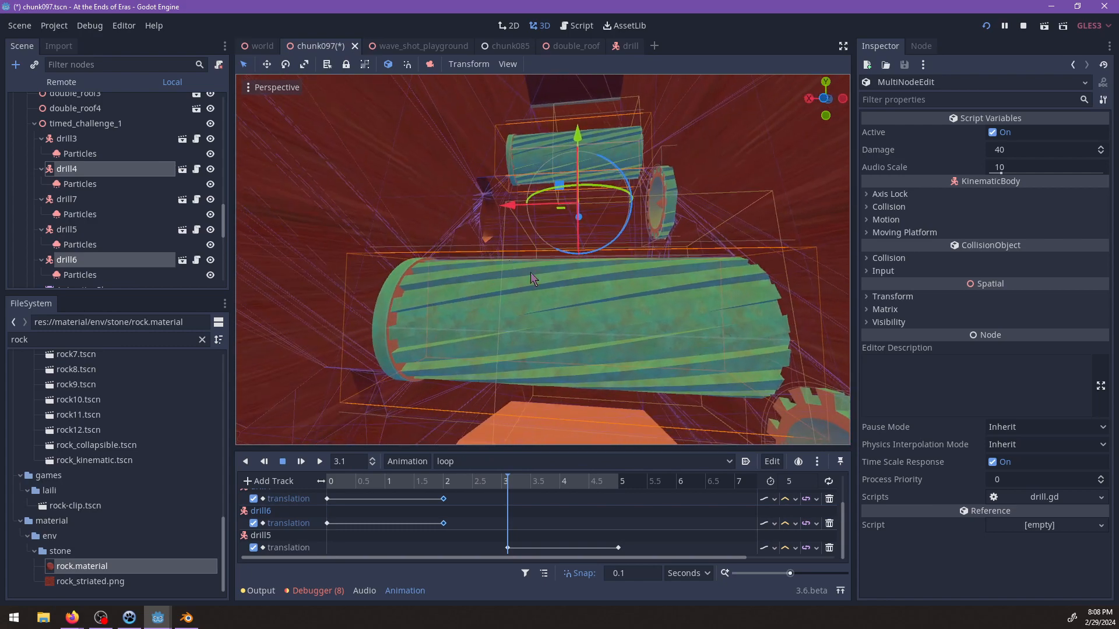
middle_drag(600, 263, 647, 291)
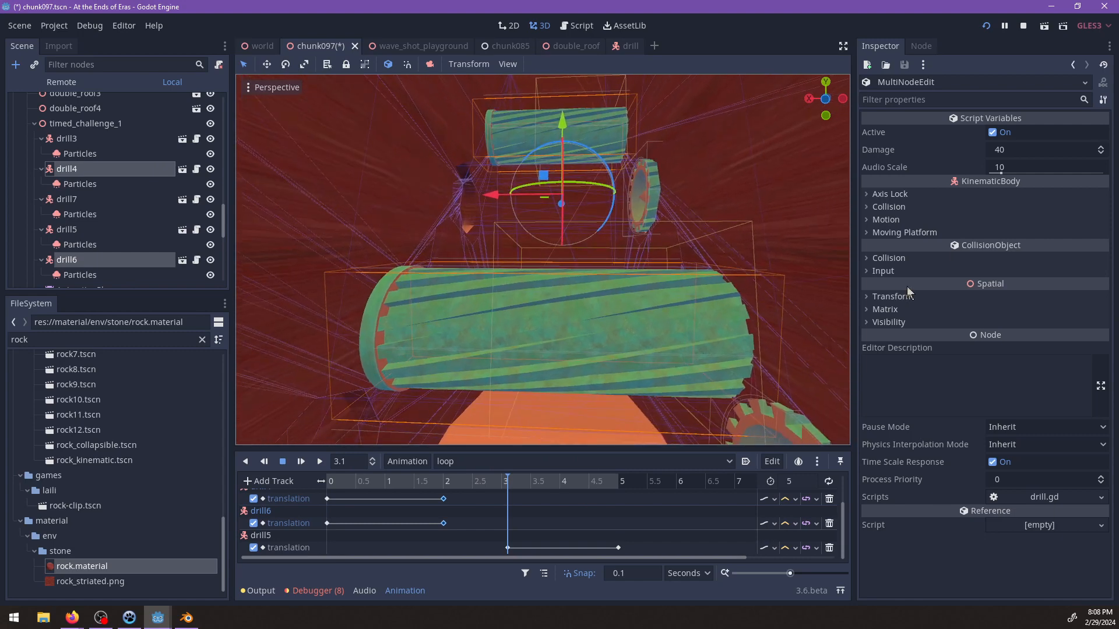
Key the extended translations of drill4 and drill6 at 3.1 s.
click(906, 296)
click(67, 169)
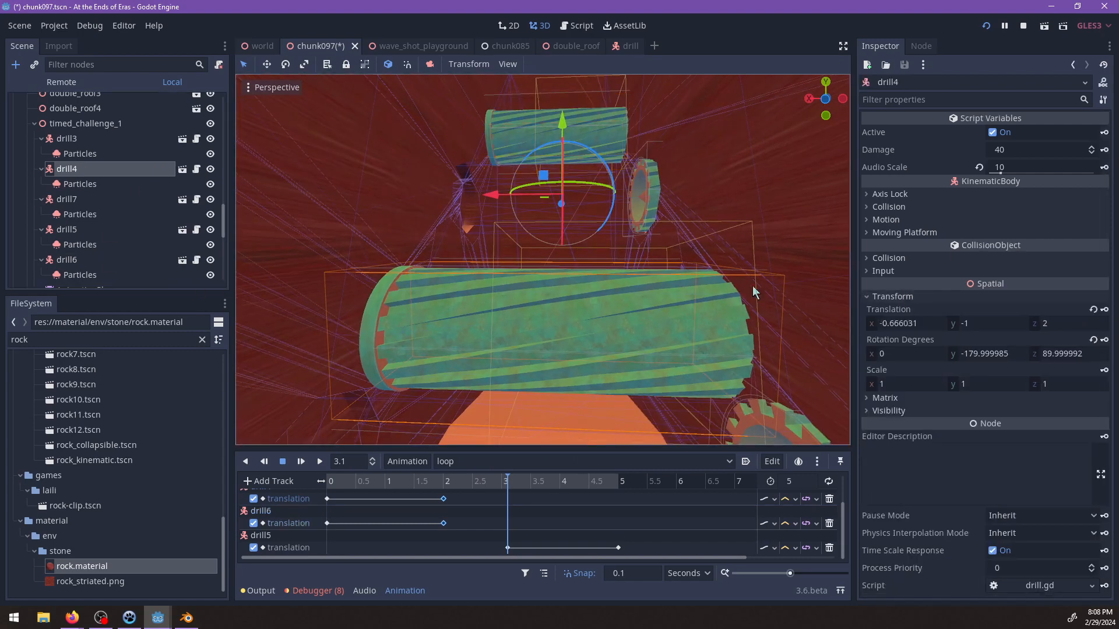
click(1105, 310)
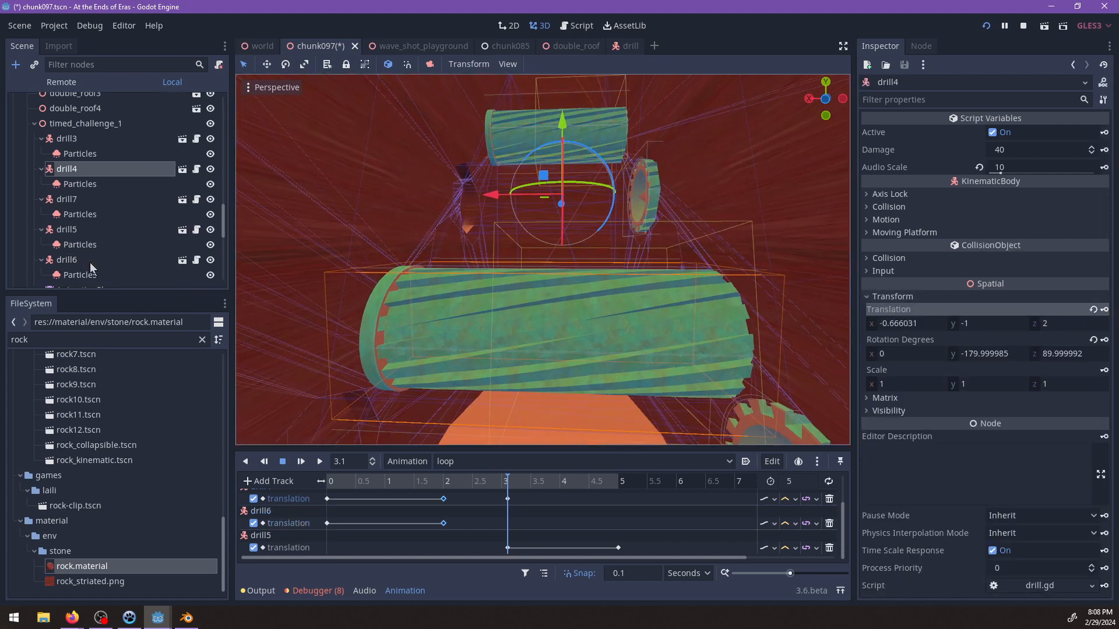
click(67, 260)
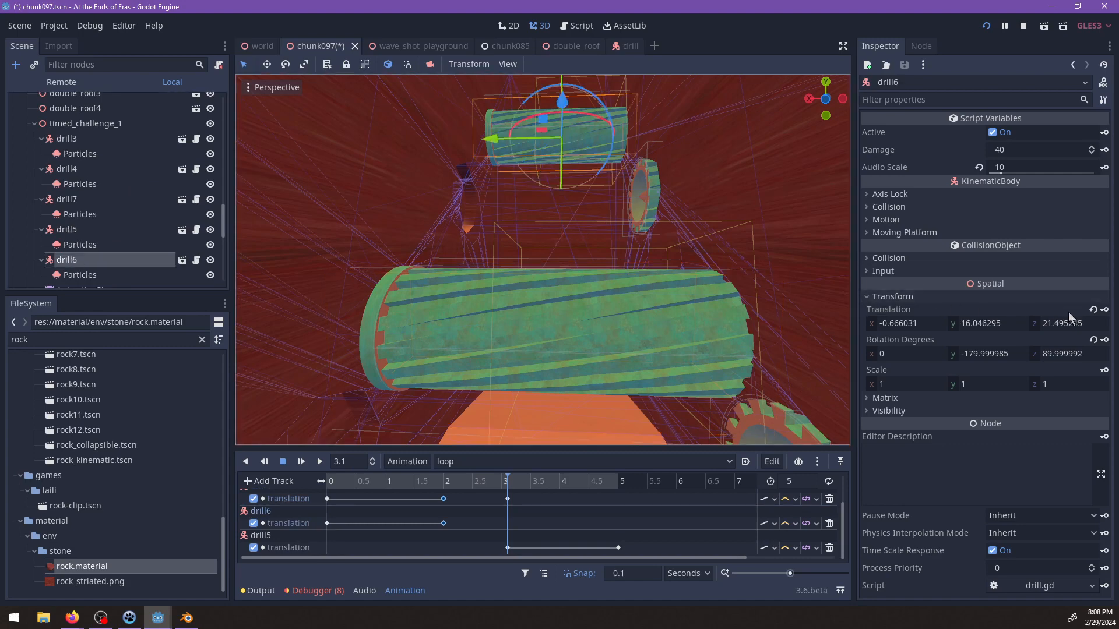
Duplicate the 3.1 s translation keys of drill4 and drill6 to 5 s.
click(604, 482)
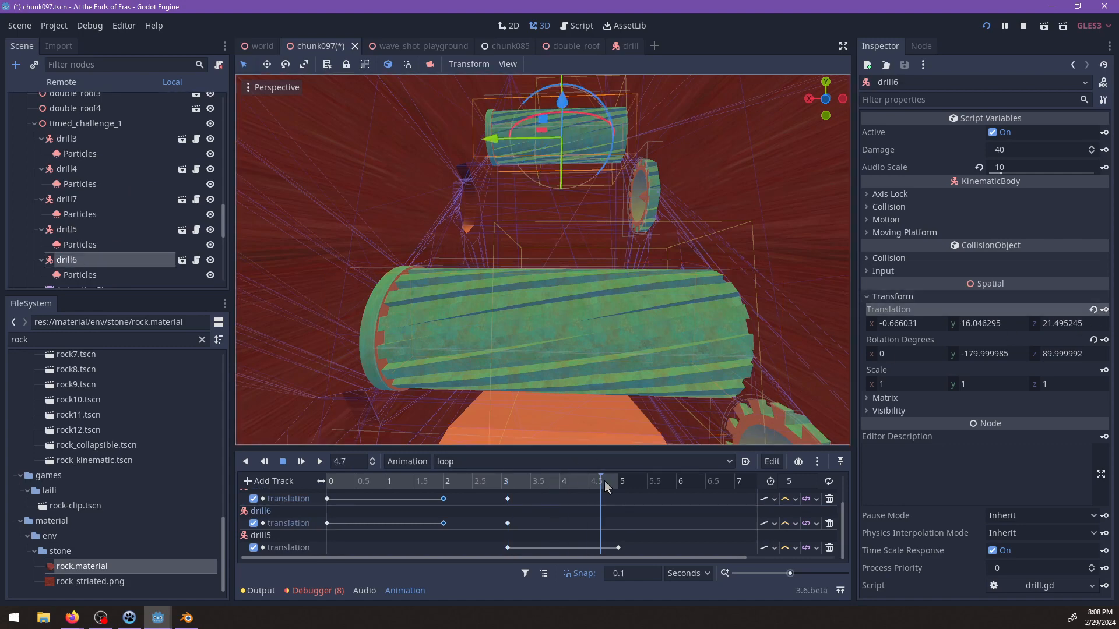
drag(491, 495, 529, 522)
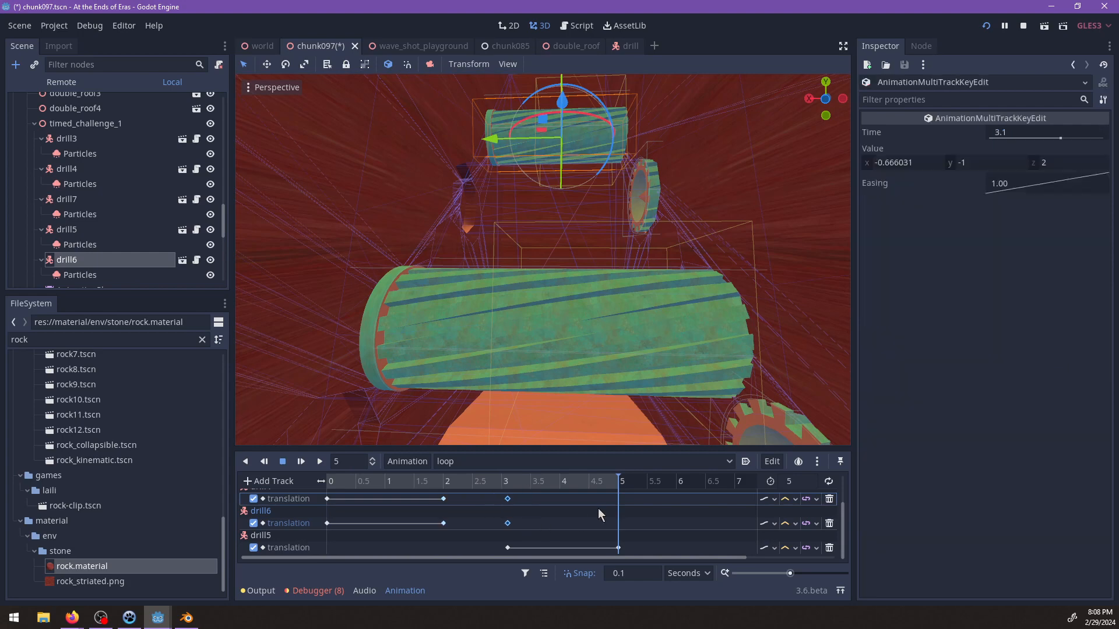
right_click(616, 497)
click(652, 534)
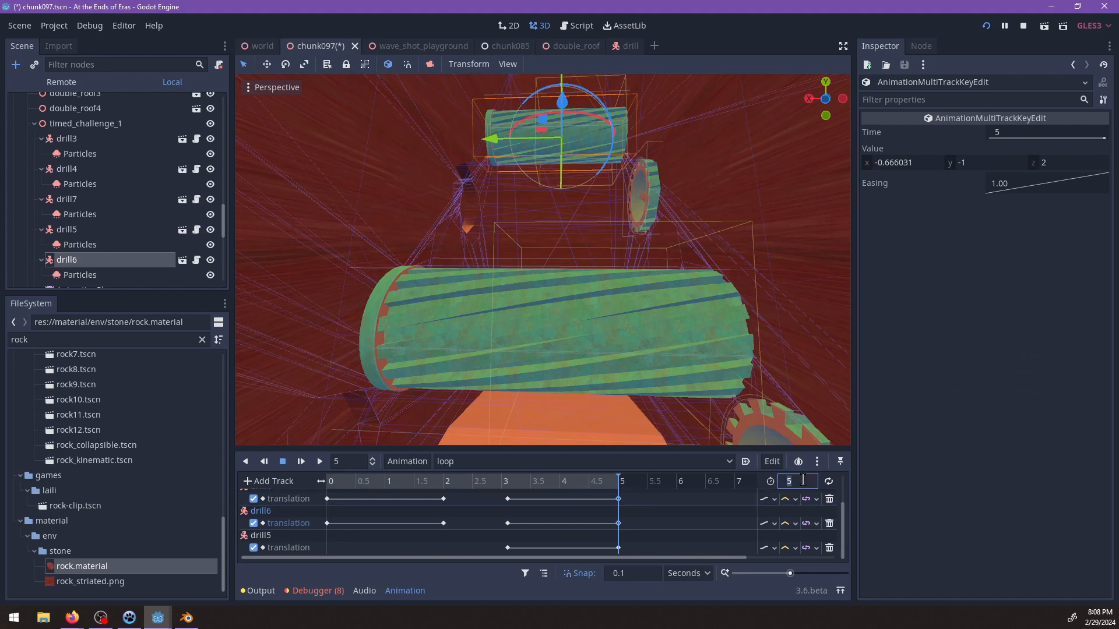
Set the animation length to 6 s and enable looping.
text(6)
key(Return)
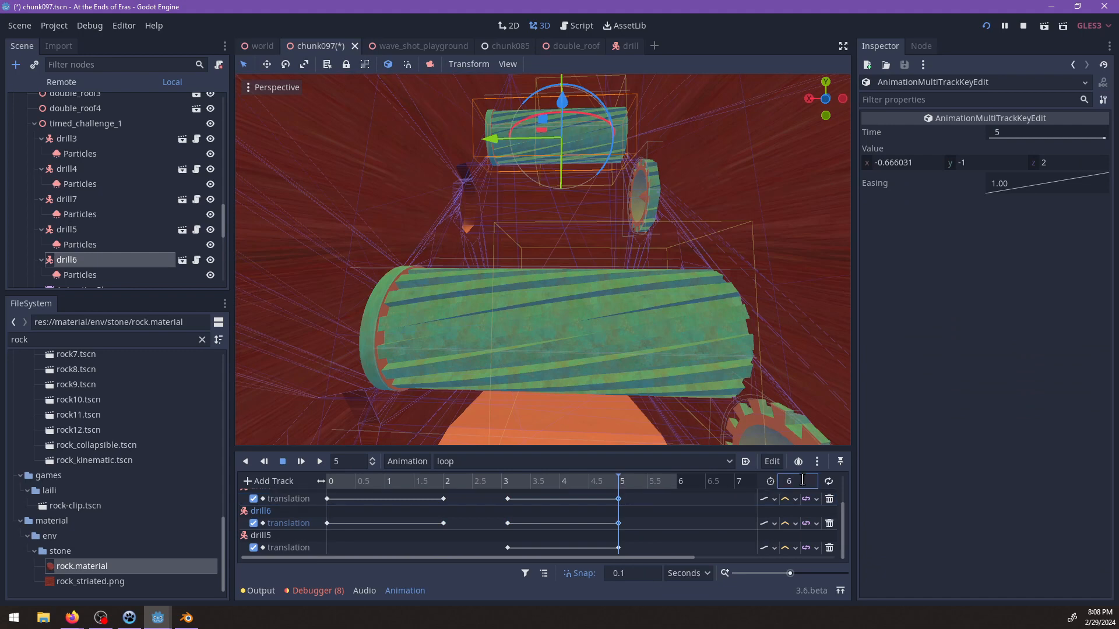
click(828, 483)
Play the loop animation from 0 s to check the drills' movement.
drag(619, 481, 291, 463)
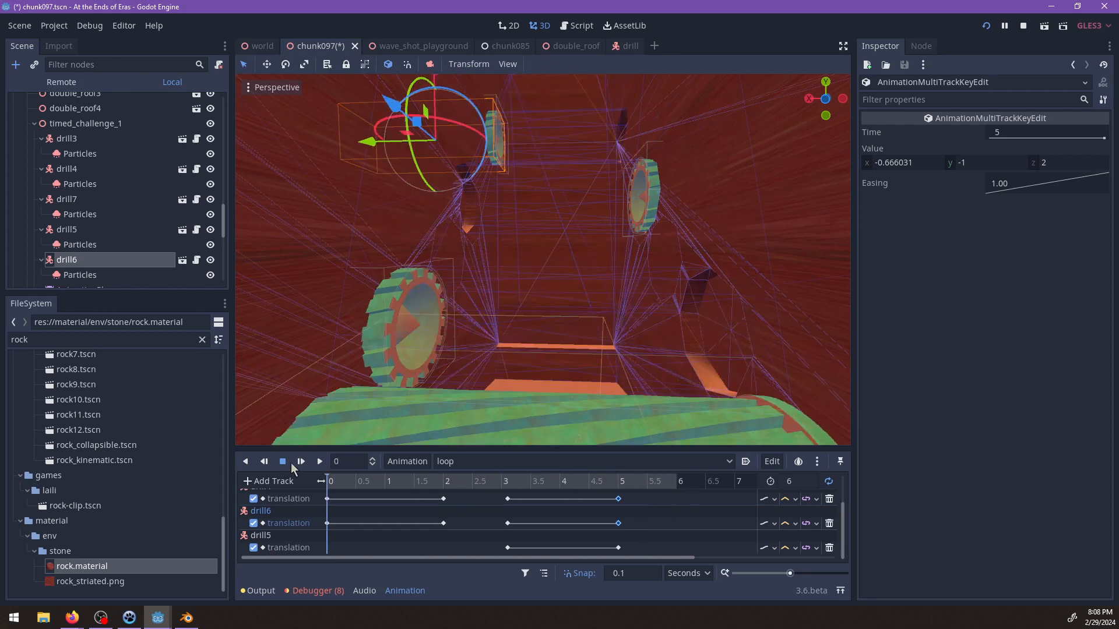
click(301, 462)
scroll(526, 298, up, 3)
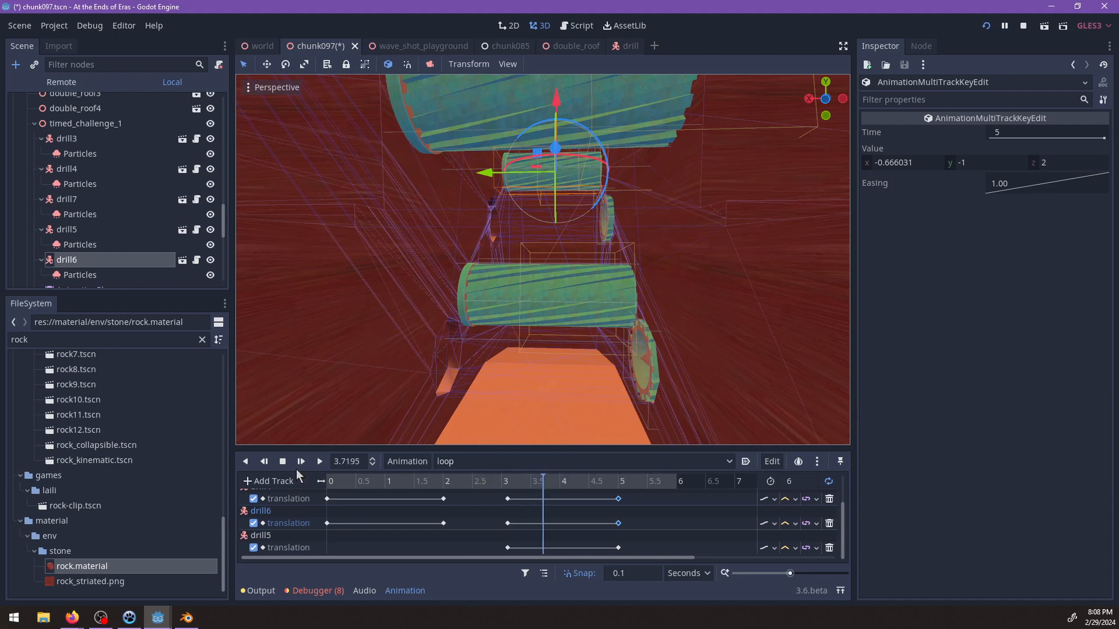
Move the 2 s translation keys of drill4 and drill6 to 1.5 s.
drag(439, 496, 463, 549)
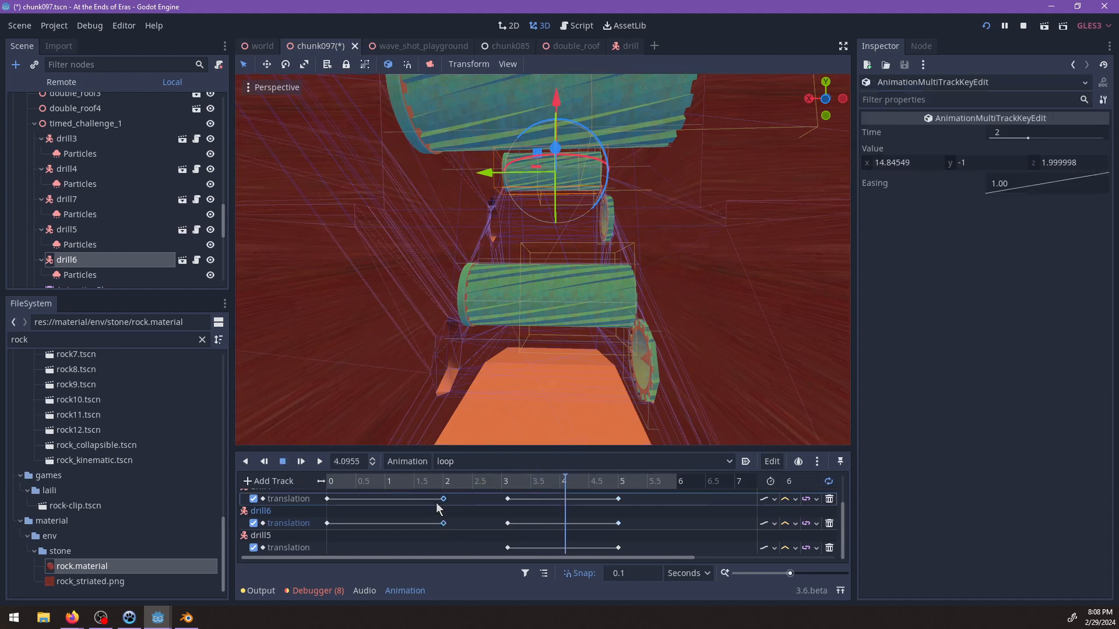
drag(444, 505, 415, 504)
drag(513, 483, 407, 524)
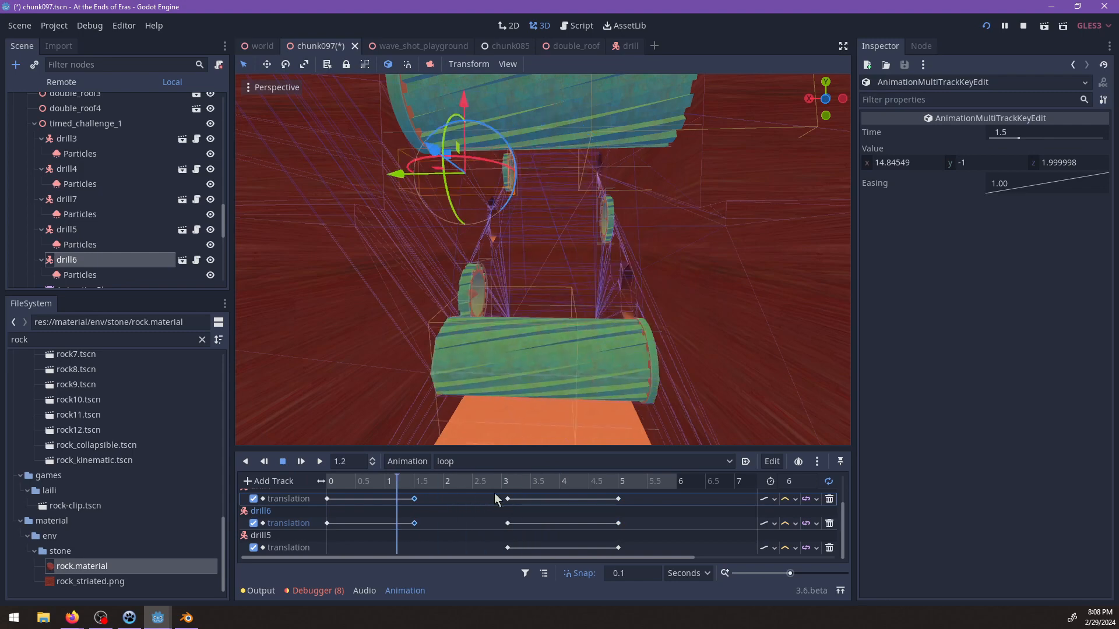
Enlarge the animation timeline to show all tracks and move drill3's 2 s key to 1.5 s.
drag(484, 493, 642, 553)
drag(609, 449, 604, 186)
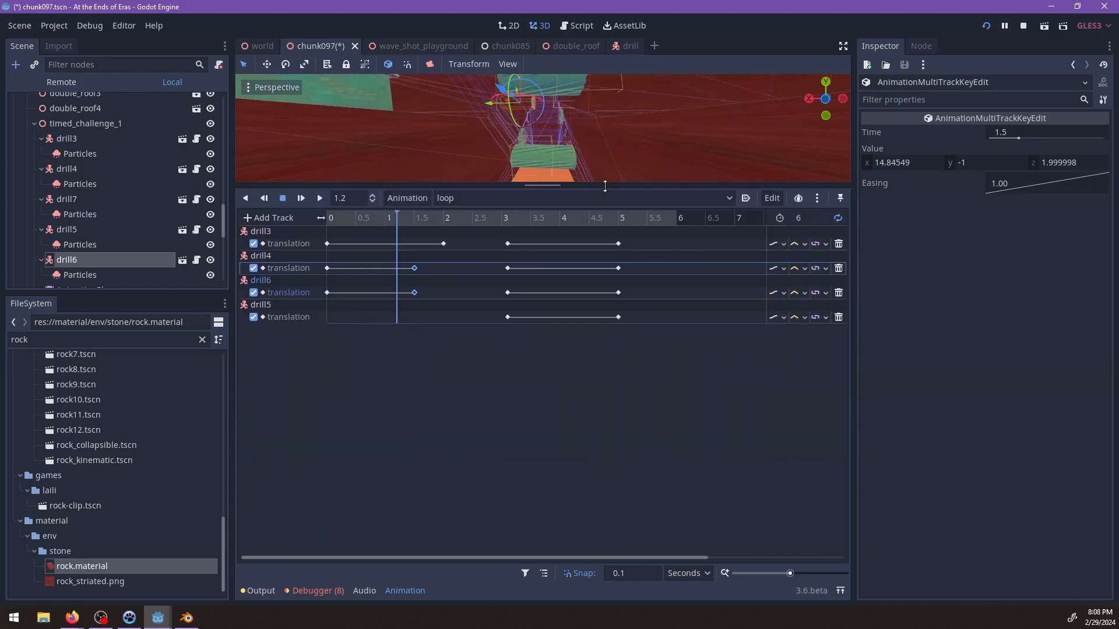
drag(636, 369, 417, 245)
click(444, 243)
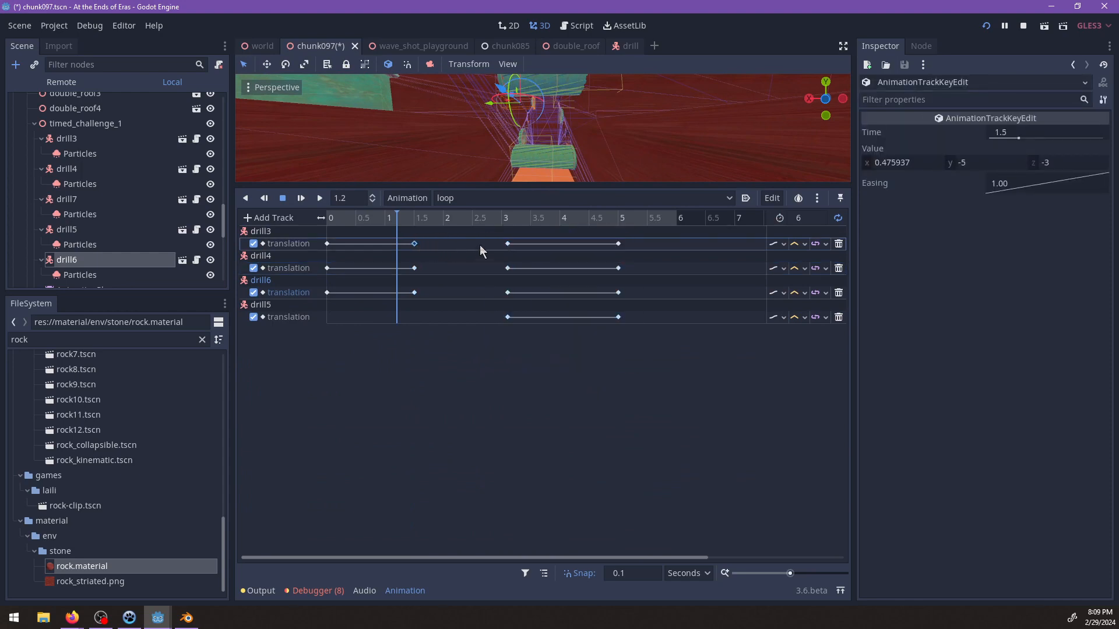
Move the 3.1 s keys of all four drill tracks to 2 s and their 5 s keys to 3.5 s.
drag(486, 236, 658, 351)
drag(500, 237, 667, 340)
drag(505, 247, 445, 247)
mouse_move(546, 232)
mouse_down()
mouse_move(579, 344)
mouse_move(531, 244)
mouse_up()
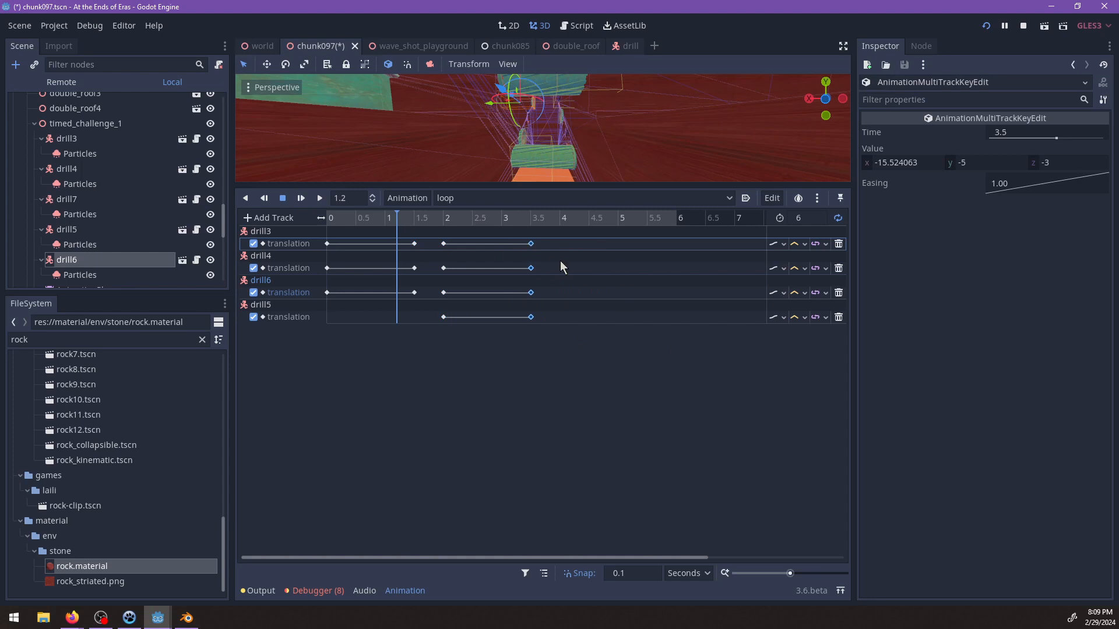
Set the loop animation's length to 4 s.
click(807, 218)
text(4)
key(Return)
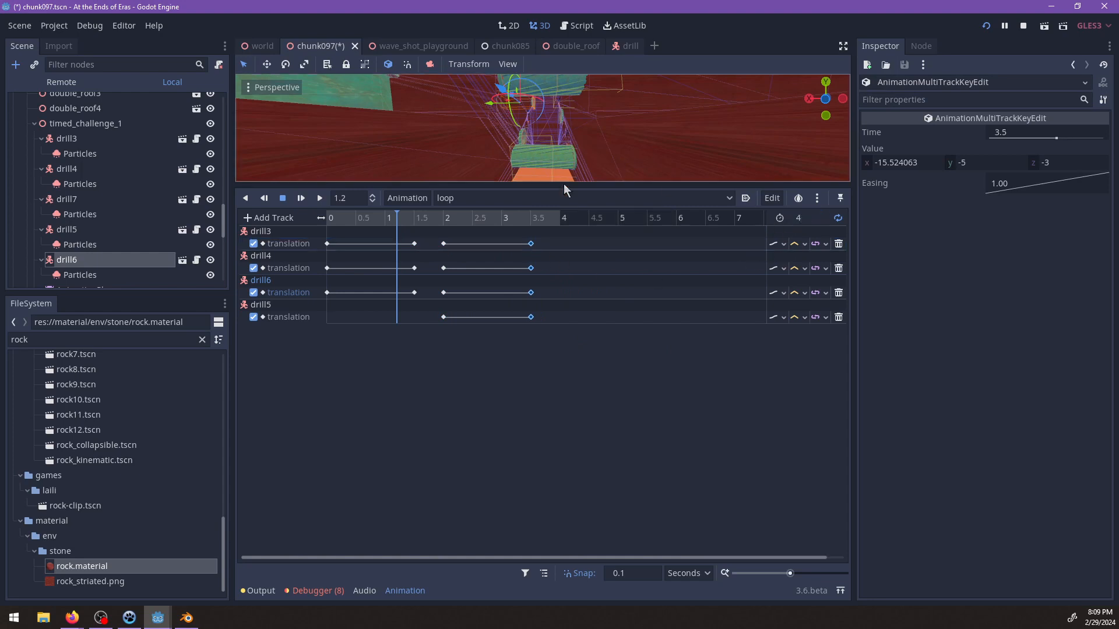
Enlarge the 3D view, play the loop to check the drill timing from inside the channel, and stop it.
drag(564, 185, 572, 419)
click(301, 429)
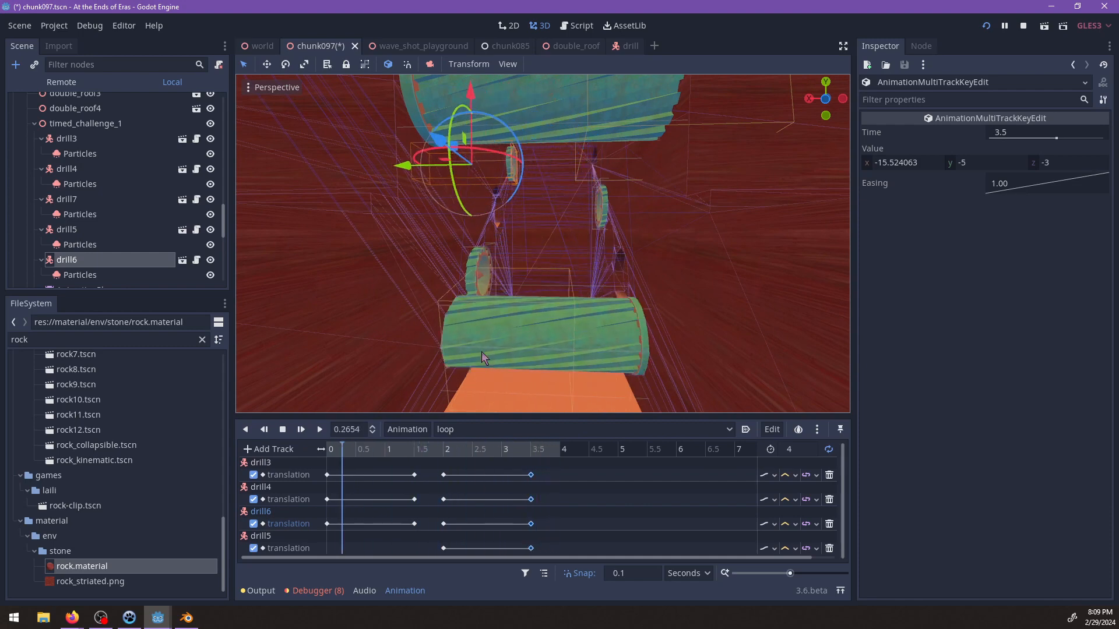
scroll(553, 295, up, 5)
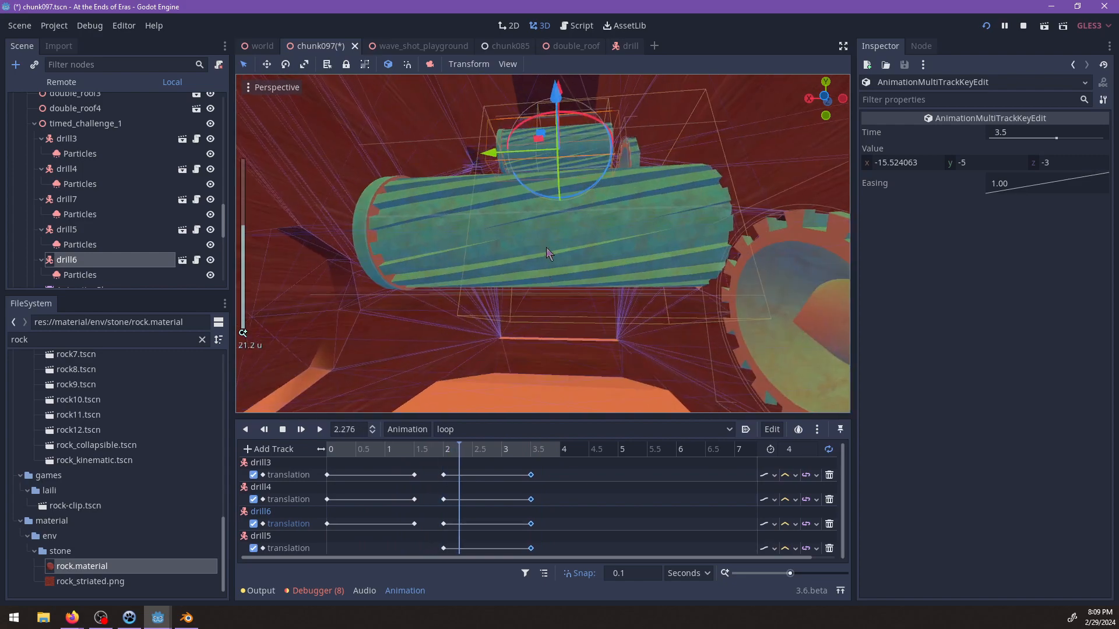
scroll(533, 275, up, 6)
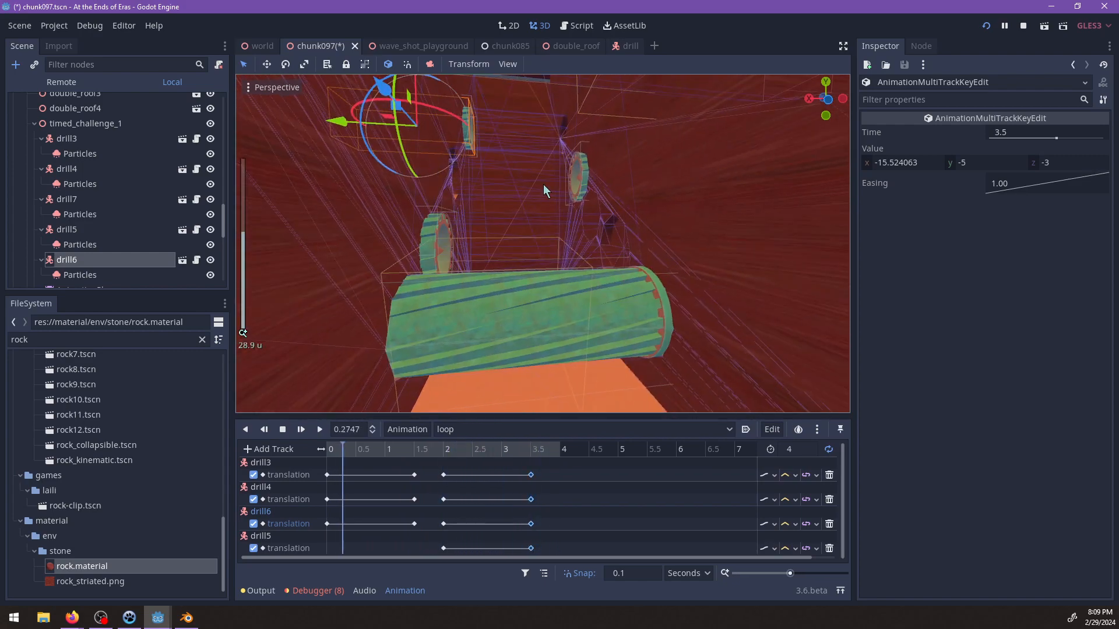
shift+middle_drag(480, 260, 588, 235)
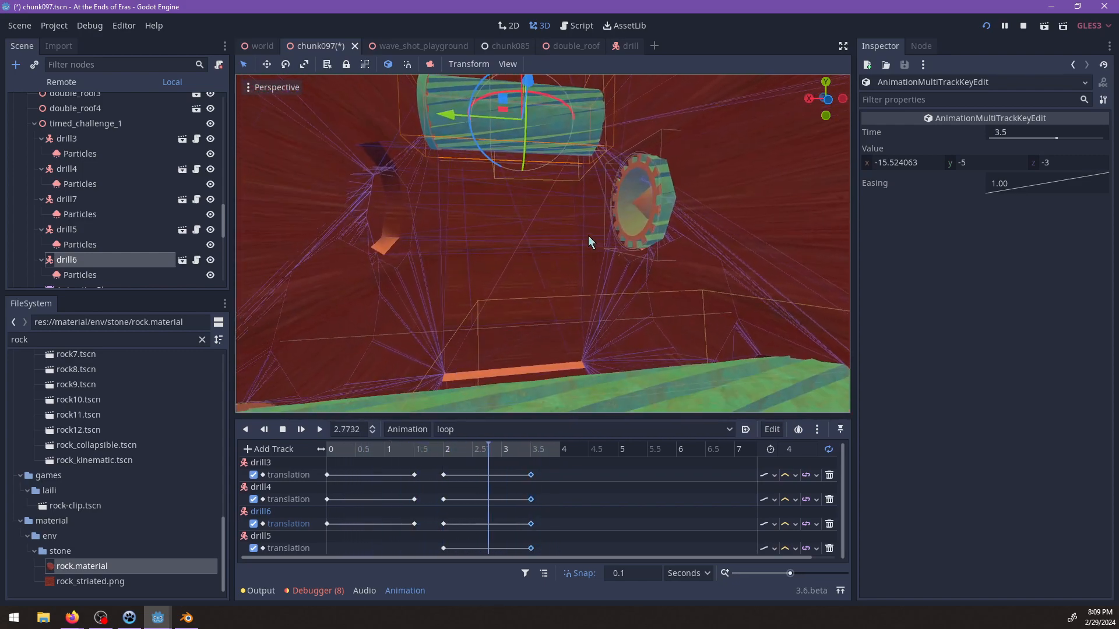
click(283, 429)
Extend drill5 across the channel to x about 0.77 and key its translation at 0 s.
click(365, 448)
drag(365, 447, 526, 449)
click(648, 226)
shift+middle_drag(648, 225, 589, 262)
click(532, 450)
scroll(593, 265, down, 5)
scroll(590, 262, down, 3)
drag(557, 451, 310, 453)
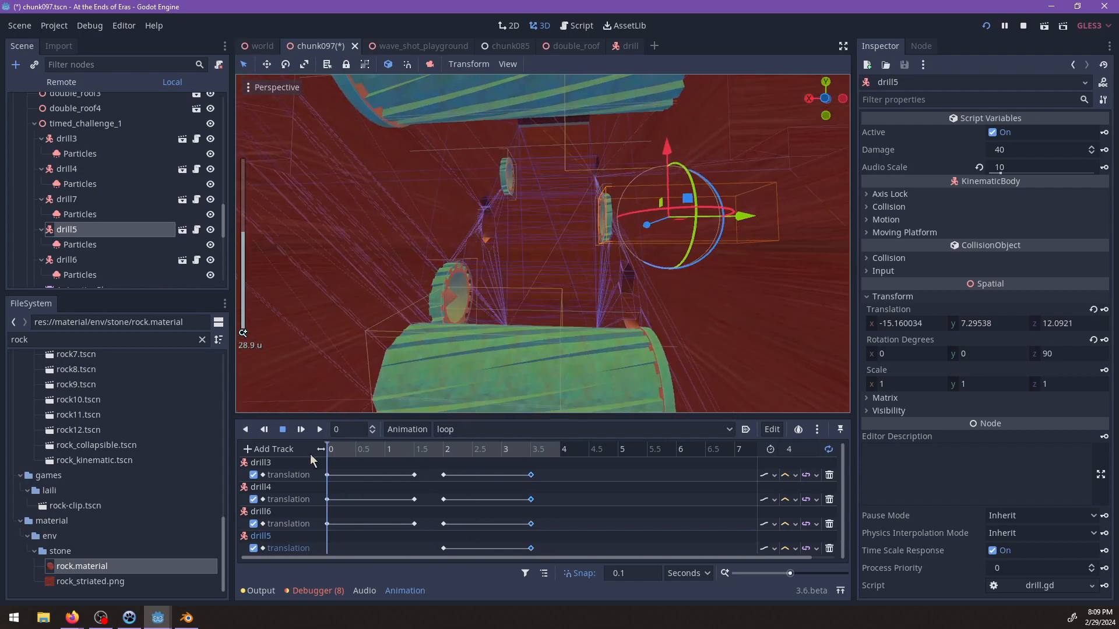
drag(739, 217, 614, 226)
click(1103, 312)
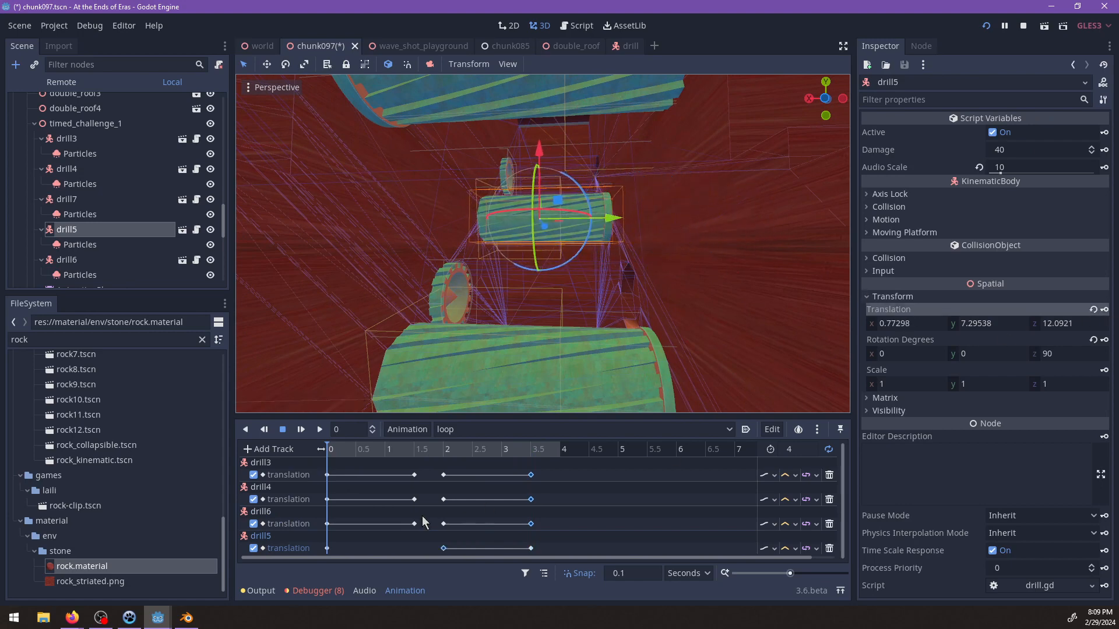
Duplicate drill5's translation key from 0 s to 1.5 s so it stays extended over that interval.
drag(359, 453, 415, 454)
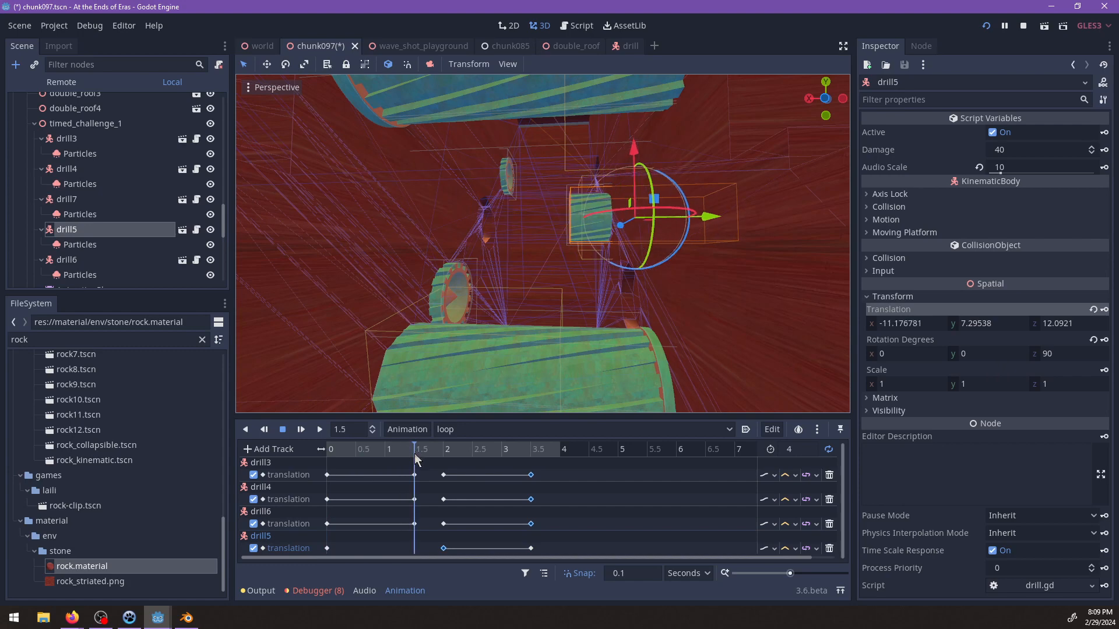
right_click(414, 549)
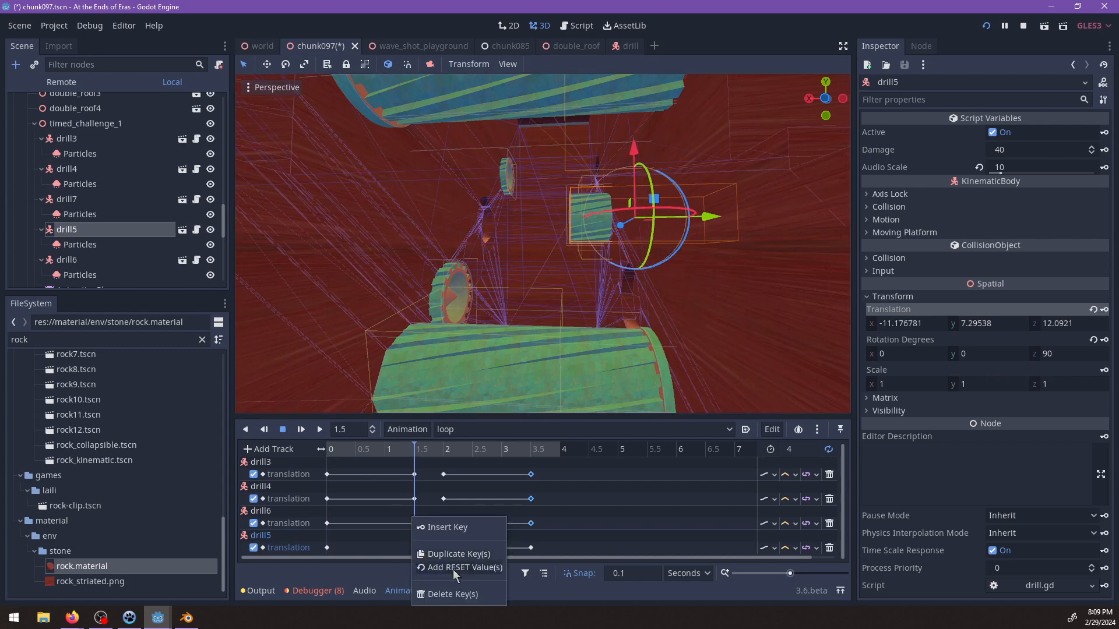
click(329, 546)
click(327, 547)
right_click(413, 550)
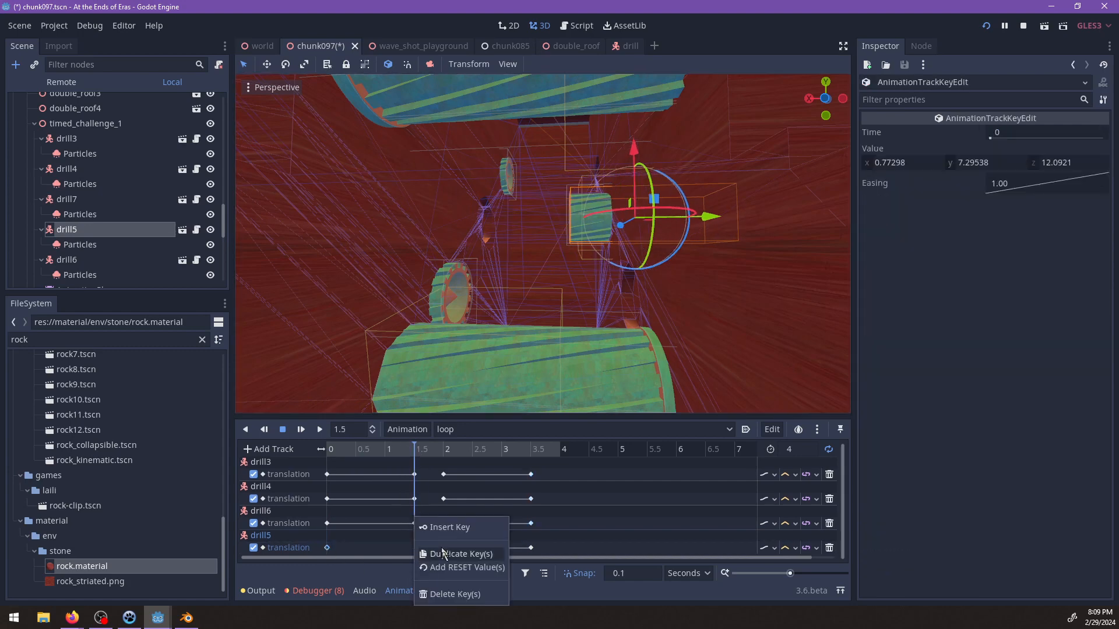
click(444, 554)
Play the loop from the start, stop it, and scrub to 1.6 s to compare the drills' positions in the channel.
drag(407, 454, 318, 434)
click(319, 429)
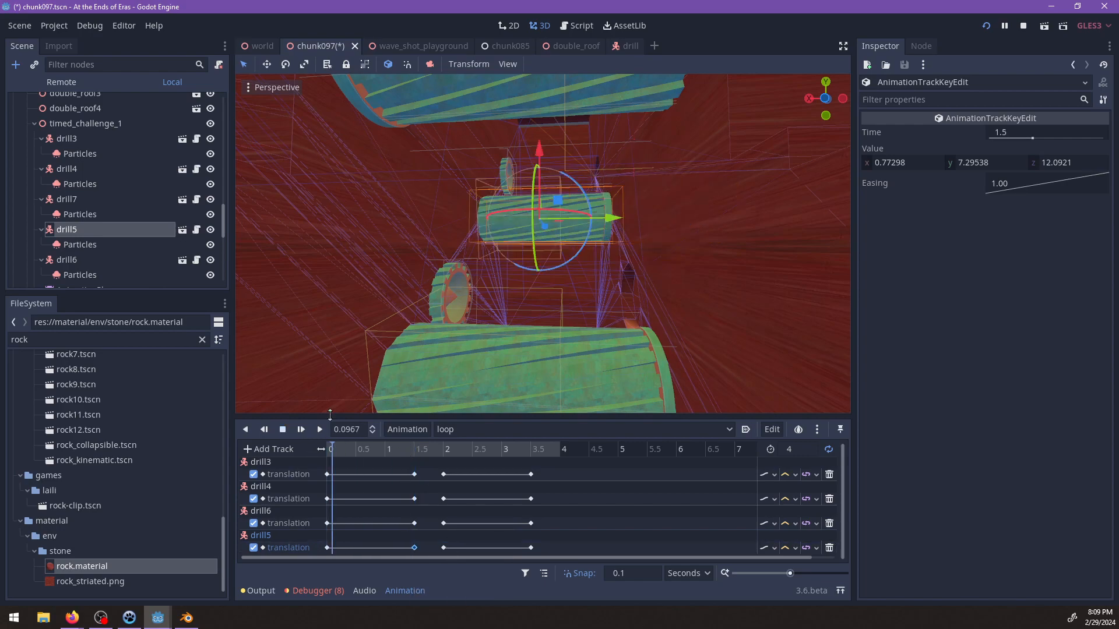
scroll(466, 365, down, 4)
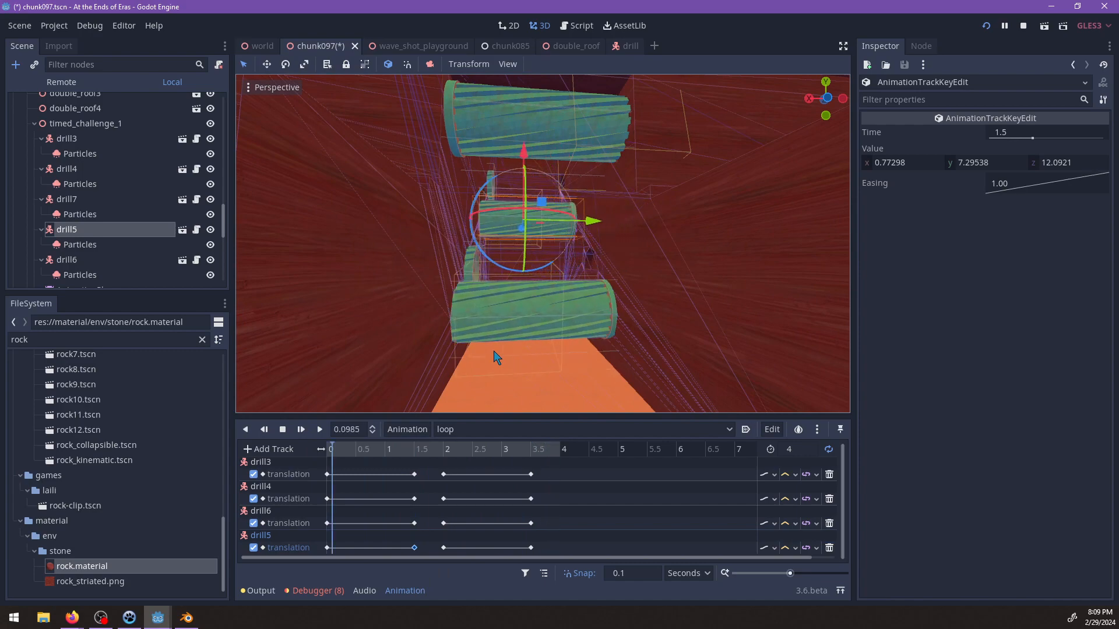
scroll(587, 313, up, 4)
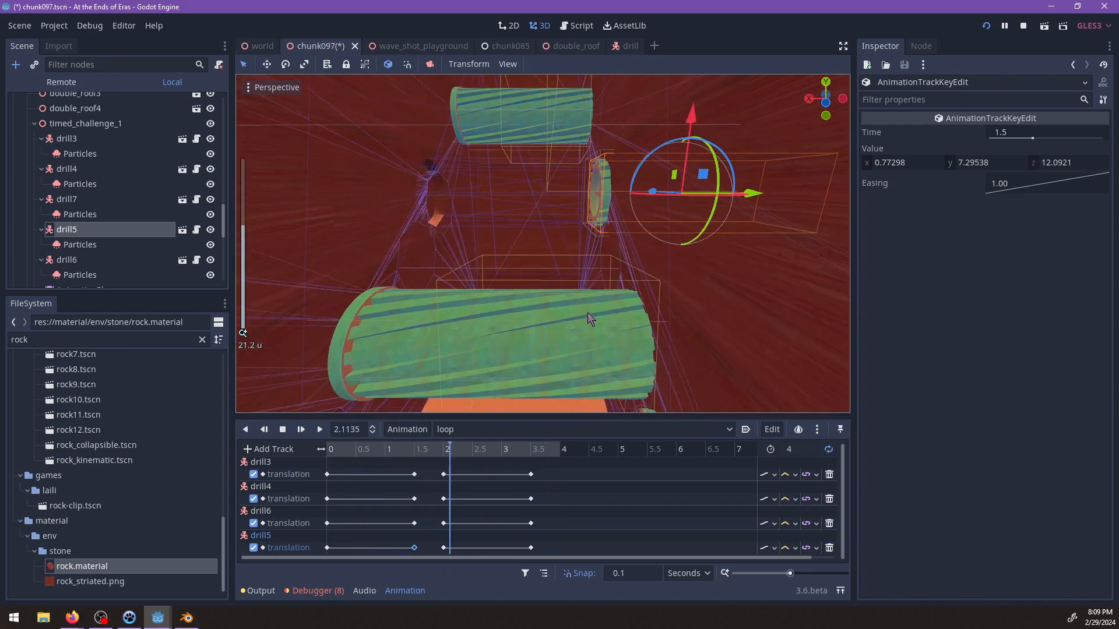
scroll(614, 277, up, 6)
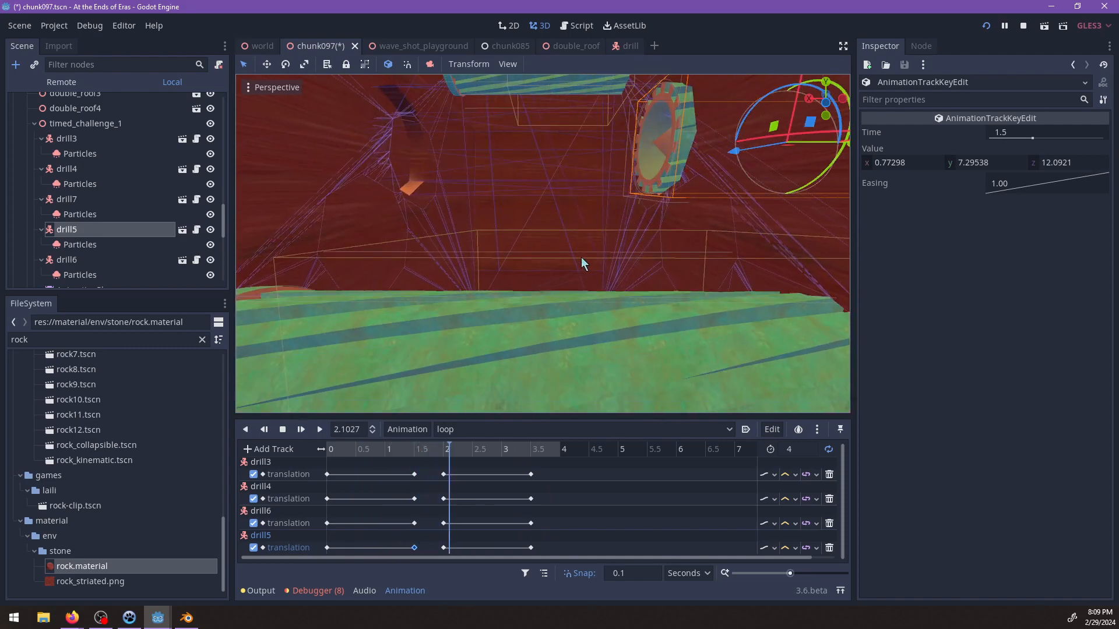
scroll(581, 257, down, 8)
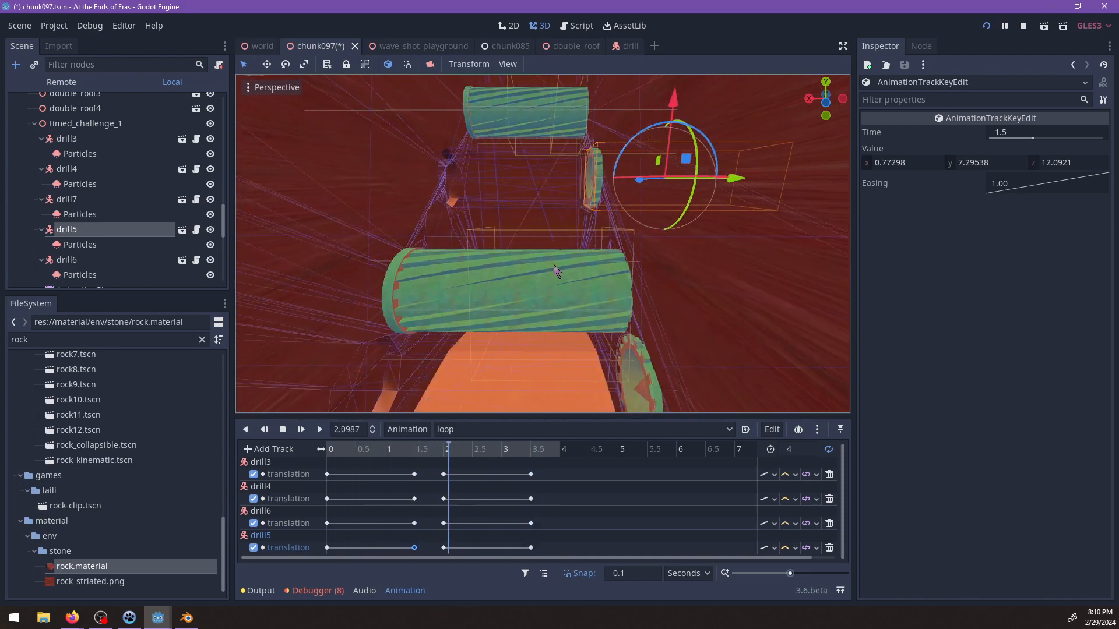
click(284, 430)
click(378, 449)
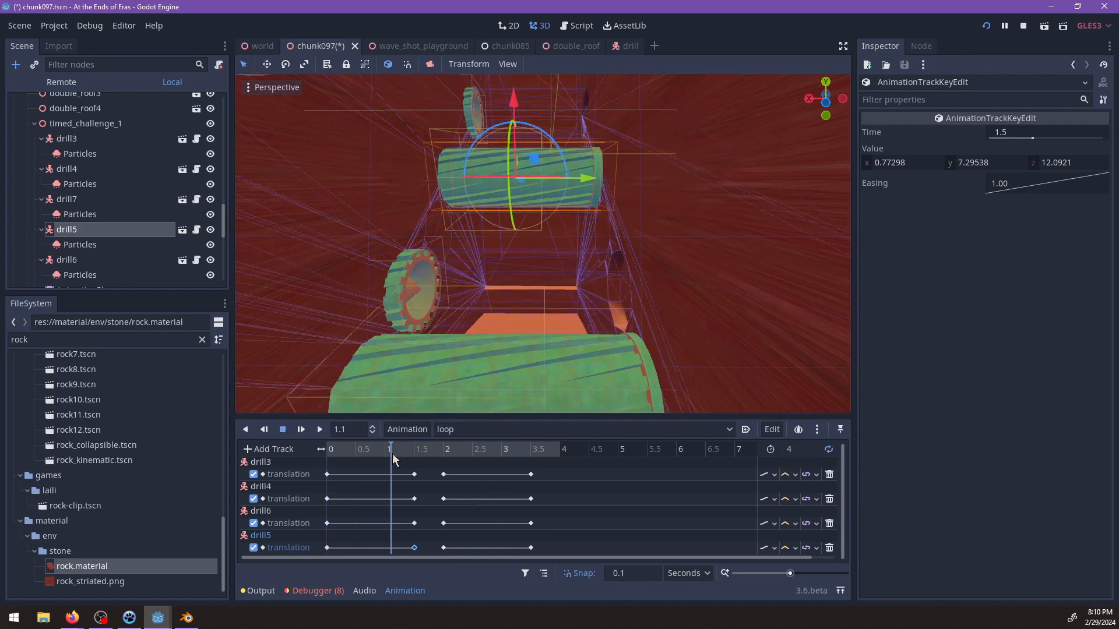
drag(408, 454, 422, 455)
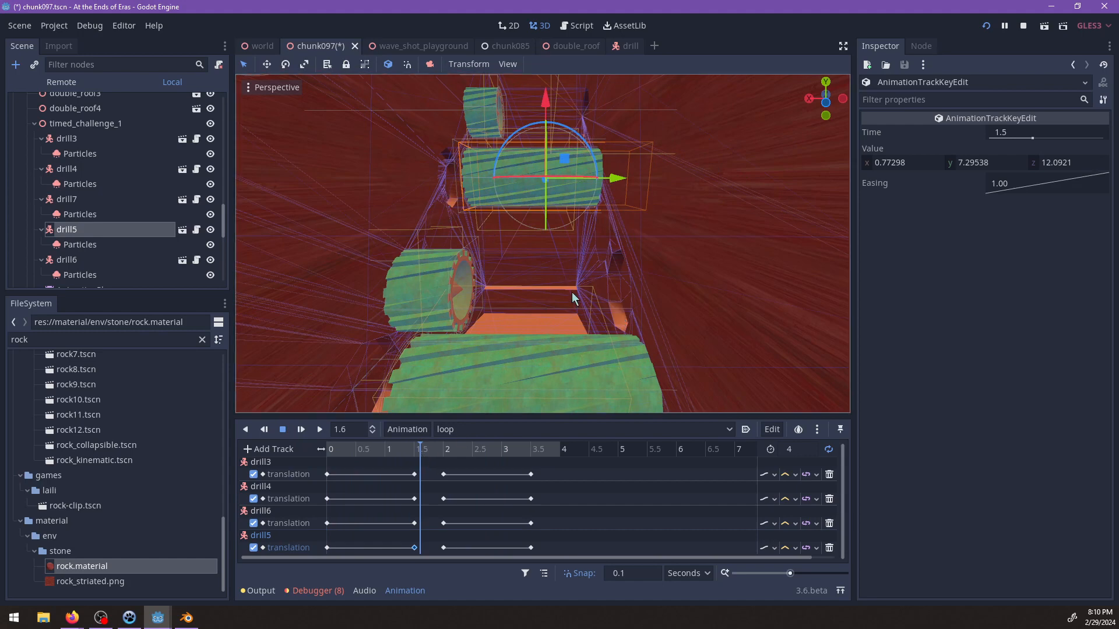
scroll(579, 305, down, 5)
shift+middle_drag(590, 328, 613, 285)
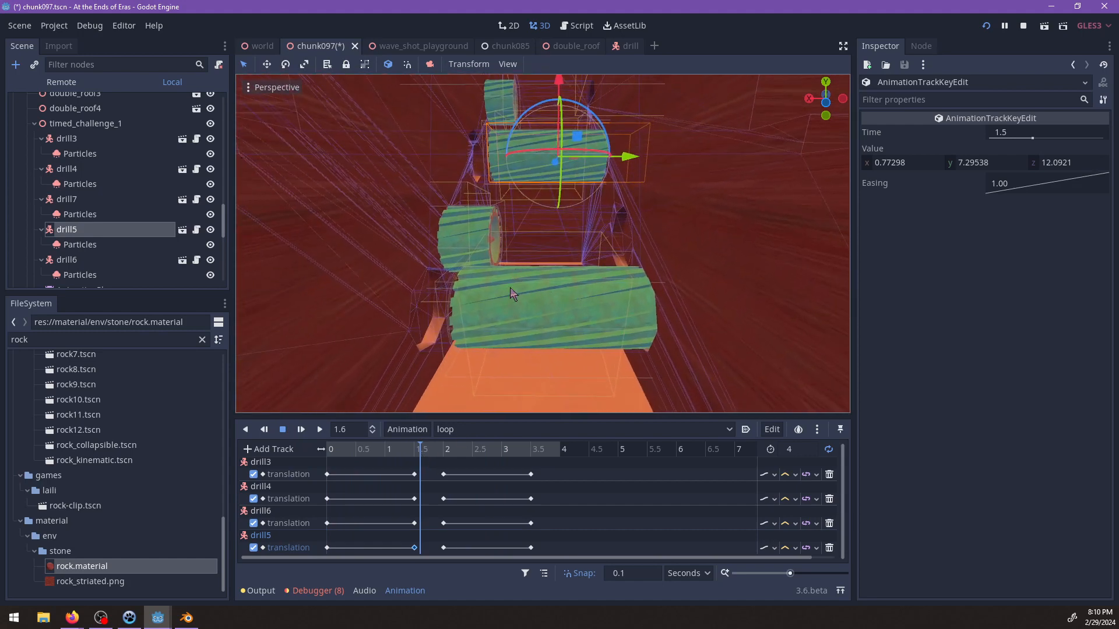
Delay drill4's movement by shifting its 1.5 s translation key to 1.7 s and its 2 s key to 2.2 s.
click(505, 319)
click(481, 240)
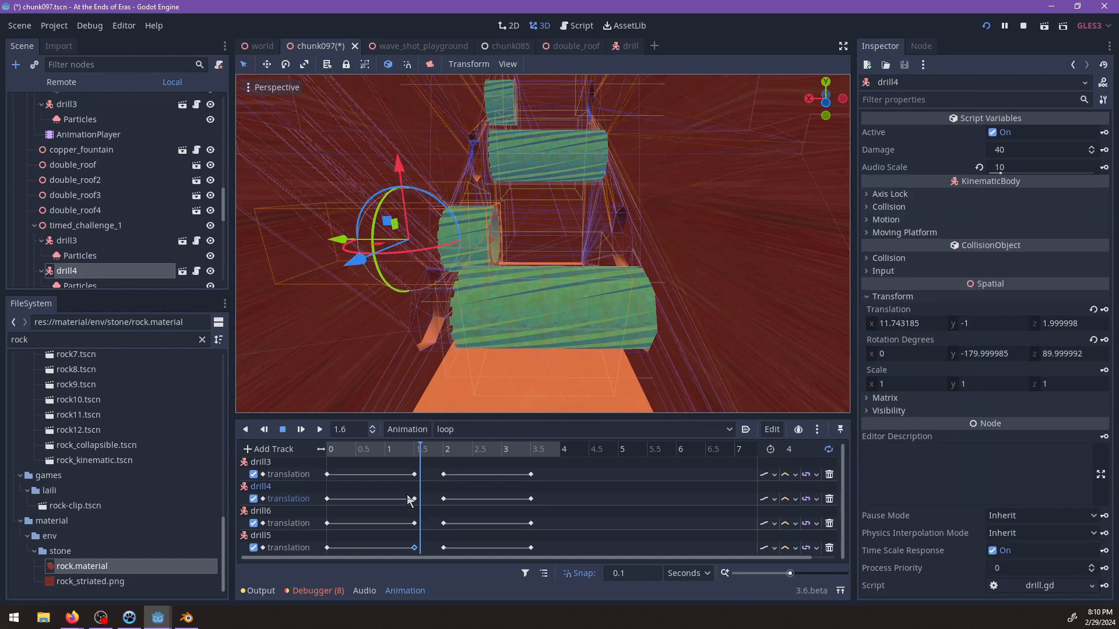
drag(443, 499, 453, 500)
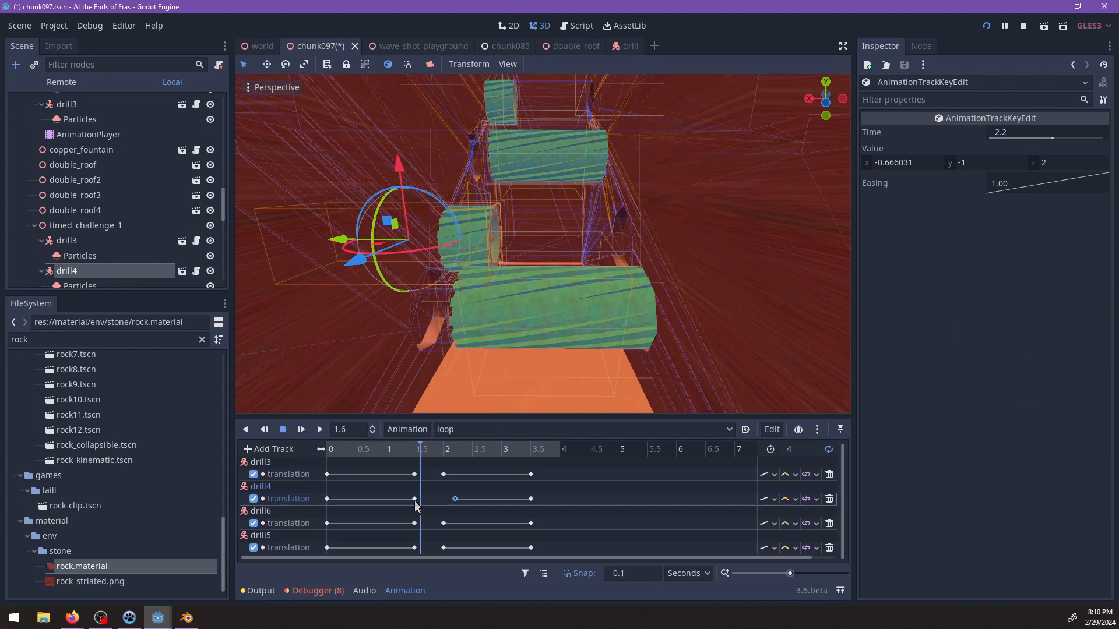
Play and scrub the loop between 0 s and 1.8 s to check drill4's timing against the other drills.
drag(422, 458, 333, 454)
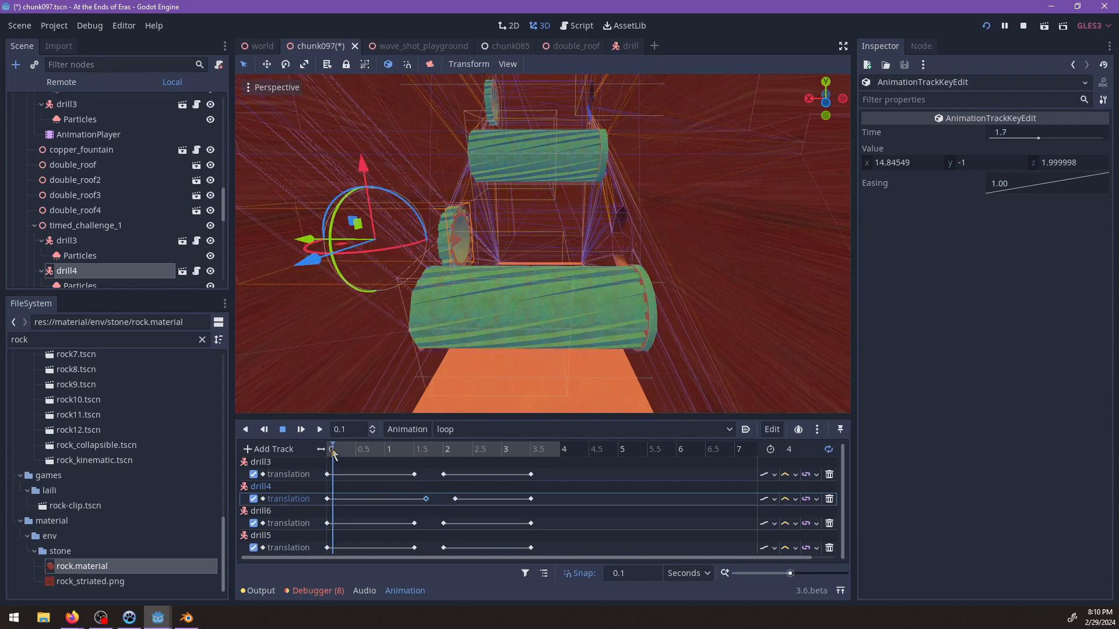
drag(416, 457, 384, 463)
click(300, 430)
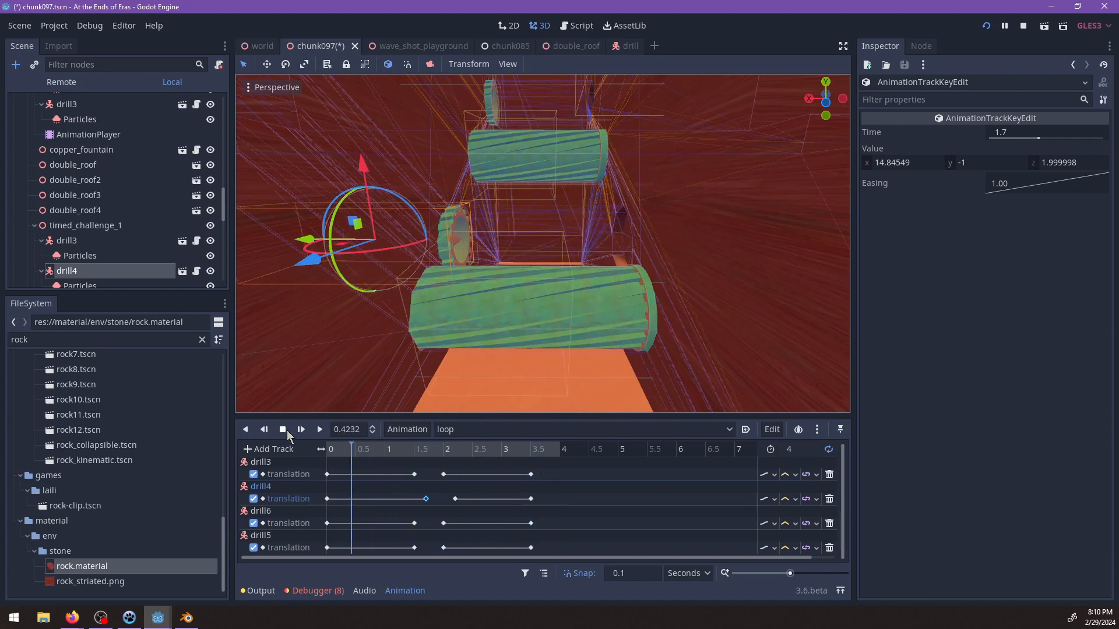
drag(394, 448, 295, 454)
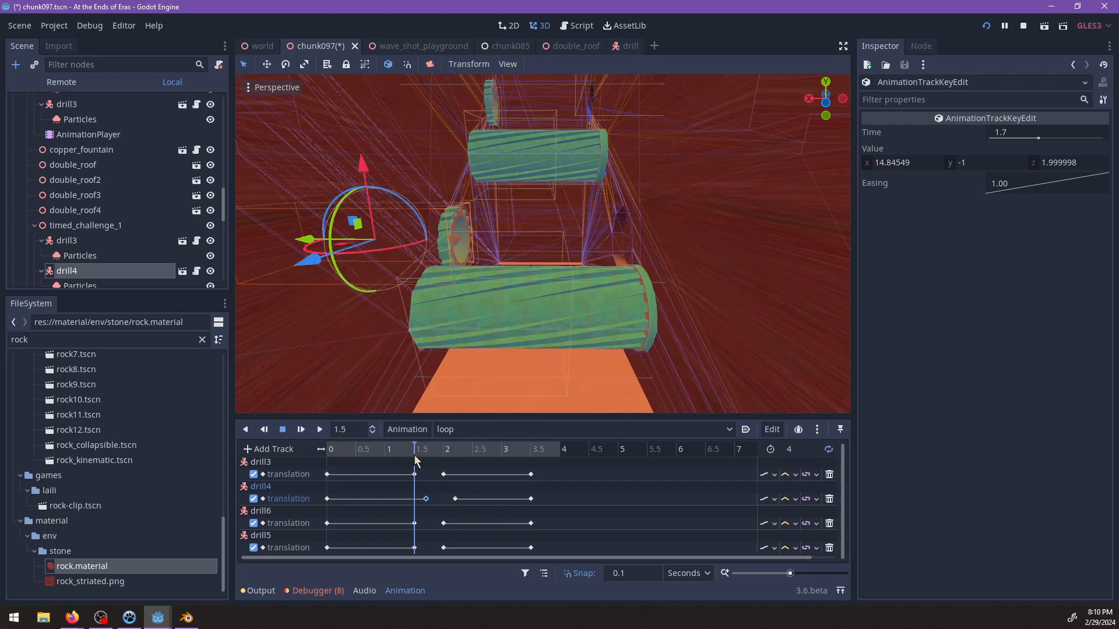
mouse_move(414, 454)
mouse_down()
mouse_move(560, 459)
mouse_move(363, 455)
mouse_move(431, 459)
mouse_up()
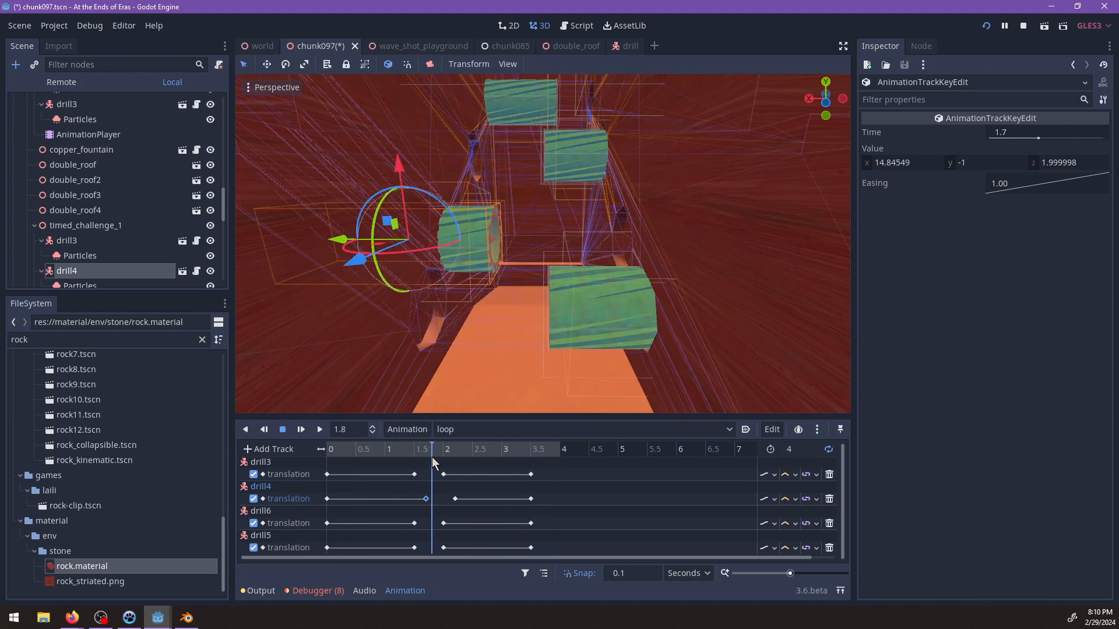
Select drill5 and shift its 1.5 s translation key to 1.6 s and its 2 s key to 2.1 s.
click(579, 142)
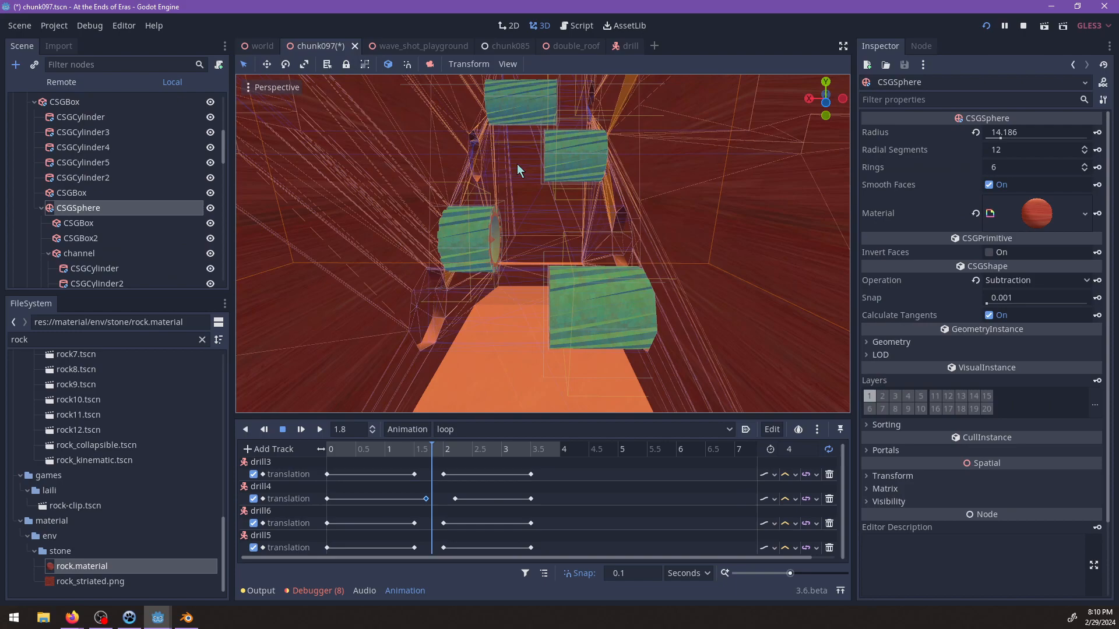
middle_drag(517, 163, 606, 258)
scroll(534, 267, up, 4)
click(515, 208)
scroll(606, 257, up, 6)
click(533, 177)
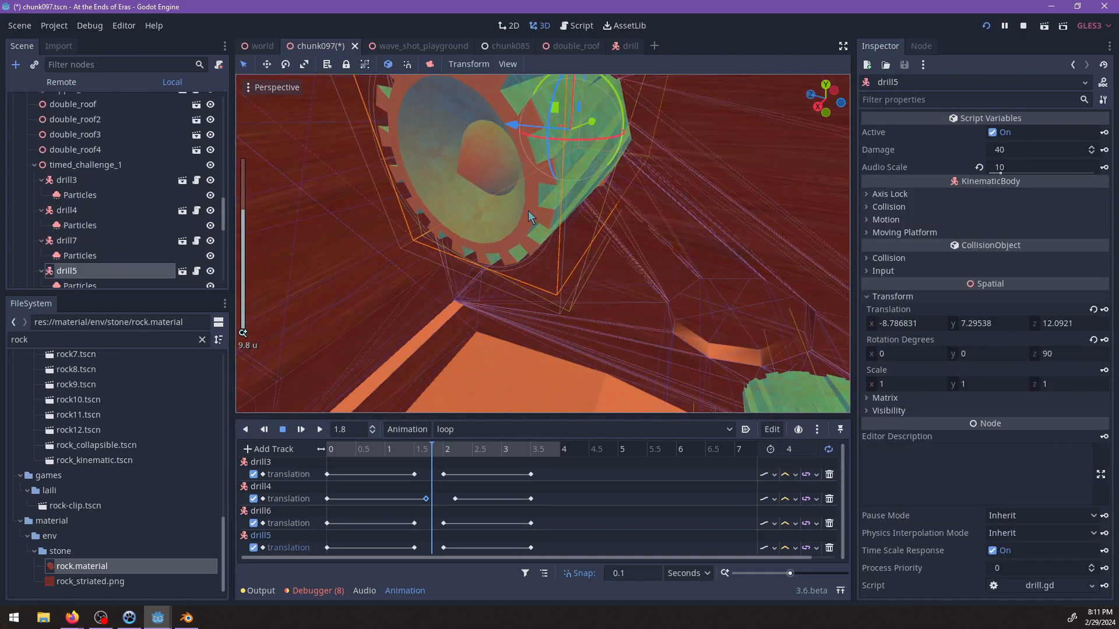
middle_drag(528, 211, 467, 403)
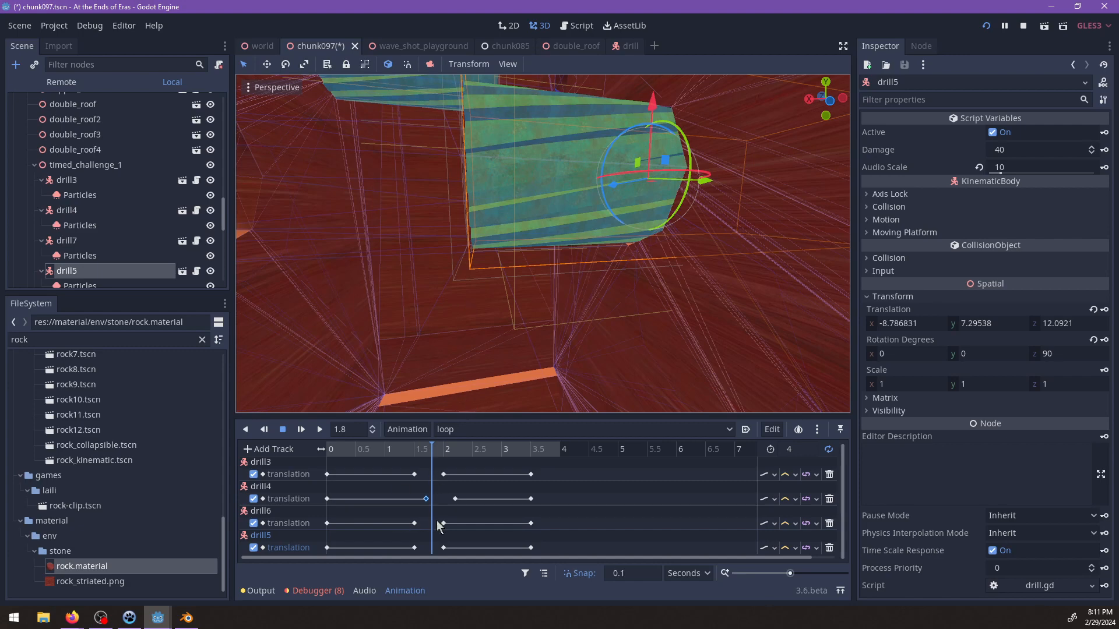
drag(414, 548, 442, 554)
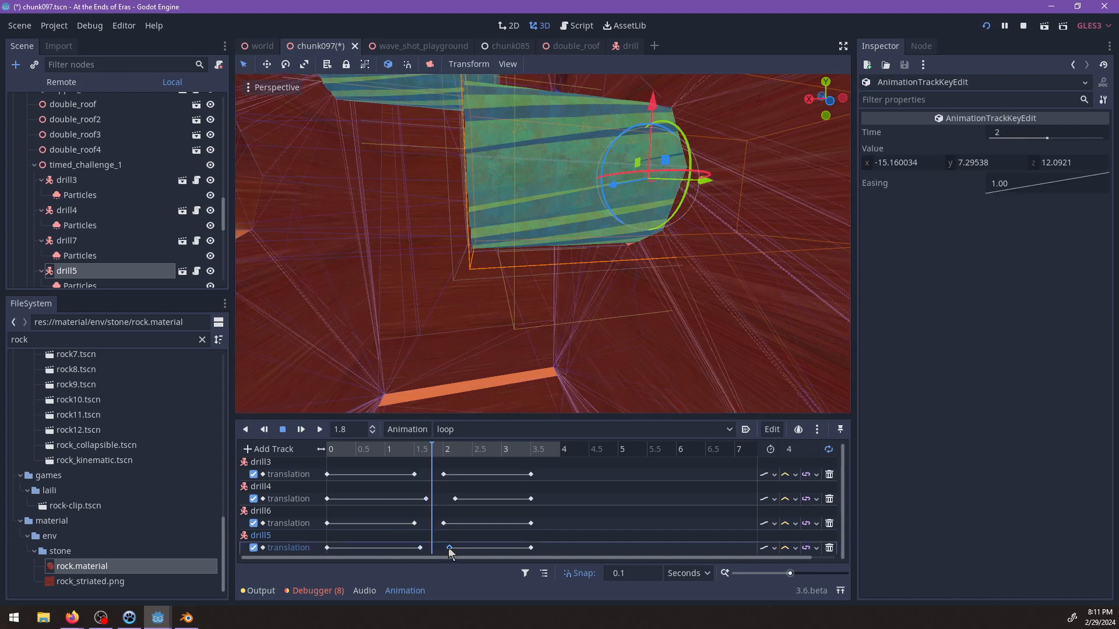
Rewind and play the loop animation to check the staggered drill movement along the channel.
scroll(544, 362, down, 5)
middle_drag(543, 362, 567, 330)
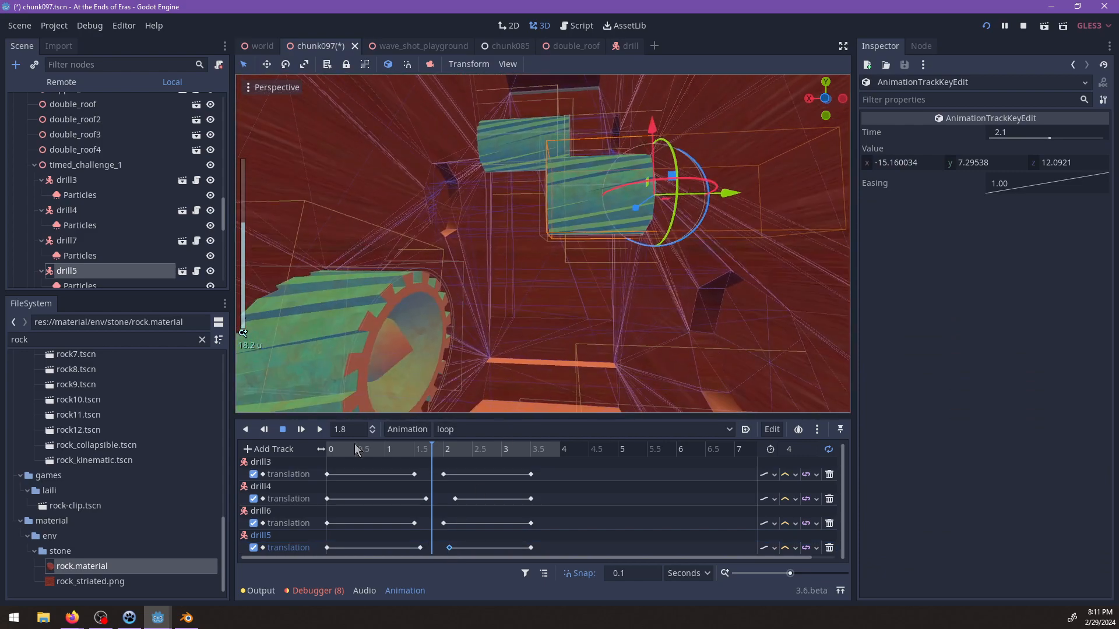
drag(354, 446, 274, 446)
click(302, 431)
scroll(533, 266, down, 10)
middle_drag(533, 267, 585, 263)
scroll(589, 281, up, 2)
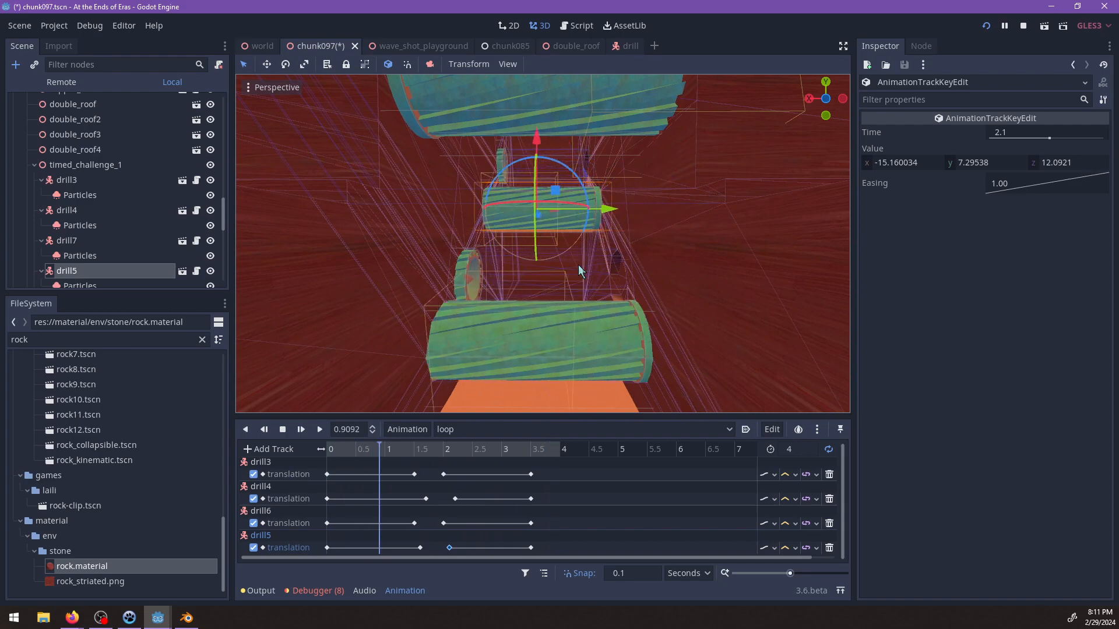
Examine the shaft wall around and above the uppermost drill while the loop plays.
scroll(578, 265, up, 3)
middle_drag(578, 264, 474, 250)
scroll(614, 230, down, 5)
scroll(473, 251, down, 6)
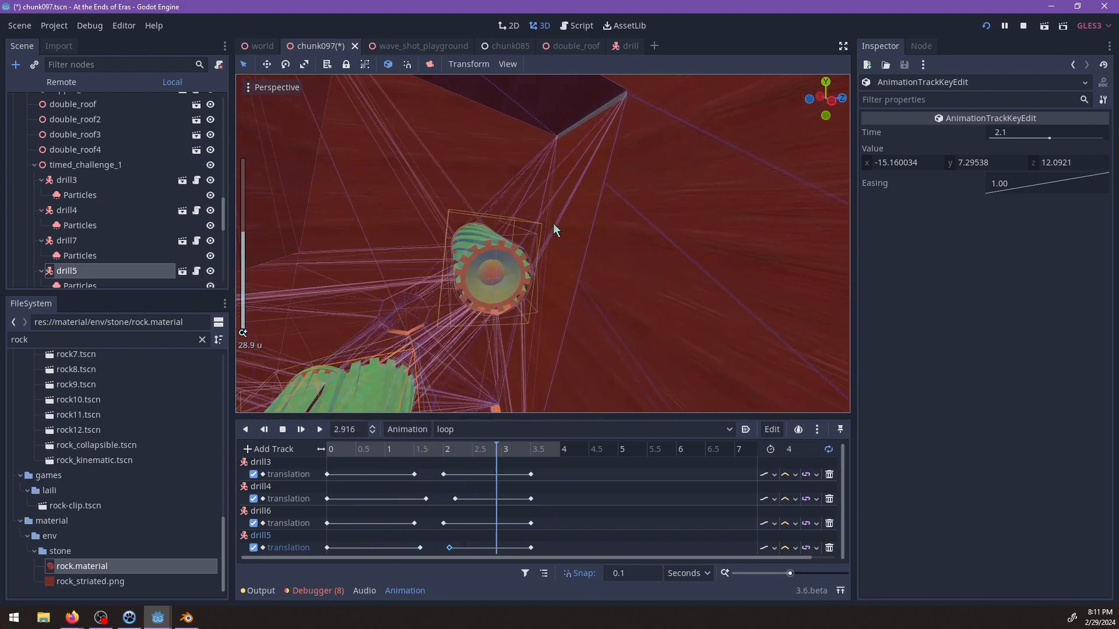
middle_drag(554, 222, 545, 177)
scroll(552, 253, down, 2)
middle_drag(540, 236, 572, 208)
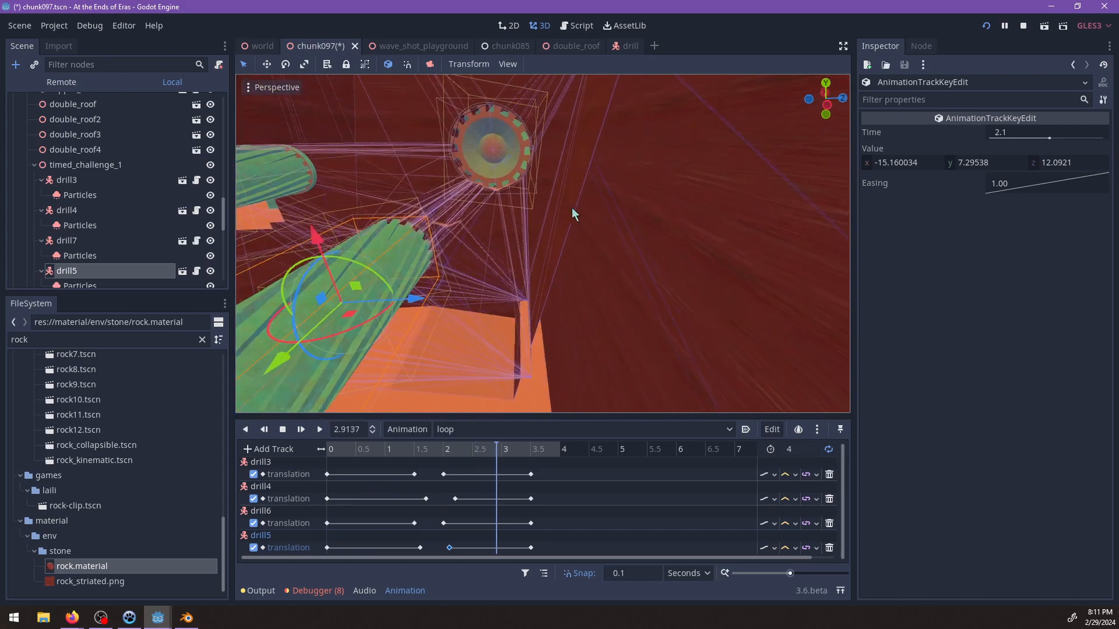
scroll(559, 245, down, 2)
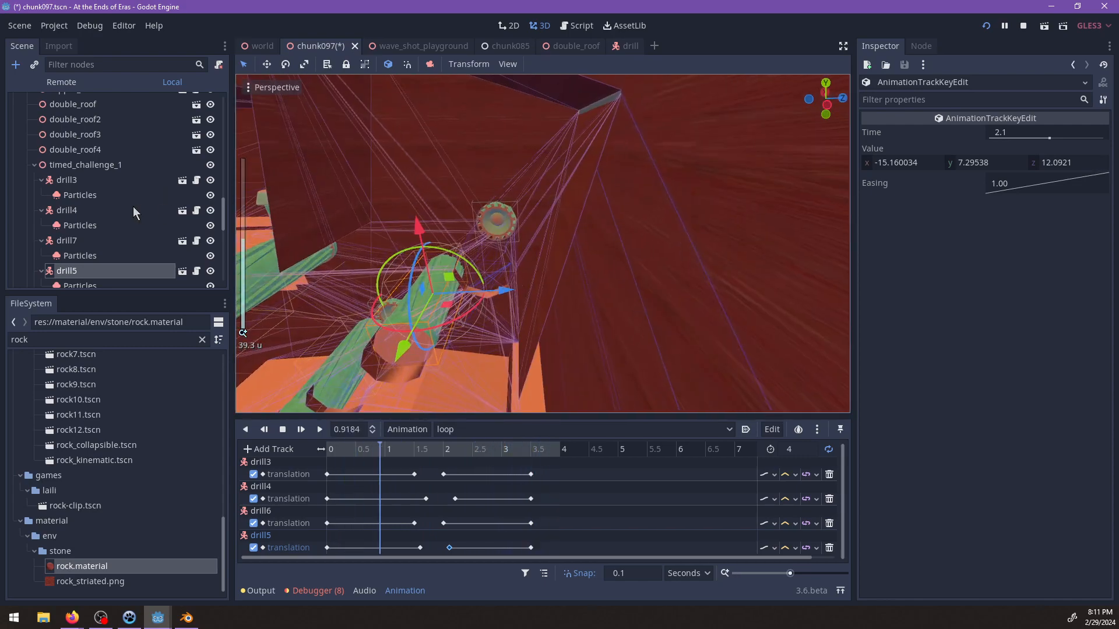
scroll(133, 208, down, 6)
middle_drag(500, 274, 667, 204)
click(569, 241)
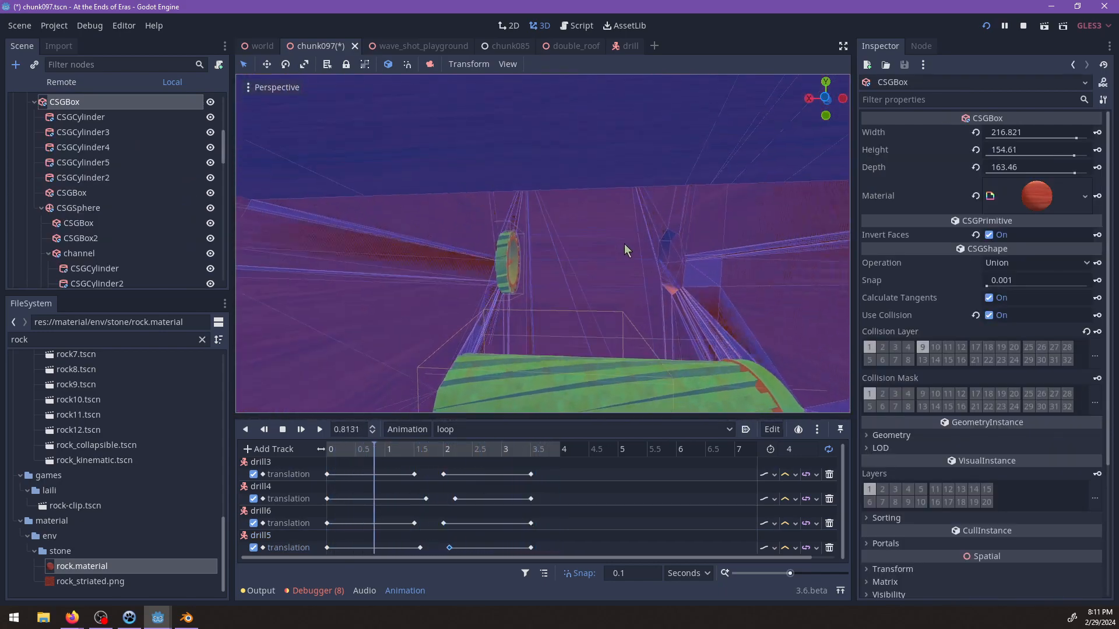
Duplicate the uppermost drill's recess cylinder in the channel group and move the copy higher up the shaft.
middle_drag(624, 243, 587, 307)
scroll(527, 259, down, 5)
scroll(587, 307, up, 10)
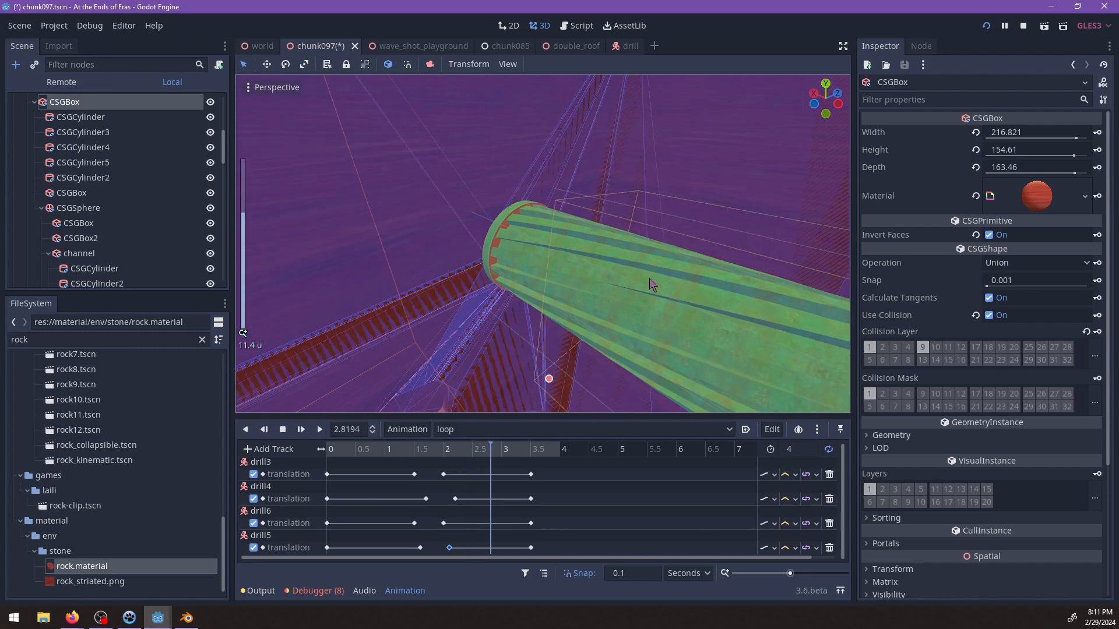
click(651, 285)
click(635, 292)
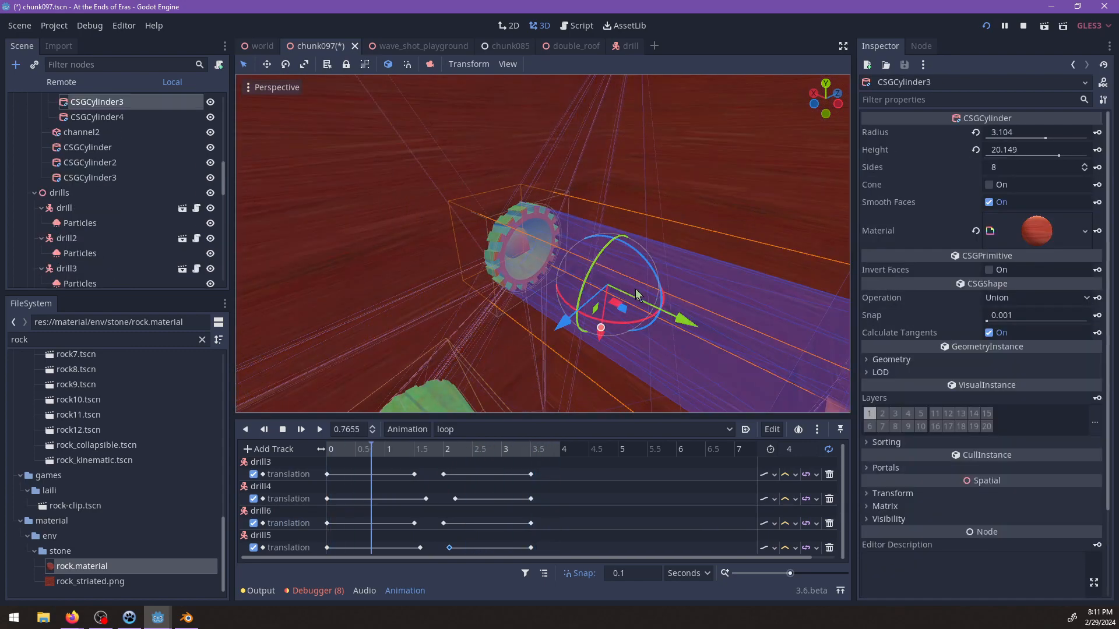
scroll(635, 290, down, 8)
middle_drag(635, 290, 582, 269)
key(ctrl+d)
drag(555, 289, 464, 195)
scroll(544, 254, down, 5)
middle_drag(547, 256, 485, 301)
drag(532, 282, 530, 258)
middle_drag(529, 260, 618, 302)
scroll(617, 302, down, 6)
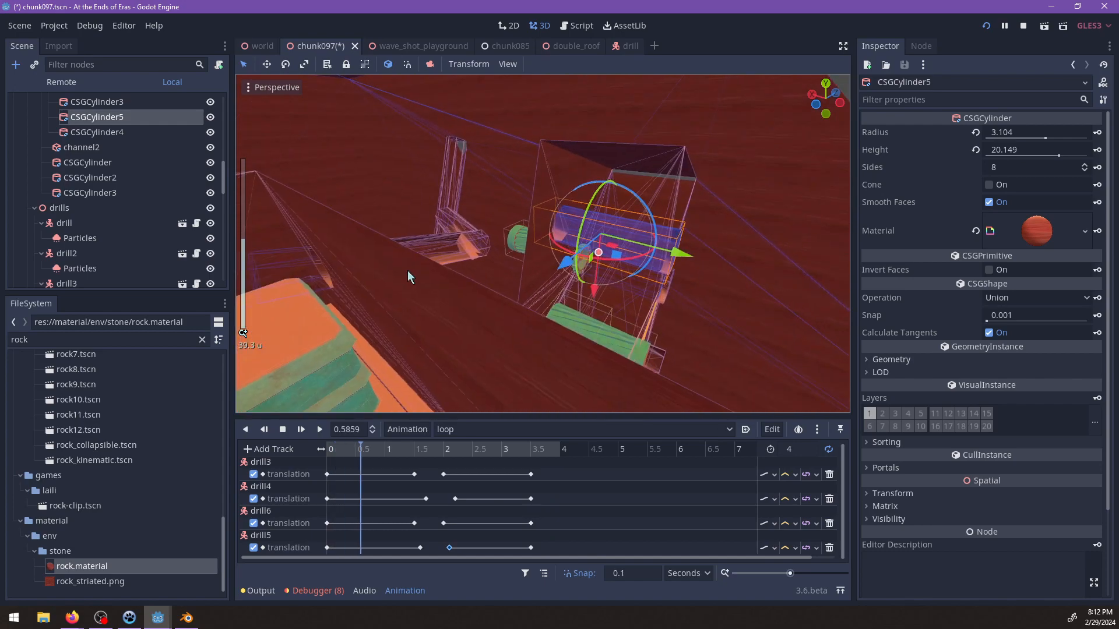
Delete the tall shaft cylinder of radius 3 and height 31.862 at the far end of the connecting tunnel.
middle_drag(408, 272, 508, 239)
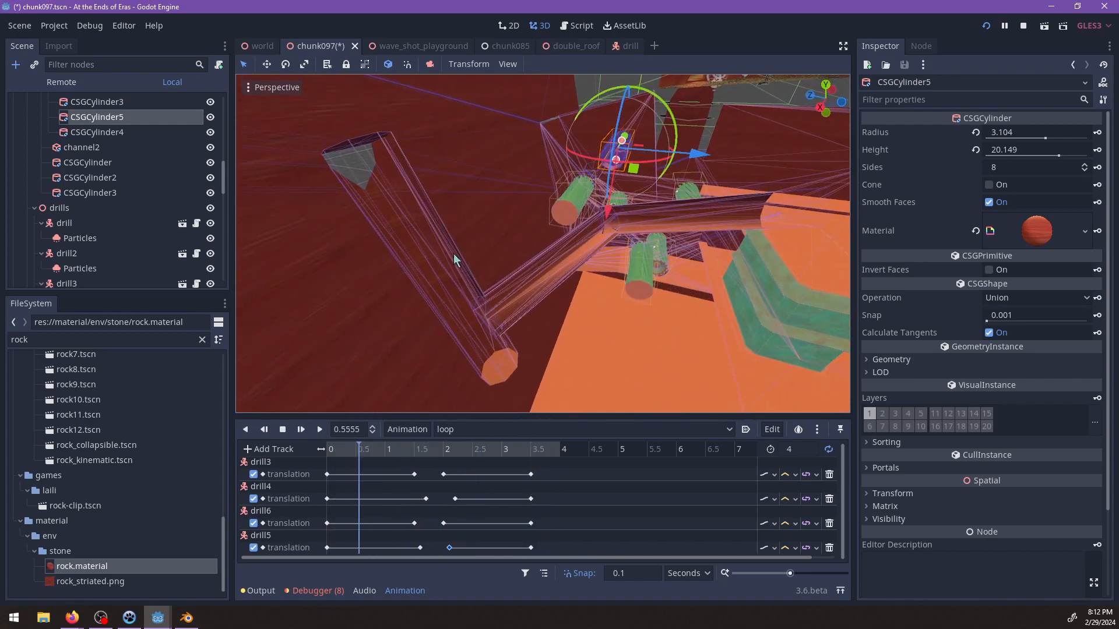
click(453, 254)
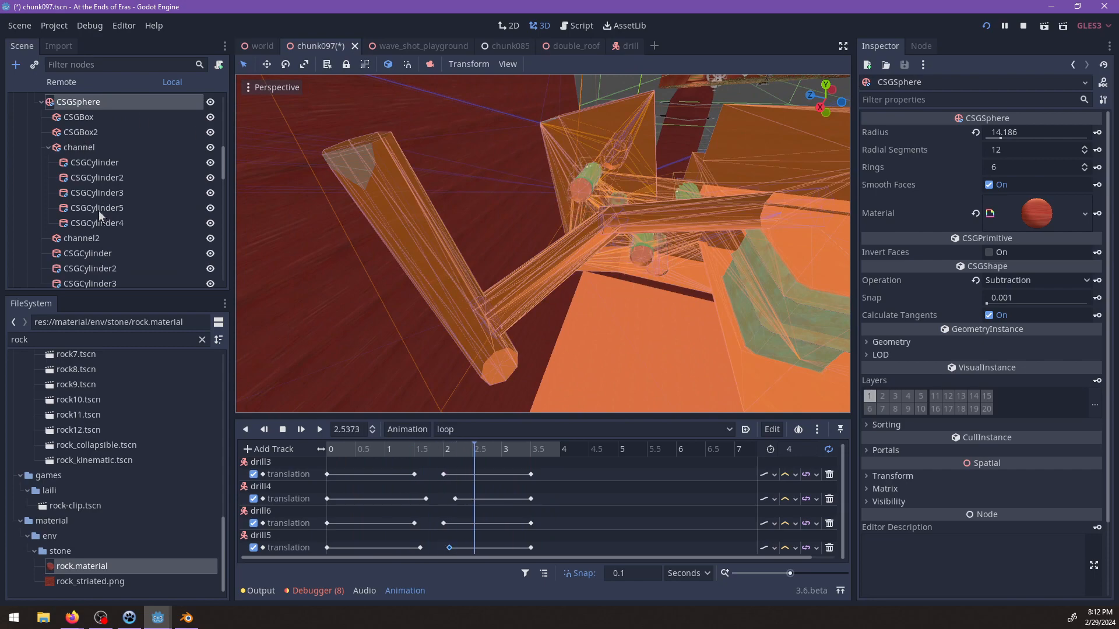
click(100, 225)
click(102, 210)
click(439, 250)
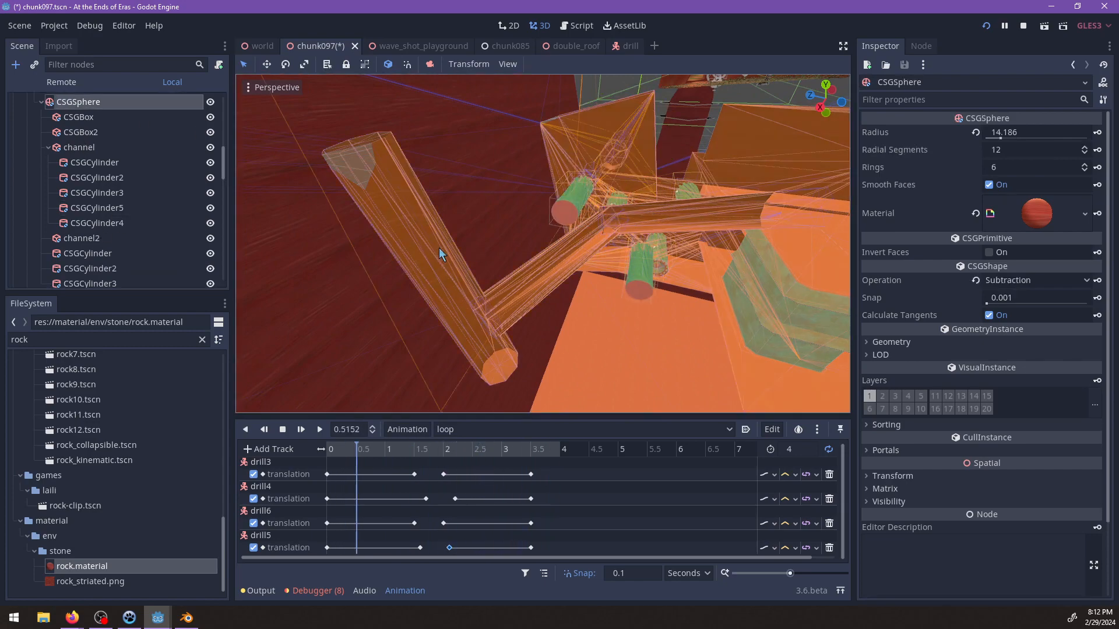
scroll(439, 247, up, 5)
shift+middle_drag(403, 278, 484, 254)
scroll(484, 254, up, 3)
click(444, 283)
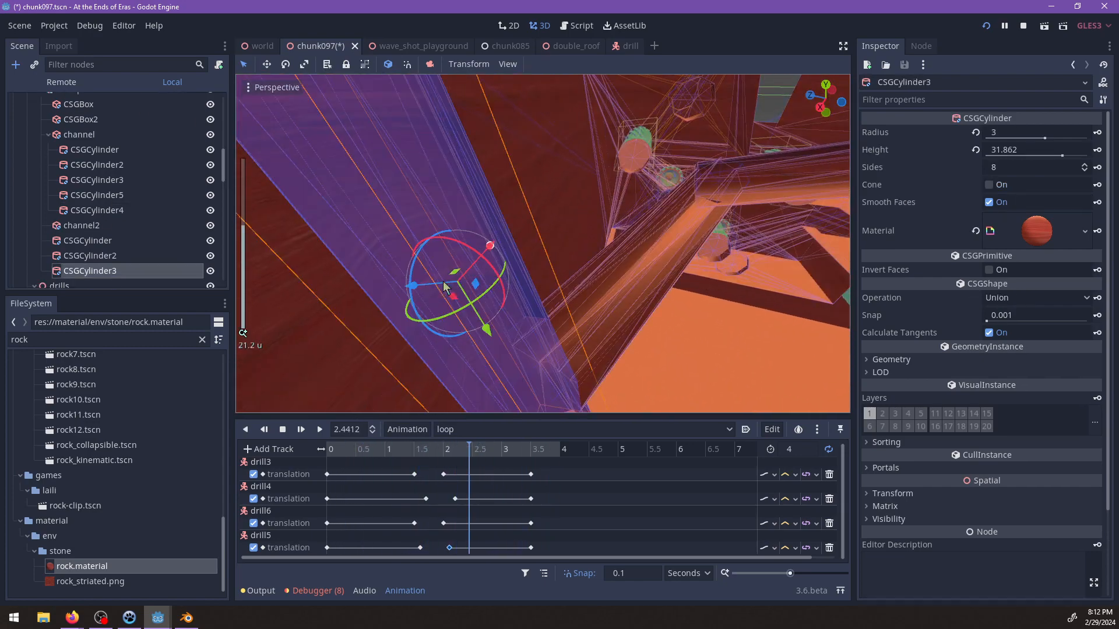
key(Delete)
key(Return)
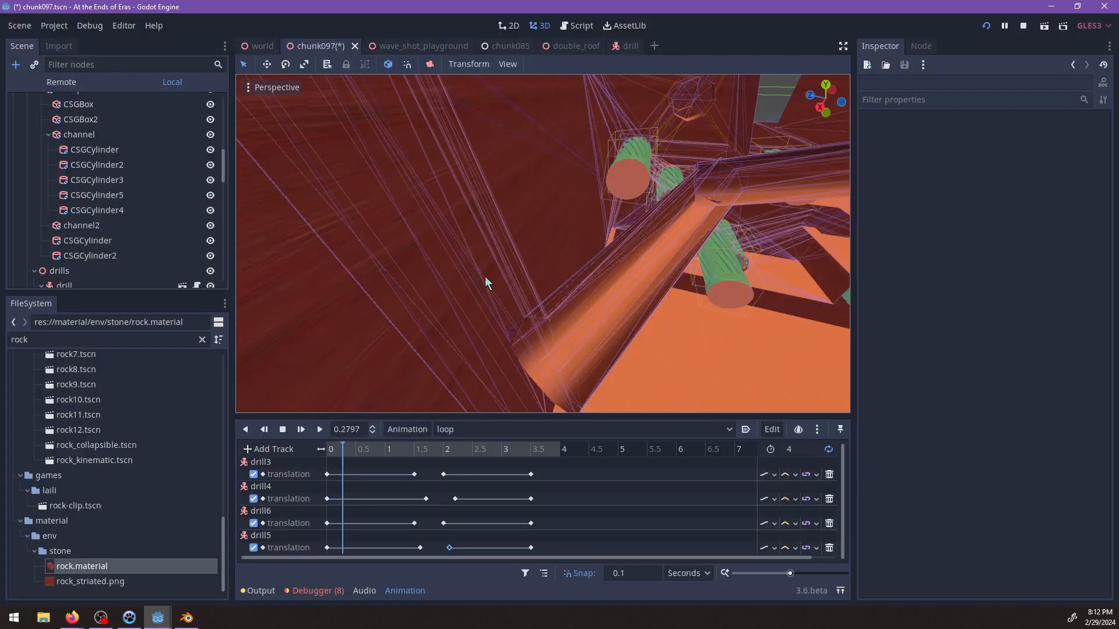
Save the chunk097 scene and review the staggered drills in the channel.
scroll(485, 276, down, 5)
middle_drag(684, 268, 568, 256)
middle_drag(670, 310, 485, 204)
key(ctrl+s)
scroll(485, 204, up, 6)
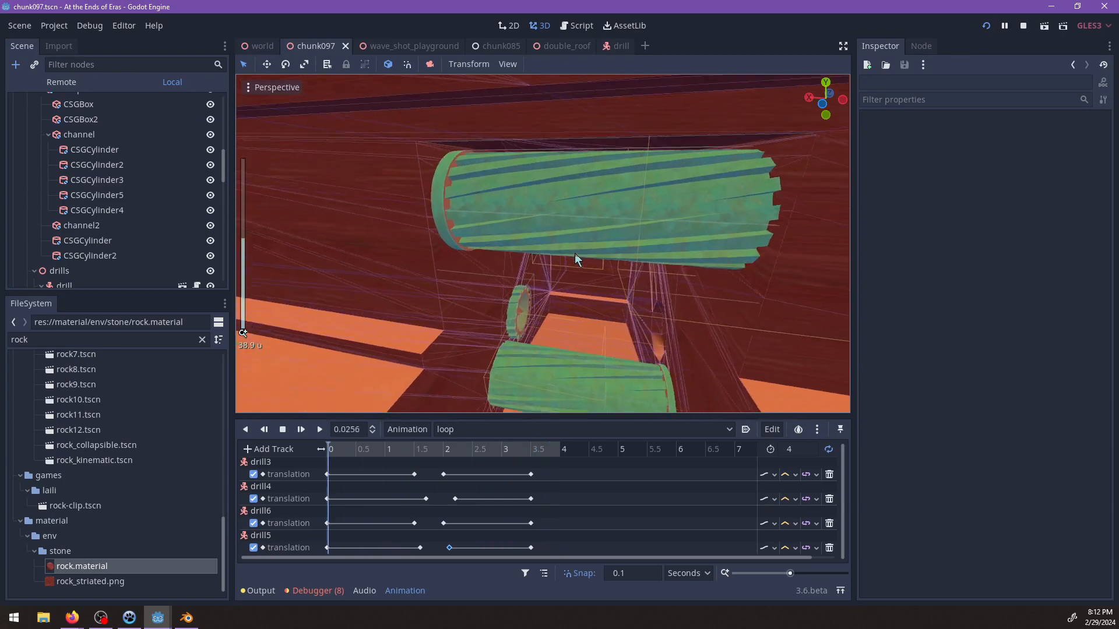
mouse_move(575, 253)
middle_down()
mouse_move(632, 250)
mouse_move(593, 243)
middle_up()
Switch to the game, run toward the drill channel to see the drills in play, pause and return to the Godot editor.
key(F5)
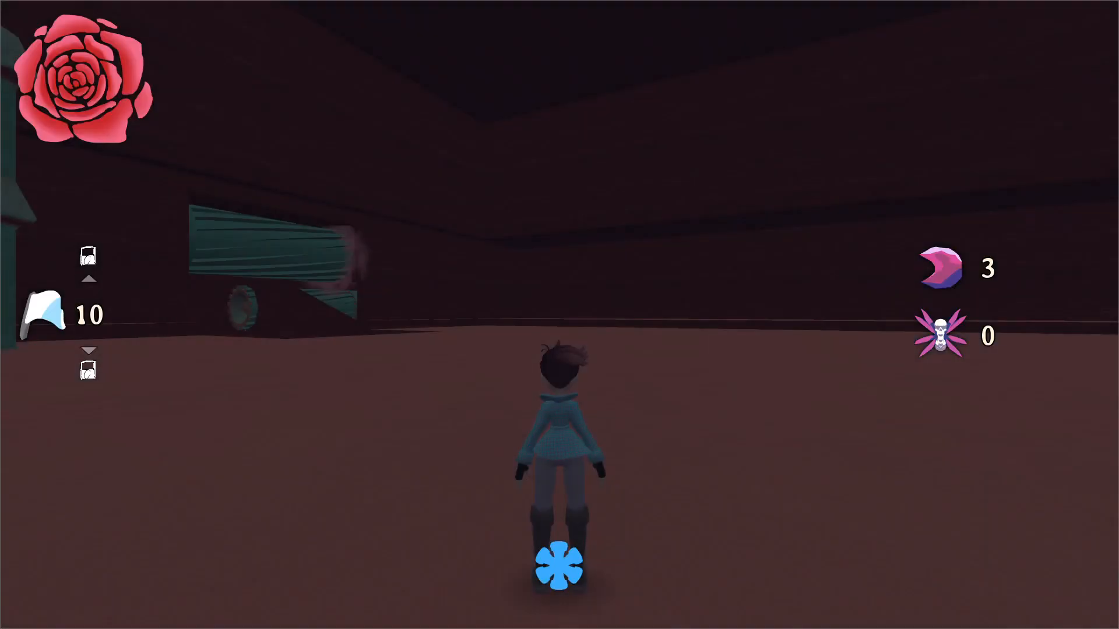
key(w)
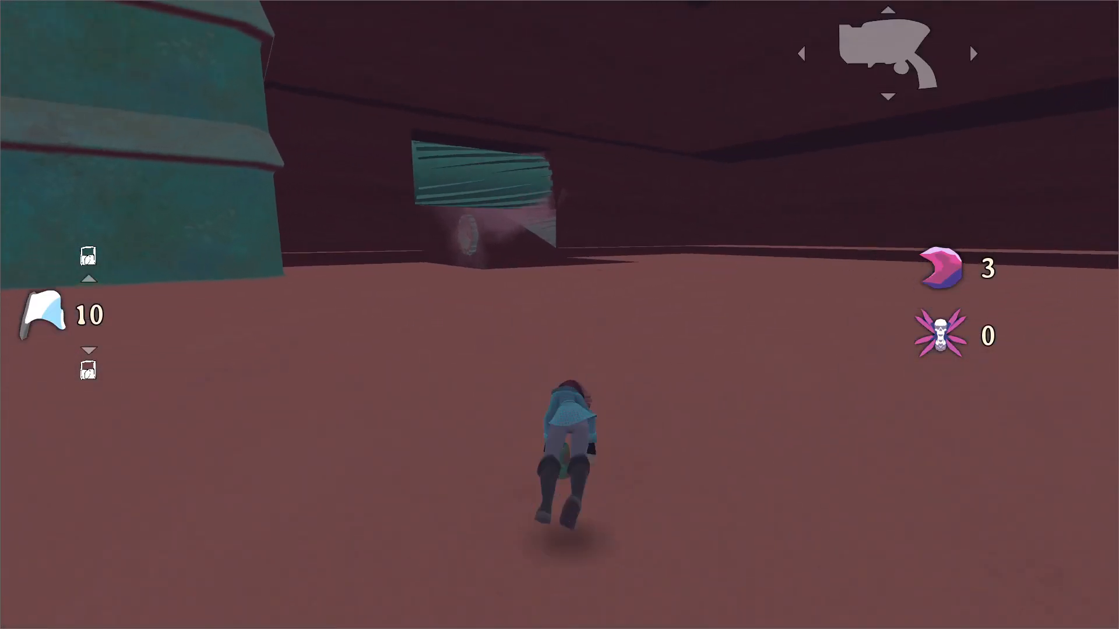
key(Escape)
key(alt+Tab)
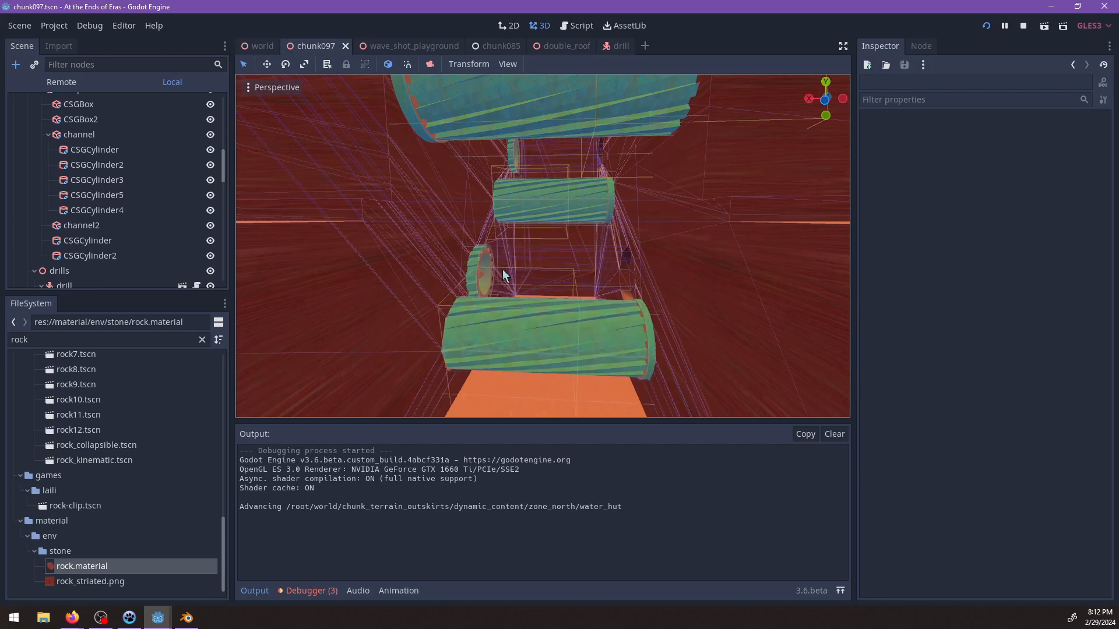
Set the loop animation of timed_challenge_1's AnimationPlayer to autoplay on load and save the scene.
click(494, 290)
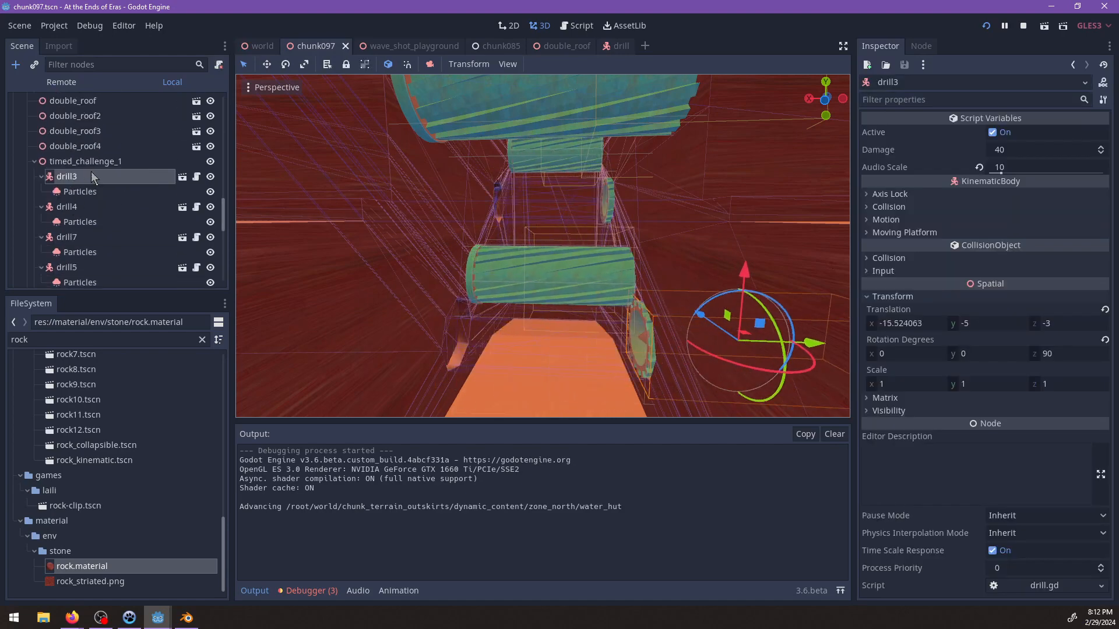
scroll(94, 179, down, 5)
click(82, 211)
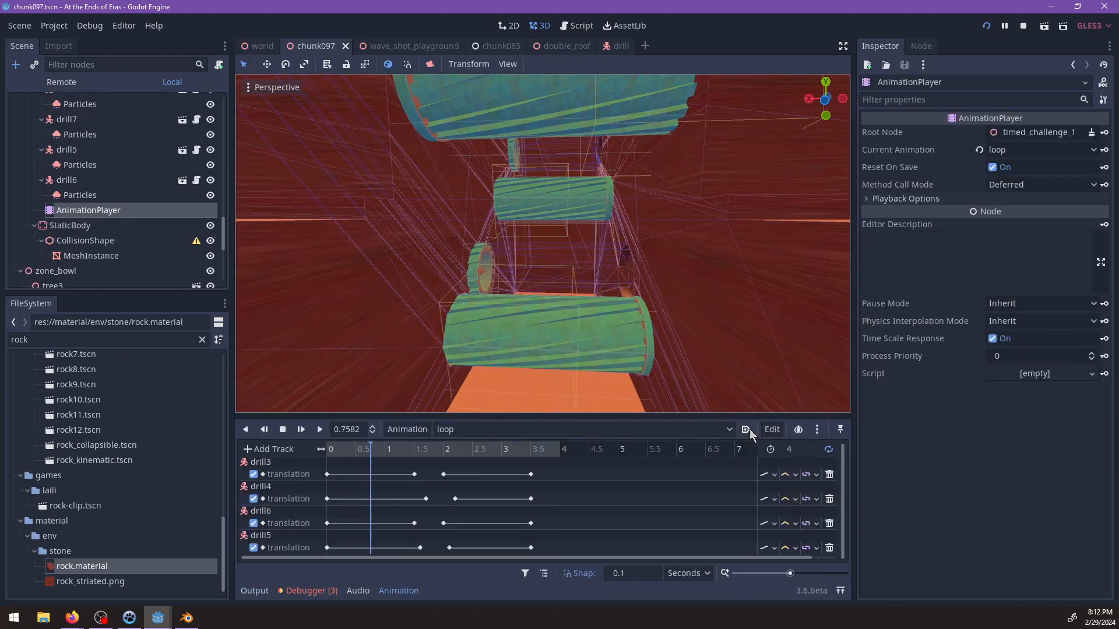
Resume the game, run up to the channel entrance to check the moving drills, pause and return to the editor.
key(F5)
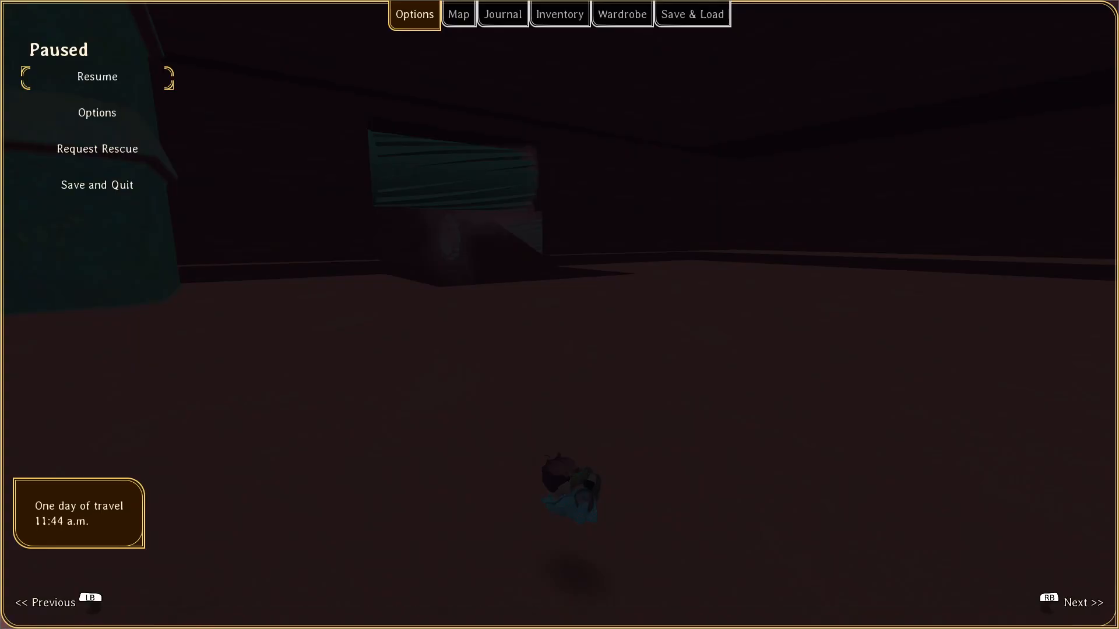
key(Return)
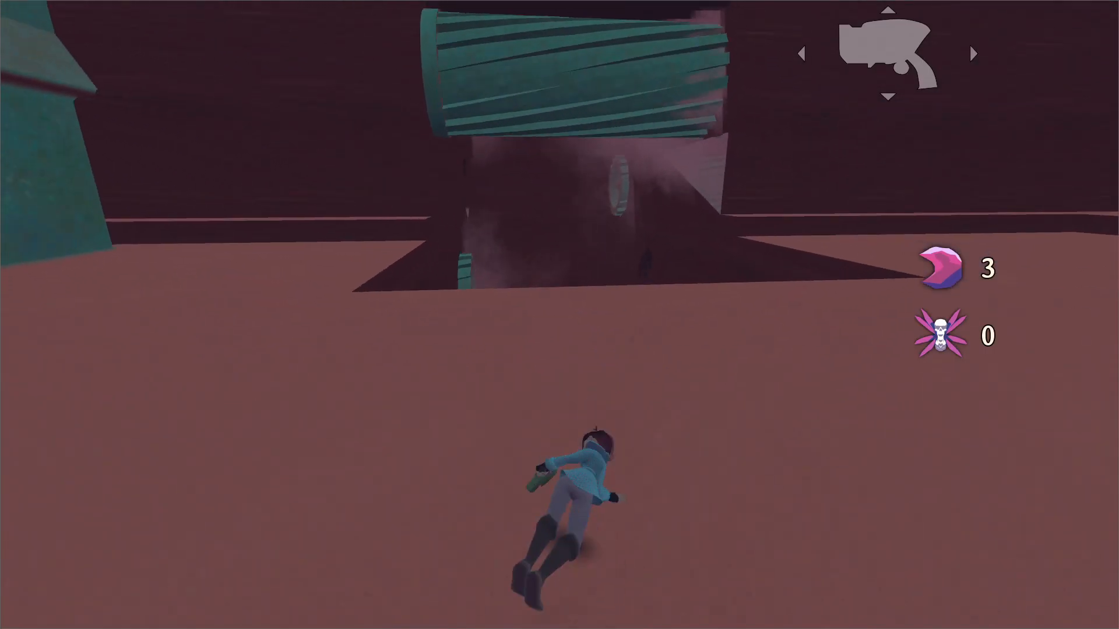
key(Escape)
key(alt+Tab)
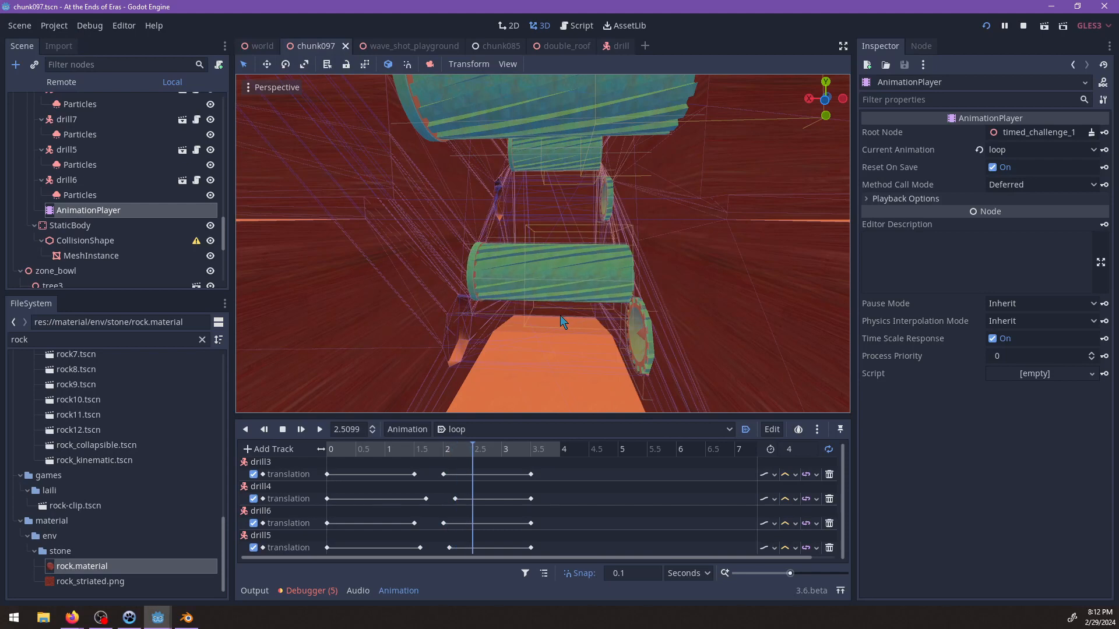
Preview the dust from drill3's Particles by temporarily enabling Emitting and scrubbing the loop from 0 to 1.8 s.
click(85, 195)
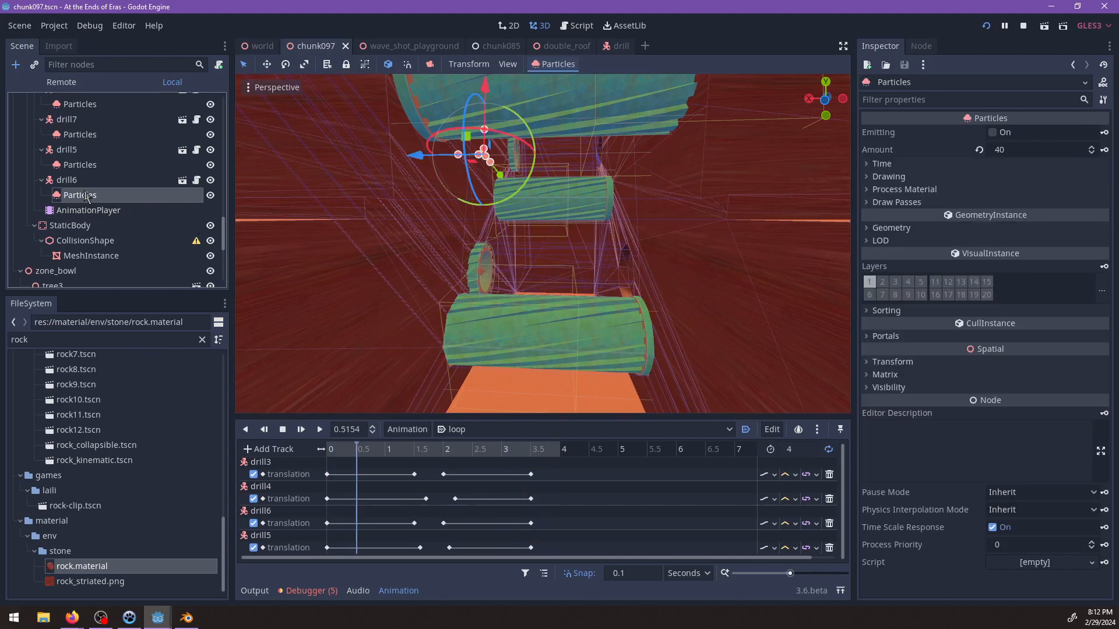
scroll(104, 193, up, 3)
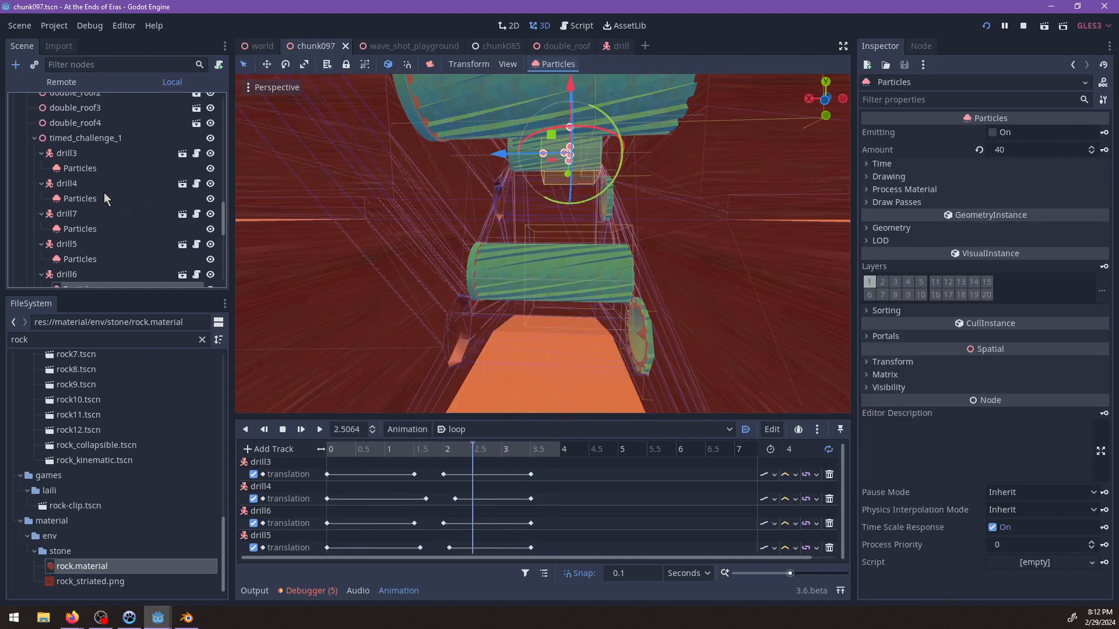
click(94, 170)
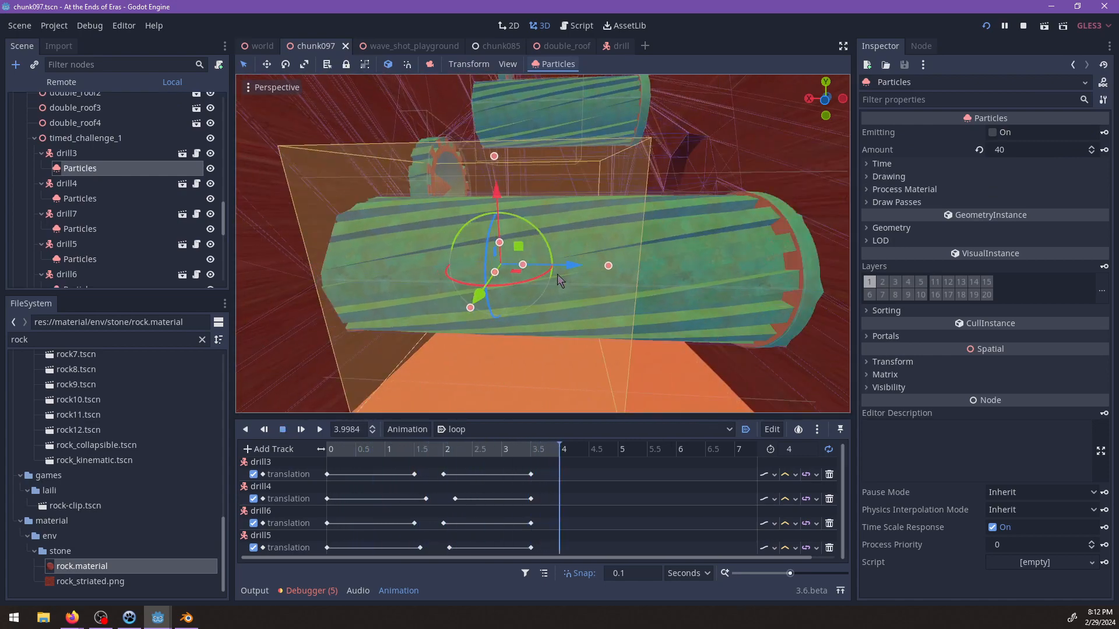
drag(557, 274, 422, 268)
drag(541, 447, 318, 457)
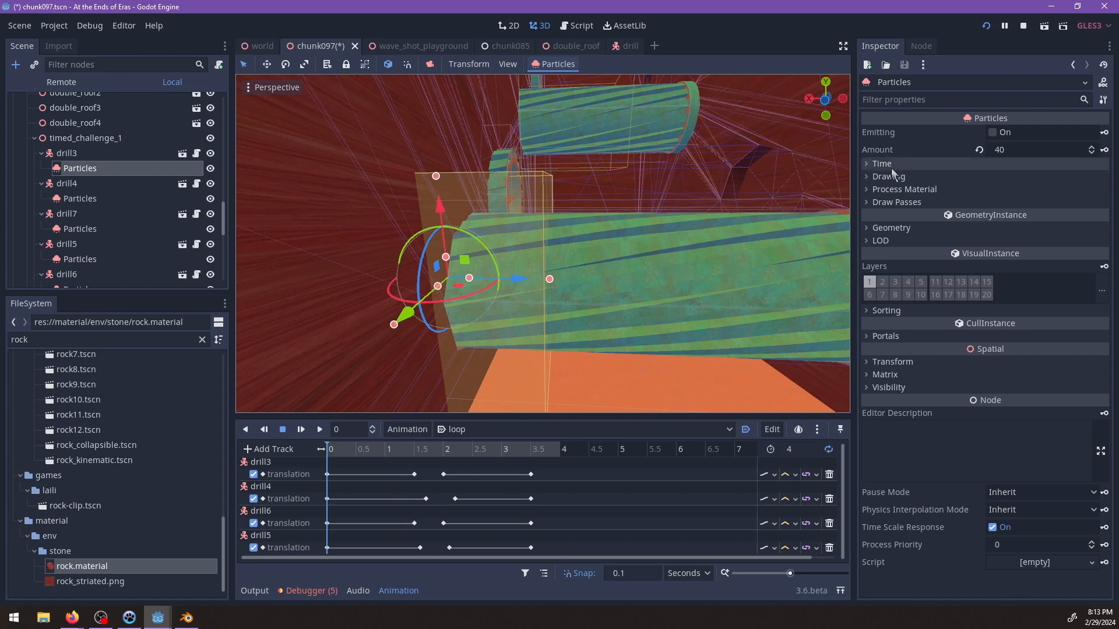
click(991, 132)
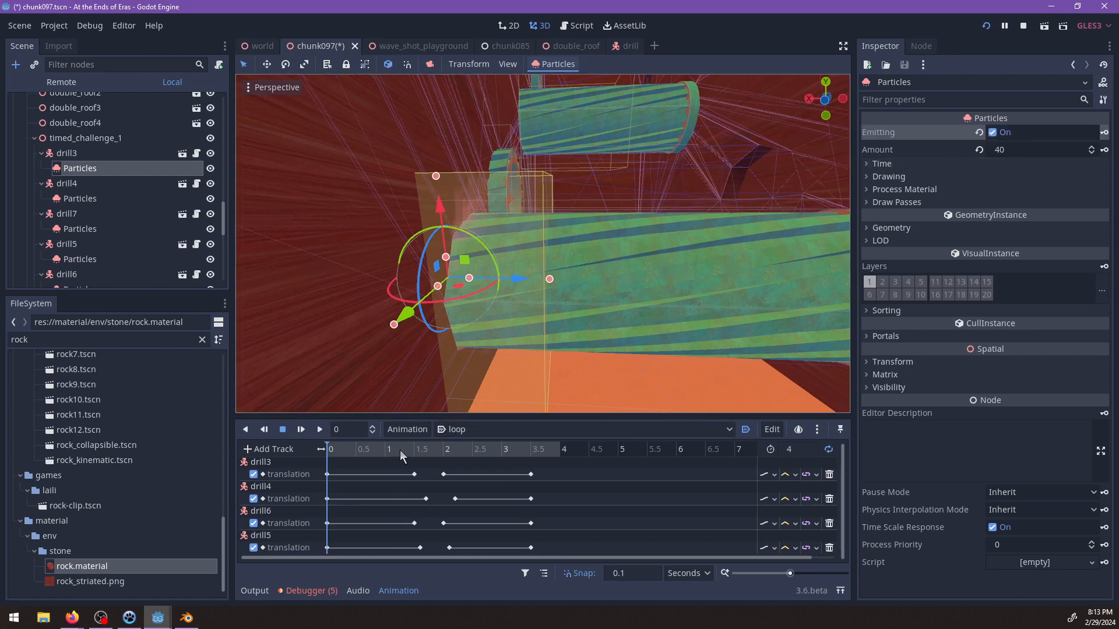
drag(415, 449, 426, 449)
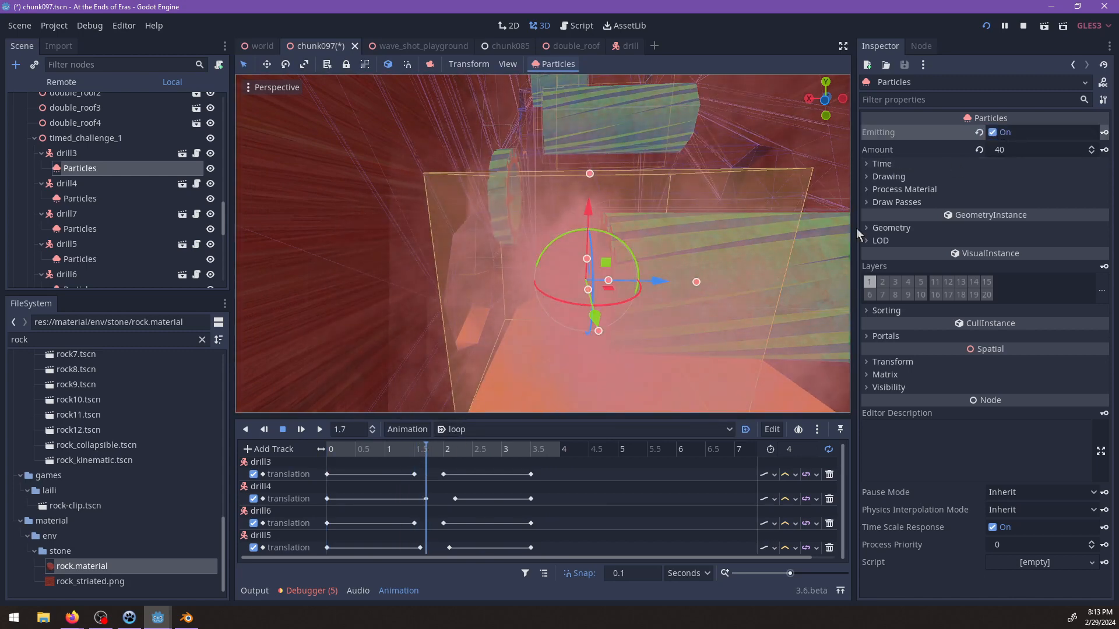
click(431, 449)
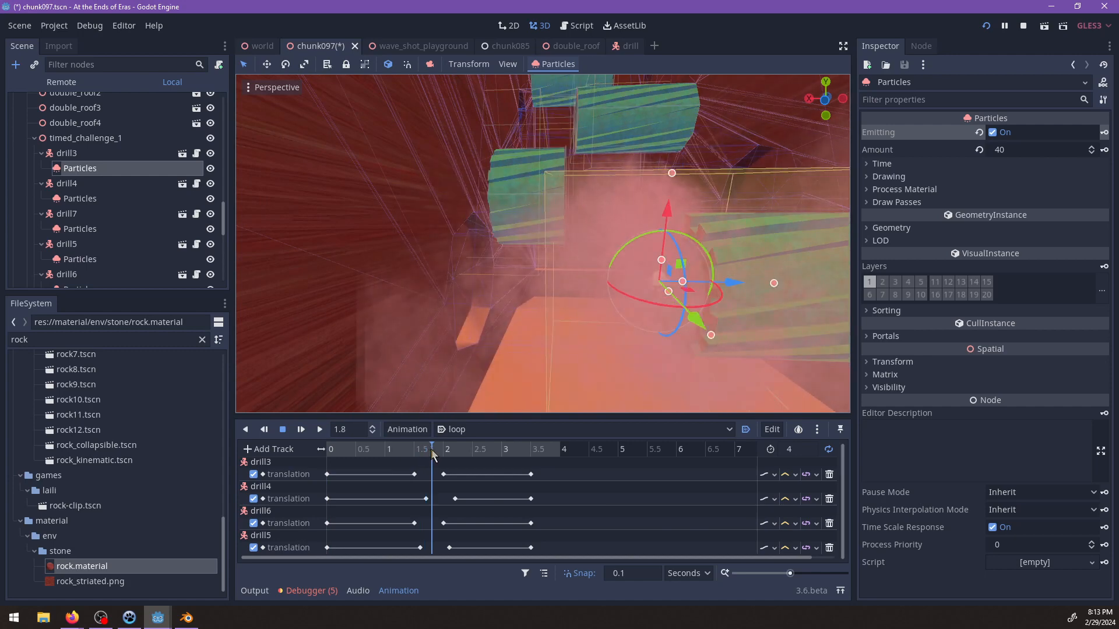
click(991, 133)
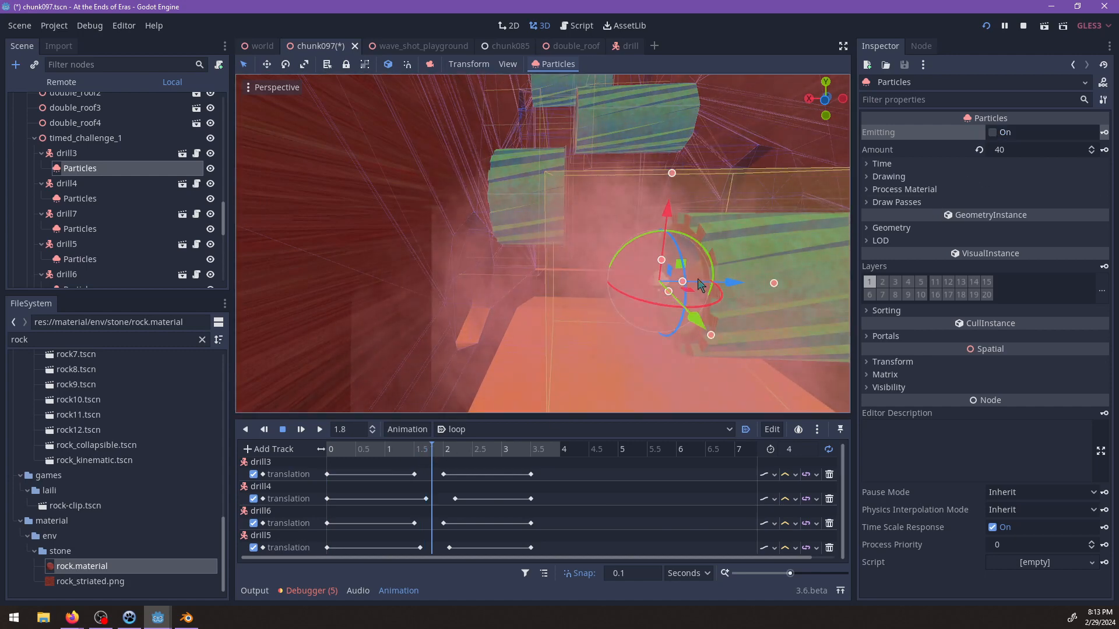
Play the loop animation to watch the timing of drill3's strokes with its Particles selected.
click(300, 428)
scroll(518, 334, down, 12)
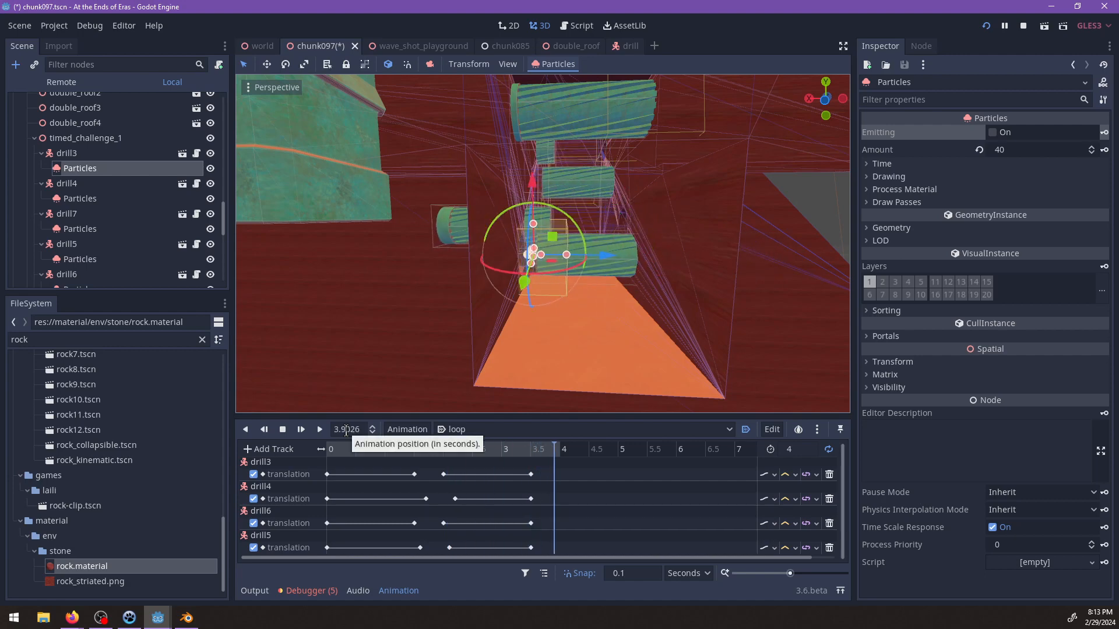
scroll(476, 348, up, 6)
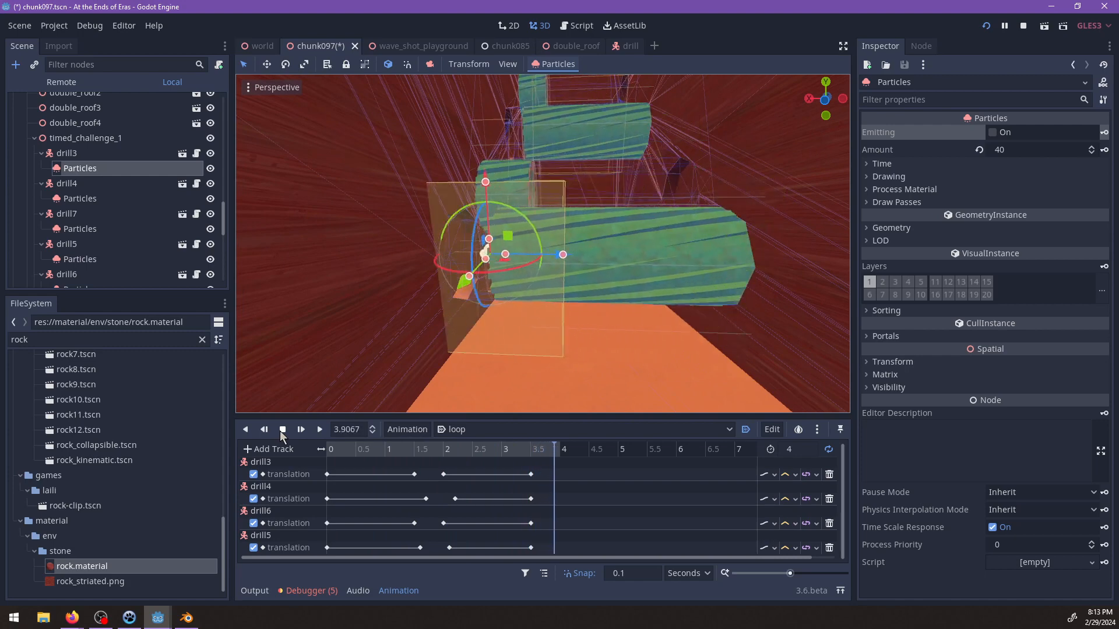
Add an Emitting track for drill3's Particles to the loop animation, keyed on at 0 s and off at 1.8 s.
drag(402, 455, 322, 448)
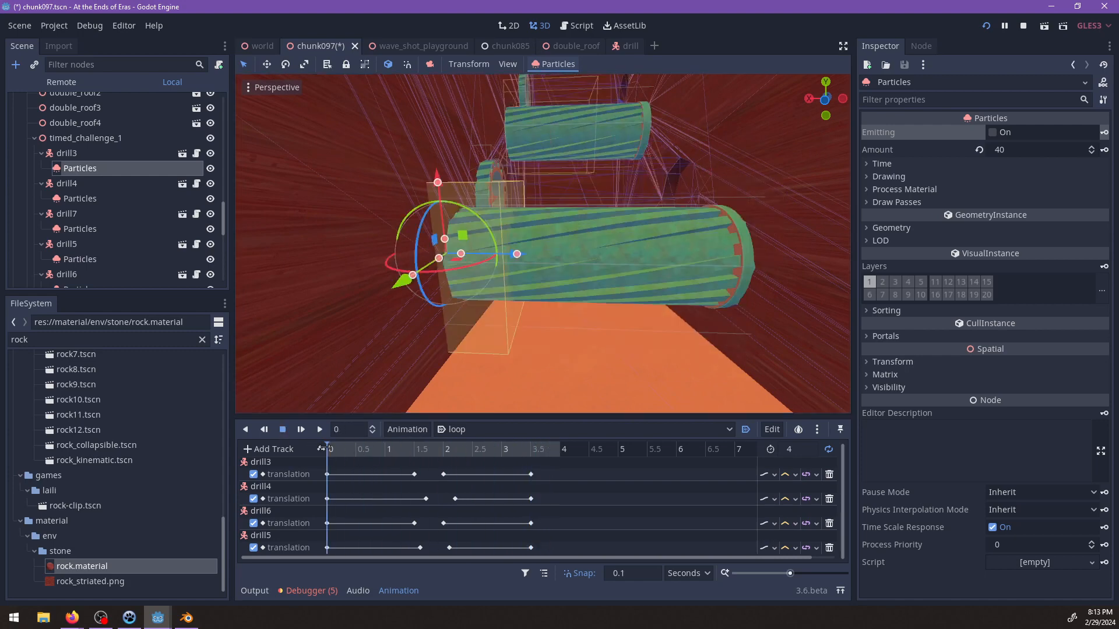
click(1103, 133)
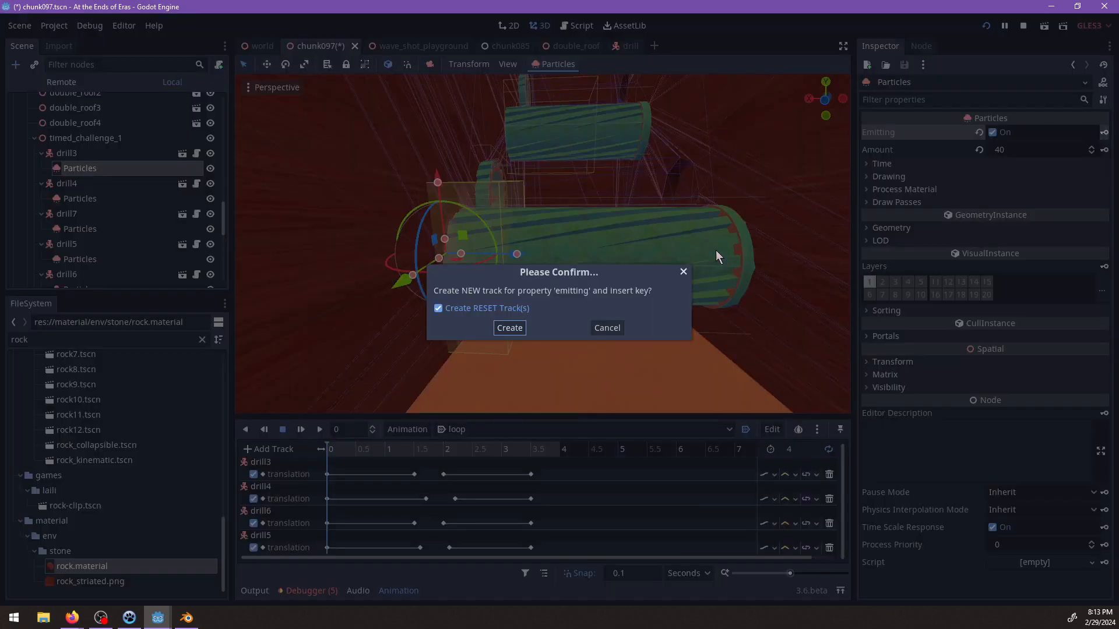
click(495, 328)
drag(342, 454, 430, 449)
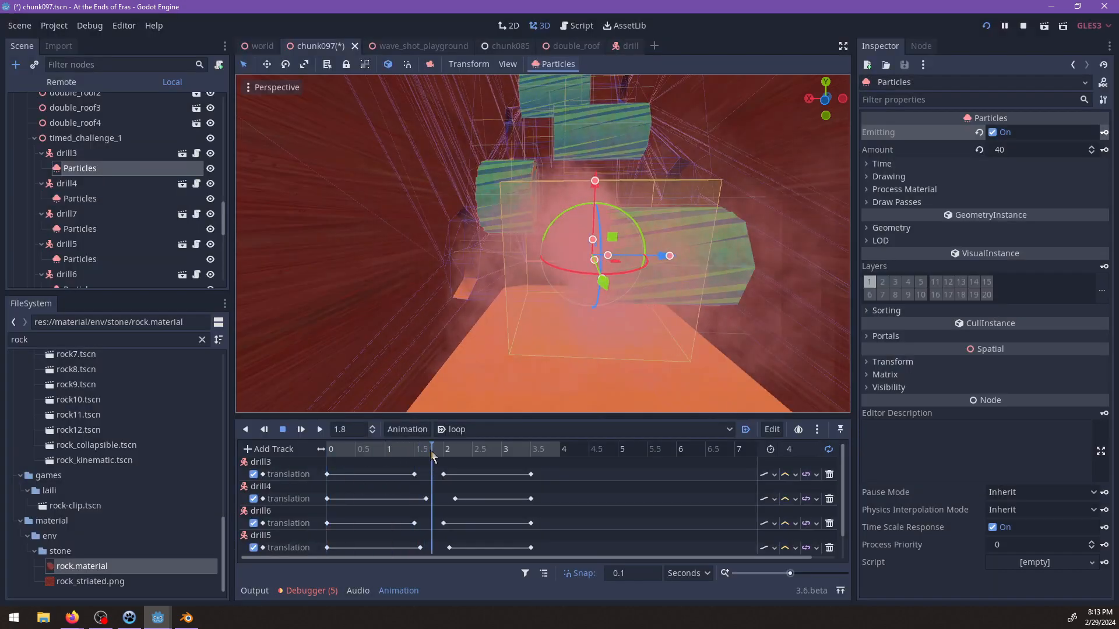
click(992, 133)
drag(449, 450, 561, 451)
shift+middle_drag(566, 284, 567, 316)
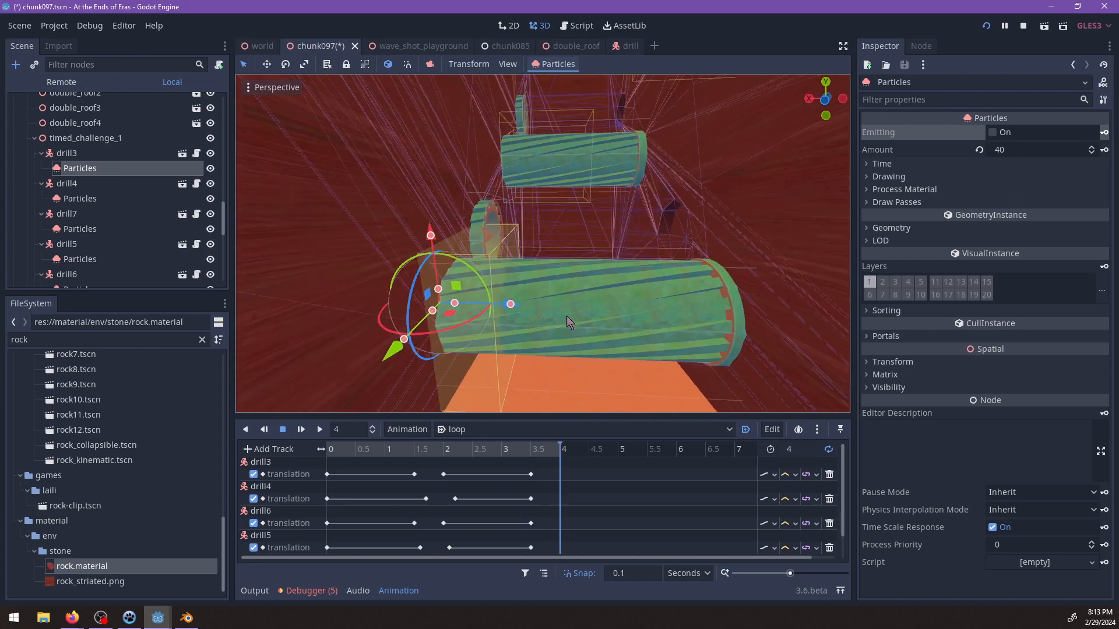
Add an Emitting track for drill4's Particles to the loop animation, keyed on at 2.2 s and off at 3.7 s.
scroll(566, 316, up, 6)
click(69, 198)
scroll(340, 303, down, 9)
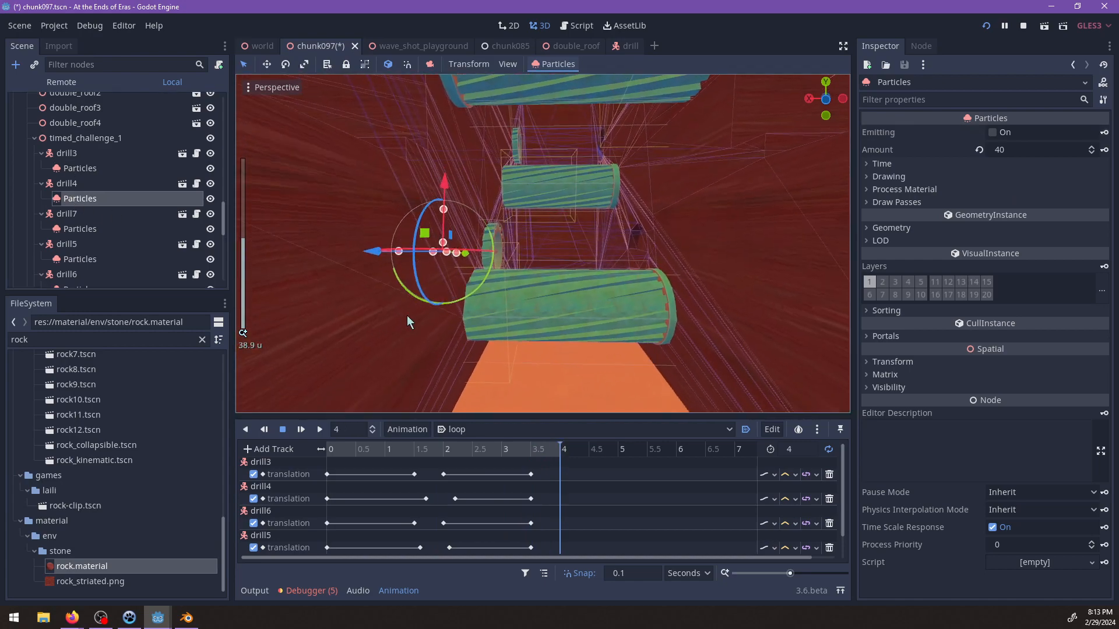
scroll(420, 304, up, 7)
middle_drag(435, 282, 539, 309)
drag(501, 447, 328, 447)
drag(395, 448, 463, 450)
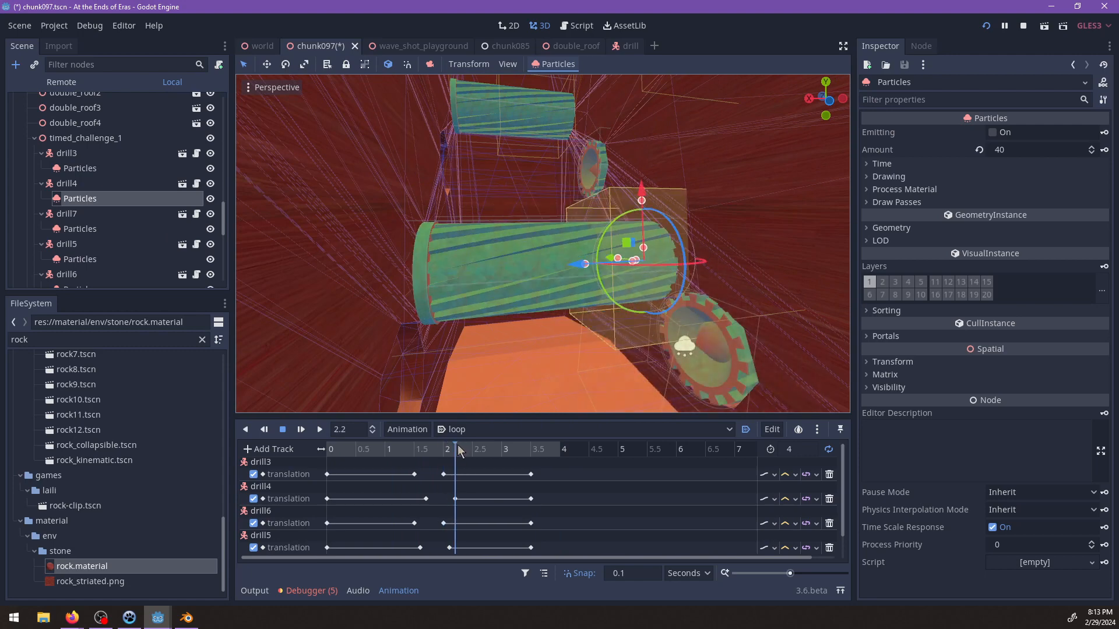
click(993, 134)
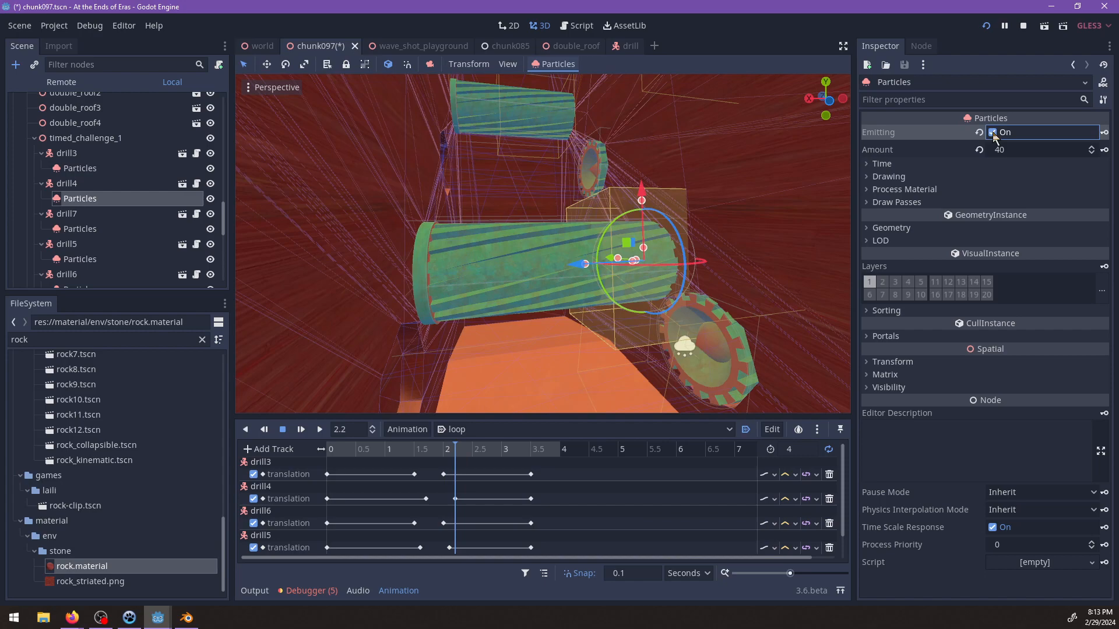
click(1104, 133)
click(498, 328)
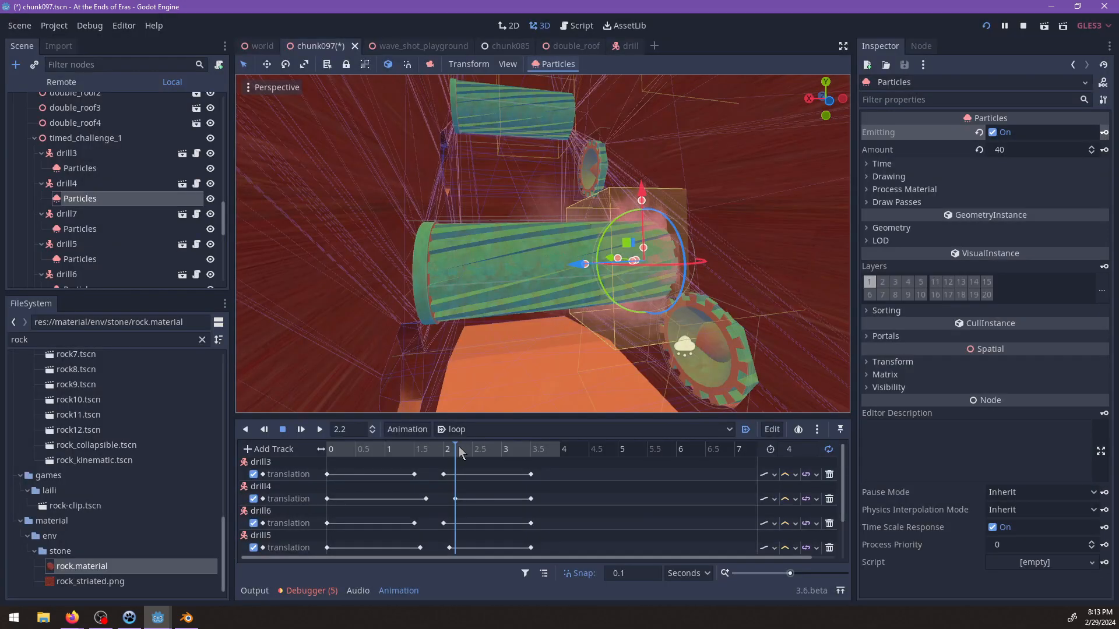
drag(459, 446, 542, 451)
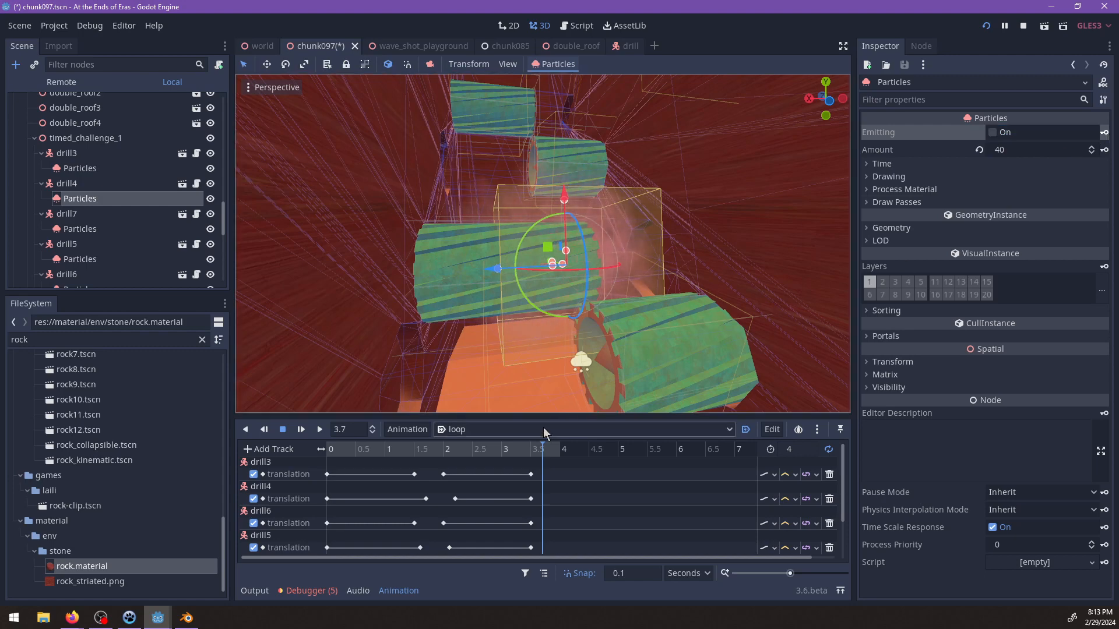
drag(541, 449, 324, 452)
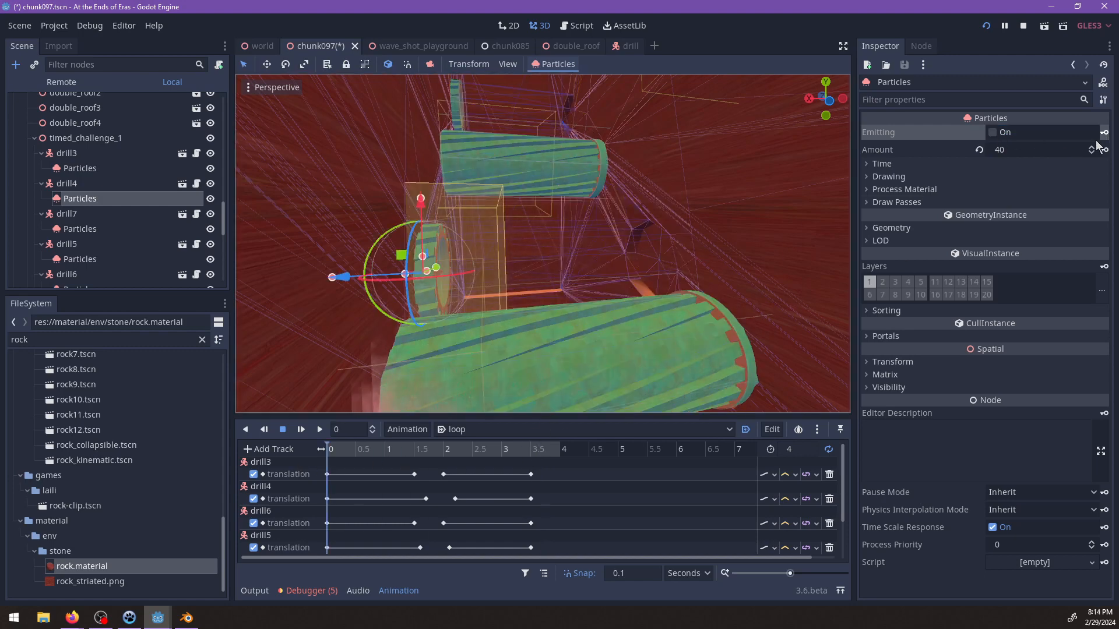
click(76, 231)
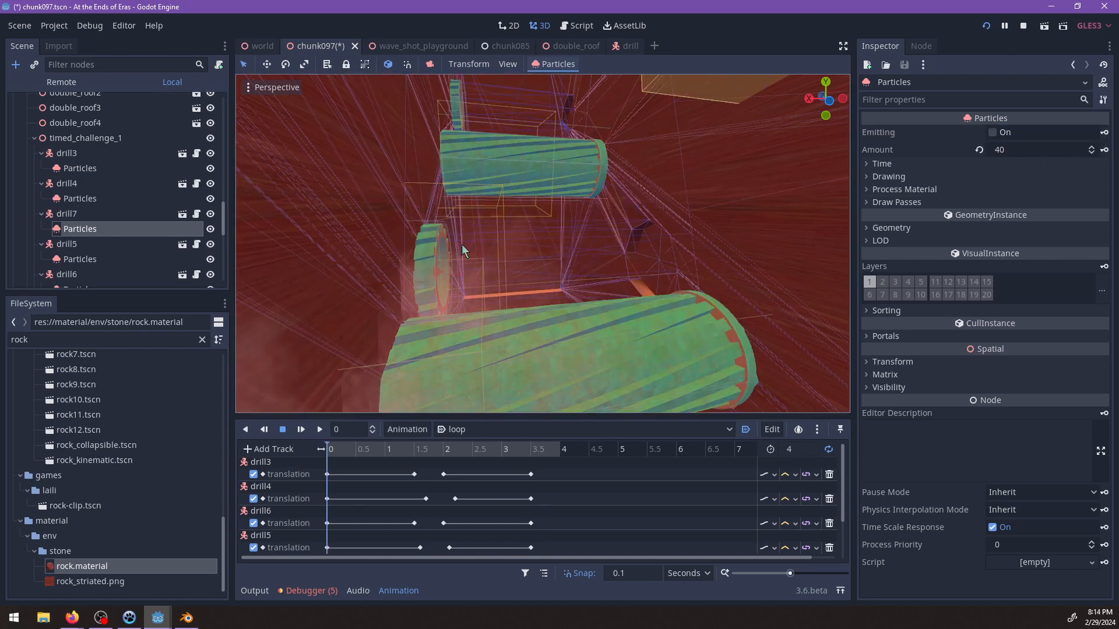
scroll(610, 241, down, 5)
shift+middle_drag(611, 241, 571, 278)
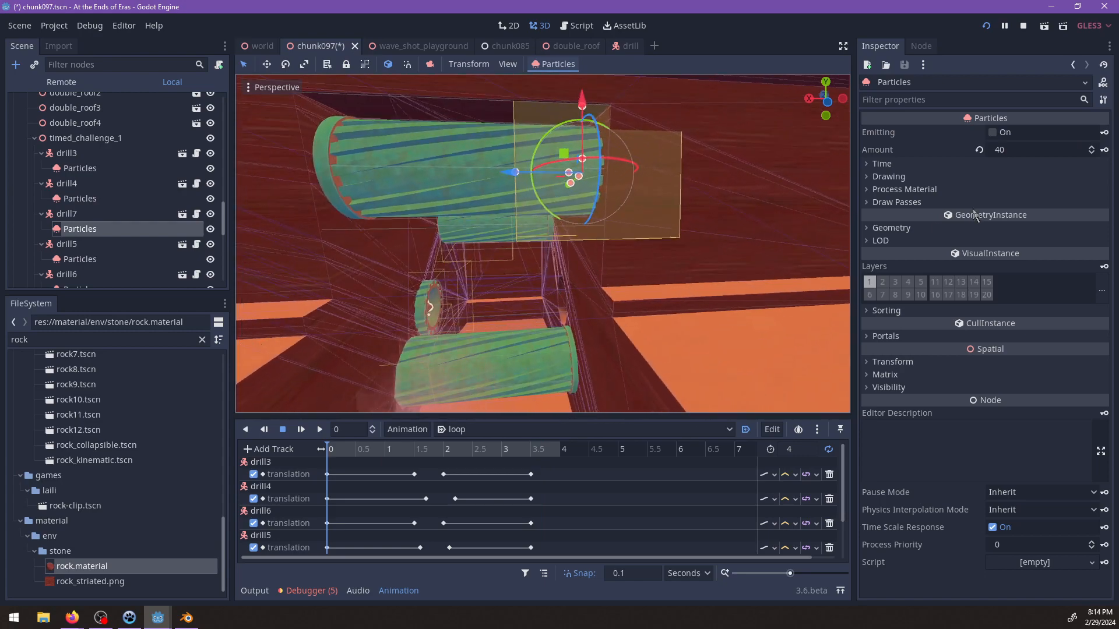
Add an Emitting track for drill5's Particles to the loop animation, with an off key at 0 s.
click(114, 259)
scroll(472, 291, up, 5)
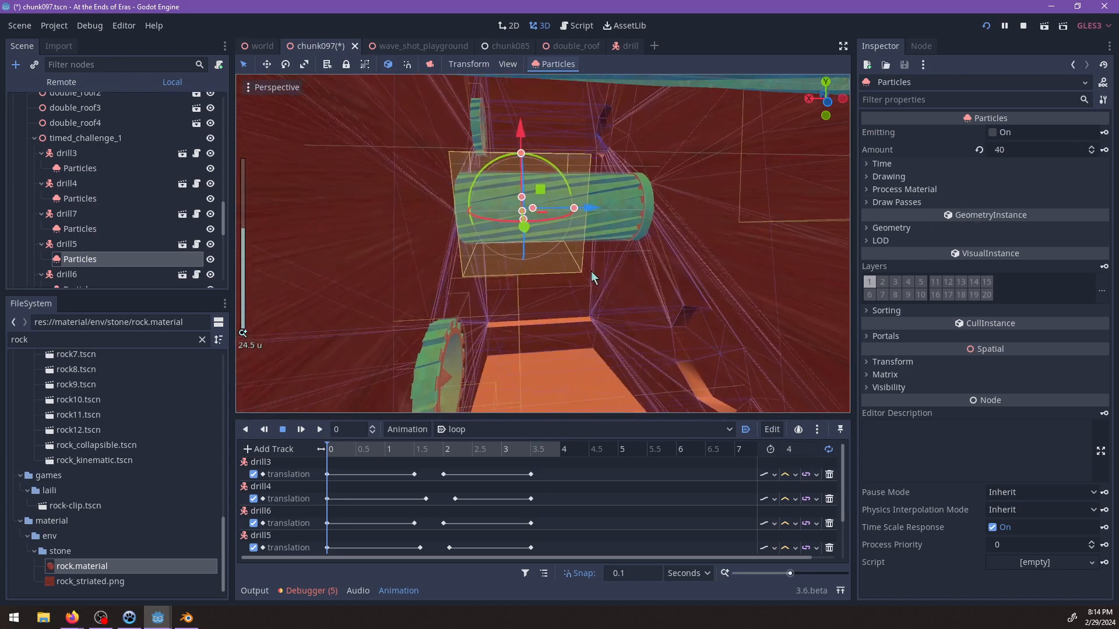
drag(599, 213, 542, 208)
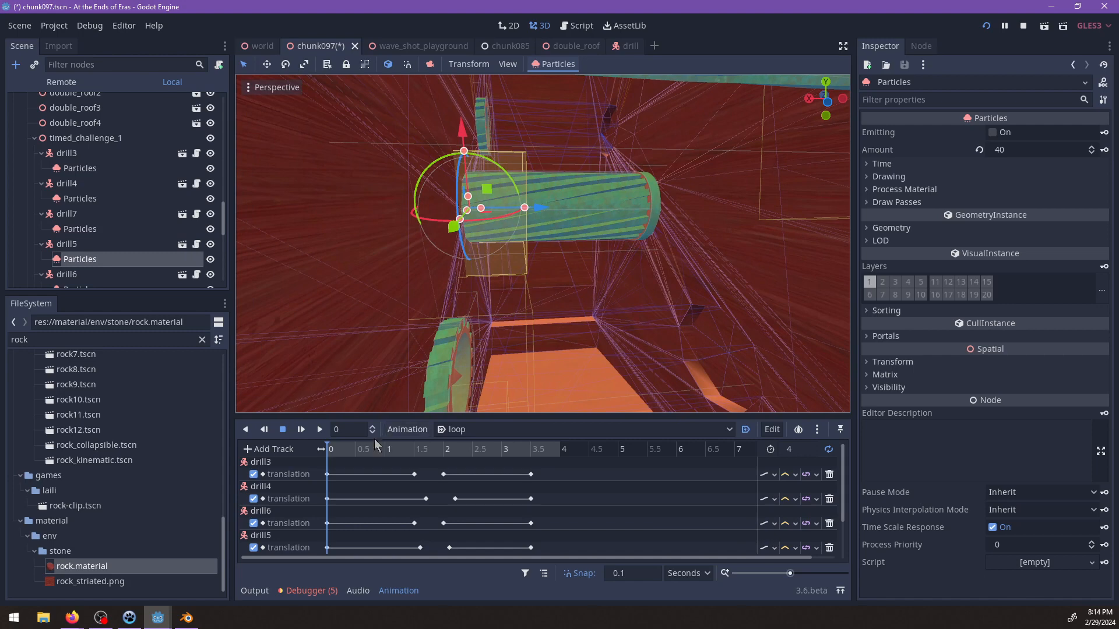
click(1104, 133)
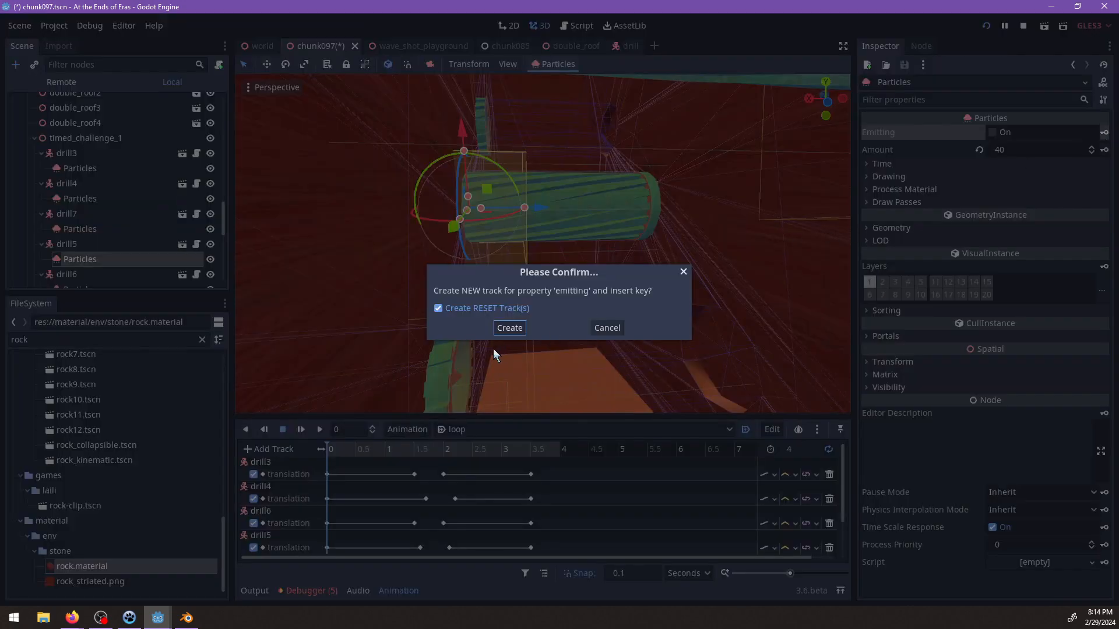
click(510, 328)
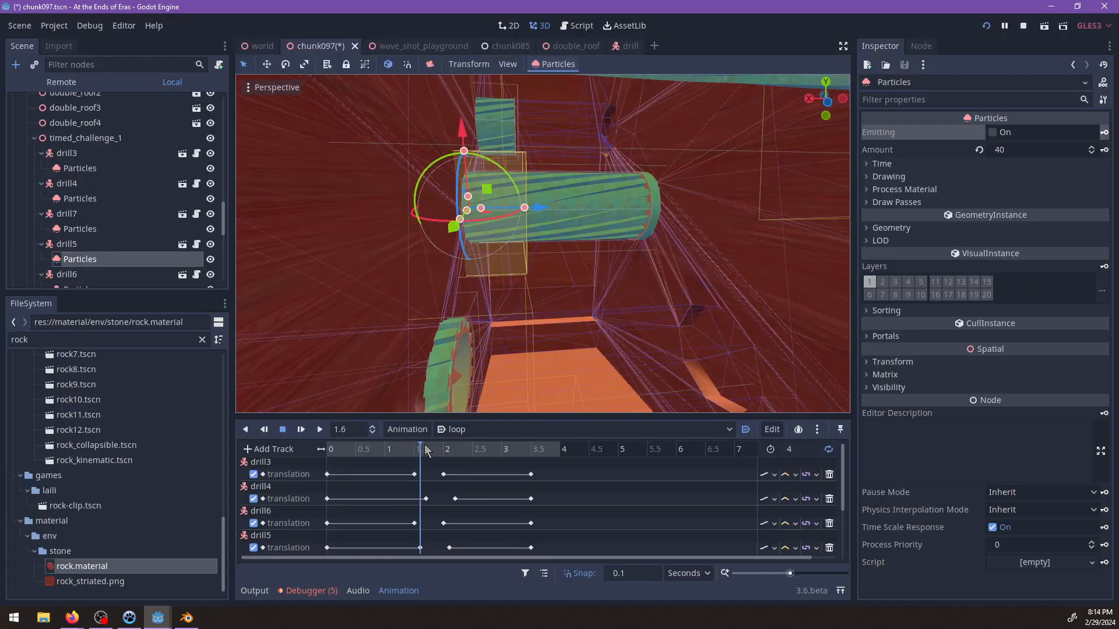
Key Emitting for drill5's Particles in the loop animation off at 1.8 s and on at 0 s.
drag(426, 450, 434, 450)
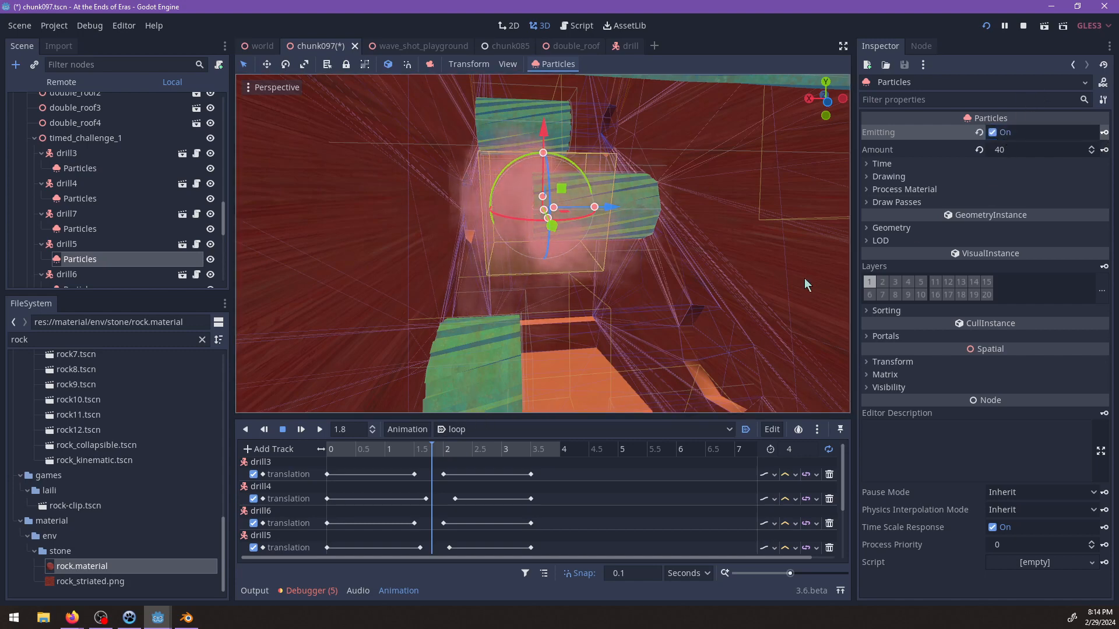
click(993, 132)
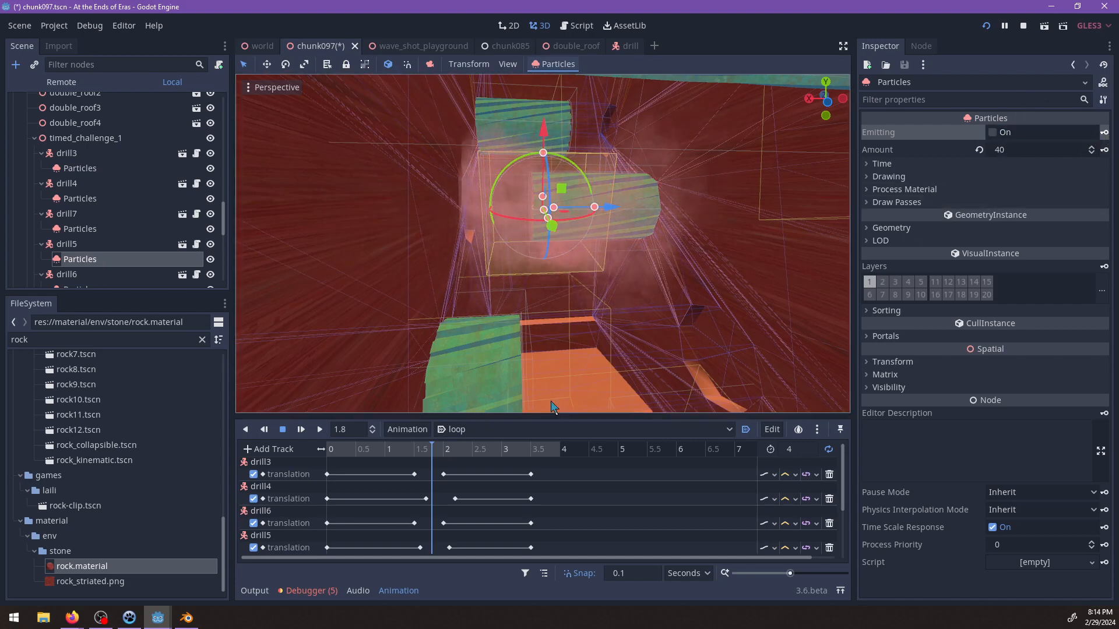
drag(443, 452, 565, 455)
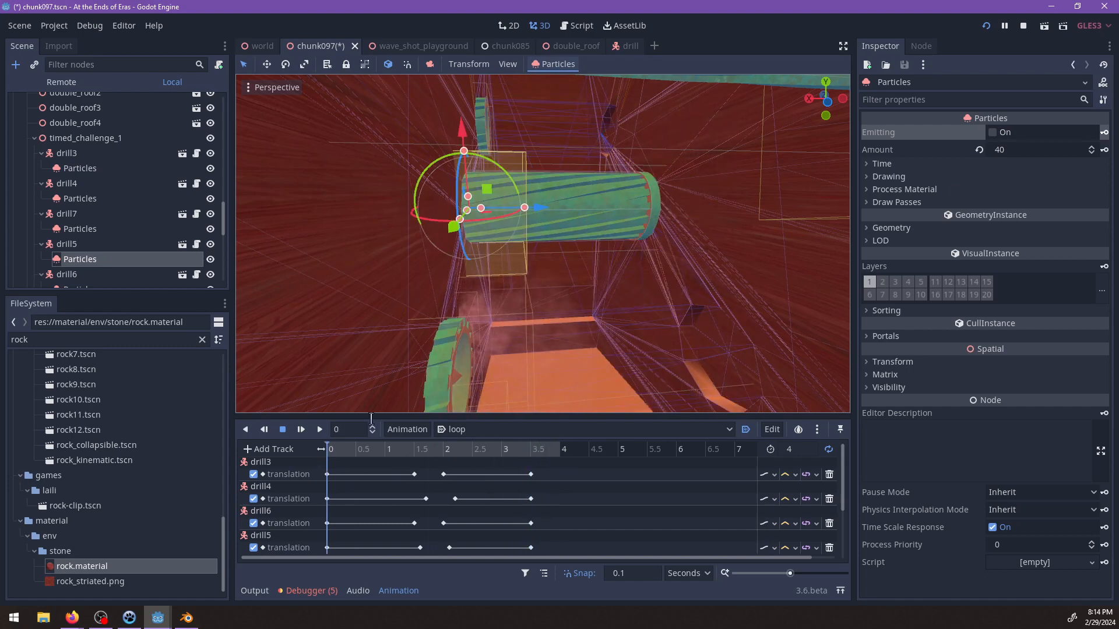
click(287, 430)
drag(329, 448, 303, 449)
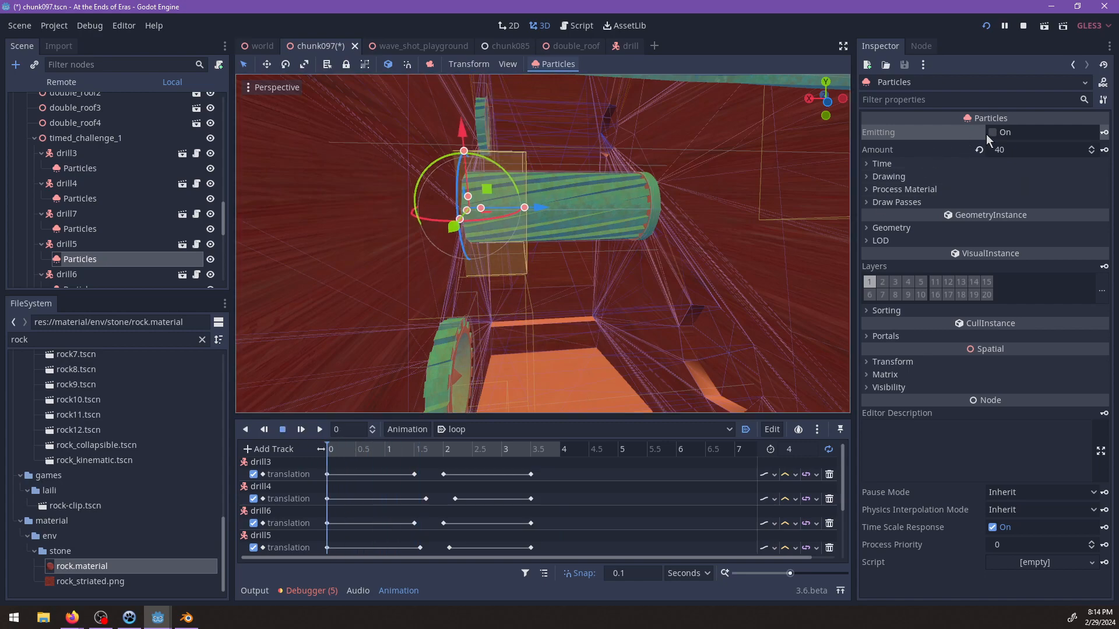
shift+middle_drag(656, 162, 602, 286)
scroll(602, 286, up, 5)
Move drill6's Particles along the drill's axis to its cutting end.
scroll(59, 277, down, 2)
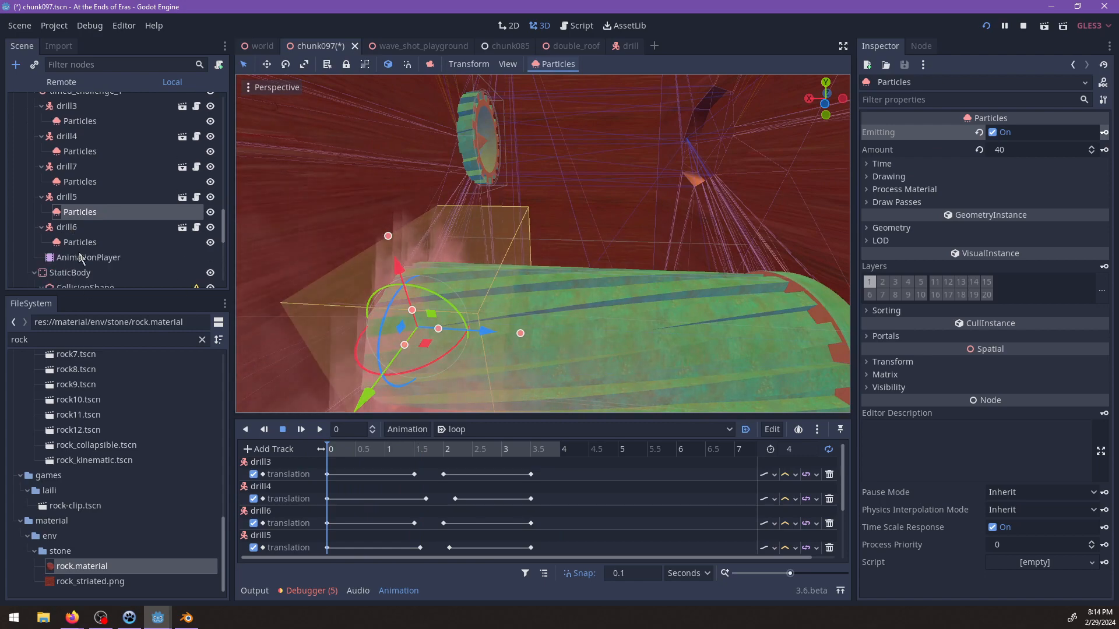
click(80, 243)
middle_drag(565, 247, 589, 252)
scroll(583, 251, up, 2)
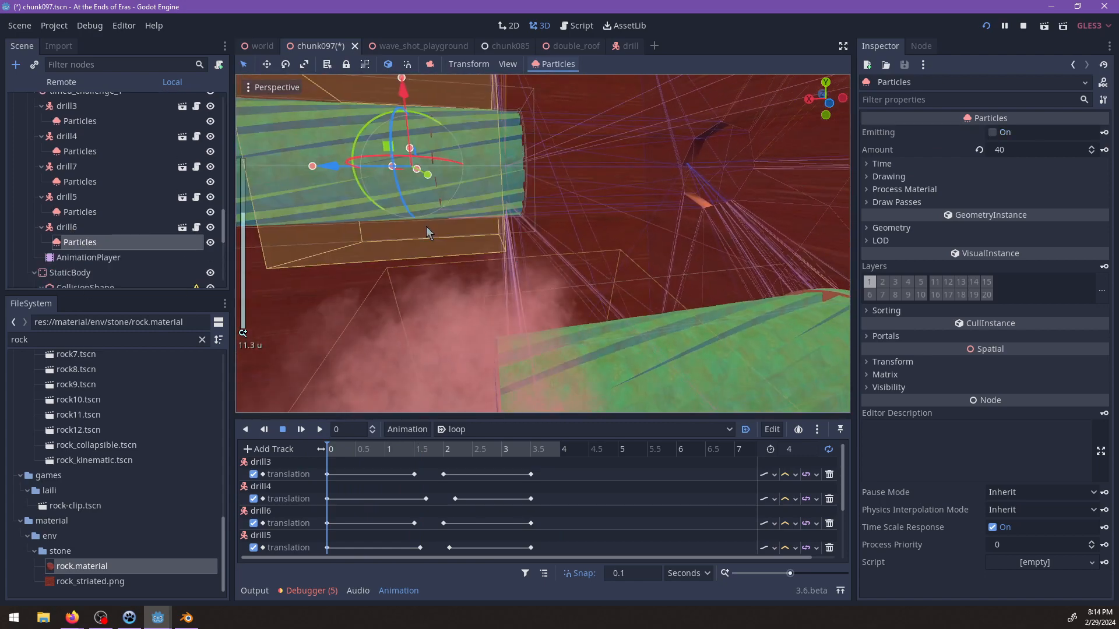
drag(340, 173, 450, 172)
middle_drag(449, 172, 675, 239)
shift+middle_drag(458, 300, 402, 329)
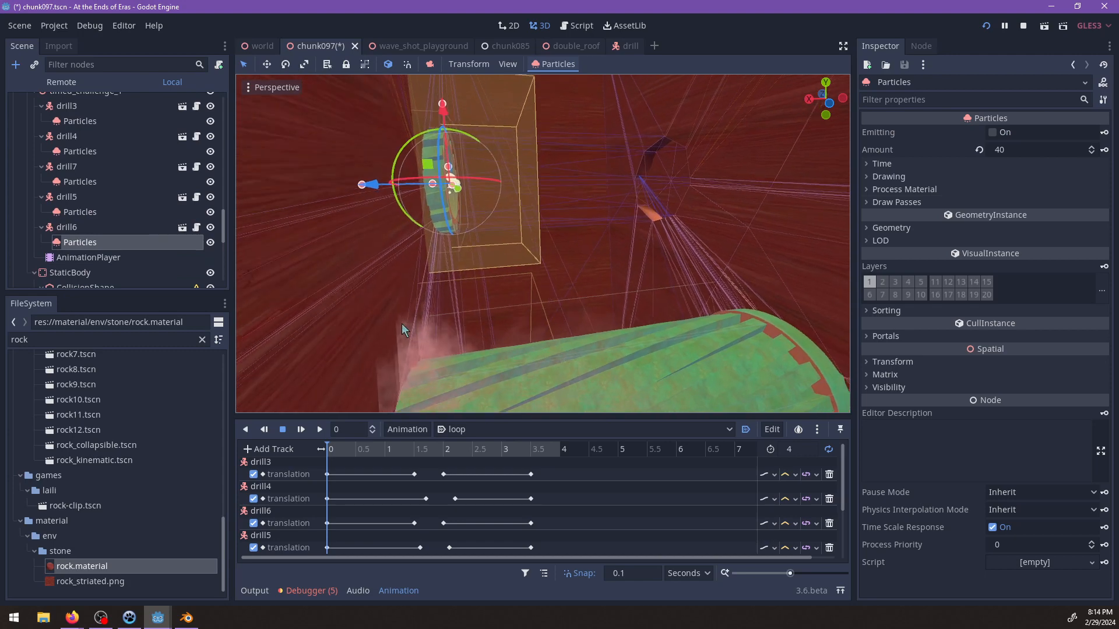
click(69, 229)
click(79, 243)
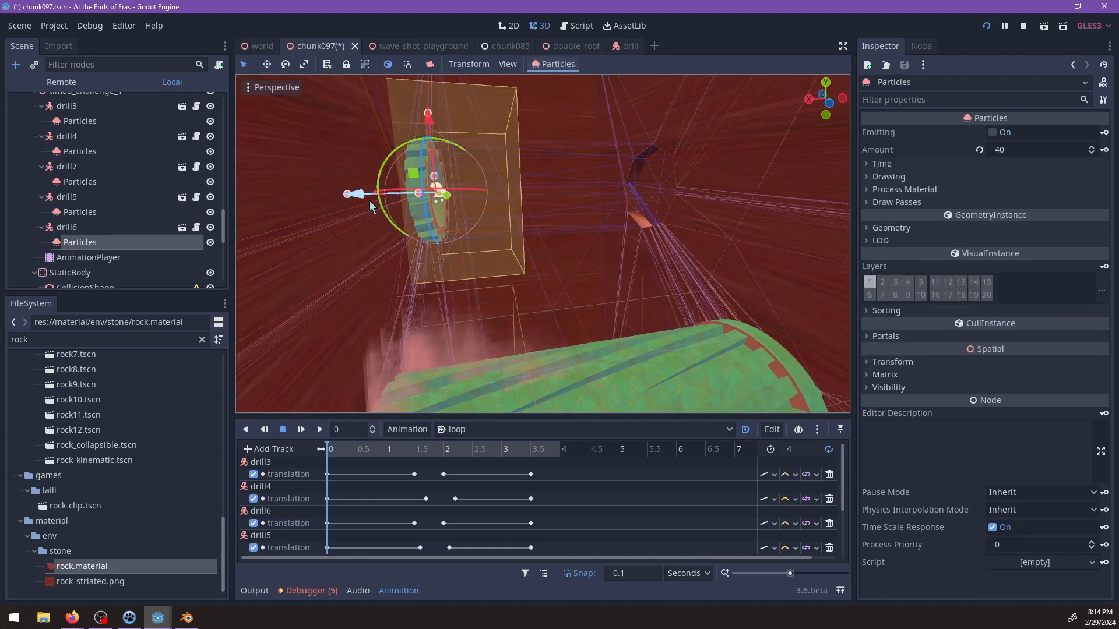
drag(369, 201, 339, 200)
Add an Emitting track for drill6's Particles to the loop animation, keyed off at 3.8 s and on at 2 s.
click(112, 226)
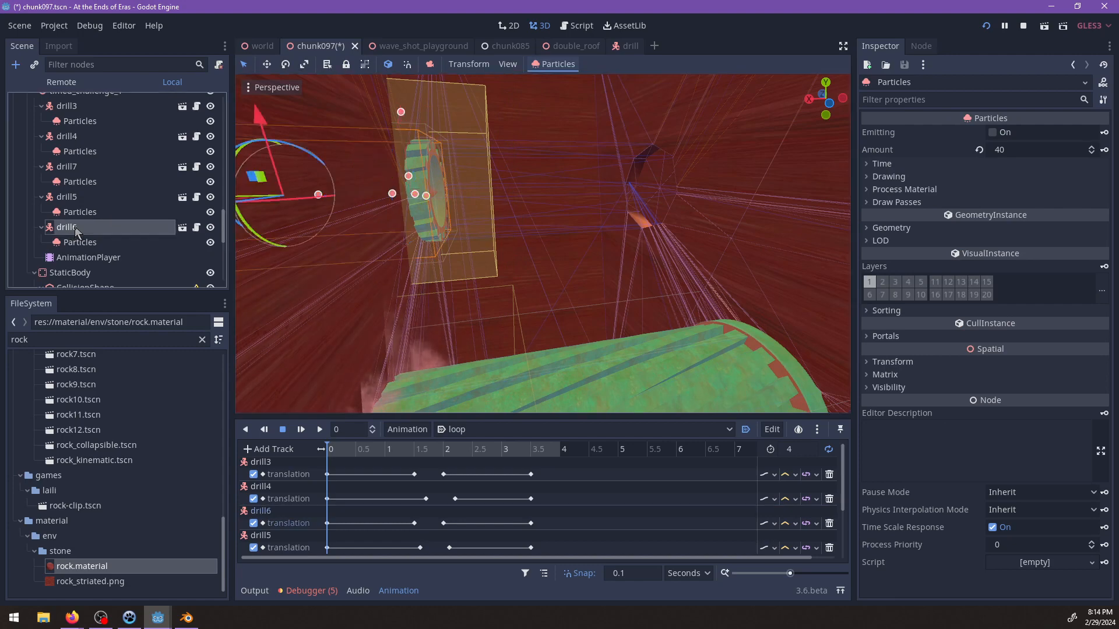
drag(364, 449, 444, 450)
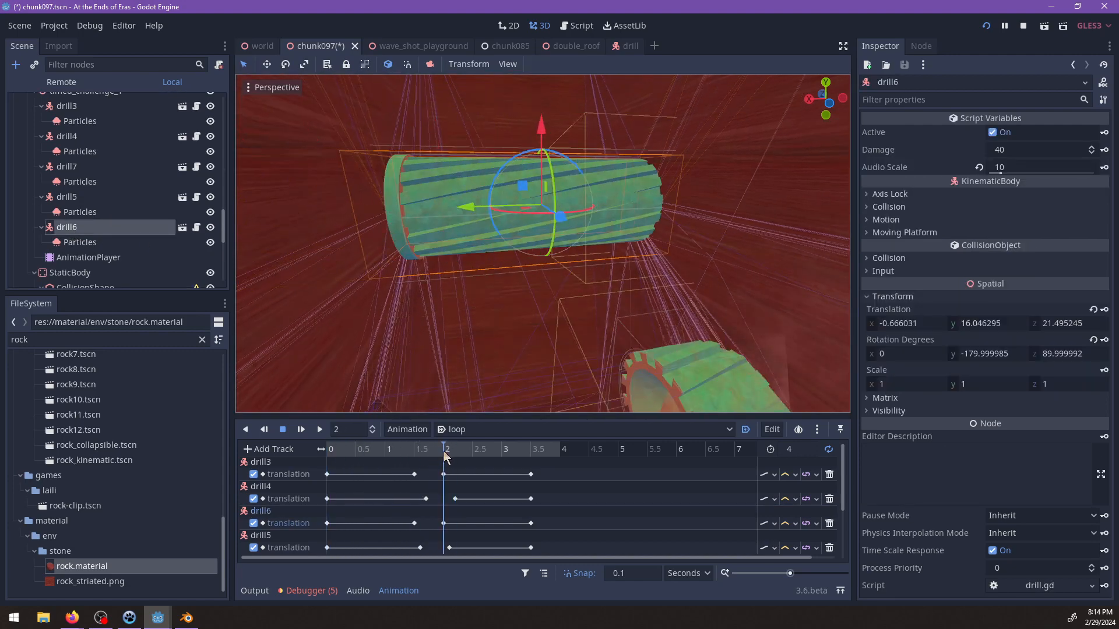
click(78, 243)
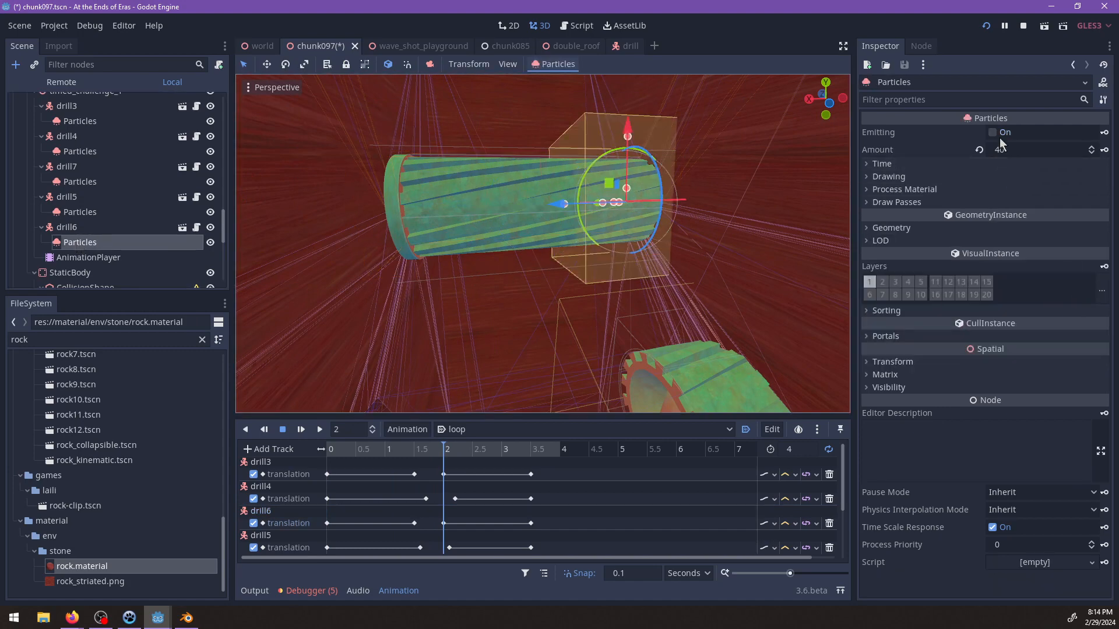
drag(484, 453, 548, 459)
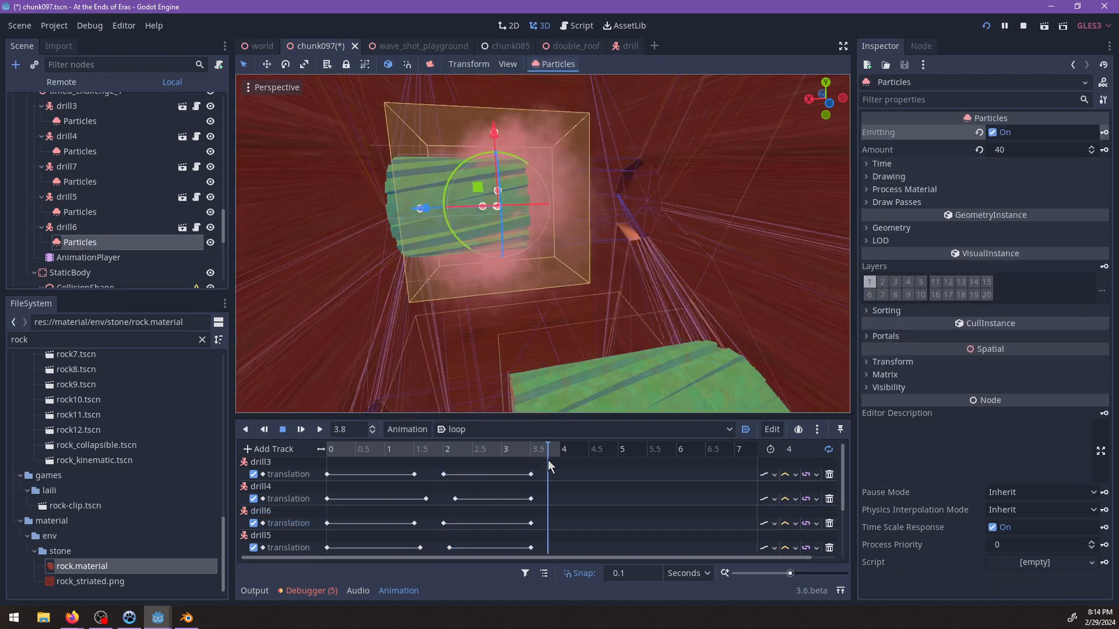
click(992, 133)
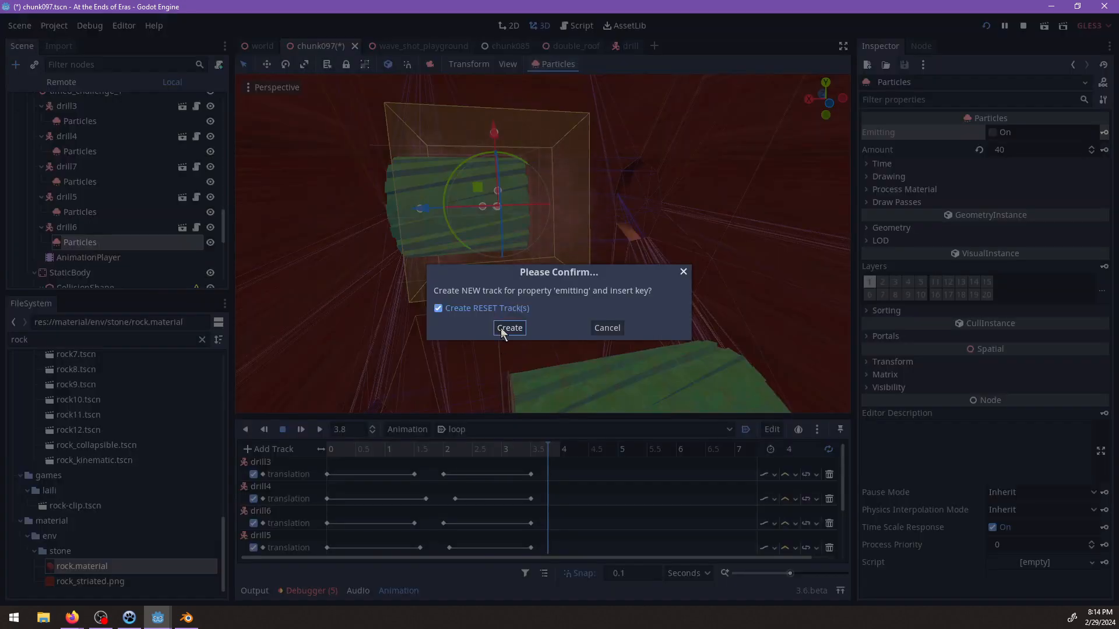
click(508, 327)
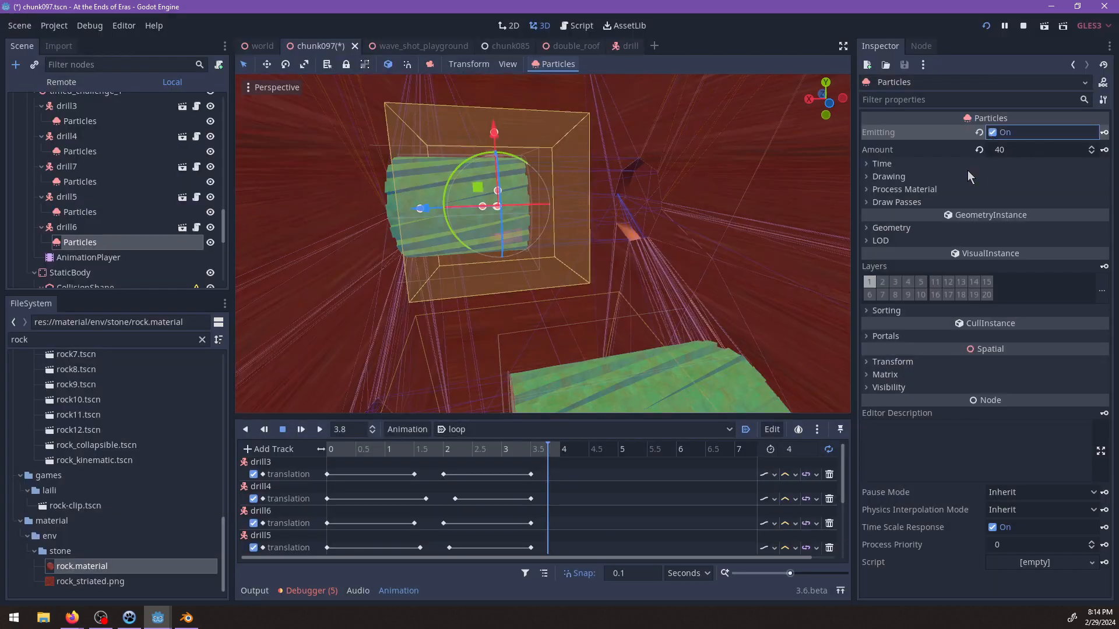
drag(551, 448, 509, 449)
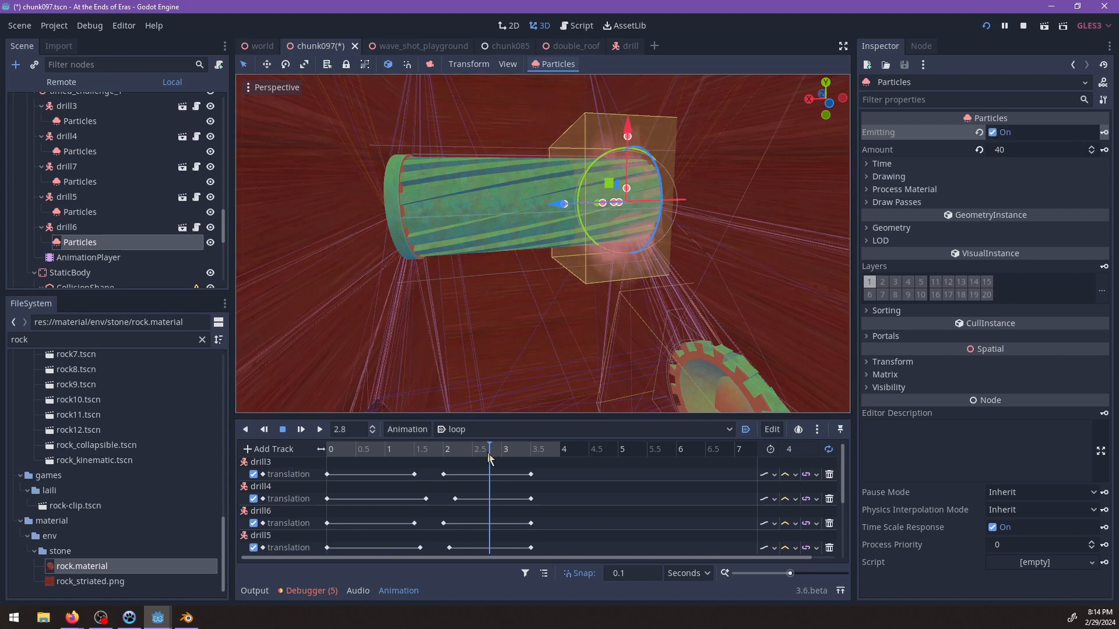
drag(456, 452, 443, 458)
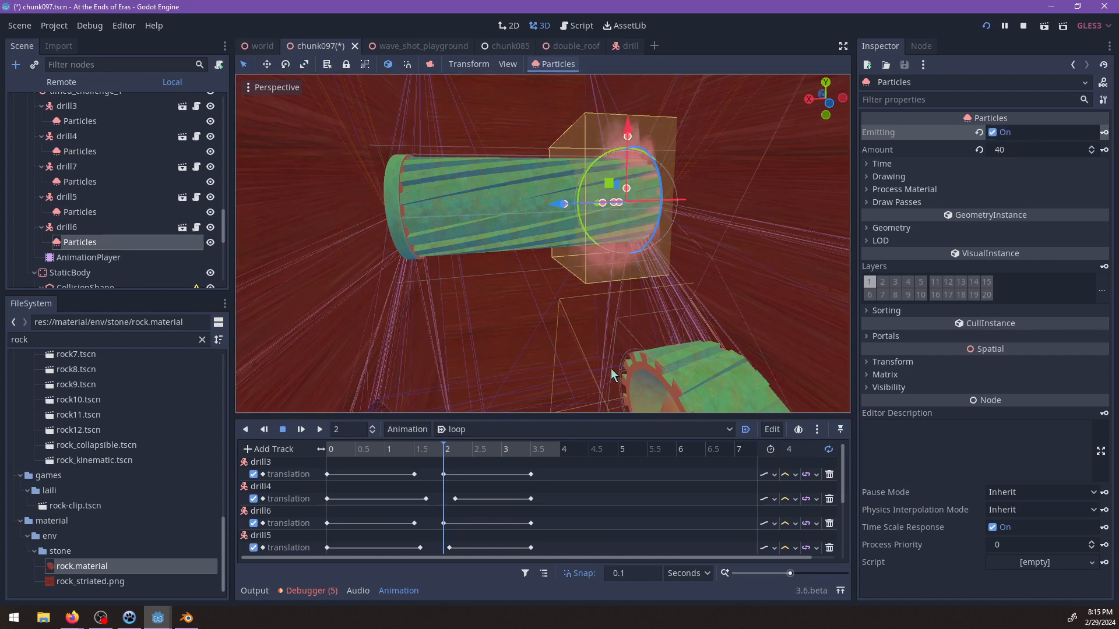
Play the loop animation from the start to check the dust emission along the drill channel.
click(347, 452)
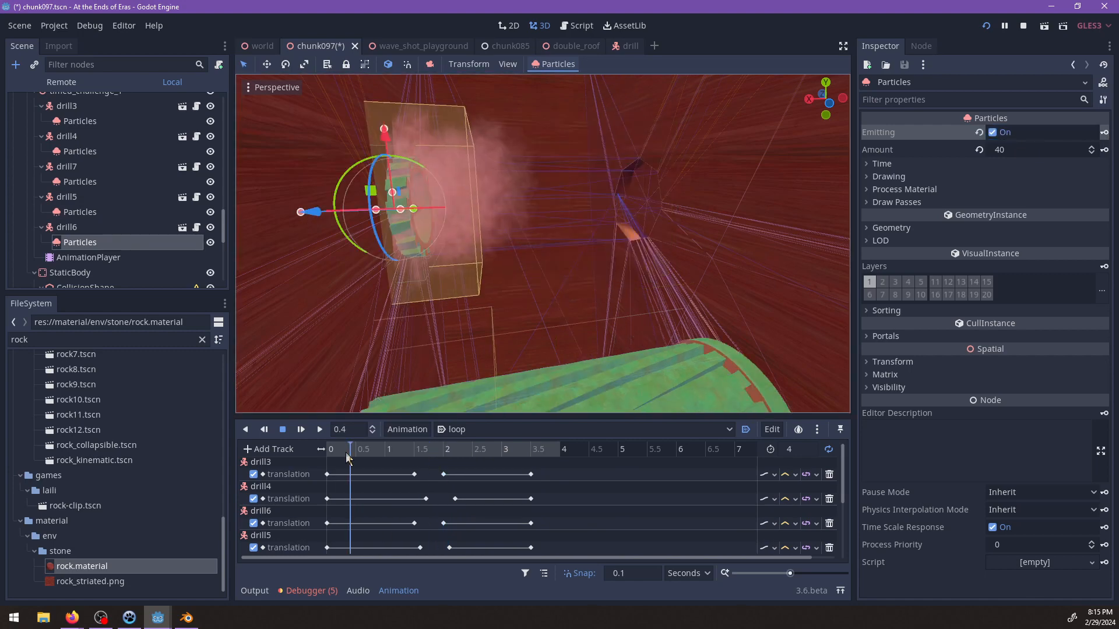
click(301, 431)
scroll(555, 275, down, 10)
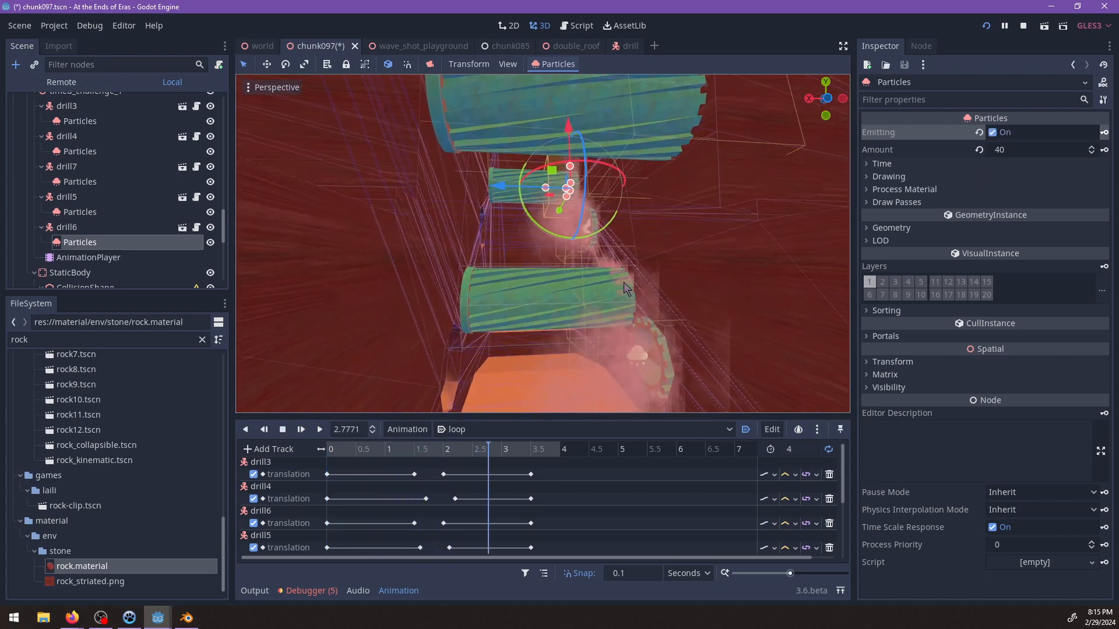
scroll(634, 239, down, 4)
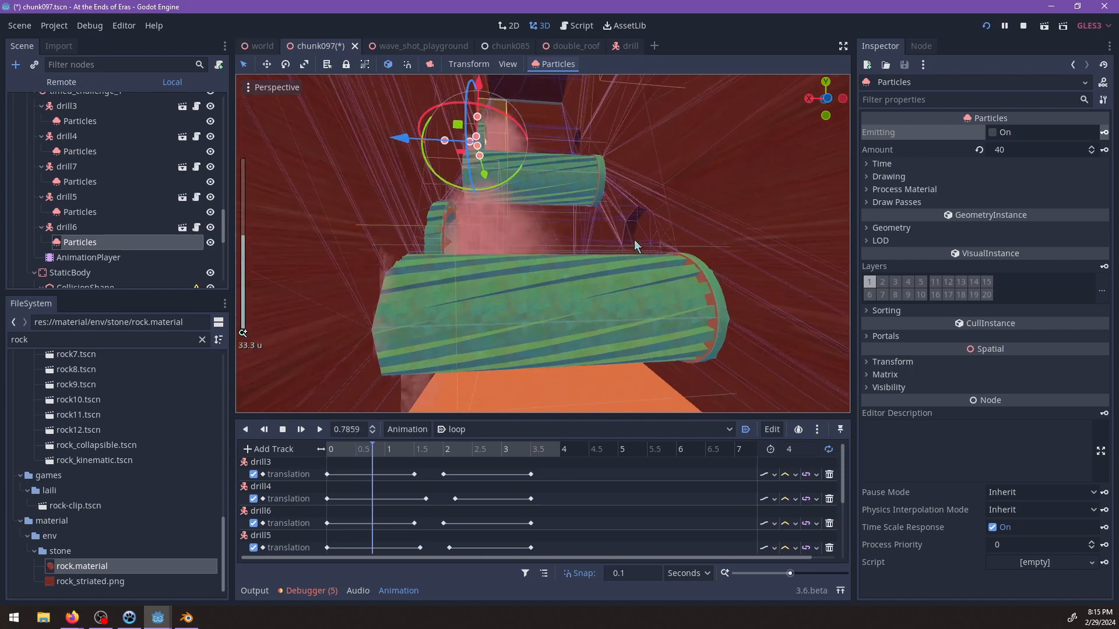
Turn off Local Coords for all five drills' Particles together and save the chunk097 scene.
ctrl+click(80, 212)
ctrl+click(80, 182)
ctrl+click(79, 151)
ctrl+click(75, 121)
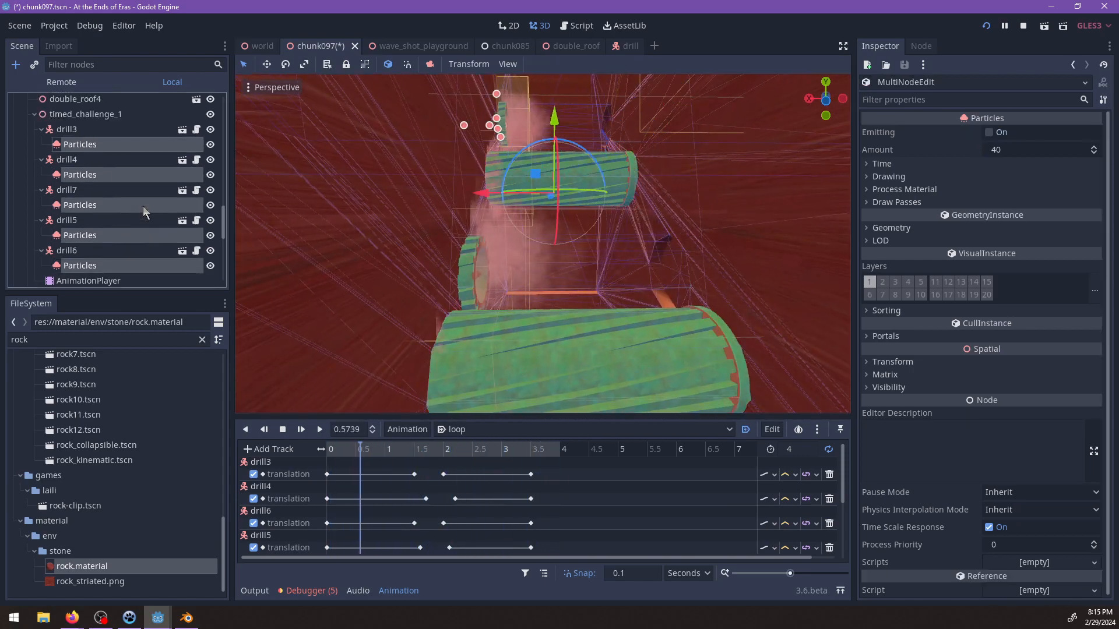
click(903, 190)
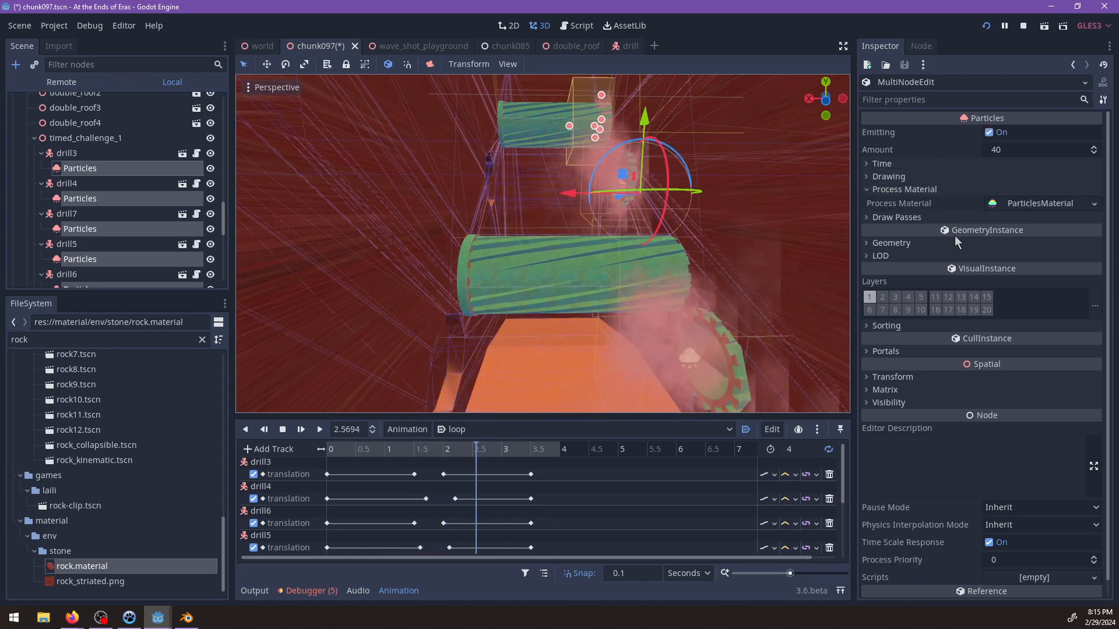
click(1019, 203)
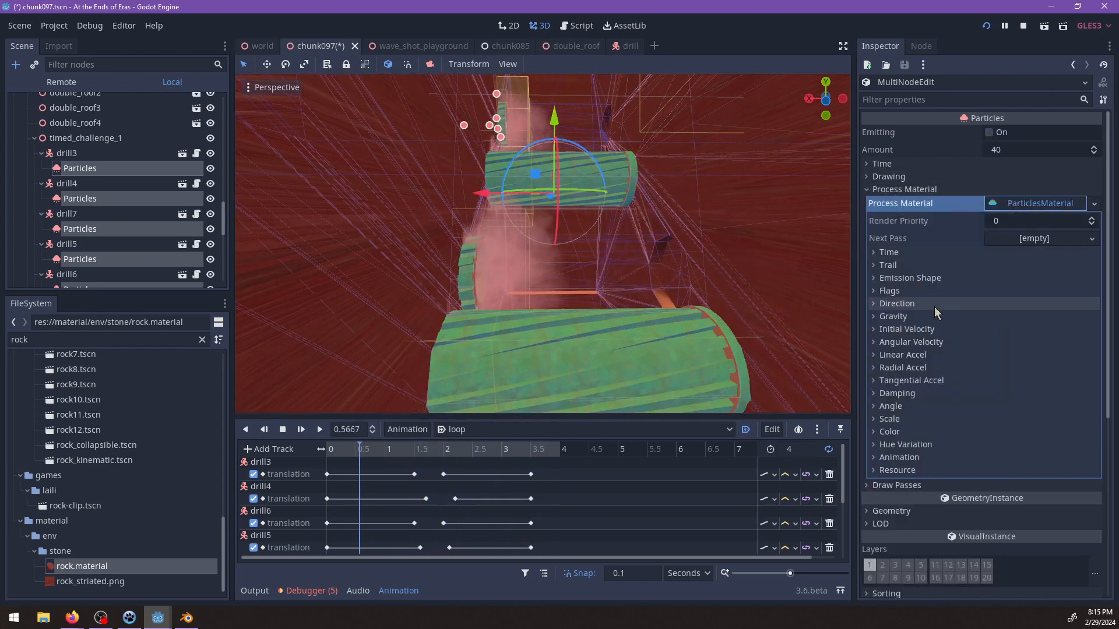
scroll(935, 306, down, 2)
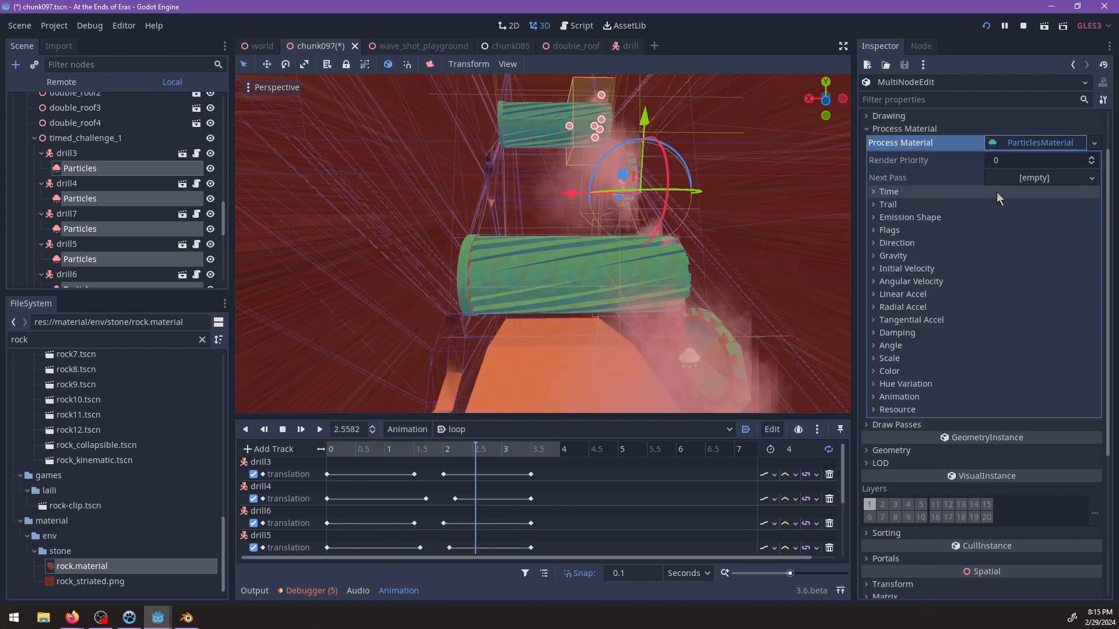
scroll(928, 237, up, 2)
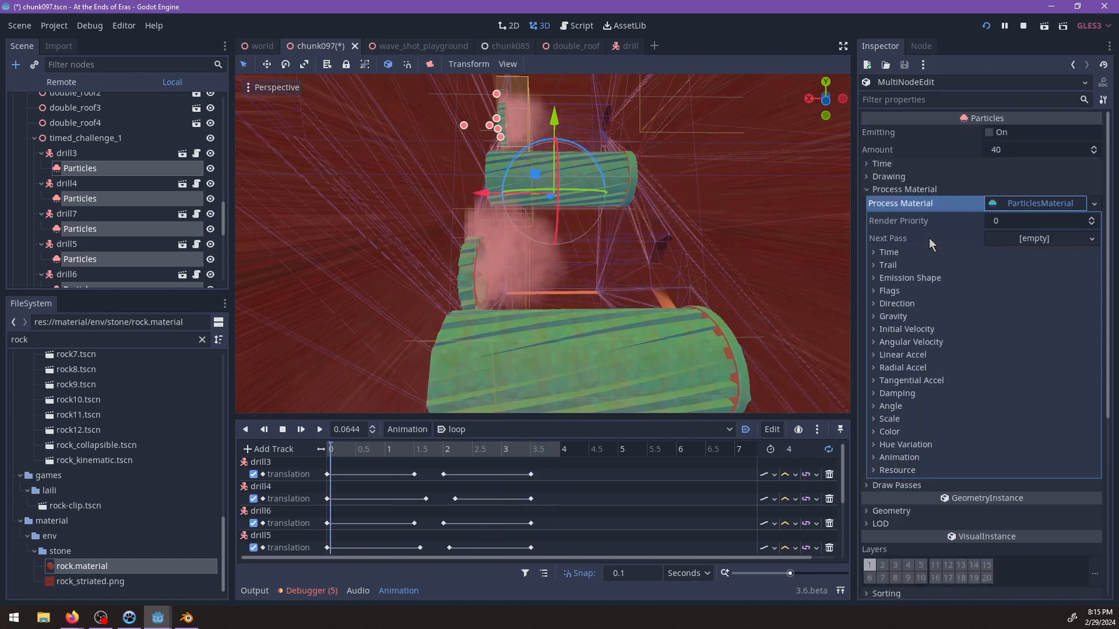
click(888, 177)
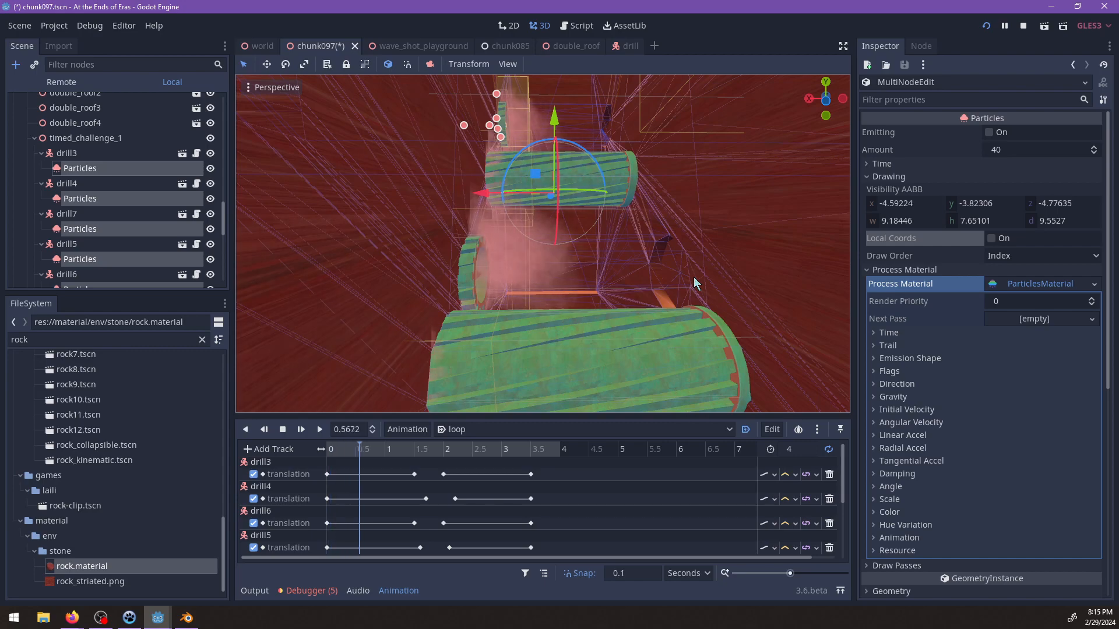
scroll(757, 286, down, 4)
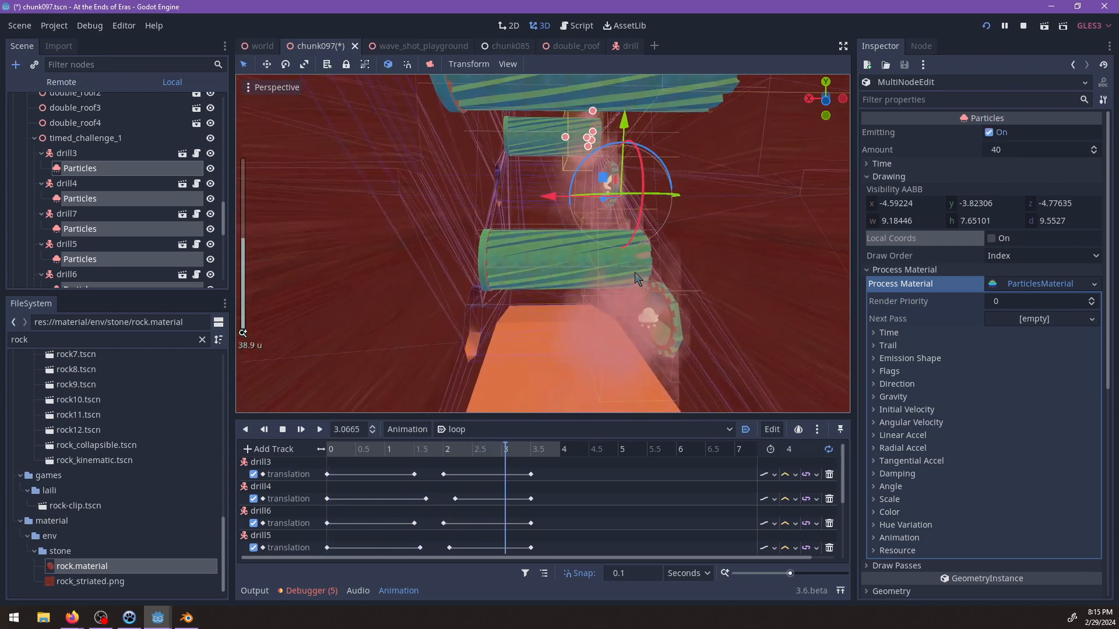
key(ctrl+s)
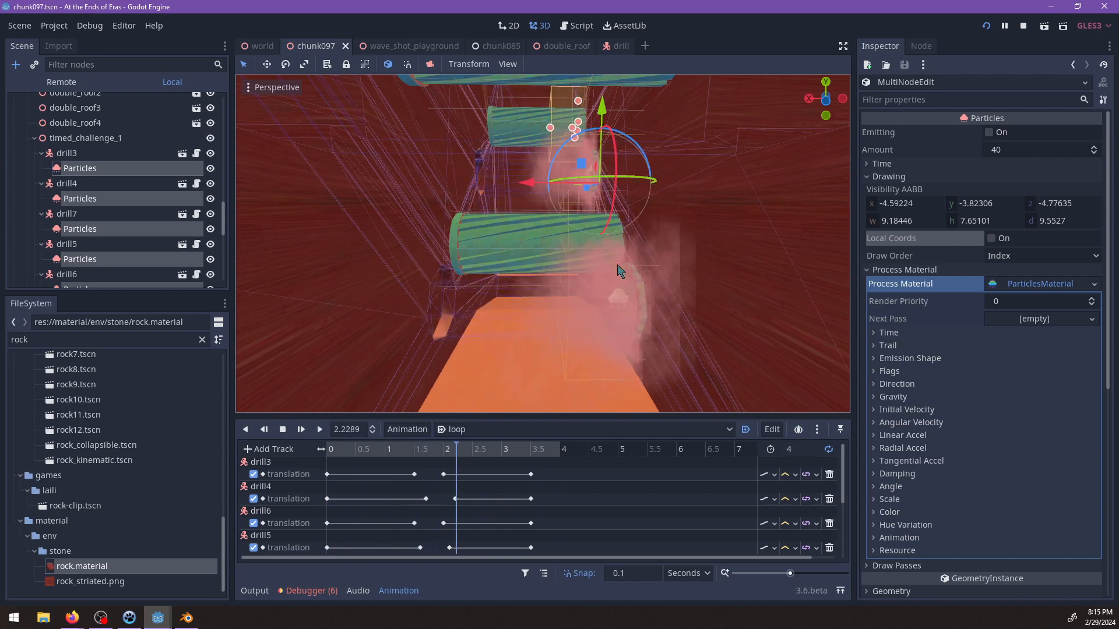
Check the Drawing properties of drill3's Particles against the dust behaviour while the loop plays.
click(890, 176)
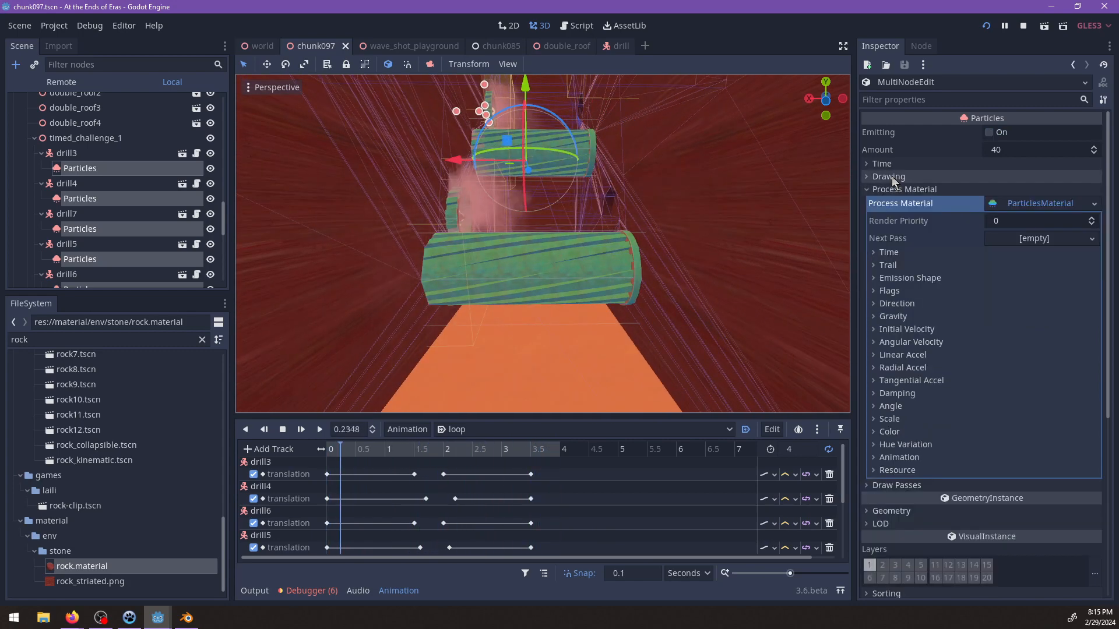
click(890, 176)
click(904, 269)
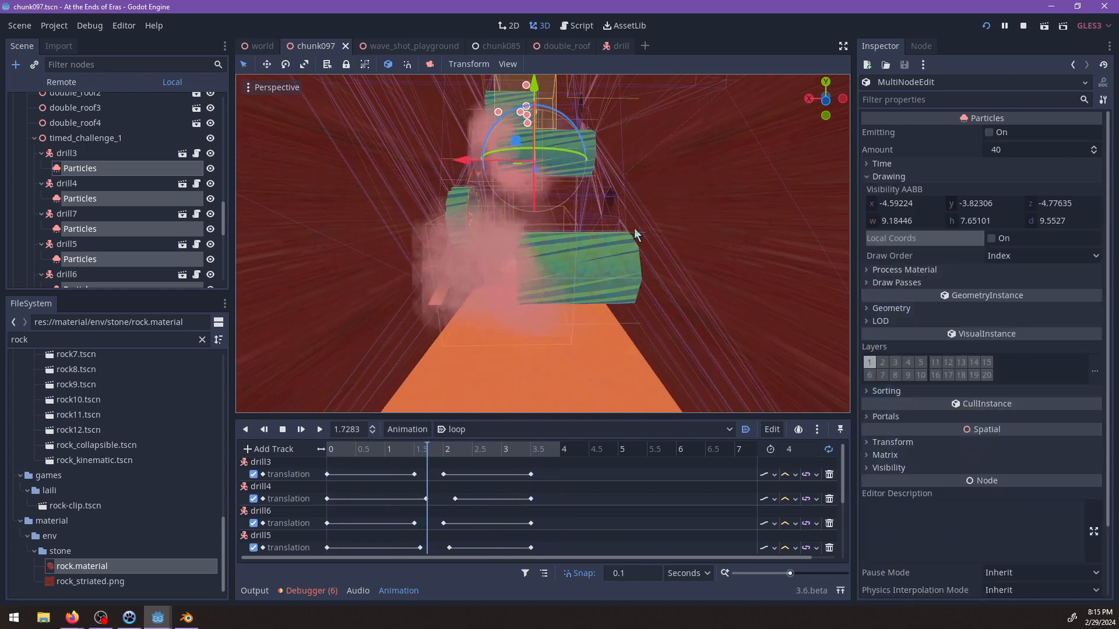
click(70, 170)
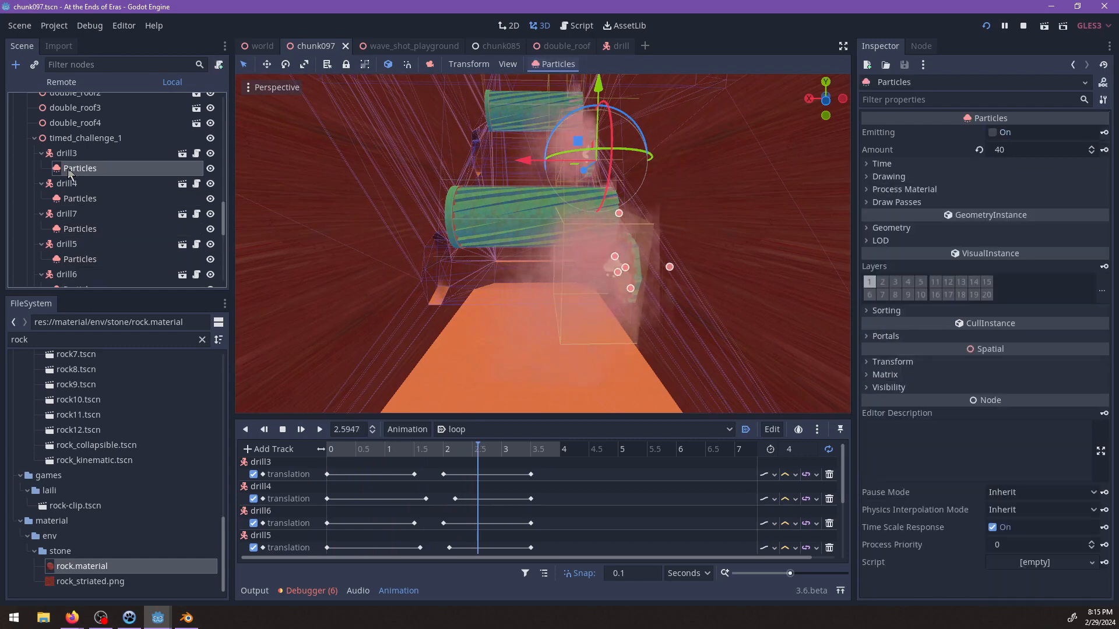
click(900, 177)
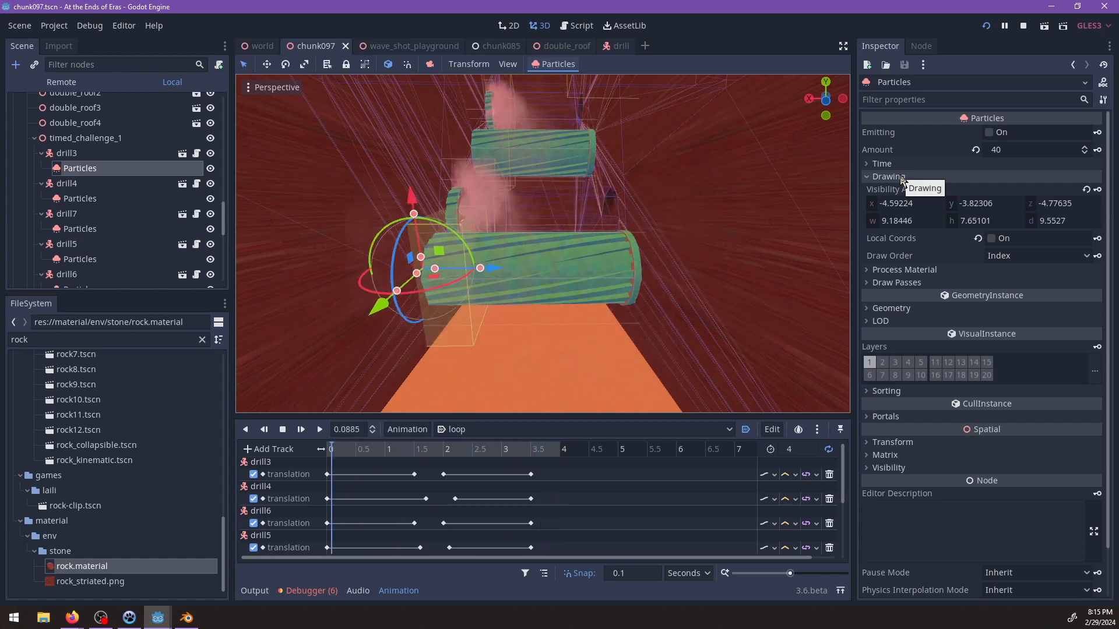
scroll(606, 302, down, 8)
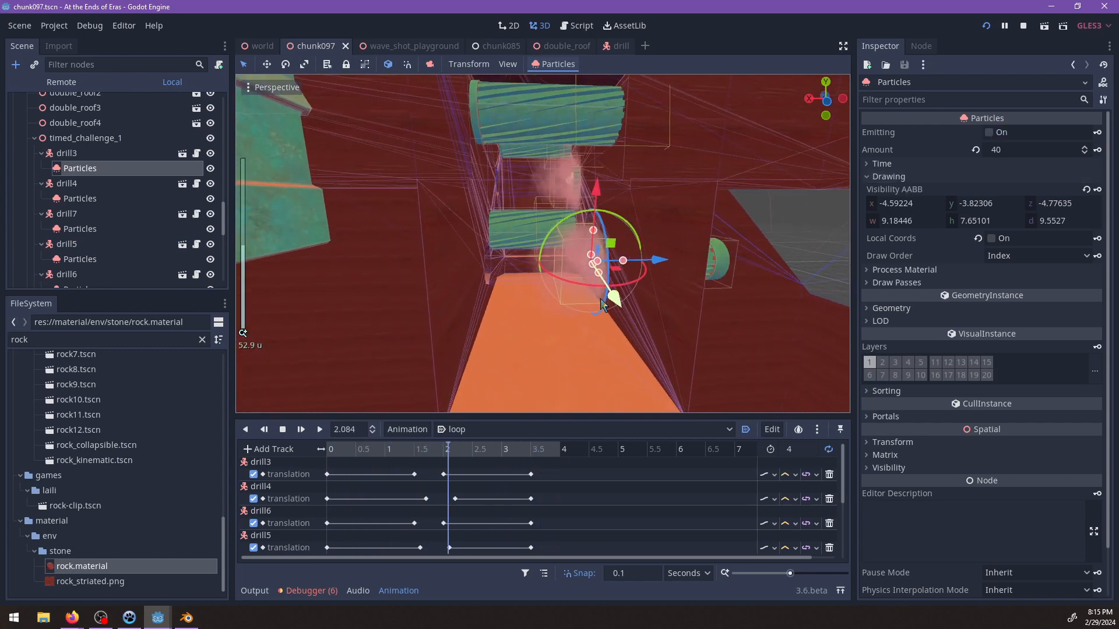
scroll(591, 296, up, 7)
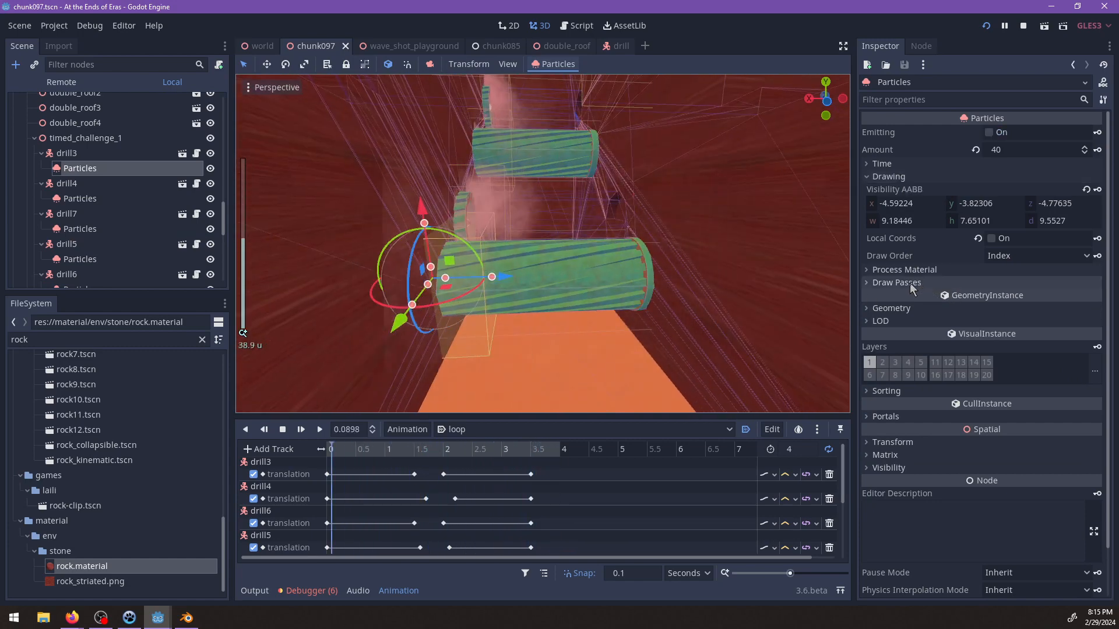
Select the Particles of all five drills together and open their ParticlesMaterial, checking the Draw Passes and Drawing properties on the way.
ctrl+click(77, 200)
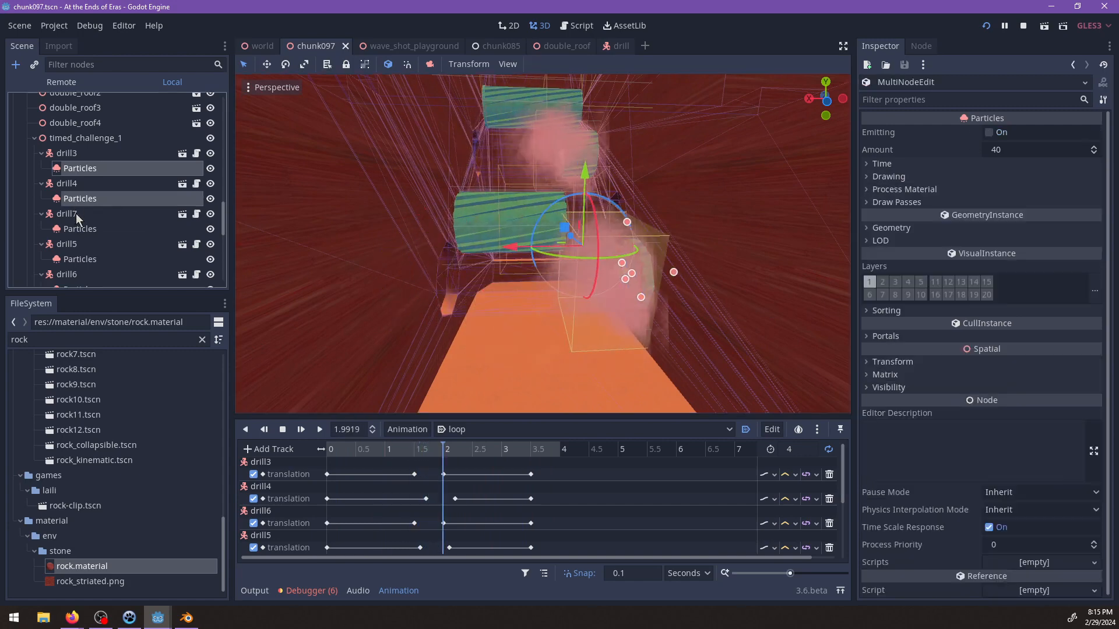
ctrl+click(89, 260)
scroll(89, 256, down, 3)
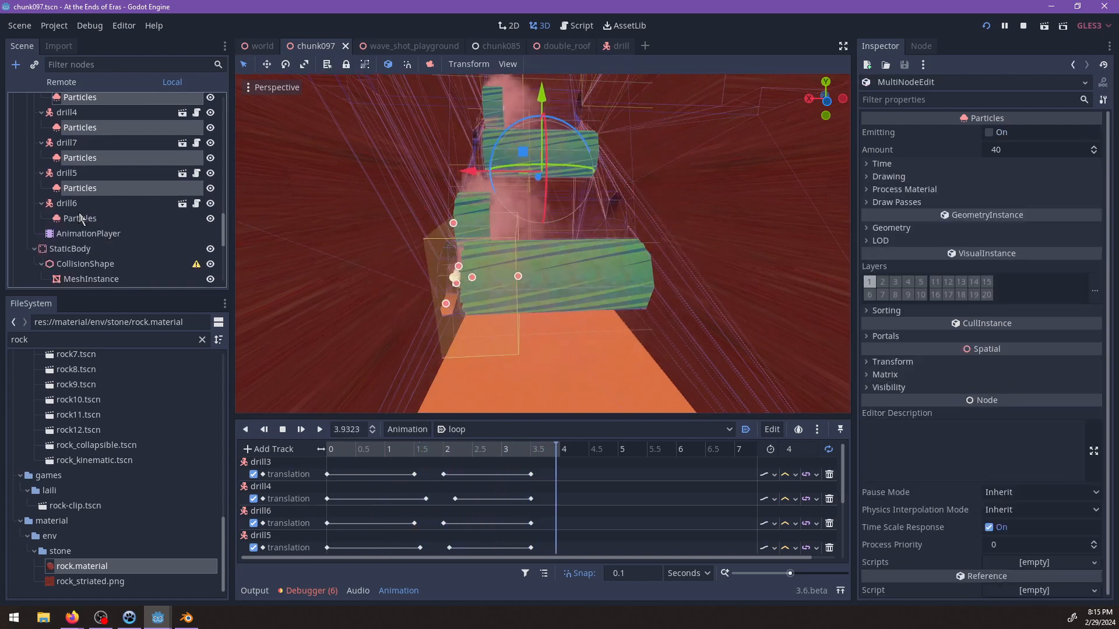
ctrl+click(78, 218)
click(900, 202)
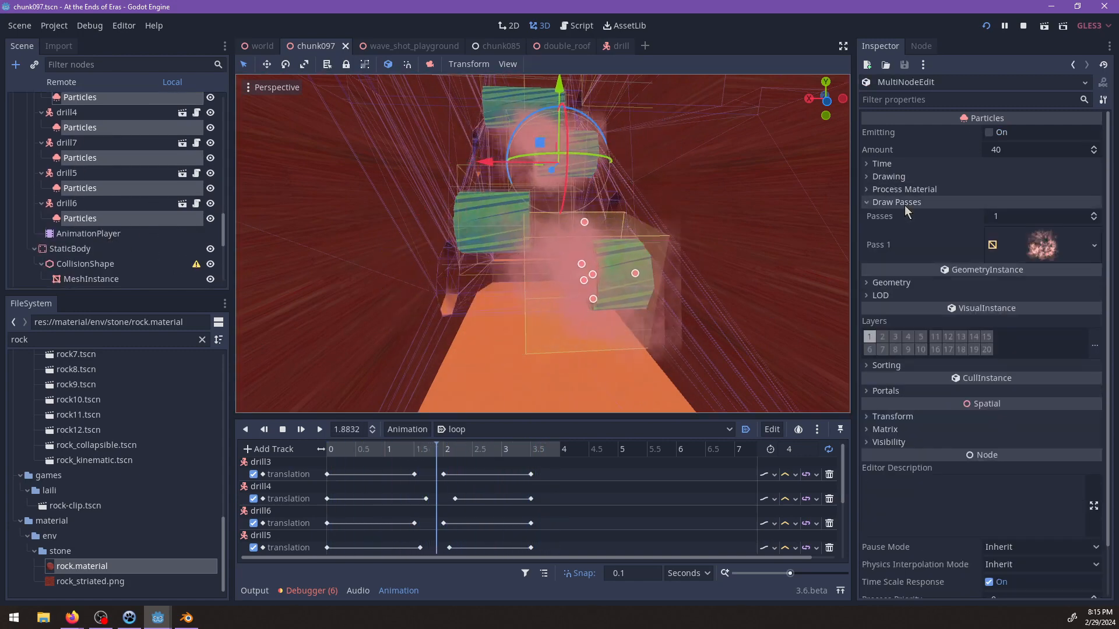
click(913, 177)
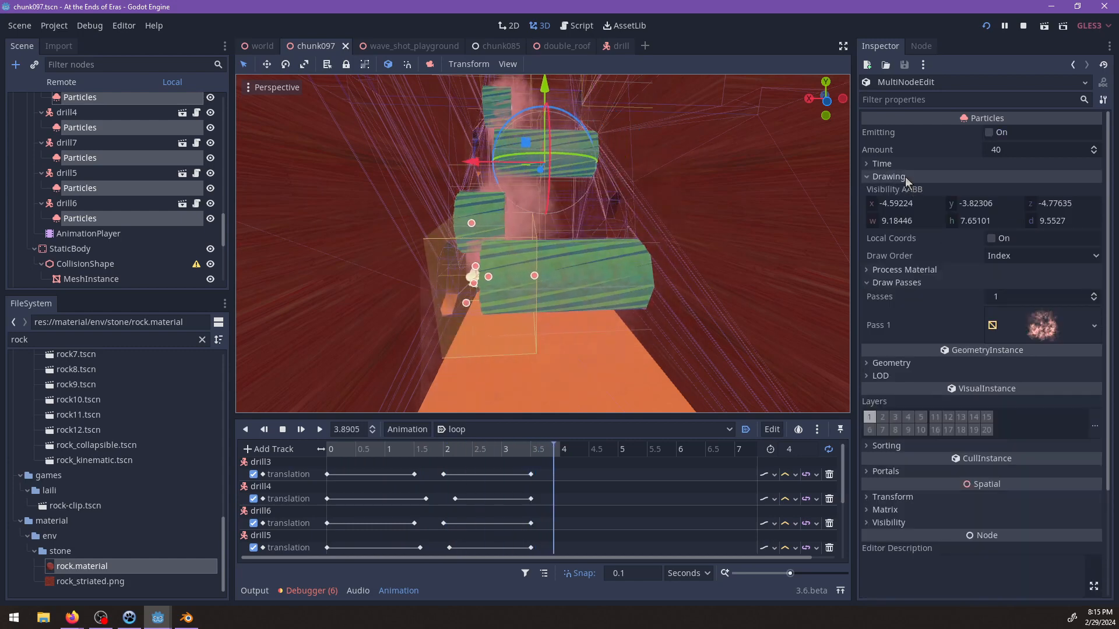
click(908, 269)
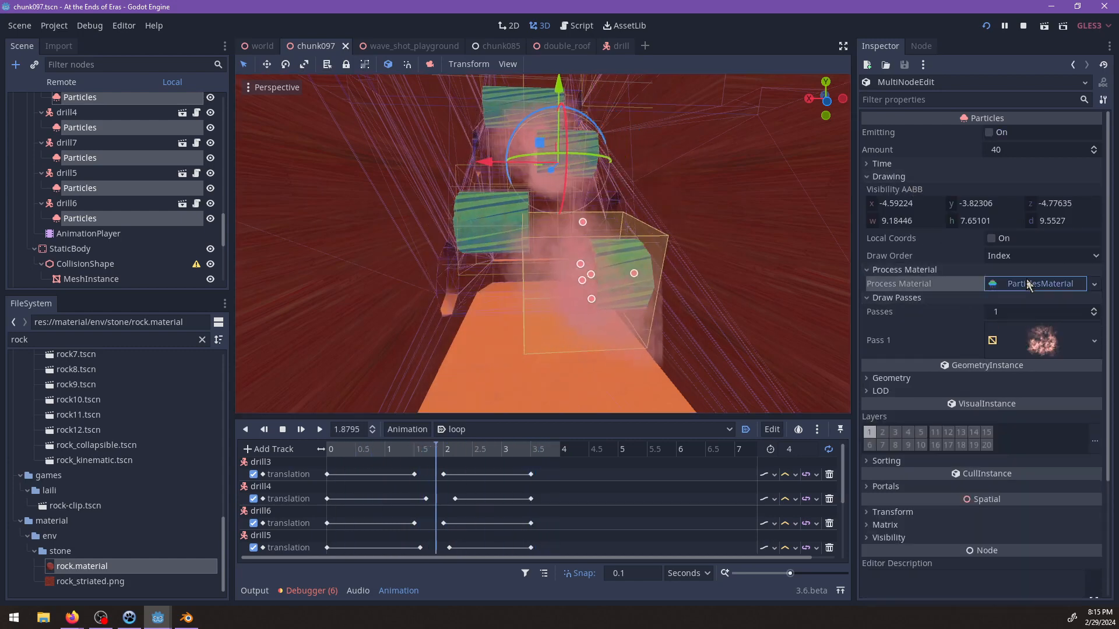
click(1007, 284)
Examine the ParticlesMaterial's Time, Trail, Emission Shape, Flags and Direction settings against the dust behaviour in the playing loop.
scroll(949, 347, down, 2)
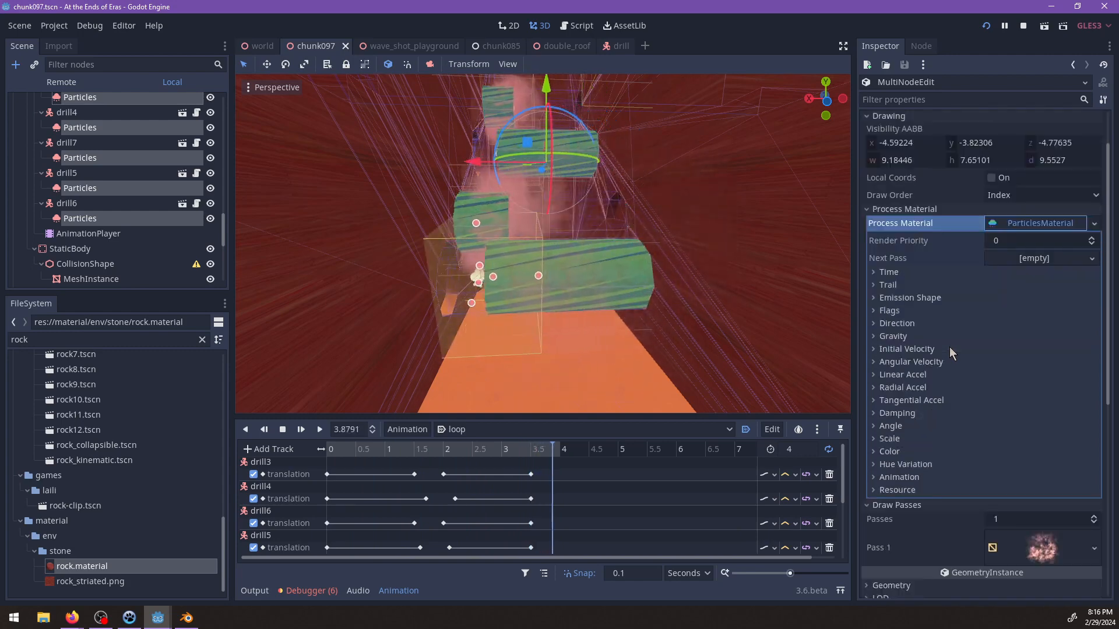
scroll(949, 348, down, 2)
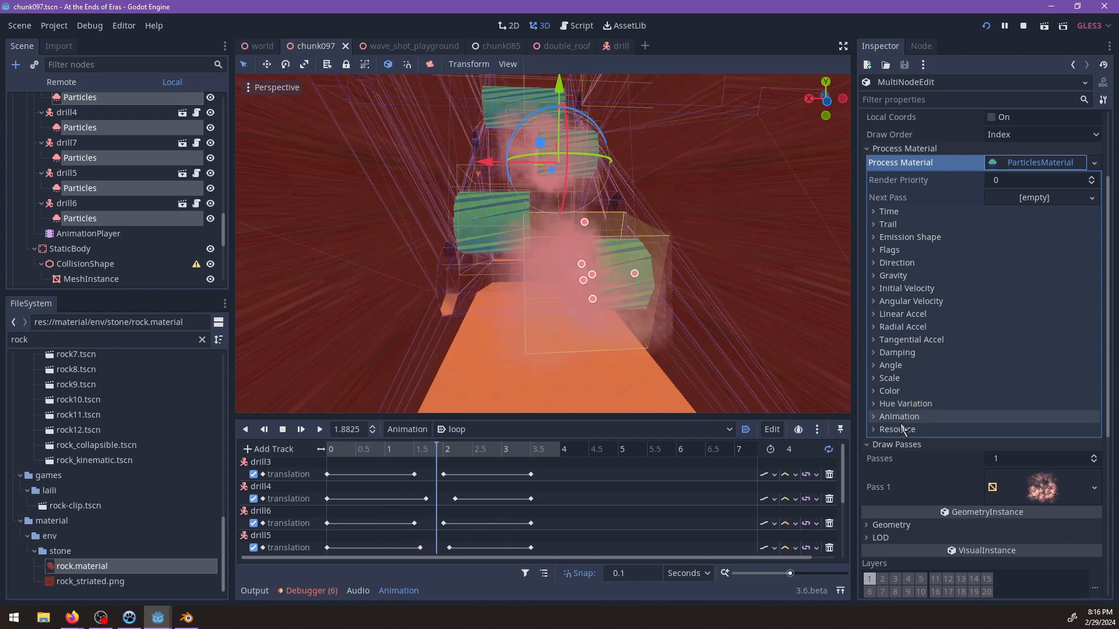
click(897, 214)
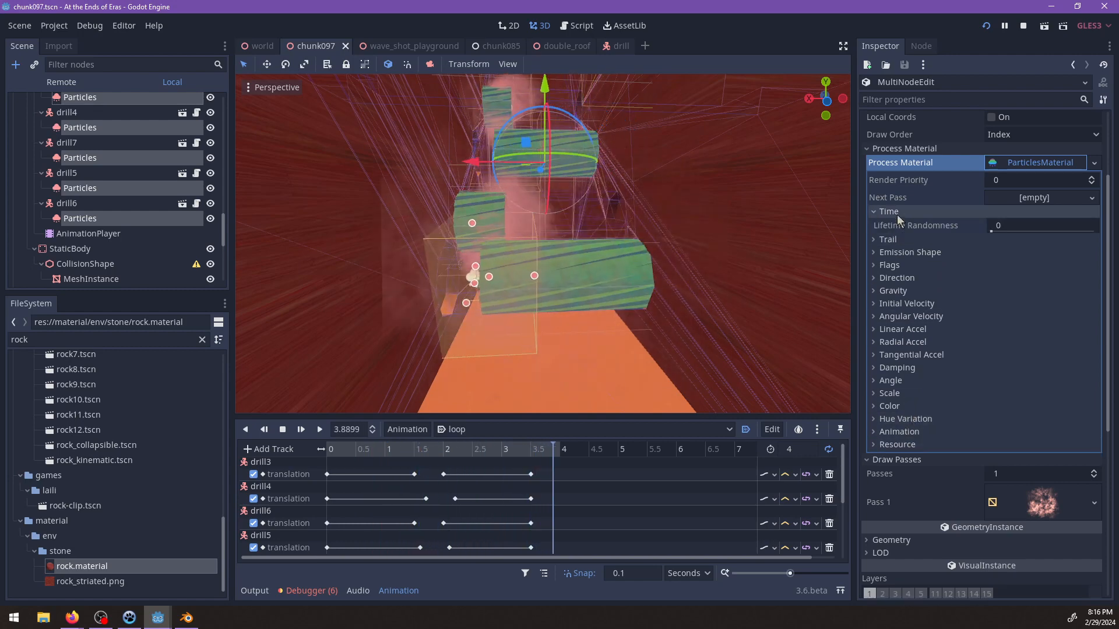
click(891, 211)
click(894, 225)
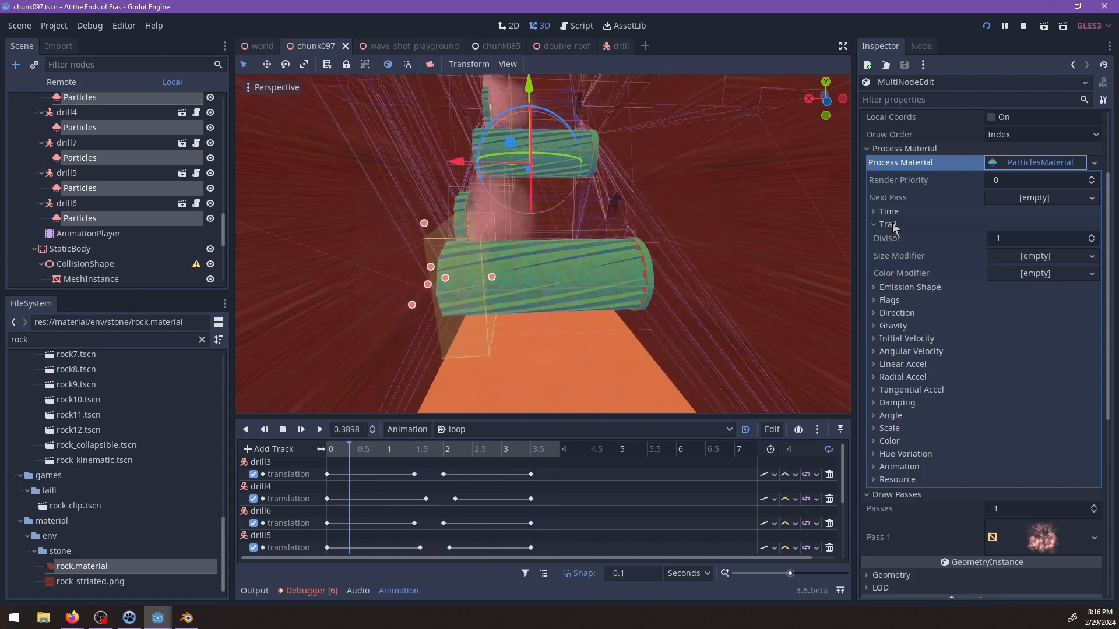
click(900, 292)
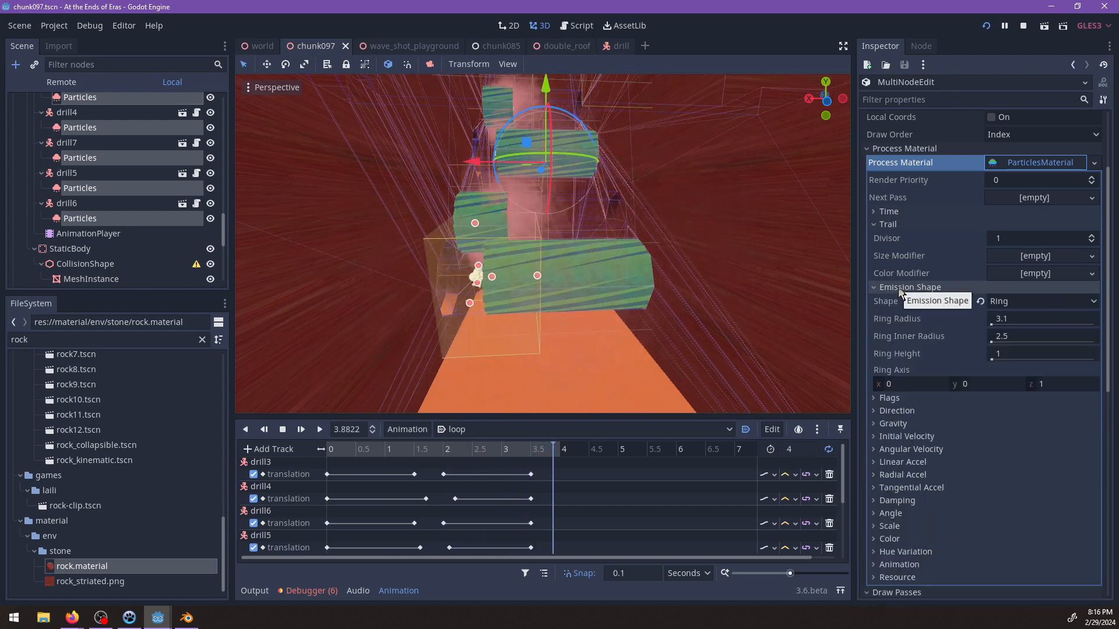
click(900, 290)
click(897, 301)
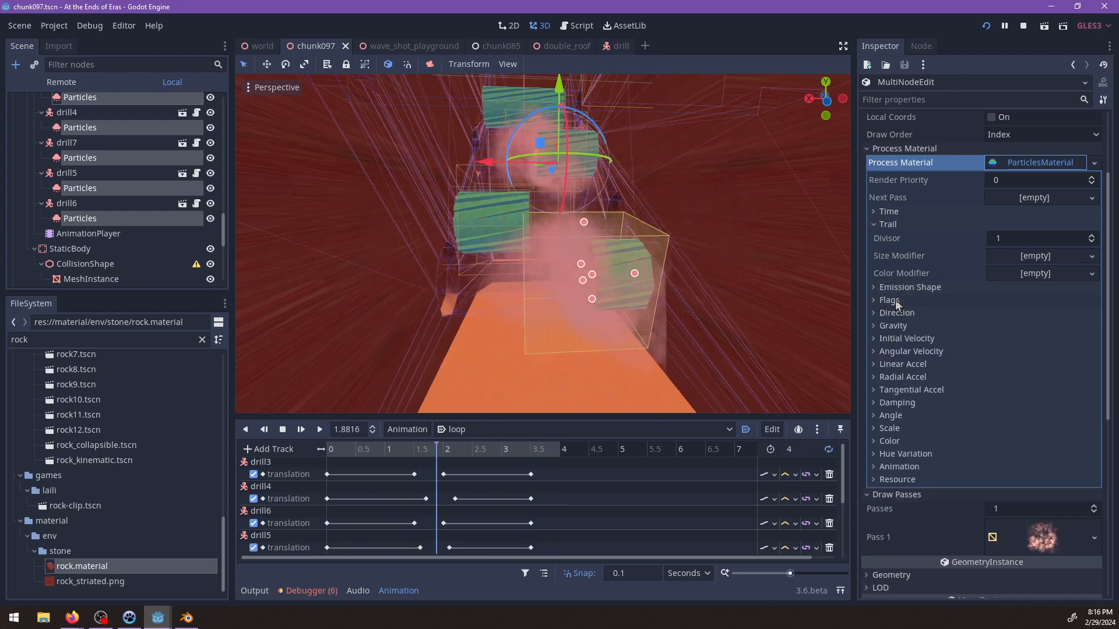
click(892, 300)
click(894, 313)
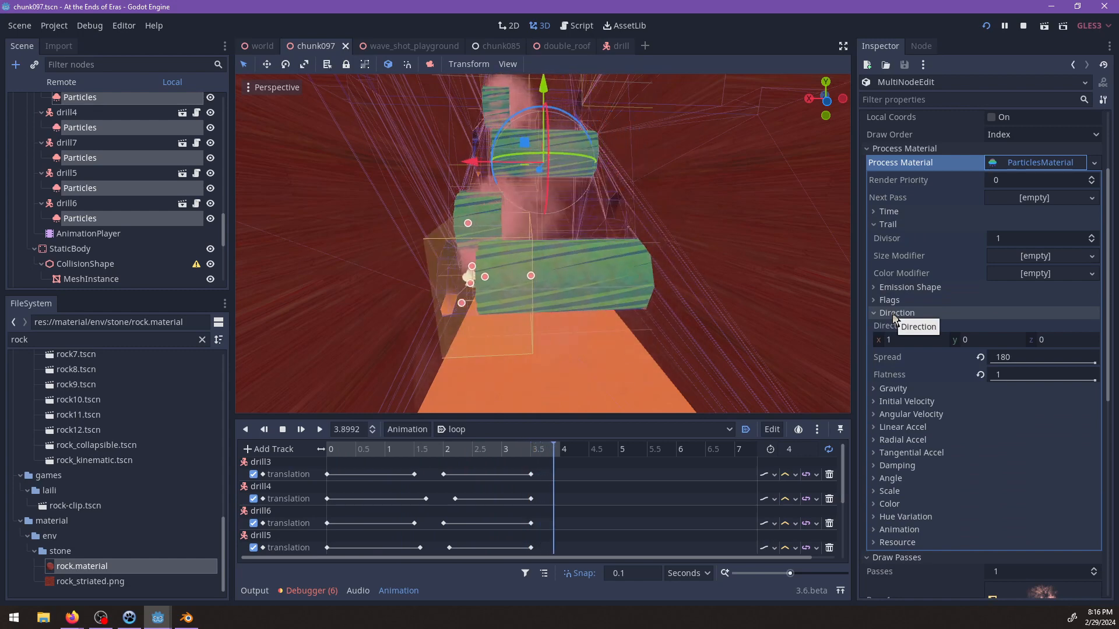
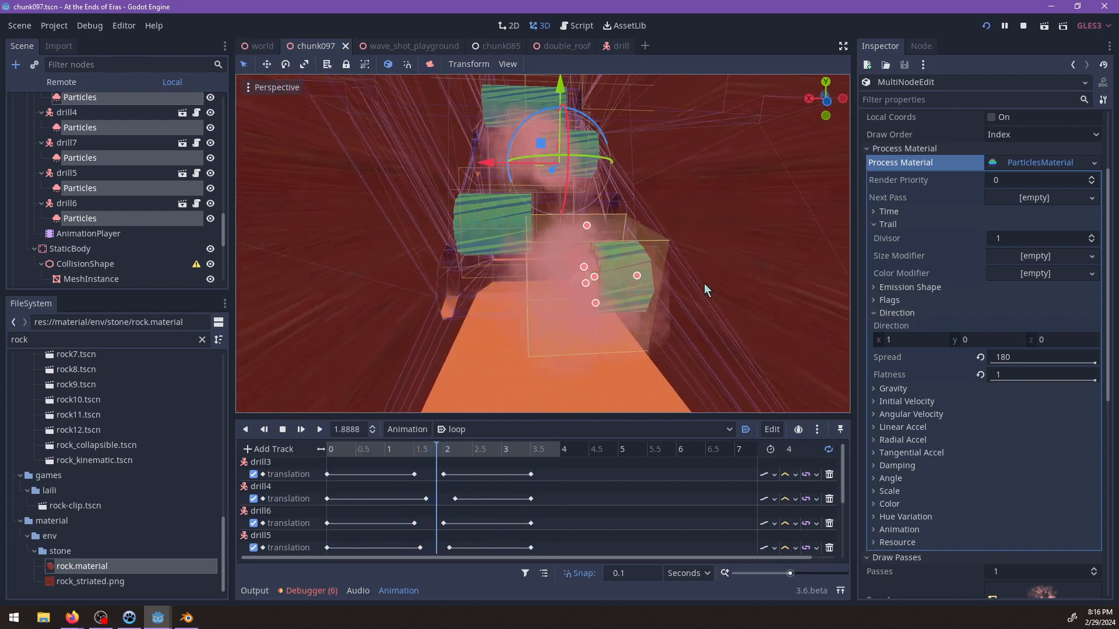
Move all five Particles nodes out of their drills so they sit directly under timed_challenge_1.
scroll(79, 182, up, 2)
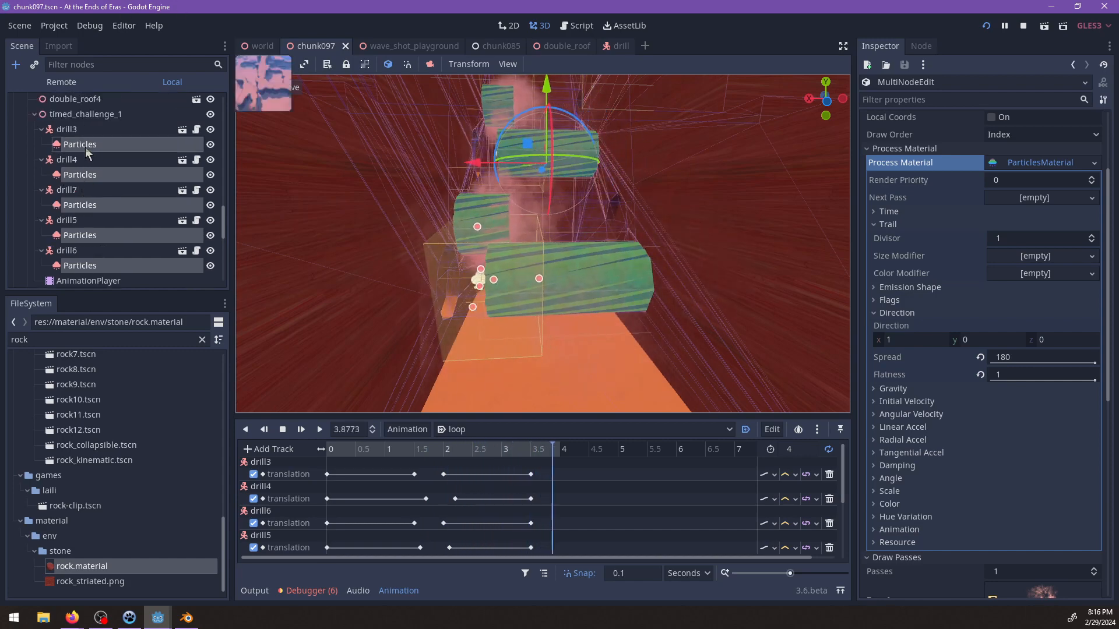
drag(86, 148, 67, 129)
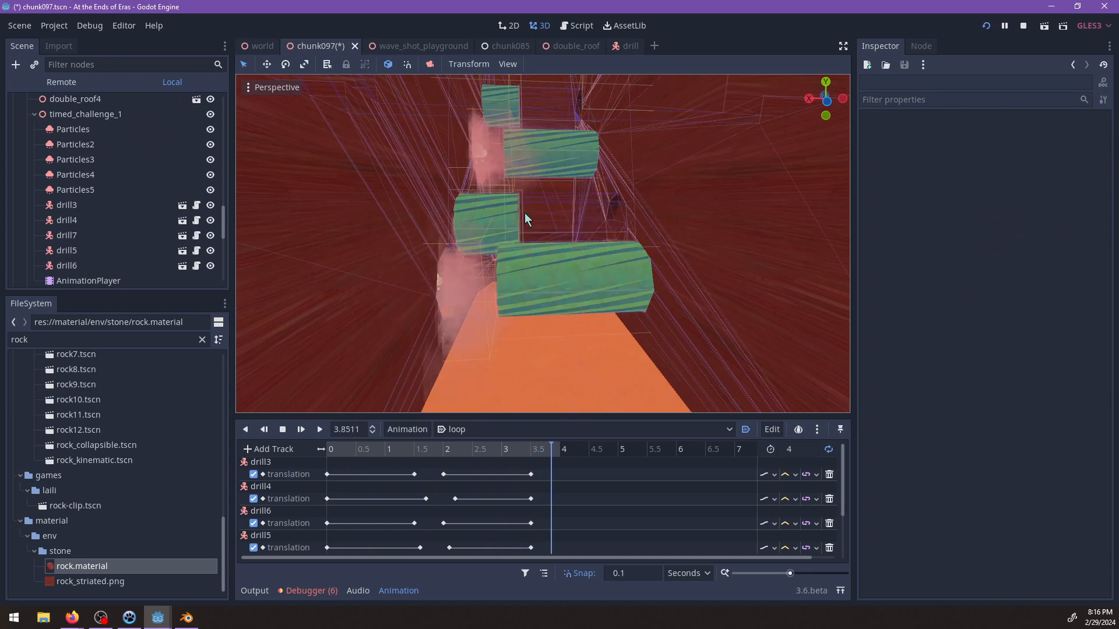
scroll(534, 232, up, 3)
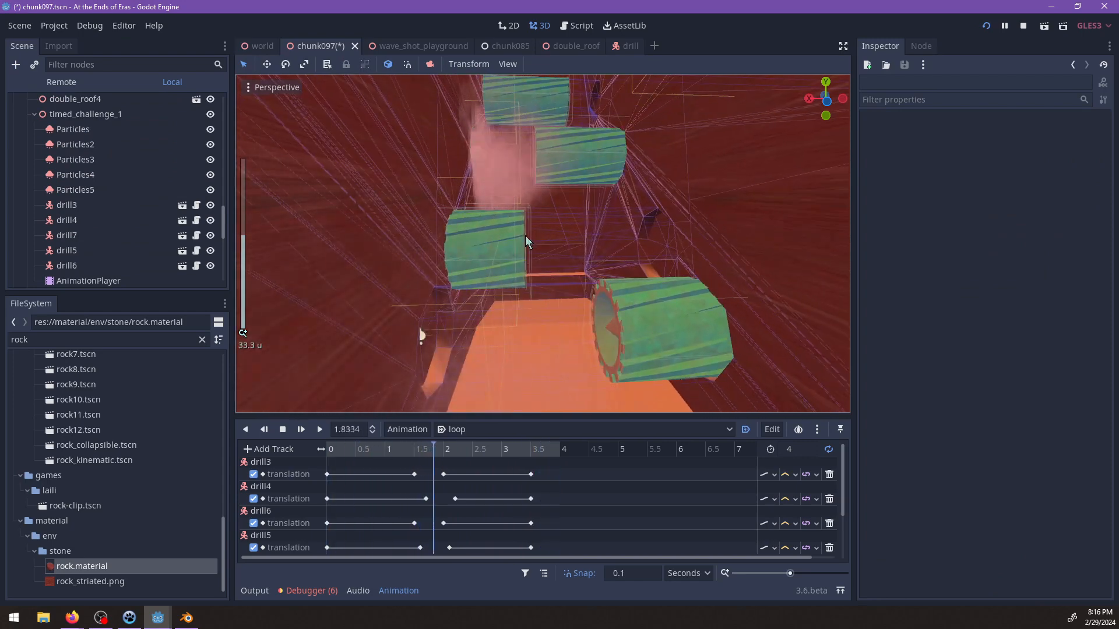
Turn on Emitting for Particles3 and view its dust around the uppermost drill.
click(79, 130)
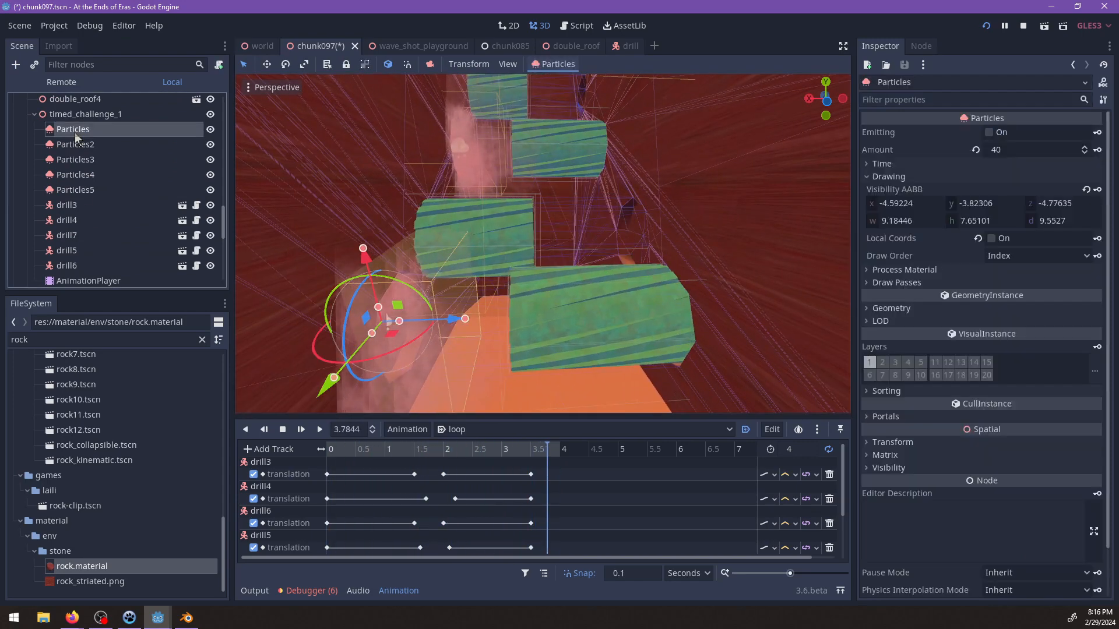
click(74, 159)
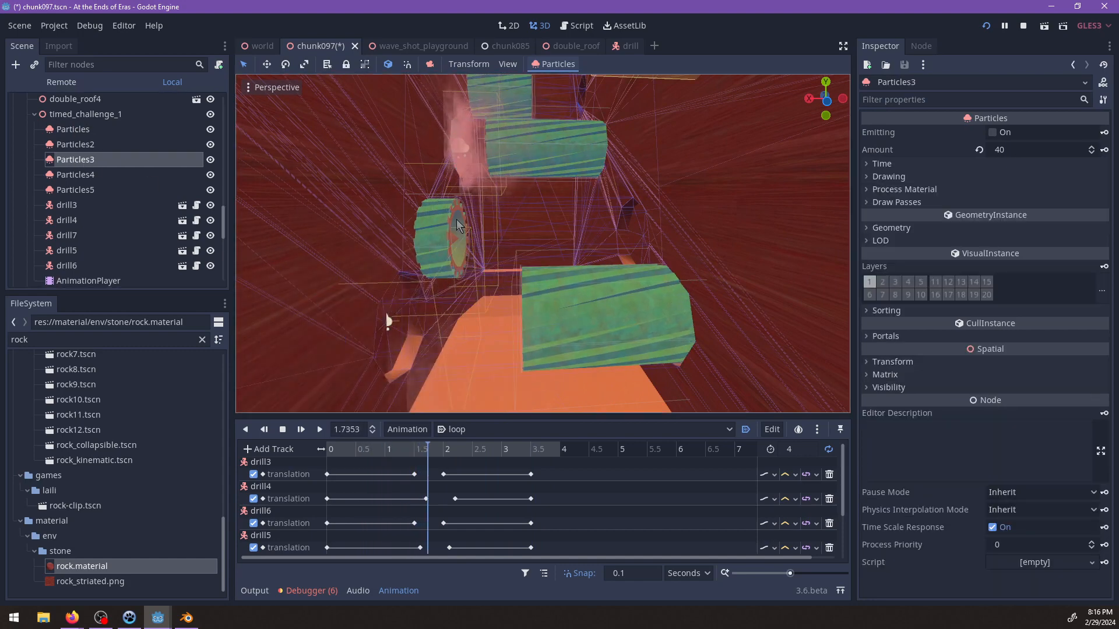
scroll(508, 221, down, 4)
shift+middle_drag(508, 221, 497, 256)
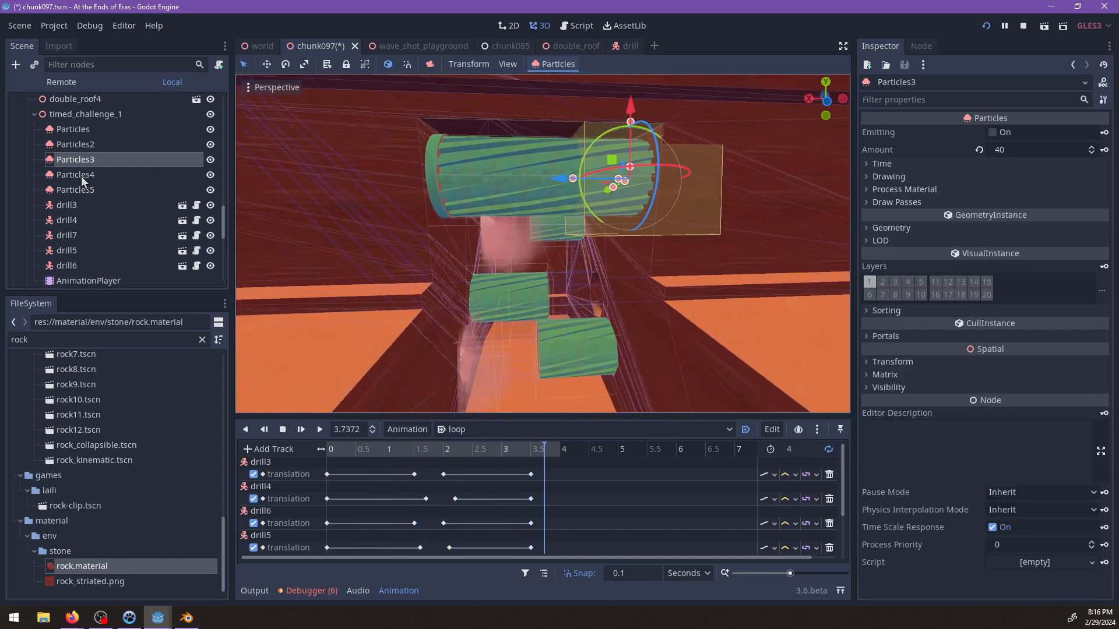
click(992, 132)
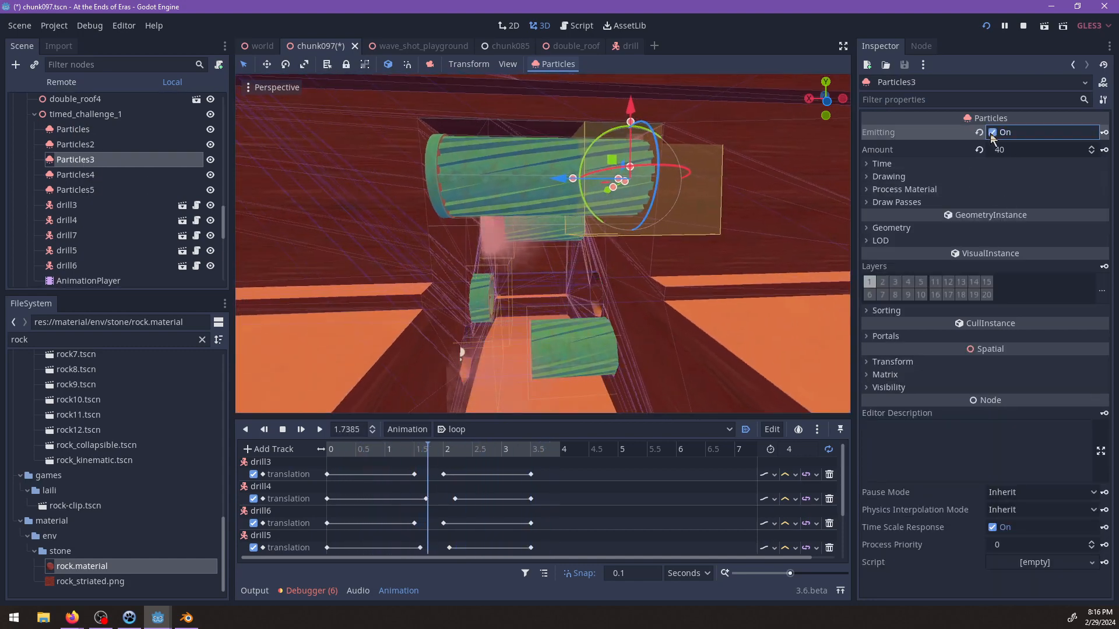
scroll(590, 274, up, 4)
shift+middle_drag(556, 273, 542, 317)
scroll(541, 322, down, 4)
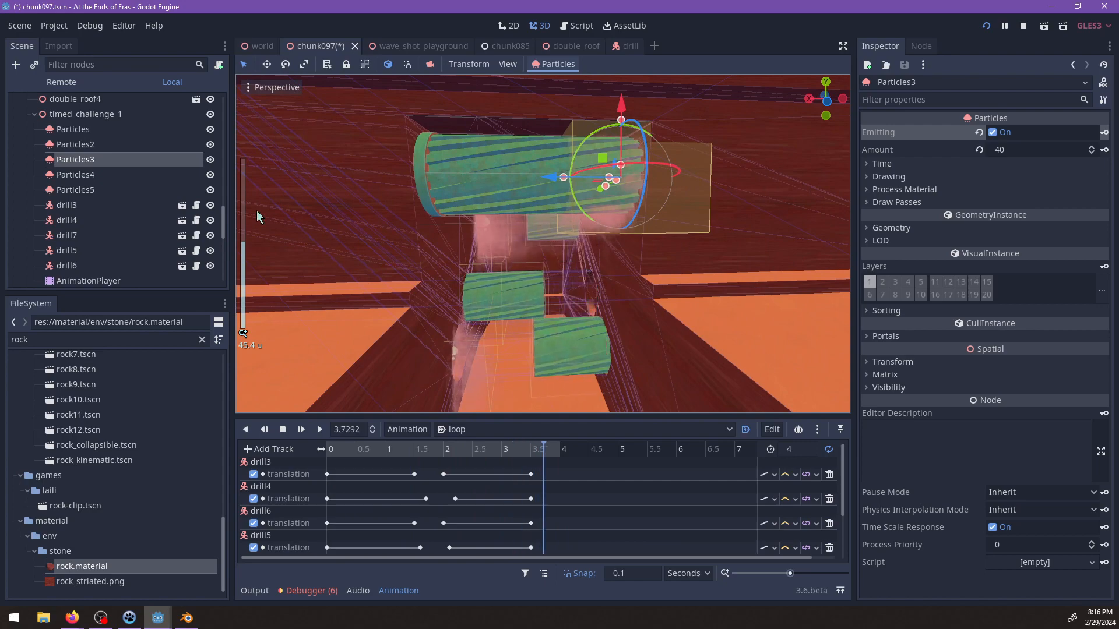
In the loop animation, retarget the first emitting track to Particles4 and the second emitting track to Particles2.
click(86, 130)
scroll(591, 327, up, 3)
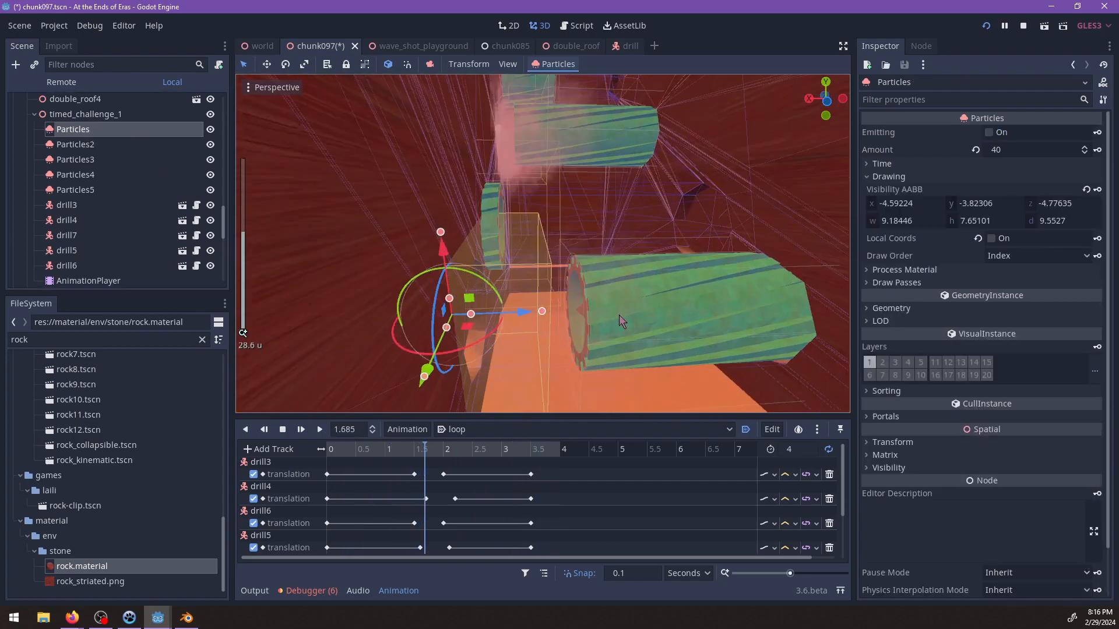
scroll(465, 494, down, 3)
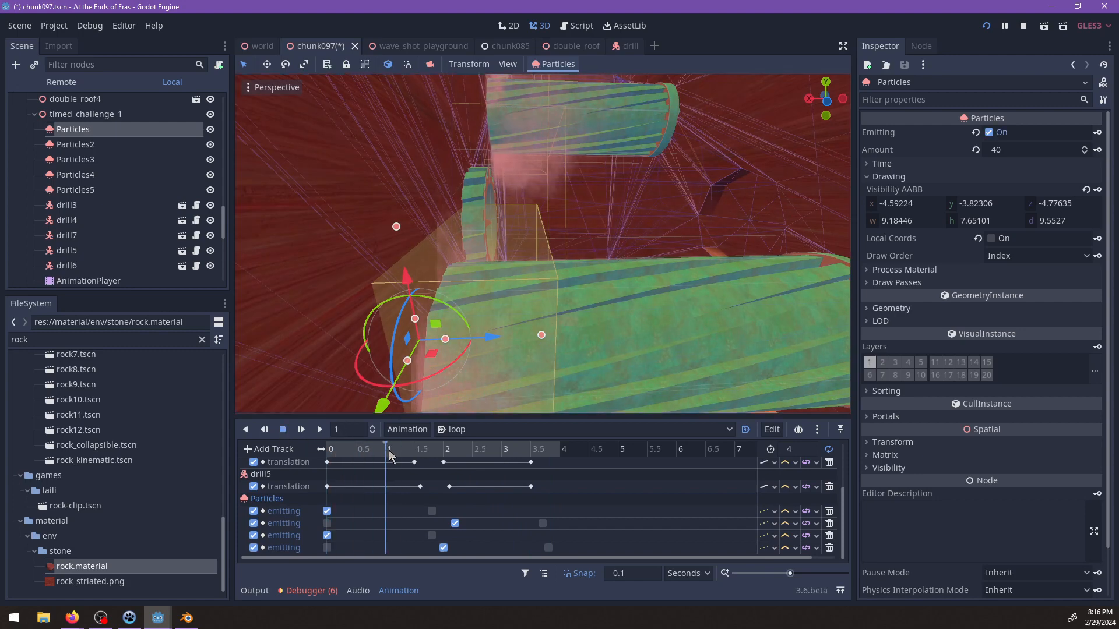
drag(390, 456, 447, 453)
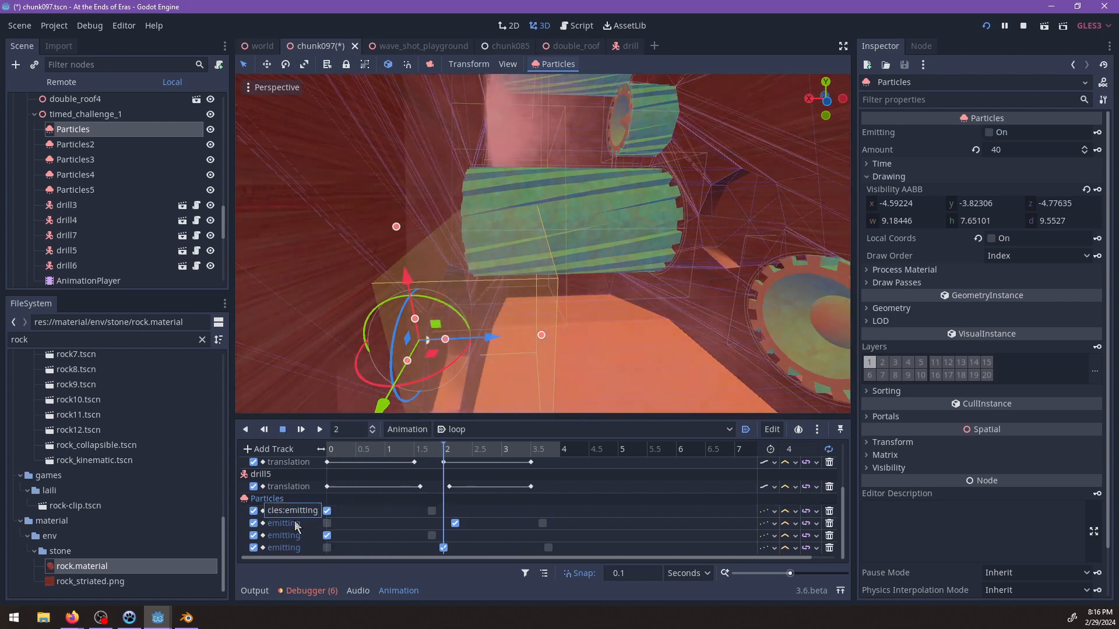
drag(279, 511, 254, 510)
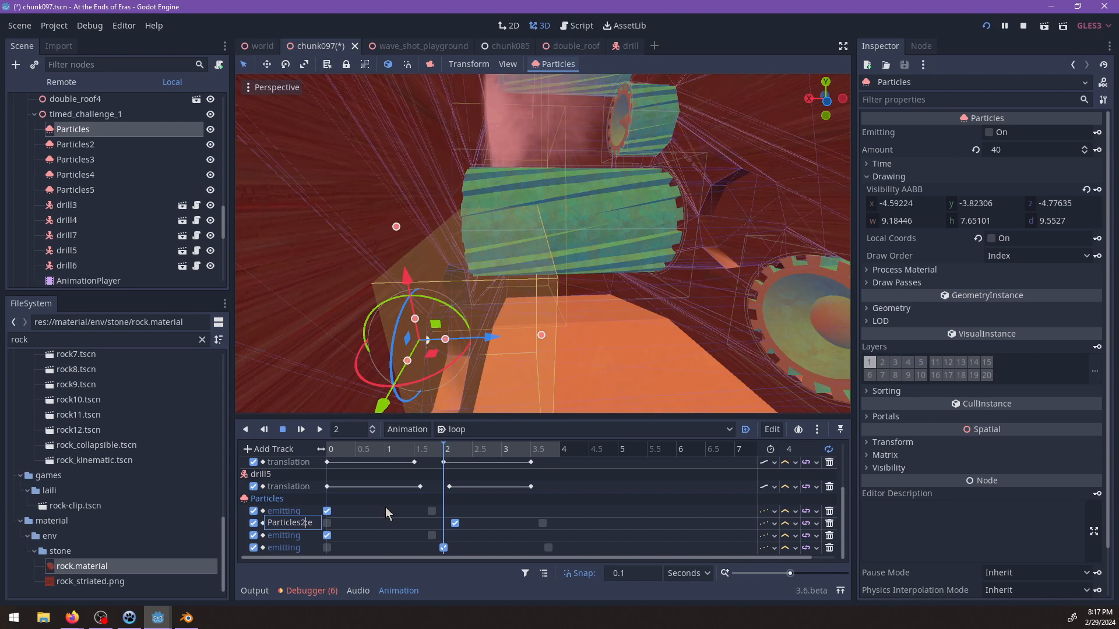
key(Return)
click(285, 516)
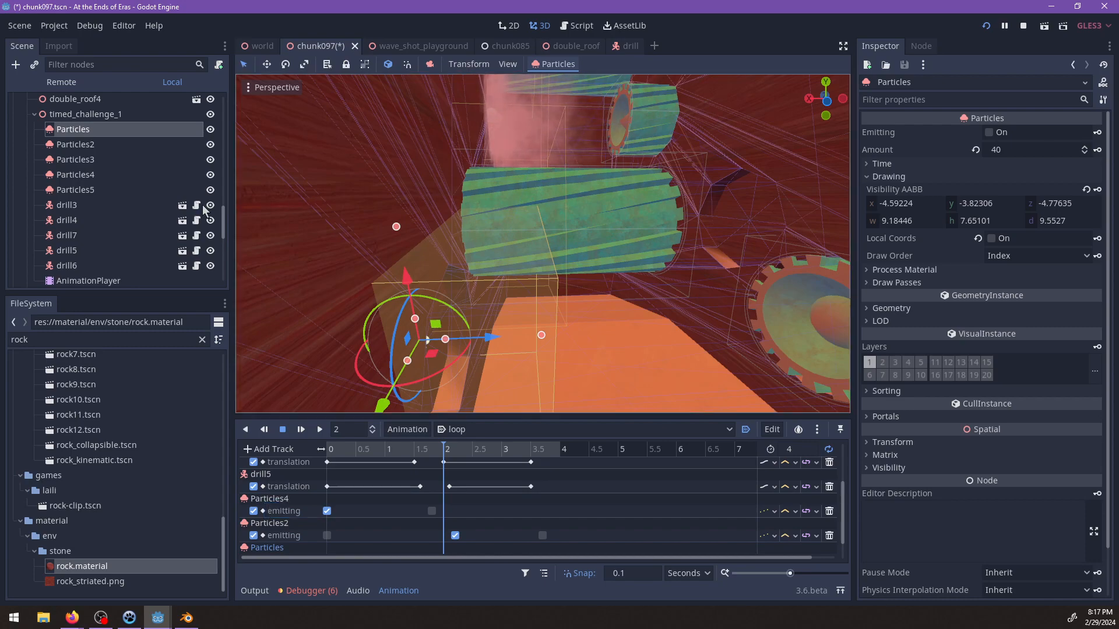
Locate Particles4 and Particles5 in the channel and identify which drill the dust at the uppermost drill belongs to.
double_click(76, 174)
scroll(265, 229, down, 3)
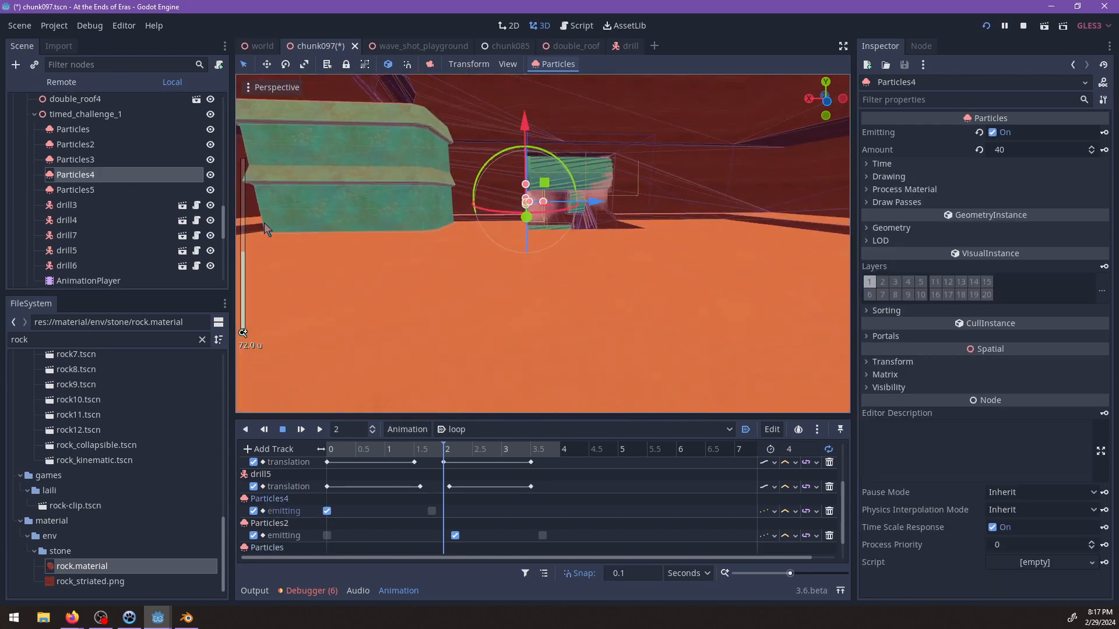
double_click(75, 190)
scroll(585, 237, up, 5)
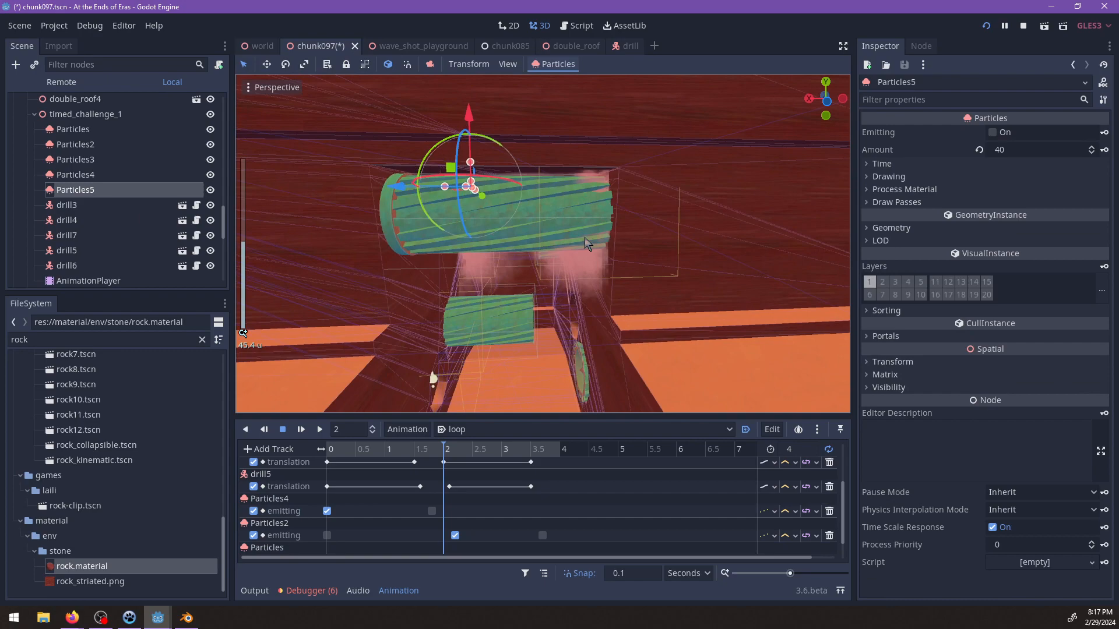
click(592, 278)
scroll(589, 277, up, 3)
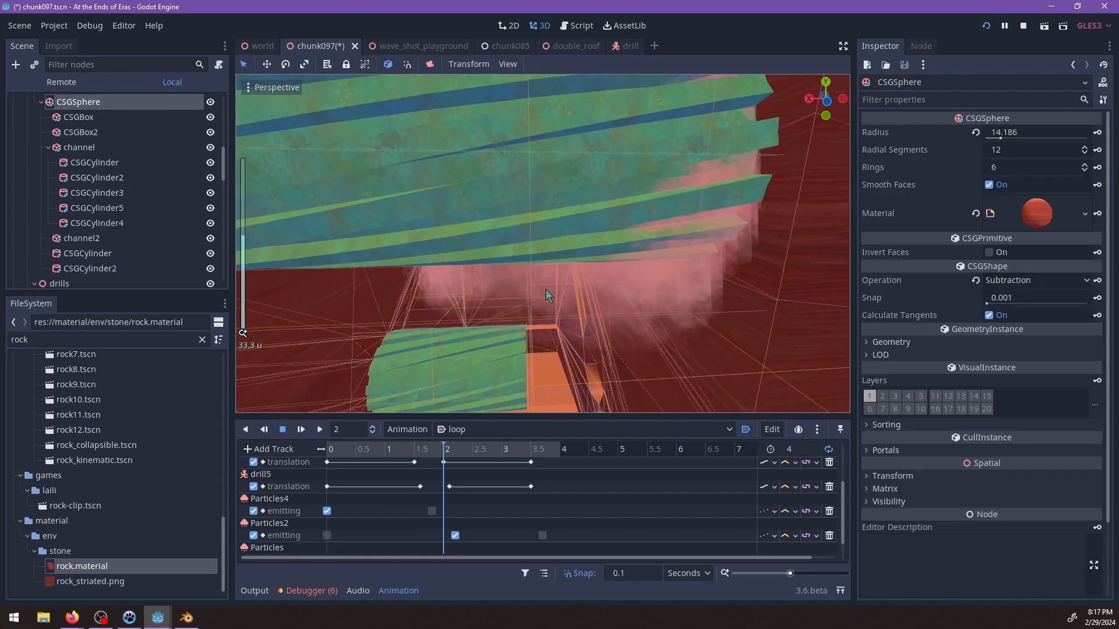
click(533, 289)
click(673, 186)
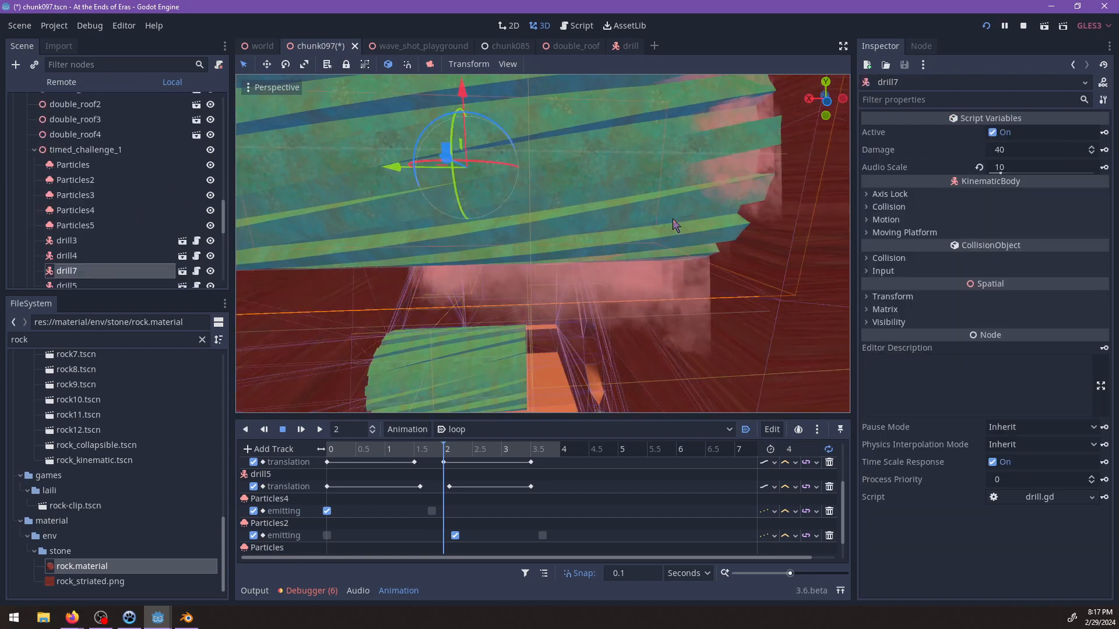
scroll(628, 267, down, 4)
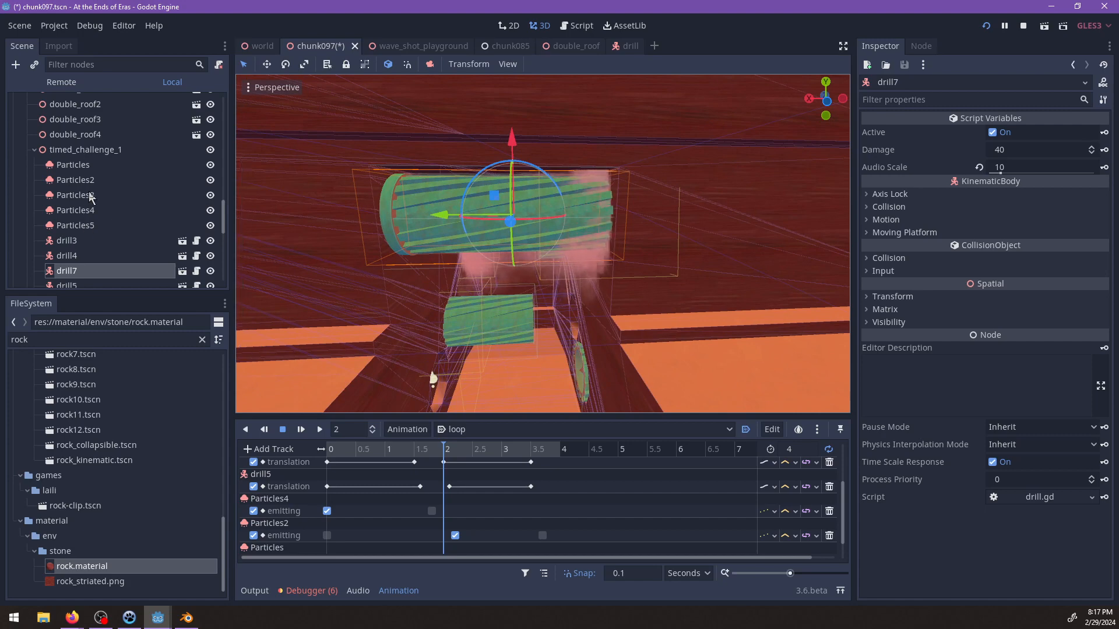
Move Particles3 inside drill7 and turn off its Emitting.
drag(90, 198, 74, 243)
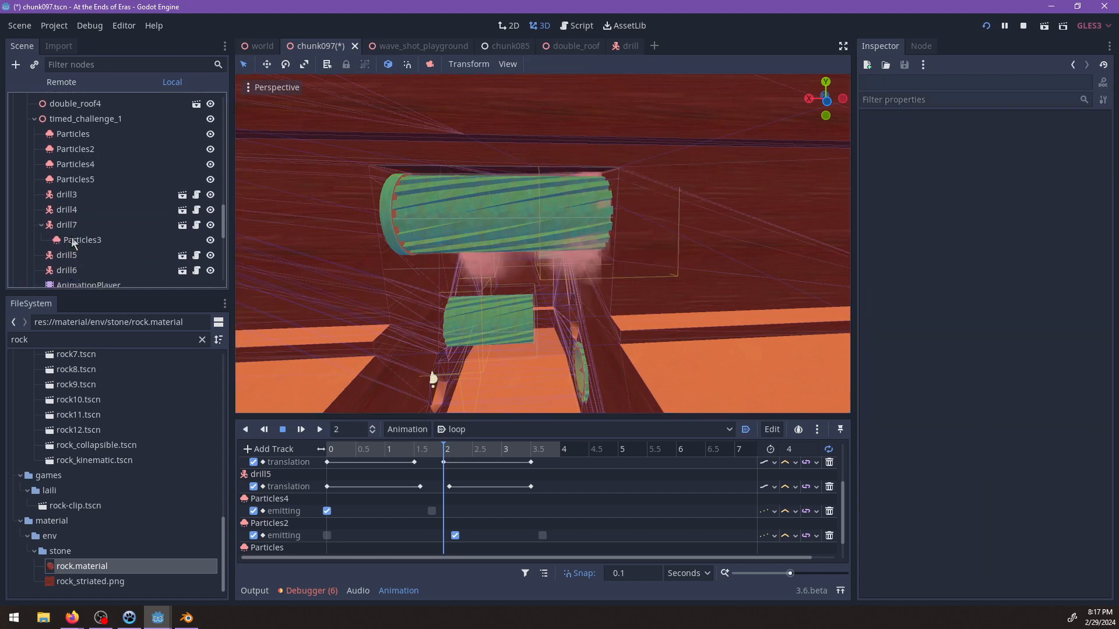
click(67, 225)
click(72, 241)
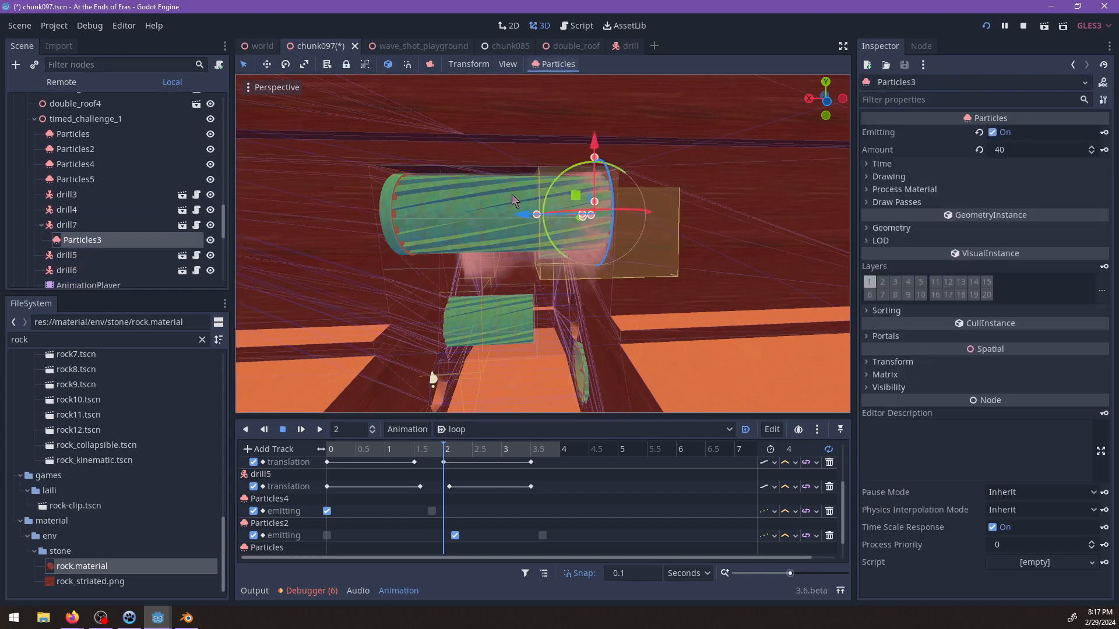
click(992, 133)
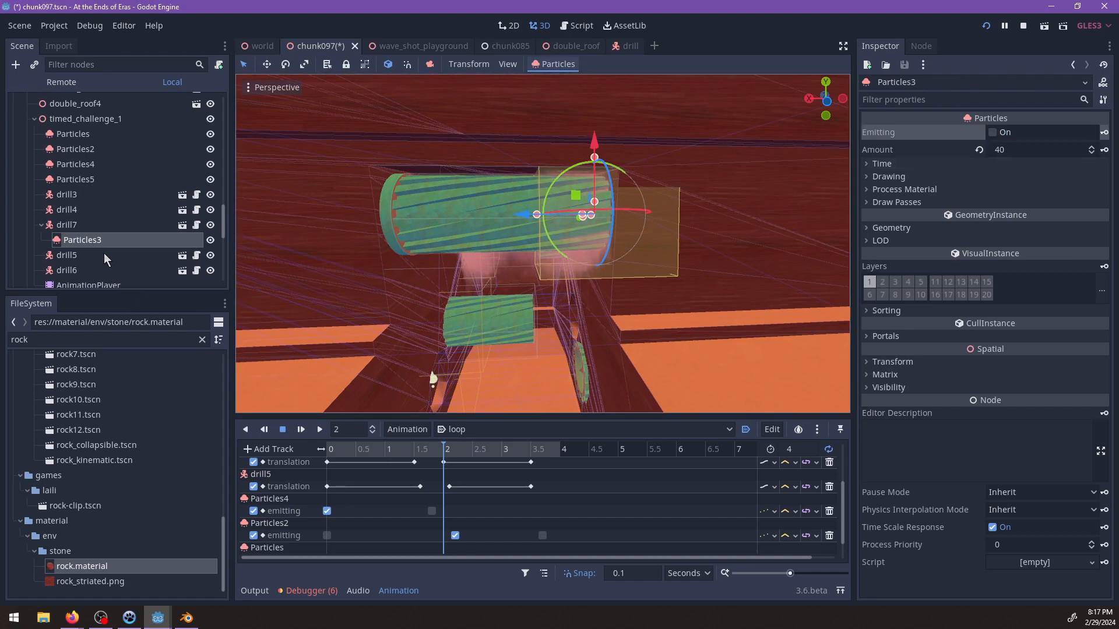
Rename Particles5 to Particles3 and place it above Particles4 under timed_challenge_1.
click(89, 167)
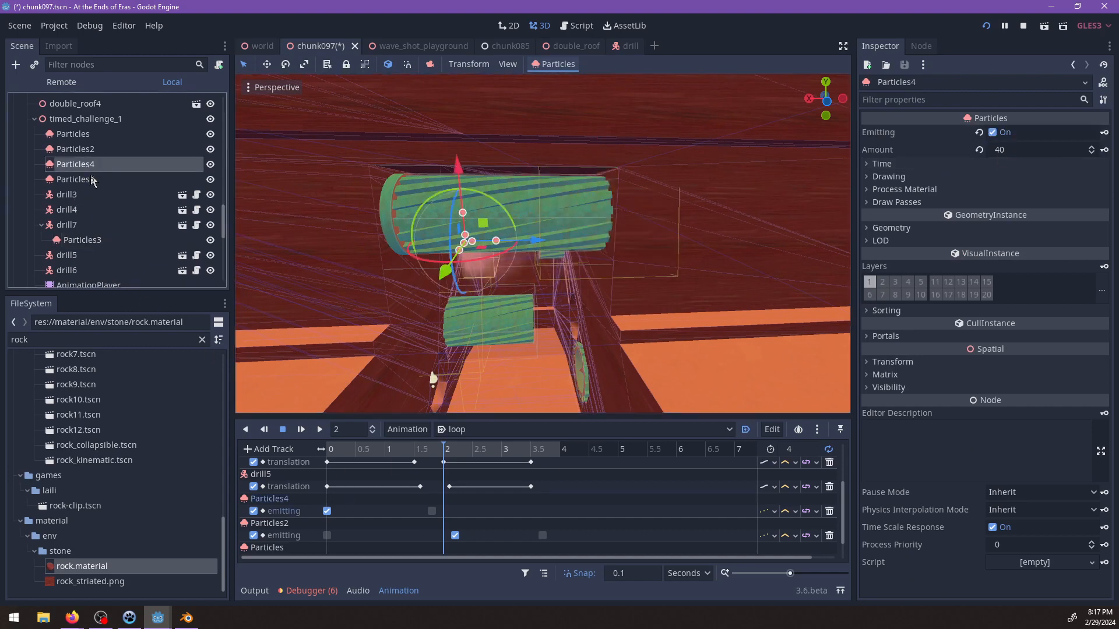
double_click(92, 180)
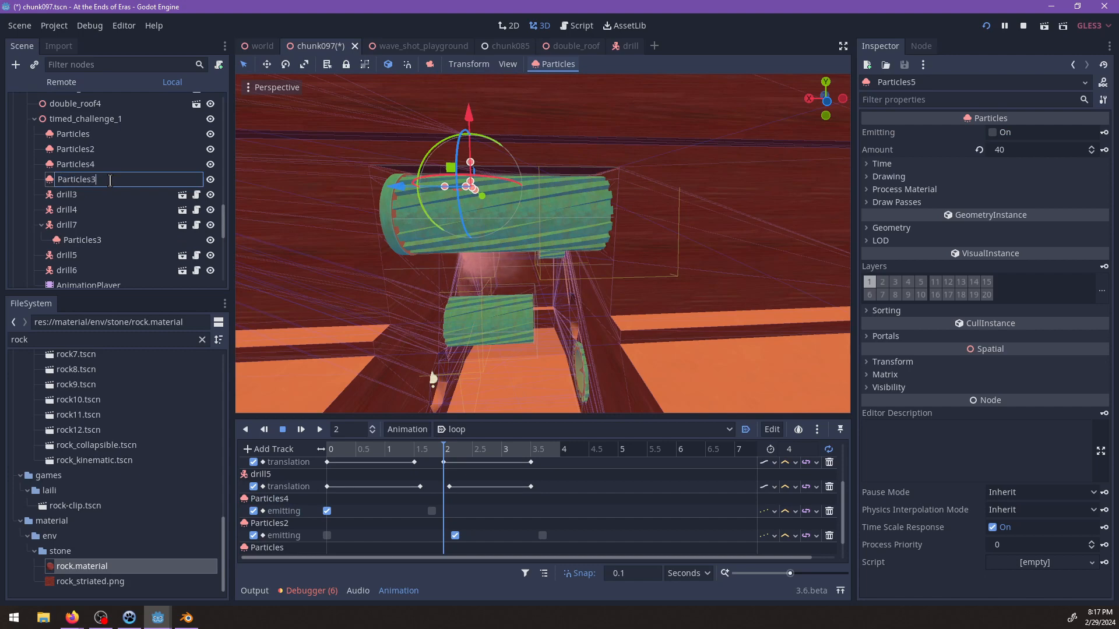
click(87, 170)
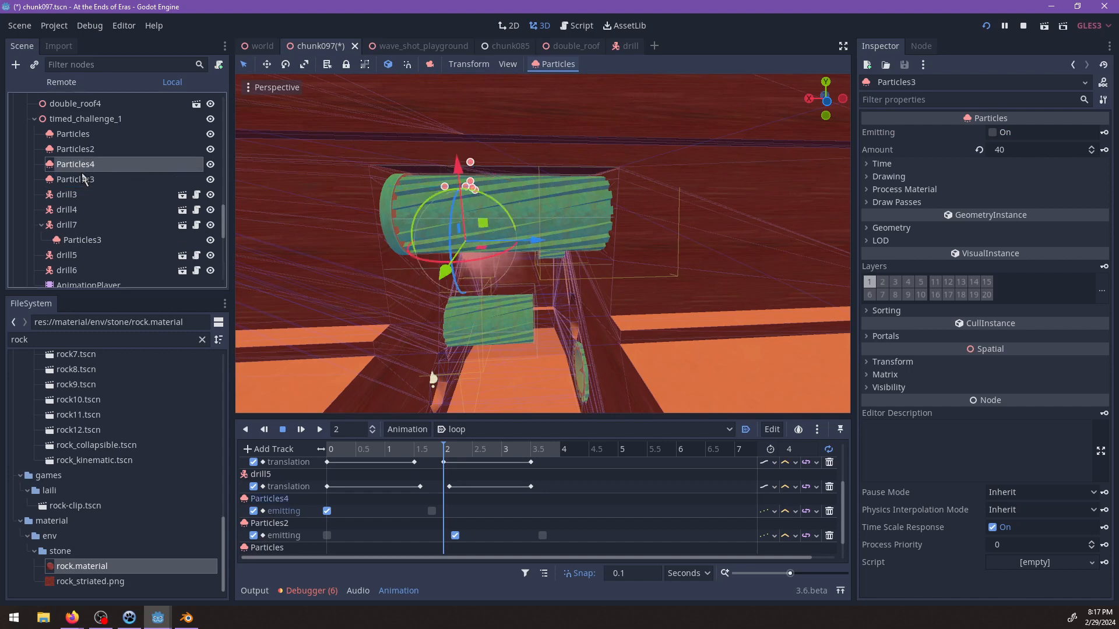
drag(84, 175, 83, 163)
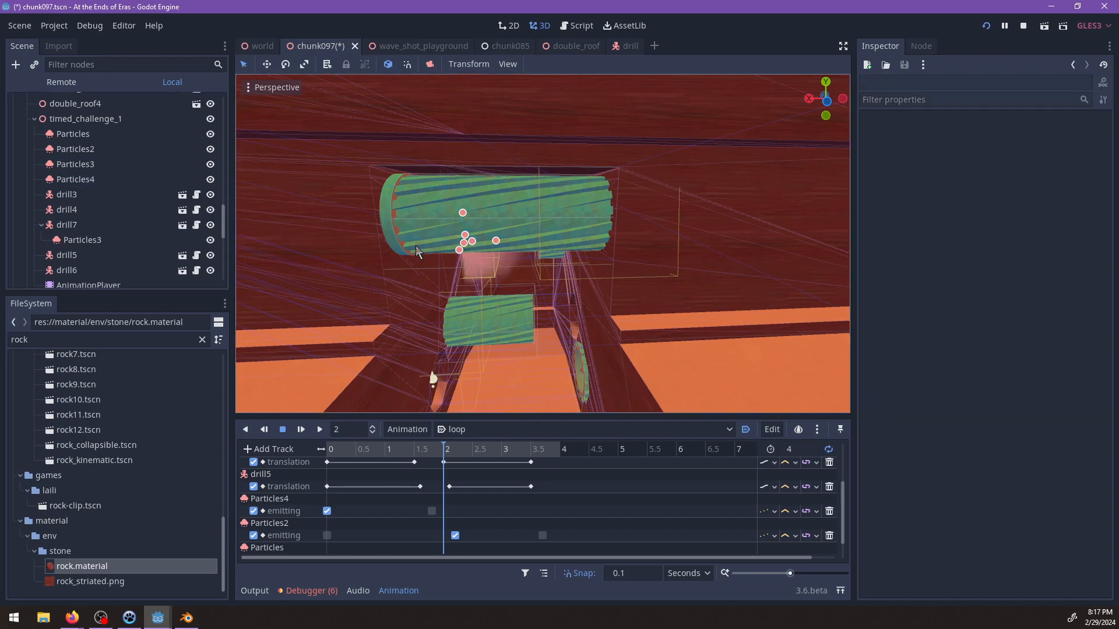
Move Particles2 across the channel to the opposite end of its drill.
scroll(417, 250, up, 5)
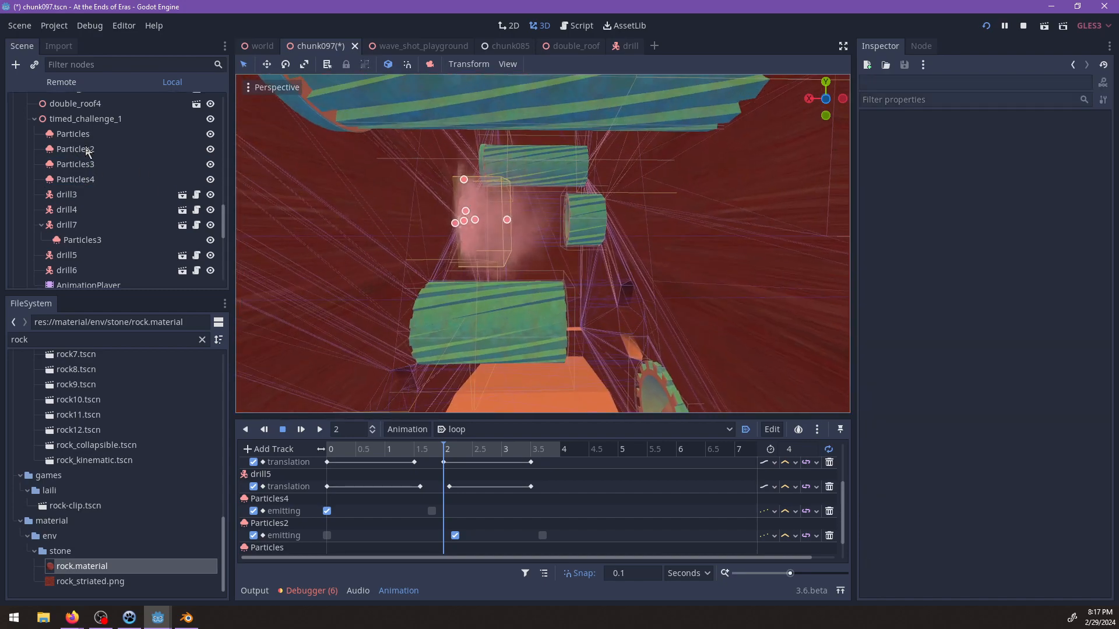
click(87, 150)
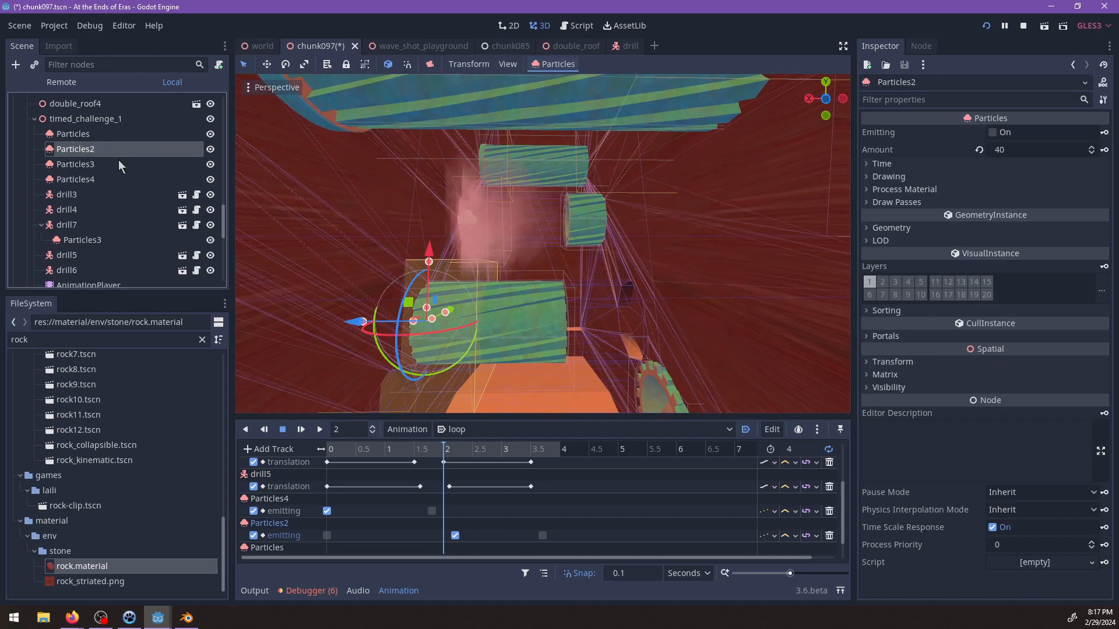
middle_drag(414, 286, 384, 294)
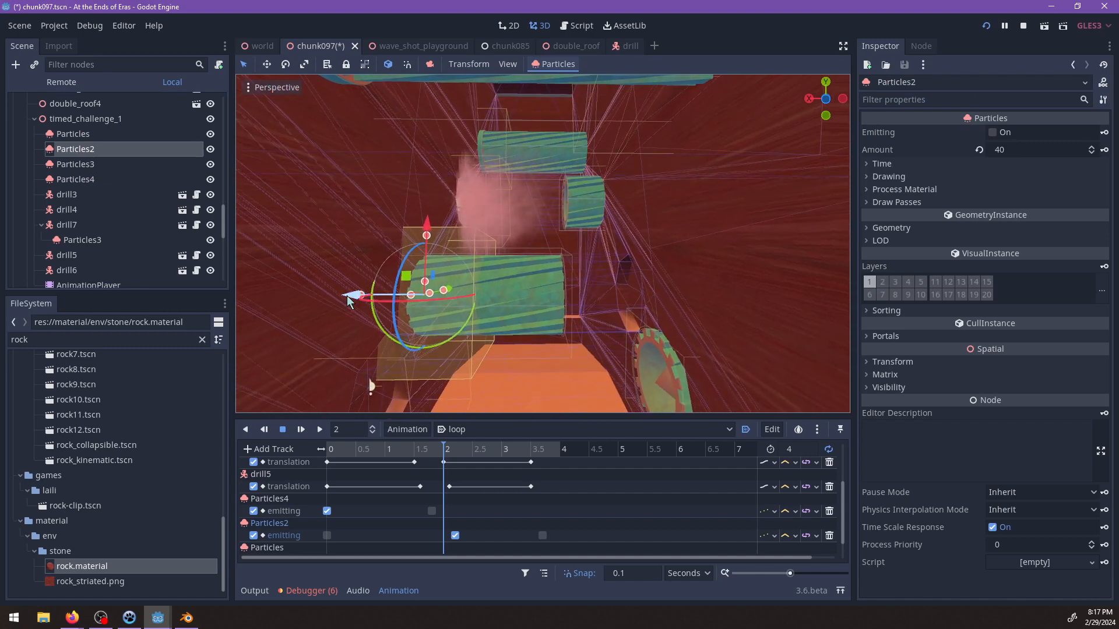
drag(348, 300, 531, 308)
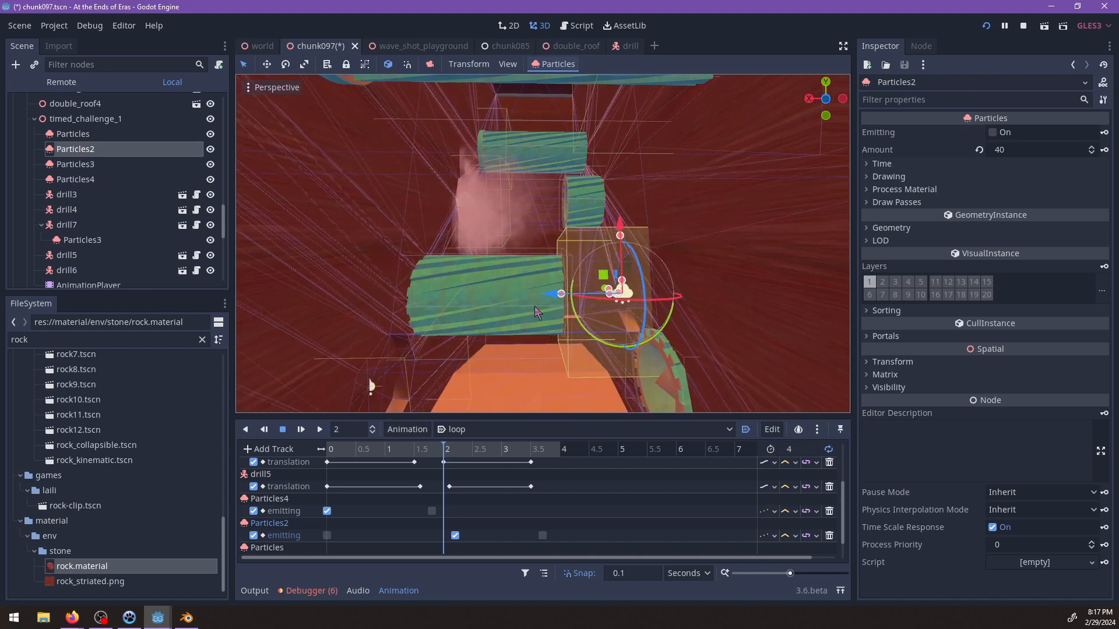
Check the placement of Particles and move the timed_challenge_1 Particles3 across the channel to the opposite end of its drill.
click(67, 136)
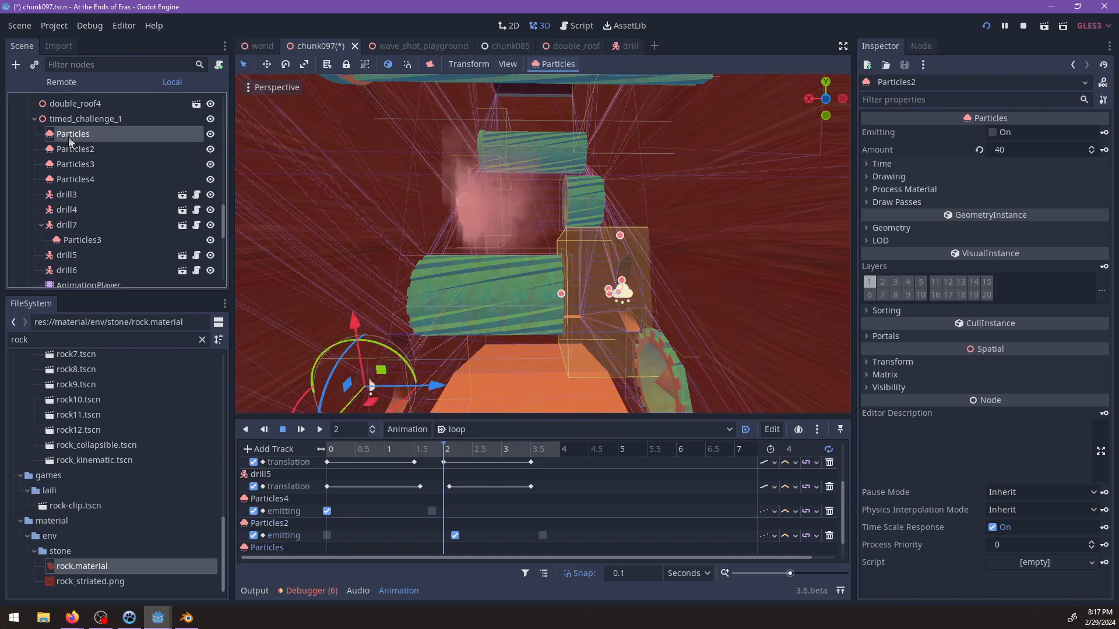
middle_drag(453, 292, 480, 269)
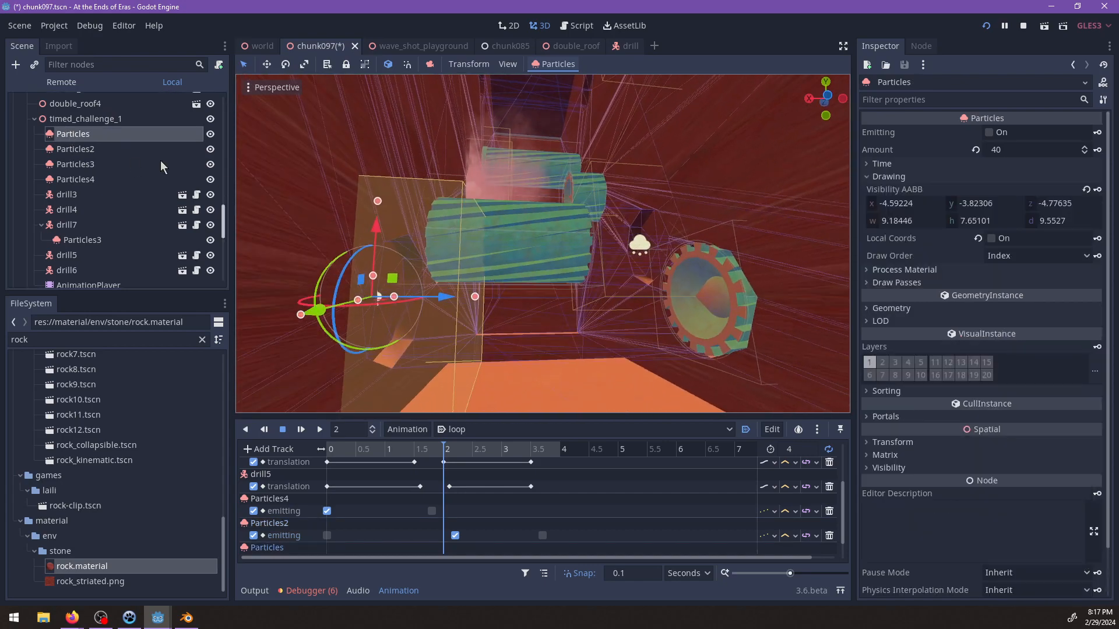
click(74, 164)
key(f)
scroll(568, 267, up, 5)
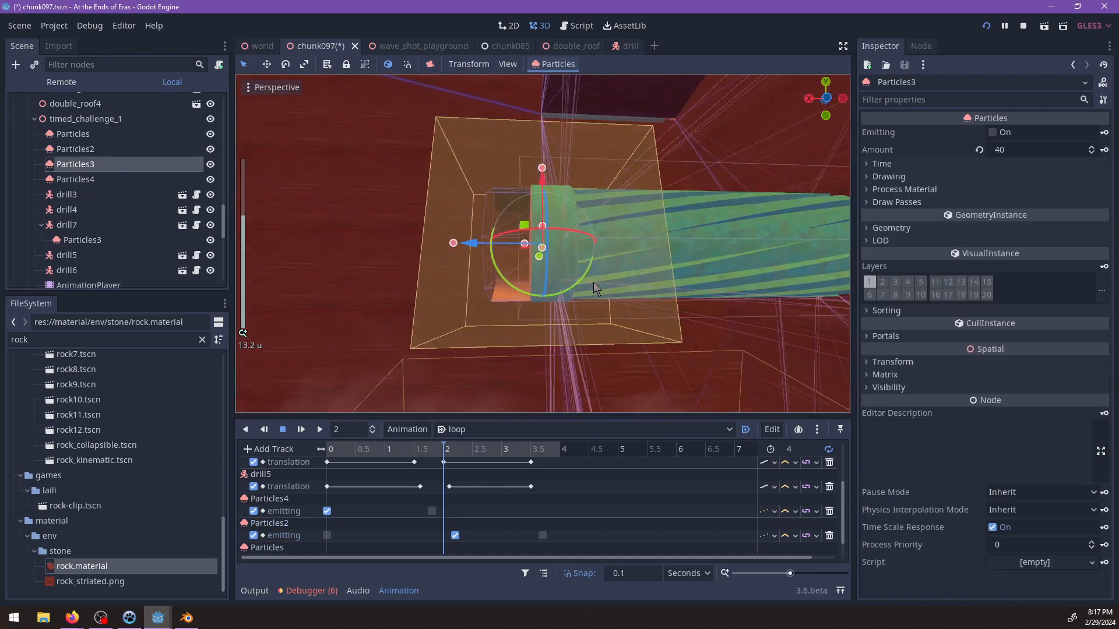
middle_drag(593, 282, 457, 267)
scroll(457, 268, down, 6)
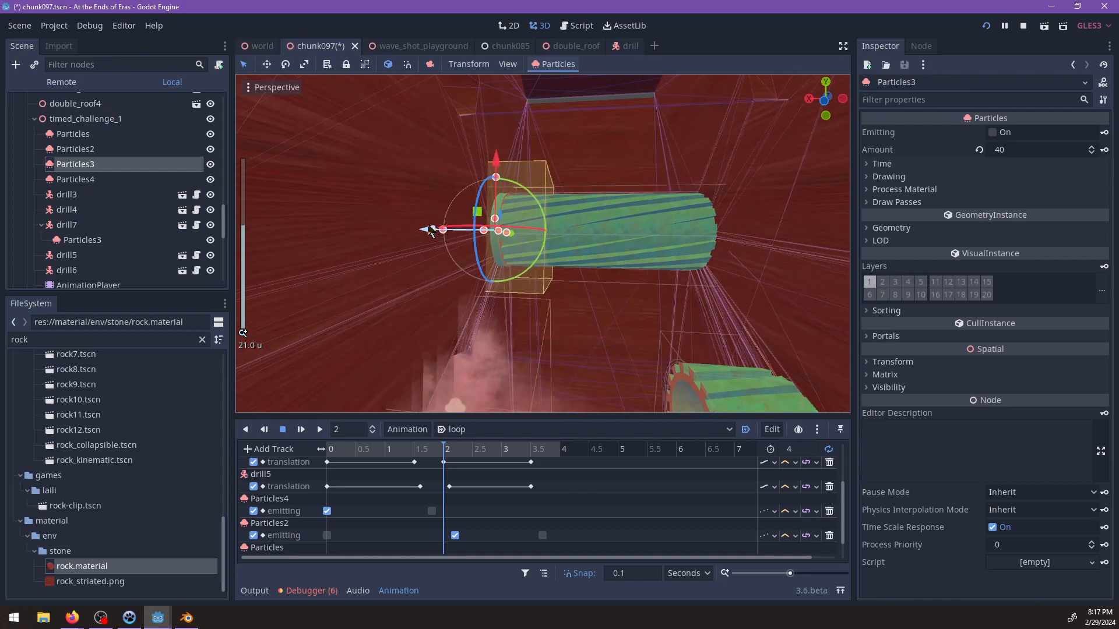
drag(428, 227, 635, 245)
Replay the loop animation from 0 and examine the dust at each drill along the channel.
scroll(587, 235, down, 4)
shift+middle_drag(645, 285, 525, 368)
scroll(588, 234, down, 2)
drag(443, 456, 312, 458)
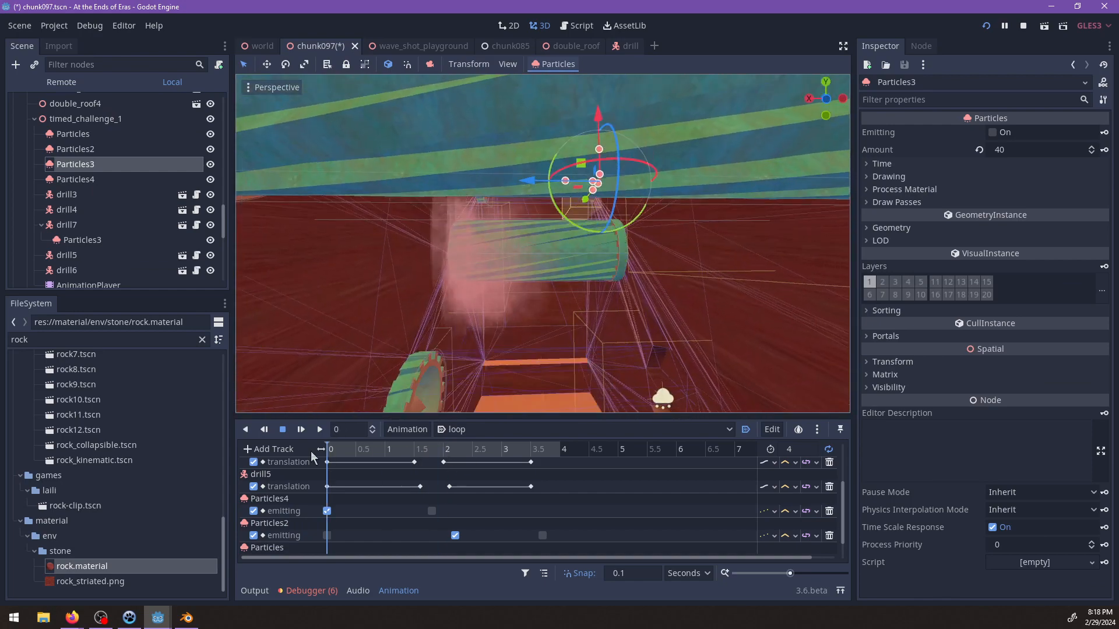
shift+middle_drag(460, 328, 466, 293)
scroll(467, 293, down, 6)
scroll(488, 309, up, 6)
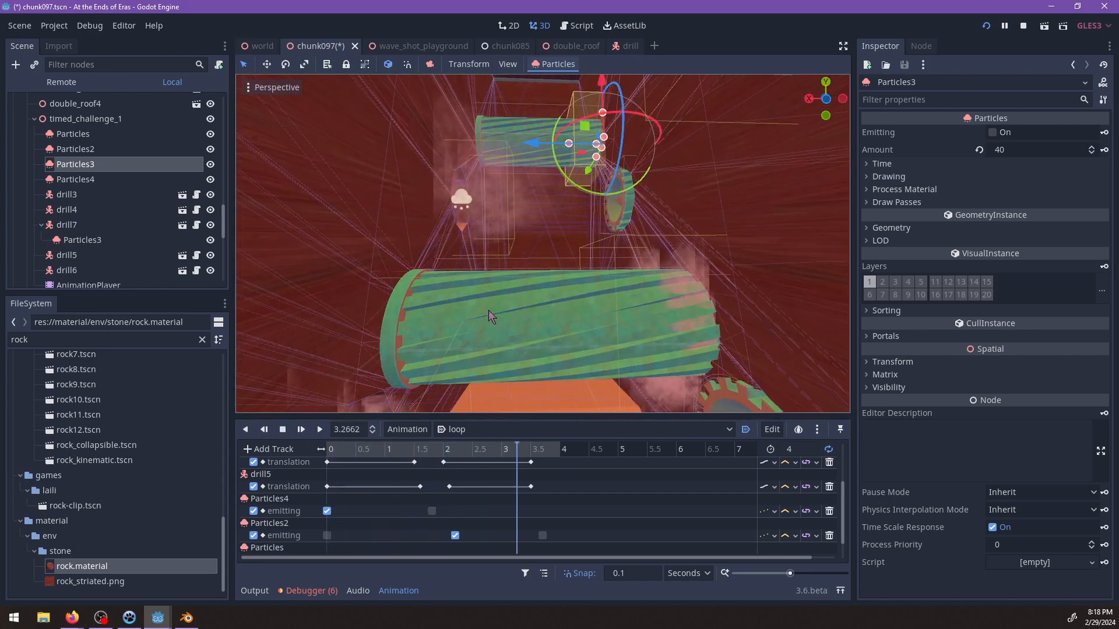
Retarget the second emitting track of Particles in the loop animation to the Particles3 node under timed_challenge_1.
scroll(501, 251, down, 2)
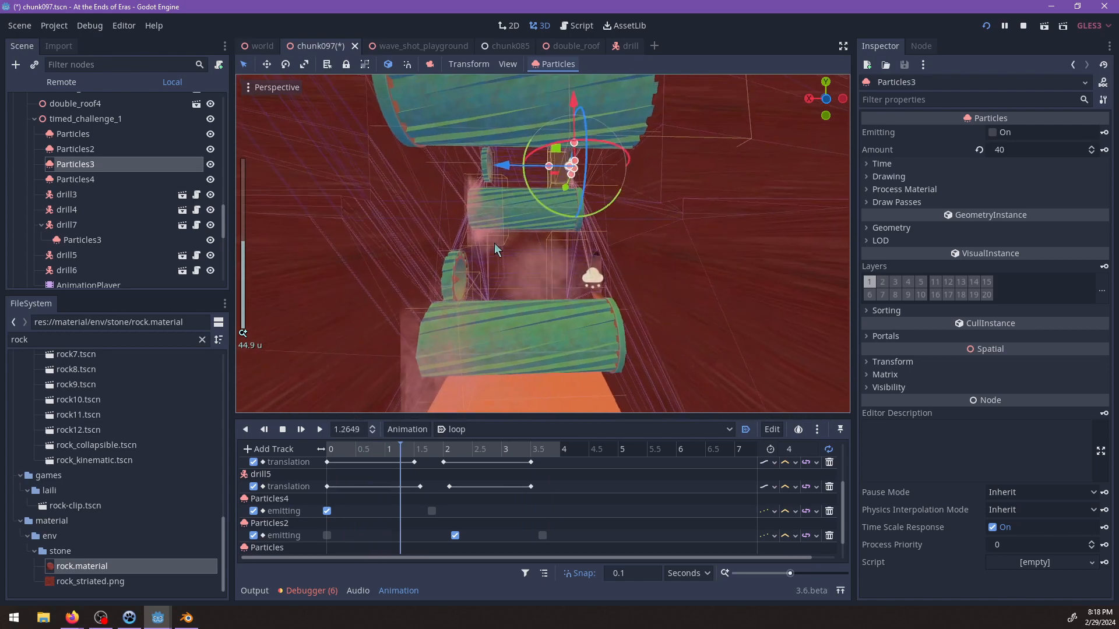
scroll(493, 246, up, 2)
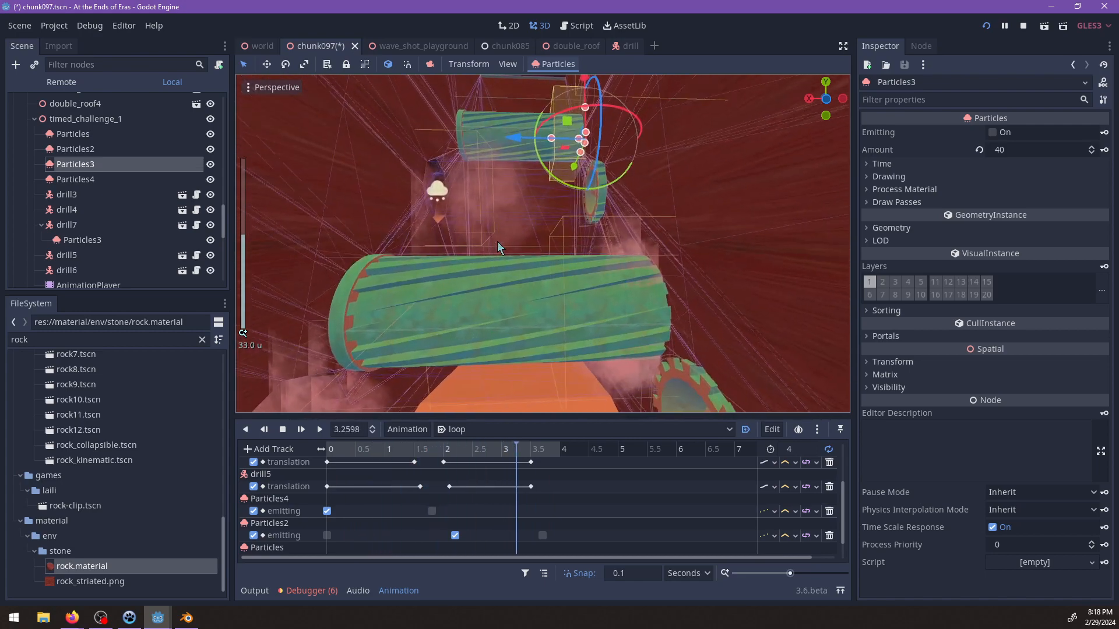
shift+middle_drag(557, 205, 576, 293)
scroll(576, 293, up, 4)
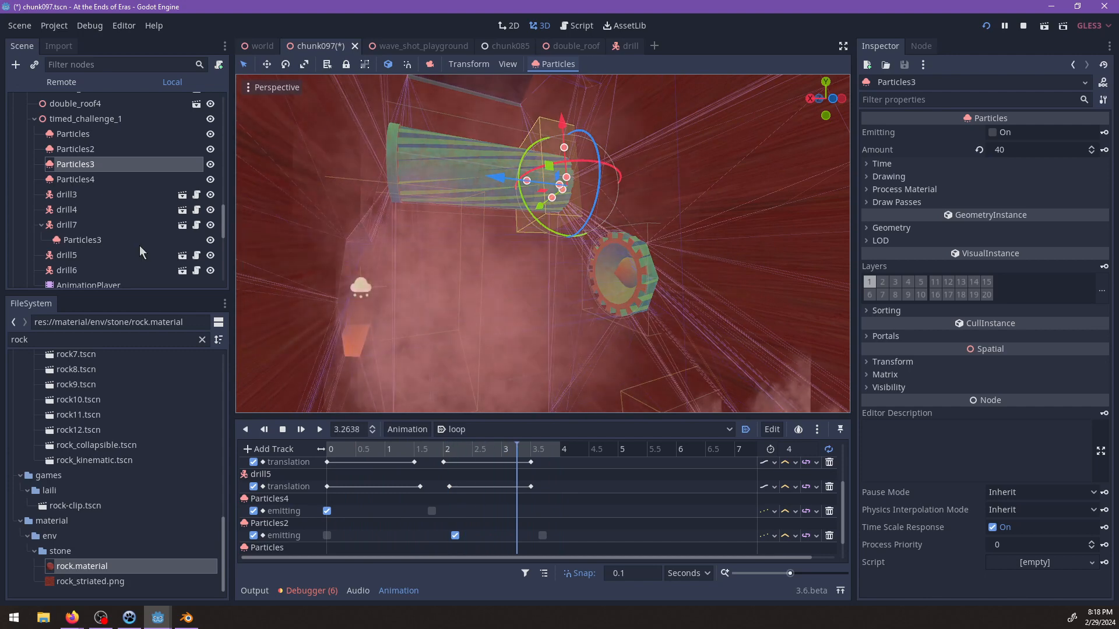
click(95, 178)
click(92, 165)
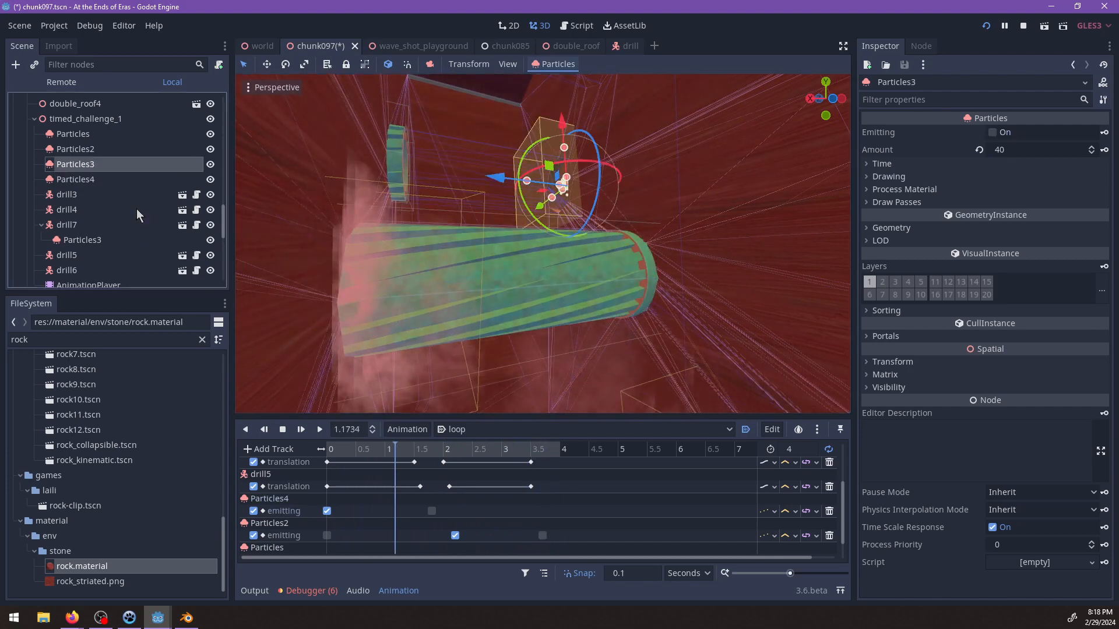
scroll(302, 509, down, 1)
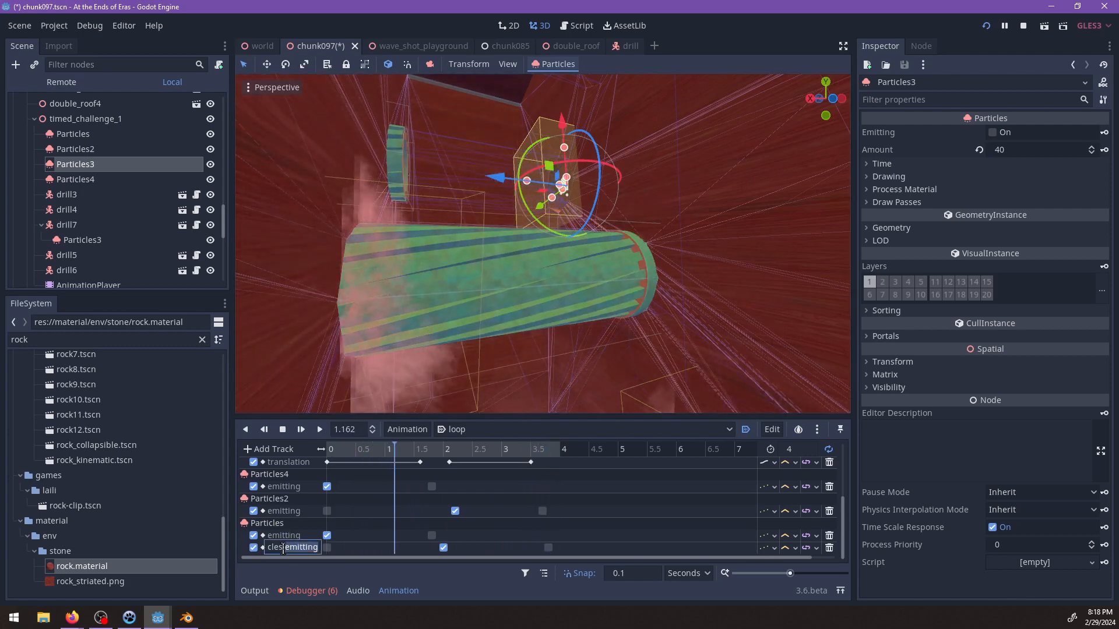
key(Return)
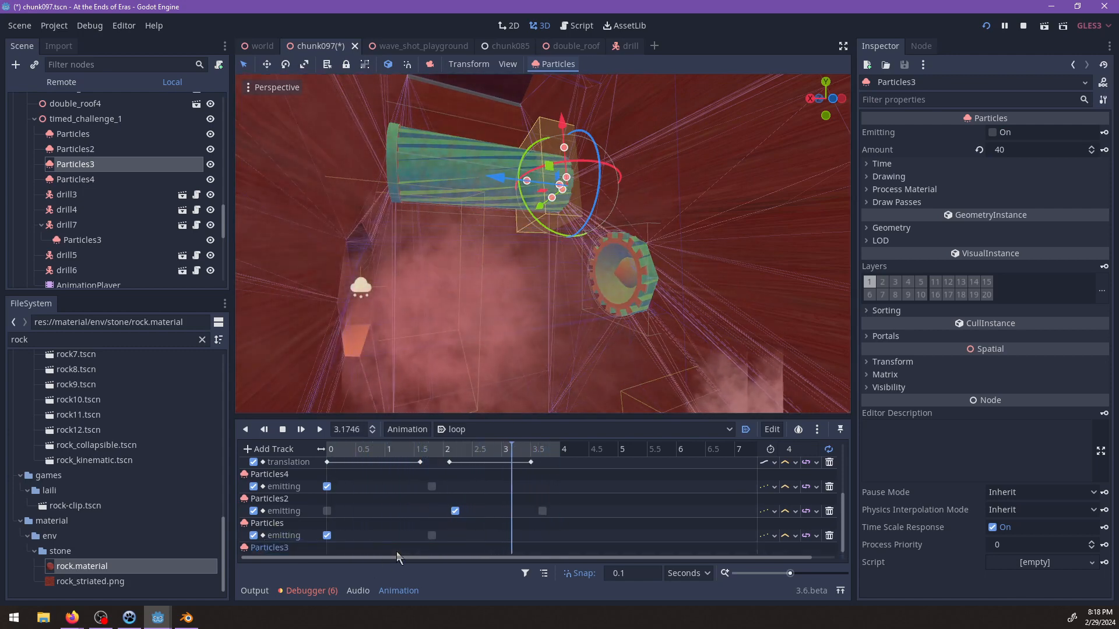
scroll(373, 487, down, 2)
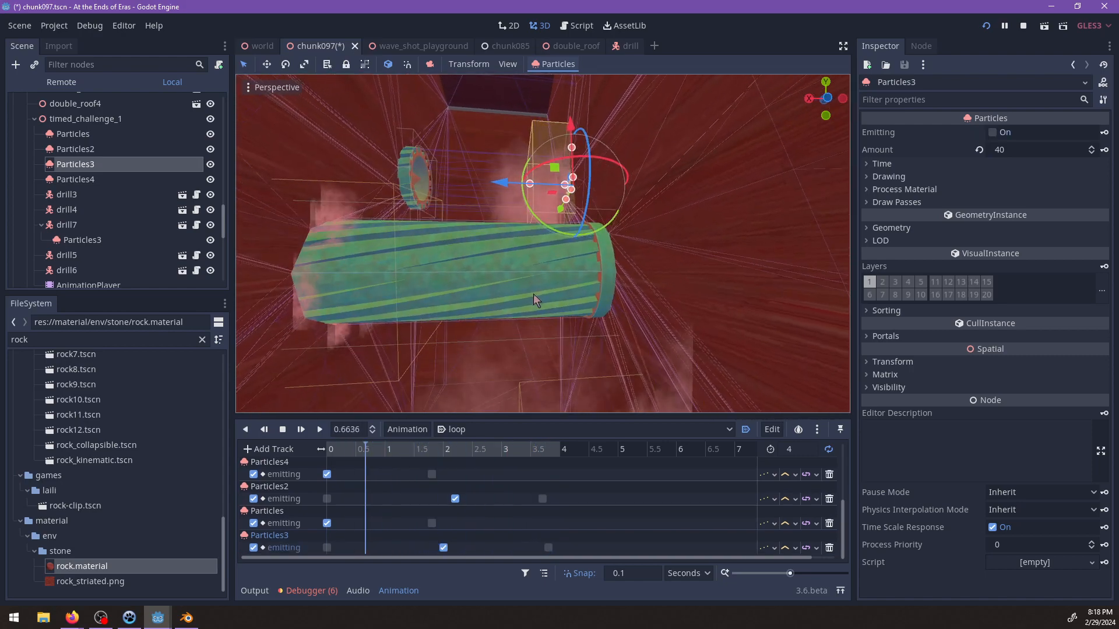
Scrub through the loop animation and examine the dust timing at Particles3 and the other drills in the channel.
scroll(561, 339, up, 3)
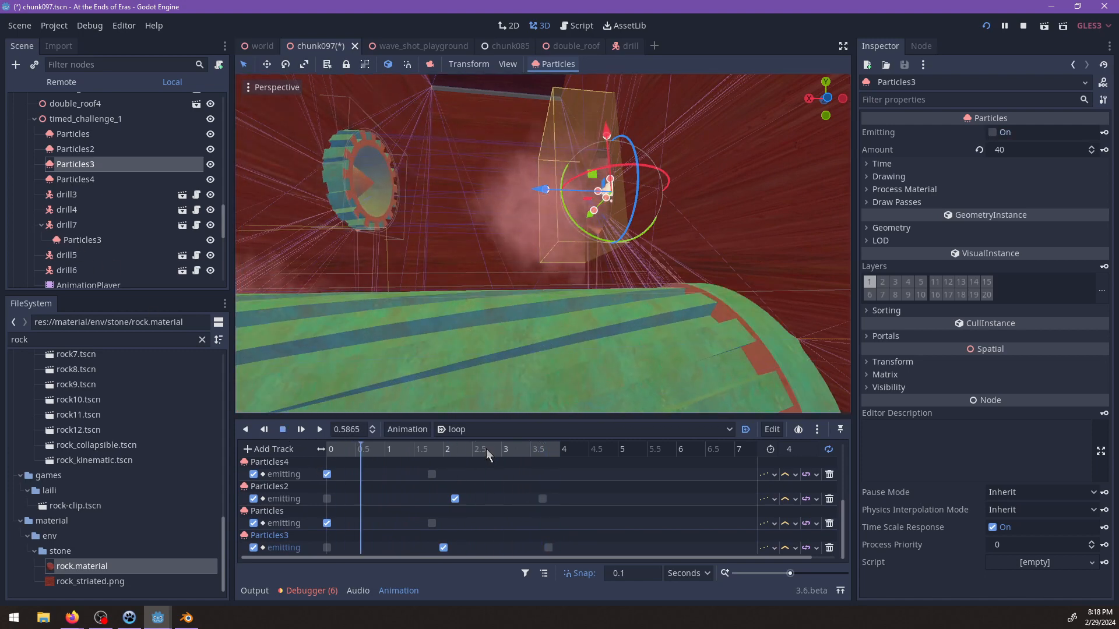
drag(486, 448, 576, 455)
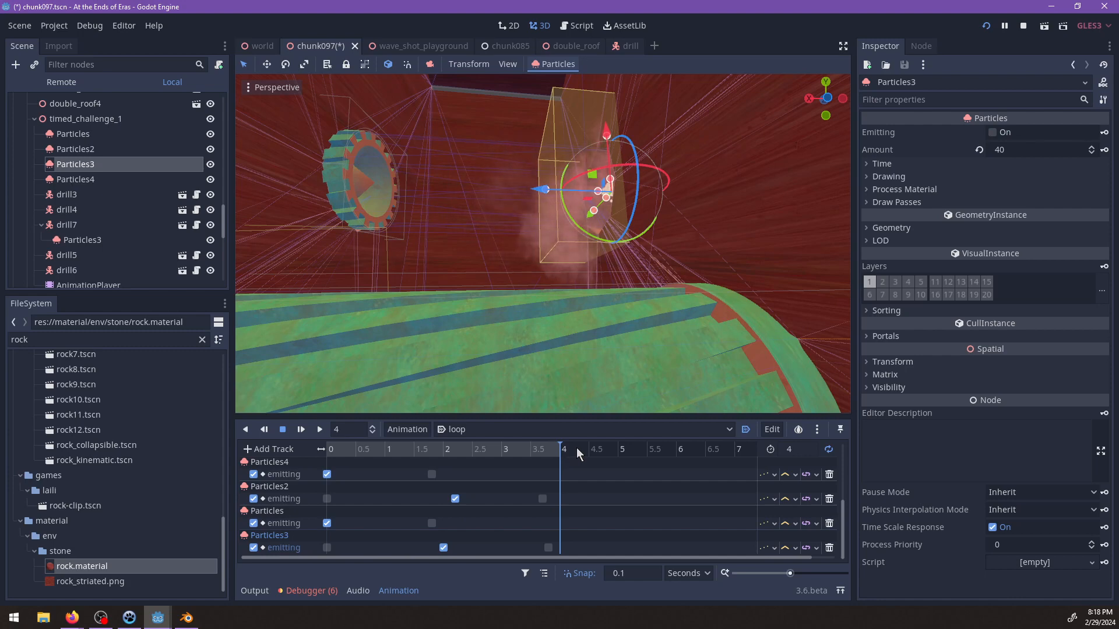
scroll(526, 344, down, 6)
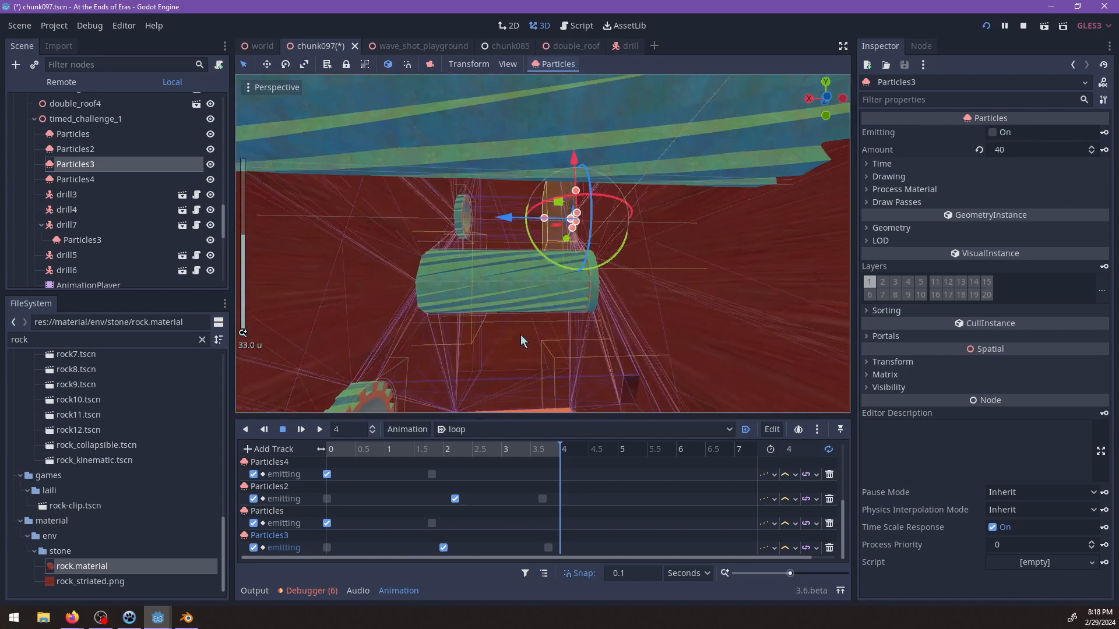
drag(542, 449, 353, 460)
scroll(445, 331, down, 5)
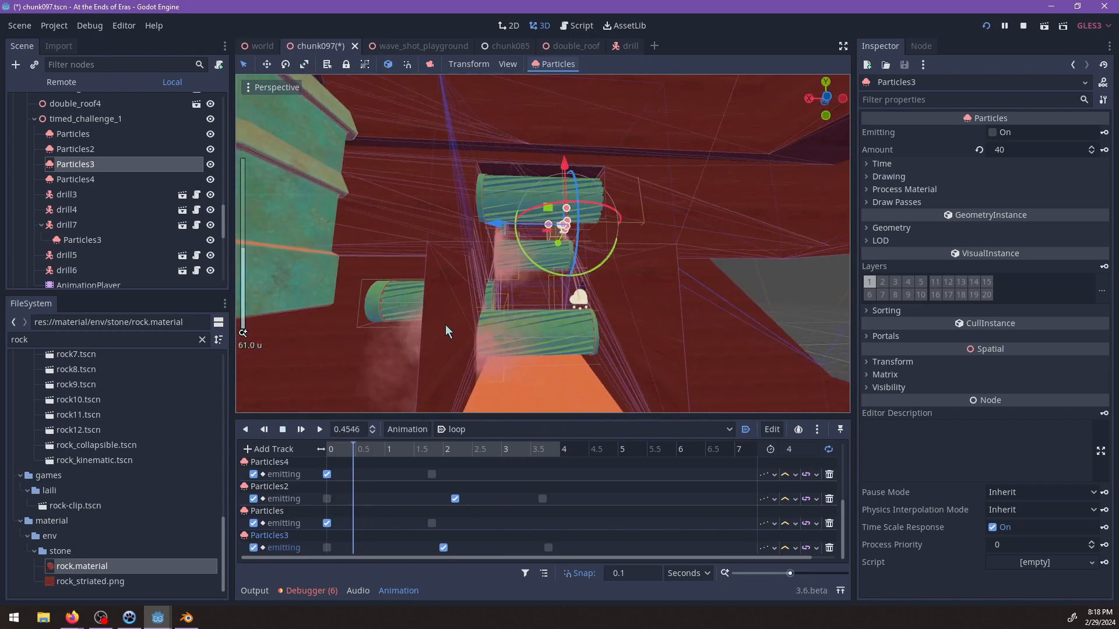
shift+middle_drag(486, 342, 482, 329)
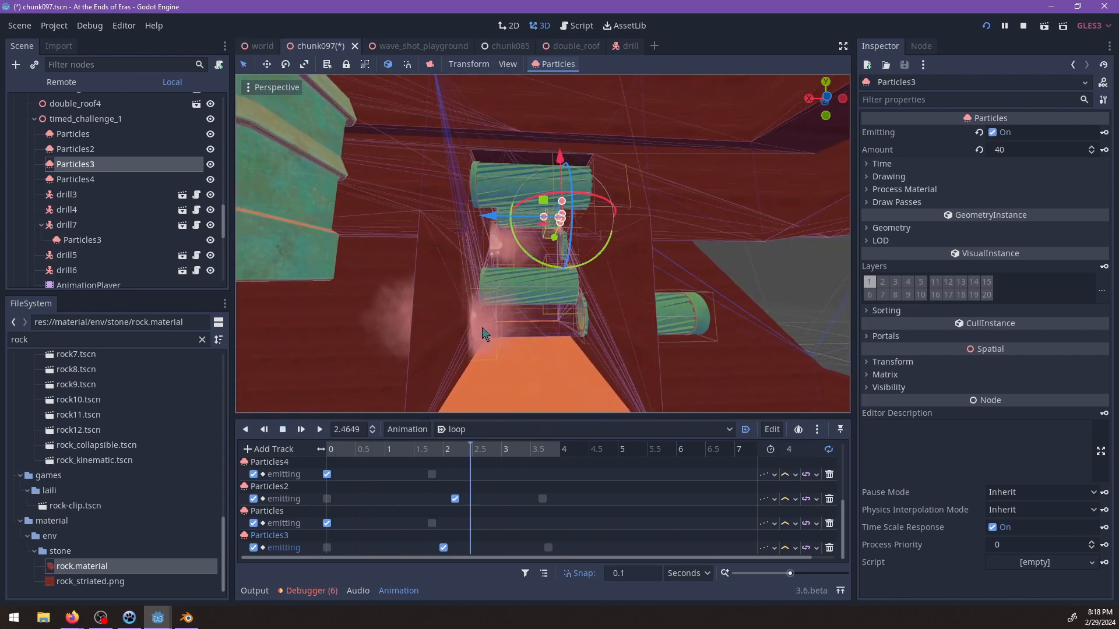
scroll(533, 302, up, 4)
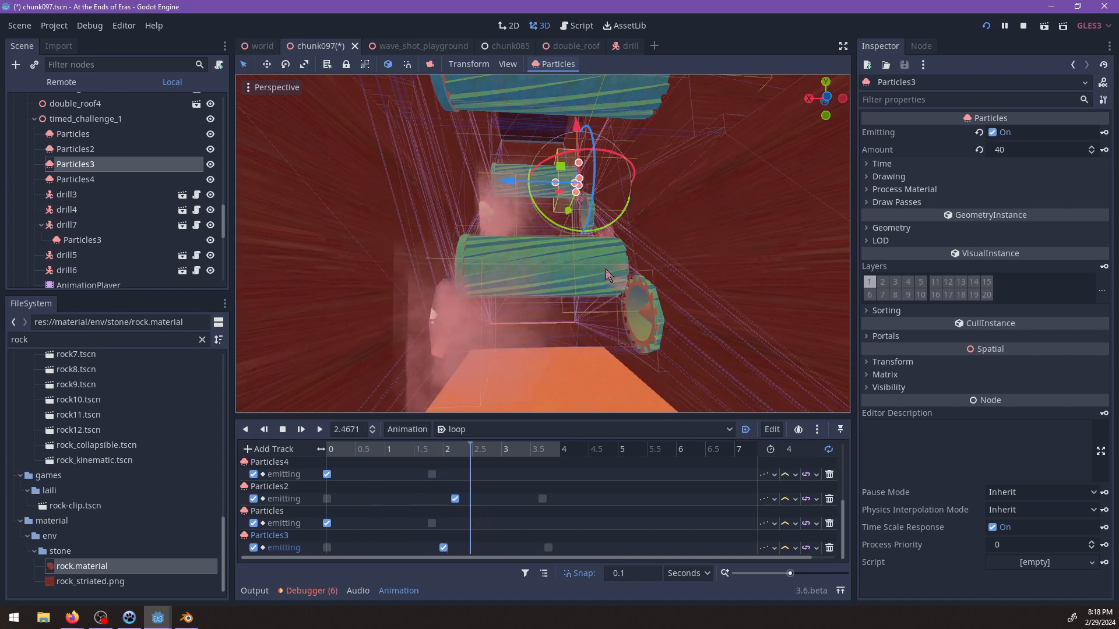
scroll(594, 270, down, 2)
middle_drag(591, 269, 602, 287)
Save the chunk097 scene, run the game and bring the character to the entrance of the drill channel.
key(ctrl+s)
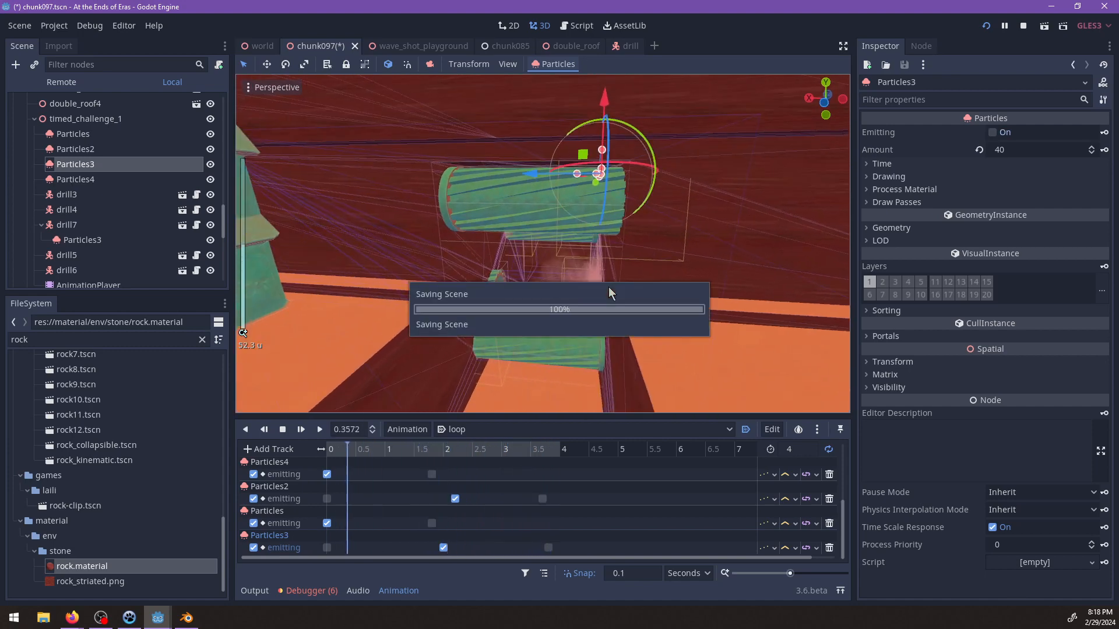
key(F5)
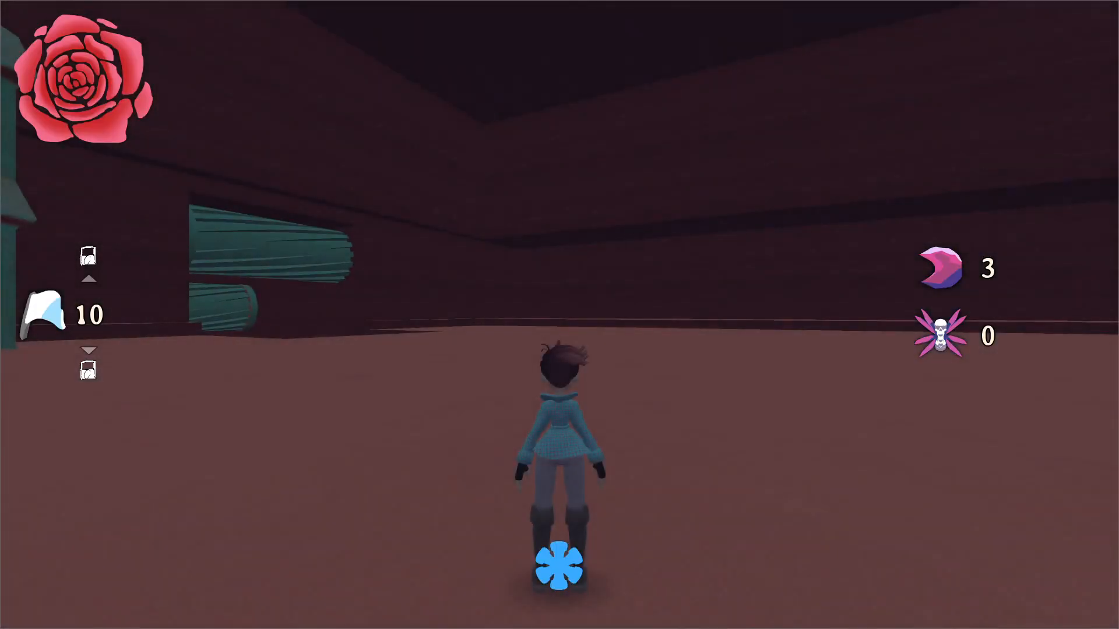
key(Up)
key(space)
key(w)
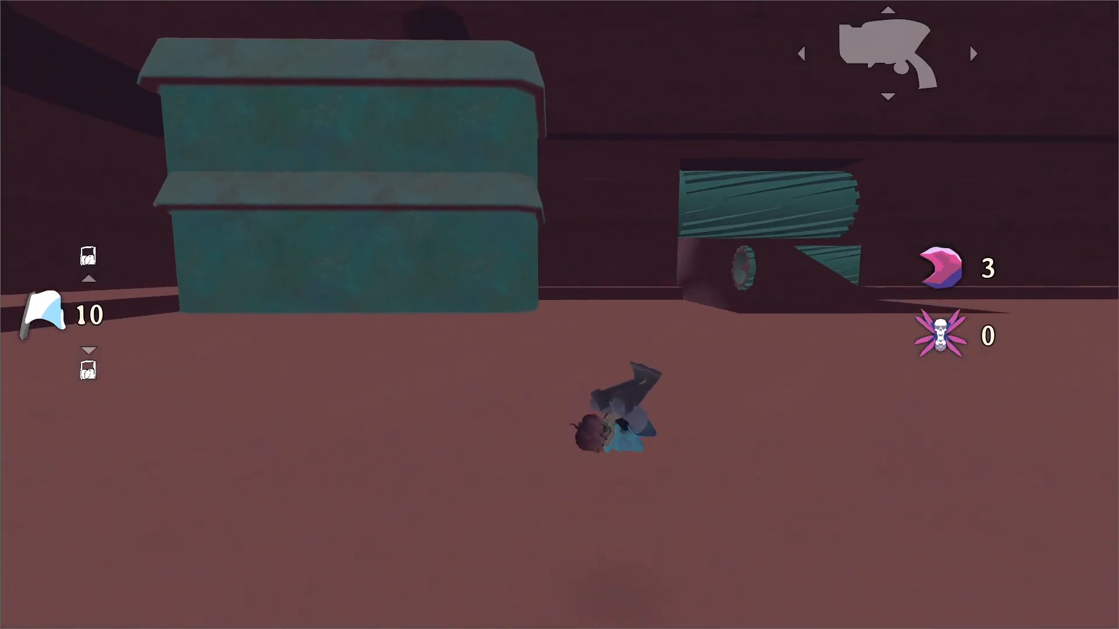
key(space)
key(w)
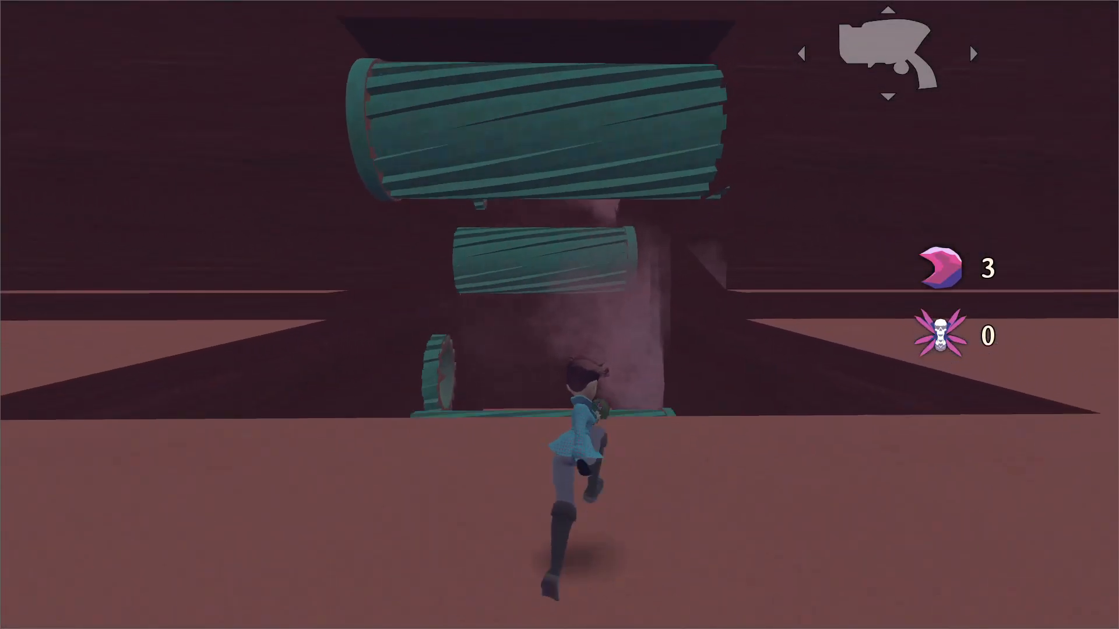
Playtest the channel by running and jumping past the moving drills and their dust, and end the game run.
key(space)
key(w)
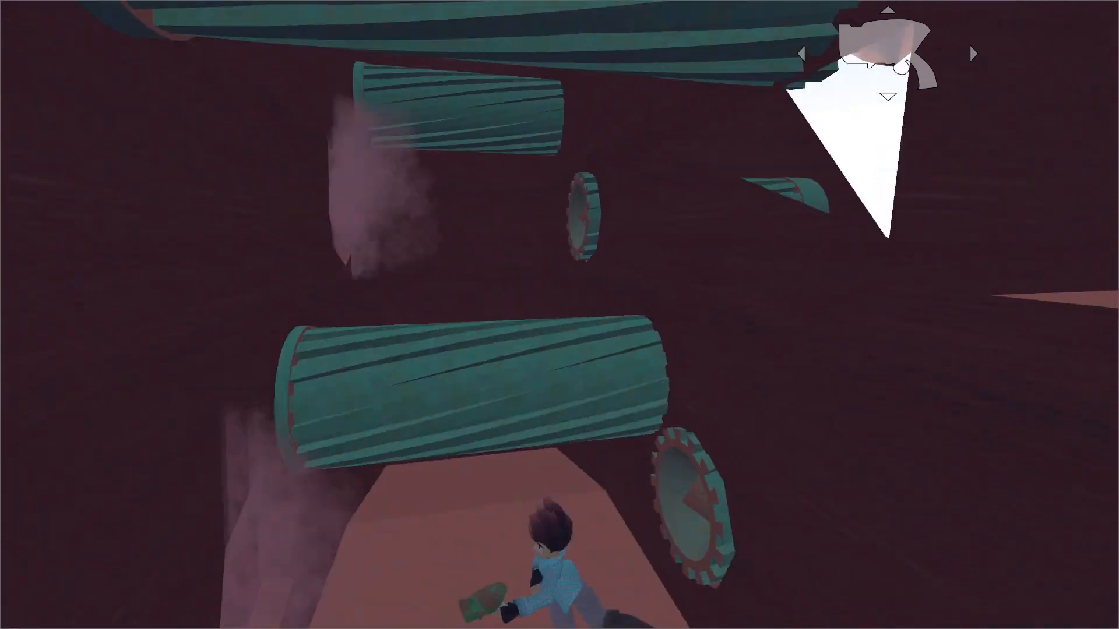
key(w)
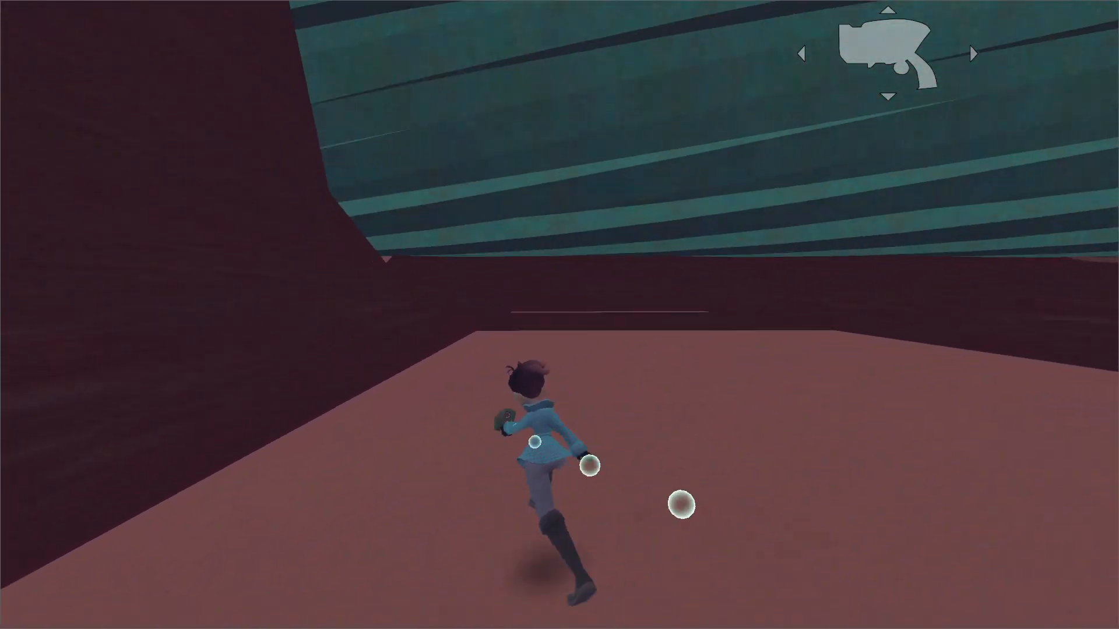
key(space)
key(w)
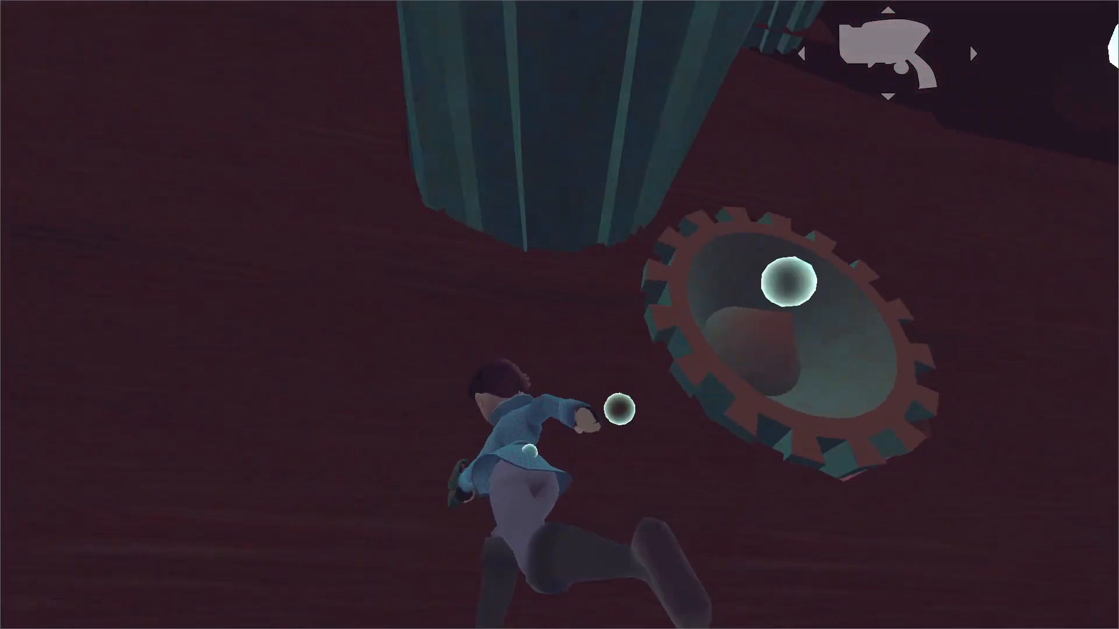
key(space)
key(w)
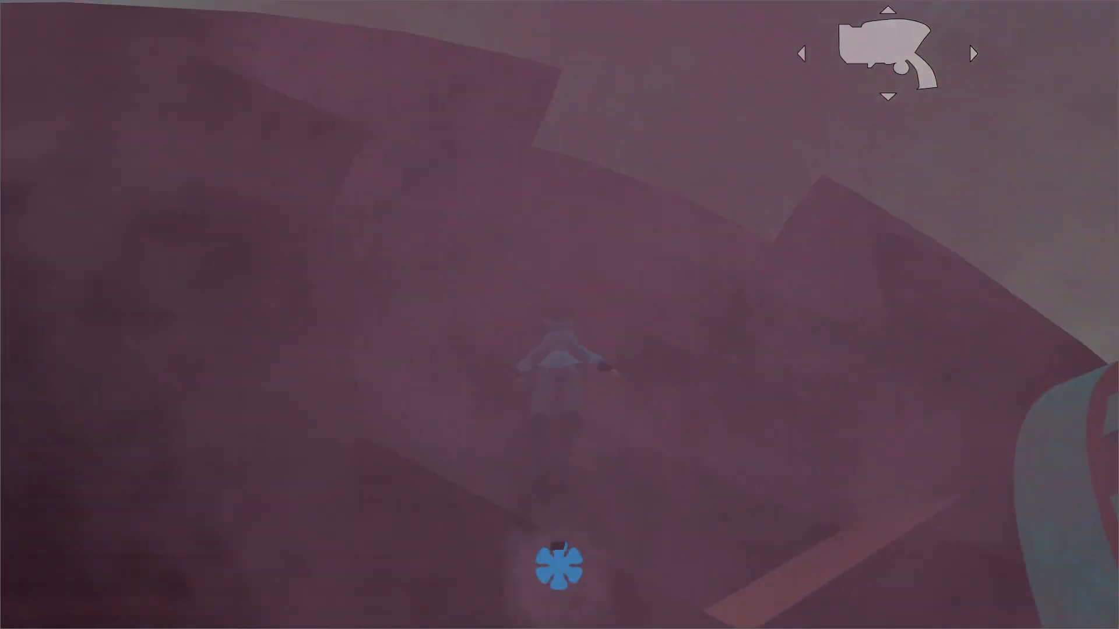
key(w)
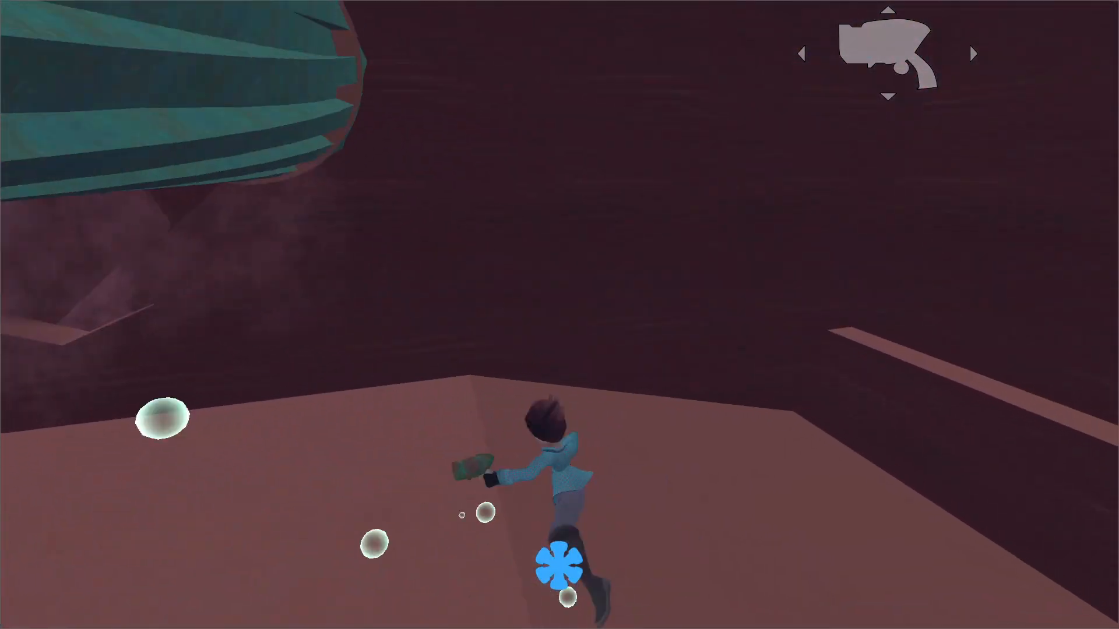
key(space)
key(w)
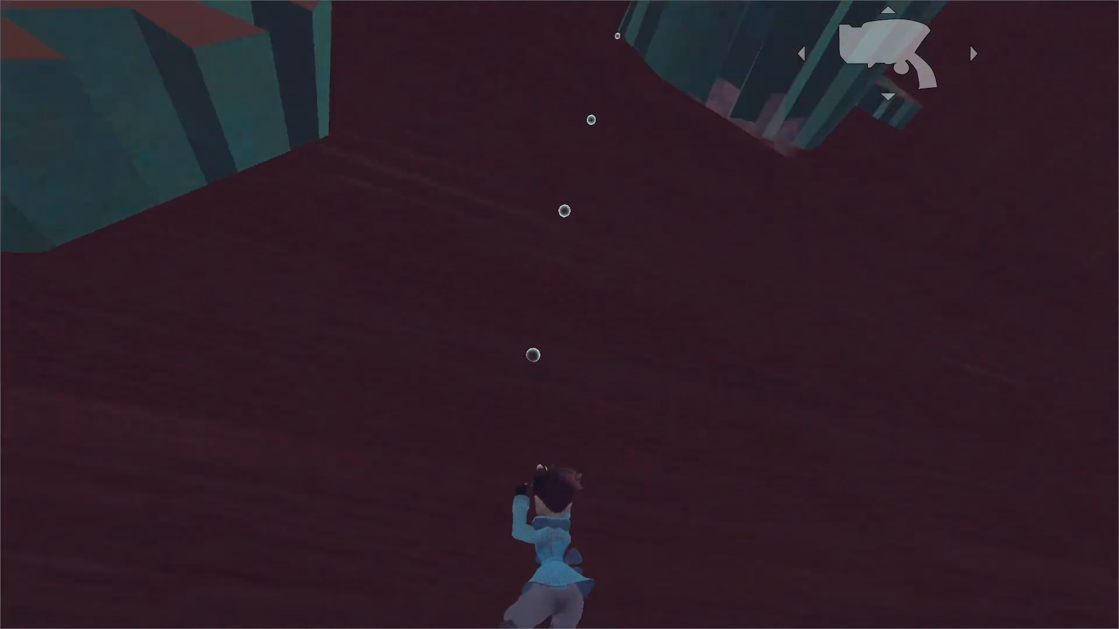
key(w)
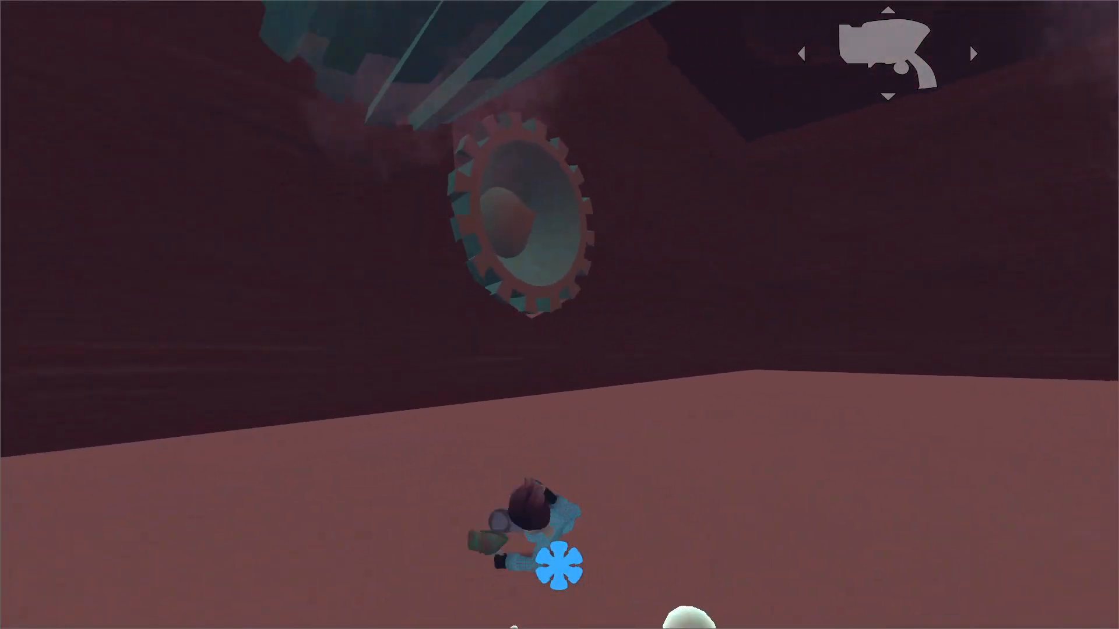
key(space)
key(w)
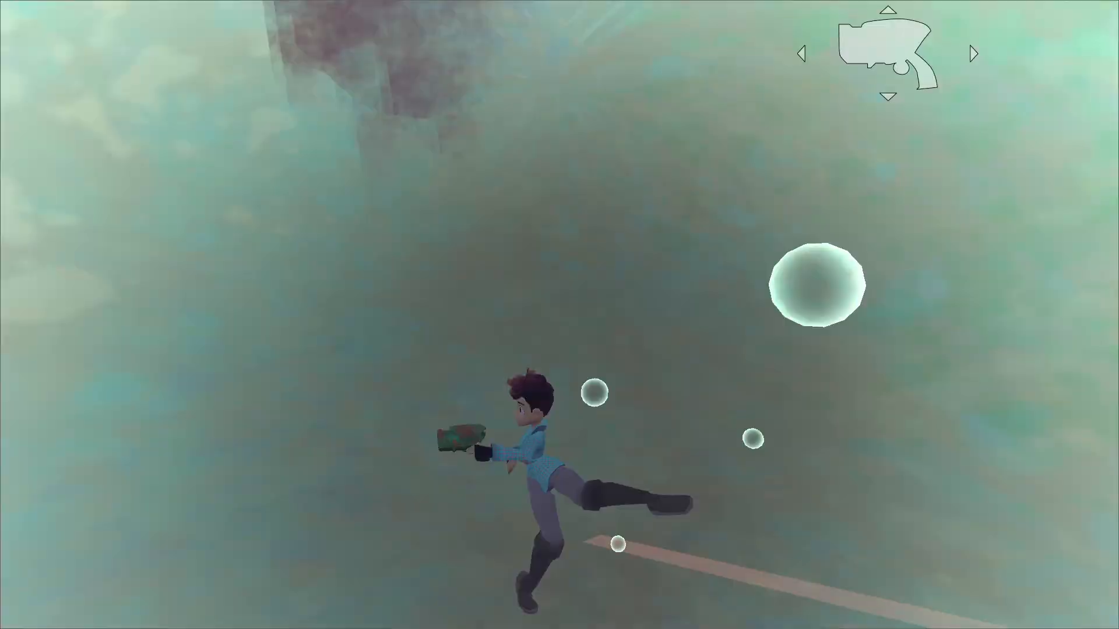
key(Escape)
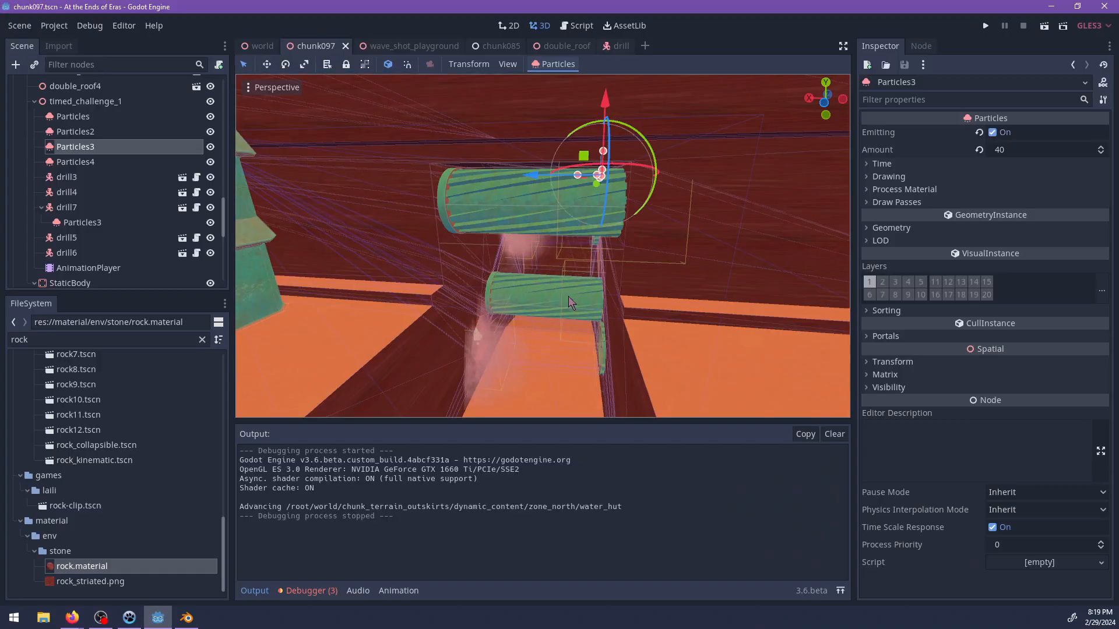
Inspect the dust at the nearest channel drill up close and select its emitter, Particles4, in the scene.
scroll(568, 297, up, 8)
middle_drag(568, 297, 458, 313)
scroll(564, 256, down, 3)
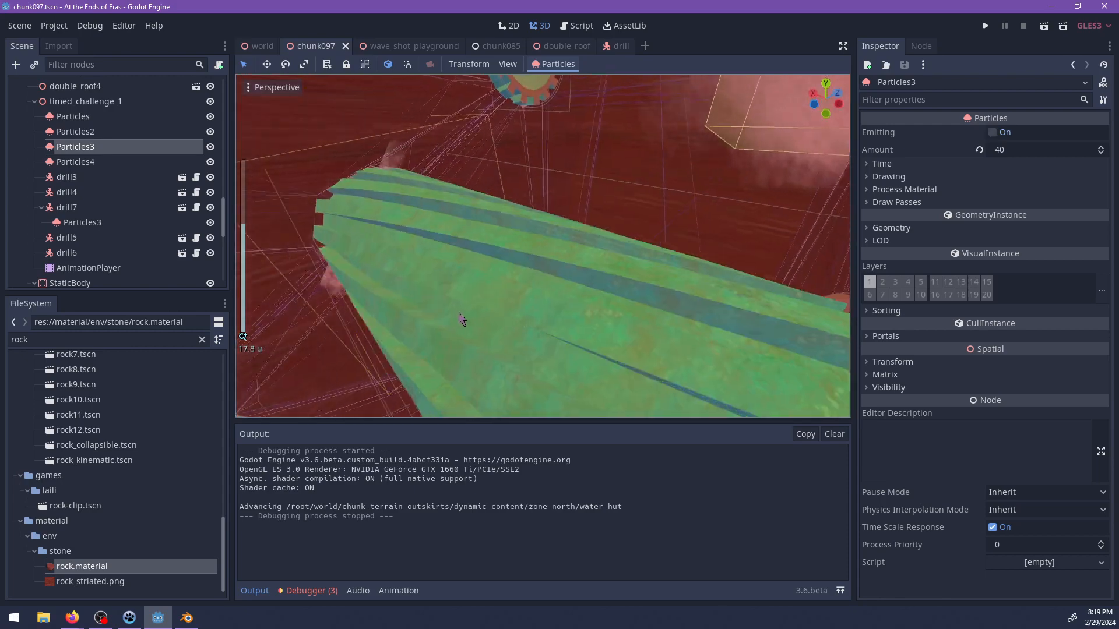
click(438, 198)
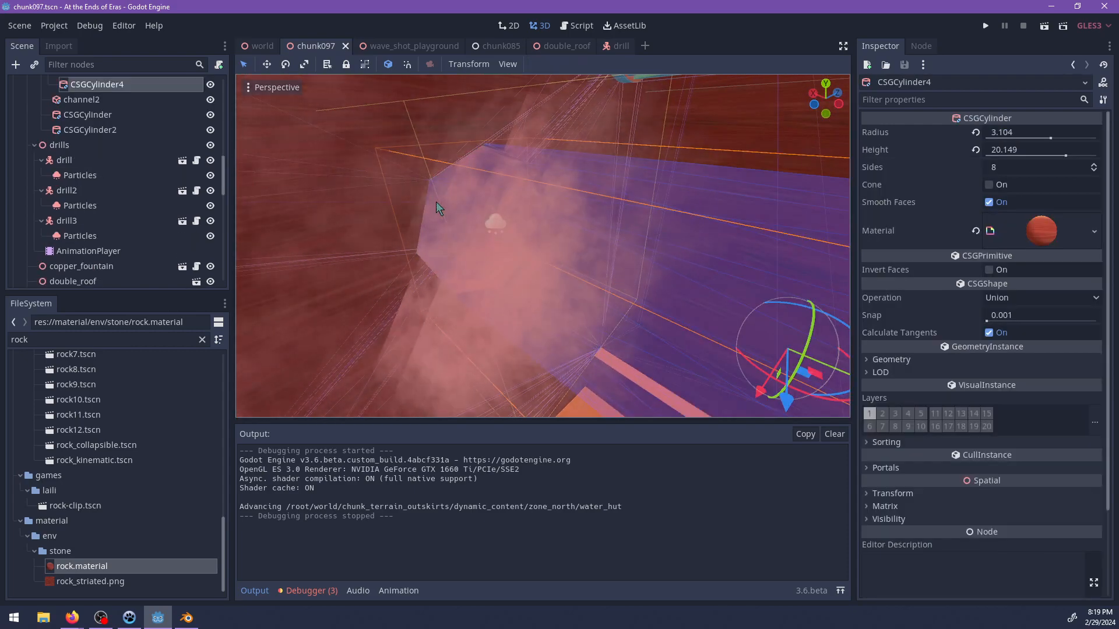
shift+click(408, 112)
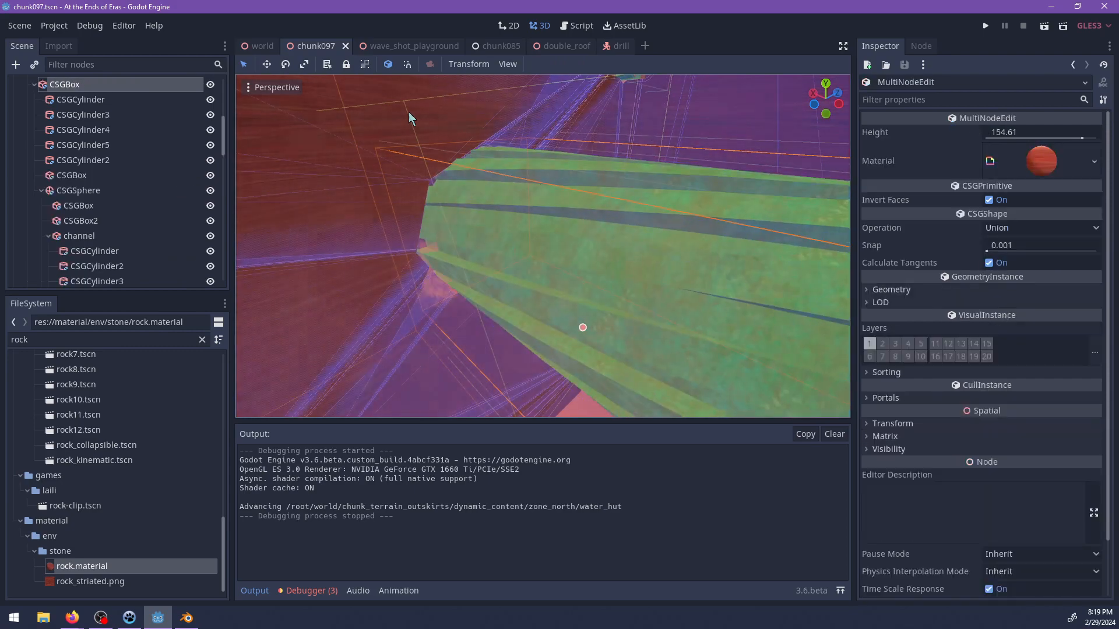
shift+click(408, 115)
shift+click(410, 114)
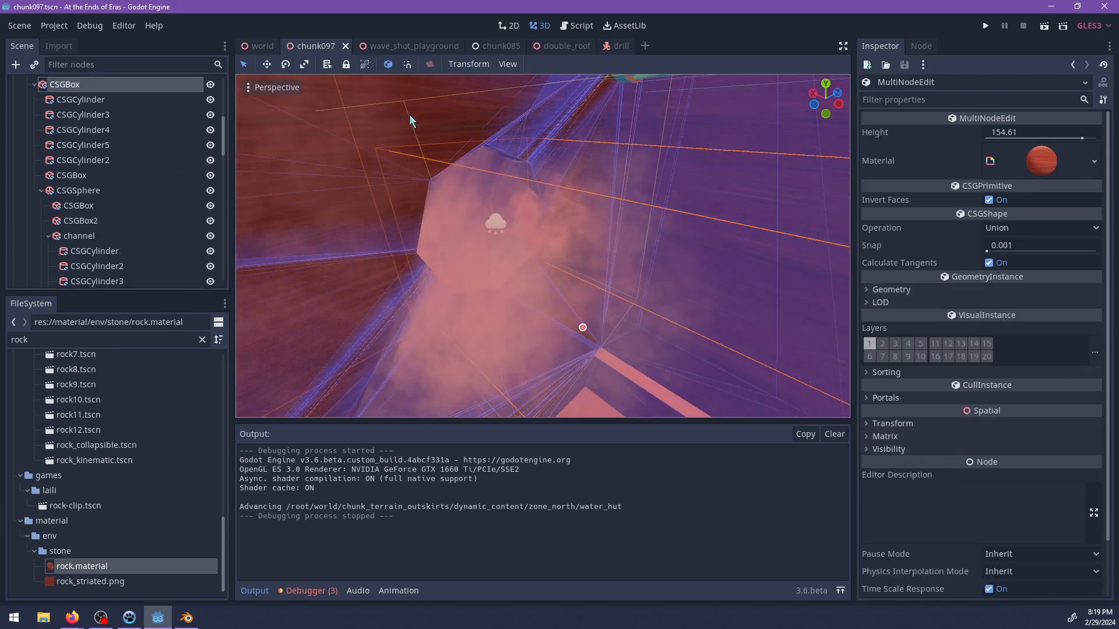
shift+click(406, 117)
shift+click(499, 231)
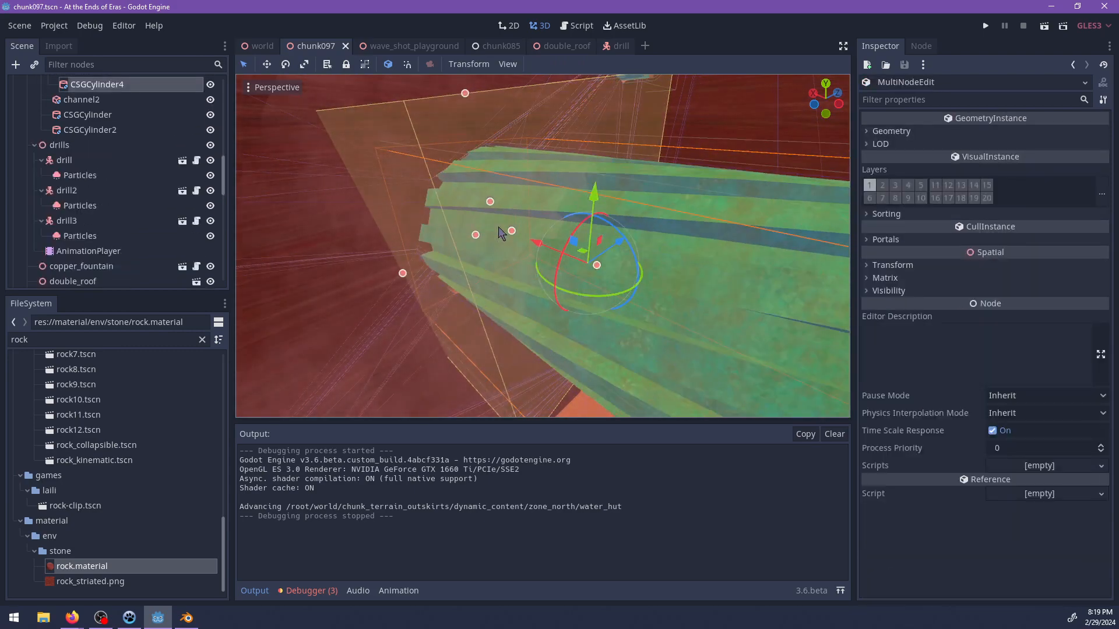
scroll(499, 233, down, 4)
mouse_move(499, 233)
middle_down()
mouse_move(619, 245)
mouse_move(492, 244)
middle_up()
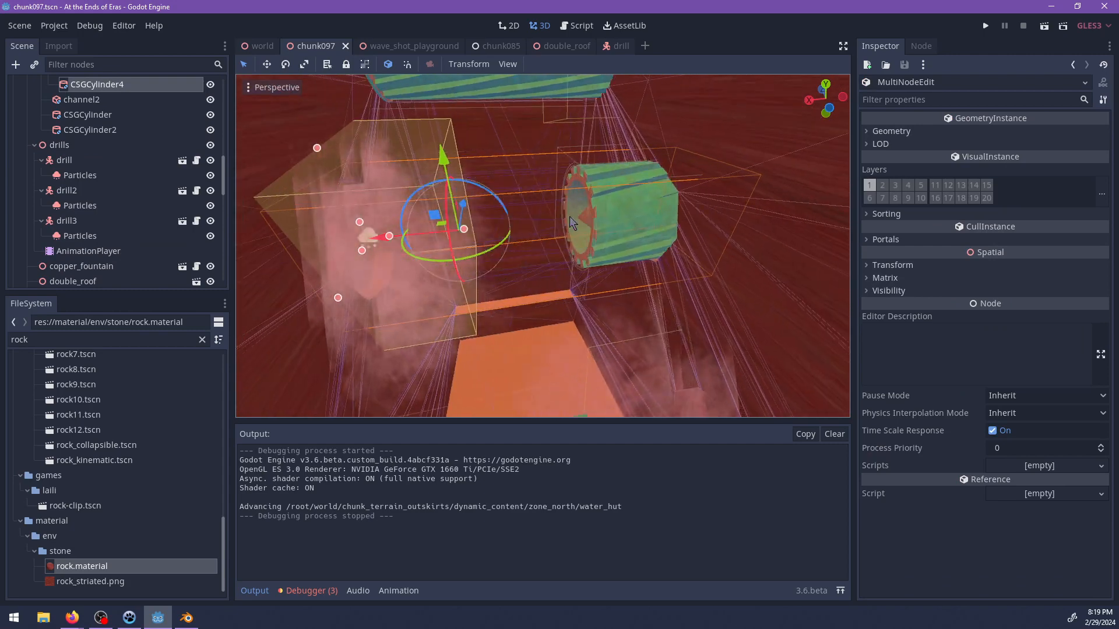
middle_drag(573, 223, 538, 239)
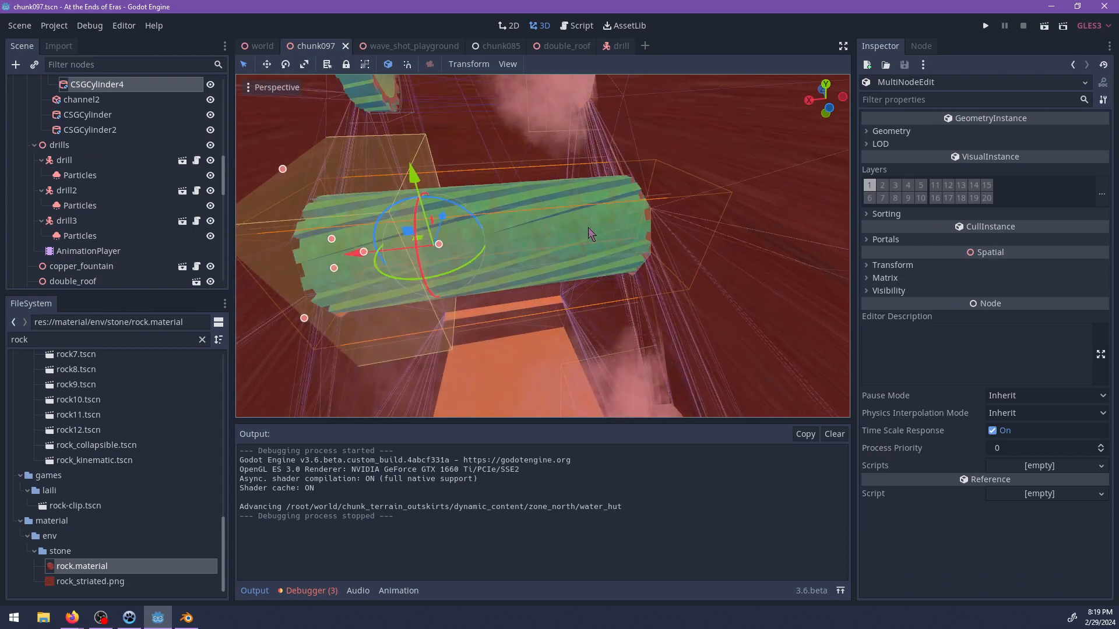
click(587, 228)
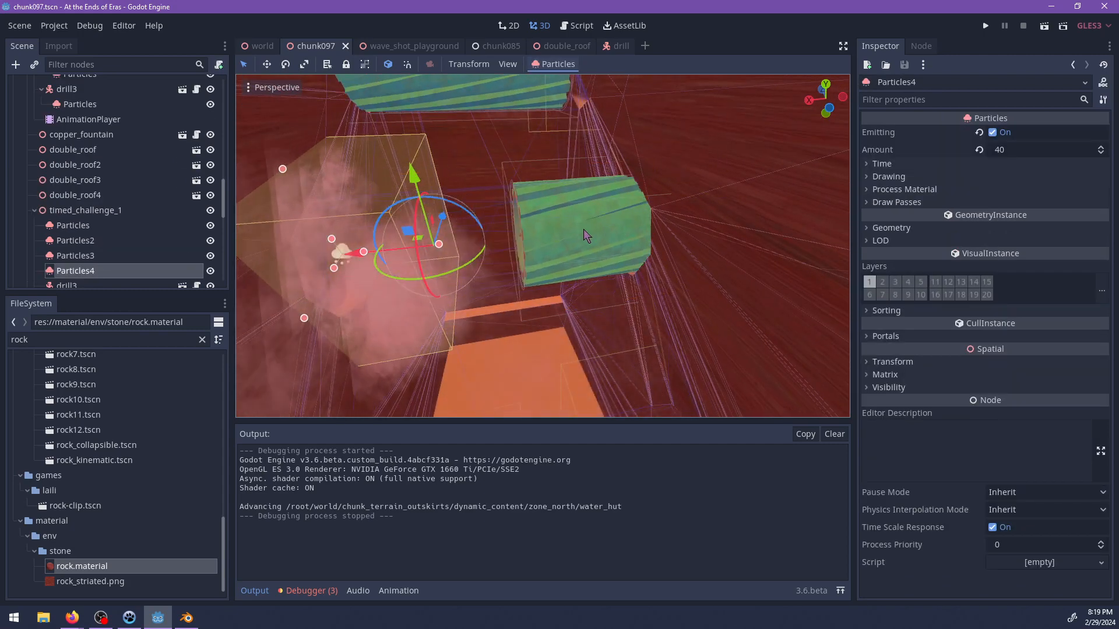
Scrub timed_challenge_1's loop animation from the start to 1.8 s and examine the dust at the nearest drill.
scroll(116, 204, down, 5)
click(84, 222)
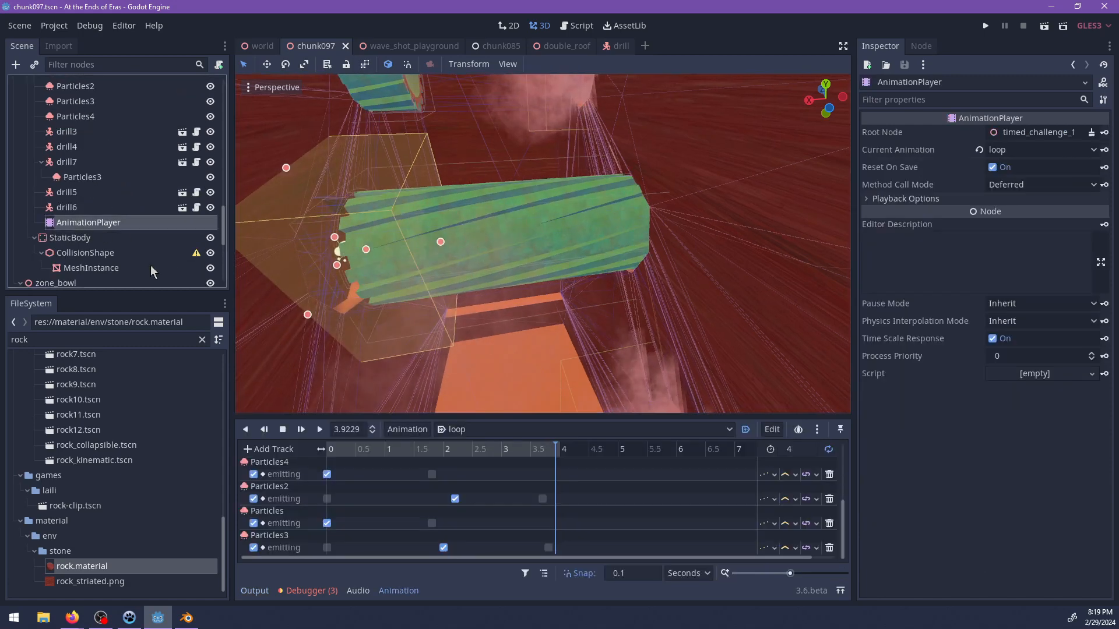
drag(358, 451, 326, 452)
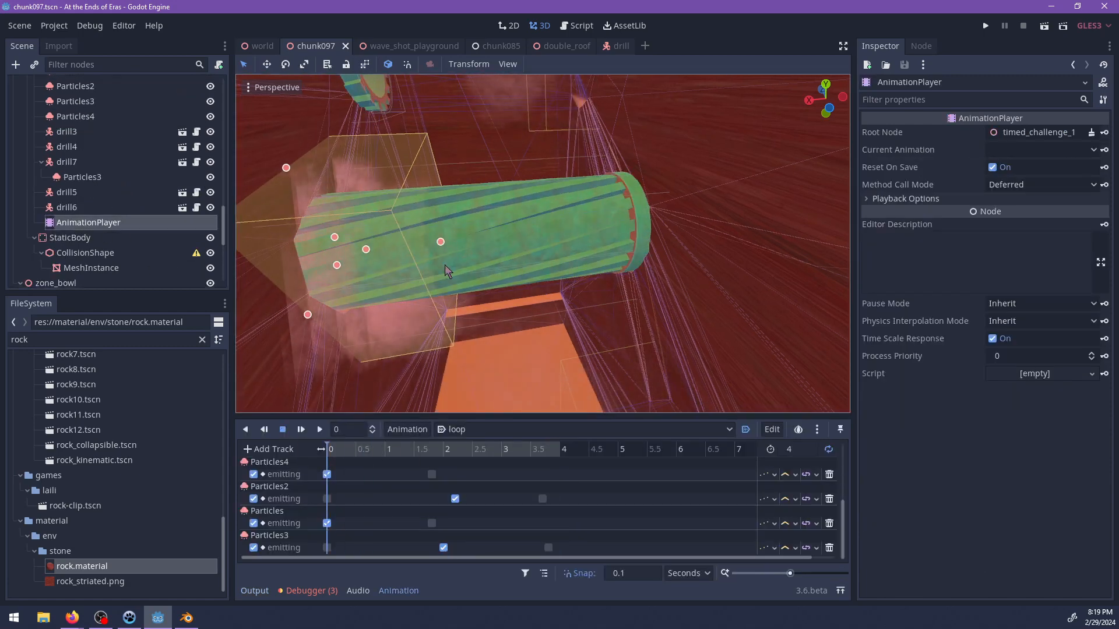
click(425, 452)
mouse_move(427, 453)
mouse_down()
mouse_move(449, 452)
mouse_move(431, 455)
mouse_up()
middle_drag(579, 270, 556, 258)
scroll(556, 258, down, 4)
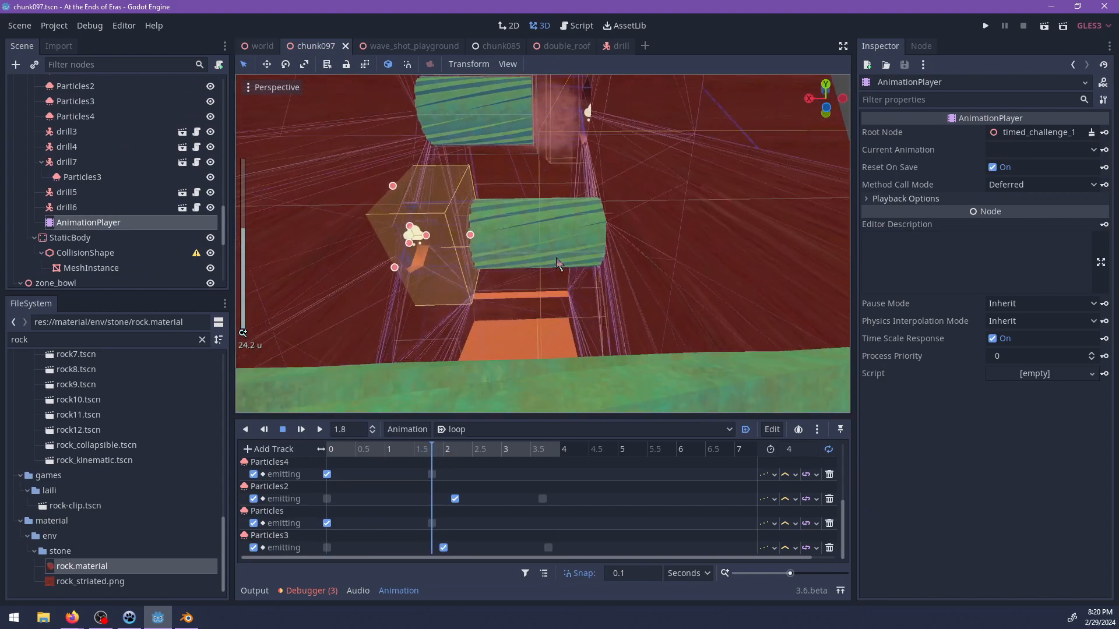
Add drill5 to the current selection and bring its end and the facing wall recess into close view.
shift+middle_drag(559, 329, 618, 137)
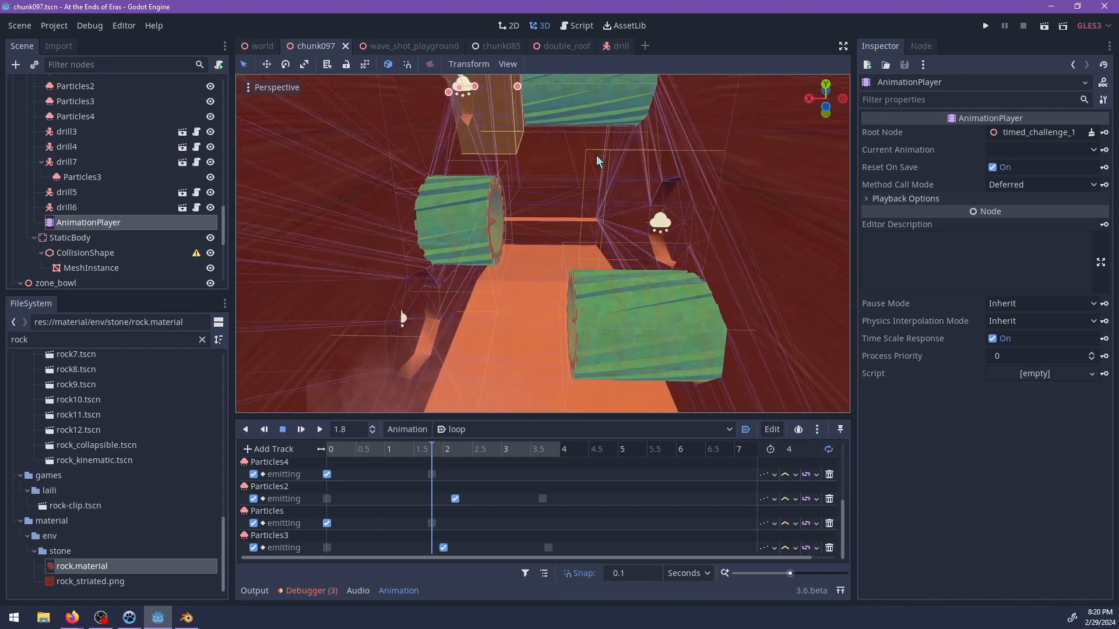
shift+middle_drag(568, 170, 596, 292)
scroll(584, 245, up, 5)
scroll(571, 189, up, 4)
shift+middle_drag(571, 189, 580, 303)
shift+click(636, 252)
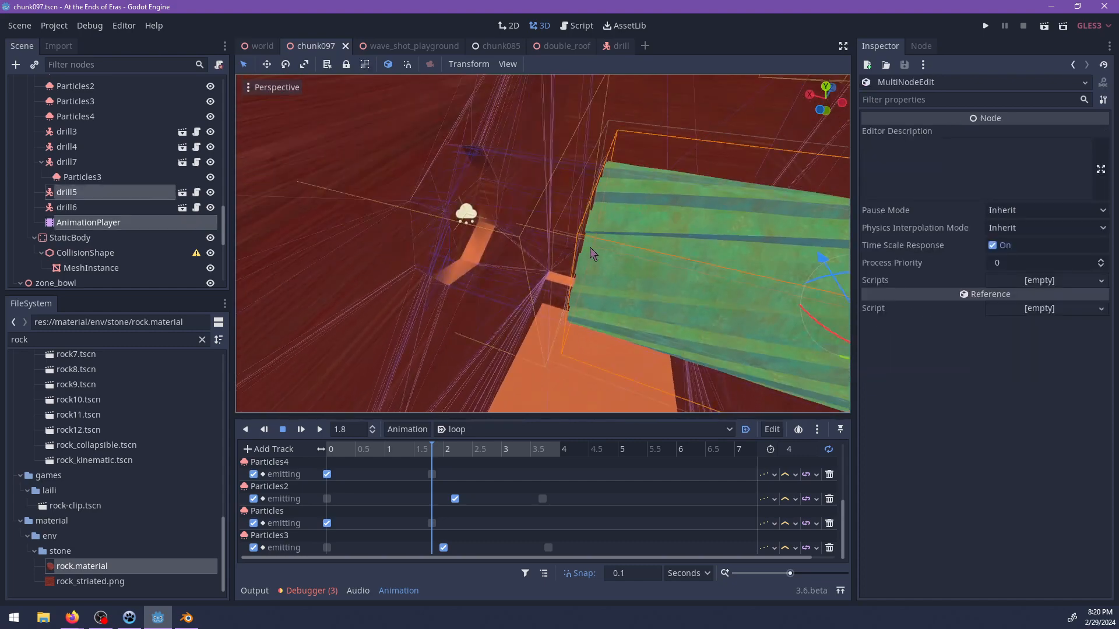
scroll(541, 209, up, 4)
Try to pick the recess facing drill5 in the viewport, dropping the CSGSphere and channel selected by mistake.
shift+click(521, 161)
middle_drag(521, 162, 524, 230)
scroll(600, 268, down, 10)
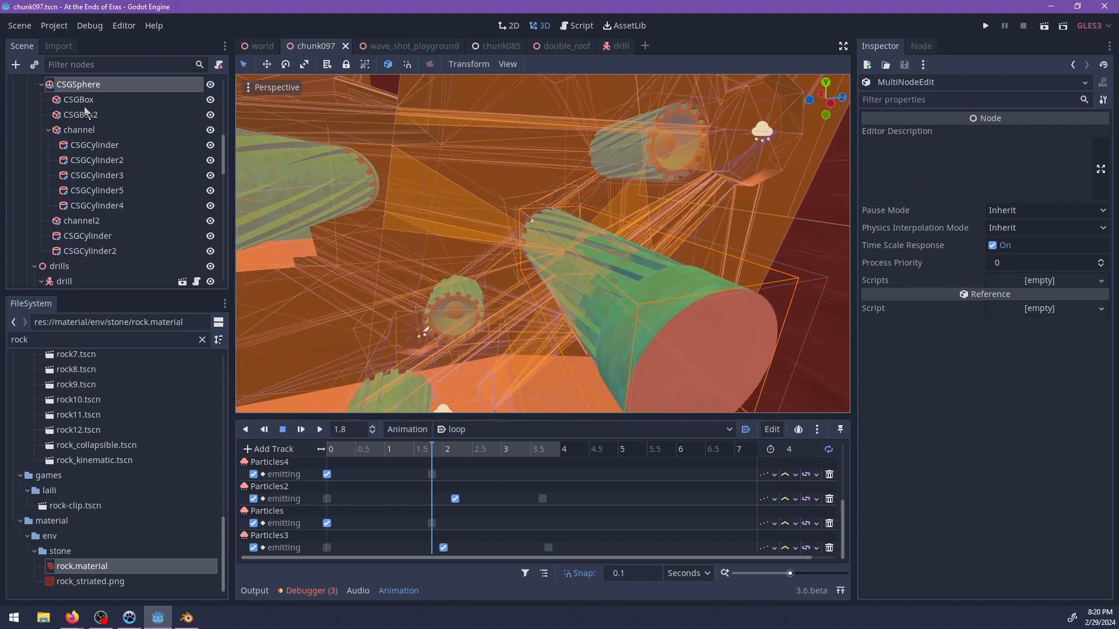
ctrl+click(89, 89)
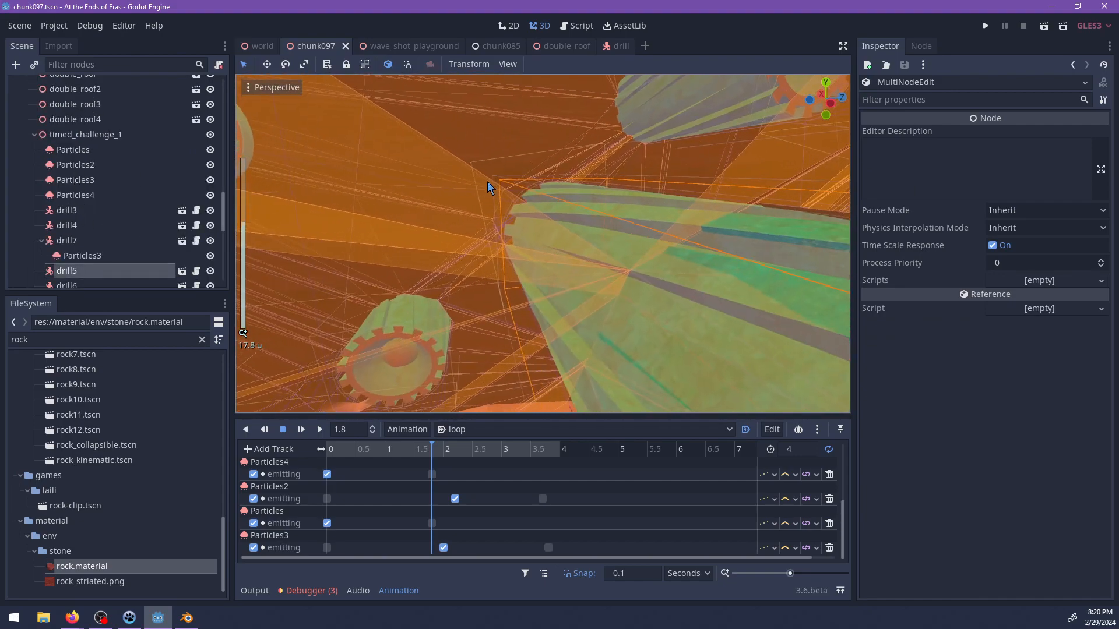
scroll(491, 182, up, 6)
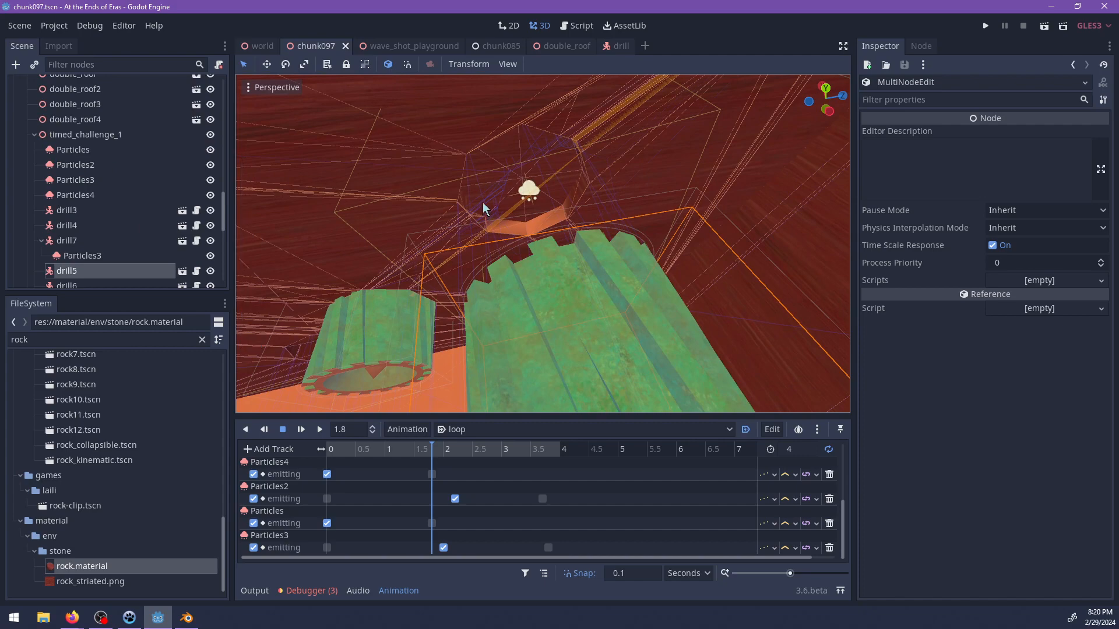
shift+click(484, 204)
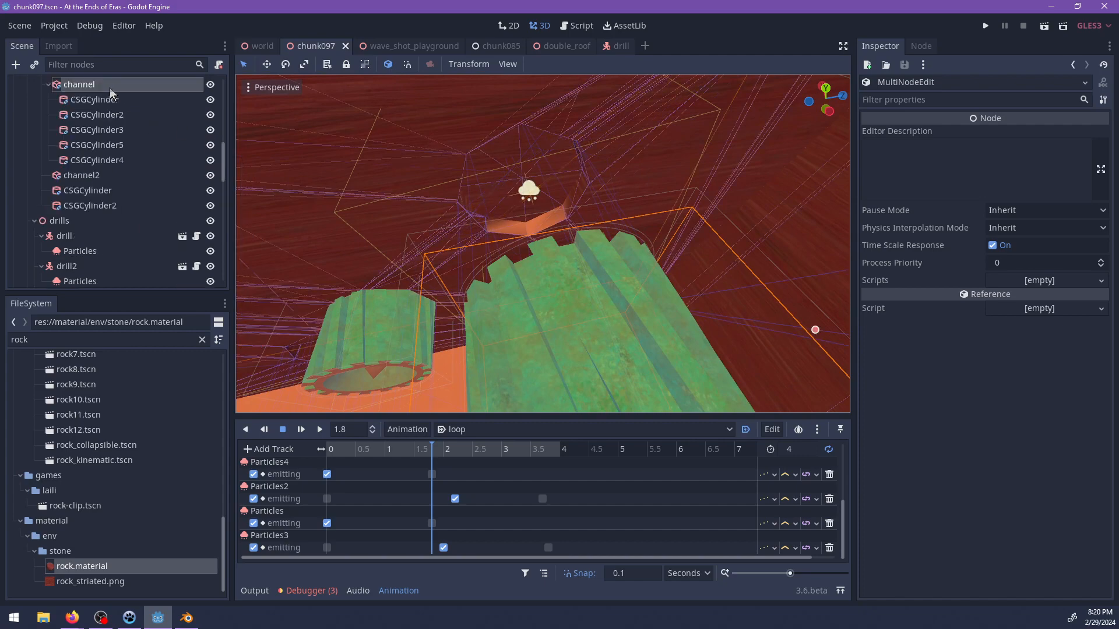
scroll(103, 138, down, 8)
scroll(551, 194, up, 4)
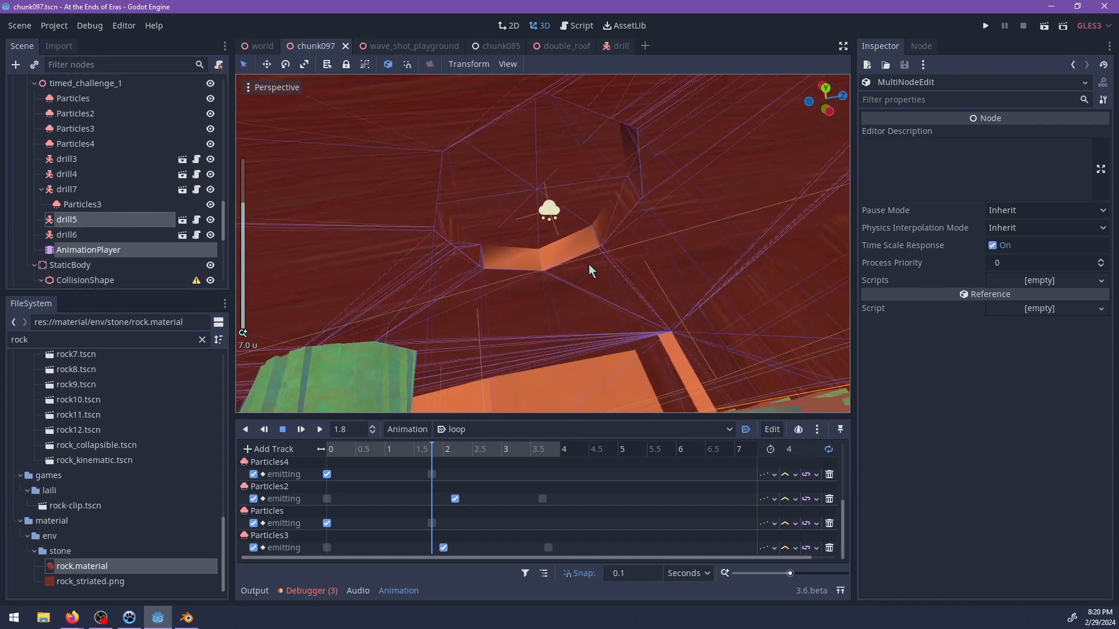
scroll(585, 264, up, 4)
shift+click(453, 250)
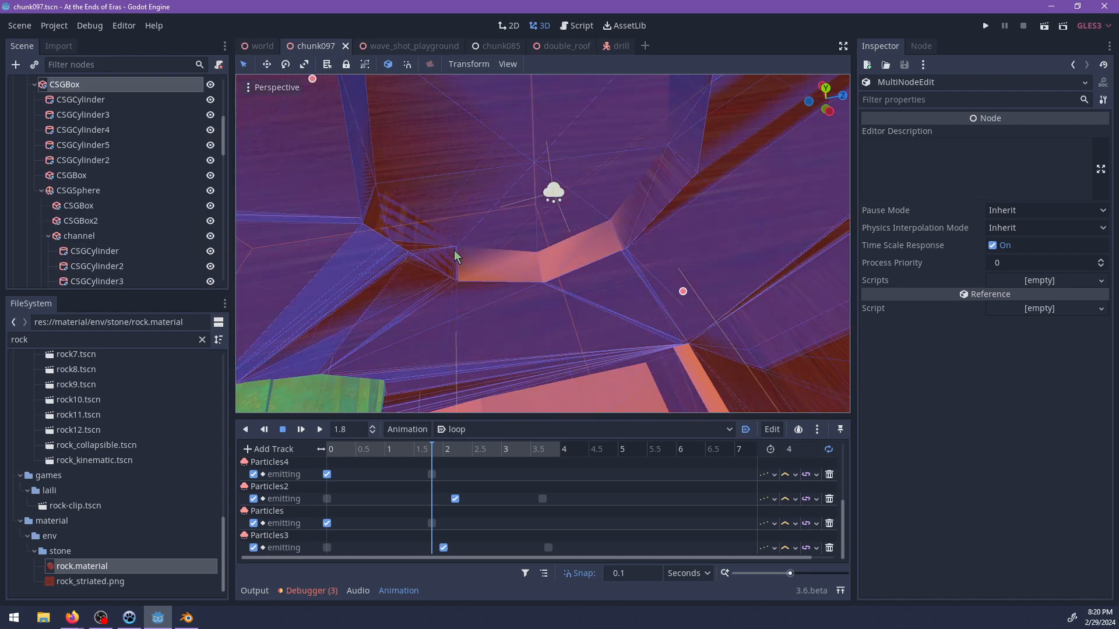
Add CSGCylinder4 to the selection, remove CSGBox from it, and shift drill5 together with its recess cylinder.
scroll(107, 144, down, 3)
ctrl+click(94, 200)
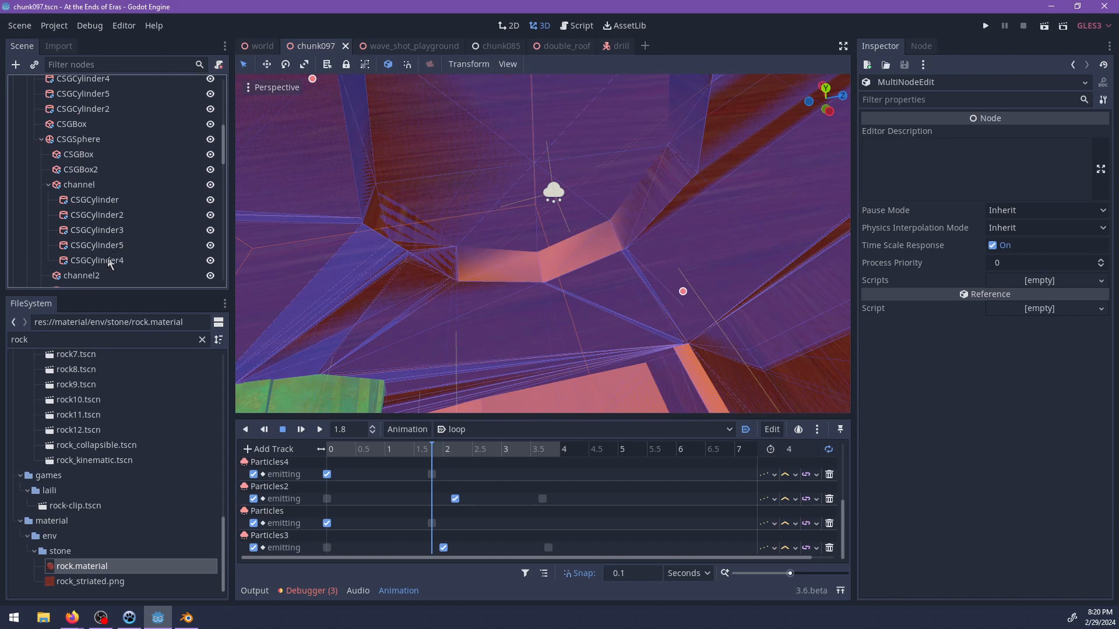
scroll(108, 254, down, 1)
ctrl+click(114, 234)
scroll(93, 174, up, 6)
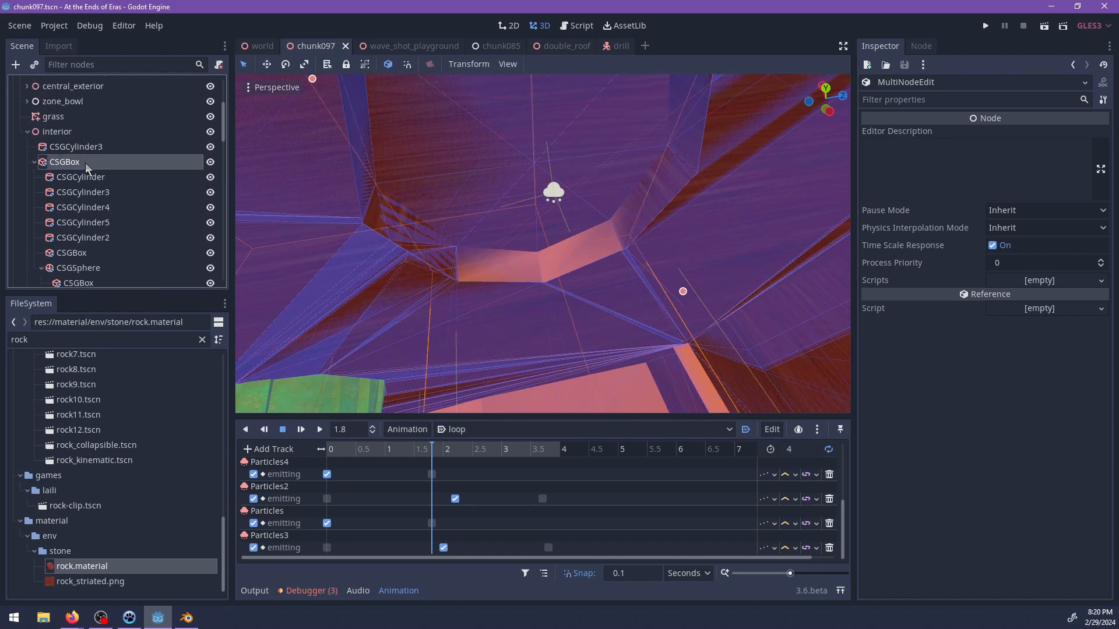
ctrl+click(85, 162)
scroll(443, 185, down, 5)
middle_drag(443, 185, 750, 253)
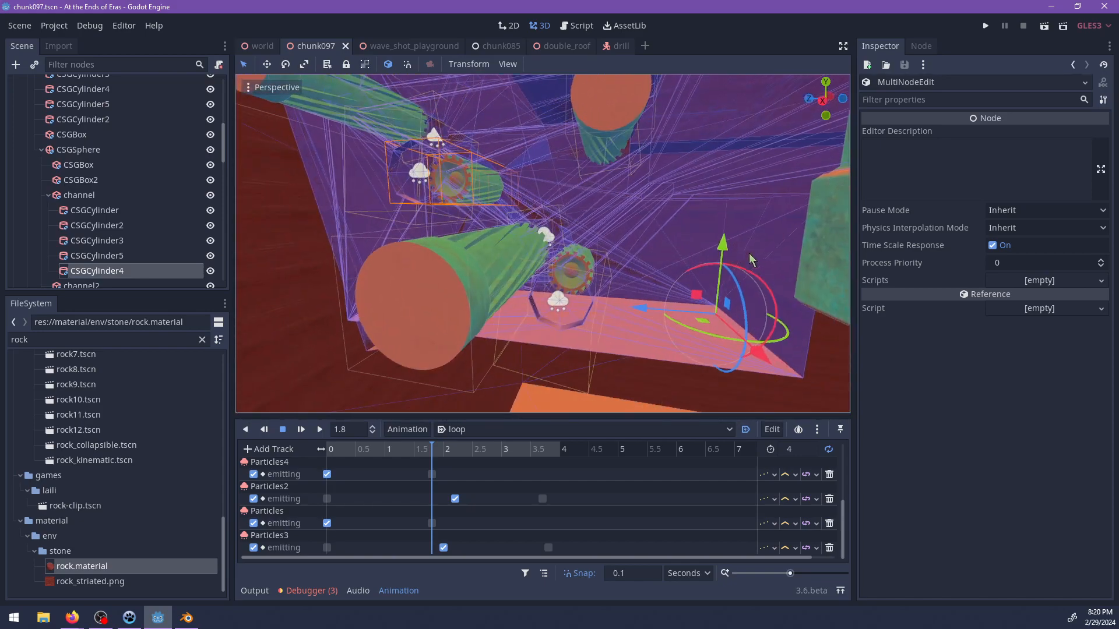
middle_drag(621, 225, 535, 206)
scroll(647, 254, up, 4)
scroll(535, 207, up, 4)
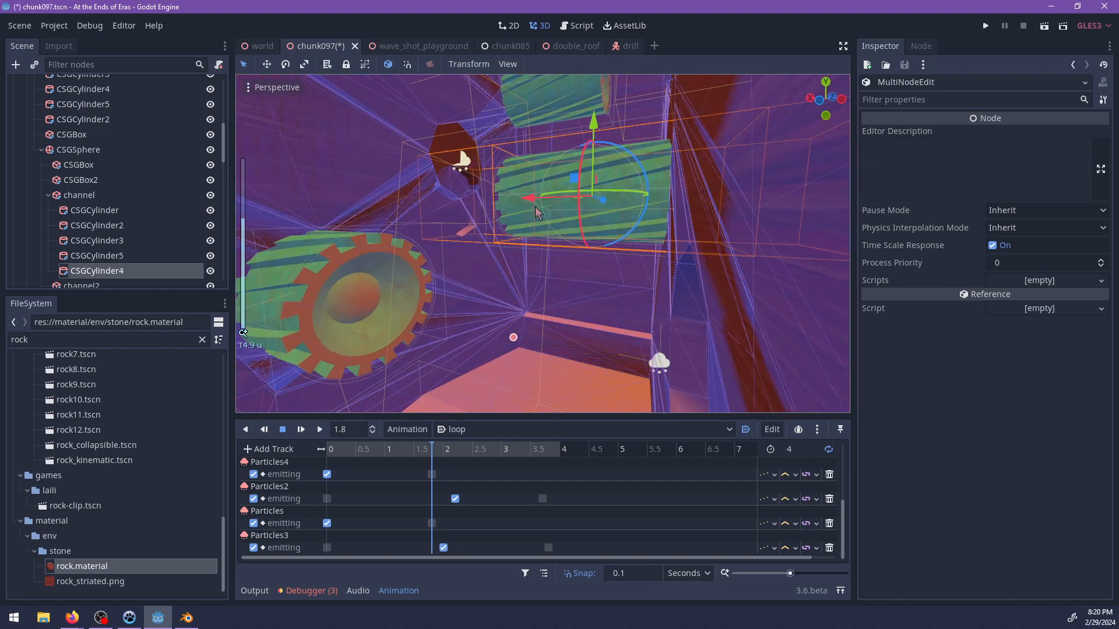
Inspect the channel's wall recesses from several angles, selecting the channel and the outer CSGBox geometry.
middle_drag(592, 145, 530, 252)
scroll(565, 247, up, 3)
scroll(406, 192, down, 3)
click(512, 162)
scroll(474, 257, up, 2)
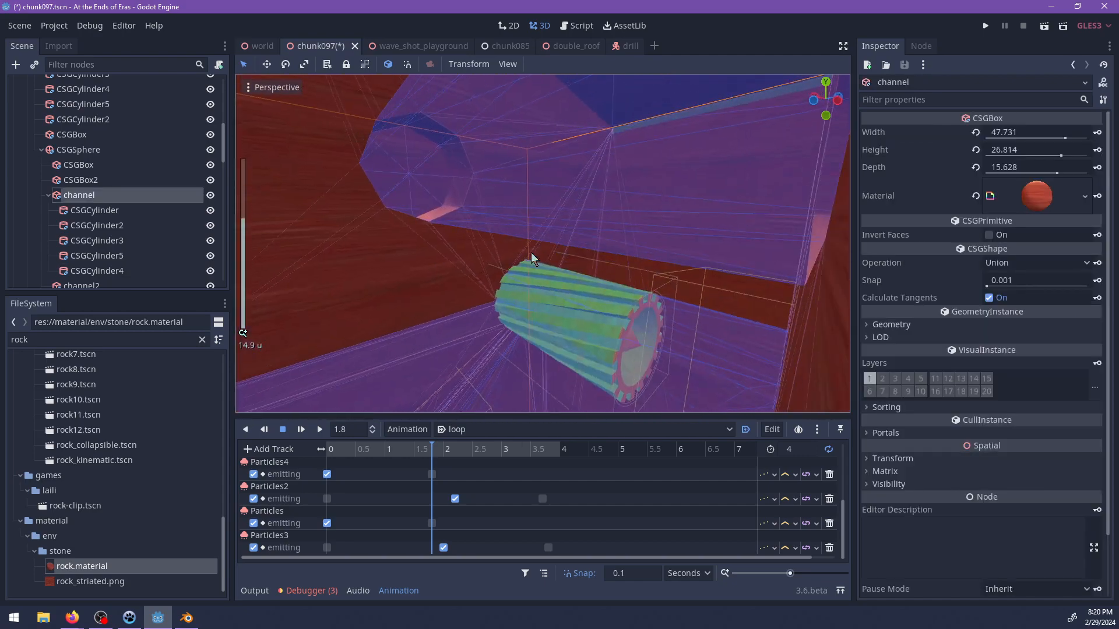
click(470, 225)
middle_drag(468, 221, 535, 77)
scroll(483, 256, up, 3)
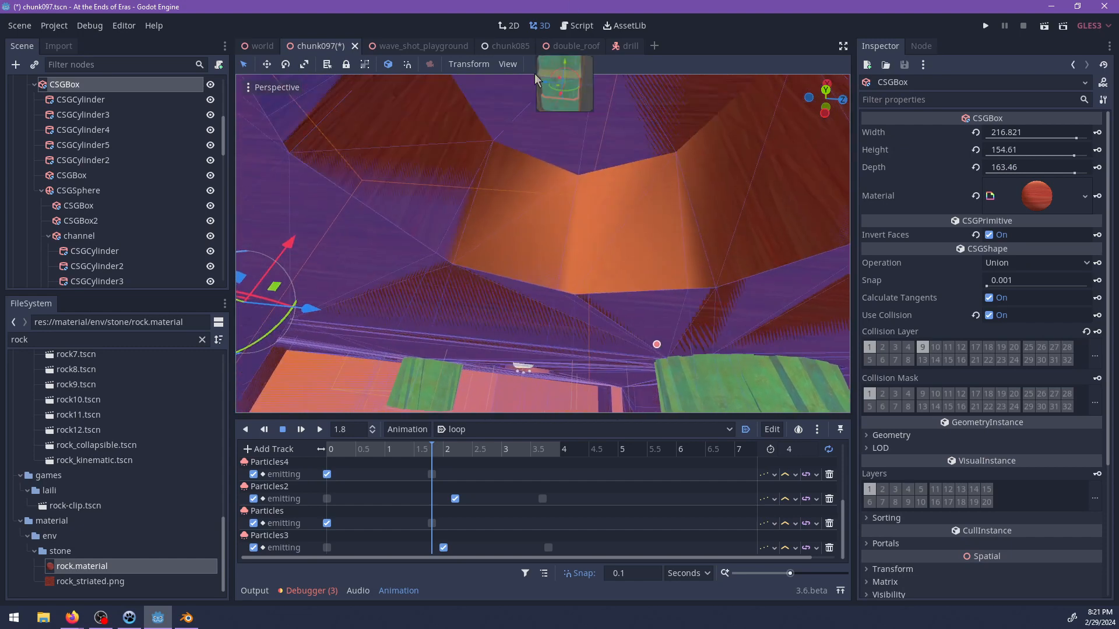
Move the recess cylinder CSGCylinder5 by about (0, -13.1, -5.3) and save the chunk097 scene.
scroll(36, 205, down, 4)
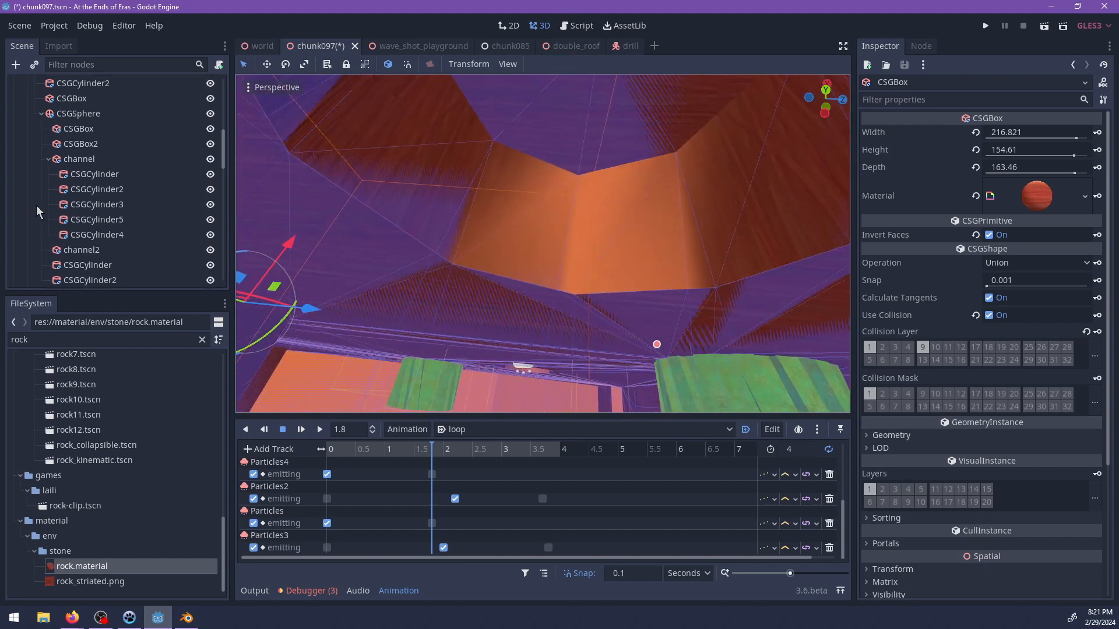
click(90, 209)
click(104, 193)
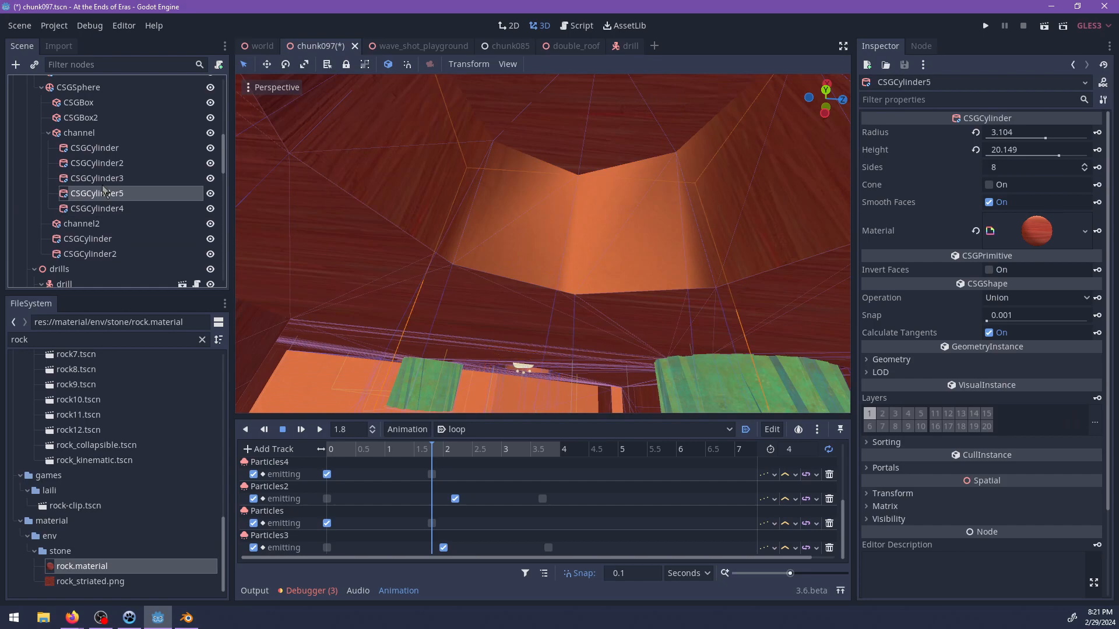
click(111, 180)
click(107, 194)
scroll(462, 211, down, 7)
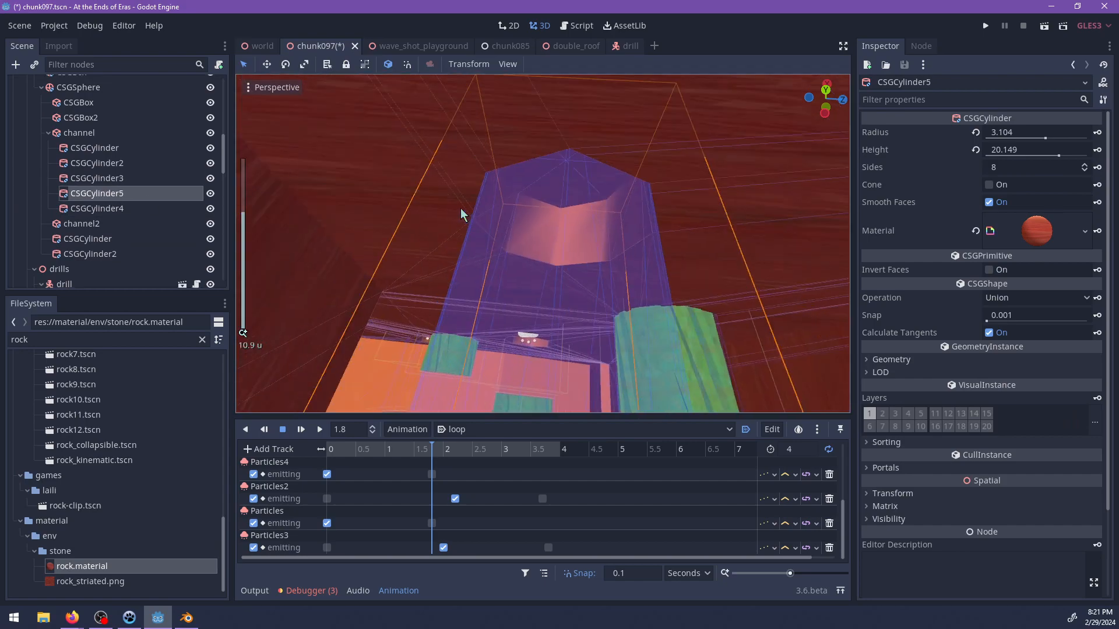
middle_drag(462, 211, 534, 153)
drag(525, 136, 472, 283)
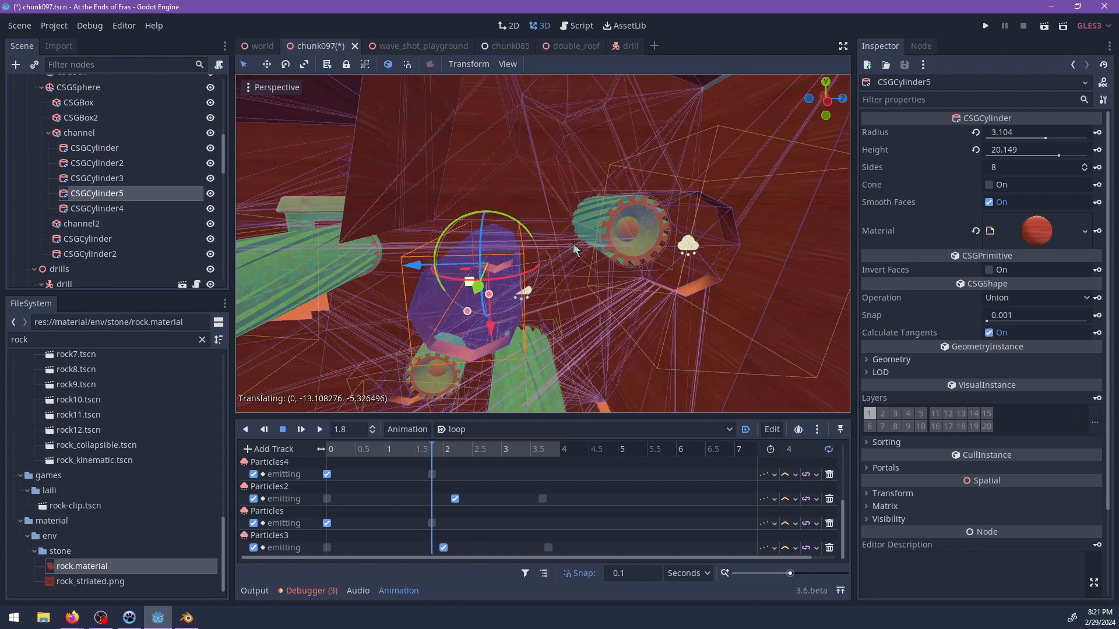
middle_drag(576, 249, 568, 207)
scroll(593, 176, up, 5)
key(ctrl+s)
scroll(551, 248, down, 4)
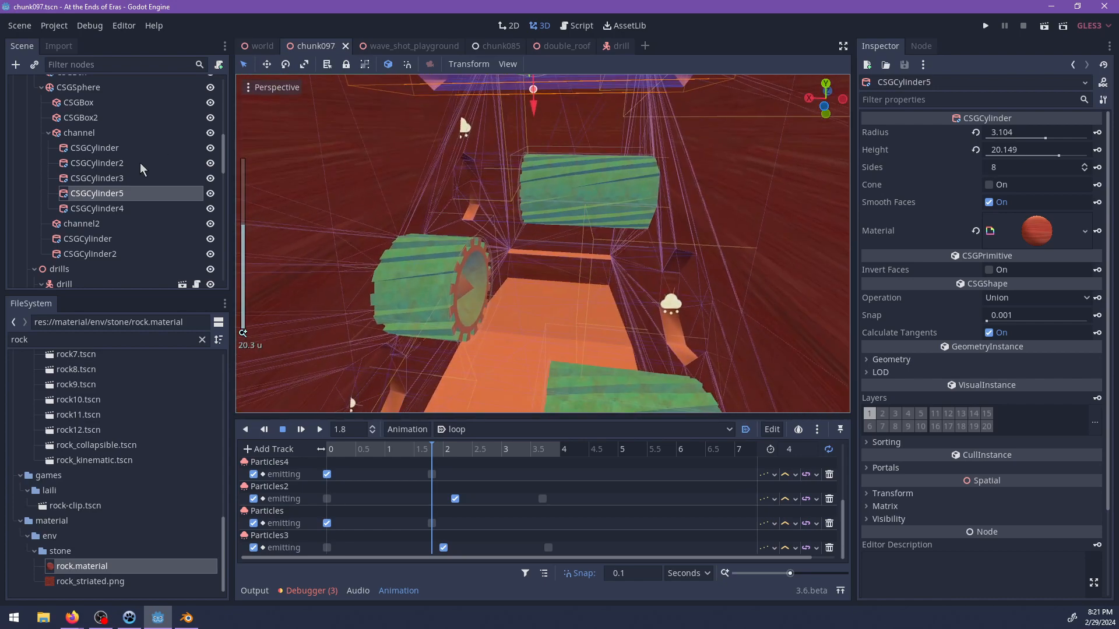
Try to make the process material unique for Particles, Particles2, Particles3 and Particles4 of timed_challenge_1 together.
scroll(121, 169, up, 5)
scroll(124, 175, down, 10)
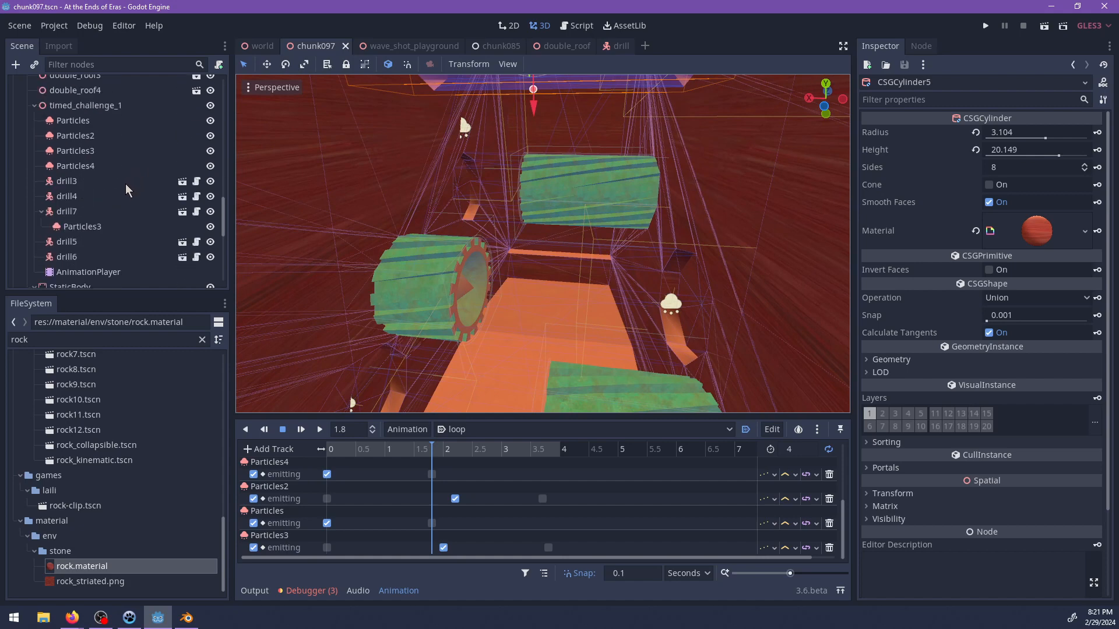
scroll(134, 191, up, 4)
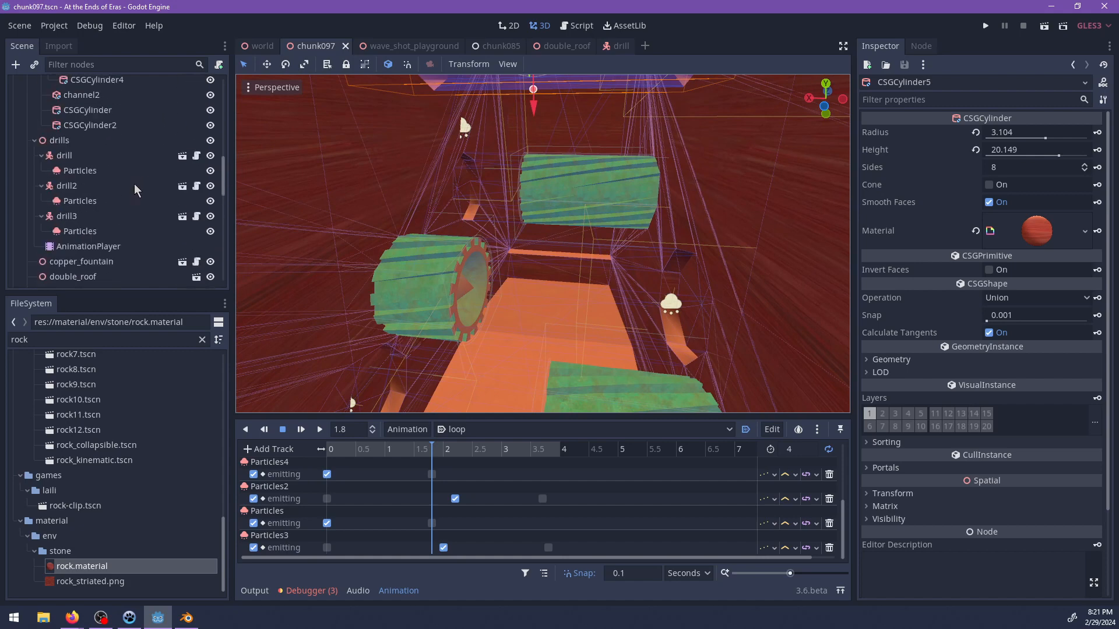
scroll(93, 181, down, 8)
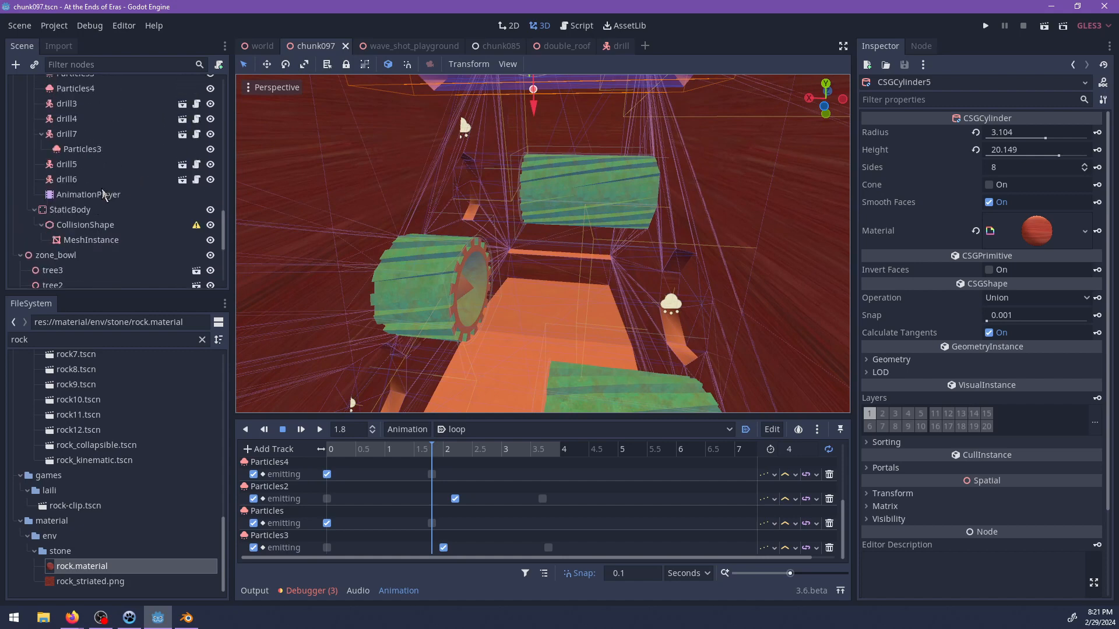
click(75, 139)
shift+click(73, 94)
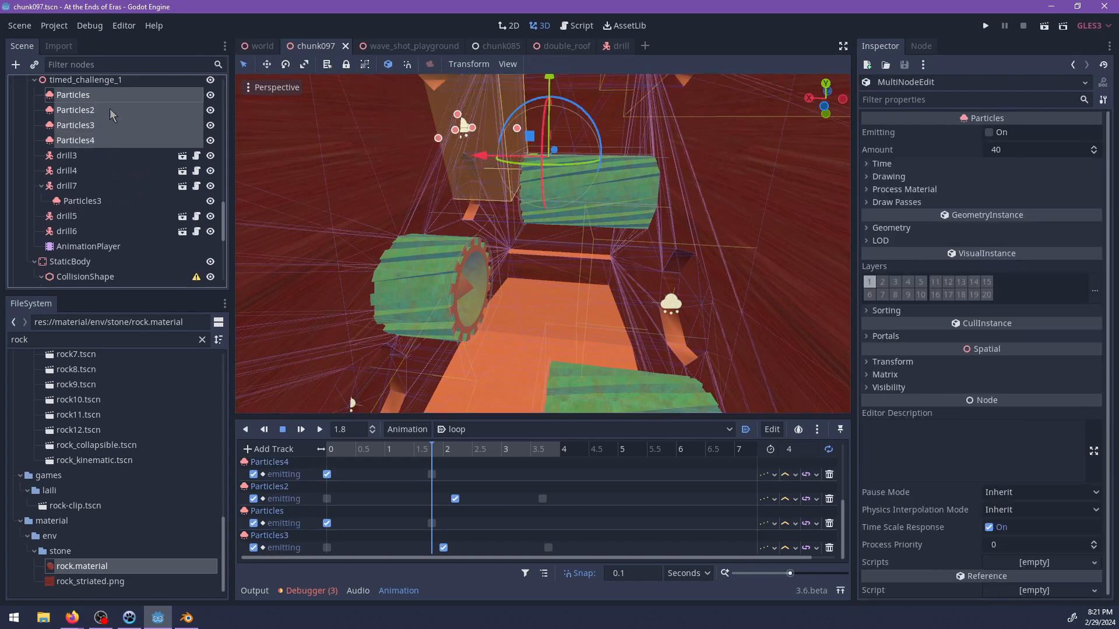
click(922, 190)
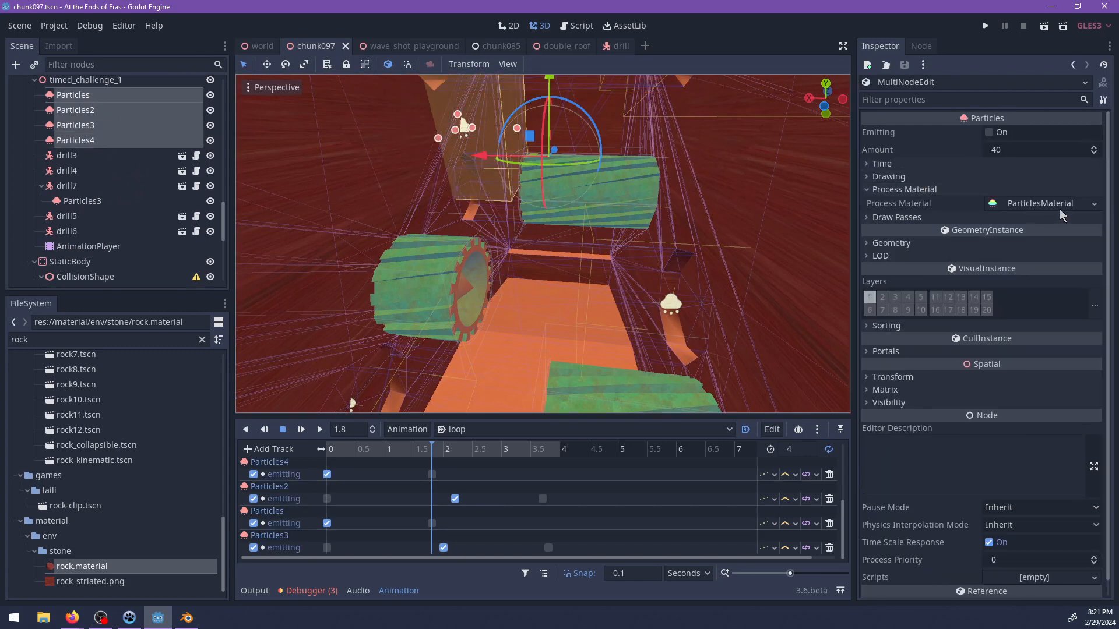
click(1094, 204)
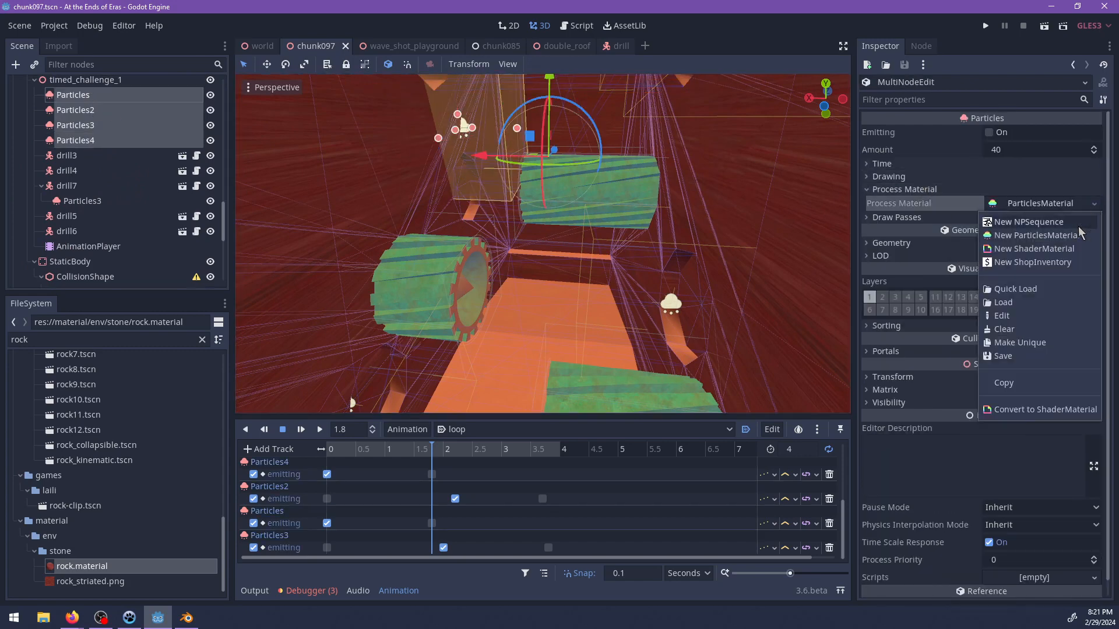
click(1022, 343)
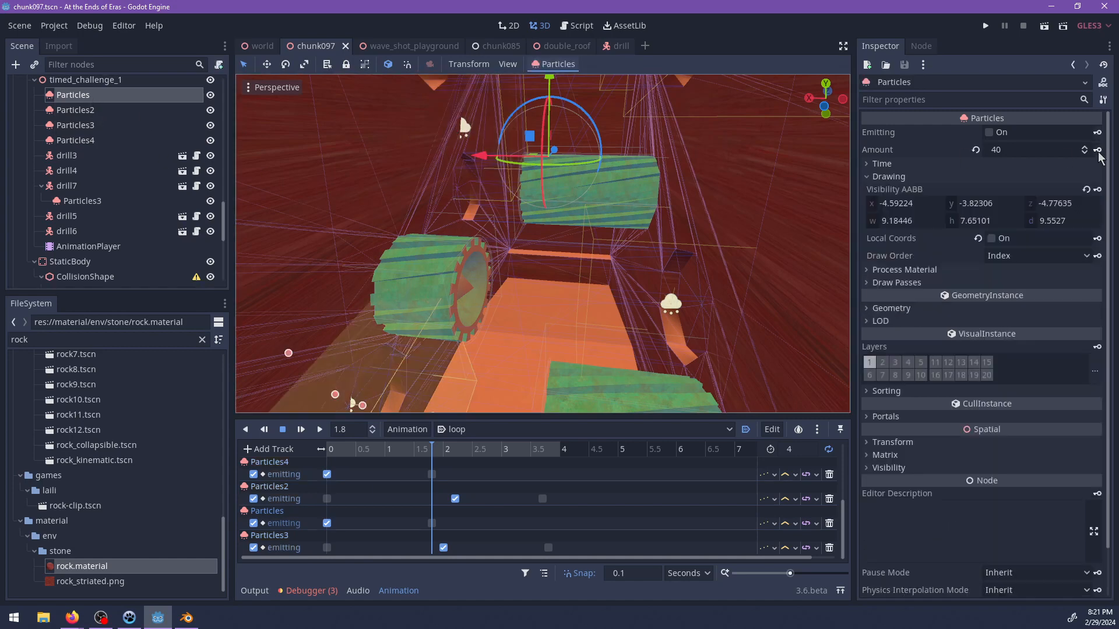
Make the process material of timed_challenge_1's Particles emitter unique and turn its emission on for preview.
click(900, 269)
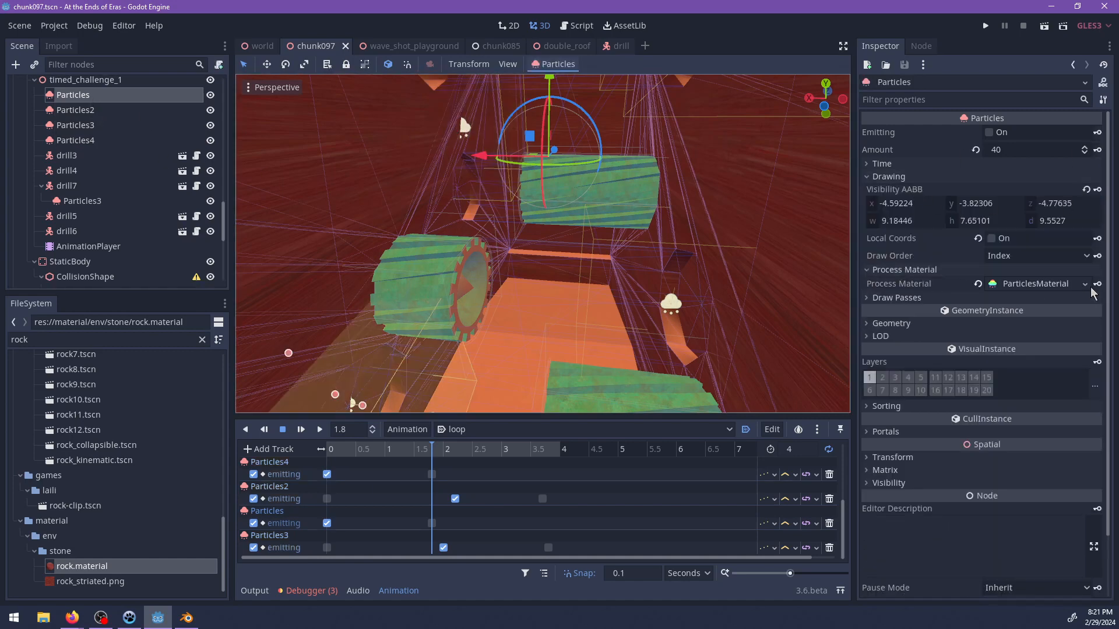
click(1086, 285)
click(1010, 424)
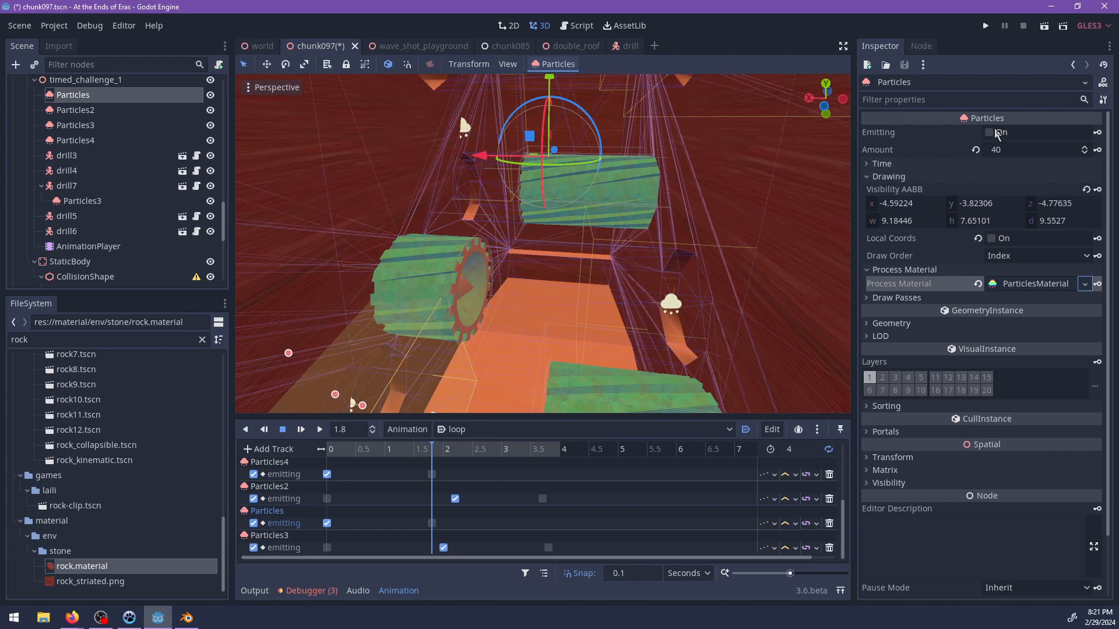
click(991, 133)
shift+middle_drag(513, 372, 599, 234)
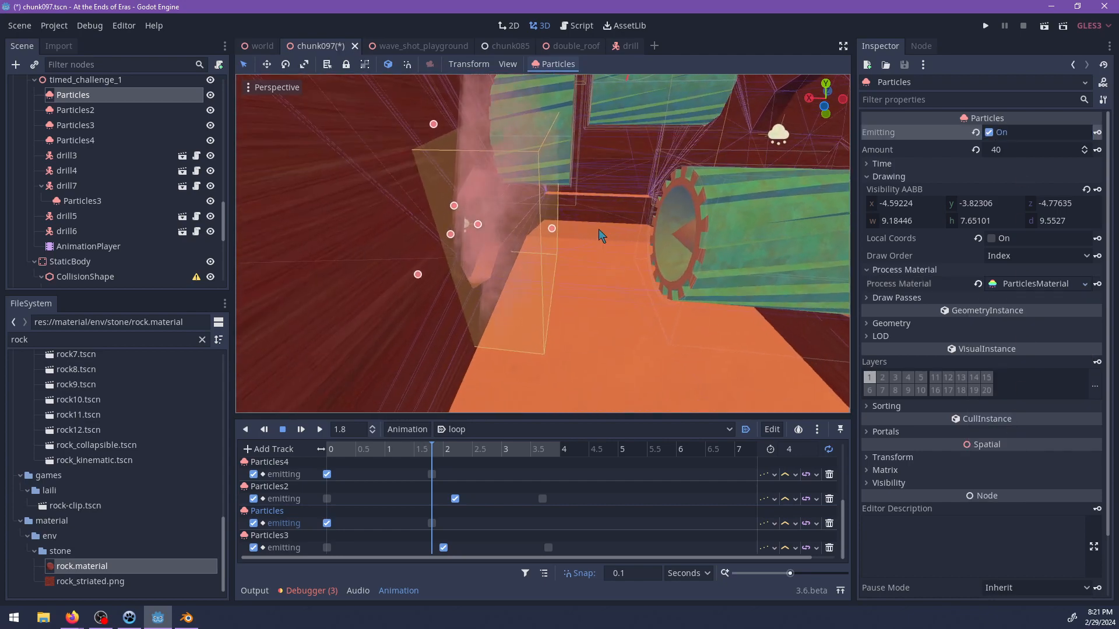
Expand the process material of timed_challenge_1's Particles emitter and set its particle amount to 30.
click(1008, 285)
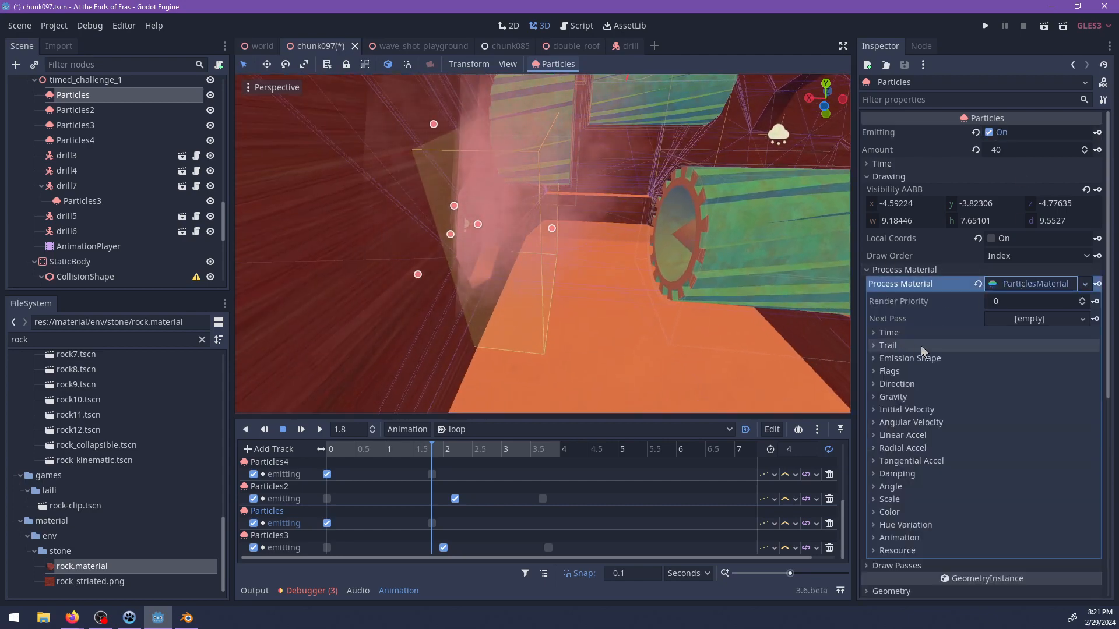
shift+middle_drag(669, 325, 588, 301)
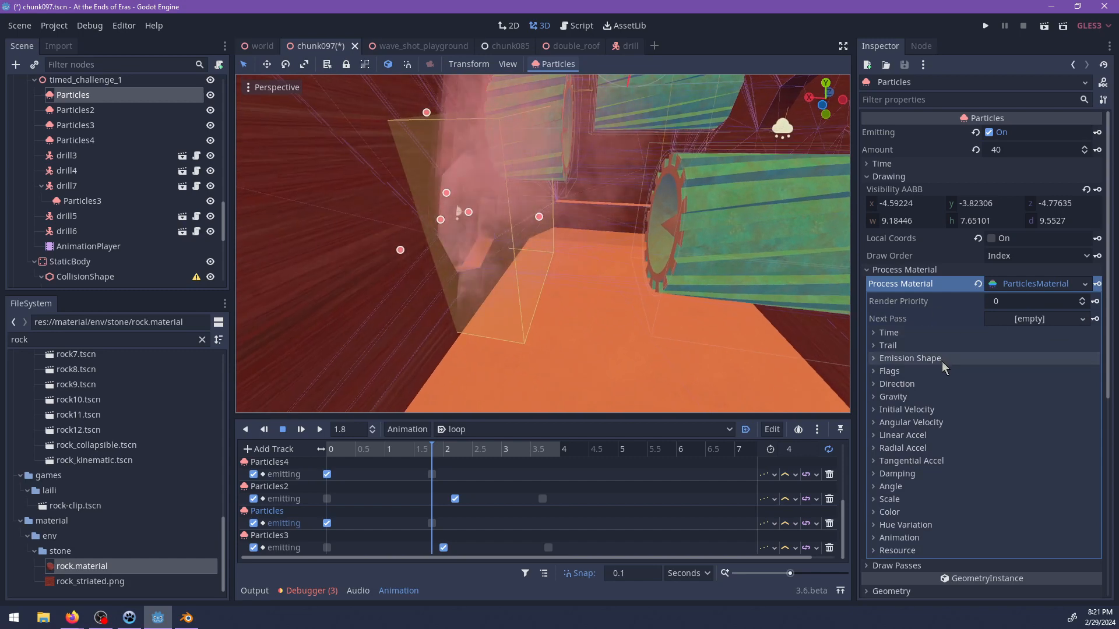
click(1015, 150)
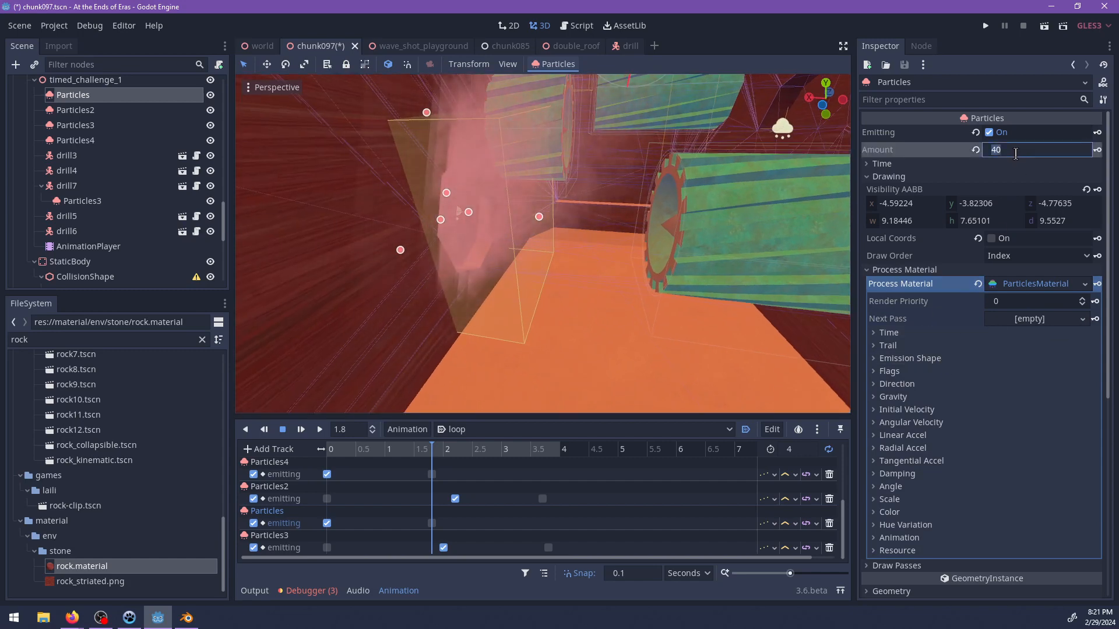
text(30)
key(Return)
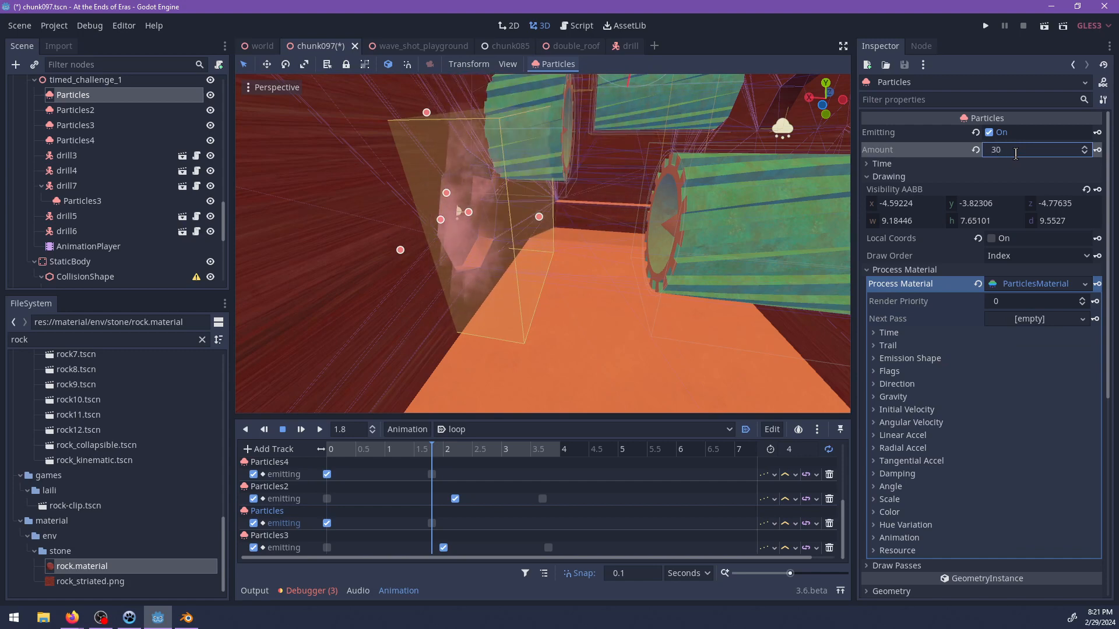
Set the lifetime of the Particles emitter to 2 seconds.
middle_drag(669, 209, 634, 249)
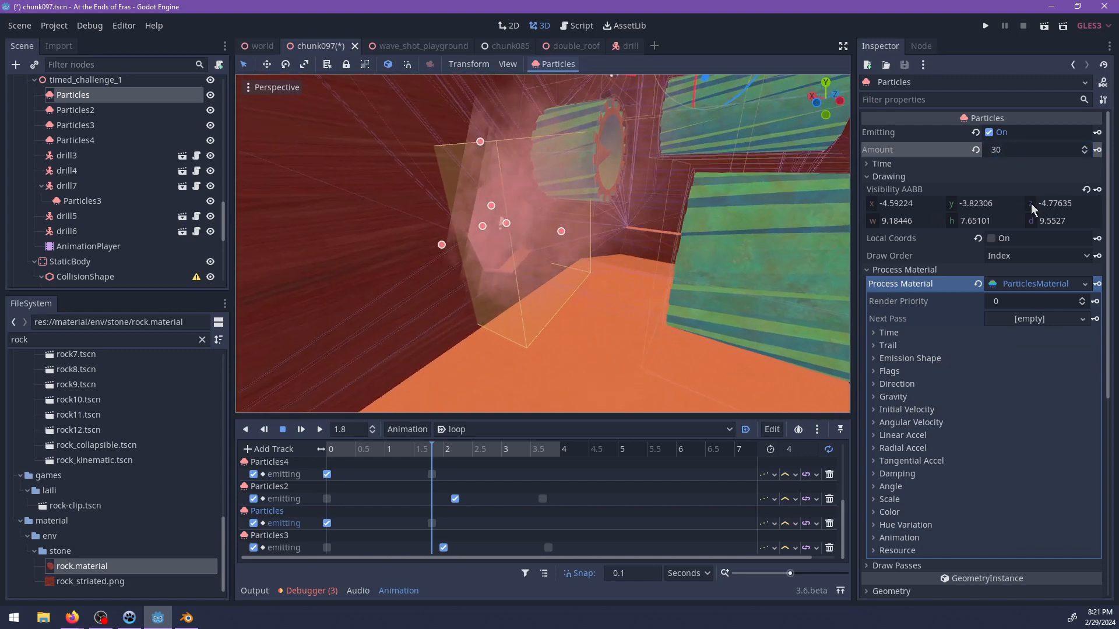
click(910, 335)
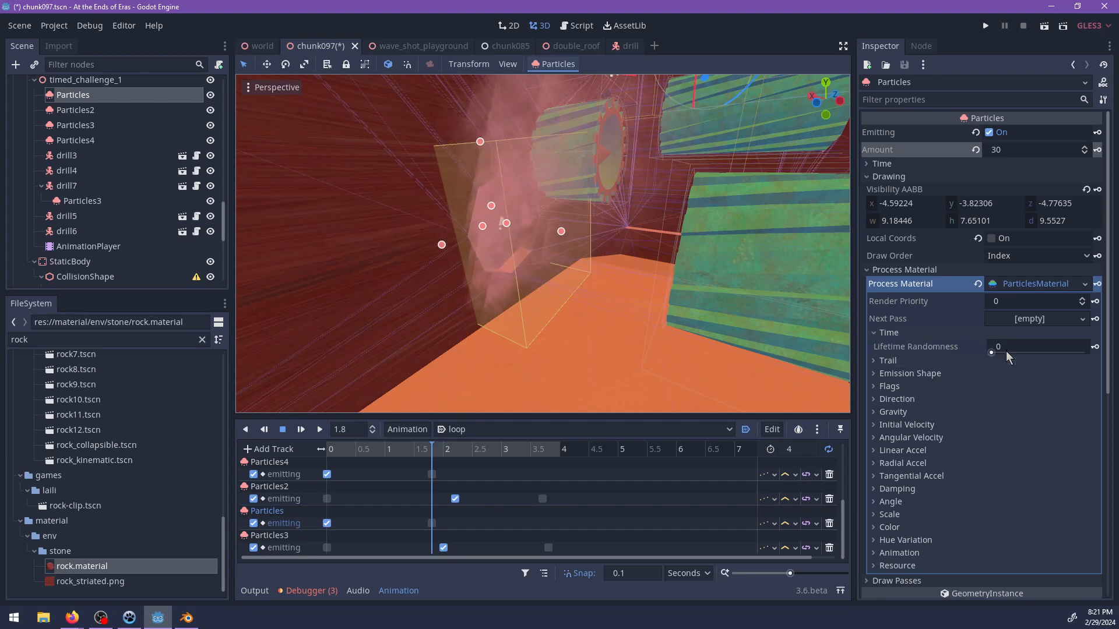
click(900, 164)
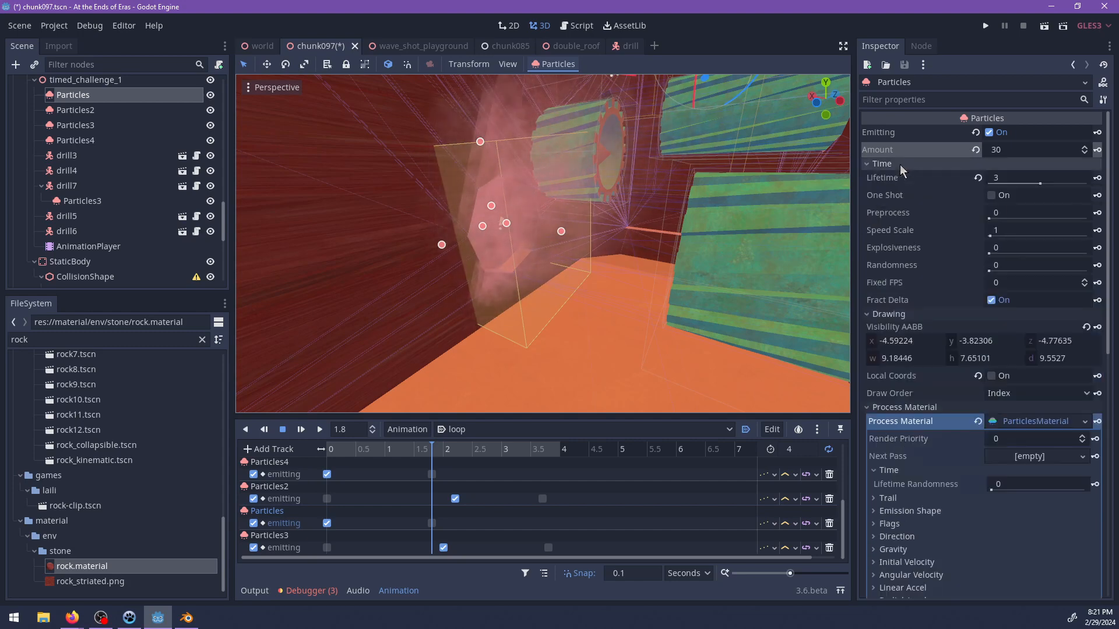
click(1015, 177)
text(2)
key(Return)
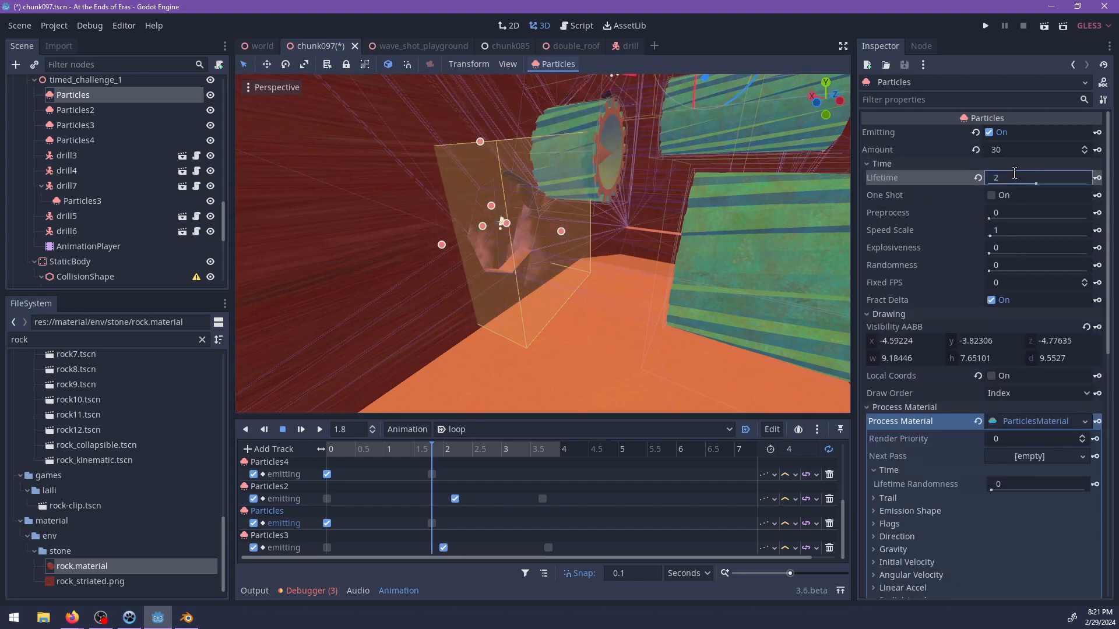
Set the particle scale in the Particles emitter's process material to 5.
middle_drag(770, 258, 720, 284)
scroll(1000, 480, down, 5)
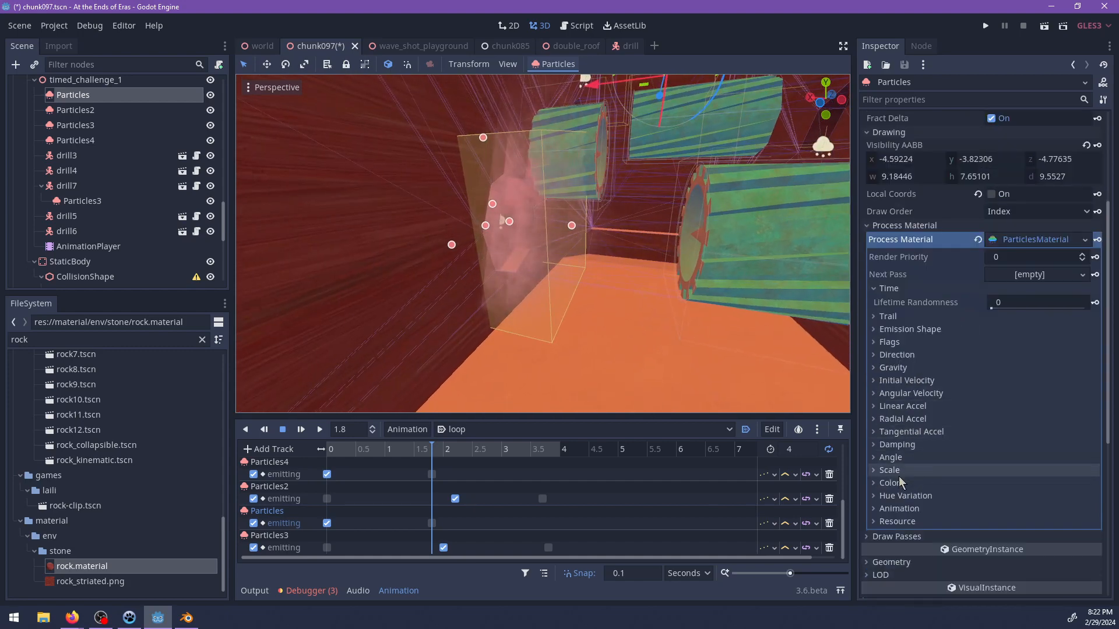
click(900, 471)
click(1025, 484)
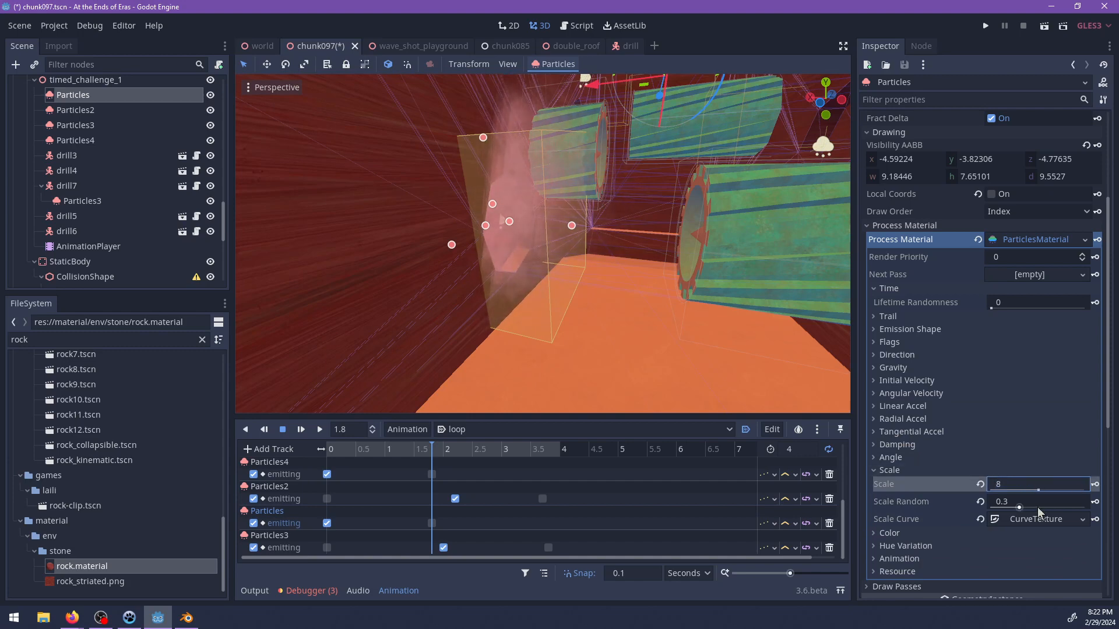
key(Return)
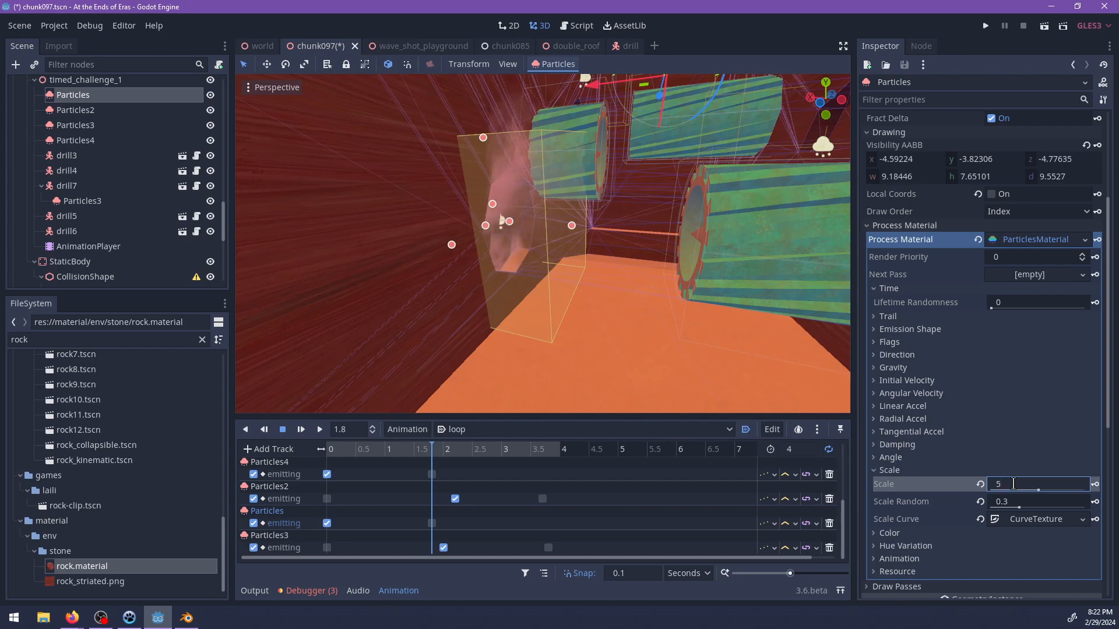
Copy the adjusted process material of the Particles emitter.
middle_drag(613, 343, 556, 308)
scroll(1018, 300, up, 2)
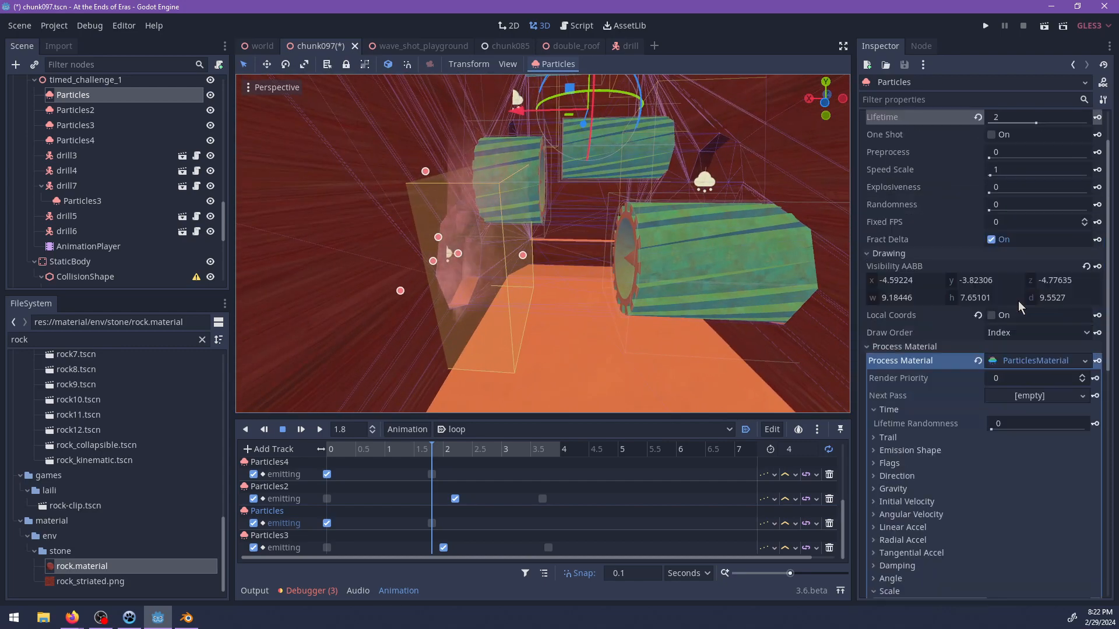
click(1019, 362)
right_click(1014, 365)
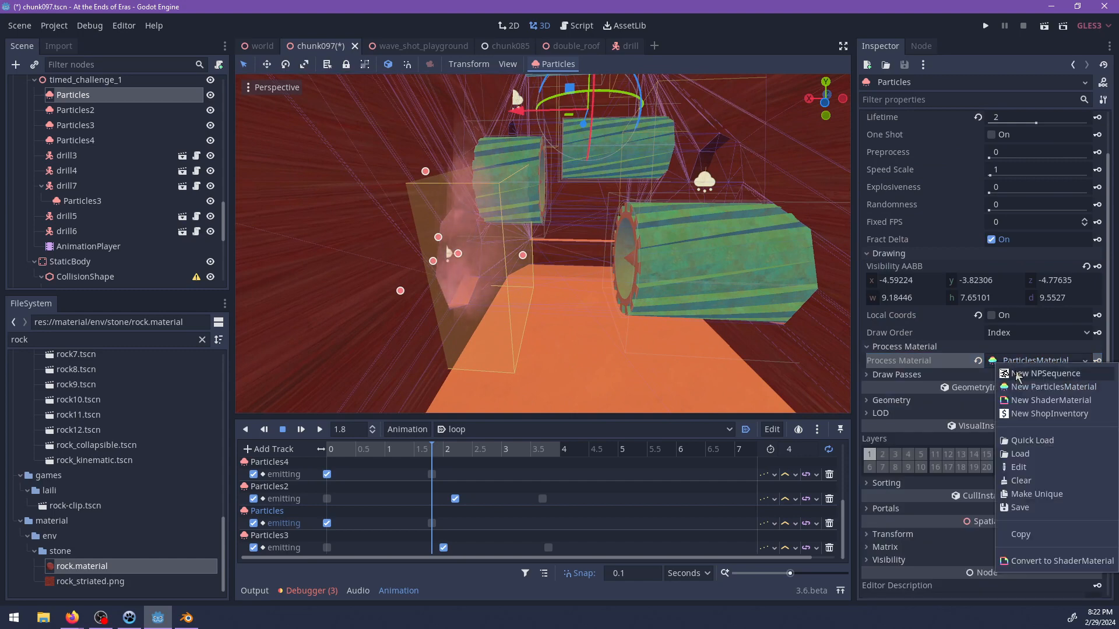
click(1023, 537)
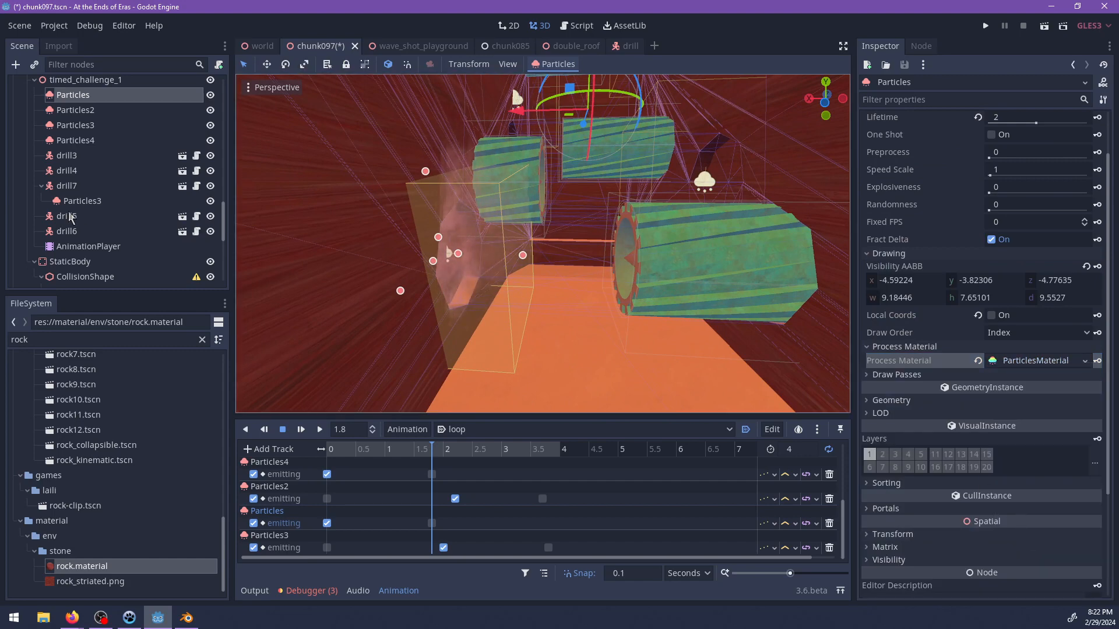
Paste the copied process material onto timed_challenge_1's Particles2, Particles3 and Particles4 emitters.
click(79, 111)
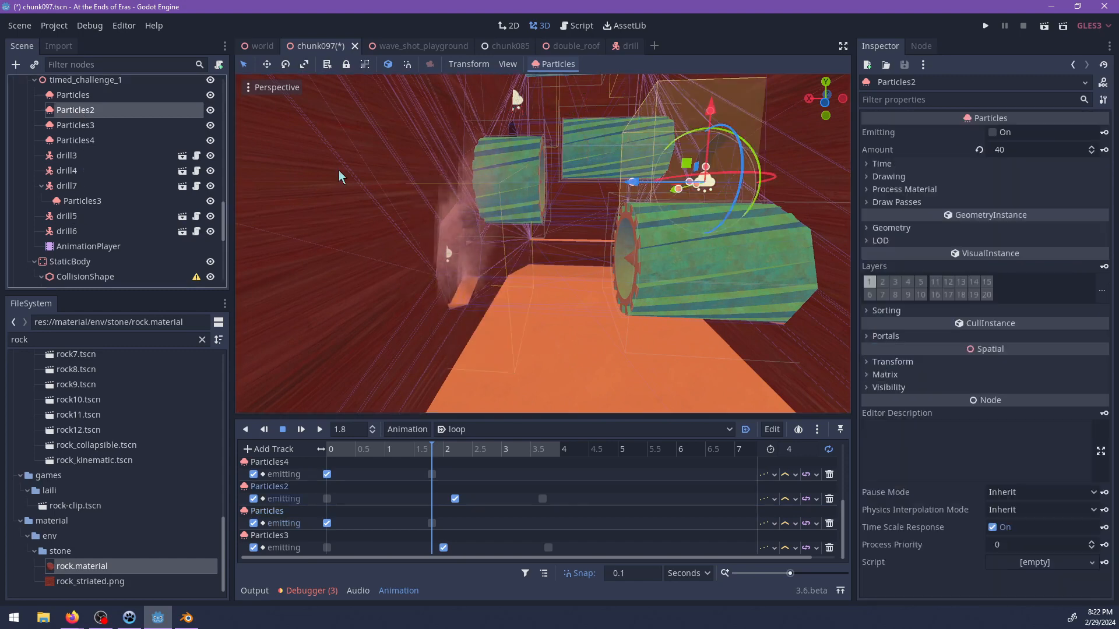
click(892, 190)
right_click(1011, 202)
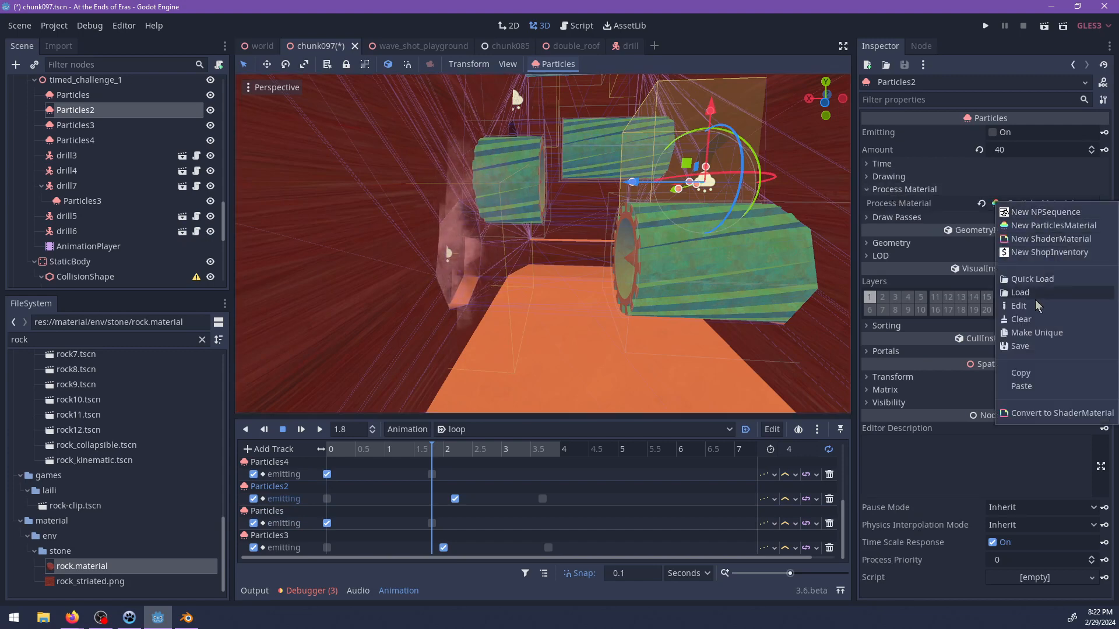
click(1021, 386)
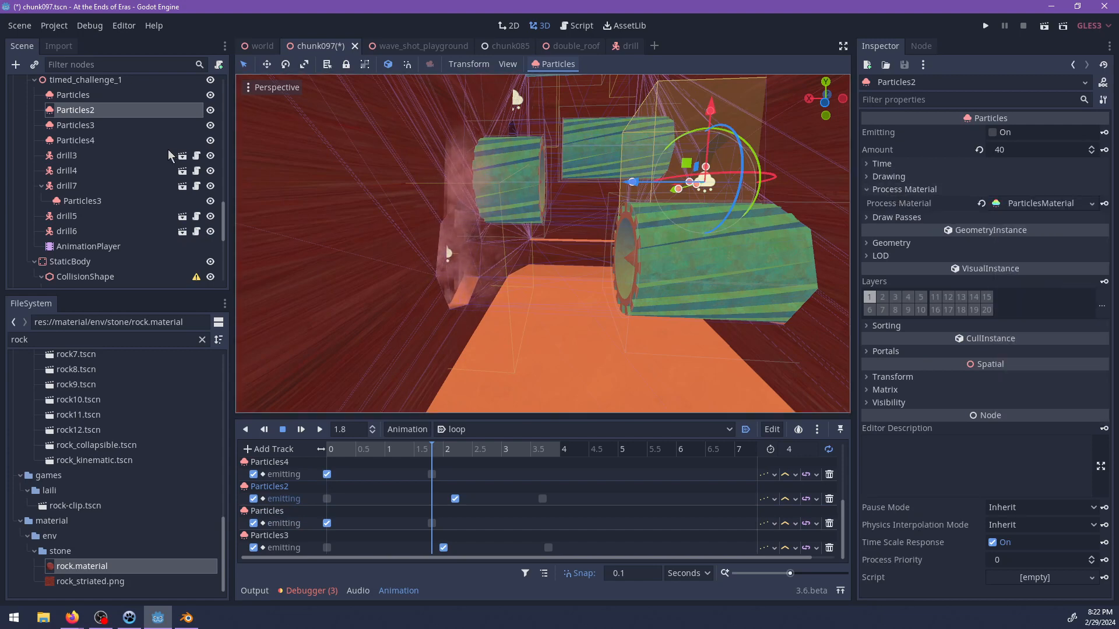
shift+click(86, 140)
click(893, 190)
right_click(1008, 204)
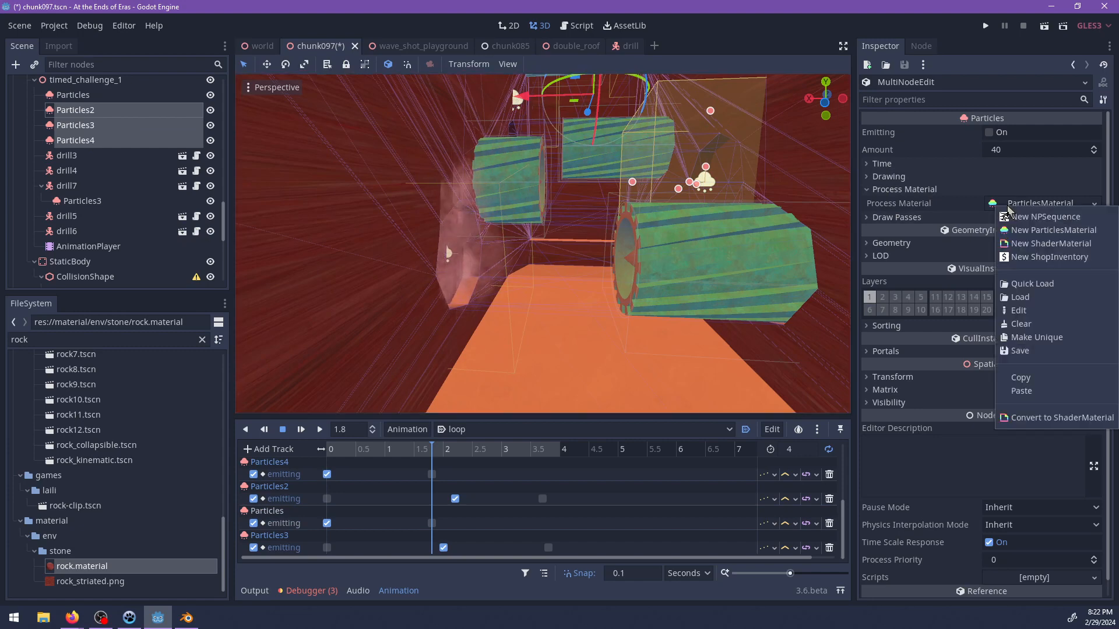
click(1023, 390)
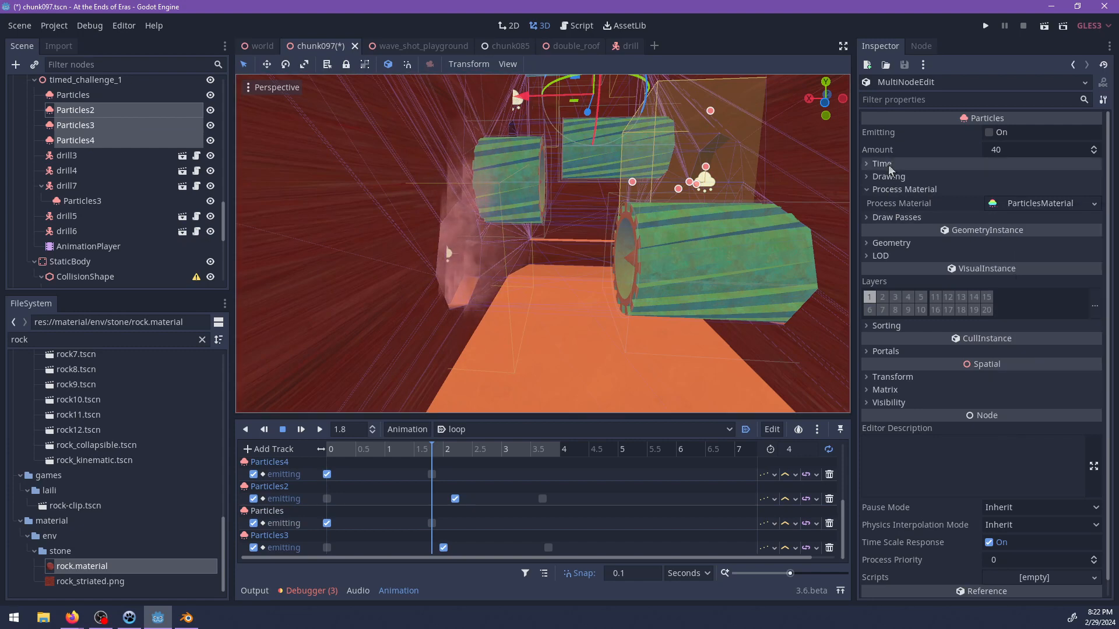
Set the lifetime to 2 and the amount to 30 for Particles2, Particles3 and Particles4 together.
click(882, 164)
click(1000, 177)
text(2)
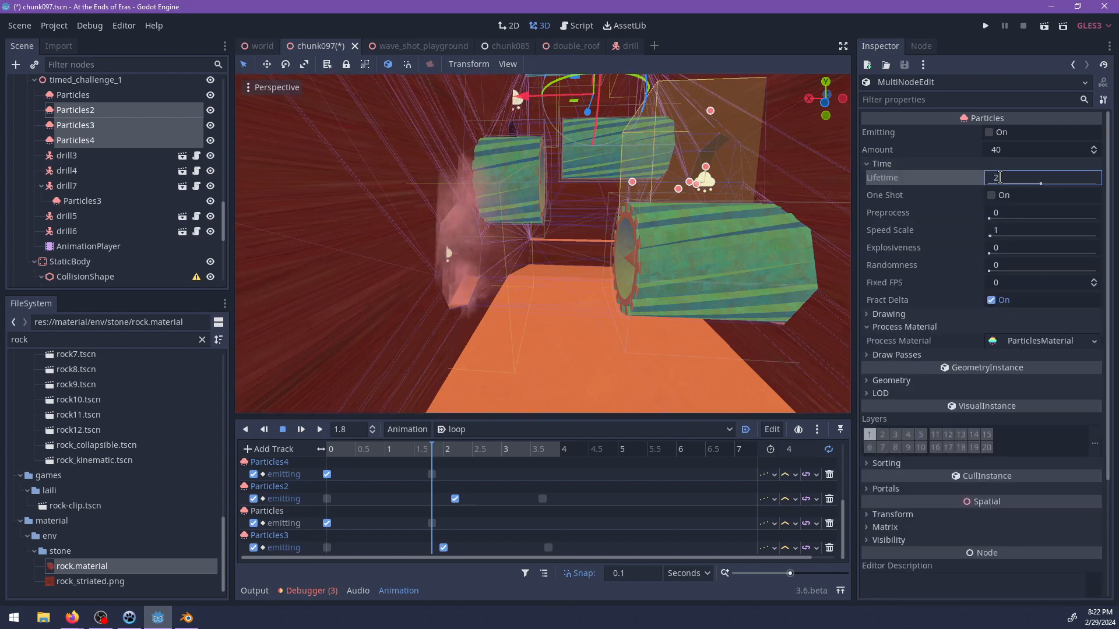
click(1018, 149)
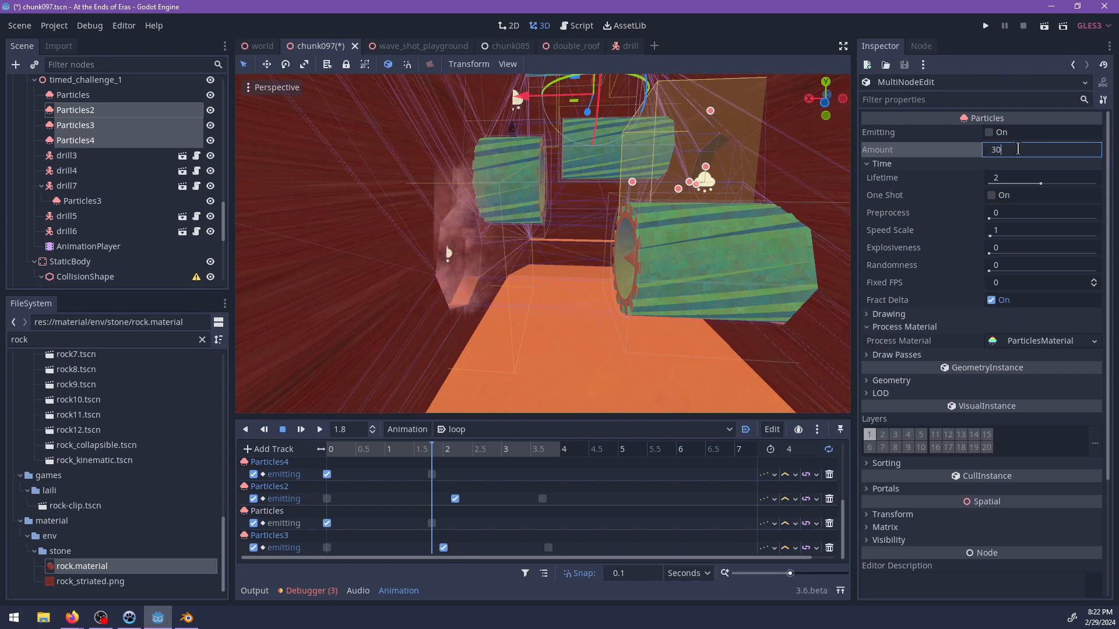
text(30)
Preview the dust of Particles2, Particles3 and Particles4 by switching their emission on, and switch it off again.
click(988, 132)
scroll(463, 240, down, 5)
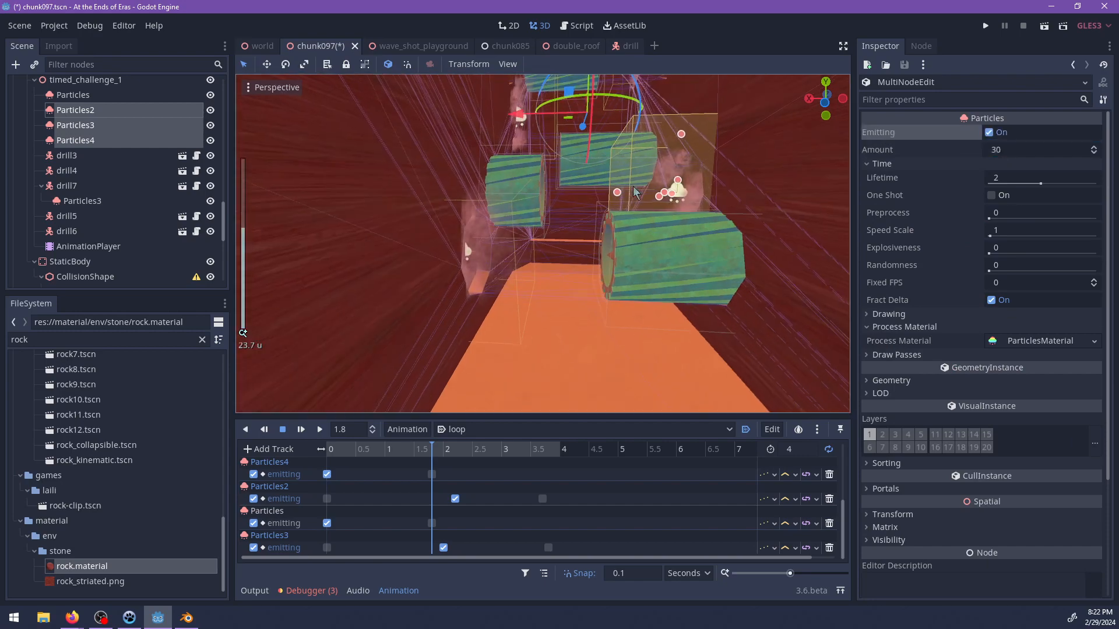
middle_drag(631, 254, 641, 229)
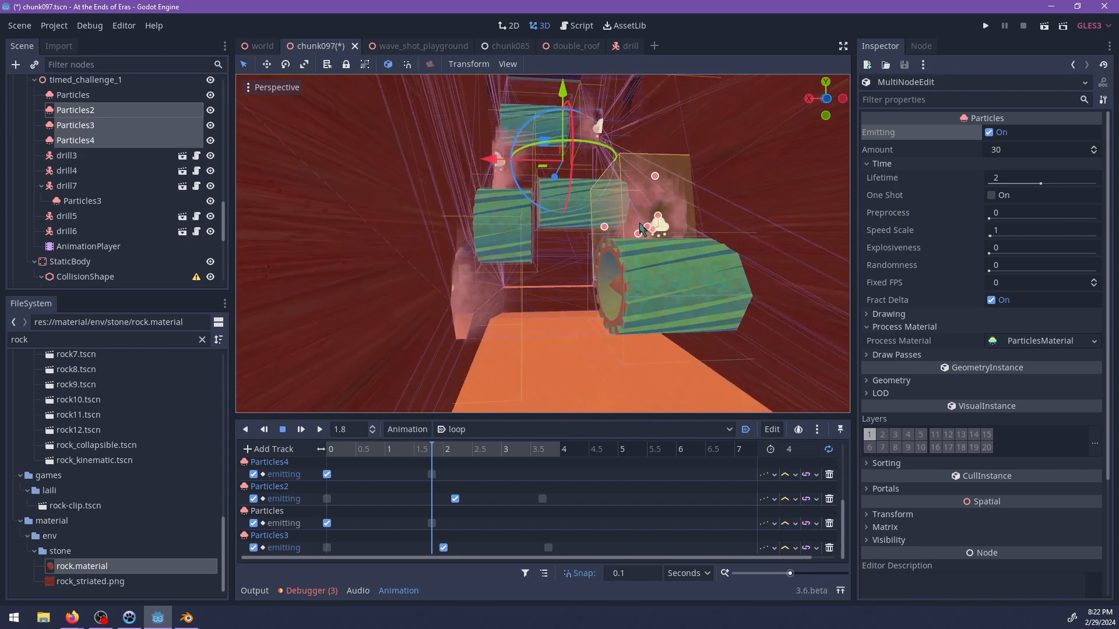
click(990, 134)
Save the chunk097 scene with the updated dust emitters.
middle_drag(728, 216, 659, 251)
key(ctrl+s)
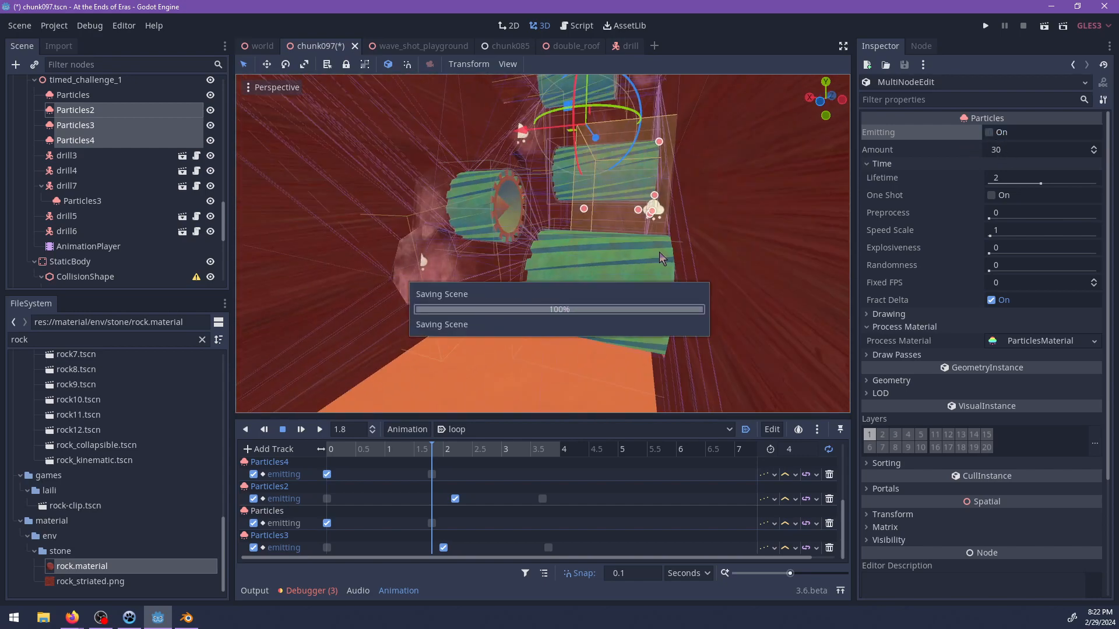
middle_drag(583, 274, 602, 282)
key(ctrl+s)
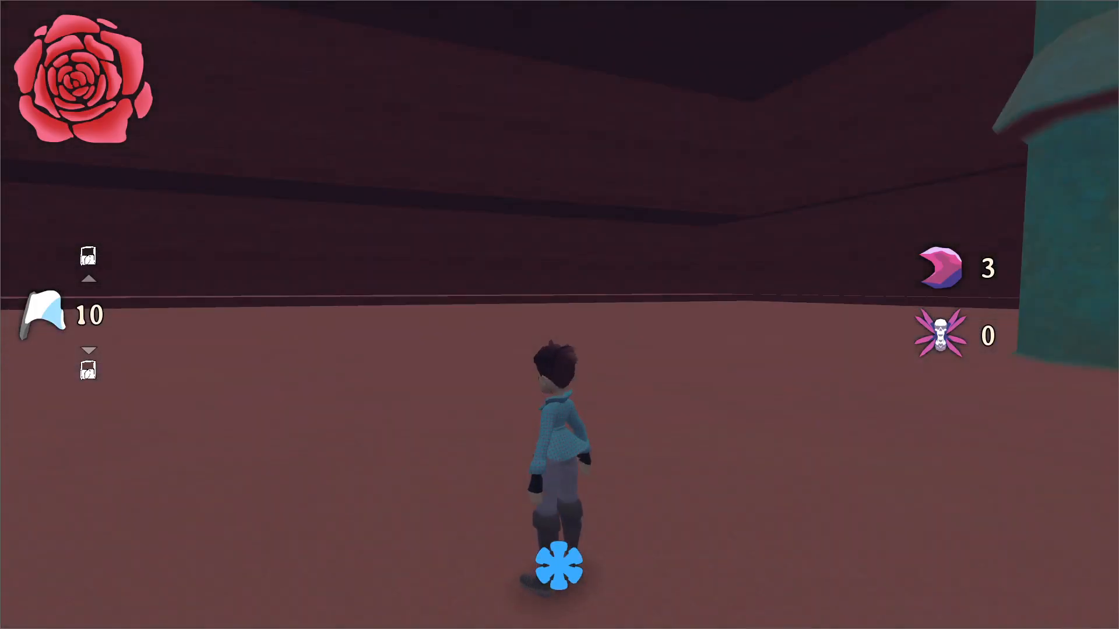
Playtest the drill channel in the running game by moving the character past the drills and dust, and pause the game.
key(w)
key(space)
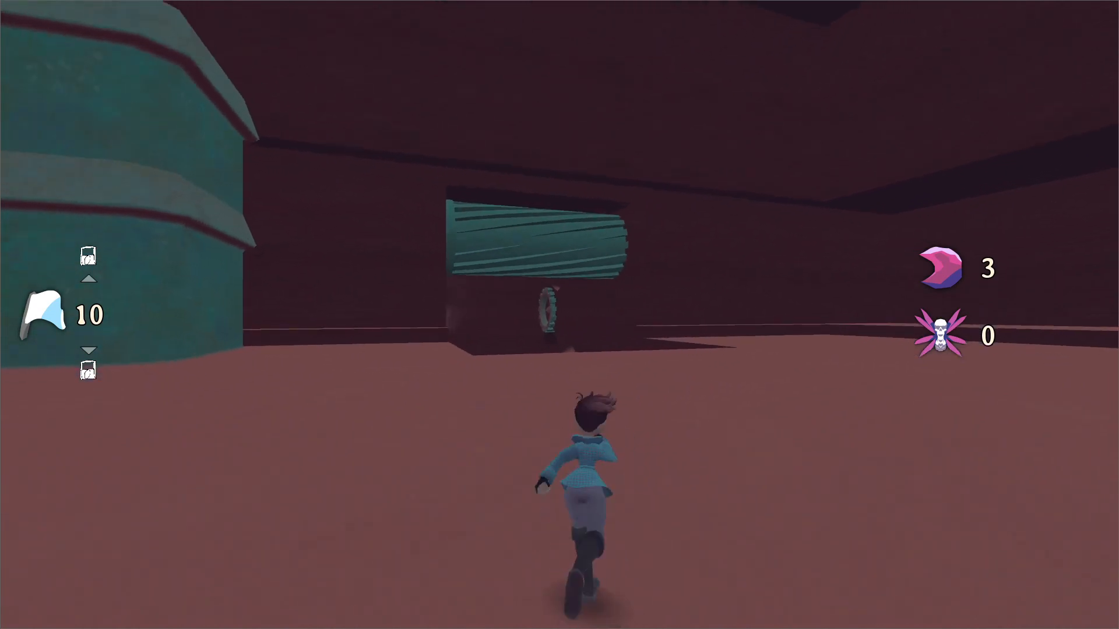
key(shift)
key(shift)
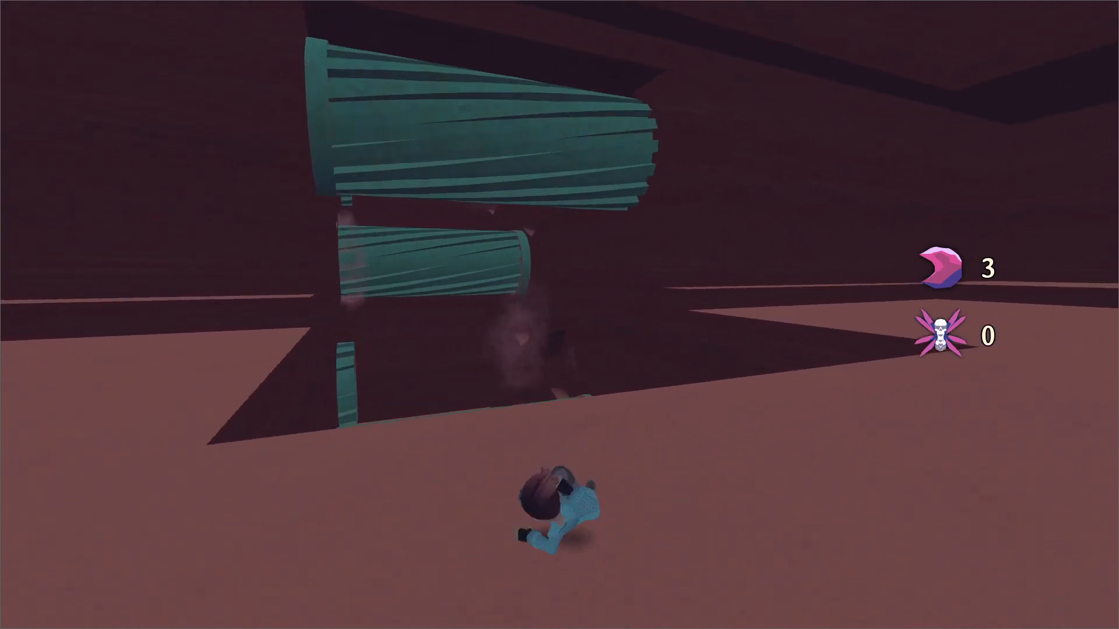
key(space)
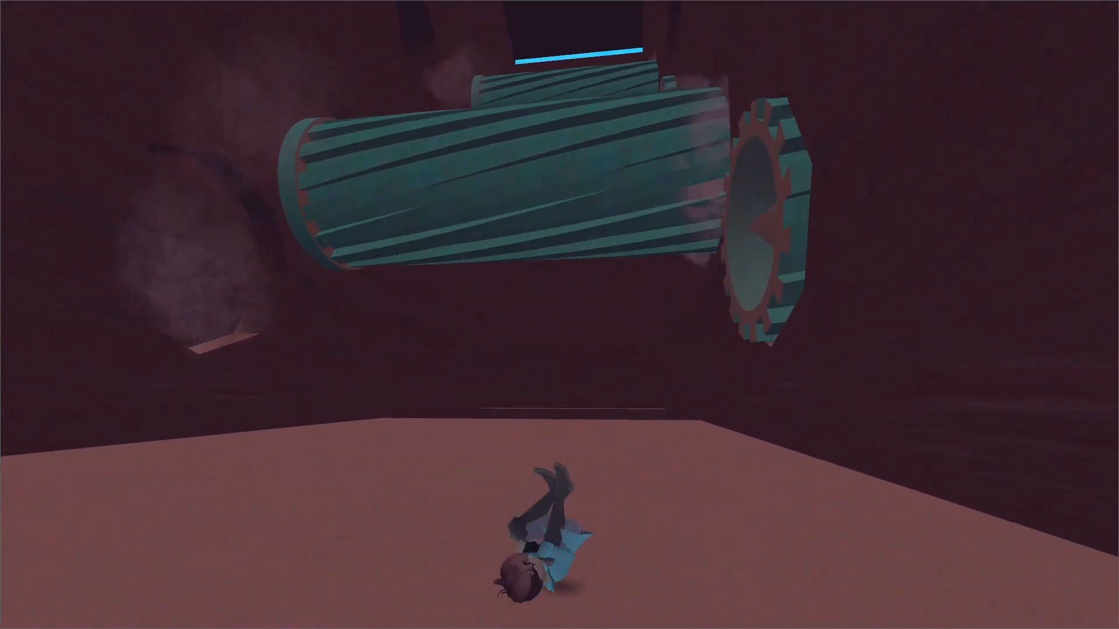
key(shift)
key(space)
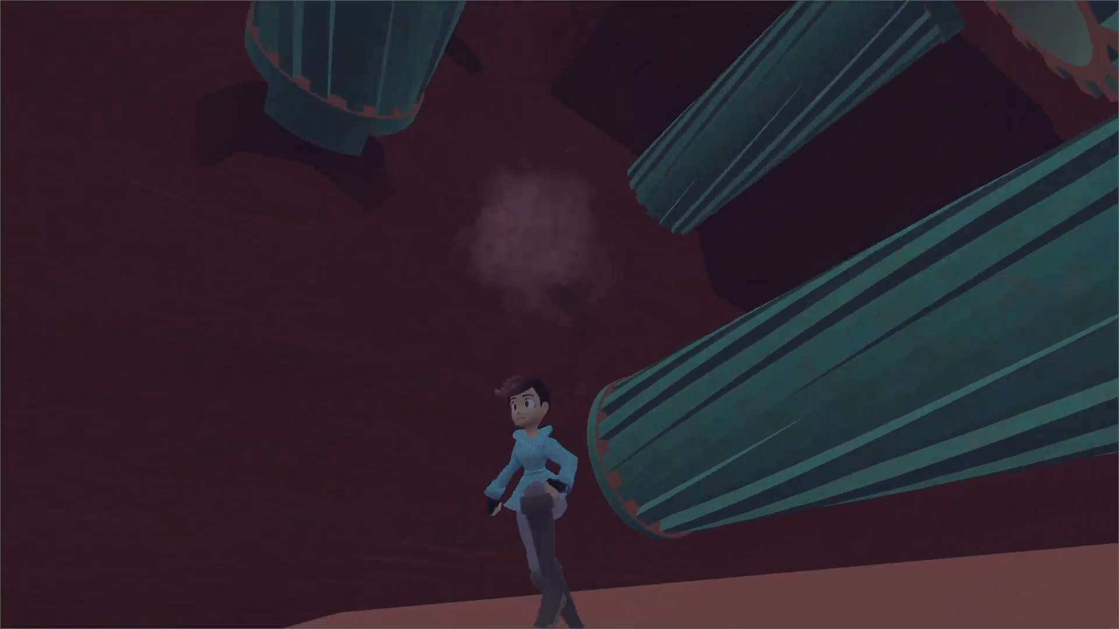
key(Escape)
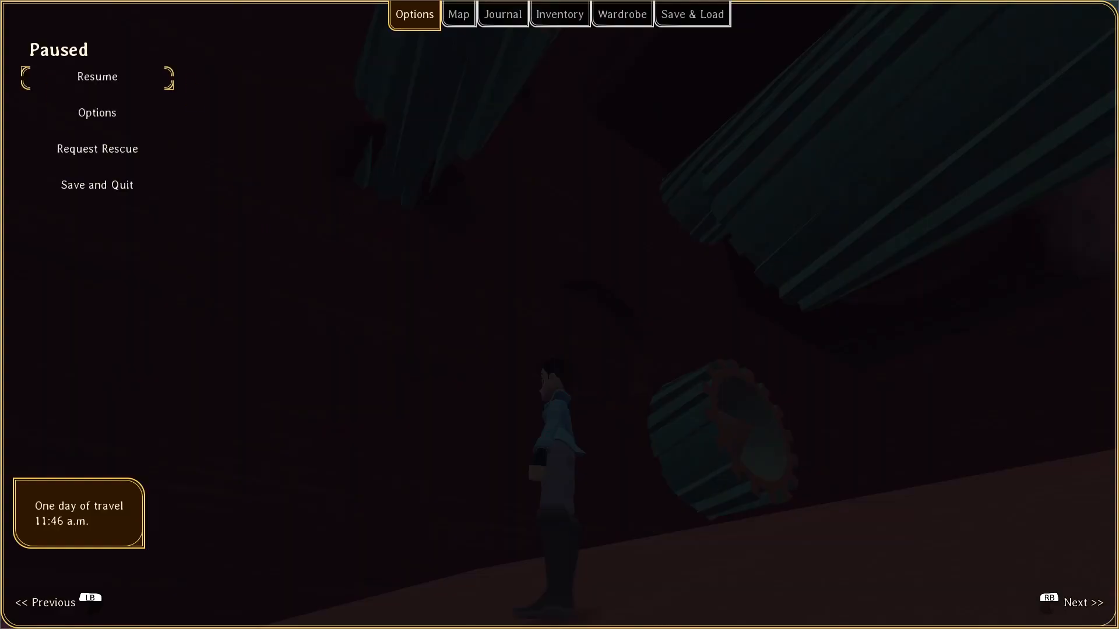
Return to the Godot editor, open timed_challenge_1's loop animation and scrub it to 0.6 s.
key(alt+Tab)
mouse_move(592, 288)
middle_down()
mouse_move(611, 280)
mouse_move(542, 261)
mouse_move(644, 249)
mouse_move(595, 277)
middle_up()
scroll(541, 261, up, 4)
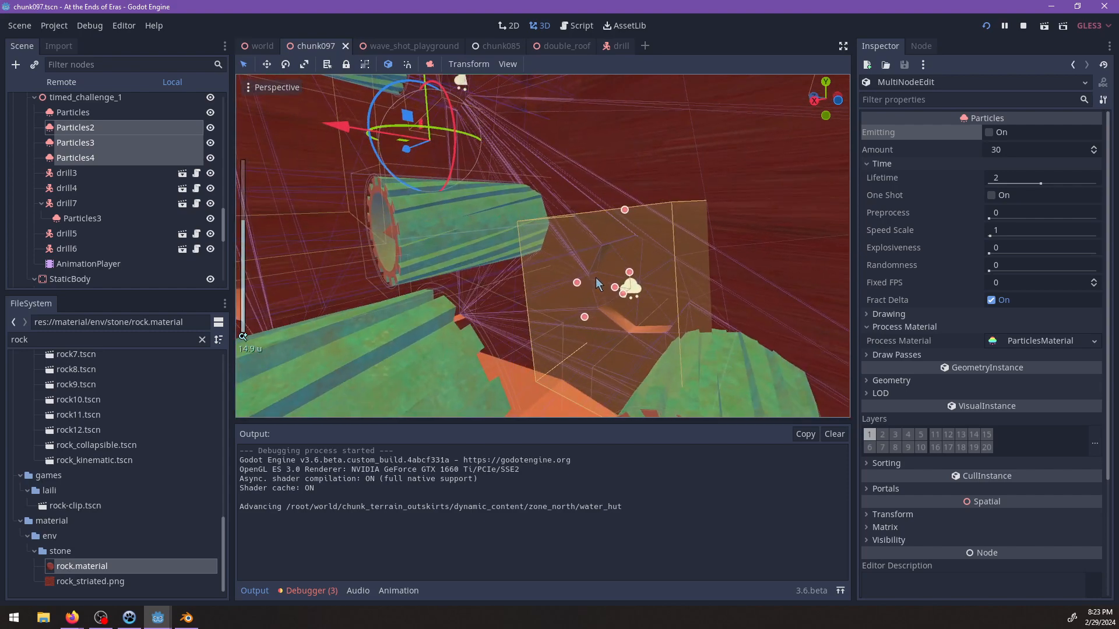
click(88, 264)
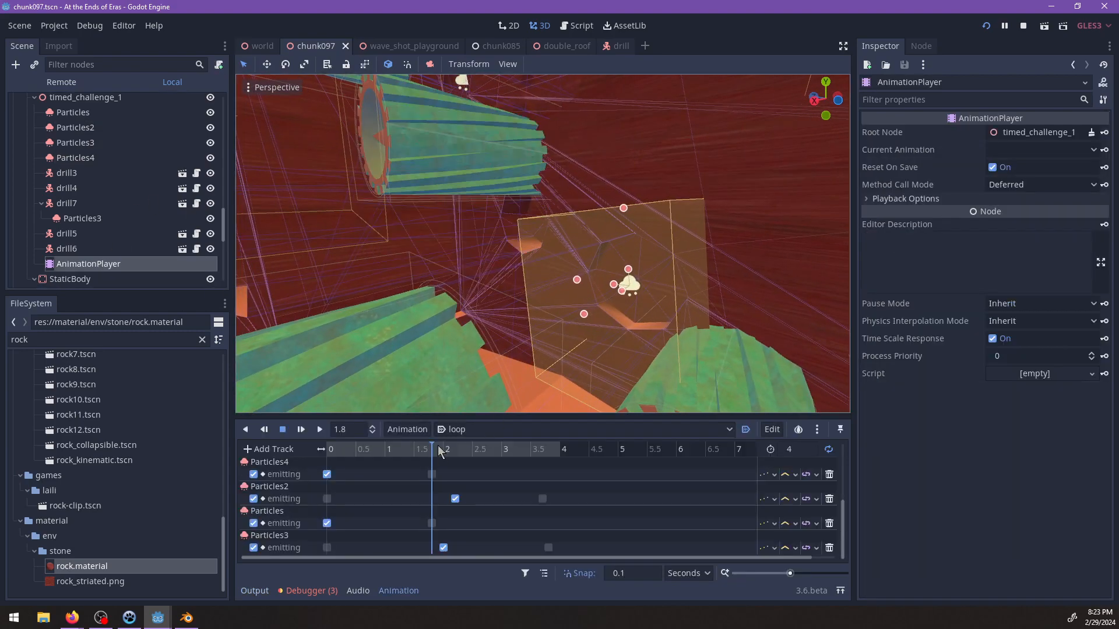
mouse_move(438, 452)
mouse_down()
mouse_move(382, 453)
mouse_move(443, 457)
mouse_up()
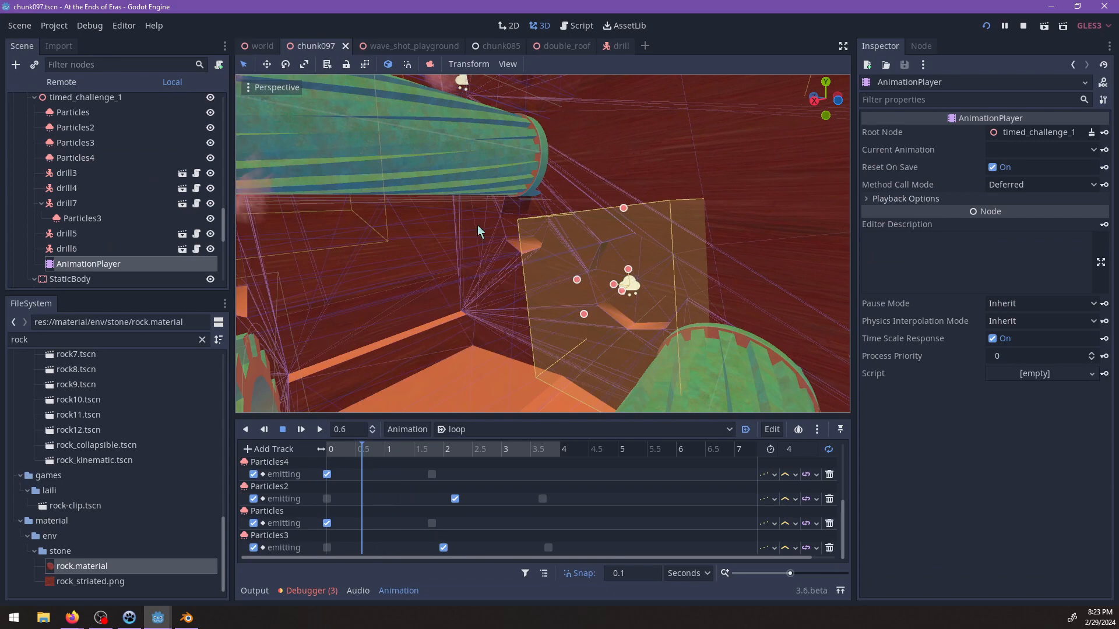
Select drill5 together with its dust emitter Particles4 and lower both in the channel until drill5 is at Y 2.056641.
middle_drag(477, 225, 533, 261)
click(594, 203)
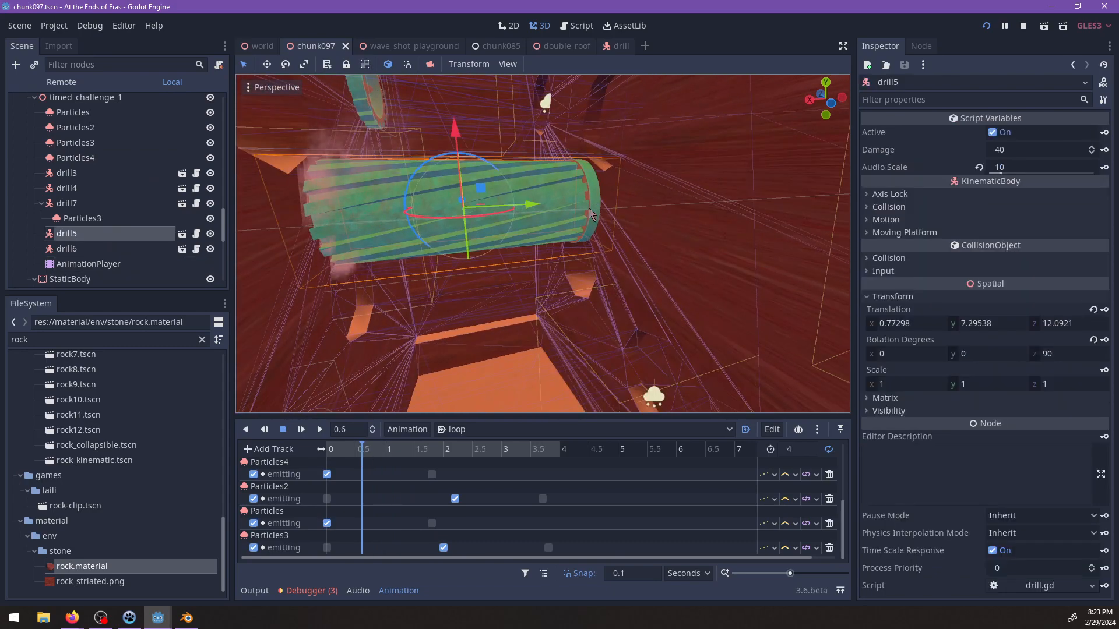
middle_drag(594, 203, 546, 247)
key(f)
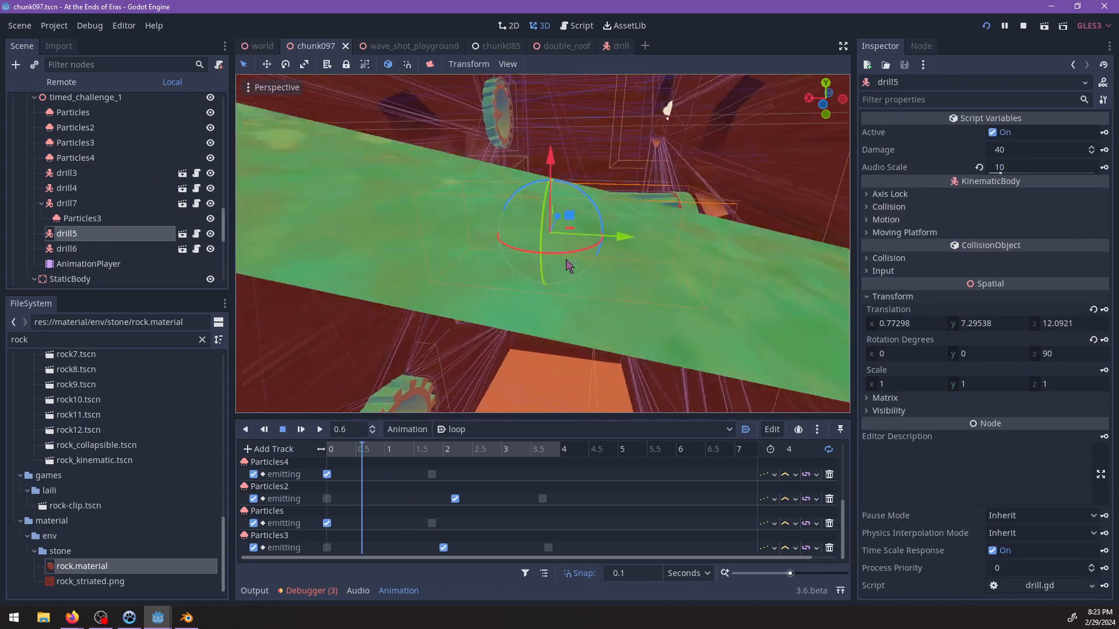
scroll(564, 260, up, 4)
scroll(468, 159, up, 5)
shift+click(467, 159)
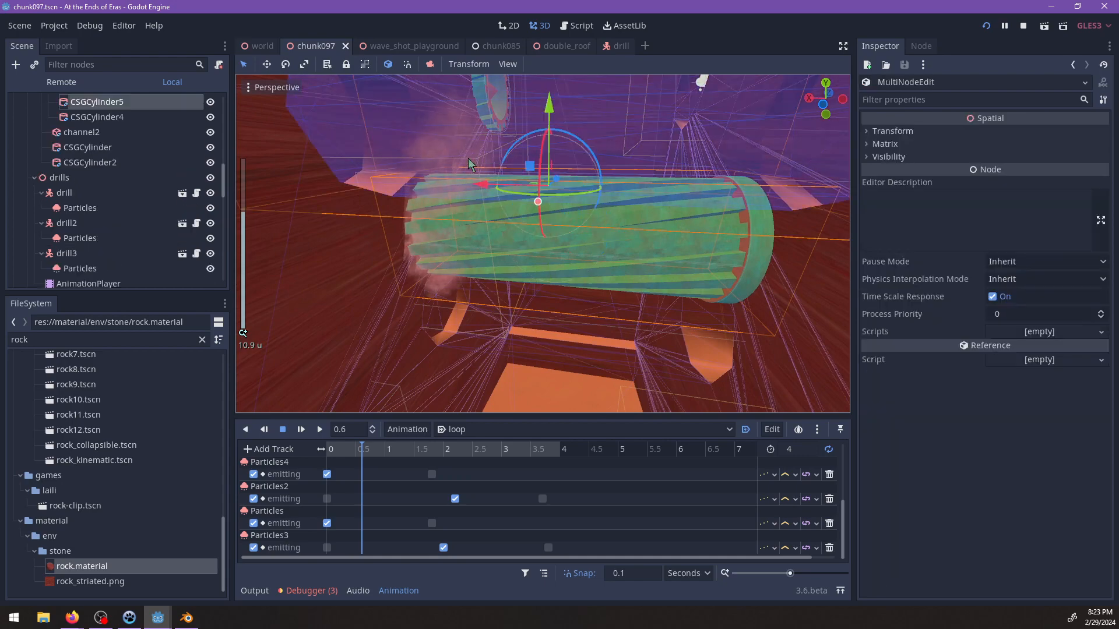
scroll(466, 268, up, 8)
shift+middle_drag(466, 268, 708, 290)
scroll(541, 226, up, 2)
click(555, 246)
scroll(495, 251, down, 8)
scroll(709, 290, down, 4)
shift+click(623, 233)
middle_drag(623, 234, 538, 217)
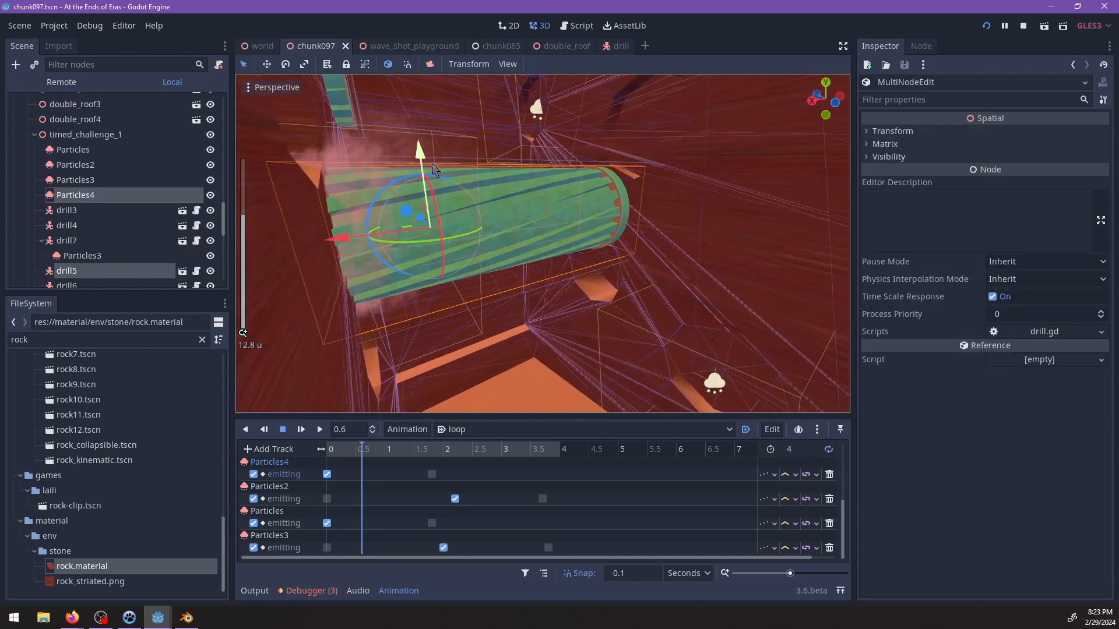
drag(422, 156, 434, 257)
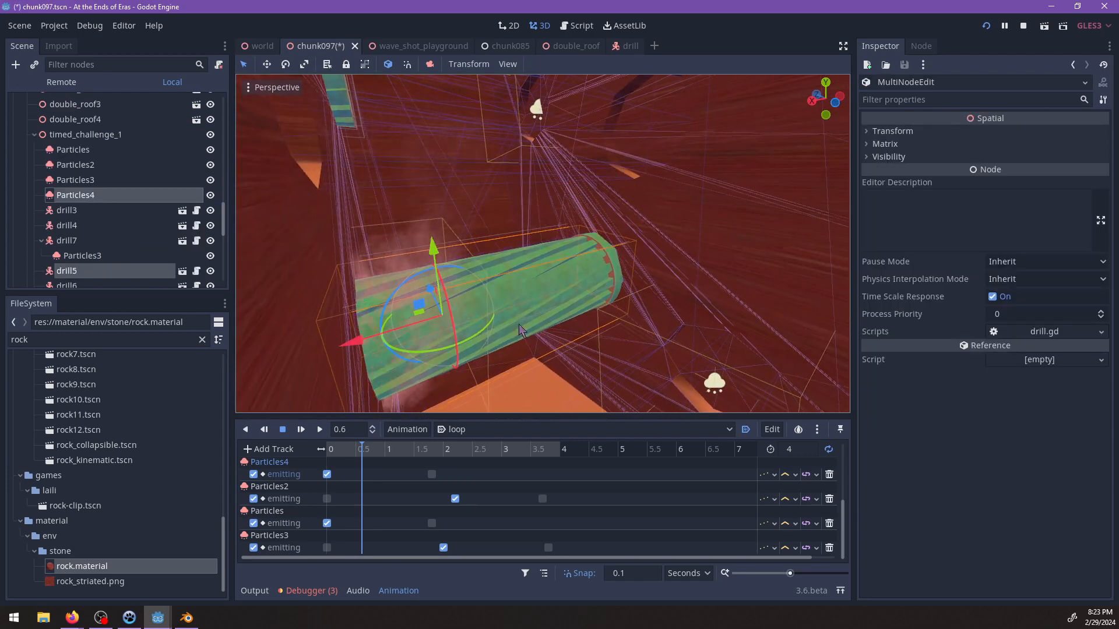
middle_drag(519, 325, 490, 343)
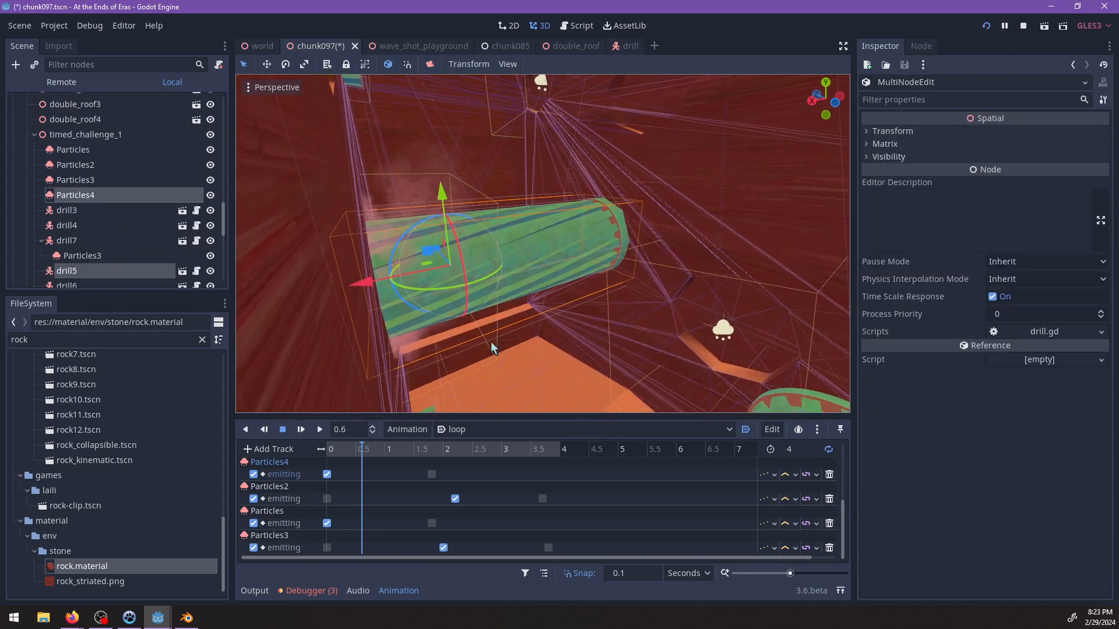
Key drill5's lowered translation at 0.6 s in the loop animation and move that key to 0 s, replacing the old start key.
click(73, 272)
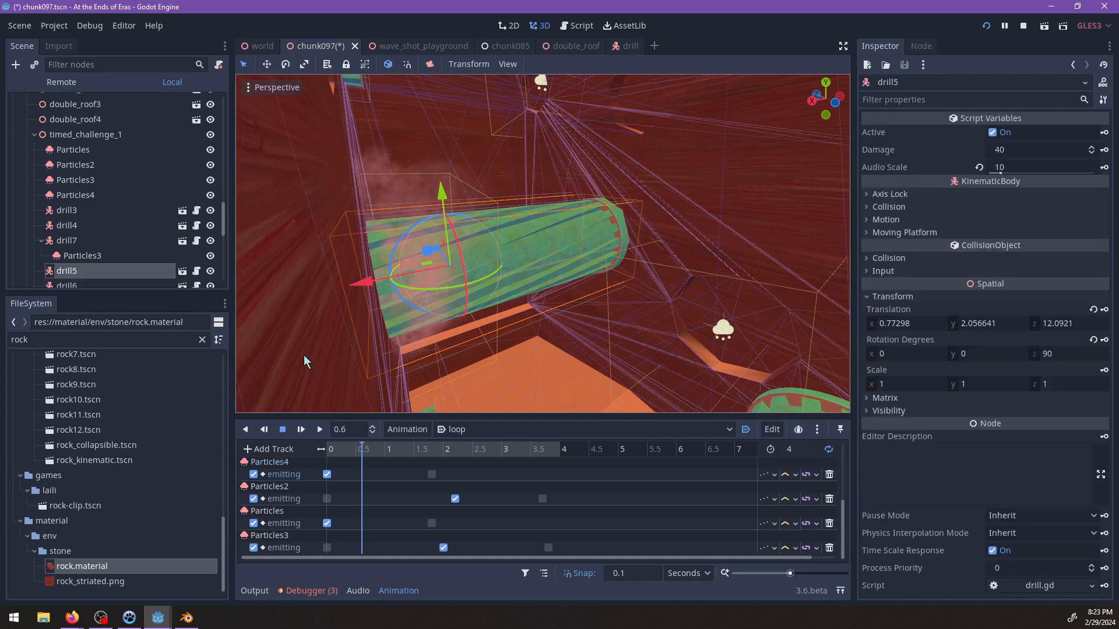
right_click(912, 307)
click(921, 316)
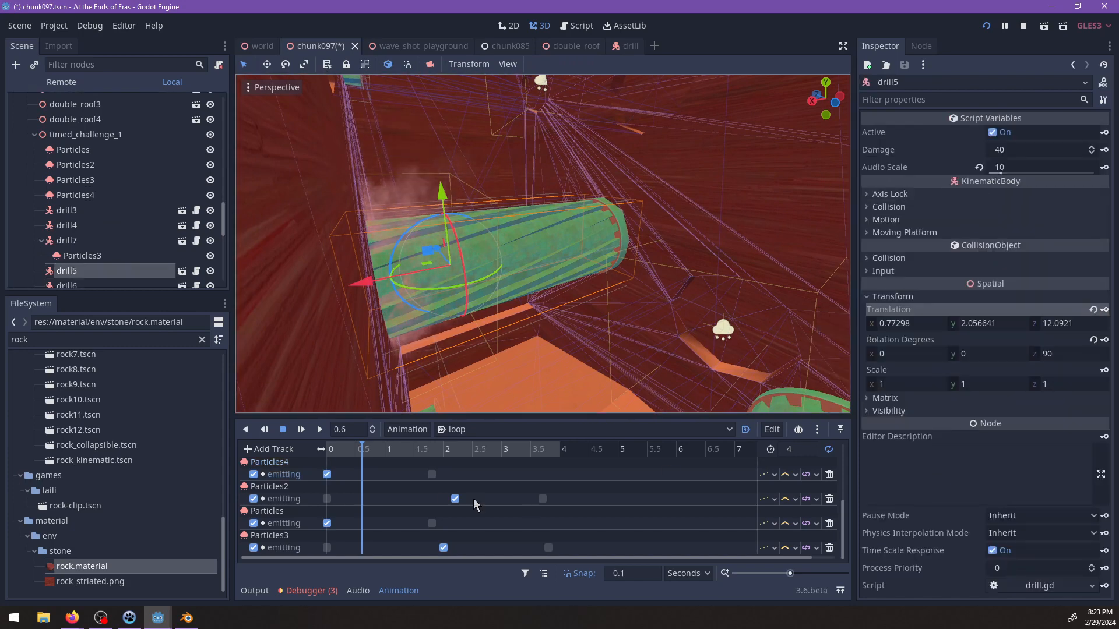
scroll(367, 505, up, 5)
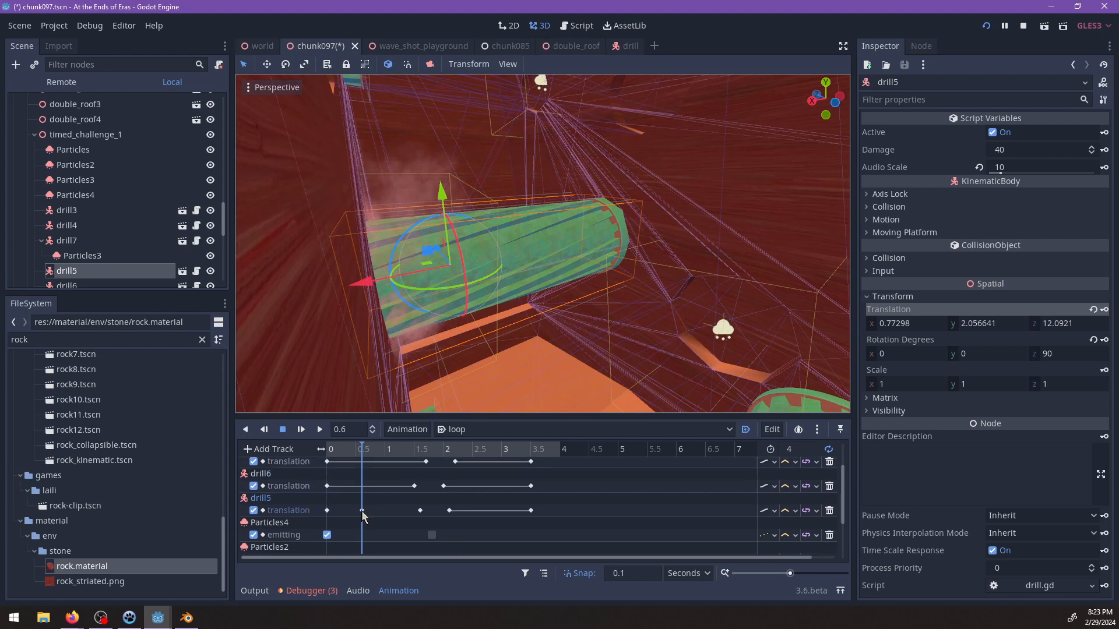
drag(362, 510, 330, 512)
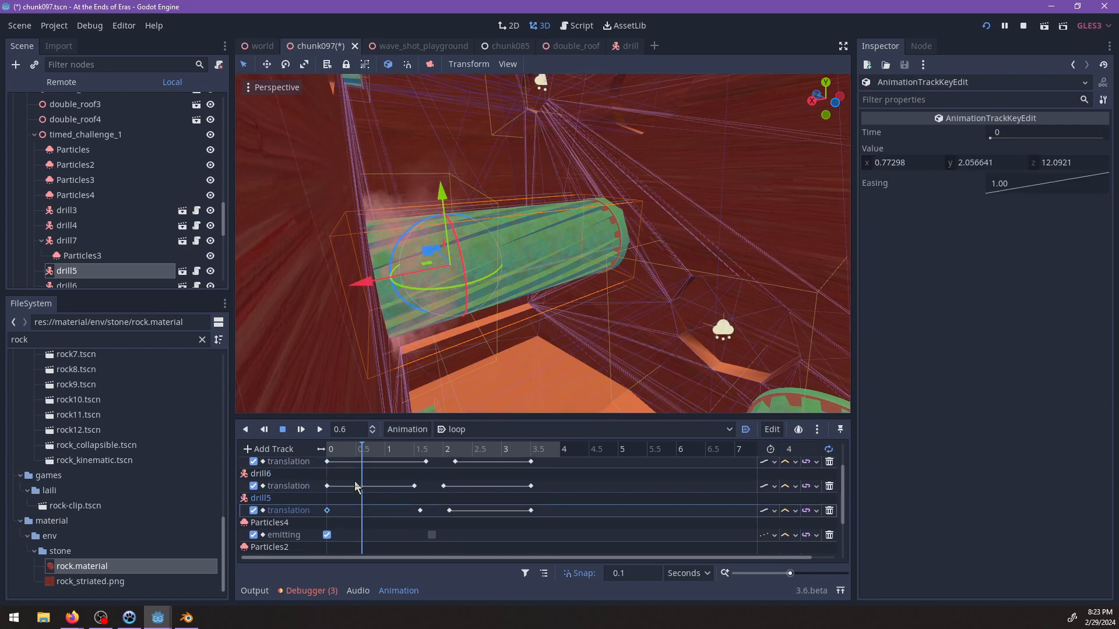
Duplicate drill5's lowered extended-position key onto 1.6 s, 2.1 s and 3.5 s of its translation track.
drag(363, 447, 421, 449)
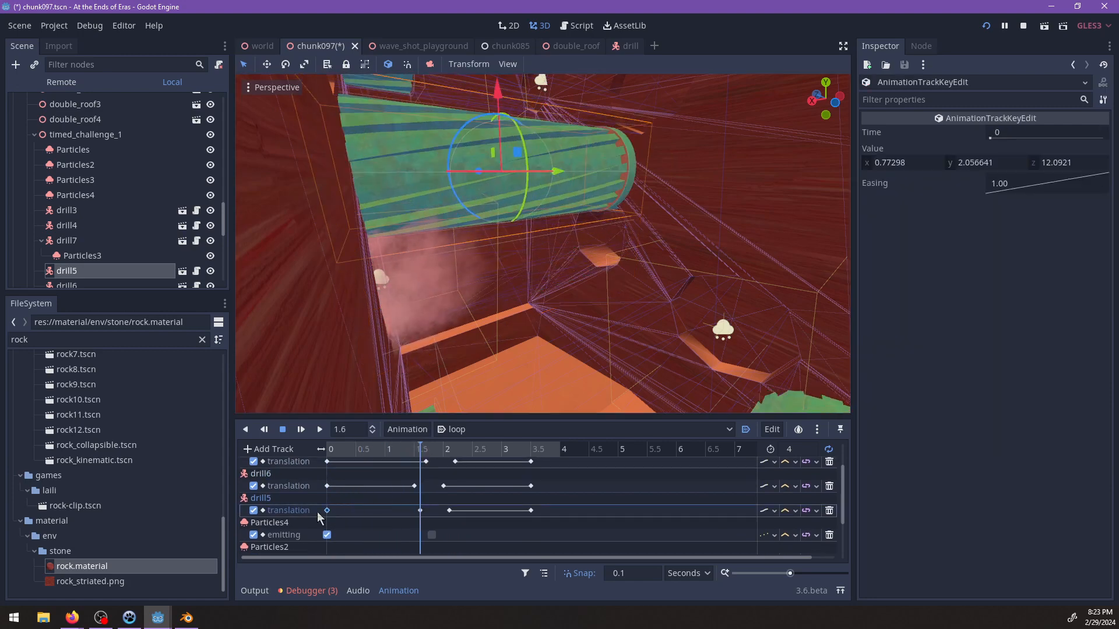
right_click(419, 512)
click(454, 551)
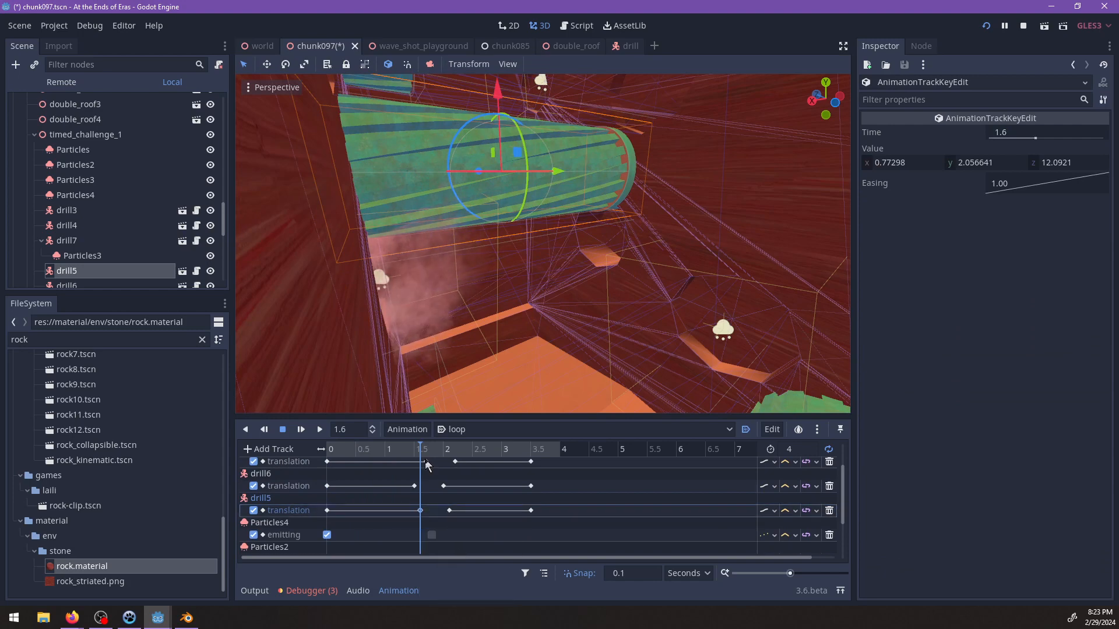
drag(350, 448, 449, 458)
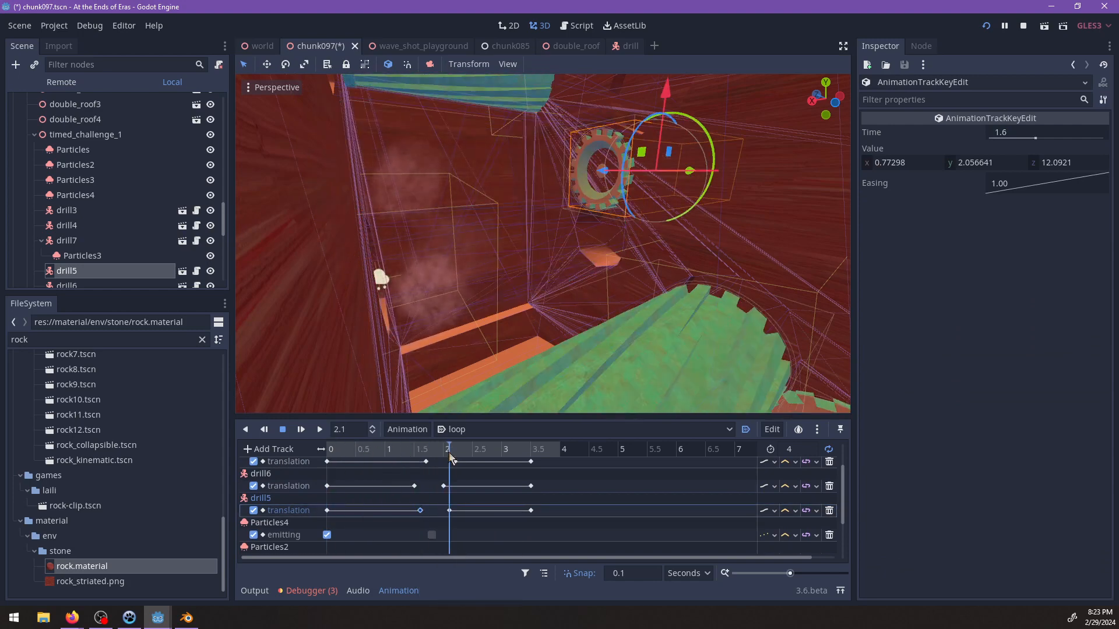
right_click(451, 509)
click(483, 548)
drag(461, 449, 531, 464)
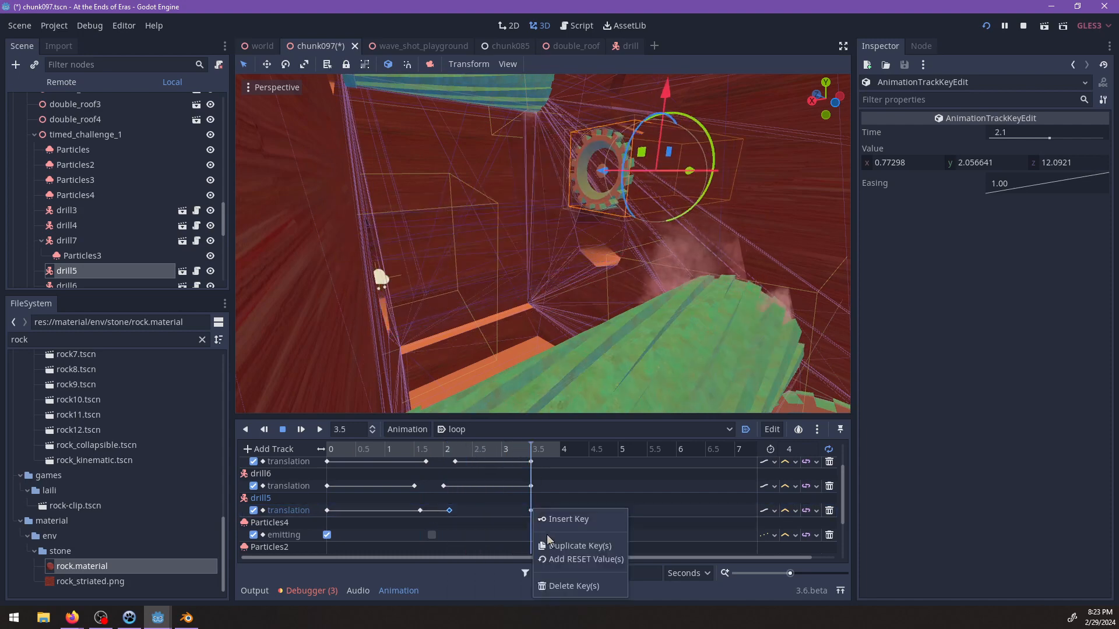
click(449, 457)
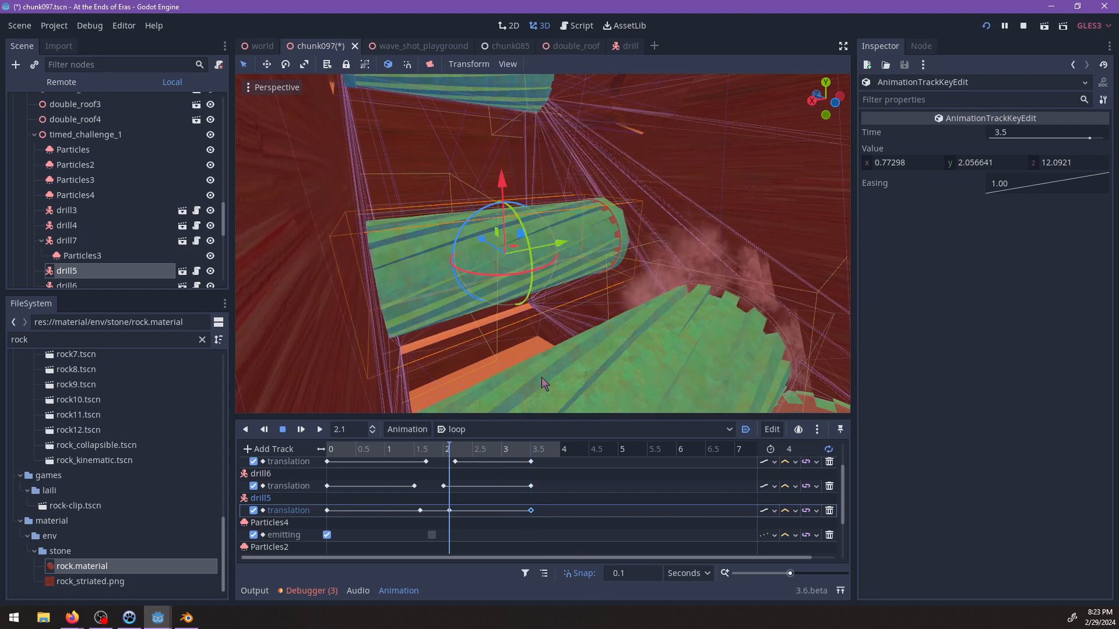
Retract drill5 into the wall to X -15.503799 and key its translation at 2.1 s.
middle_drag(542, 384, 574, 262)
drag(599, 258, 782, 261)
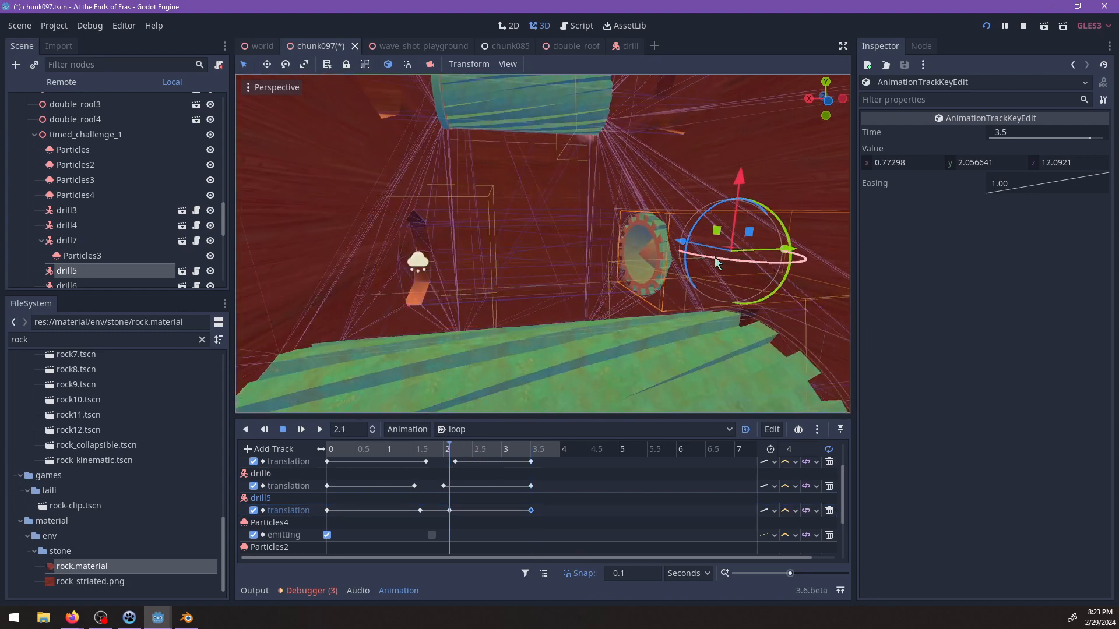
click(117, 273)
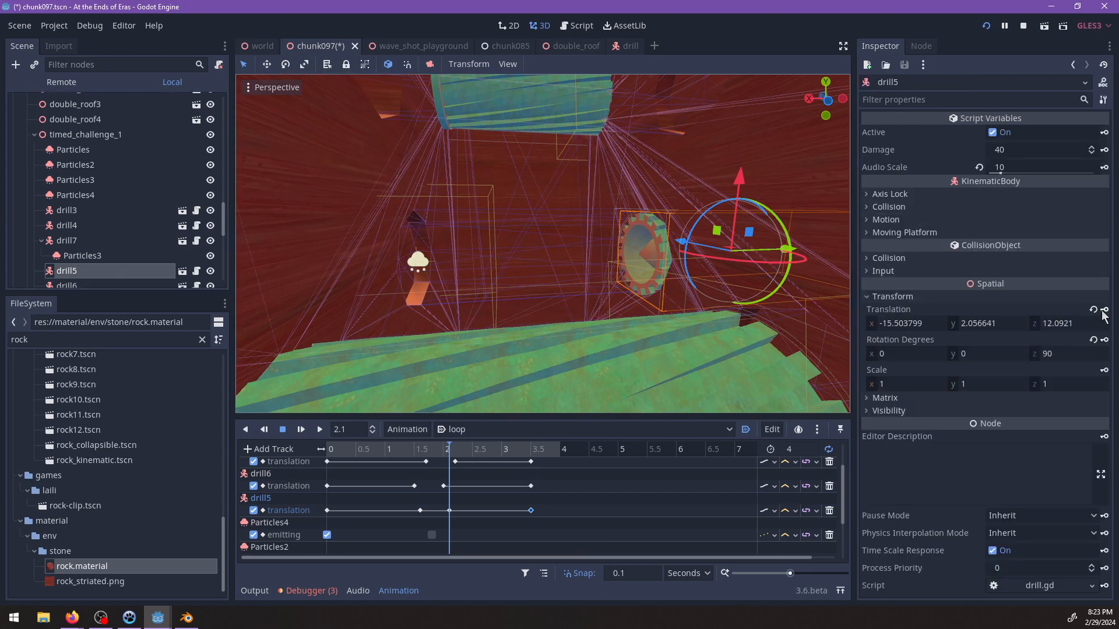
Duplicate drill5's retracted translation key from 2.1 s onto 3.5 s.
drag(472, 452, 529, 452)
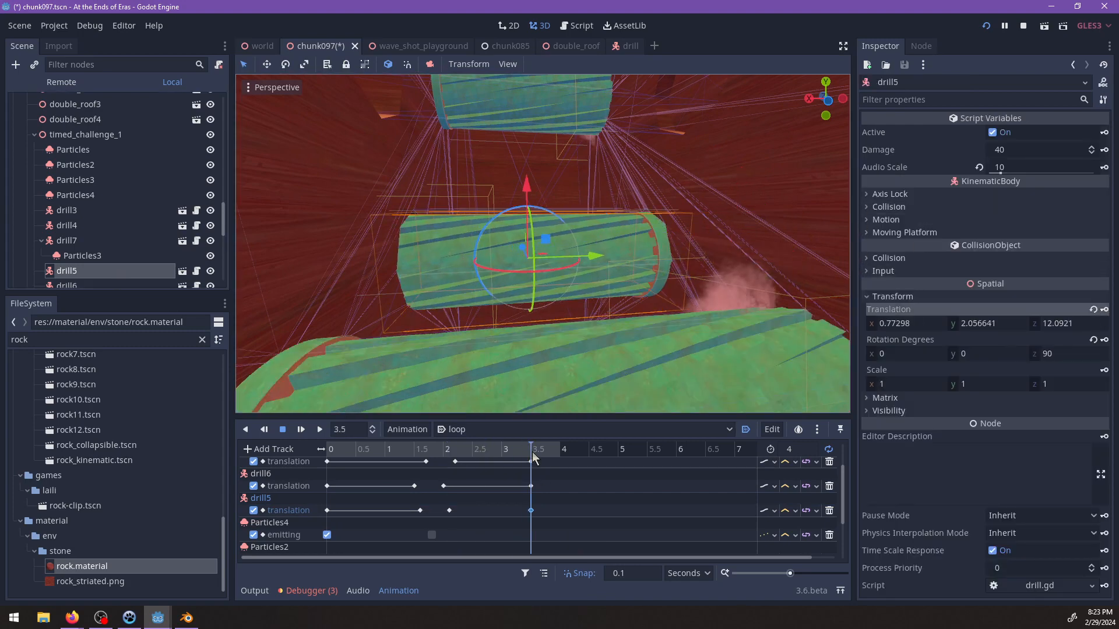
right_click(530, 512)
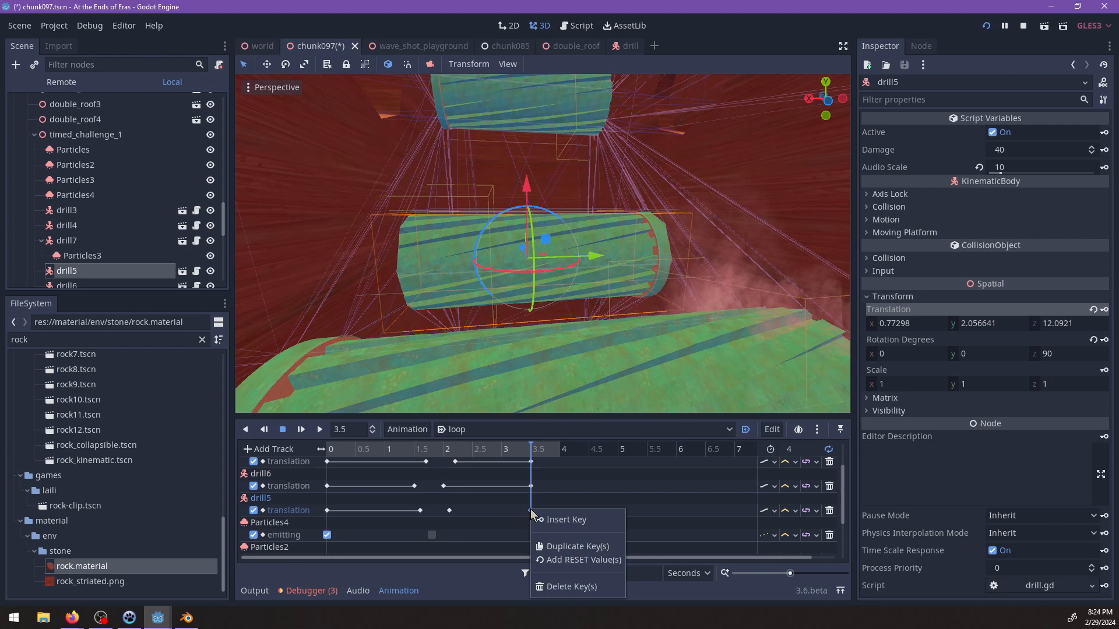
click(450, 511)
click(554, 548)
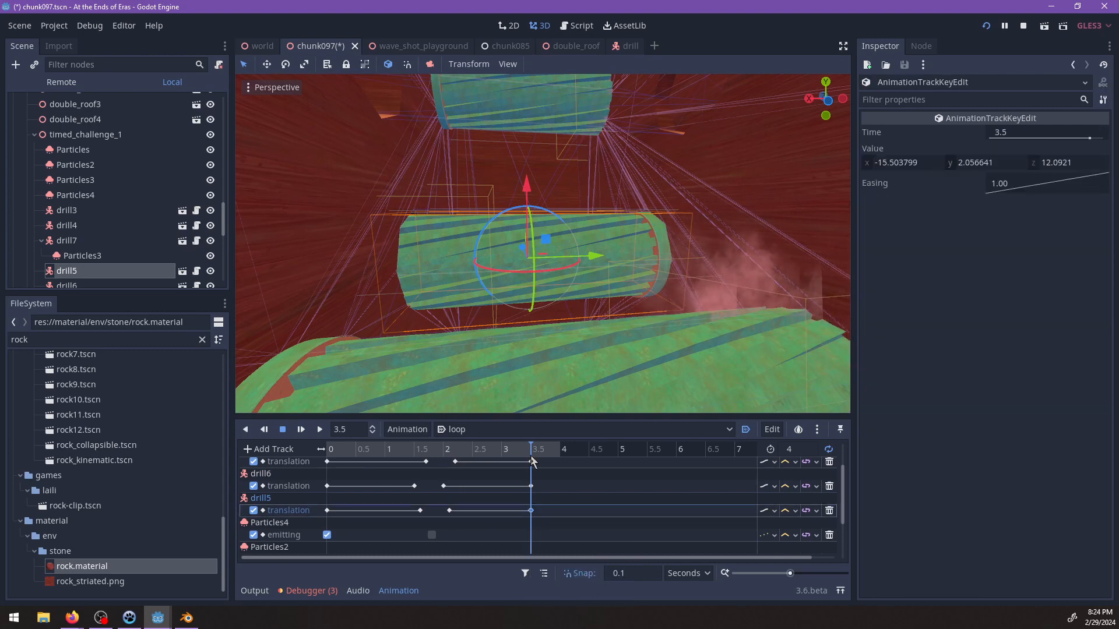
Check drill5's timing around the loop's end, then move its last translation key to 3.7 s and its first to 0.2 s.
mouse_move(527, 452)
mouse_down()
mouse_move(474, 452)
mouse_move(537, 457)
mouse_up()
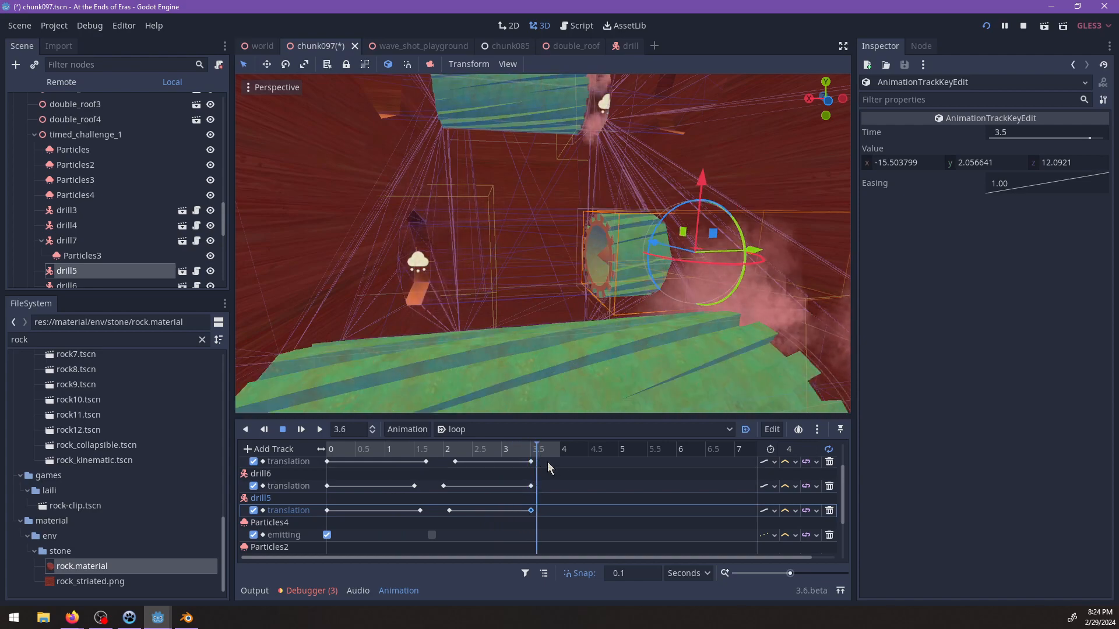
scroll(549, 461, down, 1)
scroll(569, 296, down, 7)
middle_drag(568, 297, 575, 329)
scroll(560, 316, down, 5)
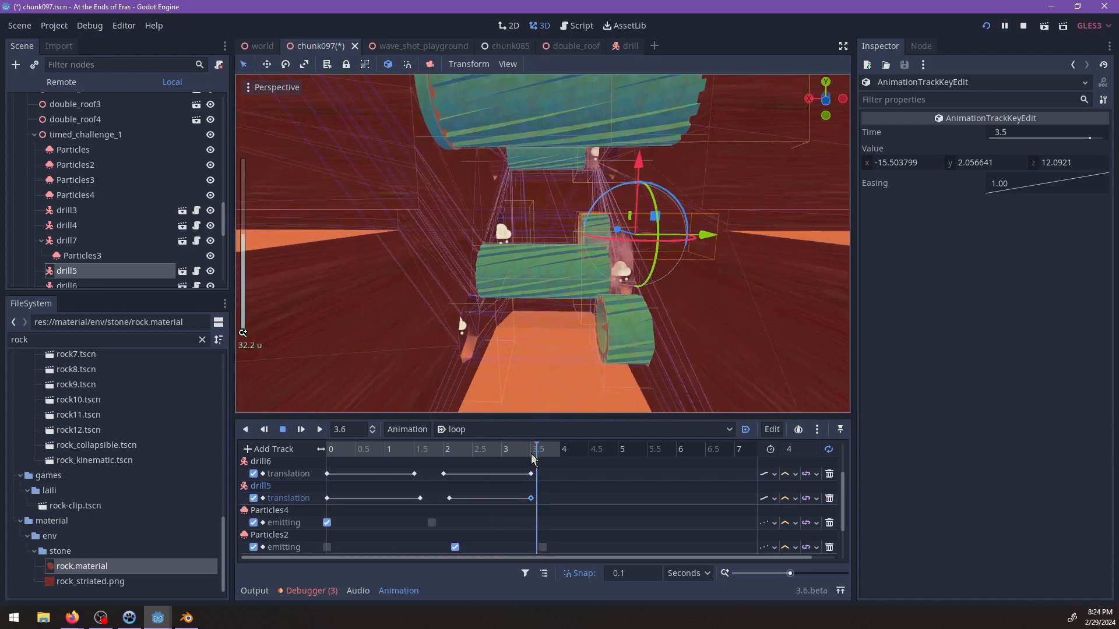
drag(532, 454, 445, 464)
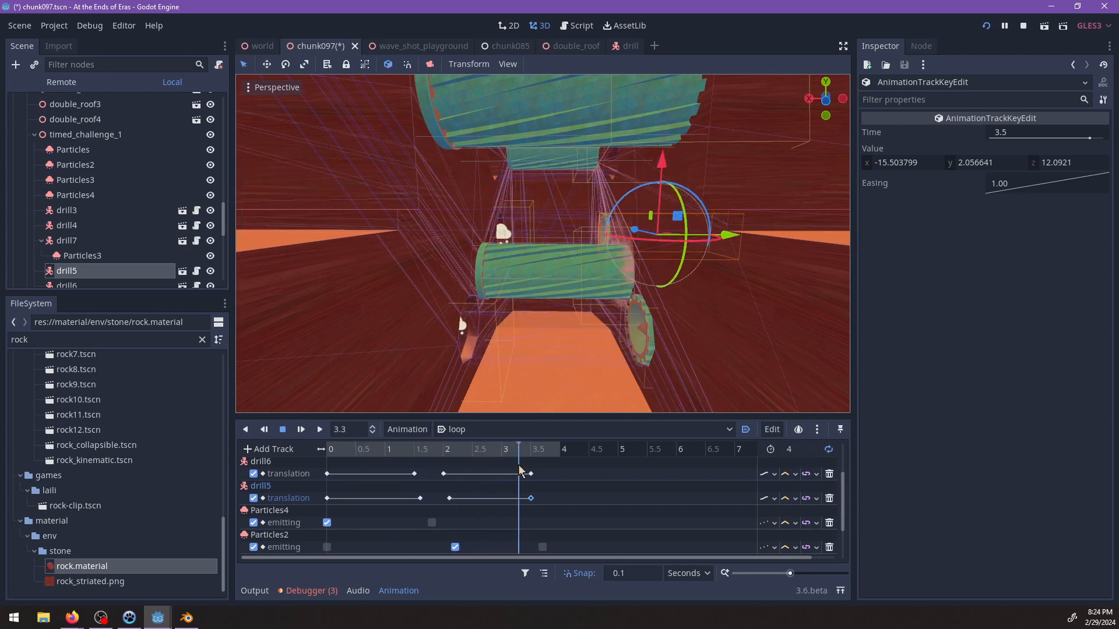
drag(530, 465, 536, 466)
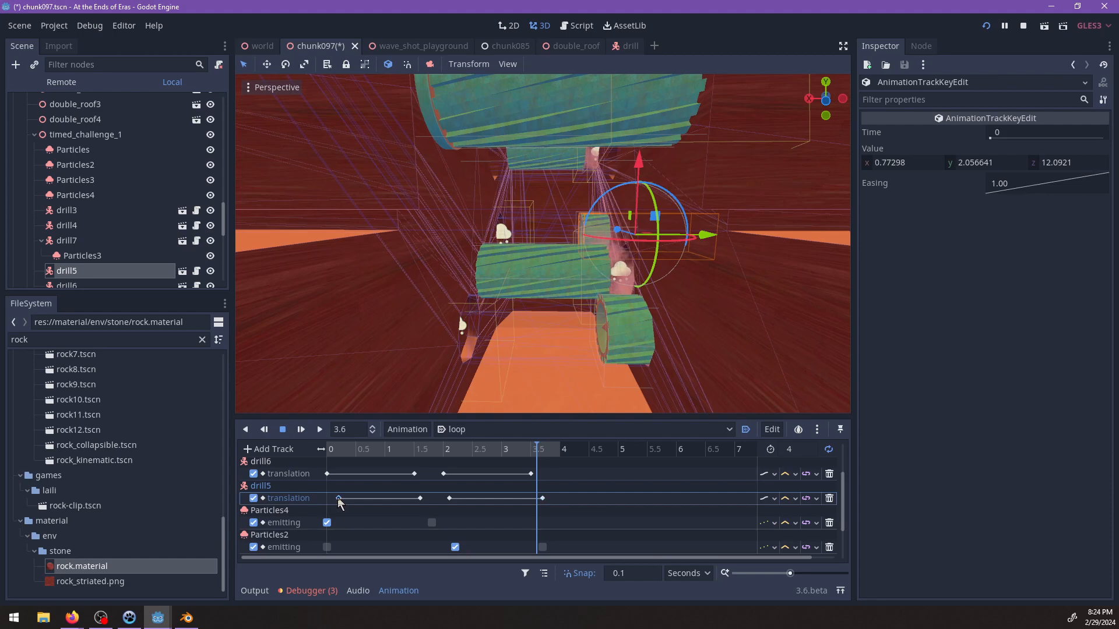
Scrub the start of the loop and play it from the beginning to examine the drills' timing from near and far.
drag(370, 446, 311, 455)
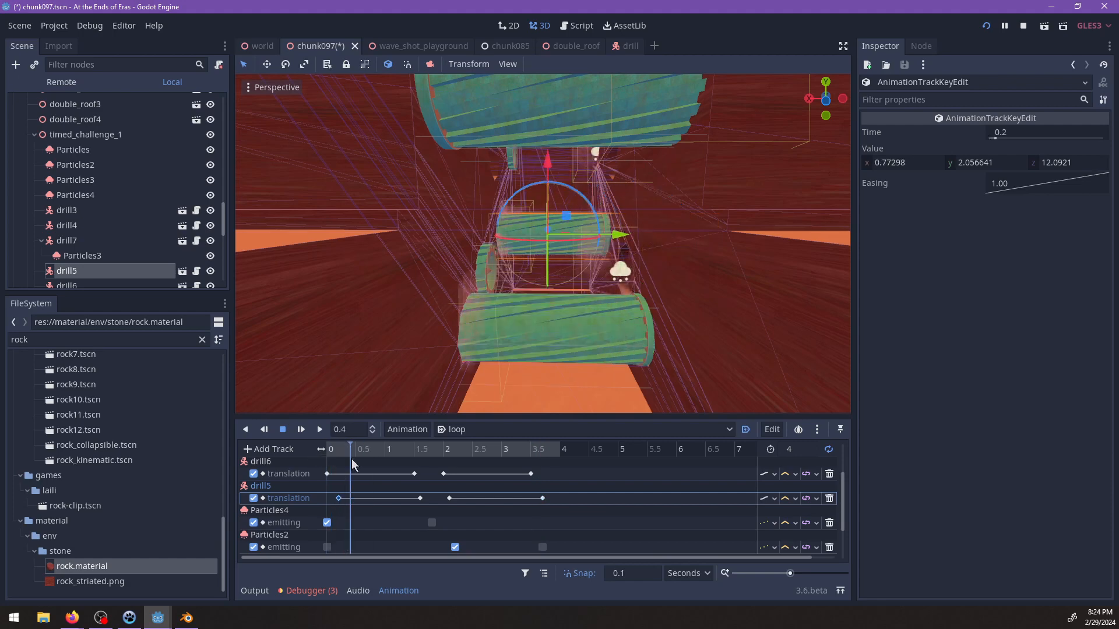
drag(400, 465, 340, 464)
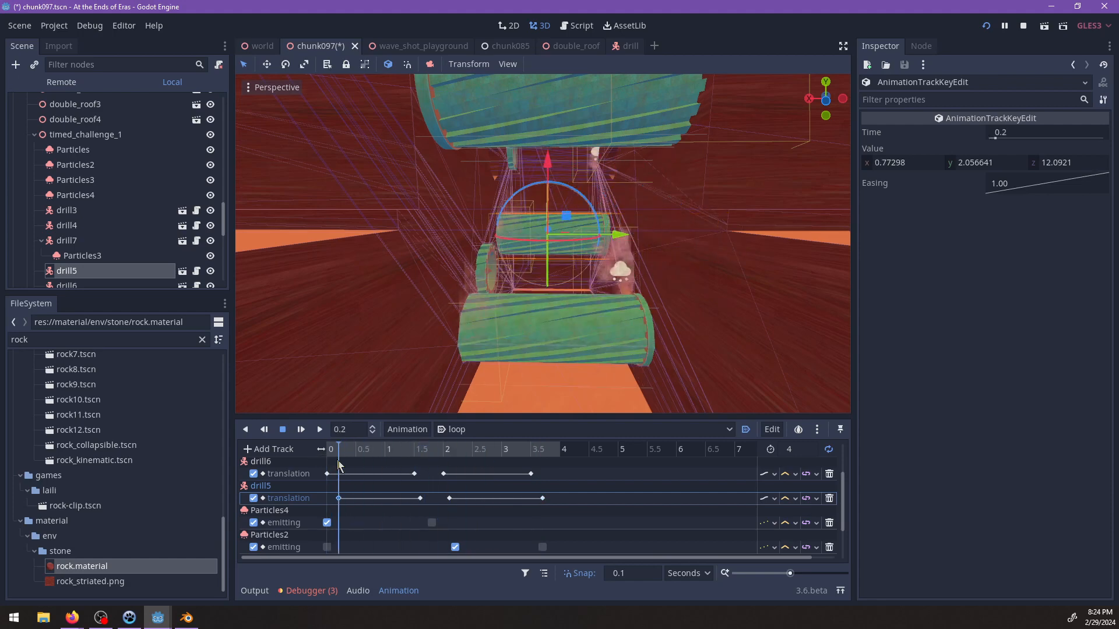
click(300, 430)
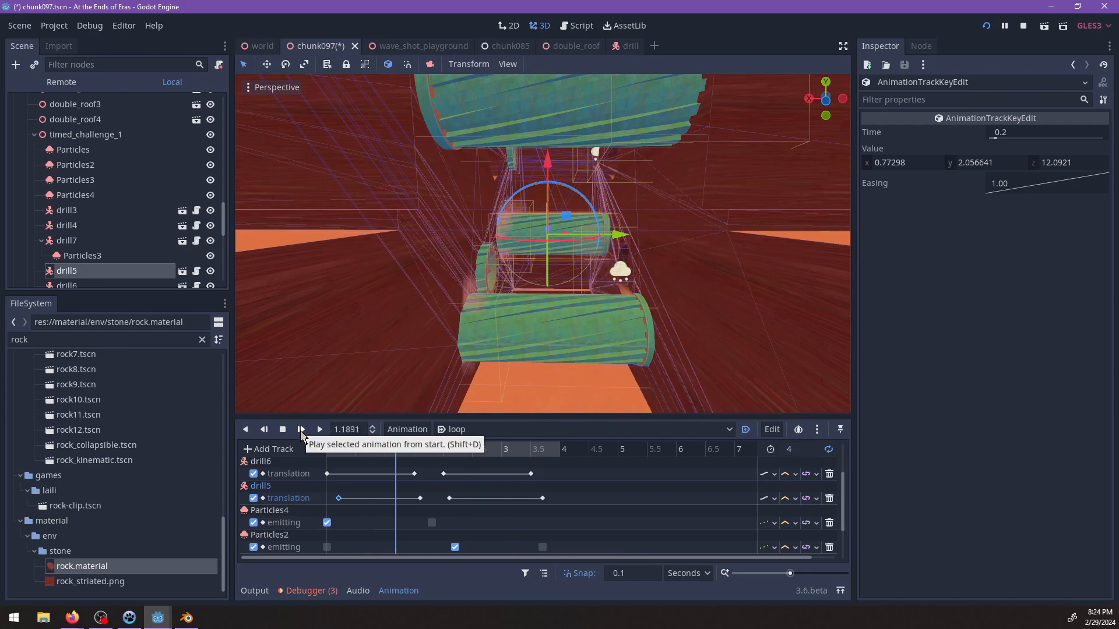
scroll(508, 228, up, 3)
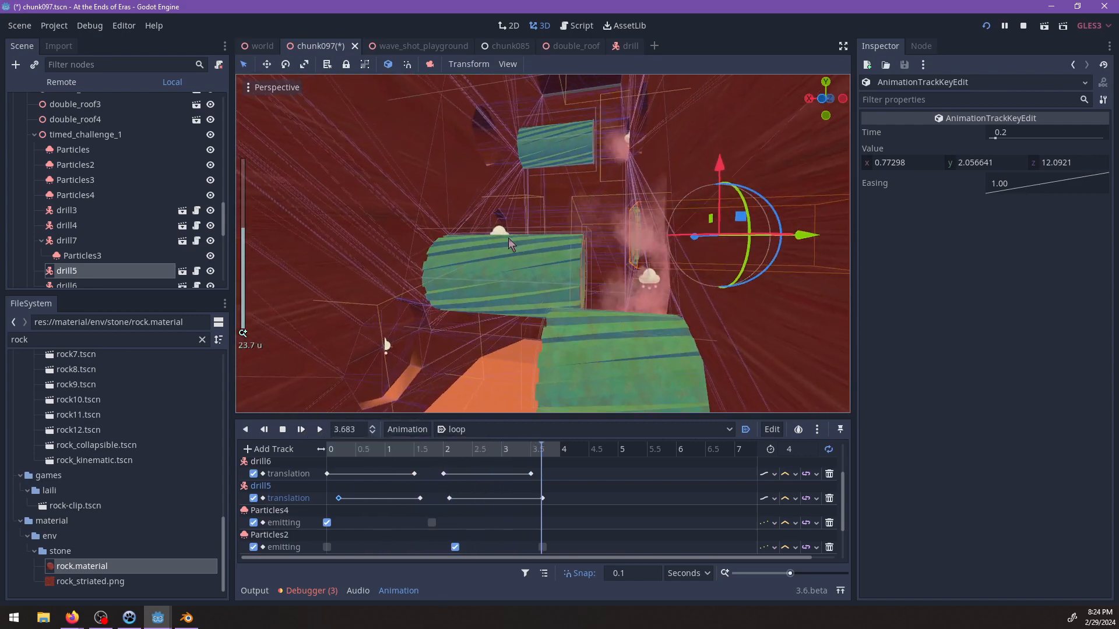
middle_drag(508, 237, 519, 261)
scroll(524, 261, up, 6)
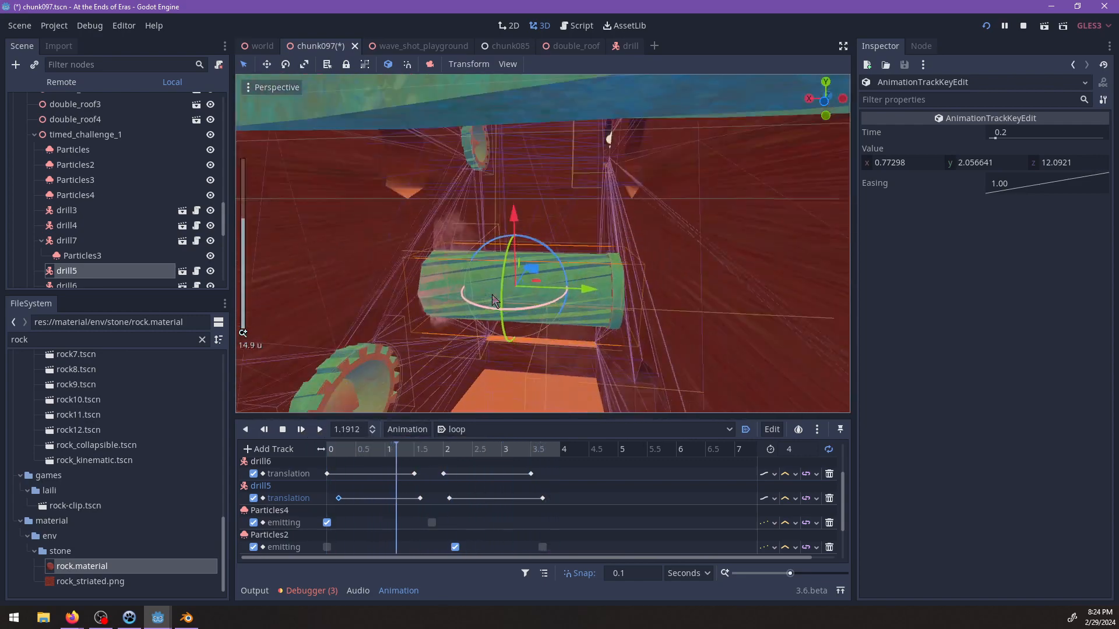
scroll(528, 271, down, 14)
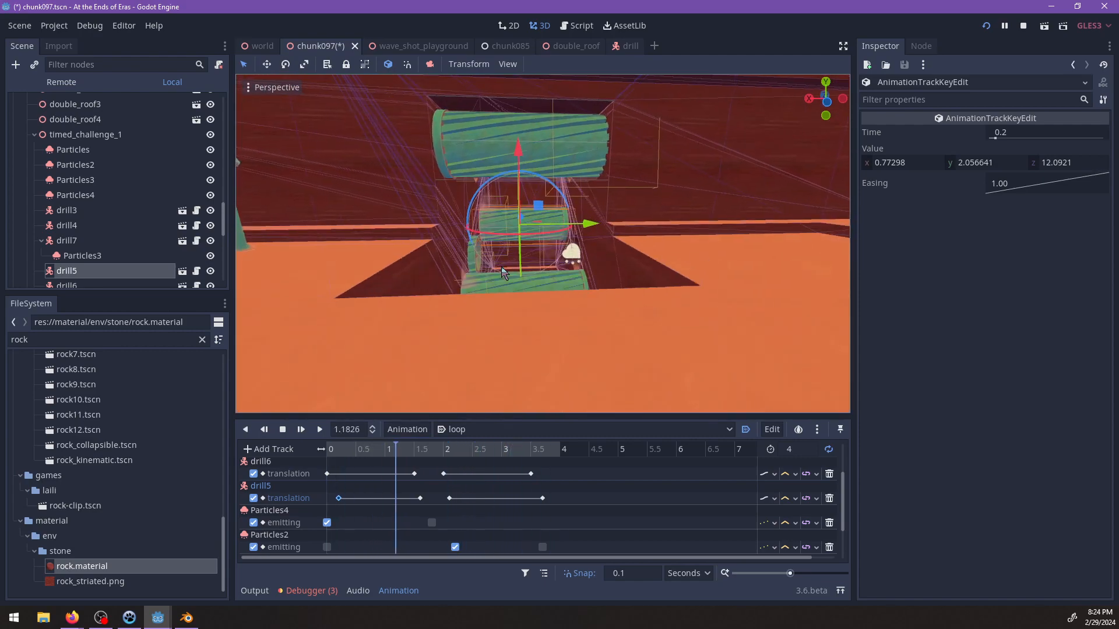
scroll(527, 275, up, 6)
Retime drill4's translation track by moving its last key to 3.4 s and its first key to 0.1 s.
click(535, 281)
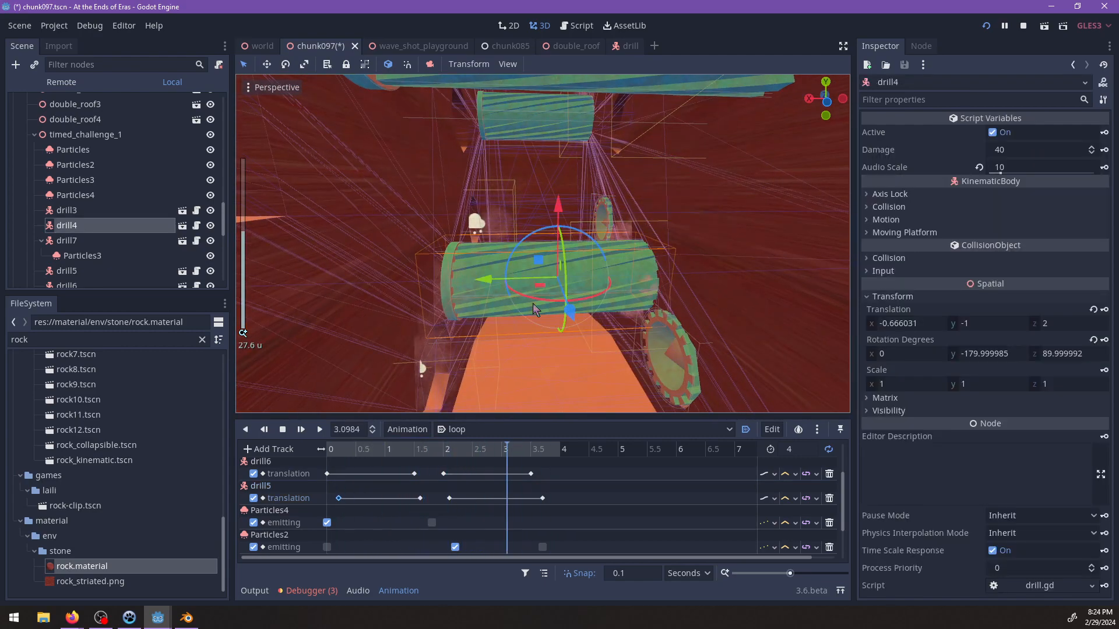
scroll(533, 494, up, 1)
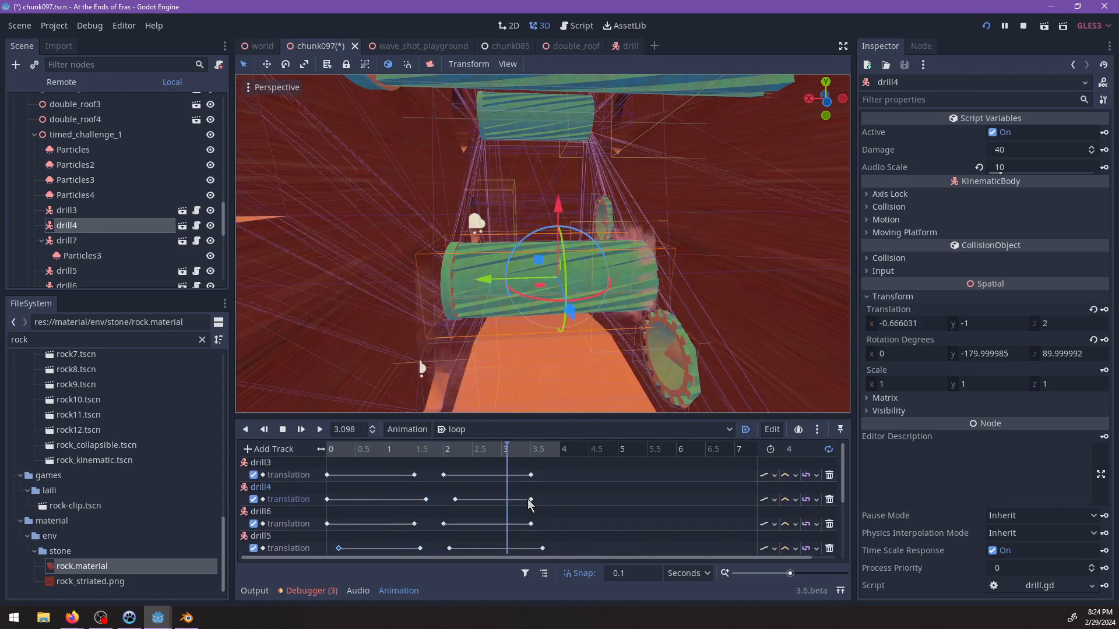
drag(530, 500, 526, 500)
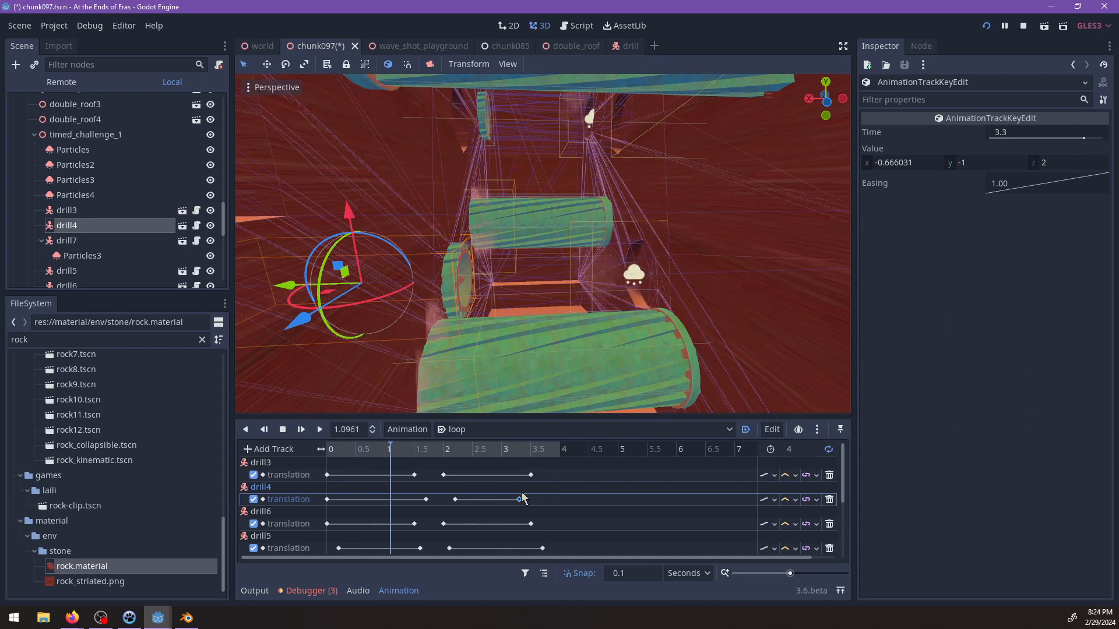
click(328, 500)
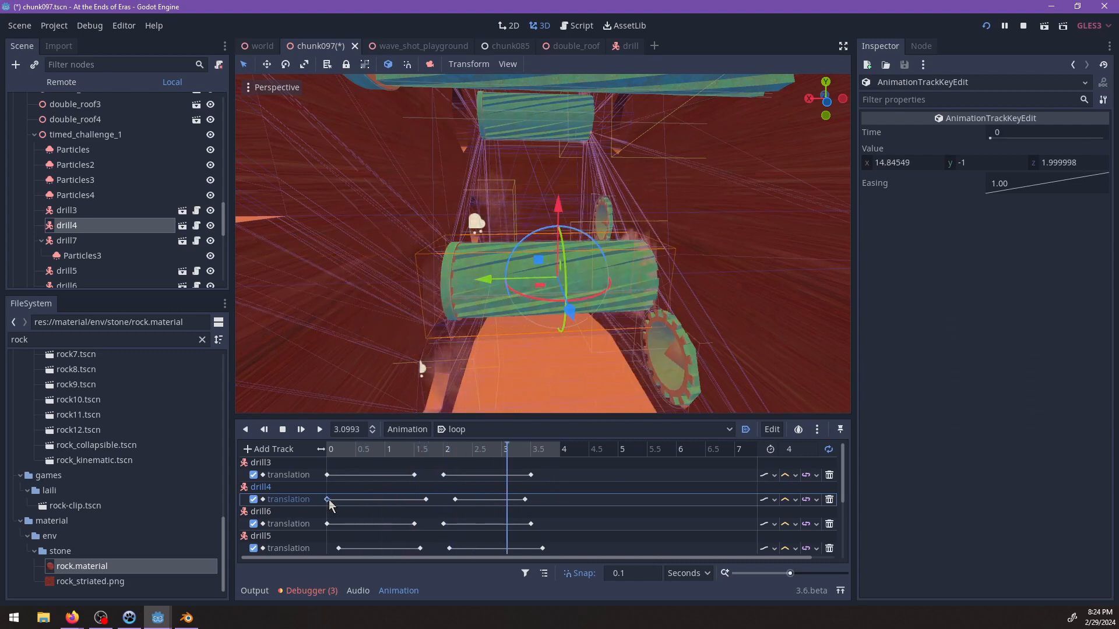
drag(329, 500, 334, 500)
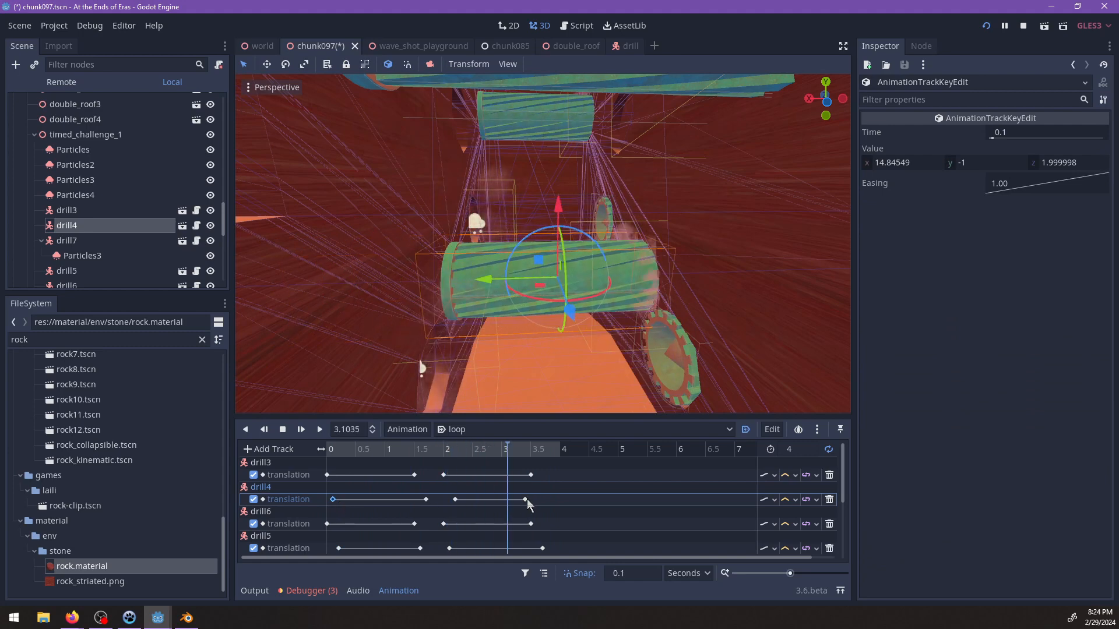
Retime drill4's translation track by moving its last key to 3.5 s and its first key to 0 s.
drag(525, 500, 538, 500)
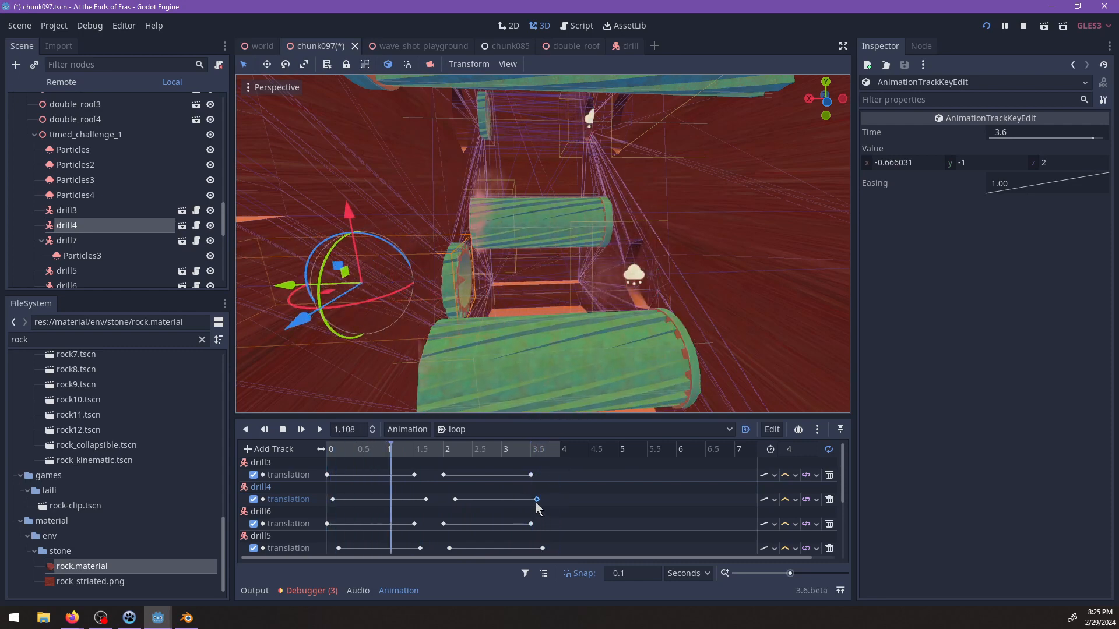
drag(537, 500, 531, 500)
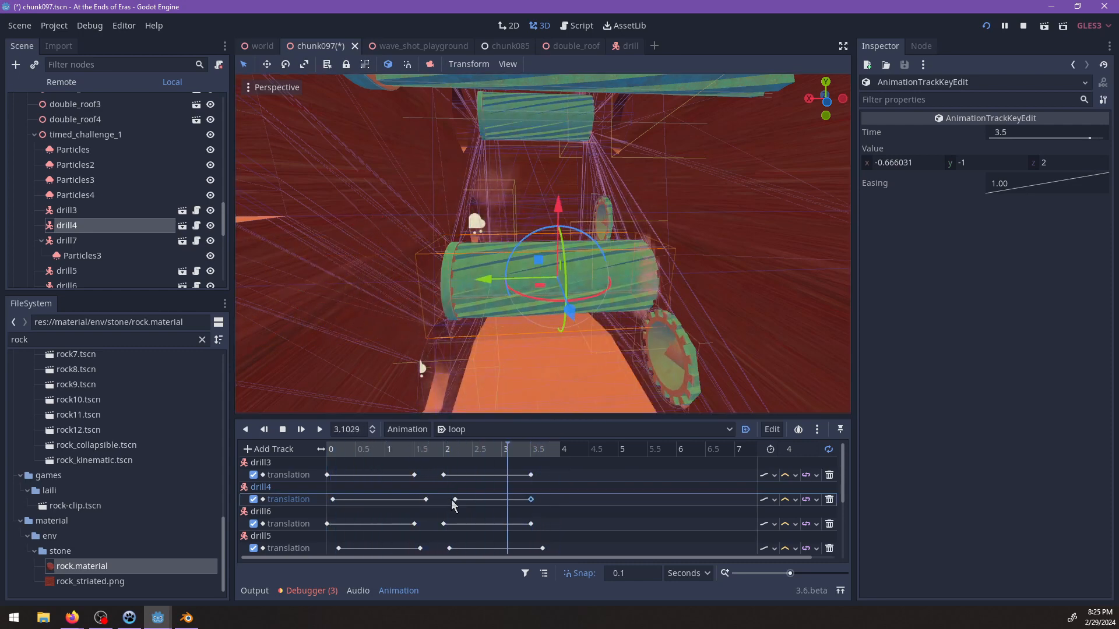
click(332, 499)
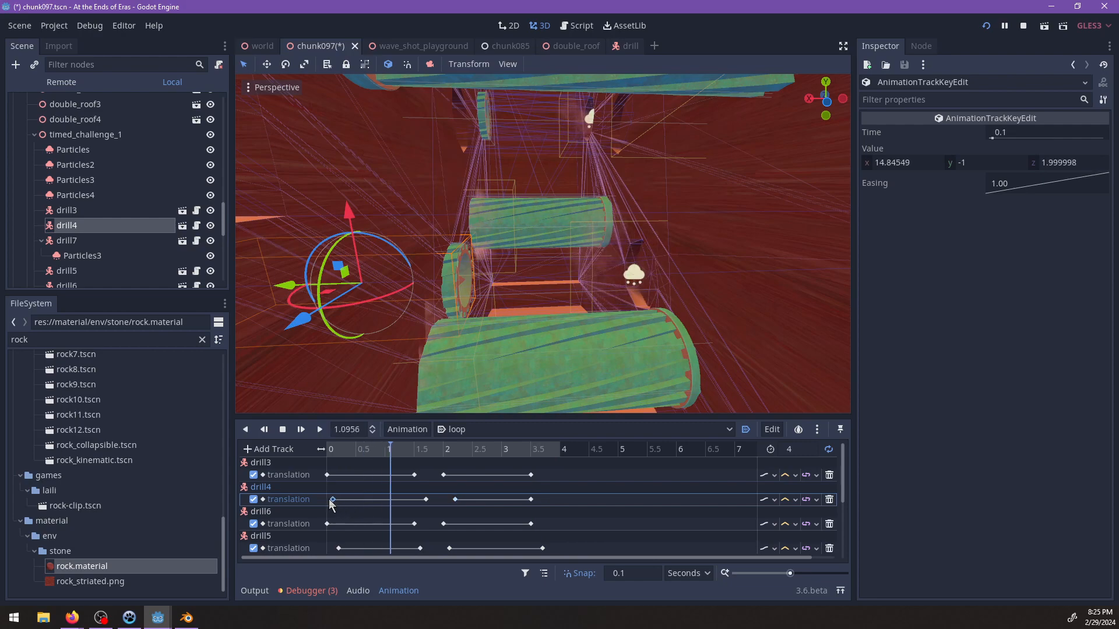
drag(329, 500, 326, 500)
Examine the looping drills inside the channel, save chunk097, and playtest it in the running game before pausing and returning to the editor.
scroll(526, 316, down, 5)
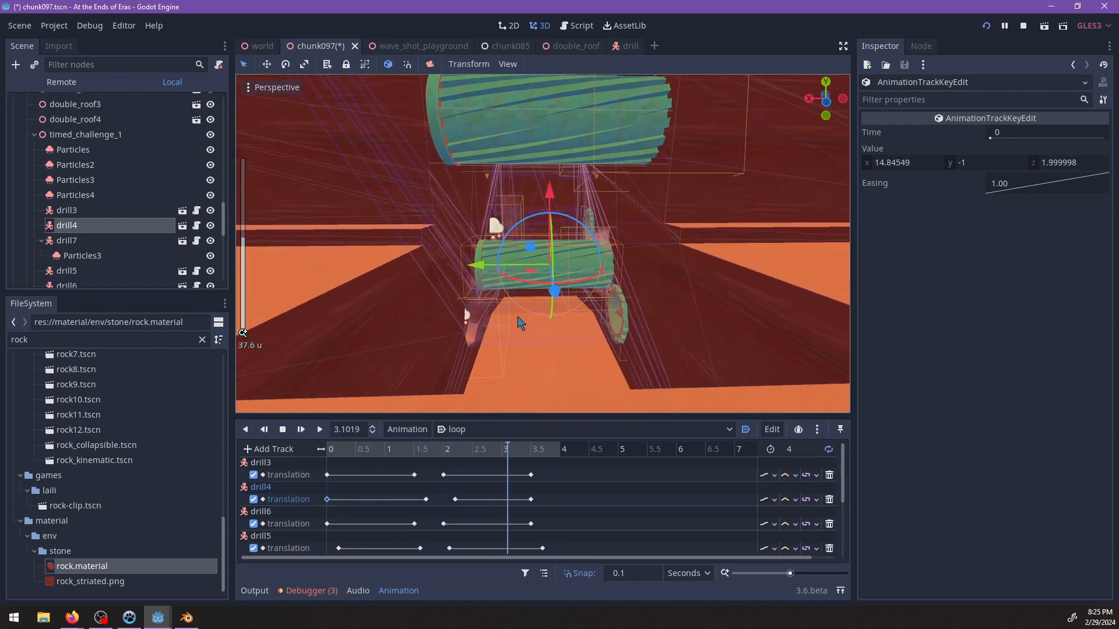
scroll(520, 323, up, 3)
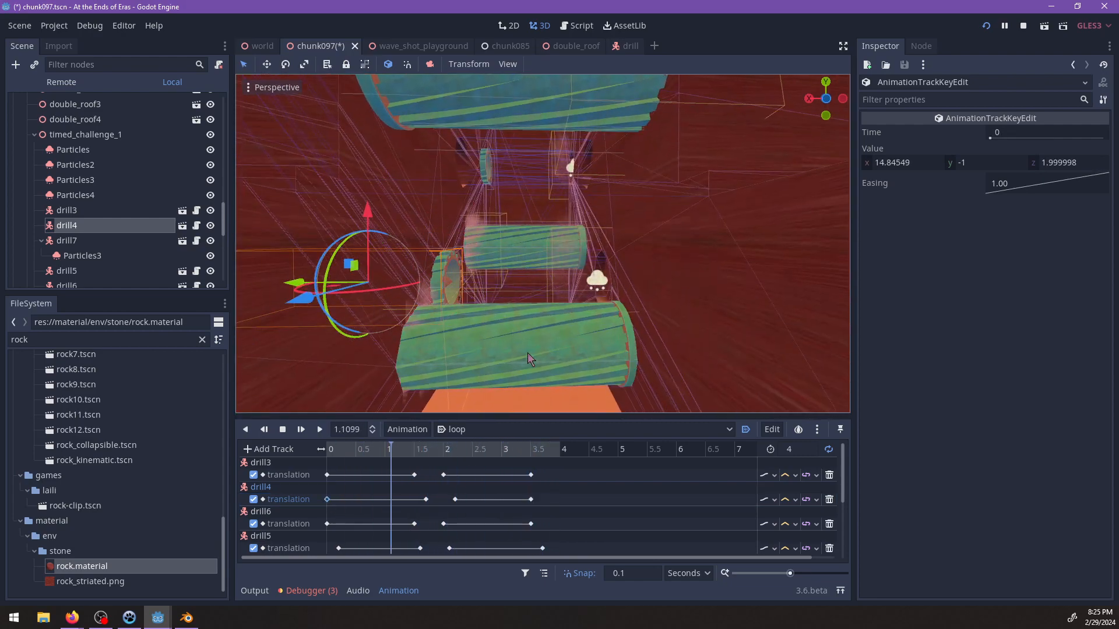
scroll(557, 297, up, 3)
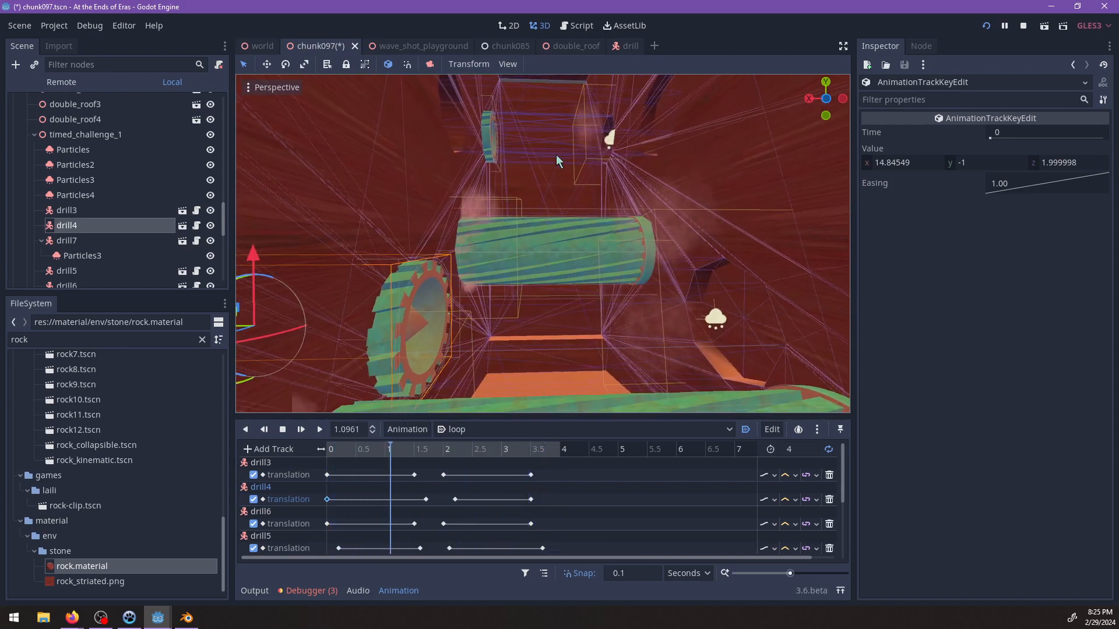
scroll(485, 281, up, 3)
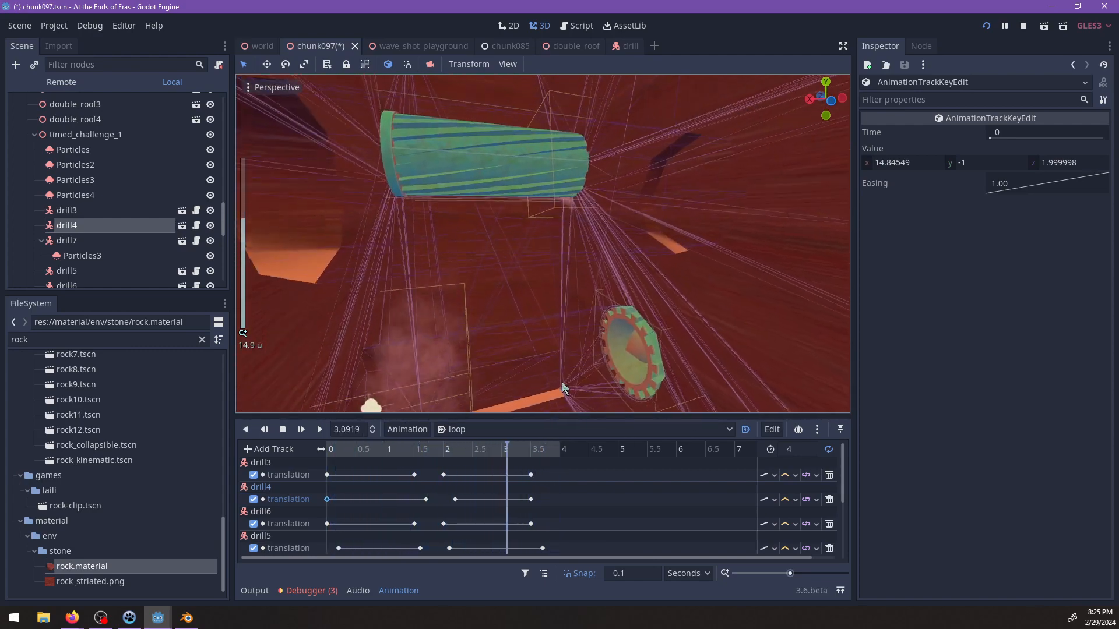
scroll(575, 305, up, 3)
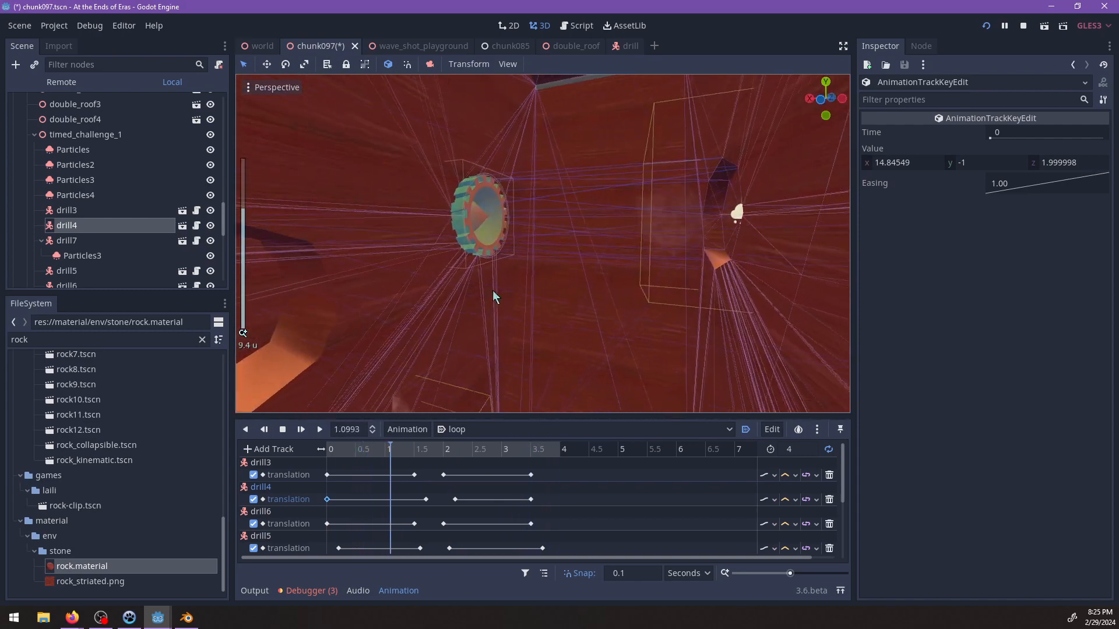
scroll(595, 283, down, 3)
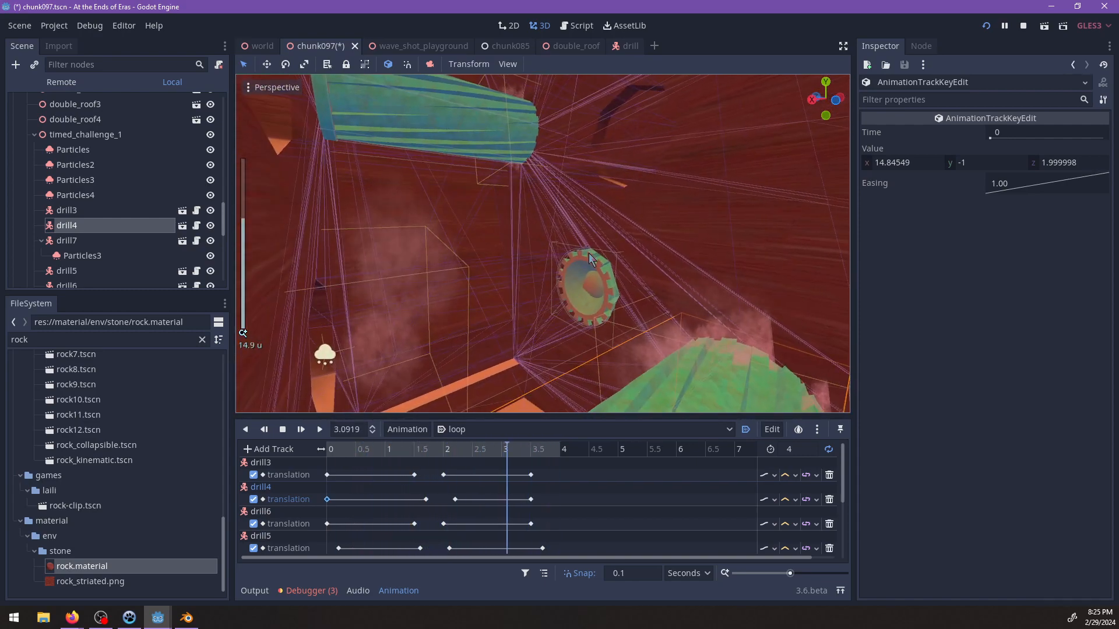
key(ctrl+s)
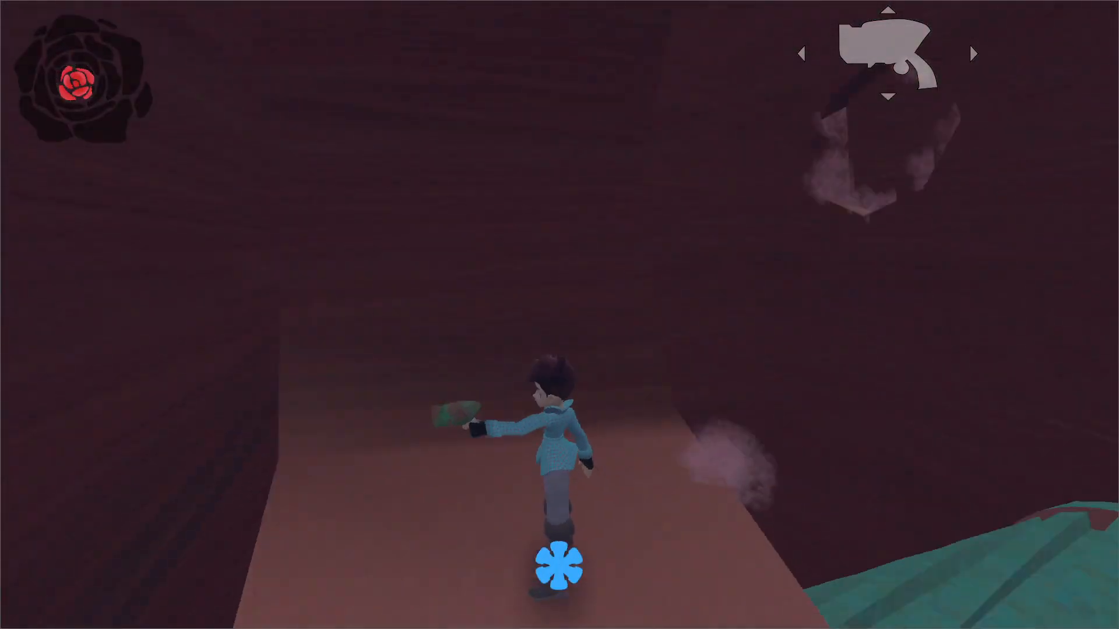
key(Escape)
key(alt+Tab)
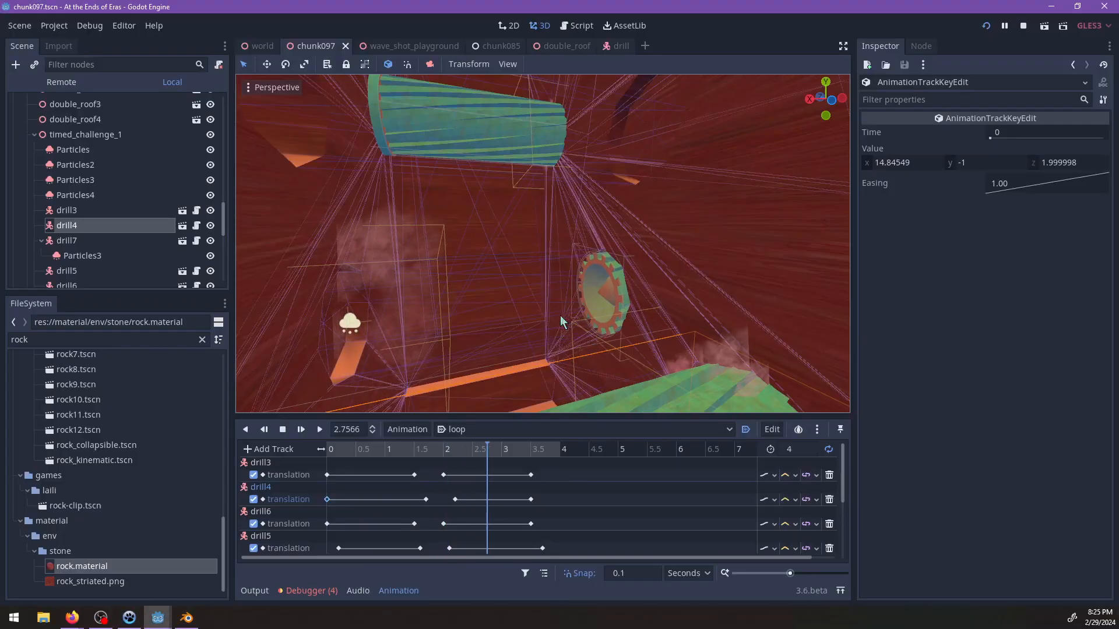
Duplicate a CSG cylinder of the drill channel, move the copy to another drill's position, and save the scene.
middle_drag(575, 247, 461, 186)
click(432, 199)
key(ctrl+d)
drag(450, 165, 590, 255)
middle_drag(588, 255, 492, 257)
key(ctrl+s)
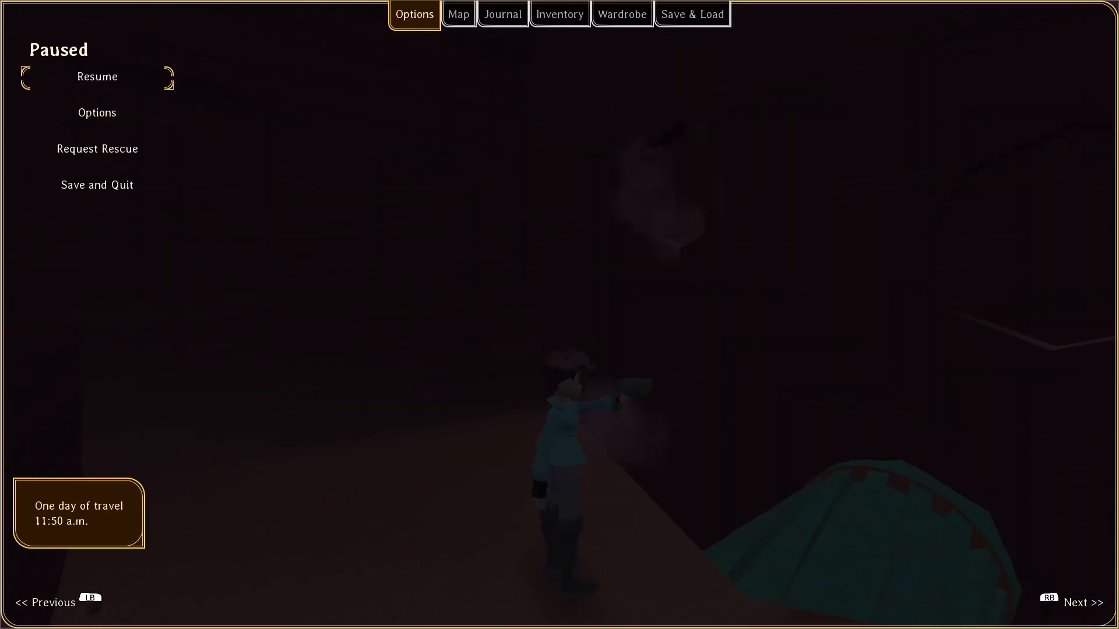
Check the drills in the running game, then return to the editor and inspect CSGCylinder4 around its drill.
key(Escape)
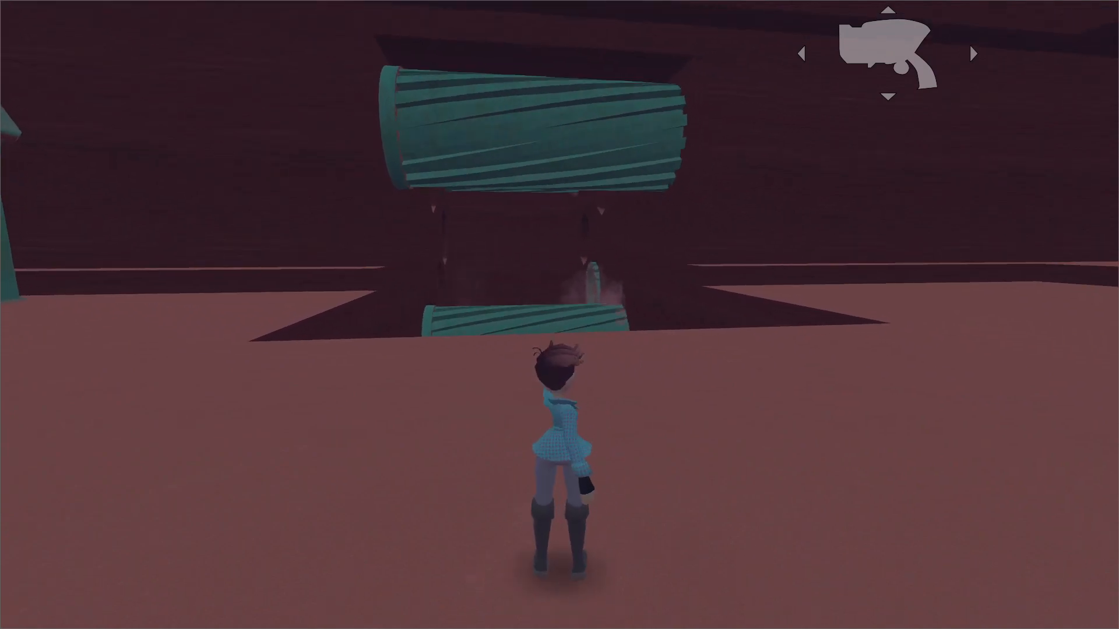
key(Escape)
key(alt+Tab)
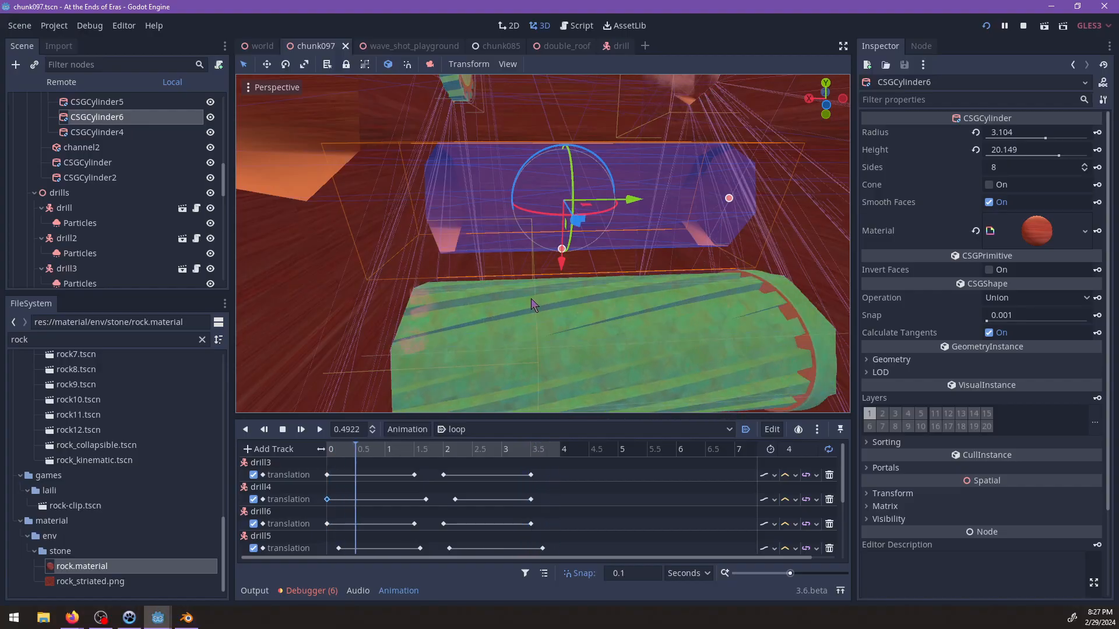
click(602, 349)
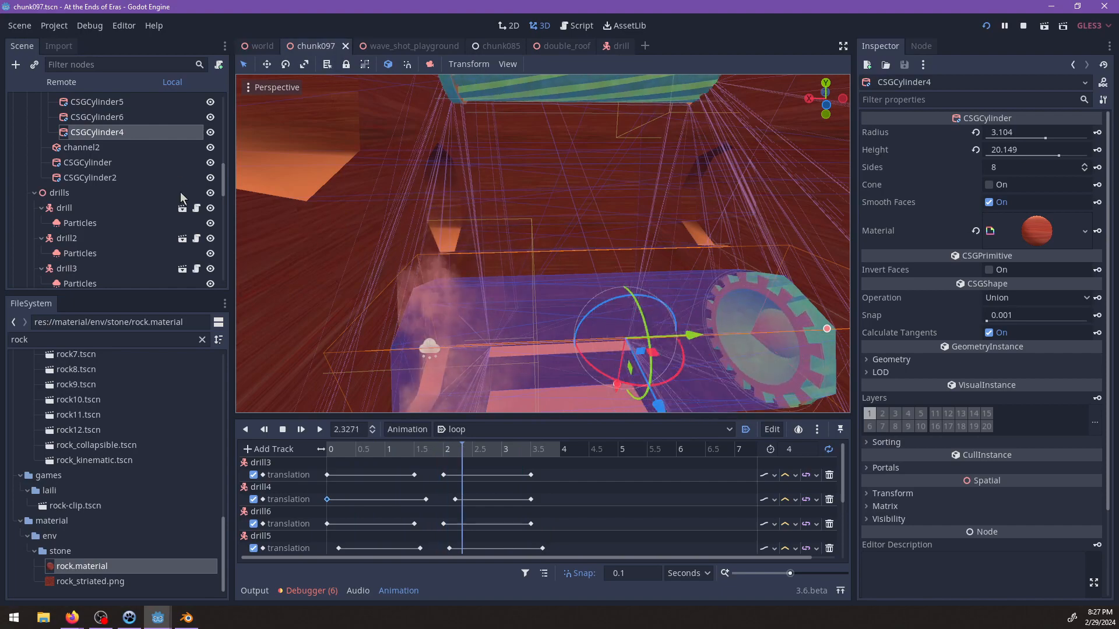
scroll(547, 281, down, 5)
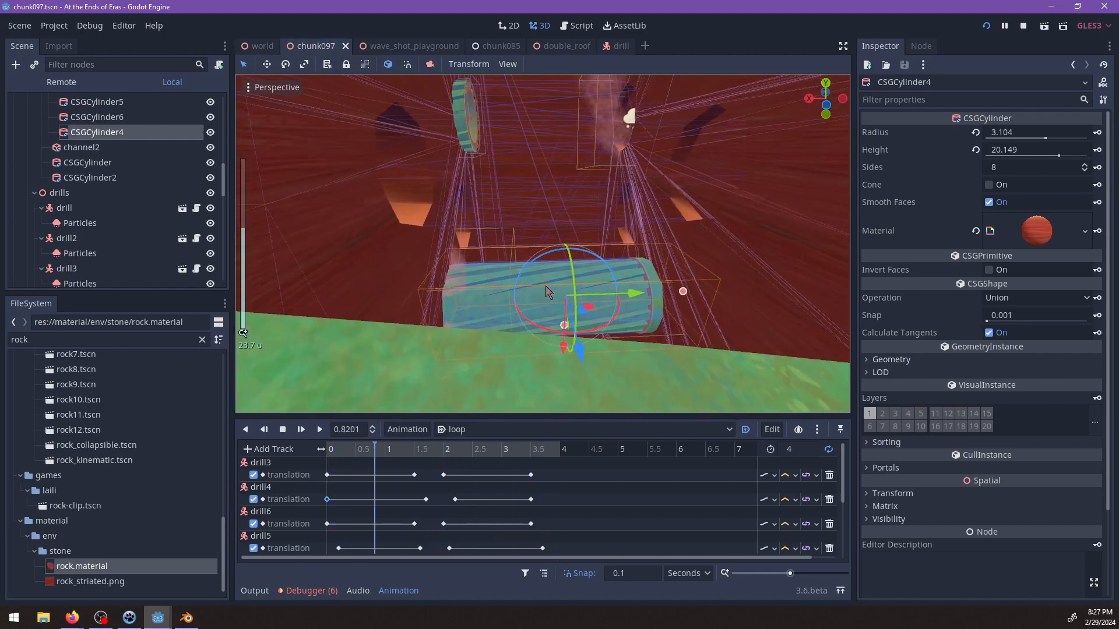
scroll(207, 201, up, 2)
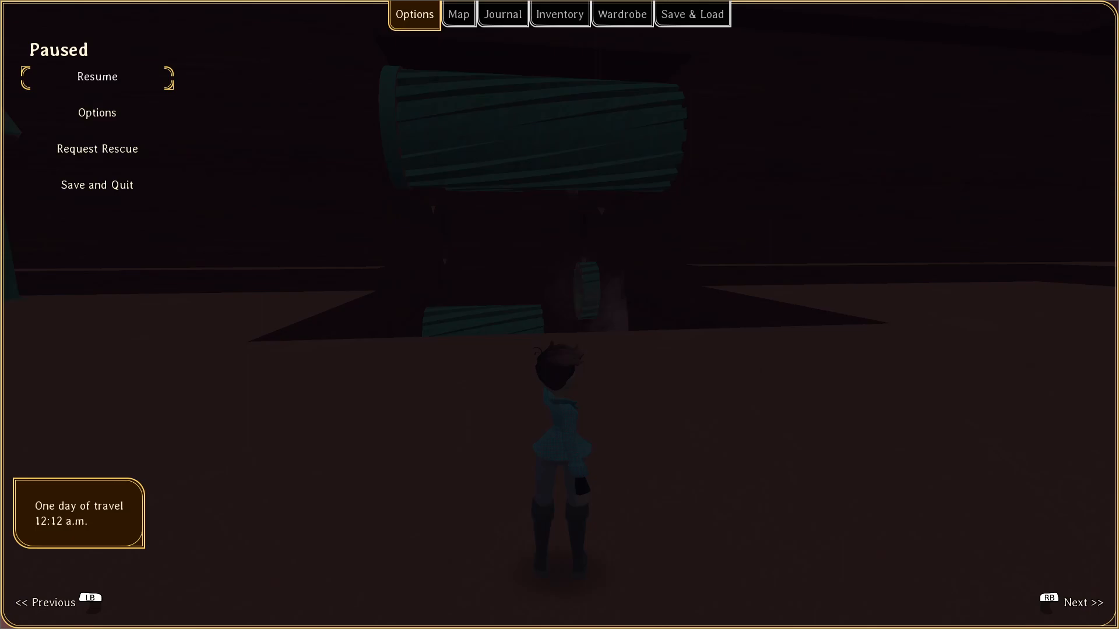
Resume the game, walk up to the drill channel to judge the drills' timing, then pause and return to the editor.
key(Escape)
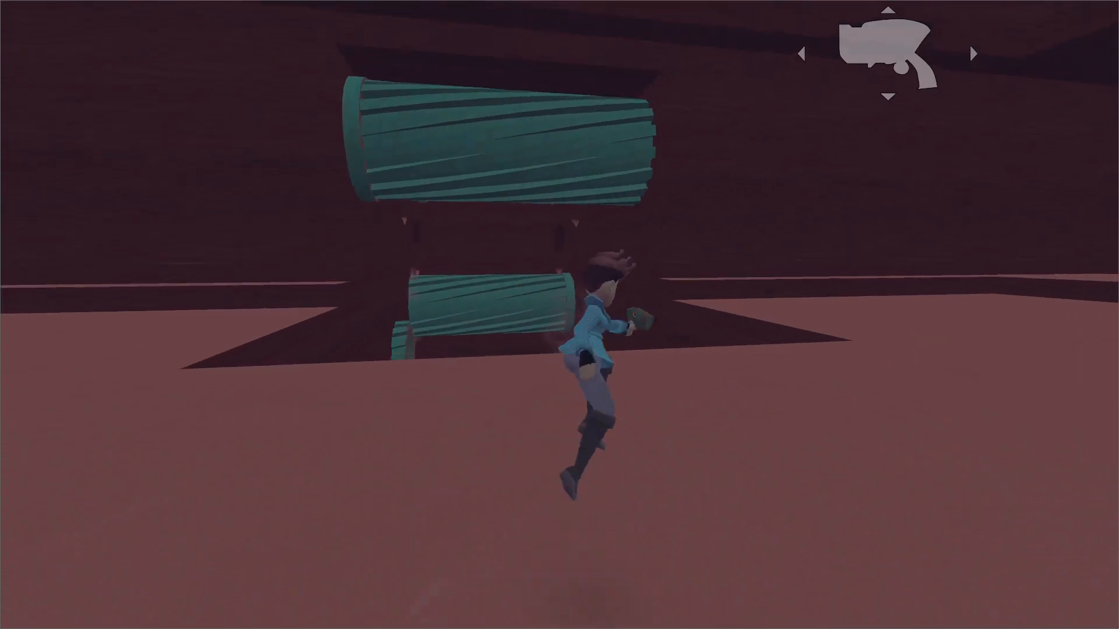
key(w)
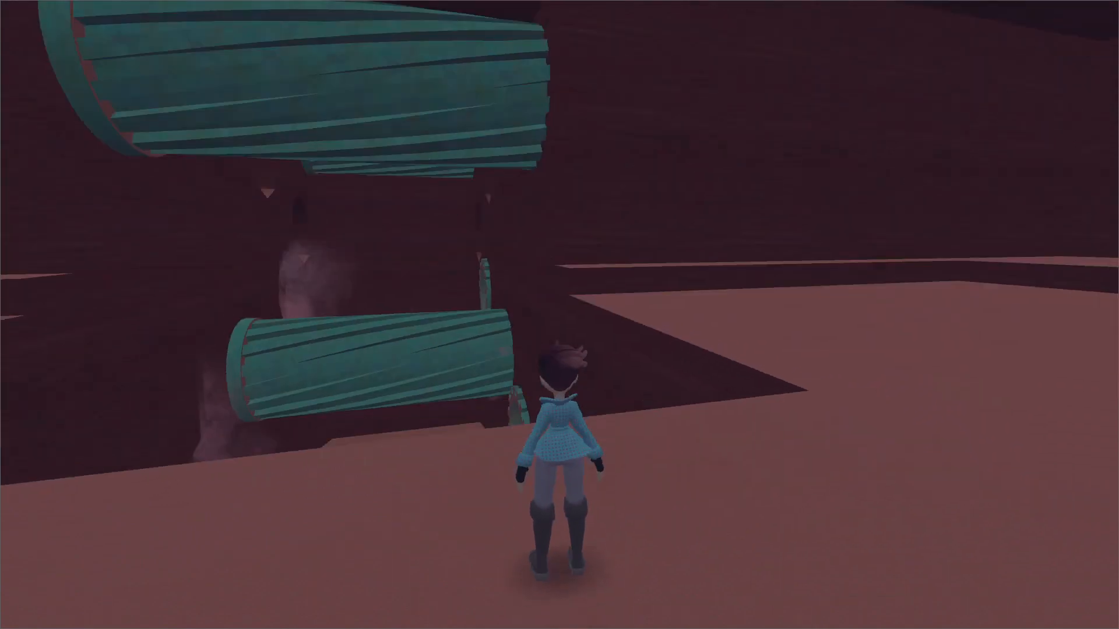
key(w)
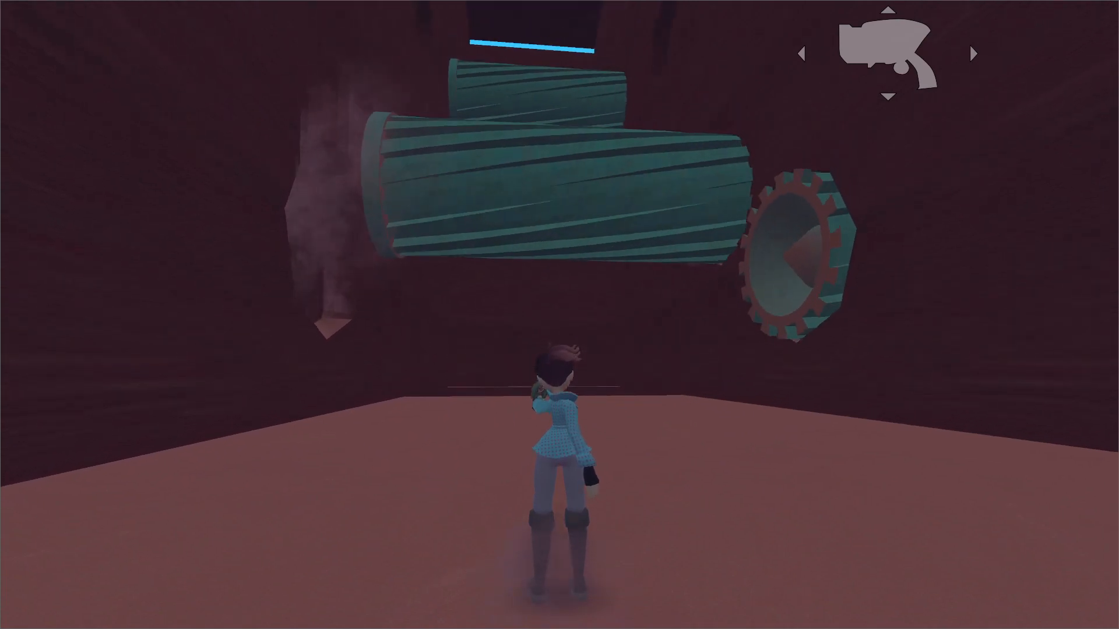
key(d)
key(Escape)
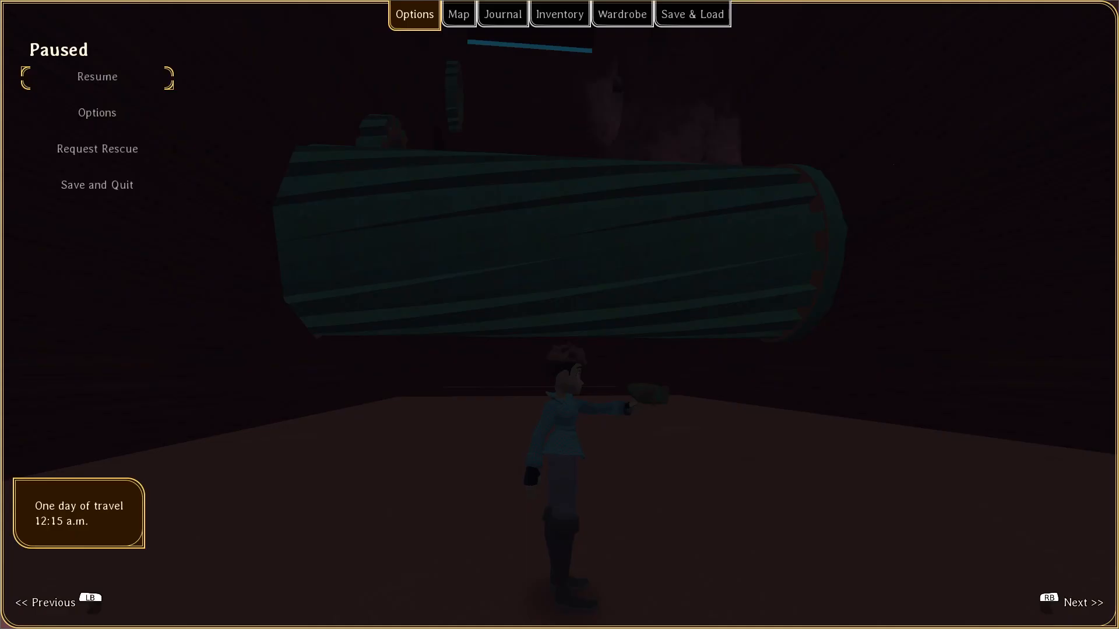
key(alt+Tab)
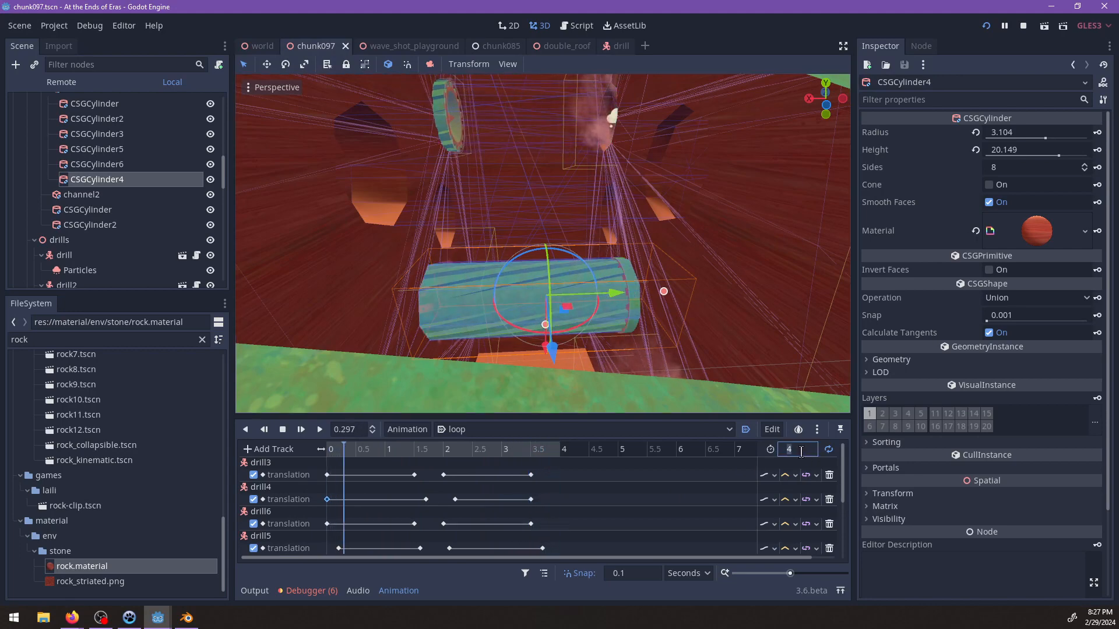
Lengthen the loop to 6 s, delay every track's second-half keys to about 3.9 s onward, and move the first-half end keys to start at 2.5 s.
click(283, 430)
drag(529, 551, 551, 555)
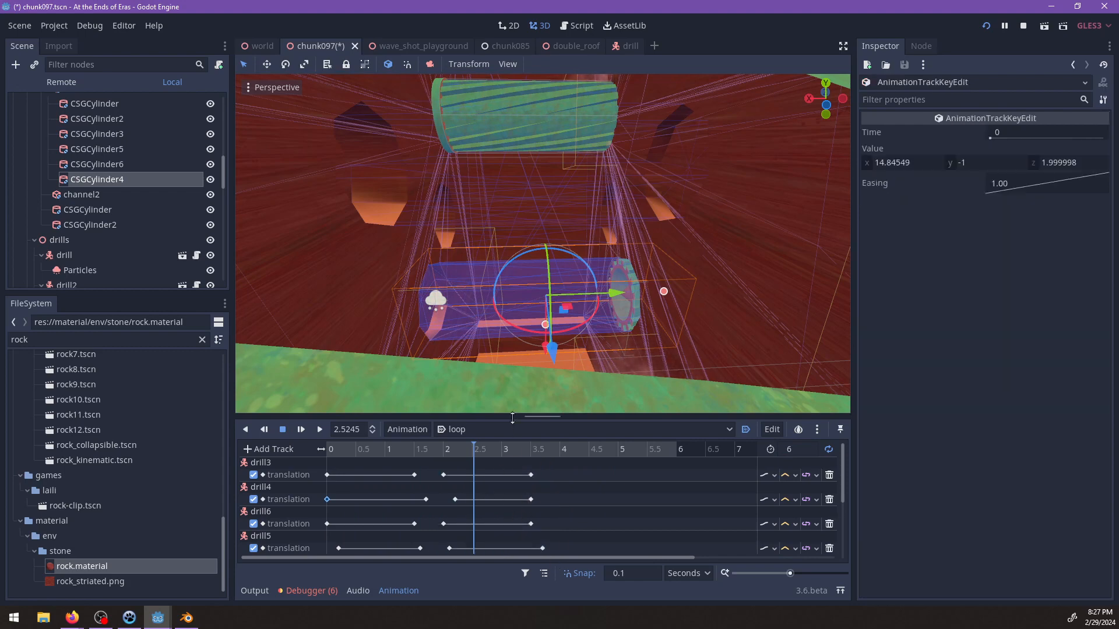
drag(512, 417, 506, 249)
drag(438, 300, 571, 523)
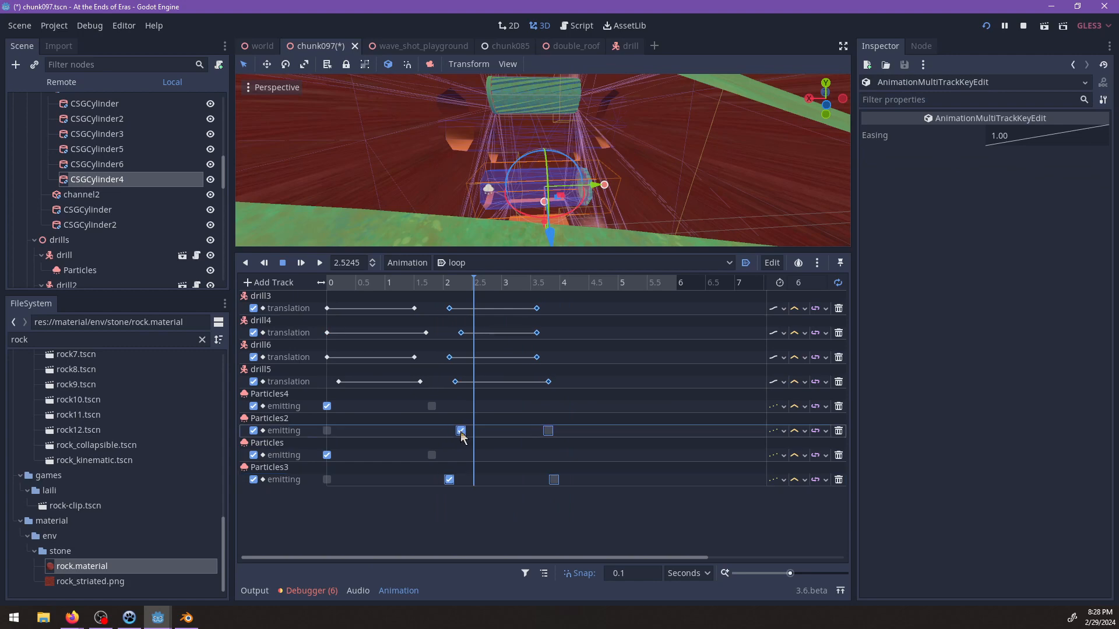
drag(544, 442, 565, 441)
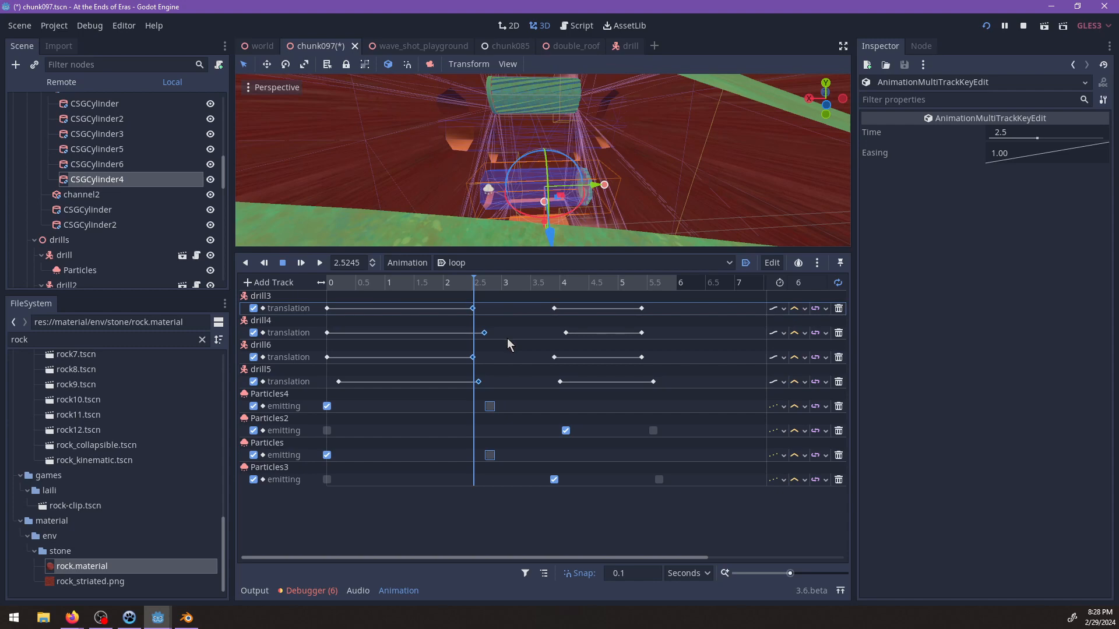
Move the second-half starting keys of the drill, Particles2 and Particles3 tracks to begin at 3 s and play the loop.
drag(539, 297, 567, 529)
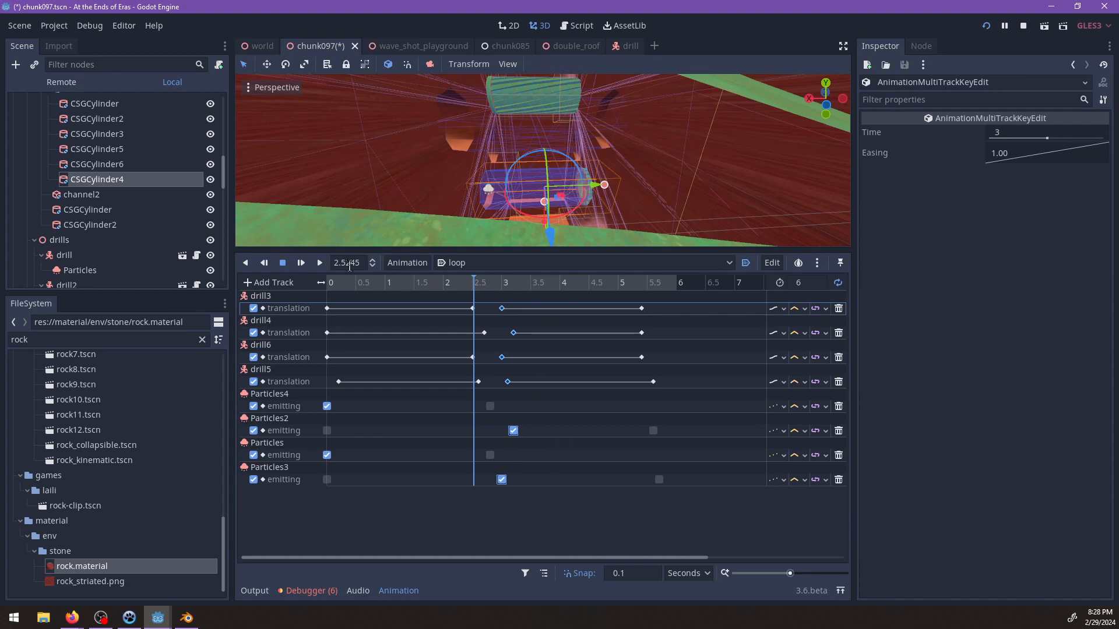
click(301, 263)
scroll(519, 169, up, 3)
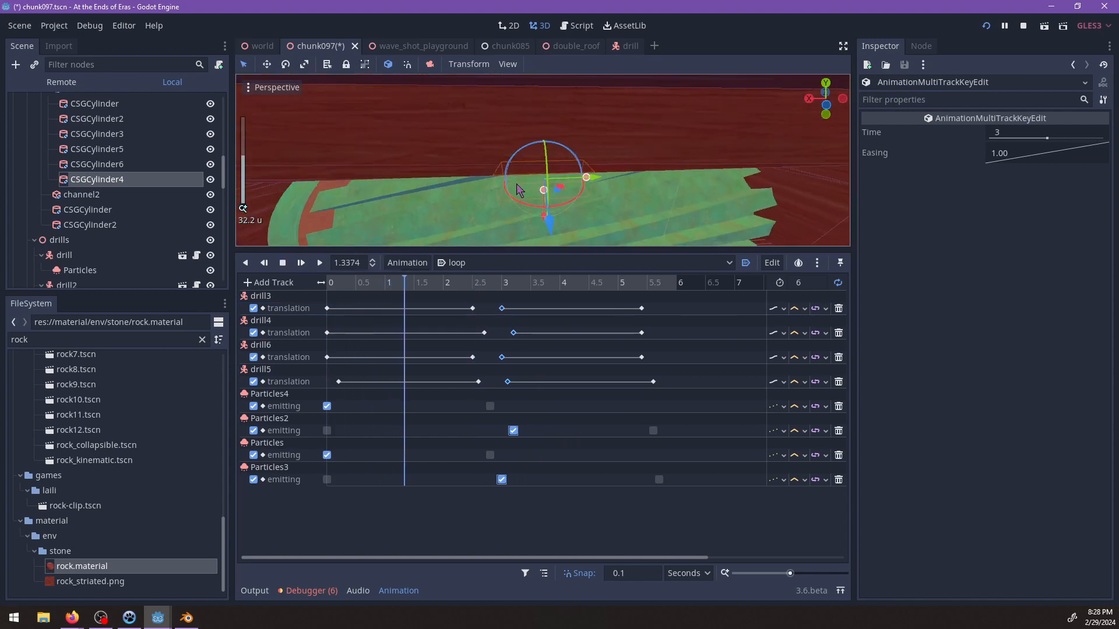
scroll(542, 178, up, 2)
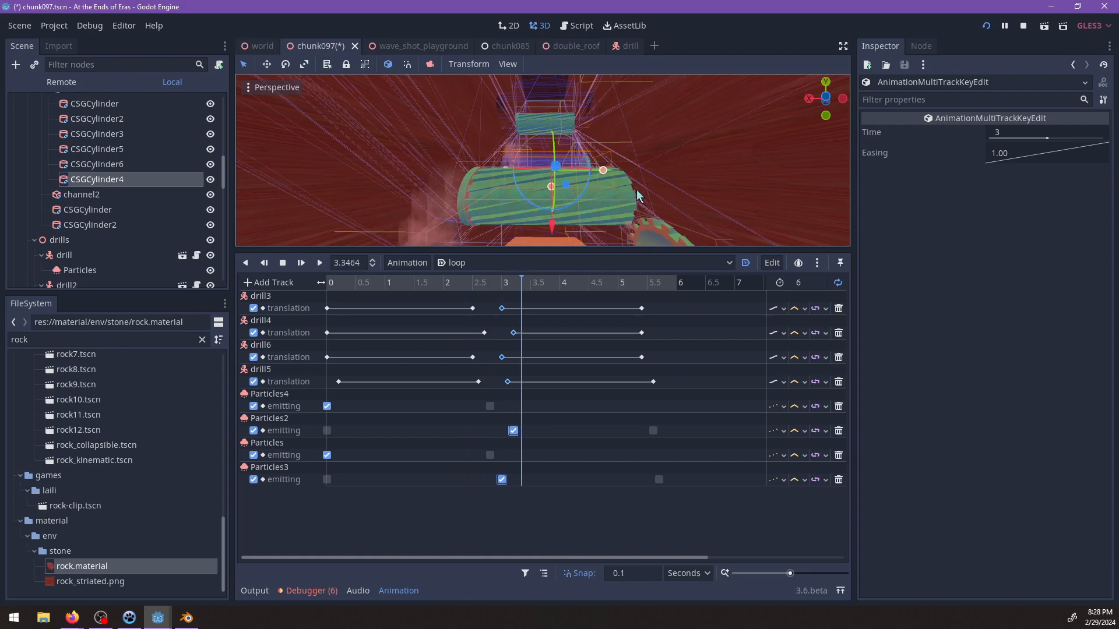
Playtest the slower 6 s drill loop by jumping through the channel in the game, then view the channel from a distance in the editor.
key(alt+Tab)
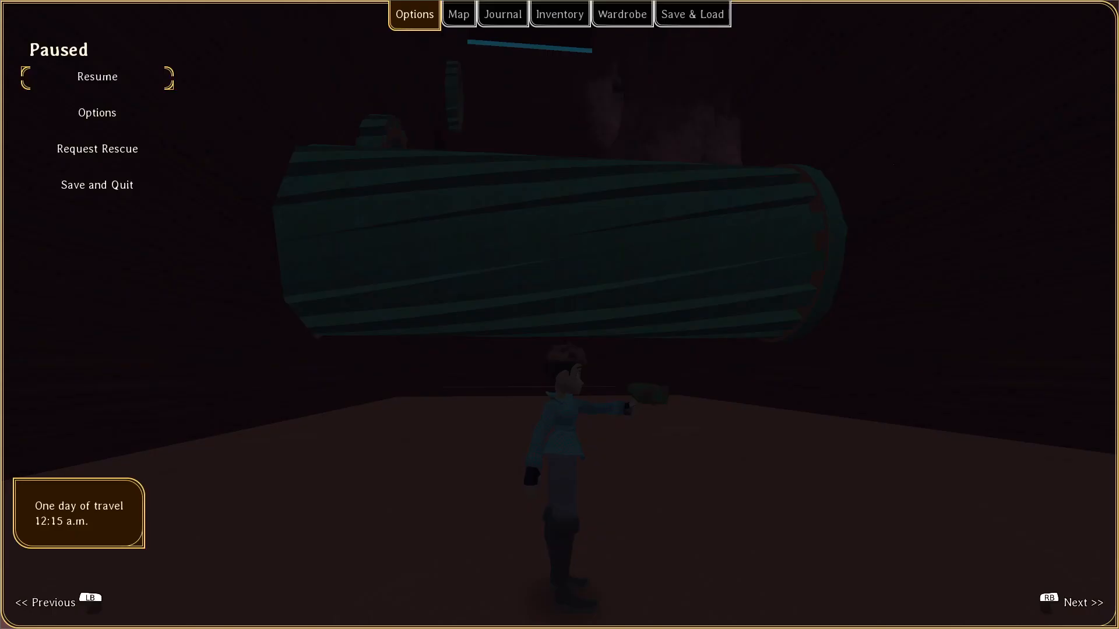
key(Escape)
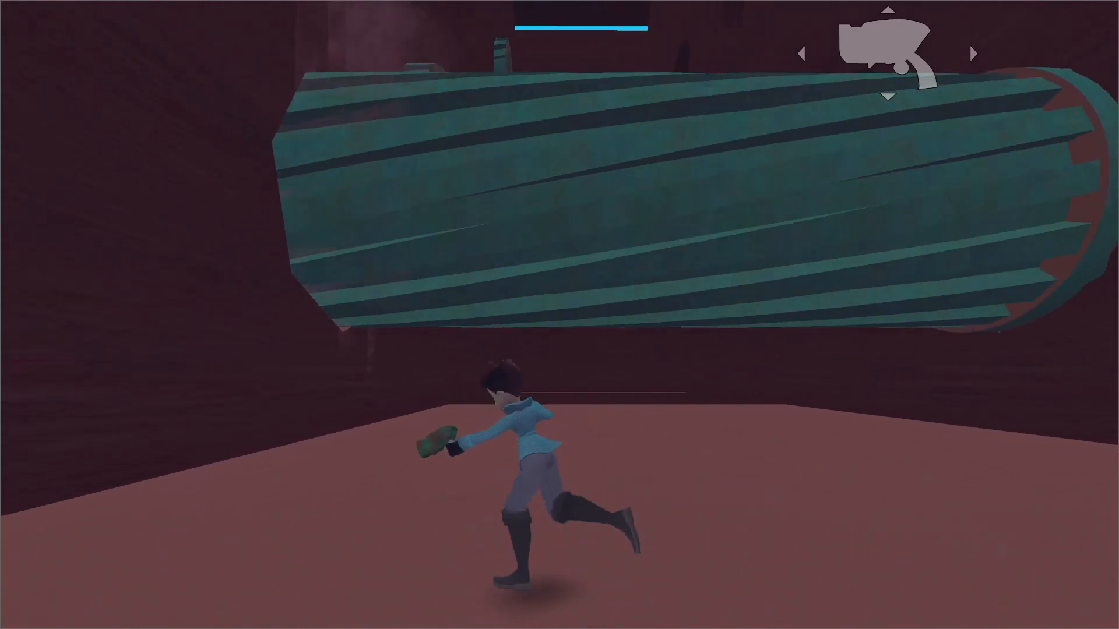
key(space)
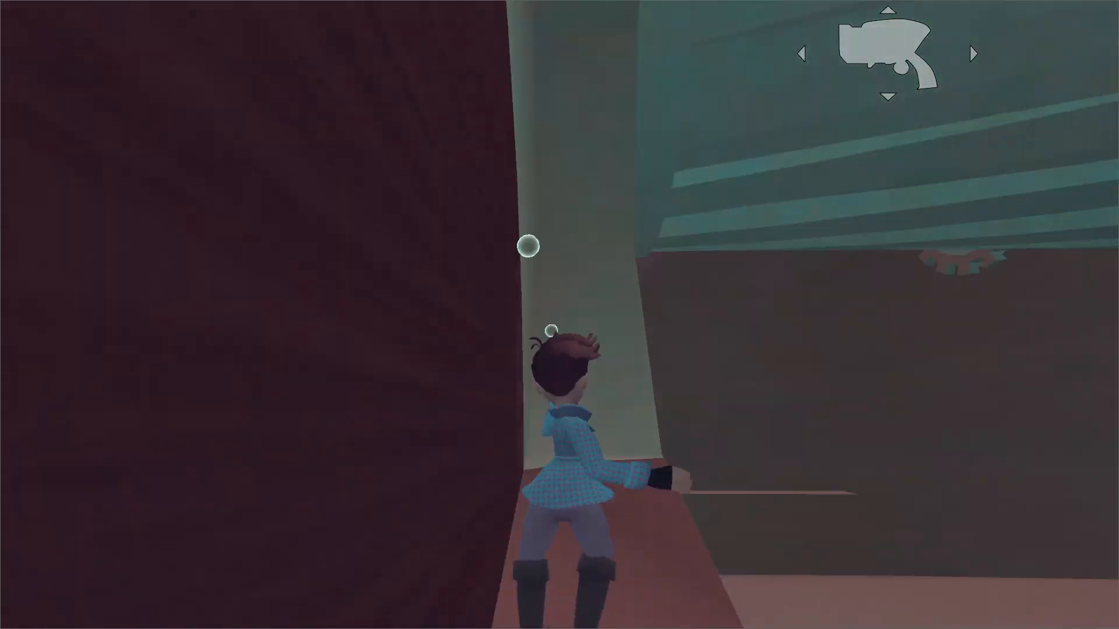
key(space)
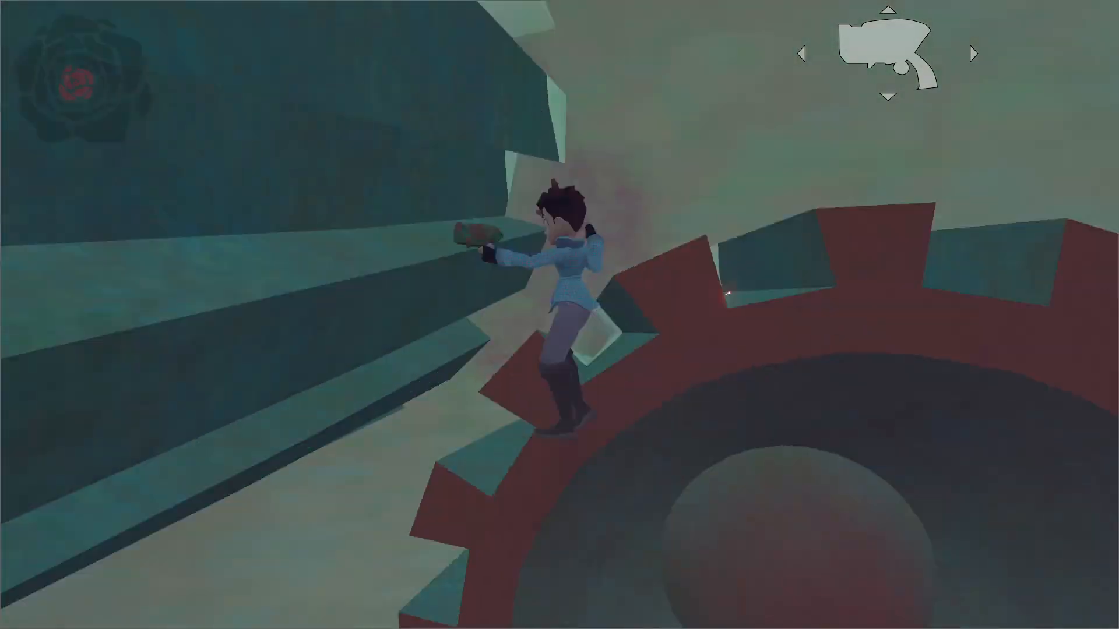
key(space)
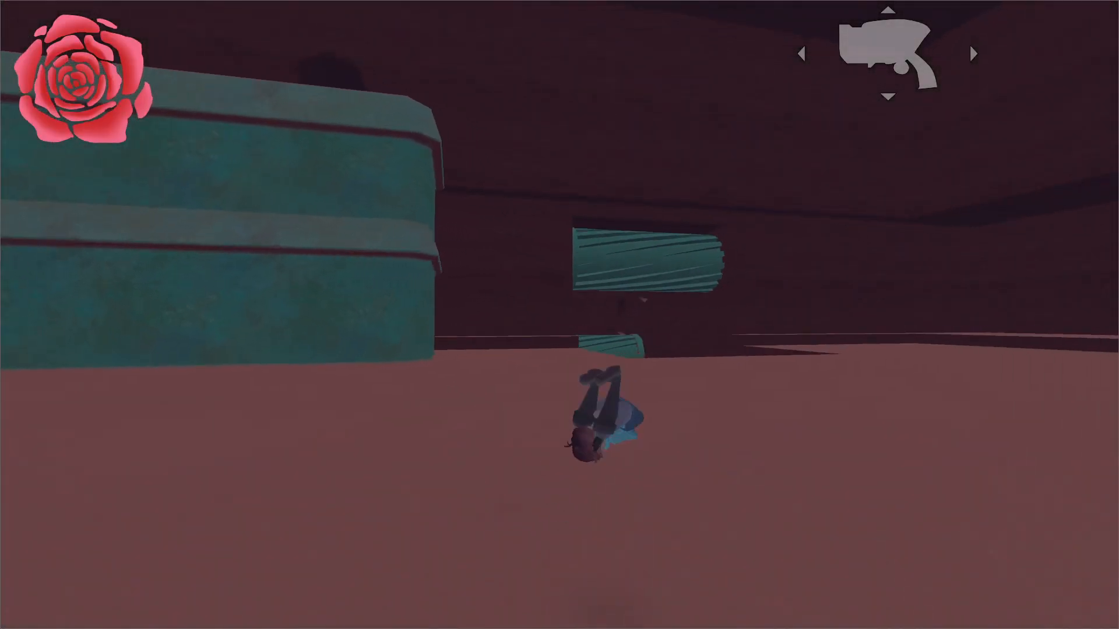
key(w)
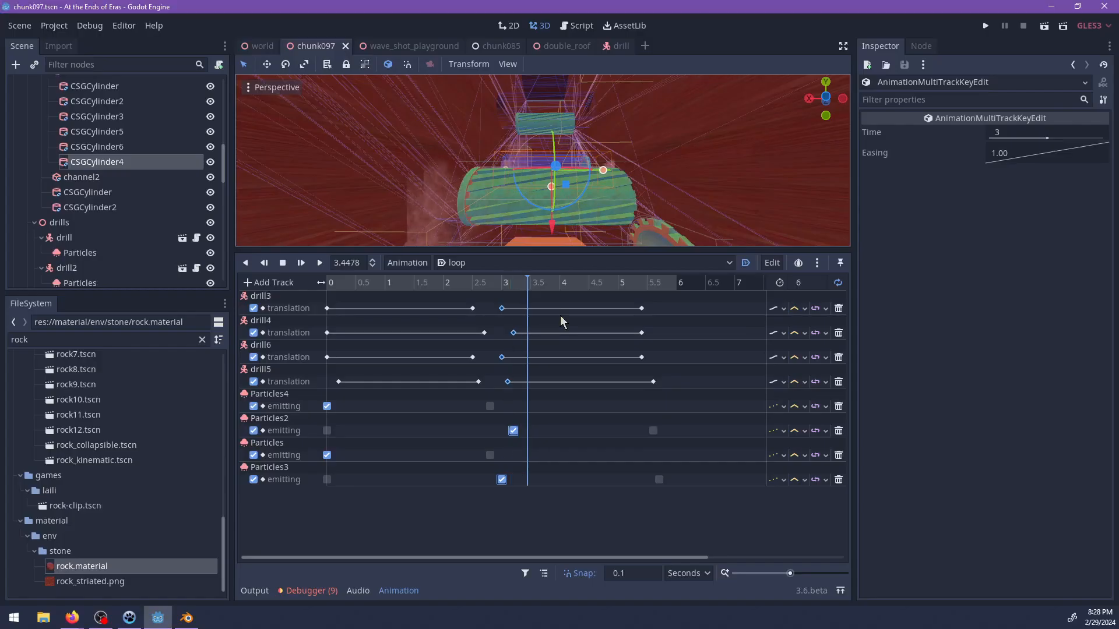
scroll(595, 235, down, 5)
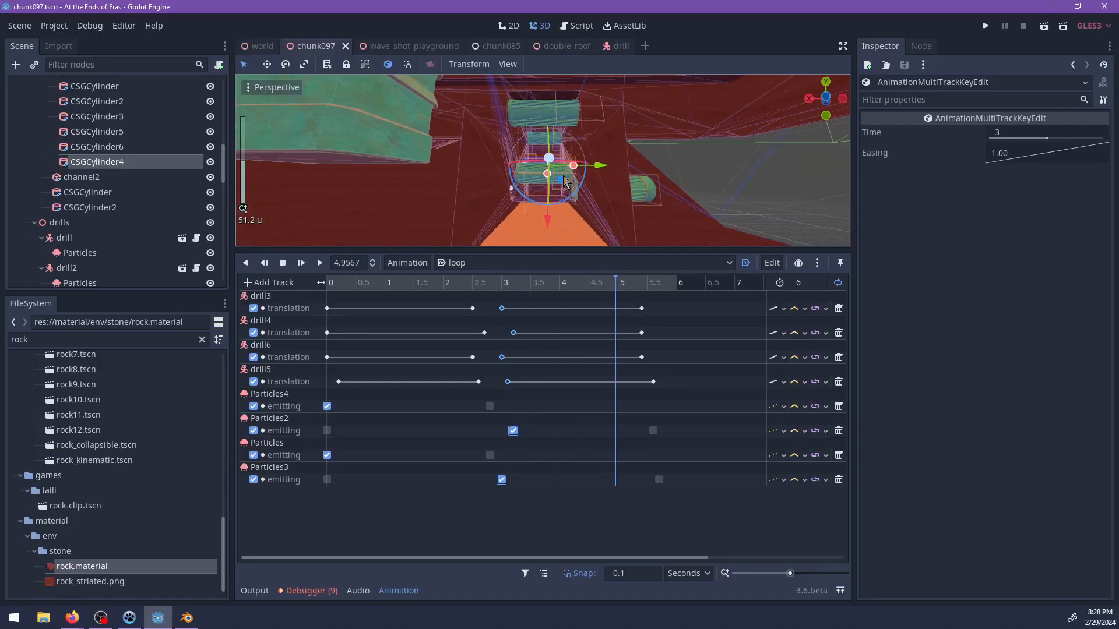
middle_drag(592, 230, 581, 66)
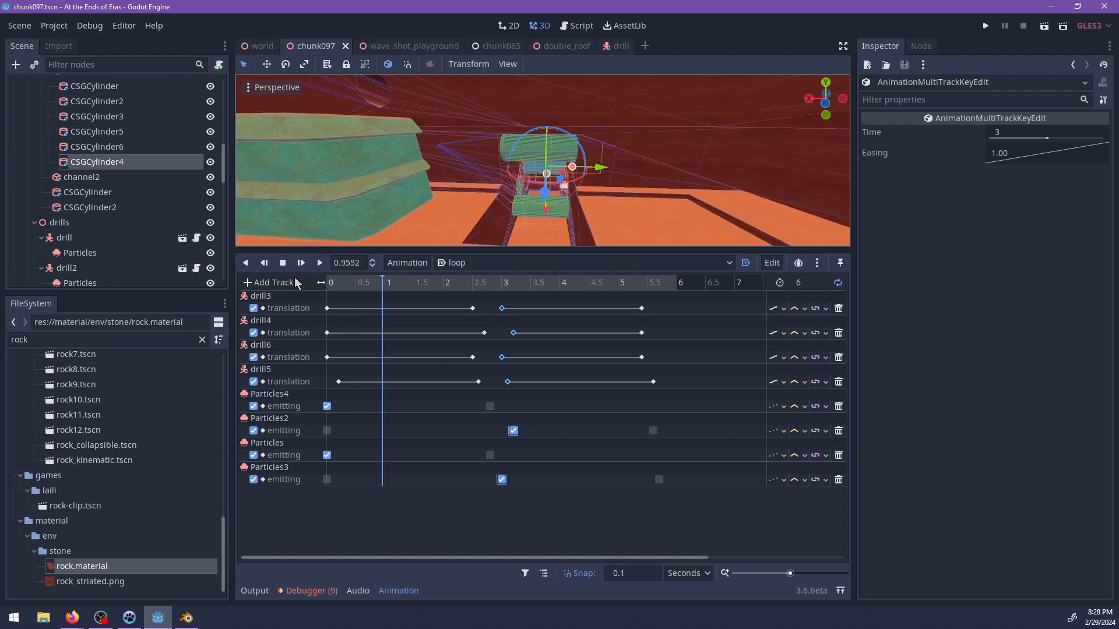
Enlarge the 3D view around the drill channel and select the channel2 box behind the drills.
drag(326, 248, 327, 383)
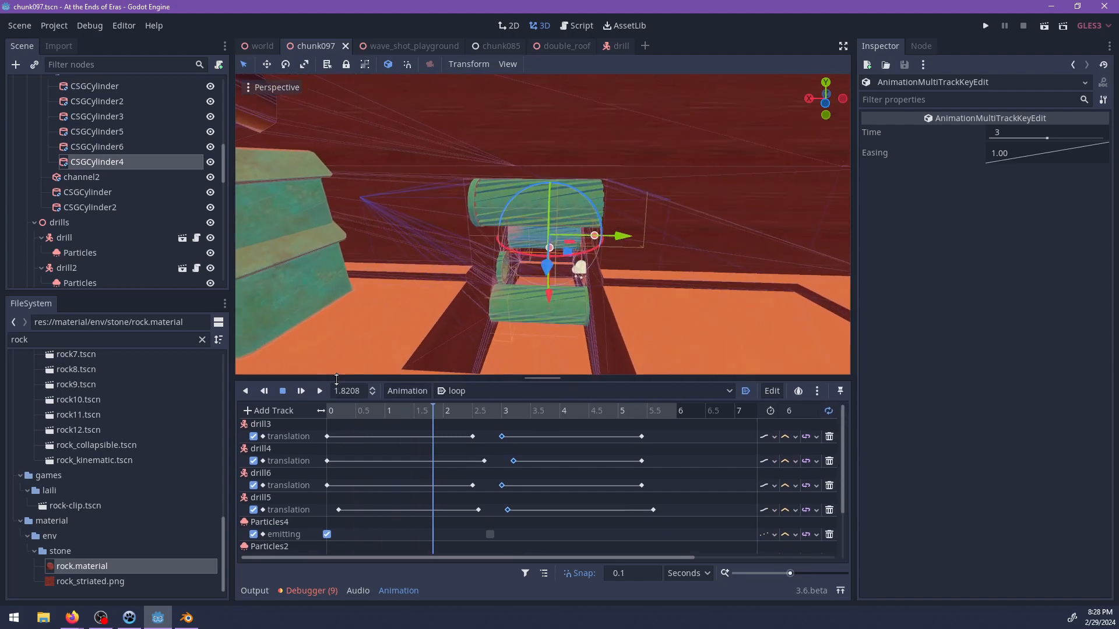
scroll(532, 279, up, 4)
scroll(531, 278, up, 8)
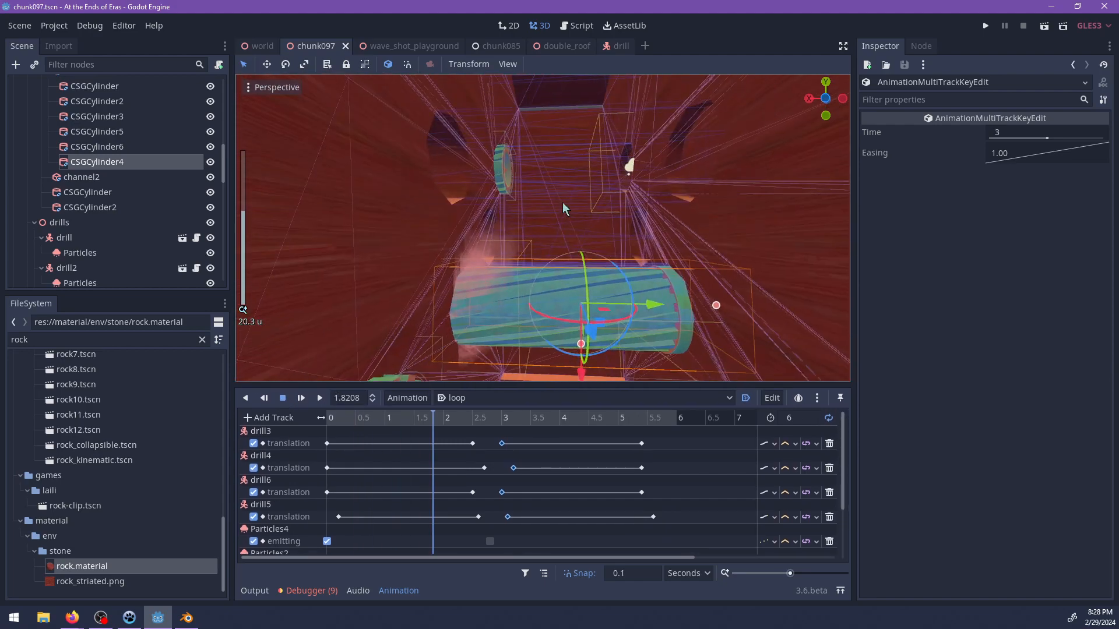
middle_drag(564, 210, 659, 202)
scroll(580, 235, up, 4)
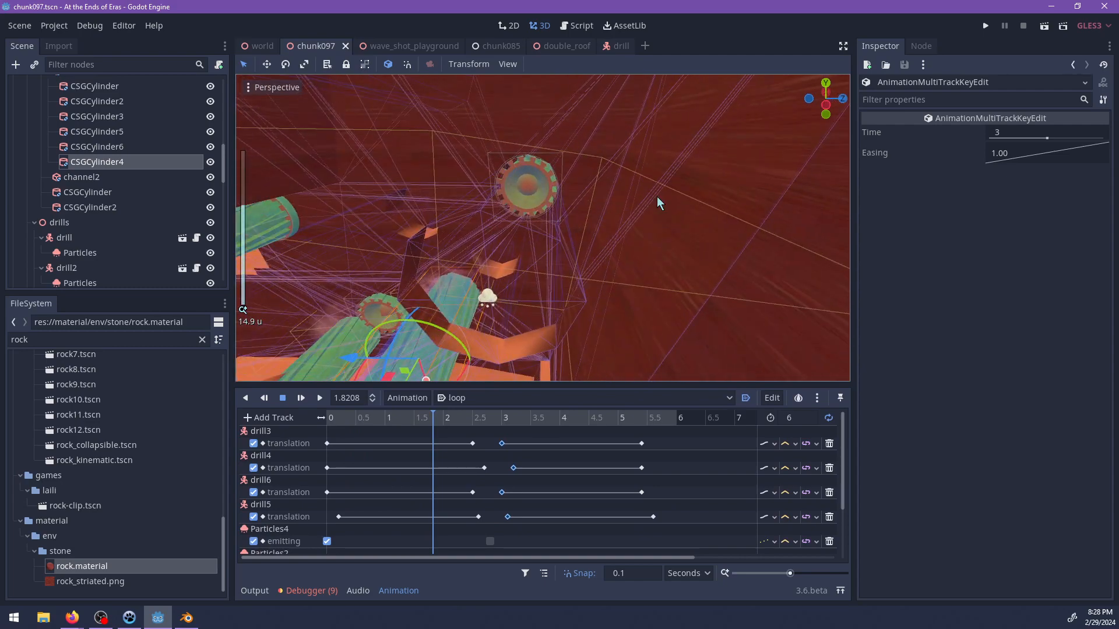
click(550, 201)
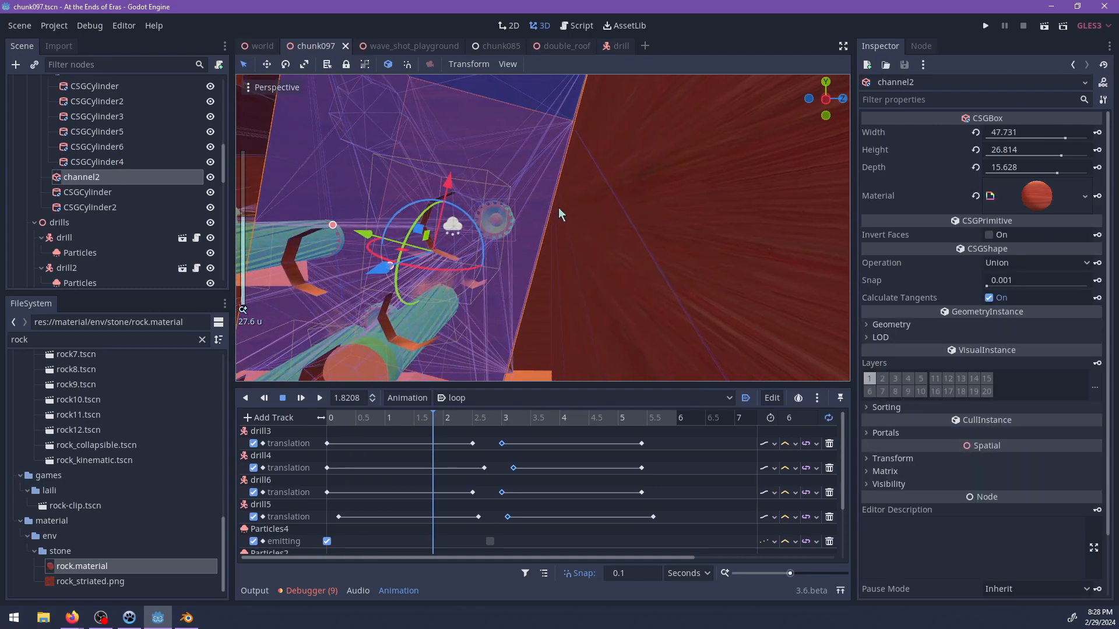
scroll(553, 210, down, 3)
shift+middle_drag(550, 228, 568, 220)
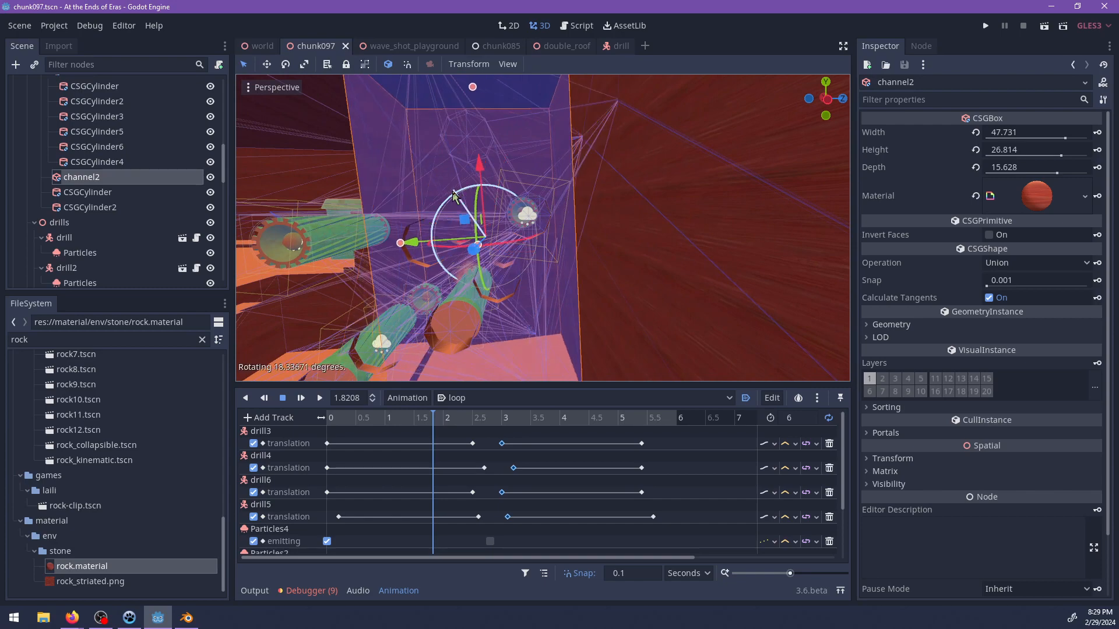
Duplicate the channel2 box and rotate the copy by -90 degrees.
drag(452, 192, 453, 195)
shift+middle_drag(453, 195, 535, 180)
middle_drag(556, 266, 580, 150)
middle_drag(545, 195, 460, 186)
scroll(457, 187, up, 4)
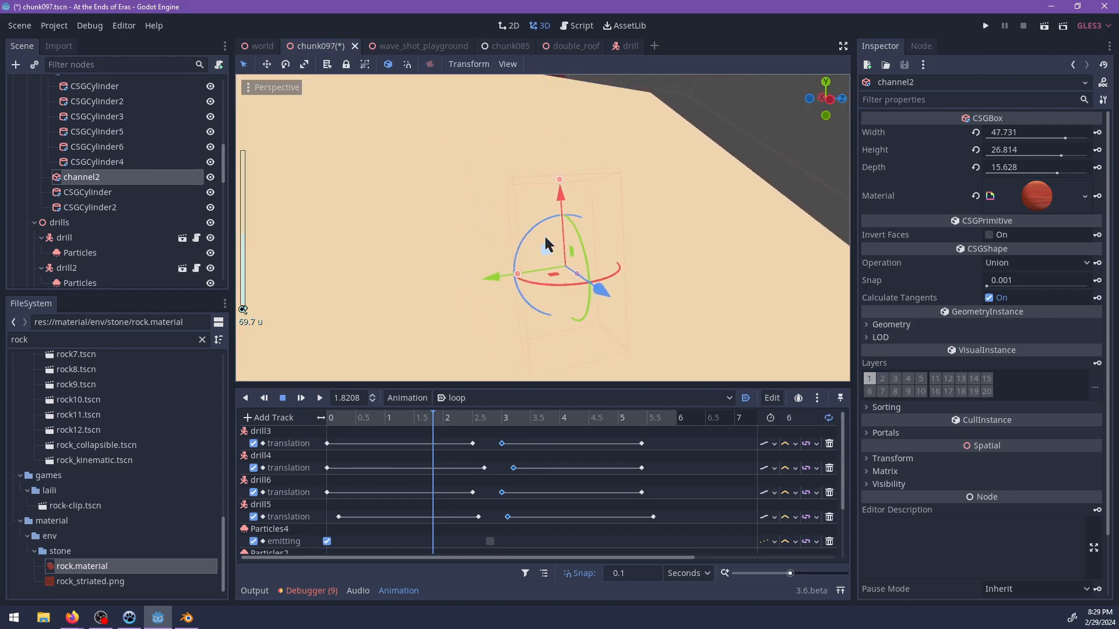
middle_drag(546, 238, 535, 197)
scroll(609, 170, up, 8)
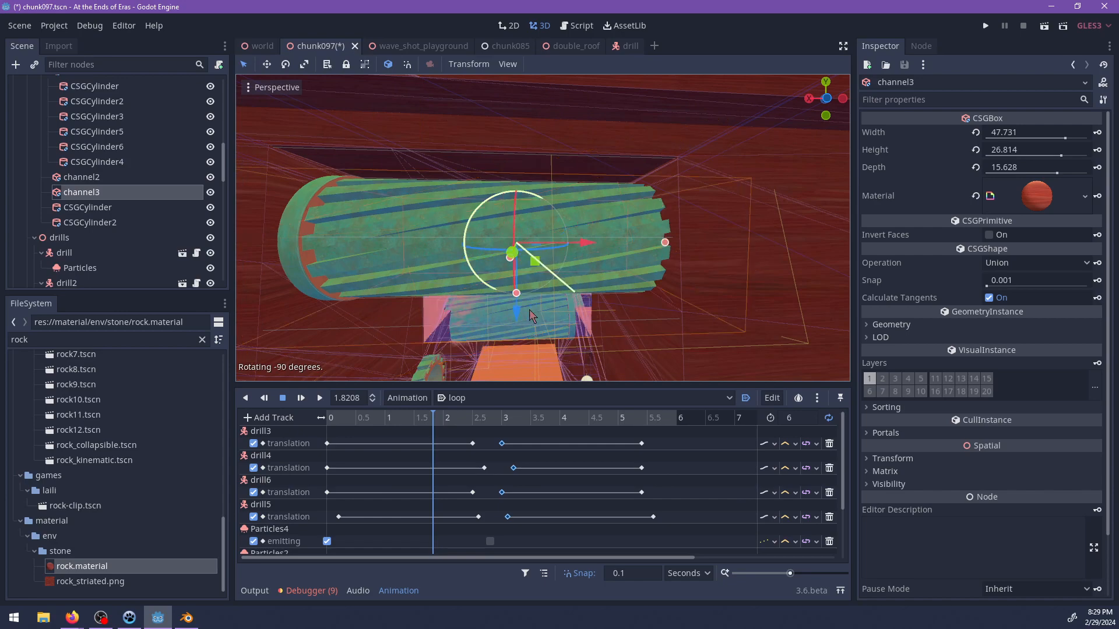
Move the rotated channel copy upward so that its cut sits higher above the drills.
middle_drag(555, 202, 635, 274)
scroll(528, 248, up, 1)
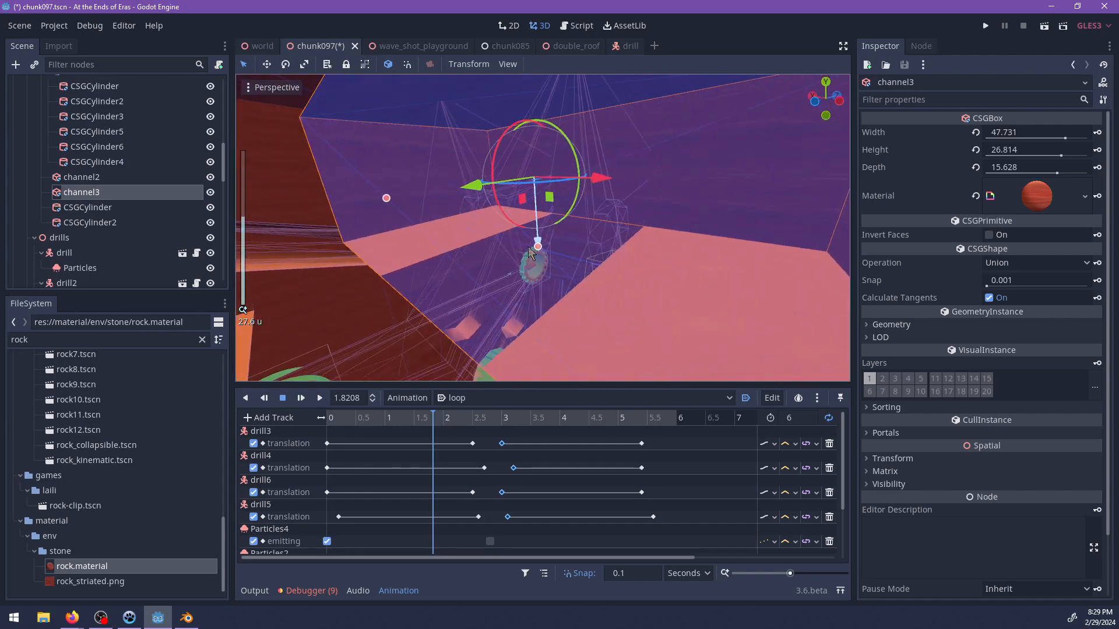
drag(537, 245, 534, 194)
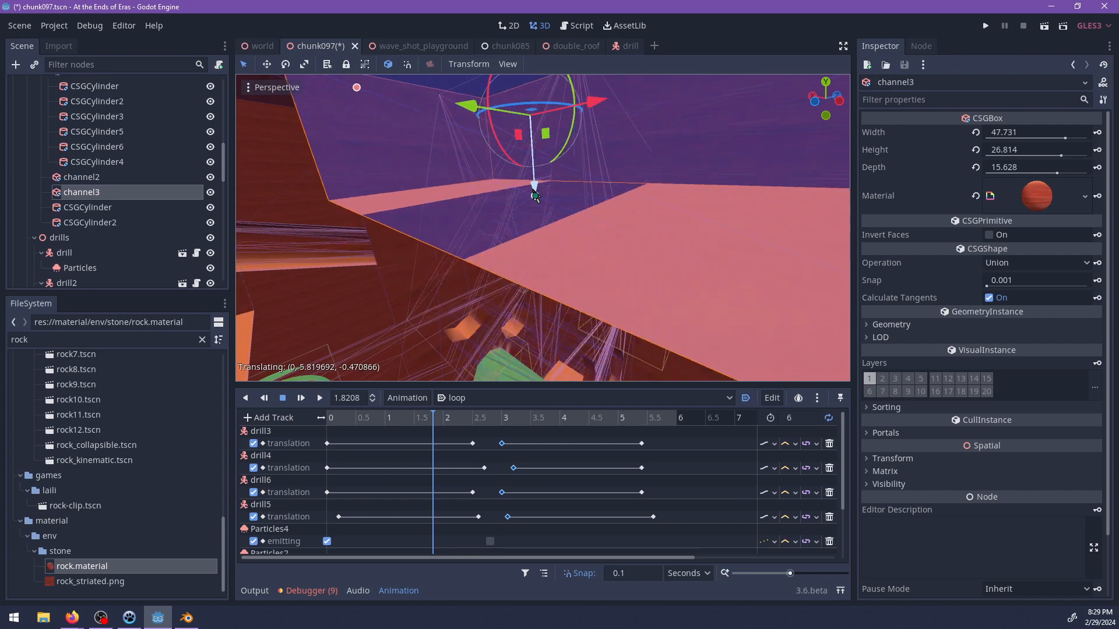
middle_drag(534, 196, 508, 291)
scroll(461, 204, up, 3)
Examine the octagonal drill opening in the channel wall up close and select CSGCylinder5, which shapes it.
click(509, 291)
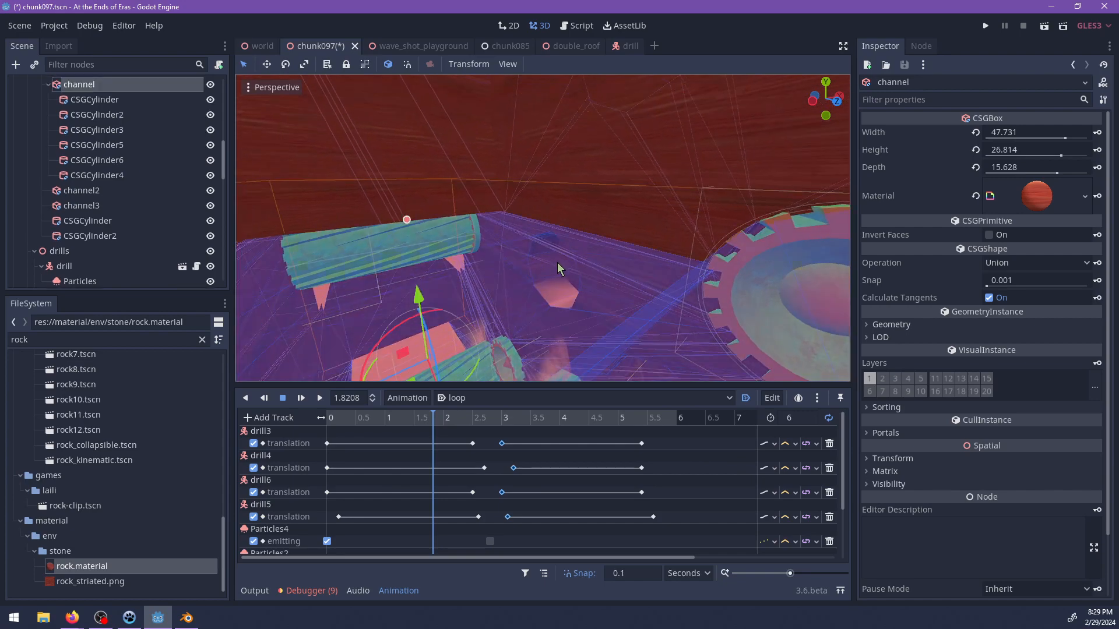
key(f)
scroll(571, 223, up, 2)
click(564, 215)
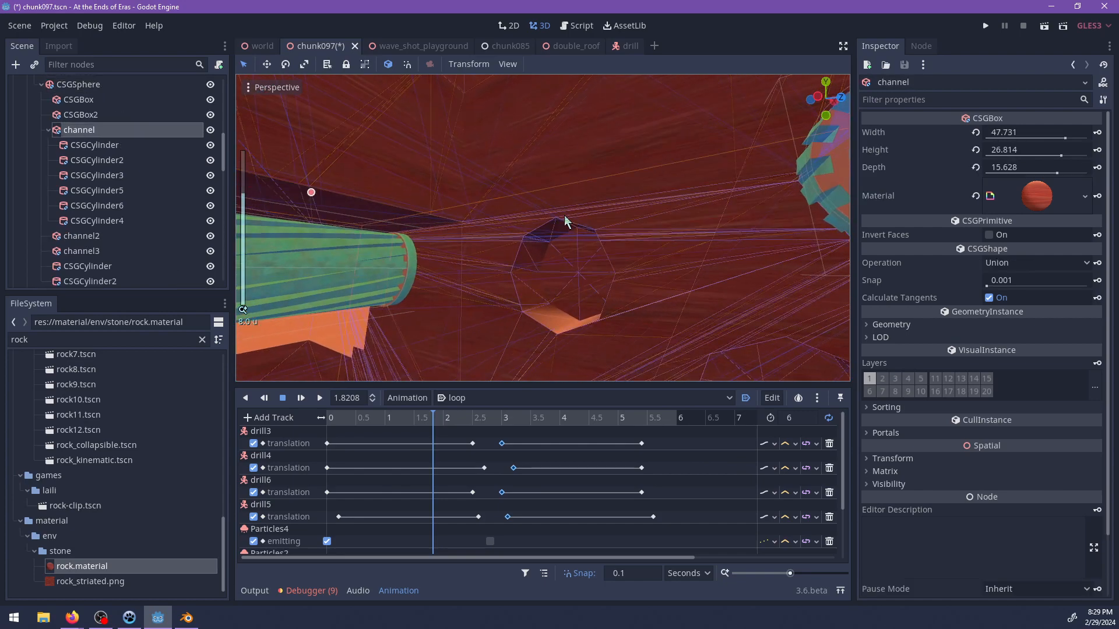
scroll(530, 198, up, 3)
scroll(510, 175, up, 1)
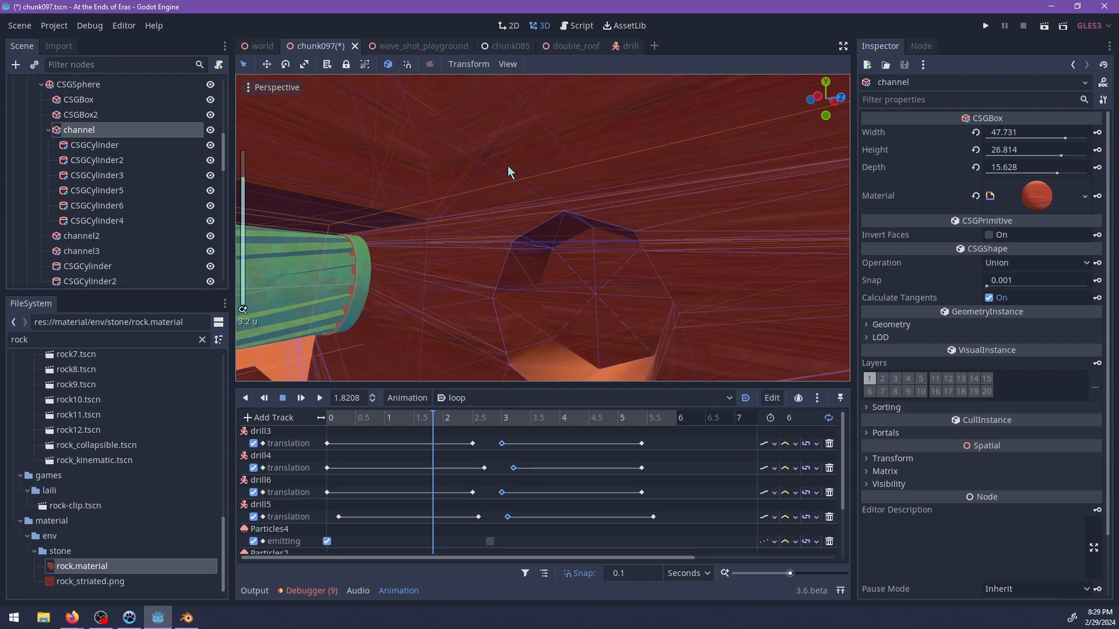
click(508, 166)
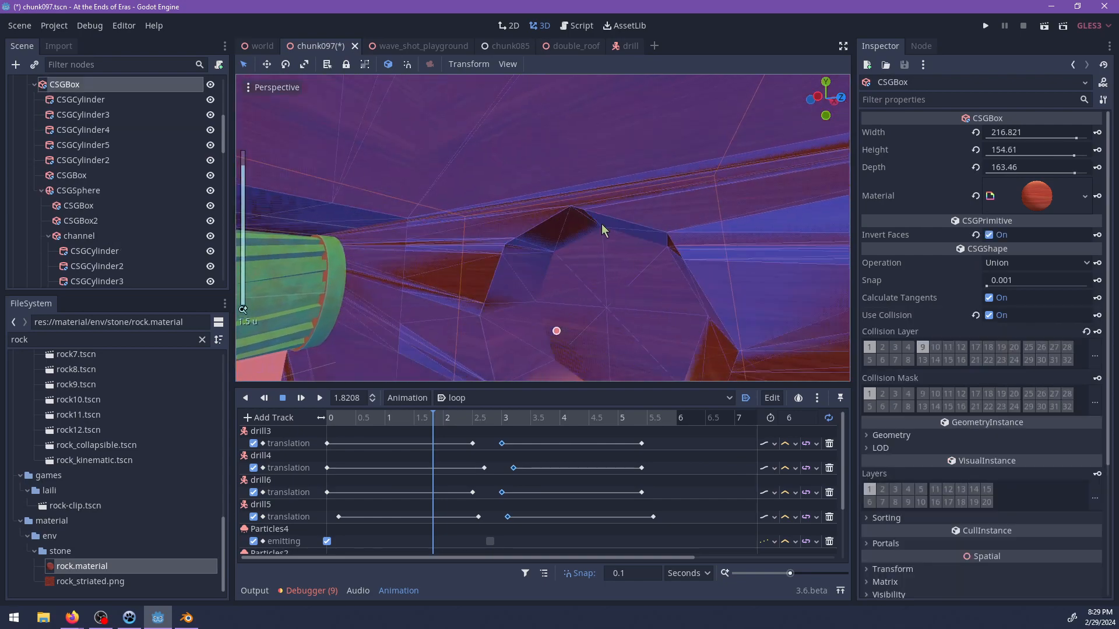
middle_drag(602, 224, 464, 173)
scroll(465, 173, up, 8)
middle_drag(371, 199, 356, 195)
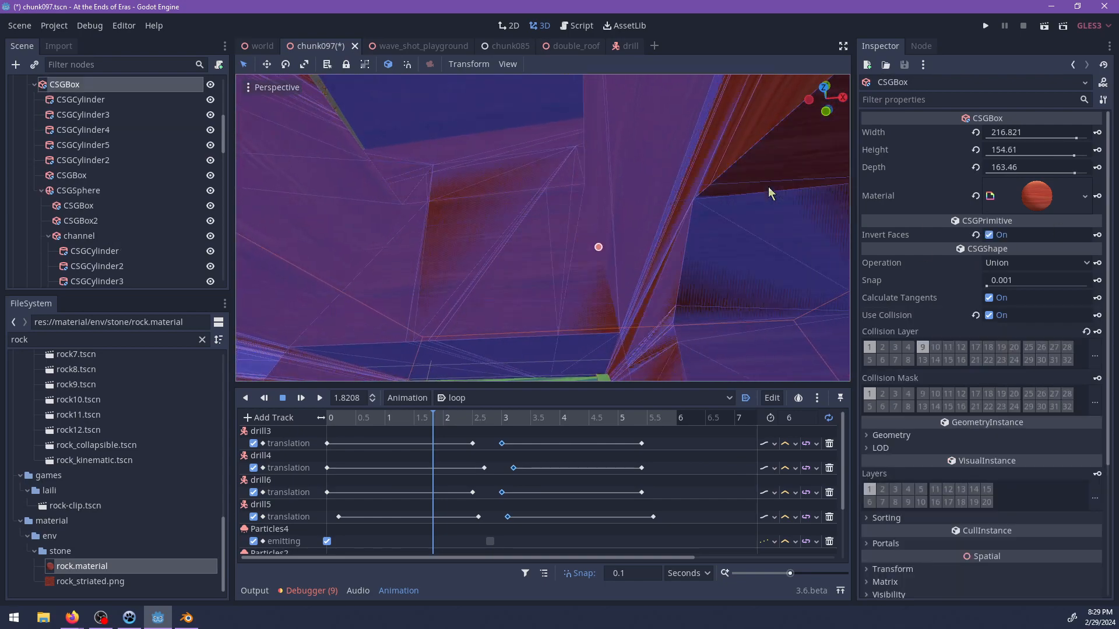
click(656, 199)
scroll(588, 207, down, 8)
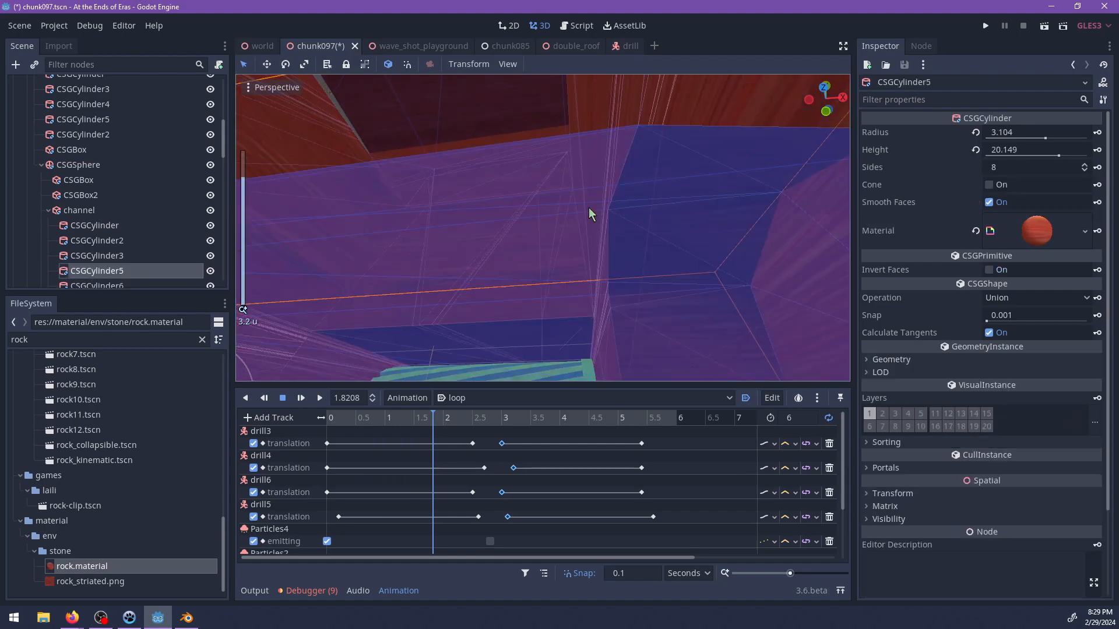
Duplicate CSGCylinder5 and move the copy to form another drill opening through the channel.
middle_drag(449, 215, 583, 301)
scroll(485, 295, down, 8)
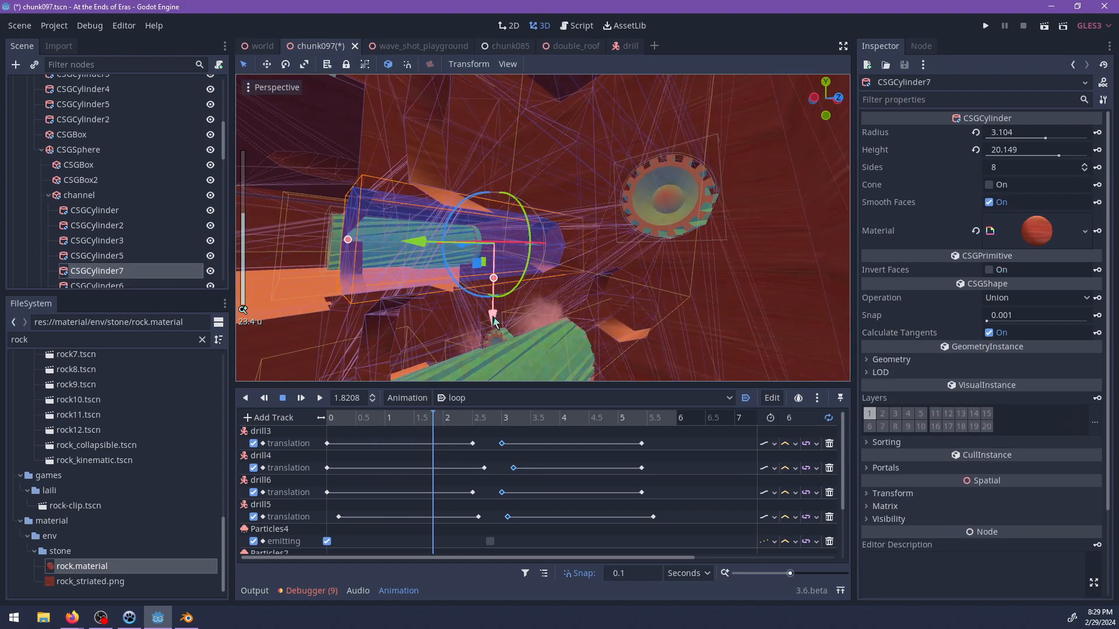
drag(488, 205, 489, 202)
middle_drag(489, 203, 609, 299)
scroll(584, 291, up, 4)
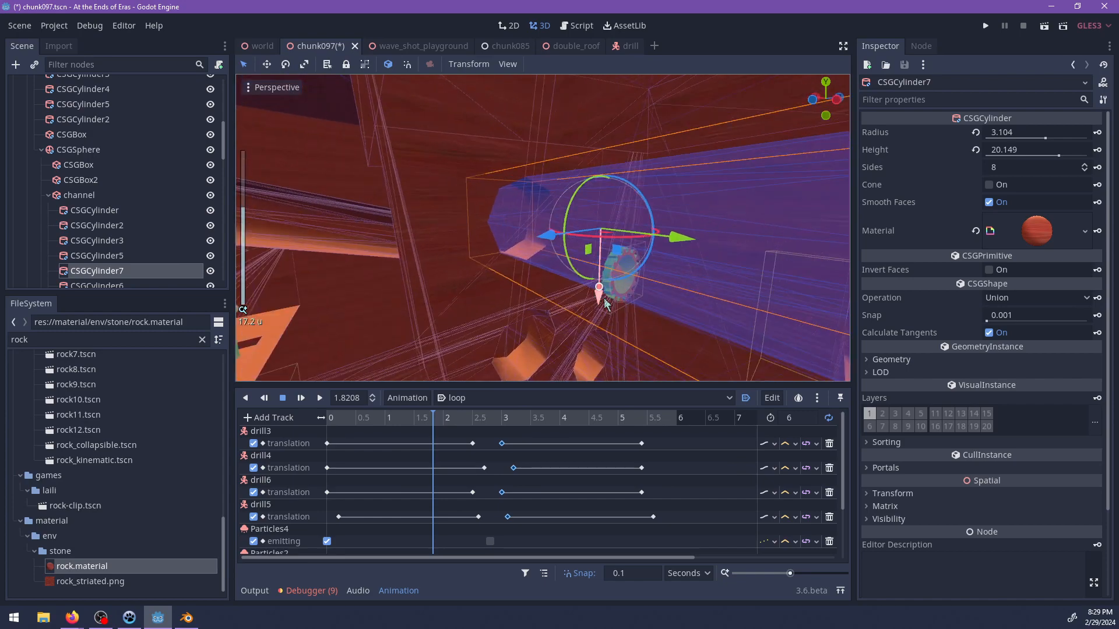
Lengthen the duplicated cylinder to a height of about 26.7 and shift it about 2.5 units along x.
middle_drag(517, 211, 500, 229)
shift+middle_drag(472, 252, 522, 198)
scroll(576, 231, up, 2)
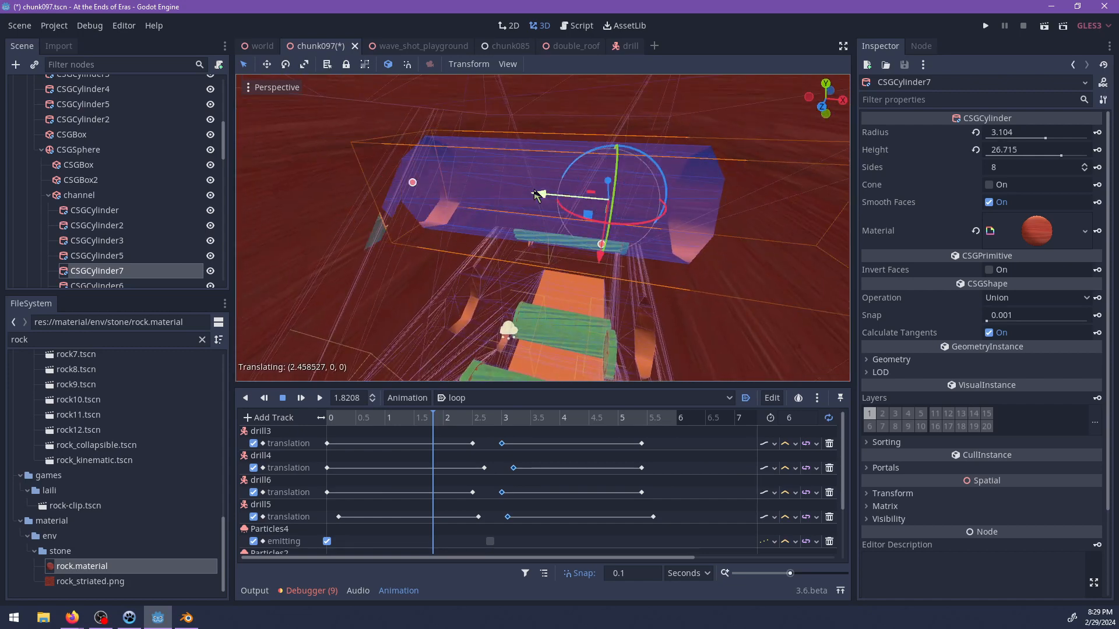
middle_drag(536, 195, 657, 235)
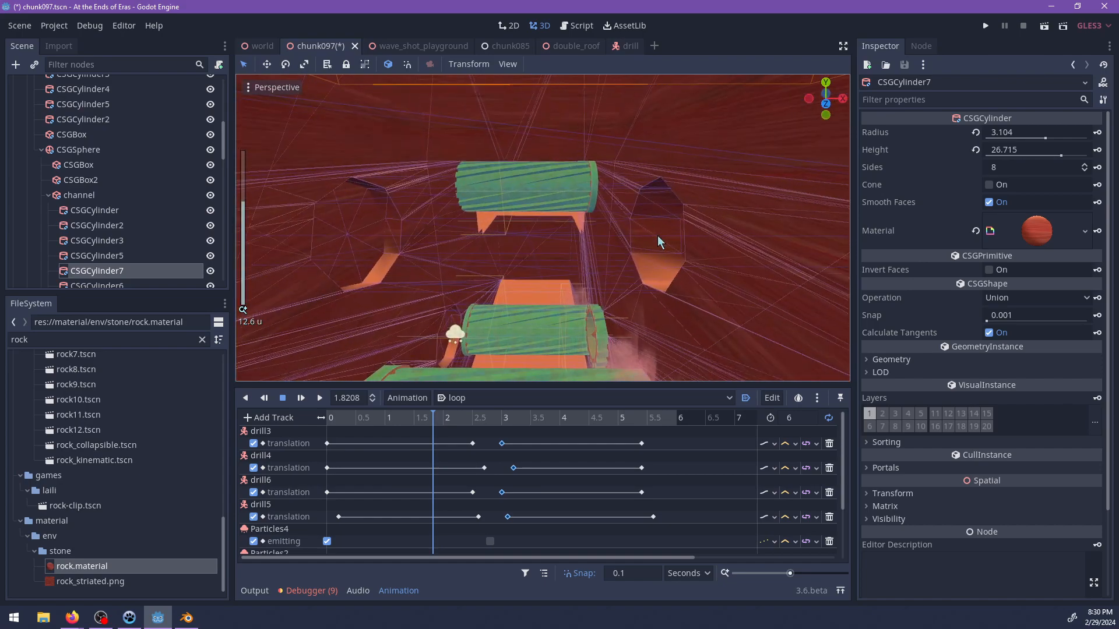
Examine the side-wall drill opening up close, selecting the shapes around it to identify them.
click(657, 233)
key(f)
scroll(480, 230, up, 3)
middle_drag(481, 229, 612, 230)
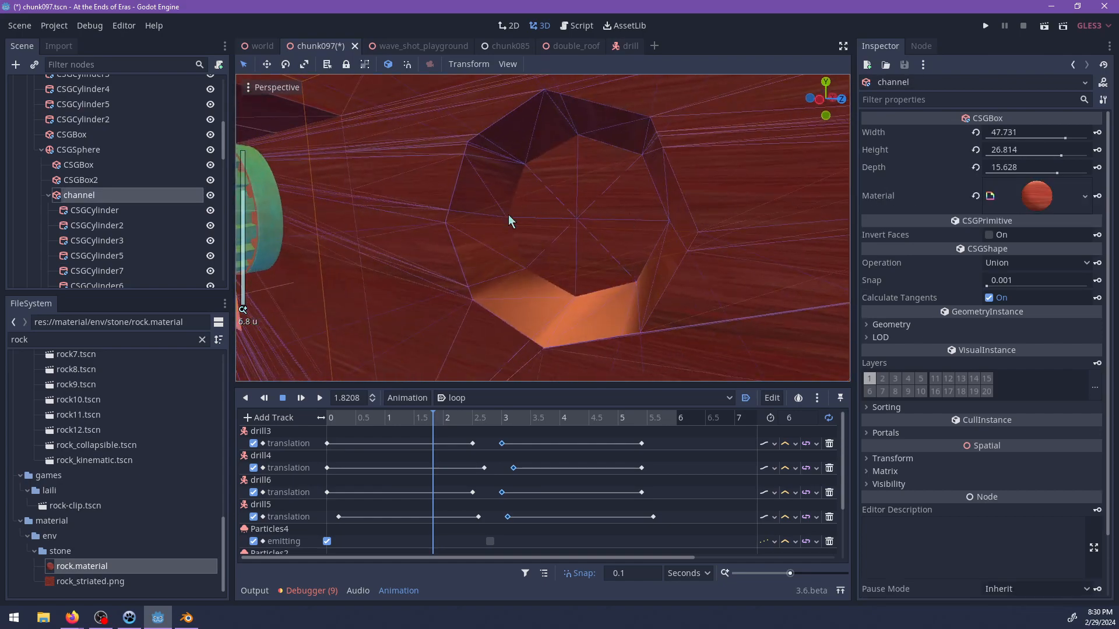
scroll(474, 216, up, 7)
click(463, 207)
scroll(522, 219, up, 6)
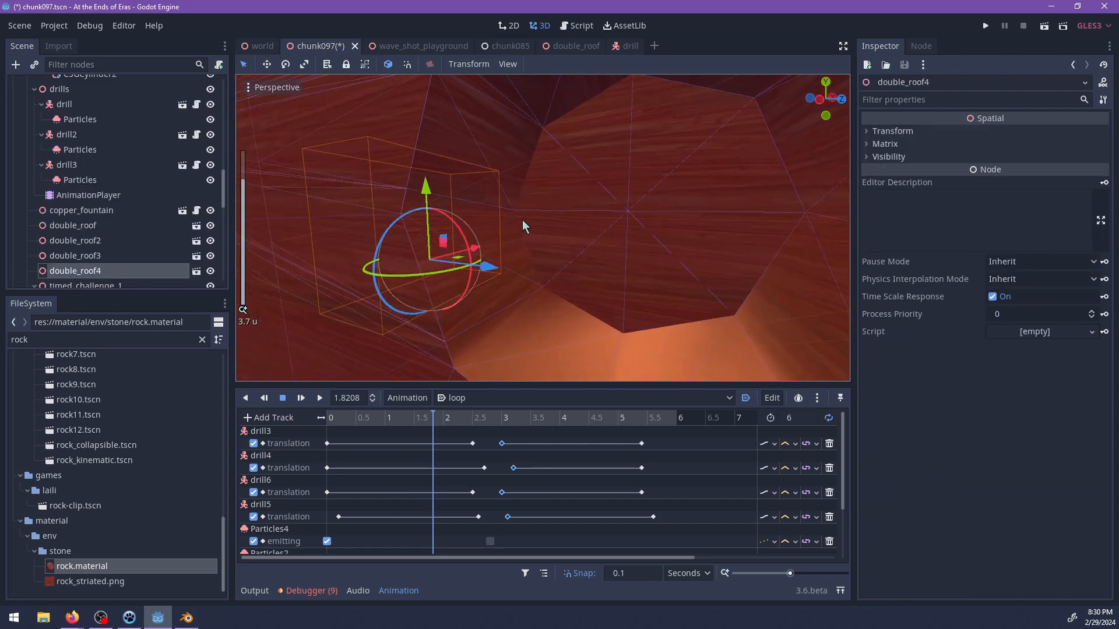
click(551, 198)
scroll(552, 199, down, 13)
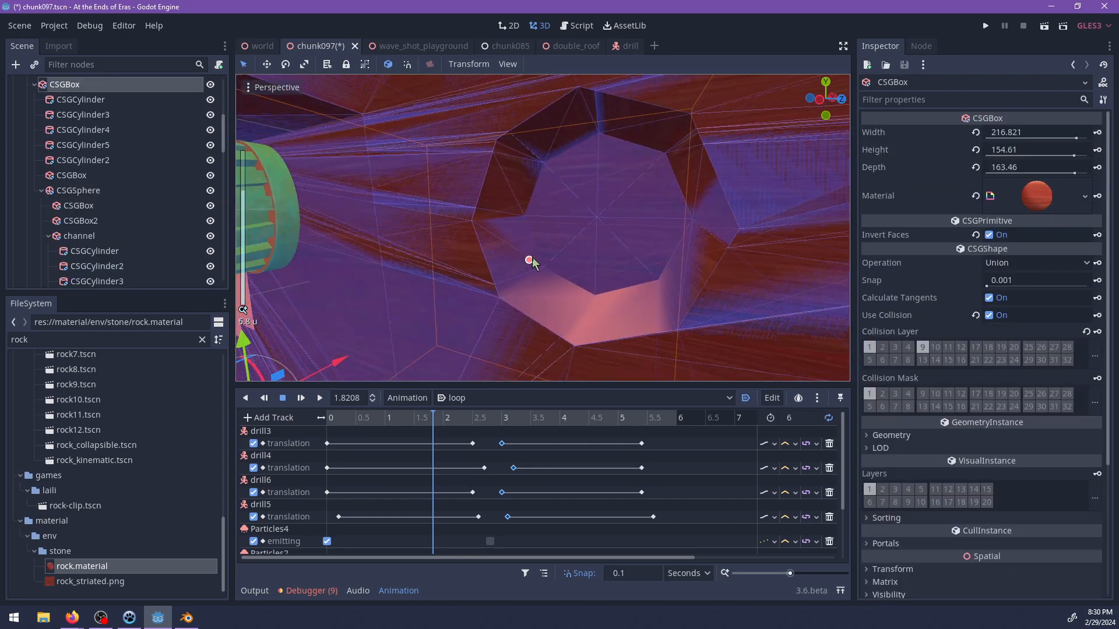
shift+middle_drag(501, 282, 536, 306)
scroll(593, 217, up, 13)
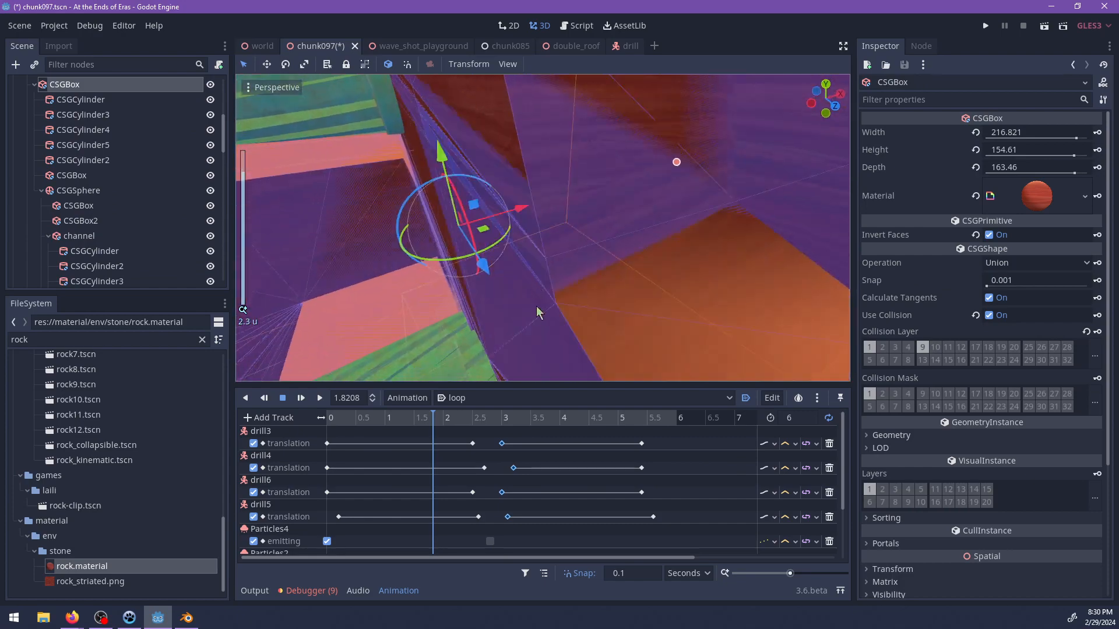
Inspect the opening's inner corner and the neighbouring openings to identify which cylinder forms each recess.
click(575, 295)
click(550, 313)
click(572, 296)
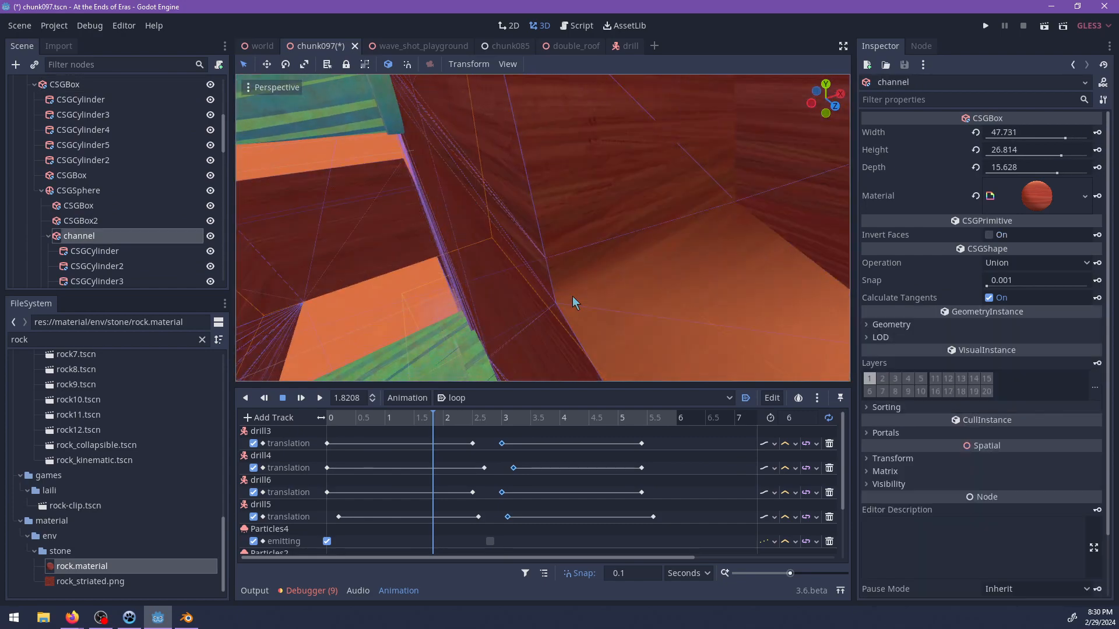
click(535, 320)
scroll(538, 320, down, 2)
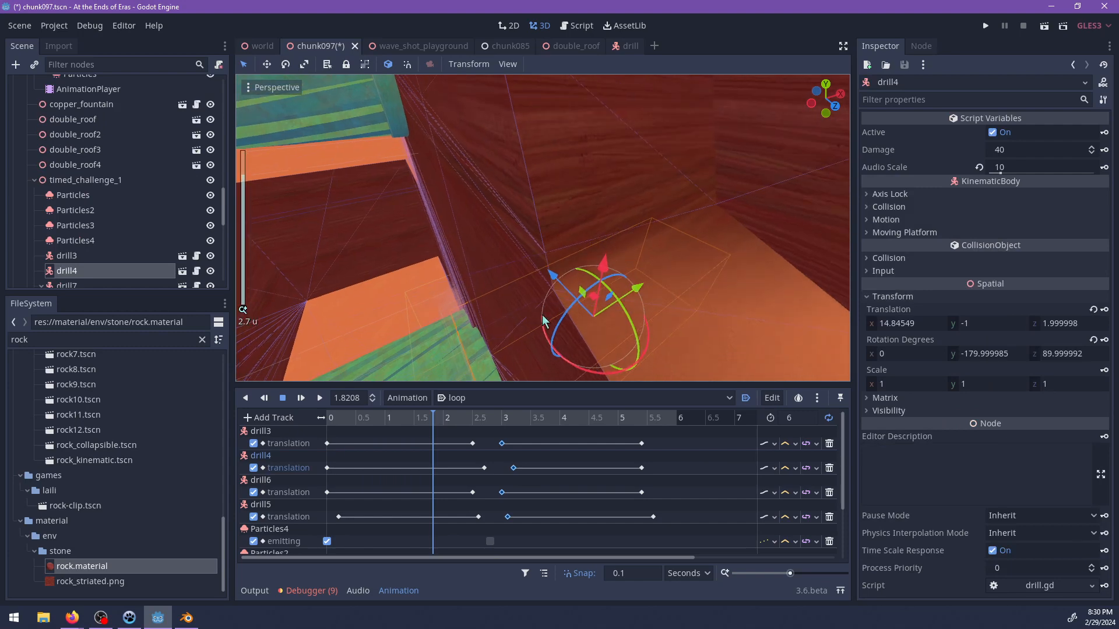
click(557, 221)
click(550, 301)
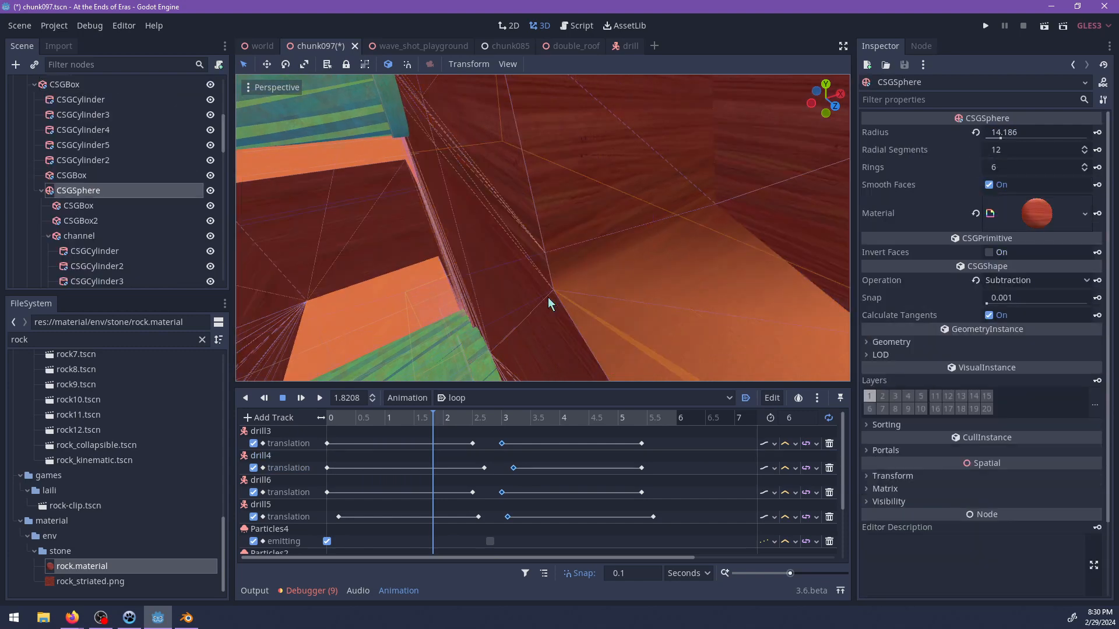
middle_drag(545, 296, 627, 240)
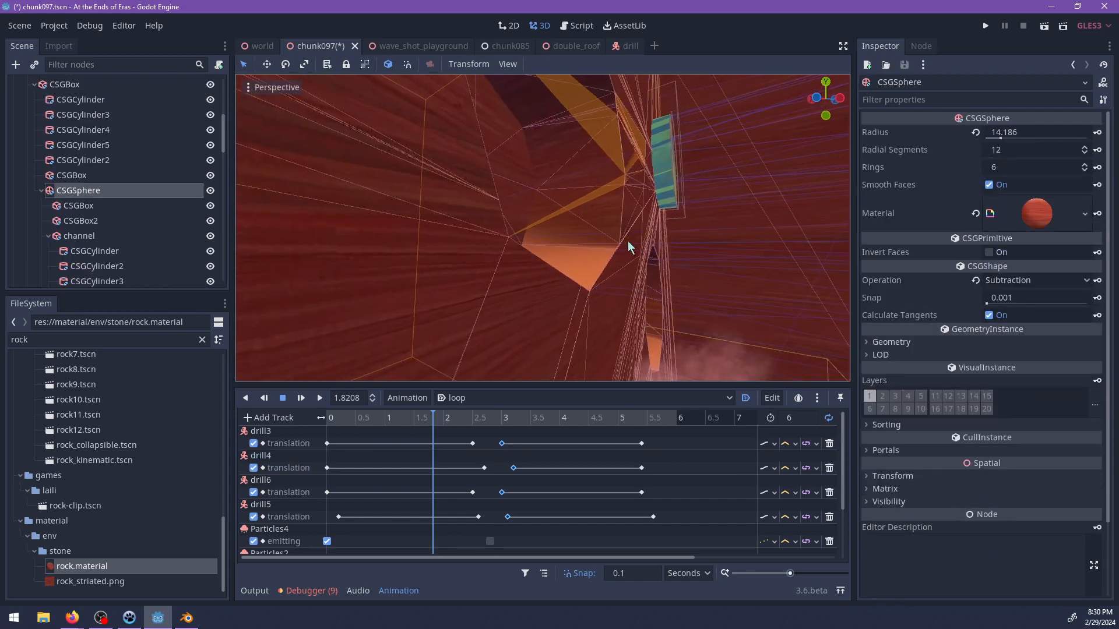
click(611, 289)
middle_drag(614, 286, 523, 274)
scroll(568, 280, up, 10)
click(541, 235)
scroll(653, 211, down, 6)
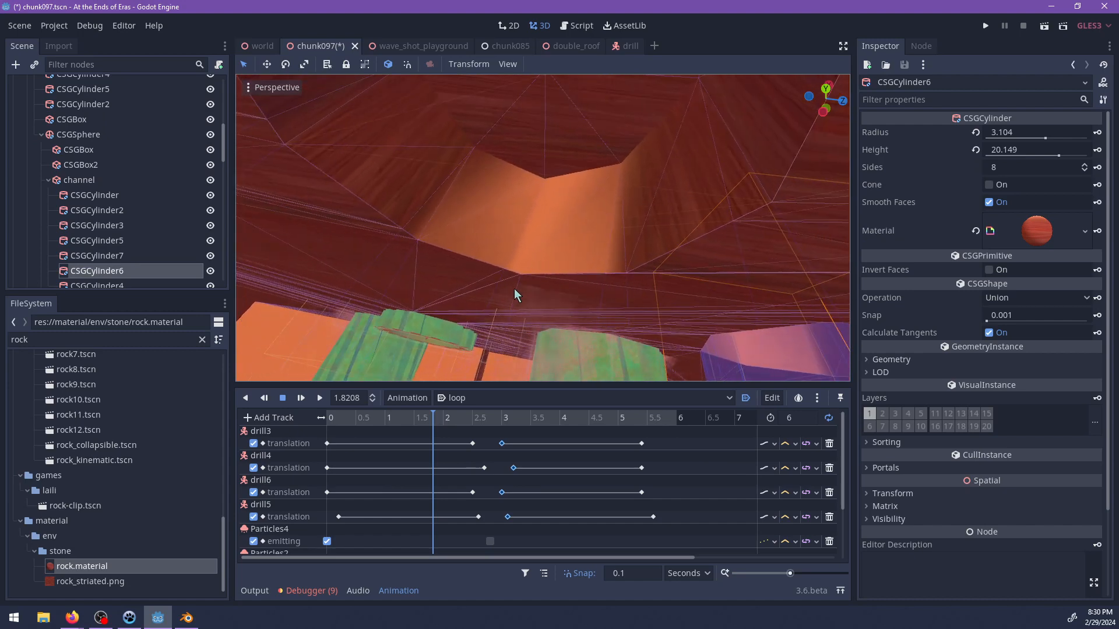
Lengthen CSGCylinder5 to a height of about 24.2 and shift it about 2.2 units along x.
click(515, 289)
click(517, 294)
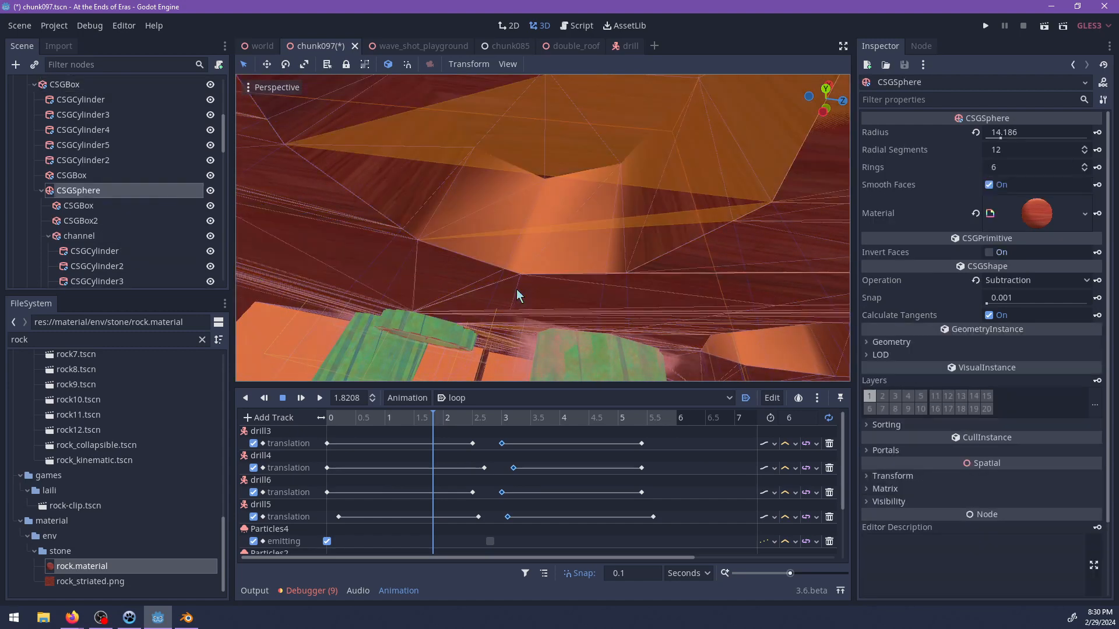
scroll(113, 220, down, 3)
click(100, 226)
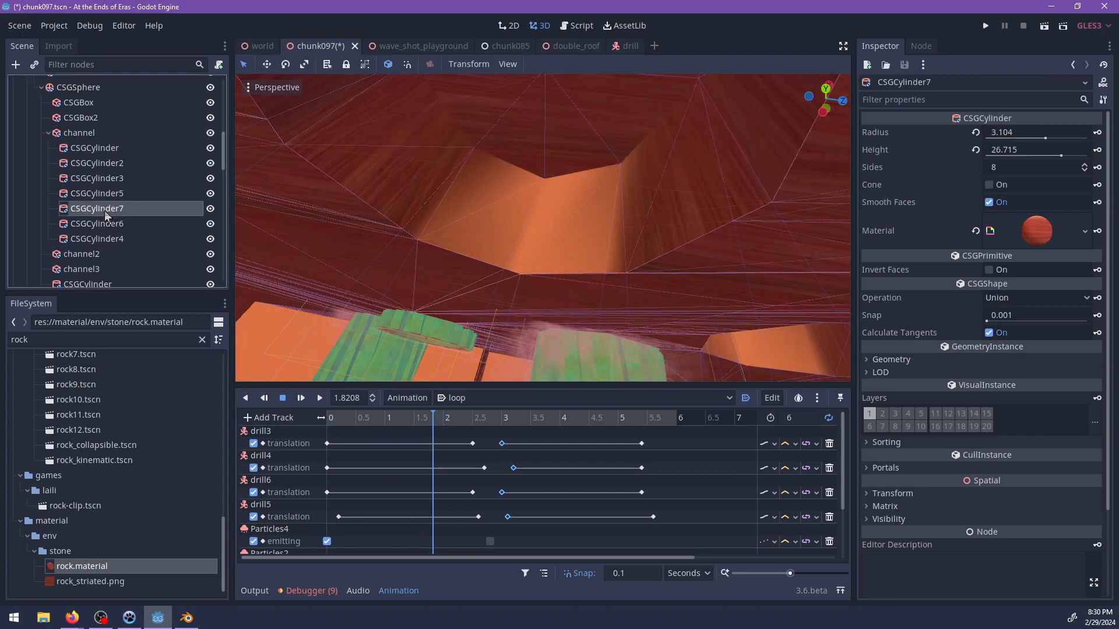
scroll(510, 212, down, 15)
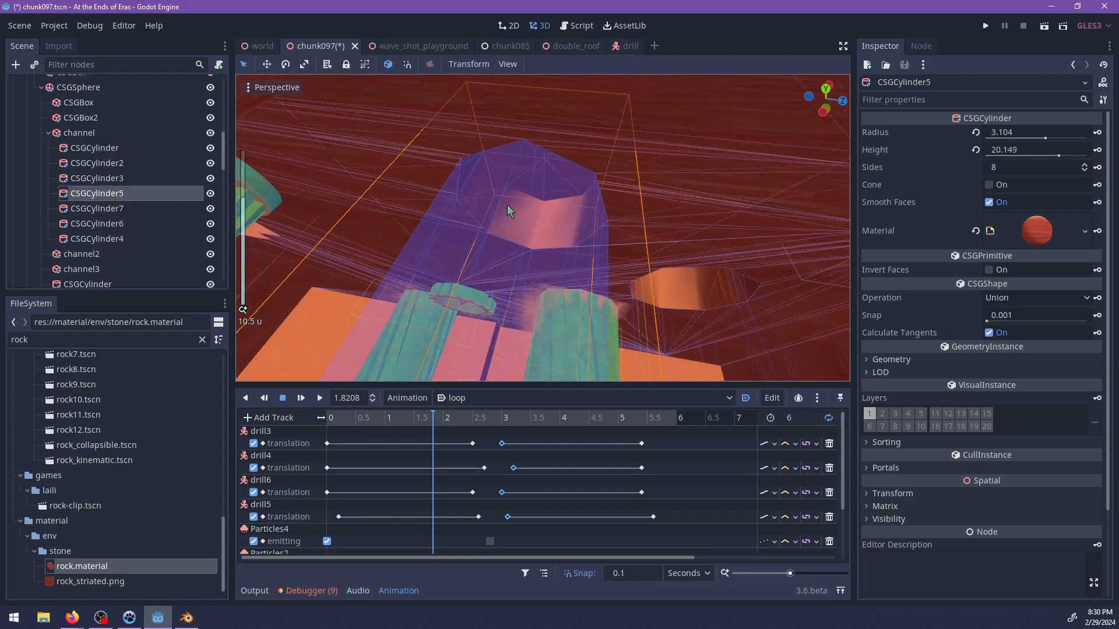
middle_drag(518, 216, 374, 230)
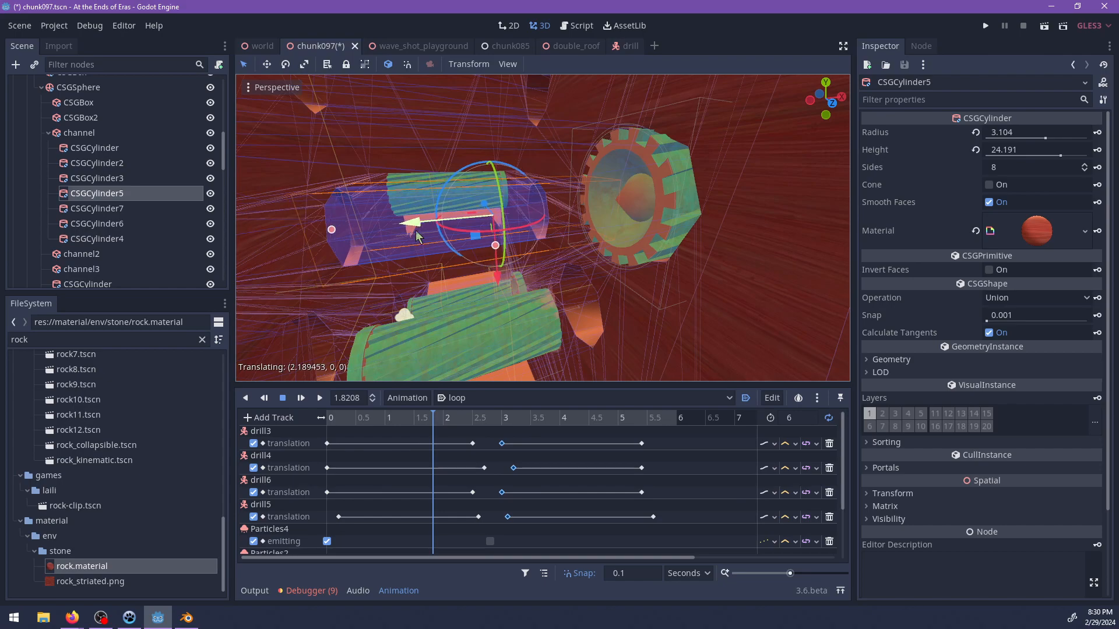
middle_drag(416, 235, 571, 232)
Save the chunk097 scene, then switch to the game window and back to the editor.
scroll(637, 241, down, 5)
click(478, 202)
scroll(529, 265, up, 2)
key(ctrl+s)
scroll(510, 240, down, 2)
scroll(561, 197, down, 2)
key(alt+Tab)
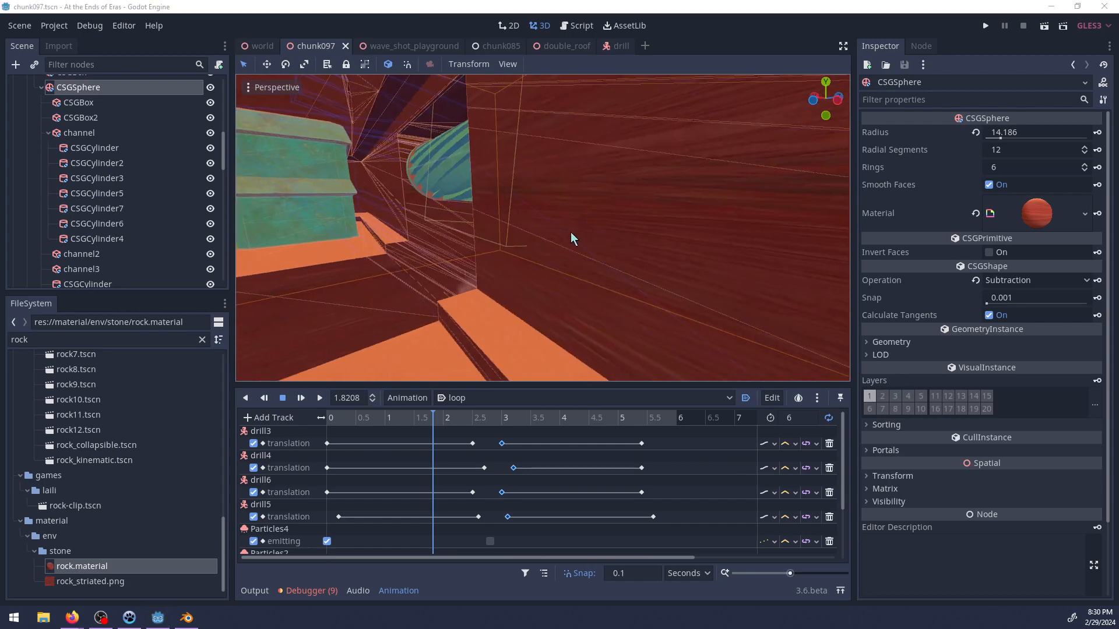
key(alt+Tab)
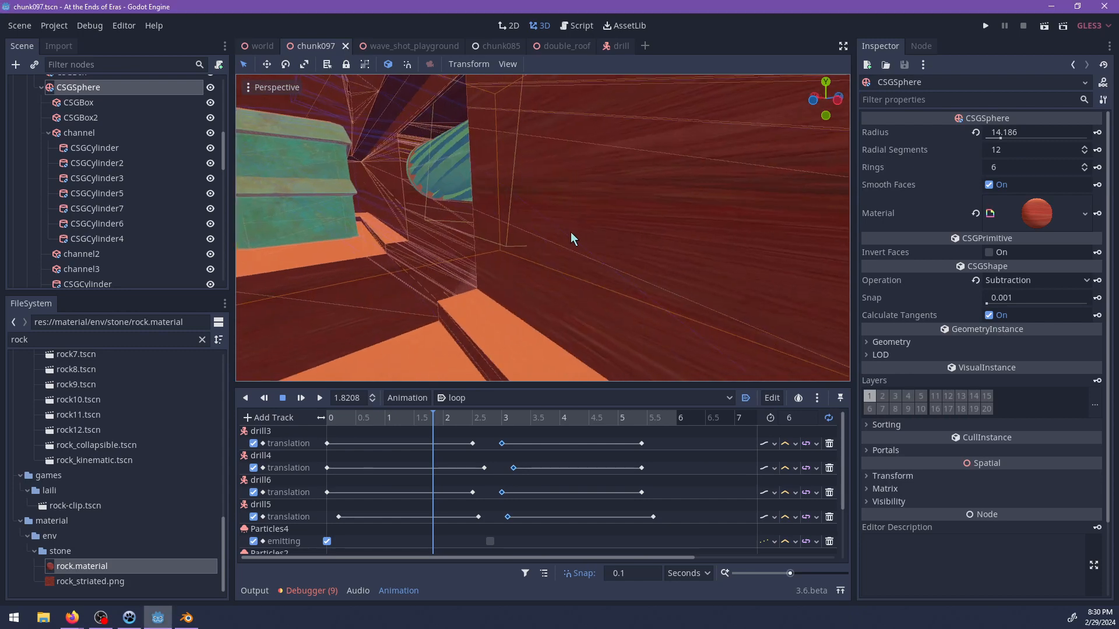
Examine the rock walls and floor around the drill channel from several distances and angles.
scroll(547, 233, down, 8)
mouse_move(526, 233)
middle_down()
mouse_move(480, 249)
mouse_move(526, 223)
mouse_move(568, 221)
mouse_move(548, 255)
mouse_move(617, 232)
mouse_move(536, 235)
mouse_move(487, 268)
mouse_move(580, 260)
mouse_move(650, 280)
mouse_move(417, 232)
mouse_move(492, 307)
mouse_move(515, 204)
mouse_move(413, 268)
mouse_move(577, 230)
mouse_move(466, 219)
mouse_move(461, 192)
mouse_move(467, 275)
mouse_move(655, 253)
mouse_move(445, 265)
mouse_move(541, 313)
mouse_move(554, 287)
mouse_move(472, 252)
mouse_move(579, 250)
mouse_move(529, 242)
mouse_move(641, 212)
mouse_move(314, 240)
mouse_move(525, 252)
middle_up()
scroll(480, 249, up, 4)
scroll(536, 245, up, 2)
scroll(487, 268, up, 3)
scroll(440, 258, up, 4)
scroll(472, 252, up, 3)
scroll(315, 240, up, 6)
scroll(525, 252, up, 2)
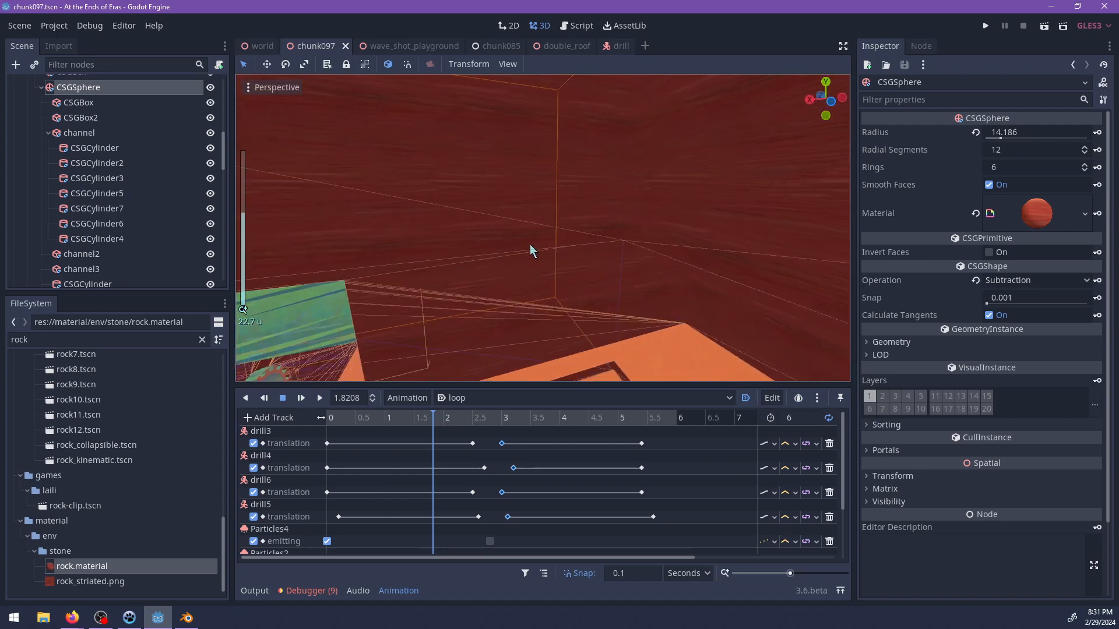
Review the drill channel and the Mines tasks in the NP-ToDo list, then return to the chunk097 scene.
scroll(532, 251, down, 4)
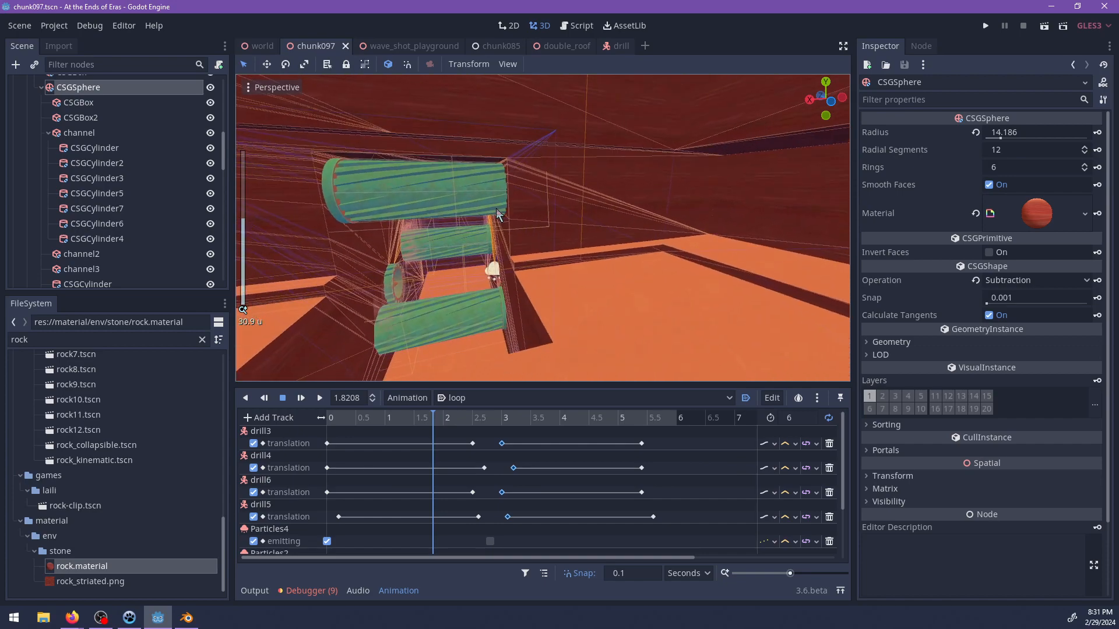
middle_drag(498, 214, 555, 249)
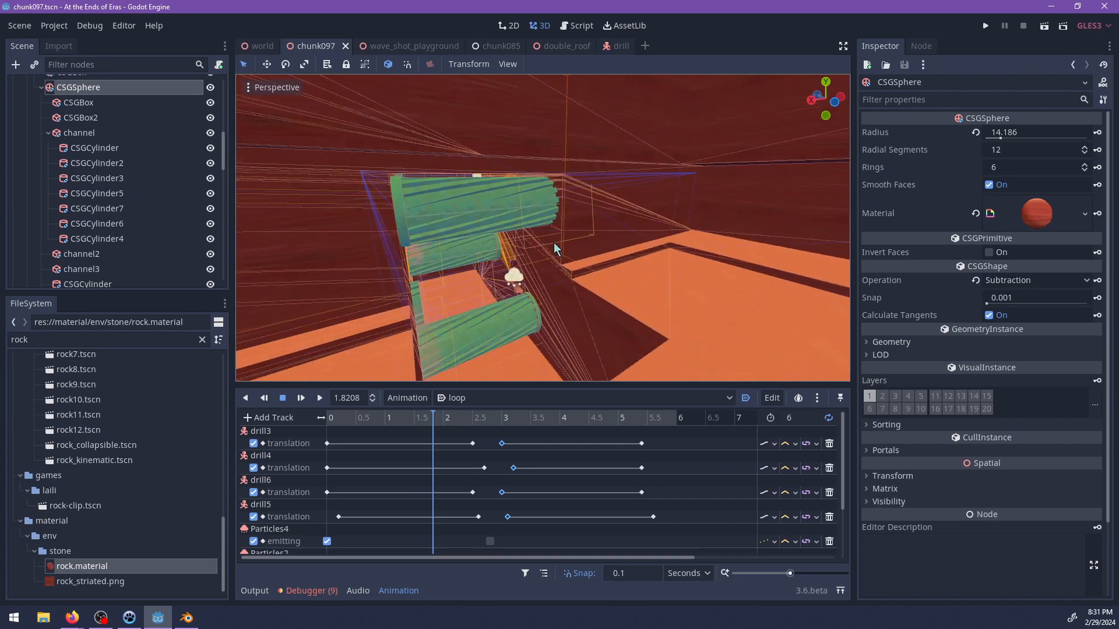
key(alt+Tab)
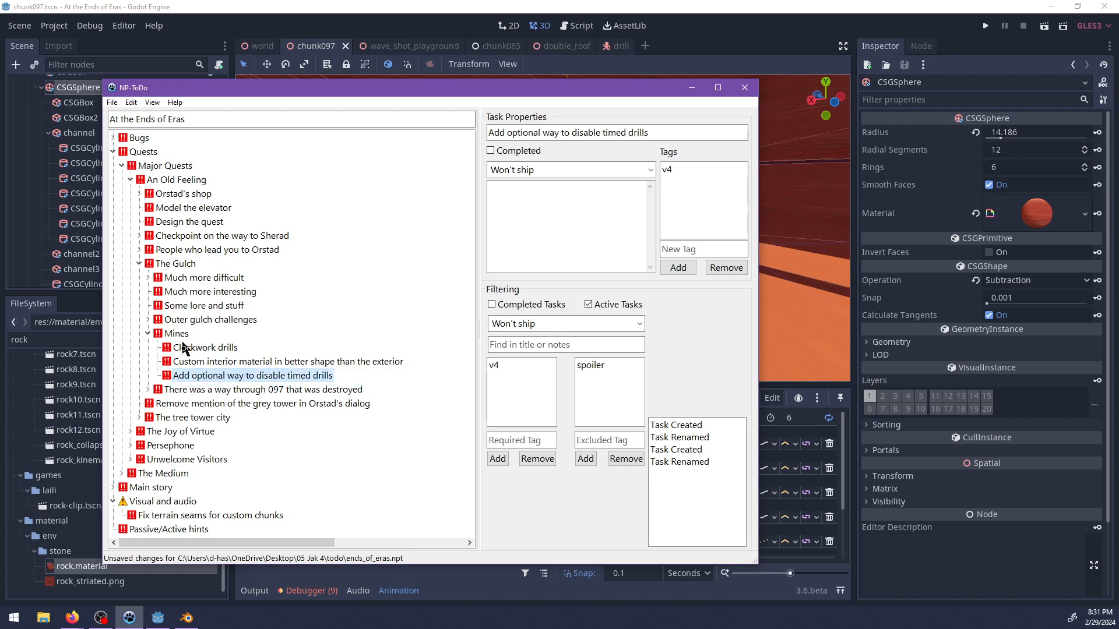
click(691, 87)
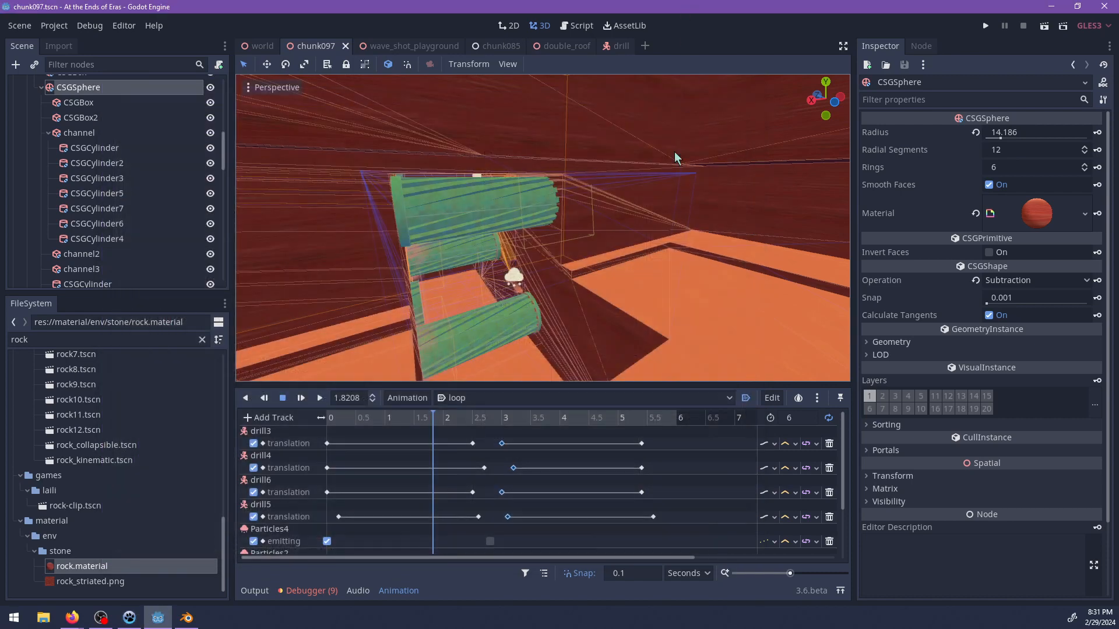
Save the chunk097 scene, switch to the game window and playtest running and jumping through the moving drills in the channel.
key(ctrl+s)
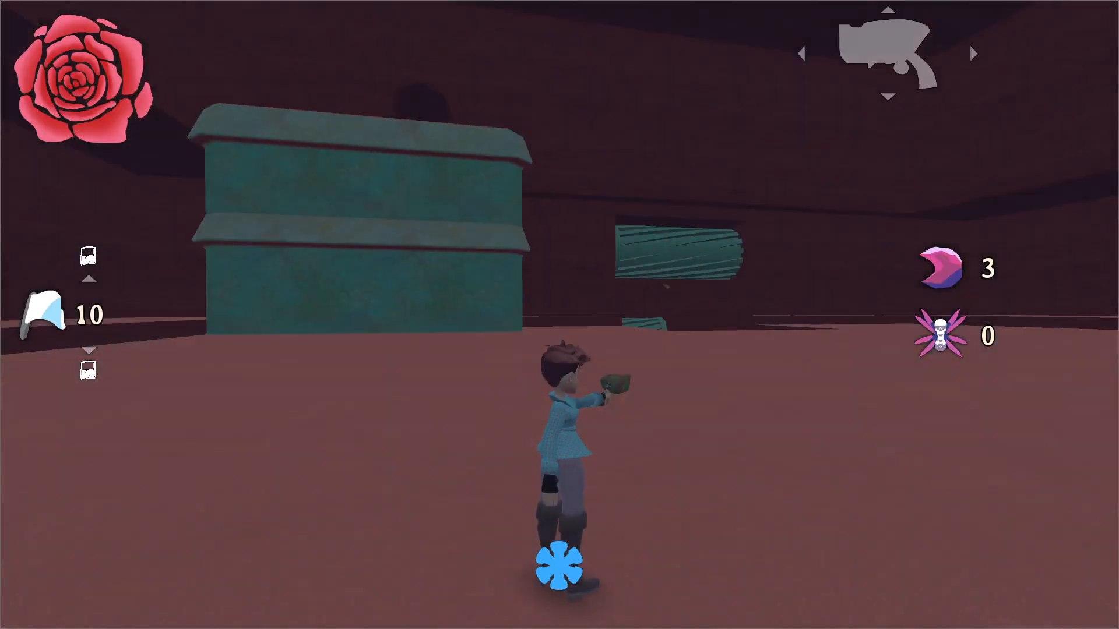
key(space)
key(space)
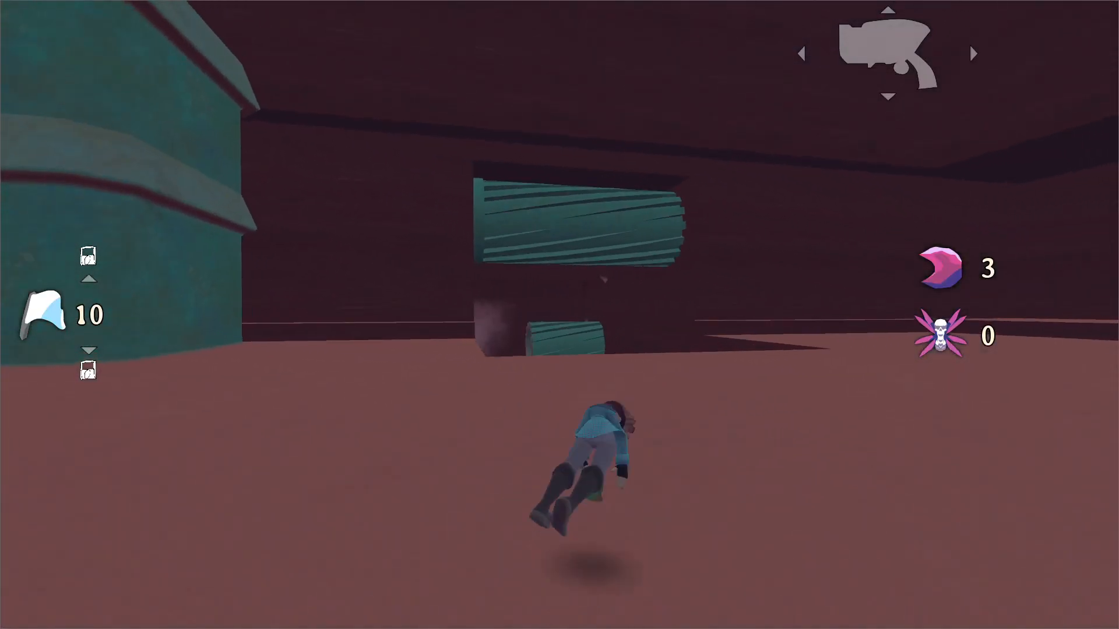
key(space)
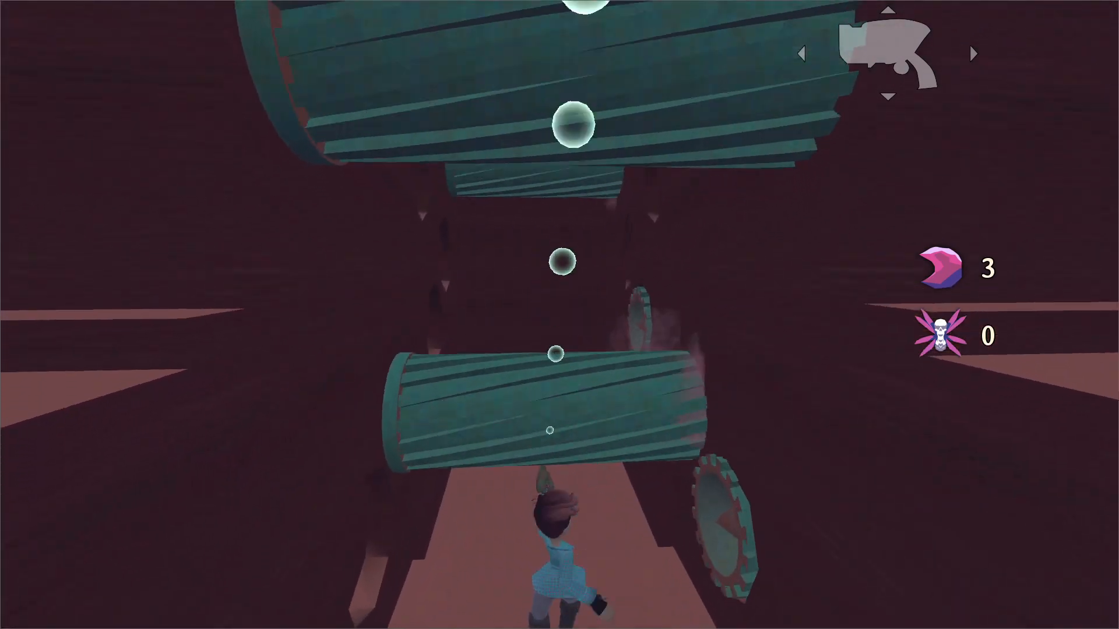
key(a)
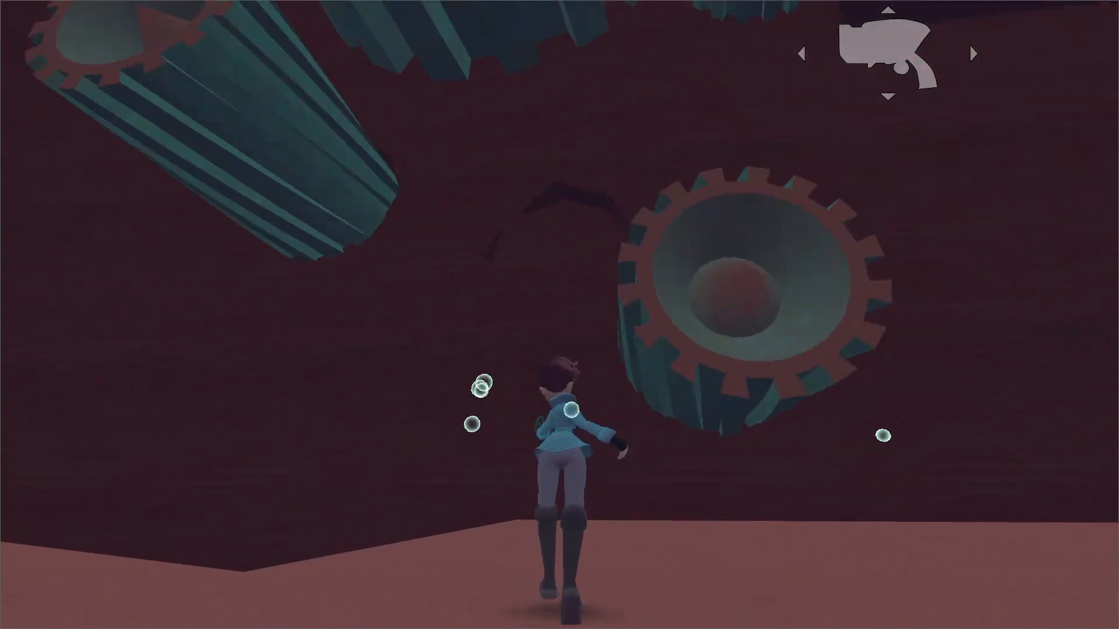
key(space)
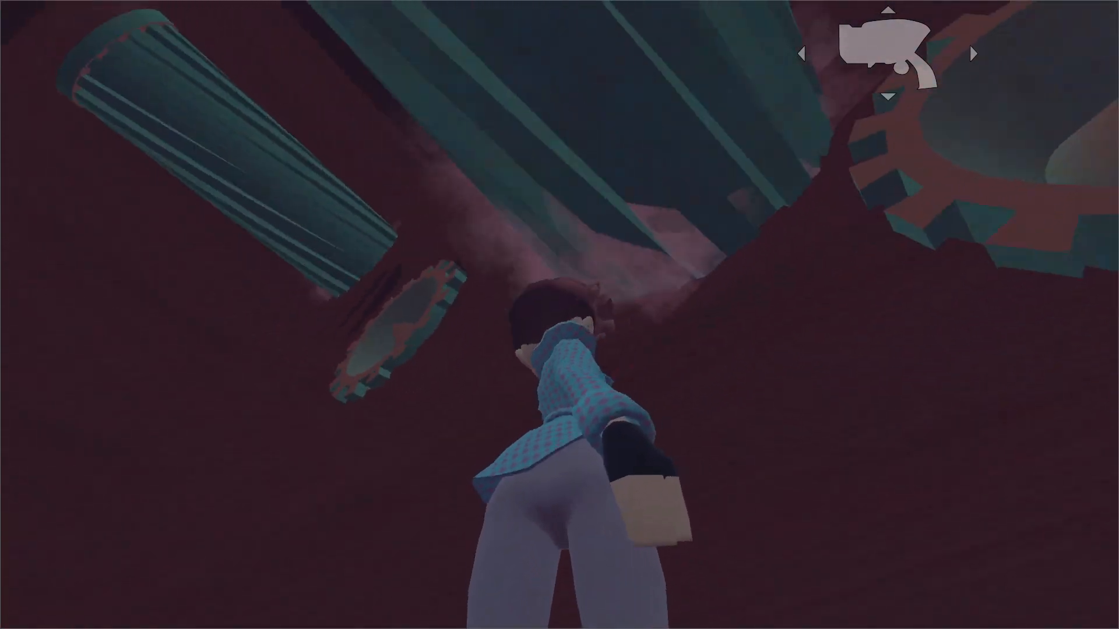
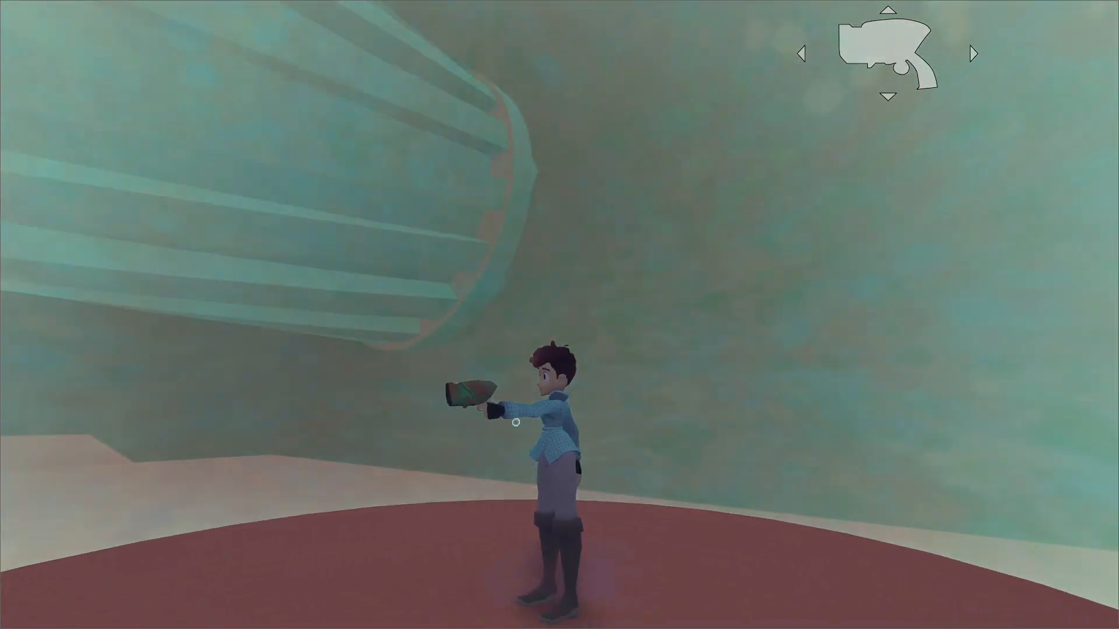
Pause the game, switch to the Godot editor and open wave_shot.tscn in the 3D view.
key(Escape)
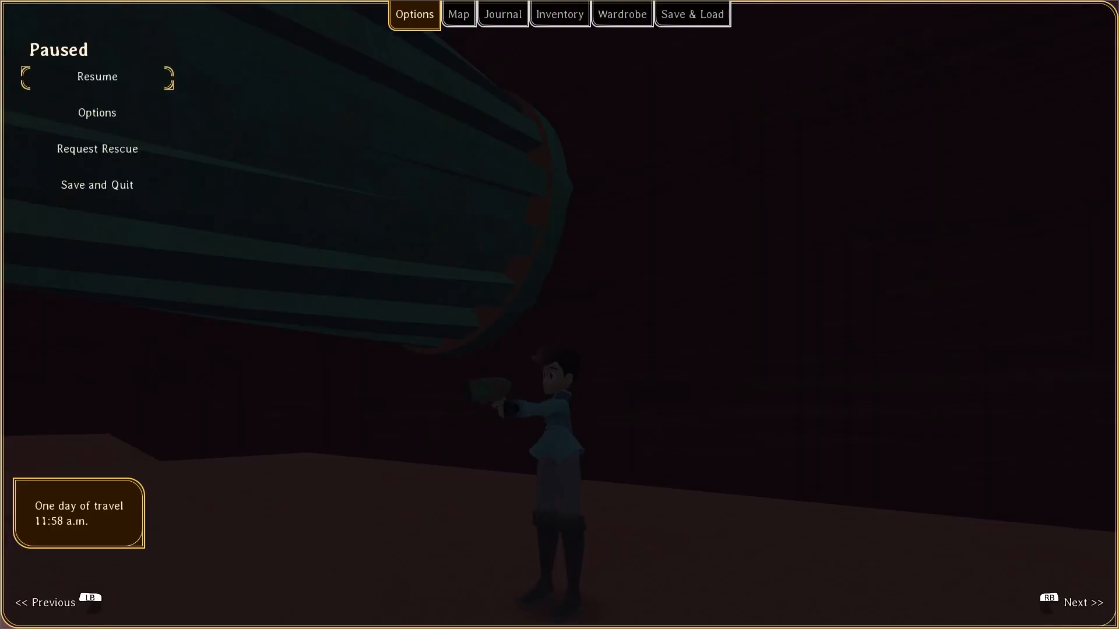
key(alt+Tab)
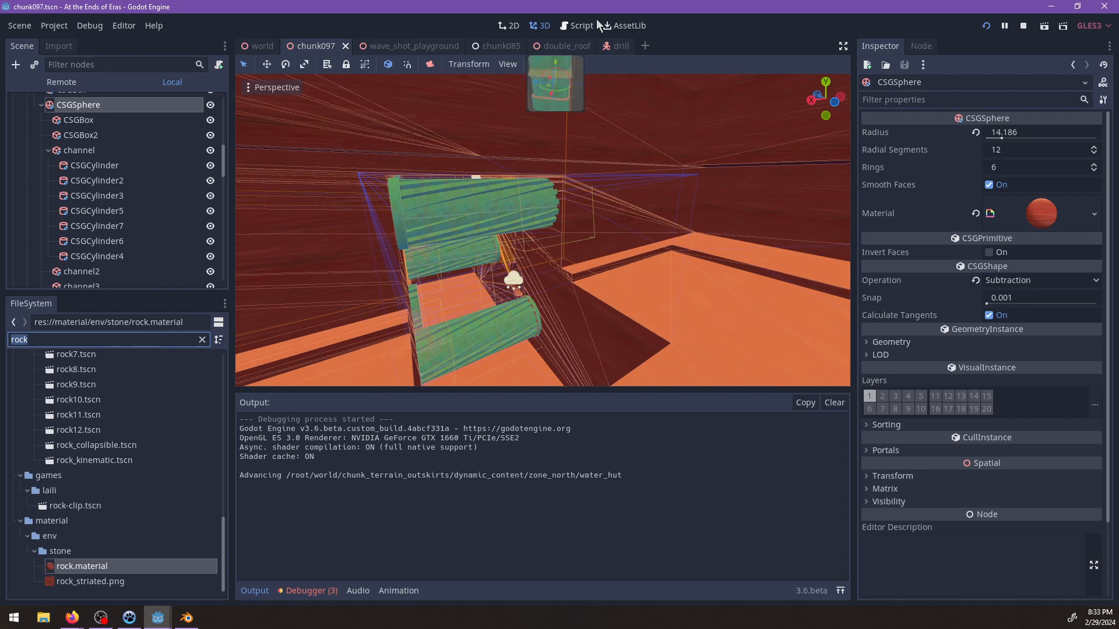
click(578, 26)
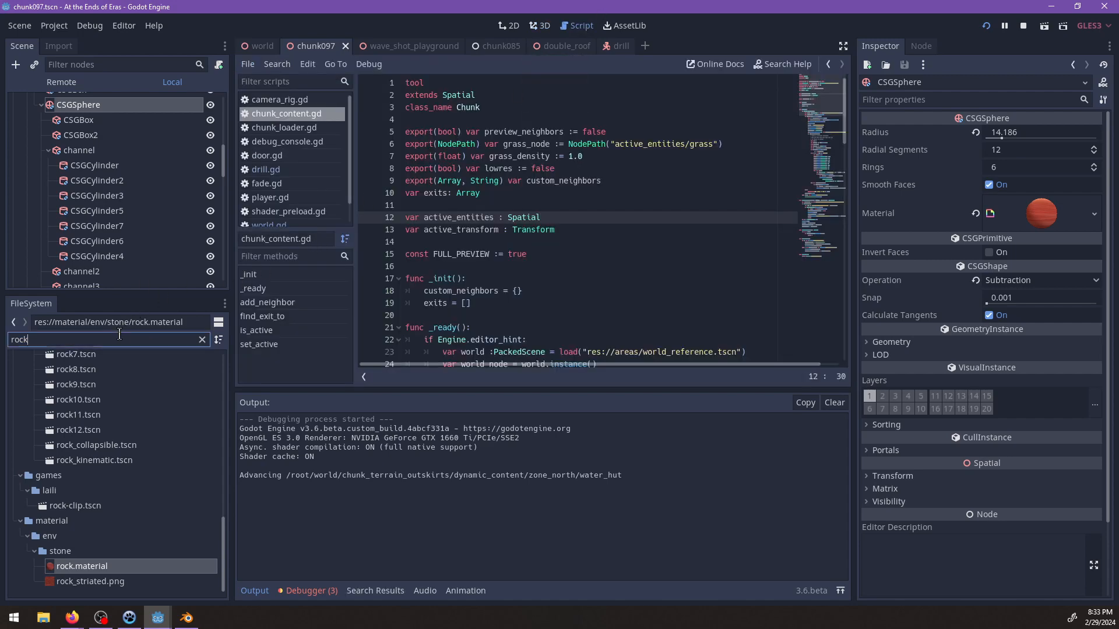
text(wave_)
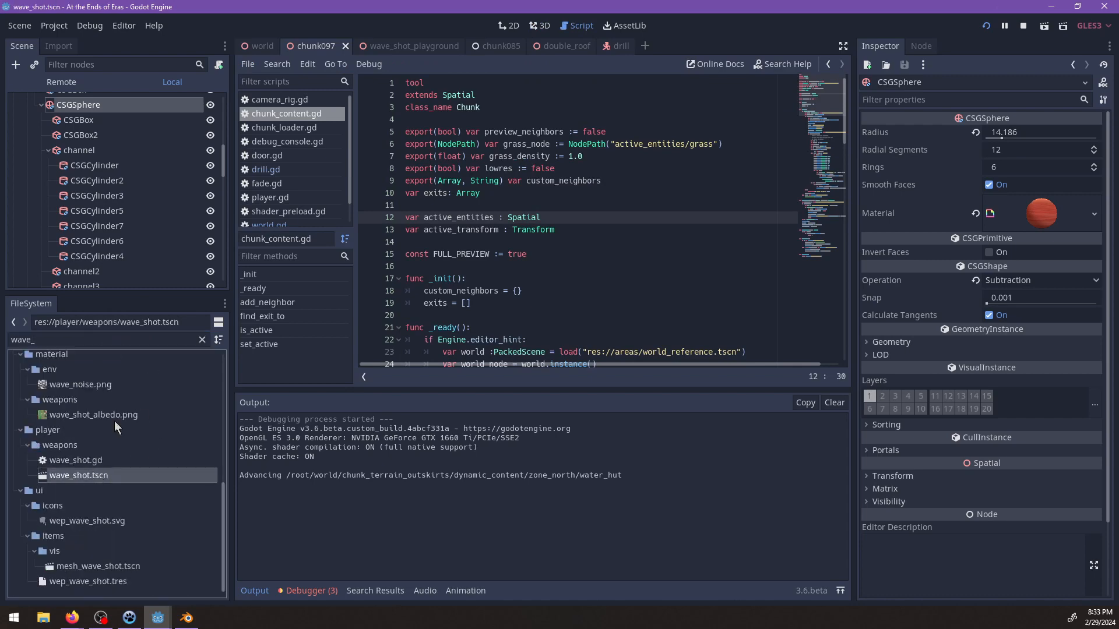
click(548, 27)
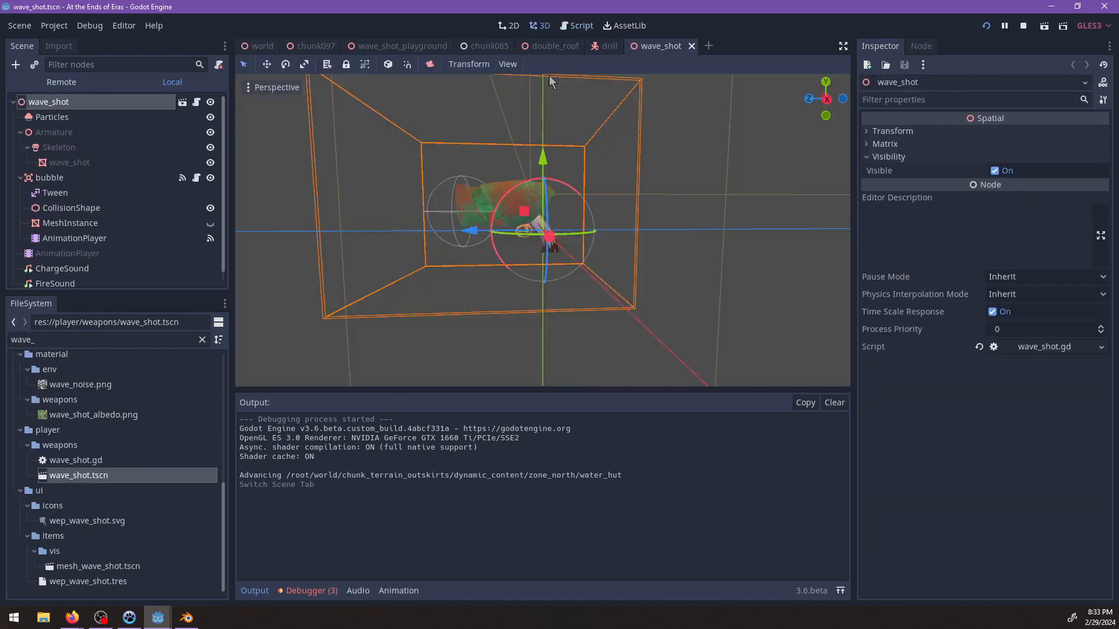
Preview the charge.wav stream assigned to the ChargeSound node.
click(68, 258)
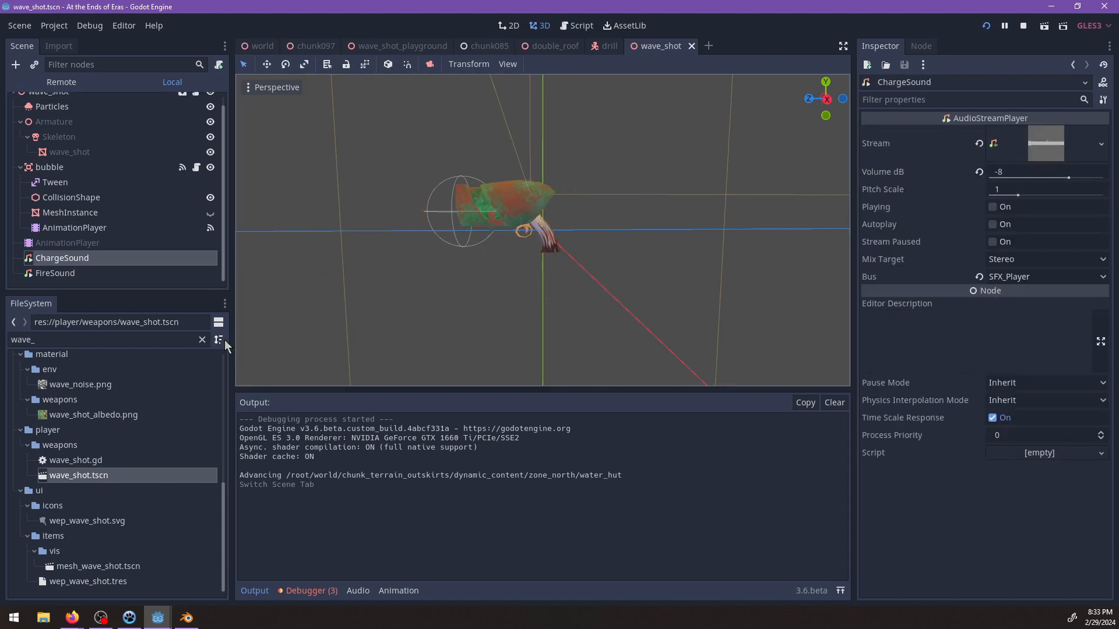
click(1026, 147)
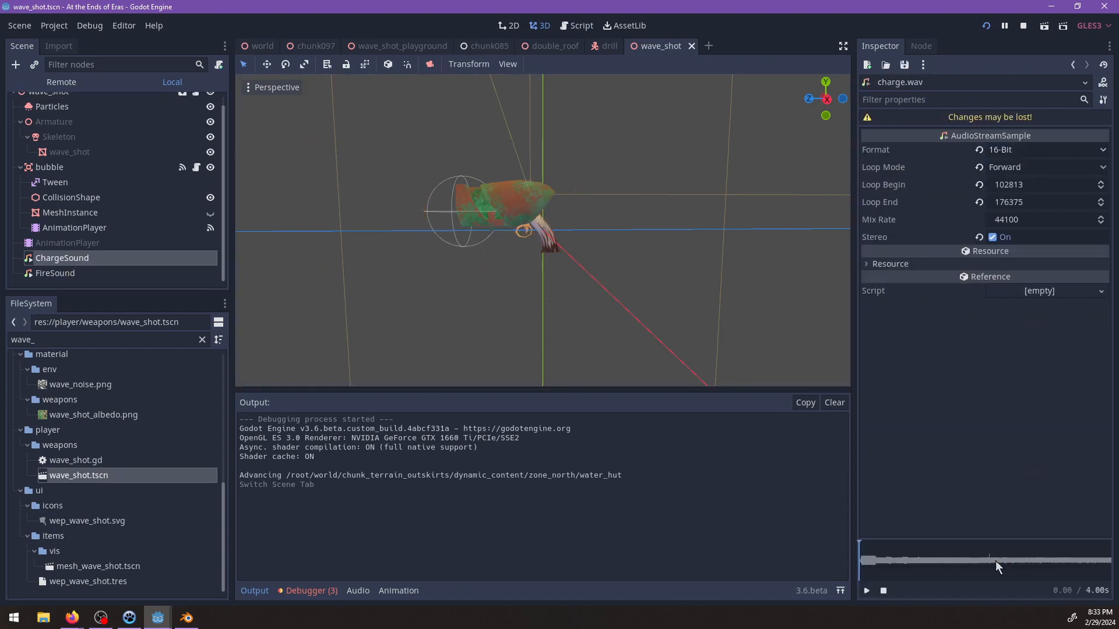
click(865, 591)
click(867, 591)
Search the project files for click and dry-fire sounds and preview pistol_dry.wav.
double_click(111, 341)
text(cli)
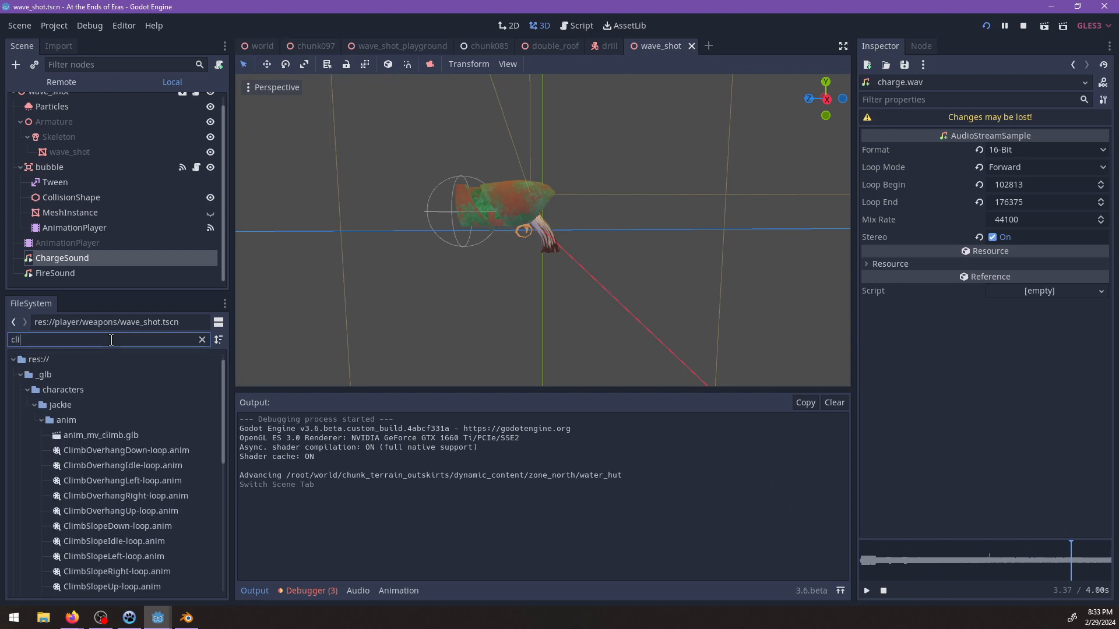
text(ck)
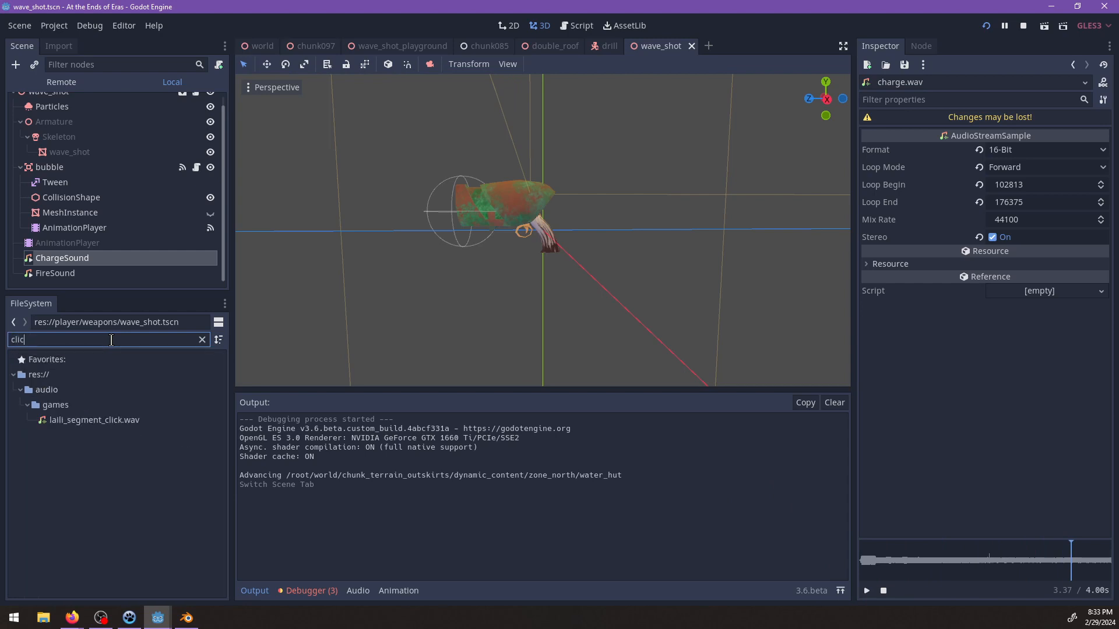
key(BackSpace)
key(BackSpace)
key(BackSpace)
key(BackSpace)
key(BackSpace)
text(dri)
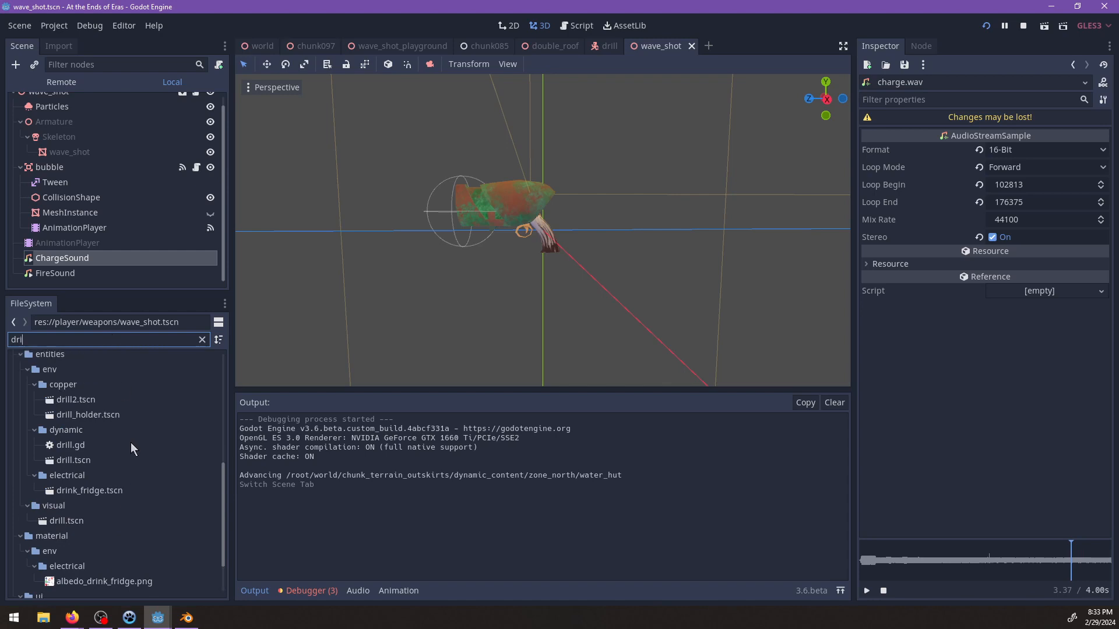
key(BackSpace)
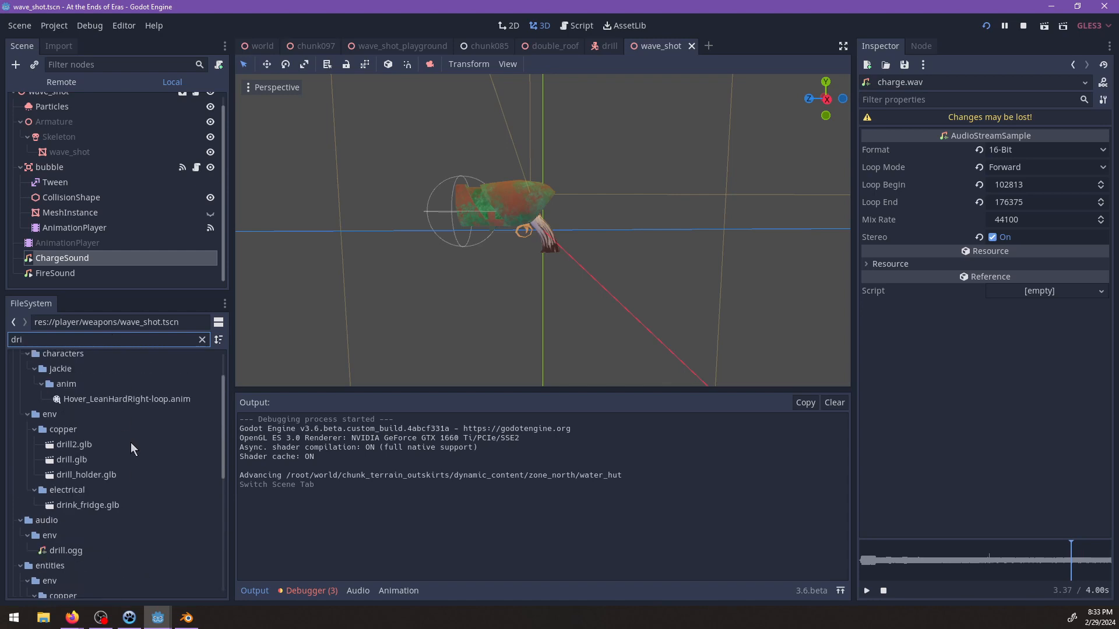
text(y)
click(96, 463)
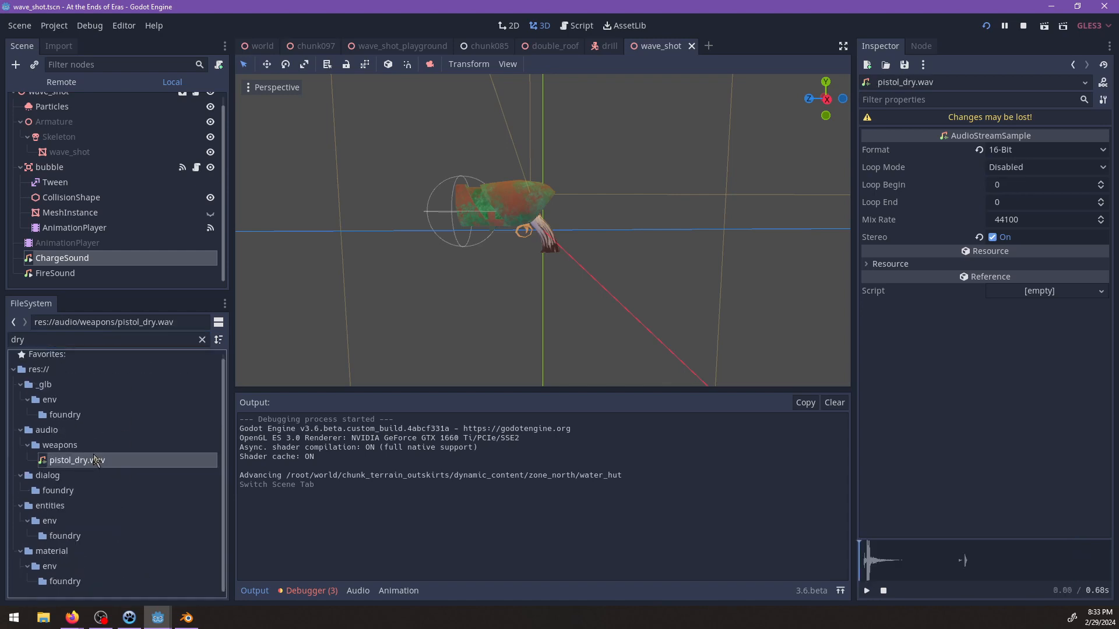
click(867, 590)
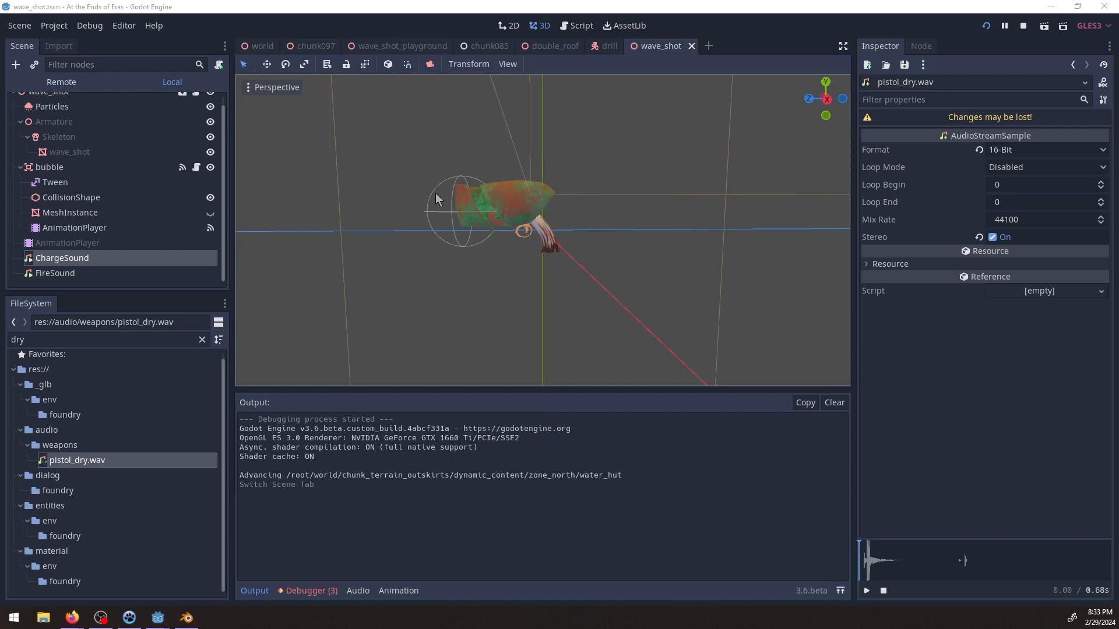
Add an AudioStreamPlayer node under the wave_shot root and name it ResetSound.
click(93, 271)
click(82, 257)
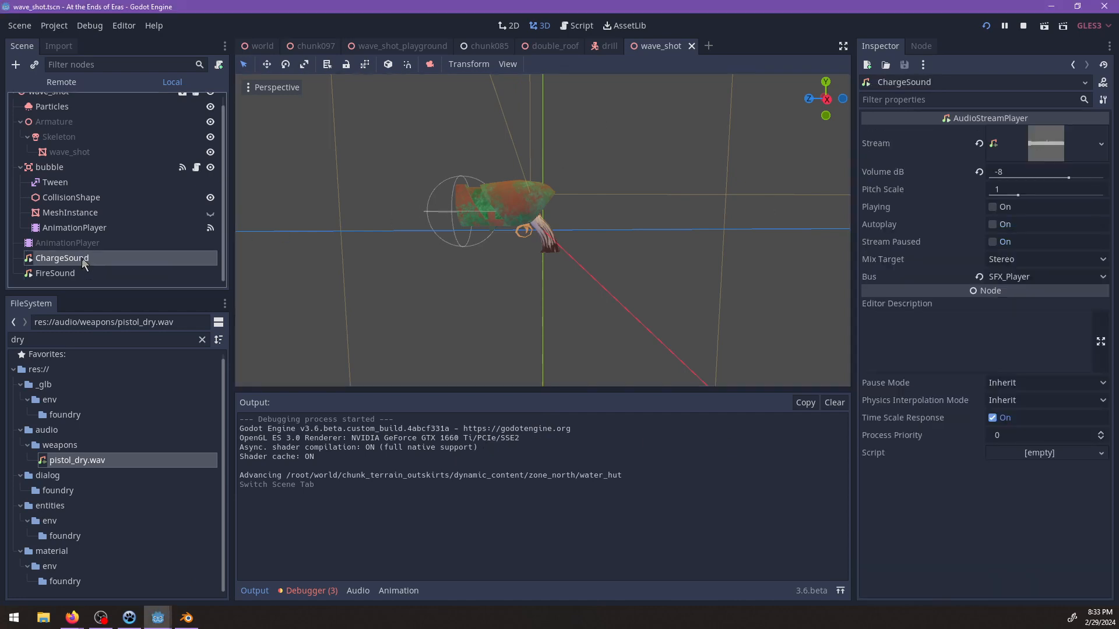
click(61, 104)
key(ctrl+a)
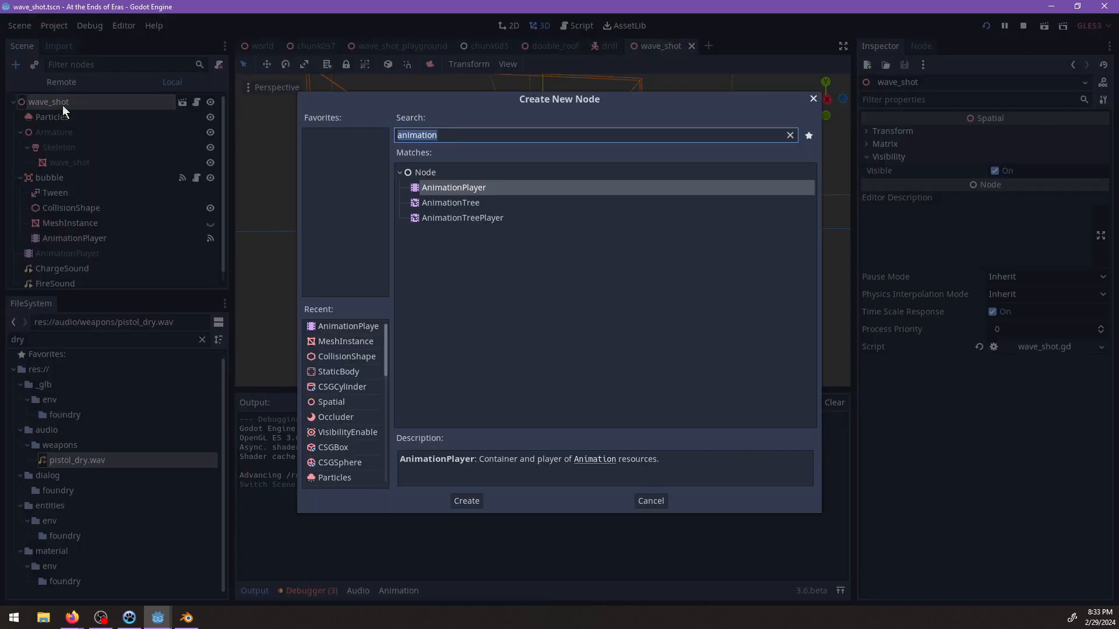
text(Audio)
key(Up)
key(Up)
key(Up)
key(Up)
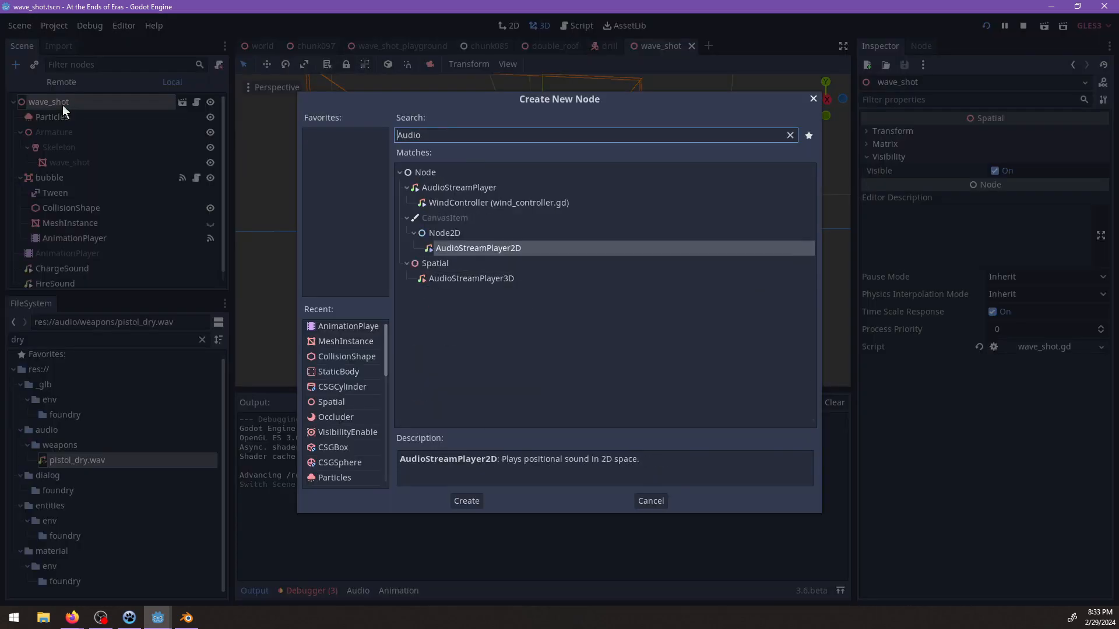
key(Return)
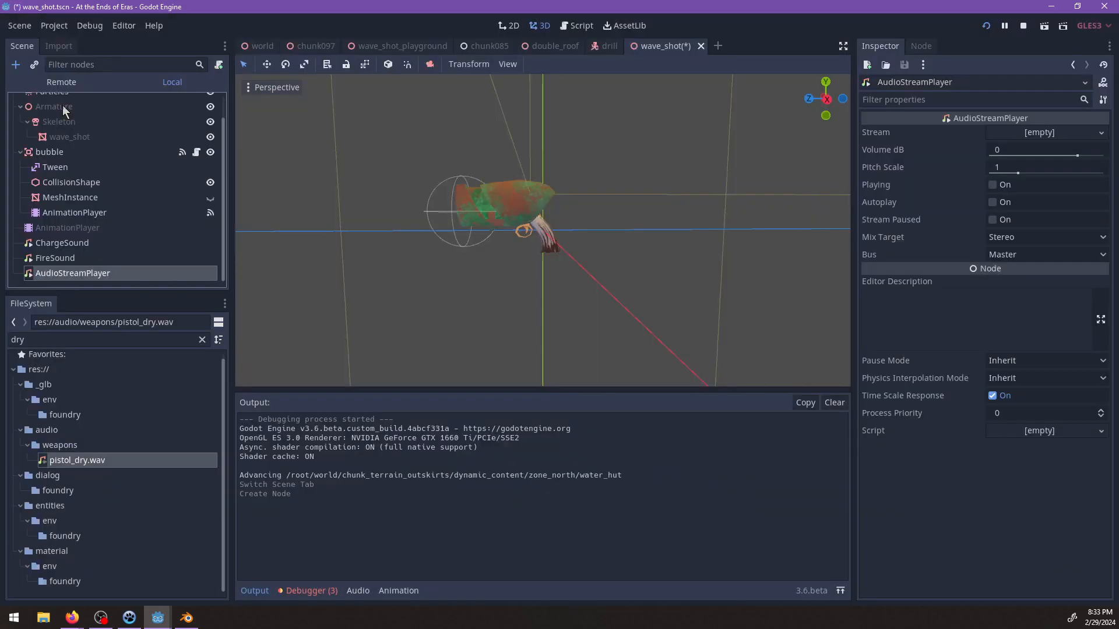
double_click(93, 272)
text(ResetSound)
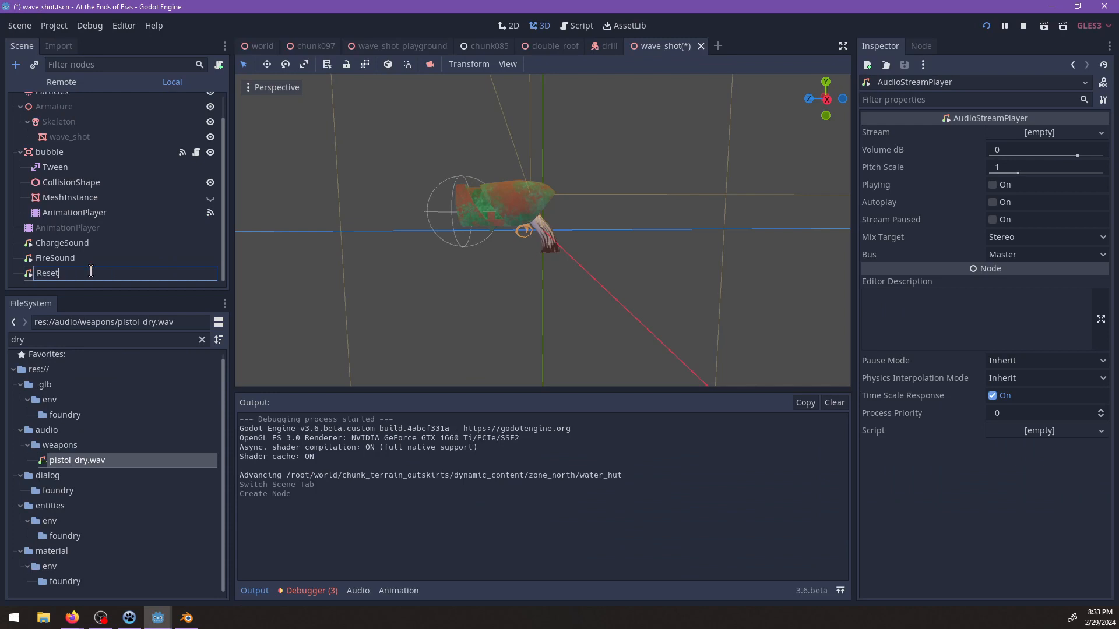
key(Return)
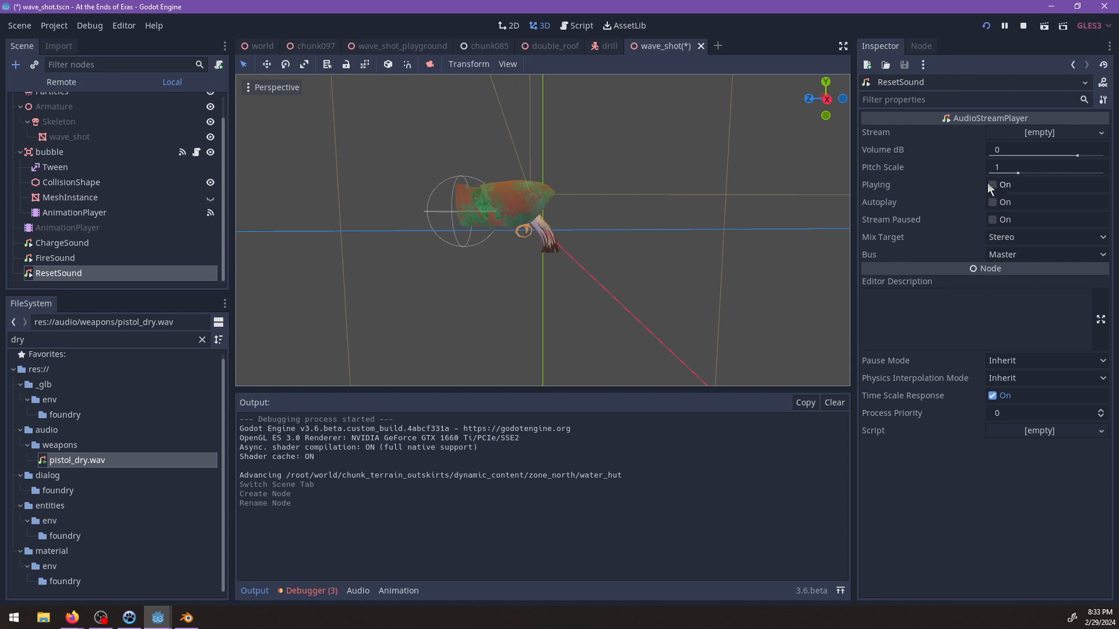
Check the FireSound and ChargeSound settings and set ResetSound's bus to SFX_Player.
click(74, 258)
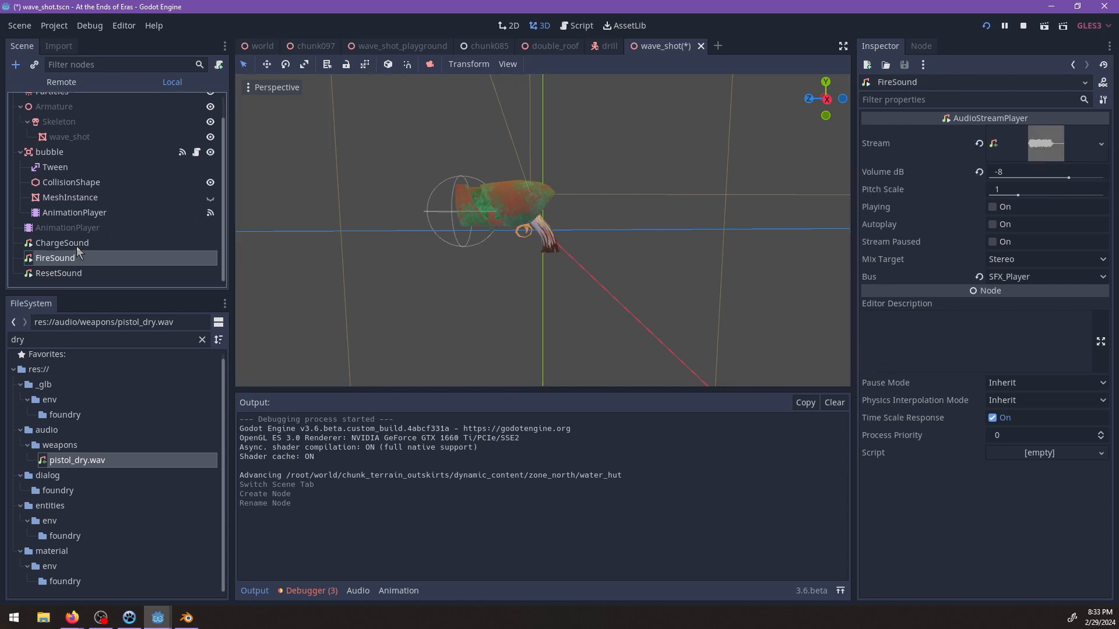
click(76, 243)
click(74, 273)
click(1005, 255)
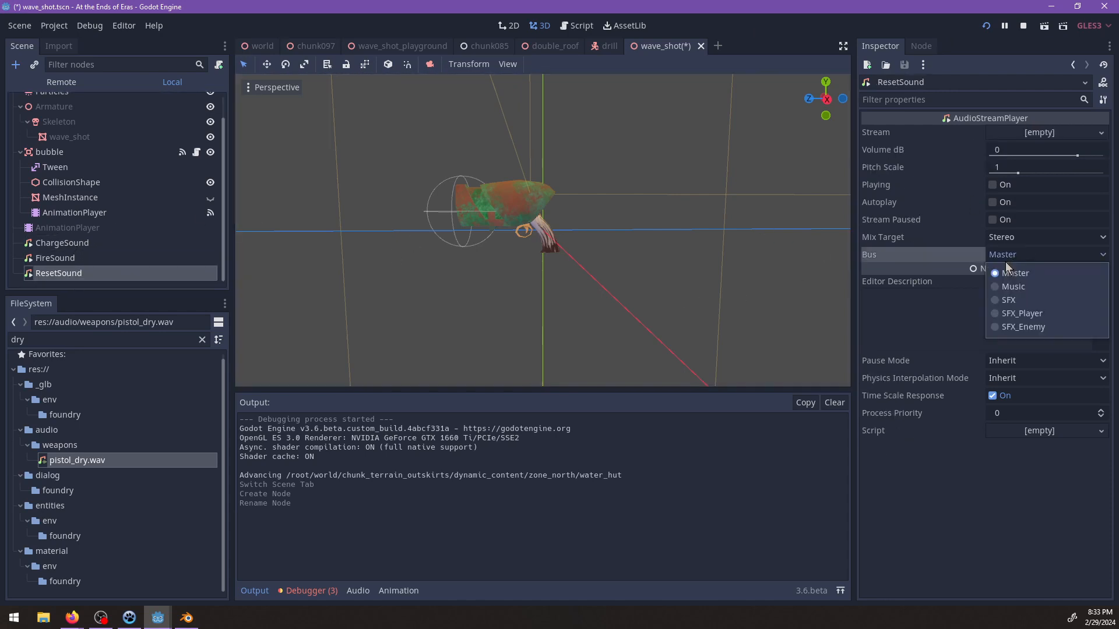
click(1019, 313)
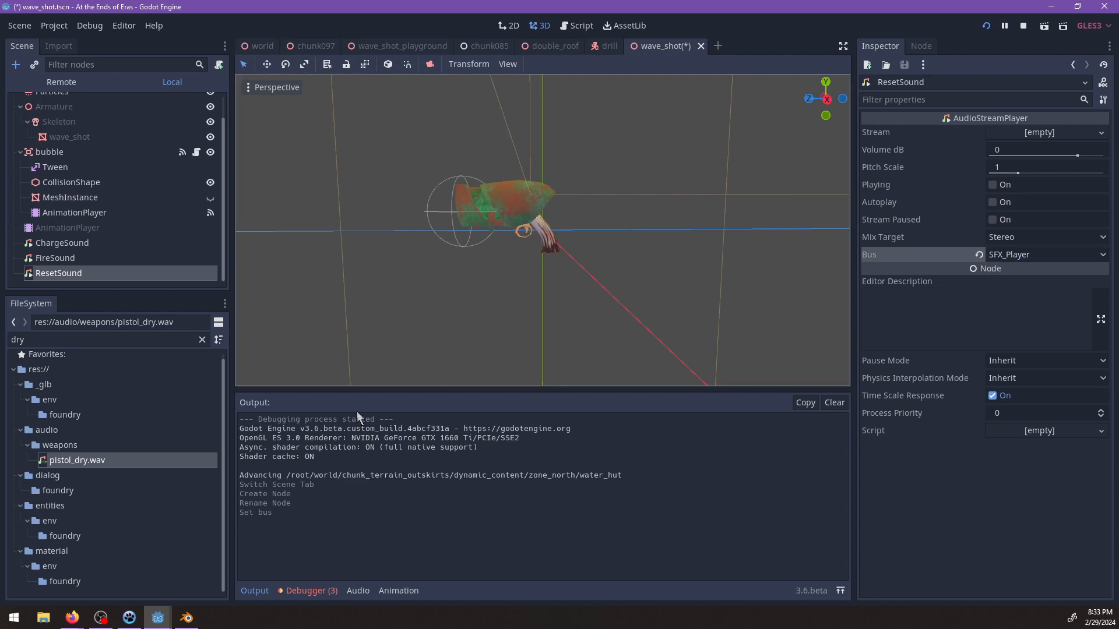
Browse the computer for a click sound and try playing click1.wav in VLC media player.
key(super+e)
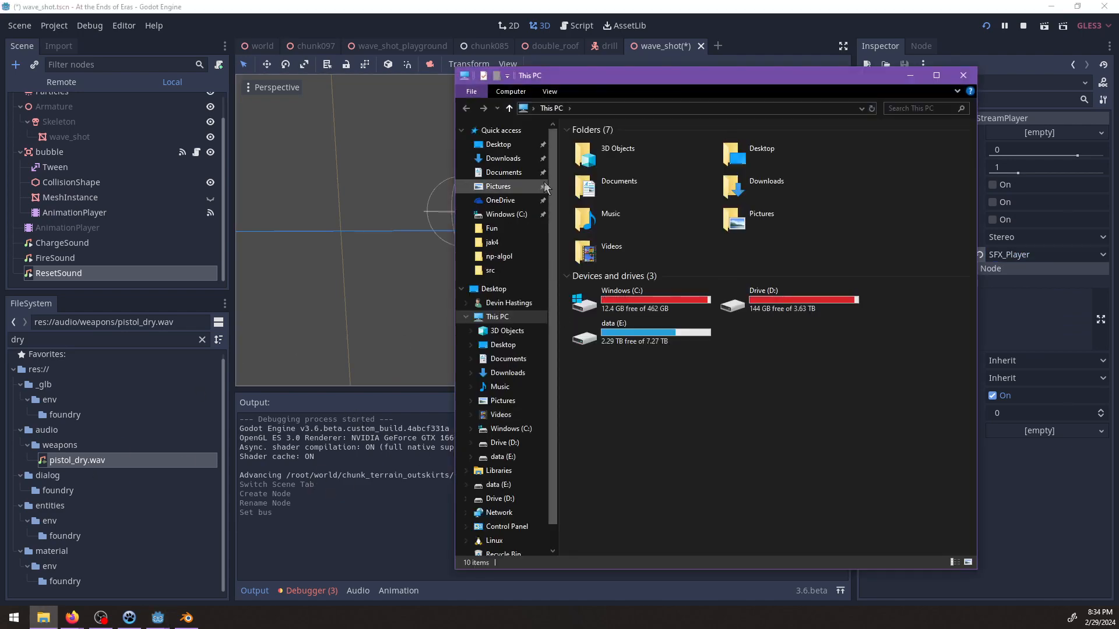
drag(565, 75, 0, 75)
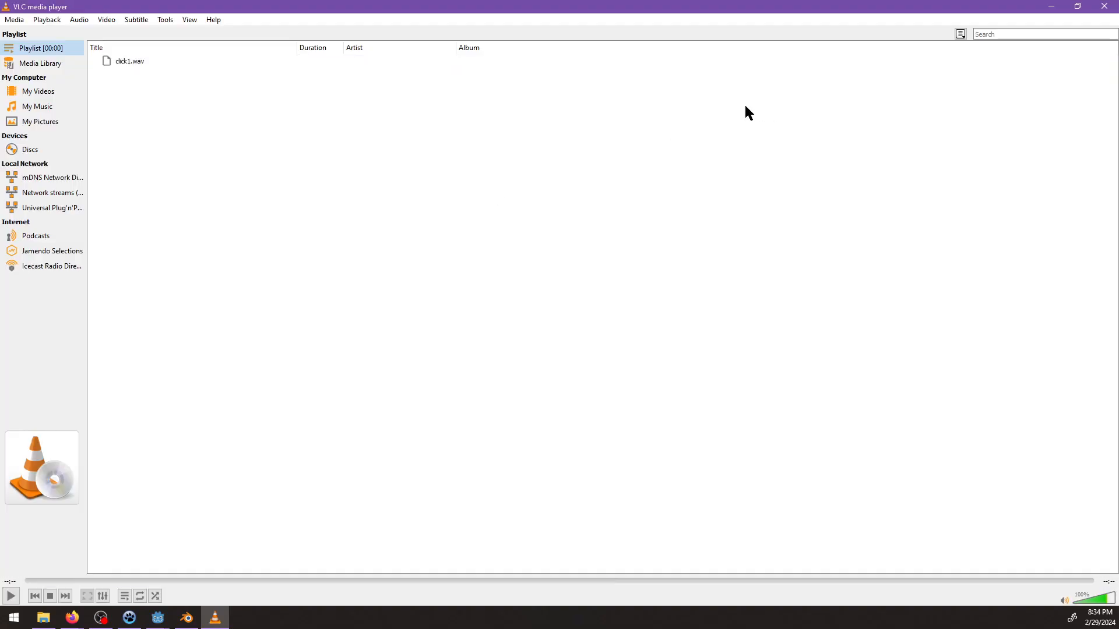
click(11, 596)
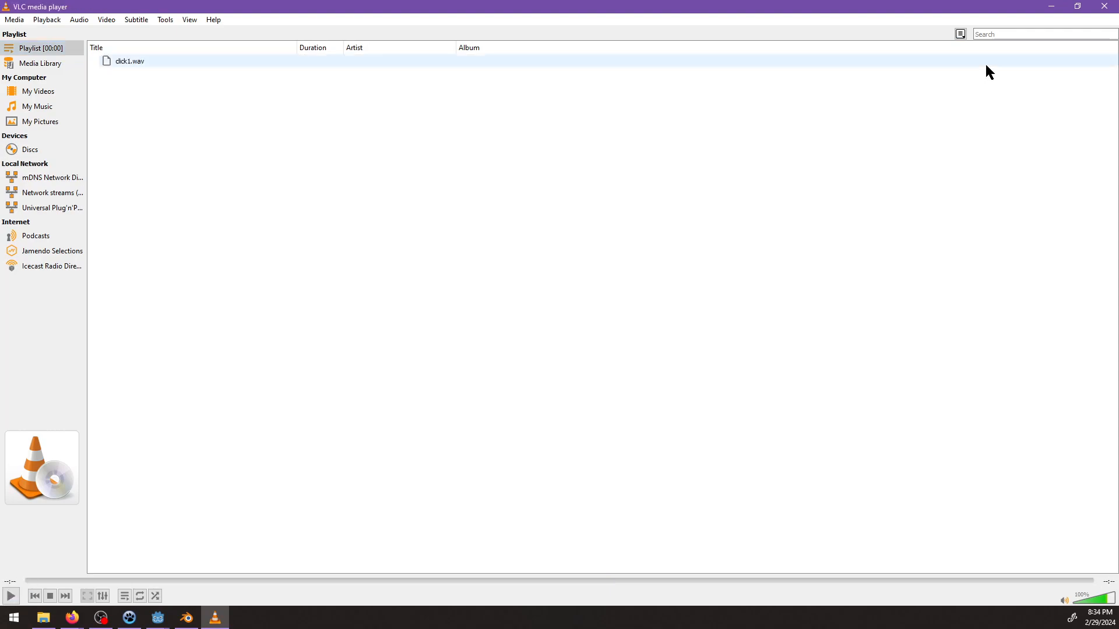
click(1104, 5)
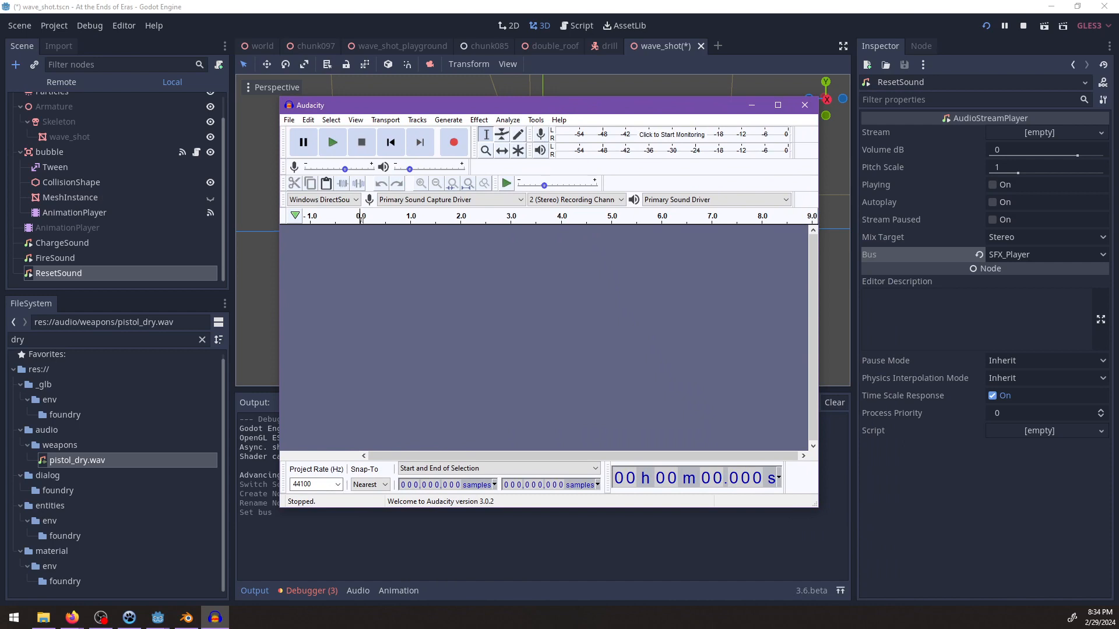
Load click1.wav into Audacity, listen to it twice and close it without saving.
drag(855, 240, 551, 283)
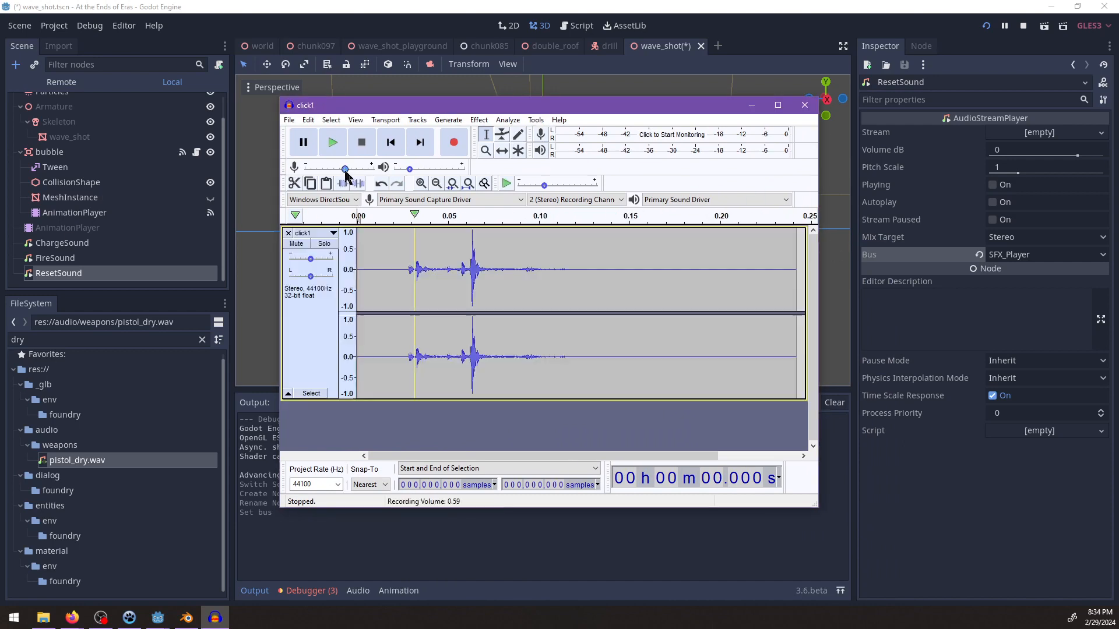
click(332, 146)
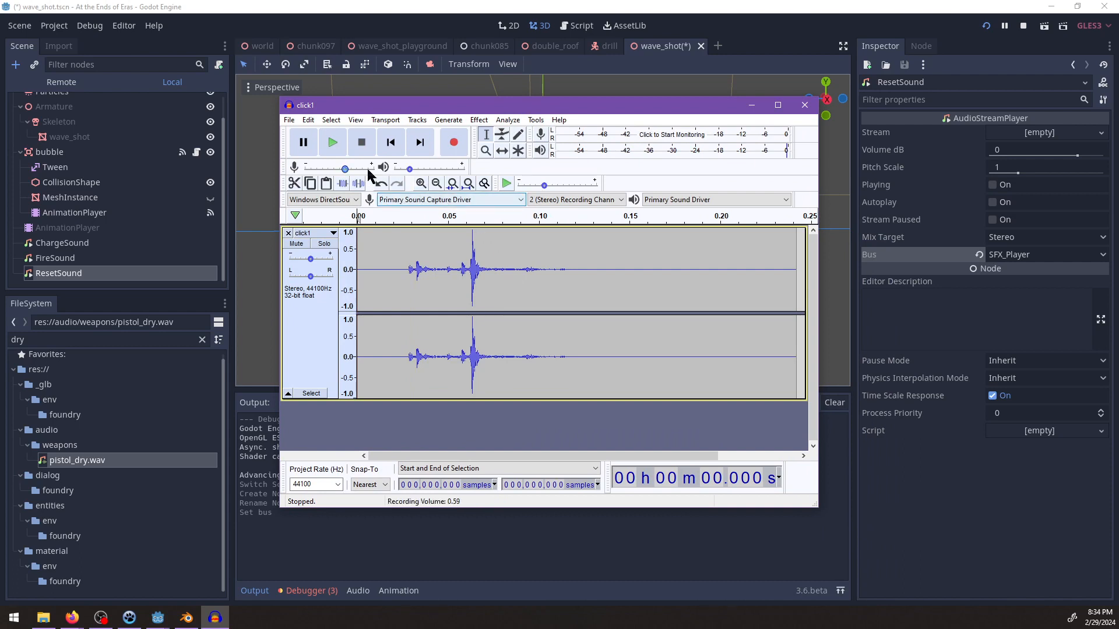
click(345, 148)
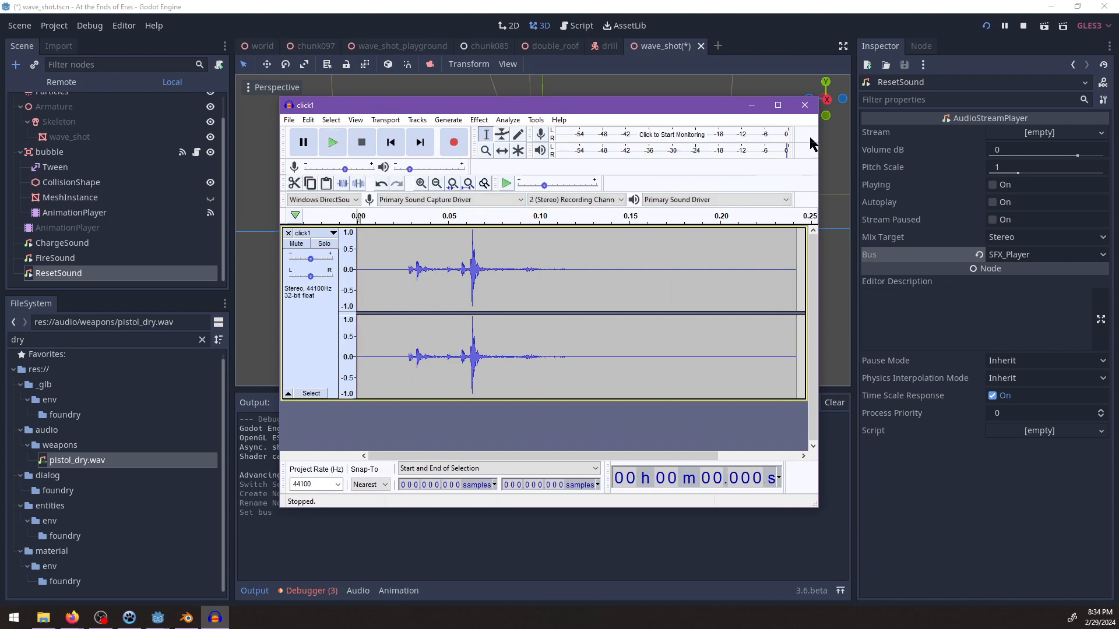
click(806, 111)
click(577, 305)
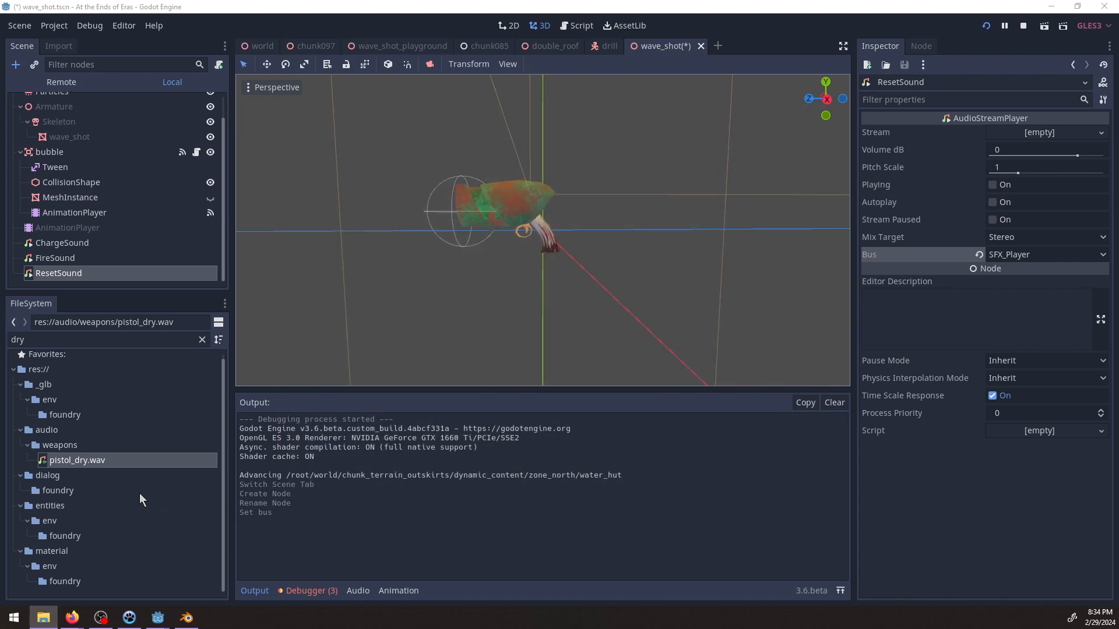
Place click1.wav in the project's audio/weapons folder beside pistol_dry.wav and rename it wave_shot_reset.wav.
right_click(72, 457)
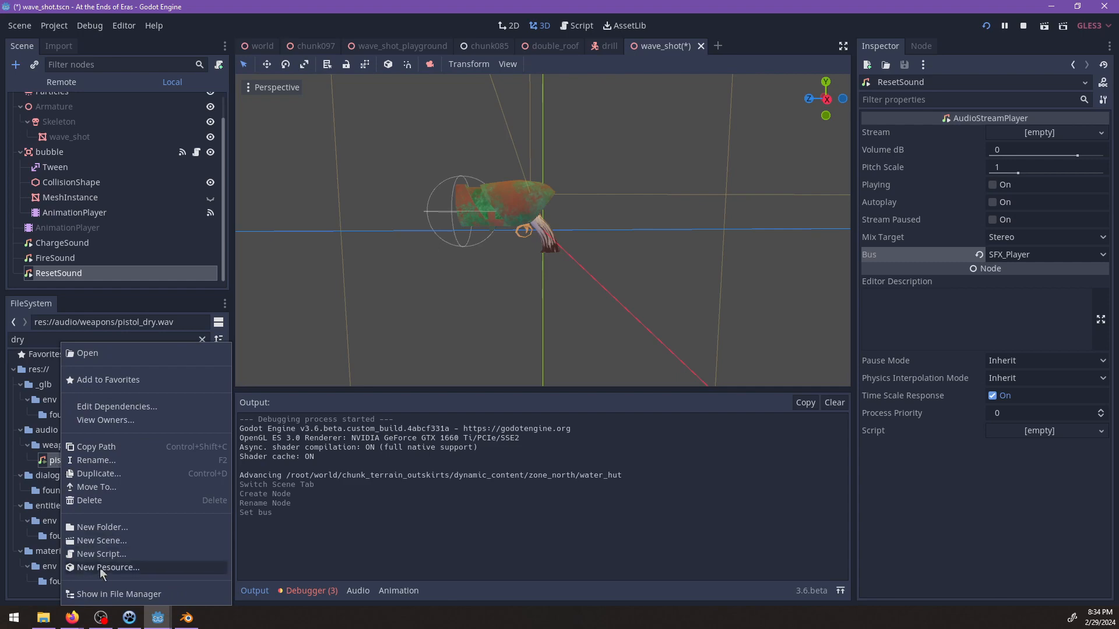
click(109, 598)
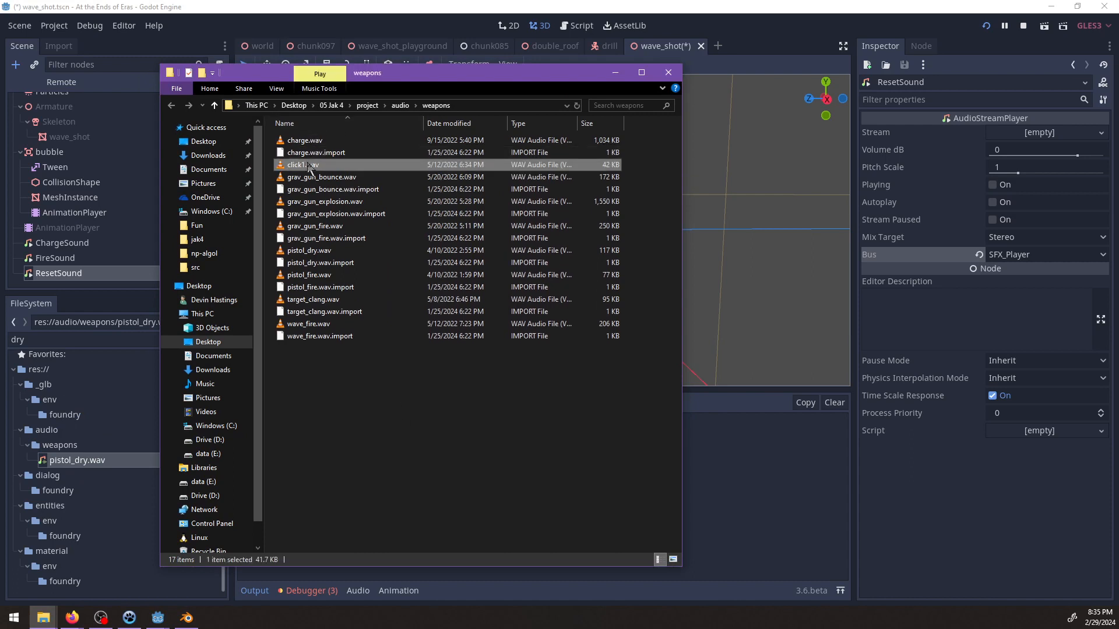
right_click(307, 166)
click(348, 392)
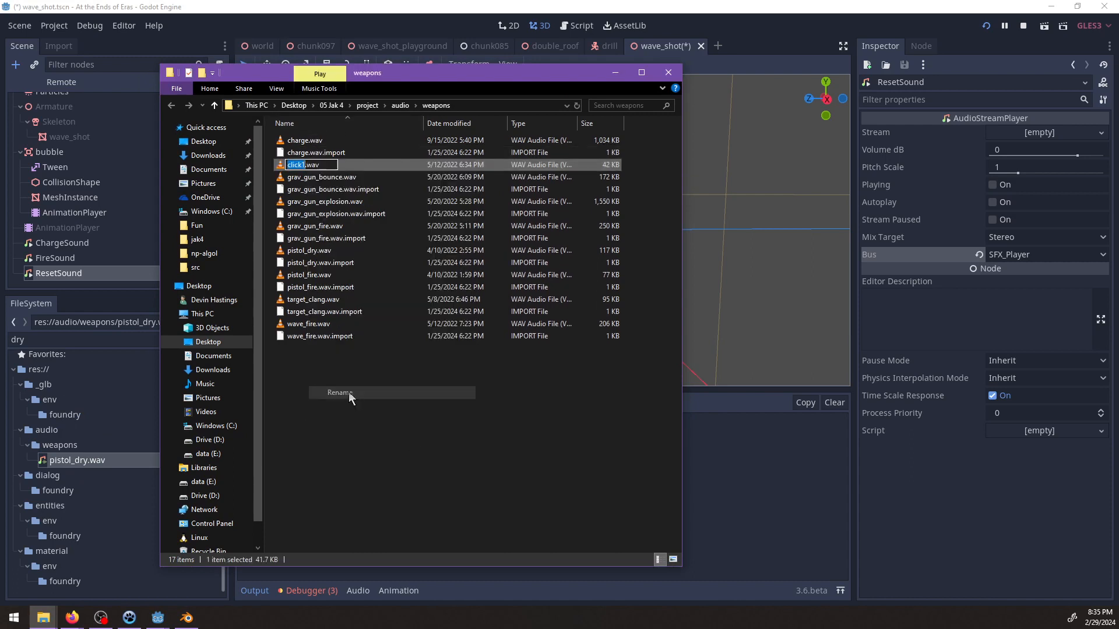
text(cher)
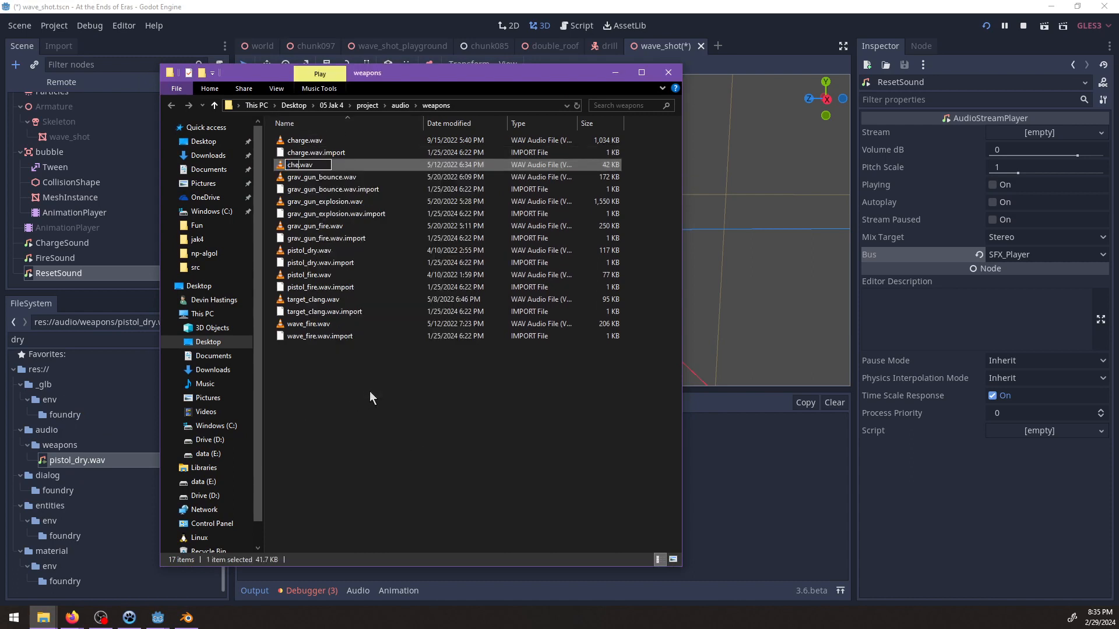
key(BackSpace)
key(BackSpace)
key(BackSpace)
key(BackSpace)
text(wave_shot_reset)
key(Return)
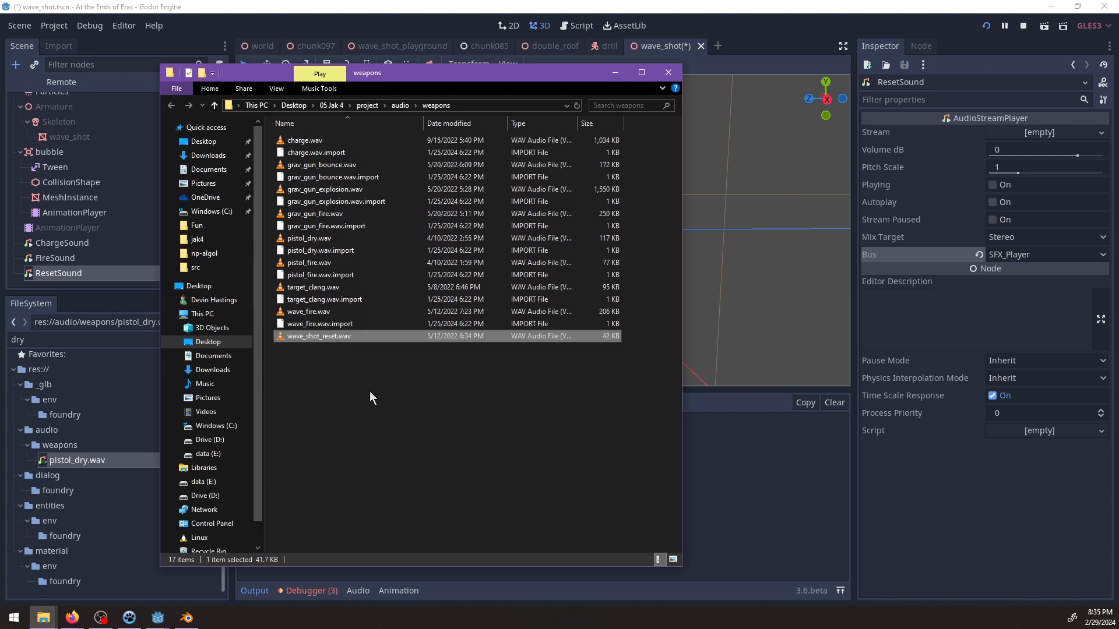
Find wave_shot_reset.wav in the project files, assign it as ResetSound's stream and save the wave_shot scene.
click(664, 75)
double_click(95, 337)
text(reset)
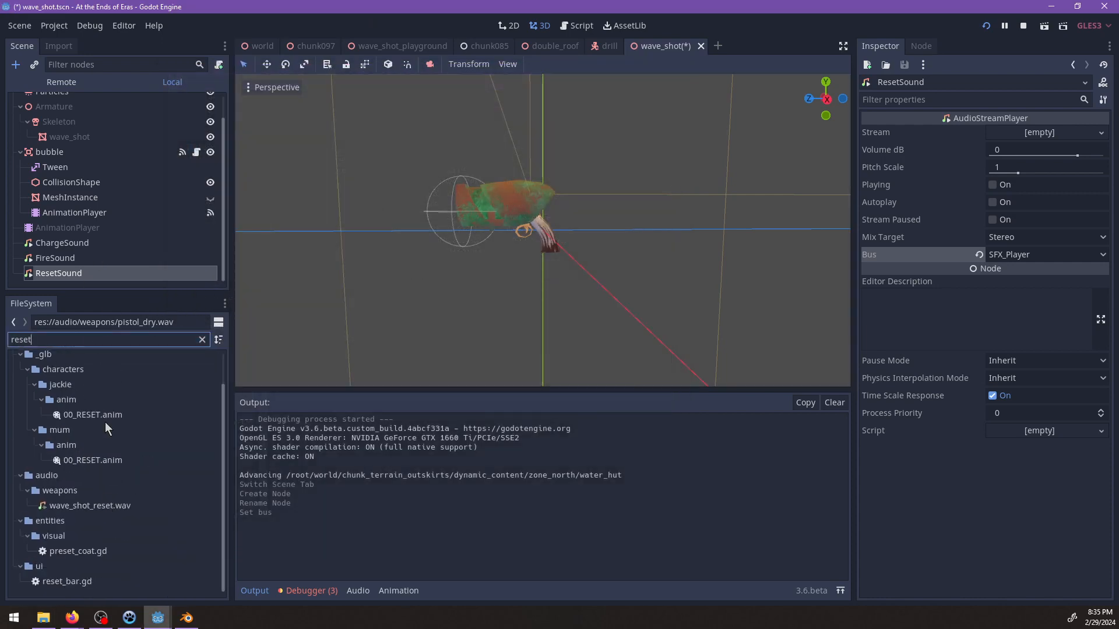
scroll(108, 513, down, 1)
drag(123, 505, 1039, 133)
key(ctrl+s)
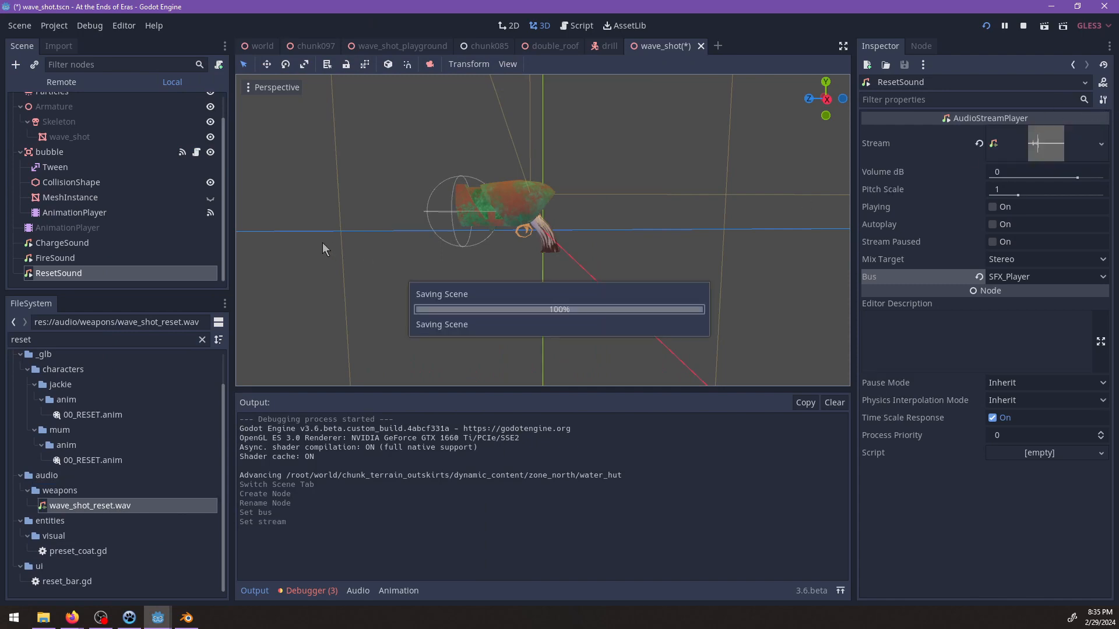
Open the wave_shot node's script and look through the uses of charging_time.
scroll(147, 197, up, 1)
click(197, 102)
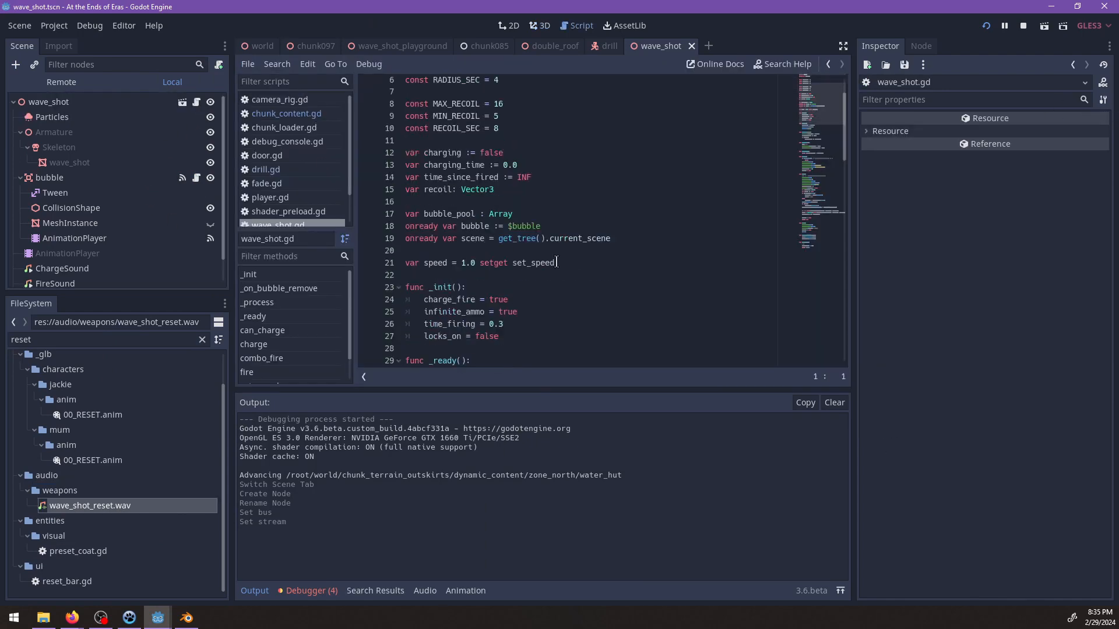
click(569, 263)
scroll(572, 261, down, 5)
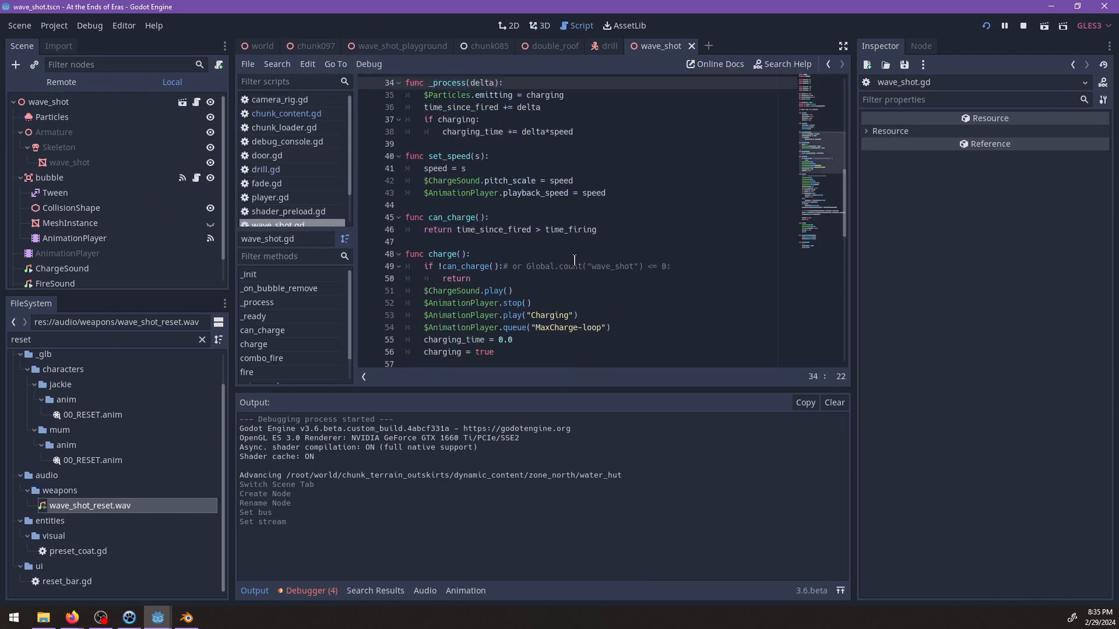
scroll(594, 247, down, 1)
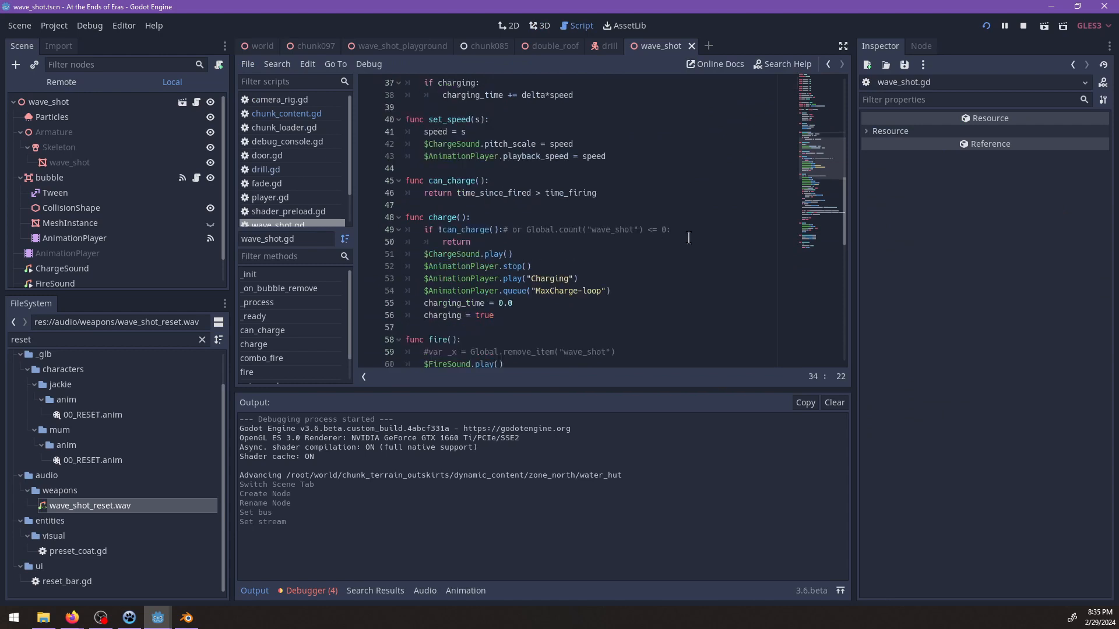
scroll(649, 247, down, 1)
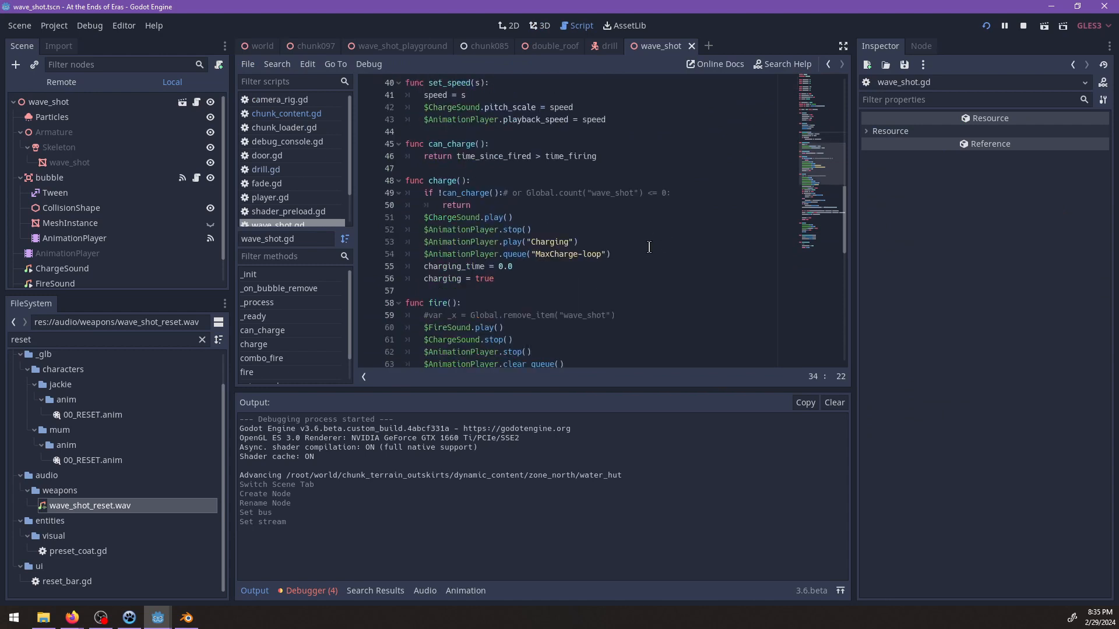
key(ctrl+f)
text(chargin)
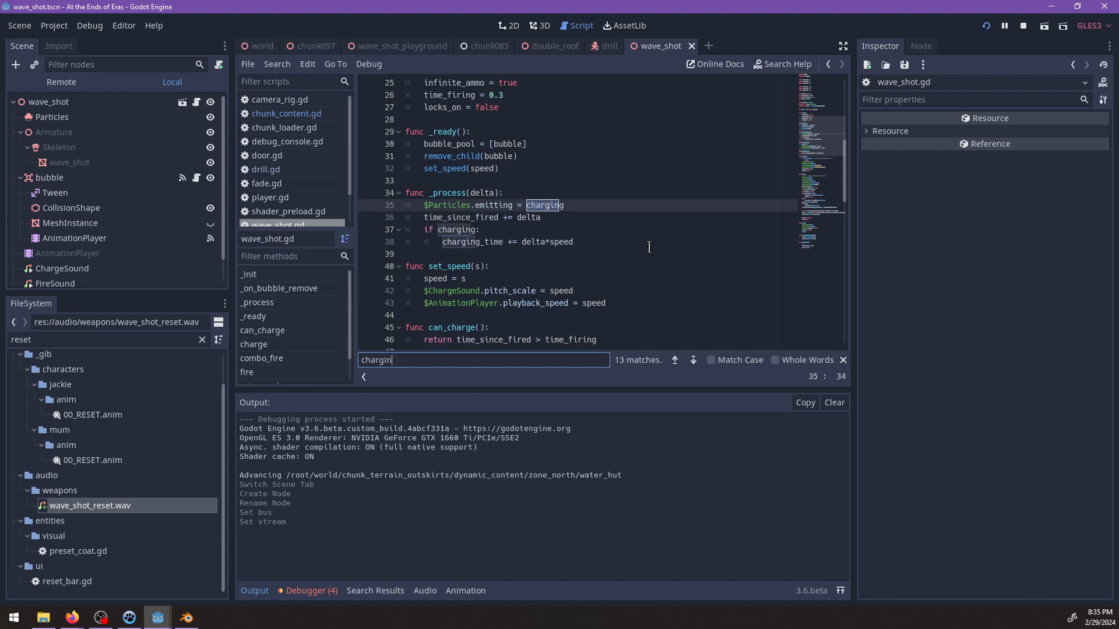
text(g_time)
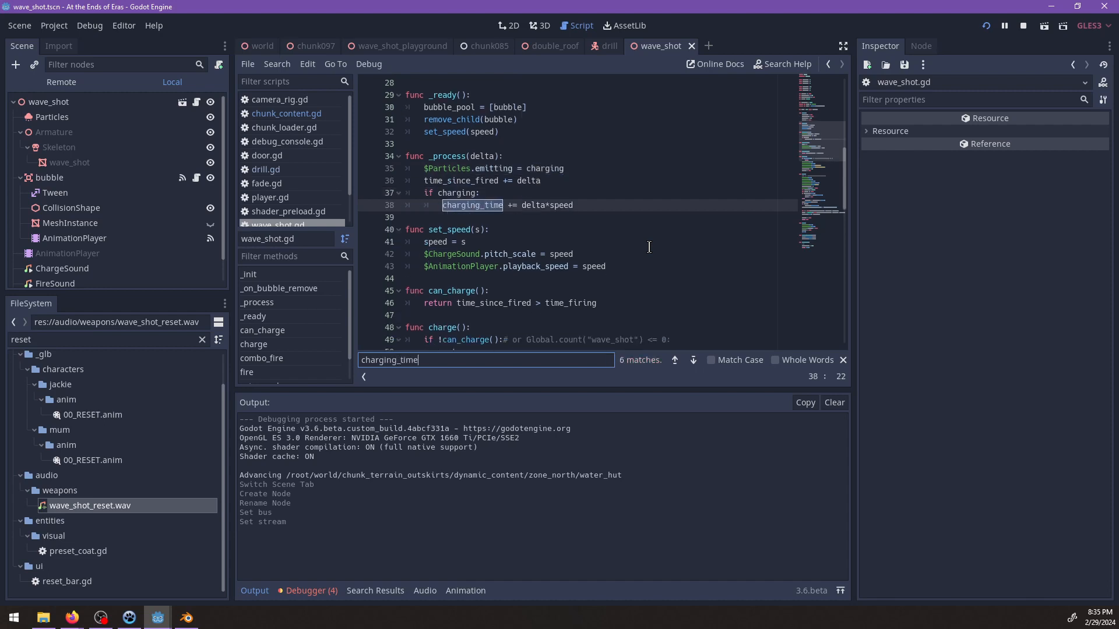
key(Return)
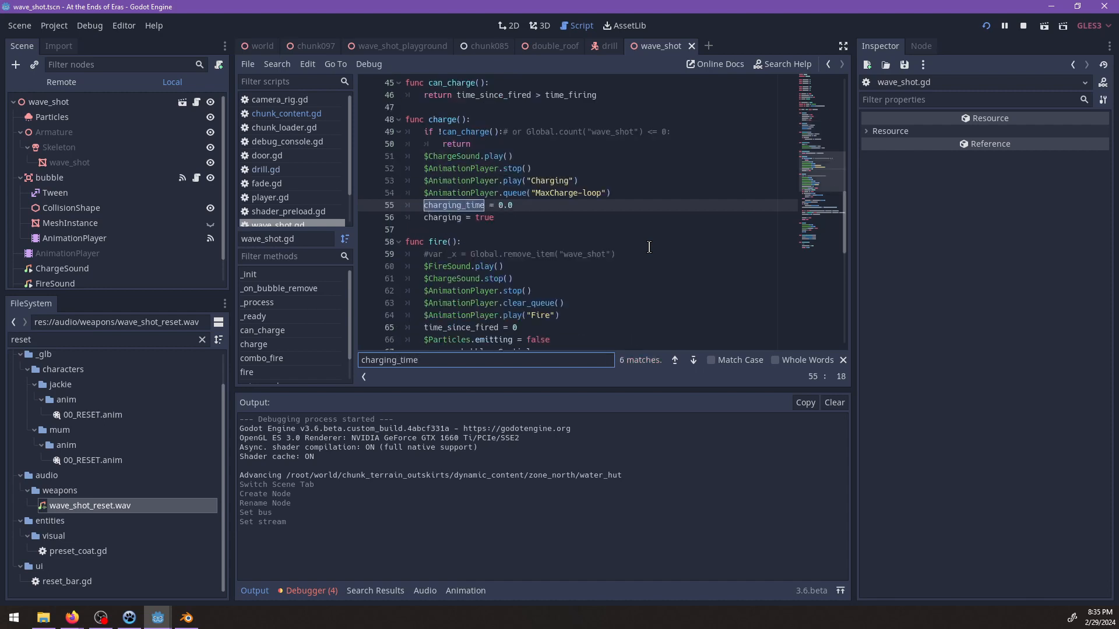
key(Return)
key(Return)
key(Escape)
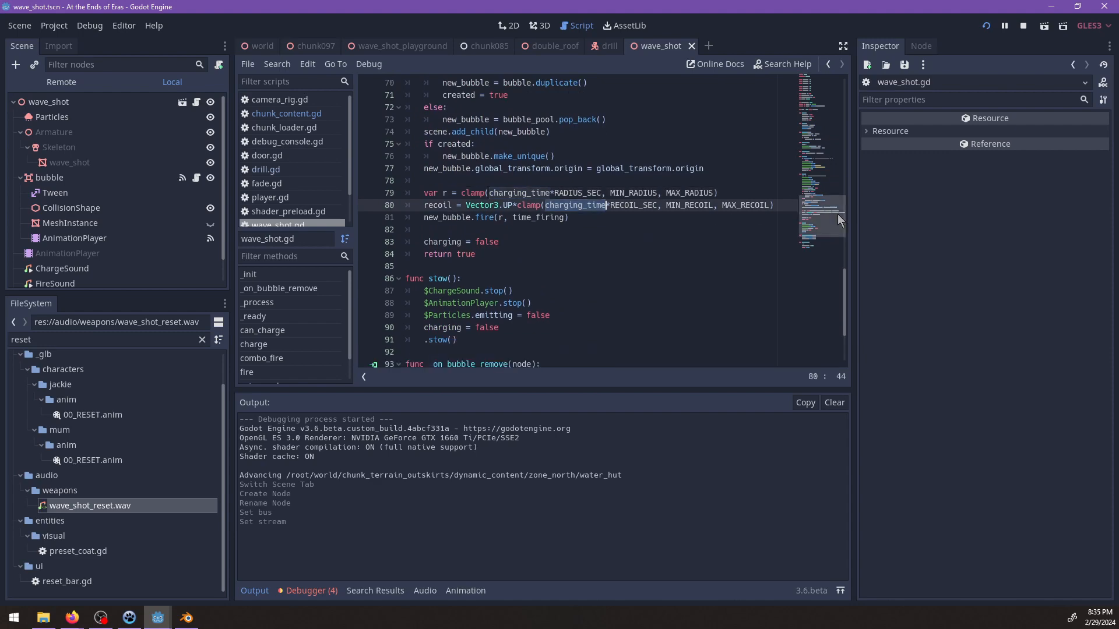
Declare the variable "var ready := true" directly below charging_time in wave_shot.gd and save the script.
drag(838, 214, 811, 86)
click(554, 195)
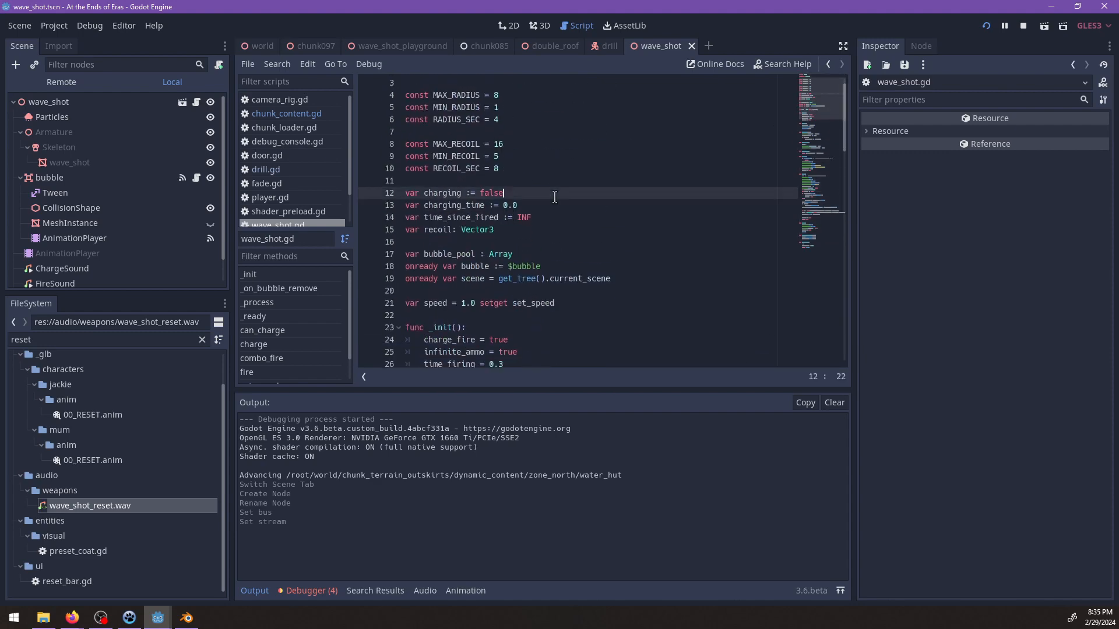
click(561, 207)
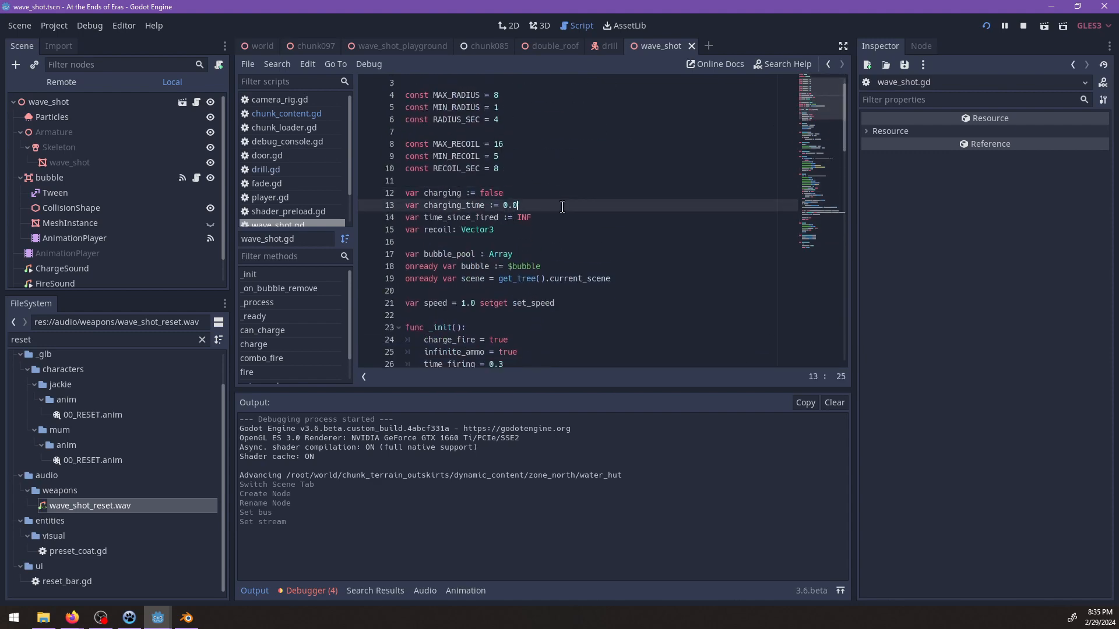
key(Return)
text(var ready )
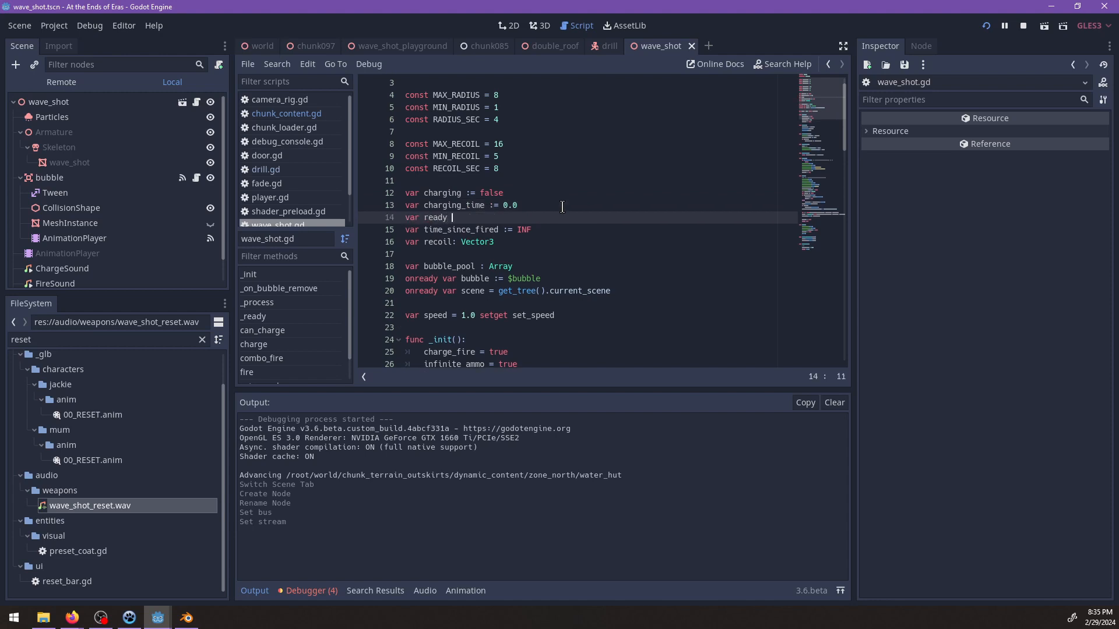
text(:= true)
scroll(562, 207, down, 5)
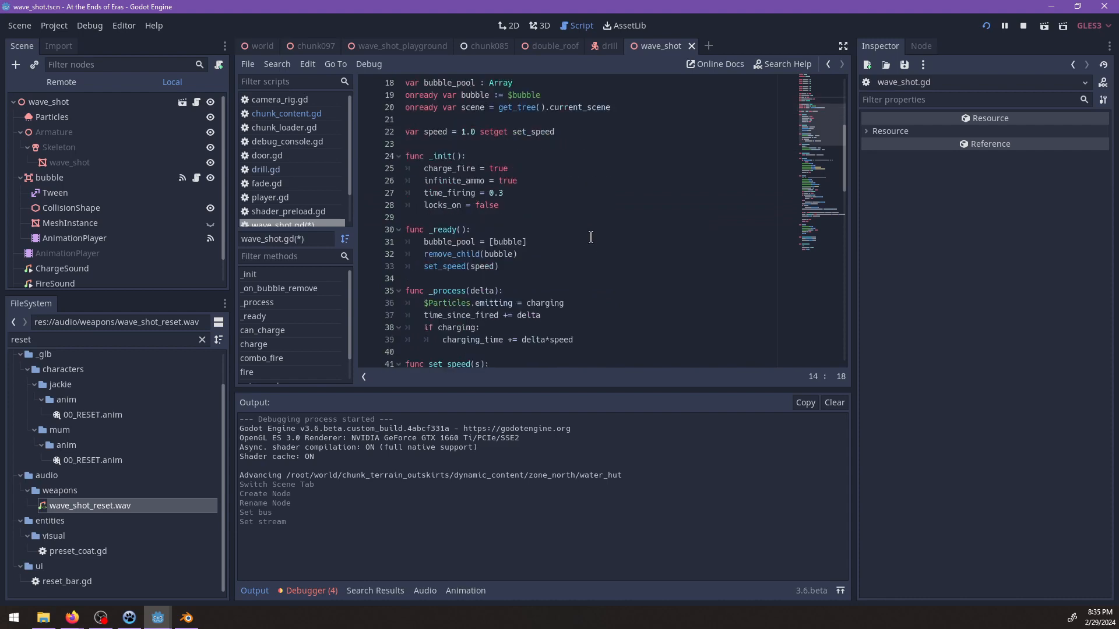
click(530, 206)
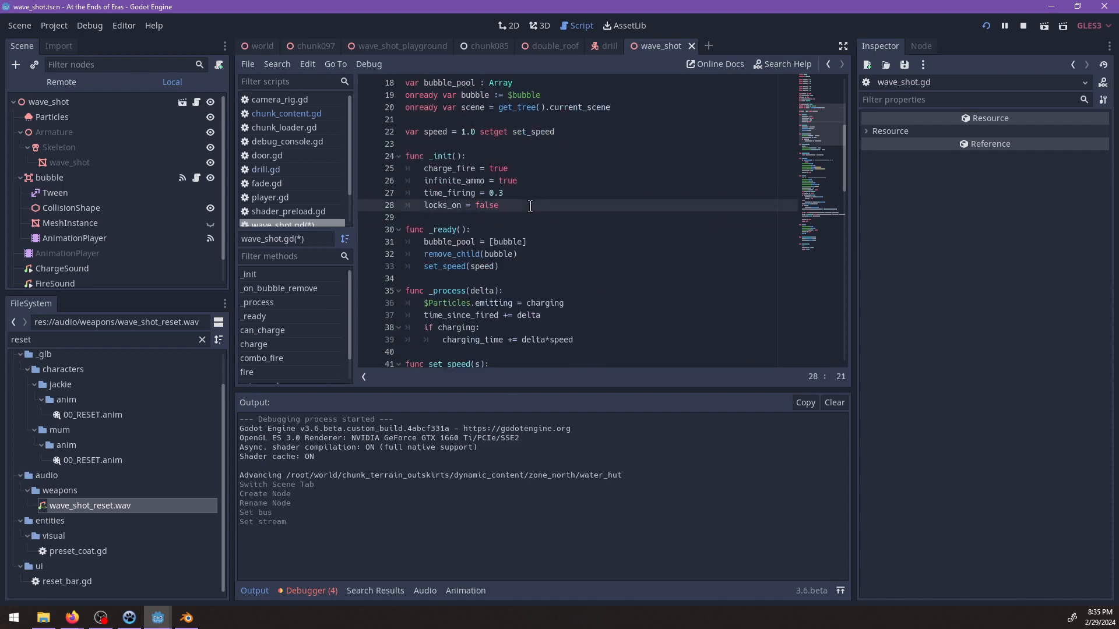
scroll(542, 216, down, 7)
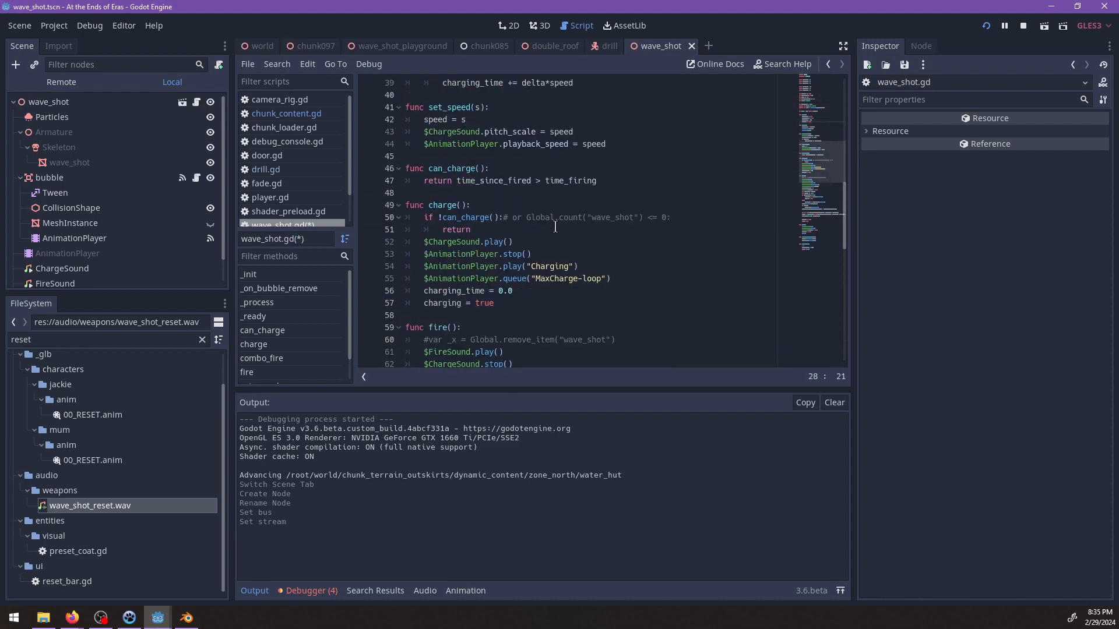
scroll(556, 228, down, 2)
key(ctrl+s)
Add "ready = false" after "charging = false" near the end of the fire() function and save.
click(529, 231)
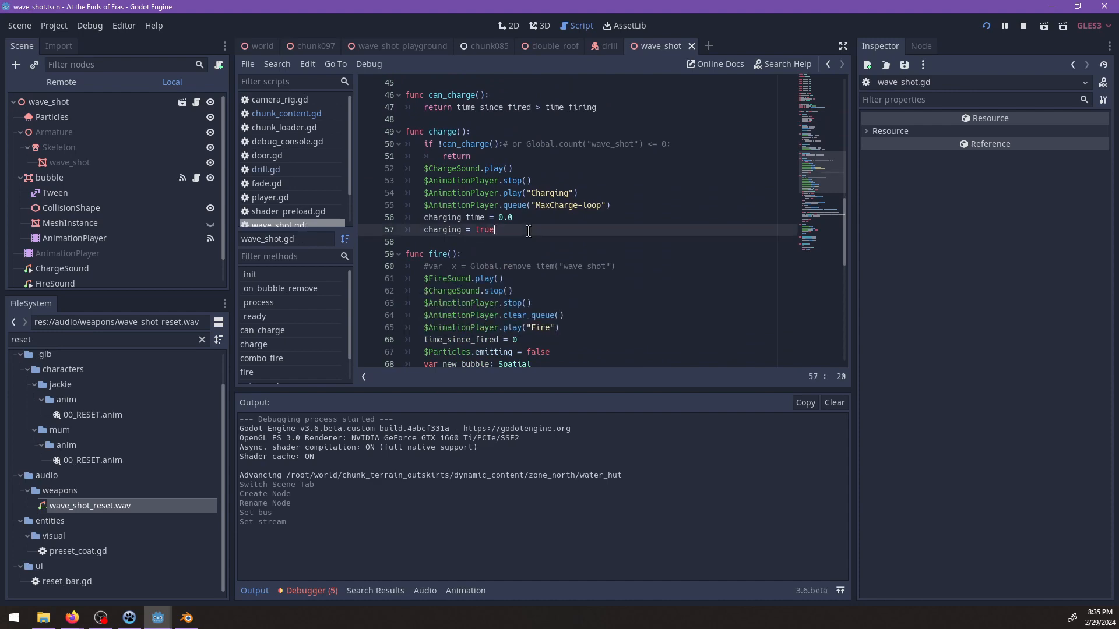
scroll(529, 232, down, 2)
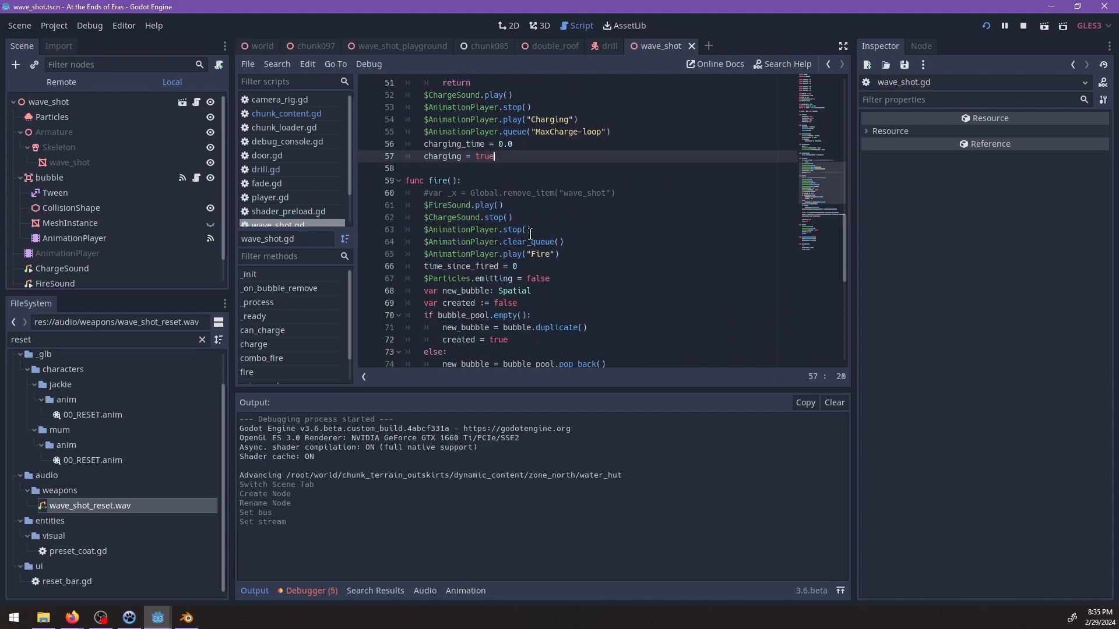
scroll(530, 233, up, 2)
scroll(530, 233, down, 4)
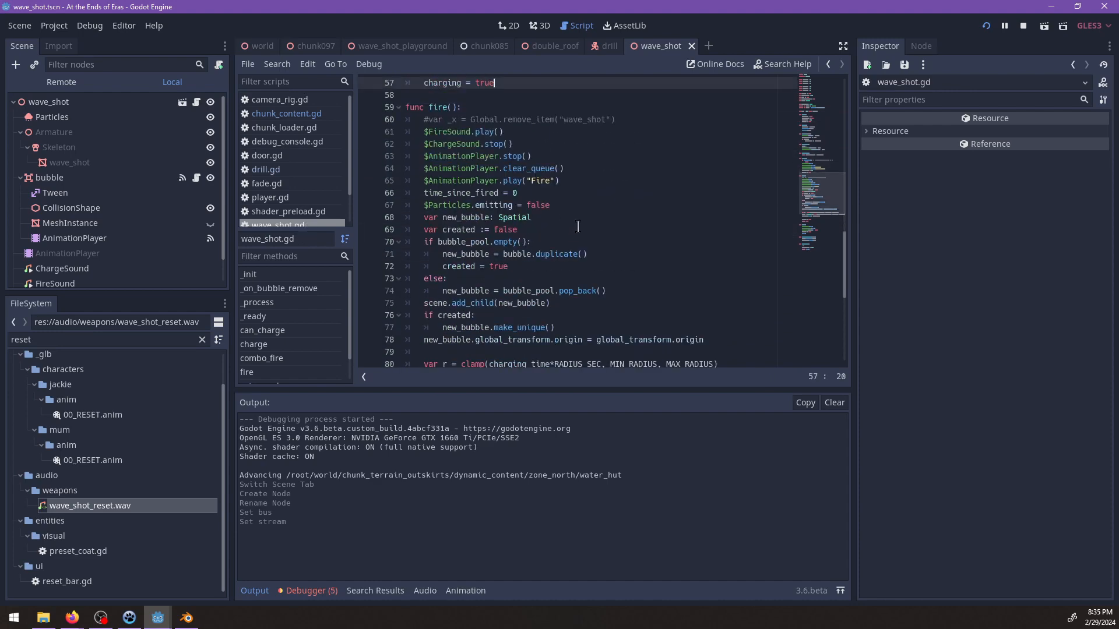
scroll(578, 226, down, 2)
click(524, 335)
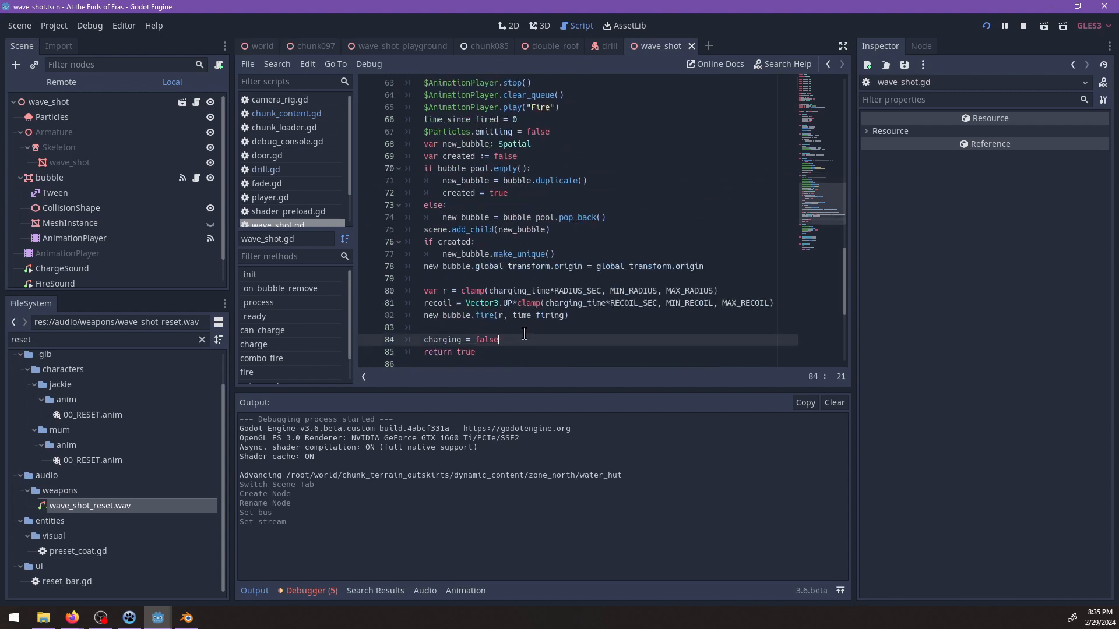
key(Return)
text(ready = fals)
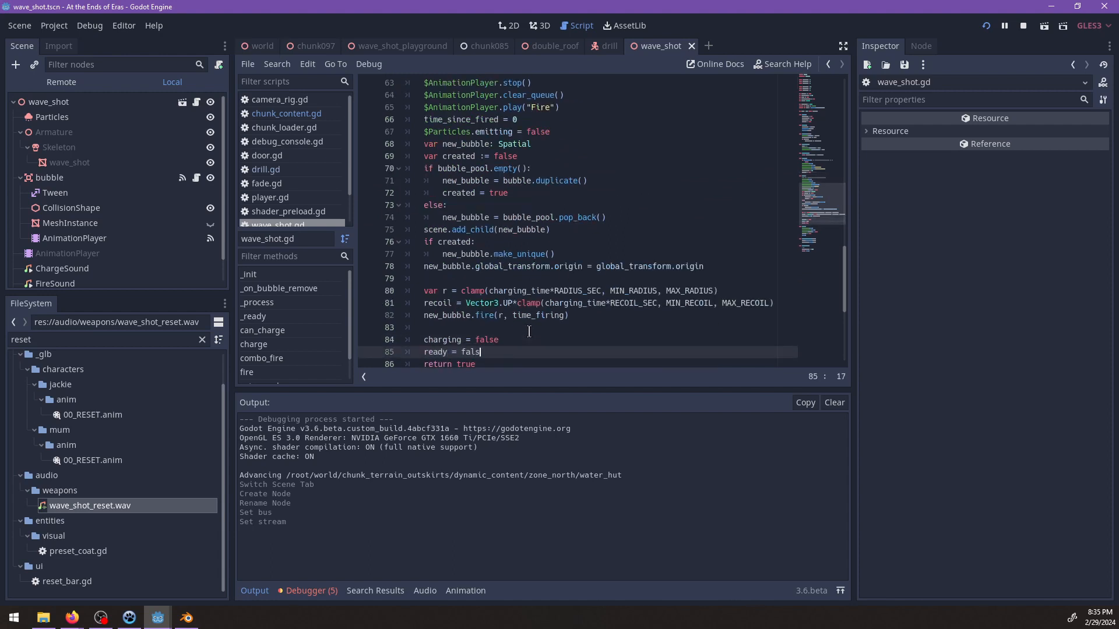
text(e)
scroll(570, 256, down, 5)
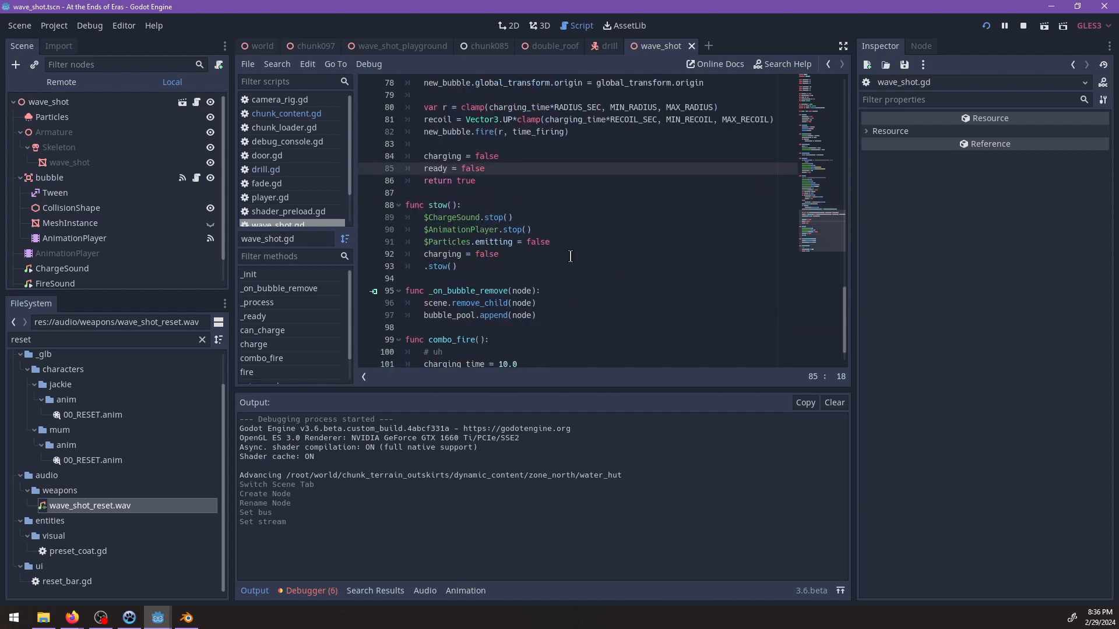
scroll(570, 256, down, 1)
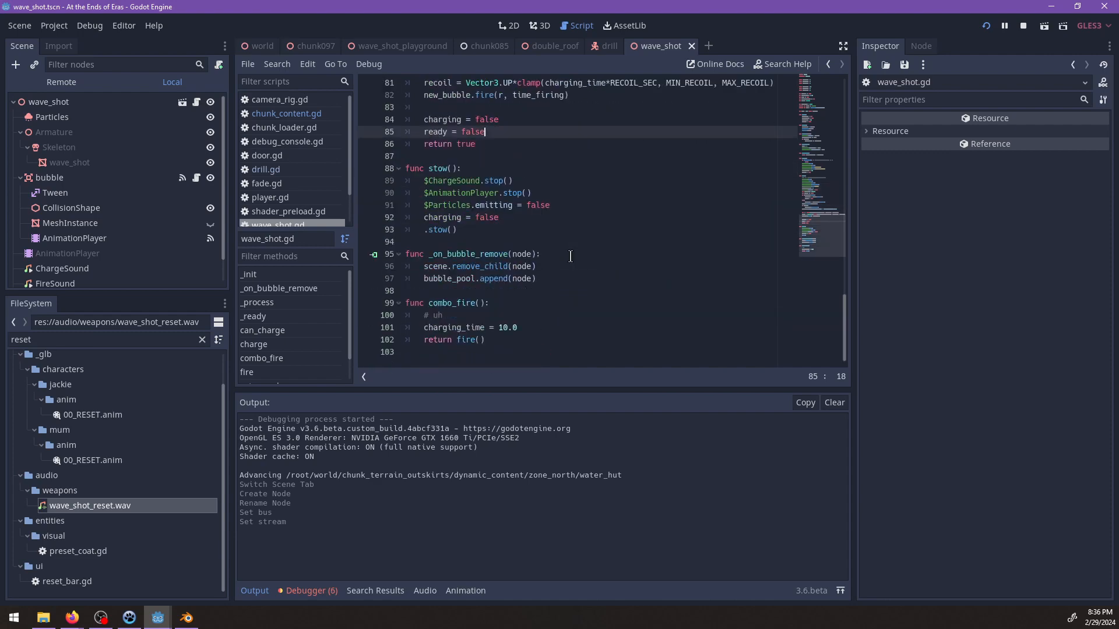
Start an "if time_since_fired >" condition in _process() directly below the line that increments time_since_fired.
scroll(570, 256, up, 14)
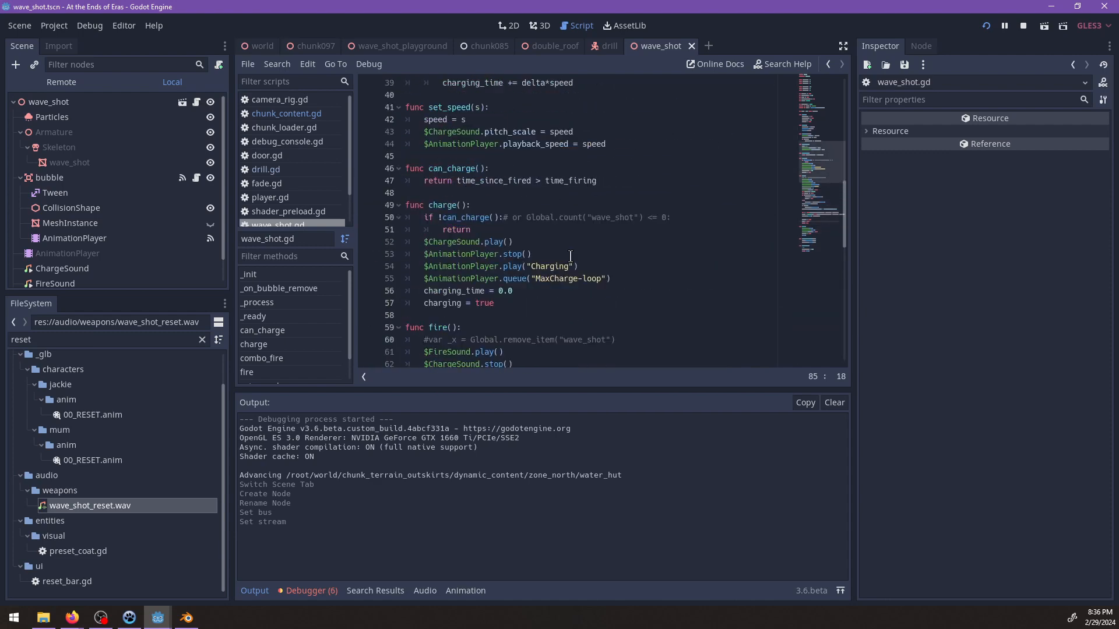
click(532, 290)
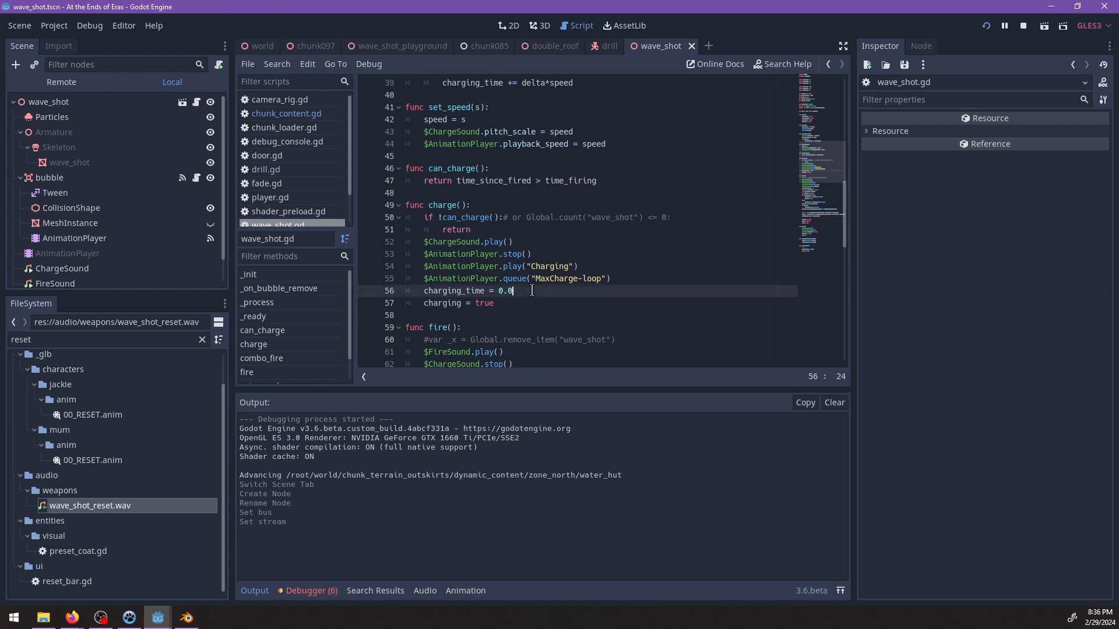
scroll(534, 290, up, 2)
scroll(534, 290, up, 3)
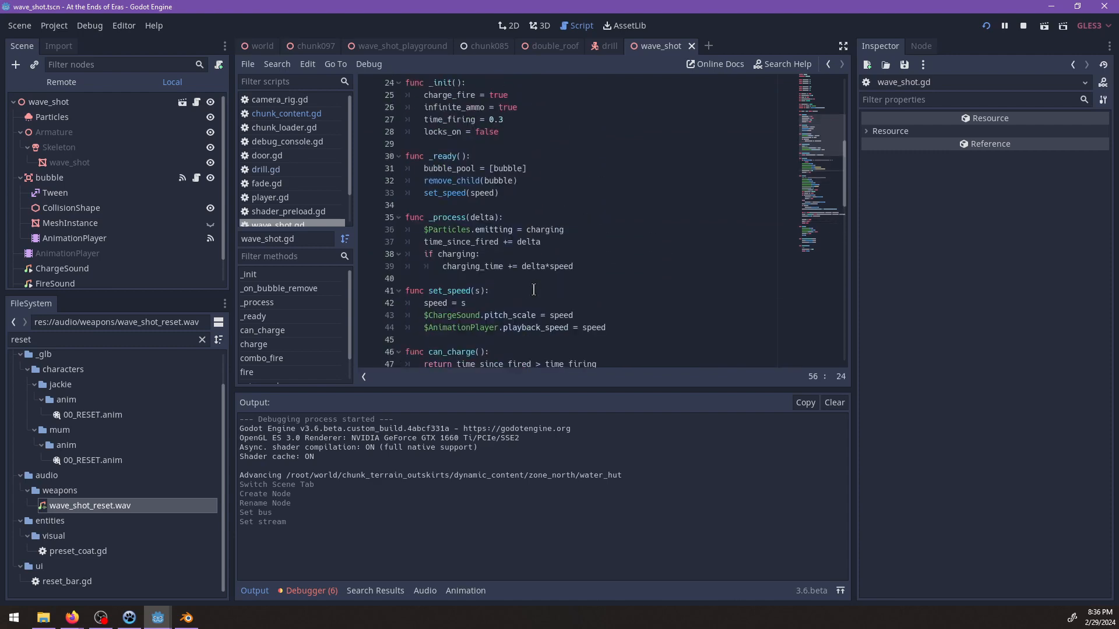
double_click(450, 255)
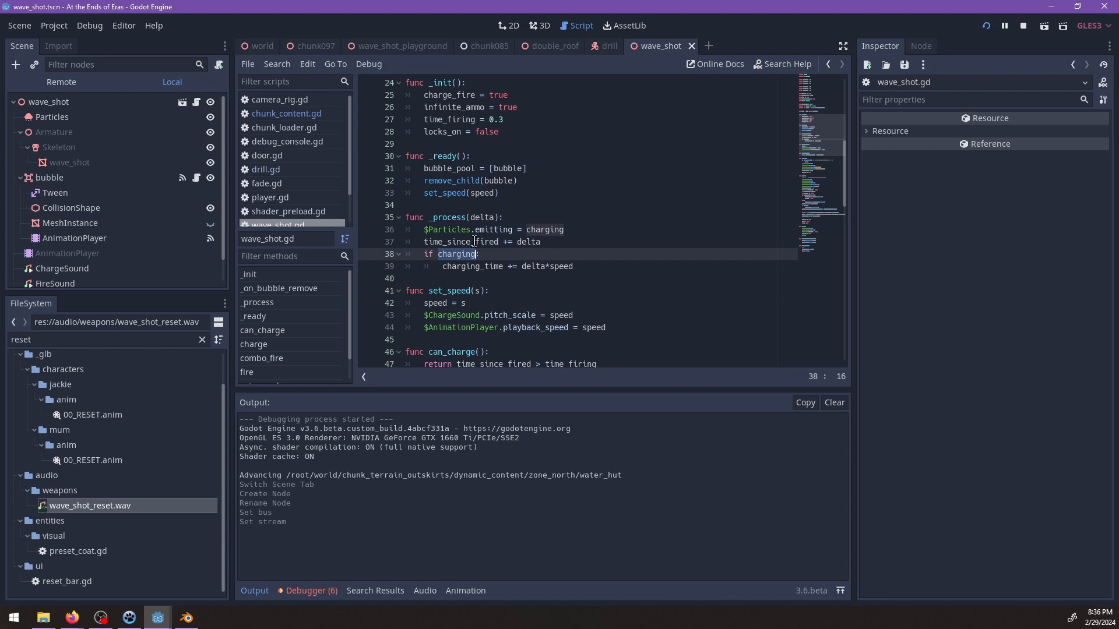
click(560, 241)
key(Return)
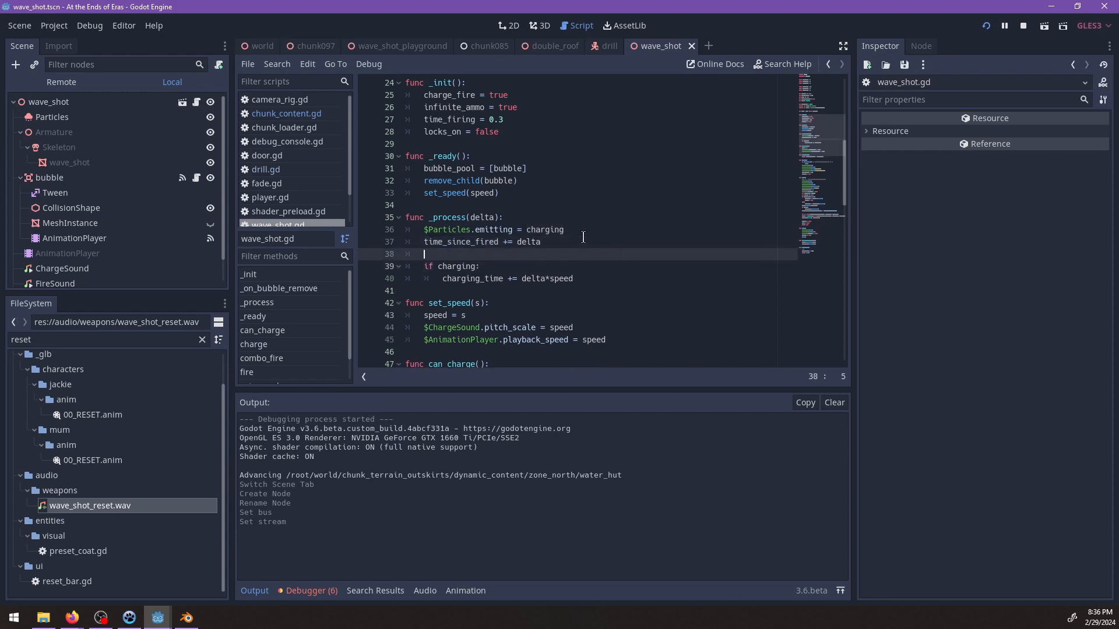
text(if time_since_fired >)
Complete the condition in _process() as "if time_since_fired > time_firing and !ready:", using the same threshold as can_charge().
scroll(586, 240, up, 8)
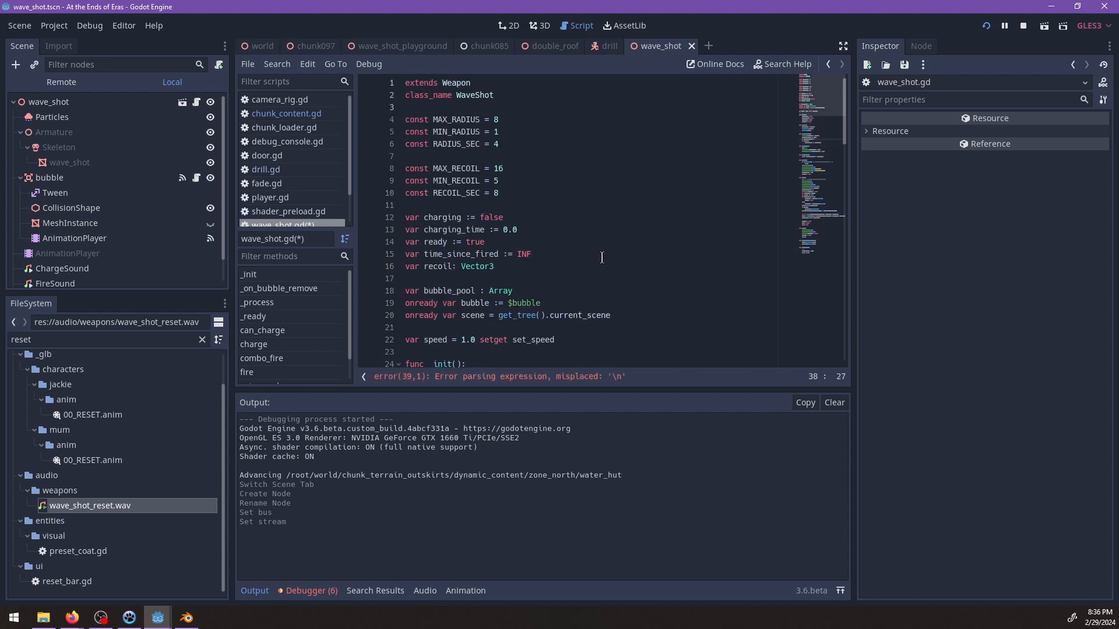
scroll(602, 257, down, 15)
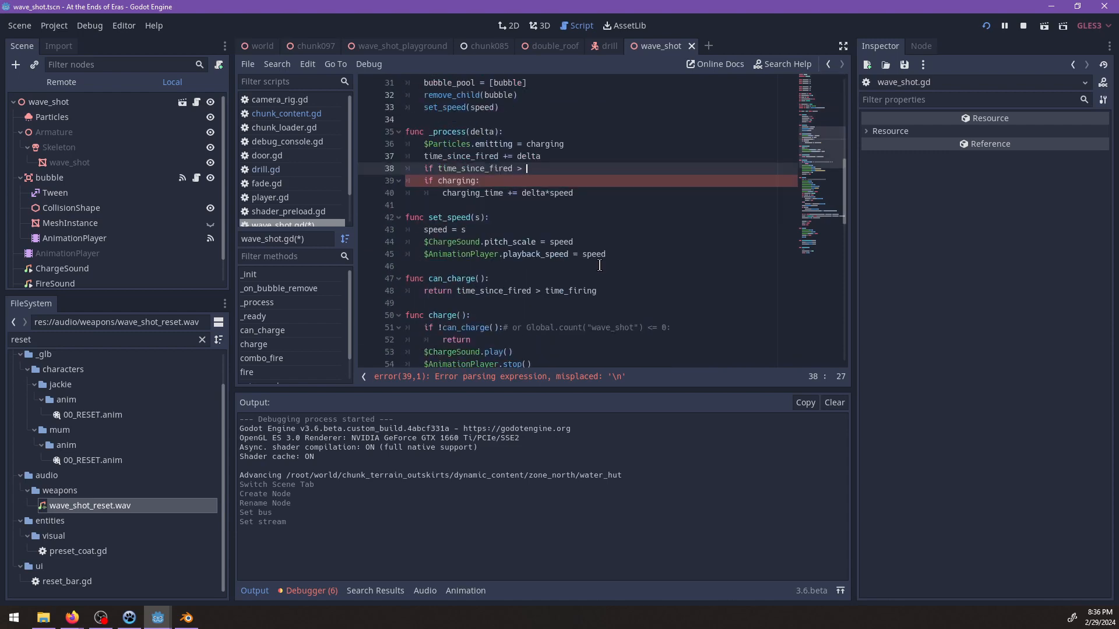
scroll(606, 267, up, 3)
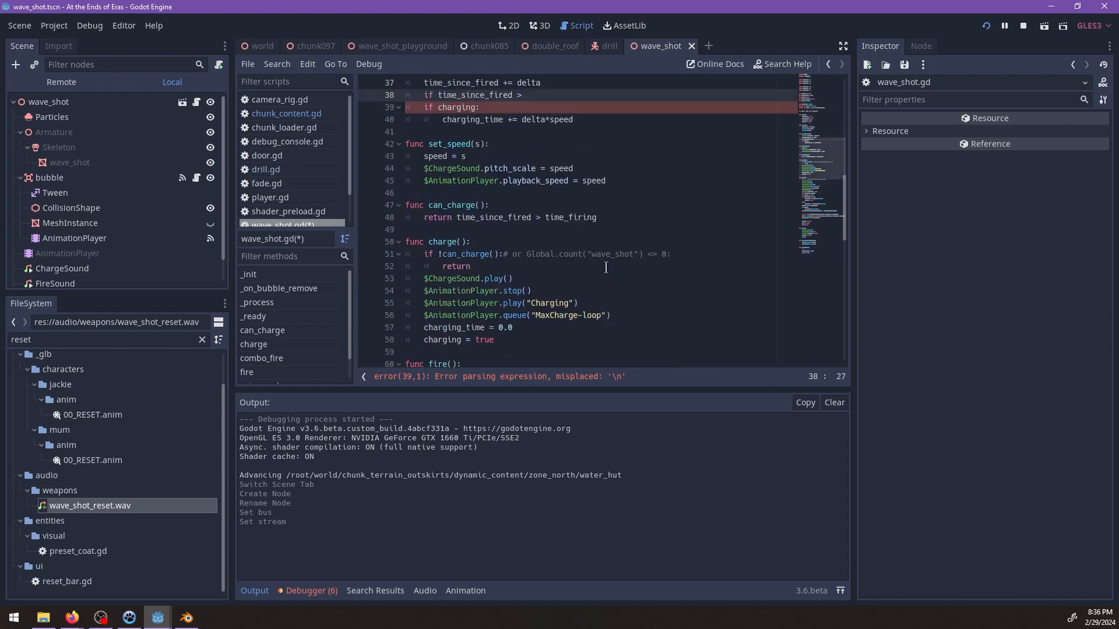
scroll(606, 267, down, 8)
scroll(606, 267, down, 7)
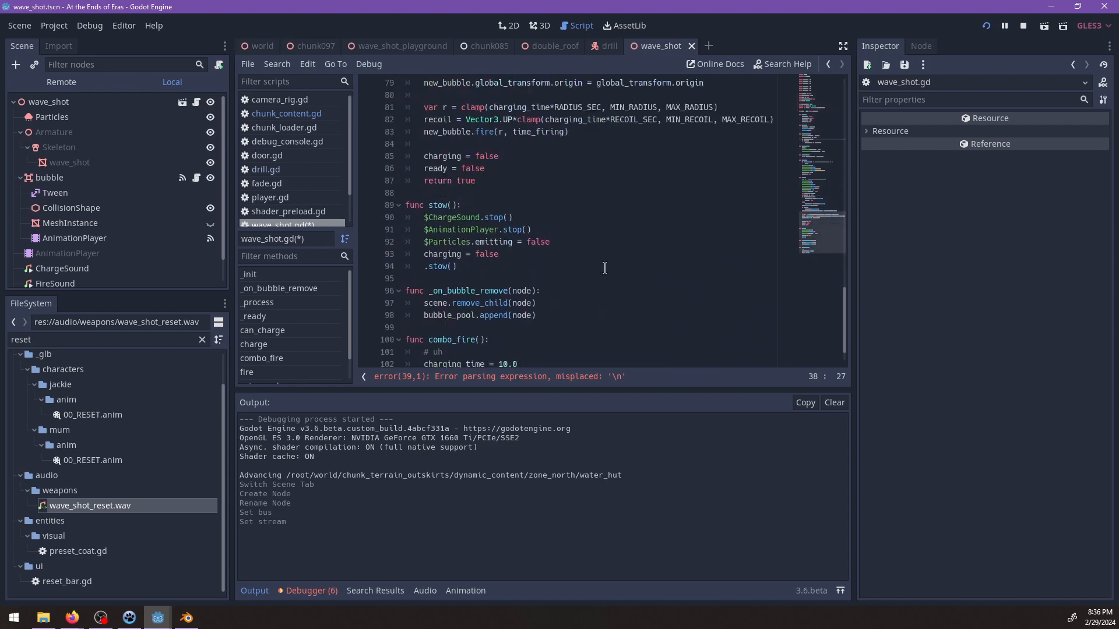
scroll(604, 270, up, 9)
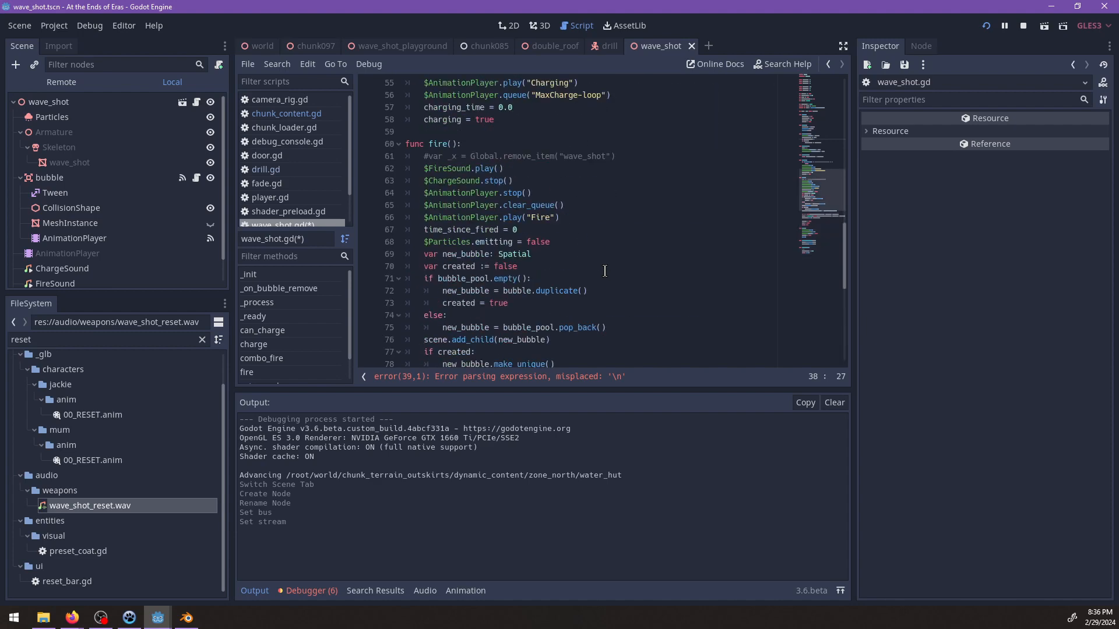
scroll(605, 271, down, 9)
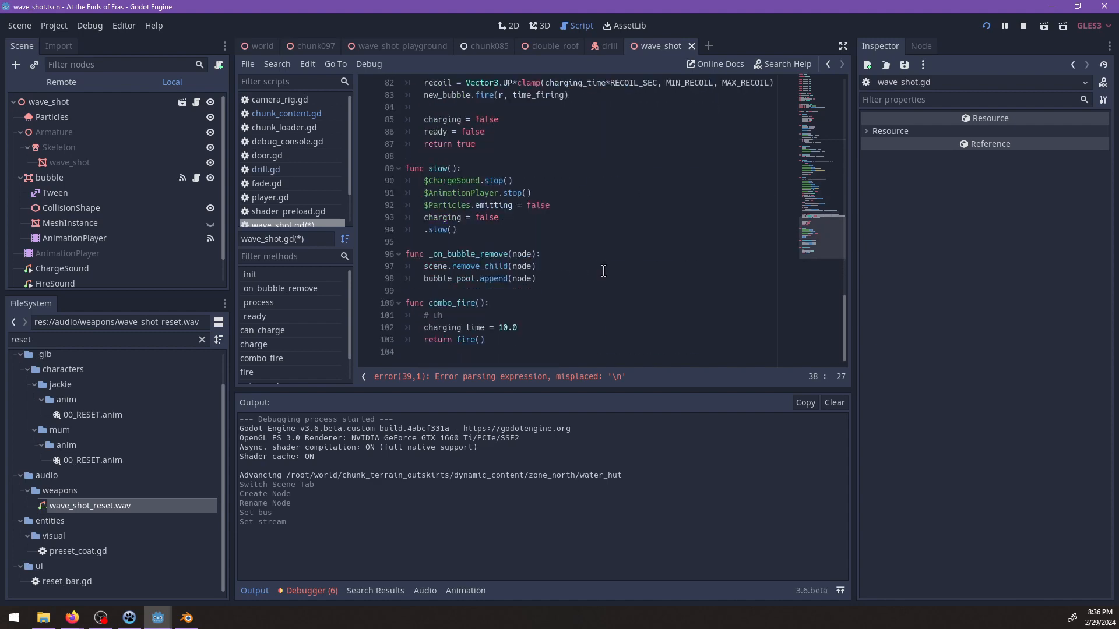
scroll(604, 271, up, 3)
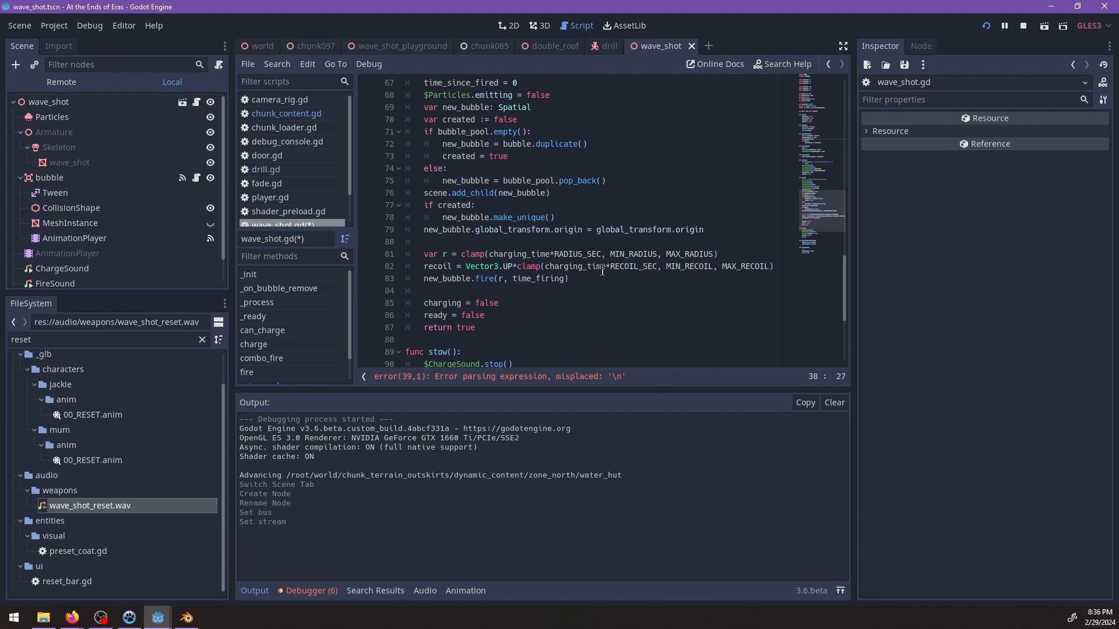
scroll(602, 271, up, 7)
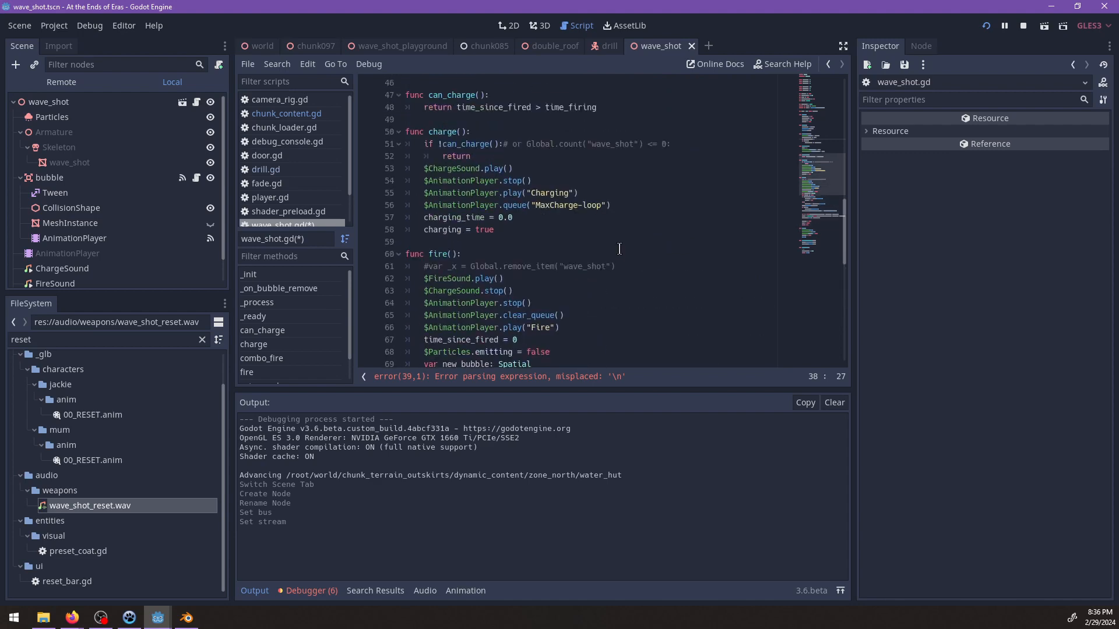
scroll(615, 249, up, 1)
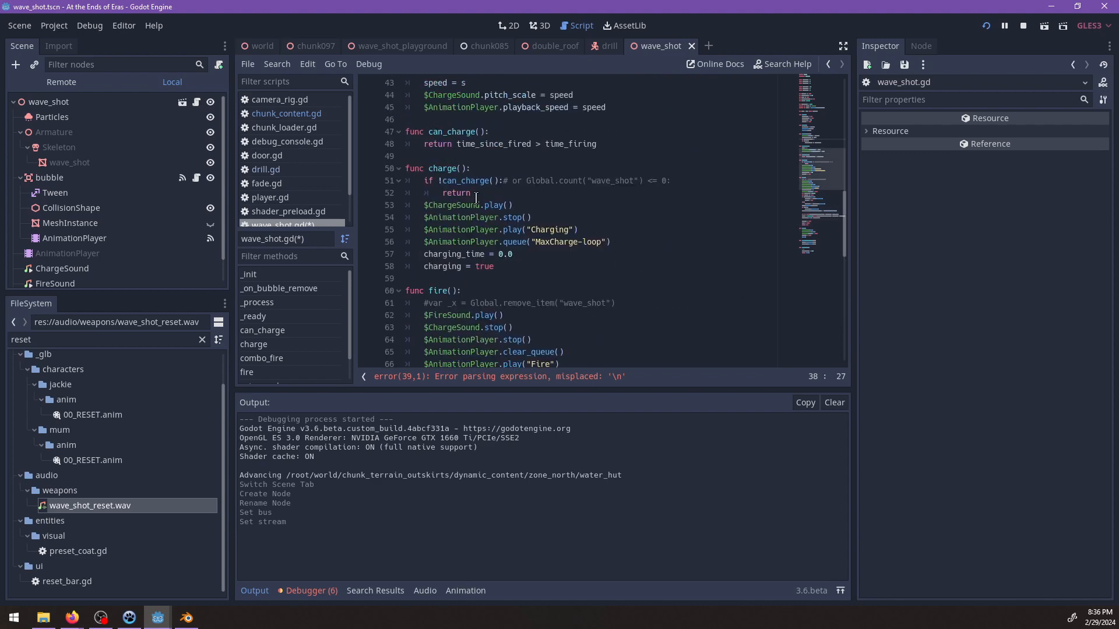
scroll(582, 183, up, 1)
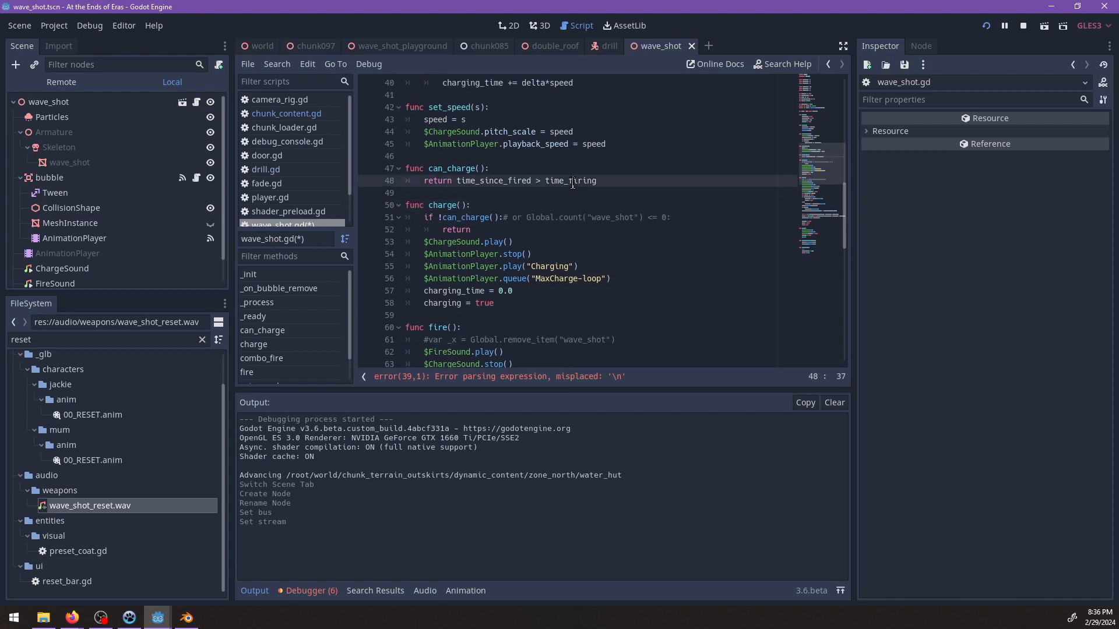
double_click(572, 183)
scroll(542, 198, up, 4)
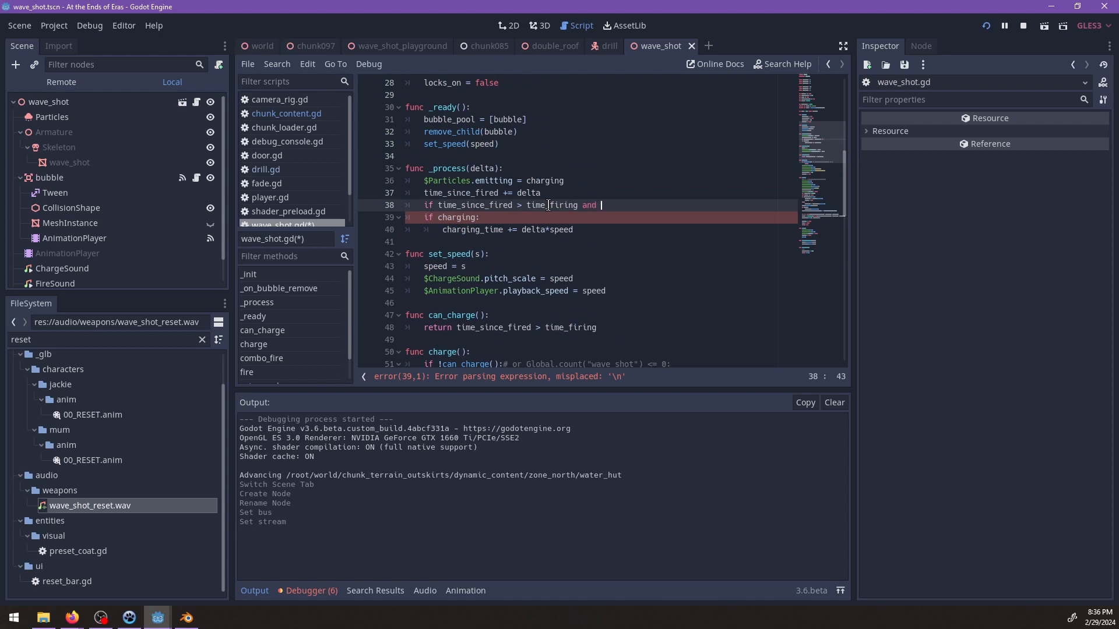
key(Return)
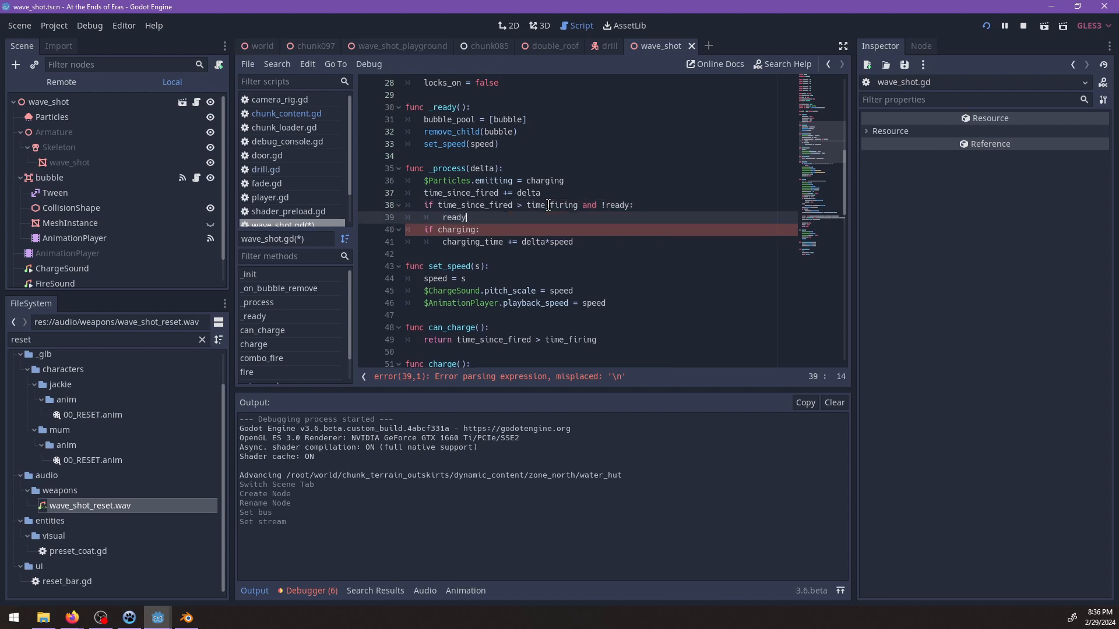
Add "ready = true" and "$ResetSound.play()" inside the new condition in _process() and save the script.
text(ready = true)
key(Return)
text($ResetSound.play()
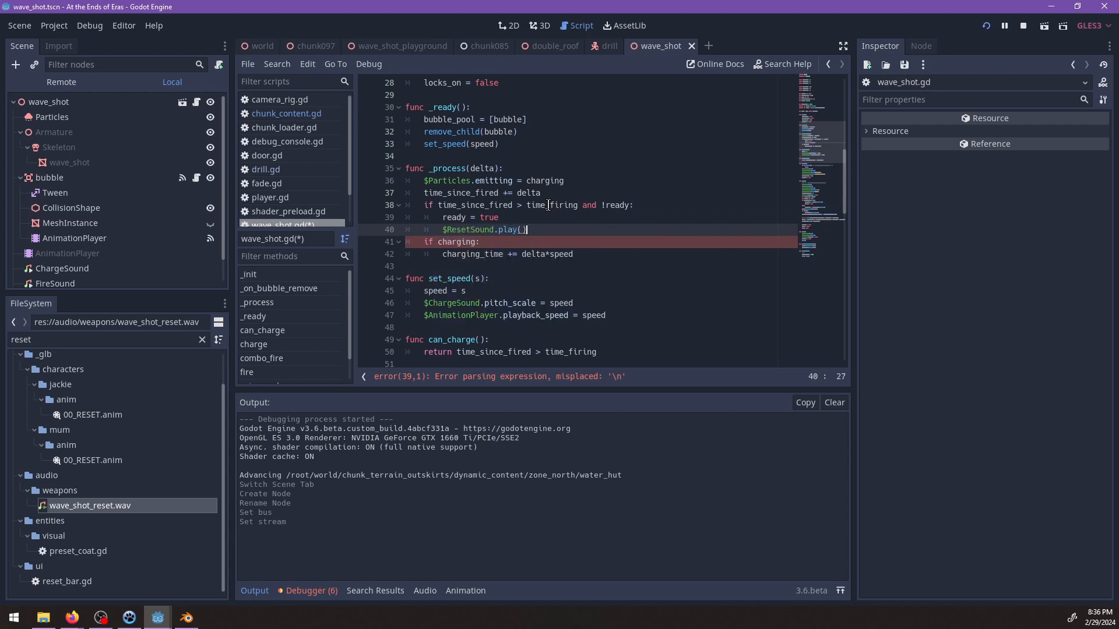
key(ctrl+s)
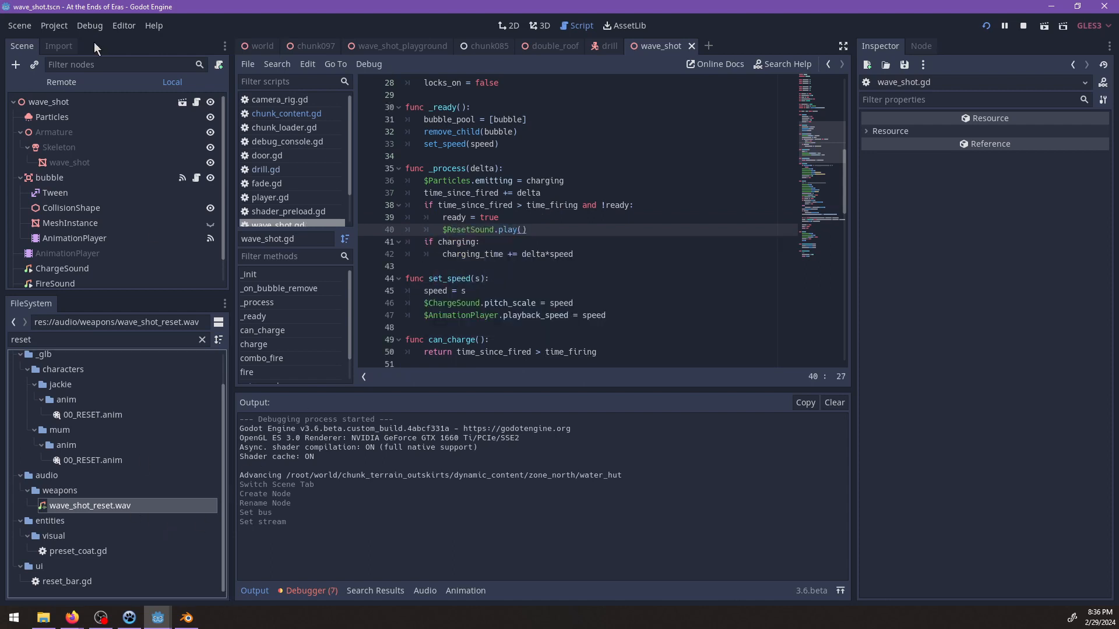
Set the import Loop Mode of wave_shot_reset.wav to Disabled and reimport the file.
click(59, 46)
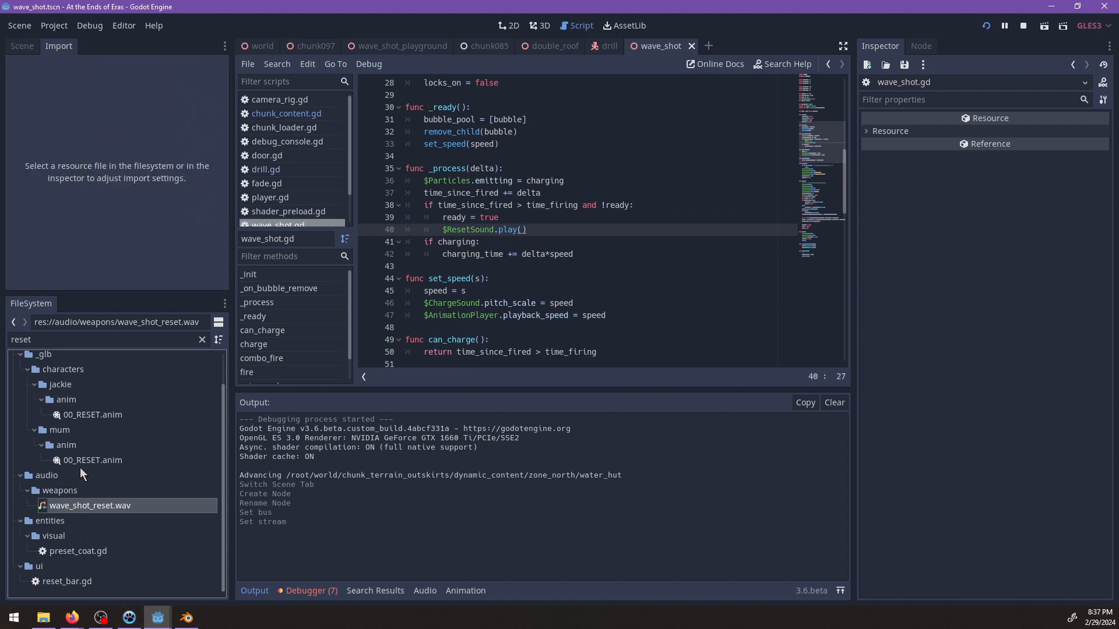
click(75, 506)
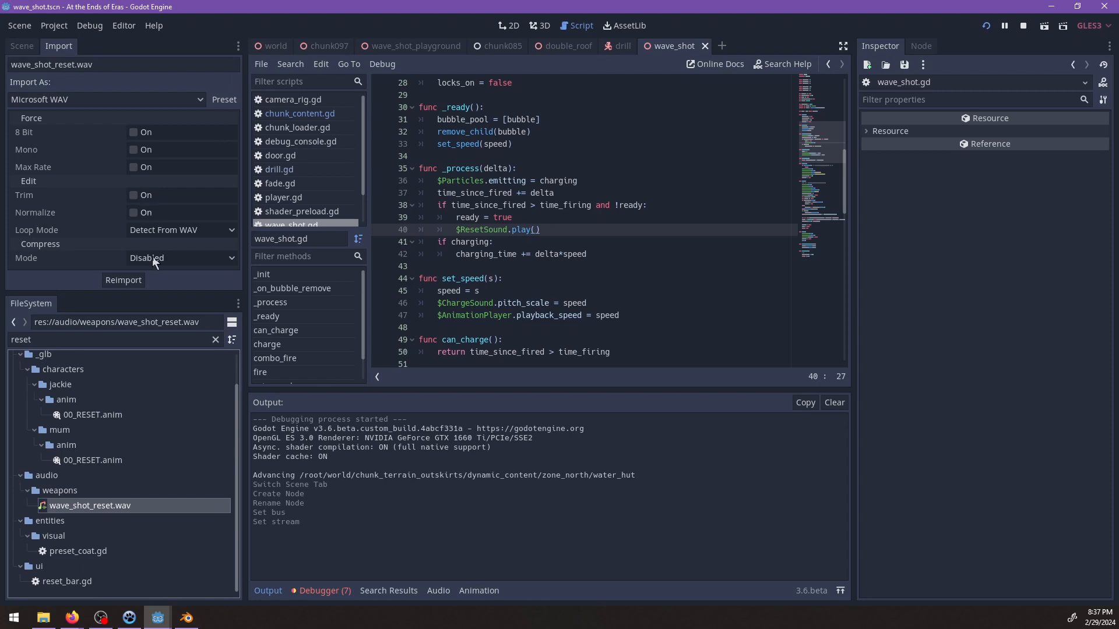
click(140, 231)
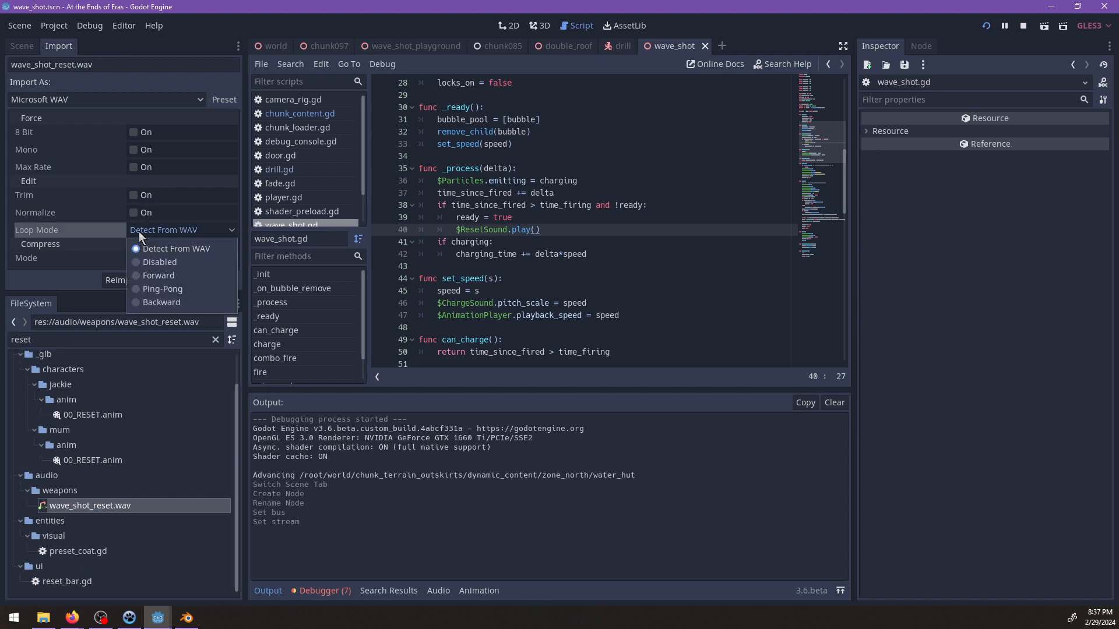
click(160, 261)
click(127, 281)
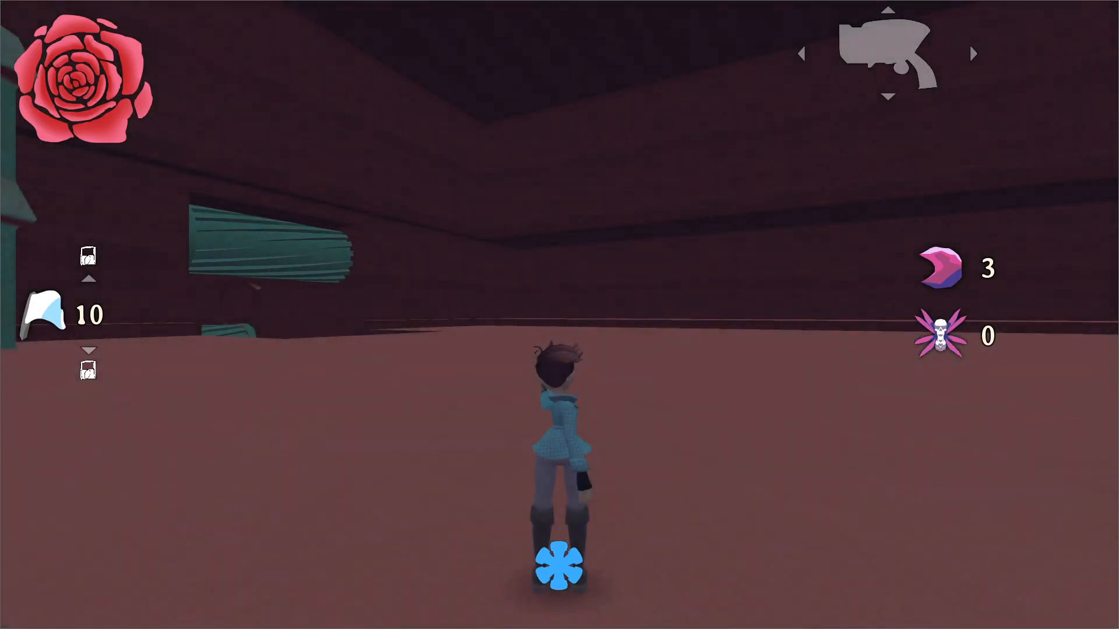
Playtest jumping and moving with the wave shot near the drills, pause the game and return to the Godot editor.
key(space)
key(space)
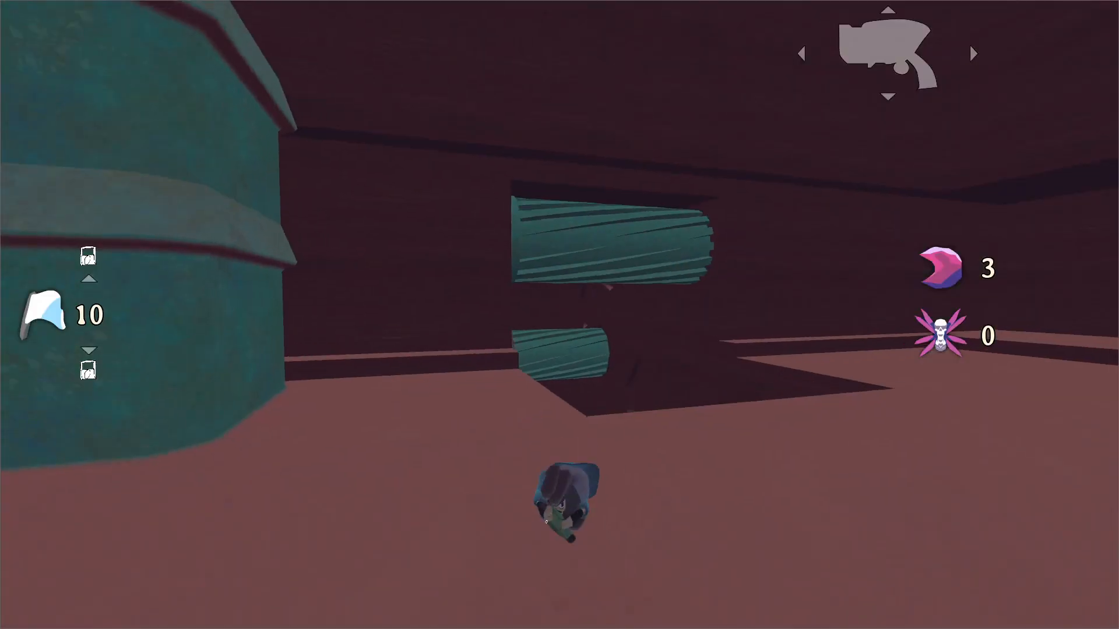
key(space)
key(space)
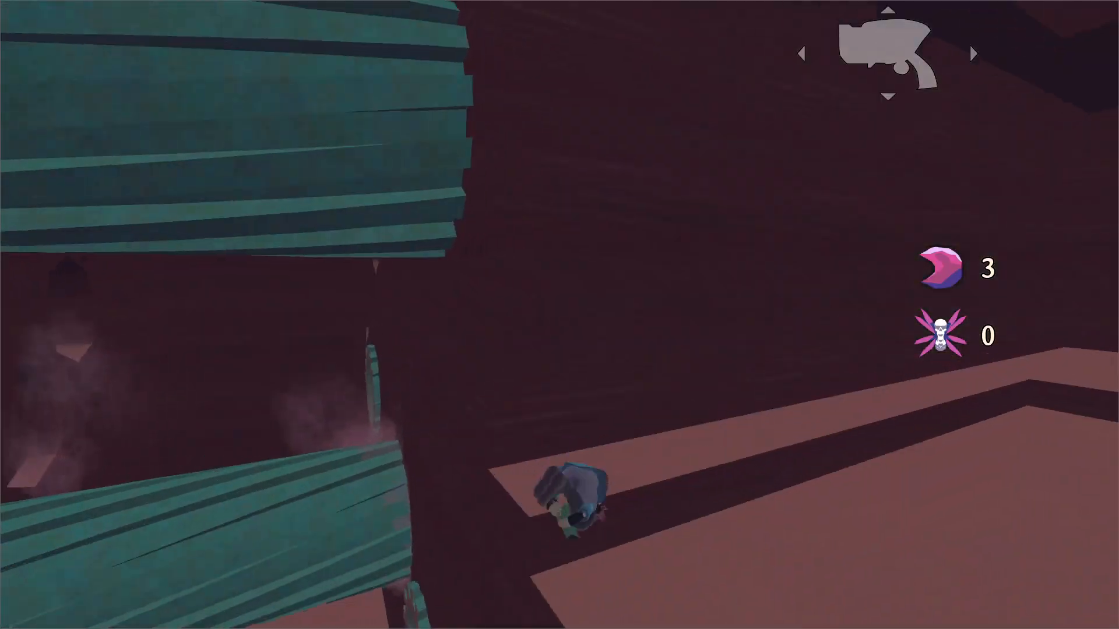
key(space)
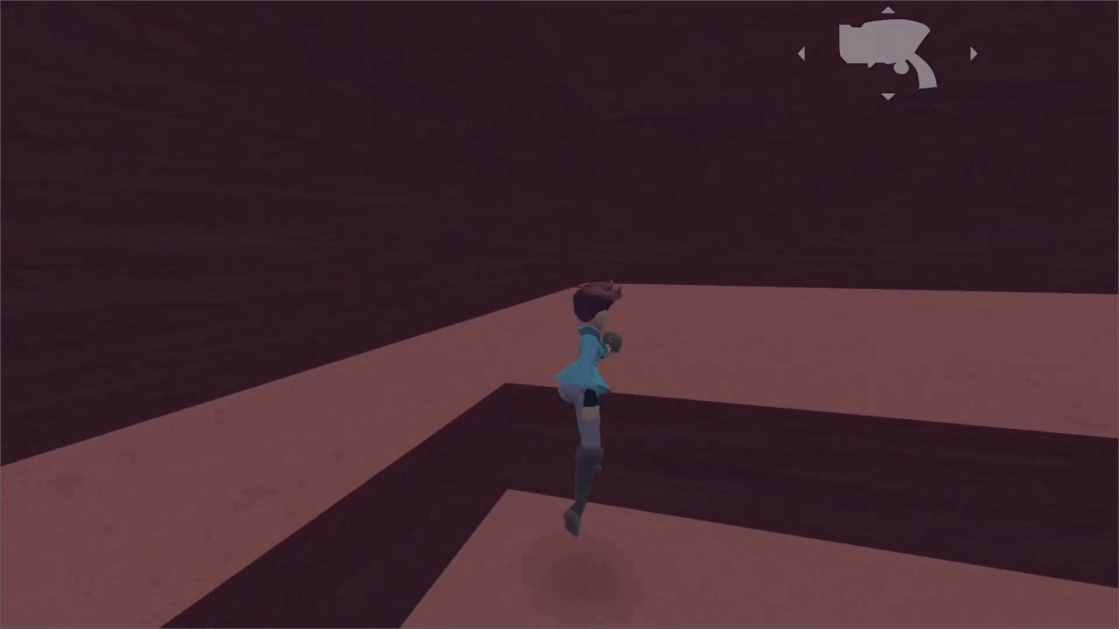
key(Escape)
key(alt+Tab)
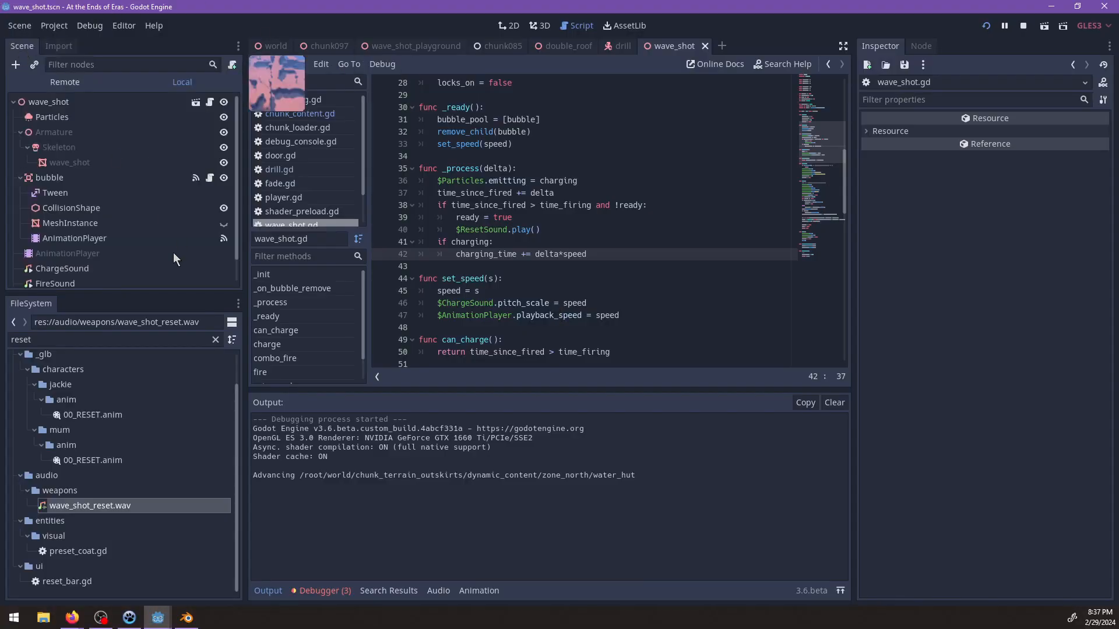
Set the ResetSound node's Volume dB to -6 and switch back to the running game.
scroll(173, 257, down, 1)
click(47, 271)
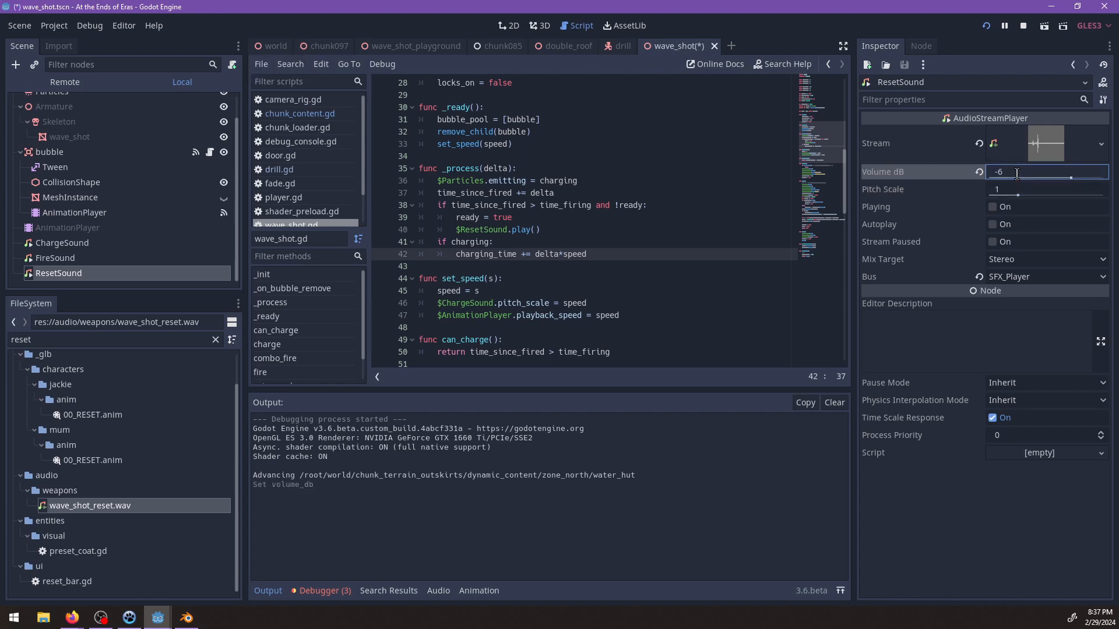
key(alt+Tab)
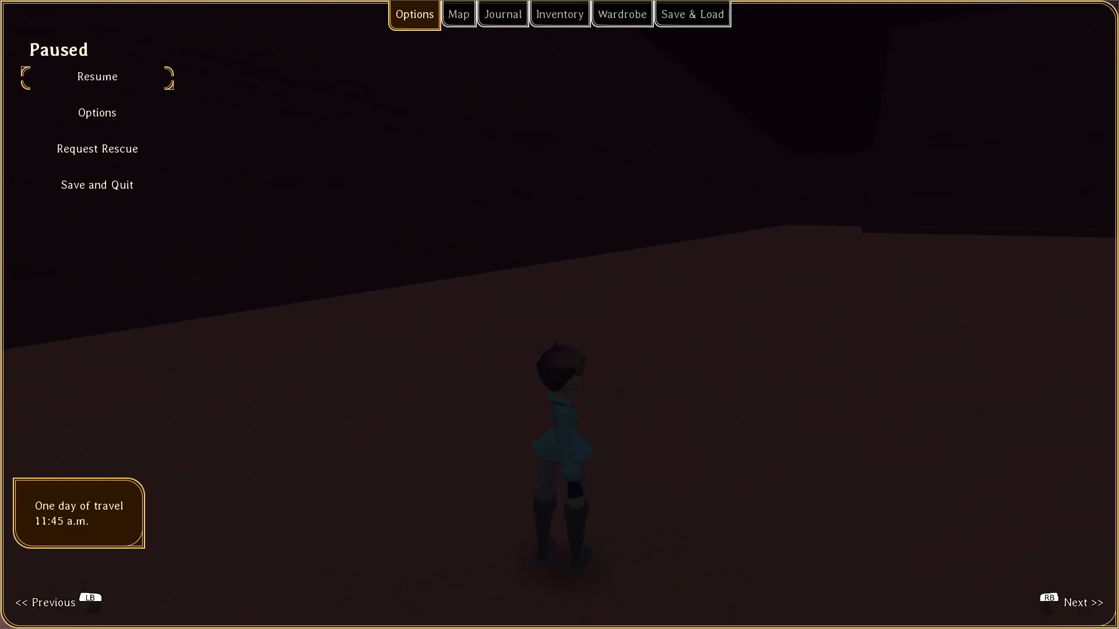
Resume the game, fire the wave shot while jumping toward the drills to judge the sounds, then pause and return to the editor.
key(Escape)
key(w)
key(space)
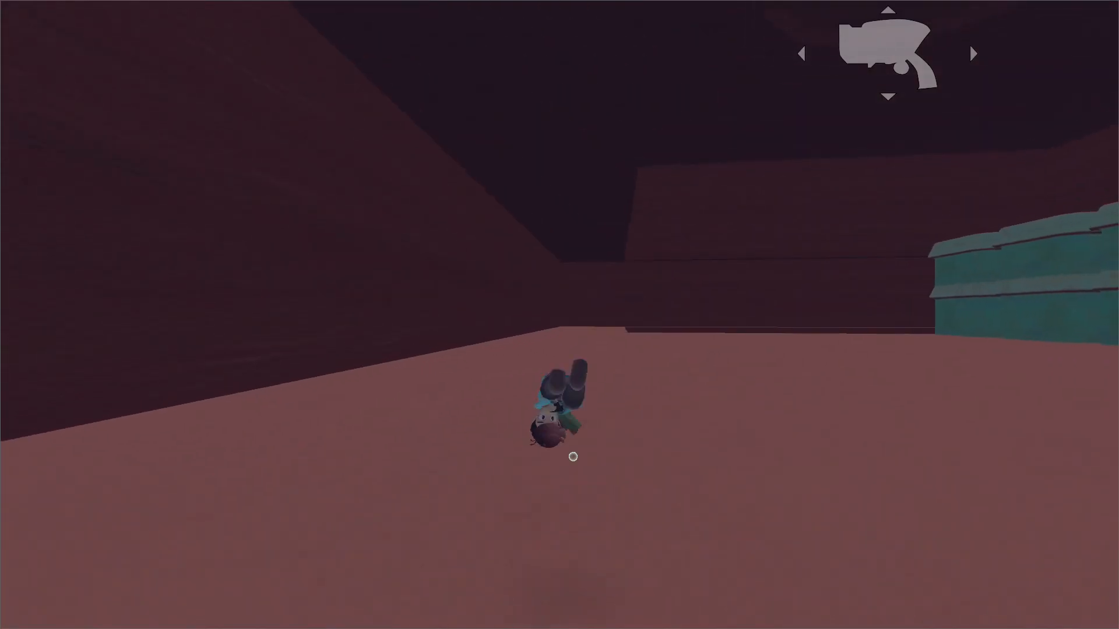
key(space)
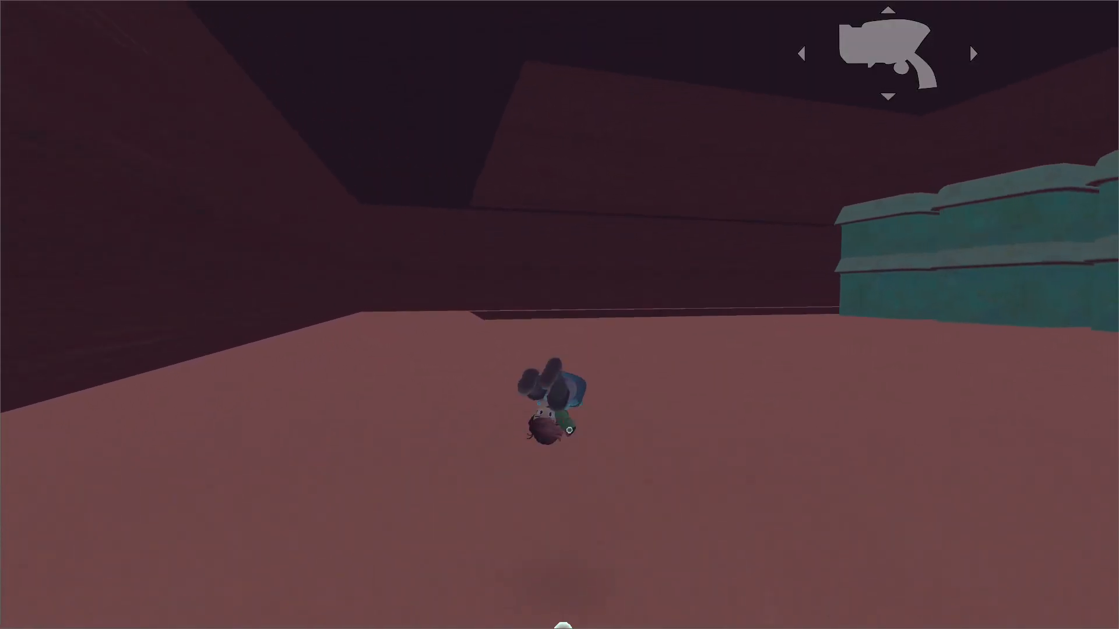
key(w)
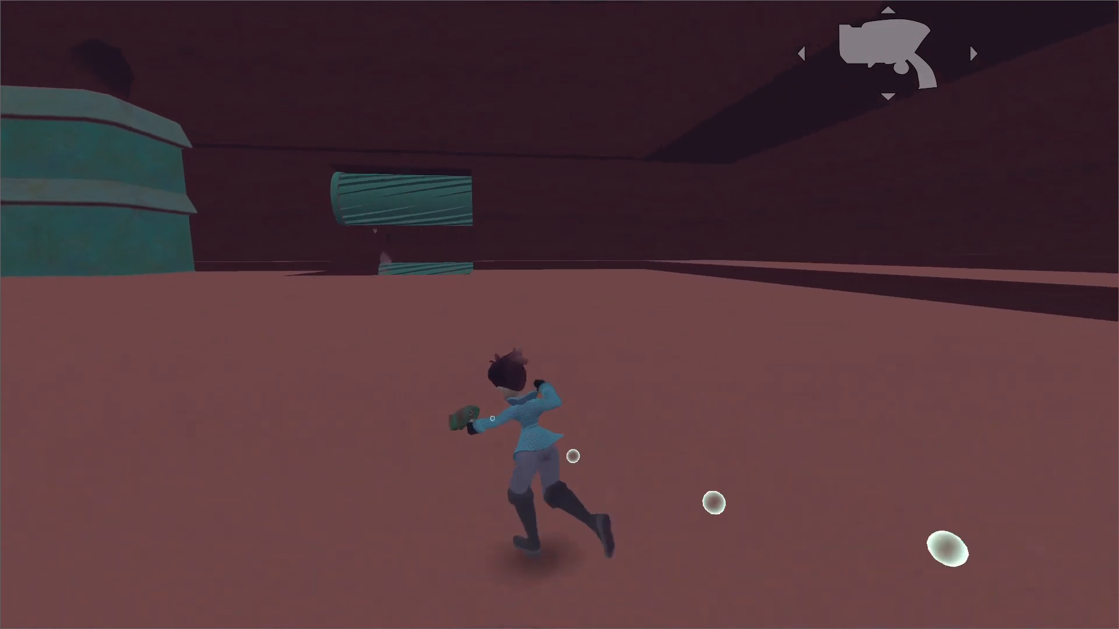
key(space)
key(w)
key(space)
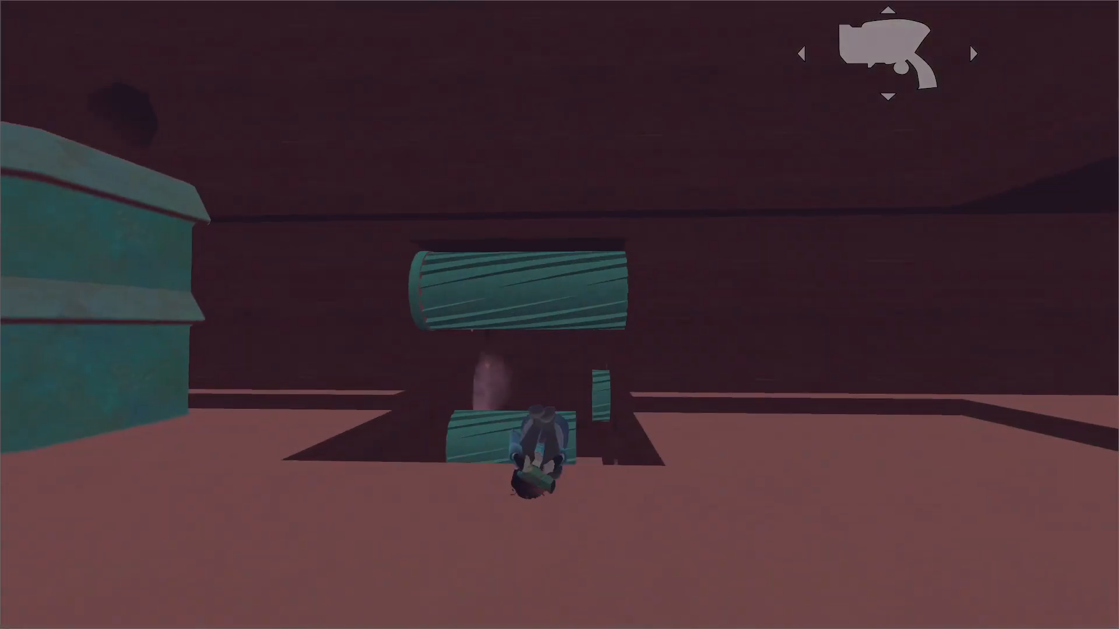
key(Escape)
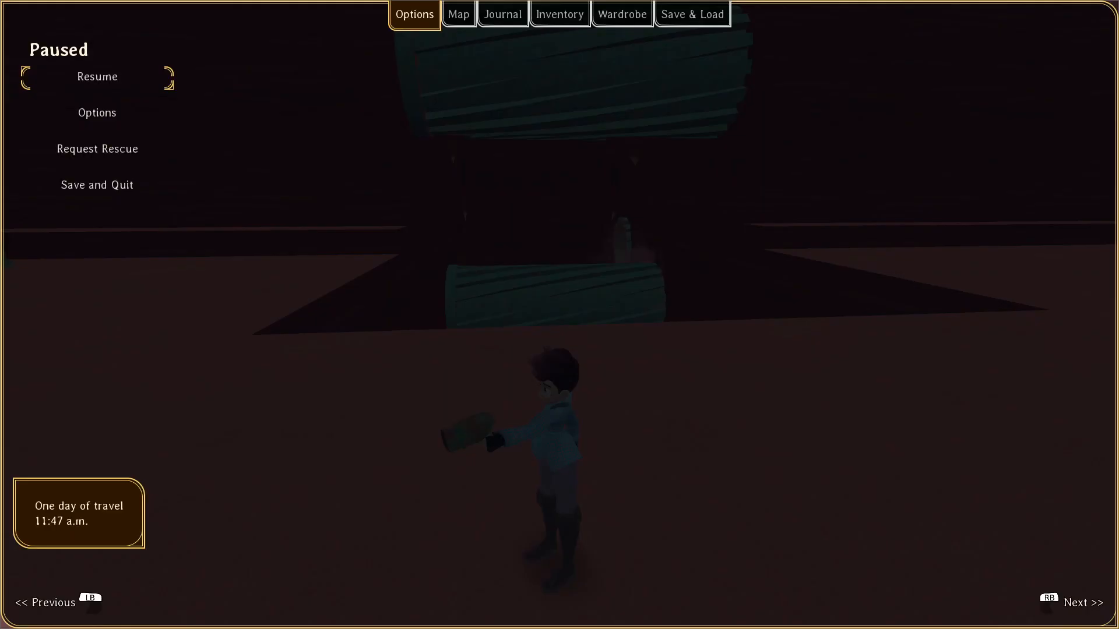
key(alt+Tab)
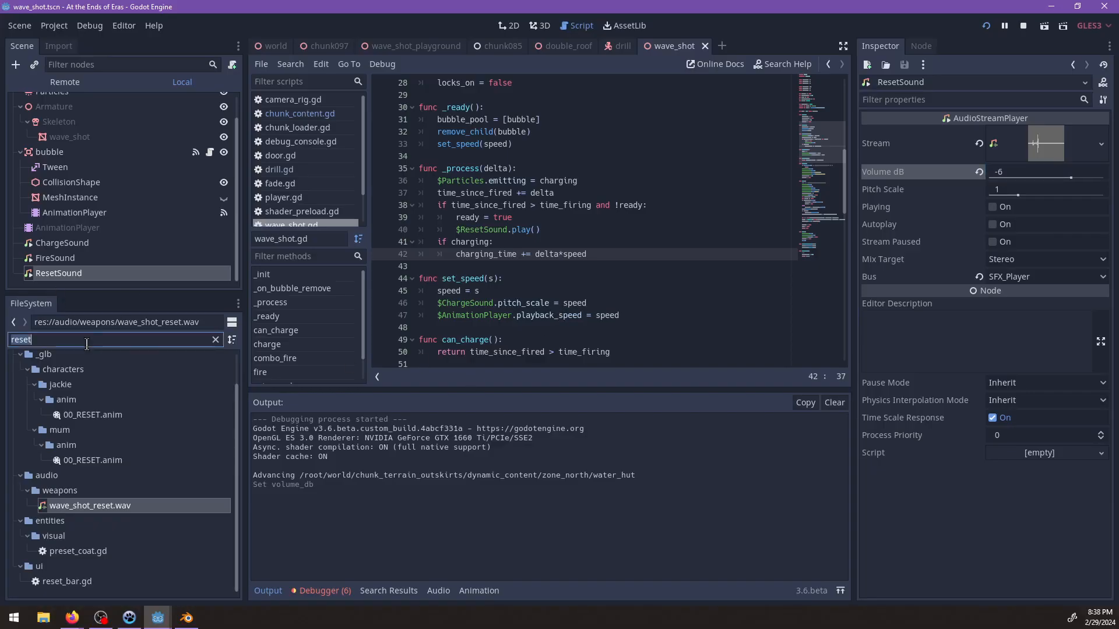
Set Unit dB to 0 on the AudioStreamPlayer3D node of the drill scene and save the scene.
click(620, 46)
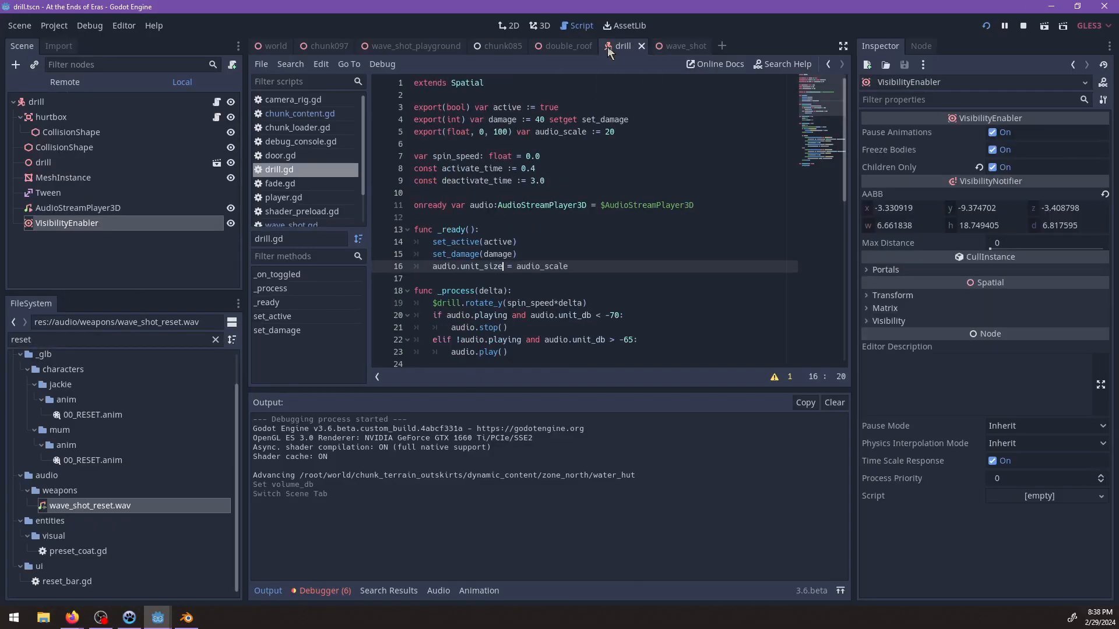
click(58, 210)
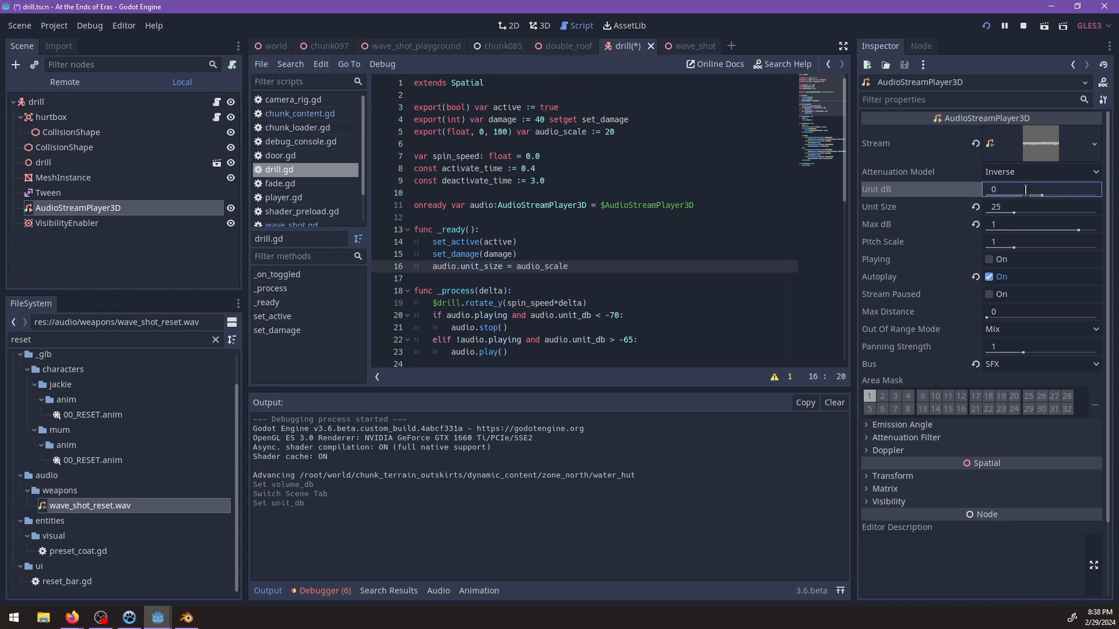
key(ctrl+s)
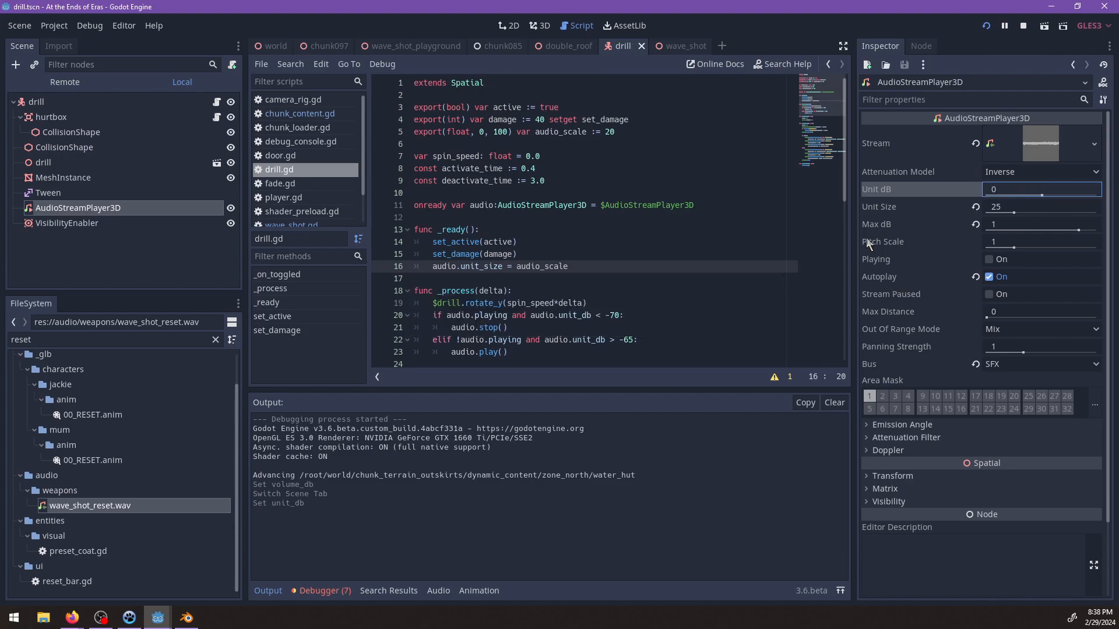
Switch to the running game, resume it, and run and jump off the ledge into the drill channel to check the drill audio.
key(alt+Tab)
key(Escape)
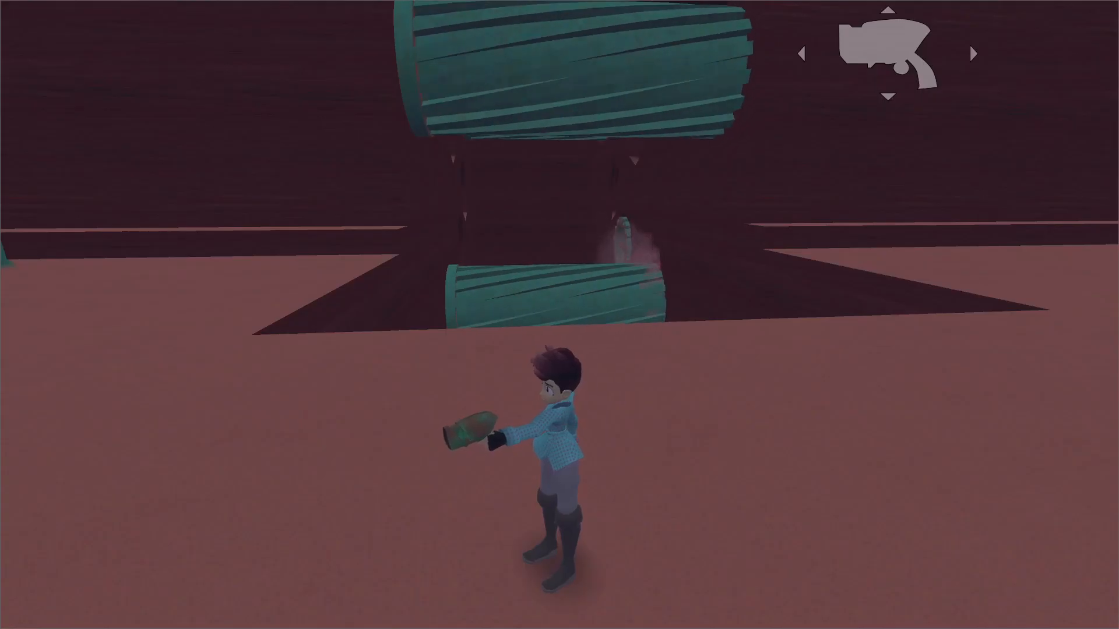
key(d)
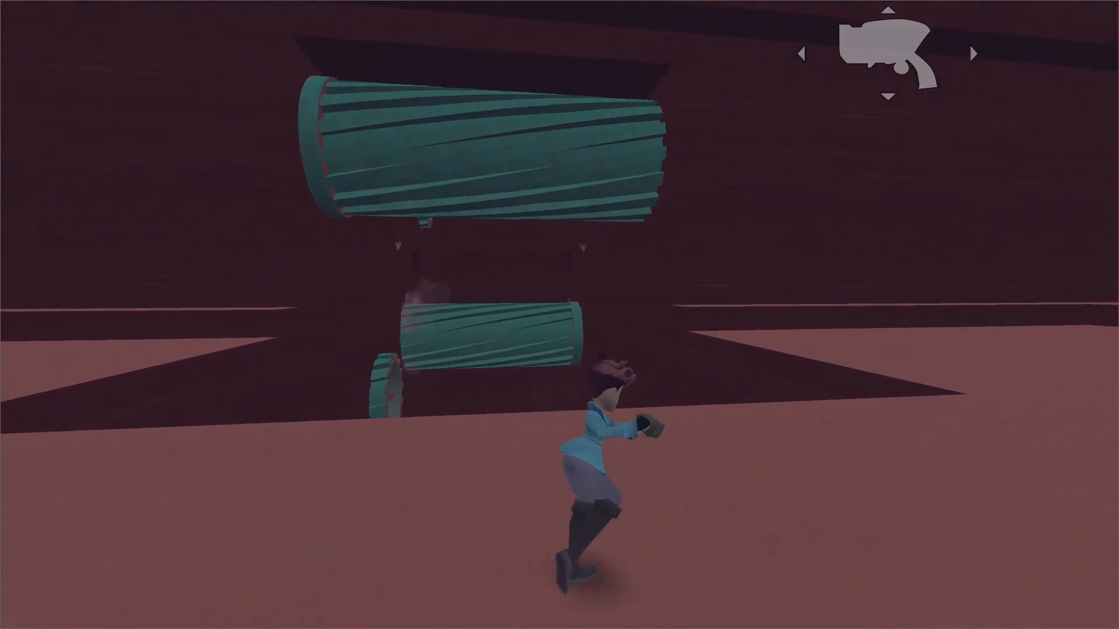
key(w)
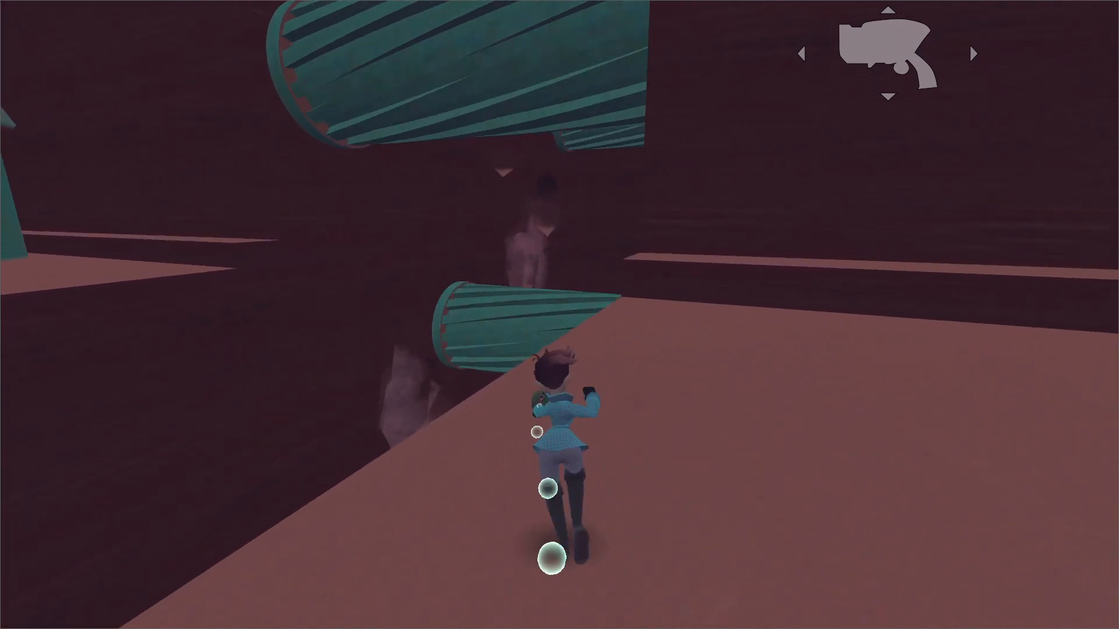
key(space)
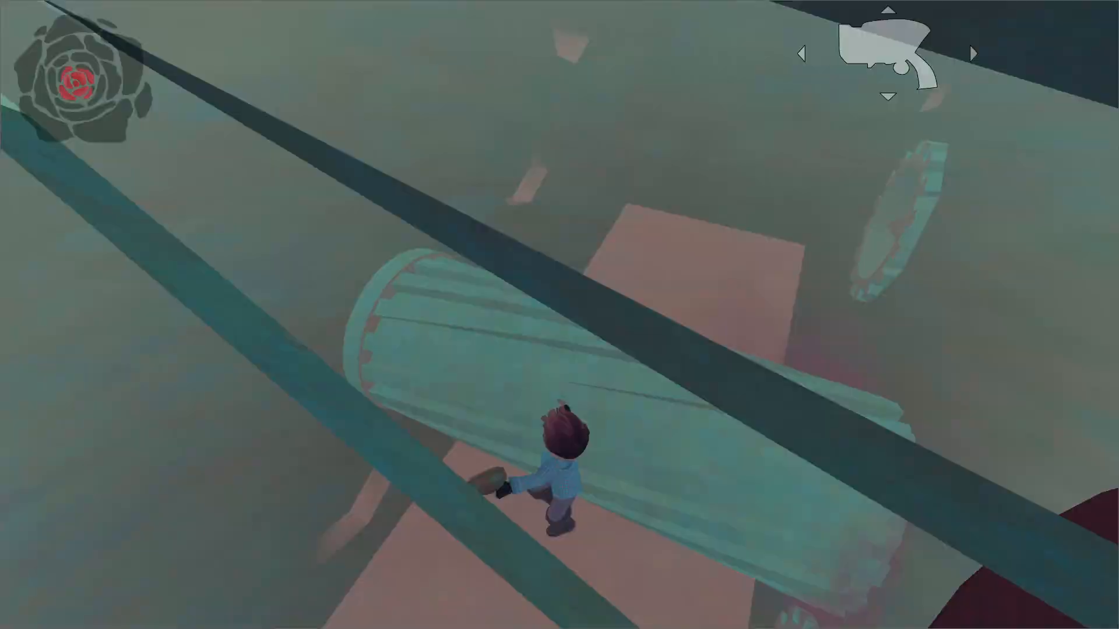
Run along the channel floor beneath the spinning drills to judge their loudness up close.
key(d)
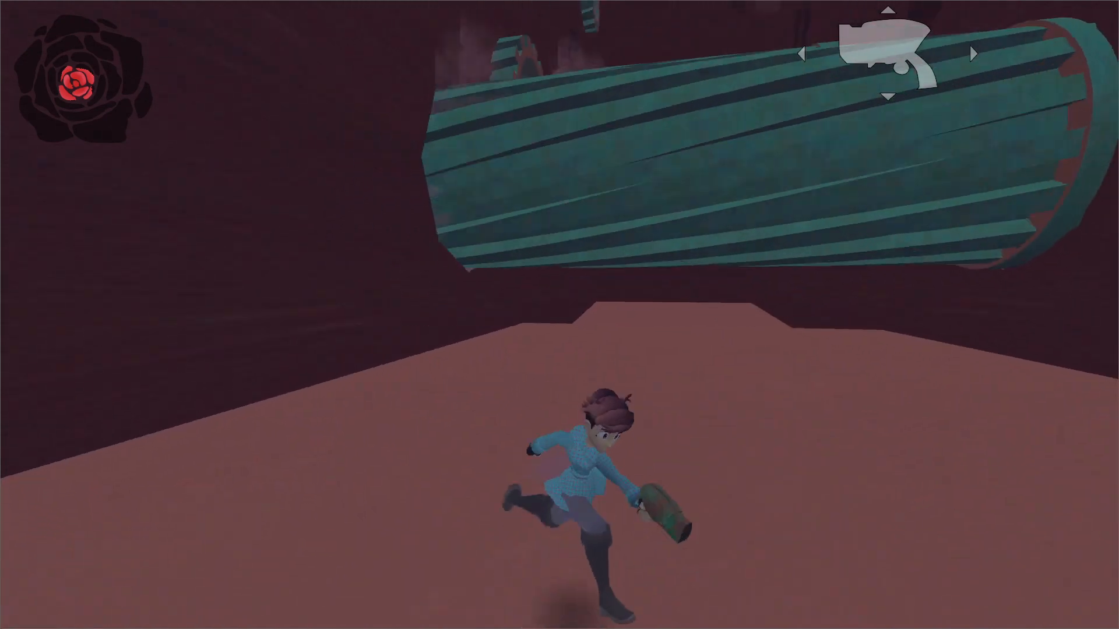
key(w)
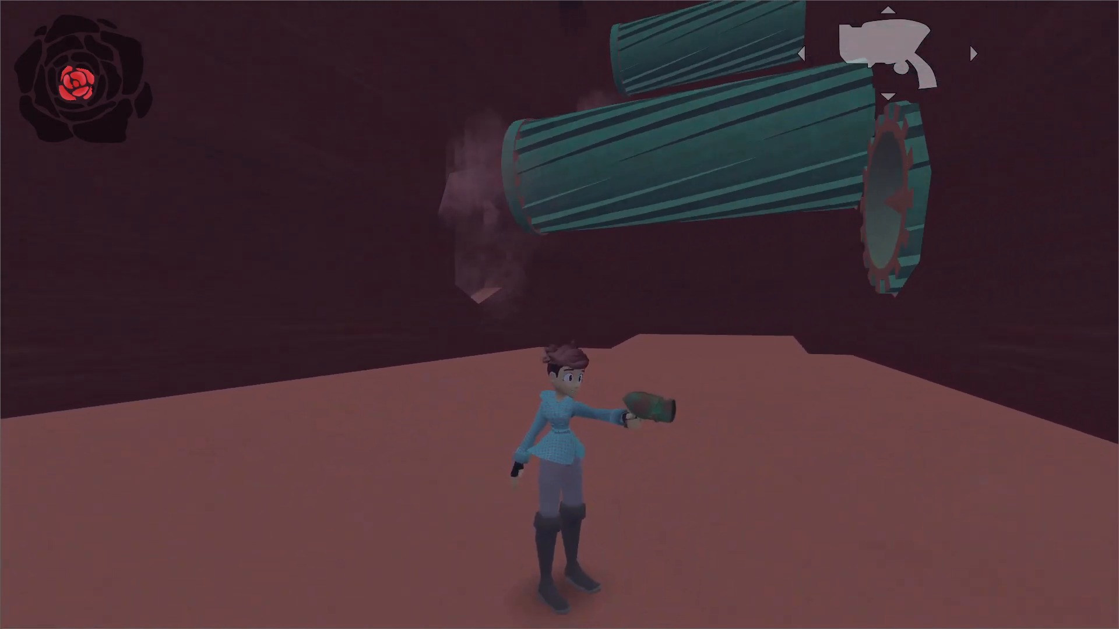
key(w)
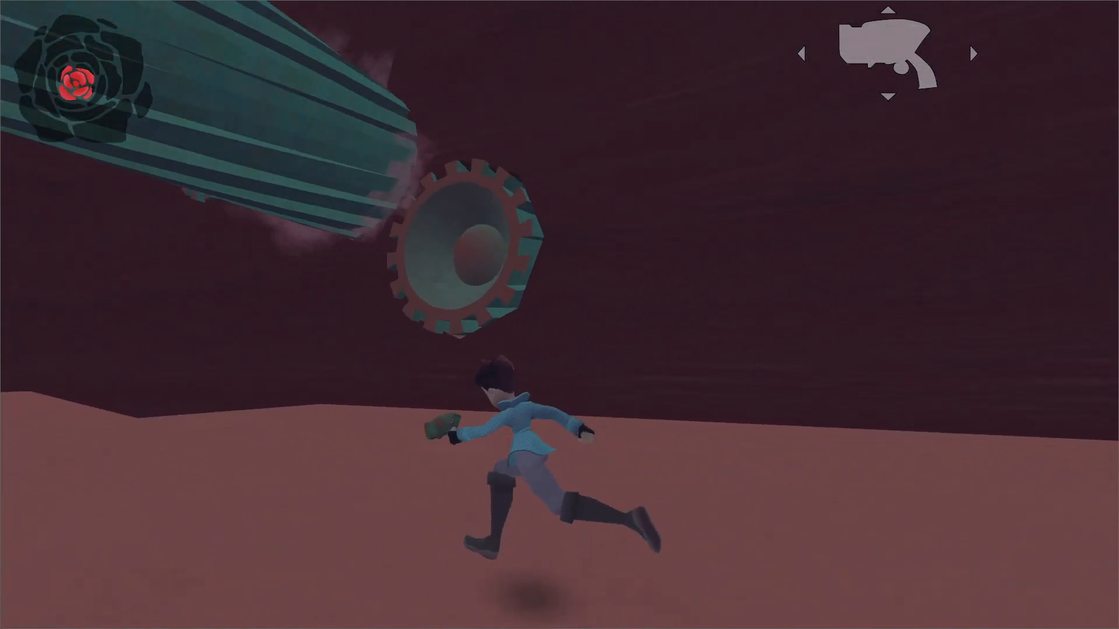
key(a)
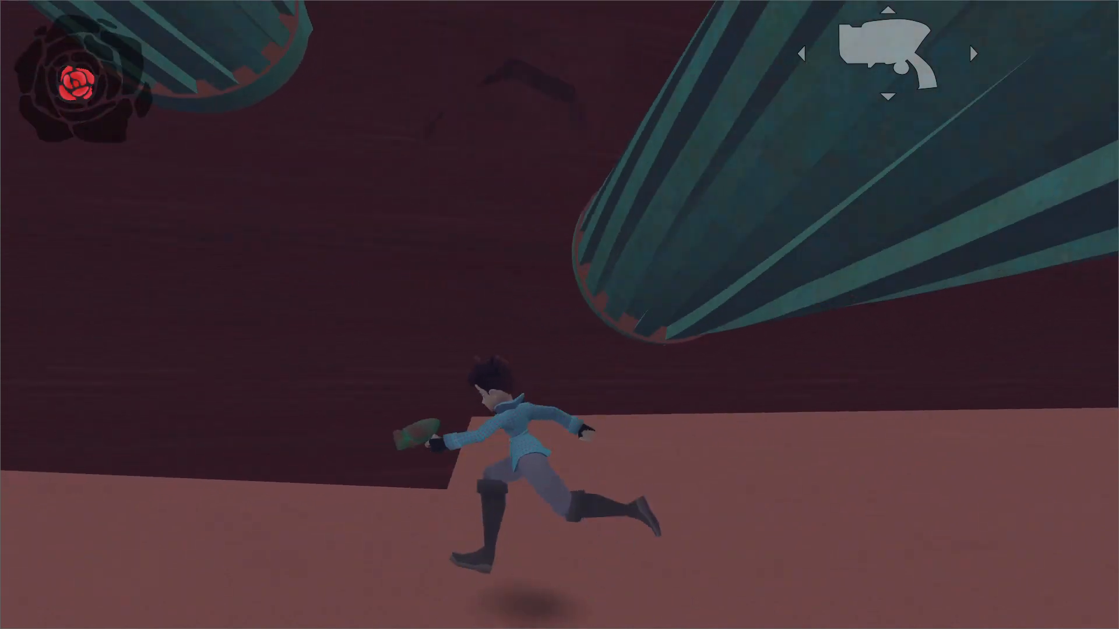
Jump up from the channel floor past the drills while firing the wave shot to compare the weapon and drill sounds.
key(w)
key(space)
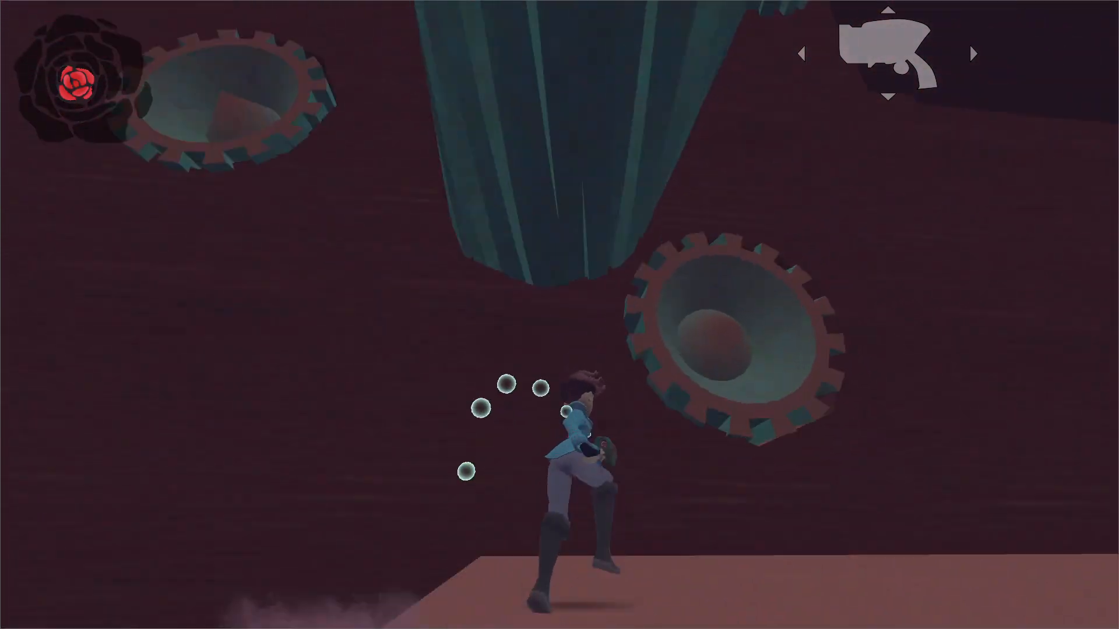
key(w)
key(space)
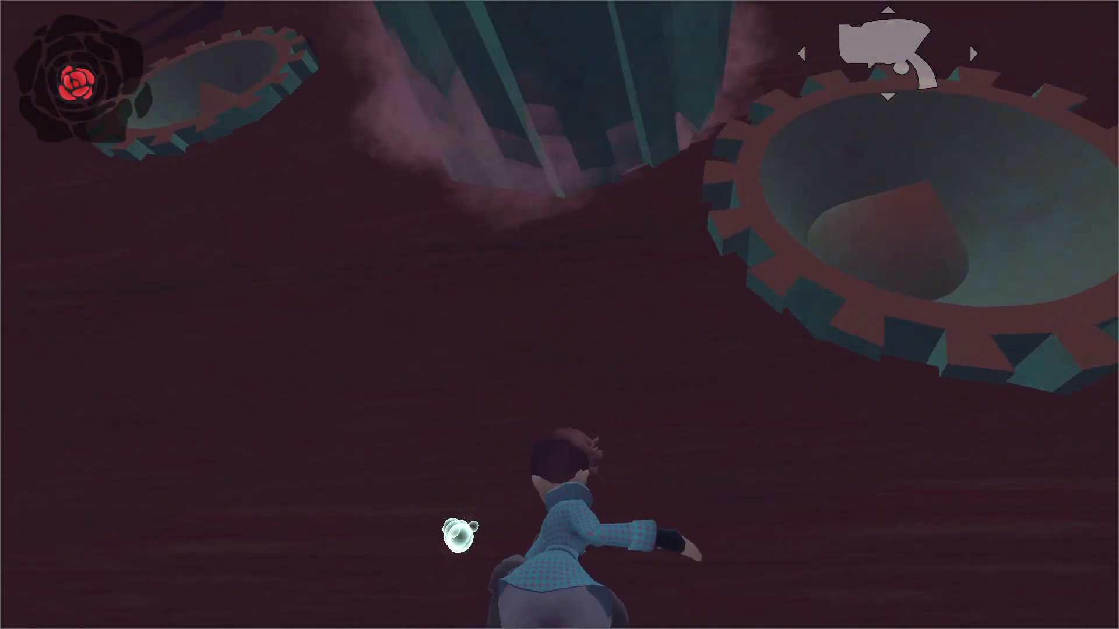
key(w)
key(space)
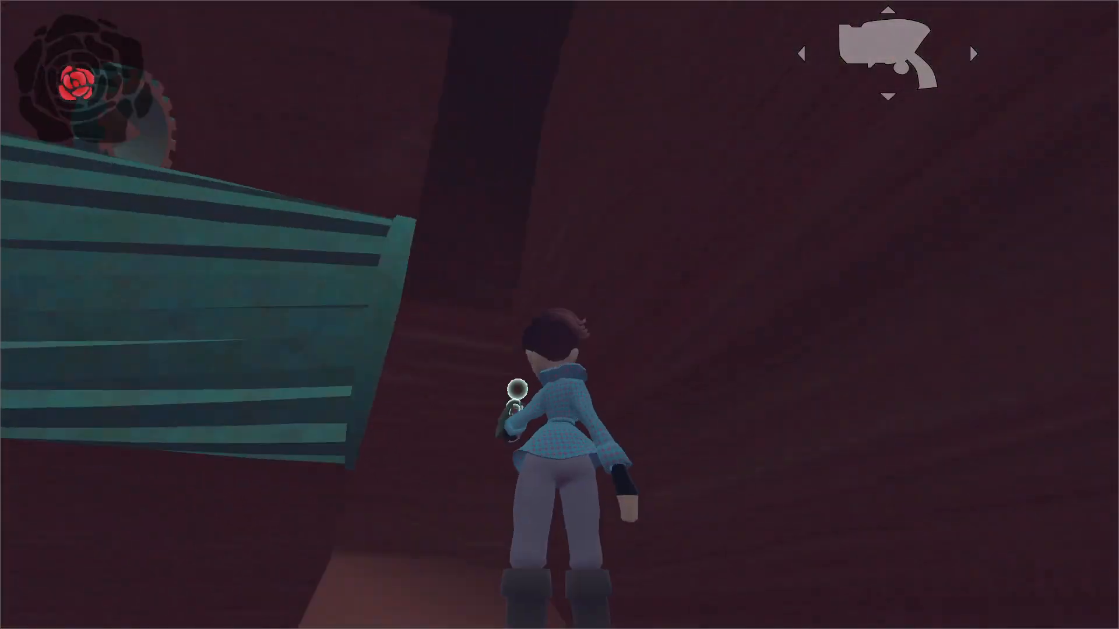
key(w)
key(space)
Playtest climbing the channel's rock walls and ledges between the drills with jumps and wave shot boosts.
key(space)
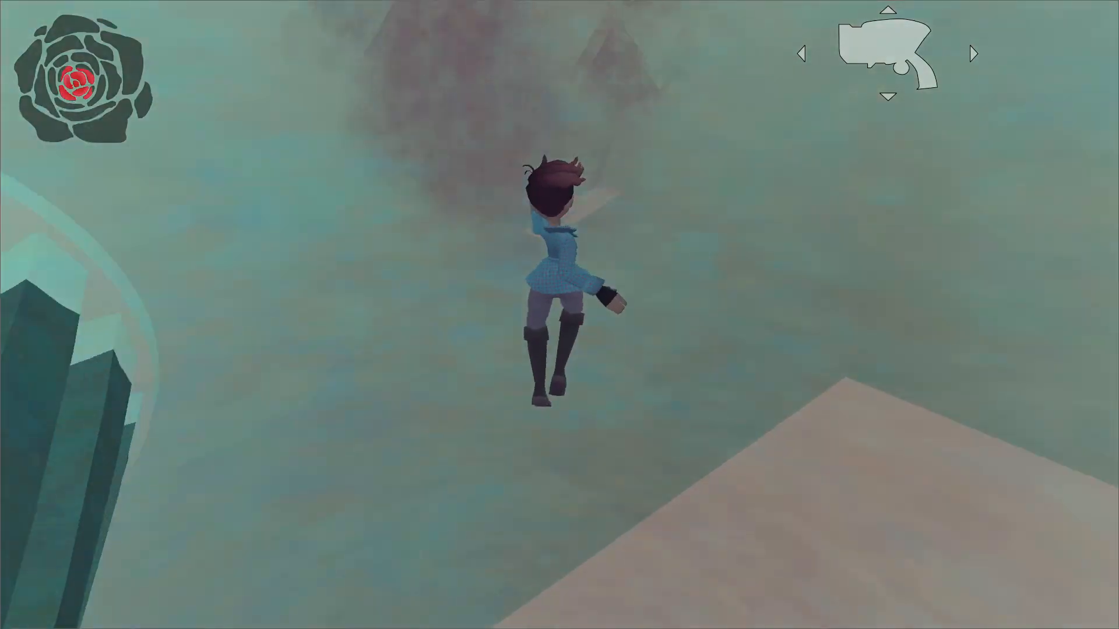
key(w)
key(space)
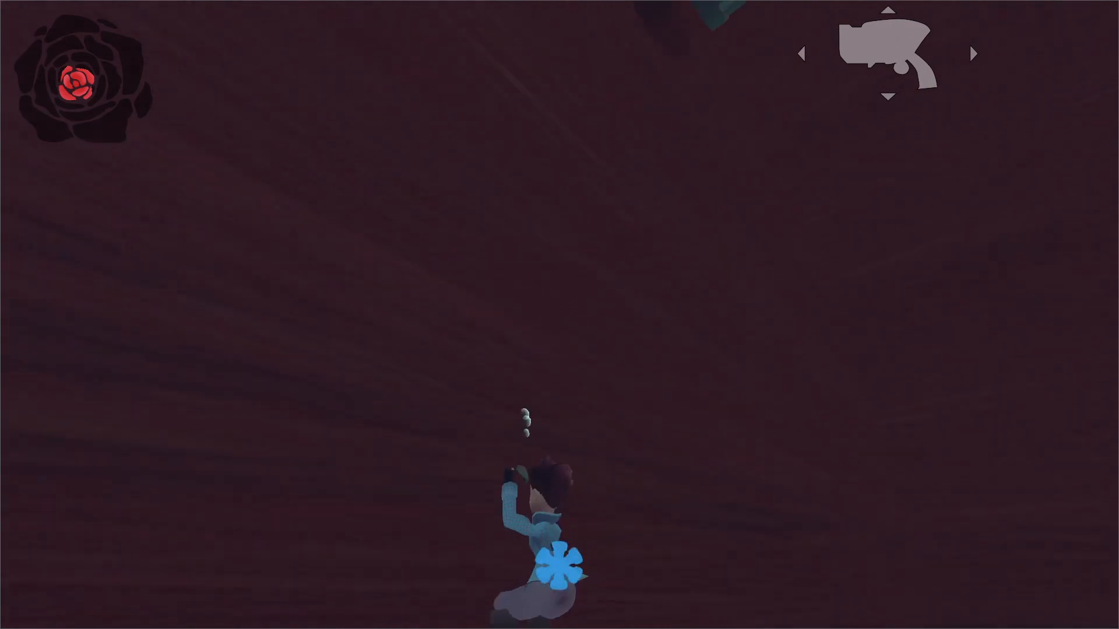
key(w)
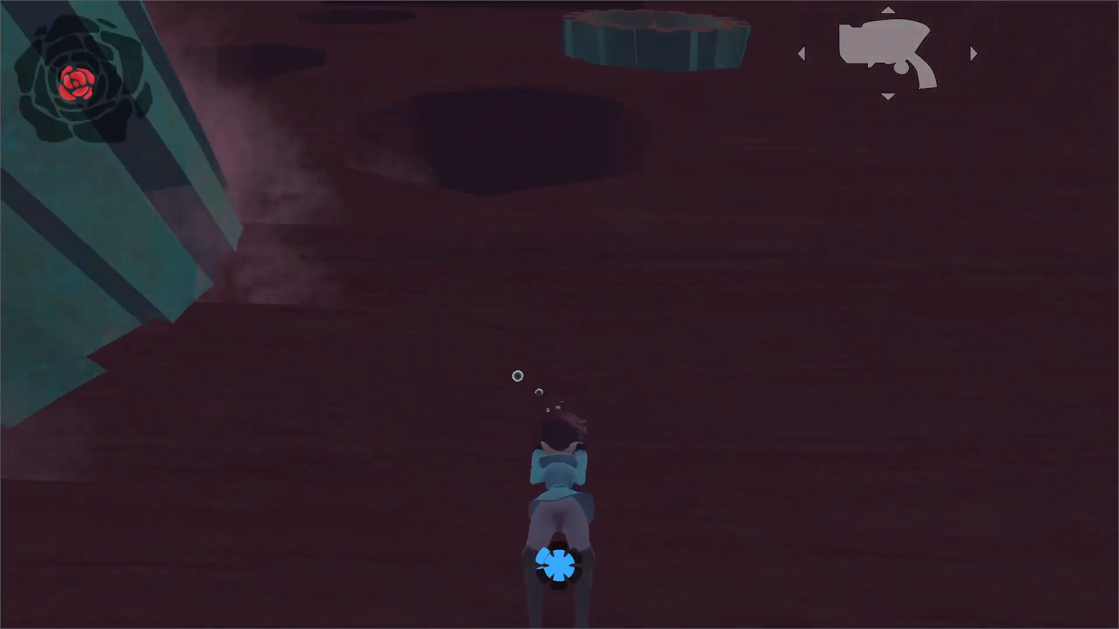
key(space)
key(w)
key(space)
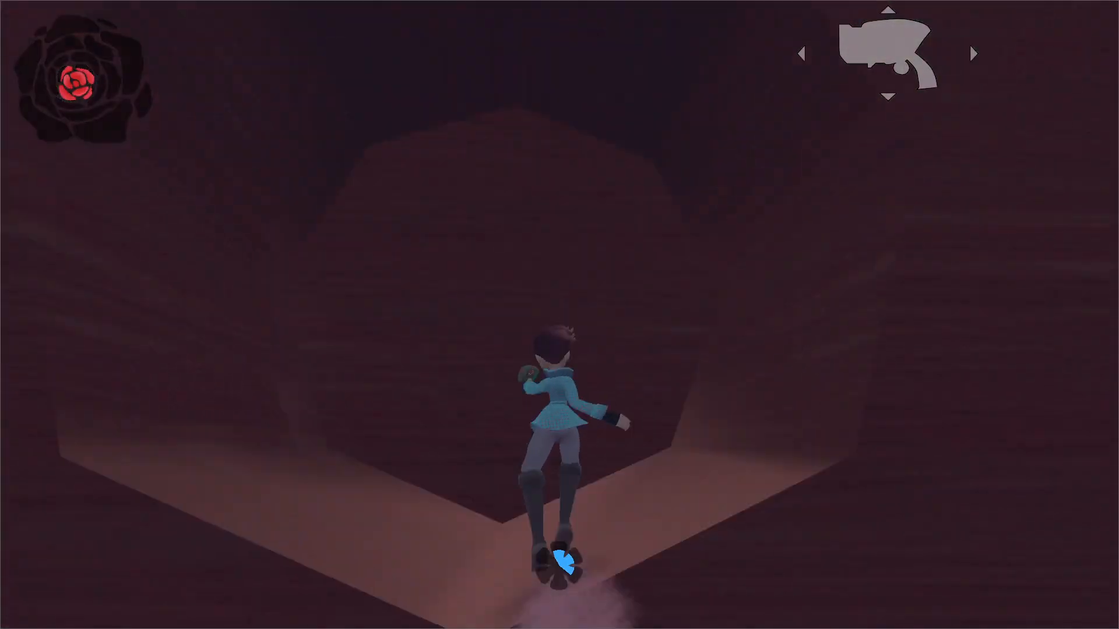
key(w)
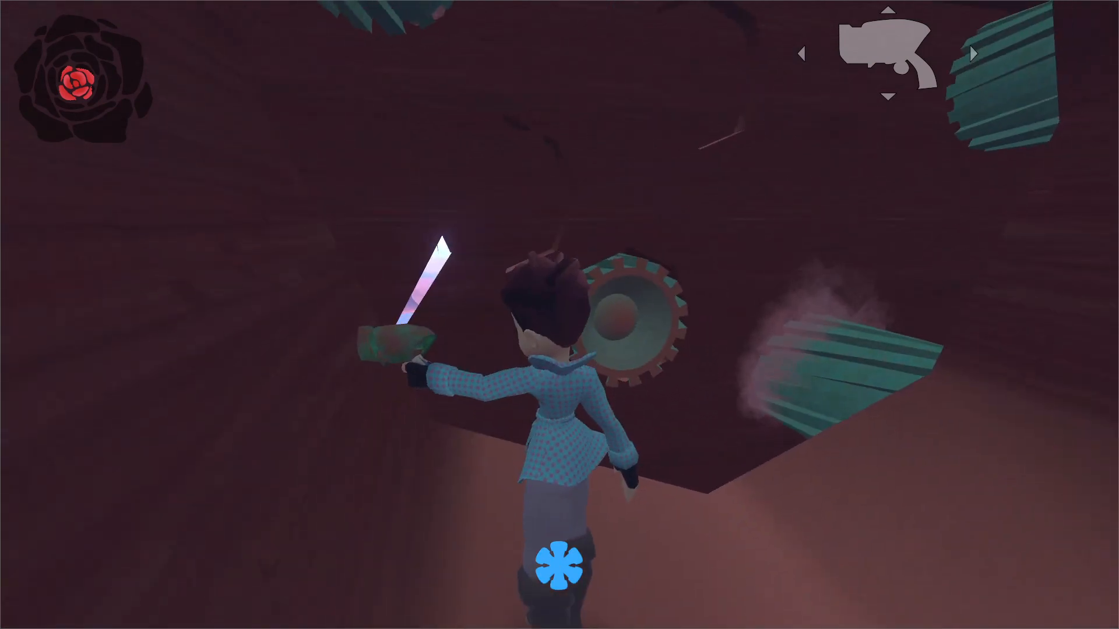
key(space)
key(w)
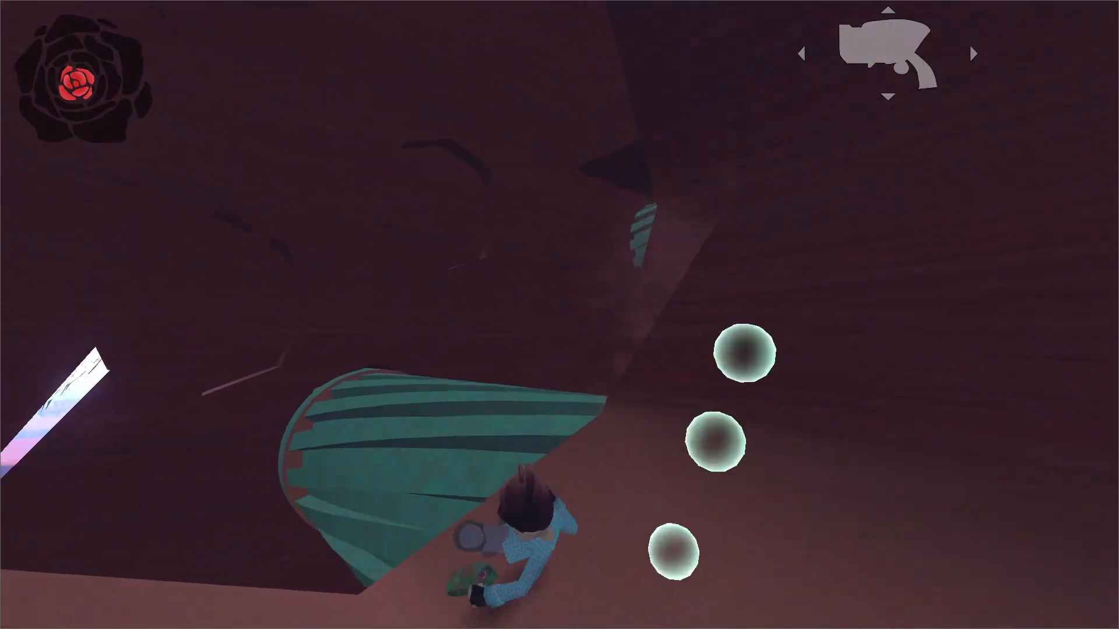
Playtest jumping from the narrow wall ledge past the horizontal drills with wave shot boosts.
key(w)
key(space)
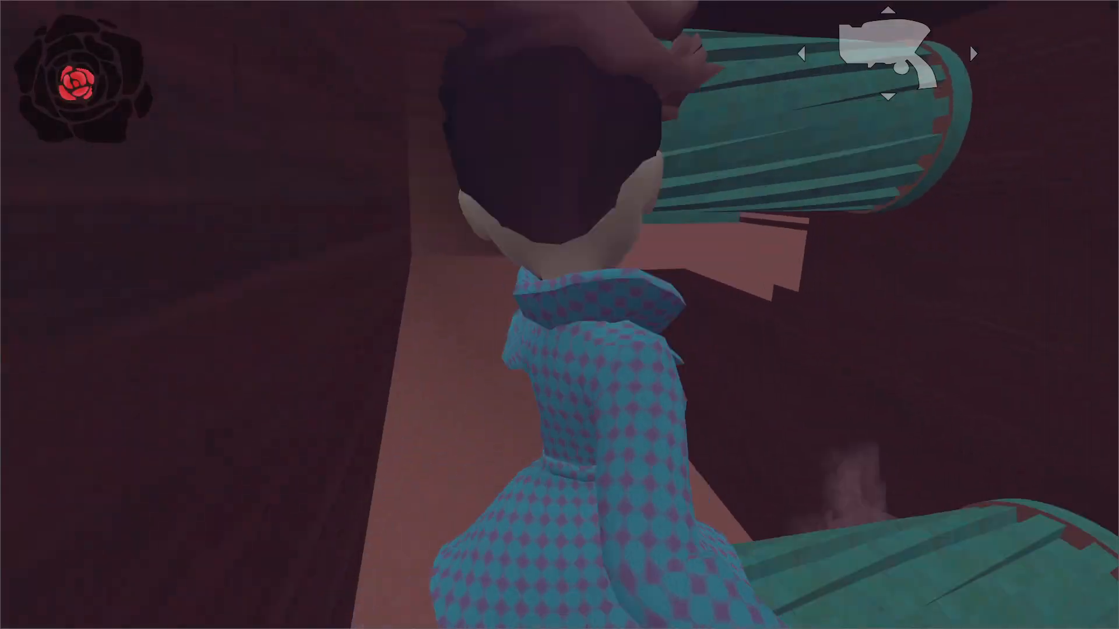
key(w)
key(space)
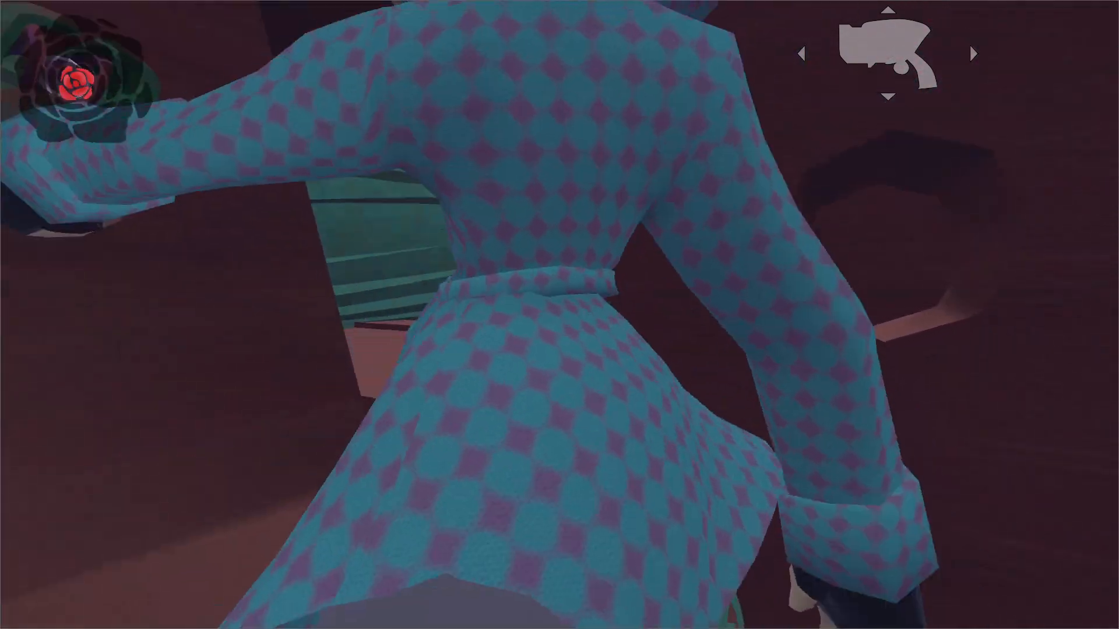
key(w)
key(space)
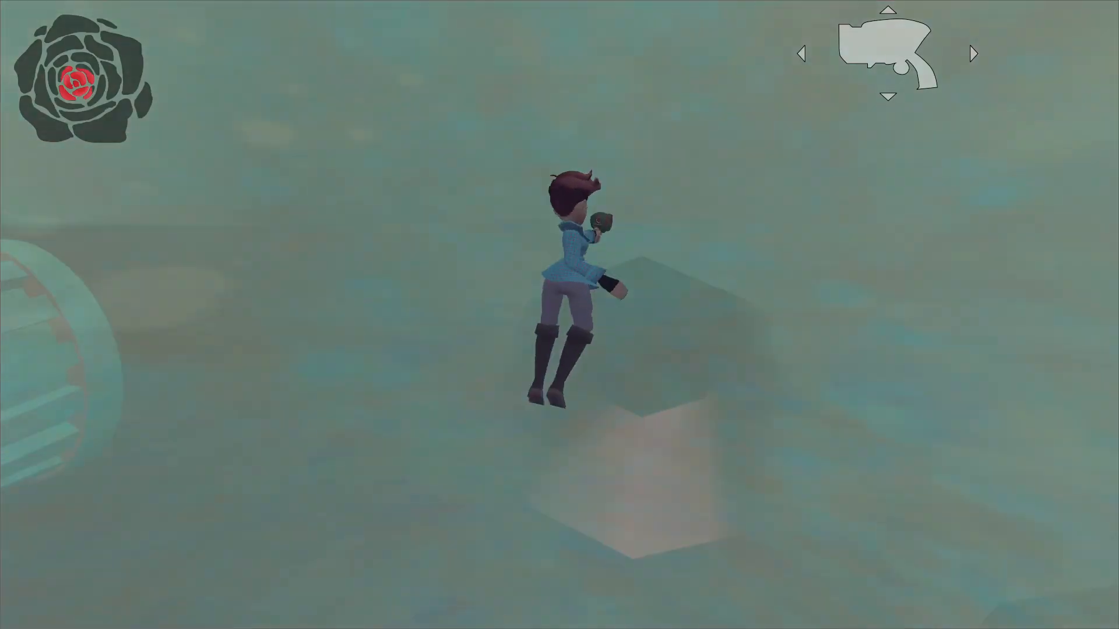
key(w)
key(space)
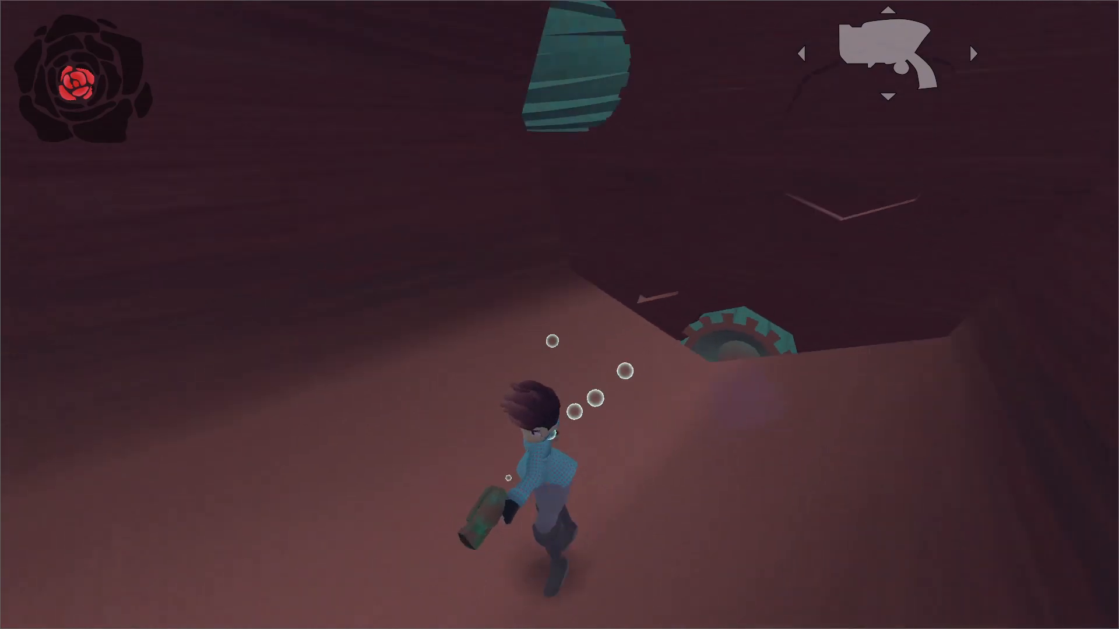
Launch off the sloped rock with the wave shot and travel between the drills to another corner ledge.
key(w)
key(space)
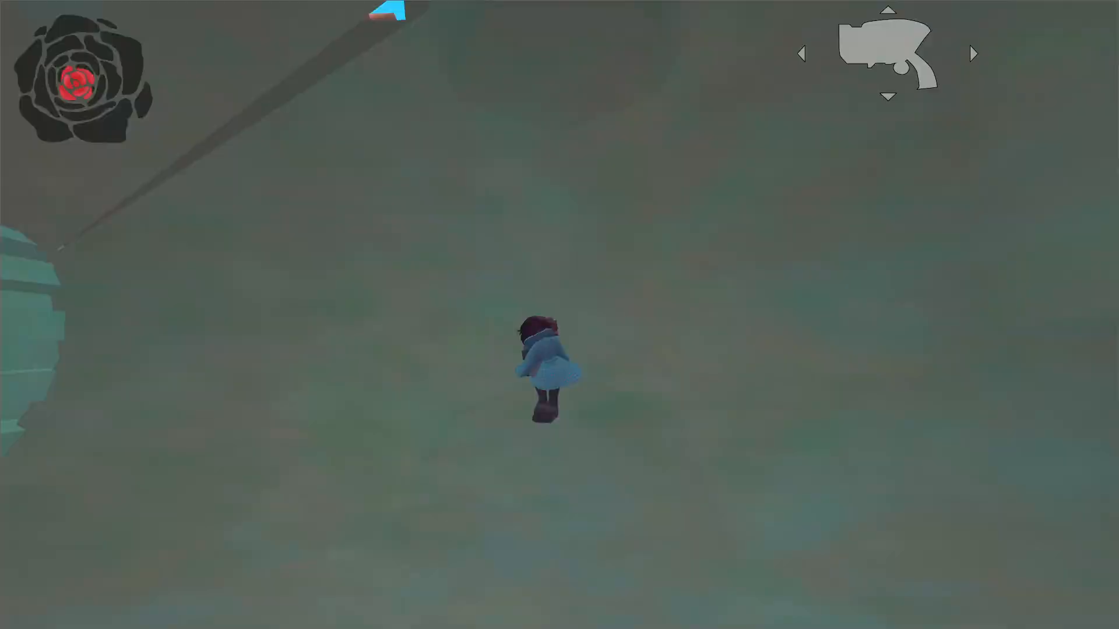
key(w)
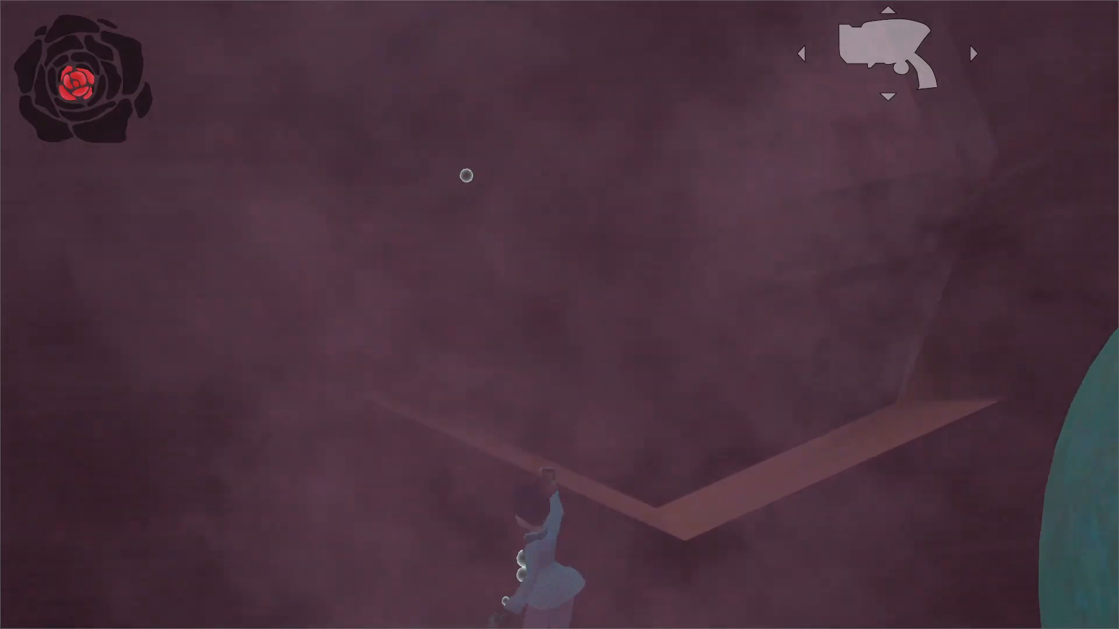
key(w)
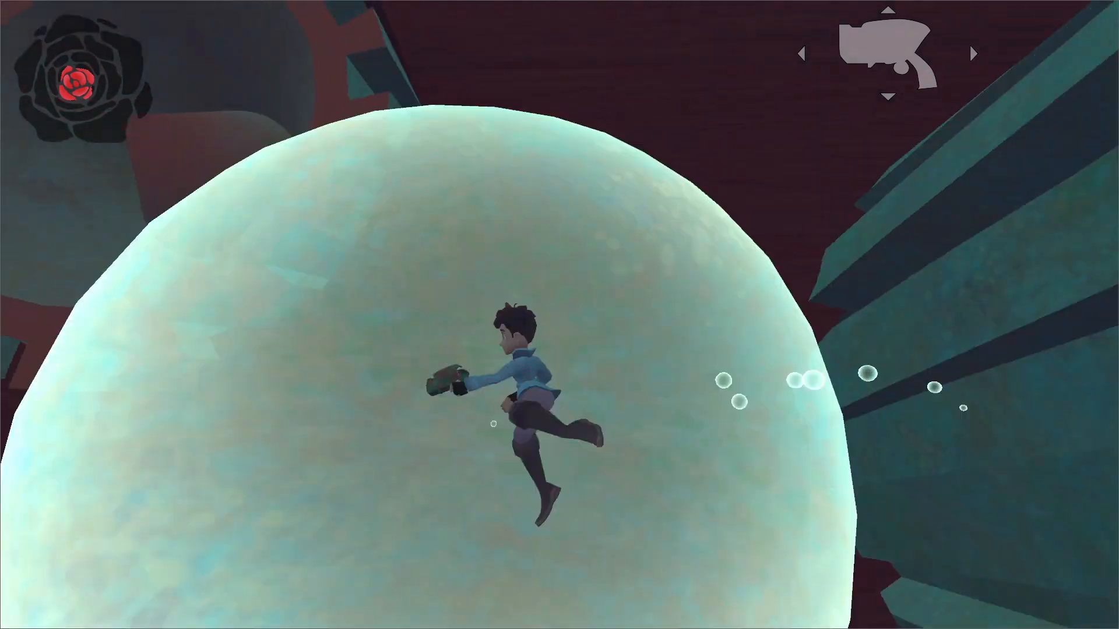
key(w)
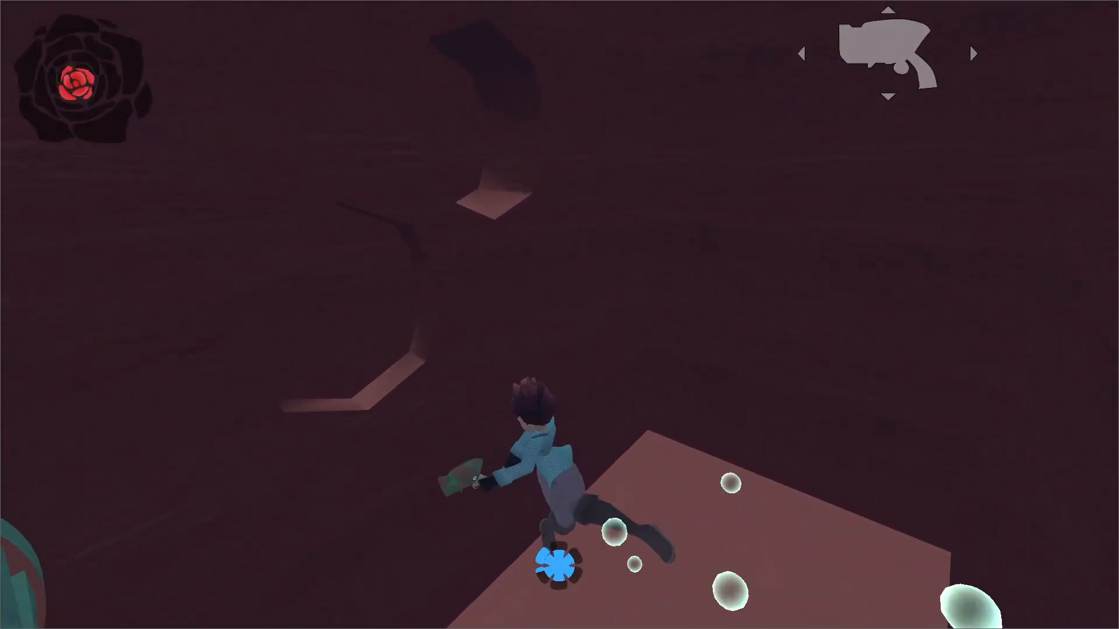
key(w)
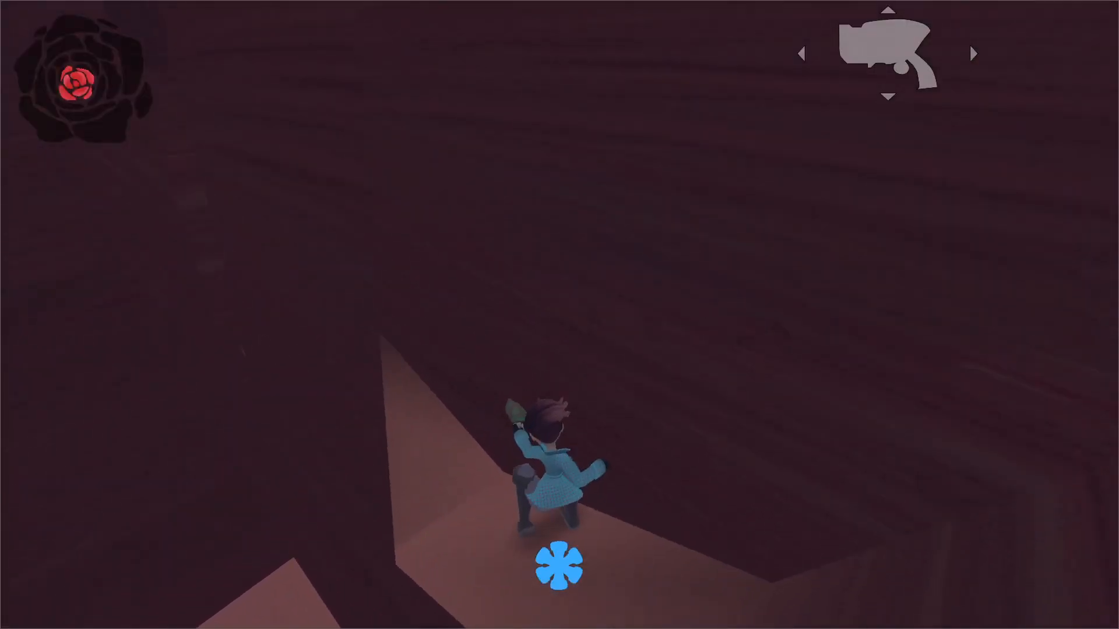
Test jumping up the channel wall beside the large horizontal drill from the corner ledge.
key(w)
key(space)
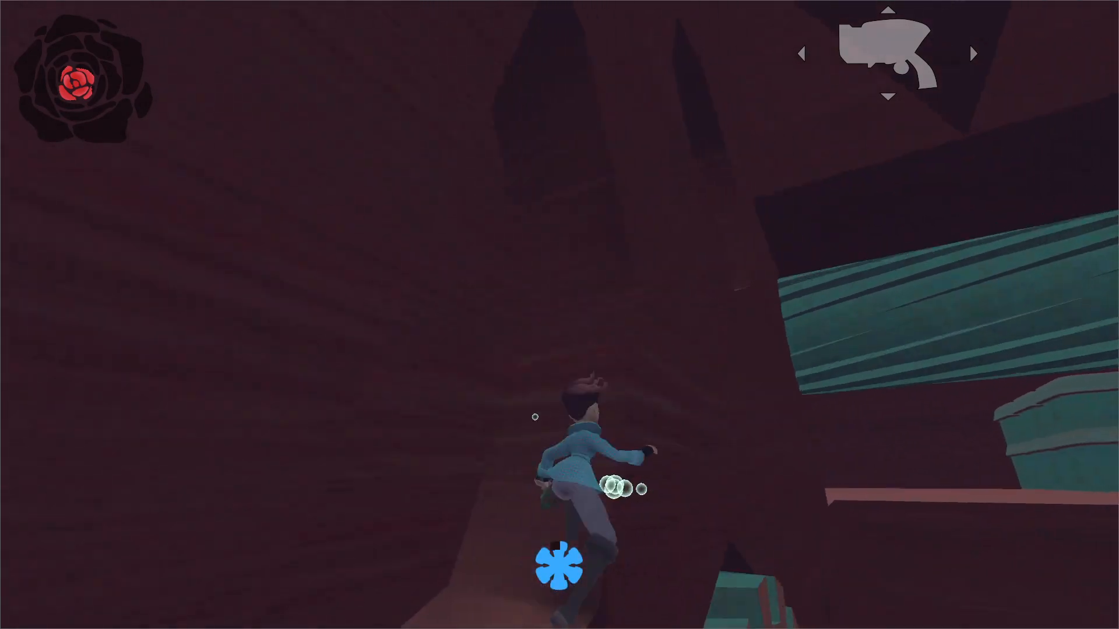
key(space)
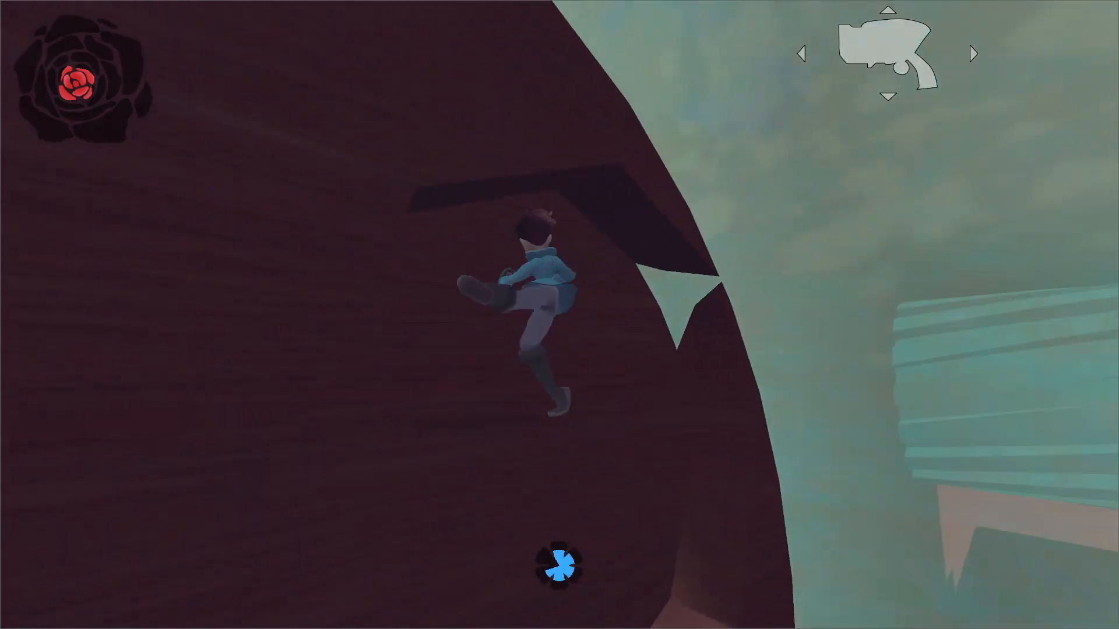
key(w)
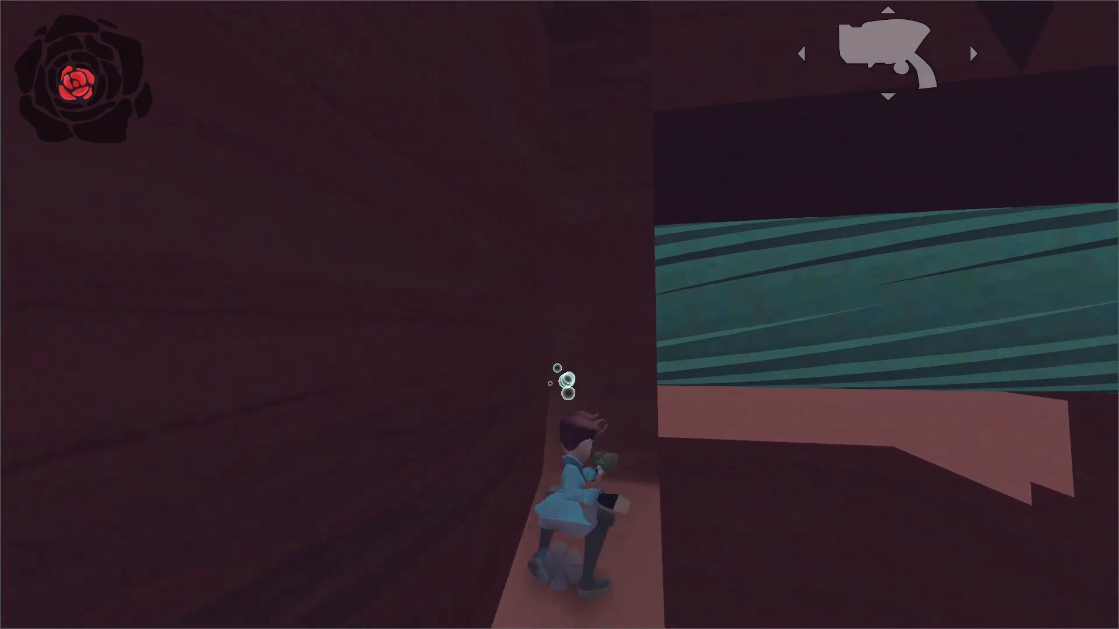
key(space)
key(space)
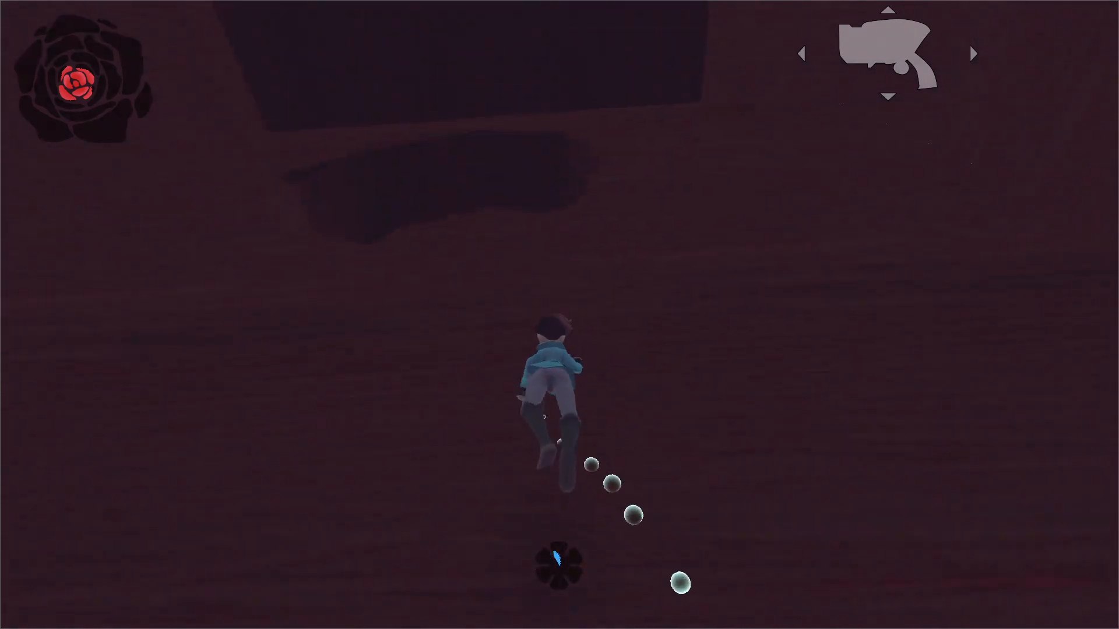
Climb from the upper wall ledge out of the channel, and run and jump across the flat ground along its edge.
key(w)
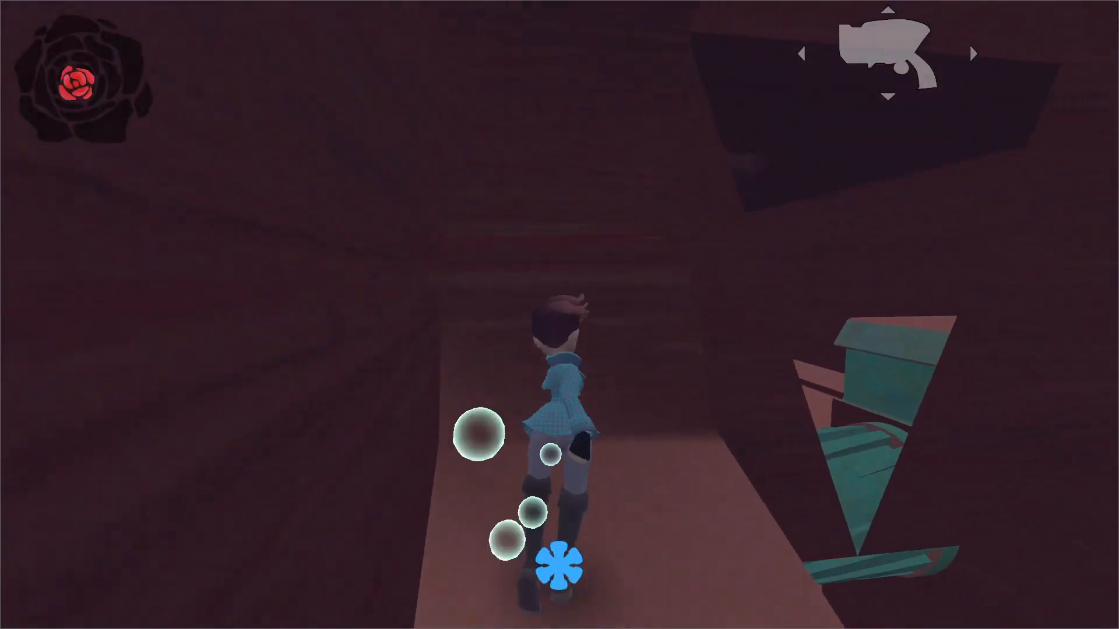
key(w)
key(space)
key(space)
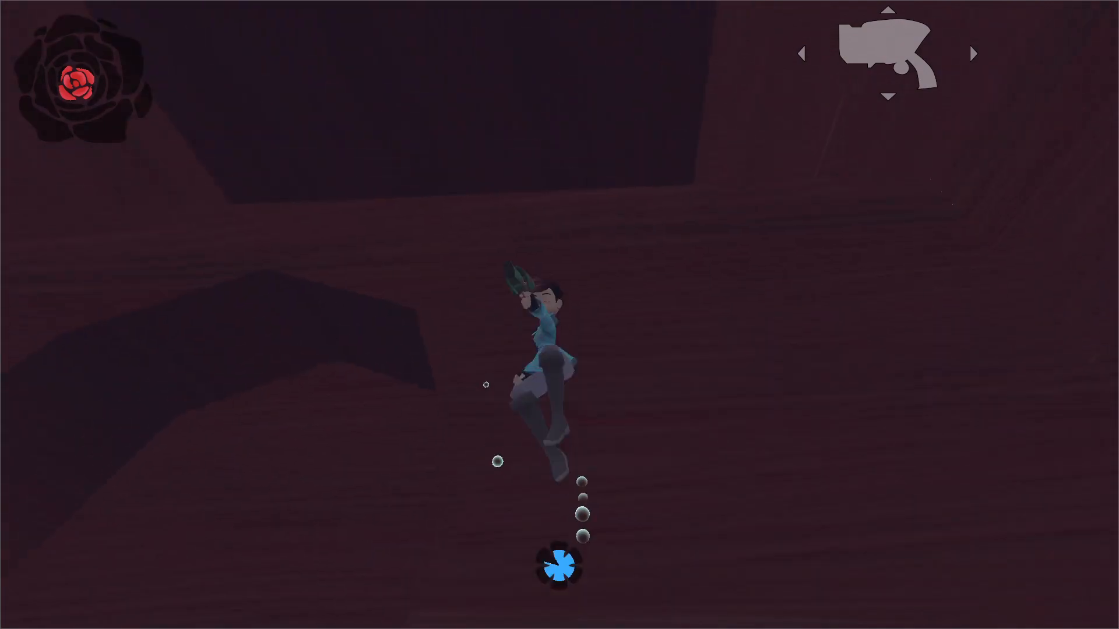
key(w)
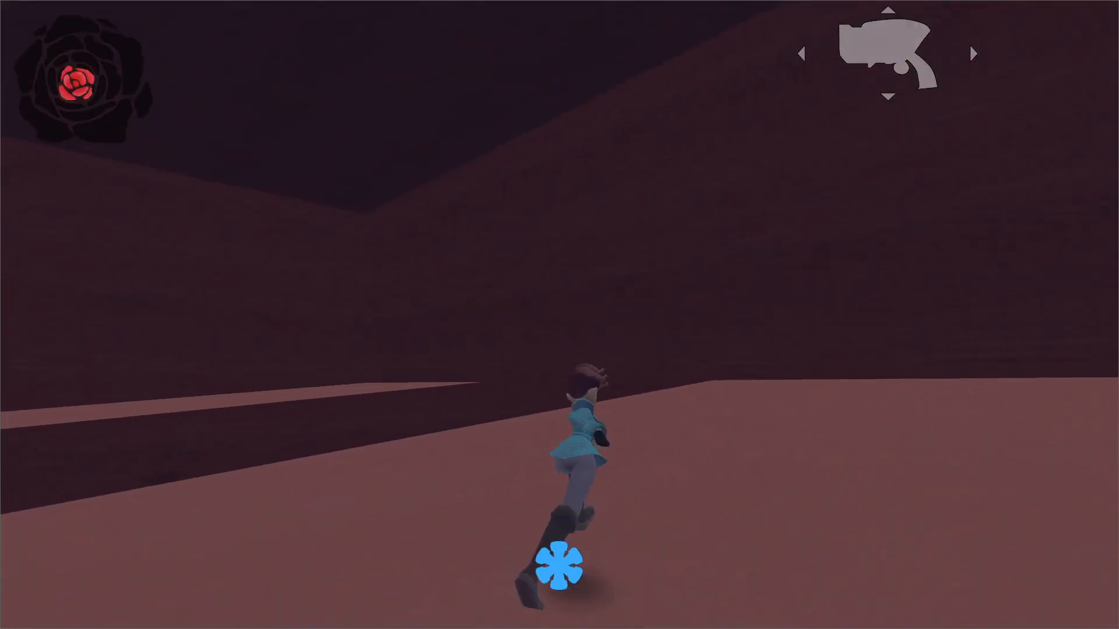
key(w)
key(space)
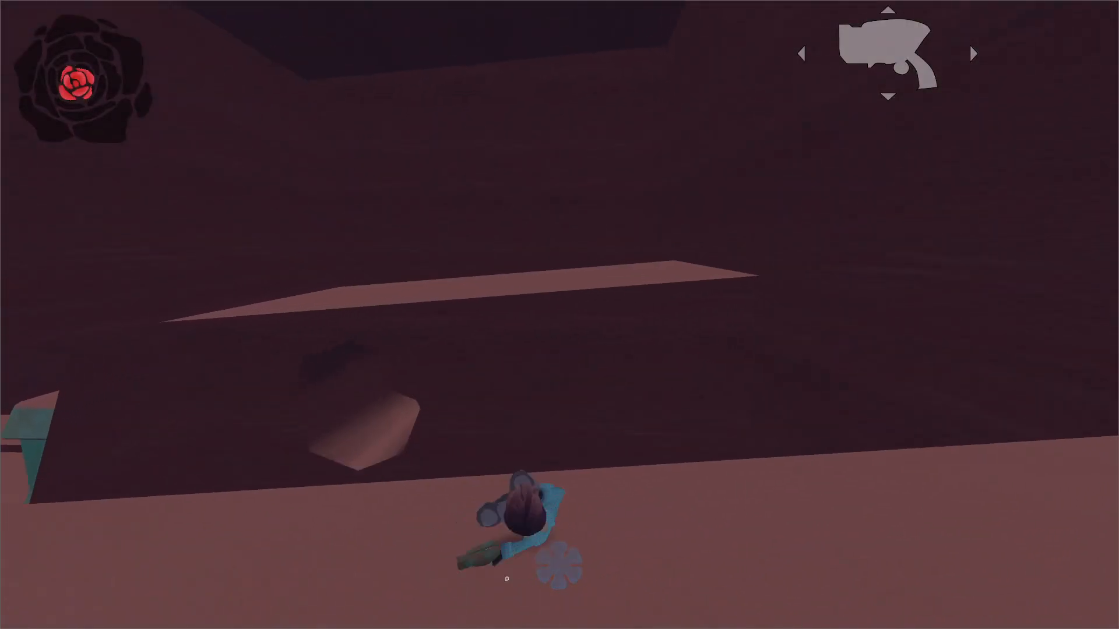
key(space)
key(w)
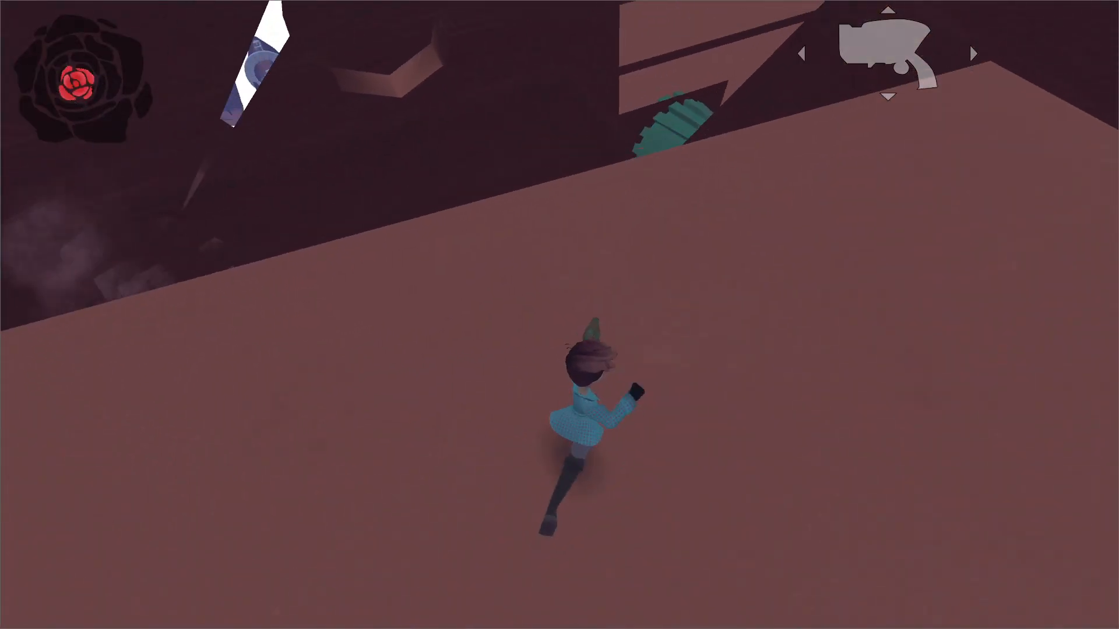
Playtest jumping off the flat ground into the drill channel and boosting with the wave shot onto the ledge beside the drills.
key(space)
key(w)
key(space)
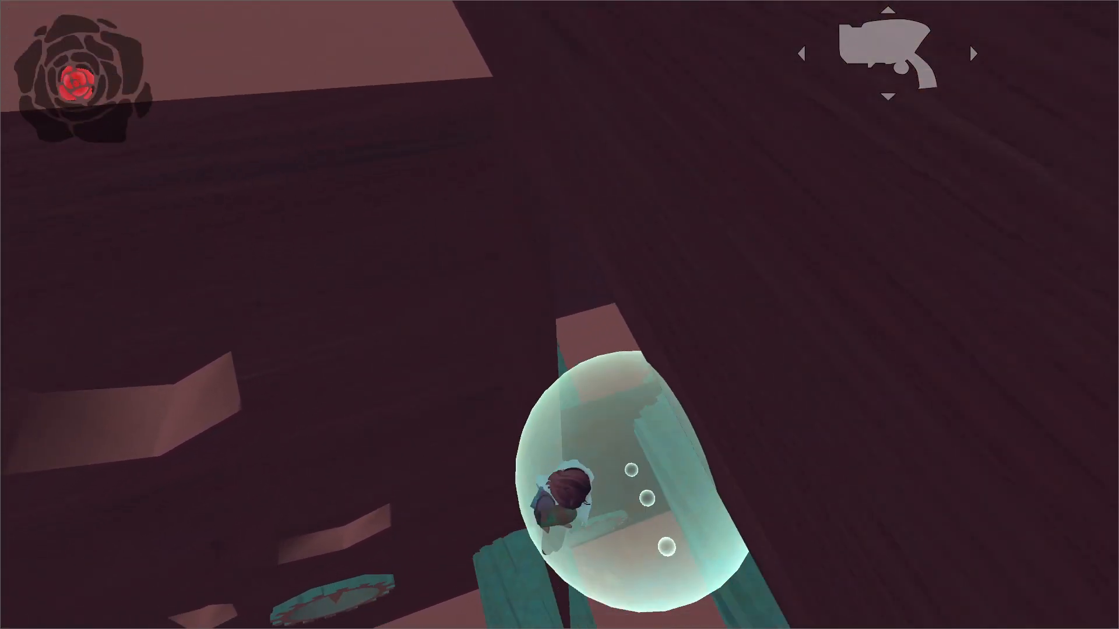
key(space)
key(w)
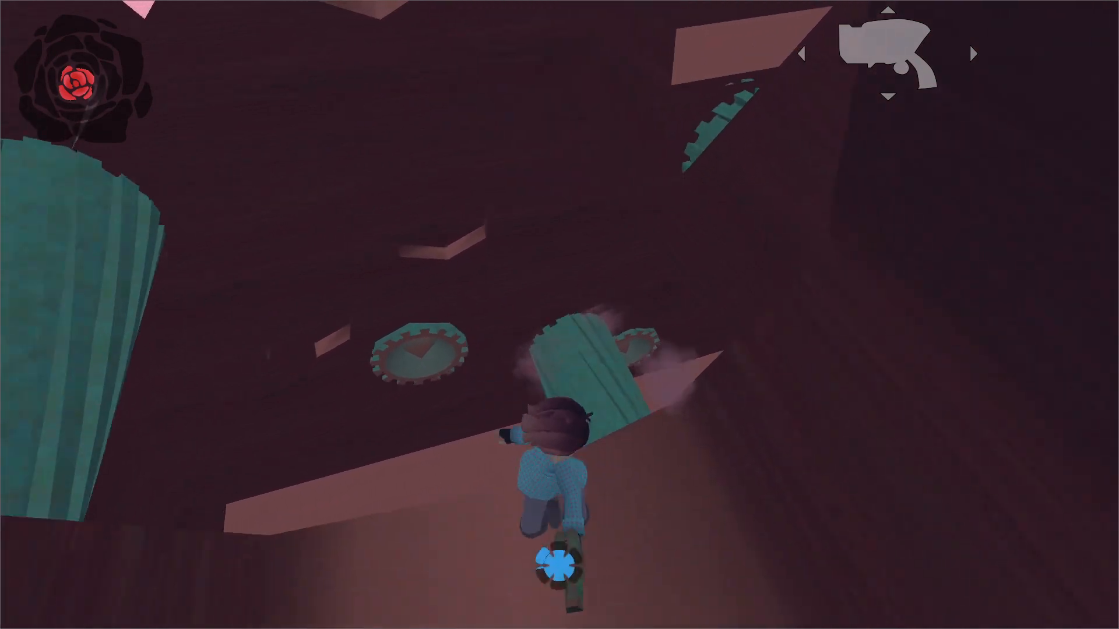
key(s)
key(w)
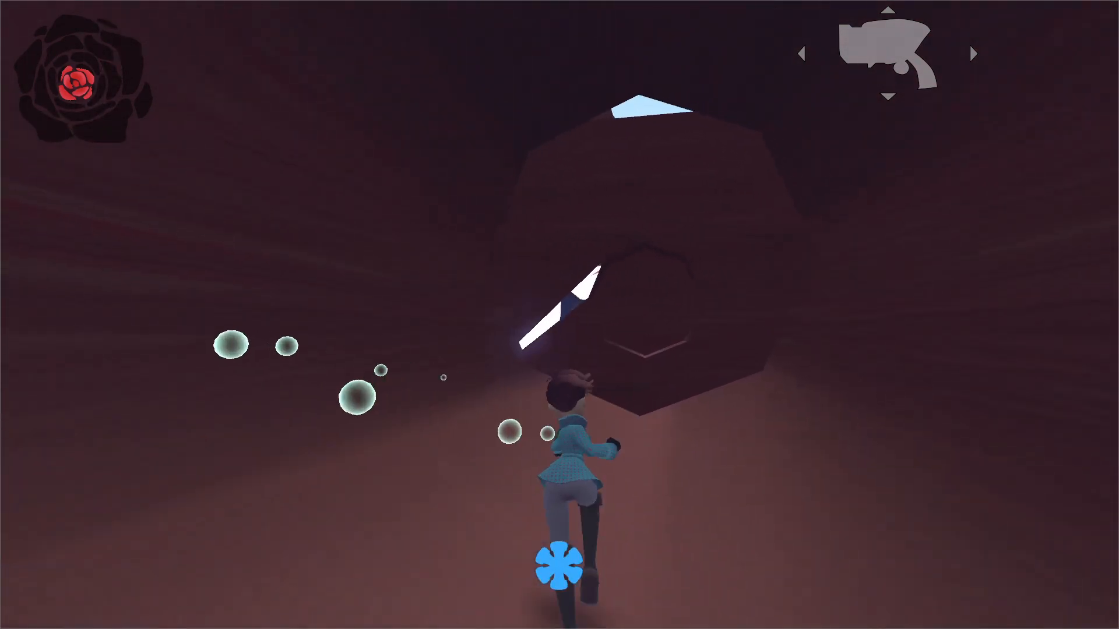
Run along the channel ledge and jump along the dark wall towards the V-shaped corner ledge.
key(space)
key(space)
key(w)
key(space)
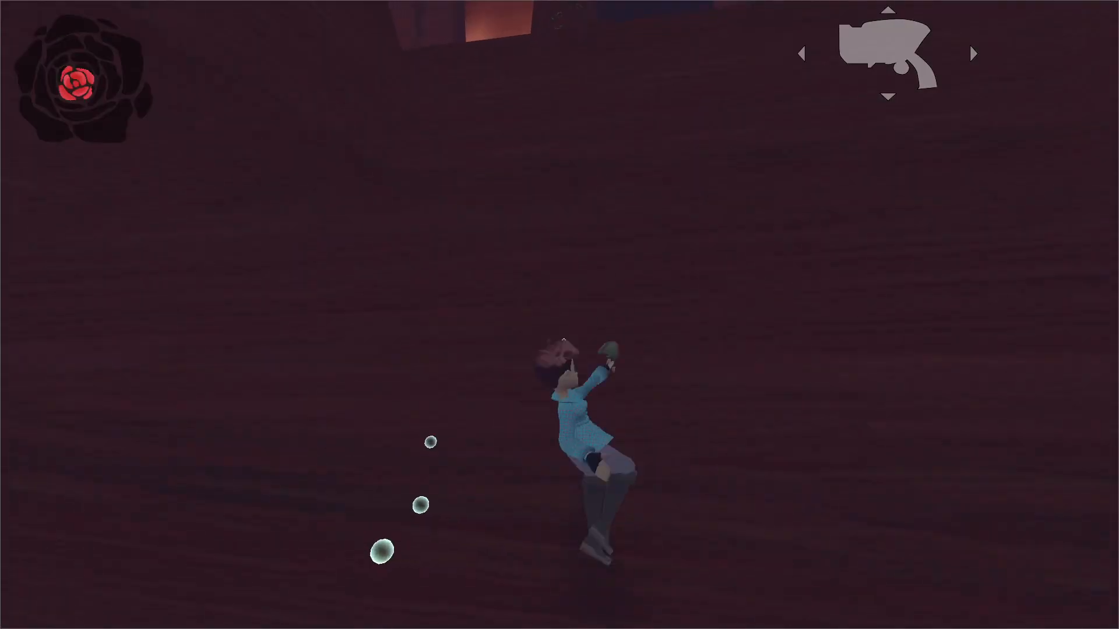
key(w)
key(space)
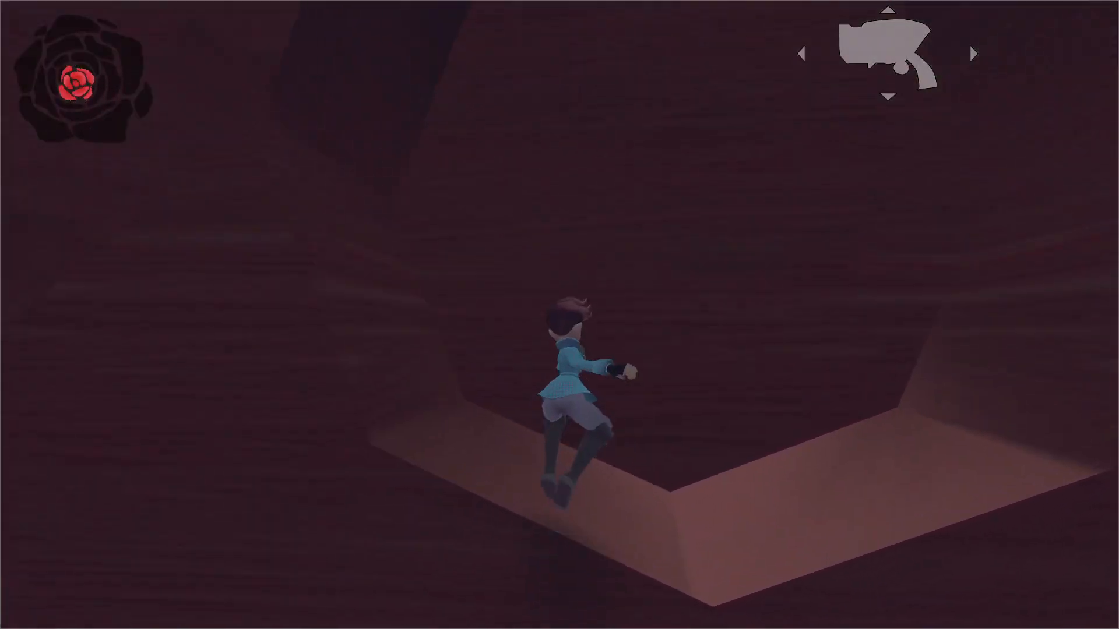
key(w)
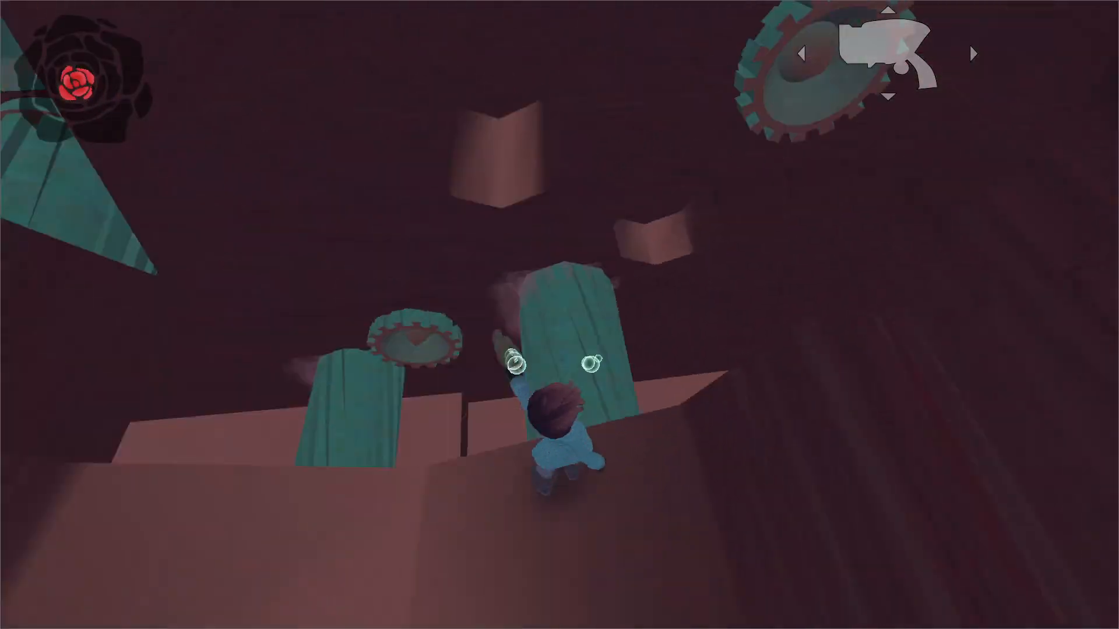
Leap from the corner ledge past the drills with a wave shot boost and land on the flat ground above.
key(w)
key(space)
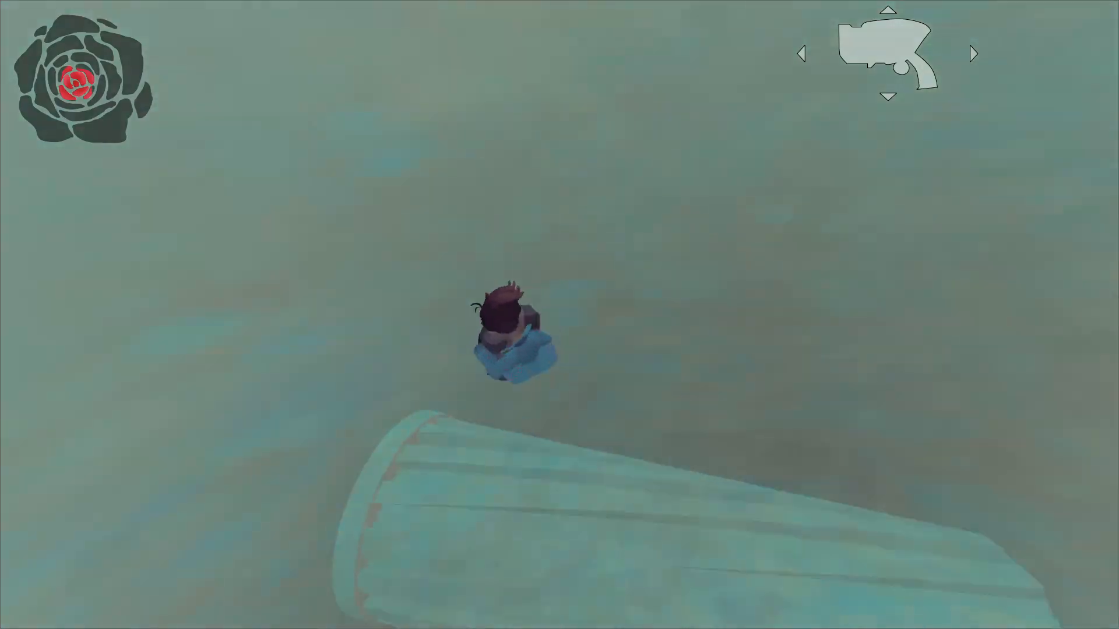
key(w)
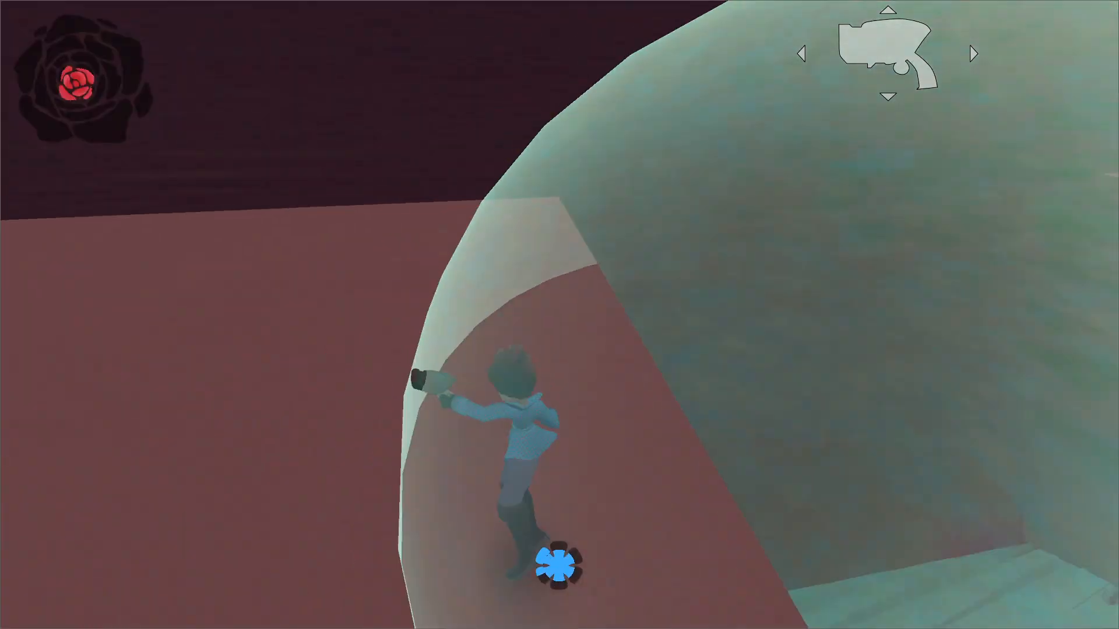
key(w)
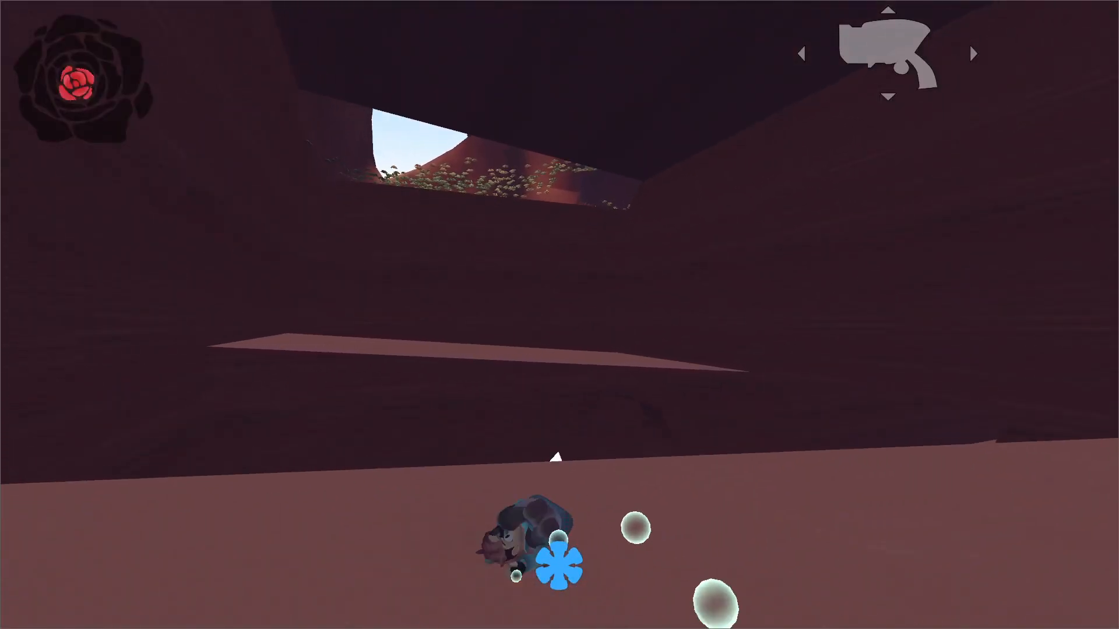
key(space)
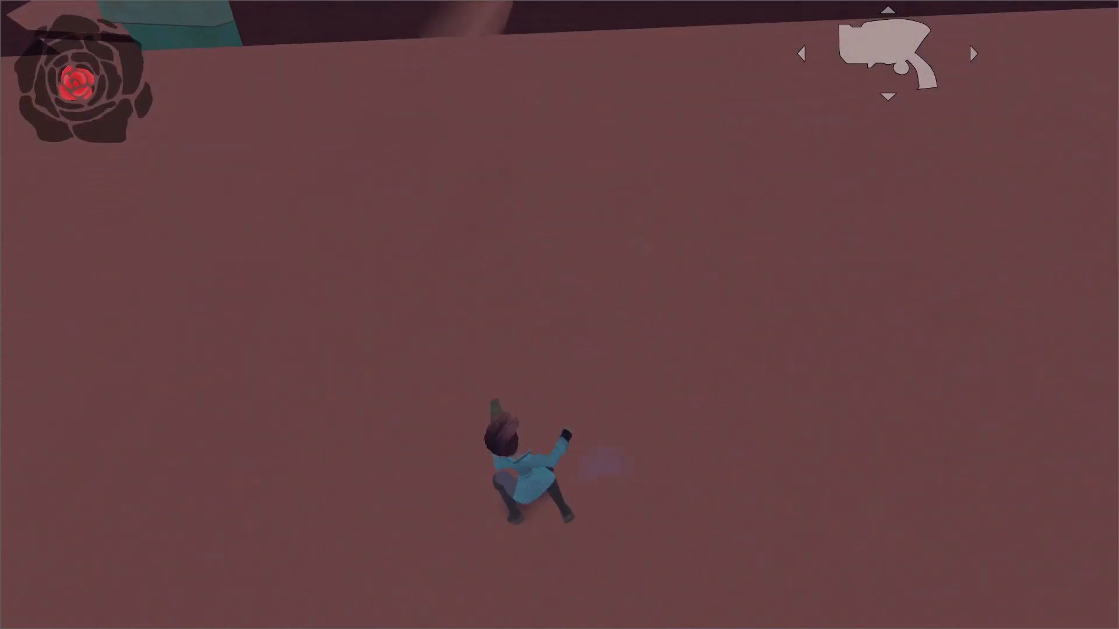
Run back and forth along the flat ground's edge to inspect the moving vertical drills from above.
key(w)
key(w)
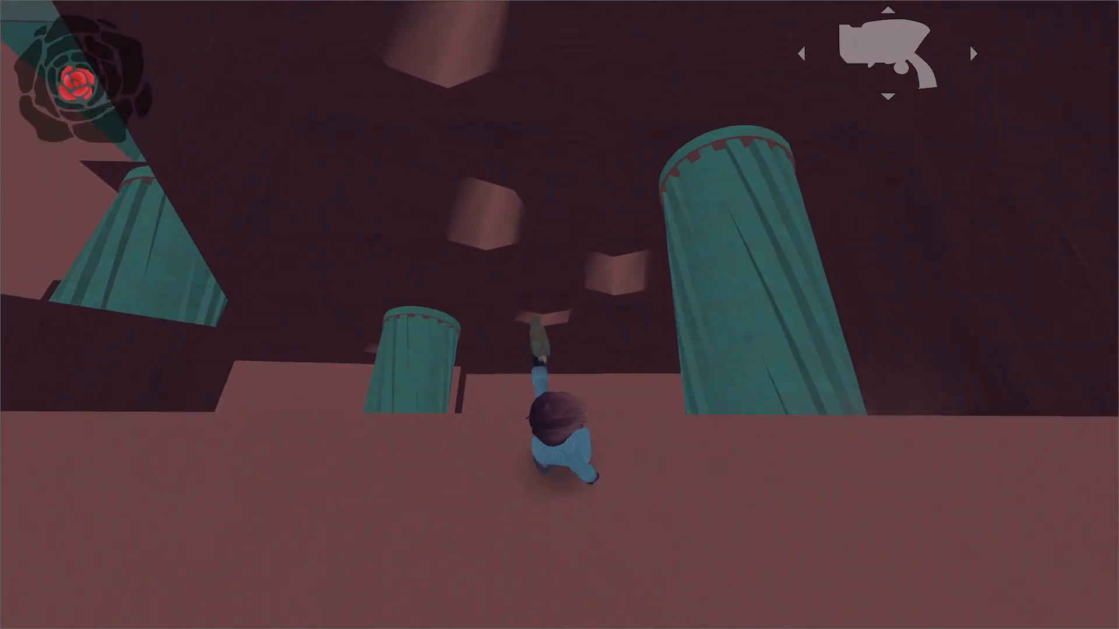
key(d)
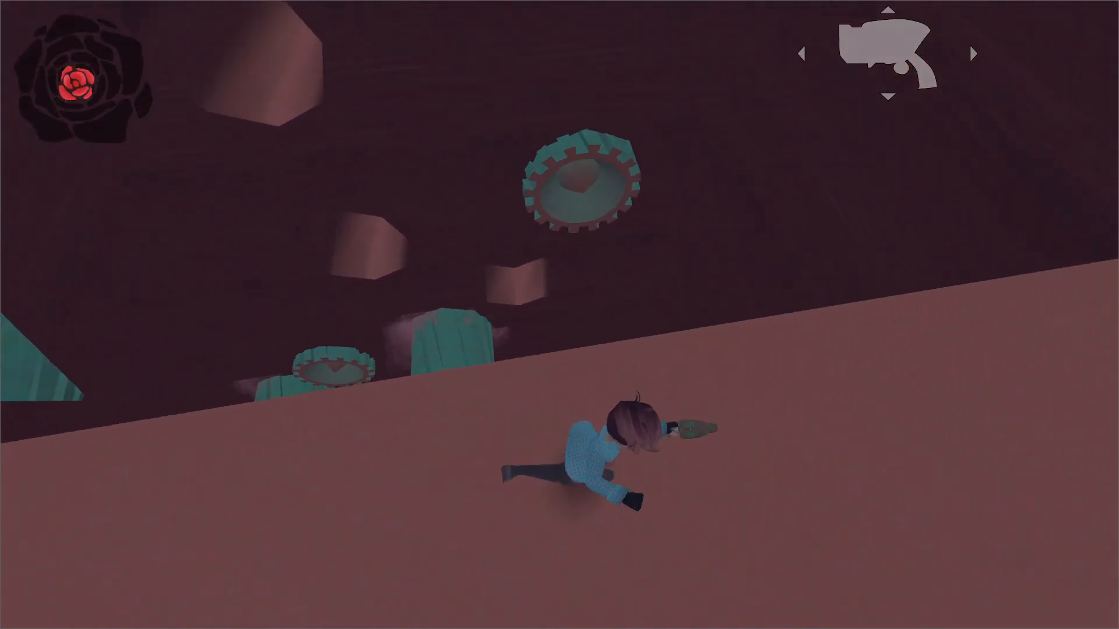
key(w)
key(a)
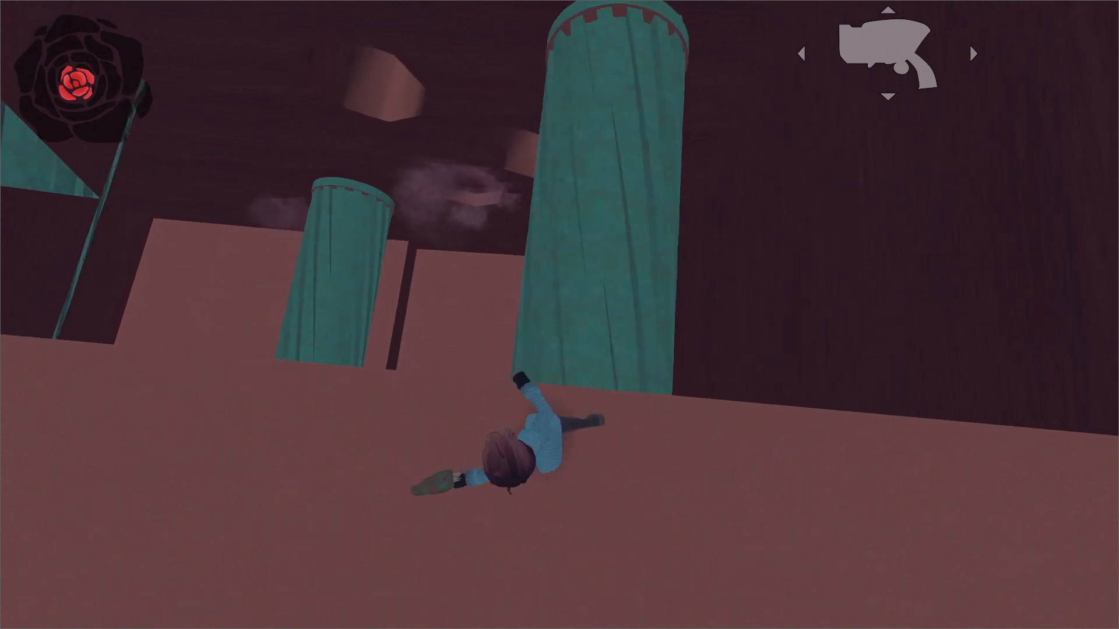
key(w)
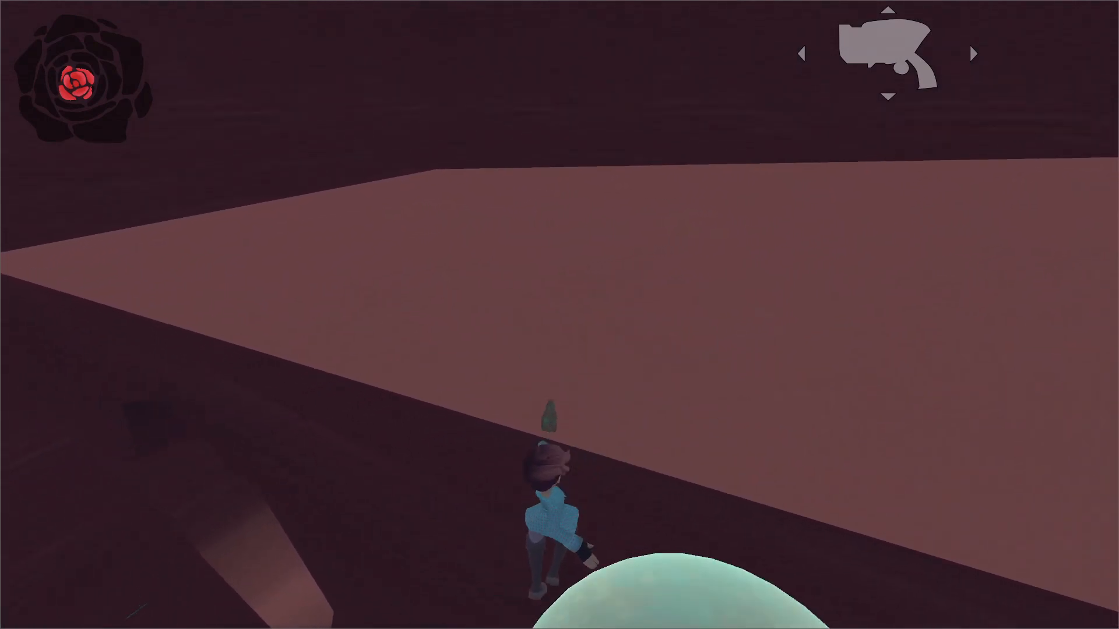
Pause the playtest and save and quit the game.
key(Escape)
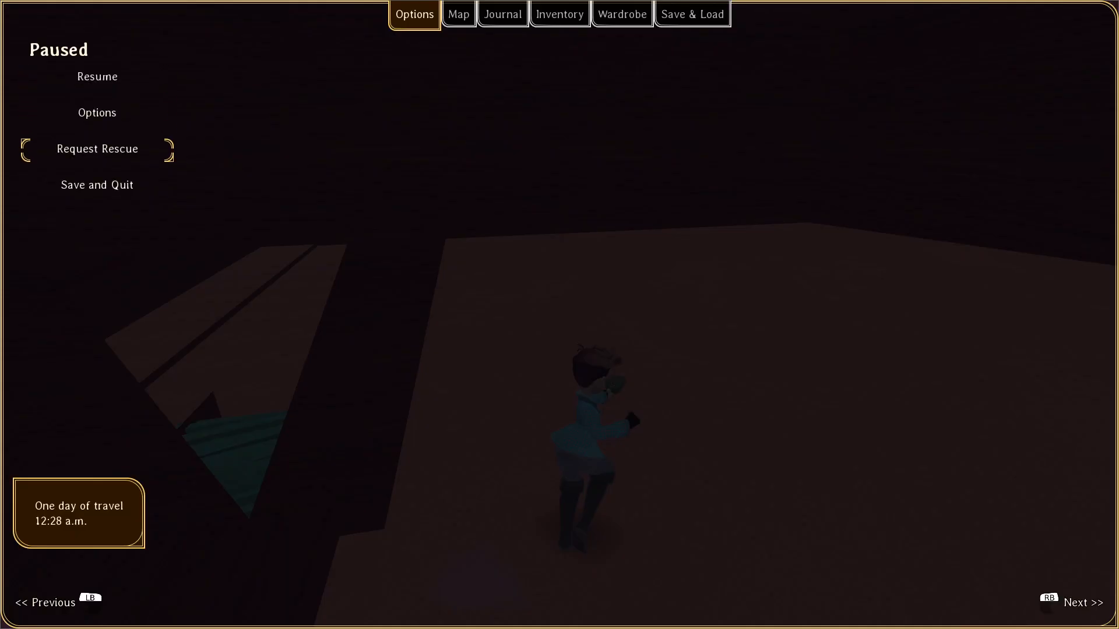
key(Down)
key(Return)
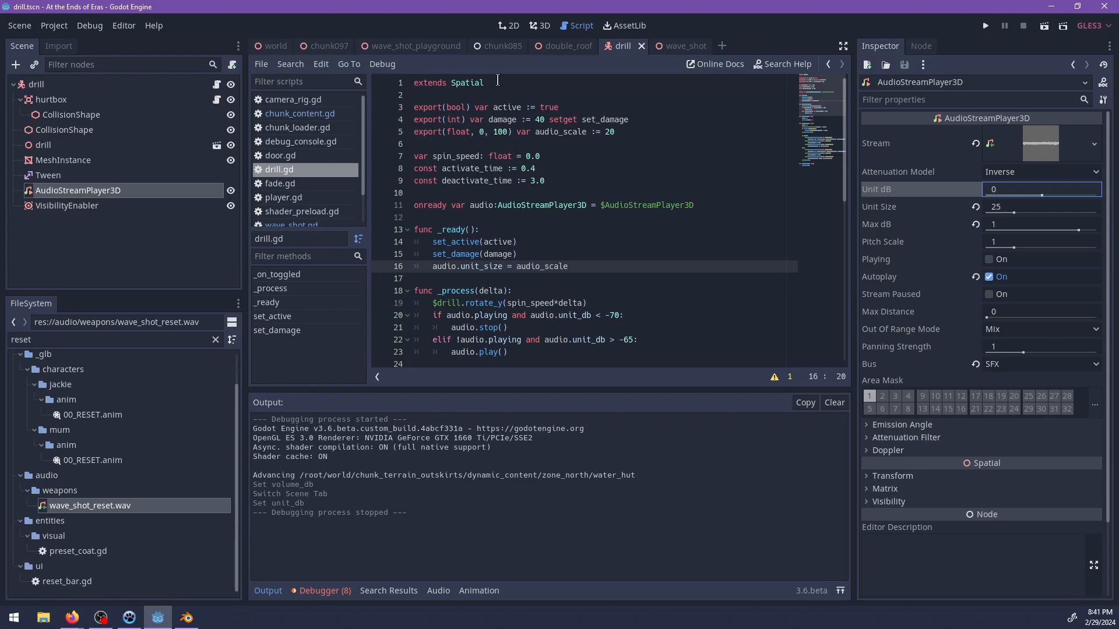
Open the wave_shot_playground scene in the 3D view and duplicate the large floor slab.
click(431, 46)
click(539, 26)
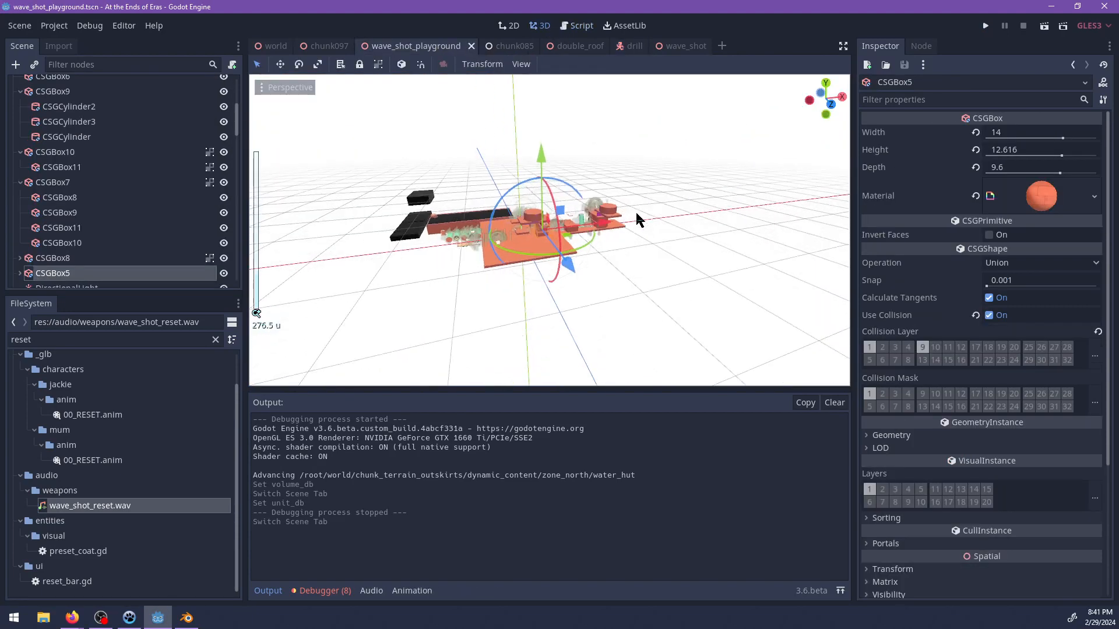
middle_drag(636, 214, 548, 164)
scroll(622, 268, up, 16)
scroll(599, 244, down, 3)
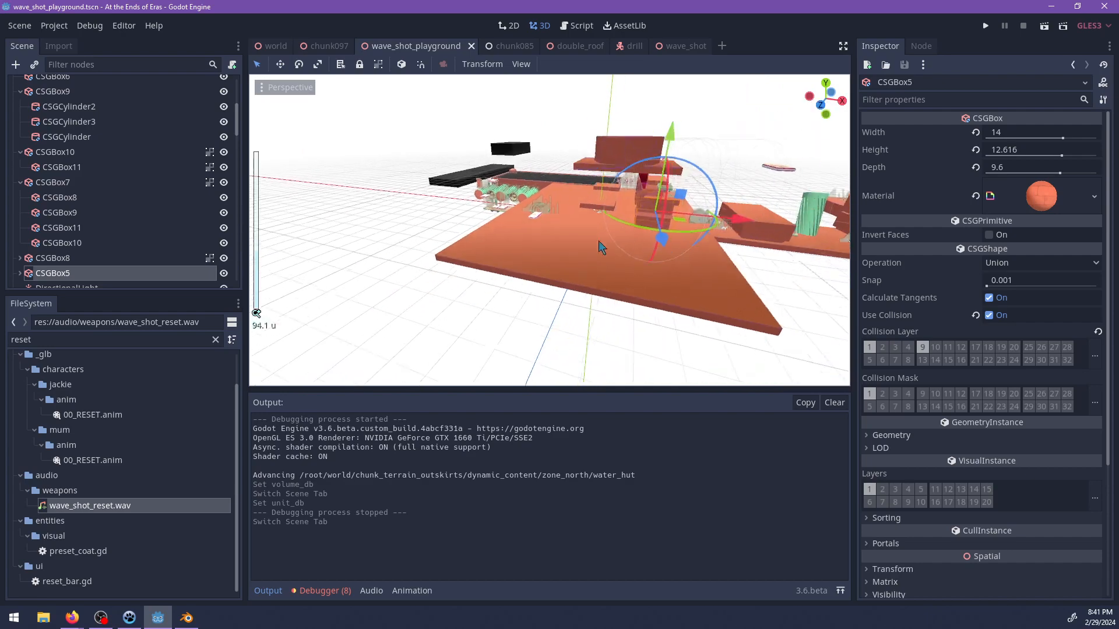
middle_drag(599, 243, 485, 206)
click(547, 278)
scroll(511, 254, down, 6)
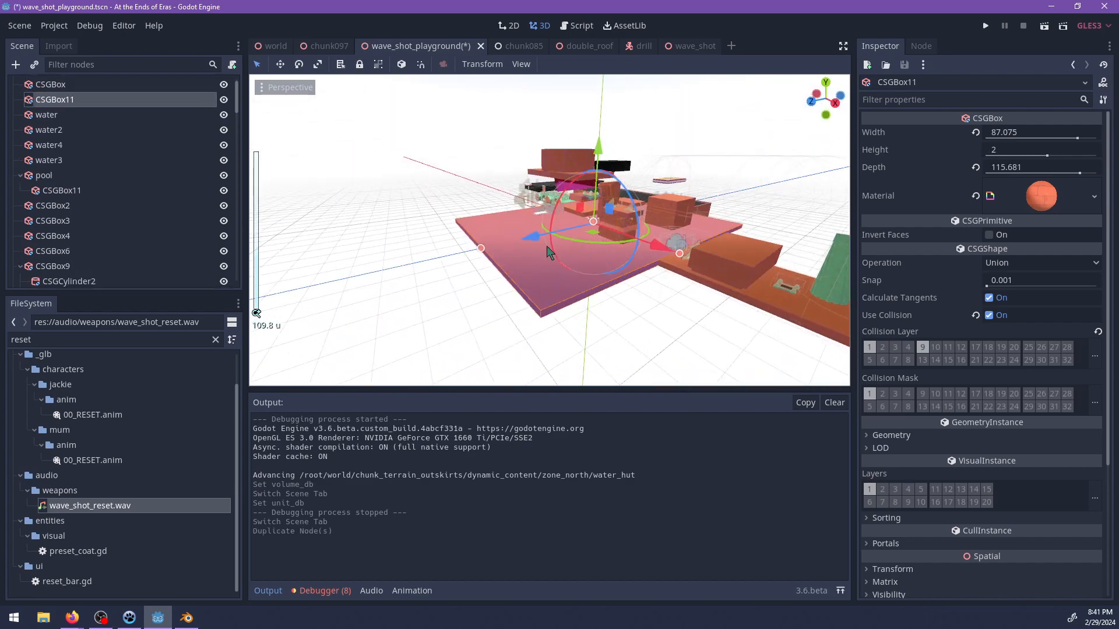
Move the slab copy clear of the original floor, reduce its depth to about 28.4, and undo the extra move.
drag(547, 252, 337, 320)
scroll(554, 224, down, 4)
shift+middle_drag(407, 279, 502, 260)
drag(372, 253, 473, 246)
middle_drag(473, 246, 679, 262)
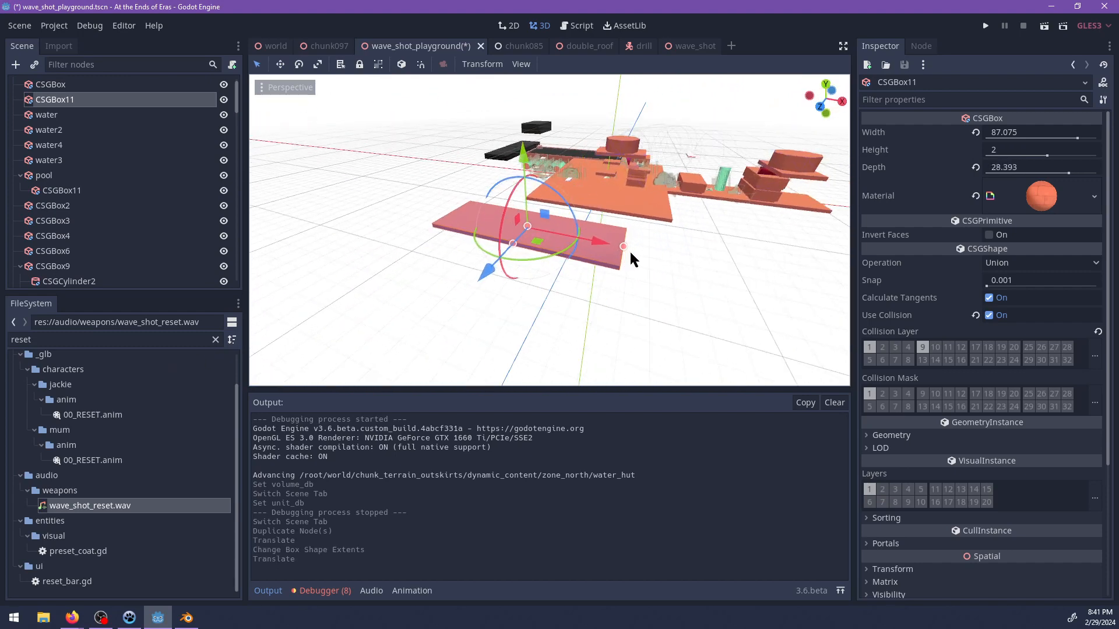
key(ctrl+z)
Resize the slab copy into a block 62 wide, 48 high and 62 deep.
middle_drag(600, 265, 538, 227)
middle_drag(543, 188, 466, 227)
scroll(452, 229, up, 2)
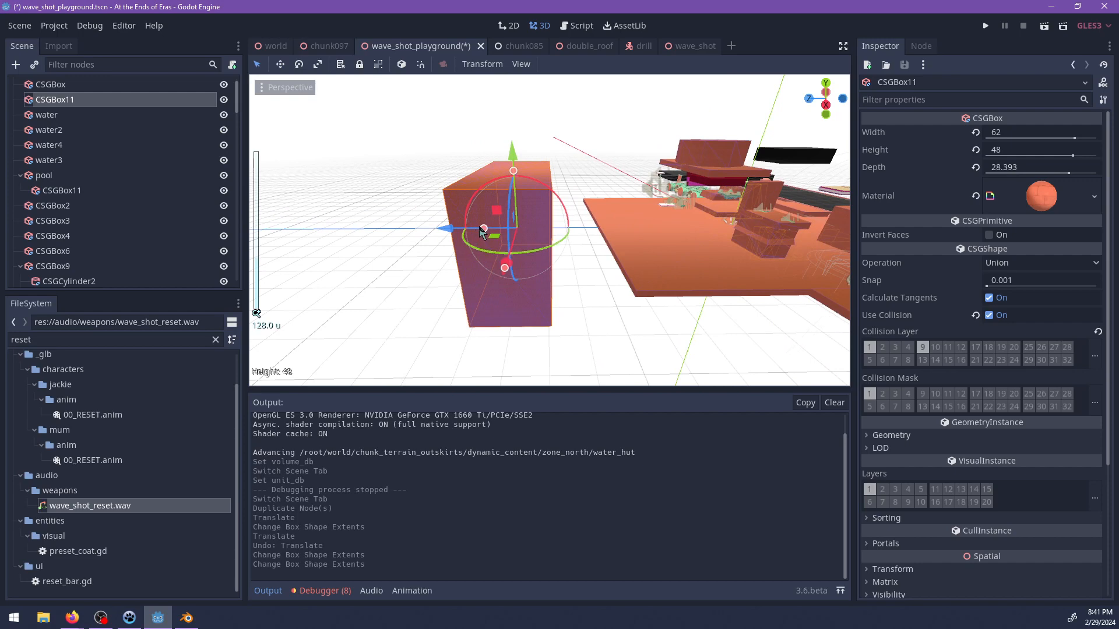
middle_drag(526, 235, 551, 207)
scroll(552, 209, up, 2)
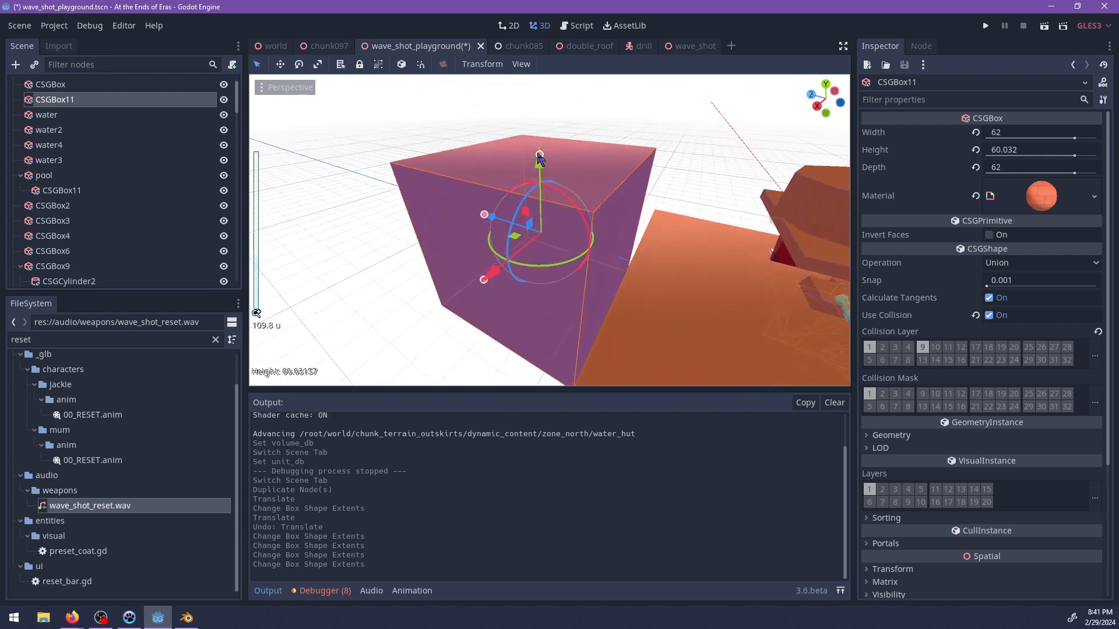
Position the block against the playground floor's edge and adjust its height to 50.
drag(539, 156, 542, 143)
middle_drag(543, 143, 502, 213)
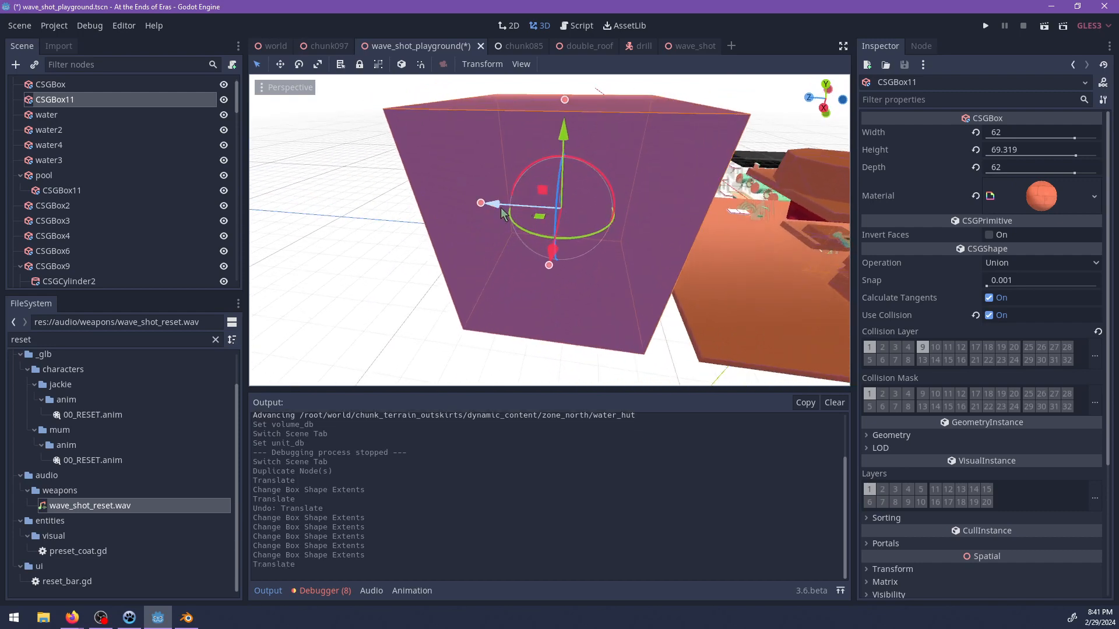
middle_drag(580, 237, 527, 217)
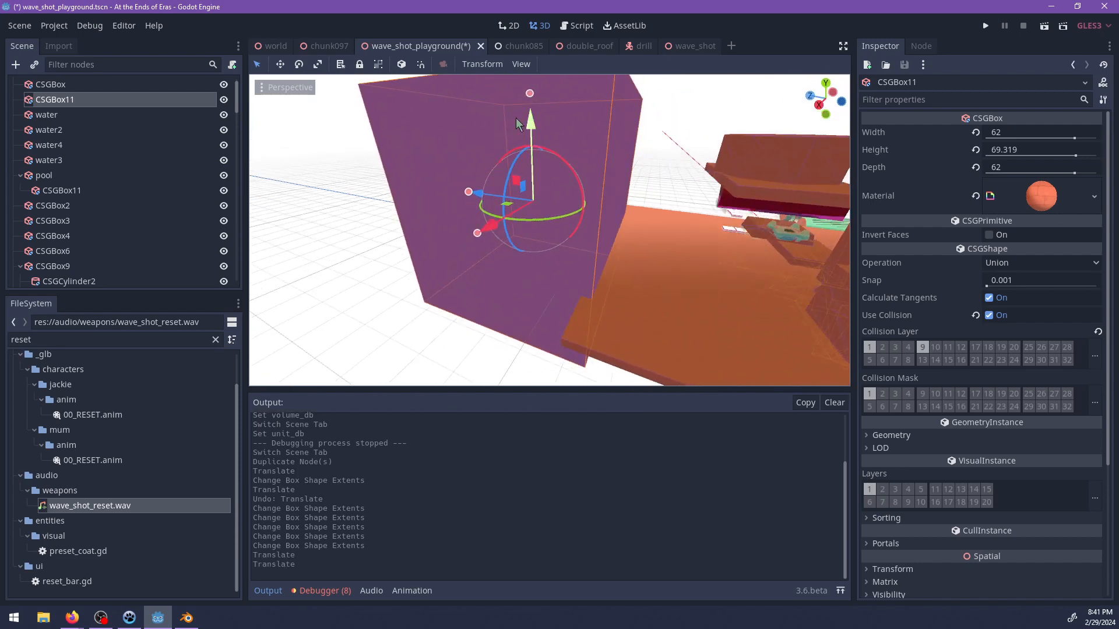
drag(518, 104, 518, 105)
middle_drag(517, 105, 609, 158)
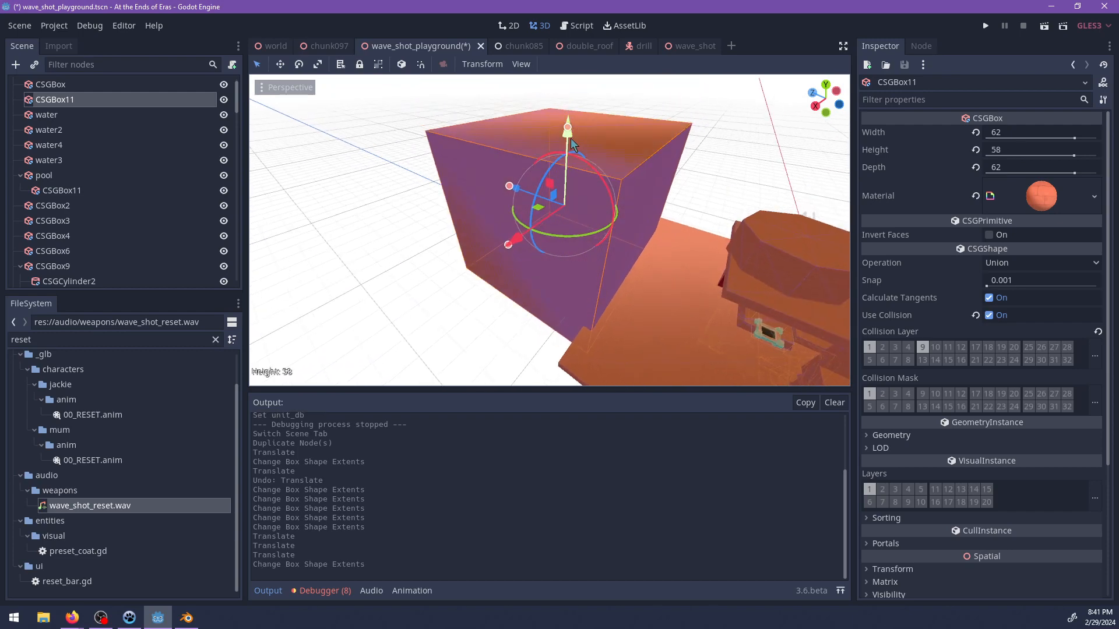
drag(571, 139, 571, 152)
middle_drag(534, 291, 589, 242)
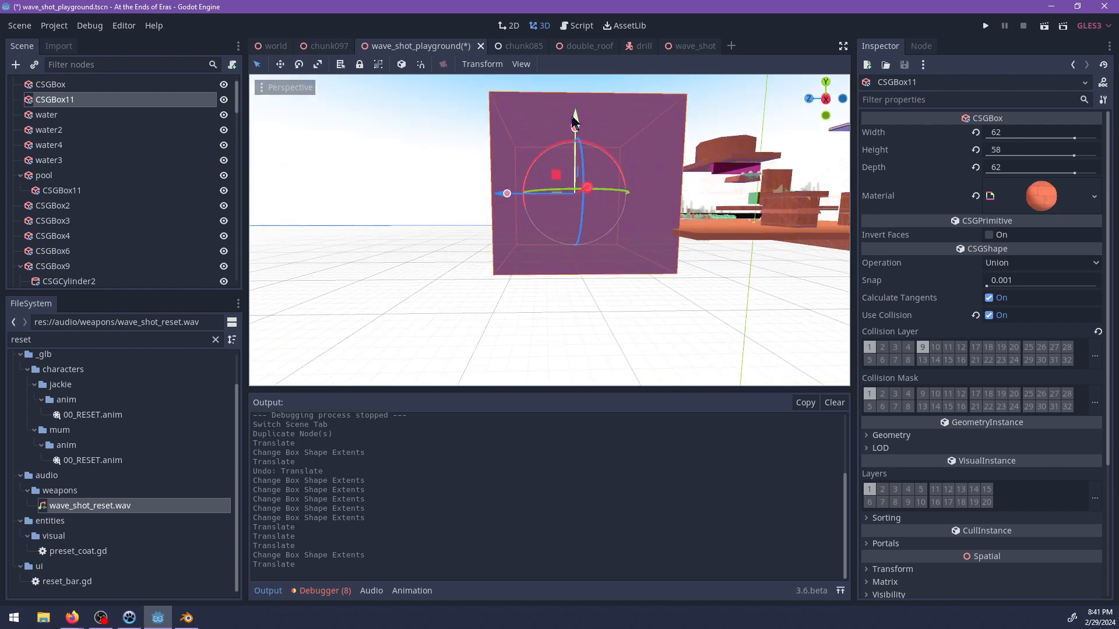
drag(569, 91, 568, 92)
Duplicate the block, offset the copy towards the playground, and shrink it to about 58.6 wide and 46 high.
middle_drag(569, 92, 647, 204)
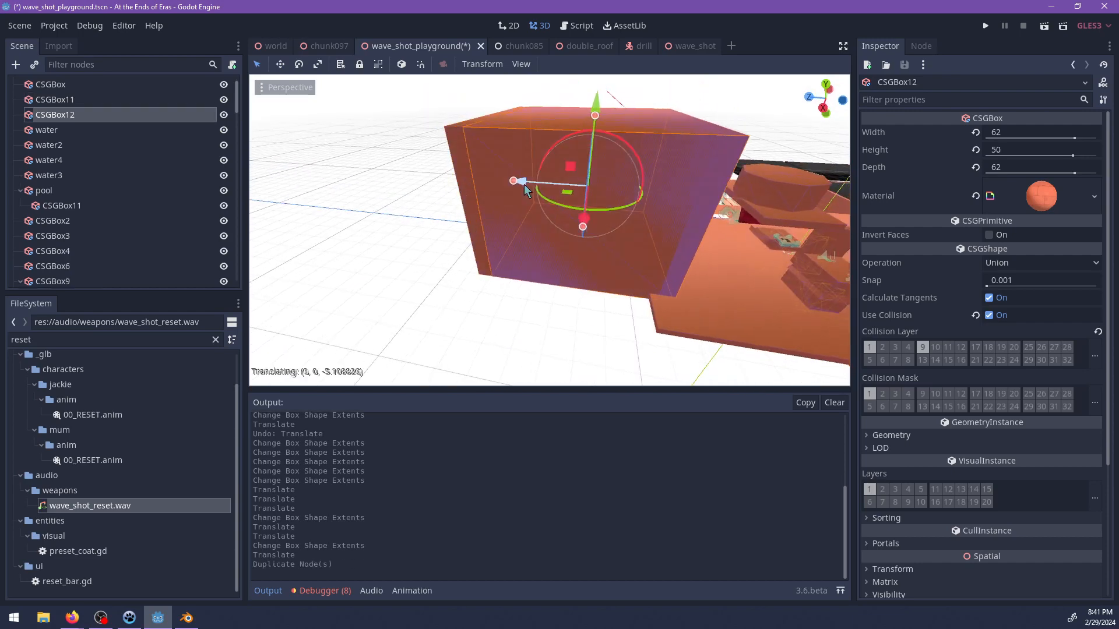
drag(527, 189, 526, 190)
middle_drag(526, 189, 555, 160)
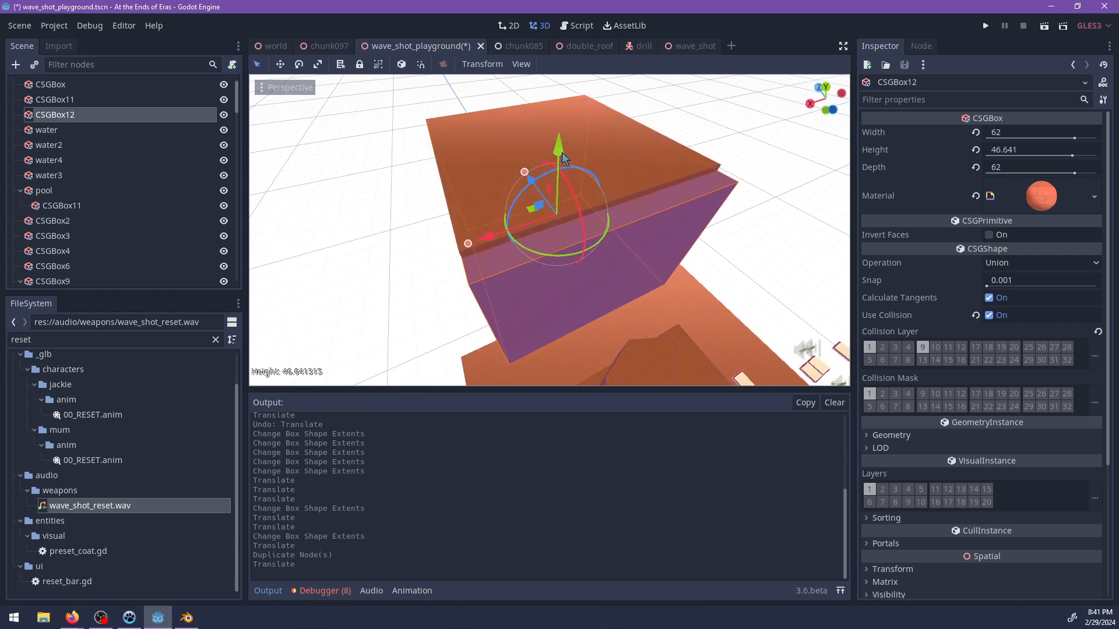
drag(563, 157, 563, 159)
middle_drag(563, 159, 520, 234)
drag(497, 222, 504, 223)
Set CSGBox12's operation to Subtraction and nest it under CSGBox11 to hollow out the block.
middle_drag(504, 224, 757, 245)
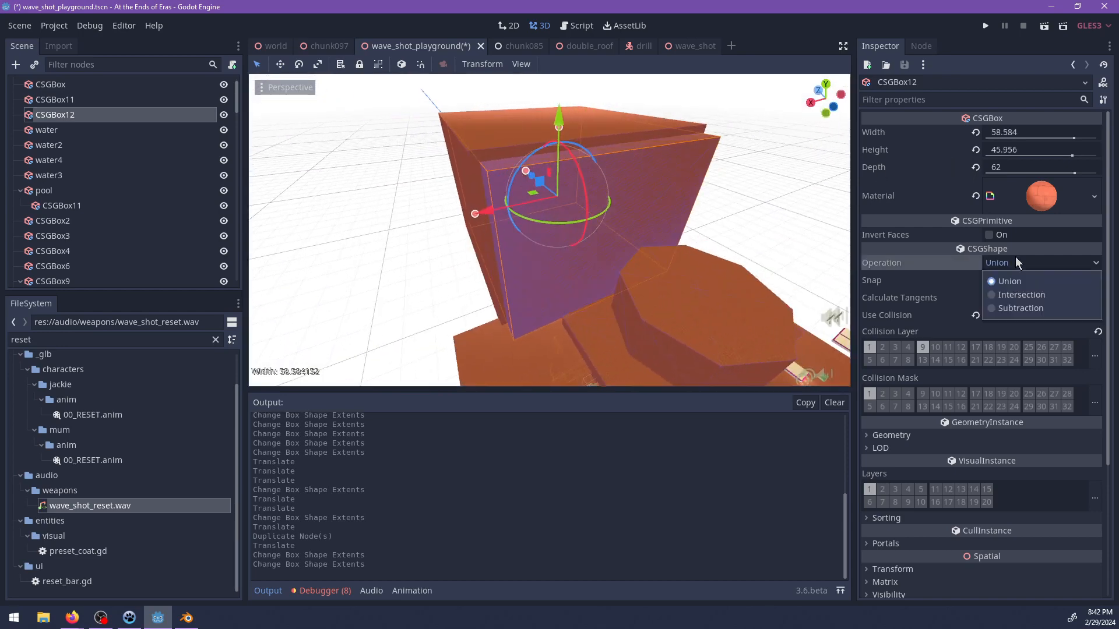
click(1004, 307)
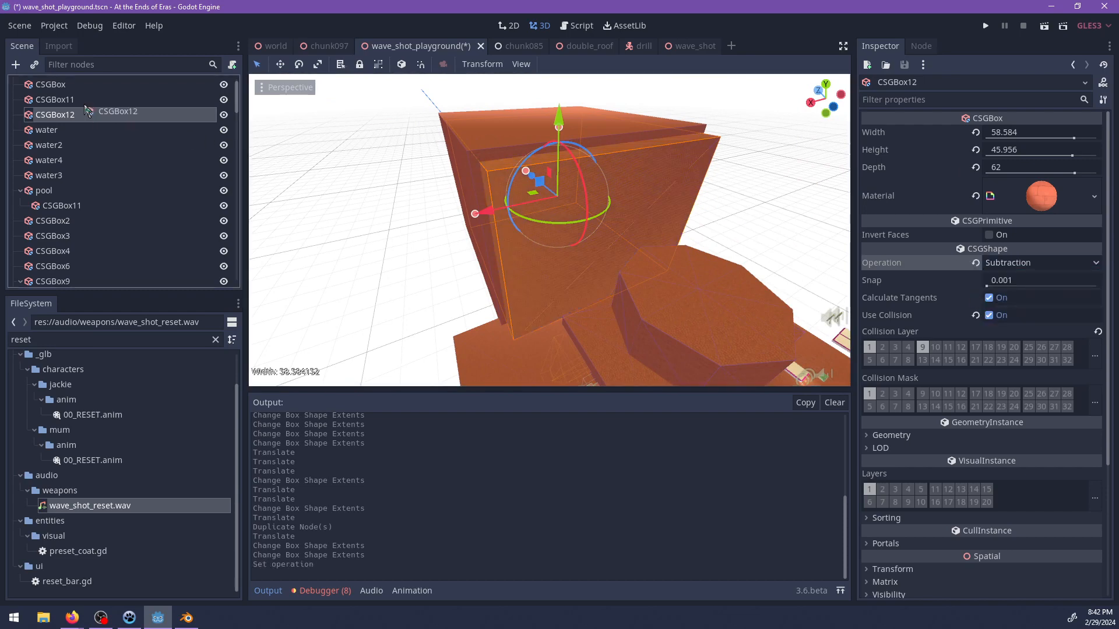
drag(86, 111, 77, 101)
click(75, 100)
scroll(536, 187, up, 5)
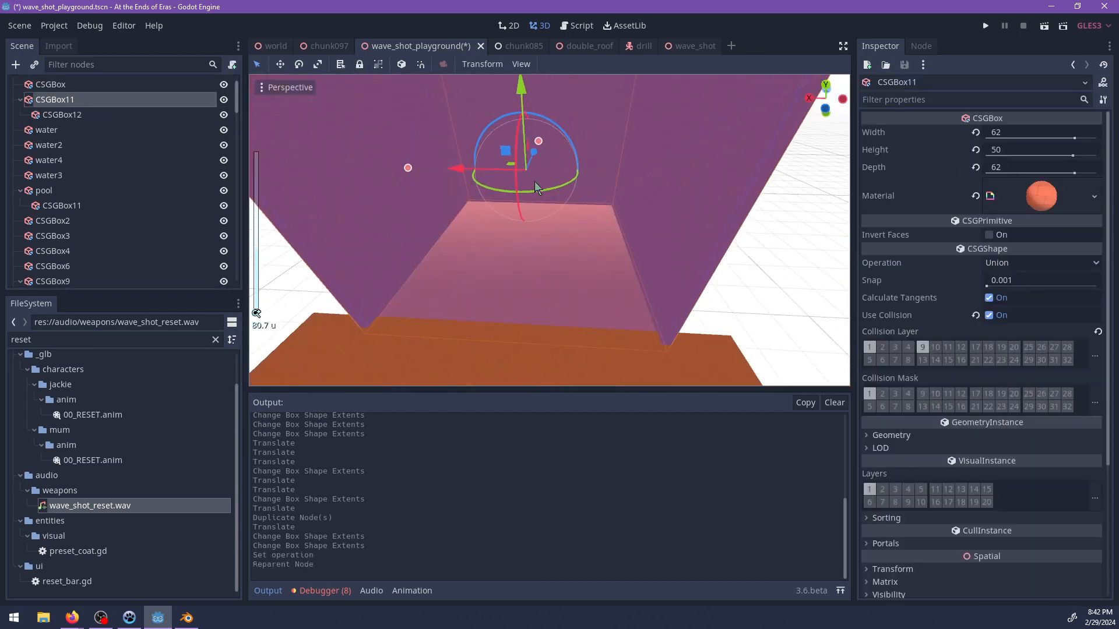
Narrow the subtracted CSGBox12 opening to a width of about 27.7, forming a tight corridor.
click(62, 114)
scroll(406, 219, up, 2)
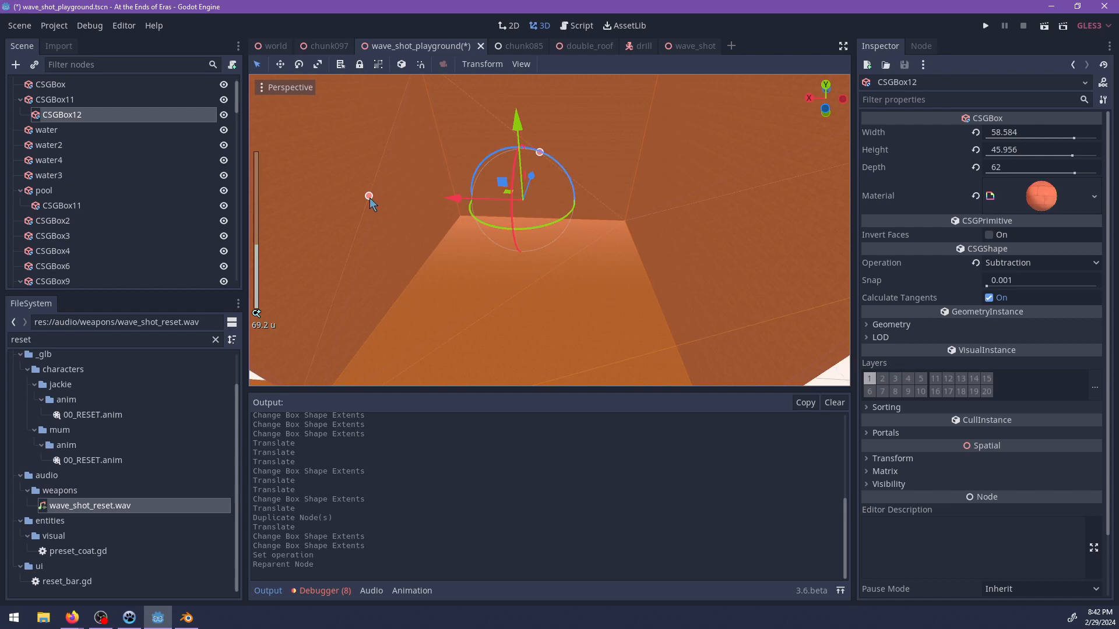
drag(432, 201, 451, 201)
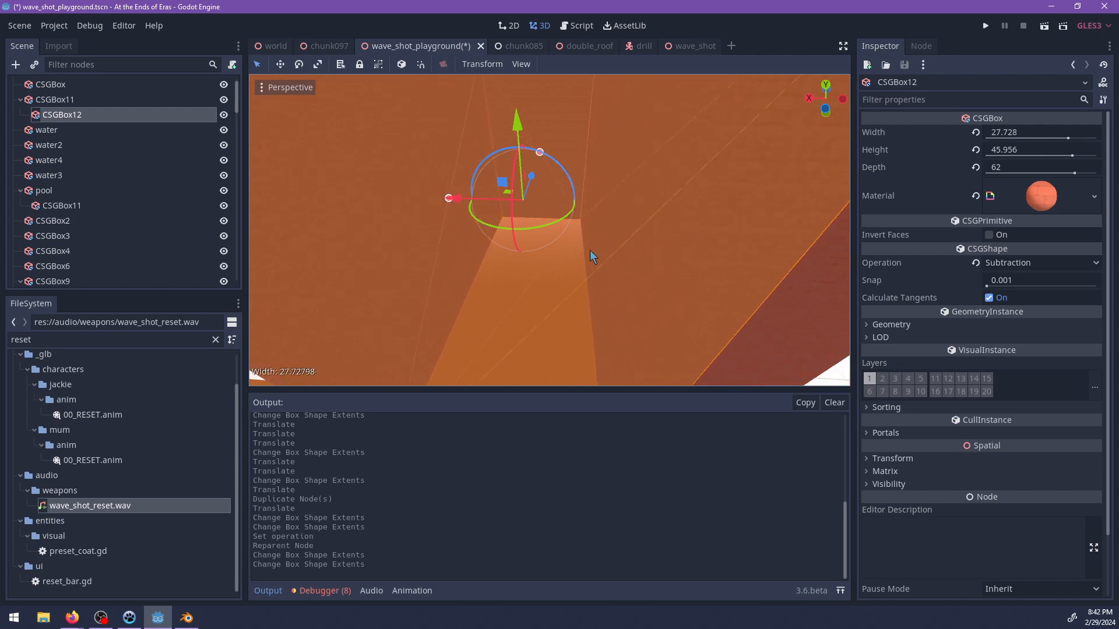
scroll(624, 288, up, 4)
scroll(621, 286, down, 4)
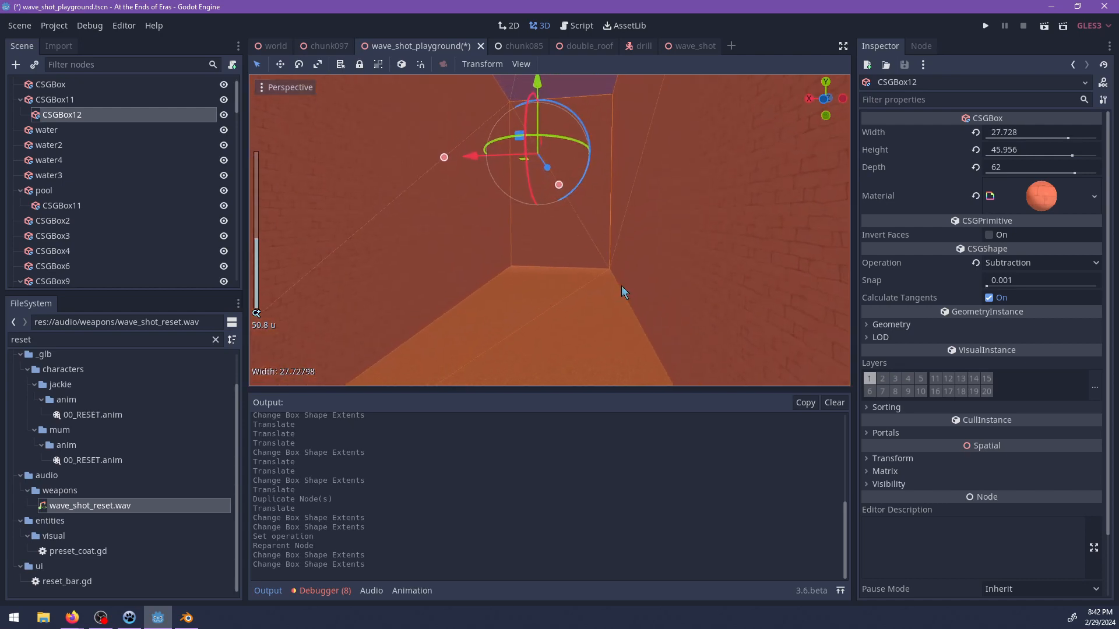
mouse_move(604, 242)
middle_down()
mouse_move(659, 240)
mouse_move(623, 237)
middle_up()
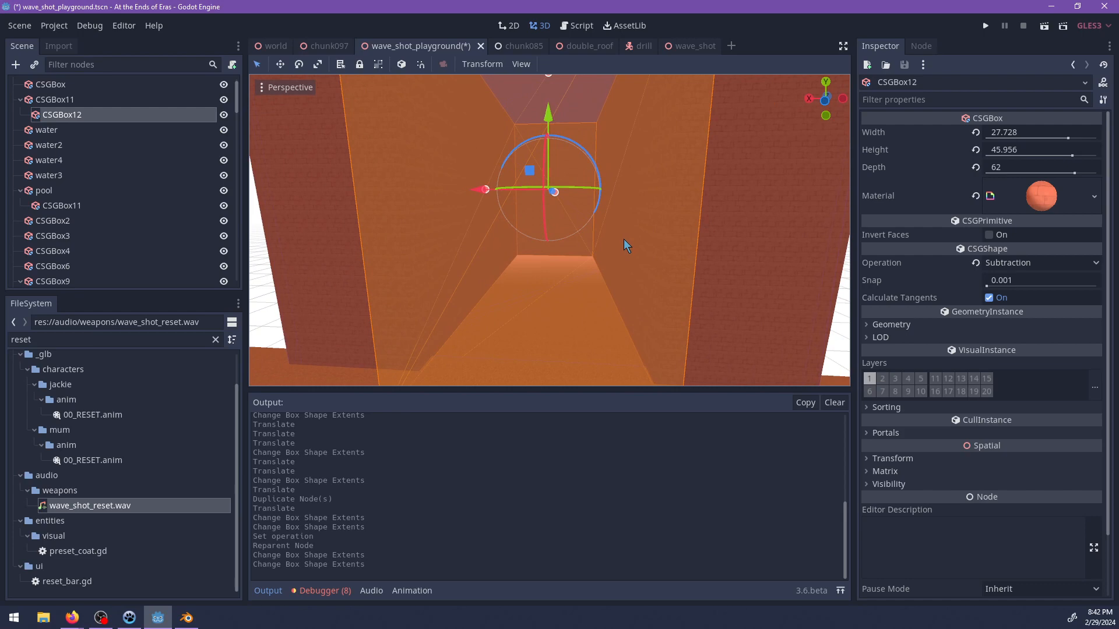
Reduce the height of the CSGBox12 opening to 14 and lower it towards the corridor floor.
scroll(624, 239, up, 4)
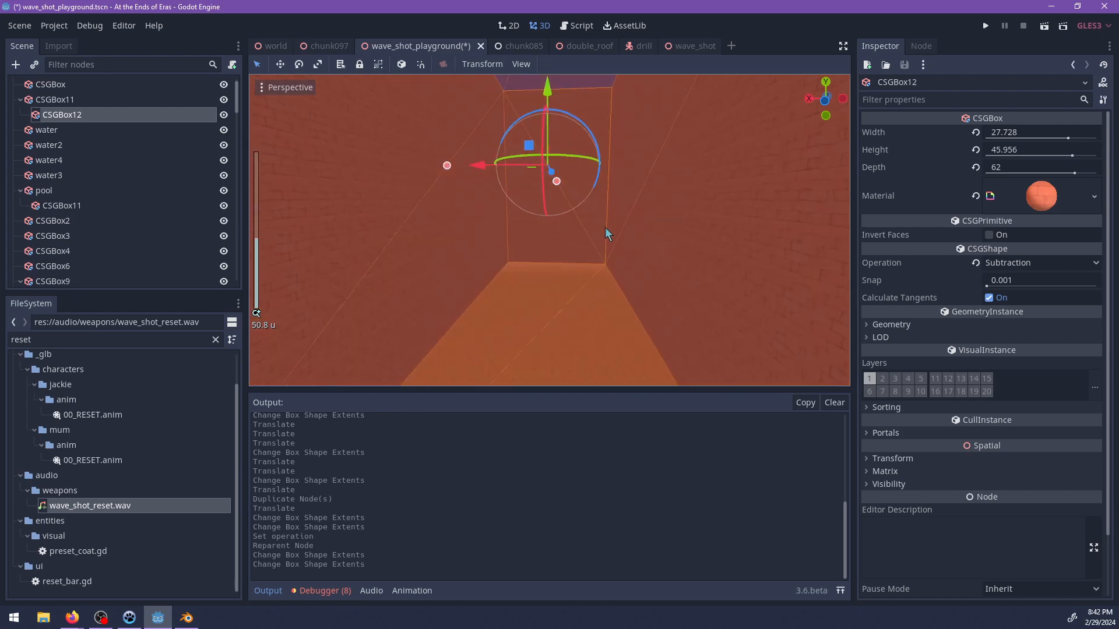
middle_drag(623, 239, 586, 241)
scroll(586, 241, up, 2)
scroll(640, 200, down, 5)
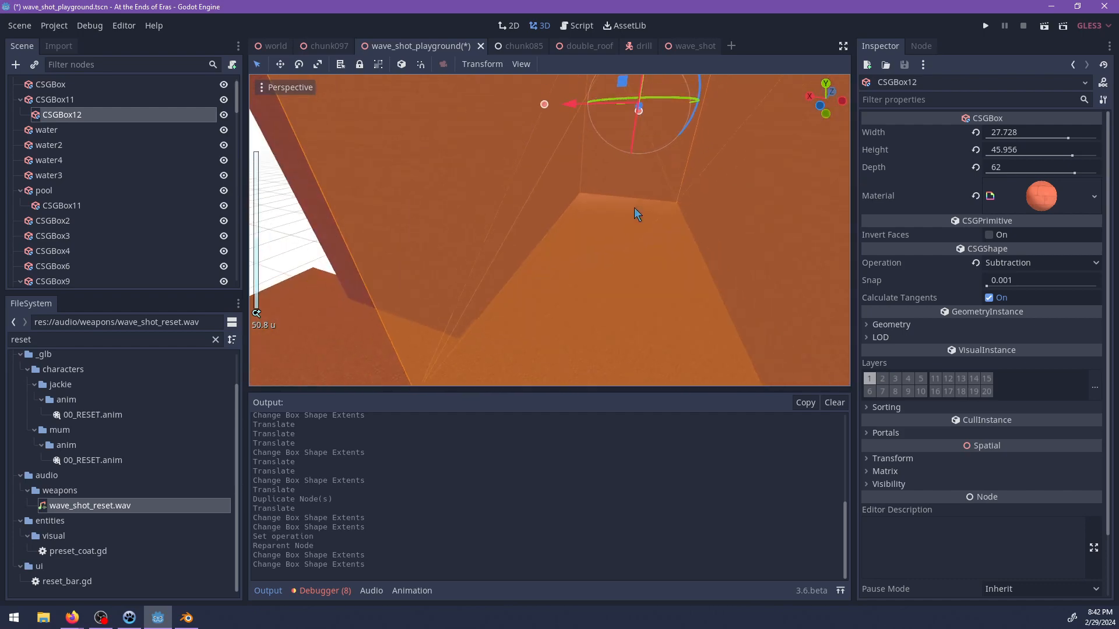
middle_drag(625, 194, 606, 257)
scroll(606, 256, down, 4)
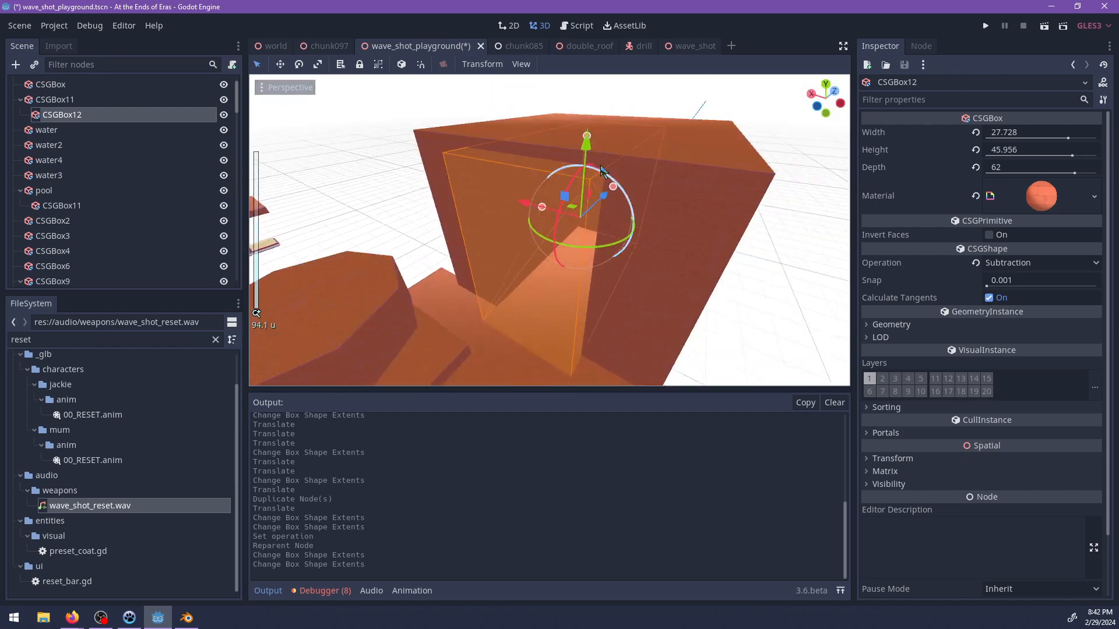
drag(587, 144, 590, 201)
key(f)
scroll(598, 253, up, 9)
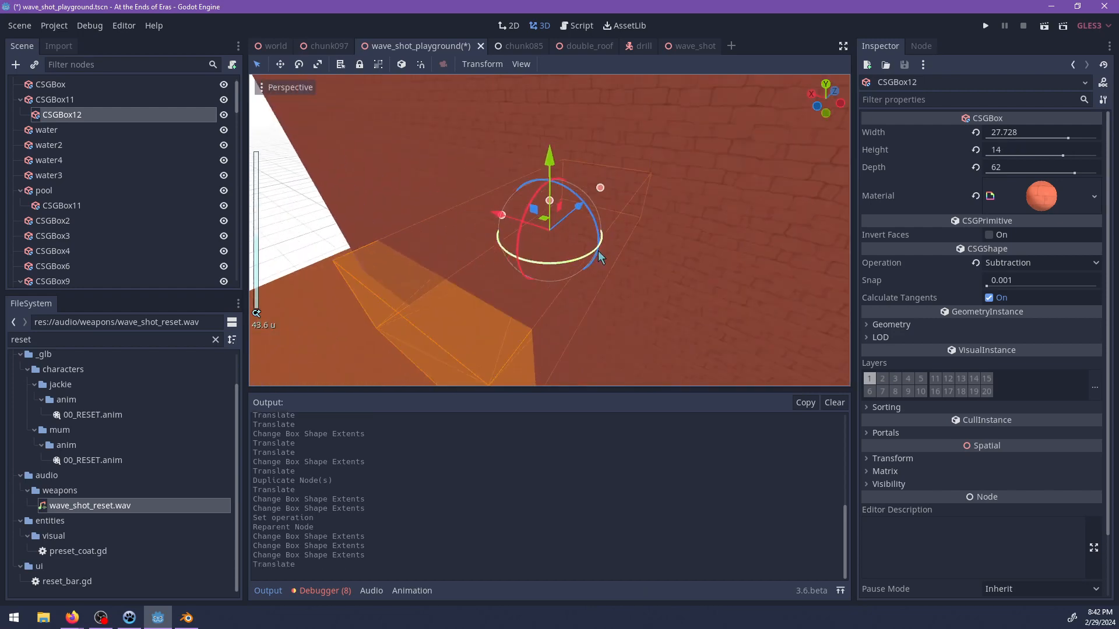
Shrink the CSGBox12 opening to 10 high and 20 wide, shifting it down about 1.4 units.
middle_drag(614, 247, 606, 131)
scroll(637, 182, up, 5)
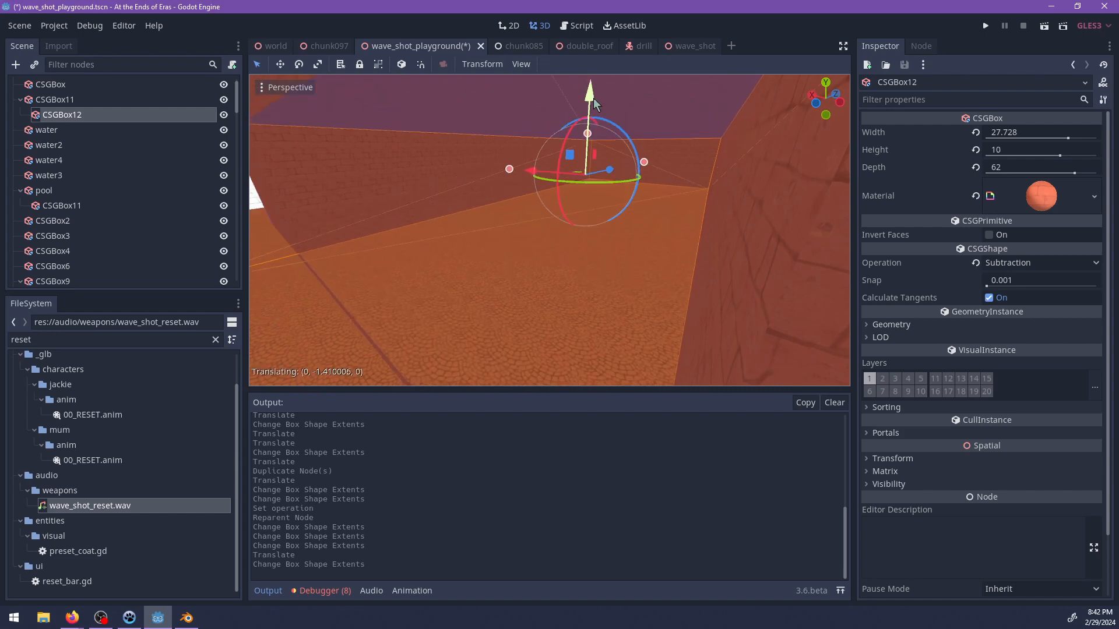
drag(593, 97, 592, 104)
middle_drag(559, 195, 607, 198)
scroll(496, 198, up, 2)
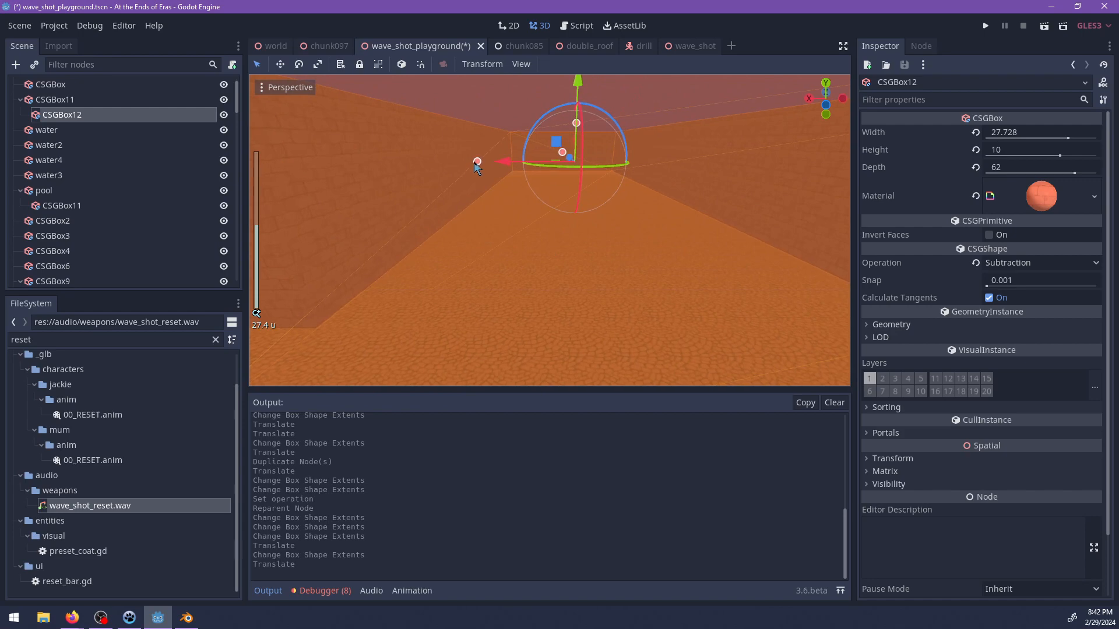
drag(501, 163, 427, 198)
click(80, 101)
key(ctrl+a)
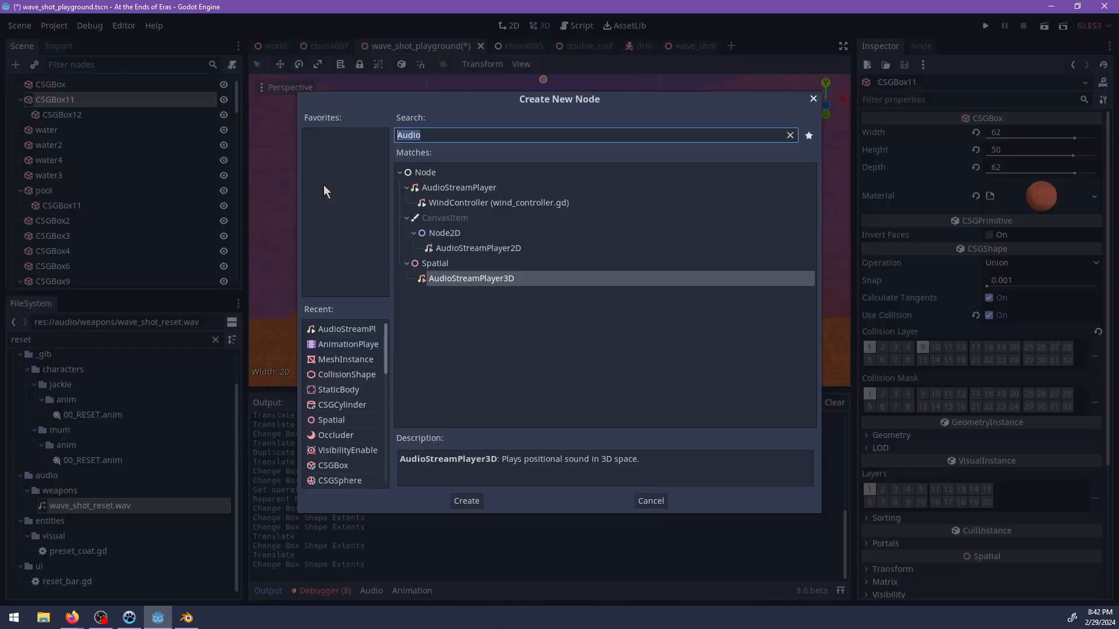
text(d)
key(Escape)
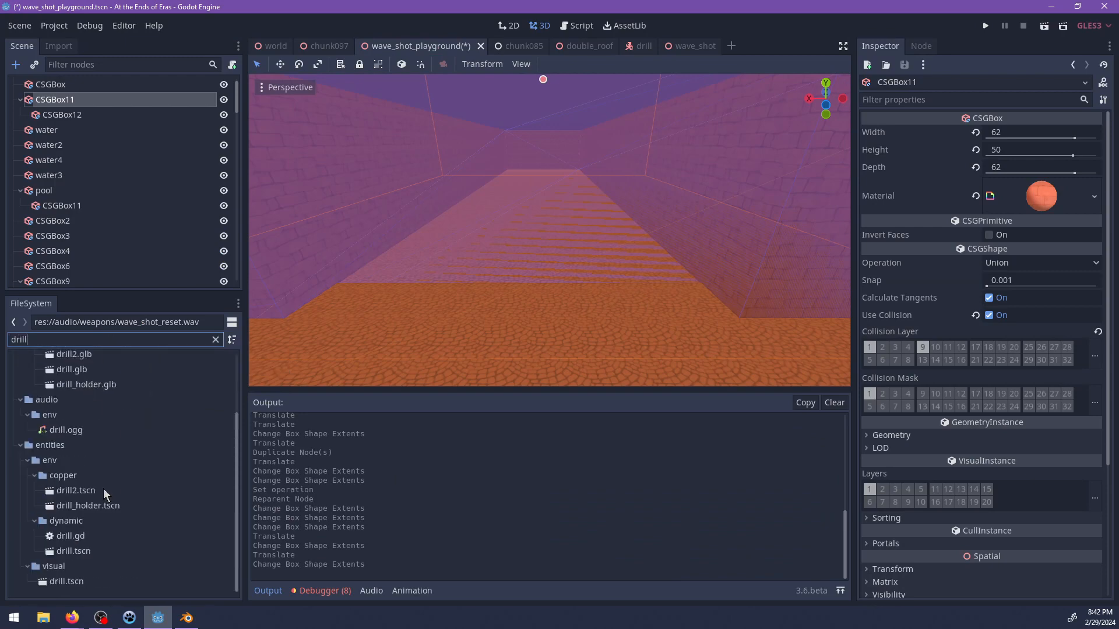
Filter the project files for "drill", instance entities/env/dynamic/drill.tscn in the scene, and nest it under CSGBox12.
drag(80, 555, 89, 124)
scroll(524, 151, down, 5)
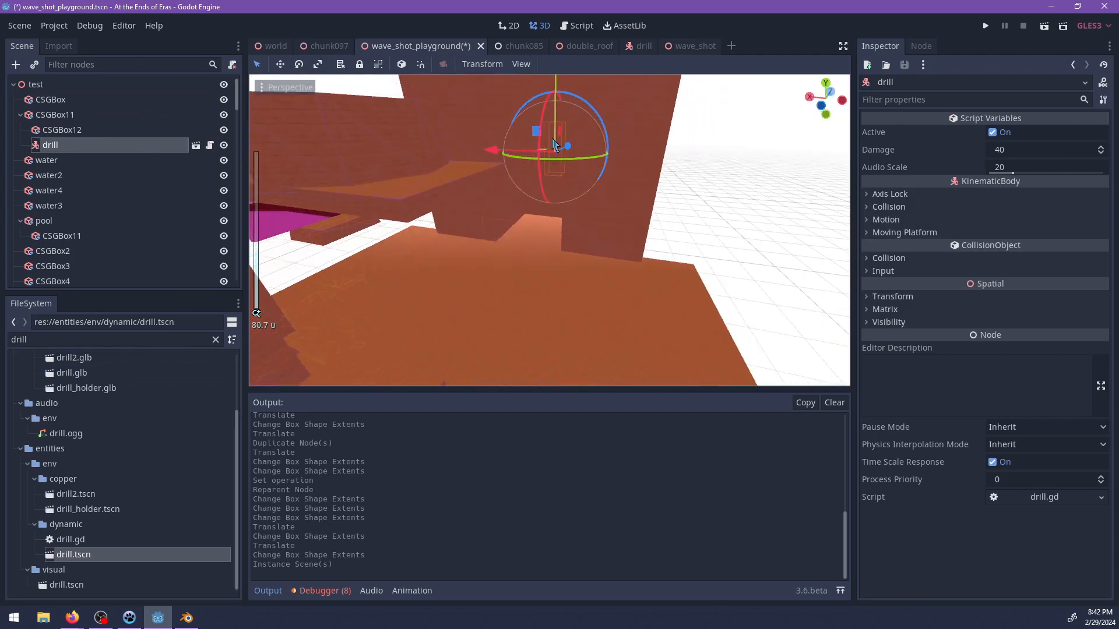
shift+middle_drag(553, 144, 535, 190)
drag(59, 136, 60, 131)
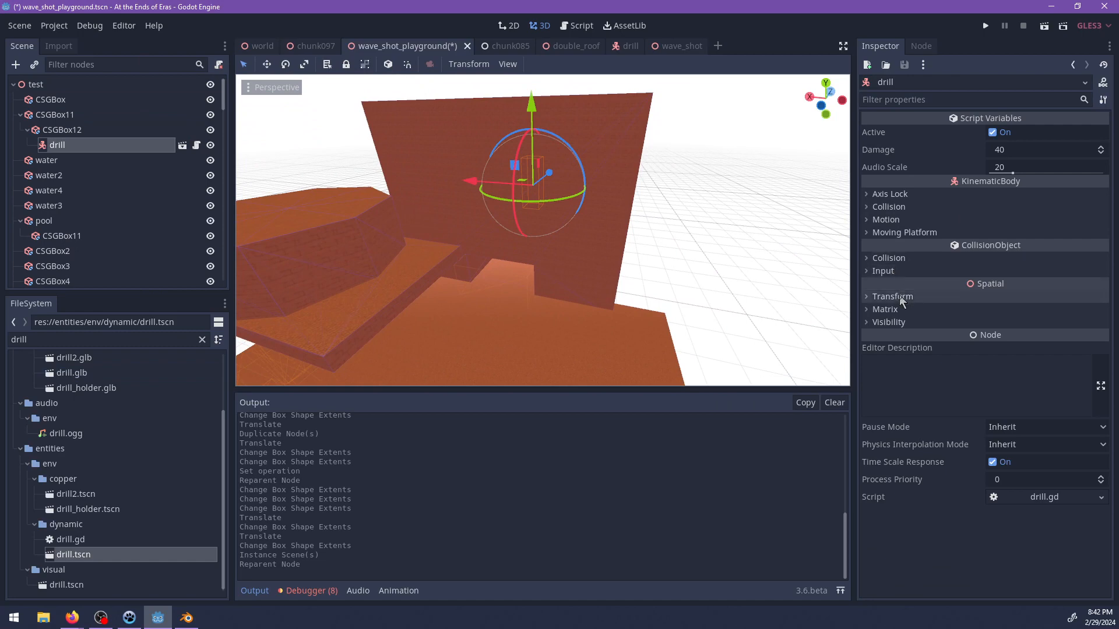
Reset the drill's translation to the corridor centre and rotate it 90 degrees around Z so it spans the passage.
click(900, 299)
scroll(556, 237, up, 5)
middle_drag(582, 302, 580, 227)
scroll(581, 219, up, 3)
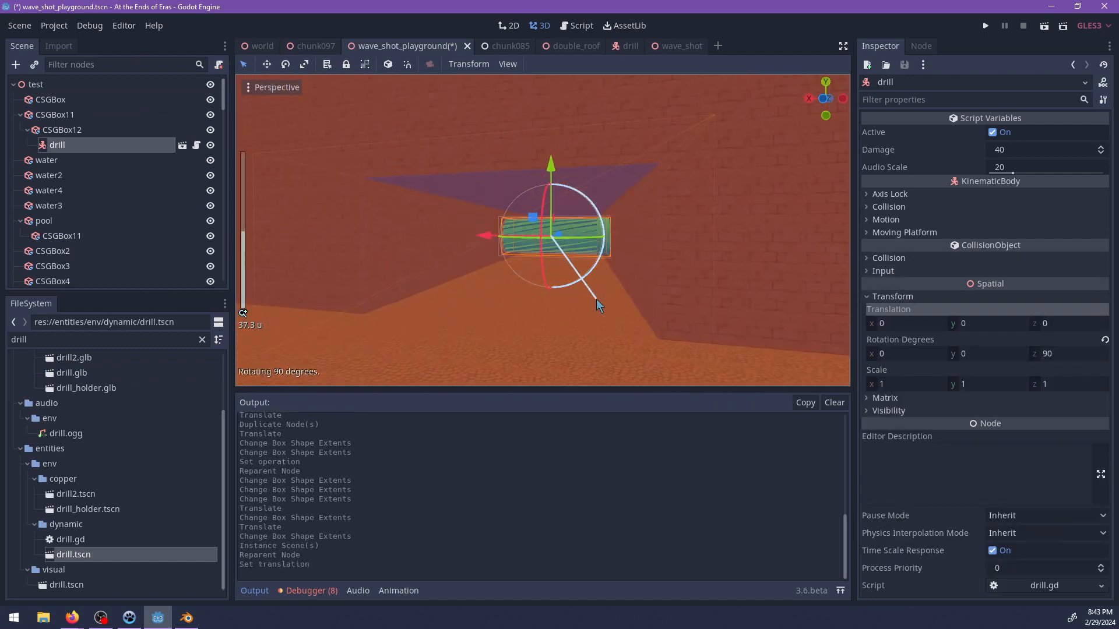
drag(596, 299, 596, 300)
Narrow the CSGBox12 opening to a width of 16 to suit the drill's length.
scroll(609, 292, up, 6)
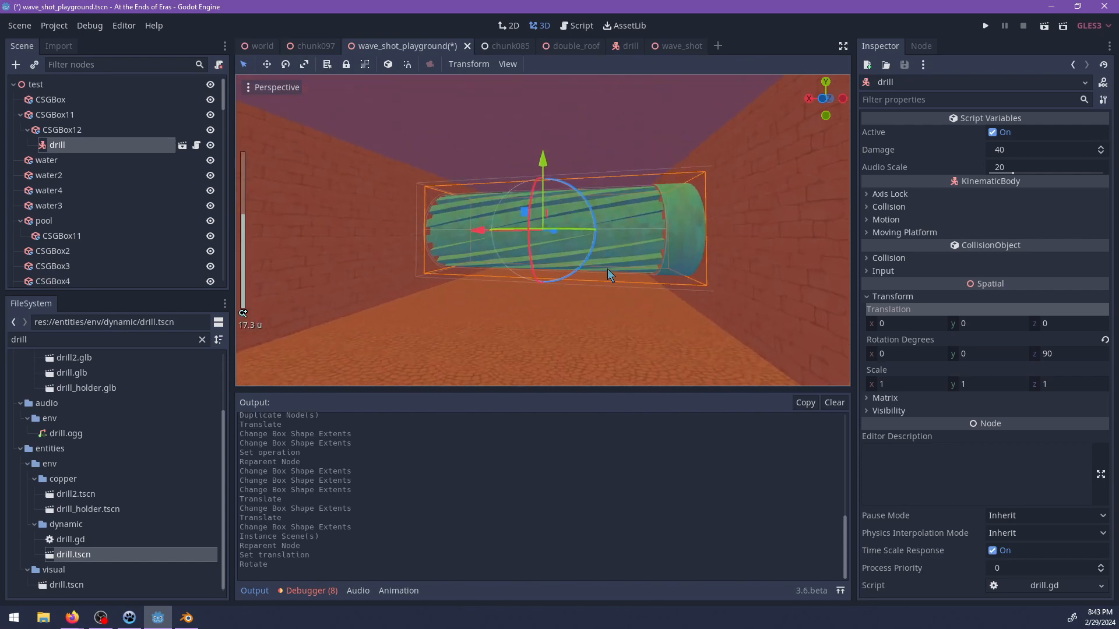
mouse_move(607, 268)
middle_down()
mouse_move(556, 236)
mouse_move(622, 262)
middle_up()
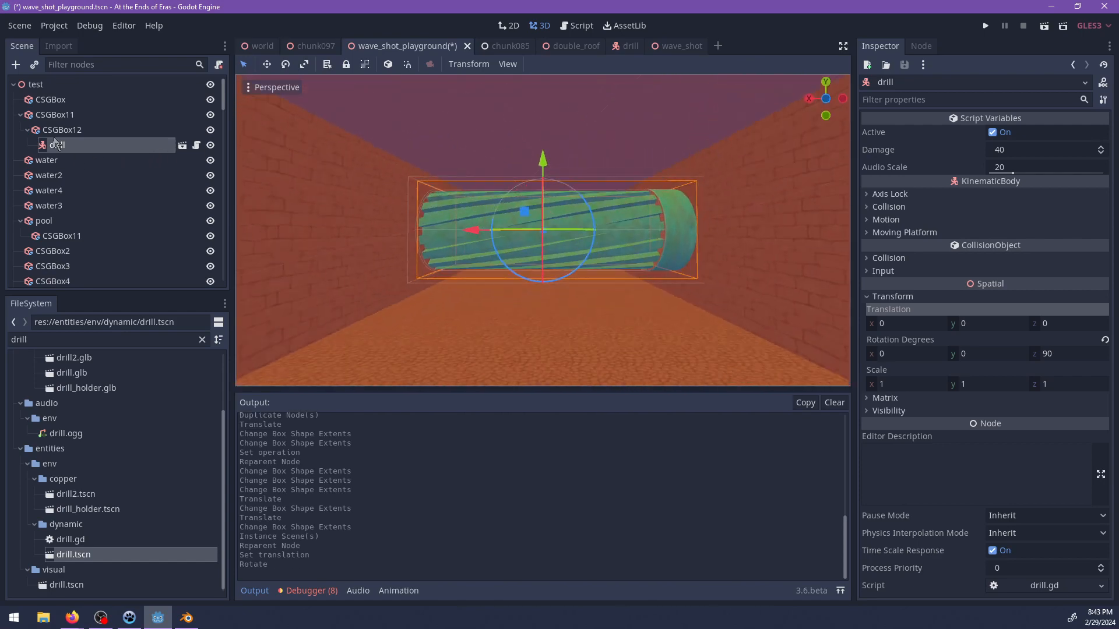
click(59, 129)
scroll(441, 232, down, 3)
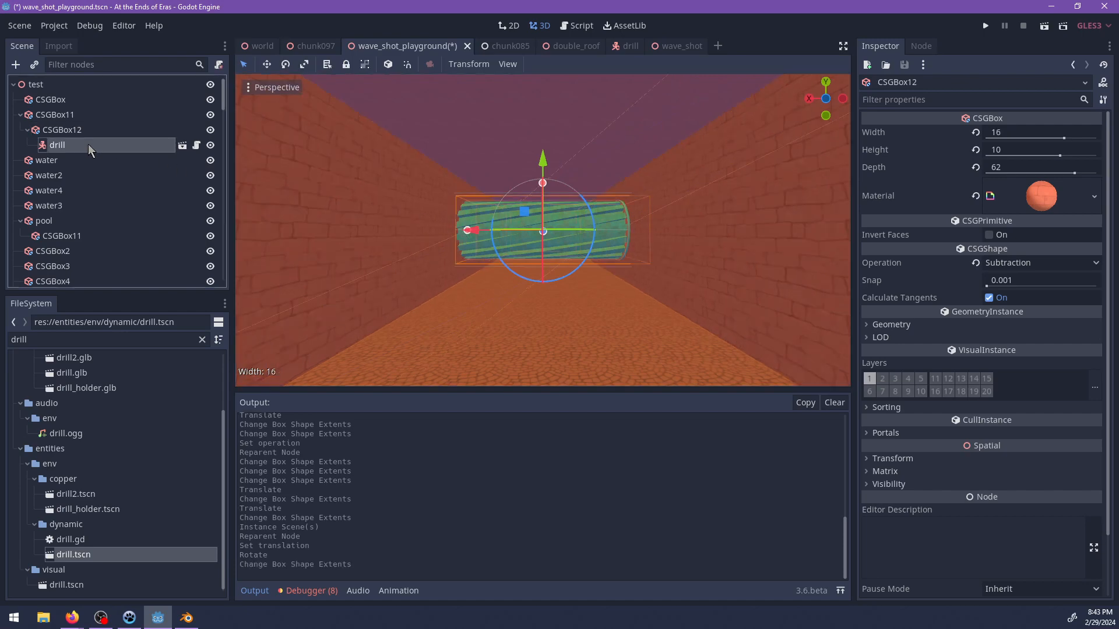
Move the drill to the corridor entrance and lower it slightly, to about Y -1.06 and Z -18.33.
scroll(467, 216, down, 4)
middle_drag(467, 215, 441, 209)
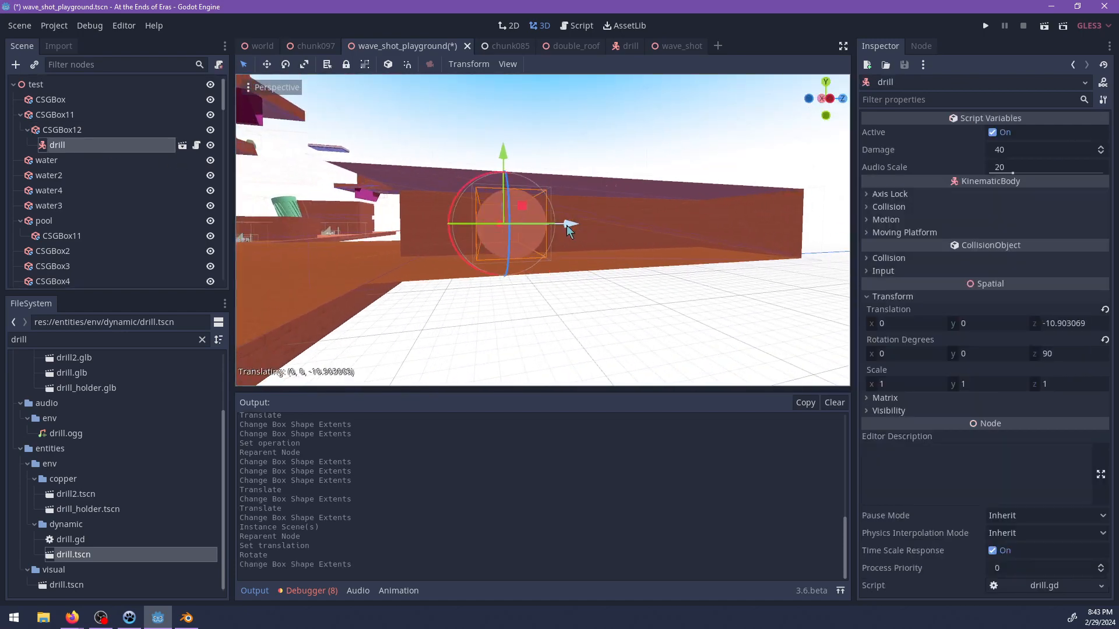
drag(432, 158, 434, 165)
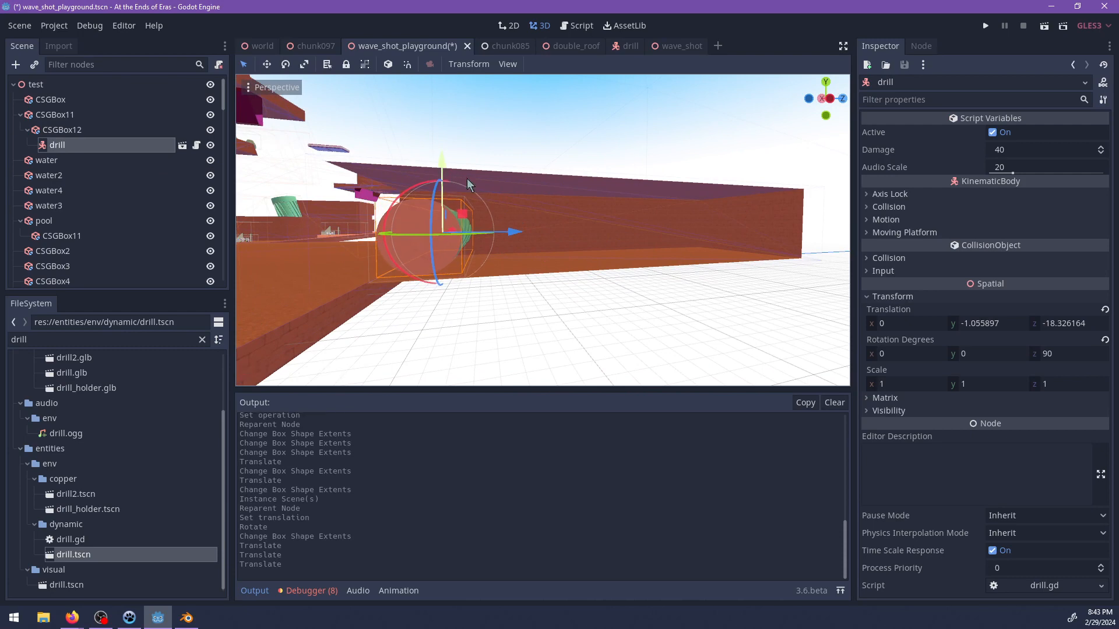
Duplicate the drill, offset the copy deeper into the corridor, and rotate it to face the opposite way.
key(f)
middle_drag(467, 178, 625, 204)
scroll(577, 182, up, 6)
middle_drag(455, 209, 591, 222)
scroll(592, 227, down, 4)
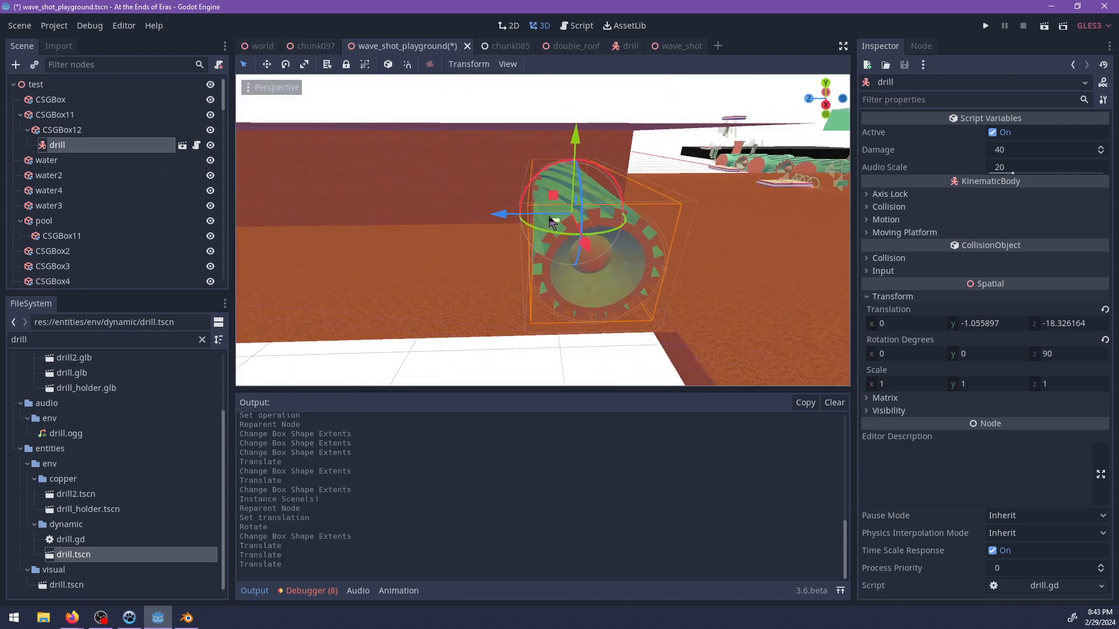
key(ctrl+d)
drag(505, 215, 377, 223)
middle_drag(513, 221, 408, 190)
ctrl+drag(478, 152, 550, 275)
middle_drag(527, 269, 669, 236)
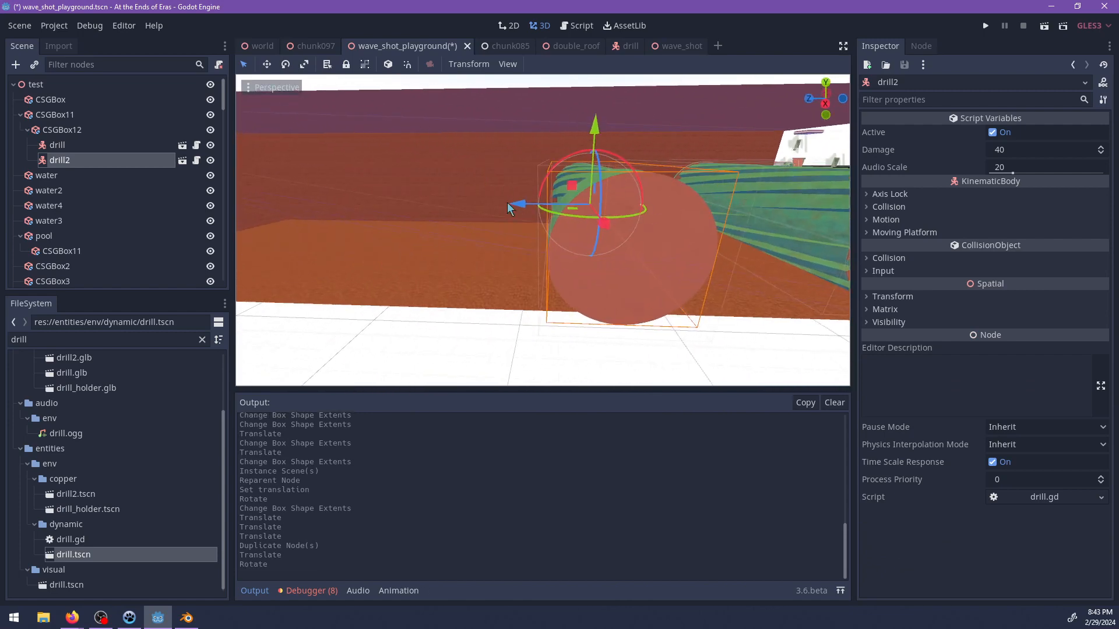
Duplicate the second drill, offset the copy further along the corridor, and reverse its facing direction.
key(ctrl+d)
ctrl+drag(507, 201, 398, 214)
middle_drag(543, 205, 447, 214)
ctrl+drag(485, 166, 604, 293)
middle_drag(610, 276, 515, 232)
scroll(516, 232, up, 2)
Add an AnimationPlayer node as a child of CSGBox12.
click(64, 130)
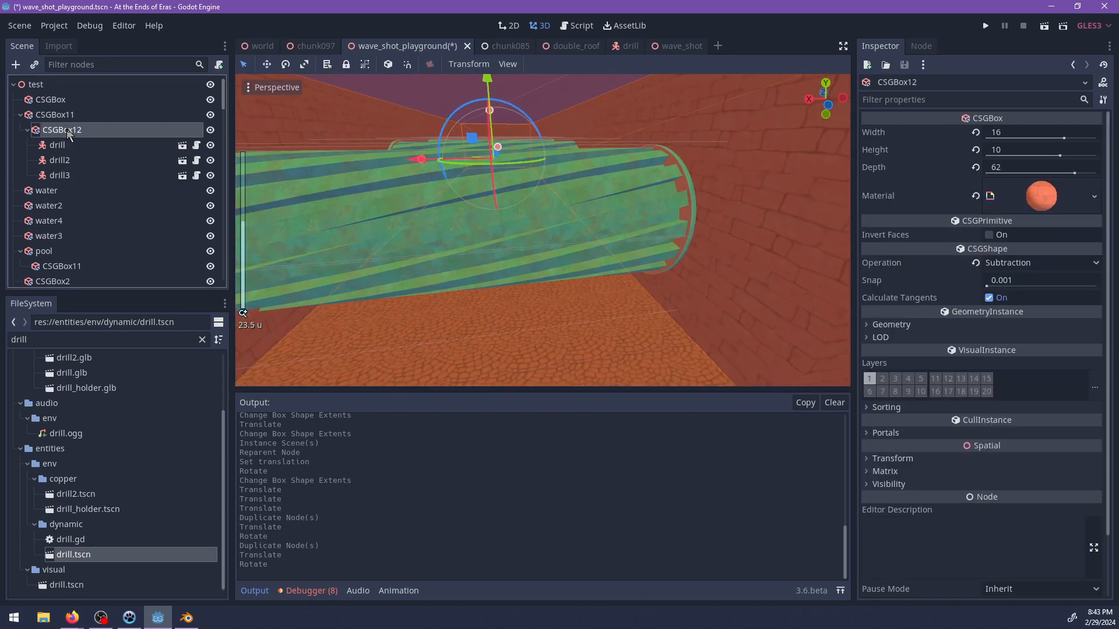
key(ctrl+a)
text(d)
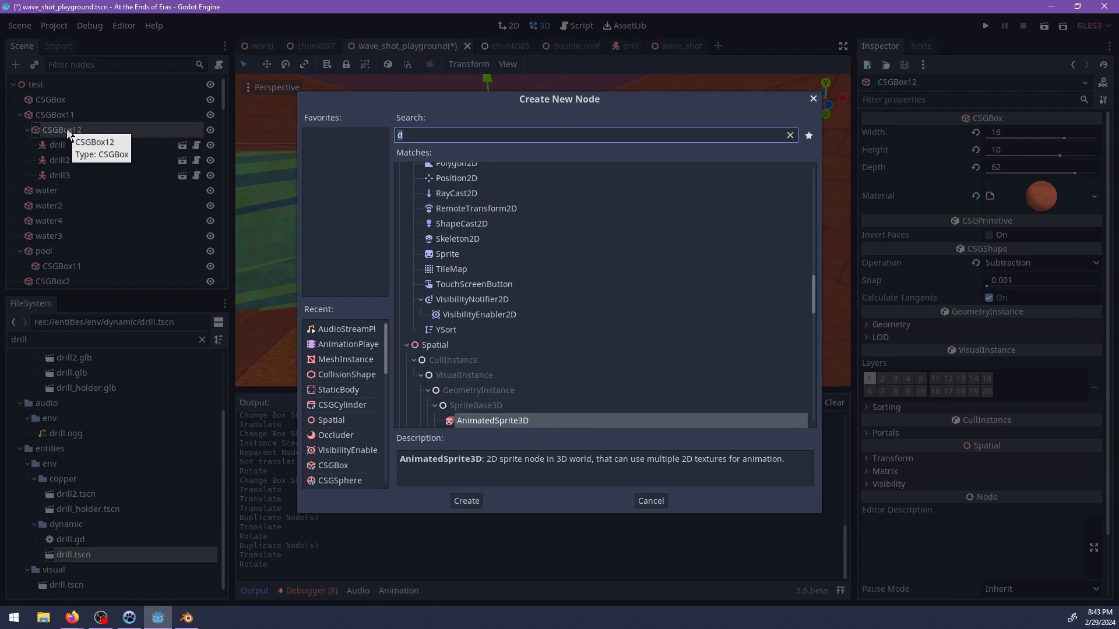
text(anima)
key(Down)
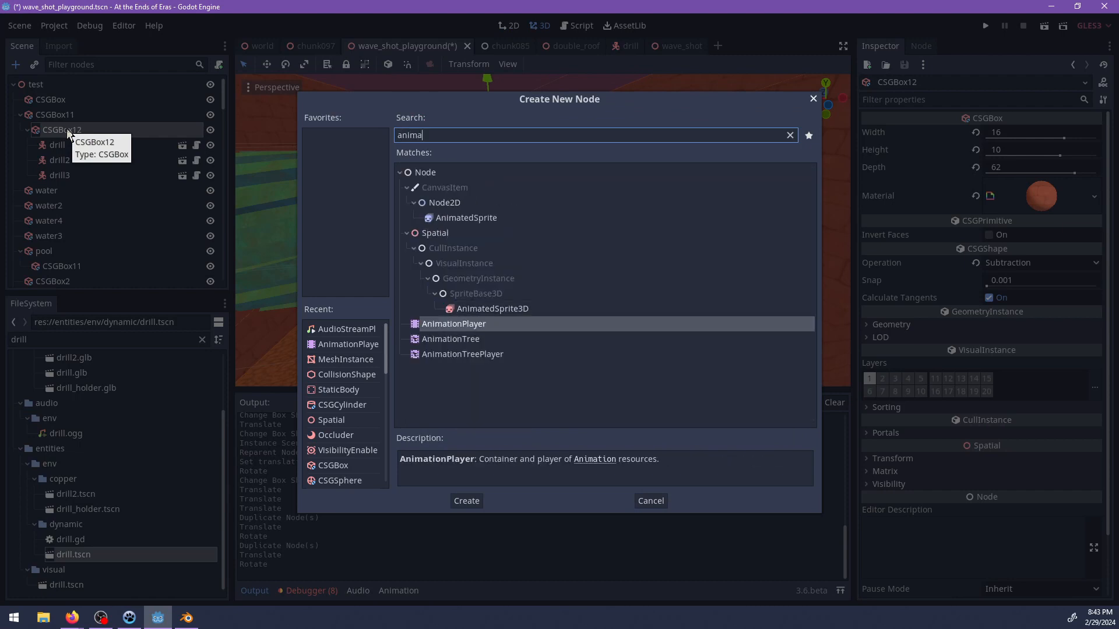
key(Return)
Select the first drill and create a new animation named Loop.
middle_drag(602, 197, 546, 201)
scroll(542, 201, up, 2)
click(79, 150)
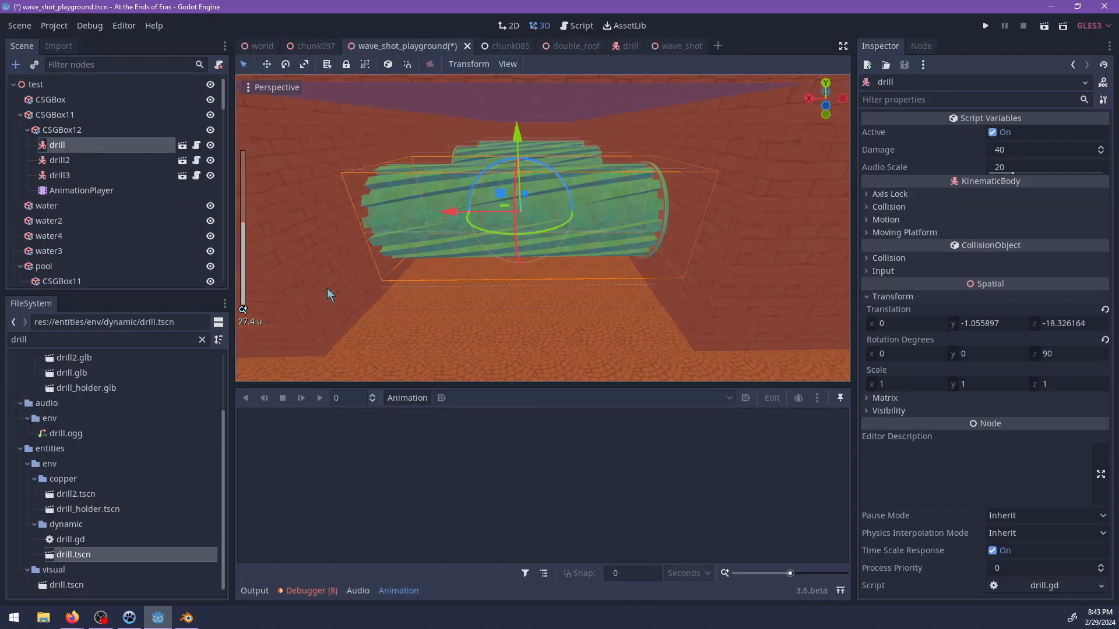
click(410, 397)
click(411, 380)
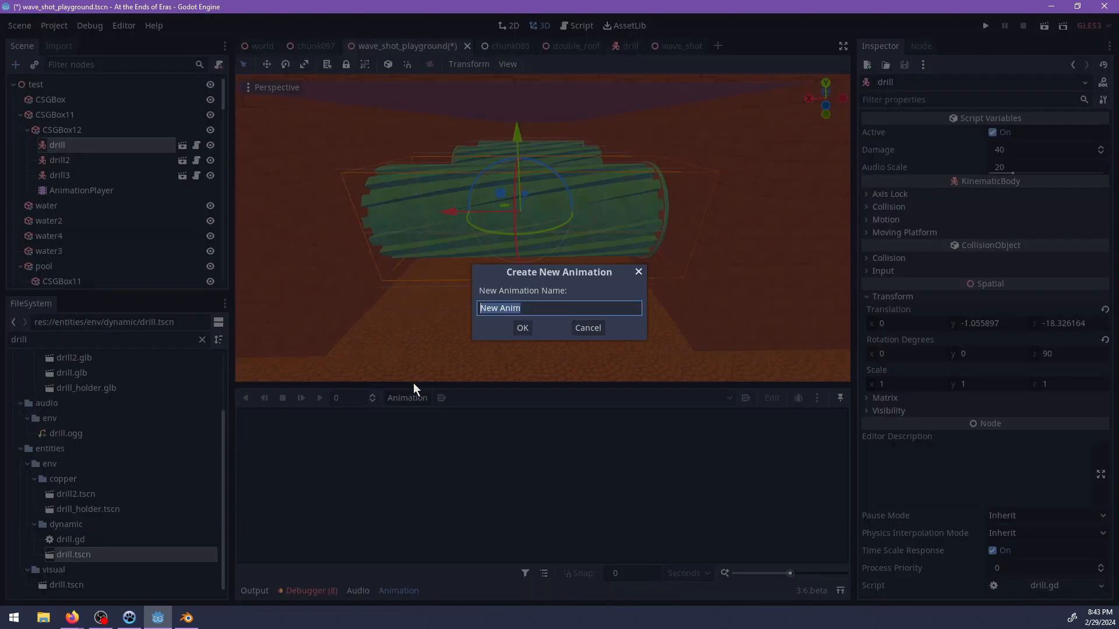
text(Loop)
key(Return)
Enable autoplay and looping for the Loop animation and set its length to 4 seconds.
click(746, 398)
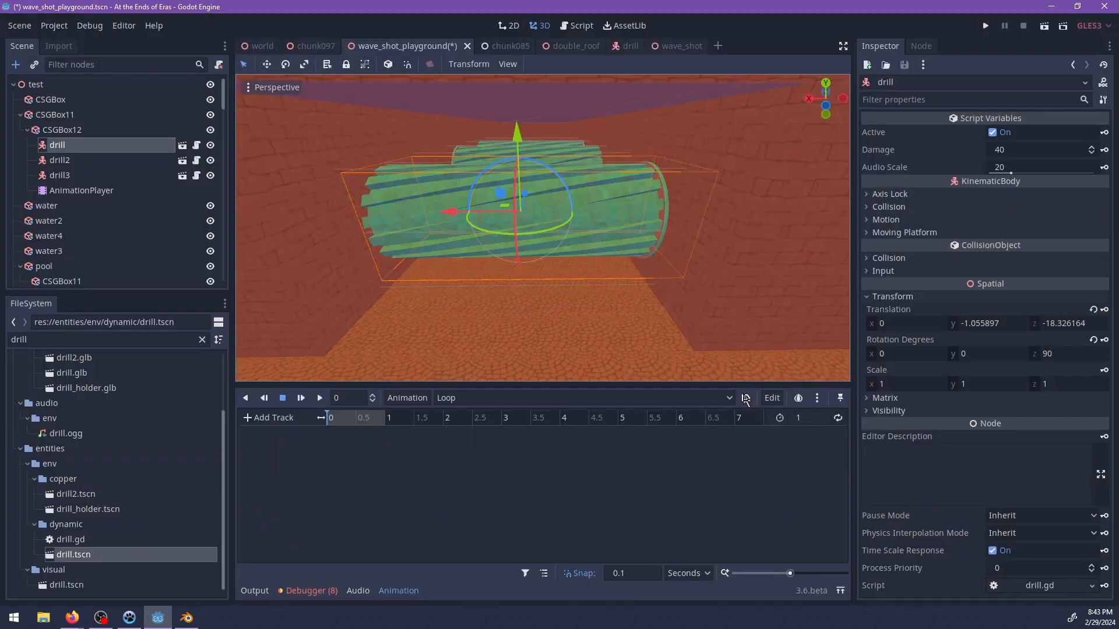
click(819, 417)
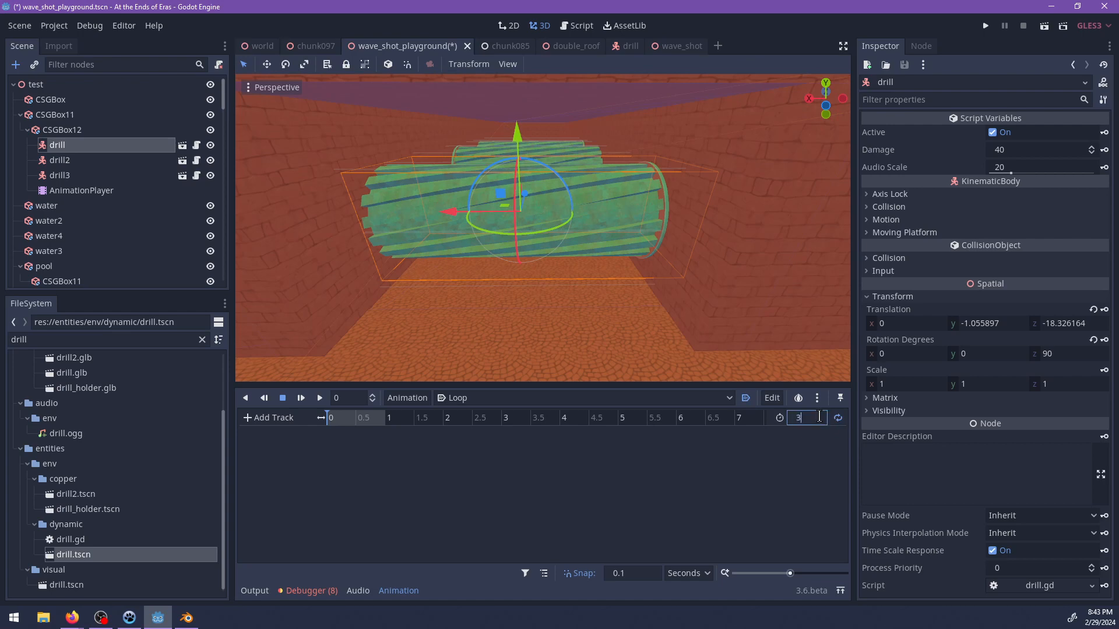
text(4)
key(Return)
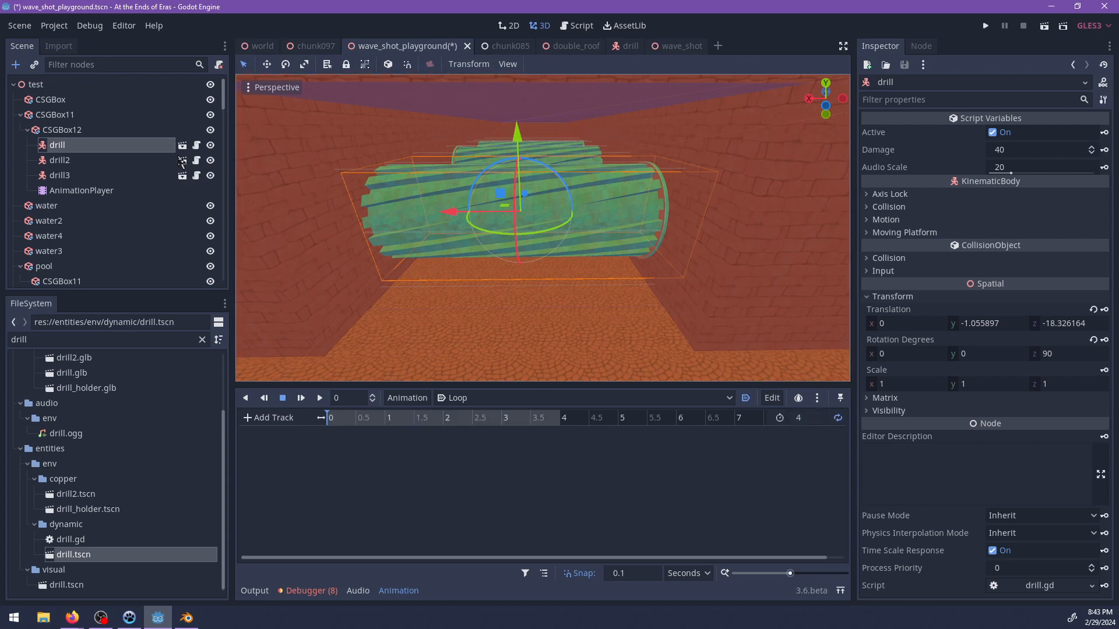
Slide the first drill into the side wall to about X -14.49 and create a translation track with a key at 0 seconds.
middle_drag(441, 217, 449, 226)
drag(456, 226, 670, 223)
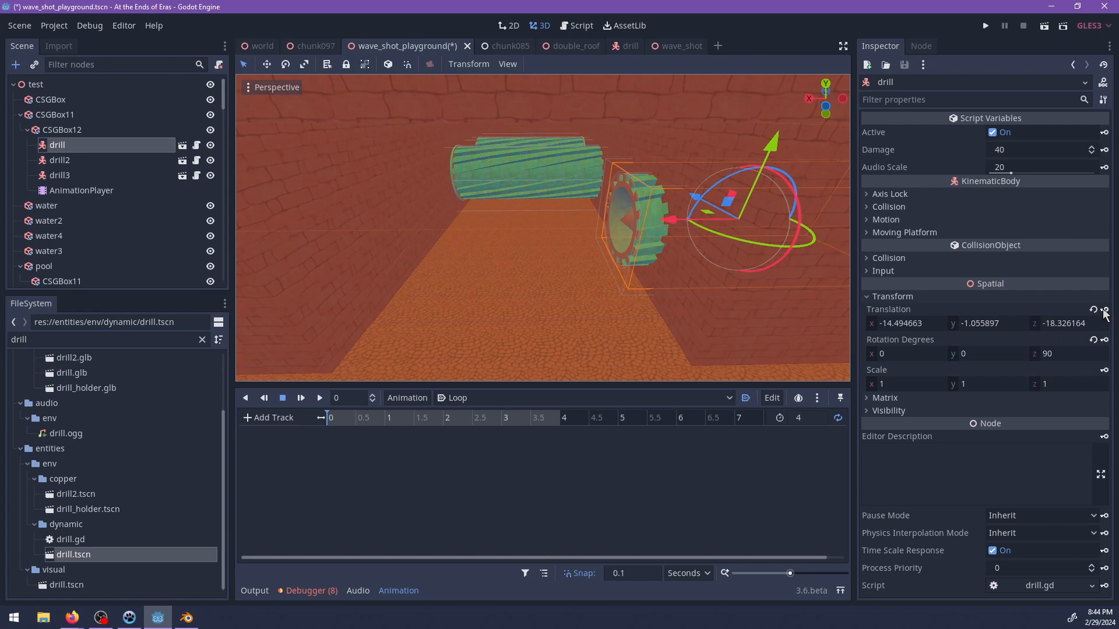
click(1104, 310)
click(510, 328)
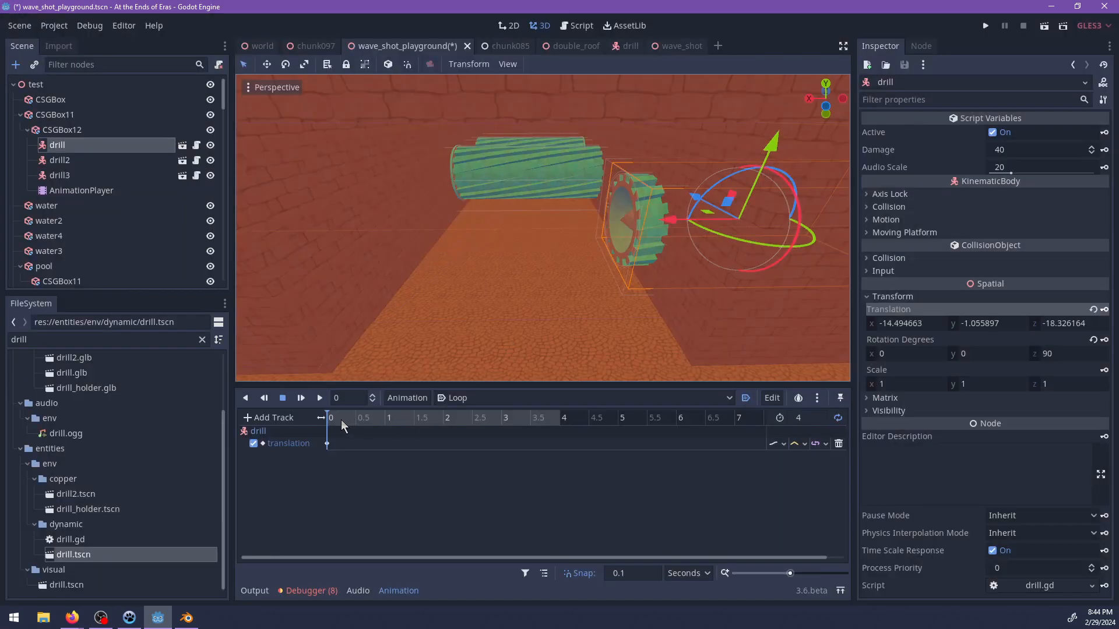
click(443, 421)
shift+middle_drag(643, 229, 569, 261)
scroll(525, 303, up, 4)
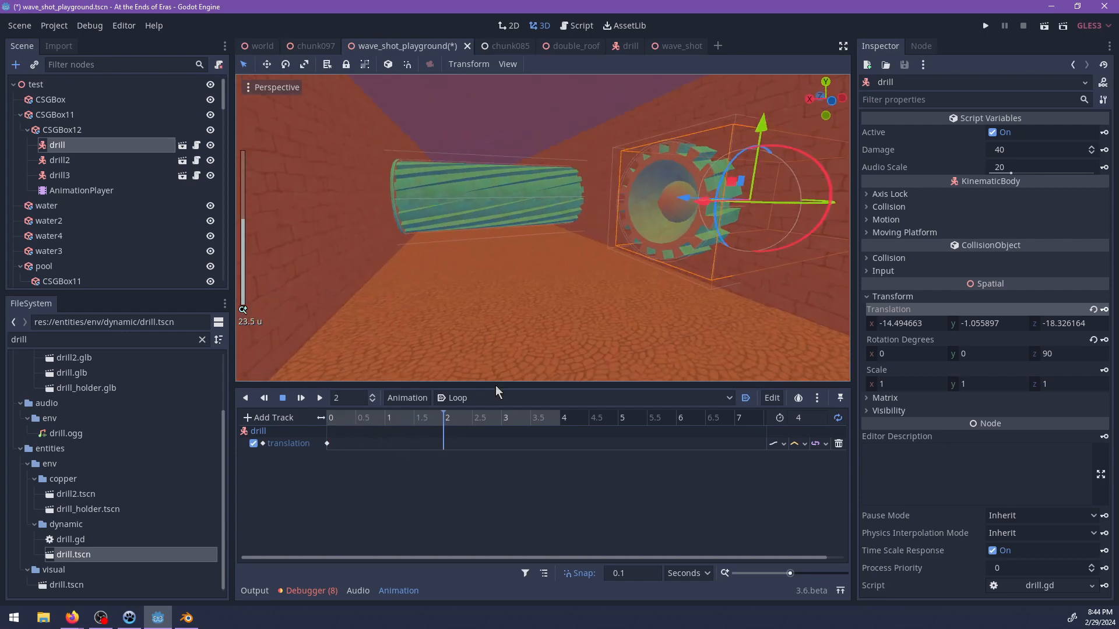
drag(449, 421, 327, 420)
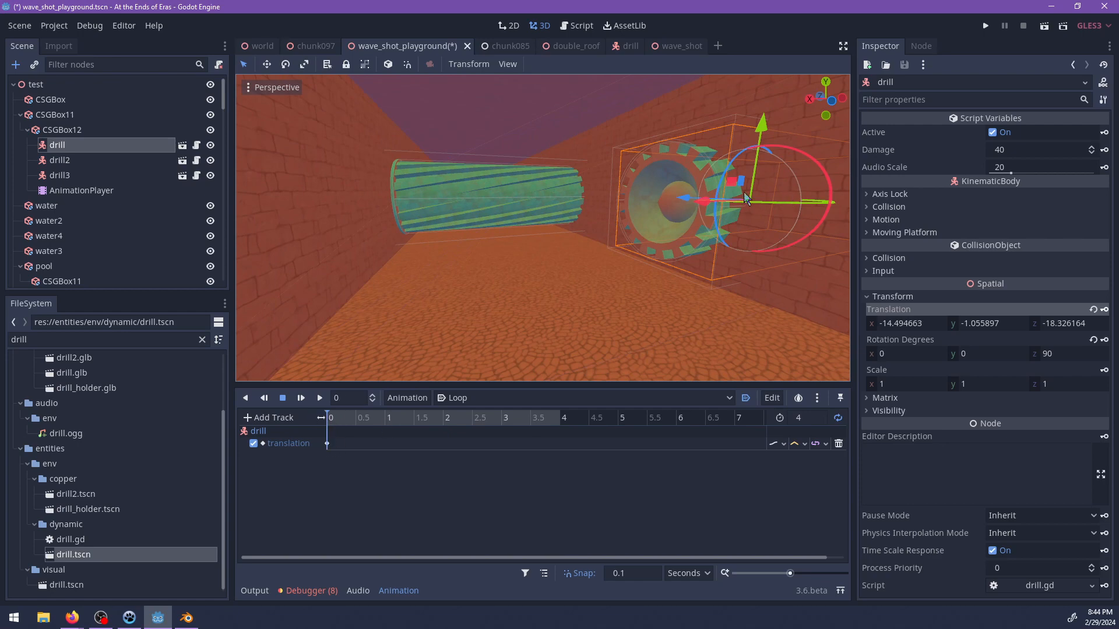
Slide the first drill back across the corridor to about X 0.56 and update its translation key at 0 seconds.
scroll(720, 225, down, 2)
drag(613, 214, 411, 236)
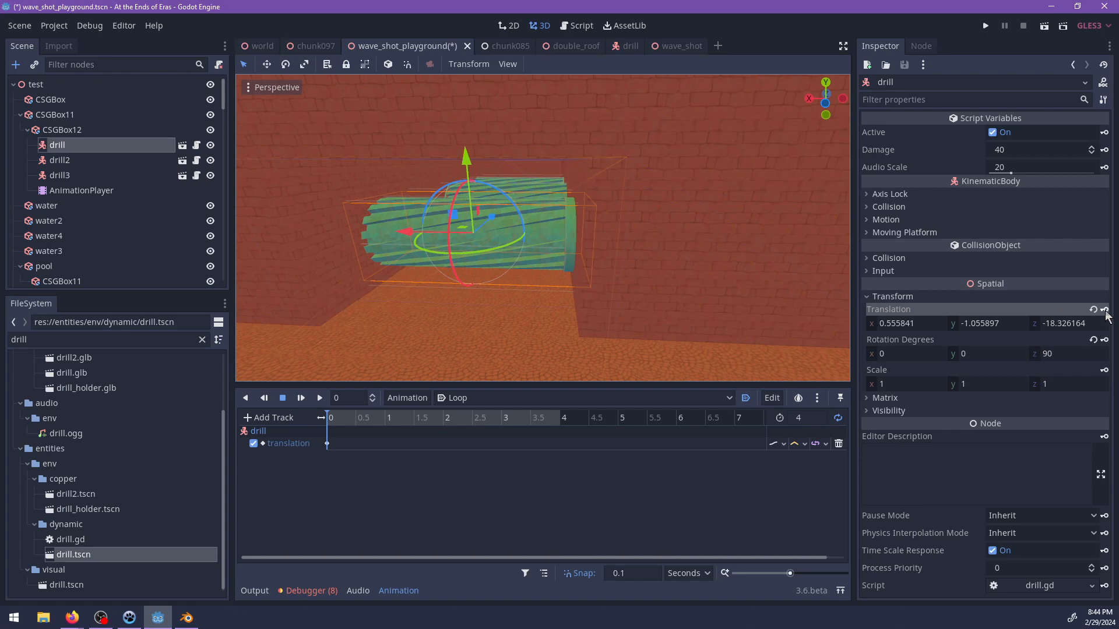
scroll(452, 318, up, 4)
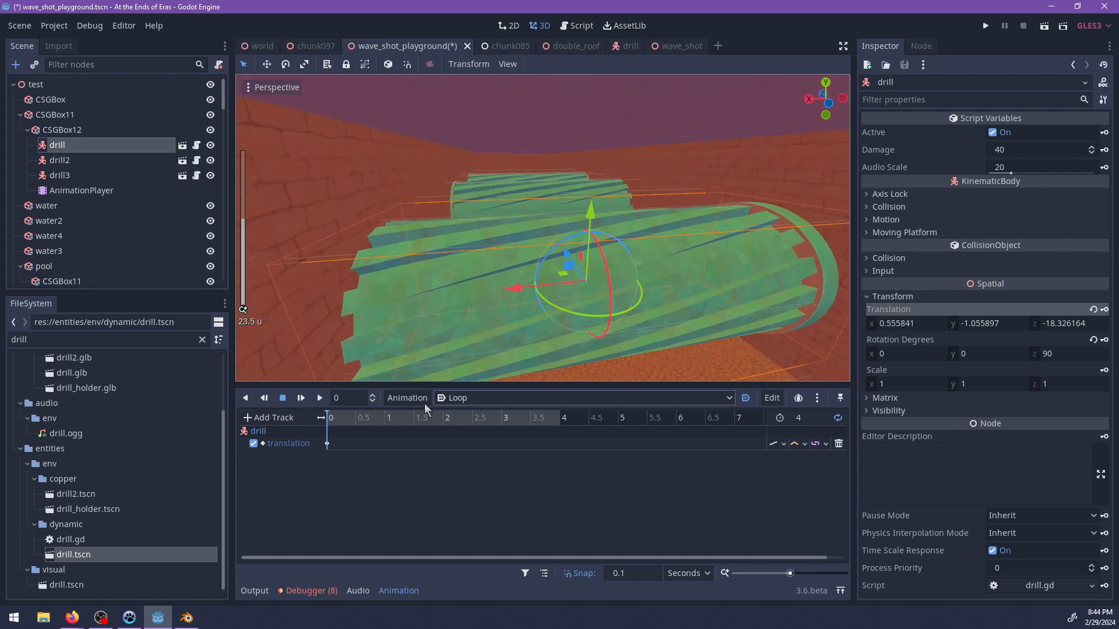
At 0.8 seconds, retract the first drill into the wall to about X -14.2 and key its translation.
click(342, 419)
drag(342, 419, 373, 425)
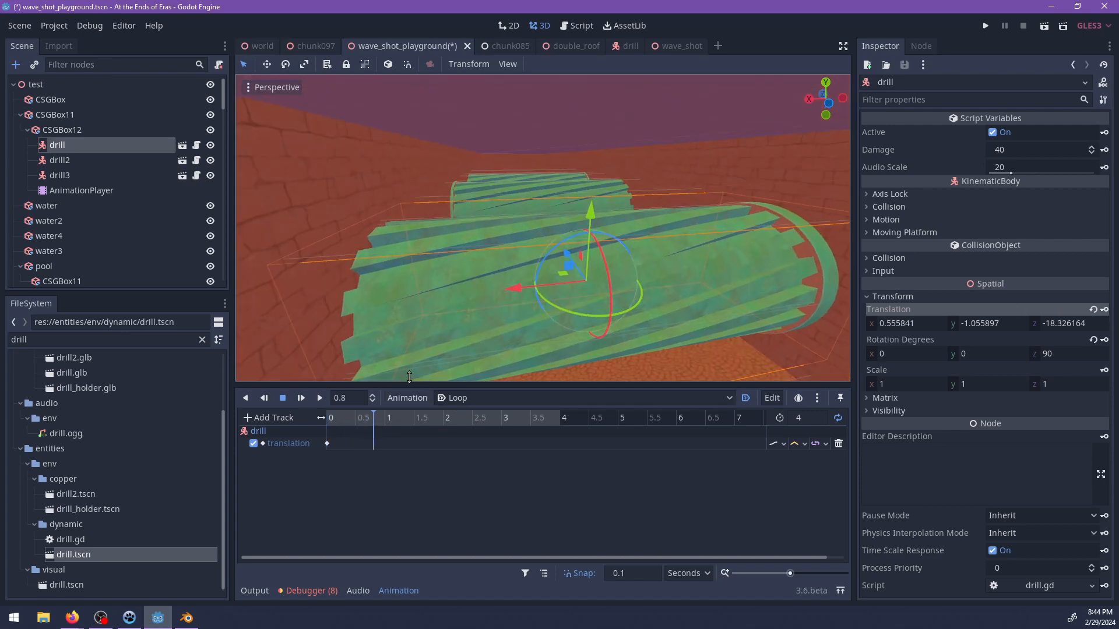
drag(512, 288, 794, 281)
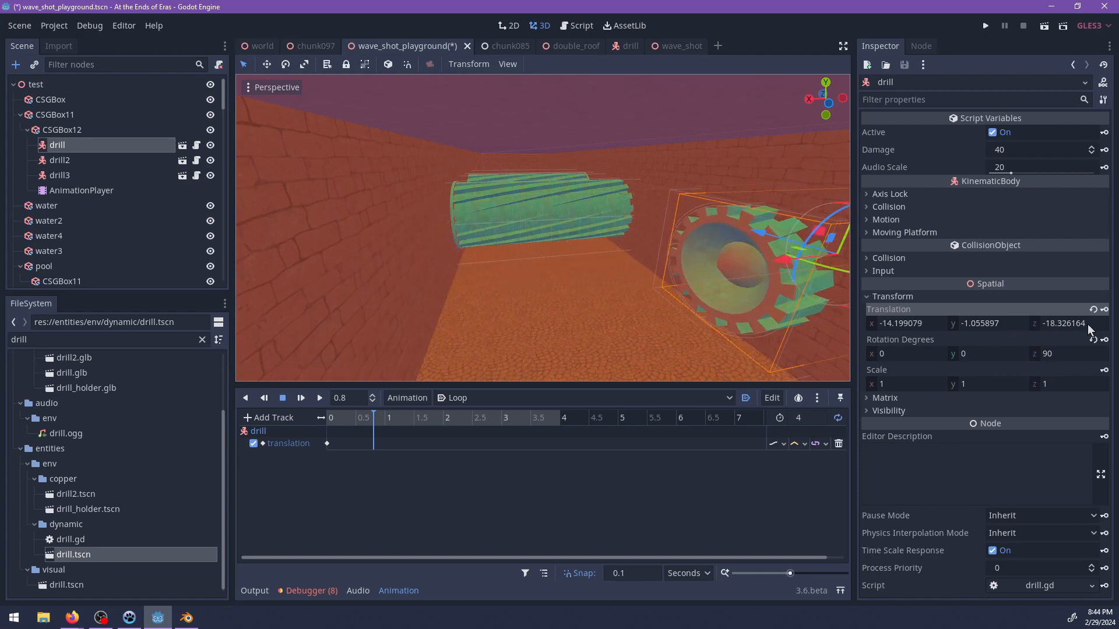
click(1104, 310)
shift+middle_drag(592, 221, 530, 297)
scroll(530, 302, down, 5)
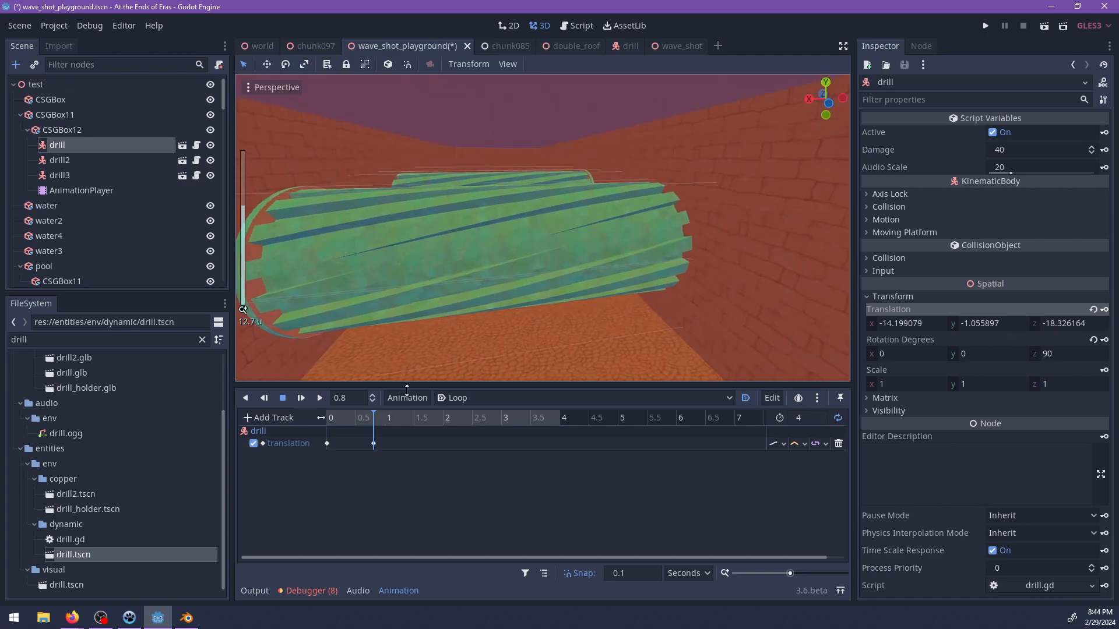
Create a translation track for the second drill in the Loop animation, with a key at 0.8 seconds at X 0.
click(475, 270)
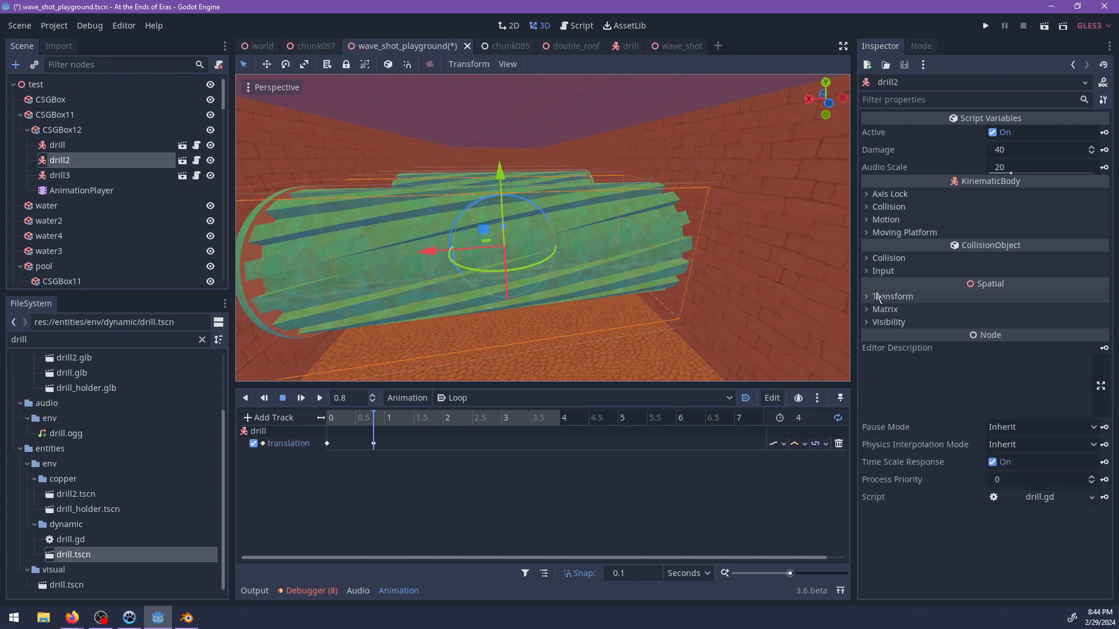
click(1104, 311)
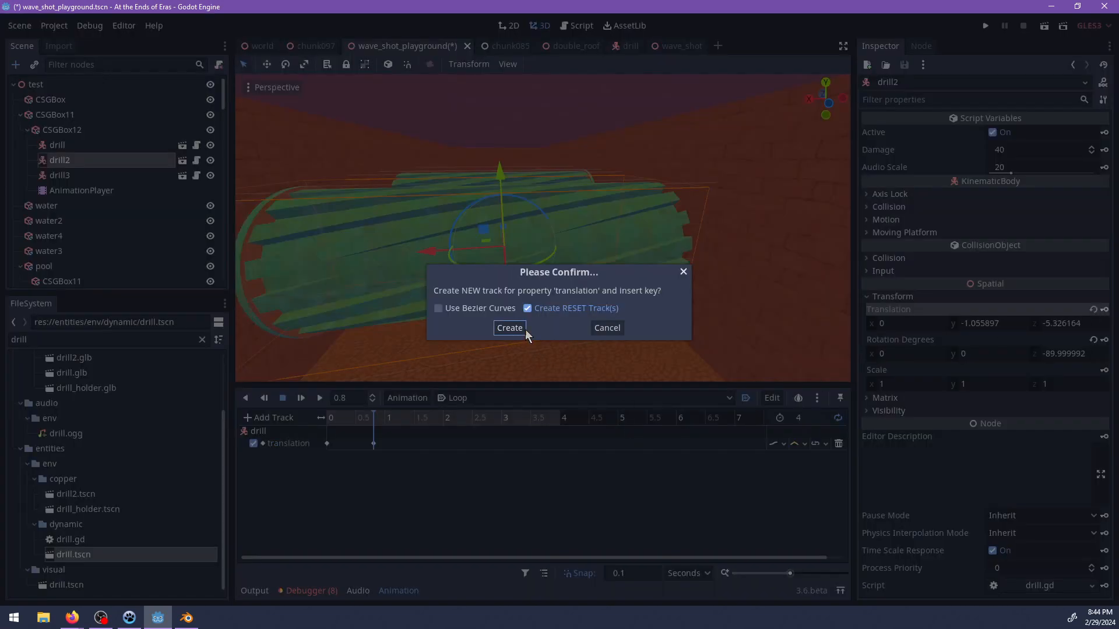
click(507, 327)
right_click(372, 470)
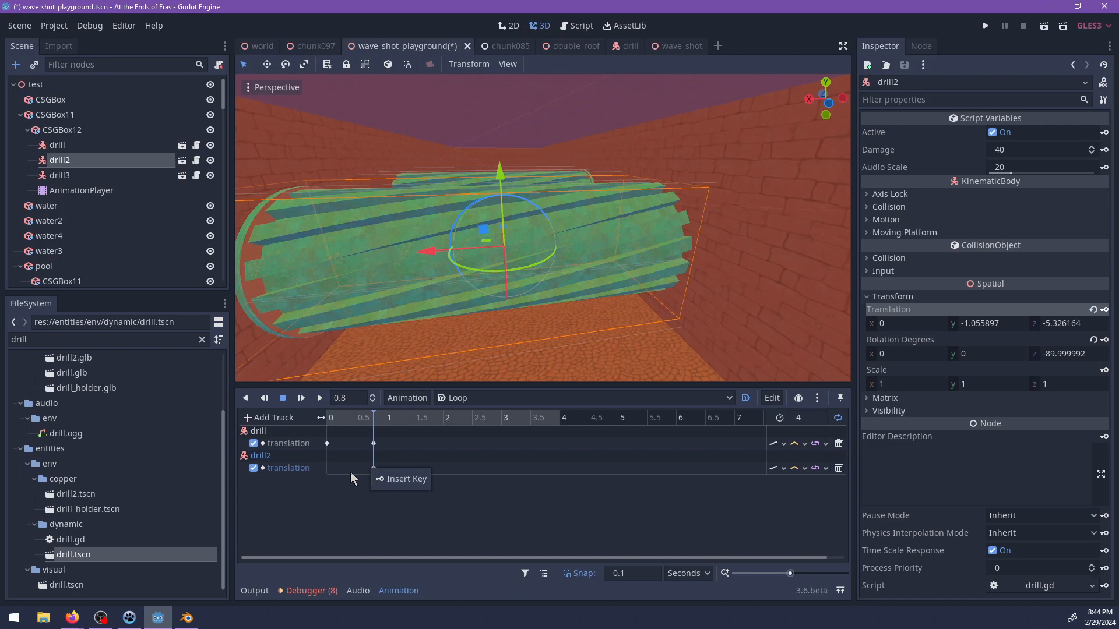
click(350, 472)
Duplicate the second drill's translation key to 0 seconds.
click(327, 465)
drag(328, 417, 313, 414)
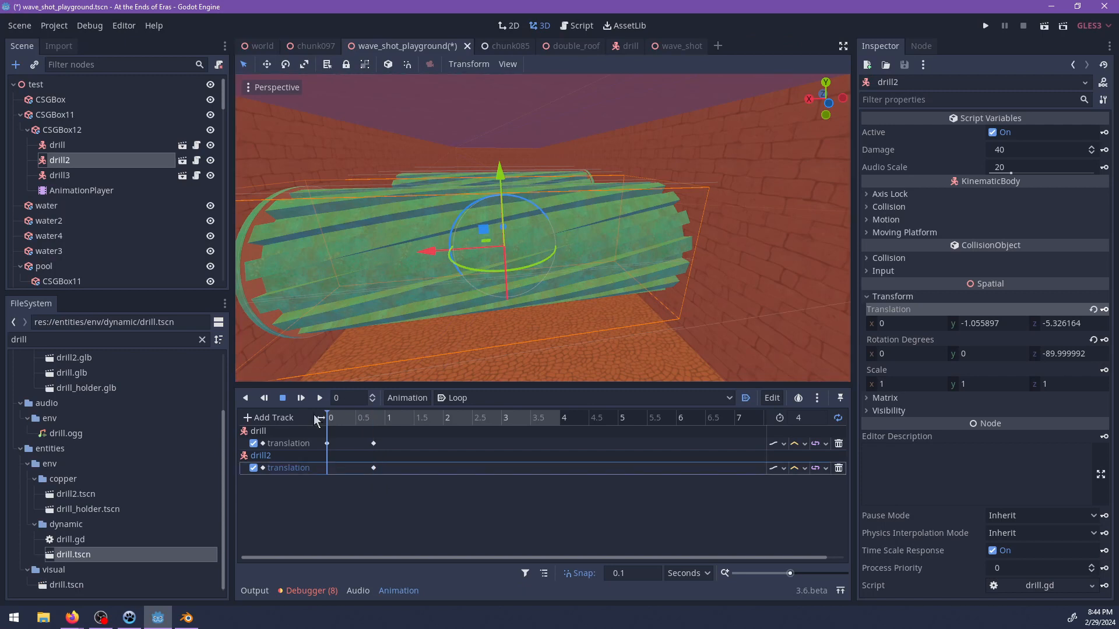
click(373, 468)
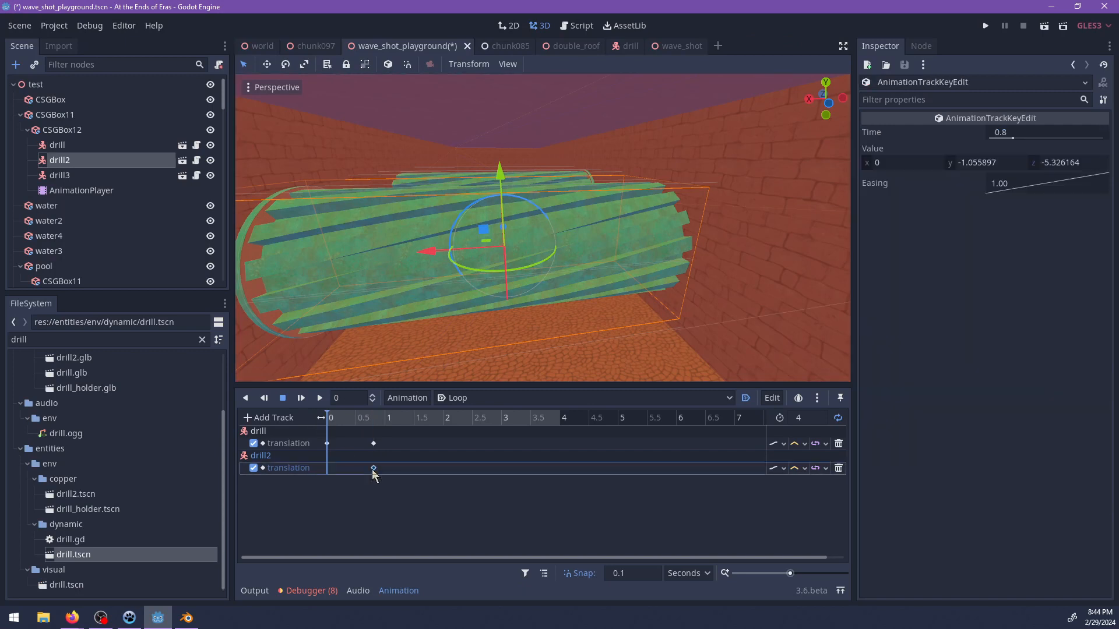
right_click(372, 473)
click(397, 509)
Scrub through the Loop animation and play it from the start to check the drills' motion.
drag(333, 418, 408, 419)
scroll(508, 297, down, 6)
middle_drag(510, 294, 495, 276)
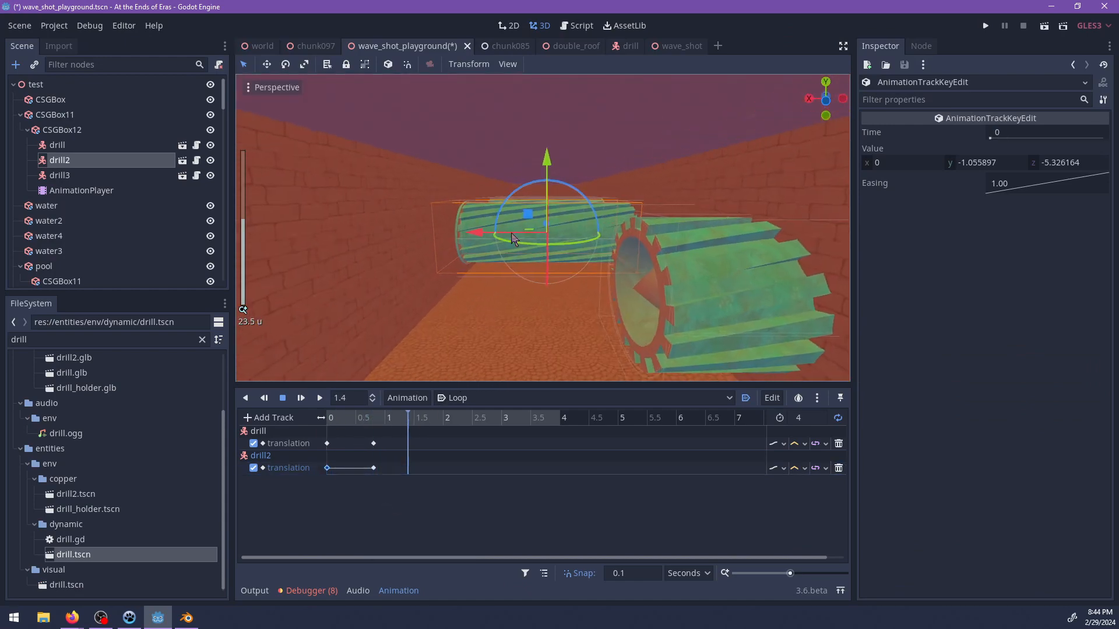
drag(475, 236, 367, 289)
drag(408, 419, 564, 438)
click(301, 398)
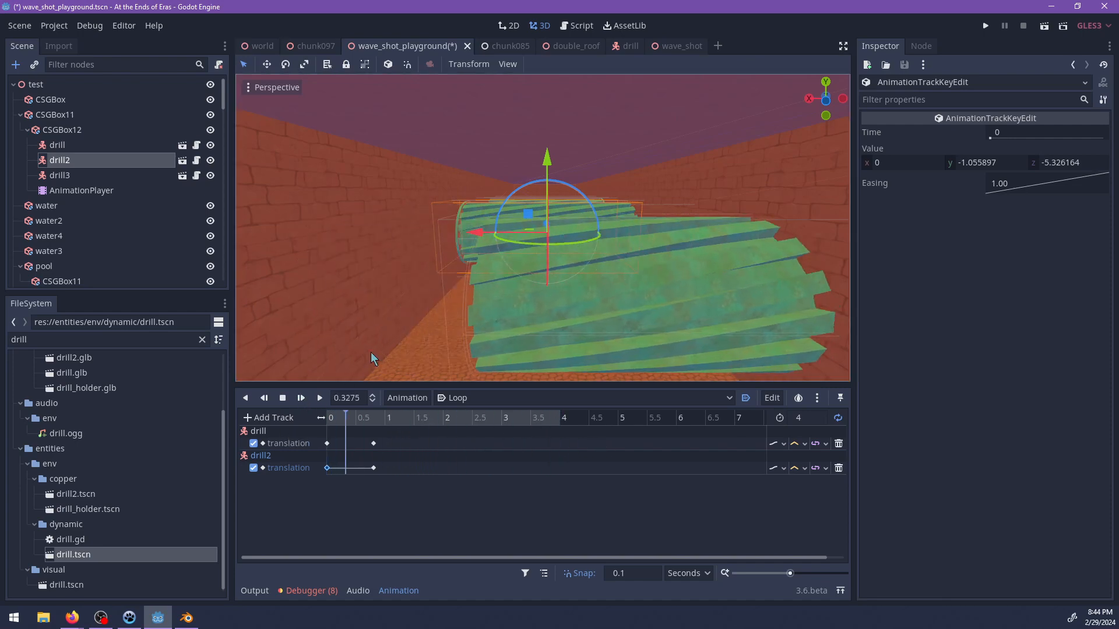
click(285, 399)
Key the first drill's translation at 1.5 seconds at about X -10.97.
drag(383, 413, 415, 422)
click(666, 308)
scroll(696, 320, down, 2)
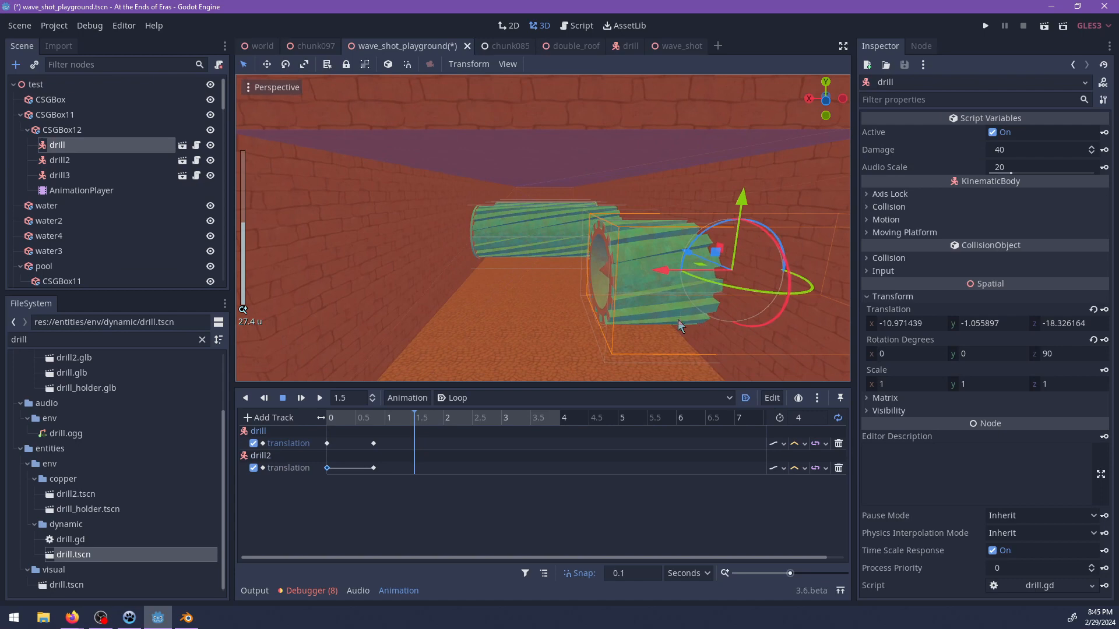
click(1104, 309)
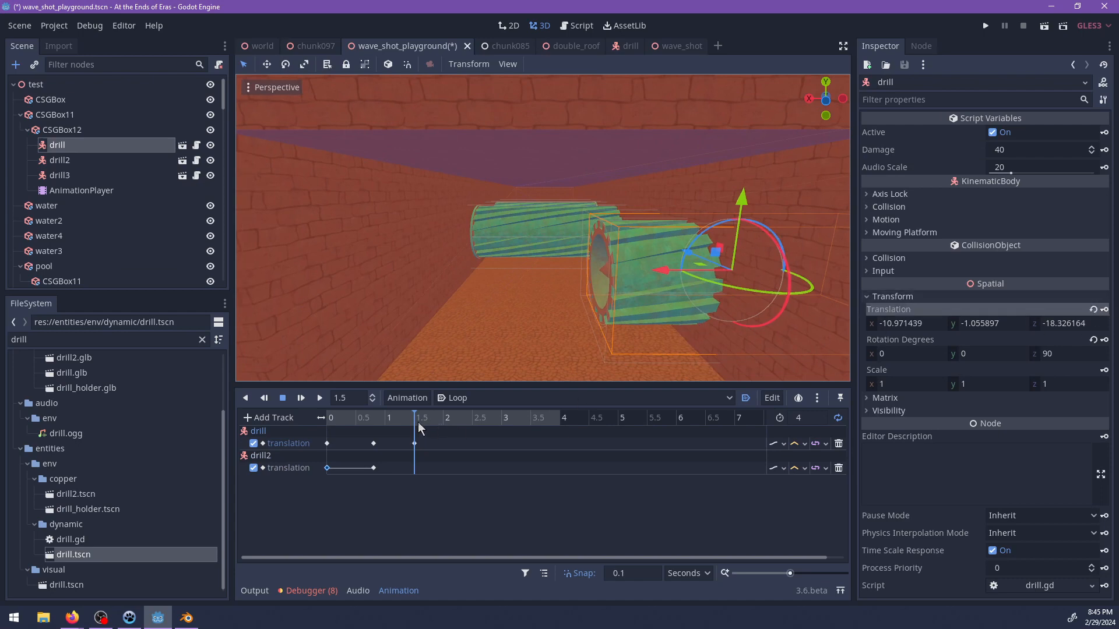
Duplicate the first drill's 1.5-second translation key to 2.5 seconds and play the Loop animation.
click(443, 420)
drag(443, 421, 473, 421)
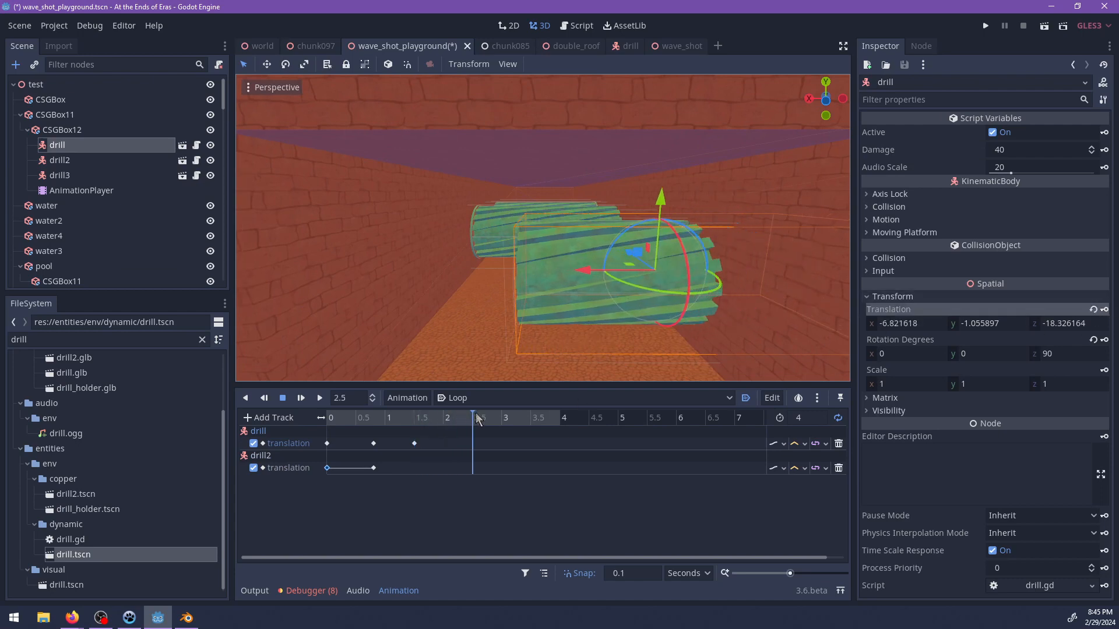
click(414, 443)
right_click(480, 446)
click(513, 482)
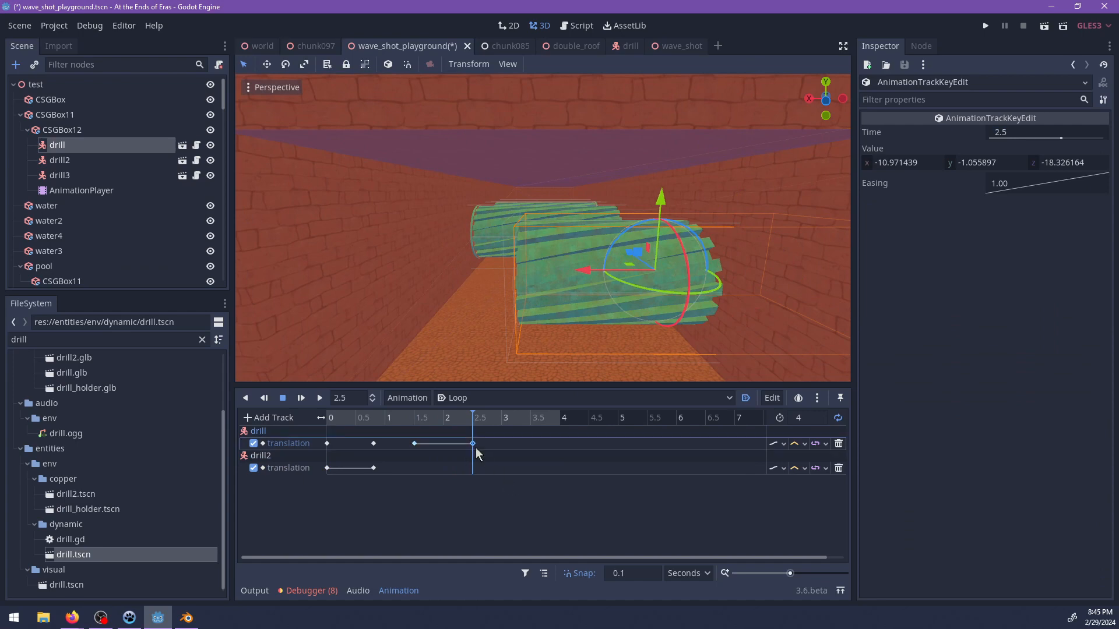
click(463, 420)
click(317, 397)
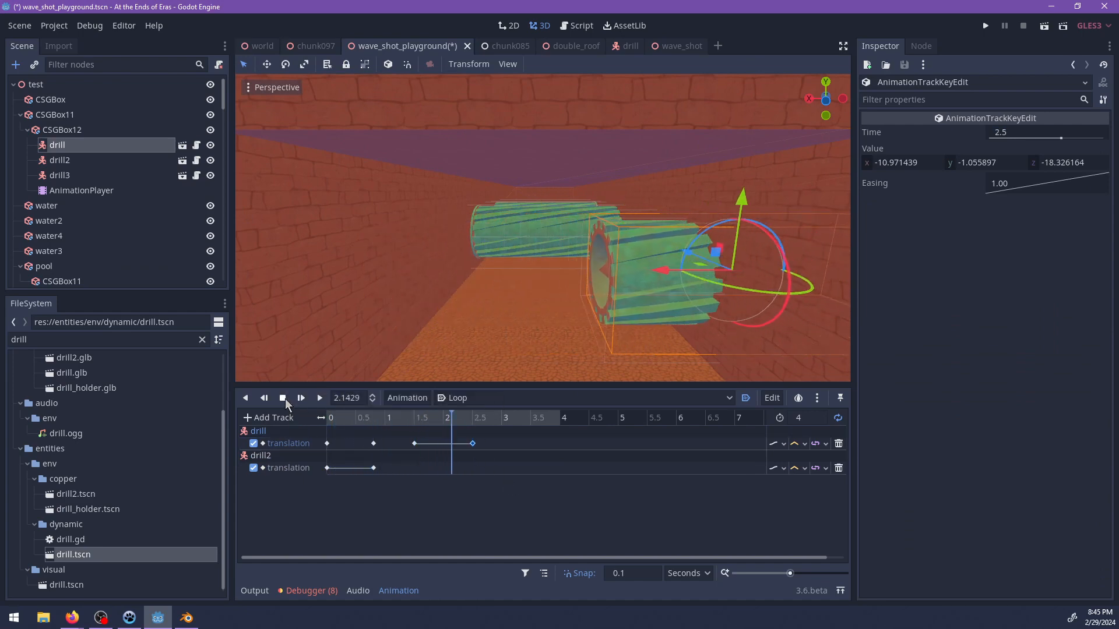
click(282, 398)
Replace the first drill's key at 1.5 seconds with a duplicate of its retracted 0.8-second key and preview the animation.
mouse_move(423, 420)
mouse_down()
mouse_move(367, 430)
mouse_move(415, 418)
mouse_up()
click(326, 443)
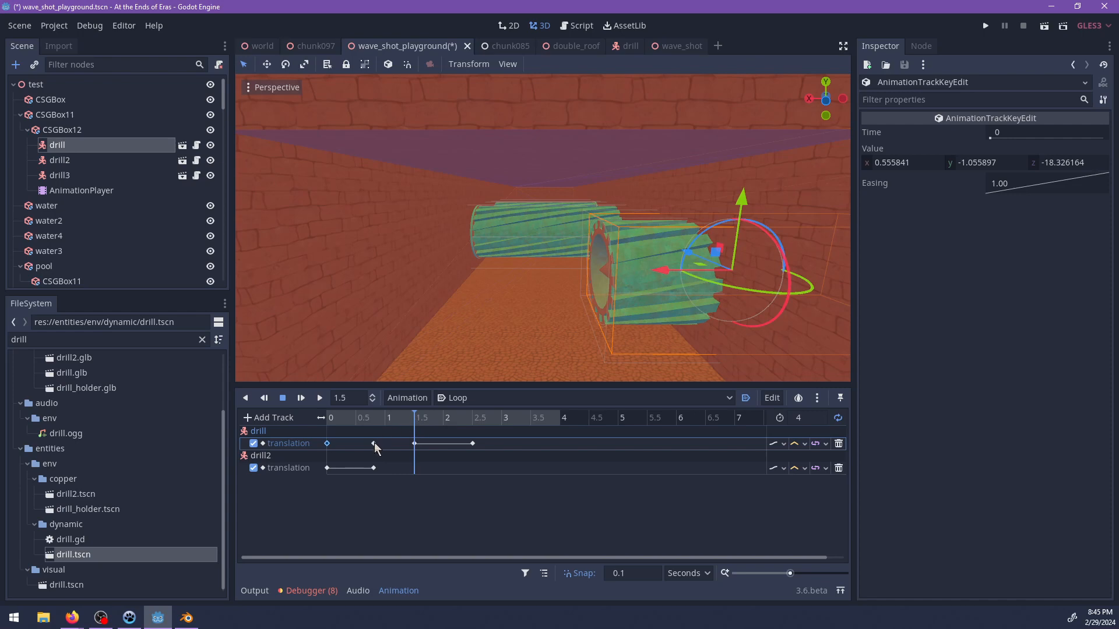
click(415, 444)
right_click(415, 445)
click(435, 452)
click(301, 398)
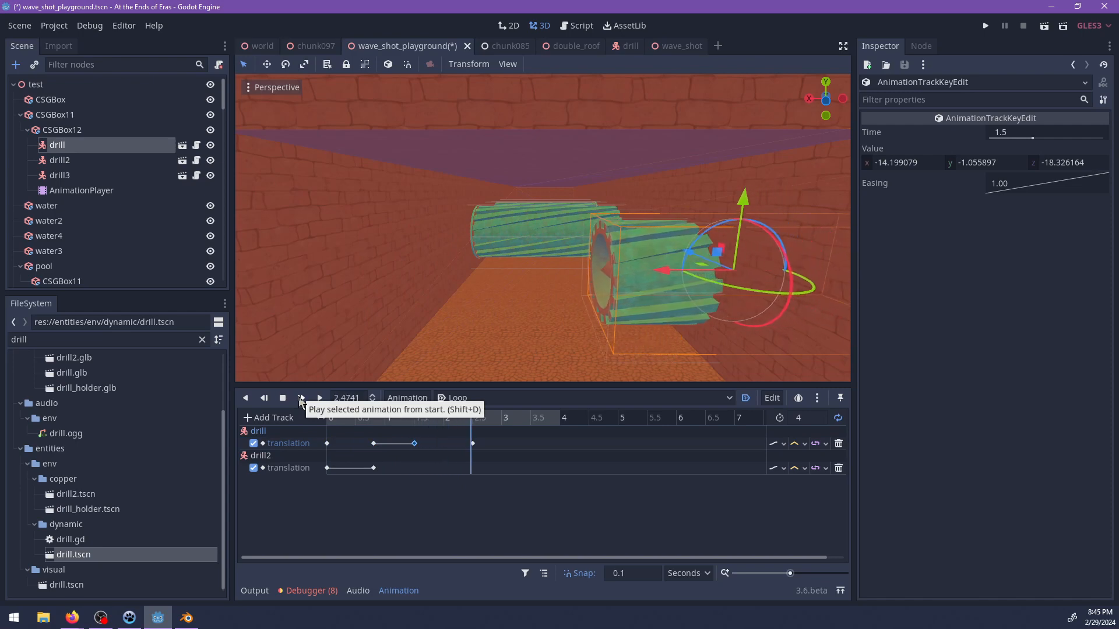
click(283, 398)
Move the first drill's last key to 2 seconds and overwrite it with a duplicate of the 0-second key.
click(473, 420)
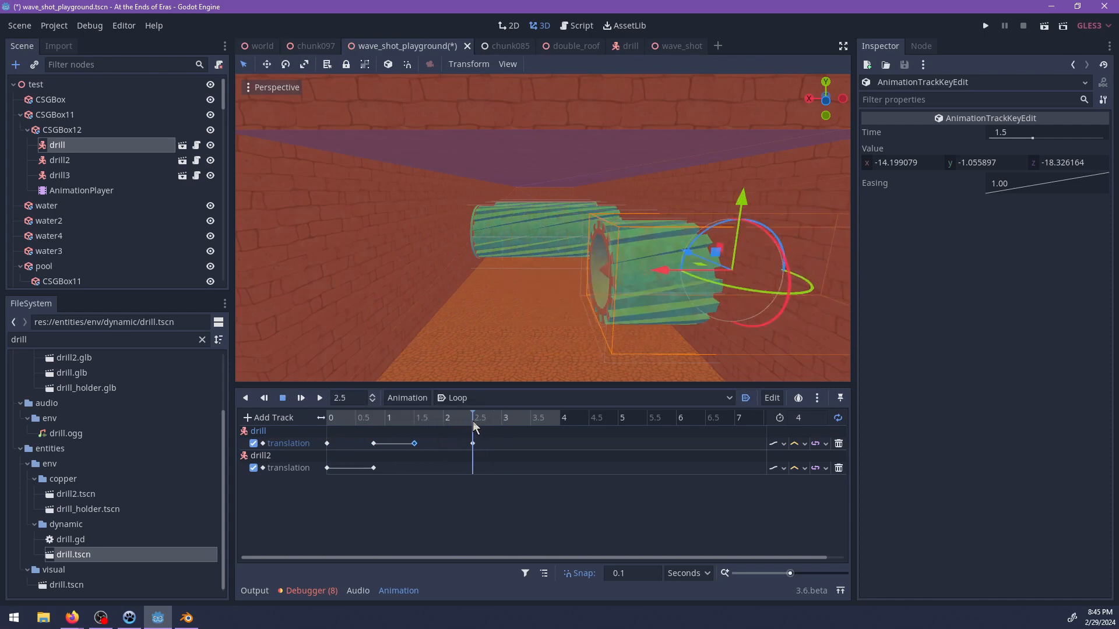
drag(473, 444, 444, 444)
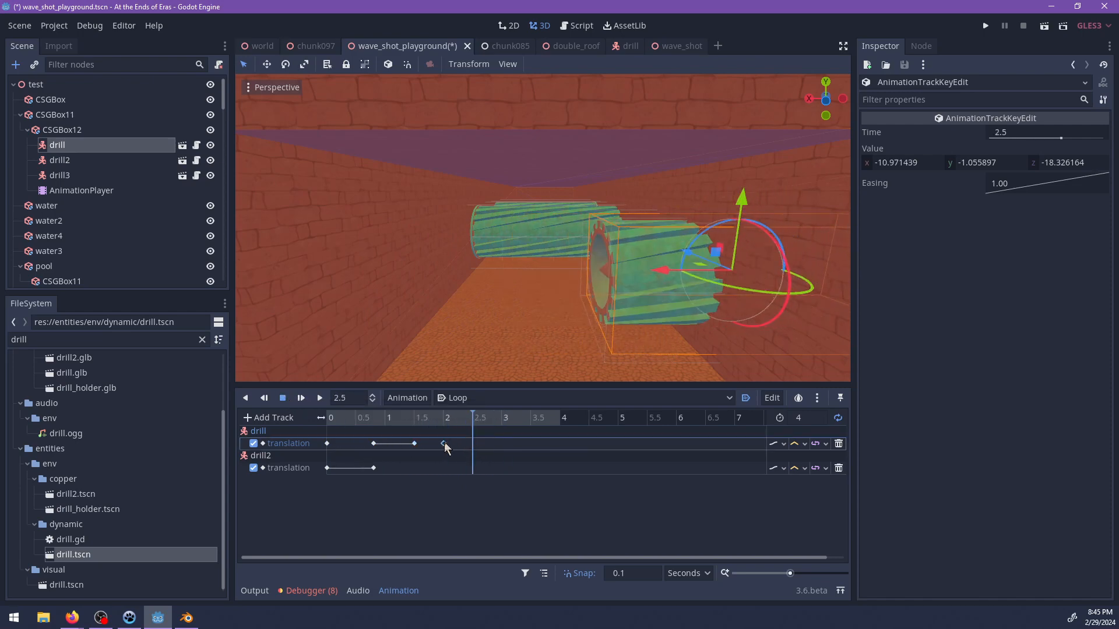
click(443, 417)
click(331, 442)
right_click(445, 440)
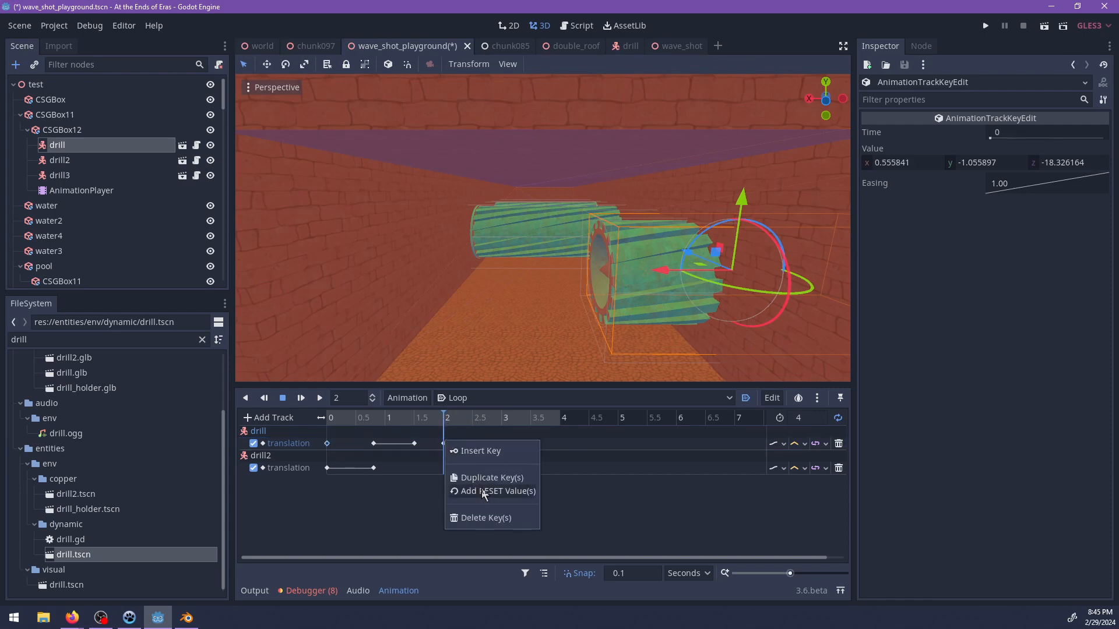
click(489, 478)
mouse_move(458, 421)
mouse_down()
mouse_move(412, 421)
mouse_move(443, 422)
mouse_up()
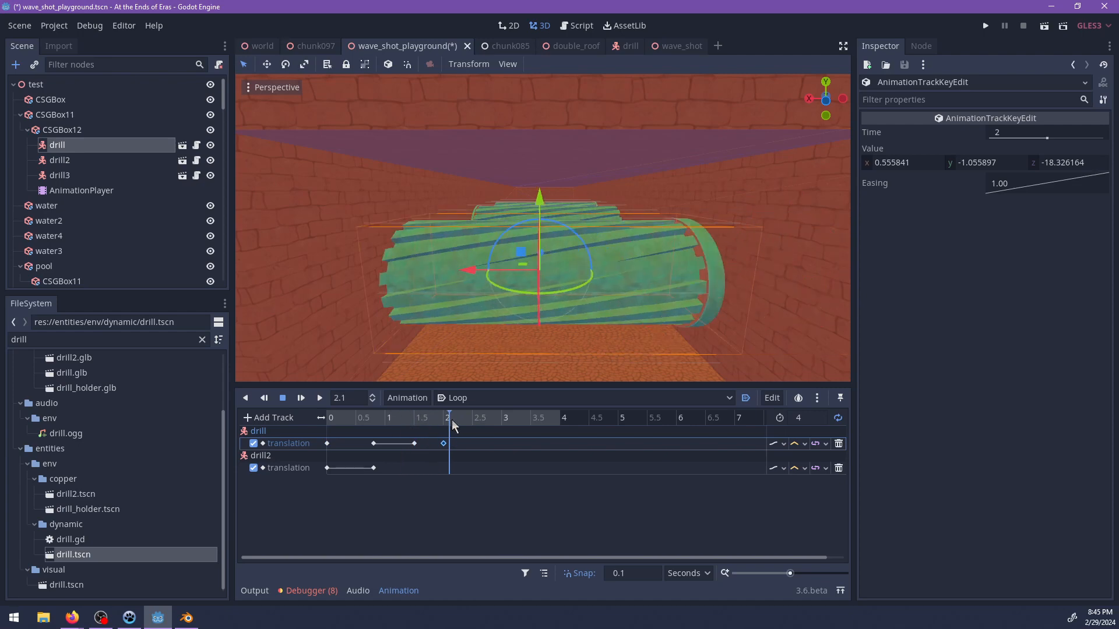
Set the Loop animation's length to 2.5 seconds and save the scene.
click(814, 418)
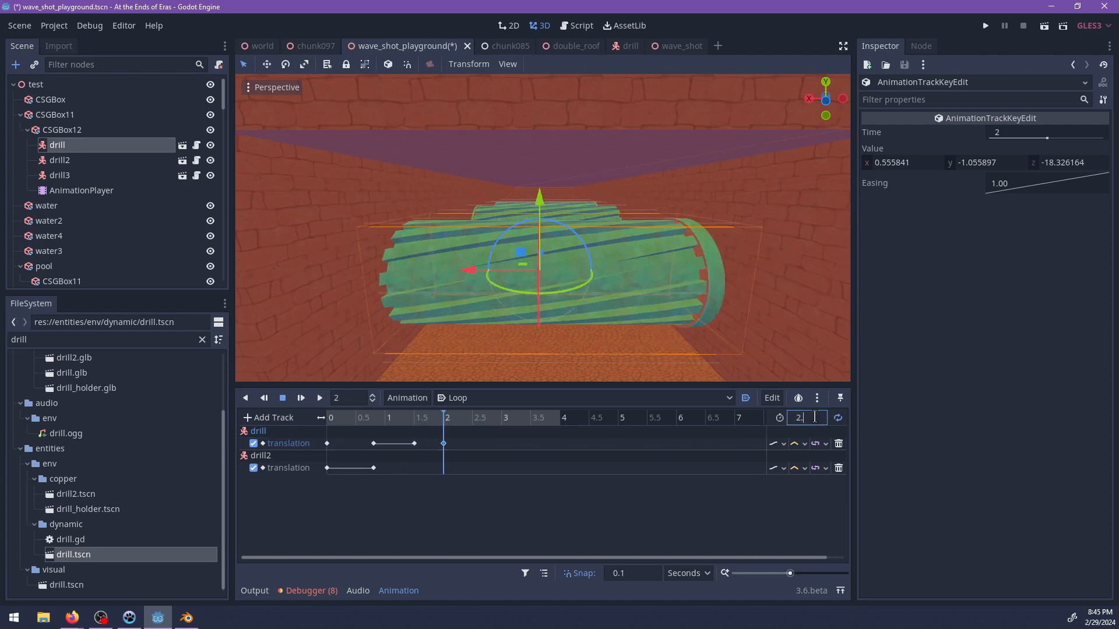
text(2.5)
key(Return)
key(ctrl+s)
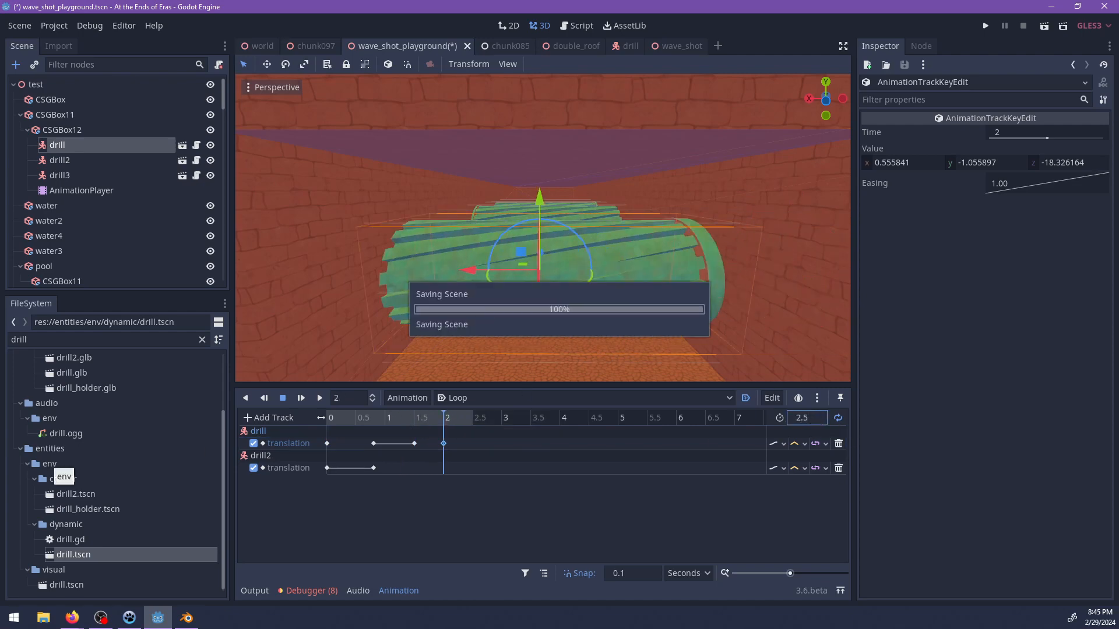